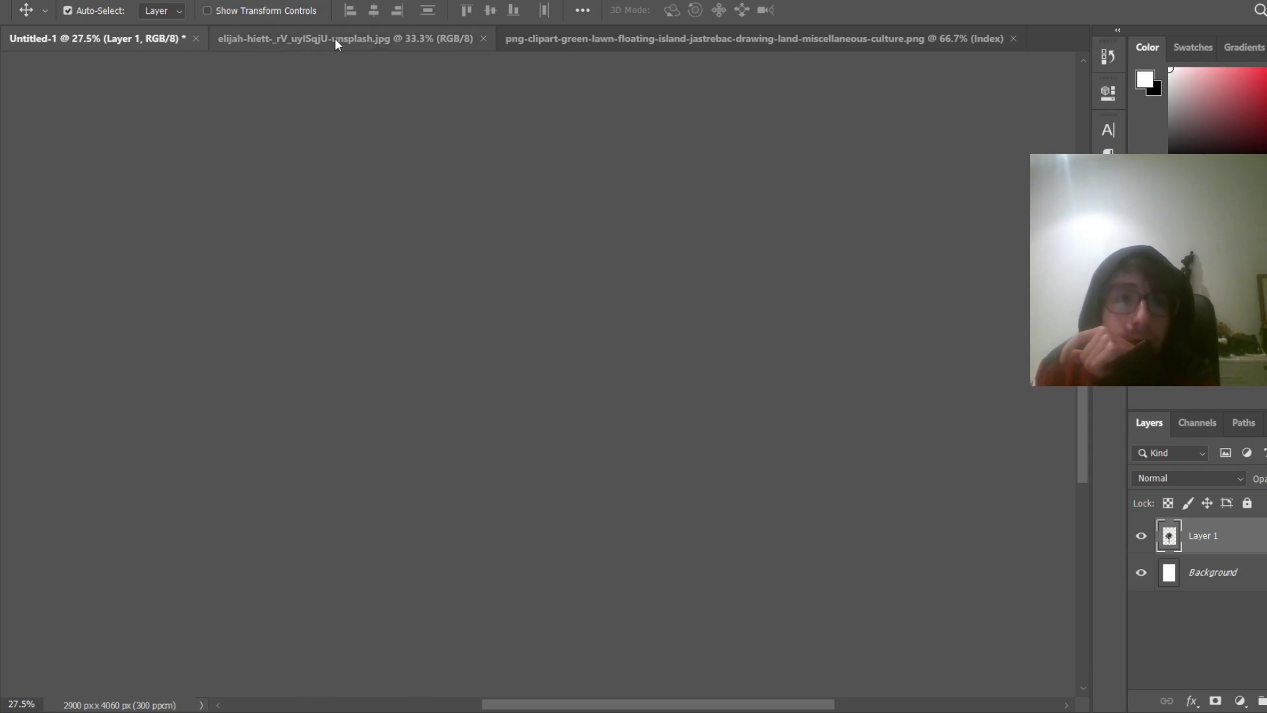
Hide the tree layer in the Untitled-1 document
{"action": "scroll", "coordinate": [693, 426], "scroll_direction": "down", "scroll_amount": 3}
{"action": "scroll", "coordinate": [693, 426], "scroll_direction": "down", "scroll_amount": 2}
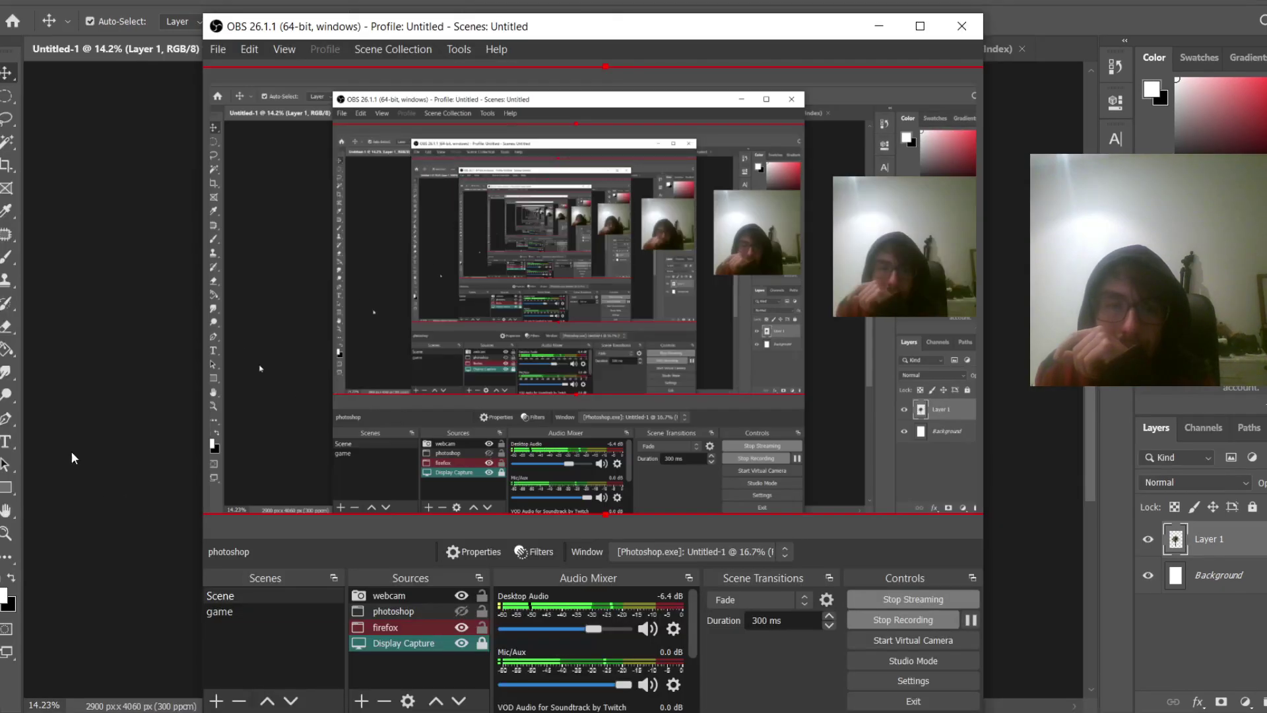
{"action": "left_click", "coordinate": [70, 450]}
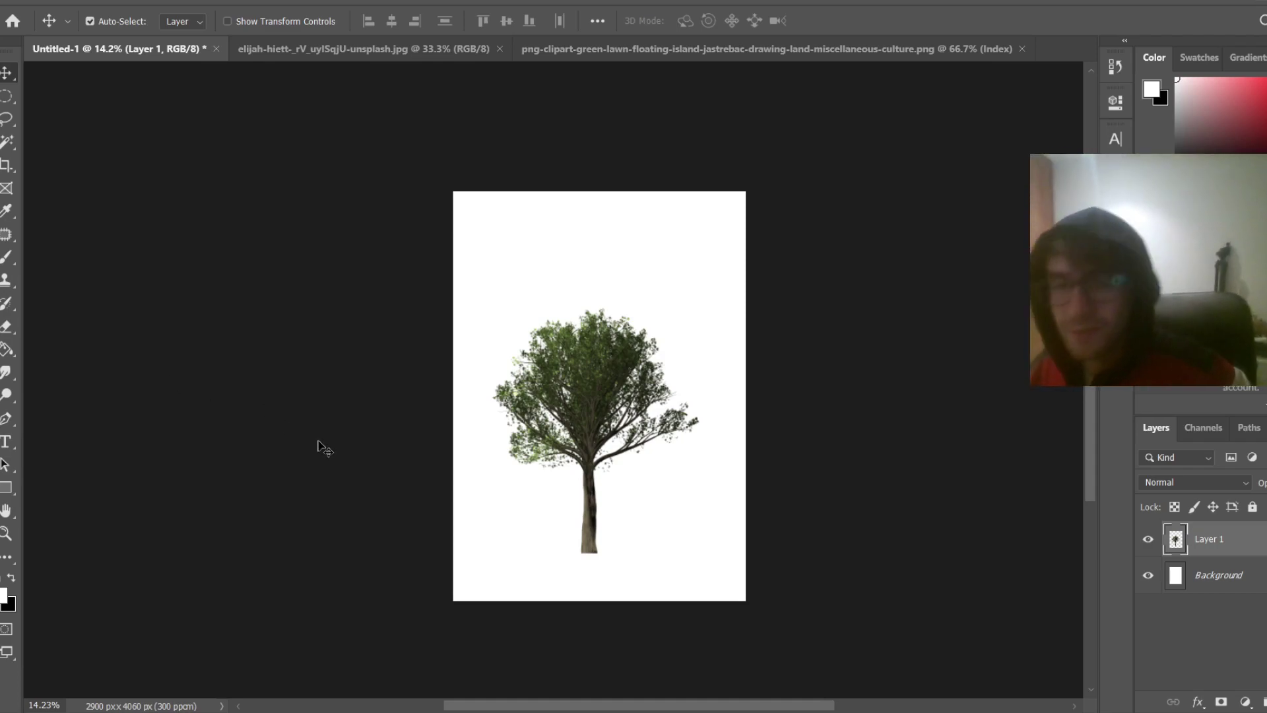
{"action": "left_click", "coordinate": [367, 48]}
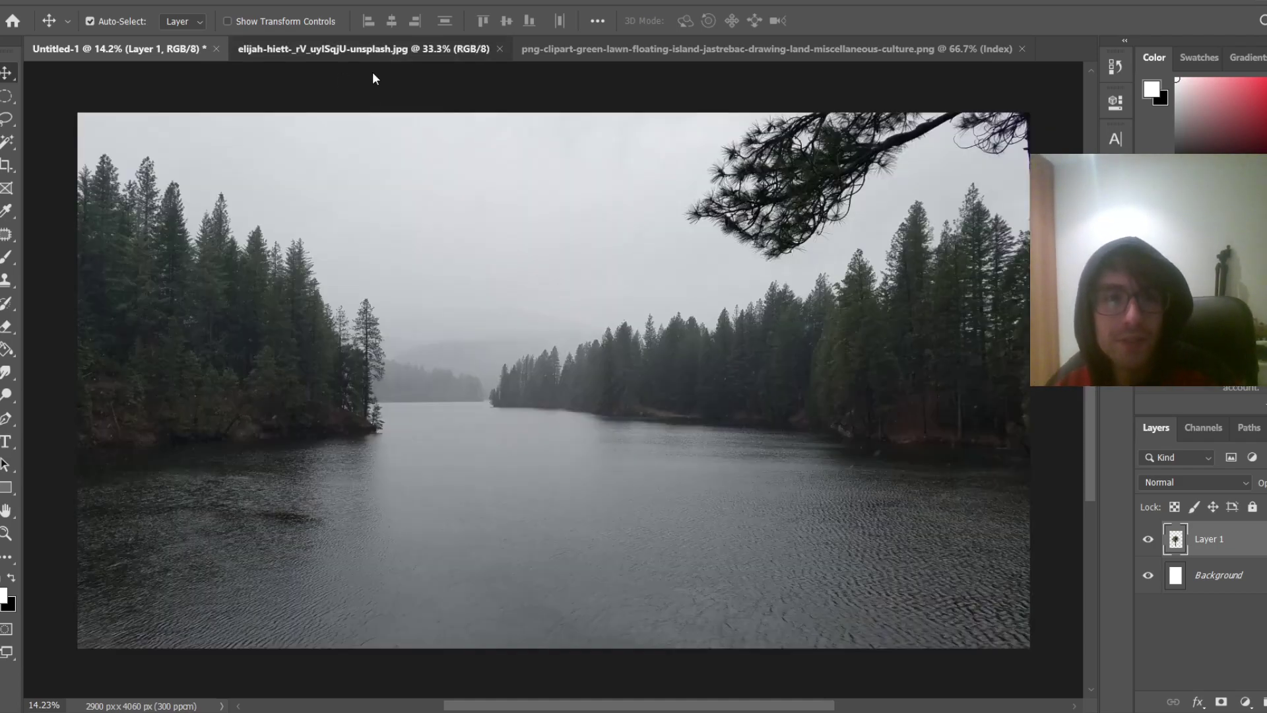
{"action": "left_click", "coordinate": [161, 48]}
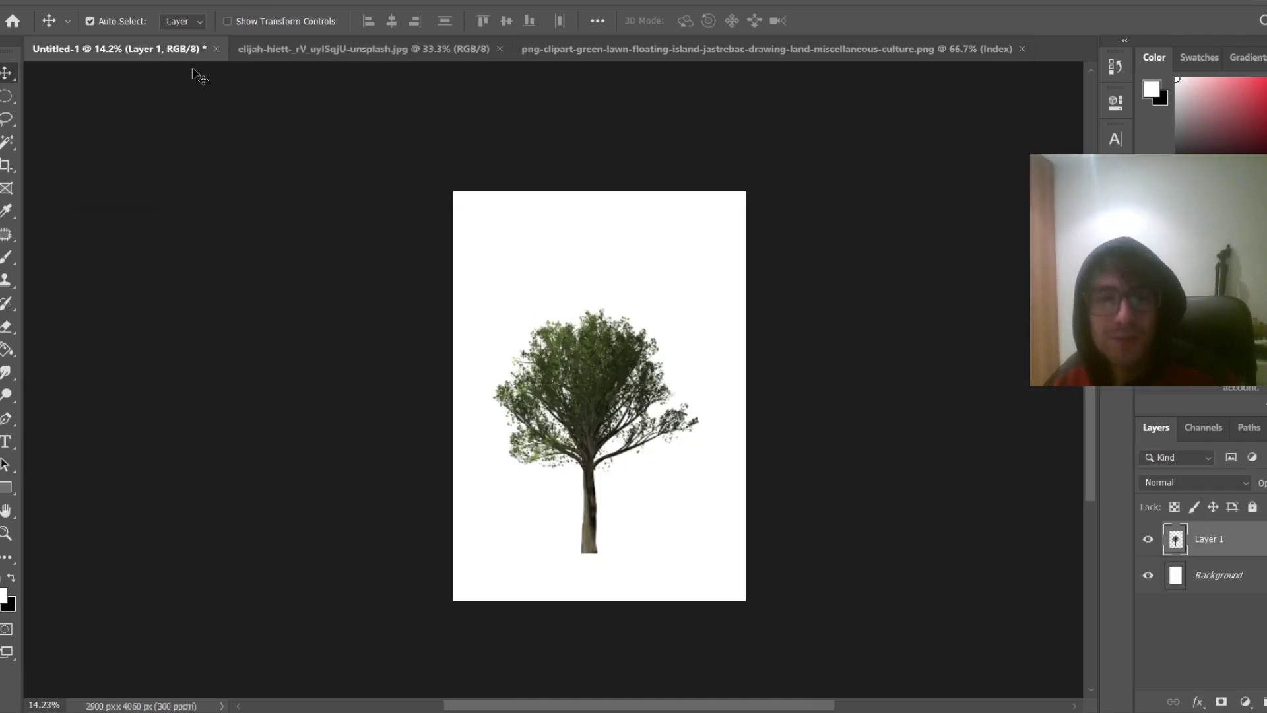
{"action": "left_click", "coordinate": [1145, 542]}
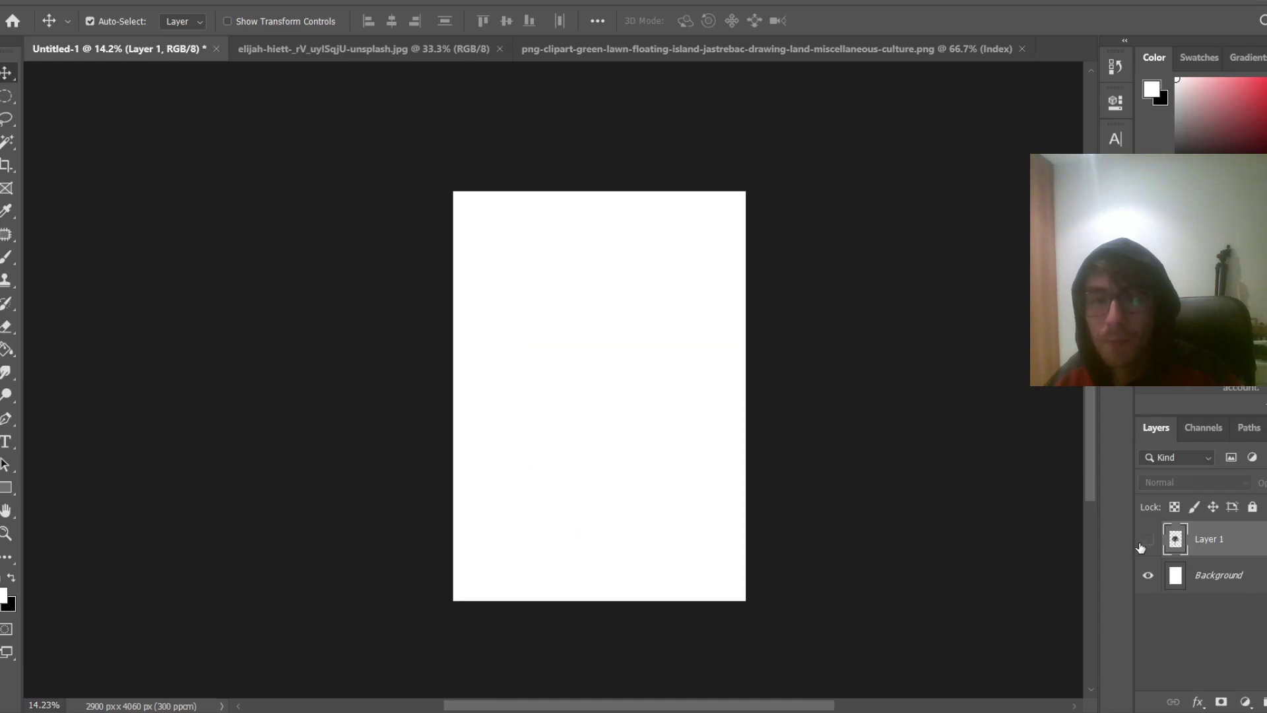
Copy the lake photo into Untitled-1 as a new layer and minimize the photo's floating window
{"action": "left_click", "coordinate": [332, 45]}
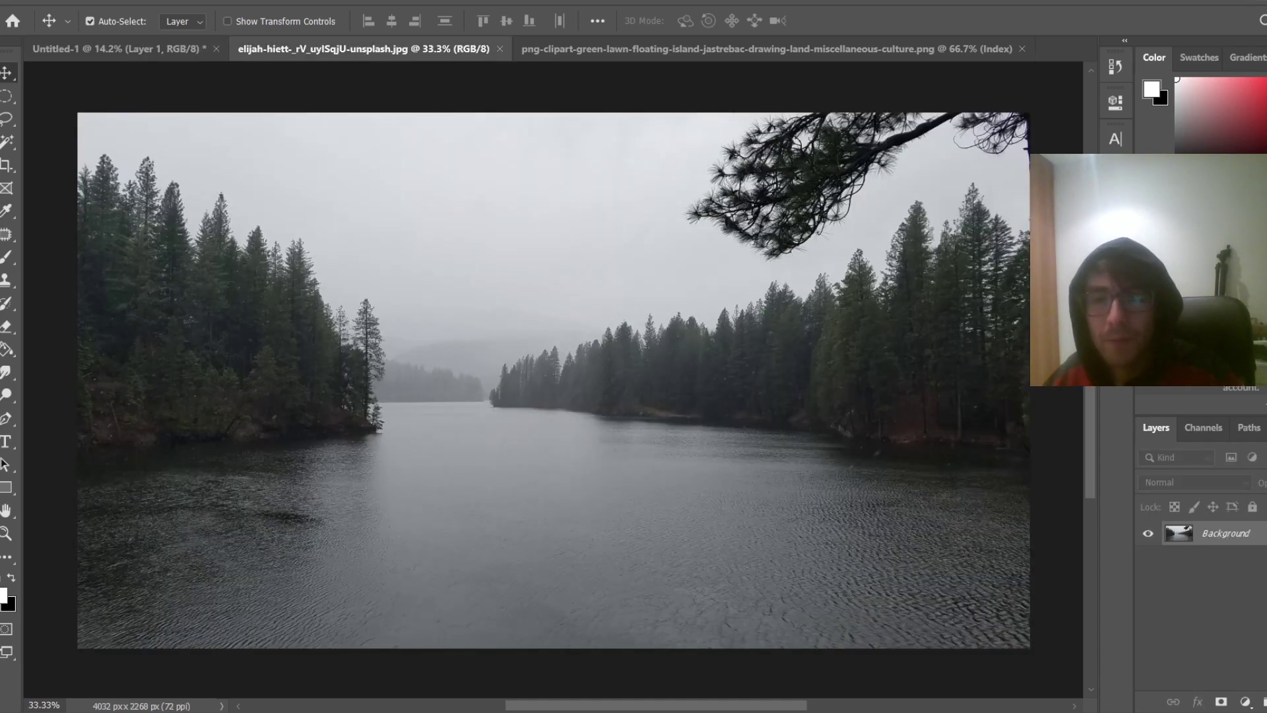
{"action": "left_click_drag", "start_coordinate": [417, 50], "coordinate": [626, 192]}
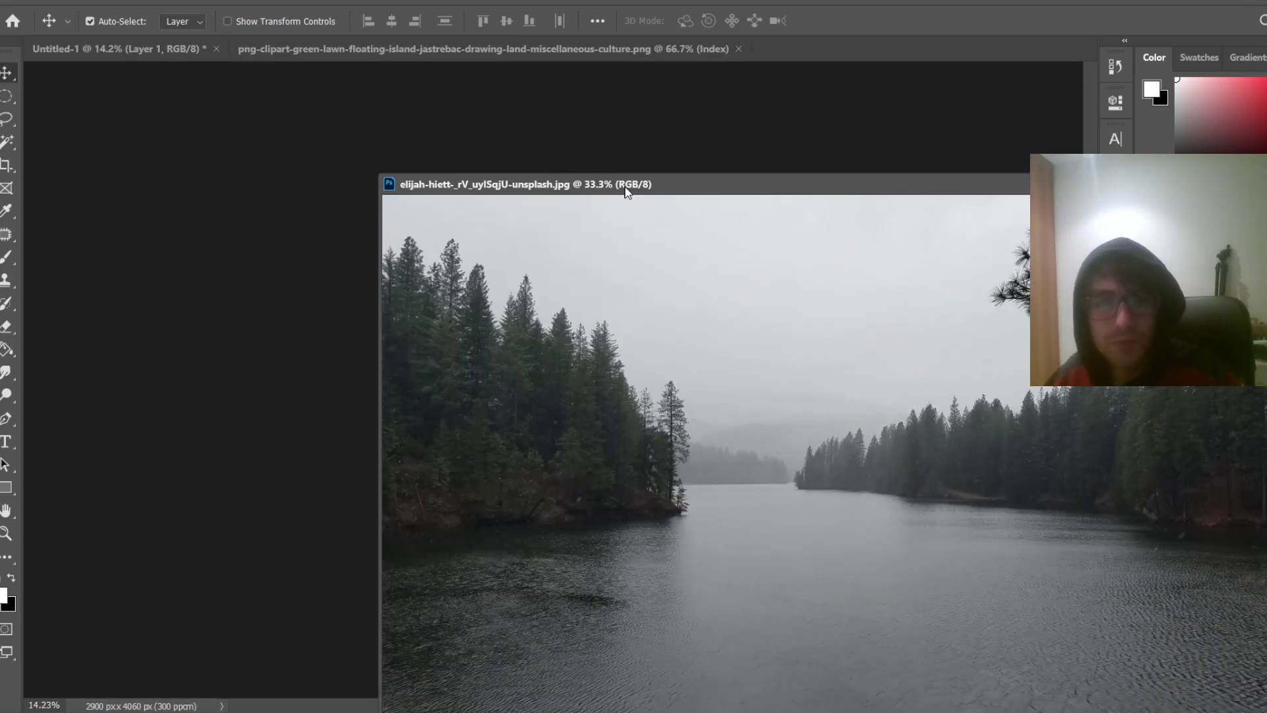
{"action": "left_click_drag", "start_coordinate": [738, 190], "coordinate": [1131, 45]}
{"action": "left_click_drag", "start_coordinate": [857, 145], "coordinate": [584, 437]}
{"action": "left_click_drag", "start_coordinate": [1126, 42], "coordinate": [521, 150]}
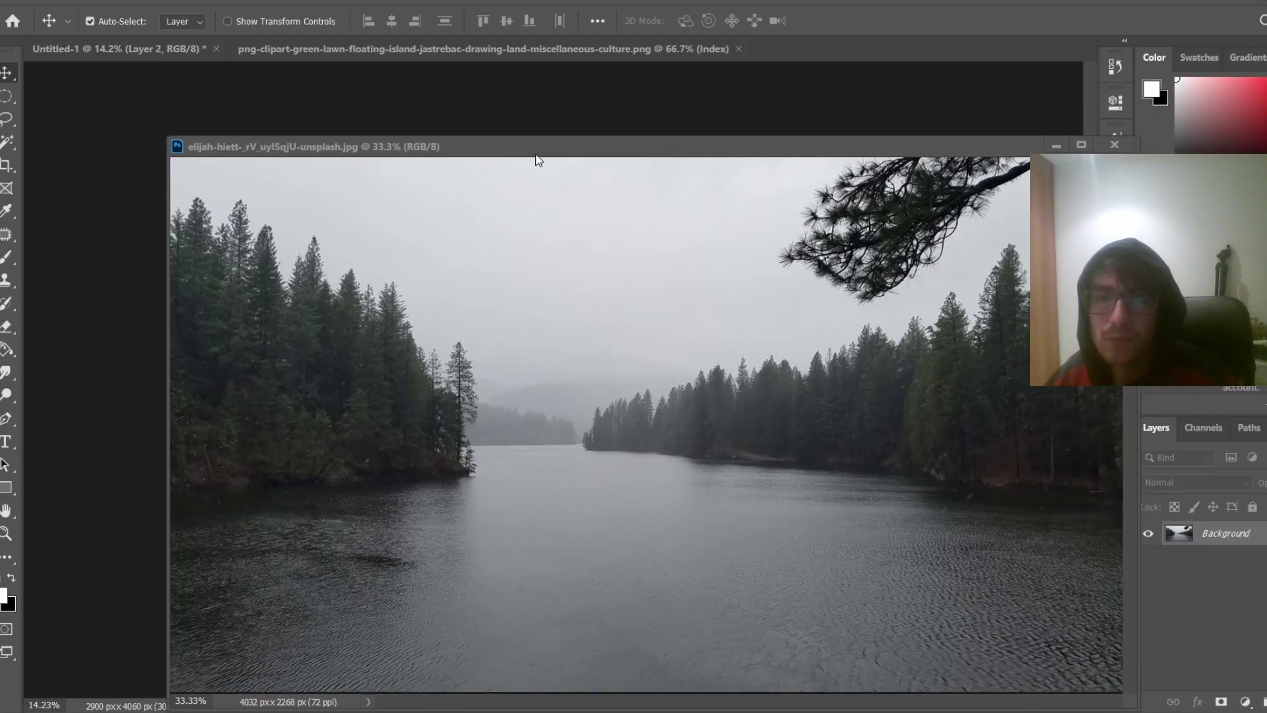
{"action": "left_click", "coordinate": [1056, 145]}
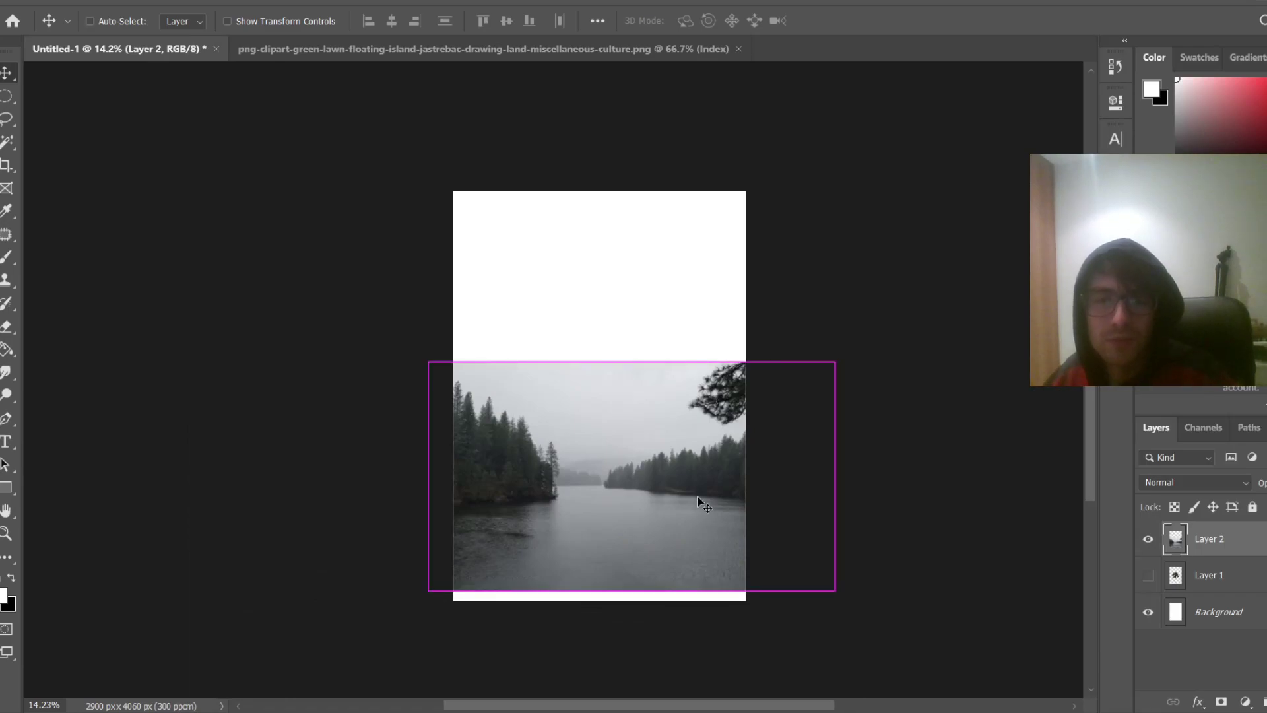
Scale the lake photo layer to 198.52% and position it to cover the whole canvas with the water in the lower half
{"action": "key", "text": "ctrl+t"}
{"action": "left_click_drag", "start_coordinate": [426, 359], "coordinate": [145, 217]}
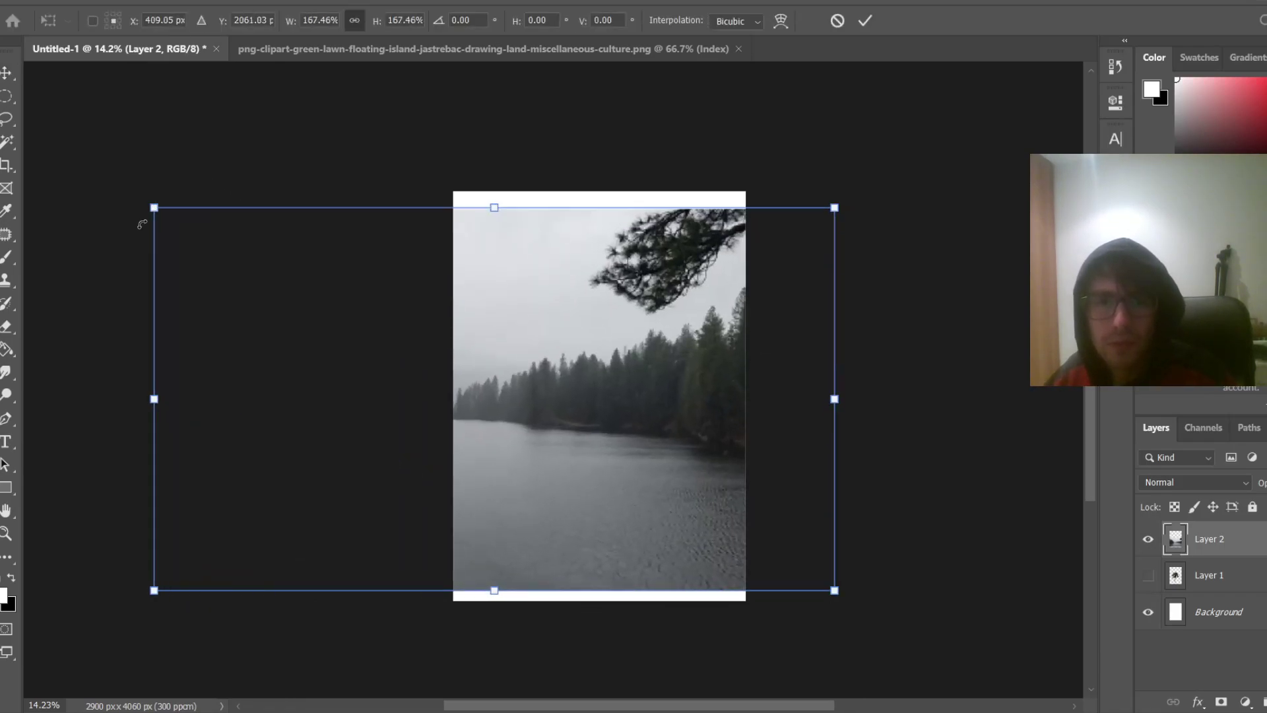
{"action": "left_click_drag", "start_coordinate": [621, 395], "coordinate": [696, 423]}
{"action": "left_click_drag", "start_coordinate": [912, 235], "coordinate": [1024, 135]}
{"action": "mouse_move", "coordinate": [606, 387]}
{"action": "left_mouse_down"}
{"action": "mouse_move", "coordinate": [640, 372]}
{"action": "mouse_move", "coordinate": [742, 370]}
{"action": "mouse_move", "coordinate": [637, 390]}
{"action": "mouse_move", "coordinate": [532, 371]}
{"action": "mouse_move", "coordinate": [613, 376]}
{"action": "left_mouse_up"}
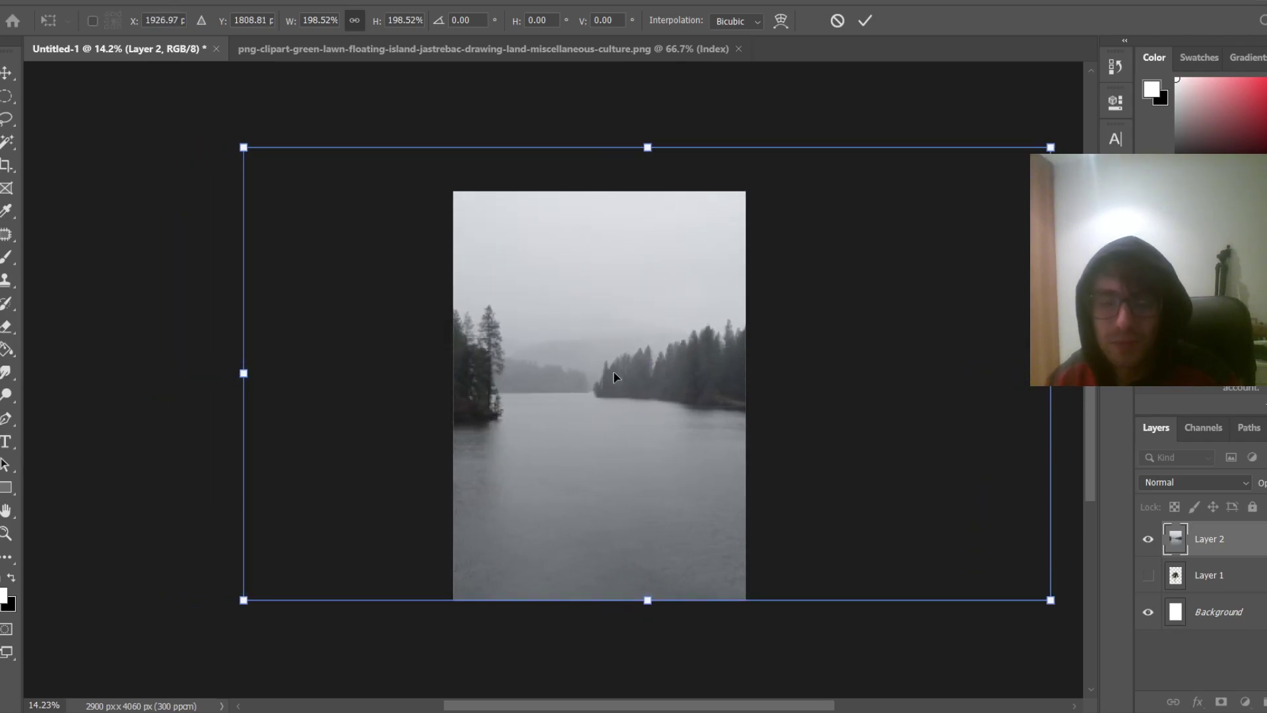
{"action": "key", "text": "Return"}
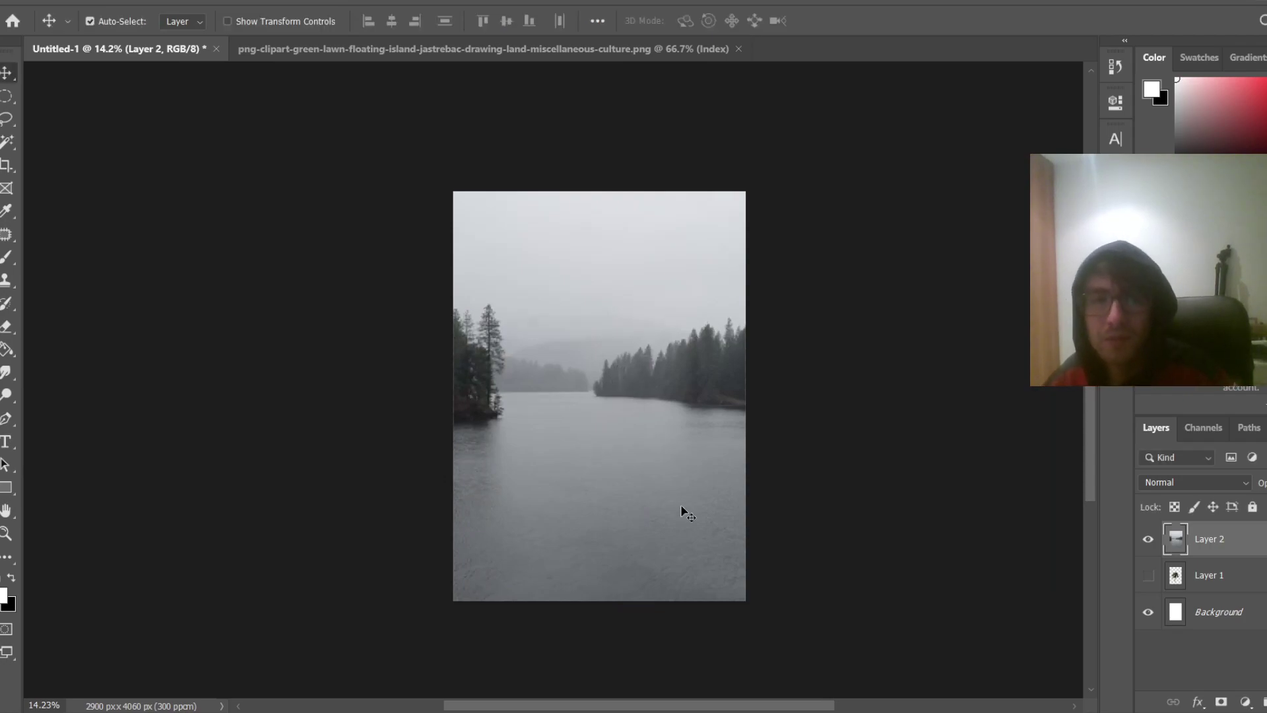
{"action": "scroll", "coordinate": [690, 512], "scroll_direction": "down", "scroll_amount": 3}
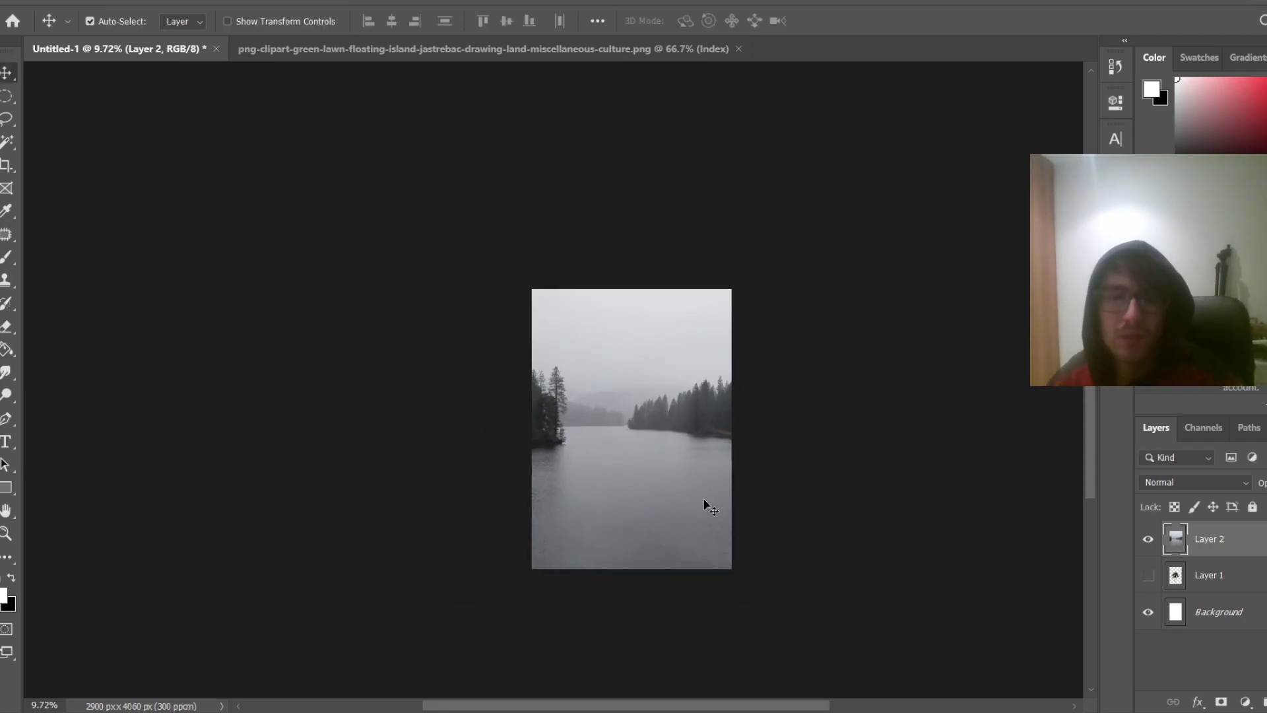
Convert the floating island PNG from Indexed Color to RGB Color mode
{"action": "left_click", "coordinate": [638, 48]}
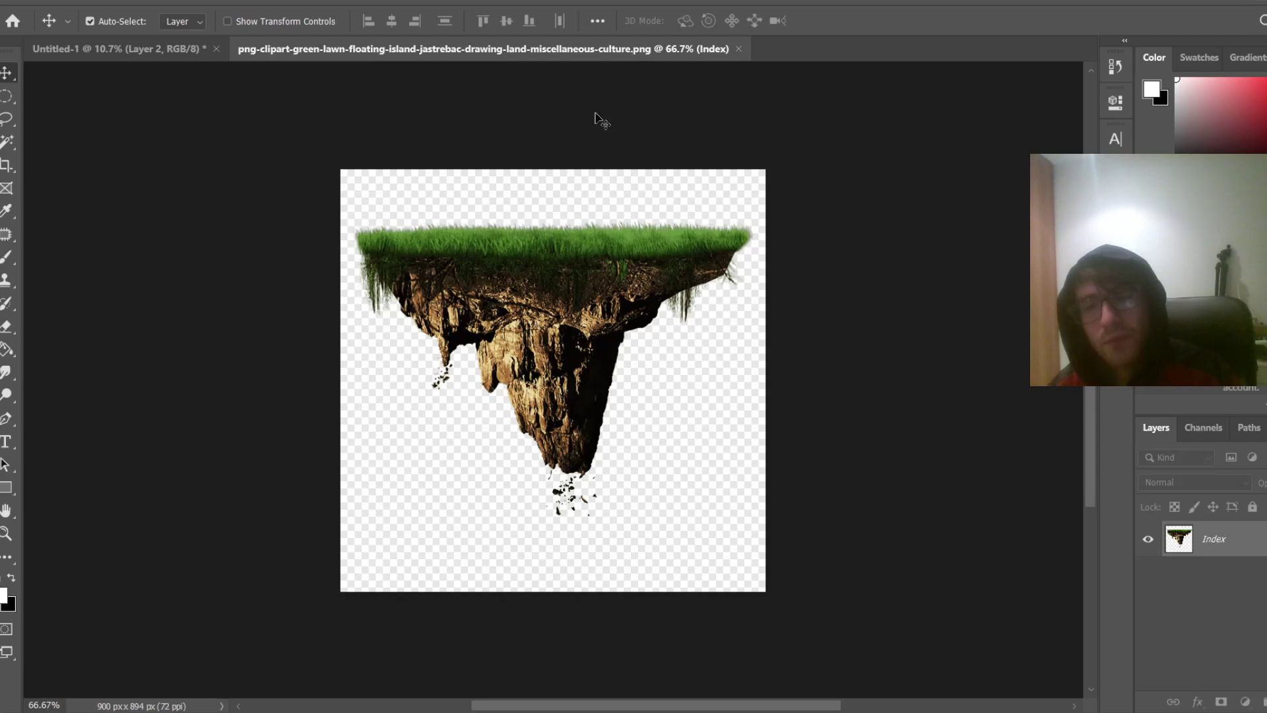
{"action": "left_click", "coordinate": [106, 1]}
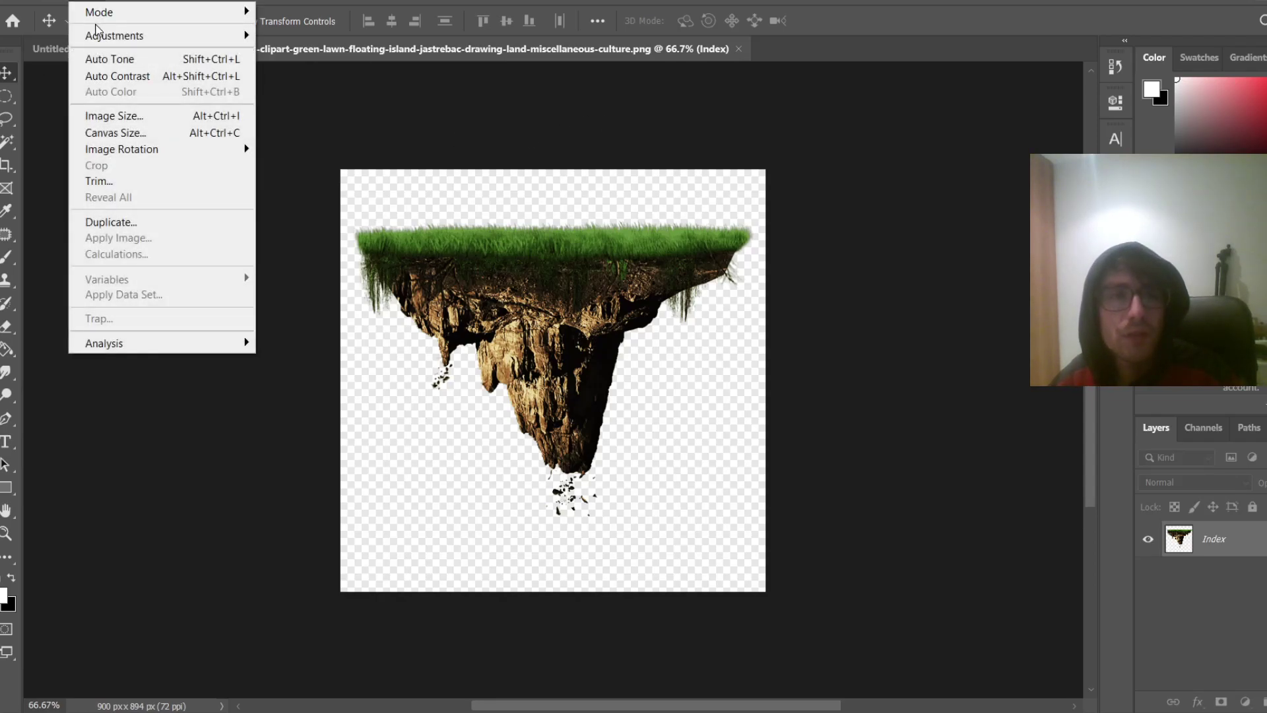
{"action": "mouse_move", "coordinate": [109, 39]}
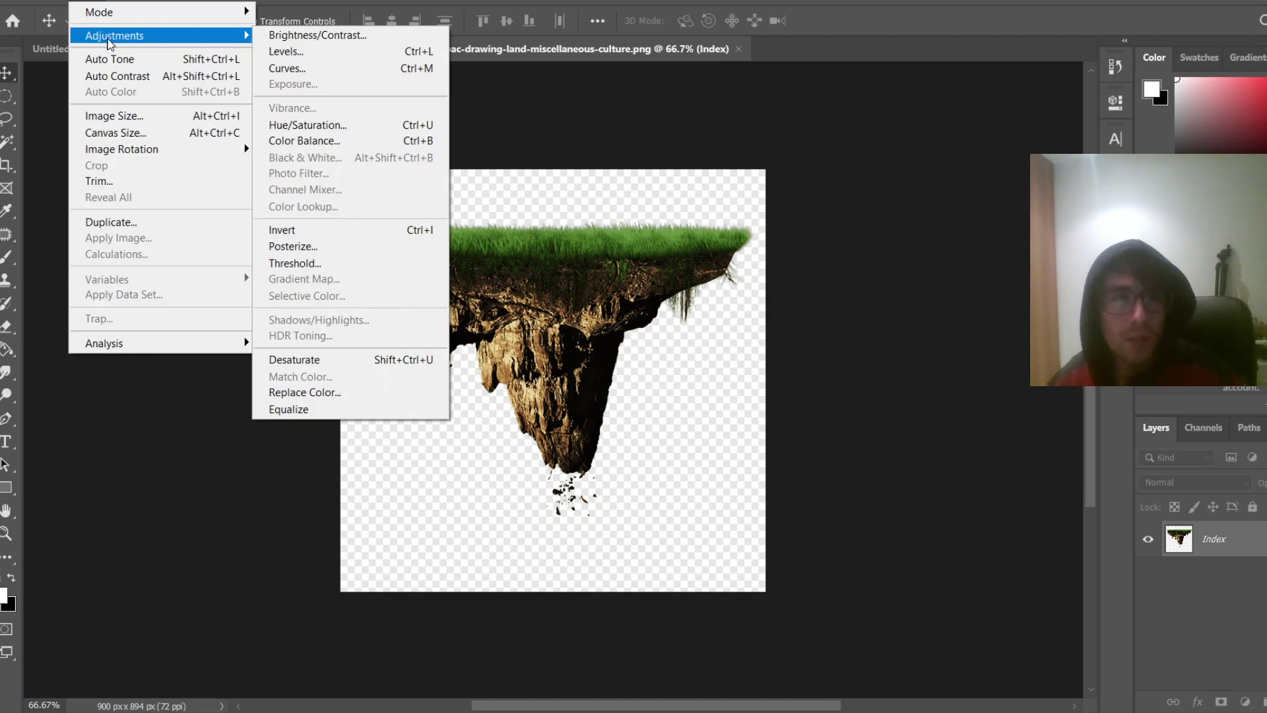
{"action": "mouse_move", "coordinate": [132, 20]}
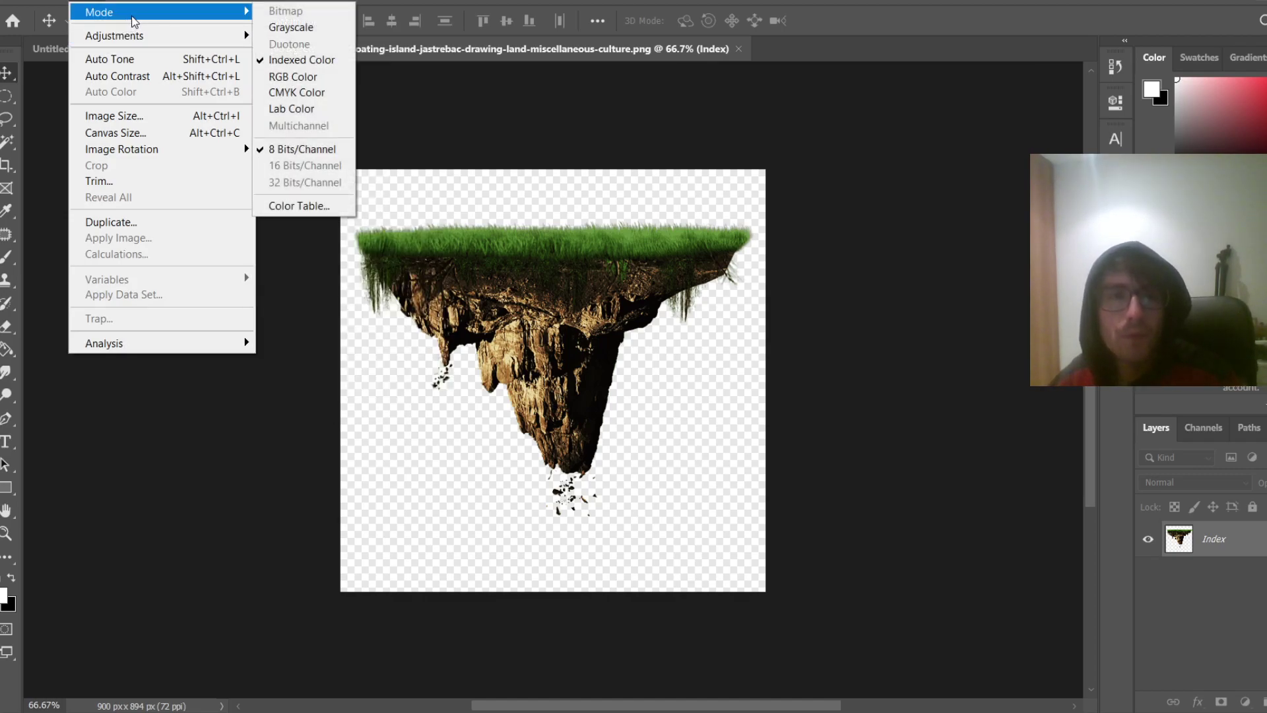
{"action": "left_click", "coordinate": [292, 76]}
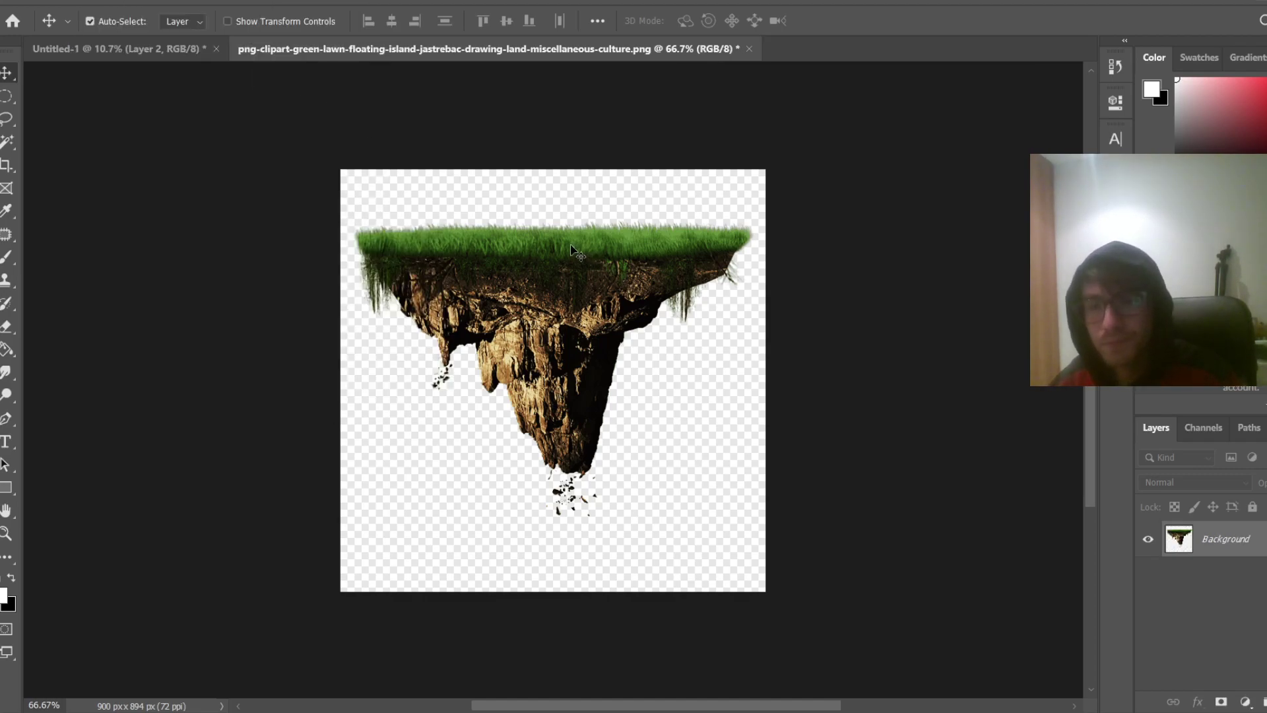
Duplicate the floating island layer and select the checkered backdrop around the island with the Magic Wand at tolerance 32
{"action": "key", "text": "ctrl+j"}
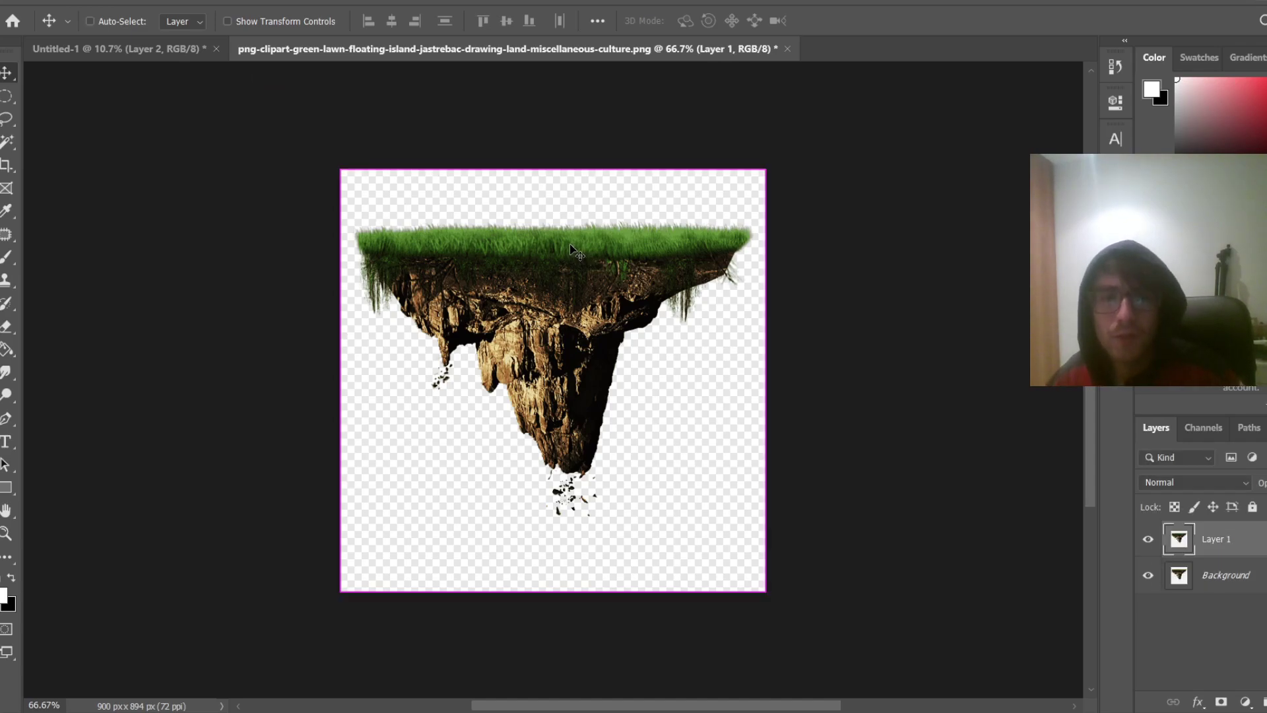
{"action": "key", "text": "w"}
{"action": "left_click", "coordinate": [583, 208]}
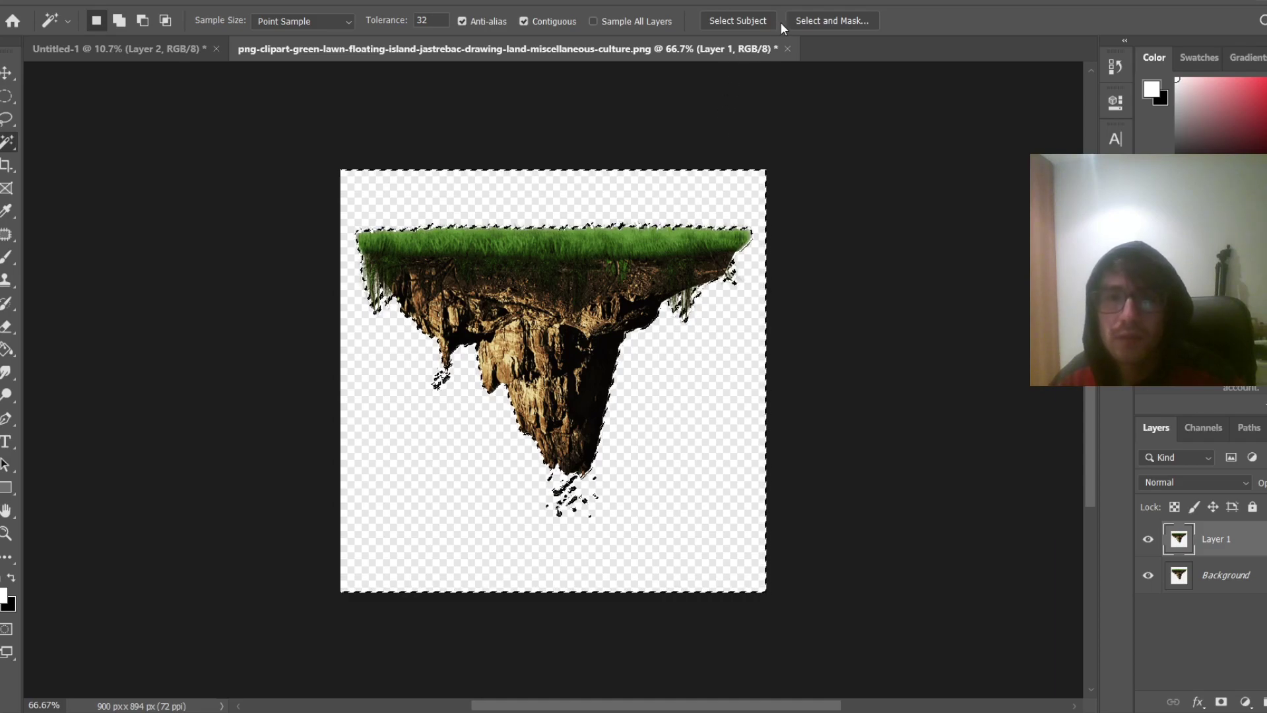
{"action": "left_click", "coordinate": [759, 25]}
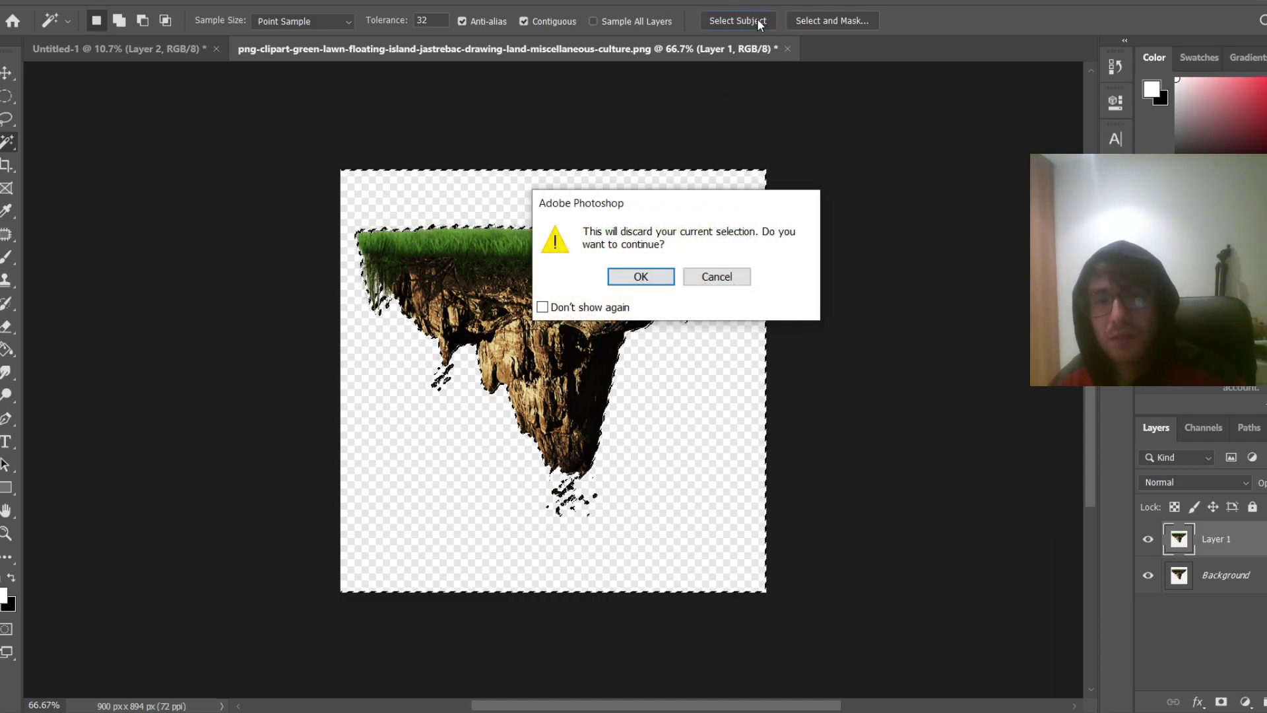
{"action": "left_click", "coordinate": [717, 276]}
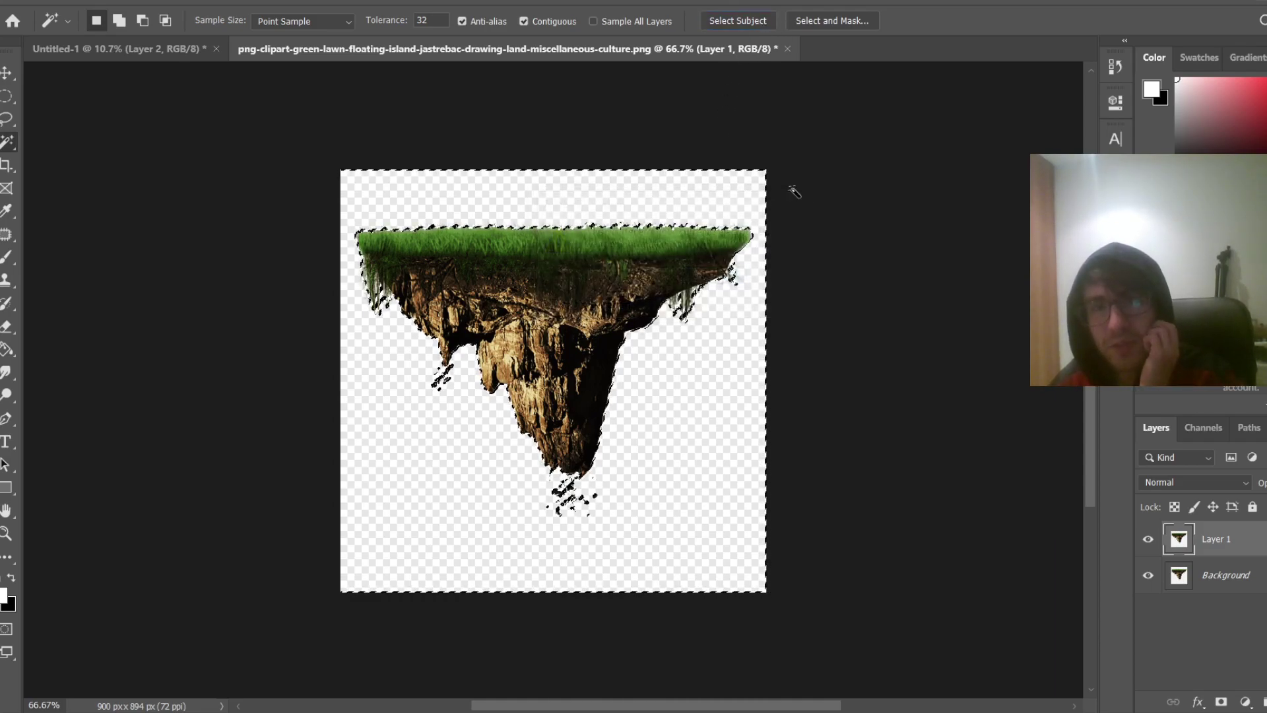
Enter Select and Mask and refine the grass edge along the island's top with a 35 px Refine Edge Brush
{"action": "left_click", "coordinate": [833, 22]}
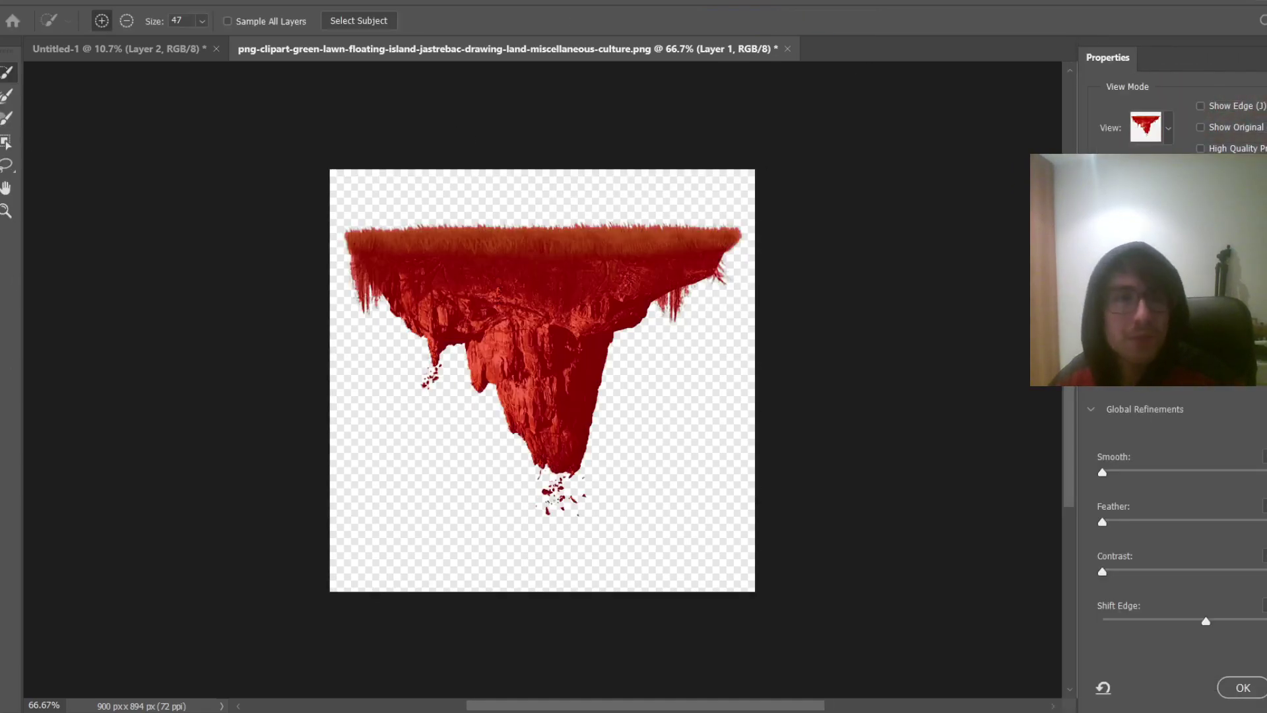
{"action": "left_click", "coordinate": [7, 96]}
{"action": "scroll", "coordinate": [637, 259], "scroll_direction": "up", "scroll_amount": 5}
{"action": "scroll", "coordinate": [680, 209], "scroll_direction": "up", "scroll_amount": 2}
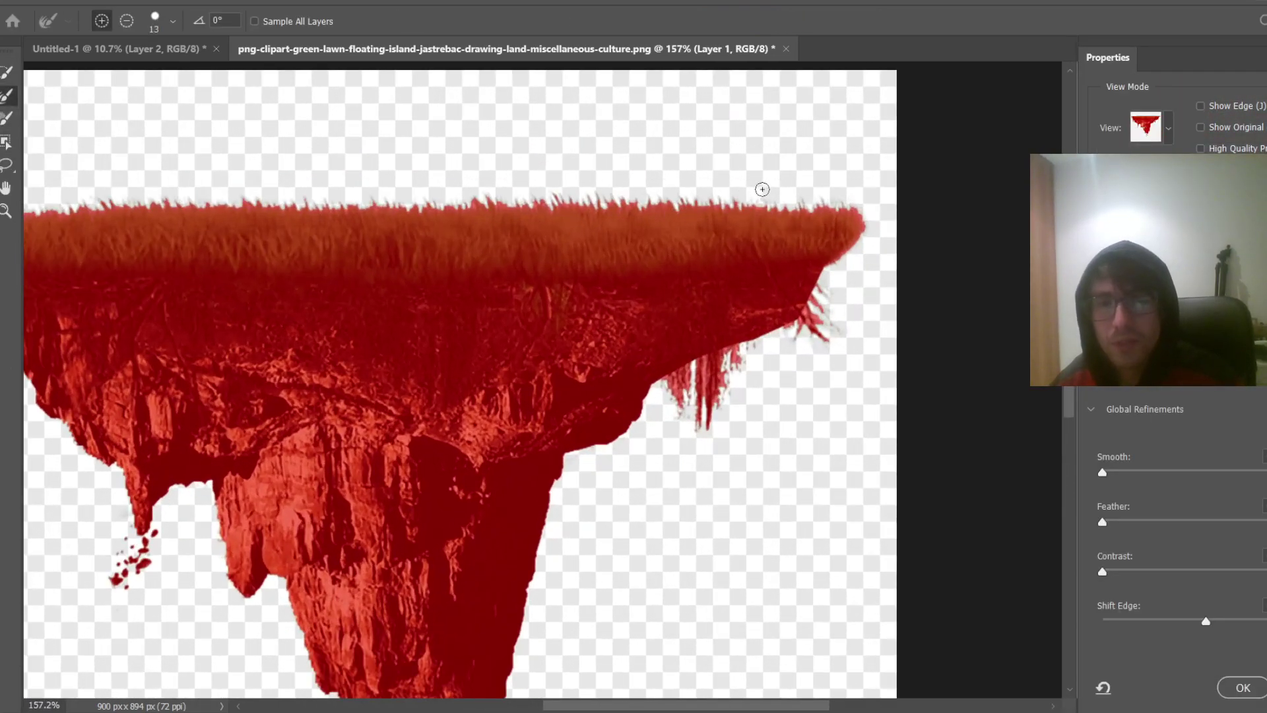
{"action": "right_click", "coordinate": [758, 190]}
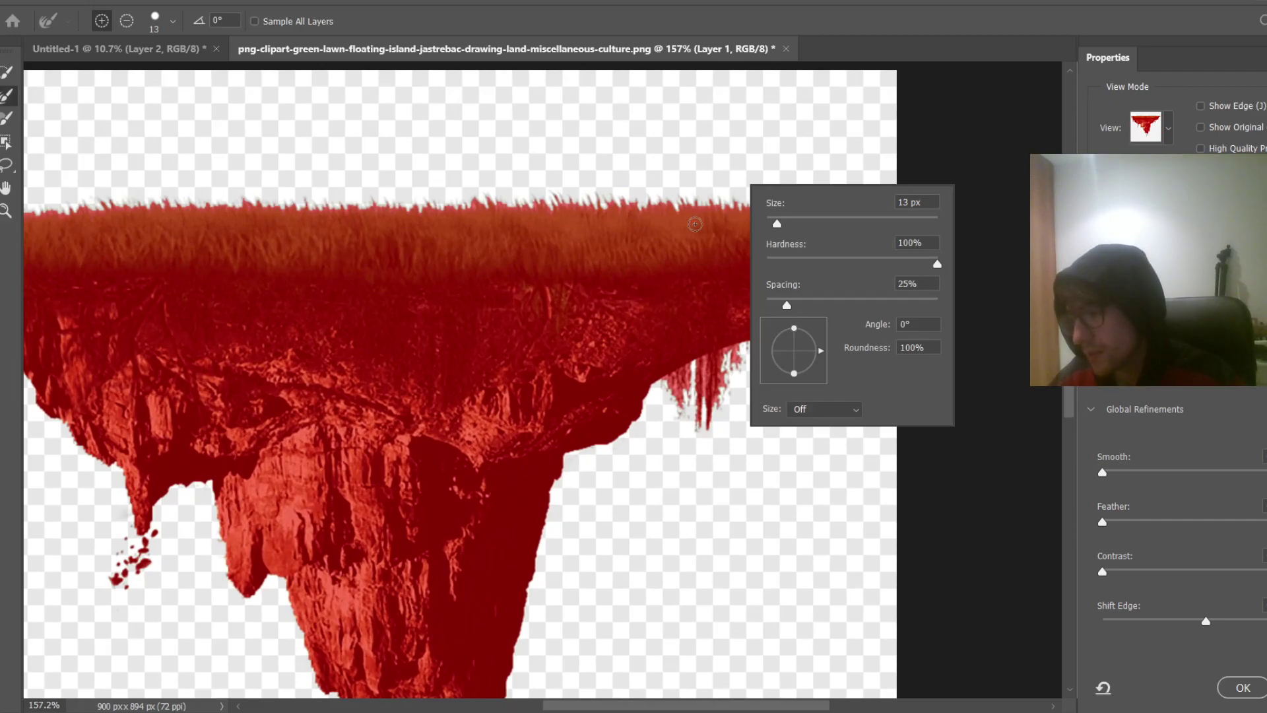
{"action": "left_click", "coordinate": [687, 227]}
{"action": "left_click_drag", "start_coordinate": [685, 227], "coordinate": [702, 234]}
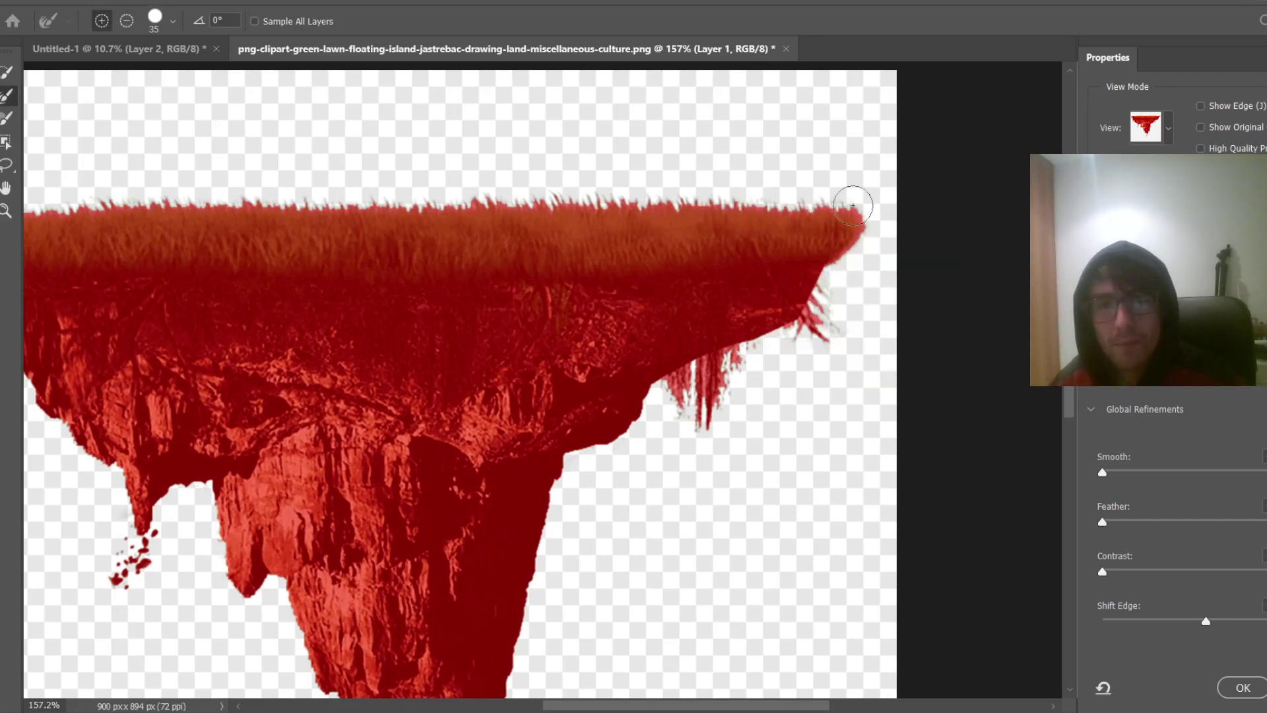
{"action": "mouse_move", "coordinate": [857, 206]}
{"action": "left_mouse_down"}
{"action": "mouse_move", "coordinate": [741, 192]}
{"action": "mouse_move", "coordinate": [119, 193]}
{"action": "mouse_move", "coordinate": [190, 227]}
{"action": "left_mouse_up"}
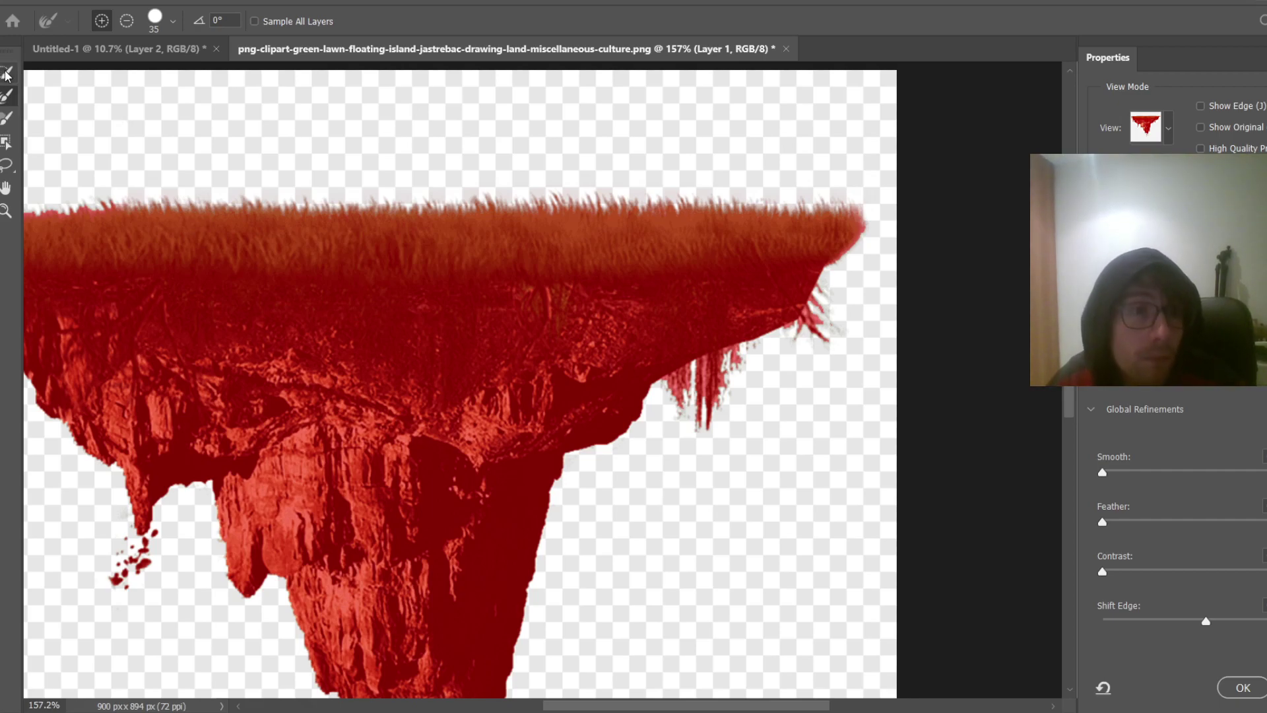
{"action": "key", "text": "space"}
{"action": "left_click_drag", "start_coordinate": [332, 198], "coordinate": [626, 188]}
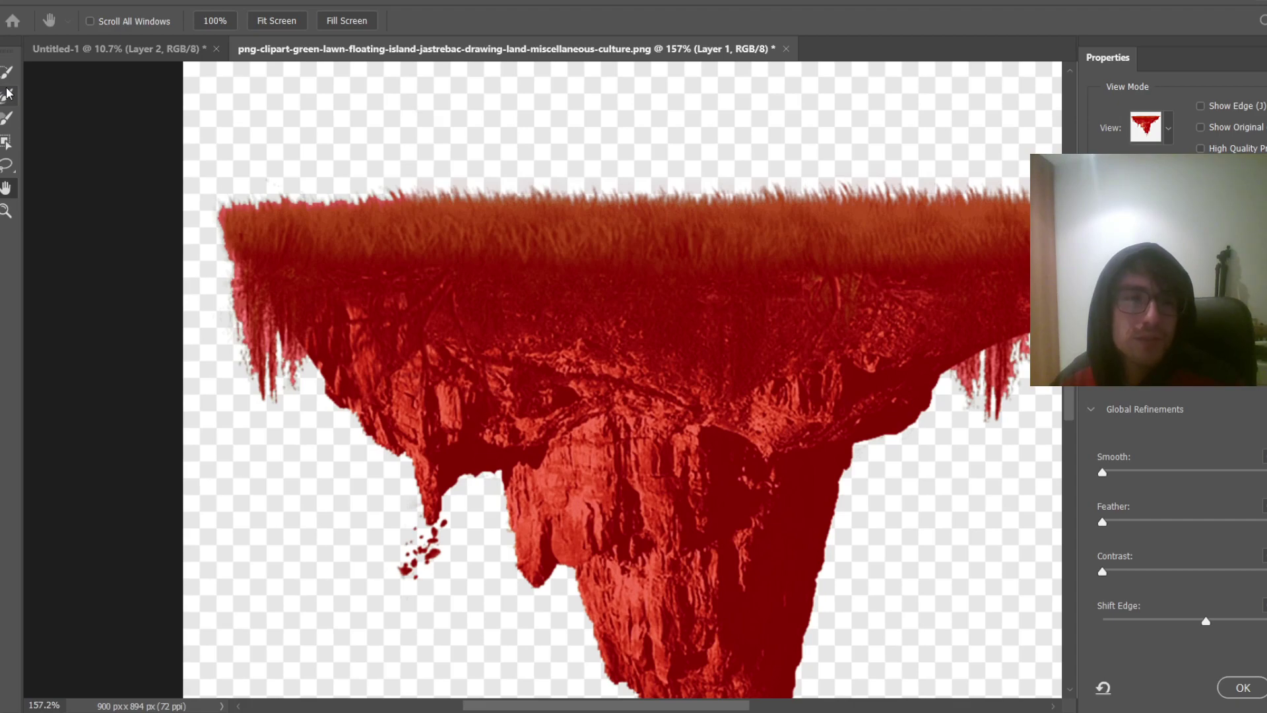
{"action": "left_click", "coordinate": [8, 93]}
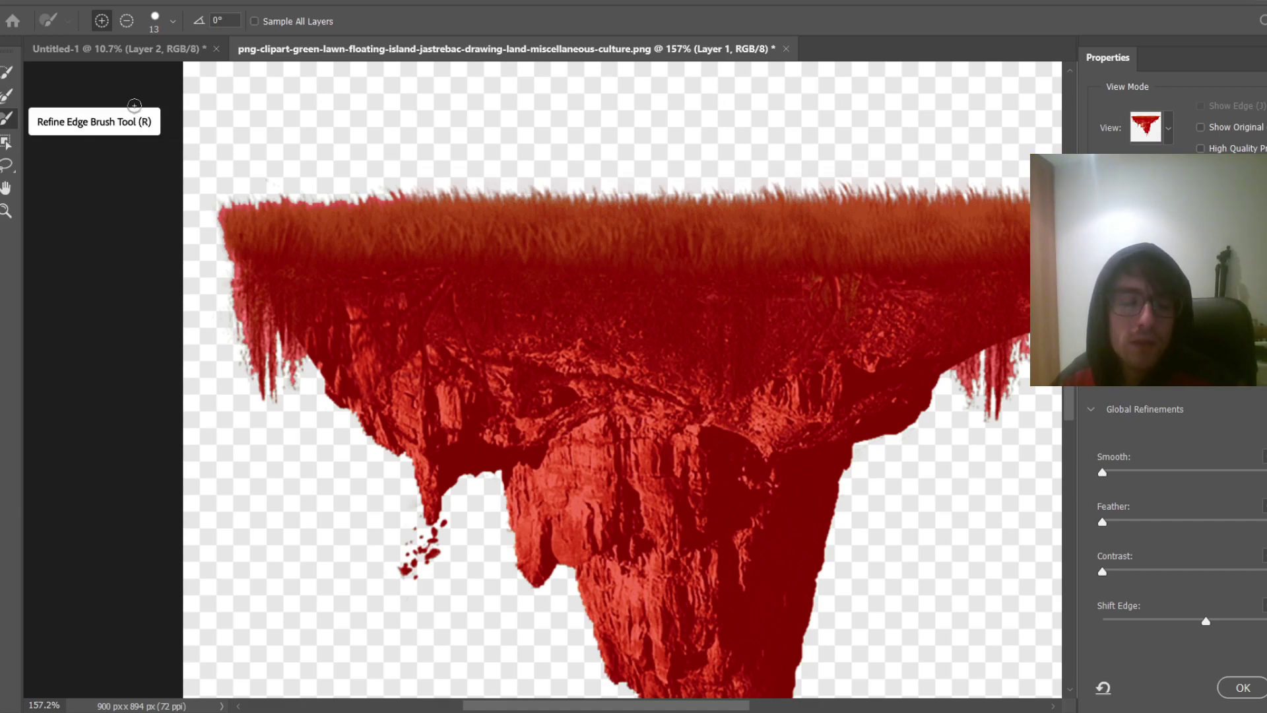
{"action": "key", "text": "h"}
{"action": "left_click_drag", "start_coordinate": [779, 350], "coordinate": [526, 274]}
{"action": "key", "text": "b"}
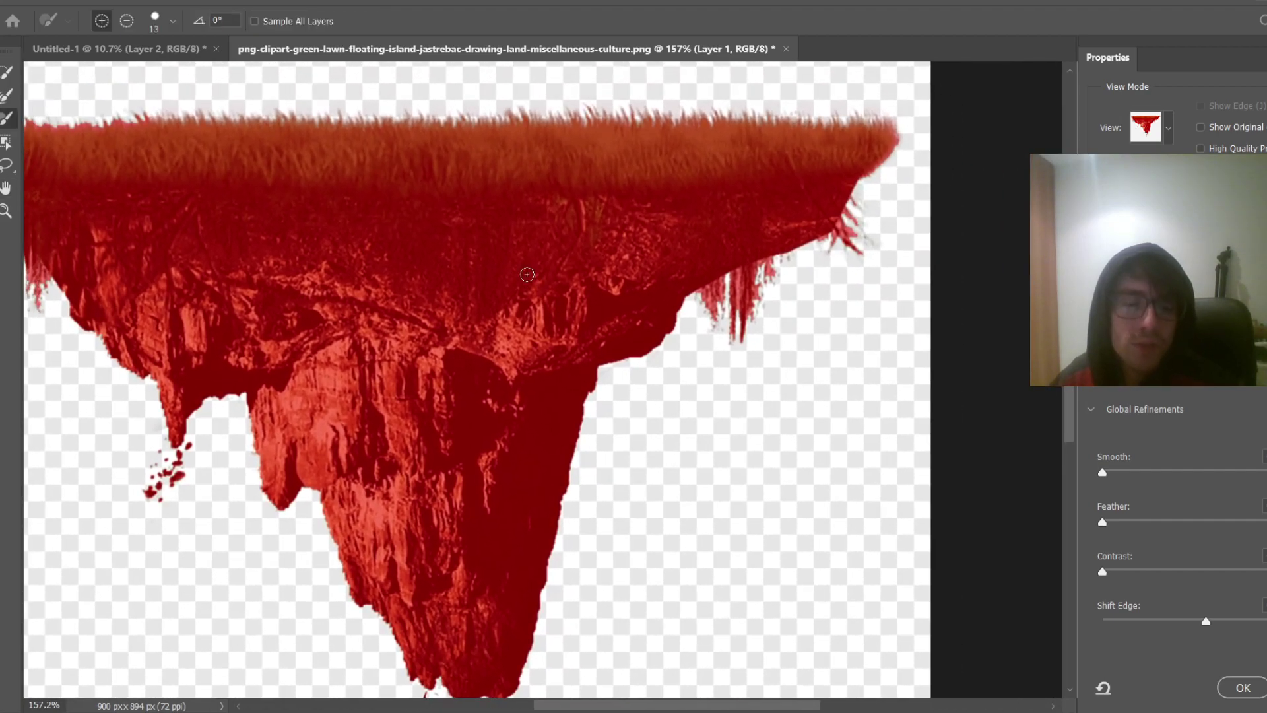
{"action": "key", "text": "w"}
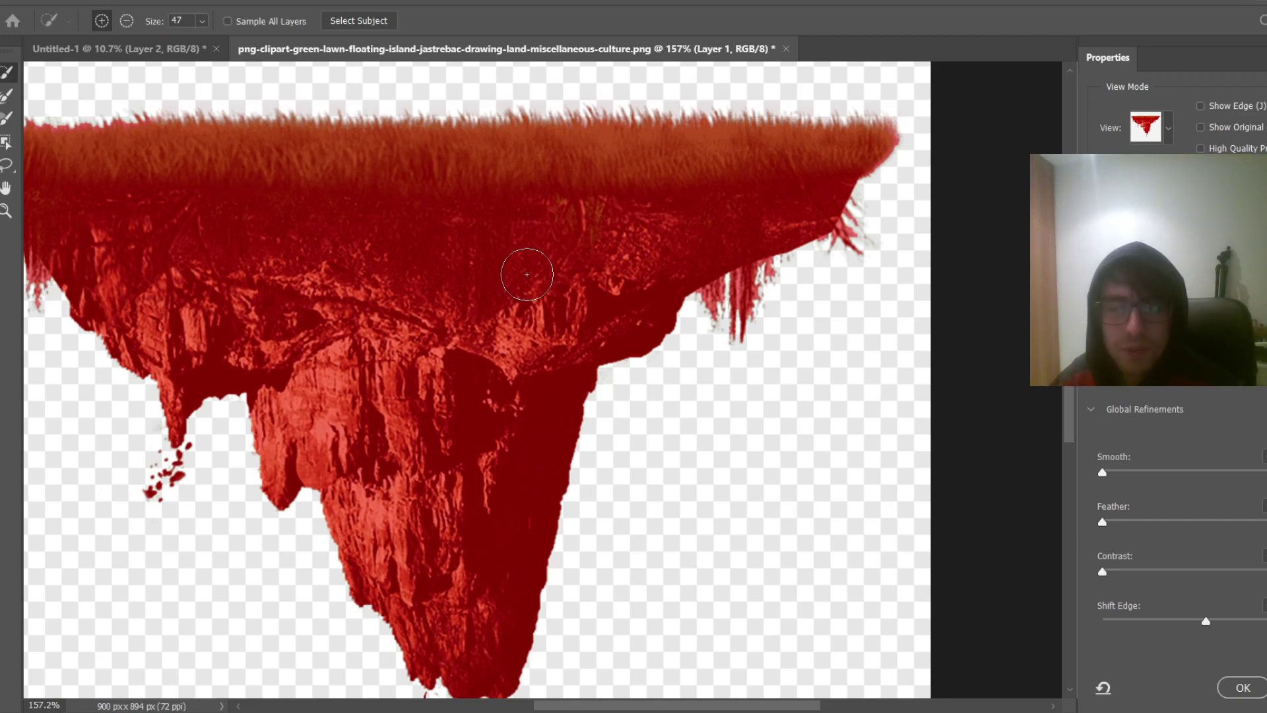
{"action": "key", "text": "j"}
{"action": "key", "text": "j"}
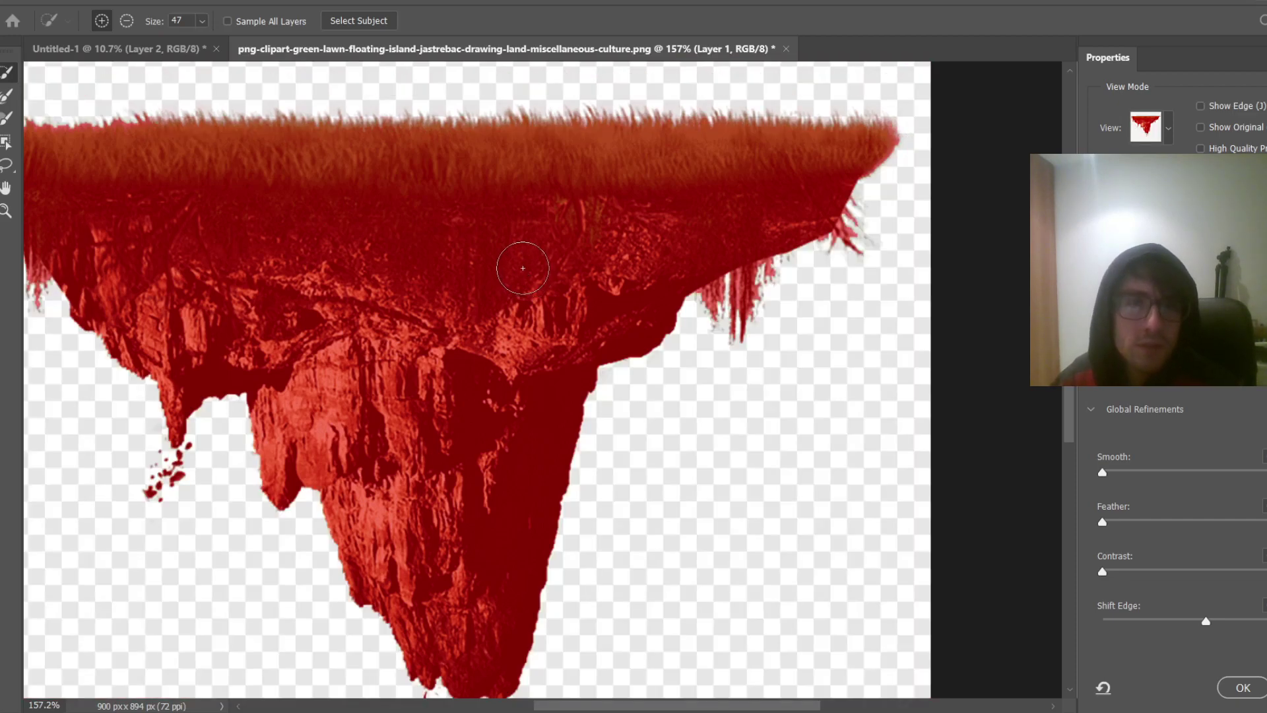
Refine the remaining grass edge at the island's left end and its hanging strands with the Refine Edge Brush
{"action": "left_click", "coordinate": [6, 98]}
{"action": "key", "text": "h"}
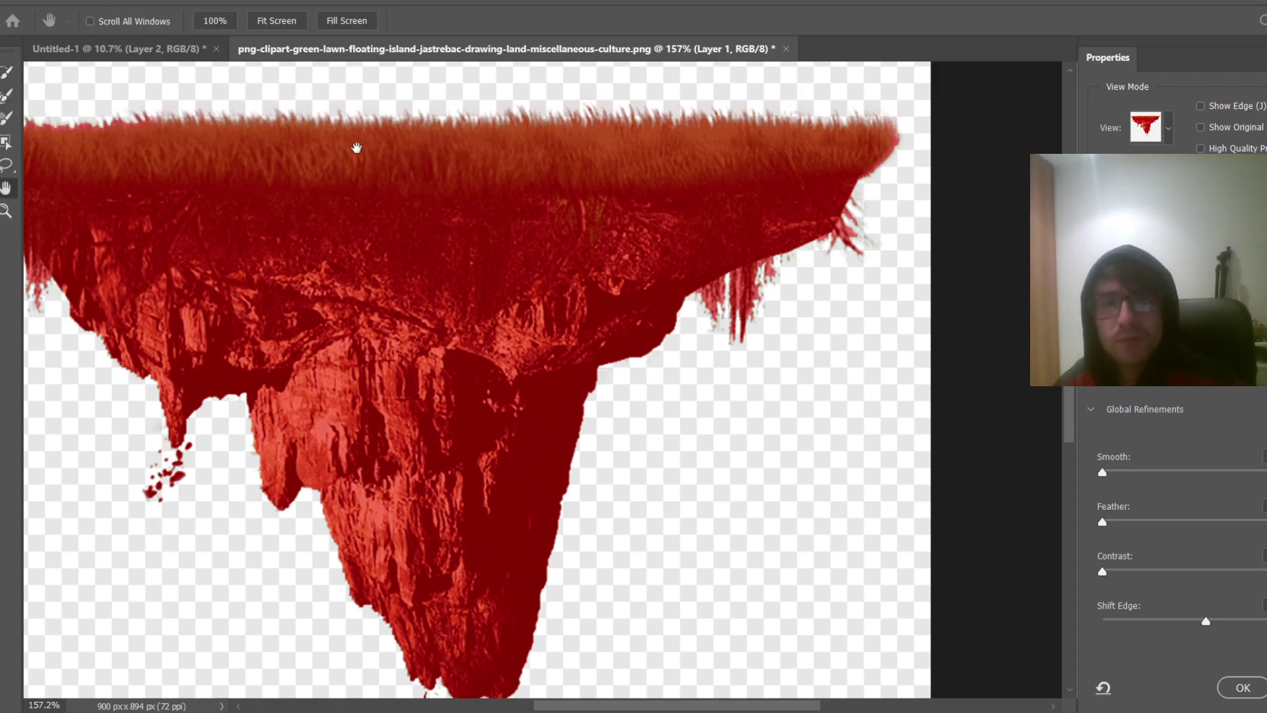
{"action": "left_click_drag", "start_coordinate": [357, 147], "coordinate": [543, 311]}
{"action": "key", "text": "r"}
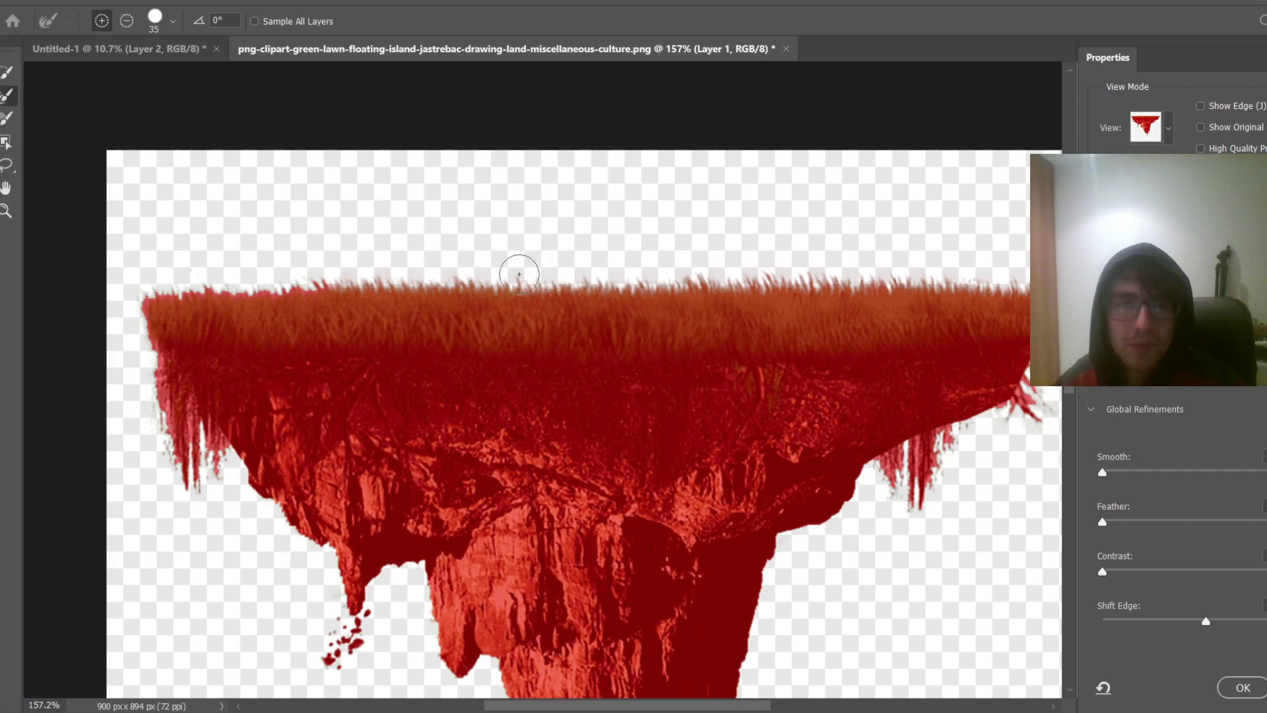
{"action": "mouse_move", "coordinate": [394, 282]}
{"action": "left_mouse_down"}
{"action": "mouse_move", "coordinate": [166, 287]}
{"action": "mouse_move", "coordinate": [150, 319]}
{"action": "mouse_move", "coordinate": [165, 392]}
{"action": "mouse_move", "coordinate": [191, 465]}
{"action": "mouse_move", "coordinate": [217, 449]}
{"action": "mouse_move", "coordinate": [222, 466]}
{"action": "left_mouse_up"}
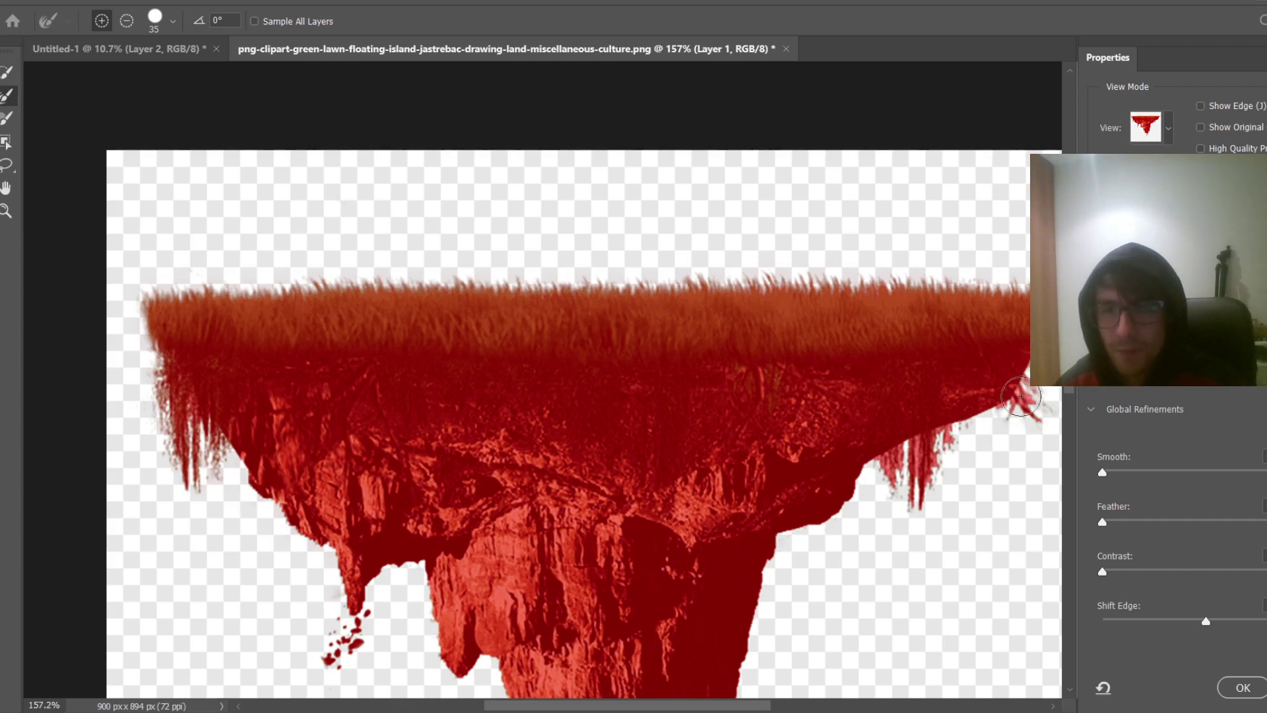
Refine the hanging strands at the island's right end with the Refine Edge Brush and apply the Select and Mask result
{"action": "mouse_move", "coordinate": [1020, 396]}
{"action": "left_mouse_down"}
{"action": "mouse_move", "coordinate": [982, 438]}
{"action": "mouse_move", "coordinate": [870, 492]}
{"action": "mouse_move", "coordinate": [926, 461]}
{"action": "mouse_move", "coordinate": [942, 434]}
{"action": "mouse_move", "coordinate": [908, 453]}
{"action": "mouse_move", "coordinate": [869, 506]}
{"action": "mouse_move", "coordinate": [941, 481]}
{"action": "left_mouse_up"}
{"action": "key", "text": "space"}
{"action": "mouse_move", "coordinate": [732, 384]}
{"action": "left_mouse_down"}
{"action": "mouse_move", "coordinate": [572, 218]}
{"action": "mouse_move", "coordinate": [532, 66]}
{"action": "left_mouse_up"}
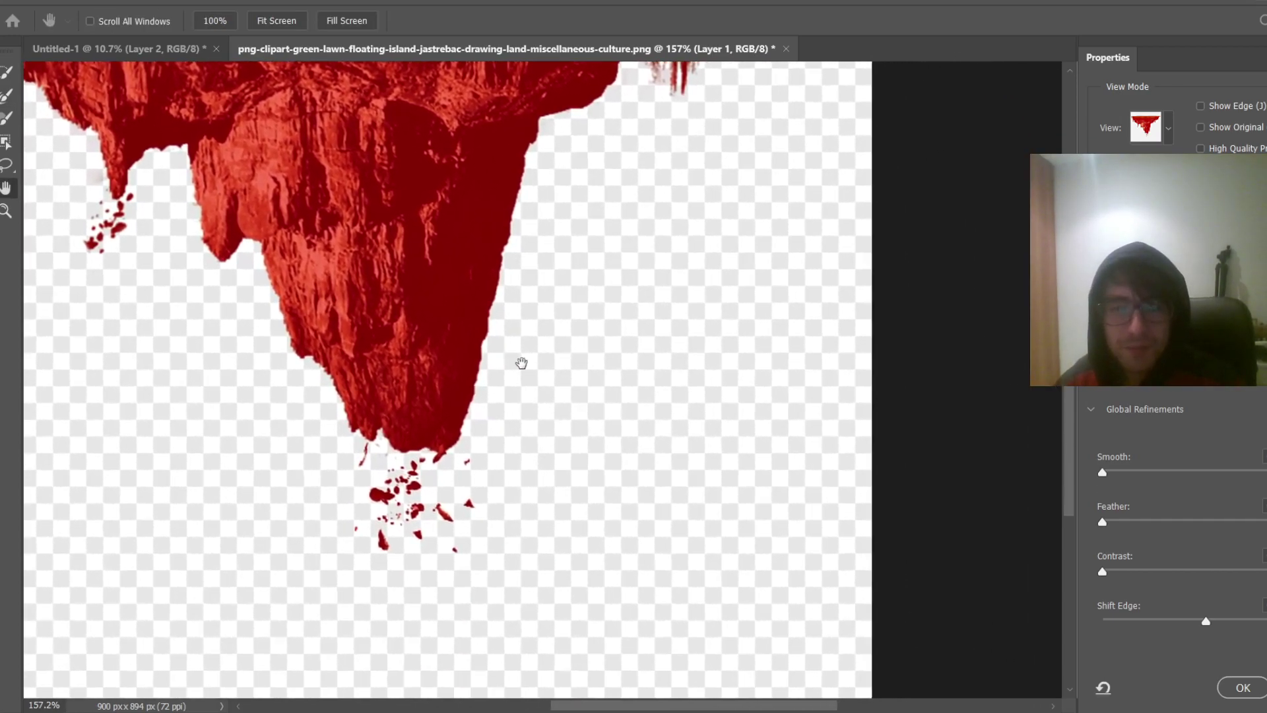
{"action": "left_click_drag", "start_coordinate": [472, 277], "coordinate": [487, 435]}
{"action": "left_click_drag", "start_coordinate": [404, 294], "coordinate": [462, 469]}
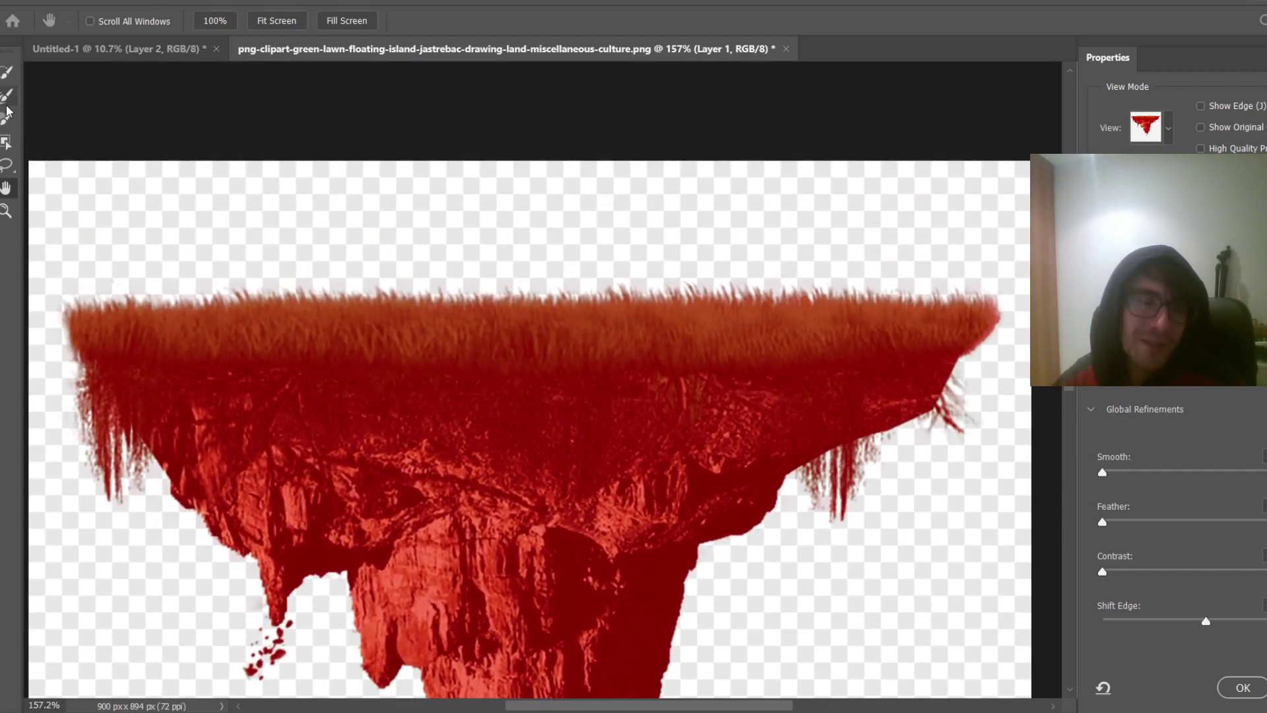
{"action": "left_click", "coordinate": [7, 111]}
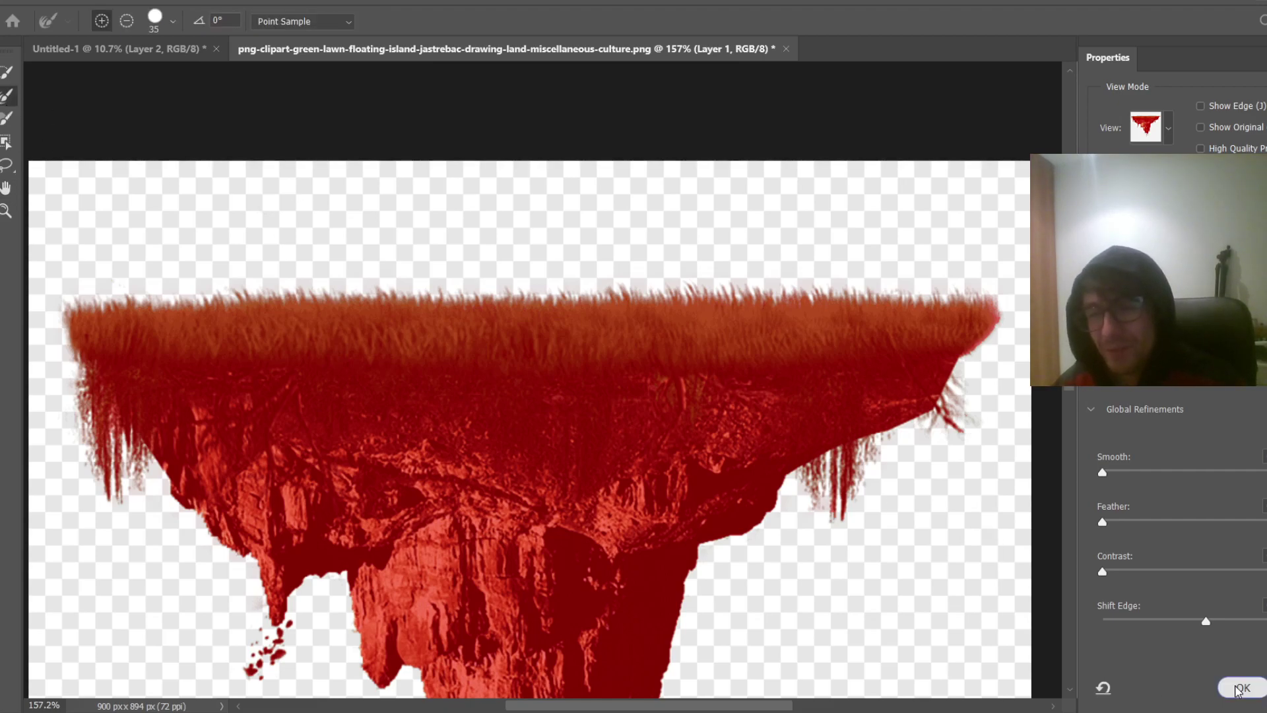
{"action": "left_click", "coordinate": [1237, 686]}
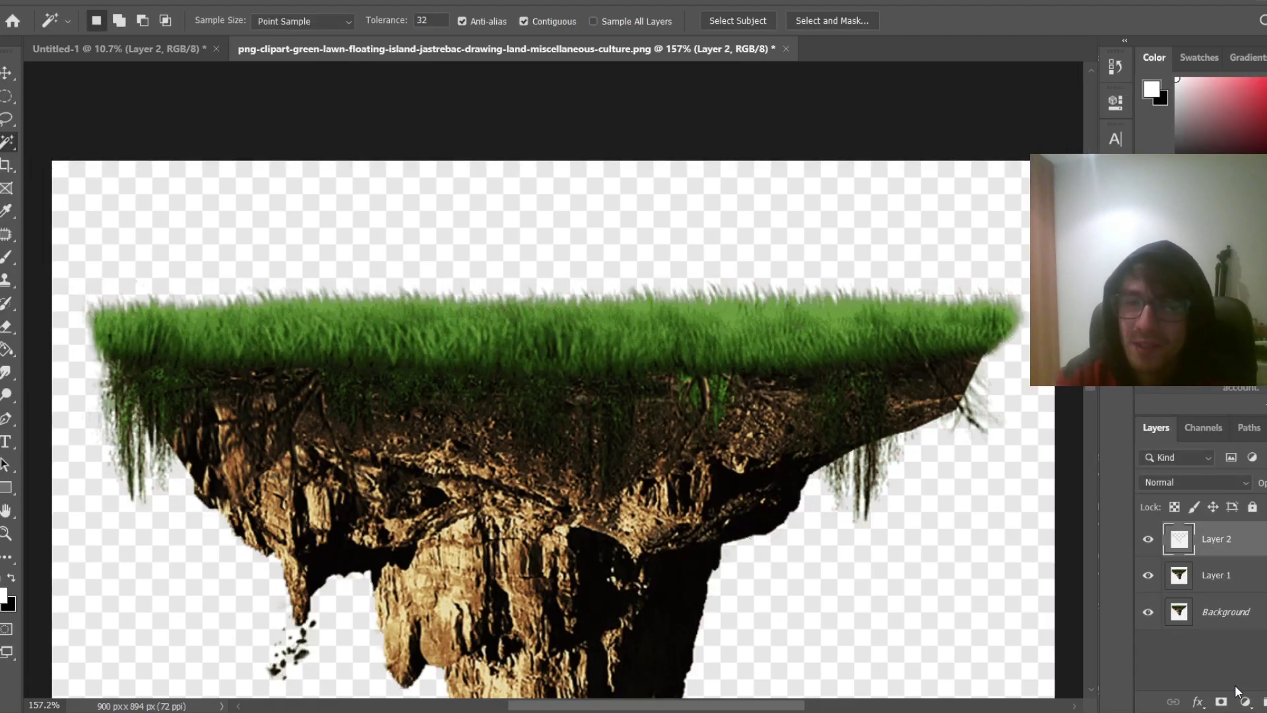
Undo the backdrop layer copy and copy the island to a new layer by inverting the selection
{"action": "key", "text": "ctrl+z"}
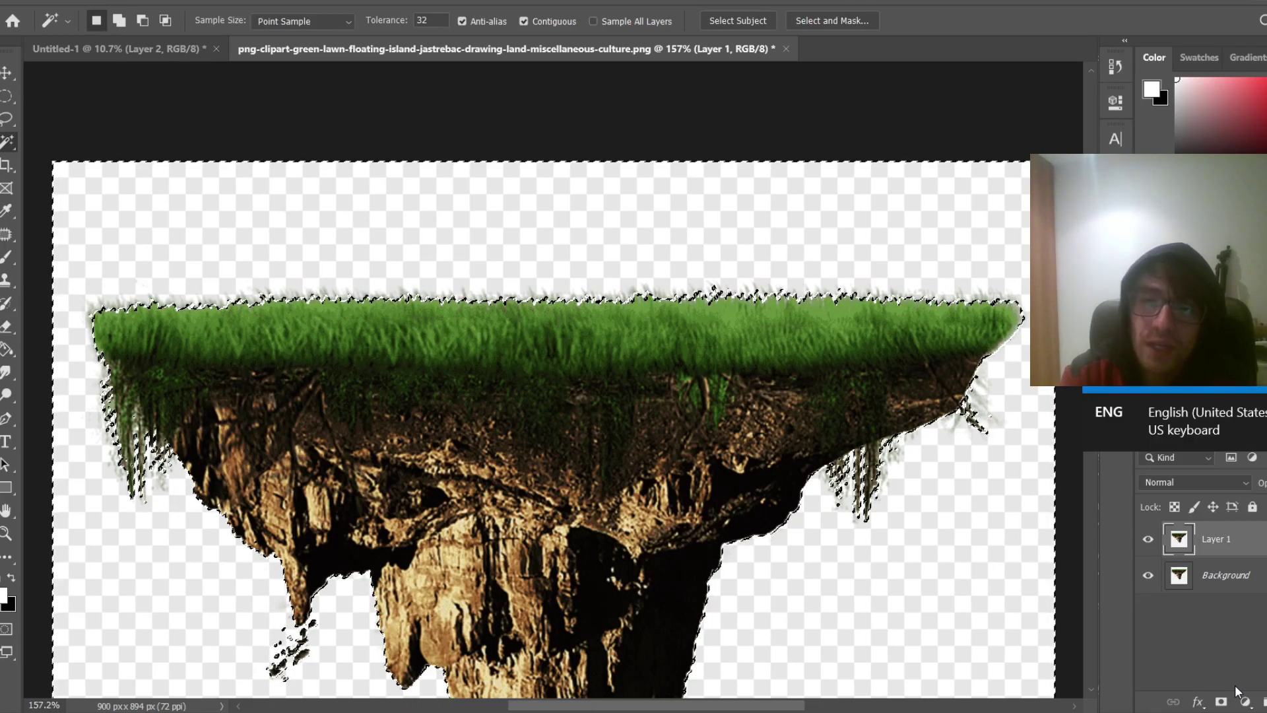
{"action": "key", "text": "ctrl+shift+i"}
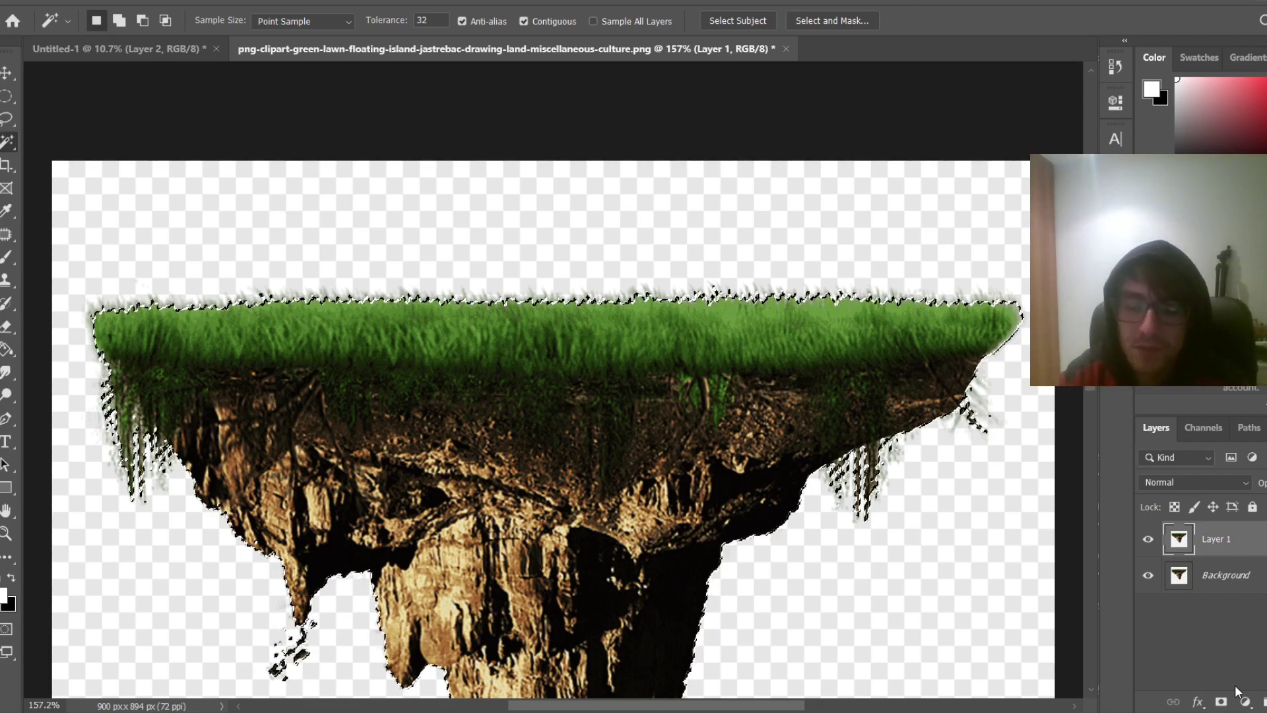
{"action": "key", "text": "ctrl+j"}
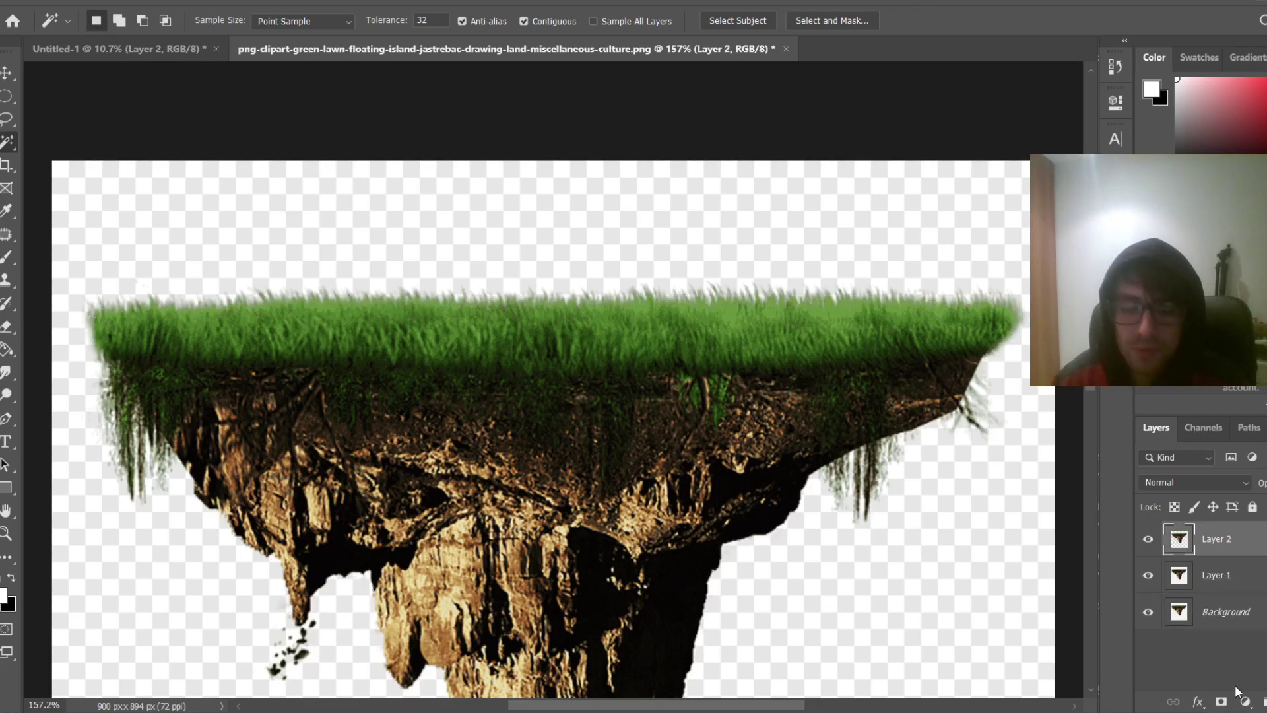
Move the cut-out island layer into the Untitled-1 lake composite with the Move tool
{"action": "key", "text": "v"}
{"action": "left_click_drag", "start_coordinate": [565, 411], "coordinate": [597, 452]}
{"action": "scroll", "coordinate": [609, 408], "scroll_direction": "down", "scroll_amount": 4}
{"action": "scroll", "coordinate": [610, 407], "scroll_direction": "down", "scroll_amount": 1}
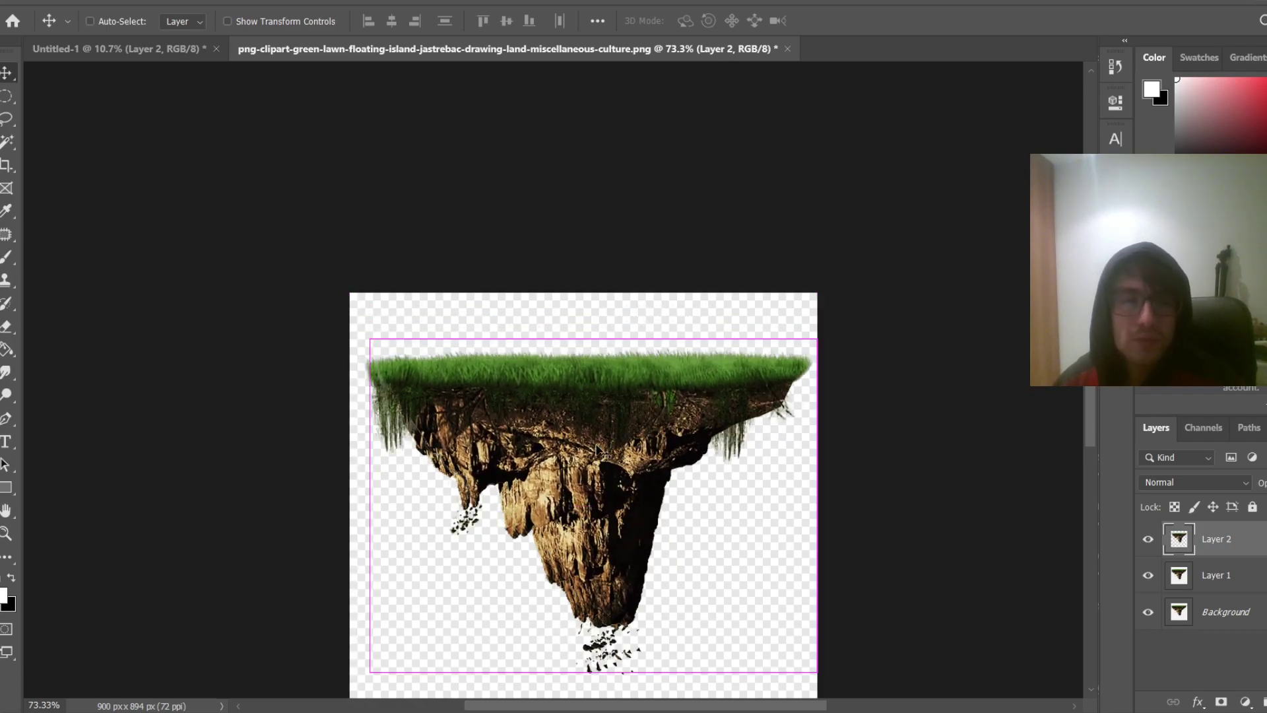
{"action": "left_click", "coordinate": [119, 48]}
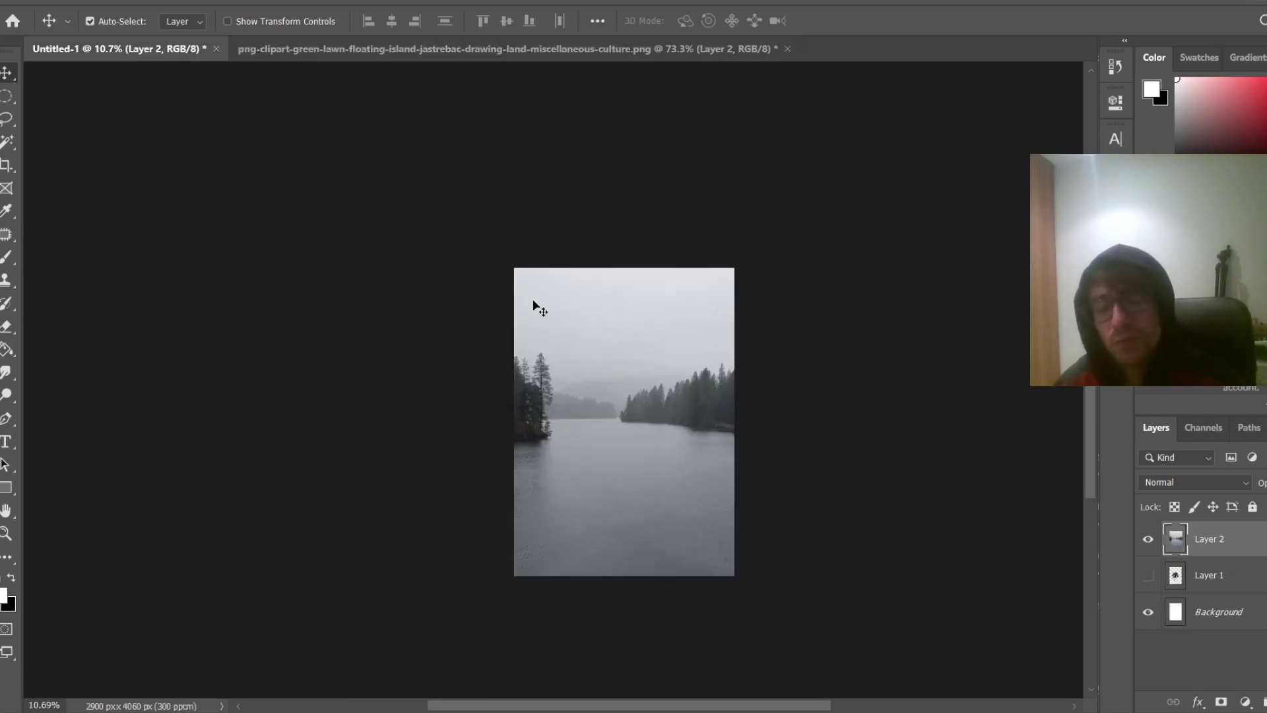
{"action": "key", "text": "ctrl"}
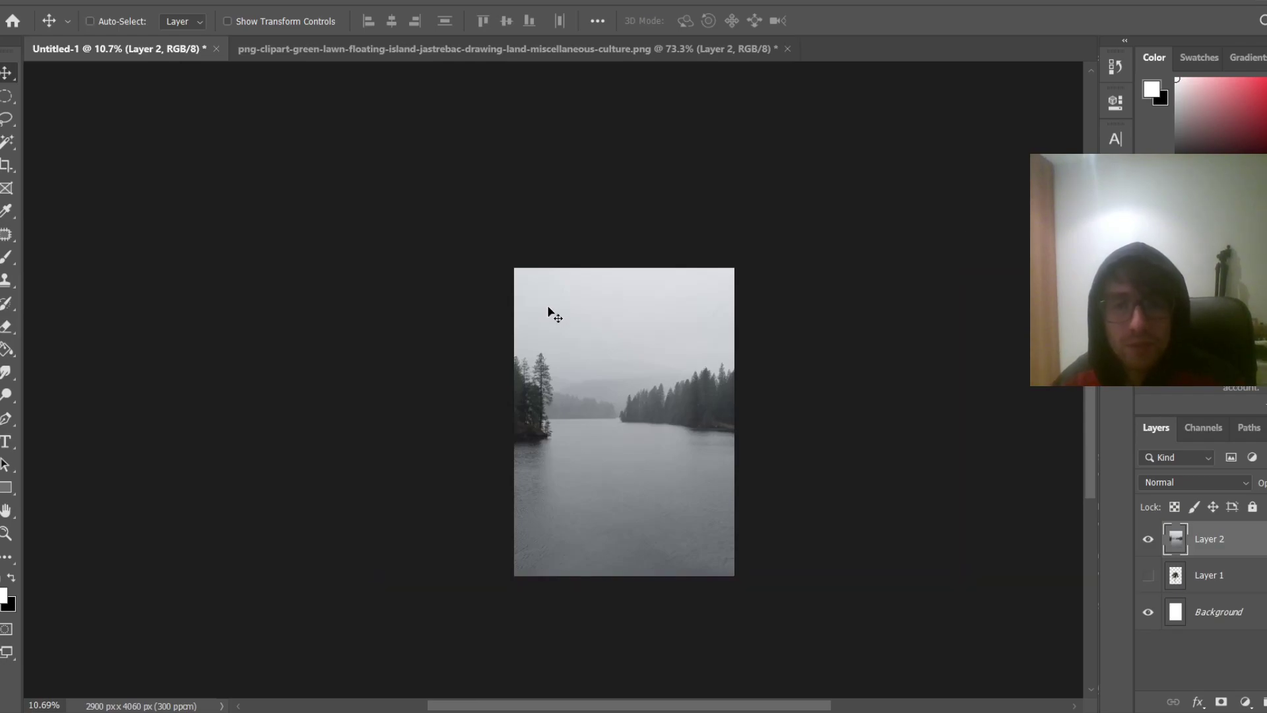
{"action": "left_click", "coordinate": [462, 48]}
{"action": "left_click_drag", "start_coordinate": [584, 401], "coordinate": [732, 431]}
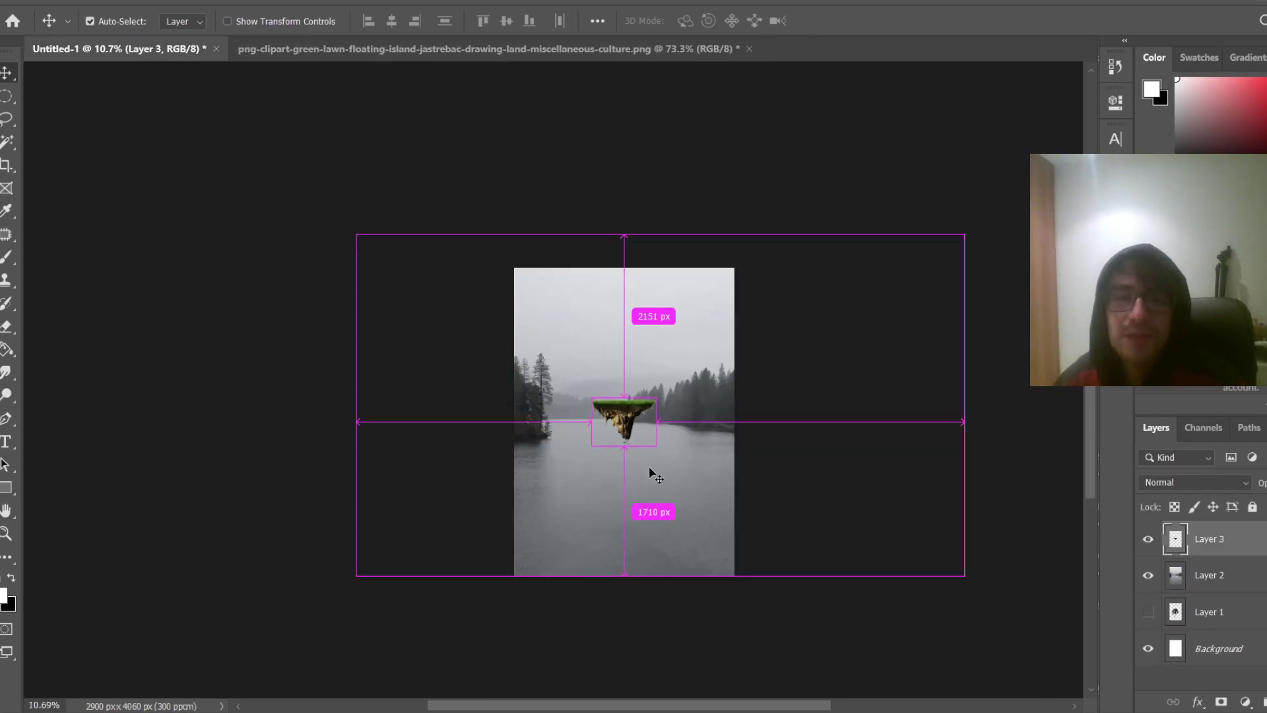
Scale the island proportionally to about 186% and place it over the lake between the two tree lines
{"action": "key", "text": "ctrl"}
{"action": "key", "text": "ctrl+0"}
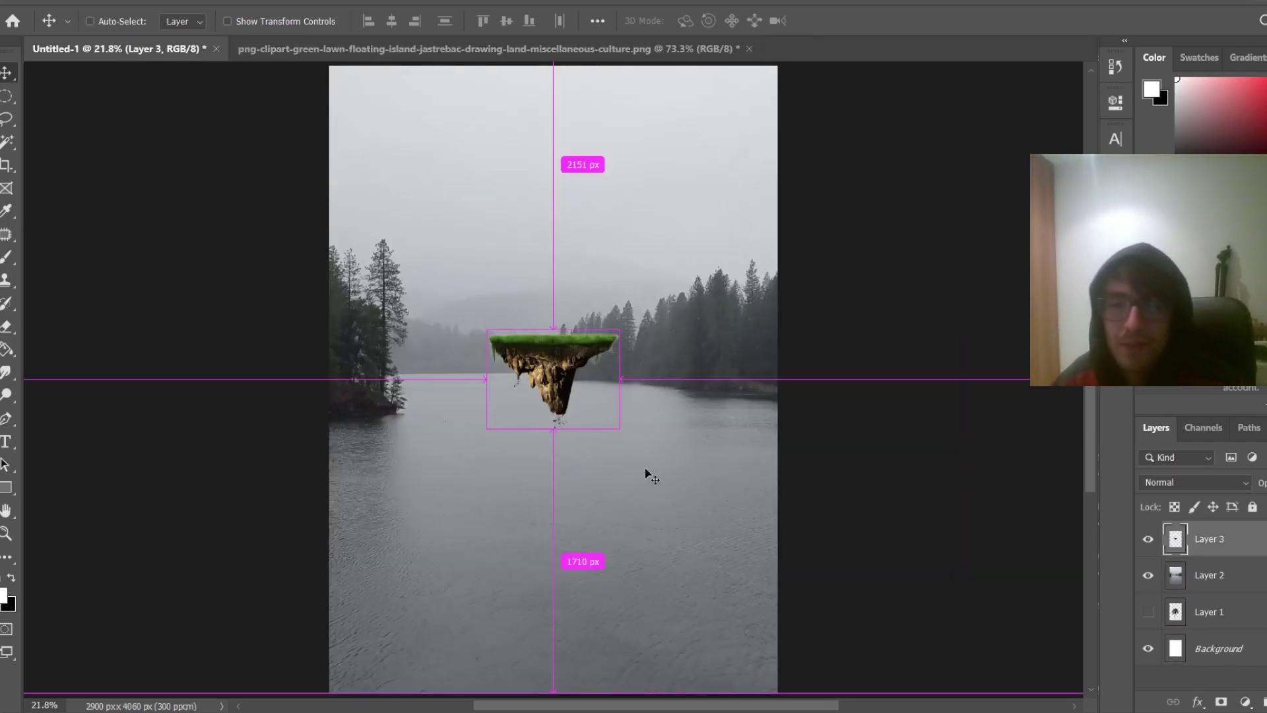
{"action": "key", "text": "ctrl+t"}
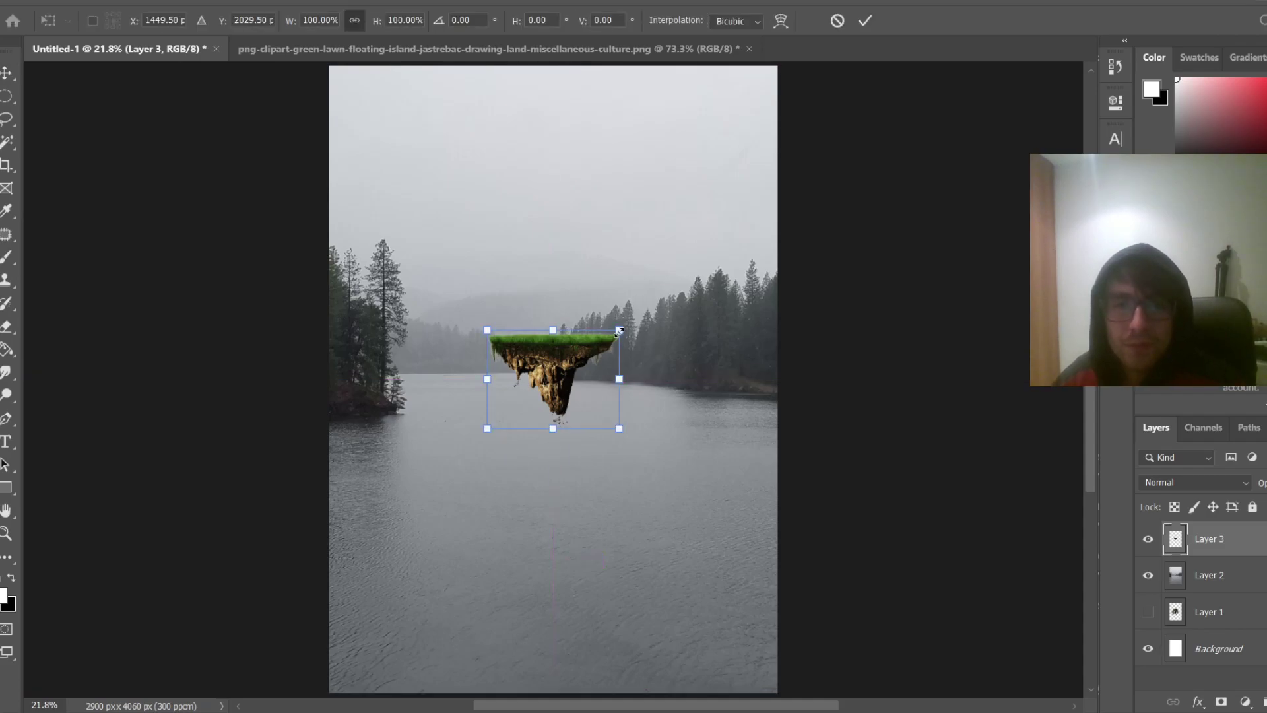
{"action": "left_click_drag", "start_coordinate": [621, 331], "coordinate": [735, 246]}
{"action": "left_click_drag", "start_coordinate": [658, 297], "coordinate": [588, 378]}
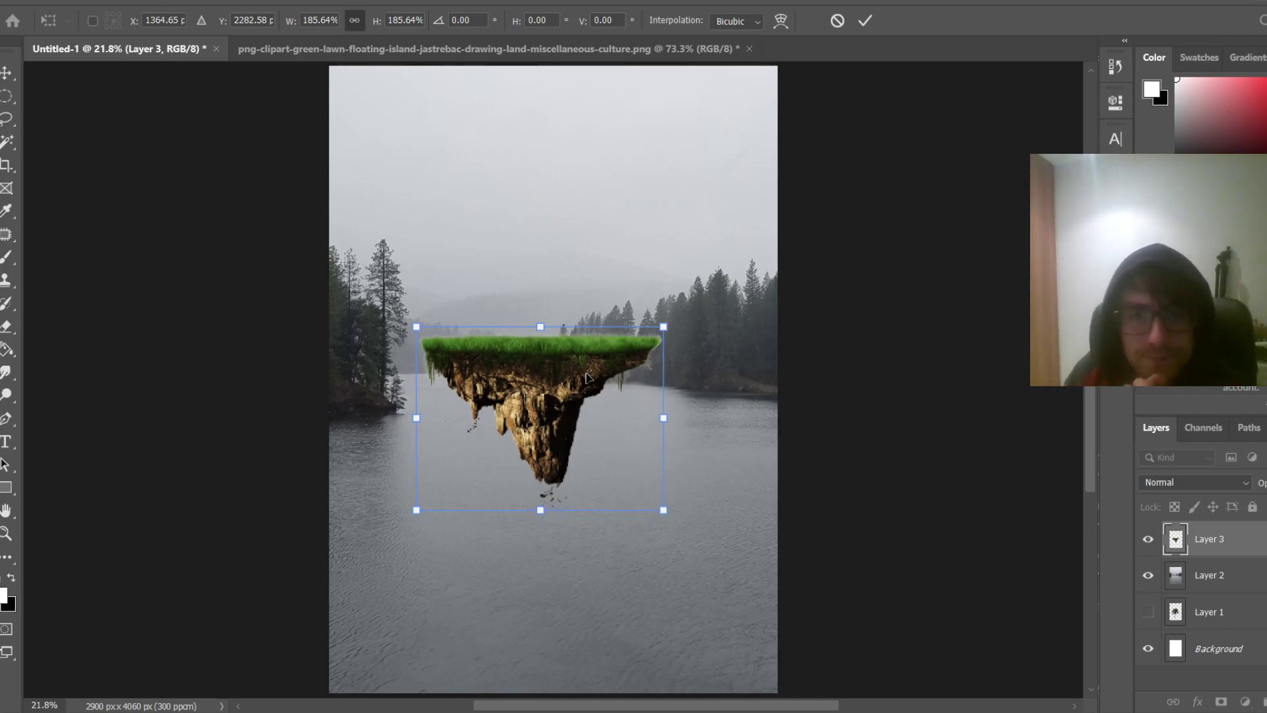
{"action": "key", "text": "Return"}
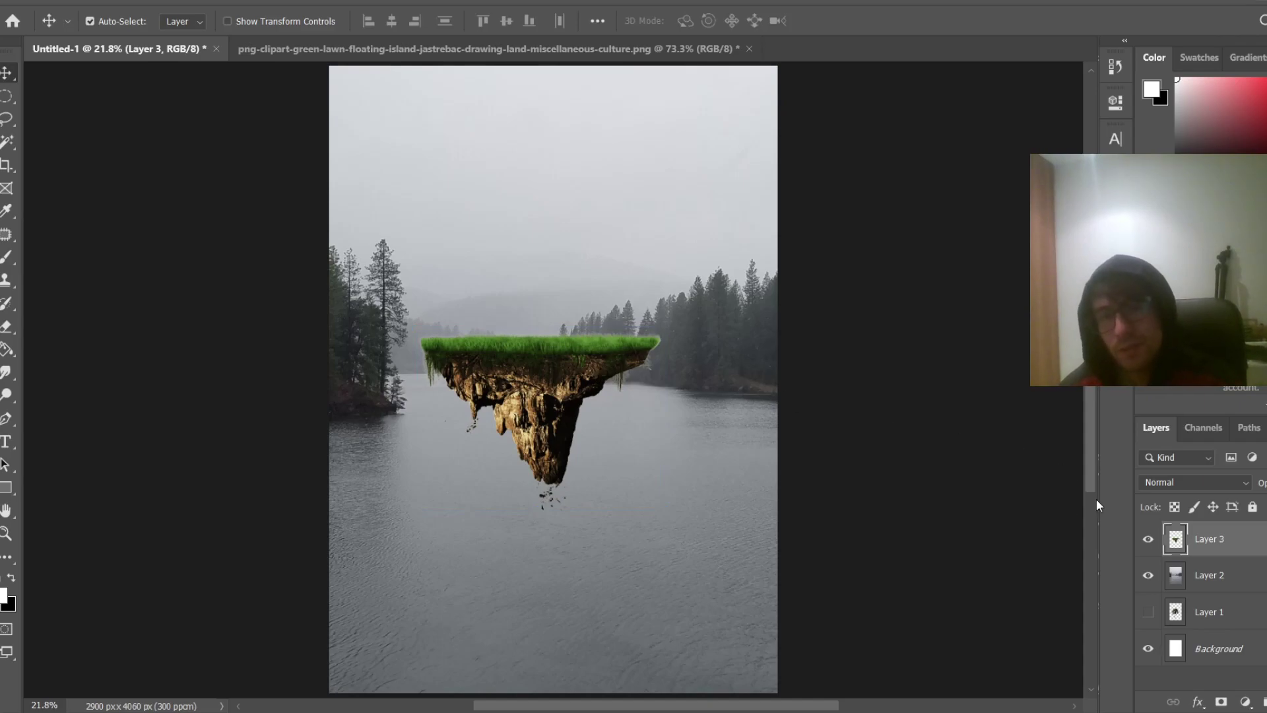
Add a Color Balance adjustment layer above the island layer
{"action": "left_click", "coordinate": [1246, 703]}
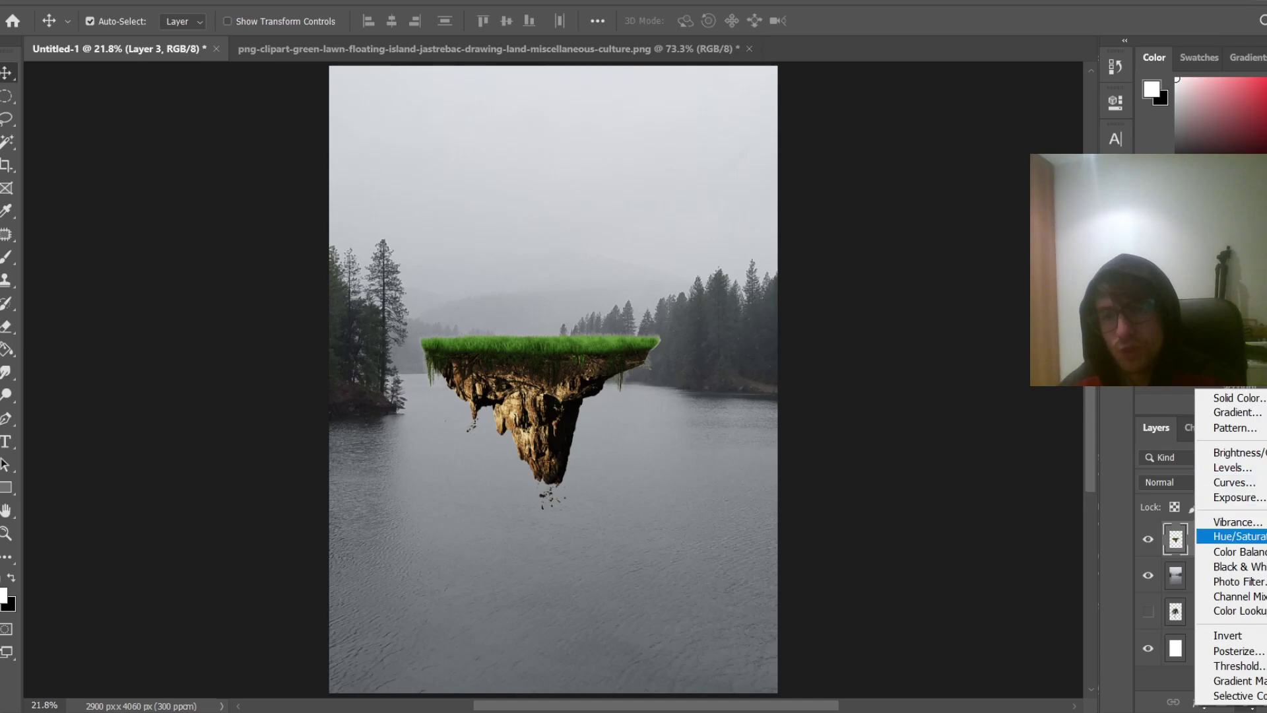
{"action": "left_click", "coordinate": [1115, 103]}
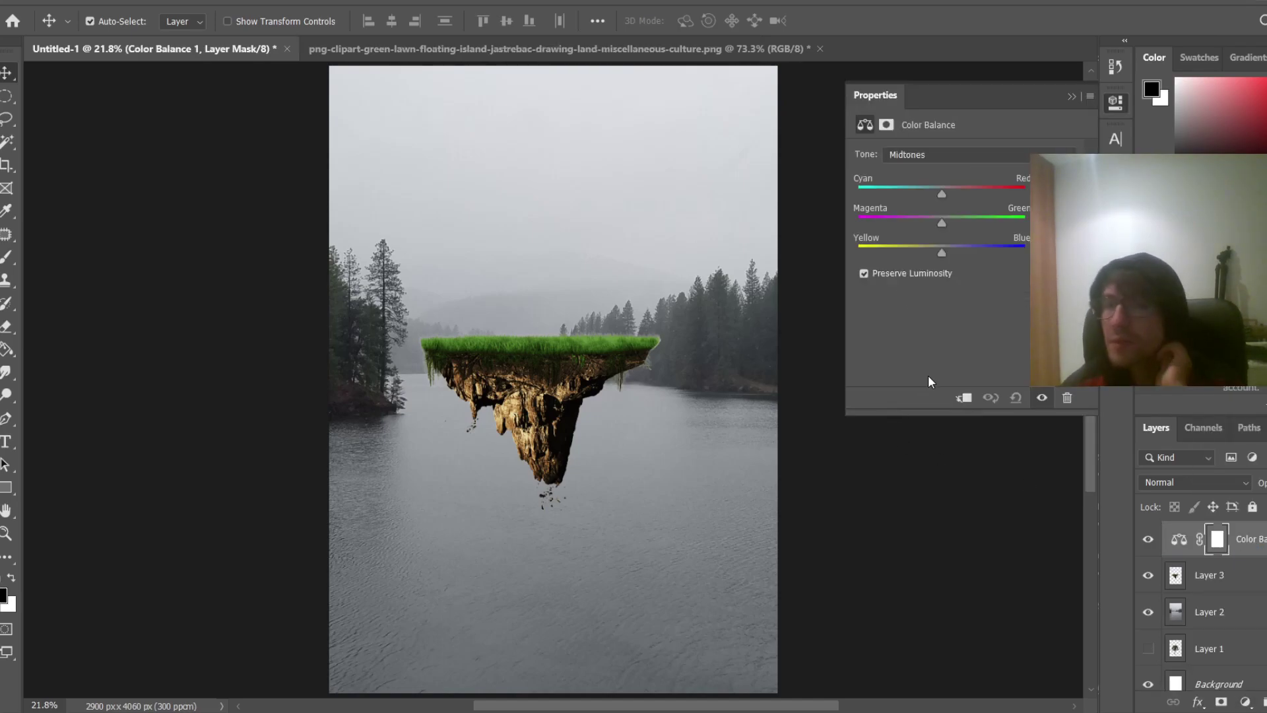
{"action": "left_click", "coordinate": [1071, 97]}
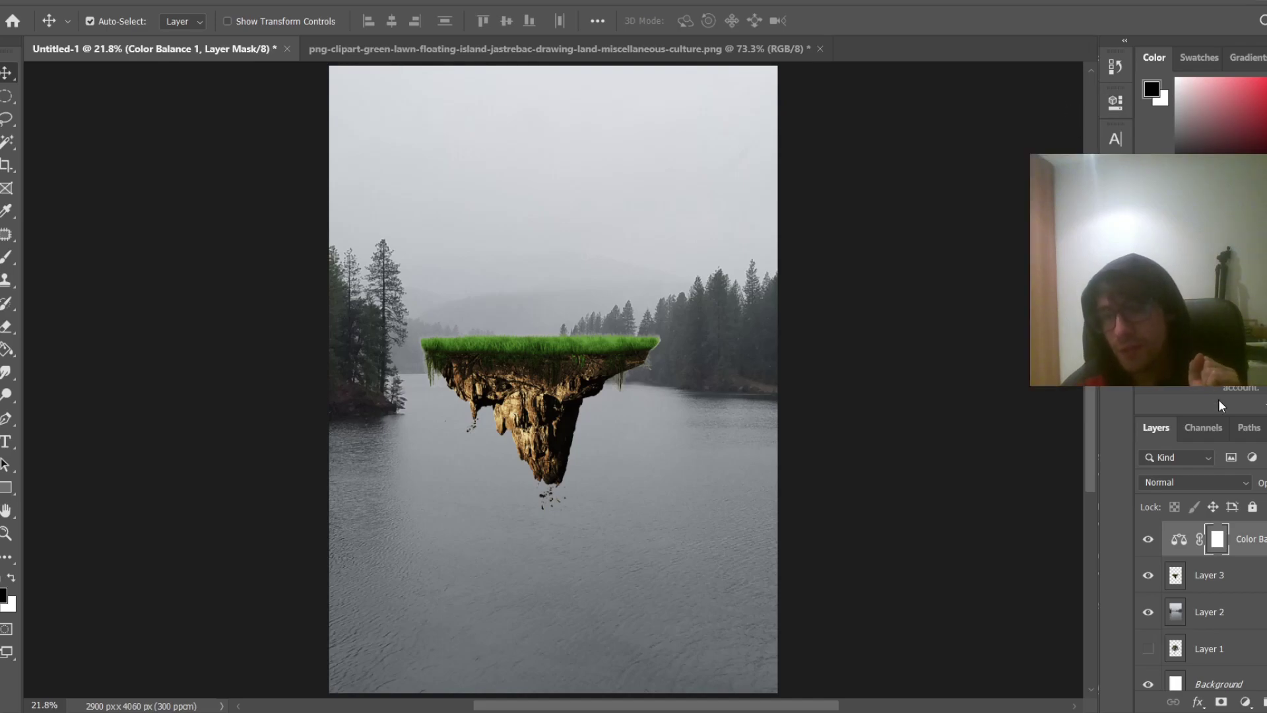
Add a Brightness/Contrast adjustment directly above the island, clip it to the island layer and strongly lower the brightness
{"action": "left_click", "coordinate": [1222, 572]}
{"action": "left_click", "coordinate": [1245, 702]}
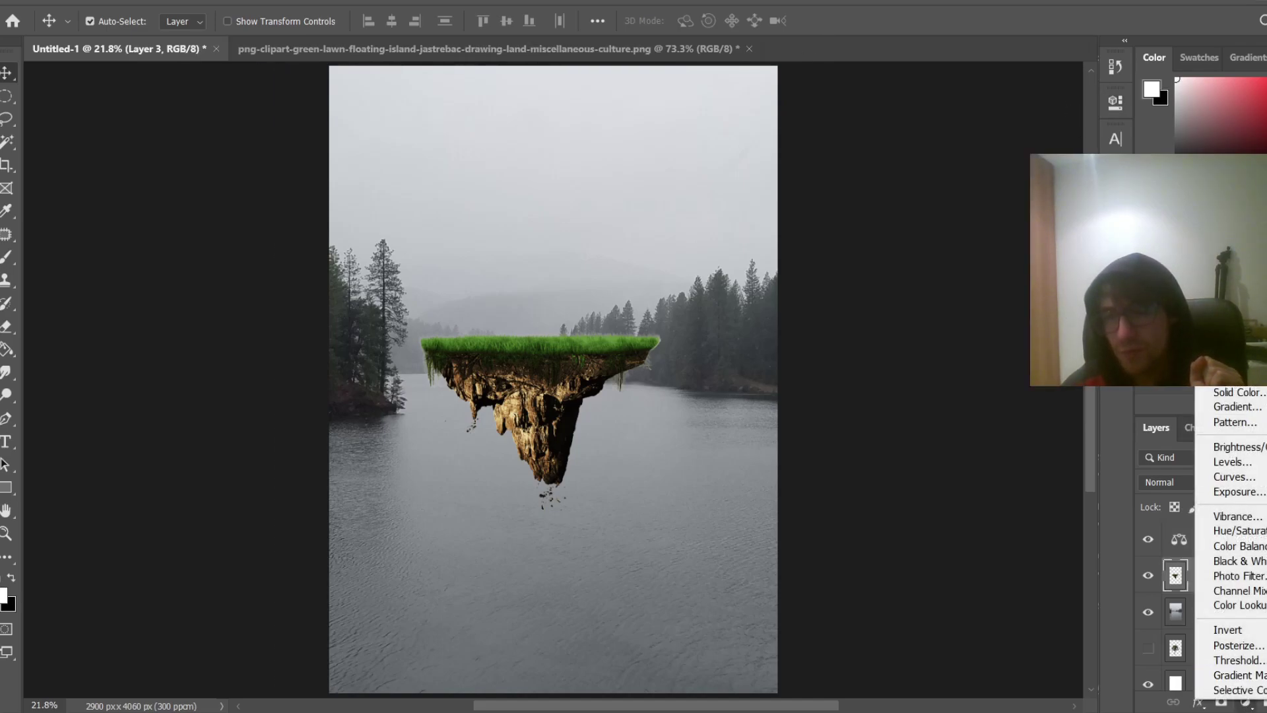
{"action": "left_click", "coordinate": [1231, 447]}
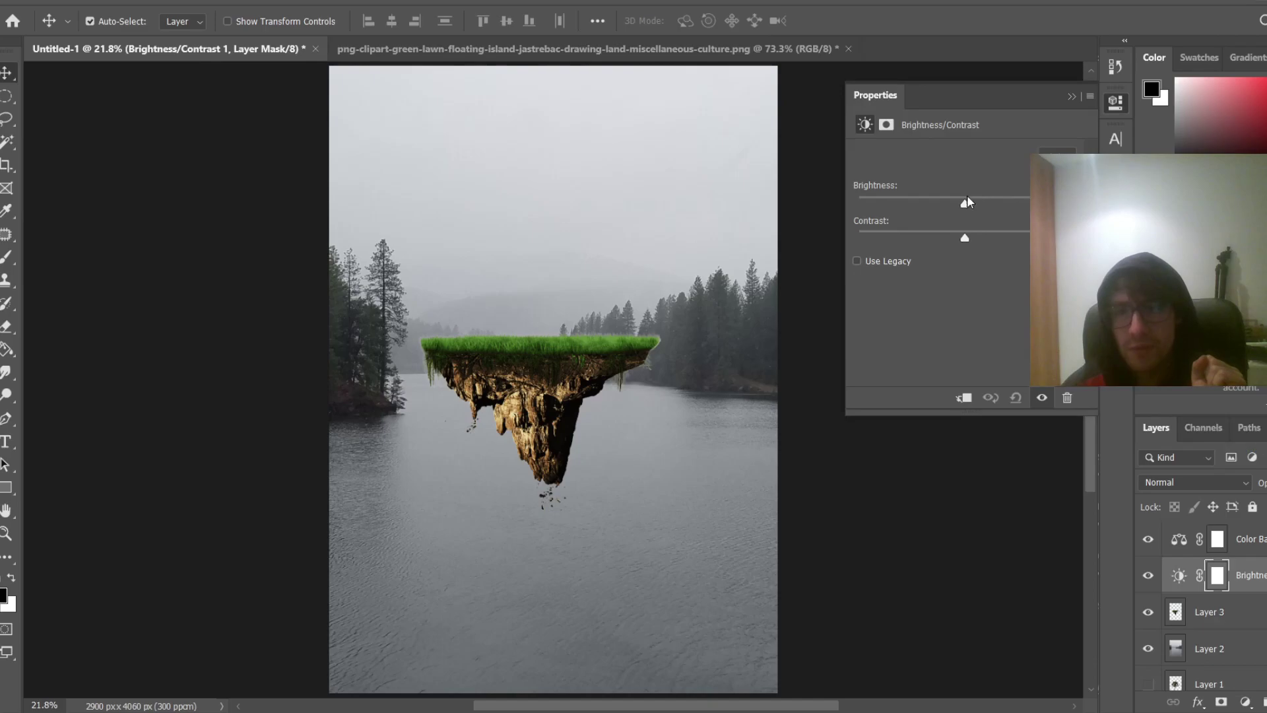
{"action": "left_click_drag", "start_coordinate": [965, 200], "coordinate": [916, 208]}
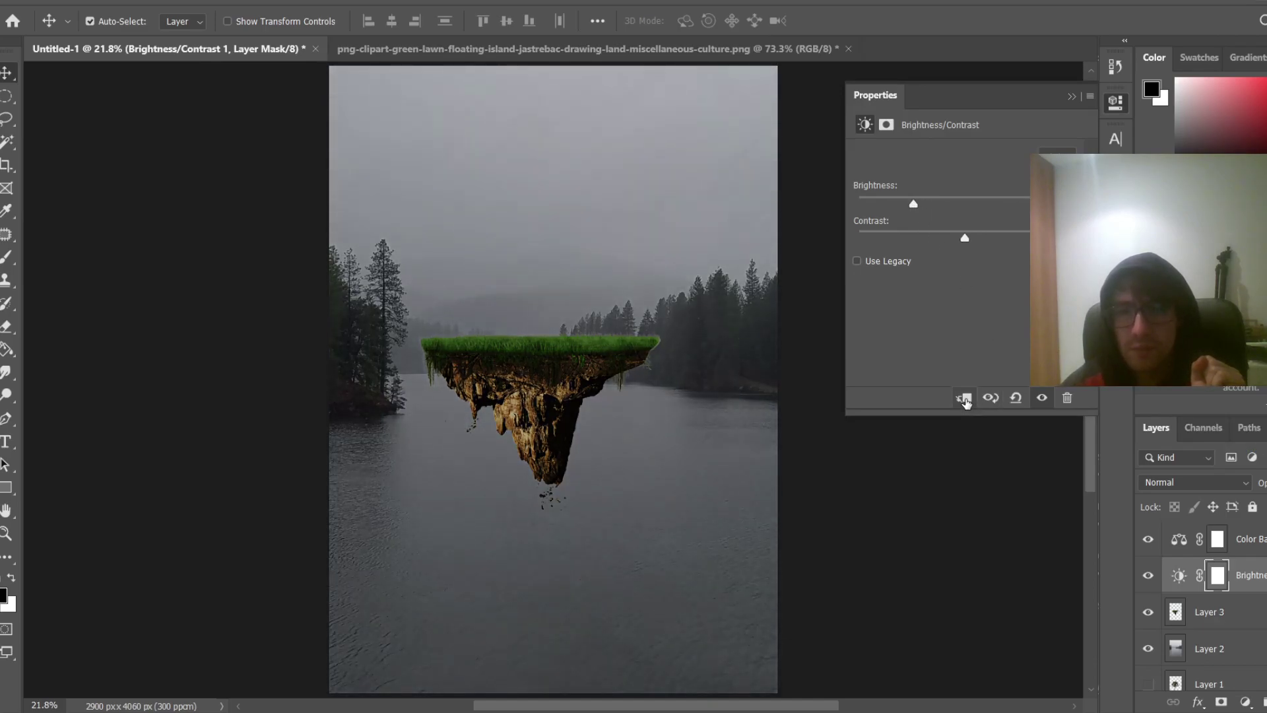
{"action": "left_click", "coordinate": [963, 398]}
{"action": "left_click_drag", "start_coordinate": [912, 207], "coordinate": [876, 207]}
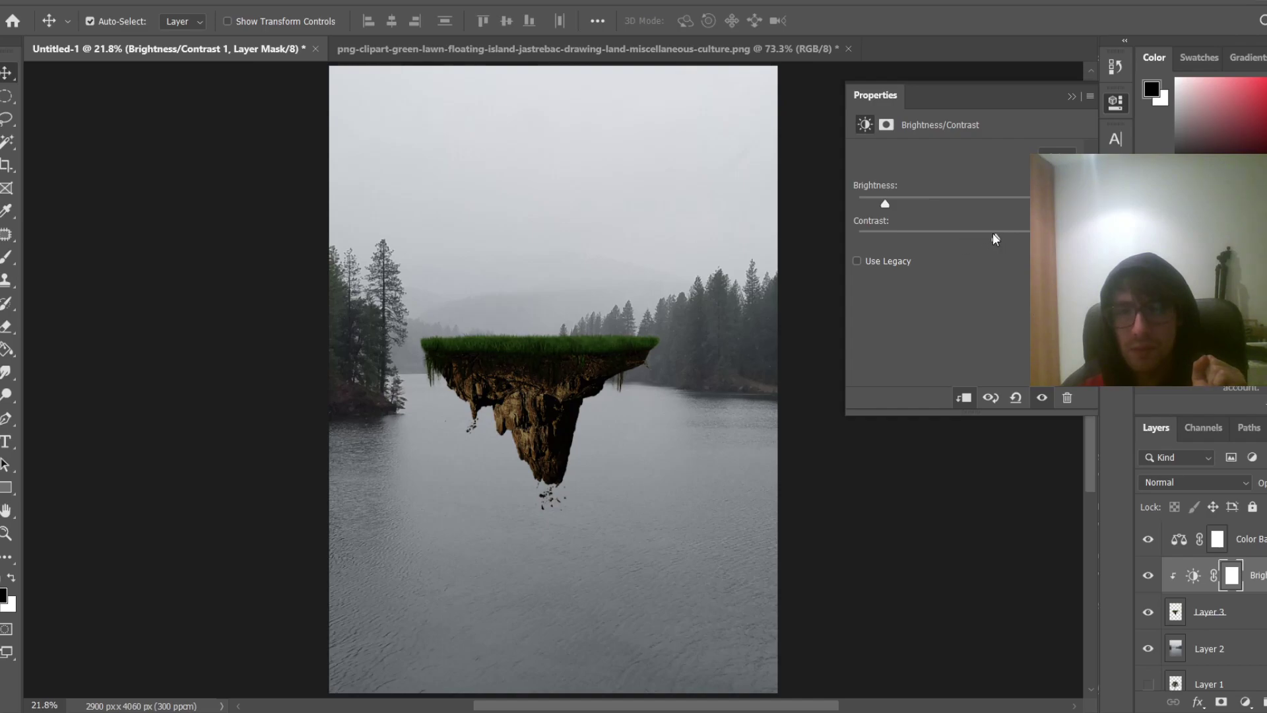
{"action": "left_click_drag", "start_coordinate": [885, 205], "coordinate": [879, 210]}
{"action": "left_click", "coordinate": [1071, 97]}
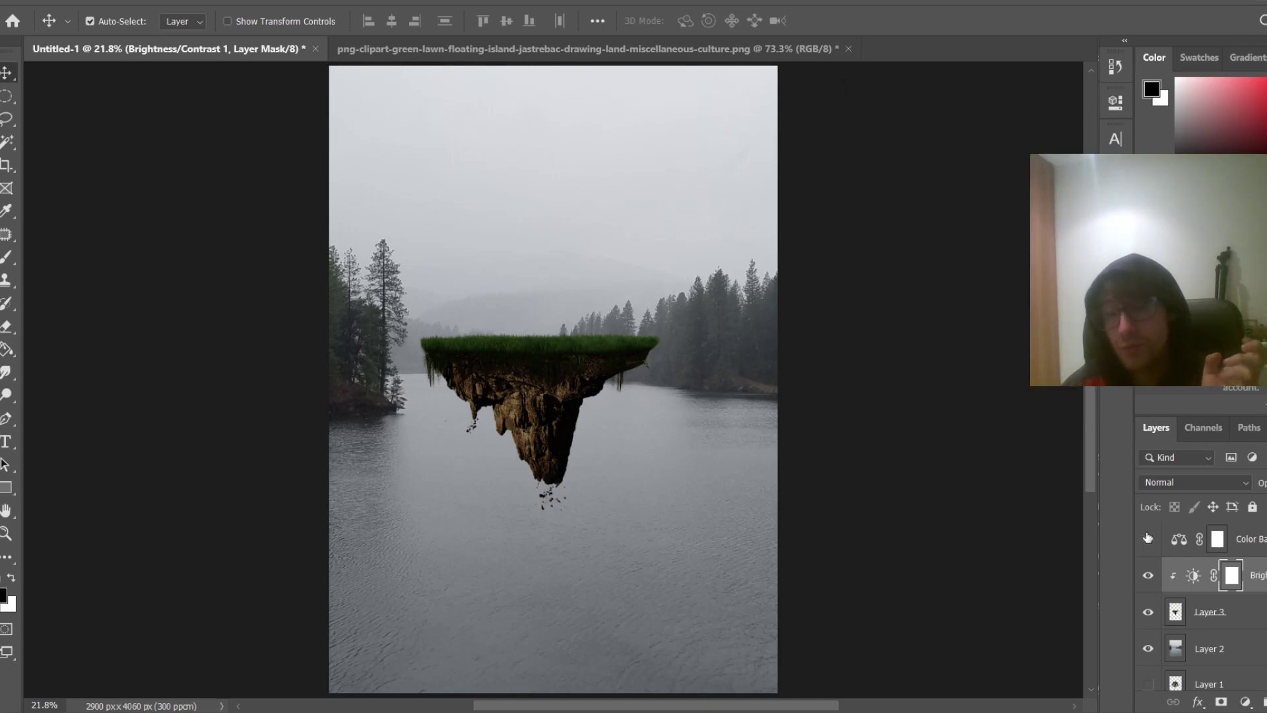
Clip the Color Balance adjustment to the island and shift its midtones toward green, cyan and slightly toward blue
{"action": "scroll", "coordinate": [519, 395], "scroll_direction": "up", "scroll_amount": 4}
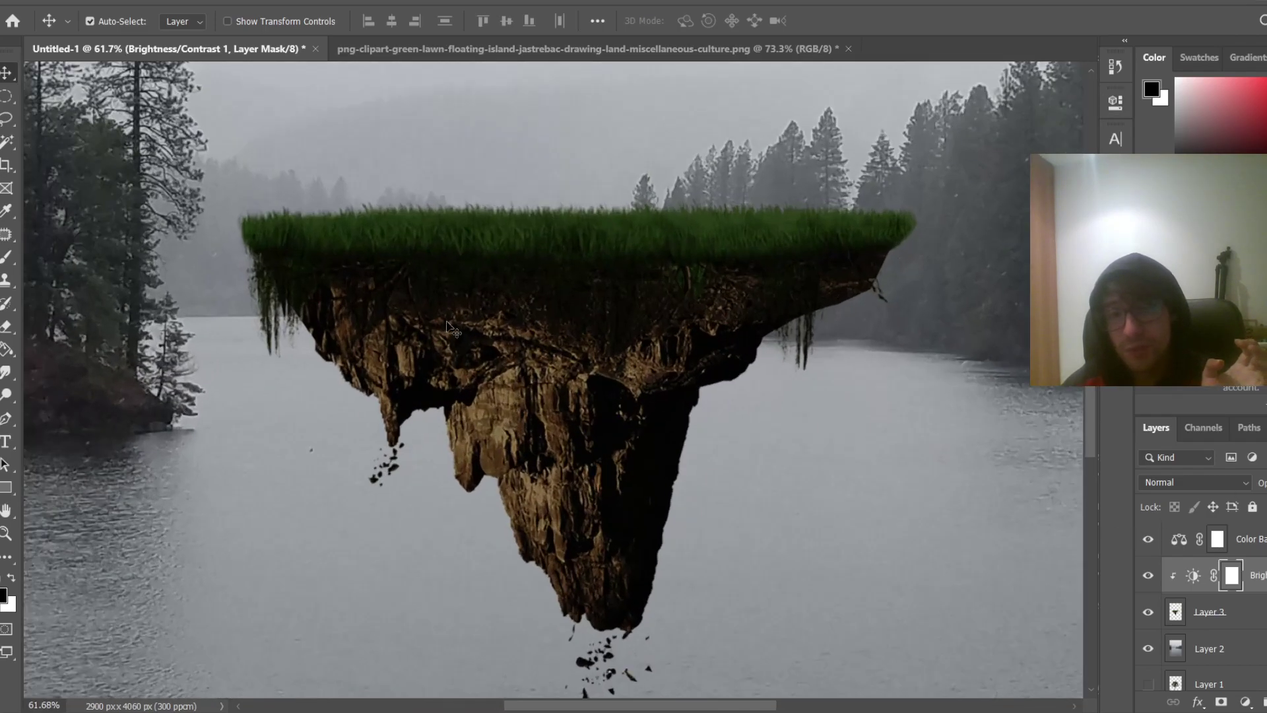
{"action": "scroll", "coordinate": [654, 521], "scroll_direction": "down", "scroll_amount": 1}
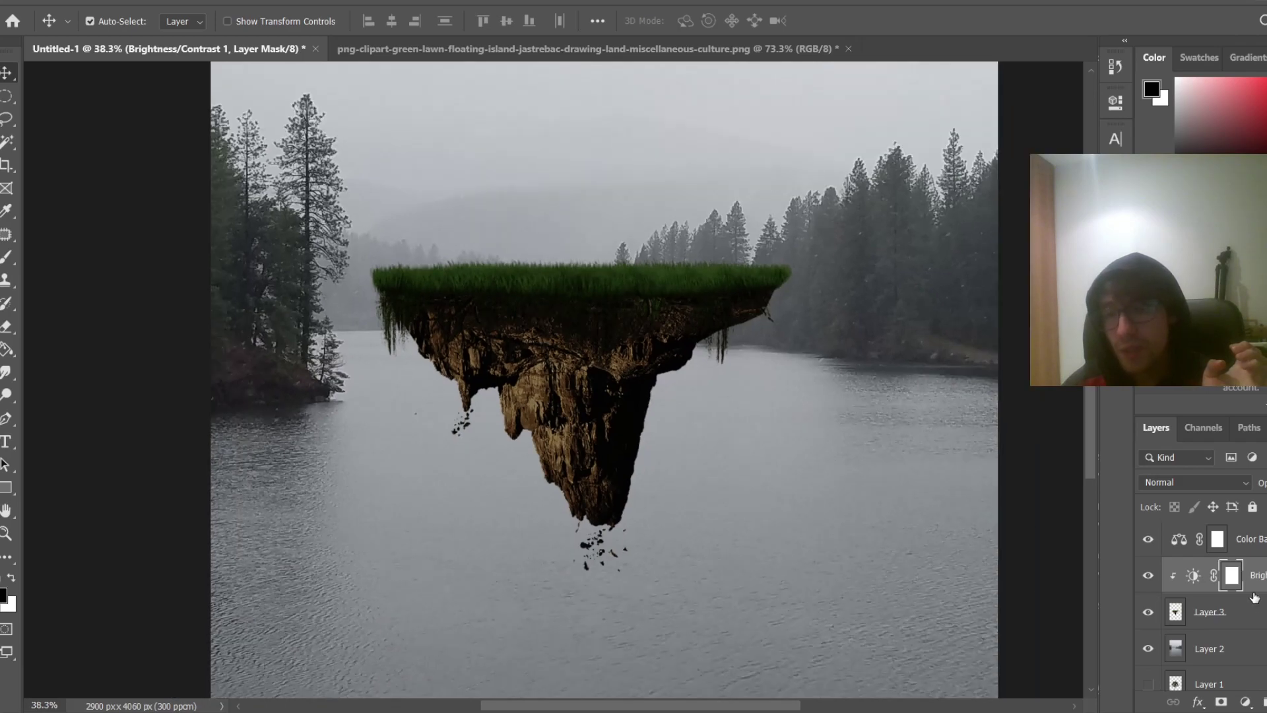
{"action": "double_click", "coordinate": [1177, 539]}
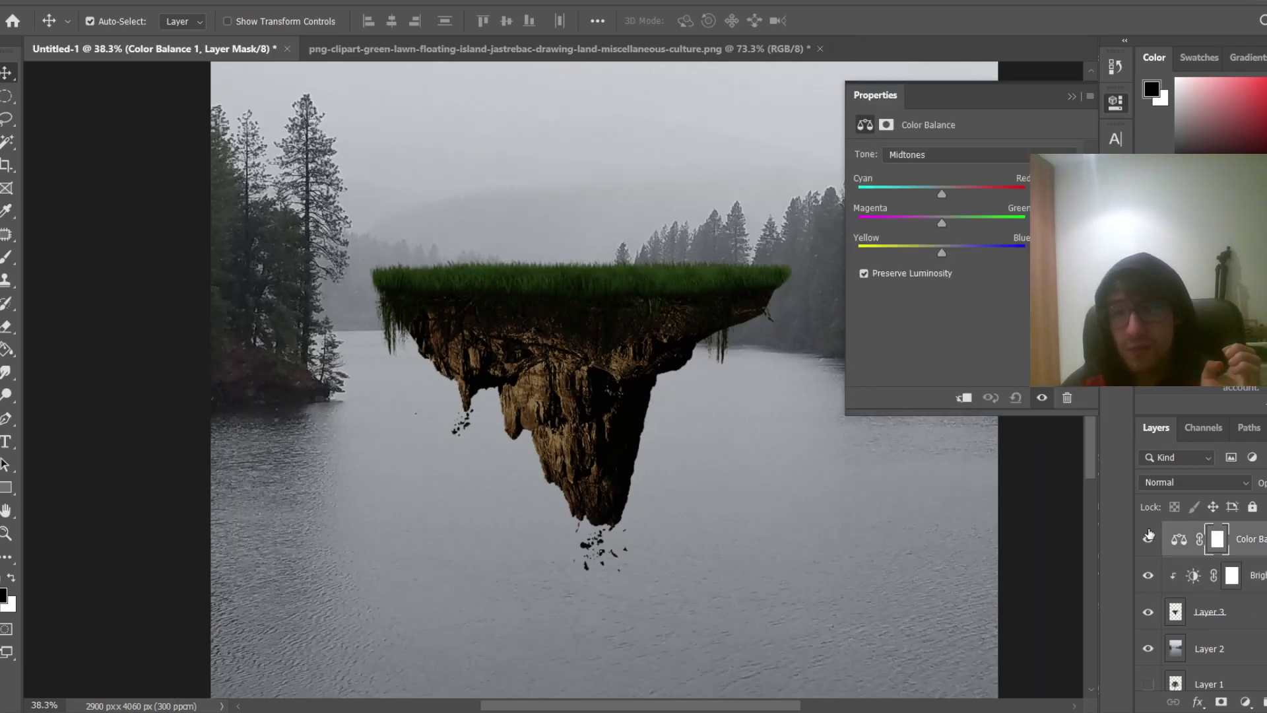
{"action": "left_click", "coordinate": [965, 400]}
{"action": "scroll", "coordinate": [681, 284], "scroll_direction": "down", "scroll_amount": 2}
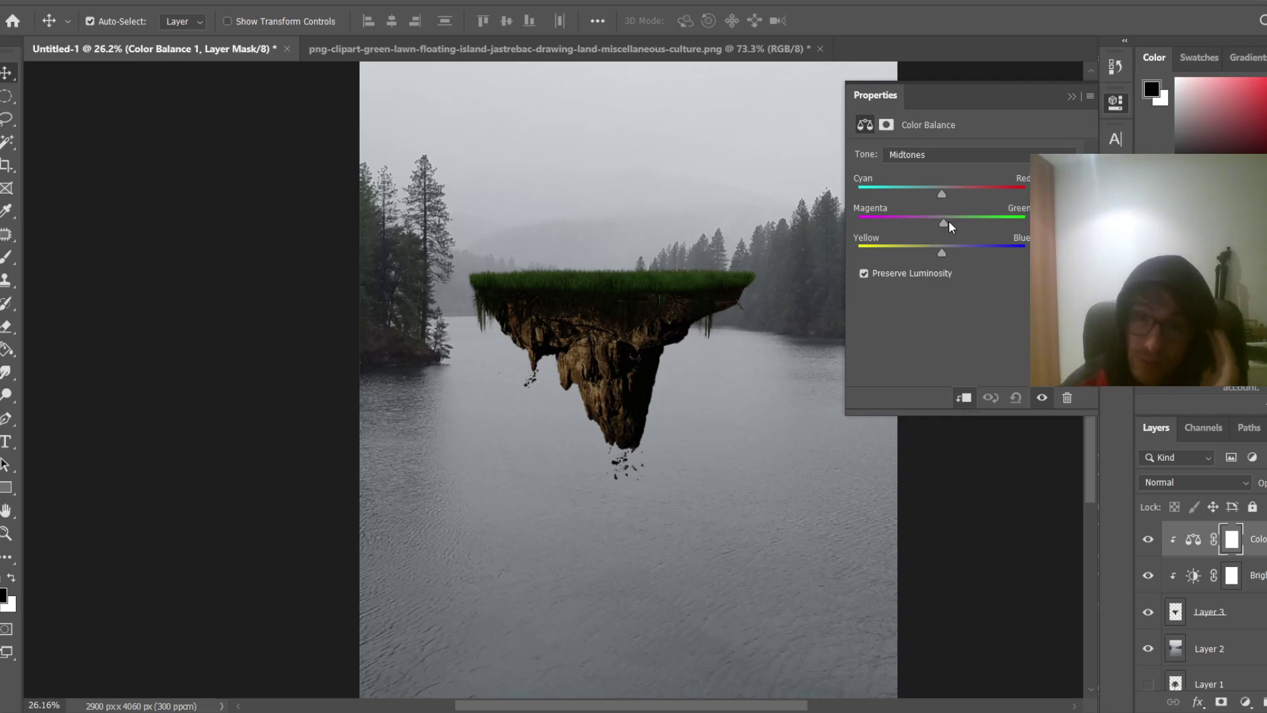
{"action": "left_click_drag", "start_coordinate": [945, 223], "coordinate": [970, 252]}
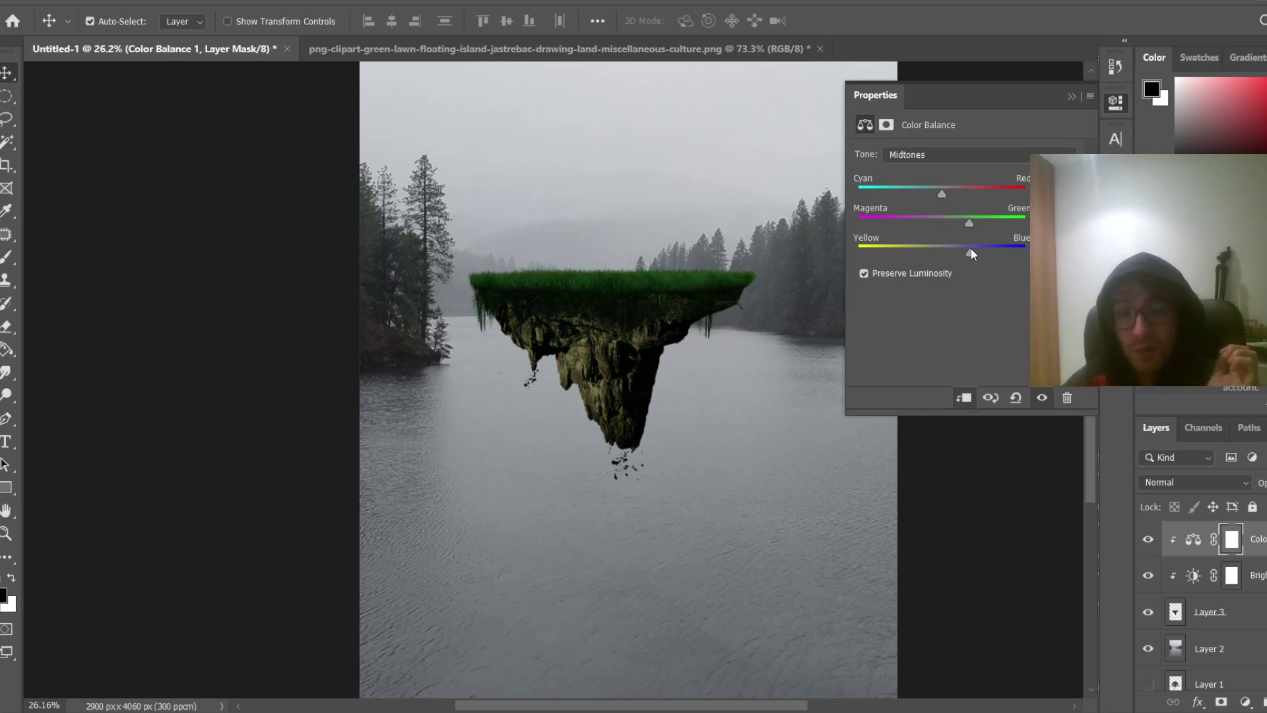
{"action": "left_click_drag", "start_coordinate": [942, 193], "coordinate": [907, 194]}
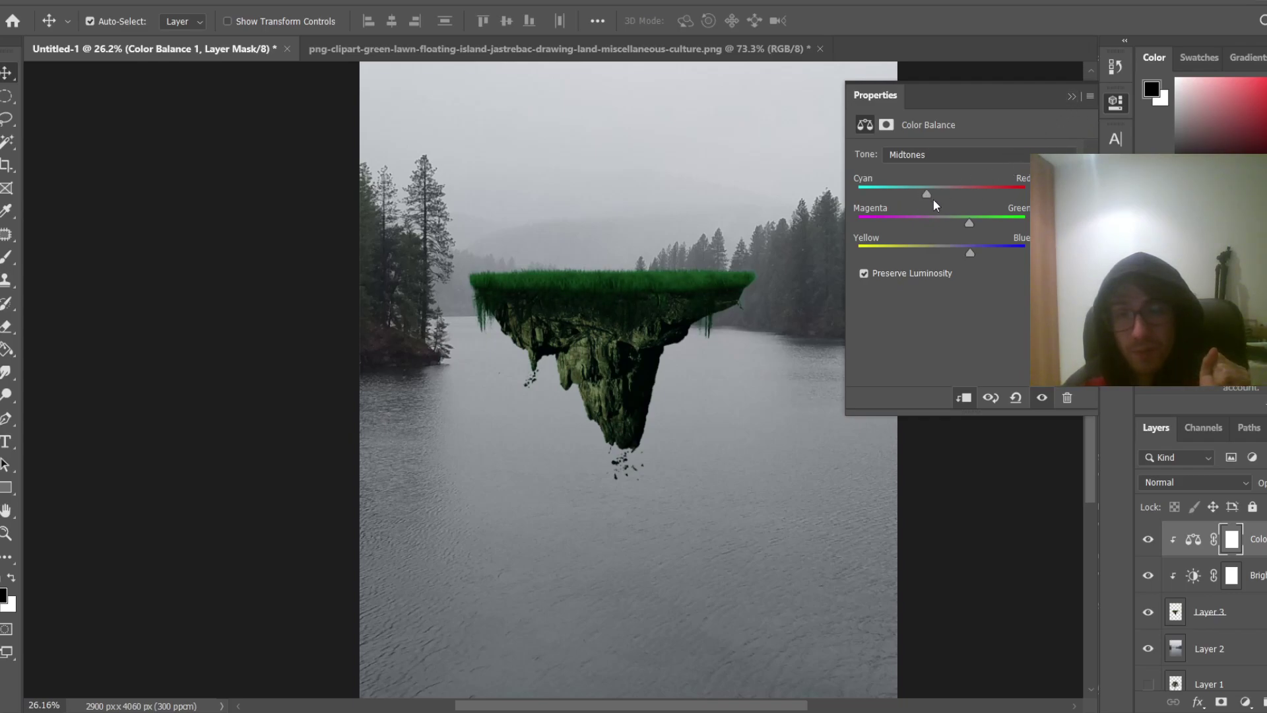
{"action": "left_click", "coordinate": [1072, 98]}
Add a Hue/Saturation adjustment clipped to the island and strongly reduce its saturation and lightness
{"action": "left_click", "coordinate": [1246, 702]}
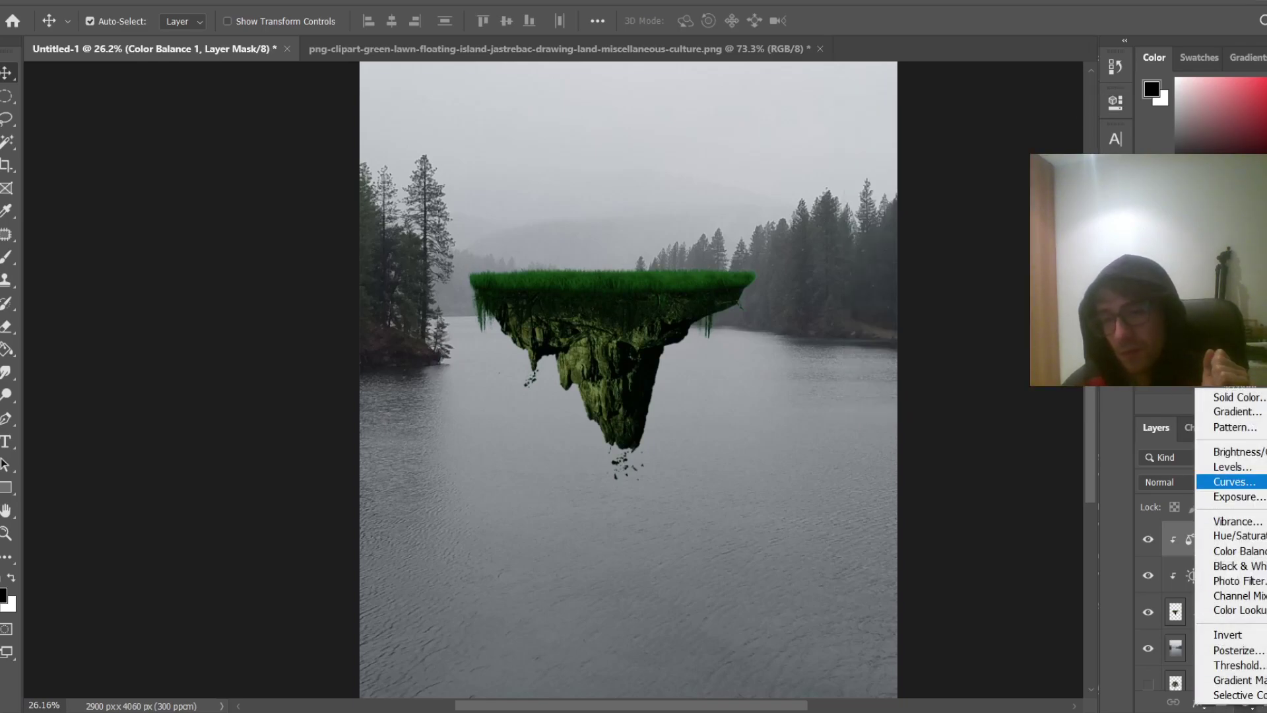
{"action": "left_click", "coordinate": [1234, 535]}
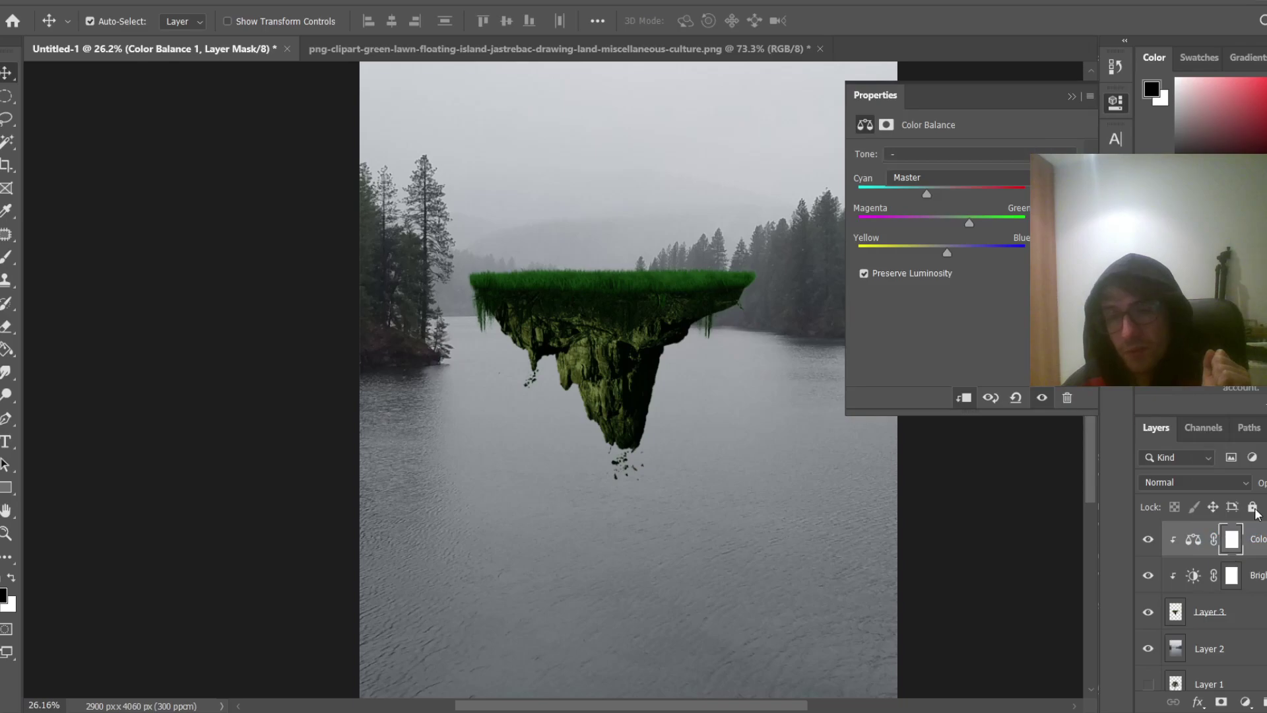
{"action": "left_click", "coordinate": [963, 397]}
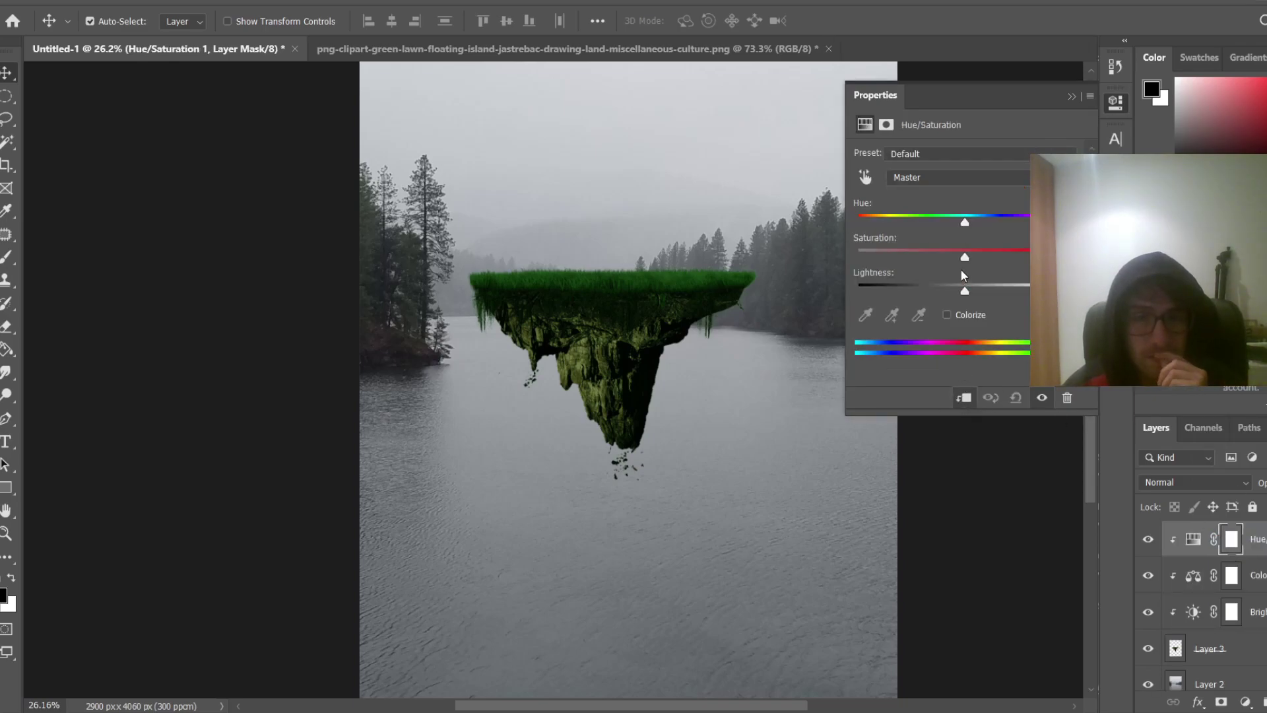
{"action": "left_click_drag", "start_coordinate": [963, 258], "coordinate": [886, 257]}
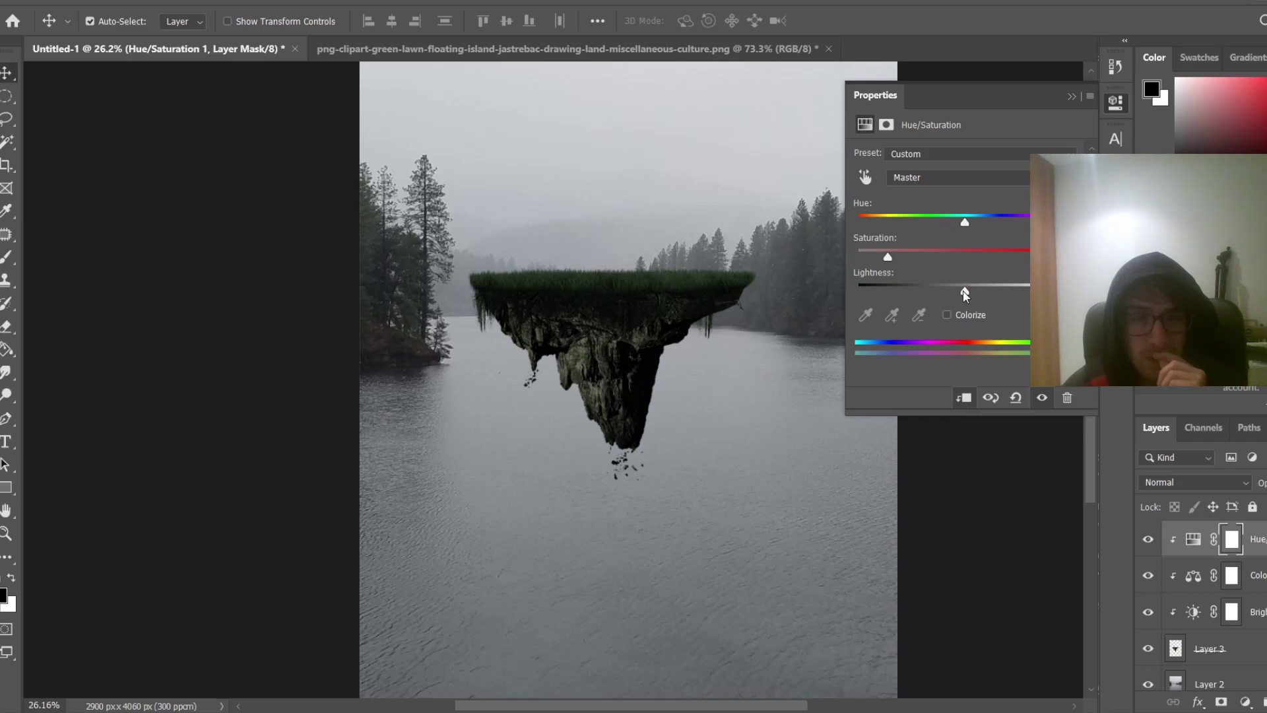
{"action": "left_click_drag", "start_coordinate": [956, 296], "coordinate": [889, 296]}
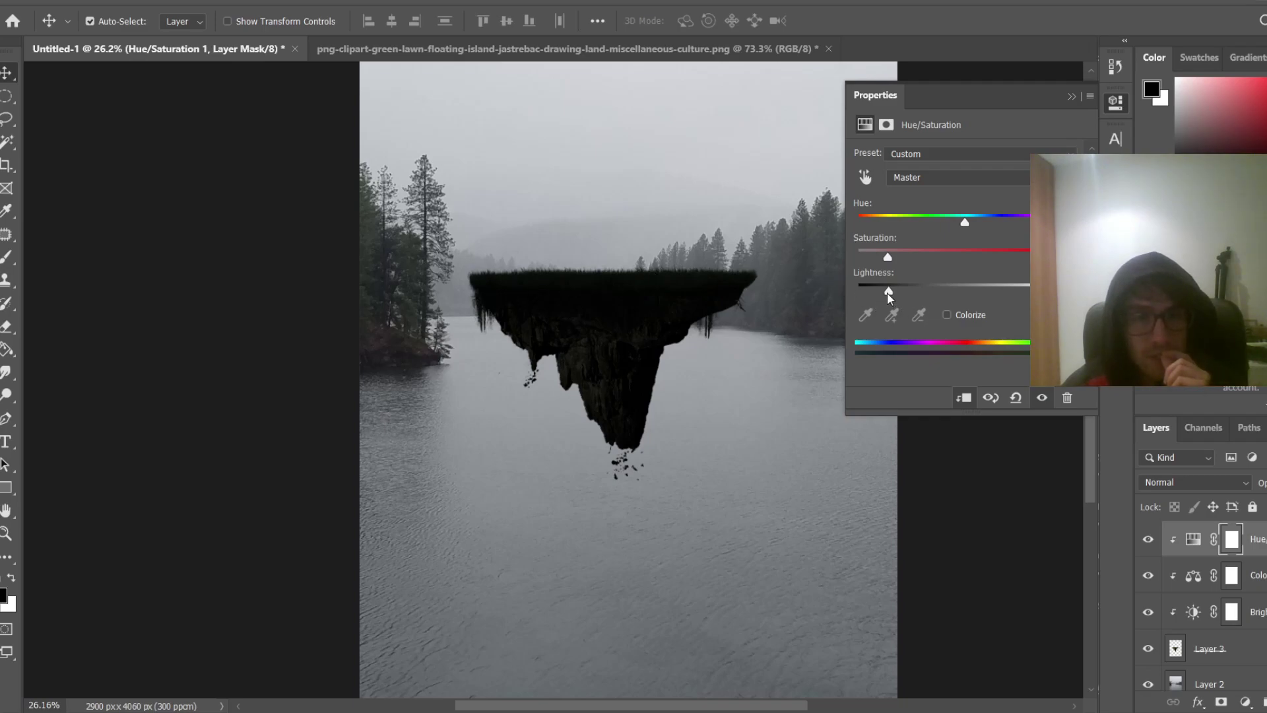
{"action": "left_click", "coordinate": [1073, 97]}
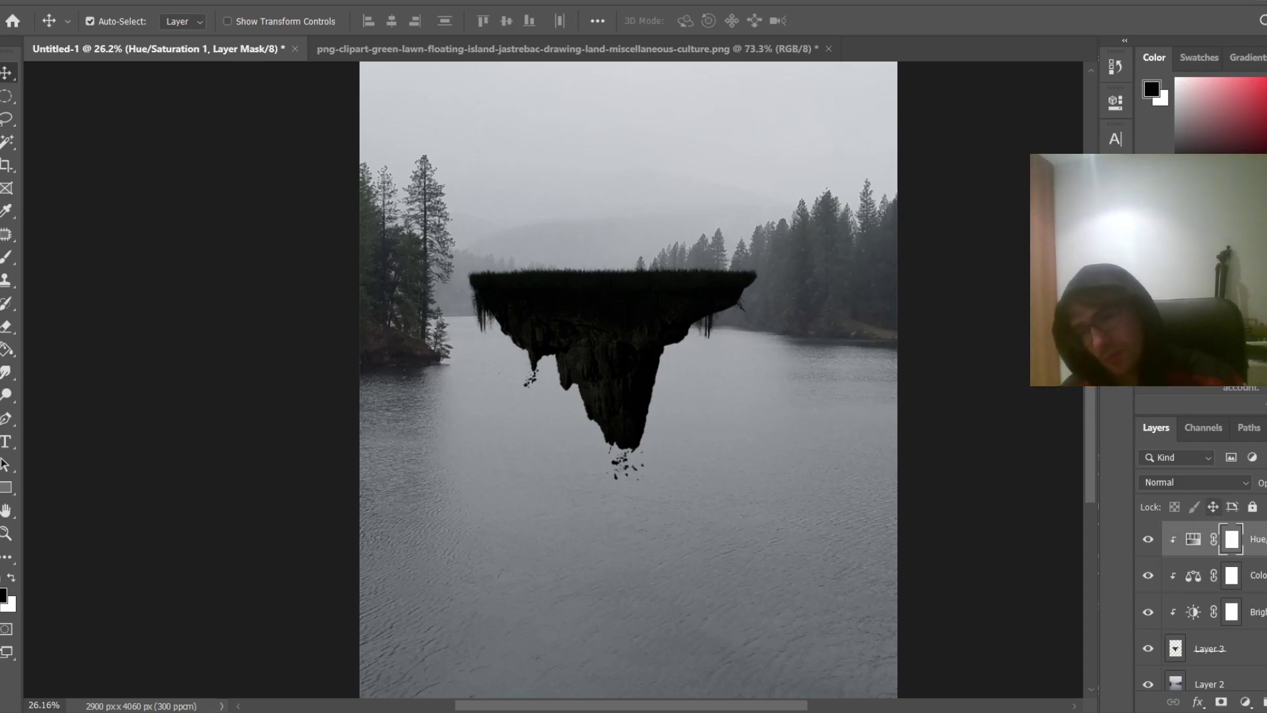
Paint black along the island's top grass edge on the Hue/Saturation mask with a soft 127 px brush at 26% opacity
{"action": "scroll", "coordinate": [594, 170], "scroll_direction": "up", "scroll_amount": 3}
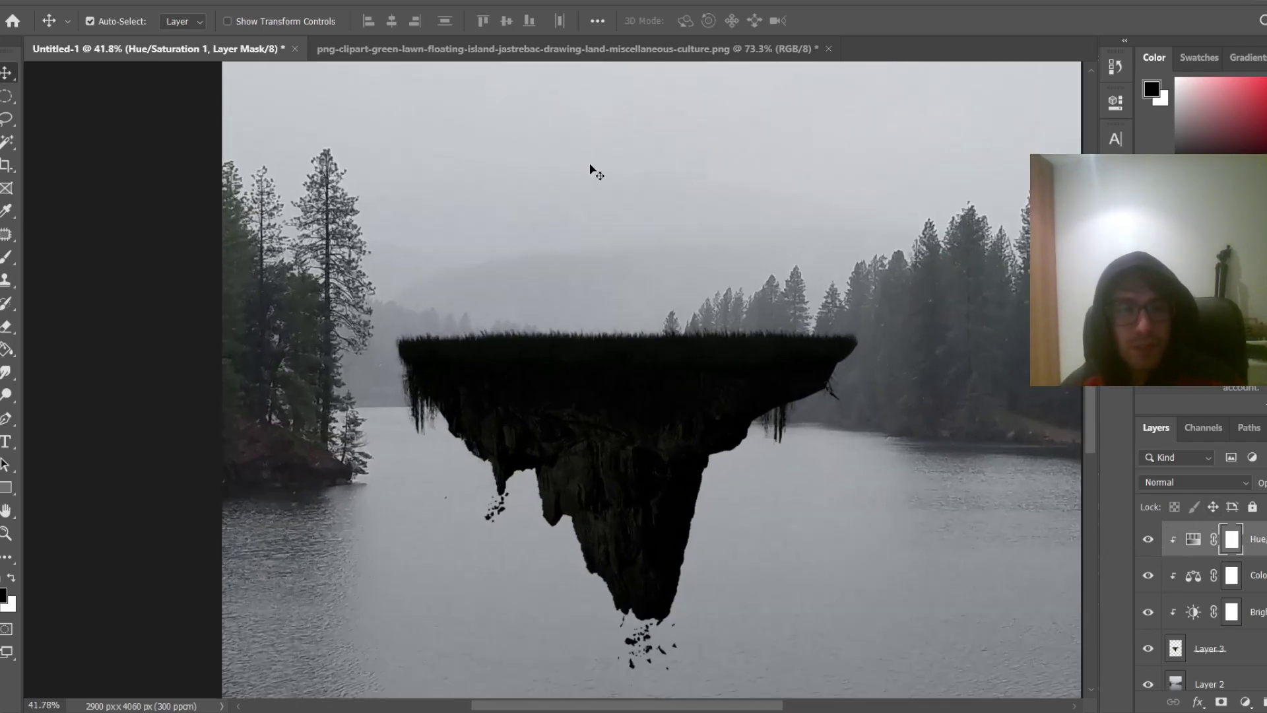
{"action": "key", "text": "b"}
{"action": "right_click", "coordinate": [723, 298]}
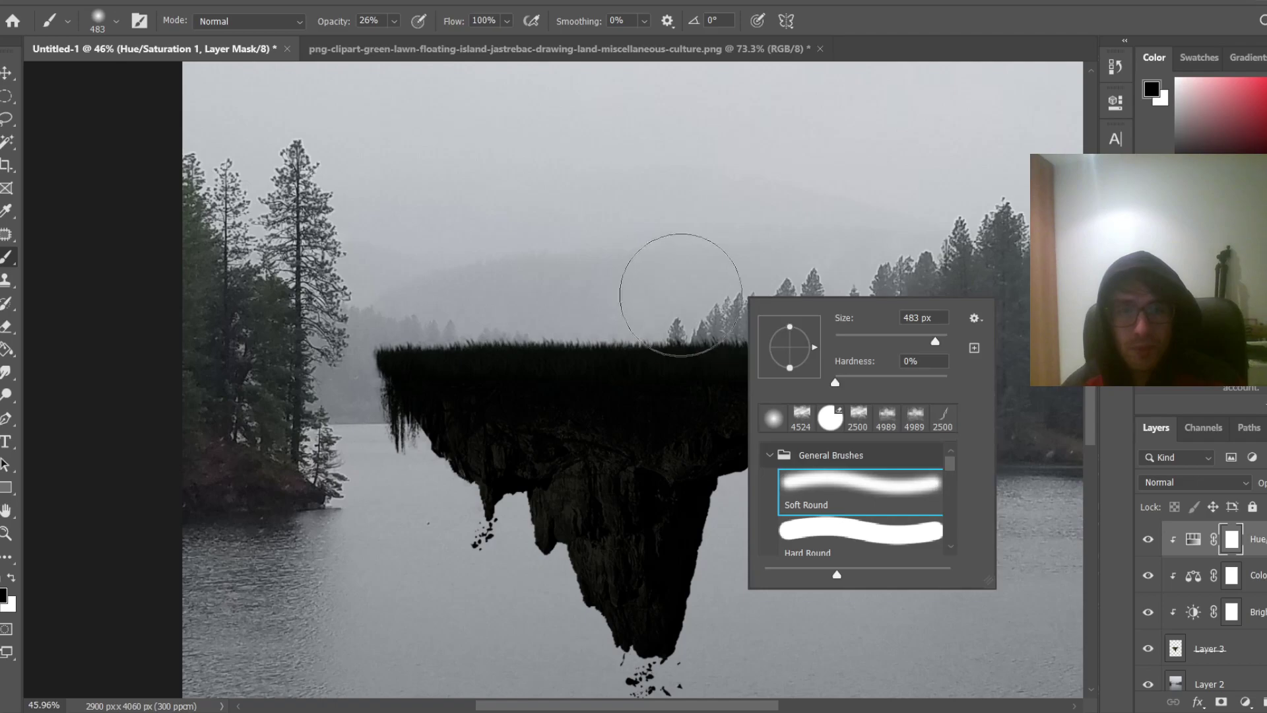
{"action": "left_click_drag", "start_coordinate": [665, 256], "coordinate": [592, 261]}
{"action": "scroll", "coordinate": [786, 378], "scroll_direction": "up", "scroll_amount": 5}
{"action": "scroll", "coordinate": [858, 343], "scroll_direction": "up", "scroll_amount": 2}
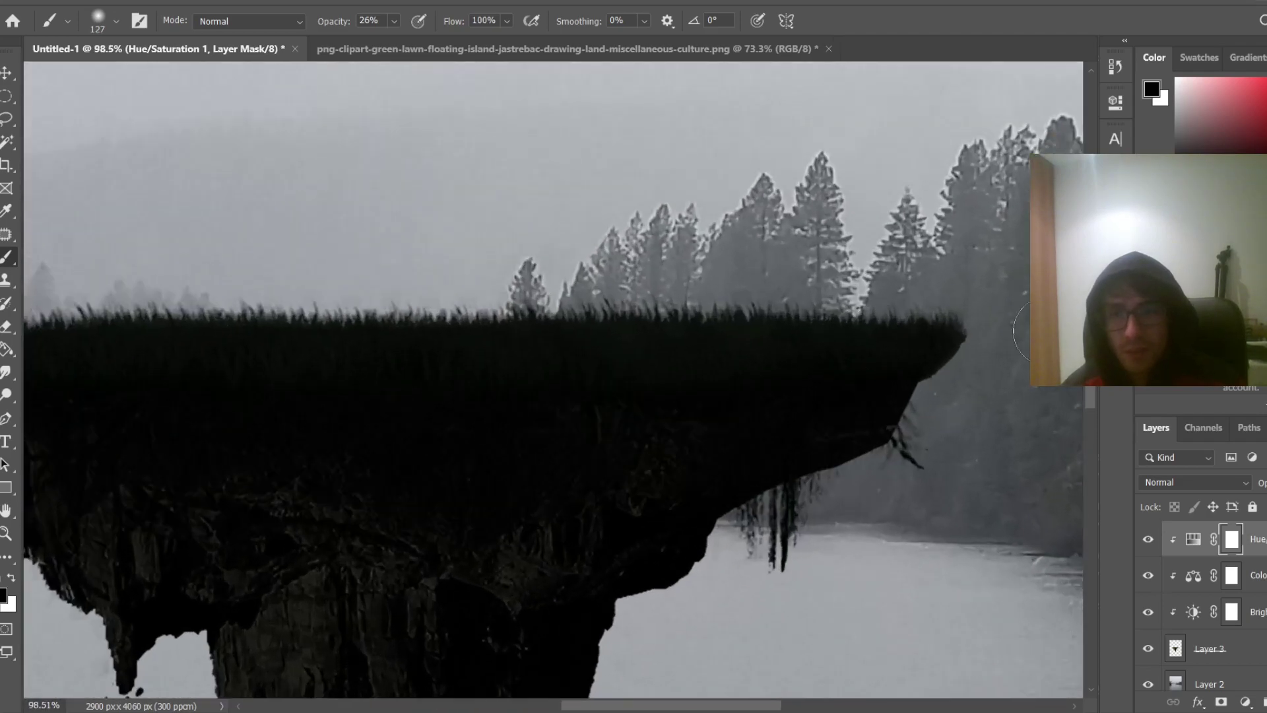
{"action": "scroll", "coordinate": [983, 359], "scroll_direction": "up", "scroll_amount": 1}
{"action": "mouse_move", "coordinate": [818, 340]}
{"action": "left_mouse_down"}
{"action": "mouse_move", "coordinate": [784, 339]}
{"action": "mouse_move", "coordinate": [818, 338]}
{"action": "left_mouse_up"}
{"action": "key", "text": "space"}
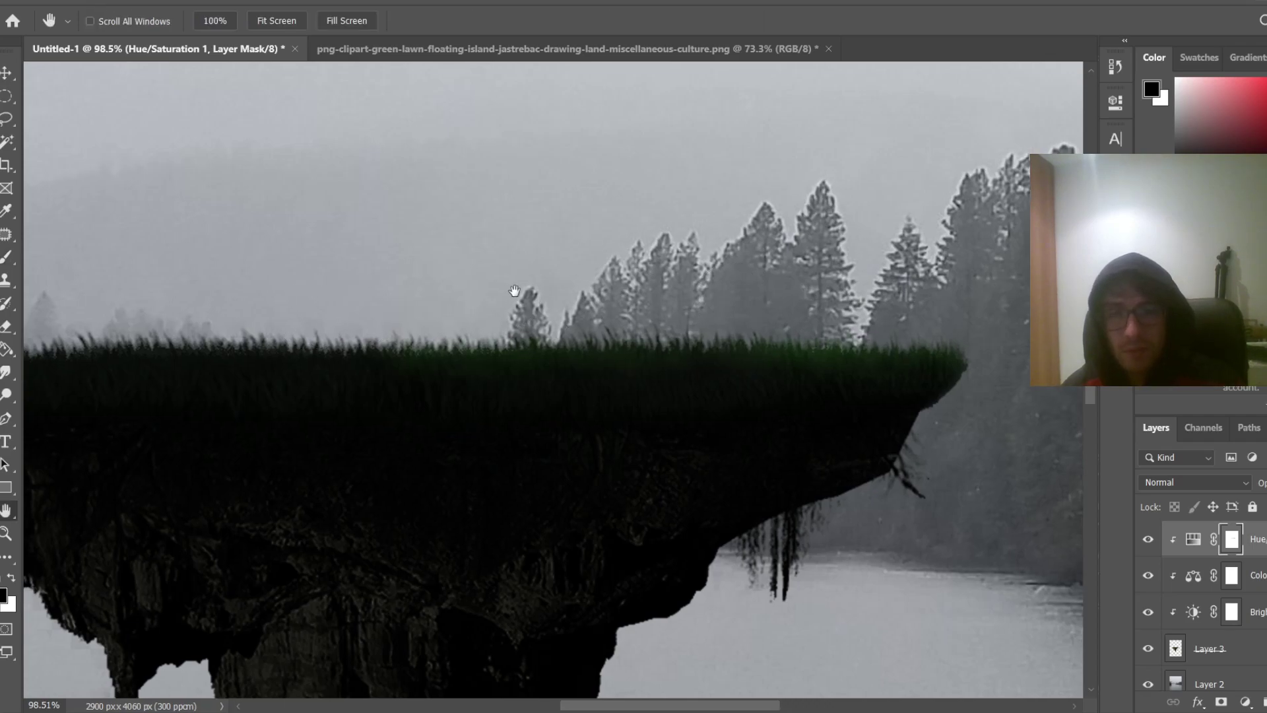
{"action": "mouse_move", "coordinate": [517, 291]}
{"action": "left_mouse_down"}
{"action": "mouse_move", "coordinate": [818, 264]}
{"action": "mouse_move", "coordinate": [829, 274]}
{"action": "left_mouse_up"}
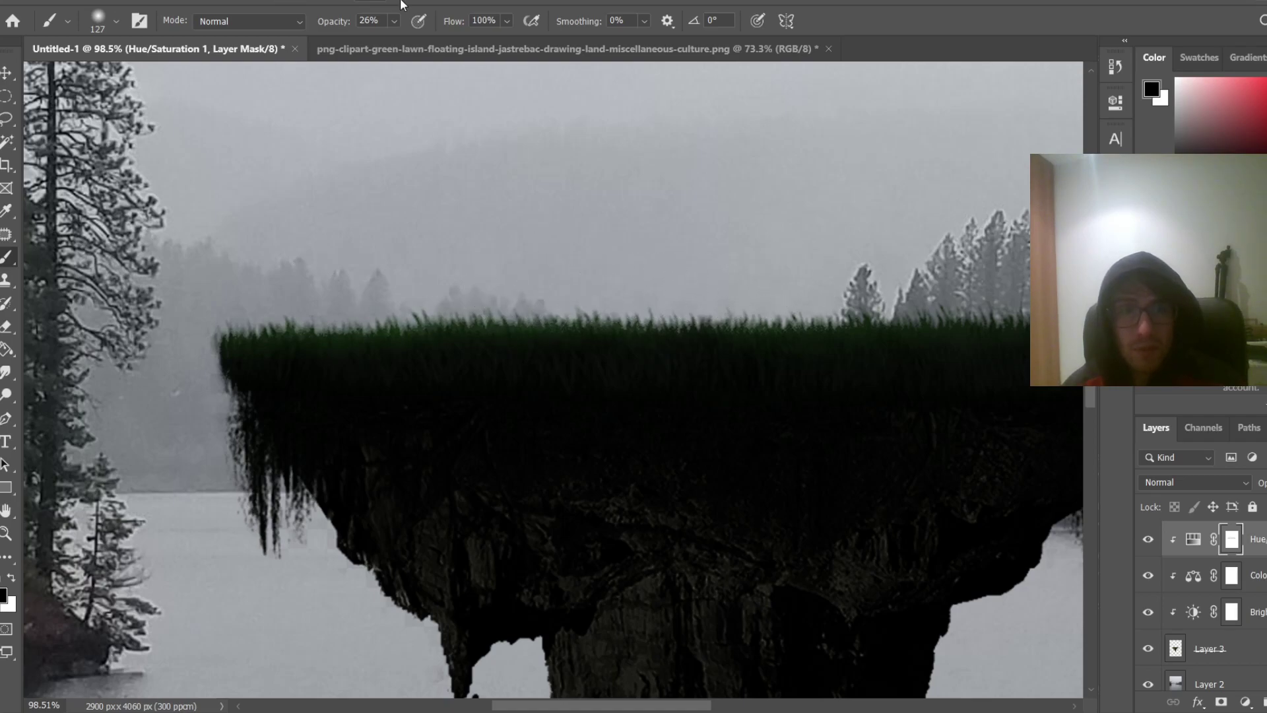
Lower the brush opacity to 4% and paint lightly along the island's grass edge on the Hue/Saturation mask
{"action": "left_click", "coordinate": [395, 24]}
{"action": "left_click_drag", "start_coordinate": [400, 41], "coordinate": [386, 42]}
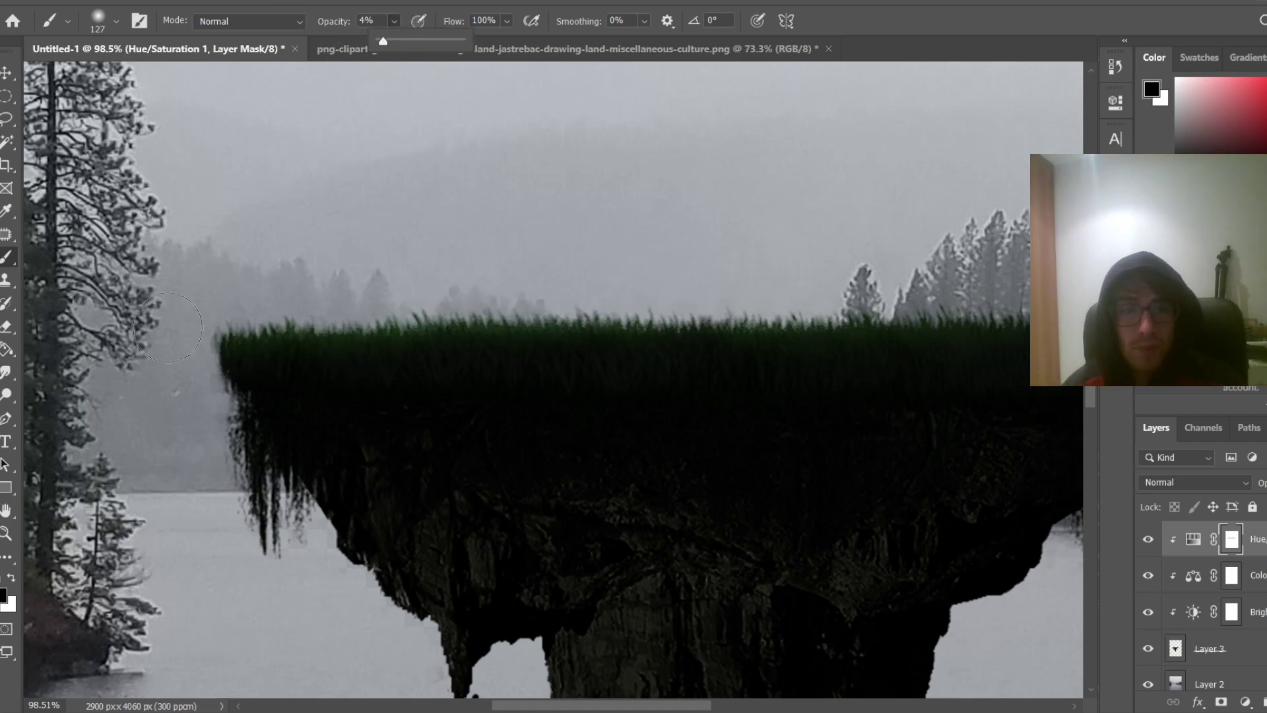
{"action": "mouse_move", "coordinate": [168, 327]}
{"action": "left_mouse_down"}
{"action": "mouse_move", "coordinate": [317, 329]}
{"action": "mouse_move", "coordinate": [922, 276]}
{"action": "mouse_move", "coordinate": [661, 324]}
{"action": "mouse_move", "coordinate": [1039, 304]}
{"action": "mouse_move", "coordinate": [972, 355]}
{"action": "left_mouse_up"}
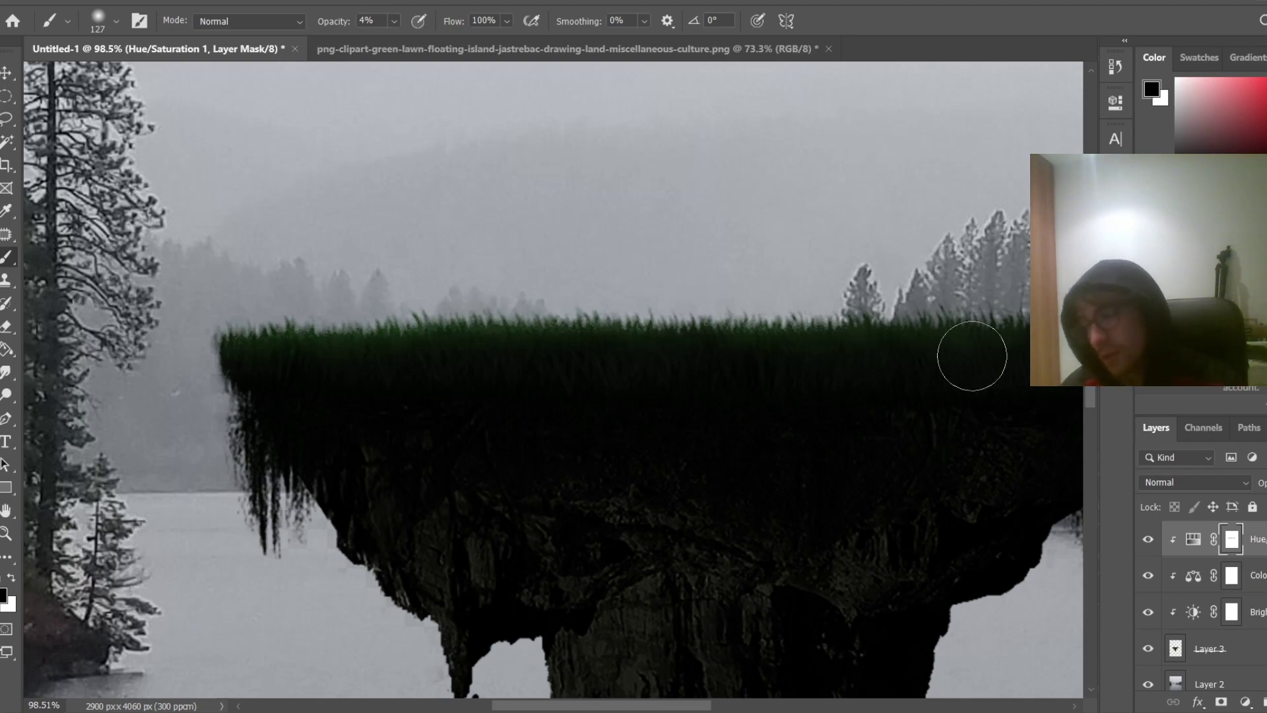
{"action": "key", "text": "space"}
{"action": "left_click_drag", "start_coordinate": [868, 342], "coordinate": [338, 333]}
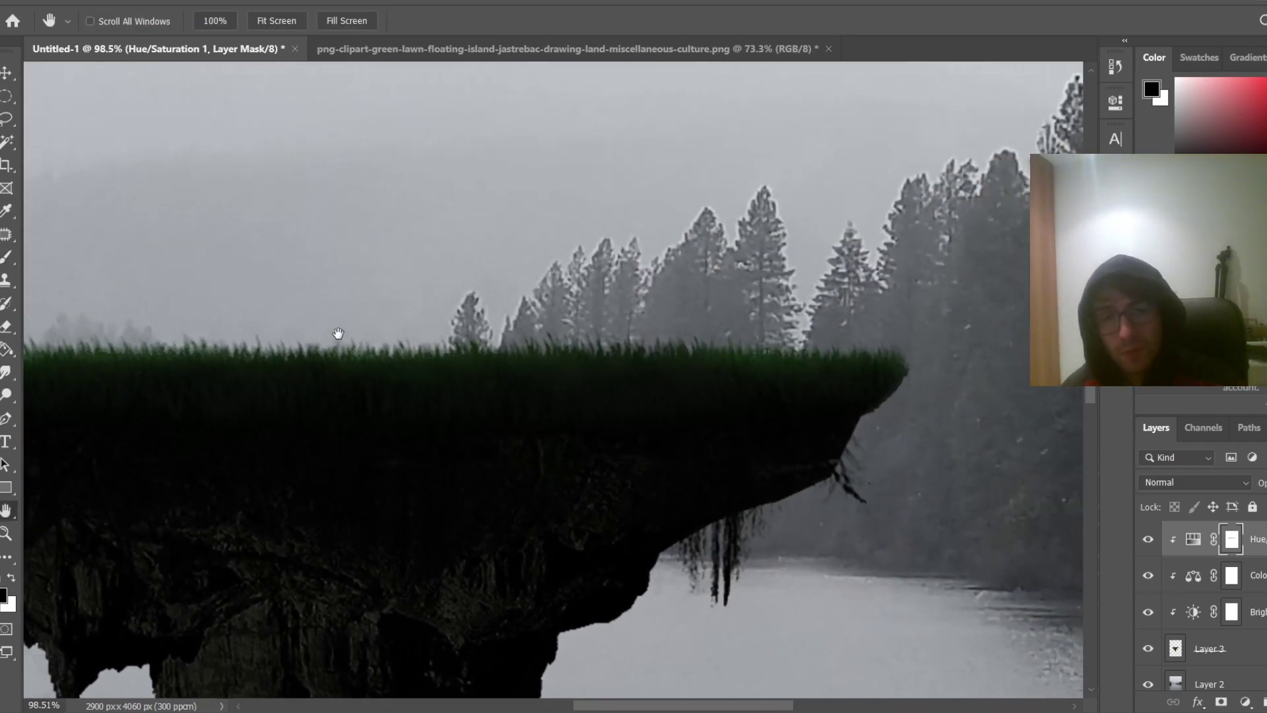
{"action": "key", "text": "ctrl+0"}
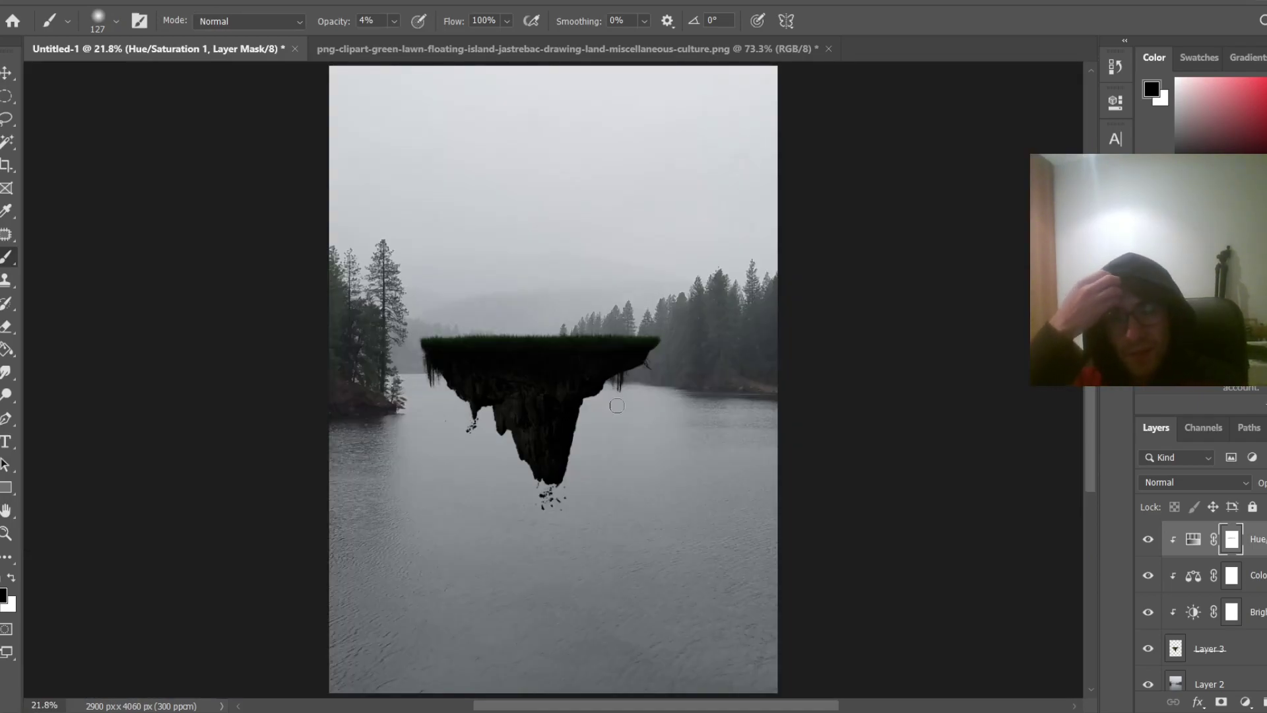
Scale the island on Layer 3 down to roughly four fifths of its size and reposition it over the lake
{"action": "key", "text": "ctrl+t"}
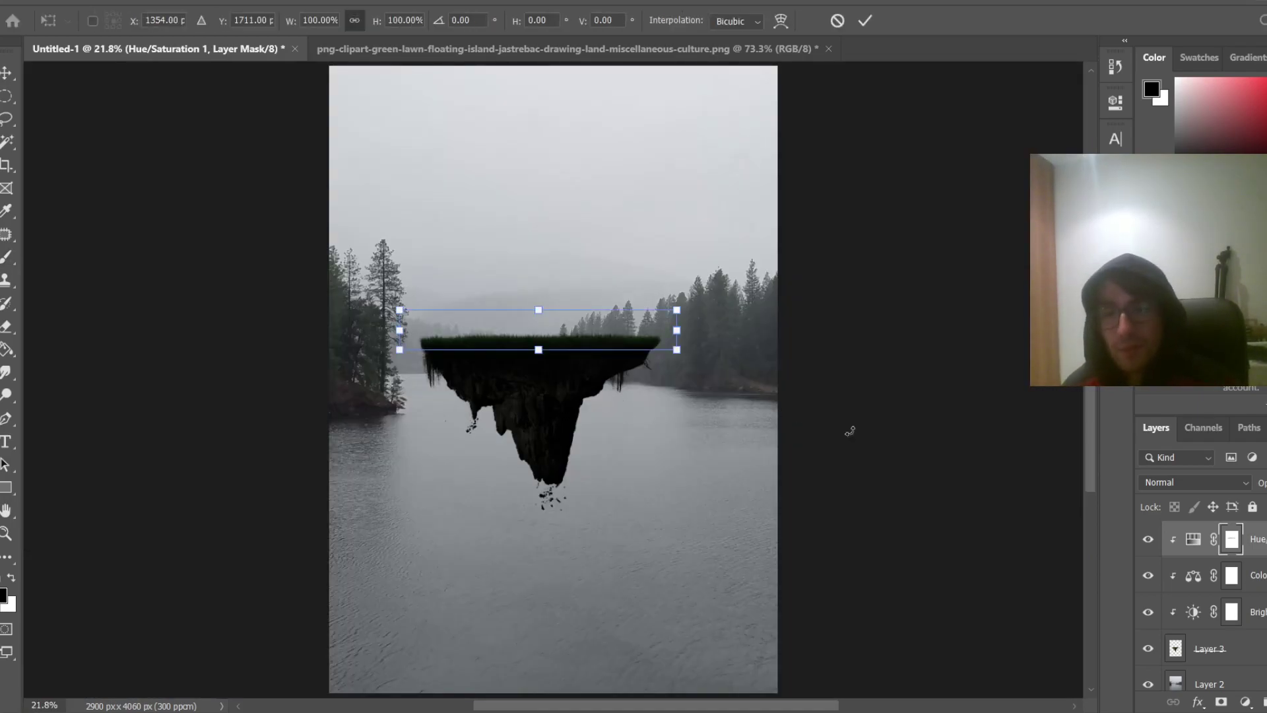
{"action": "key", "text": "Escape"}
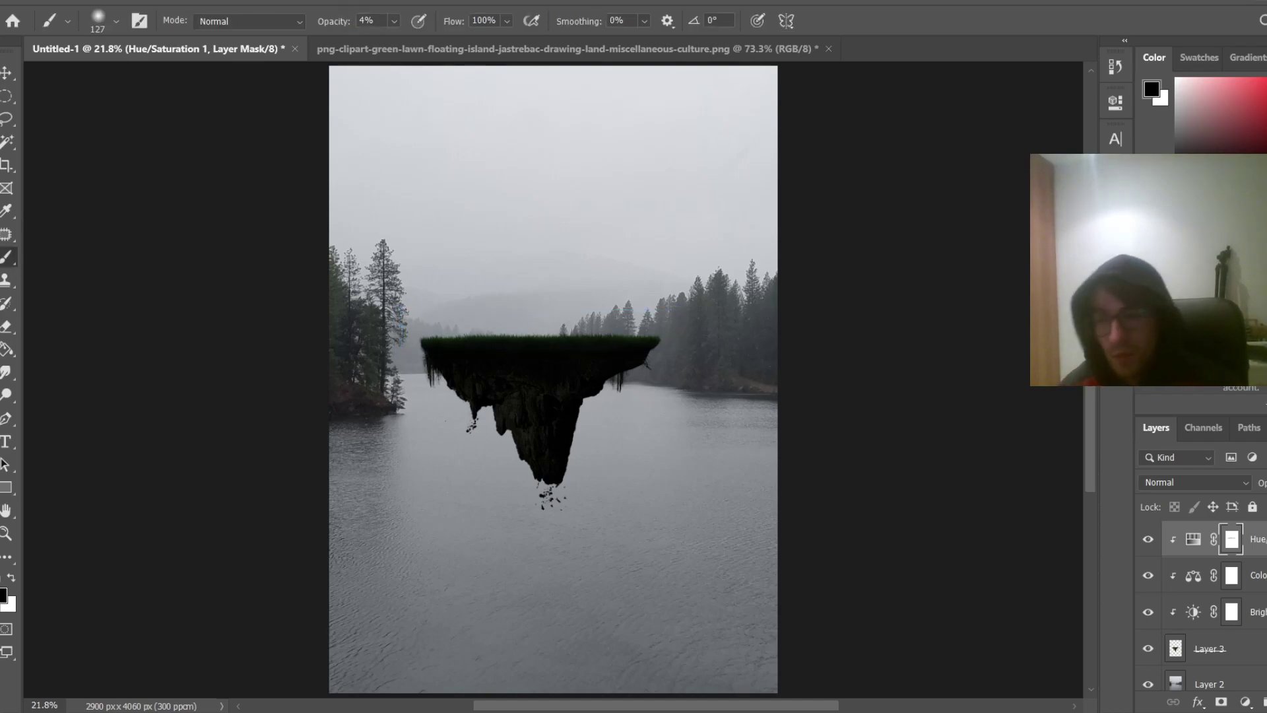
{"action": "scroll", "coordinate": [553, 379], "scroll_direction": "down", "scroll_amount": 1}
{"action": "left_click", "coordinate": [1226, 649]}
{"action": "key", "text": "ctrl+t"}
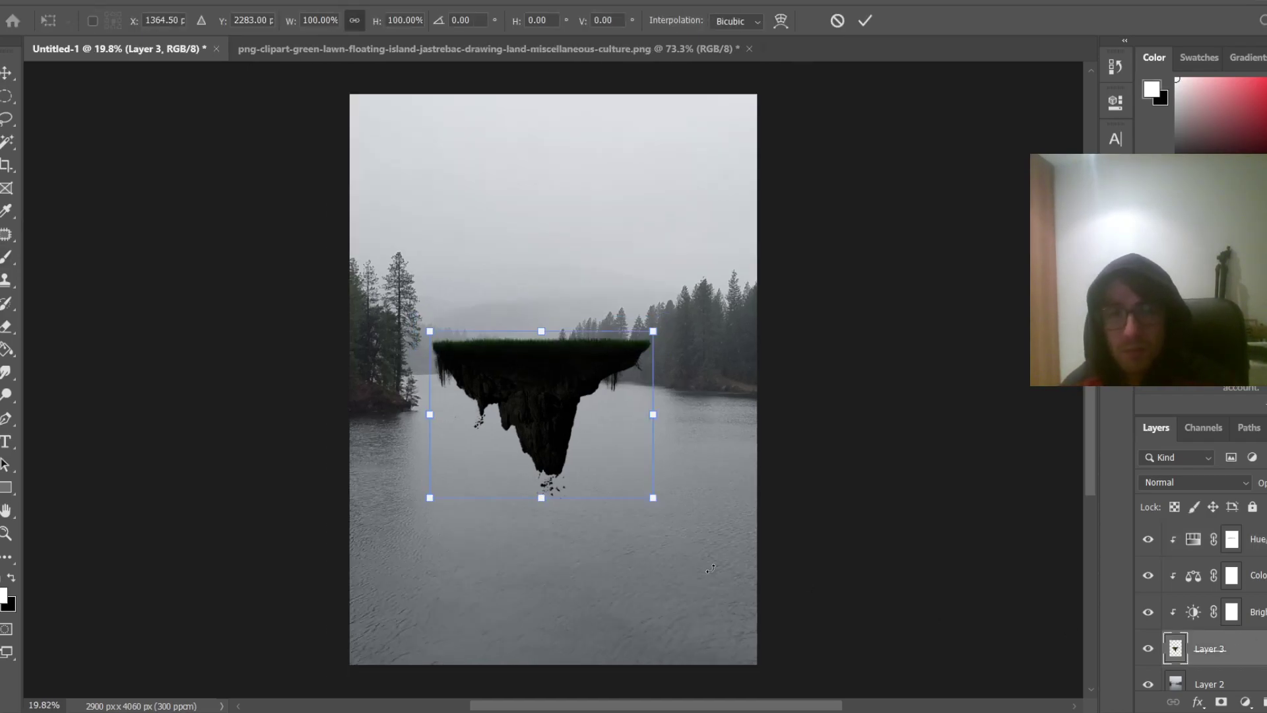
{"action": "left_click_drag", "start_coordinate": [652, 498], "coordinate": [612, 467]}
{"action": "left_click_drag", "start_coordinate": [506, 374], "coordinate": [523, 378]}
{"action": "key", "text": "Return"}
{"action": "key", "text": "b"}
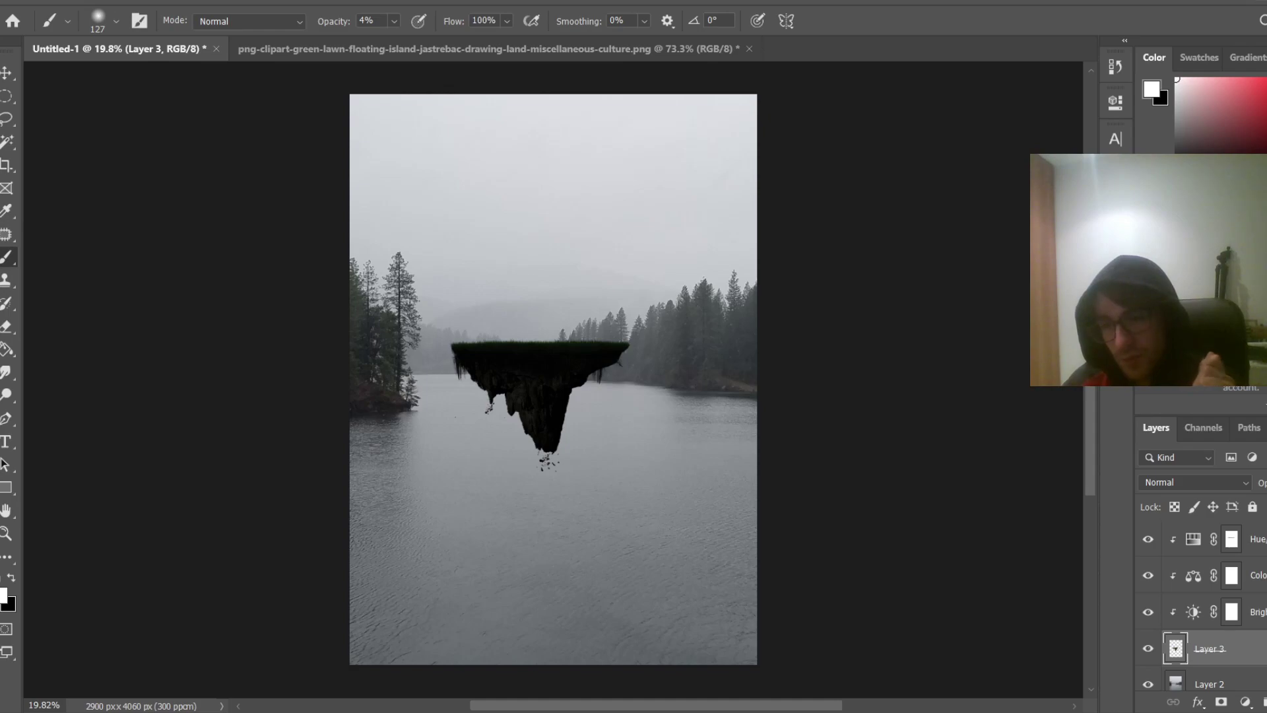
Add a new empty layer, move it above the Hue/Saturation adjustment and release it from the clipping group
{"action": "key", "text": "ctrl+shift+alt+n"}
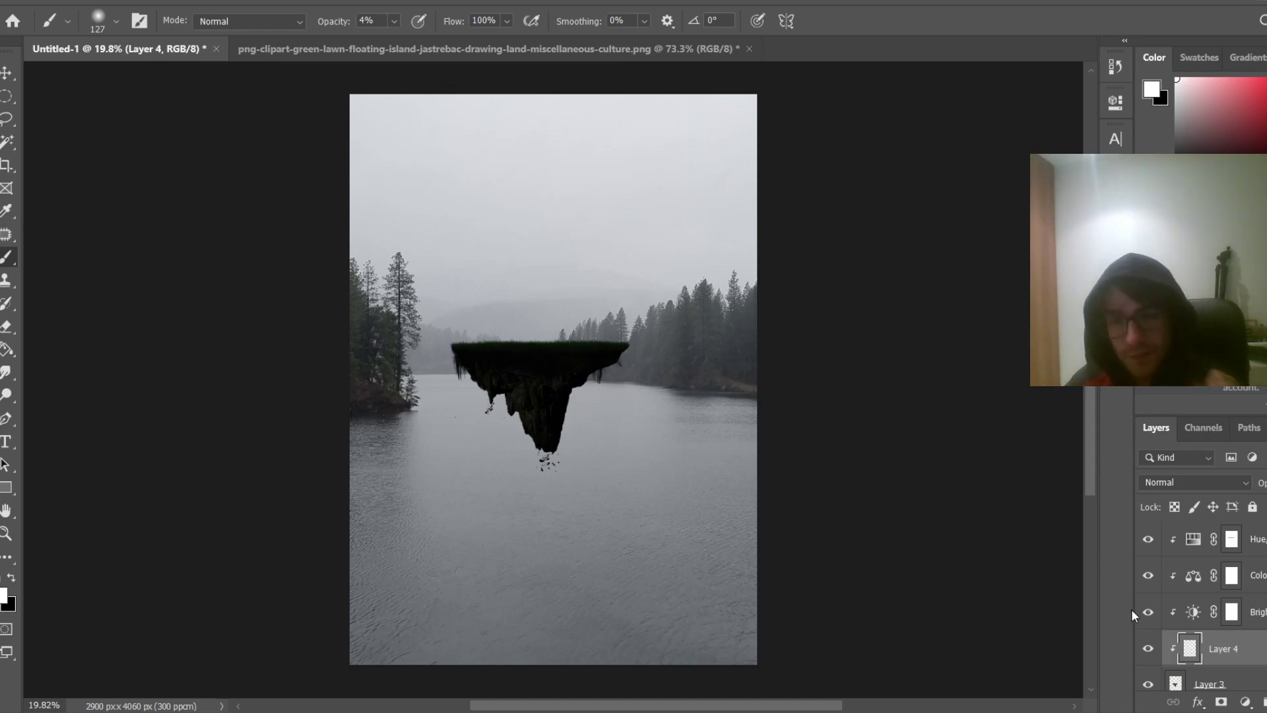
{"action": "left_click", "coordinate": [1181, 663], "text": "alt"}
{"action": "left_click", "coordinate": [1181, 662], "text": "alt"}
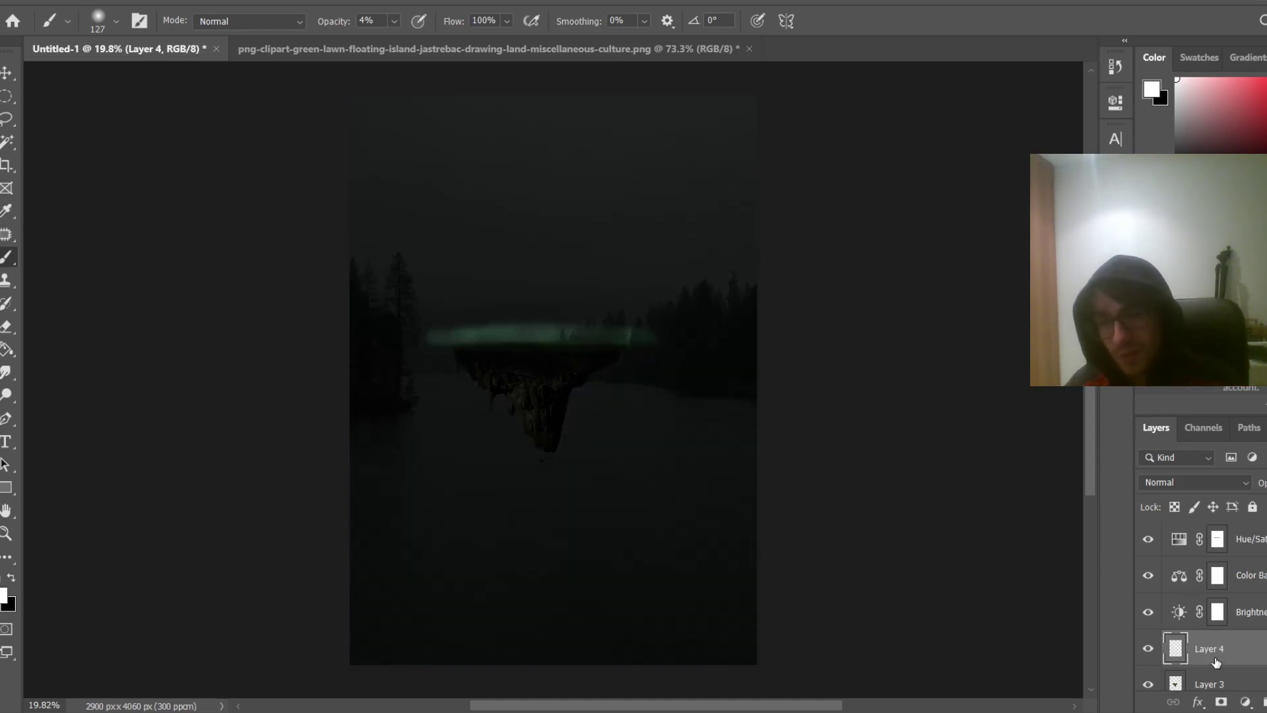
{"action": "key", "text": "ctrl+z"}
{"action": "left_click_drag", "start_coordinate": [1235, 654], "coordinate": [1247, 536]}
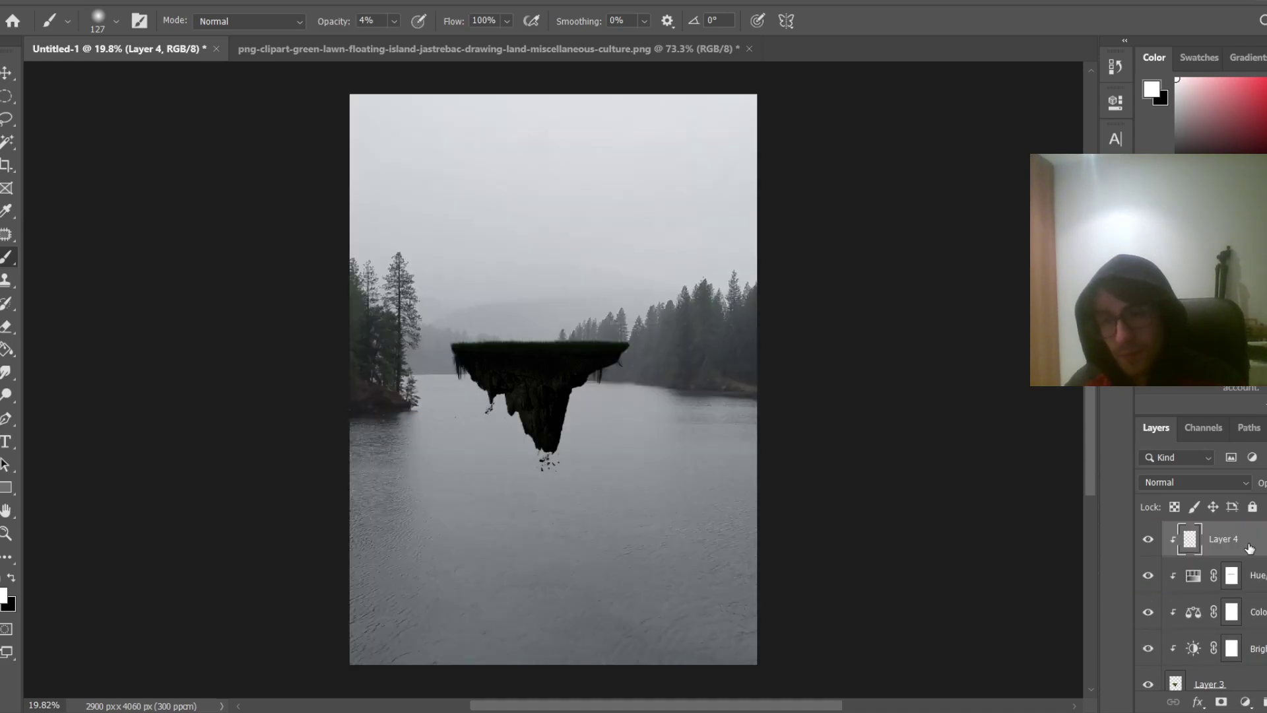
{"action": "left_click", "coordinate": [1186, 554], "text": "alt"}
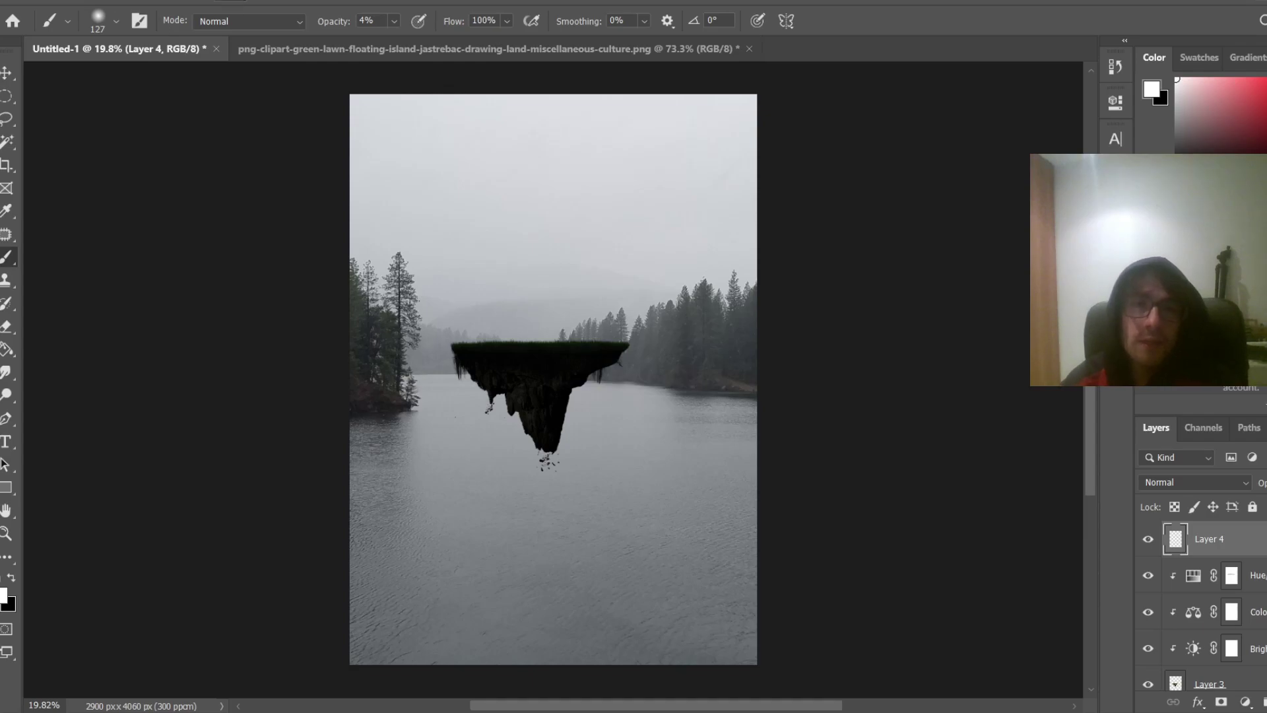
Start the Tree render filter on the new layer and set the oak tree's light direction to 8
{"action": "left_click", "coordinate": [231, 1]}
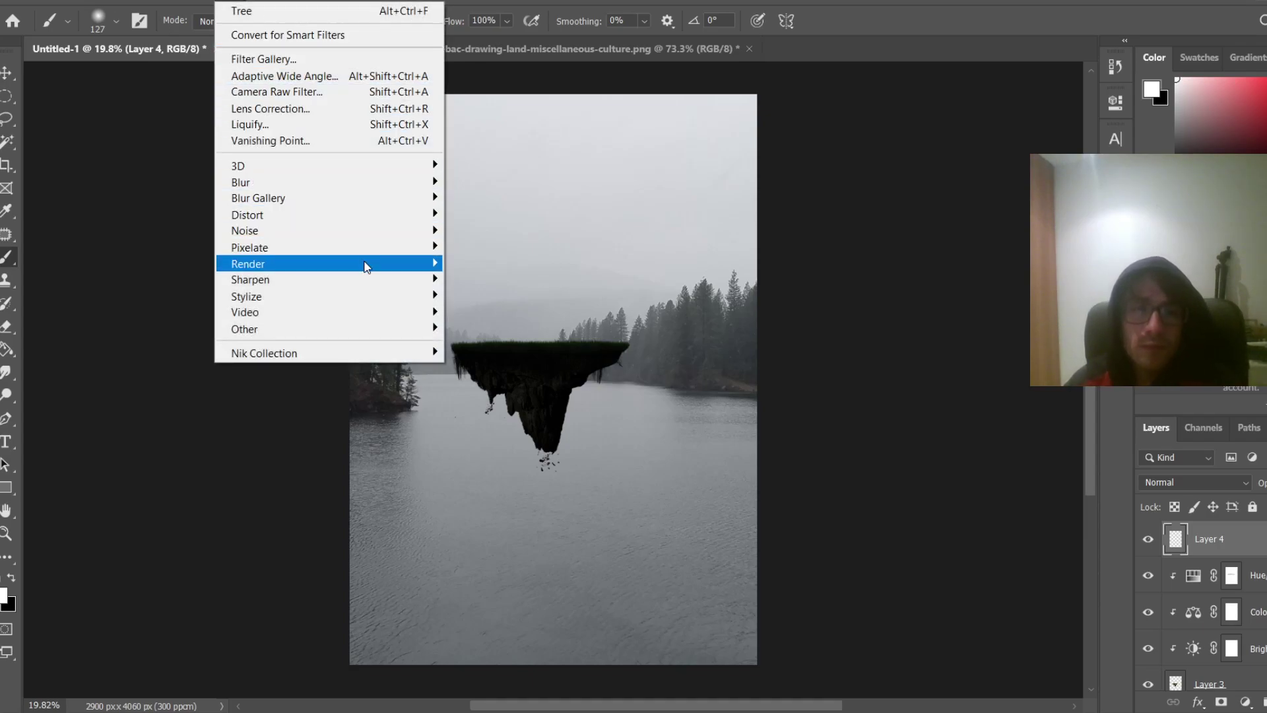
{"action": "mouse_move", "coordinate": [366, 264]}
{"action": "left_click", "coordinate": [514, 296]}
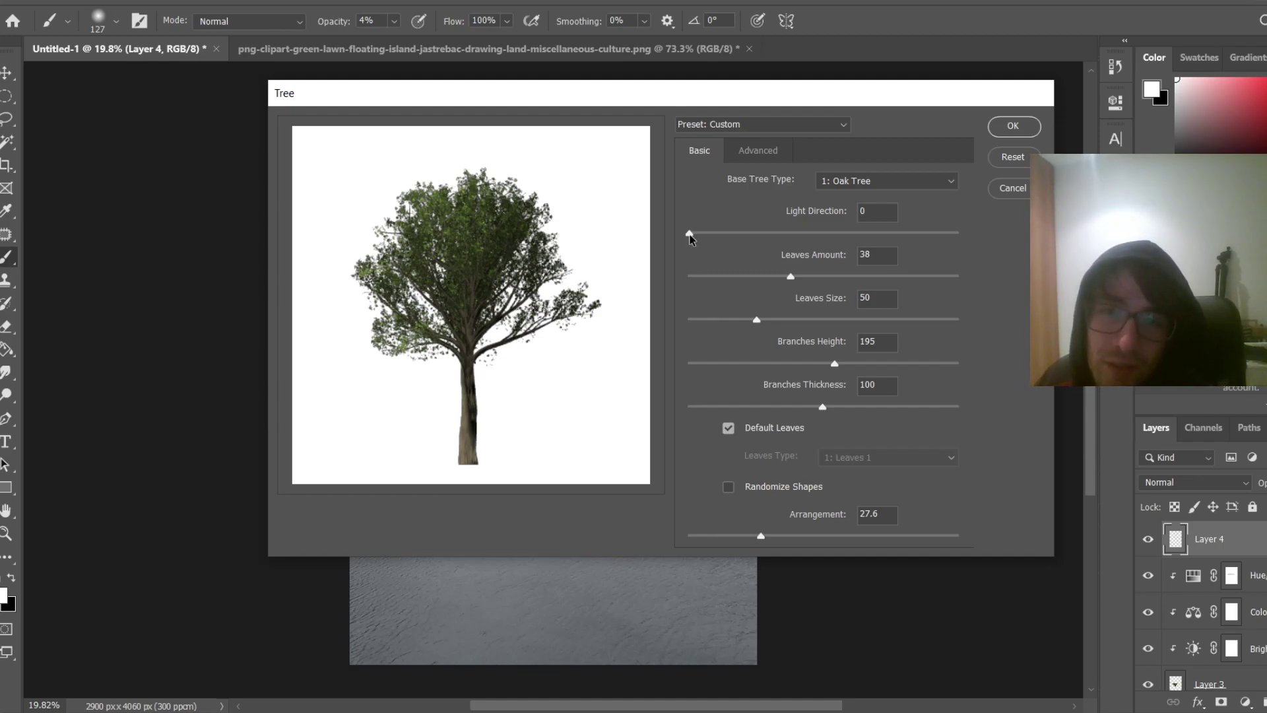
{"action": "left_click_drag", "start_coordinate": [706, 234], "coordinate": [711, 234]}
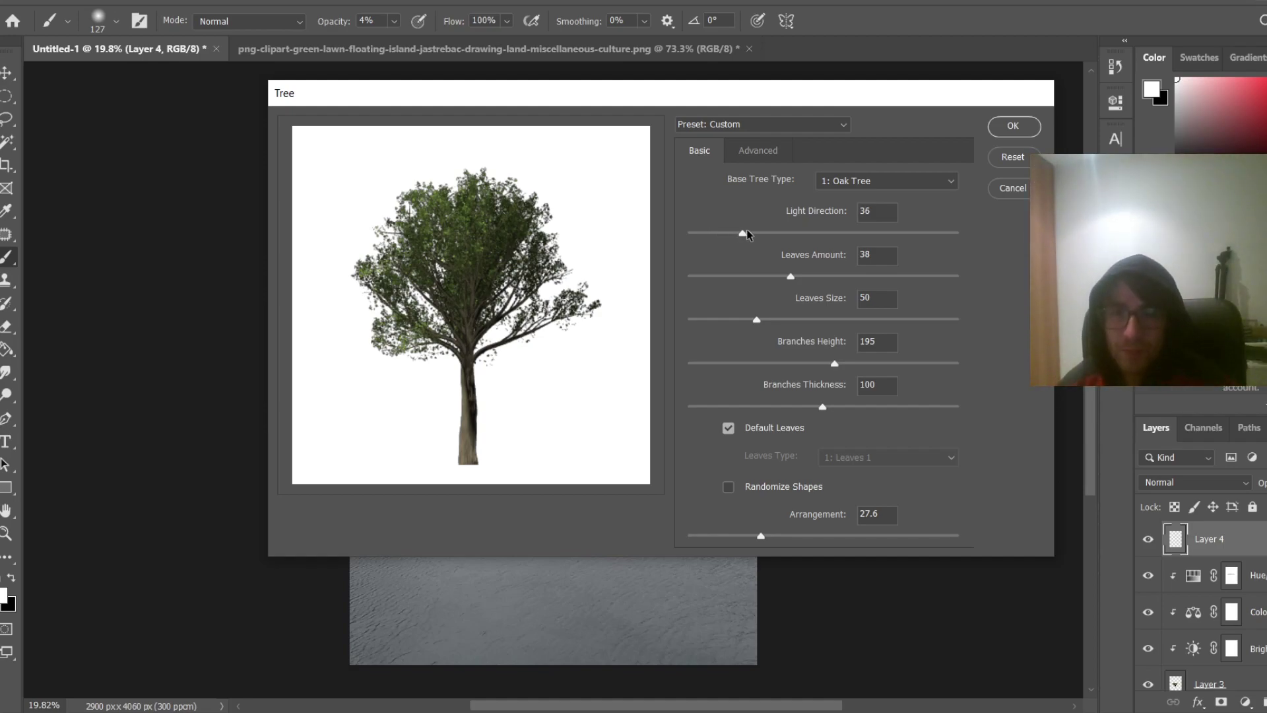
{"action": "left_click_drag", "start_coordinate": [747, 228], "coordinate": [806, 227]}
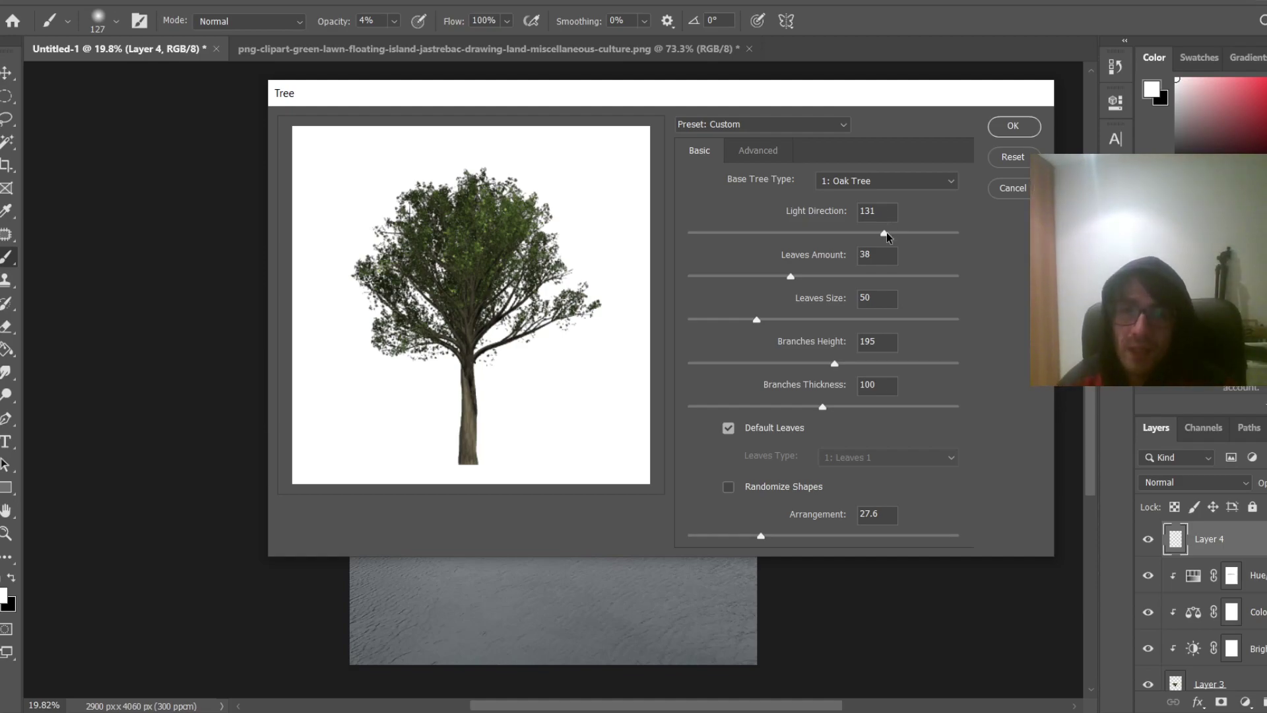
{"action": "left_click_drag", "start_coordinate": [886, 233], "coordinate": [702, 222]}
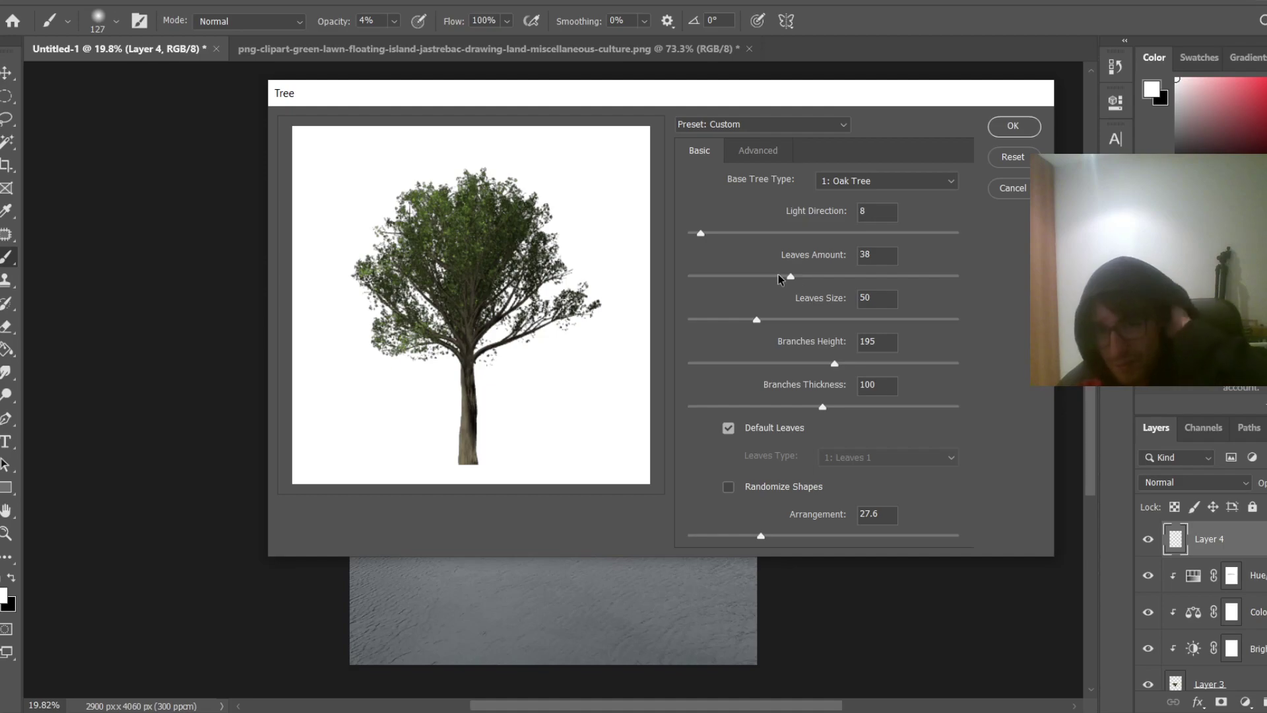
Try a leafless oak by setting the leaves amount to 0 and the leaves size to 11
{"action": "left_click_drag", "start_coordinate": [795, 277], "coordinate": [845, 276]}
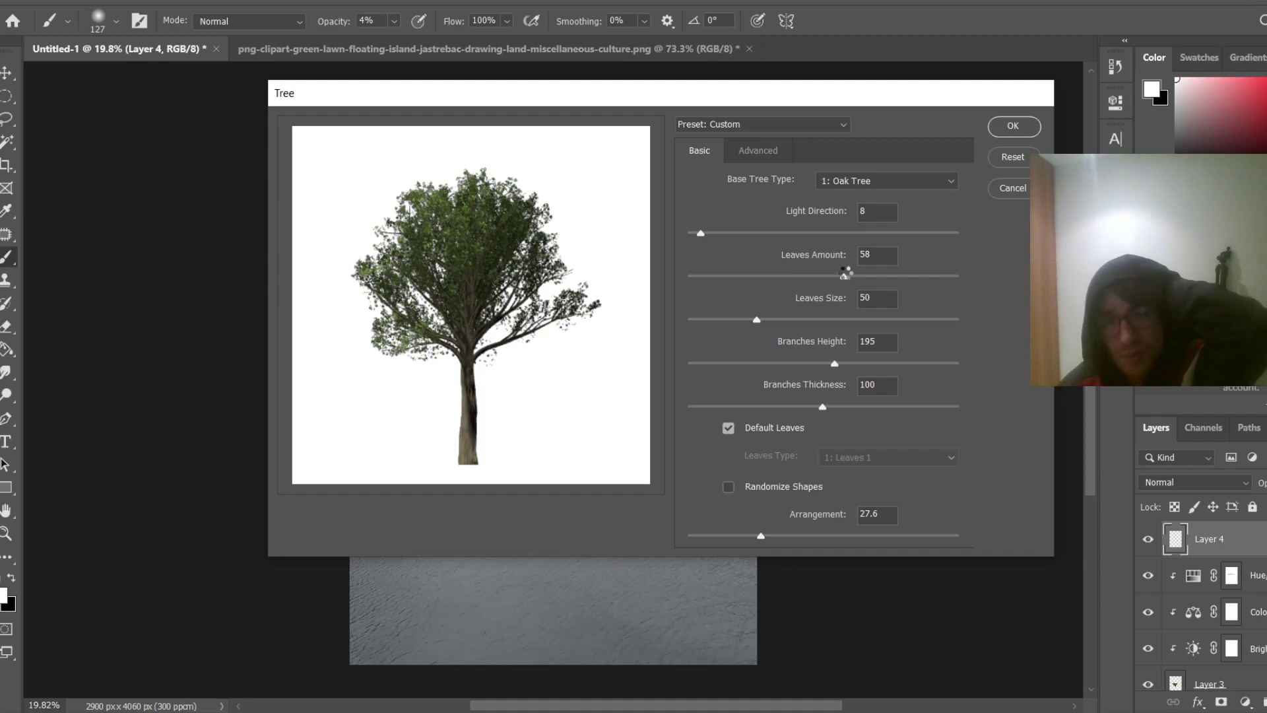
{"action": "left_click_drag", "start_coordinate": [848, 278], "coordinate": [574, 276]}
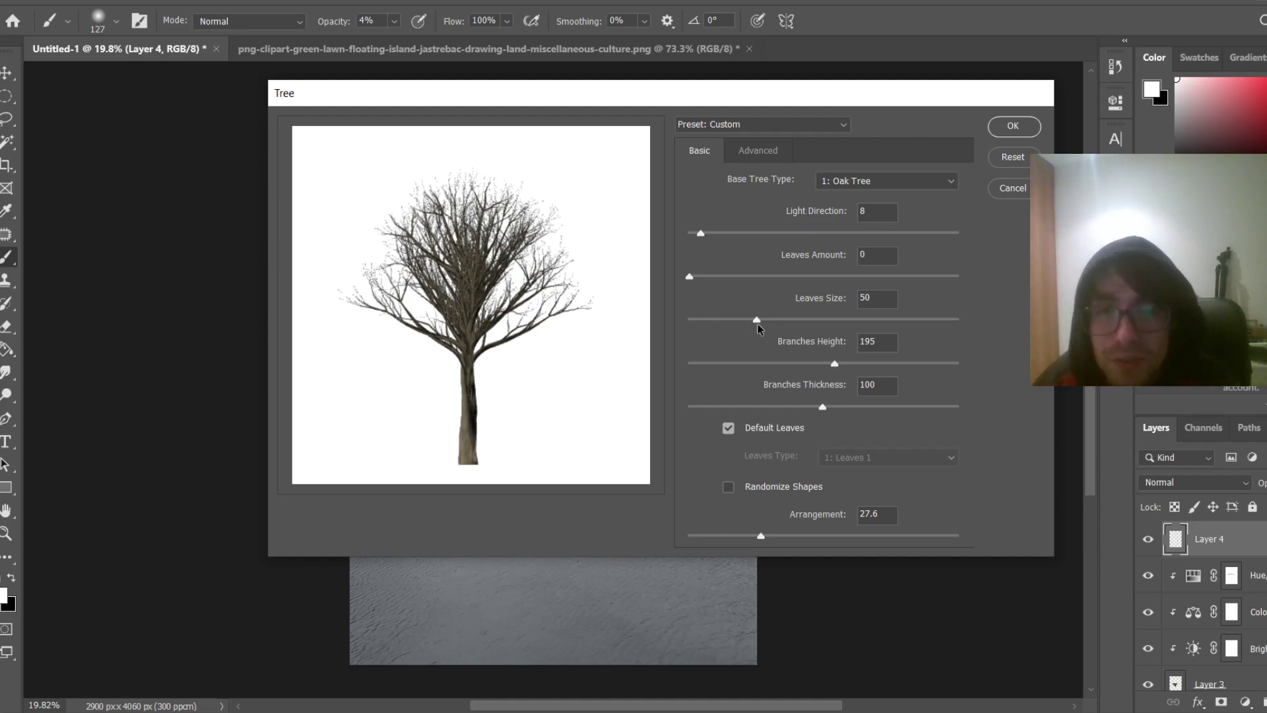
{"action": "left_click_drag", "start_coordinate": [756, 320], "coordinate": [799, 320]}
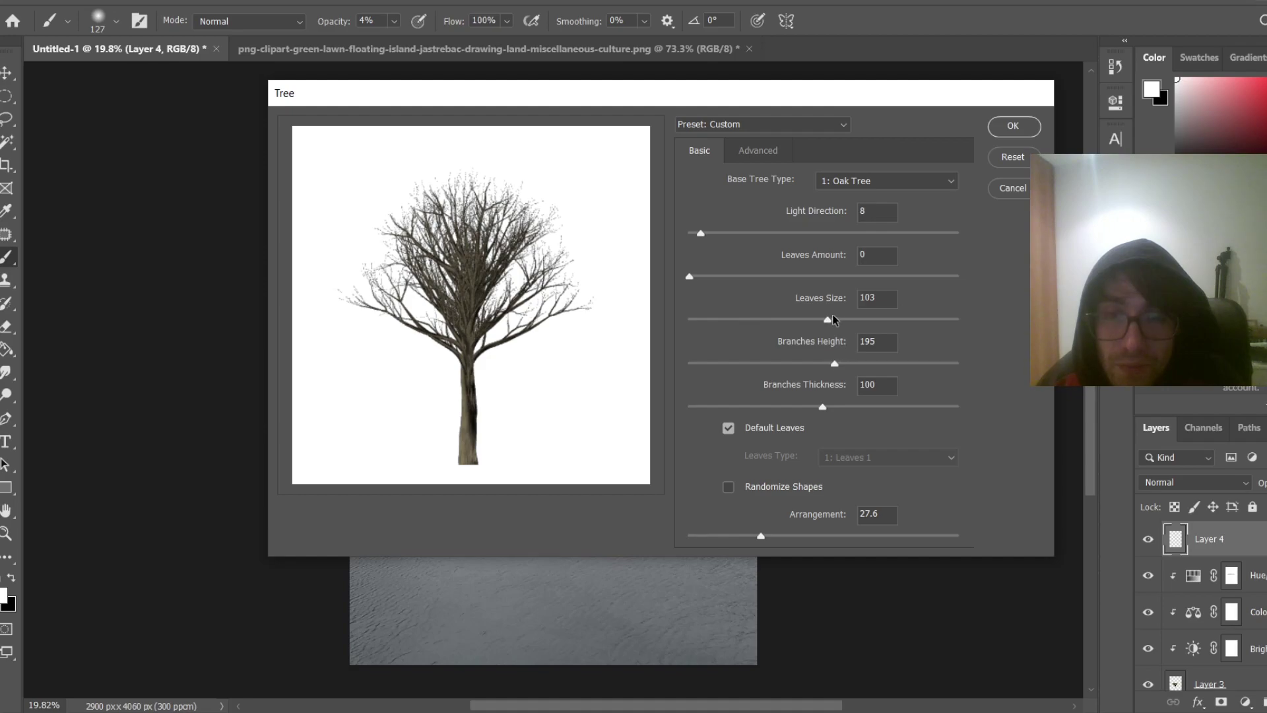
{"action": "left_click_drag", "start_coordinate": [825, 320], "coordinate": [704, 320]}
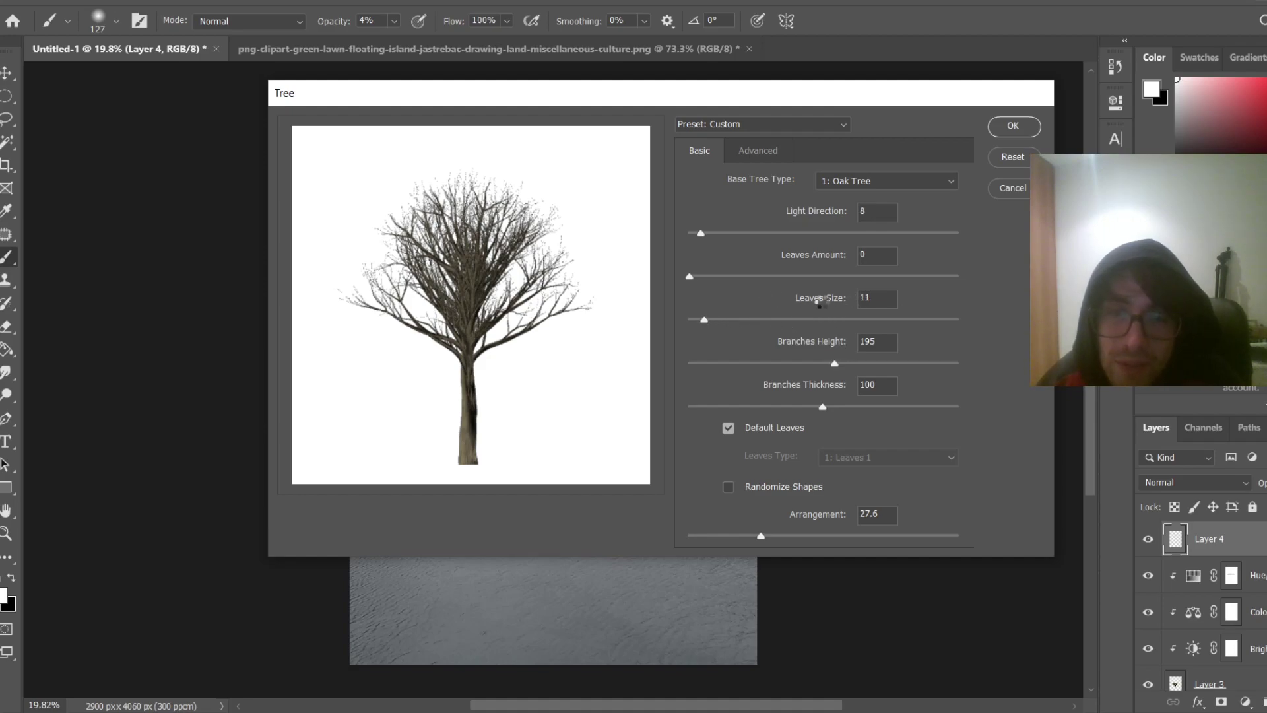
Try several branch heights on the oak tree and set the branches height to 113
{"action": "left_click_drag", "start_coordinate": [837, 363], "coordinate": [745, 362]}
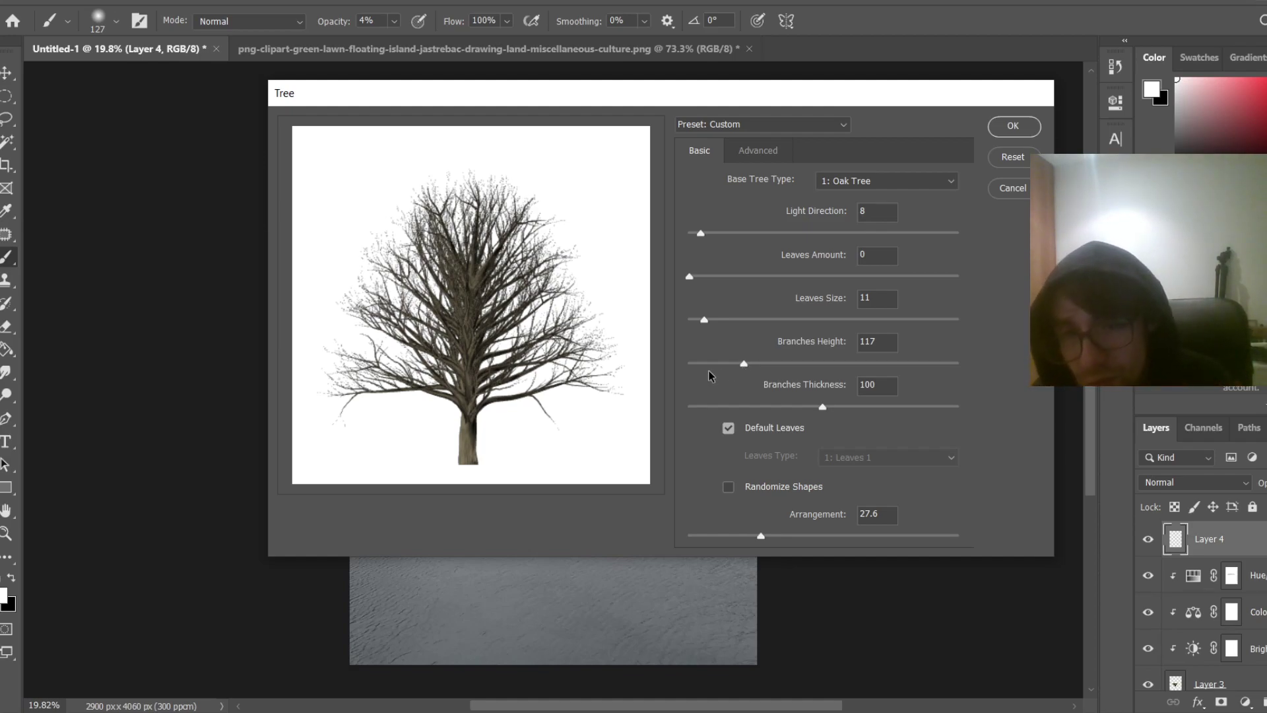
{"action": "left_click_drag", "start_coordinate": [744, 364], "coordinate": [700, 365]}
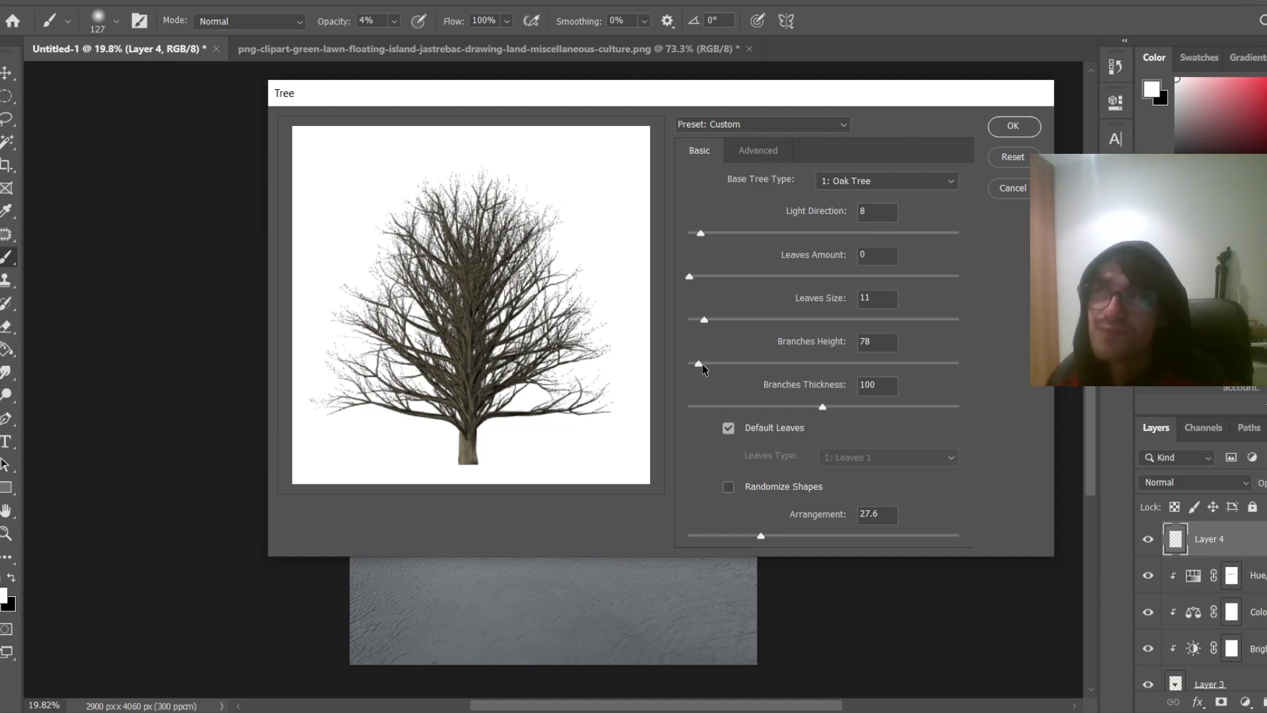
{"action": "left_click_drag", "start_coordinate": [700, 364], "coordinate": [909, 365]}
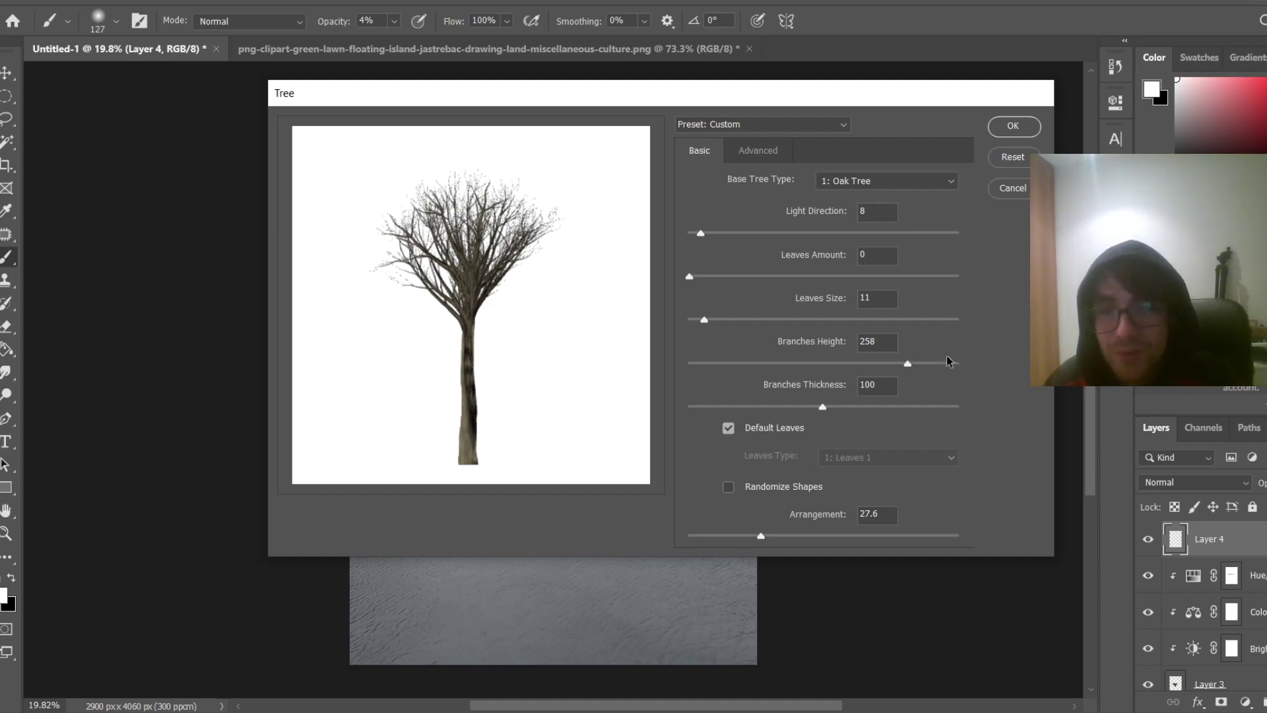
{"action": "left_click_drag", "start_coordinate": [908, 364], "coordinate": [712, 364]}
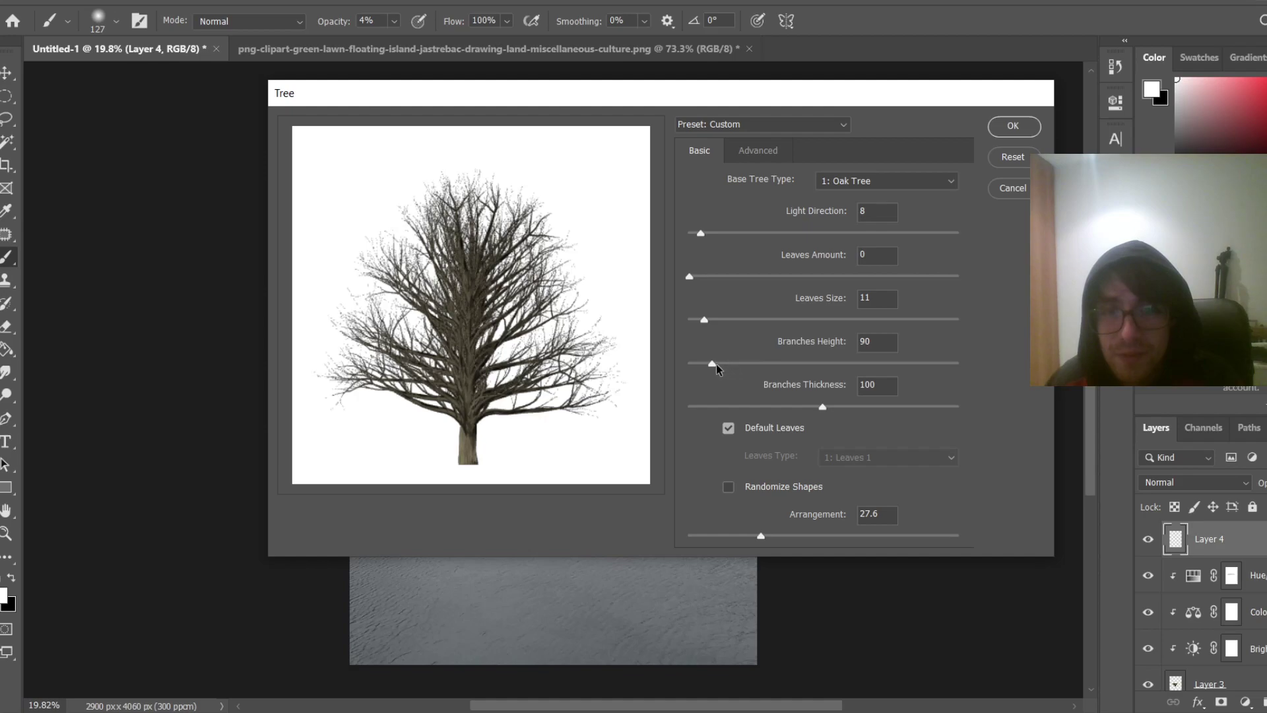
{"action": "left_click_drag", "start_coordinate": [713, 364], "coordinate": [742, 365]}
Set the oak tree's leaves size to 45, leaves amount to 9 and arrangement to 35.1
{"action": "left_click_drag", "start_coordinate": [704, 319], "coordinate": [749, 320]}
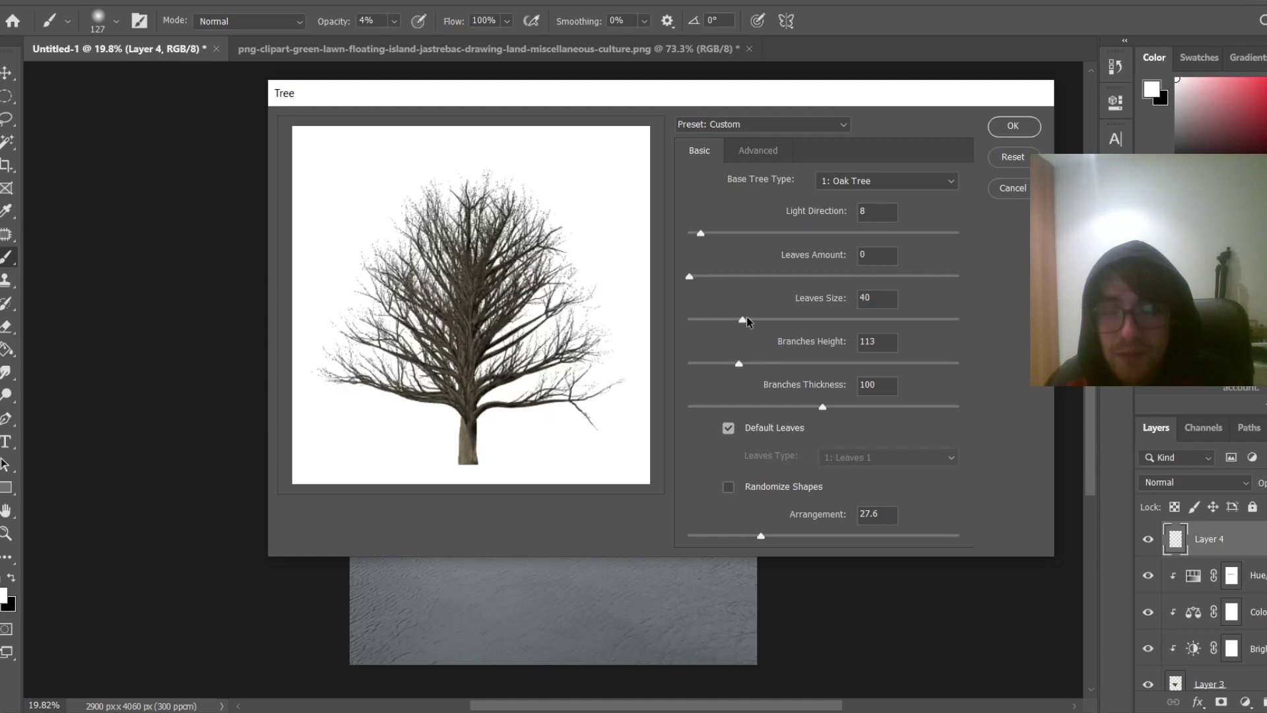
{"action": "left_click_drag", "start_coordinate": [690, 276], "coordinate": [725, 273]}
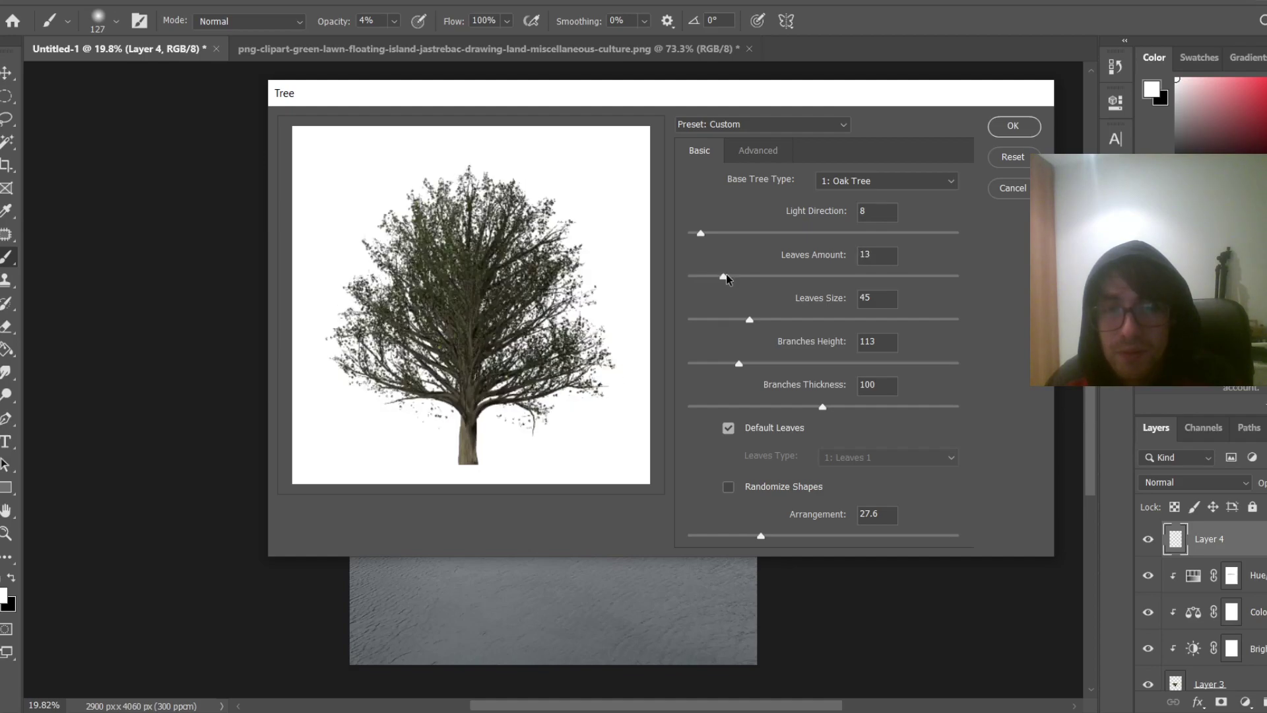
{"action": "left_click_drag", "start_coordinate": [726, 278], "coordinate": [718, 276]}
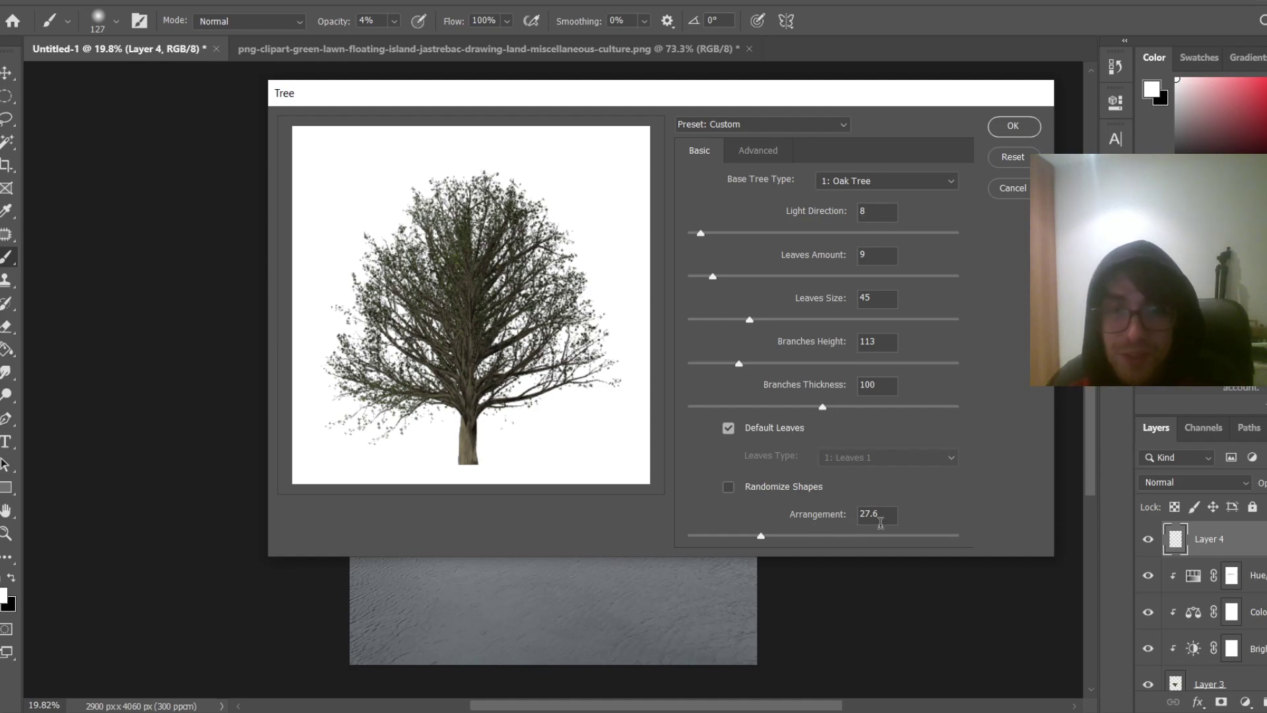
{"action": "left_click_drag", "start_coordinate": [760, 535], "coordinate": [760, 536]}
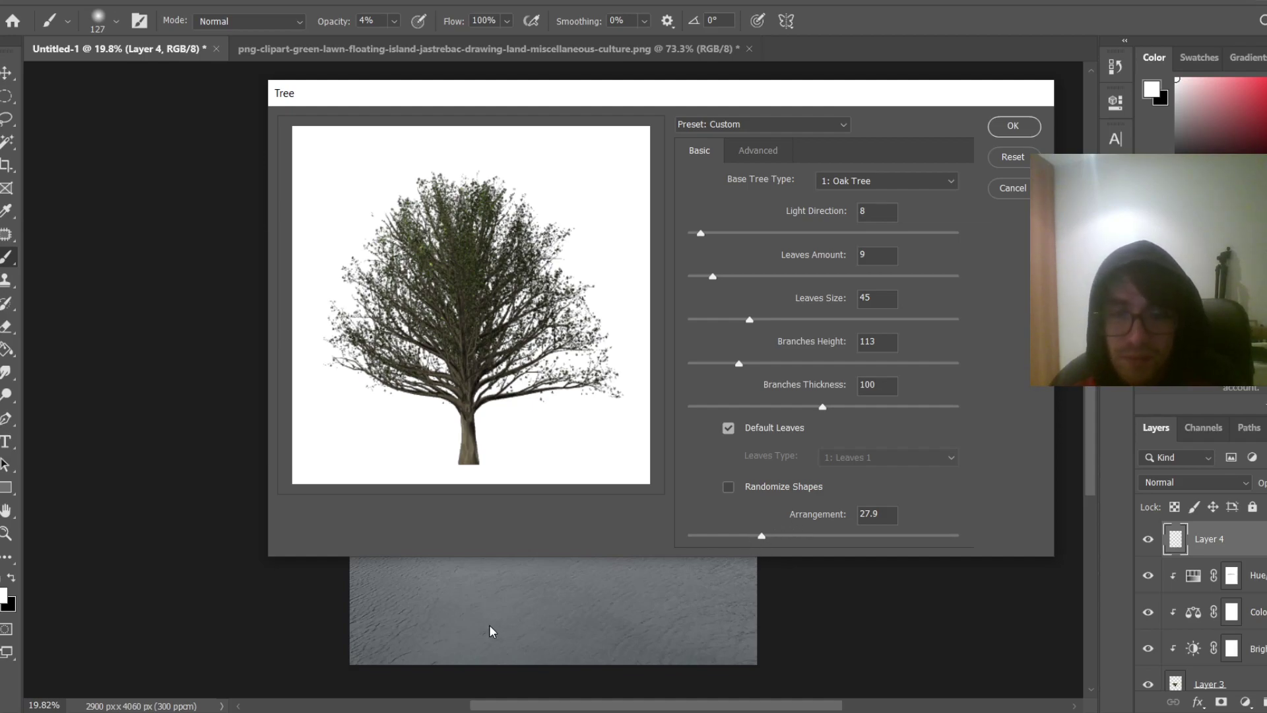
{"action": "left_click_drag", "start_coordinate": [762, 537], "coordinate": [782, 538]}
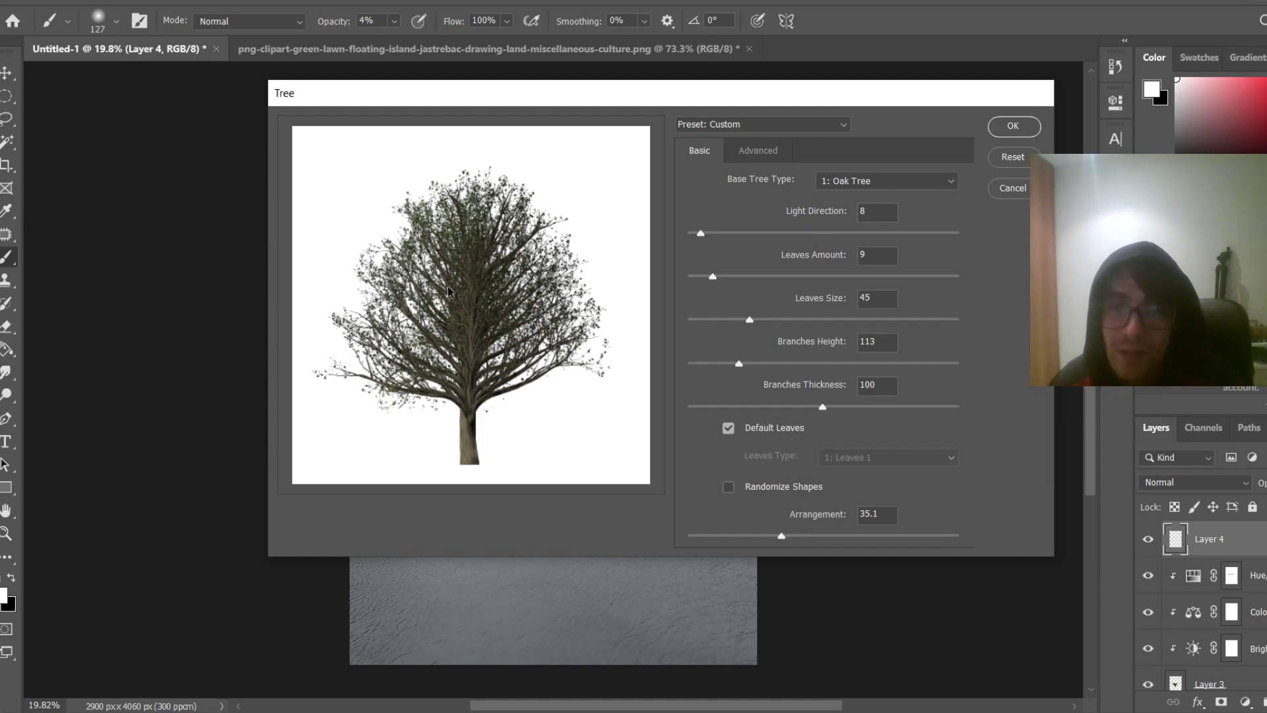
Look through the available base tree types, keep Oak Tree and render the tree on its layer
{"action": "left_click", "coordinate": [925, 182]}
{"action": "left_click", "coordinate": [926, 183]}
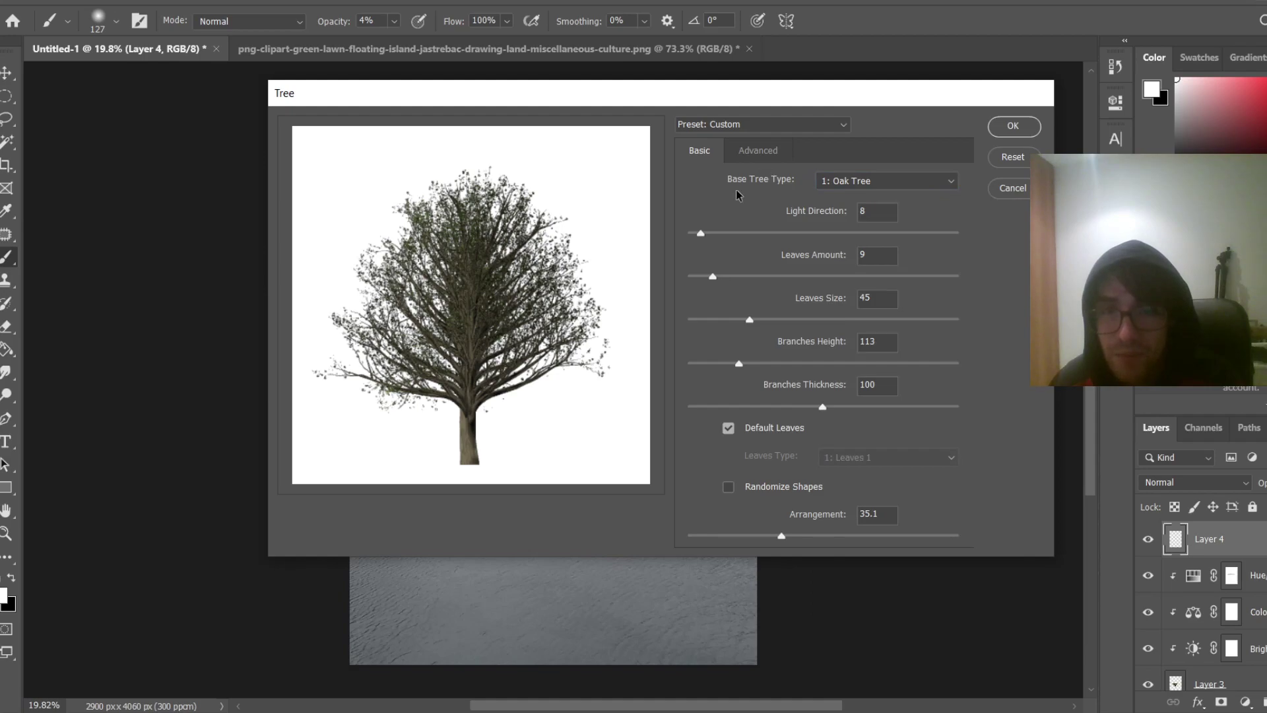
{"action": "left_click", "coordinate": [908, 182]}
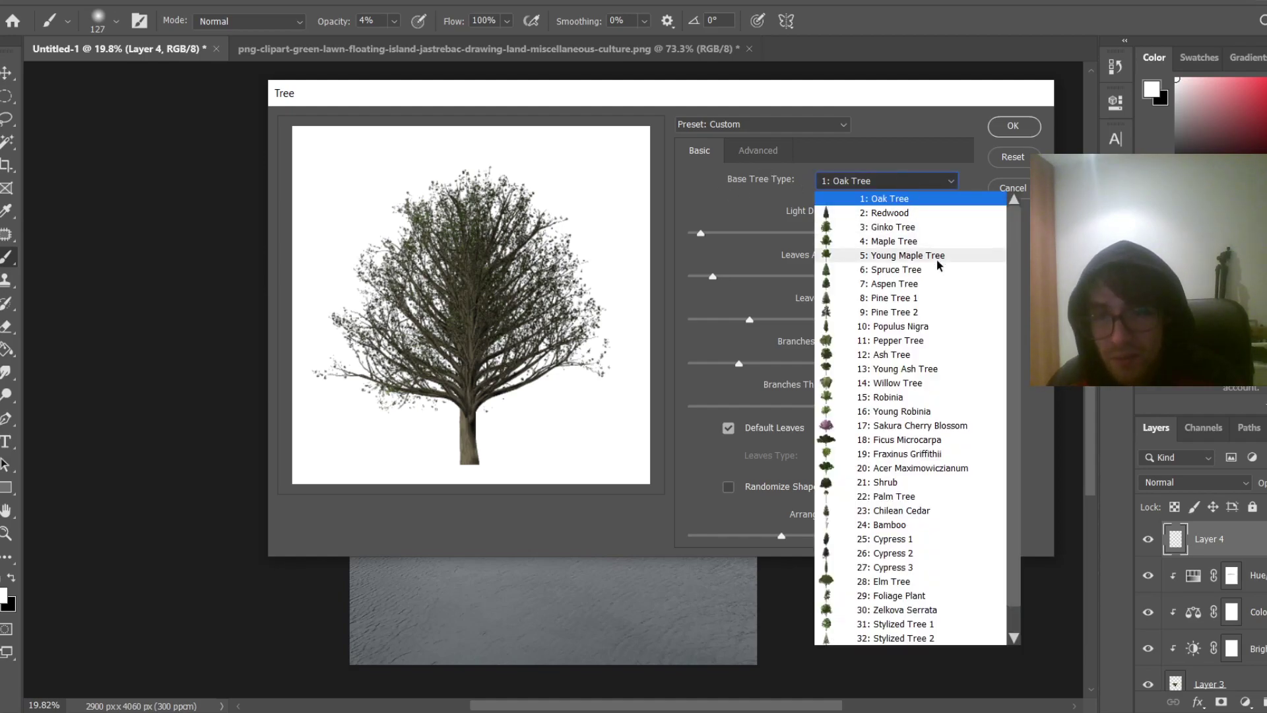
{"action": "scroll", "coordinate": [975, 475], "scroll_direction": "down", "scroll_amount": 1}
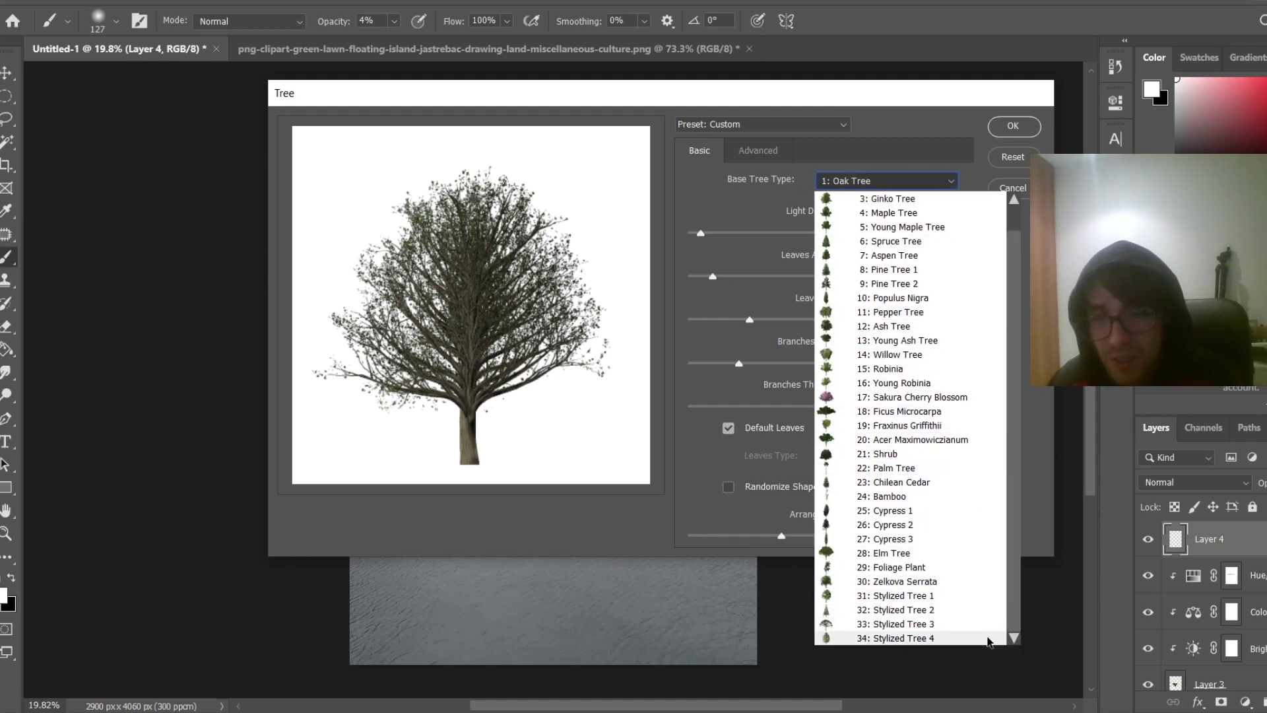
{"action": "scroll", "coordinate": [976, 627], "scroll_direction": "up", "scroll_amount": 1}
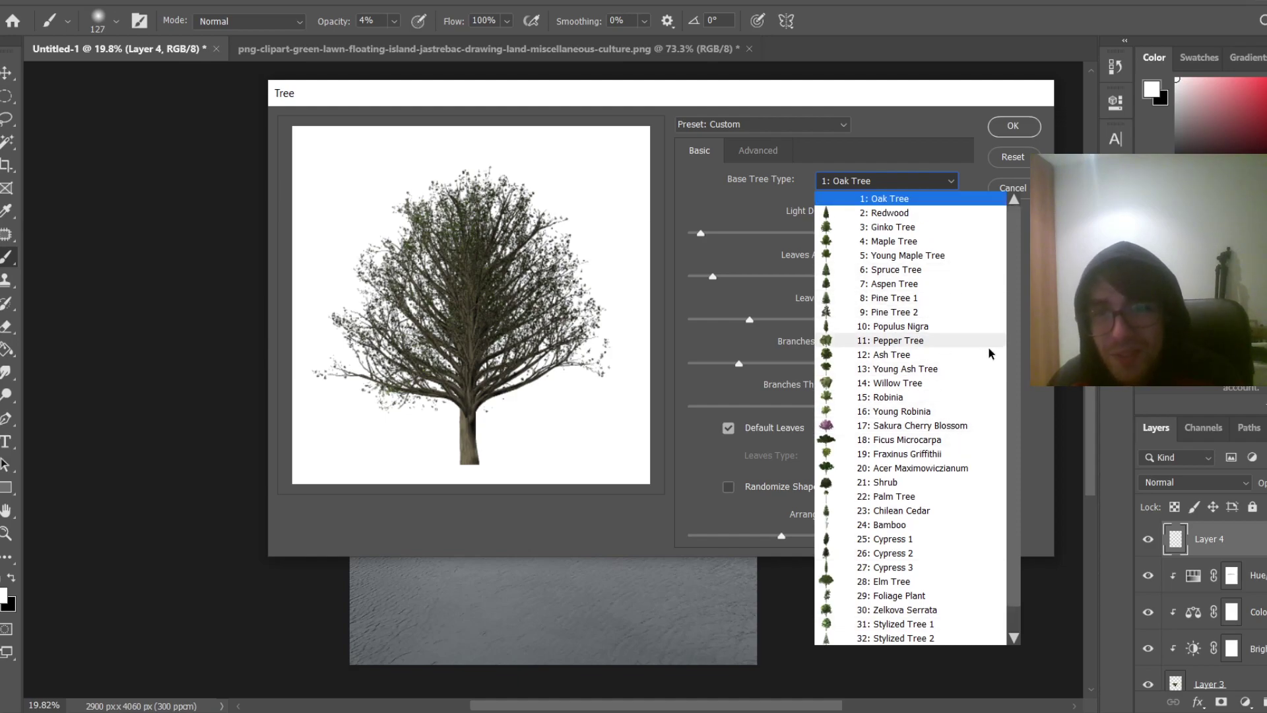
{"action": "left_click", "coordinate": [714, 201]}
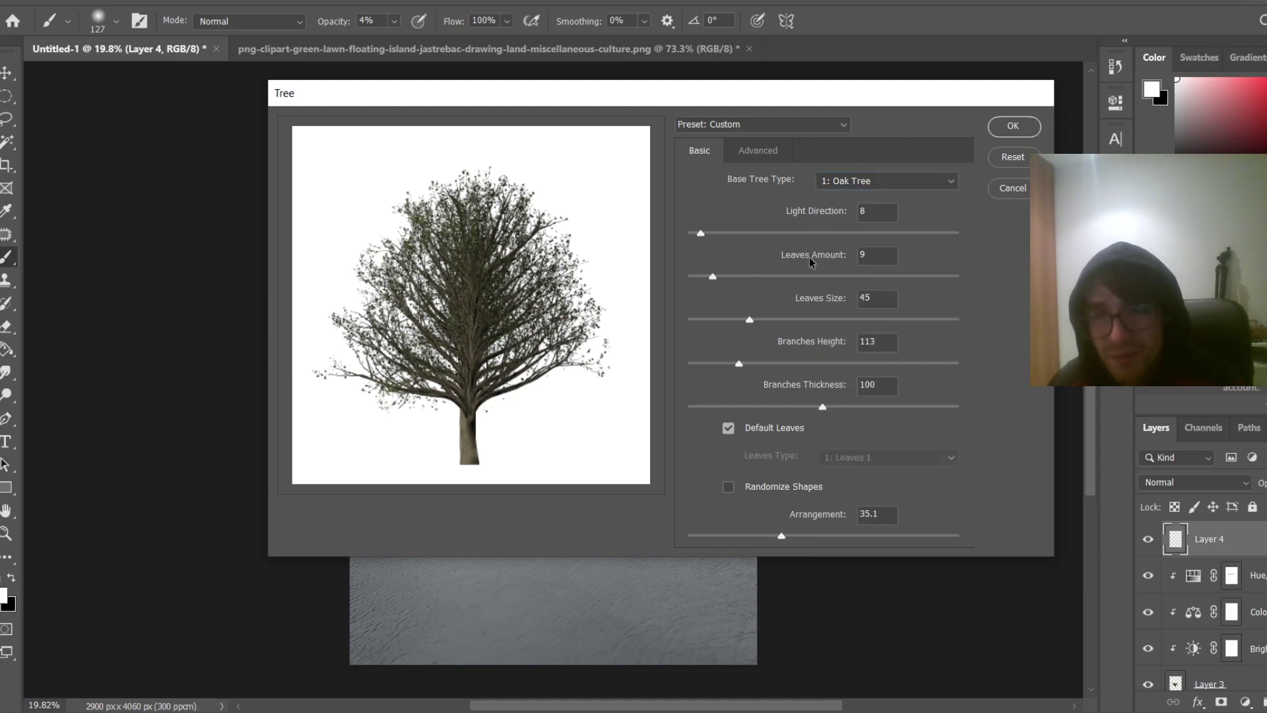
{"action": "left_click", "coordinate": [1015, 126]}
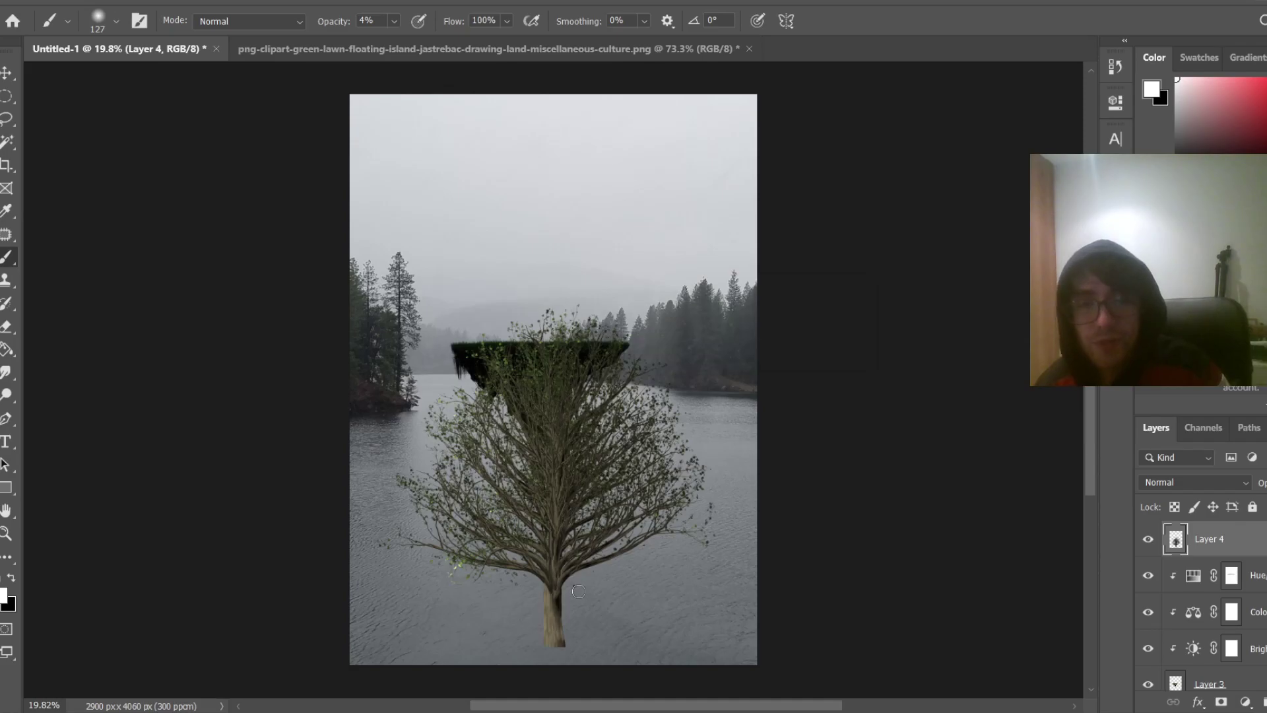
Scale the rendered tree down to about 43% and place its trunk base on the grass of the floating island
{"action": "key", "text": "ctrl+t"}
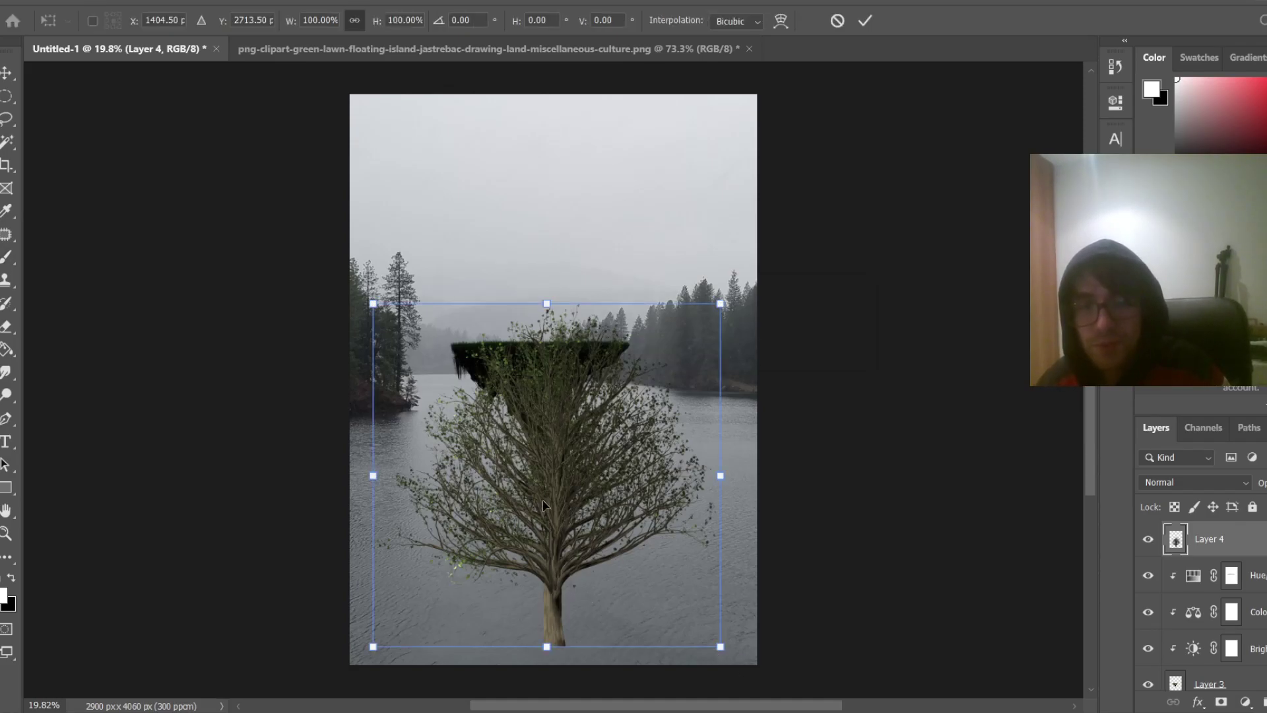
{"action": "scroll", "coordinate": [544, 496], "scroll_direction": "up", "scroll_amount": 5}
{"action": "scroll", "coordinate": [406, 435], "scroll_direction": "up", "scroll_amount": 5}
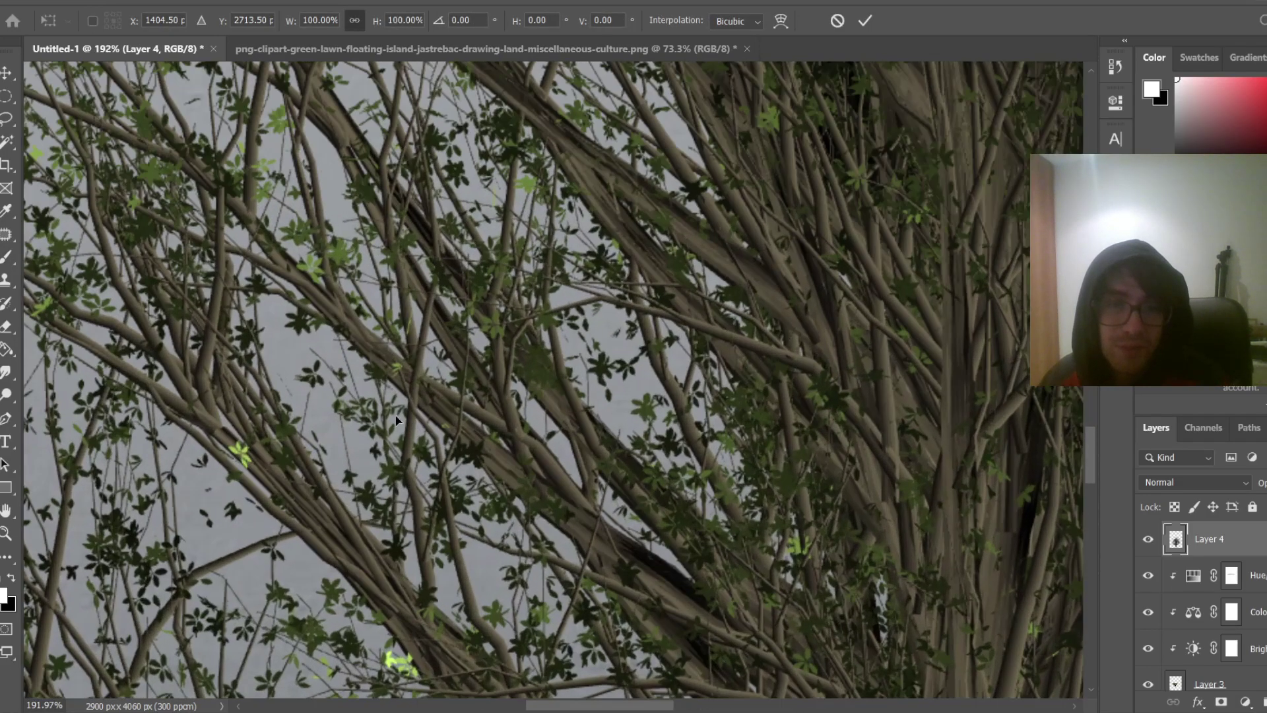
{"action": "scroll", "coordinate": [440, 401], "scroll_direction": "up", "scroll_amount": 5}
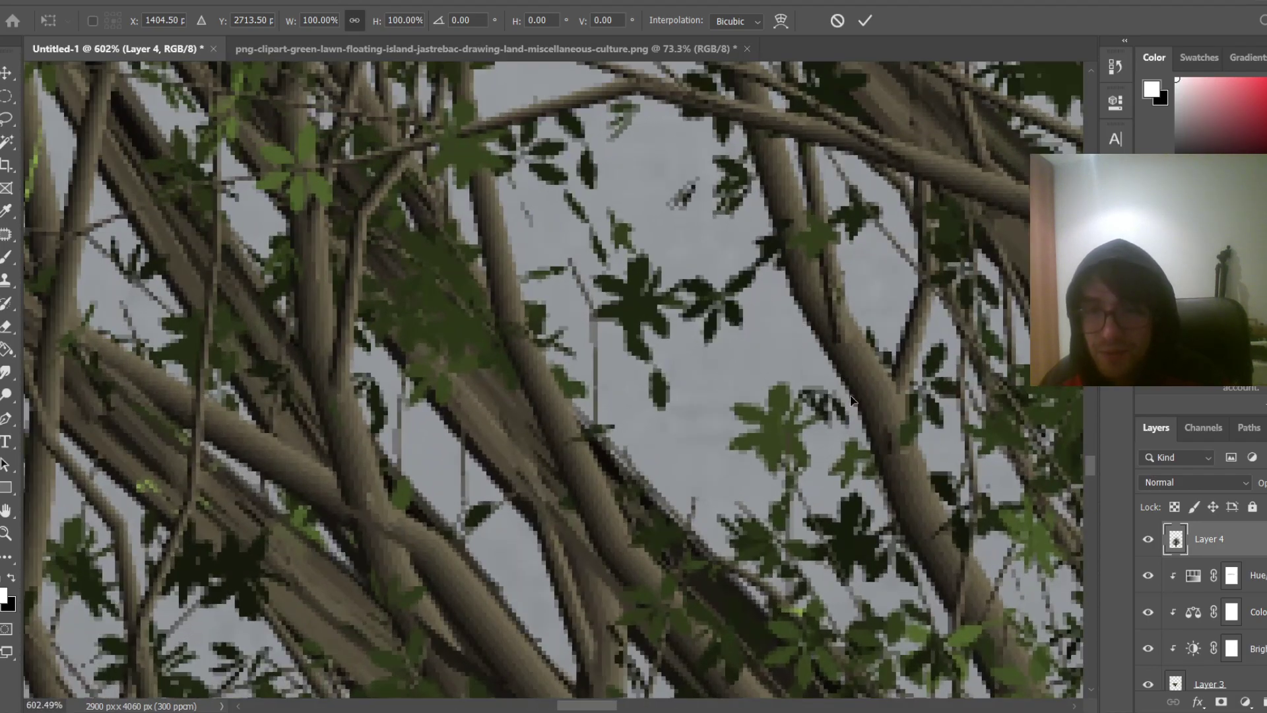
{"action": "scroll", "coordinate": [851, 399], "scroll_direction": "down", "scroll_amount": 17}
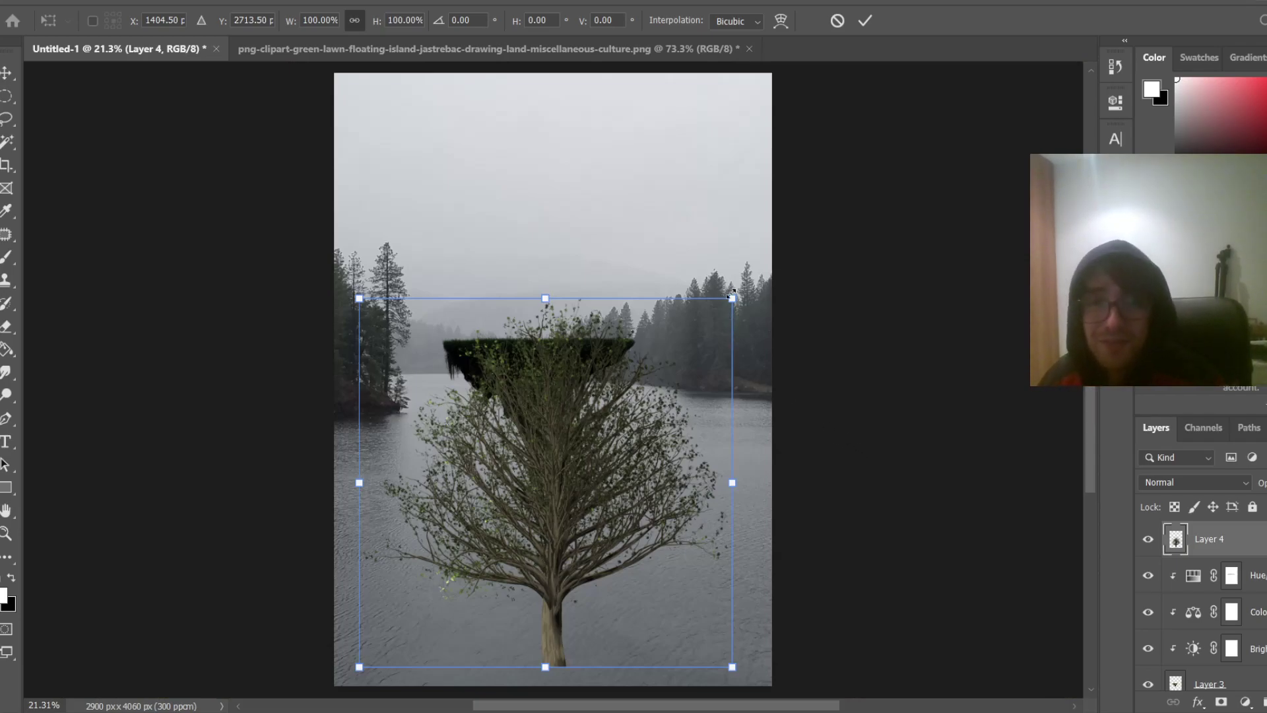
{"action": "left_click_drag", "start_coordinate": [731, 299], "coordinate": [481, 518]}
{"action": "left_click_drag", "start_coordinate": [414, 632], "coordinate": [511, 301]}
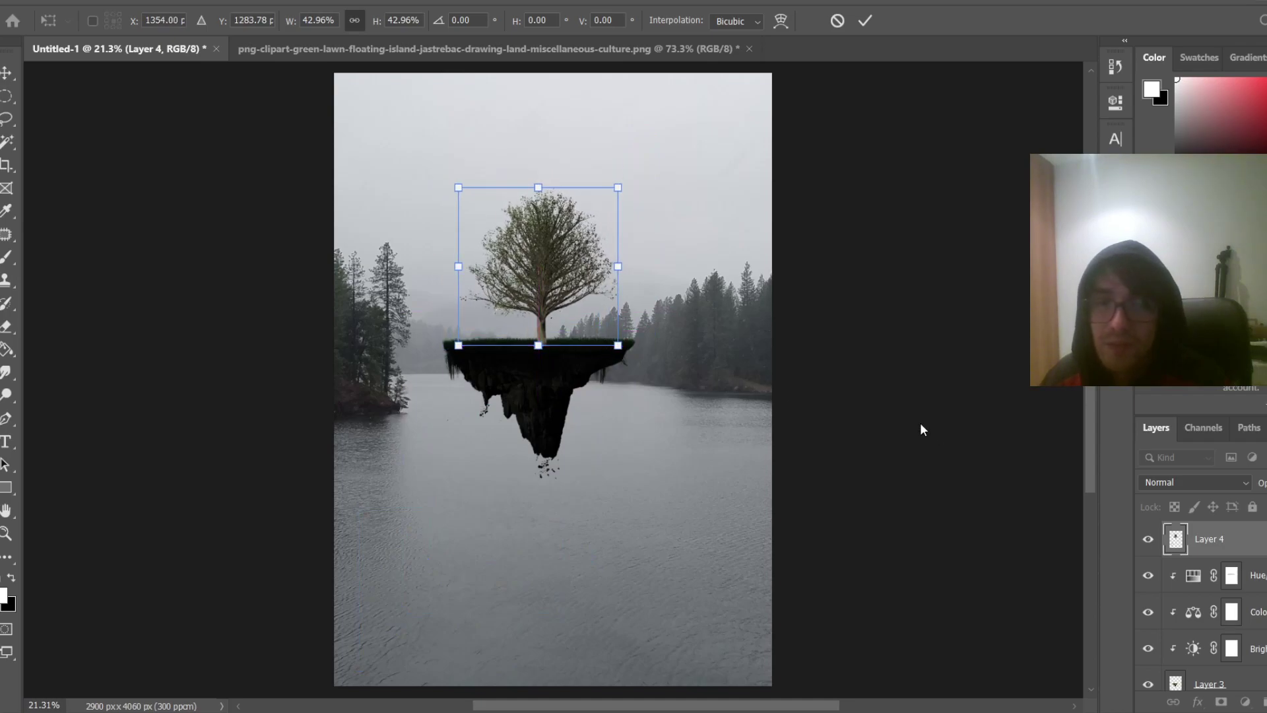
{"action": "key", "text": "Left"}
{"action": "key", "text": "Left"}
{"action": "key", "text": "Left"}
{"action": "key", "text": "Left"}
{"action": "key", "text": "Up"}
{"action": "key", "text": "Up"}
{"action": "key", "text": "Up"}
{"action": "key", "text": "Up"}
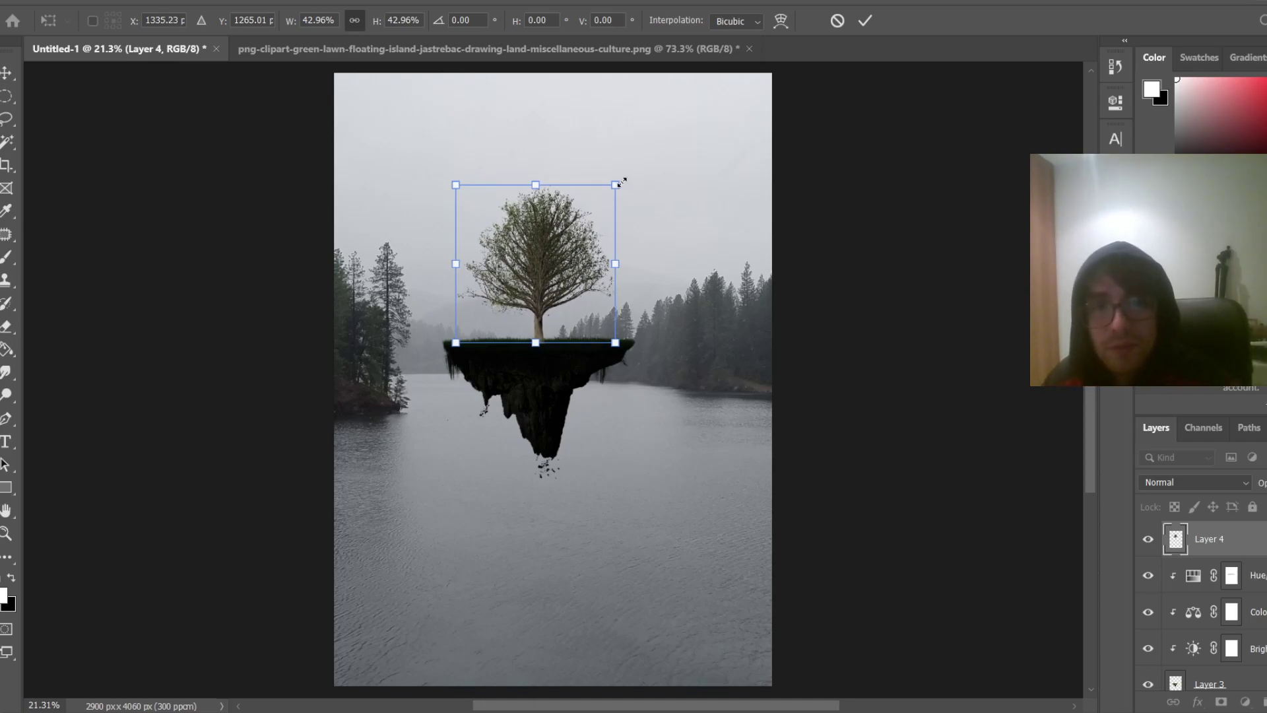
Enlarge the tree to about 61%, centre it on the floating island and apply the transform
{"action": "left_click_drag", "start_coordinate": [619, 183], "coordinate": [684, 117]}
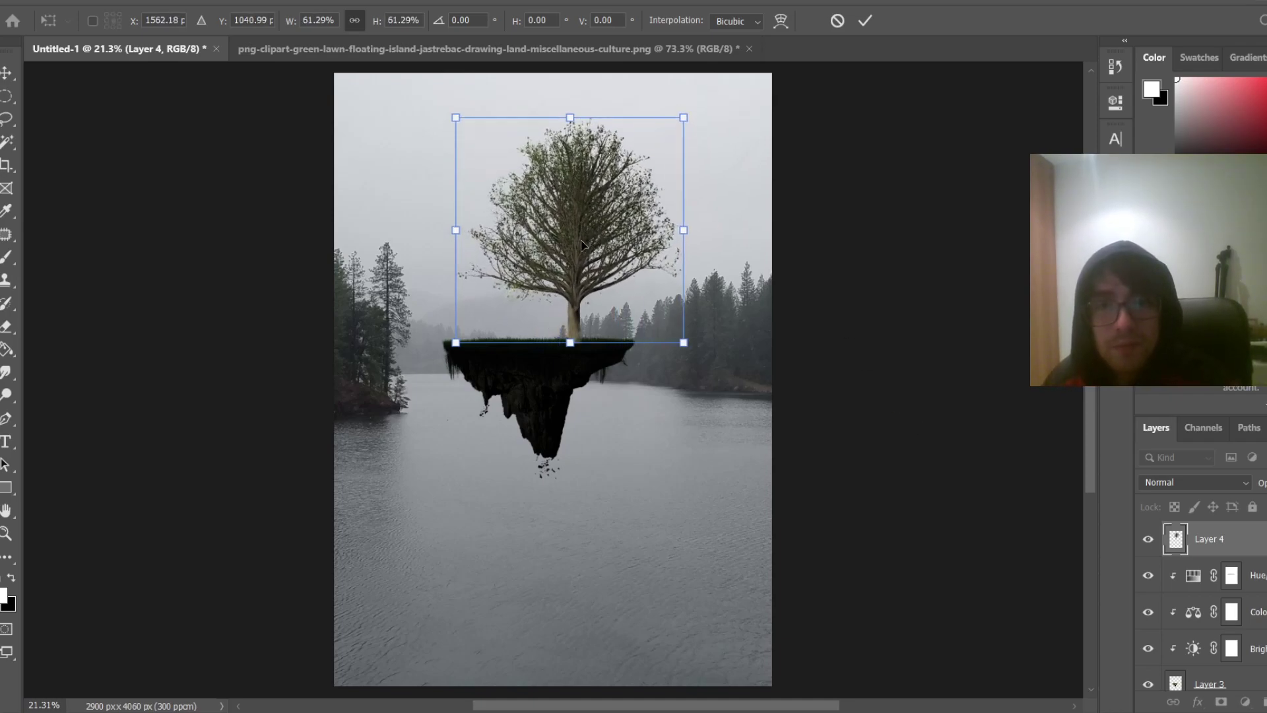
{"action": "left_click_drag", "start_coordinate": [577, 242], "coordinate": [541, 239]}
{"action": "key", "text": "Return"}
{"action": "key", "text": "b"}
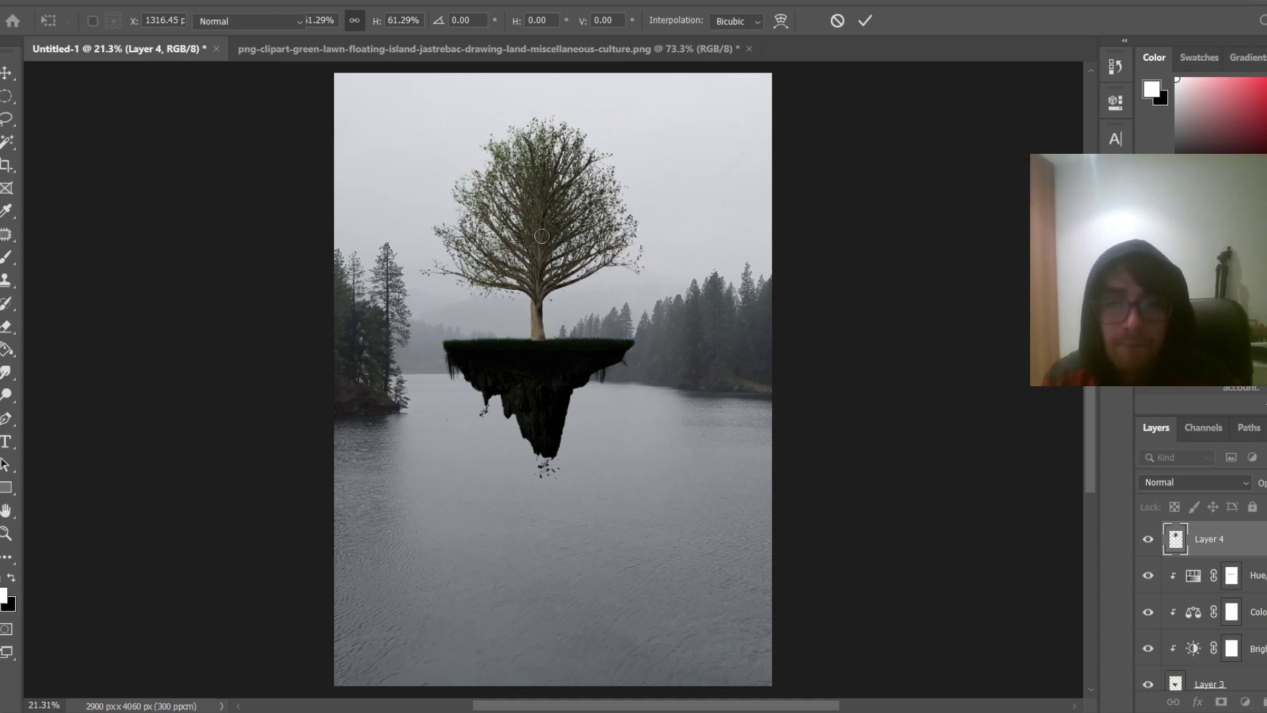
Duplicate the island's Hue/Saturation, Color Balance and Brightness adjustment layers above the tree's Layer 4
{"action": "scroll", "coordinate": [1201, 607], "scroll_direction": "down", "scroll_amount": 1}
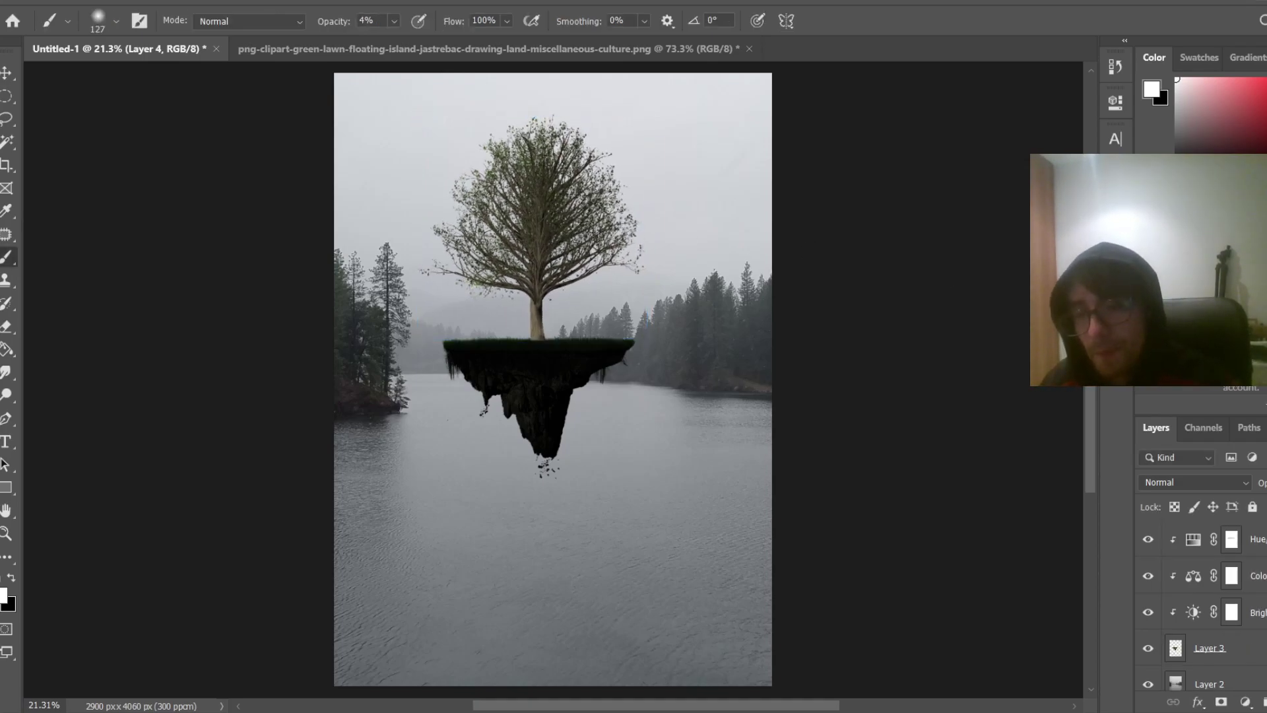
{"action": "left_click", "coordinate": [1257, 613]}
{"action": "left_click", "coordinate": [1257, 539], "text": "shift"}
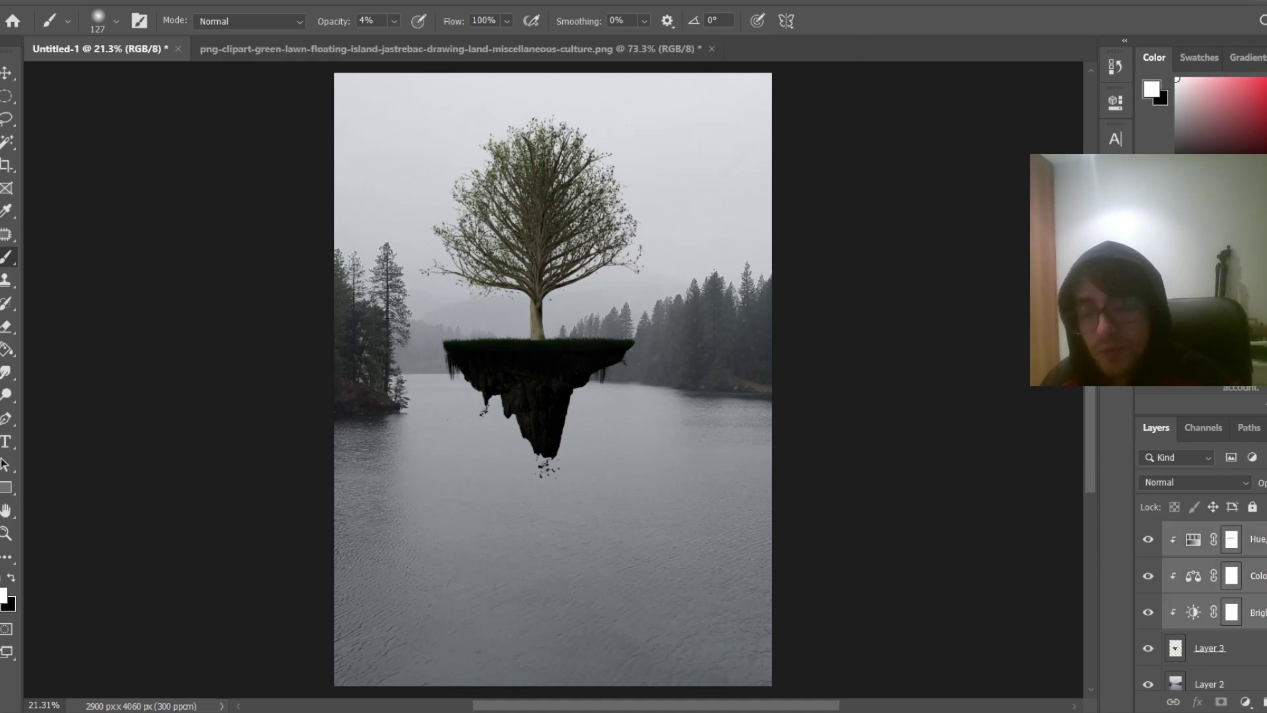
{"action": "scroll", "coordinate": [1201, 607], "scroll_direction": "up", "scroll_amount": 1}
{"action": "left_click_drag", "start_coordinate": [1247, 549], "coordinate": [1212, 645]}
Clip the three copied adjustment layers to the tree's Layer 4
{"action": "left_click", "coordinate": [1198, 627], "text": "alt"}
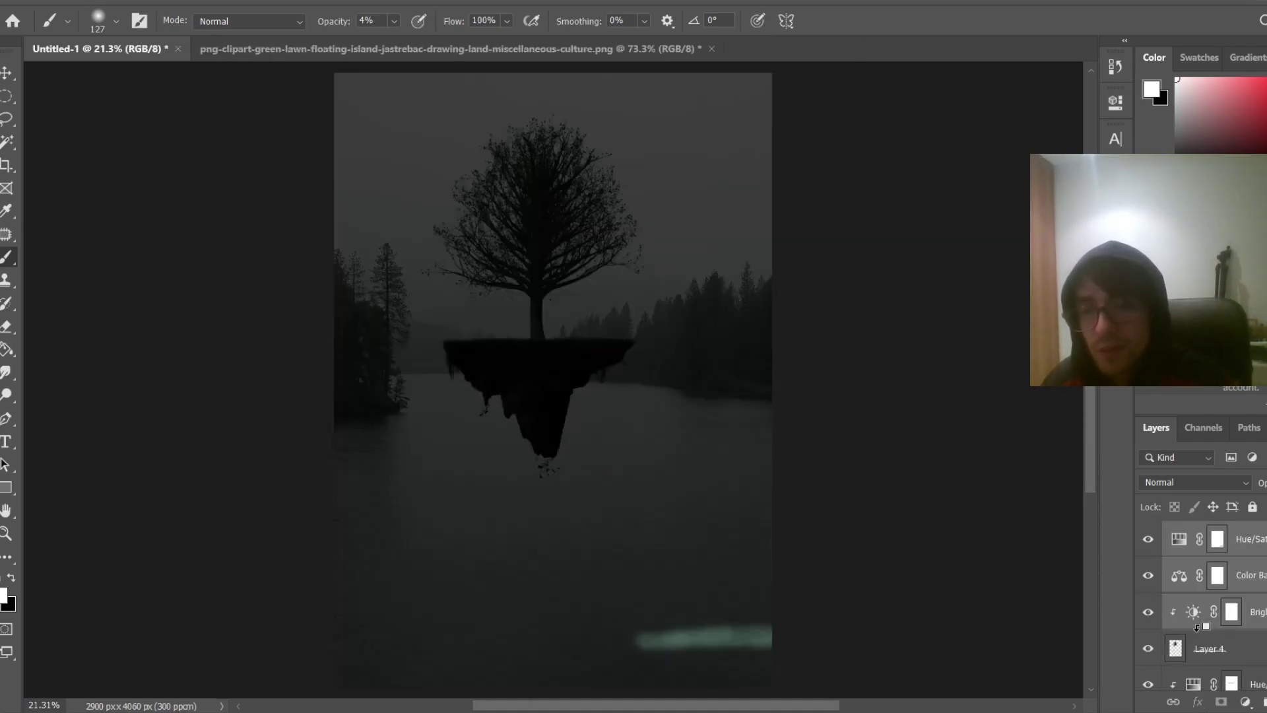
{"action": "left_click", "coordinate": [1183, 592], "text": "alt"}
{"action": "left_click", "coordinate": [1181, 556], "text": "alt"}
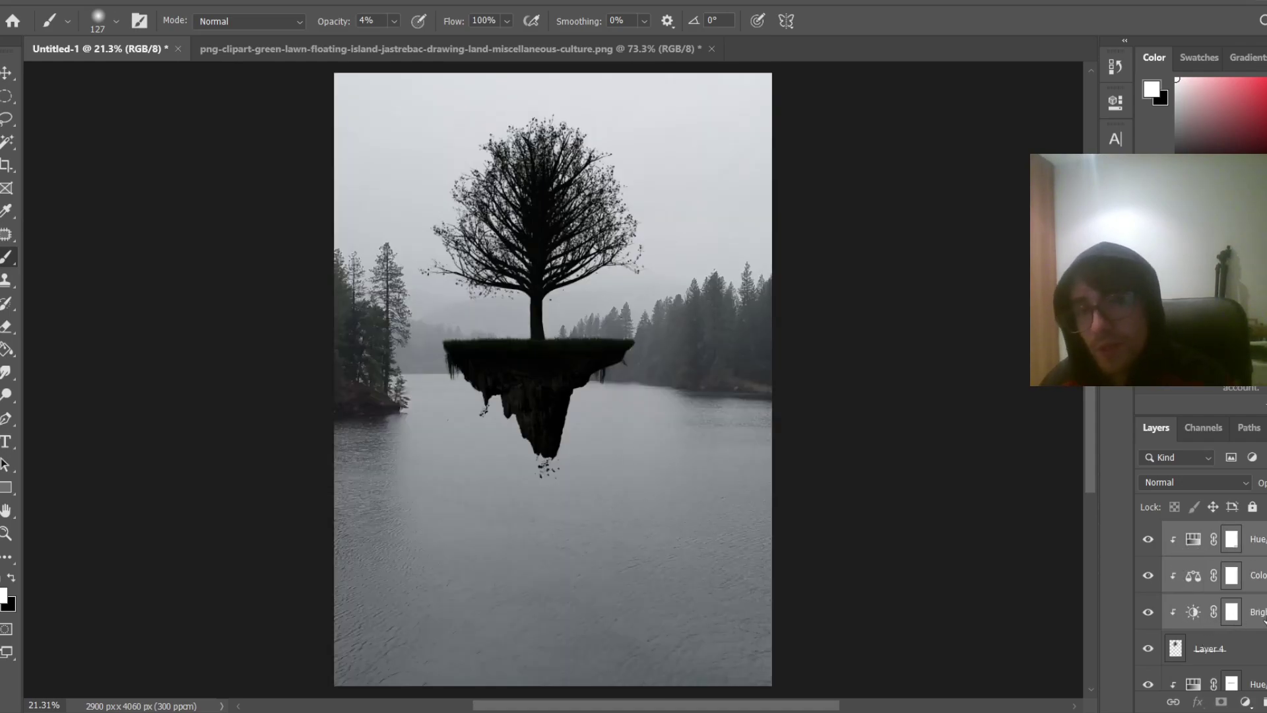
Compare the tree with its adjustments off and on, and target its Hue/Saturation mask with black as the foreground colour
{"action": "left_click", "coordinate": [1229, 574]}
{"action": "key", "text": "x"}
{"action": "left_click", "coordinate": [1148, 614]}
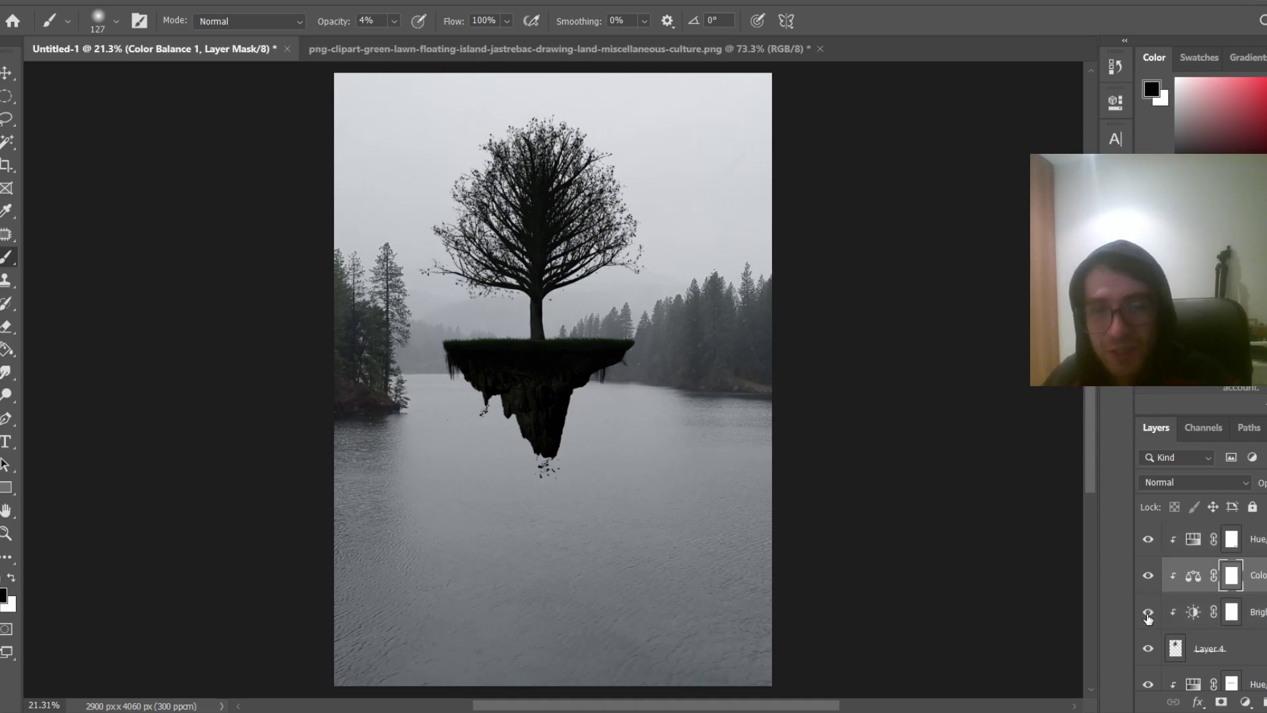
{"action": "left_click", "coordinate": [1148, 540]}
{"action": "left_click", "coordinate": [1148, 540]}
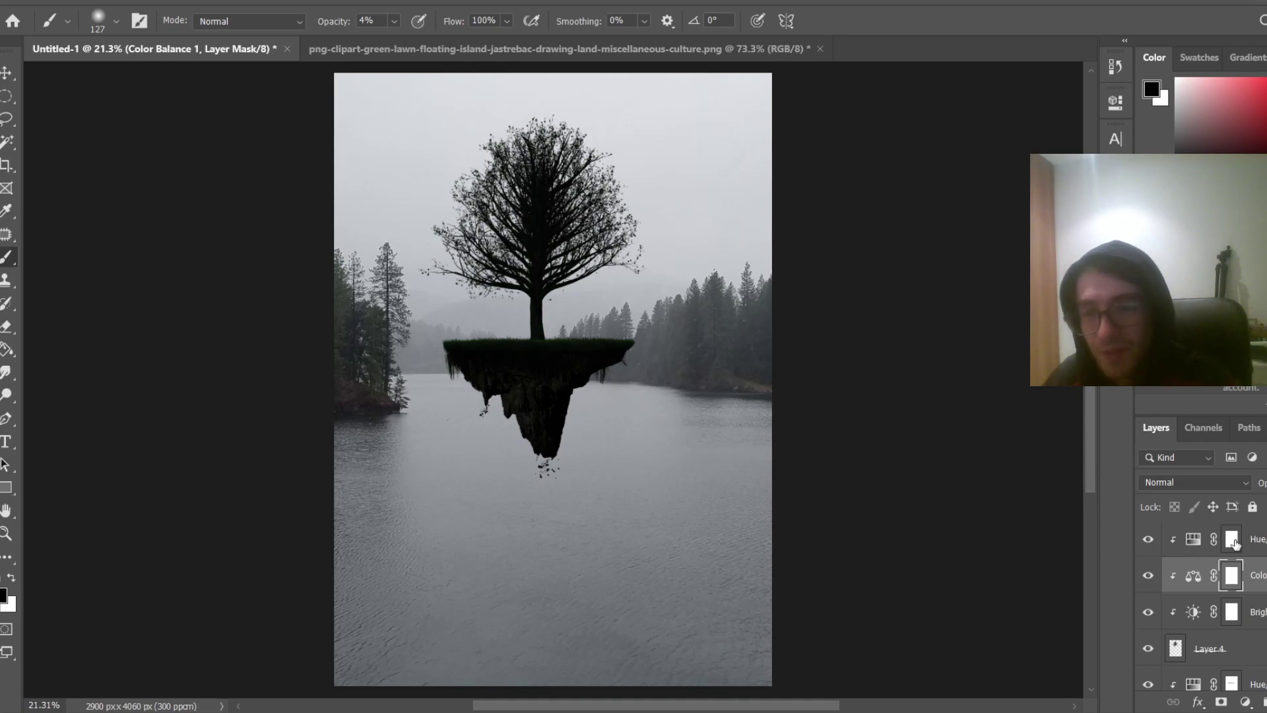
{"action": "left_click", "coordinate": [1235, 544]}
Enlarge the brush to 241 px and set its opacity to 76% for painting on the tree's crown
{"action": "scroll", "coordinate": [609, 176], "scroll_direction": "up", "scroll_amount": 4}
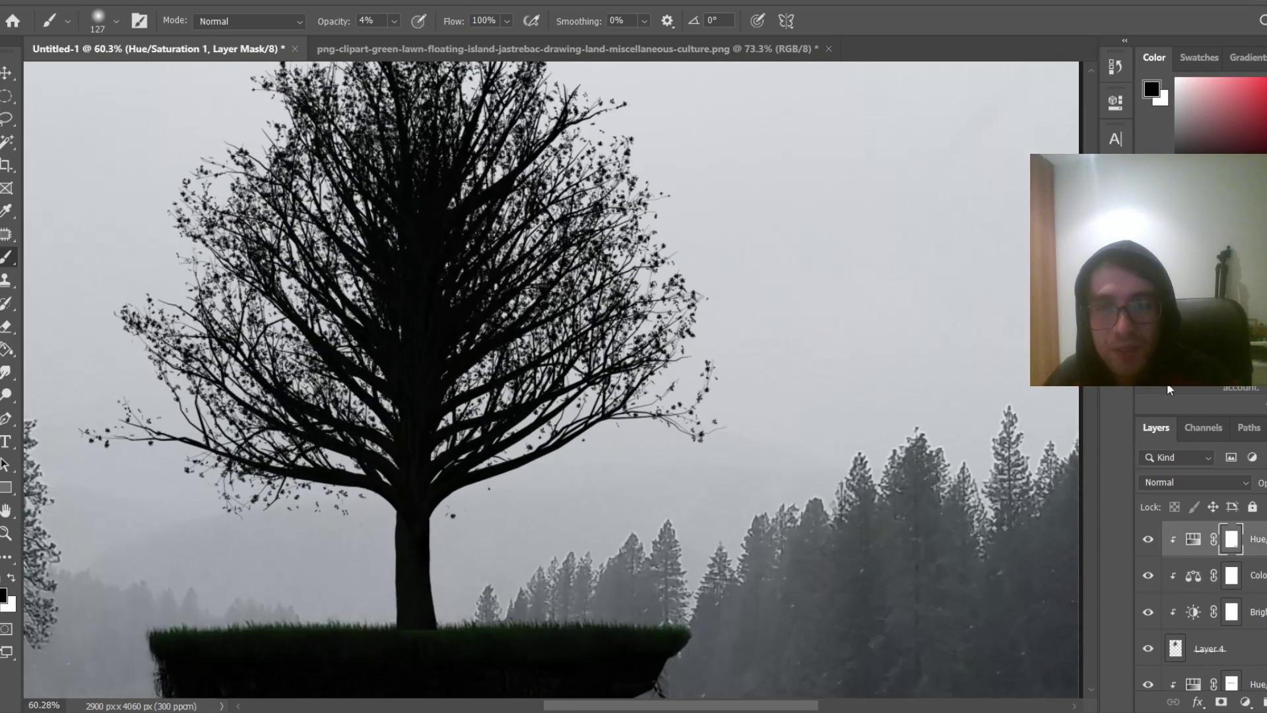
{"action": "scroll", "coordinate": [441, 223], "scroll_direction": "up", "scroll_amount": 4}
{"action": "scroll", "coordinate": [432, 218], "scroll_direction": "up", "scroll_amount": 1}
{"action": "left_click_drag", "start_coordinate": [407, 200], "coordinate": [443, 201]}
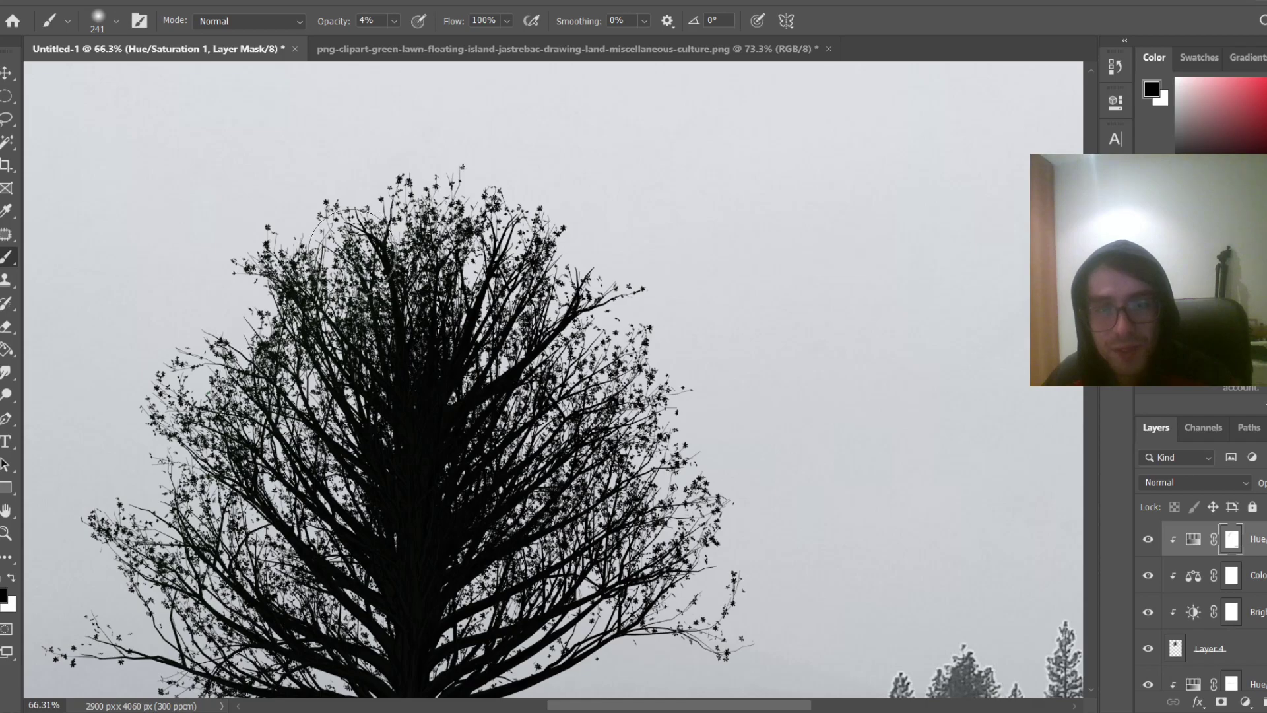
{"action": "left_click", "coordinate": [394, 21]}
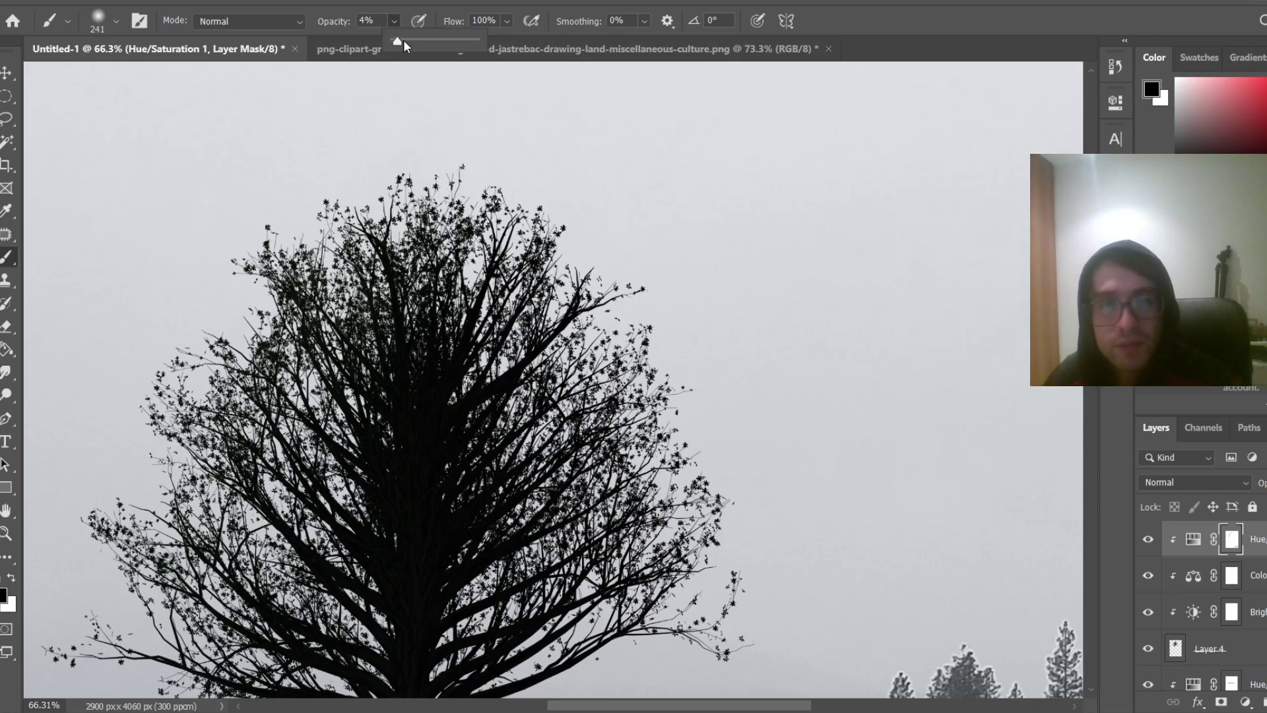
{"action": "left_click_drag", "start_coordinate": [400, 44], "coordinate": [457, 44]}
Paint black on the Hue/Saturation mask over the outer leaves on both sides of the crown, leaving out the centre
{"action": "left_click_drag", "start_coordinate": [418, 353], "coordinate": [424, 425]}
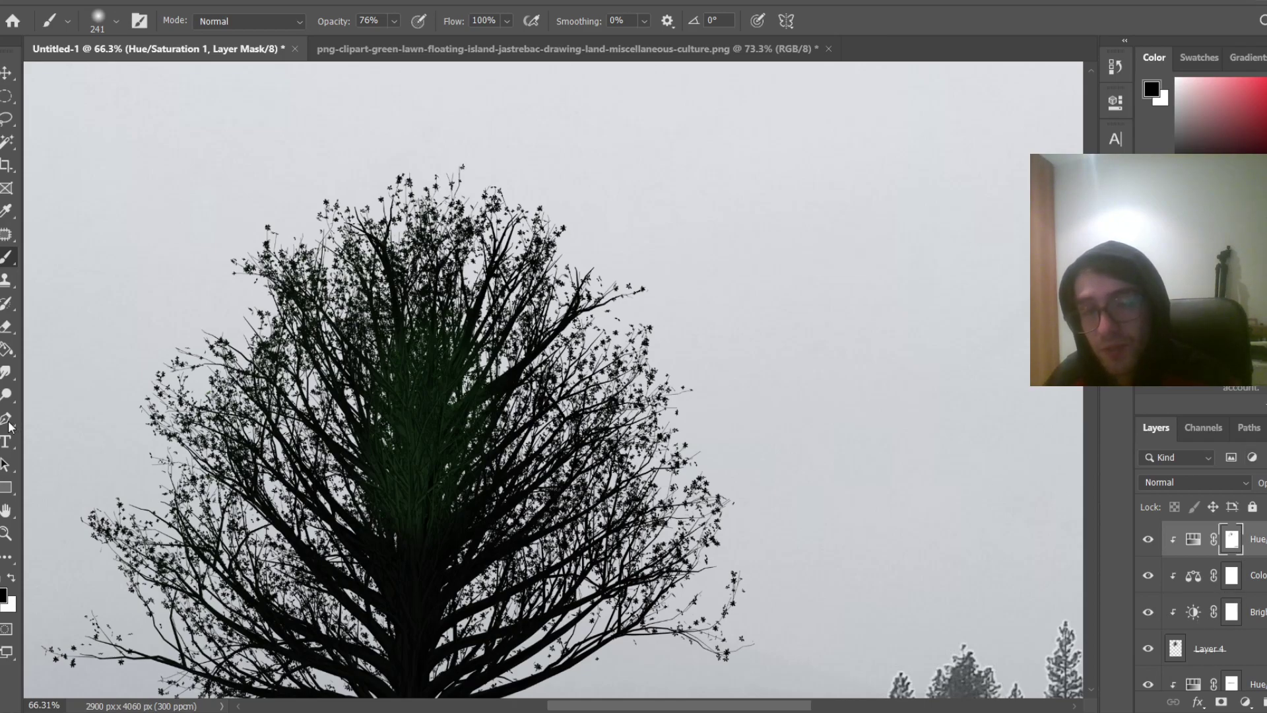
{"action": "key", "text": "ctrl+z"}
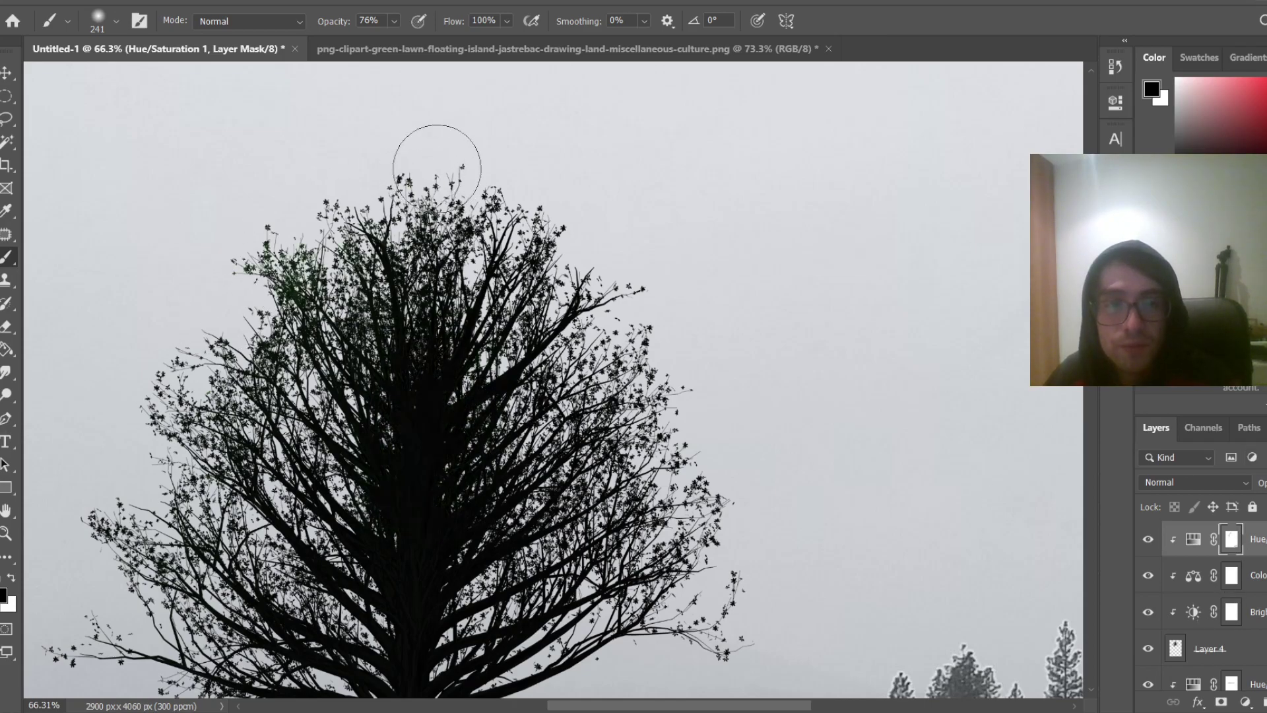
{"action": "mouse_move", "coordinate": [310, 258]}
{"action": "left_mouse_down"}
{"action": "mouse_move", "coordinate": [146, 465]}
{"action": "mouse_move", "coordinate": [99, 673]}
{"action": "left_mouse_up"}
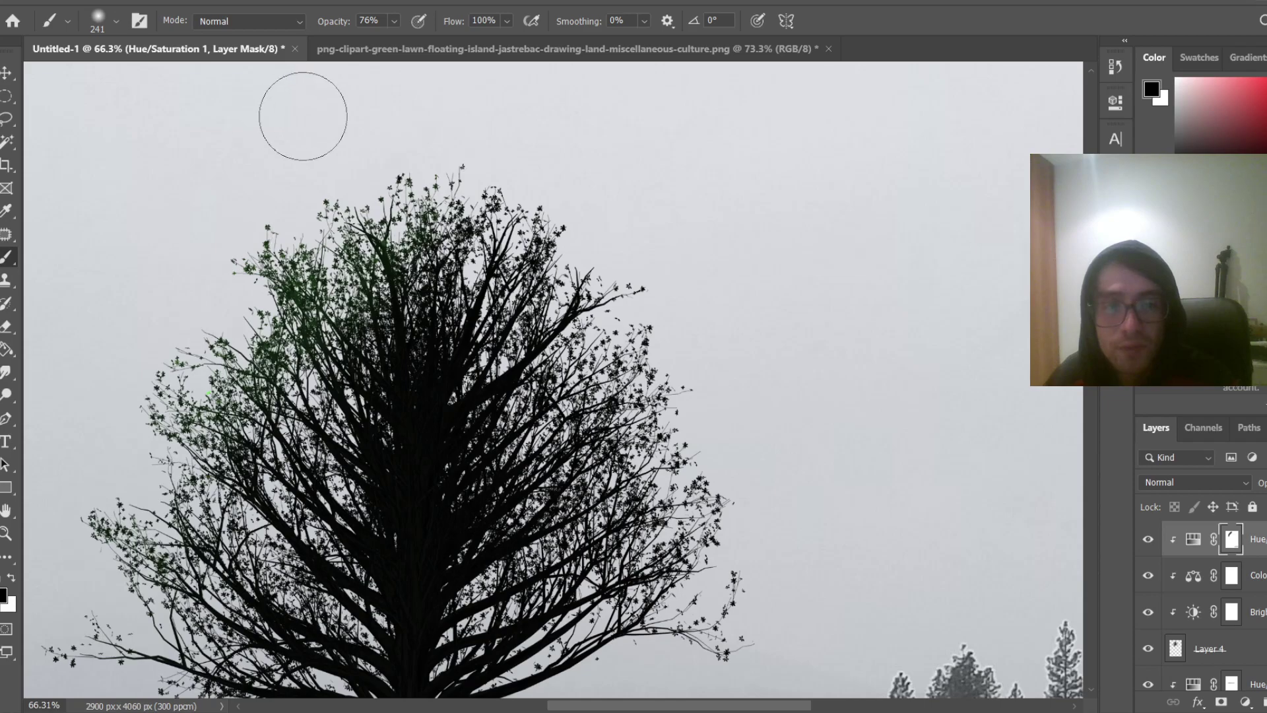
{"action": "mouse_move", "coordinate": [637, 324]}
{"action": "left_mouse_down"}
{"action": "mouse_move", "coordinate": [693, 527]}
{"action": "mouse_move", "coordinate": [667, 553]}
{"action": "left_mouse_up"}
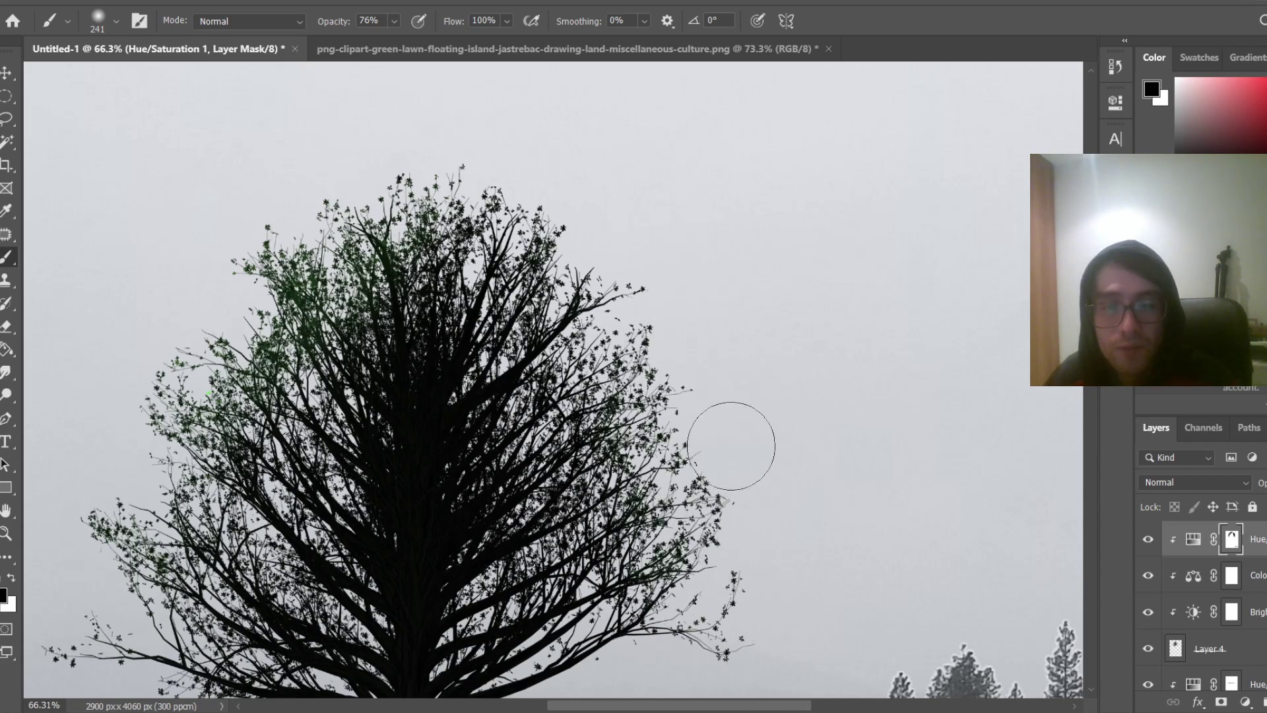
{"action": "left_click_drag", "start_coordinate": [713, 440], "coordinate": [669, 442]}
{"action": "left_click_drag", "start_coordinate": [613, 523], "coordinate": [590, 526]}
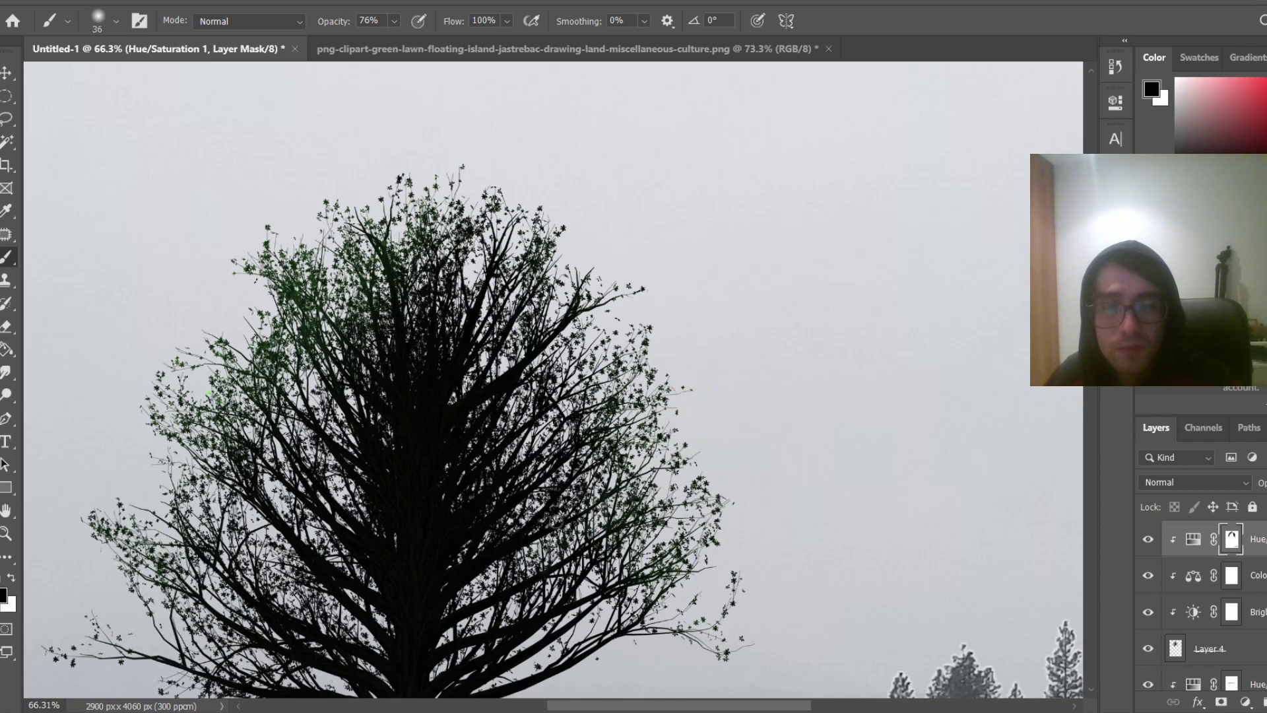
{"action": "left_click_drag", "start_coordinate": [656, 378], "coordinate": [700, 379]}
{"action": "left_click_drag", "start_coordinate": [198, 636], "coordinate": [175, 637]}
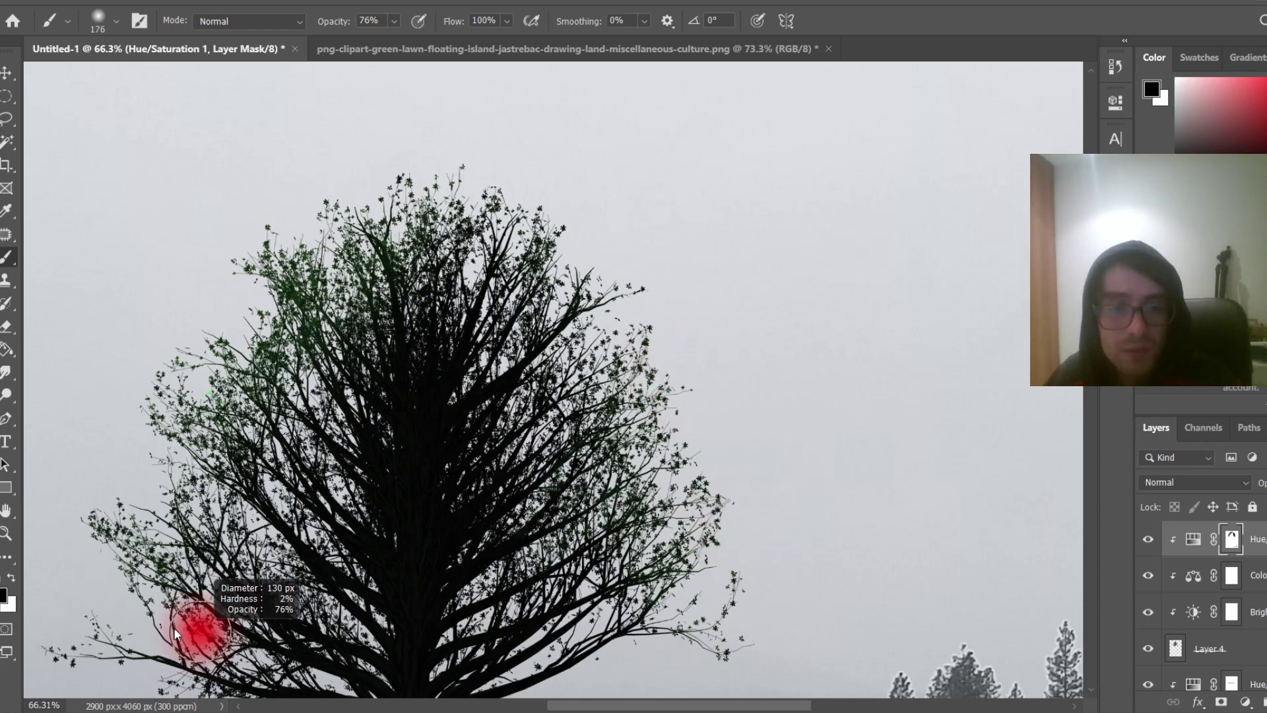
{"action": "scroll", "coordinate": [758, 554], "scroll_direction": "down", "scroll_amount": 5}
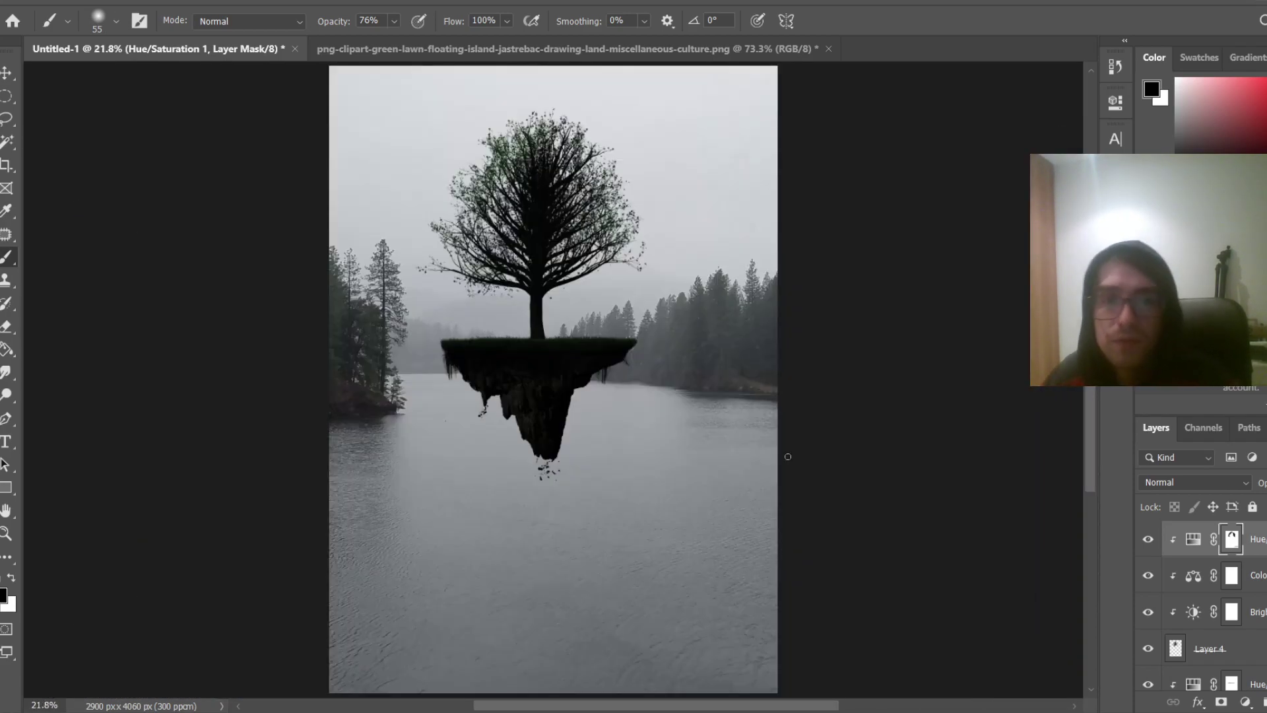
Switch the foreground colour to white and enlarge the brush to 297 px
{"action": "key", "text": "x"}
{"action": "left_click_drag", "start_coordinate": [584, 209], "coordinate": [602, 208]}
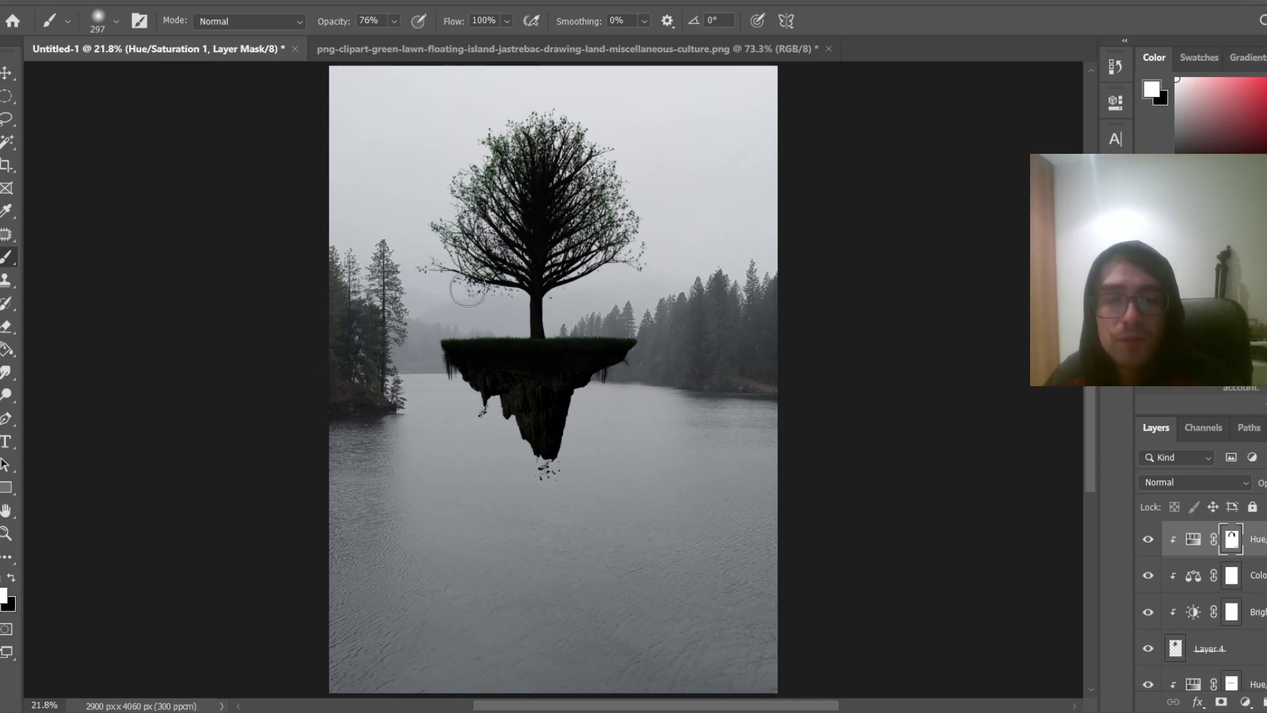
{"action": "key", "text": "x"}
{"action": "key", "text": "x"}
{"action": "key", "text": "x"}
{"action": "key", "text": "x"}
{"action": "key", "text": "x"}
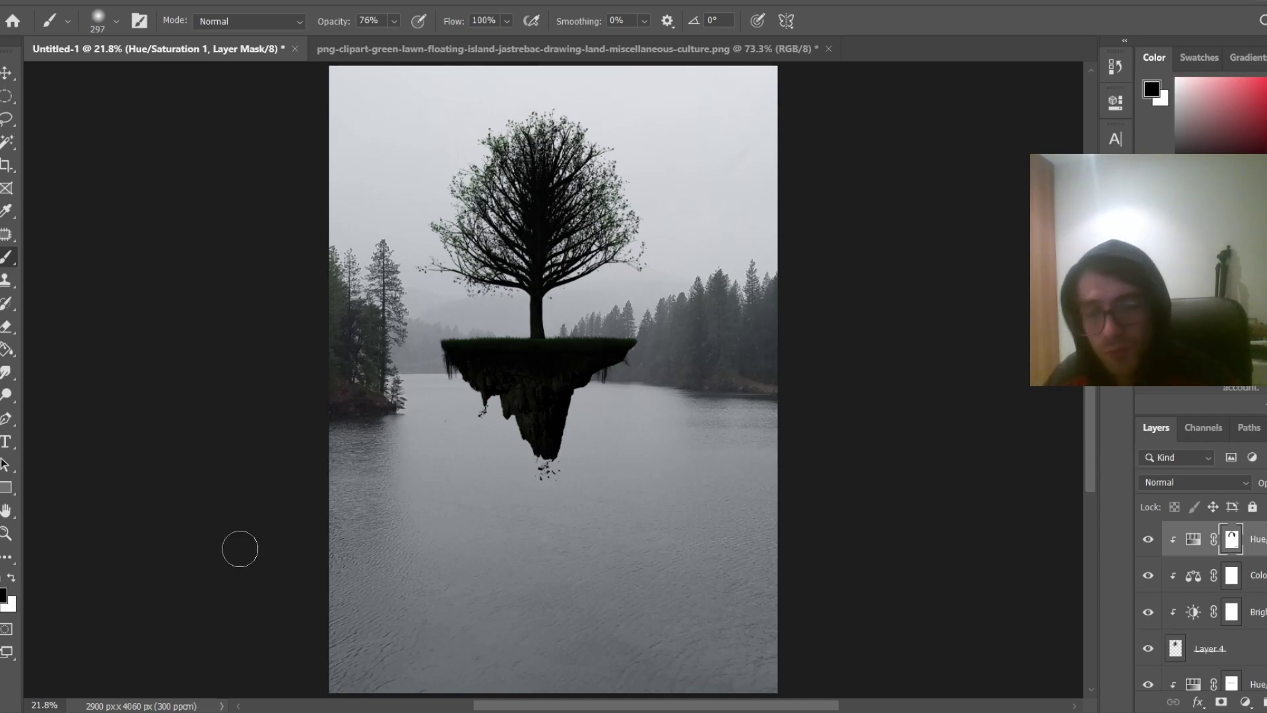
{"action": "key", "text": "x"}
{"action": "key", "text": "x"}
{"action": "key", "text": "x"}
{"action": "key", "text": "x"}
{"action": "key", "text": "x"}
{"action": "key", "text": "x"}
{"action": "key", "text": "x"}
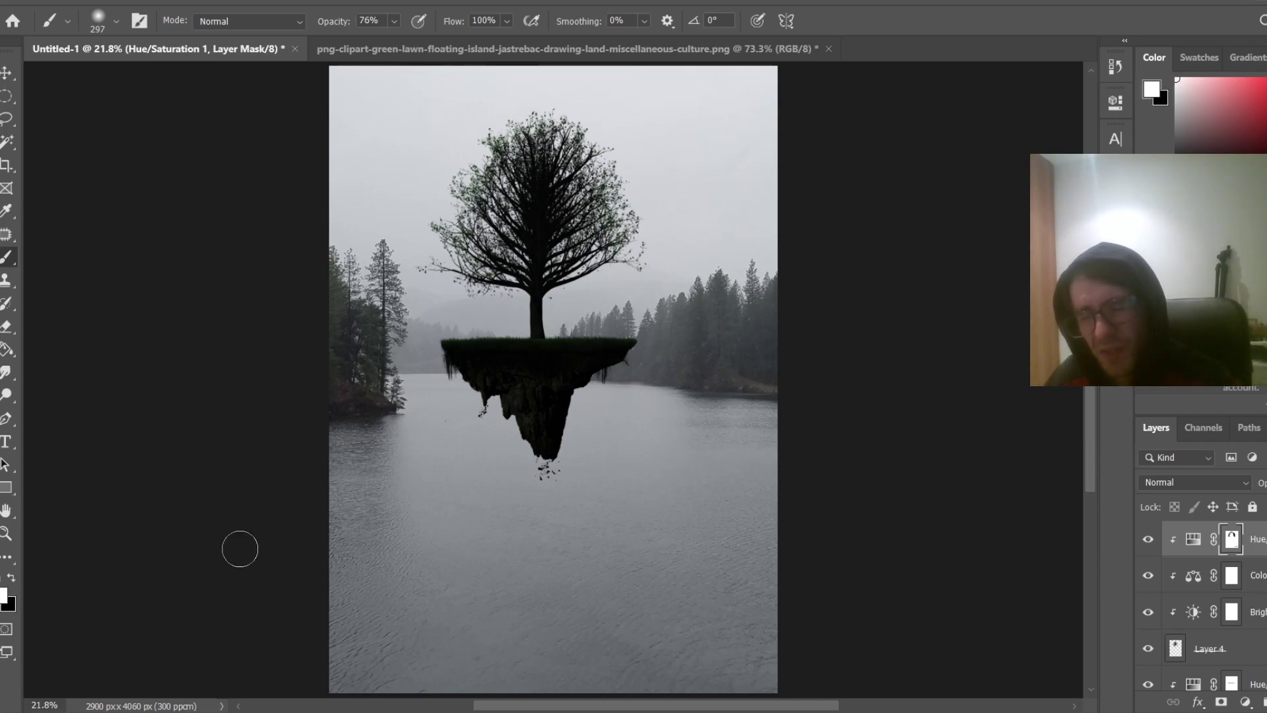
{"action": "key", "text": "x"}
{"action": "key", "text": "x"}
{"action": "key", "text": "x"}
{"action": "key", "text": "x"}
{"action": "key", "text": "x"}
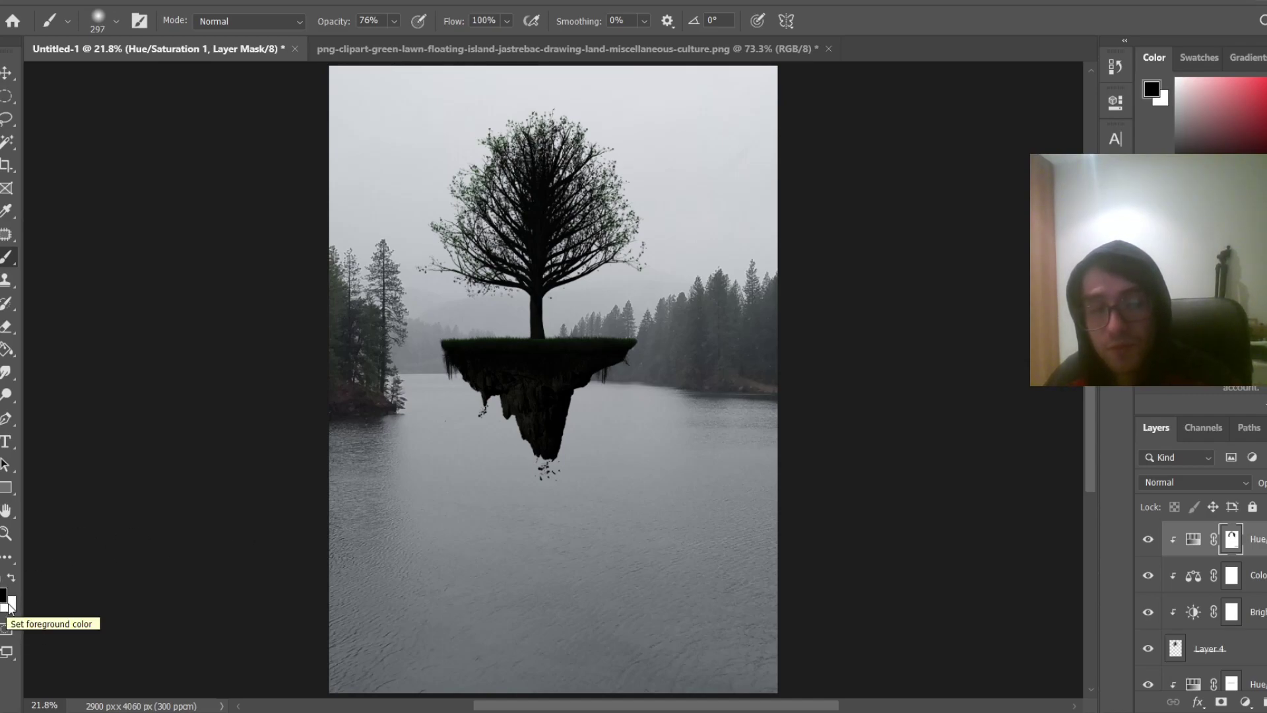
{"action": "key", "text": "x"}
{"action": "key", "text": "x"}
{"action": "key", "text": "x"}
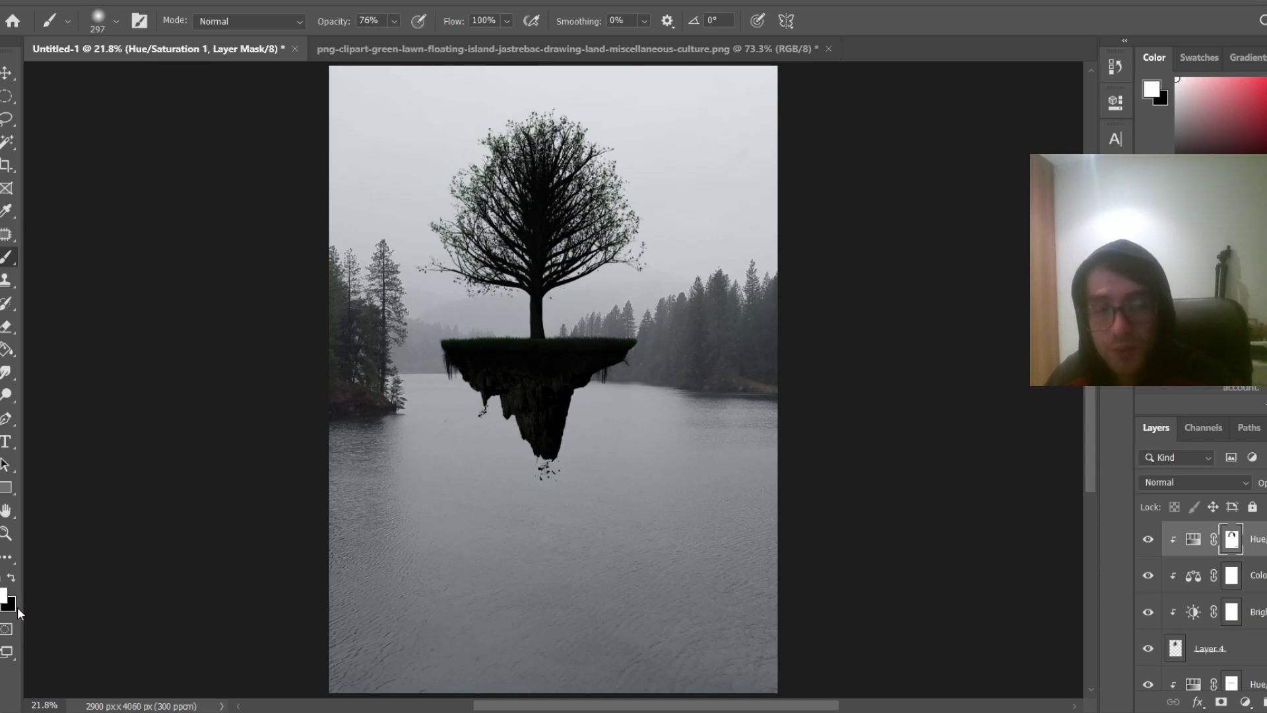
Reduce the brush size to 125 px for finer mask work on the tree's crown, keeping white as the foreground colour
{"action": "scroll", "coordinate": [528, 174], "scroll_direction": "up", "scroll_amount": 5}
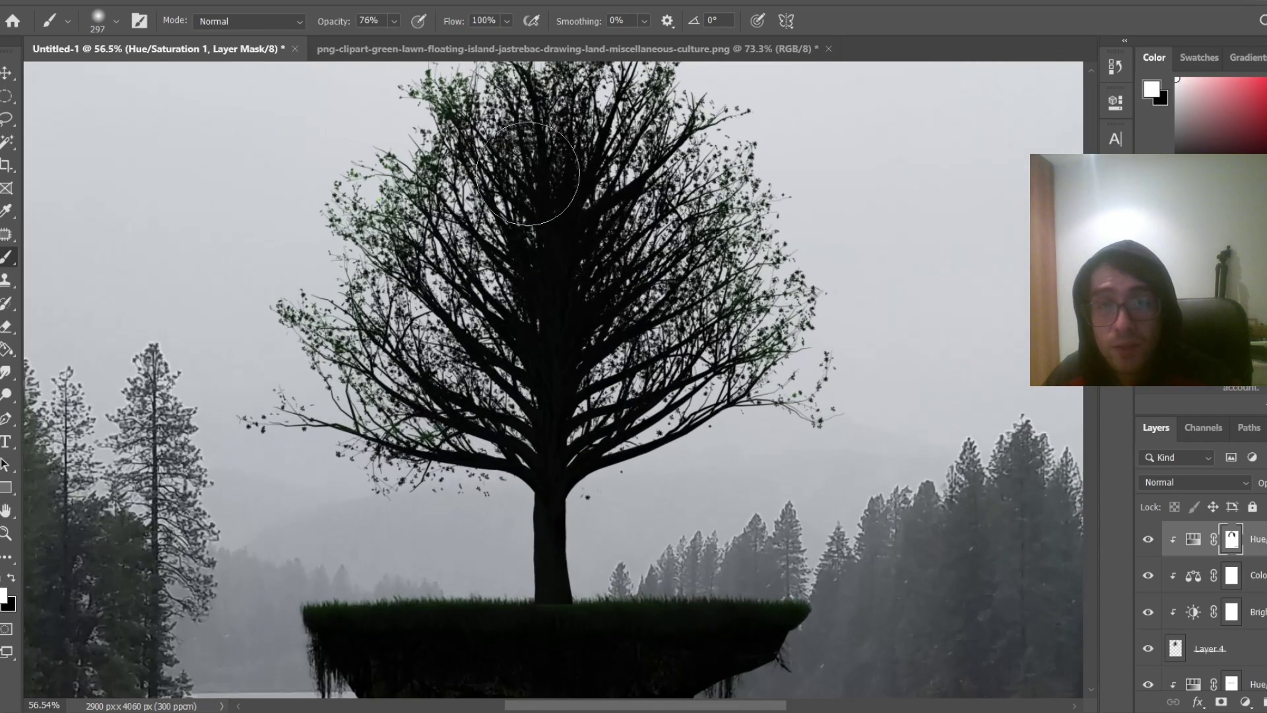
{"action": "scroll", "coordinate": [528, 173], "scroll_direction": "up", "scroll_amount": 2}
{"action": "scroll", "coordinate": [976, 283], "scroll_direction": "up", "scroll_amount": 3}
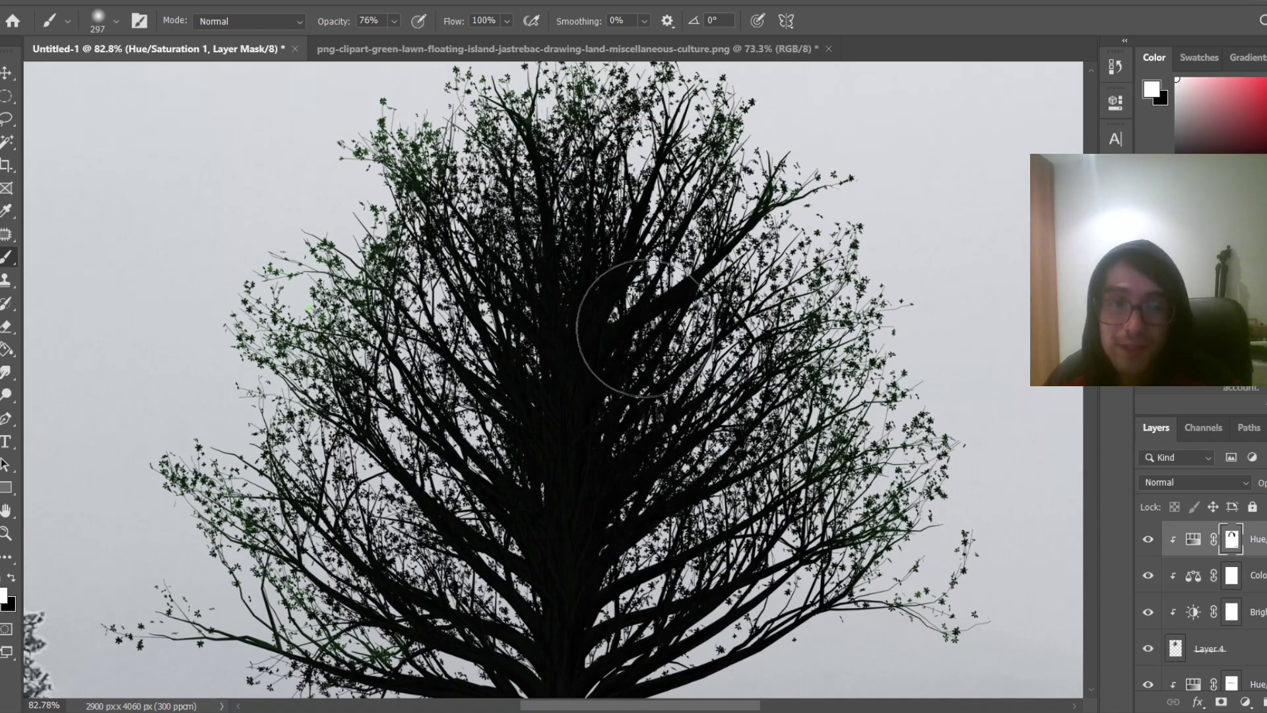
{"action": "key", "text": "x"}
{"action": "left_click_drag", "start_coordinate": [403, 329], "coordinate": [367, 330]}
{"action": "key", "text": "x"}
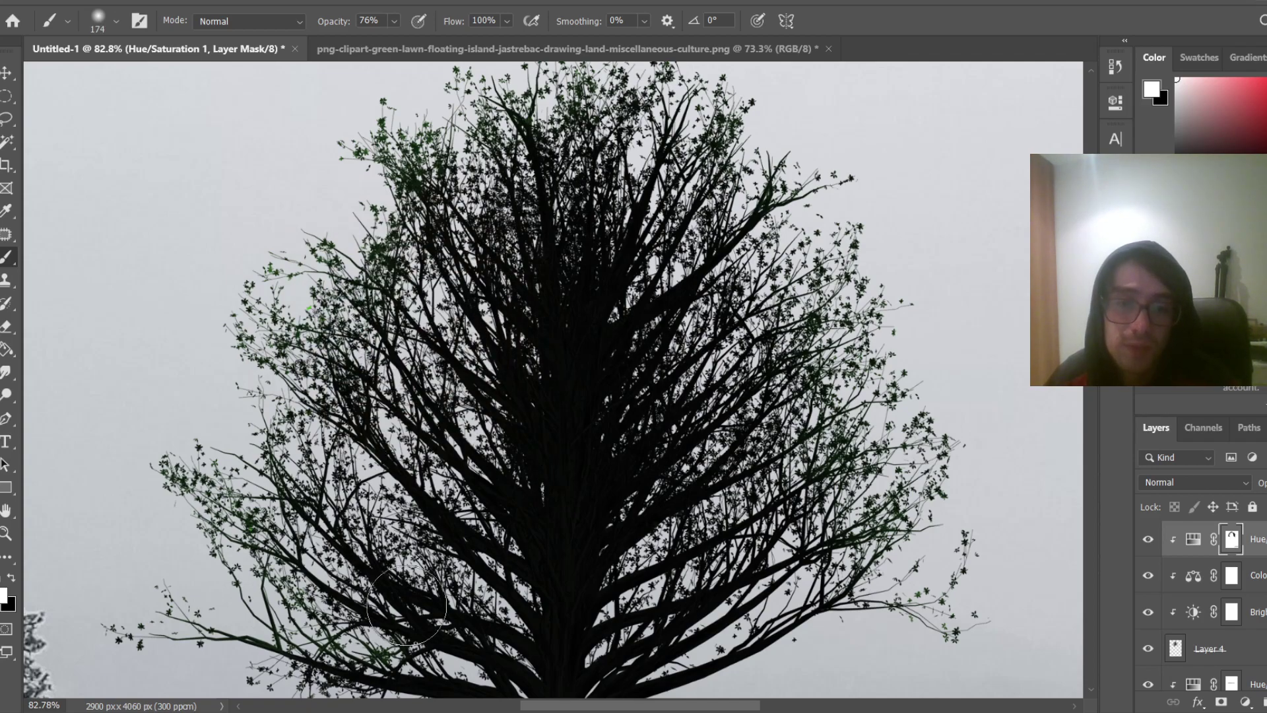
{"action": "right_click", "coordinate": [389, 594]}
{"action": "left_click_drag", "start_coordinate": [345, 586], "coordinate": [330, 586]}
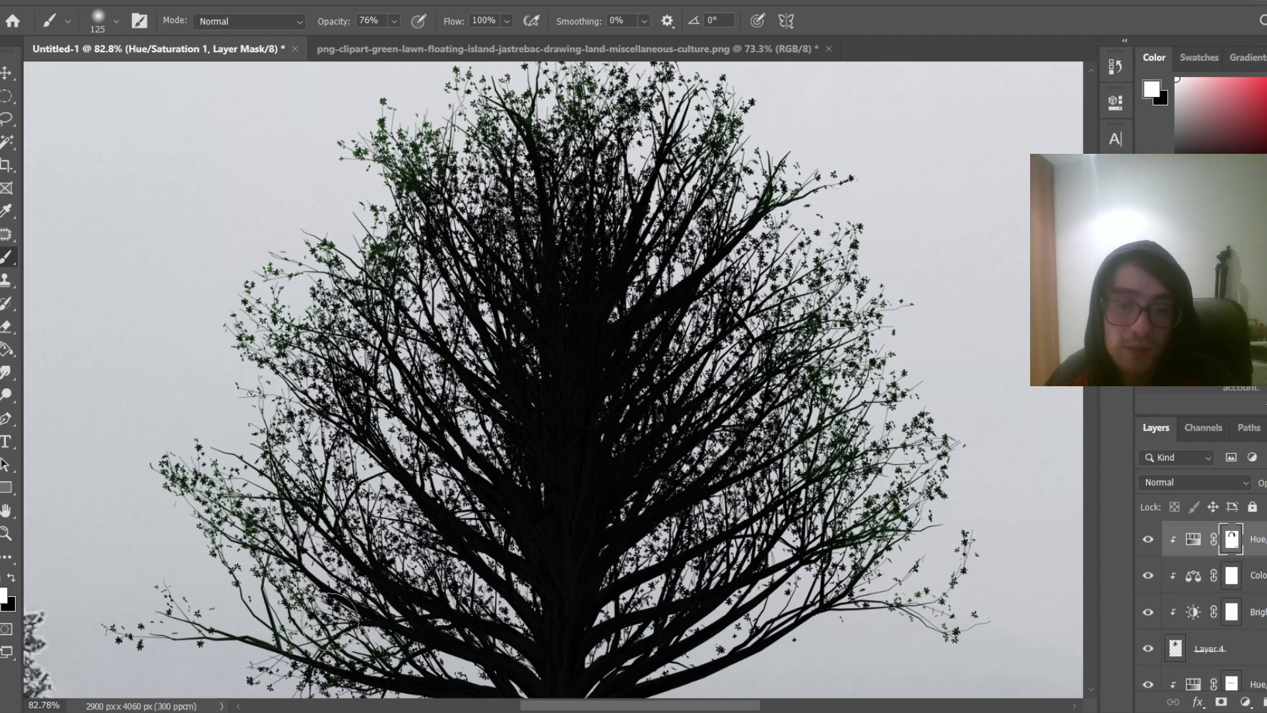
Select all layers from the island's Layer 3 up to the tree's Hue/Saturation adjustment and group them
{"action": "scroll", "coordinate": [690, 528], "scroll_direction": "down", "scroll_amount": 3}
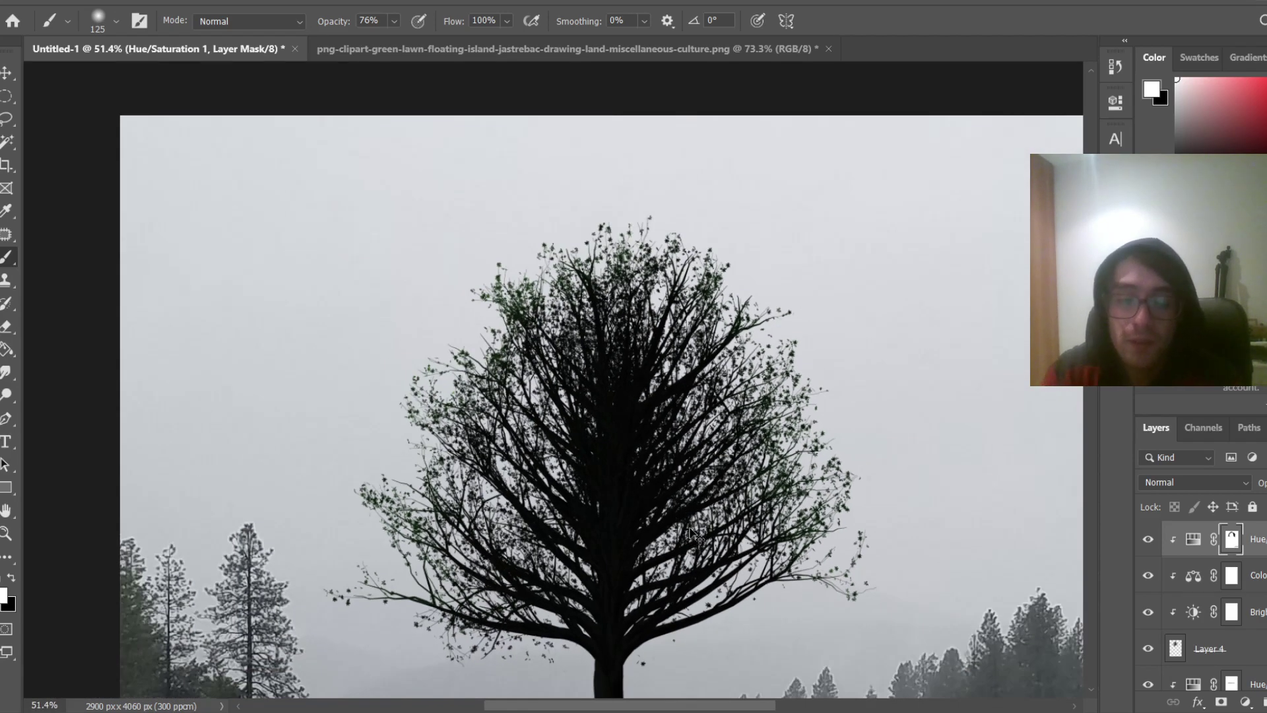
{"action": "scroll", "coordinate": [576, 409], "scroll_direction": "down", "scroll_amount": 3}
{"action": "scroll", "coordinate": [575, 409], "scroll_direction": "down", "scroll_amount": 1}
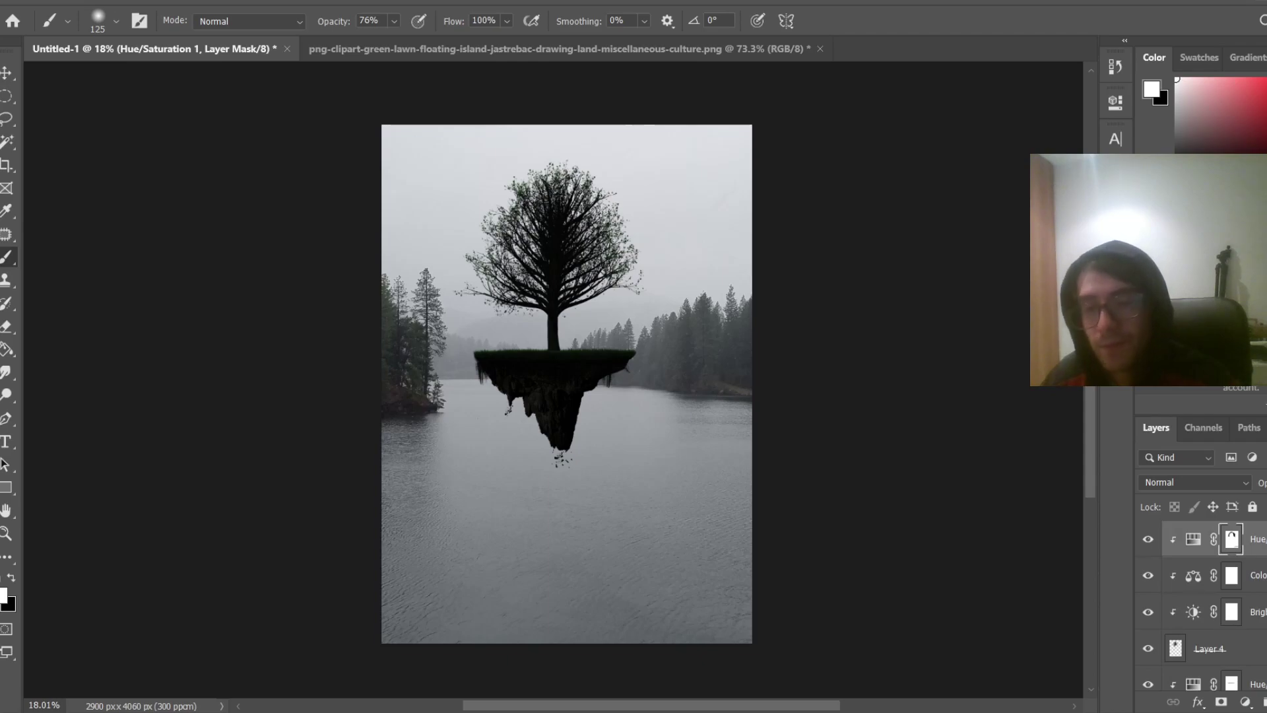
{"action": "scroll", "coordinate": [1201, 601], "scroll_direction": "down", "scroll_amount": 5}
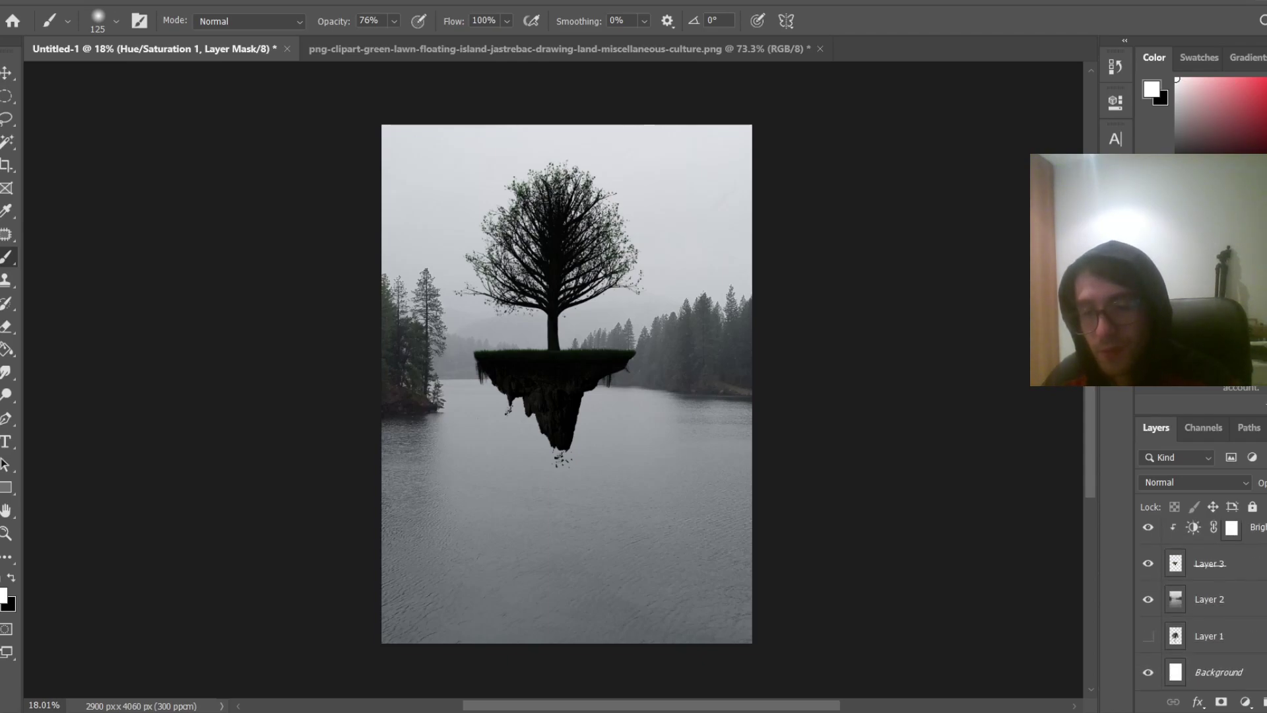
{"action": "scroll", "coordinate": [1201, 600], "scroll_direction": "up", "scroll_amount": 1}
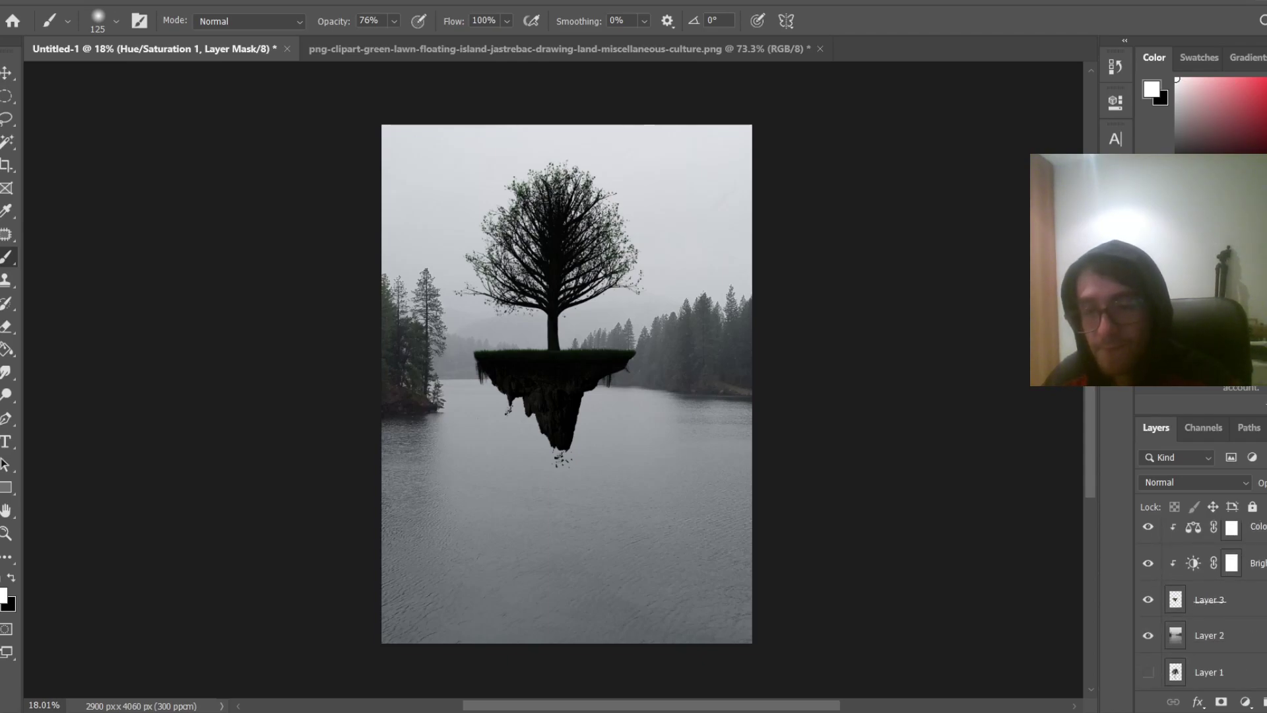
{"action": "left_click", "coordinate": [1210, 599]}
{"action": "scroll", "coordinate": [1210, 600], "scroll_direction": "up", "scroll_amount": 3}
{"action": "scroll", "coordinate": [1210, 599], "scroll_direction": "down", "scroll_amount": 4}
{"action": "scroll", "coordinate": [1209, 600], "scroll_direction": "up", "scroll_amount": 6}
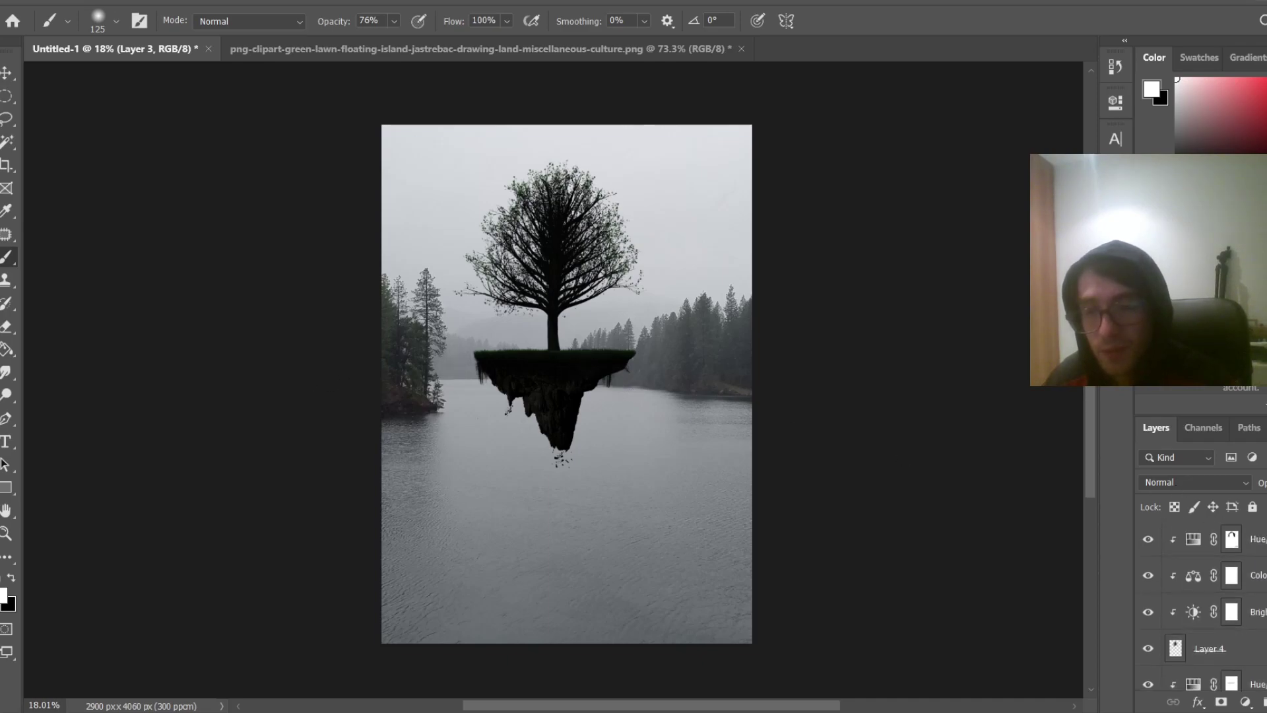
{"action": "key", "text": "ctrl+alt+a"}
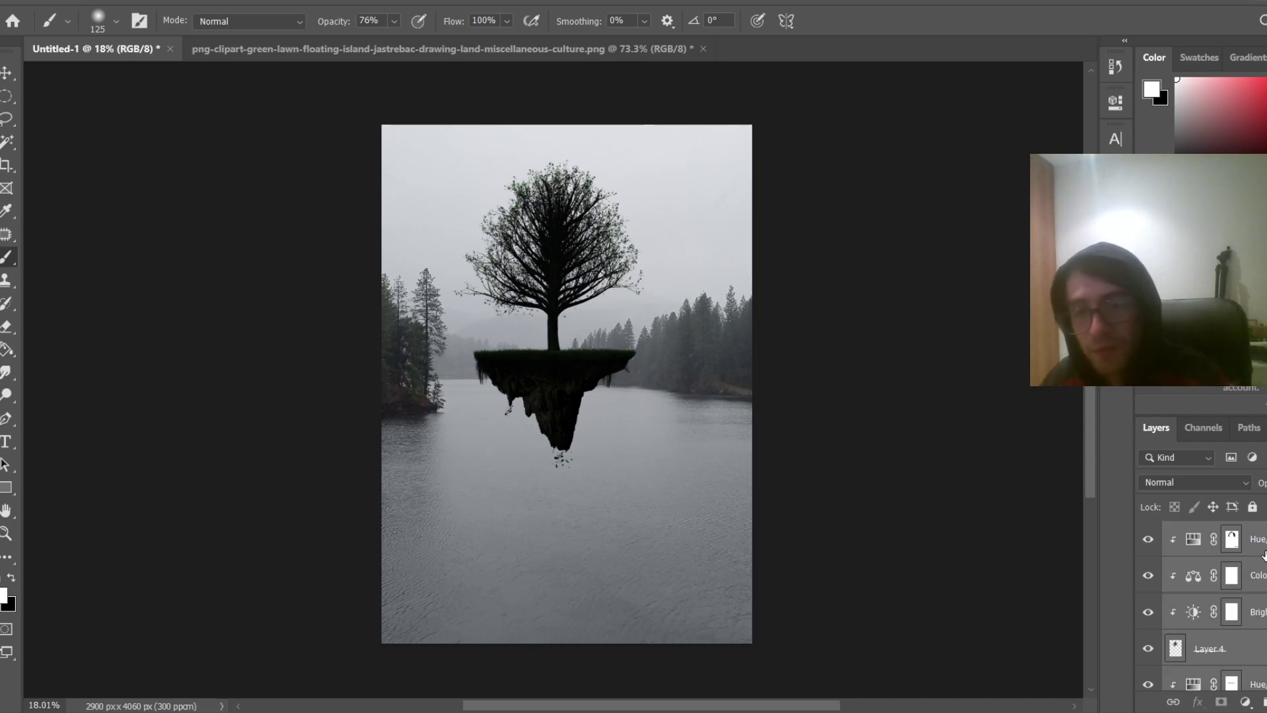
{"action": "key", "text": "ctrl+g"}
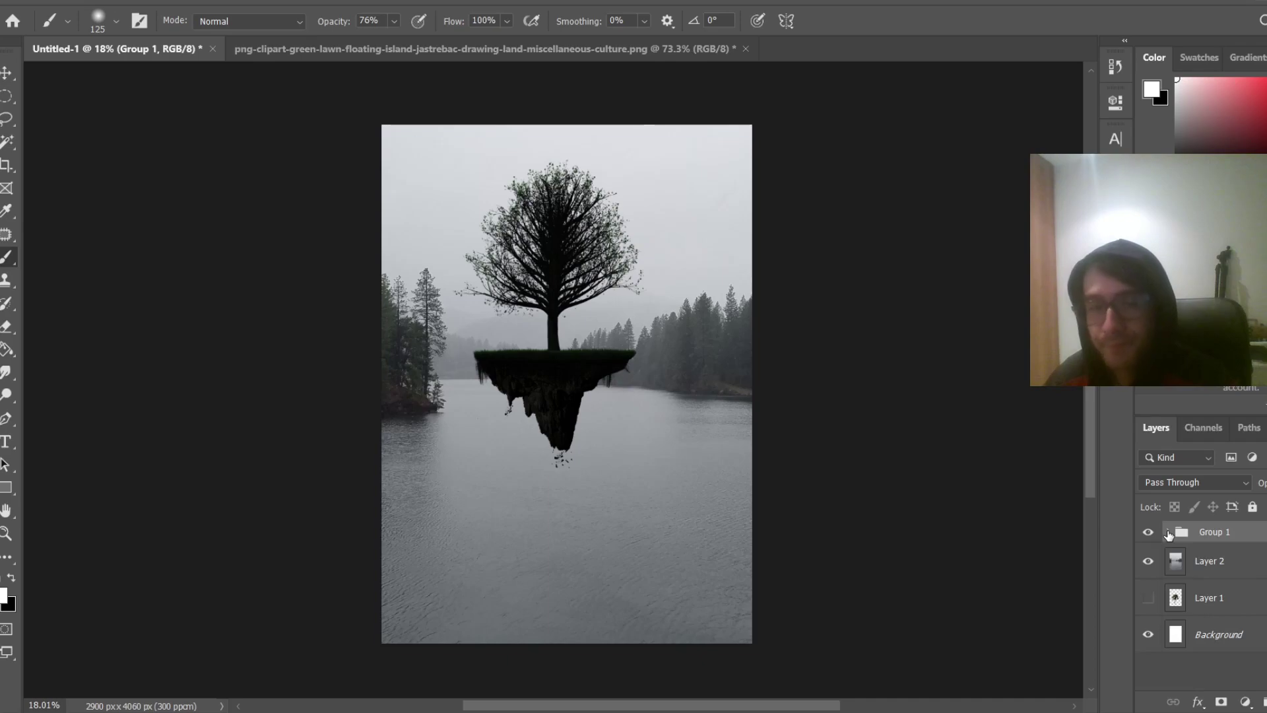
{"action": "scroll", "coordinate": [641, 422], "scroll_direction": "down", "scroll_amount": 2}
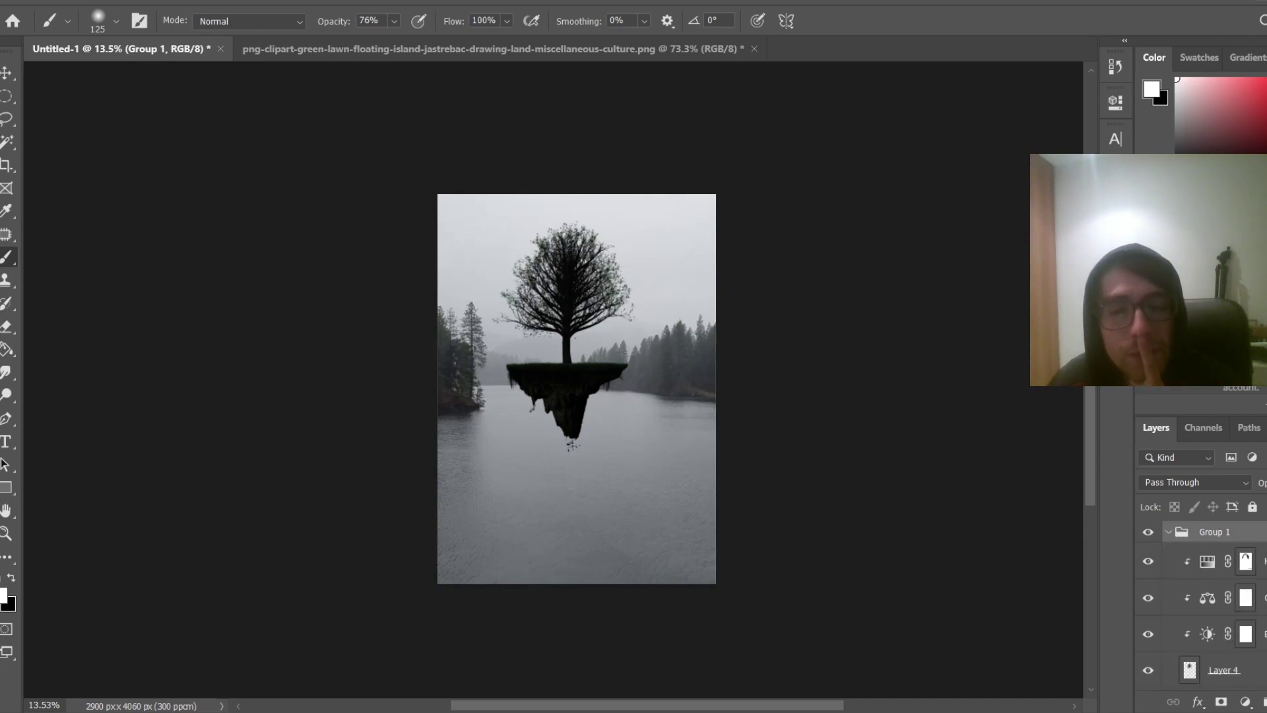
{"action": "left_click", "coordinate": [1246, 561]}
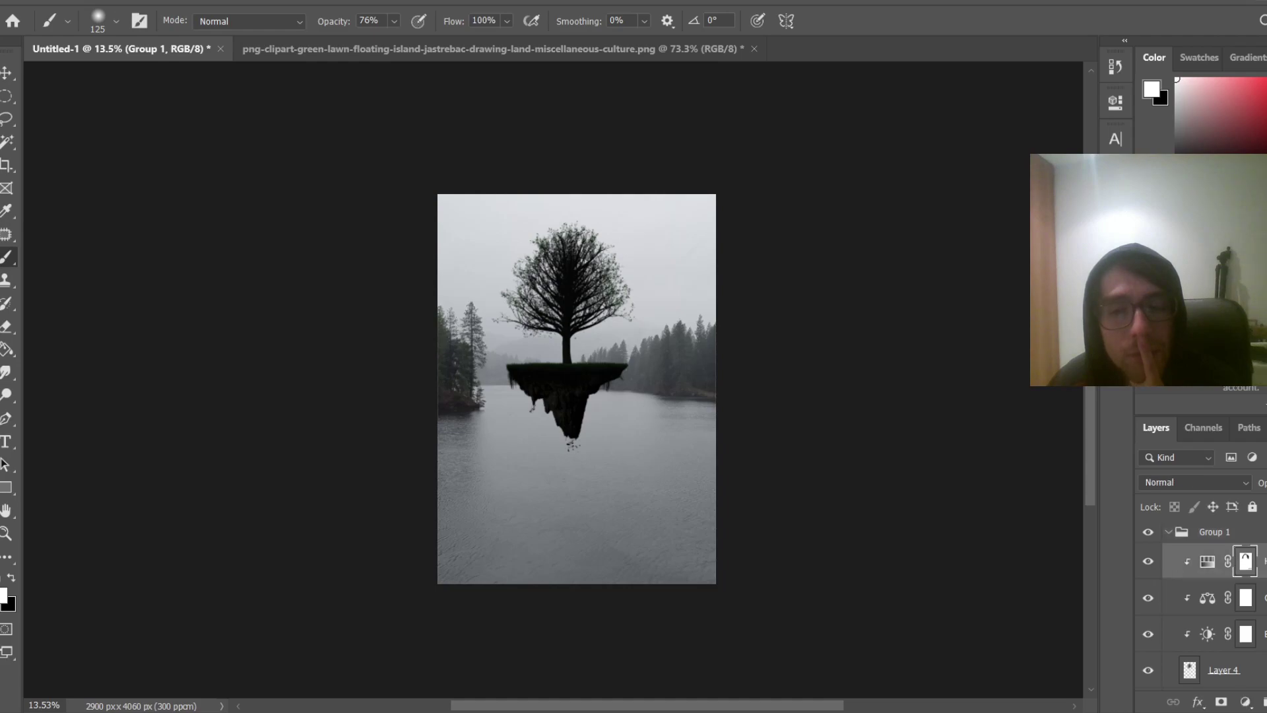
{"action": "left_click", "coordinate": [1246, 704]}
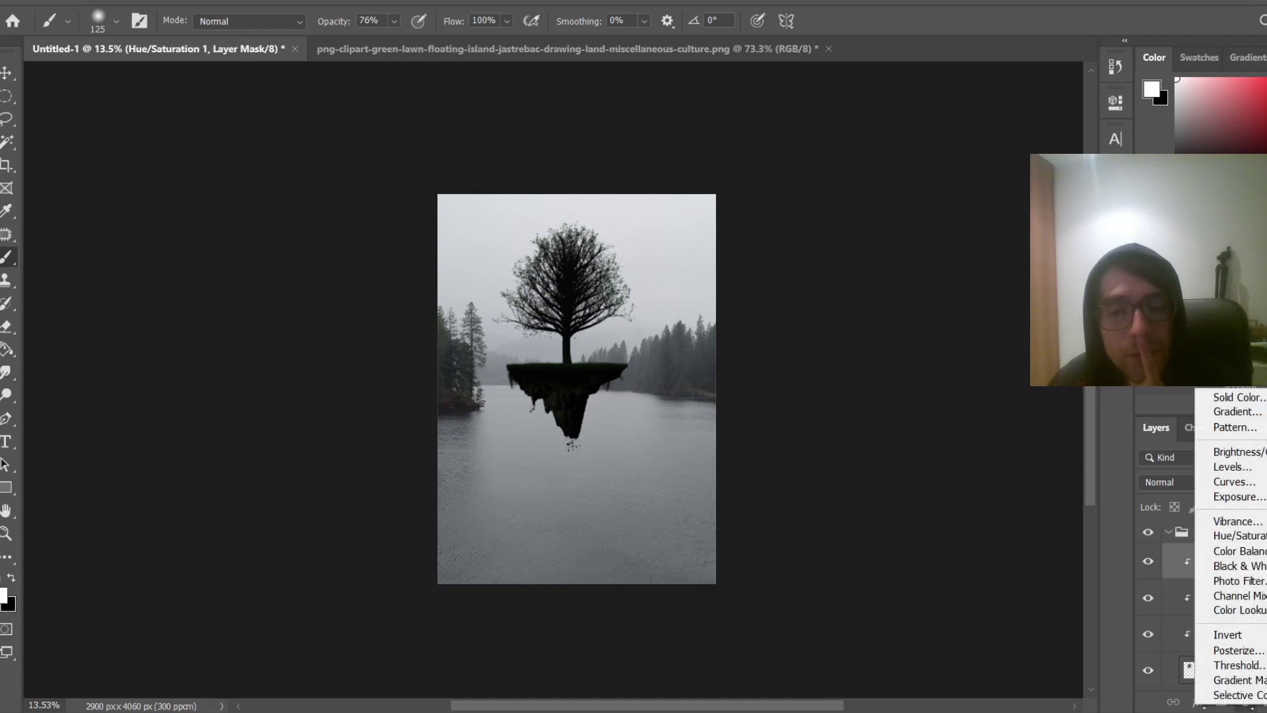
{"action": "left_click", "coordinate": [1244, 471]}
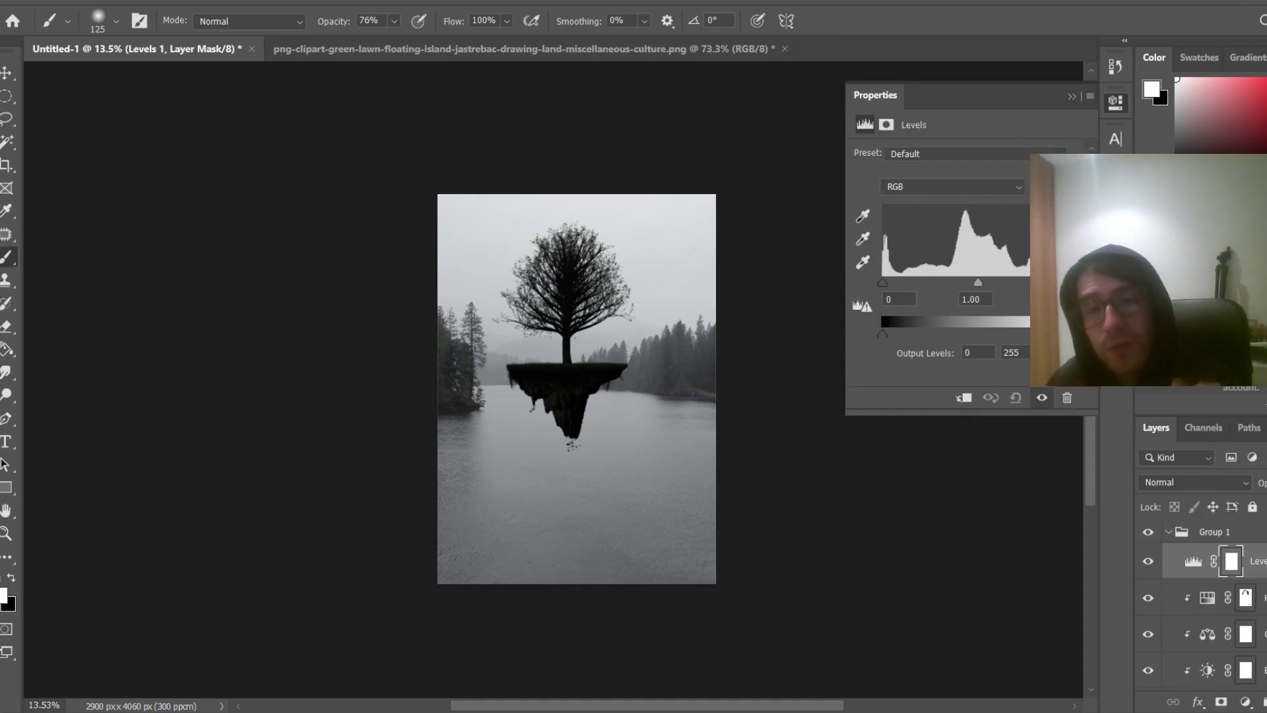
{"action": "left_click", "coordinate": [1077, 91]}
{"action": "key", "text": "ctrl+z"}
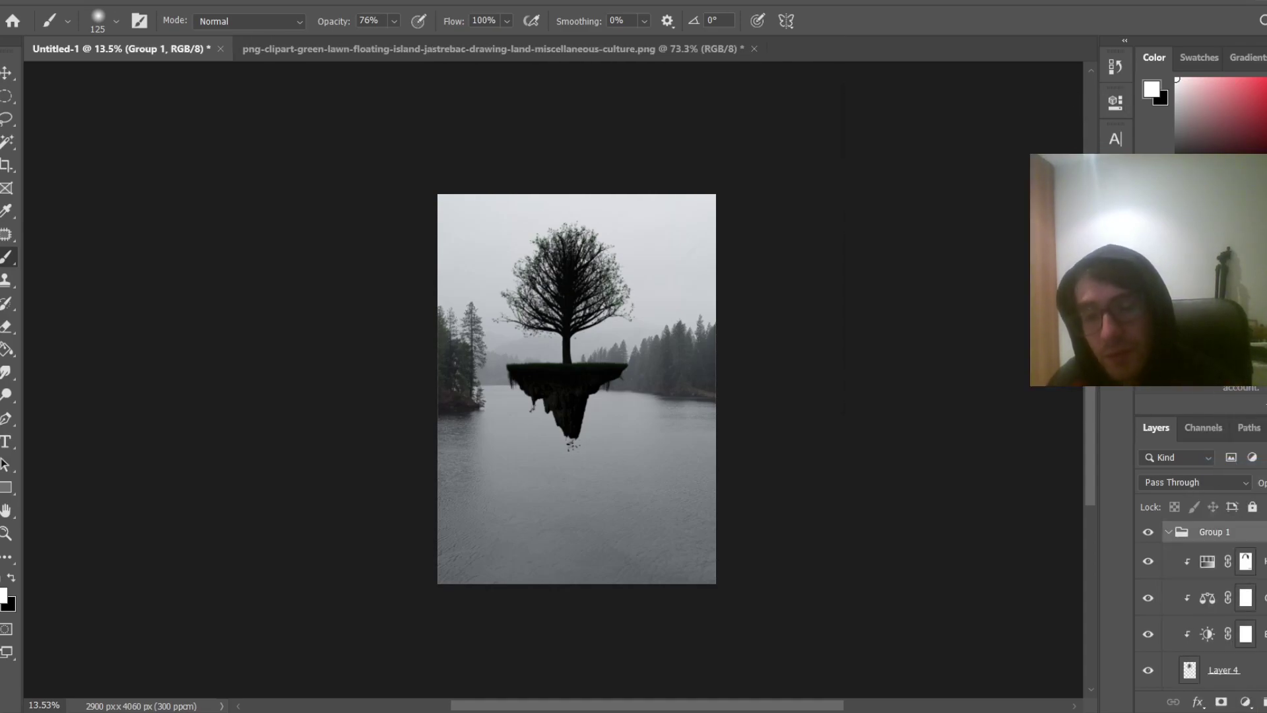
Add a Curves adjustment clipped to the tree, with two lower curve points and a raised black point, to fade its darkest tones
{"action": "left_click", "coordinate": [1245, 702]}
{"action": "left_click", "coordinate": [1214, 484]}
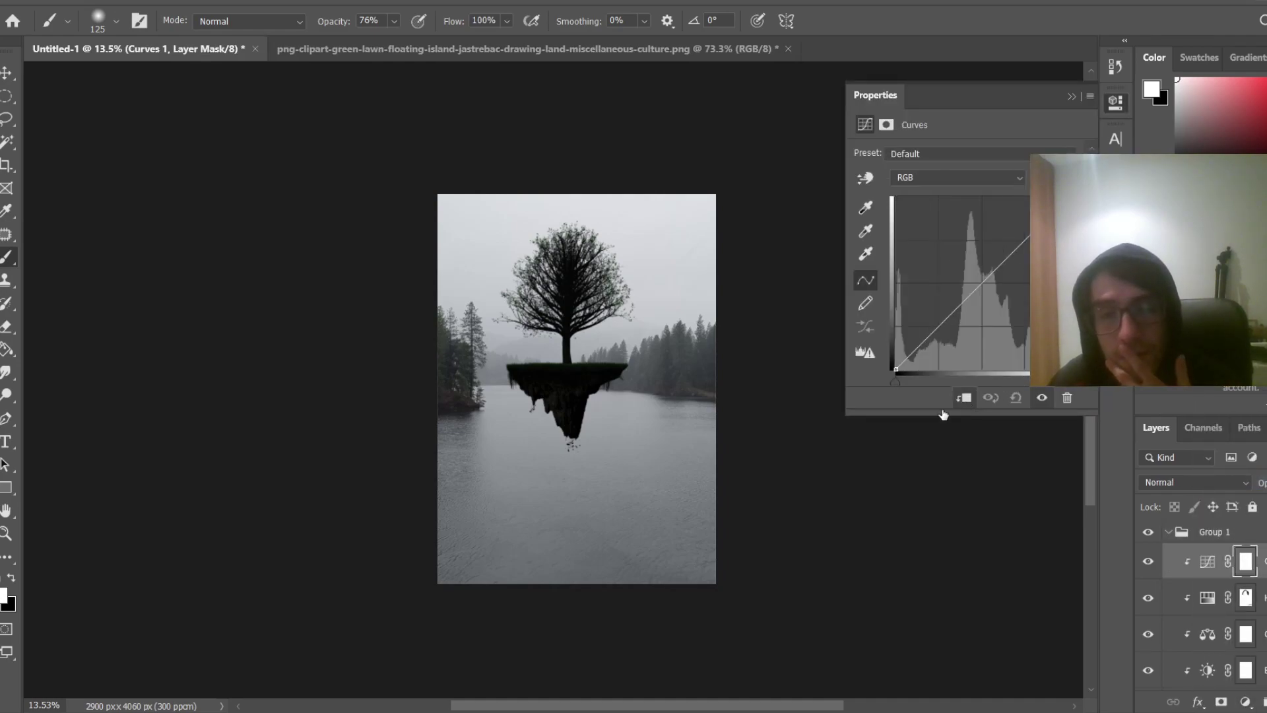
{"action": "left_click", "coordinate": [938, 324]}
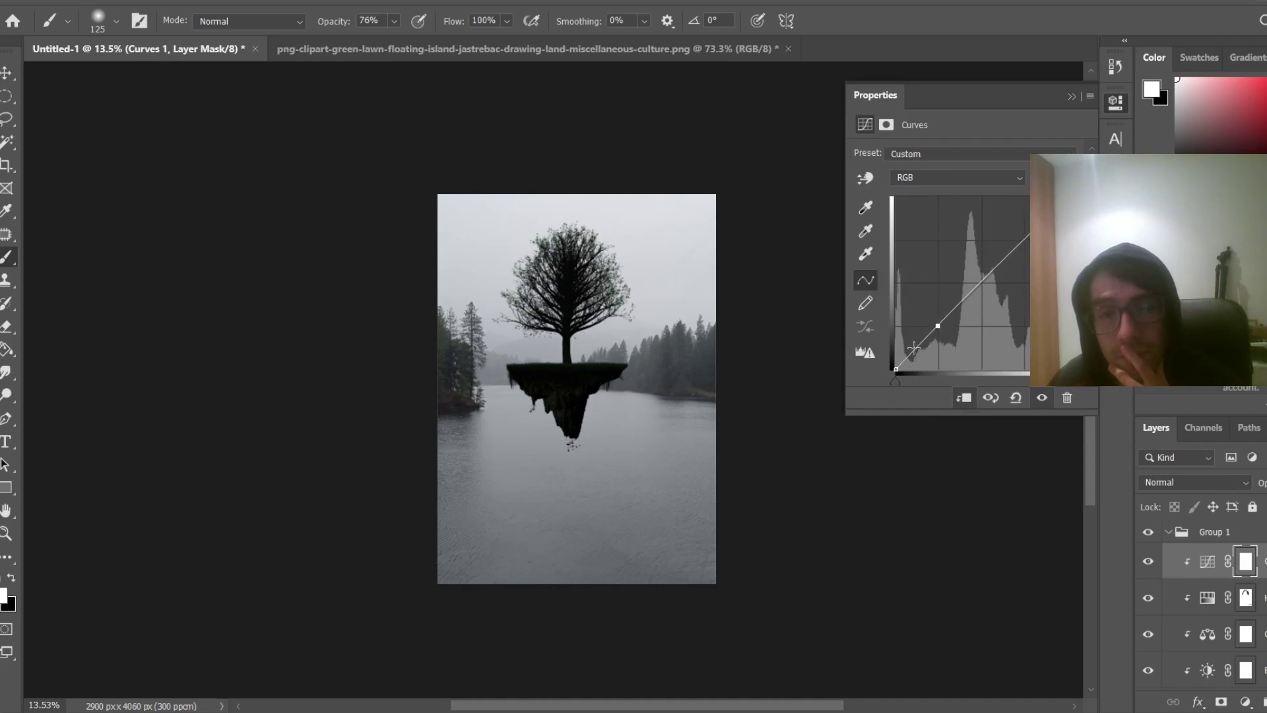
{"action": "left_click", "coordinate": [917, 344]}
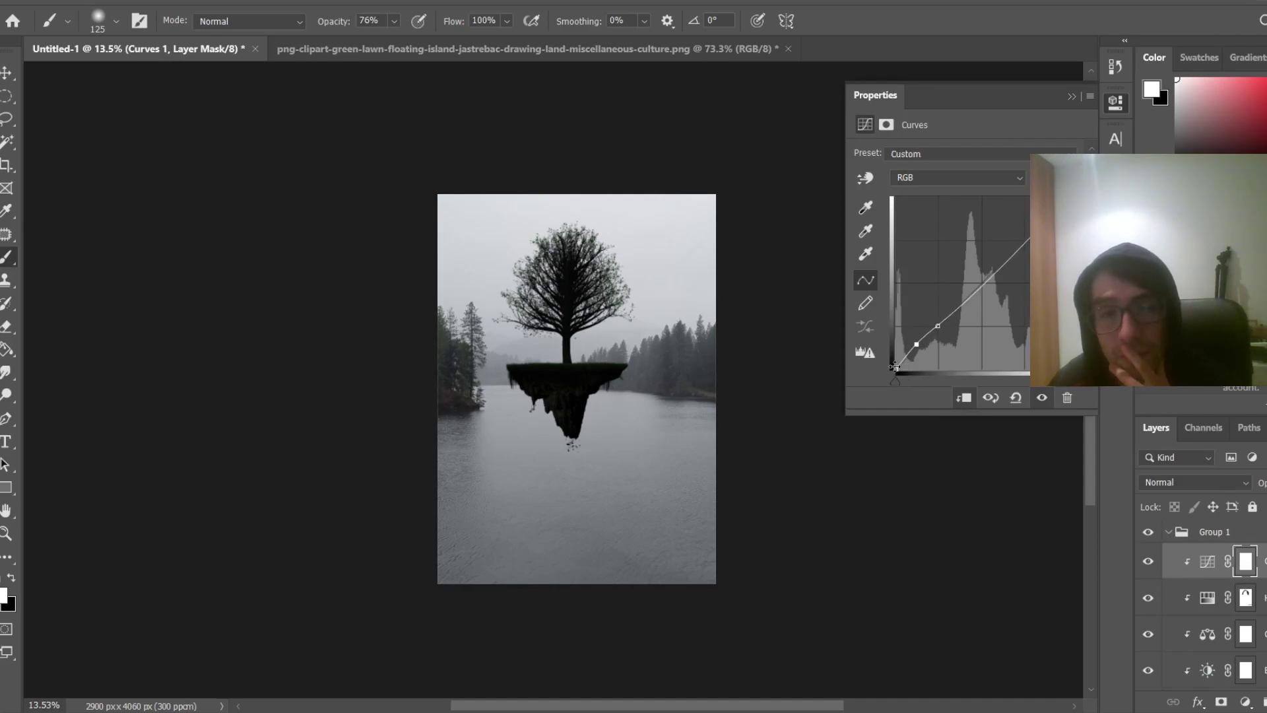
{"action": "left_click_drag", "start_coordinate": [895, 368], "coordinate": [921, 342]}
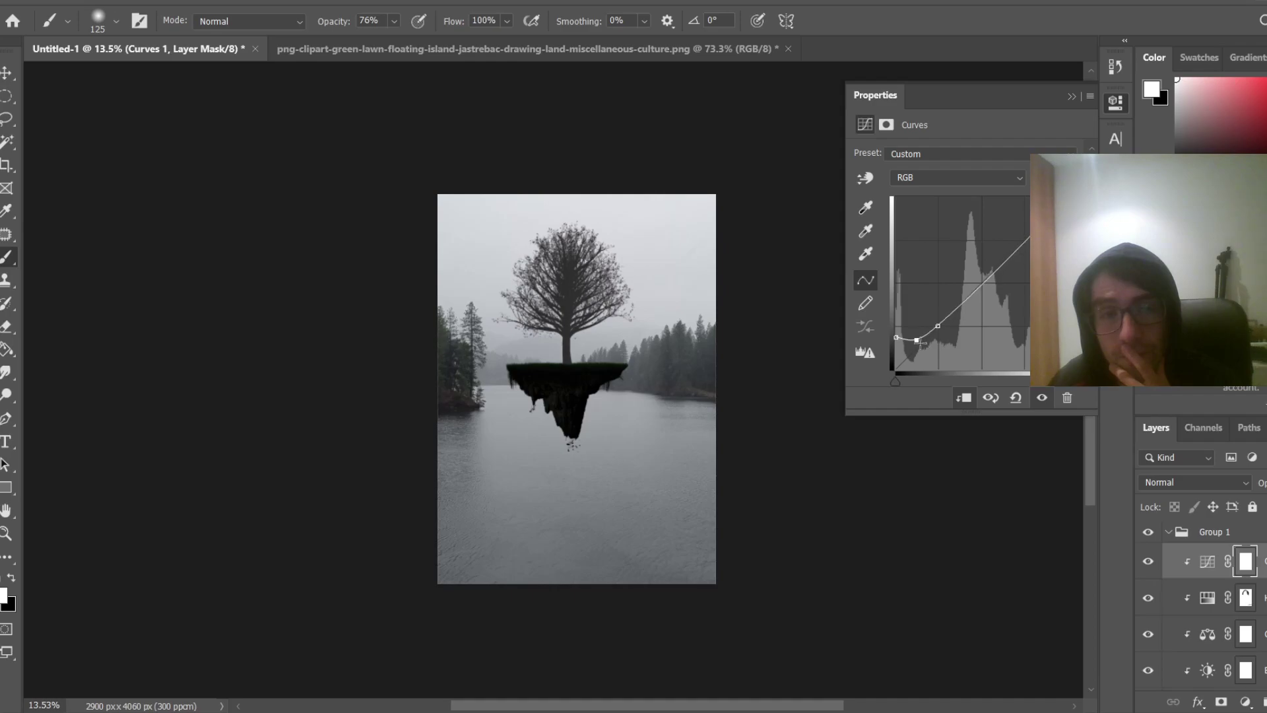
{"action": "left_click", "coordinate": [936, 328]}
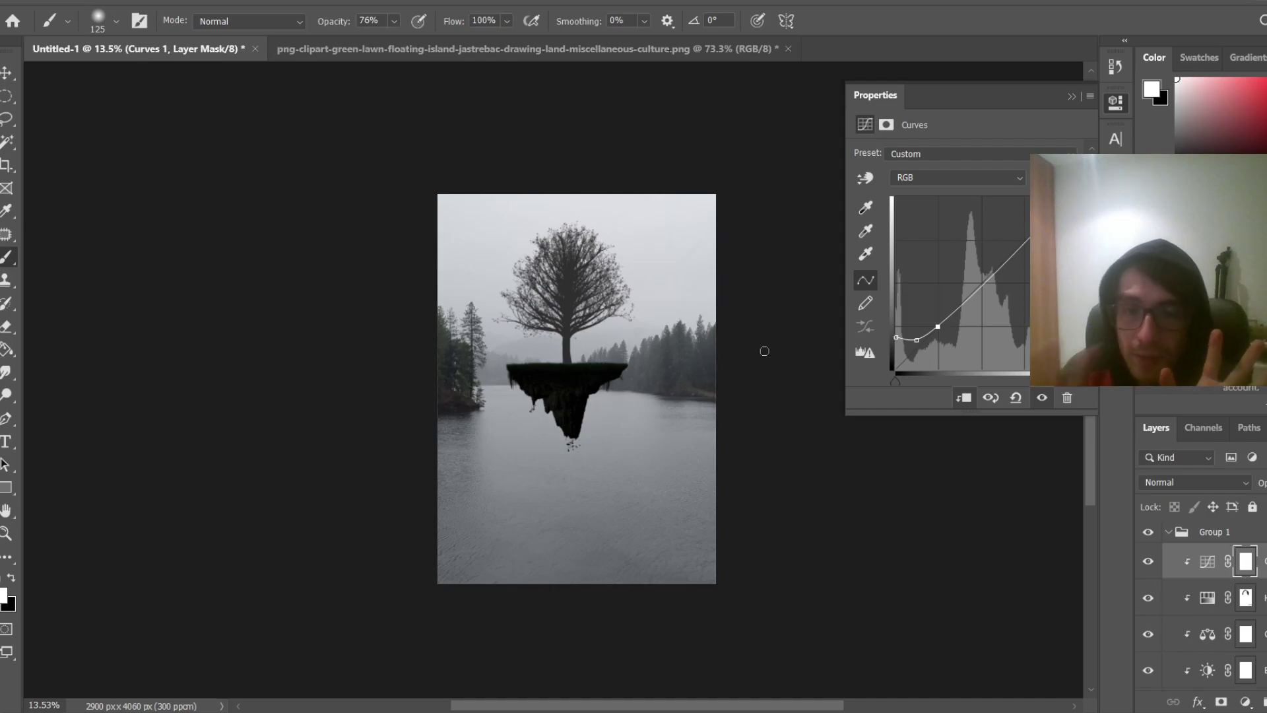
{"action": "scroll", "coordinate": [660, 349], "scroll_direction": "up", "scroll_amount": 5}
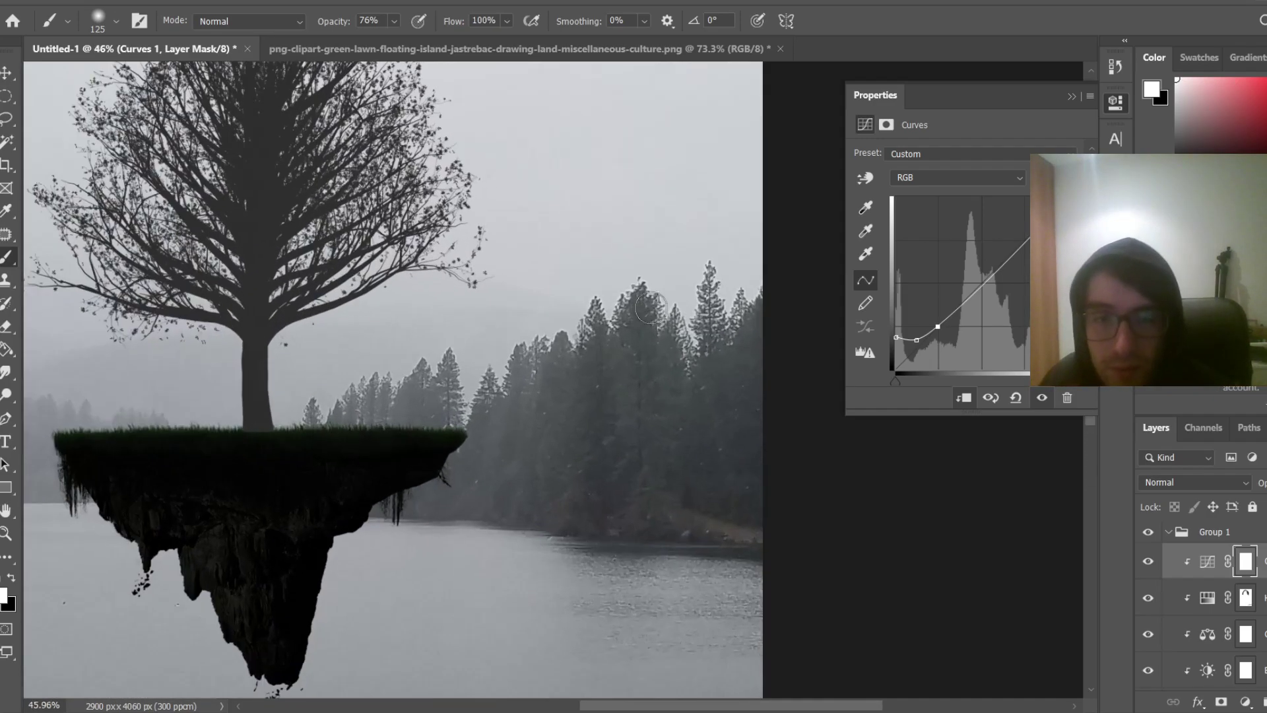
{"action": "scroll", "coordinate": [657, 348], "scroll_direction": "down", "scroll_amount": 5}
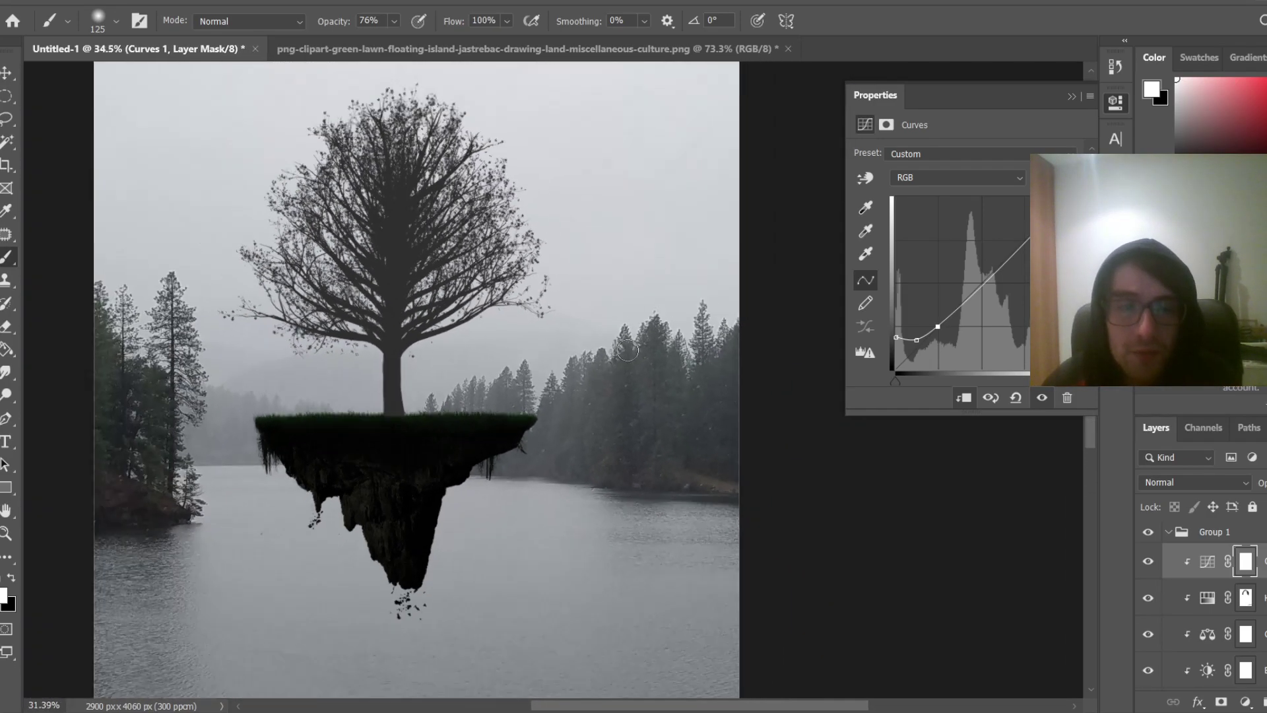
{"action": "scroll", "coordinate": [395, 242], "scroll_direction": "up", "scroll_amount": 1}
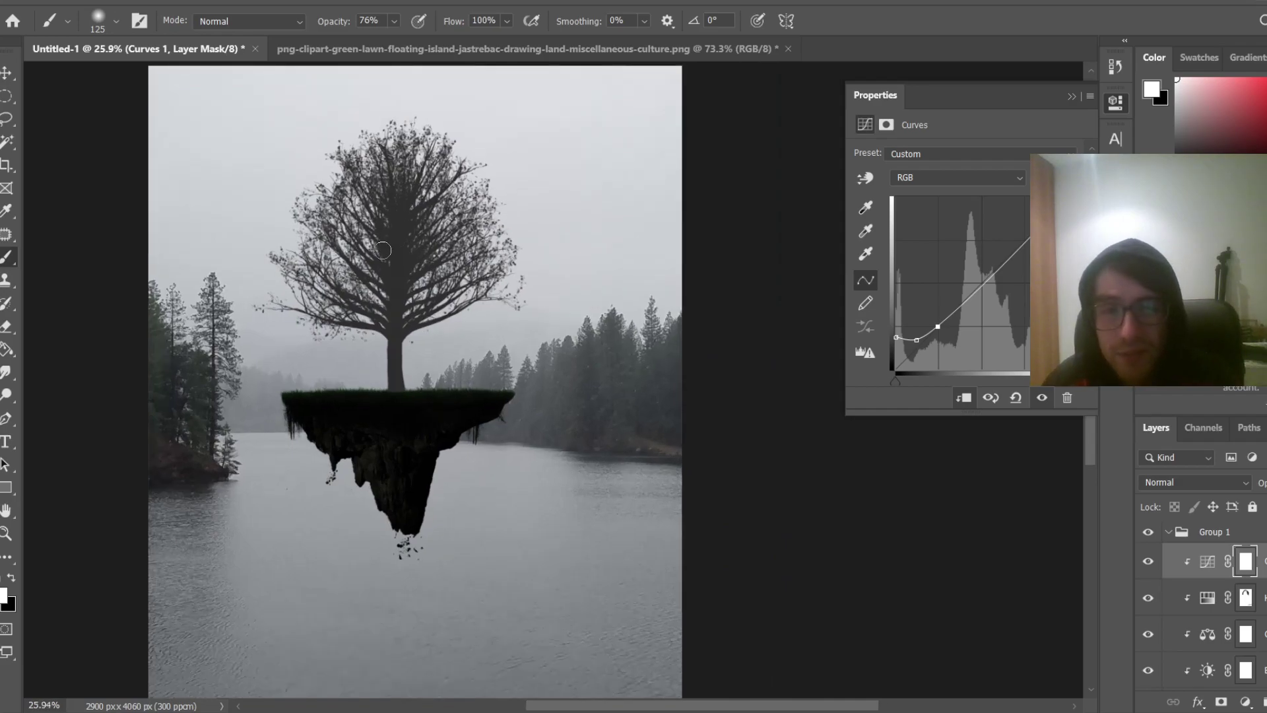
{"action": "scroll", "coordinate": [318, 284], "scroll_direction": "up", "scroll_amount": 3}
{"action": "scroll", "coordinate": [319, 284], "scroll_direction": "down", "scroll_amount": 4}
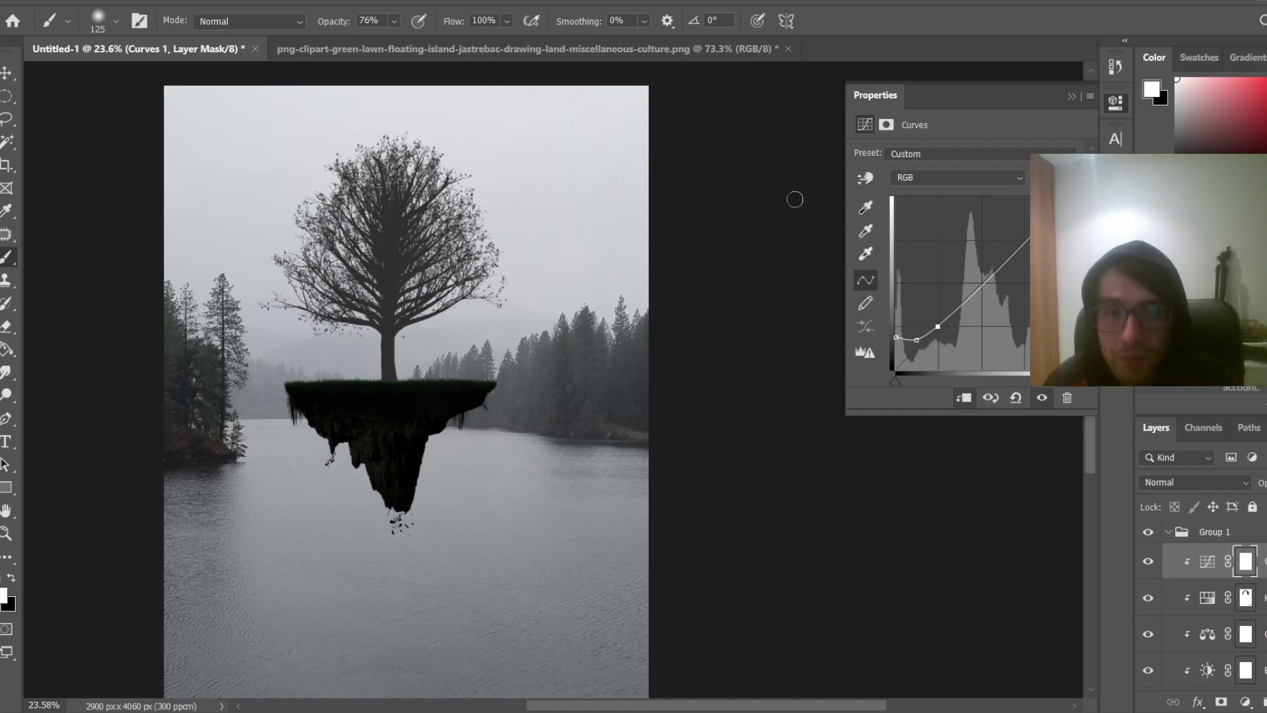
{"action": "left_click", "coordinate": [1070, 97]}
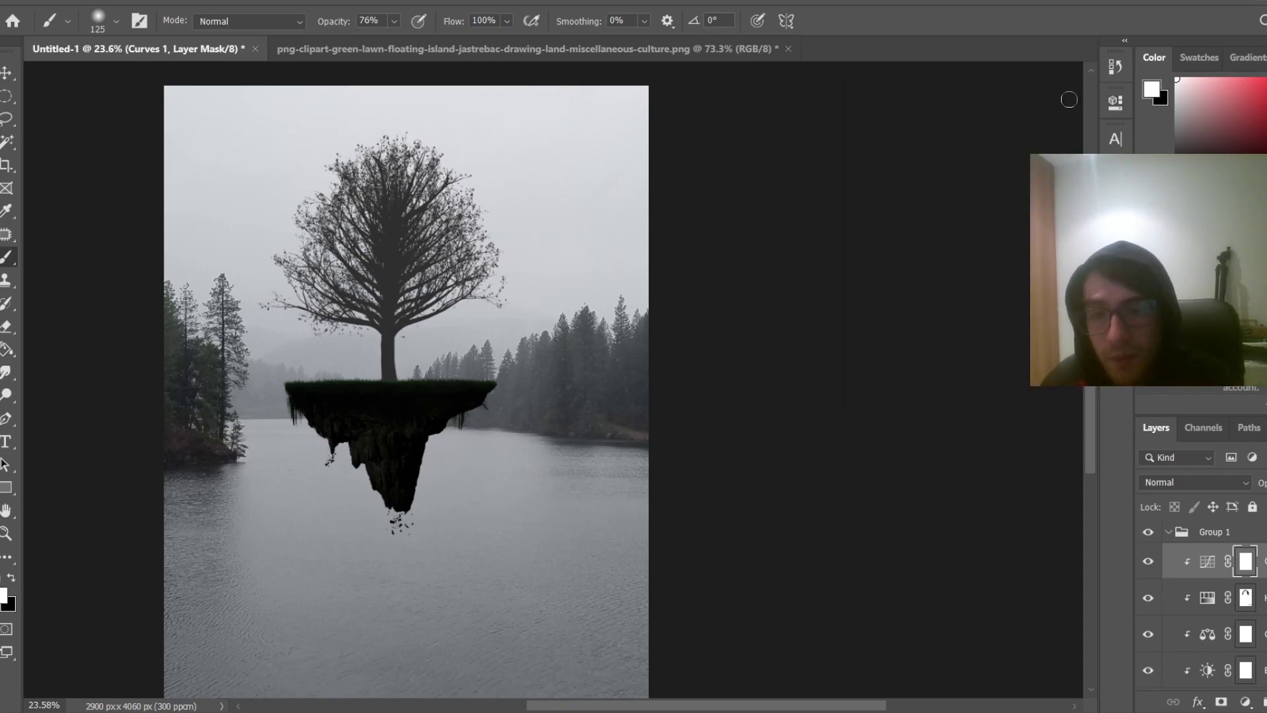
Place a copy of the tree's Curves adjustment directly above the island's Layer 3
{"action": "key", "text": "ctrl+2"}
{"action": "scroll", "coordinate": [548, 382], "scroll_direction": "down", "scroll_amount": 1}
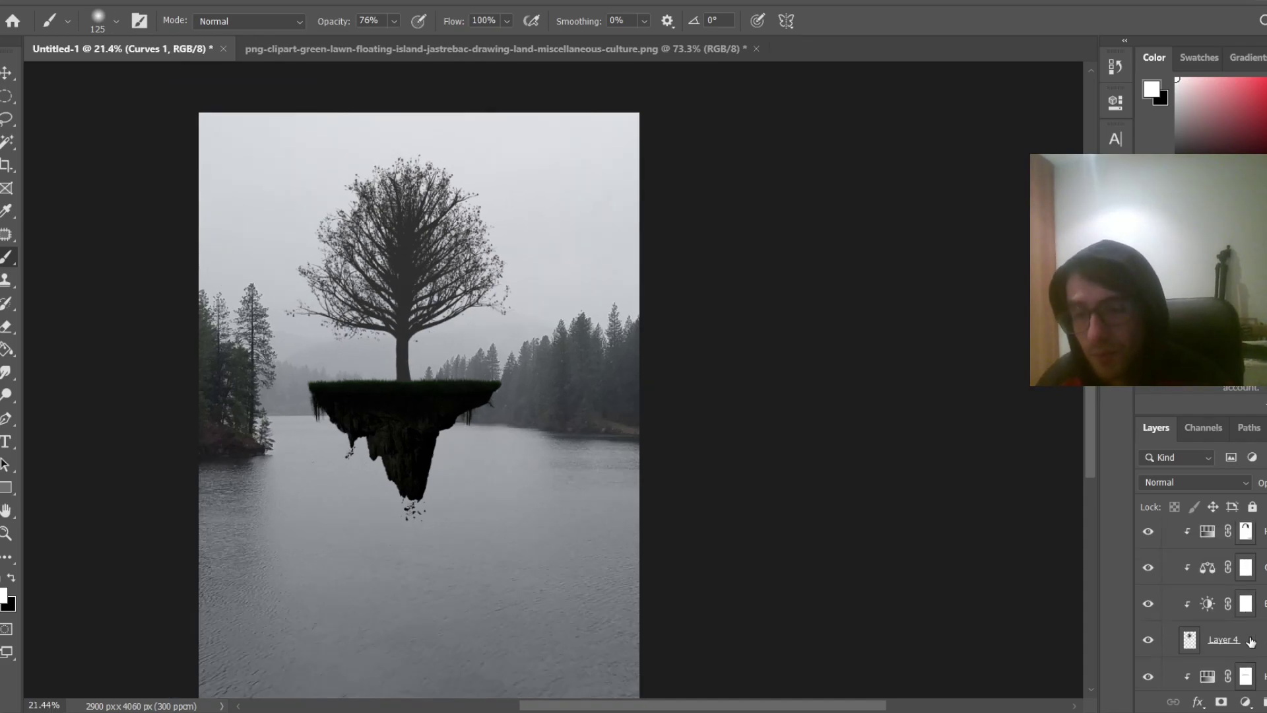
{"action": "scroll", "coordinate": [1228, 627], "scroll_direction": "down", "scroll_amount": 3}
{"action": "scroll", "coordinate": [1227, 627], "scroll_direction": "down", "scroll_amount": 5}
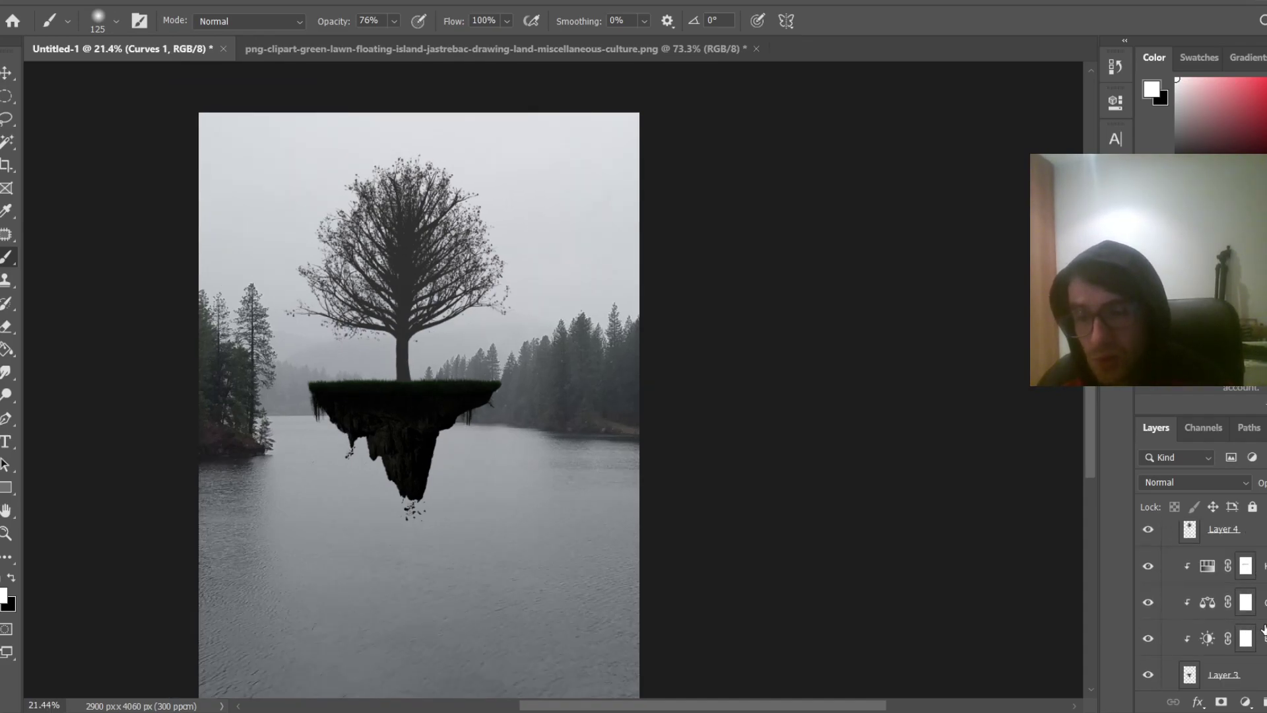
{"action": "left_click", "coordinate": [1224, 631]}
{"action": "scroll", "coordinate": [1224, 634], "scroll_direction": "up", "scroll_amount": 1}
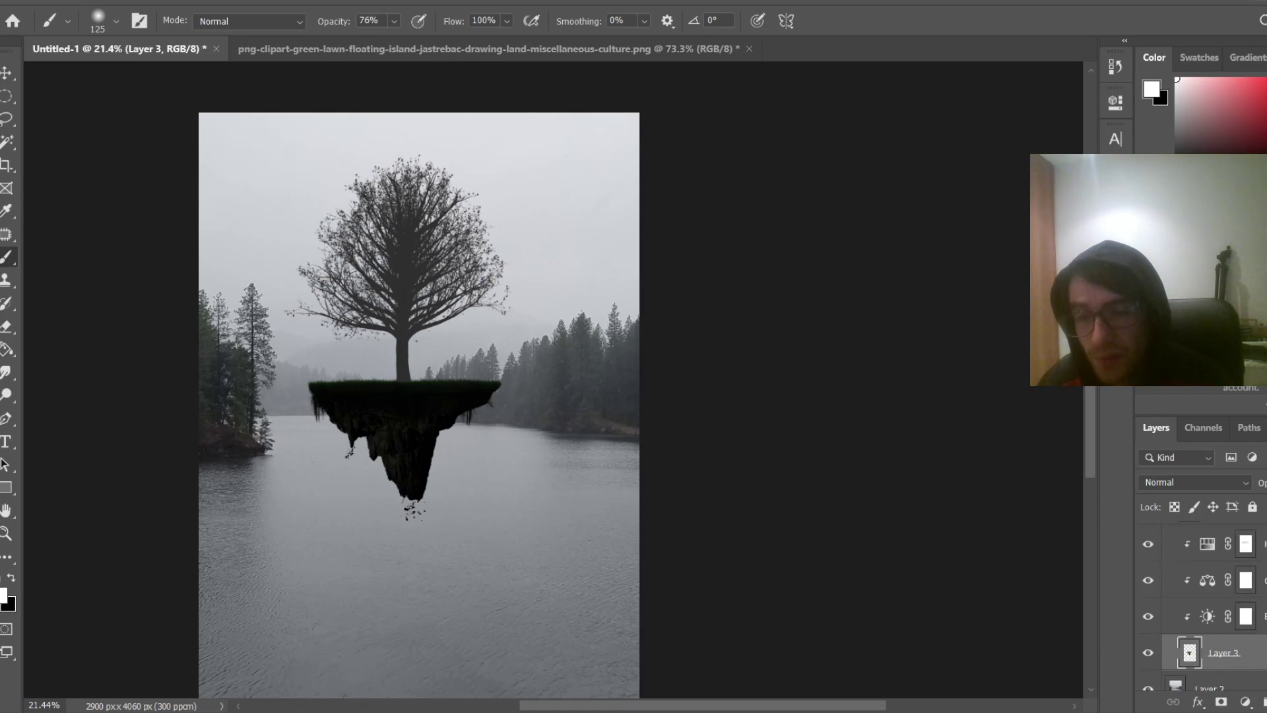
{"action": "scroll", "coordinate": [1224, 633], "scroll_direction": "down", "scroll_amount": 1}
{"action": "key", "text": "ctrl+v"}
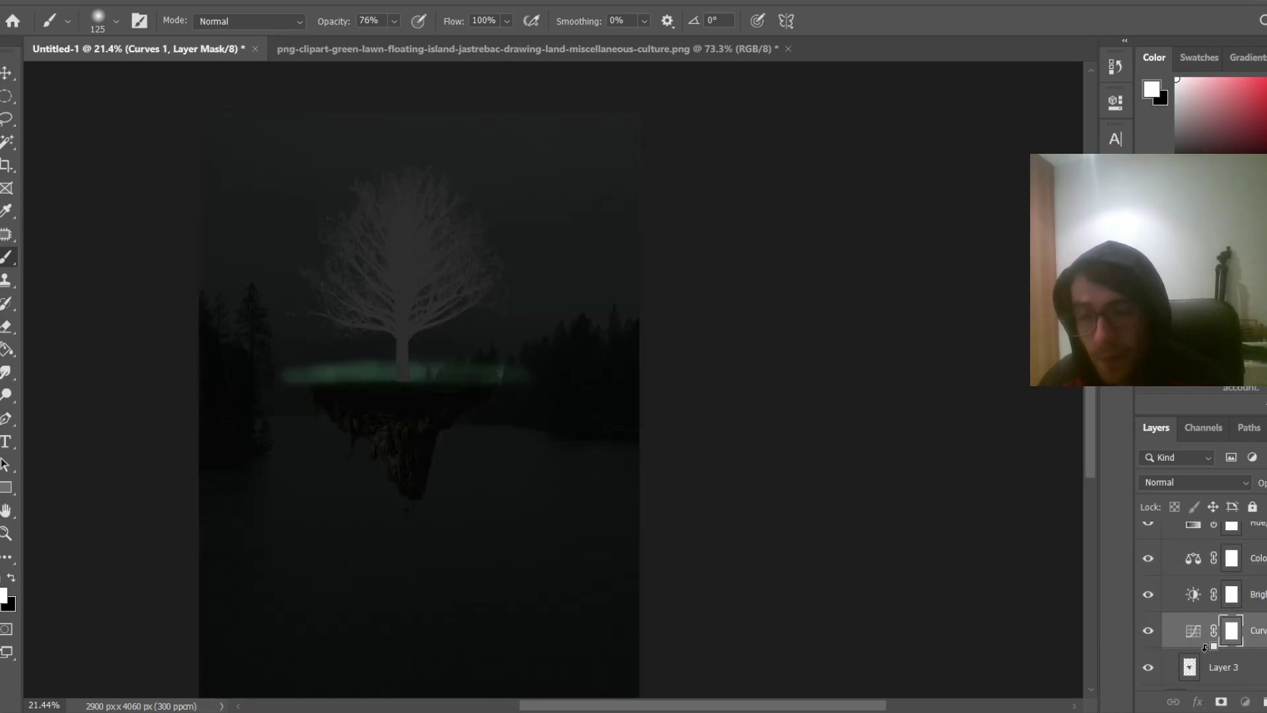
Clip the copied Curves and the Brightness/Contrast, Color Balance and Hue/Saturation adjustments above it to Layer 3
{"action": "left_click", "coordinate": [1213, 648], "text": "alt"}
{"action": "left_click", "coordinate": [1188, 611], "text": "alt"}
{"action": "left_click", "coordinate": [1182, 573], "text": "alt"}
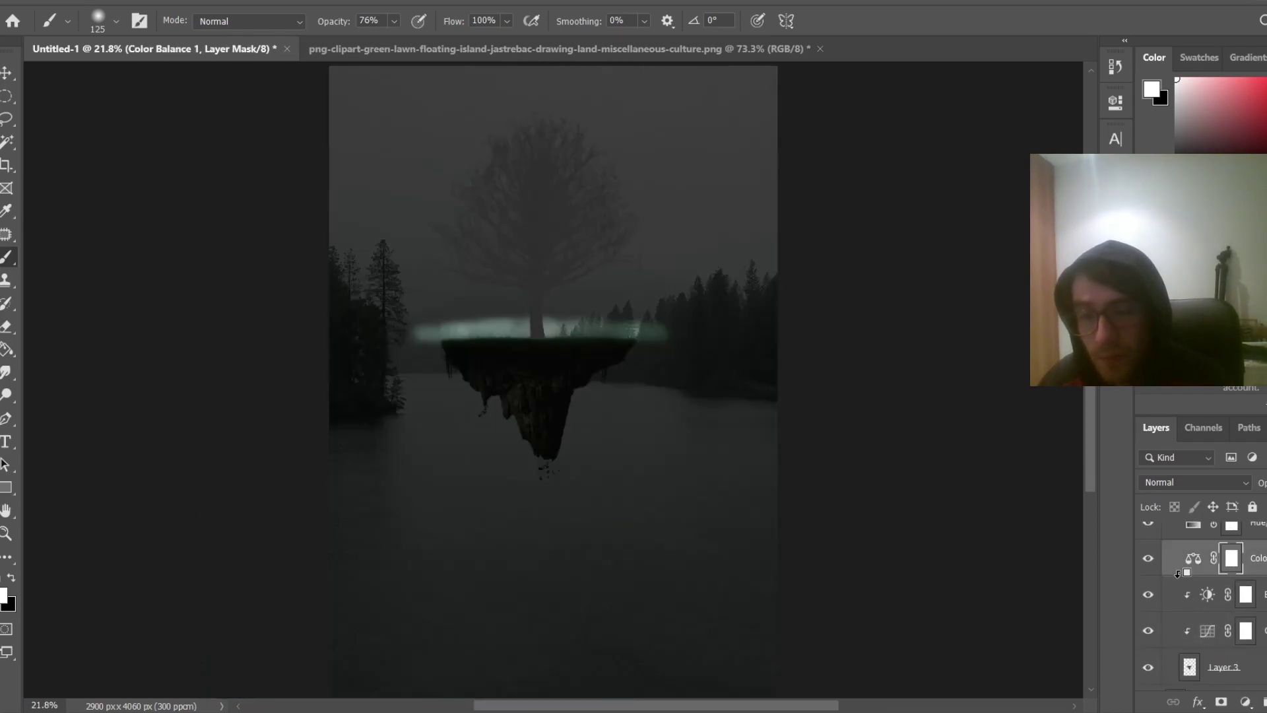
{"action": "left_click", "coordinate": [1182, 575], "text": "alt"}
{"action": "left_click", "coordinate": [1183, 549], "text": "alt"}
{"action": "left_click", "coordinate": [1187, 539], "text": "alt"}
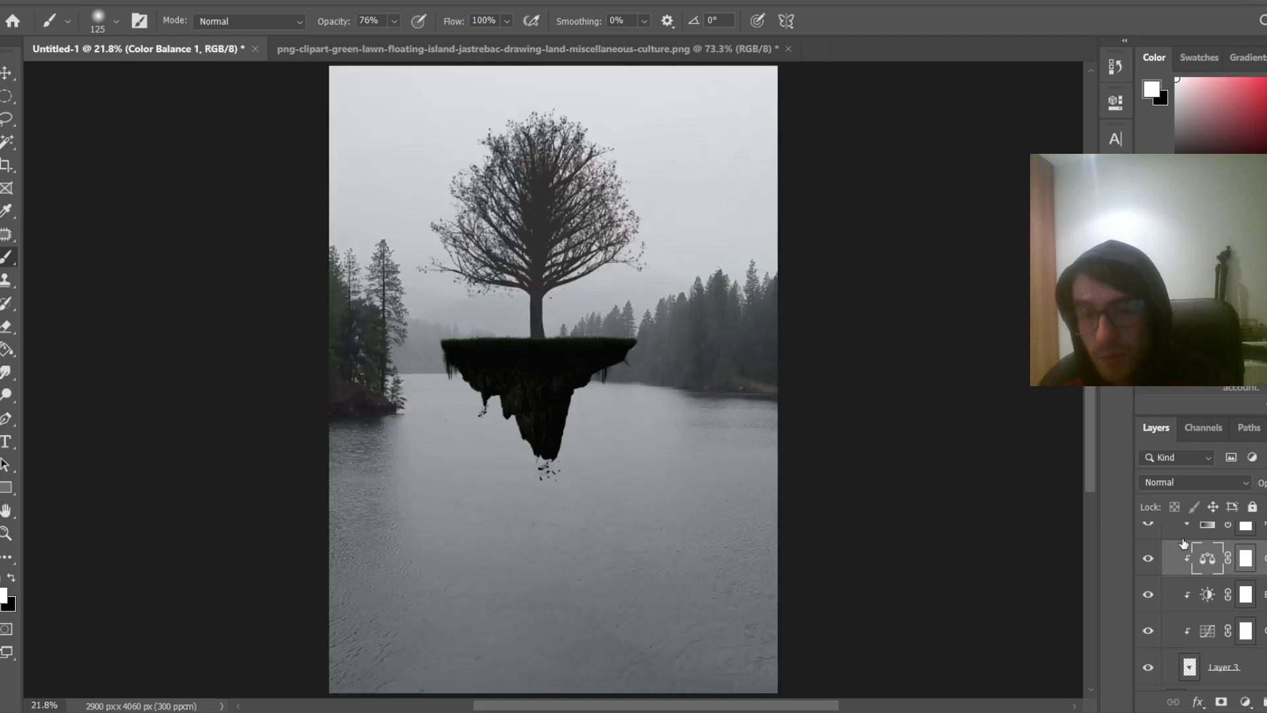
Reopen the island's Curves adjustment and raise its lower curve points to brighten the grass and rock
{"action": "scroll", "coordinate": [1184, 543], "scroll_direction": "down", "scroll_amount": 2}
{"action": "scroll", "coordinate": [1222, 578], "scroll_direction": "up", "scroll_amount": 1}
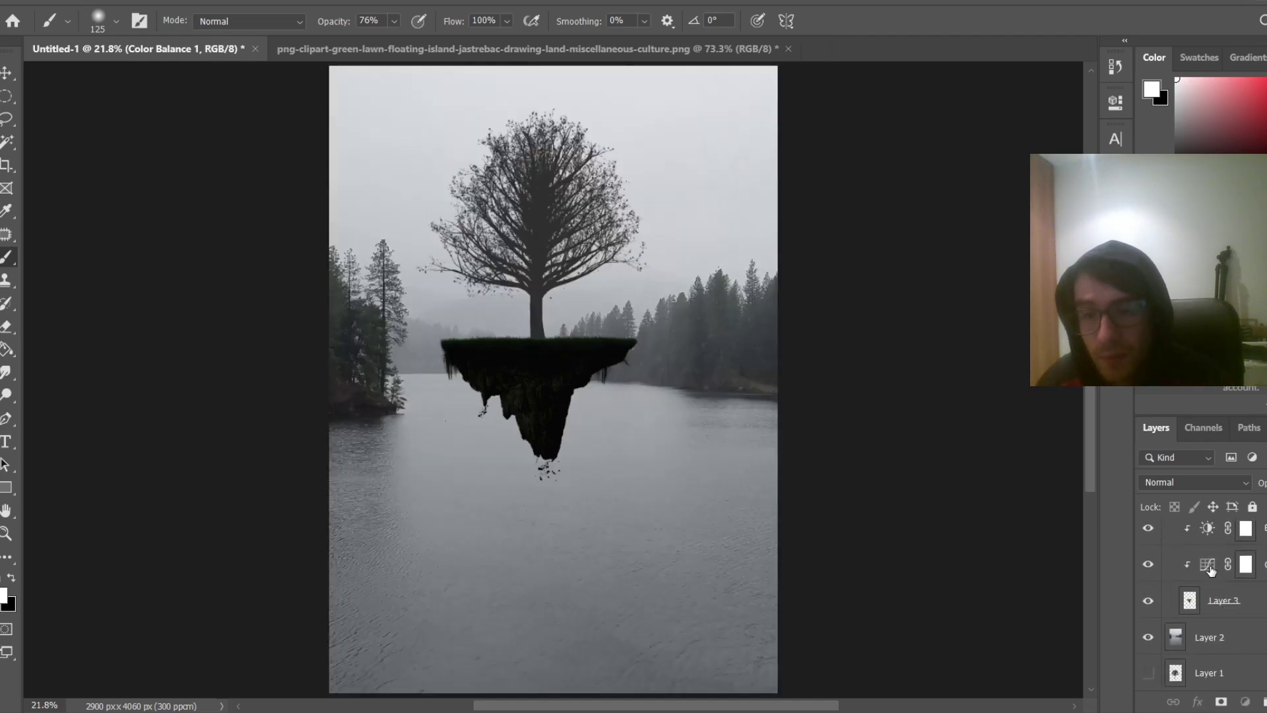
{"action": "double_click", "coordinate": [1207, 564]}
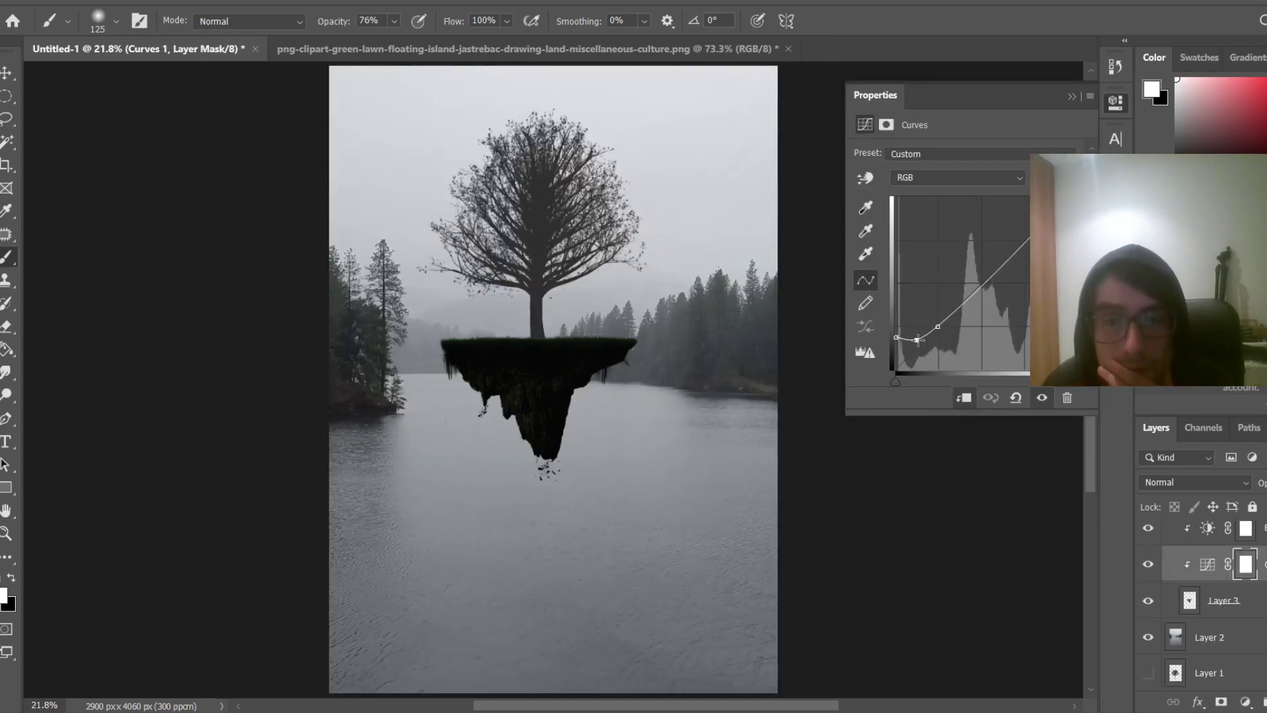
{"action": "left_click_drag", "start_coordinate": [917, 339], "coordinate": [936, 304]}
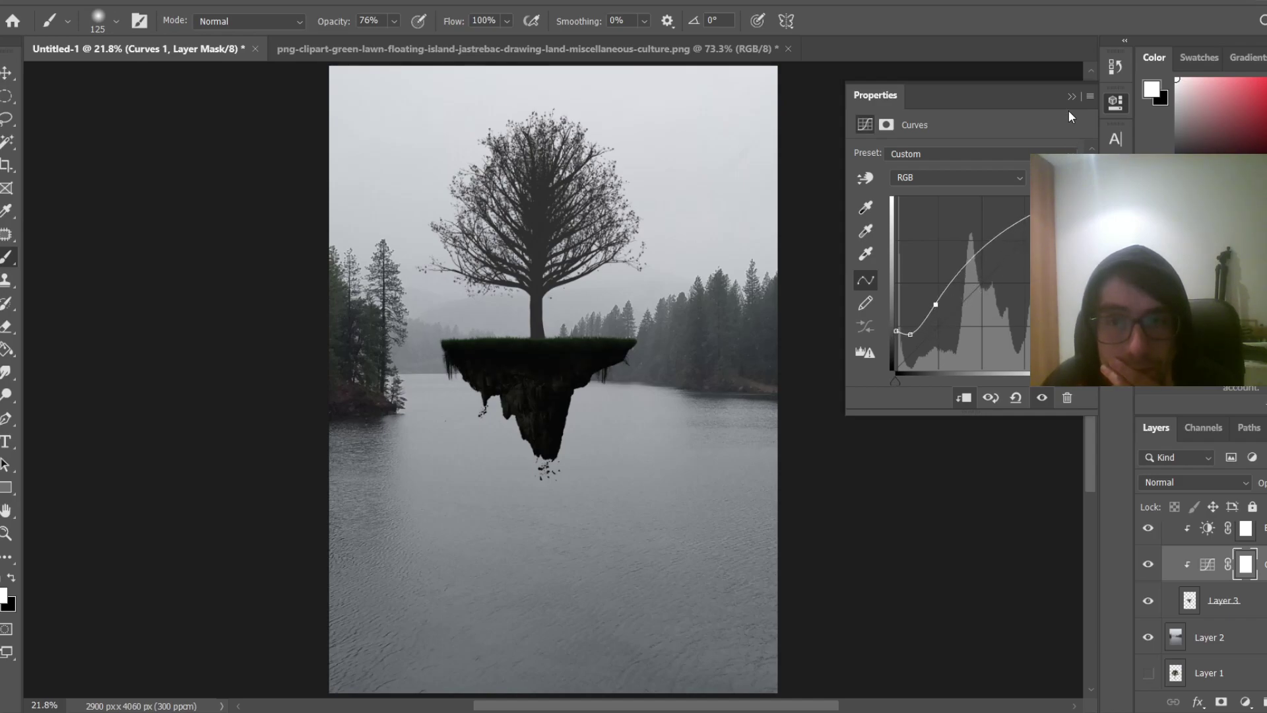
Add an upper point above the diagonal on the island's Curves adjustment to lift its lighter tones
{"action": "mouse_move", "coordinate": [1021, 219]}
{"action": "left_mouse_down"}
{"action": "mouse_move", "coordinate": [978, 202]}
{"action": "mouse_move", "coordinate": [997, 223]}
{"action": "left_mouse_up"}
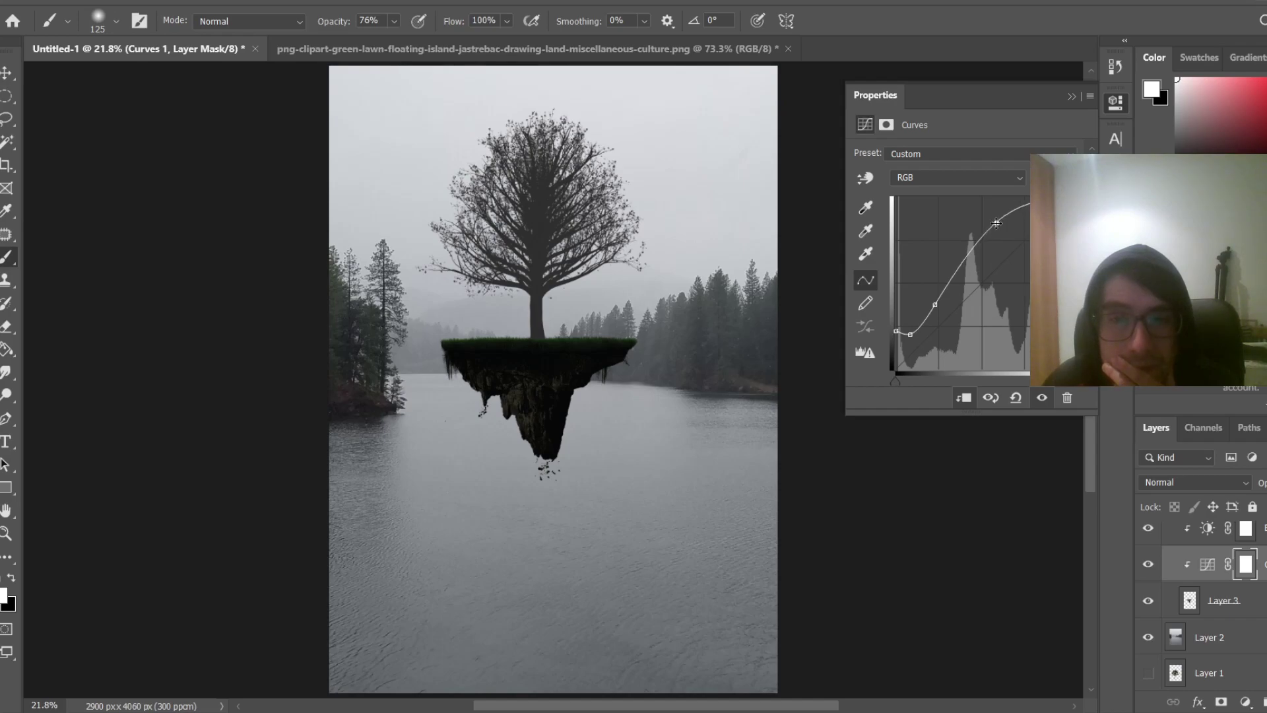
{"action": "left_click", "coordinate": [1071, 96]}
Examine the composite at several magnifications to judge how the island and tree blend with the misty lake
{"action": "scroll", "coordinate": [430, 469], "scroll_direction": "down", "scroll_amount": 2}
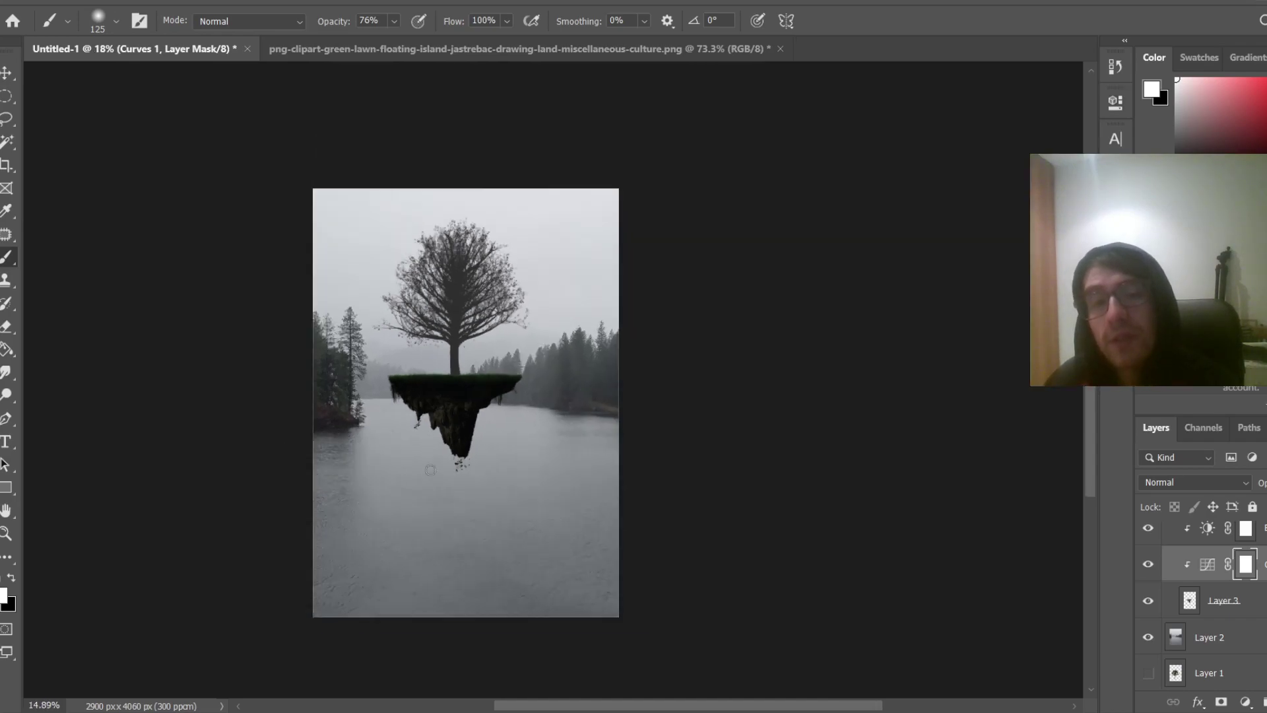
{"action": "scroll", "coordinate": [547, 479], "scroll_direction": "up", "scroll_amount": 2}
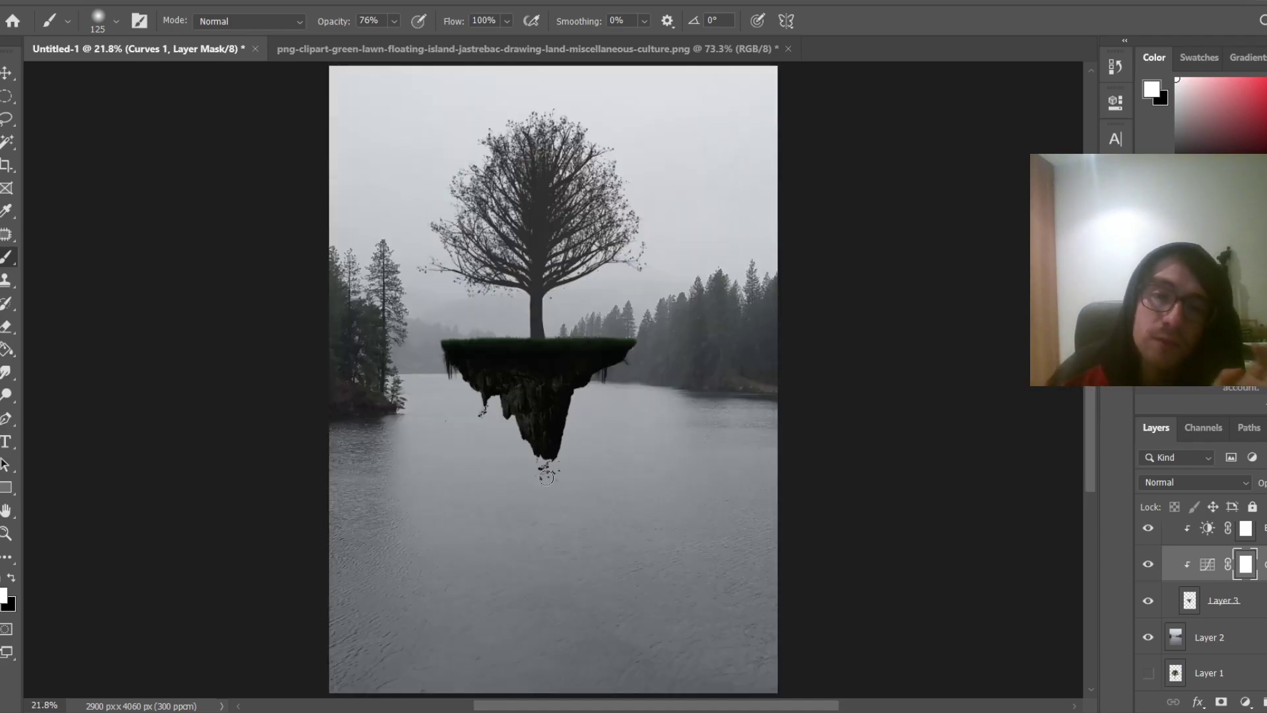
{"action": "scroll", "coordinate": [546, 477], "scroll_direction": "down", "scroll_amount": 4}
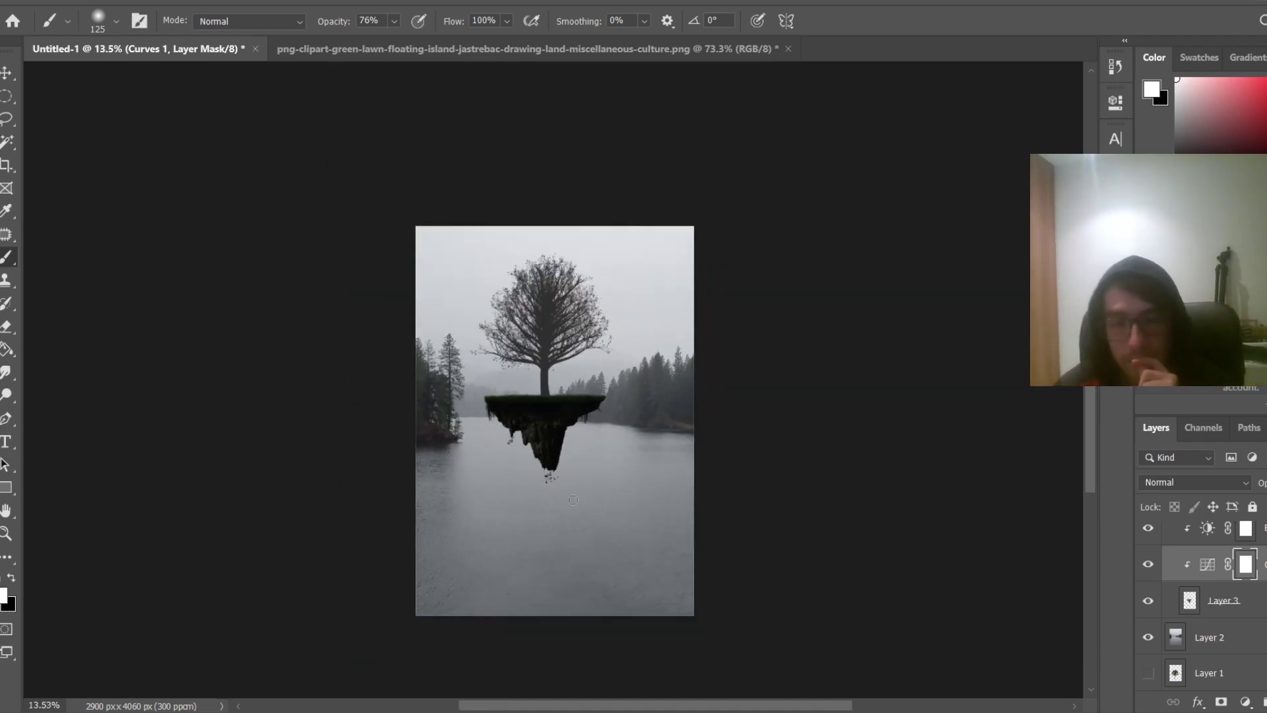
{"action": "scroll", "coordinate": [494, 536], "scroll_direction": "up", "scroll_amount": 1}
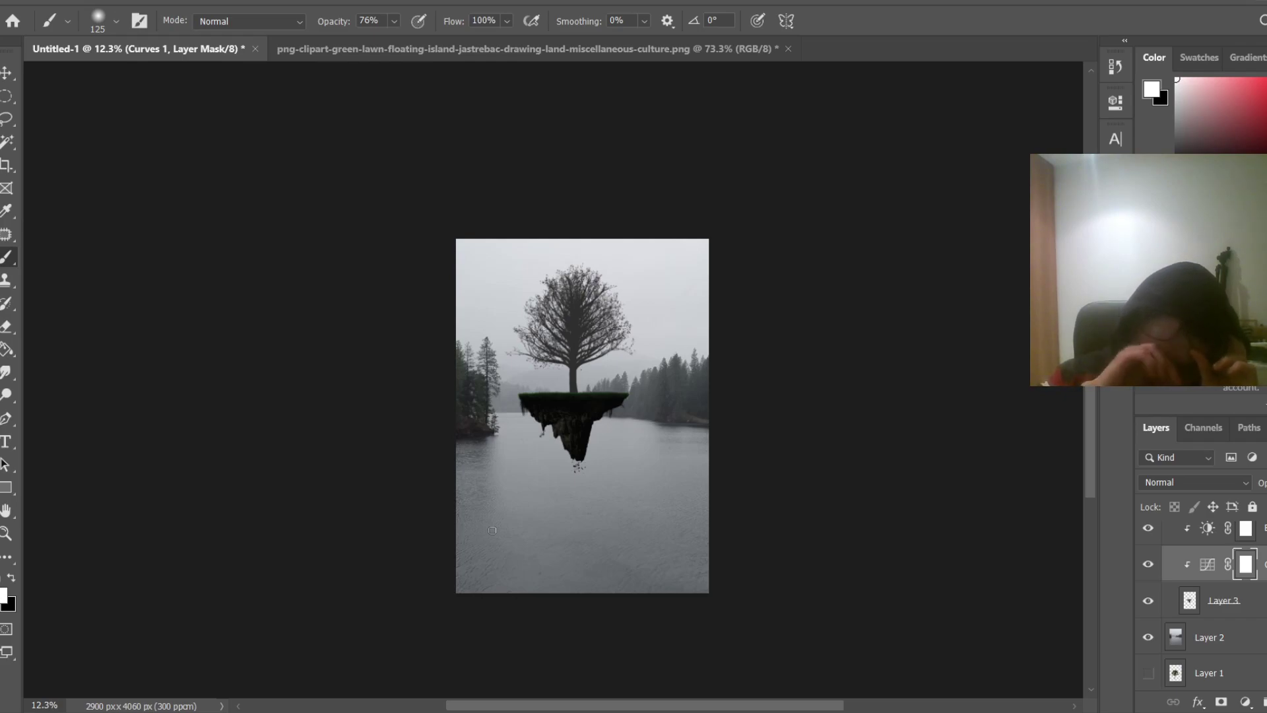
{"action": "scroll", "coordinate": [492, 530], "scroll_direction": "down", "scroll_amount": 1}
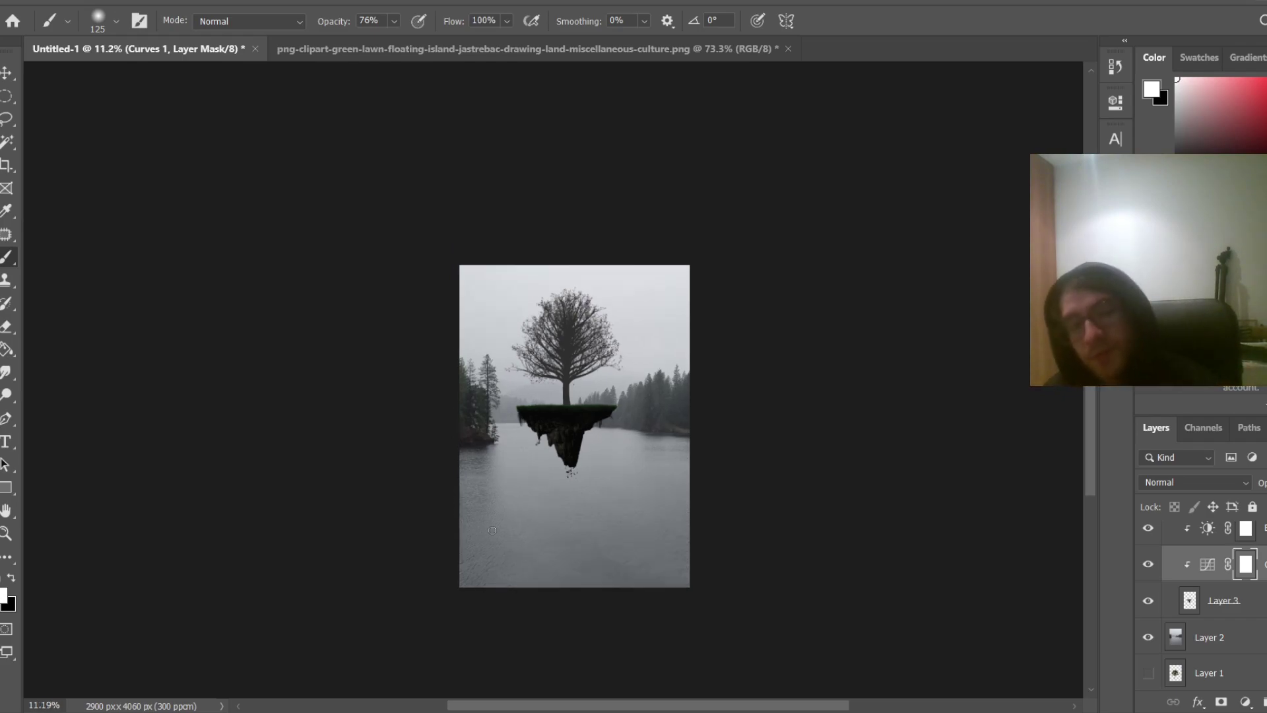
{"action": "scroll", "coordinate": [569, 450], "scroll_direction": "up", "scroll_amount": 2}
{"action": "scroll", "coordinate": [572, 456], "scroll_direction": "up", "scroll_amount": 2}
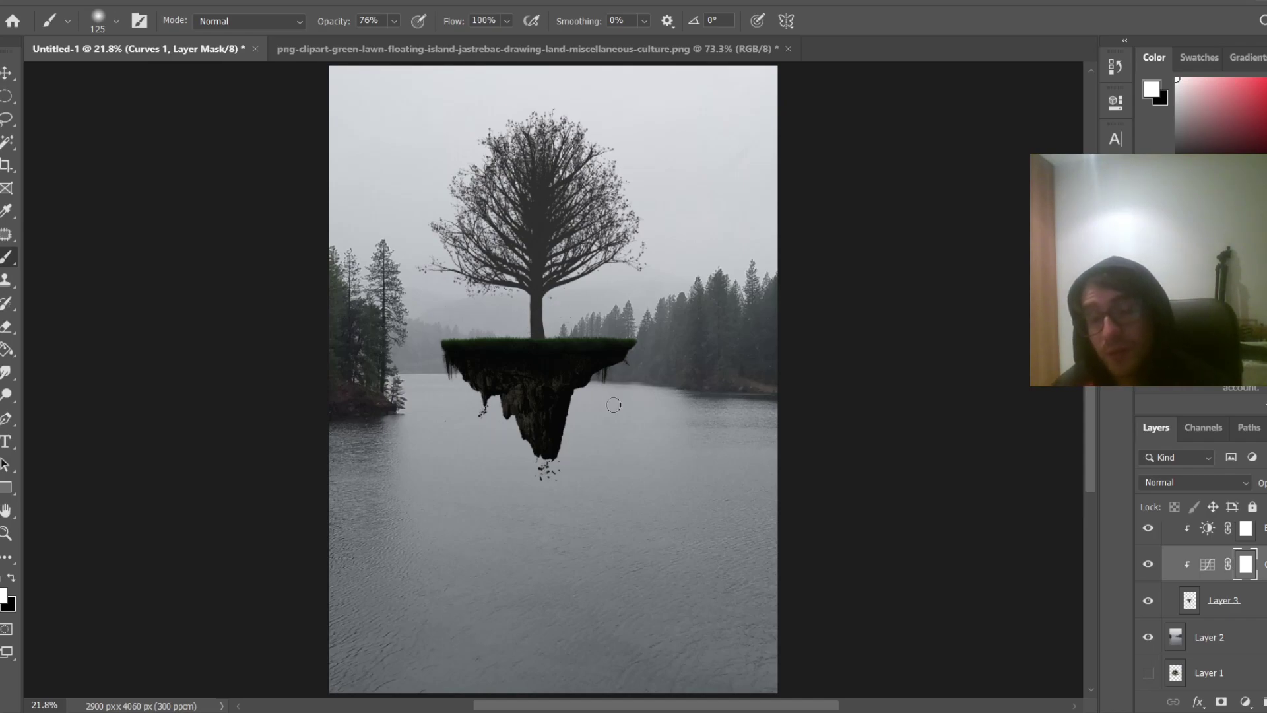
Lower the saturation further and raise the lightness in the island's Hue/Saturation adjustment
{"action": "scroll", "coordinate": [1201, 594], "scroll_direction": "up", "scroll_amount": 2}
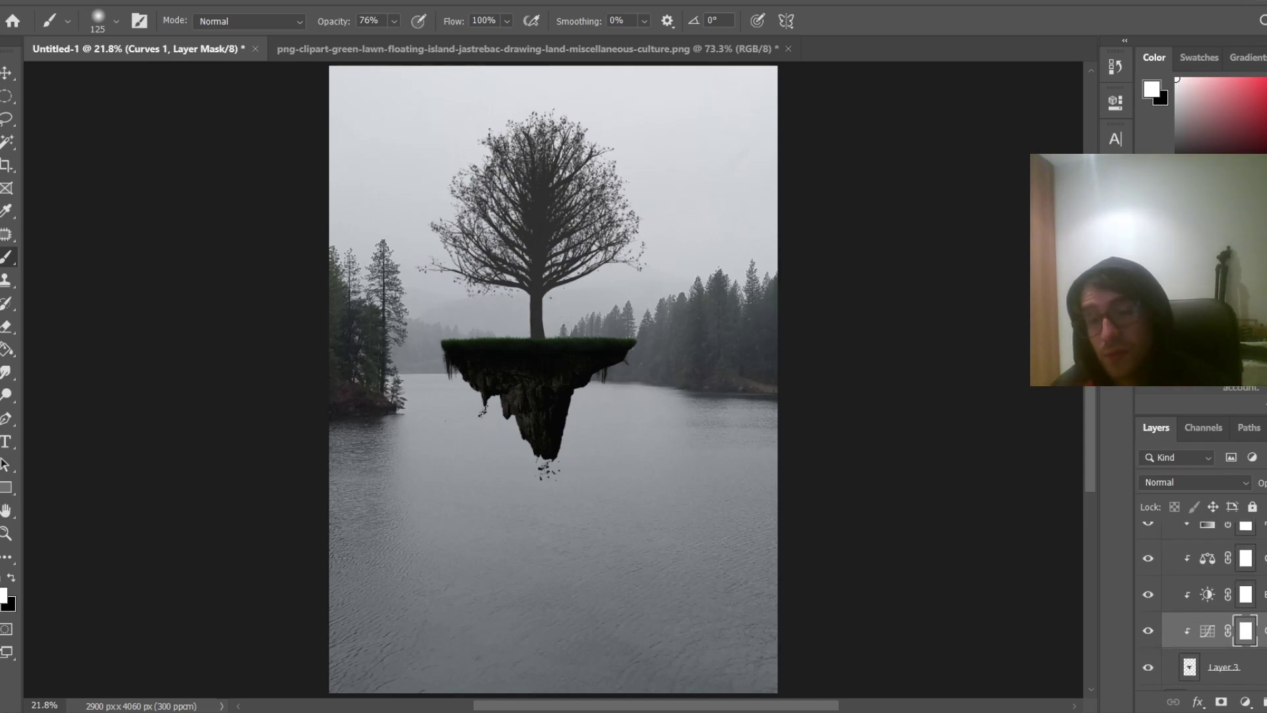
{"action": "scroll", "coordinate": [1201, 594], "scroll_direction": "up", "scroll_amount": 1}
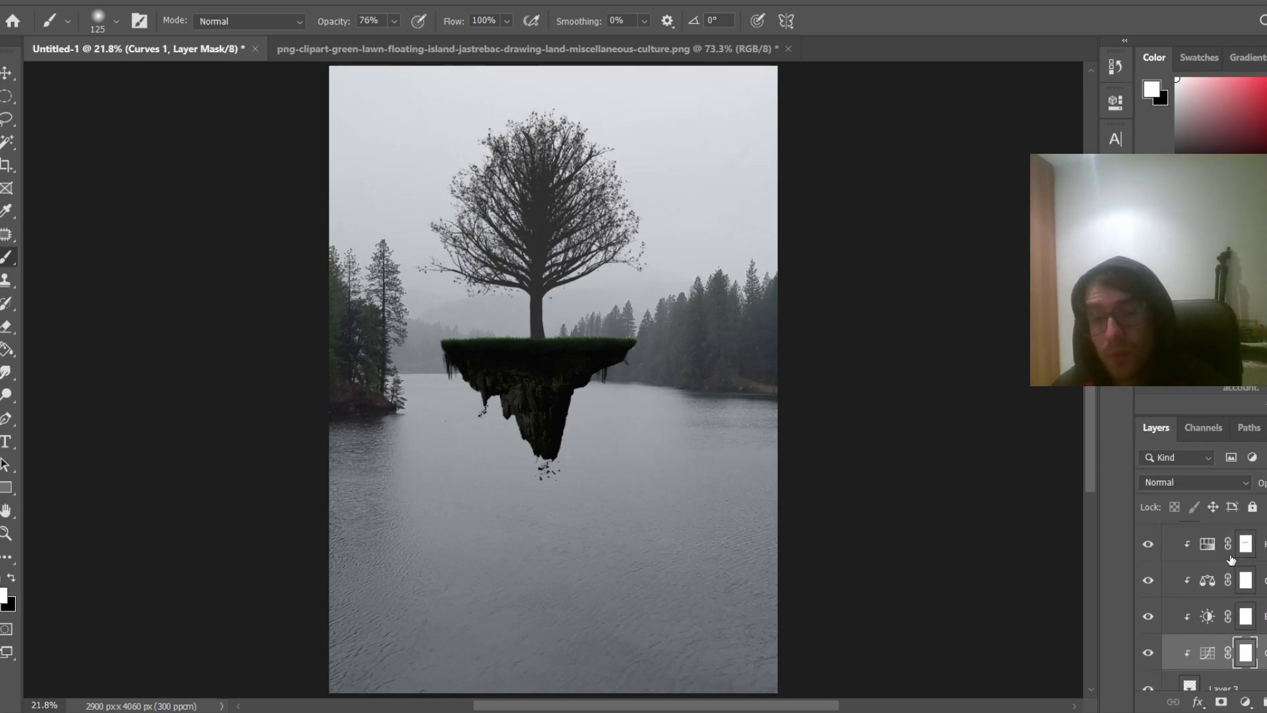
{"action": "left_click", "coordinate": [1188, 558]}
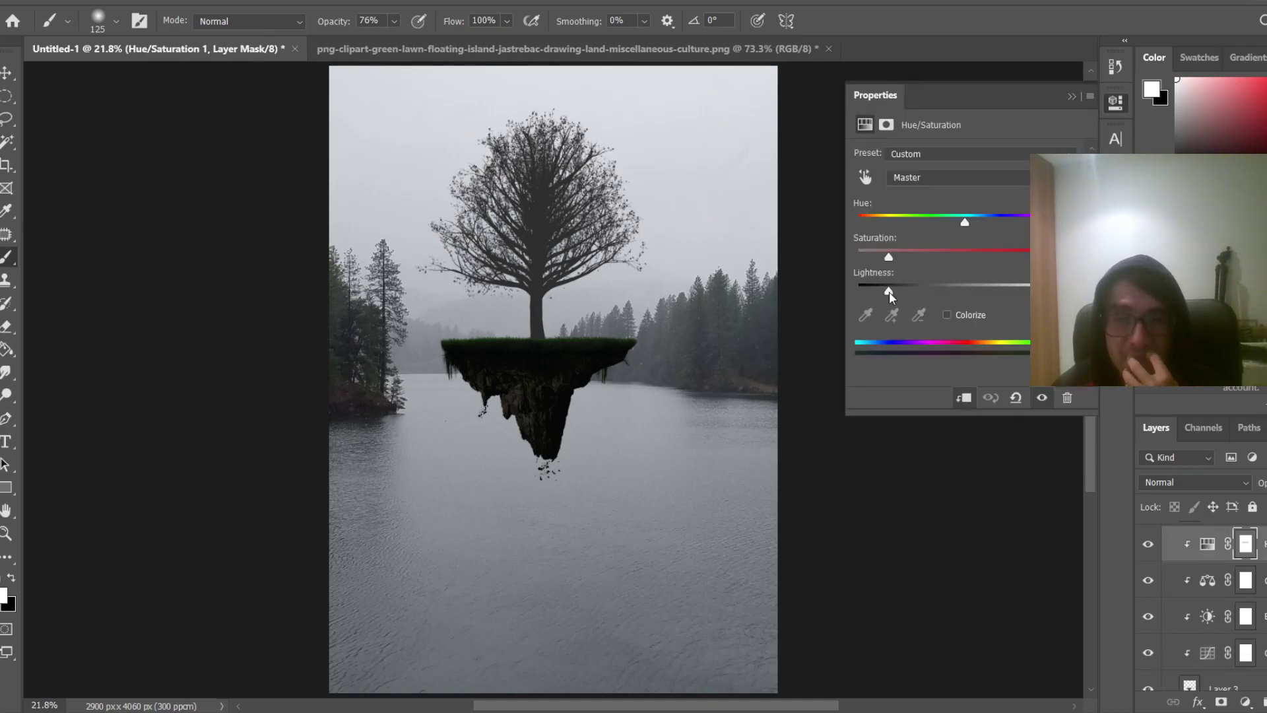
{"action": "left_click_drag", "start_coordinate": [891, 290], "coordinate": [932, 295]}
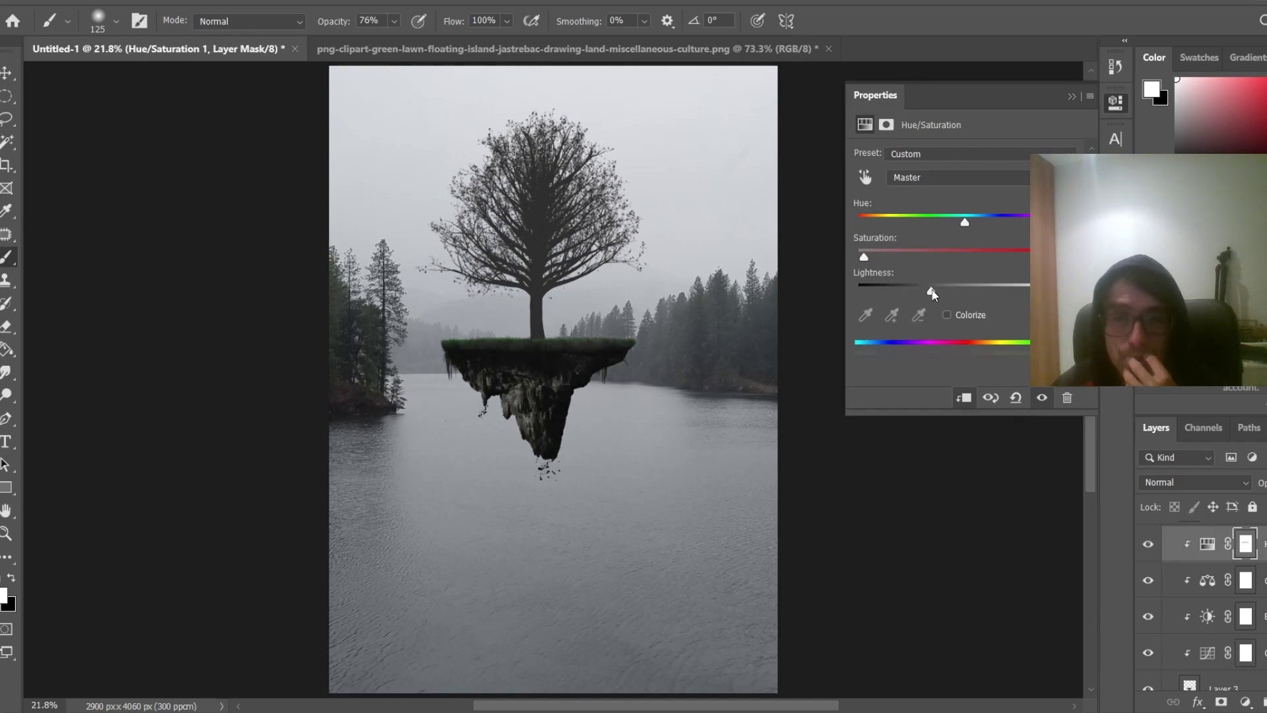
{"action": "left_click", "coordinate": [1072, 97]}
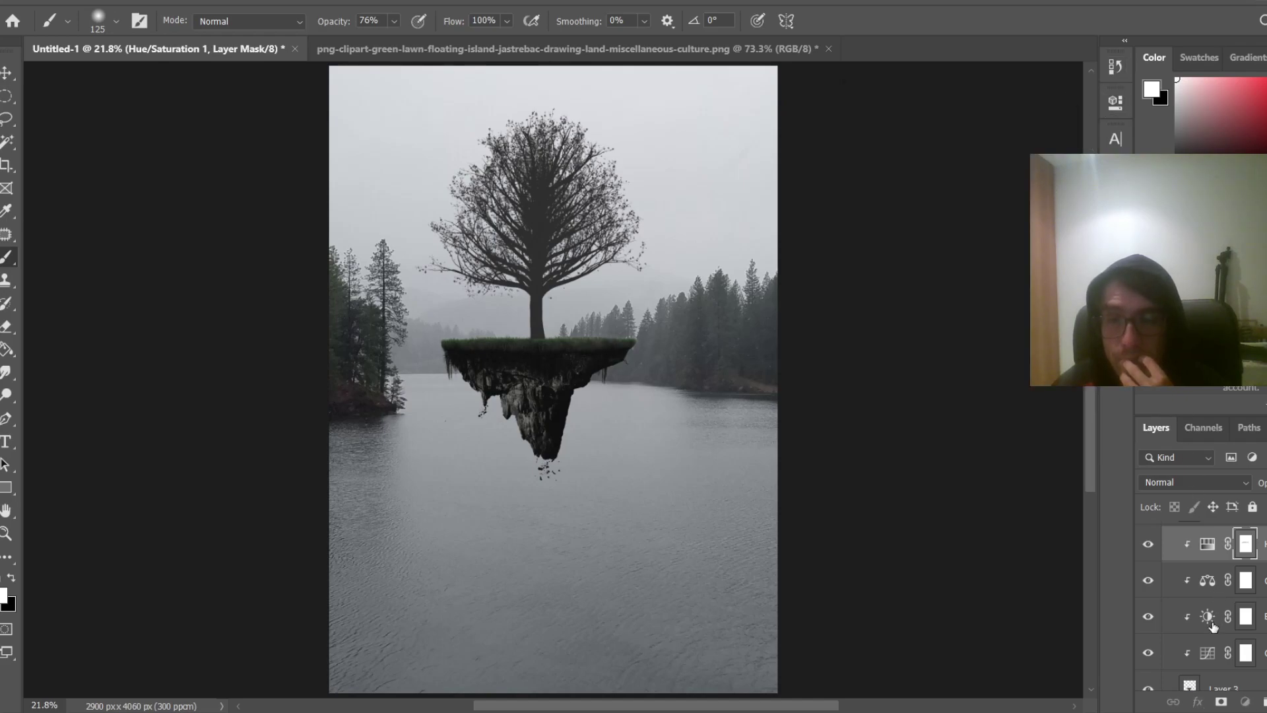
Reduce the brightness to near its minimum and increase the contrast in the island's Brightness/Contrast adjustment
{"action": "double_click", "coordinate": [1212, 623]}
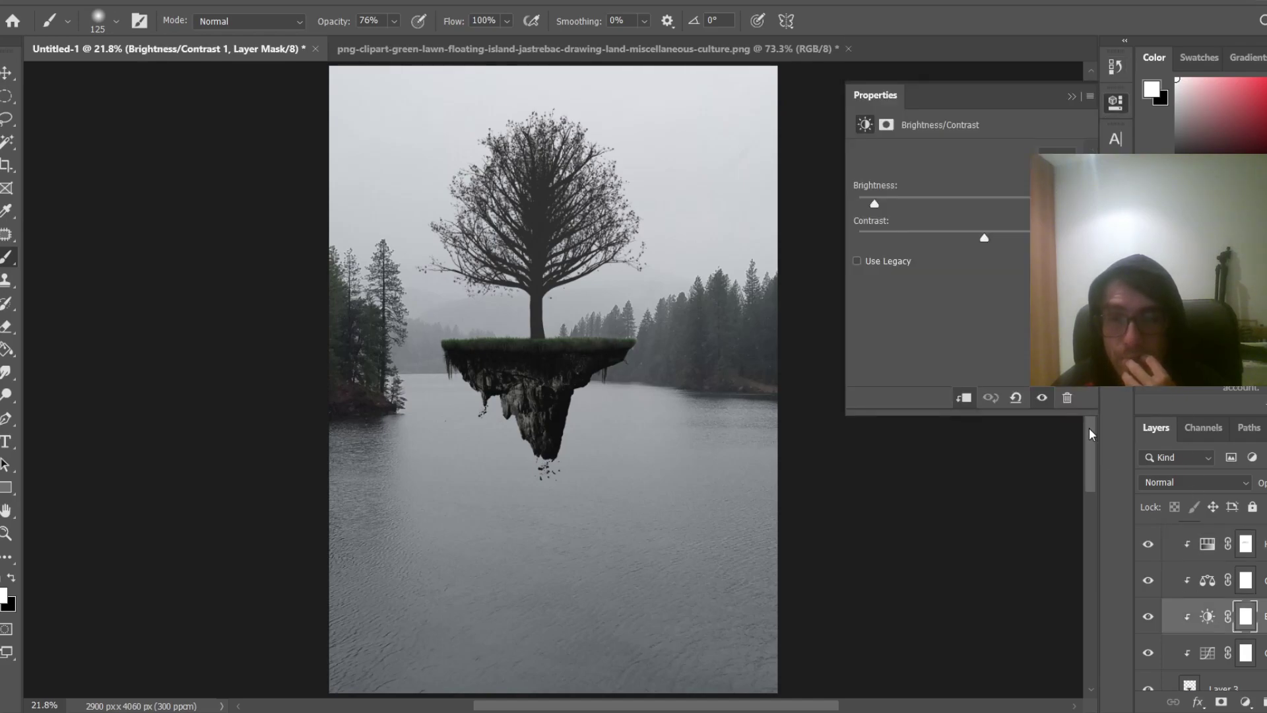
{"action": "left_click", "coordinate": [860, 205]}
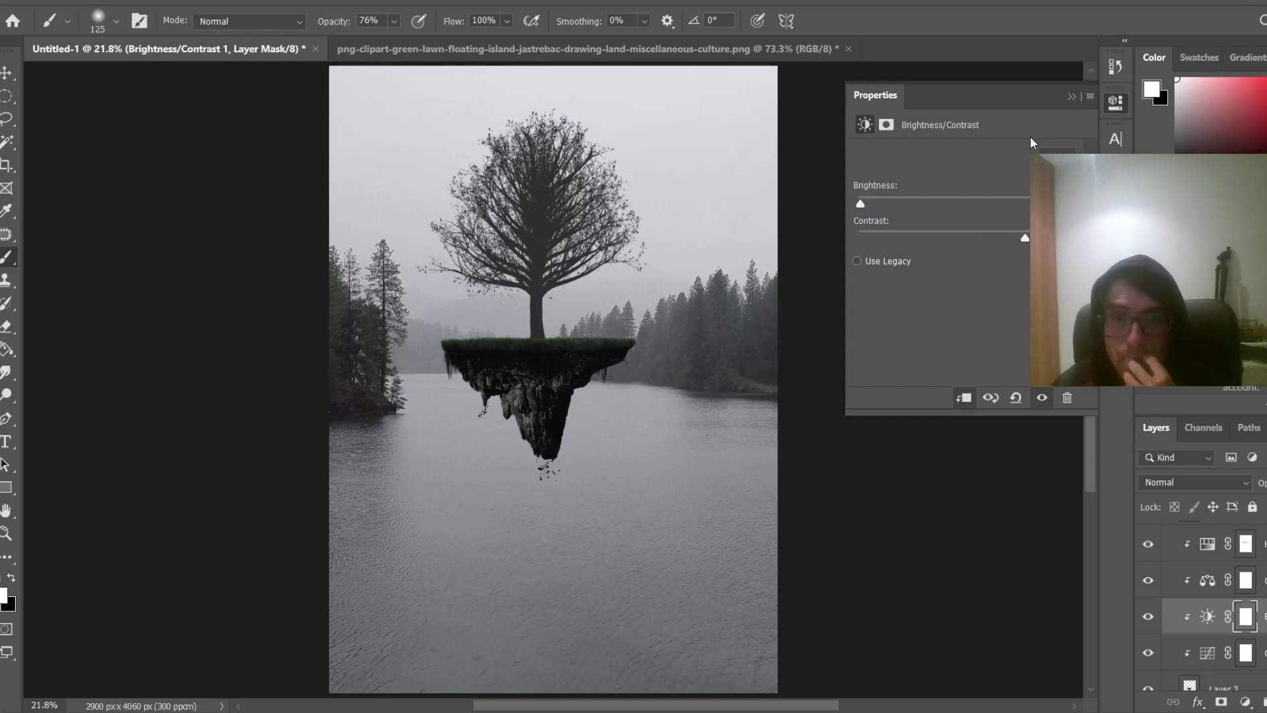
{"action": "left_click", "coordinate": [1071, 97]}
Pull down the black point, the lowest curve point and the upper point of the island's existing Curves adjustment
{"action": "scroll", "coordinate": [1245, 543], "scroll_direction": "down", "scroll_amount": 1}
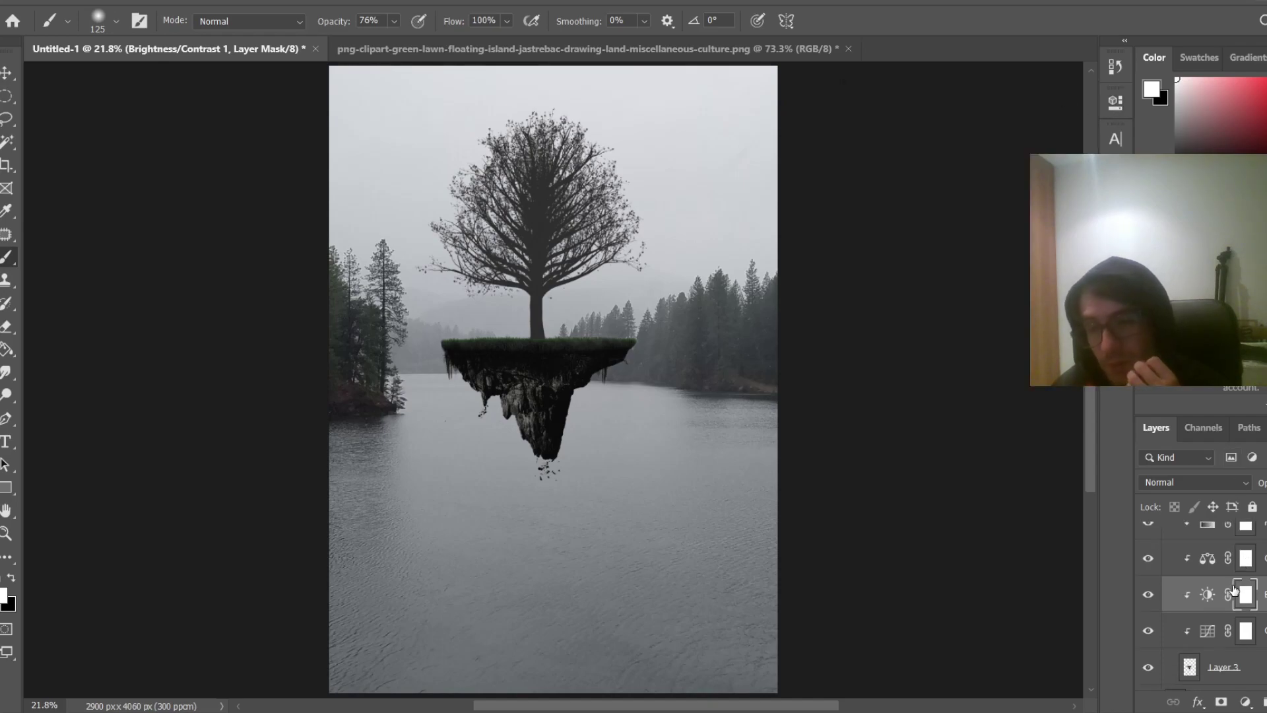
{"action": "double_click", "coordinate": [1207, 630]}
{"action": "mouse_move", "coordinate": [910, 334]}
{"action": "left_mouse_down"}
{"action": "mouse_move", "coordinate": [917, 351]}
{"action": "mouse_move", "coordinate": [895, 343]}
{"action": "left_mouse_up"}
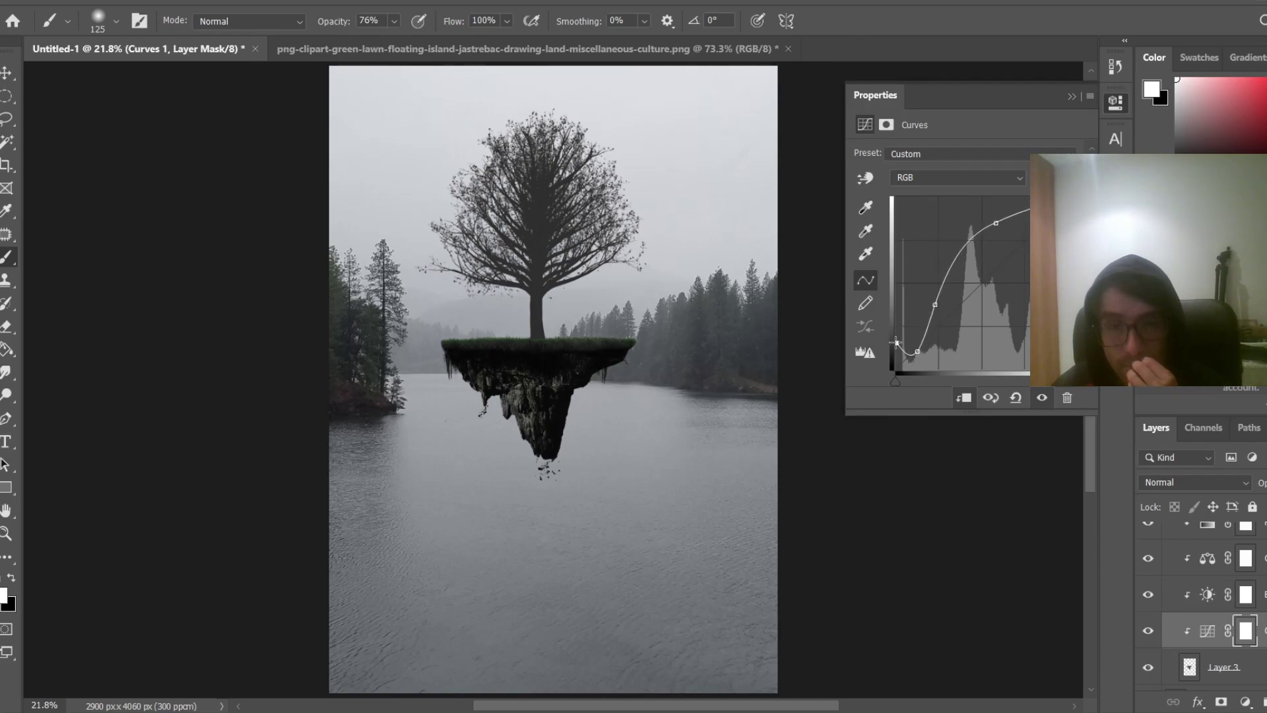
{"action": "left_click_drag", "start_coordinate": [988, 222], "coordinate": [973, 250]}
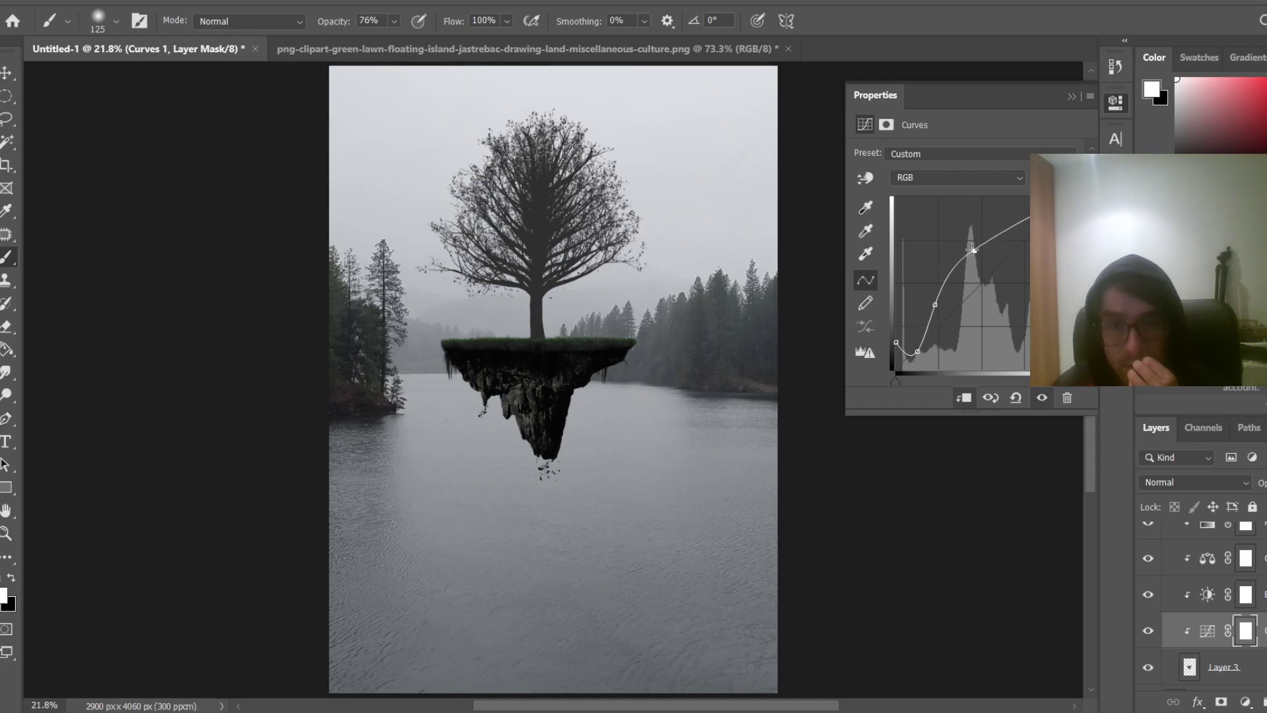
{"action": "left_click", "coordinate": [1071, 96]}
Add a second Curves adjustment clipped directly above Layer 3, with two lower curve points and a raised black point
{"action": "left_click", "coordinate": [1261, 666]}
{"action": "left_click", "coordinate": [1247, 702]}
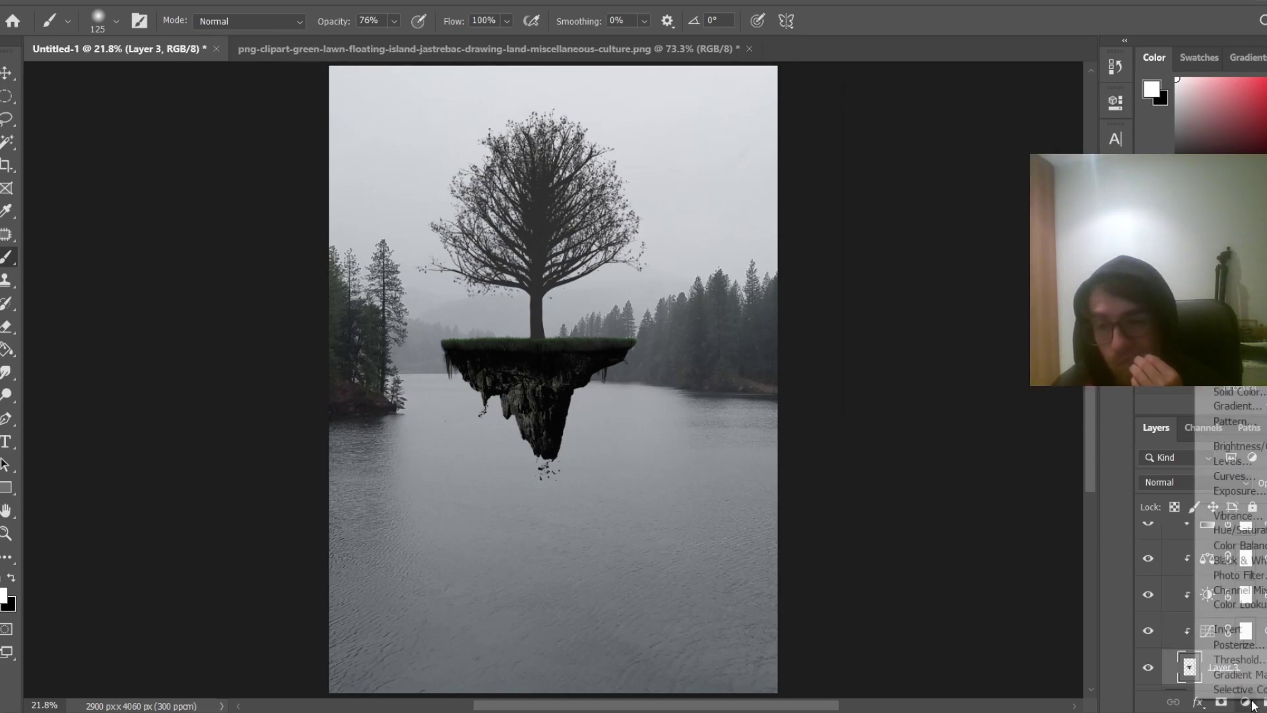
{"action": "left_click", "coordinate": [1232, 476]}
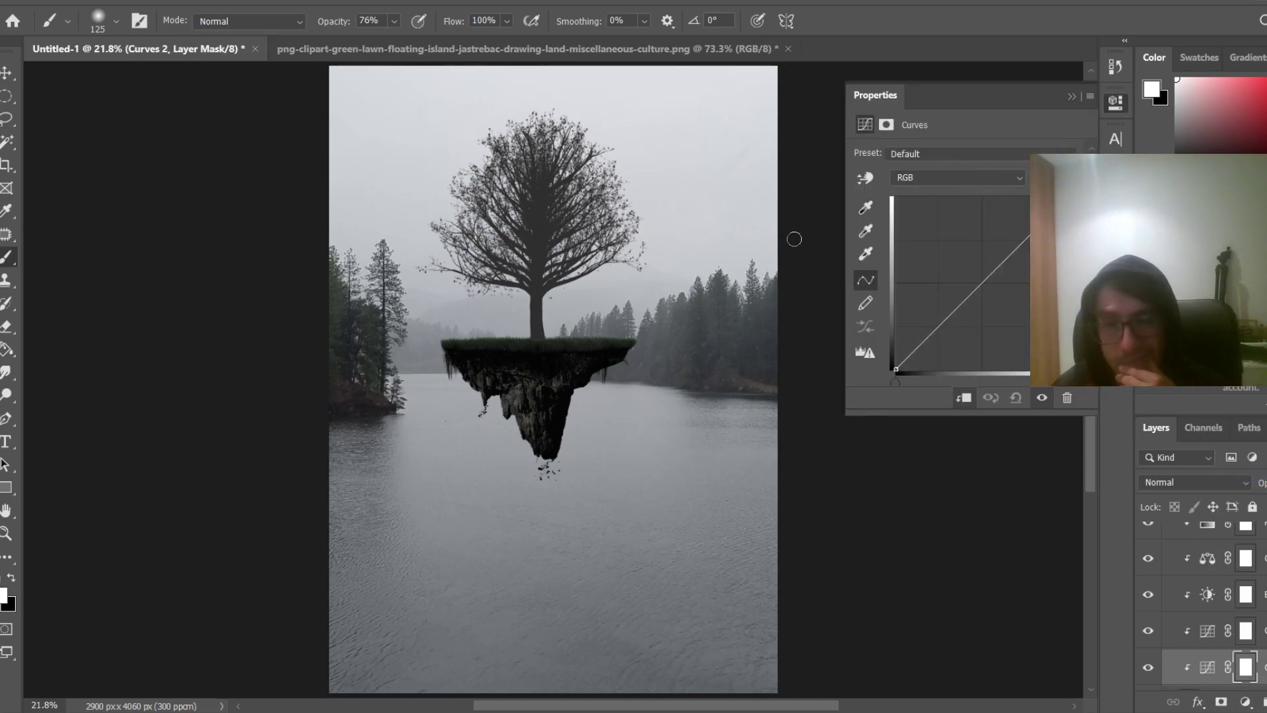
{"action": "left_click", "coordinate": [936, 329]}
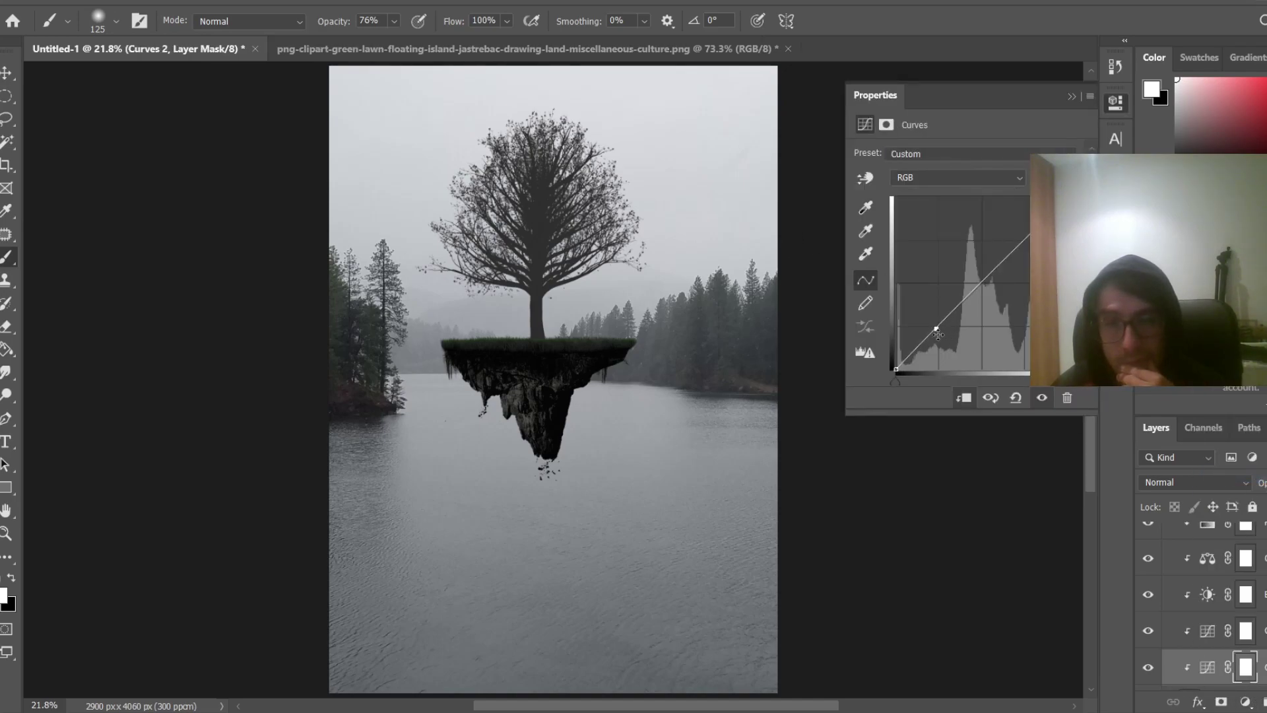
{"action": "left_click", "coordinate": [917, 346]}
{"action": "left_click_drag", "start_coordinate": [897, 369], "coordinate": [912, 337]}
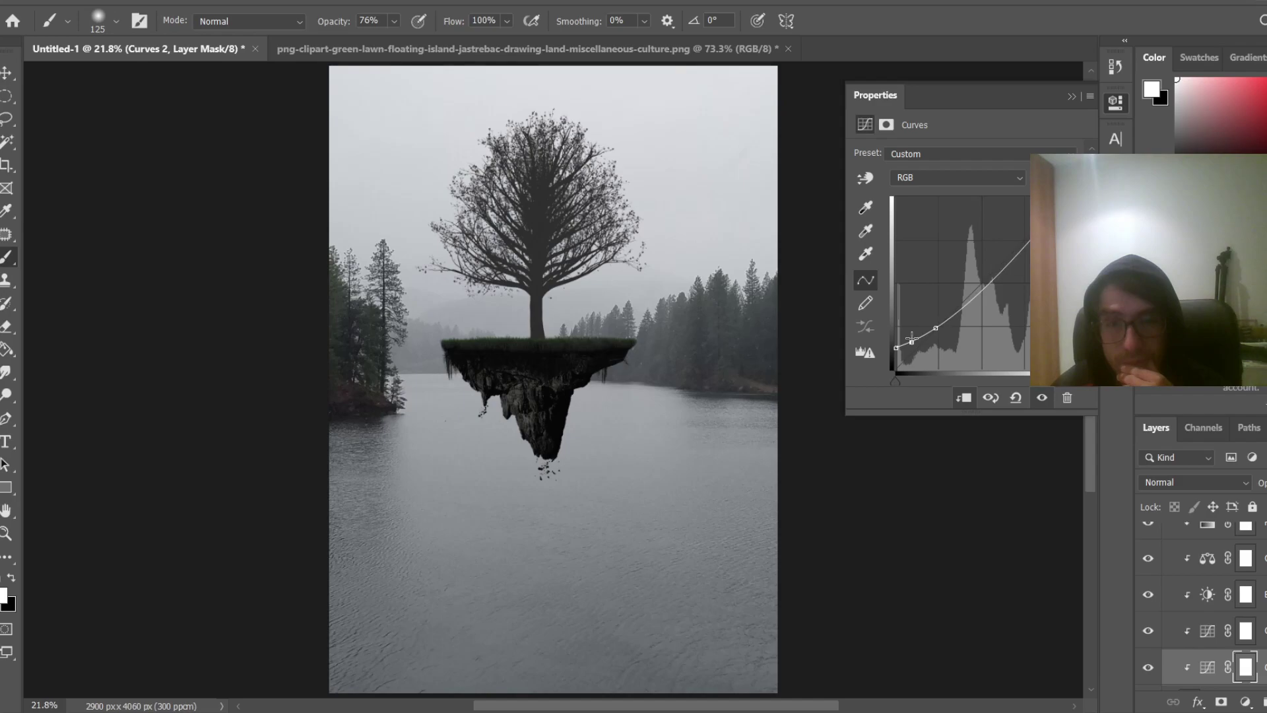
{"action": "left_click", "coordinate": [1072, 96]}
Collapse Group 1 and move the tree and island down and slightly right, to about X 2140 px, Y 2159.5 px
{"action": "scroll", "coordinate": [1201, 608], "scroll_direction": "down", "scroll_amount": 4}
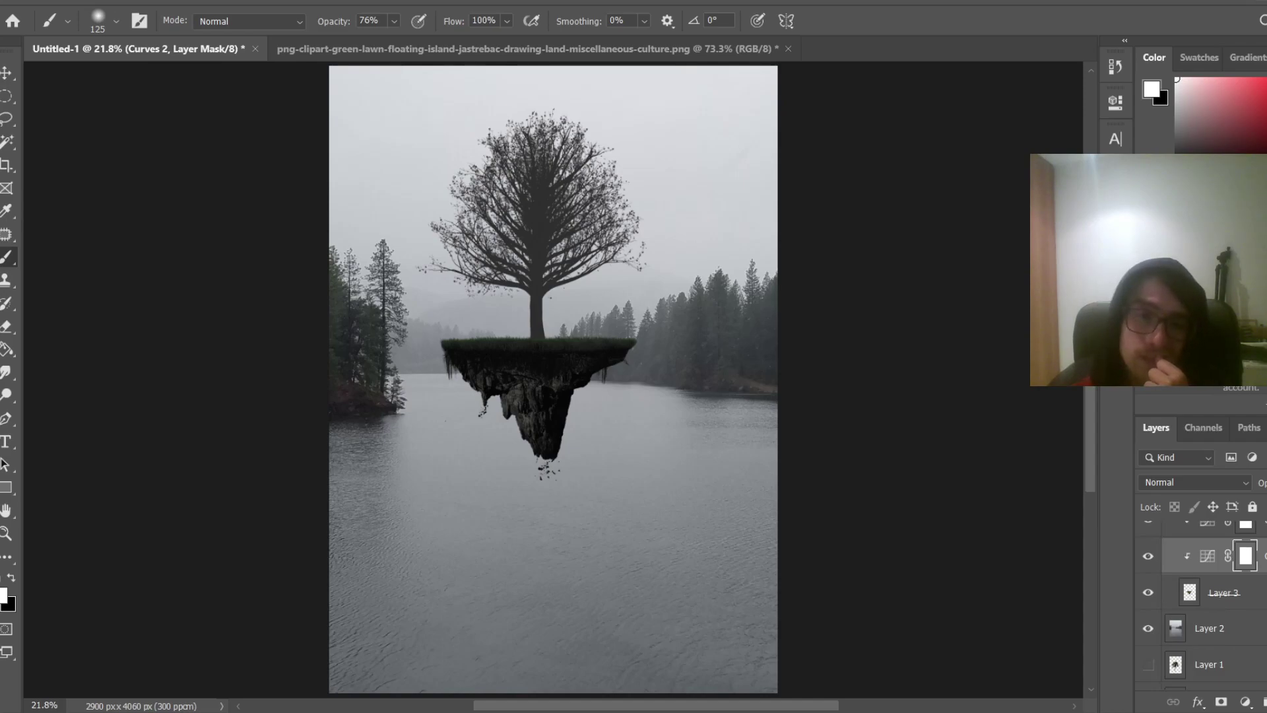
{"action": "scroll", "coordinate": [1201, 607], "scroll_direction": "up", "scroll_amount": 2}
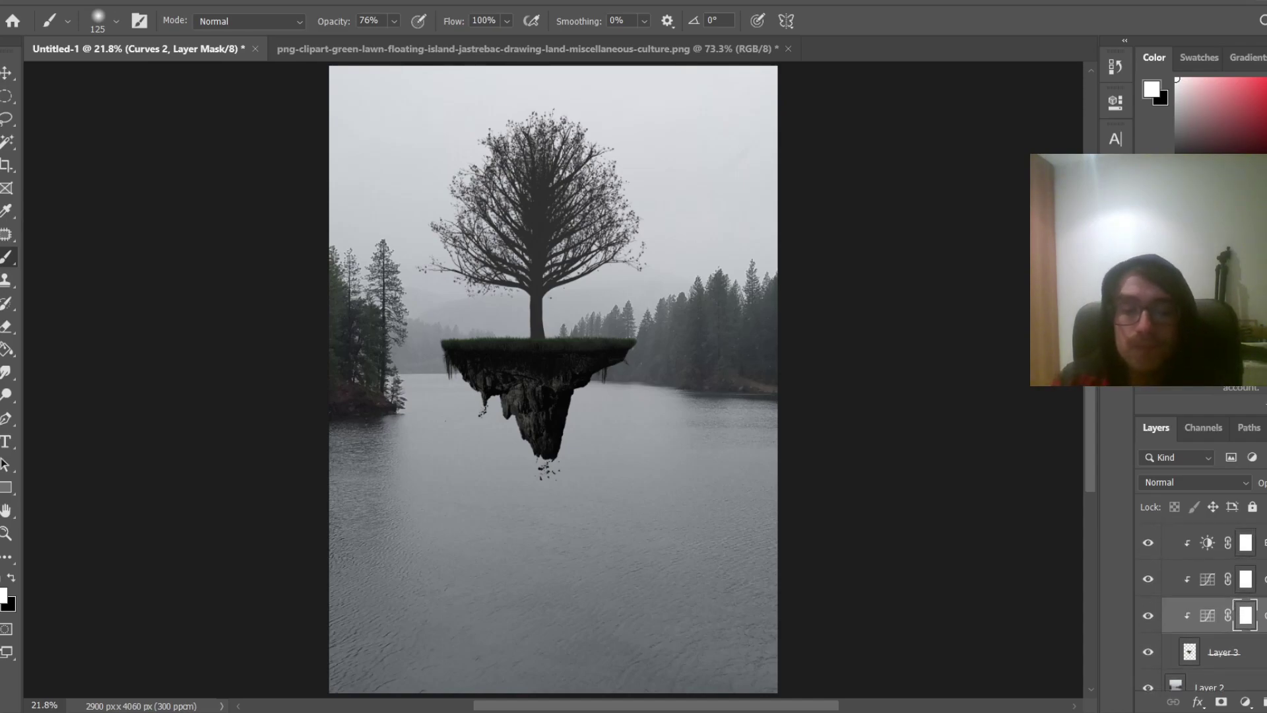
{"action": "key", "text": "z"}
{"action": "scroll", "coordinate": [538, 328], "scroll_direction": "down", "scroll_amount": 6}
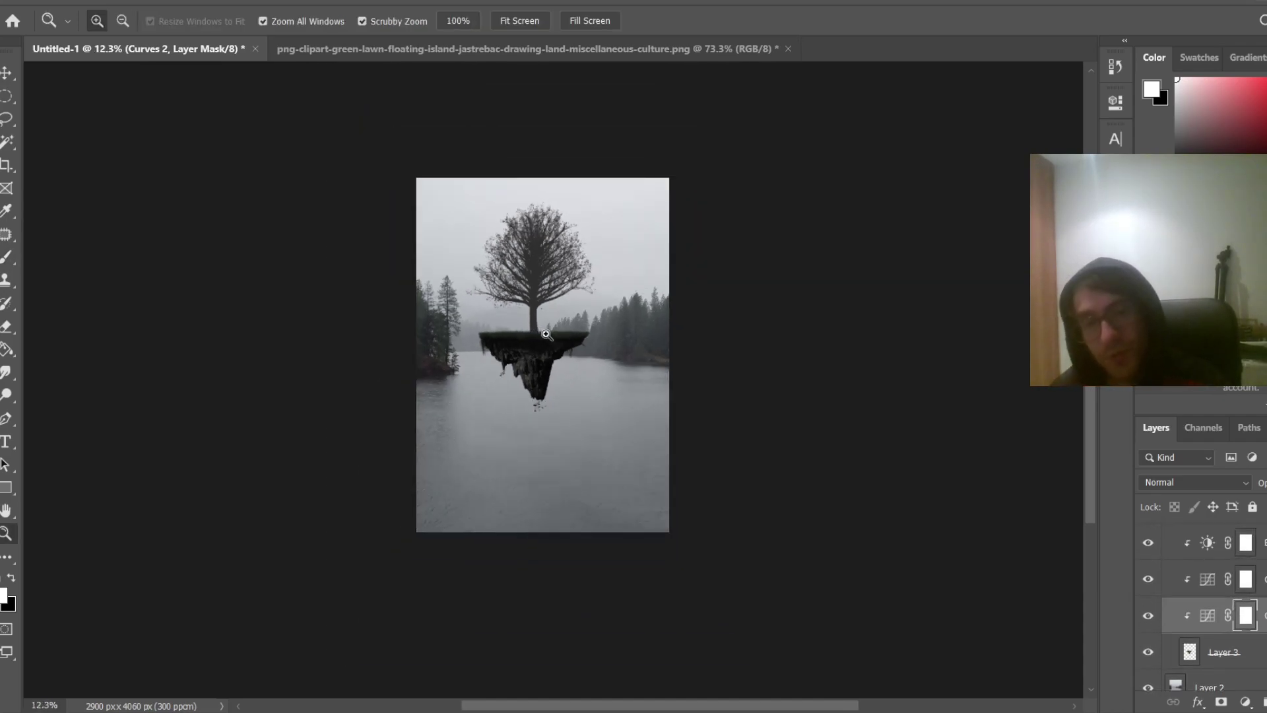
{"action": "scroll", "coordinate": [550, 335], "scroll_direction": "up", "scroll_amount": 4}
{"action": "scroll", "coordinate": [1194, 587], "scroll_direction": "up", "scroll_amount": 6}
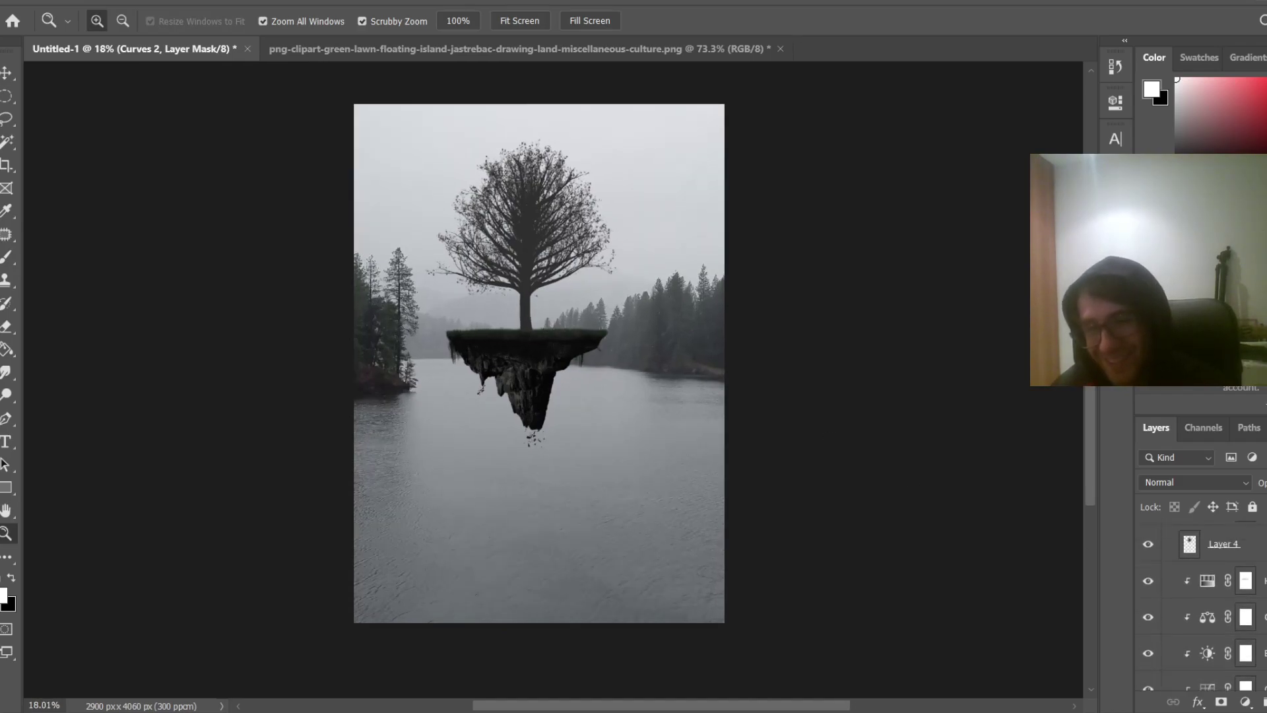
{"action": "left_click", "coordinate": [1168, 531]}
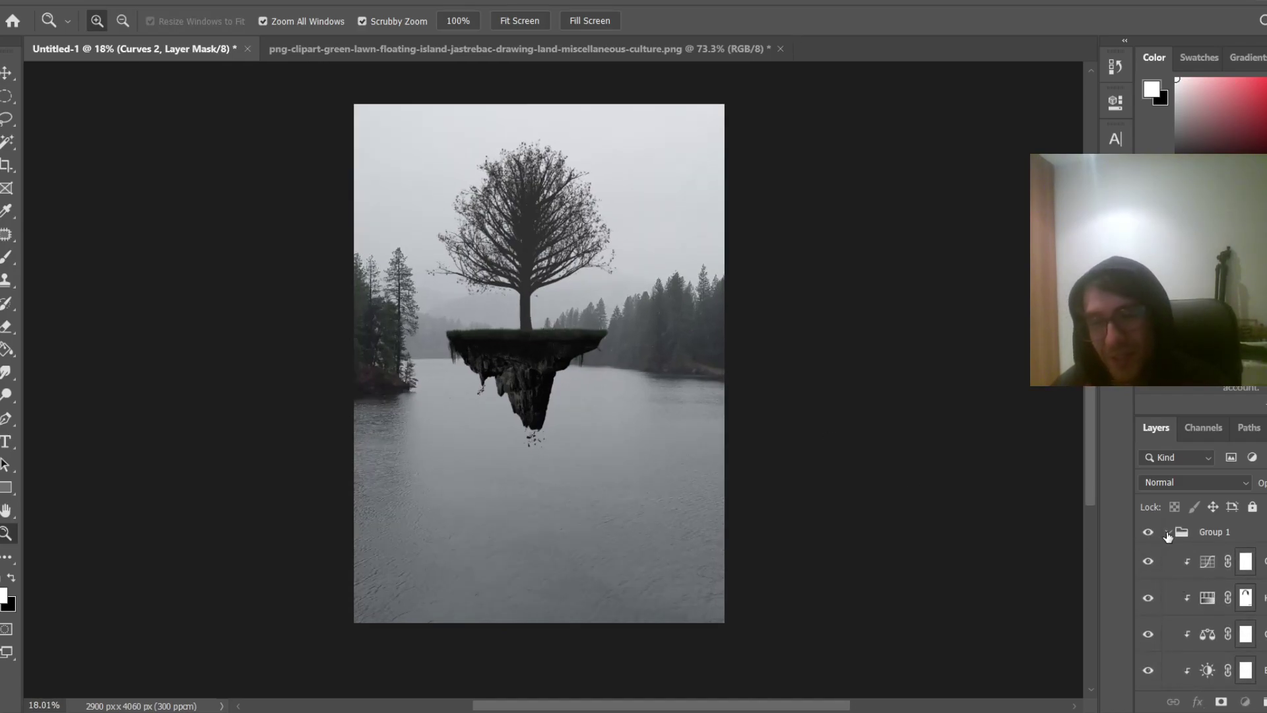
{"action": "key", "text": "ctrl+t"}
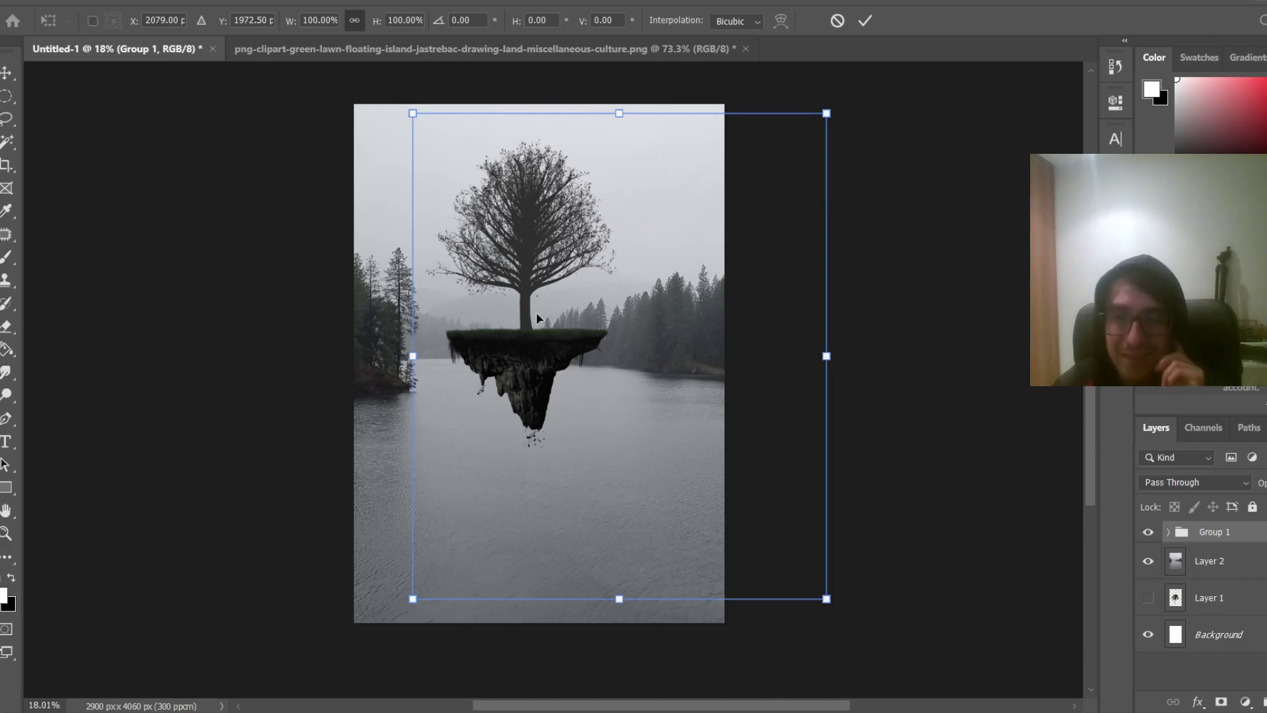
{"action": "left_click_drag", "start_coordinate": [536, 311], "coordinate": [560, 375]}
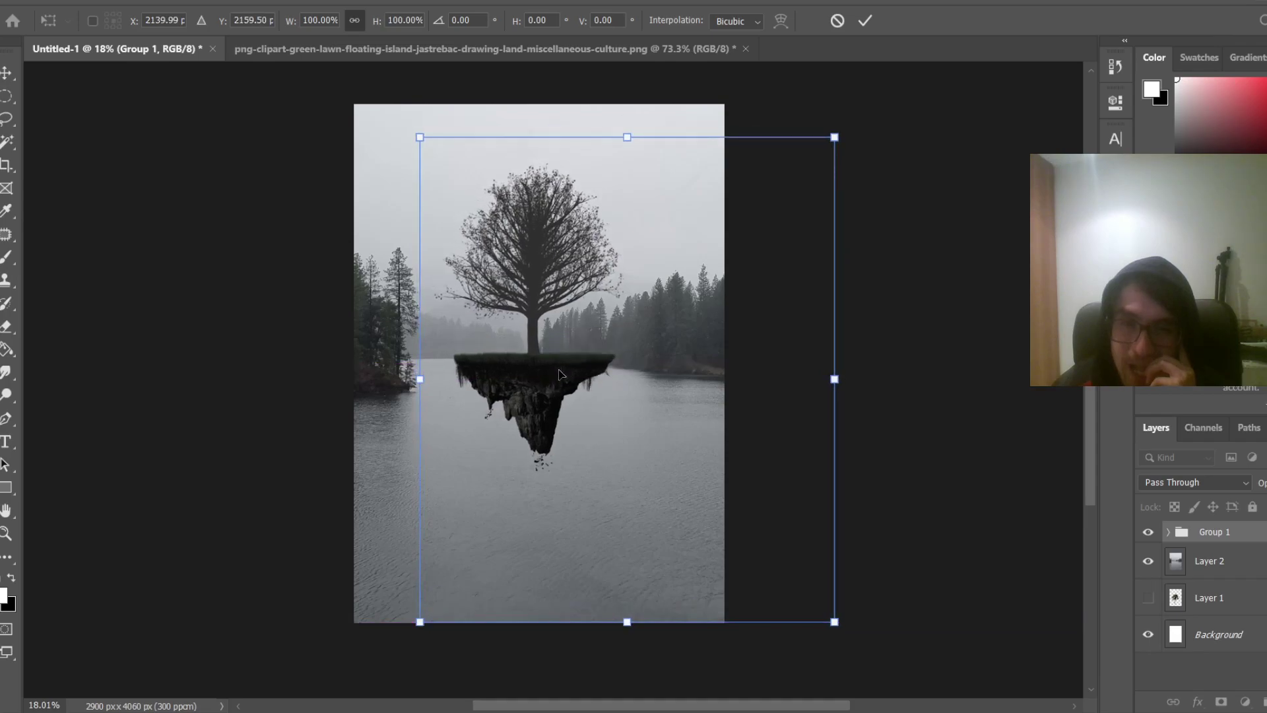
{"action": "key", "text": "Return"}
{"action": "key", "text": "z"}
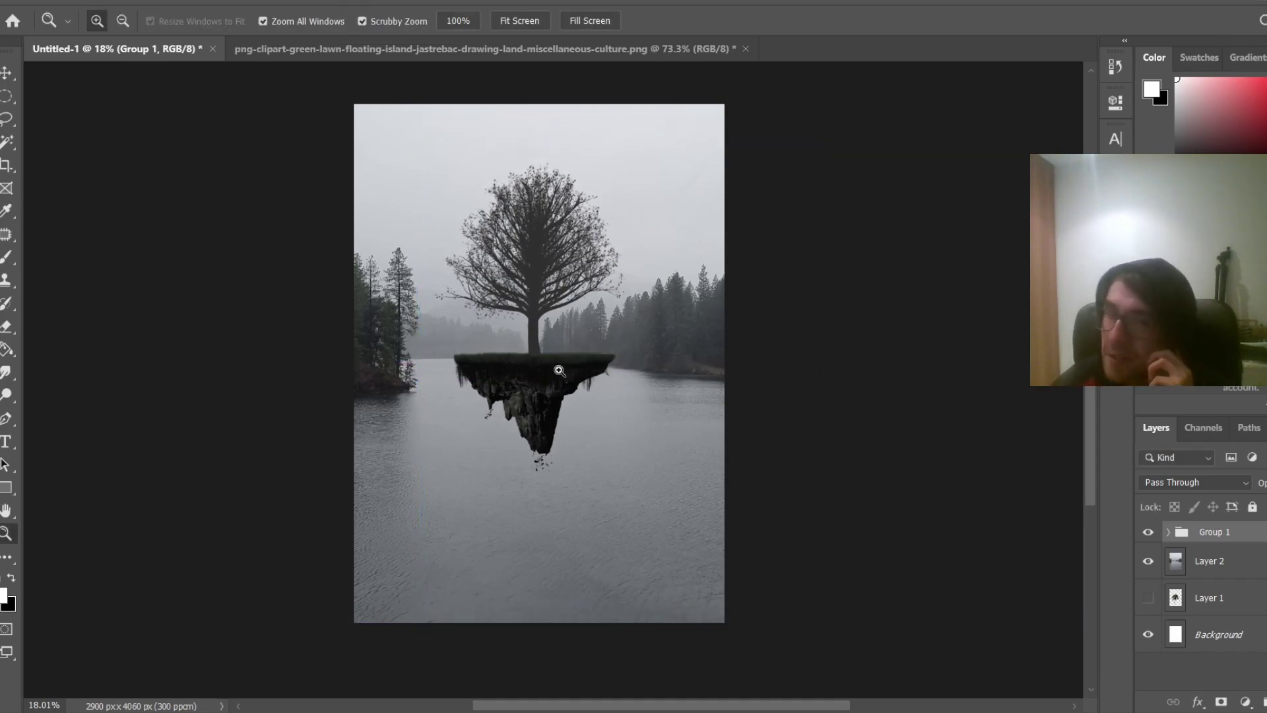
{"action": "scroll", "coordinate": [560, 371], "scroll_direction": "down", "scroll_amount": 5}
{"action": "scroll", "coordinate": [560, 371], "scroll_direction": "up", "scroll_amount": 3}
{"action": "scroll", "coordinate": [560, 371], "scroll_direction": "up", "scroll_amount": 4}
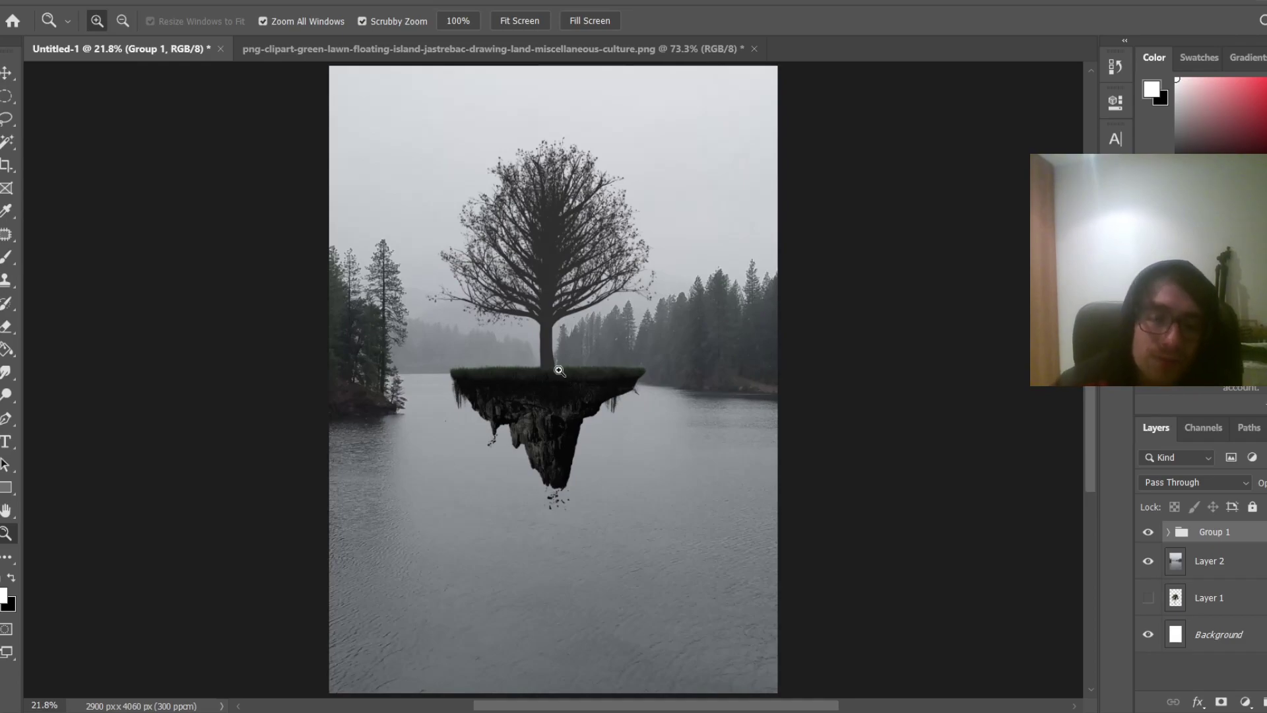
{"action": "key", "text": "v"}
{"action": "left_click", "coordinate": [548, 410]}
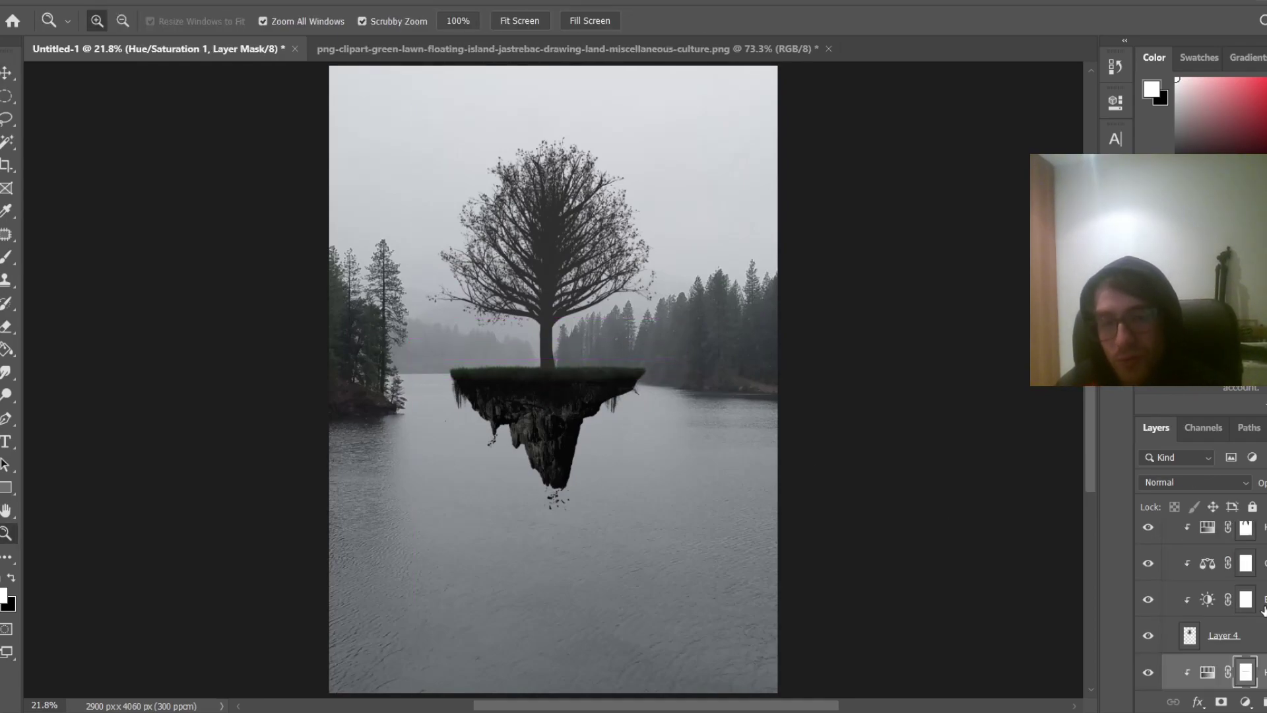
{"action": "key", "text": "ctrl+t"}
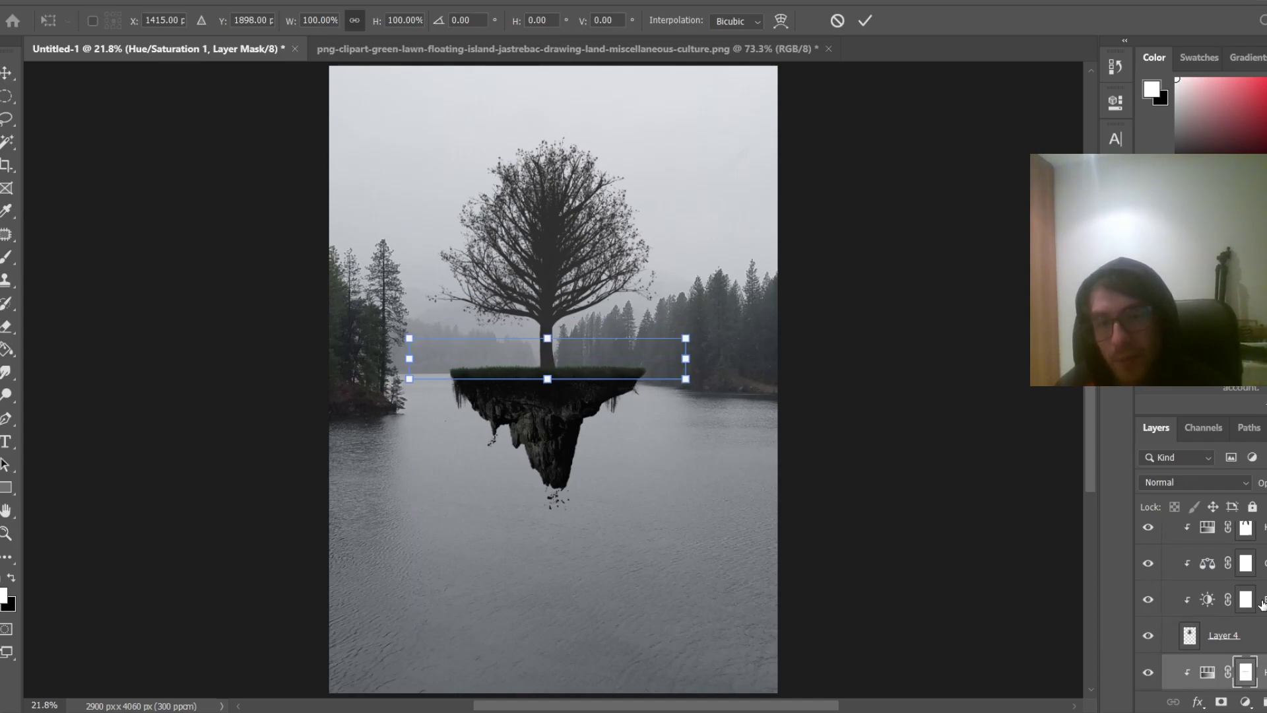
Move Group 1 with the tree and island up to about X 2112.5 px, Y 1900.5 px
{"action": "scroll", "coordinate": [1261, 604], "scroll_direction": "up", "scroll_amount": 2}
{"action": "left_click", "coordinate": [1234, 526]}
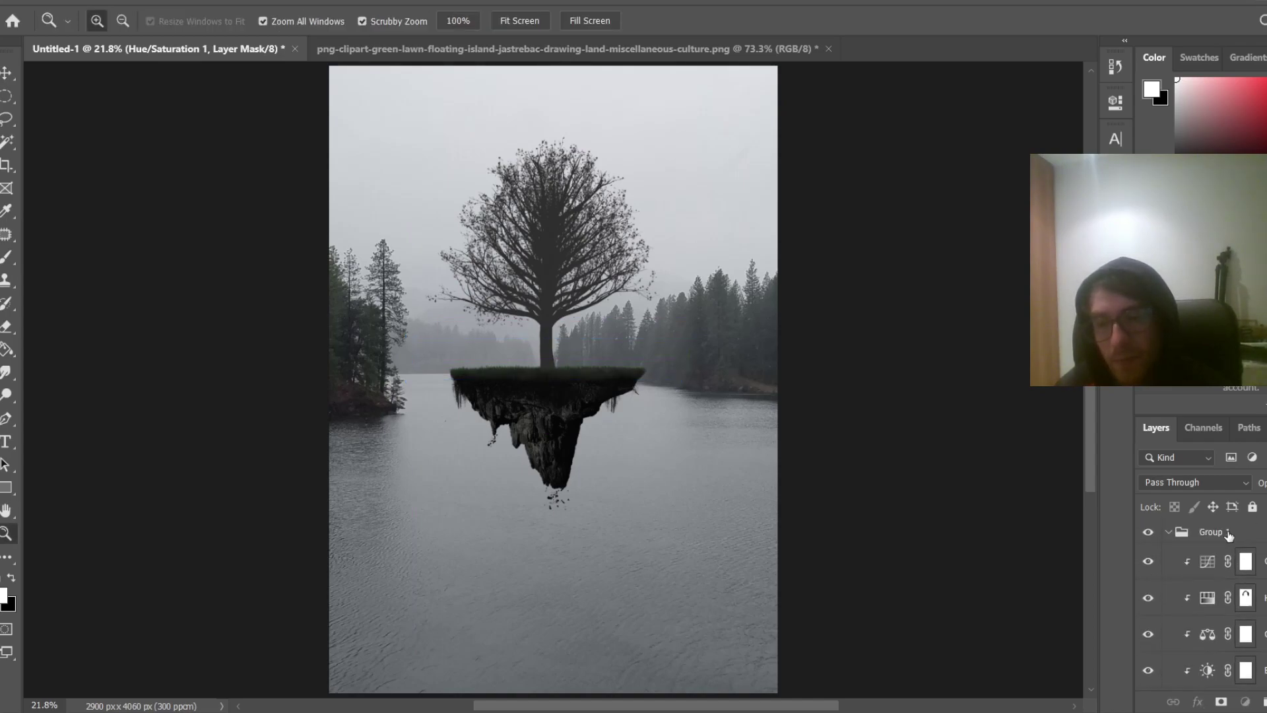
{"action": "key", "text": "ctrl+t"}
{"action": "left_click_drag", "start_coordinate": [573, 415], "coordinate": [548, 387]}
{"action": "scroll", "coordinate": [550, 394], "scroll_direction": "down", "scroll_amount": 3}
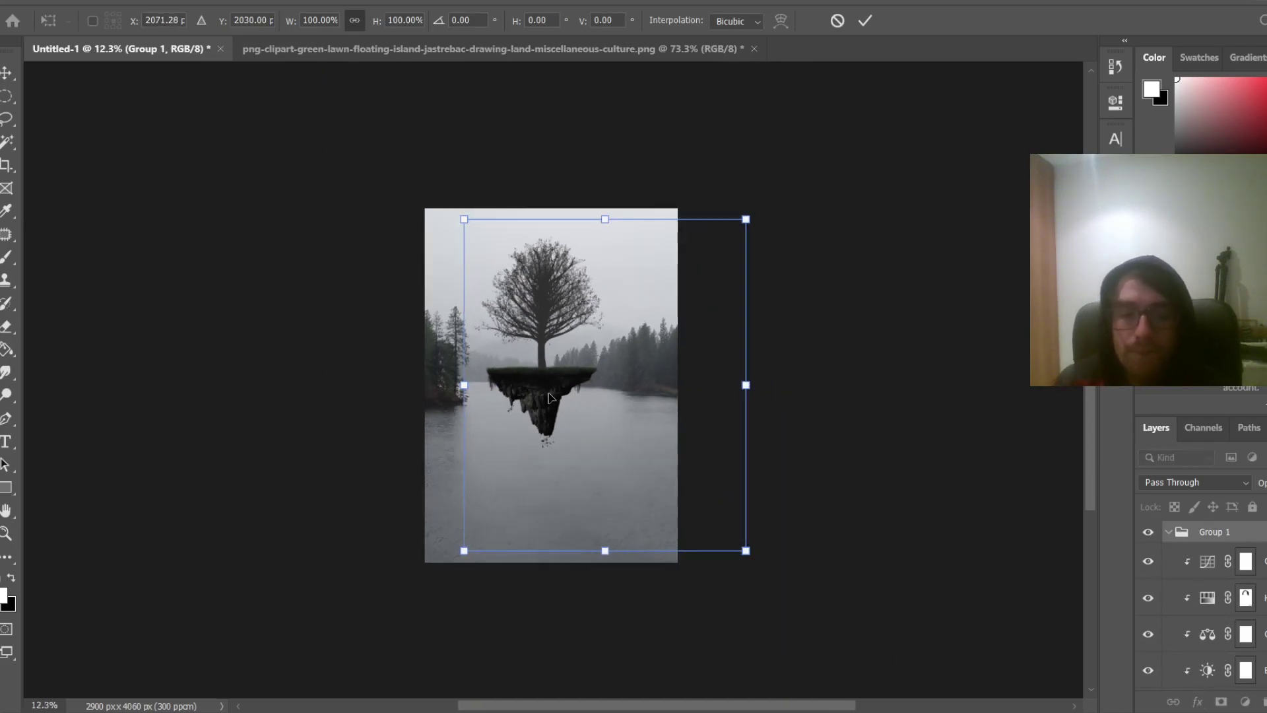
{"action": "scroll", "coordinate": [550, 395], "scroll_direction": "up", "scroll_amount": 2}
{"action": "scroll", "coordinate": [541, 383], "scroll_direction": "down", "scroll_amount": 3}
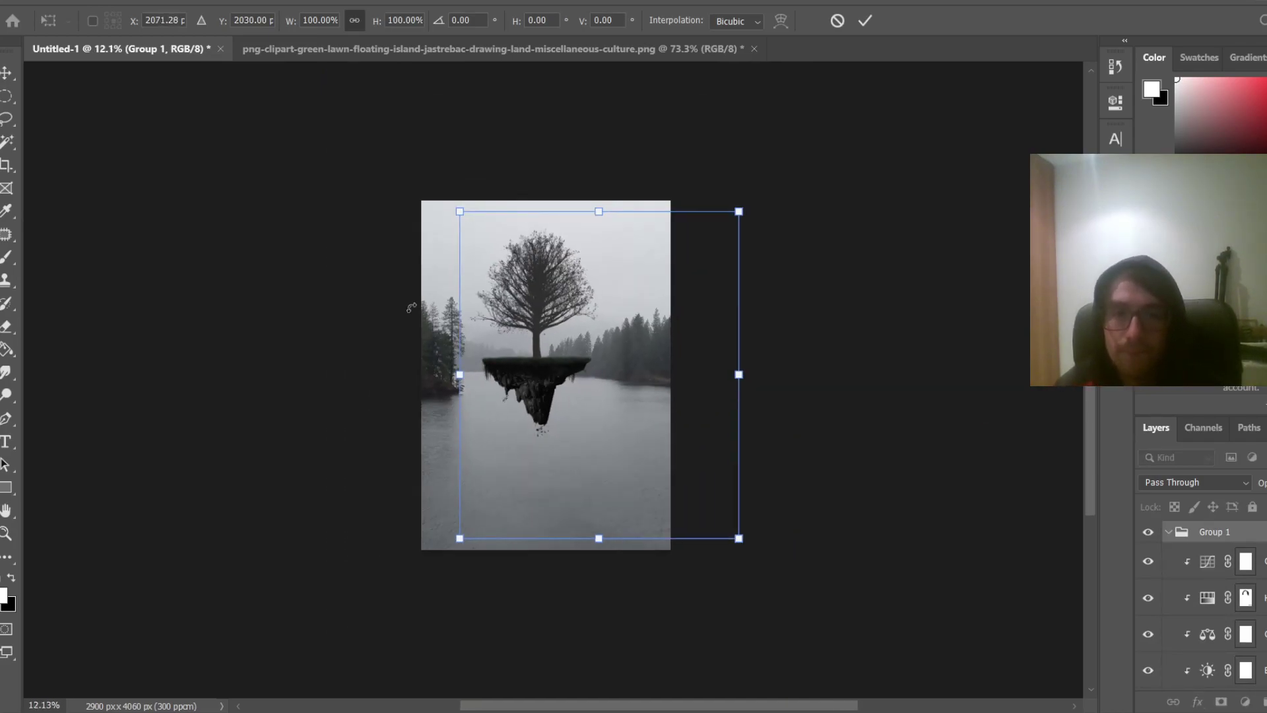
{"action": "mouse_move", "coordinate": [789, 193]}
{"action": "left_mouse_down"}
{"action": "mouse_move", "coordinate": [785, 175]}
{"action": "mouse_move", "coordinate": [796, 178]}
{"action": "left_mouse_up"}
{"action": "key", "text": "ctrl+z"}
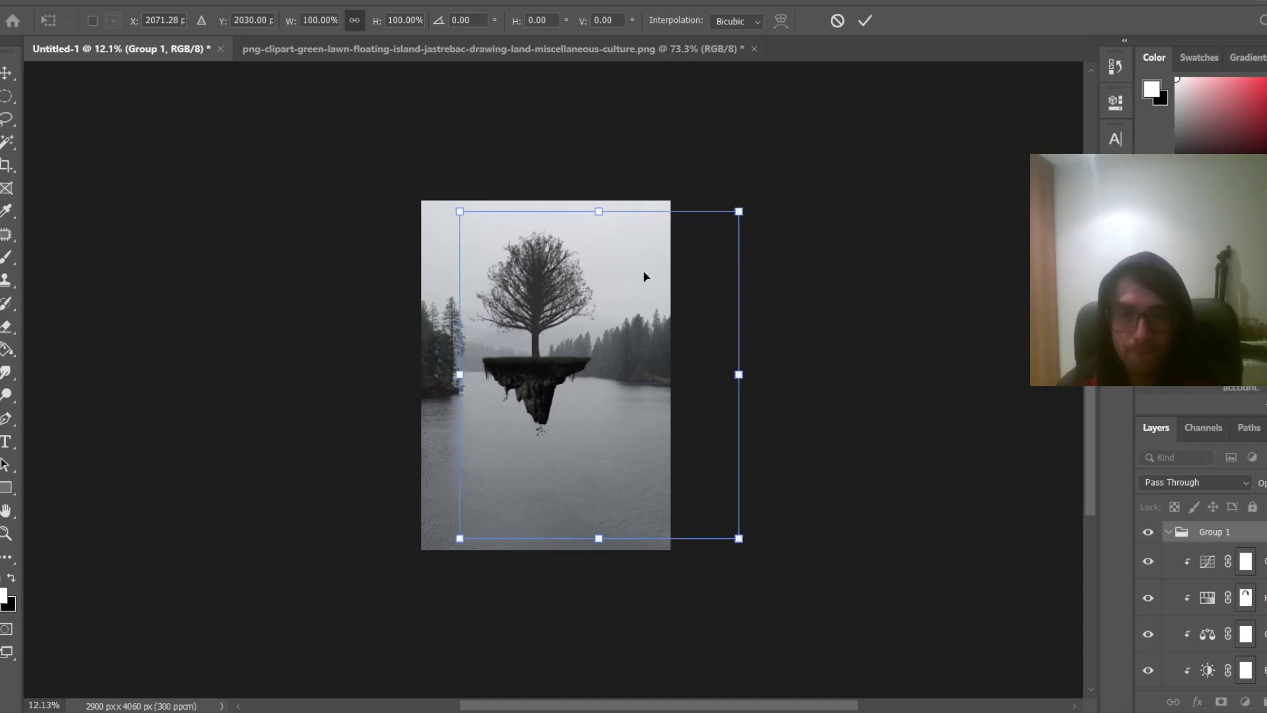
{"action": "left_click_drag", "start_coordinate": [536, 380], "coordinate": [543, 366]}
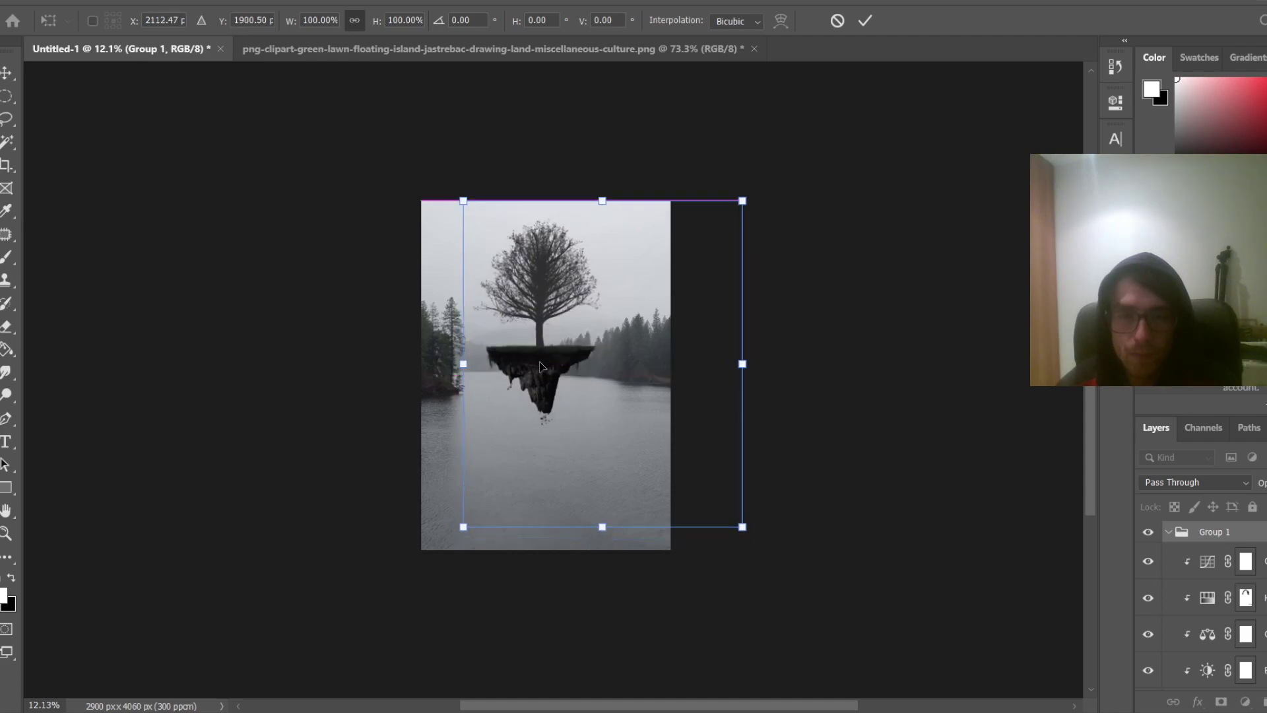
{"action": "key", "text": "Return"}
{"action": "key", "text": "z"}
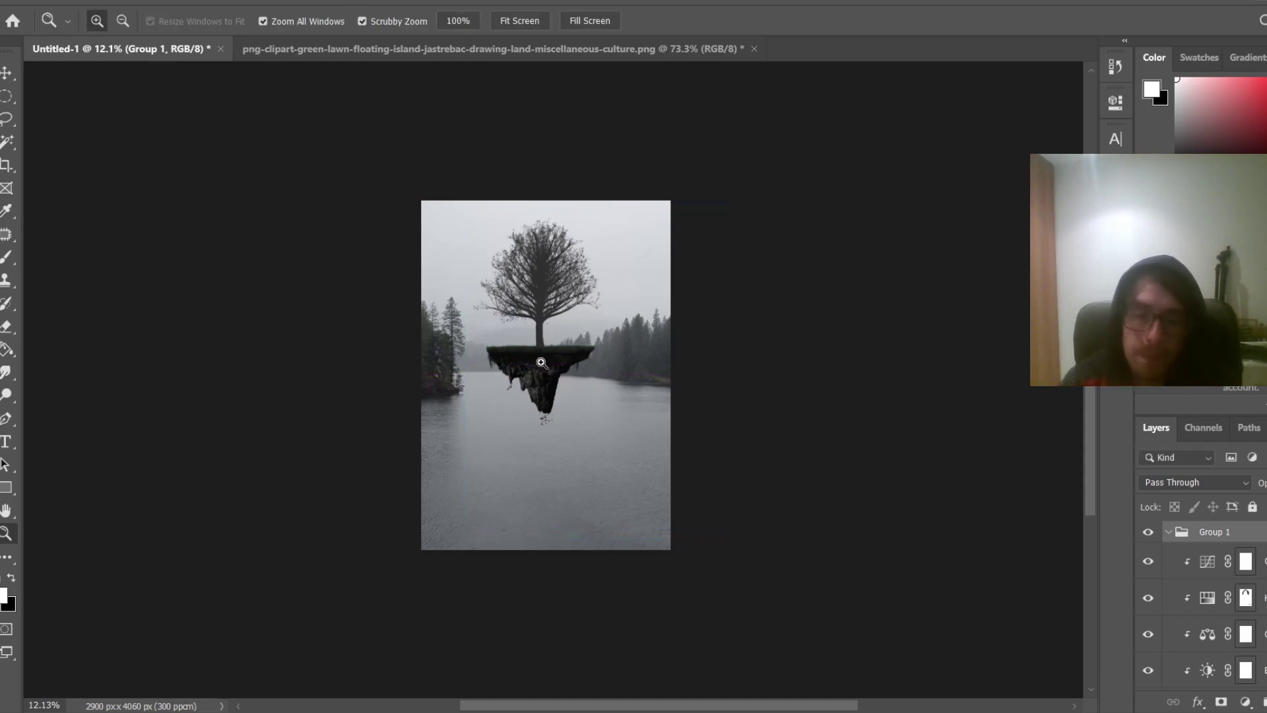
{"action": "left_click", "coordinate": [540, 362]}
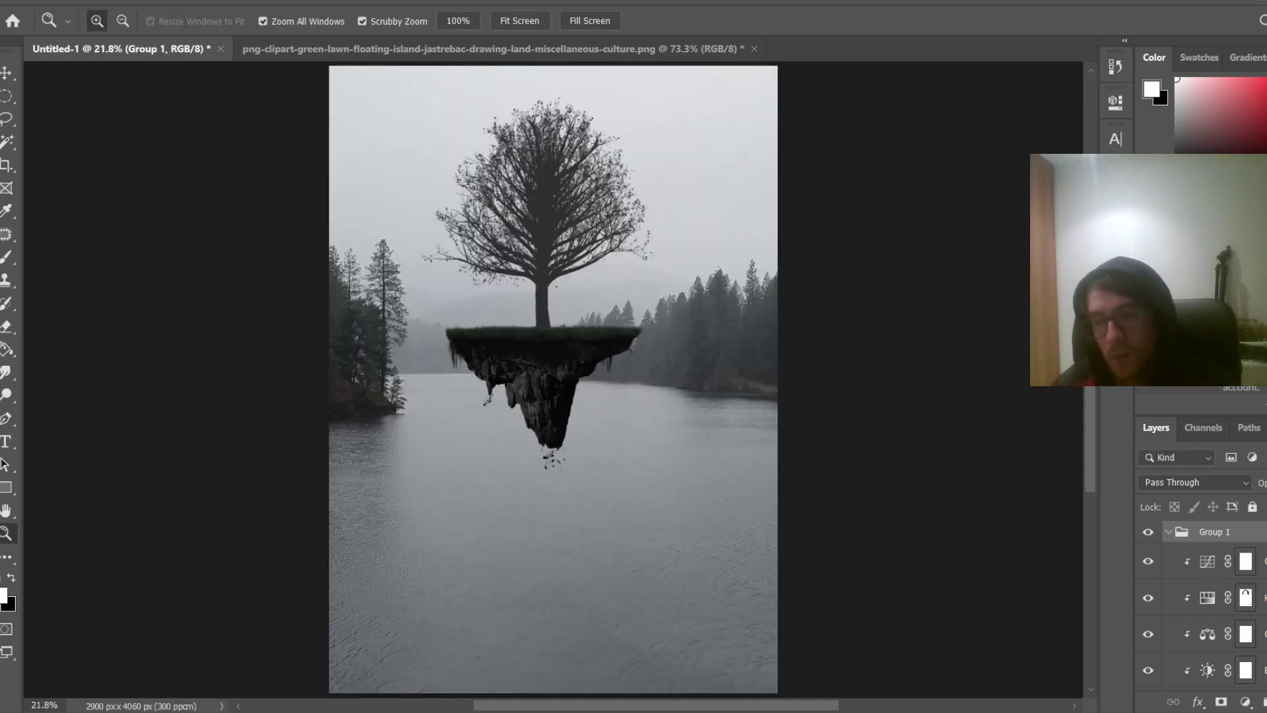
Add a new layer clipped directly above Layer 3 and load the island's outline as a selection
{"action": "scroll", "coordinate": [1201, 607], "scroll_direction": "down", "scroll_amount": 3}
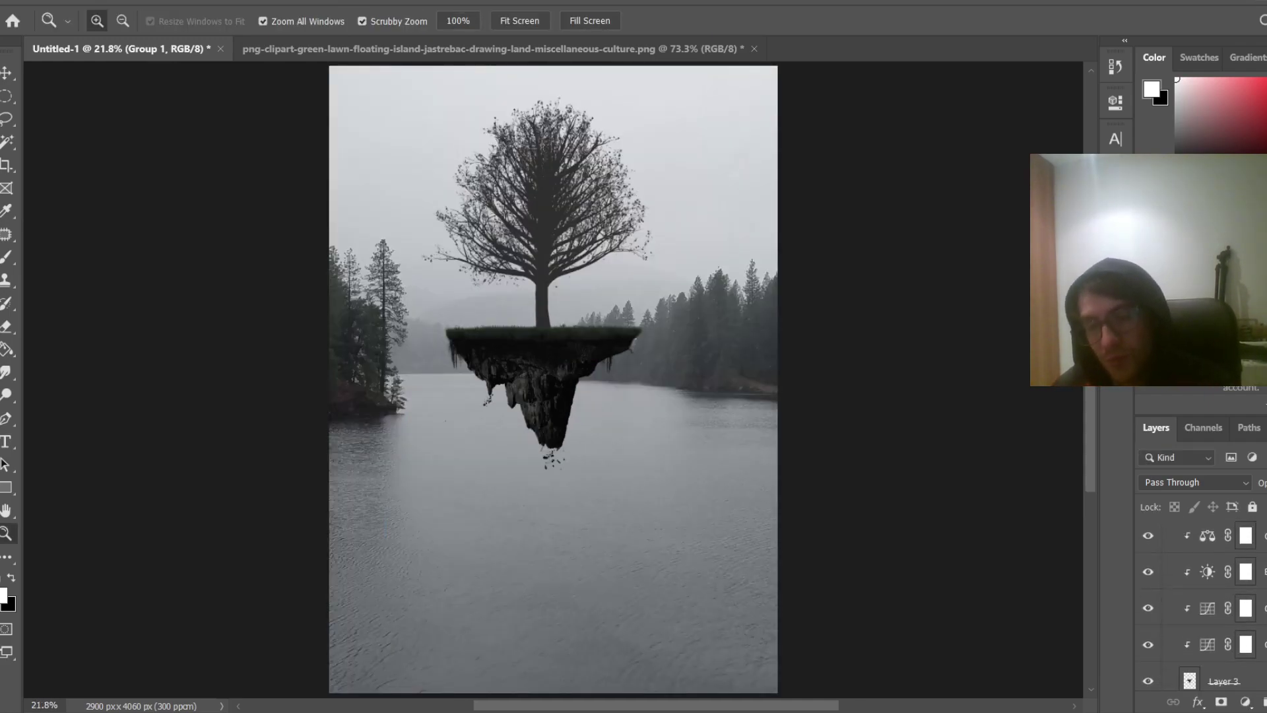
{"action": "scroll", "coordinate": [1252, 647], "scroll_direction": "down", "scroll_amount": 2}
{"action": "scroll", "coordinate": [1201, 607], "scroll_direction": "down", "scroll_amount": 1}
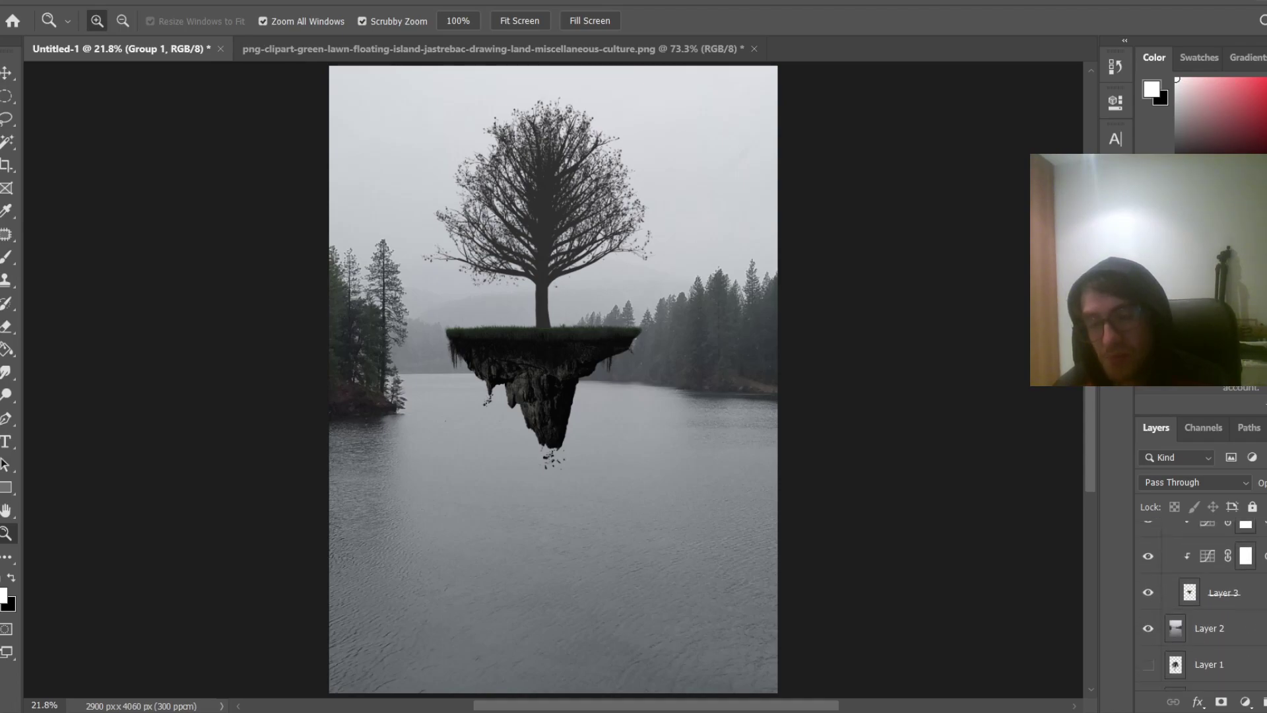
{"action": "left_click", "coordinate": [1232, 593]}
{"action": "key", "text": "ctrl+alt+shift+n"}
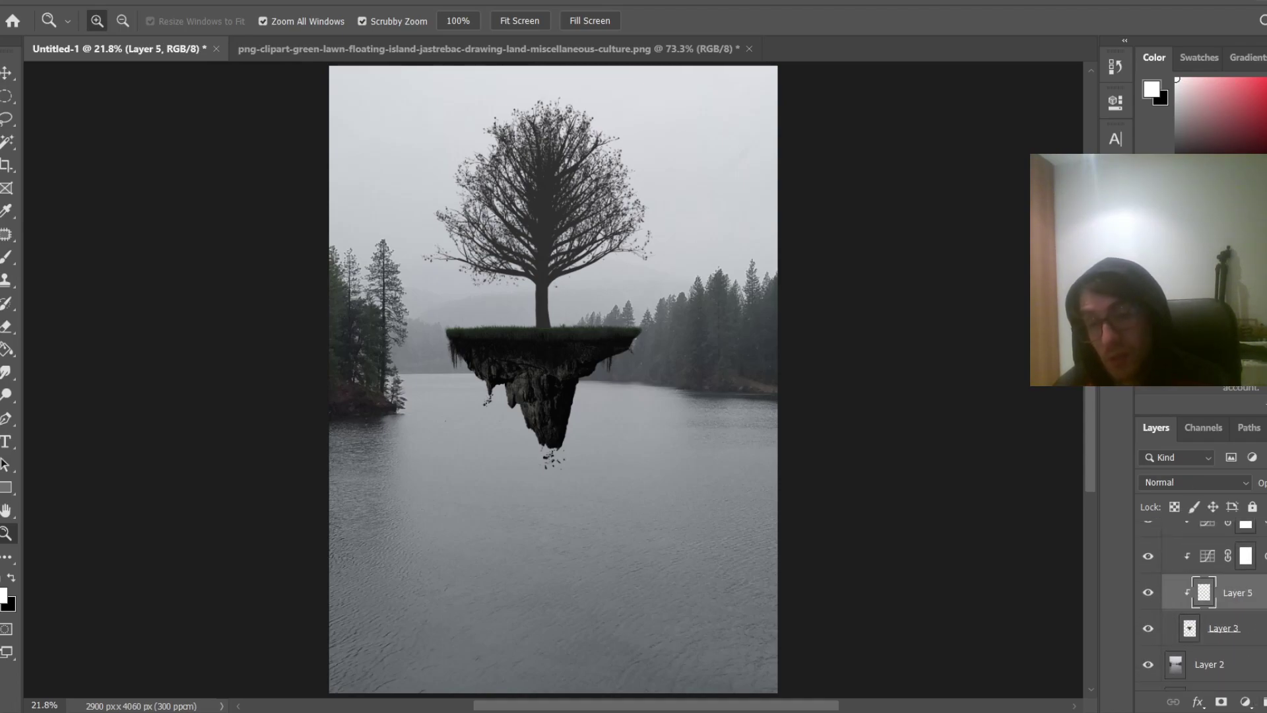
{"action": "left_click", "coordinate": [1189, 630], "text": "ctrl"}
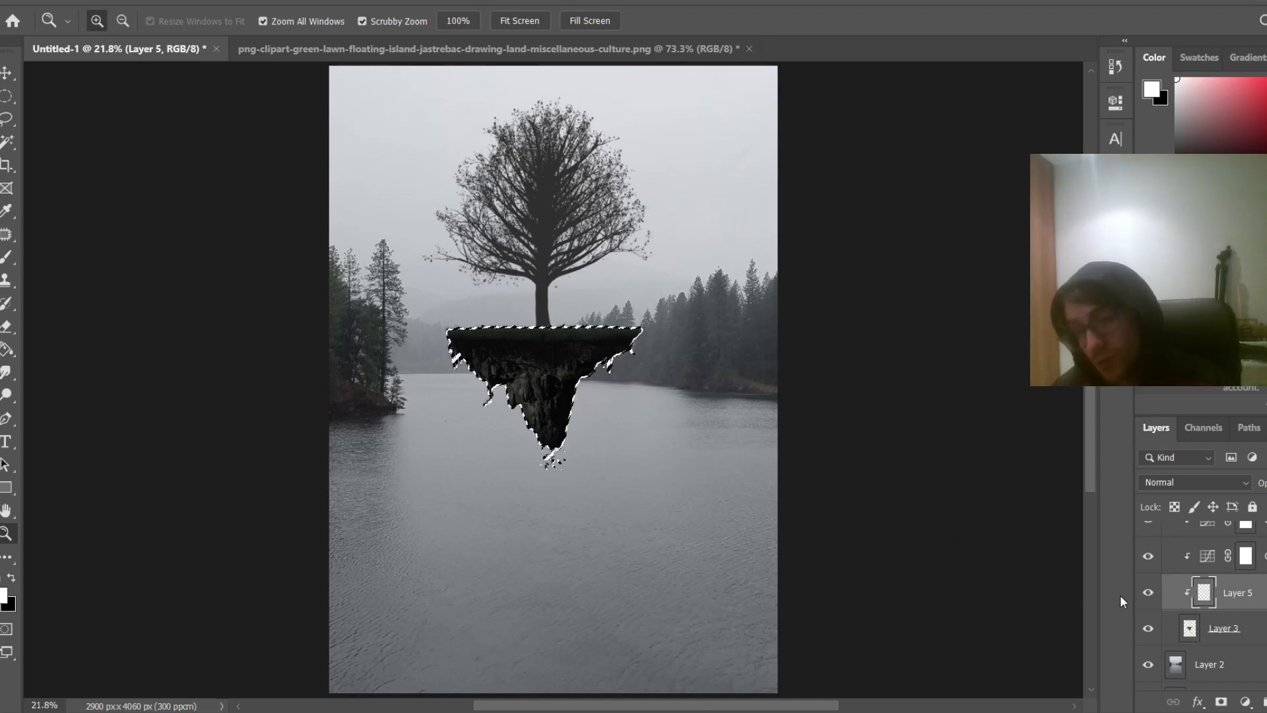
{"action": "key", "text": "ctrl+d"}
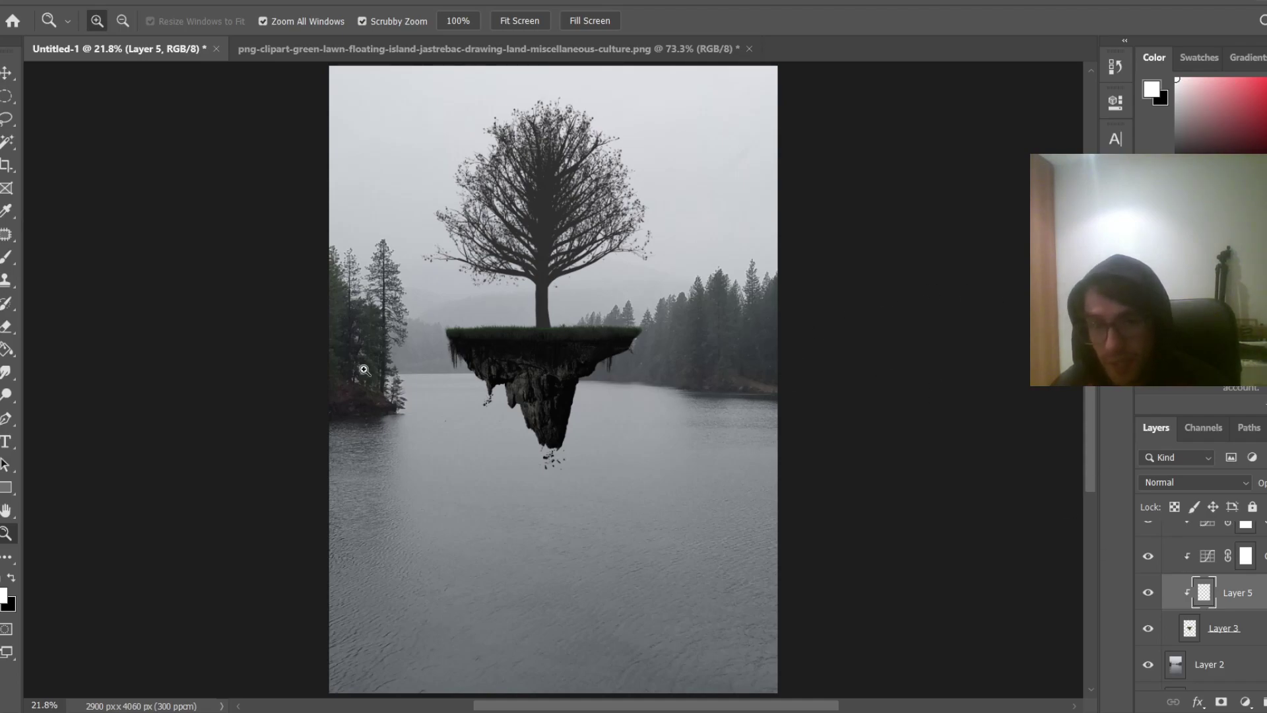
{"action": "left_click", "coordinate": [1189, 630], "text": "ctrl"}
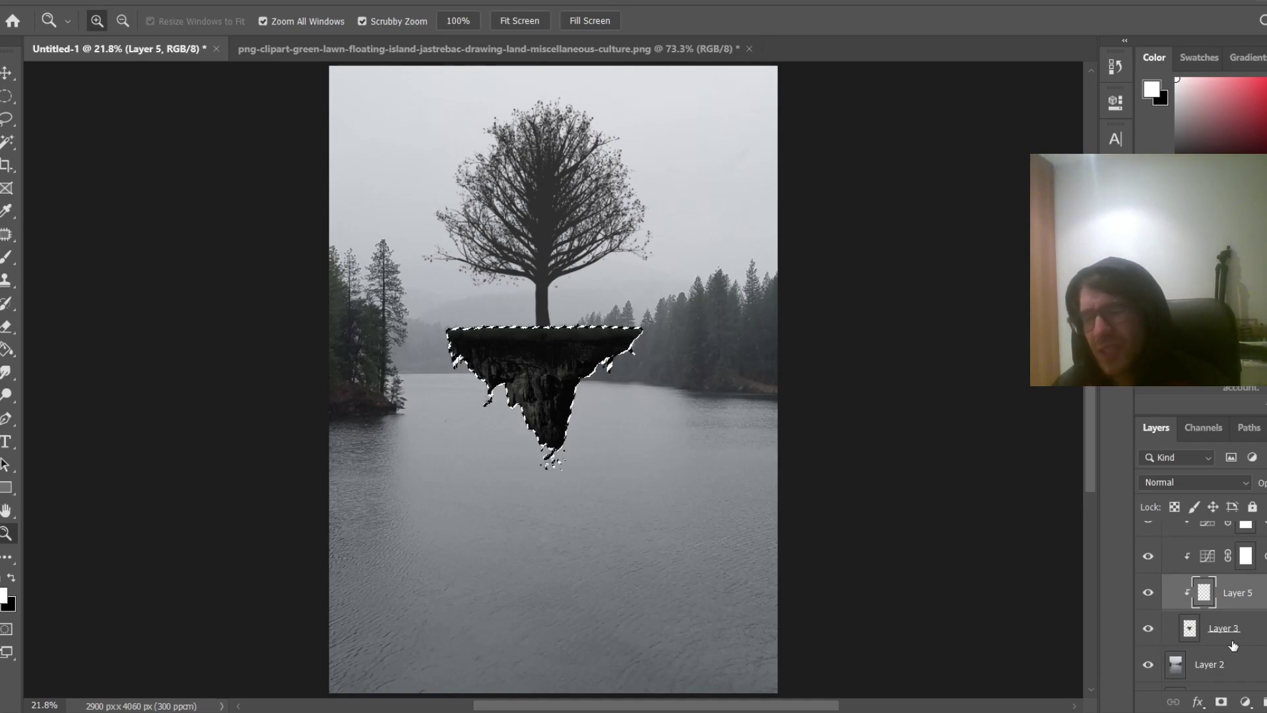
Sample the pale grey sky colour for the Brush tool and set the brush to 870 px at 100% opacity
{"action": "left_click_drag", "start_coordinate": [432, 476], "coordinate": [779, 393]}
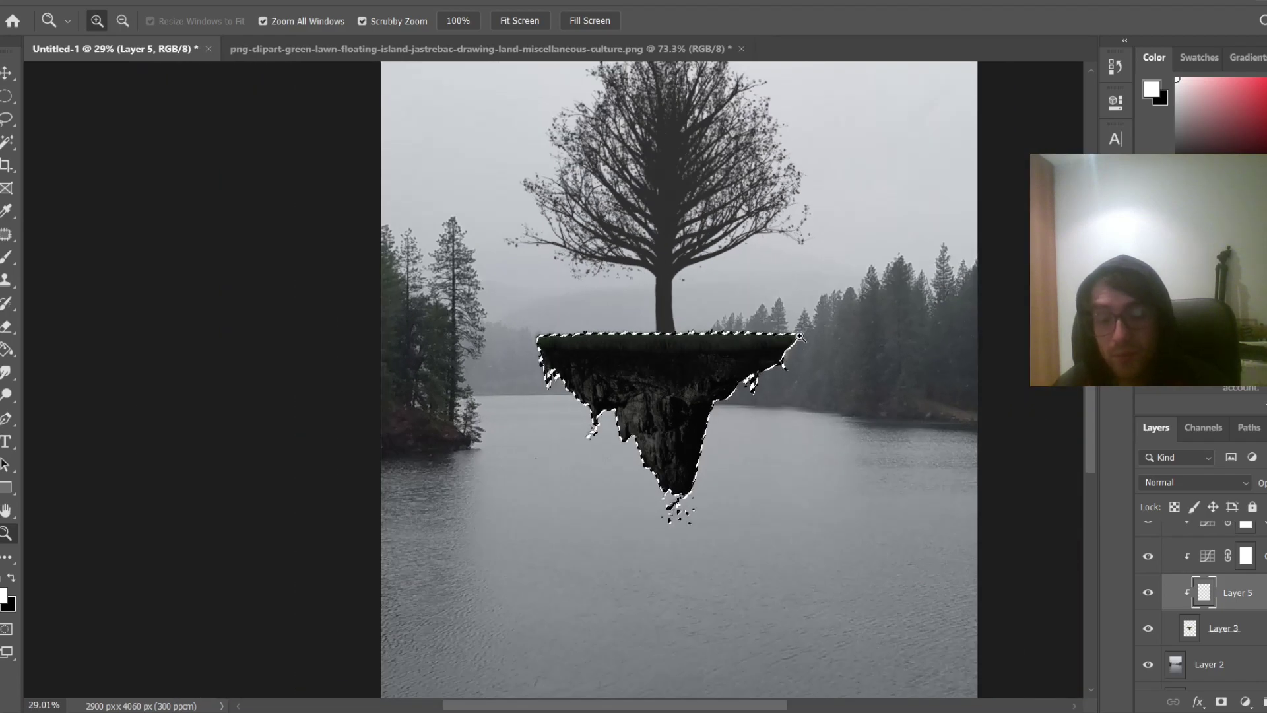
{"action": "key", "text": "b"}
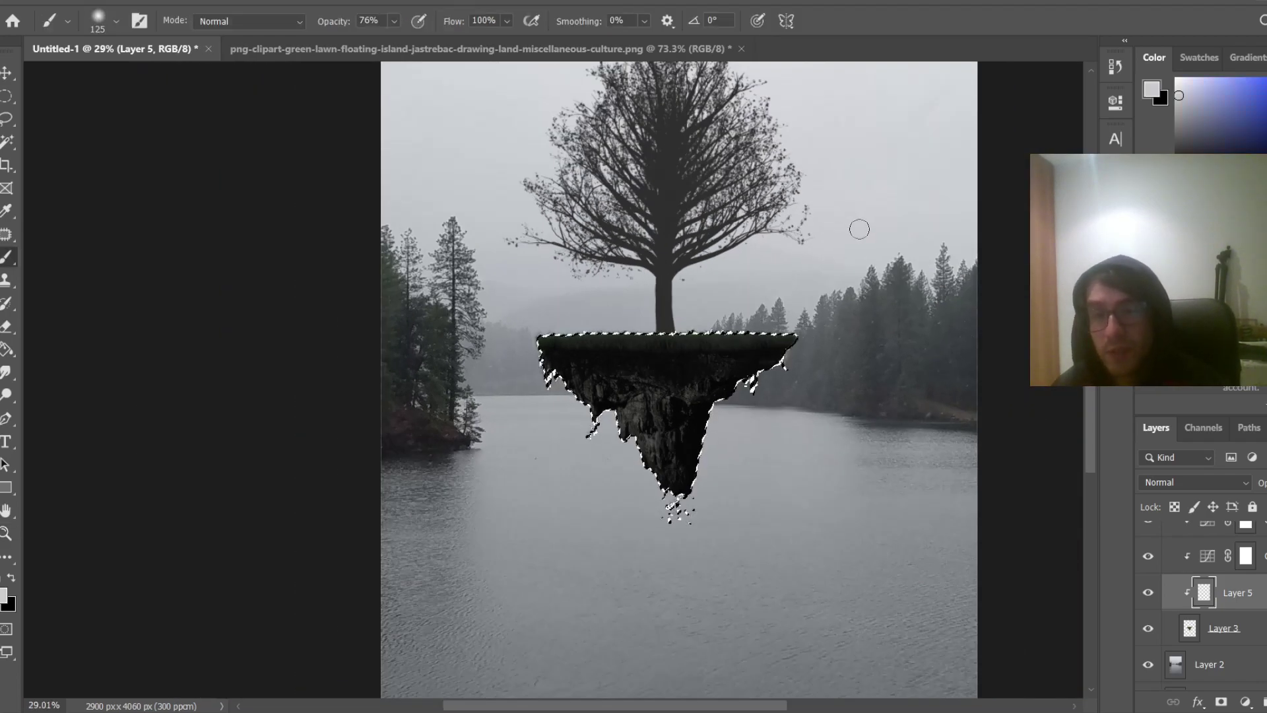
{"action": "left_click", "coordinate": [860, 223], "text": "alt"}
{"action": "left_click_drag", "start_coordinate": [604, 367], "coordinate": [675, 366]}
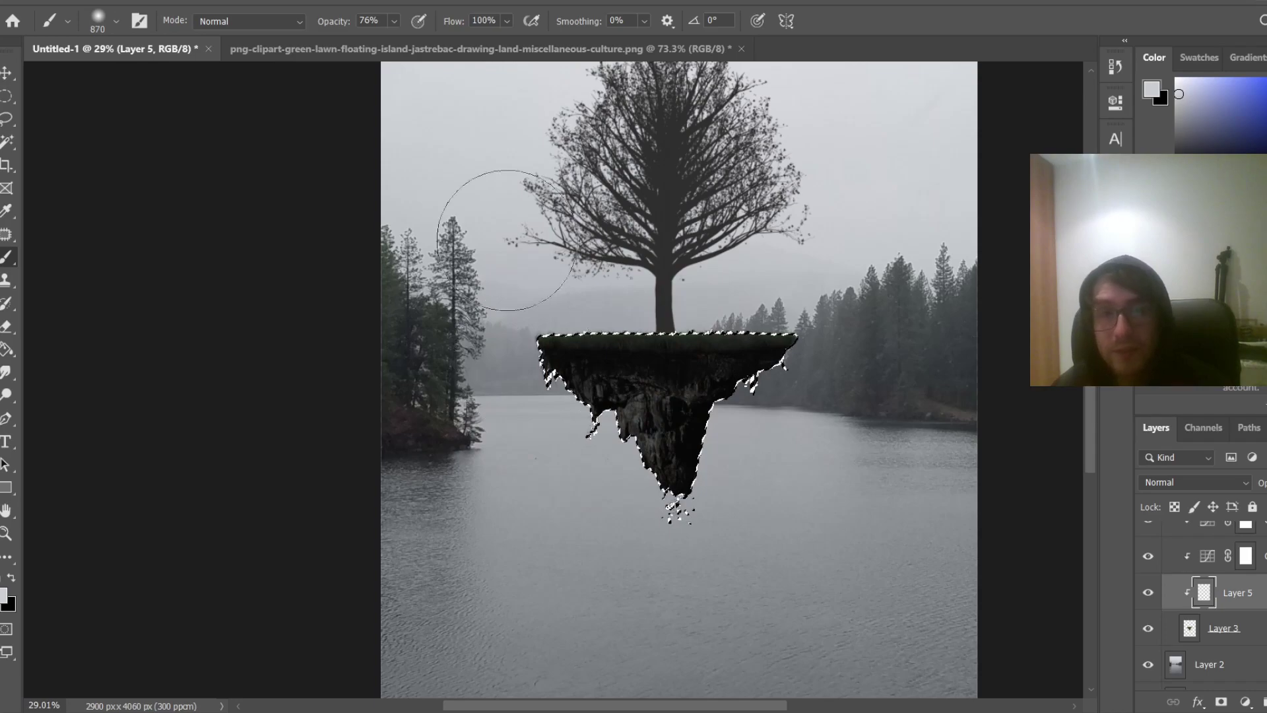
{"action": "left_click", "coordinate": [394, 23]}
{"action": "left_click_drag", "start_coordinate": [411, 45], "coordinate": [430, 42]}
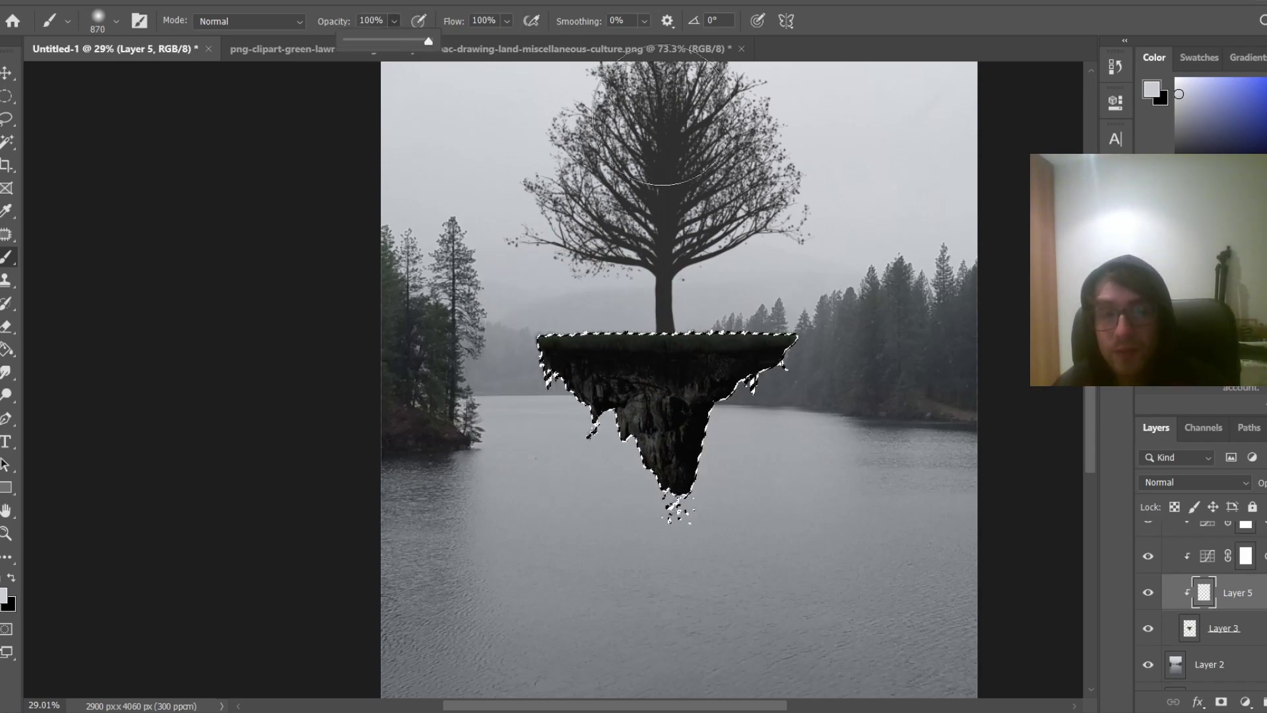
Try covering the selected island with the sampled sky colour at full opacity on Layer 5, and clear that paint
{"action": "mouse_move", "coordinate": [581, 350]}
{"action": "left_mouse_down"}
{"action": "mouse_move", "coordinate": [671, 391]}
{"action": "mouse_move", "coordinate": [862, 514]}
{"action": "mouse_move", "coordinate": [901, 561]}
{"action": "mouse_move", "coordinate": [763, 472]}
{"action": "mouse_move", "coordinate": [606, 459]}
{"action": "mouse_move", "coordinate": [531, 430]}
{"action": "mouse_move", "coordinate": [561, 350]}
{"action": "mouse_move", "coordinate": [658, 335]}
{"action": "mouse_move", "coordinate": [748, 384]}
{"action": "left_mouse_up"}
{"action": "scroll", "coordinate": [990, 608], "scroll_direction": "down", "scroll_amount": 3}
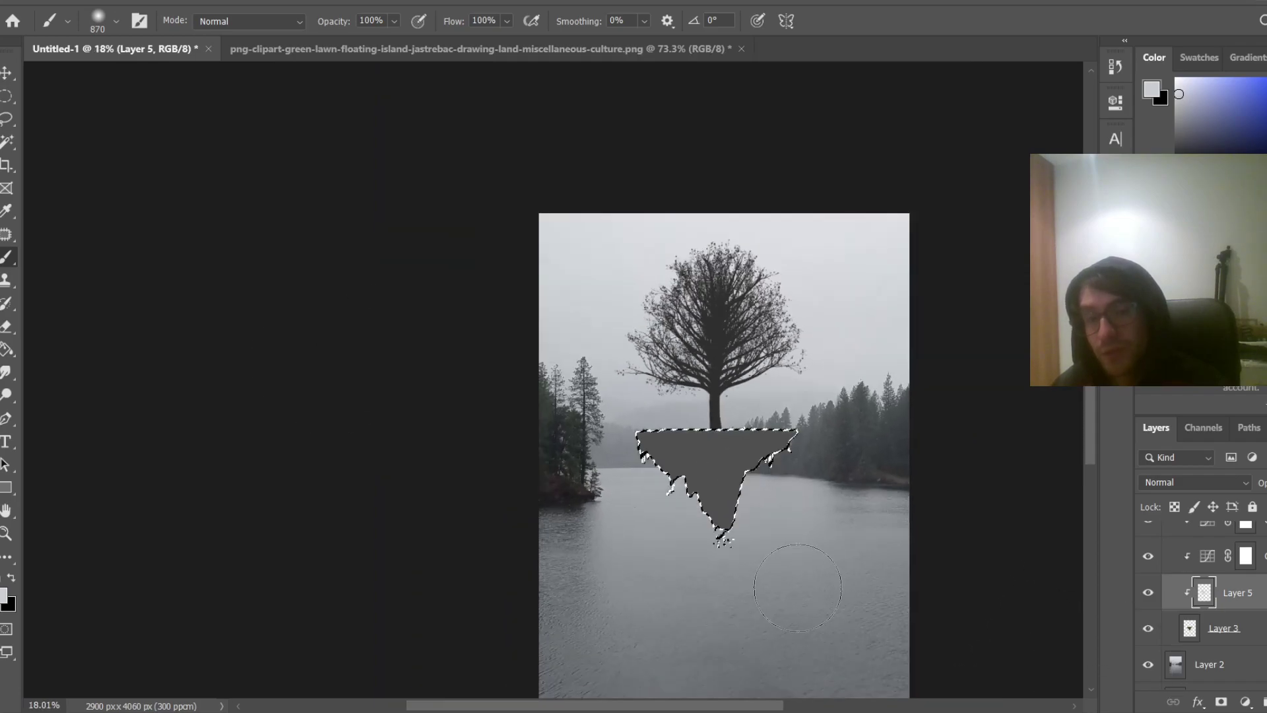
{"action": "scroll", "coordinate": [801, 591], "scroll_direction": "up", "scroll_amount": 2}
{"action": "key", "text": "ctrl+d"}
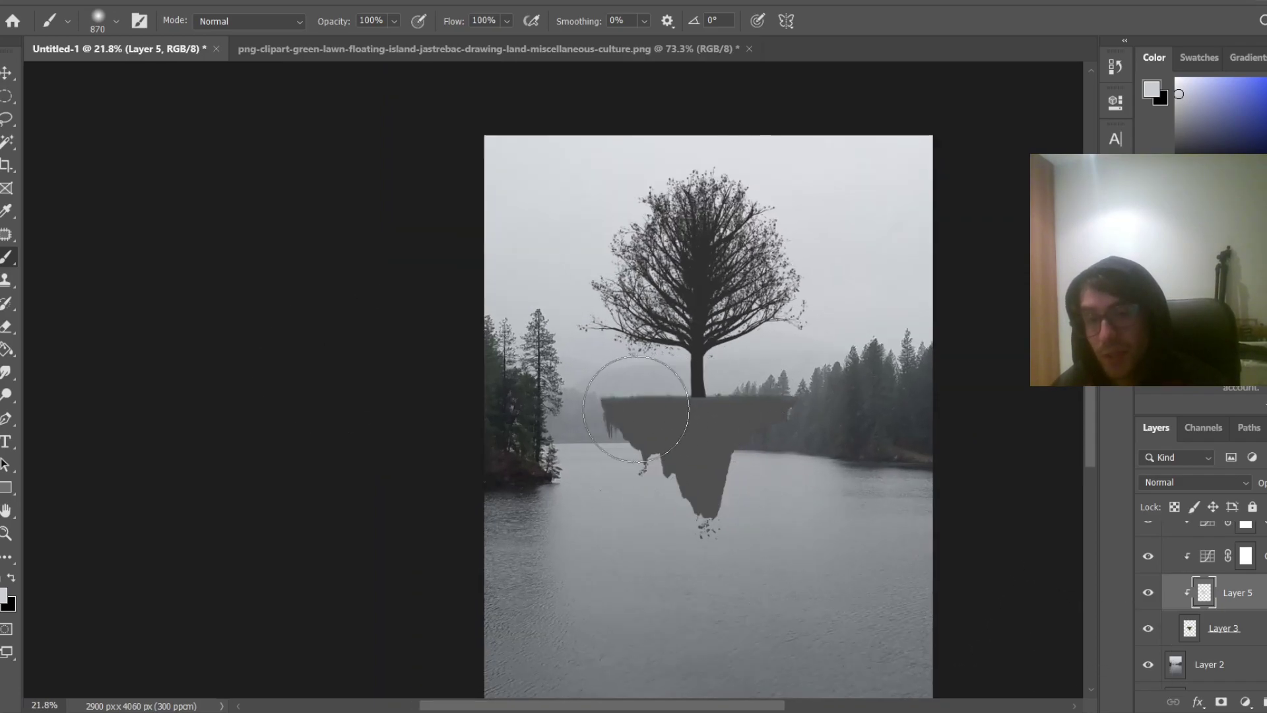
{"action": "scroll", "coordinate": [845, 416], "scroll_direction": "up", "scroll_amount": 4}
{"action": "scroll", "coordinate": [852, 426], "scroll_direction": "up", "scroll_amount": 4}
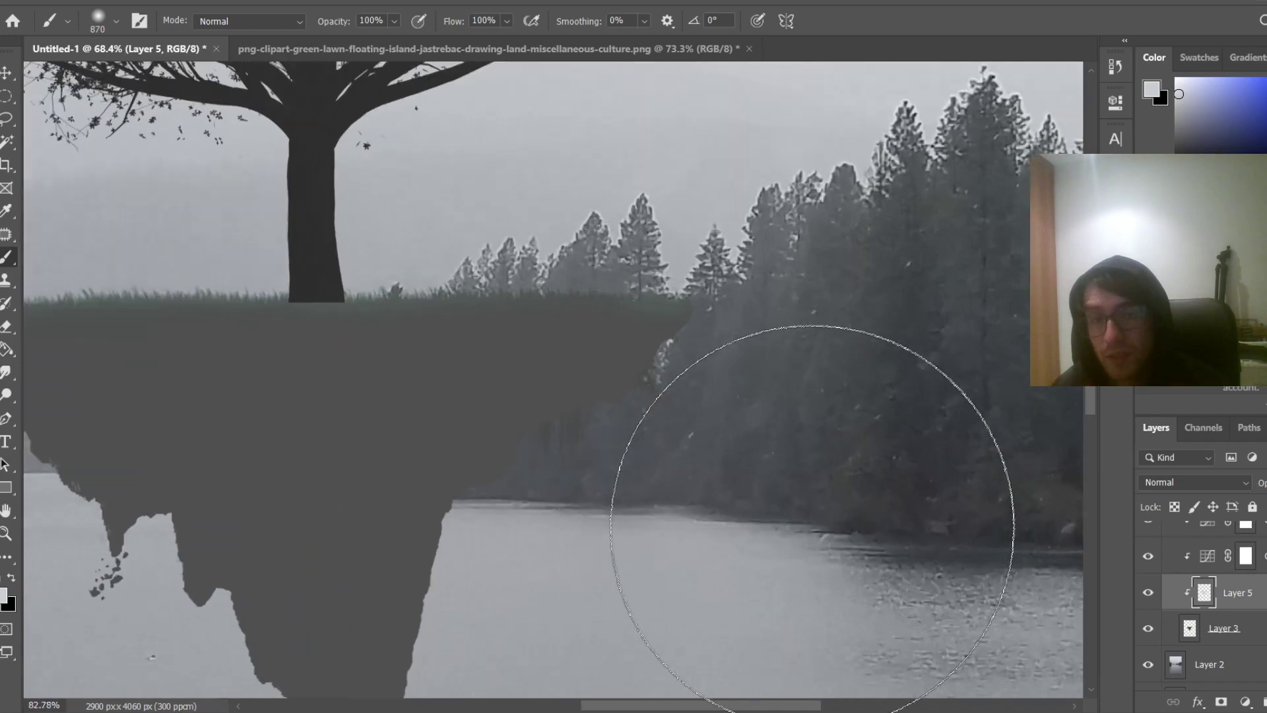
{"action": "scroll", "coordinate": [697, 509], "scroll_direction": "down", "scroll_amount": 4}
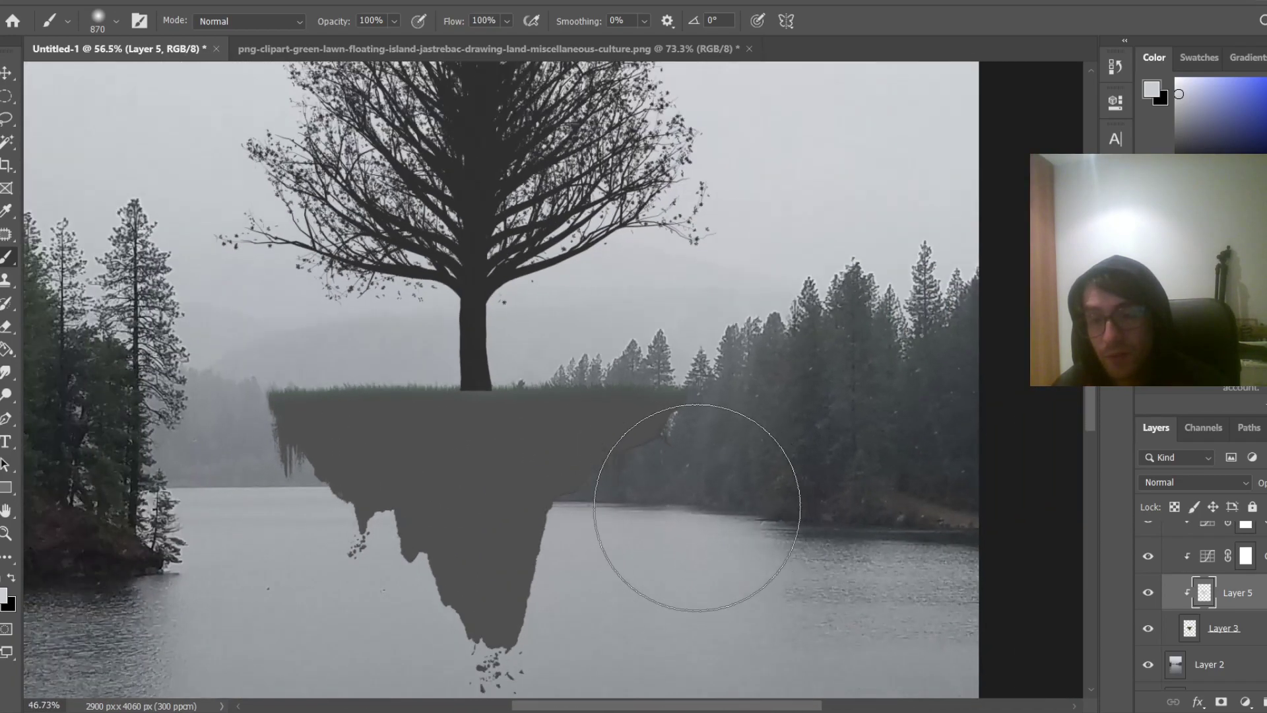
{"action": "key", "text": "ctrl+shift+d"}
{"action": "key", "text": "Delete"}
{"action": "key", "text": "ctrl+d"}
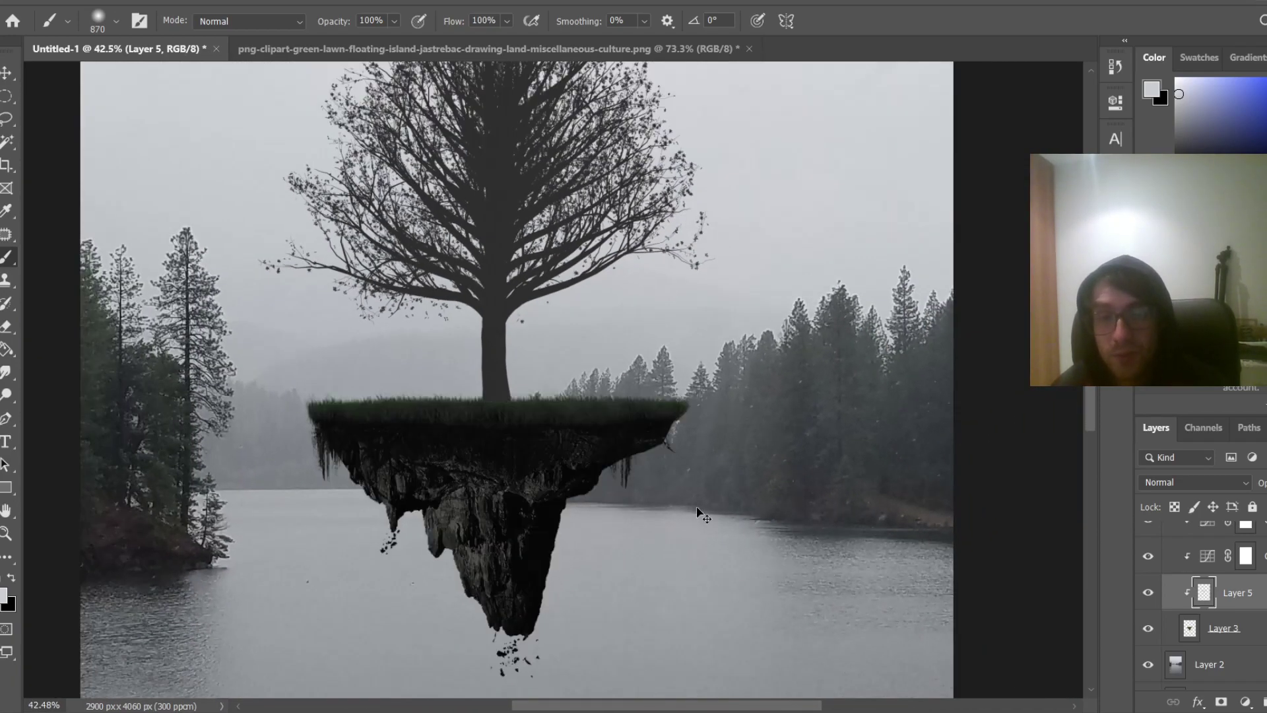
Reload the island's outline as a selection and brush faint haze over the island on Layer 5 at 4% opacity
{"action": "left_click", "coordinate": [1188, 628]}
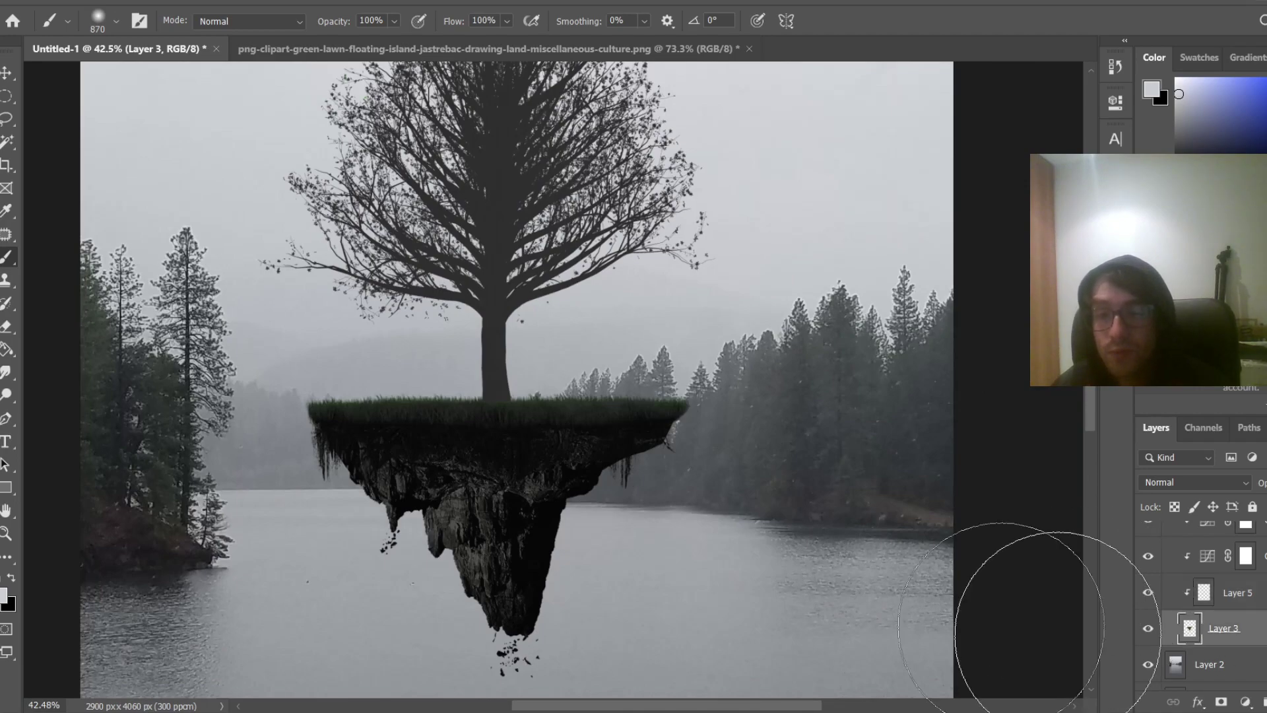
{"action": "scroll", "coordinate": [466, 231], "scroll_direction": "down", "scroll_amount": 2}
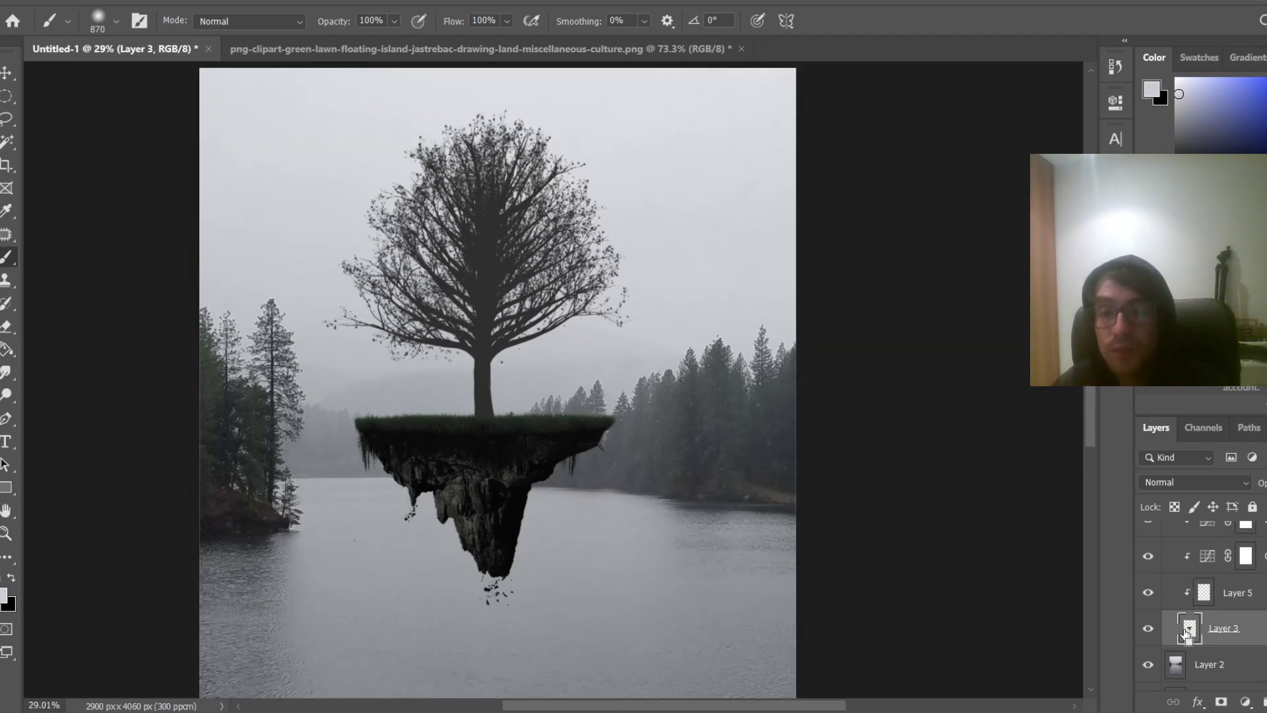
{"action": "left_click", "coordinate": [1204, 592], "text": "ctrl"}
{"action": "left_click", "coordinate": [1204, 592]}
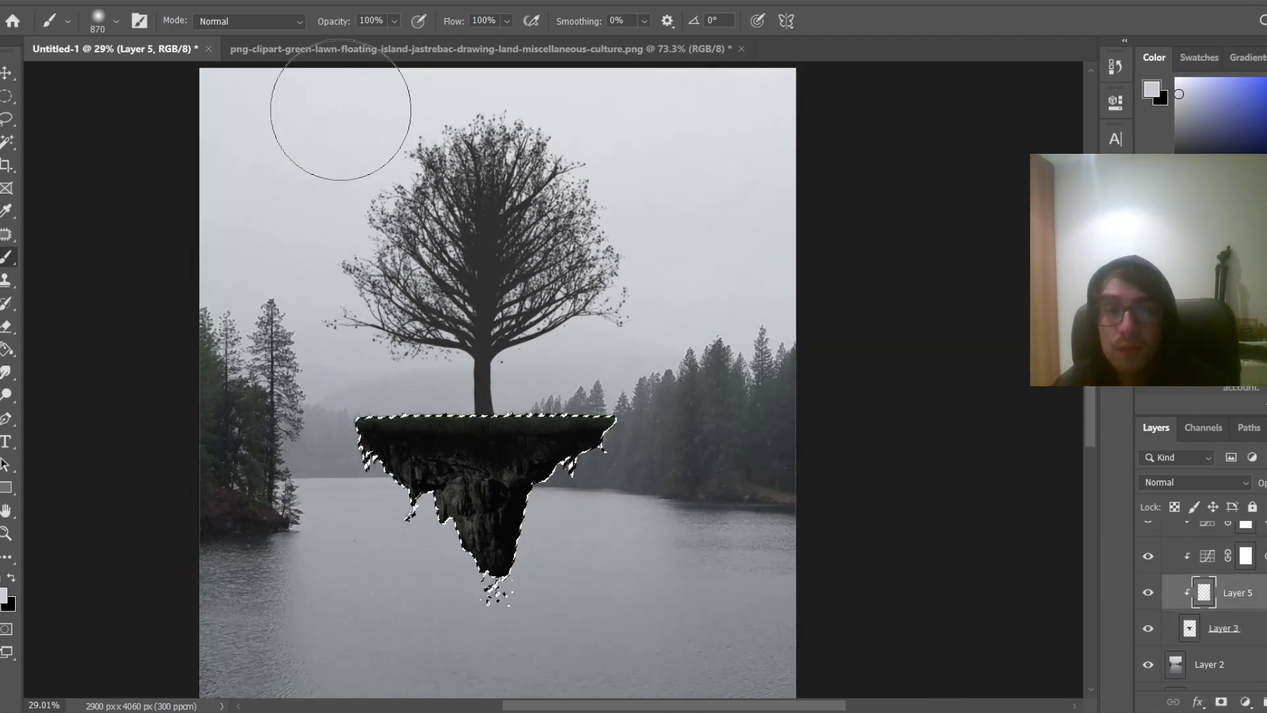
{"action": "left_click", "coordinate": [394, 21]}
{"action": "left_click_drag", "start_coordinate": [417, 40], "coordinate": [335, 42]}
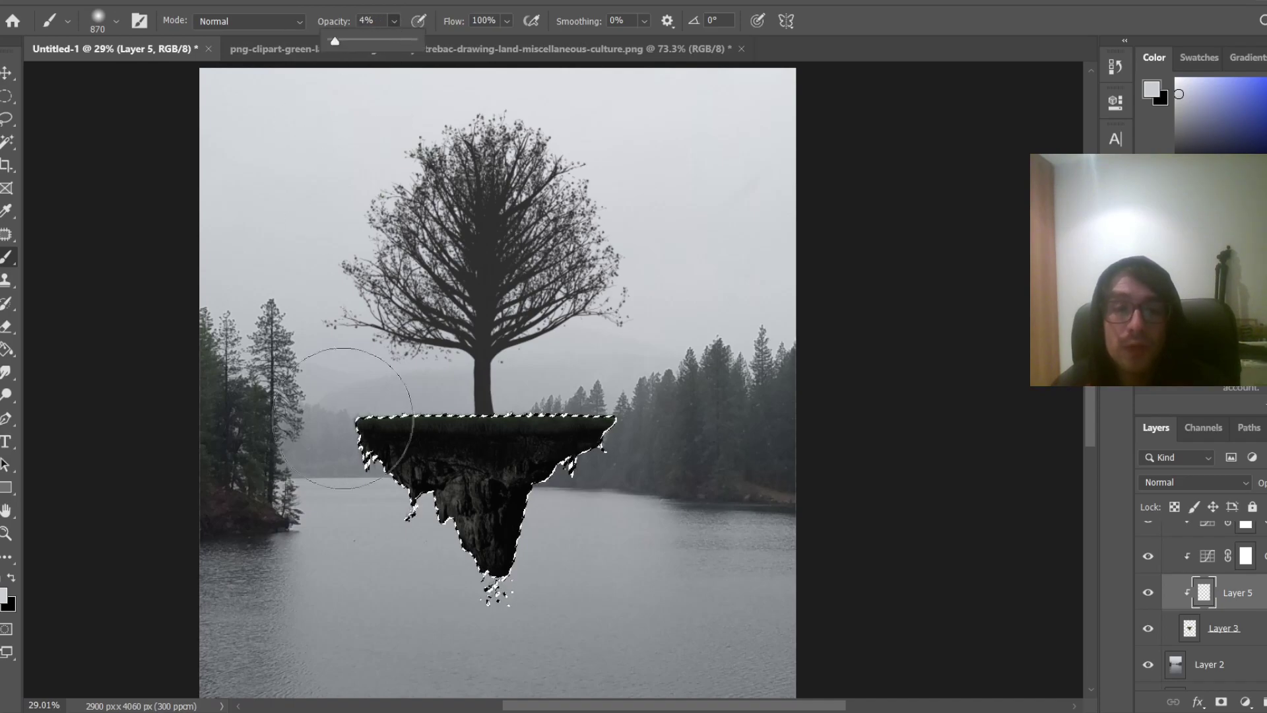
{"action": "mouse_move", "coordinate": [356, 462]}
{"action": "left_mouse_down"}
{"action": "mouse_move", "coordinate": [344, 490]}
{"action": "mouse_move", "coordinate": [451, 528]}
{"action": "mouse_move", "coordinate": [551, 492]}
{"action": "mouse_move", "coordinate": [495, 455]}
{"action": "left_mouse_up"}
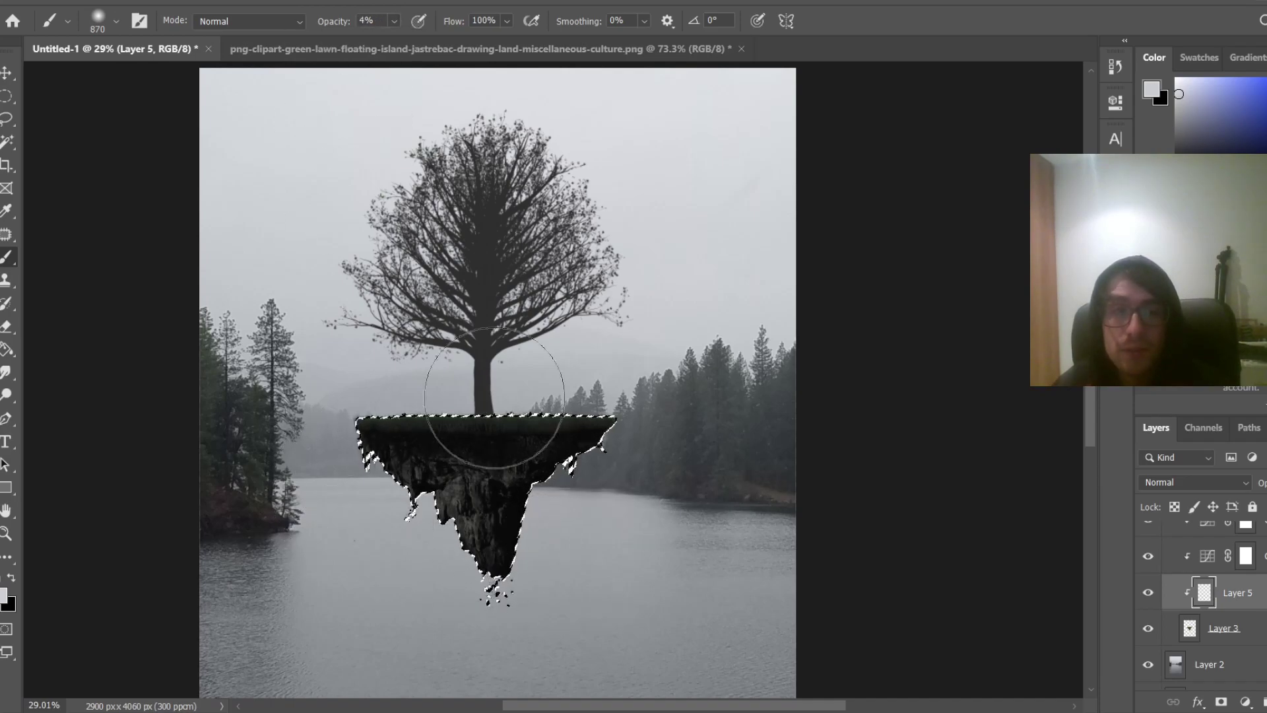
Raise the brush opacity to 26%, paint haze across the island down to its tip with the brush reduced to 644 px, and deselect
{"action": "left_click", "coordinate": [394, 21]}
{"action": "left_click_drag", "start_coordinate": [394, 40], "coordinate": [416, 44]}
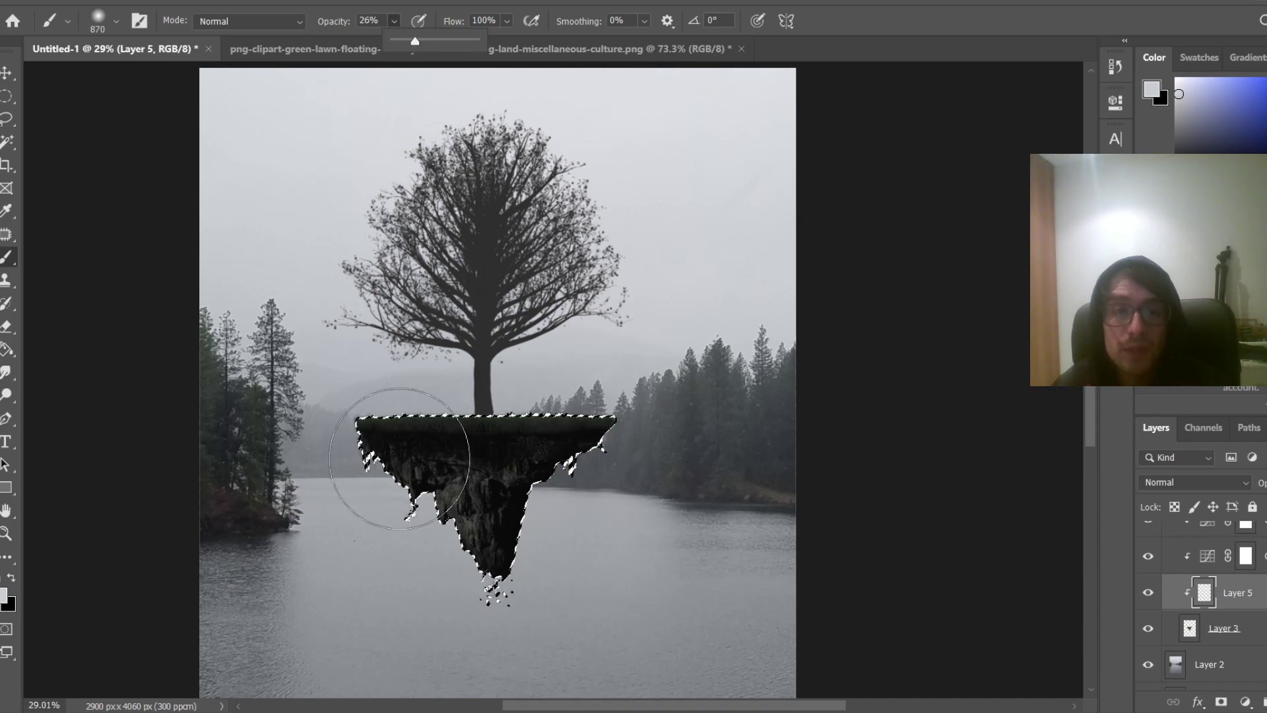
{"action": "mouse_move", "coordinate": [405, 457]}
{"action": "left_mouse_down"}
{"action": "mouse_move", "coordinate": [547, 487]}
{"action": "mouse_move", "coordinate": [580, 441]}
{"action": "mouse_move", "coordinate": [489, 541]}
{"action": "mouse_move", "coordinate": [500, 579]}
{"action": "mouse_move", "coordinate": [559, 498]}
{"action": "mouse_move", "coordinate": [527, 505]}
{"action": "mouse_move", "coordinate": [465, 483]}
{"action": "mouse_move", "coordinate": [582, 590]}
{"action": "mouse_move", "coordinate": [543, 486]}
{"action": "mouse_move", "coordinate": [510, 493]}
{"action": "mouse_move", "coordinate": [393, 422]}
{"action": "mouse_move", "coordinate": [440, 422]}
{"action": "mouse_move", "coordinate": [354, 414]}
{"action": "mouse_move", "coordinate": [402, 405]}
{"action": "mouse_move", "coordinate": [329, 429]}
{"action": "mouse_move", "coordinate": [356, 462]}
{"action": "mouse_move", "coordinate": [387, 407]}
{"action": "mouse_move", "coordinate": [606, 402]}
{"action": "mouse_move", "coordinate": [417, 399]}
{"action": "mouse_move", "coordinate": [558, 404]}
{"action": "mouse_move", "coordinate": [396, 415]}
{"action": "mouse_move", "coordinate": [646, 414]}
{"action": "mouse_move", "coordinate": [386, 413]}
{"action": "mouse_move", "coordinate": [358, 445]}
{"action": "mouse_move", "coordinate": [395, 488]}
{"action": "mouse_move", "coordinate": [548, 565]}
{"action": "mouse_move", "coordinate": [609, 438]}
{"action": "mouse_move", "coordinate": [528, 444]}
{"action": "mouse_move", "coordinate": [386, 496]}
{"action": "mouse_move", "coordinate": [508, 508]}
{"action": "mouse_move", "coordinate": [493, 545]}
{"action": "left_mouse_up"}
{"action": "right_click", "coordinate": [460, 585]}
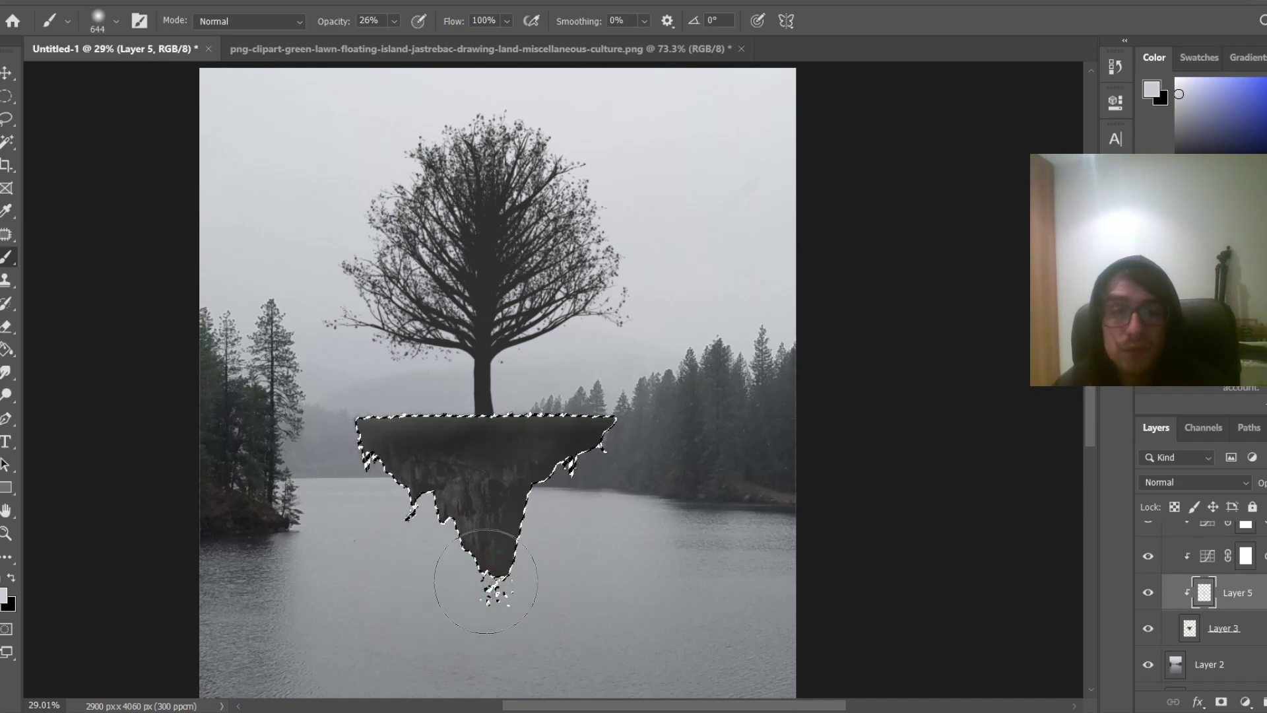
{"action": "key", "text": "ctrl+d"}
{"action": "scroll", "coordinate": [650, 588], "scroll_direction": "down", "scroll_amount": 3}
{"action": "scroll", "coordinate": [652, 589], "scroll_direction": "up", "scroll_amount": 1}
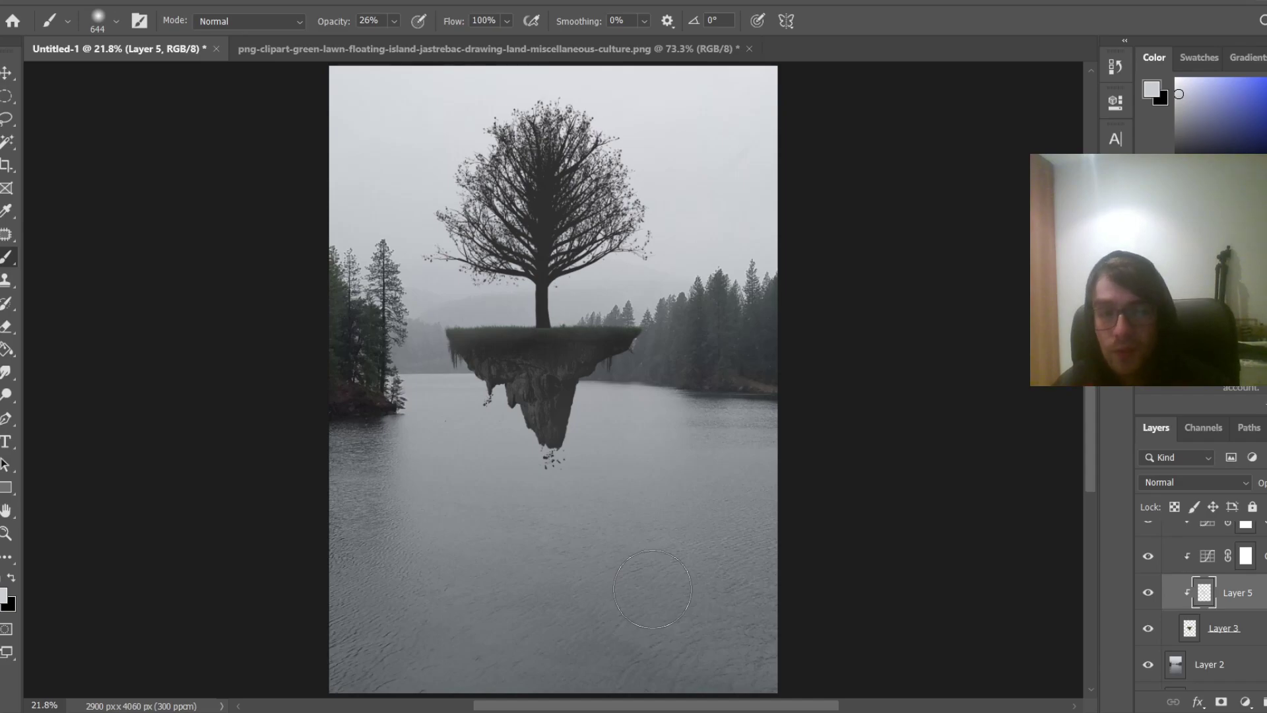
Reduce the brush to 137 px and paint finer haze over the island's rock on Layer 5 at 26% opacity
{"action": "scroll", "coordinate": [652, 589], "scroll_direction": "down", "scroll_amount": 1}
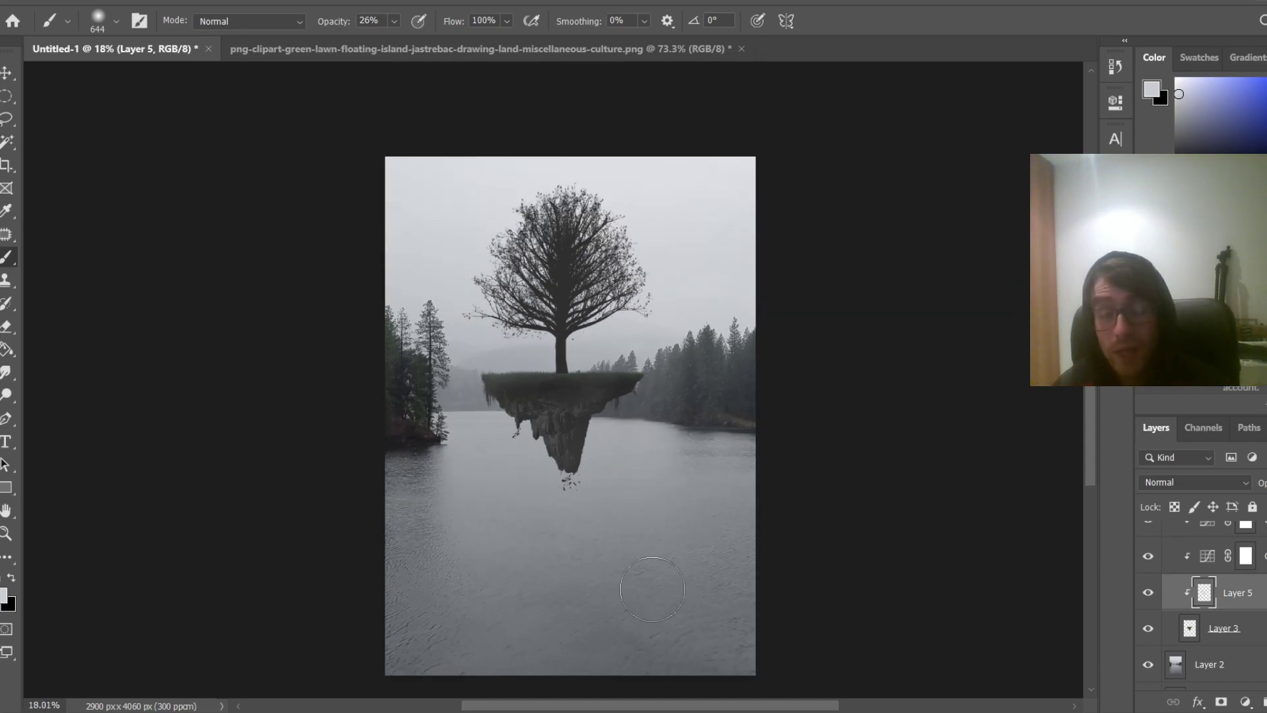
{"action": "scroll", "coordinate": [575, 436], "scroll_direction": "up", "scroll_amount": 2}
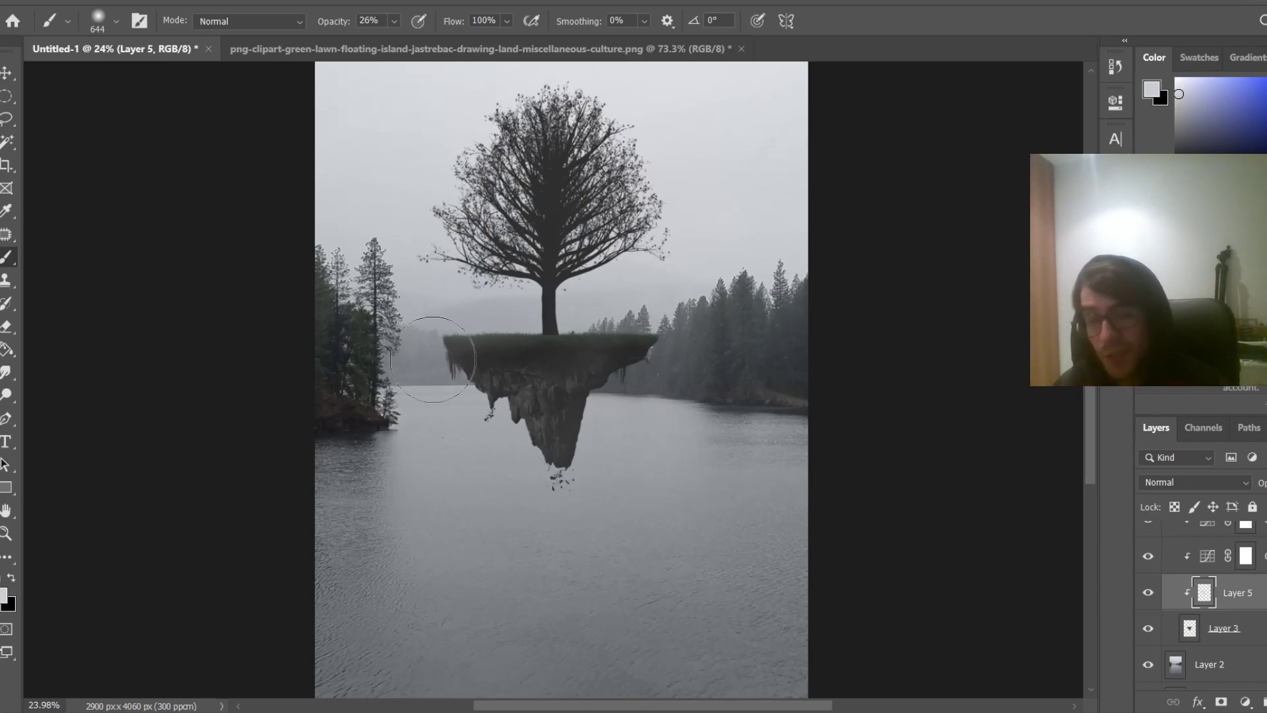
{"action": "scroll", "coordinate": [433, 359], "scroll_direction": "up", "scroll_amount": 13}
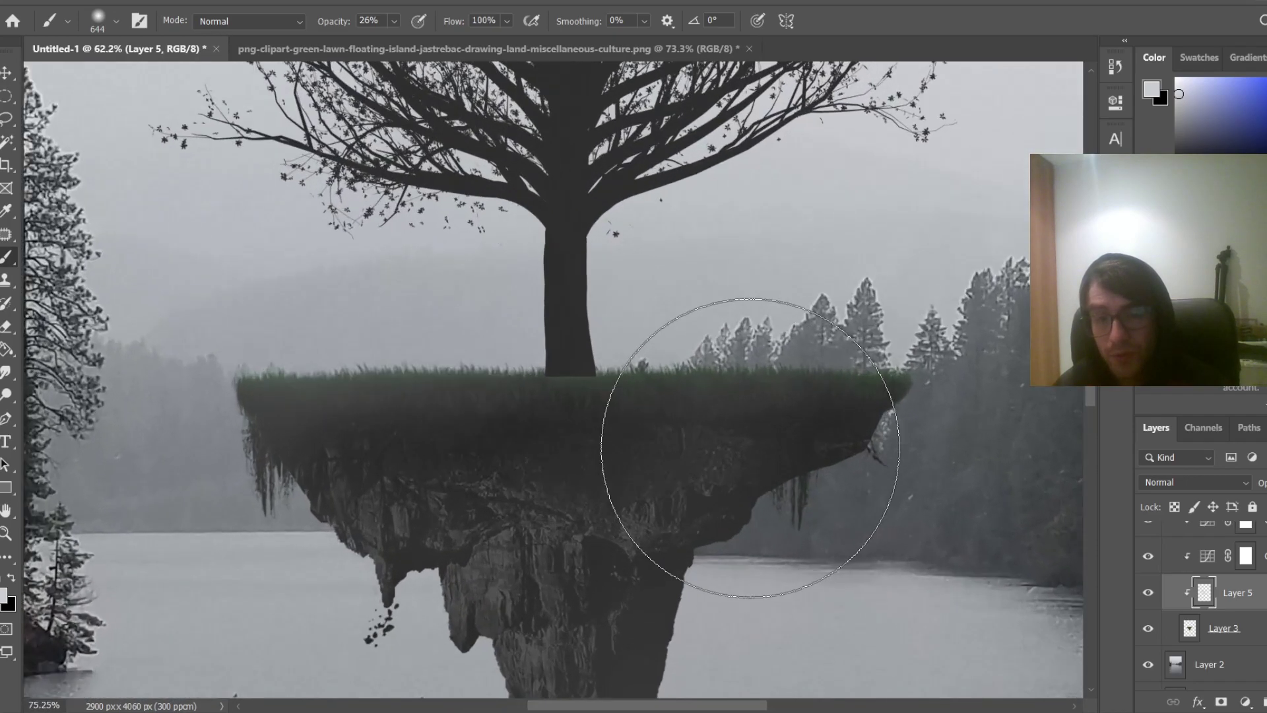
{"action": "mouse_move", "coordinate": [725, 438]}
{"action": "left_mouse_down"}
{"action": "mouse_move", "coordinate": [634, 442]}
{"action": "mouse_move", "coordinate": [628, 486]}
{"action": "left_mouse_up"}
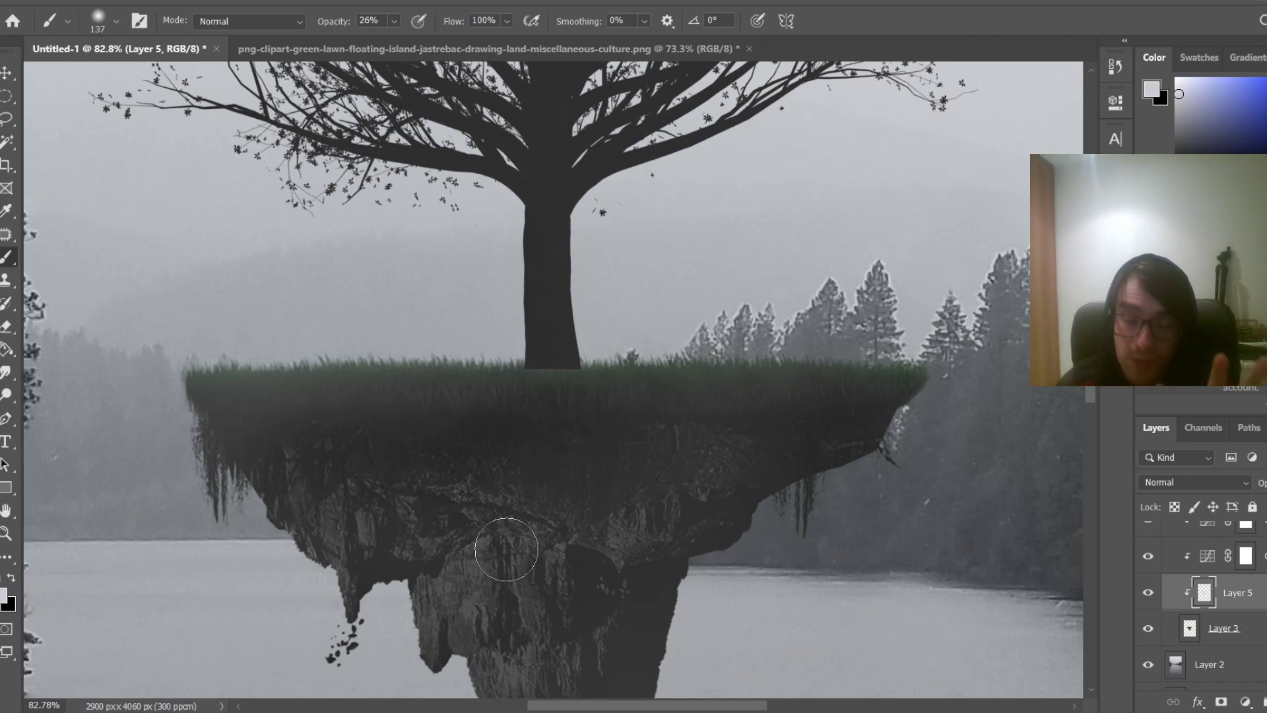
{"action": "scroll", "coordinate": [506, 549], "scroll_direction": "down", "scroll_amount": 5}
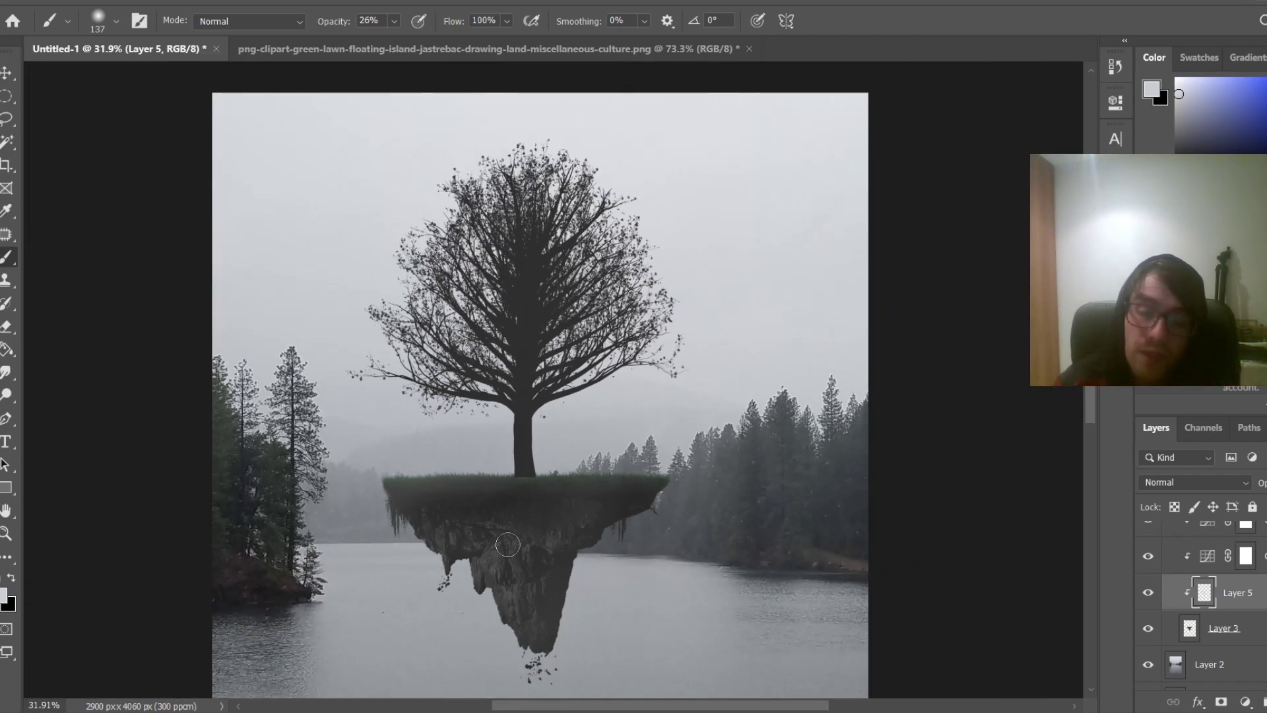
{"action": "key", "text": "0"}
{"action": "scroll", "coordinate": [507, 545], "scroll_direction": "down", "scroll_amount": 2}
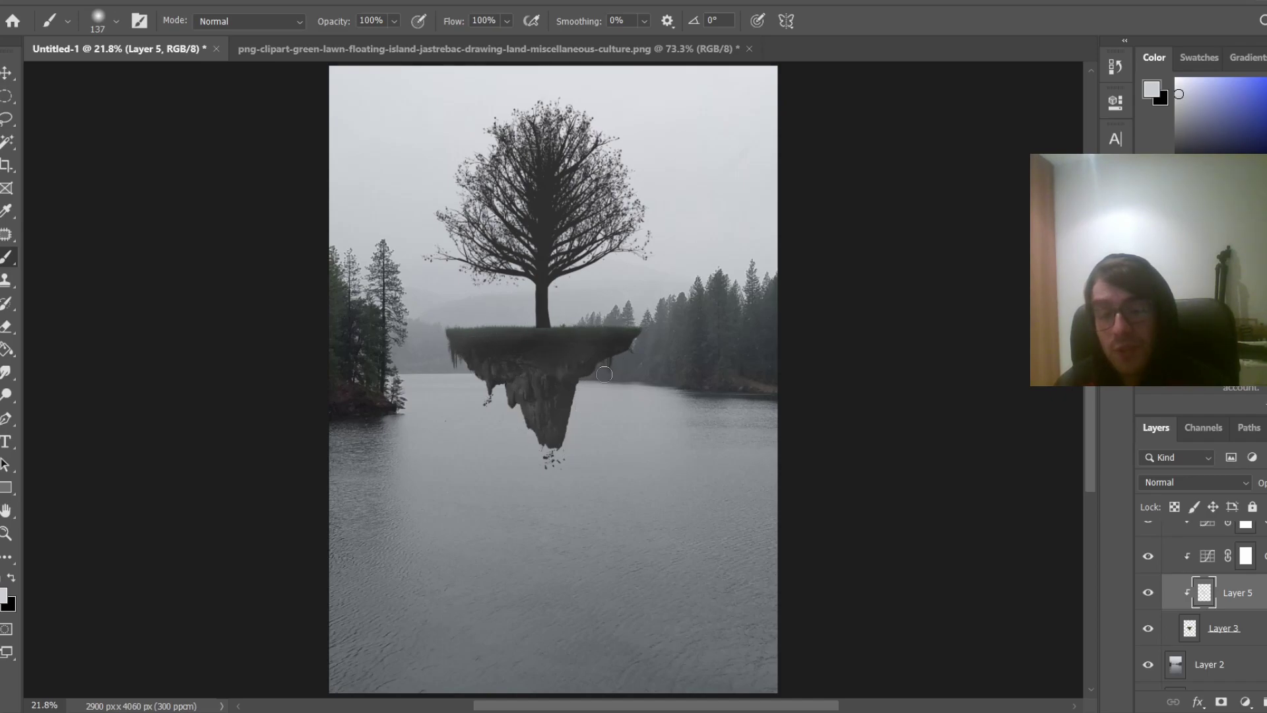
{"action": "scroll", "coordinate": [567, 431], "scroll_direction": "up", "scroll_amount": 7}
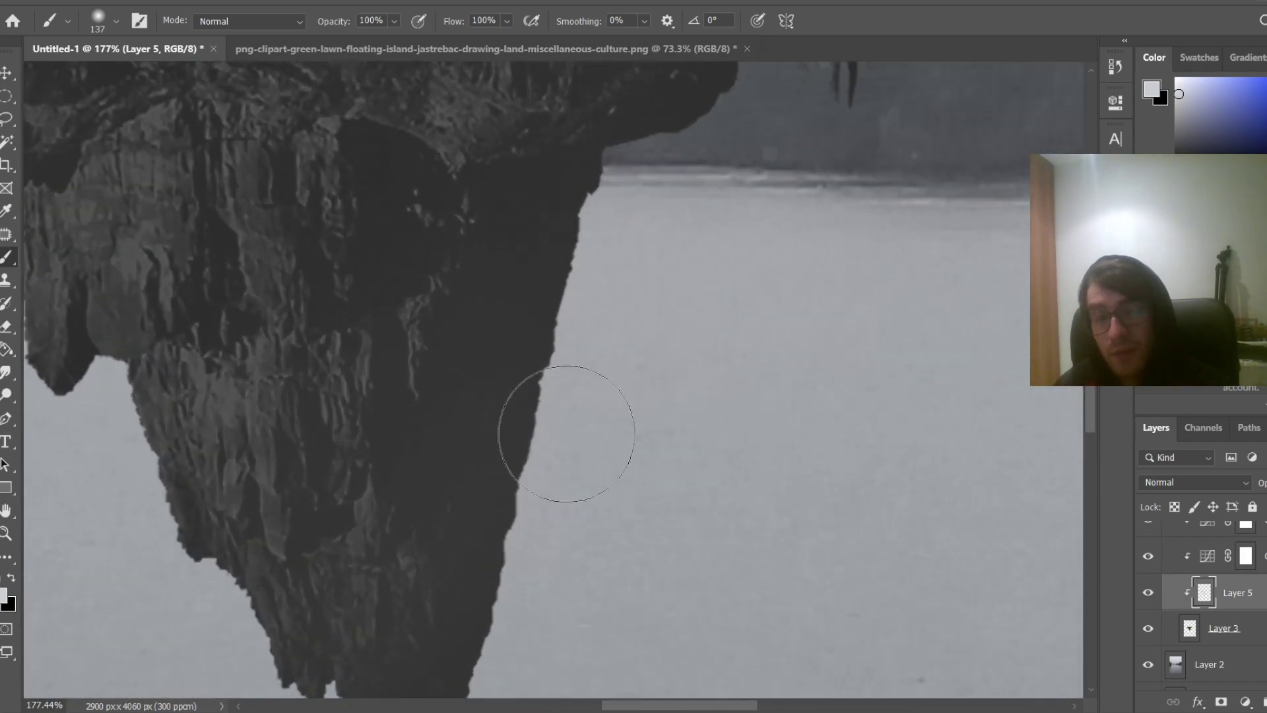
{"action": "scroll", "coordinate": [545, 475], "scroll_direction": "down", "scroll_amount": 2}
{"action": "scroll", "coordinate": [544, 500], "scroll_direction": "down", "scroll_amount": 5}
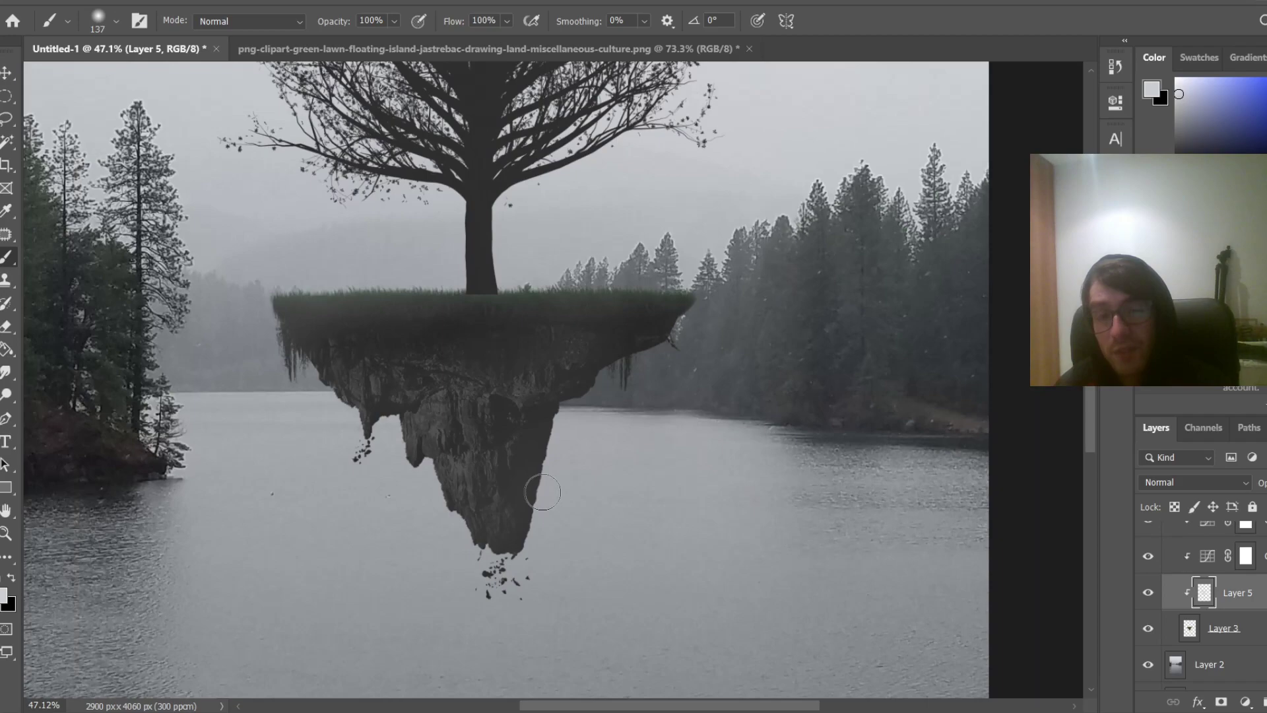
{"action": "scroll", "coordinate": [542, 492], "scroll_direction": "down", "scroll_amount": 2}
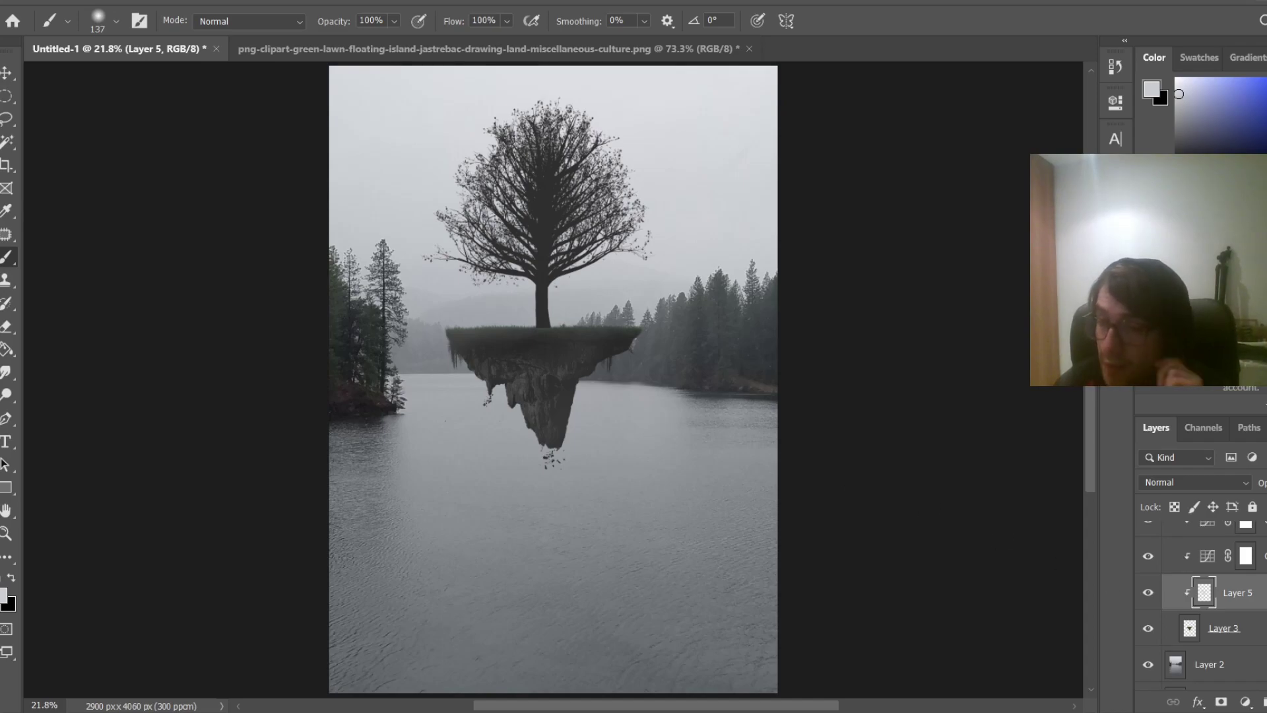
Add a layer mask to the island's Layer 3 and set up a black brush at 34% opacity
{"action": "left_click", "coordinate": [1217, 625]}
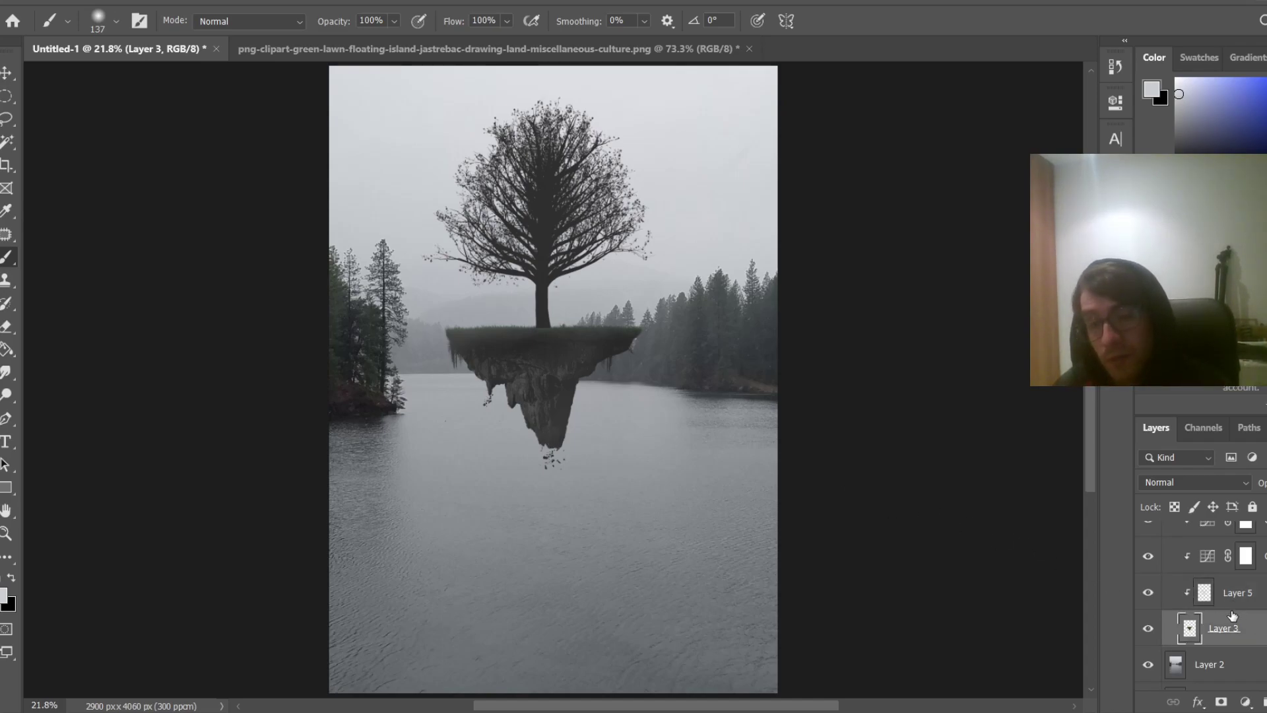
{"action": "left_click", "coordinate": [1221, 702]}
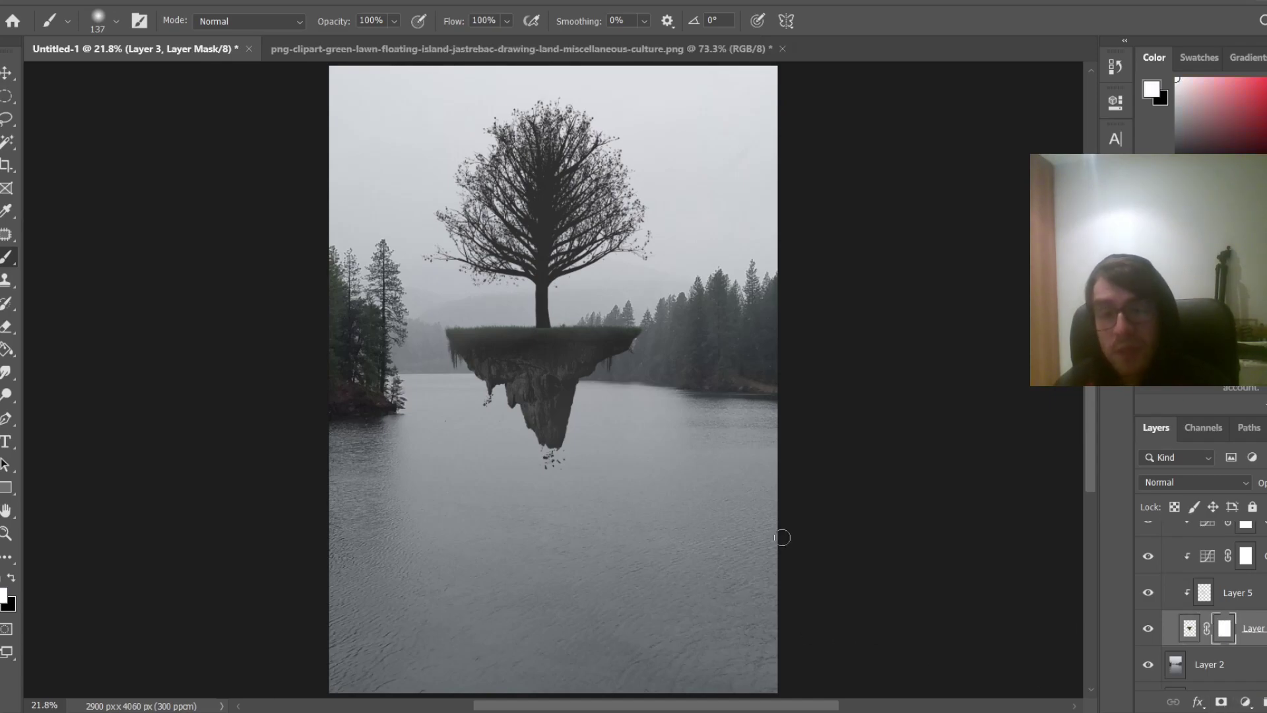
{"action": "key", "text": "x"}
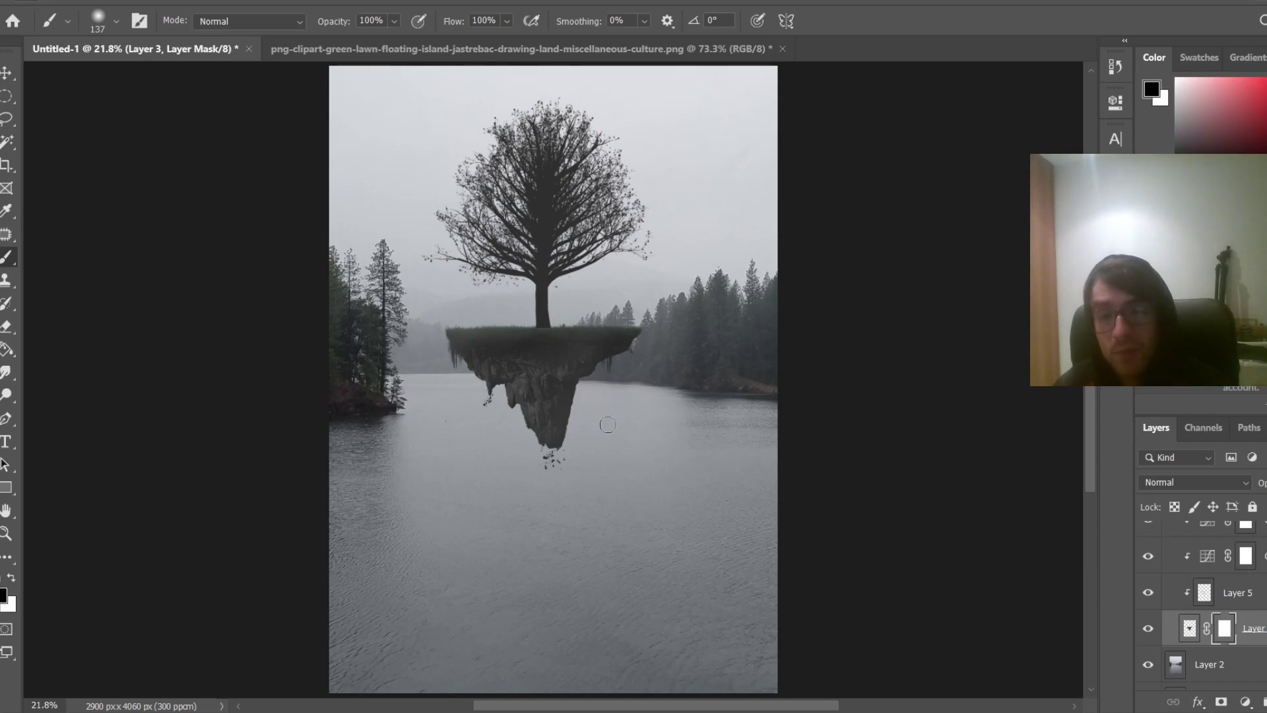
{"action": "left_click_drag", "start_coordinate": [596, 435], "coordinate": [689, 444]}
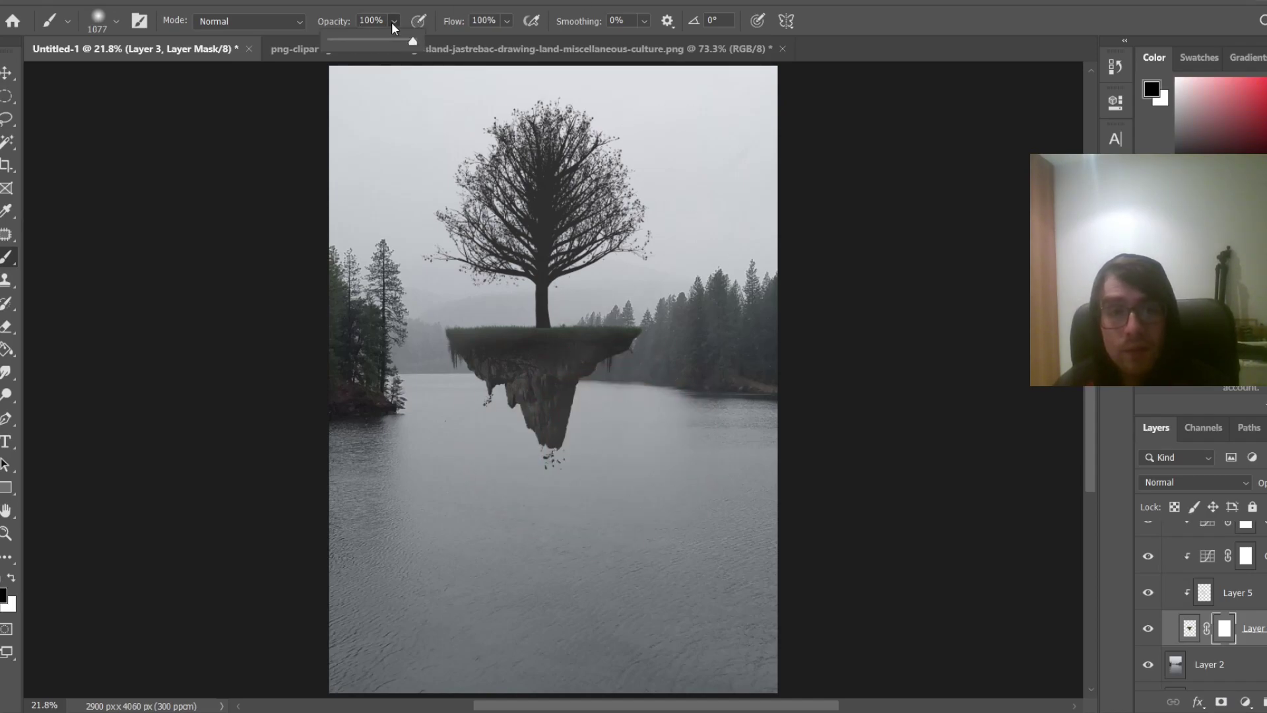
{"action": "left_click_drag", "start_coordinate": [379, 44], "coordinate": [358, 44]}
Resize the brush to 400 px, lower its opacity to 17%, and fade the rock's right edge on the Layer 3 mask
{"action": "scroll", "coordinate": [515, 310], "scroll_direction": "up", "scroll_amount": 5}
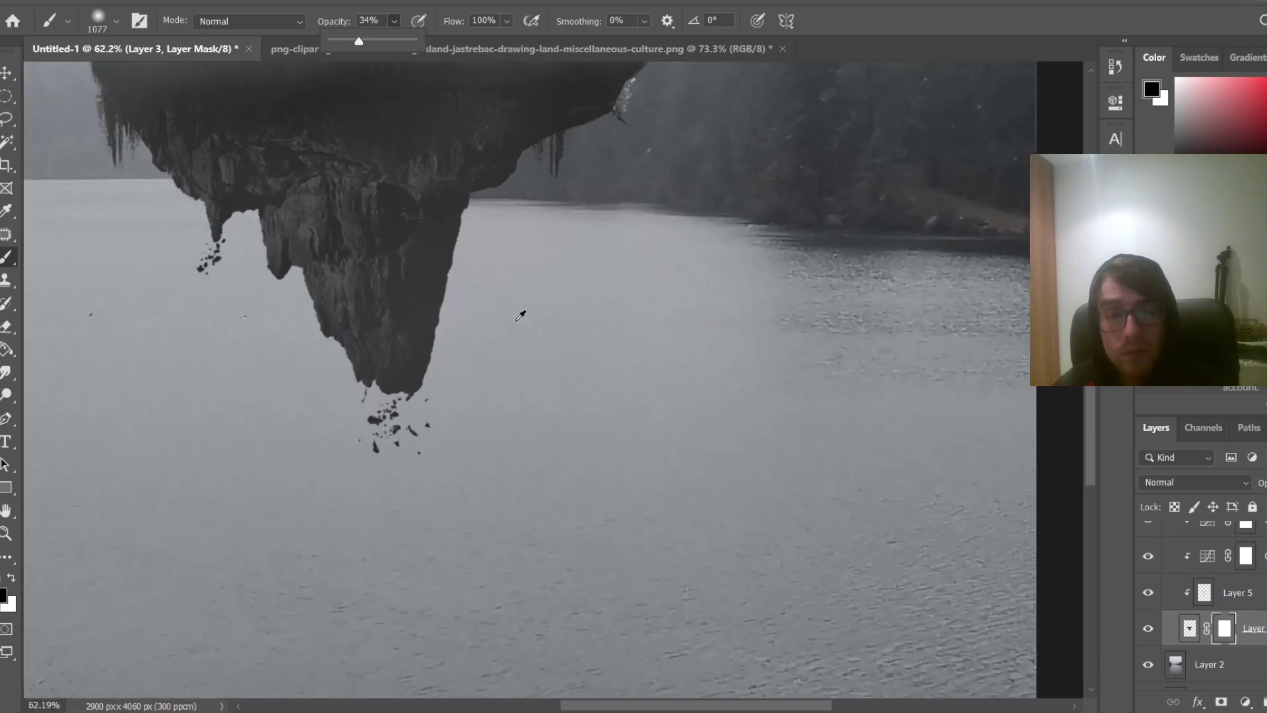
{"action": "left_click_drag", "start_coordinate": [520, 315], "coordinate": [399, 402]}
{"action": "right_click", "coordinate": [549, 391]}
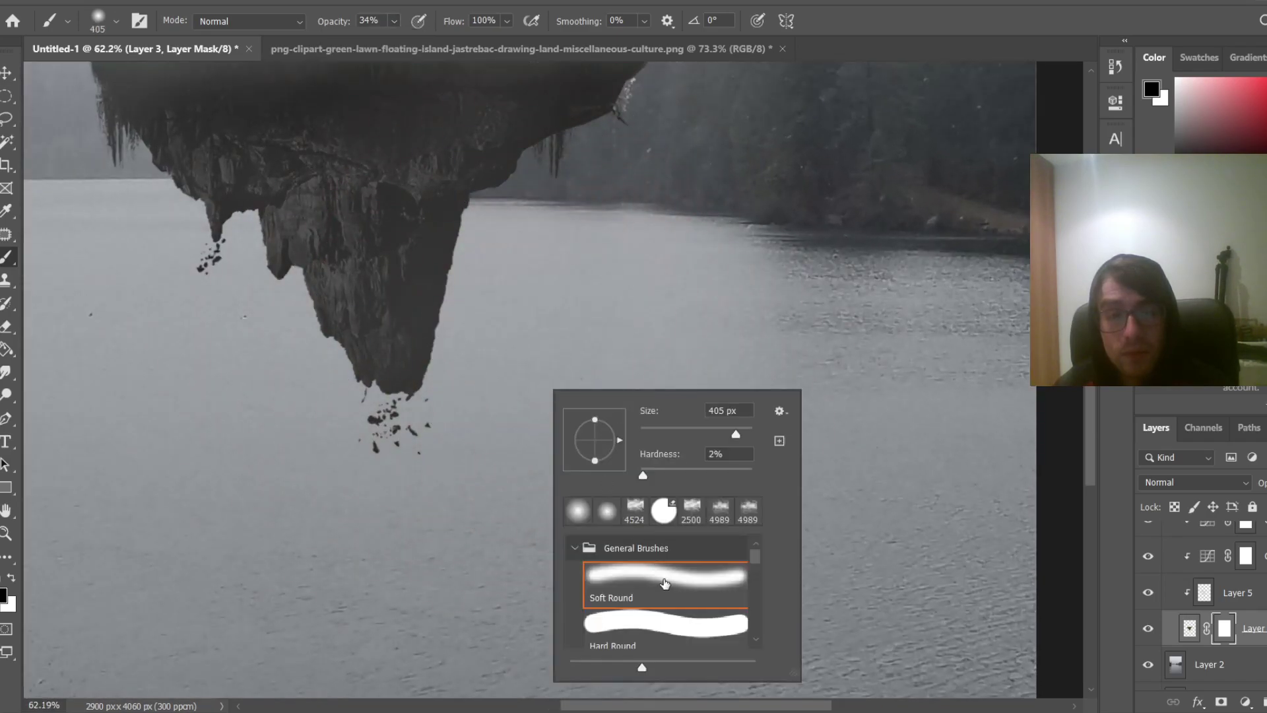
{"action": "left_click", "coordinate": [616, 170]}
{"action": "left_click_drag", "start_coordinate": [563, 278], "coordinate": [486, 284]}
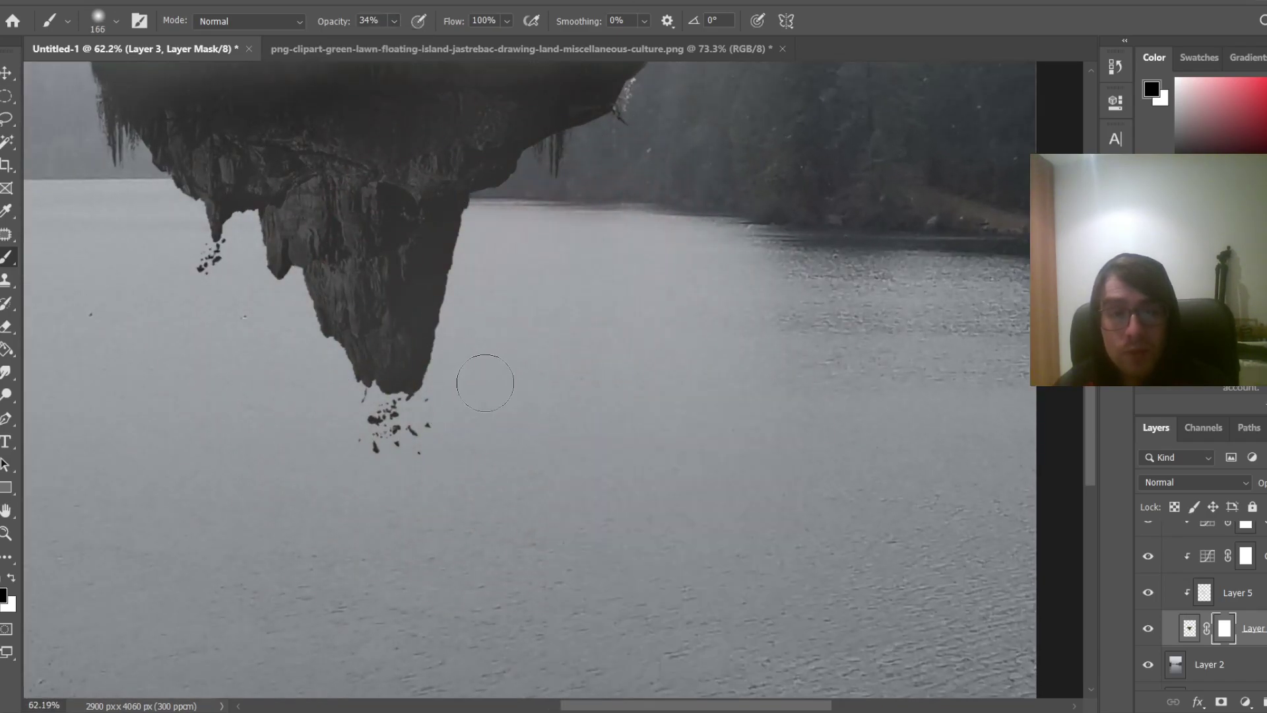
{"action": "left_click_drag", "start_coordinate": [490, 372], "coordinate": [594, 421]}
{"action": "left_click", "coordinate": [395, 20]}
{"action": "mouse_move", "coordinate": [506, 337]}
{"action": "left_mouse_down"}
{"action": "mouse_move", "coordinate": [467, 324]}
{"action": "mouse_move", "coordinate": [497, 258]}
{"action": "left_mouse_up"}
{"action": "left_click_drag", "start_coordinate": [479, 301], "coordinate": [484, 403]}
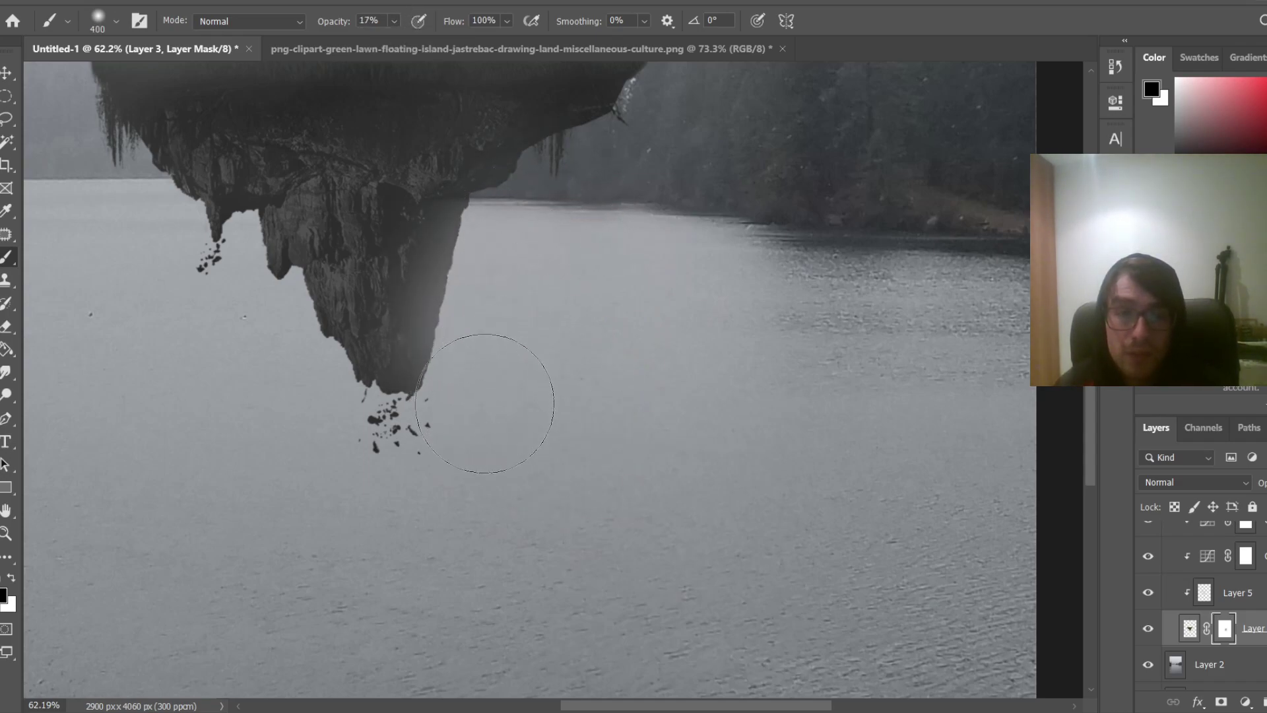
Fade the island's right underside, tip debris and left rock edge on the mask with the 400 px black brush
{"action": "scroll", "coordinate": [379, 410], "scroll_direction": "down", "scroll_amount": 3}
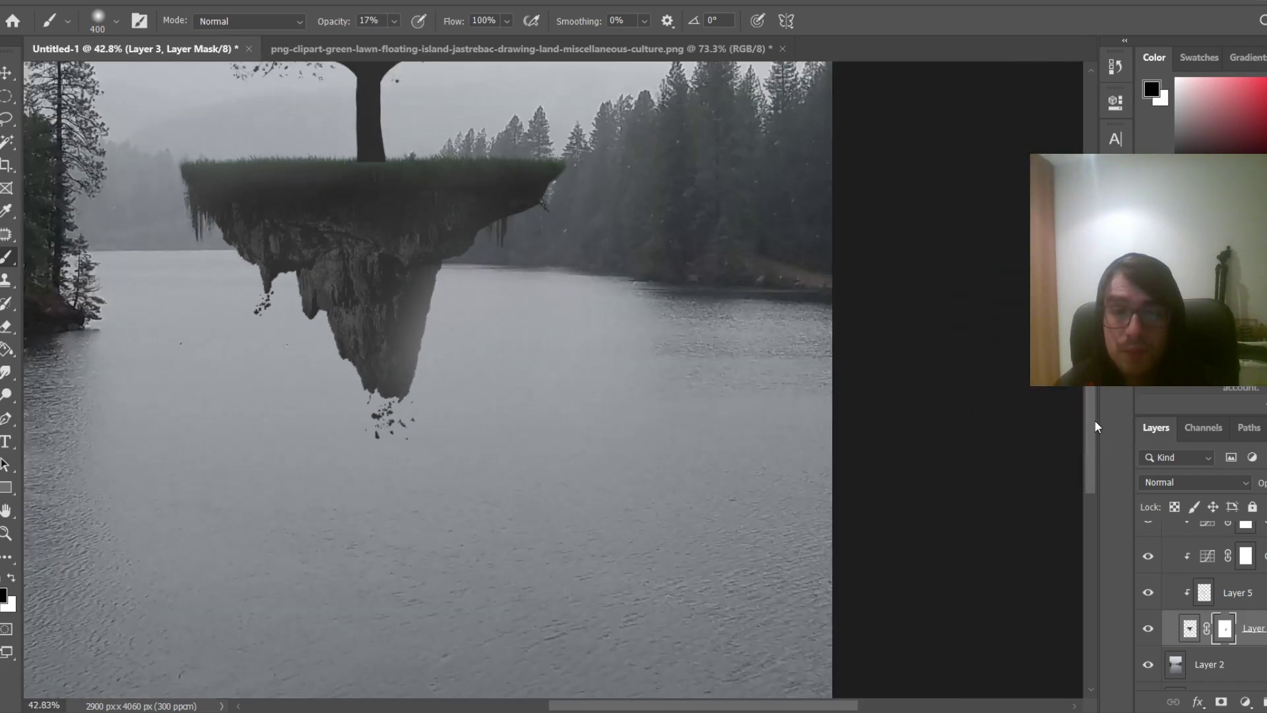
{"action": "scroll", "coordinate": [1095, 427], "scroll_direction": "up", "scroll_amount": 2}
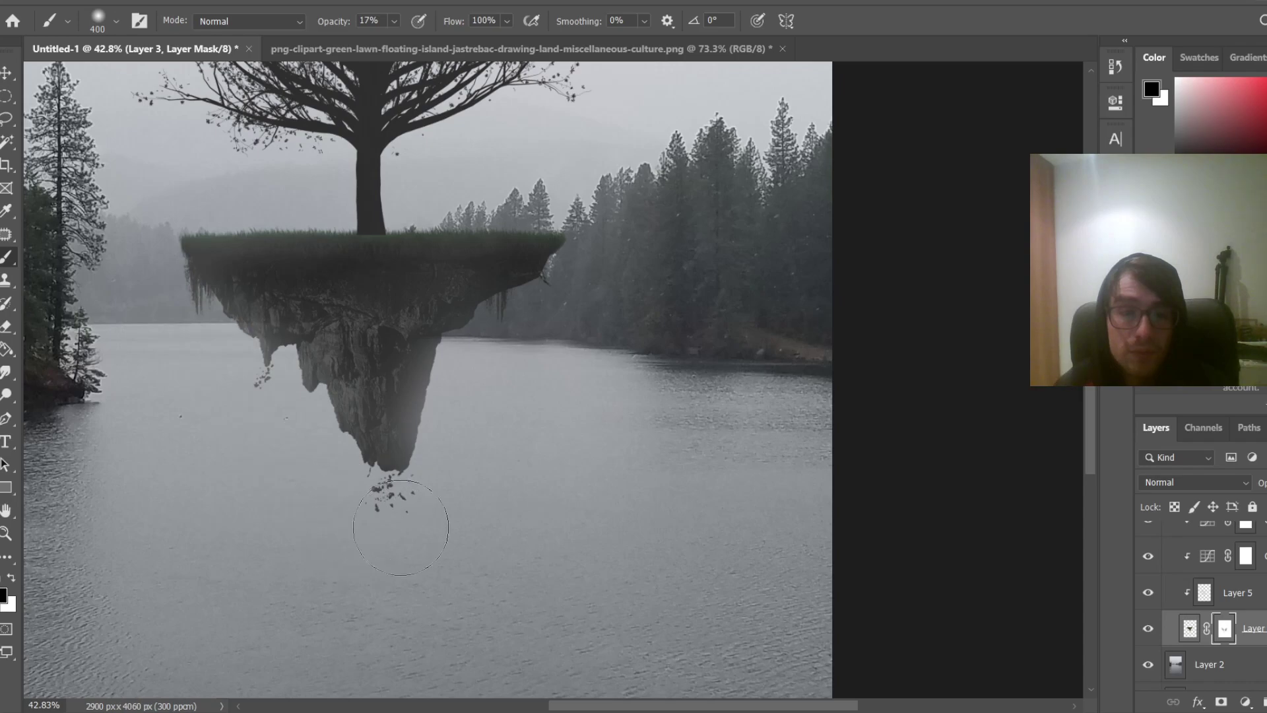
{"action": "left_click_drag", "start_coordinate": [526, 299], "coordinate": [444, 357]}
{"action": "left_click_drag", "start_coordinate": [566, 288], "coordinate": [459, 357]}
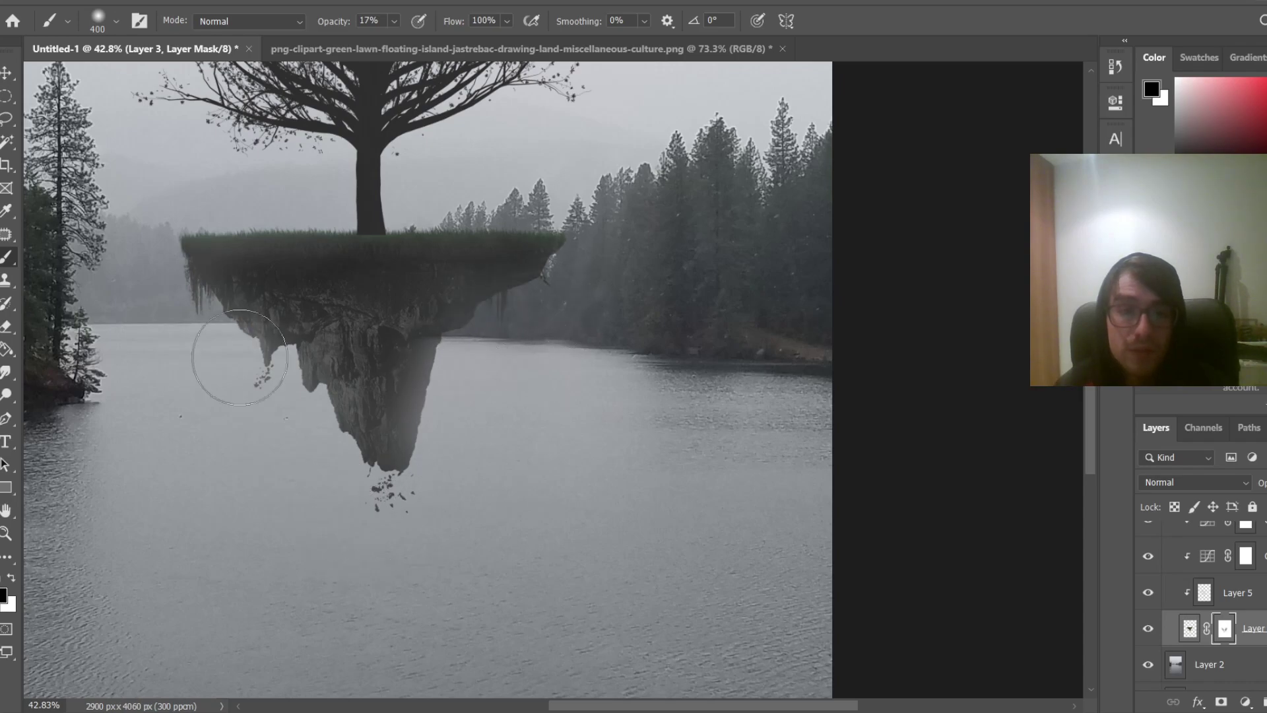
Restore the left part of the island's rock on the mask with a 98 px white brush
{"action": "scroll", "coordinate": [228, 343], "scroll_direction": "up", "scroll_amount": 4}
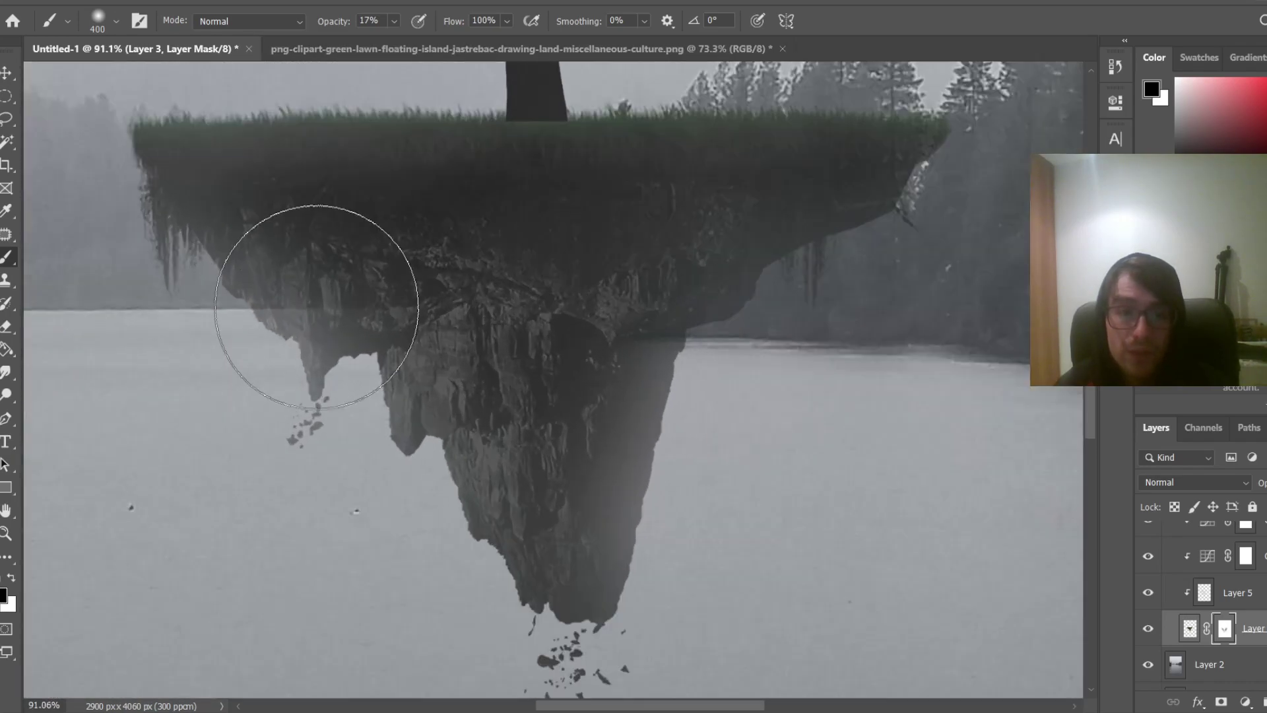
{"action": "key", "text": "x"}
{"action": "mouse_move", "coordinate": [341, 296]}
{"action": "left_mouse_down"}
{"action": "mouse_move", "coordinate": [275, 297]}
{"action": "mouse_move", "coordinate": [319, 334]}
{"action": "left_mouse_up"}
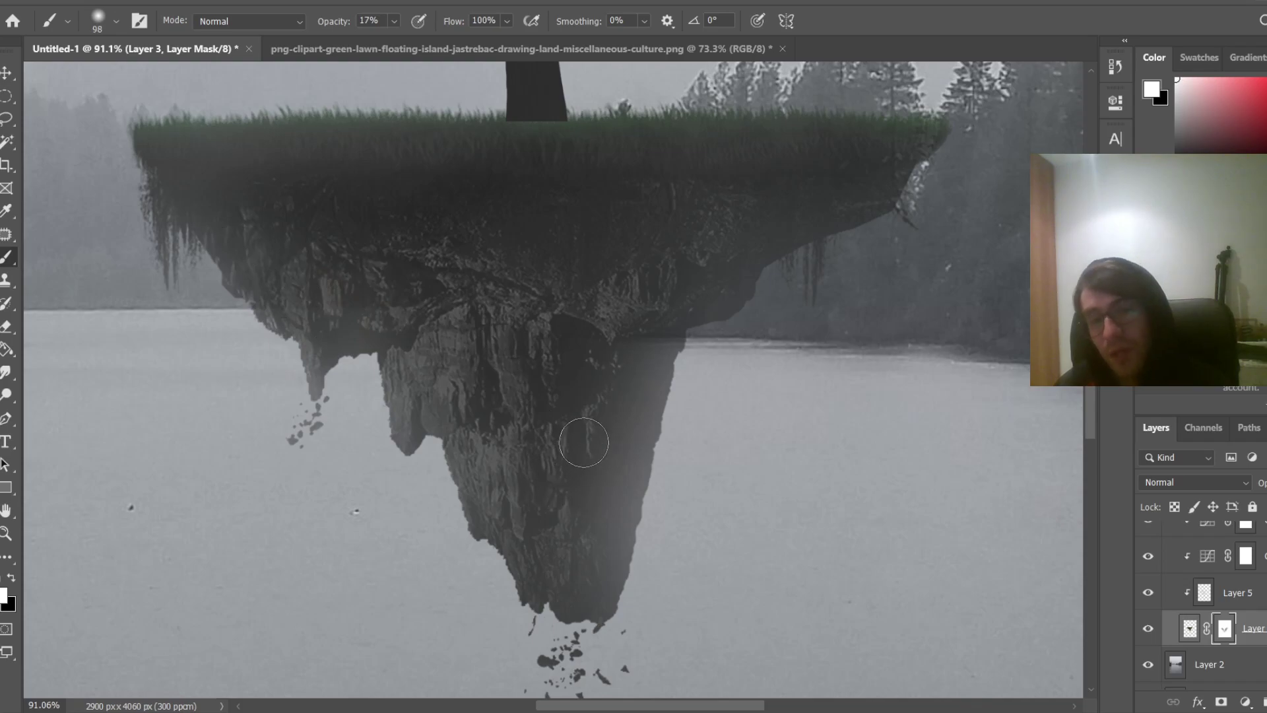
Fade the rock's lower left edge on the Layer 3 mask with a 208 px black brush at 17% opacity
{"action": "scroll", "coordinate": [586, 447], "scroll_direction": "down", "scroll_amount": 5}
{"action": "left_click_drag", "start_coordinate": [534, 526], "coordinate": [576, 526]}
{"action": "key", "text": "x"}
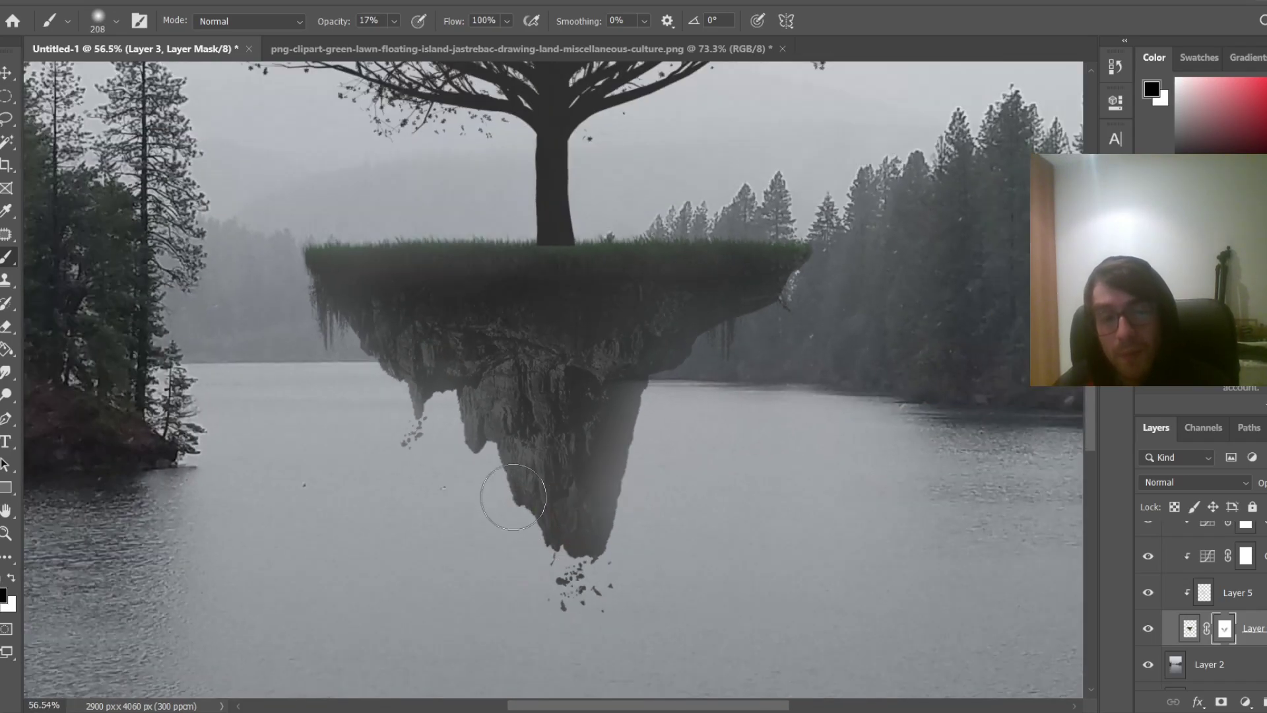
{"action": "scroll", "coordinate": [461, 560], "scroll_direction": "down", "scroll_amount": 2, "text": "alt"}
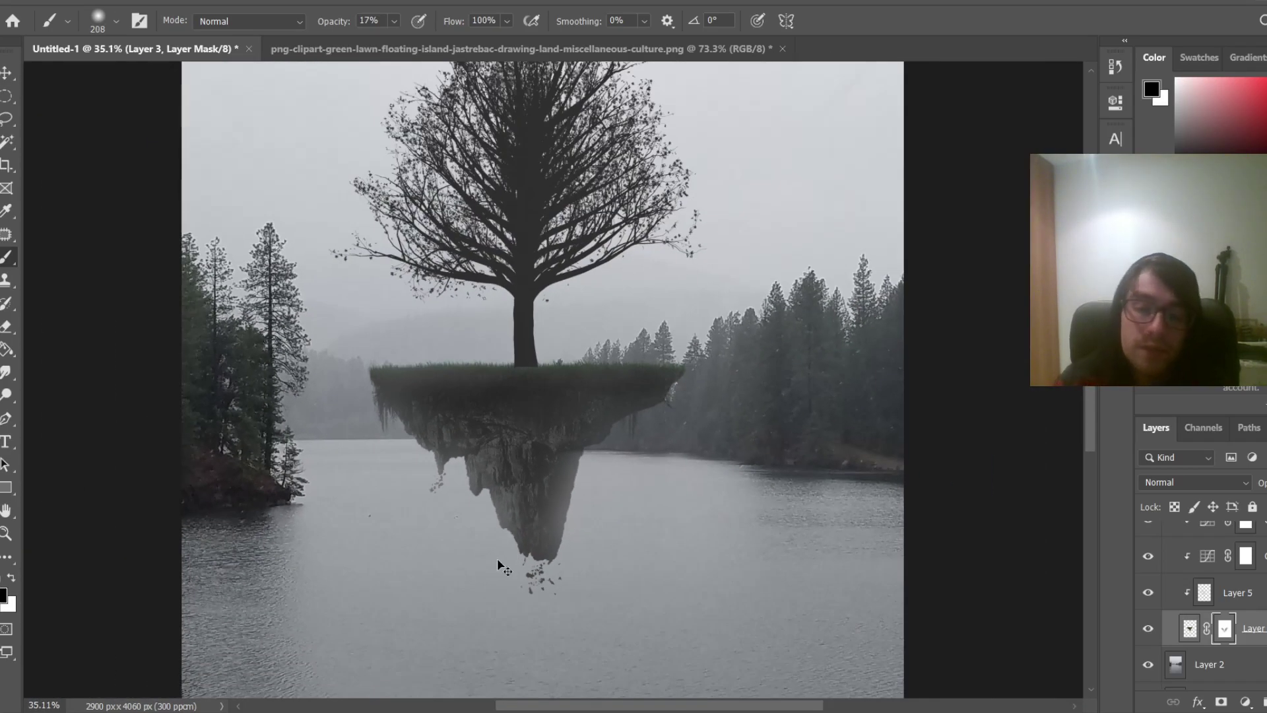
{"action": "scroll", "coordinate": [501, 564], "scroll_direction": "down", "scroll_amount": 2, "text": "alt"}
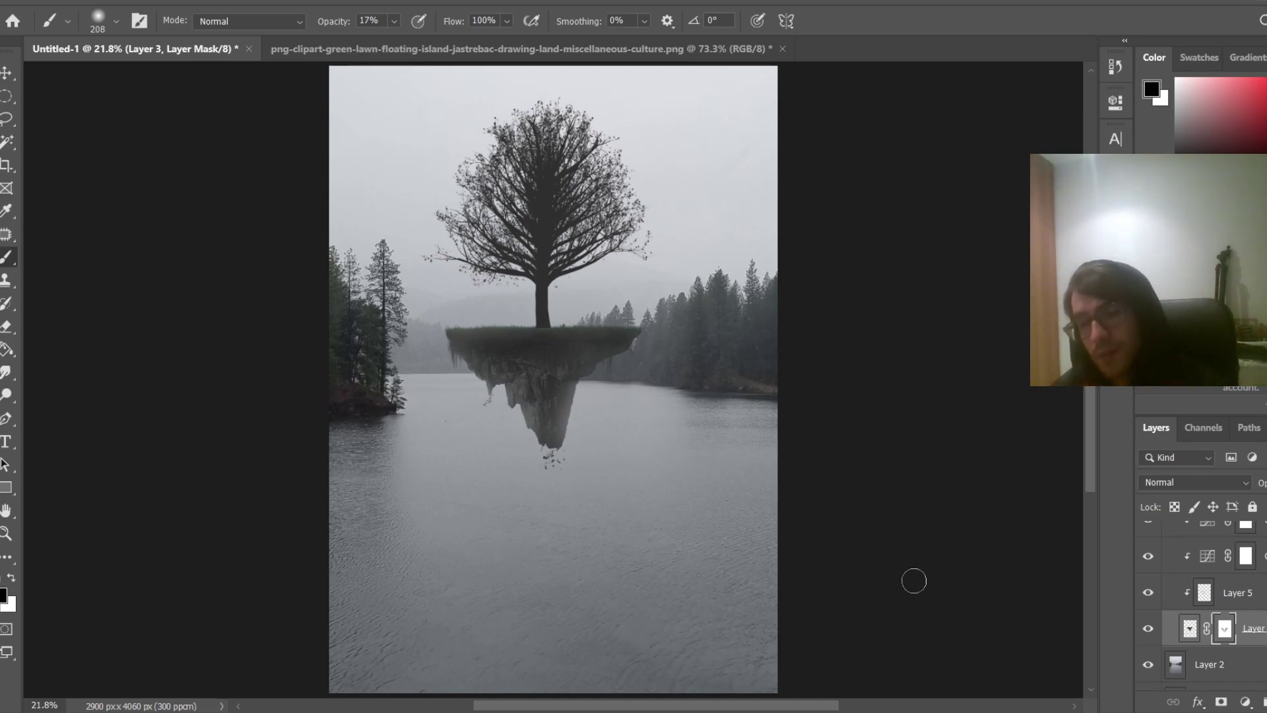
Add a layer mask to the tree's Layer 4
{"action": "scroll", "coordinate": [1254, 613], "scroll_direction": "up", "scroll_amount": 2}
{"action": "scroll", "coordinate": [1262, 613], "scroll_direction": "up", "scroll_amount": 4}
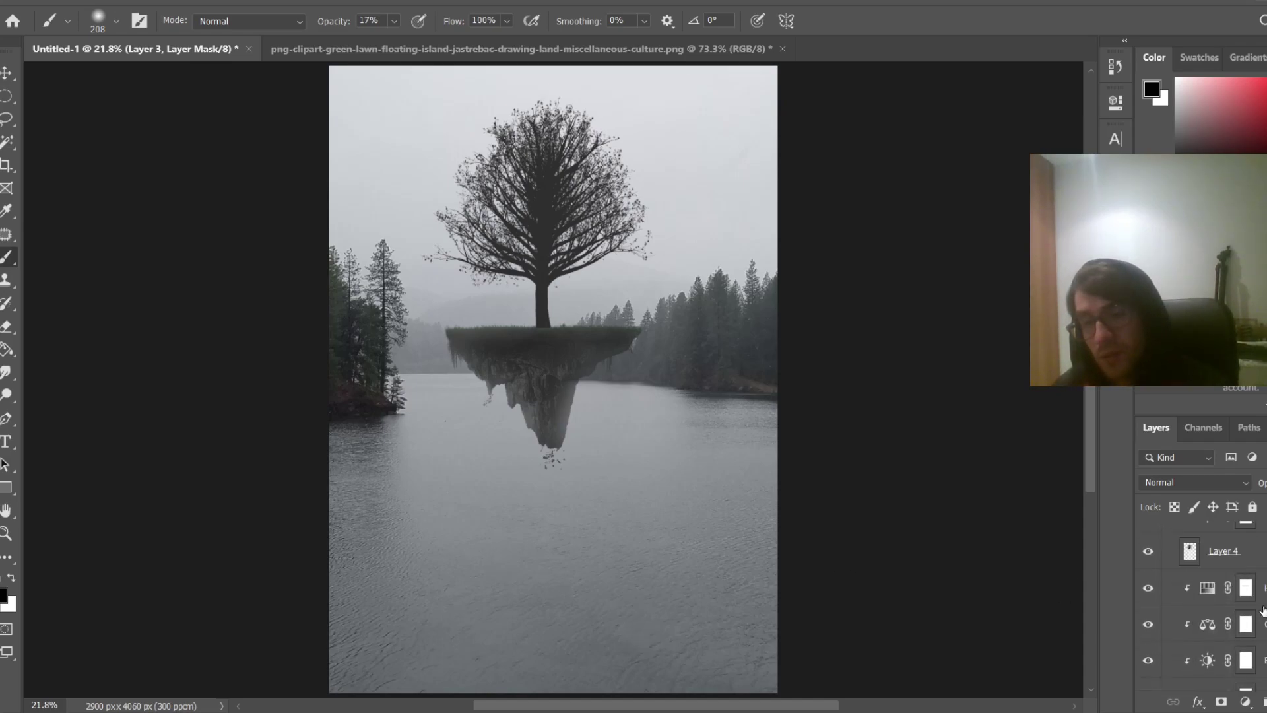
{"action": "left_click", "coordinate": [1249, 599]}
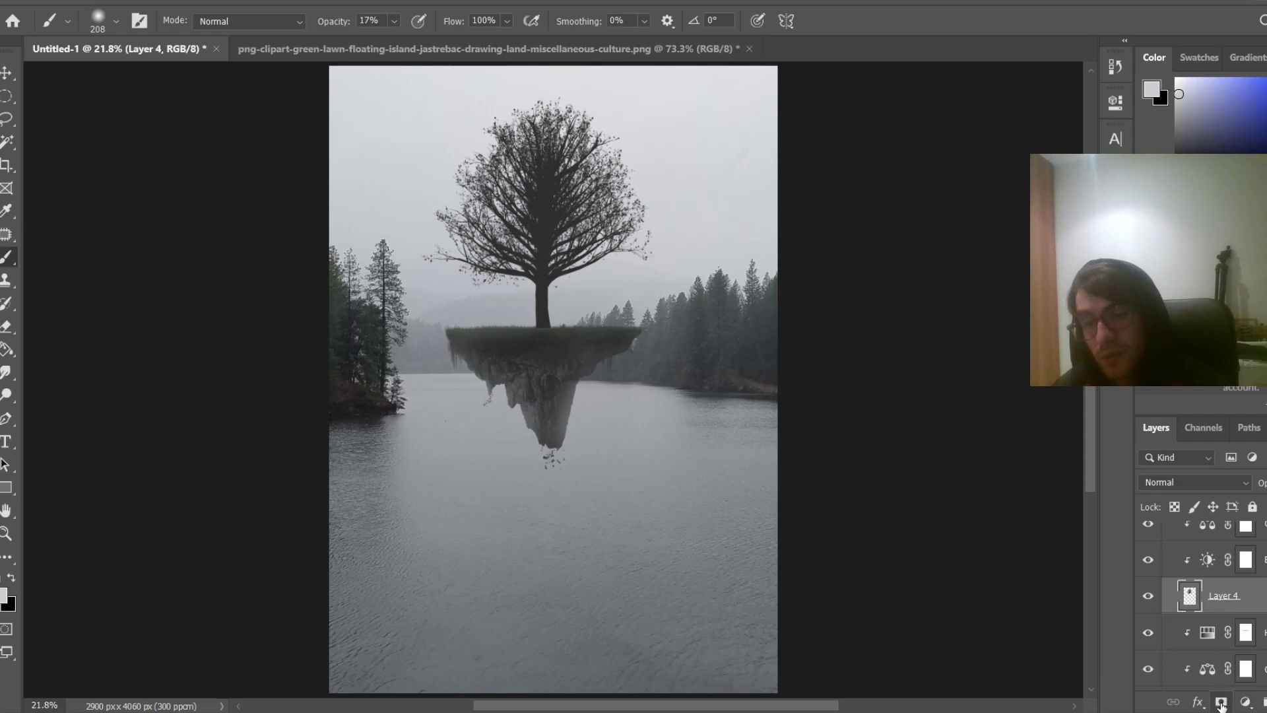
{"action": "left_click", "coordinate": [1221, 705]}
Lower the brush opacity to 13% and fade the tree's outer branches and trunk base, using brush sizes of 460 and 327 px
{"action": "scroll", "coordinate": [547, 550], "scroll_direction": "up", "scroll_amount": 2}
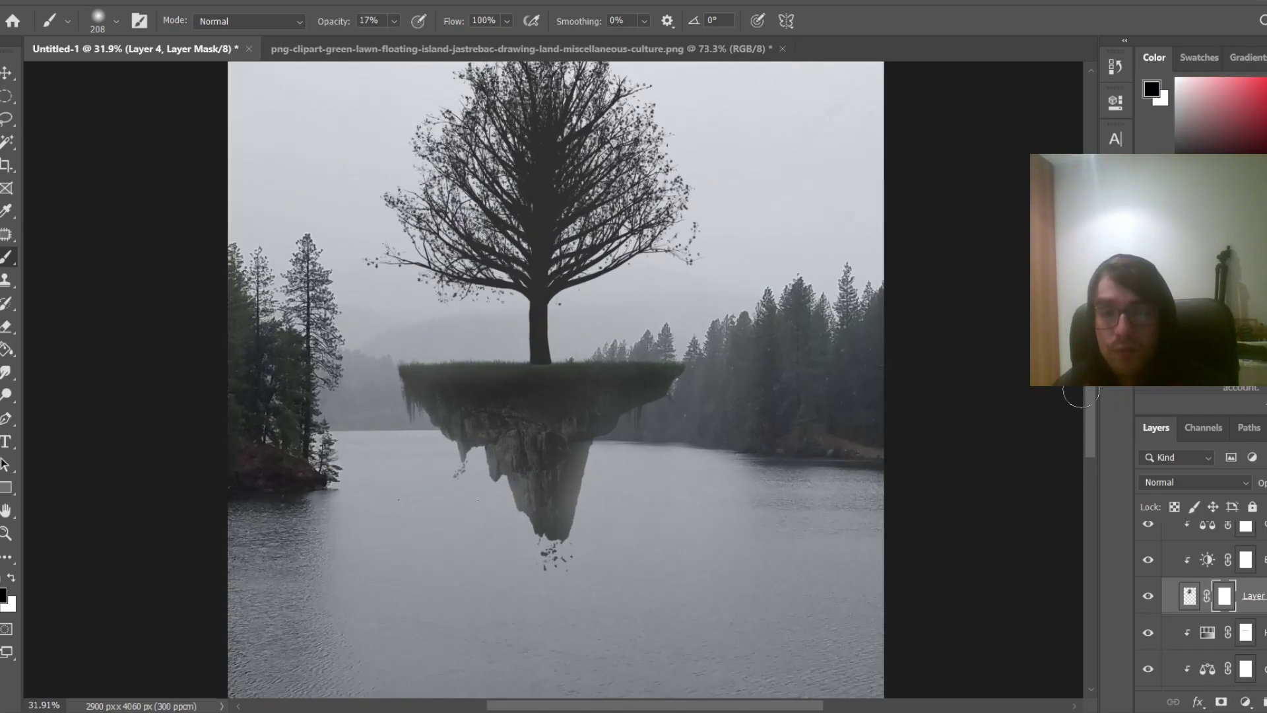
{"action": "scroll", "coordinate": [1080, 393], "scroll_direction": "up", "scroll_amount": 3}
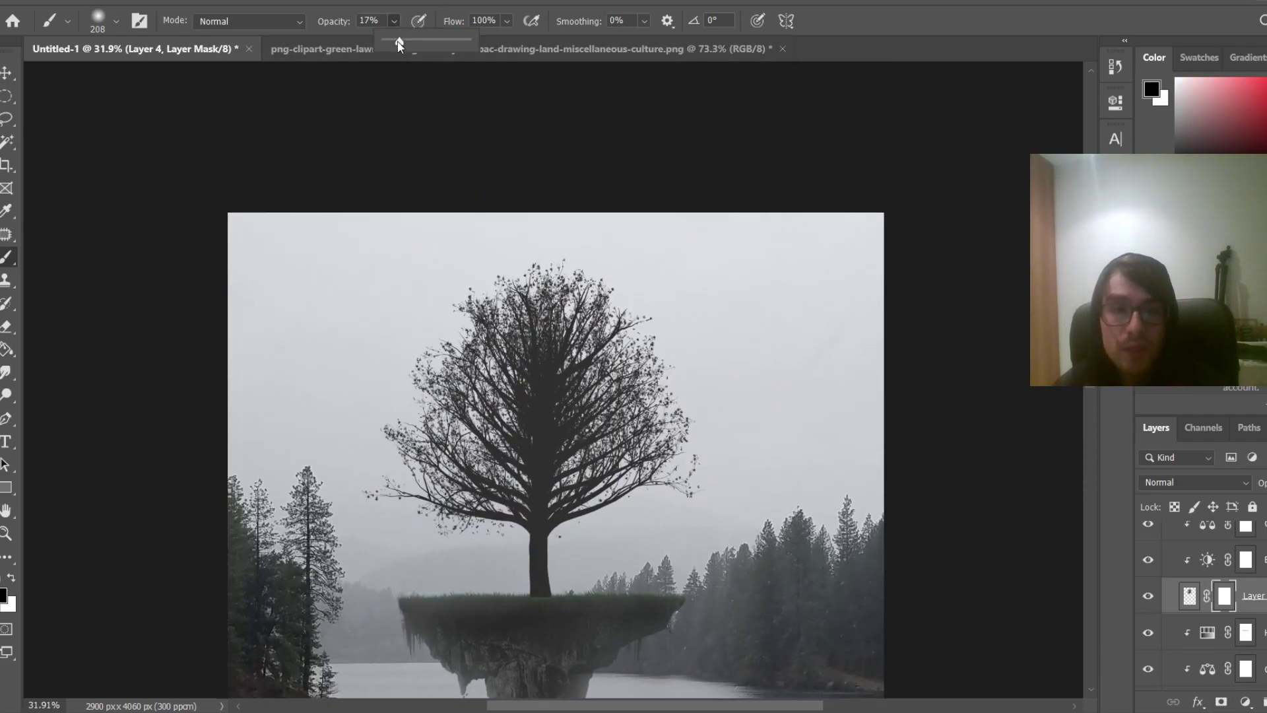
{"action": "scroll", "coordinate": [602, 379], "scroll_direction": "up", "scroll_amount": 5}
{"action": "left_click_drag", "start_coordinate": [759, 378], "coordinate": [806, 380]}
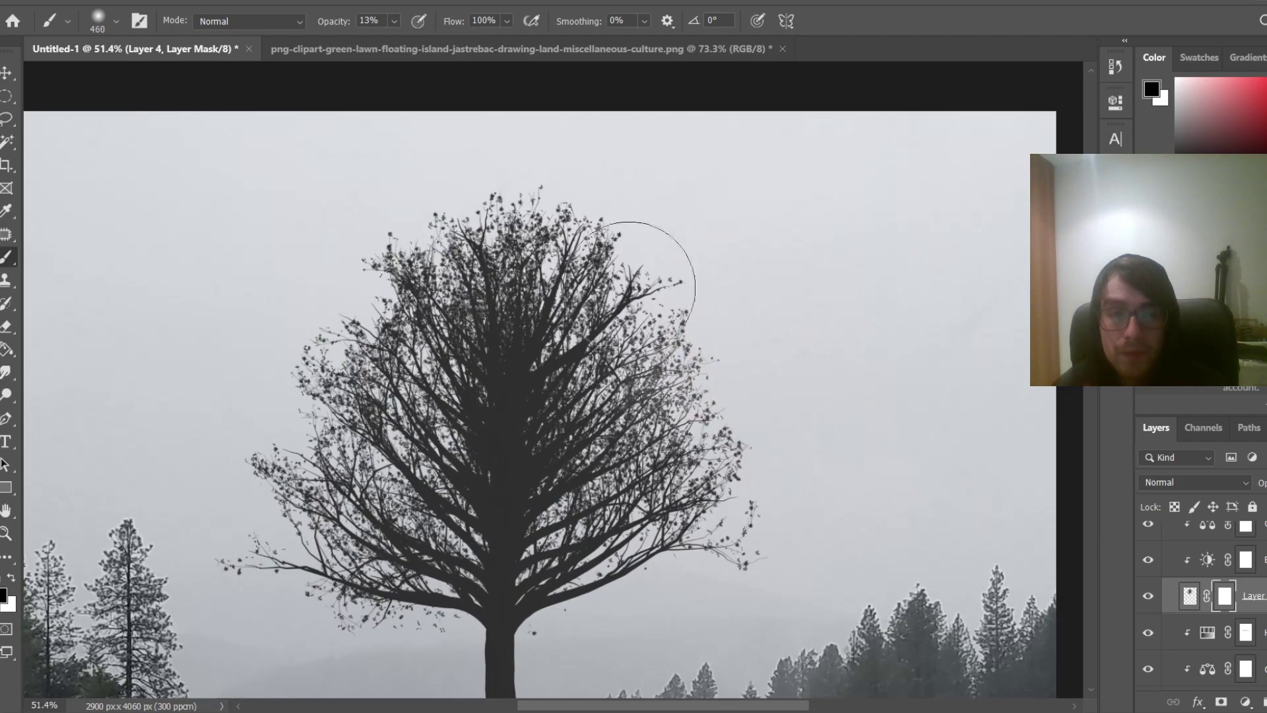
{"action": "mouse_move", "coordinate": [565, 643]}
{"action": "left_mouse_down"}
{"action": "mouse_move", "coordinate": [531, 641]}
{"action": "mouse_move", "coordinate": [572, 655]}
{"action": "mouse_move", "coordinate": [472, 648]}
{"action": "mouse_move", "coordinate": [391, 627]}
{"action": "left_mouse_up"}
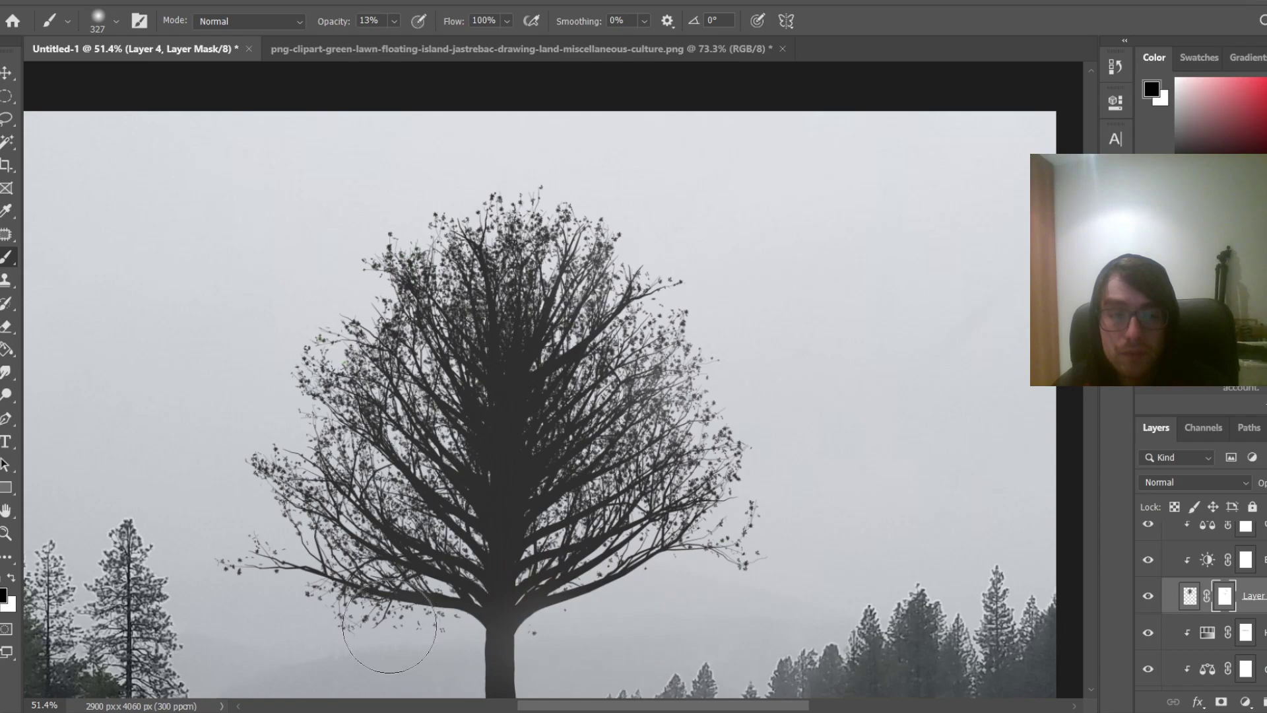
{"action": "scroll", "coordinate": [756, 609], "scroll_direction": "down", "scroll_amount": 4}
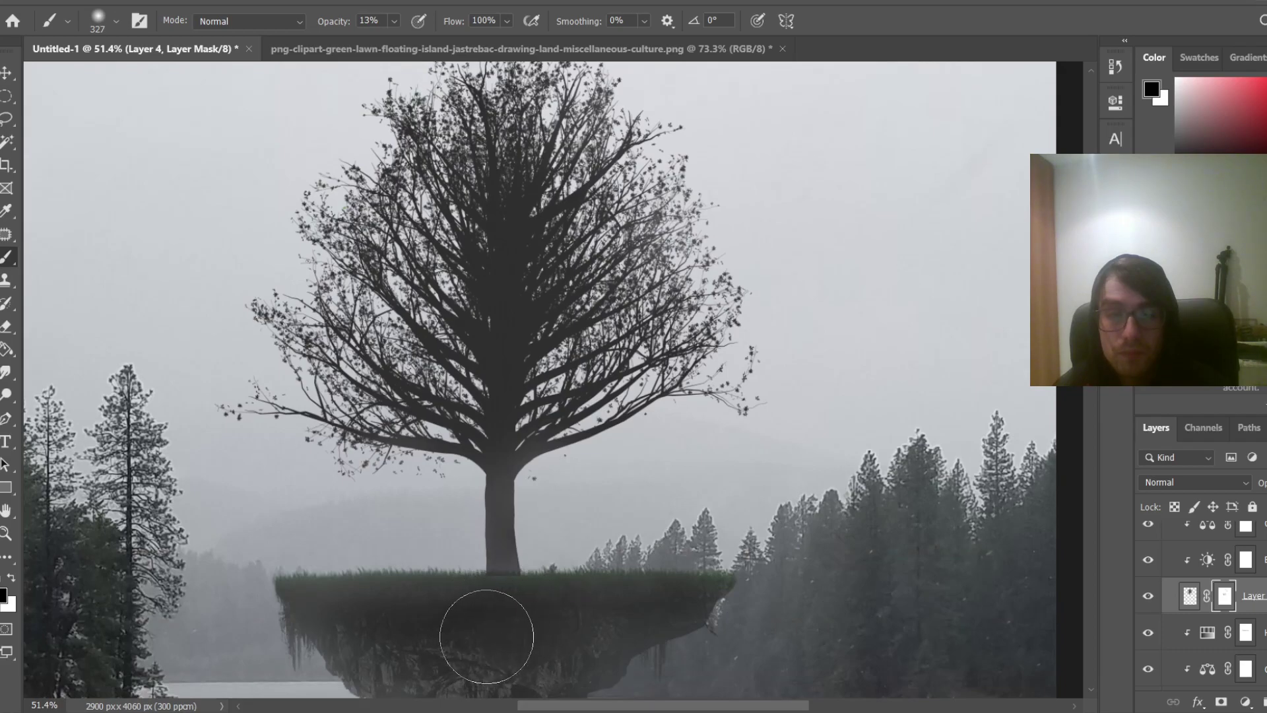
Blend the trunk's base into the grass on the Layer 4 mask with a 23 px brush, alternating black and white
{"action": "scroll", "coordinate": [526, 615], "scroll_direction": "up", "scroll_amount": 20}
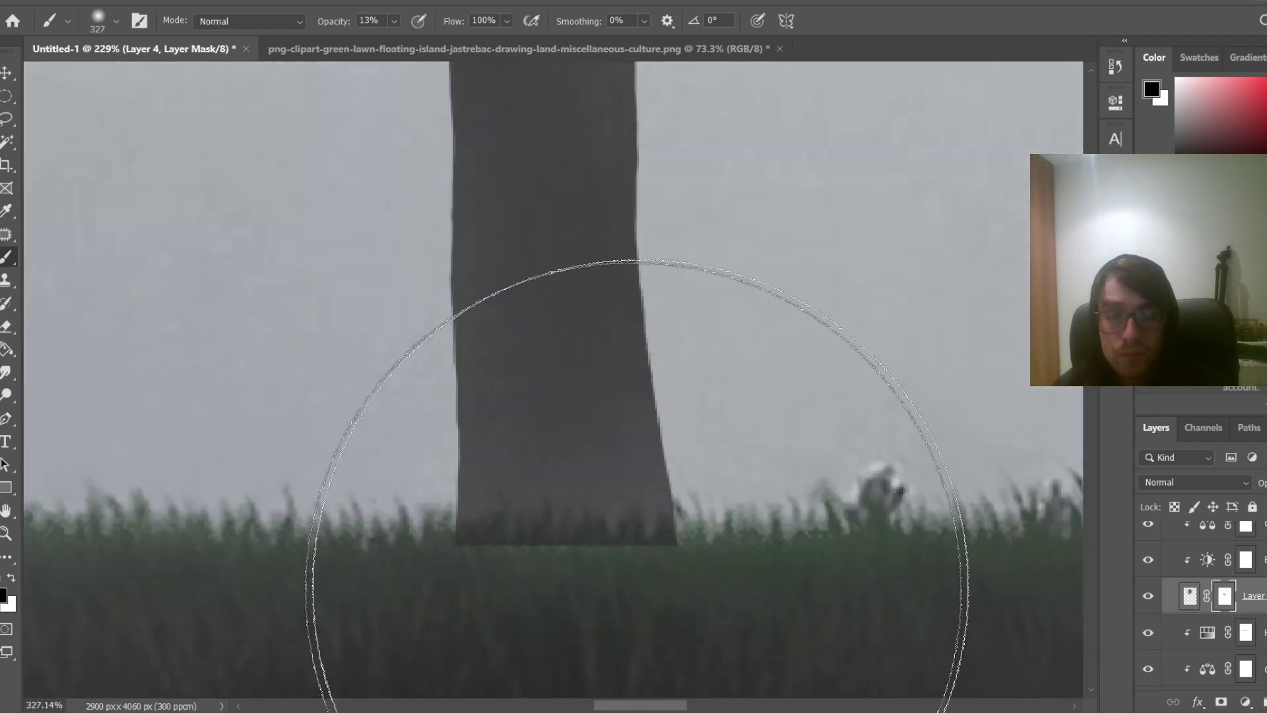
{"action": "left_click_drag", "start_coordinate": [627, 568], "coordinate": [217, 594]}
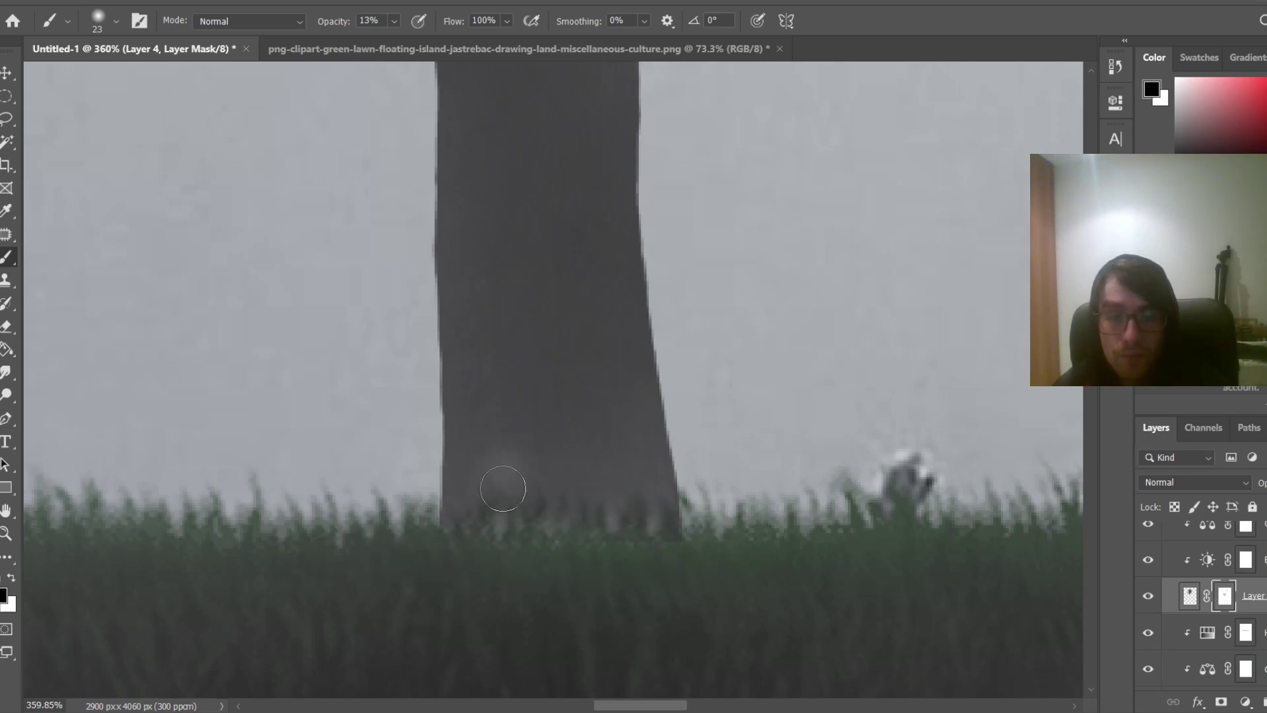
{"action": "left_click_drag", "start_coordinate": [503, 487], "coordinate": [540, 499]}
{"action": "key", "text": "x"}
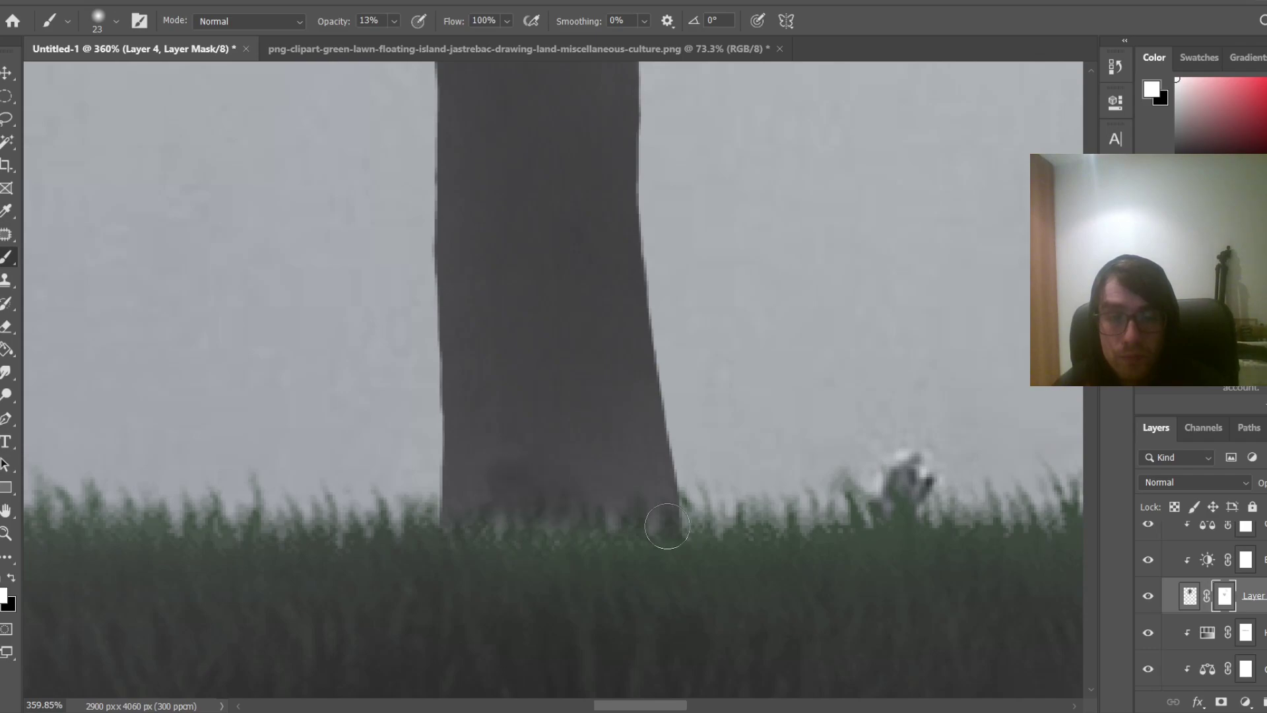
{"action": "key", "text": "x"}
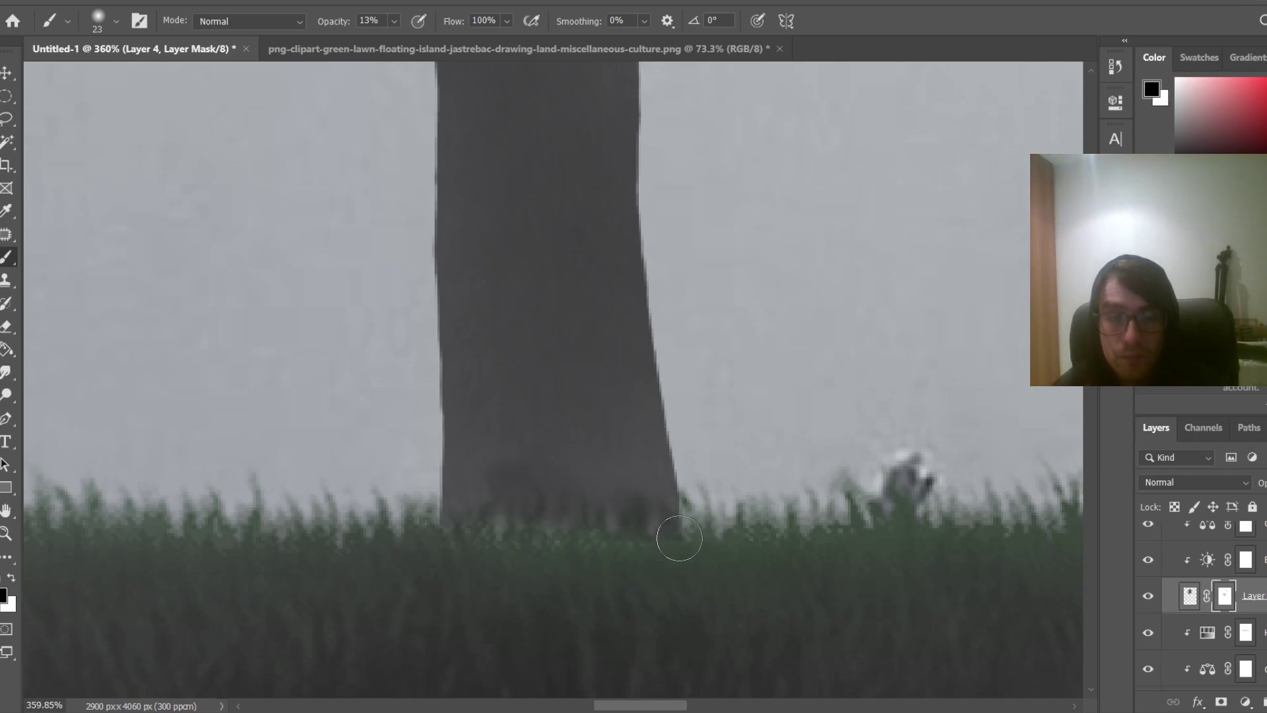
Restore the middle of the trunk on the Layer 4 mask in white, enlarging the brush to 47 px
{"action": "key", "text": "x"}
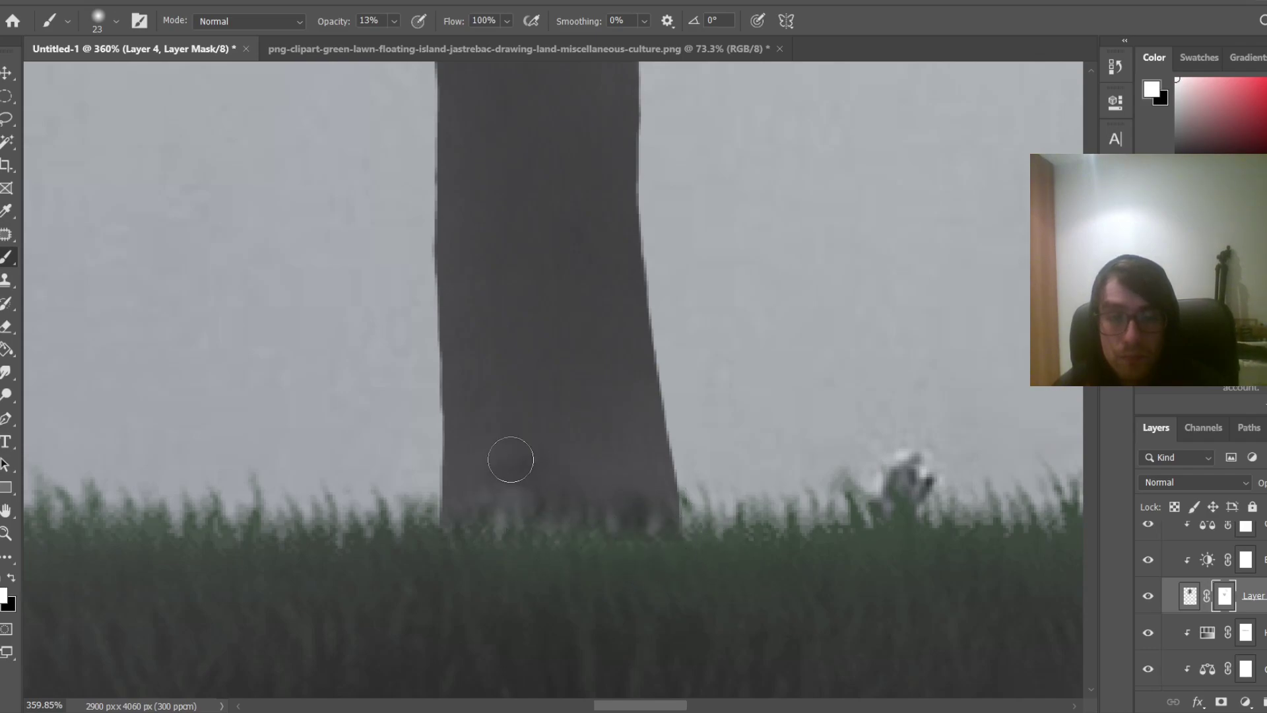
{"action": "mouse_move", "coordinate": [519, 354]}
{"action": "left_mouse_down"}
{"action": "mouse_move", "coordinate": [541, 429]}
{"action": "mouse_move", "coordinate": [539, 387]}
{"action": "mouse_move", "coordinate": [584, 353]}
{"action": "mouse_move", "coordinate": [574, 393]}
{"action": "mouse_move", "coordinate": [551, 294]}
{"action": "mouse_move", "coordinate": [529, 497]}
{"action": "left_mouse_up"}
{"action": "scroll", "coordinate": [647, 454], "scroll_direction": "down", "scroll_amount": 5}
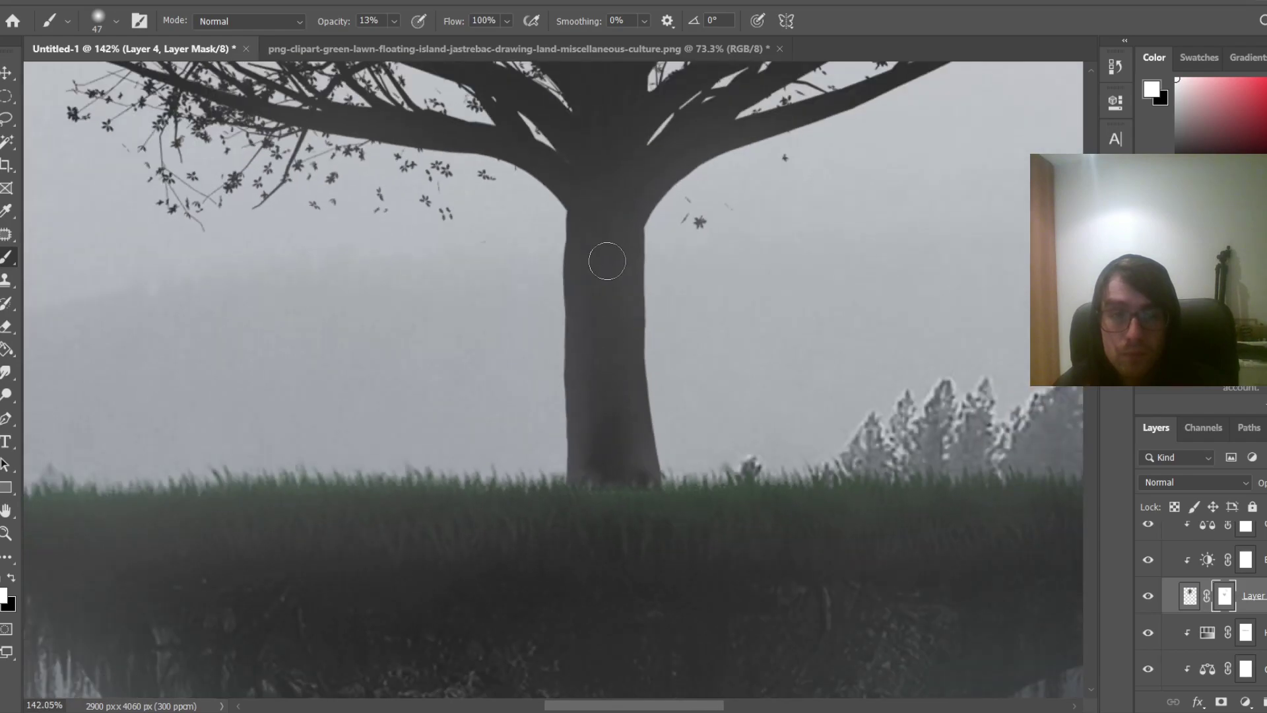
{"action": "scroll", "coordinate": [592, 391], "scroll_direction": "up", "scroll_amount": 4}
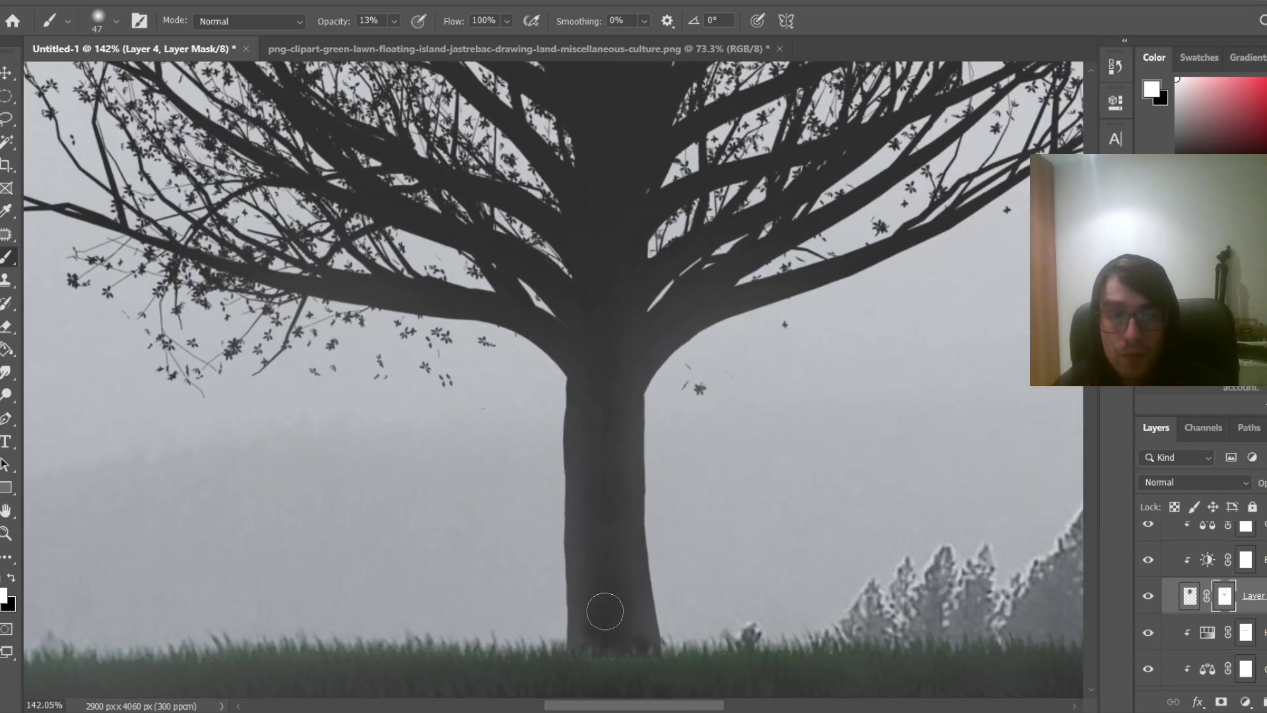
{"action": "scroll", "coordinate": [605, 611], "scroll_direction": "down", "scroll_amount": 3}
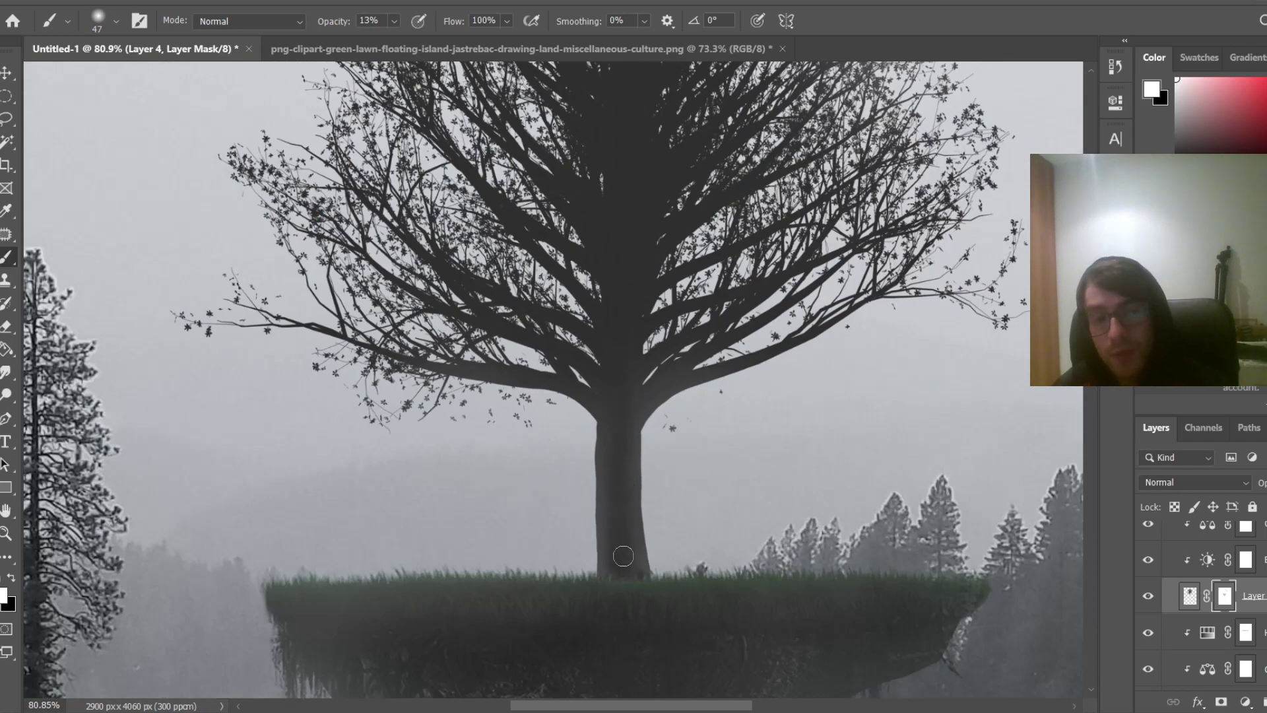
Fade the inner branches of the tree's crown on the Layer 4 mask in black with a 427 px brush
{"action": "scroll", "coordinate": [627, 494], "scroll_direction": "down", "scroll_amount": 2}
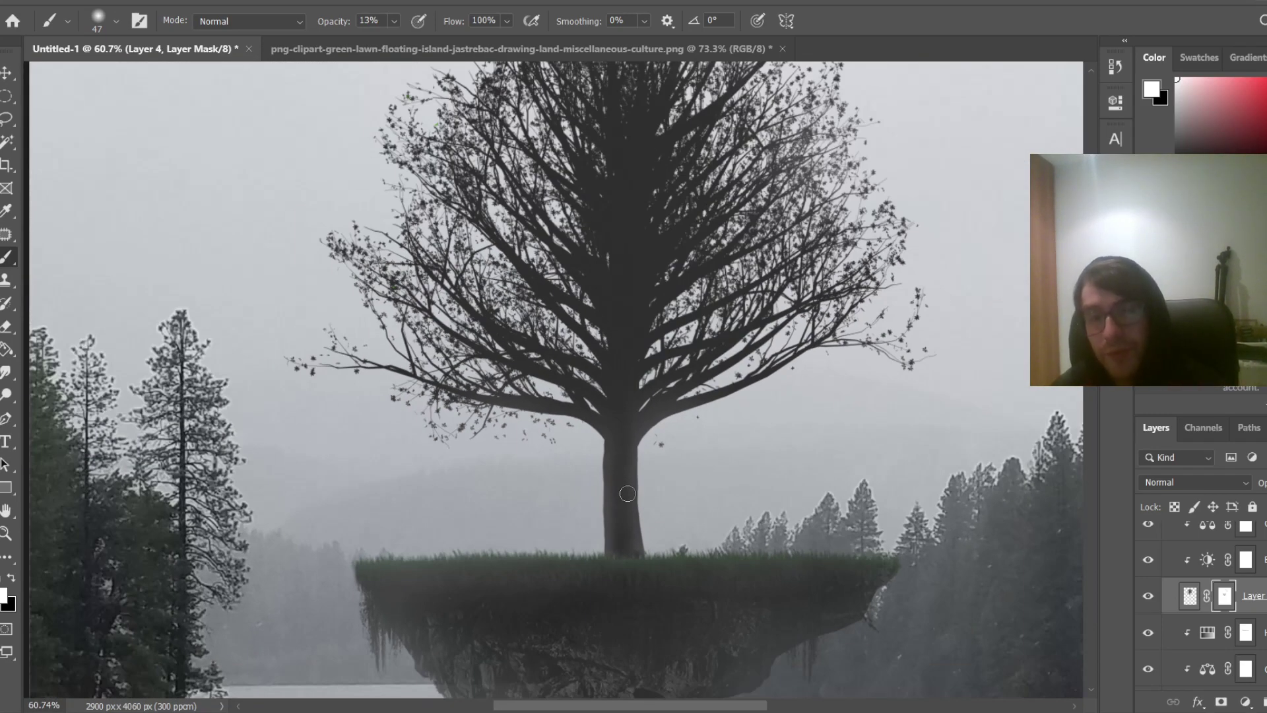
{"action": "scroll", "coordinate": [660, 475], "scroll_direction": "down", "scroll_amount": 3}
{"action": "key", "text": "x"}
{"action": "left_click_drag", "start_coordinate": [803, 357], "coordinate": [853, 380]}
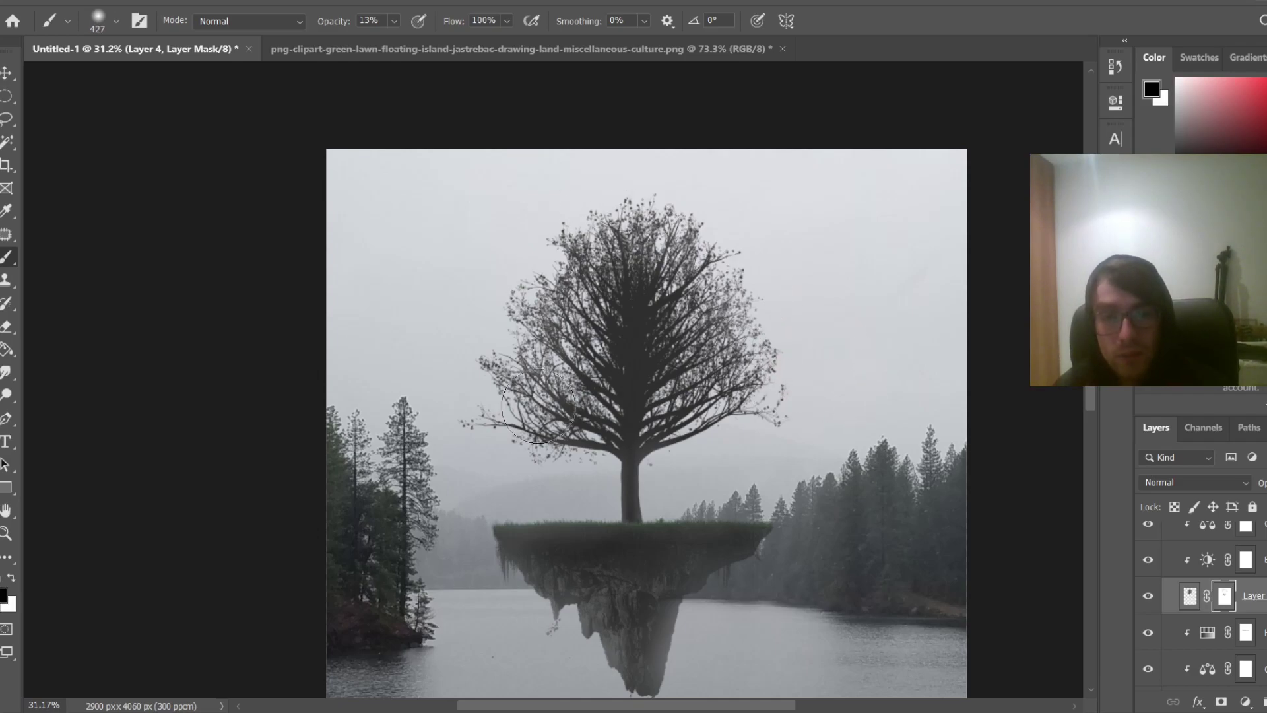
{"action": "mouse_move", "coordinate": [594, 284]}
{"action": "left_mouse_down"}
{"action": "mouse_move", "coordinate": [617, 300]}
{"action": "mouse_move", "coordinate": [615, 327]}
{"action": "left_mouse_up"}
{"action": "left_click_drag", "start_coordinate": [589, 377], "coordinate": [573, 394]}
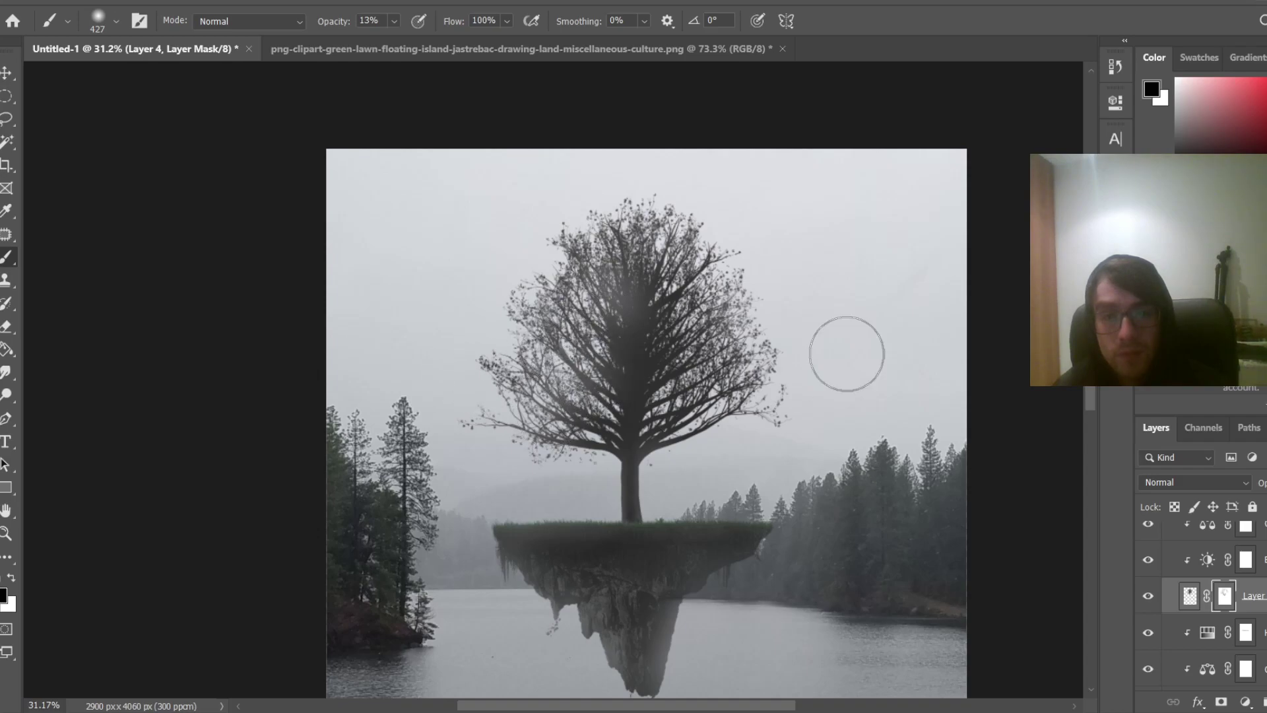
Undo the latest fading strokes on the tree's mask and fit the whole composite in view
{"action": "key", "text": "ctrl+z"}
{"action": "key", "text": "ctrl+z"}
{"action": "key", "text": "ctrl+z"}
{"action": "key", "text": "ctrl+z"}
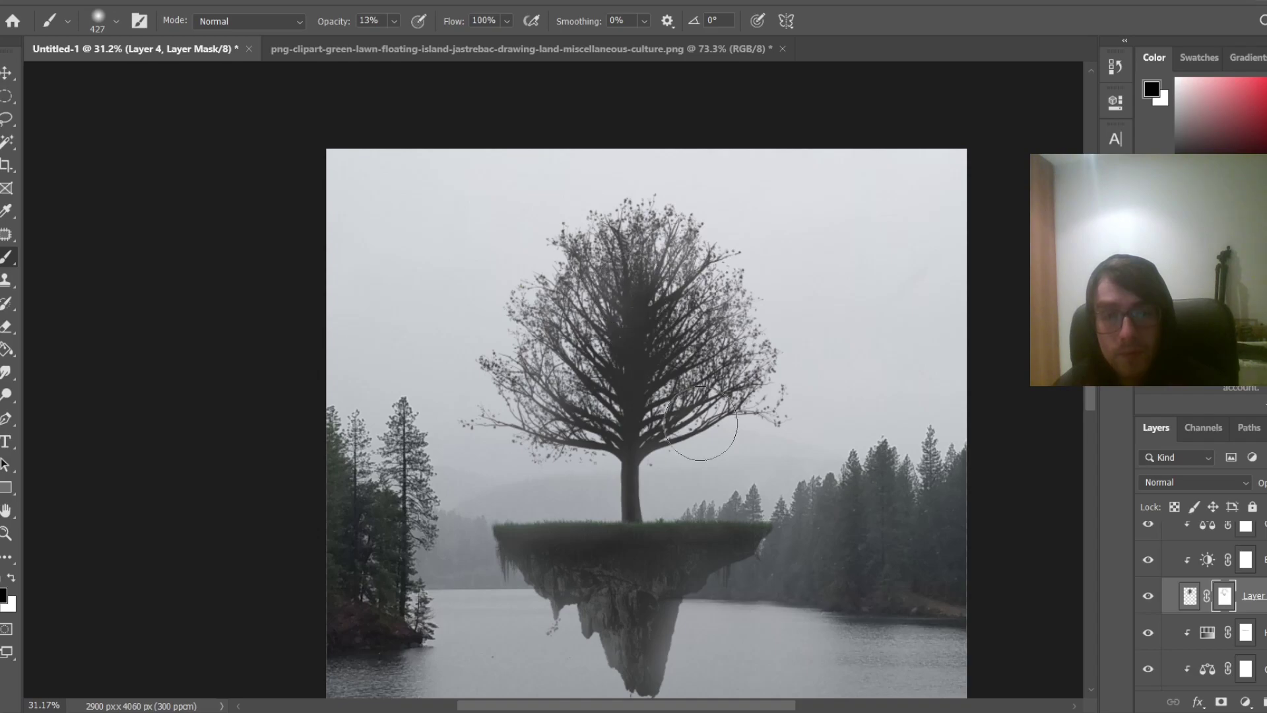
{"action": "scroll", "coordinate": [927, 309], "scroll_direction": "down", "scroll_amount": 3, "text": "alt"}
{"action": "key", "text": "ctrl+0"}
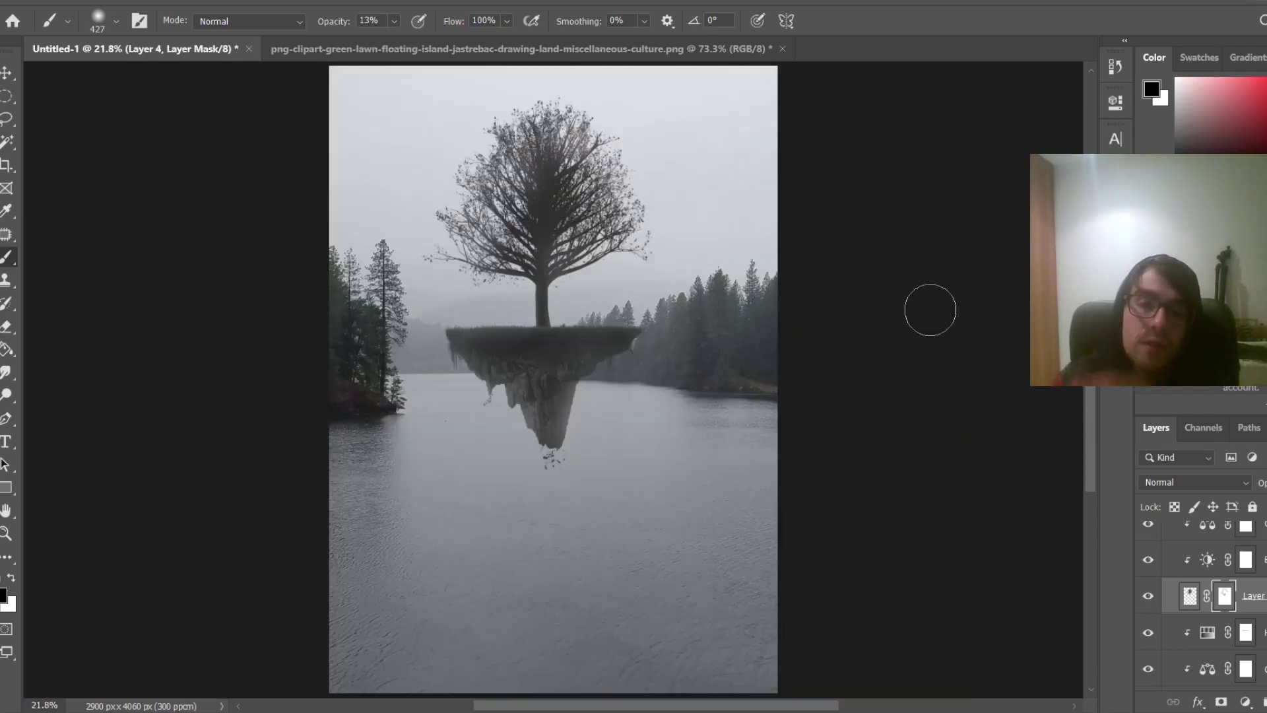
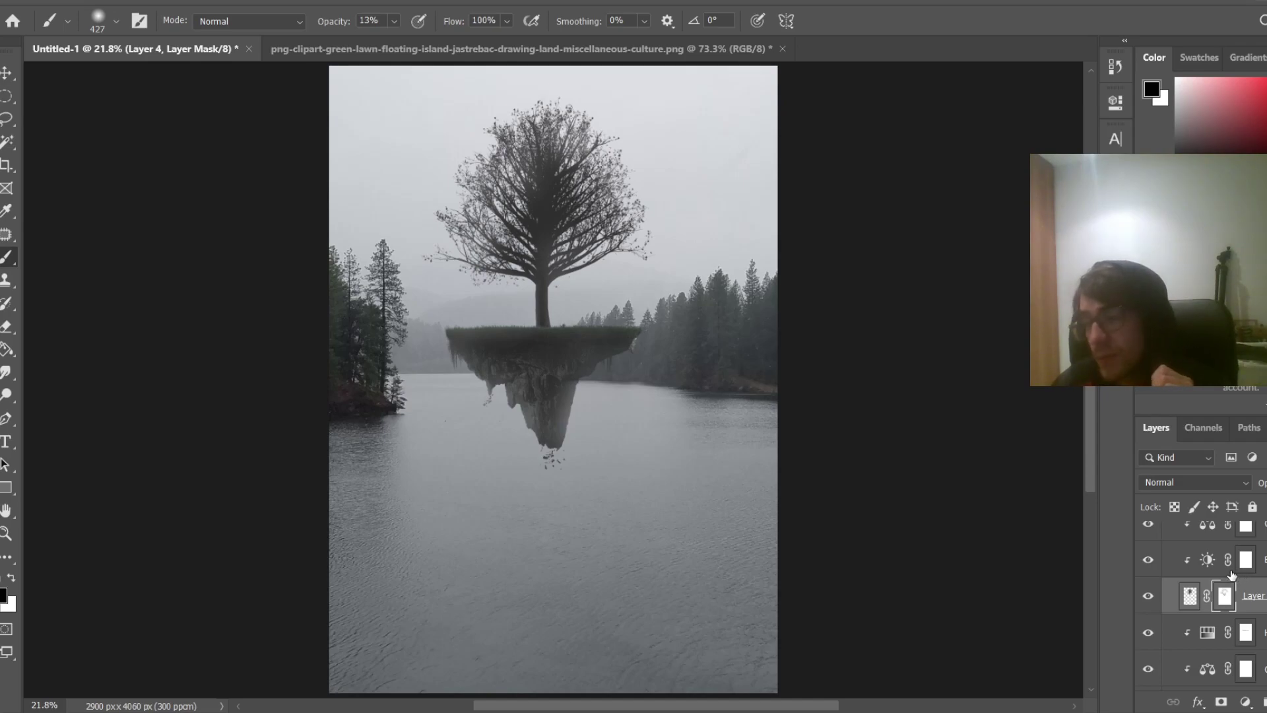
Open the first three lantern images together from the things folder of photoshop resources
{"action": "key", "text": "ctrl+o"}
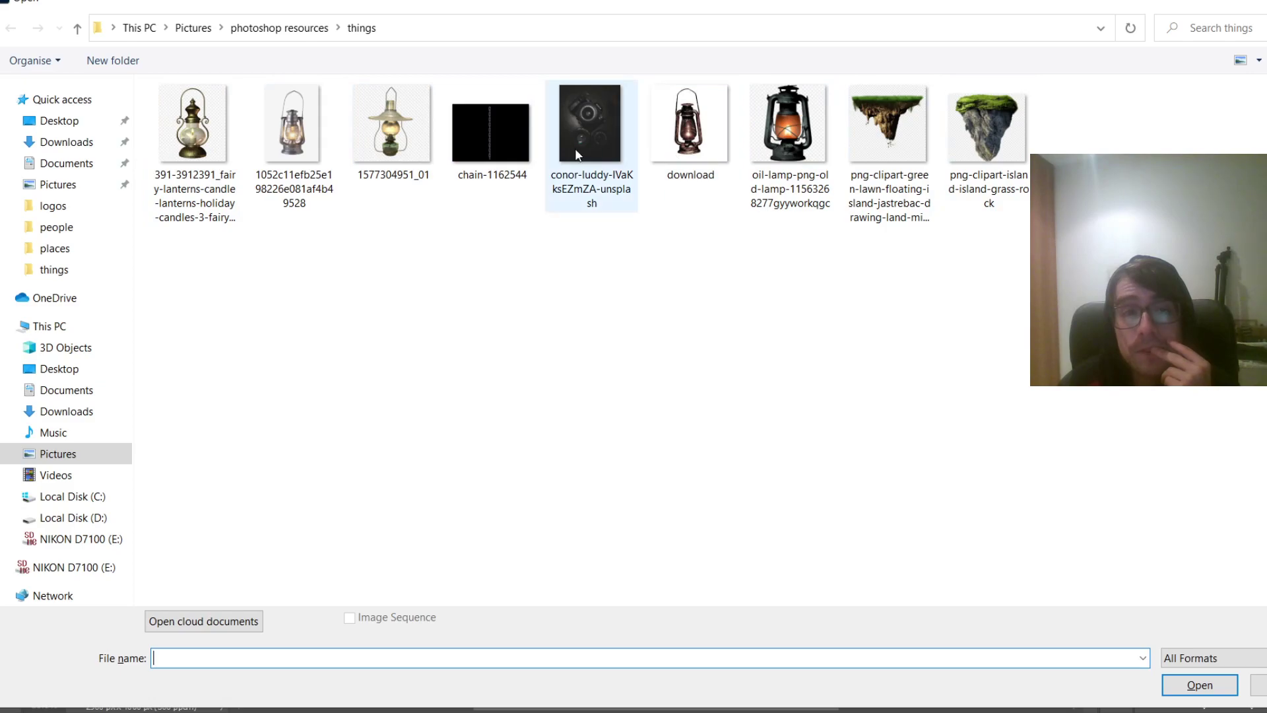
{"action": "left_click", "coordinate": [270, 29]}
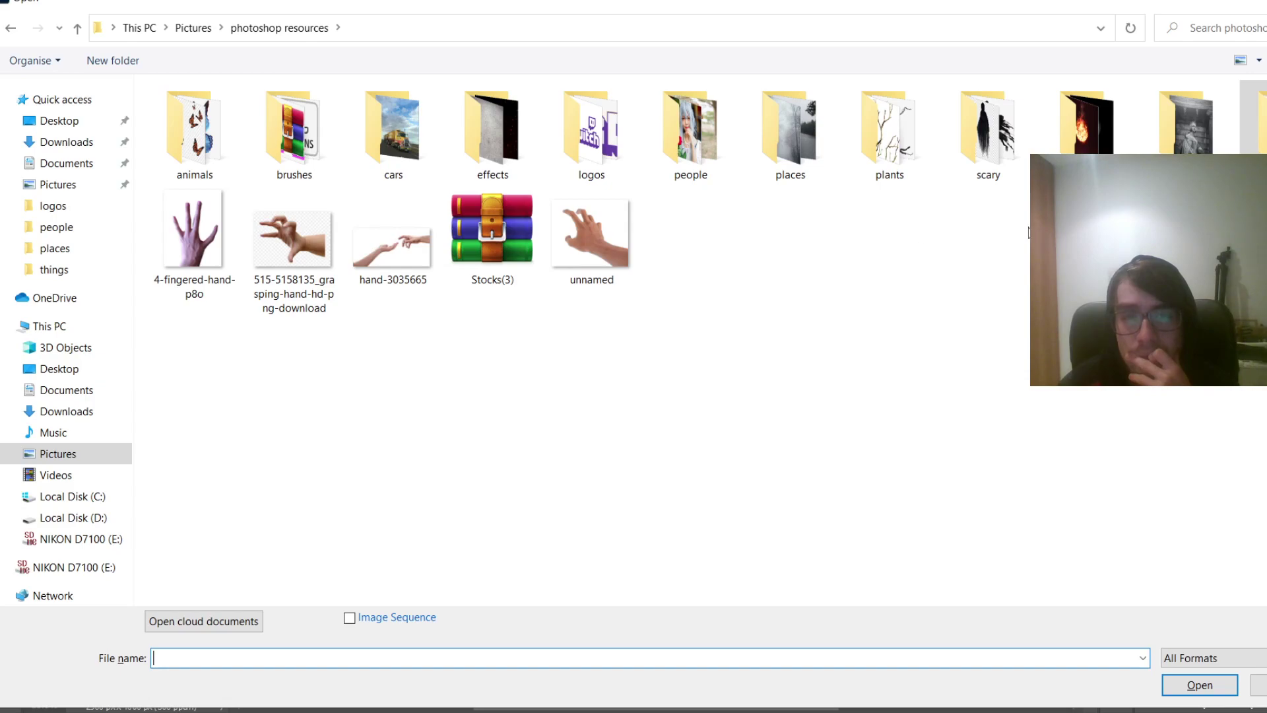
{"action": "double_click", "coordinate": [1259, 125]}
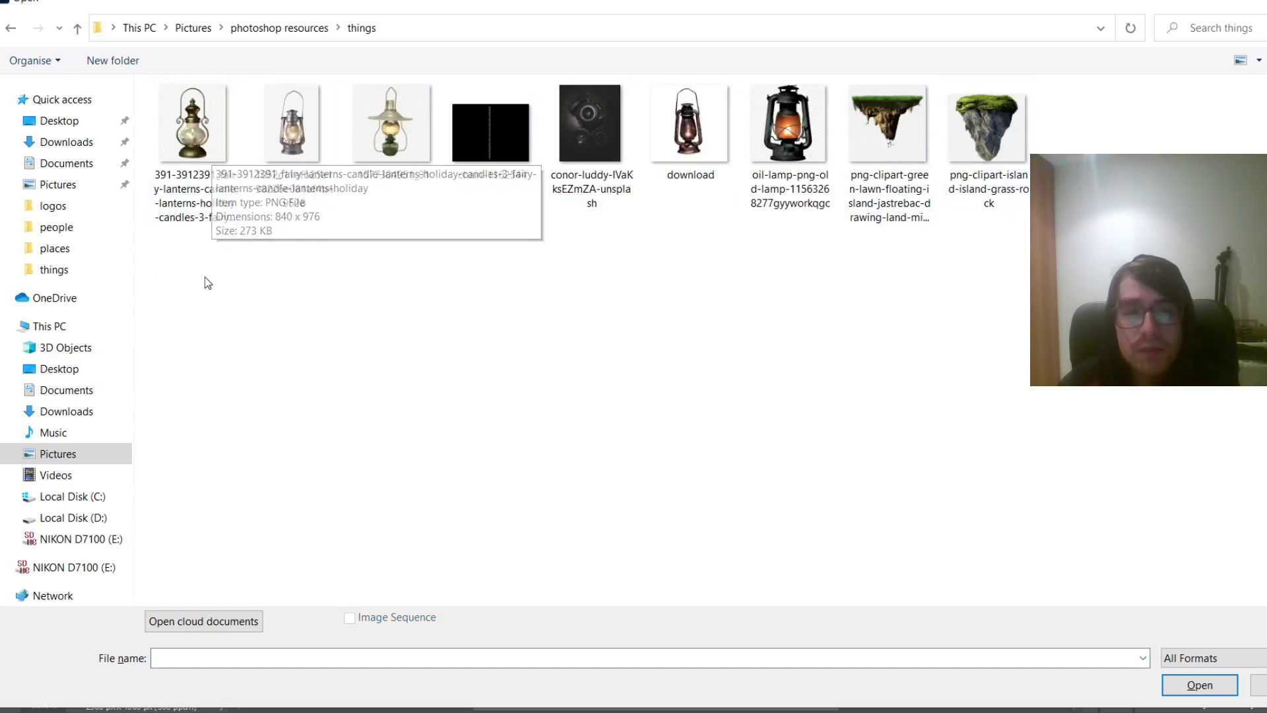
{"action": "left_click_drag", "start_coordinate": [225, 303], "coordinate": [381, 169]}
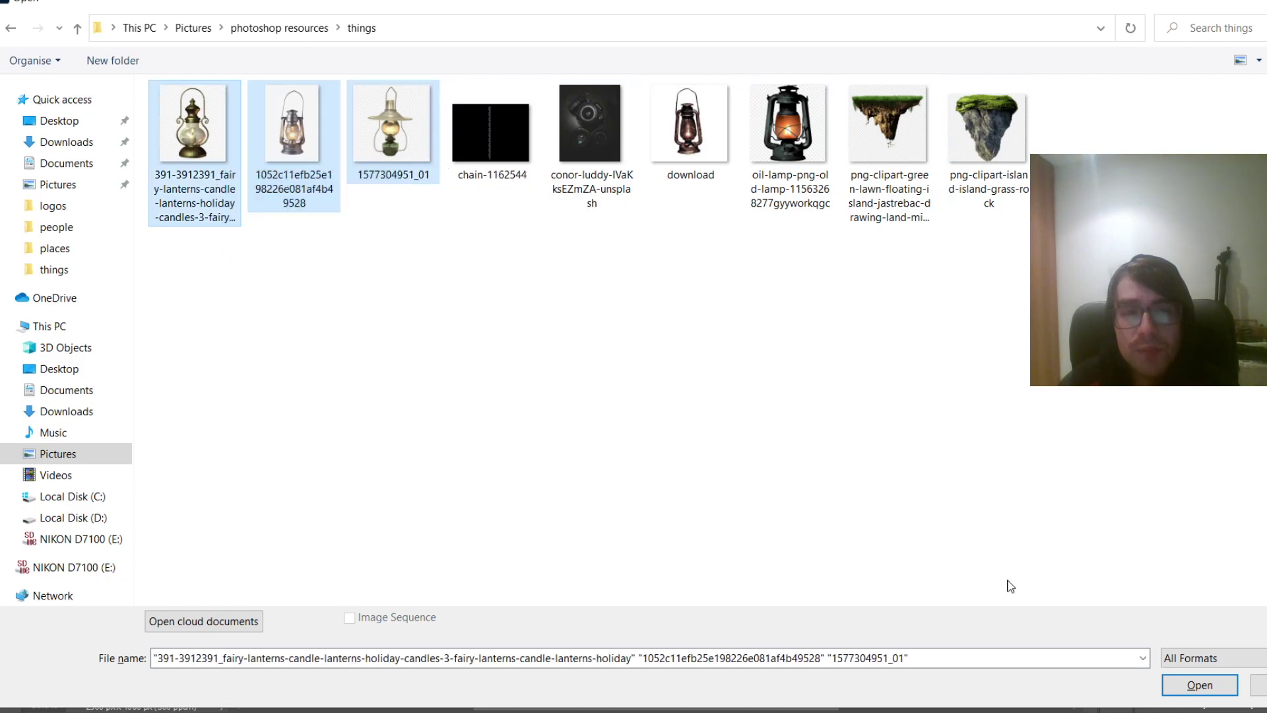
{"action": "left_click", "coordinate": [1200, 685]}
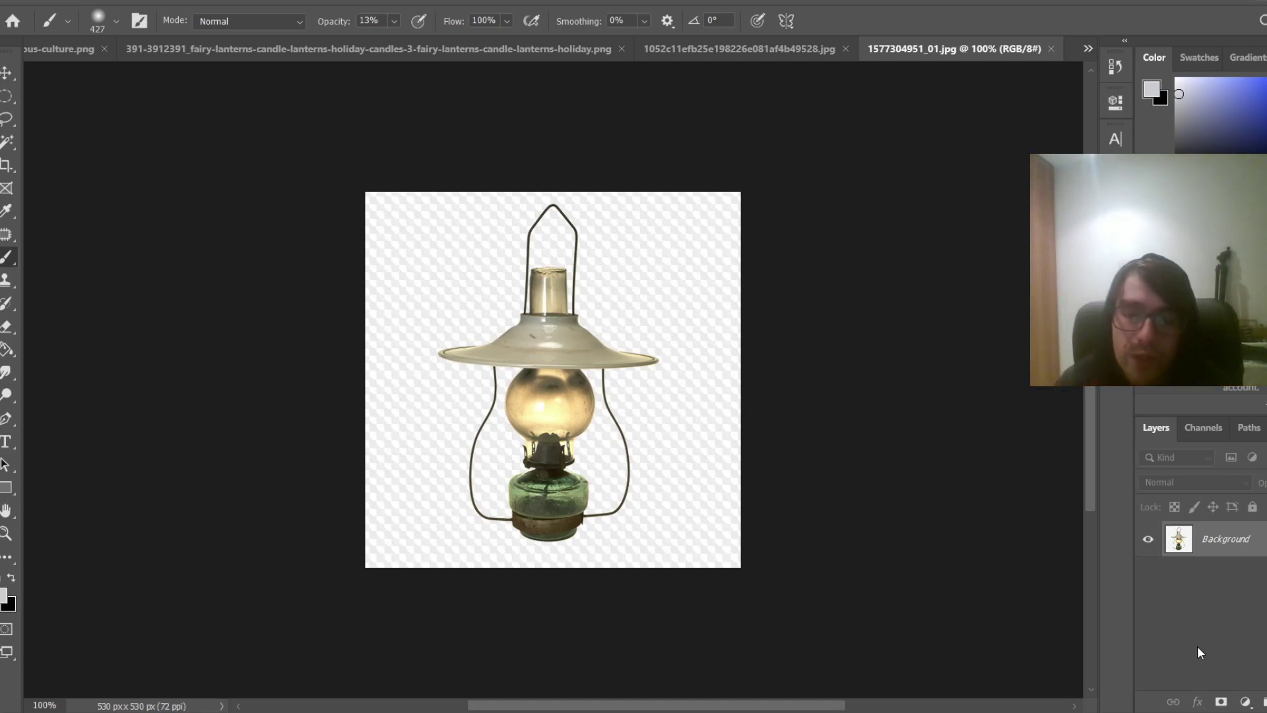
{"action": "key", "text": "ctrl+j"}
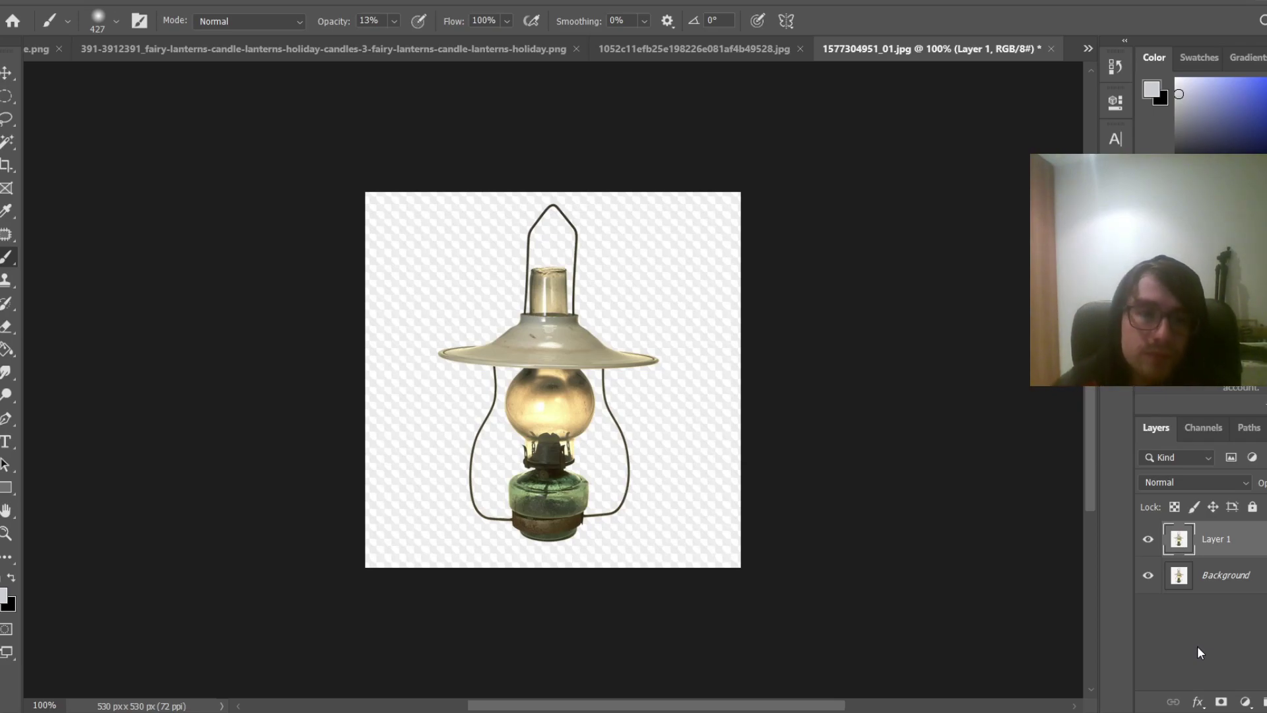
{"action": "key", "text": "w"}
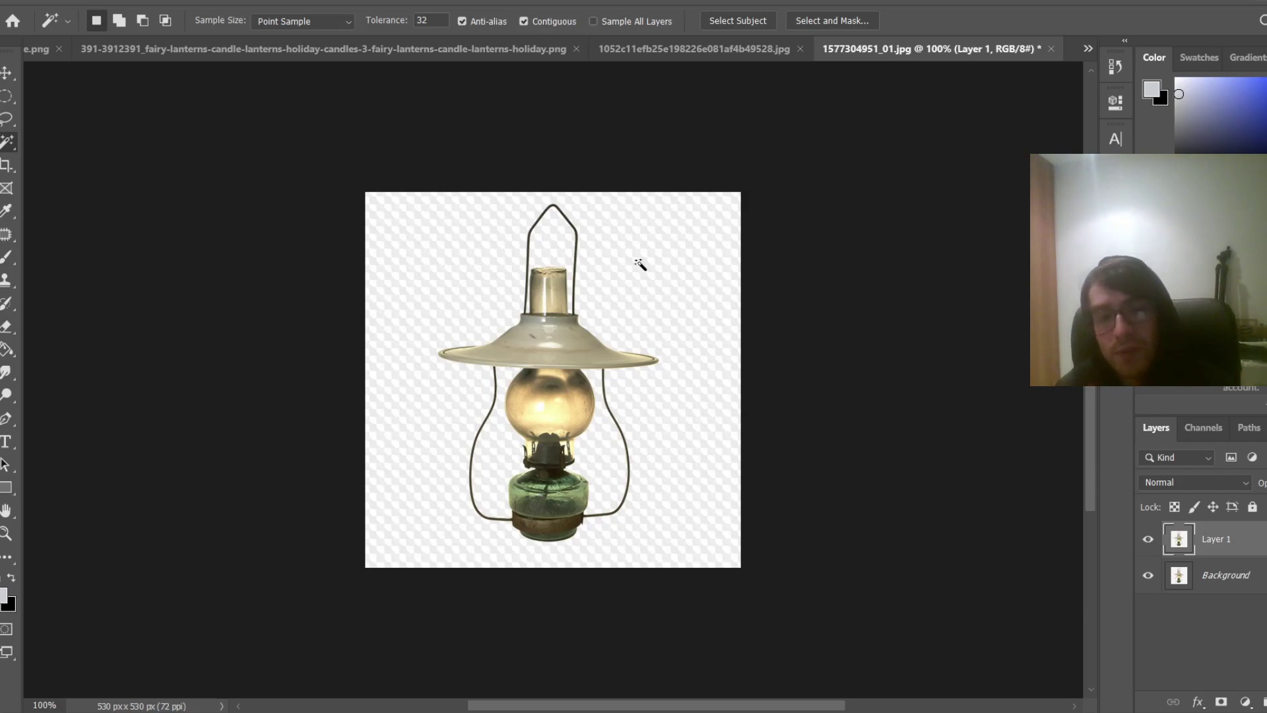
{"action": "left_click", "coordinate": [639, 264]}
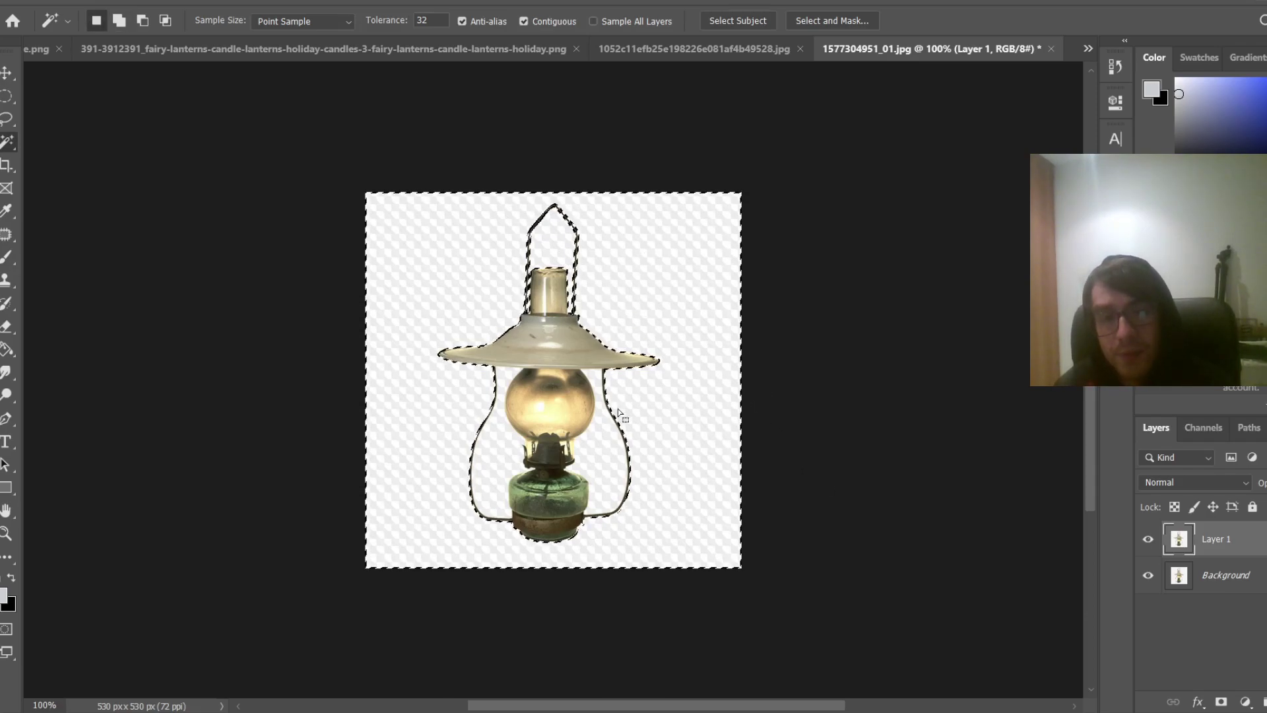
{"action": "left_click", "coordinate": [599, 439], "text": "shift"}
{"action": "left_click", "coordinate": [499, 449], "text": "shift"}
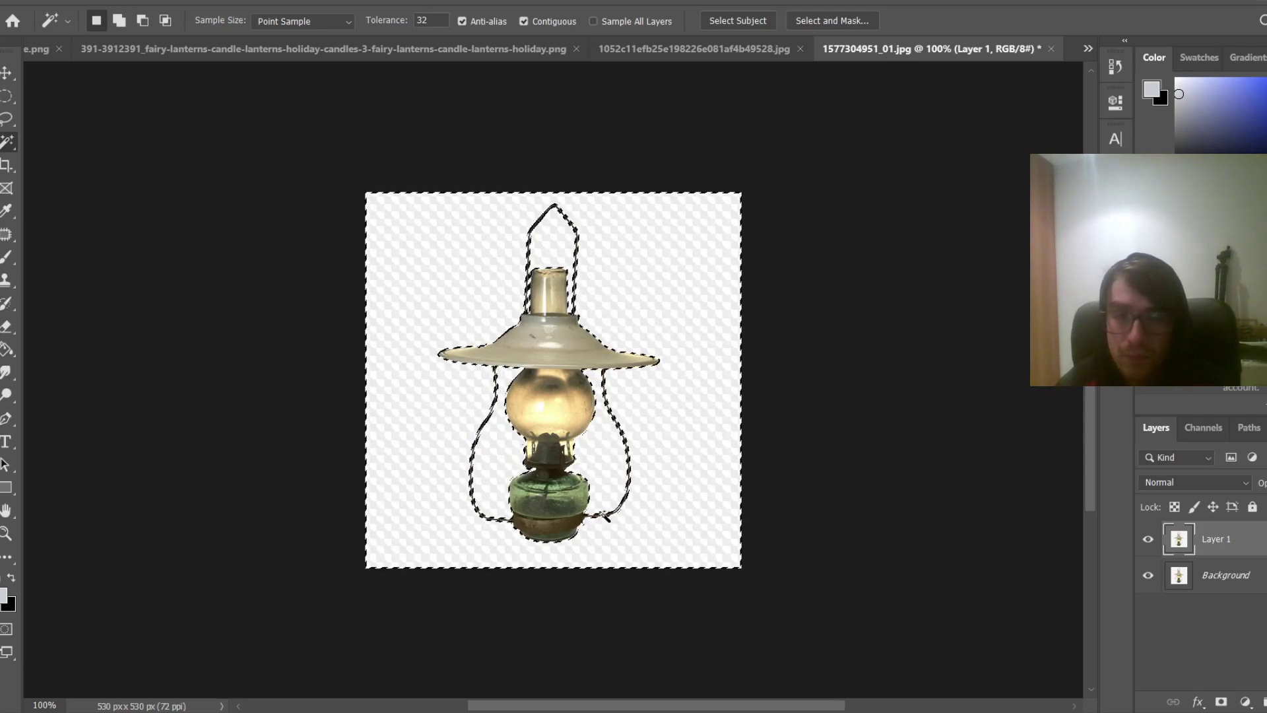
Copy only the lamp, without its surroundings, to a new layer and shift it to check the cutout
{"action": "key", "text": "ctrl+j"}
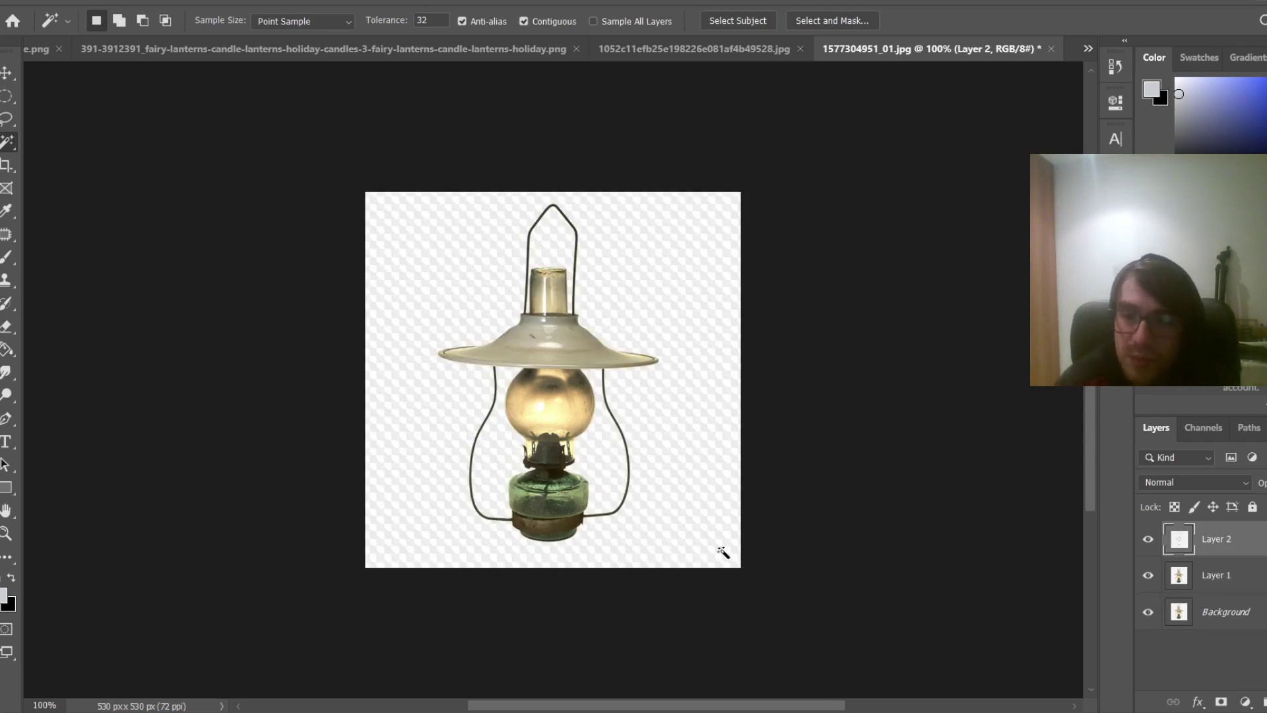
{"action": "key", "text": "ctrl+z"}
{"action": "key", "text": "ctrl+shift+z"}
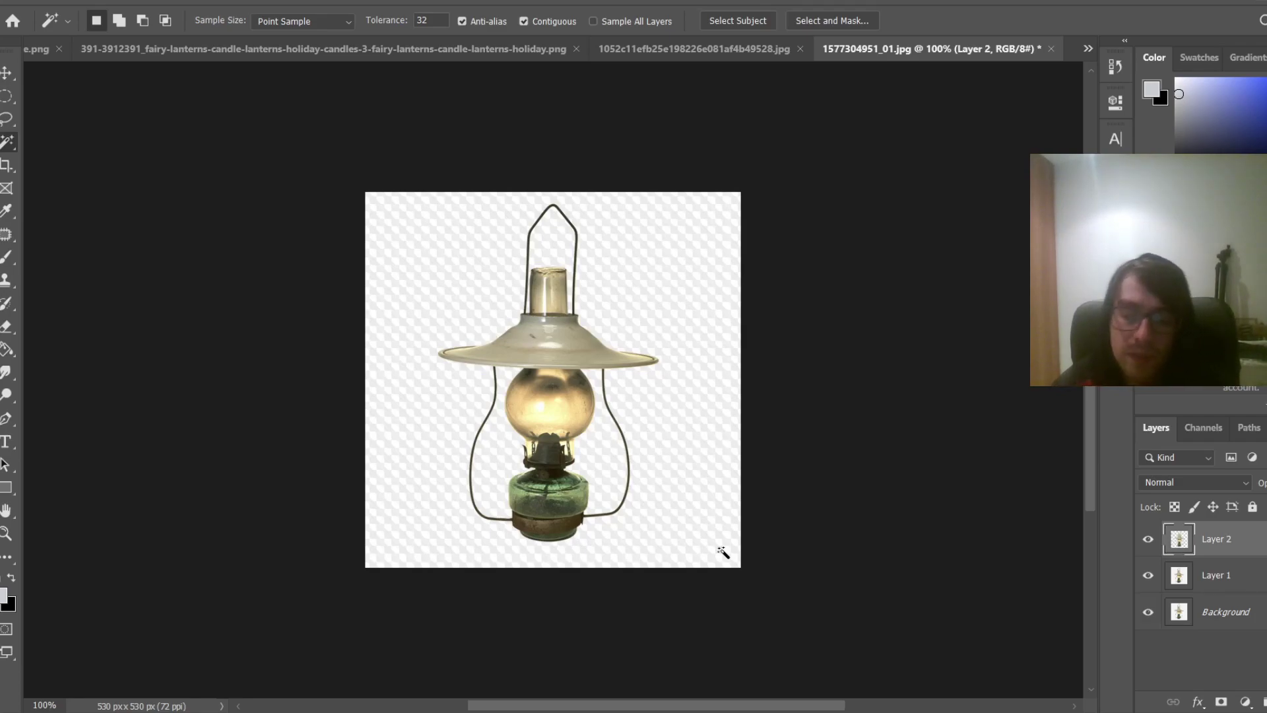
{"action": "key", "text": "v"}
{"action": "left_click_drag", "start_coordinate": [523, 412], "coordinate": [551, 382]}
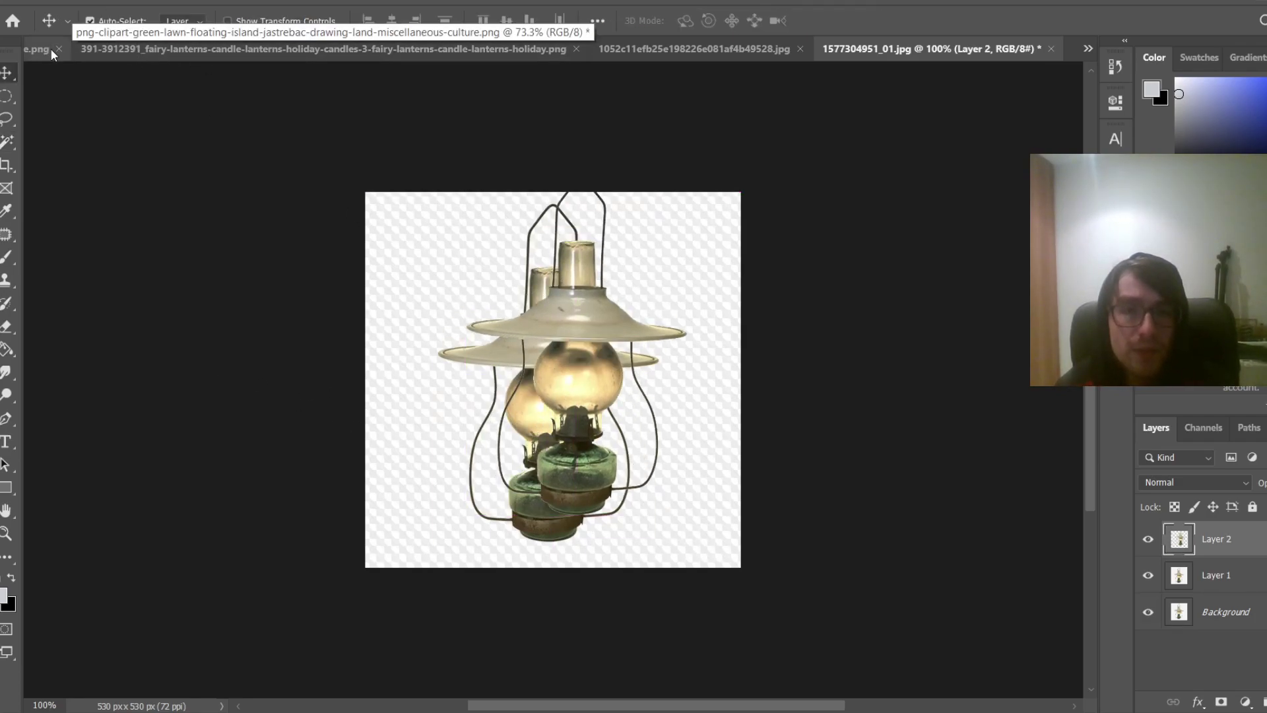
{"action": "left_click", "coordinate": [1051, 49]}
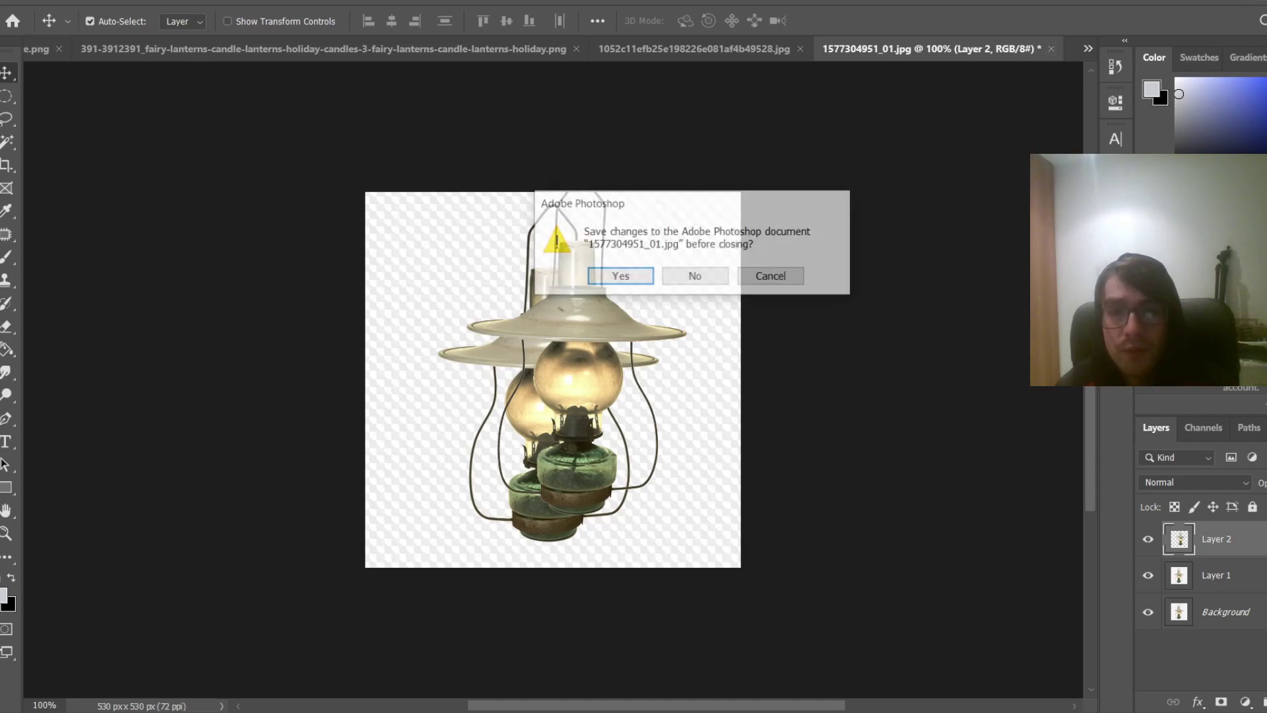
{"action": "left_click", "coordinate": [708, 274]}
{"action": "left_click", "coordinate": [136, 53]}
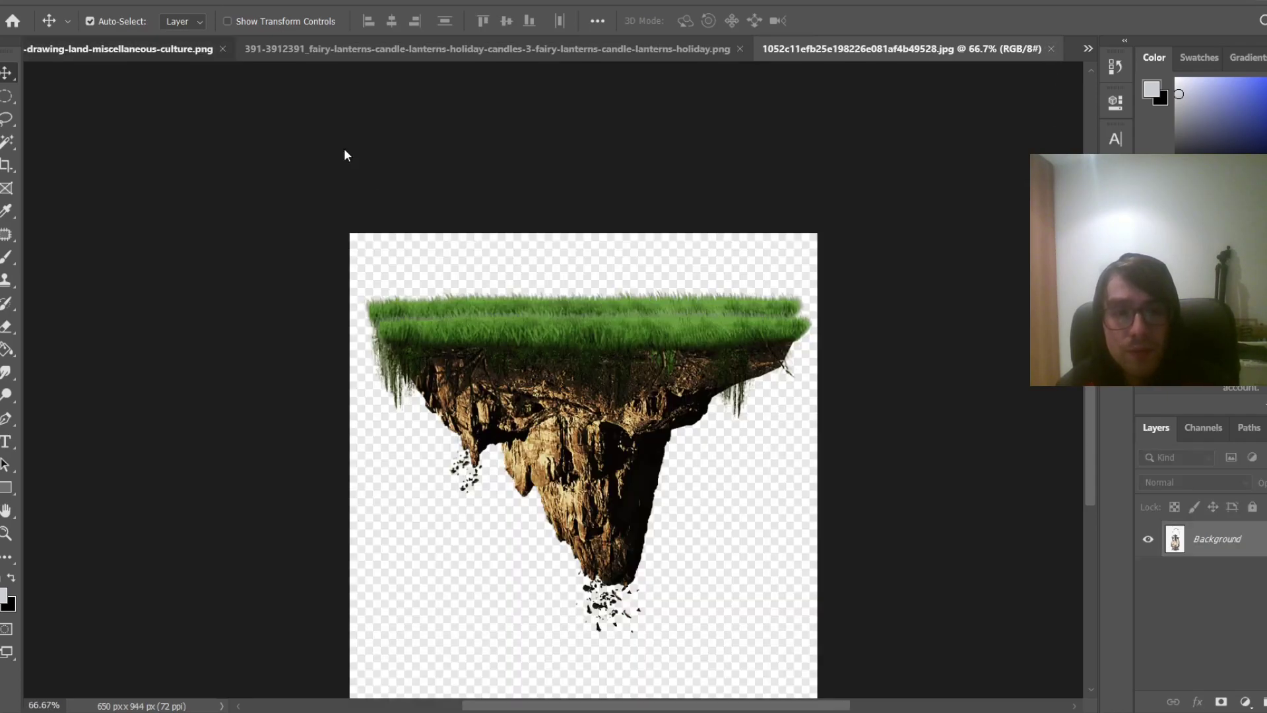
{"action": "left_click", "coordinate": [542, 49]}
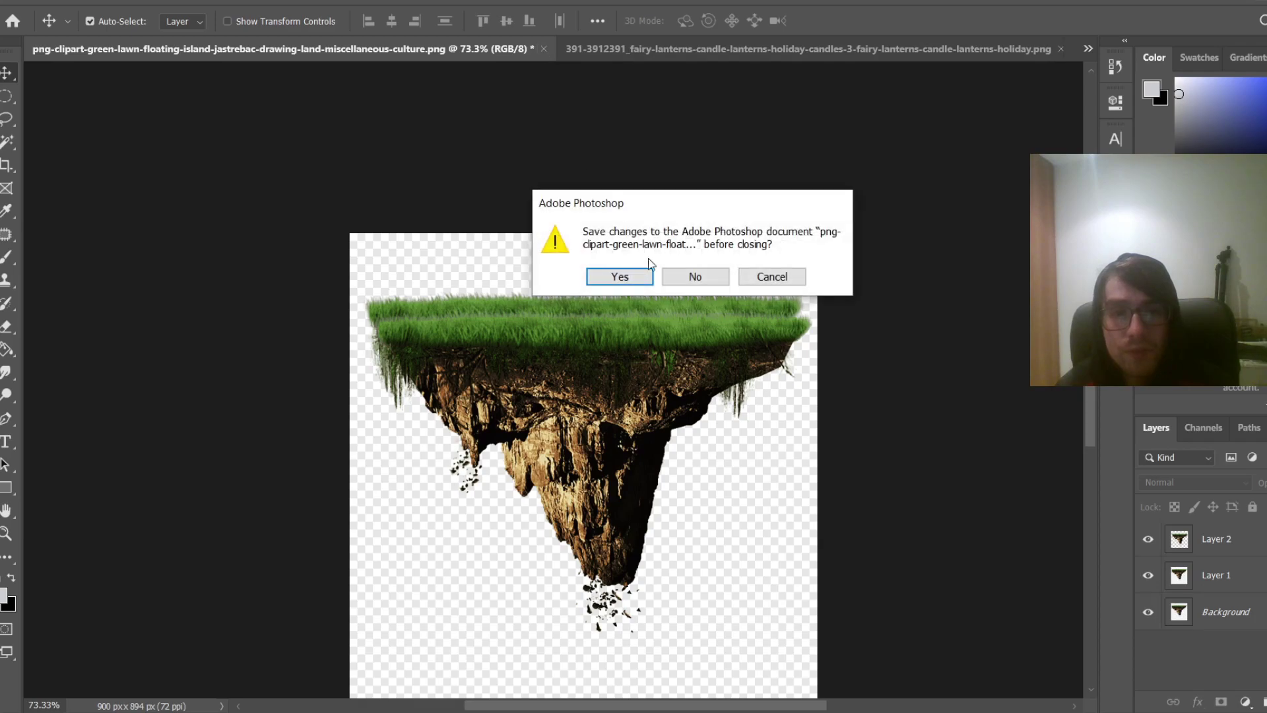
{"action": "left_click", "coordinate": [674, 277]}
Paste the cut-out lamp into Untitled-1 and place it over the island's rock
{"action": "left_click", "coordinate": [132, 49]}
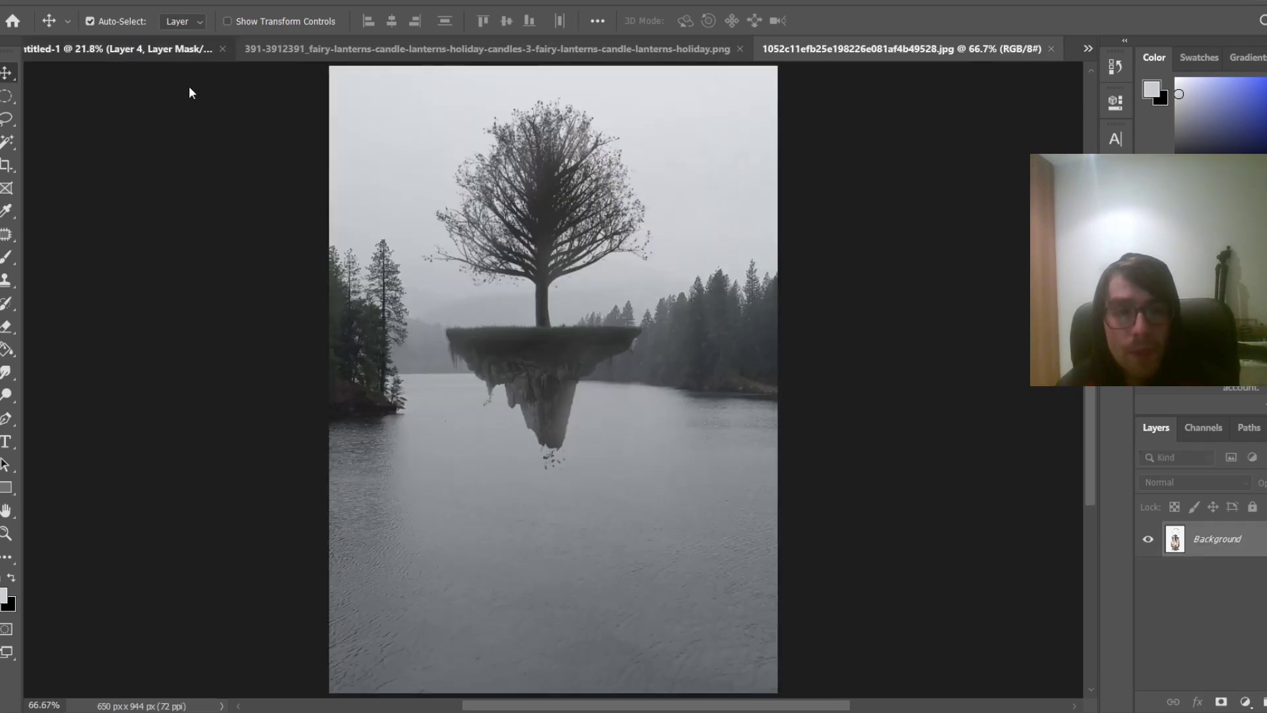
{"action": "left_click_drag", "start_coordinate": [631, 203], "coordinate": [639, 206]}
{"action": "key", "text": "ctrl+v"}
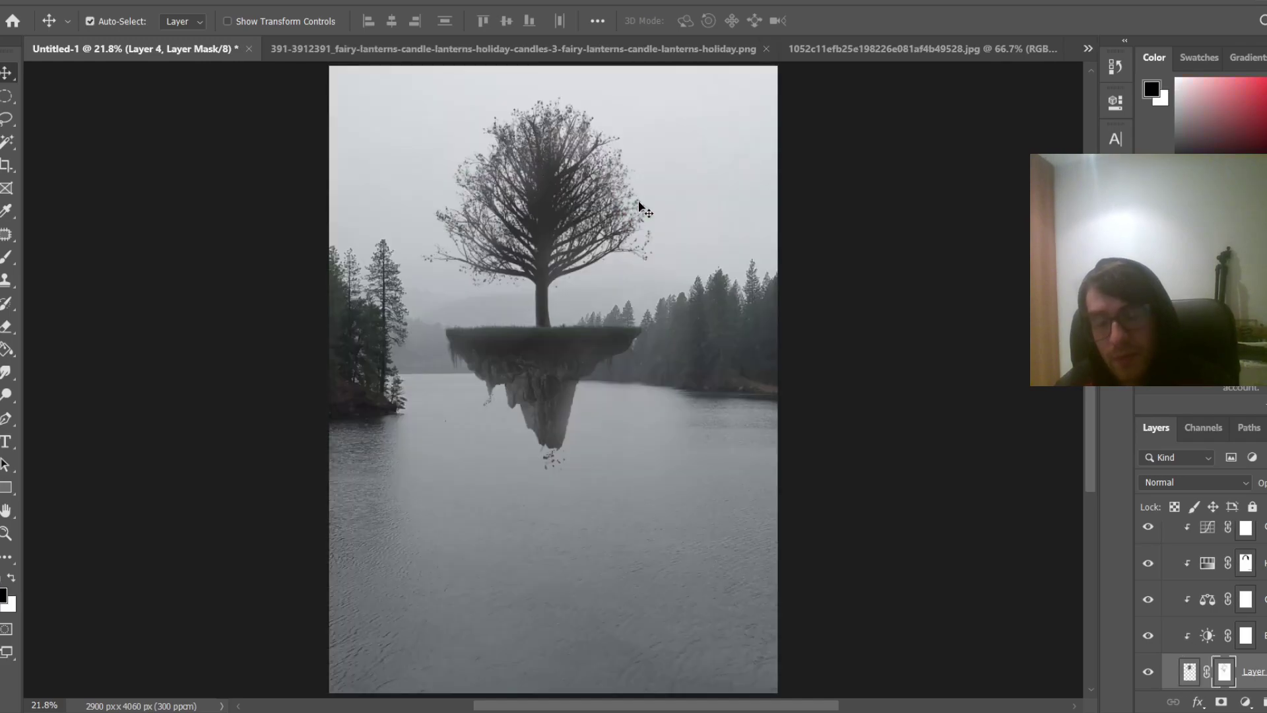
{"action": "scroll", "coordinate": [553, 380], "scroll_direction": "up", "scroll_amount": 2}
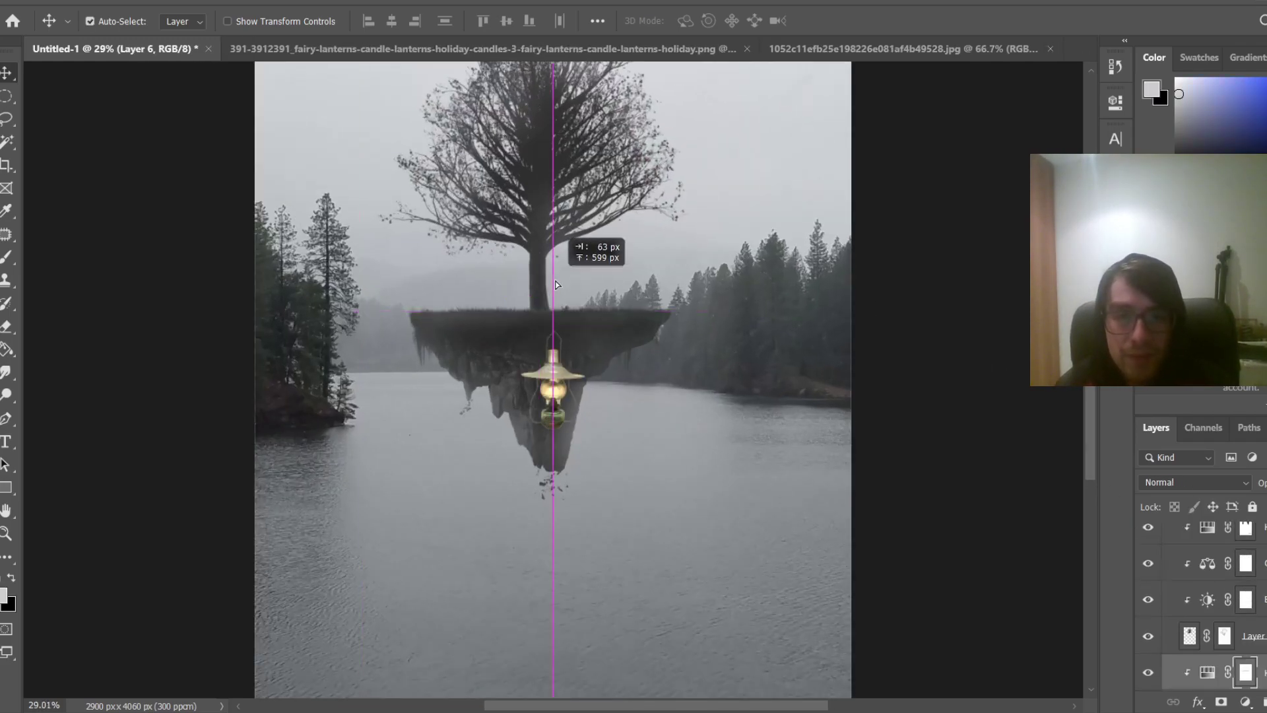
Collapse Group 1 and select the lamp's Layer 6 above it
{"action": "left_click", "coordinate": [1236, 594]}
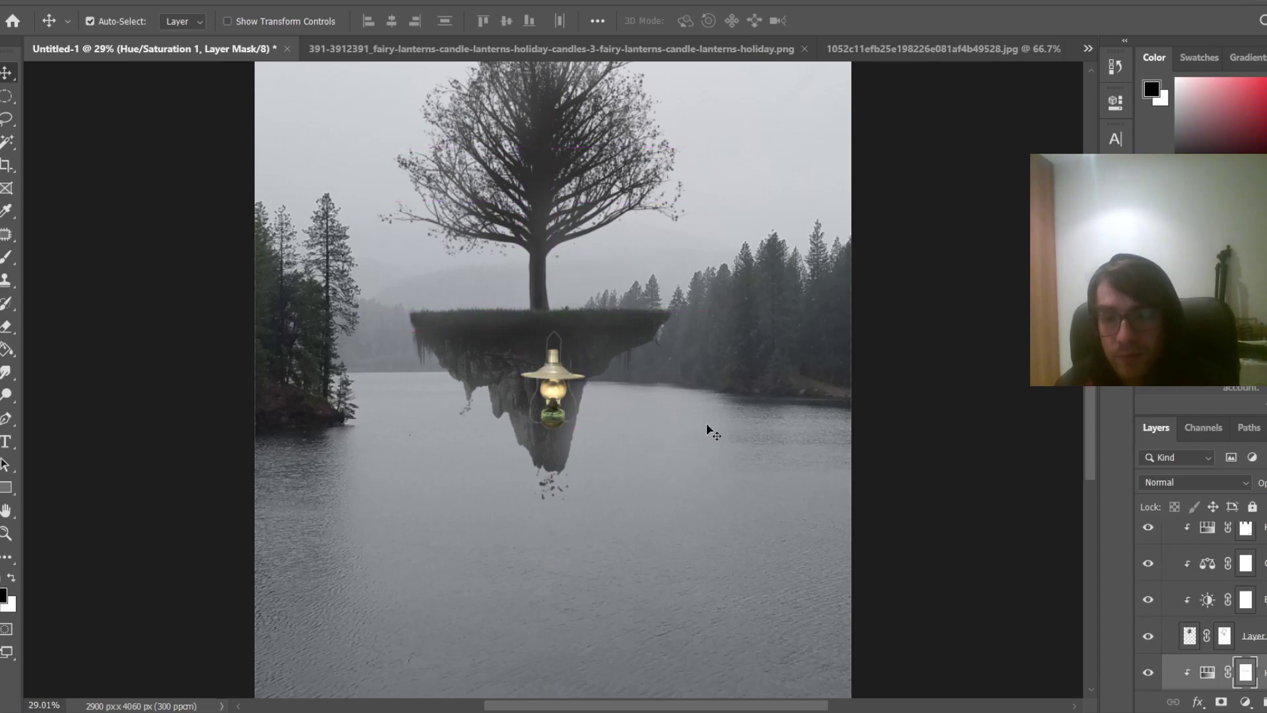
{"action": "left_click", "coordinate": [1240, 551]}
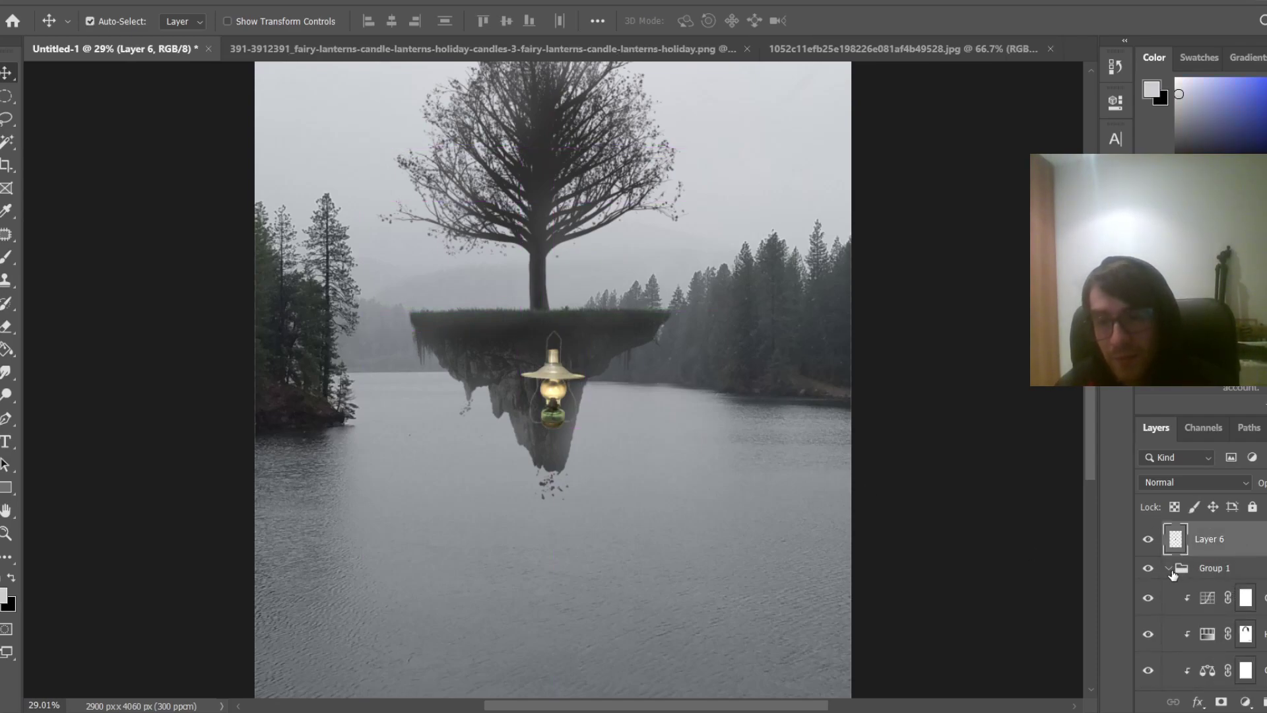
{"action": "left_click", "coordinate": [1170, 569]}
{"action": "left_click", "coordinate": [1230, 569]}
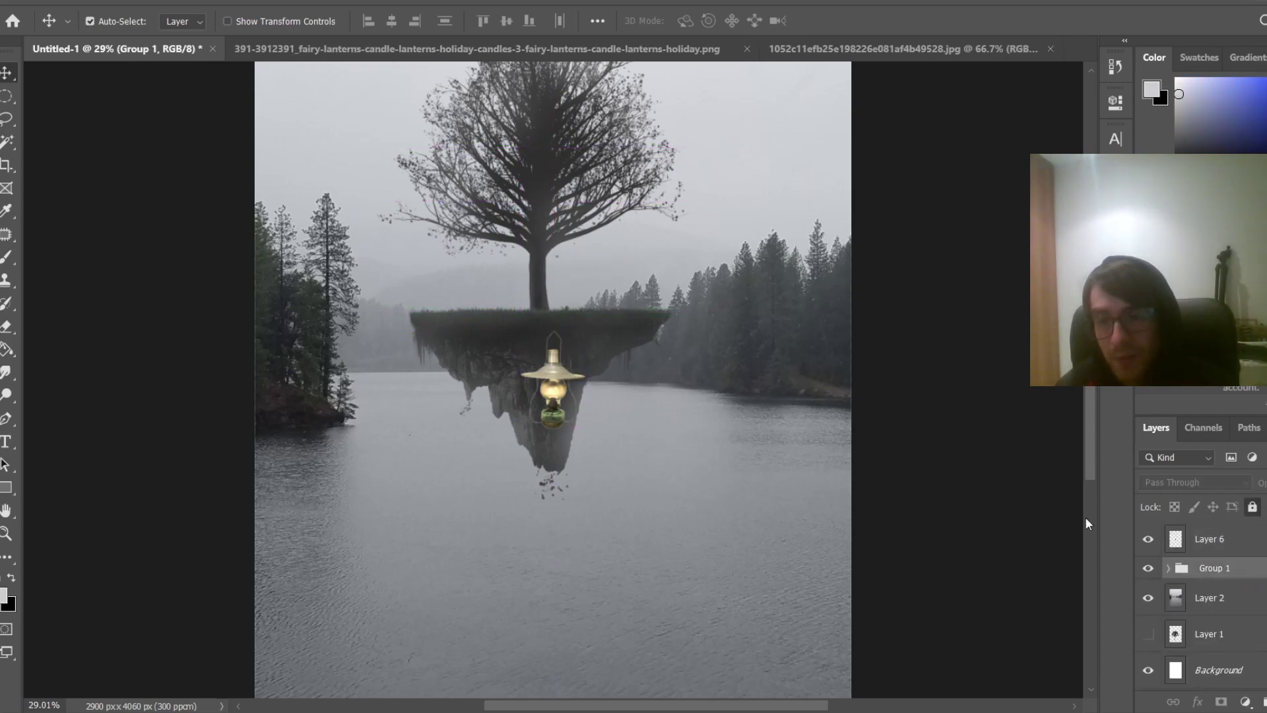
{"action": "left_click", "coordinate": [1207, 547]}
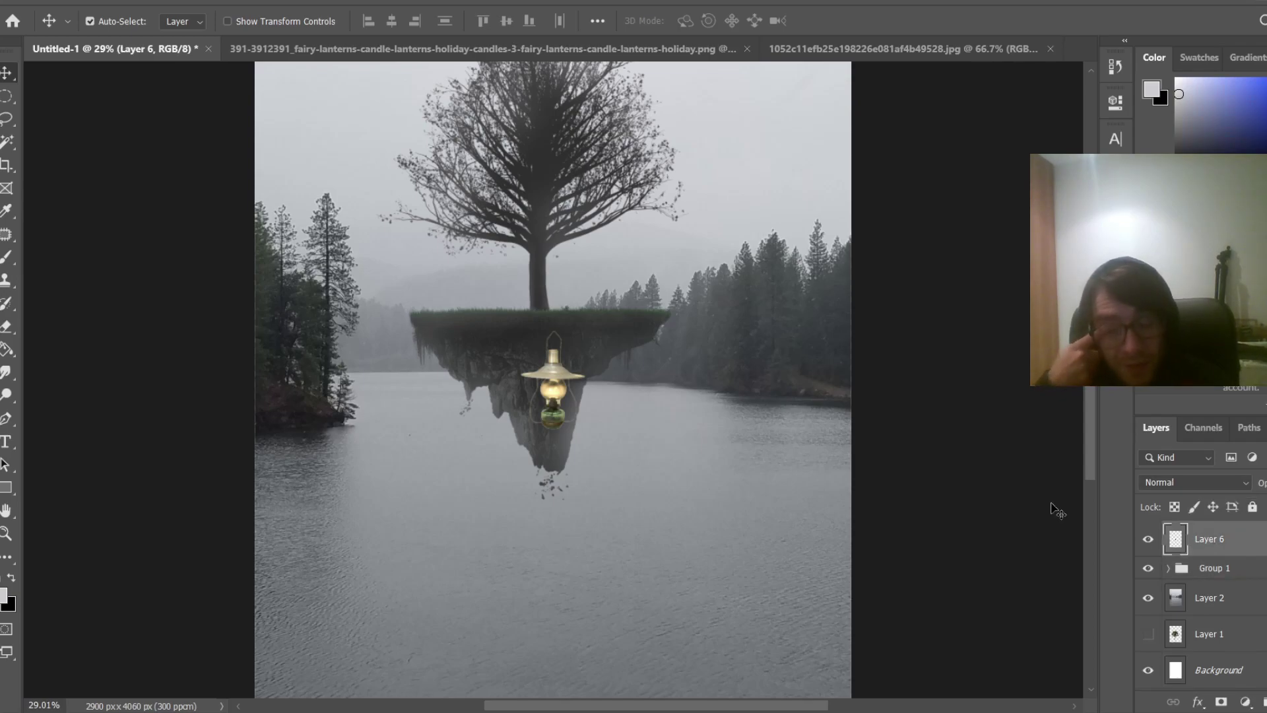
Move the lamp up from the rock onto the grass beside the trunk
{"action": "left_click_drag", "start_coordinate": [591, 395], "coordinate": [547, 245]}
{"action": "scroll", "coordinate": [558, 251], "scroll_direction": "up", "scroll_amount": 5}
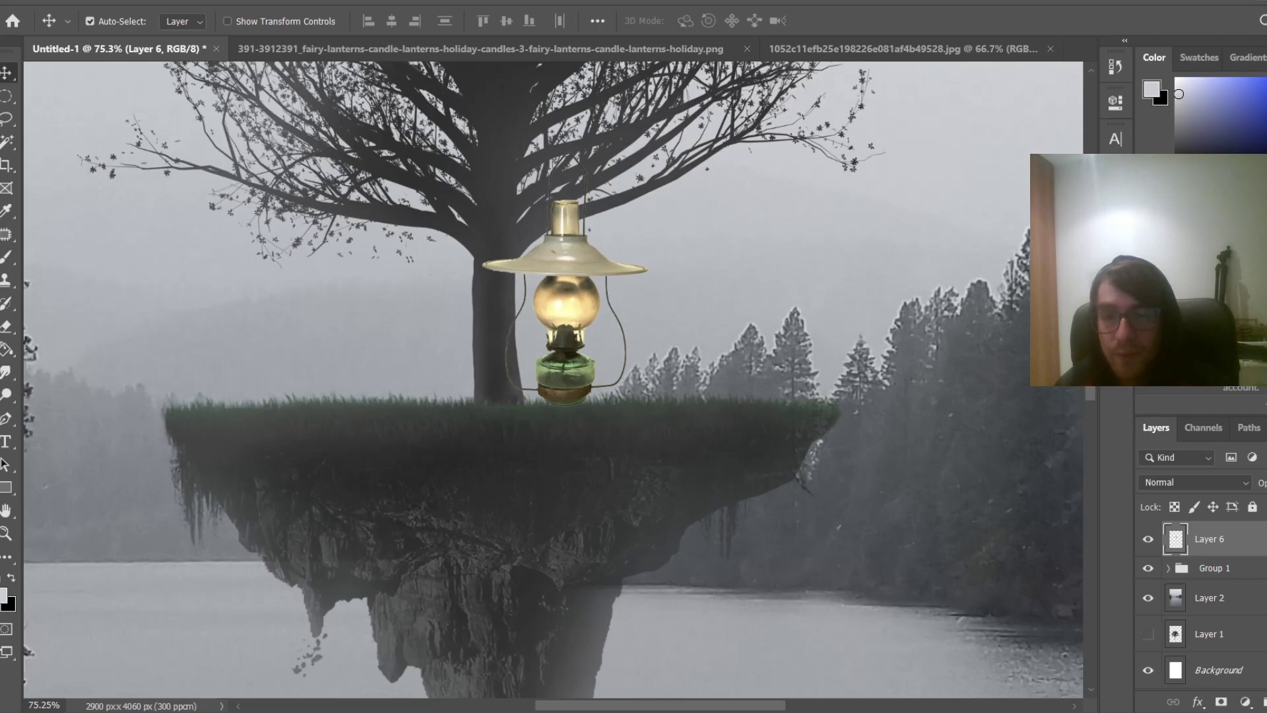
{"action": "scroll", "coordinate": [384, 645], "scroll_direction": "up", "scroll_amount": 5}
{"action": "scroll", "coordinate": [384, 646], "scroll_direction": "down", "scroll_amount": 1}
Scale the lamp down to a tiny lantern and hang it from the tree's lowest right branch
{"action": "key", "text": "ctrl+t"}
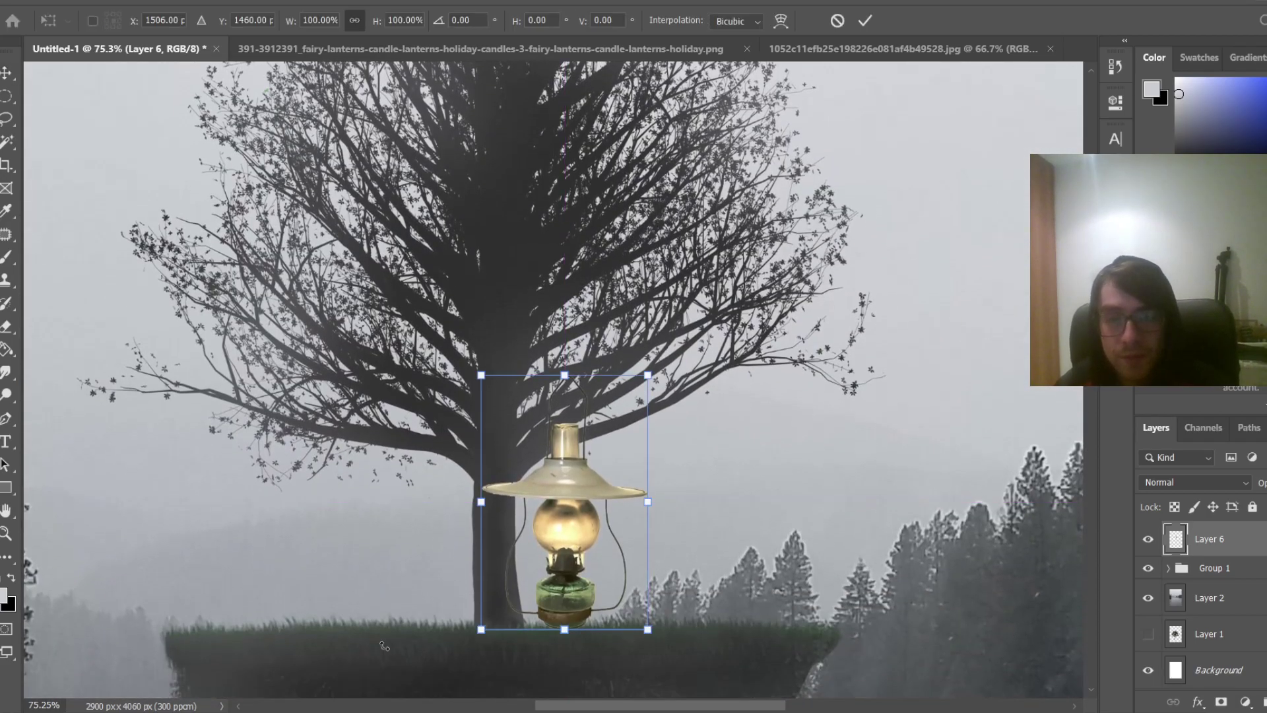
{"action": "left_click_drag", "start_coordinate": [490, 635], "coordinate": [652, 571]}
{"action": "scroll", "coordinate": [620, 356], "scroll_direction": "up", "scroll_amount": 3}
{"action": "scroll", "coordinate": [621, 357], "scroll_direction": "up", "scroll_amount": 2}
{"action": "left_click_drag", "start_coordinate": [709, 481], "coordinate": [679, 528]}
{"action": "mouse_move", "coordinate": [648, 580]}
{"action": "left_mouse_down"}
{"action": "mouse_move", "coordinate": [635, 563]}
{"action": "mouse_move", "coordinate": [662, 597]}
{"action": "left_mouse_up"}
{"action": "scroll", "coordinate": [633, 562], "scroll_direction": "down", "scroll_amount": 4}
{"action": "key", "text": "Return"}
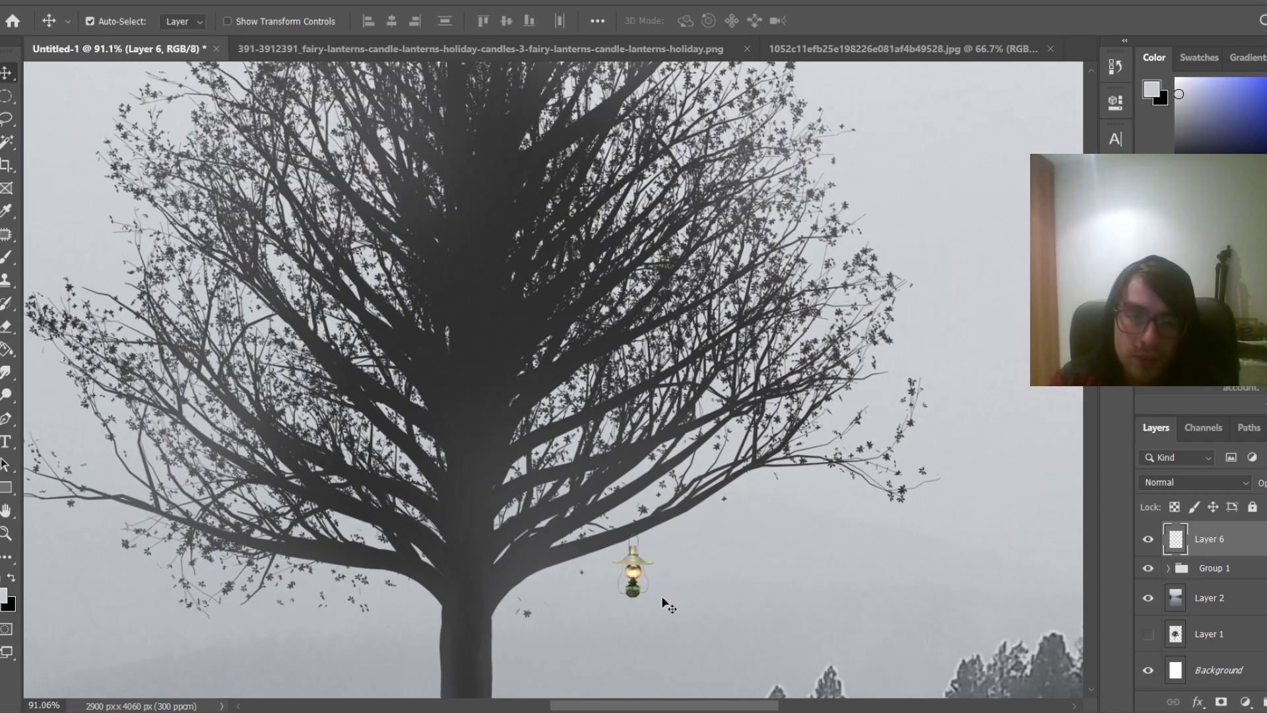
{"action": "left_click_drag", "start_coordinate": [664, 599], "coordinate": [663, 599]}
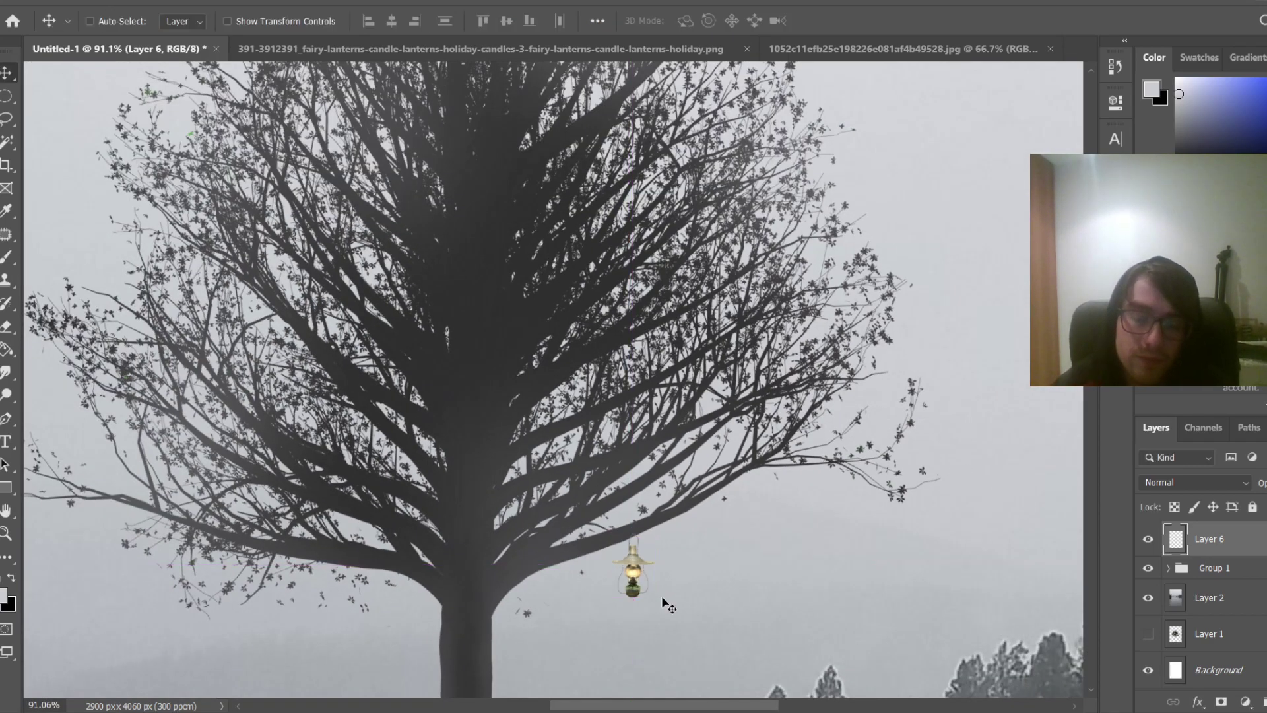
{"action": "key", "text": "ctrl+0"}
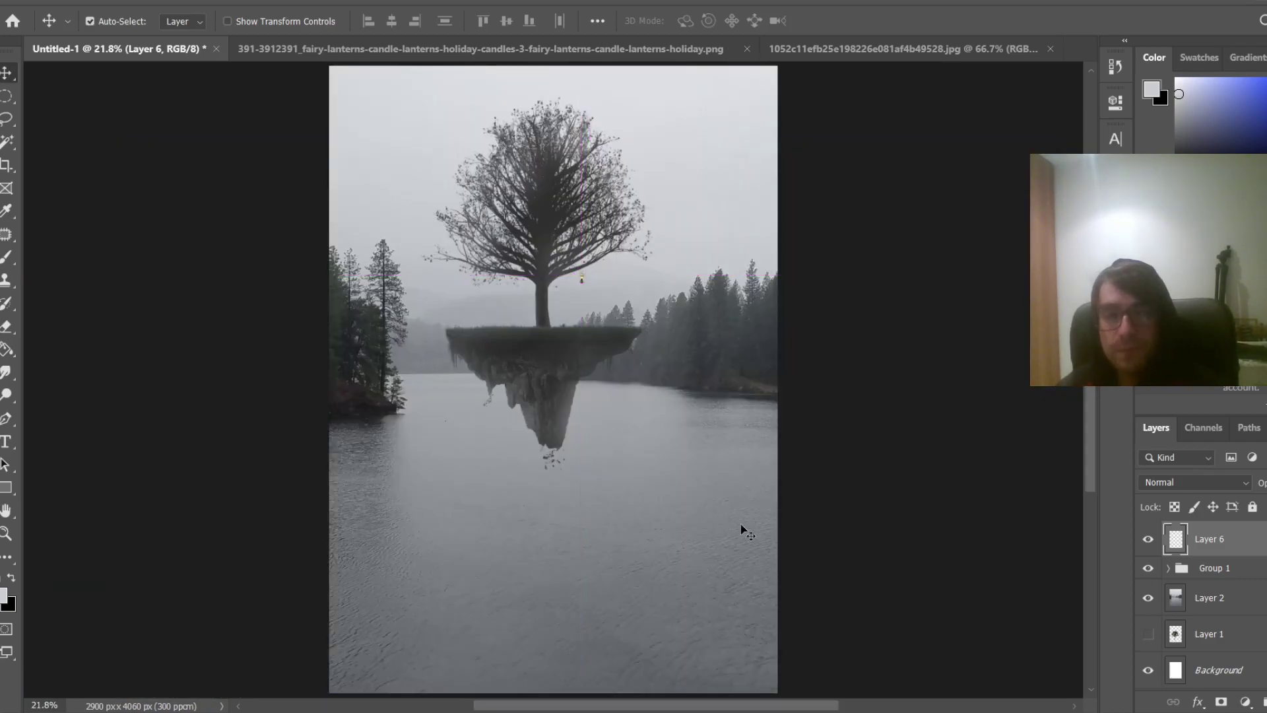
Duplicate the silver lantern image's background layer and select the white backdrop inside and outside the handle with the Magic Wand
{"action": "left_click", "coordinate": [908, 50]}
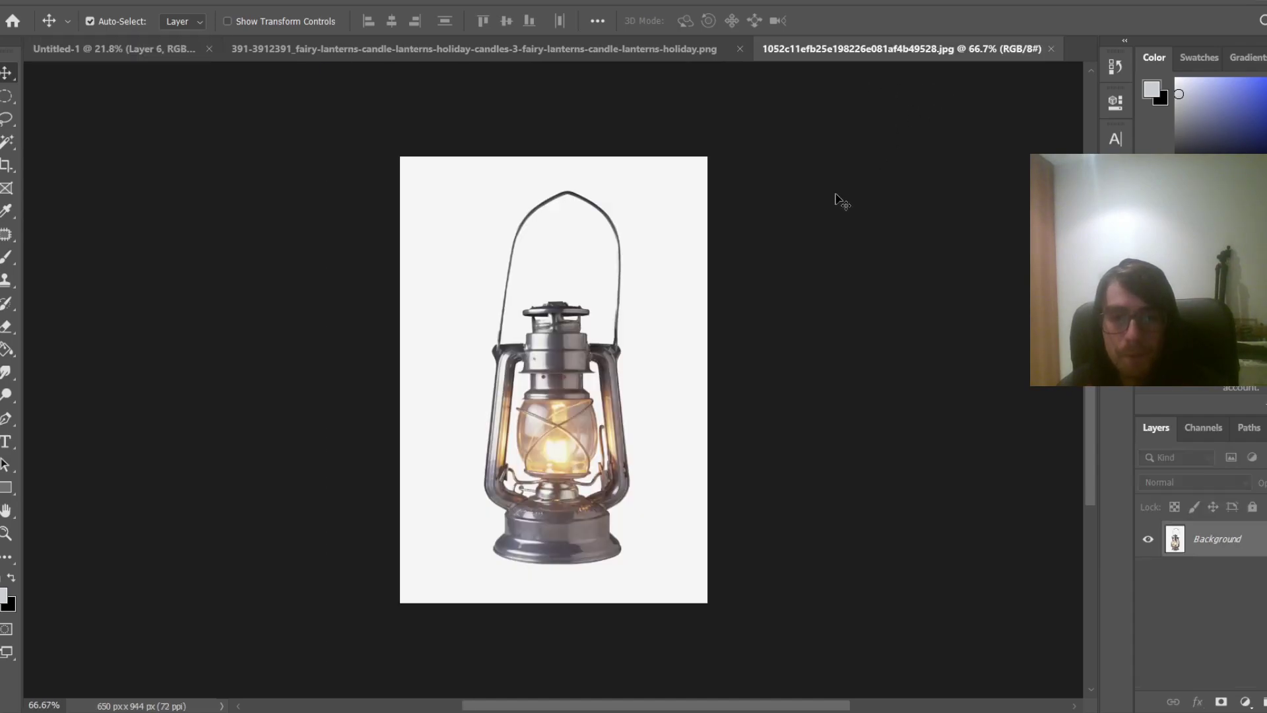
{"action": "key", "text": "ctrl+j"}
{"action": "key", "text": "w"}
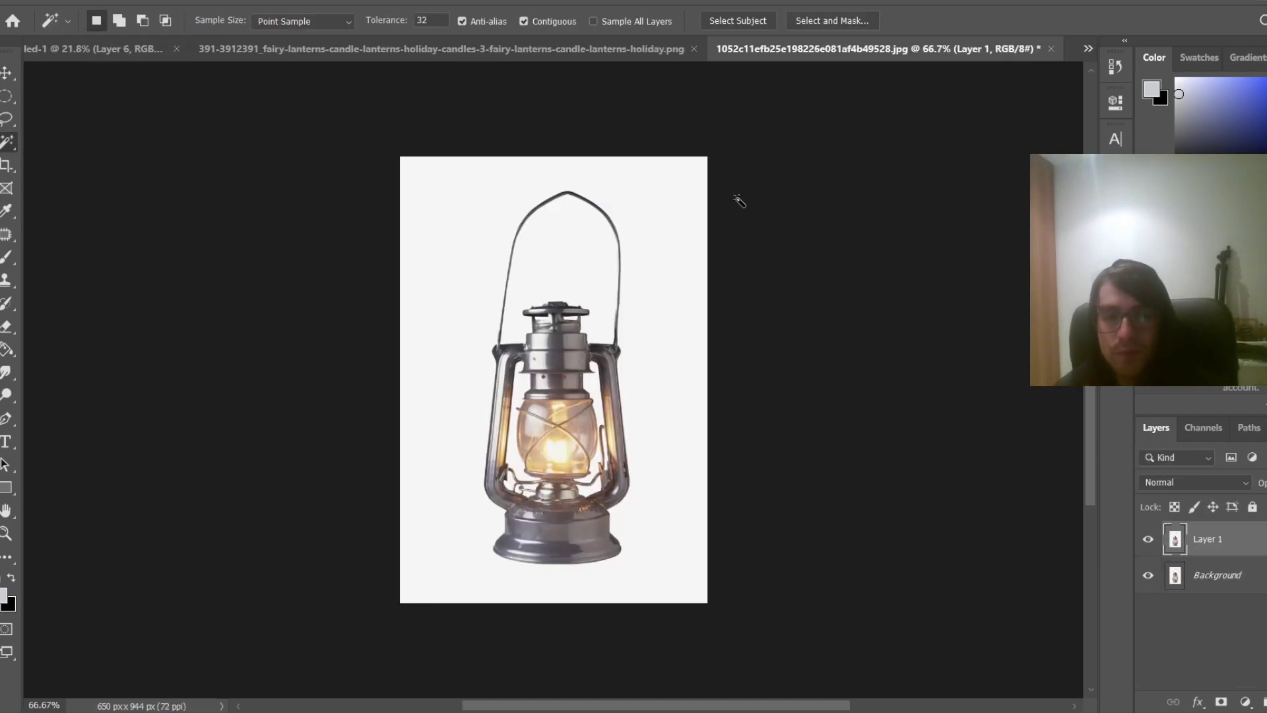
{"action": "left_click", "coordinate": [560, 251]}
{"action": "left_click", "coordinate": [481, 252], "text": "shift"}
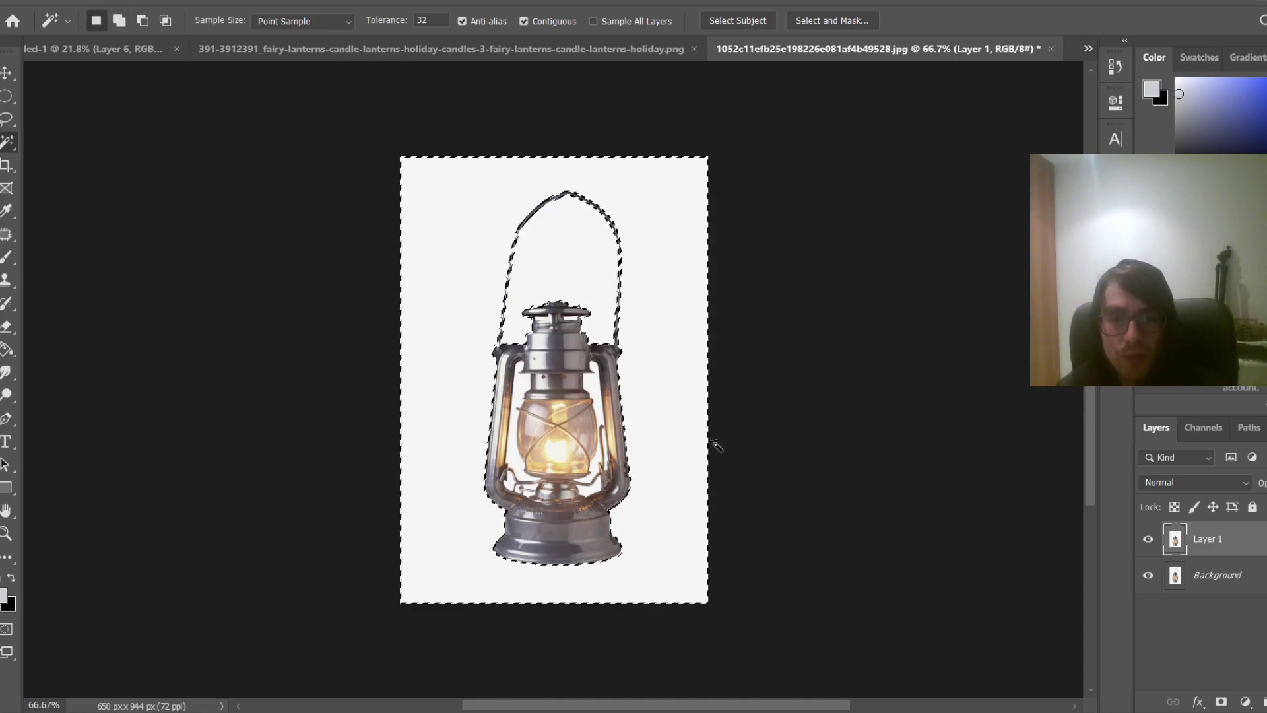
Add the enclosed white gaps between the silver lantern's frame, glass and burner wires to the selection
{"action": "scroll", "coordinate": [610, 398], "scroll_direction": "up", "scroll_amount": 12}
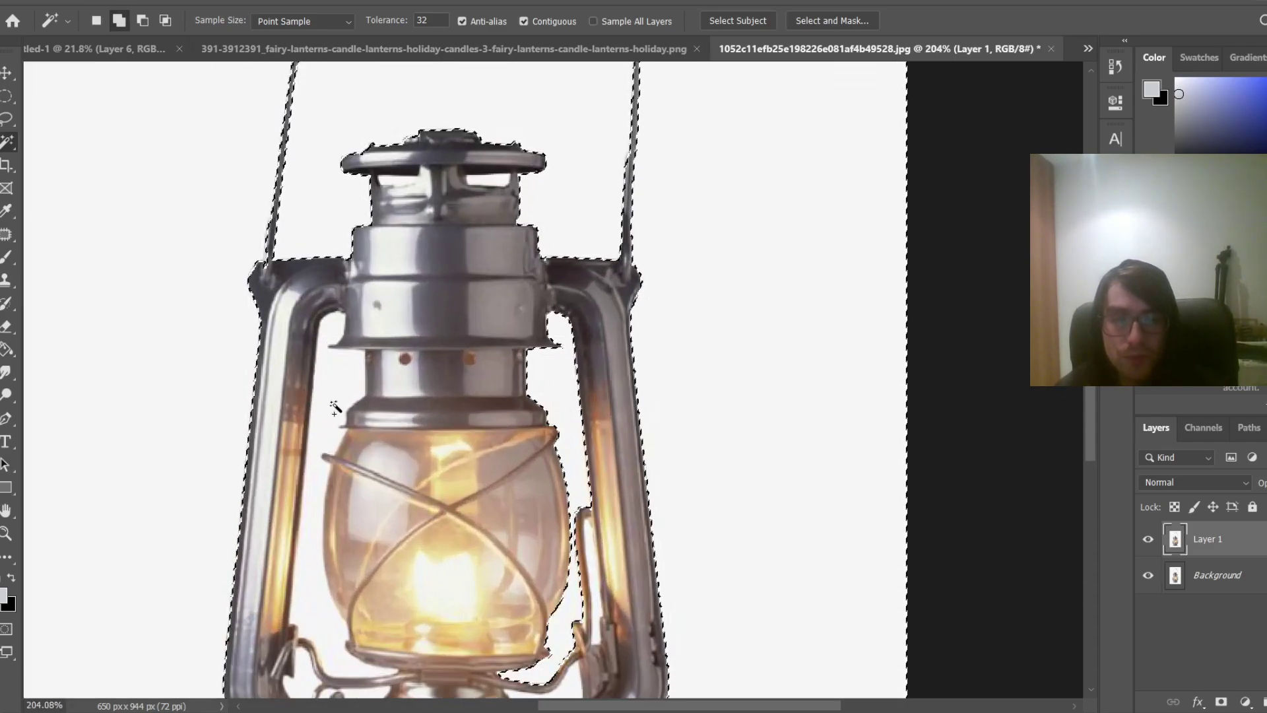
{"action": "left_click", "coordinate": [334, 402], "text": "shift"}
{"action": "scroll", "coordinate": [497, 461], "scroll_direction": "down", "scroll_amount": 3}
{"action": "scroll", "coordinate": [441, 591], "scroll_direction": "up", "scroll_amount": 6}
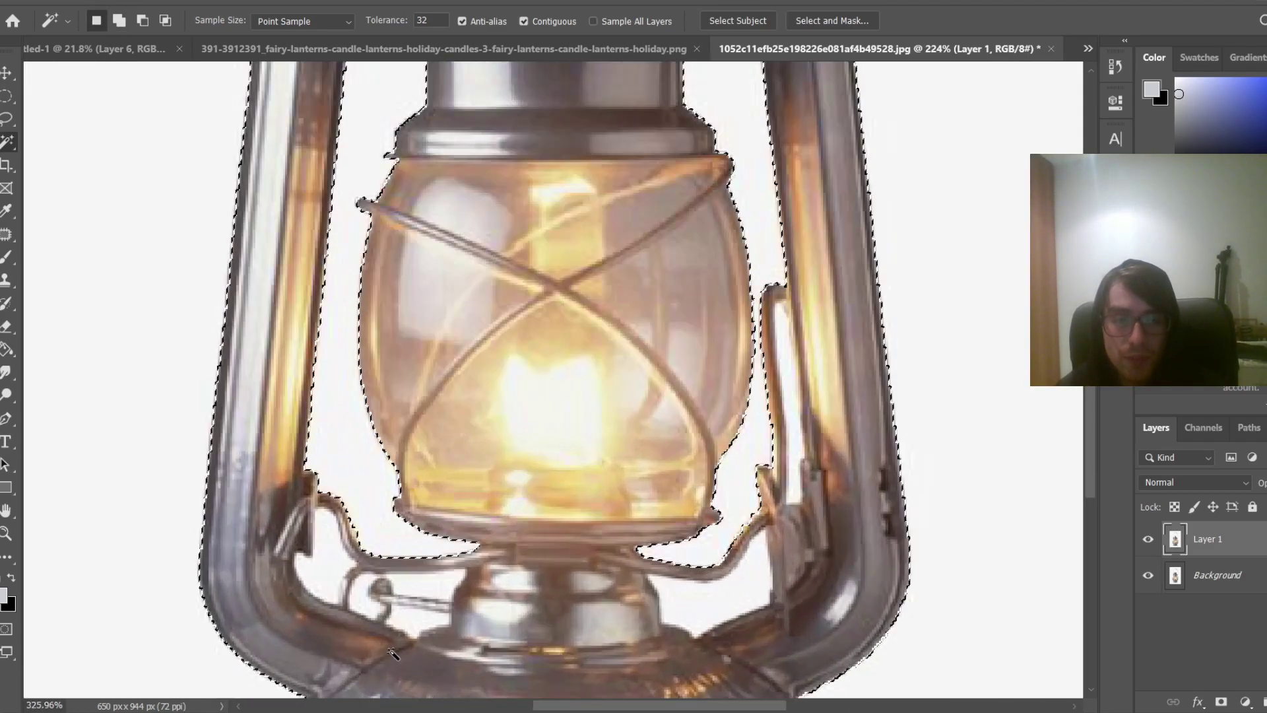
{"action": "left_click", "coordinate": [440, 587], "text": "shift"}
{"action": "left_click", "coordinate": [420, 622], "text": "shift"}
{"action": "left_click", "coordinate": [346, 586], "text": "shift"}
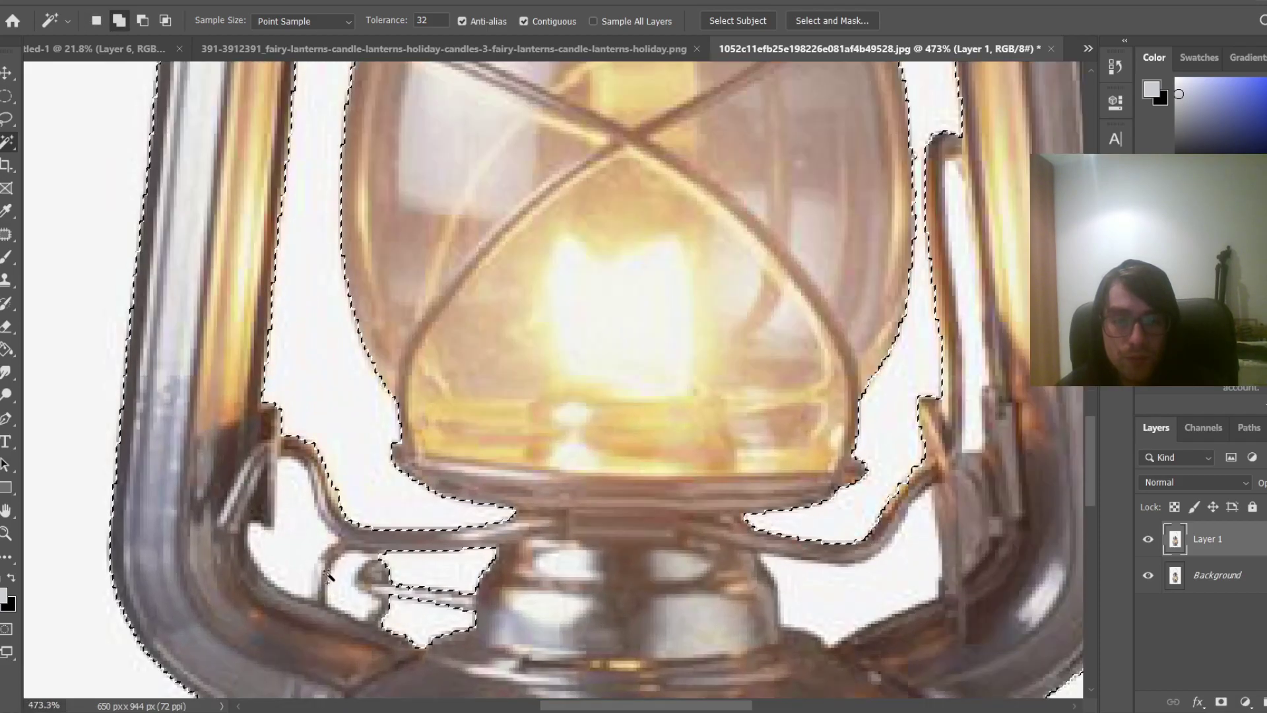
{"action": "left_click", "coordinate": [297, 551], "text": "shift"}
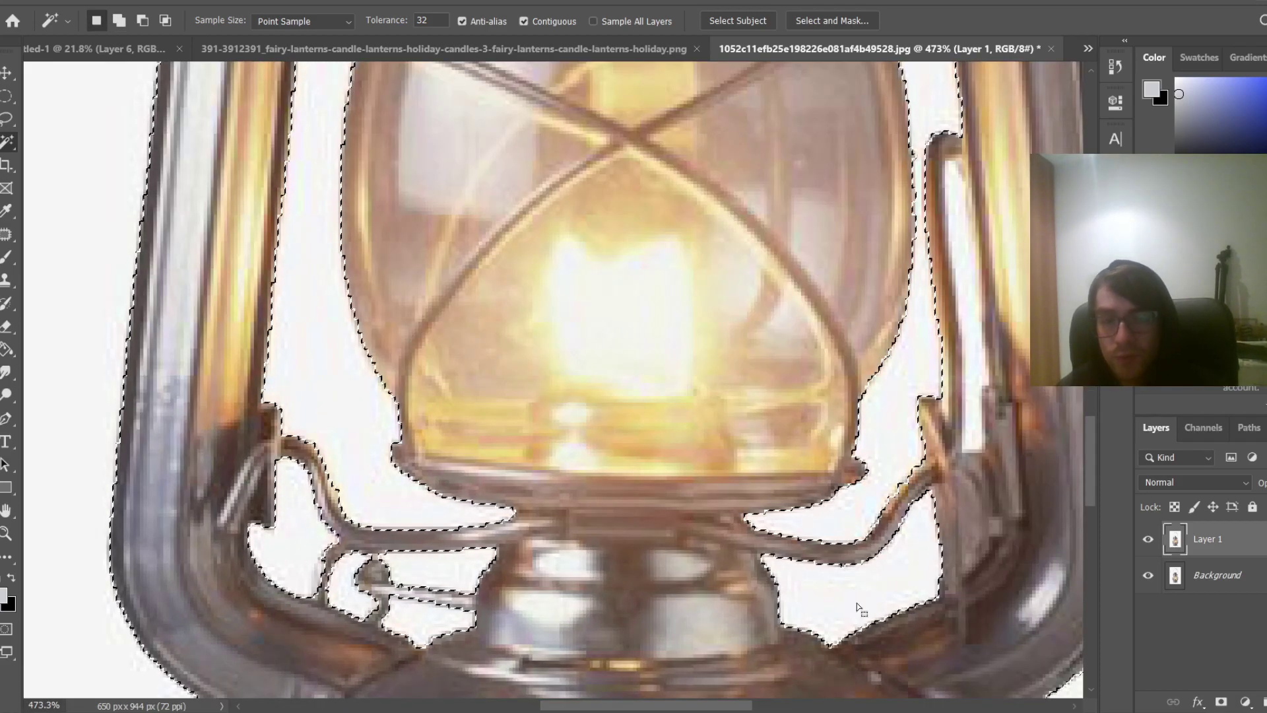
Copy the silver lantern to its own layer from the inverted selection and hide the two layers beneath it
{"action": "scroll", "coordinate": [857, 602], "scroll_direction": "down", "scroll_amount": 4}
{"action": "scroll", "coordinate": [922, 556], "scroll_direction": "down", "scroll_amount": 3}
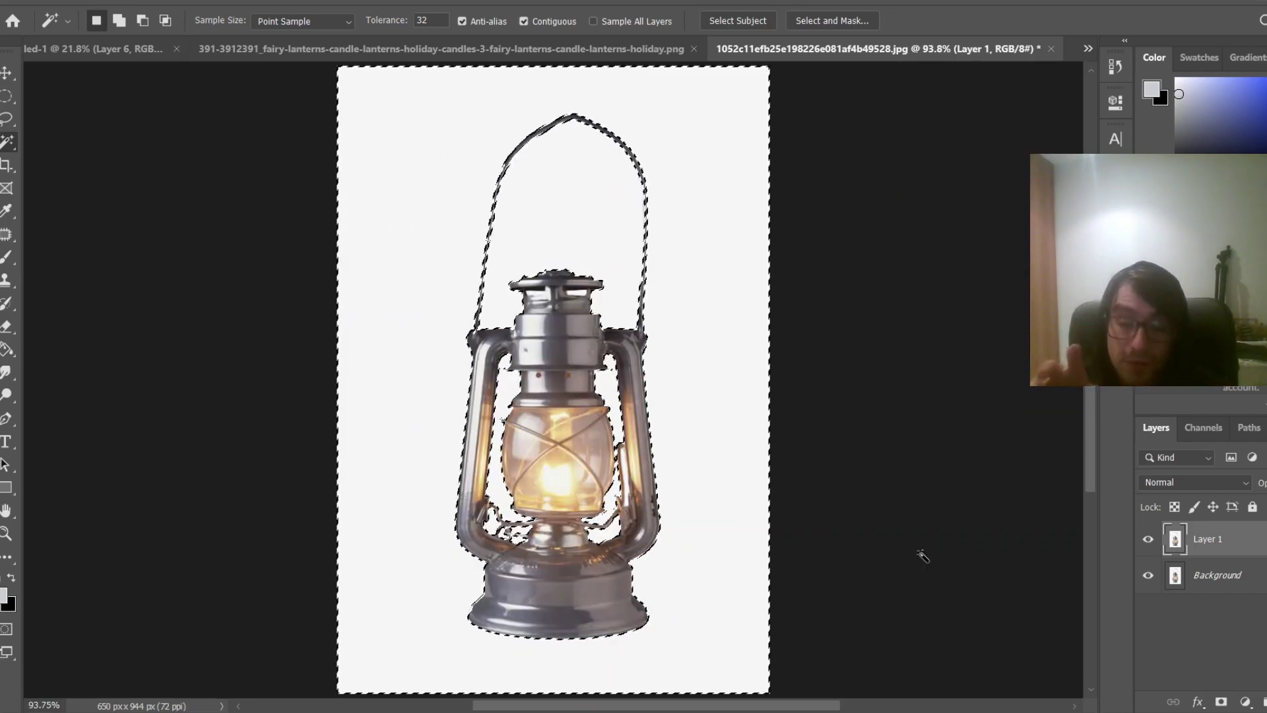
{"action": "key", "text": "ctrl+shift+i"}
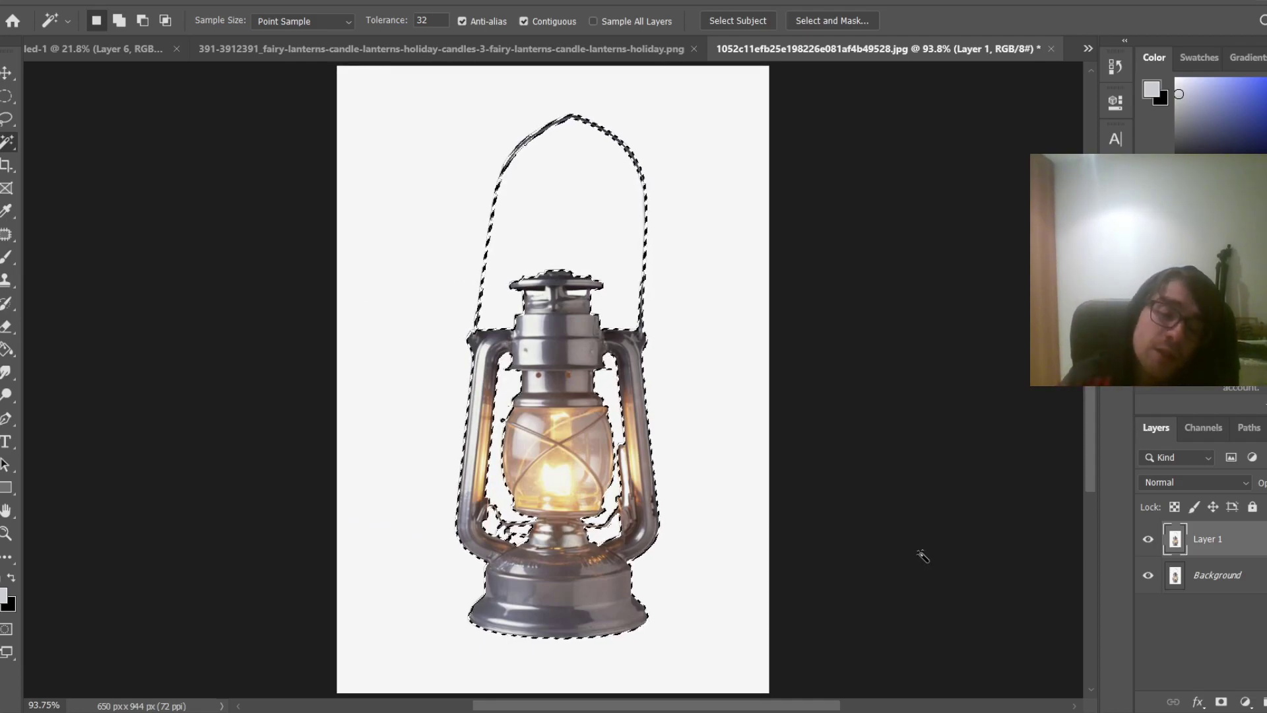
{"action": "key", "text": "ctrl+j"}
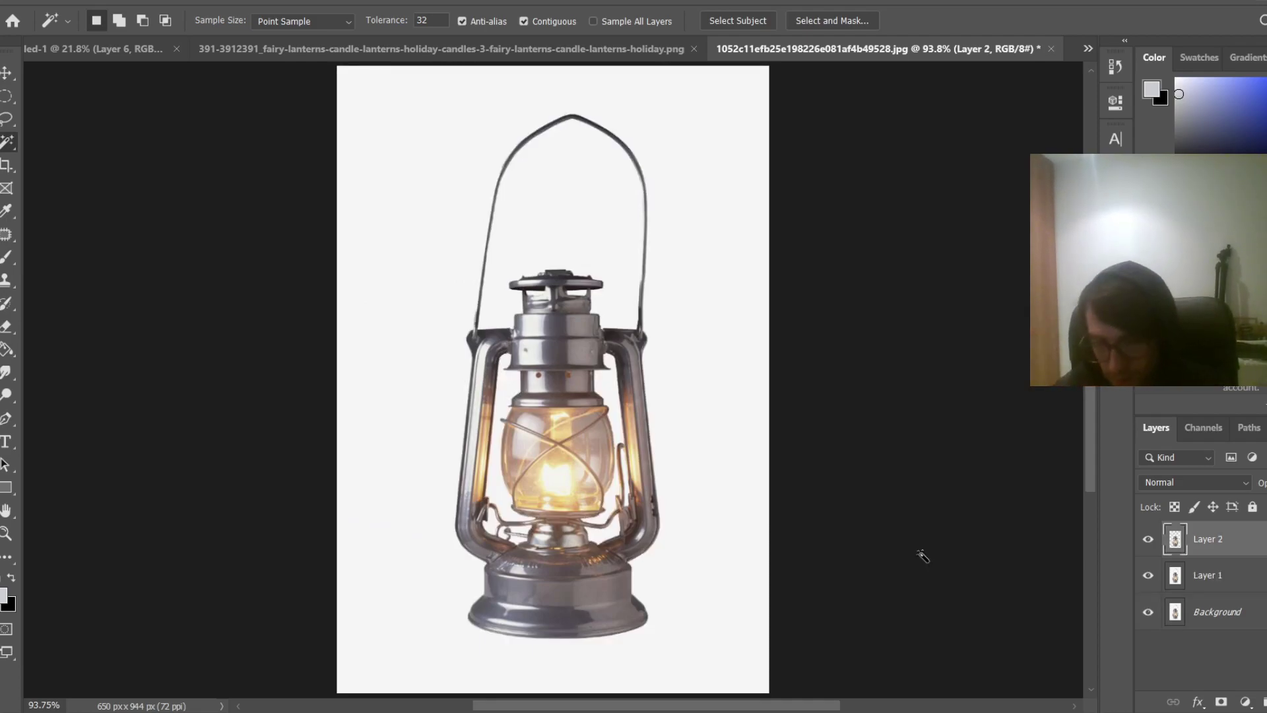
{"action": "left_click_drag", "start_coordinate": [1149, 576], "coordinate": [1149, 672]}
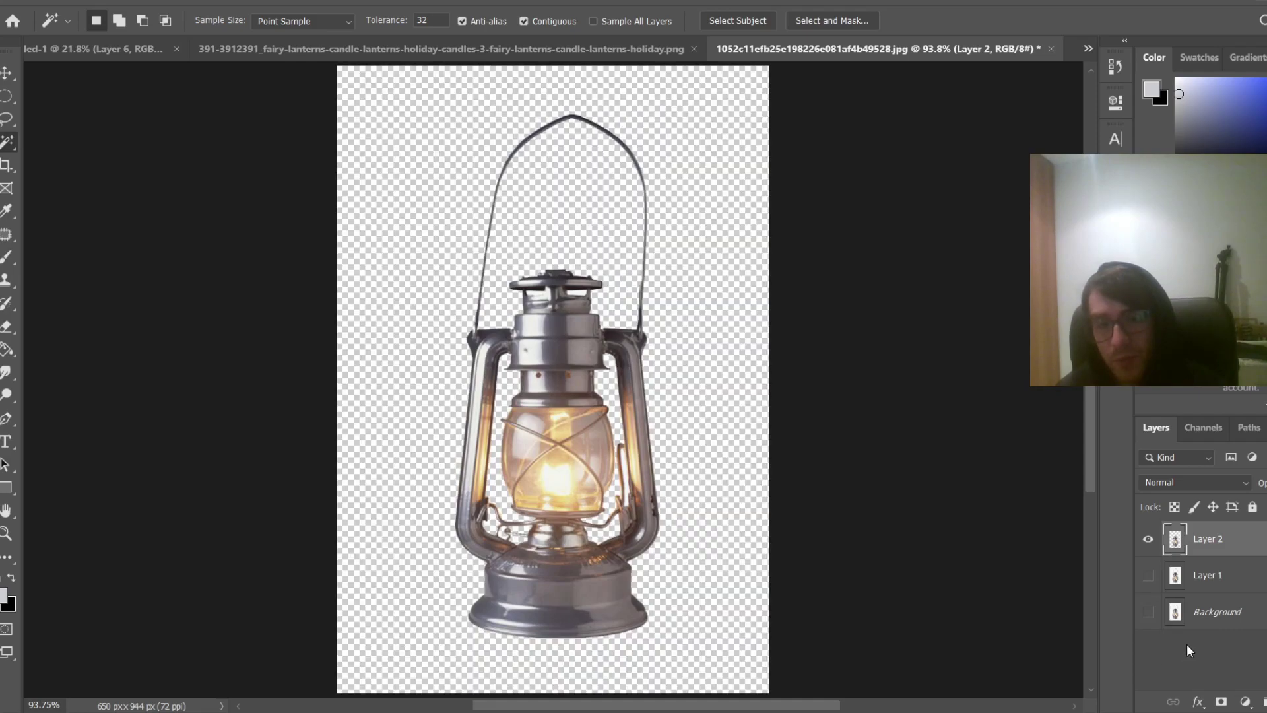
Bring the cut-out silver lantern into Untitled-1 and scale it down to about 37%
{"action": "key", "text": "v"}
{"action": "left_click_drag", "start_coordinate": [573, 425], "coordinate": [467, 291]}
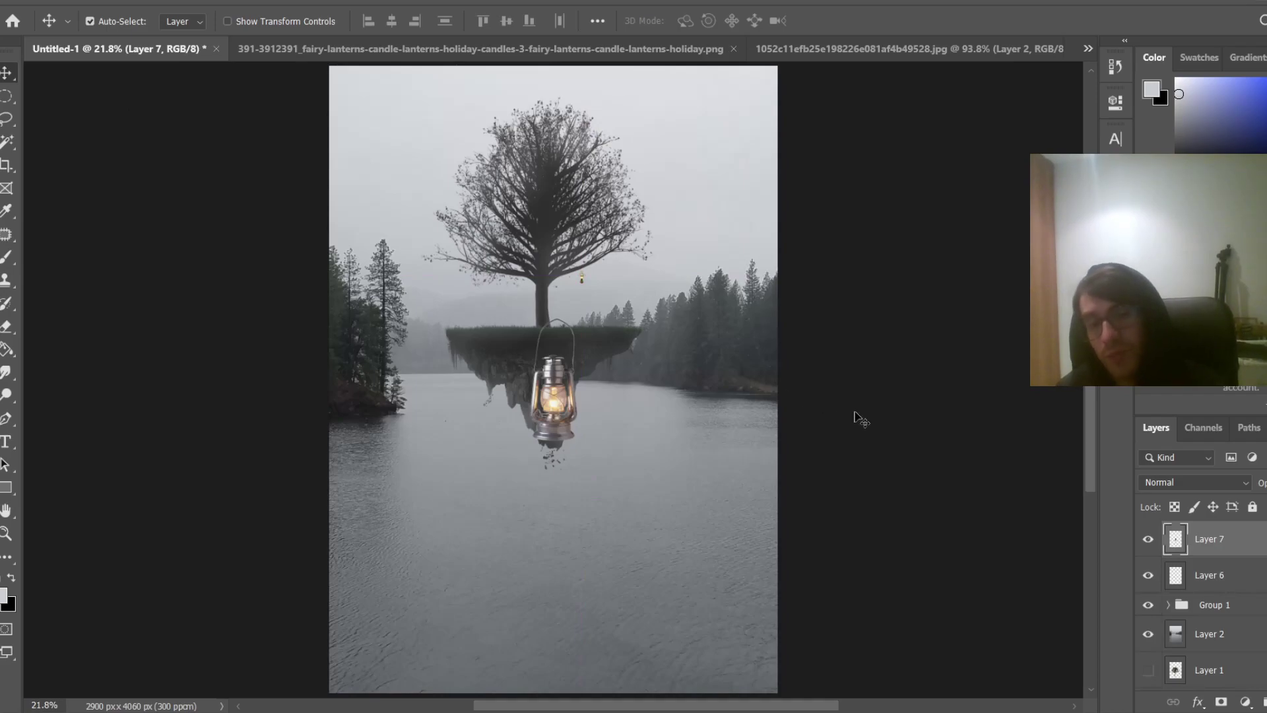
{"action": "key", "text": "ctrl+t"}
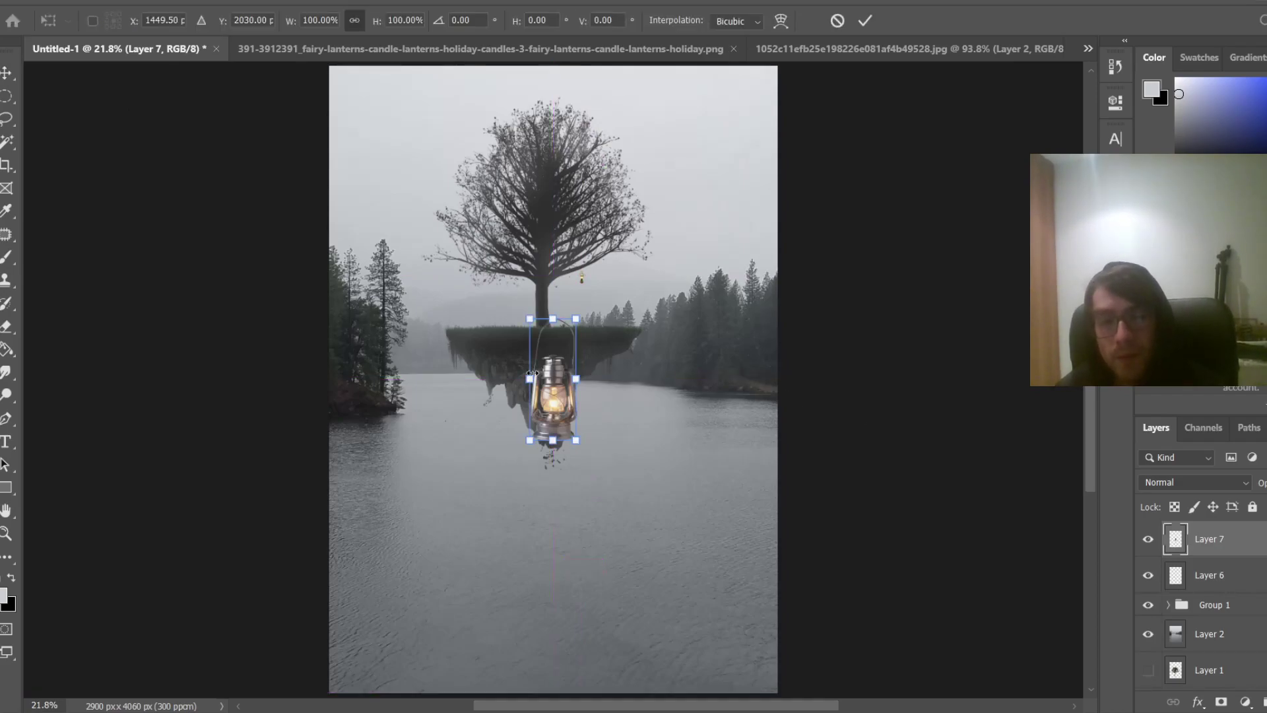
{"action": "scroll", "coordinate": [562, 395], "scroll_direction": "up", "scroll_amount": 5}
{"action": "left_click_drag", "start_coordinate": [600, 507], "coordinate": [522, 305]}
Move the silver lantern up to the tree trunk and shrink it further to about 12%
{"action": "left_click_drag", "start_coordinate": [1090, 367], "coordinate": [1090, 292]}
{"action": "scroll", "coordinate": [472, 614], "scroll_direction": "up", "scroll_amount": 5}
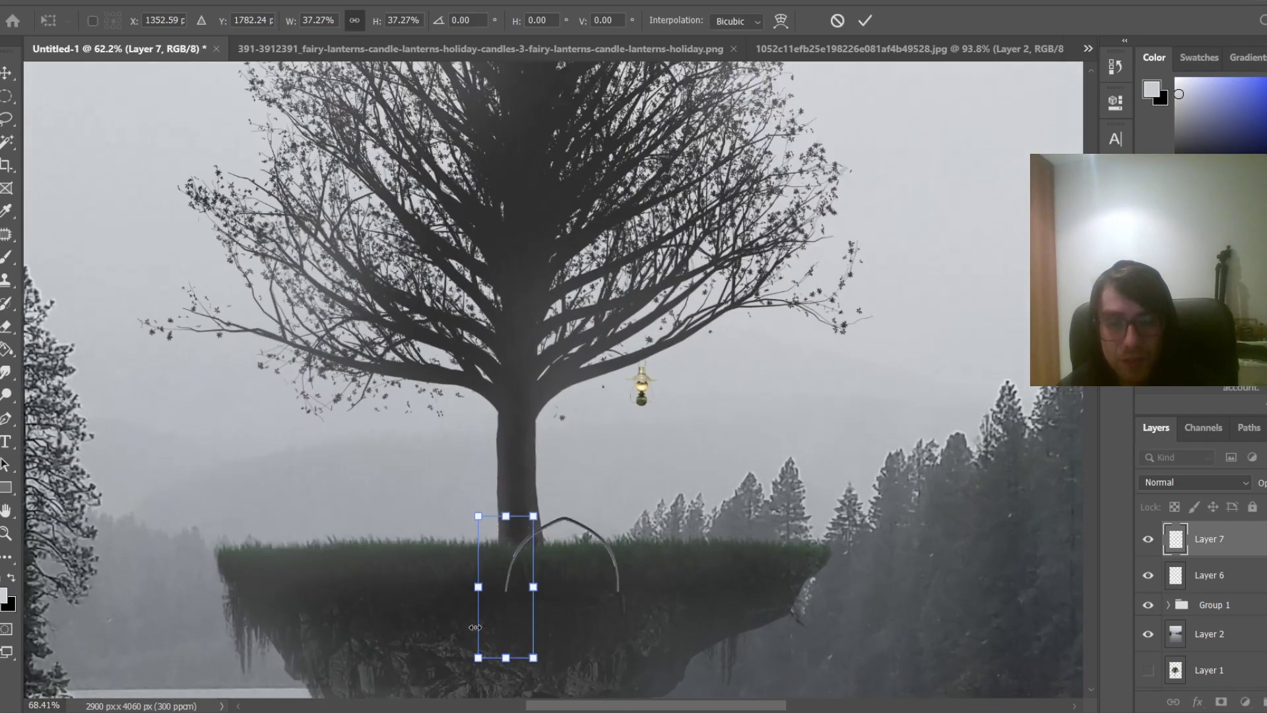
{"action": "left_click_drag", "start_coordinate": [508, 585], "coordinate": [495, 404]}
{"action": "scroll", "coordinate": [499, 488], "scroll_direction": "up", "scroll_amount": 5}
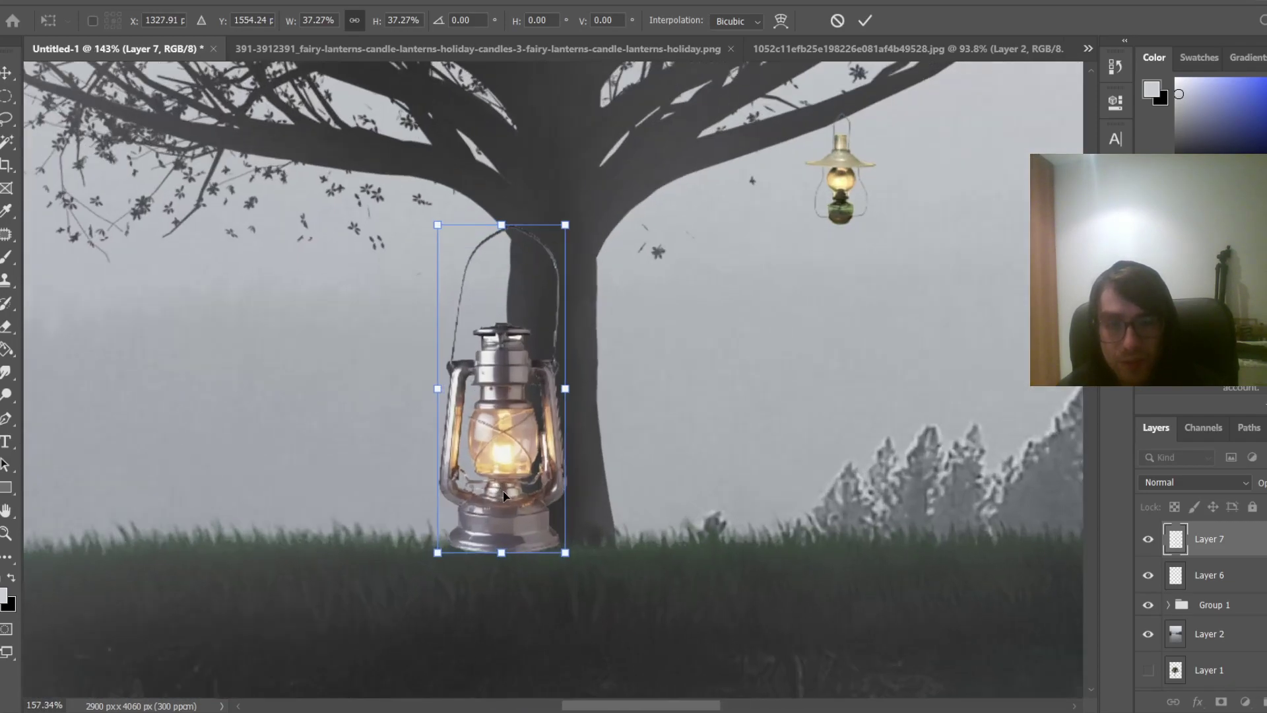
{"action": "left_click_drag", "start_coordinate": [580, 580], "coordinate": [475, 275]}
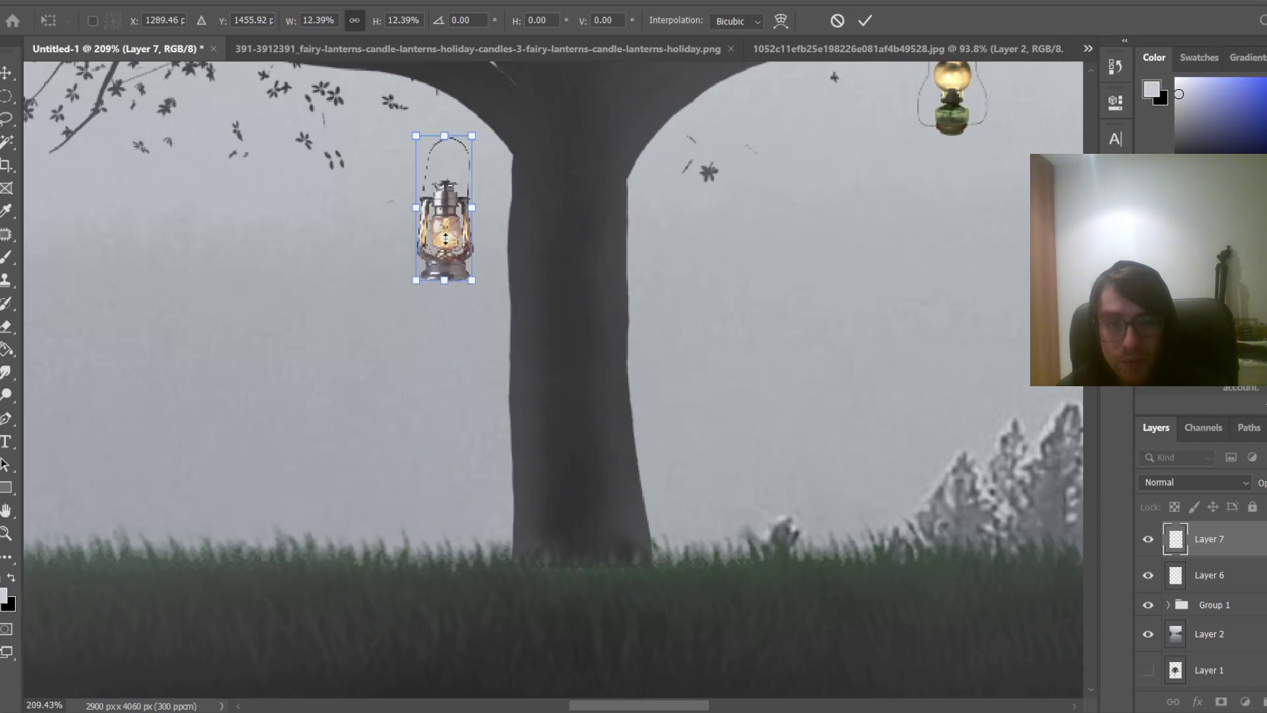
Set the silver lantern on the grass and tilt it clockwise so it leans against the foot of the trunk
{"action": "left_click_drag", "start_coordinate": [439, 223], "coordinate": [502, 528]}
{"action": "left_click_drag", "start_coordinate": [533, 440], "coordinate": [572, 454]}
{"action": "left_click_drag", "start_coordinate": [497, 550], "coordinate": [520, 537]}
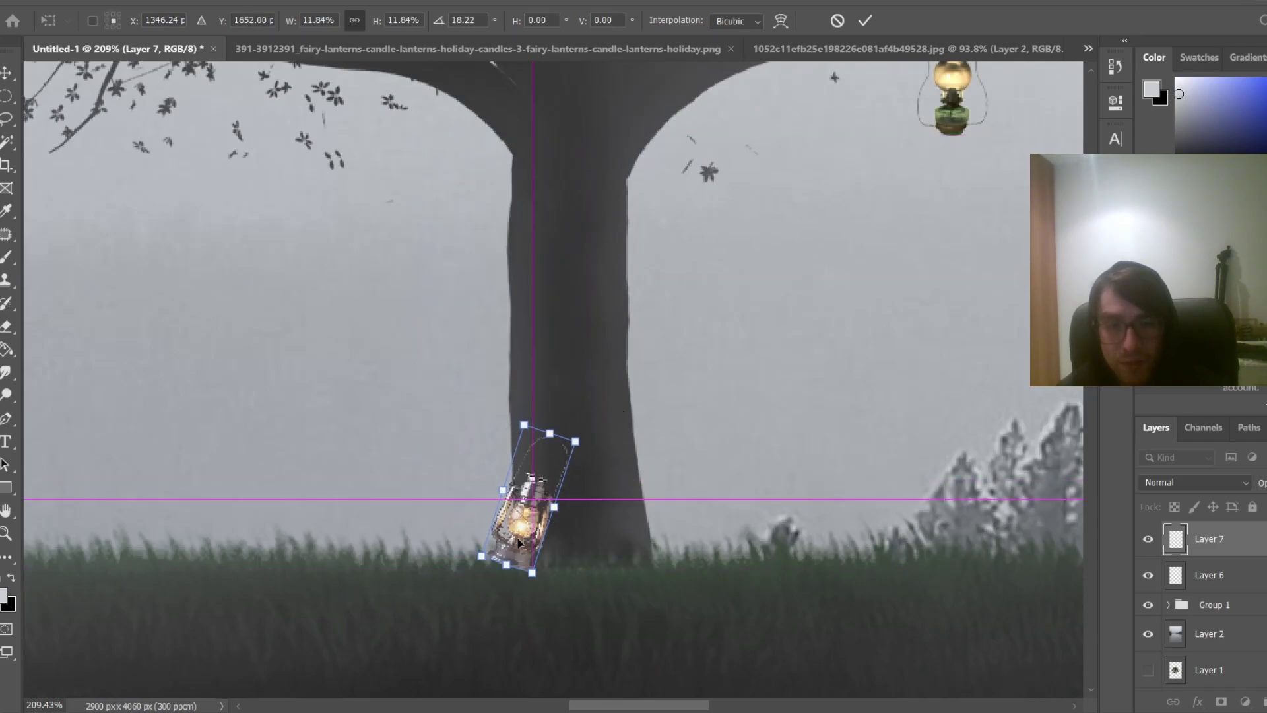
{"action": "left_click_drag", "start_coordinate": [621, 463], "coordinate": [616, 452]}
{"action": "left_click_drag", "start_coordinate": [589, 518], "coordinate": [583, 520]}
{"action": "key", "text": "Return"}
{"action": "key", "text": "ctrl+0"}
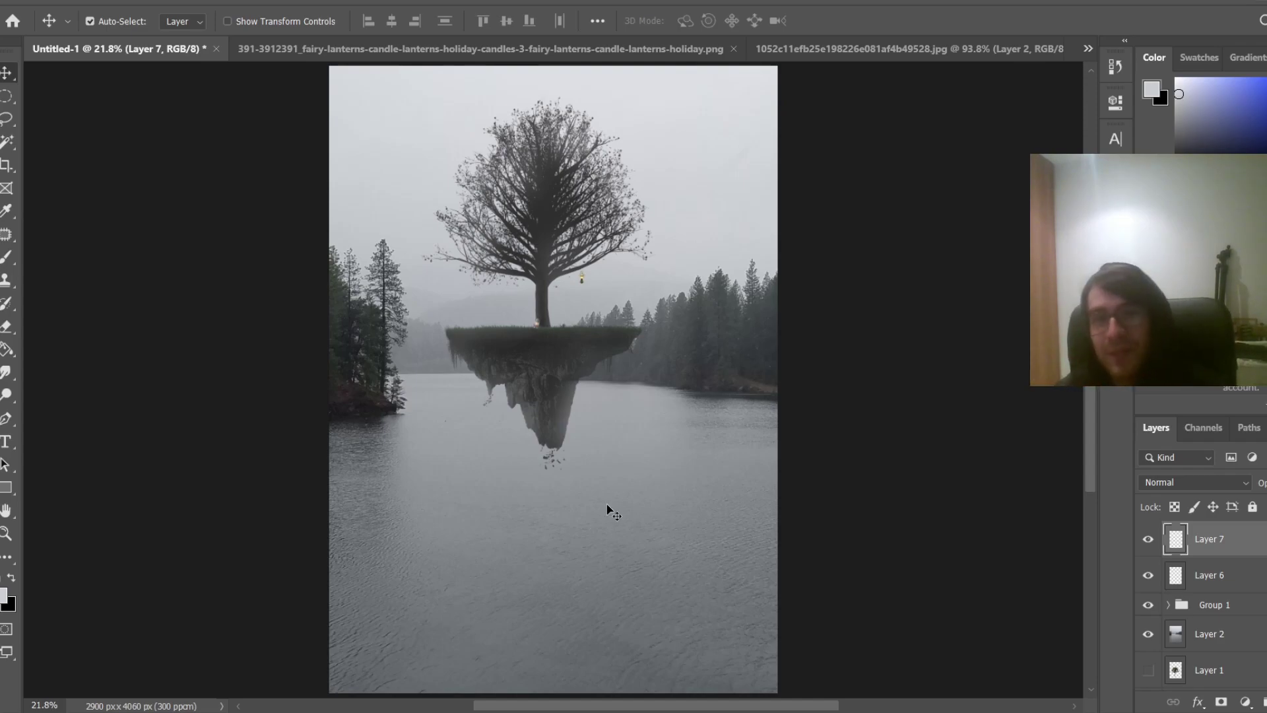
Duplicate the brass candle lantern image's background layer and select the checkered backdrop around the lantern with the Magic Wand
{"action": "left_click", "coordinate": [574, 49]}
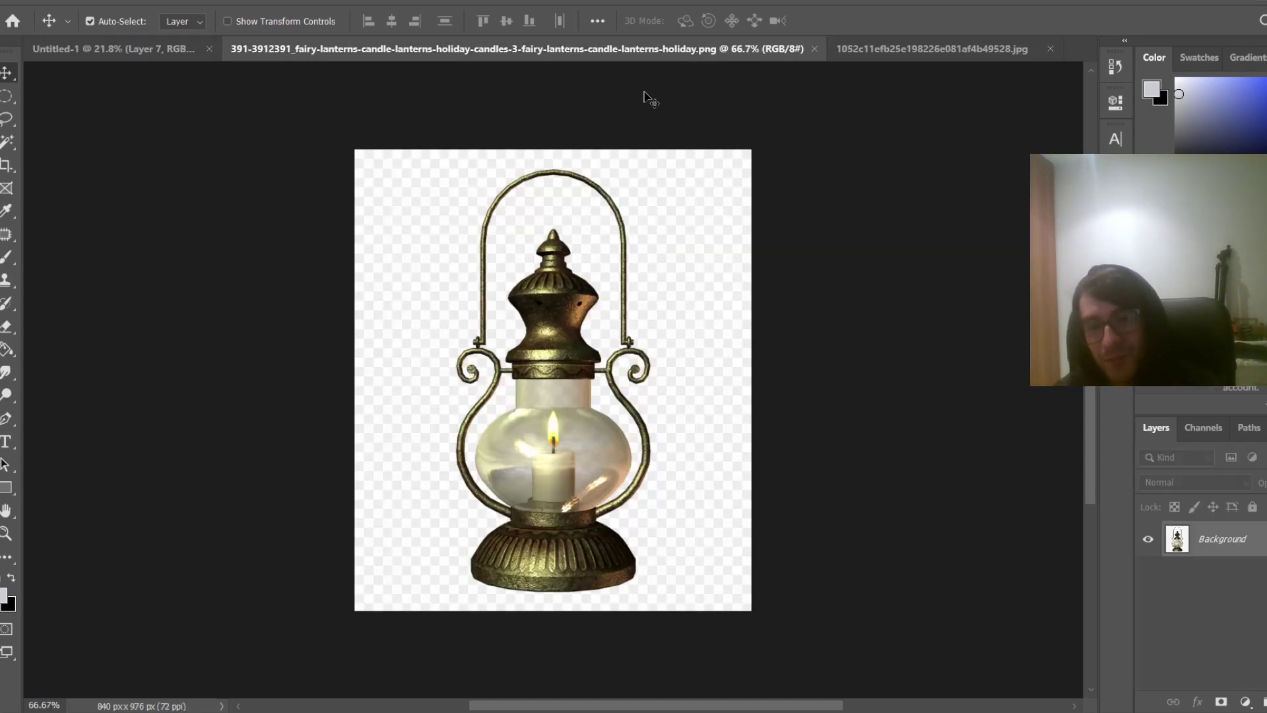
{"action": "key", "text": "ctrl+j"}
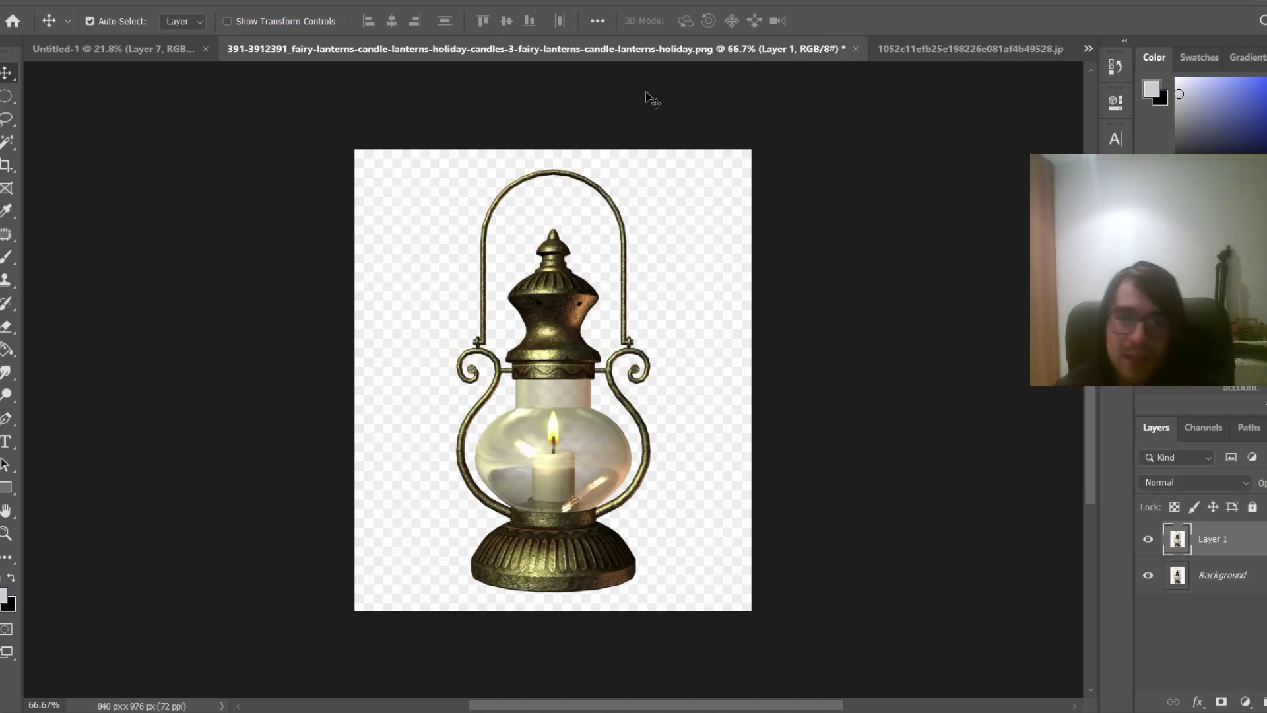
{"action": "key", "text": "w"}
{"action": "left_click", "coordinate": [645, 255]}
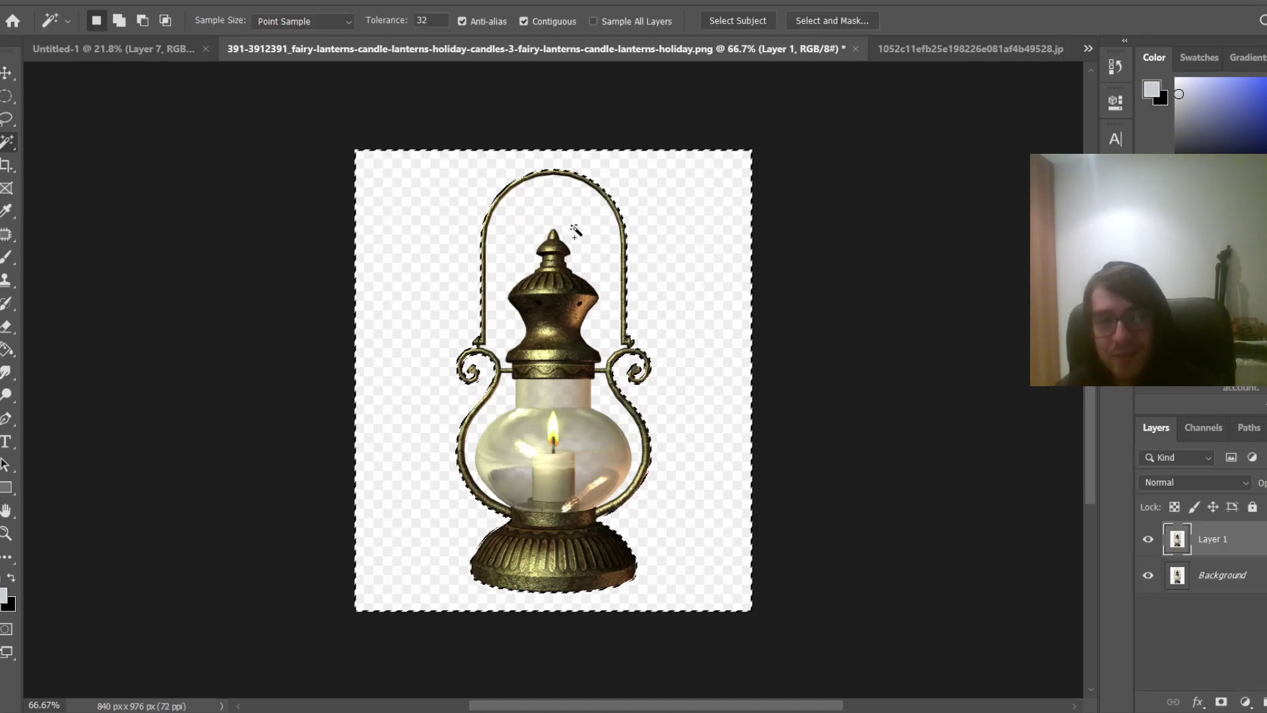
Add the gaps beside the brass lantern's glass to the selection and copy the inverted selection to a new layer
{"action": "scroll", "coordinate": [606, 417], "scroll_direction": "up", "scroll_amount": 5}
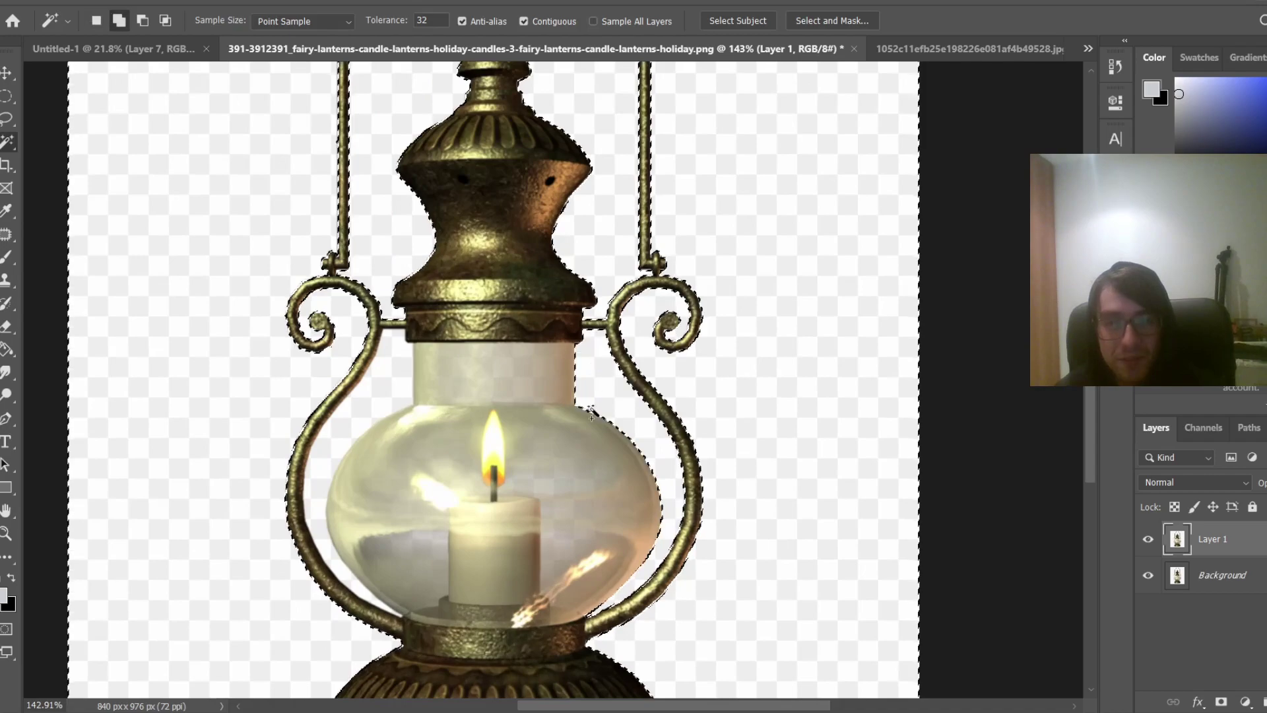
{"action": "left_click", "coordinate": [395, 388], "text": "shift"}
{"action": "left_click", "coordinate": [632, 462], "text": "shift"}
{"action": "scroll", "coordinate": [632, 462], "scroll_direction": "down", "scroll_amount": 5}
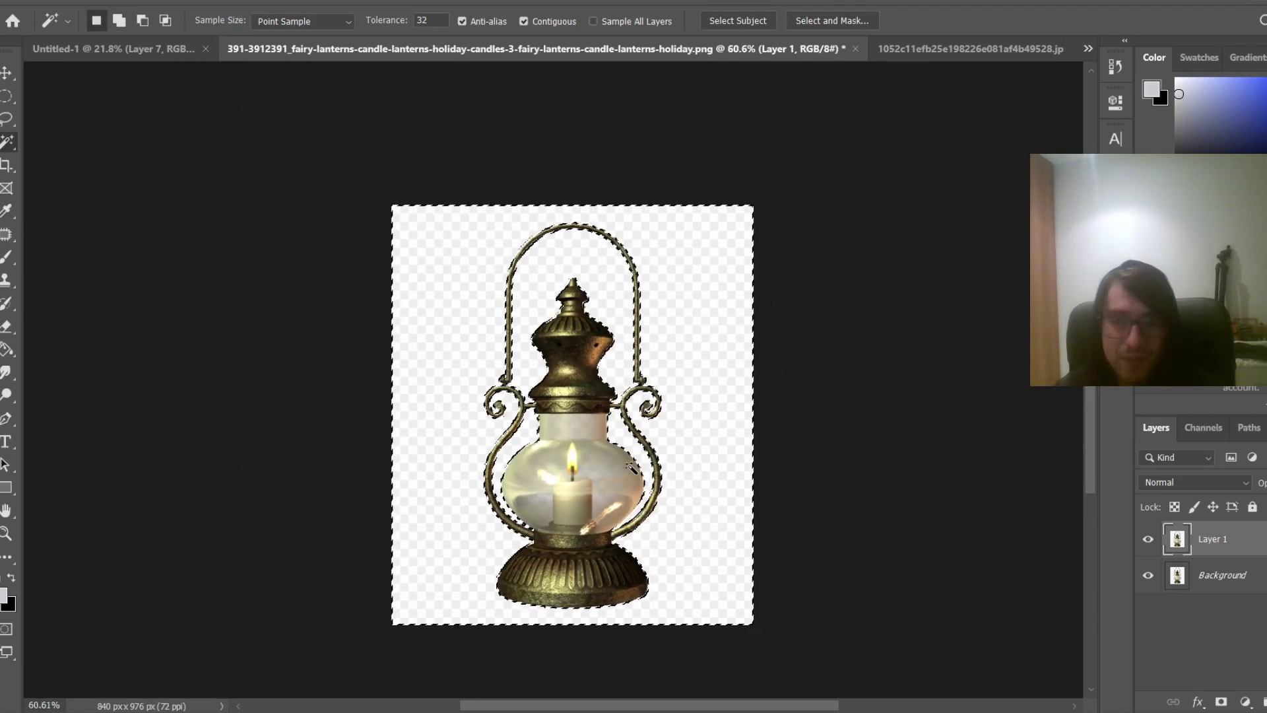
{"action": "key", "text": "ctrl+shift+i"}
{"action": "key", "text": "ctrl+j"}
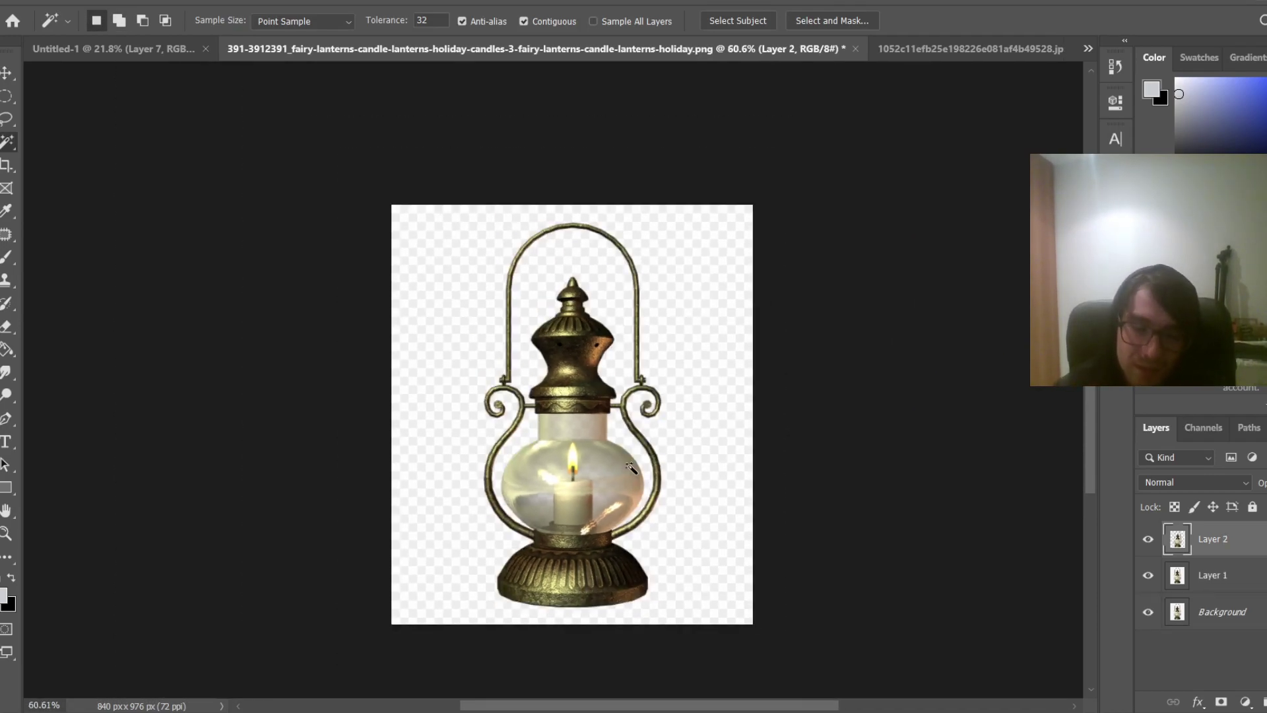
Bring the cut-out brass lantern into Untitled-1 and scale it down to about 42%
{"action": "key", "text": "v"}
{"action": "left_click_drag", "start_coordinate": [613, 473], "coordinate": [622, 401]}
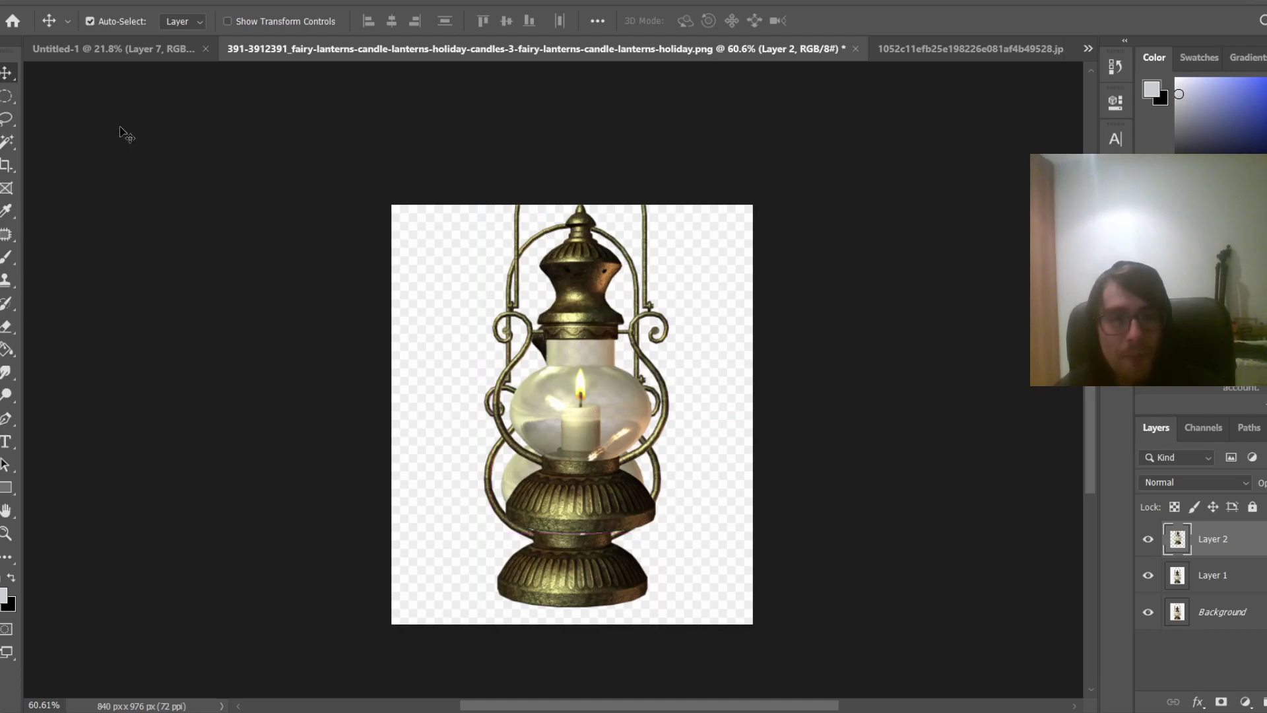
{"action": "left_click_drag", "start_coordinate": [111, 41], "coordinate": [656, 429]}
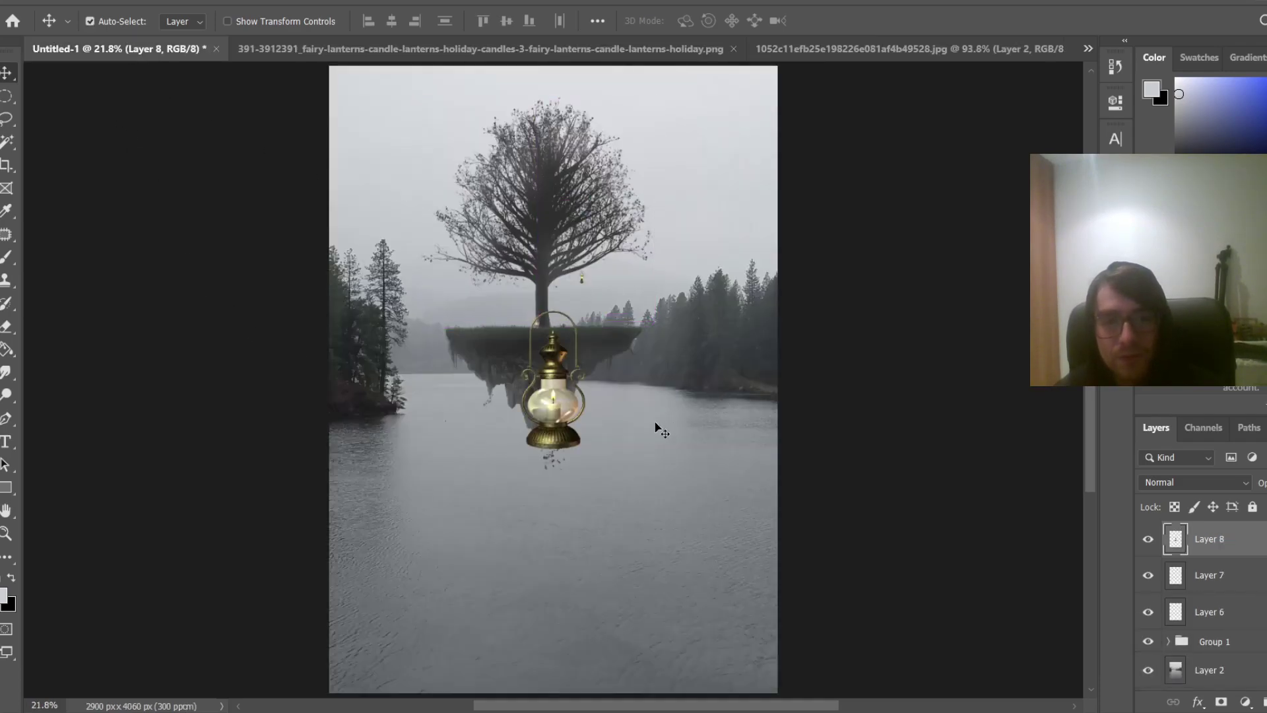
{"action": "key", "text": "ctrl+t"}
{"action": "scroll", "coordinate": [594, 439], "scroll_direction": "up", "scroll_amount": 2}
{"action": "left_click_drag", "start_coordinate": [581, 447], "coordinate": [484, 244]}
Shrink the brass lantern to a tiny size and hang it from the end of the tree's lowest left branch
{"action": "left_click_drag", "start_coordinate": [1091, 414], "coordinate": [1091, 338]}
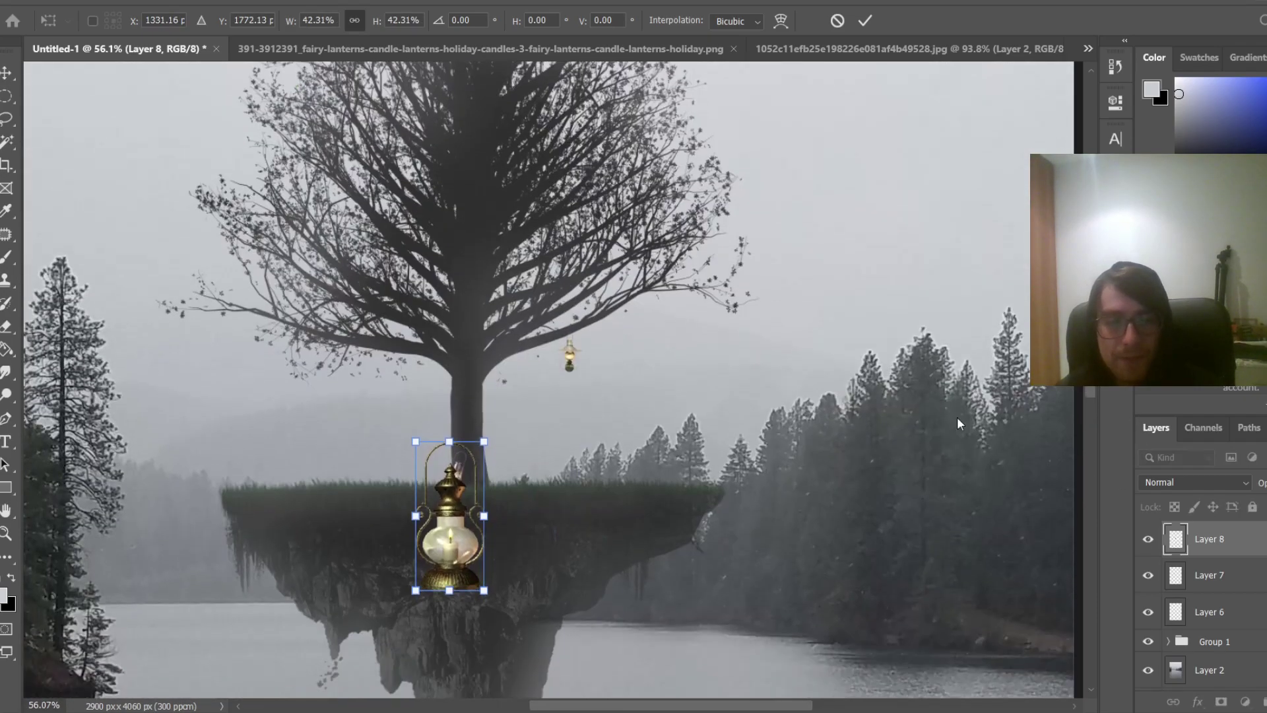
{"action": "left_click_drag", "start_coordinate": [487, 594], "coordinate": [93, 223]}
{"action": "scroll", "coordinate": [418, 503], "scroll_direction": "up", "scroll_amount": 2}
{"action": "scroll", "coordinate": [418, 503], "scroll_direction": "up", "scroll_amount": 2}
{"action": "scroll", "coordinate": [436, 449], "scroll_direction": "down", "scroll_amount": 2}
{"action": "key", "text": "Return"}
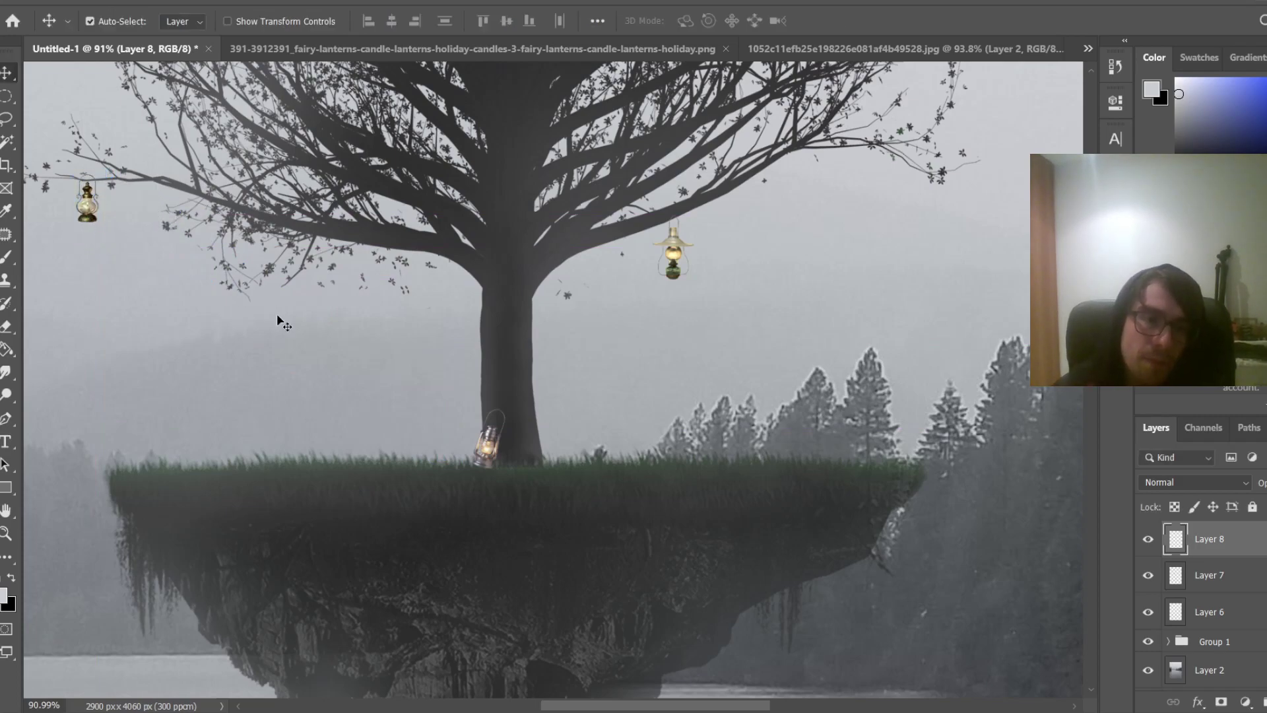
{"action": "scroll", "coordinate": [362, 334], "scroll_direction": "down", "scroll_amount": 5}
{"action": "key", "text": "ctrl+0"}
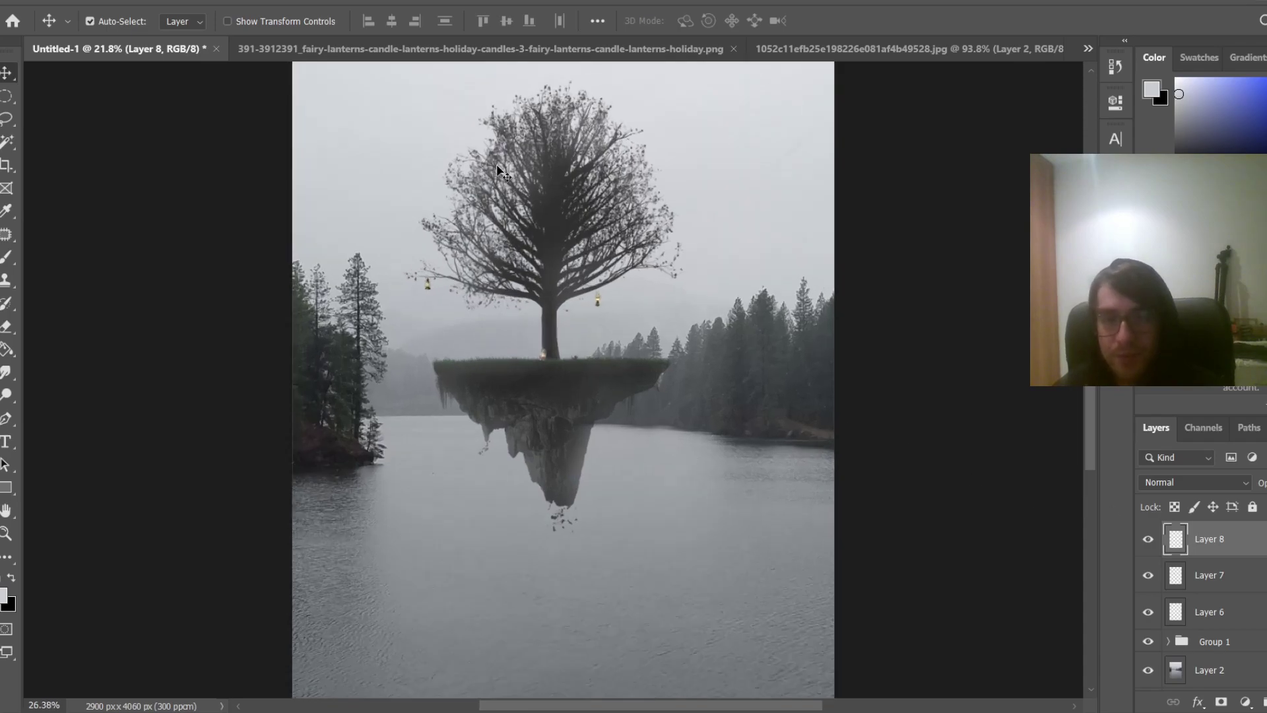
{"action": "scroll", "coordinate": [649, 308], "scroll_direction": "up", "scroll_amount": 3}
{"action": "scroll", "coordinate": [357, 439], "scroll_direction": "up", "scroll_amount": 2}
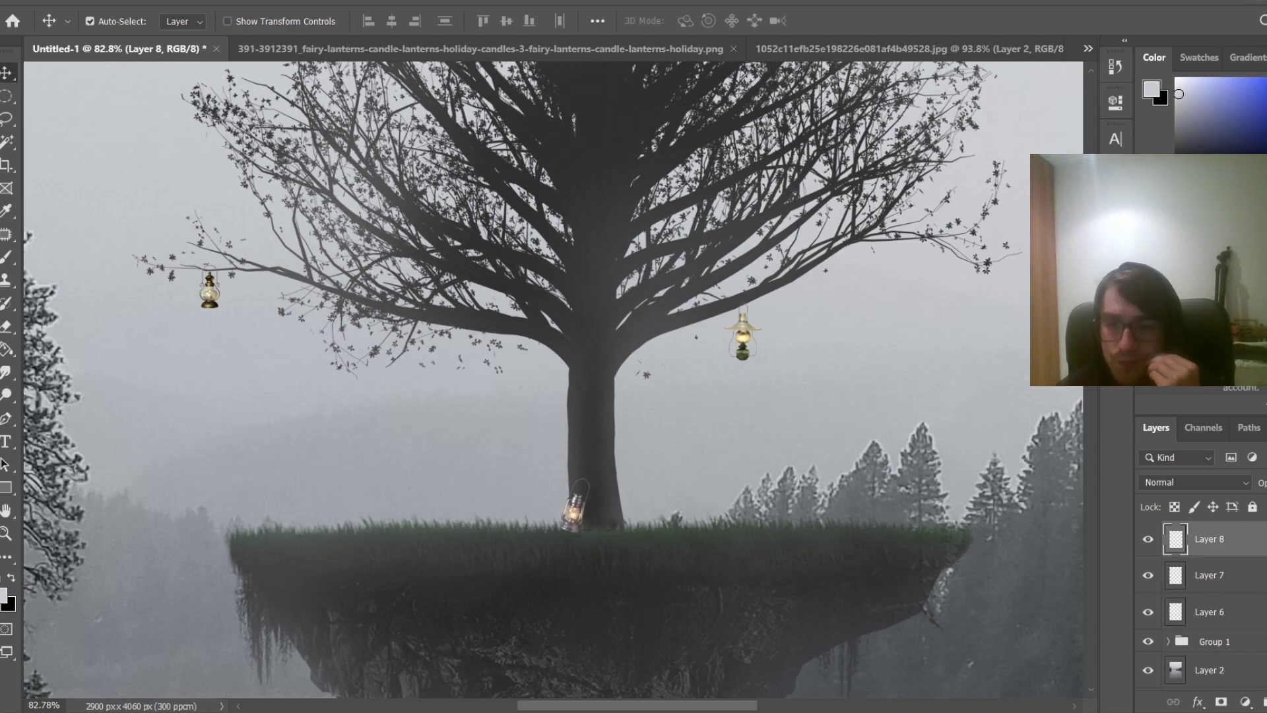
Group the three lantern layers, Layer 6 to Layer 8, and name the group "lamps"
{"action": "left_click", "coordinate": [1208, 612], "text": "shift"}
{"action": "key", "text": "ctrl+g"}
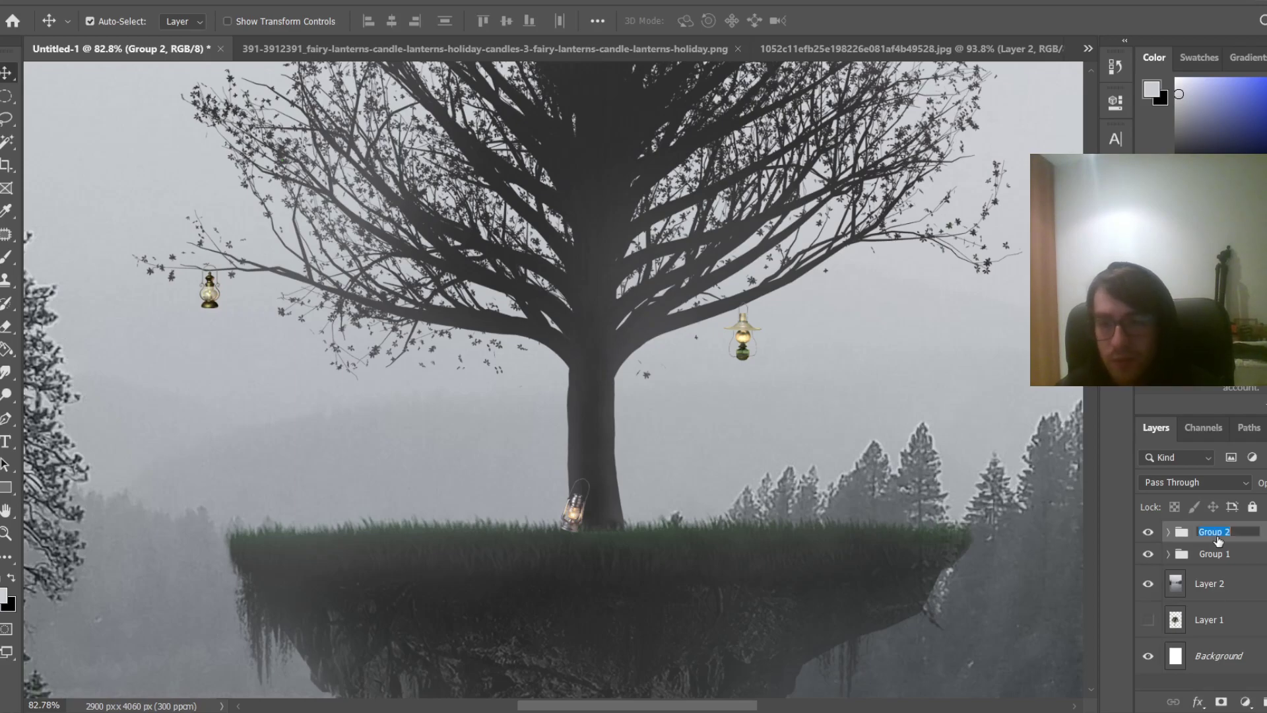
{"action": "type", "text": "lamps"}
{"action": "key", "text": "Return"}
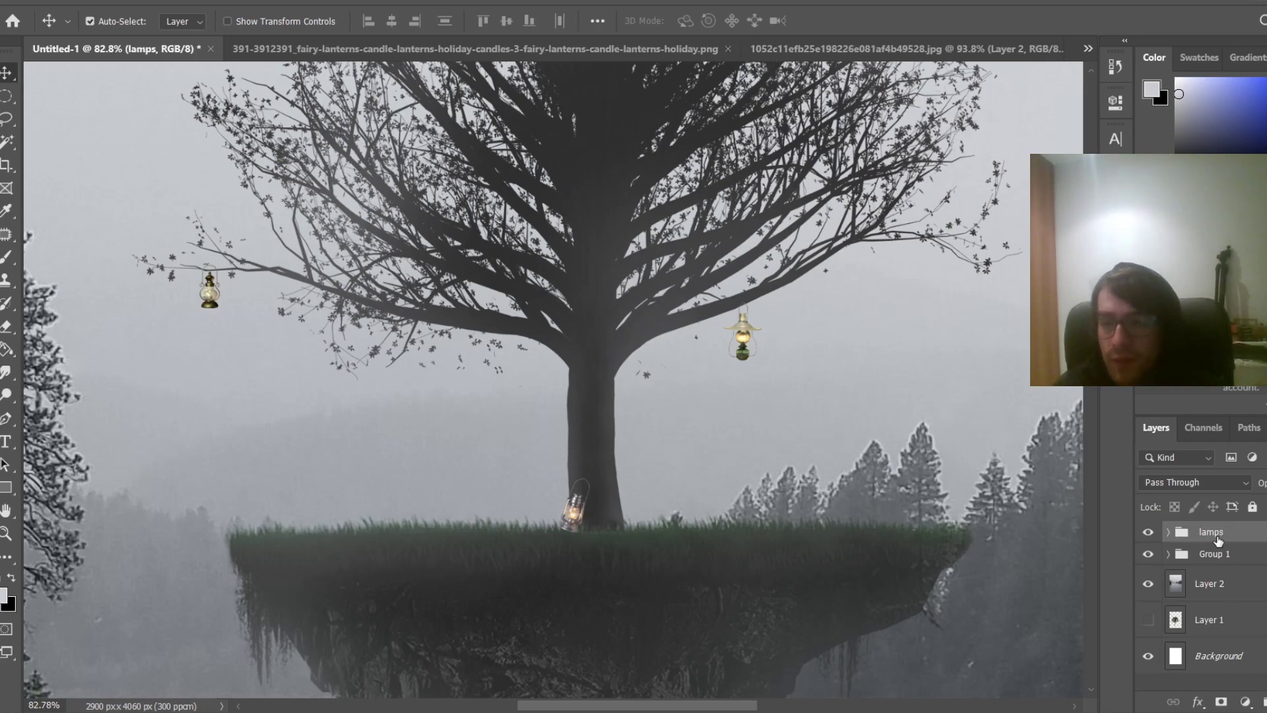
Rename Group 1 as "island tree"
{"action": "double_click", "coordinate": [1222, 556]}
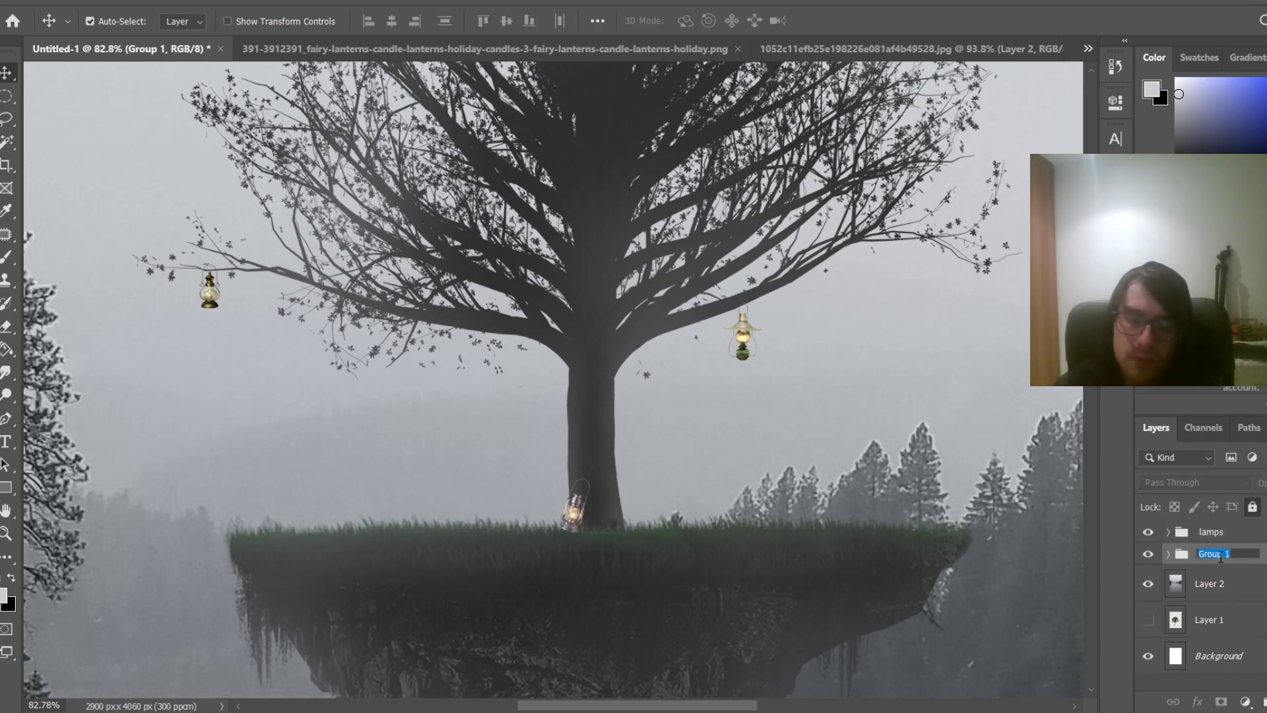
{"action": "type", "text": "island tree"}
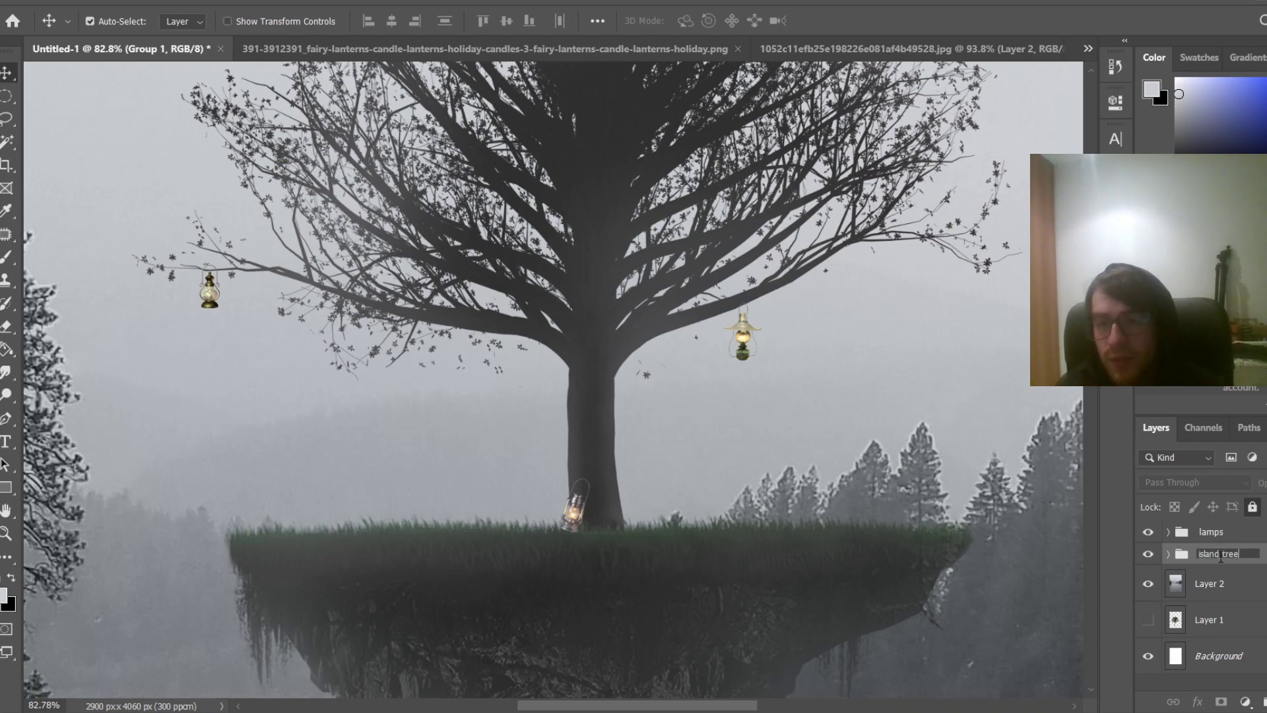
{"action": "key", "text": "Return"}
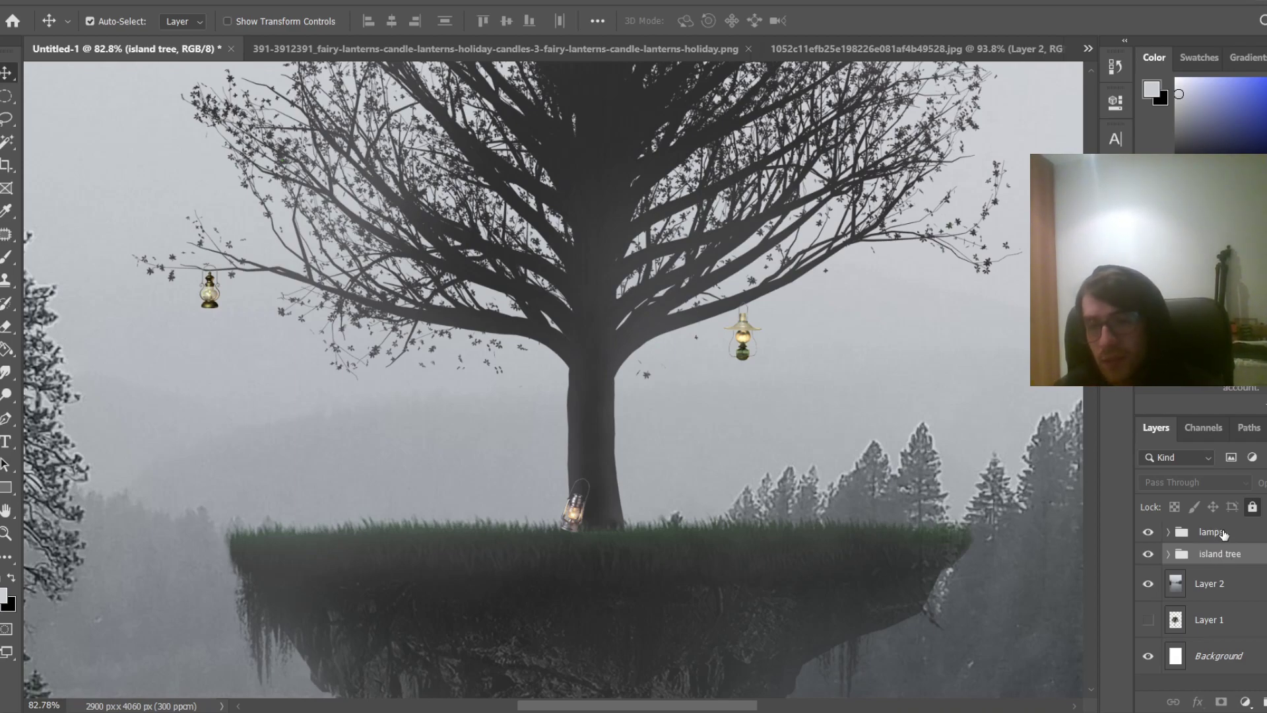
Expand the lamps group, select Layer 8 and open the choice of adjustment layers for it
{"action": "left_click", "coordinate": [1170, 532]}
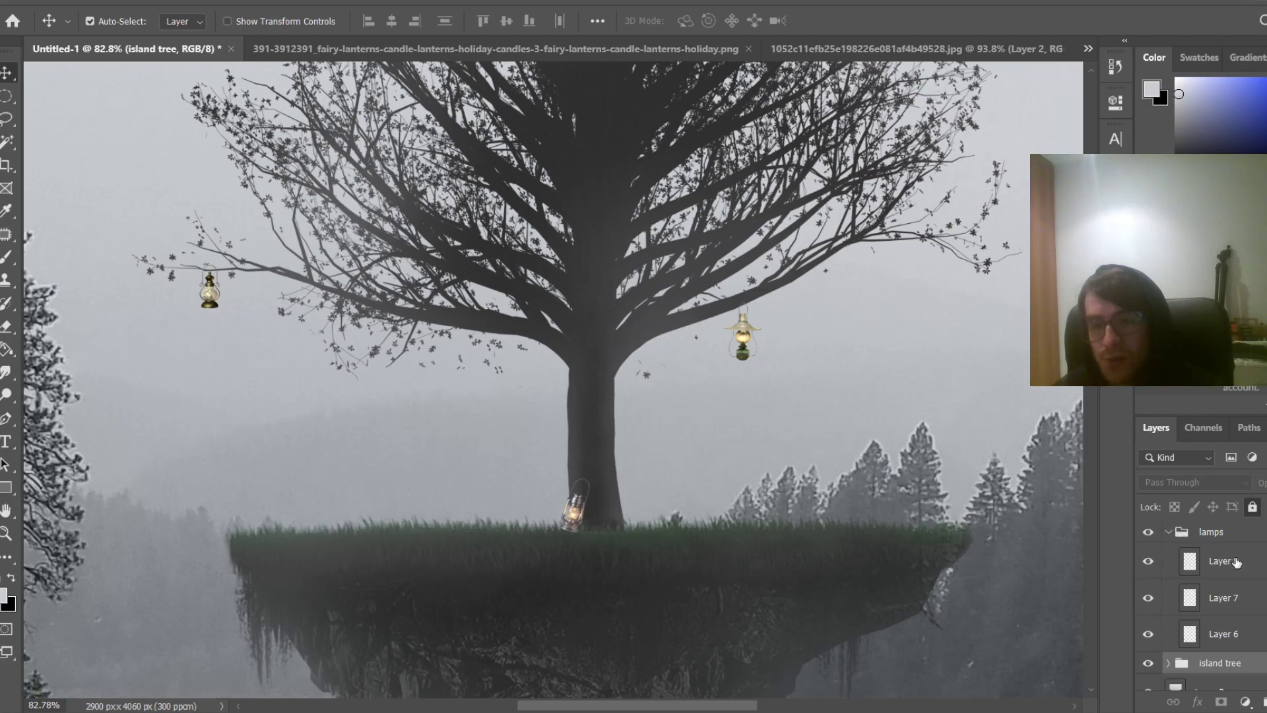
{"action": "left_click", "coordinate": [1236, 563]}
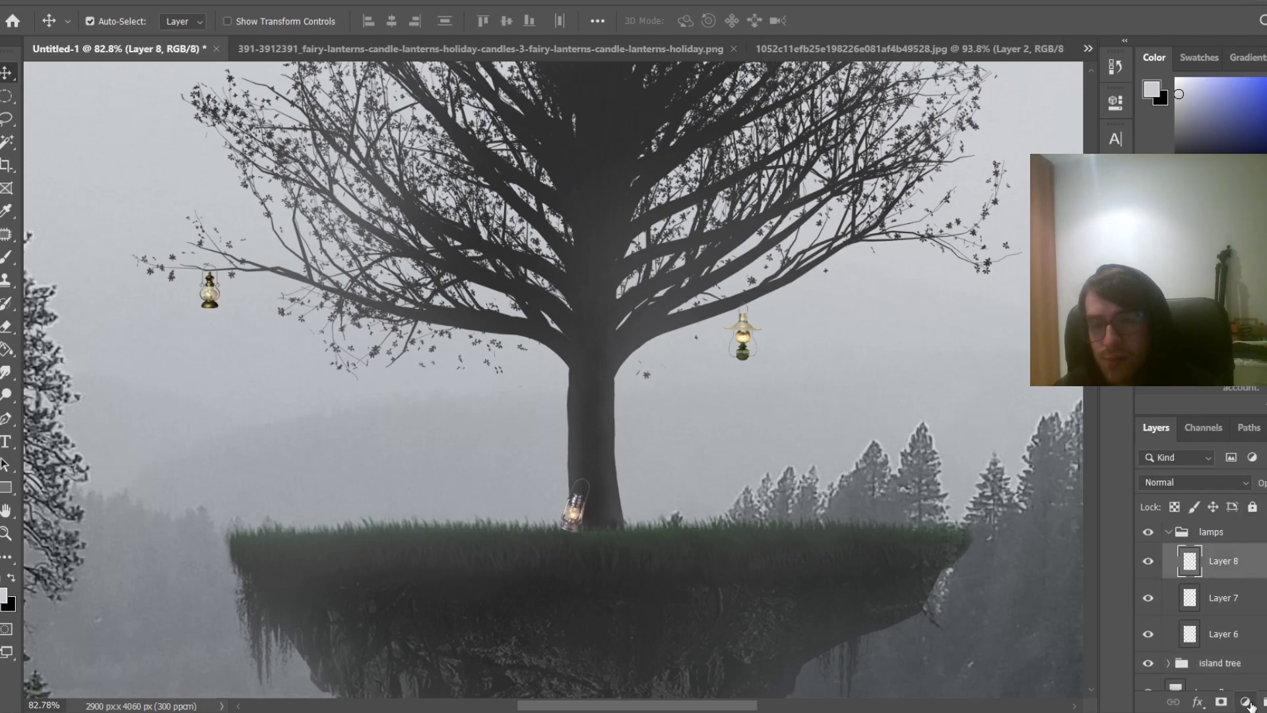
{"action": "left_click", "coordinate": [1247, 703]}
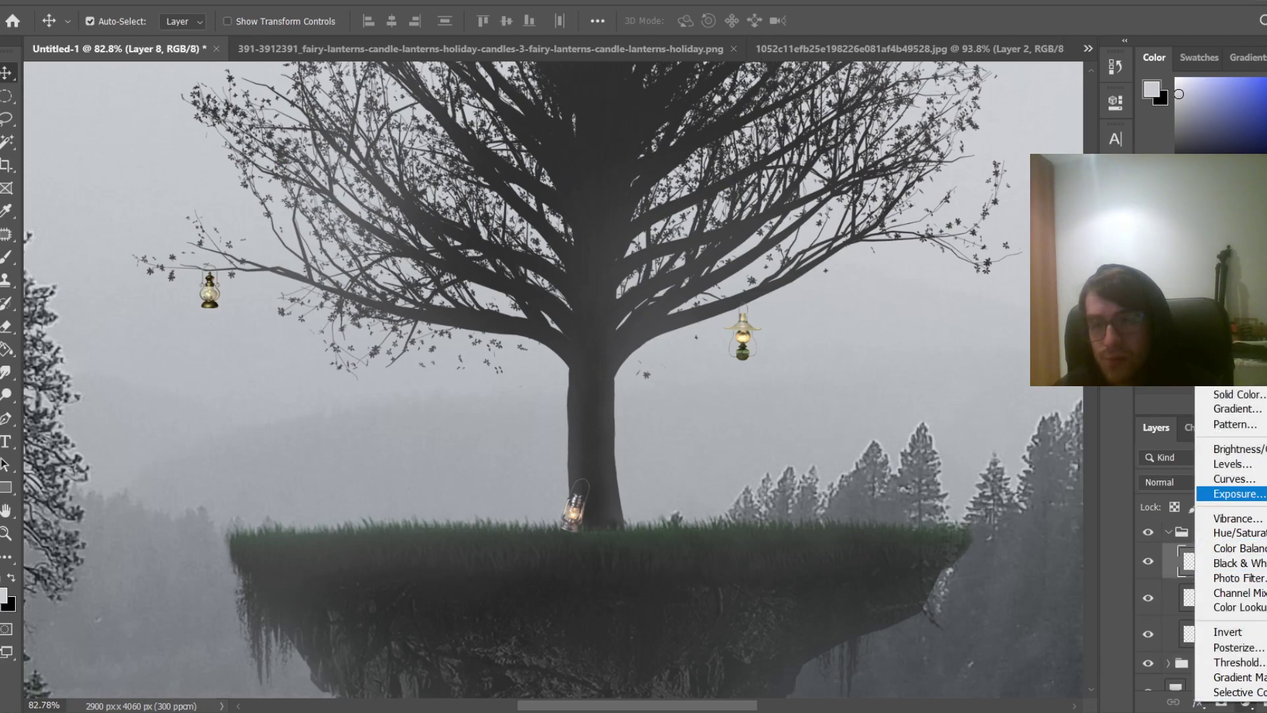
Add a Hue/Saturation adjustment layer above Layer 8 and try shifting its hue and slightly lowering its saturation
{"action": "left_click", "coordinate": [1235, 533]}
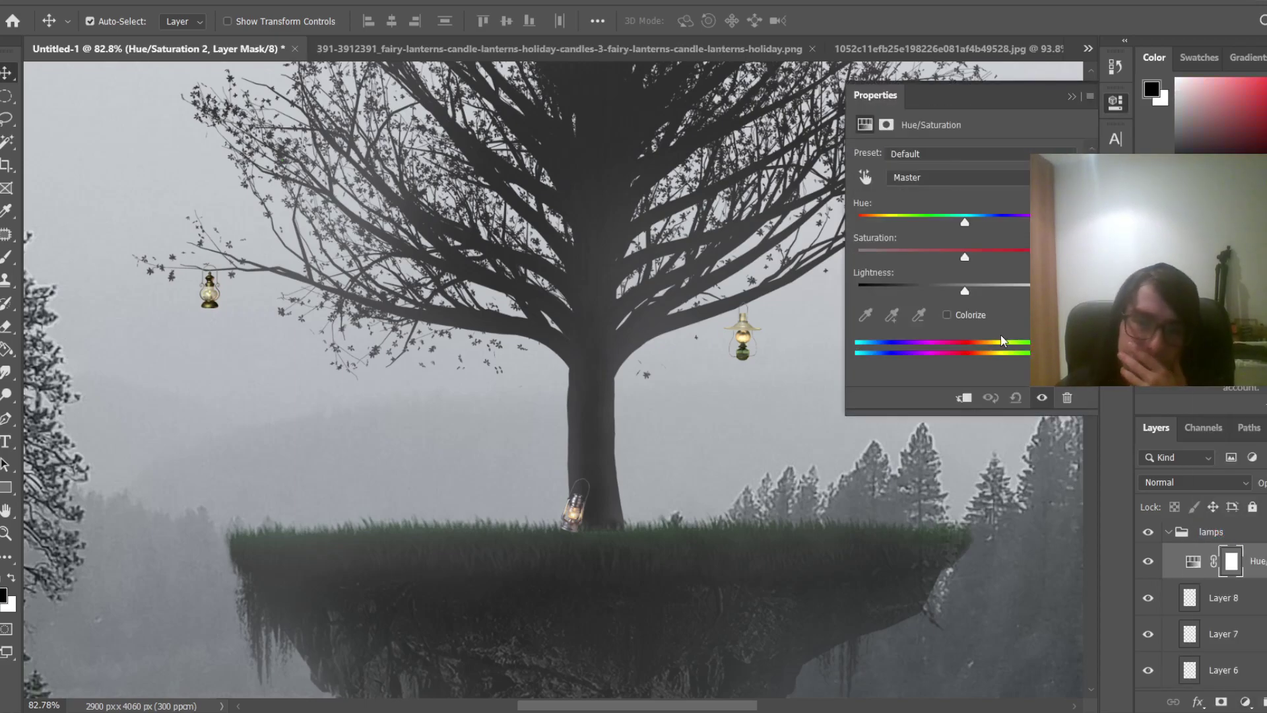
{"action": "left_click", "coordinate": [965, 398]}
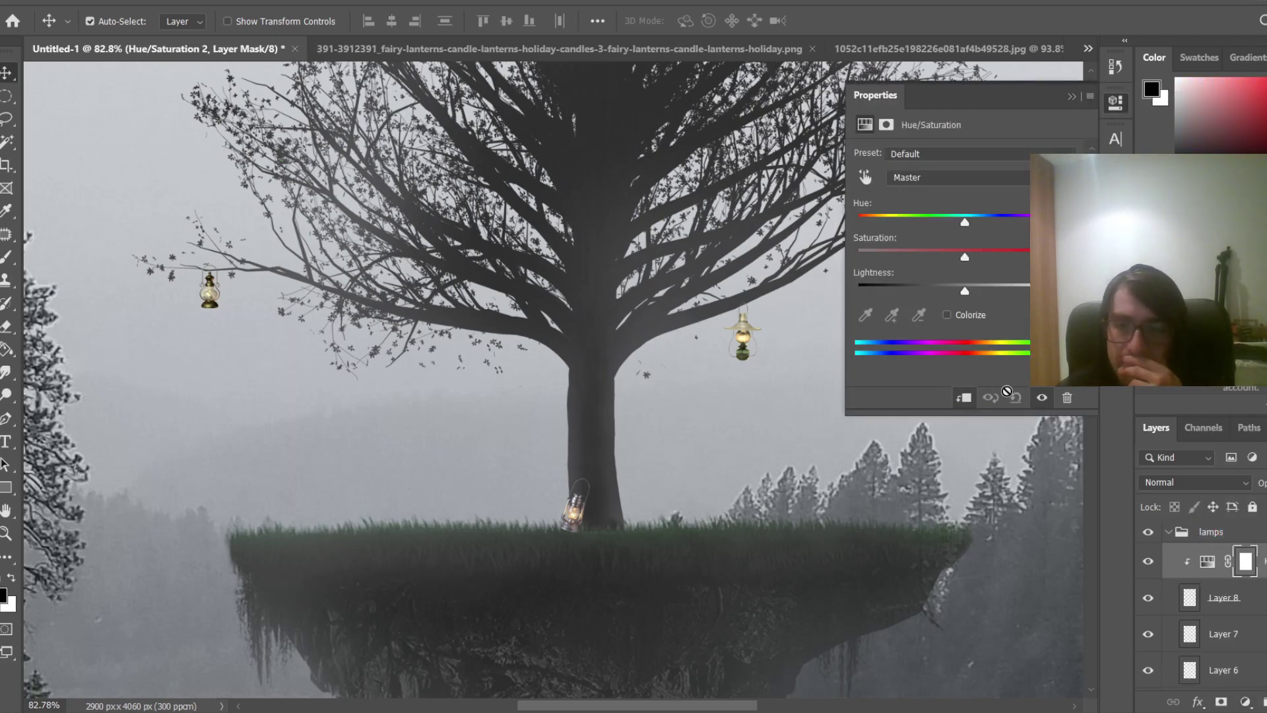
{"action": "left_click", "coordinate": [963, 398]}
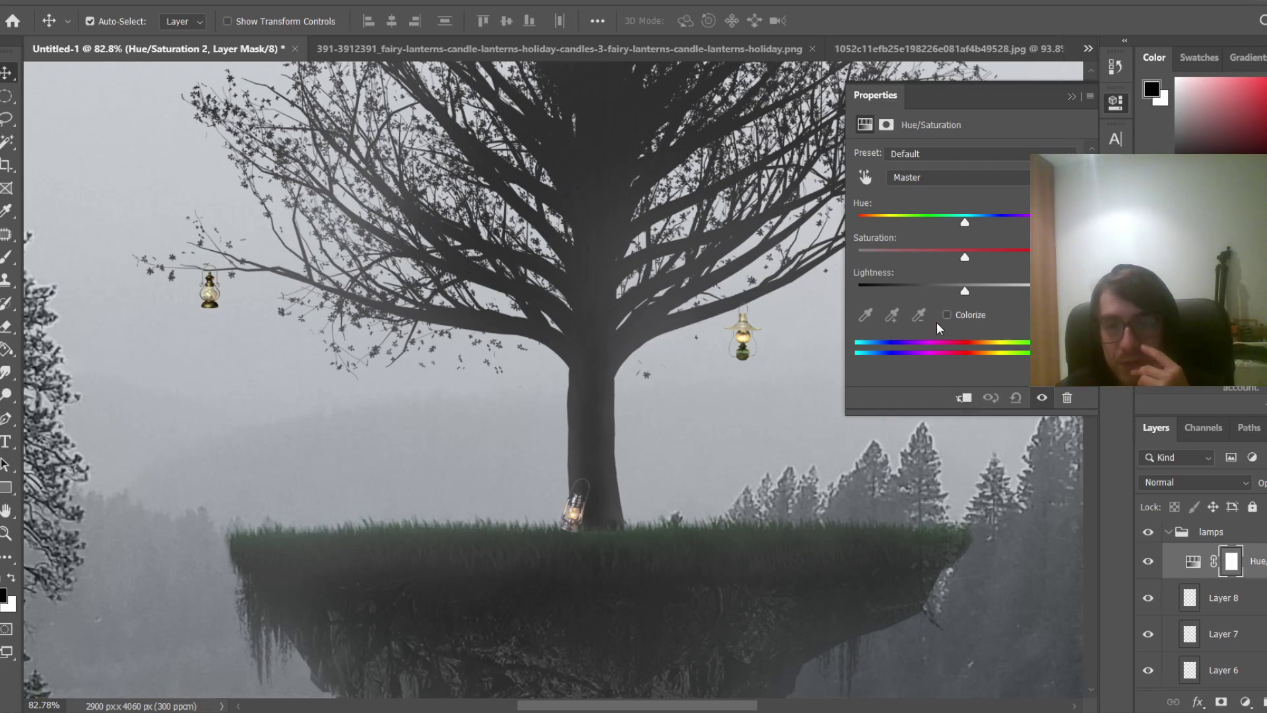
{"action": "left_click_drag", "start_coordinate": [965, 257], "coordinate": [904, 230]}
{"action": "scroll", "coordinate": [545, 456], "scroll_direction": "down", "scroll_amount": 5}
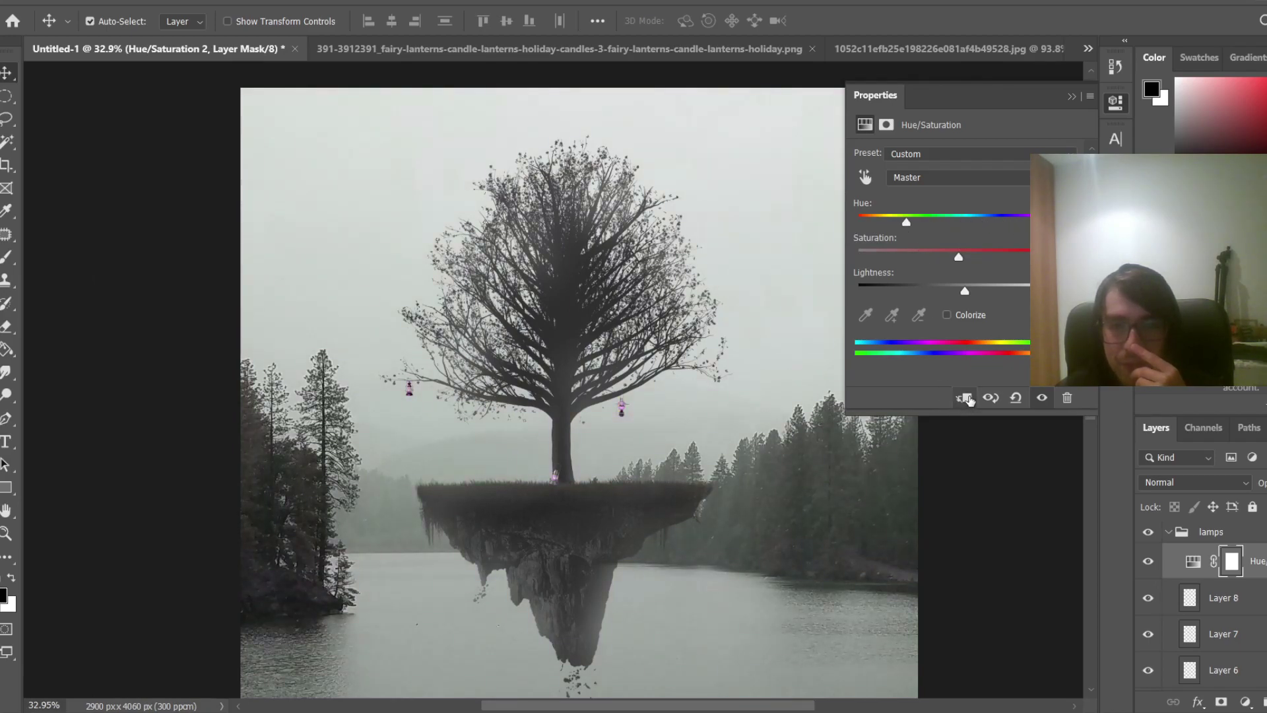
Clip the Hue/Saturation adjustment to Layer 8, lower hue and saturation to their minimum, and darken the lightness slightly
{"action": "left_click", "coordinate": [966, 398]}
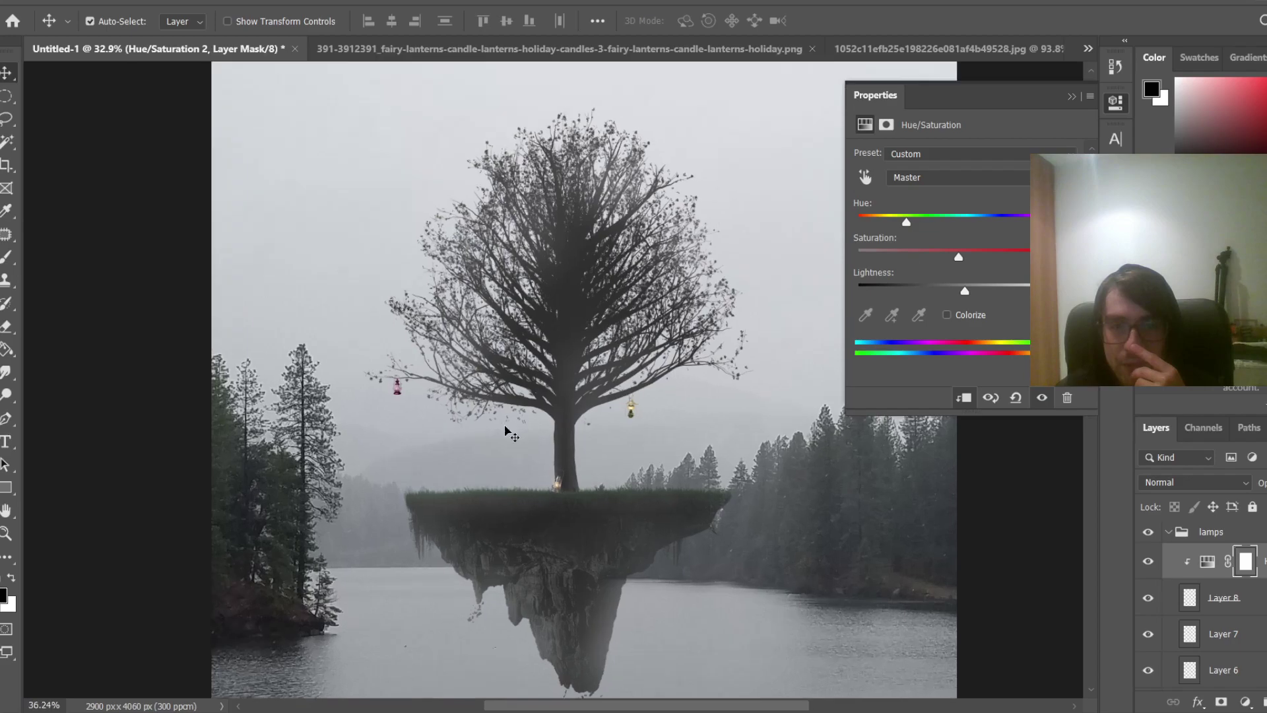
{"action": "scroll", "coordinate": [563, 431], "scroll_direction": "up", "scroll_amount": 3}
{"action": "left_click_drag", "start_coordinate": [907, 222], "coordinate": [781, 212]}
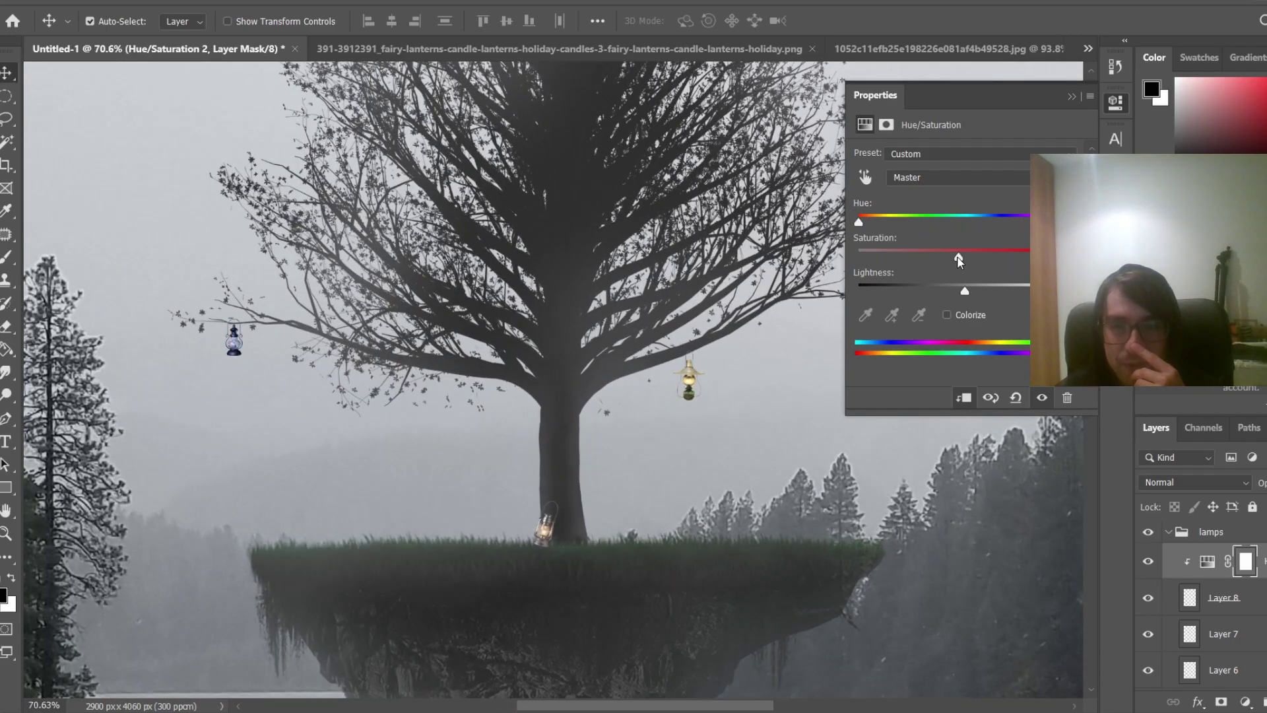
{"action": "left_click_drag", "start_coordinate": [958, 259], "coordinate": [856, 258]}
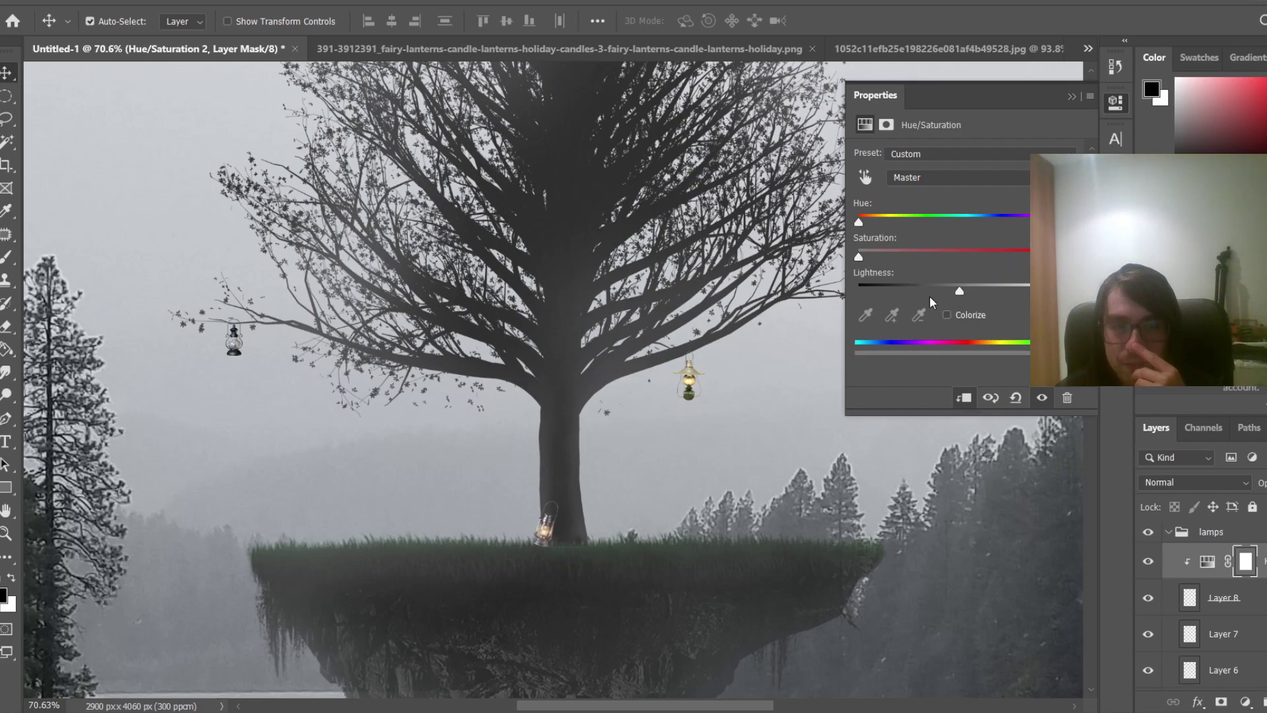
{"action": "left_click_drag", "start_coordinate": [932, 288], "coordinate": [949, 291]}
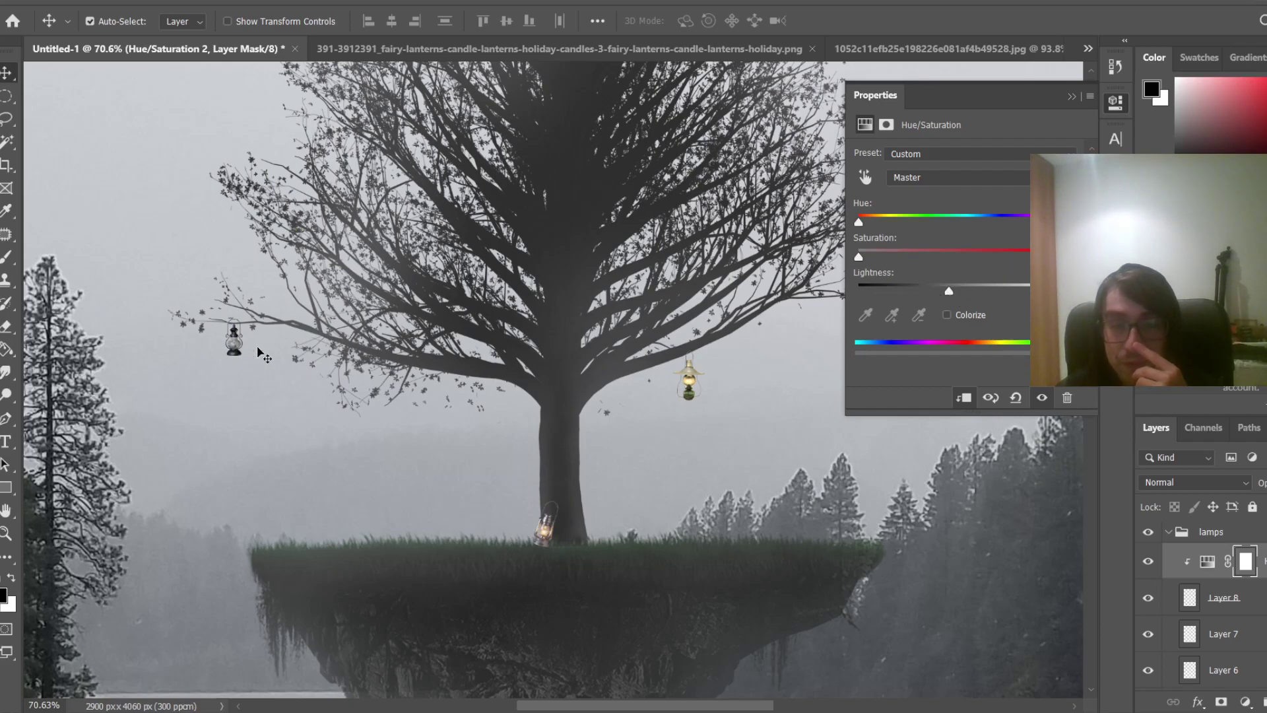
Delete the Hue/Saturation adjustment layer clipped to Layer 8
{"action": "scroll", "coordinate": [226, 356], "scroll_direction": "up", "scroll_amount": 5}
{"action": "scroll", "coordinate": [489, 461], "scroll_direction": "down", "scroll_amount": 5}
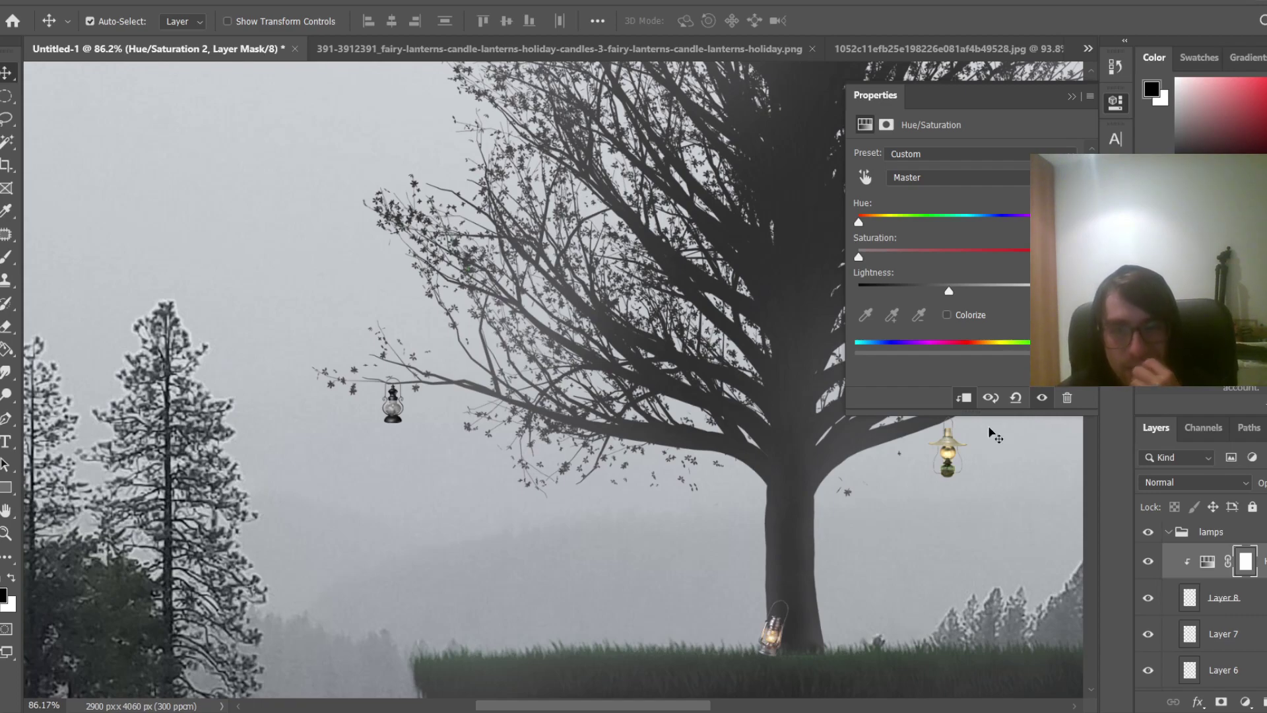
{"action": "left_click", "coordinate": [1069, 96]}
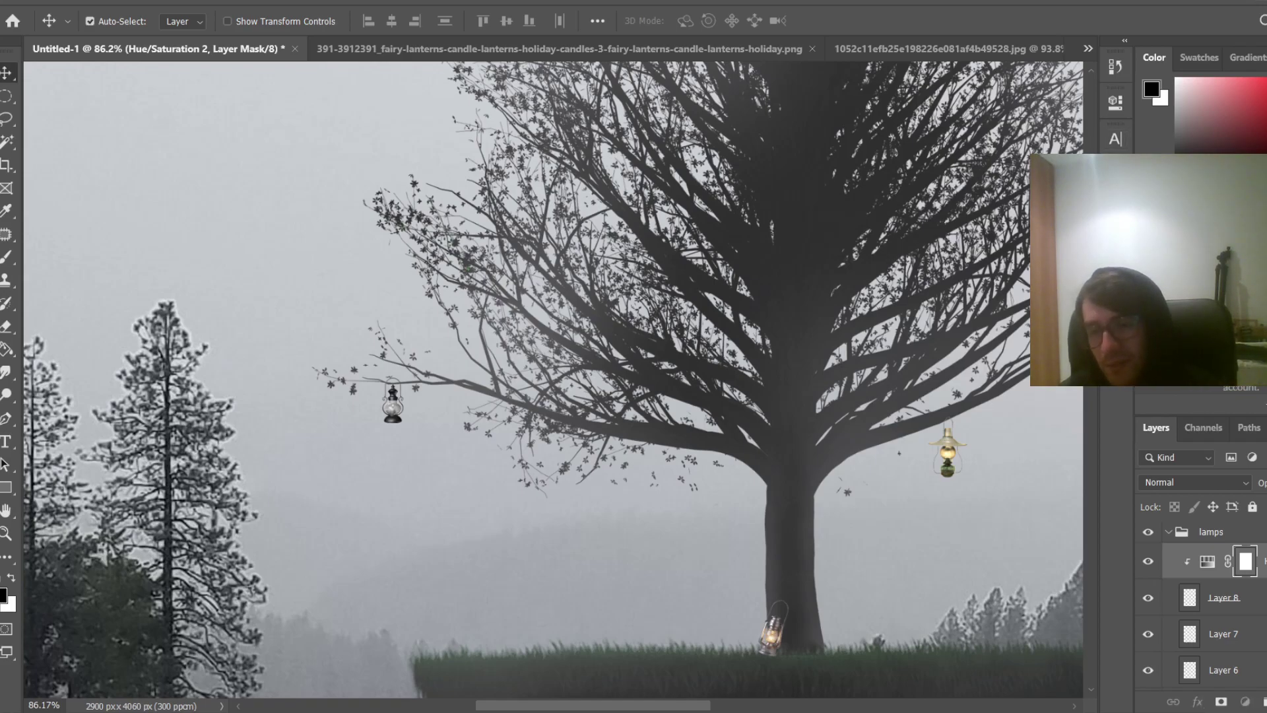
{"action": "left_click_drag", "start_coordinate": [1261, 561], "coordinate": [1266, 702]}
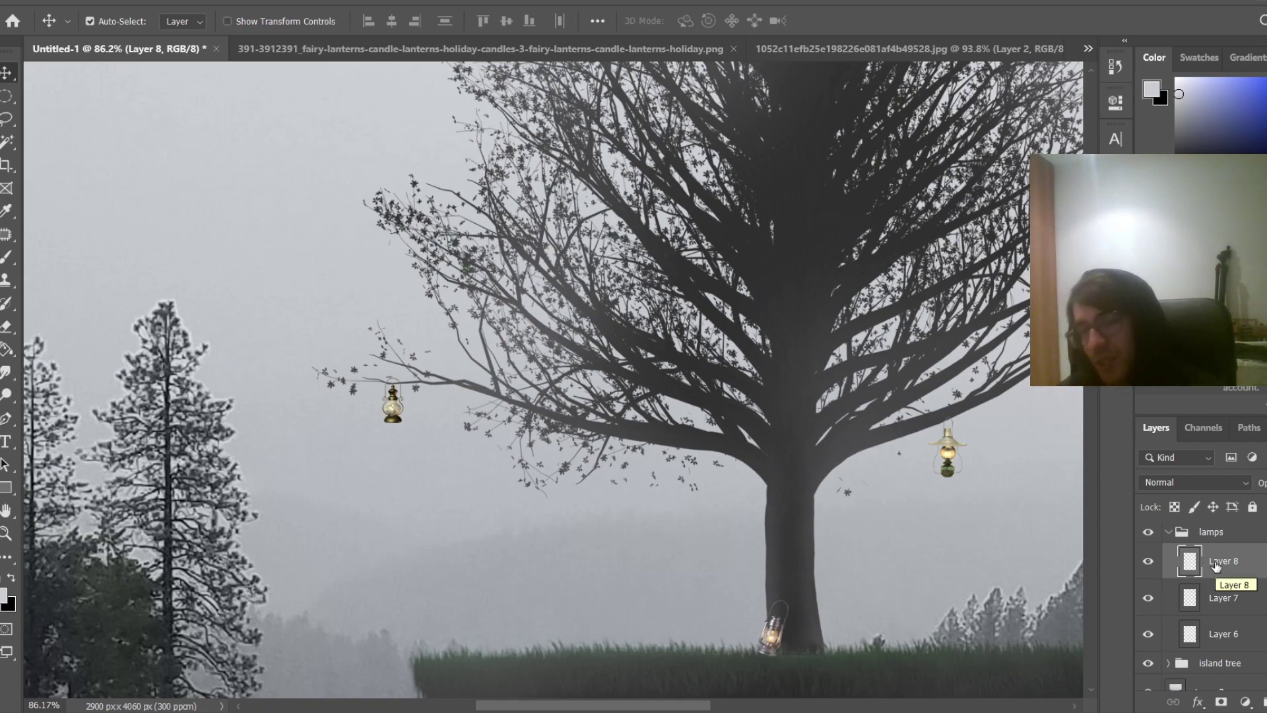
{"action": "left_click", "coordinate": [1245, 702]}
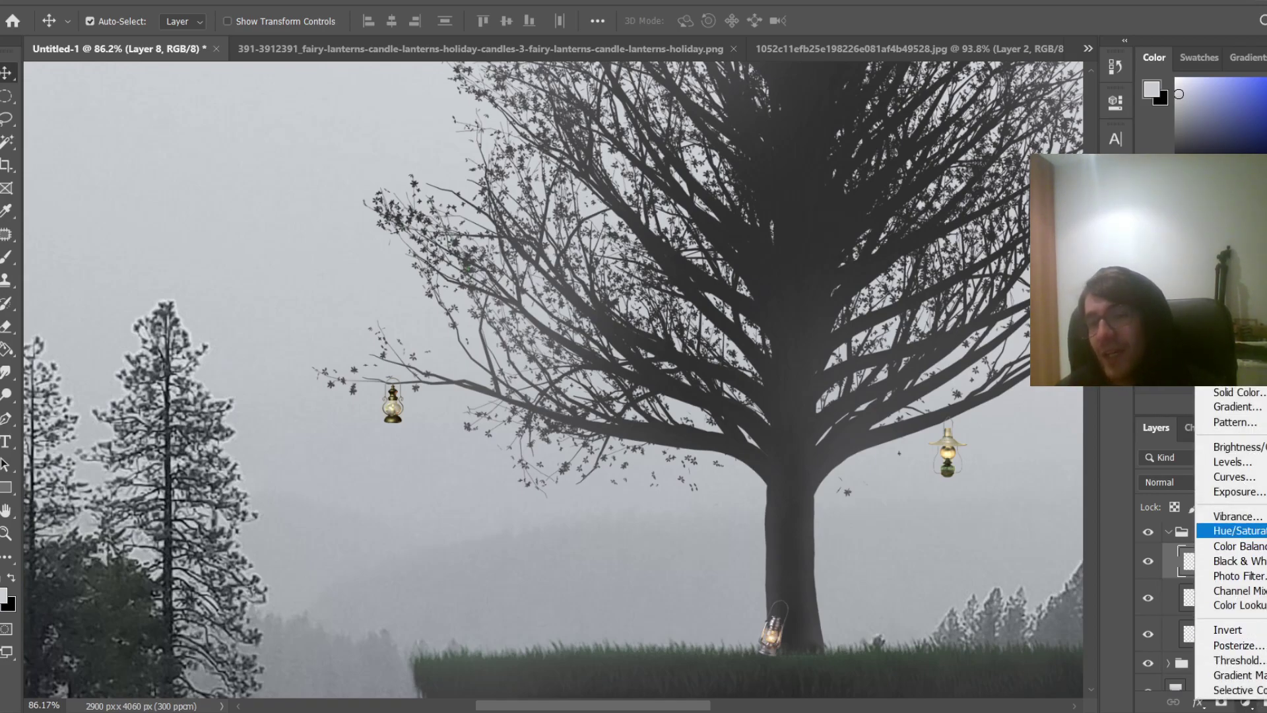
{"action": "left_click", "coordinate": [1235, 531]}
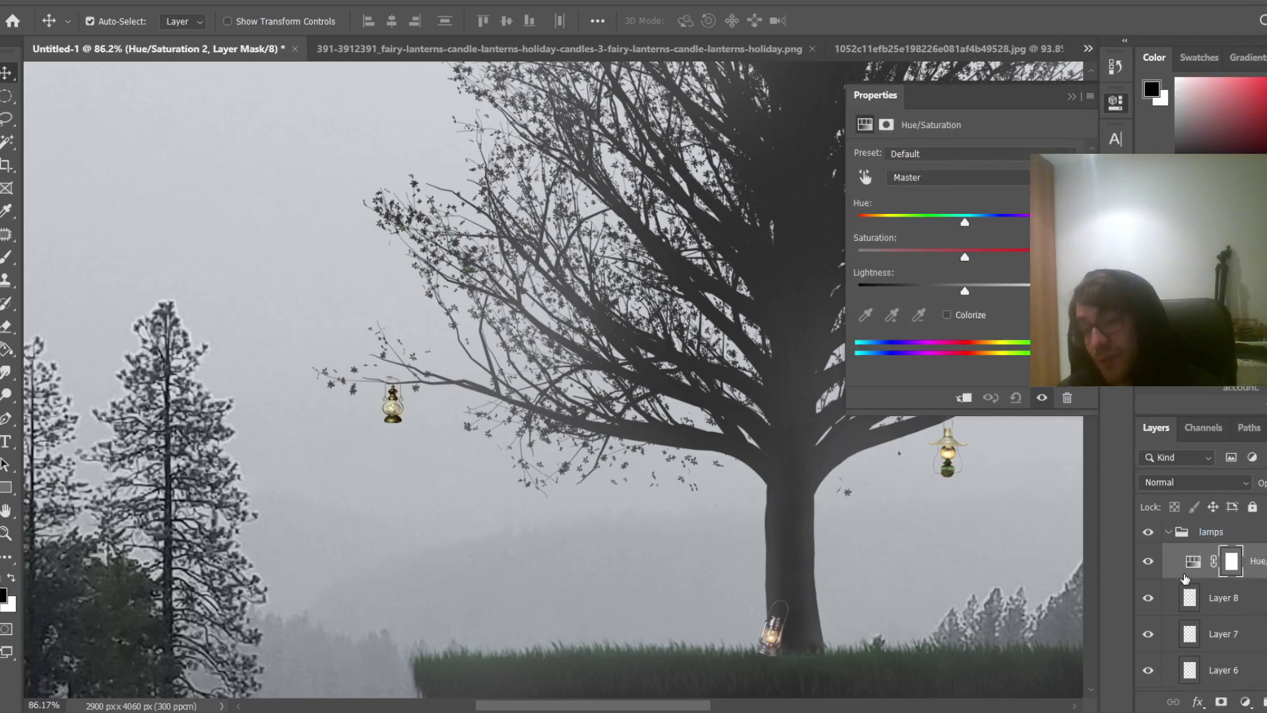
{"action": "left_click", "coordinate": [1071, 97]}
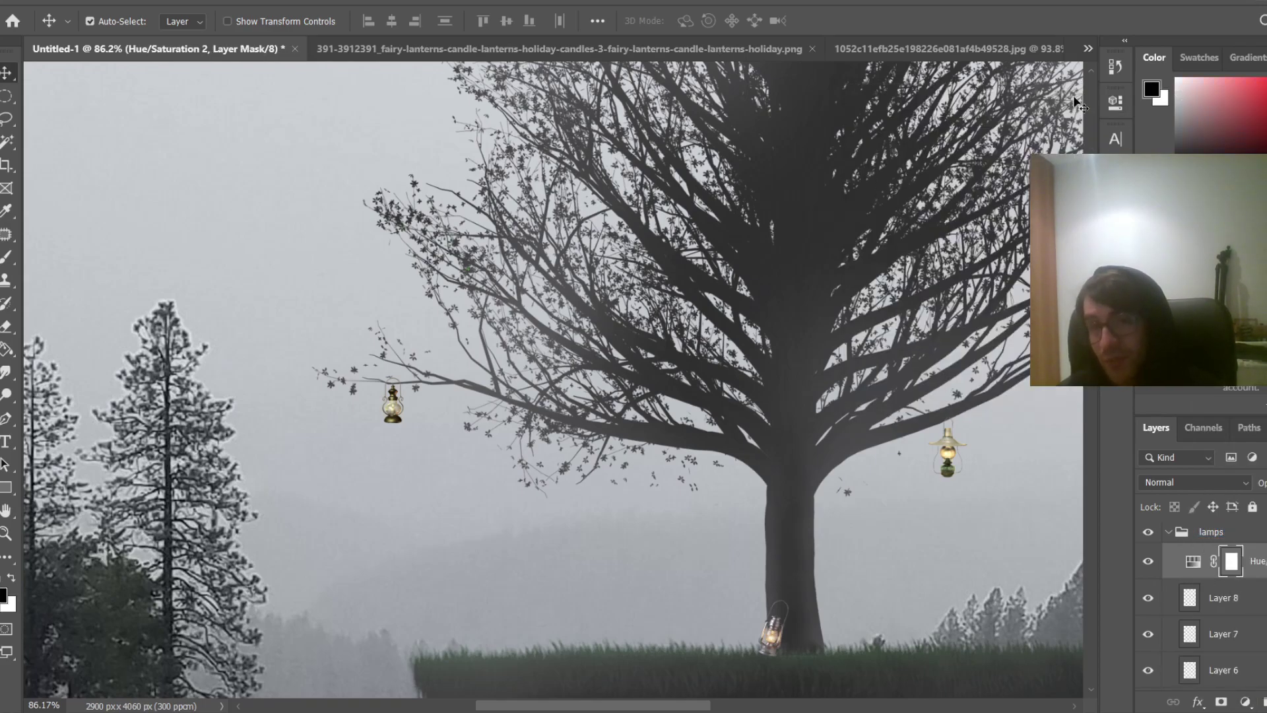
{"action": "key", "text": "ctrl+z"}
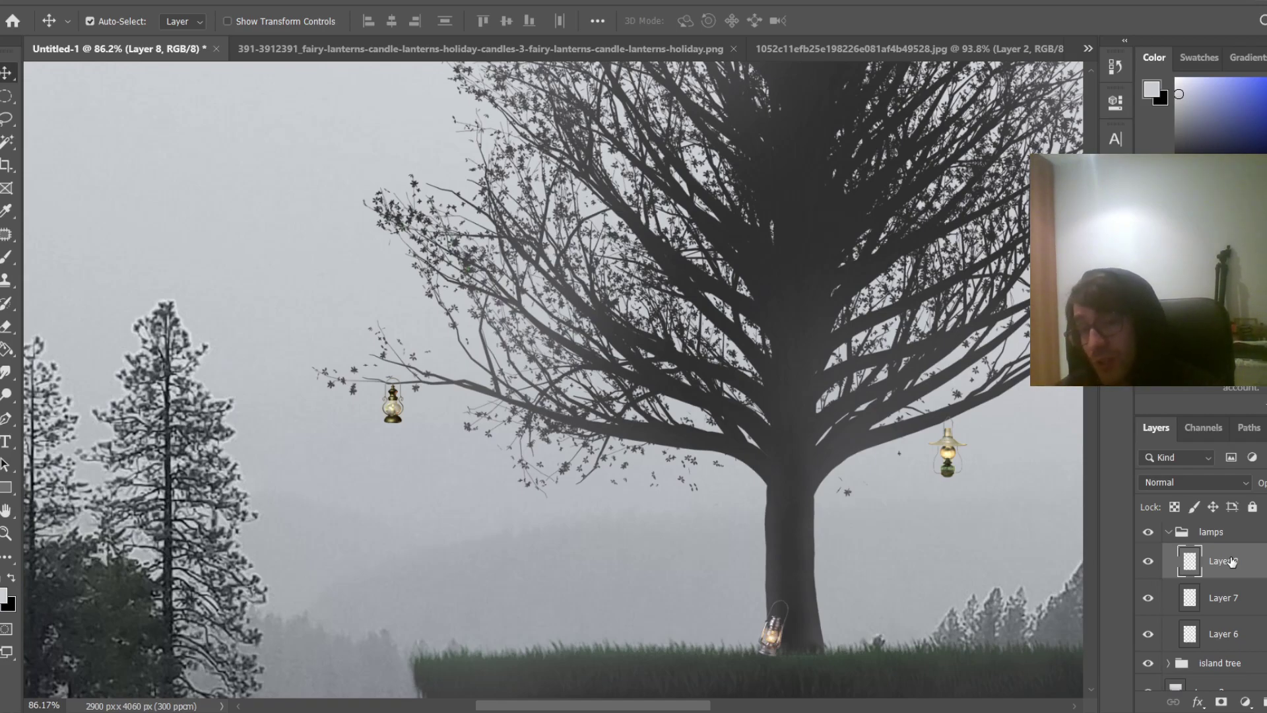
{"action": "right_click", "coordinate": [1232, 561]}
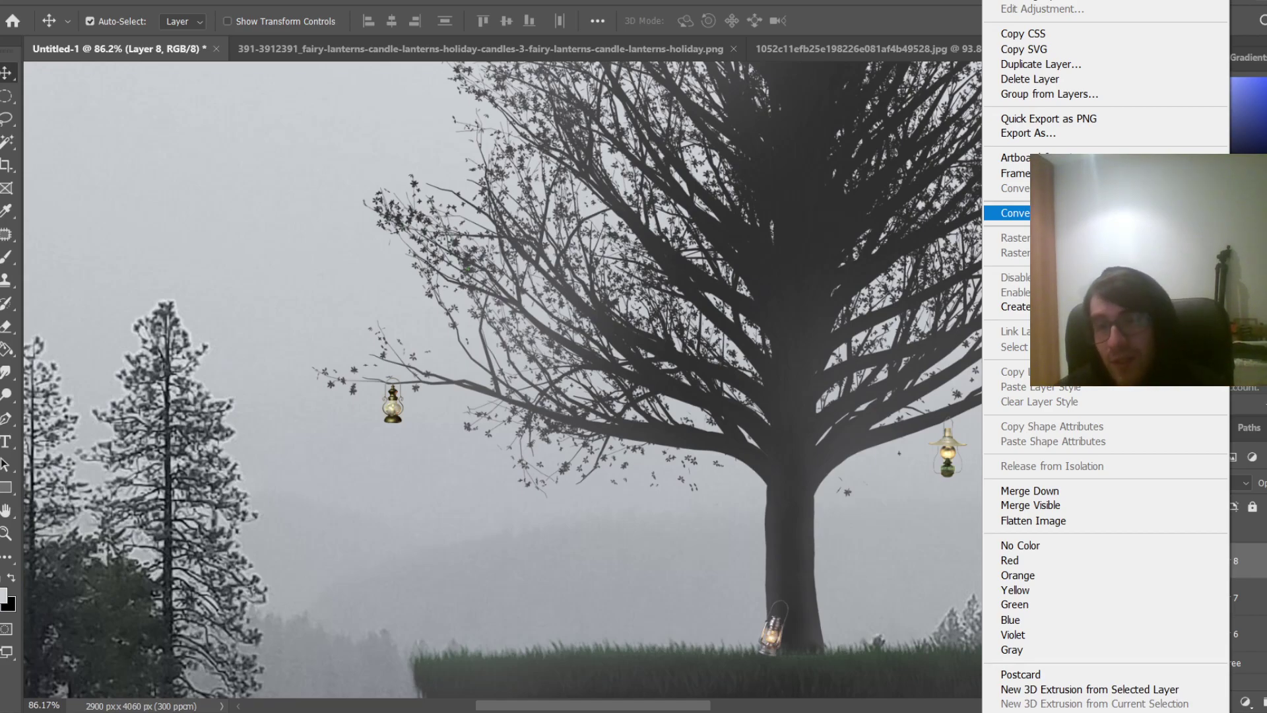
{"action": "left_click", "coordinate": [813, 41]}
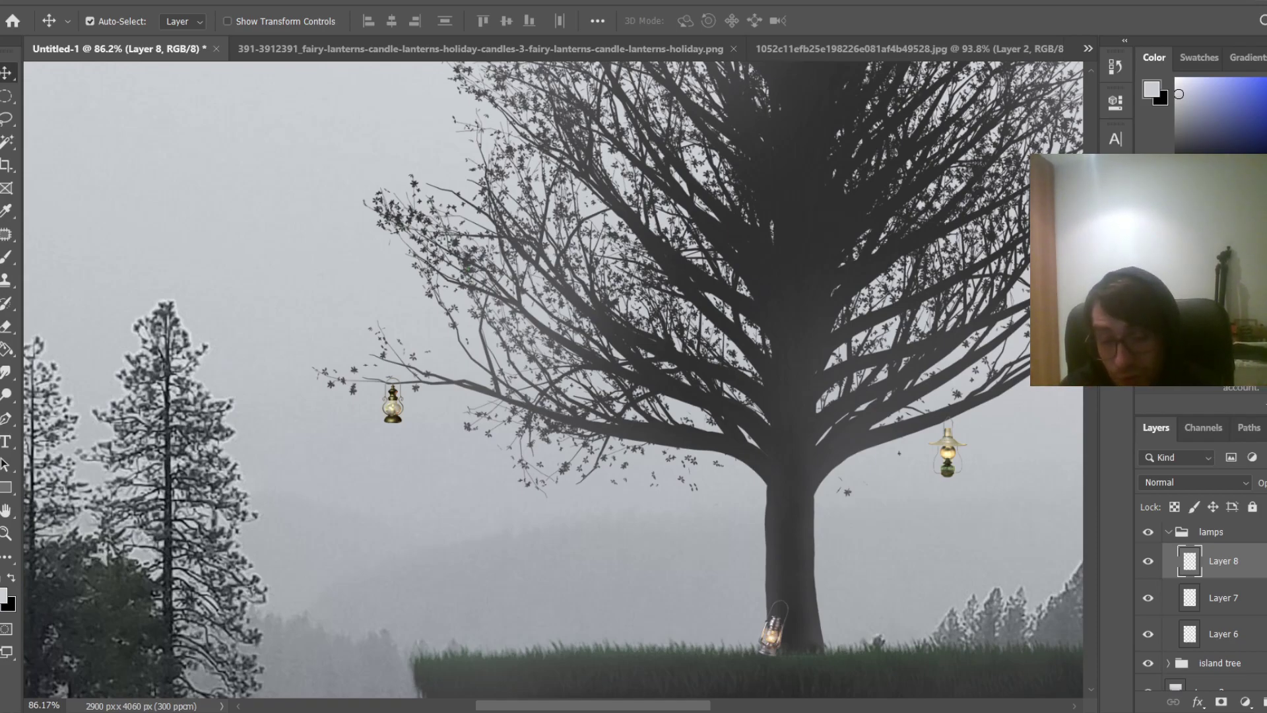
Apply Hue/Saturation directly to the hanging lantern on Layer 8 with Colorize on, hue 230, saturation 0 and lightness -48
{"action": "key", "text": "ctrl+u"}
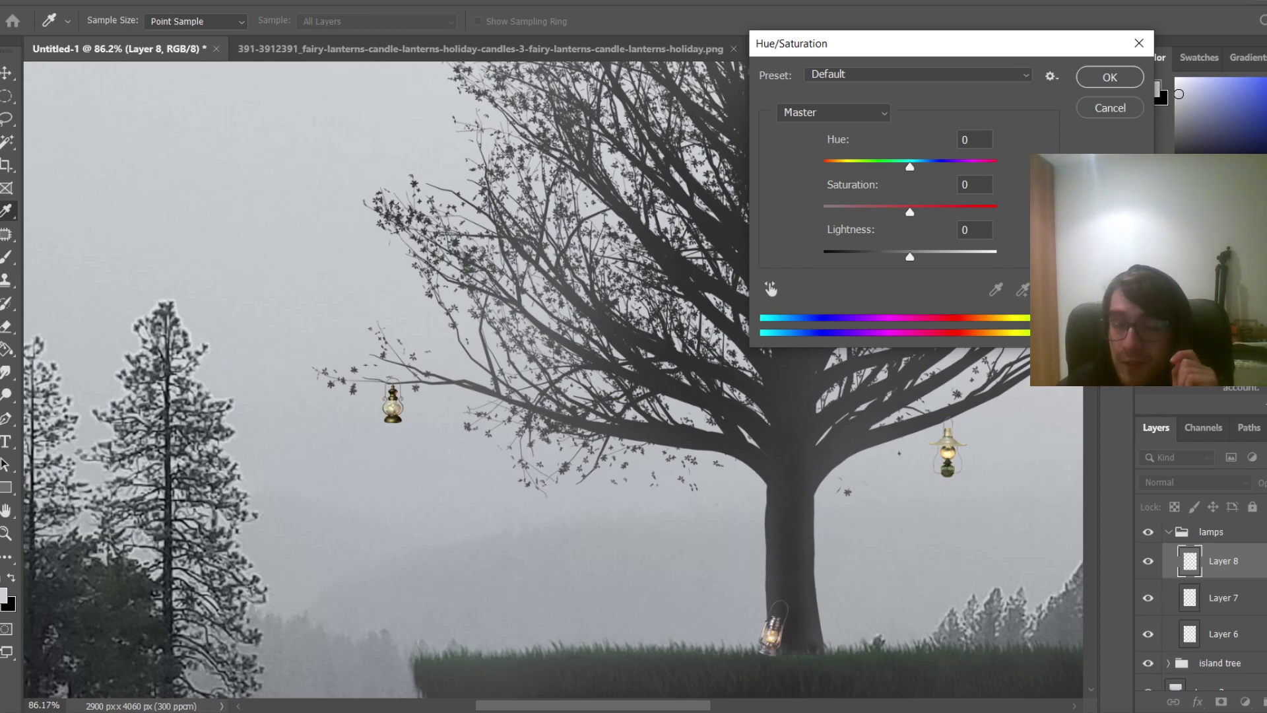
{"action": "left_click", "coordinate": [1082, 294]}
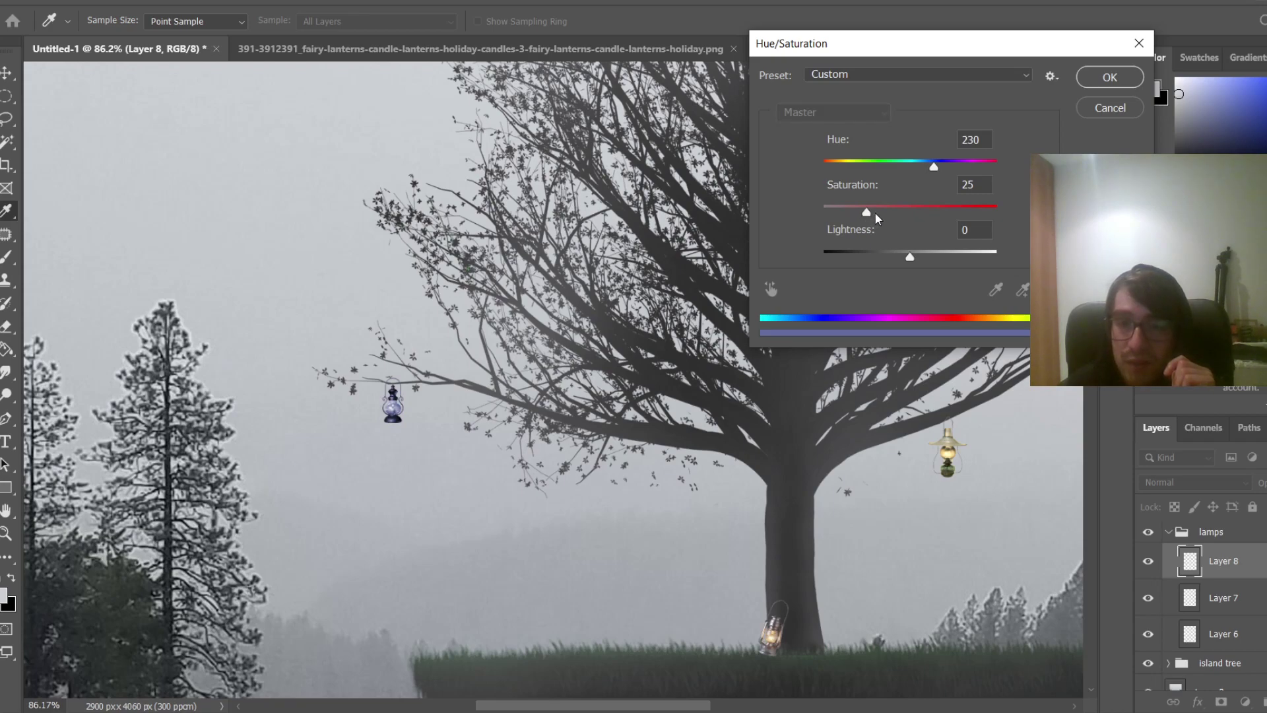
{"action": "left_click_drag", "start_coordinate": [860, 212], "coordinate": [822, 212]}
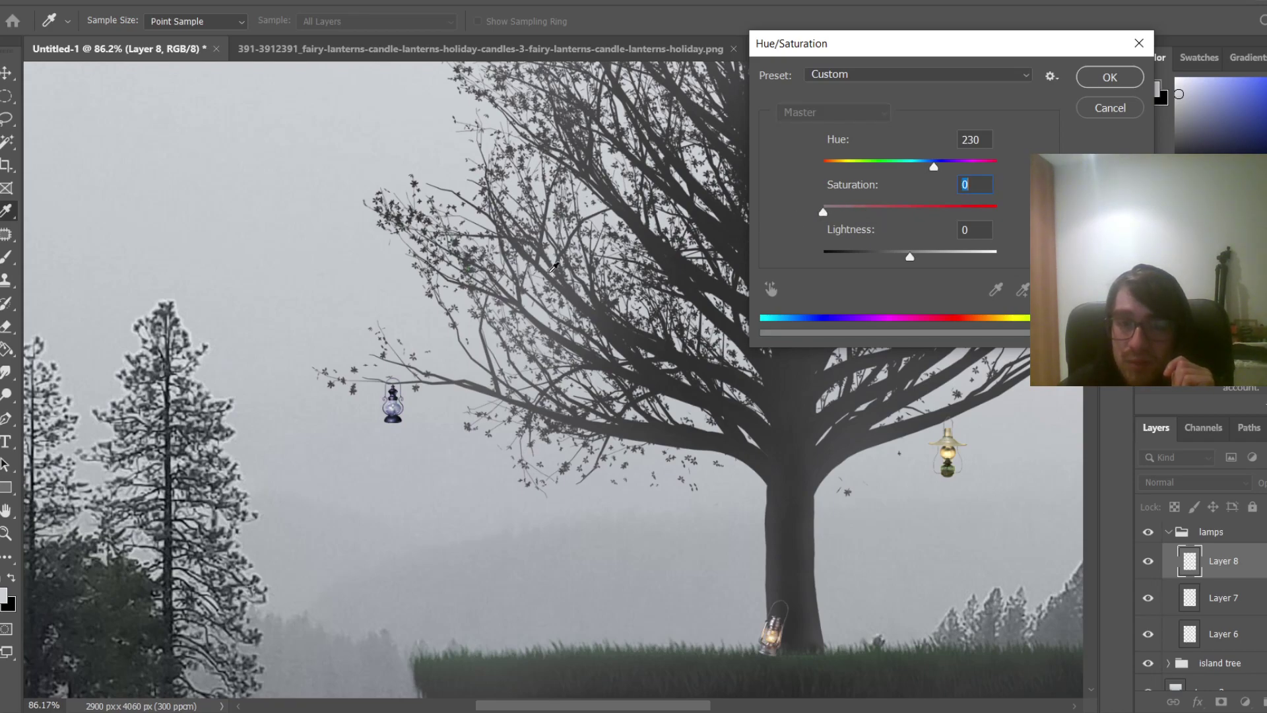
{"action": "left_click_drag", "start_coordinate": [909, 258], "coordinate": [868, 263]}
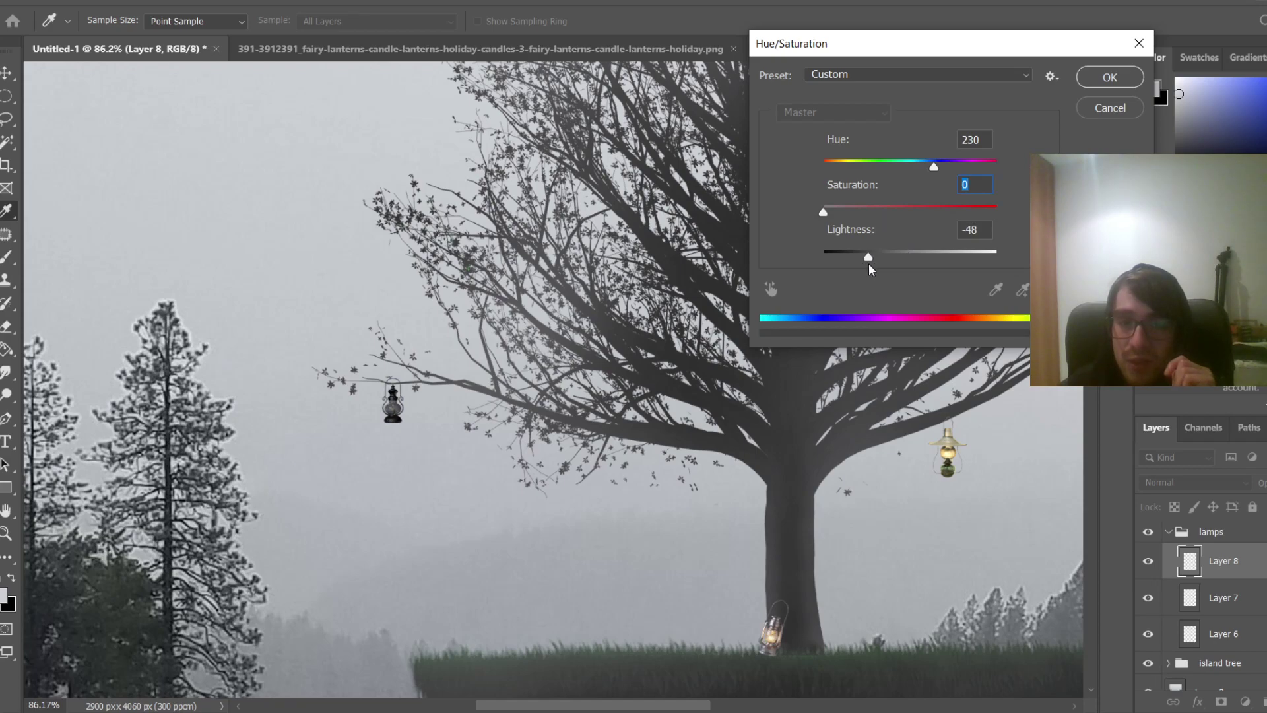
{"action": "left_click", "coordinate": [1102, 81]}
Apply a colorized Hue/Saturation change to the lantern at the trunk on Layer 7 with hue 230, saturation 0 and lightness -70
{"action": "left_click", "coordinate": [1253, 604]}
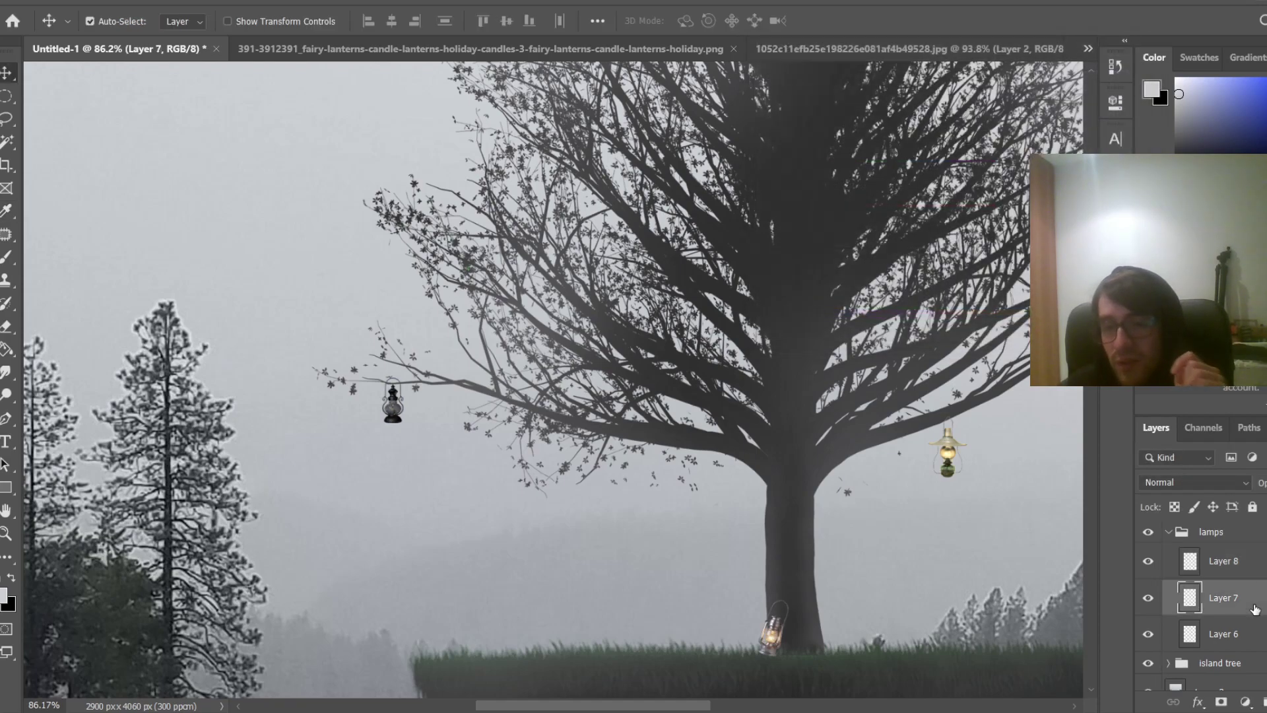
{"action": "key", "text": "ctrl+u"}
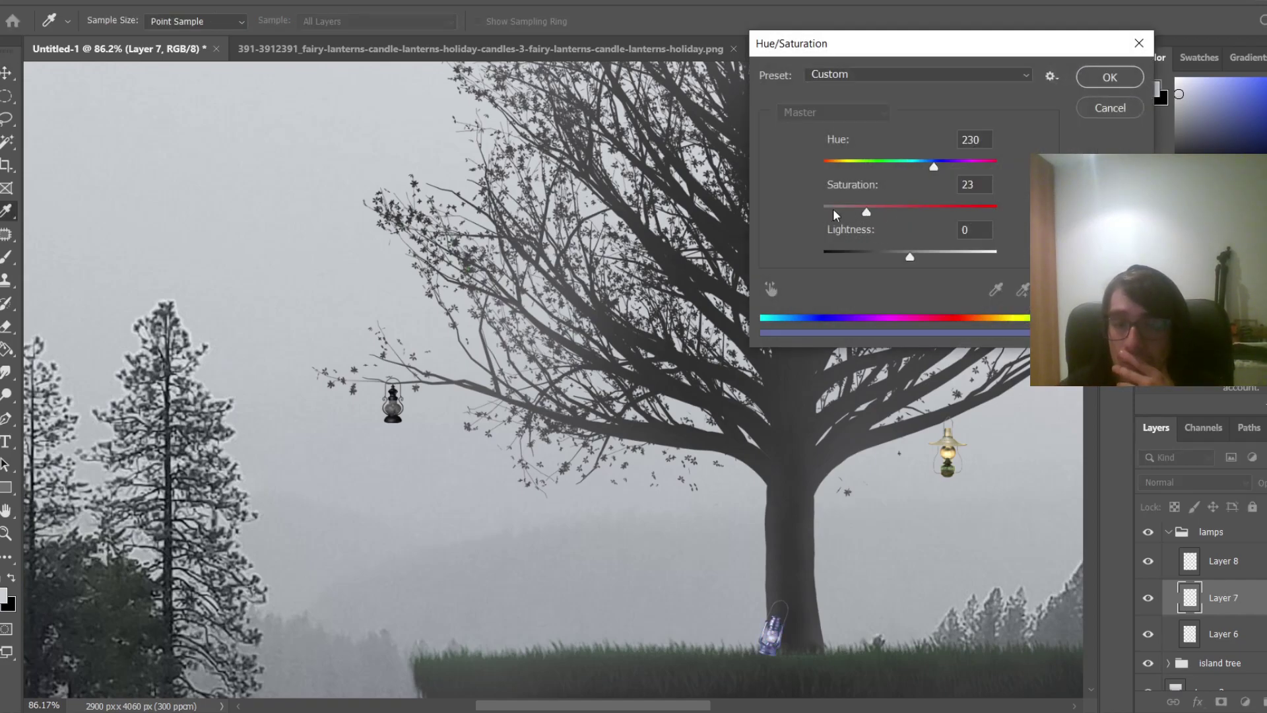
{"action": "left_click_drag", "start_coordinate": [833, 210], "coordinate": [822, 211]}
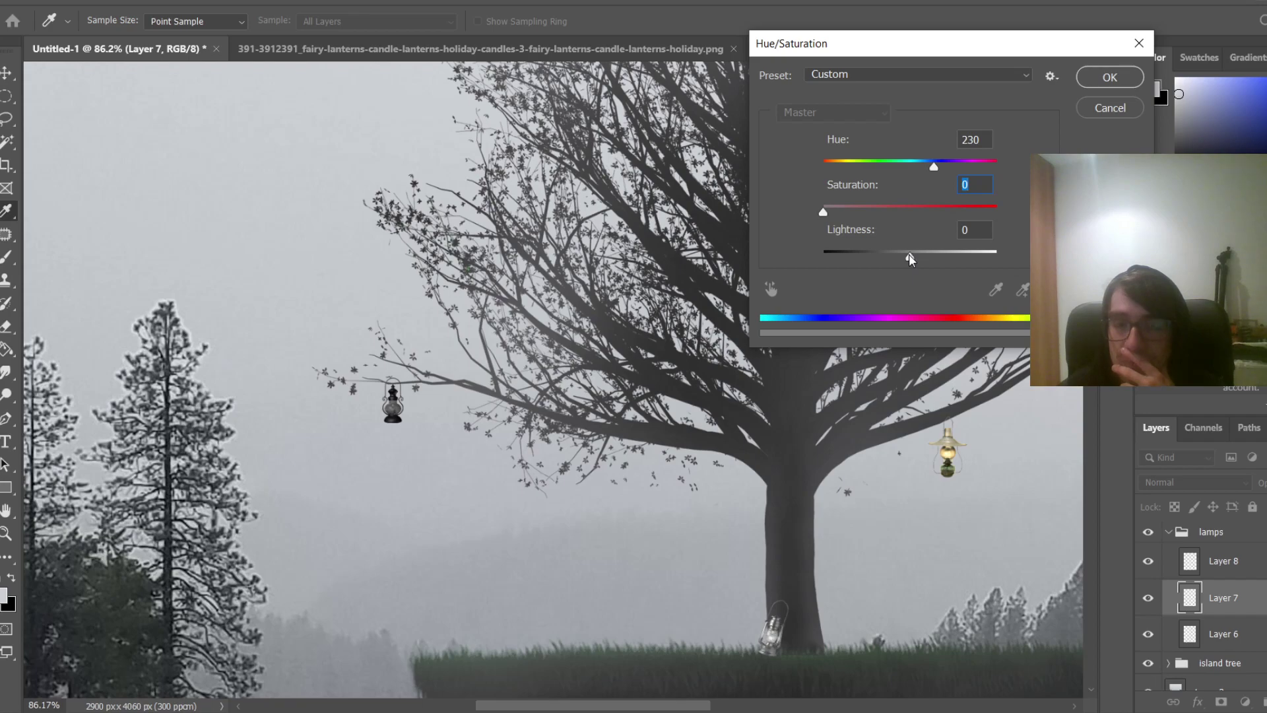
{"action": "left_click_drag", "start_coordinate": [909, 255], "coordinate": [845, 255]}
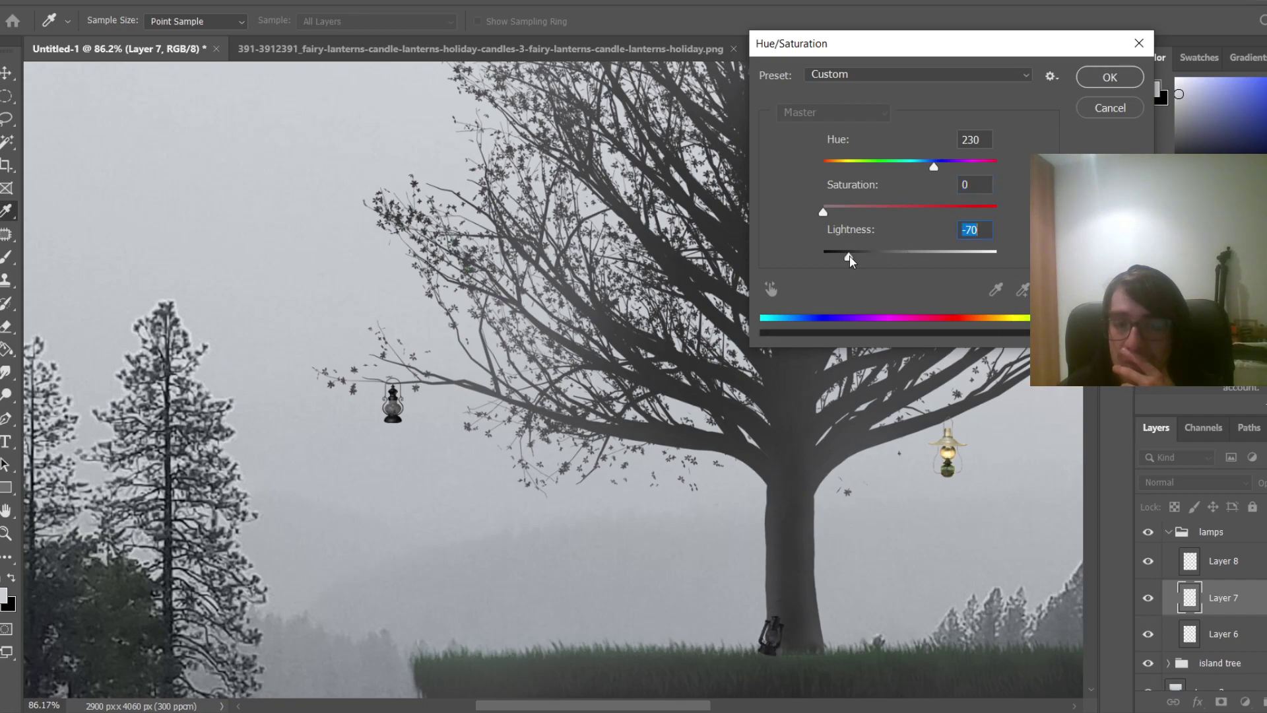
{"action": "left_click", "coordinate": [1109, 77]}
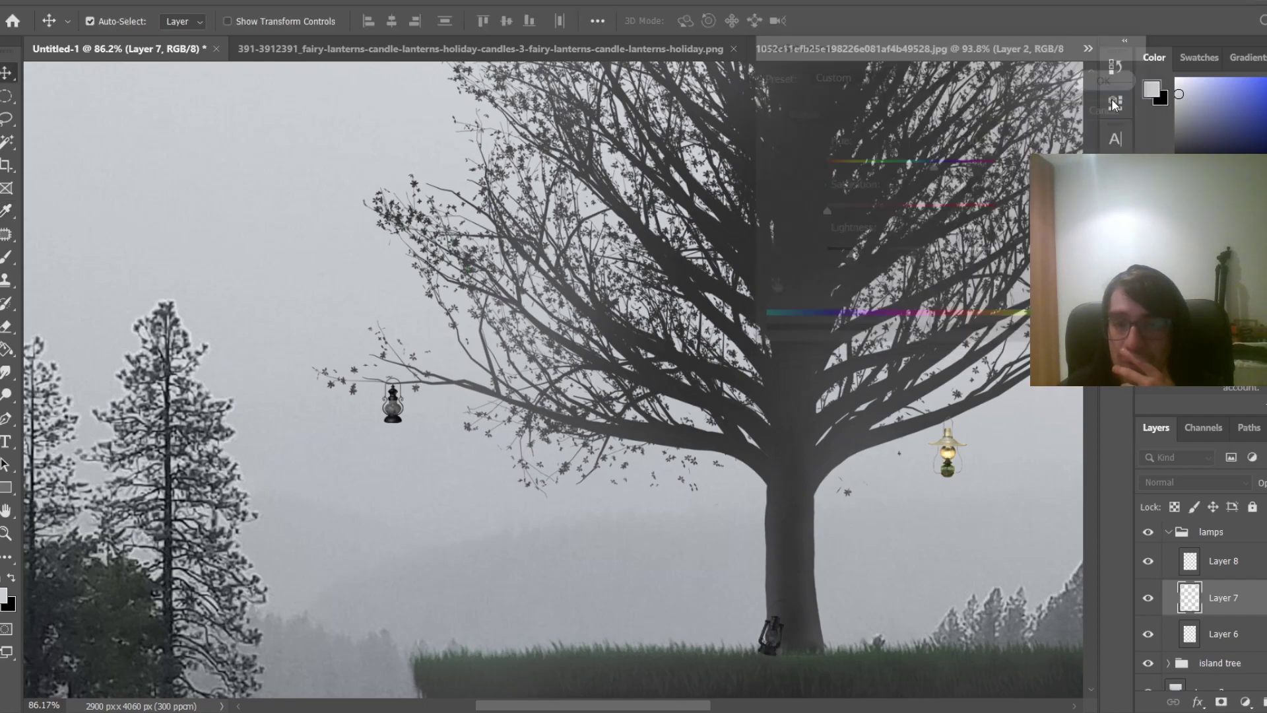
Apply a colorized Hue/Saturation change to the other hanging lantern on Layer 6 with hue 230, saturation 0 and lightness -72
{"action": "left_click", "coordinate": [1247, 637]}
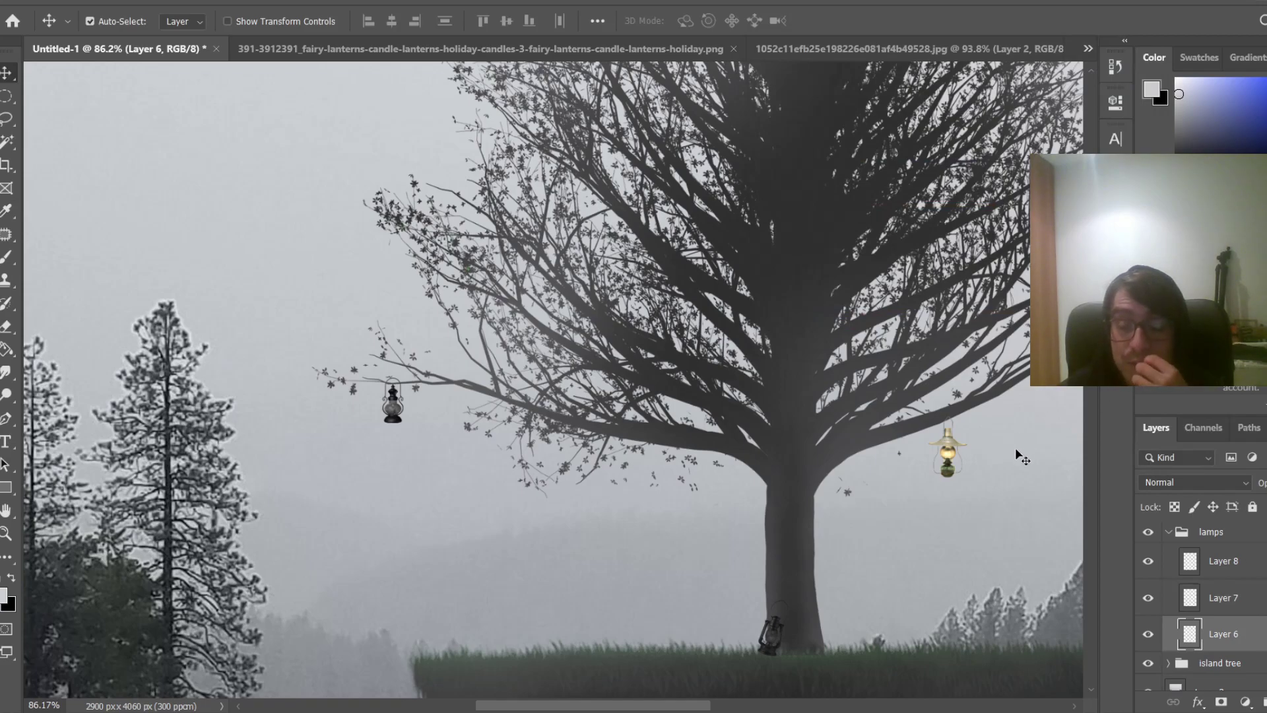
{"action": "key", "text": "ctrl+u"}
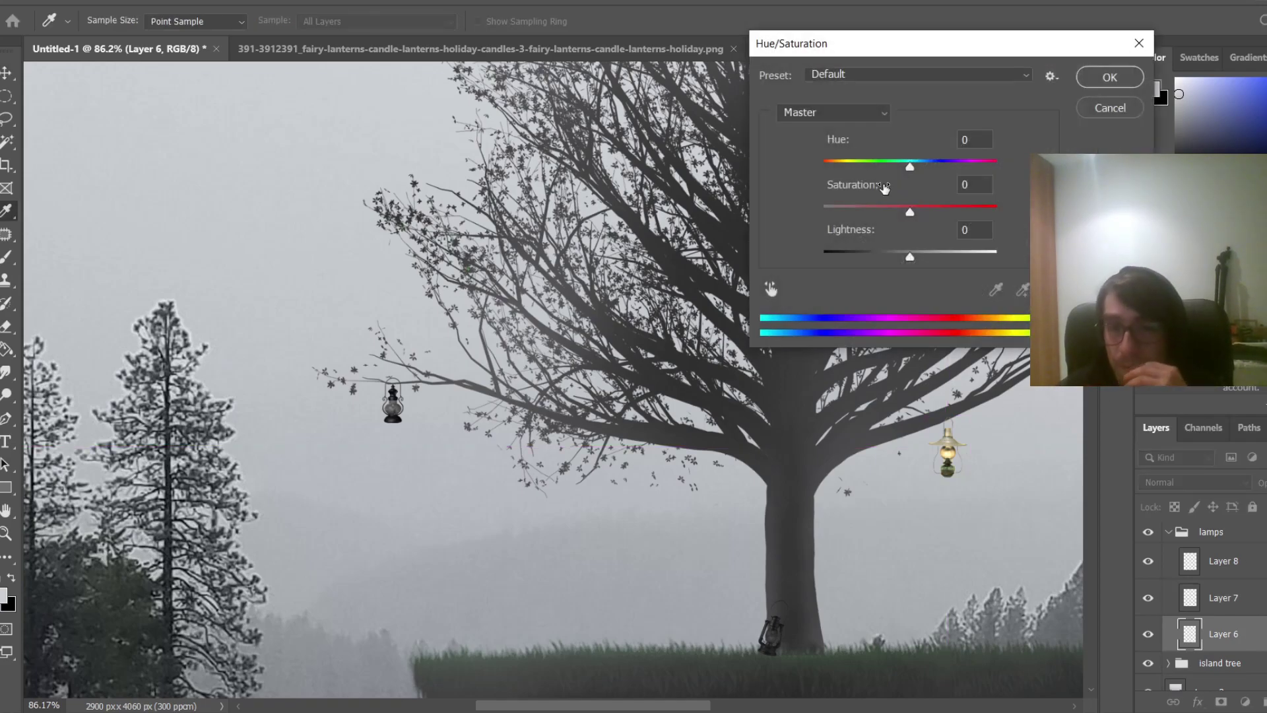
{"action": "left_click", "coordinate": [1084, 289]}
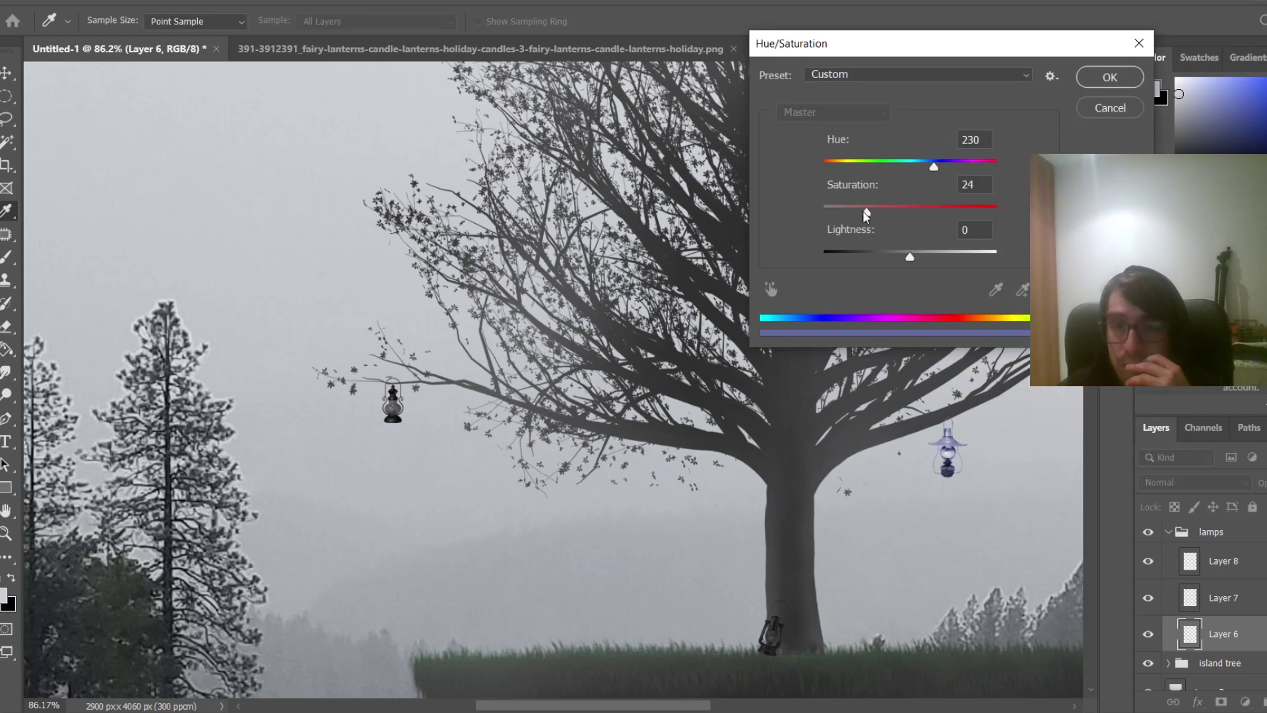
{"action": "left_click_drag", "start_coordinate": [864, 210], "coordinate": [774, 238]}
{"action": "left_click_drag", "start_coordinate": [912, 256], "coordinate": [848, 264]}
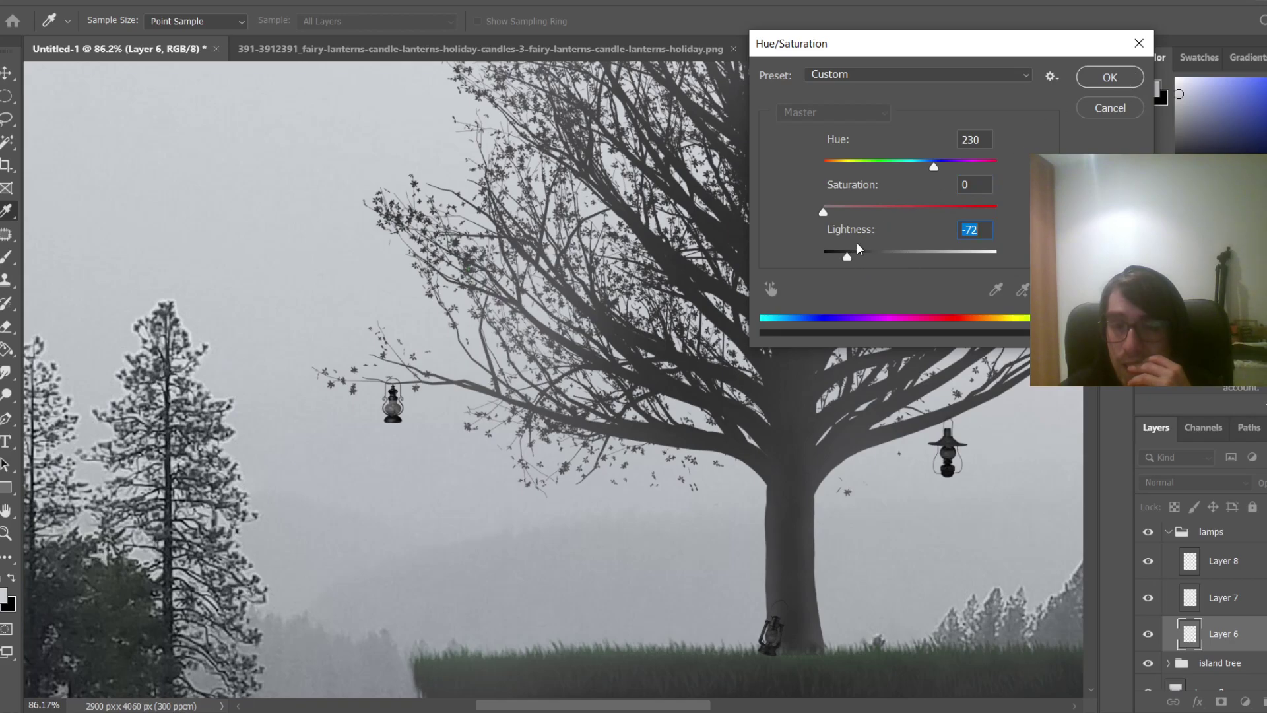
{"action": "left_click", "coordinate": [1098, 82]}
Check the darkened lanterns against the whole composition and inspect the one at the base of the trunk up close
{"action": "scroll", "coordinate": [924, 393], "scroll_direction": "down", "scroll_amount": 2}
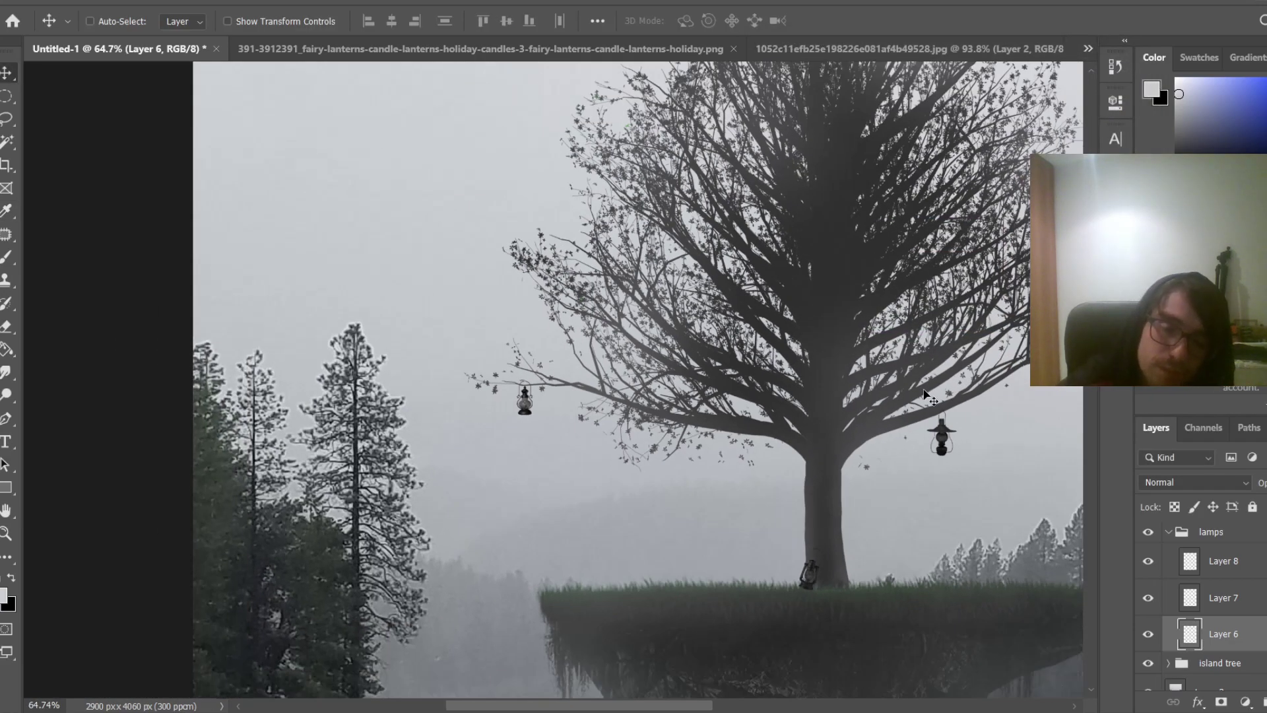
{"action": "key", "text": "ctrl+0"}
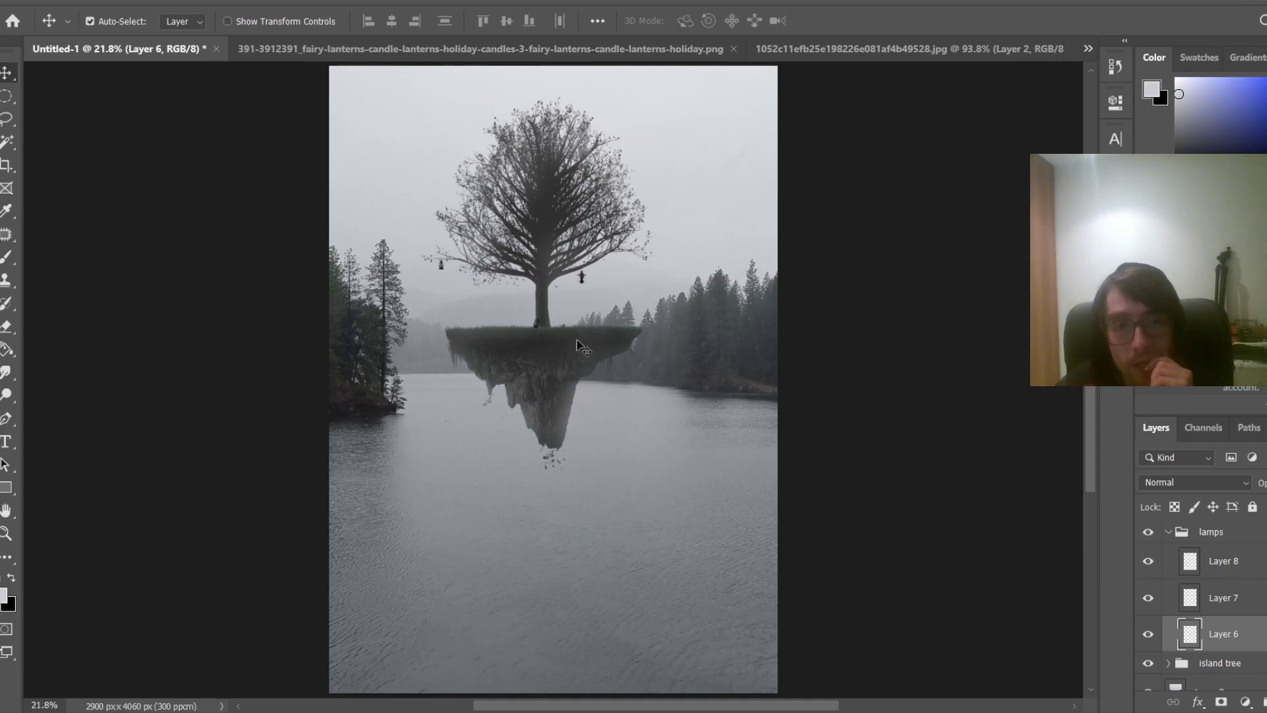
{"action": "scroll", "coordinate": [508, 324], "scroll_direction": "down", "scroll_amount": 1}
{"action": "scroll", "coordinate": [507, 324], "scroll_direction": "up", "scroll_amount": 10}
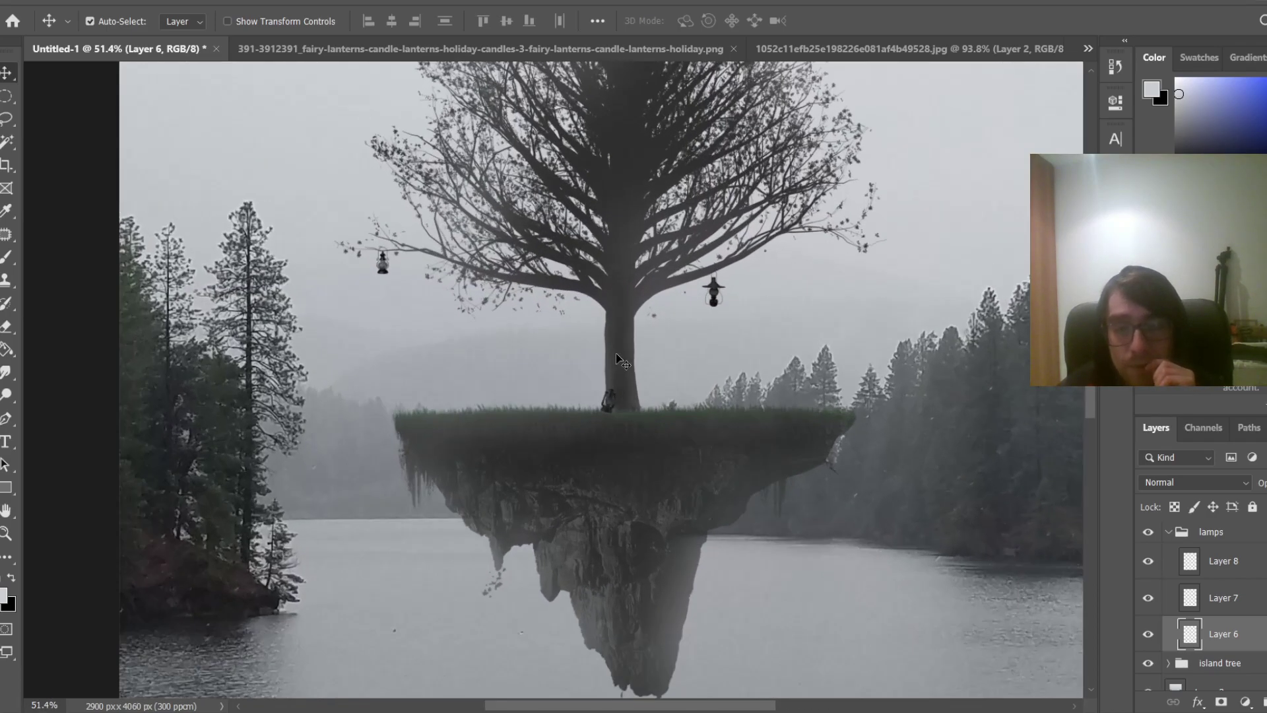
{"action": "scroll", "coordinate": [617, 357], "scroll_direction": "up", "scroll_amount": 6}
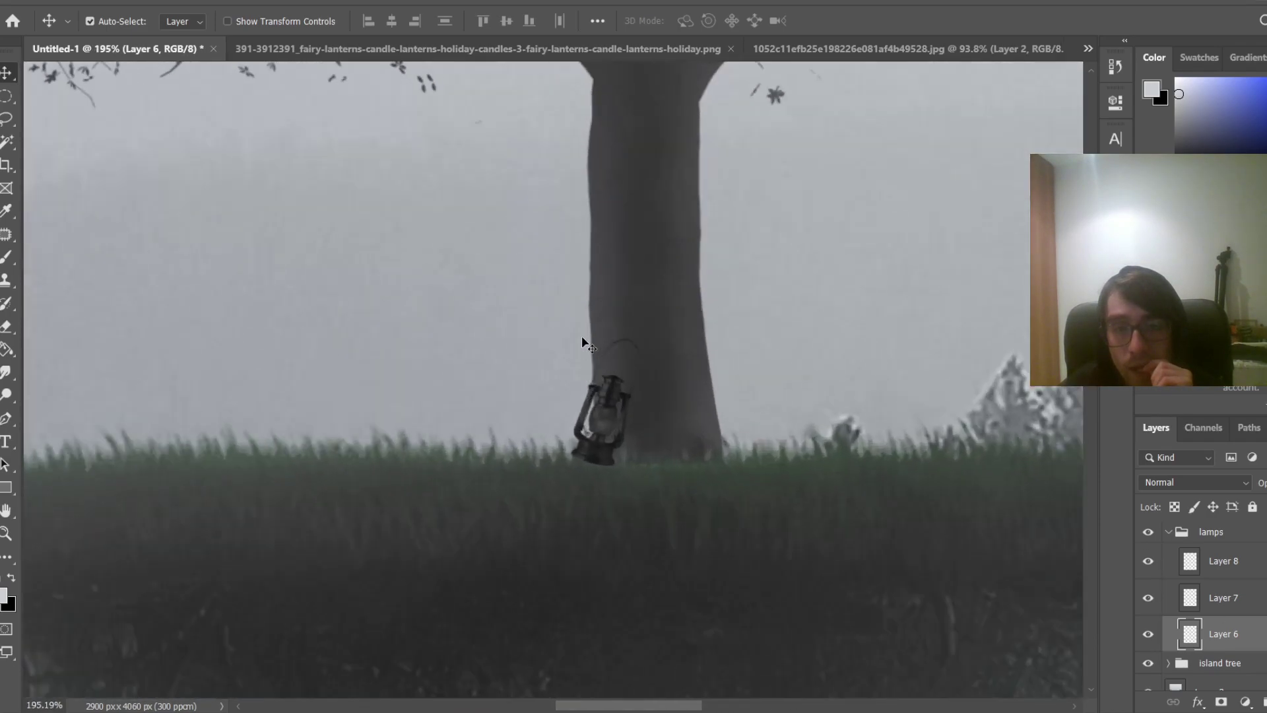
{"action": "scroll", "coordinate": [582, 341], "scroll_direction": "up", "scroll_amount": 2}
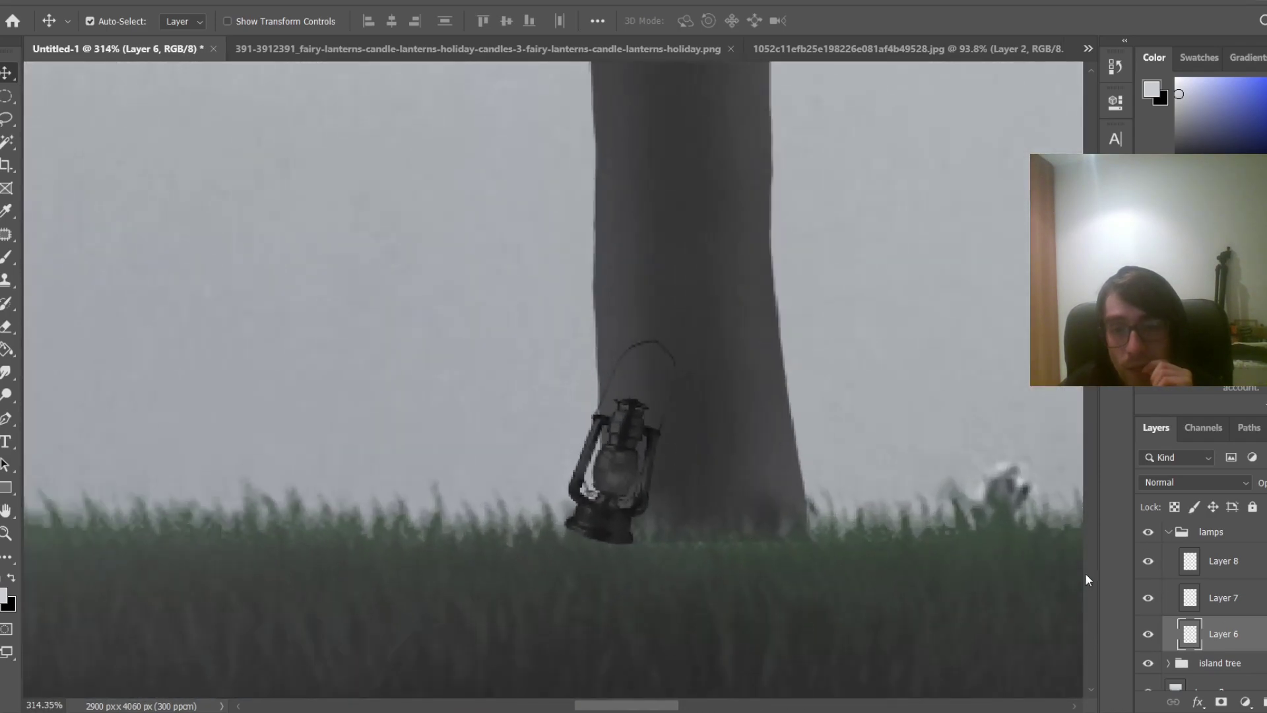
Add a white layer mask to Layer 7, the lantern at the base of the trunk
{"action": "left_click", "coordinate": [1209, 610]}
{"action": "left_click", "coordinate": [1220, 702]}
{"action": "scroll", "coordinate": [662, 634], "scroll_direction": "up", "scroll_amount": 2}
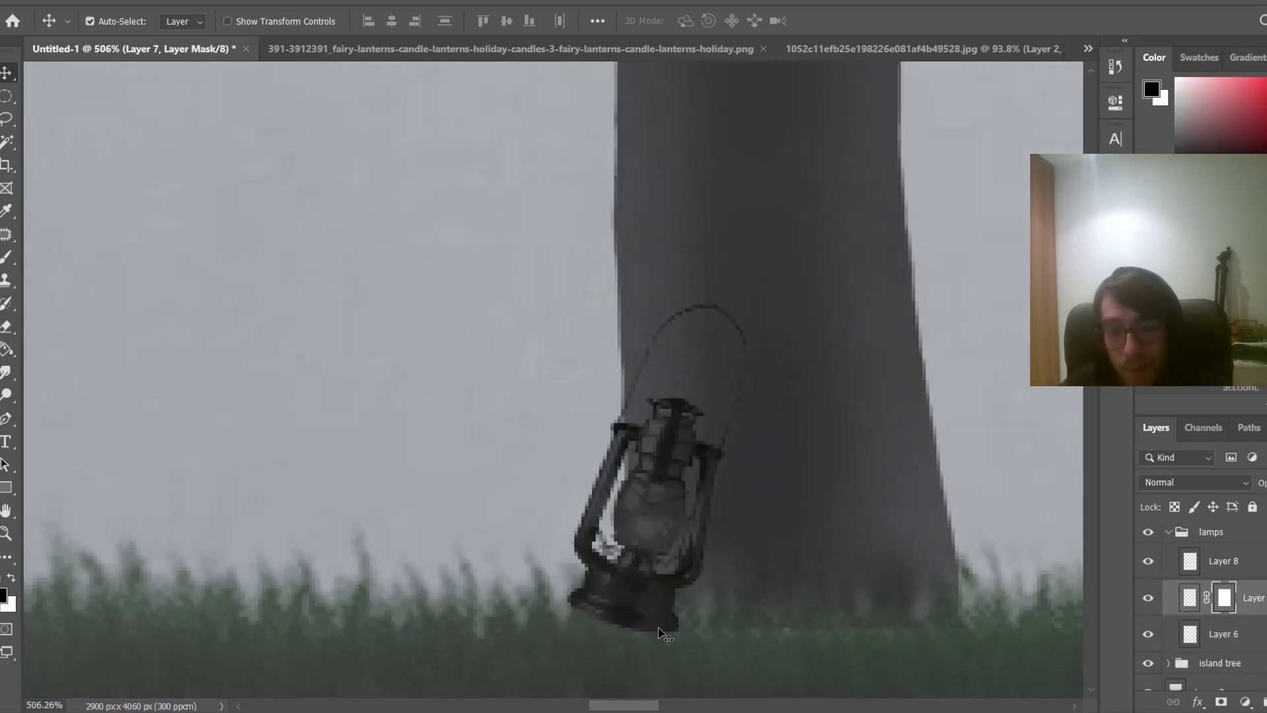
{"action": "mouse_move", "coordinate": [1090, 350]}
{"action": "left_mouse_down"}
{"action": "mouse_move", "coordinate": [1090, 370]}
{"action": "mouse_move", "coordinate": [1091, 349]}
{"action": "left_mouse_up"}
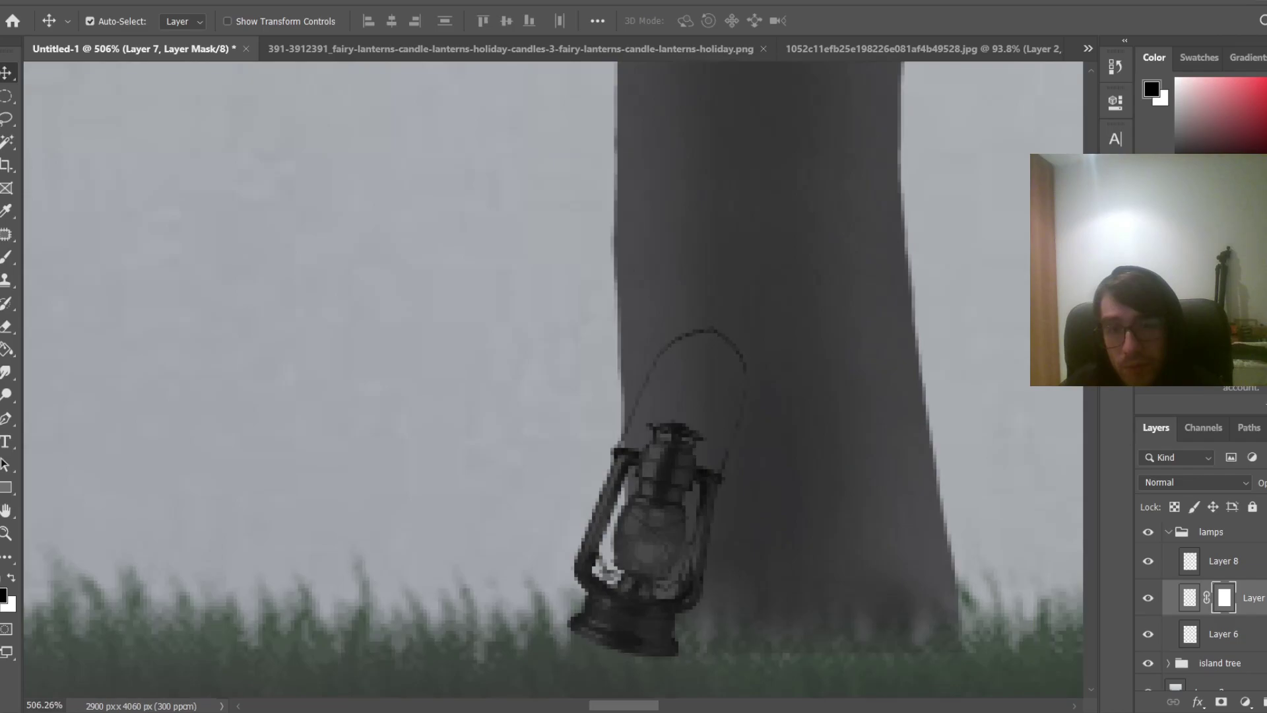
{"action": "scroll", "coordinate": [679, 481], "scroll_direction": "down", "scroll_amount": 1}
{"action": "scroll", "coordinate": [667, 481], "scroll_direction": "up", "scroll_amount": 2}
Set up the Brush tool at 6 px with white as foreground colour and 71% opacity
{"action": "key", "text": "b"}
{"action": "left_click_drag", "start_coordinate": [660, 480], "coordinate": [662, 481]}
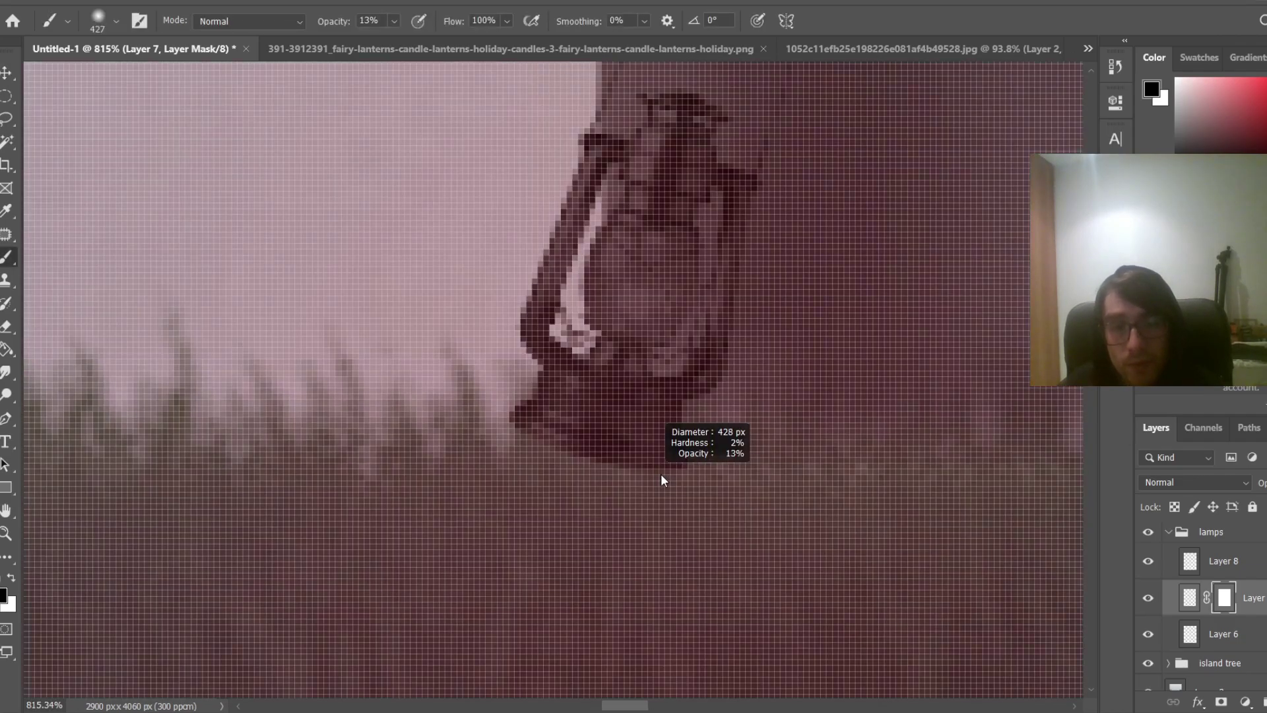
{"action": "left_click_drag", "start_coordinate": [23, 475], "coordinate": [9, 514]}
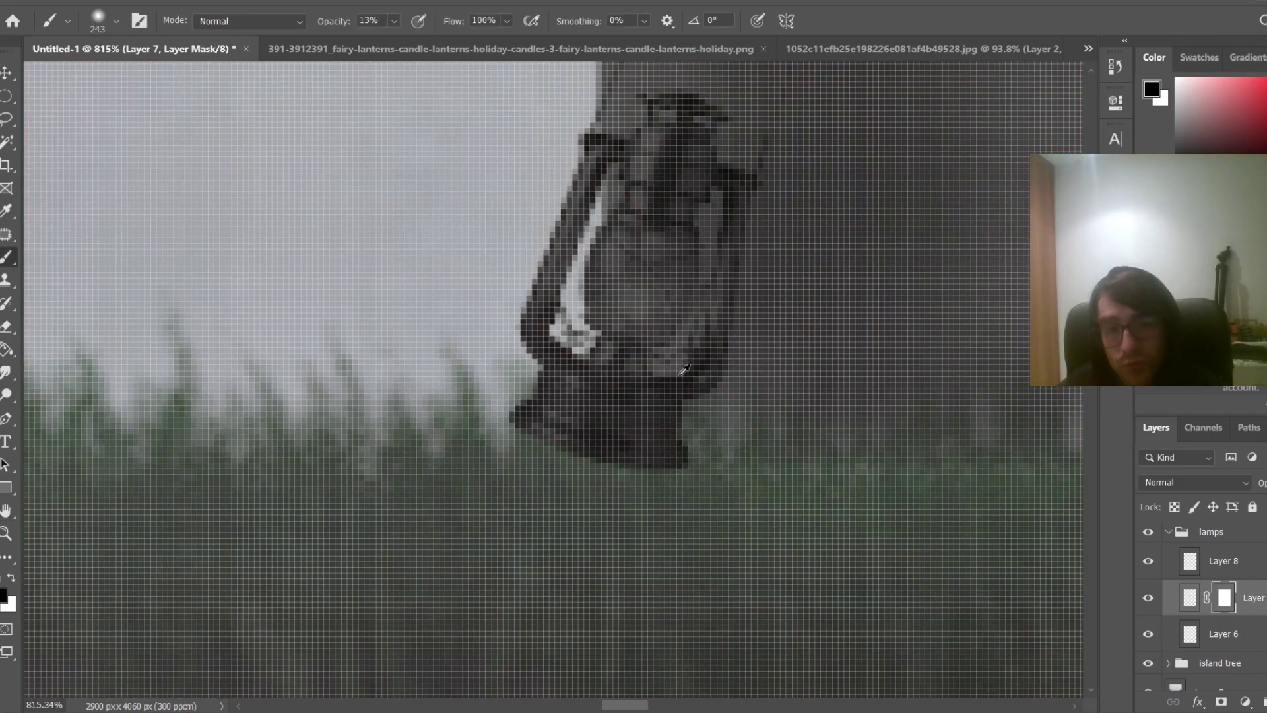
{"action": "left_click_drag", "start_coordinate": [701, 382], "coordinate": [586, 447]}
{"action": "left_click_drag", "start_coordinate": [687, 434], "coordinate": [444, 465]}
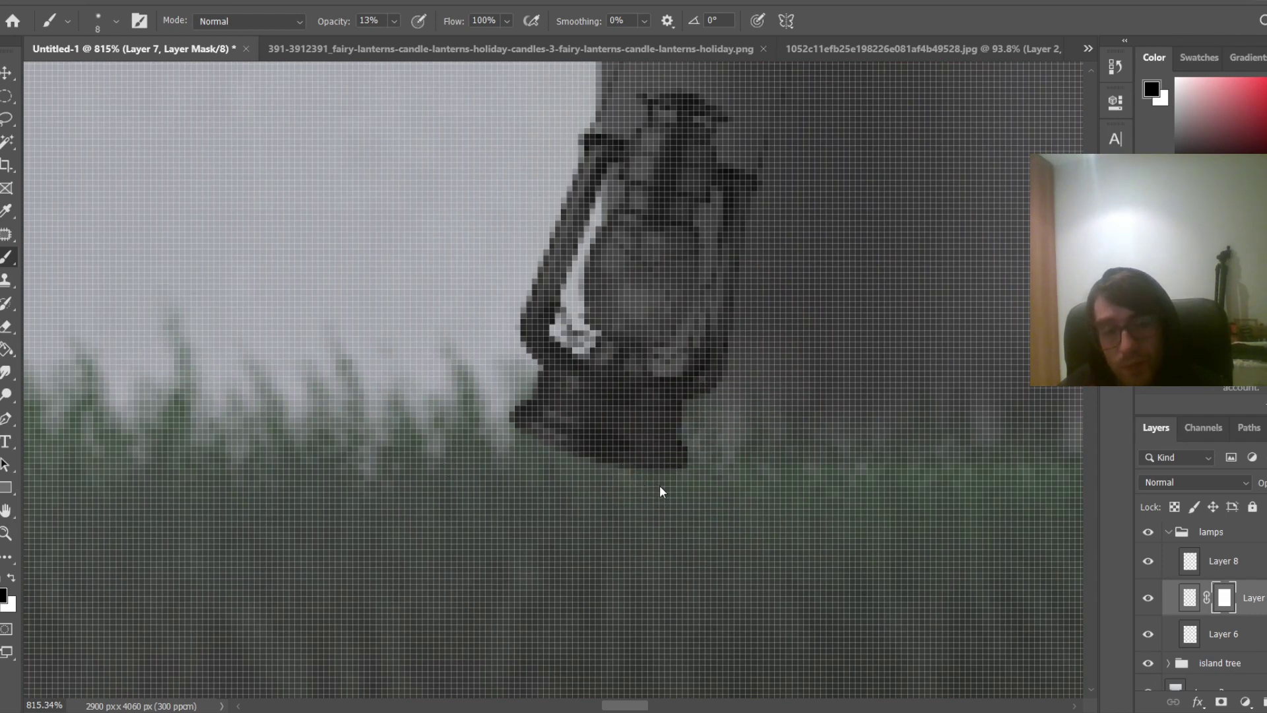
{"action": "key", "text": "x"}
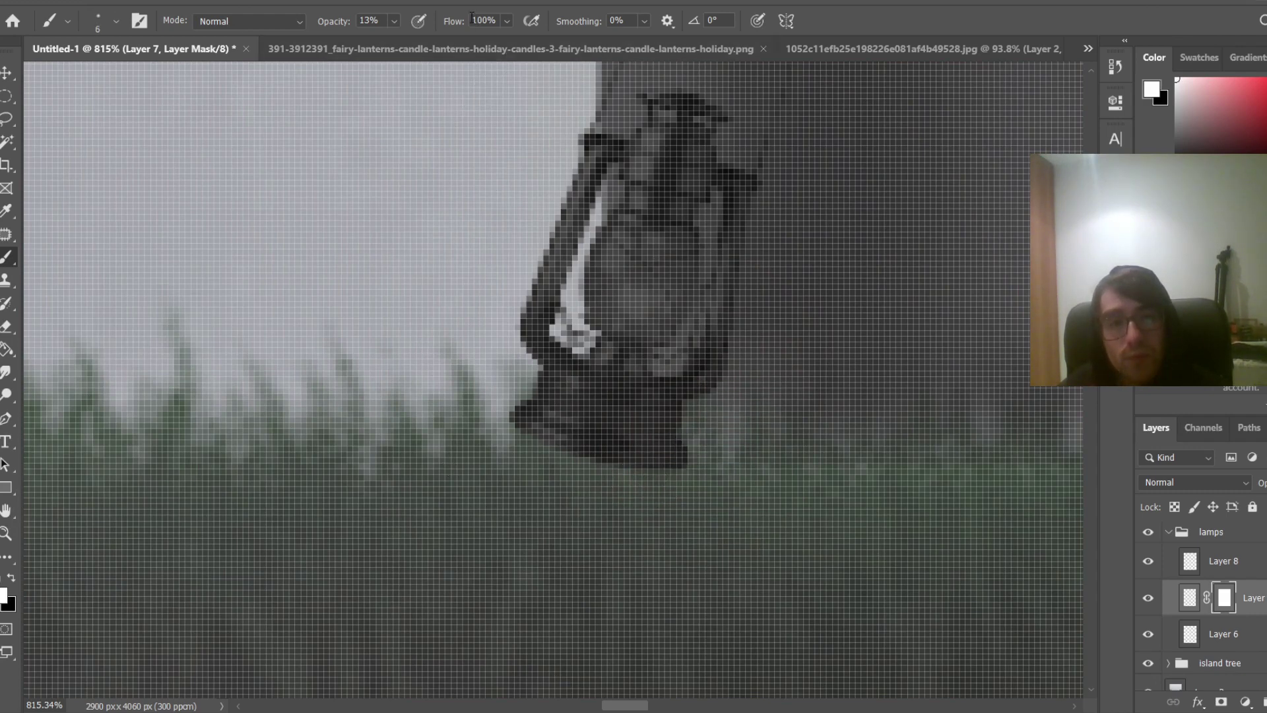
{"action": "left_click", "coordinate": [395, 22]}
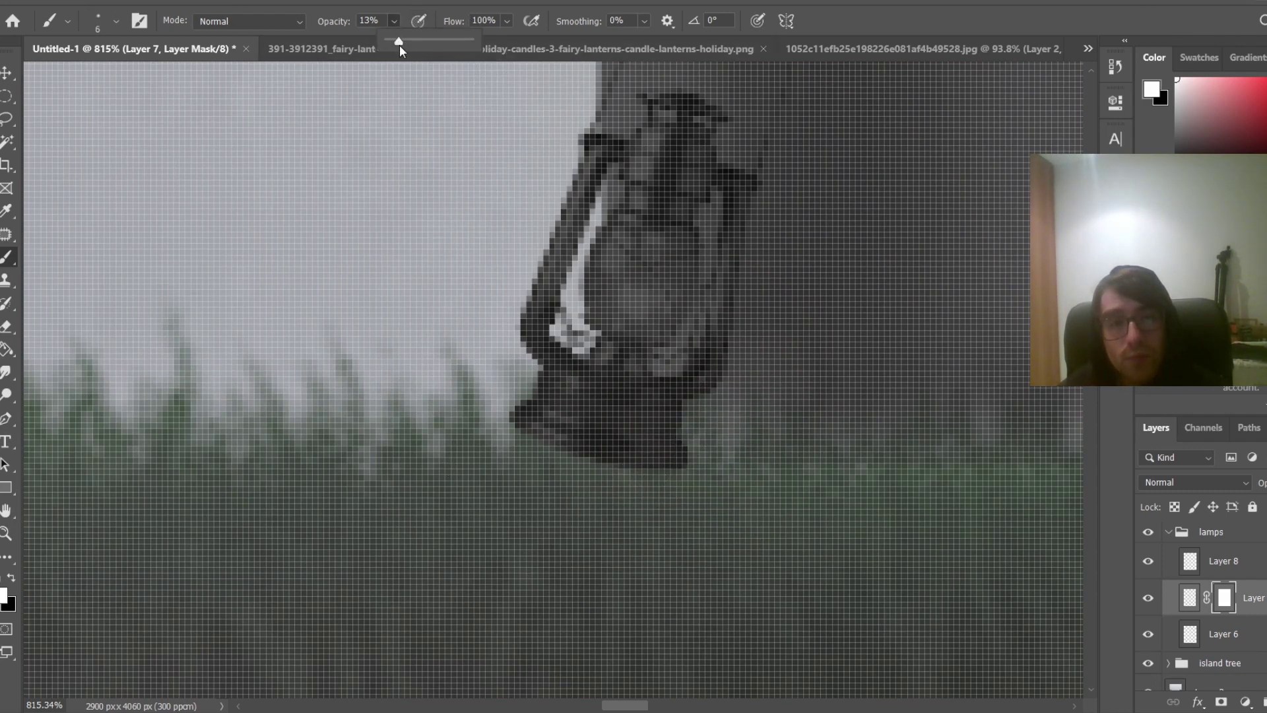
Import the Grass Photoshop Brushes 3 set from the brushes resource folder into the brush presets
{"action": "right_click", "coordinate": [603, 519]}
{"action": "scroll", "coordinate": [704, 627], "scroll_direction": "down", "scroll_amount": 3}
{"action": "scroll", "coordinate": [704, 627], "scroll_direction": "up", "scroll_amount": 3}
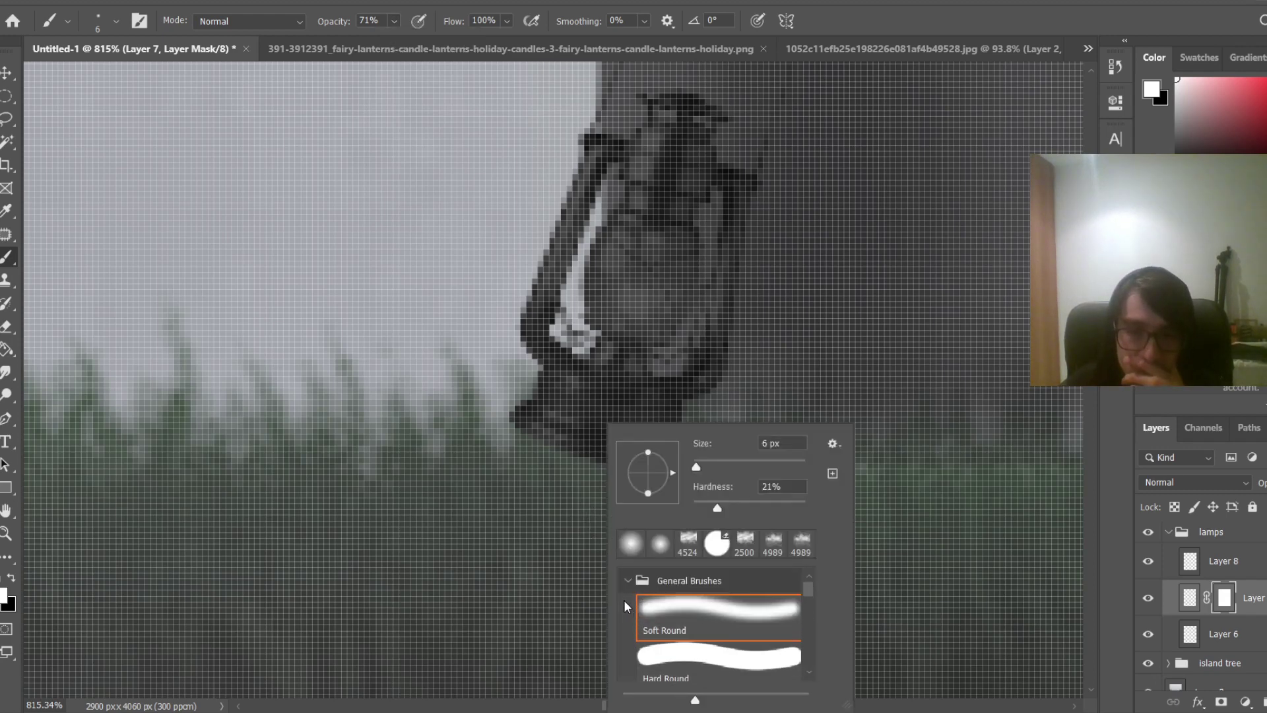
{"action": "left_click", "coordinate": [629, 585]}
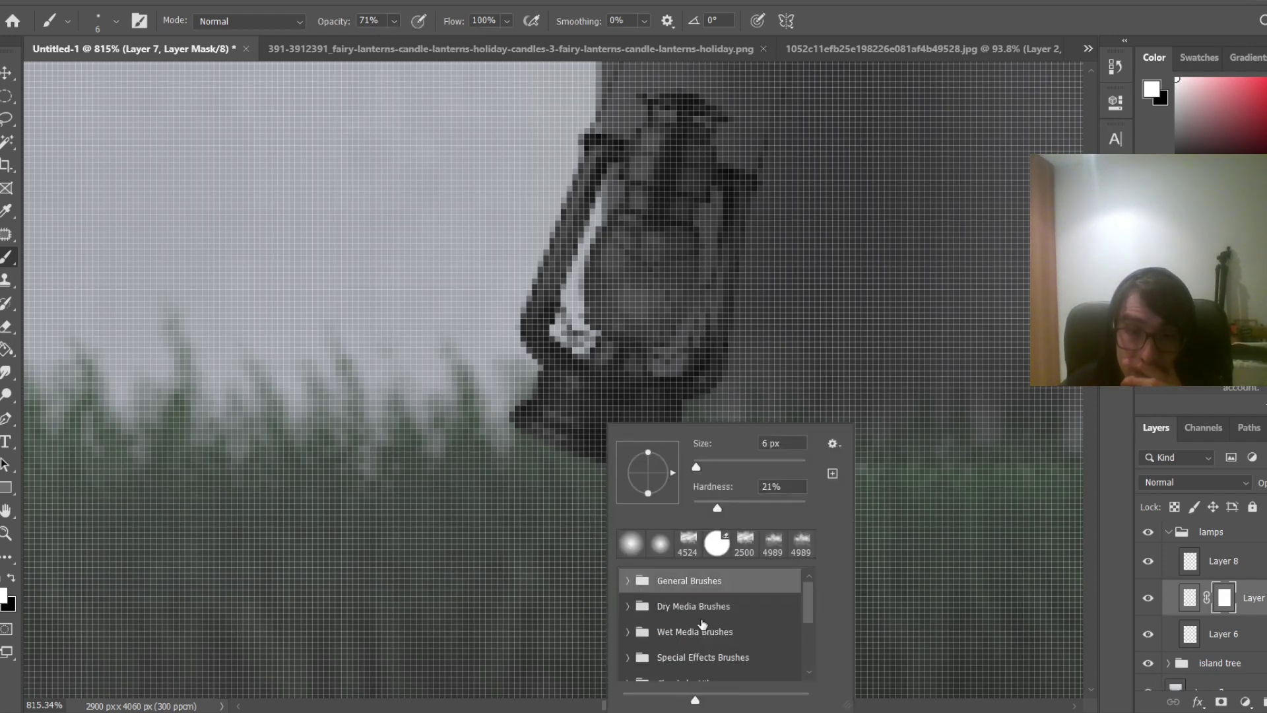
{"action": "scroll", "coordinate": [714, 626], "scroll_direction": "down", "scroll_amount": 4}
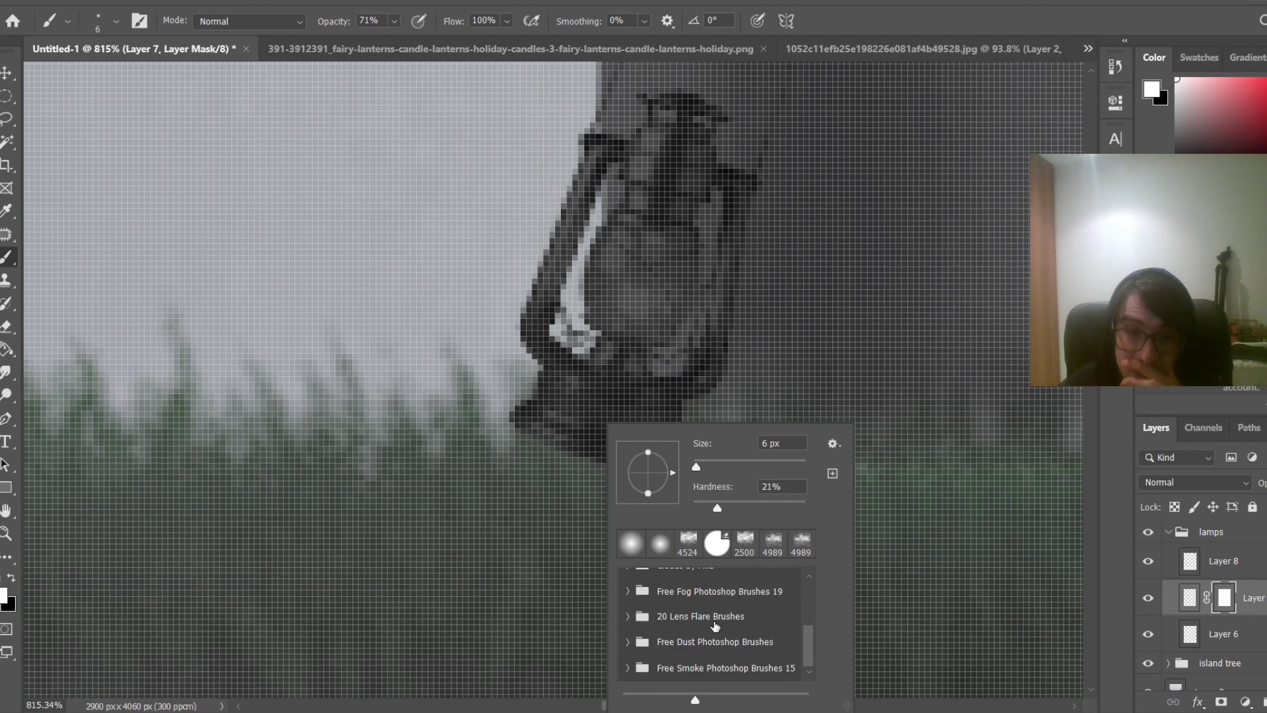
{"action": "left_click", "coordinate": [833, 445]}
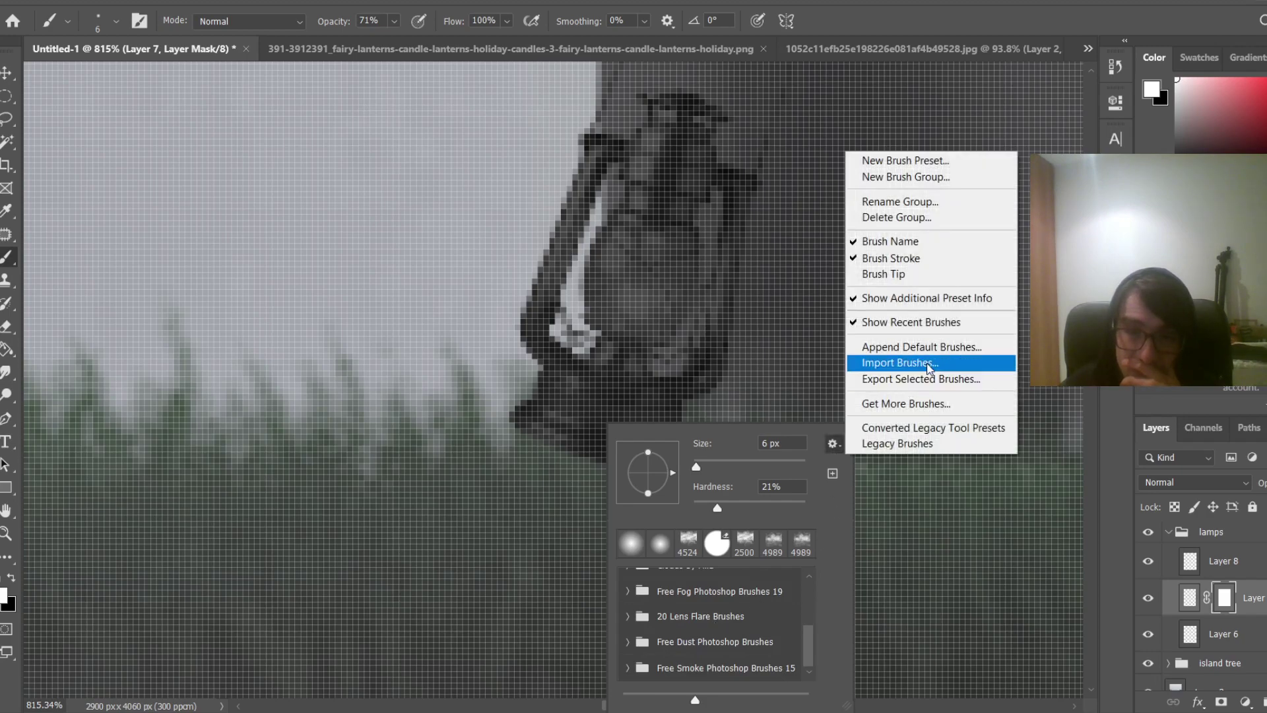
{"action": "left_click", "coordinate": [961, 364]}
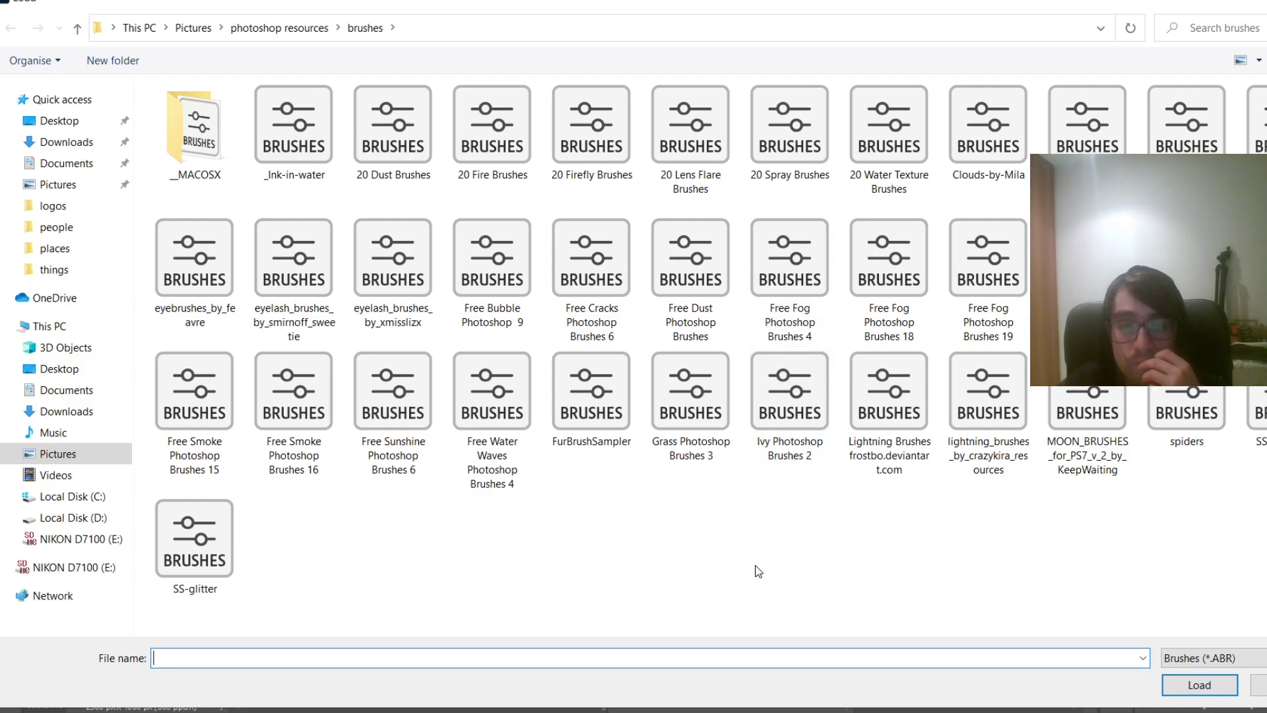
{"action": "left_click", "coordinate": [701, 419]}
{"action": "double_click", "coordinate": [700, 417]}
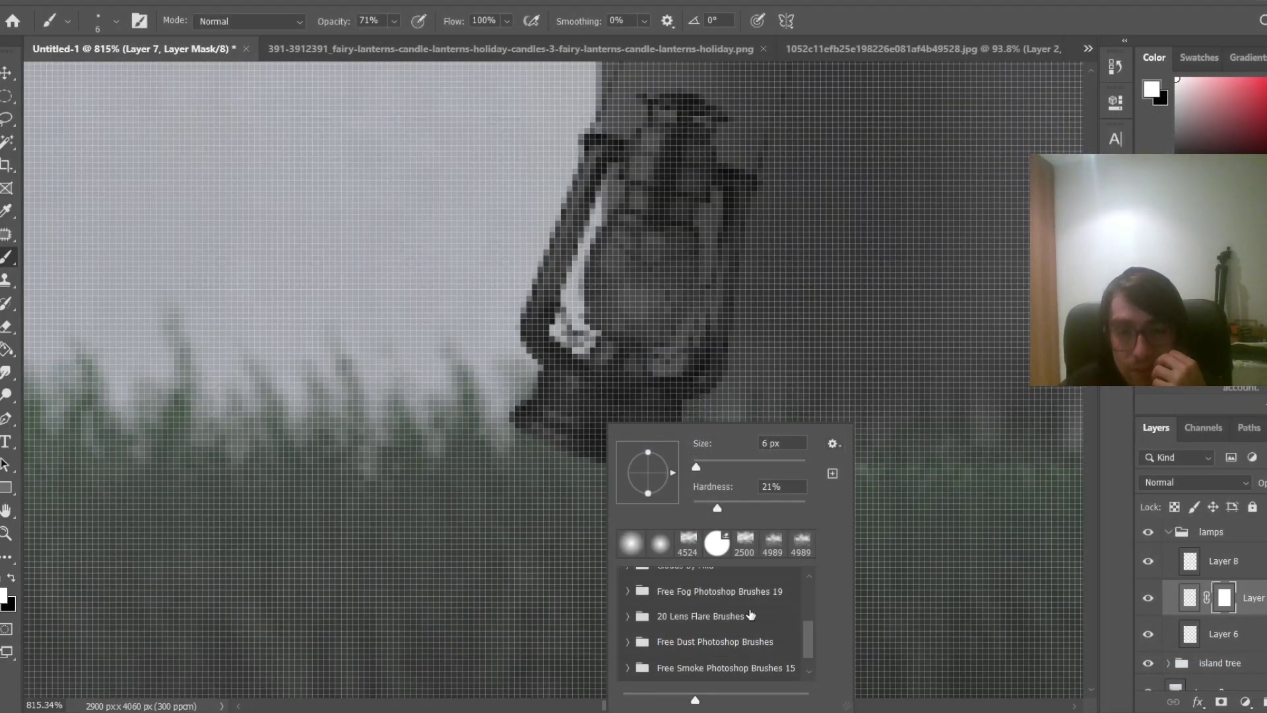
Choose brush 1 from Grass Photoshop Brushes 3, at 100% opacity and shrunk to about 66 px to suit the lantern base
{"action": "left_click", "coordinate": [628, 668]}
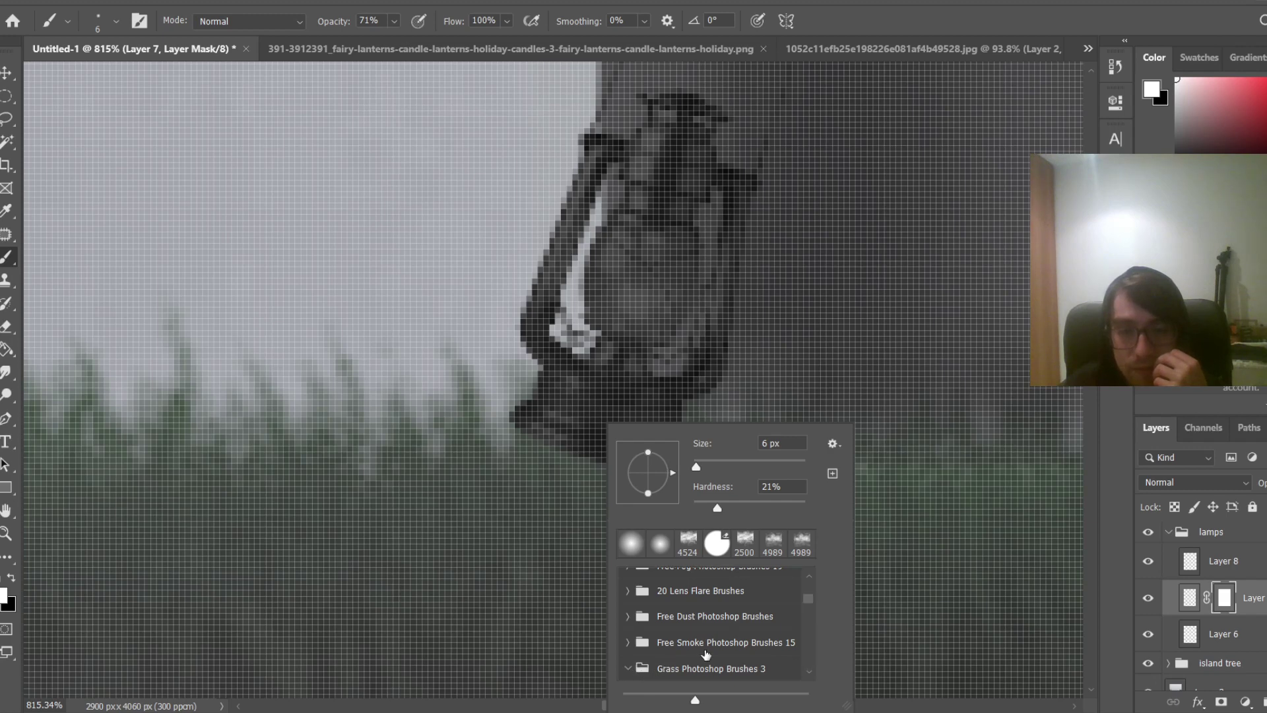
{"action": "left_click", "coordinate": [711, 650]}
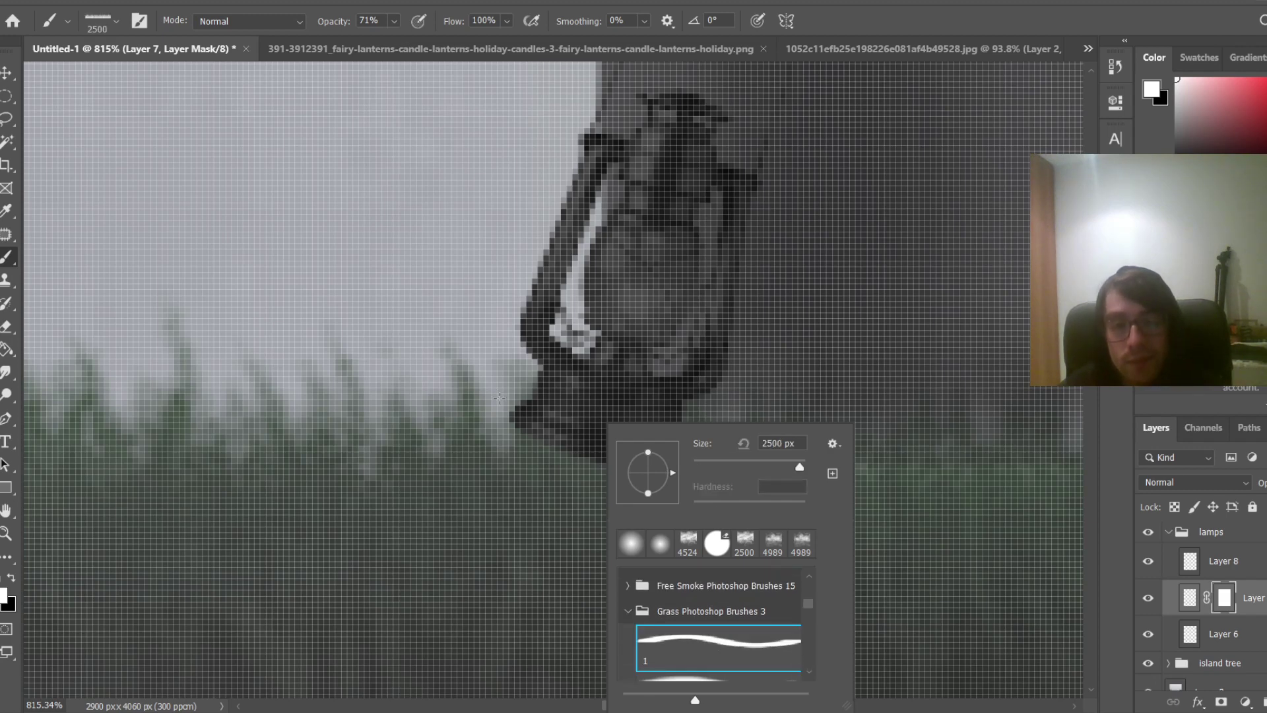
{"action": "mouse_move", "coordinate": [477, 393]}
{"action": "left_mouse_down"}
{"action": "mouse_move", "coordinate": [97, 489]}
{"action": "mouse_move", "coordinate": [40, 620]}
{"action": "left_mouse_up"}
{"action": "left_click_drag", "start_coordinate": [660, 500], "coordinate": [96, 656]}
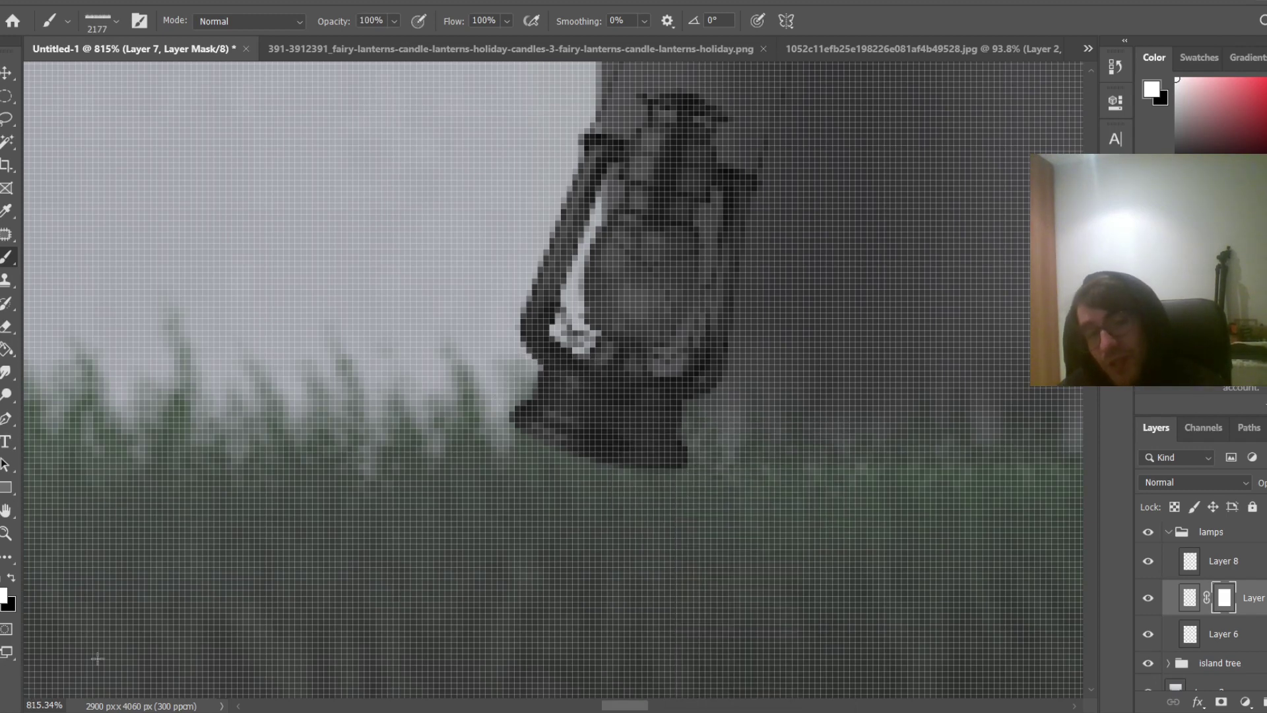
{"action": "left_click_drag", "start_coordinate": [802, 442], "coordinate": [211, 508]}
{"action": "left_click_drag", "start_coordinate": [882, 506], "coordinate": [377, 449]}
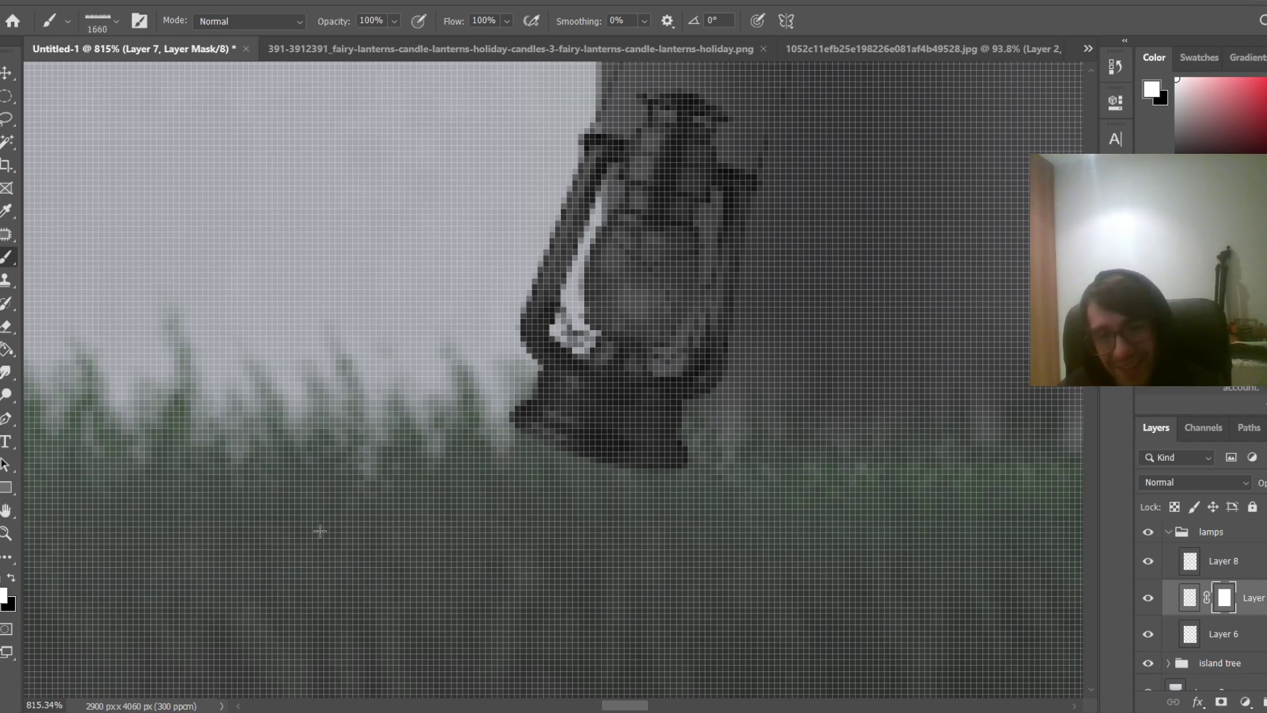
{"action": "mouse_move", "coordinate": [627, 410]}
{"action": "left_mouse_down"}
{"action": "mouse_move", "coordinate": [572, 398]}
{"action": "mouse_move", "coordinate": [381, 536]}
{"action": "left_mouse_up"}
{"action": "mouse_move", "coordinate": [668, 421]}
{"action": "left_mouse_down"}
{"action": "mouse_move", "coordinate": [480, 403]}
{"action": "mouse_move", "coordinate": [158, 456]}
{"action": "left_mouse_up"}
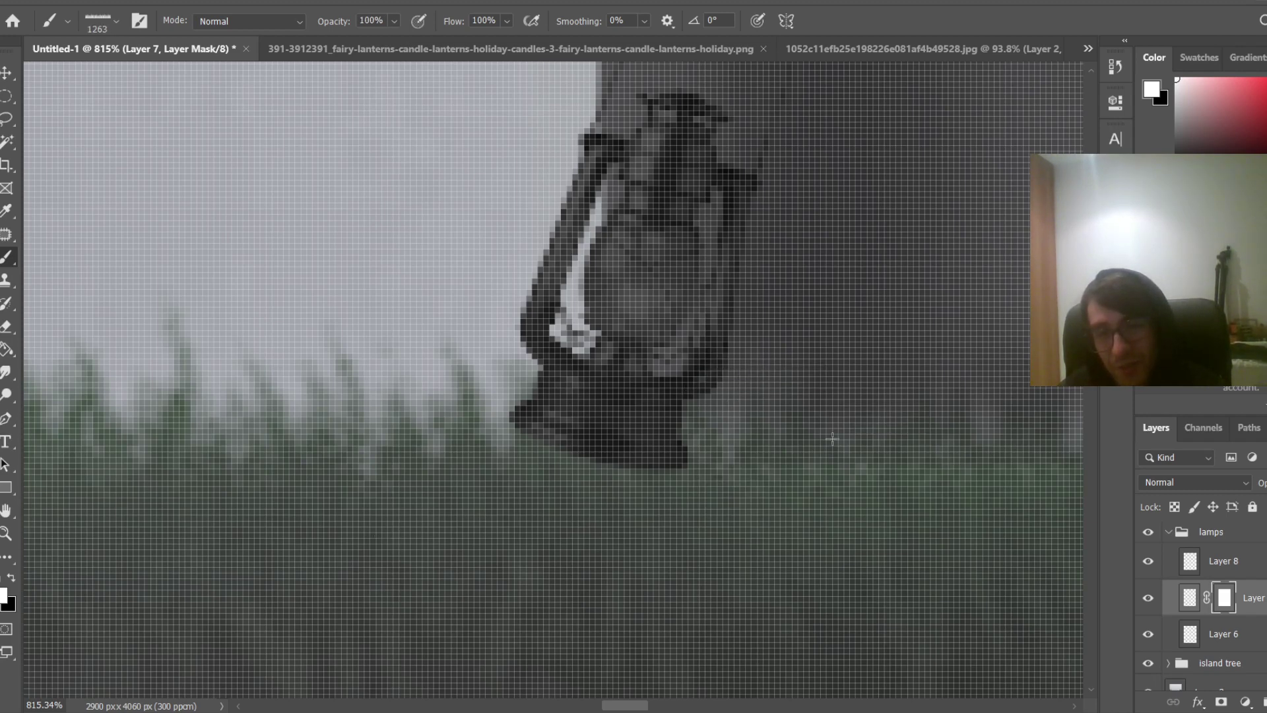
{"action": "left_click_drag", "start_coordinate": [890, 343], "coordinate": [429, 349]}
{"action": "scroll", "coordinate": [429, 350], "scroll_direction": "down", "scroll_amount": 8}
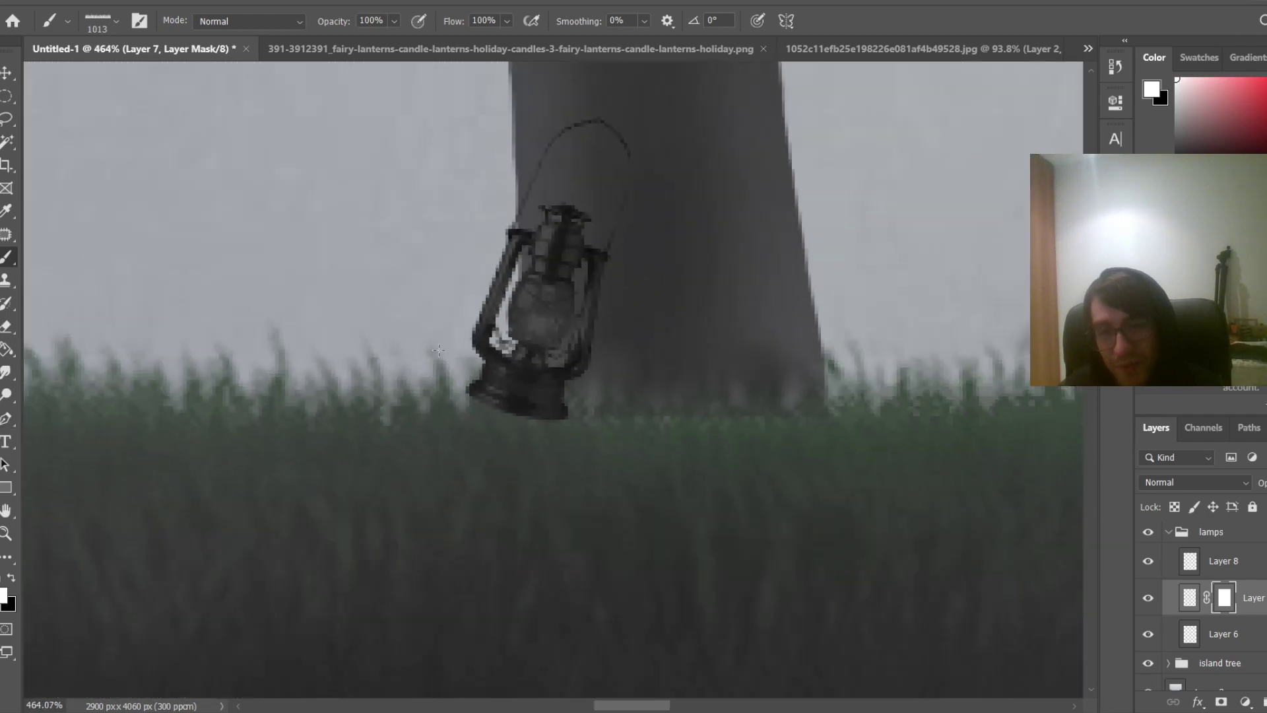
{"action": "mouse_move", "coordinate": [640, 245]}
{"action": "left_mouse_down"}
{"action": "mouse_move", "coordinate": [249, 318]}
{"action": "mouse_move", "coordinate": [66, 330]}
{"action": "left_mouse_up"}
{"action": "scroll", "coordinate": [449, 359], "scroll_direction": "up", "scroll_amount": 7}
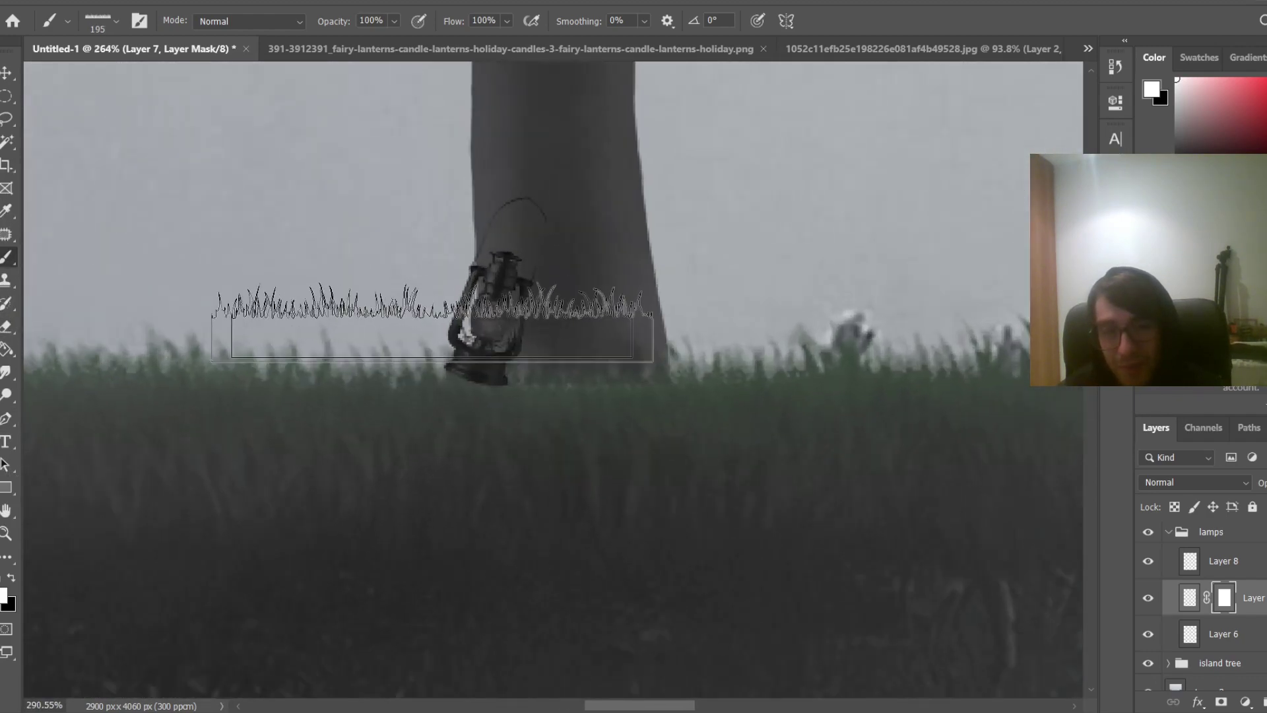
{"action": "mouse_move", "coordinate": [542, 466]}
{"action": "left_mouse_down"}
{"action": "mouse_move", "coordinate": [279, 488]}
{"action": "mouse_move", "coordinate": [461, 425]}
{"action": "mouse_move", "coordinate": [508, 426]}
{"action": "left_mouse_up"}
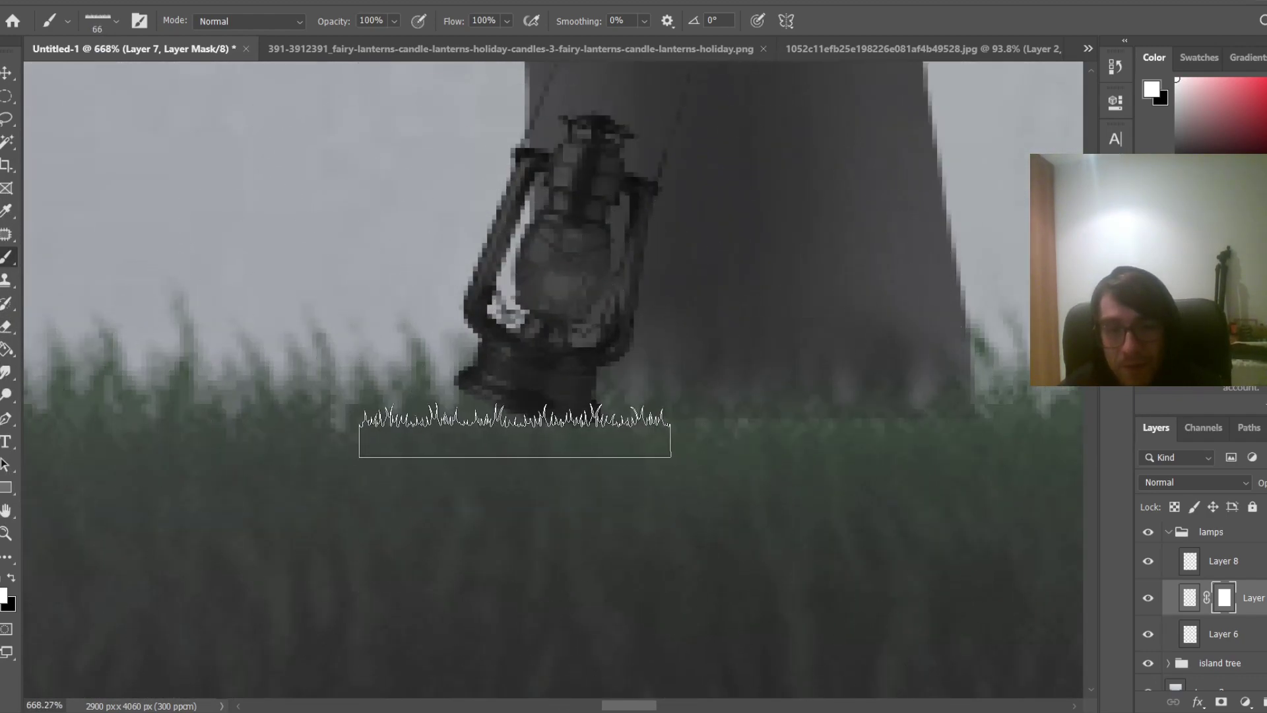
Paint black on Layer 7's mask with the grass brush, enlarged to about 88 px, to sink the lantern's base into the grass
{"action": "scroll", "coordinate": [528, 428], "scroll_direction": "up", "scroll_amount": 3}
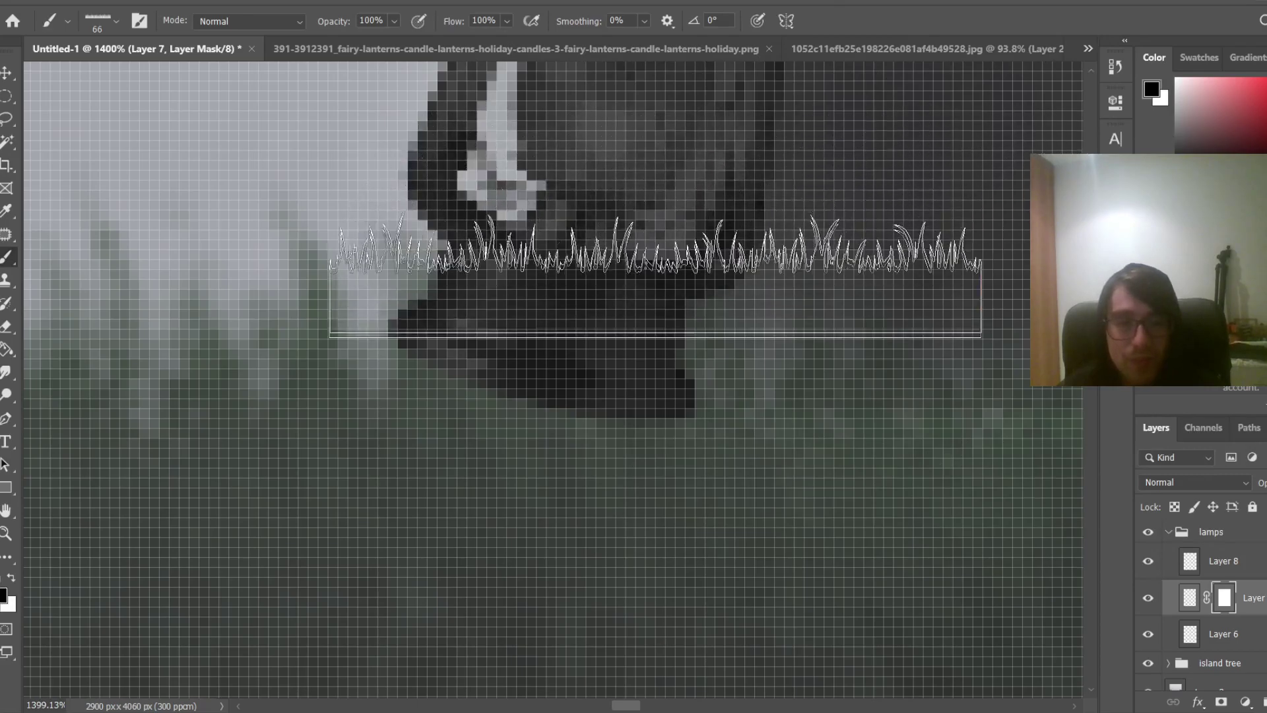
{"action": "key", "text": "x"}
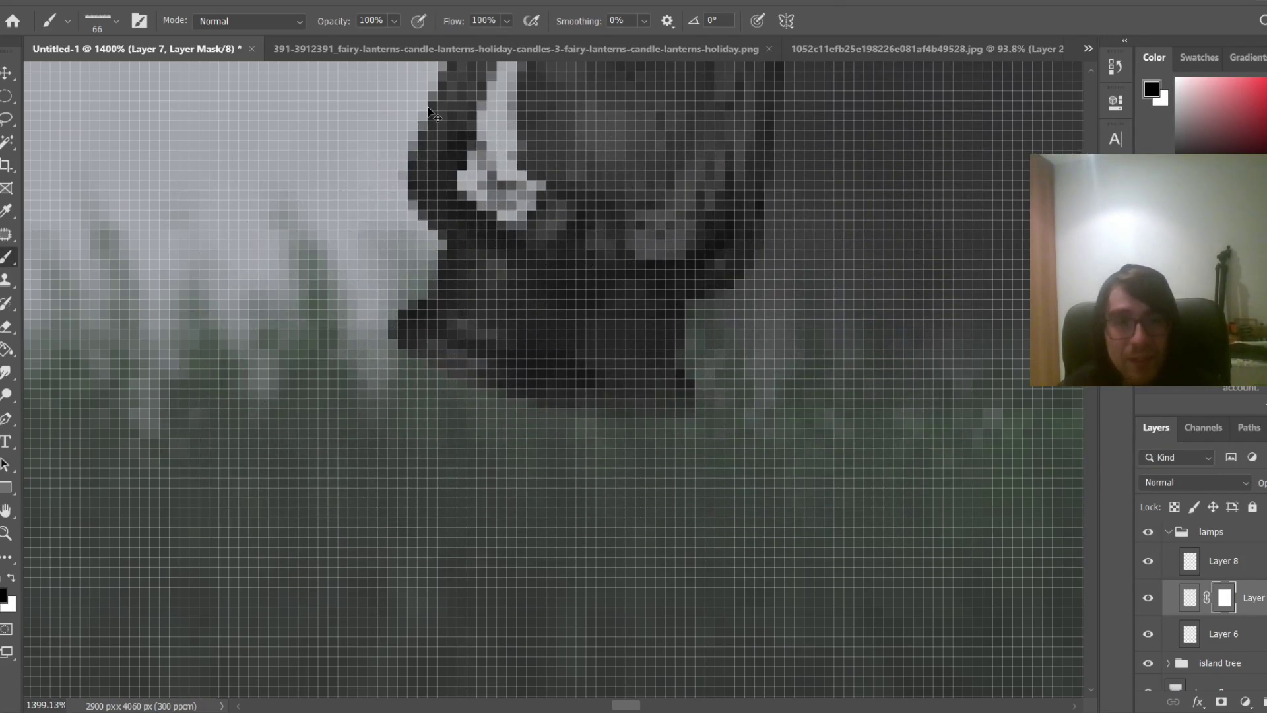
{"action": "scroll", "coordinate": [566, 303], "scroll_direction": "down", "scroll_amount": 5}
{"action": "left_click_drag", "start_coordinate": [627, 386], "coordinate": [690, 386]}
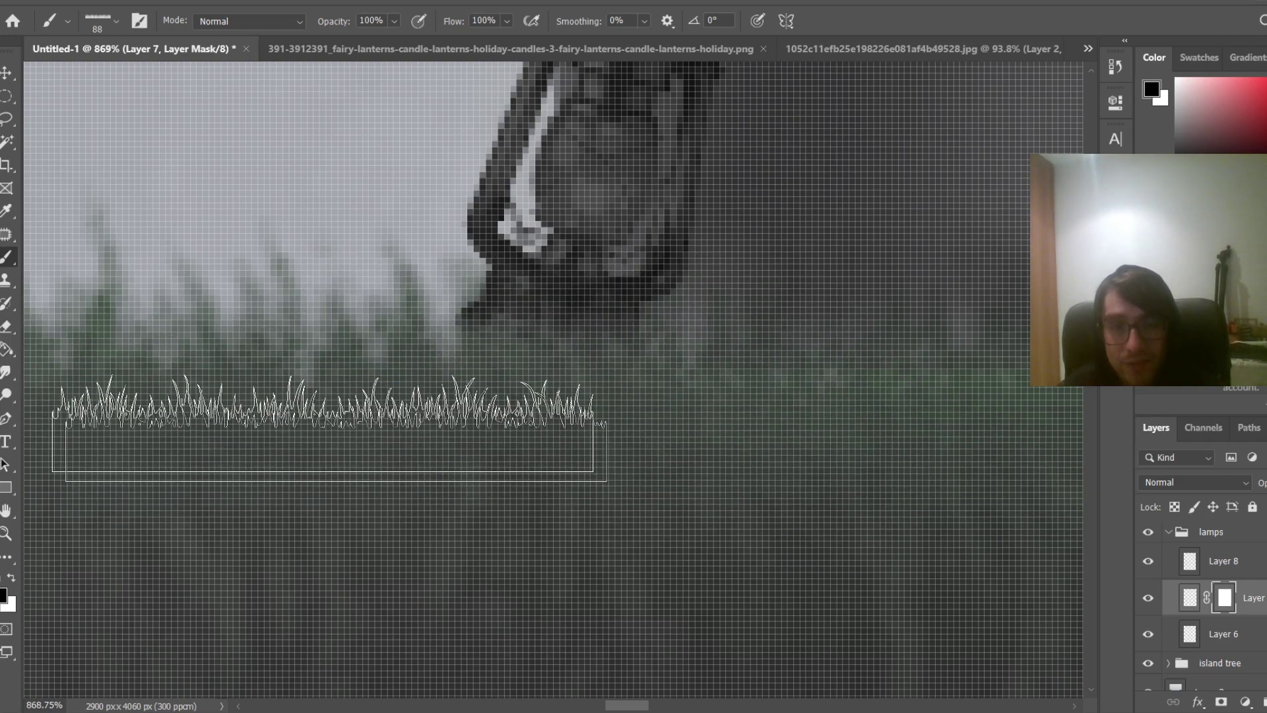
{"action": "scroll", "coordinate": [572, 479], "scroll_direction": "down", "scroll_amount": 2}
{"action": "scroll", "coordinate": [572, 481], "scroll_direction": "down", "scroll_amount": 5}
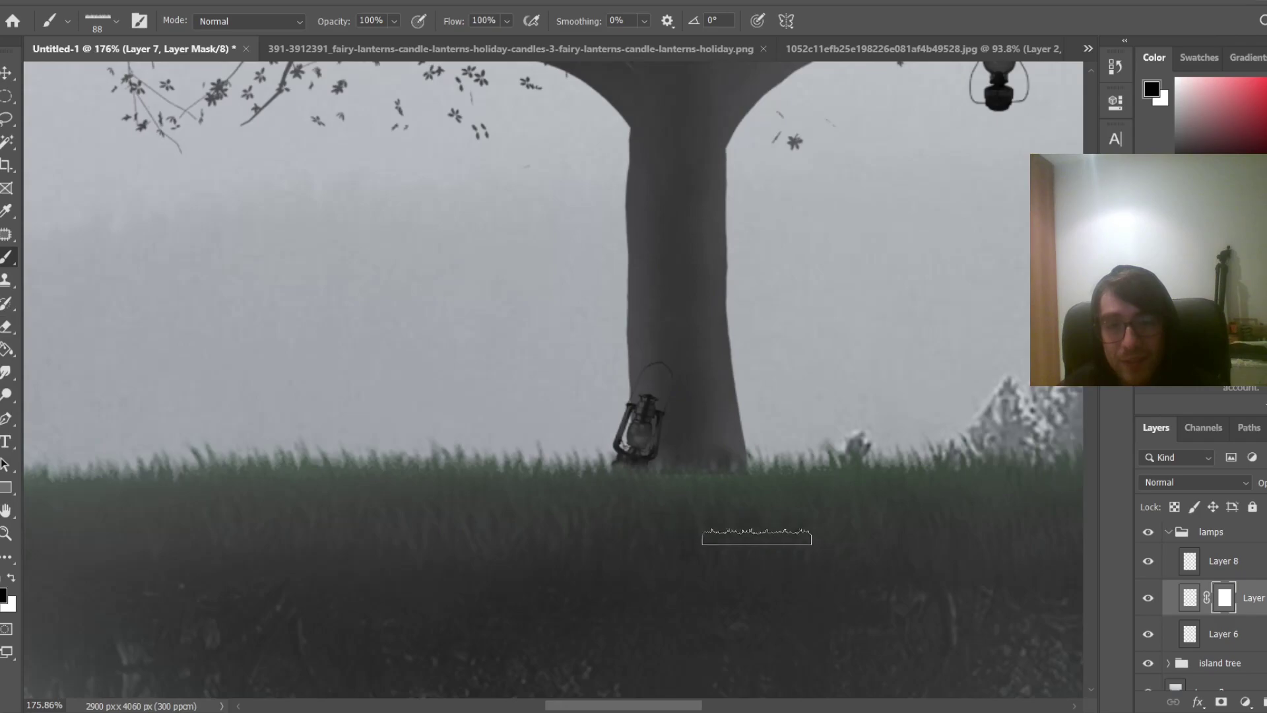
{"action": "scroll", "coordinate": [781, 540], "scroll_direction": "down", "scroll_amount": 1}
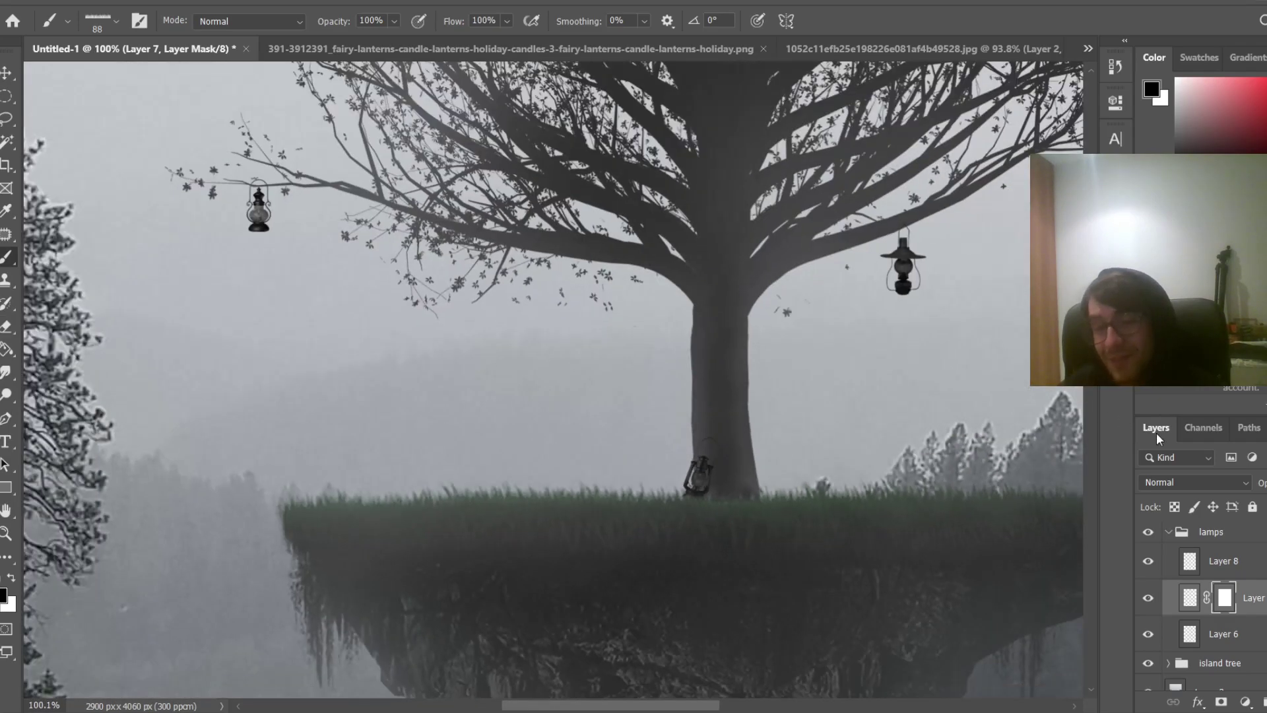
Add a layer mask to Layer 8 and switch the brush to a soft round tip
{"action": "left_click", "coordinate": [1224, 561]}
{"action": "left_click", "coordinate": [1221, 701]}
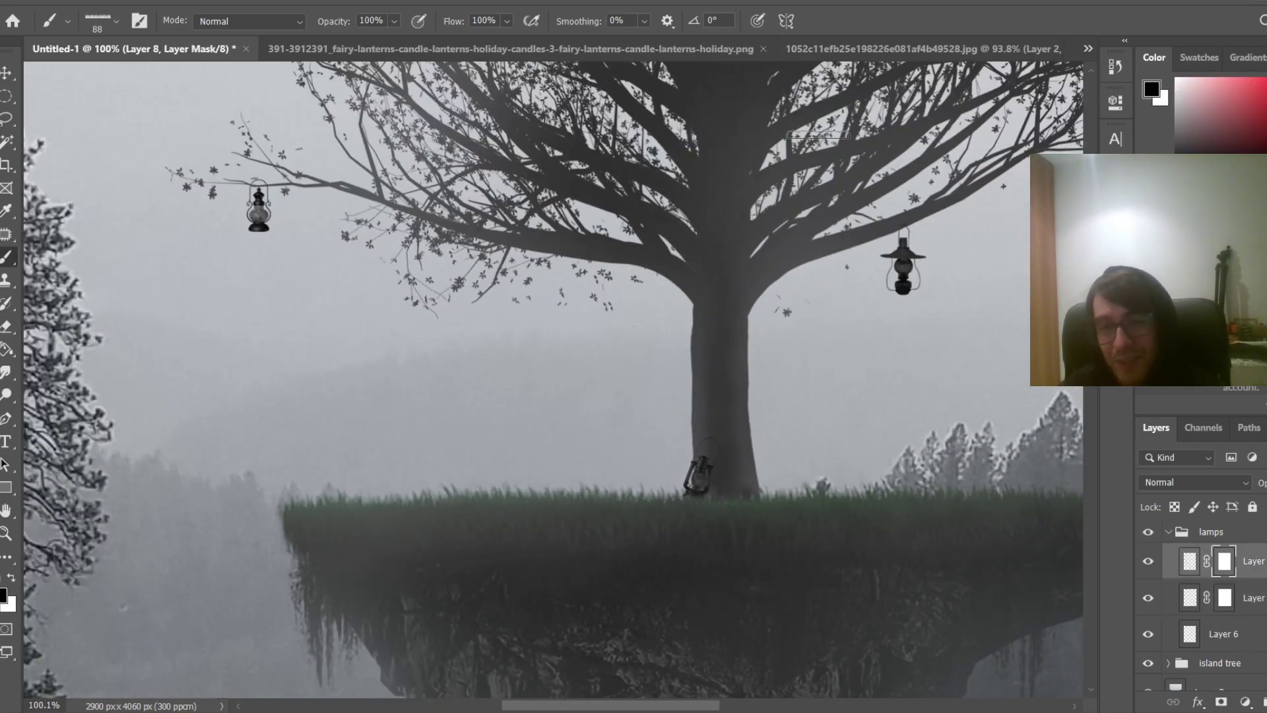
{"action": "right_click", "coordinate": [822, 134]}
{"action": "double_click", "coordinate": [897, 254]}
Shrink the brush to about 10 px and try masking the wide-brimmed hanging lantern's handle over the branch on Layer 8's mask
{"action": "scroll", "coordinate": [825, 198], "scroll_direction": "up", "scroll_amount": 6}
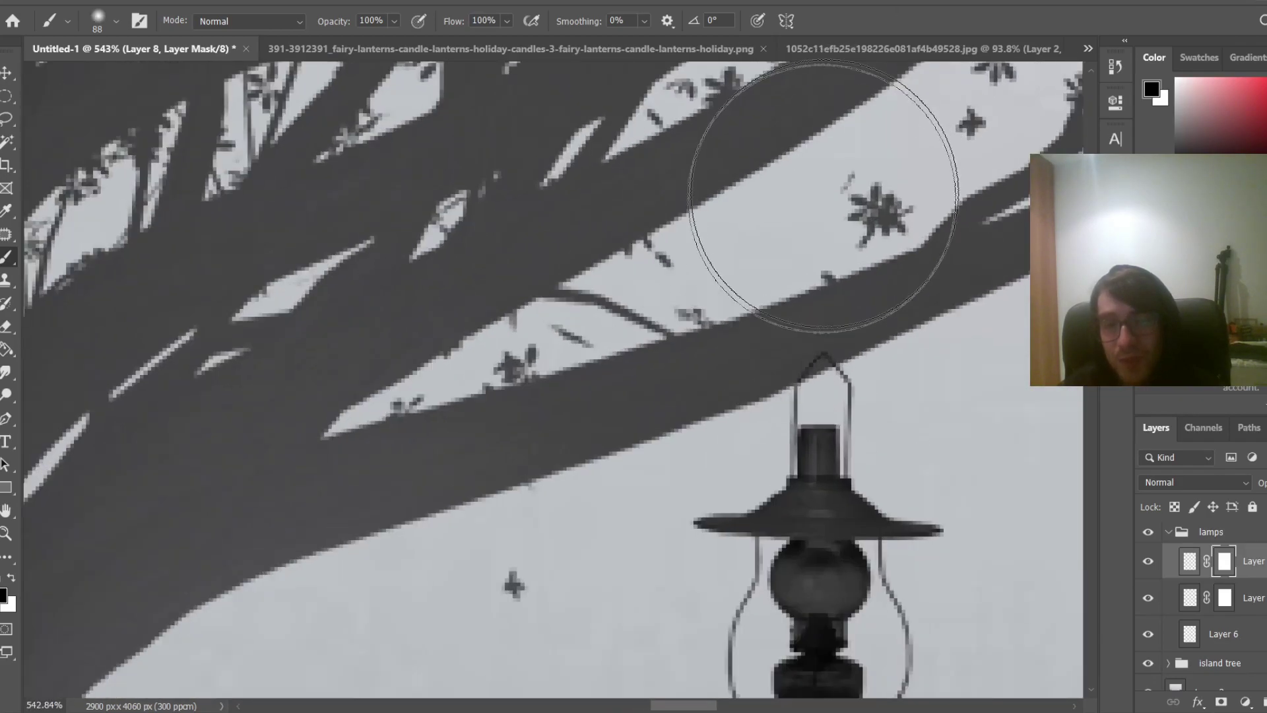
{"action": "left_click_drag", "start_coordinate": [798, 231], "coordinate": [627, 289]}
{"action": "scroll", "coordinate": [786, 347], "scroll_direction": "up", "scroll_amount": 9}
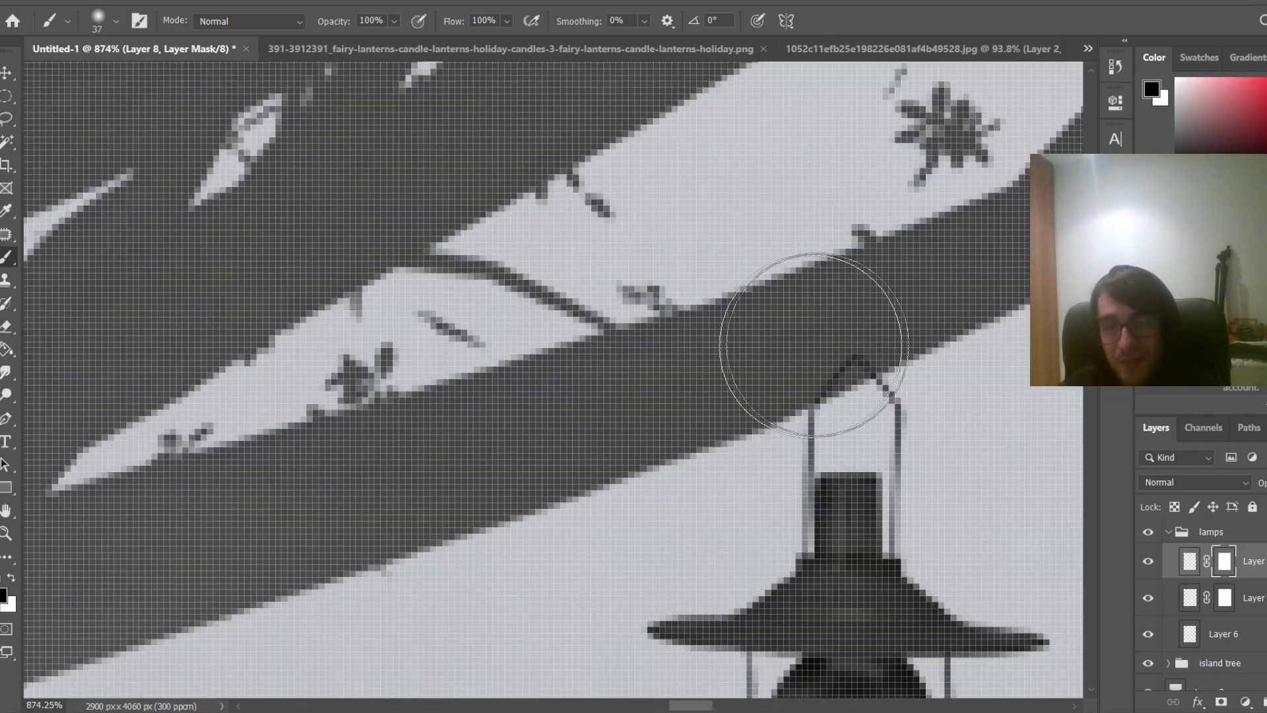
{"action": "left_click_drag", "start_coordinate": [873, 317], "coordinate": [660, 332]}
{"action": "scroll", "coordinate": [804, 339], "scroll_direction": "up", "scroll_amount": 5}
{"action": "scroll", "coordinate": [875, 333], "scroll_direction": "up", "scroll_amount": 2}
{"action": "left_click_drag", "start_coordinate": [888, 354], "coordinate": [881, 357]}
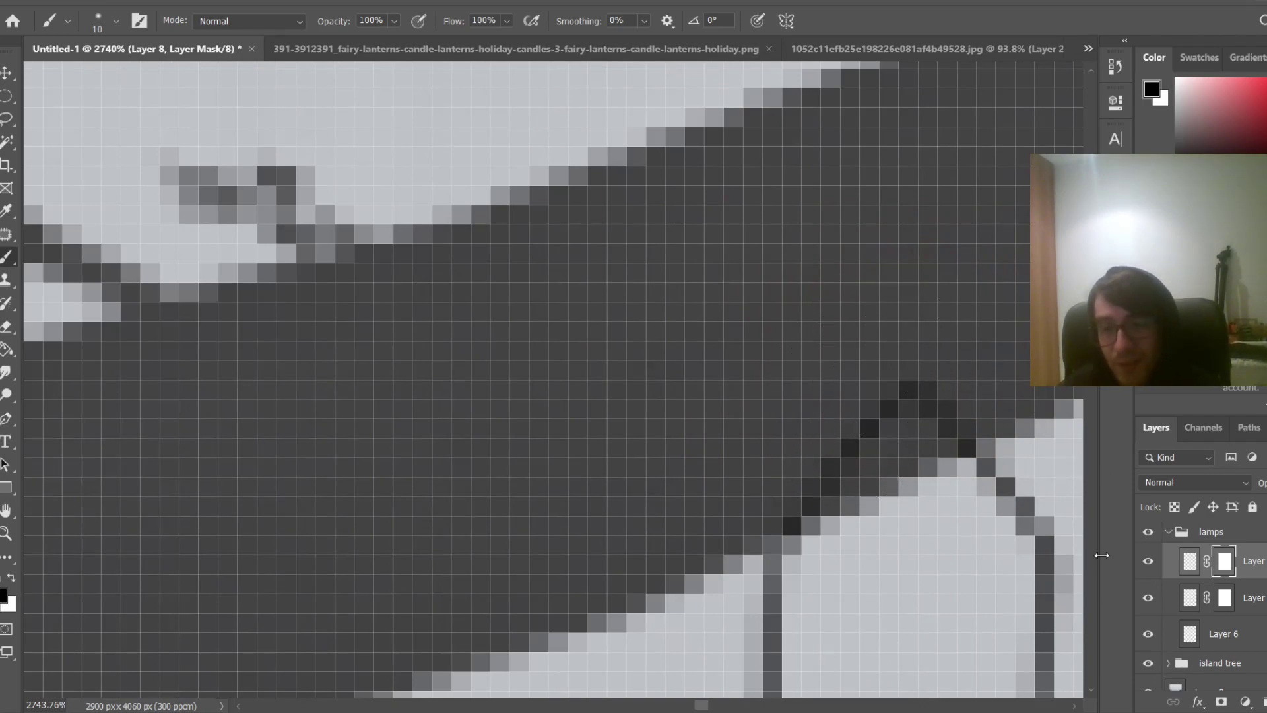
Add a layer mask to Layer 6 and paint out the wide-brimmed lantern's handle where it overlaps the branch
{"action": "left_click", "coordinate": [1189, 646]}
{"action": "left_click", "coordinate": [1221, 701]}
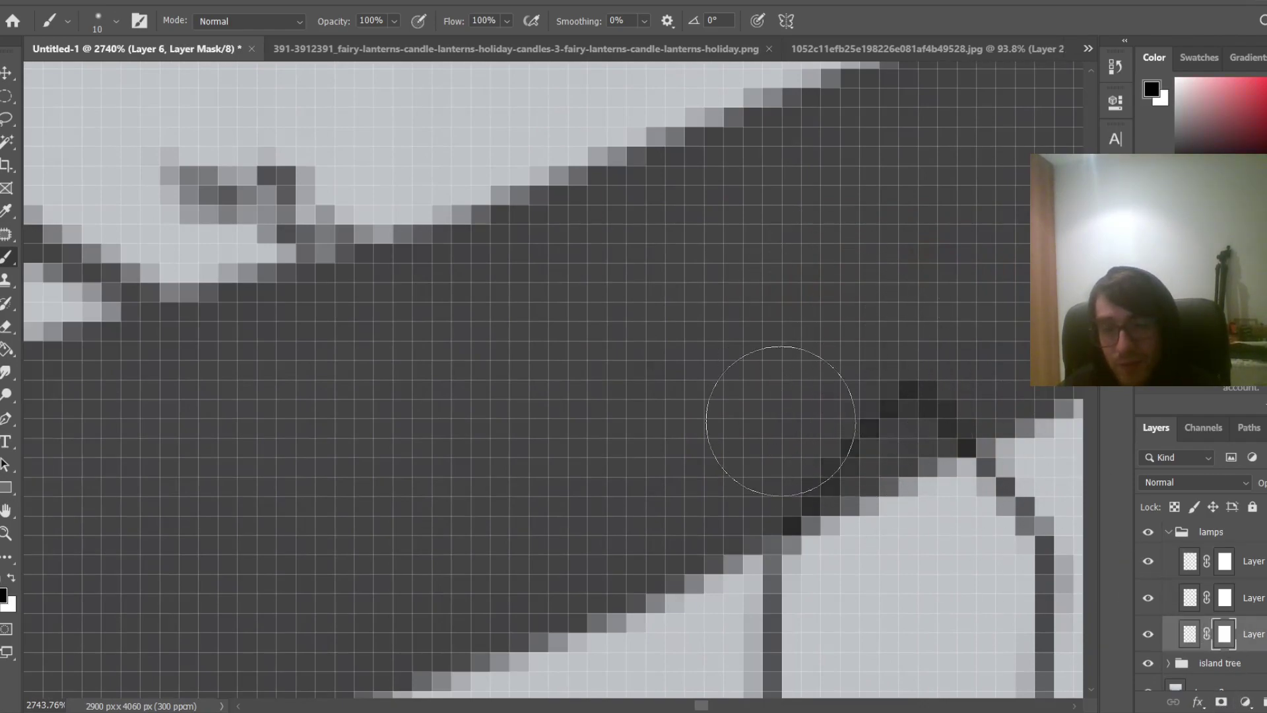
{"action": "mouse_move", "coordinate": [811, 416]}
{"action": "left_mouse_down"}
{"action": "mouse_move", "coordinate": [895, 371]}
{"action": "mouse_move", "coordinate": [818, 402]}
{"action": "mouse_move", "coordinate": [796, 449]}
{"action": "mouse_move", "coordinate": [830, 384]}
{"action": "left_mouse_up"}
{"action": "scroll", "coordinate": [830, 384], "scroll_direction": "down", "scroll_amount": 5}
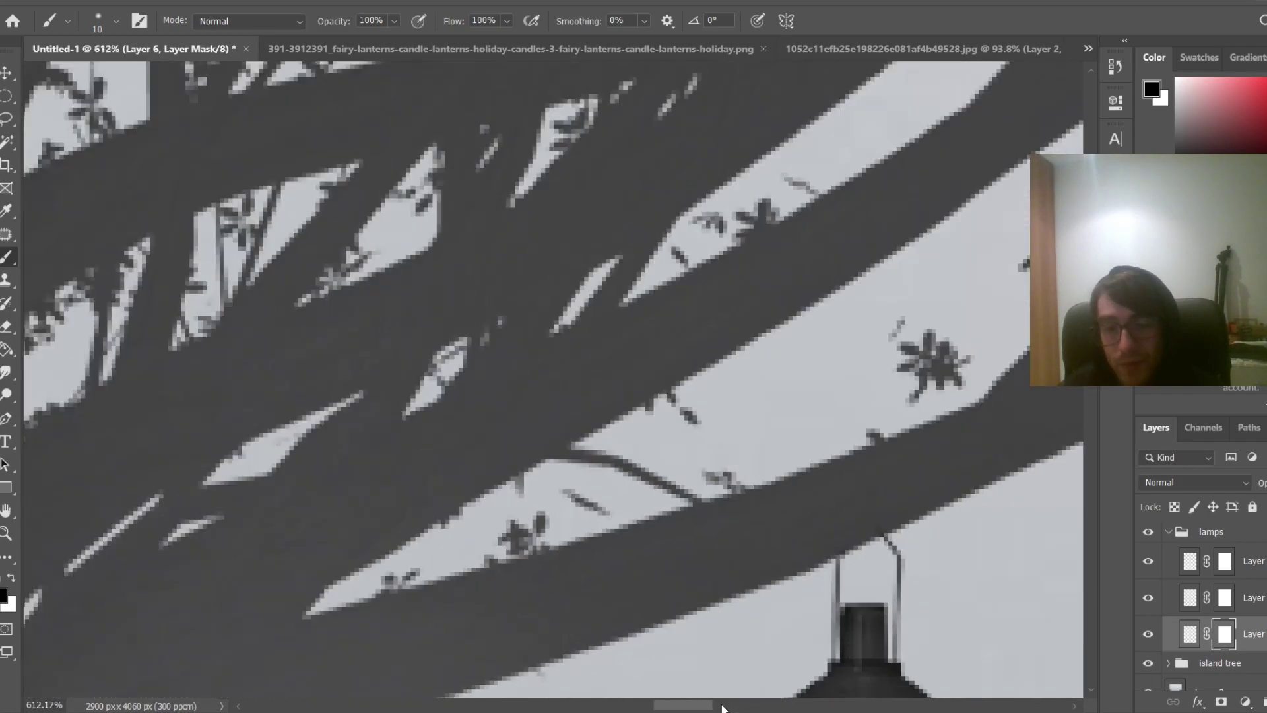
{"action": "left_click_drag", "start_coordinate": [702, 706], "coordinate": [488, 687]}
{"action": "scroll", "coordinate": [691, 187], "scroll_direction": "up", "scroll_amount": 4}
{"action": "scroll", "coordinate": [581, 337], "scroll_direction": "up", "scroll_amount": 4}
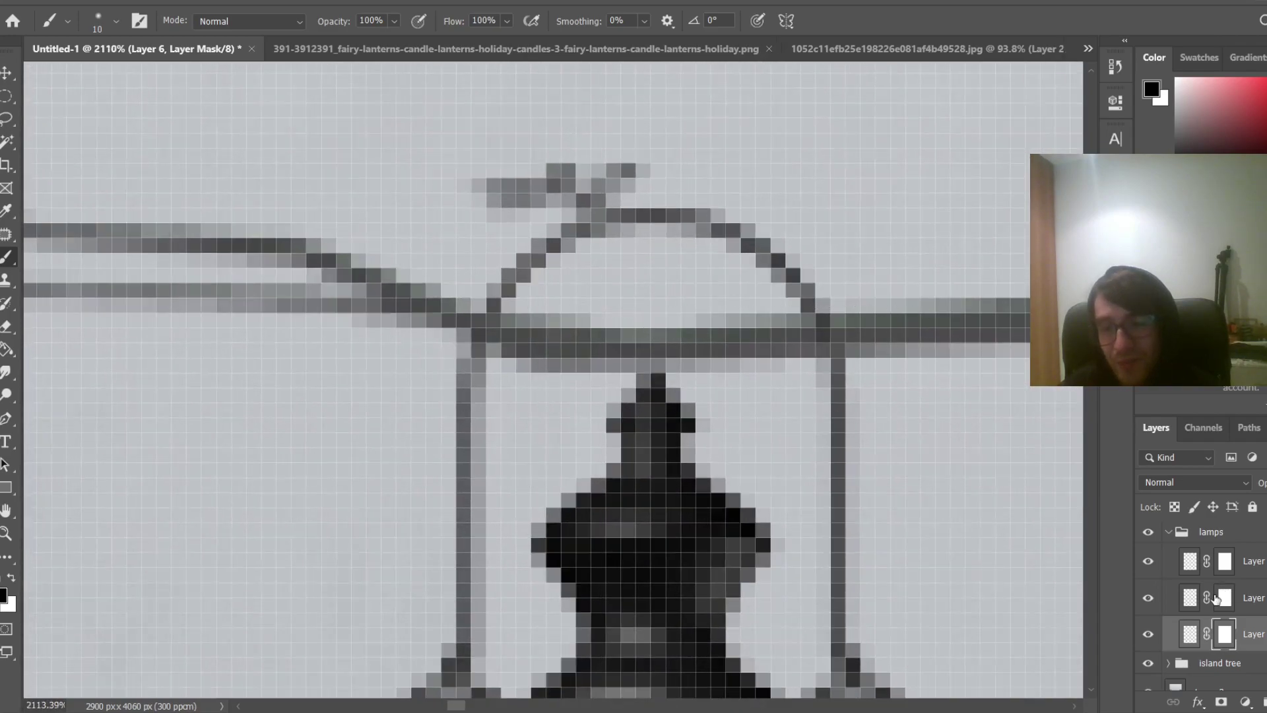
{"action": "left_click", "coordinate": [1168, 602]}
{"action": "key", "text": "ctrl+t"}
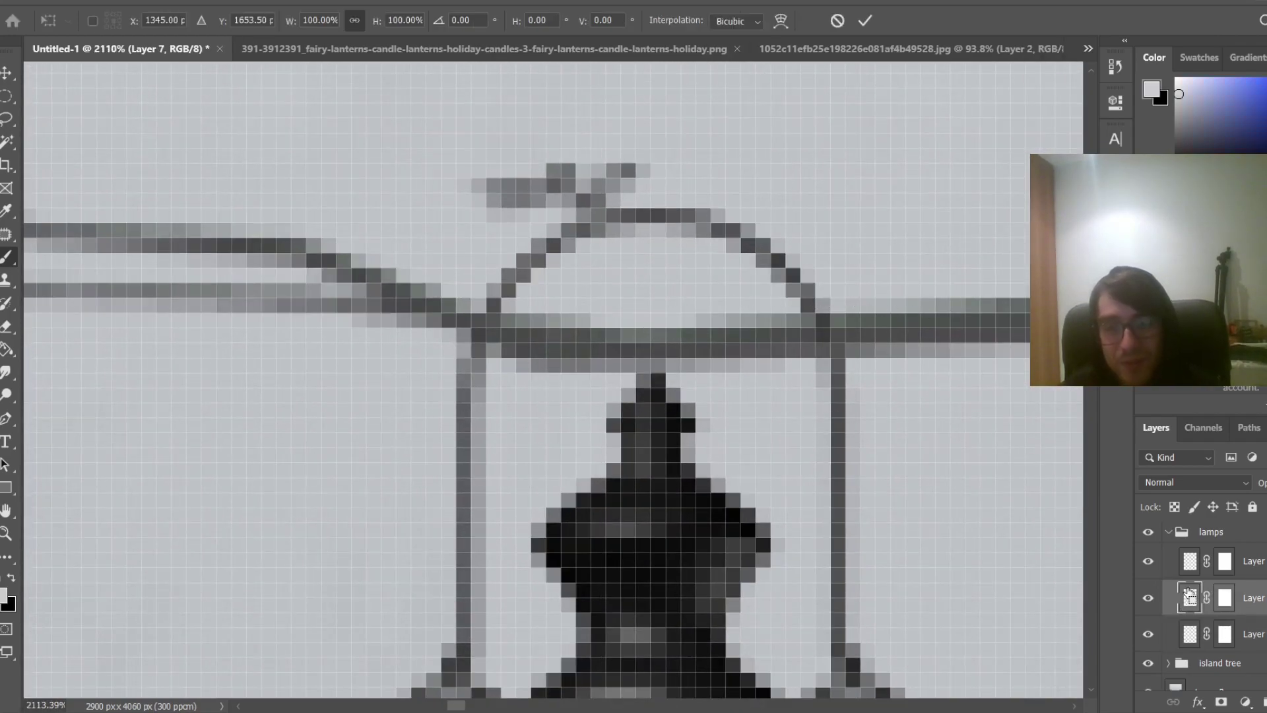
{"action": "scroll", "coordinate": [1188, 573], "scroll_direction": "down", "scroll_amount": 3}
{"action": "scroll", "coordinate": [1171, 573], "scroll_direction": "up", "scroll_amount": 3}
{"action": "key", "text": "ctrl+0"}
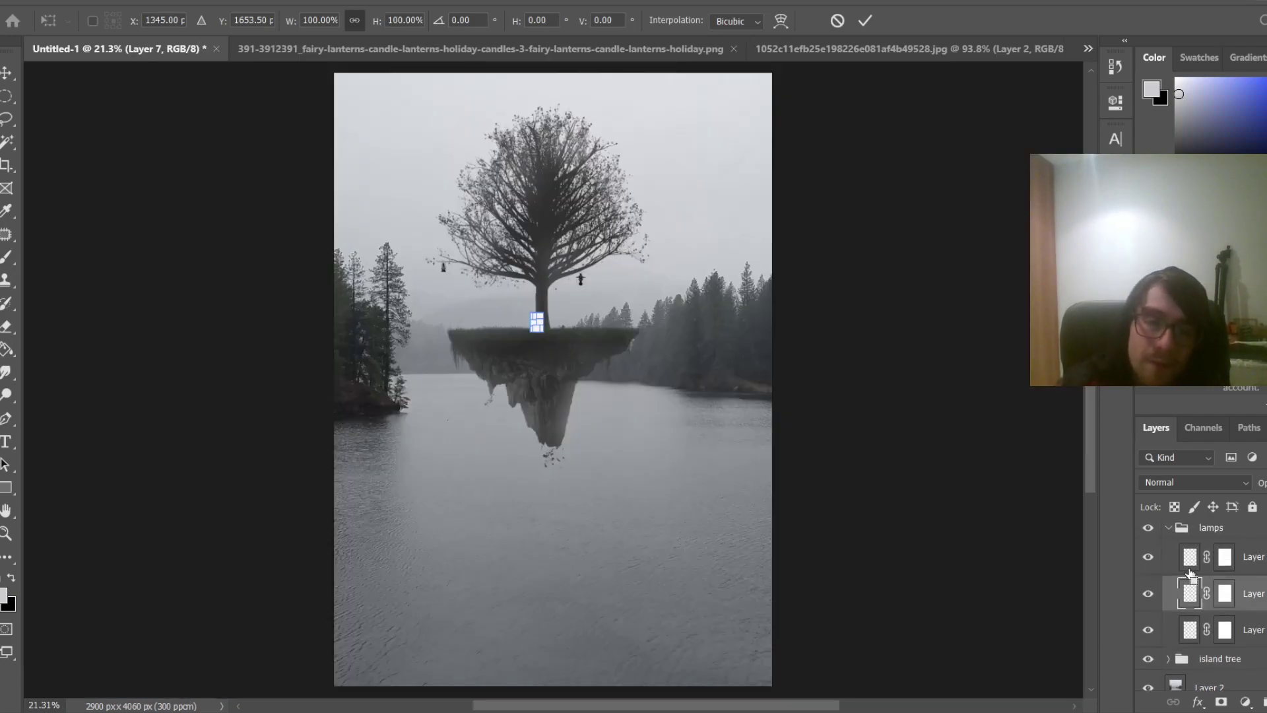
{"action": "key", "text": "Return"}
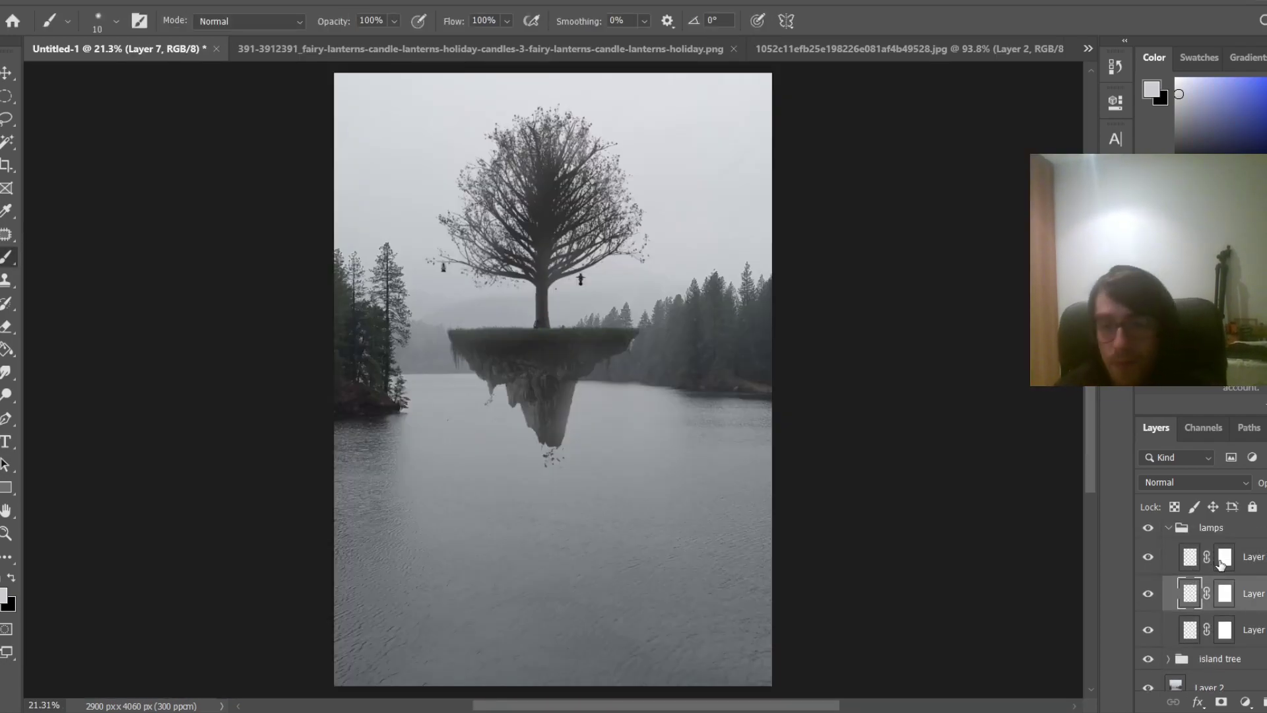
Transform Layer 8, moving its hanging lantern down to Y 1288 px so the handle's arch lines up with the branch
{"action": "left_click", "coordinate": [1188, 560]}
{"action": "key", "text": "ctrl+t"}
{"action": "scroll", "coordinate": [442, 267], "scroll_direction": "up", "scroll_amount": 8}
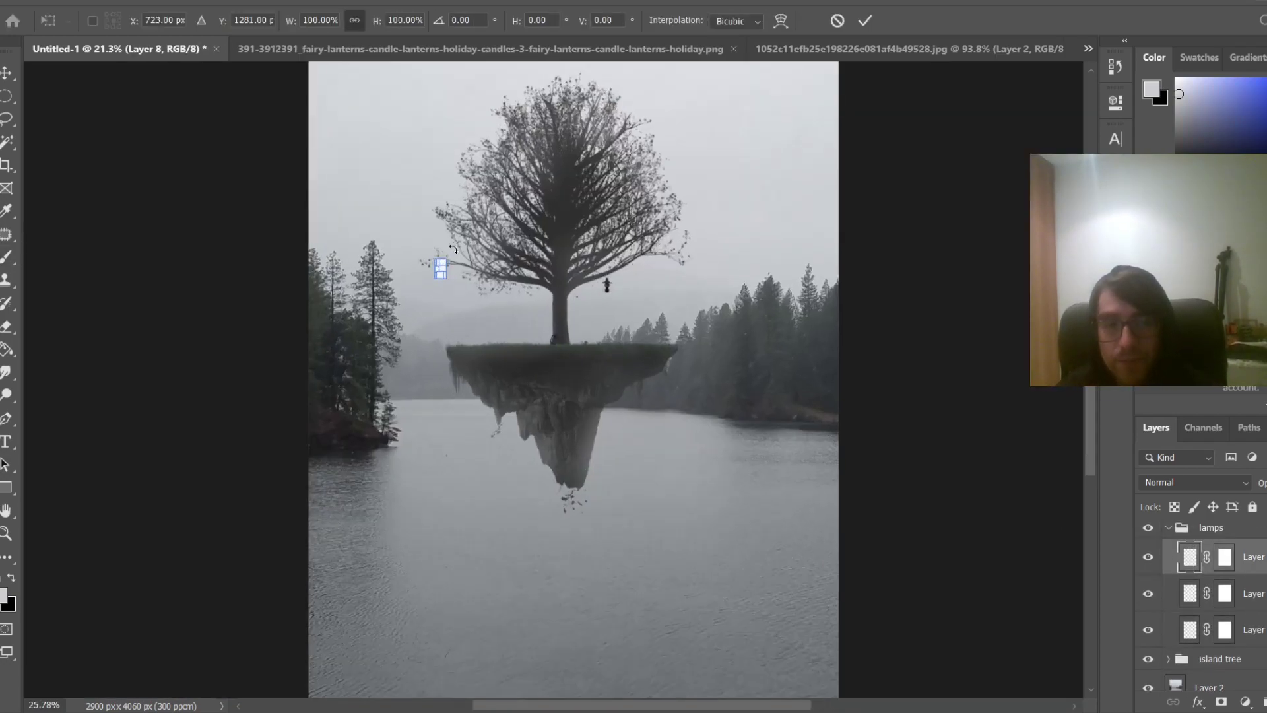
{"action": "scroll", "coordinate": [570, 430], "scroll_direction": "up", "scroll_amount": 5}
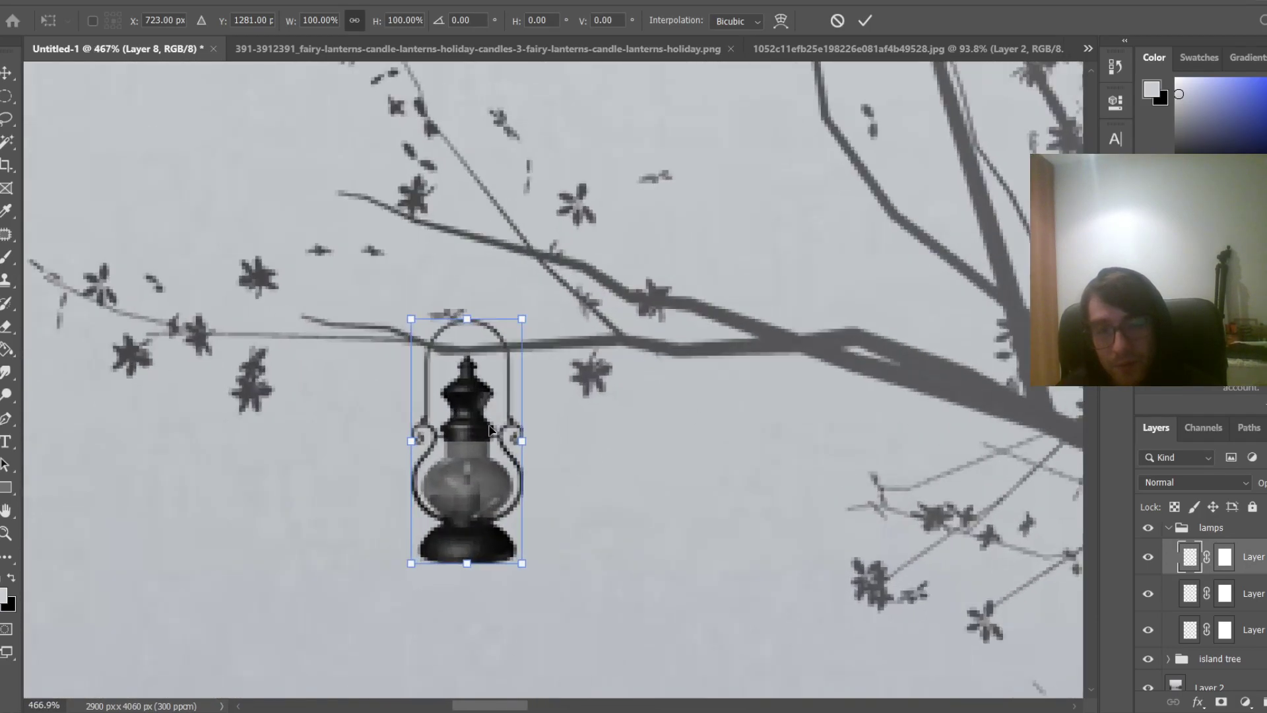
{"action": "key", "text": "Down"}
{"action": "key", "text": "Down"}
{"action": "key", "text": "Down"}
{"action": "key", "text": "Down"}
{"action": "key", "text": "Down"}
{"action": "key", "text": "Down"}
{"action": "key", "text": "Down"}
{"action": "key", "text": "Down"}
{"action": "key", "text": "Down"}
{"action": "key", "text": "Down"}
{"action": "key", "text": "Down"}
{"action": "key", "text": "Down"}
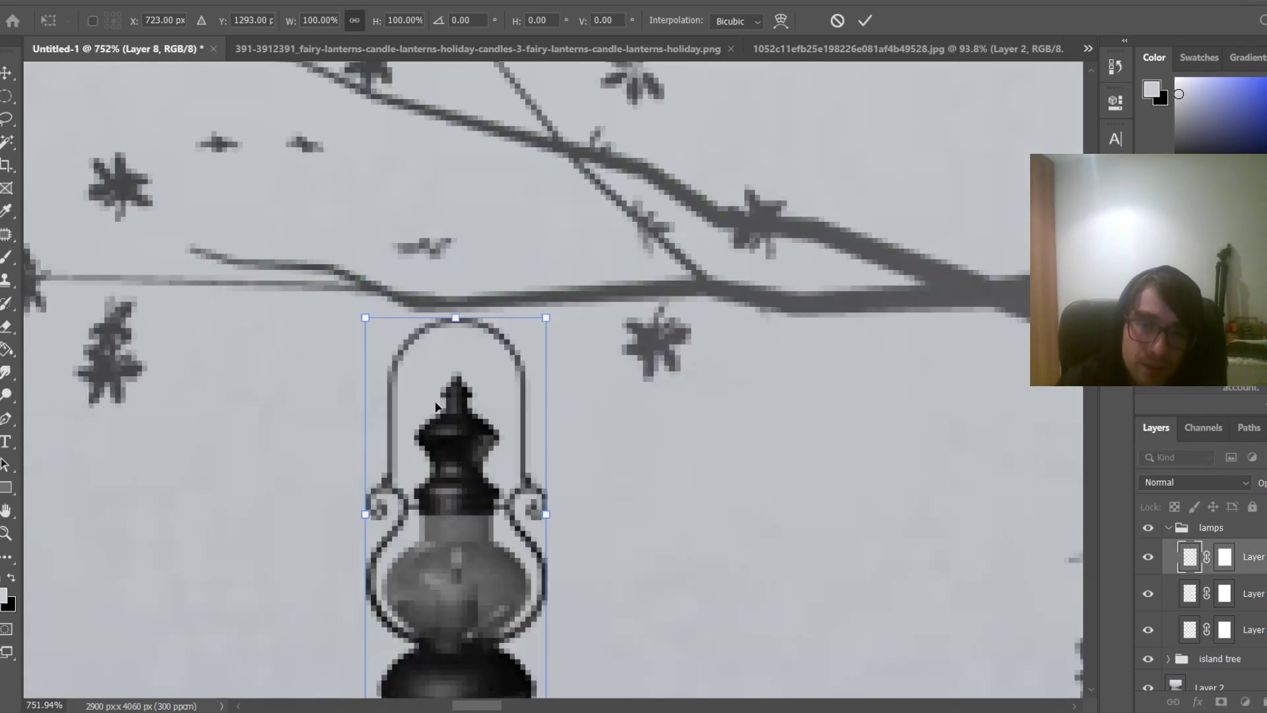
{"action": "key", "text": "Up"}
{"action": "key", "text": "Up"}
{"action": "key", "text": "Up"}
{"action": "key", "text": "Up"}
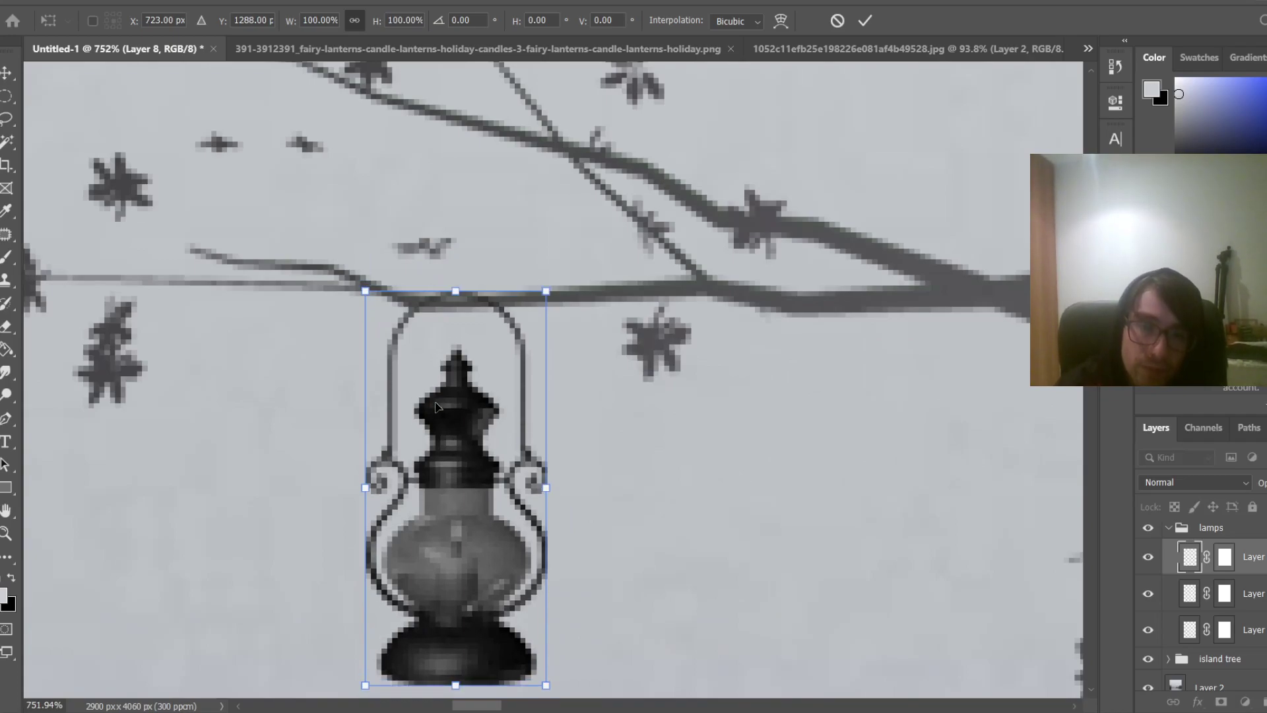
{"action": "key", "text": "Return"}
Try hiding Layer 8's lantern handle where it crosses the branch with a 3 px brush, and target the layer's mask
{"action": "scroll", "coordinate": [435, 402], "scroll_direction": "up", "scroll_amount": 5}
{"action": "mouse_move", "coordinate": [476, 358]}
{"action": "left_mouse_down"}
{"action": "mouse_move", "coordinate": [390, 358]}
{"action": "mouse_move", "coordinate": [530, 368]}
{"action": "left_mouse_up"}
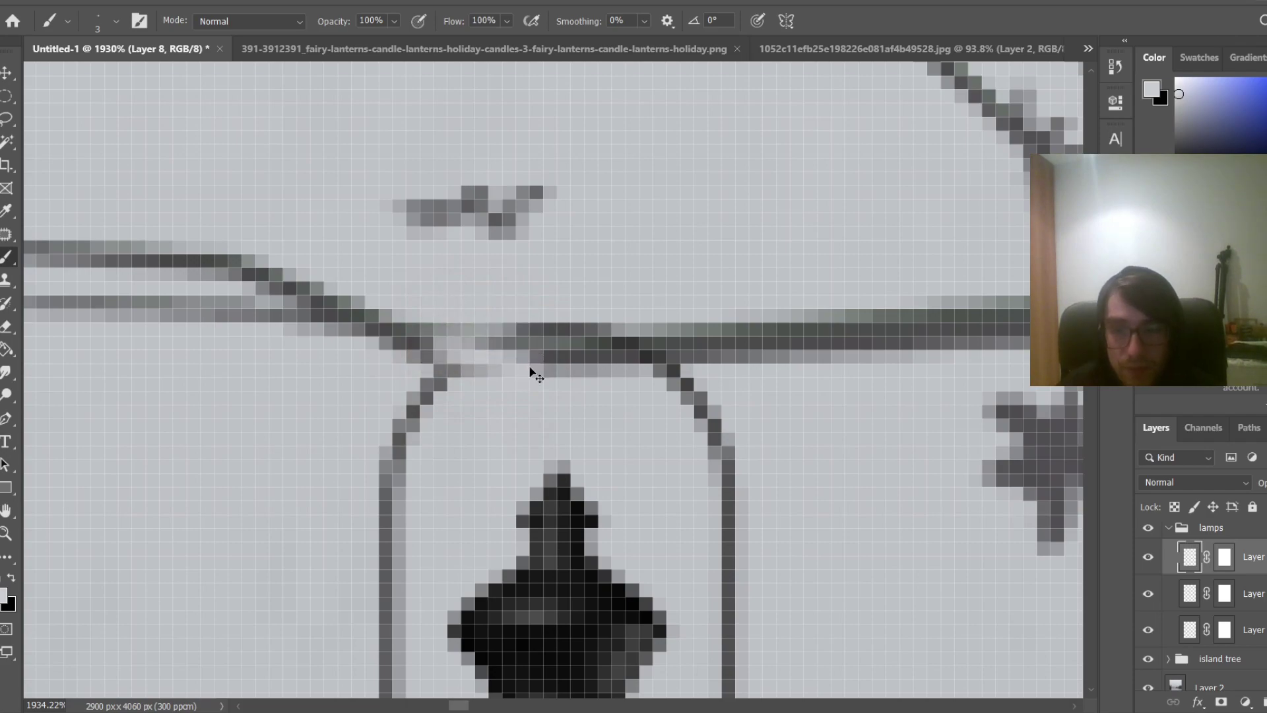
{"action": "key", "text": "ctrl+z"}
{"action": "left_click", "coordinate": [1223, 558]}
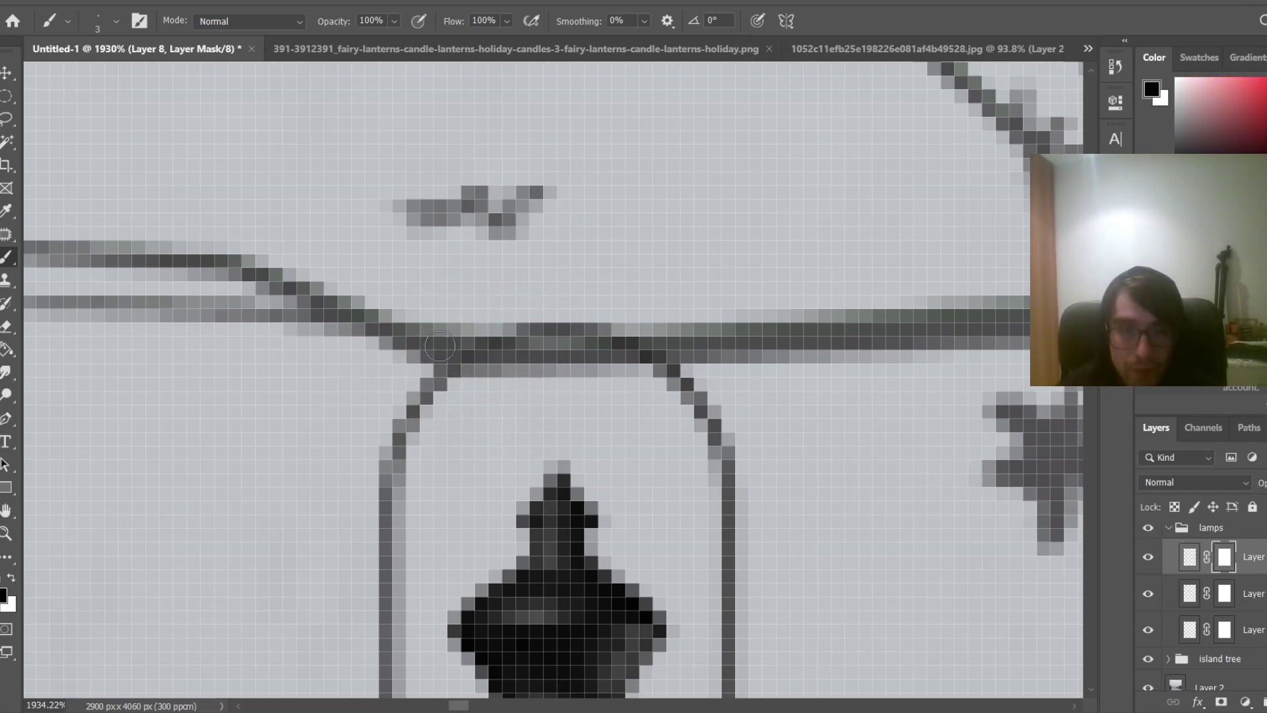
{"action": "scroll", "coordinate": [591, 360], "scroll_direction": "down", "scroll_amount": 6}
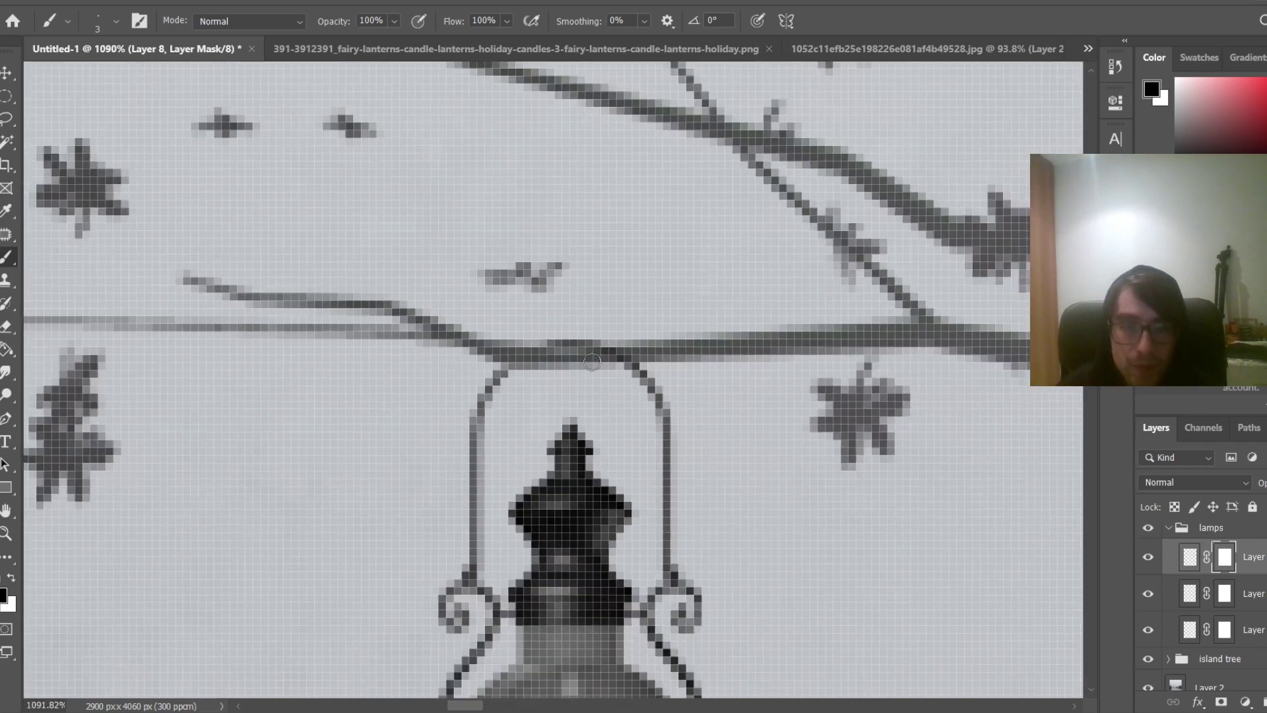
{"action": "key", "text": "ctrl+0"}
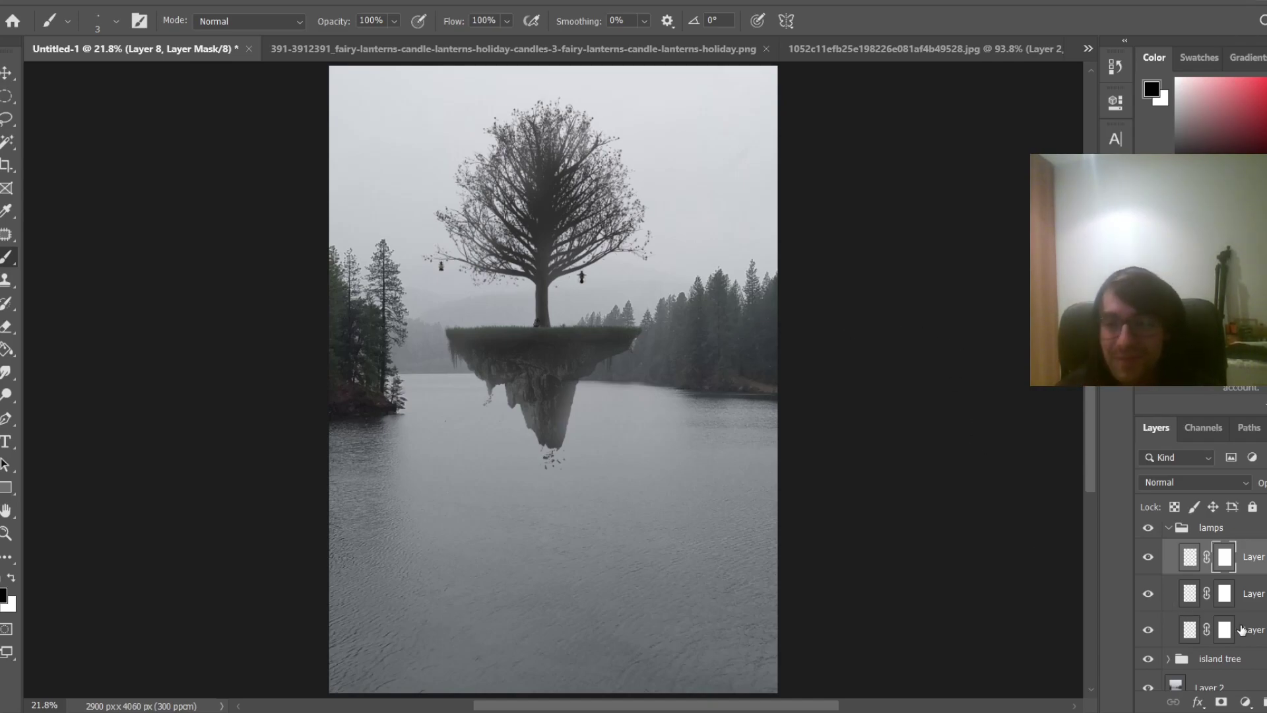
Add a red (ff3a3a) Solid Color fill layer above Layer 8 in the lamps group
{"action": "scroll", "coordinate": [1214, 644], "scroll_direction": "down", "scroll_amount": 3}
{"action": "scroll", "coordinate": [1201, 646], "scroll_direction": "up", "scroll_amount": 3}
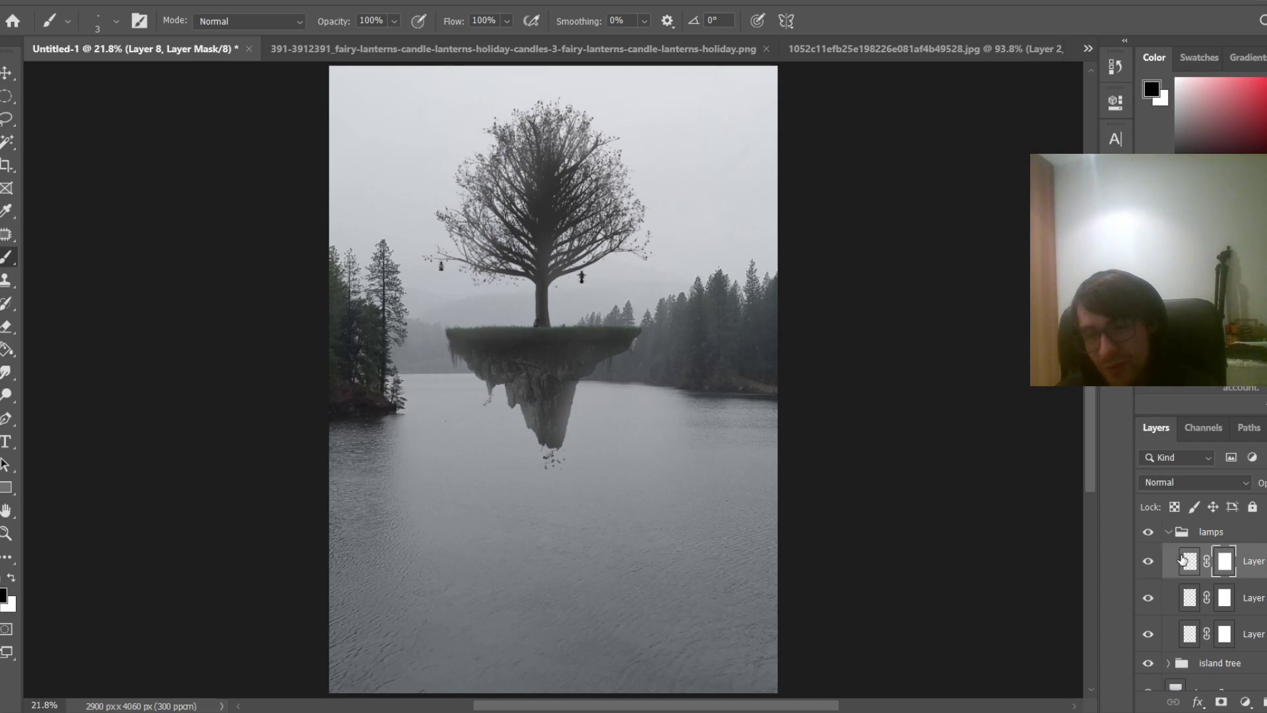
{"action": "left_click", "coordinate": [1188, 561]}
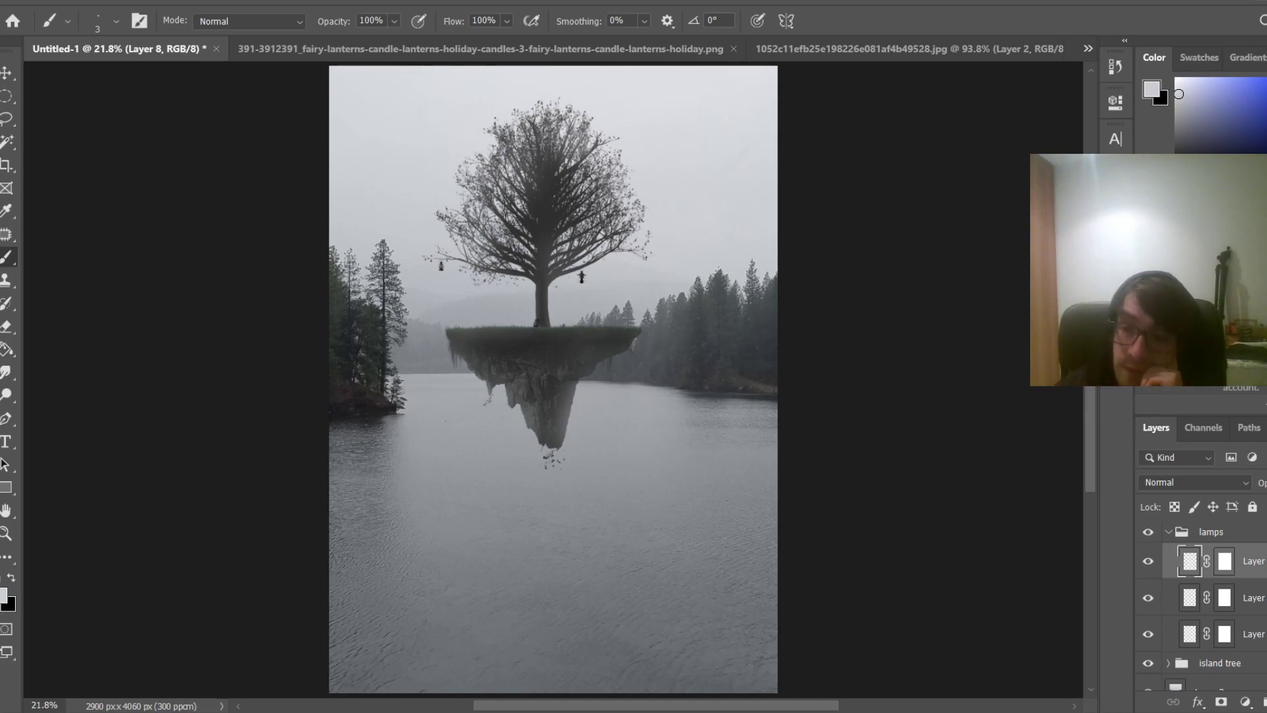
{"action": "left_click", "coordinate": [1246, 702]}
{"action": "left_click", "coordinate": [1218, 396]}
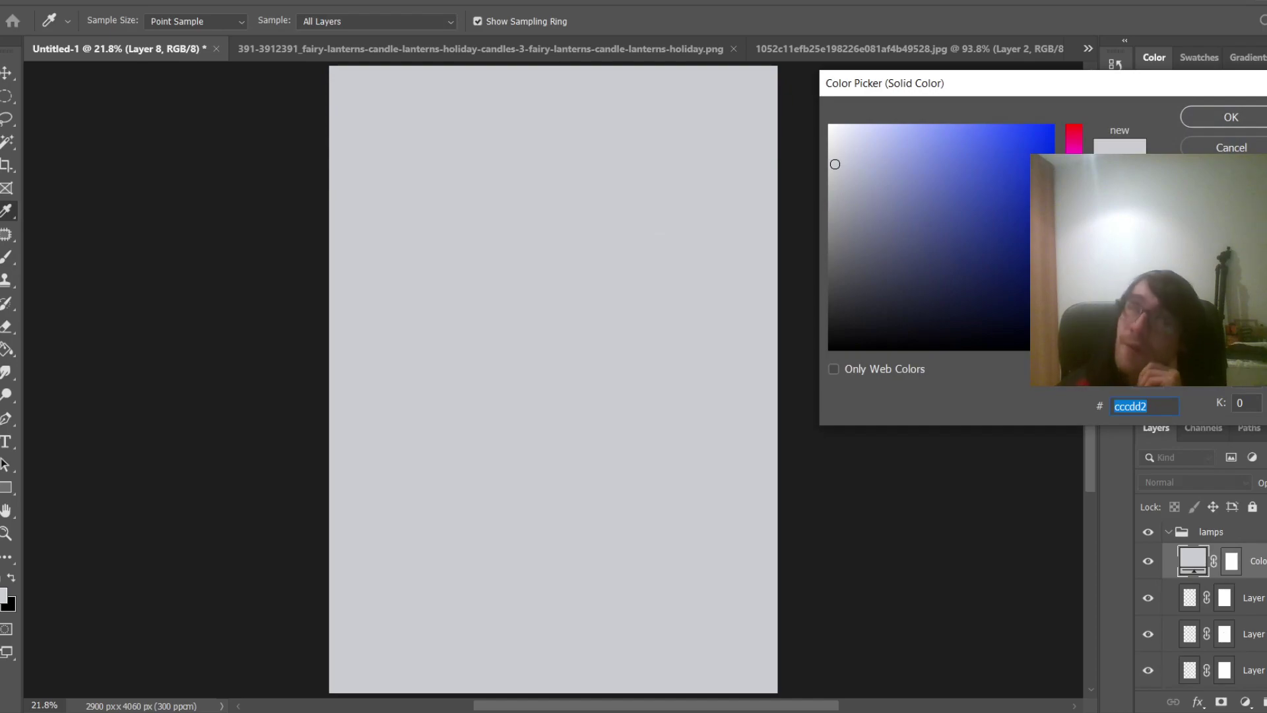
{"action": "left_click_drag", "start_coordinate": [1074, 264], "coordinate": [1083, 438]}
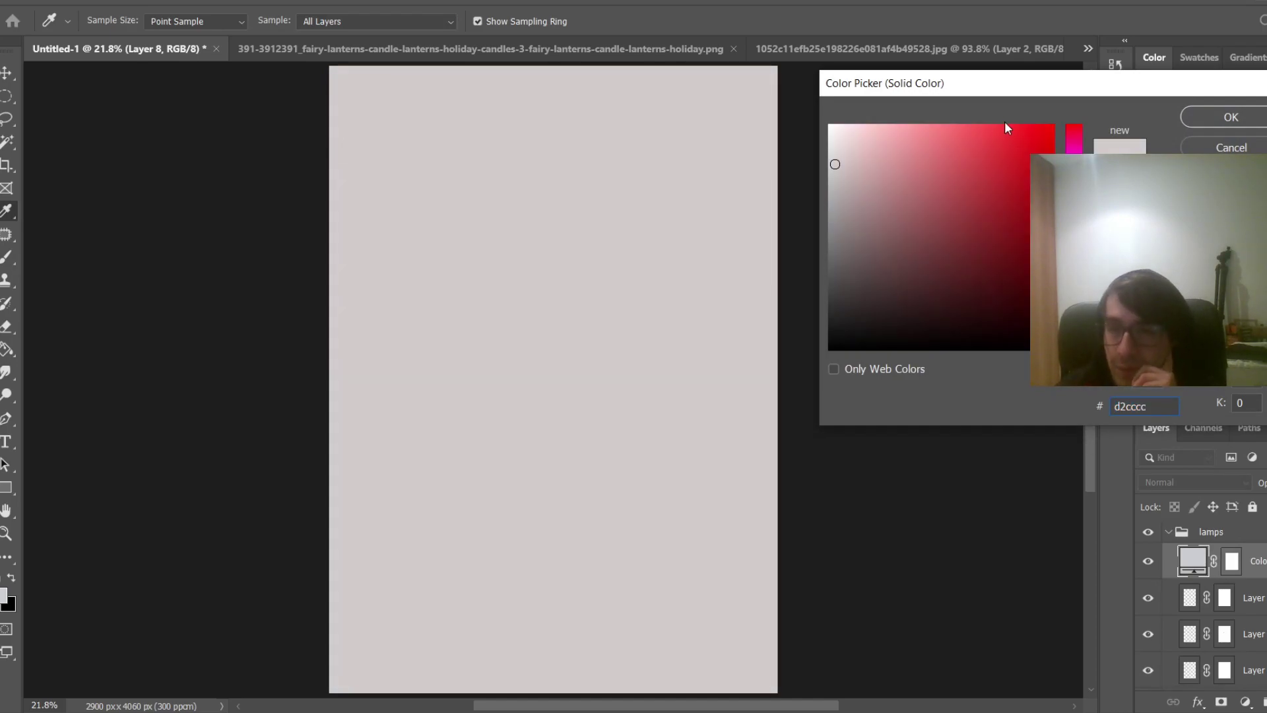
{"action": "left_click_drag", "start_coordinate": [972, 132], "coordinate": [1010, 105]}
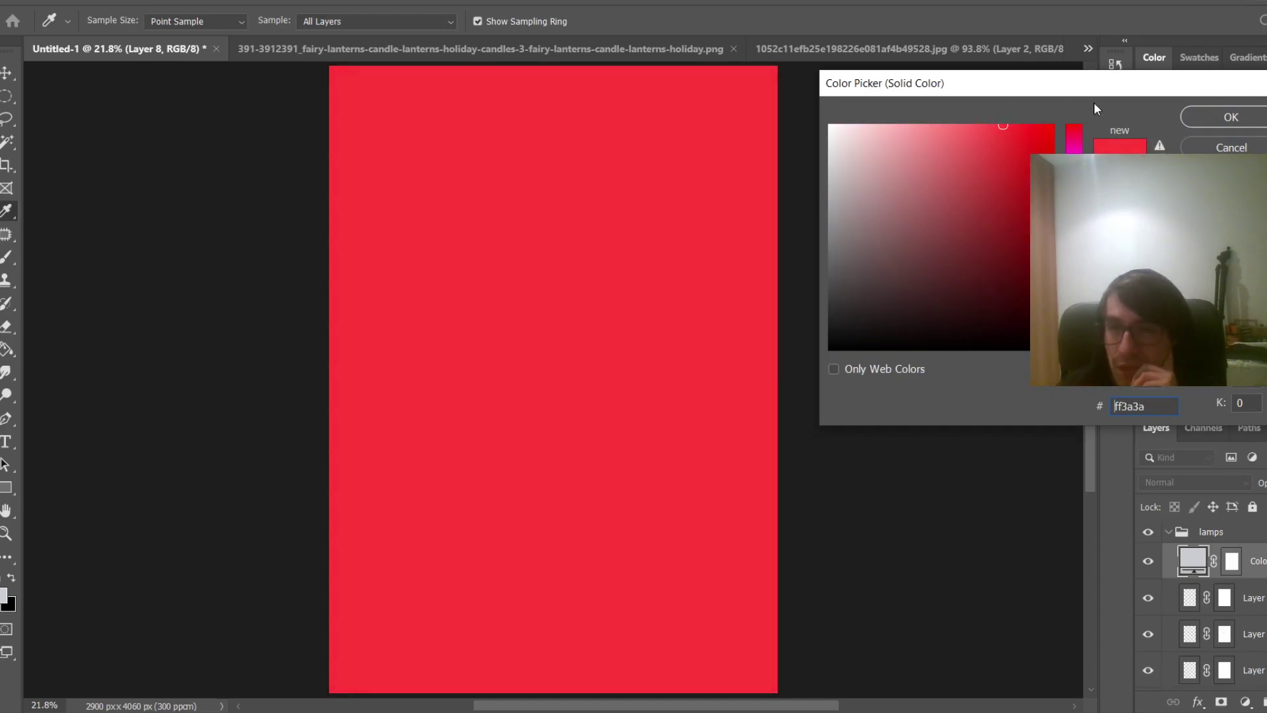
{"action": "left_click", "coordinate": [1220, 120]}
Set the red fill layer to Linear Dodge (Add) and invert its mask to black
{"action": "left_click", "coordinate": [1196, 486]}
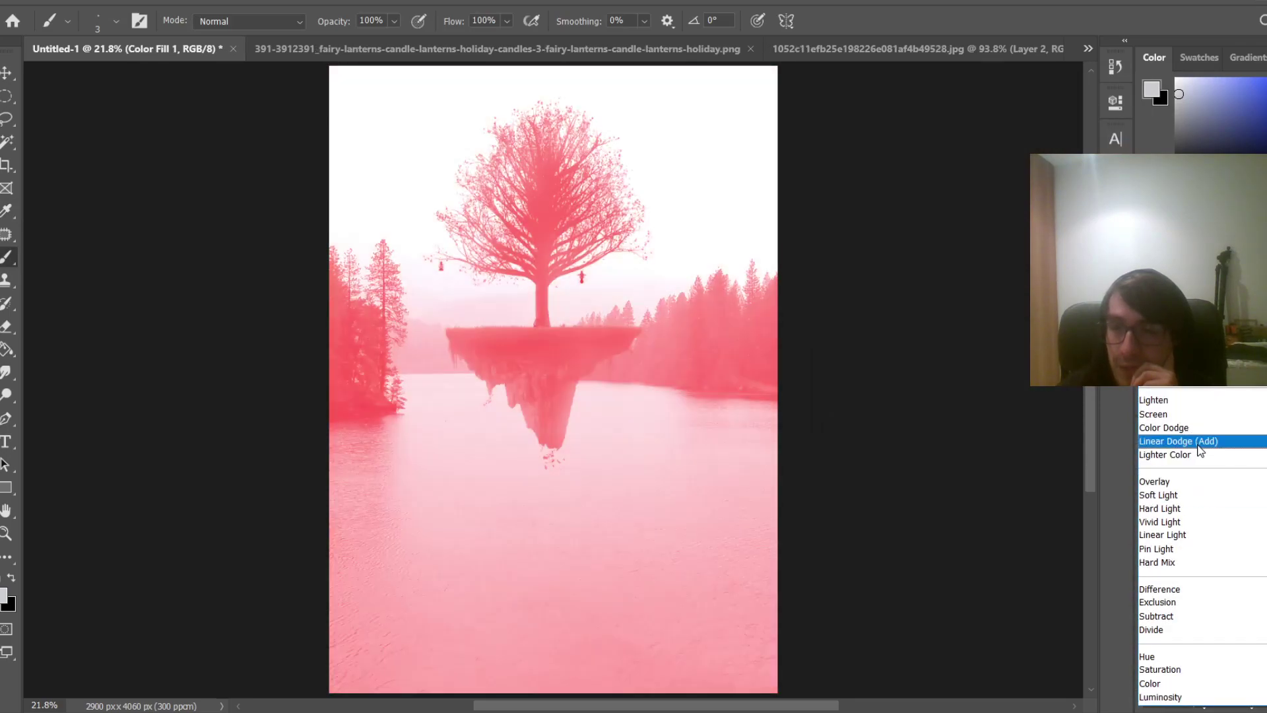
{"action": "left_click", "coordinate": [1198, 441]}
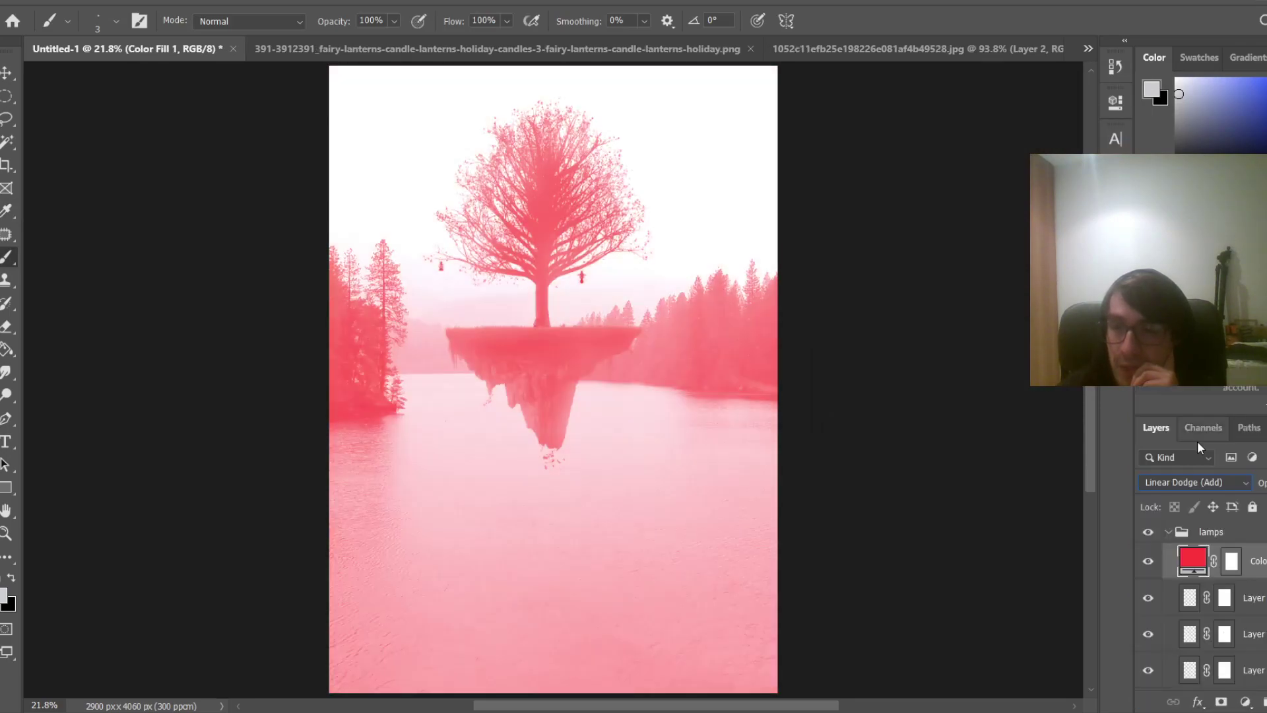
{"action": "left_click", "coordinate": [1231, 561]}
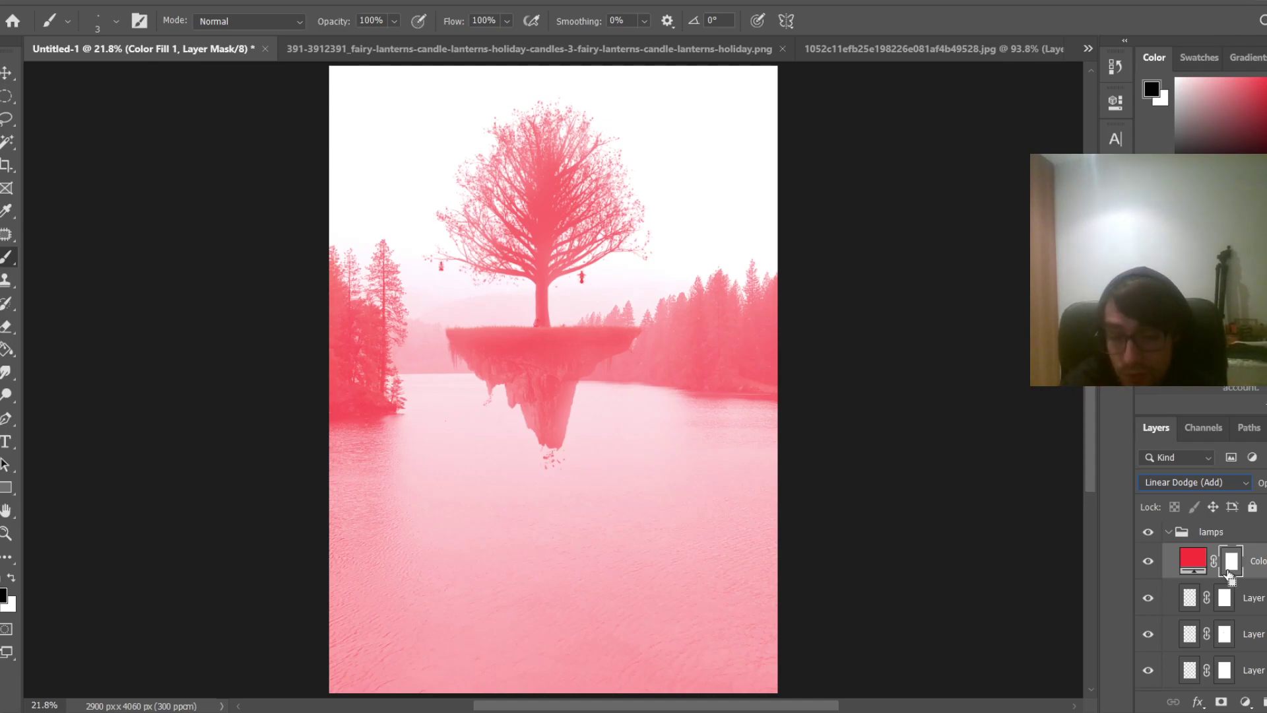
{"action": "key", "text": "ctrl+i"}
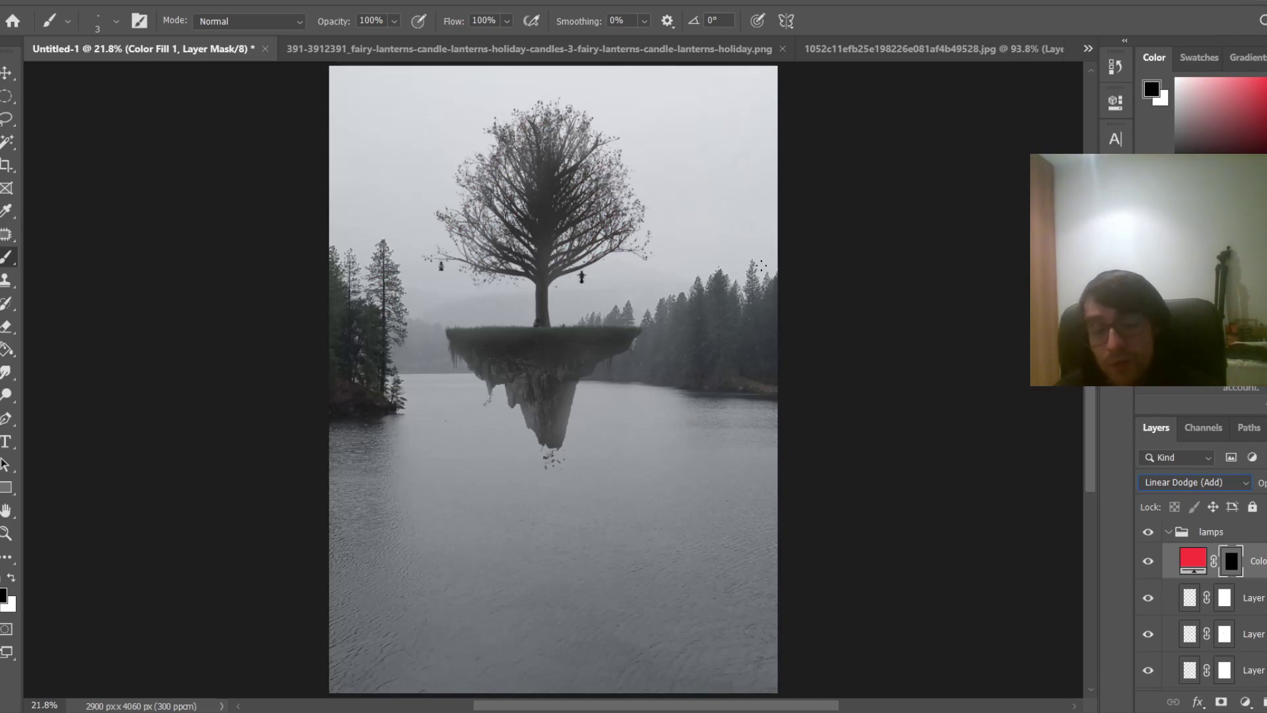
Paint a red glow inside the trunk lantern's glass on the fill's mask, using a soft white brush at 12% opacity, about 18 px wide
{"action": "left_click", "coordinate": [6, 535]}
{"action": "left_click_drag", "start_coordinate": [518, 249], "coordinate": [554, 252]}
{"action": "mouse_move", "coordinate": [540, 352]}
{"action": "left_mouse_down"}
{"action": "mouse_move", "coordinate": [647, 367]}
{"action": "mouse_move", "coordinate": [537, 402]}
{"action": "mouse_move", "coordinate": [542, 465]}
{"action": "mouse_move", "coordinate": [613, 508]}
{"action": "mouse_move", "coordinate": [689, 509]}
{"action": "left_mouse_up"}
{"action": "key", "text": "b"}
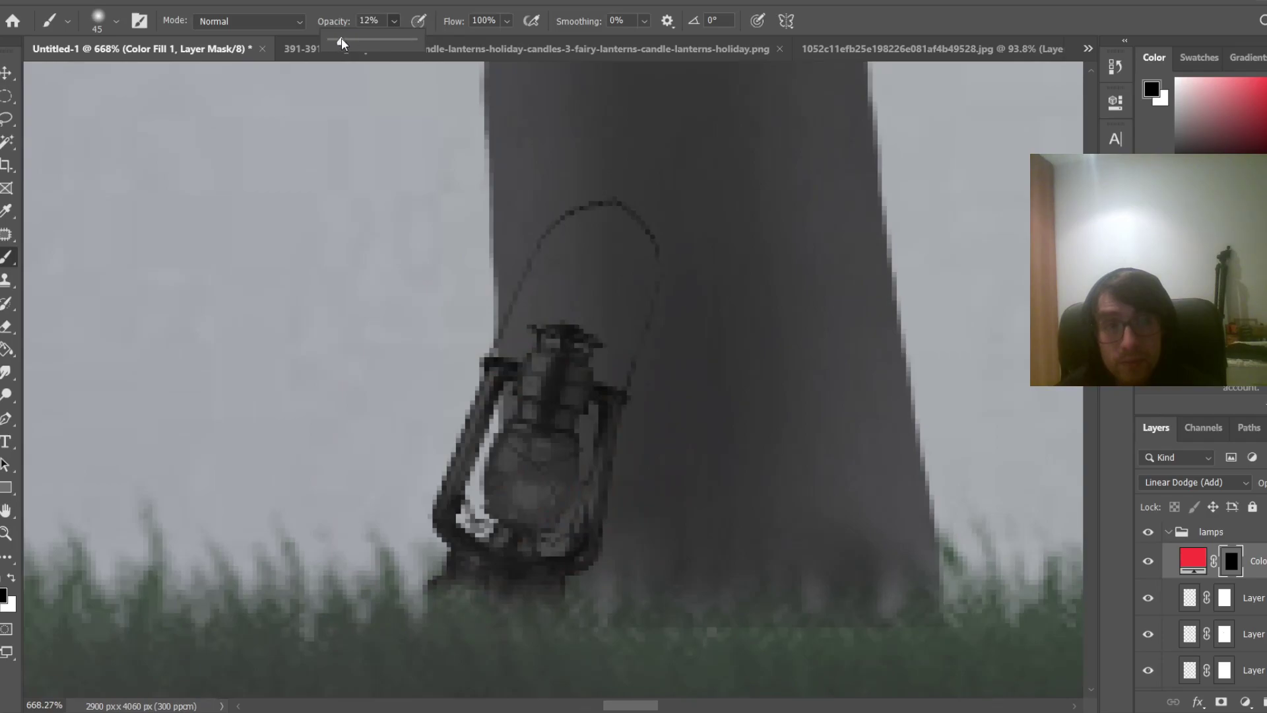
{"action": "scroll", "coordinate": [547, 469], "scroll_direction": "up", "scroll_amount": 5}
{"action": "key", "text": "x"}
{"action": "left_click_drag", "start_coordinate": [561, 458], "coordinate": [459, 478]}
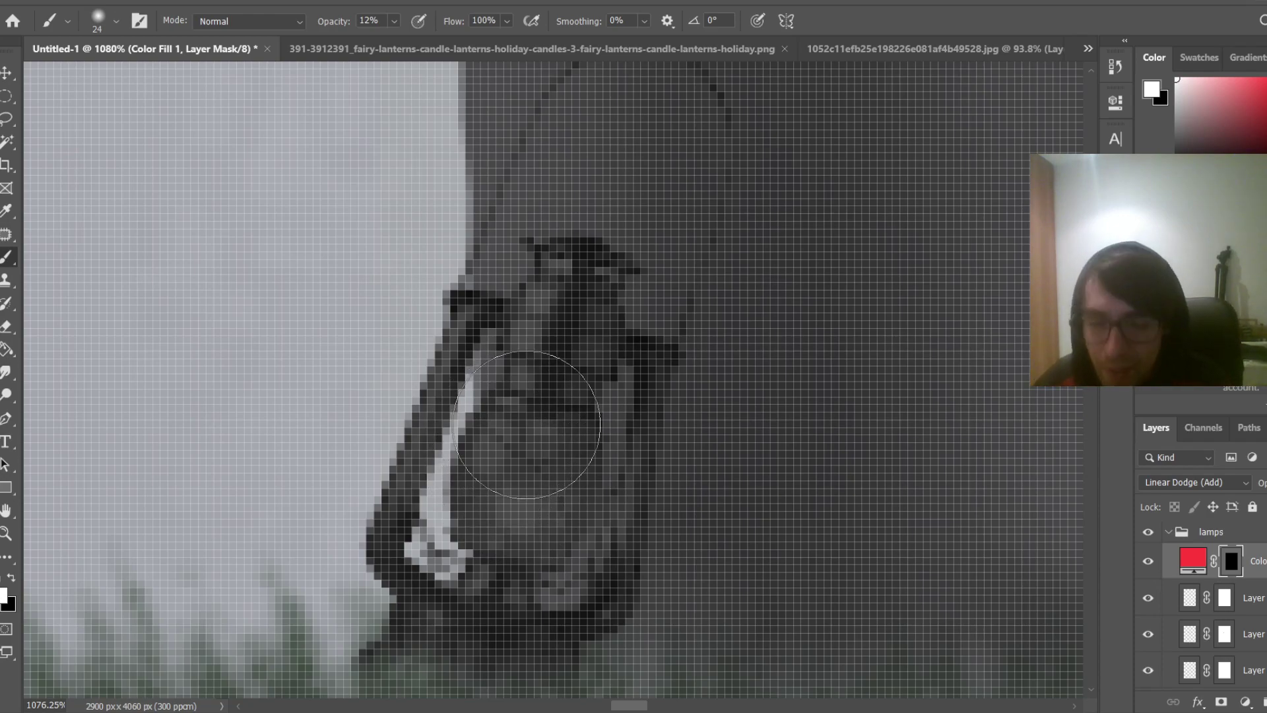
{"action": "left_click_drag", "start_coordinate": [527, 425], "coordinate": [487, 434]}
{"action": "right_click", "coordinate": [556, 478], "text": "alt"}
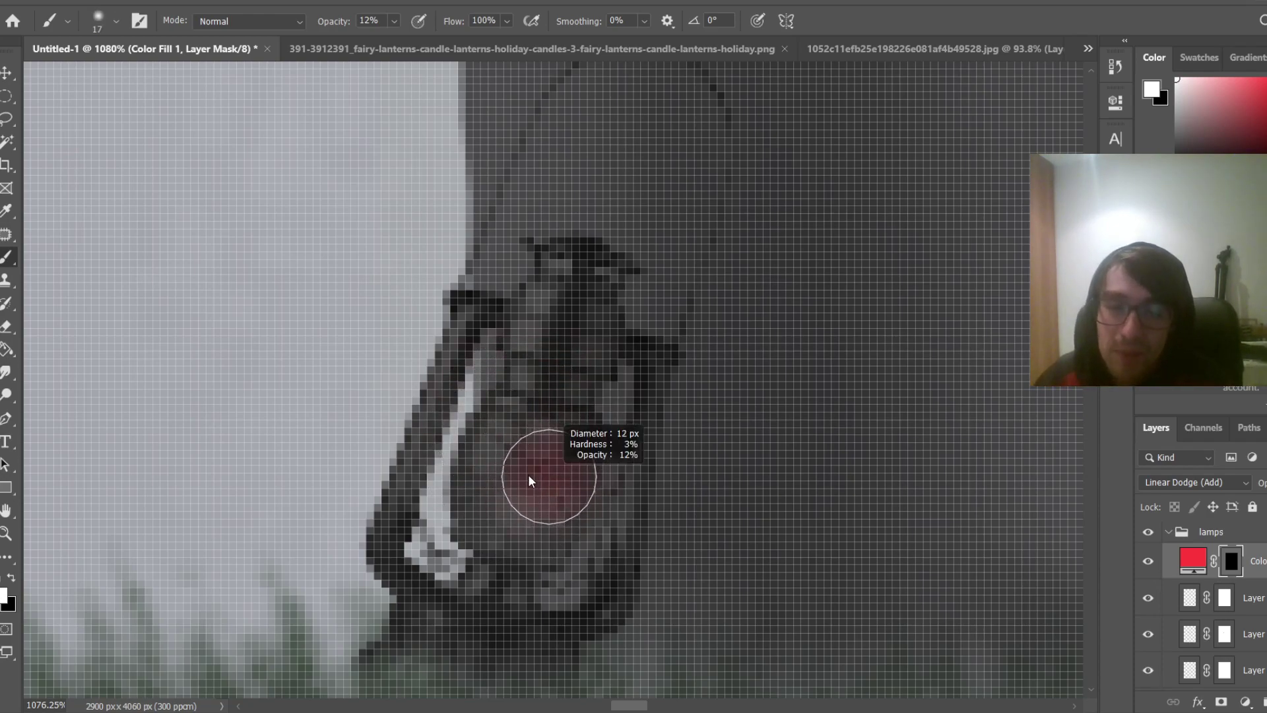
{"action": "left_click", "coordinate": [525, 481]}
{"action": "left_click", "coordinate": [525, 481]}
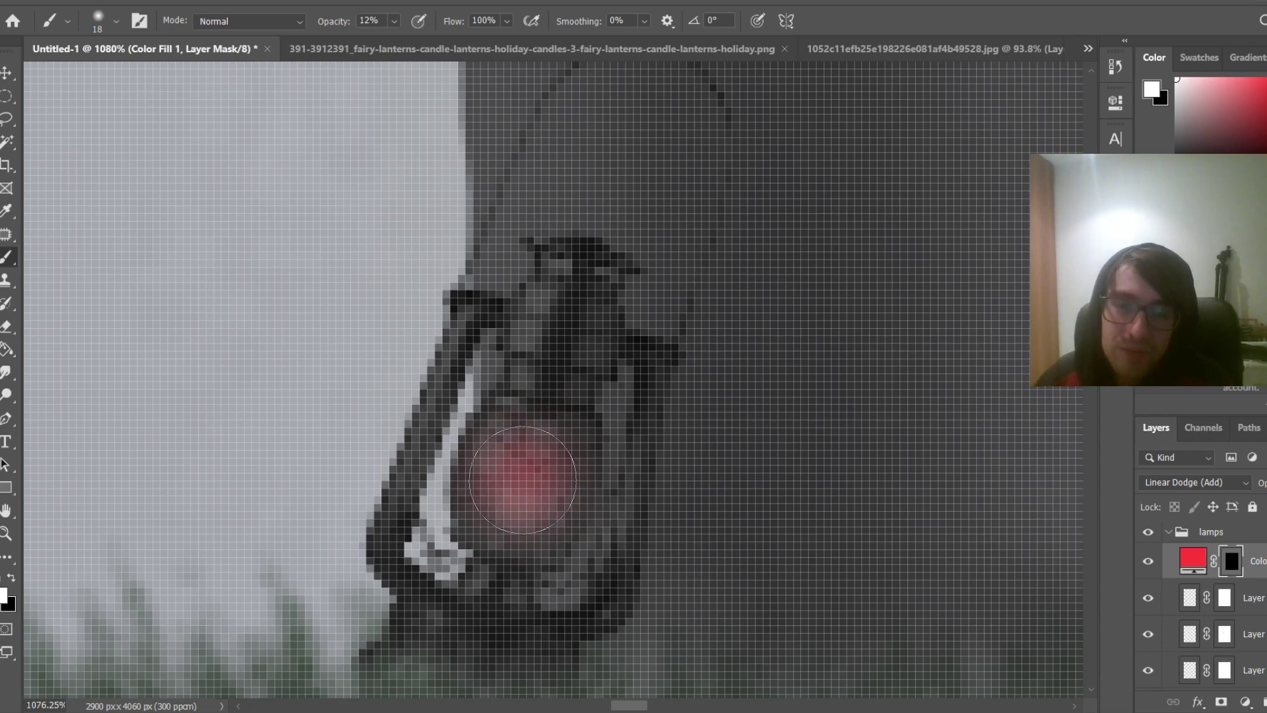
Enlarge the brush to about 38 px, then 44 px, and spread the red glow around the trunk lantern's frame
{"action": "right_click", "coordinate": [551, 467], "text": "alt"}
{"action": "left_click", "coordinate": [518, 489]}
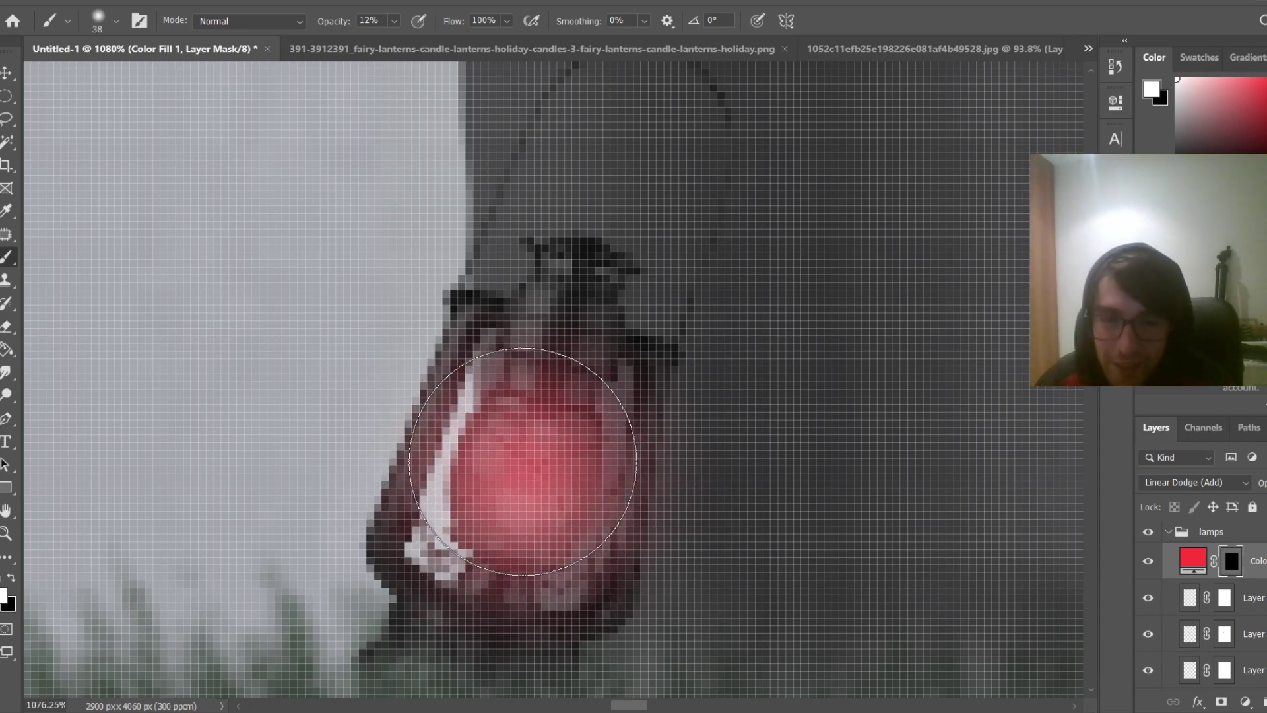
{"action": "scroll", "coordinate": [541, 505], "scroll_direction": "down", "scroll_amount": 4}
{"action": "scroll", "coordinate": [544, 506], "scroll_direction": "up", "scroll_amount": 5}
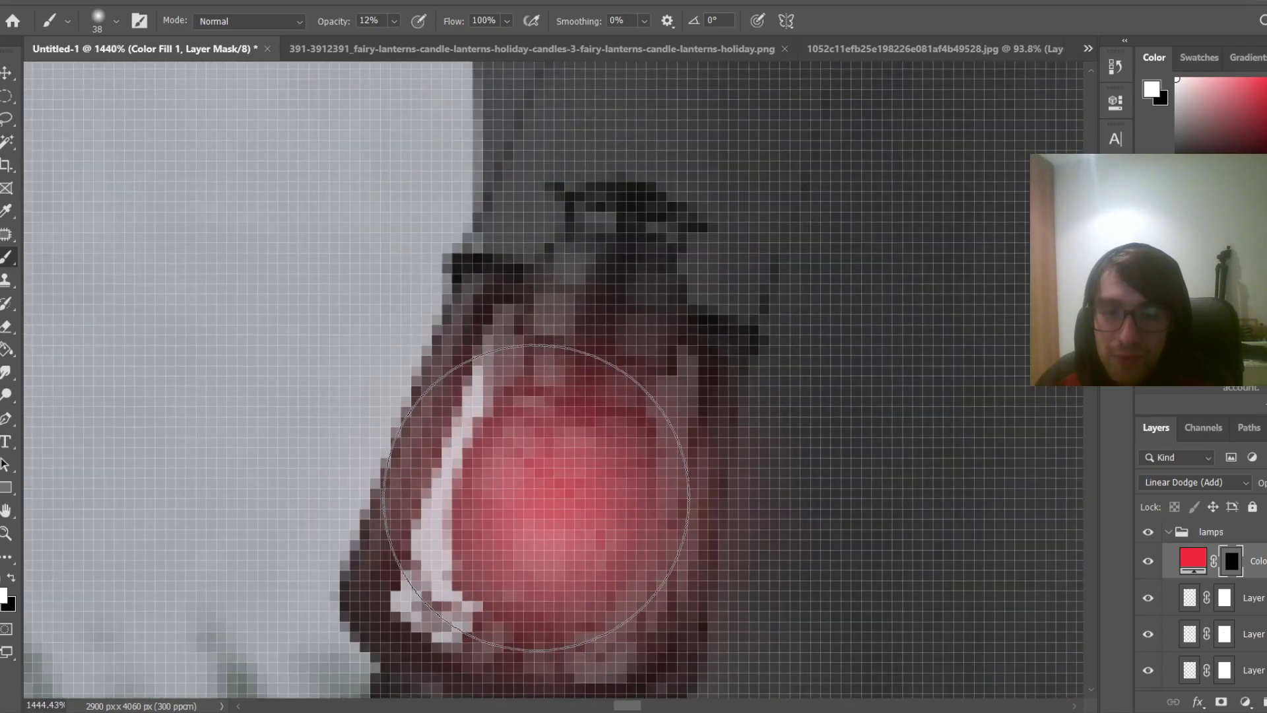
{"action": "right_click", "coordinate": [568, 488], "text": "alt"}
{"action": "scroll", "coordinate": [556, 491], "scroll_direction": "down", "scroll_amount": 15}
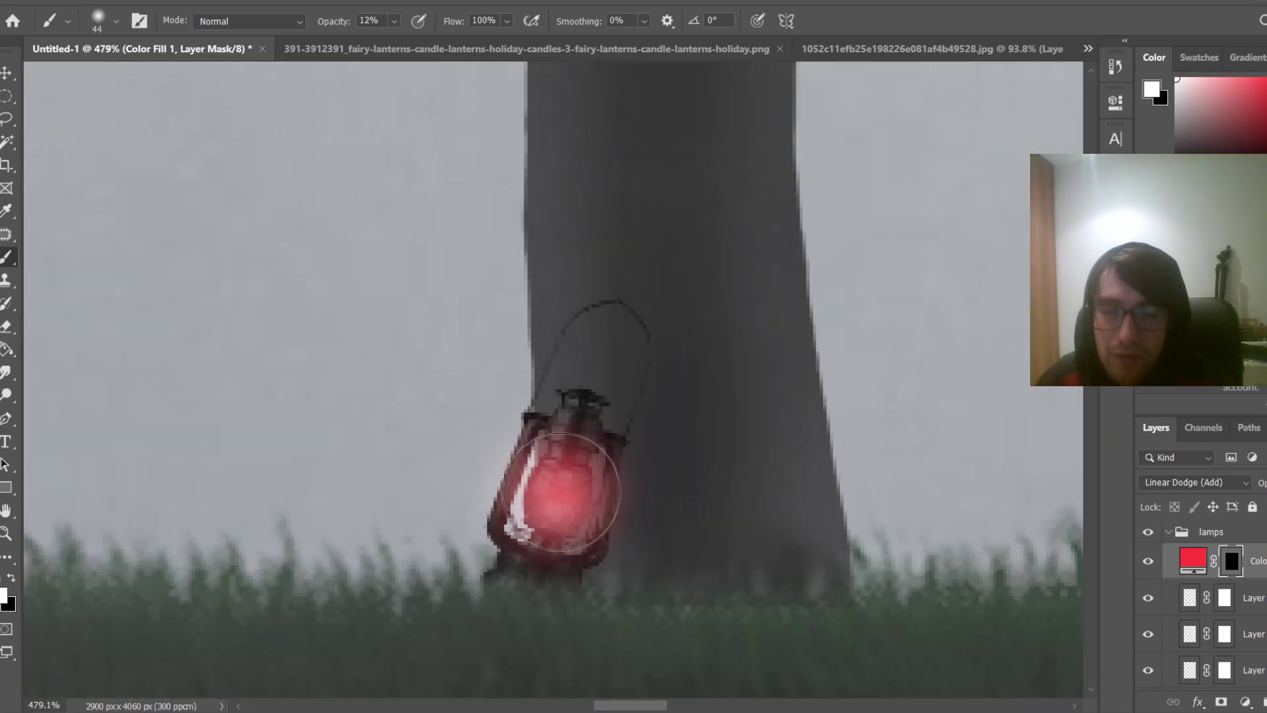
Paint the red glow core into the wide-brimmed lantern's glass on the fill's mask with a soft 27 px brush
{"action": "scroll", "coordinate": [845, 165], "scroll_direction": "up", "scroll_amount": 13}
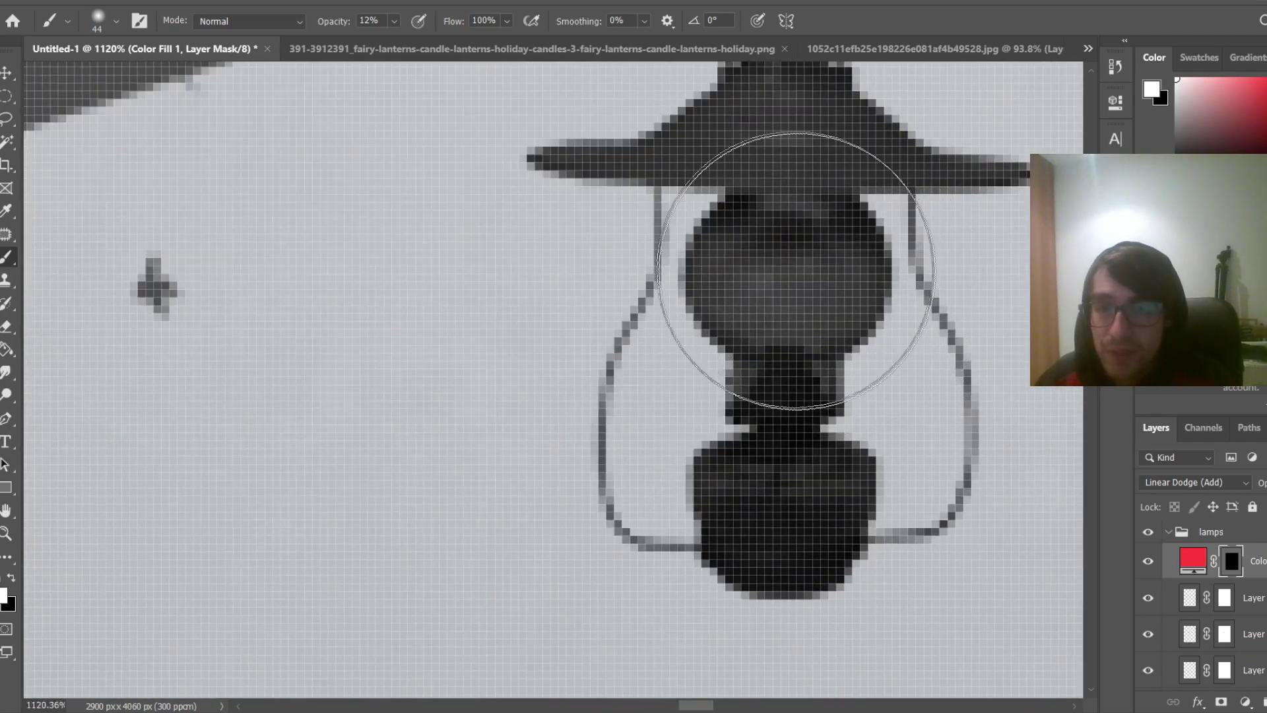
{"action": "scroll", "coordinate": [796, 269], "scroll_direction": "up", "scroll_amount": 2}
{"action": "right_click", "coordinate": [782, 268], "text": "alt"}
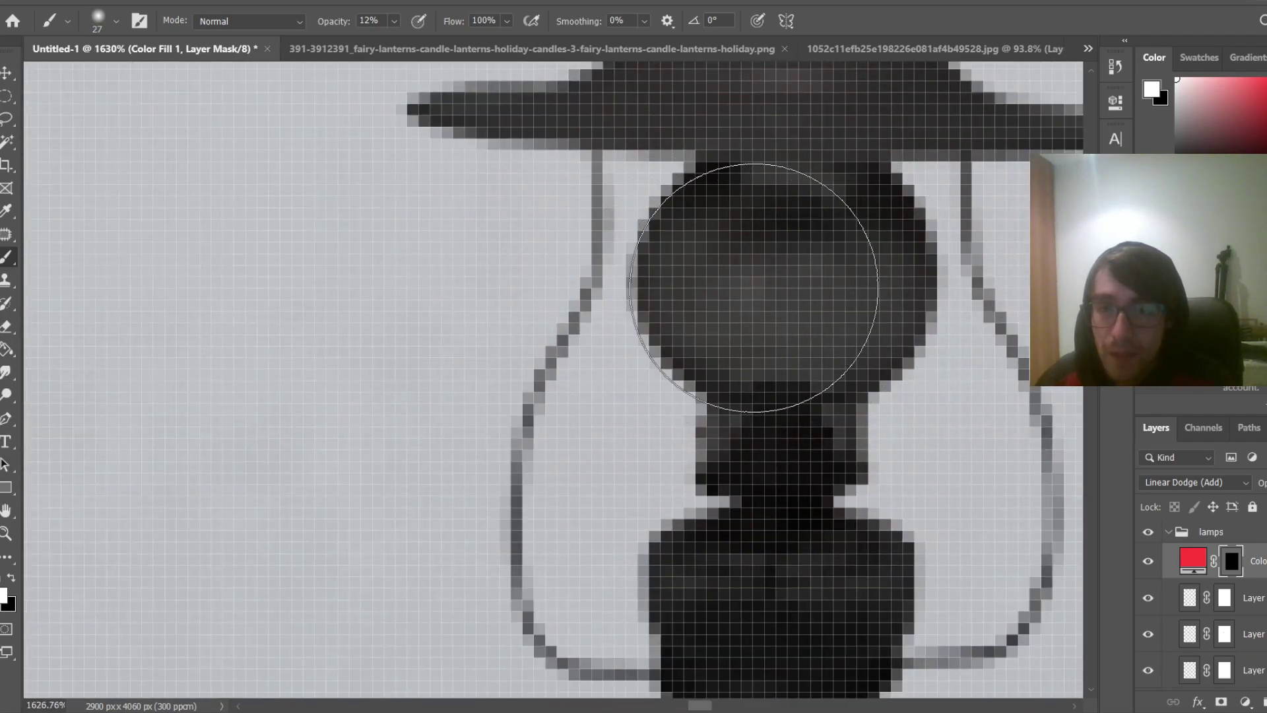
{"action": "left_click", "coordinate": [785, 281]}
{"action": "left_click", "coordinate": [785, 282]}
{"action": "left_click", "coordinate": [786, 282]}
{"action": "left_click_drag", "start_coordinate": [786, 282], "coordinate": [784, 282]}
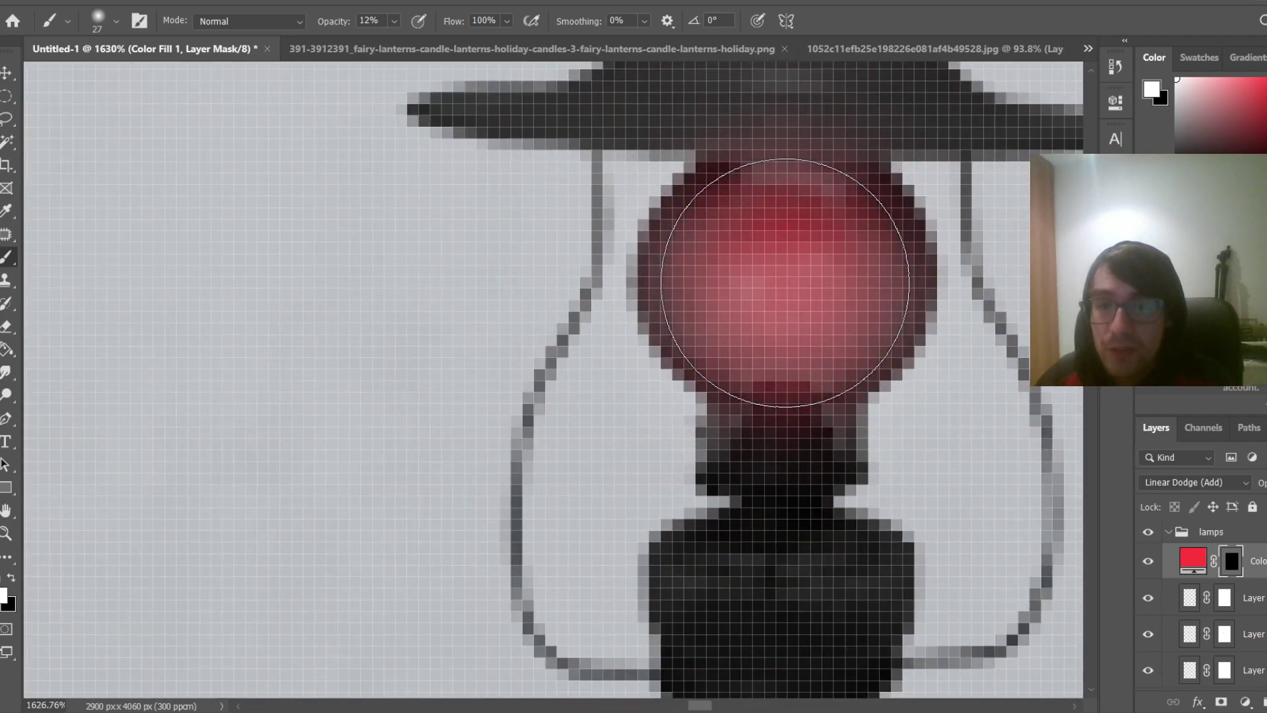
Widen the wide-brimmed lantern's glow over its brim and base, enlarging the brush to about 44 px, then 58 px
{"action": "scroll", "coordinate": [785, 282], "scroll_direction": "down", "scroll_amount": 3}
{"action": "scroll", "coordinate": [785, 283], "scroll_direction": "down", "scroll_amount": 4}
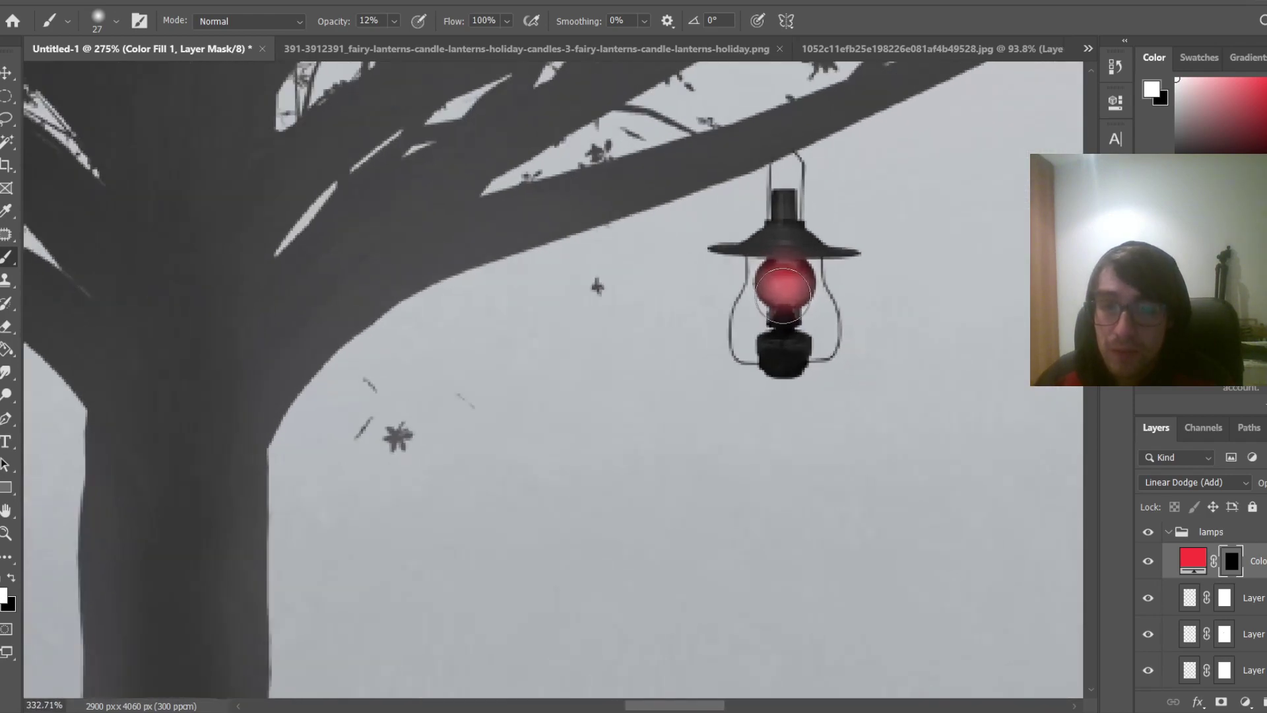
{"action": "scroll", "coordinate": [786, 284], "scroll_direction": "up", "scroll_amount": 5}
{"action": "right_click", "coordinate": [788, 290], "text": "alt"}
{"action": "right_click", "coordinate": [776, 268], "text": "alt"}
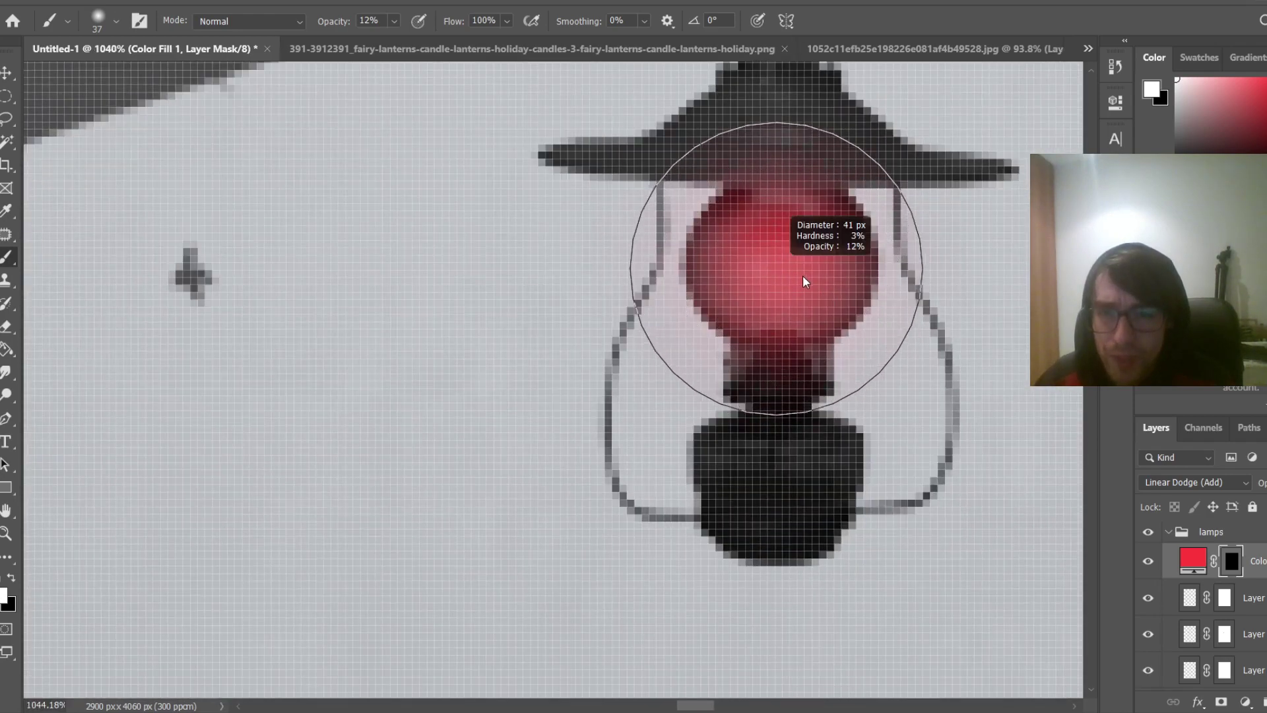
{"action": "left_click", "coordinate": [775, 271]}
{"action": "left_click", "coordinate": [773, 270]}
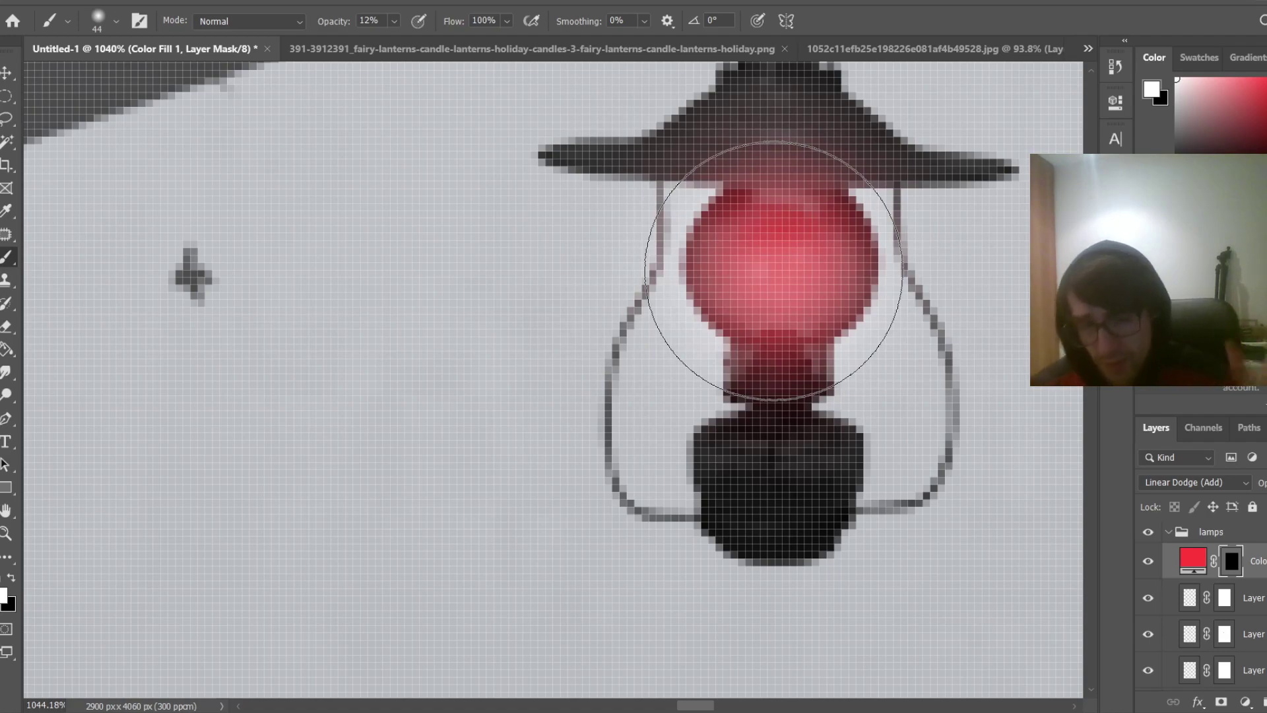
{"action": "right_click", "coordinate": [778, 265], "text": "alt"}
{"action": "left_click", "coordinate": [772, 268]}
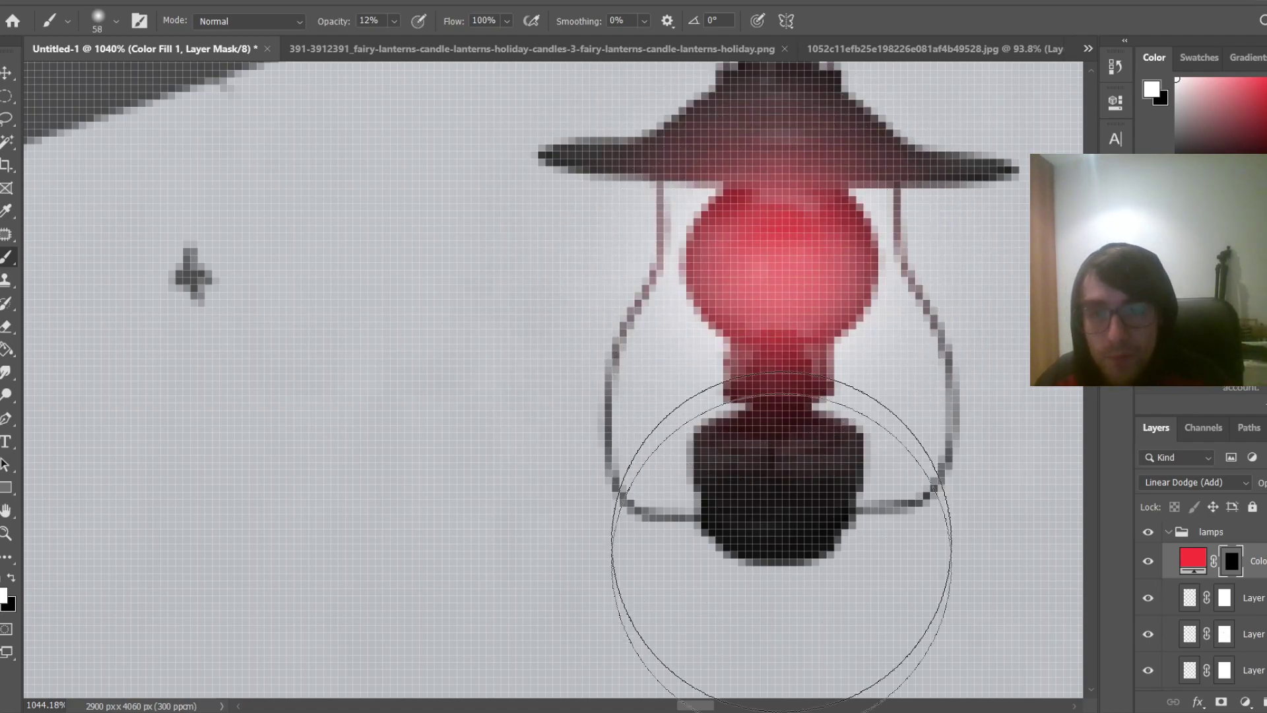
Paint a red glow into the glass of the lantern on the left branch, on the red fill's mask
{"action": "left_click_drag", "start_coordinate": [703, 705], "coordinate": [556, 691]}
{"action": "scroll", "coordinate": [586, 544], "scroll_direction": "down", "scroll_amount": 15}
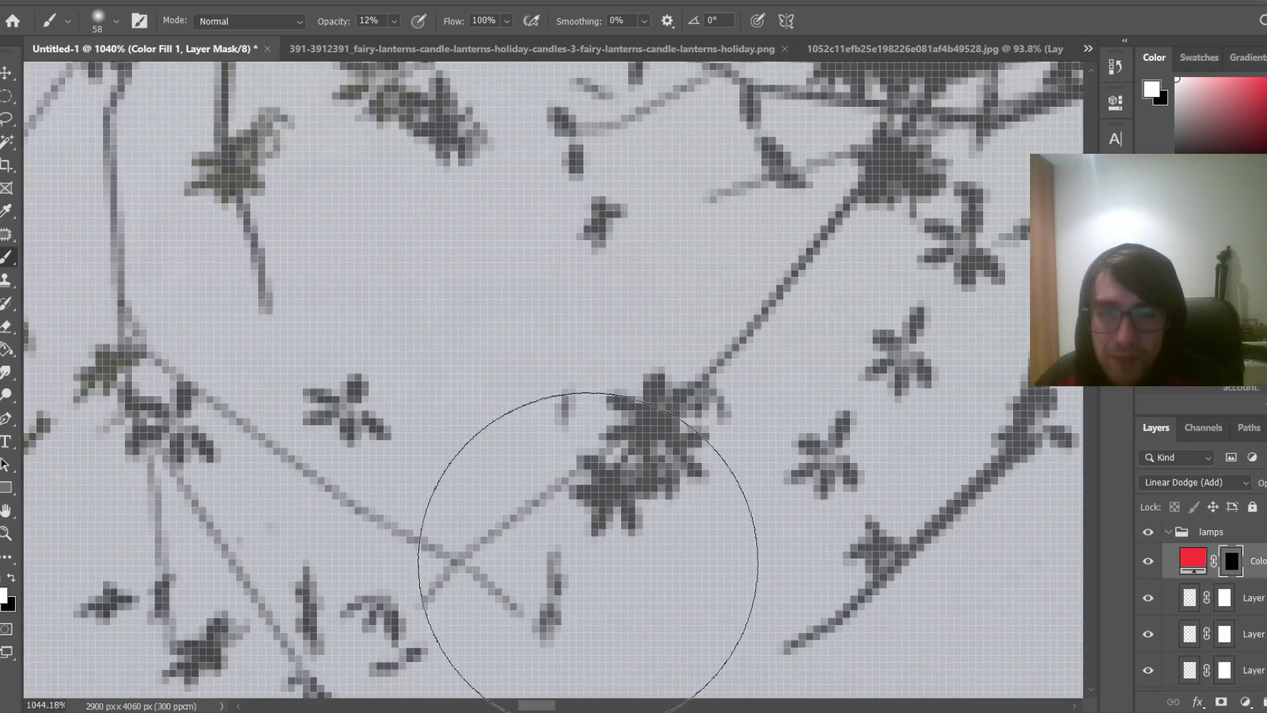
{"action": "scroll", "coordinate": [82, 373], "scroll_direction": "up", "scroll_amount": 20}
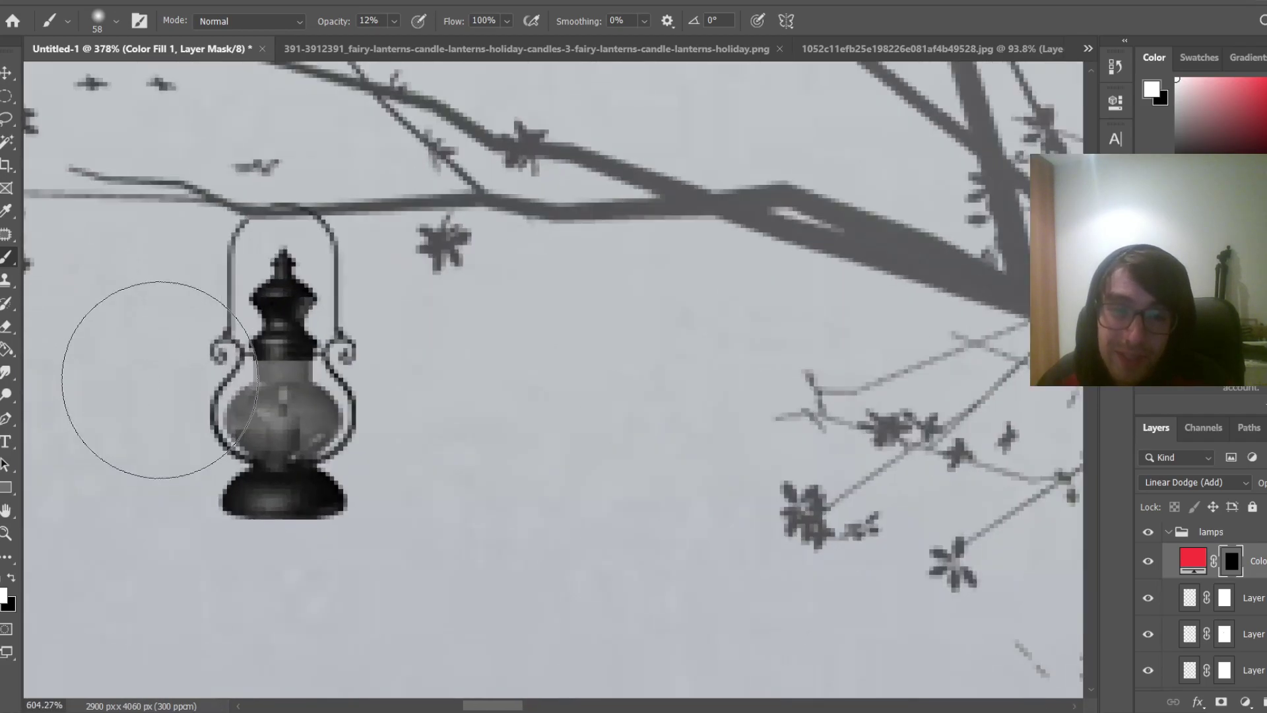
{"action": "mouse_move", "coordinate": [311, 383]}
{"action": "left_mouse_down"}
{"action": "mouse_move", "coordinate": [407, 405]}
{"action": "mouse_move", "coordinate": [396, 404]}
{"action": "left_mouse_up"}
{"action": "left_click", "coordinate": [337, 371]}
{"action": "left_click", "coordinate": [331, 371]}
{"action": "left_click", "coordinate": [328, 372]}
{"action": "left_click_drag", "start_coordinate": [334, 372], "coordinate": [442, 399]}
{"action": "left_click", "coordinate": [328, 351]}
{"action": "left_click", "coordinate": [328, 351]}
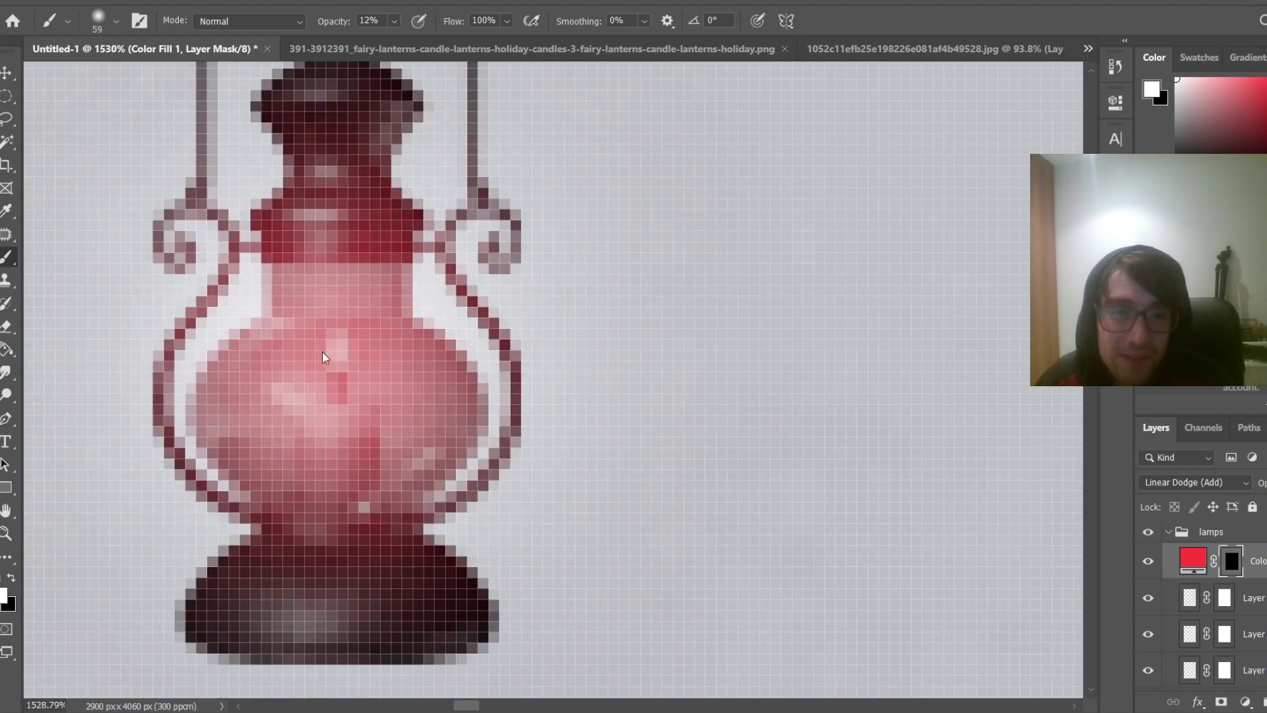
Widen the left-branch lantern's red glow over its frame, cap and base with a soft brush of about 64 px
{"action": "left_click_drag", "start_coordinate": [324, 351], "coordinate": [236, 347]}
{"action": "mouse_move", "coordinate": [342, 326]}
{"action": "left_mouse_down"}
{"action": "mouse_move", "coordinate": [257, 344]}
{"action": "mouse_move", "coordinate": [607, 391]}
{"action": "left_mouse_up"}
{"action": "left_click_drag", "start_coordinate": [336, 360], "coordinate": [379, 361]}
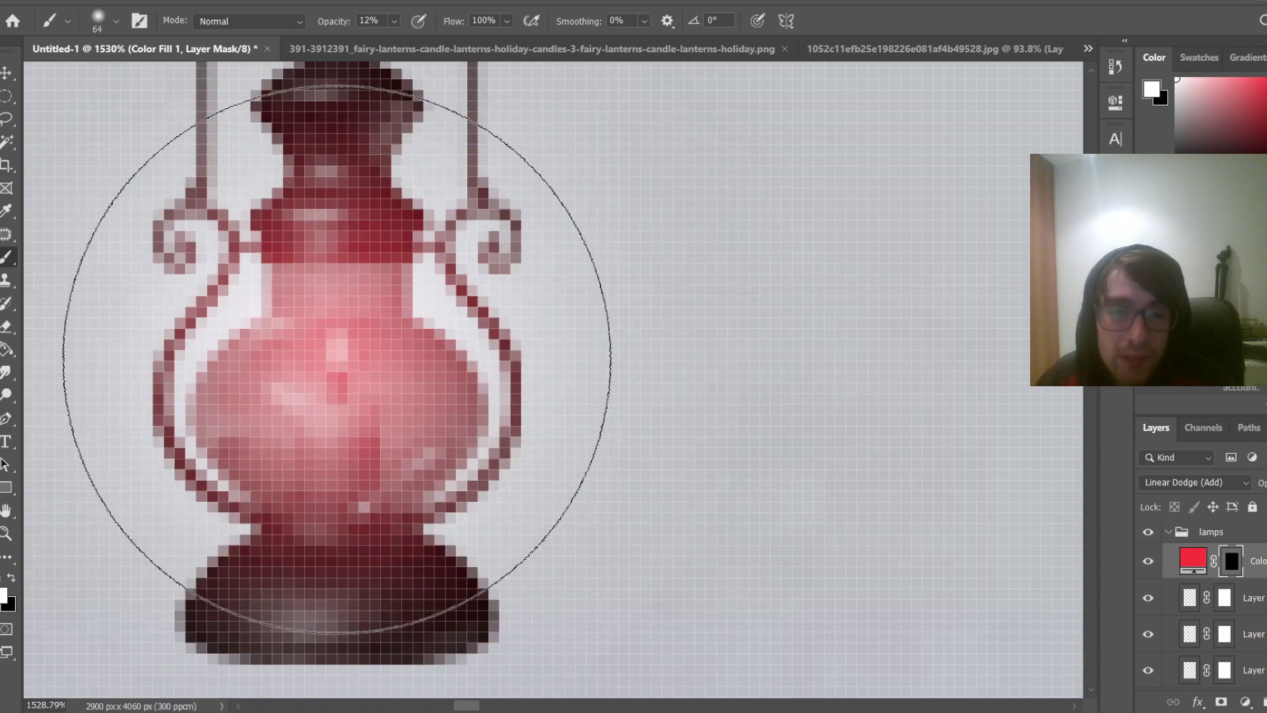
{"action": "key", "text": "ctrl+0"}
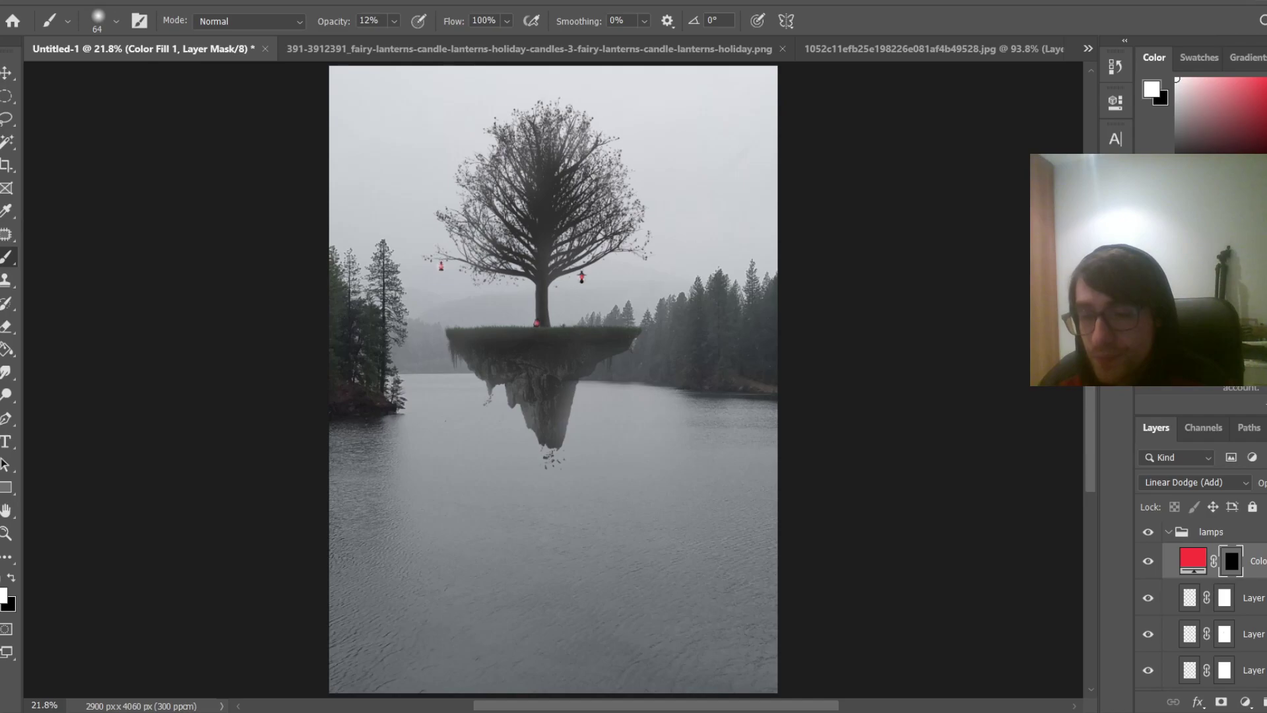
Add an orange Solid Color fill layer above the red fill in the lamps group
{"action": "left_click", "coordinate": [1245, 702]}
{"action": "left_click", "coordinate": [1234, 392]}
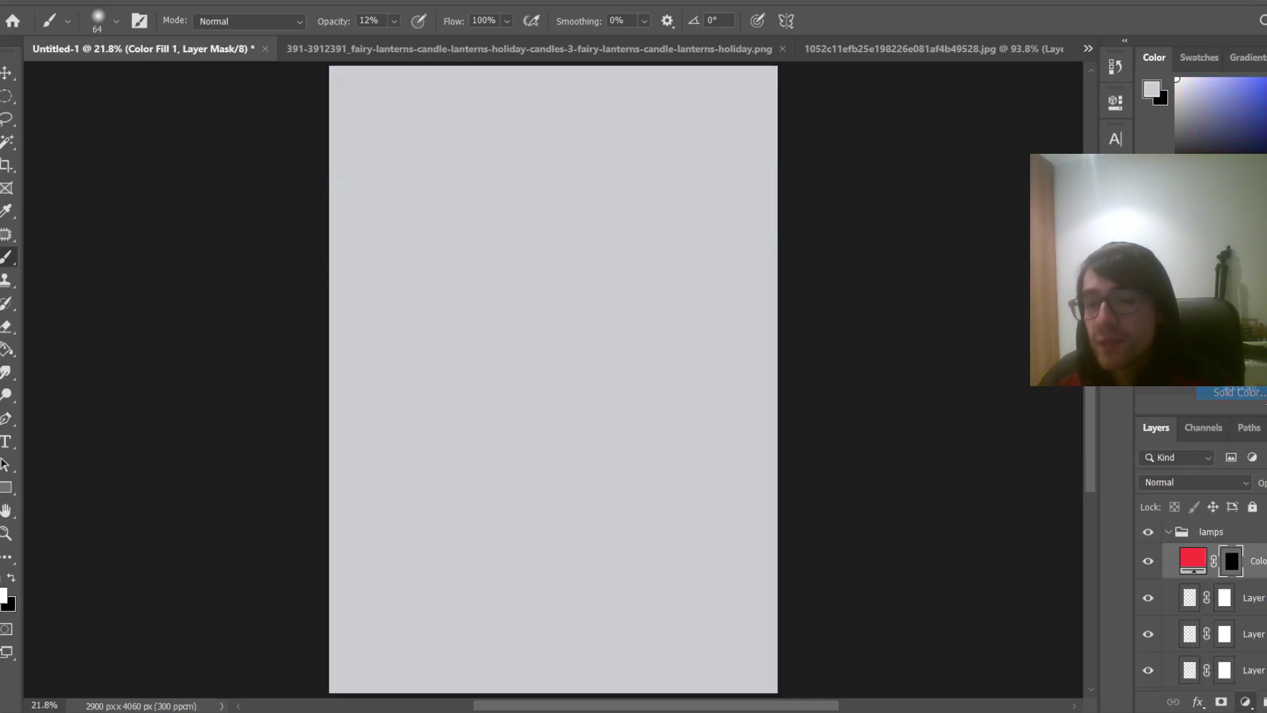
{"action": "type", "text": "d2cecc"}
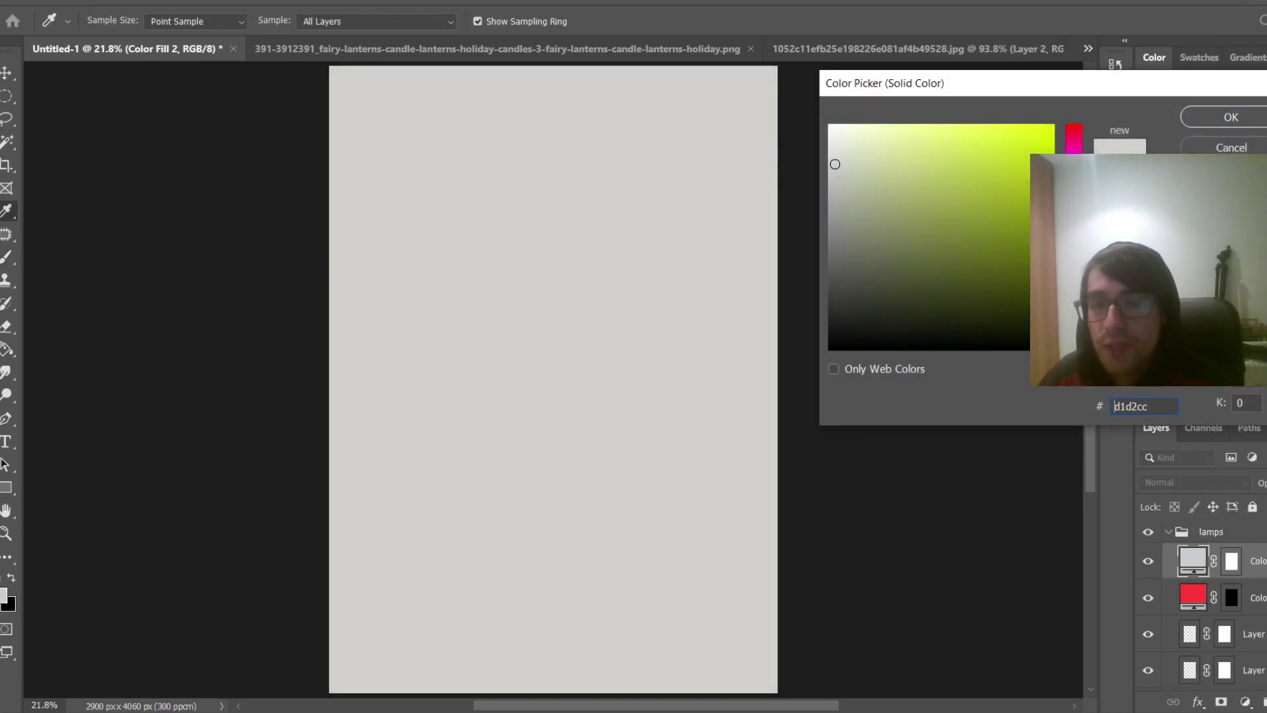
{"action": "mouse_move", "coordinate": [1000, 138]}
{"action": "left_mouse_down"}
{"action": "mouse_move", "coordinate": [970, 86]}
{"action": "mouse_move", "coordinate": [1008, 80]}
{"action": "left_mouse_up"}
{"action": "left_click", "coordinate": [1229, 117]}
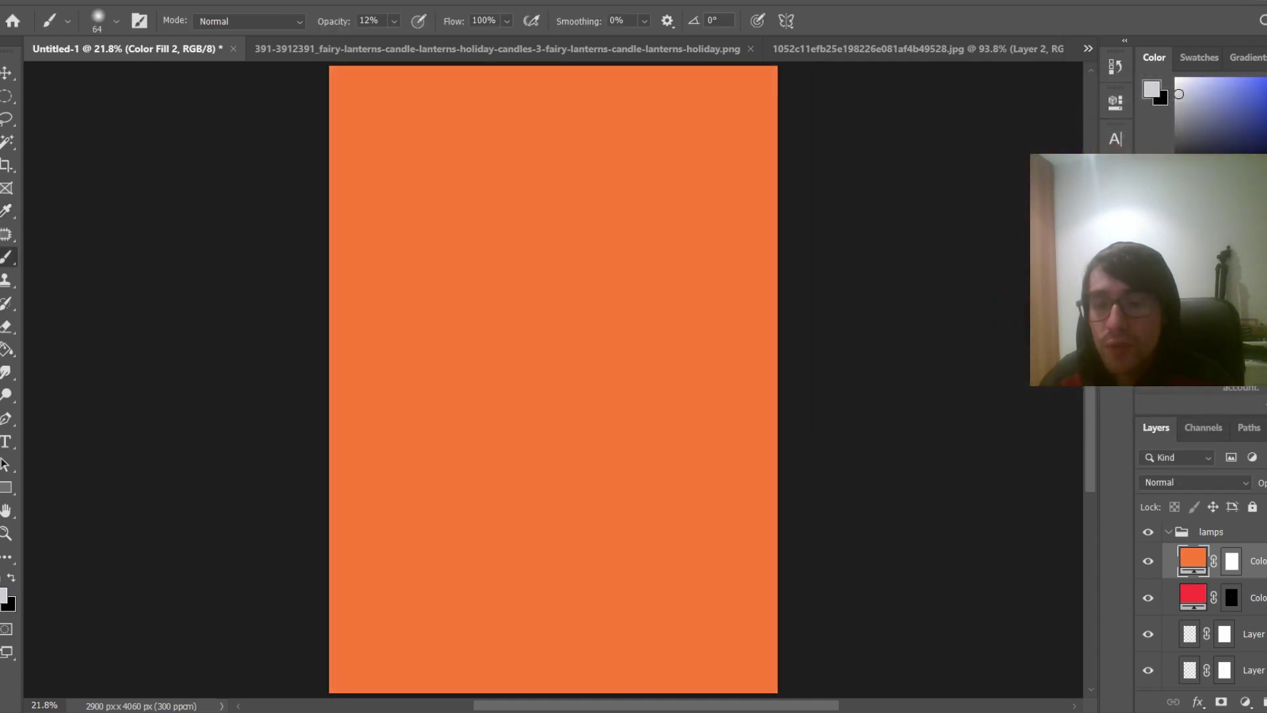
Set the orange fill's blend mode to Linear Dodge (Add) and invert its mask to black
{"action": "left_click", "coordinate": [1219, 483]}
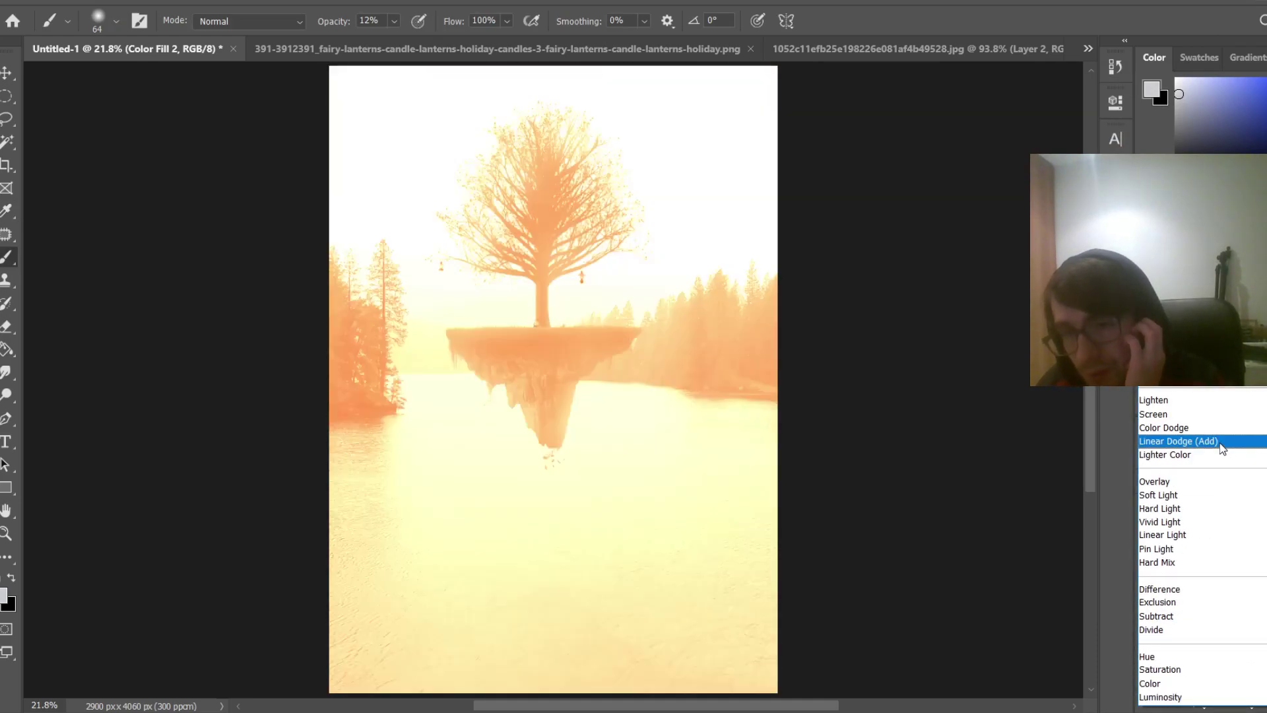
{"action": "left_click", "coordinate": [1218, 441]}
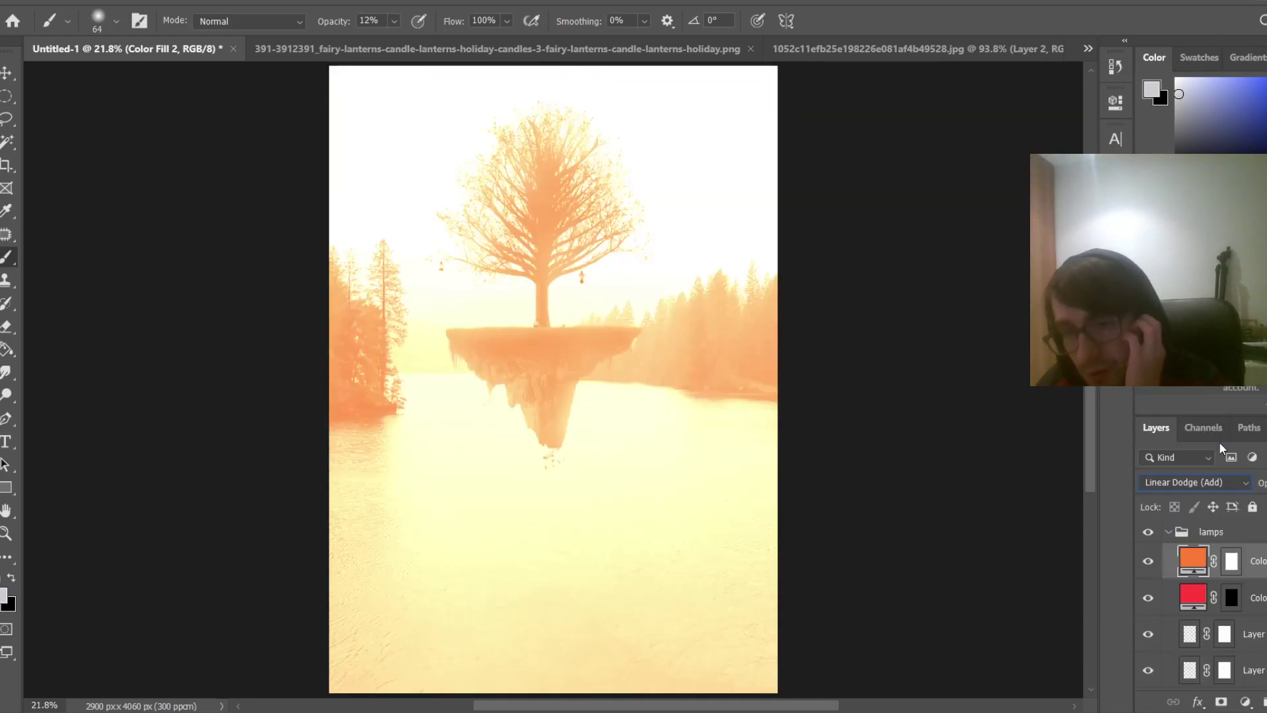
{"action": "left_click", "coordinate": [1232, 562]}
{"action": "key", "text": "ctrl+i"}
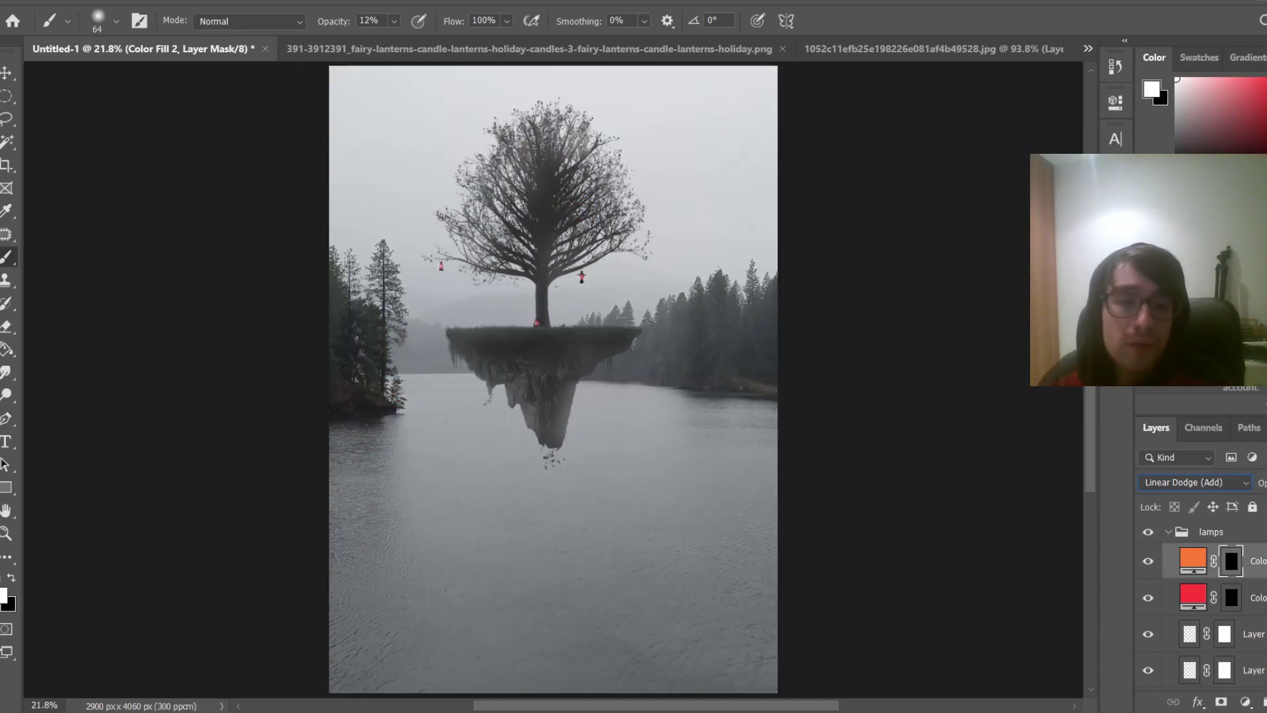
Paint a small orange core inside the trunk lantern's glass on the orange fill's mask, using a soft 9 px brush
{"action": "left_click", "coordinate": [6, 535]}
{"action": "left_click_drag", "start_coordinate": [647, 334], "coordinate": [699, 332]}
{"action": "left_click_drag", "start_coordinate": [310, 318], "coordinate": [656, 247]}
{"action": "scroll", "coordinate": [680, 263], "scroll_direction": "up", "scroll_amount": 5}
{"action": "key", "text": "b"}
{"action": "scroll", "coordinate": [563, 551], "scroll_direction": "up", "scroll_amount": 4}
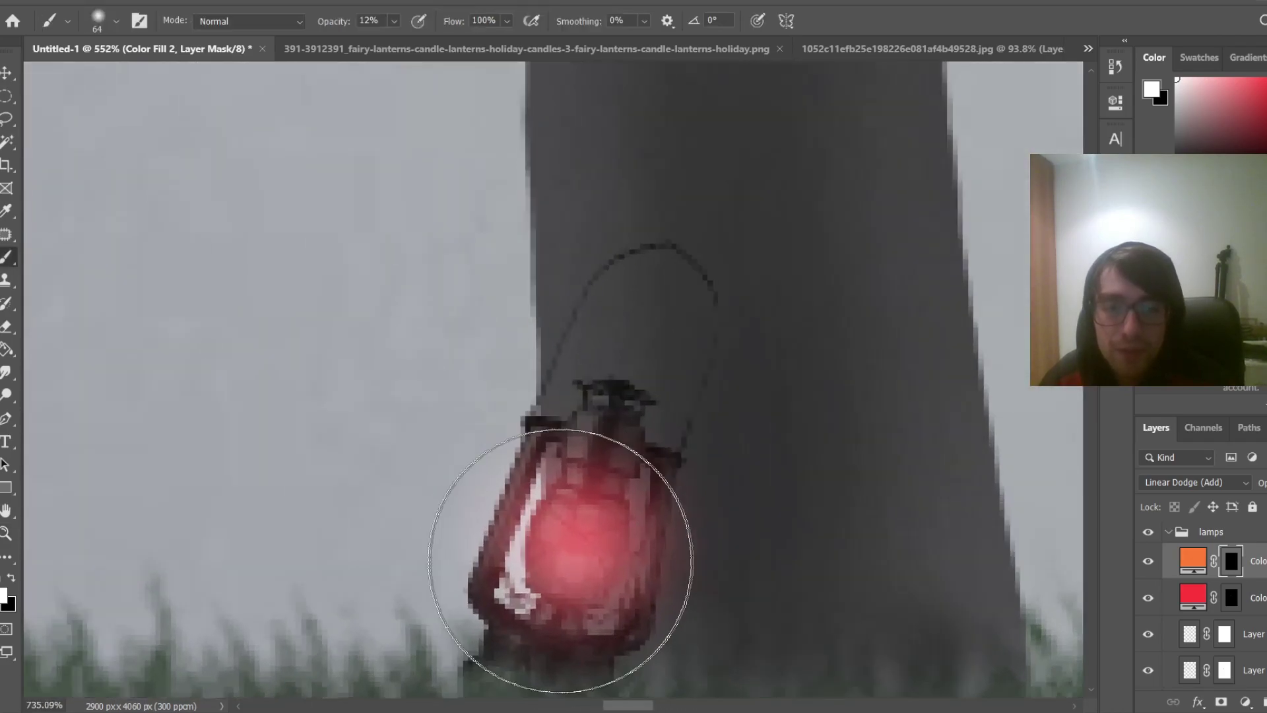
{"action": "scroll", "coordinate": [590, 549], "scroll_direction": "up", "scroll_amount": 2}
{"action": "left_click_drag", "start_coordinate": [581, 550], "coordinate": [488, 563]}
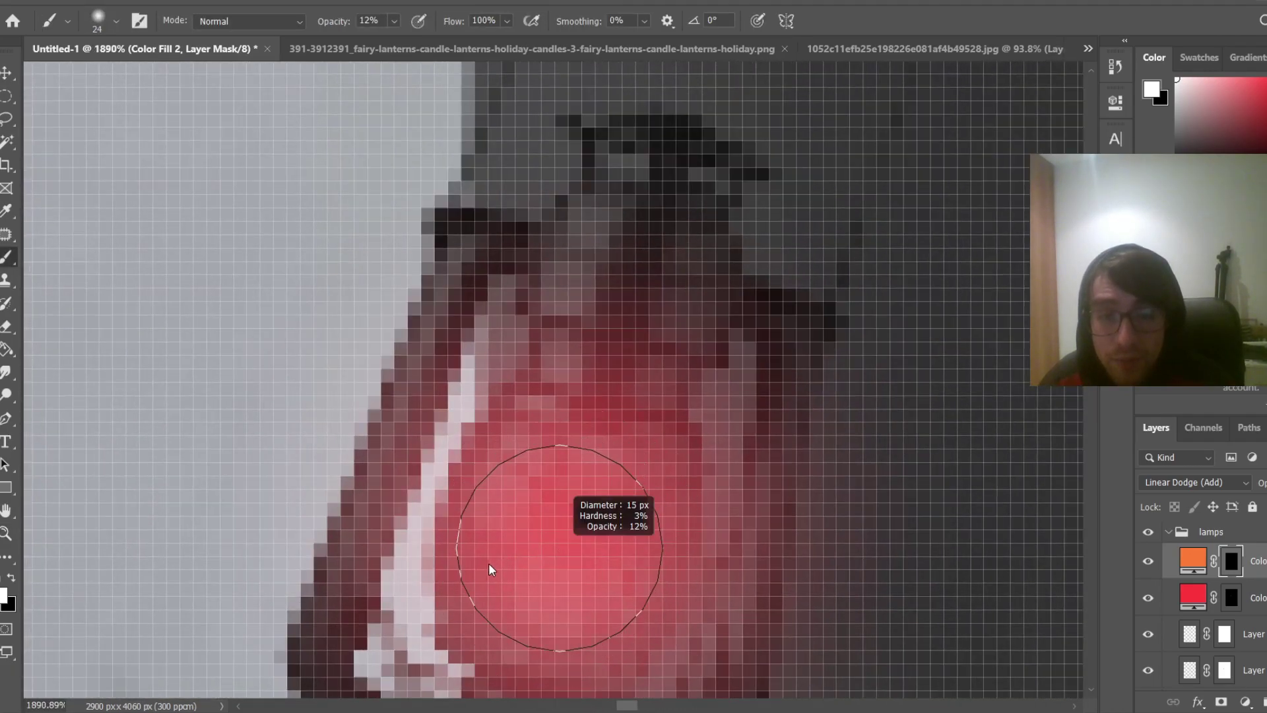
{"action": "mouse_move", "coordinate": [589, 551]}
{"action": "left_mouse_down"}
{"action": "mouse_move", "coordinate": [549, 543]}
{"action": "mouse_move", "coordinate": [603, 506]}
{"action": "mouse_move", "coordinate": [568, 565]}
{"action": "mouse_move", "coordinate": [548, 655]}
{"action": "mouse_move", "coordinate": [584, 571]}
{"action": "mouse_move", "coordinate": [508, 623]}
{"action": "left_mouse_up"}
Paint a vertical orange flame core inside the wide-brimmed lantern's glass with the 9 px brush
{"action": "scroll", "coordinate": [789, 604], "scroll_direction": "down", "scroll_amount": 5}
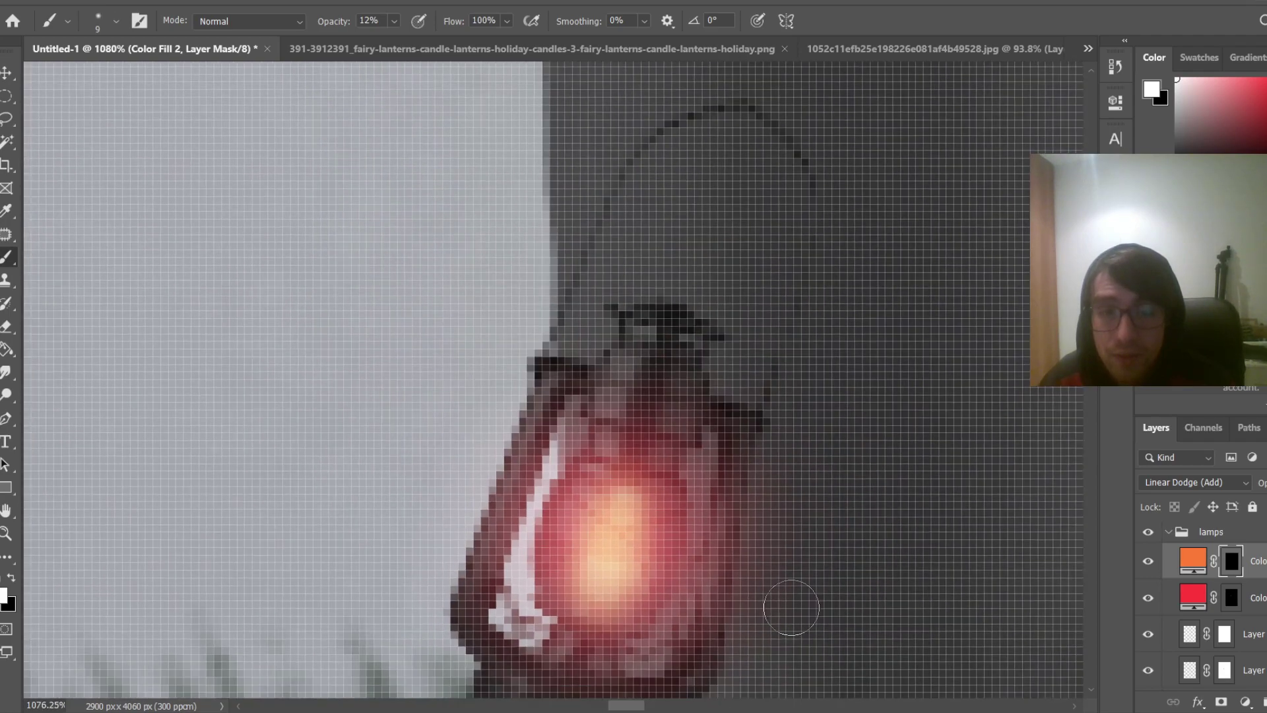
{"action": "scroll", "coordinate": [803, 490], "scroll_direction": "down", "scroll_amount": 5}
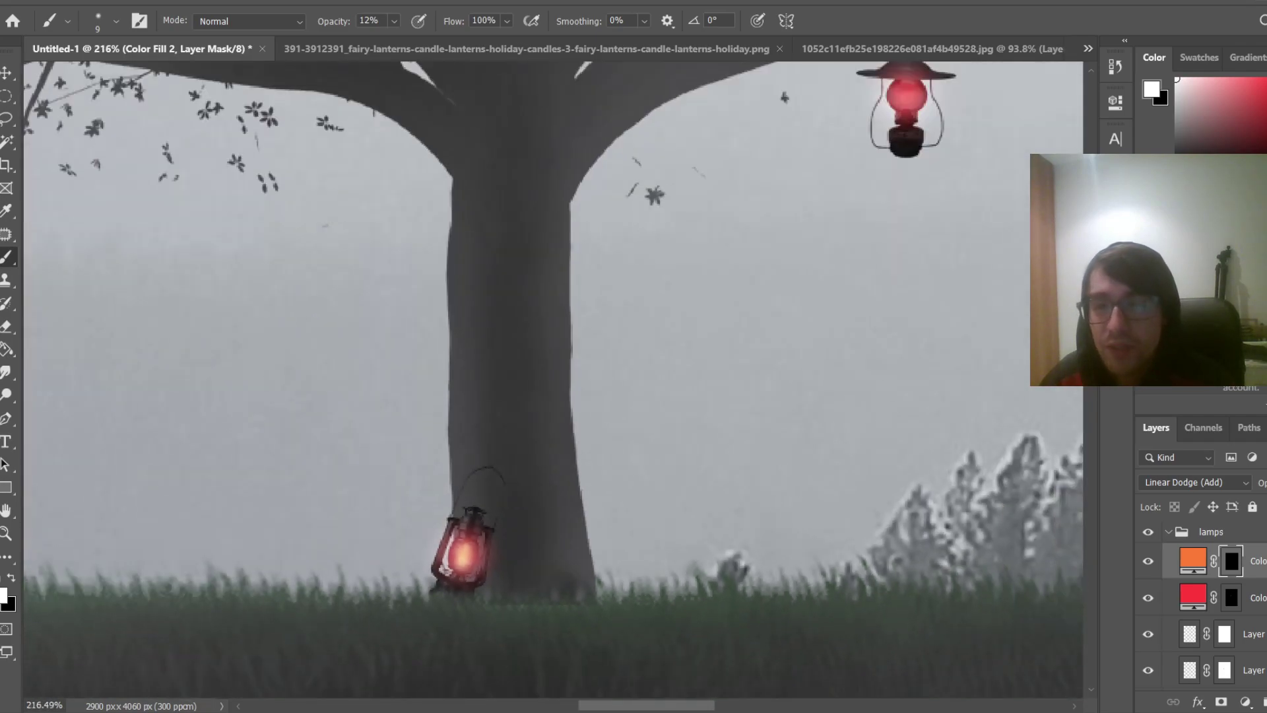
{"action": "scroll", "coordinate": [907, 224], "scroll_direction": "up", "scroll_amount": 7}
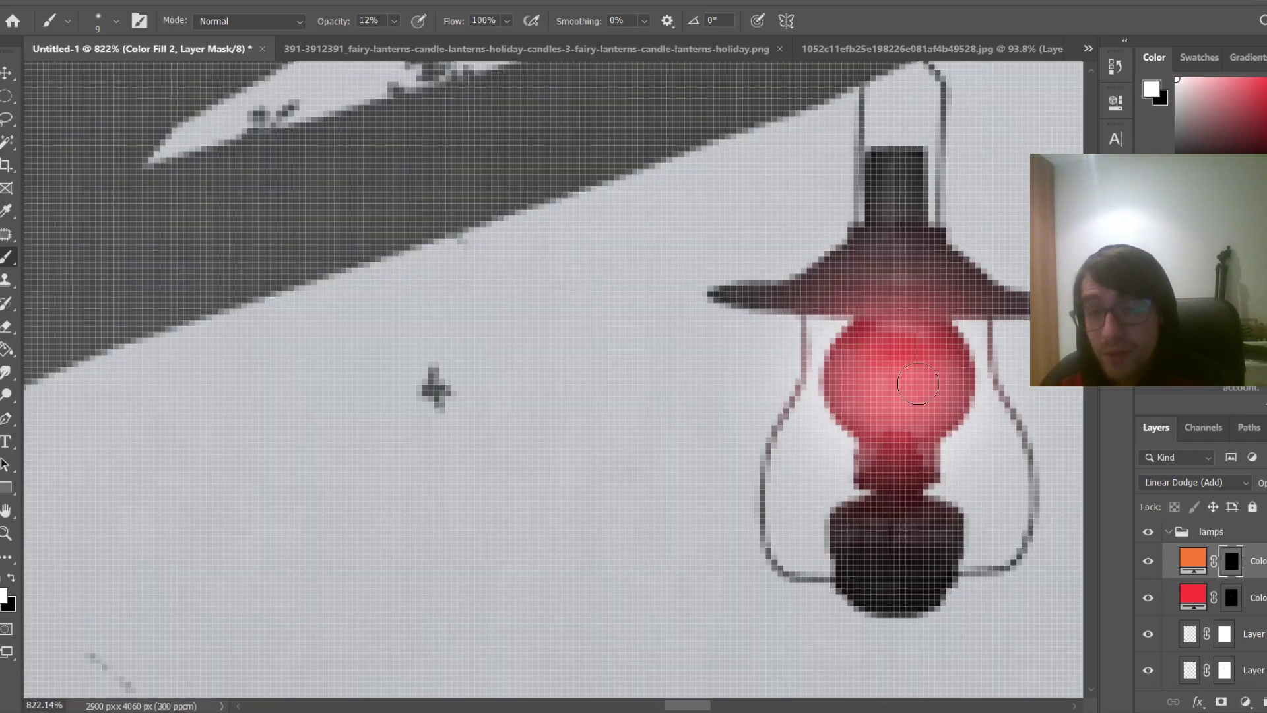
{"action": "left_click_drag", "start_coordinate": [894, 419], "coordinate": [892, 386]}
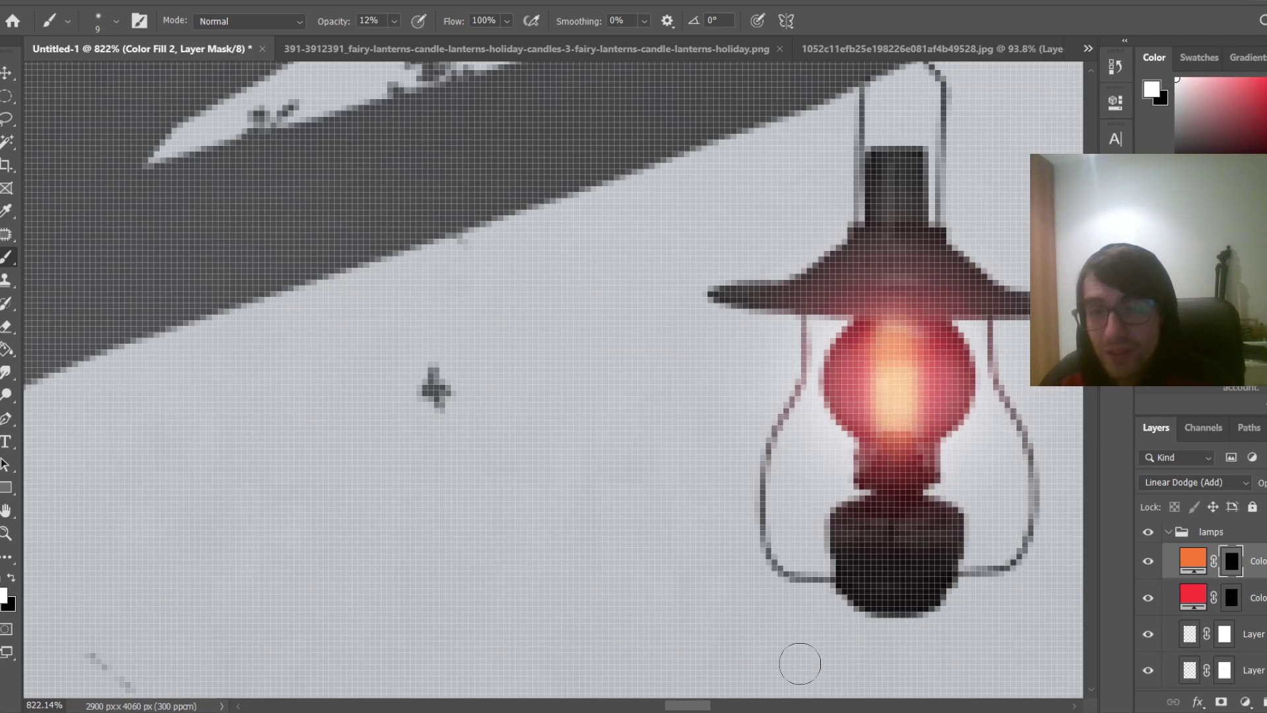
Reduce the brush to 7 px and paint an orange core down the glass of the lantern on the left branch
{"action": "left_click_drag", "start_coordinate": [698, 707], "coordinate": [547, 704]}
{"action": "scroll", "coordinate": [652, 494], "scroll_direction": "down", "scroll_amount": 4}
{"action": "scroll", "coordinate": [812, 423], "scroll_direction": "down", "scroll_amount": 1}
{"action": "scroll", "coordinate": [431, 185], "scroll_direction": "up", "scroll_amount": 9}
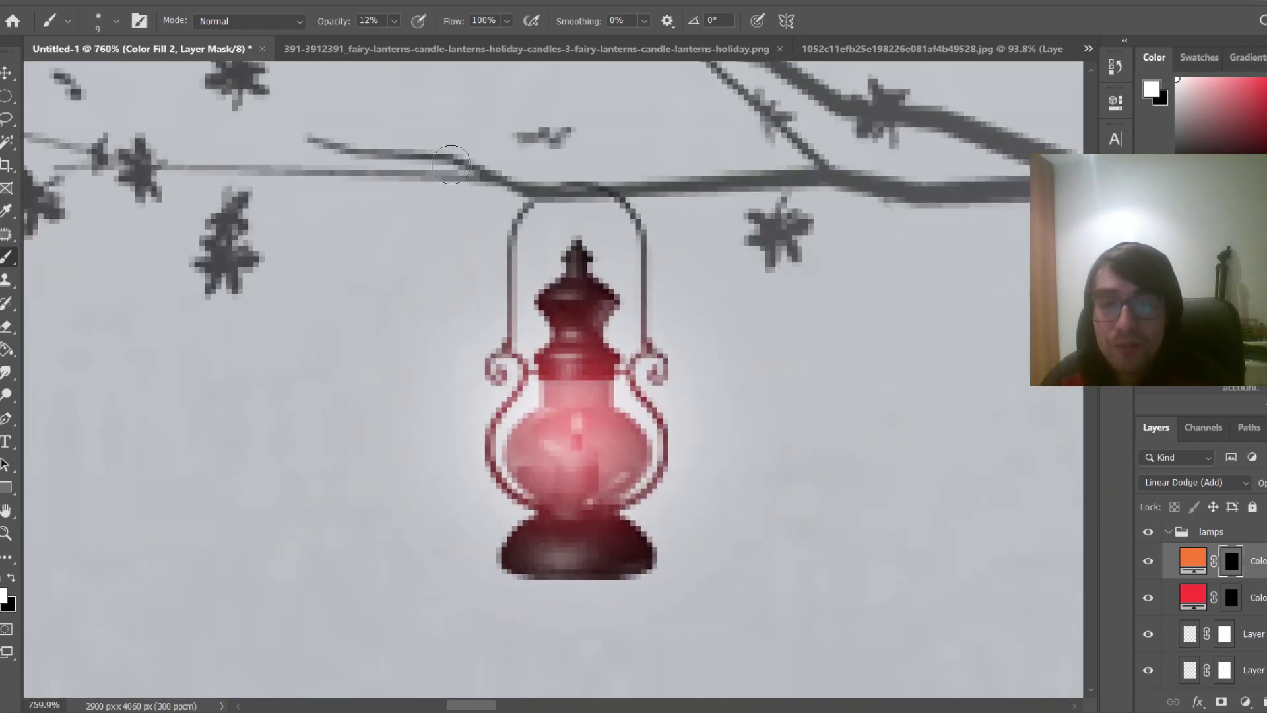
{"action": "scroll", "coordinate": [567, 369], "scroll_direction": "up", "scroll_amount": 3}
{"action": "key", "text": "bracketleft"}
{"action": "key", "text": "bracketleft"}
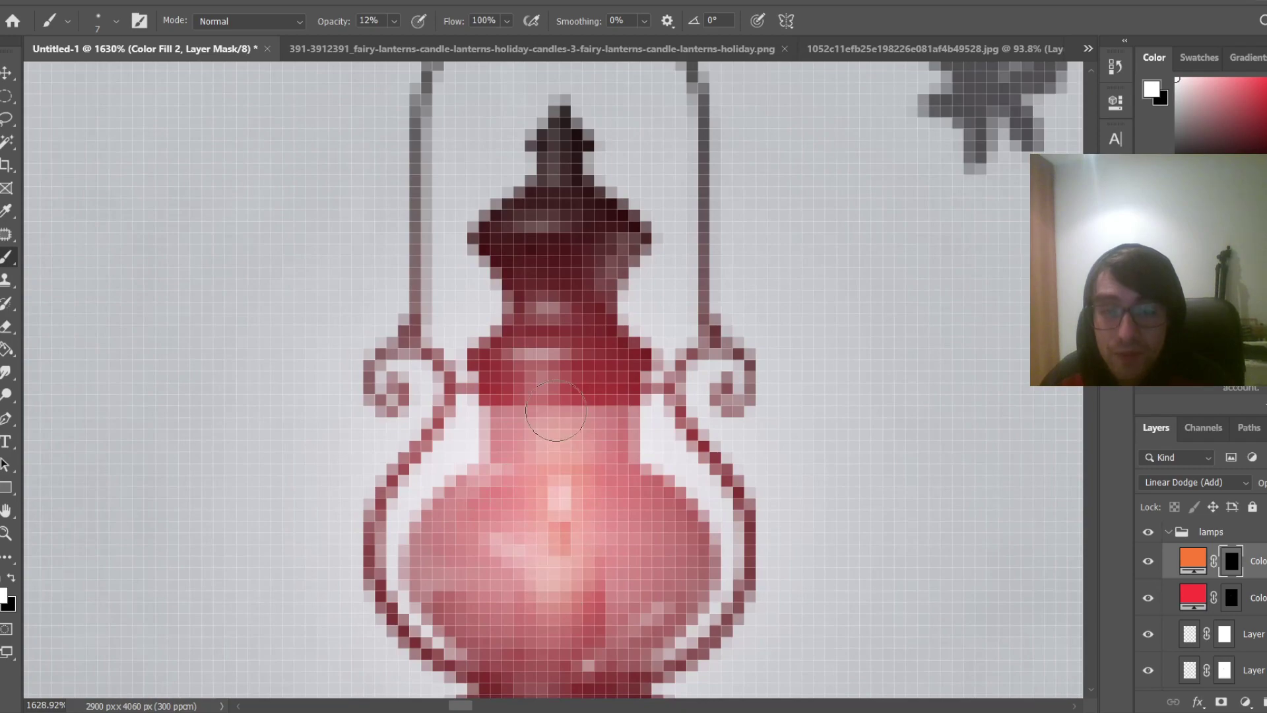
{"action": "mouse_move", "coordinate": [556, 410]}
{"action": "left_mouse_down"}
{"action": "mouse_move", "coordinate": [560, 620]}
{"action": "mouse_move", "coordinate": [573, 618]}
{"action": "mouse_move", "coordinate": [572, 461]}
{"action": "mouse_move", "coordinate": [560, 455]}
{"action": "mouse_move", "coordinate": [581, 435]}
{"action": "mouse_move", "coordinate": [555, 589]}
{"action": "left_mouse_up"}
{"action": "scroll", "coordinate": [577, 534], "scroll_direction": "down", "scroll_amount": 2}
{"action": "key", "text": "ctrl+0"}
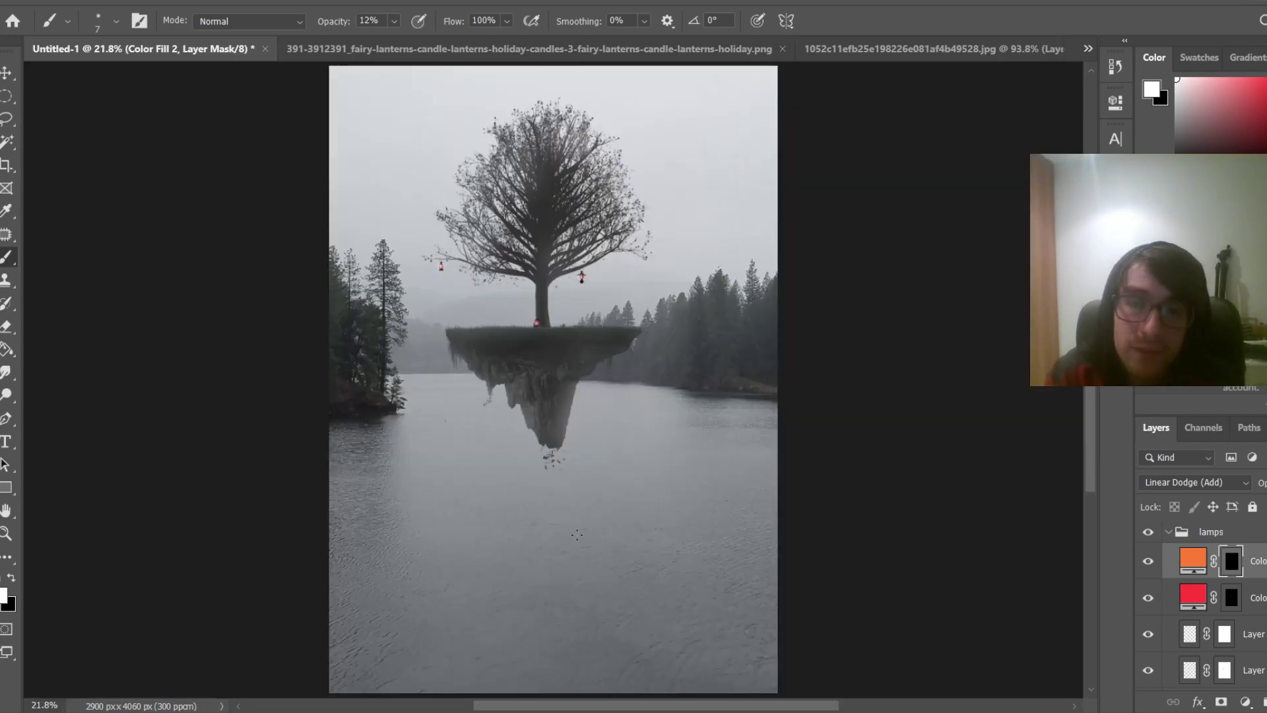
Add a Solid Color fill layer in light yellow (ffed75) above the orange fill in the lamps group
{"action": "scroll", "coordinate": [572, 264], "scroll_direction": "up", "scroll_amount": 6}
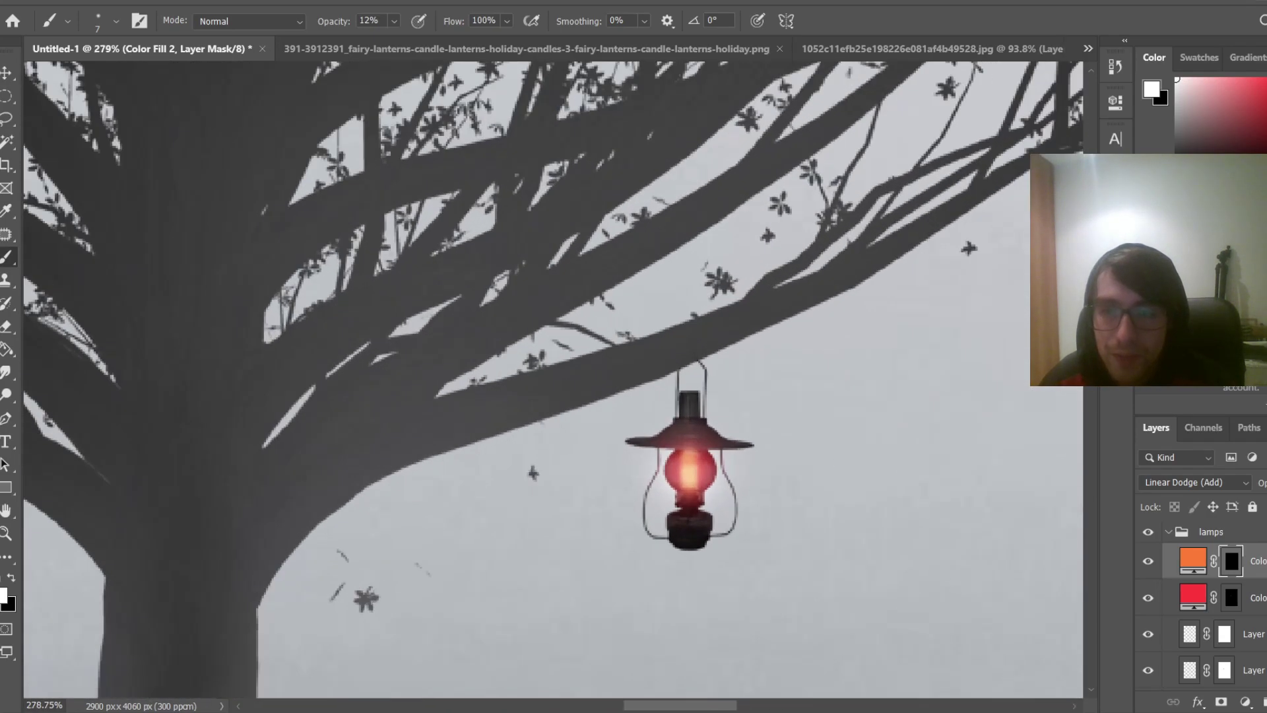
{"action": "scroll", "coordinate": [824, 650], "scroll_direction": "down", "scroll_amount": 10}
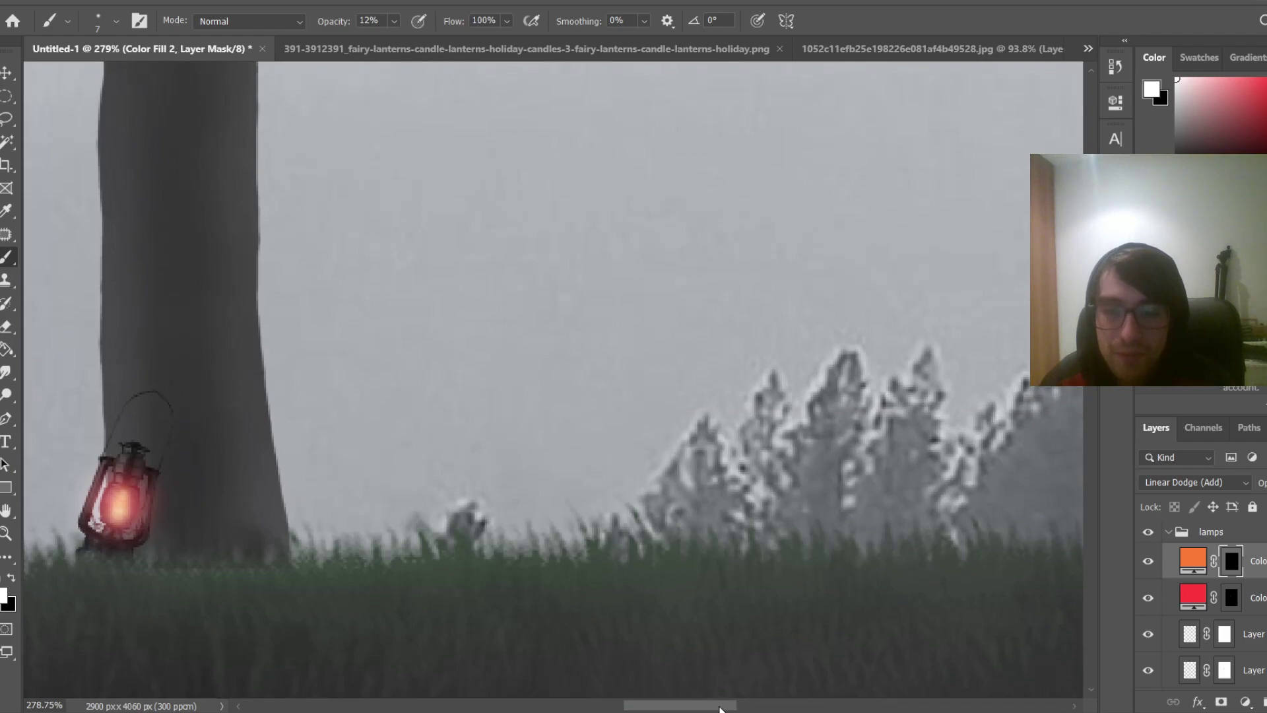
{"action": "left_click_drag", "start_coordinate": [721, 710], "coordinate": [669, 707]}
{"action": "scroll", "coordinate": [609, 505], "scroll_direction": "down", "scroll_amount": 5}
{"action": "scroll", "coordinate": [610, 505], "scroll_direction": "up", "scroll_amount": 3}
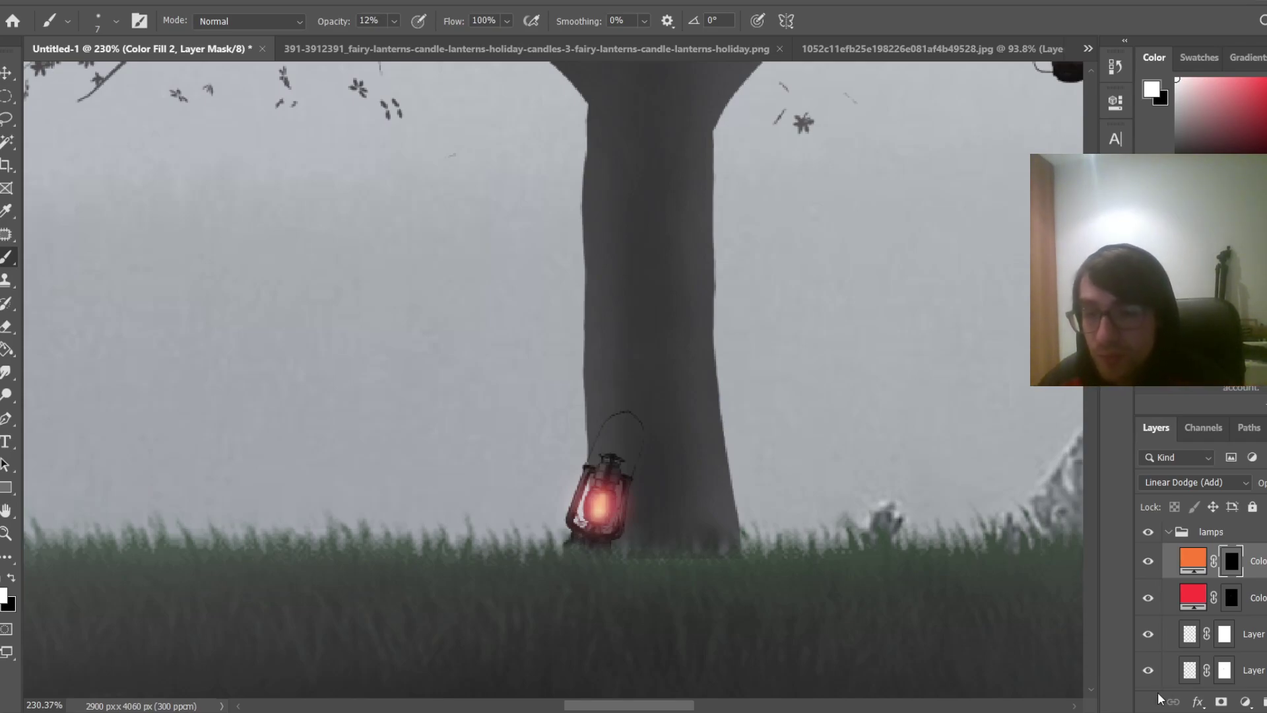
{"action": "left_click", "coordinate": [1245, 701]}
{"action": "left_click", "coordinate": [1235, 390]}
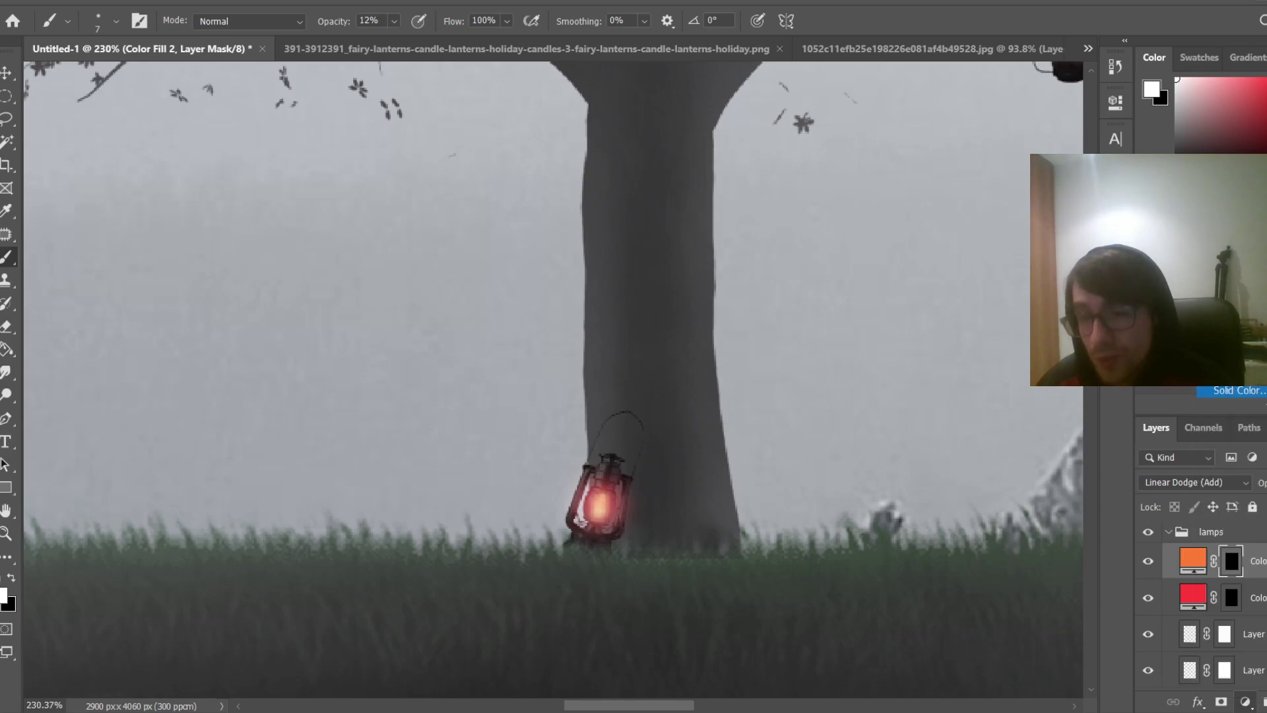
{"action": "type", "text": "d2d2cc"}
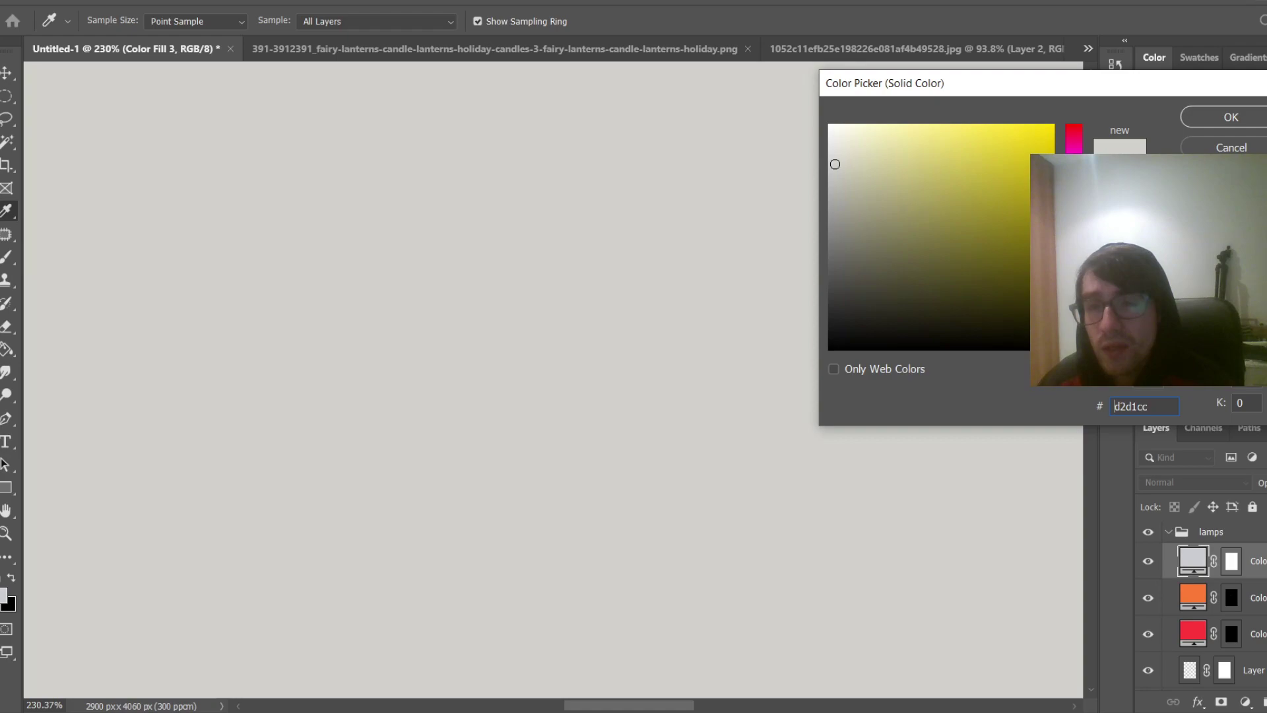
{"action": "left_click_drag", "start_coordinate": [968, 192], "coordinate": [957, 111]}
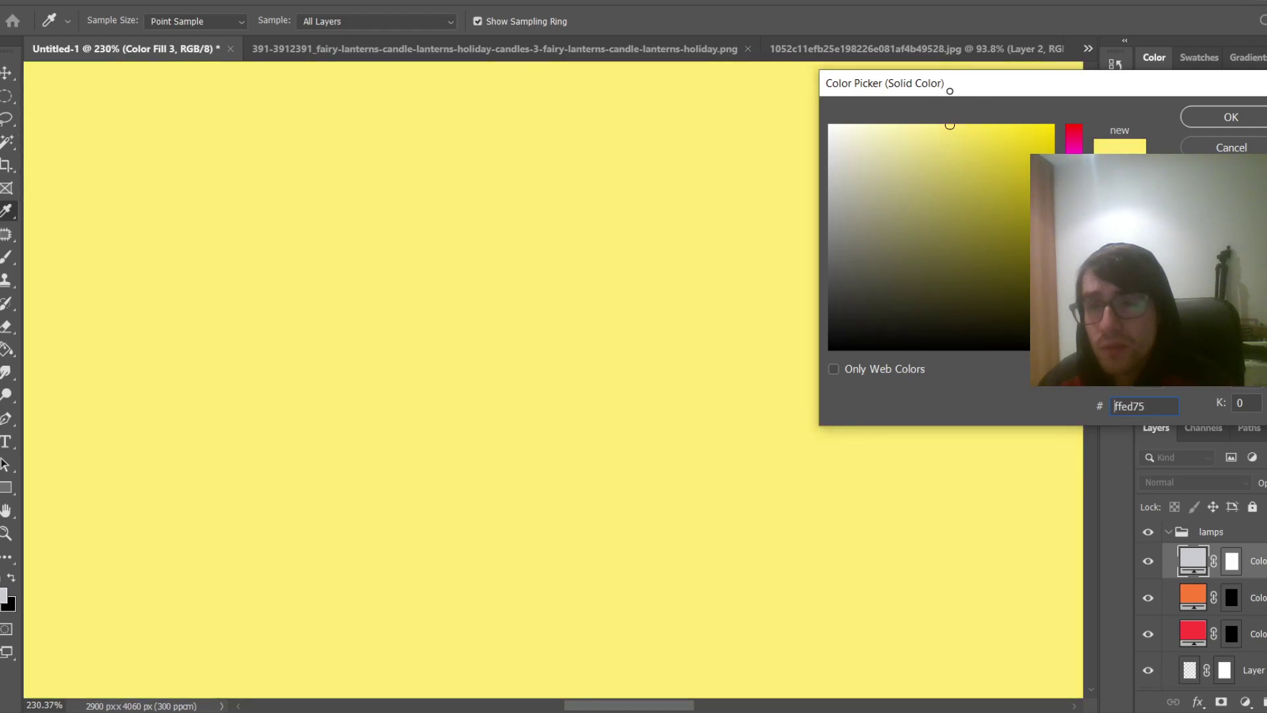
{"action": "left_click", "coordinate": [1251, 114]}
{"action": "key", "text": "b"}
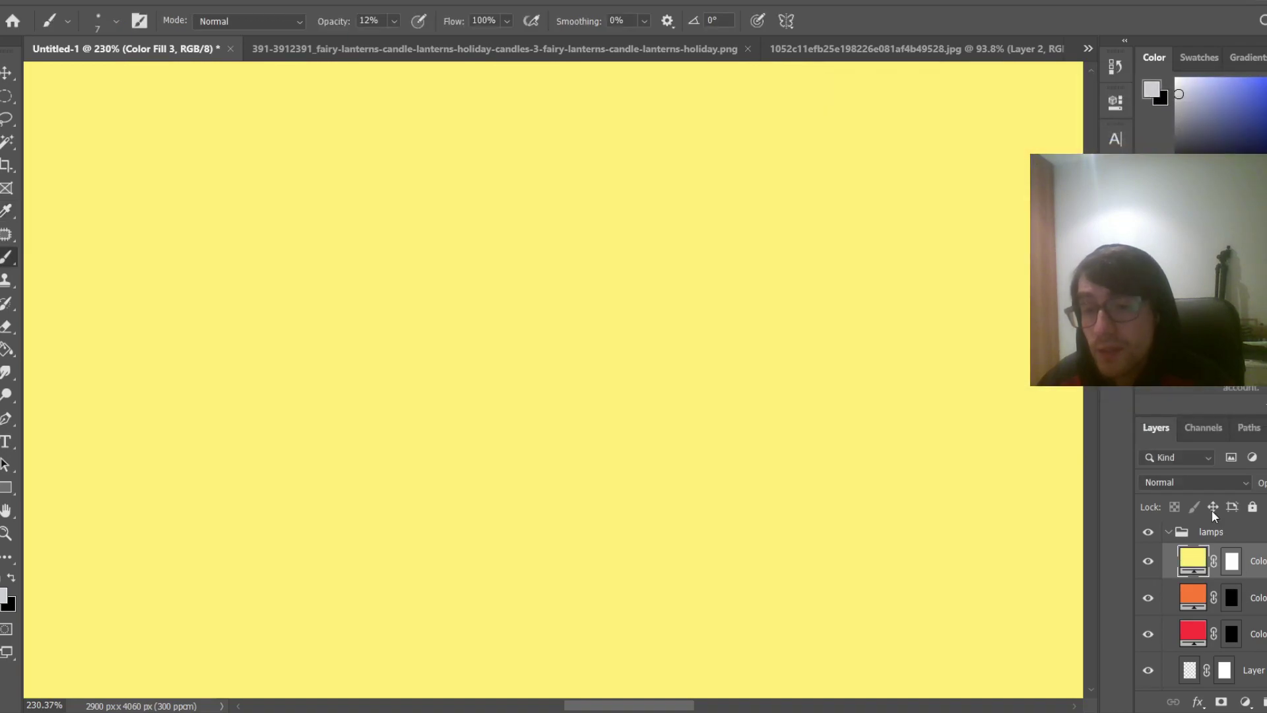
Set the yellow fill's blend mode to Linear Dodge (Add) and invert its mask to black
{"action": "left_click", "coordinate": [1196, 483]}
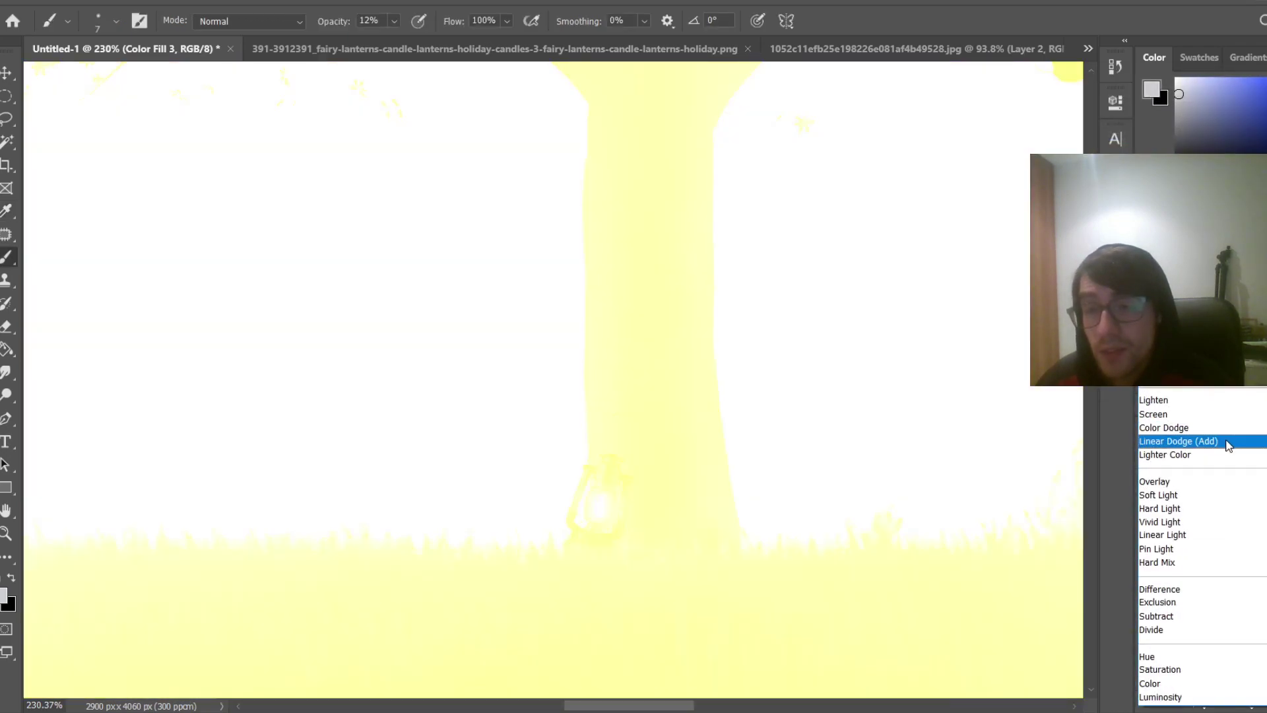
{"action": "left_click", "coordinate": [1229, 446]}
{"action": "left_click", "coordinate": [1234, 563]}
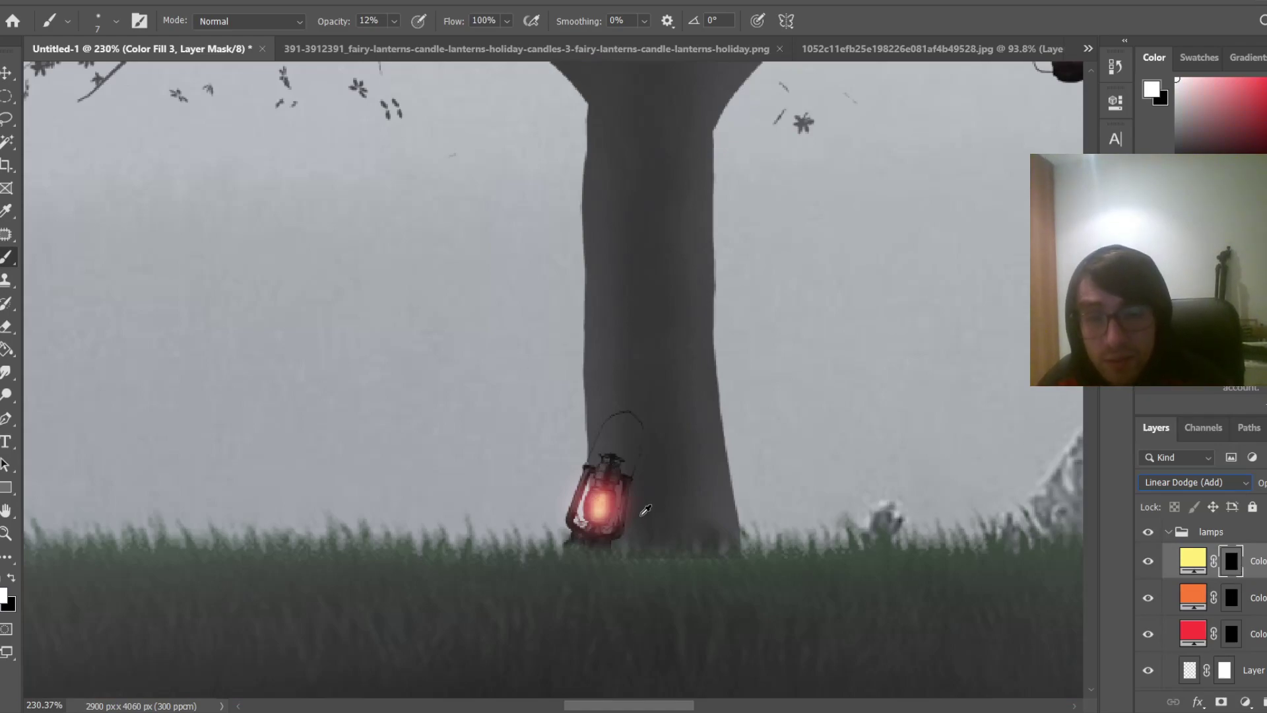
{"action": "mouse_move", "coordinate": [640, 514]}
{"action": "left_mouse_down"}
{"action": "mouse_move", "coordinate": [750, 540]}
{"action": "mouse_move", "coordinate": [819, 536]}
{"action": "left_mouse_up"}
{"action": "left_click", "coordinate": [596, 500]}
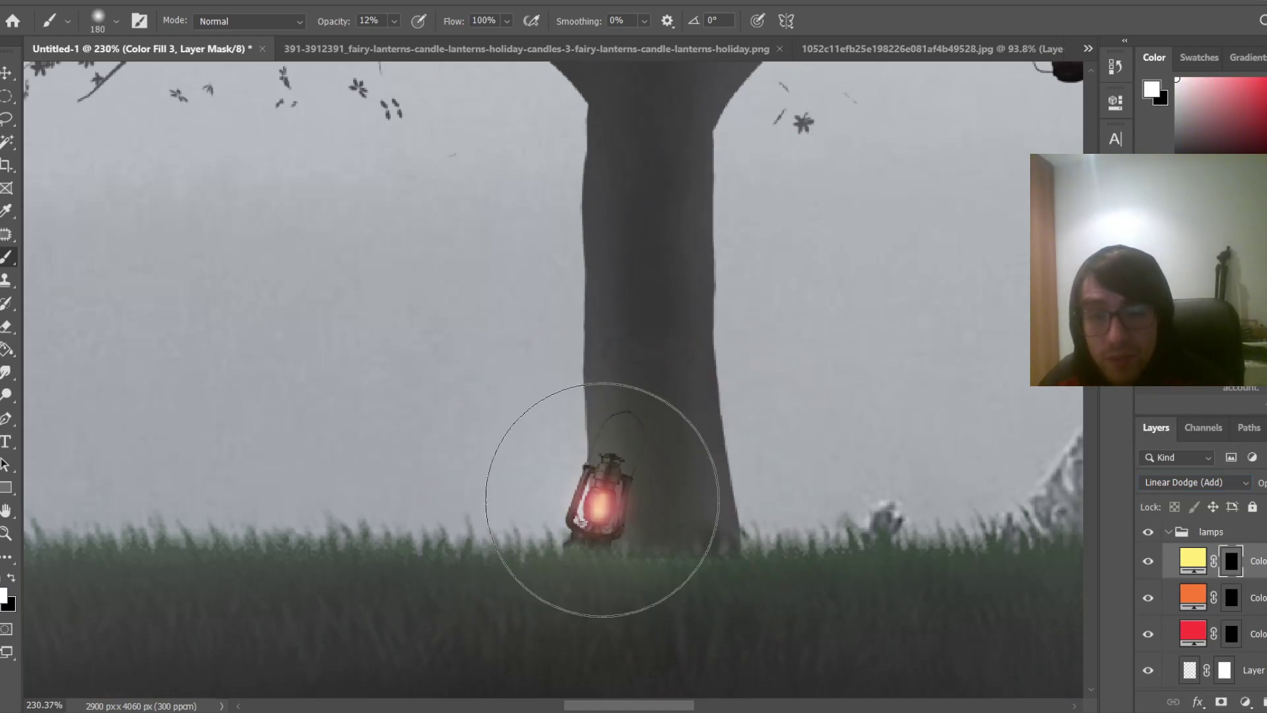
{"action": "key", "text": "ctrl+z"}
Paint a soft yellow halo around the trunk lantern on the yellow fill's mask with a brush of about 132 px
{"action": "left_click_drag", "start_coordinate": [602, 500], "coordinate": [554, 503]}
{"action": "left_click", "coordinate": [592, 499]}
{"action": "left_click", "coordinate": [593, 499]}
Paint a yellow halo around the wide-brimmed lantern with the same 132 px soft brush
{"action": "scroll", "coordinate": [667, 531], "scroll_direction": "down", "scroll_amount": 3}
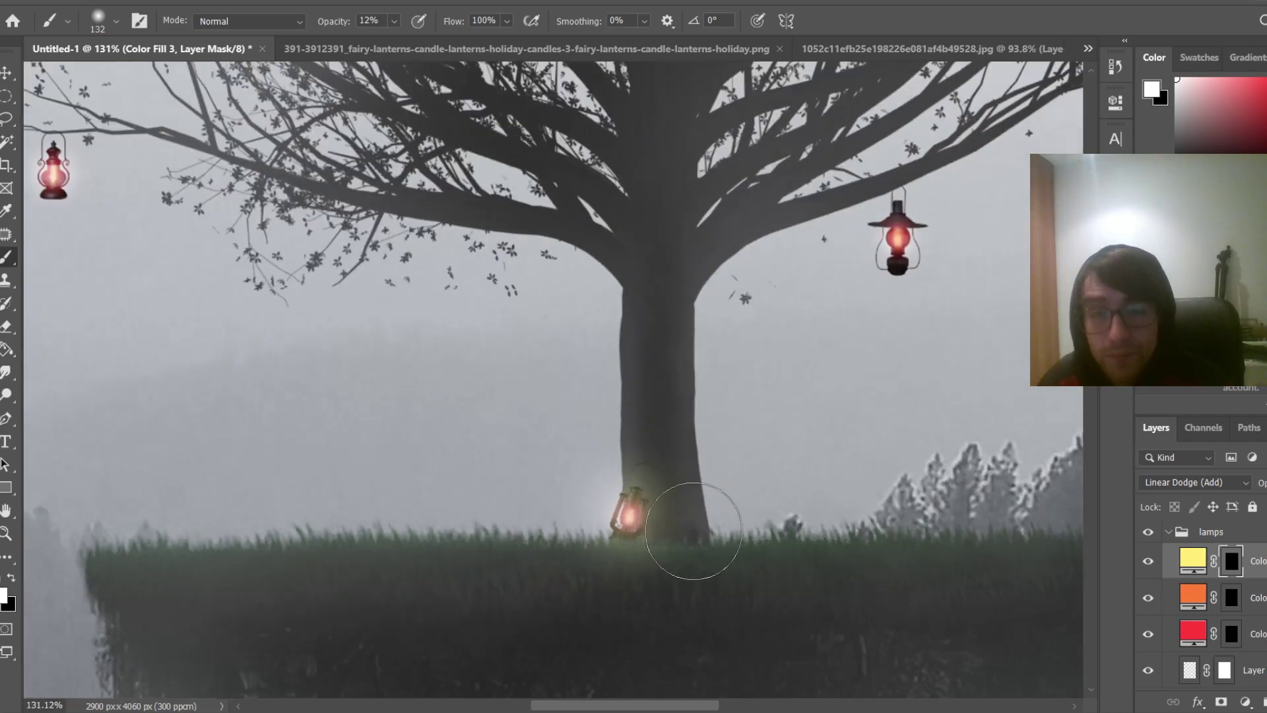
{"action": "scroll", "coordinate": [693, 532], "scroll_direction": "down", "scroll_amount": 3}
{"action": "scroll", "coordinate": [820, 337], "scroll_direction": "up", "scroll_amount": 5}
{"action": "mouse_move", "coordinate": [820, 331]}
{"action": "left_mouse_down"}
{"action": "mouse_move", "coordinate": [786, 317]}
{"action": "mouse_move", "coordinate": [799, 322]}
{"action": "left_mouse_up"}
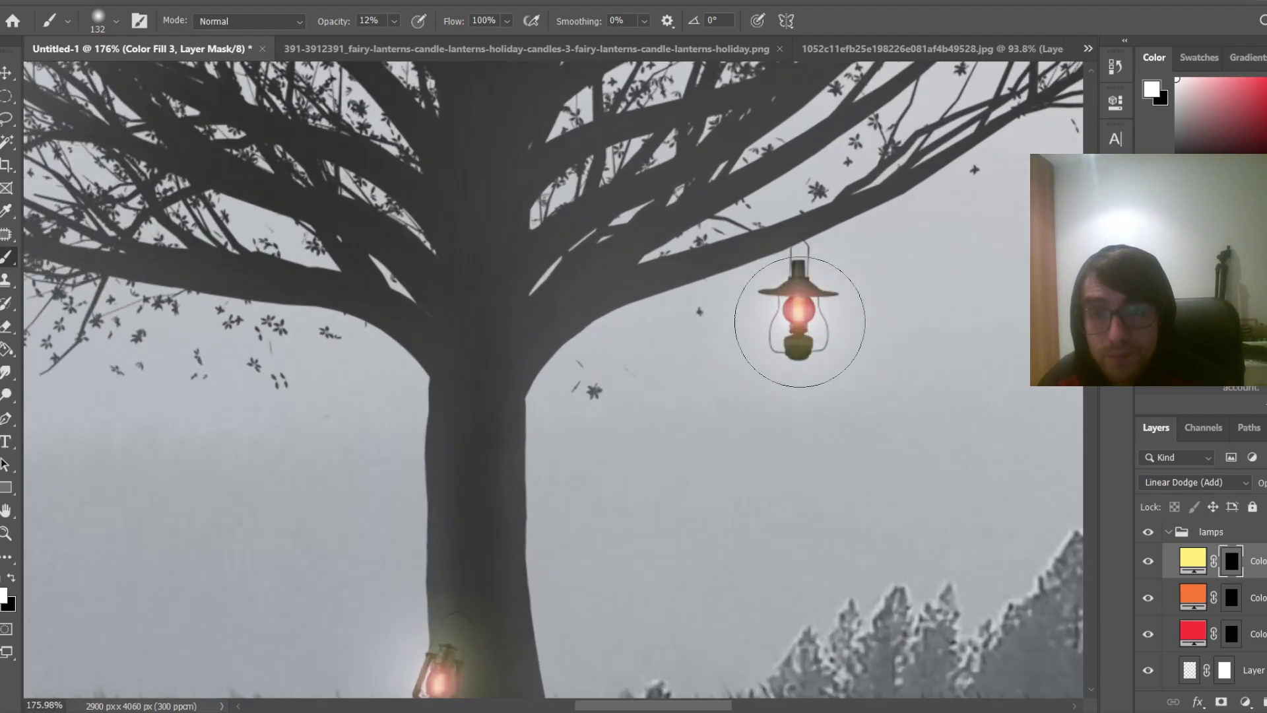
Paint a yellow halo around the lantern on the left branch with the 132 px soft brush
{"action": "scroll", "coordinate": [799, 321], "scroll_direction": "down", "scroll_amount": 3}
{"action": "scroll", "coordinate": [46, 395], "scroll_direction": "down", "scroll_amount": 2}
{"action": "scroll", "coordinate": [223, 410], "scroll_direction": "up", "scroll_amount": 4}
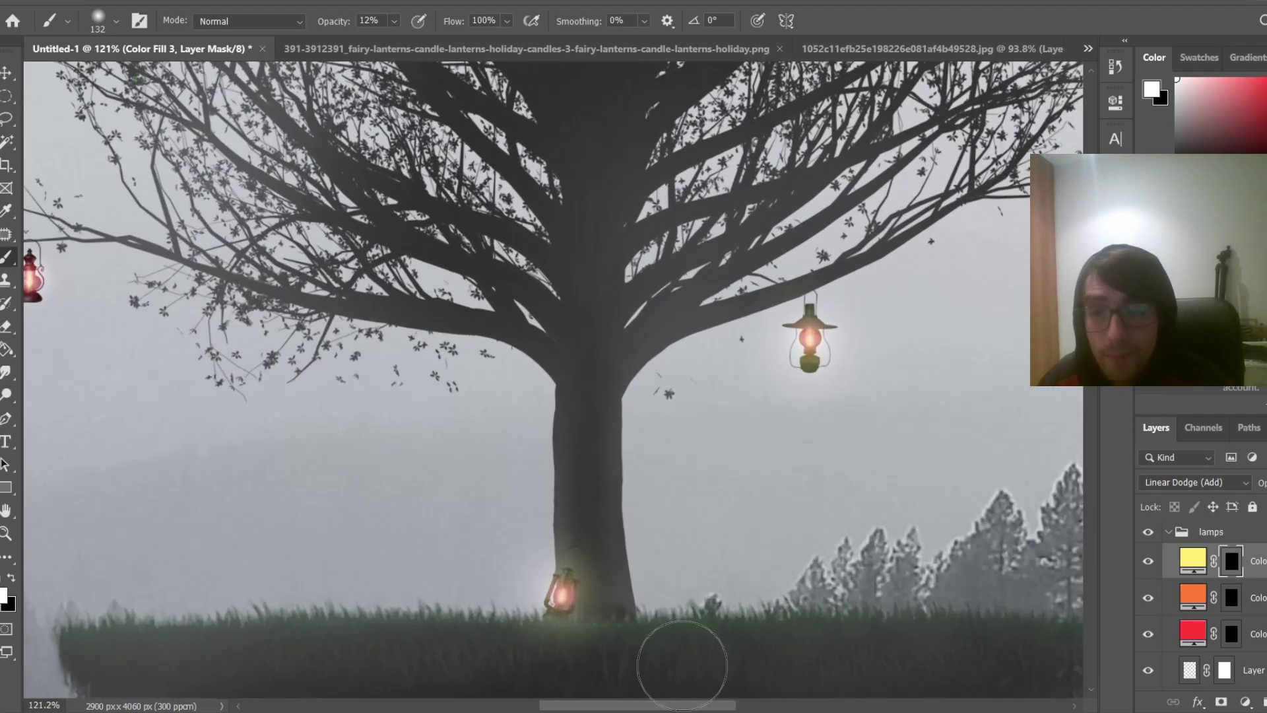
{"action": "left_click_drag", "start_coordinate": [652, 705], "coordinate": [585, 705]}
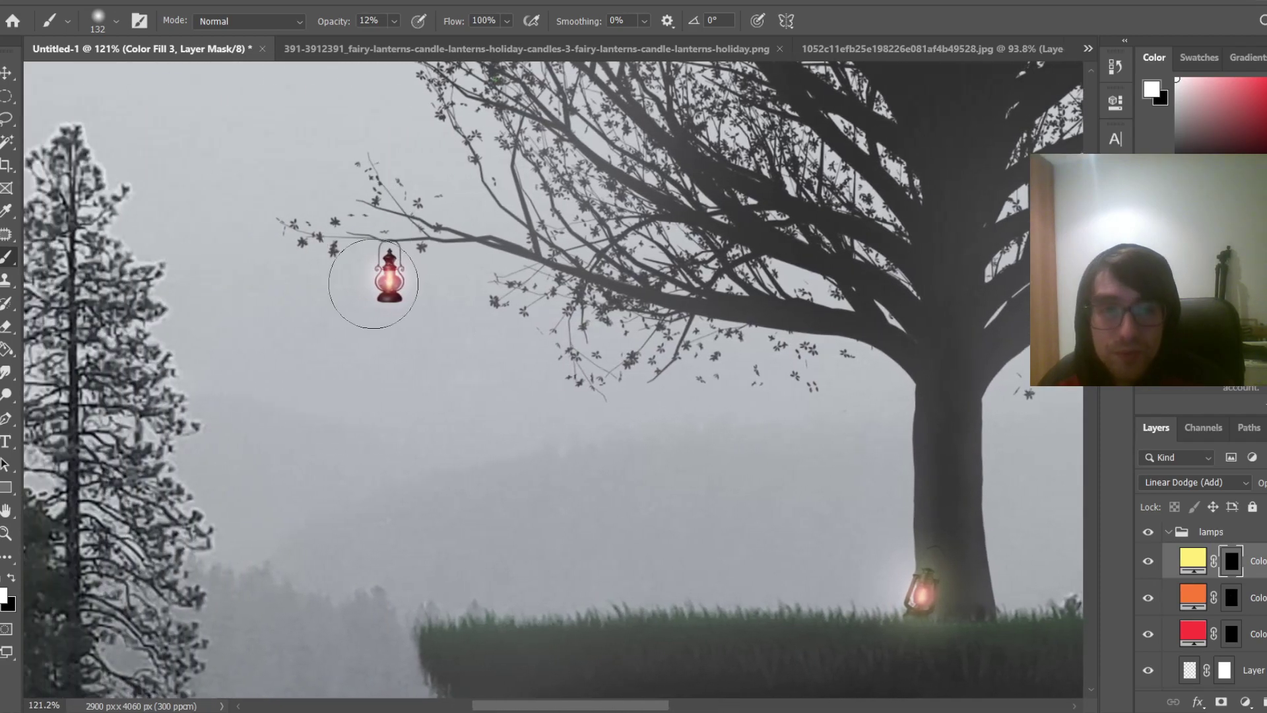
{"action": "scroll", "coordinate": [374, 284], "scroll_direction": "up", "scroll_amount": 5}
{"action": "mouse_move", "coordinate": [396, 283]}
{"action": "left_mouse_down"}
{"action": "mouse_move", "coordinate": [387, 291]}
{"action": "mouse_move", "coordinate": [392, 282]}
{"action": "left_mouse_up"}
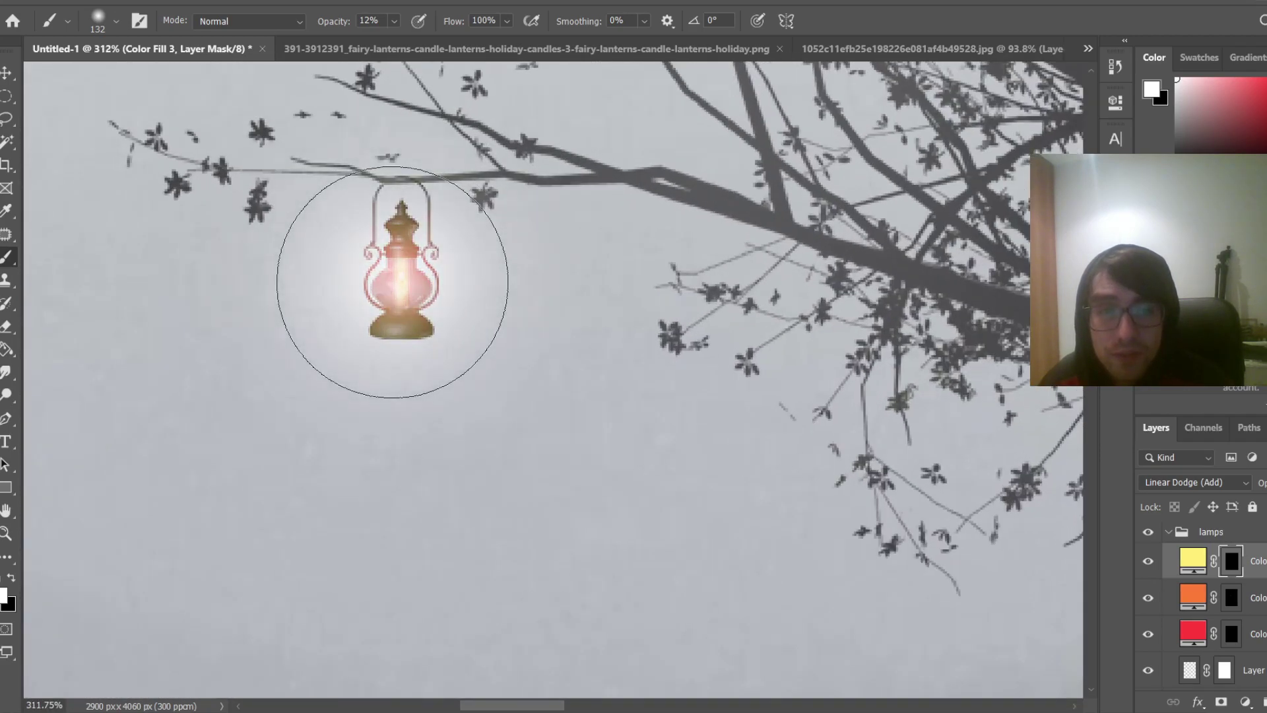
Shift the yellow fill's color to a warmer orange-yellow hue
{"action": "double_click", "coordinate": [1193, 559]}
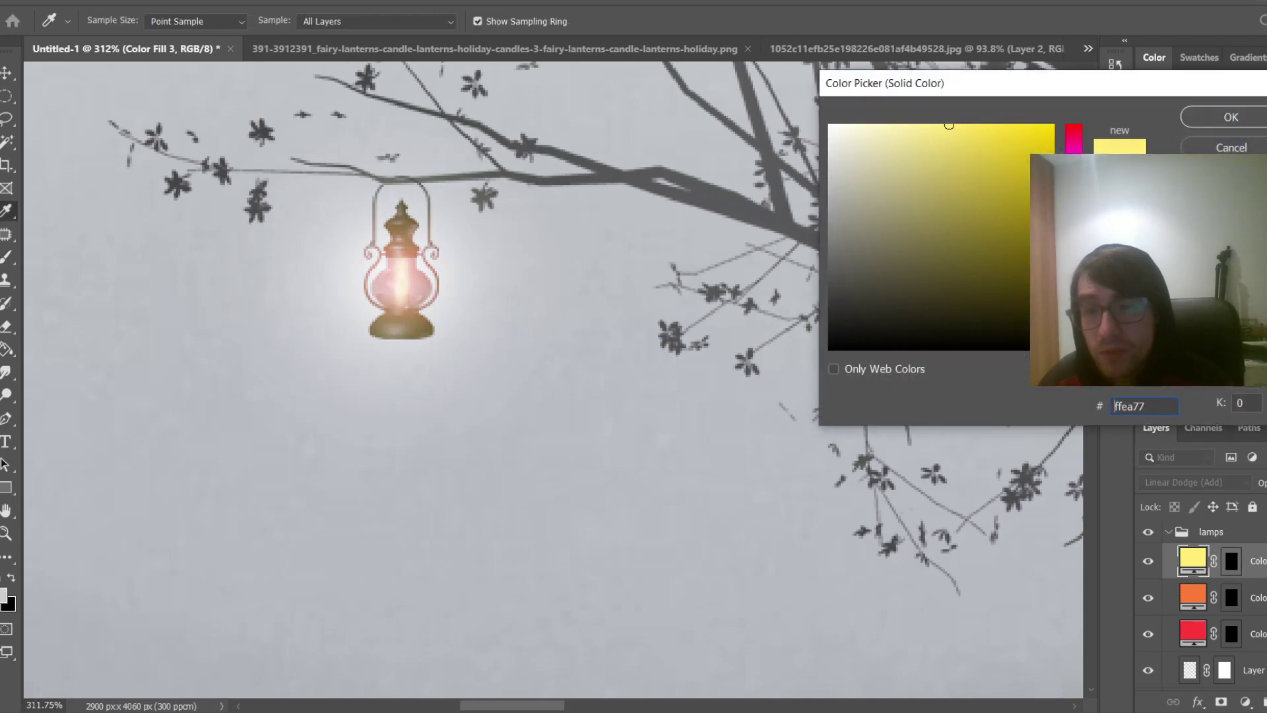
{"action": "left_click_drag", "start_coordinate": [1074, 319], "coordinate": [1074, 325]}
{"action": "left_click", "coordinate": [1230, 117]}
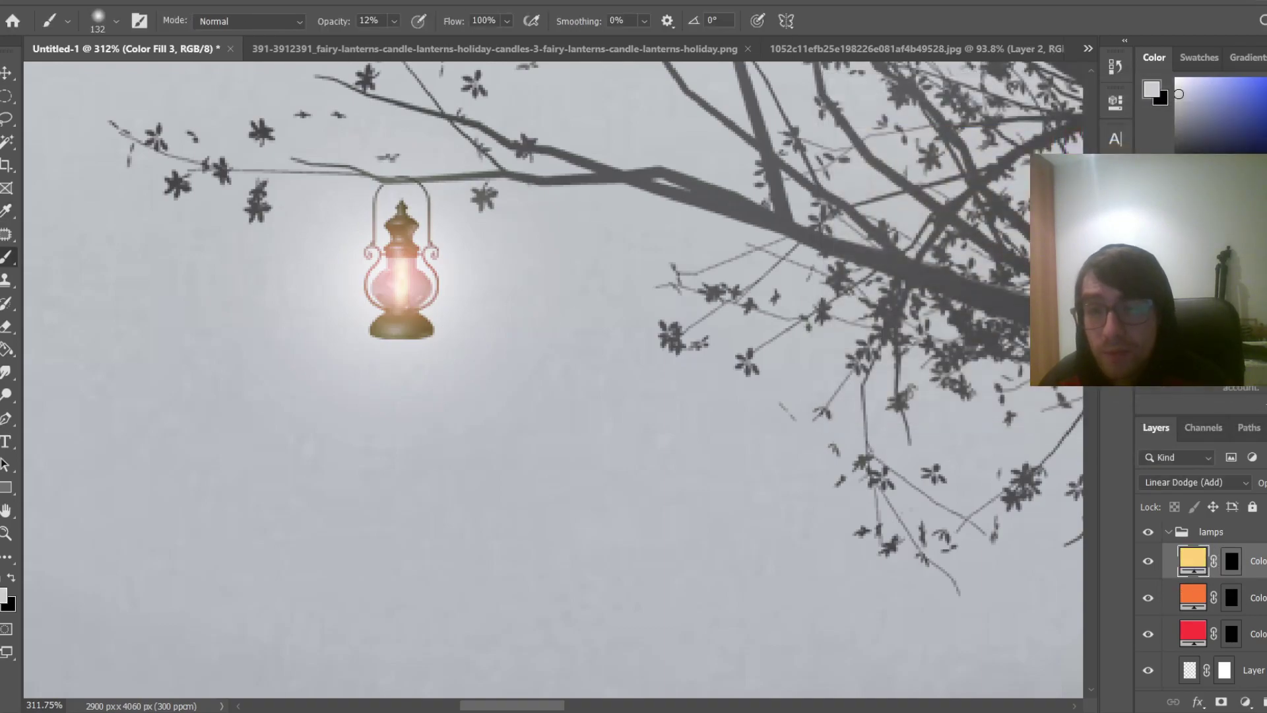
{"action": "key", "text": "ctrl+0"}
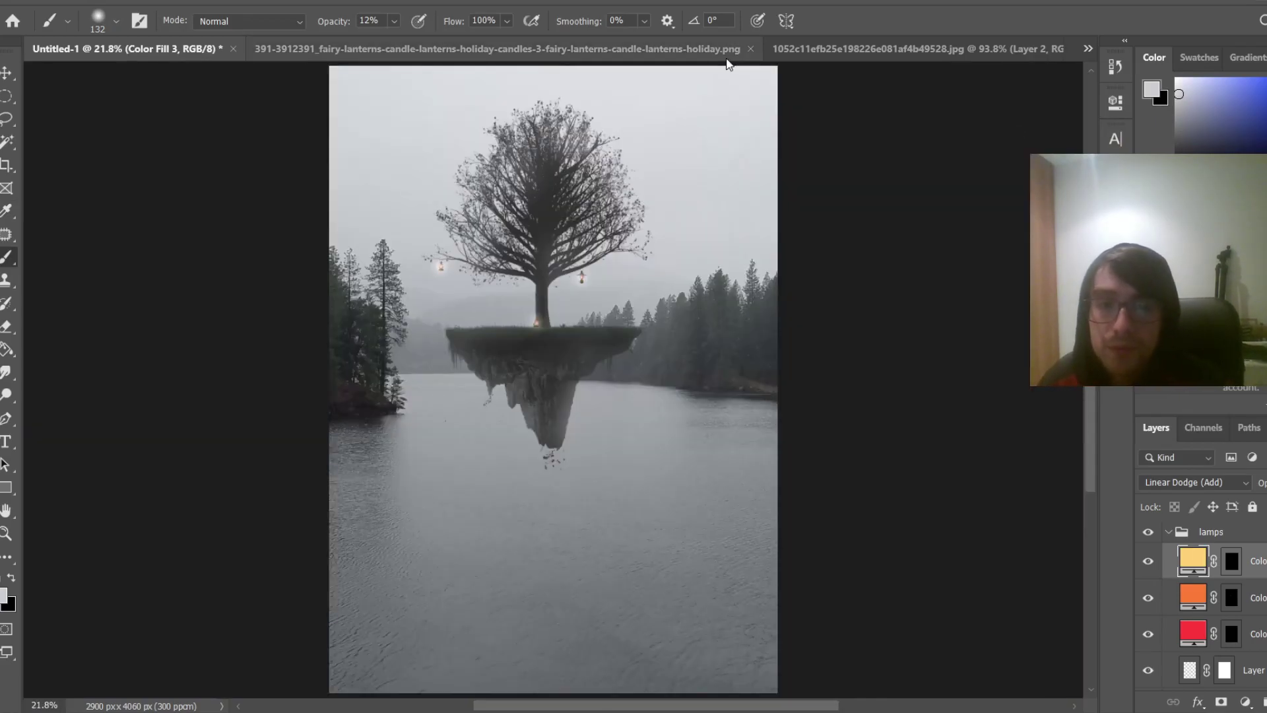
Fade the trunk lantern's handle on the Layer 7 mask using a small black brush of about 8 px at 12% opacity
{"action": "scroll", "coordinate": [511, 217], "scroll_direction": "up", "scroll_amount": 11}
{"action": "scroll", "coordinate": [587, 534], "scroll_direction": "up", "scroll_amount": 6}
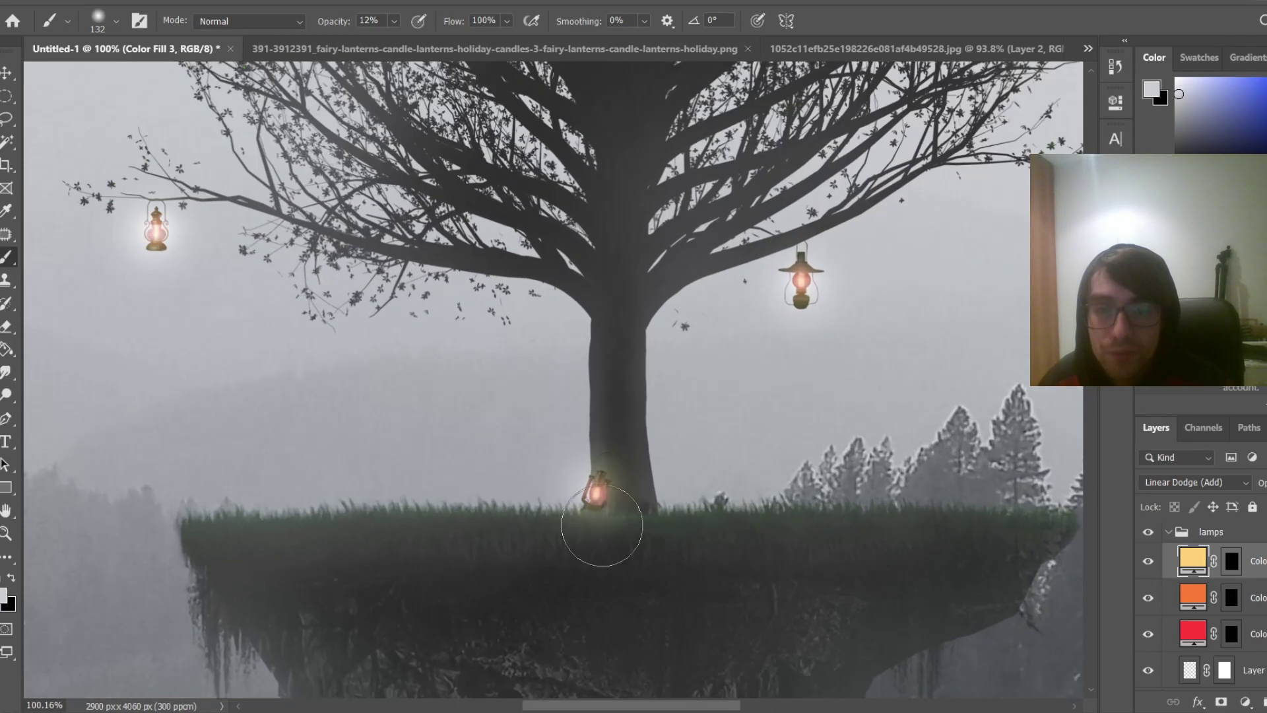
{"action": "scroll", "coordinate": [682, 474], "scroll_direction": "up", "scroll_amount": 1}
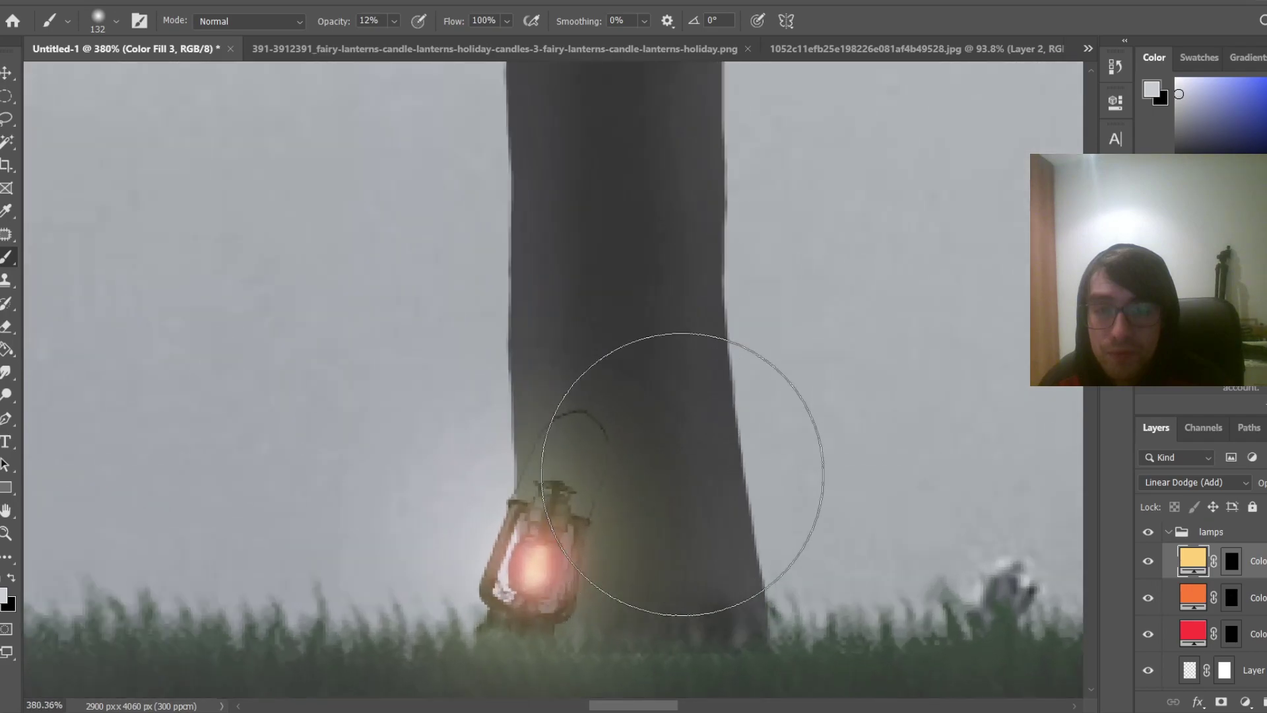
{"action": "scroll", "coordinate": [673, 474], "scroll_direction": "down", "scroll_amount": 1}
{"action": "scroll", "coordinate": [1221, 610], "scroll_direction": "down", "scroll_amount": 2}
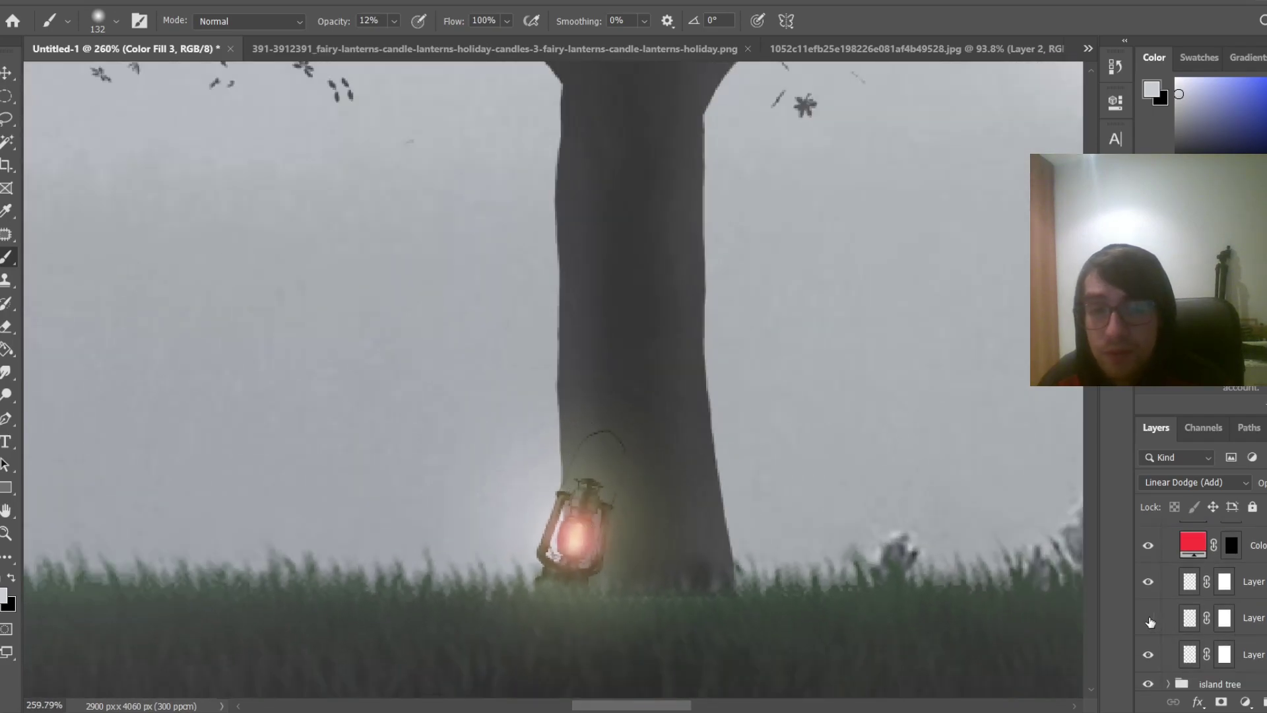
{"action": "left_click", "coordinate": [1149, 620]}
{"action": "left_click", "coordinate": [1248, 625]}
{"action": "left_click", "coordinate": [1226, 621]}
{"action": "scroll", "coordinate": [769, 462], "scroll_direction": "up", "scroll_amount": 4}
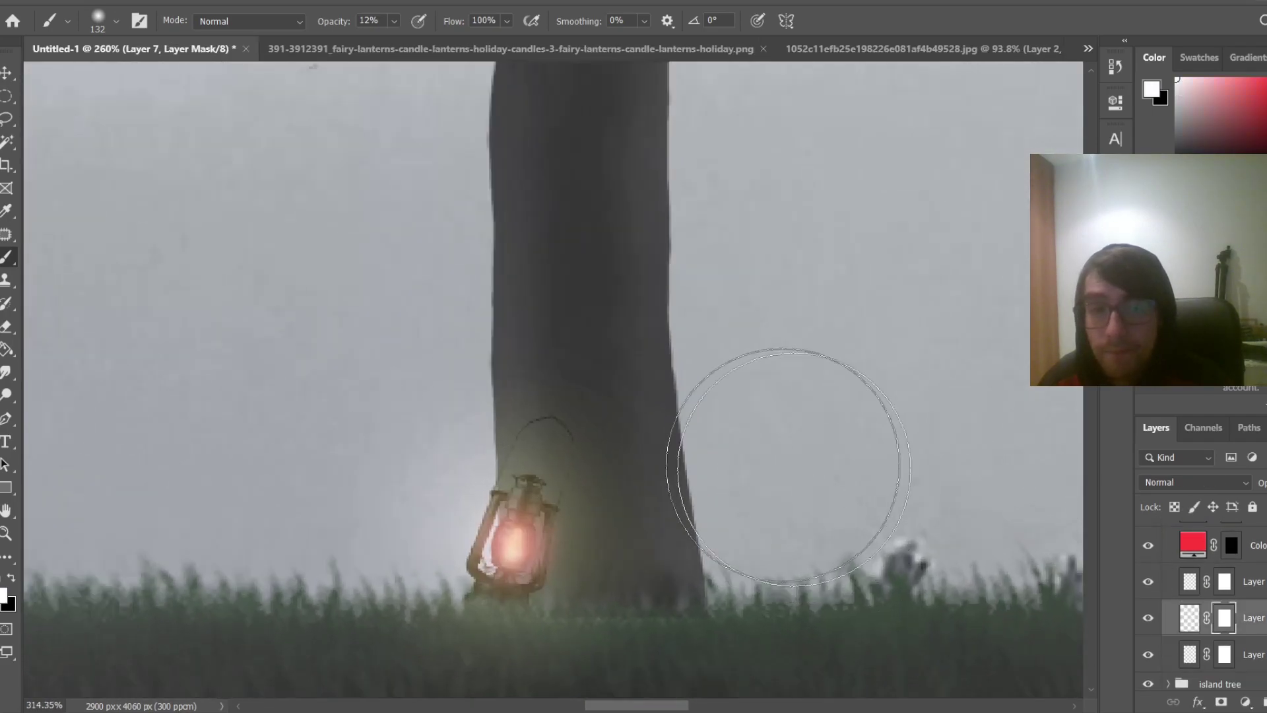
{"action": "left_click_drag", "start_coordinate": [340, 360], "coordinate": [148, 414]}
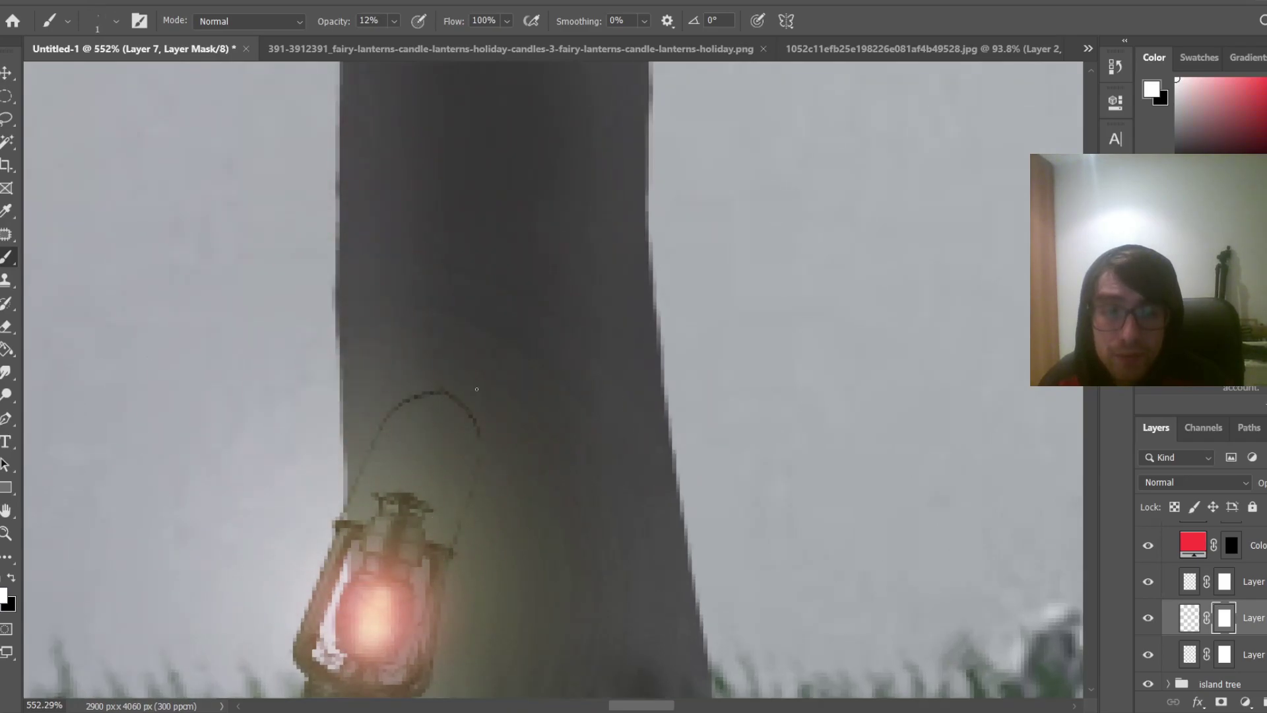
{"action": "key", "text": "bracketright"}
{"action": "key", "text": "bracketright"}
{"action": "key", "text": "bracketright"}
{"action": "key", "text": "bracketright"}
{"action": "key", "text": "bracketright"}
{"action": "key", "text": "bracketright"}
{"action": "key", "text": "bracketright"}
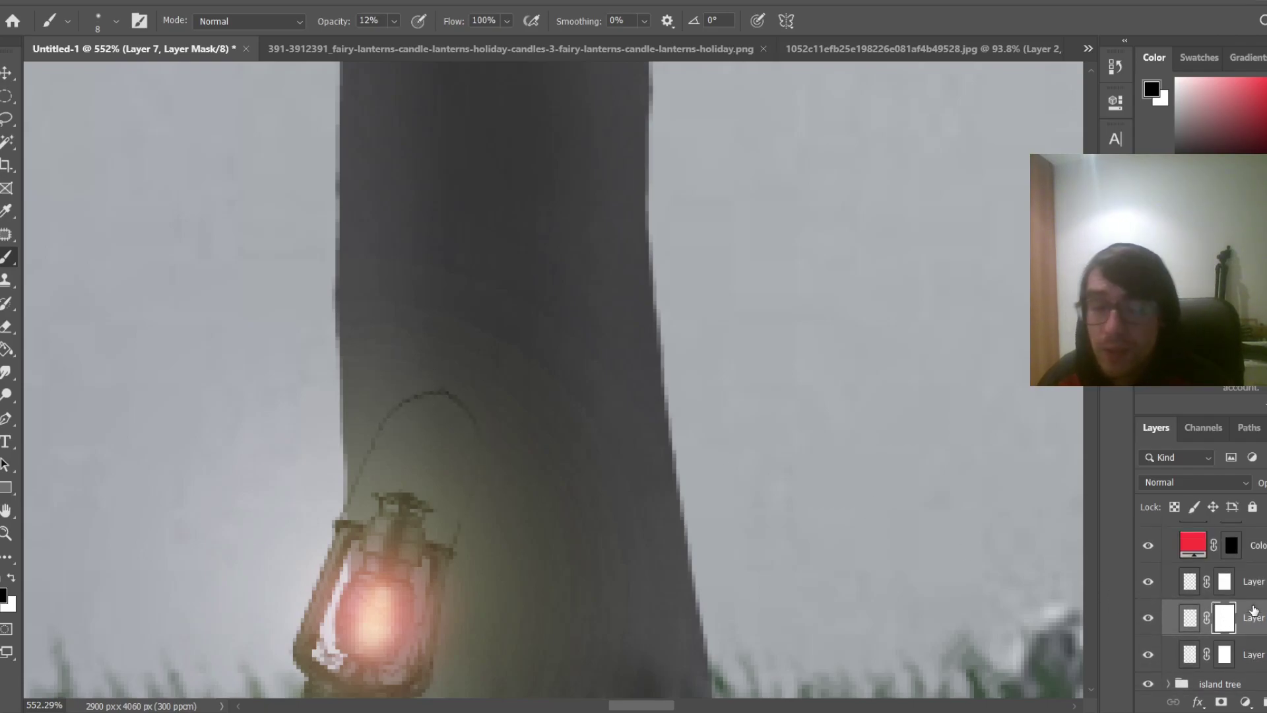
{"action": "key", "text": "ctrl+0"}
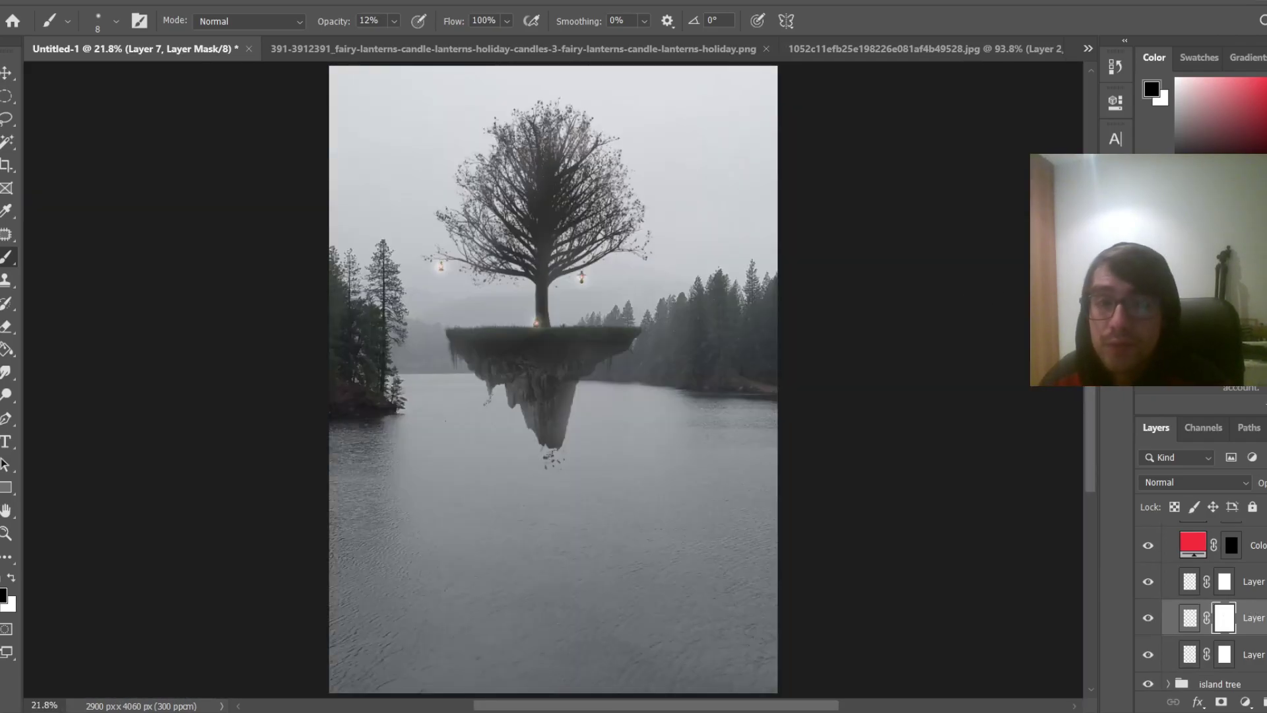
Expand the island tree group and add a new empty layer directly above Layer 8 in the lamps group
{"action": "scroll", "coordinate": [1260, 627], "scroll_direction": "down", "scroll_amount": 5}
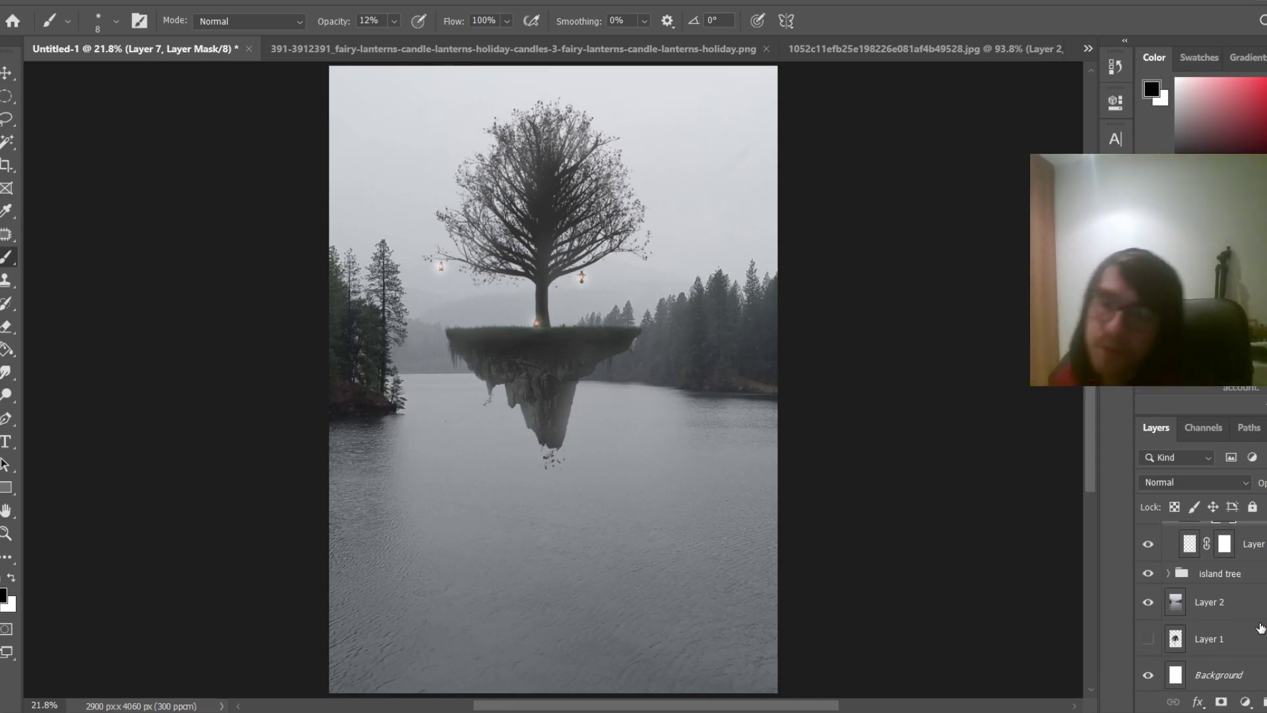
{"action": "scroll", "coordinate": [1210, 585], "scroll_direction": "up", "scroll_amount": 1}
{"action": "scroll", "coordinate": [1210, 585], "scroll_direction": "down", "scroll_amount": 1}
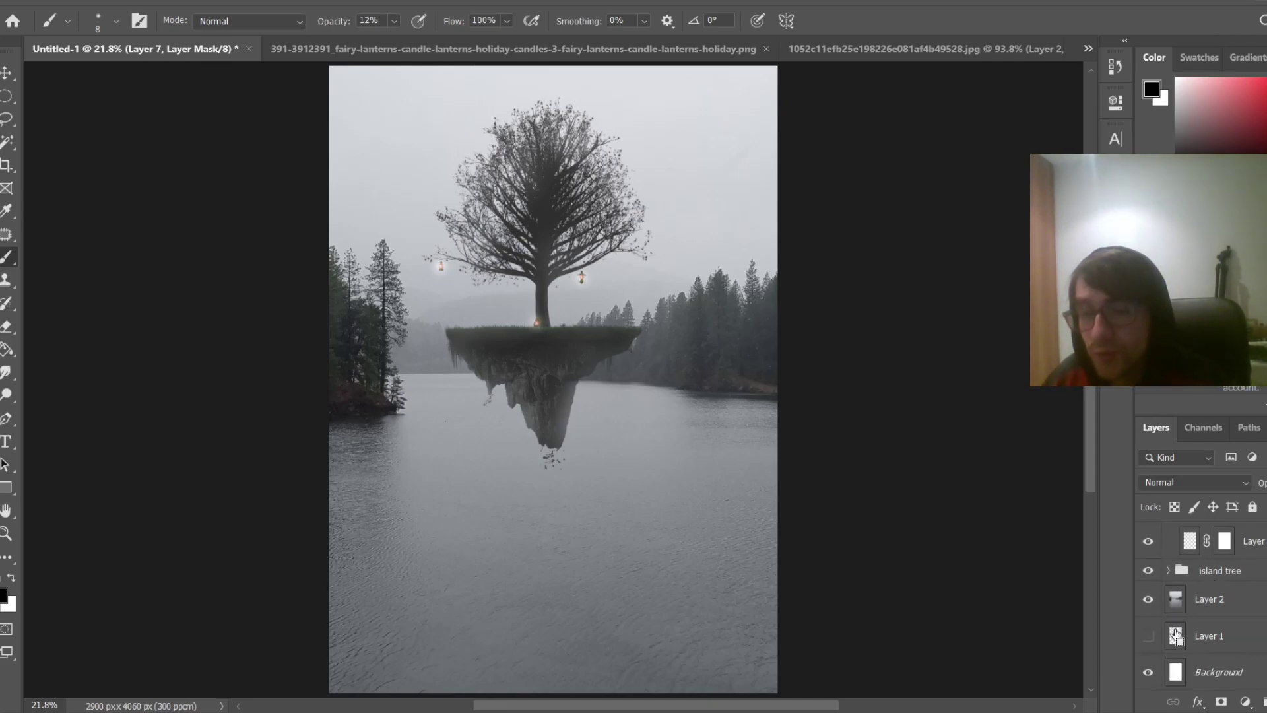
{"action": "scroll", "coordinate": [1228, 614], "scroll_direction": "up", "scroll_amount": 4}
{"action": "scroll", "coordinate": [1230, 602], "scroll_direction": "down", "scroll_amount": 4}
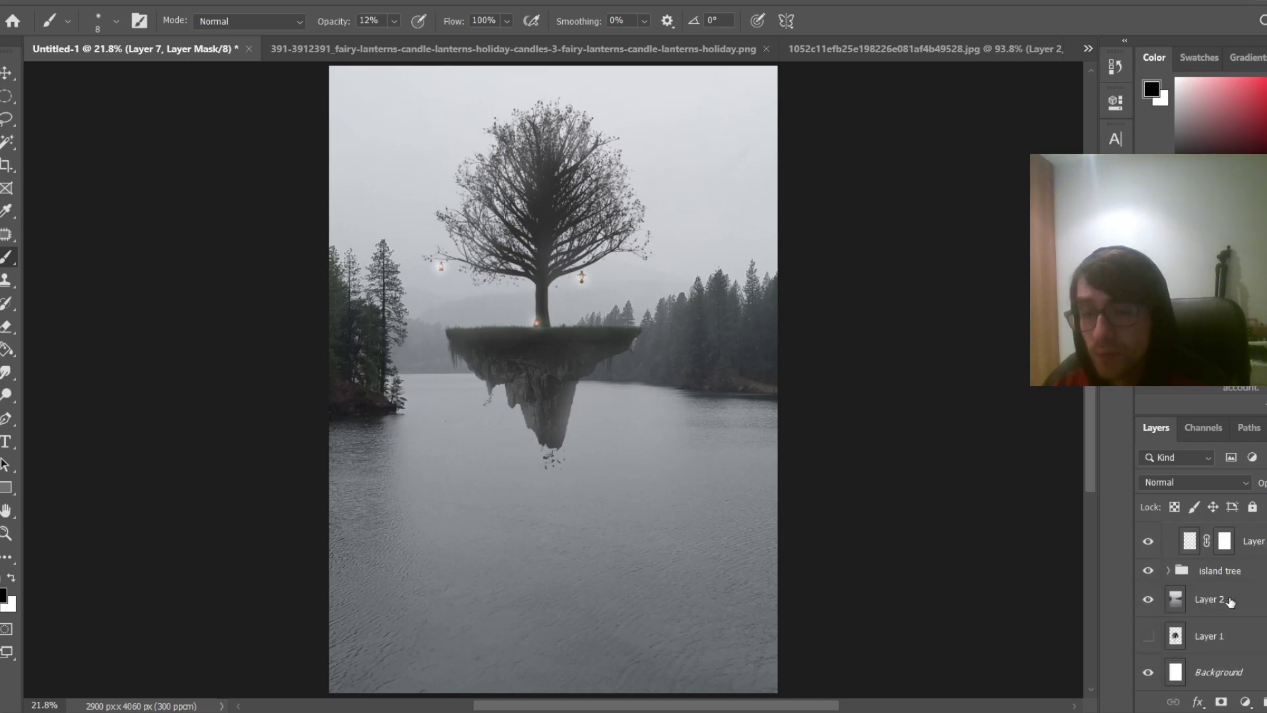
{"action": "scroll", "coordinate": [1157, 644], "scroll_direction": "up", "scroll_amount": 5}
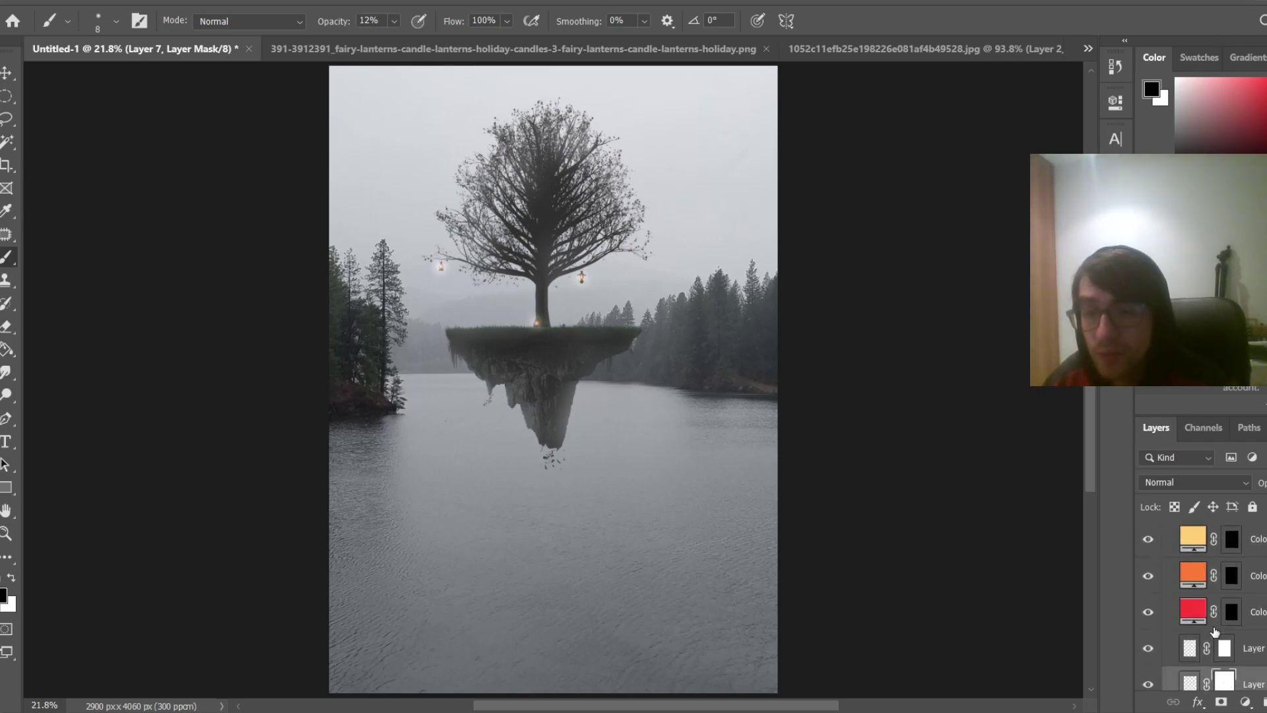
{"action": "scroll", "coordinate": [1165, 643], "scroll_direction": "down", "scroll_amount": 3}
{"action": "left_click", "coordinate": [1168, 641]}
{"action": "scroll", "coordinate": [1221, 594], "scroll_direction": "up", "scroll_amount": 2}
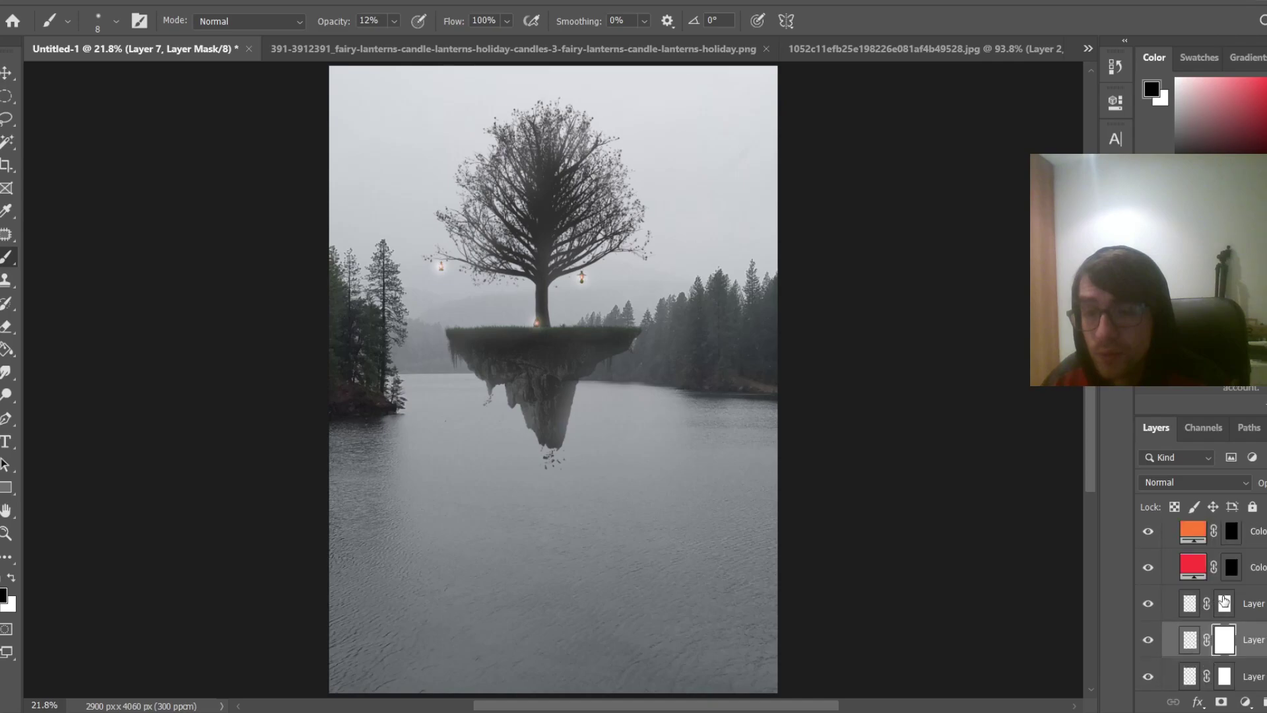
{"action": "scroll", "coordinate": [1257, 592], "scroll_direction": "down", "scroll_amount": 1}
{"action": "left_click", "coordinate": [1256, 559]}
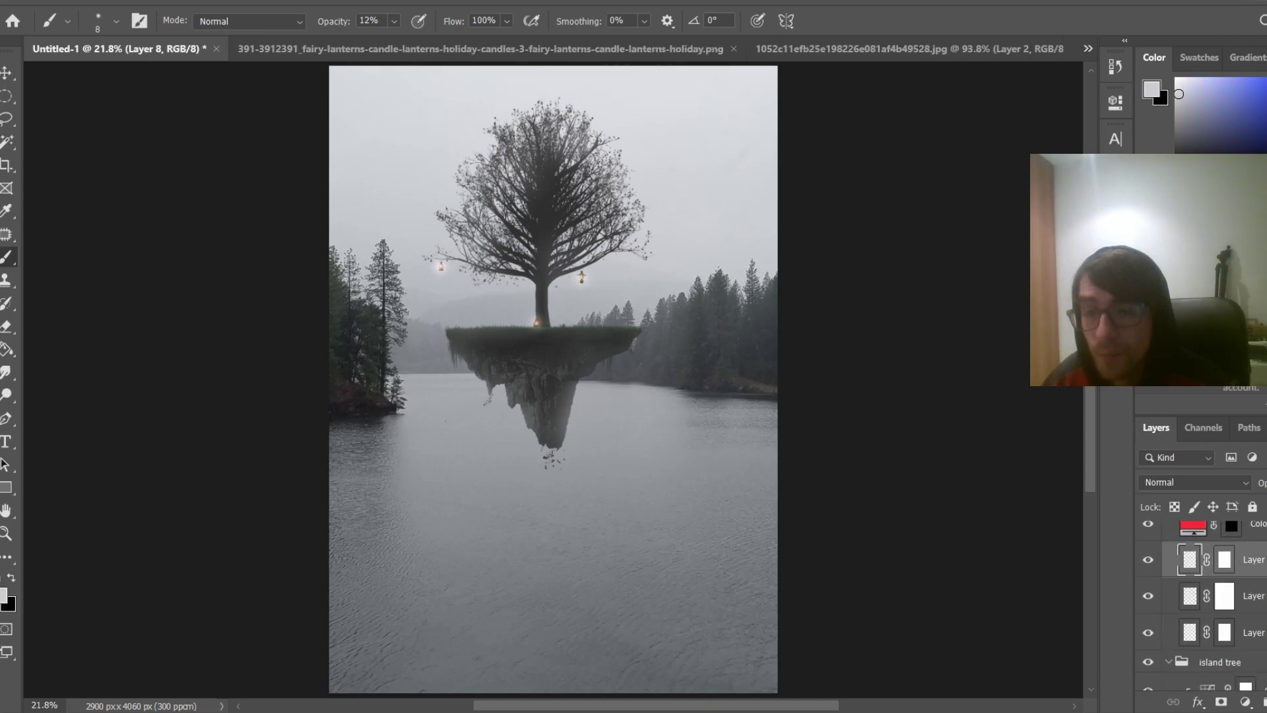
{"action": "key", "text": "ctrl+alt+shift+n"}
Load the outline of the tree layer in the island tree group as a selection
{"action": "scroll", "coordinate": [1256, 629], "scroll_direction": "down", "scroll_amount": 5}
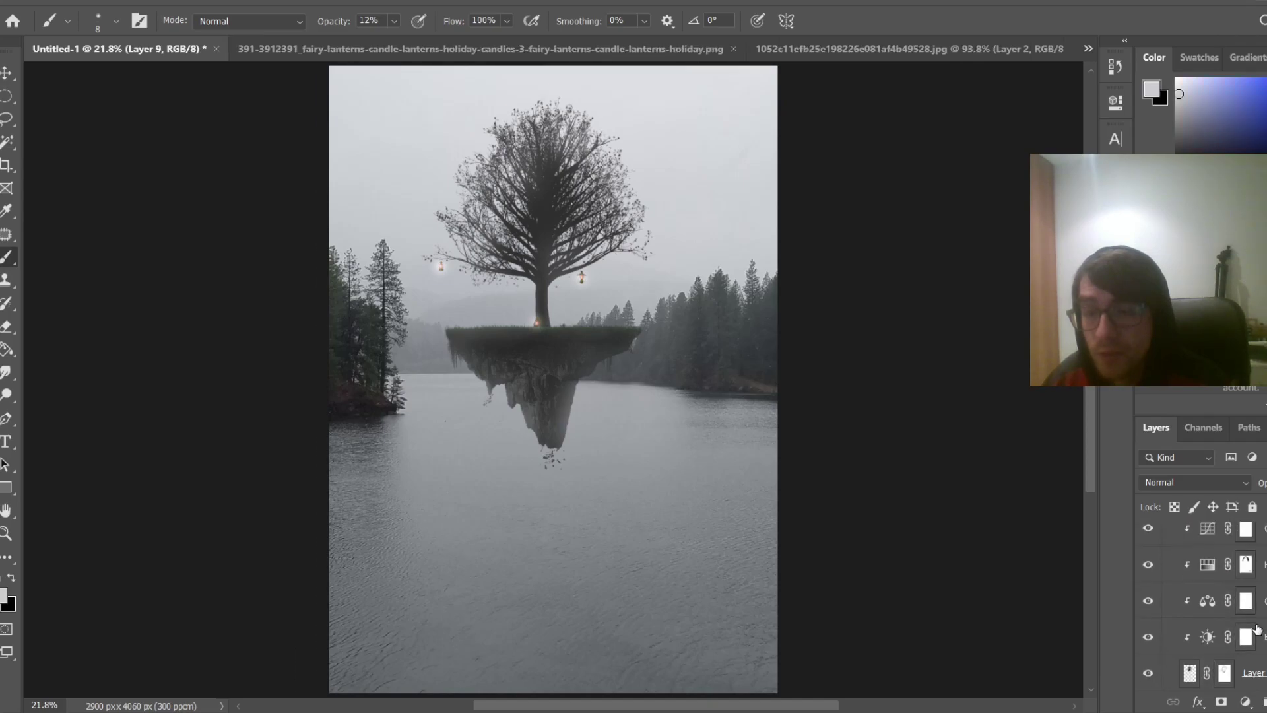
{"action": "scroll", "coordinate": [1256, 629], "scroll_direction": "up", "scroll_amount": 3}
{"action": "scroll", "coordinate": [1257, 629], "scroll_direction": "down", "scroll_amount": 4}
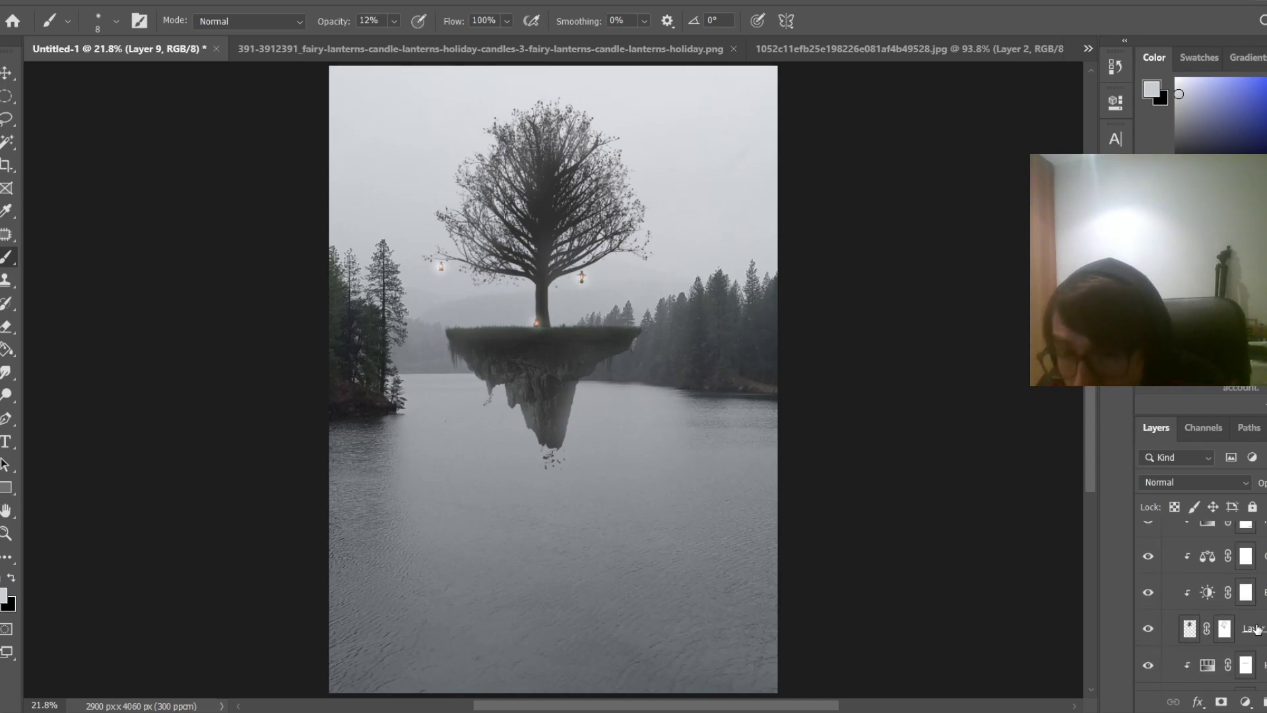
{"action": "left_click", "coordinate": [1193, 630], "text": "ctrl"}
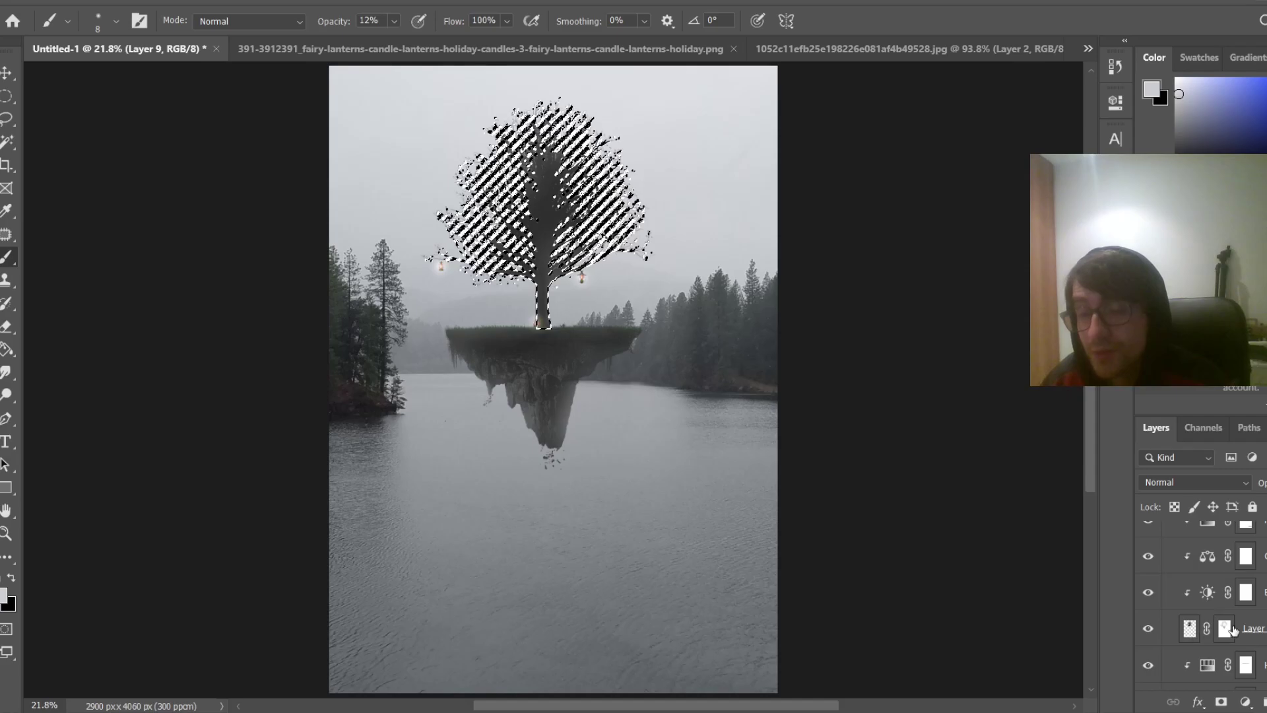
Paint a rim glow along the trunk's left edge on the yellow fill's mask with a white 32 px brush, inside the tree selection
{"action": "scroll", "coordinate": [1227, 624], "scroll_direction": "up", "scroll_amount": 3}
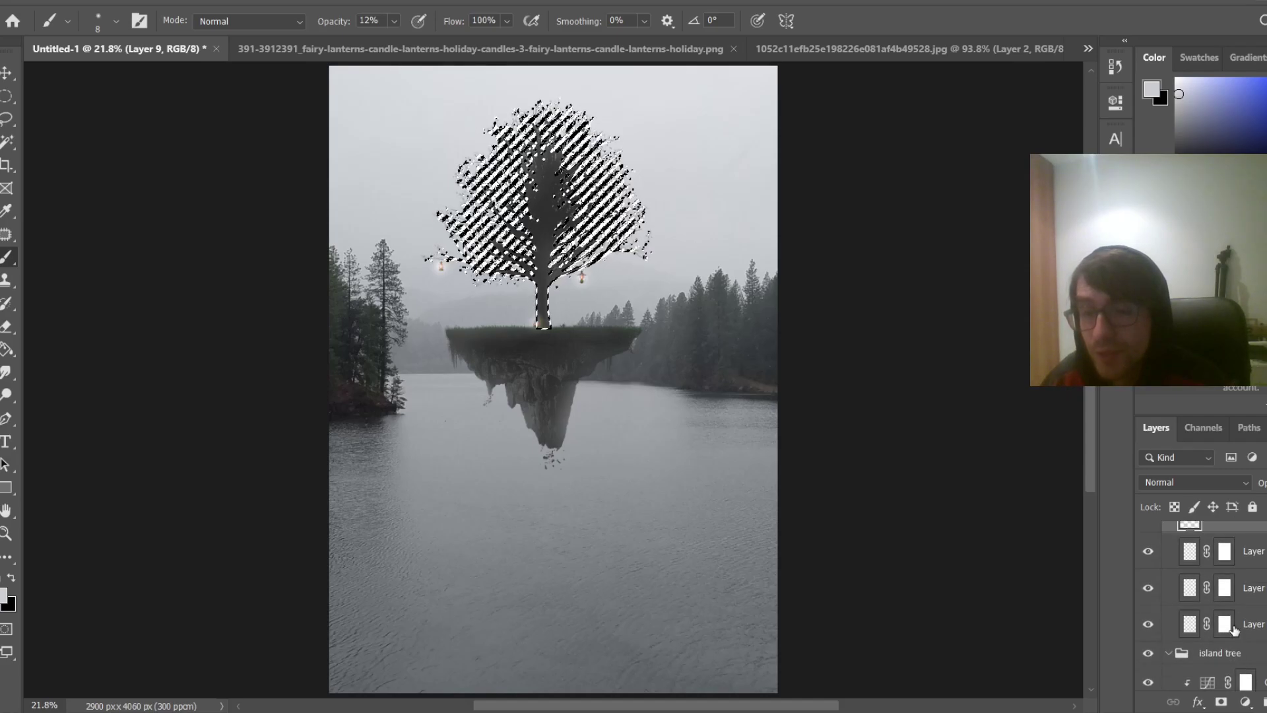
{"action": "scroll", "coordinate": [1227, 627], "scroll_direction": "up", "scroll_amount": 3}
{"action": "scroll", "coordinate": [429, 244], "scroll_direction": "up", "scroll_amount": 17}
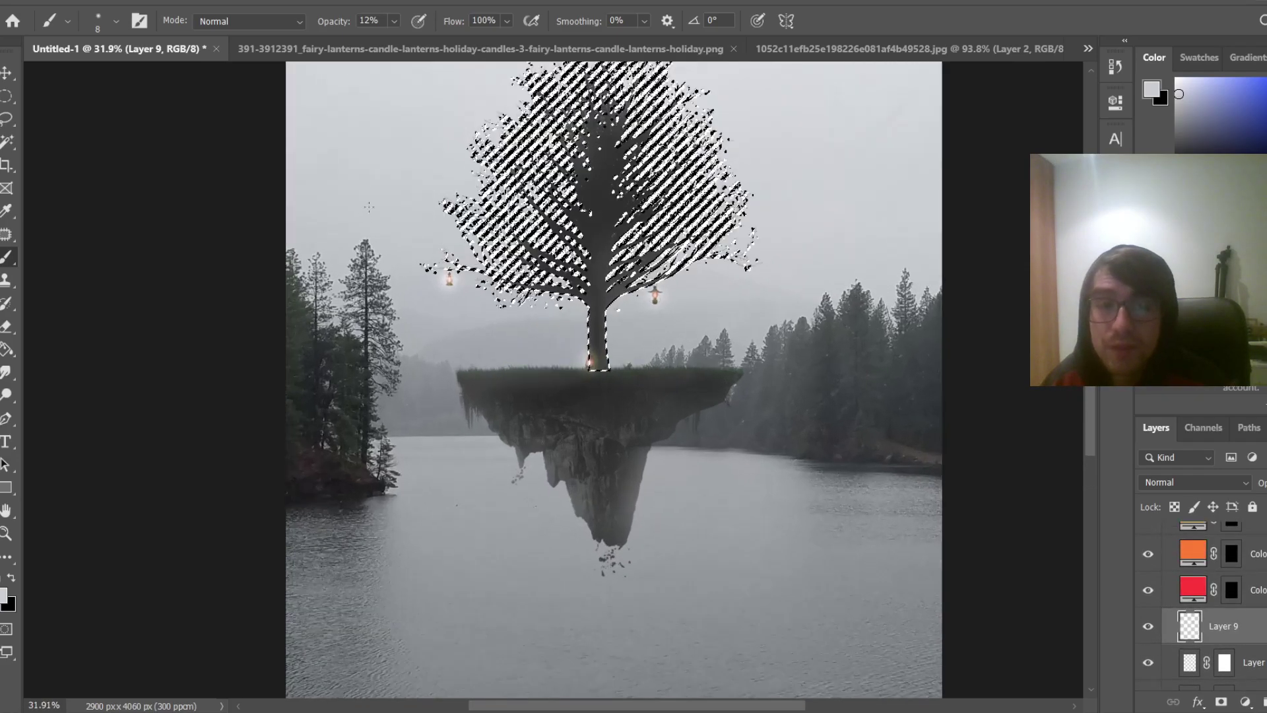
{"action": "scroll", "coordinate": [609, 373], "scroll_direction": "up", "scroll_amount": 5}
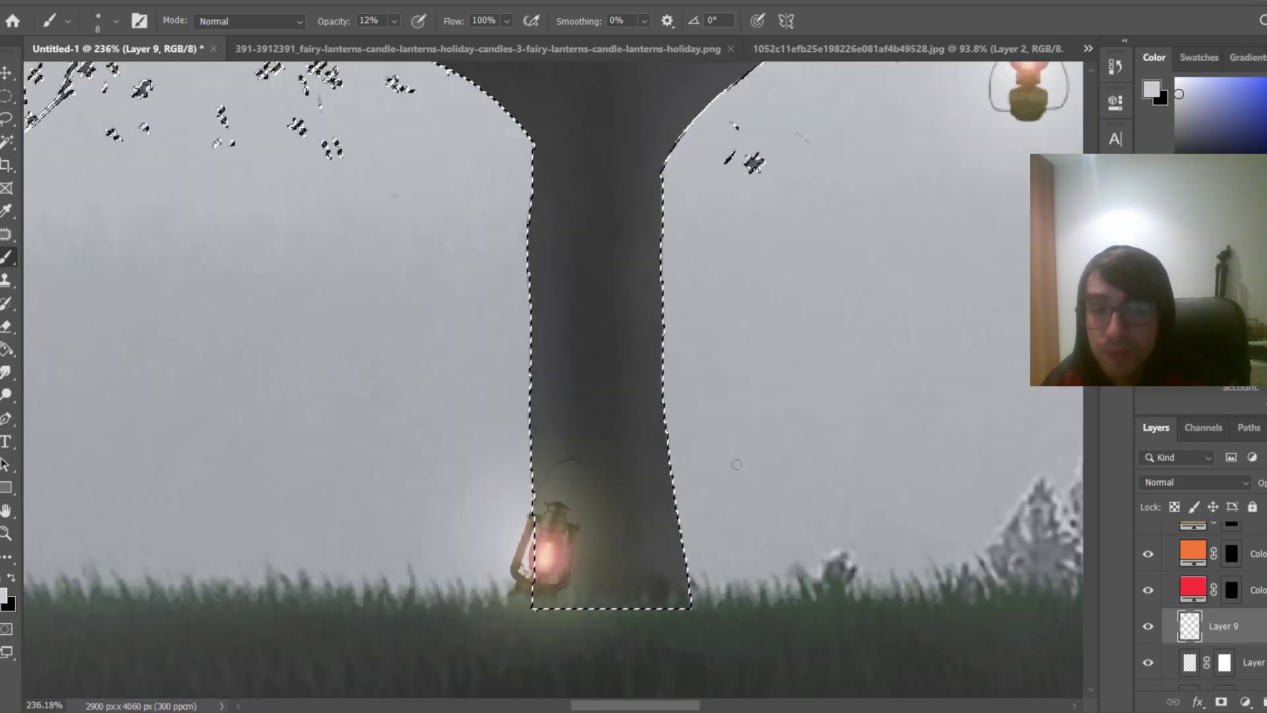
{"action": "scroll", "coordinate": [1231, 569], "scroll_direction": "up", "scroll_amount": 2}
{"action": "left_click", "coordinate": [1232, 564]}
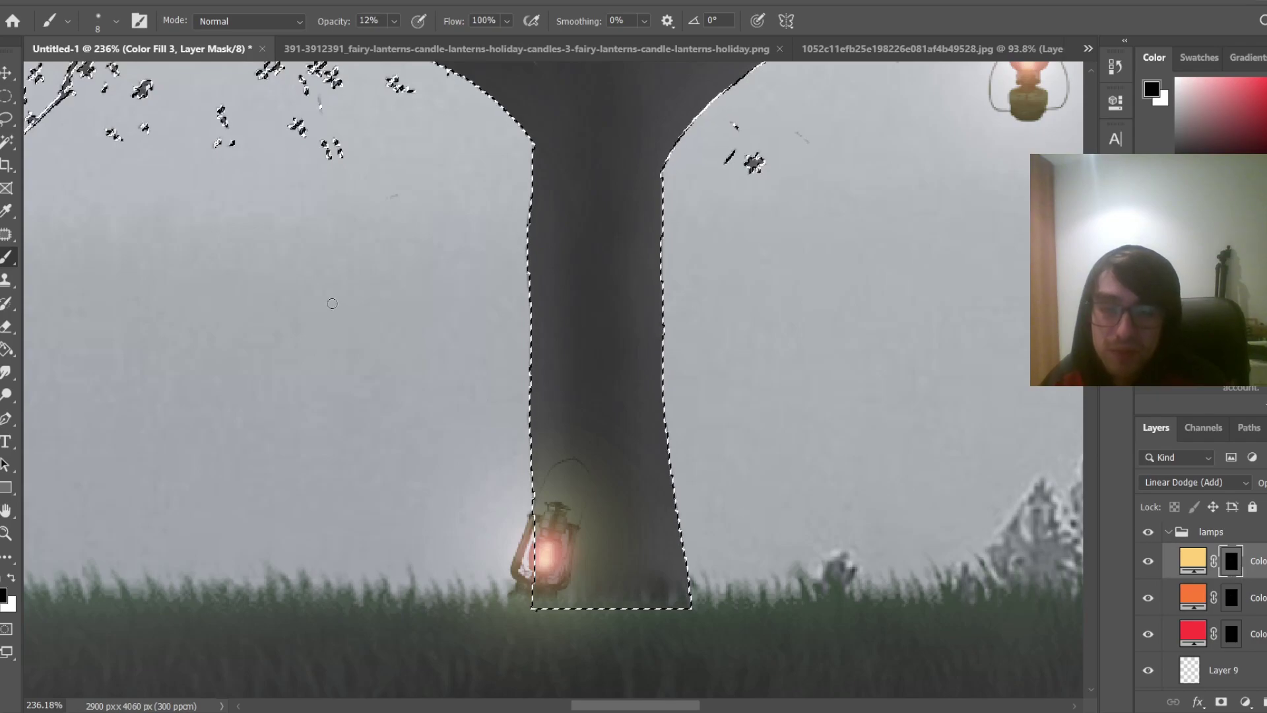
{"action": "scroll", "coordinate": [337, 420], "scroll_direction": "up", "scroll_amount": 2}
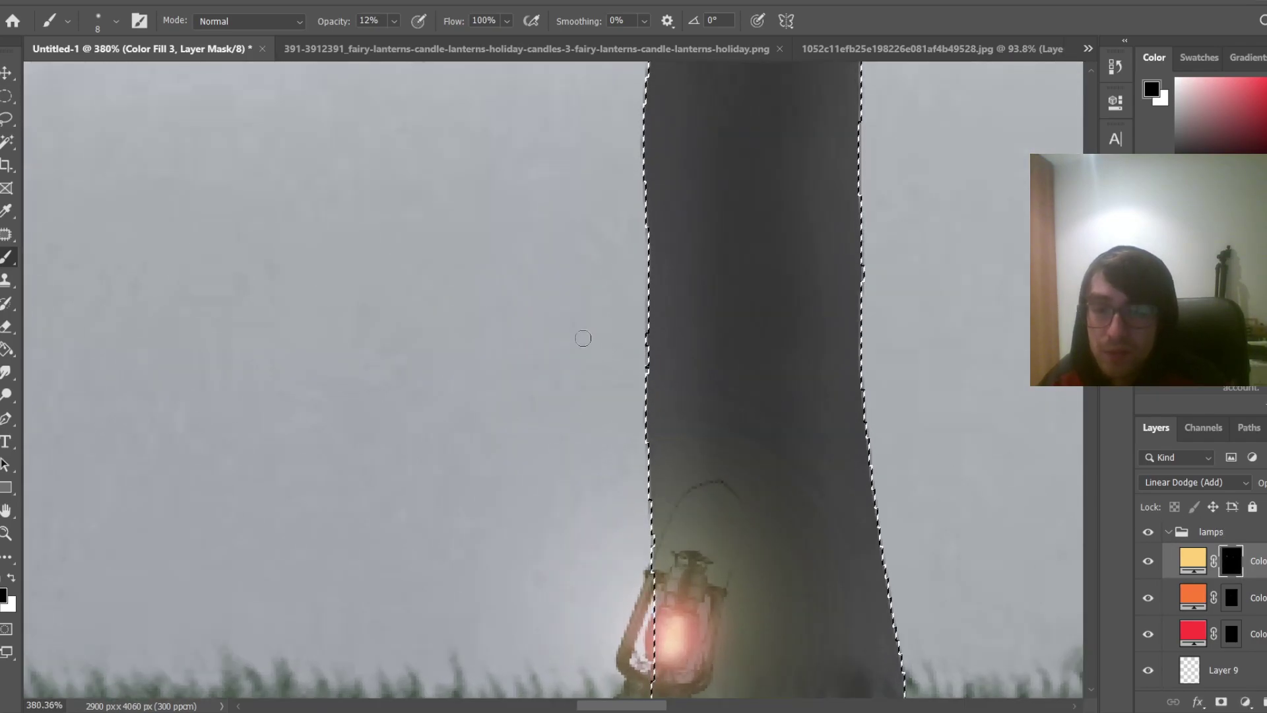
{"action": "left_click_drag", "start_coordinate": [664, 381], "coordinate": [714, 394]}
{"action": "key", "text": "x"}
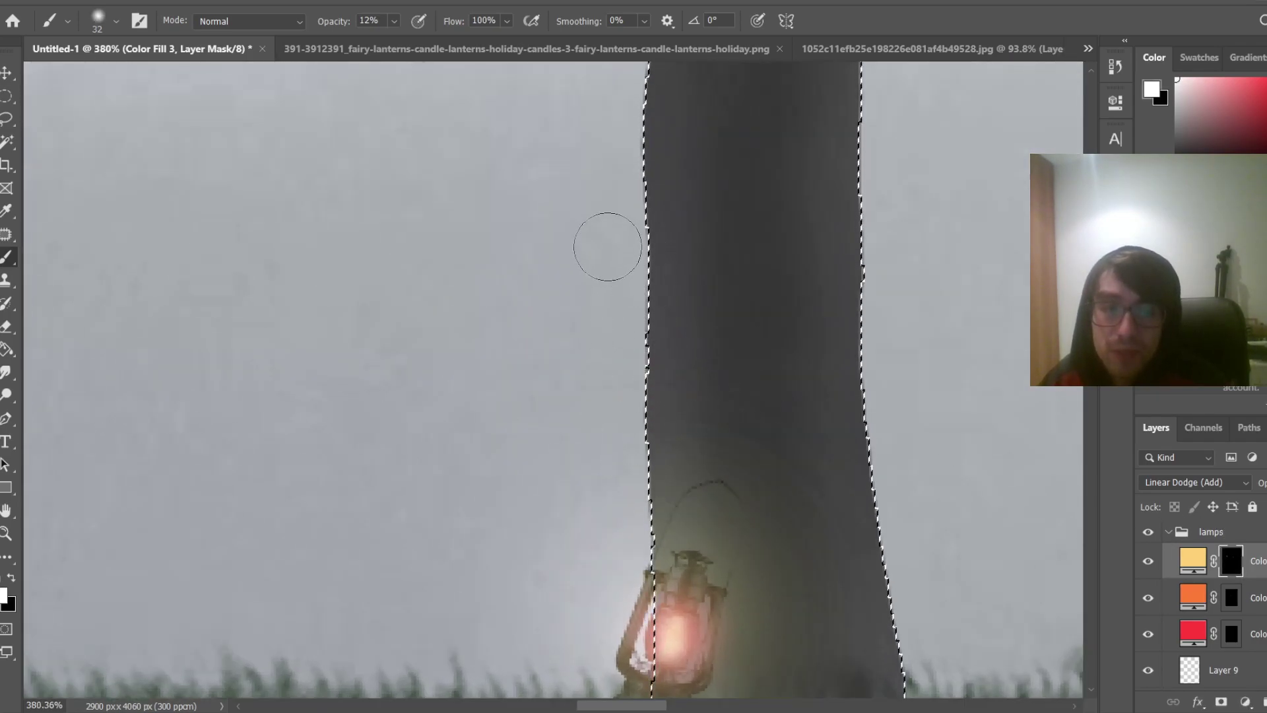
{"action": "scroll", "coordinate": [686, 495], "scroll_direction": "down", "scroll_amount": 2}
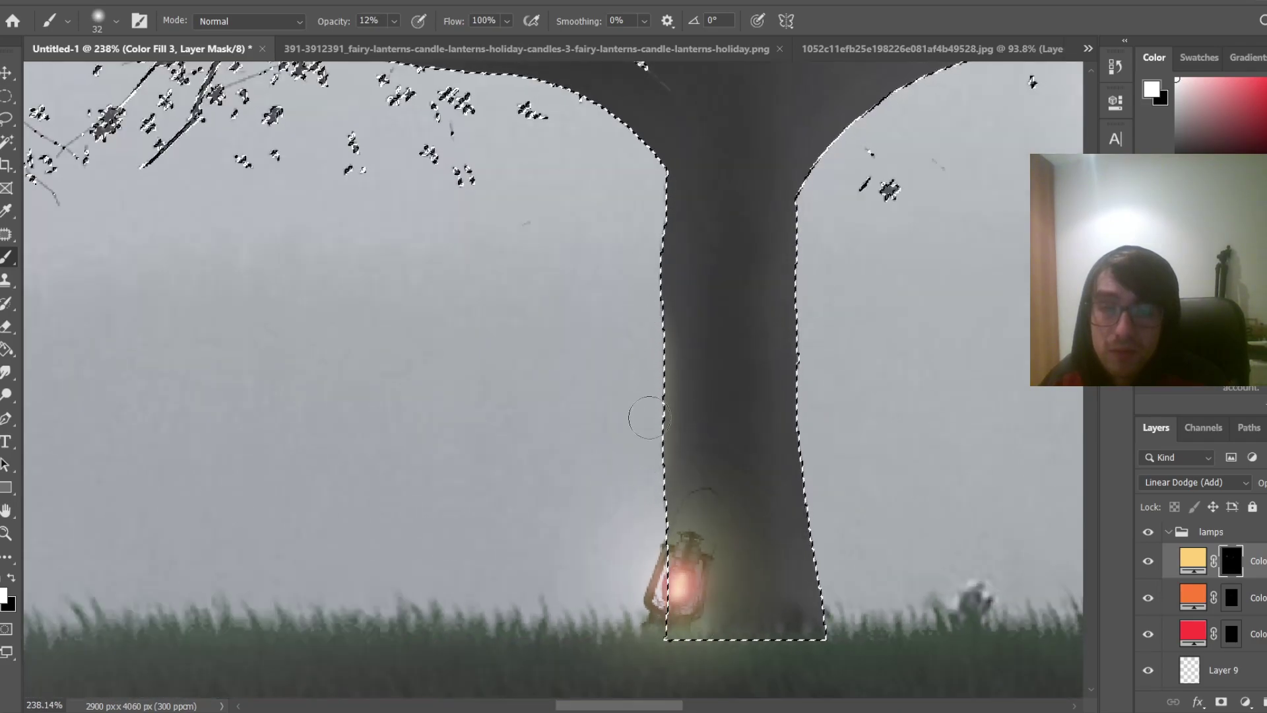
Paint a yellow glow on the underside of the branch above the wide-brimmed lantern with the 32 px brush
{"action": "scroll", "coordinate": [737, 429], "scroll_direction": "down", "scroll_amount": 2}
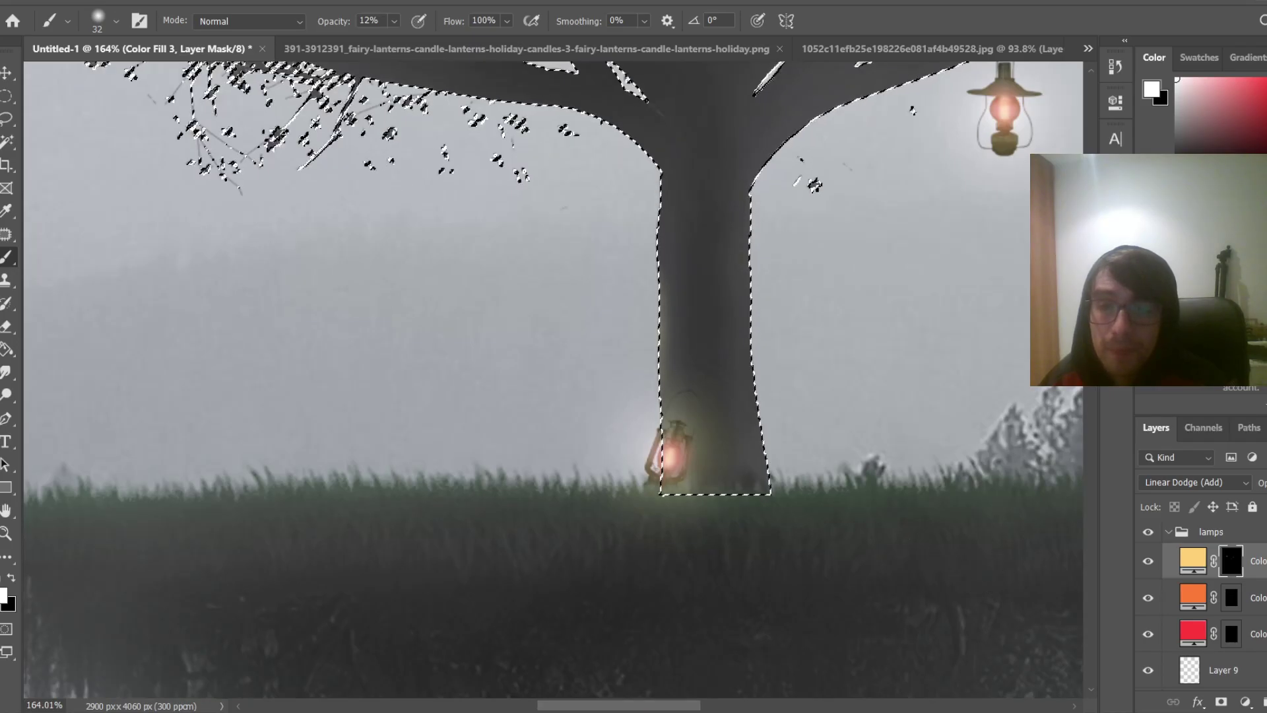
{"action": "scroll", "coordinate": [737, 429], "scroll_direction": "up", "scroll_amount": 3}
{"action": "scroll", "coordinate": [736, 430], "scroll_direction": "down", "scroll_amount": 1}
{"action": "left_click_drag", "start_coordinate": [618, 710], "coordinate": [652, 706]}
{"action": "scroll", "coordinate": [778, 295], "scroll_direction": "up", "scroll_amount": 4}
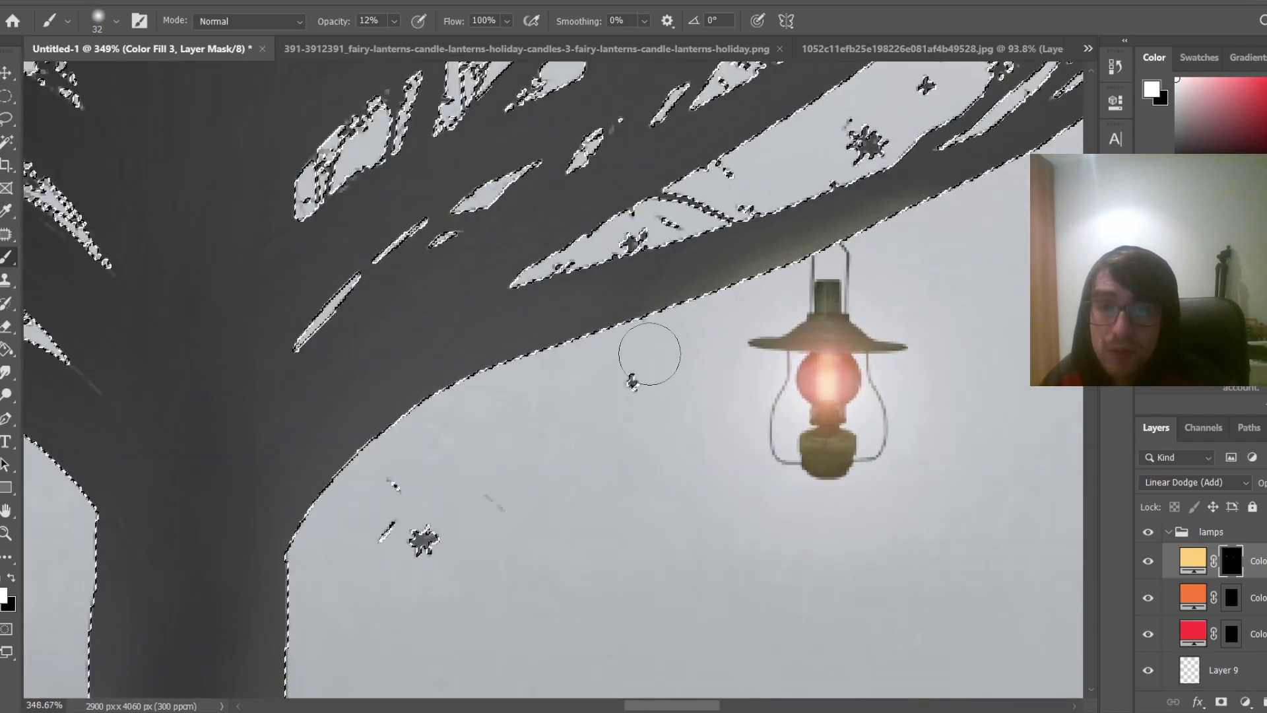
Paint a yellow glow on the left branch and the leaves around its hanging lantern with the 32 px brush
{"action": "scroll", "coordinate": [657, 350], "scroll_direction": "down", "scroll_amount": 2}
{"action": "scroll", "coordinate": [675, 439], "scroll_direction": "down", "scroll_amount": 2}
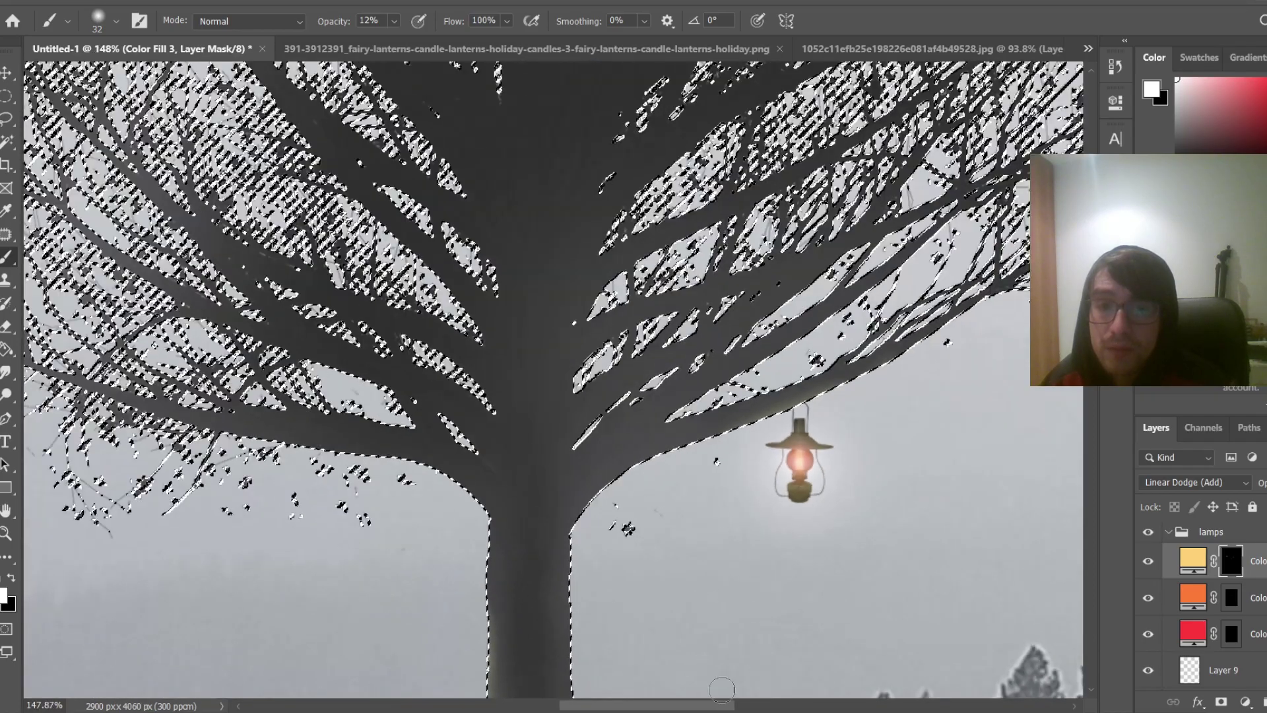
{"action": "scroll", "coordinate": [541, 377], "scroll_direction": "left", "scroll_amount": 5}
{"action": "scroll", "coordinate": [541, 376], "scroll_direction": "up", "scroll_amount": 3}
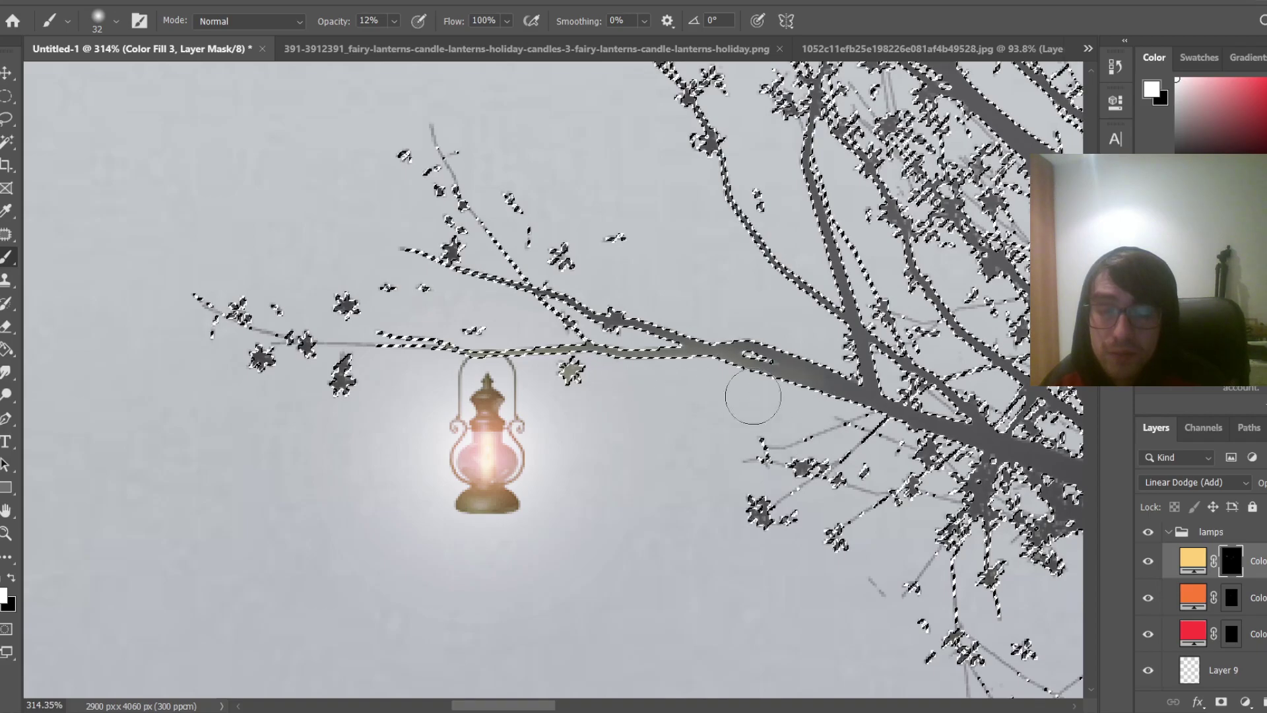
{"action": "left_click", "coordinate": [353, 386]}
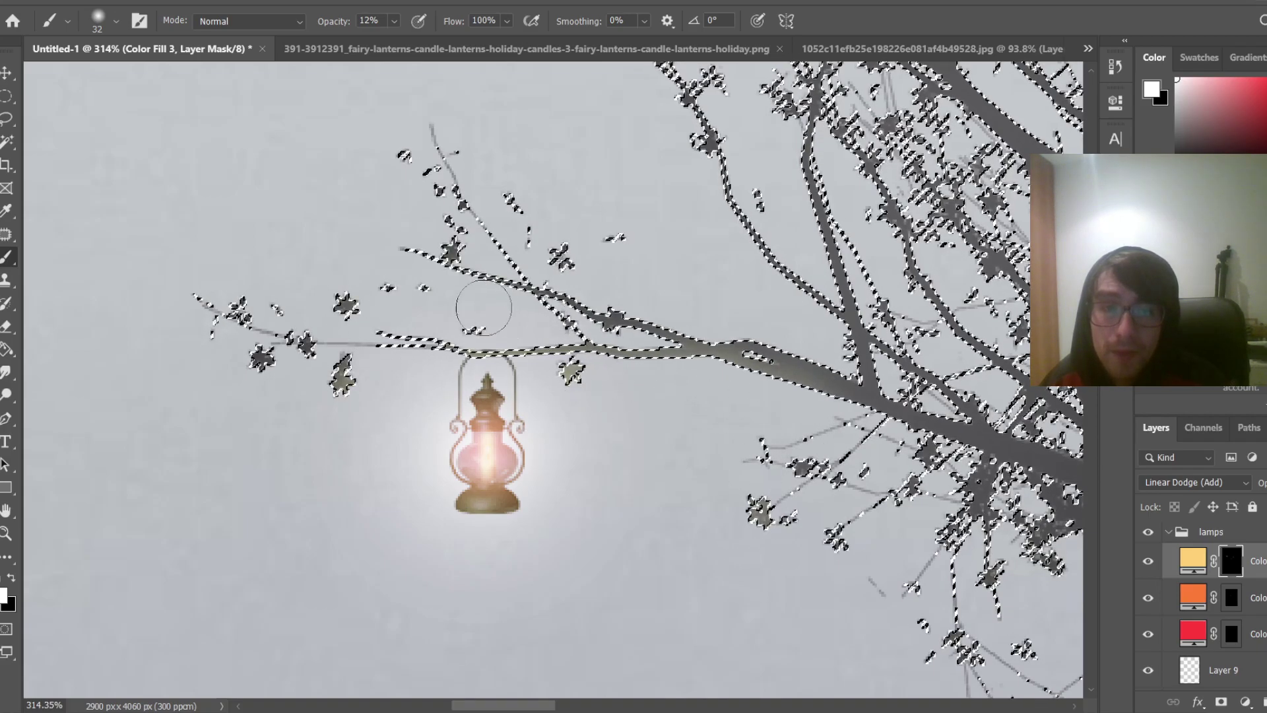
Extend the yellow rim light outward along the lower edge of the wide-brimmed lantern's branch, reducing the brush to 11 px
{"action": "scroll", "coordinate": [742, 522], "scroll_direction": "down", "scroll_amount": 3}
{"action": "scroll", "coordinate": [742, 545], "scroll_direction": "down", "scroll_amount": 4}
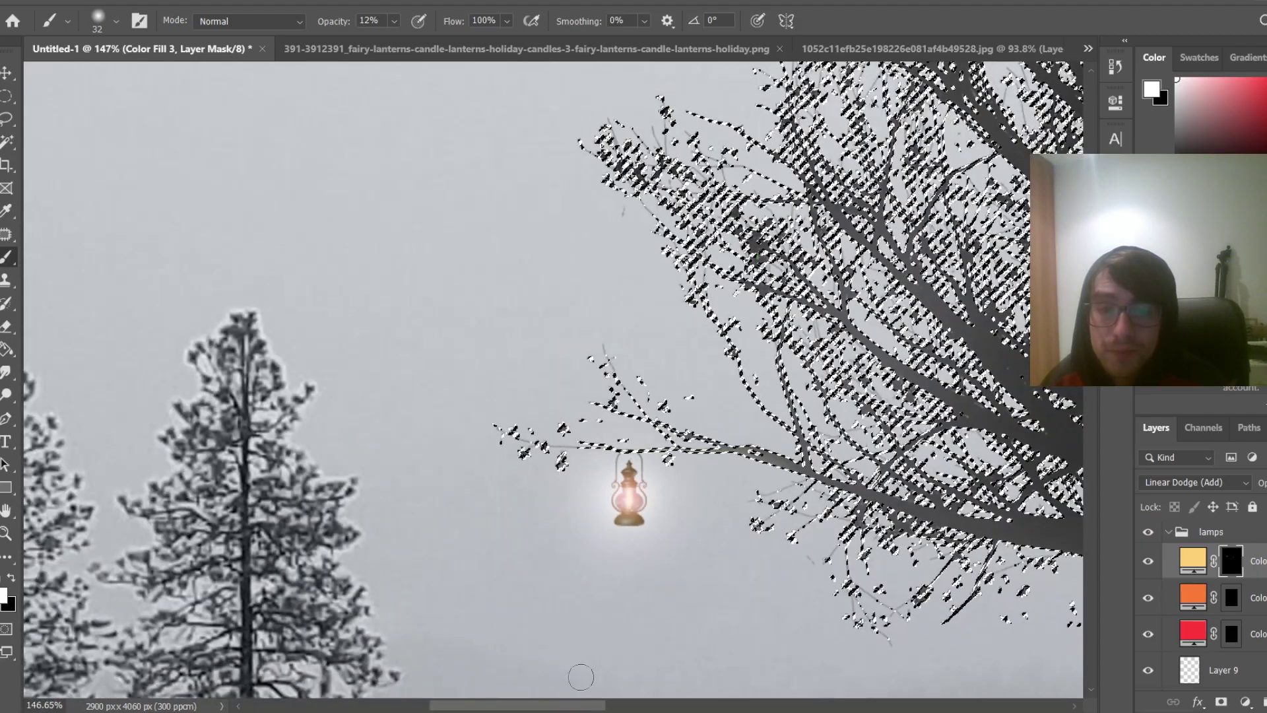
{"action": "left_click_drag", "start_coordinate": [581, 705], "coordinate": [702, 705]}
{"action": "scroll", "coordinate": [675, 553], "scroll_direction": "up", "scroll_amount": 2}
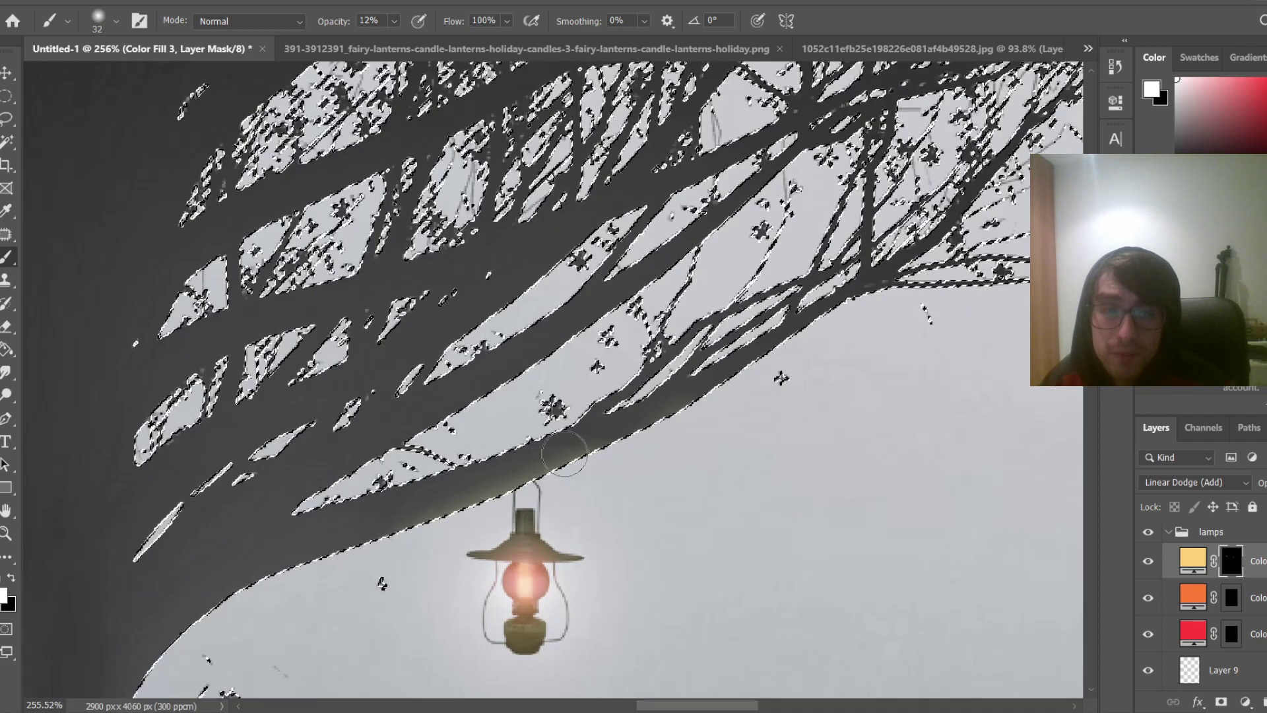
{"action": "scroll", "coordinate": [551, 416], "scroll_direction": "up", "scroll_amount": 2}
{"action": "scroll", "coordinate": [548, 426], "scroll_direction": "up", "scroll_amount": 1}
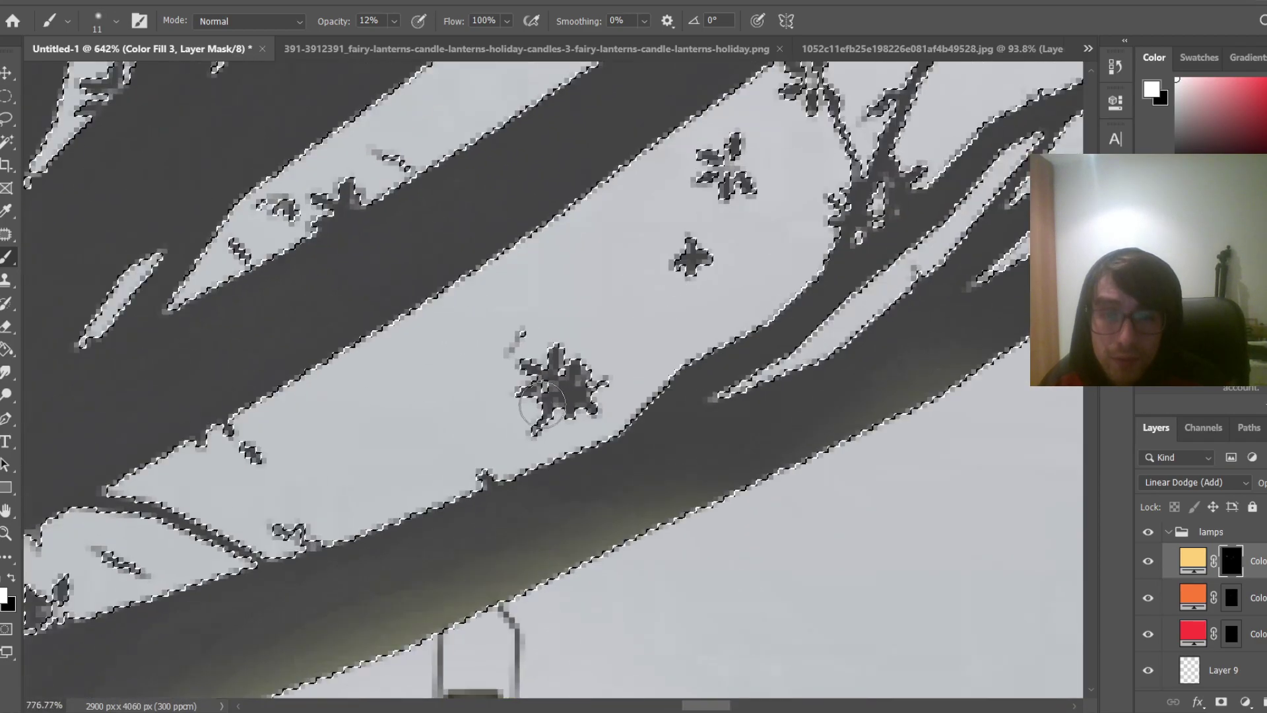
{"action": "scroll", "coordinate": [362, 487], "scroll_direction": "up", "scroll_amount": 1}
{"action": "scroll", "coordinate": [337, 509], "scroll_direction": "down", "scroll_amount": 3}
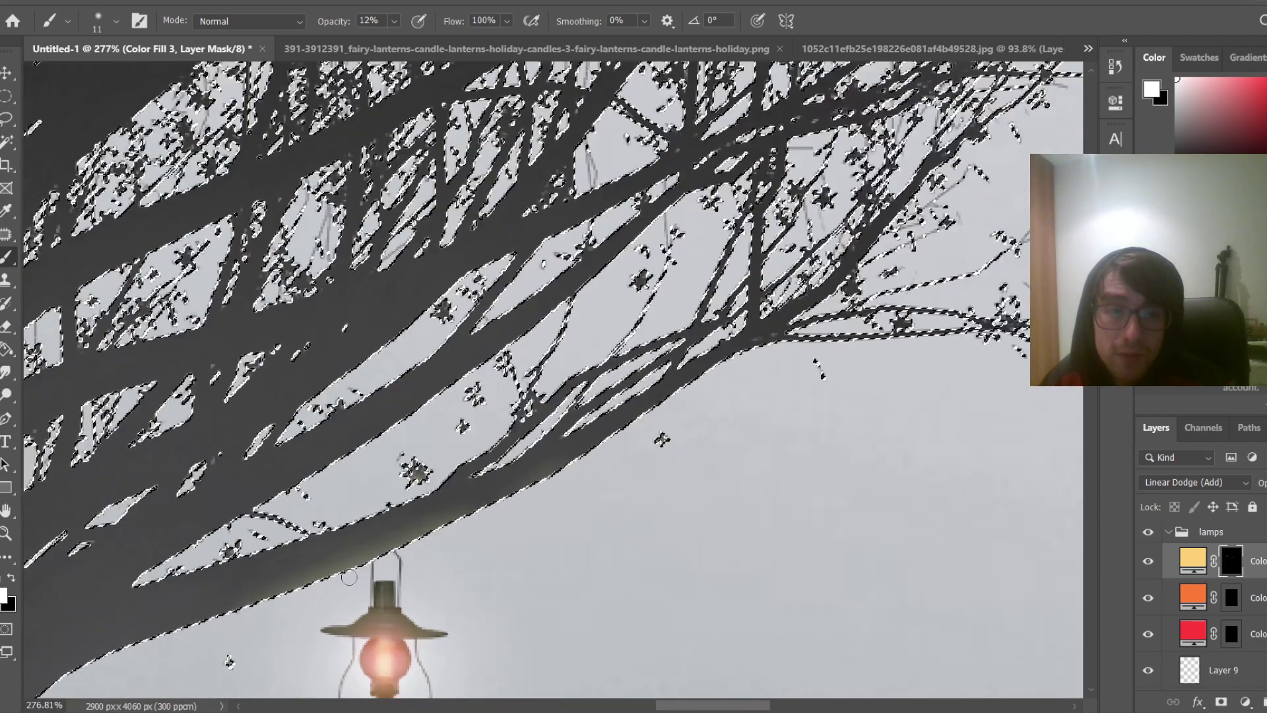
Enlarge the brush to 49 px and deselect the tree outline
{"action": "scroll", "coordinate": [180, 542], "scroll_direction": "up", "scroll_amount": 2}
{"action": "scroll", "coordinate": [179, 543], "scroll_direction": "down", "scroll_amount": 2}
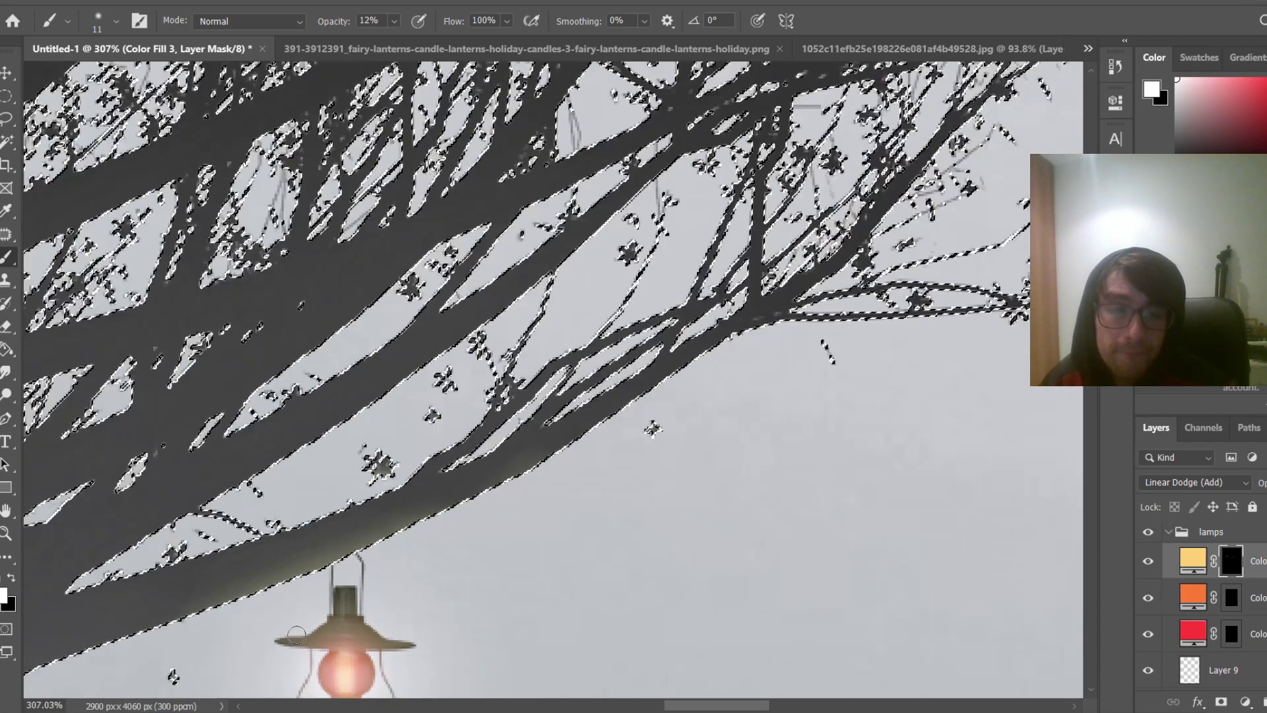
{"action": "scroll", "coordinate": [606, 672], "scroll_direction": "down", "scroll_amount": 5}
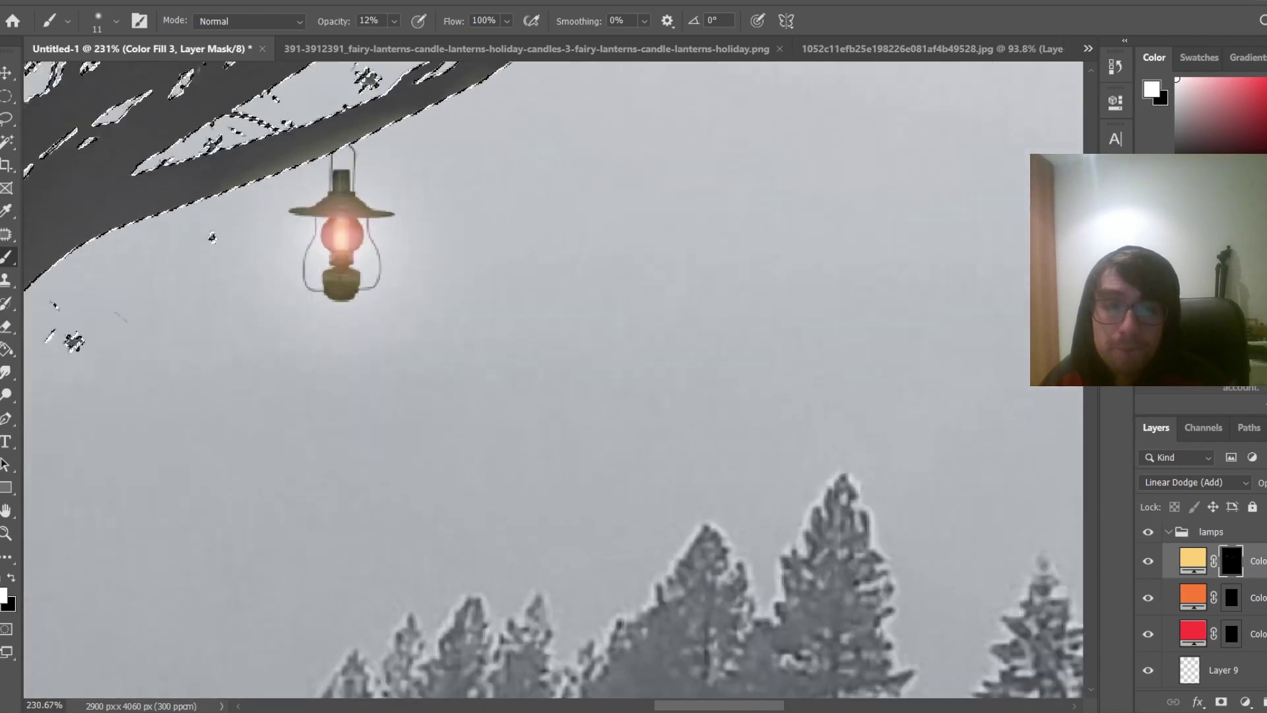
{"action": "scroll", "coordinate": [693, 711], "scroll_direction": "left", "scroll_amount": 4}
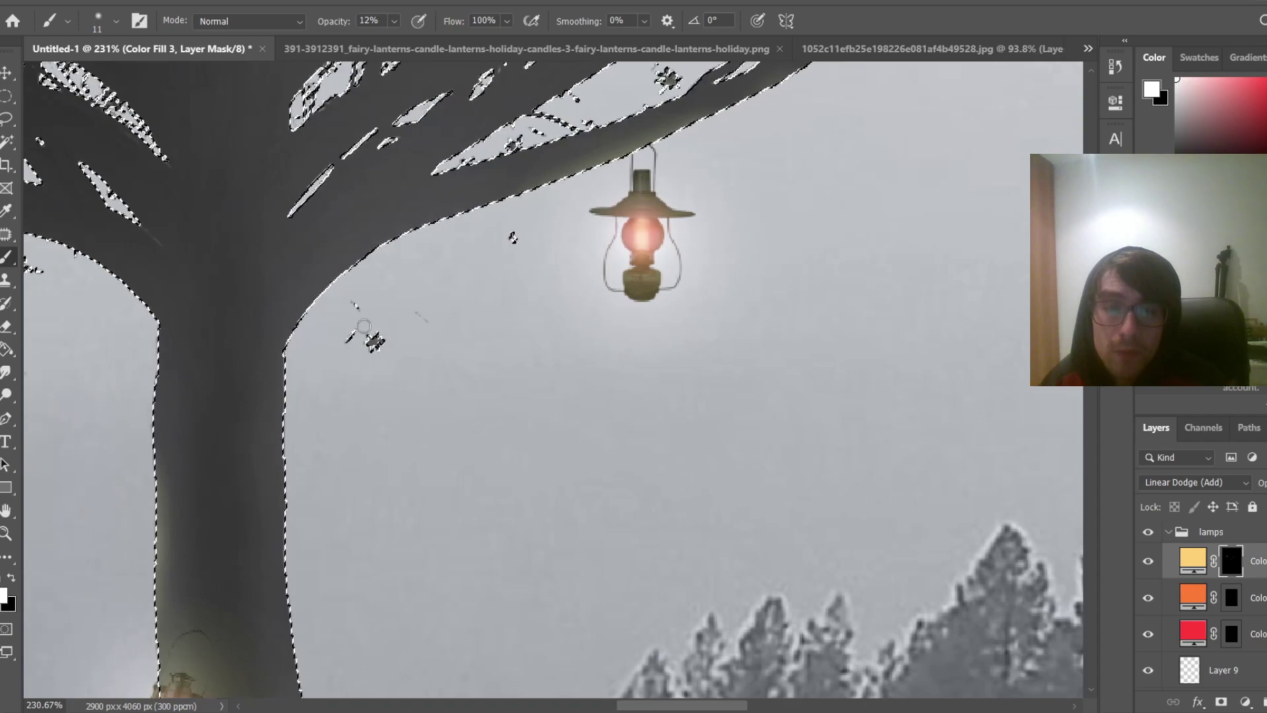
{"action": "left_click_drag", "start_coordinate": [396, 328], "coordinate": [422, 330]}
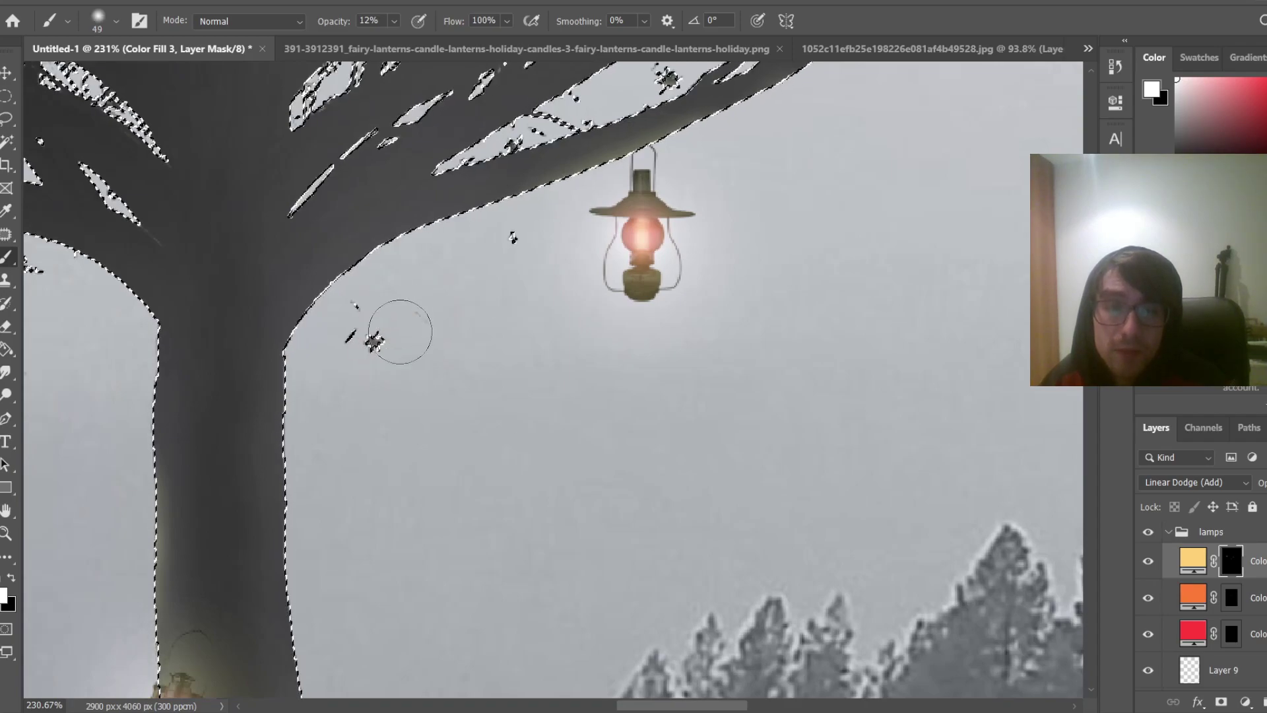
{"action": "scroll", "coordinate": [600, 350], "scroll_direction": "down", "scroll_amount": 5}
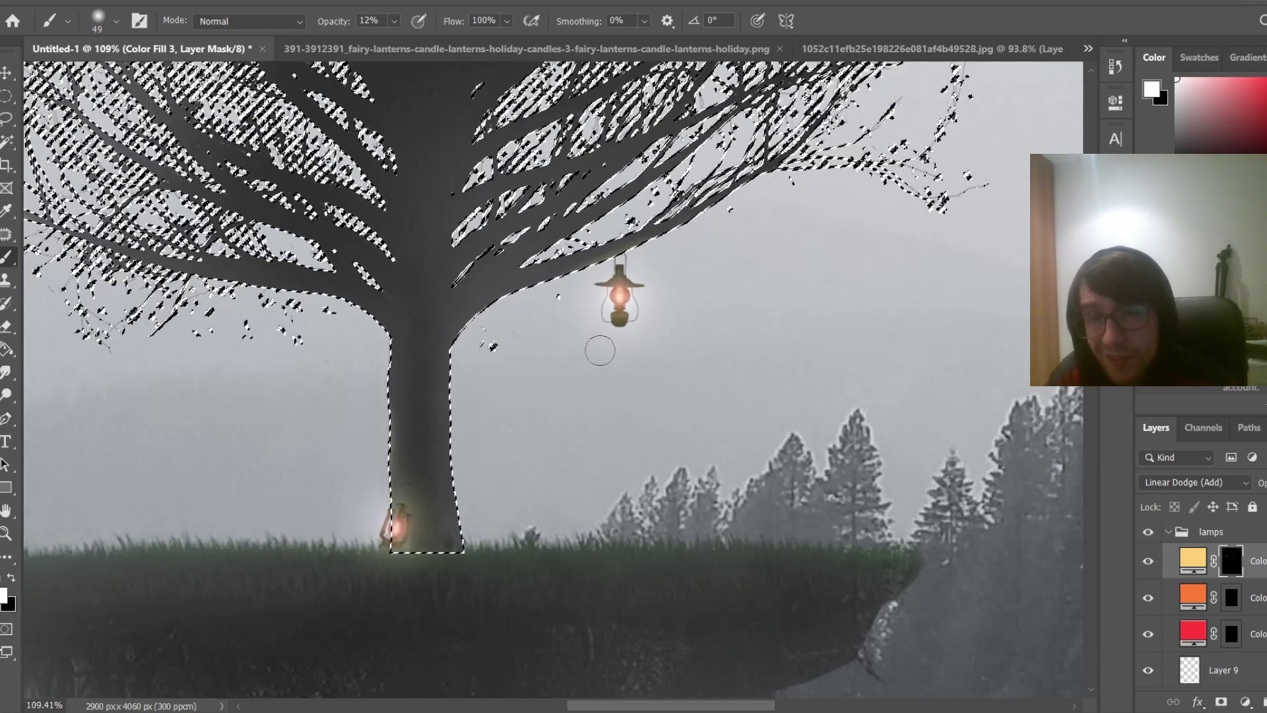
{"action": "key", "text": "ctrl+d"}
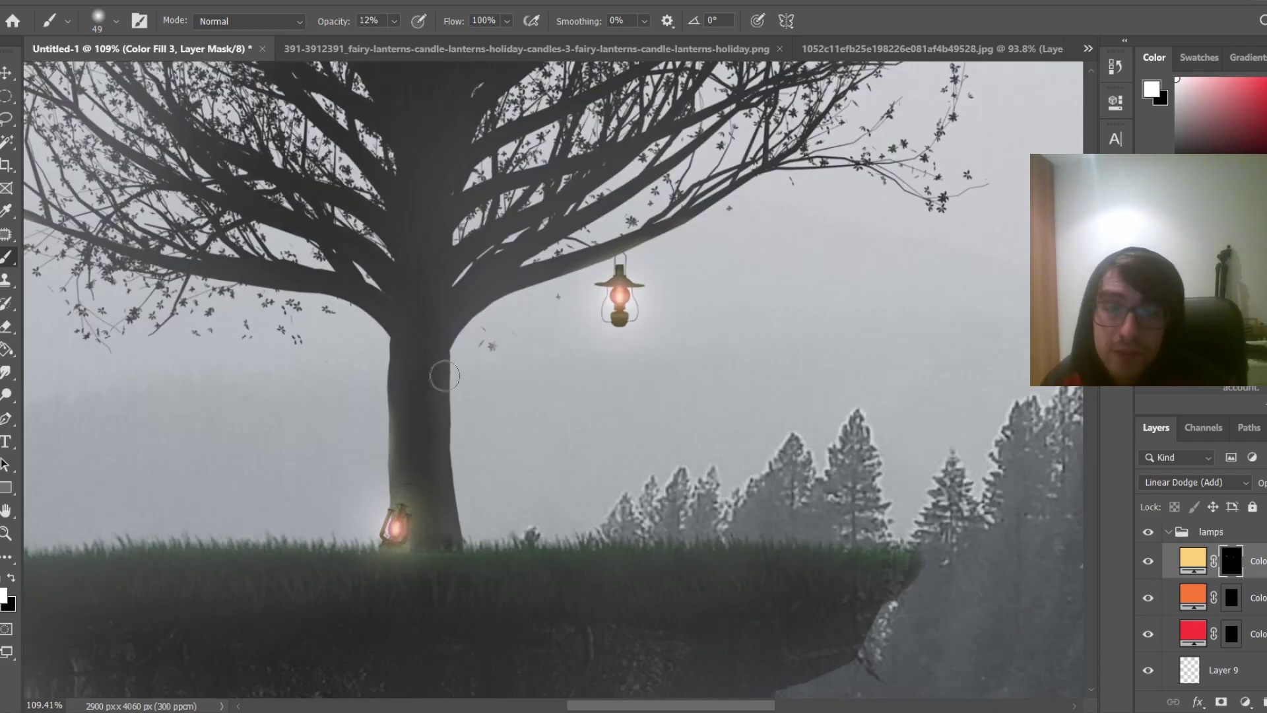
Compare the composite with and without the yellow fill layer's glow, both close up and across the whole image
{"action": "scroll", "coordinate": [444, 376], "scroll_direction": "up", "scroll_amount": 3}
{"action": "scroll", "coordinate": [605, 438], "scroll_direction": "down", "scroll_amount": 5}
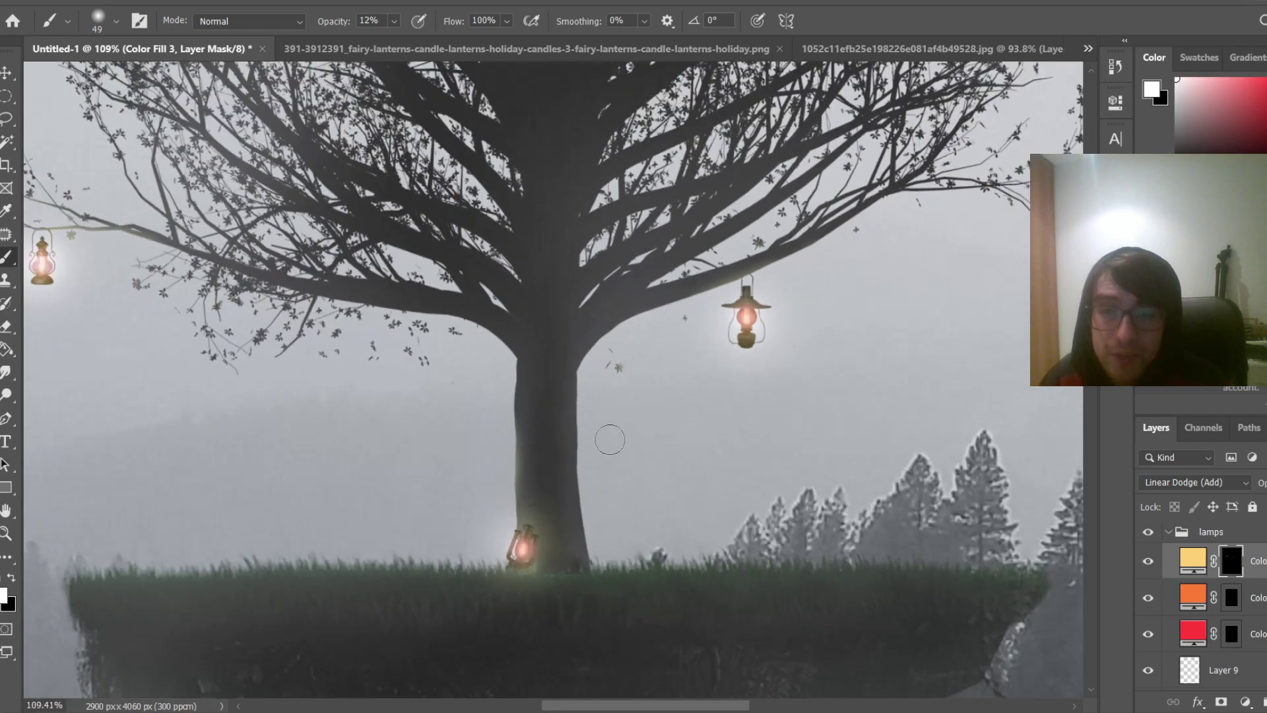
{"action": "left_click", "coordinate": [1149, 562]}
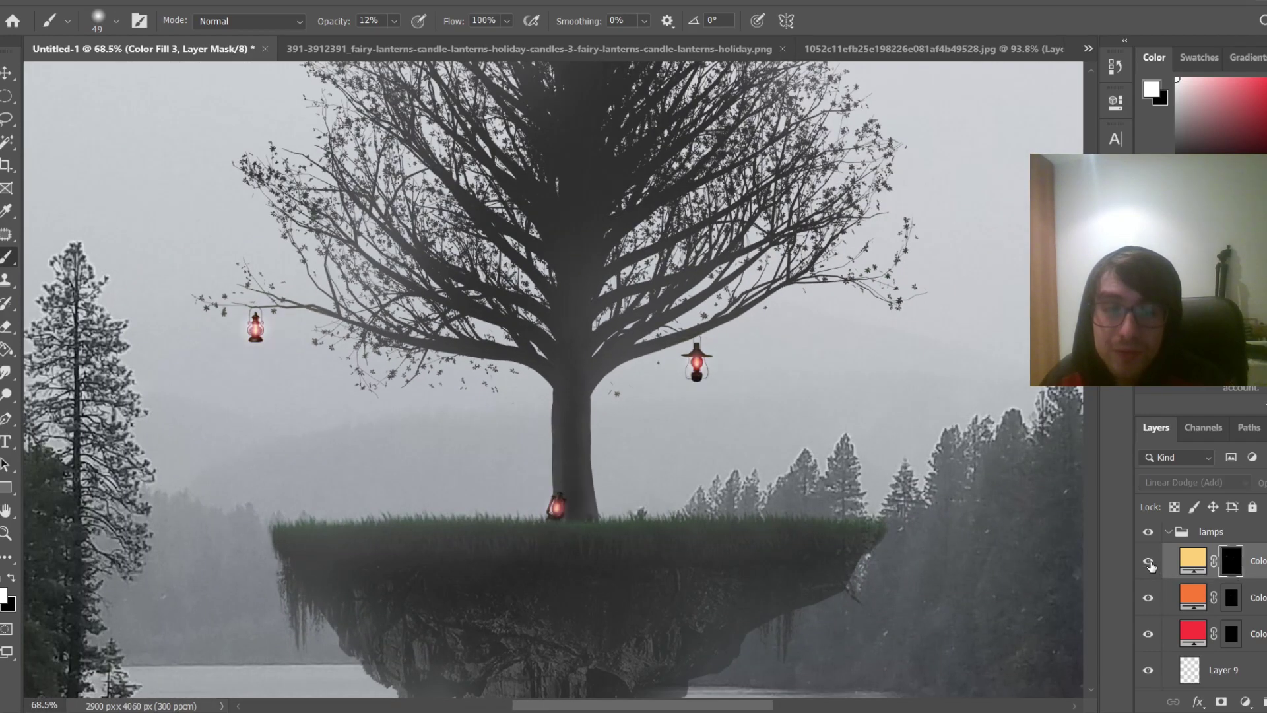
{"action": "left_click", "coordinate": [1149, 562]}
{"action": "left_click", "coordinate": [1149, 563]}
{"action": "left_click", "coordinate": [1149, 563]}
{"action": "key", "text": "ctrl+0"}
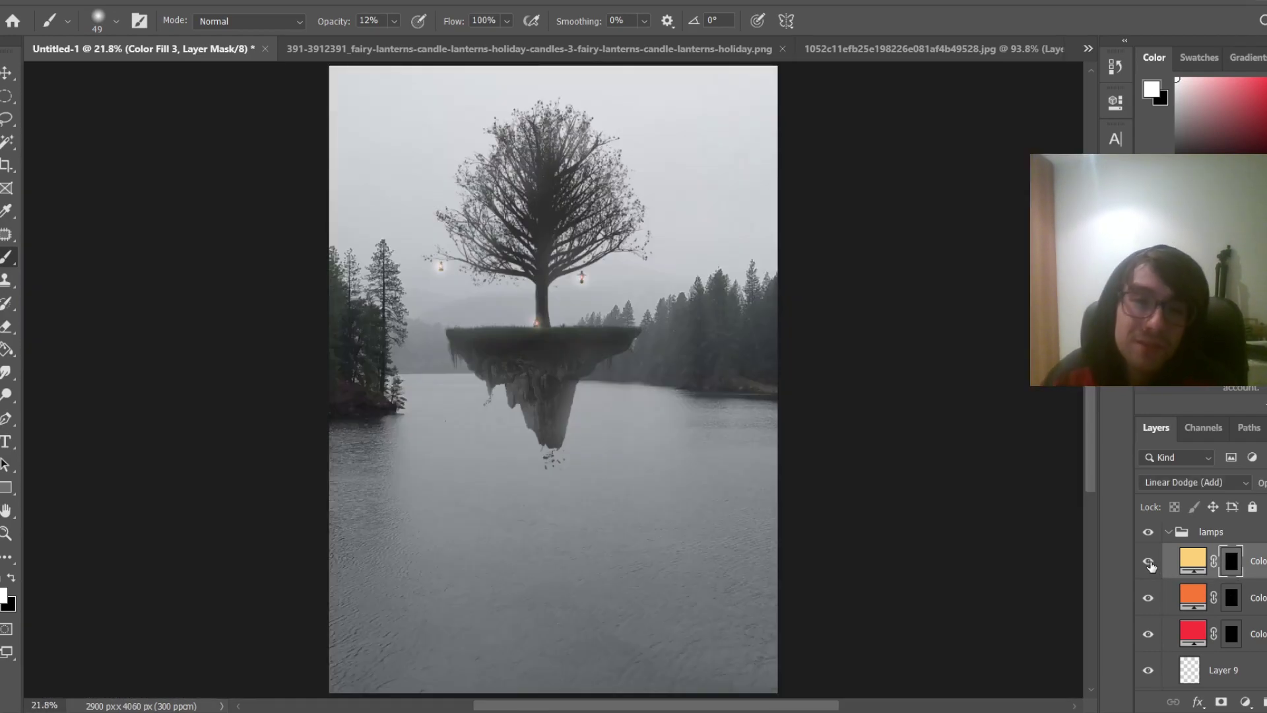
{"action": "left_click", "coordinate": [1152, 566]}
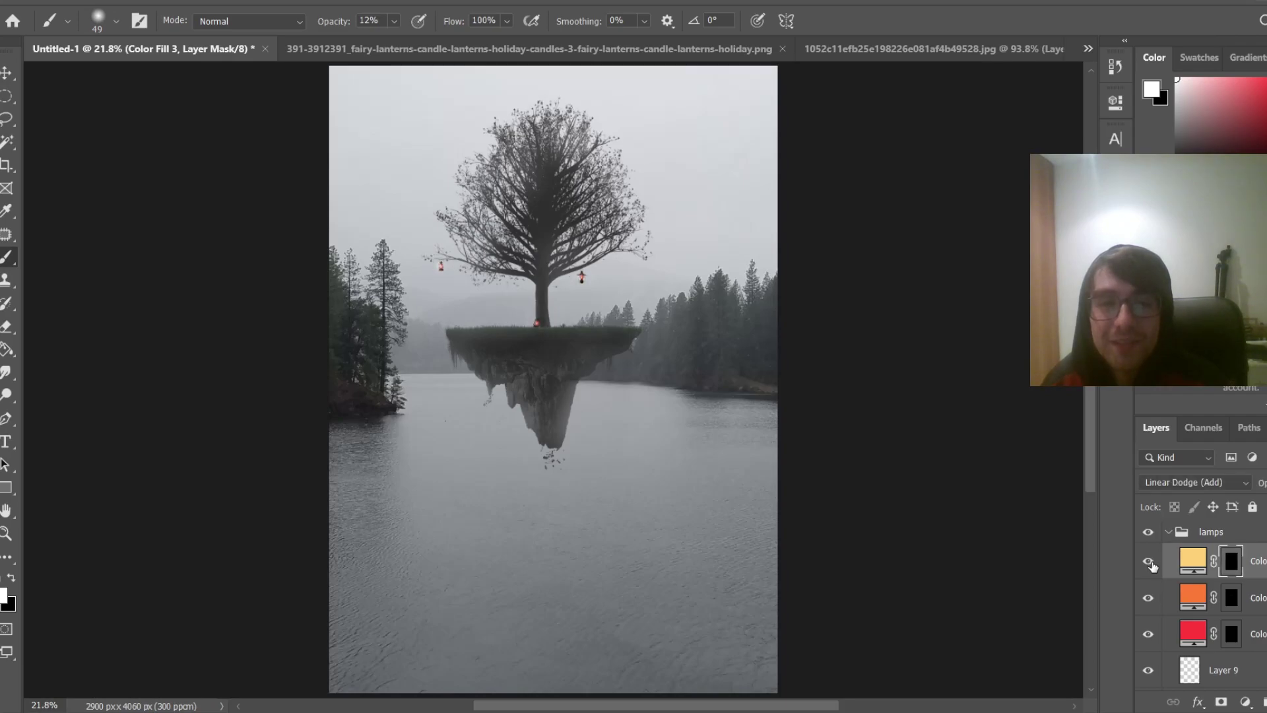
{"action": "left_click", "coordinate": [1153, 566]}
{"action": "left_click", "coordinate": [1152, 566]}
{"action": "left_click", "coordinate": [1152, 567]}
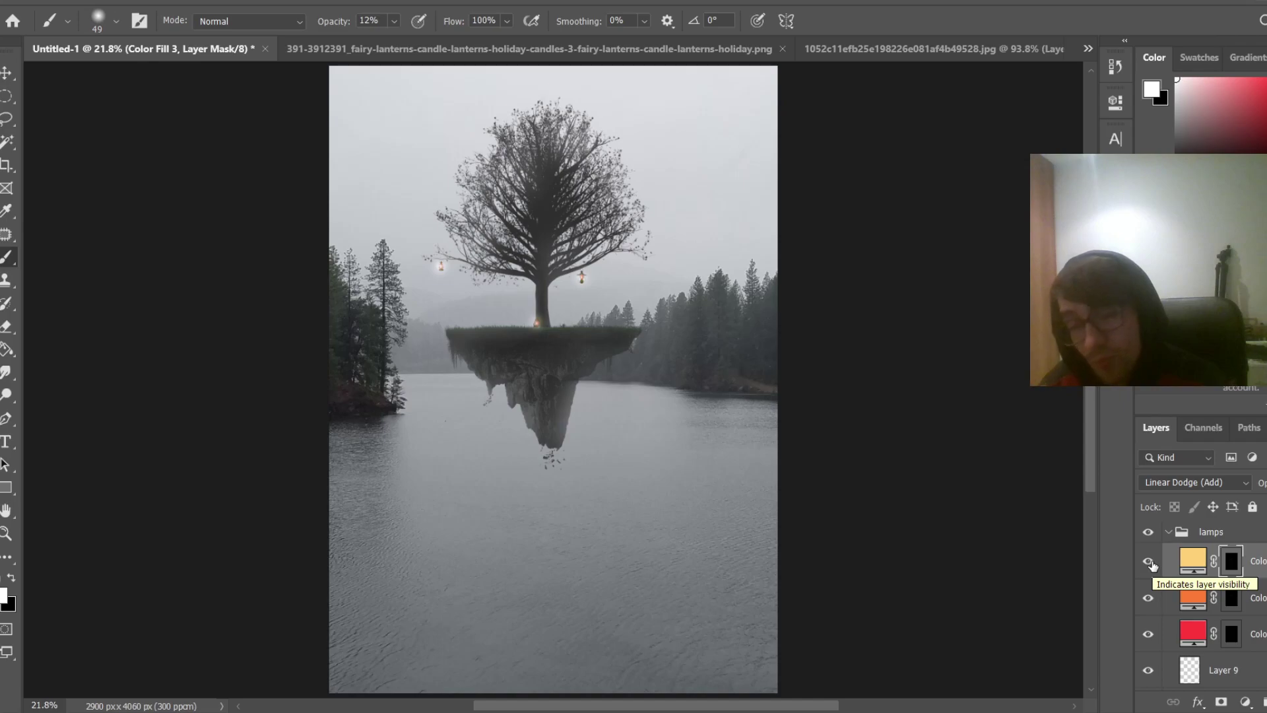
Collapse the lamps and island tree groups and open Layer 2, the lake background, in Camera Raw's Basic adjustments
{"action": "left_click", "coordinate": [1169, 532]}
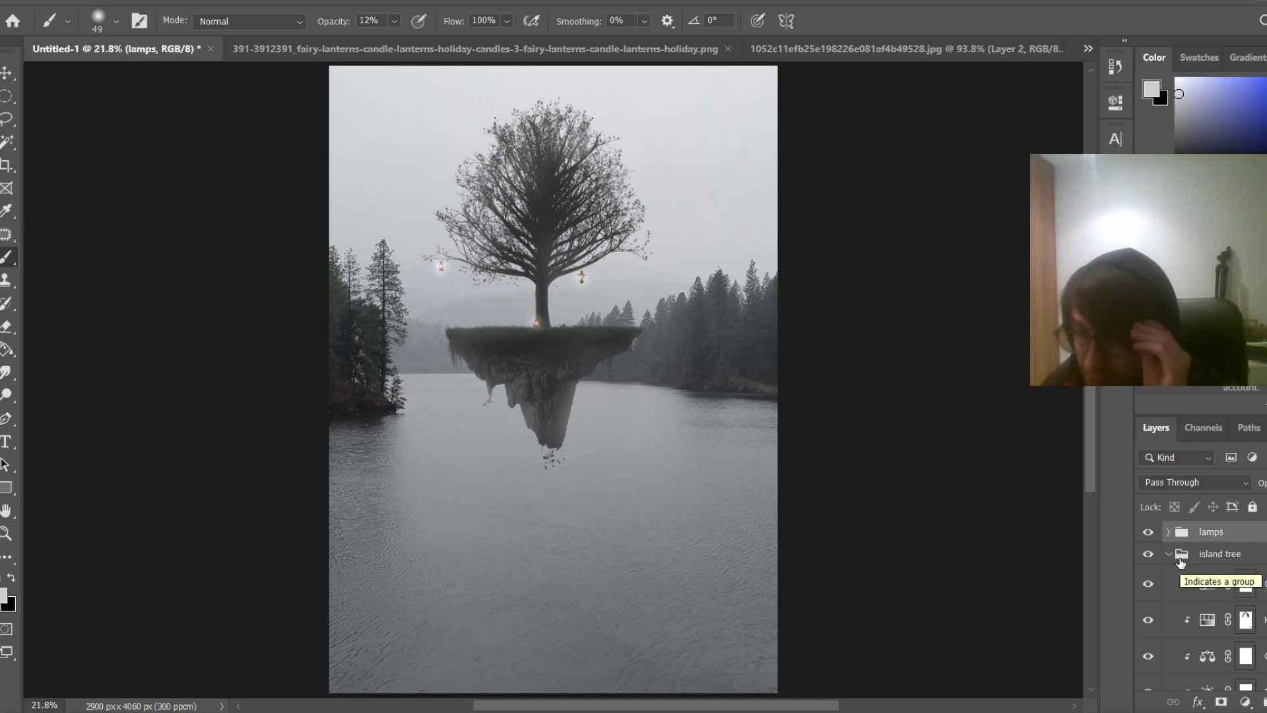
{"action": "left_click", "coordinate": [1185, 562]}
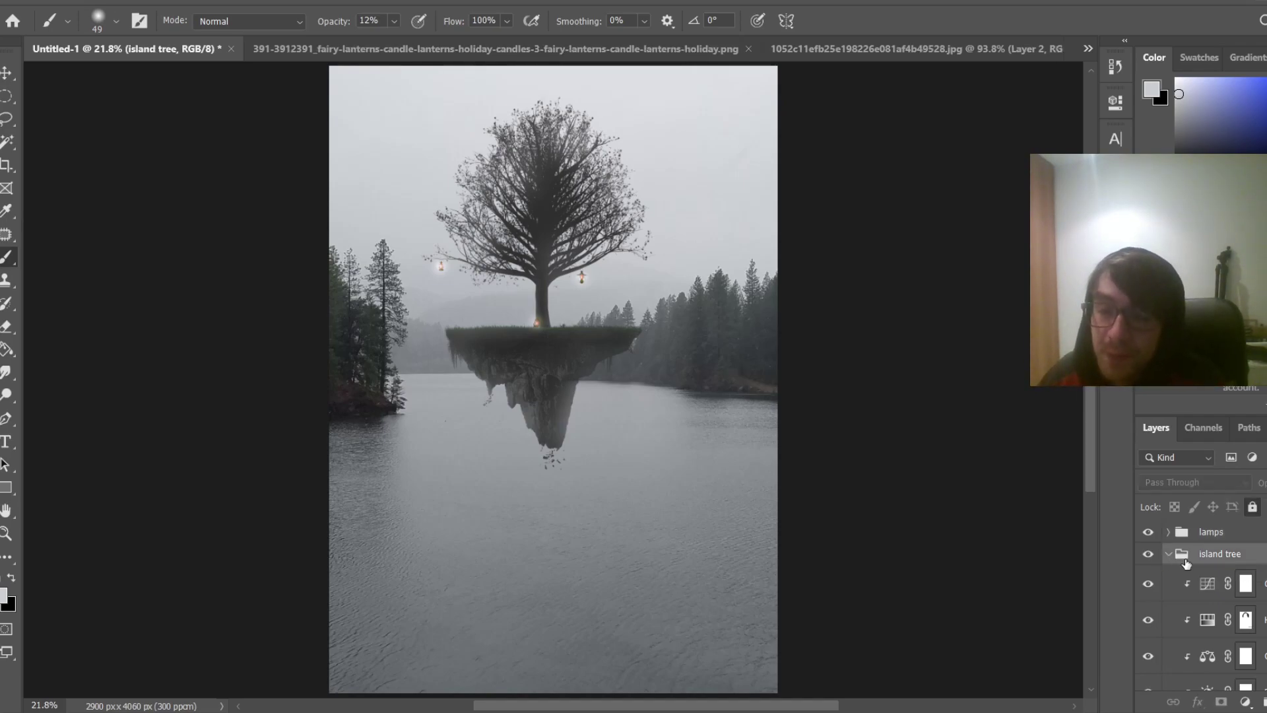
{"action": "left_click", "coordinate": [1169, 554]}
{"action": "left_click", "coordinate": [1227, 594]}
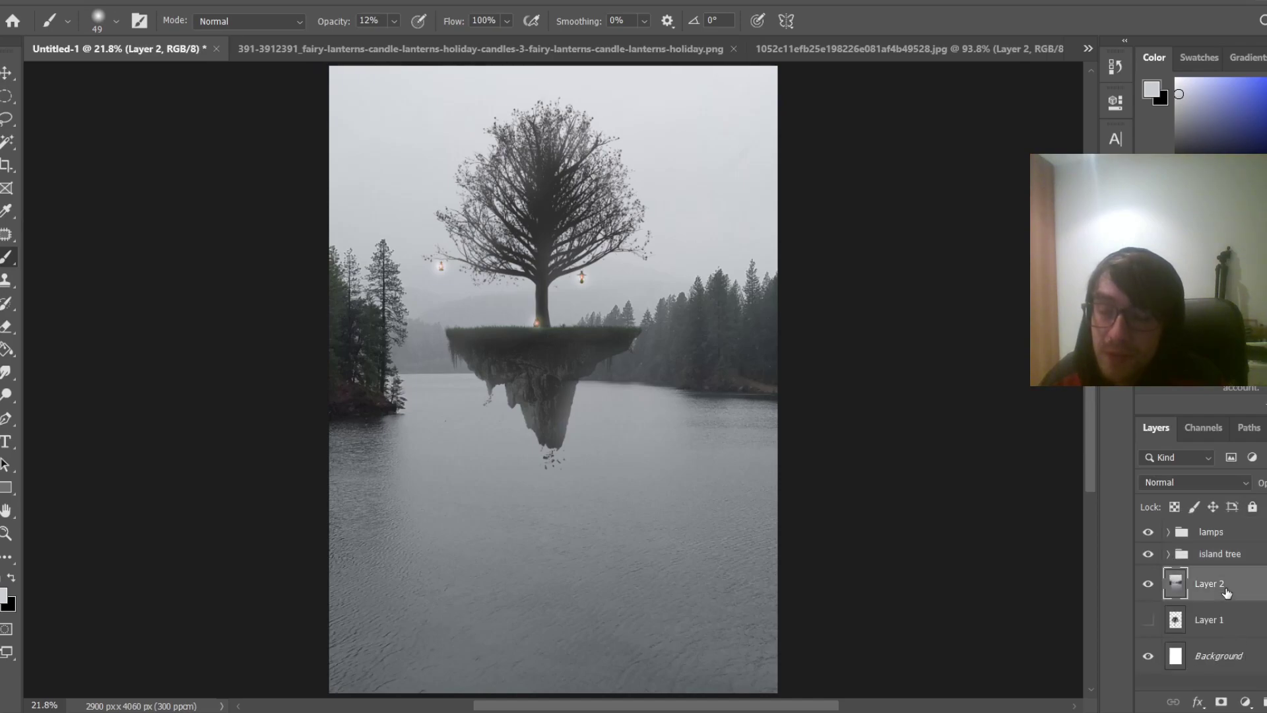
{"action": "scroll", "coordinate": [533, 420], "scroll_direction": "down", "scroll_amount": 3}
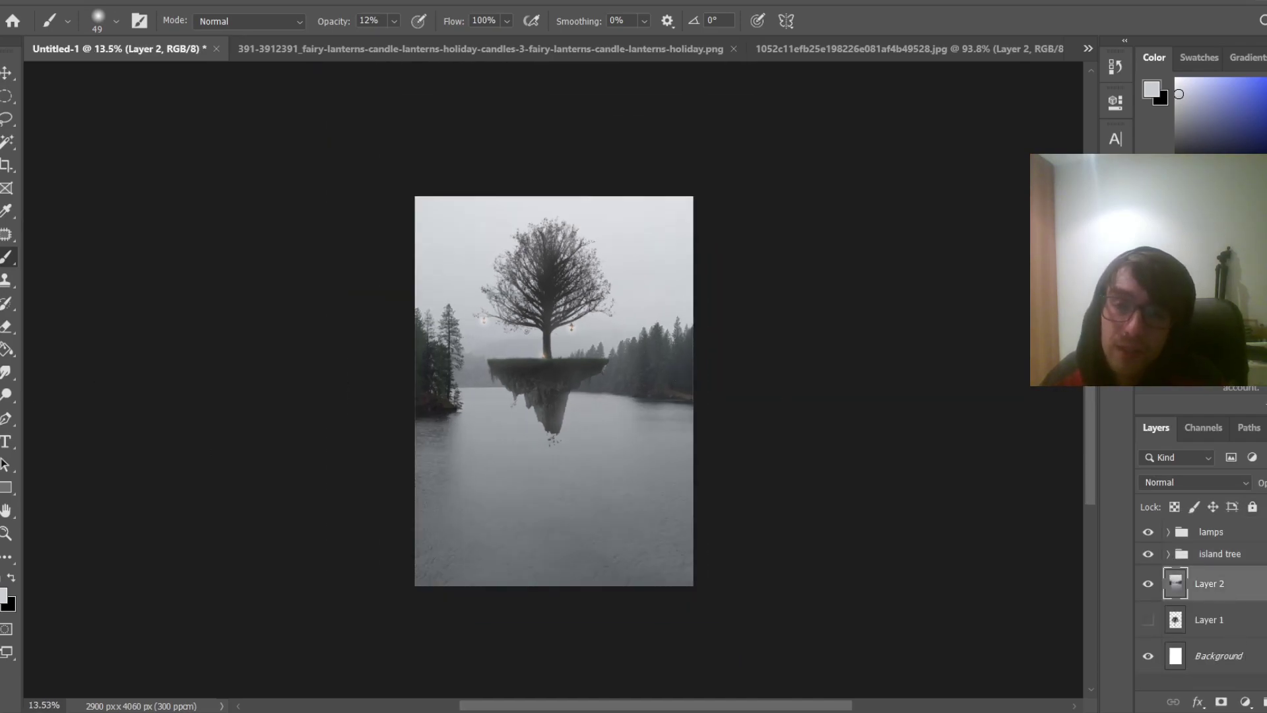
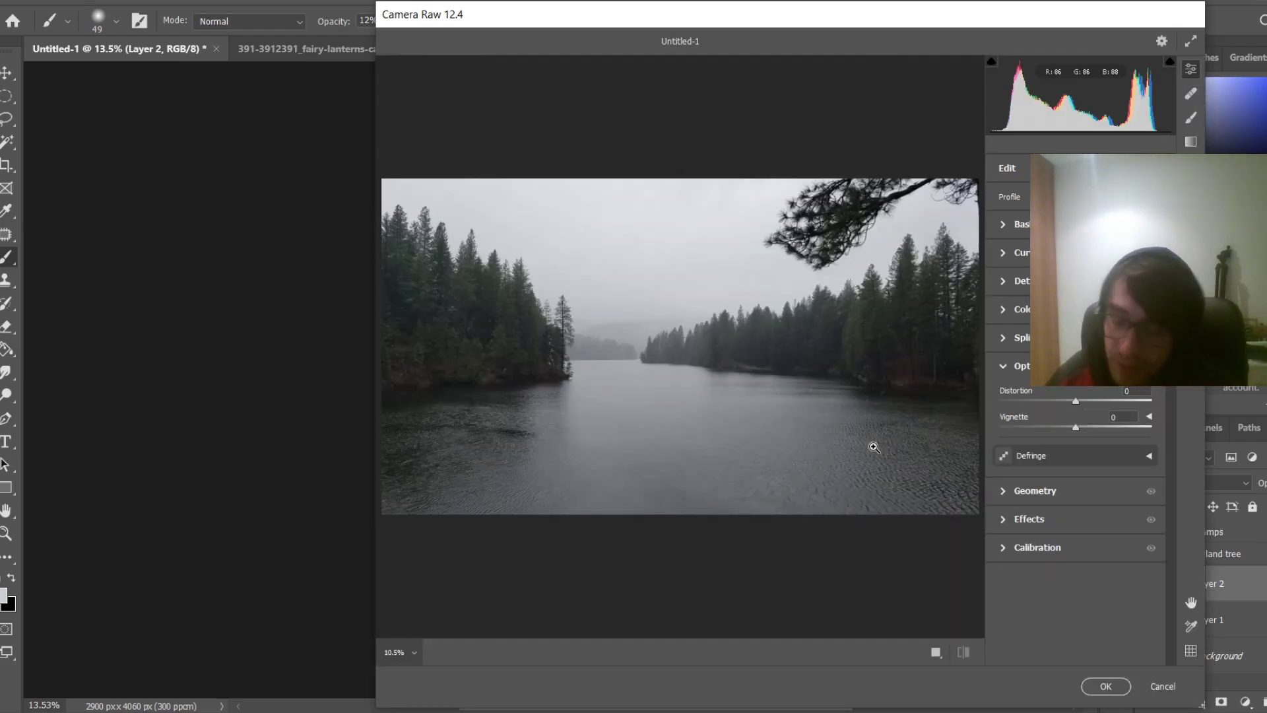
{"action": "left_click", "coordinate": [1005, 367]}
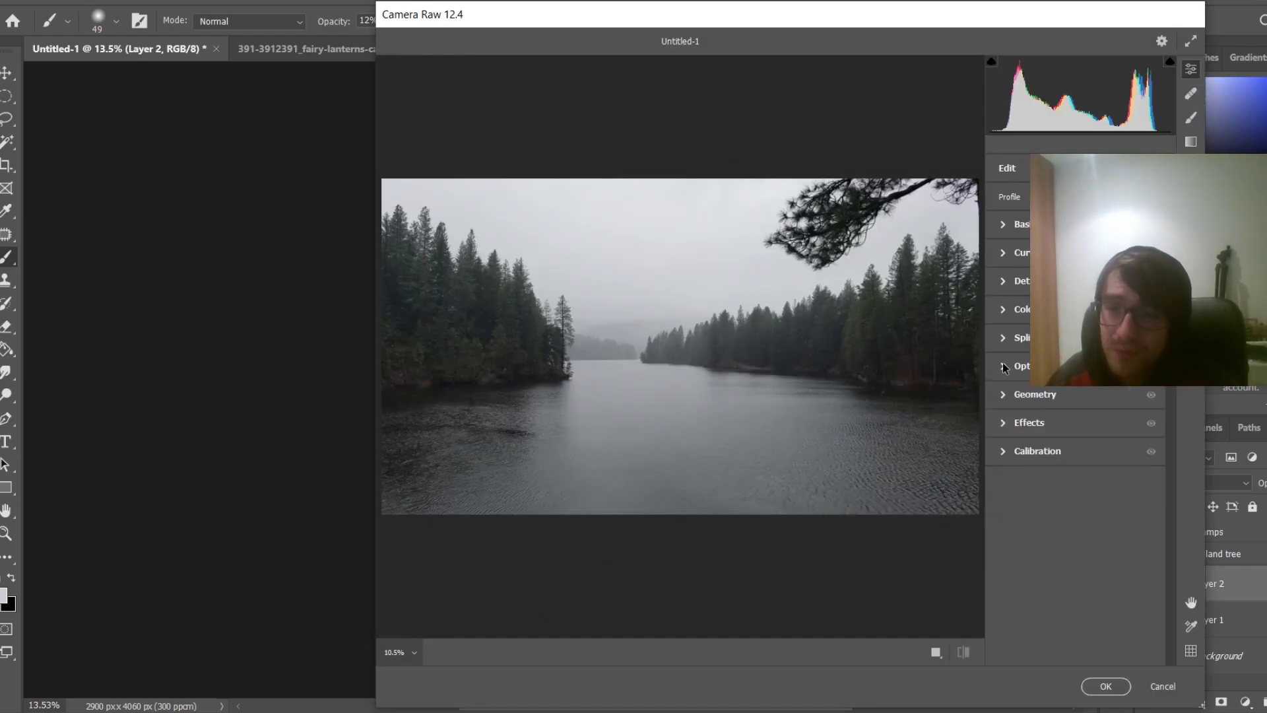
{"action": "left_click", "coordinate": [1003, 224]}
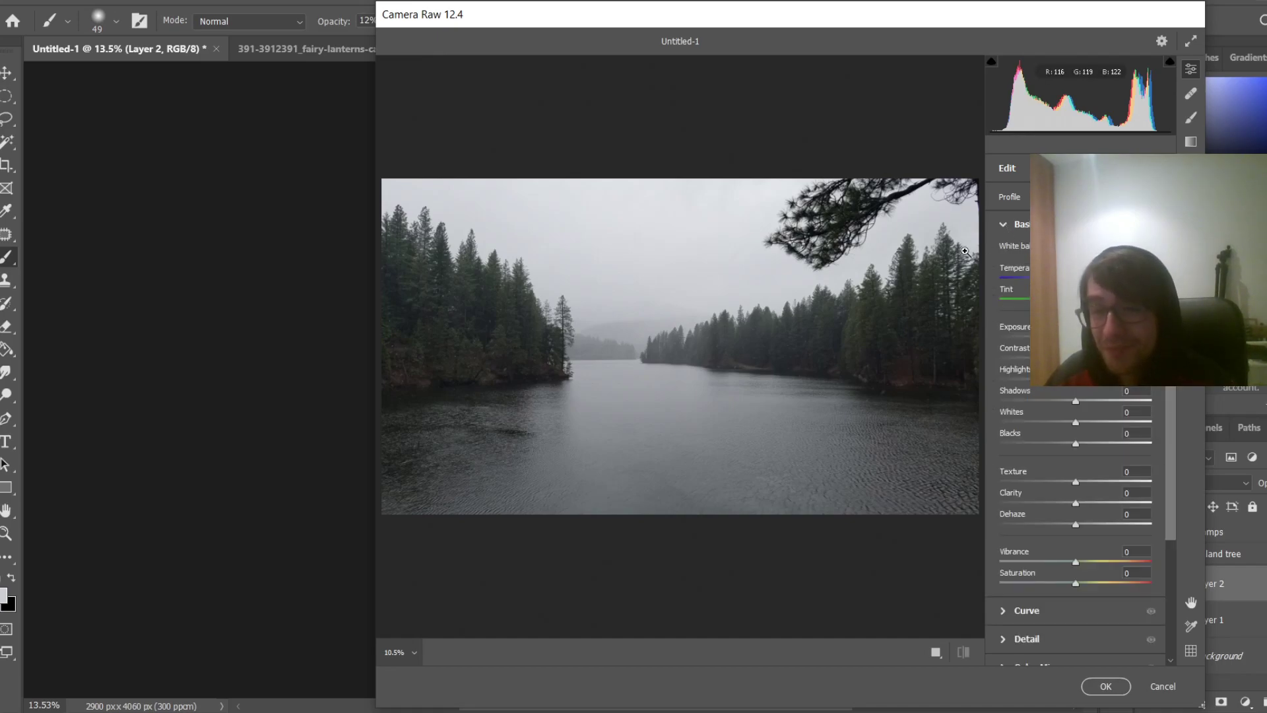
{"action": "left_click", "coordinate": [1002, 226]}
{"action": "left_click", "coordinate": [1002, 226]}
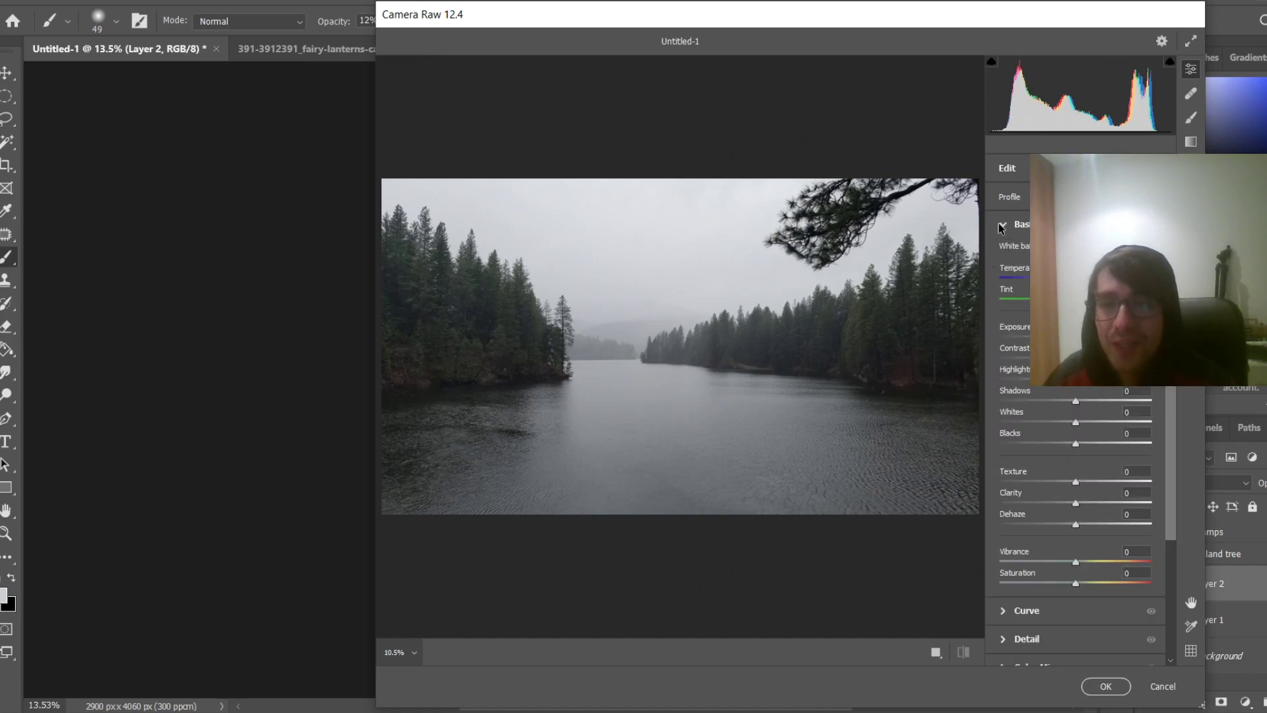
{"action": "left_click", "coordinate": [1001, 226]}
{"action": "left_click", "coordinate": [1002, 226]}
{"action": "left_click", "coordinate": [1002, 225]}
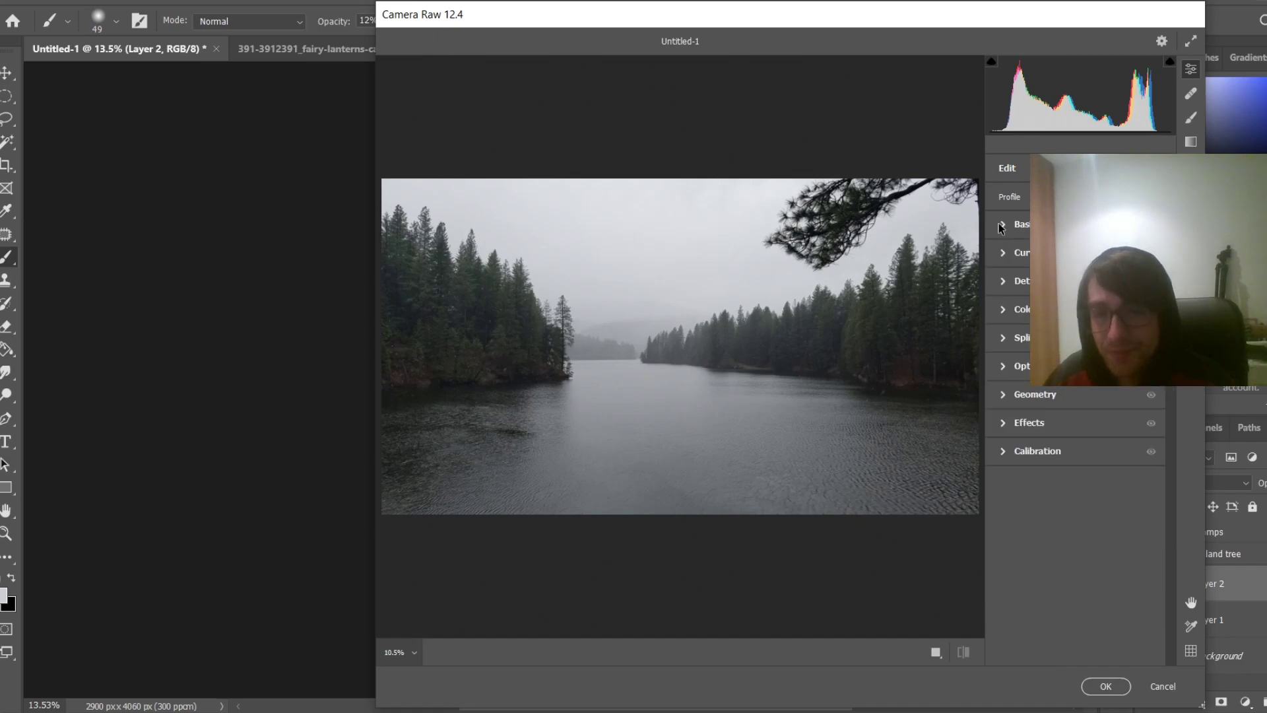
{"action": "left_click", "coordinate": [1002, 225]}
{"action": "left_click", "coordinate": [1002, 226]}
{"action": "left_click", "coordinate": [1002, 226]}
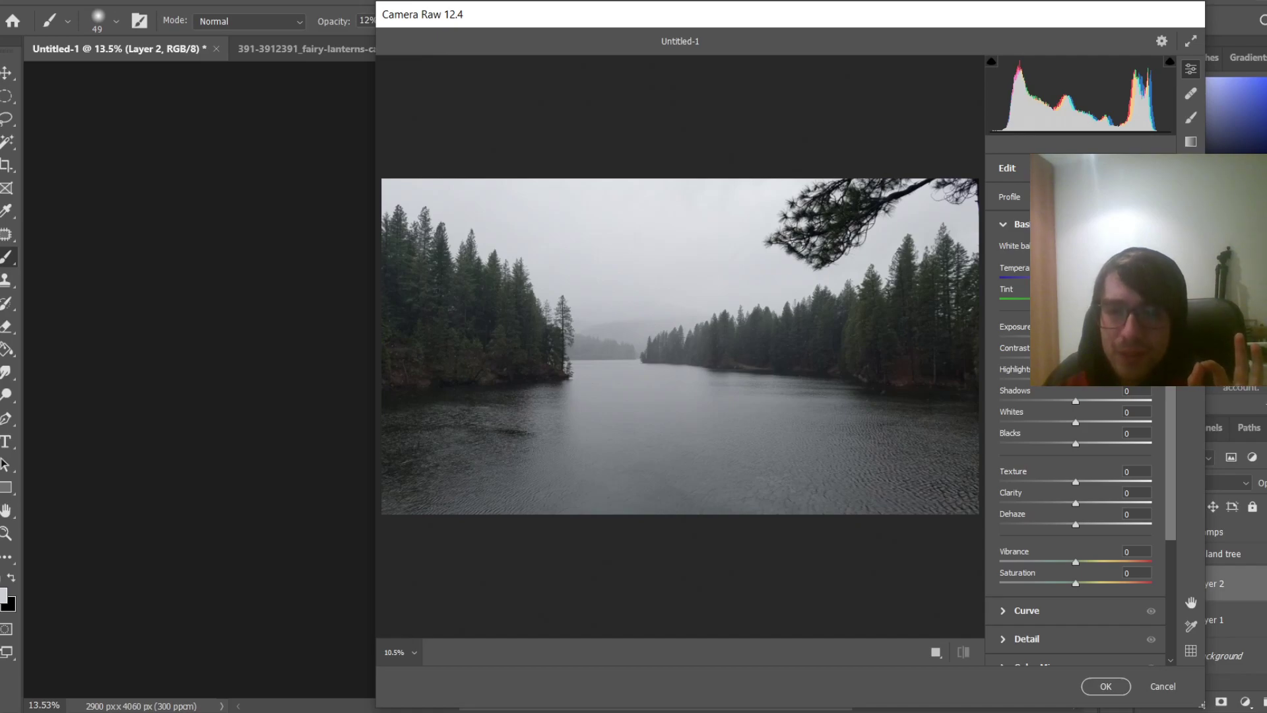
Slightly lower the lake background's exposure, shift its tint toward green, and apply the Camera Raw adjustments
{"action": "left_click_drag", "start_coordinate": [1076, 337], "coordinate": [1068, 337]}
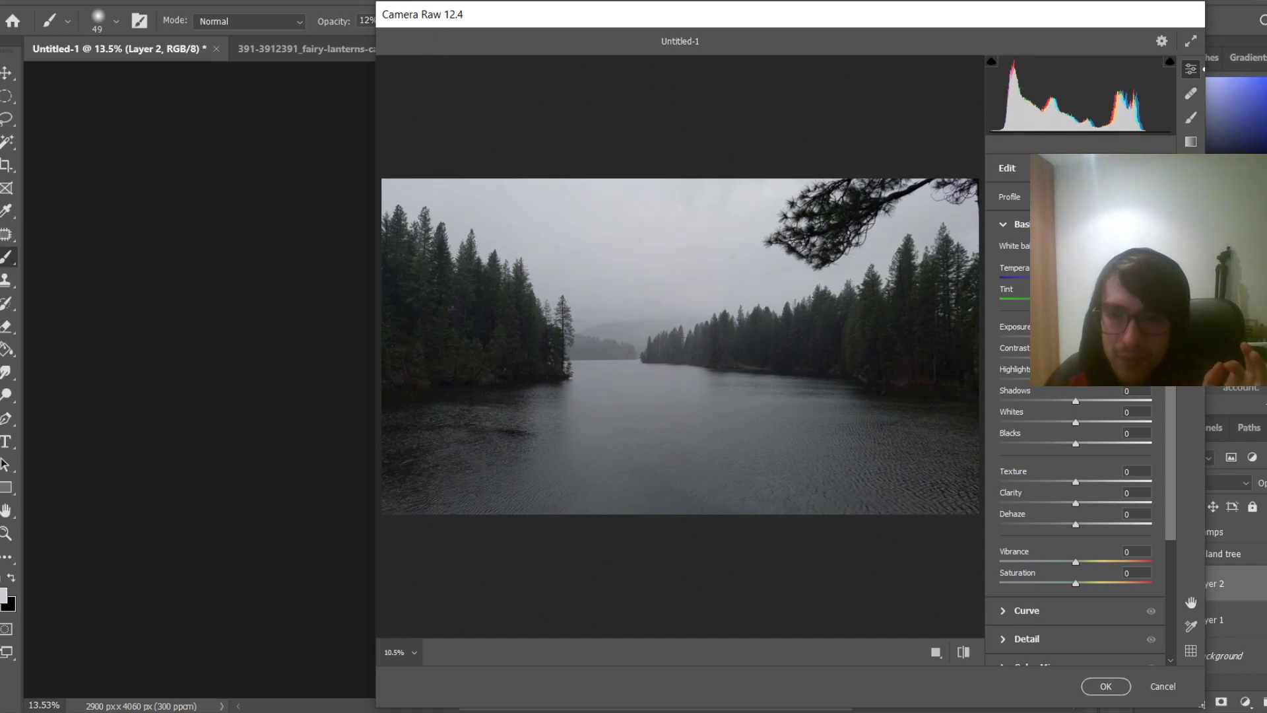
{"action": "left_click_drag", "start_coordinate": [1075, 300], "coordinate": [1069, 278]}
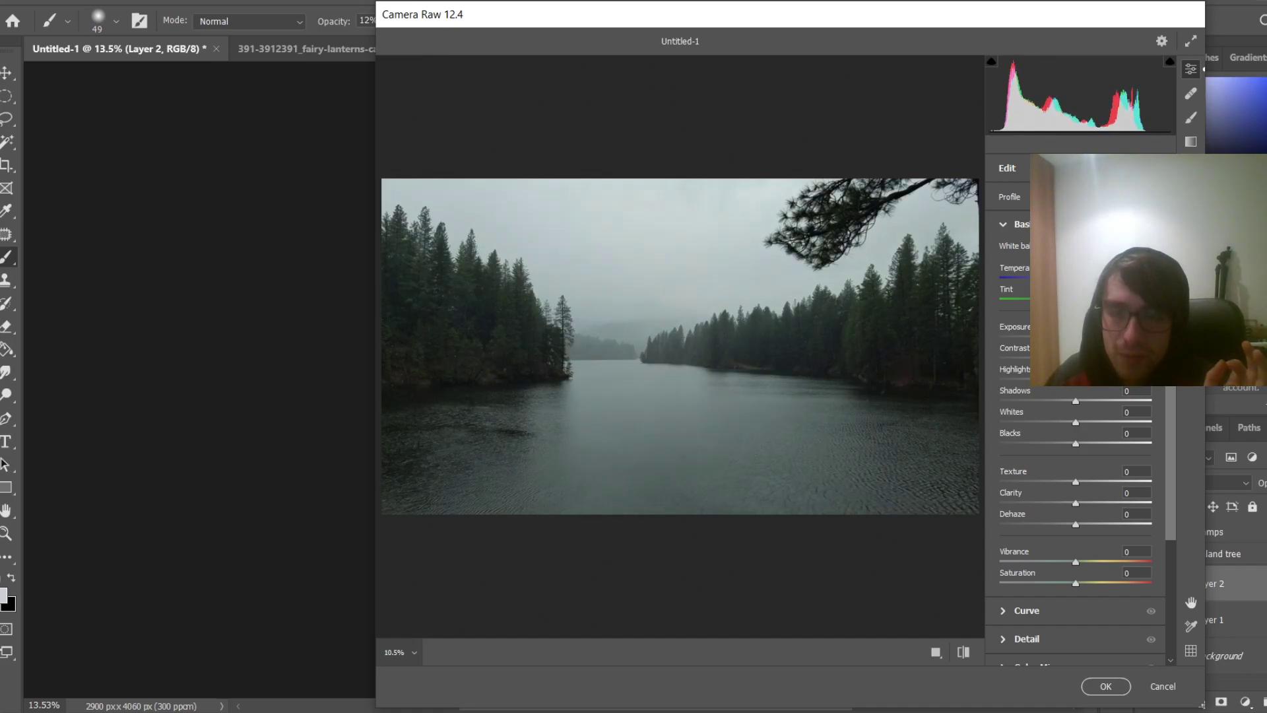
{"action": "left_click_drag", "start_coordinate": [1075, 337], "coordinate": [1072, 337]}
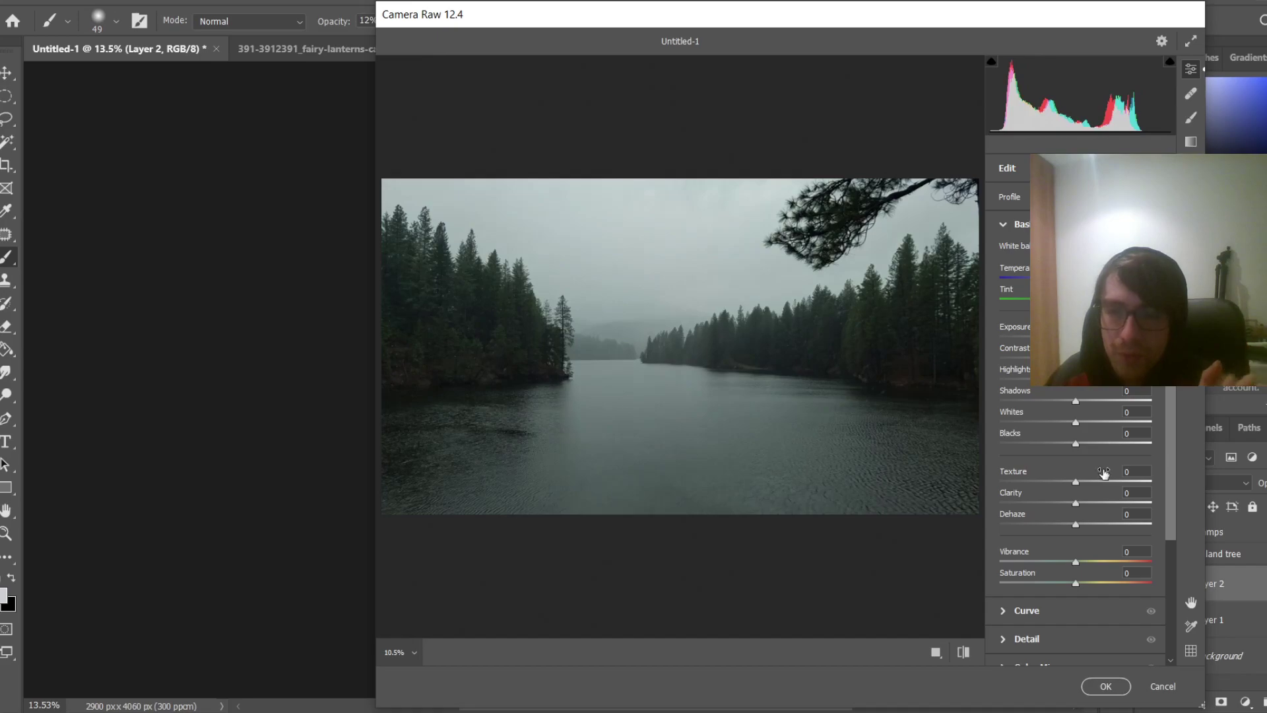
{"action": "left_click", "coordinate": [1106, 687]}
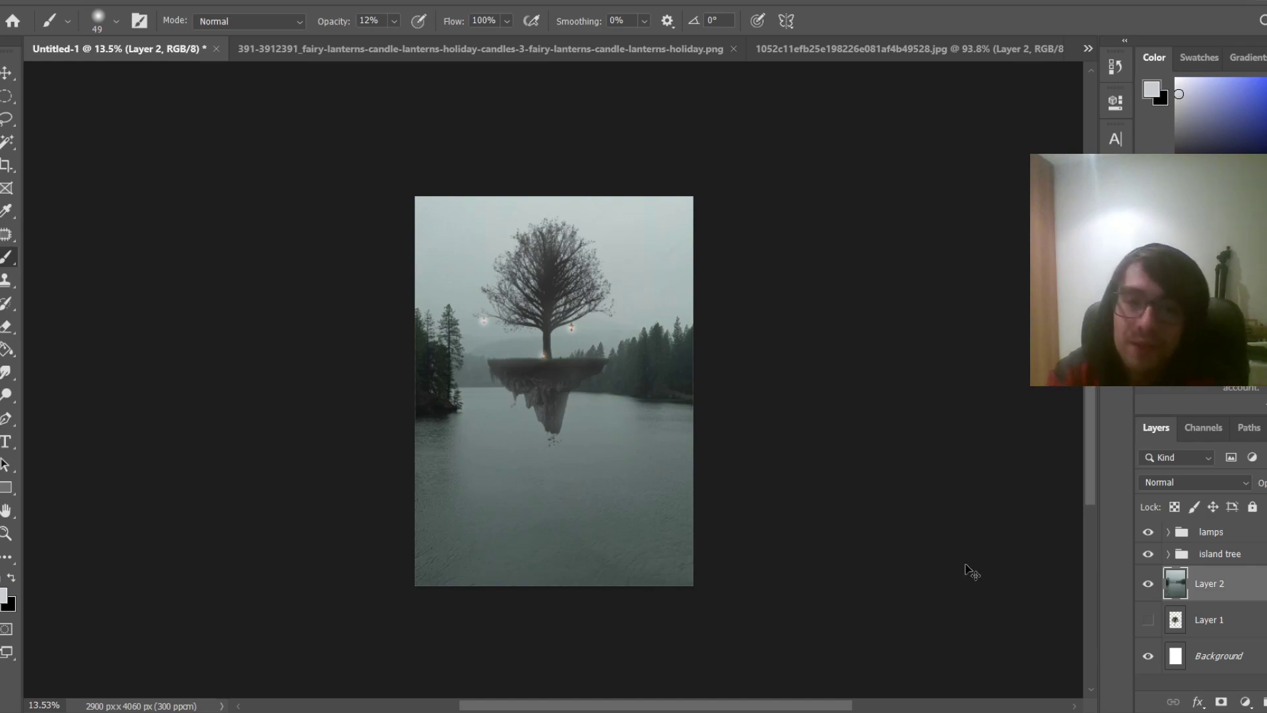
{"action": "key", "text": "ctrl+0"}
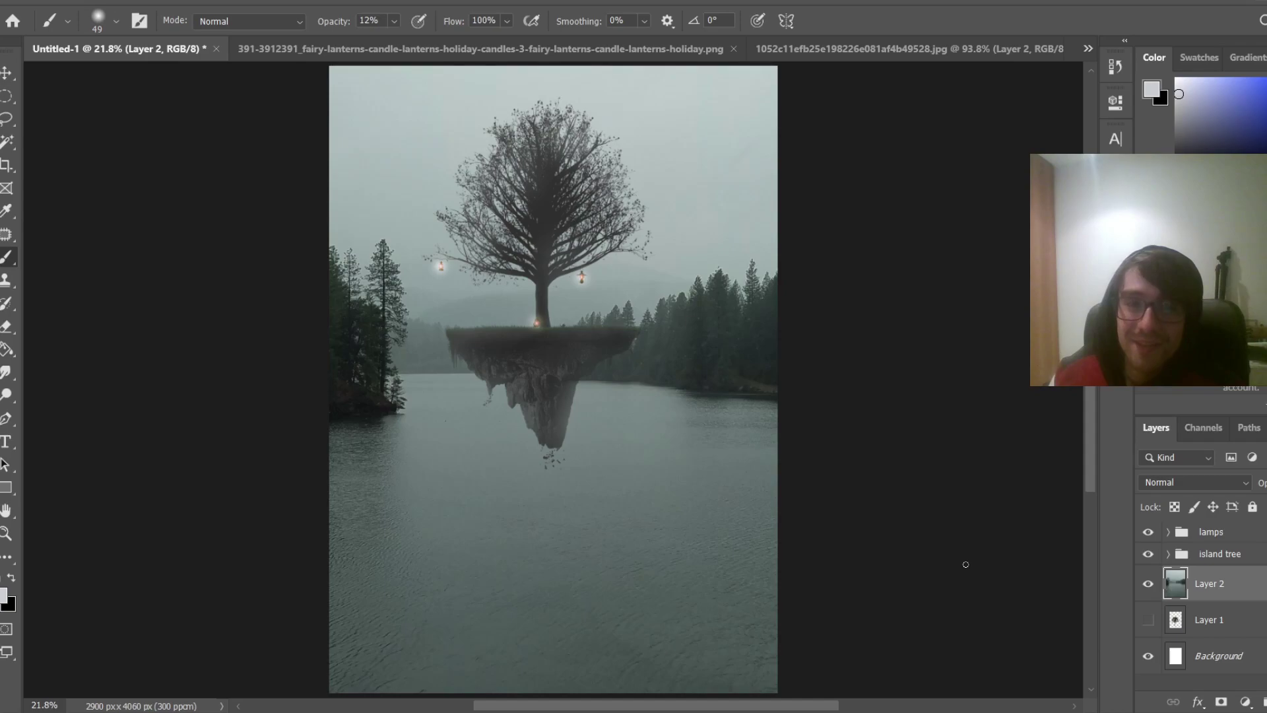
Expand the island tree group and select the mask of Layer 3, the island's rock
{"action": "scroll", "coordinate": [294, 414], "scroll_direction": "up", "scroll_amount": 5}
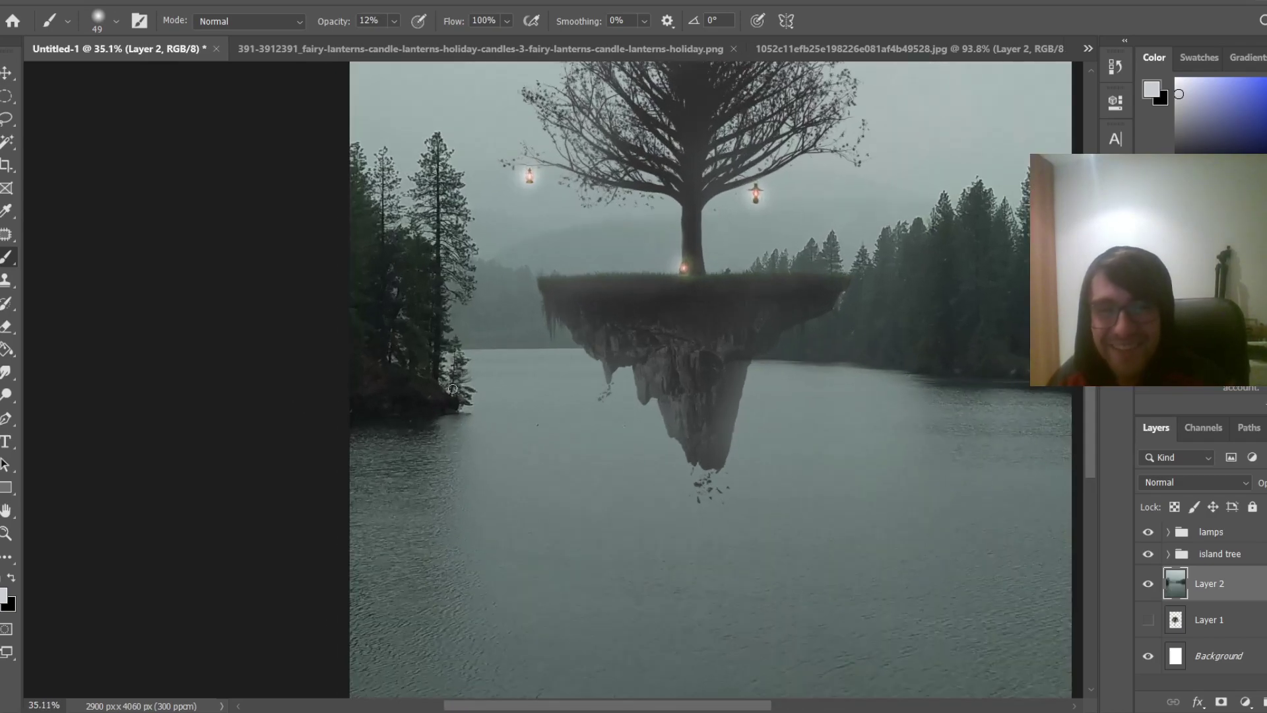
{"action": "scroll", "coordinate": [766, 420], "scroll_direction": "up", "scroll_amount": 5}
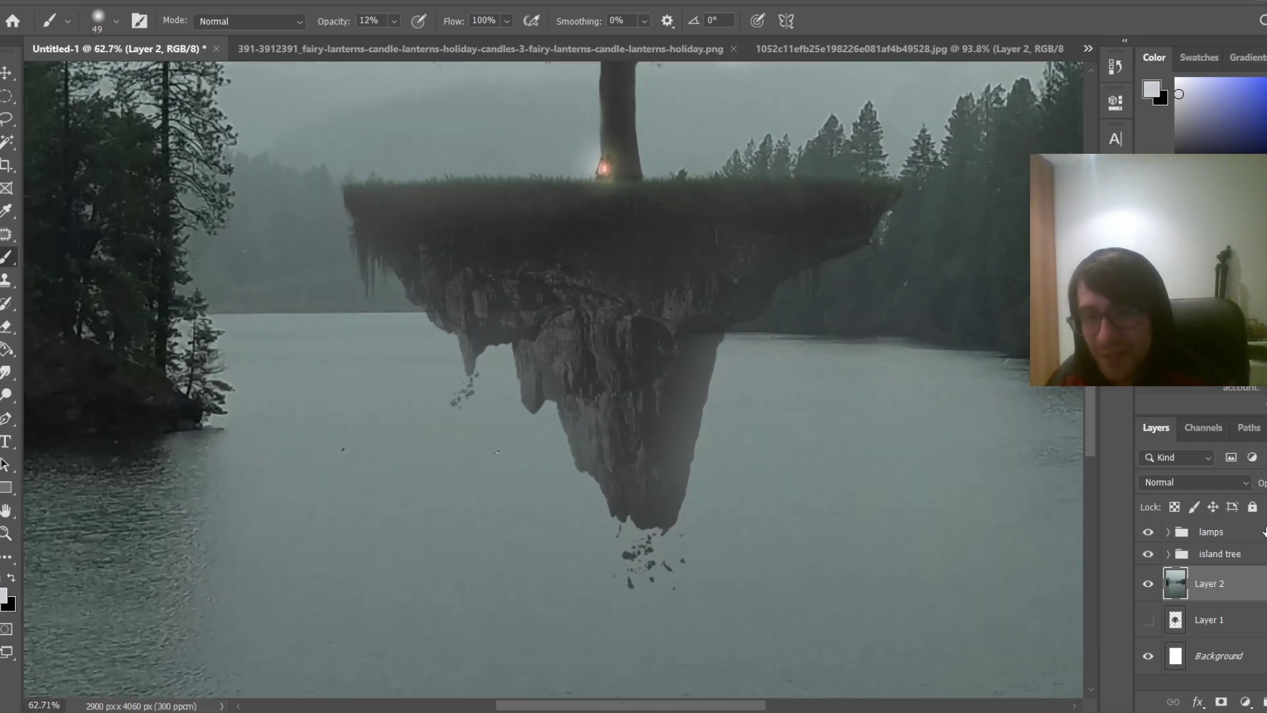
{"action": "scroll", "coordinate": [1226, 572], "scroll_direction": "up", "scroll_amount": 4}
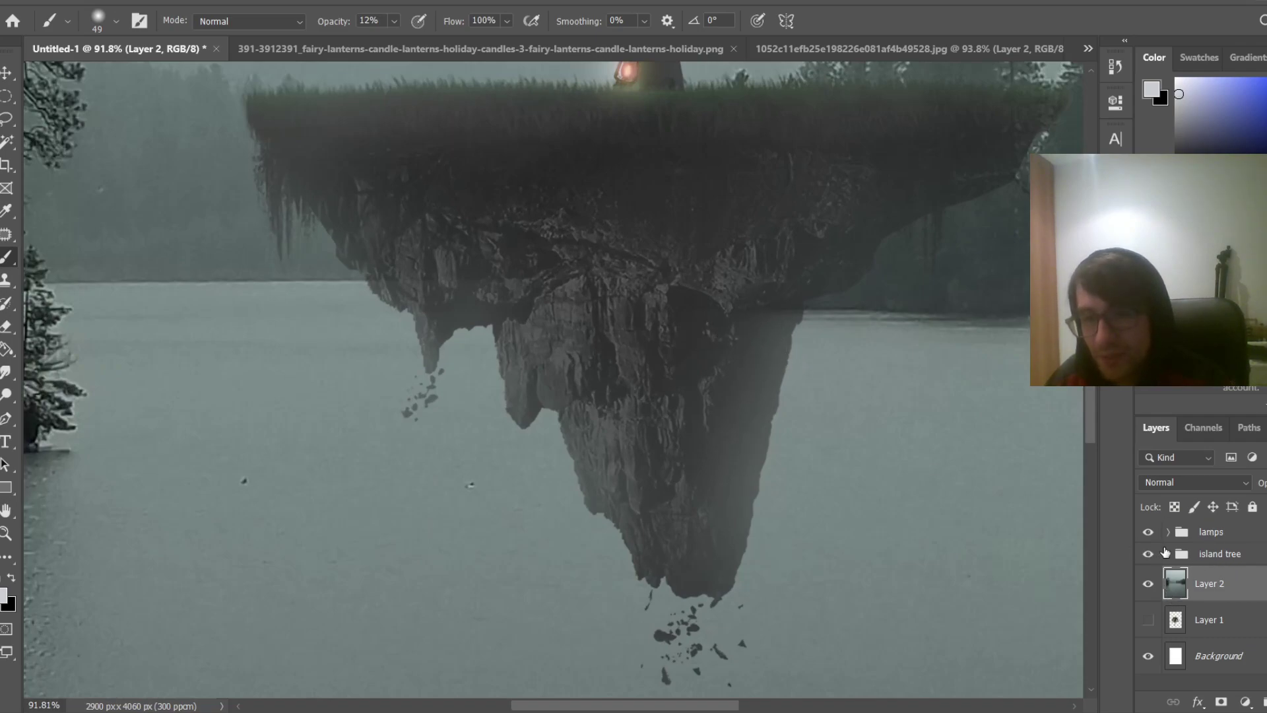
{"action": "left_click", "coordinate": [1166, 554]}
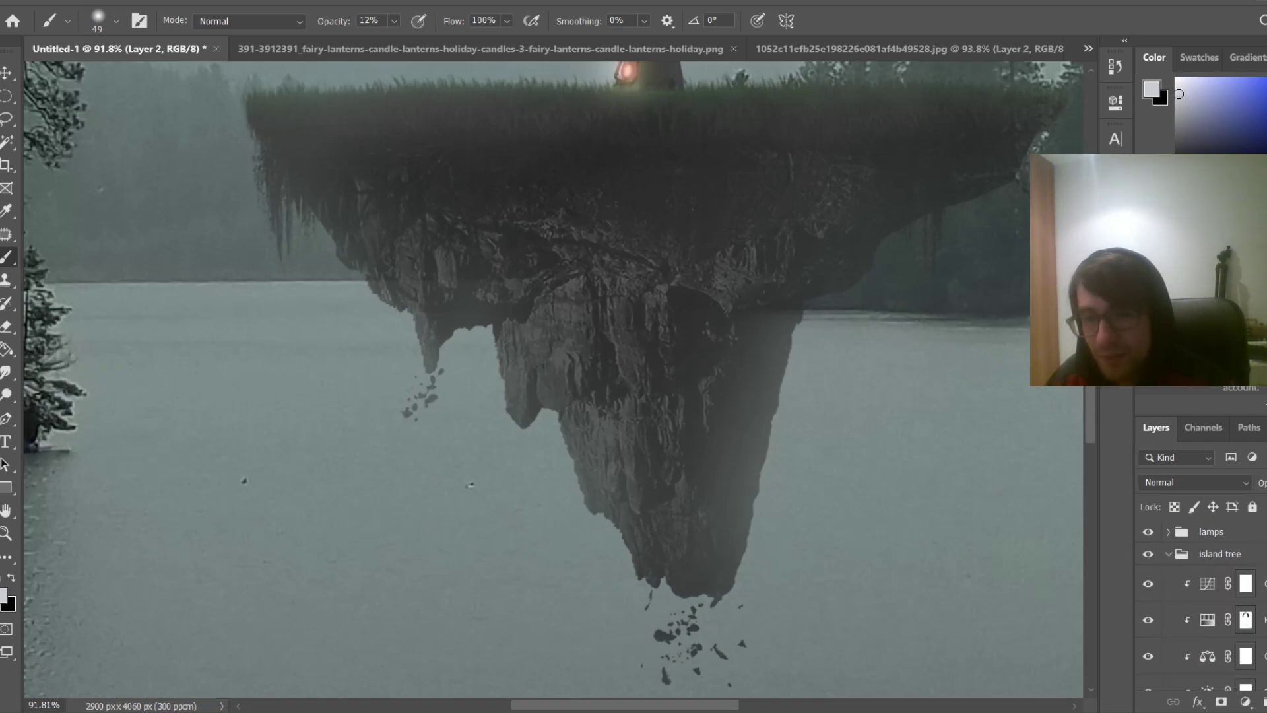
{"action": "scroll", "coordinate": [1201, 601], "scroll_direction": "down", "scroll_amount": 5}
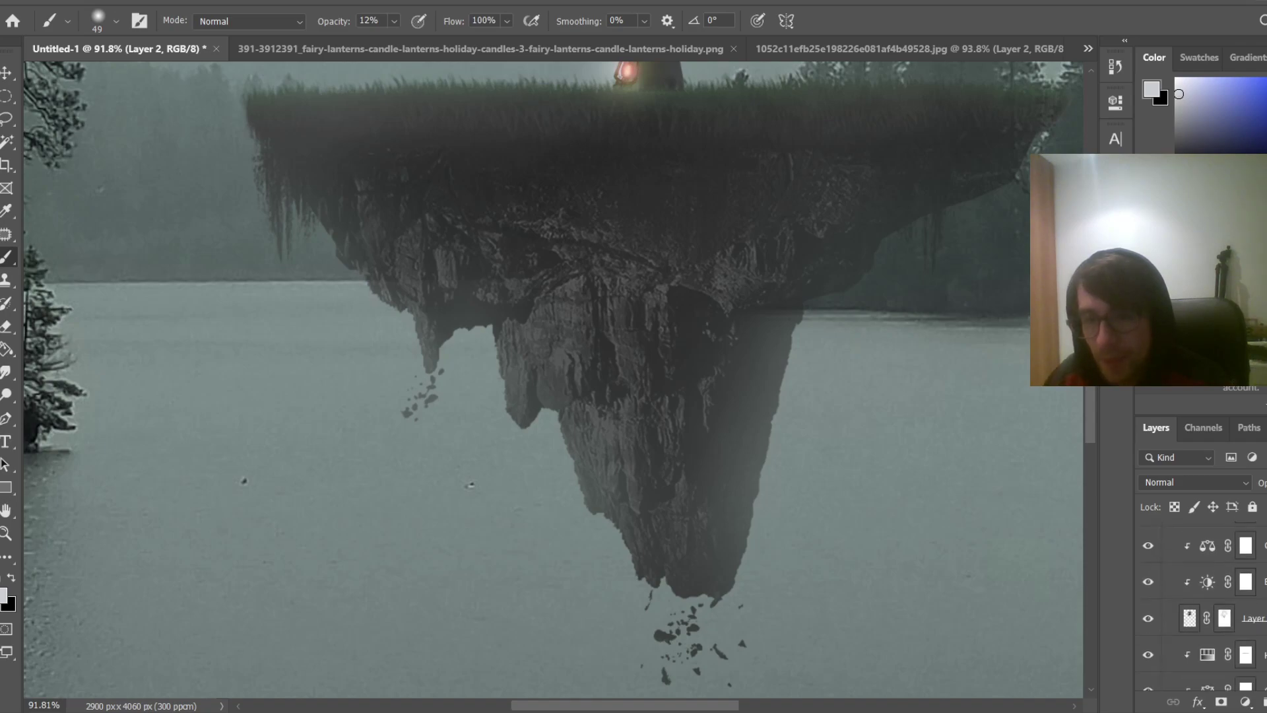
{"action": "scroll", "coordinate": [1217, 616], "scroll_direction": "down", "scroll_amount": 1}
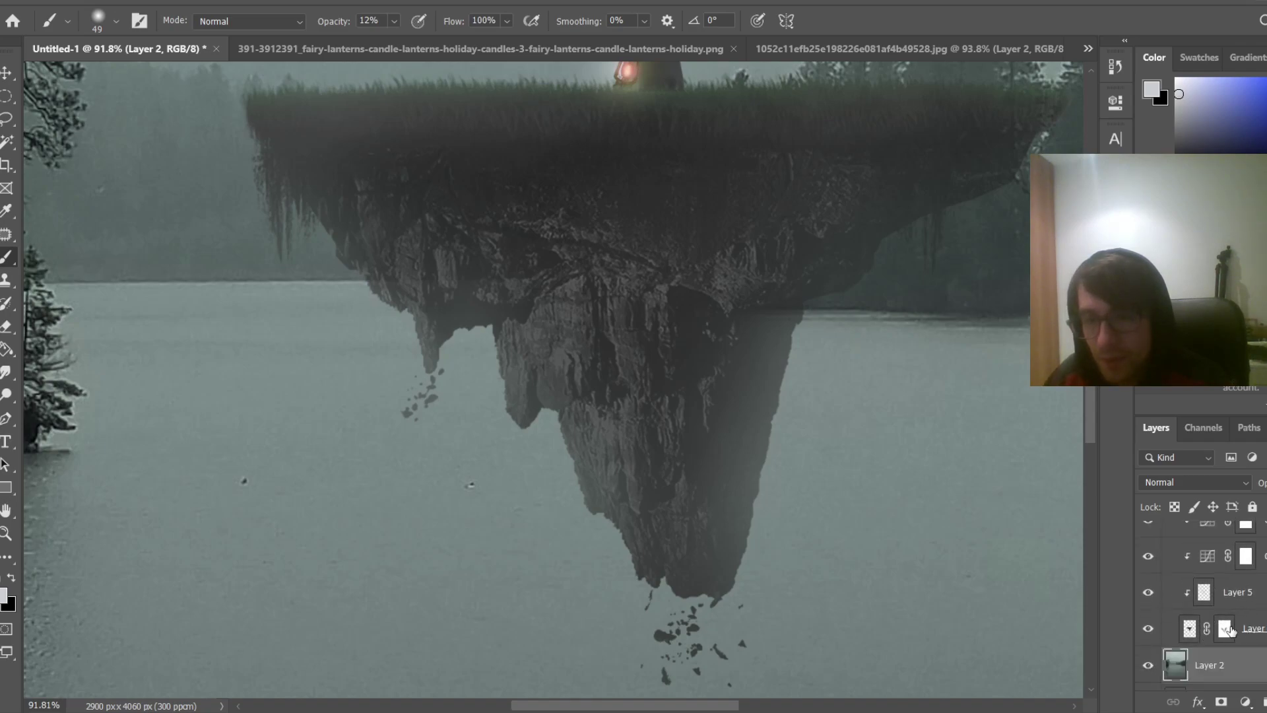
{"action": "left_click", "coordinate": [1224, 629]}
Paint white on the island rock's mask with a 76 px brush at 12% opacity down the right side of the lower spike
{"action": "scroll", "coordinate": [710, 303], "scroll_direction": "up", "scroll_amount": 3}
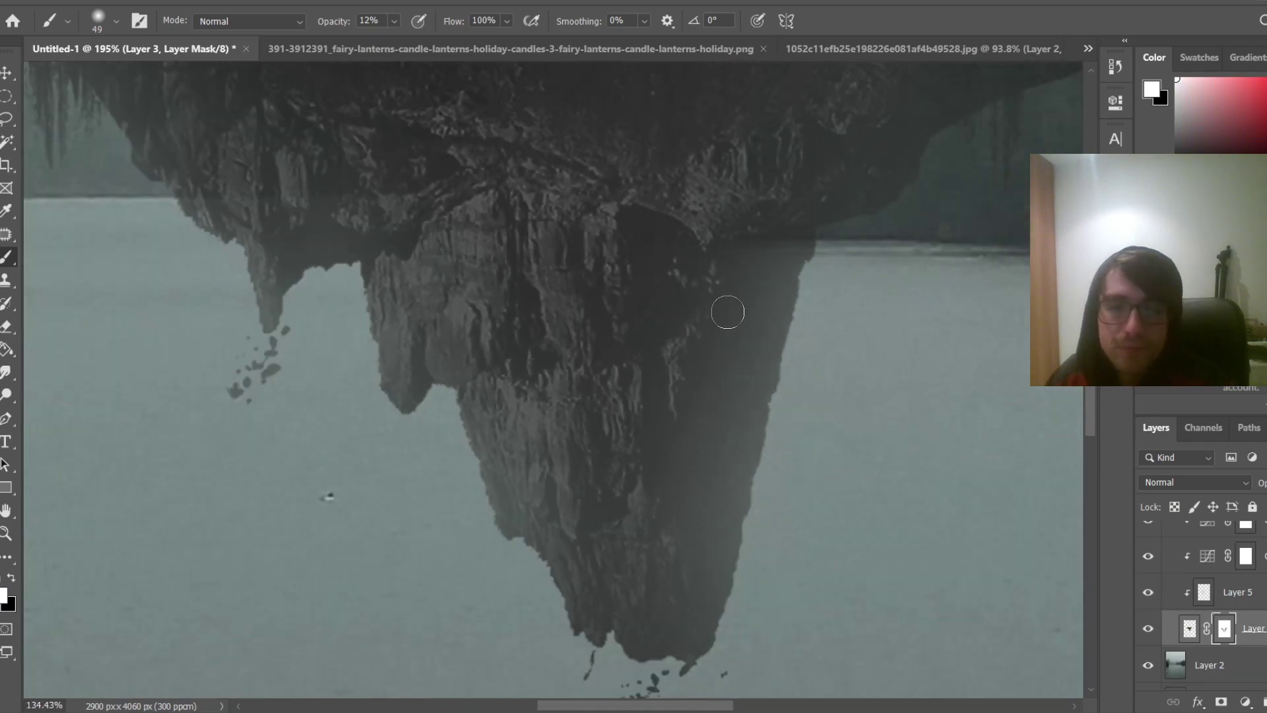
{"action": "scroll", "coordinate": [728, 312], "scroll_direction": "down", "scroll_amount": 1}
{"action": "mouse_move", "coordinate": [787, 264]}
{"action": "left_mouse_down"}
{"action": "mouse_move", "coordinate": [815, 264]}
{"action": "mouse_move", "coordinate": [720, 298]}
{"action": "mouse_move", "coordinate": [708, 402]}
{"action": "left_mouse_up"}
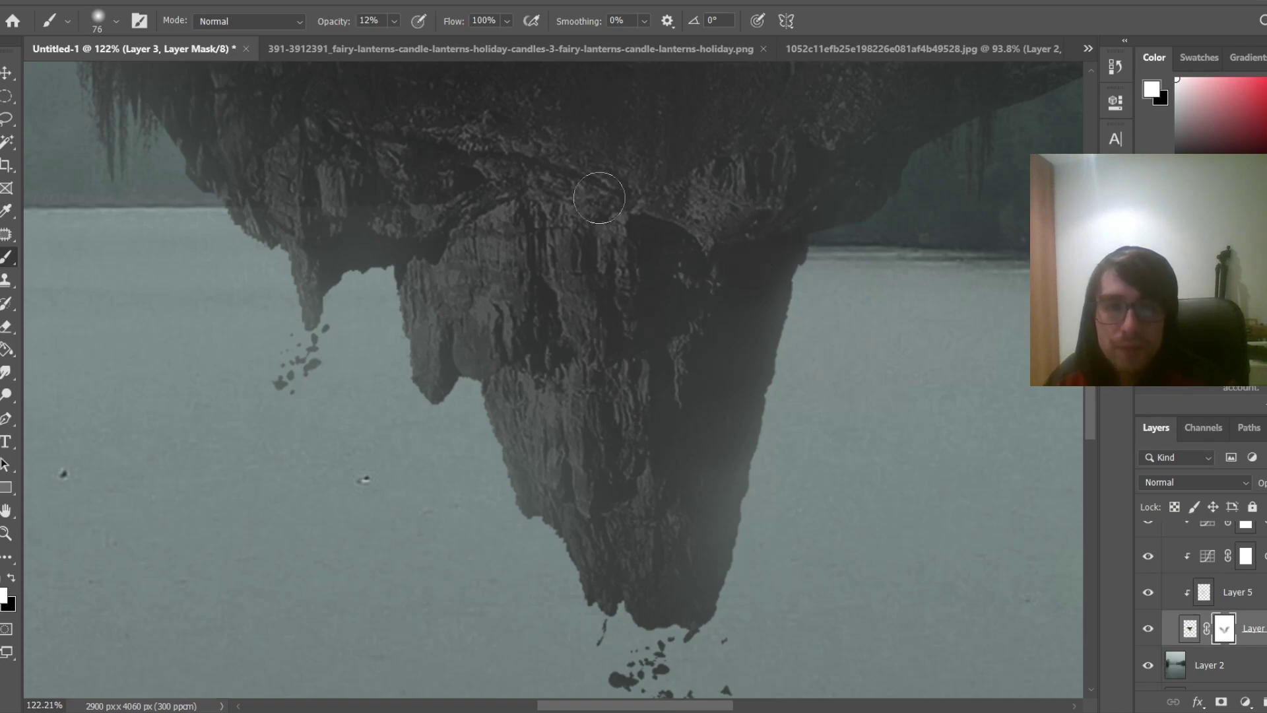
{"action": "scroll", "coordinate": [605, 277], "scroll_direction": "down", "scroll_amount": 5}
{"action": "scroll", "coordinate": [495, 206], "scroll_direction": "up", "scroll_amount": 5}
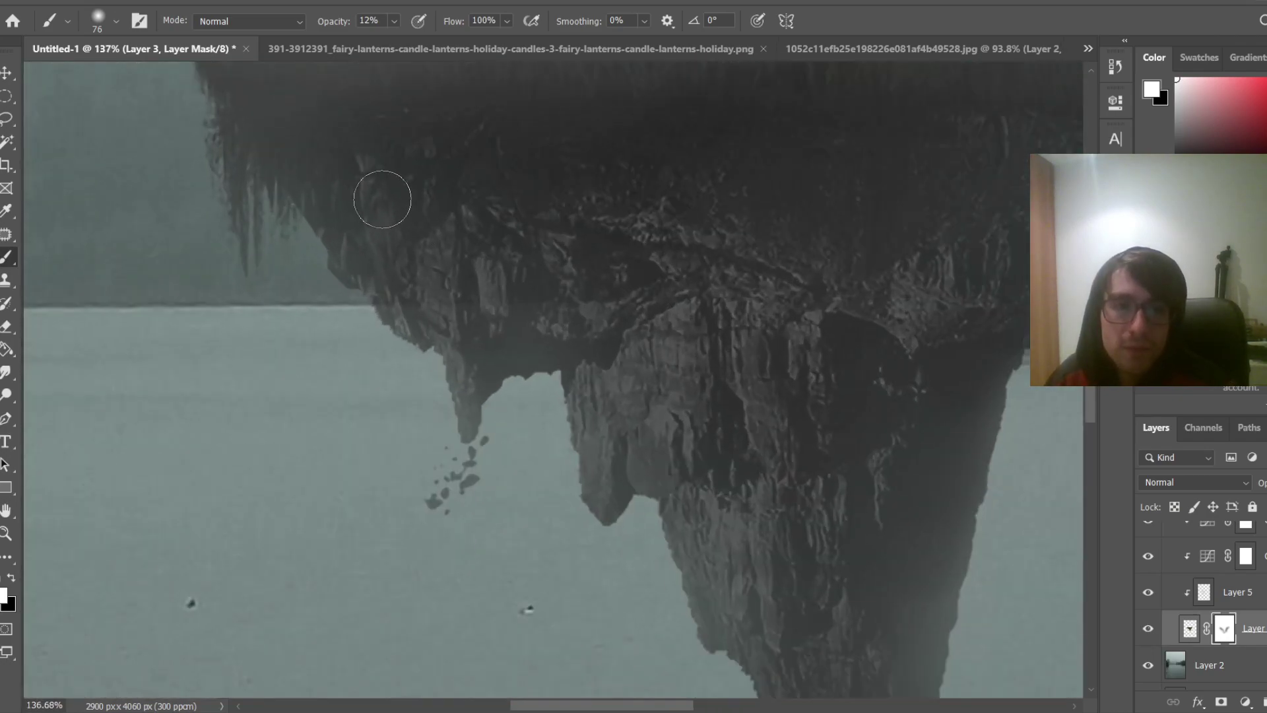
Paint white at 12% opacity on the rock's mask across the island's upper underside, from its left edge to its right
{"action": "mouse_move", "coordinate": [365, 262]}
{"action": "left_mouse_down"}
{"action": "mouse_move", "coordinate": [393, 252]}
{"action": "mouse_move", "coordinate": [430, 295]}
{"action": "mouse_move", "coordinate": [421, 269]}
{"action": "mouse_move", "coordinate": [410, 283]}
{"action": "mouse_move", "coordinate": [458, 281]}
{"action": "left_mouse_up"}
{"action": "left_click_drag", "start_coordinate": [551, 304], "coordinate": [659, 292]}
{"action": "mouse_move", "coordinate": [905, 295]}
{"action": "left_mouse_down"}
{"action": "mouse_move", "coordinate": [961, 311]}
{"action": "mouse_move", "coordinate": [982, 347]}
{"action": "left_mouse_up"}
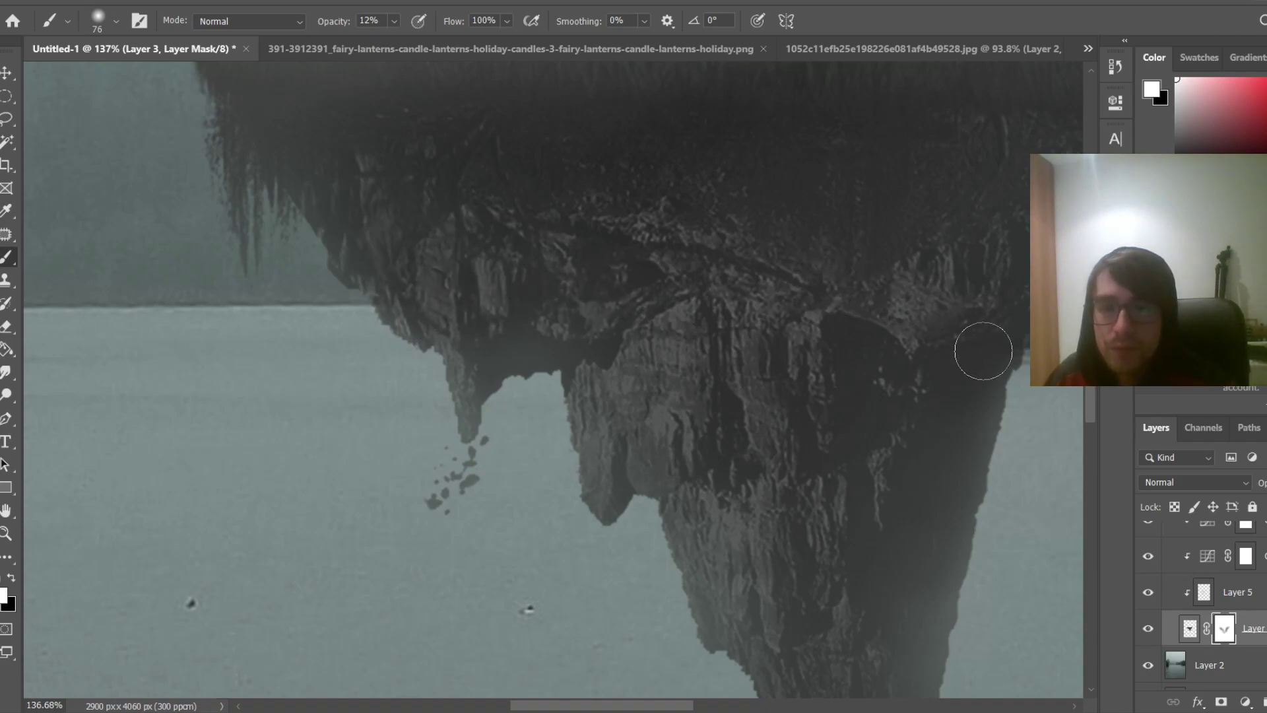
{"action": "scroll", "coordinate": [886, 346], "scroll_direction": "down", "scroll_amount": 1}
{"action": "scroll", "coordinate": [886, 346], "scroll_direction": "down", "scroll_amount": 4}
{"action": "scroll", "coordinate": [886, 346], "scroll_direction": "down", "scroll_amount": 3}
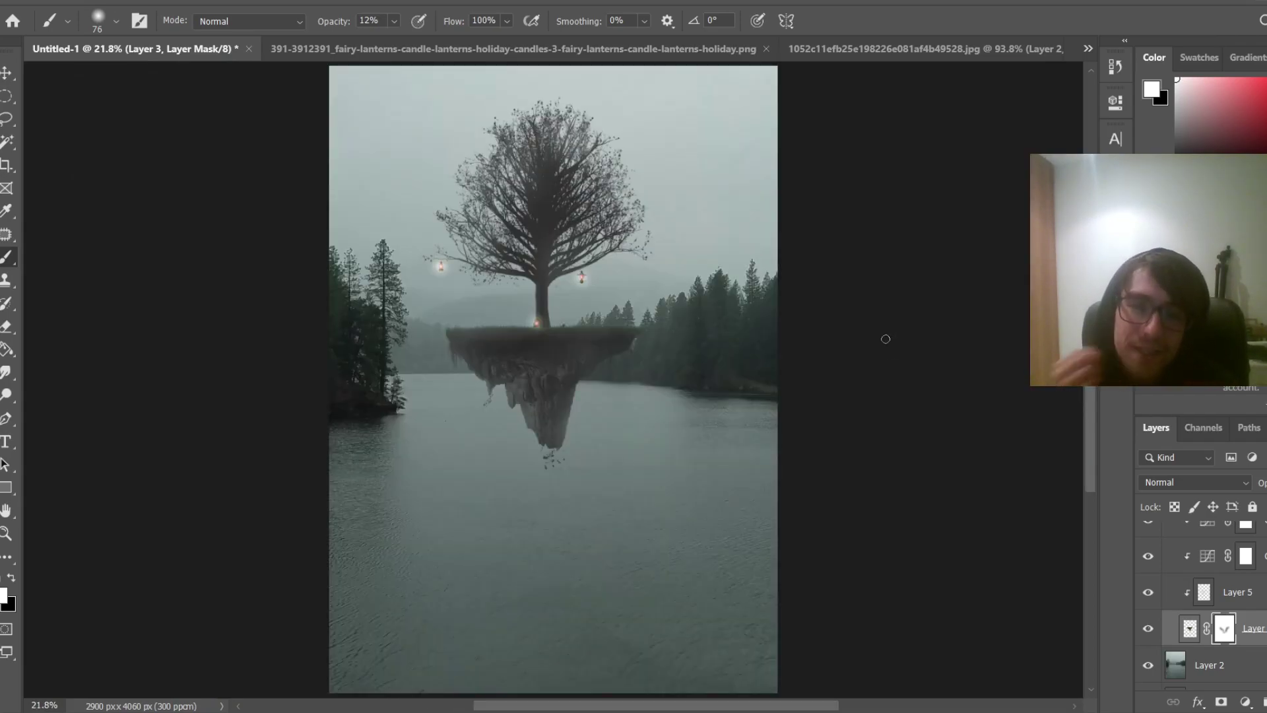
Select Layer 3's image instead of its mask and lasso the upper cluster of debris beneath the rock's tip
{"action": "left_click", "coordinate": [1191, 632]}
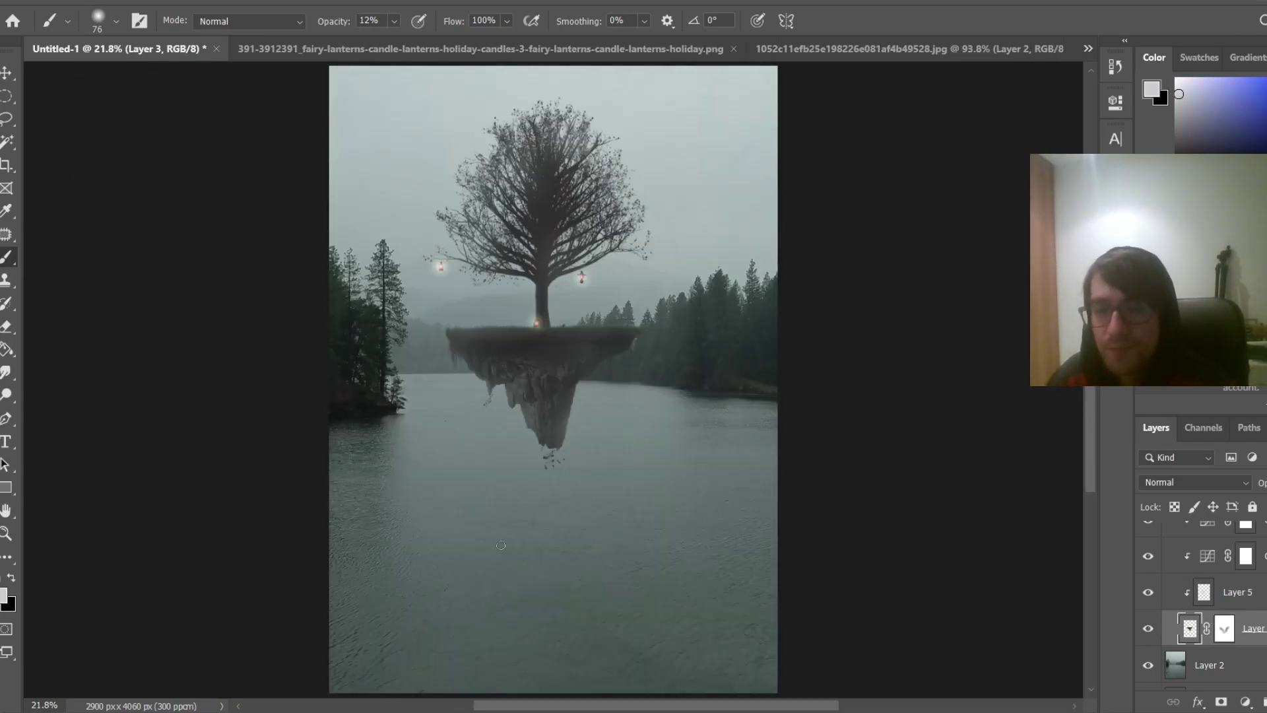
{"action": "scroll", "coordinate": [531, 473], "scroll_direction": "up", "scroll_amount": 5}
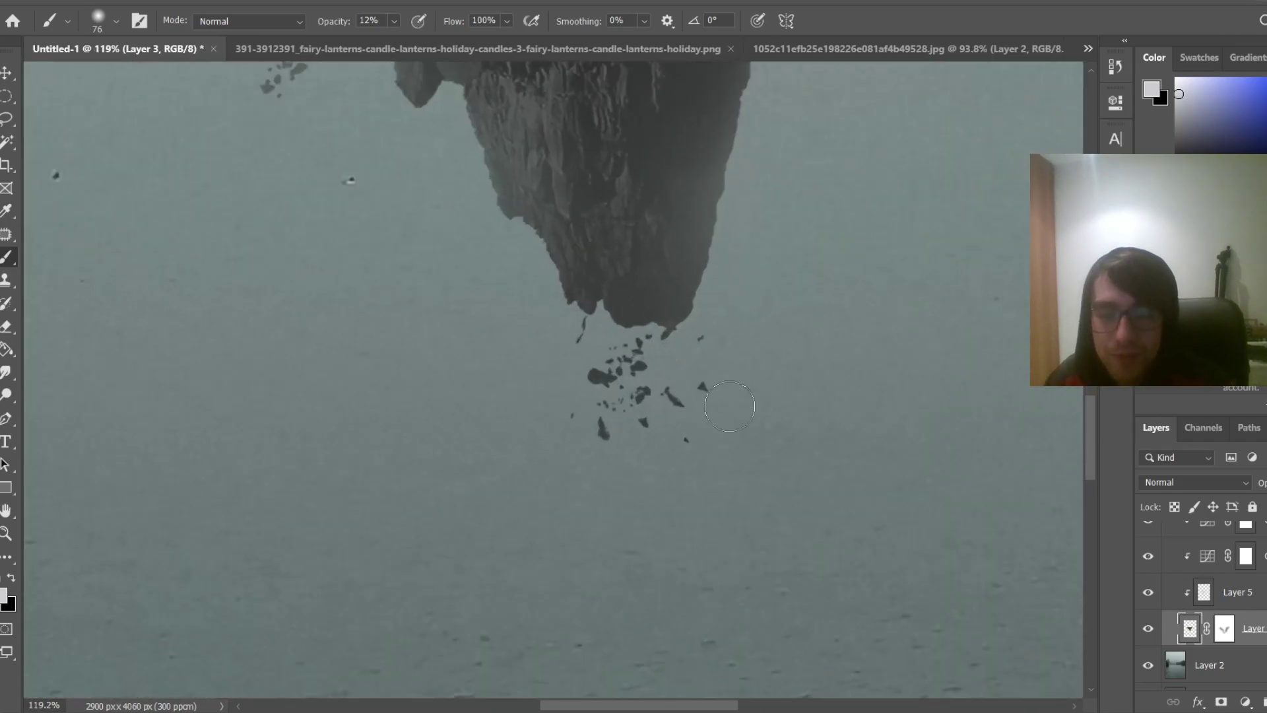
{"action": "key", "text": "l"}
{"action": "scroll", "coordinate": [671, 412], "scroll_direction": "up", "scroll_amount": 5}
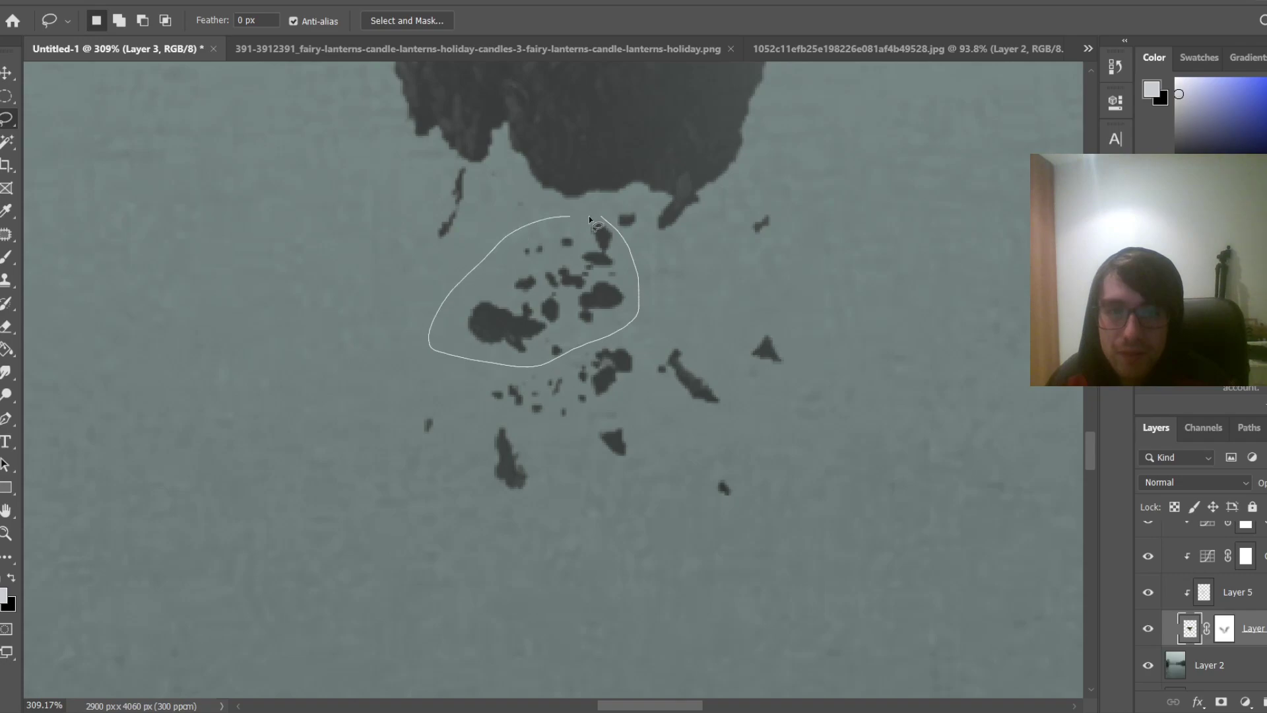
{"action": "left_click_drag", "start_coordinate": [610, 273], "coordinate": [603, 217]}
{"action": "key", "text": "v"}
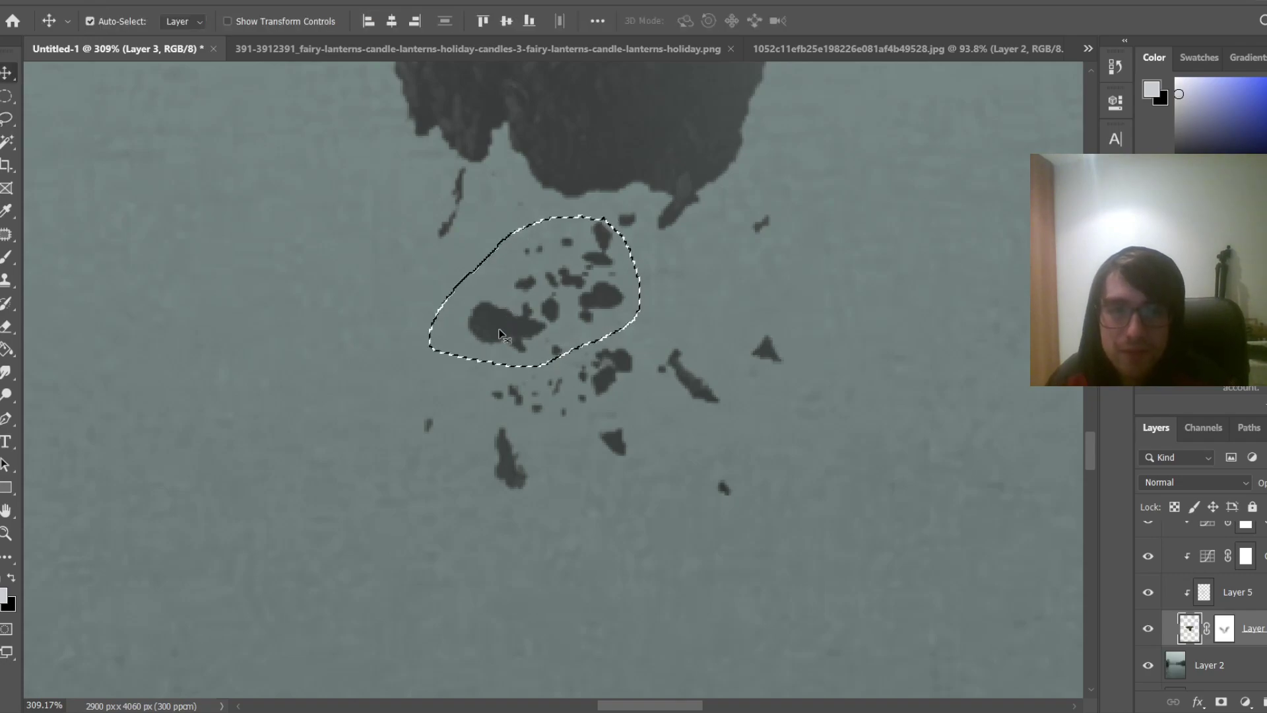
Try to move the selected debris cluster to the right, away from the rock's tip
{"action": "mouse_move", "coordinate": [514, 323]}
{"action": "left_mouse_down"}
{"action": "mouse_move", "coordinate": [599, 355]}
{"action": "mouse_move", "coordinate": [785, 290]}
{"action": "left_mouse_up"}
{"action": "scroll", "coordinate": [817, 299], "scroll_direction": "down", "scroll_amount": 5}
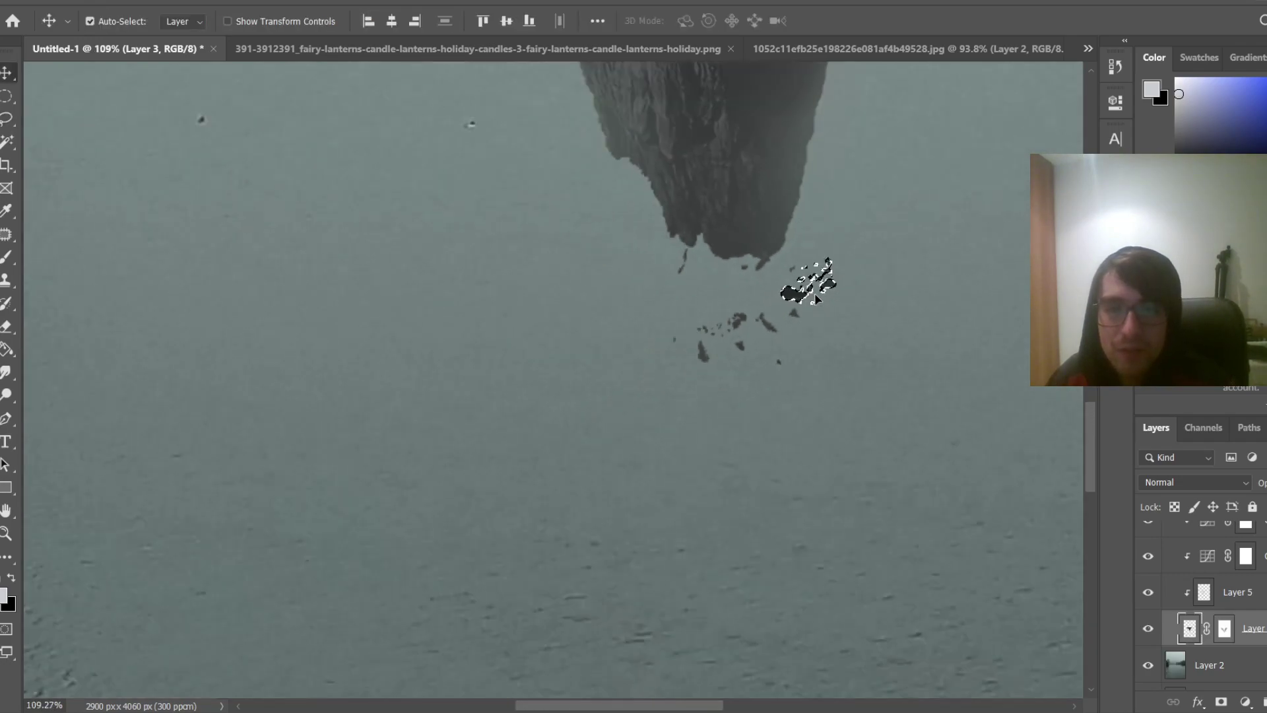
{"action": "key", "text": "ctrl+z"}
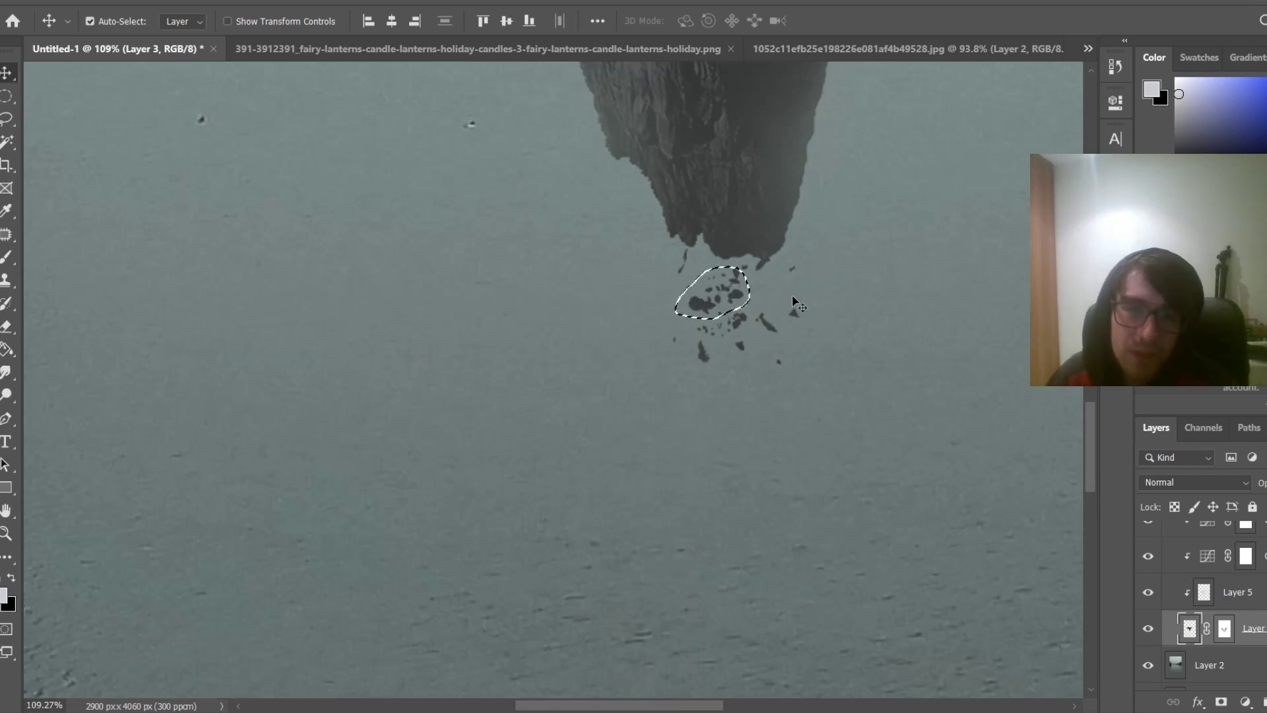
Shift the selected debris cluster very slightly within Layer 3 and clear the selection
{"action": "left_click_drag", "start_coordinate": [702, 316], "coordinate": [706, 314]}
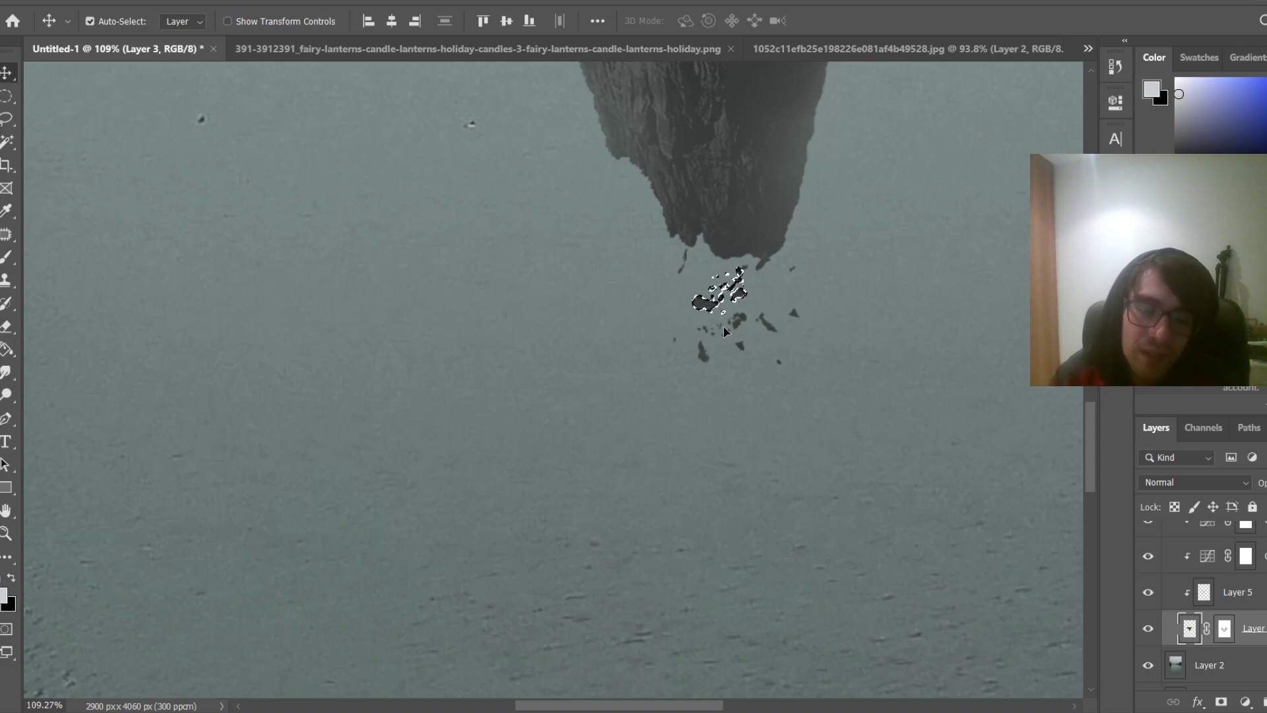
{"action": "left_click_drag", "start_coordinate": [724, 332], "coordinate": [724, 332]}
{"action": "key", "text": "j"}
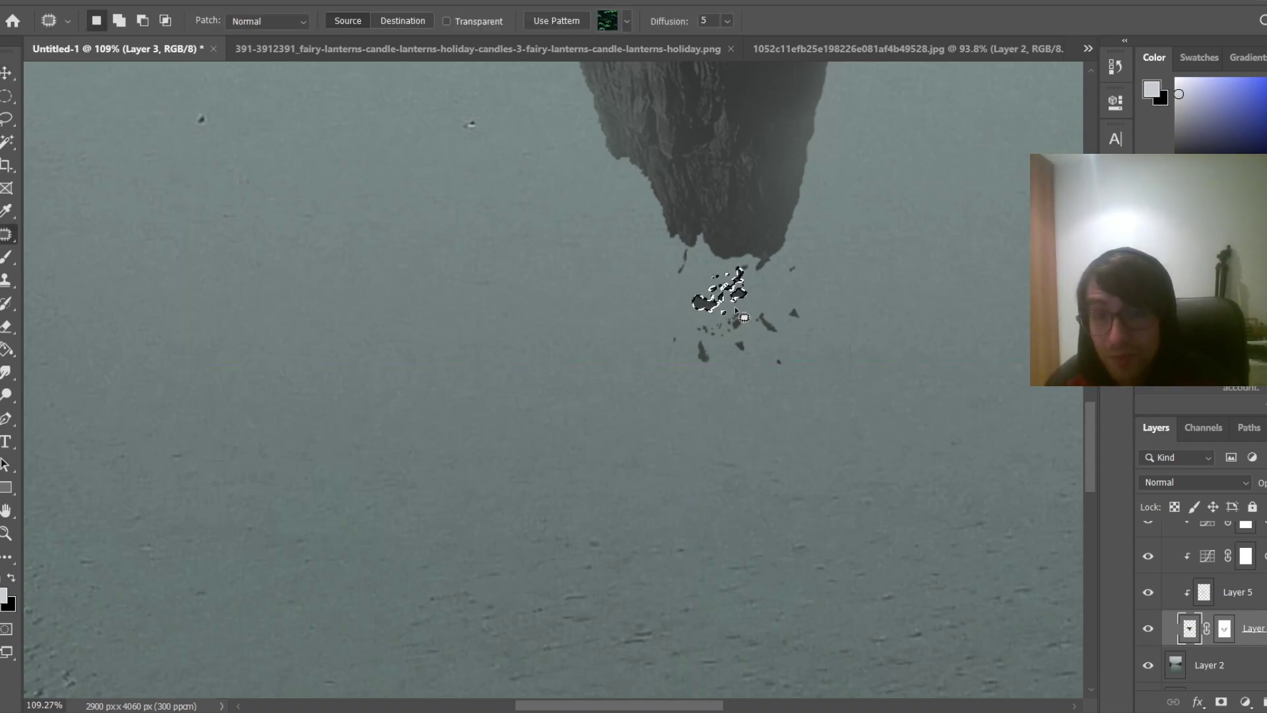
{"action": "scroll", "coordinate": [824, 333], "scroll_direction": "up", "scroll_amount": 2}
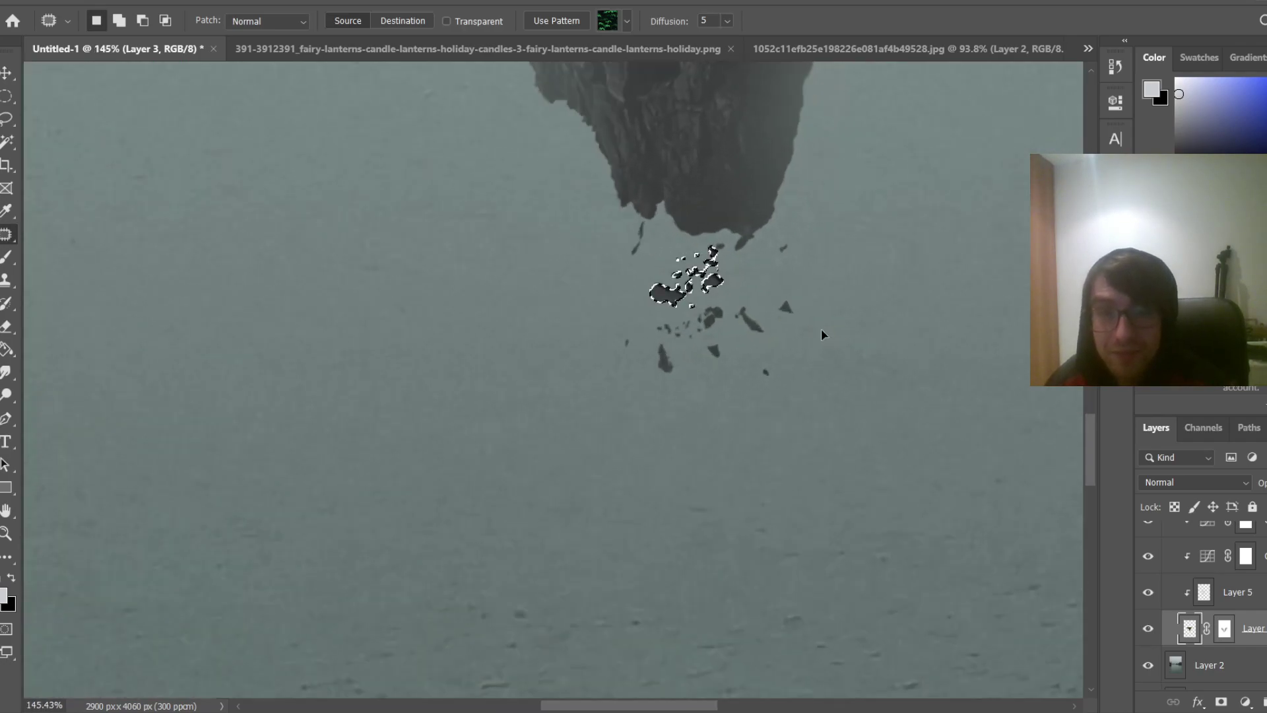
{"action": "key", "text": "ctrl+d"}
{"action": "scroll", "coordinate": [686, 276], "scroll_direction": "up", "scroll_amount": 5}
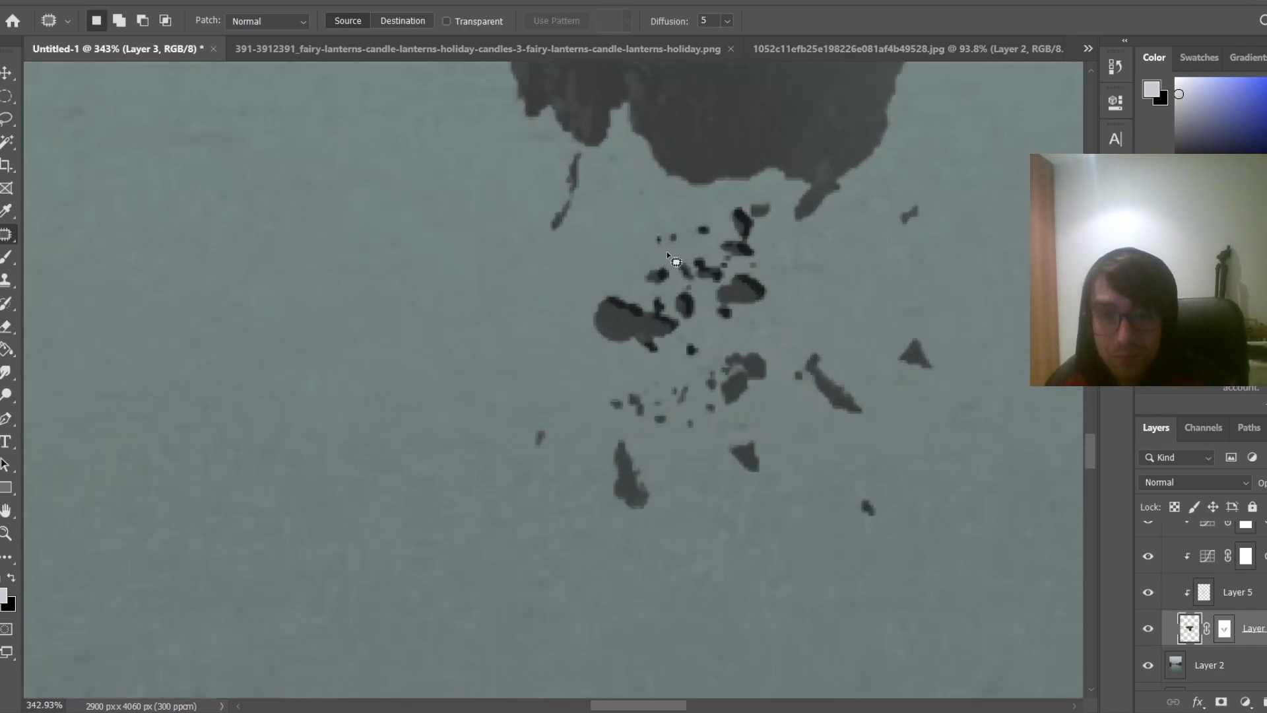
Paste a copy of the debris cluster as a new layer clipped above Layer 3
{"action": "key", "text": "ctrl+t"}
{"action": "scroll", "coordinate": [714, 365], "scroll_direction": "down", "scroll_amount": 3}
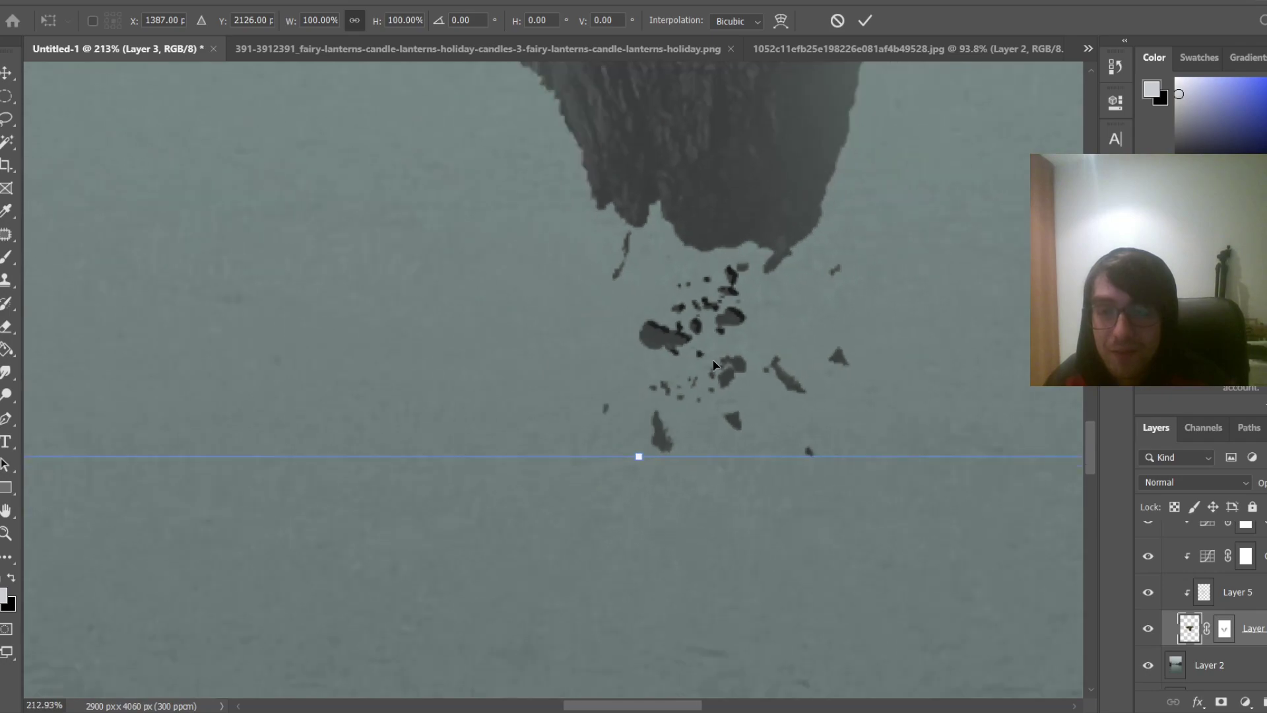
{"action": "scroll", "coordinate": [740, 360], "scroll_direction": "down", "scroll_amount": 2}
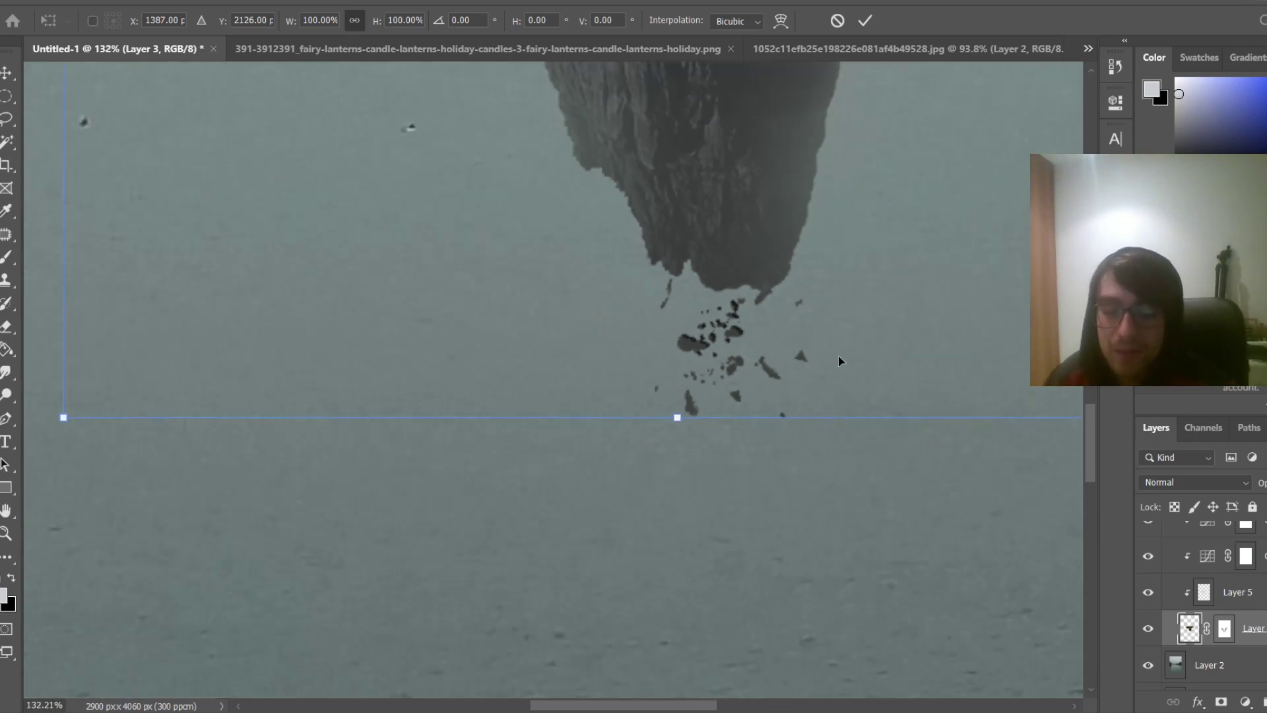
{"action": "key", "text": "Return"}
{"action": "key", "text": "j"}
{"action": "key", "text": "ctrl+shift+alt+n"}
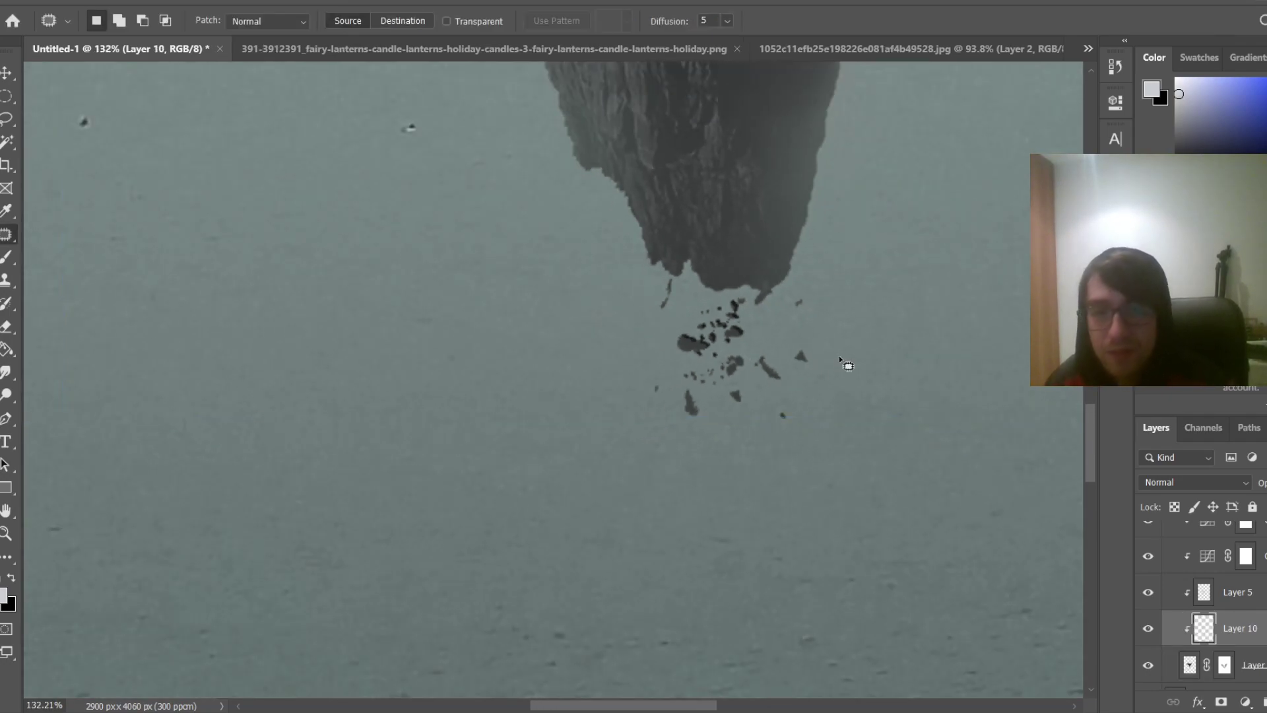
Try Layer 10 without its clipping and beneath the rock layer, and return it to its clipped place above Layer 3
{"action": "key", "text": "ctrl+t"}
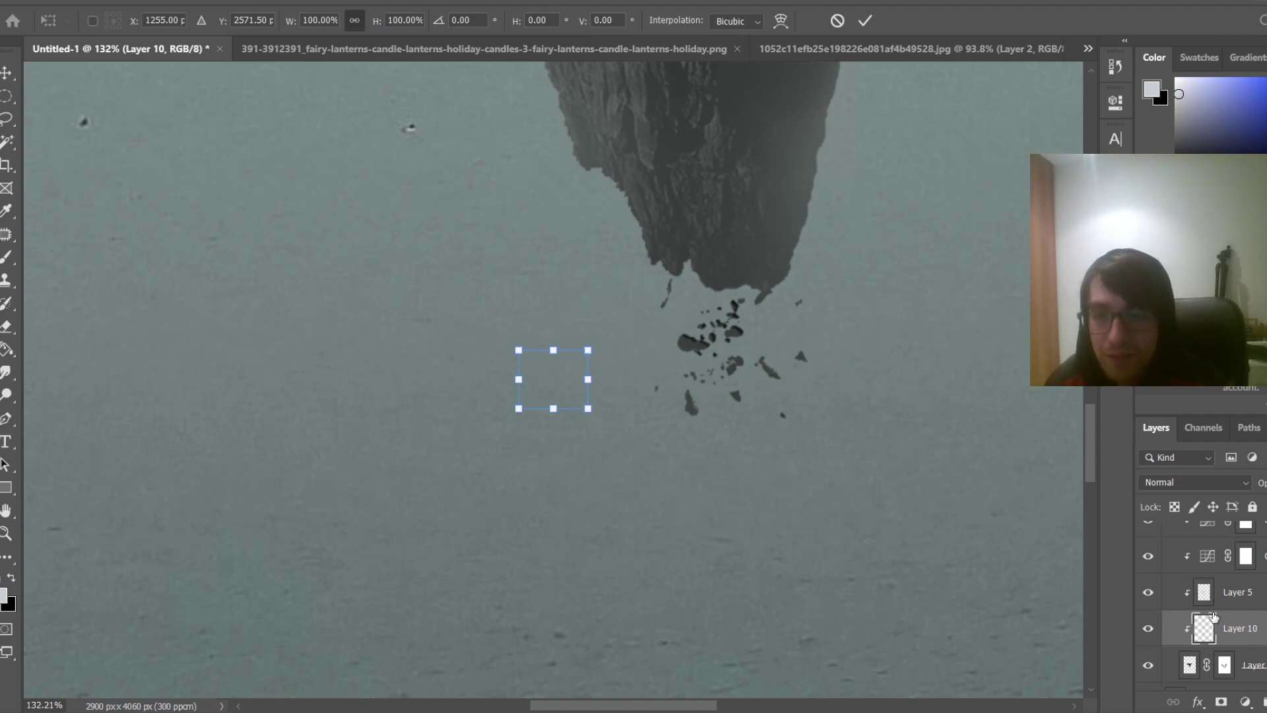
{"action": "left_click", "coordinate": [1189, 643], "text": "alt"}
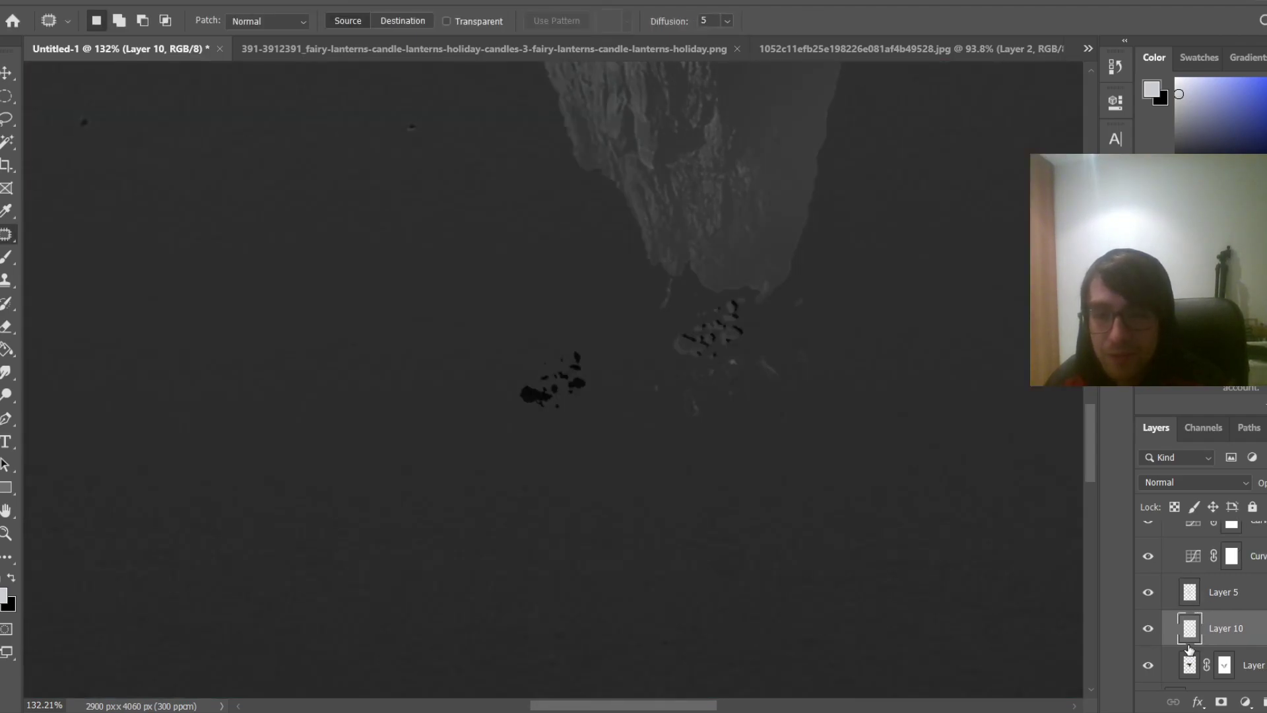
{"action": "key", "text": "ctrl+z"}
{"action": "mouse_move", "coordinate": [1259, 629]}
{"action": "left_mouse_down"}
{"action": "mouse_move", "coordinate": [1264, 690]}
{"action": "mouse_move", "coordinate": [1264, 632]}
{"action": "left_mouse_up"}
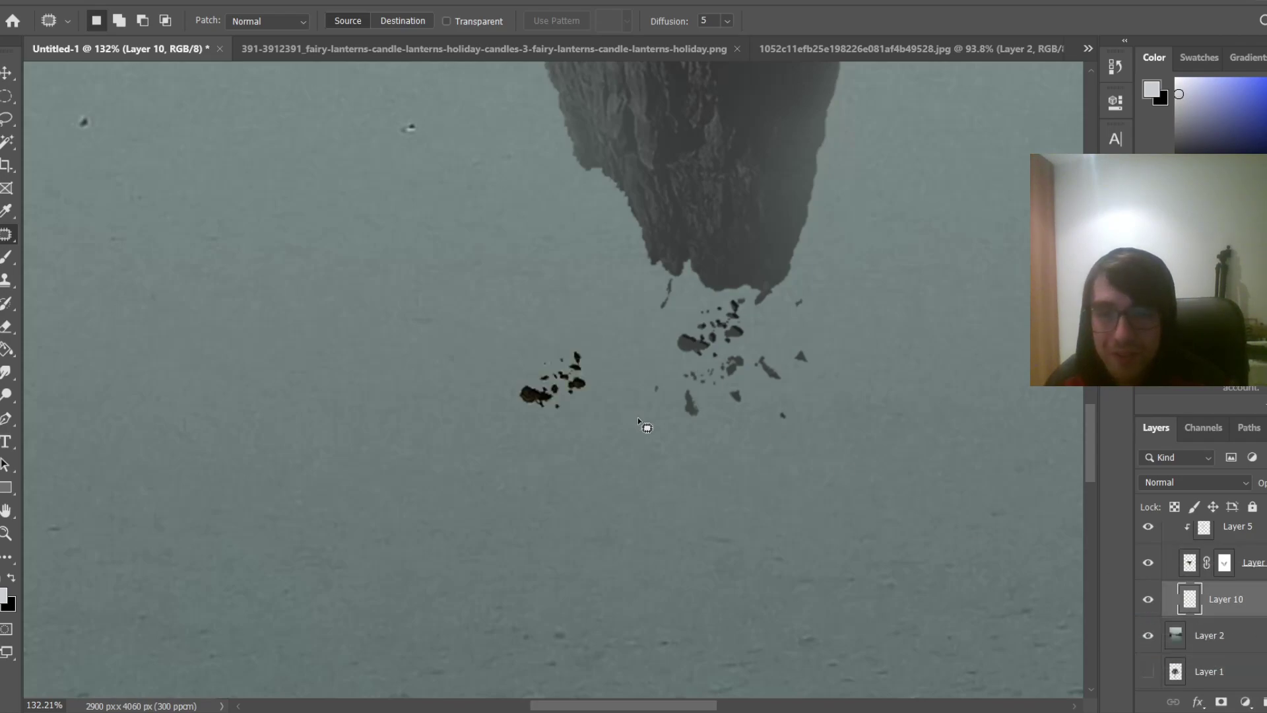
{"action": "scroll", "coordinate": [639, 421], "scroll_direction": "up", "scroll_amount": 2}
{"action": "left_click_drag", "start_coordinate": [1253, 604], "coordinate": [1257, 554]}
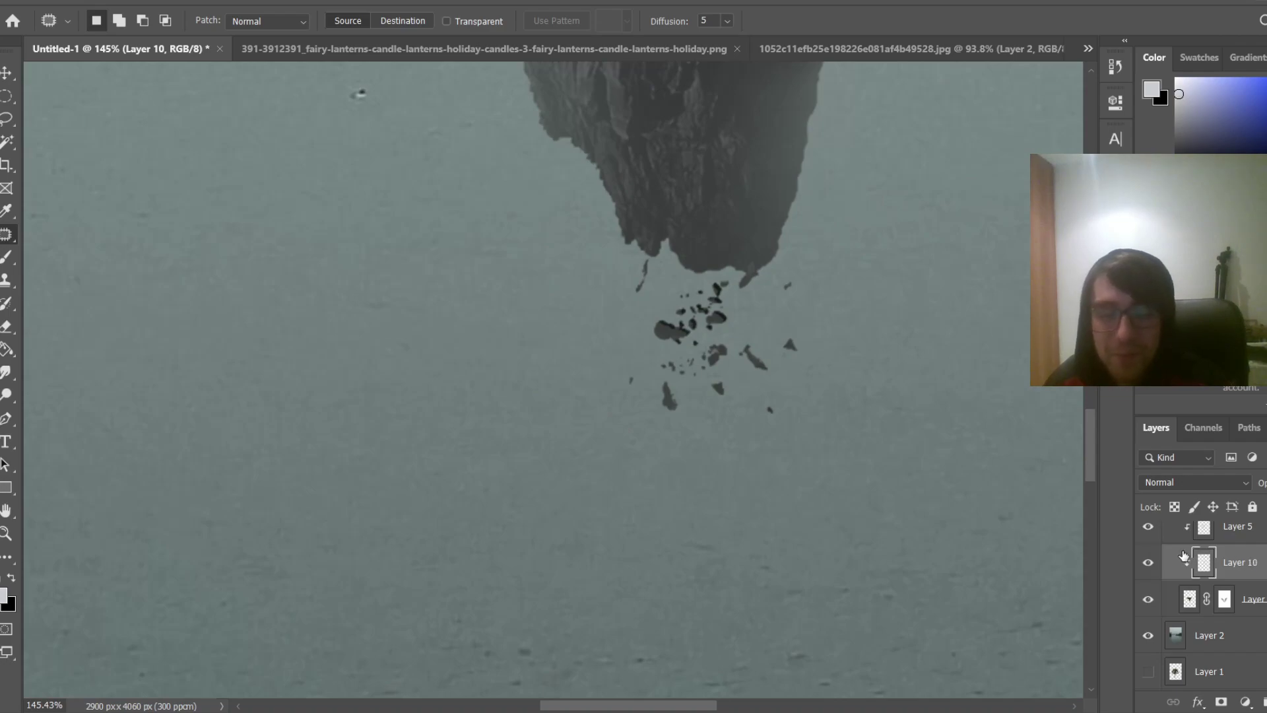
Try to scale Layer 10's debris copy to 118.24% and place it to the right of the rock's tip
{"action": "key", "text": "ctrl+t"}
{"action": "left_click_drag", "start_coordinate": [481, 367], "coordinate": [901, 276]}
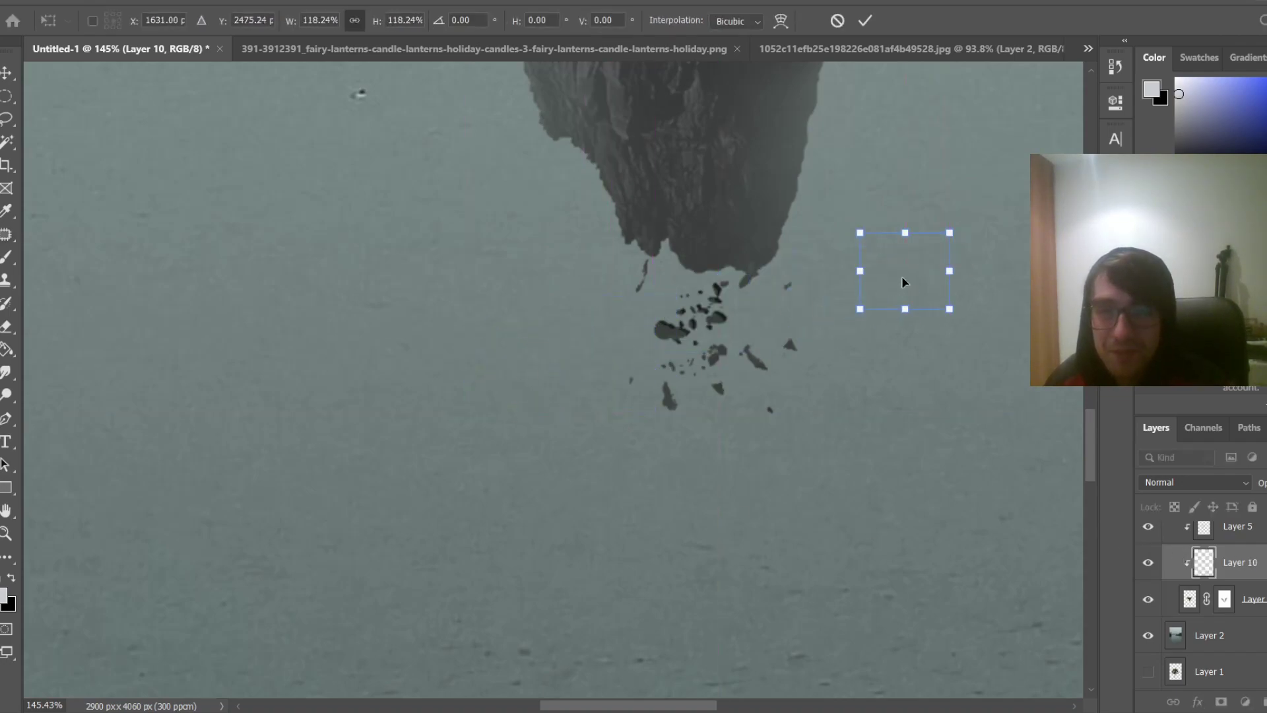
{"action": "key", "text": "ctrl+z"}
{"action": "key", "text": "ctrl+z"}
{"action": "key", "text": "ctrl+z"}
{"action": "key", "text": "ctrl+z"}
{"action": "key", "text": "ctrl+0"}
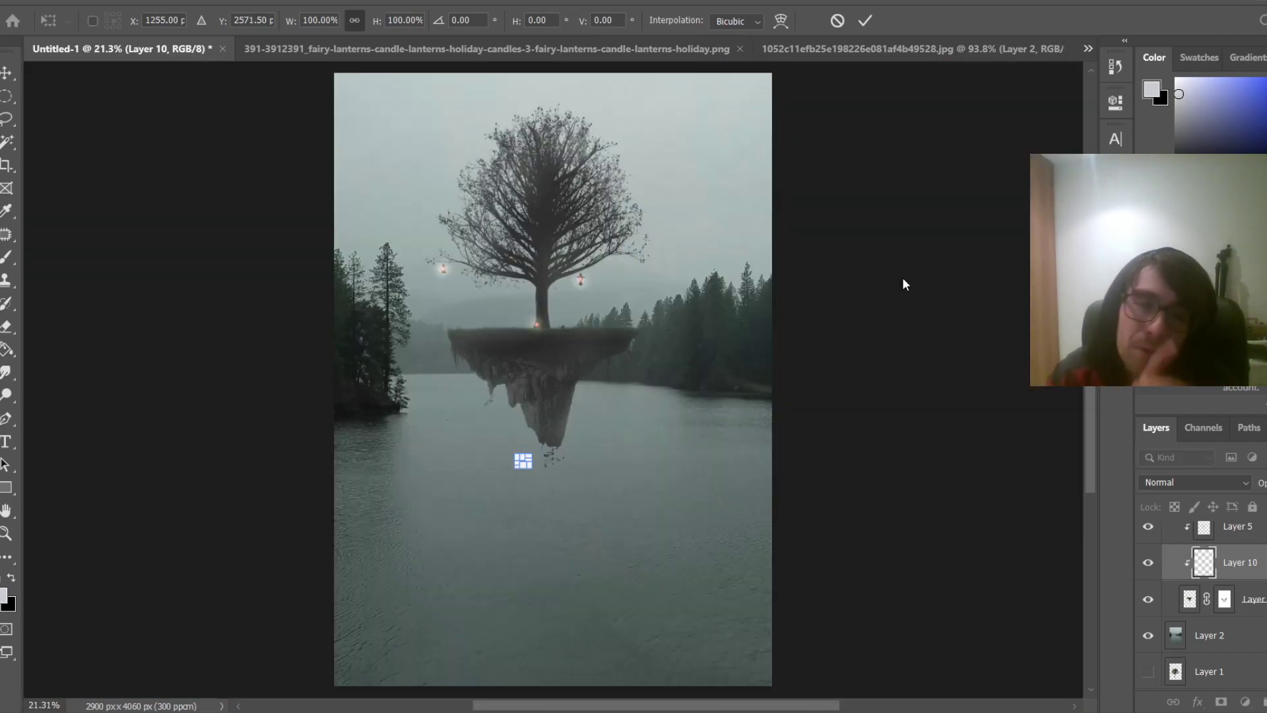
{"action": "key", "text": "Escape"}
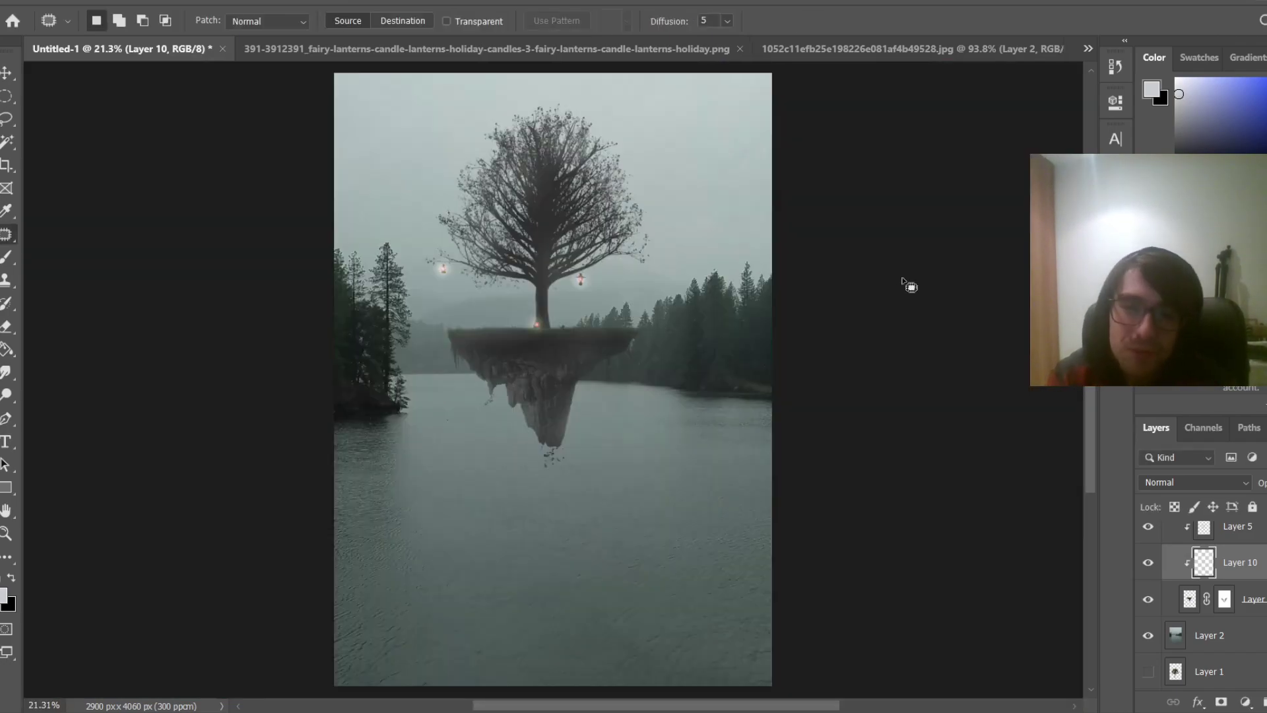
Reselect Layer 3, outline the upper debris cluster beneath the rock's tip, and nudge it slightly to the left
{"action": "scroll", "coordinate": [521, 347], "scroll_direction": "up", "scroll_amount": 6}
{"action": "scroll", "coordinate": [569, 400], "scroll_direction": "up", "scroll_amount": 2}
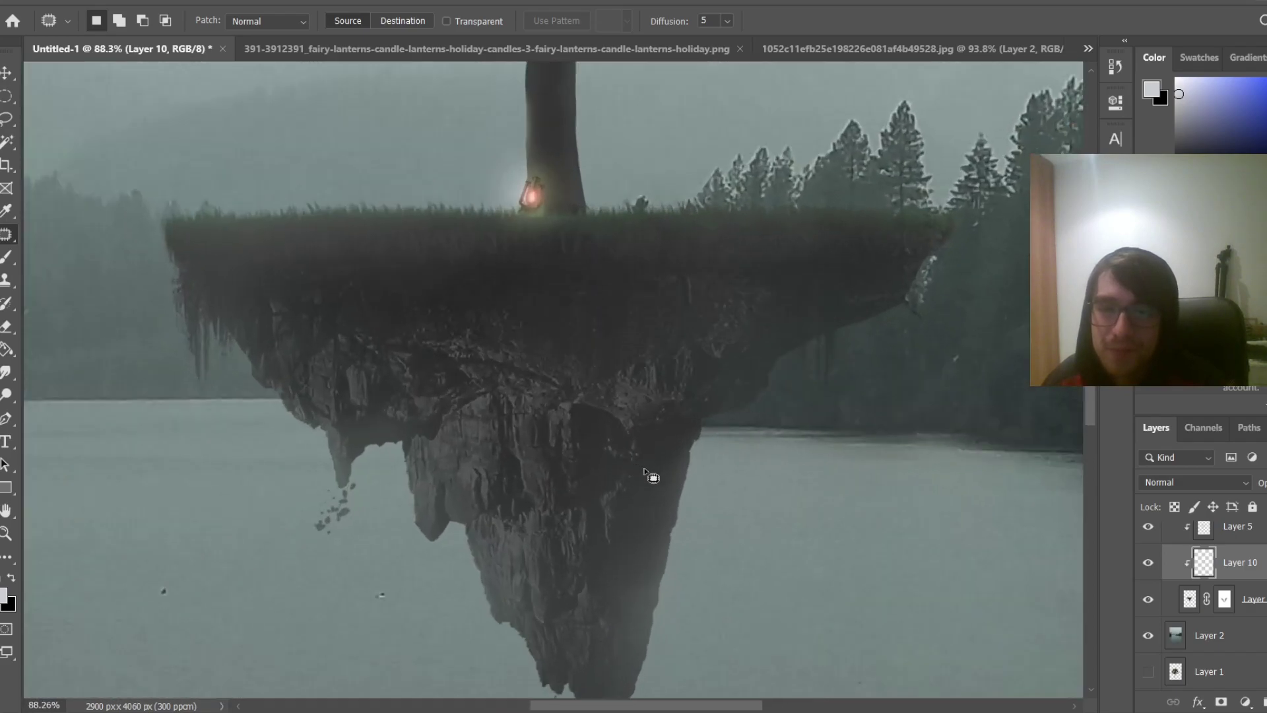
{"action": "scroll", "coordinate": [842, 558], "scroll_direction": "down", "scroll_amount": 2}
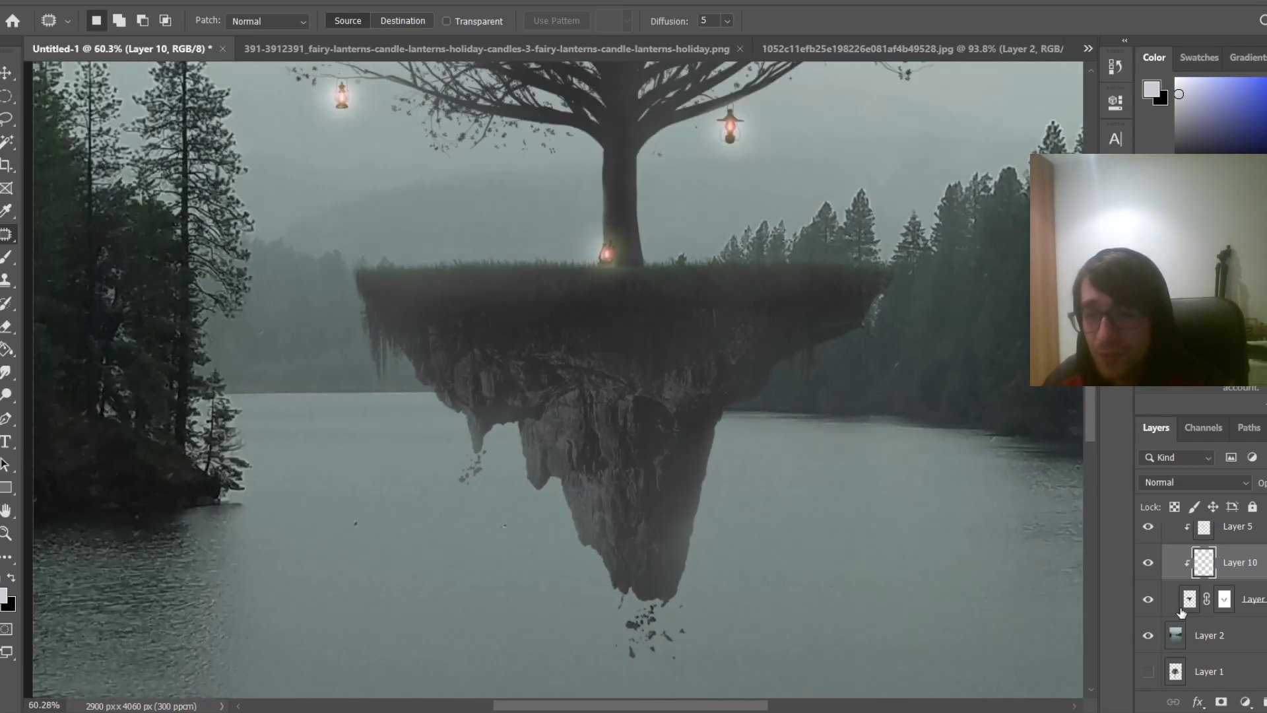
{"action": "key", "text": "alt+bracketleft"}
{"action": "scroll", "coordinate": [753, 666], "scroll_direction": "down", "scroll_amount": 1}
{"action": "scroll", "coordinate": [1093, 412], "scroll_direction": "down", "scroll_amount": 1}
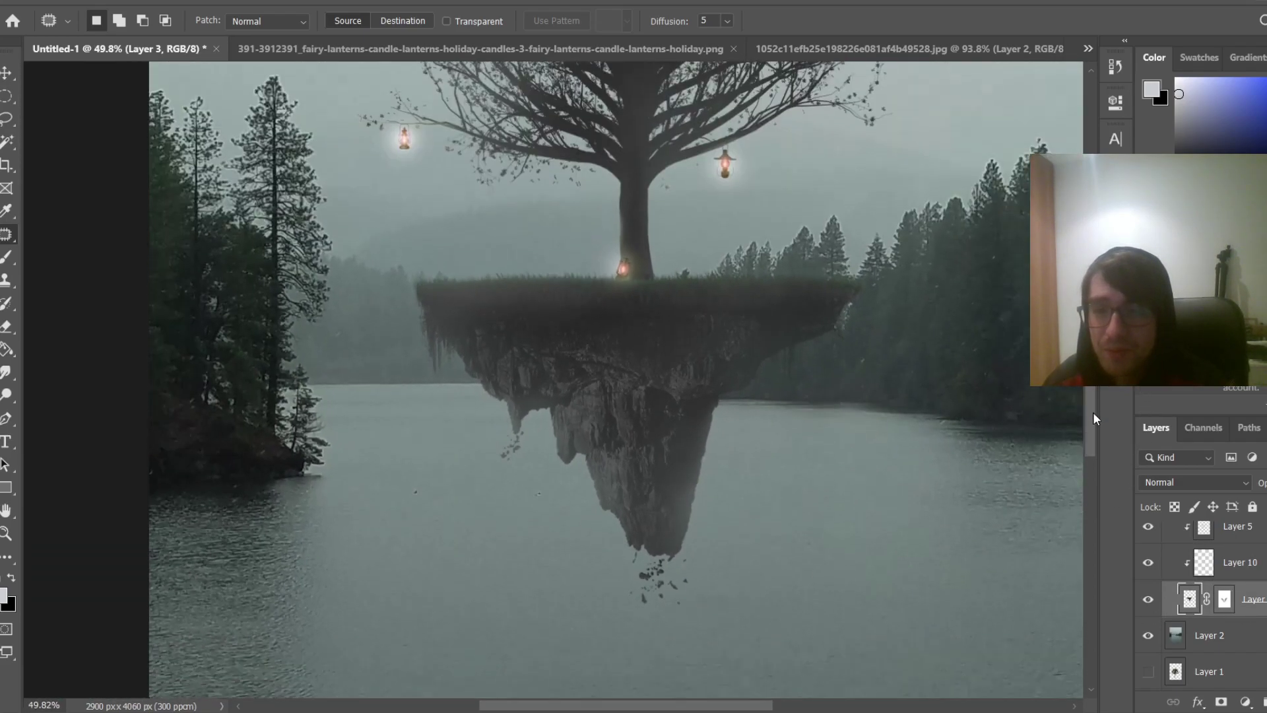
{"action": "scroll", "coordinate": [660, 541], "scroll_direction": "up", "scroll_amount": 7}
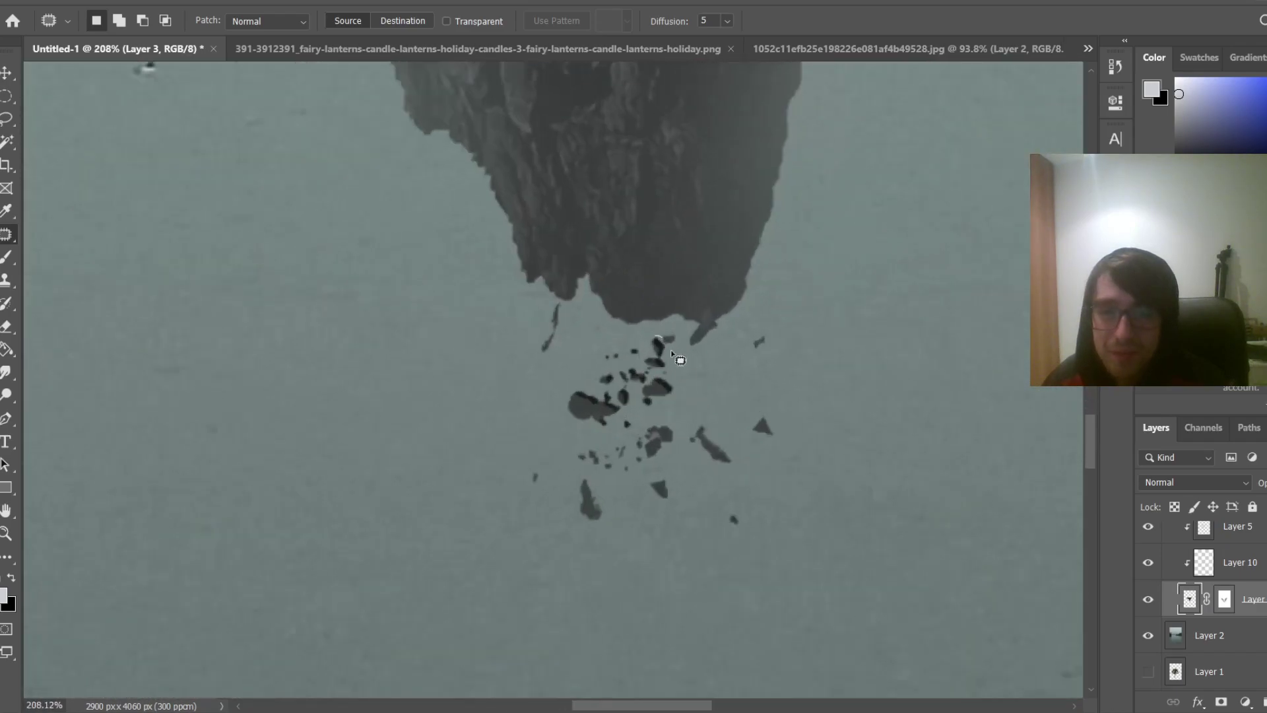
{"action": "left_click_drag", "start_coordinate": [662, 331], "coordinate": [652, 333]}
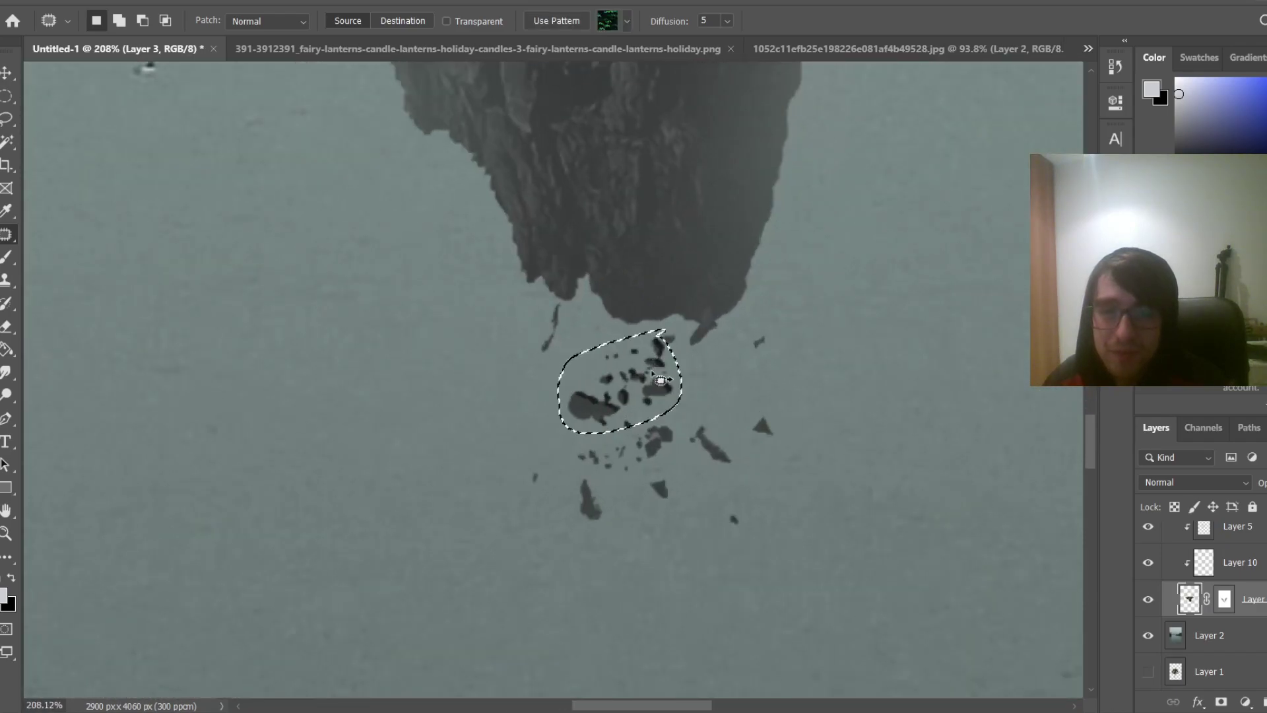
{"action": "key", "text": "v"}
{"action": "mouse_move", "coordinate": [568, 401]}
{"action": "left_mouse_down"}
{"action": "mouse_move", "coordinate": [574, 423]}
{"action": "mouse_move", "coordinate": [563, 398]}
{"action": "mouse_move", "coordinate": [575, 403]}
{"action": "left_mouse_up"}
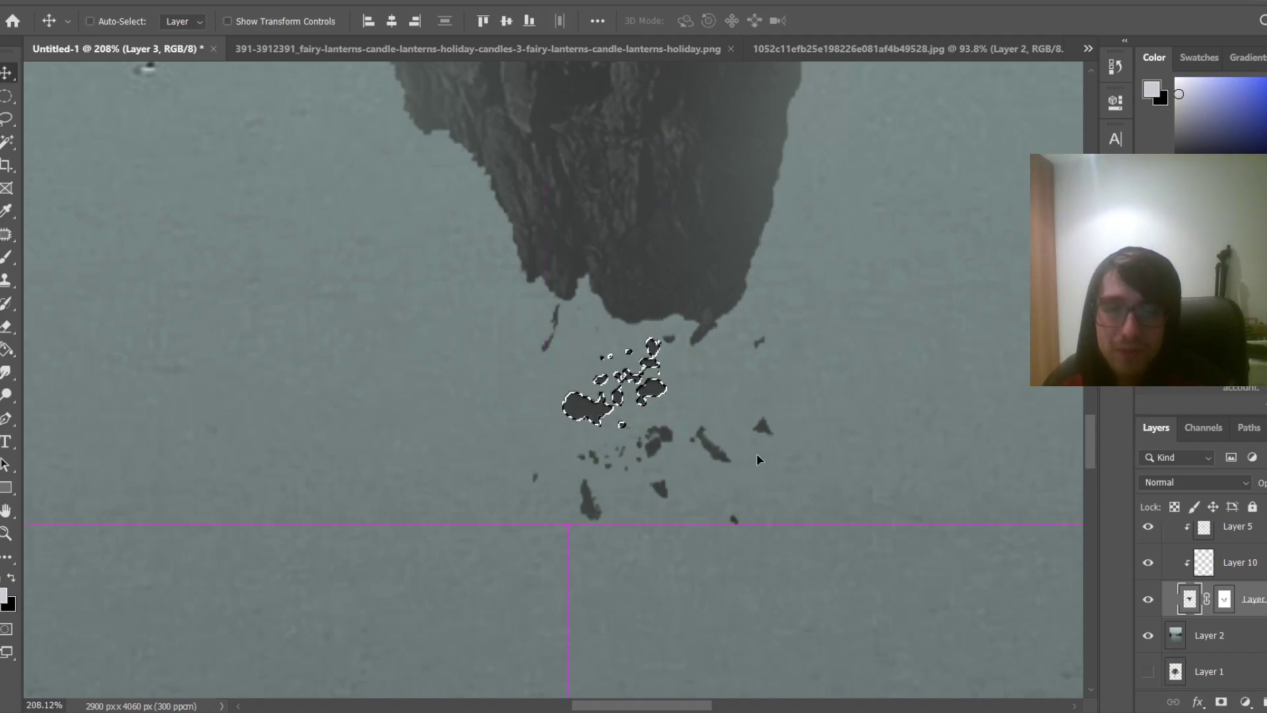
Paste another copy of the selected debris as a new layer above Layer 3, keeping it clipped to the rock
{"action": "key", "text": "ctrl"}
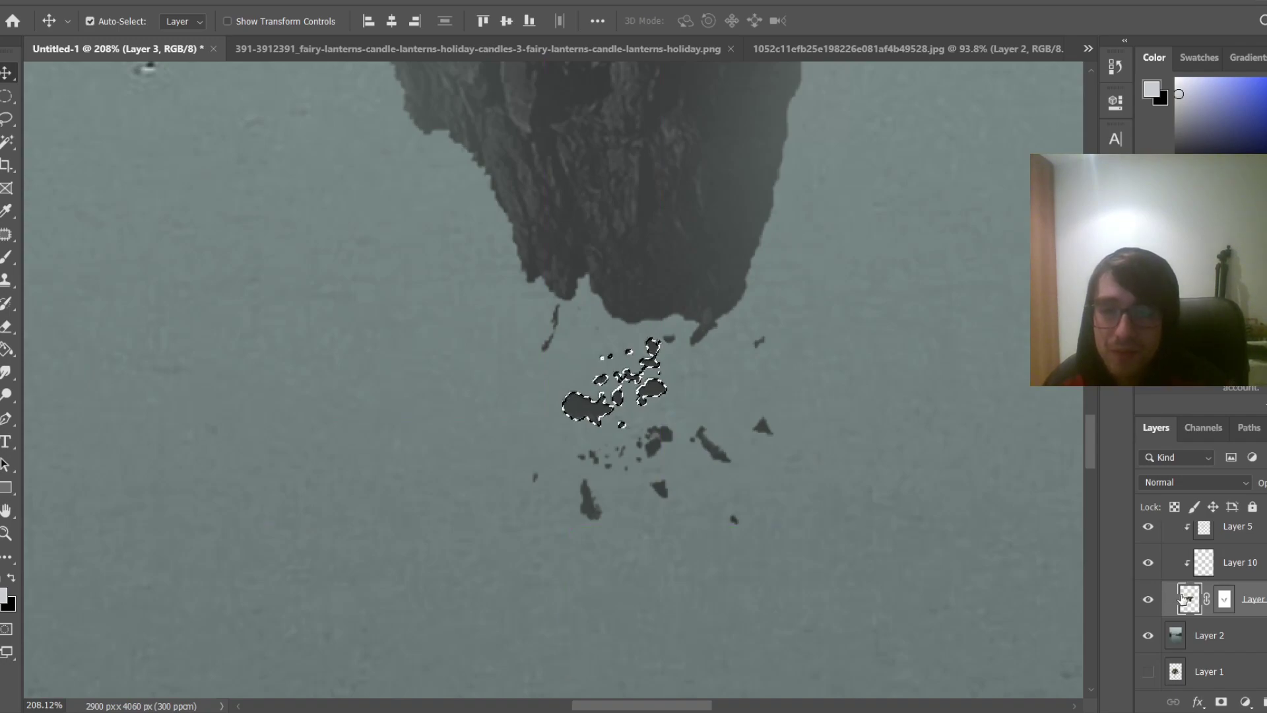
{"action": "key", "text": "ctrl+j"}
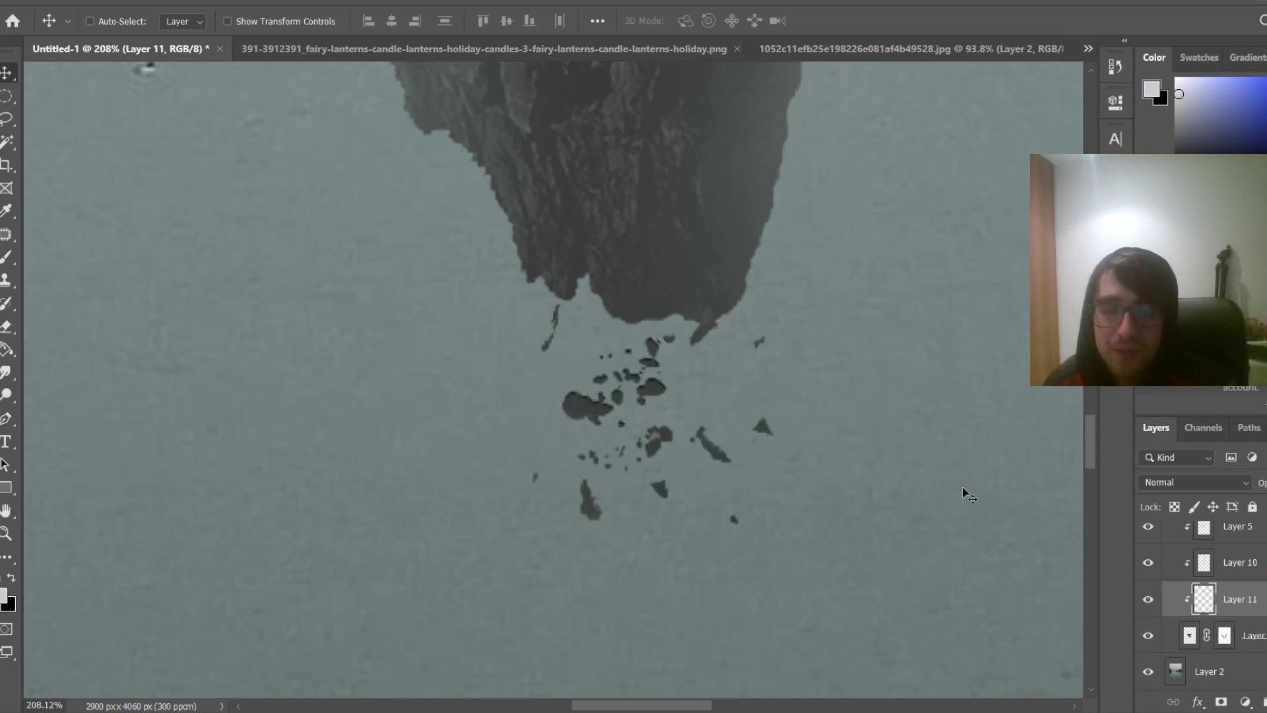
{"action": "key", "text": "ctrl+t"}
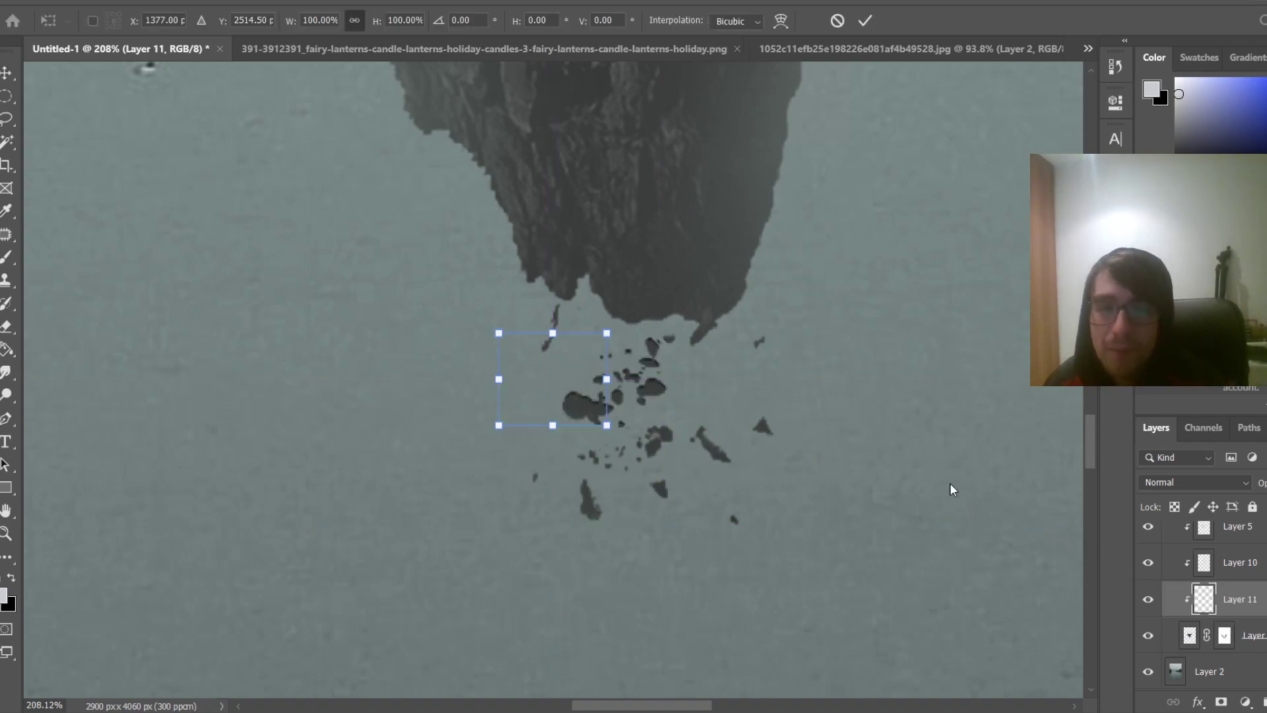
{"action": "left_click", "coordinate": [1188, 611], "text": "alt"}
{"action": "left_click", "coordinate": [1190, 611], "text": "alt"}
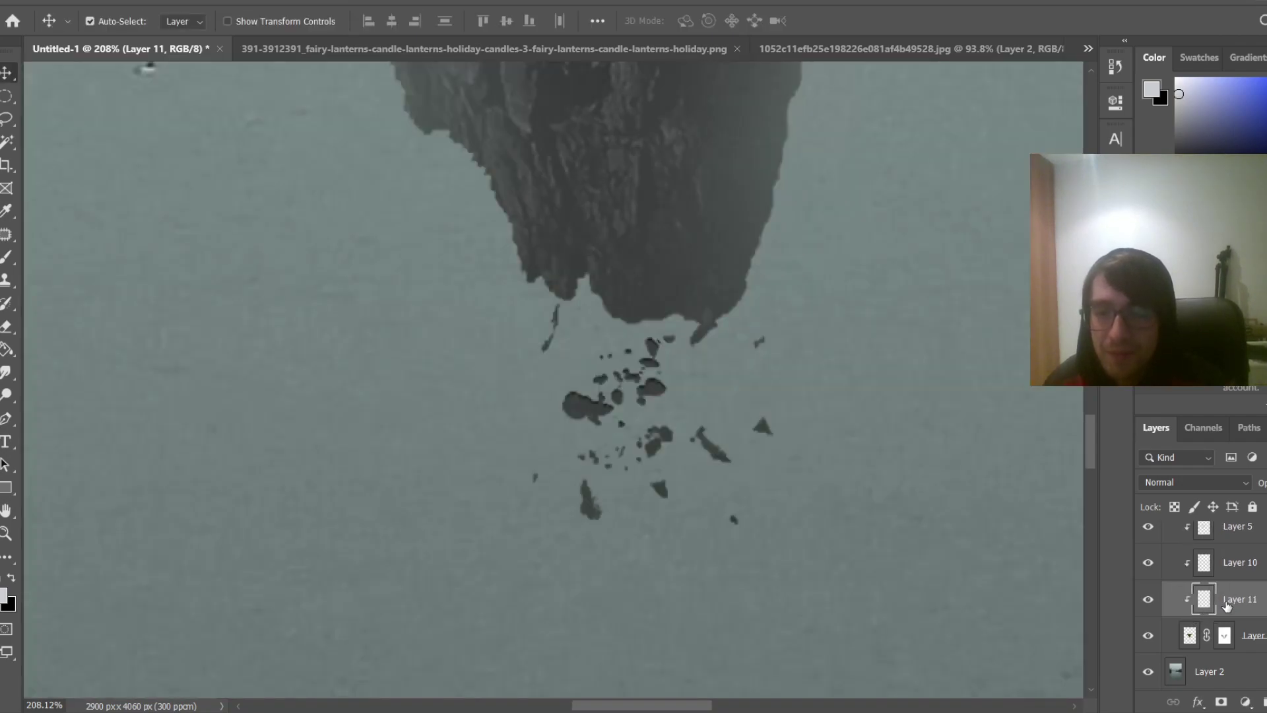
Move Layer 11 beneath the rock layer and place its debris copy in the open water right of the rock's lower half
{"action": "left_click_drag", "start_coordinate": [1226, 605], "coordinate": [1221, 650]}
{"action": "key", "text": "ctrl+t"}
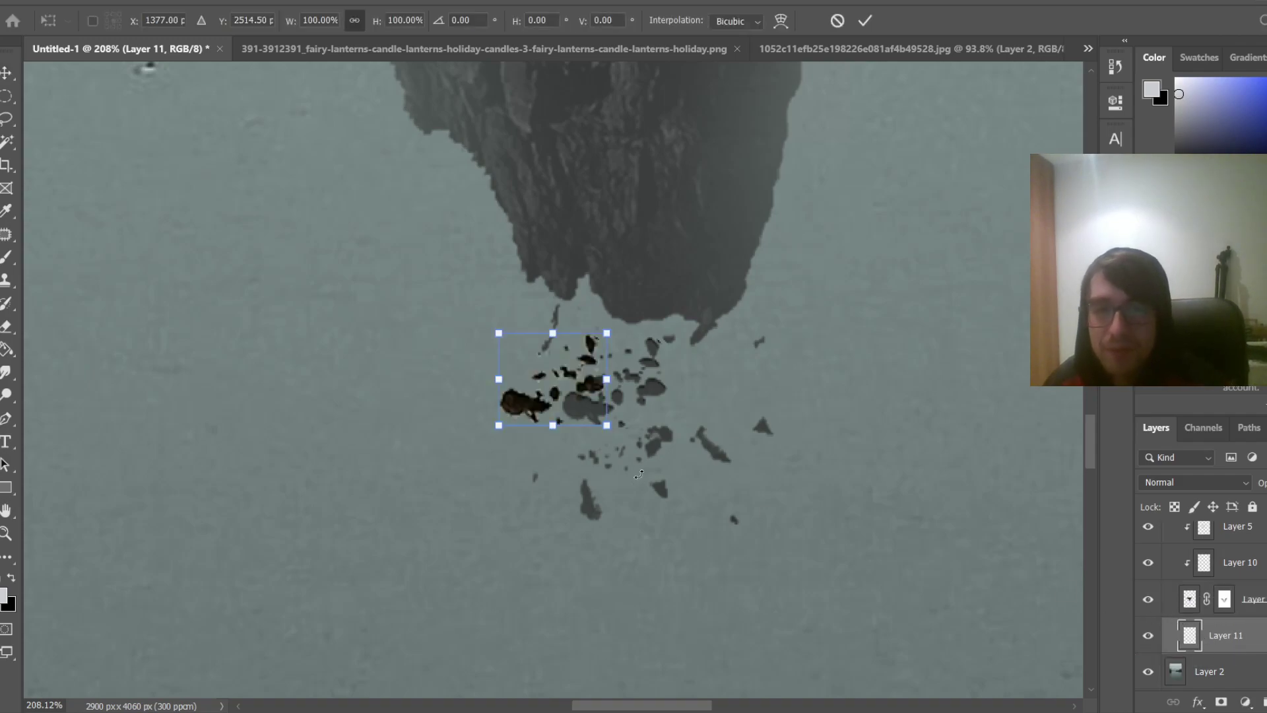
{"action": "left_click_drag", "start_coordinate": [547, 396], "coordinate": [902, 211]}
{"action": "scroll", "coordinate": [924, 217], "scroll_direction": "down", "scroll_amount": 1}
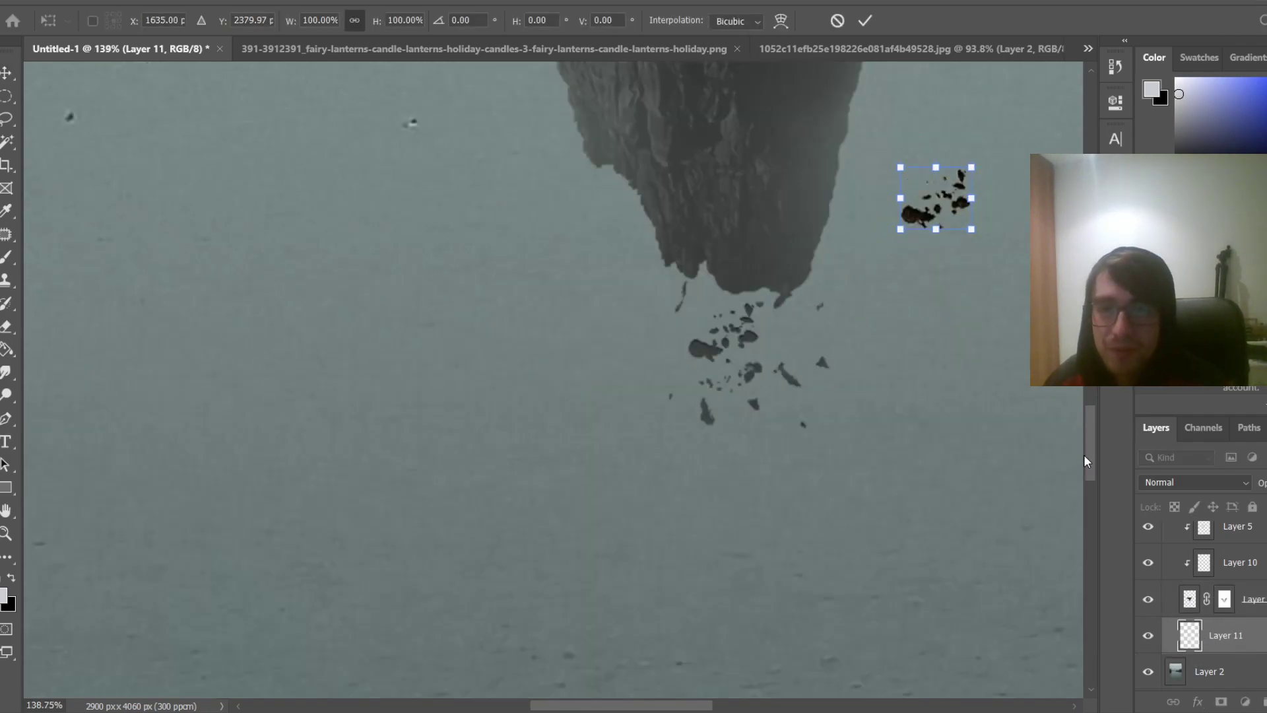
{"action": "scroll", "coordinate": [1088, 460], "scroll_direction": "up", "scroll_amount": 5}
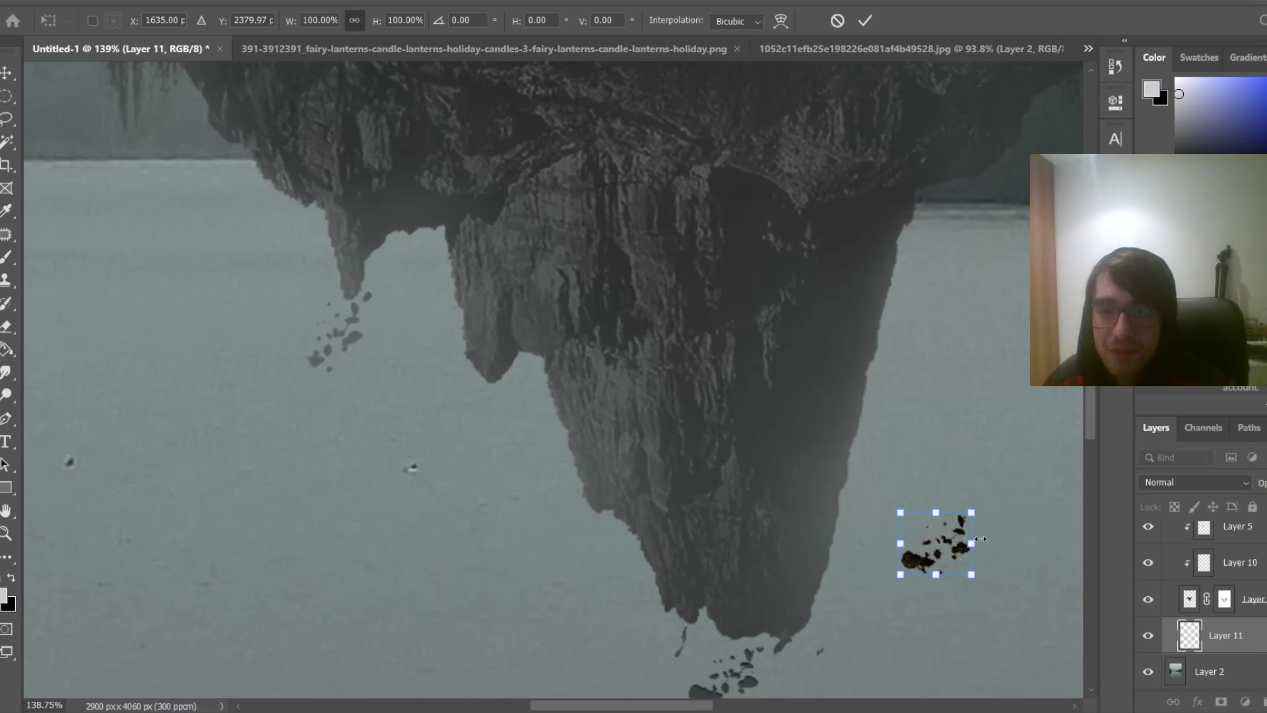
Rotate Layer 11's debris copy to 150.77° and place it near the far shoreline, beside the upper right side of the rock
{"action": "left_click_drag", "start_coordinate": [981, 539], "coordinate": [853, 472]}
{"action": "right_click", "coordinate": [956, 557]}
{"action": "left_click", "coordinate": [955, 551]}
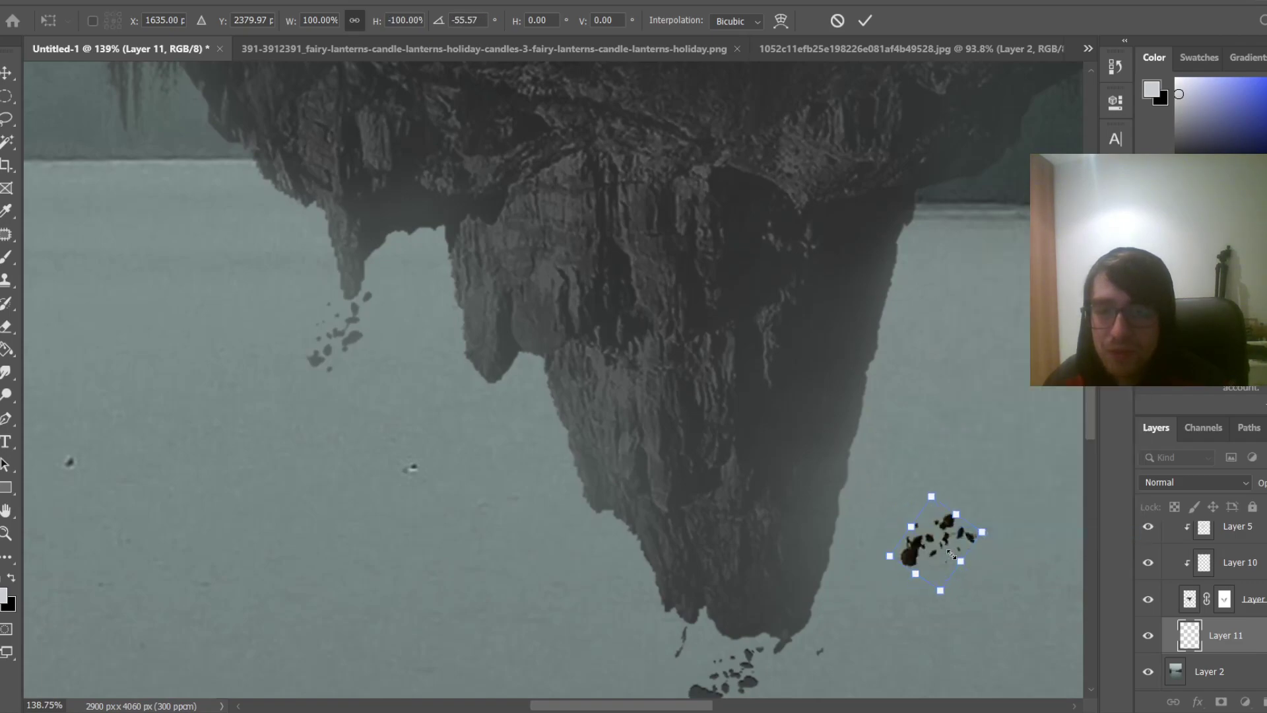
{"action": "right_click", "coordinate": [933, 565]}
{"action": "left_click", "coordinate": [957, 544]}
{"action": "left_click_drag", "start_coordinate": [977, 491], "coordinate": [937, 600]}
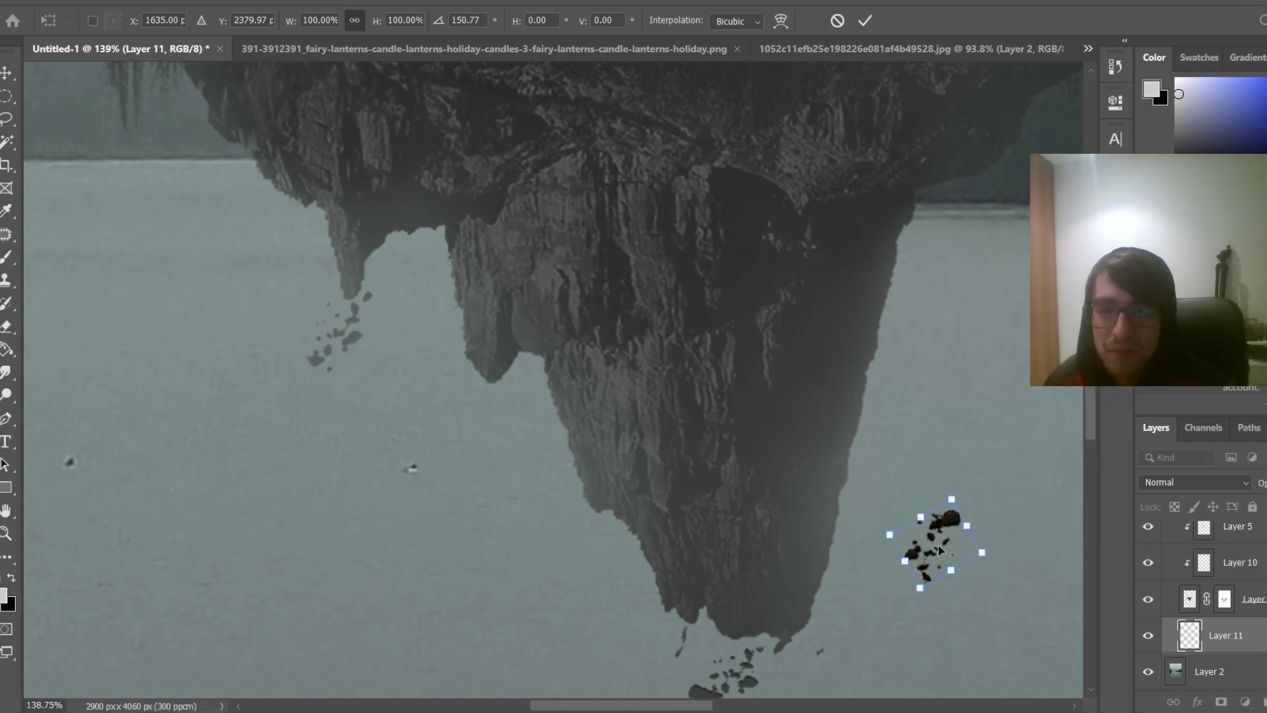
{"action": "left_click_drag", "start_coordinate": [941, 535], "coordinate": [999, 242]}
{"action": "key", "text": "Return"}
{"action": "key", "text": "ctrl+0"}
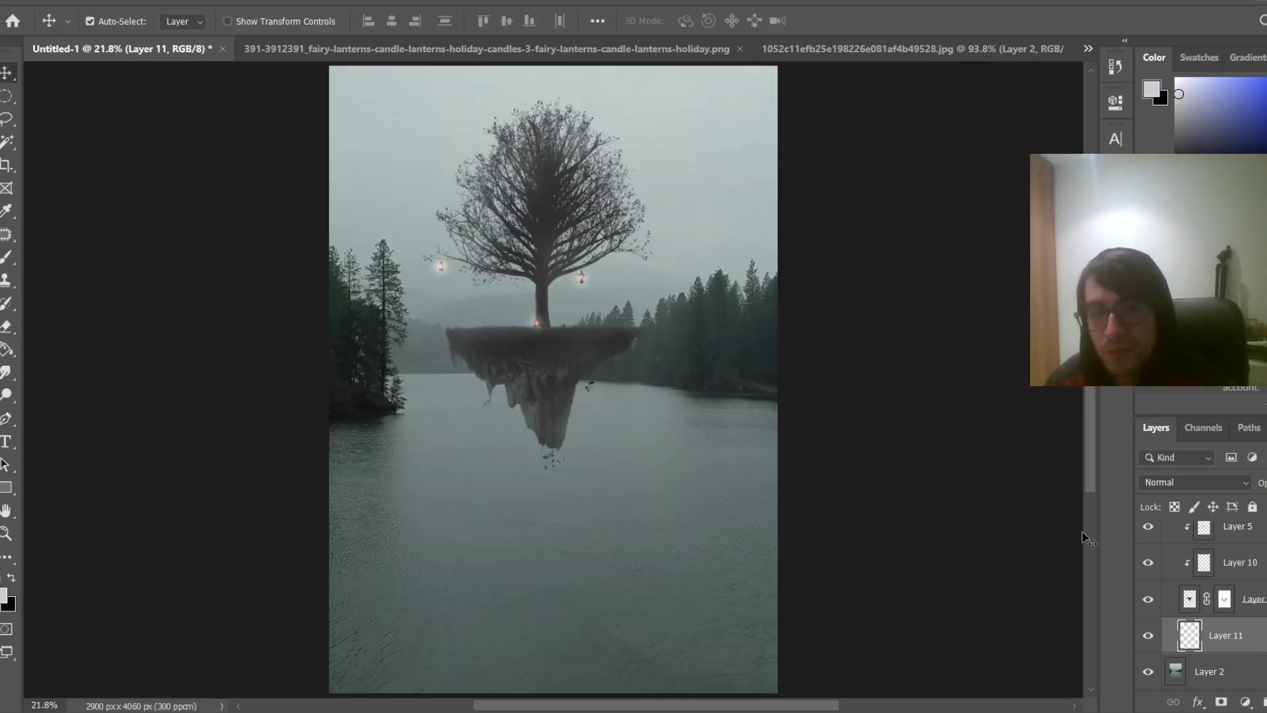
Display the rulers and move Layer 11's debris slightly down and closer to the rock, to about X 1664 px, Y 2126 px
{"action": "scroll", "coordinate": [638, 296], "scroll_direction": "up", "scroll_amount": 4}
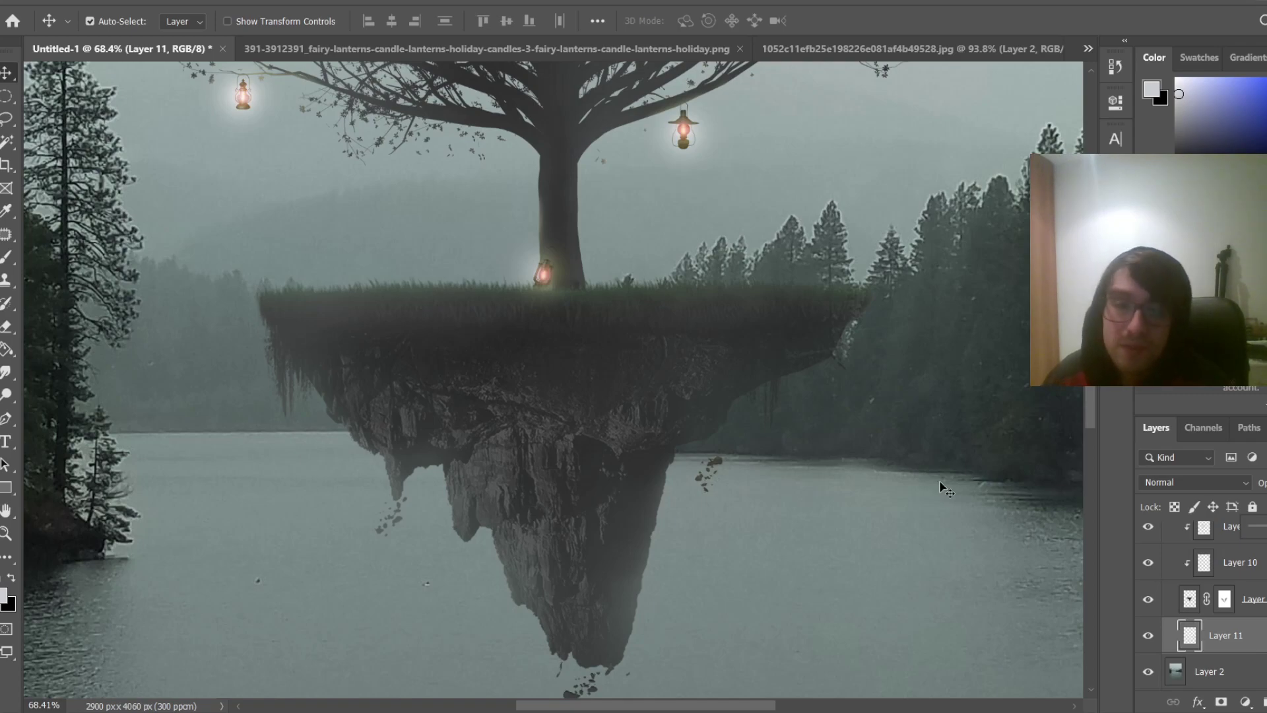
{"action": "key", "text": "ctrl"}
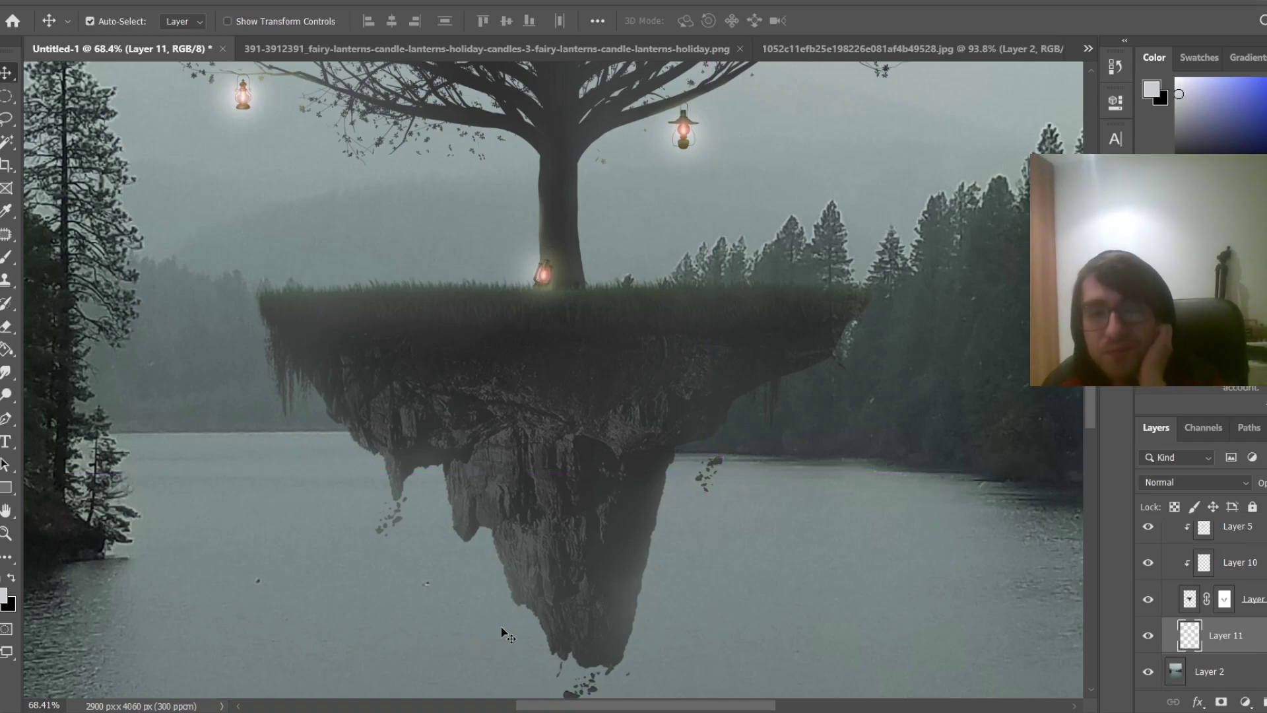
{"action": "key", "text": "ctrl+0"}
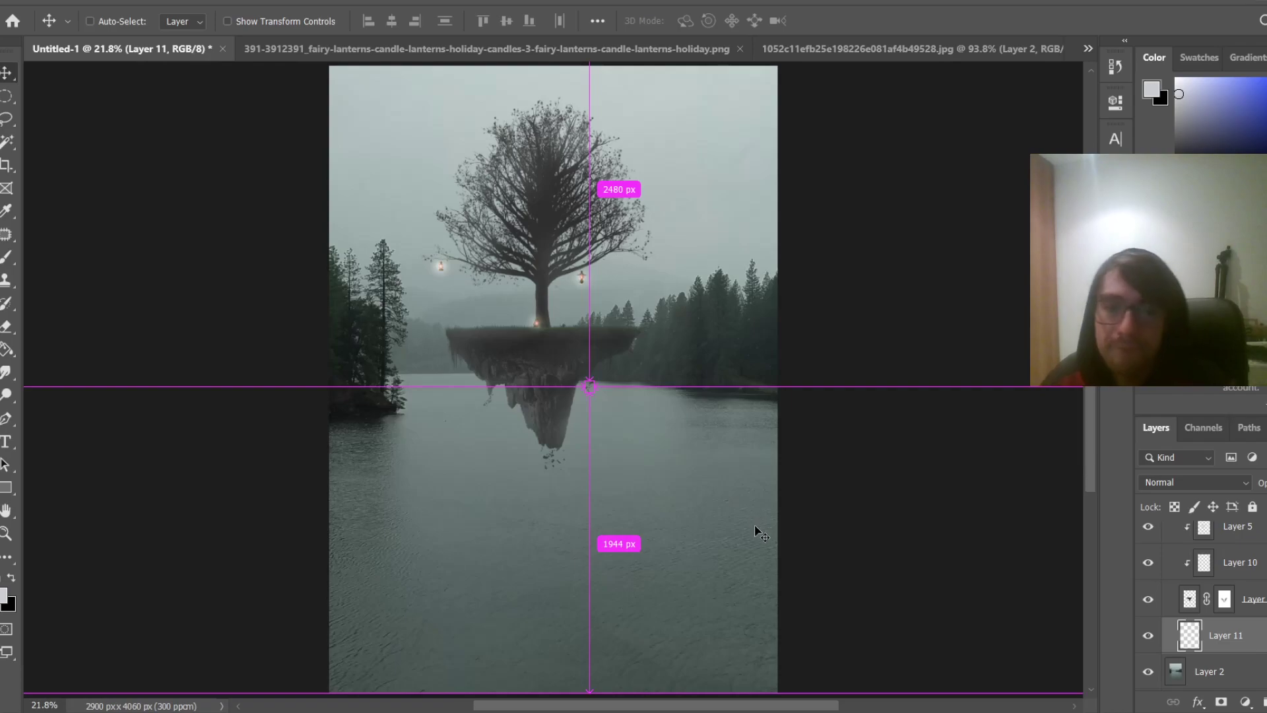
{"action": "left_click", "coordinate": [1039, 541]}
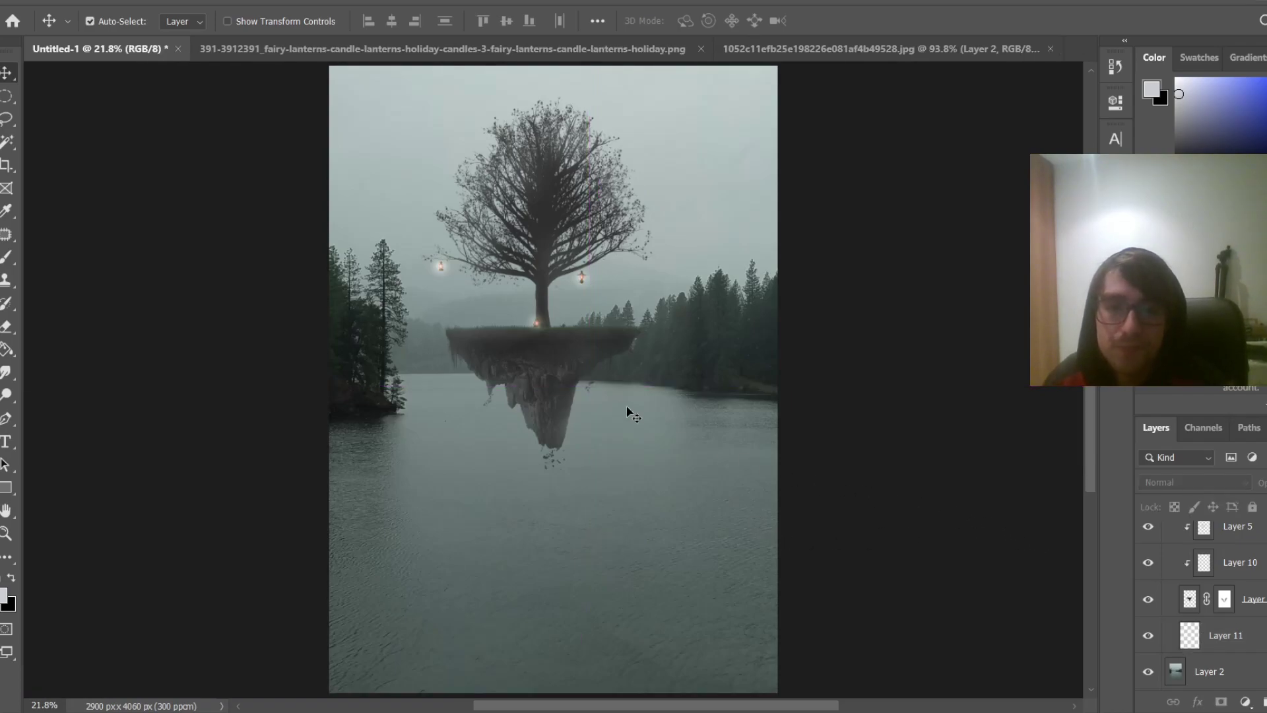
{"action": "scroll", "coordinate": [564, 375], "scroll_direction": "up", "scroll_amount": 5}
{"action": "key", "text": "ctrl+r"}
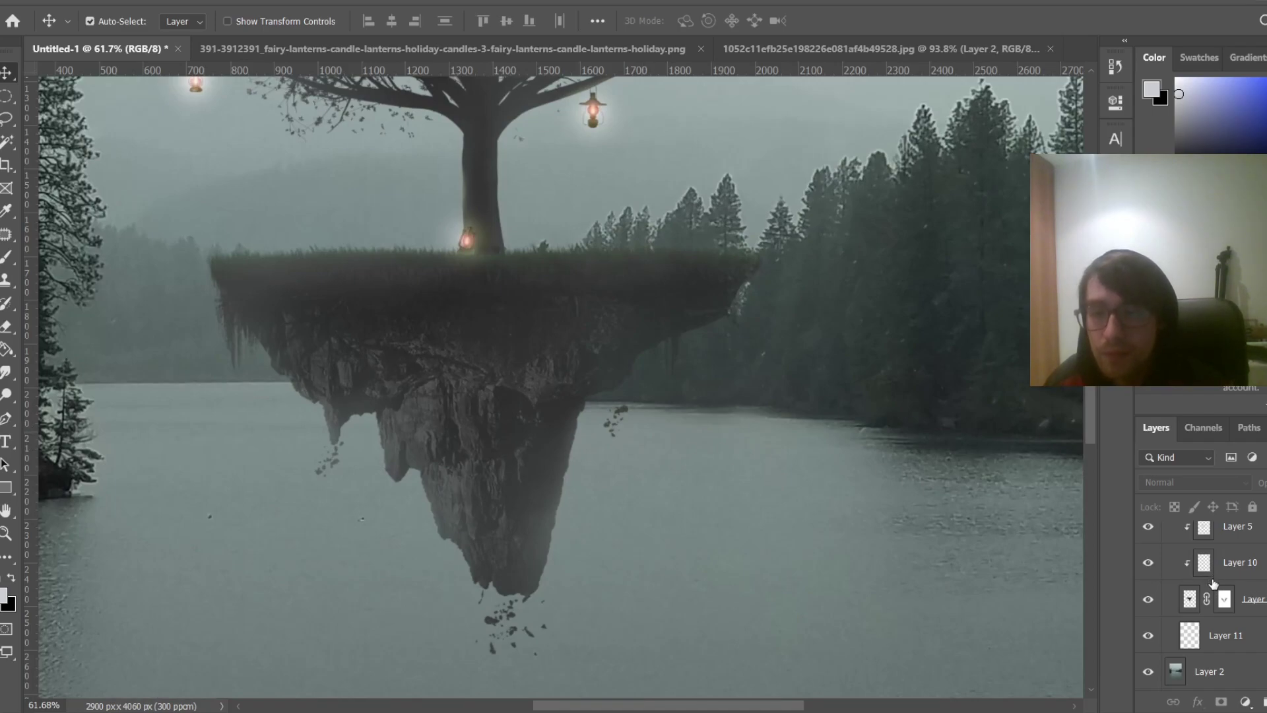
{"action": "left_click", "coordinate": [1195, 640]}
{"action": "key", "text": "ctrl+t"}
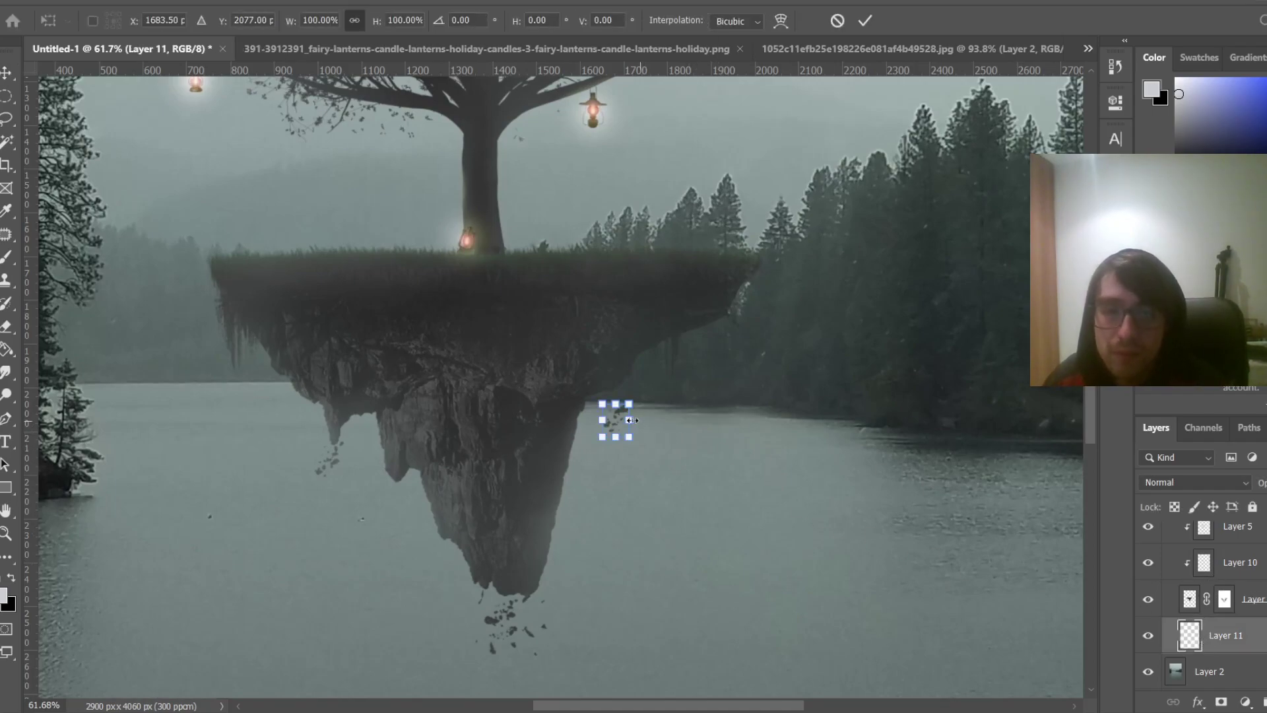
{"action": "left_click_drag", "start_coordinate": [612, 418], "coordinate": [604, 436]}
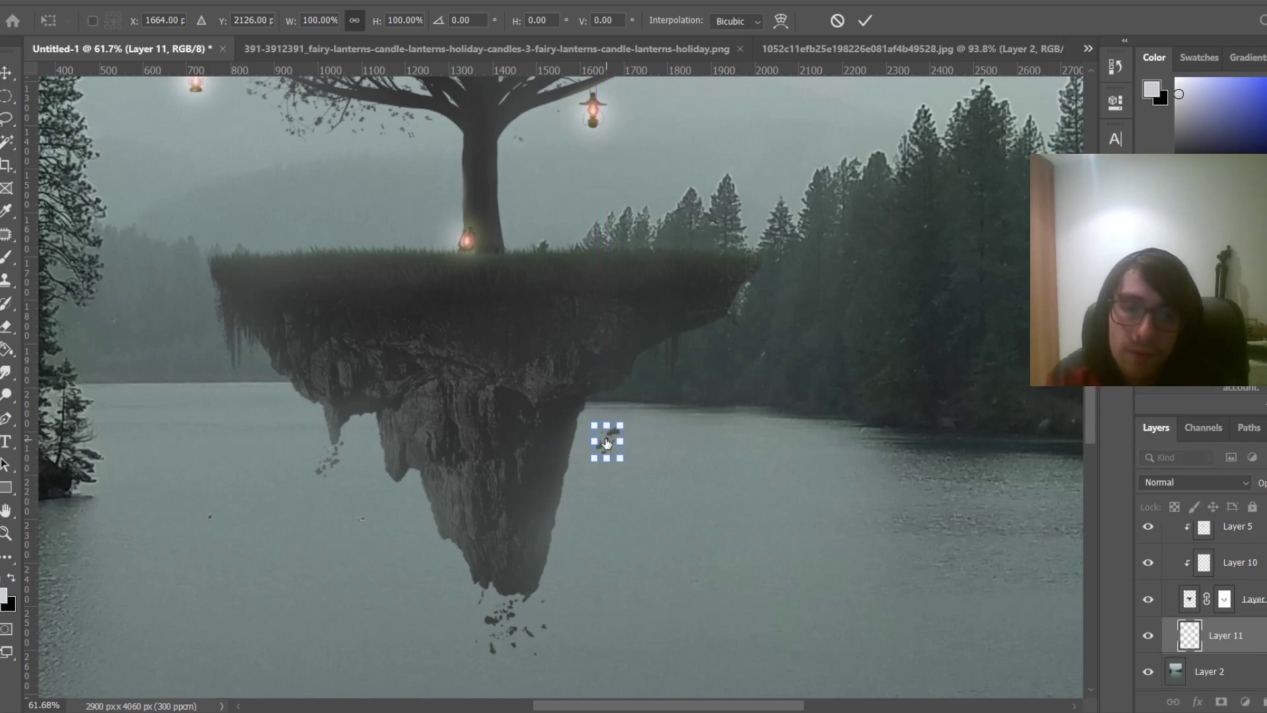
{"action": "key", "text": "Return"}
{"action": "key", "text": "ctrl+0"}
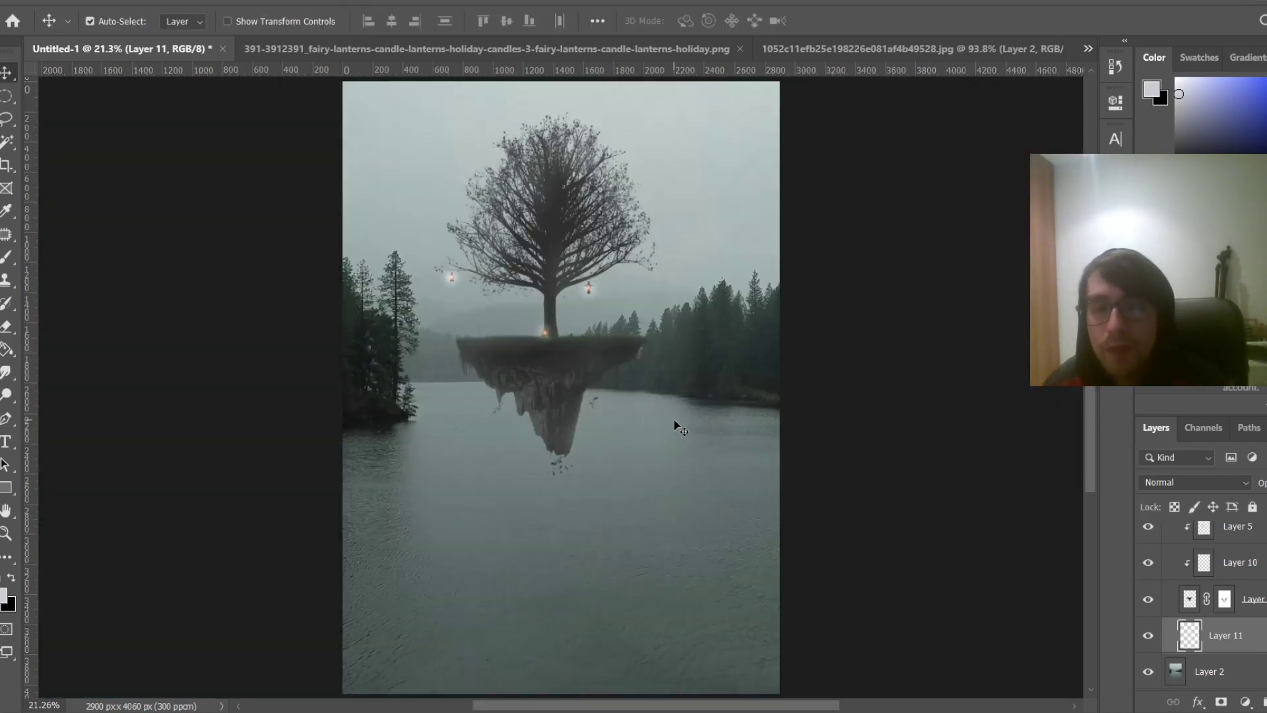
Collapse the island tree group and select it together with the lamps group
{"action": "scroll", "coordinate": [643, 475], "scroll_direction": "down", "scroll_amount": 3}
{"action": "scroll", "coordinate": [642, 475], "scroll_direction": "up", "scroll_amount": 2}
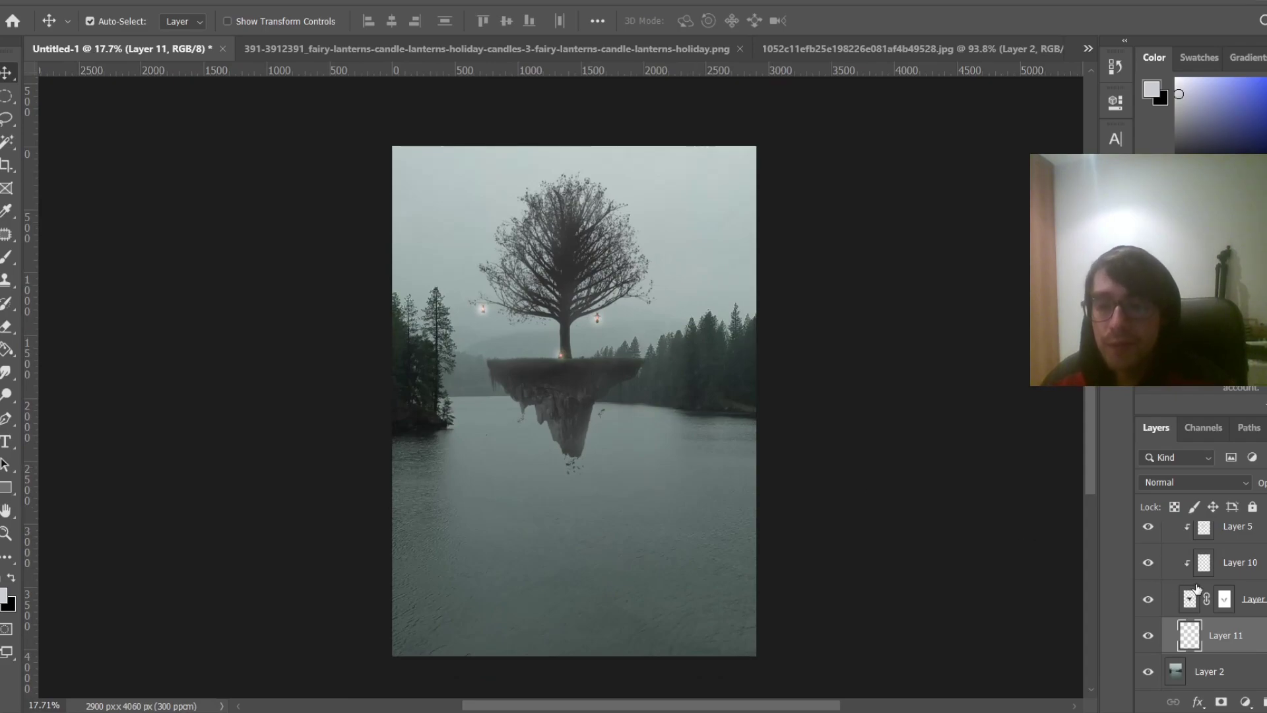
{"action": "scroll", "coordinate": [1207, 590], "scroll_direction": "up", "scroll_amount": 5}
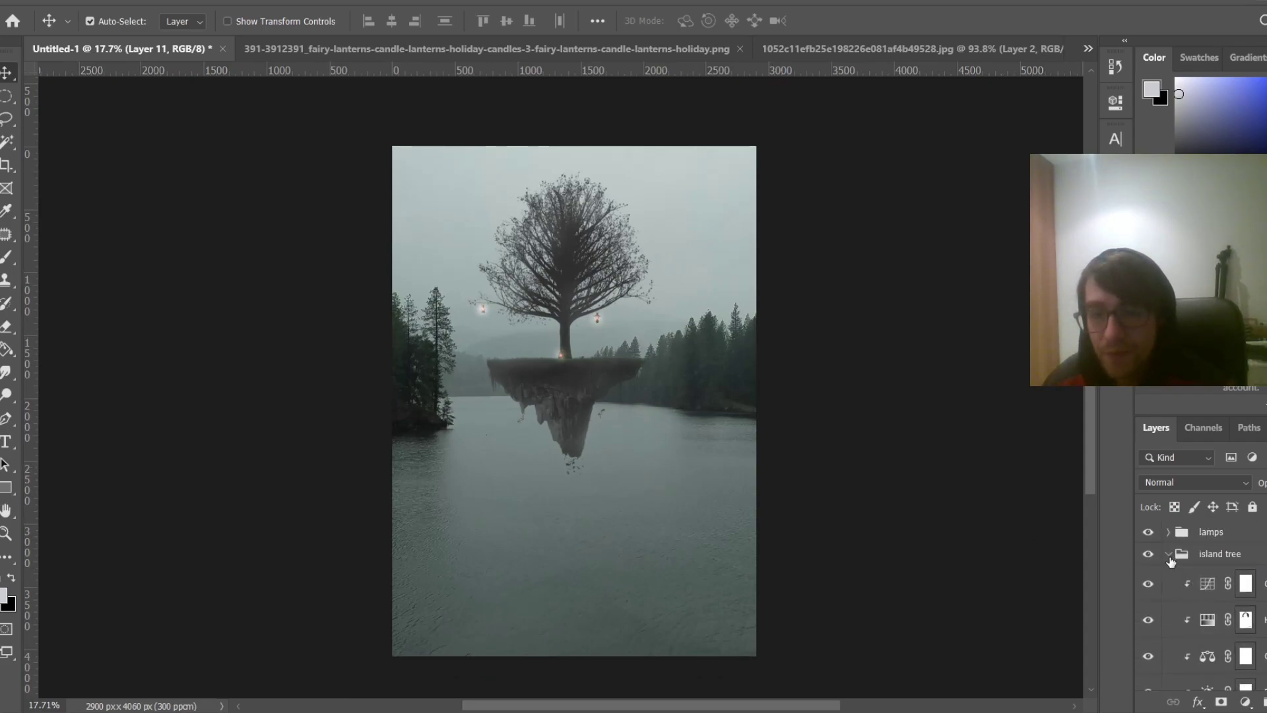
{"action": "left_click", "coordinate": [1169, 554]}
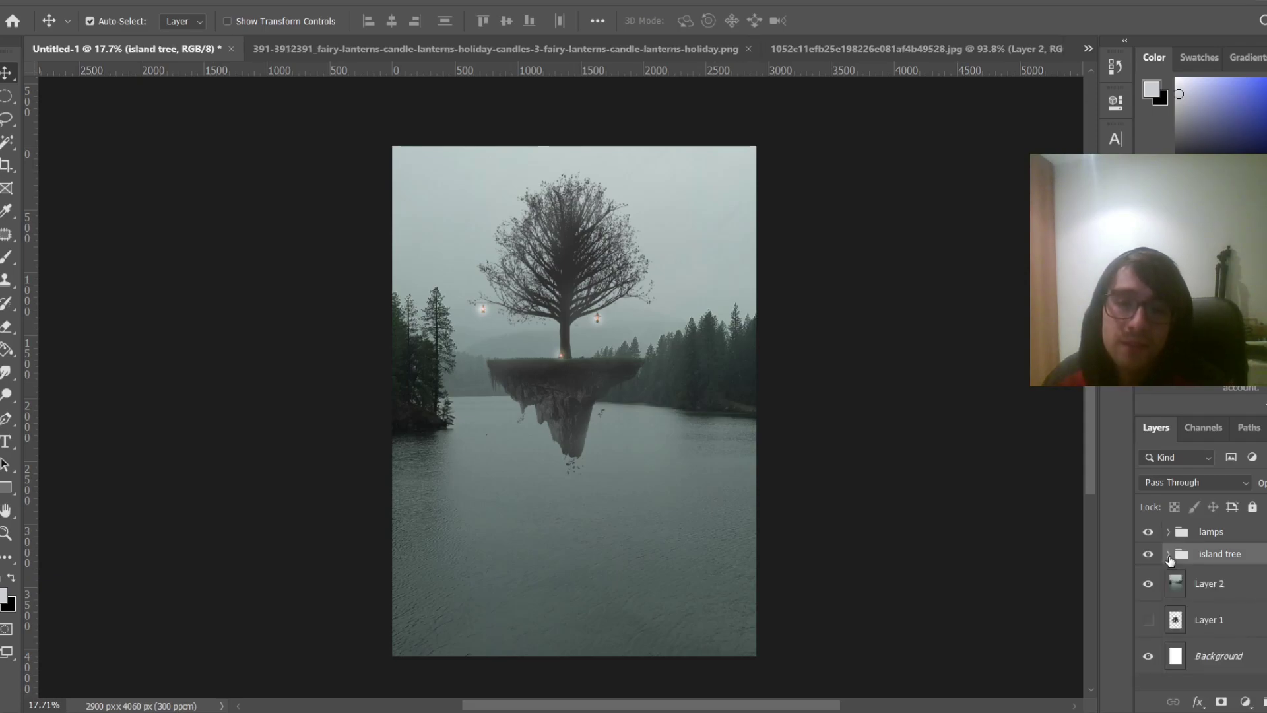
{"action": "left_click", "coordinate": [1260, 536], "text": "shift"}
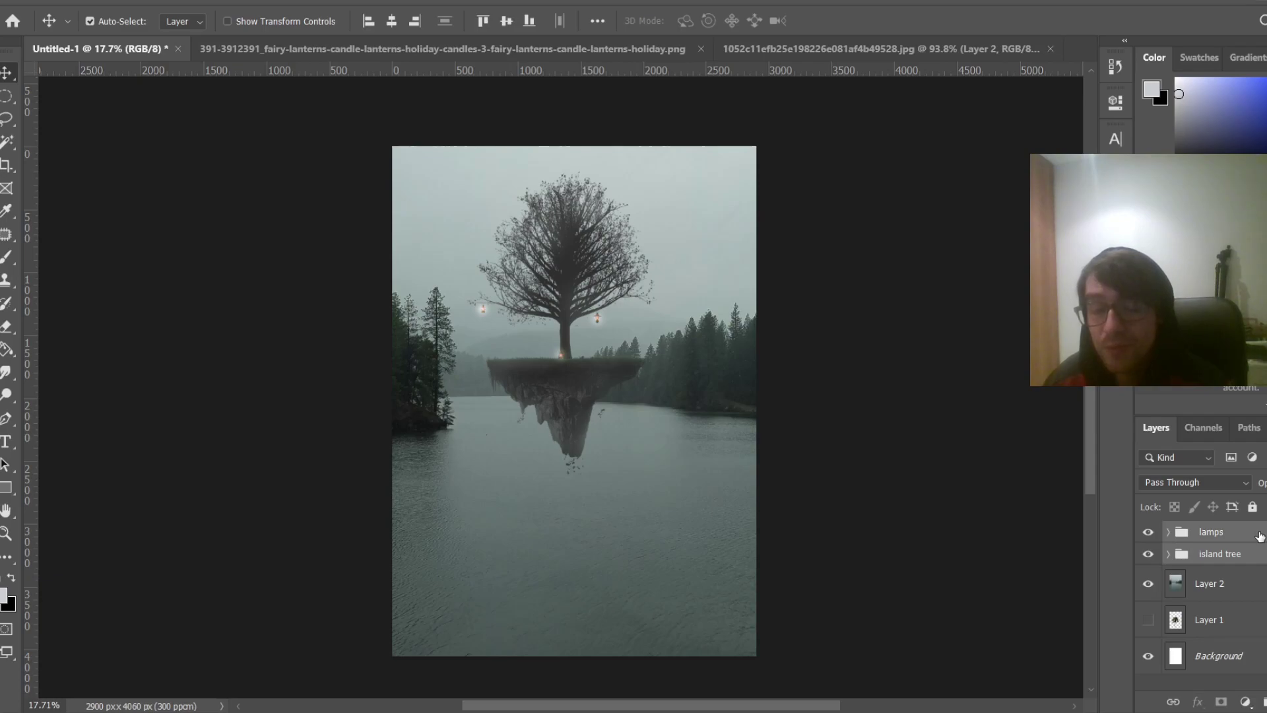
Undo a trial stamp of all visible layers, and hide Layer 2 and the Background
{"action": "key", "text": "ctrl+shift+alt+e"}
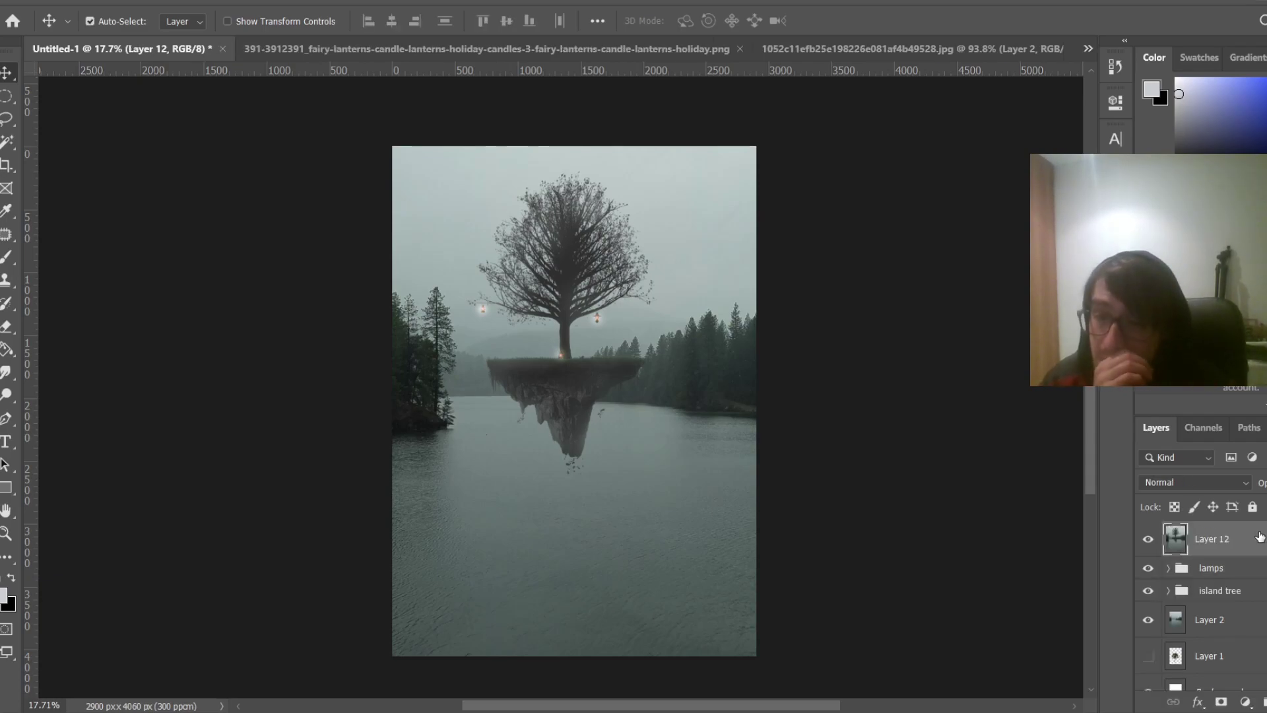
{"action": "key", "text": "ctrl+z"}
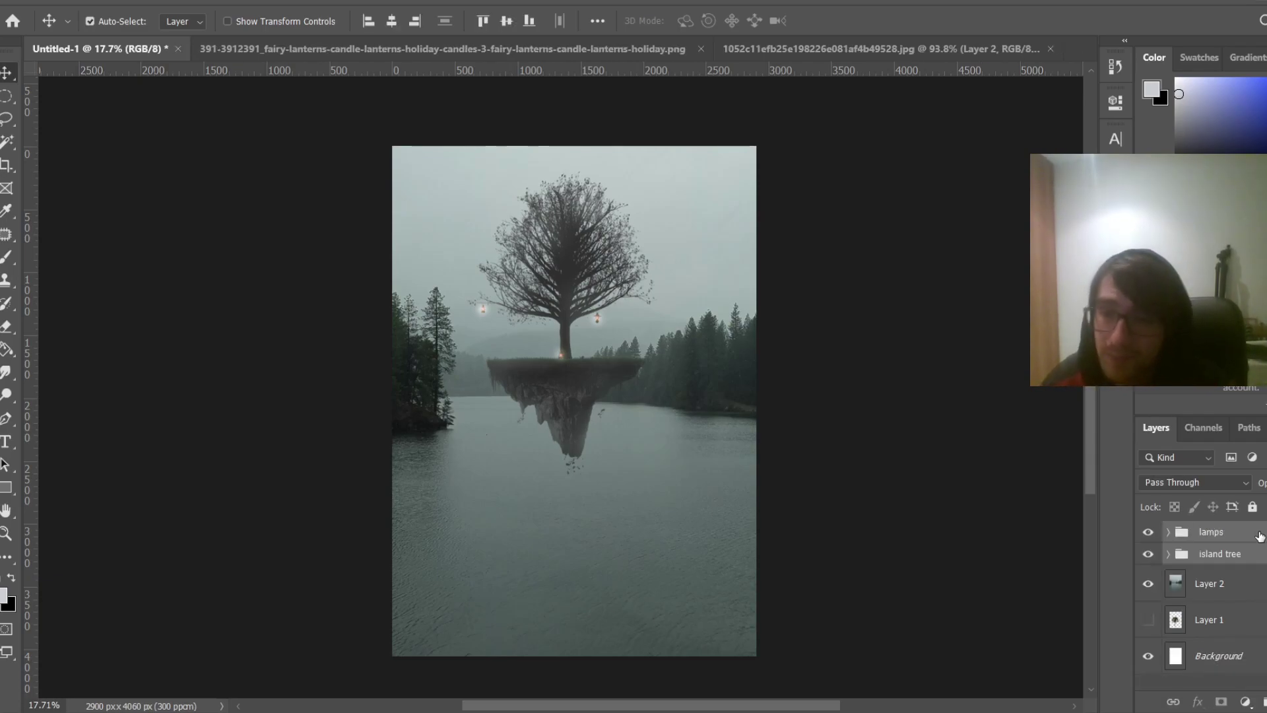
{"action": "left_click", "coordinate": [1148, 583]}
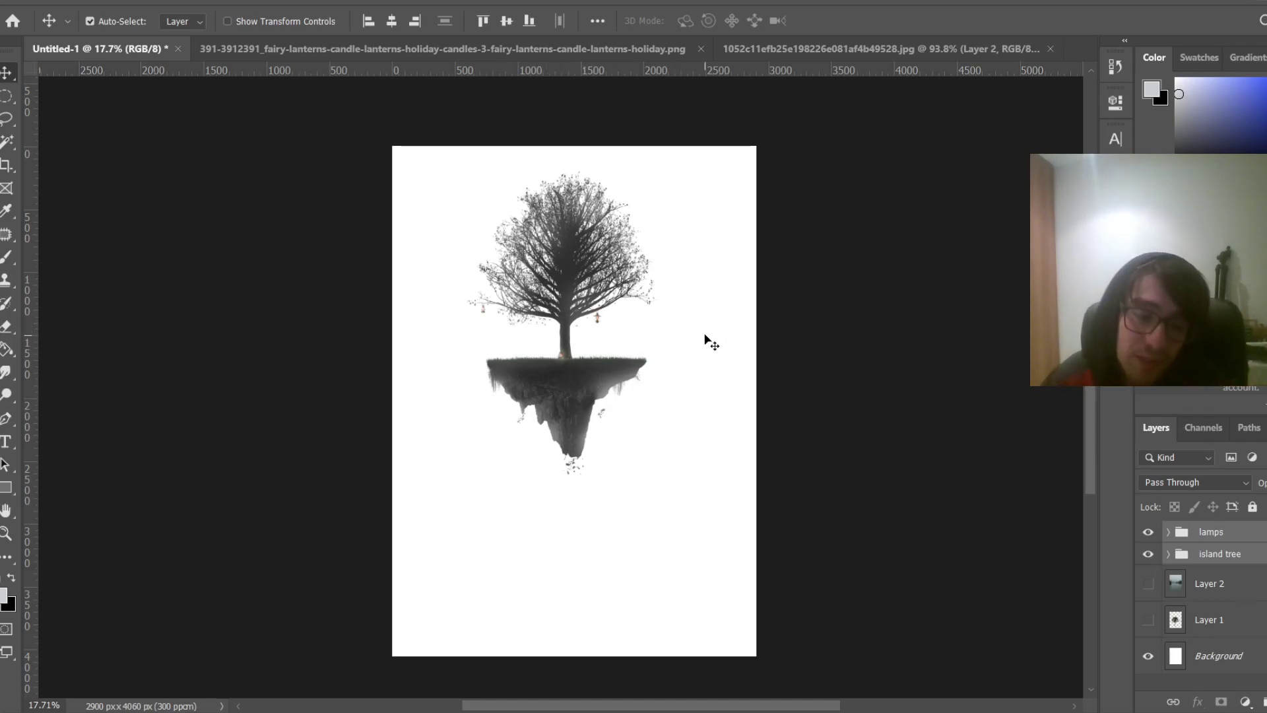
{"action": "key", "text": "ctrl"}
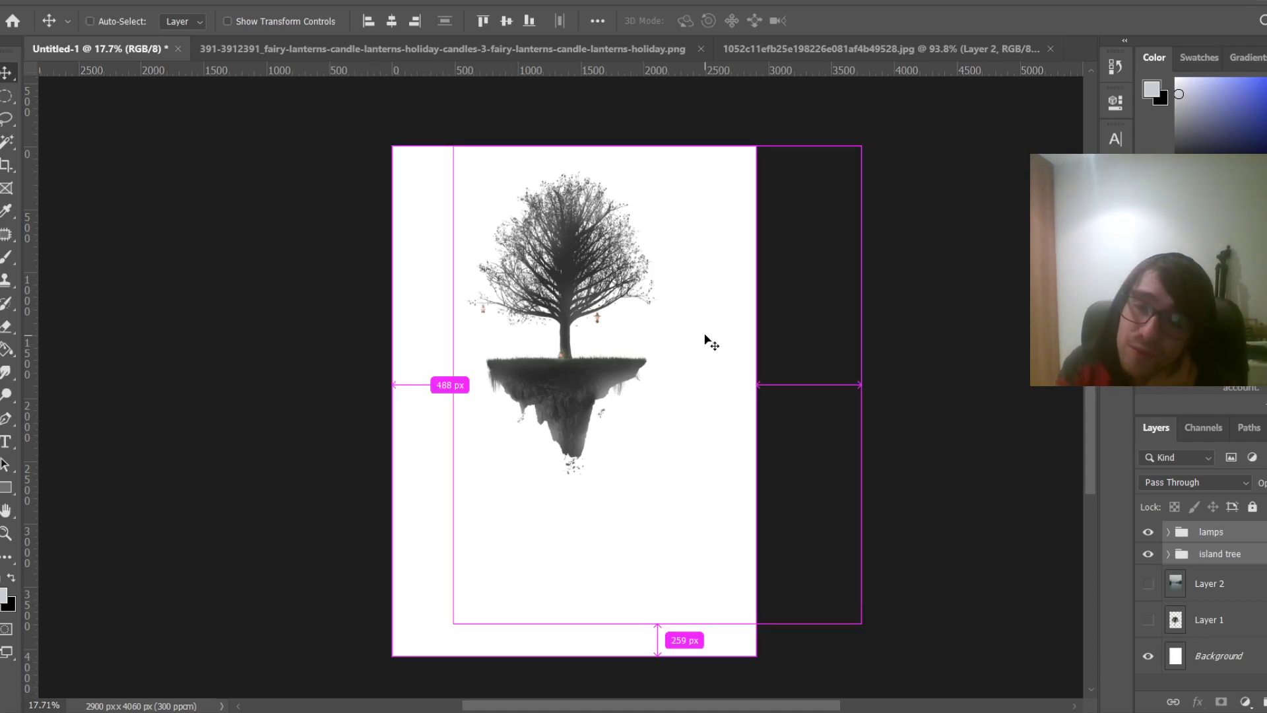
{"action": "left_click", "coordinate": [1148, 657]}
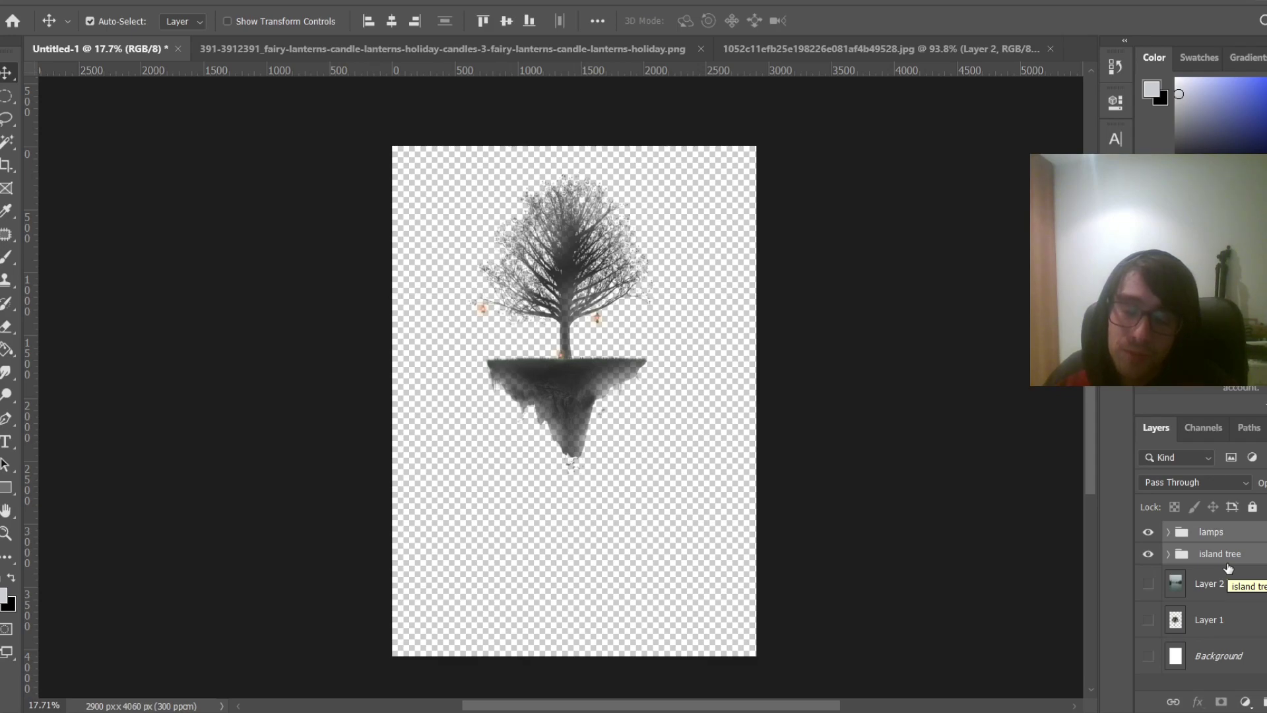
{"action": "key", "text": "ctrl"}
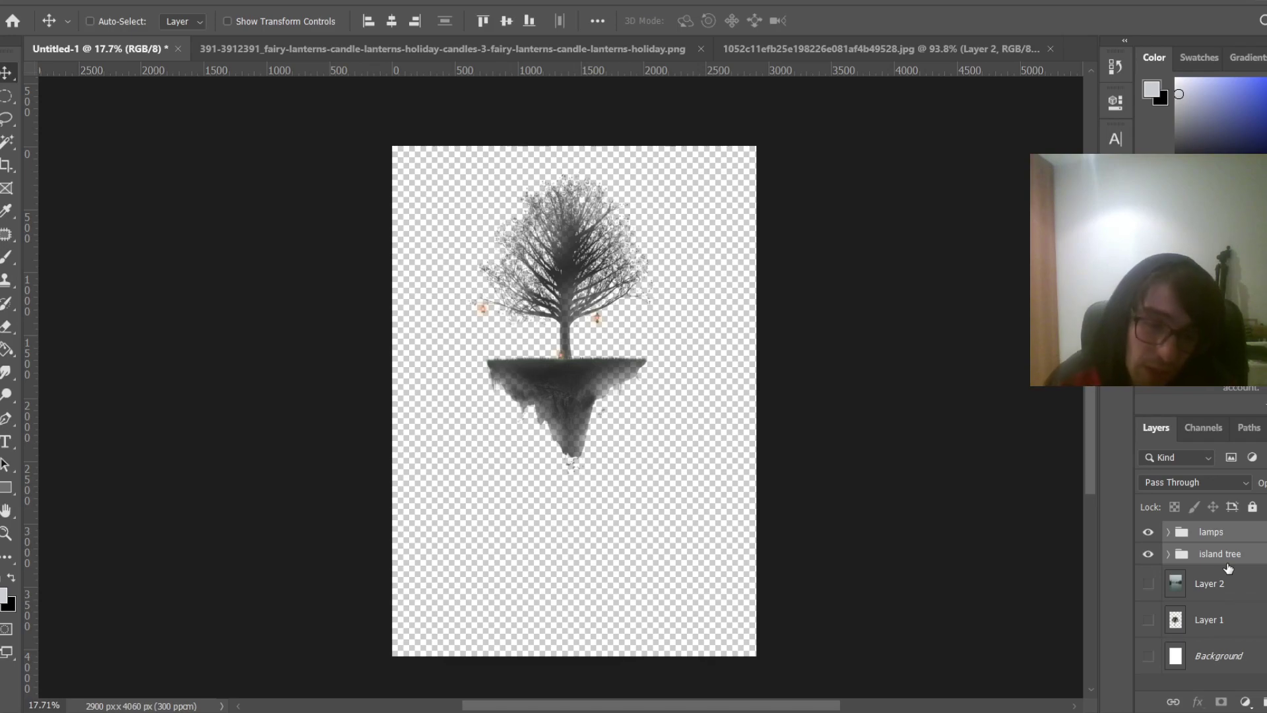
Set the lamps and island tree groups to Difference blending, and stamp the visible content into a new layer above the lamps group
{"action": "key", "text": "shift+alt+e"}
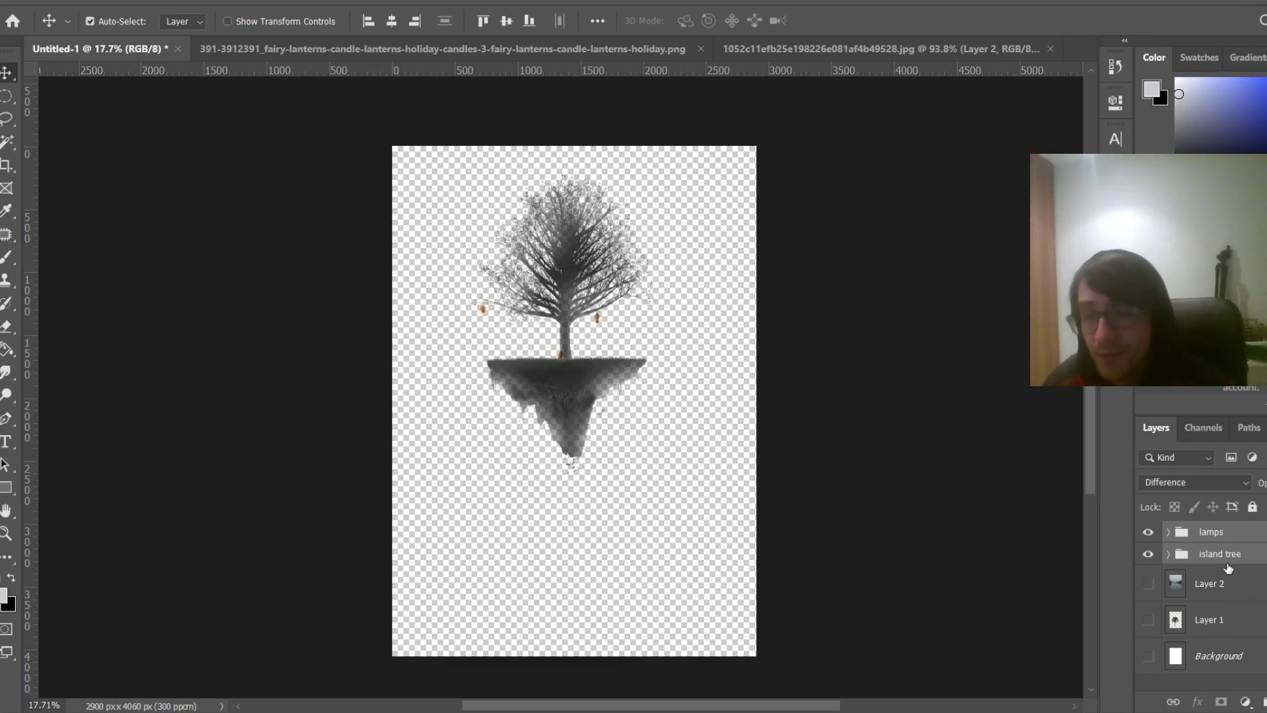
{"action": "scroll", "coordinate": [1221, 551], "scroll_direction": "up", "scroll_amount": 2}
{"action": "scroll", "coordinate": [1222, 552], "scroll_direction": "down", "scroll_amount": 3}
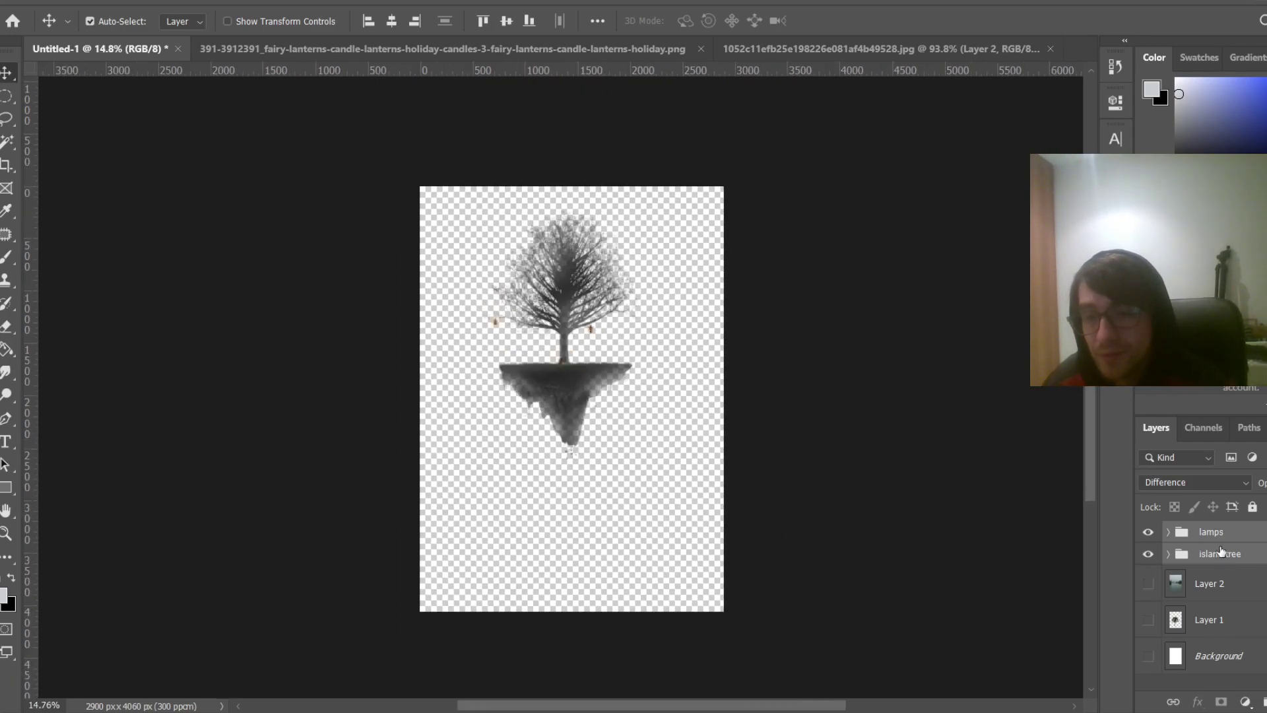
{"action": "left_click", "coordinate": [1222, 539]}
{"action": "left_click", "coordinate": [1235, 591]}
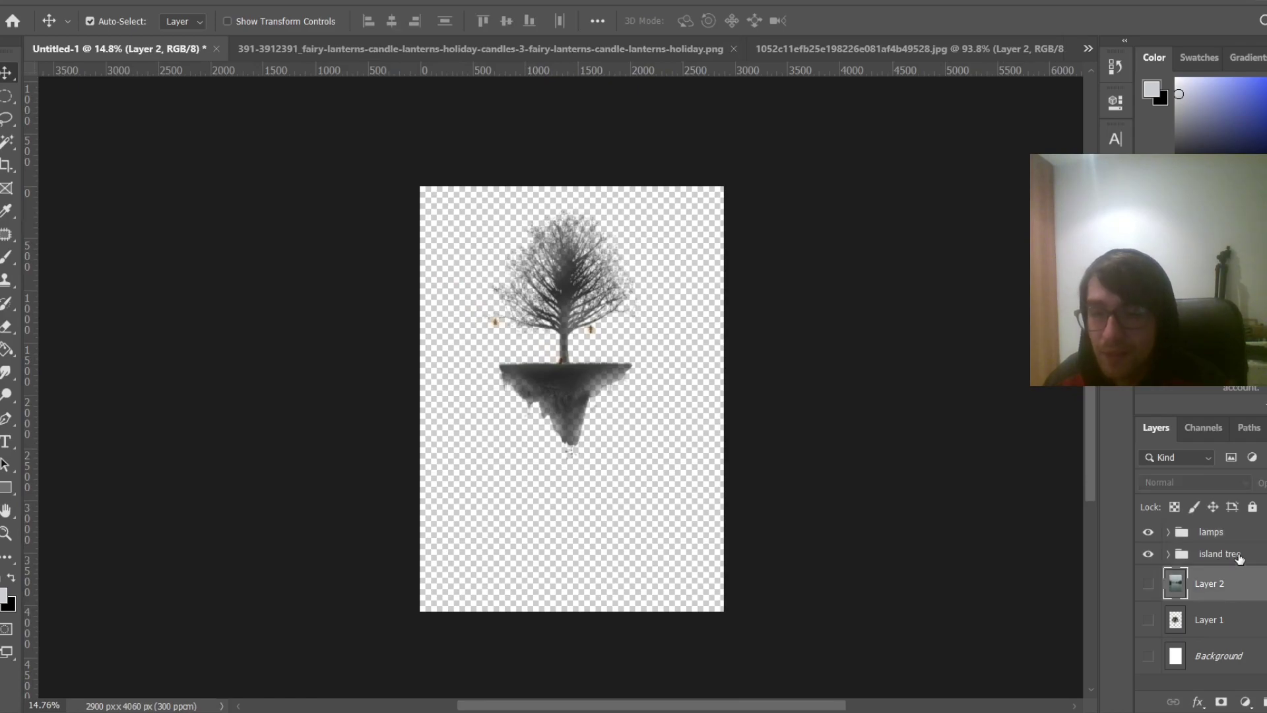
{"action": "left_click", "coordinate": [1233, 538]}
{"action": "key", "text": "ctrl+shift+alt+e"}
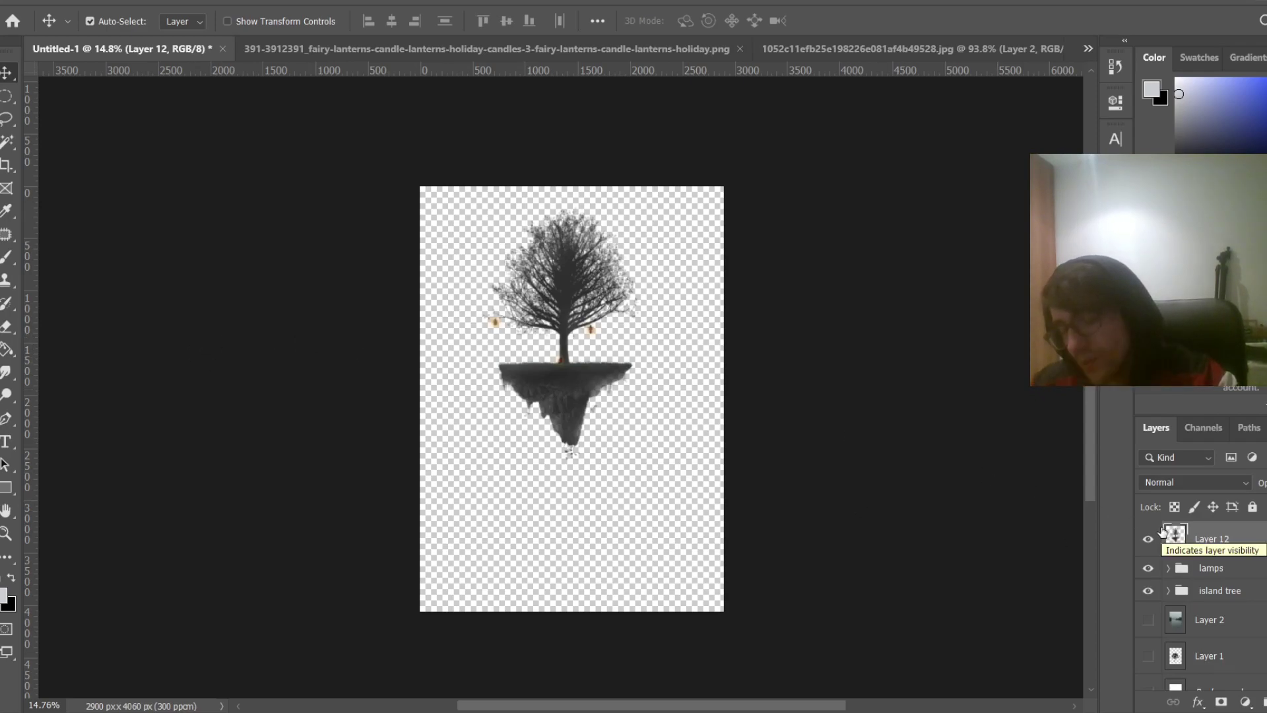
Make Layer 2 and Layer 1 visible again and check the merged island copy over the lake scene
{"action": "left_click", "coordinate": [1149, 620]}
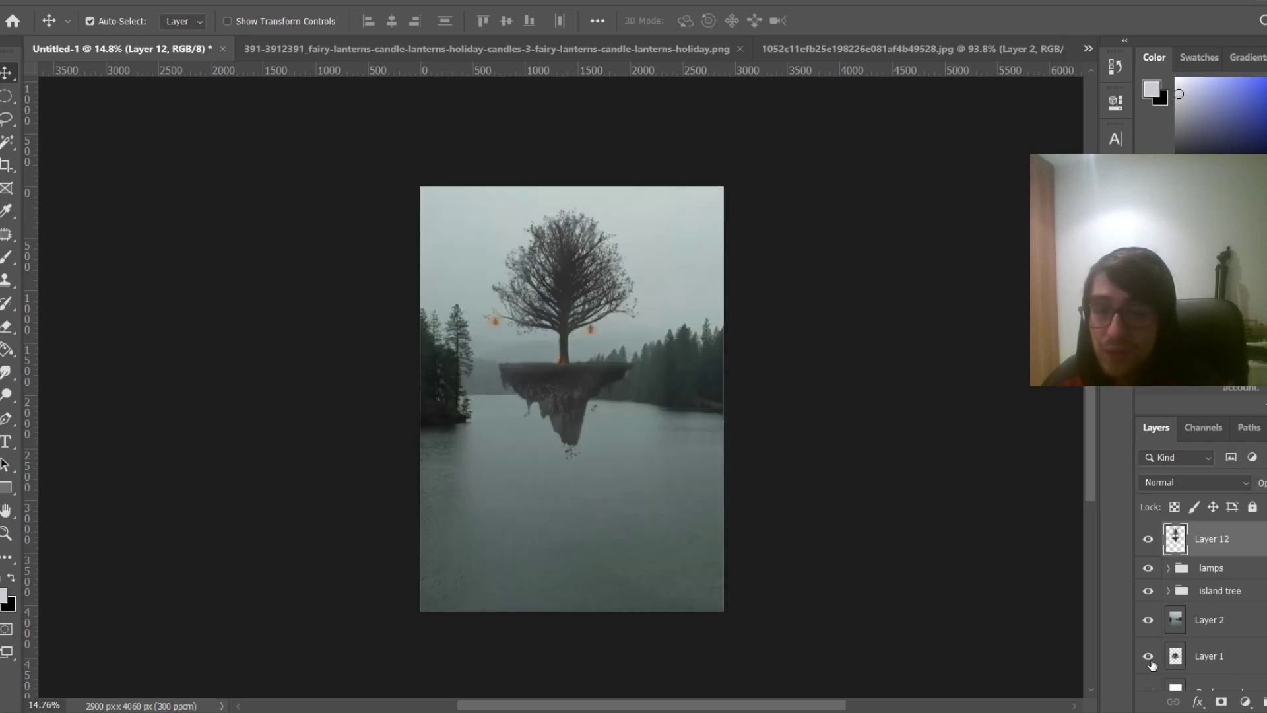
{"action": "scroll", "coordinate": [540, 449], "scroll_direction": "up", "scroll_amount": 3}
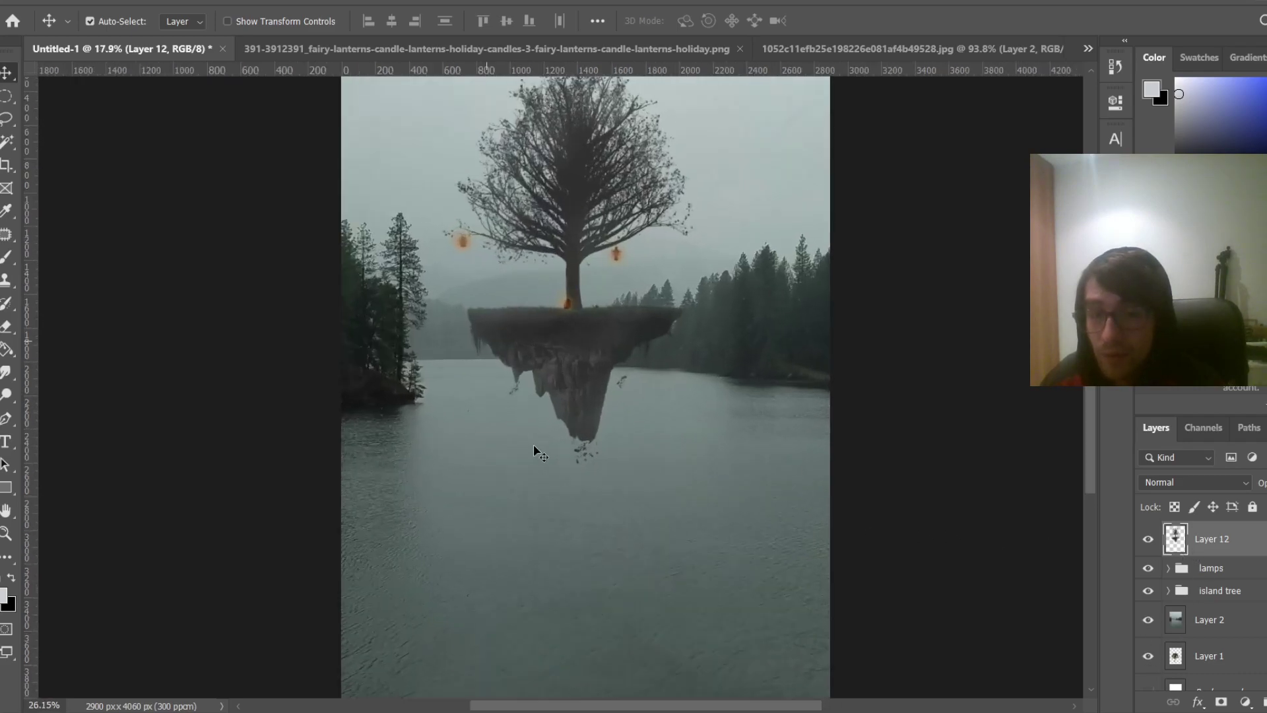
{"action": "left_click_drag", "start_coordinate": [1090, 357], "coordinate": [1090, 340]}
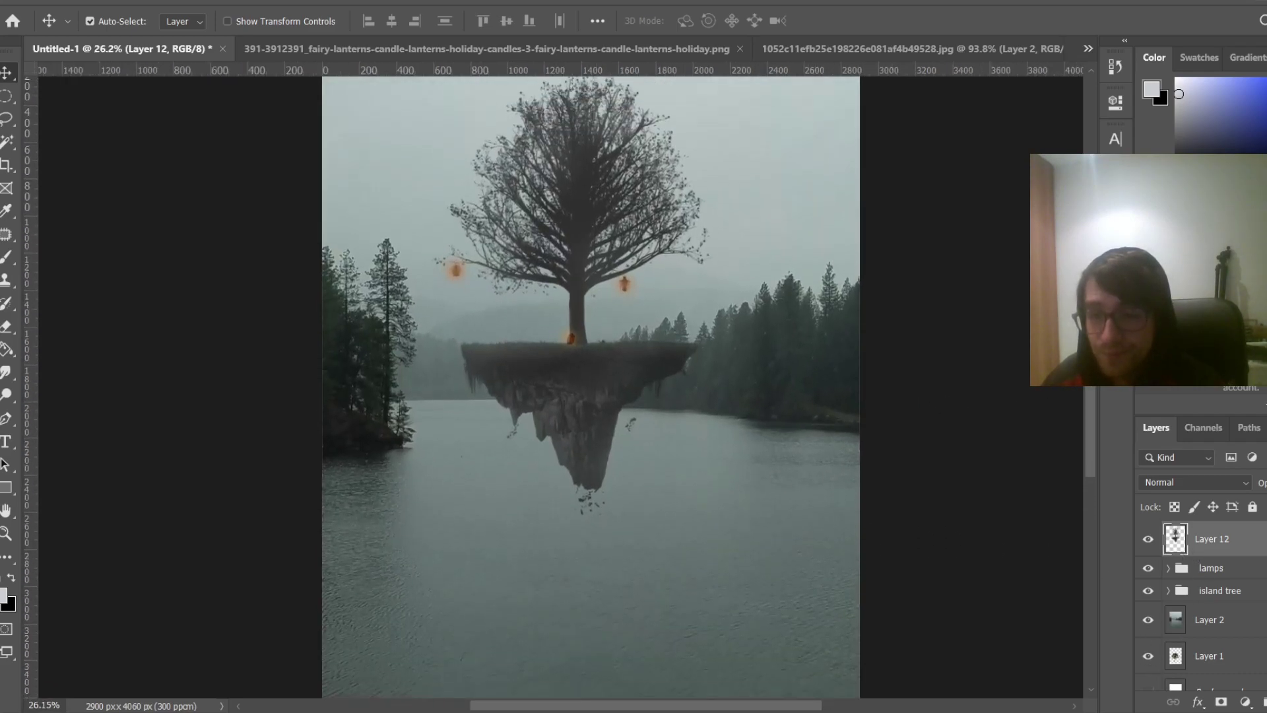
{"action": "scroll", "coordinate": [514, 402], "scroll_direction": "down", "scroll_amount": 2}
{"action": "scroll", "coordinate": [424, 461], "scroll_direction": "down", "scroll_amount": 2}
{"action": "scroll", "coordinate": [410, 469], "scroll_direction": "up", "scroll_amount": 2}
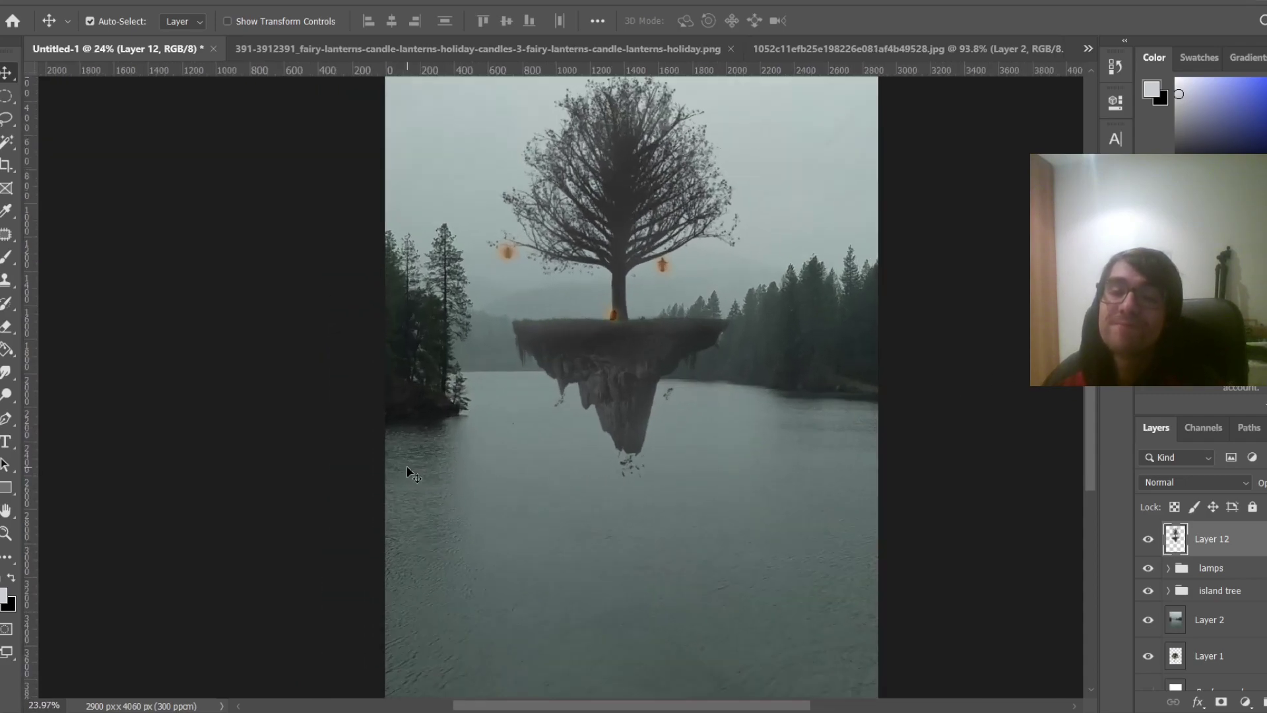
{"action": "scroll", "coordinate": [595, 427], "scroll_direction": "down", "scroll_amount": 1}
{"action": "scroll", "coordinate": [597, 427], "scroll_direction": "up", "scroll_amount": 1}
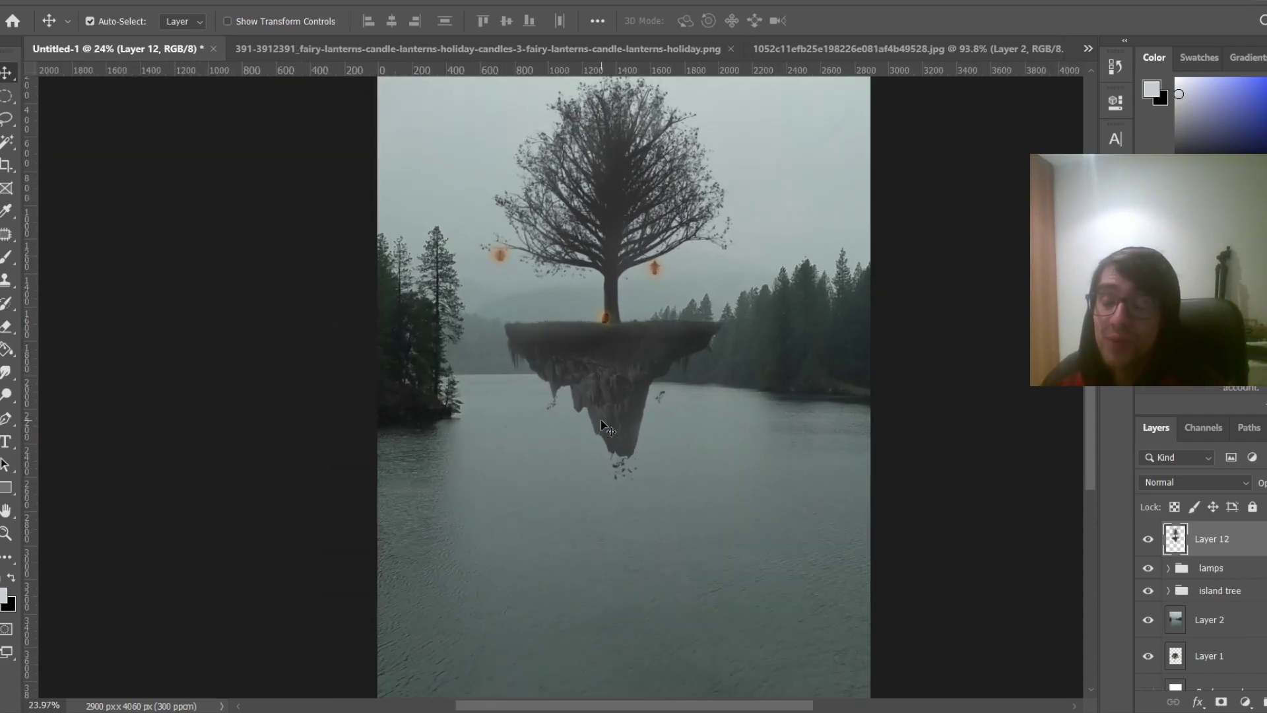
Flip Layer 12 vertically and place it below the floating island, at about X 1345, Y 3930 px
{"action": "key", "text": "ctrl+t"}
{"action": "scroll", "coordinate": [601, 349], "scroll_direction": "down", "scroll_amount": 2}
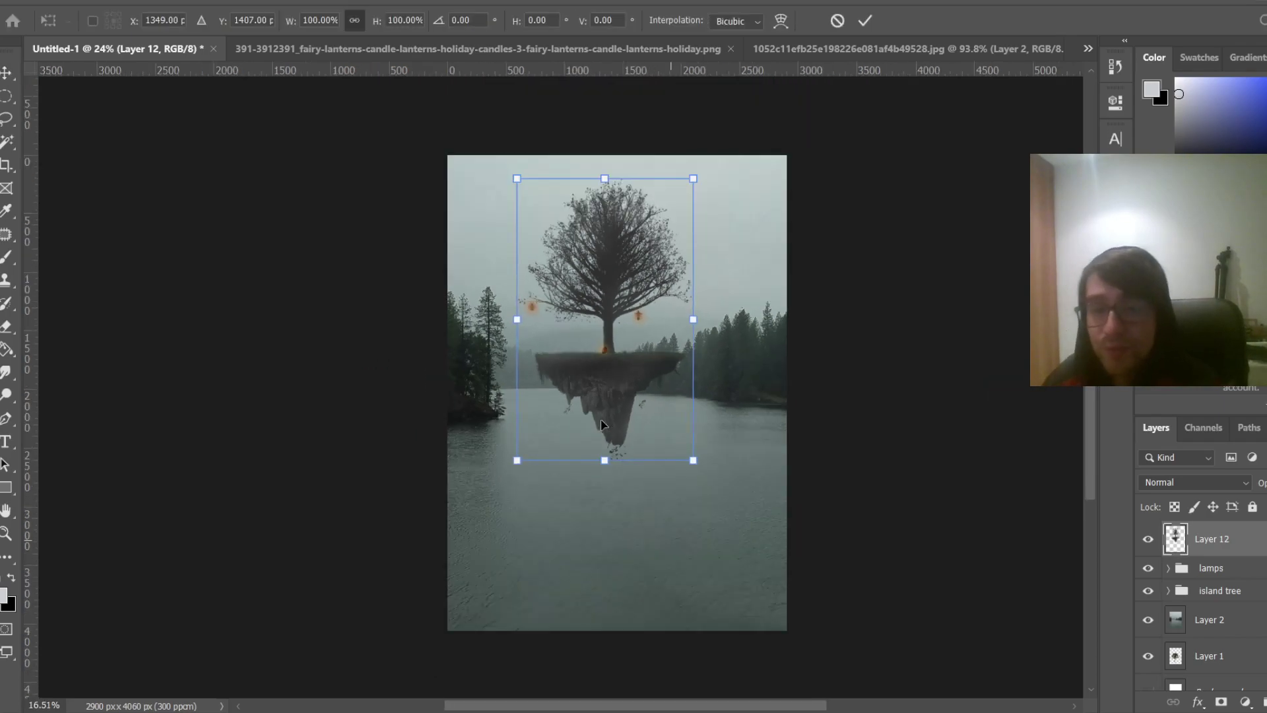
{"action": "right_click", "coordinate": [628, 346]}
{"action": "left_click", "coordinate": [716, 639]}
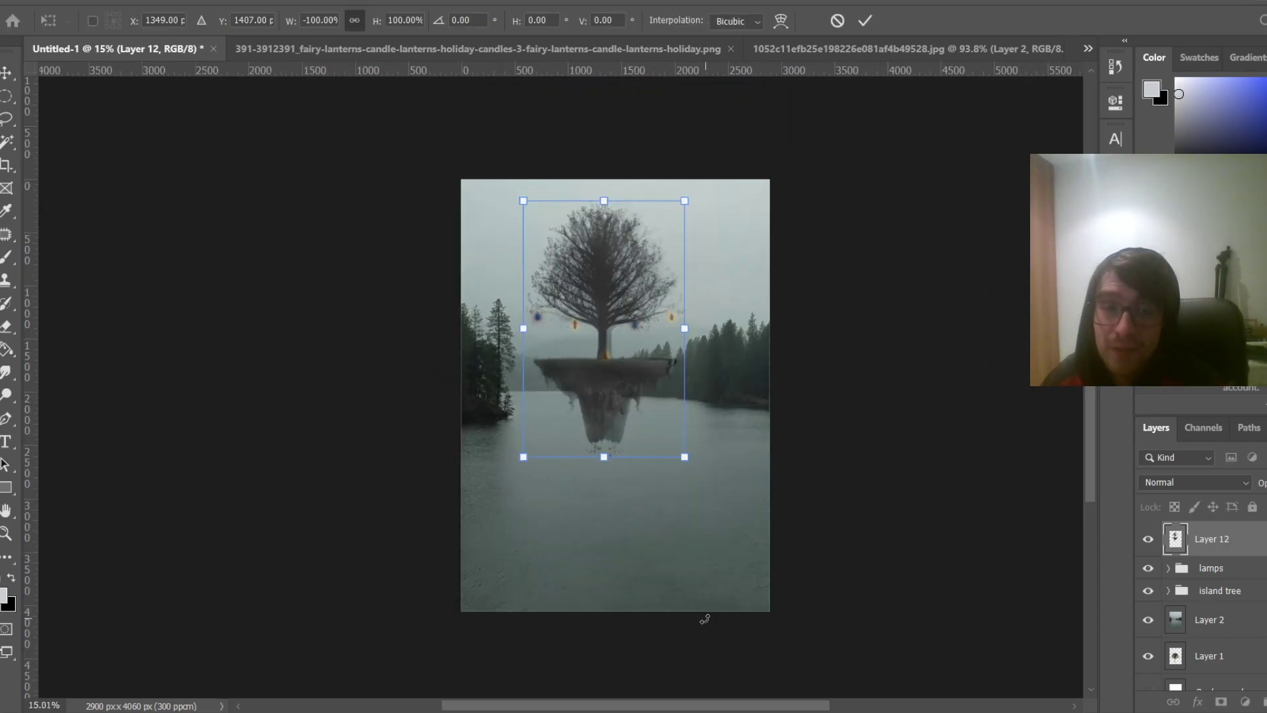
{"action": "key", "text": "ctrl+z"}
{"action": "right_click", "coordinate": [569, 356]}
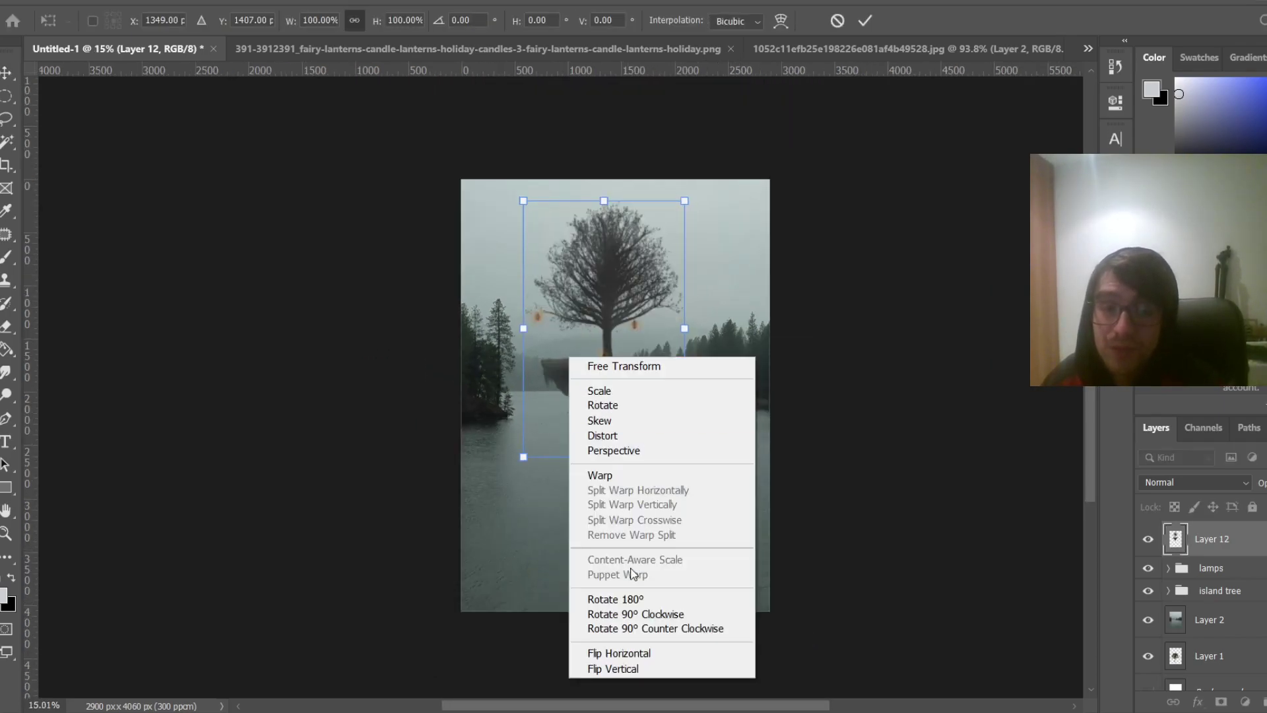
{"action": "left_click", "coordinate": [628, 673]}
{"action": "left_click_drag", "start_coordinate": [625, 277], "coordinate": [626, 536]}
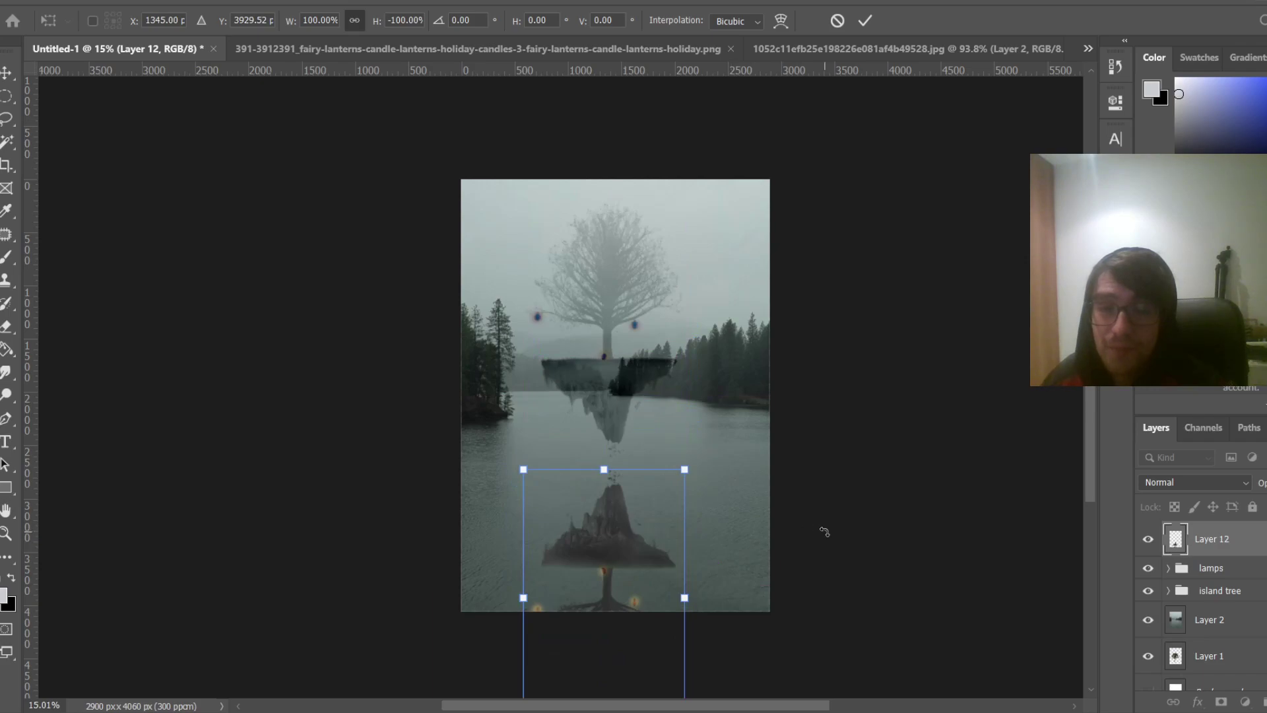
{"action": "key", "text": "Return"}
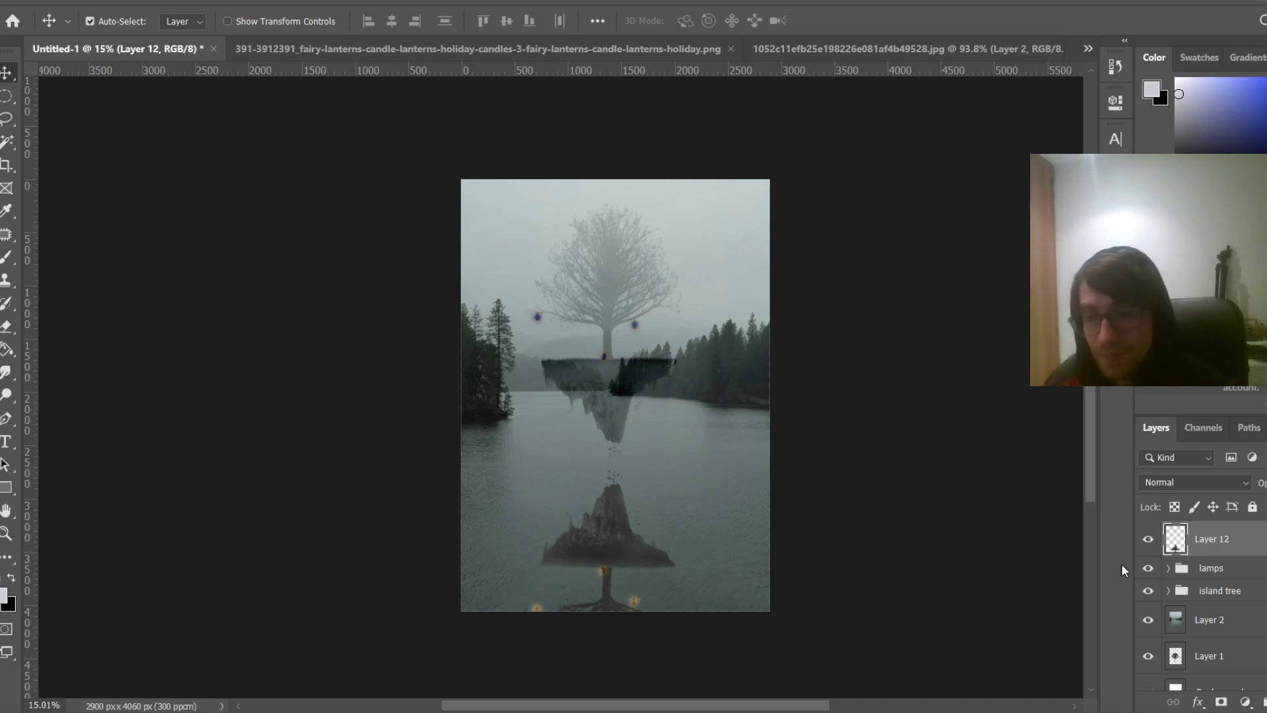
Move Layer 12 beneath the island tree group and set the lamps group's blending mode to Normal
{"action": "left_click_drag", "start_coordinate": [1229, 539], "coordinate": [1223, 605]}
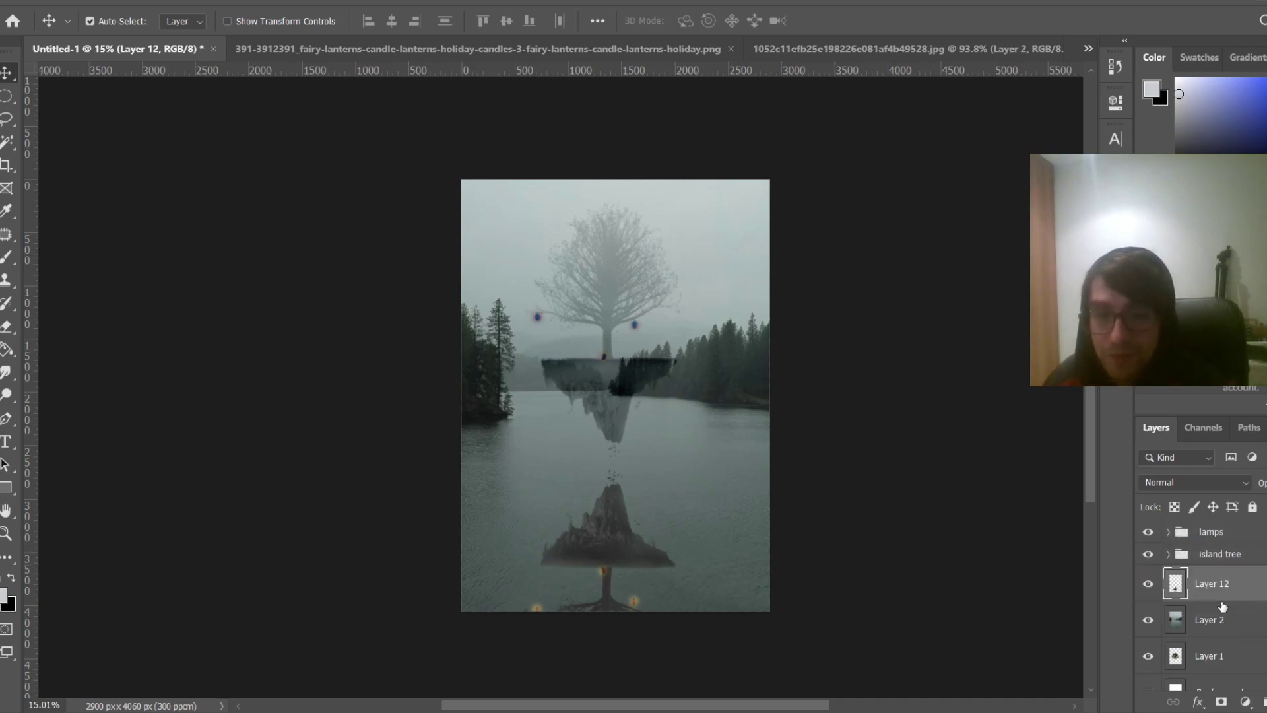
{"action": "left_click", "coordinate": [1164, 536]}
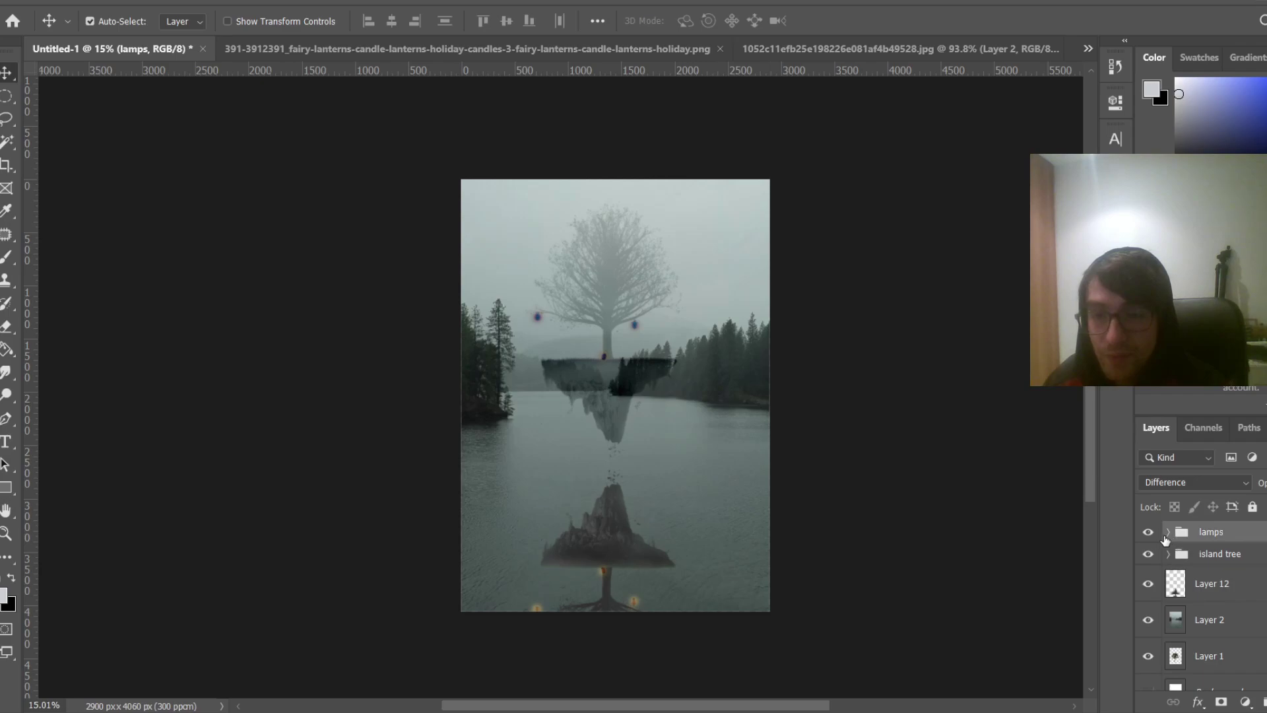
{"action": "left_click", "coordinate": [1182, 484]}
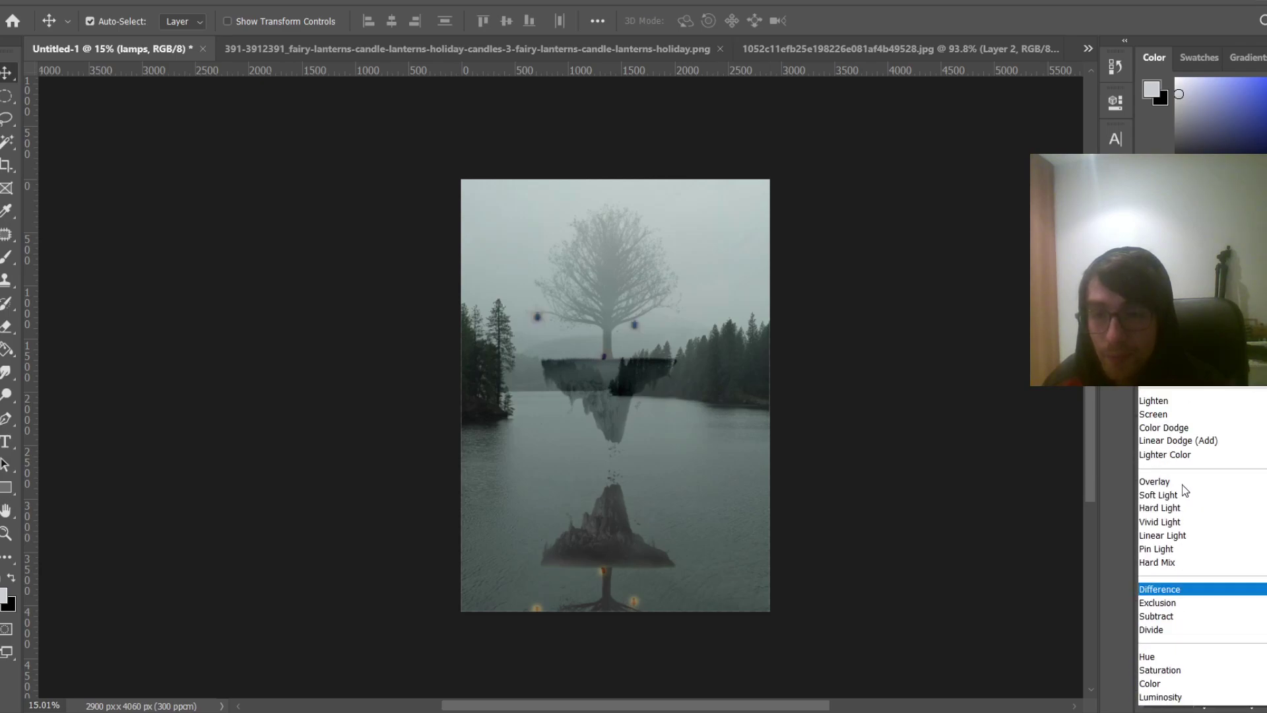
{"action": "left_click", "coordinate": [1182, 485]}
{"action": "left_click", "coordinate": [1168, 279]}
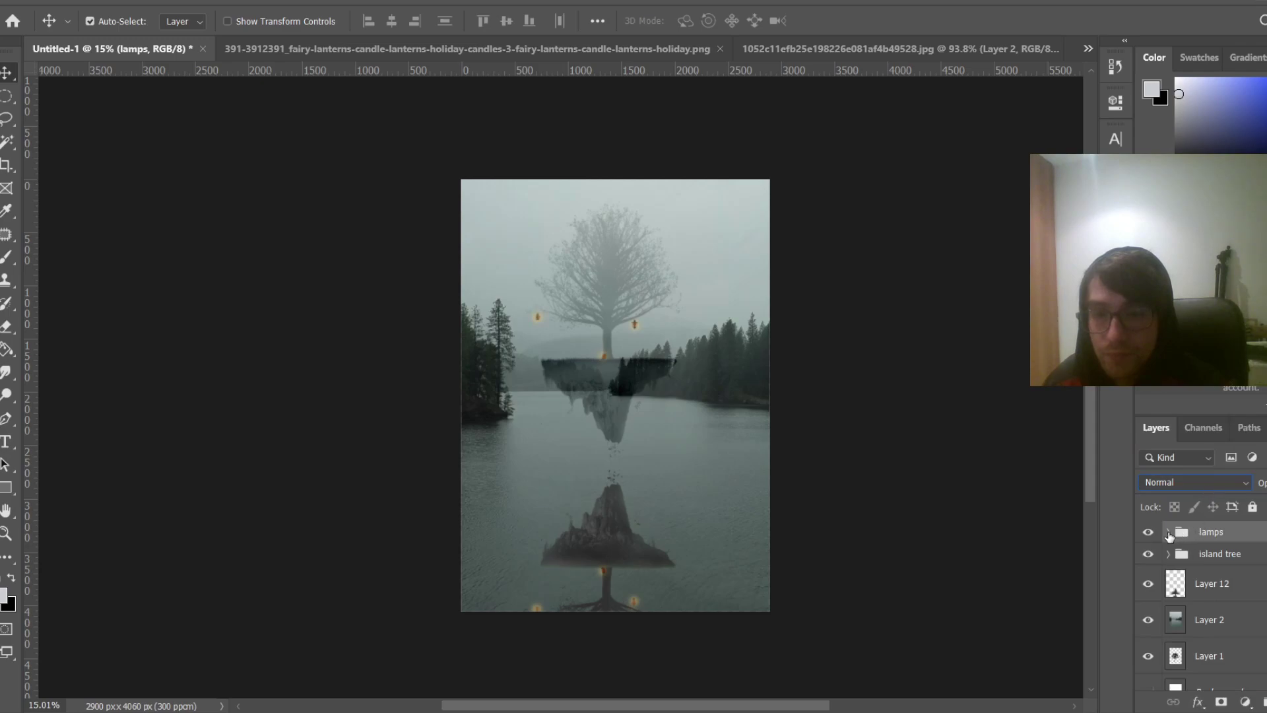
{"action": "left_click", "coordinate": [1168, 532]}
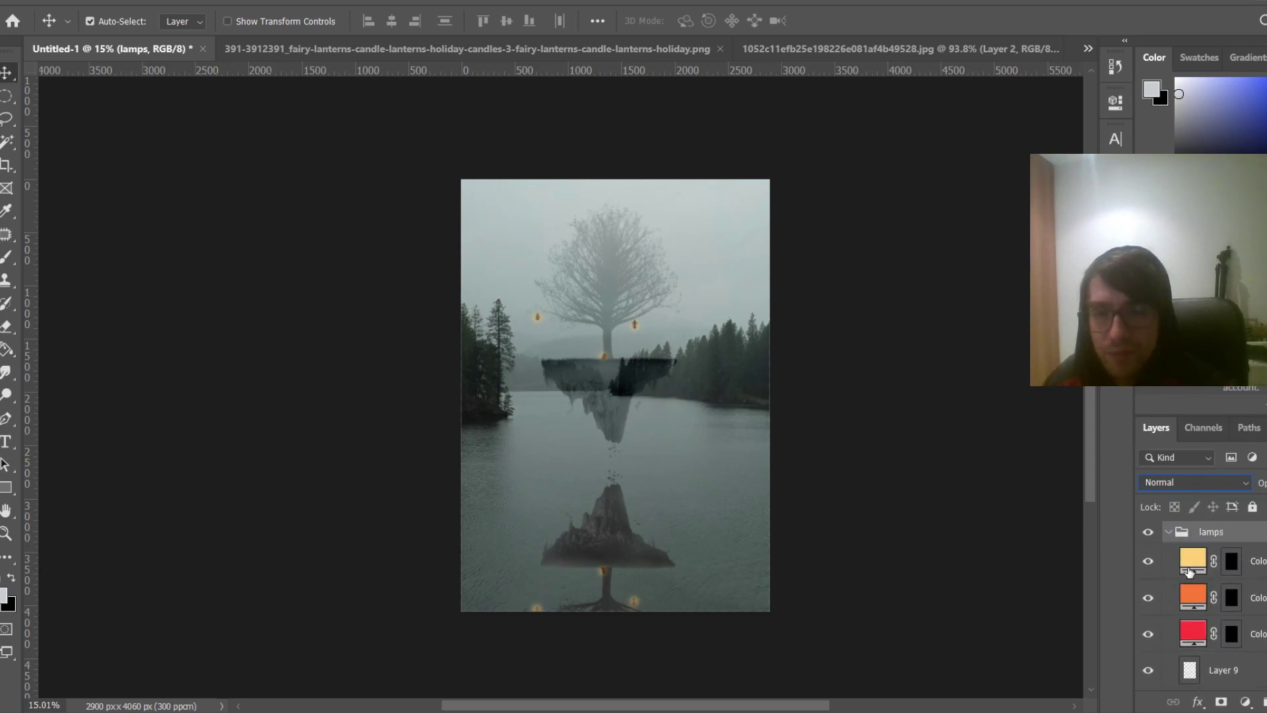
{"action": "left_click", "coordinate": [1149, 532]}
{"action": "left_click", "coordinate": [1147, 534]}
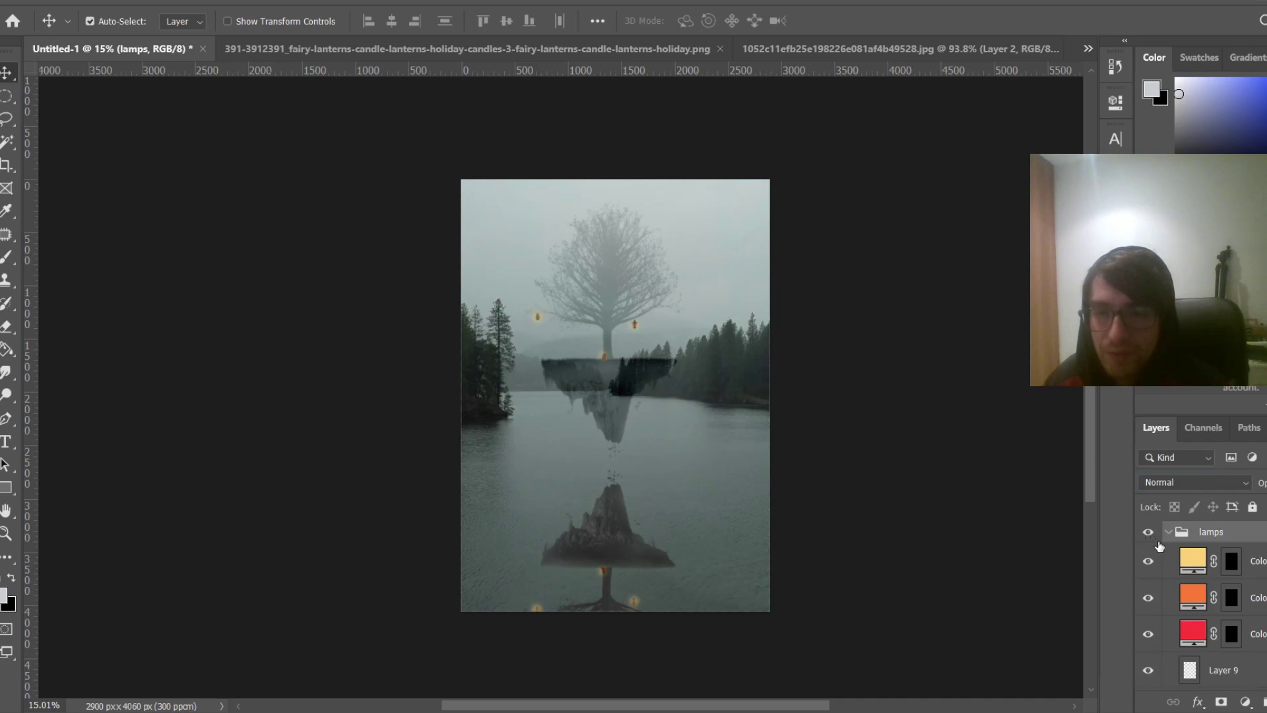
{"action": "left_click", "coordinate": [1168, 532]}
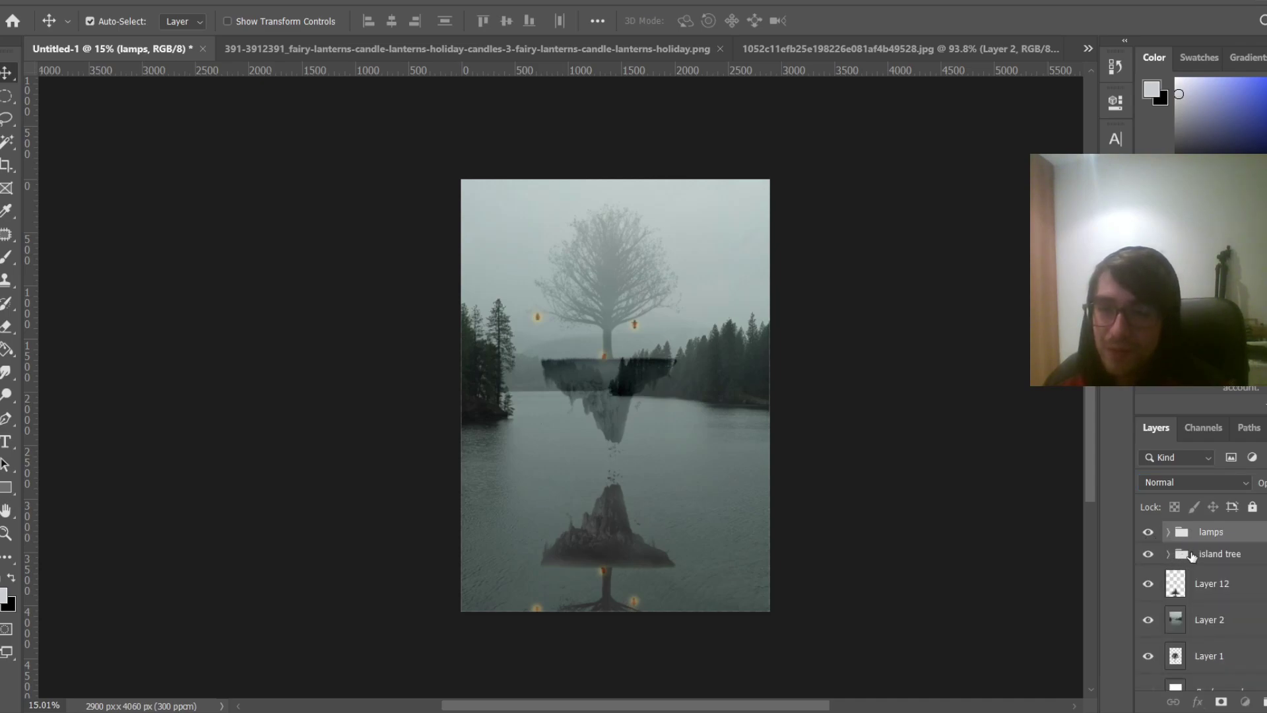
Set the island tree group's blending mode to Normal and reselect Layer 12
{"action": "left_click", "coordinate": [1187, 555]}
{"action": "left_click", "coordinate": [1192, 483]}
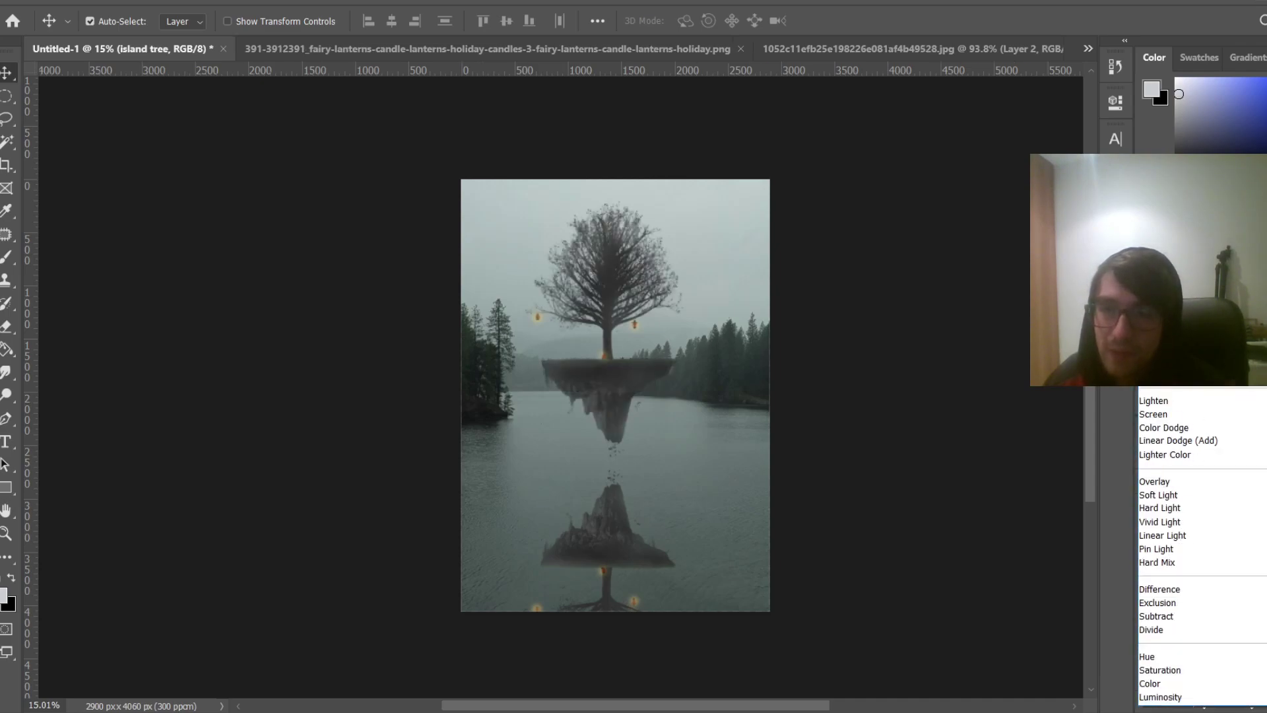
{"action": "left_click", "coordinate": [1158, 279]}
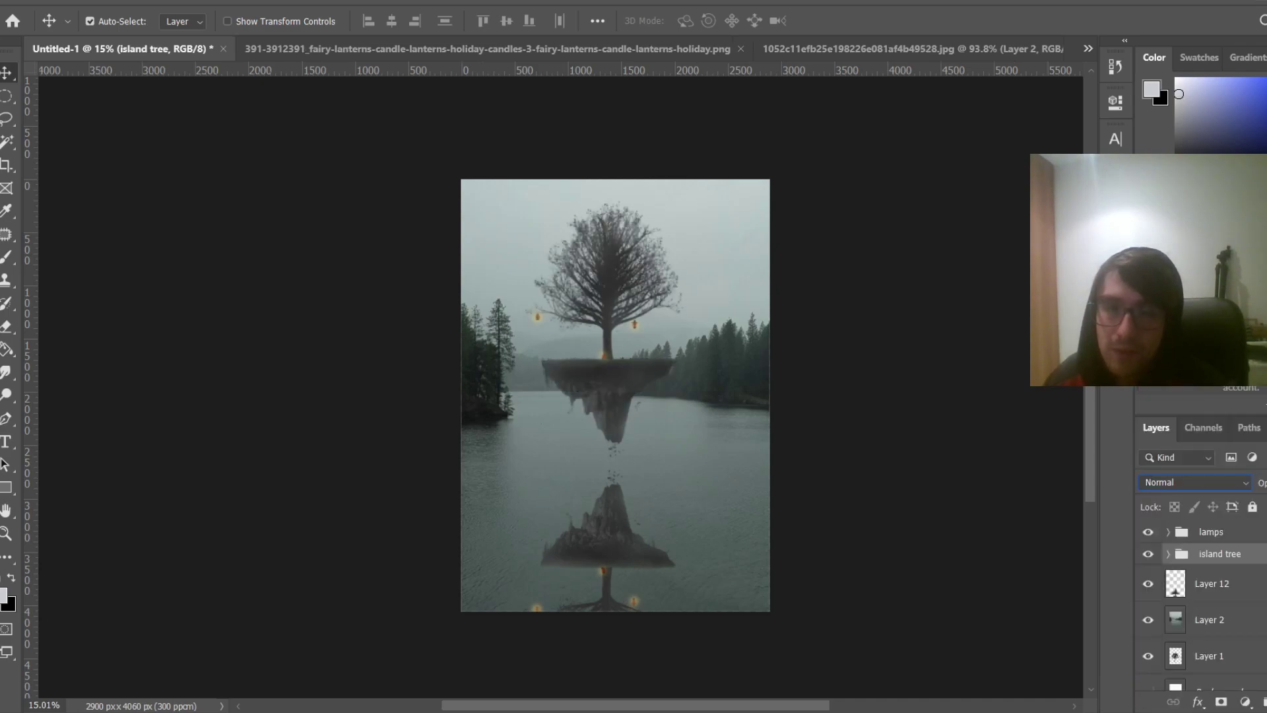
{"action": "left_click", "coordinate": [1202, 587]}
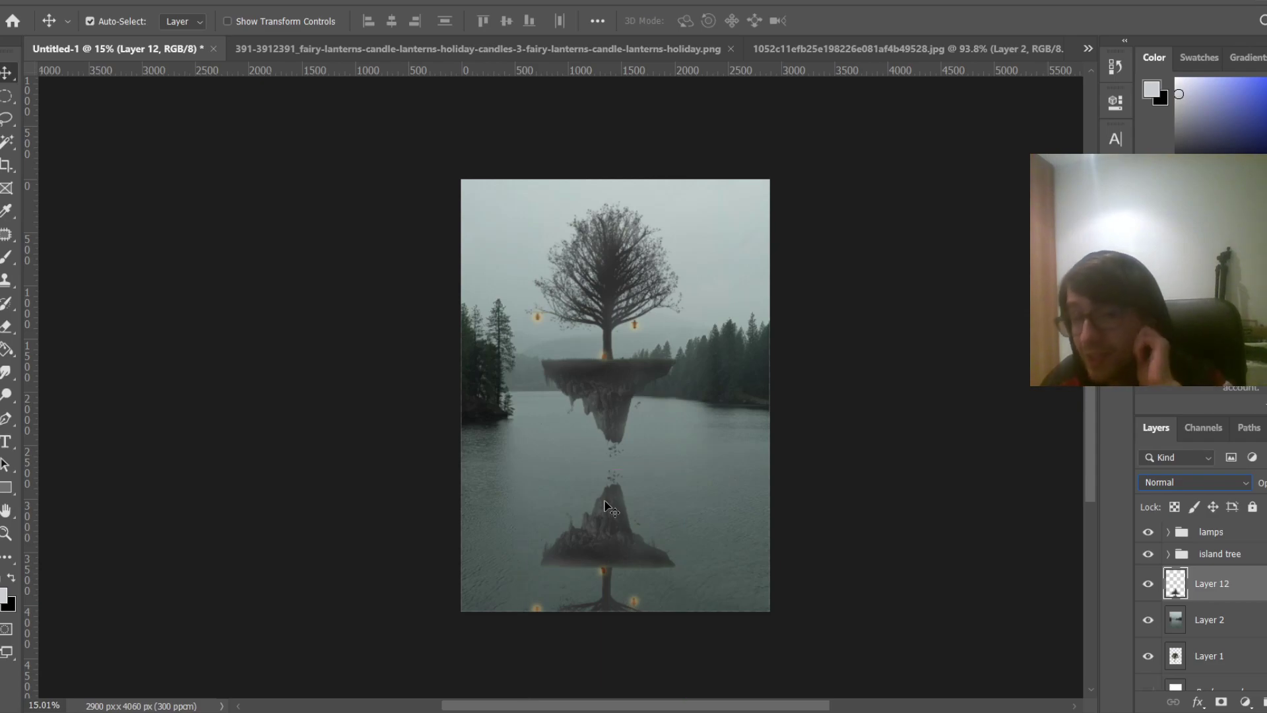
Undo the blending, layer order and flip changes back to the unflipped Layer 12 above the lamps group
{"action": "key", "text": "ctrl+z"}
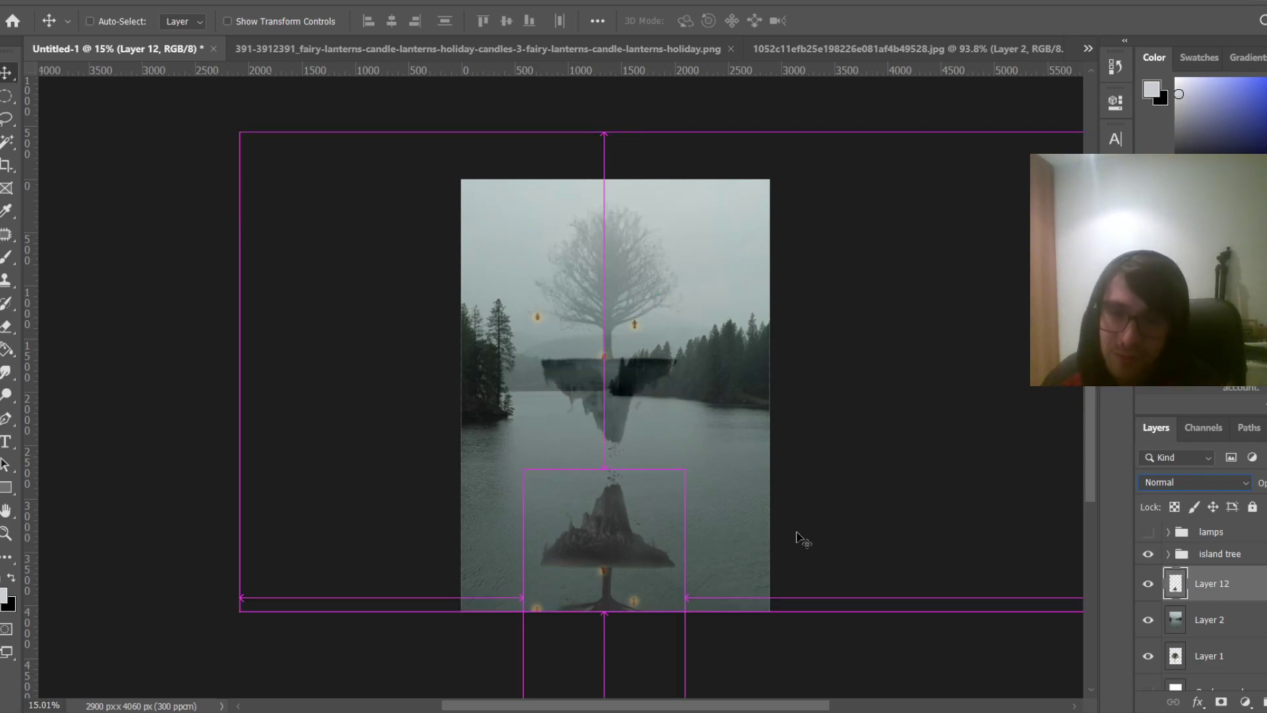
{"action": "key", "text": "ctrl+z"}
{"action": "key", "text": "ctrl+z"}
{"action": "key", "text": "ctrl+z"}
{"action": "key", "text": "ctrl+z"}
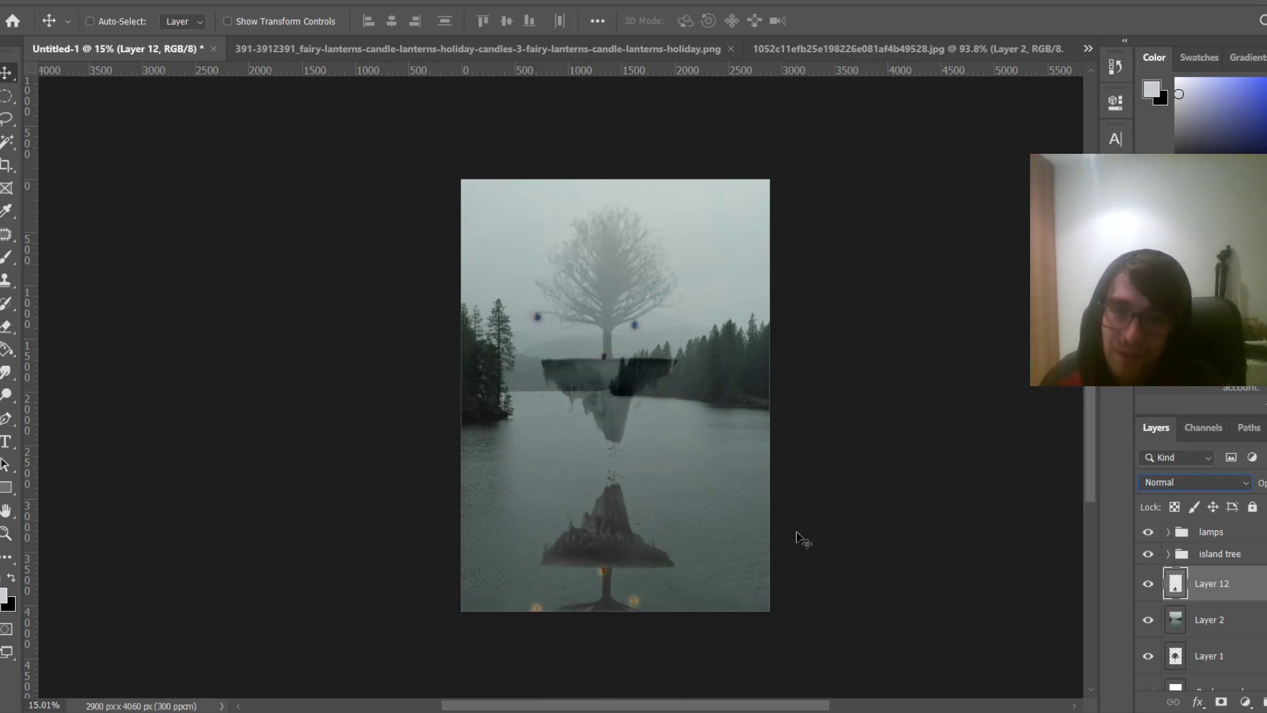
{"action": "key", "text": "ctrl+z"}
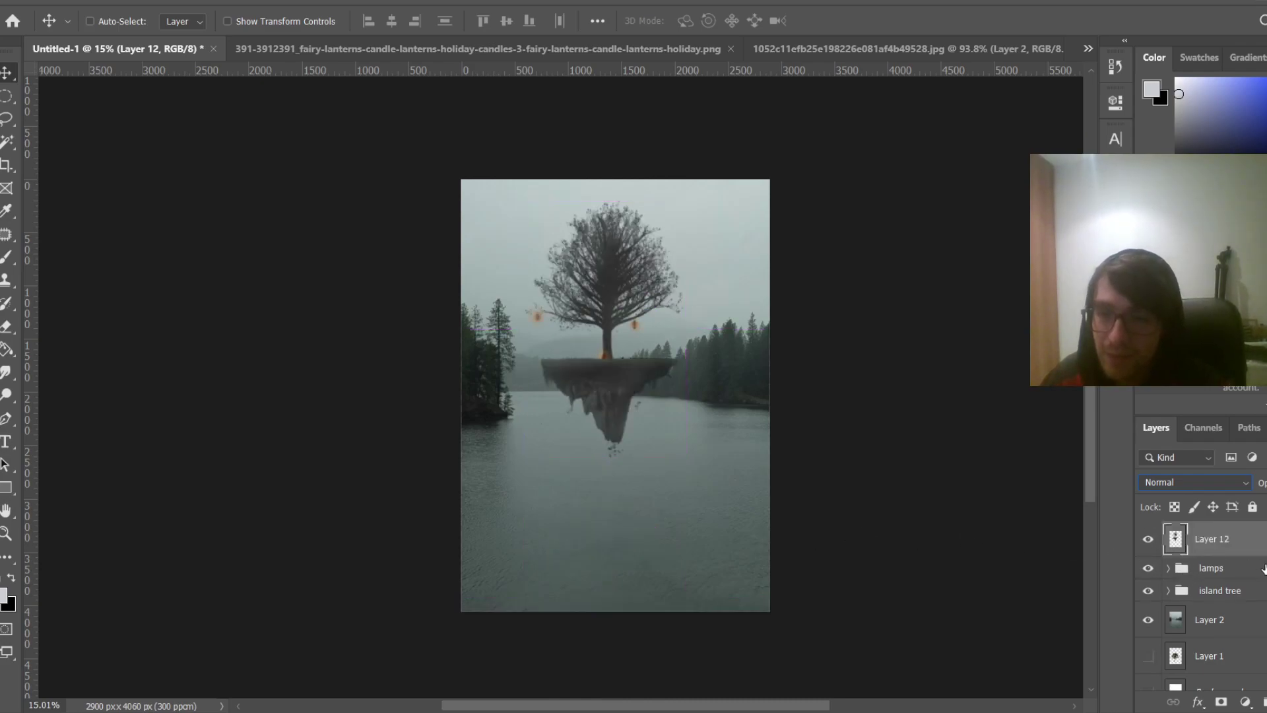
Set the blending mode of the lamps and island tree groups to Normal
{"action": "left_click", "coordinate": [1259, 566]}
{"action": "left_click", "coordinate": [1198, 483]}
{"action": "left_click", "coordinate": [1181, 310]}
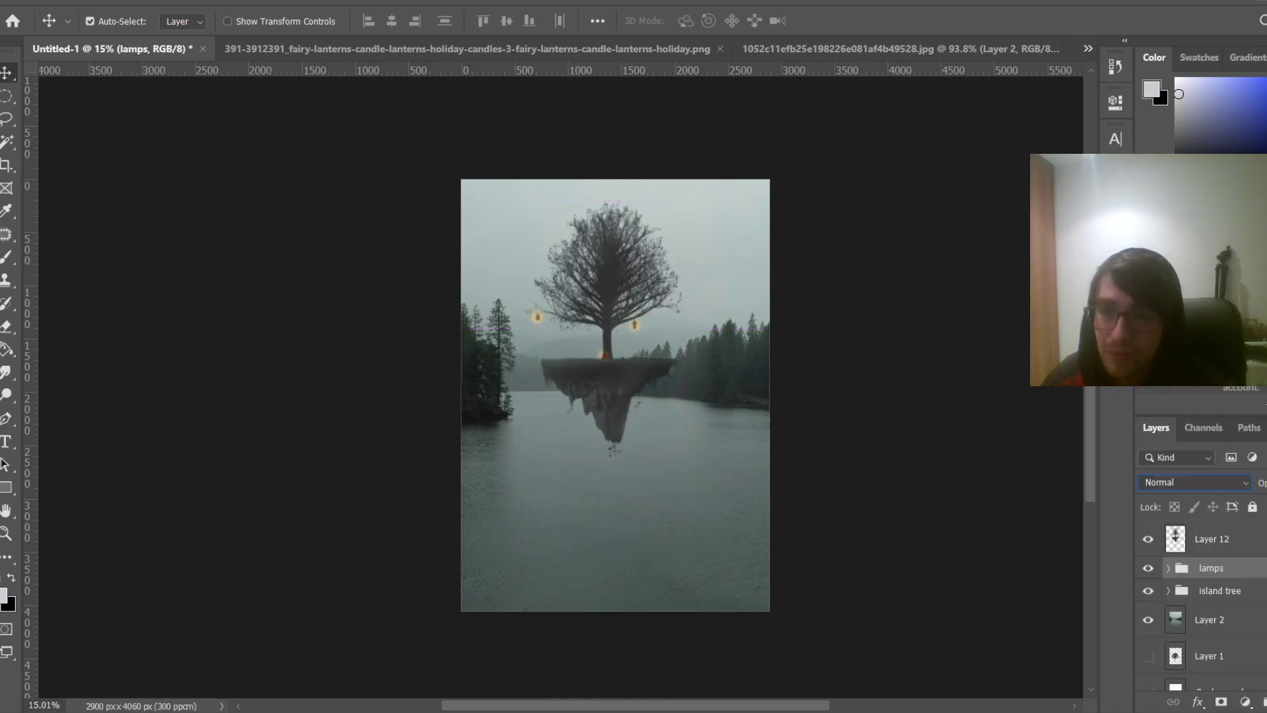
{"action": "left_click", "coordinate": [1221, 591]}
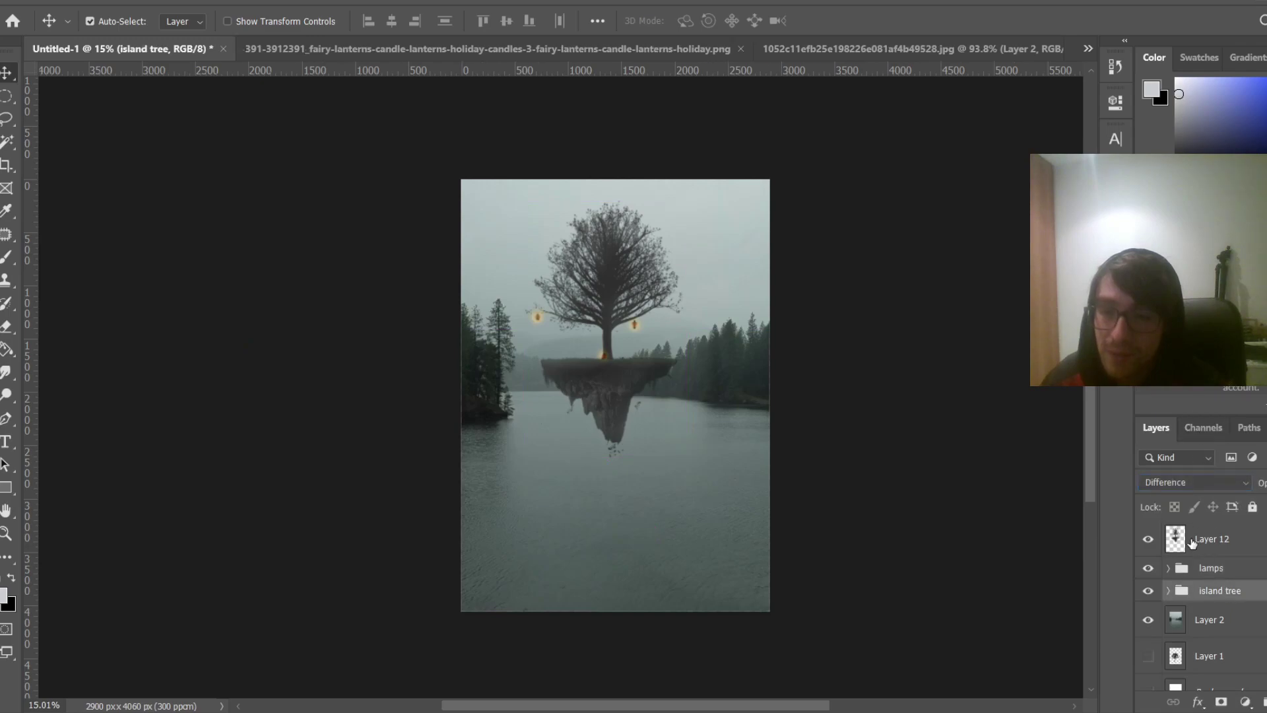
{"action": "left_click", "coordinate": [1202, 483]}
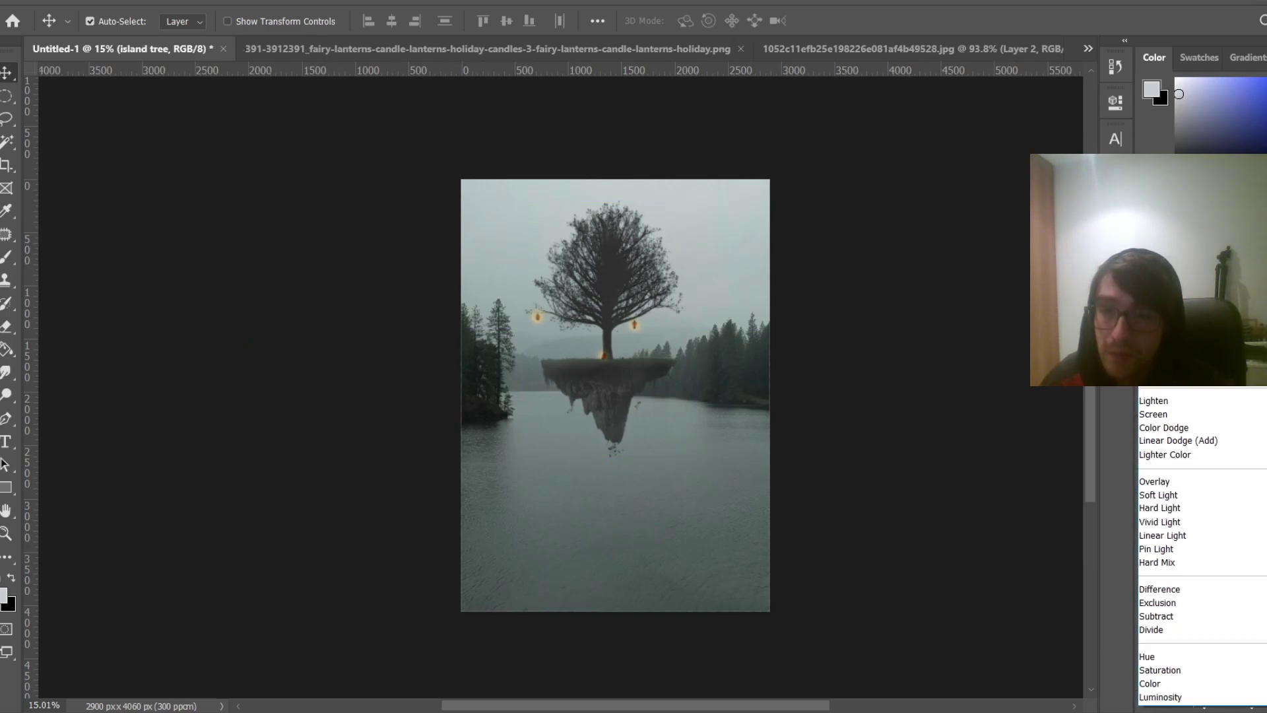
{"action": "left_click", "coordinate": [1182, 300]}
Compare the scene with and without the merged copy on Layer 12, leaving the layer visible
{"action": "left_click", "coordinate": [1206, 542]}
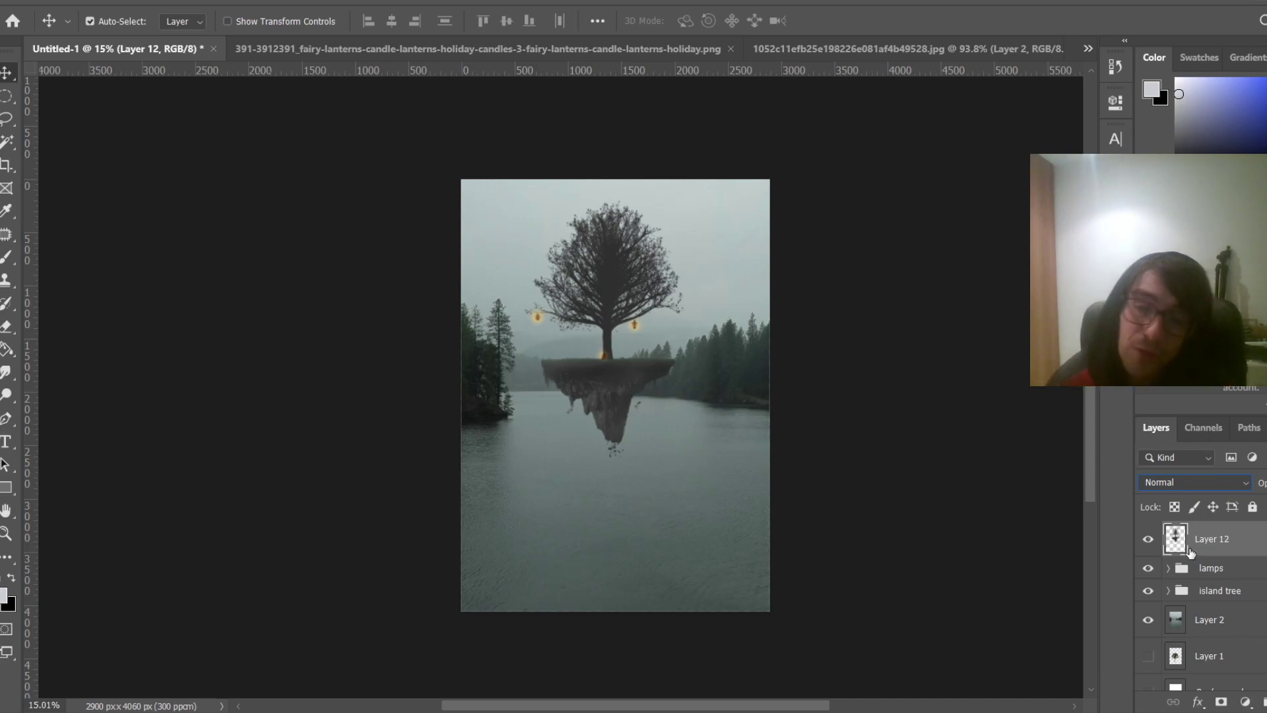
{"action": "left_click", "coordinate": [1148, 539]}
{"action": "left_click", "coordinate": [1148, 539]}
{"action": "left_click", "coordinate": [1148, 540]}
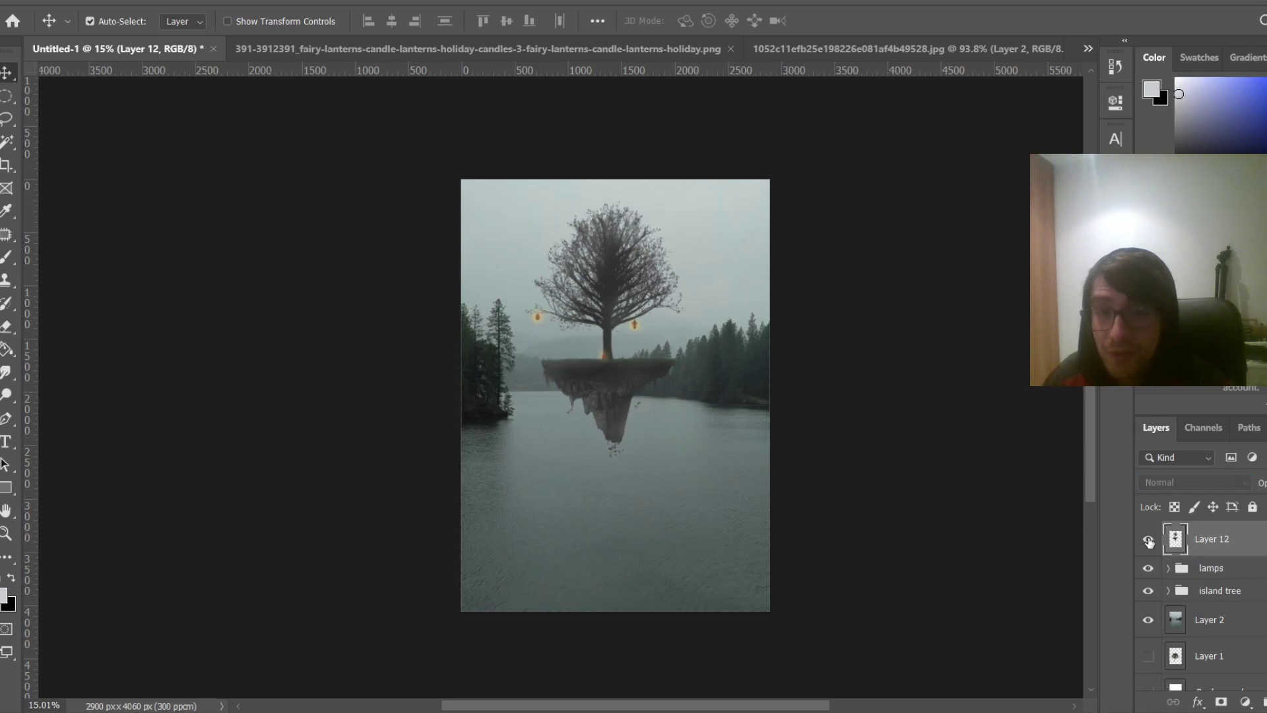
{"action": "left_click", "coordinate": [1148, 540]}
{"action": "left_click", "coordinate": [1148, 539]}
{"action": "left_click", "coordinate": [1148, 539]}
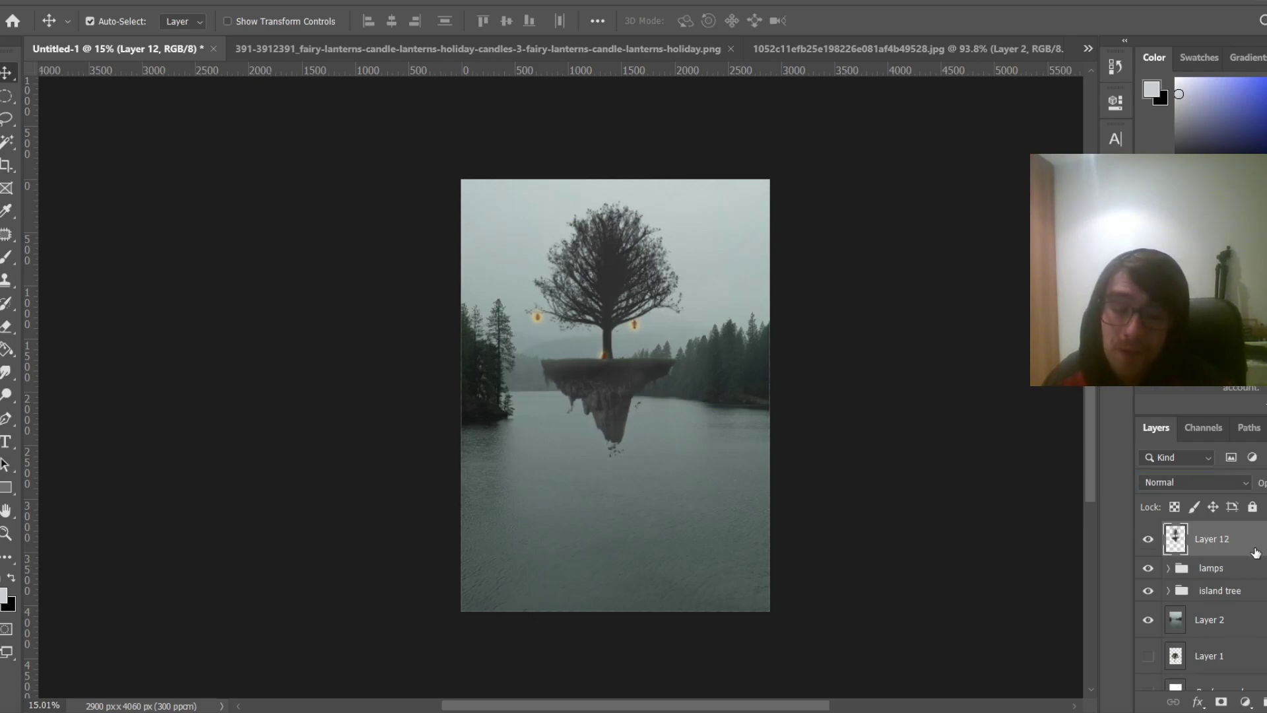
Flip the merged copy on Layer 12 vertically and place it below the island, at about X 1345, Y 3746 px
{"action": "key", "text": "ctrl+t"}
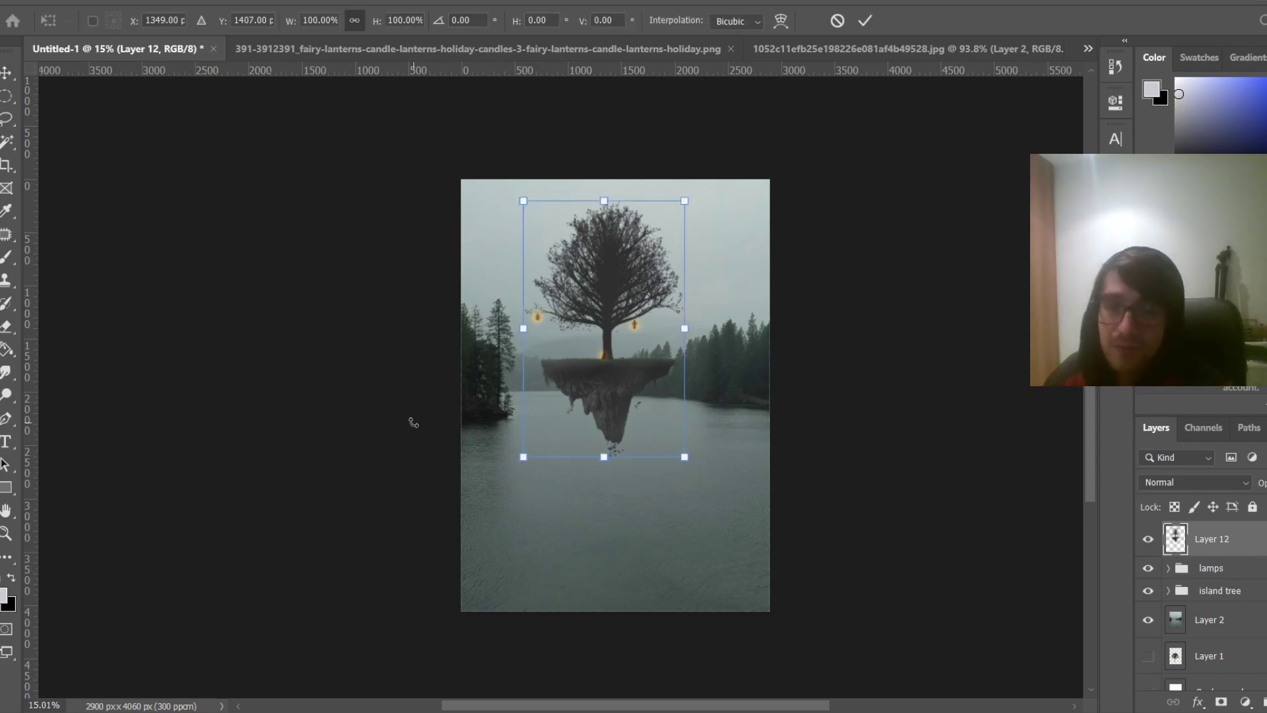
{"action": "scroll", "coordinate": [412, 419], "scroll_direction": "up", "scroll_amount": 1}
{"action": "scroll", "coordinate": [546, 356], "scroll_direction": "up", "scroll_amount": 1}
{"action": "left_click_drag", "start_coordinate": [1091, 368], "coordinate": [1091, 336]}
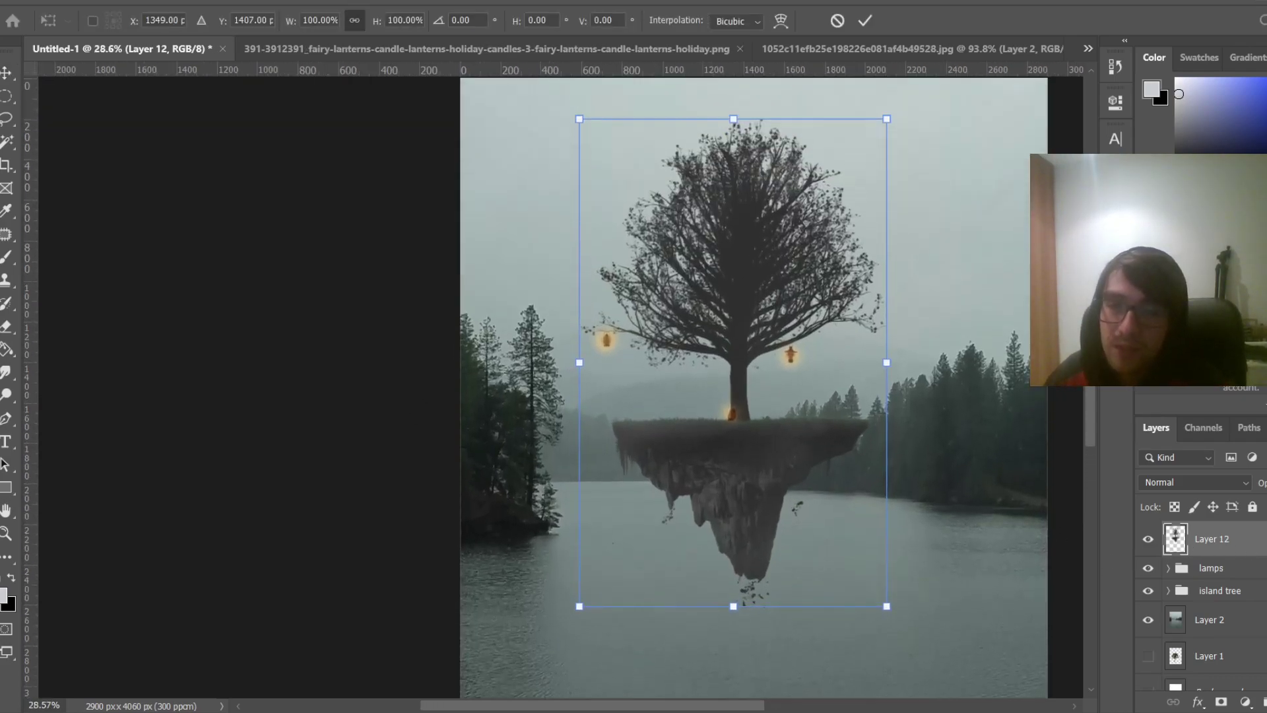
{"action": "scroll", "coordinate": [841, 578], "scroll_direction": "down", "scroll_amount": 2}
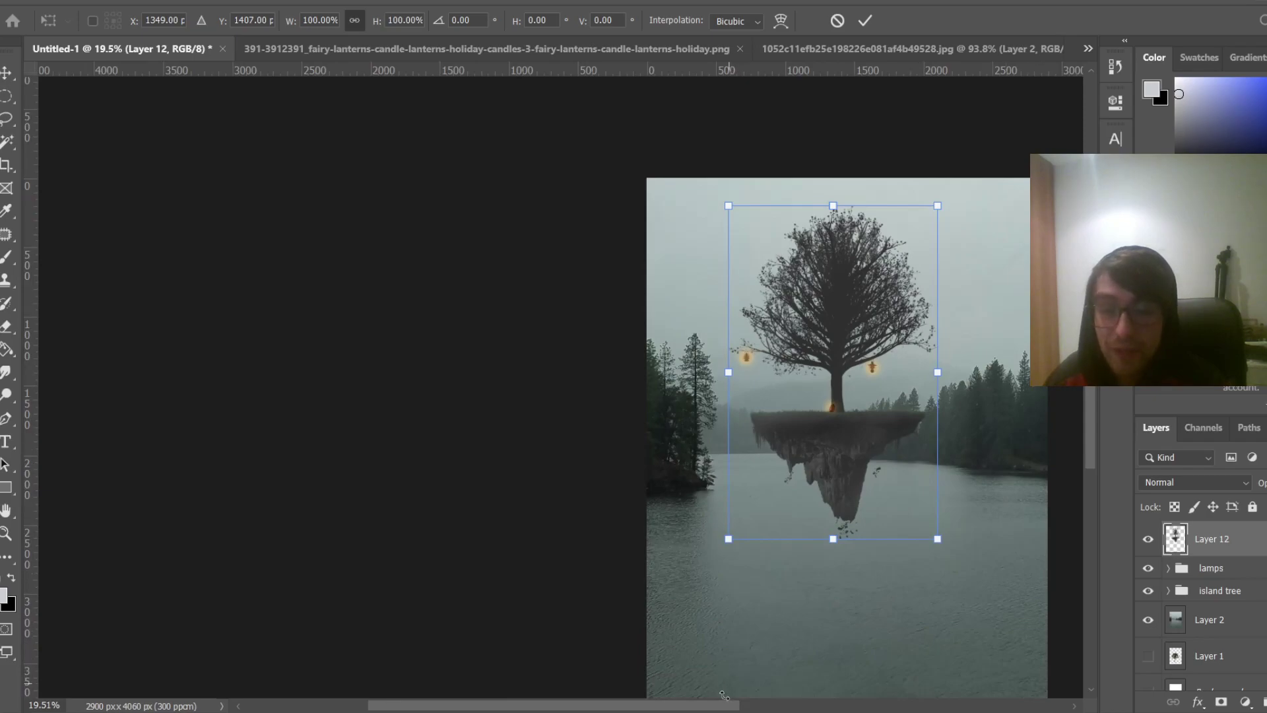
{"action": "scroll", "coordinate": [819, 533], "scroll_direction": "down", "scroll_amount": 1}
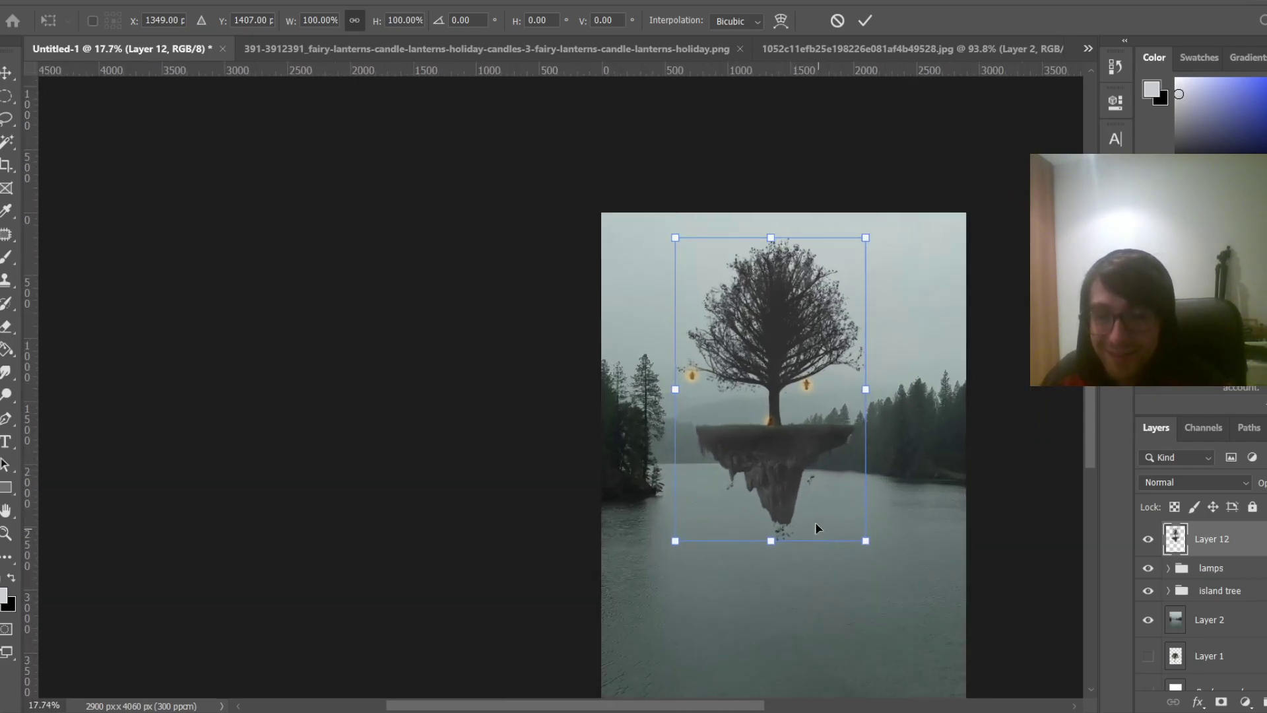
{"action": "right_click", "coordinate": [784, 451]}
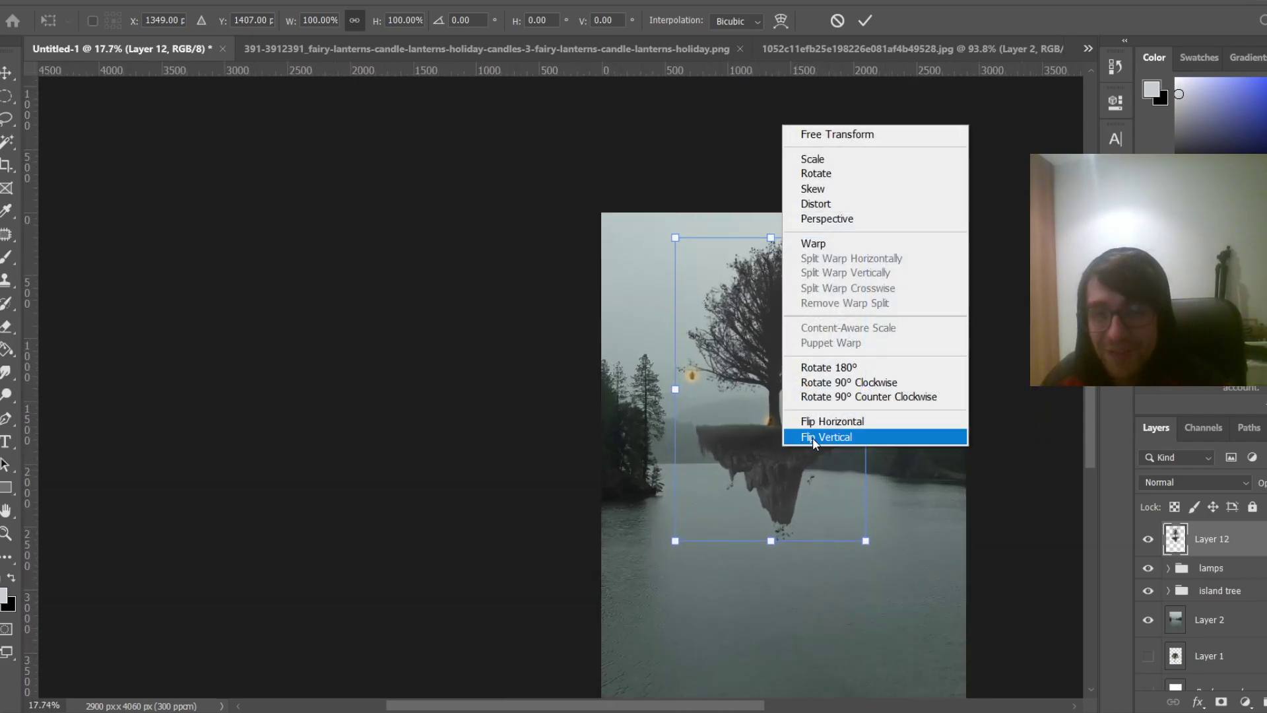
{"action": "left_click", "coordinate": [813, 437]}
{"action": "left_click_drag", "start_coordinate": [797, 389], "coordinate": [797, 684]}
Widen the flipped reflection's lower edge and narrow its upper edge in perspective, place it at X 1387, Y 3819 px, and apply the transform
{"action": "scroll", "coordinate": [841, 474], "scroll_direction": "down", "scroll_amount": 3}
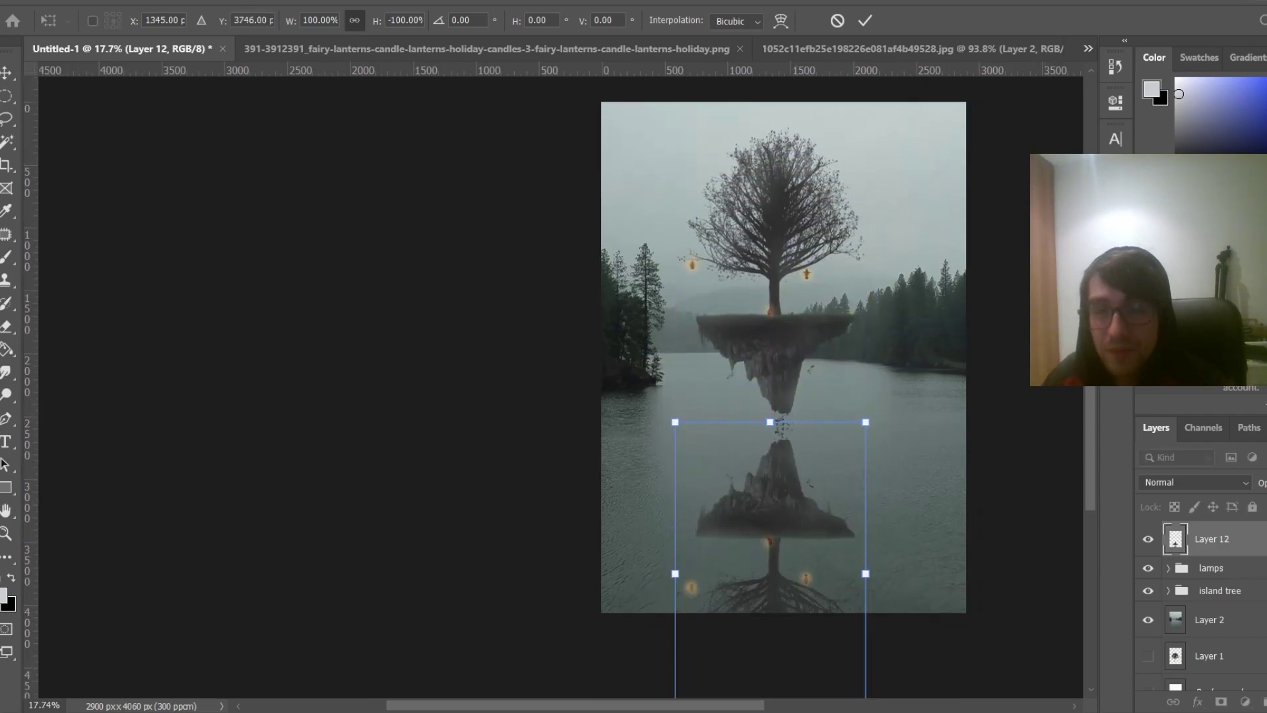
{"action": "scroll", "coordinate": [840, 474], "scroll_direction": "down", "scroll_amount": 3}
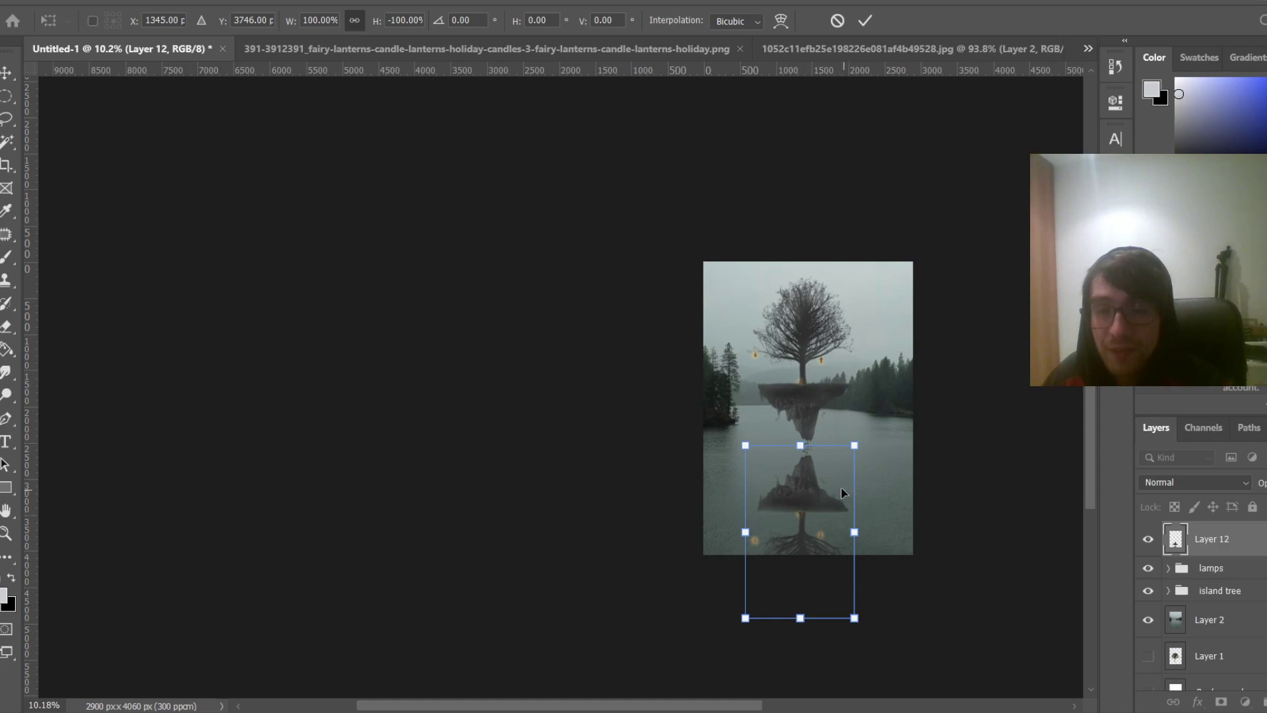
{"action": "right_click", "coordinate": [797, 493]}
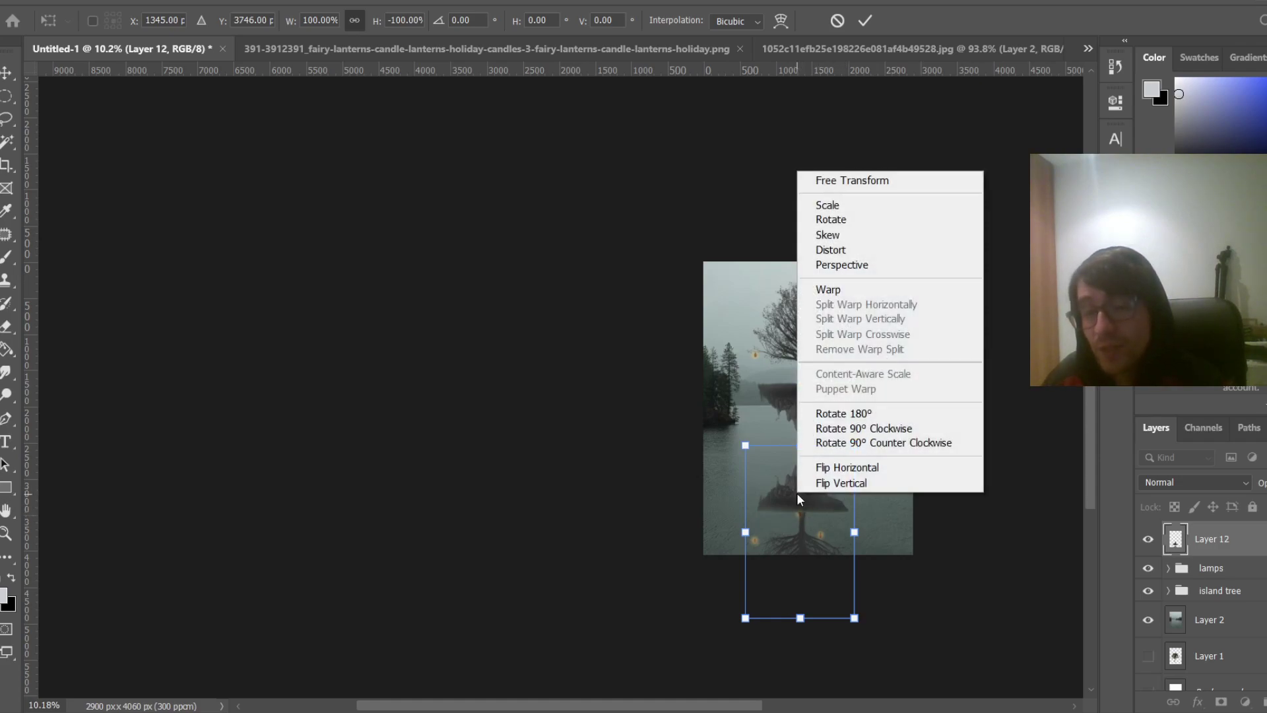
{"action": "left_click", "coordinate": [876, 265]}
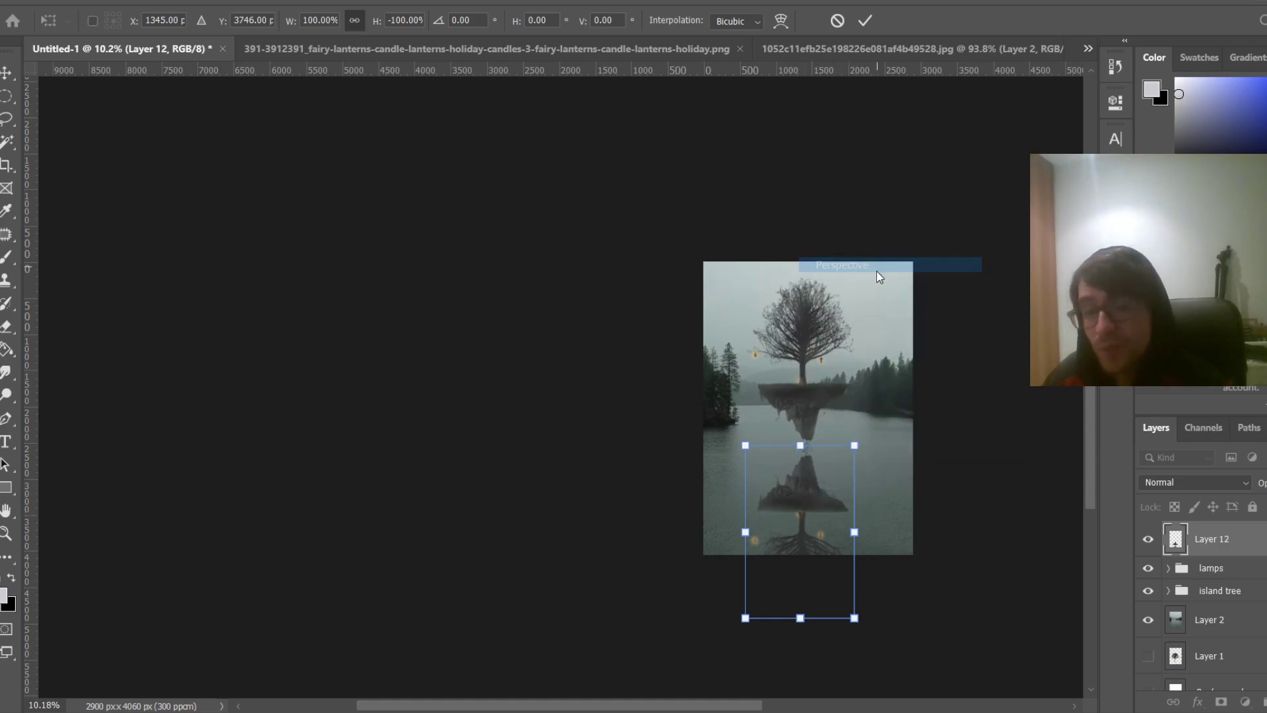
{"action": "left_click_drag", "start_coordinate": [854, 619], "coordinate": [880, 618]}
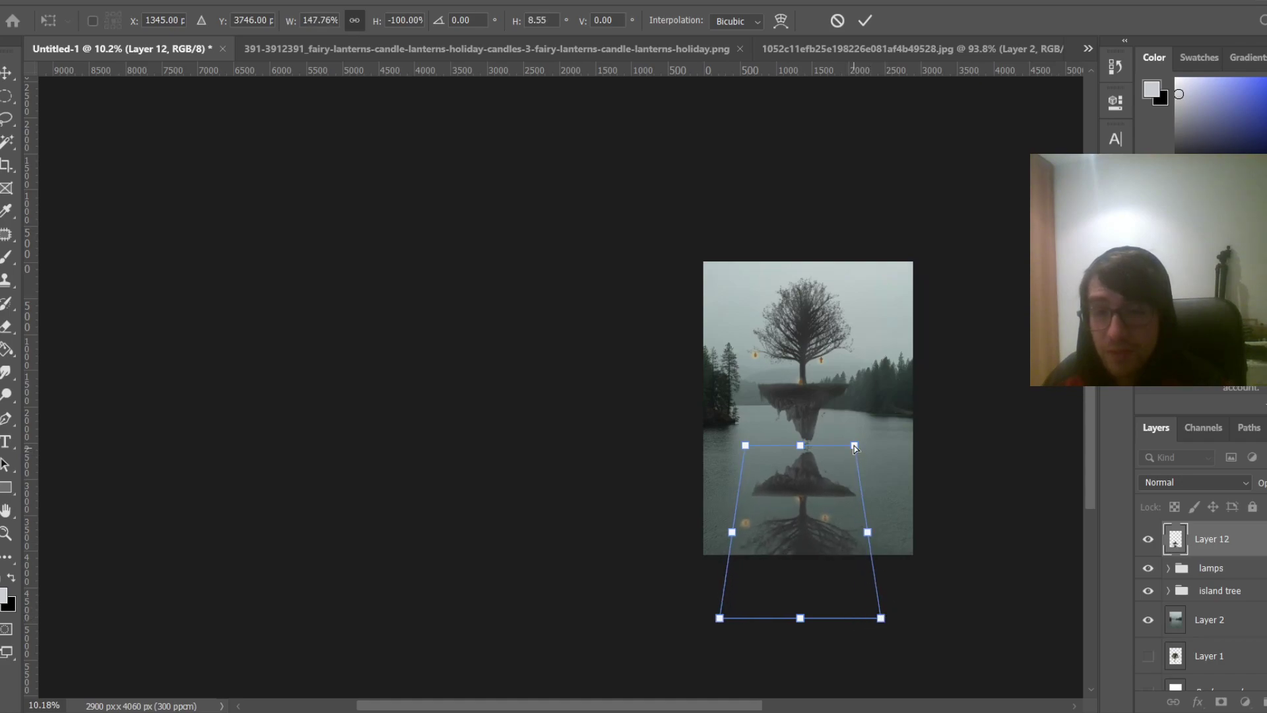
{"action": "left_click_drag", "start_coordinate": [853, 448], "coordinate": [811, 468]}
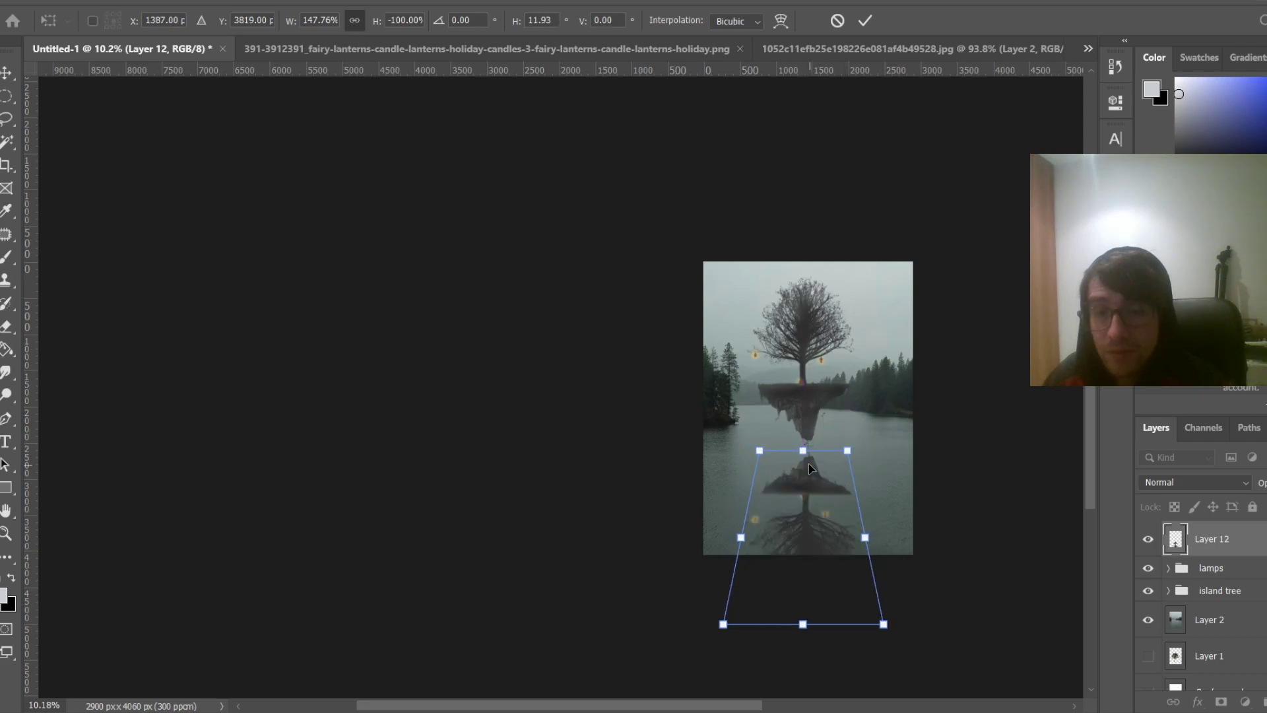
{"action": "key", "text": "Return"}
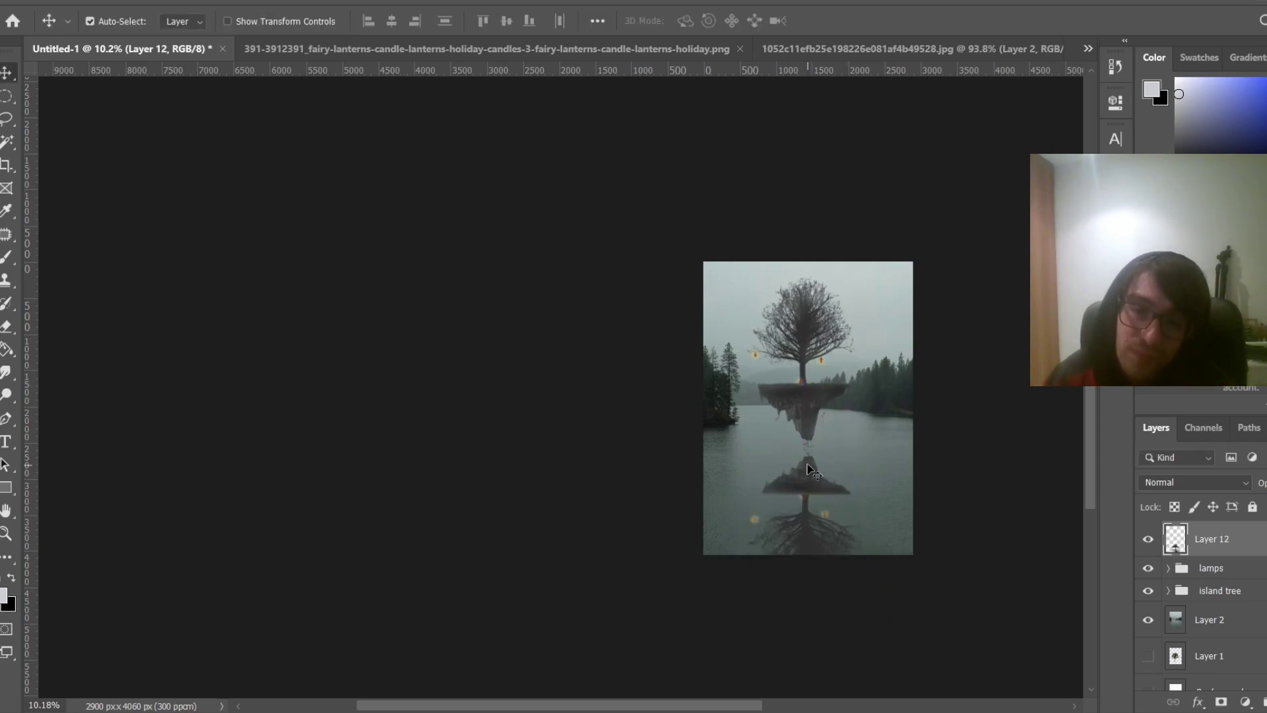
{"action": "scroll", "coordinate": [832, 484], "scroll_direction": "up", "scroll_amount": 3}
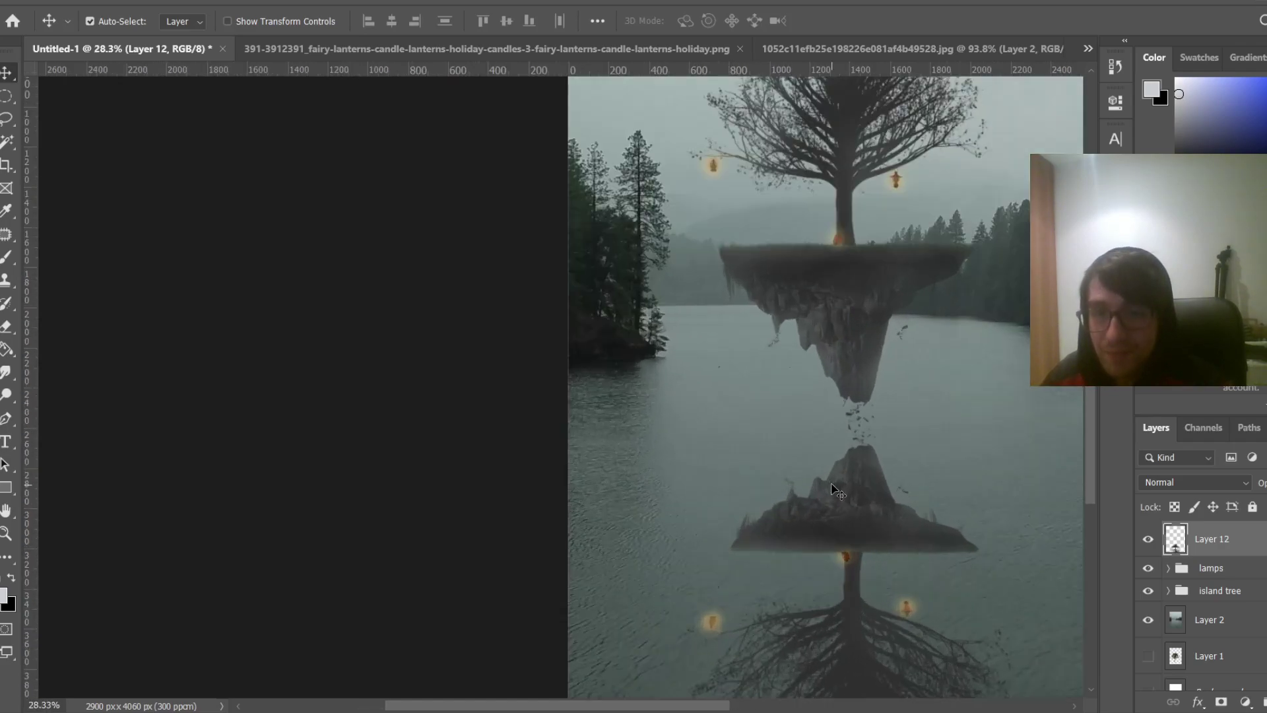
{"action": "scroll", "coordinate": [832, 491], "scroll_direction": "up", "scroll_amount": 3}
{"action": "scroll", "coordinate": [895, 277], "scroll_direction": "up", "scroll_amount": 6}
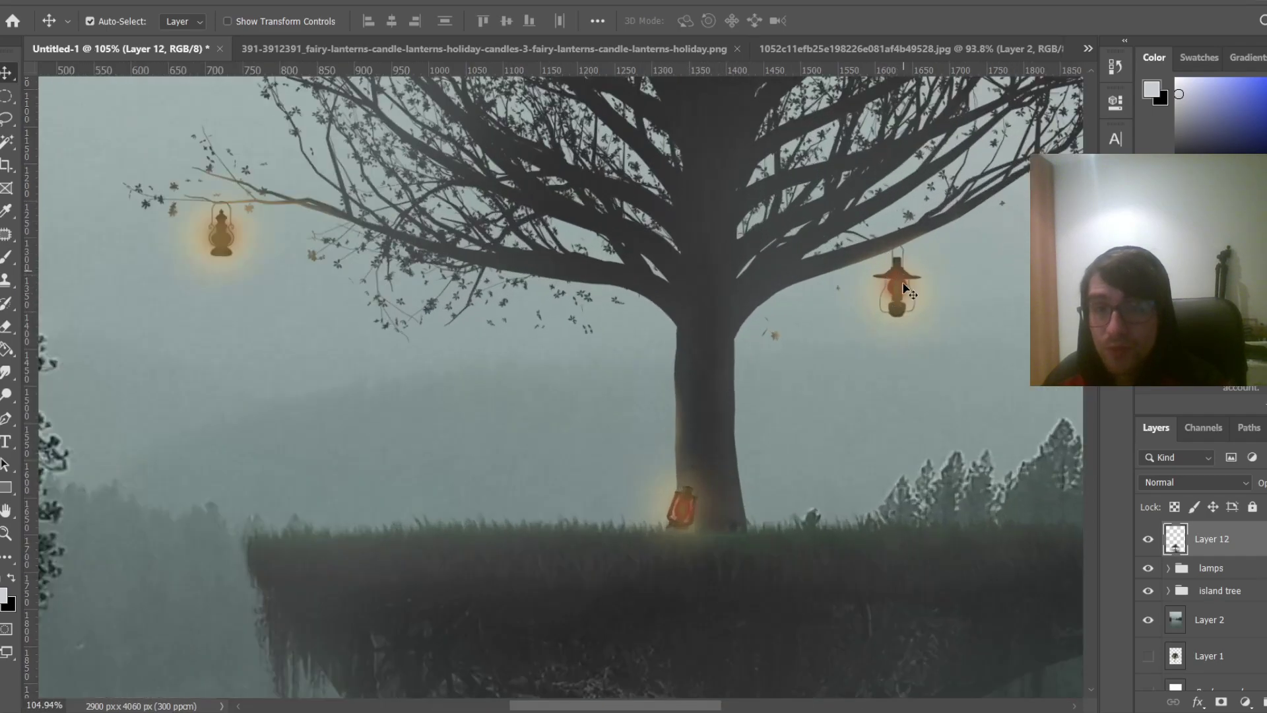
{"action": "scroll", "coordinate": [1000, 552], "scroll_direction": "down", "scroll_amount": 7}
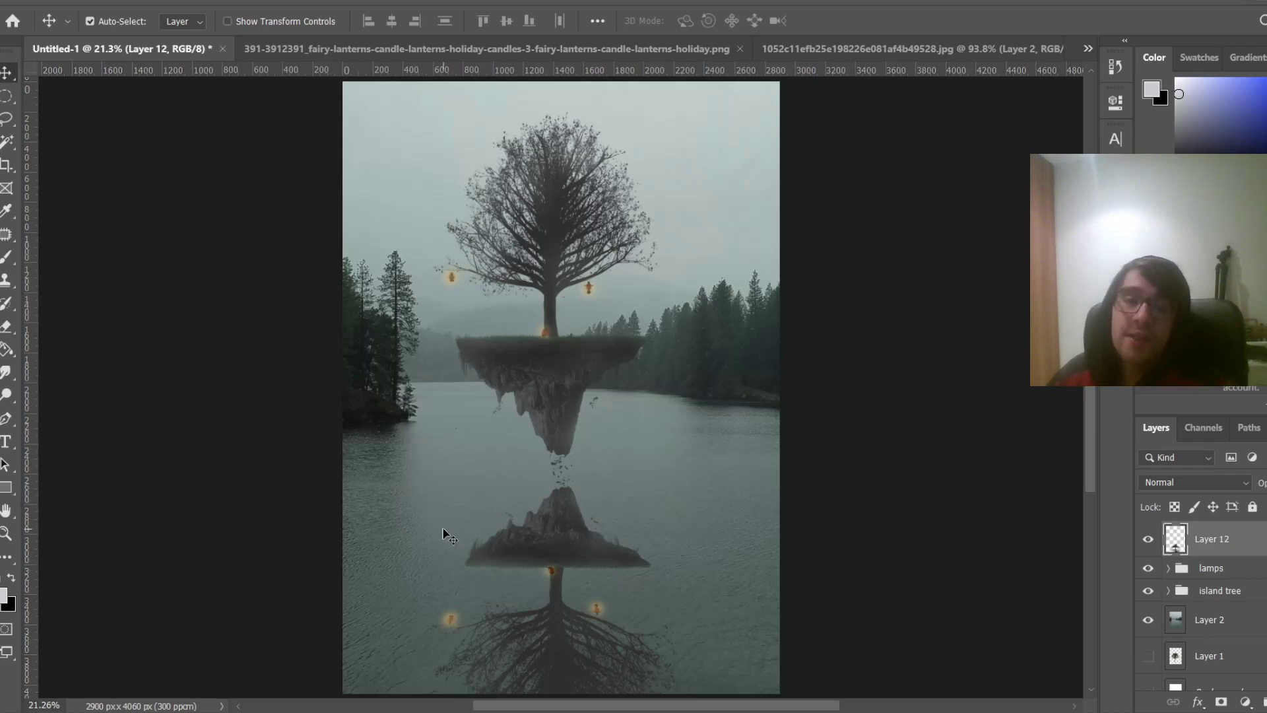
{"action": "scroll", "coordinate": [232, 362], "scroll_direction": "up", "scroll_amount": 1}
{"action": "scroll", "coordinate": [232, 362], "scroll_direction": "down", "scroll_amount": 2}
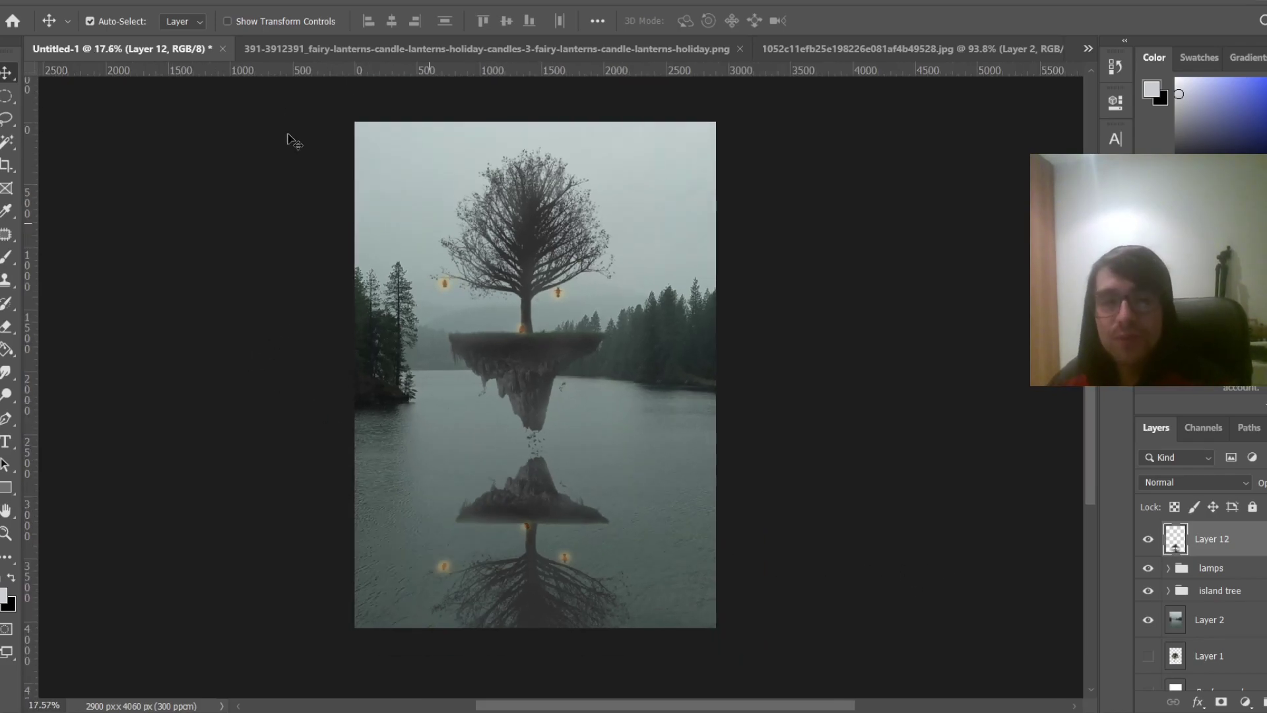
Start a Wave distortion on Layer 12 with scale 14% horizontal and 28% vertical, amplitude 28 to 94 and wavelength 86 to 171
{"action": "left_click", "coordinate": [236, 1]}
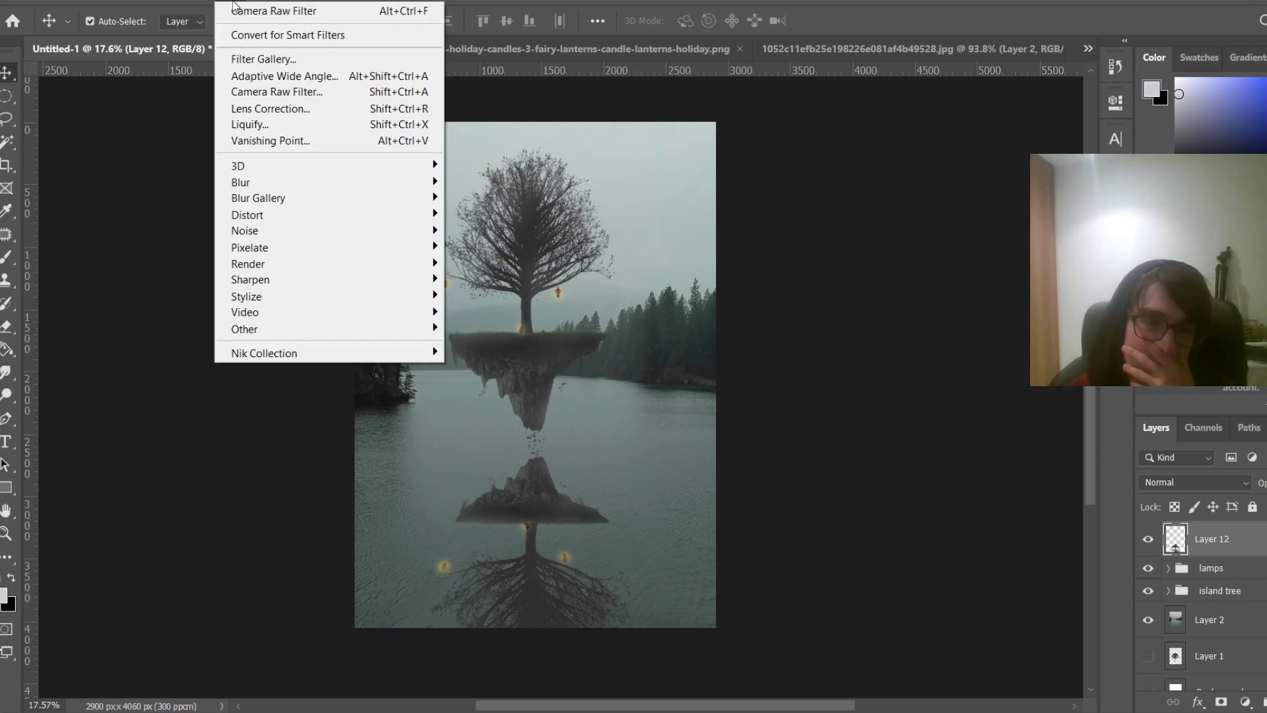
{"action": "mouse_move", "coordinate": [289, 271]}
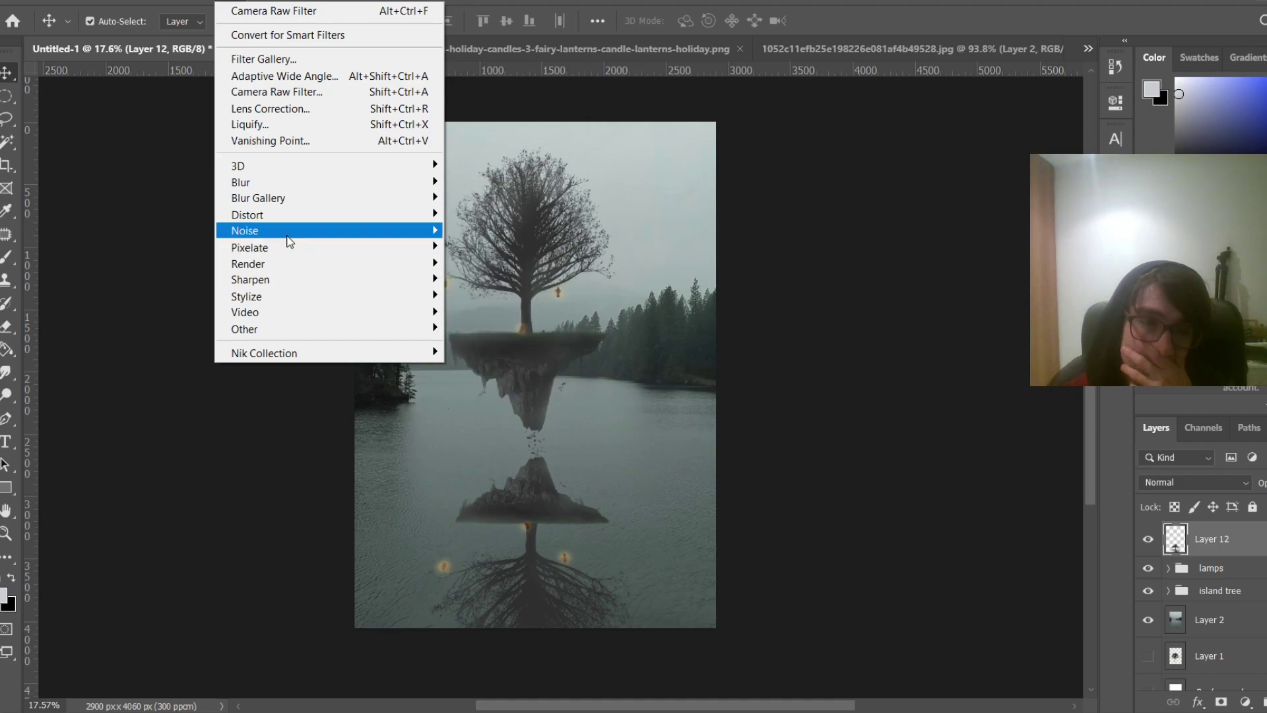
{"action": "mouse_move", "coordinate": [287, 236]}
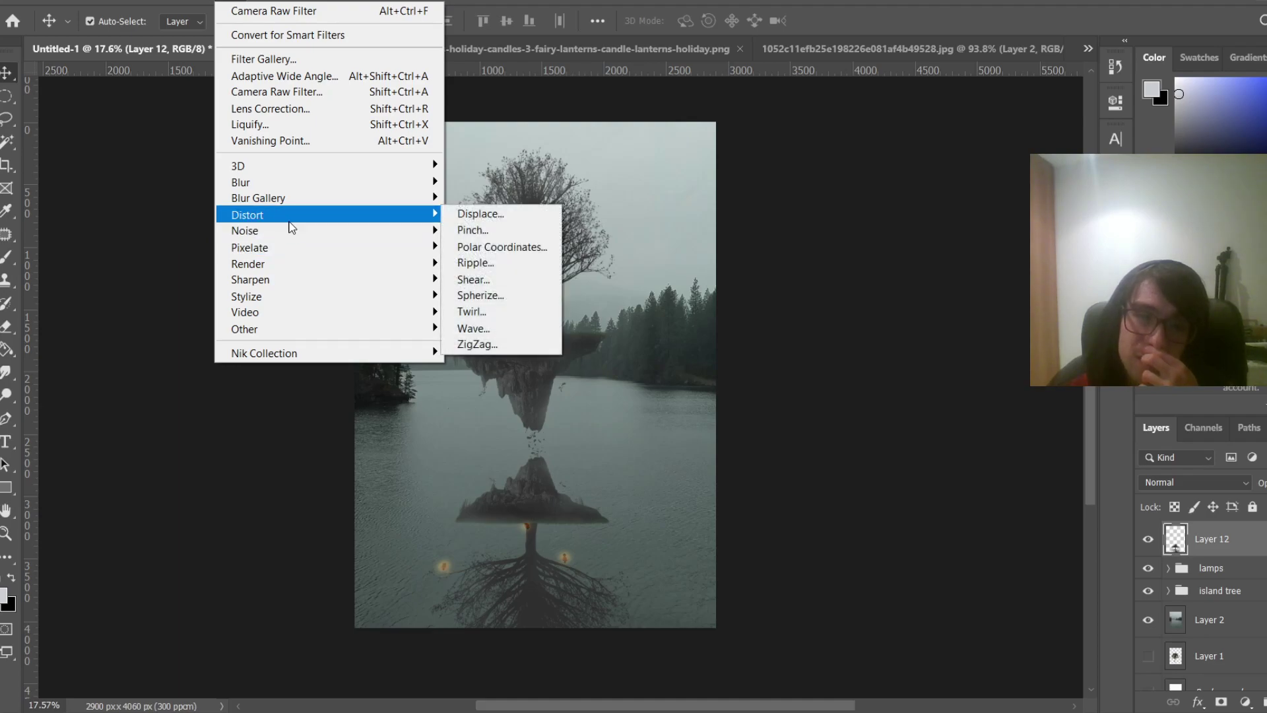
{"action": "left_click", "coordinate": [515, 325]}
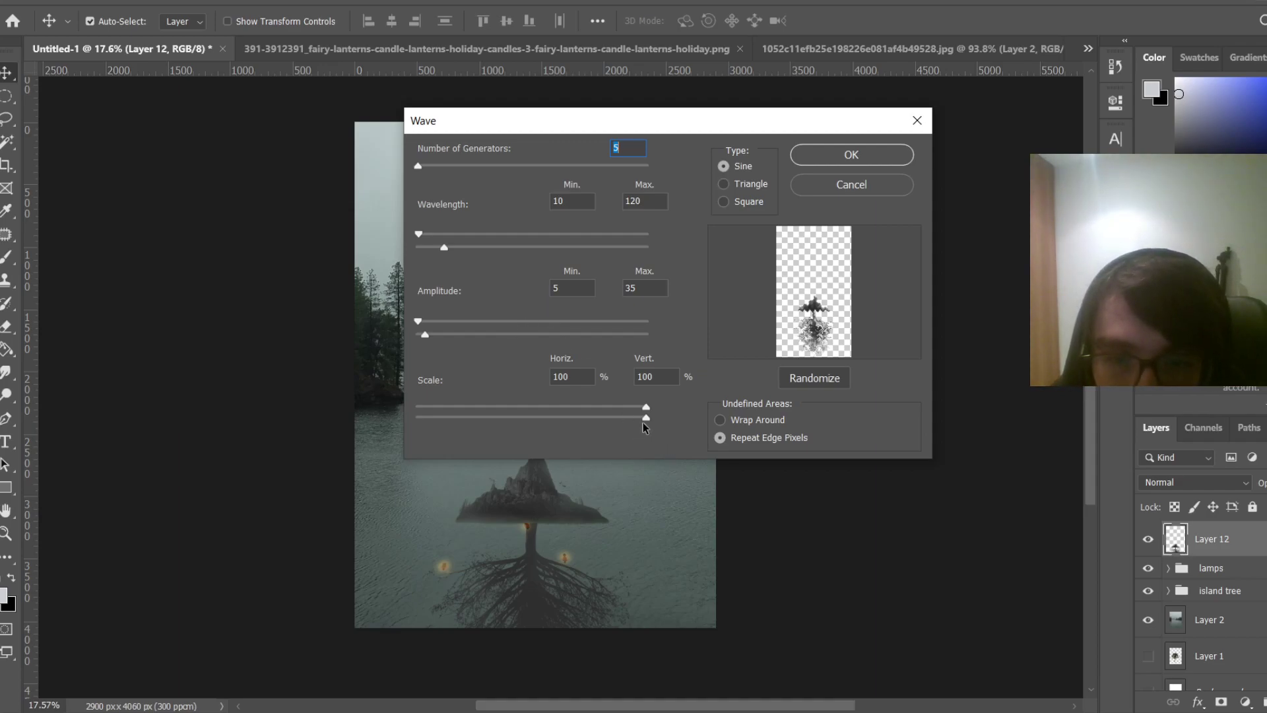
{"action": "left_click_drag", "start_coordinate": [647, 418], "coordinate": [594, 419]}
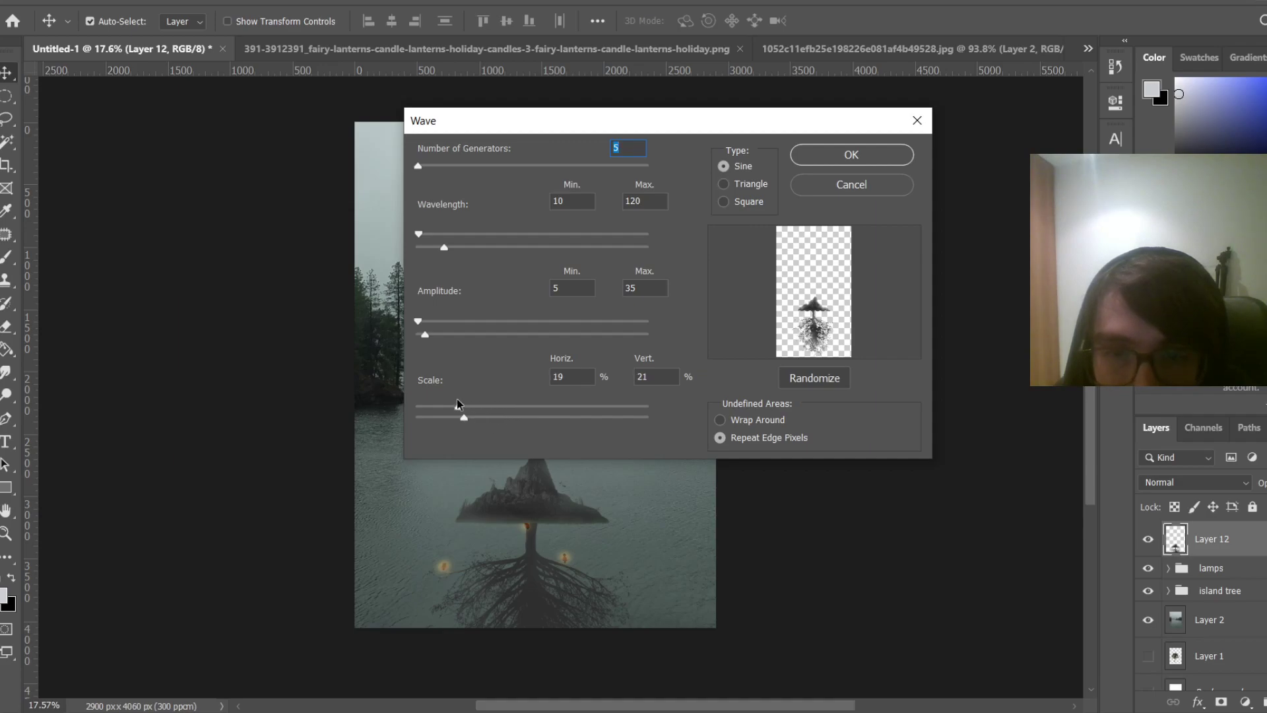
{"action": "mouse_move", "coordinate": [463, 408]}
{"action": "left_mouse_down"}
{"action": "mouse_move", "coordinate": [440, 409]}
{"action": "mouse_move", "coordinate": [481, 418]}
{"action": "mouse_move", "coordinate": [447, 407]}
{"action": "left_mouse_up"}
{"action": "left_click_drag", "start_coordinate": [418, 321], "coordinate": [440, 342]}
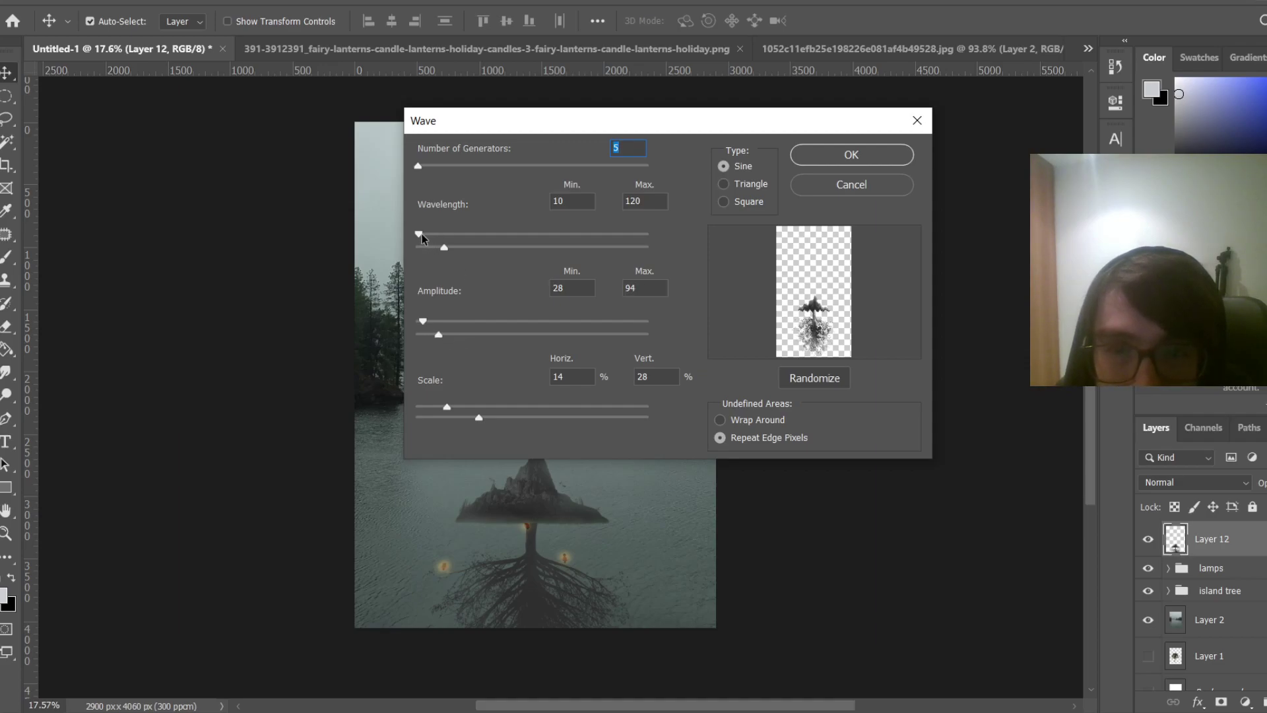
{"action": "left_click_drag", "start_coordinate": [418, 234], "coordinate": [459, 251]}
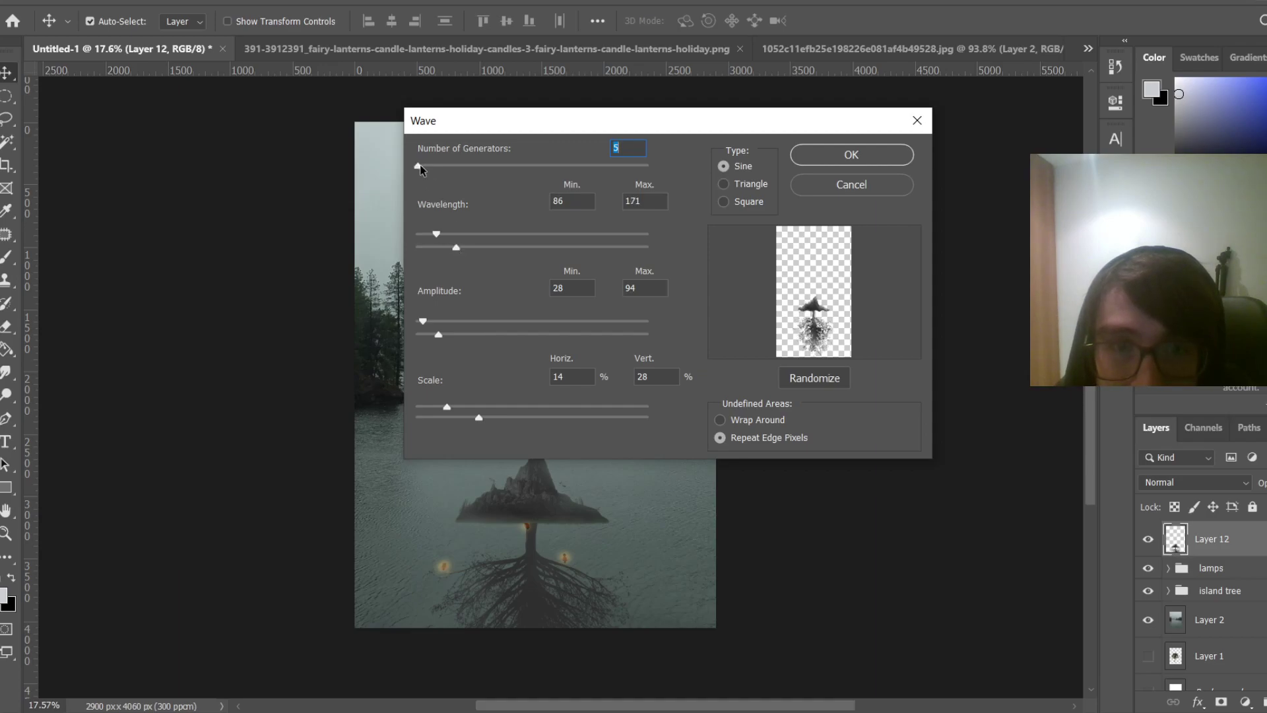
Try the Wave distortion on the reflection with 9 generators and undefined areas set to Wrap Around, and undo it
{"action": "mouse_move", "coordinate": [421, 169]}
{"action": "left_mouse_down"}
{"action": "mouse_move", "coordinate": [461, 169]}
{"action": "mouse_move", "coordinate": [419, 179]}
{"action": "left_mouse_up"}
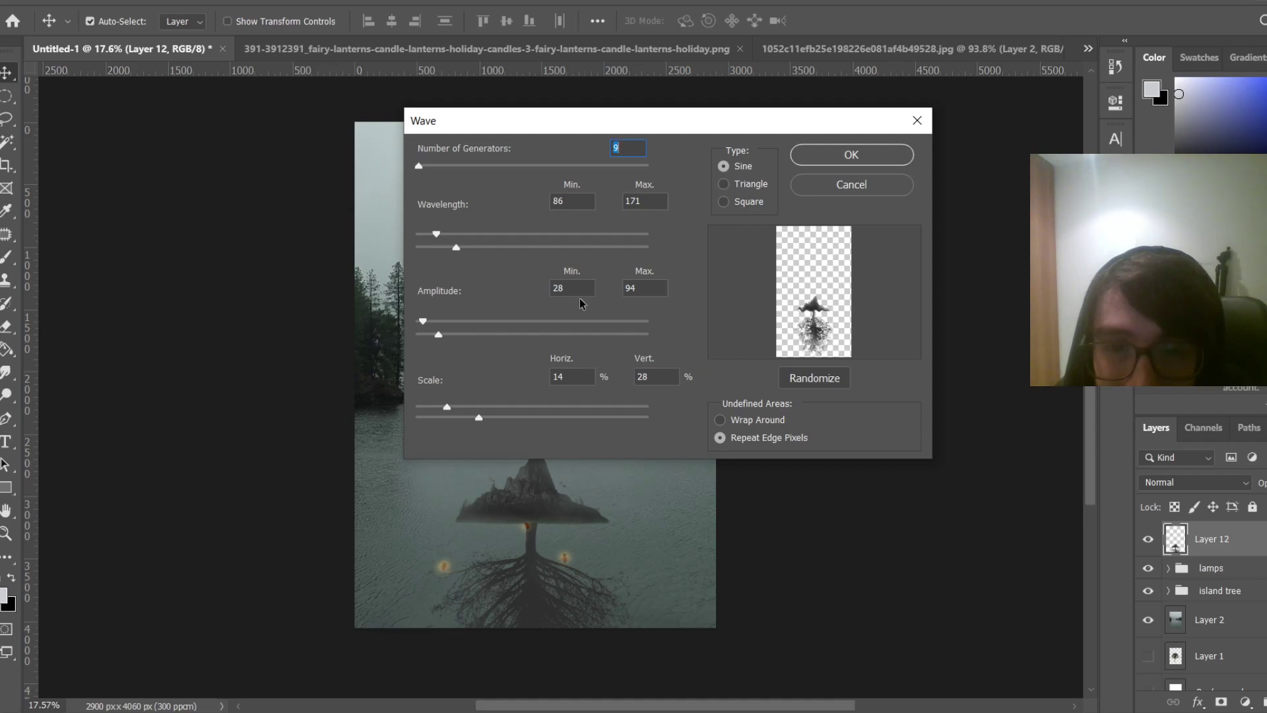
{"action": "left_click", "coordinate": [720, 419]}
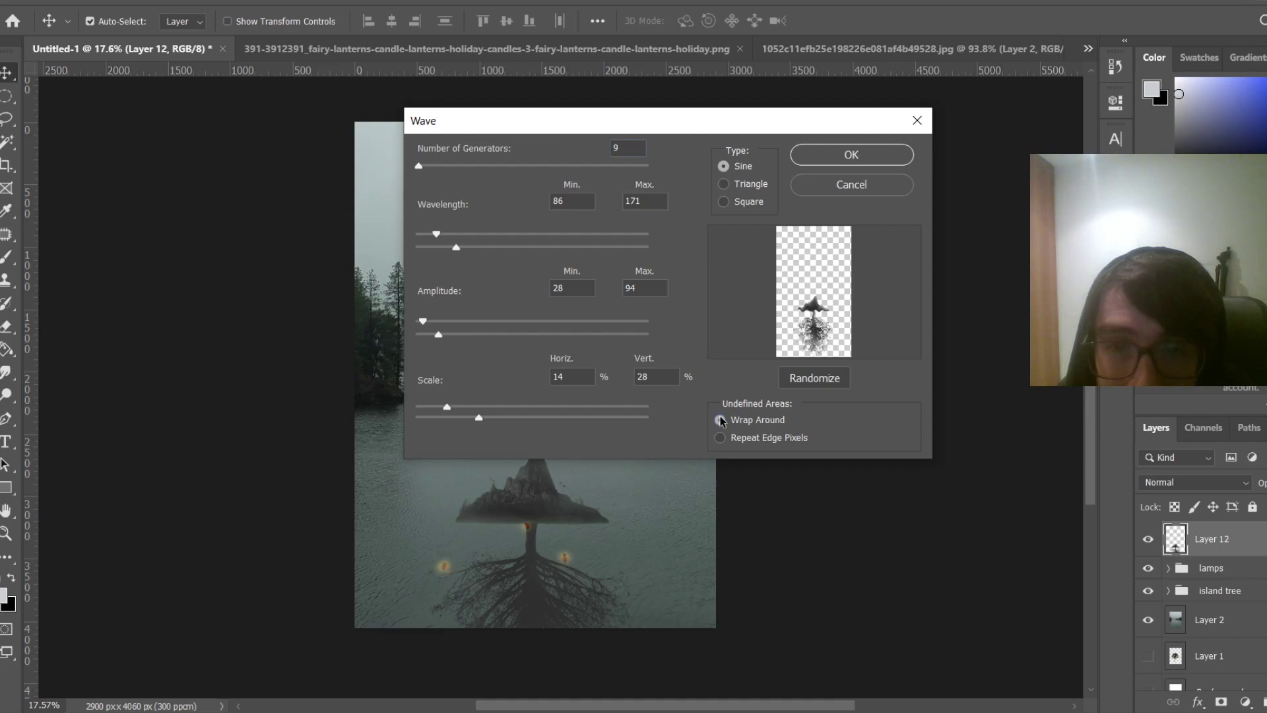
{"action": "left_click", "coordinate": [825, 158]}
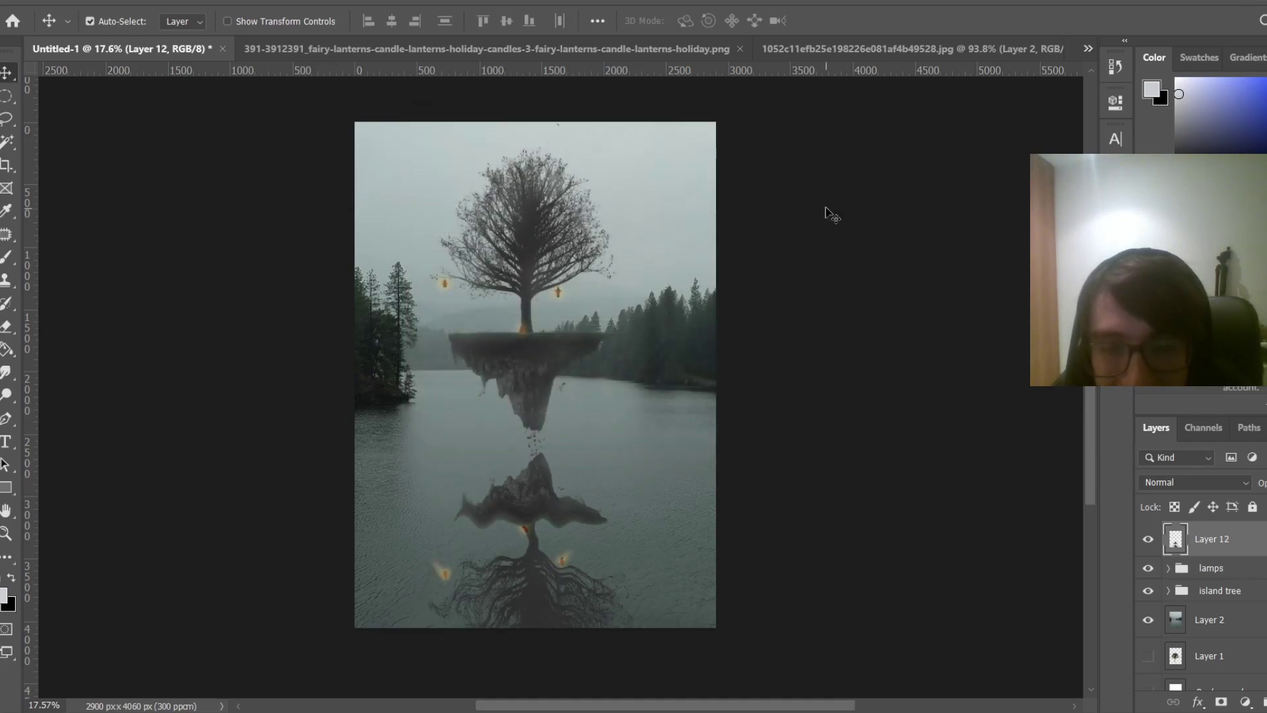
{"action": "key", "text": "ctrl+z"}
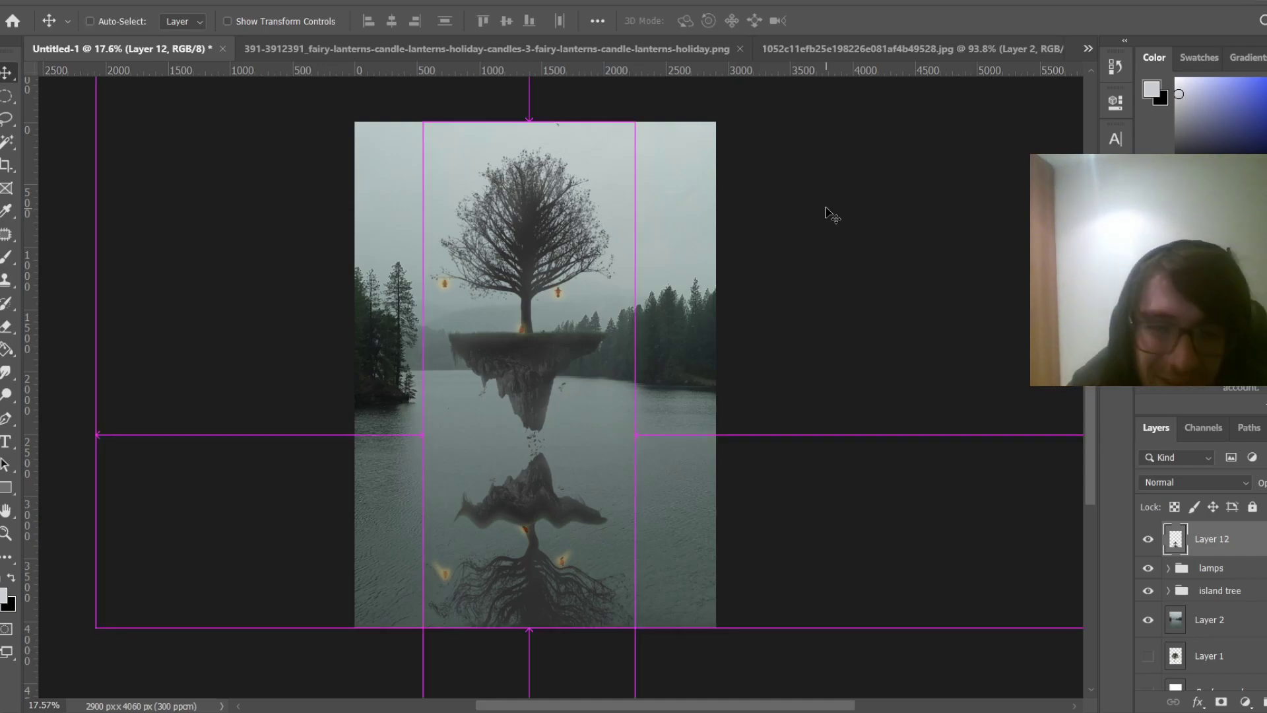
Reopen the Wave filter for the Layer 12 reflection and set the wavelength to 867 minimum and 999 maximum
{"action": "left_click", "coordinate": [218, 8]}
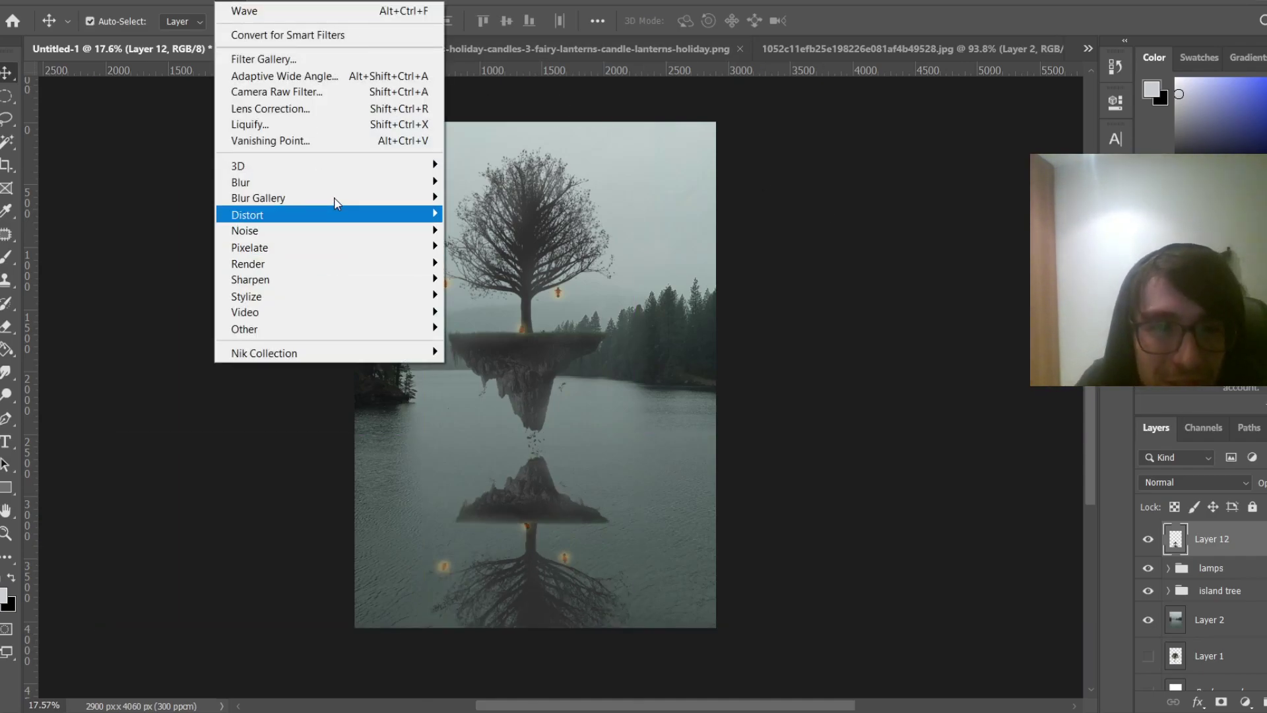
{"action": "mouse_move", "coordinate": [368, 221]}
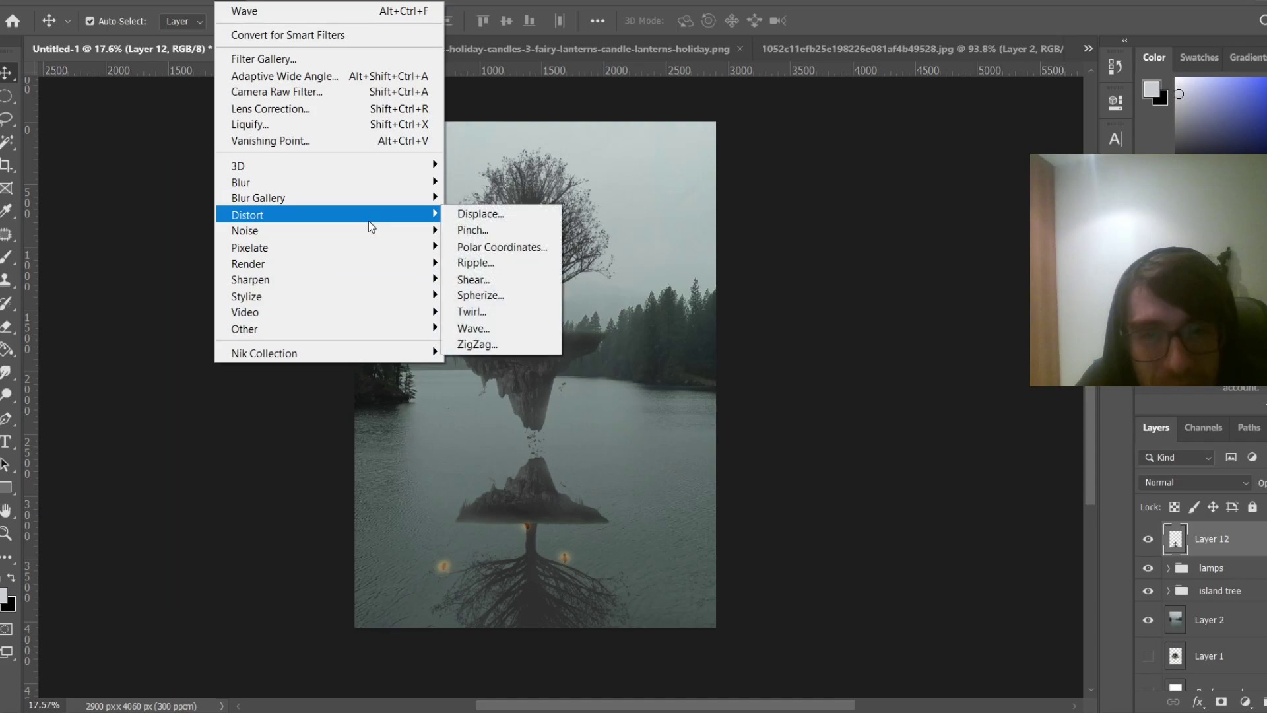
{"action": "left_click", "coordinate": [508, 328]}
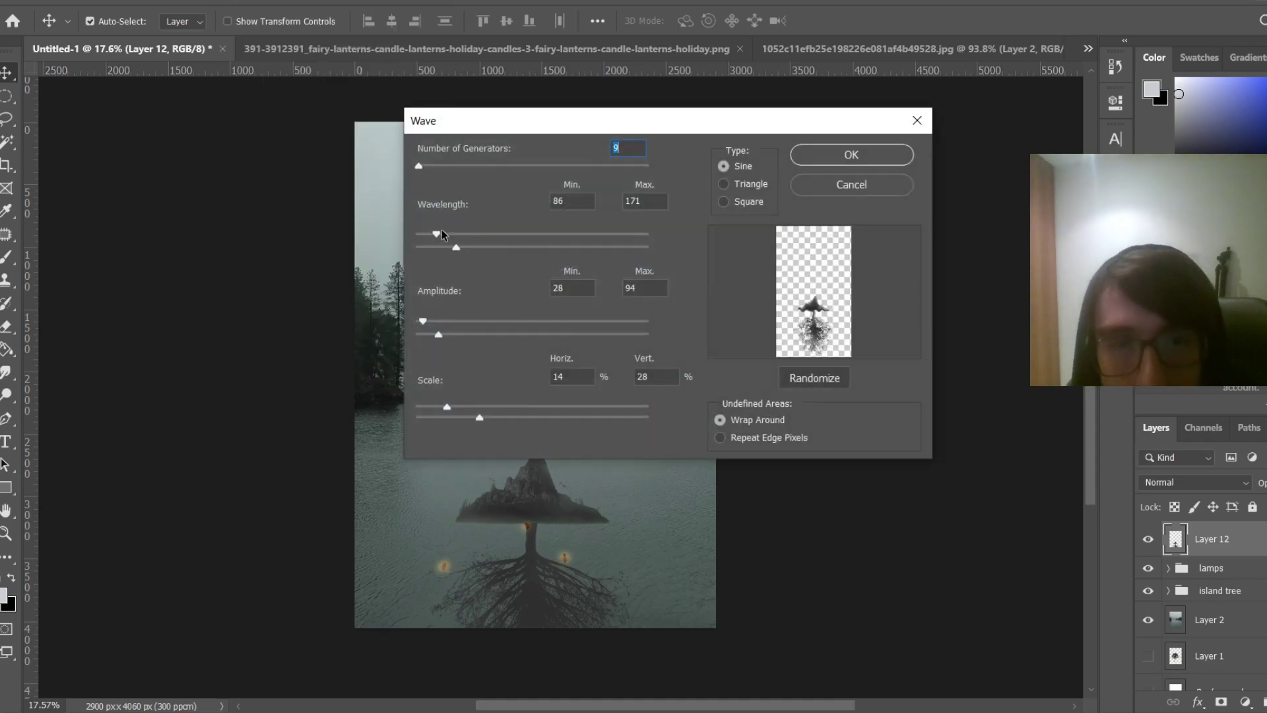
{"action": "left_click_drag", "start_coordinate": [438, 233], "coordinate": [633, 227]}
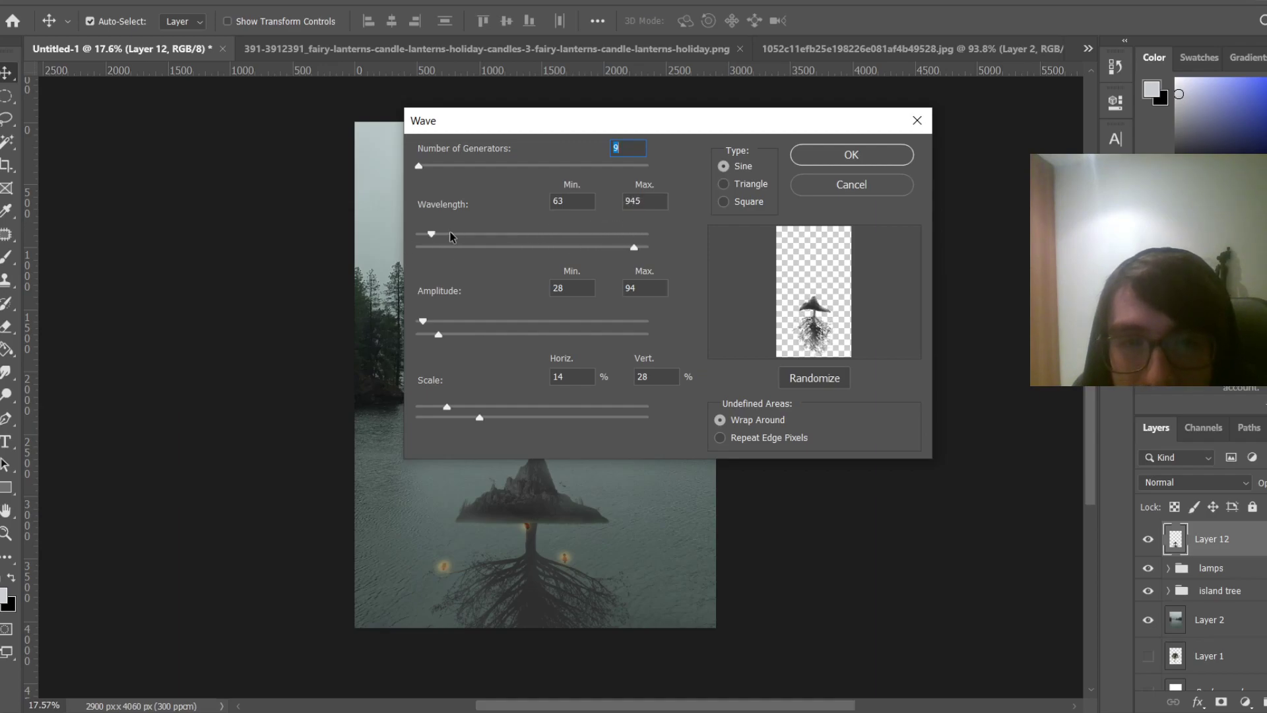
{"action": "left_click_drag", "start_coordinate": [450, 232], "coordinate": [614, 239]}
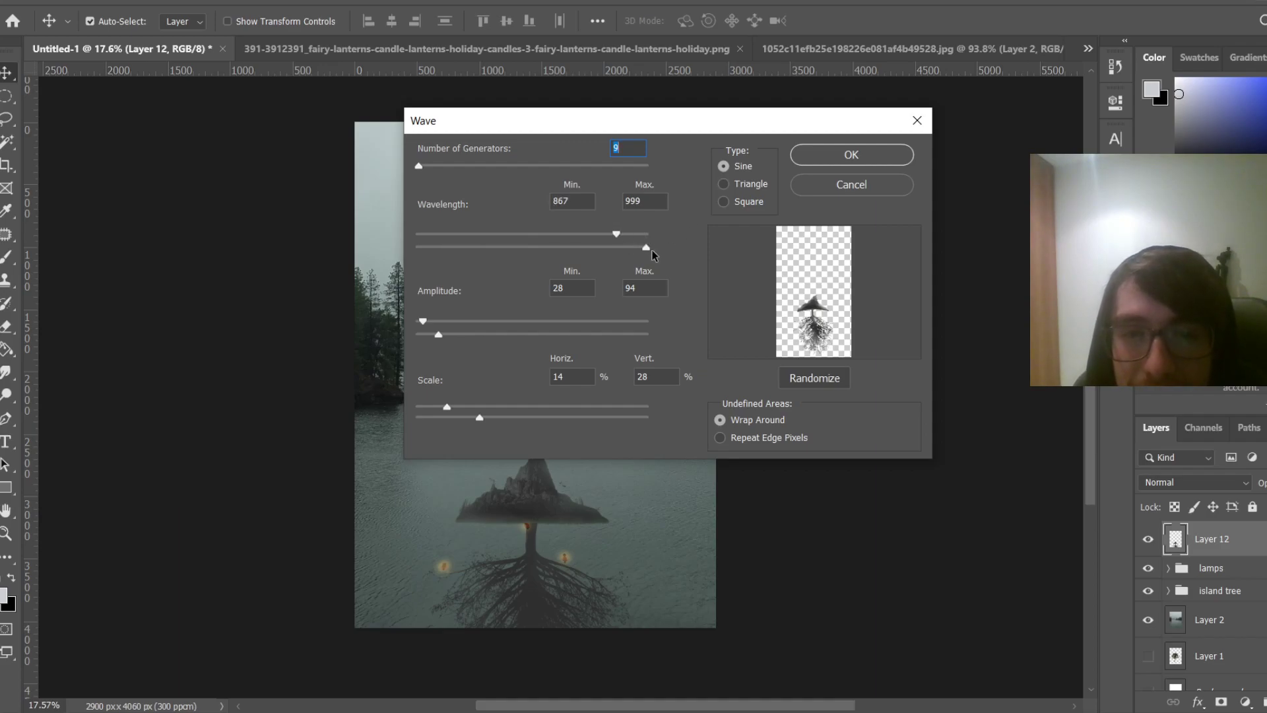
Set the wave amplitude to 28 minimum and 87 maximum, and the scale to 11% horizontal and 1% vertical
{"action": "left_click_drag", "start_coordinate": [423, 321], "coordinate": [338, 324]}
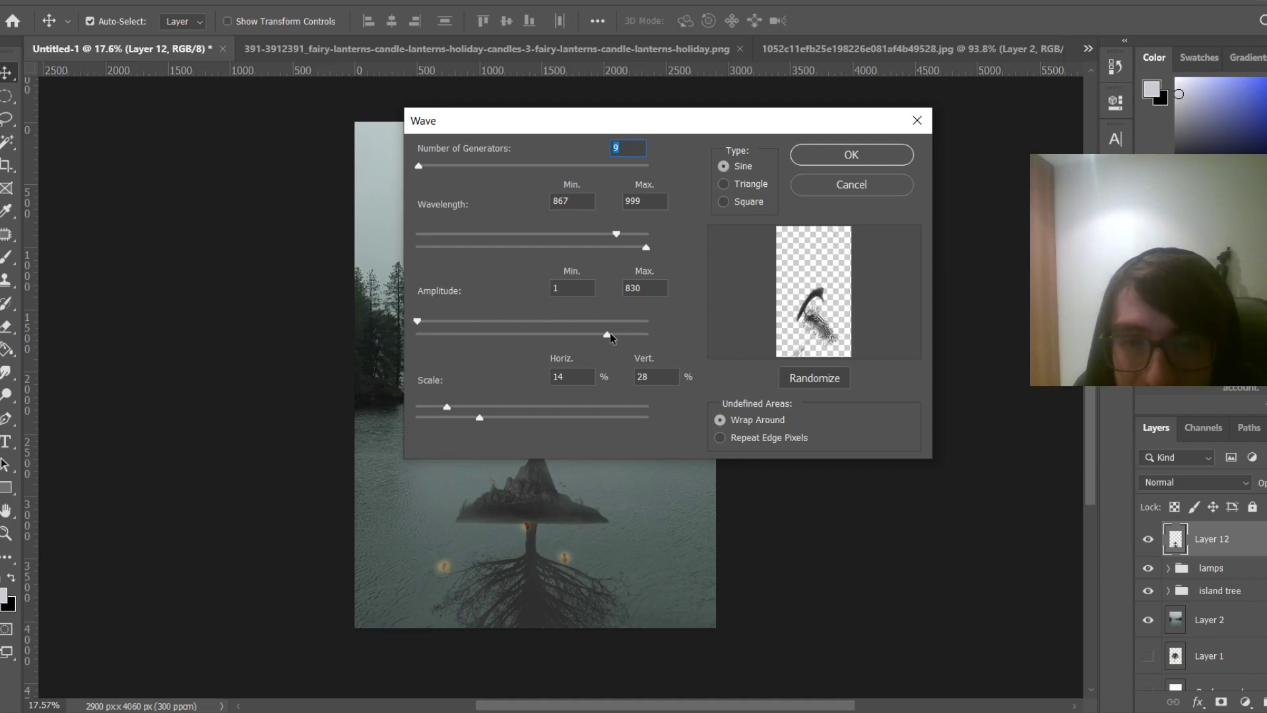
{"action": "left_click_drag", "start_coordinate": [609, 333], "coordinate": [438, 332]}
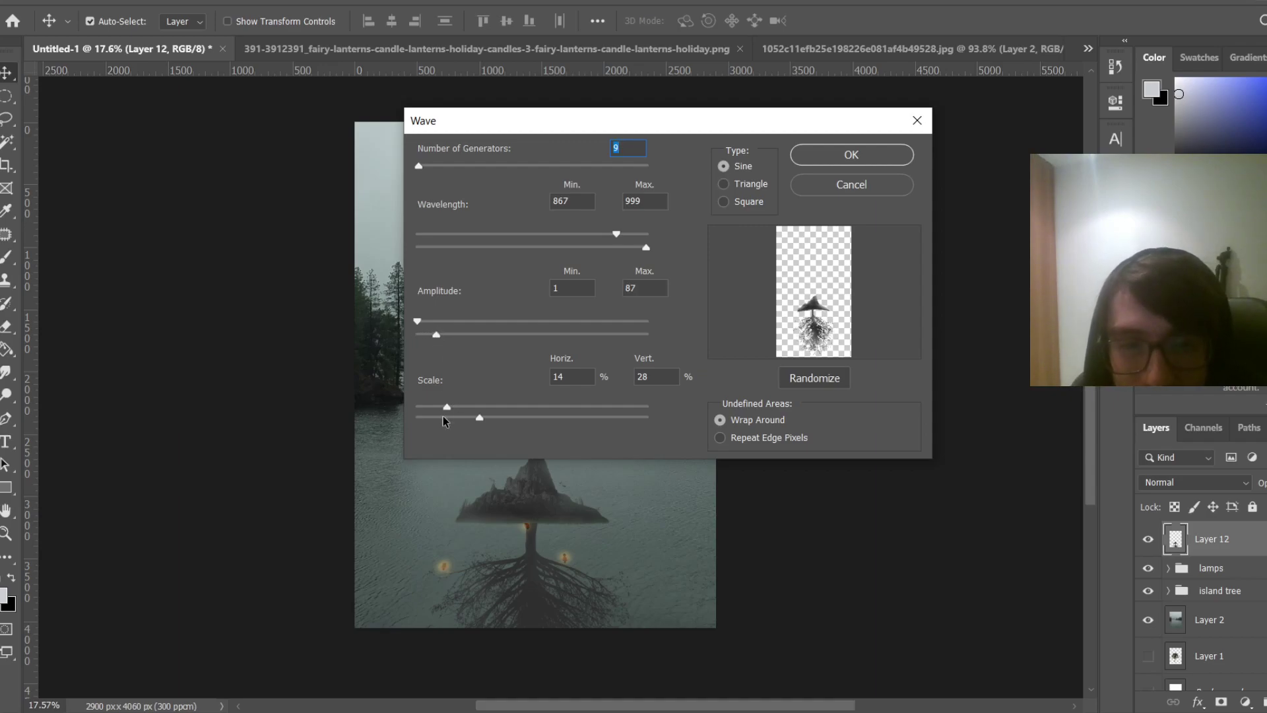
{"action": "left_click_drag", "start_coordinate": [447, 406], "coordinate": [686, 383]}
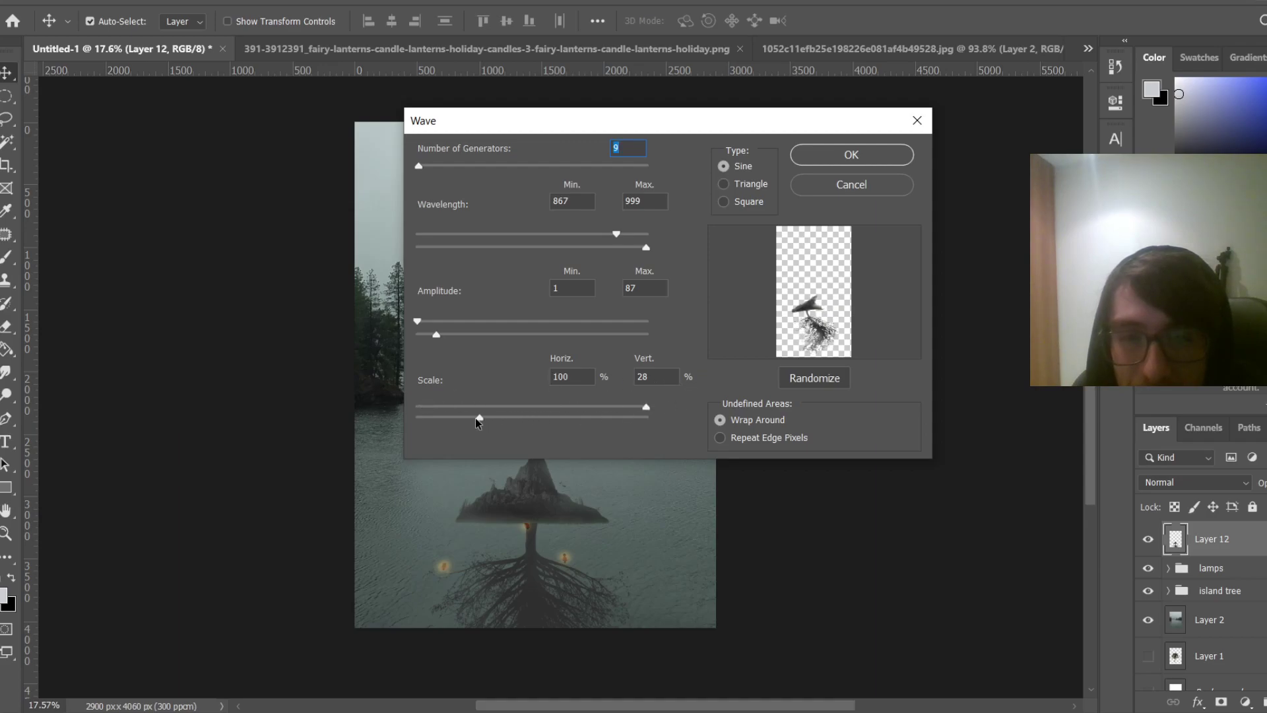
{"action": "mouse_move", "coordinate": [475, 417]}
{"action": "left_mouse_down"}
{"action": "mouse_move", "coordinate": [617, 417]}
{"action": "mouse_move", "coordinate": [486, 418]}
{"action": "left_mouse_up"}
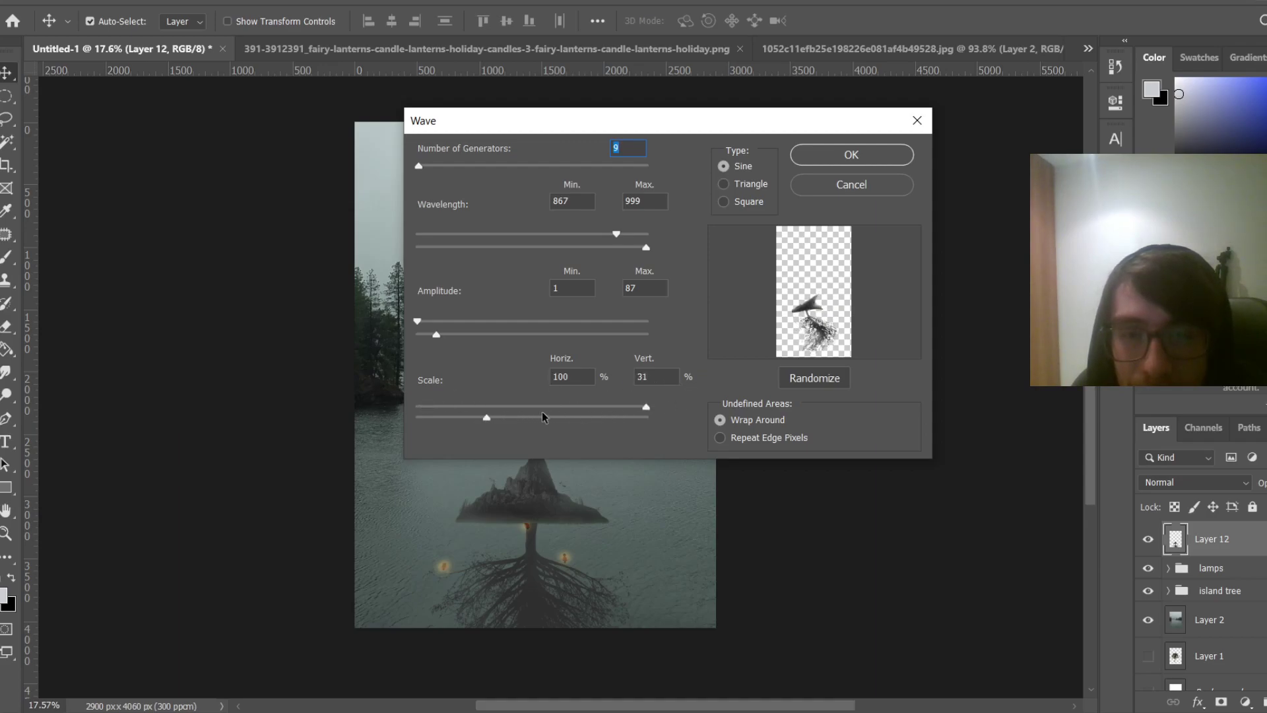
{"action": "left_click_drag", "start_coordinate": [646, 406], "coordinate": [437, 409]}
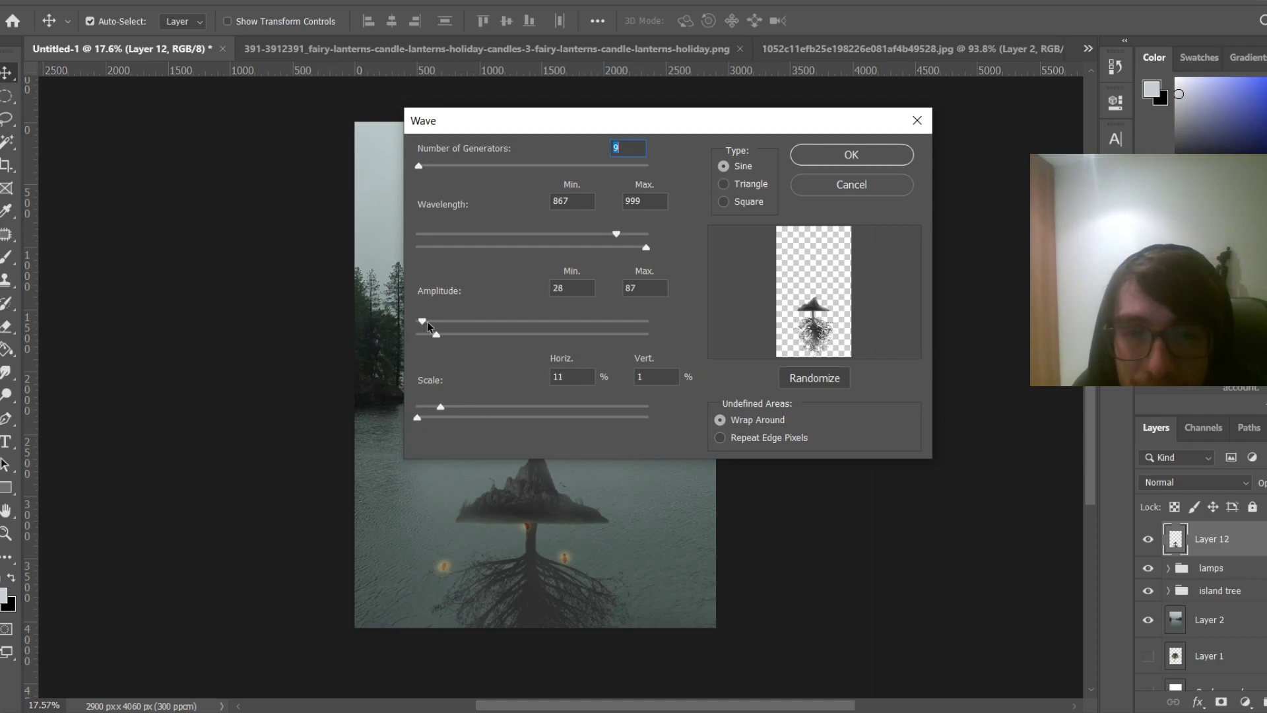
Set the wave amplitude to 124–225 and the wavelength to 636–791, and apply the distortion to the reflection
{"action": "left_click_drag", "start_coordinate": [427, 322], "coordinate": [469, 346]}
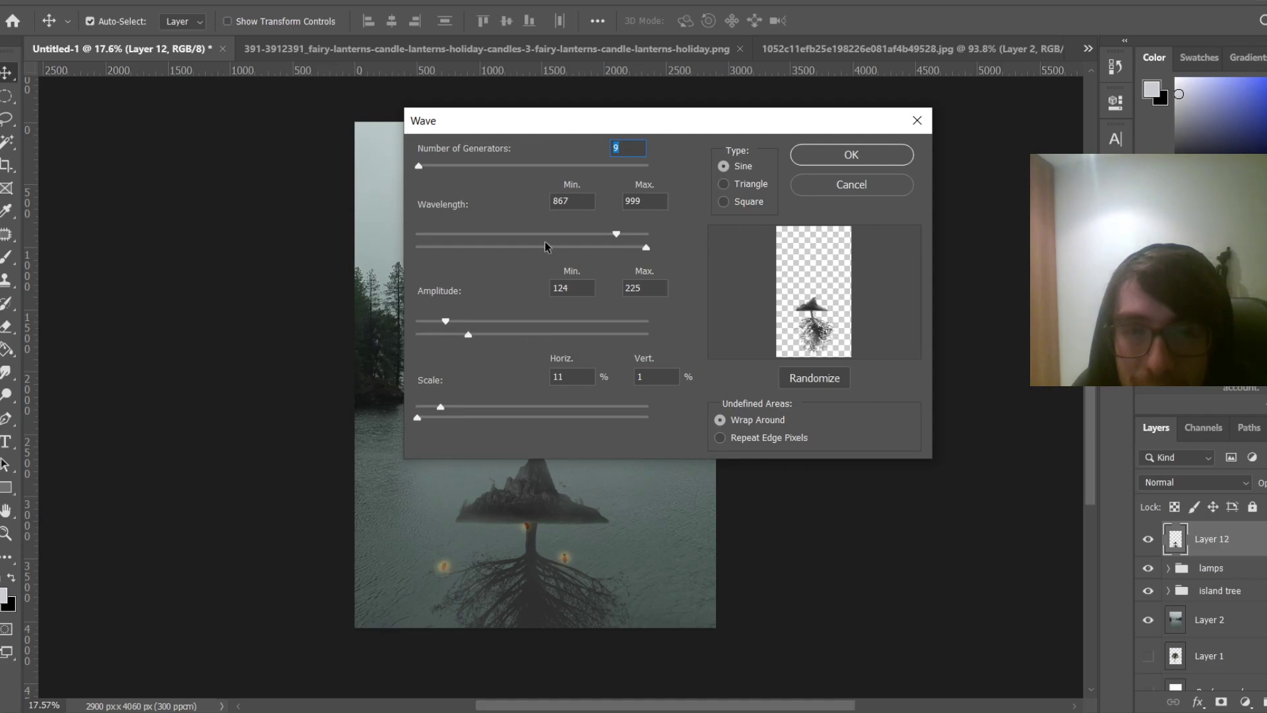
{"action": "left_click_drag", "start_coordinate": [619, 235], "coordinate": [596, 247]}
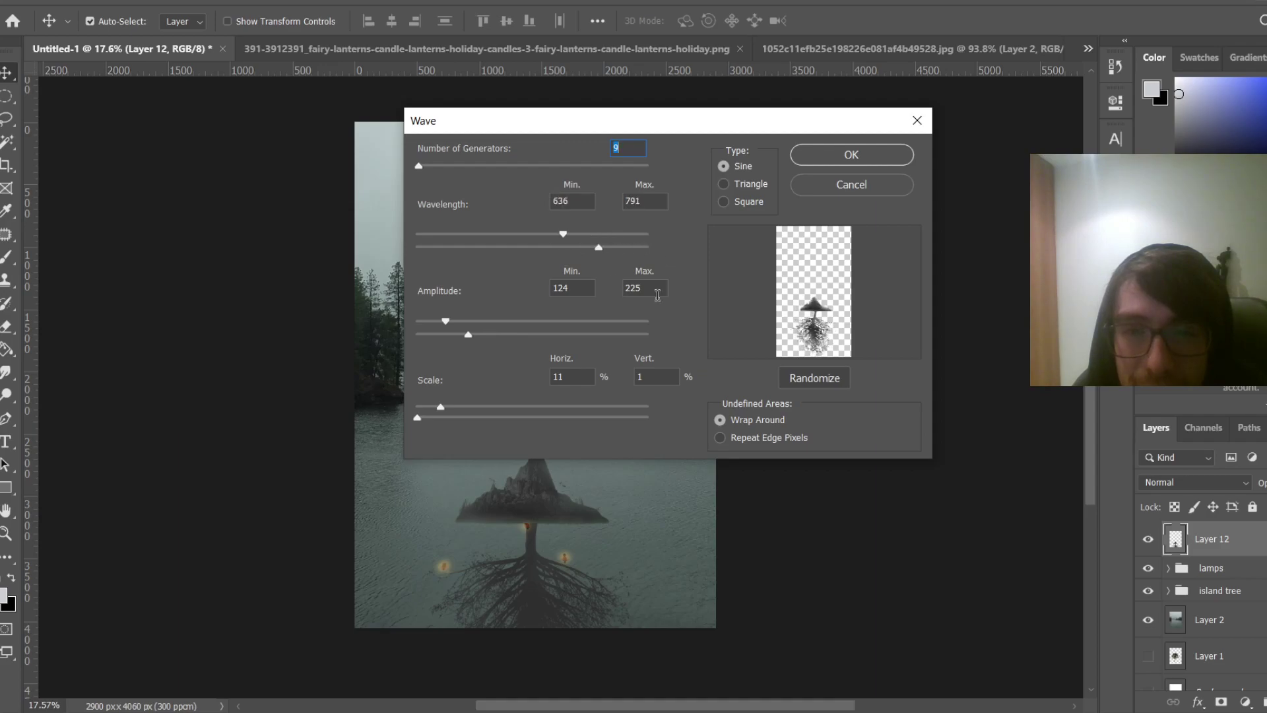
{"action": "left_click", "coordinate": [858, 154]}
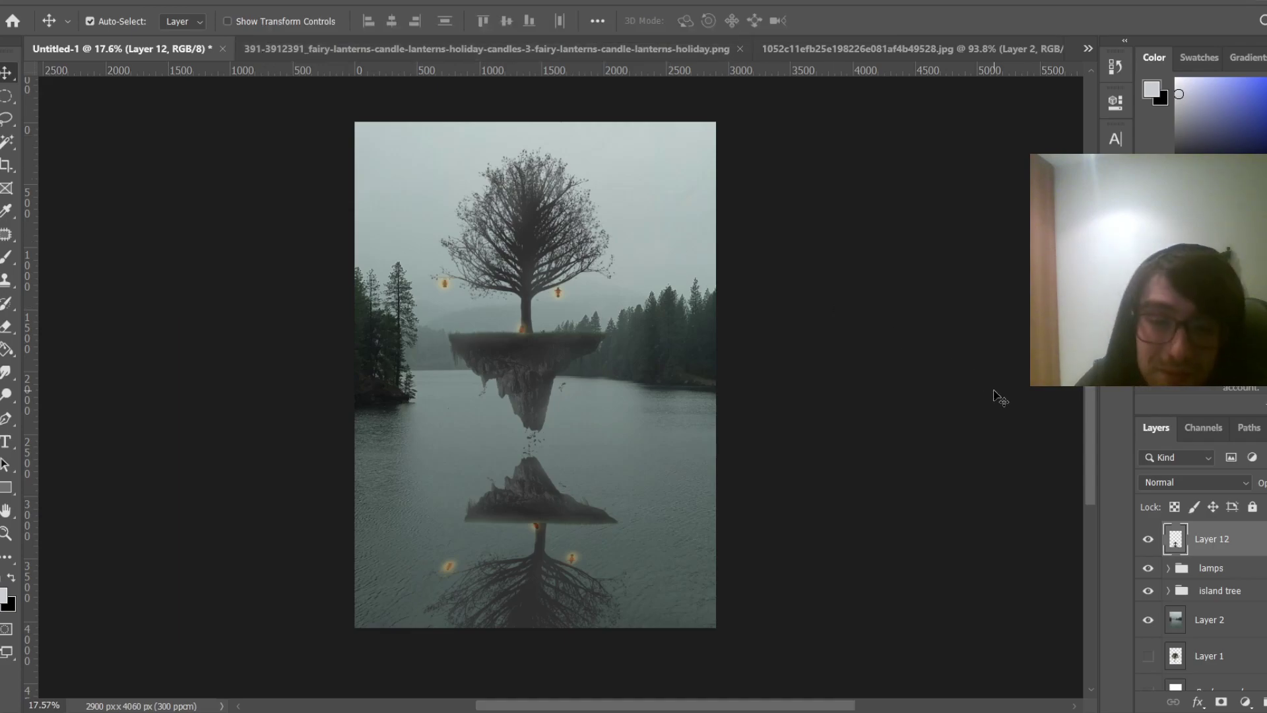
Undo the last wave distortion and reopen the Wave filter for the reflection with 13 generators, a minimum wavelength of 628 and an amplitude of 448–510
{"action": "key", "text": "ctrl+z"}
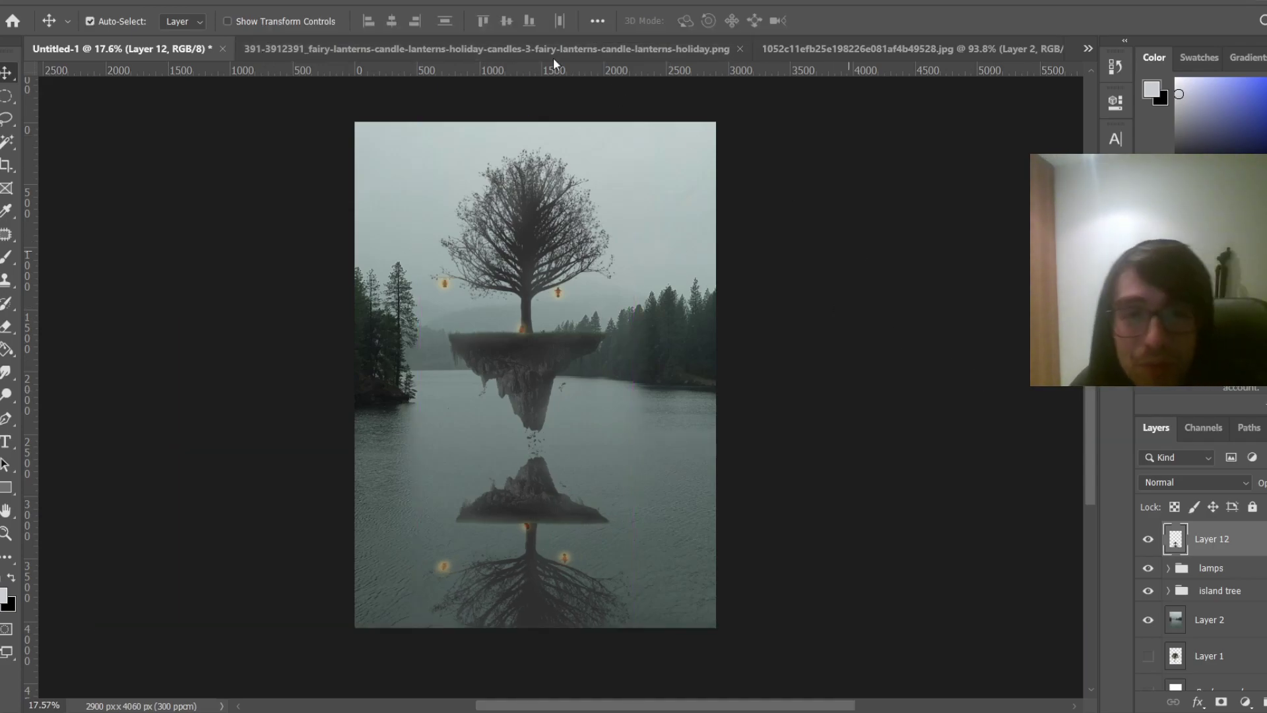
{"action": "left_click", "coordinate": [230, 1]}
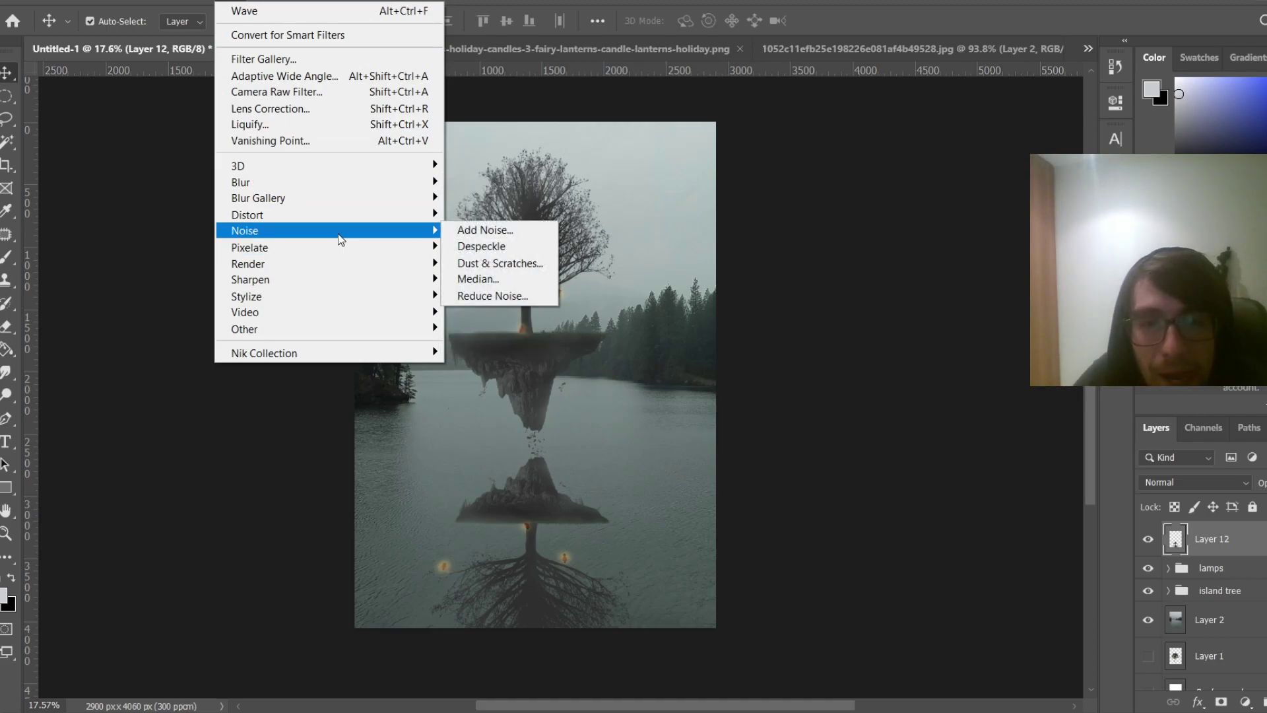
{"action": "mouse_move", "coordinate": [396, 214]}
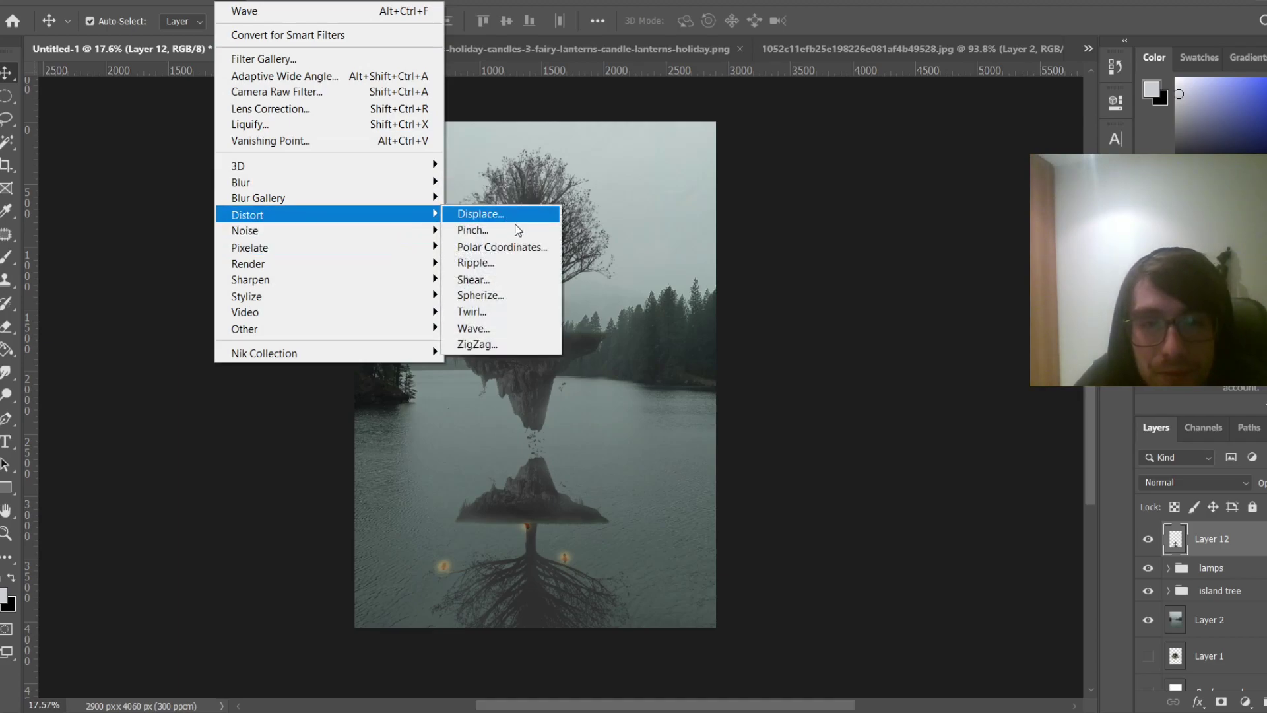
{"action": "left_click", "coordinate": [537, 329]}
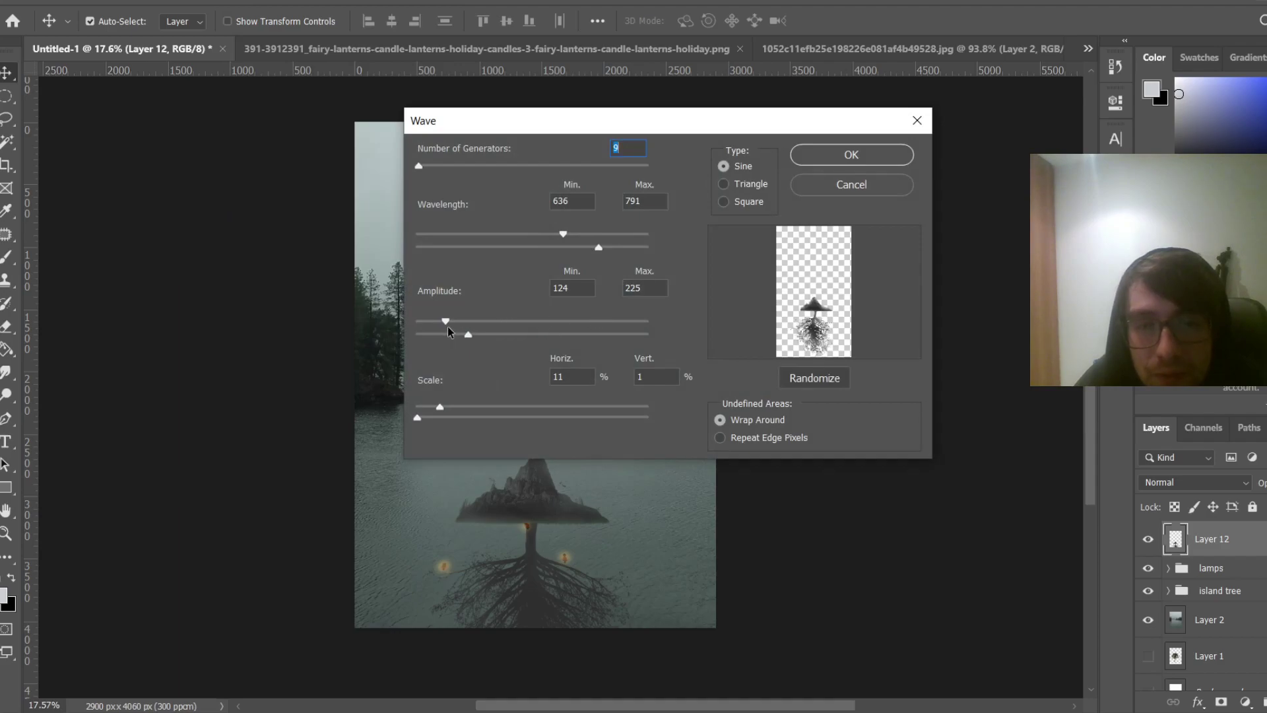
{"action": "left_click_drag", "start_coordinate": [459, 321], "coordinate": [520, 321]}
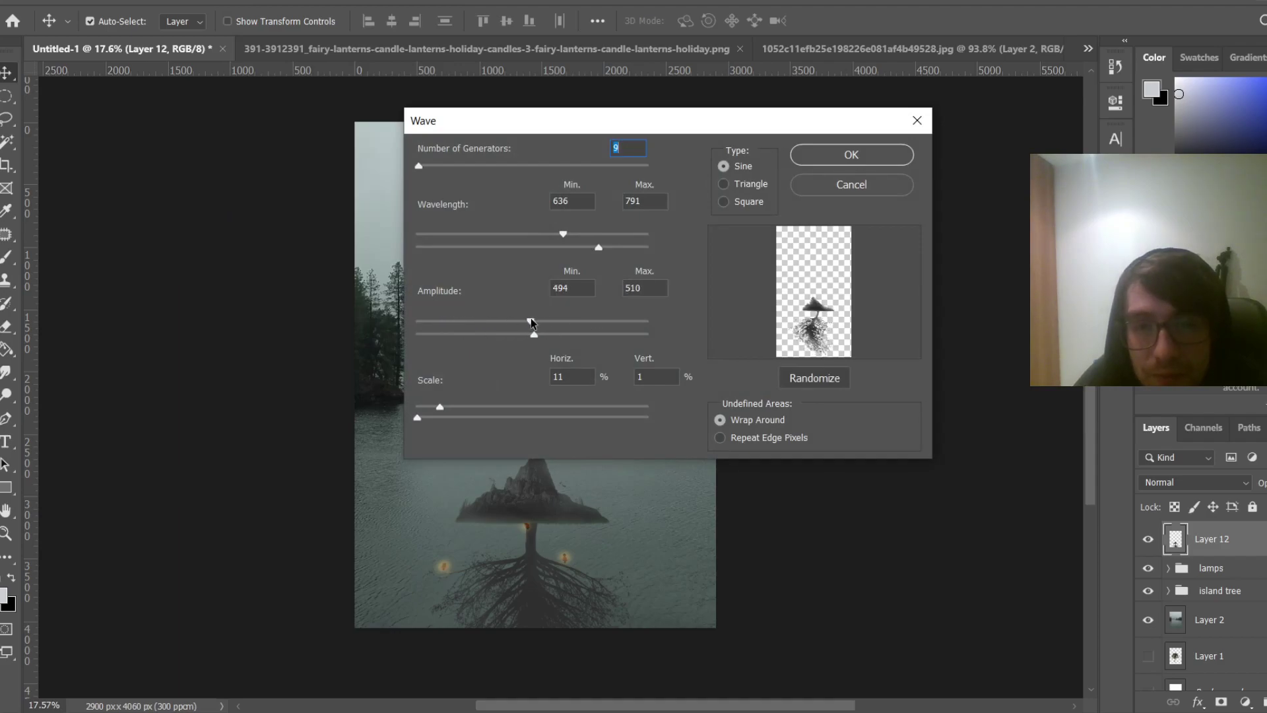
{"action": "mouse_move", "coordinate": [565, 234]}
{"action": "left_mouse_down"}
{"action": "mouse_move", "coordinate": [600, 229]}
{"action": "mouse_move", "coordinate": [562, 235]}
{"action": "left_mouse_up"}
{"action": "mouse_move", "coordinate": [419, 167]}
{"action": "left_mouse_down"}
{"action": "mouse_move", "coordinate": [564, 160]}
{"action": "mouse_move", "coordinate": [422, 180]}
{"action": "left_mouse_up"}
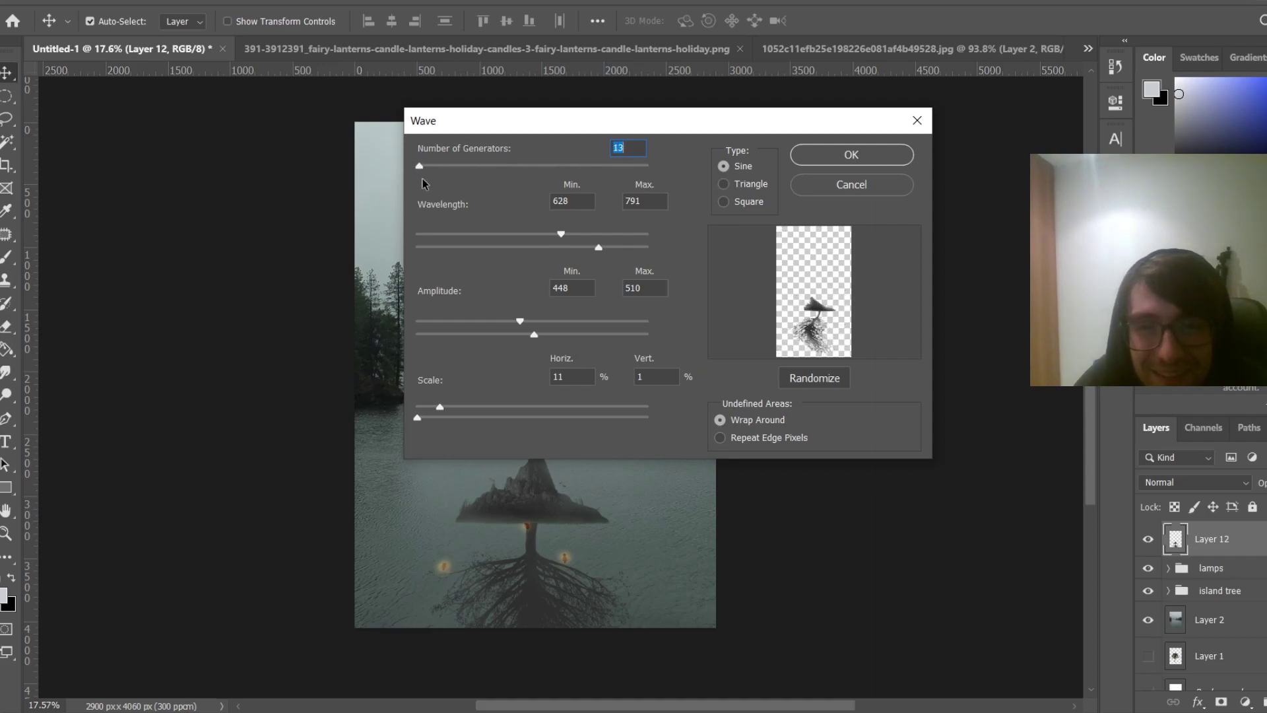
Set the wavelength to 451–472 and the wave amplitude to 1–75, and apply the distortion to the reflection
{"action": "left_click_drag", "start_coordinate": [555, 235], "coordinate": [599, 227]}
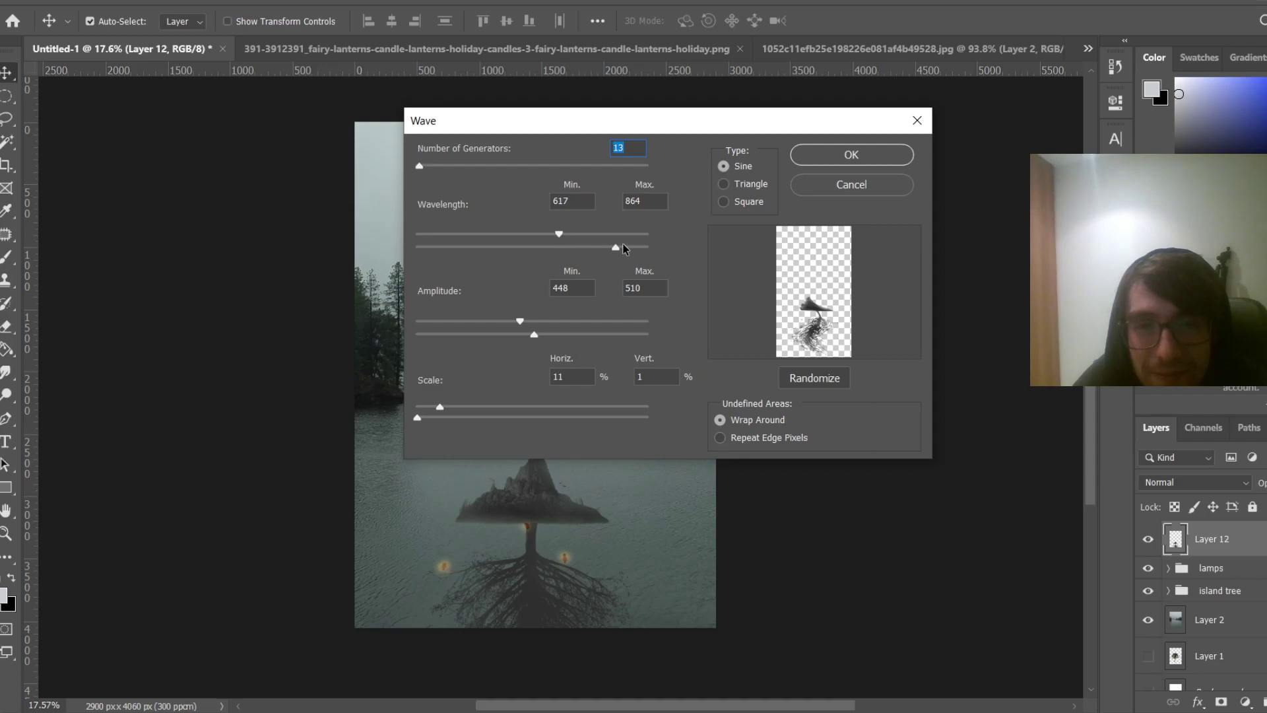
{"action": "left_click_drag", "start_coordinate": [621, 246], "coordinate": [528, 246]}
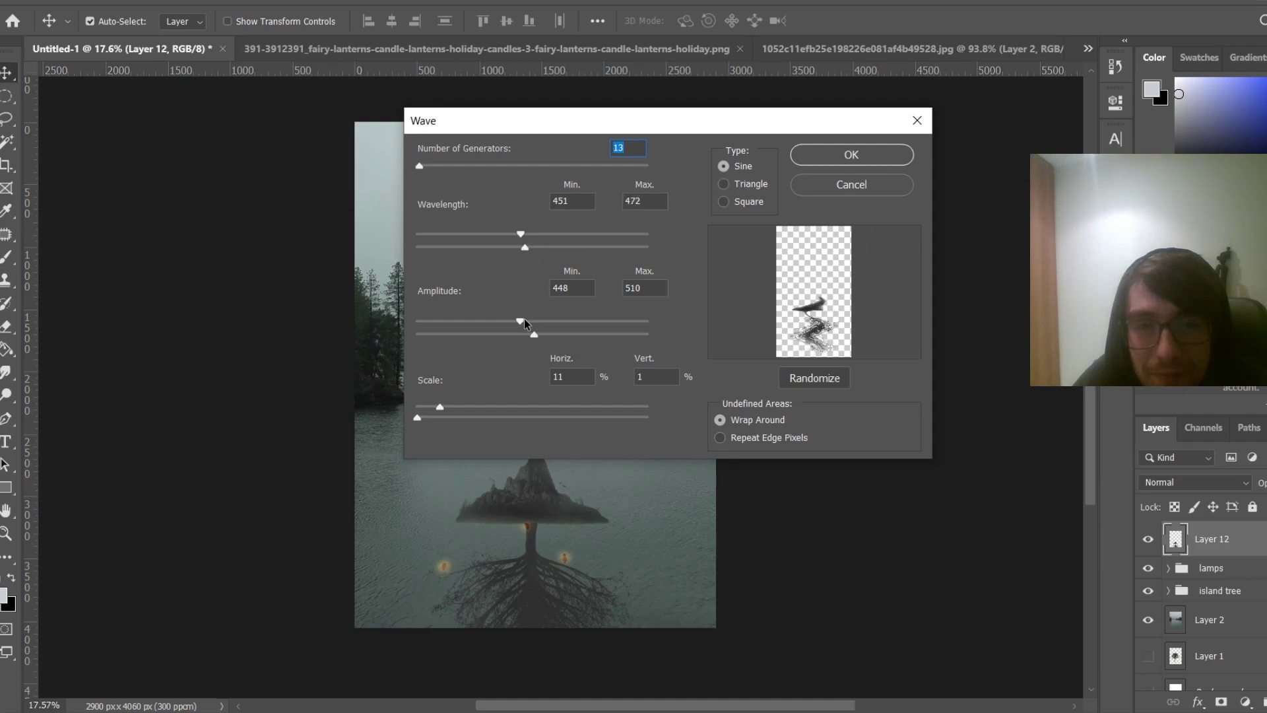
{"action": "left_click_drag", "start_coordinate": [524, 318], "coordinate": [386, 321]}
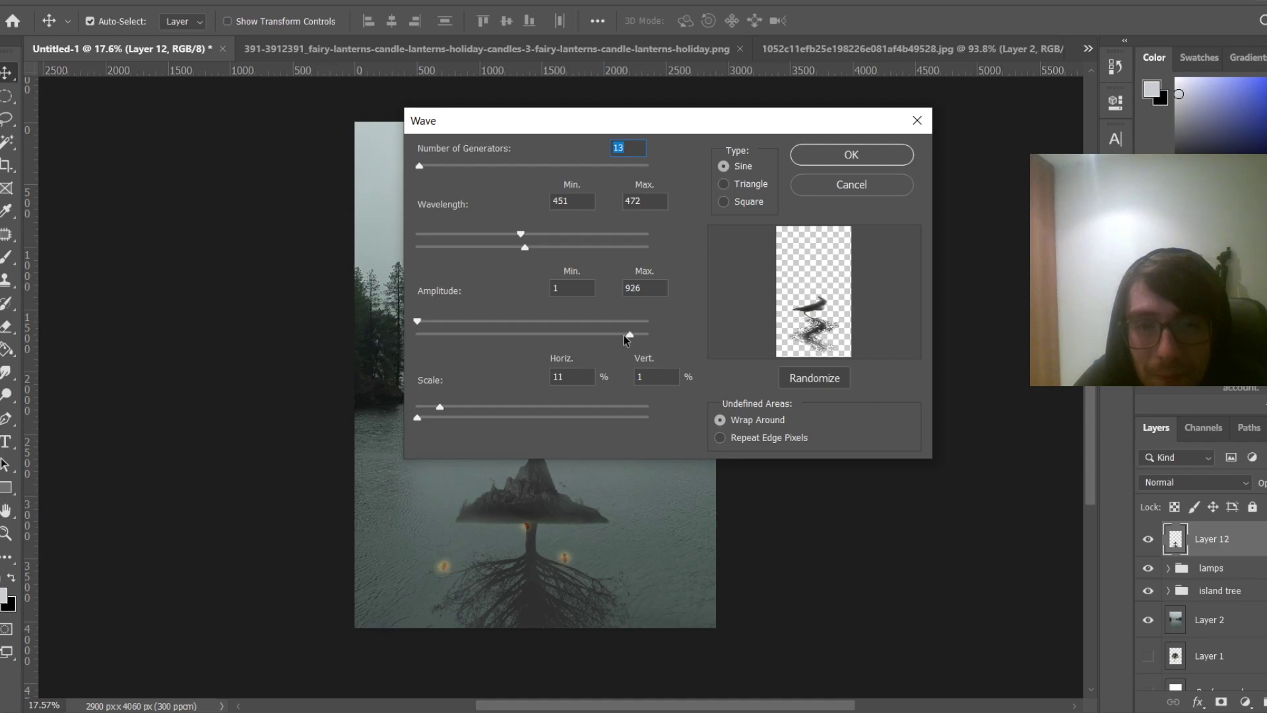
{"action": "left_click_drag", "start_coordinate": [627, 339], "coordinate": [433, 334]}
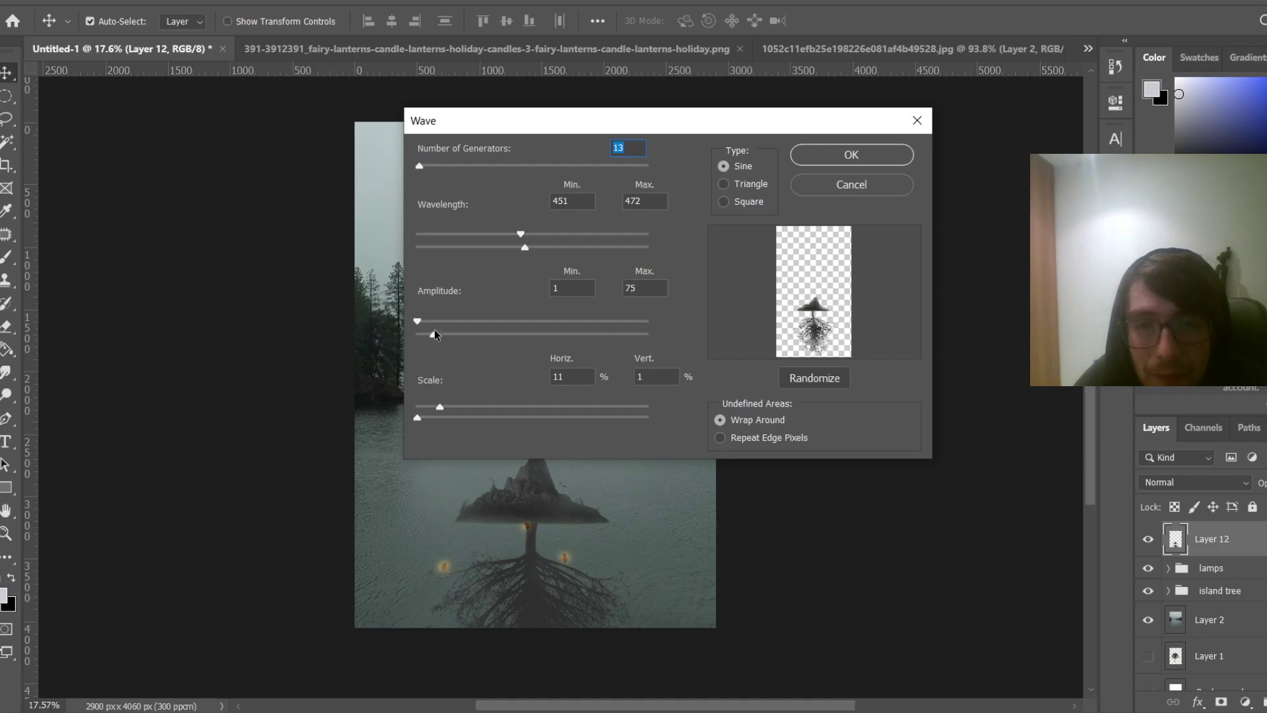
{"action": "left_click", "coordinate": [846, 154]}
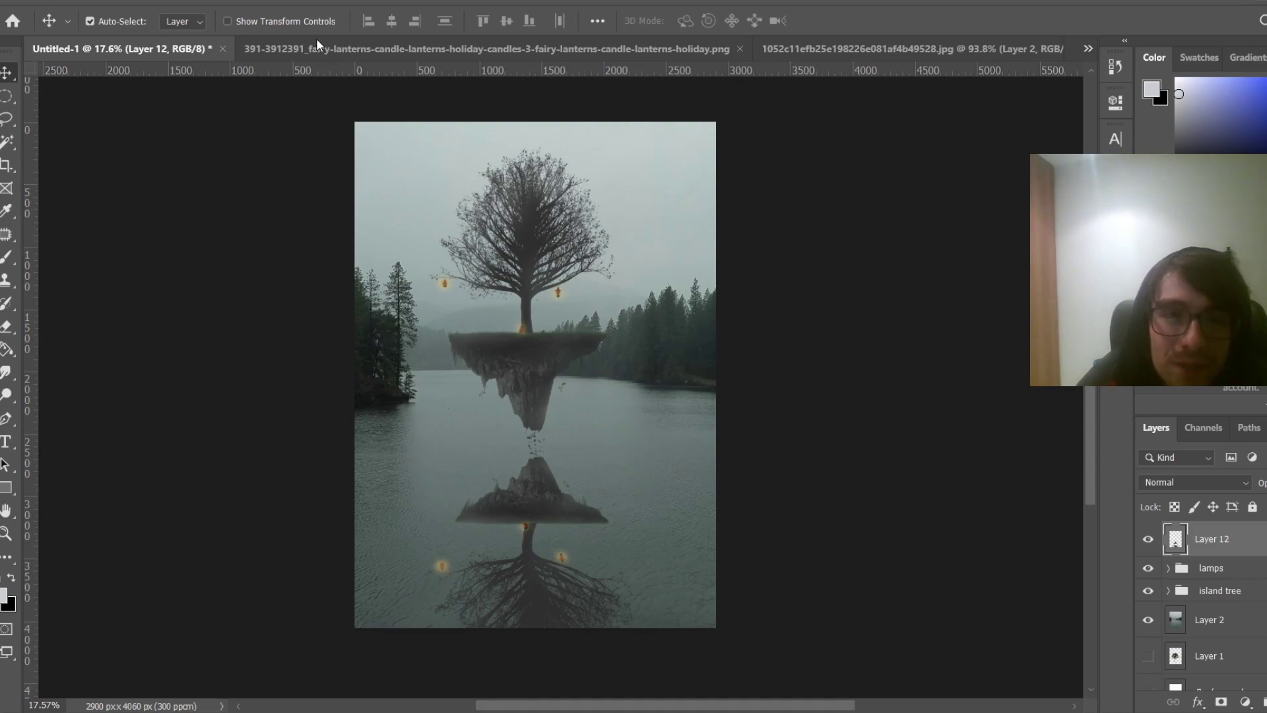
Darken the reflection on Layer 12 to near black with Levels, setting the midtone input to 0.01
{"action": "key", "text": "ctrl"}
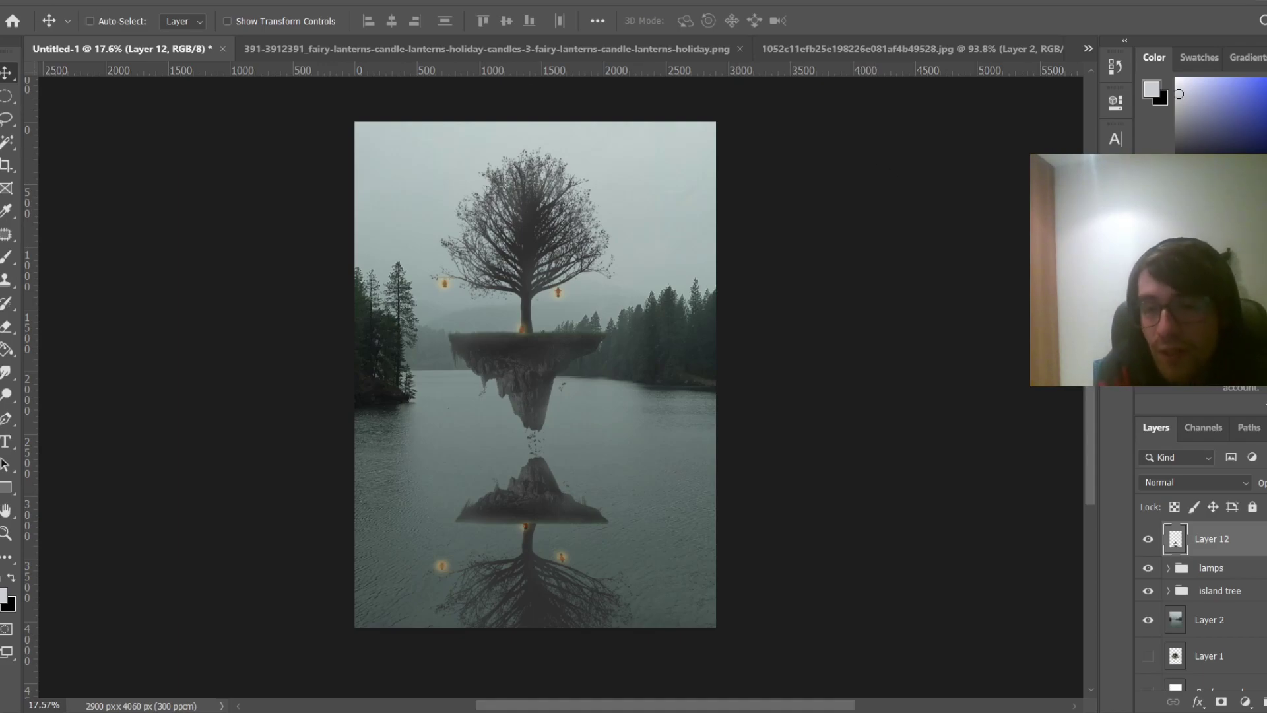
{"action": "key", "text": "ctrl+l"}
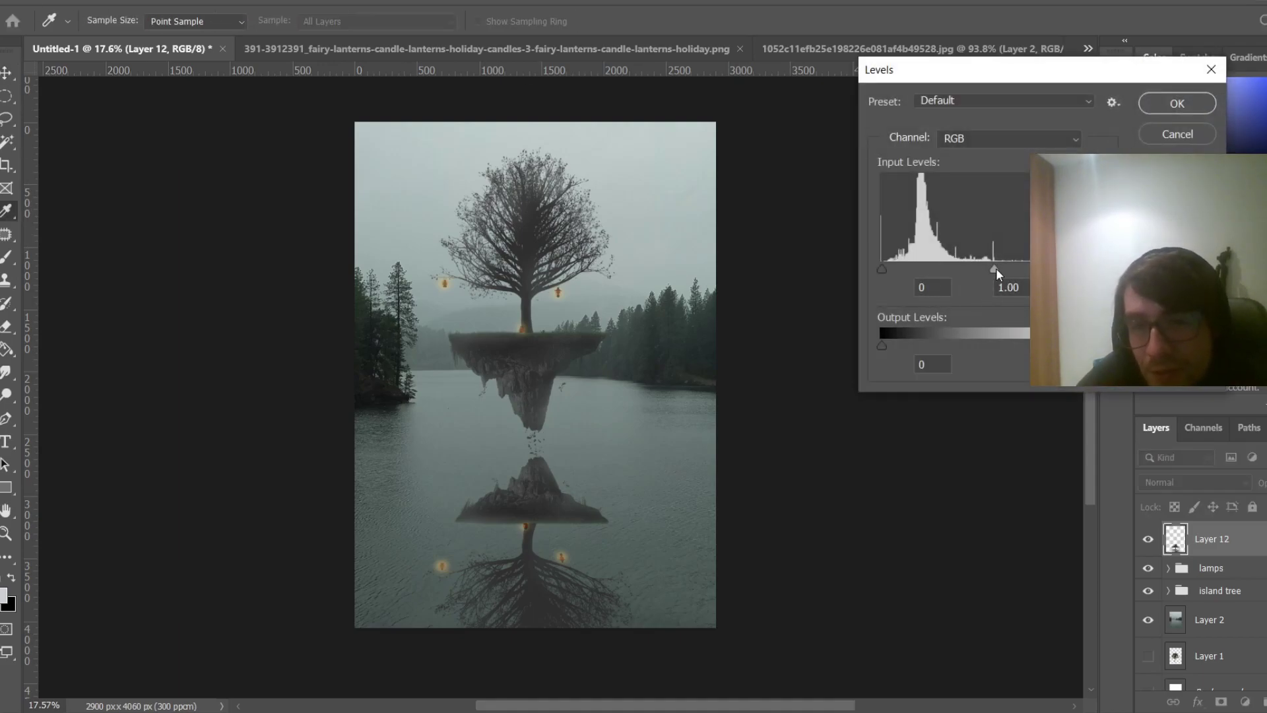
{"action": "left_click_drag", "start_coordinate": [995, 268], "coordinate": [1106, 268]}
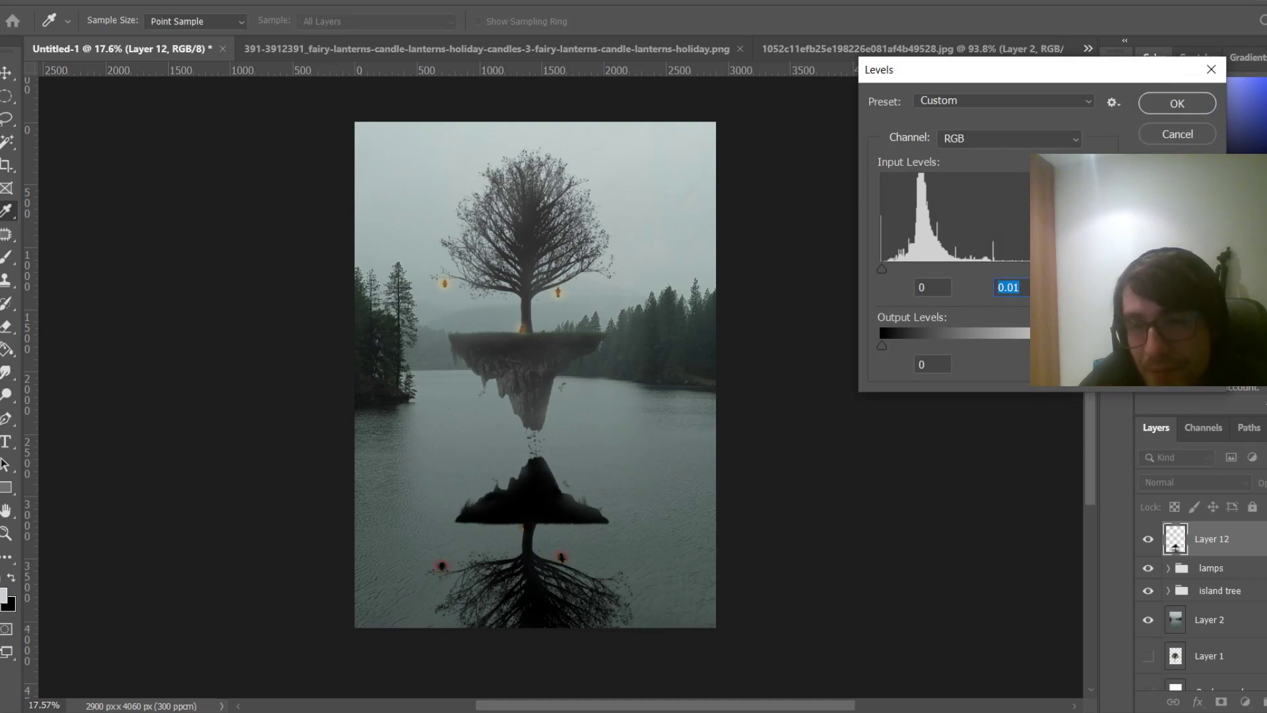
{"action": "left_click", "coordinate": [1178, 104]}
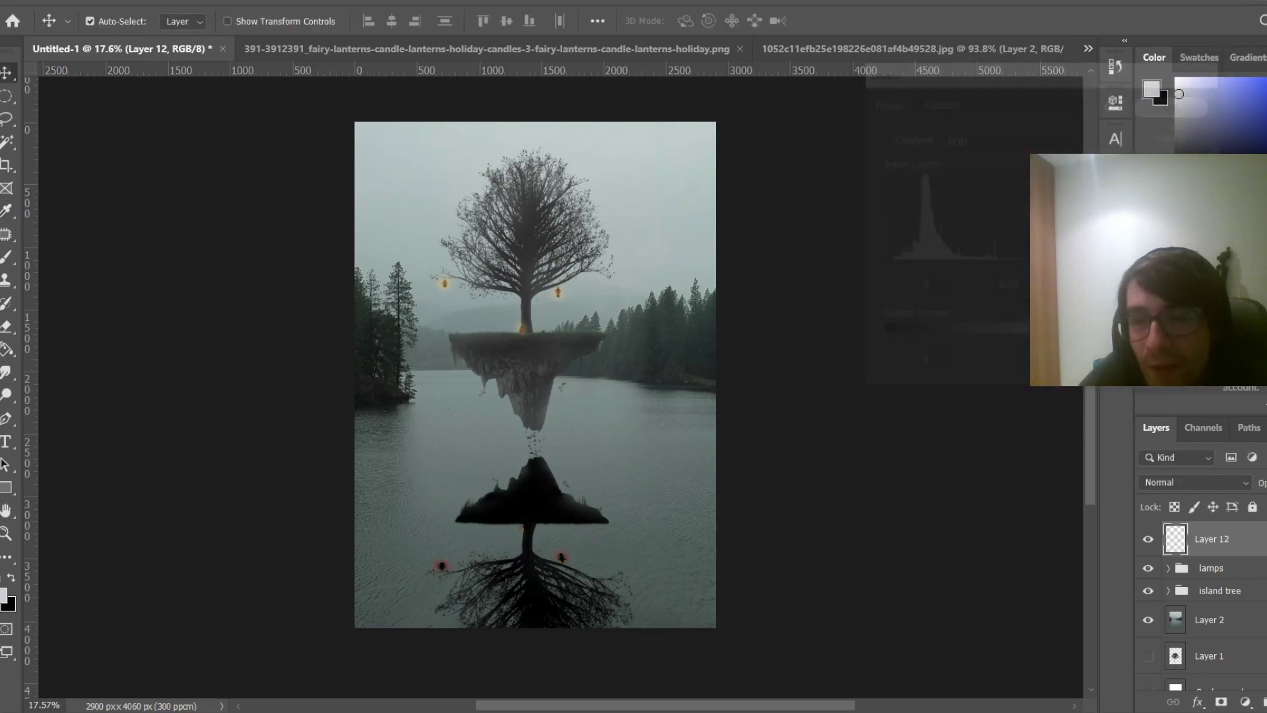
Set the blend mode of Layer 12 to Soft Light and lower the layer's opacity so the reflection looks faint
{"action": "left_click", "coordinate": [1186, 480]}
{"action": "left_click", "coordinate": [1161, 332]}
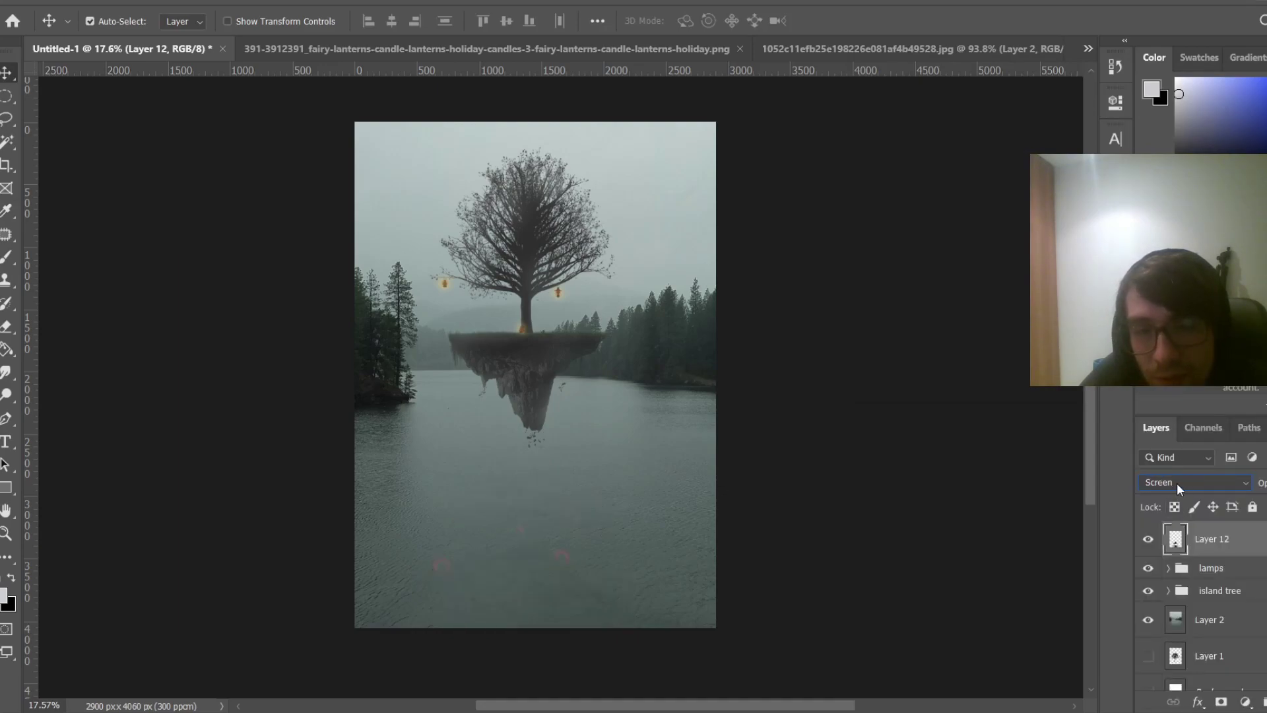
{"action": "scroll", "coordinate": [1177, 482], "scroll_direction": "down", "scroll_amount": 4}
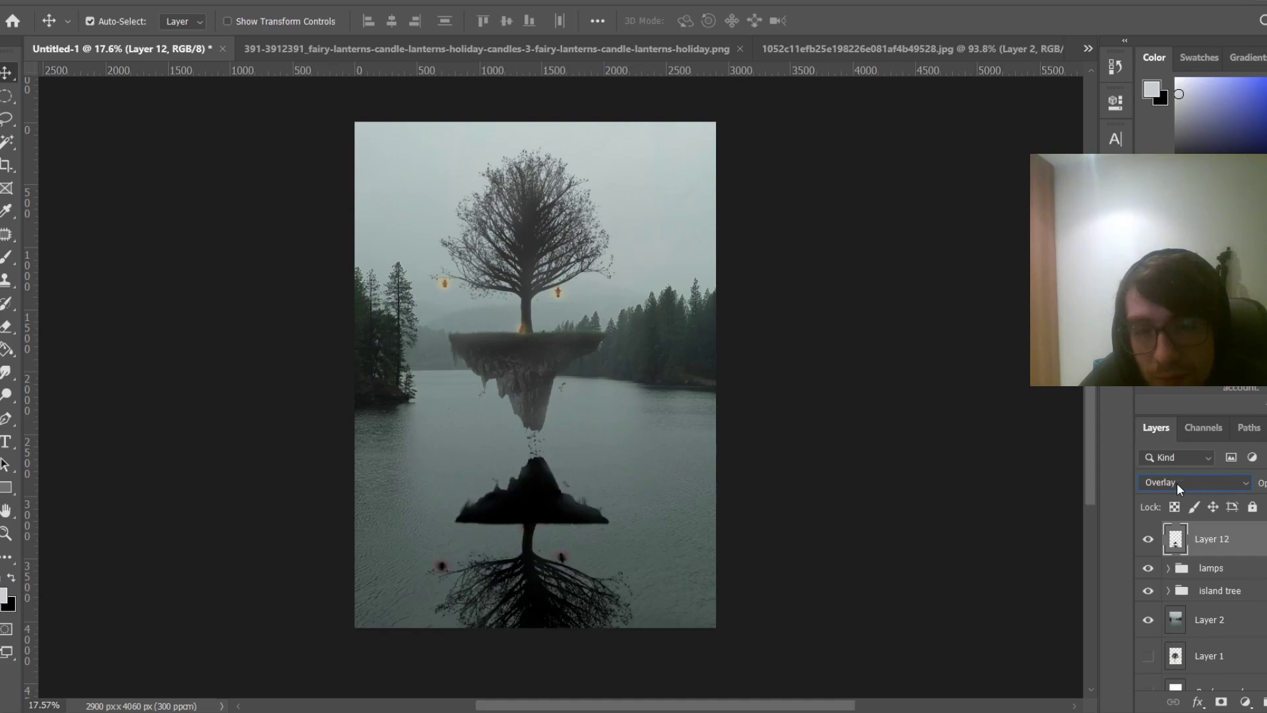
{"action": "scroll", "coordinate": [1178, 482], "scroll_direction": "down", "scroll_amount": 2}
{"action": "scroll", "coordinate": [1177, 482], "scroll_direction": "down", "scroll_amount": 1}
{"action": "scroll", "coordinate": [1177, 483], "scroll_direction": "up", "scroll_amount": 1}
{"action": "scroll", "coordinate": [1177, 482], "scroll_direction": "down", "scroll_amount": 6}
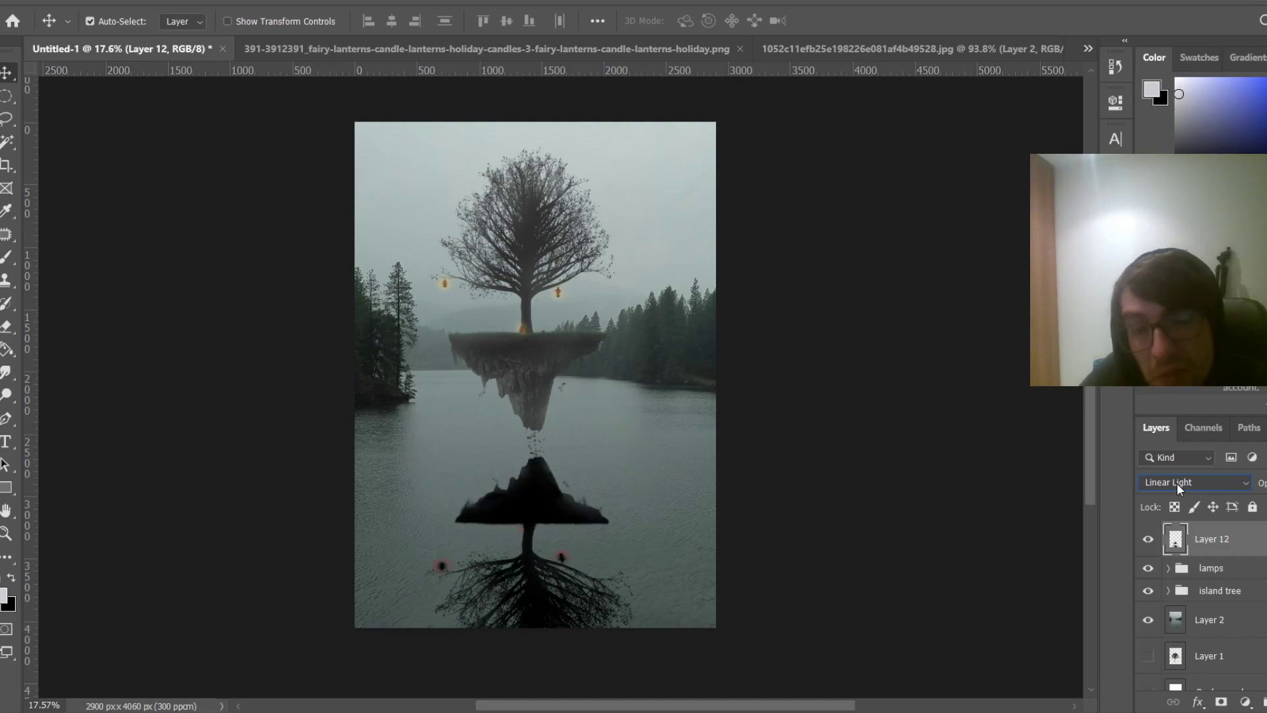
{"action": "scroll", "coordinate": [1177, 481], "scroll_direction": "up", "scroll_amount": 2}
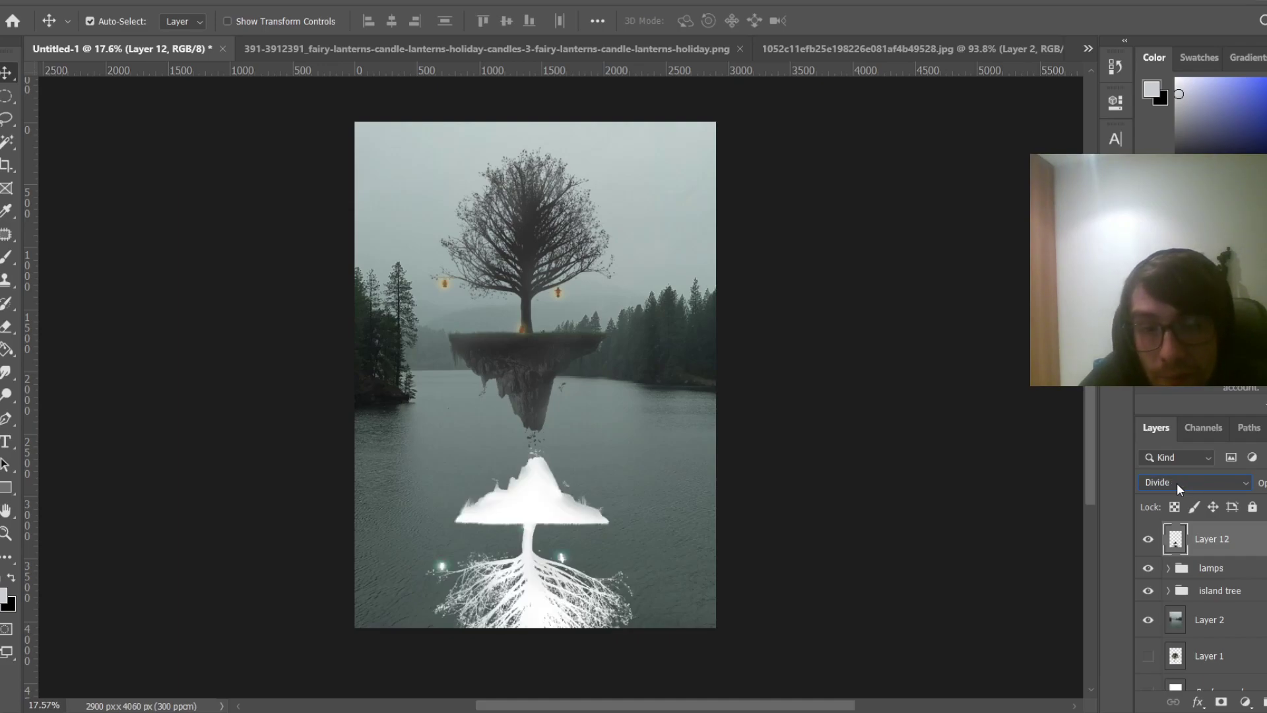
{"action": "scroll", "coordinate": [1177, 481], "scroll_direction": "up", "scroll_amount": 2}
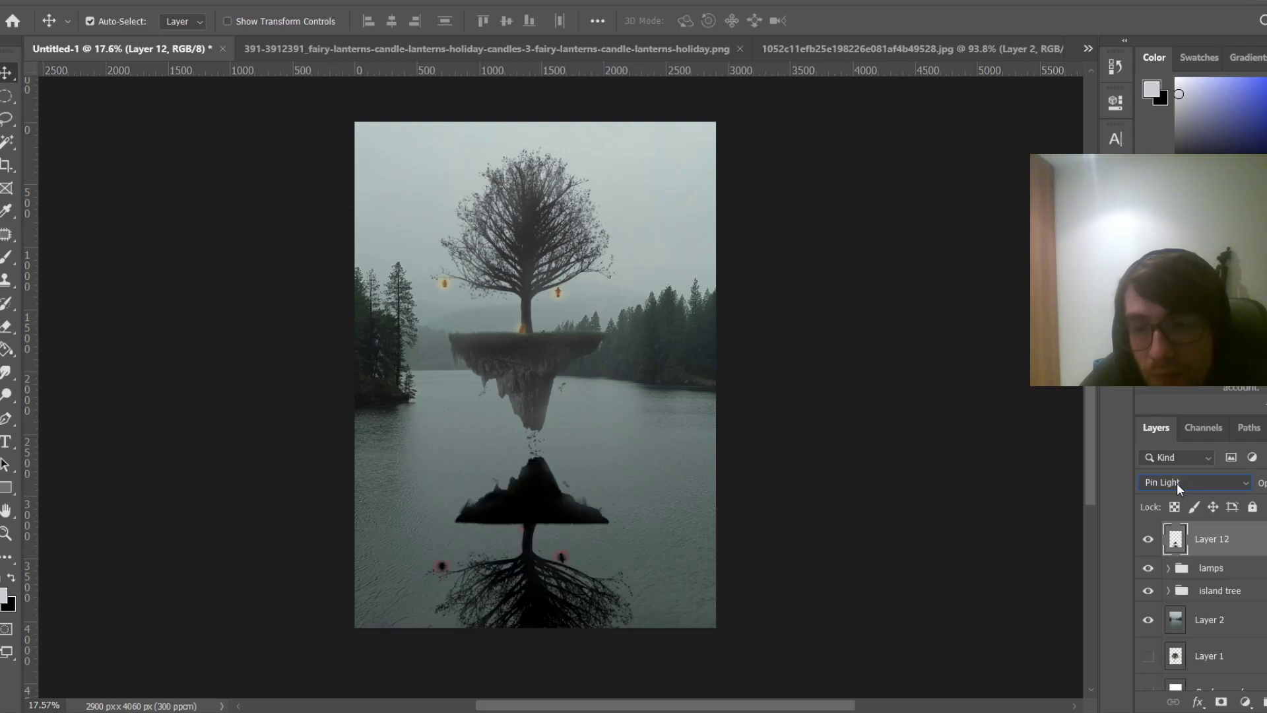
{"action": "scroll", "coordinate": [1177, 483], "scroll_direction": "up", "scroll_amount": 1}
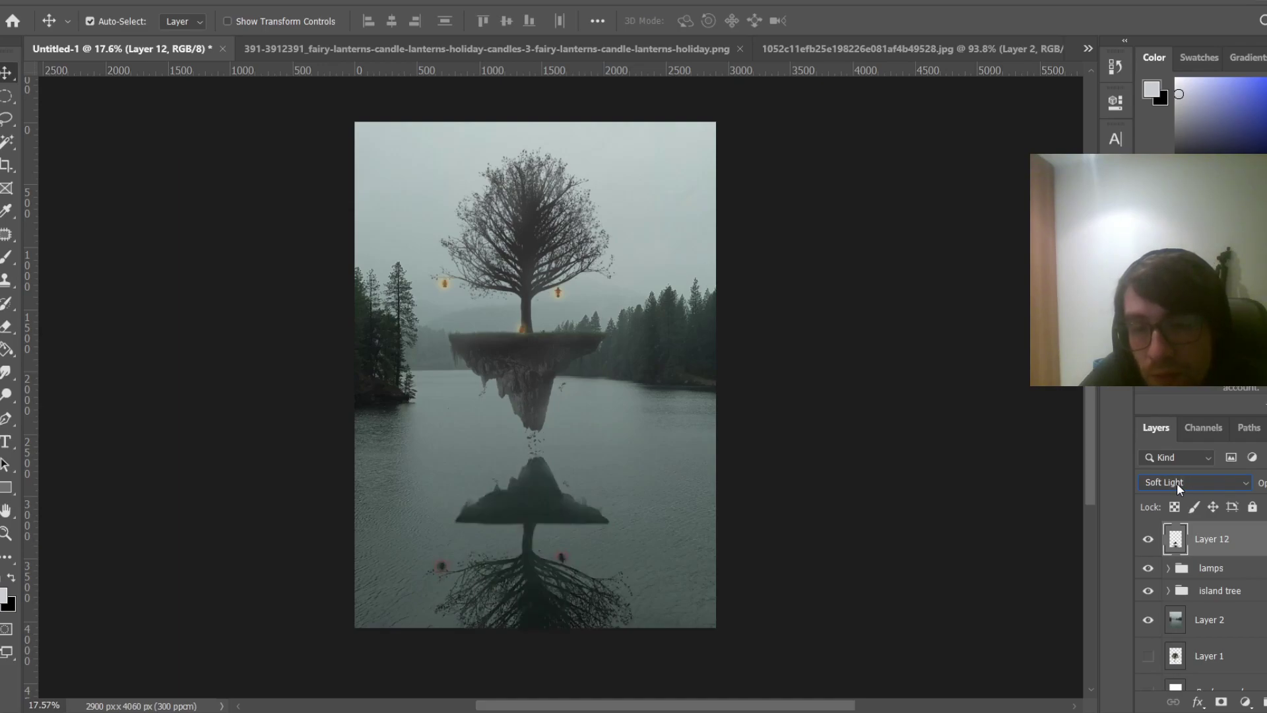
{"action": "left_click", "coordinate": [1266, 483]}
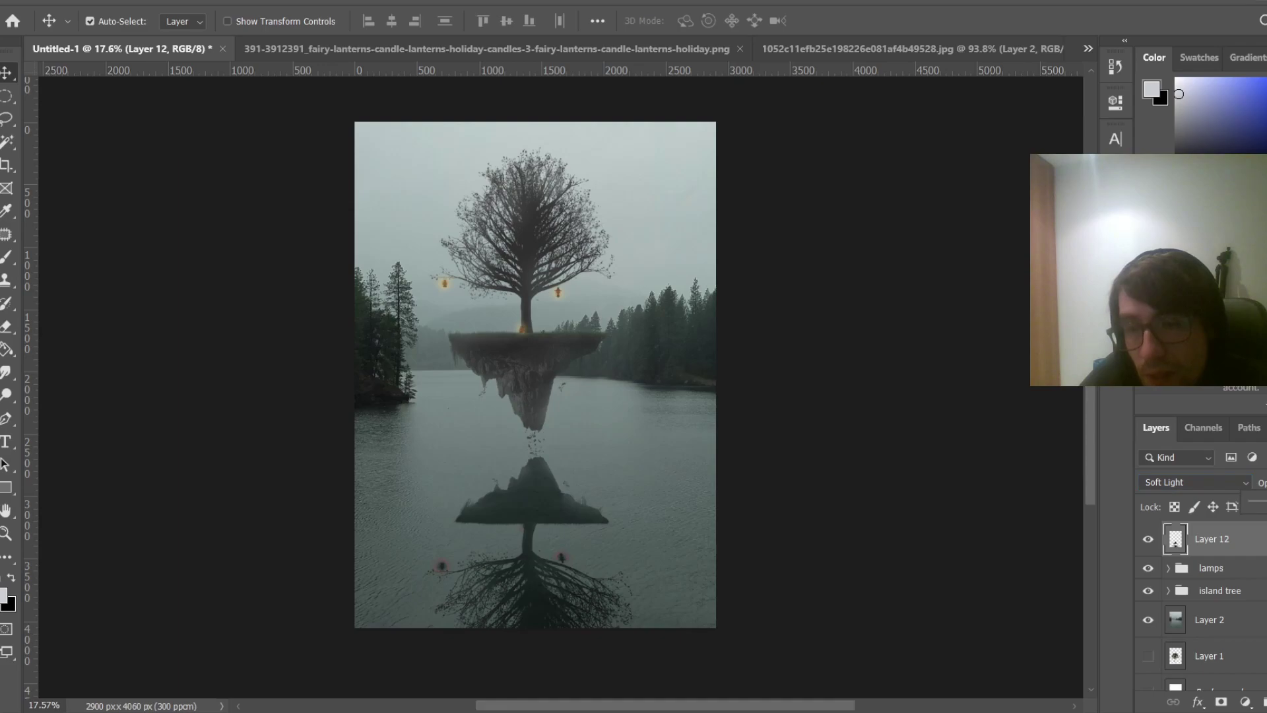
{"action": "left_click_drag", "start_coordinate": [1266, 502], "coordinate": [1262, 501]}
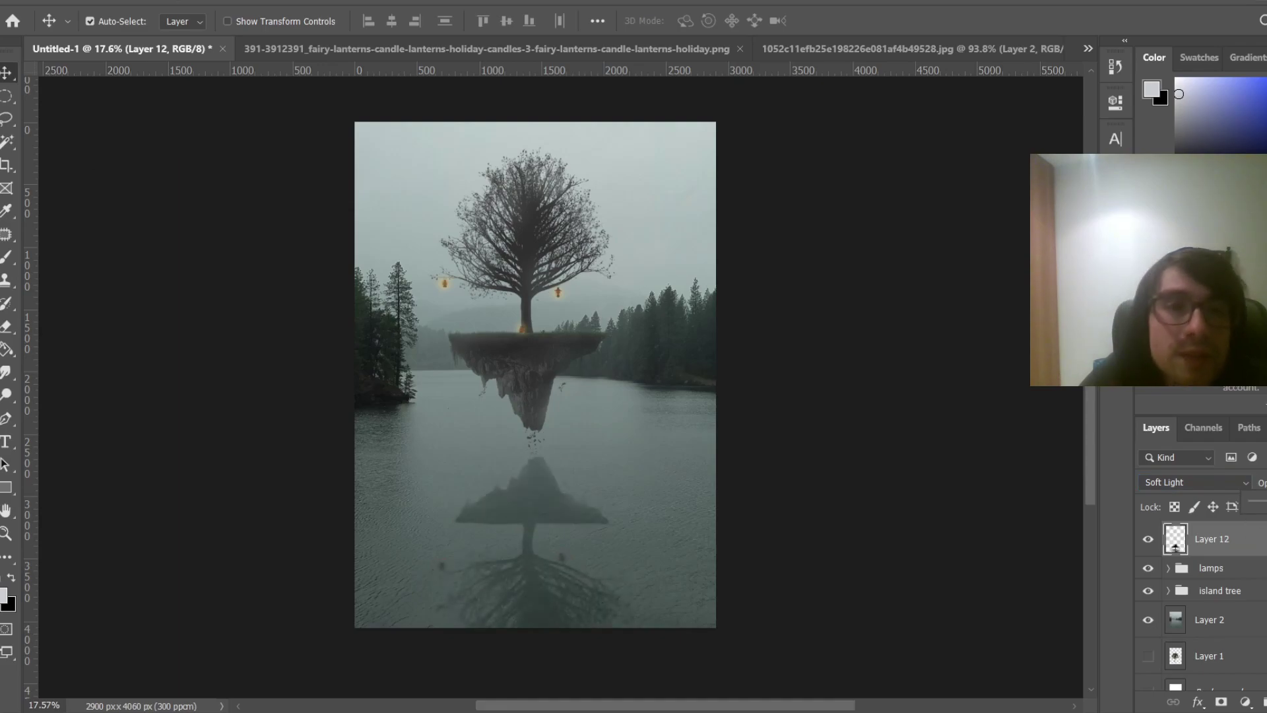
Apply a Gaussian Blur with an 8.0-pixel radius to the reflection on Layer 12
{"action": "left_click", "coordinate": [242, 0]}
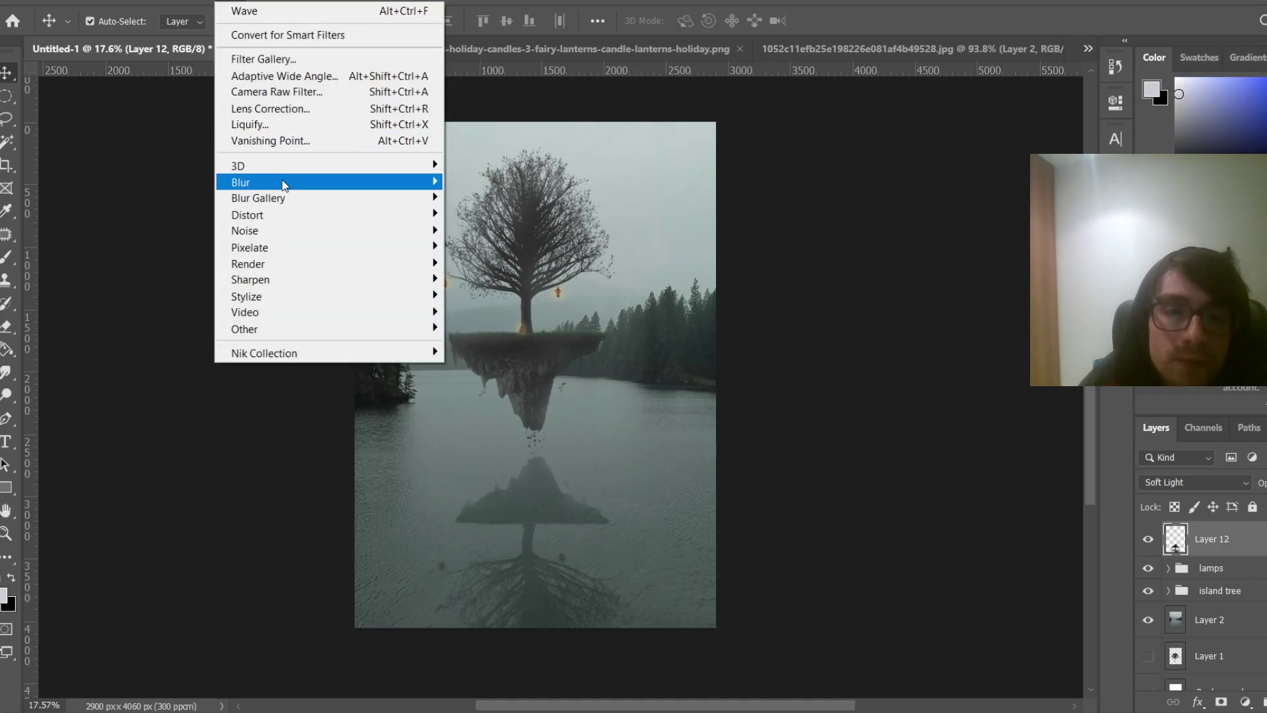
{"action": "mouse_move", "coordinate": [396, 181]}
{"action": "left_click", "coordinate": [502, 247]}
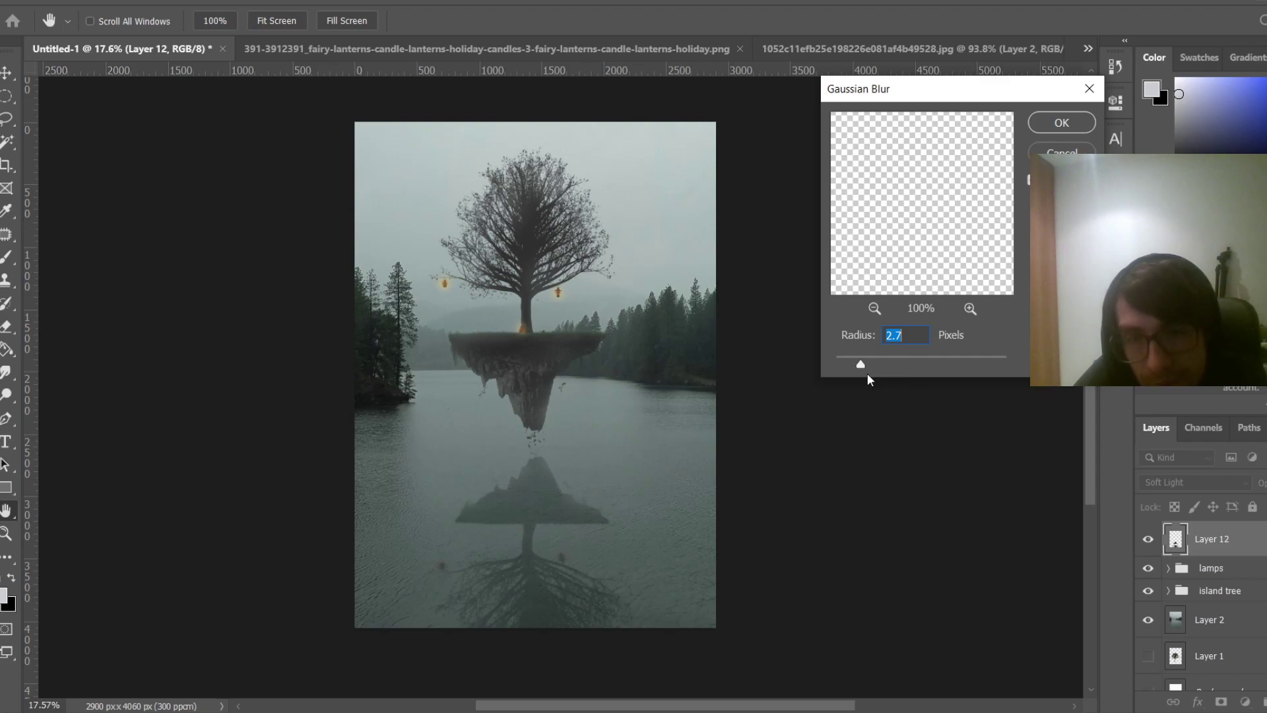
{"action": "mouse_move", "coordinate": [877, 361]}
{"action": "left_mouse_down"}
{"action": "mouse_move", "coordinate": [914, 359]}
{"action": "mouse_move", "coordinate": [896, 365]}
{"action": "left_mouse_up"}
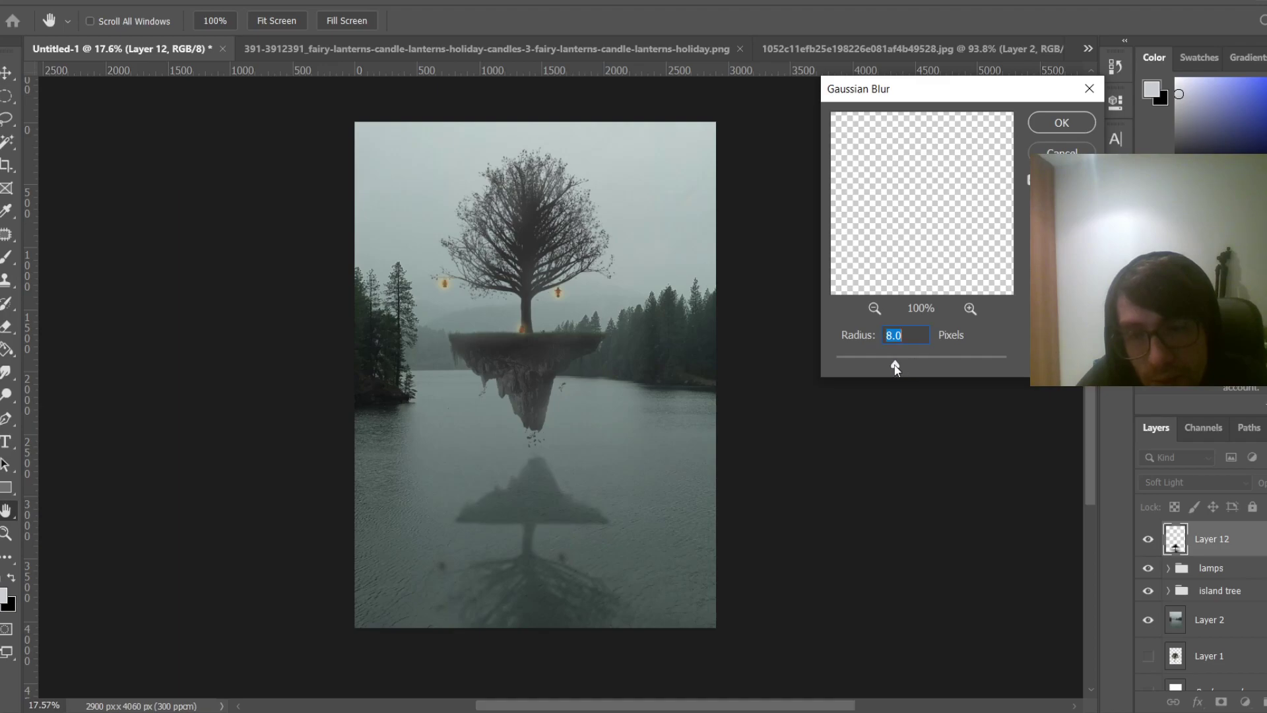
{"action": "left_click", "coordinate": [1086, 126]}
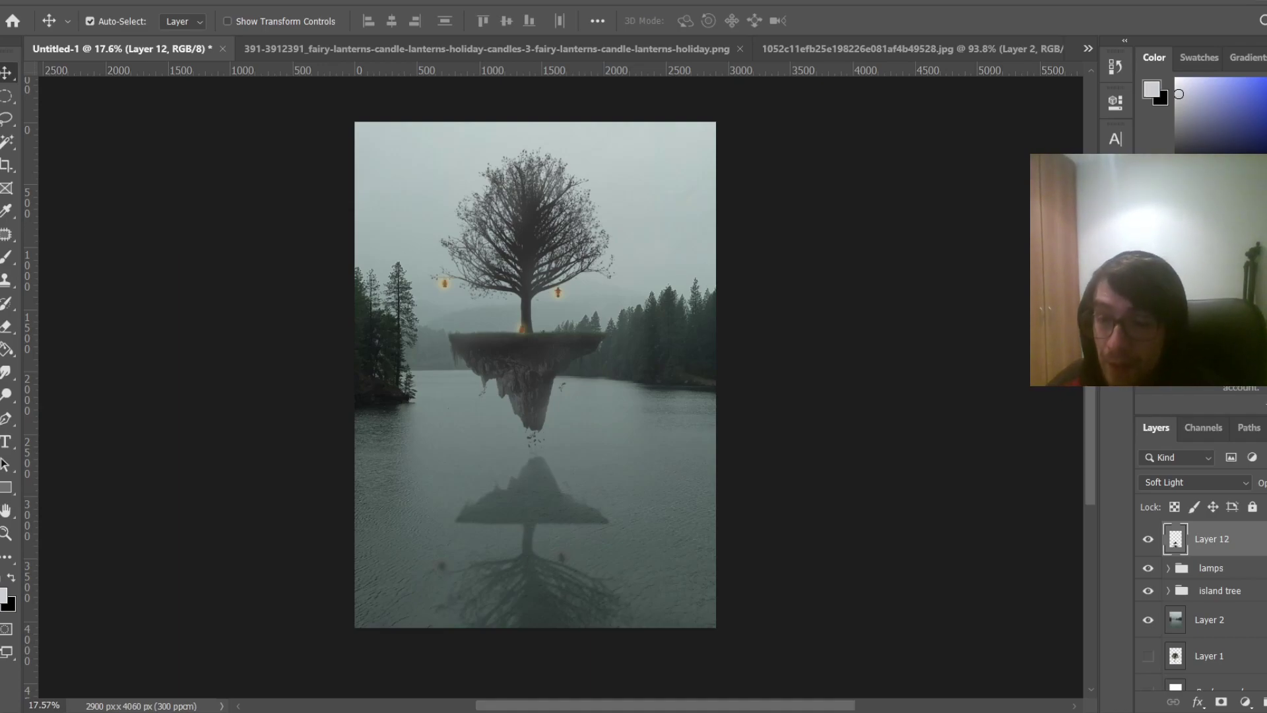
Add a layer mask to Layer 12 and mask the left lamp's reflection with a black brush at 100% opacity
{"action": "left_click", "coordinate": [1221, 702]}
{"action": "scroll", "coordinate": [561, 553], "scroll_direction": "up", "scroll_amount": 8}
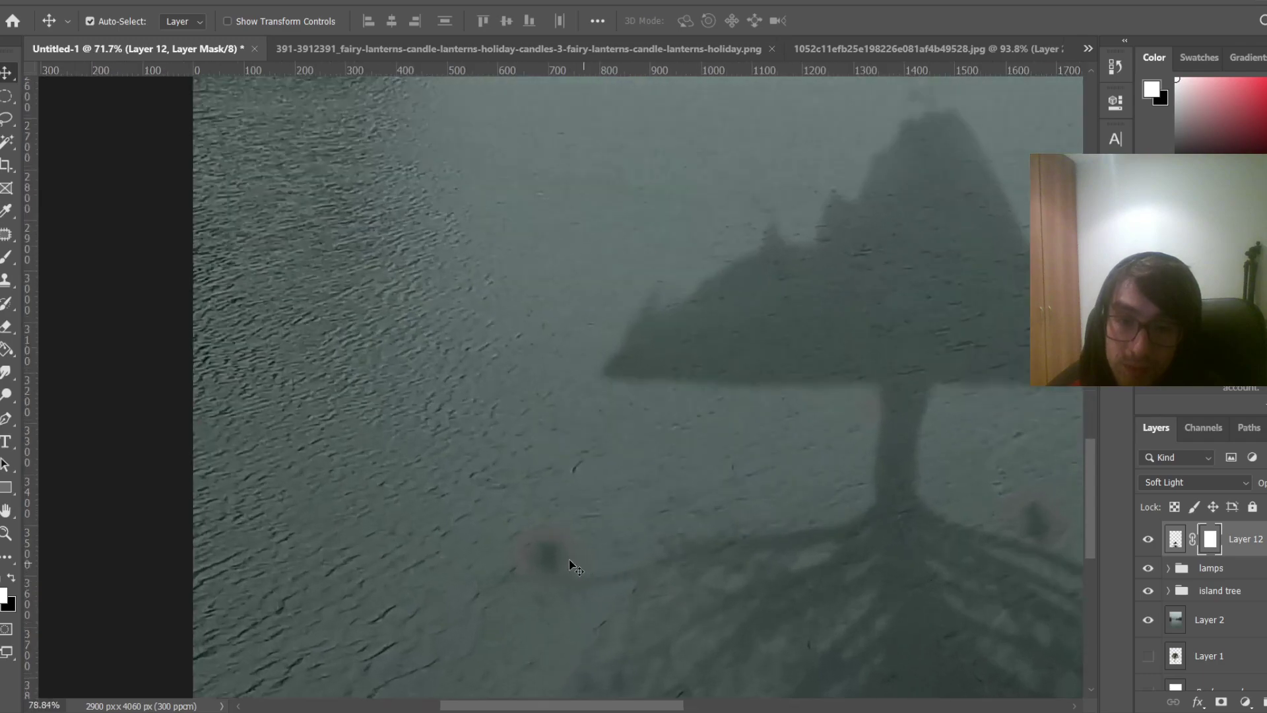
{"action": "key", "text": "b"}
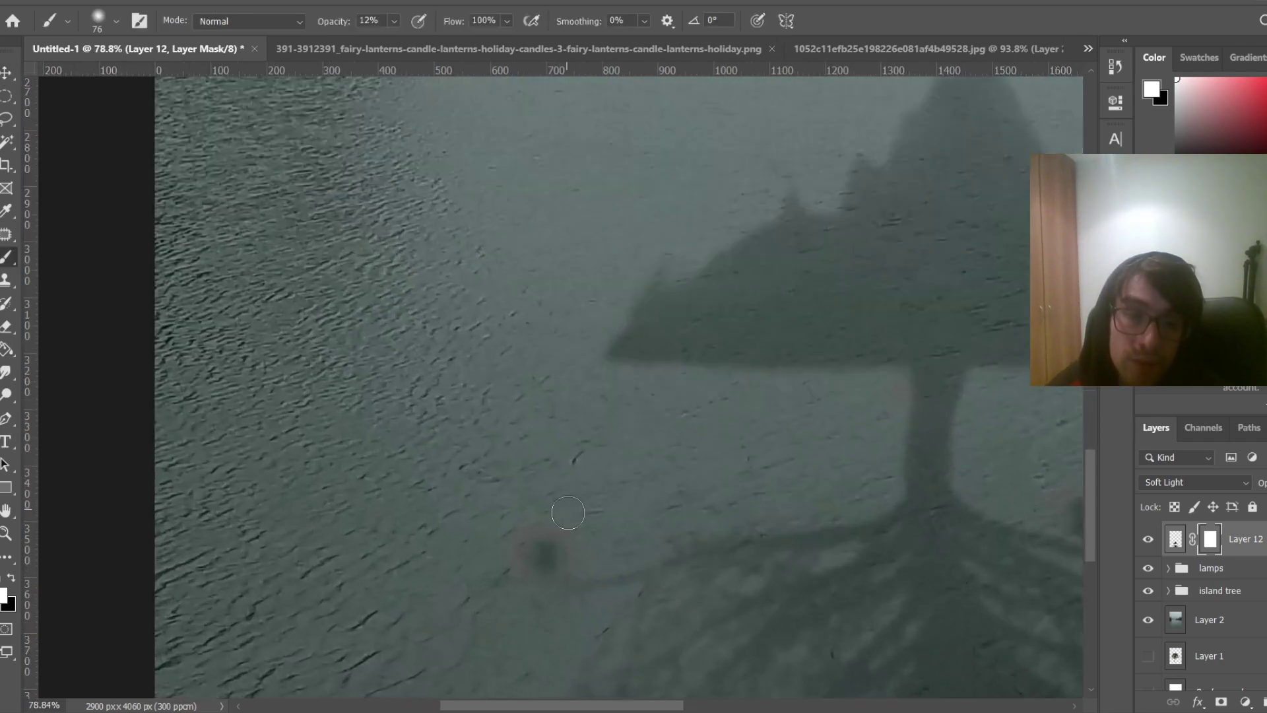
{"action": "key", "text": "x"}
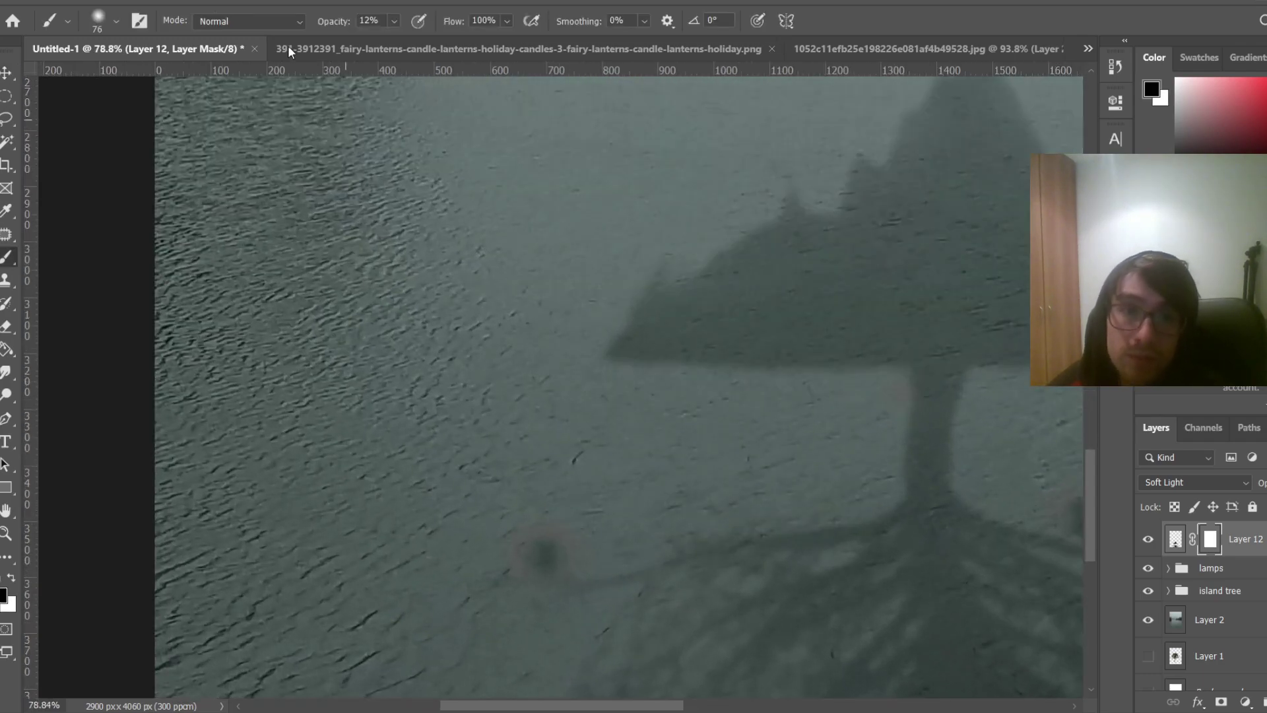
{"action": "left_click", "coordinate": [396, 24]}
{"action": "left_click", "coordinate": [570, 522]}
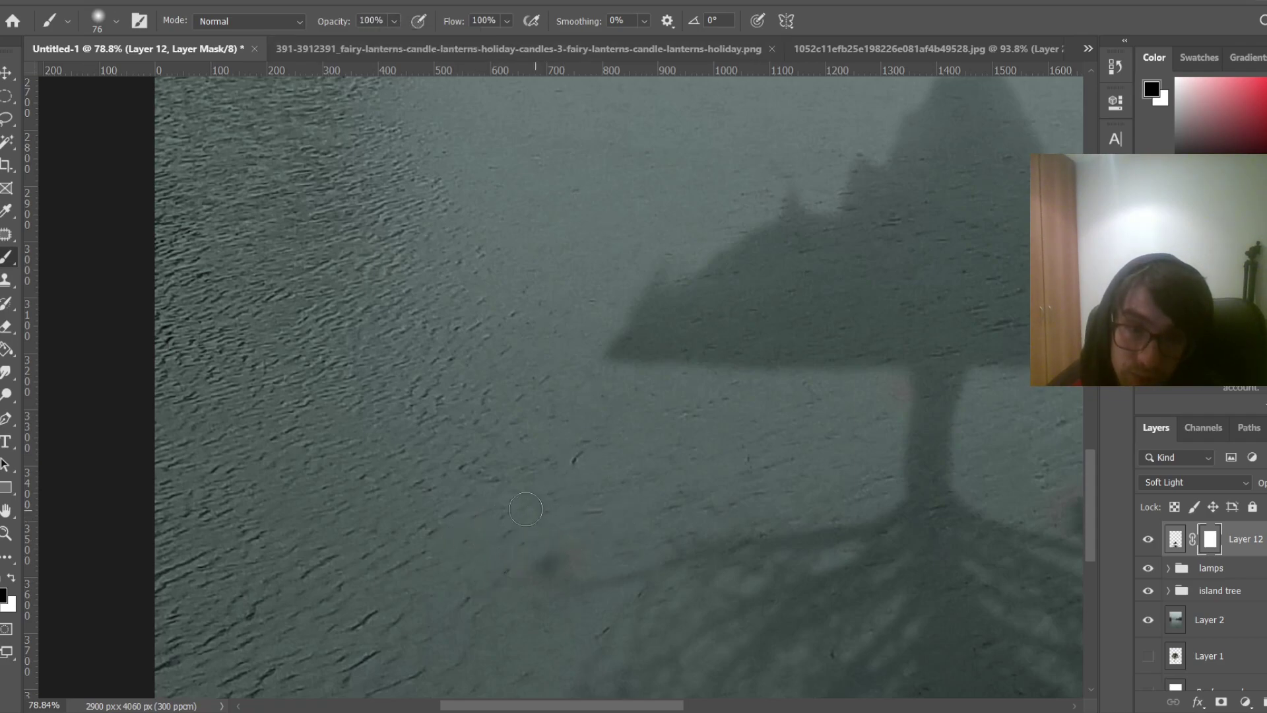
Mask out the remaining lamp reflections in the water with a soft black brush, 204 px in size and 3% hardness
{"action": "right_click", "coordinate": [551, 525]}
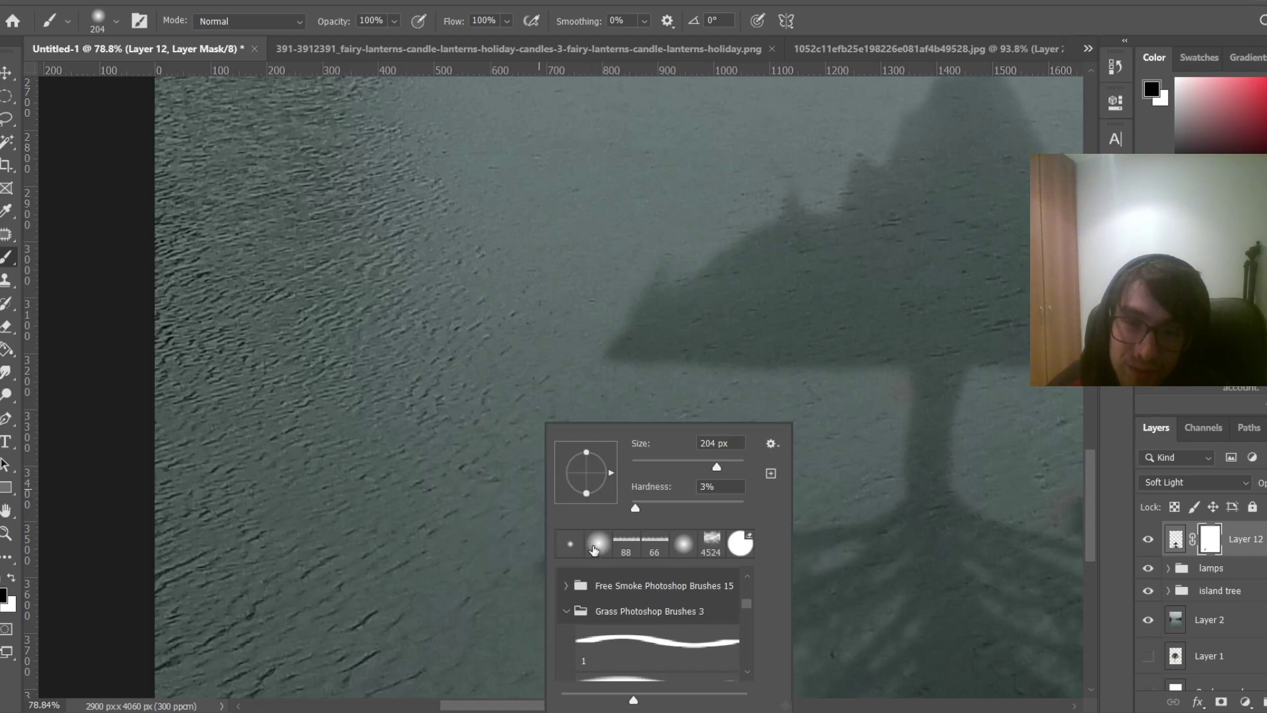
{"action": "double_click", "coordinate": [594, 548]}
{"action": "scroll", "coordinate": [849, 524], "scroll_direction": "down", "scroll_amount": 3}
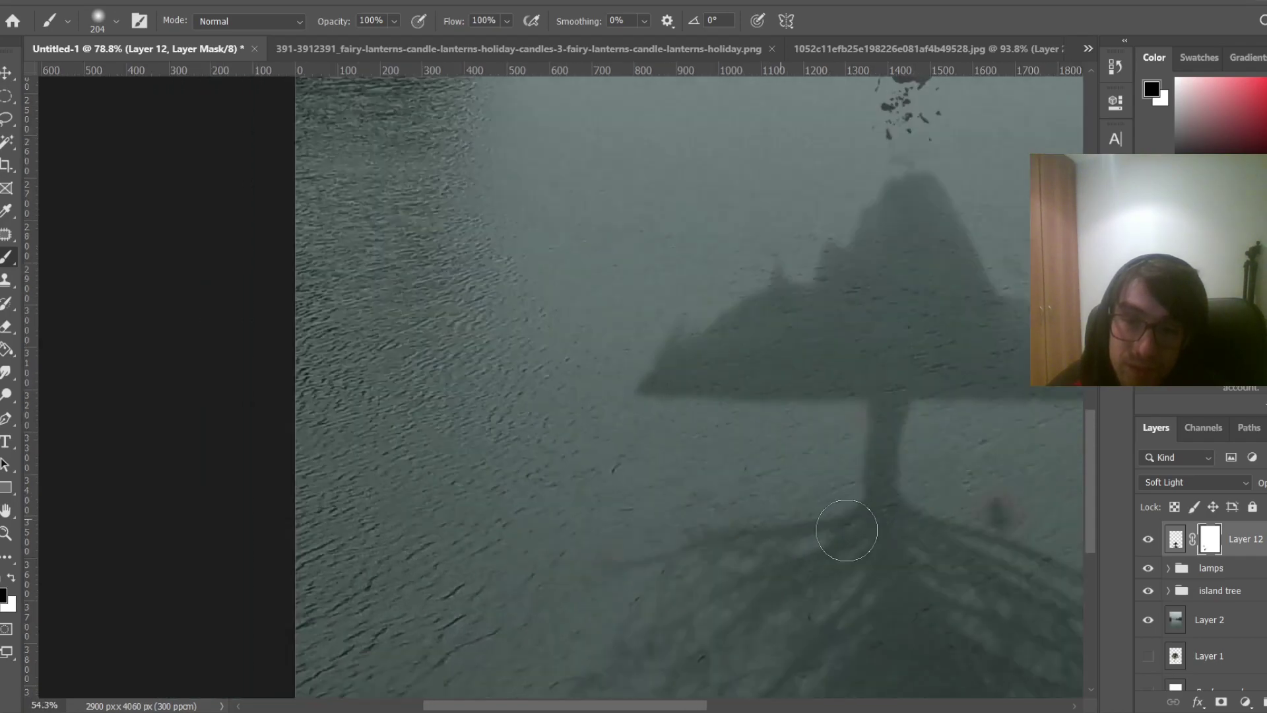
{"action": "scroll", "coordinate": [972, 495], "scroll_direction": "down", "scroll_amount": 3}
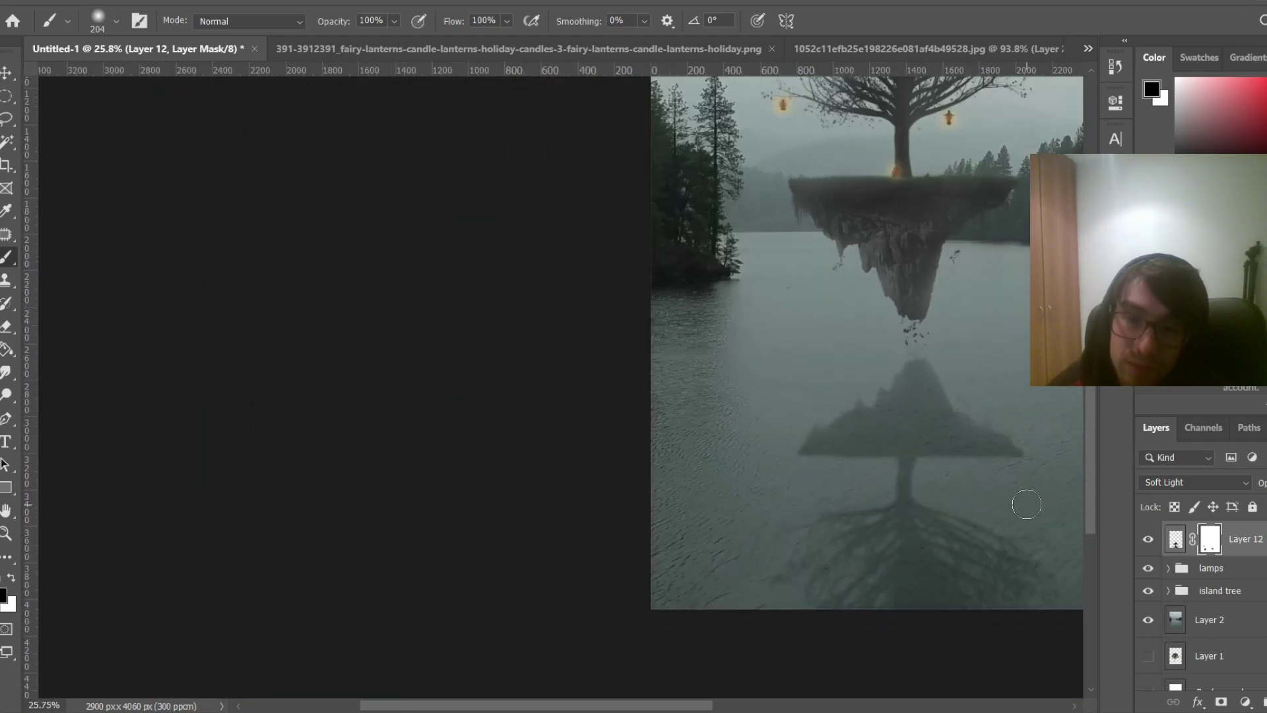
{"action": "scroll", "coordinate": [986, 506], "scroll_direction": "down", "scroll_amount": 2}
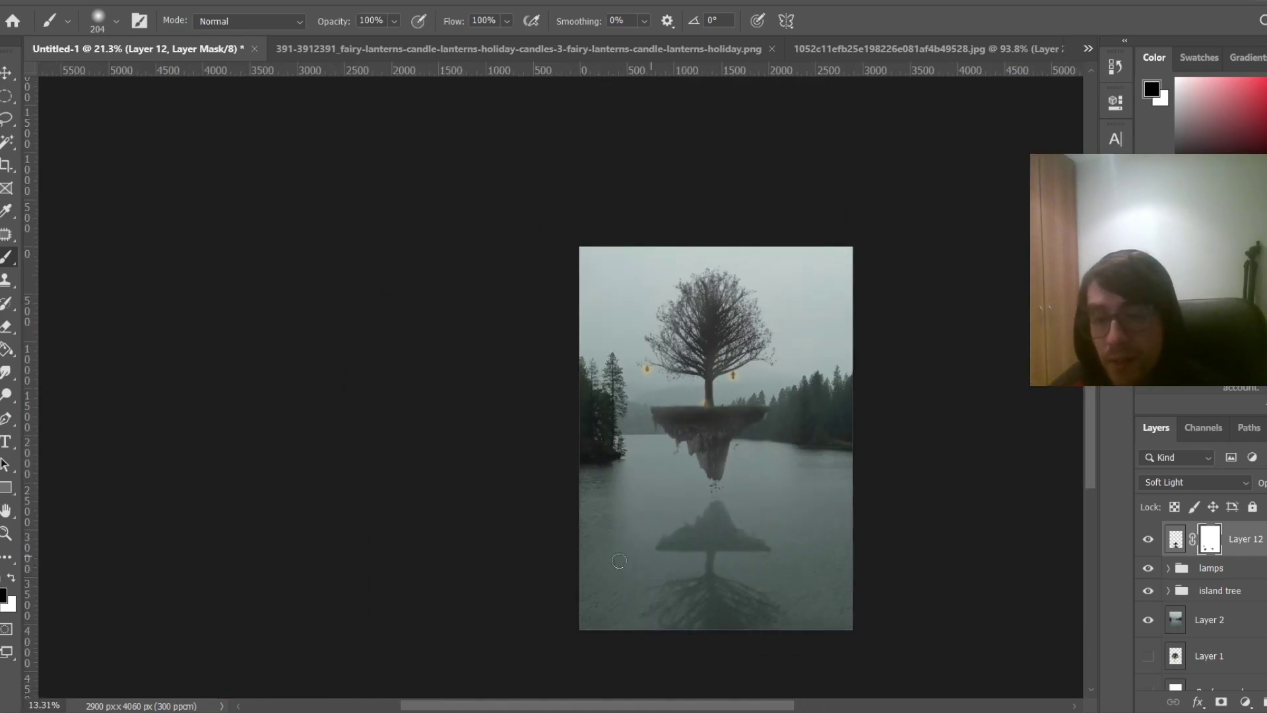
Fade the lower part of the tree's reflection on the mask with a 2224 px soft black brush at 6% opacity
{"action": "left_click", "coordinate": [394, 22]}
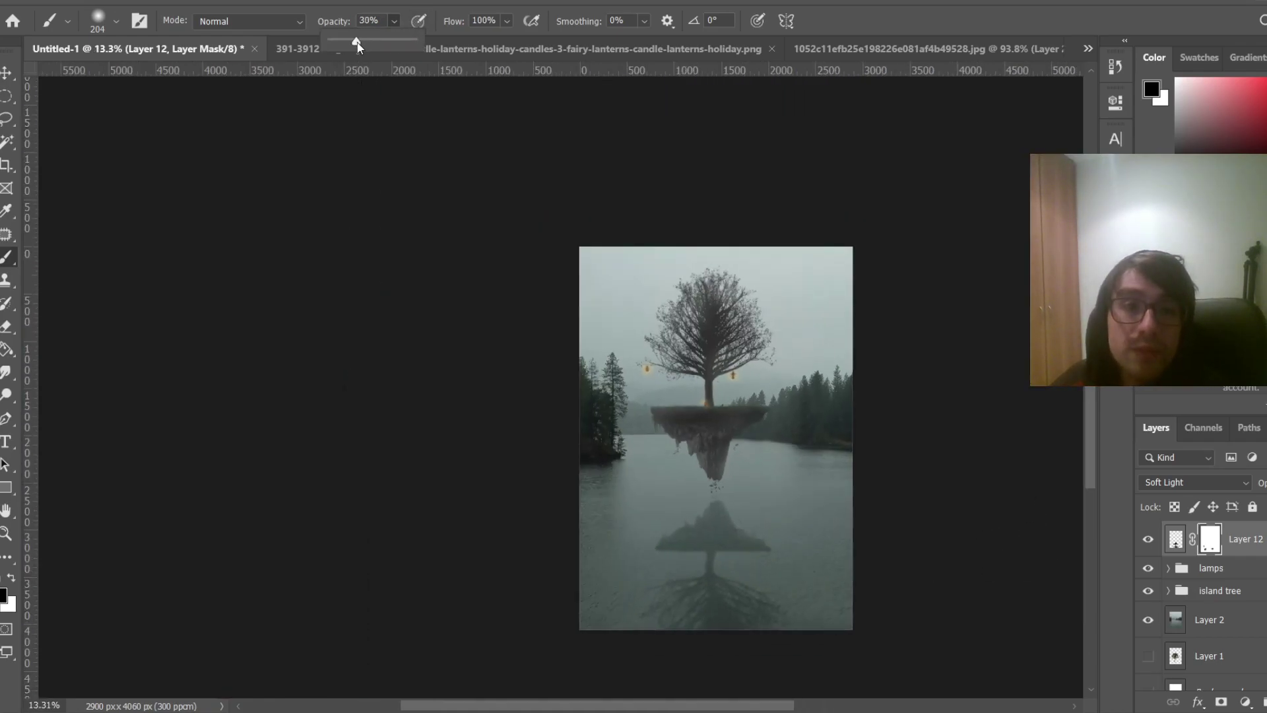
{"action": "left_click_drag", "start_coordinate": [342, 42], "coordinate": [338, 43]}
{"action": "left_click_drag", "start_coordinate": [721, 614], "coordinate": [881, 663]}
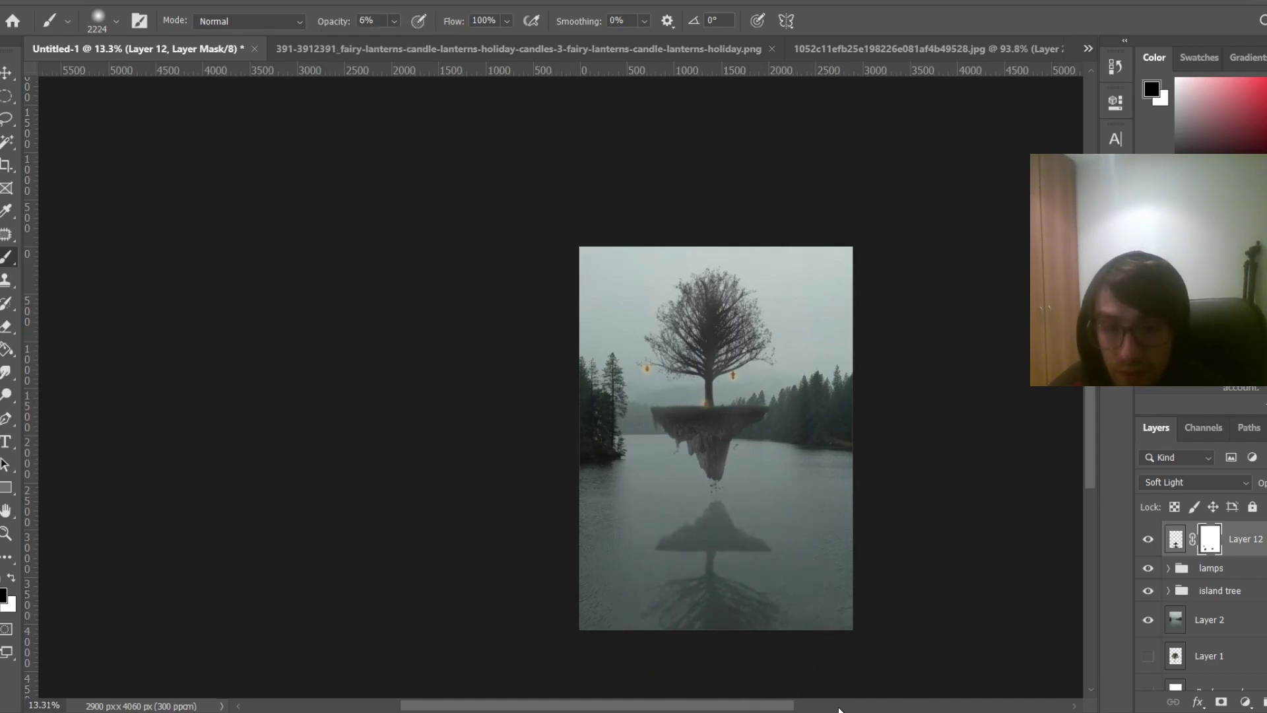
{"action": "scroll", "coordinate": [937, 541], "scroll_direction": "down", "scroll_amount": 2}
{"action": "scroll", "coordinate": [825, 581], "scroll_direction": "down", "scroll_amount": 1}
{"action": "left_click_drag", "start_coordinate": [1091, 403], "coordinate": [1080, 498]}
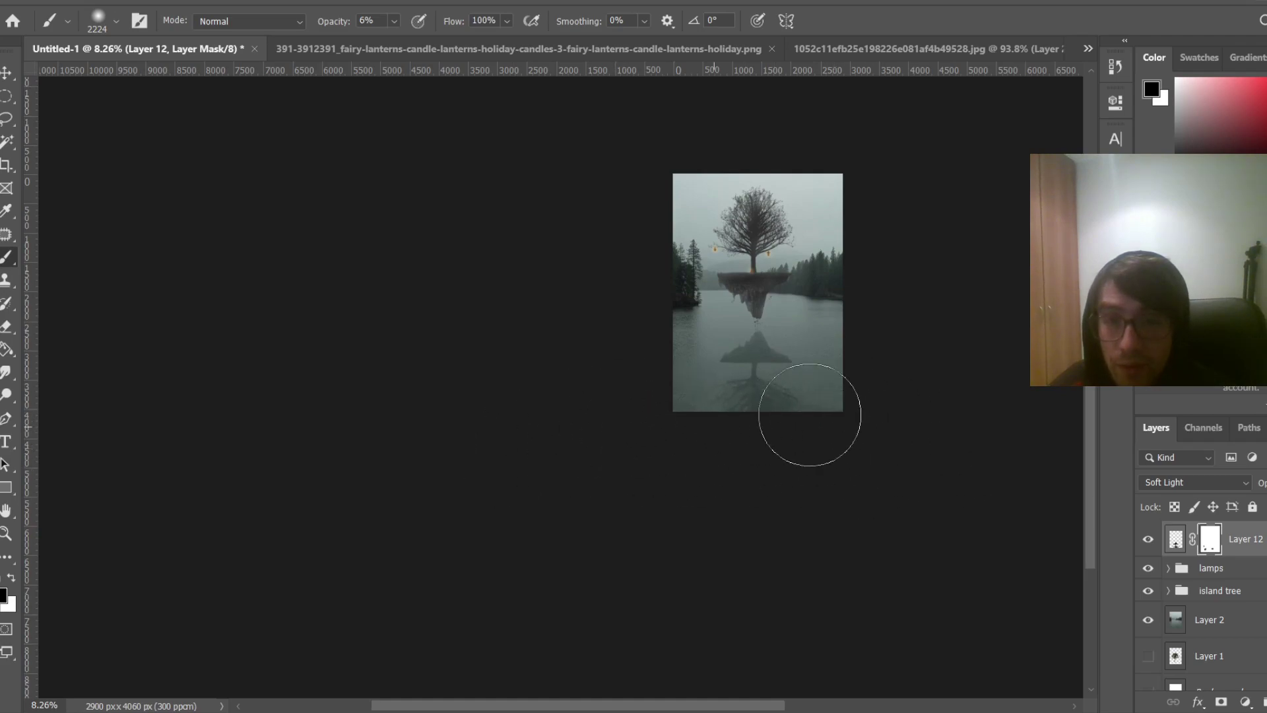
{"action": "mouse_move", "coordinate": [839, 409]}
{"action": "left_mouse_down"}
{"action": "mouse_move", "coordinate": [769, 367]}
{"action": "mouse_move", "coordinate": [744, 390]}
{"action": "mouse_move", "coordinate": [750, 381]}
{"action": "mouse_move", "coordinate": [731, 377]}
{"action": "mouse_move", "coordinate": [770, 467]}
{"action": "left_mouse_up"}
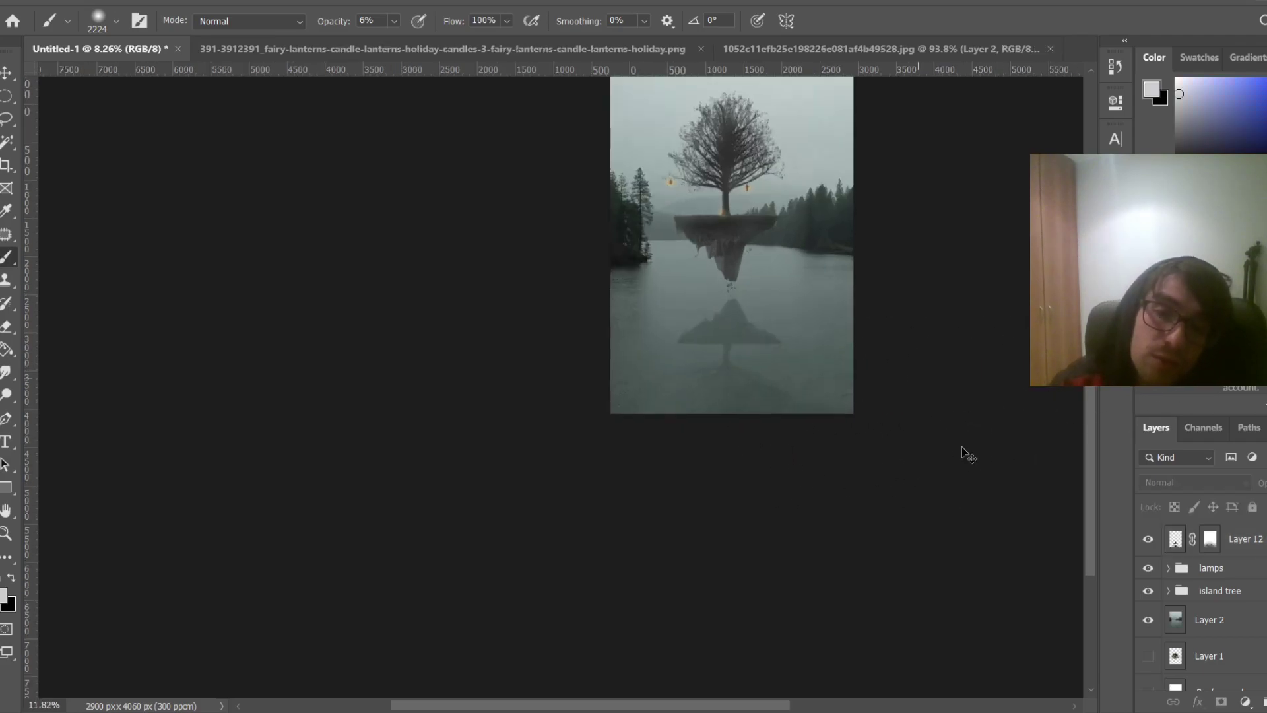
Move the reflection on Layer 12 down, farther from the floating island, to about X 1387 px and Y 4060 px
{"action": "scroll", "coordinate": [962, 454], "scroll_direction": "up", "scroll_amount": 3}
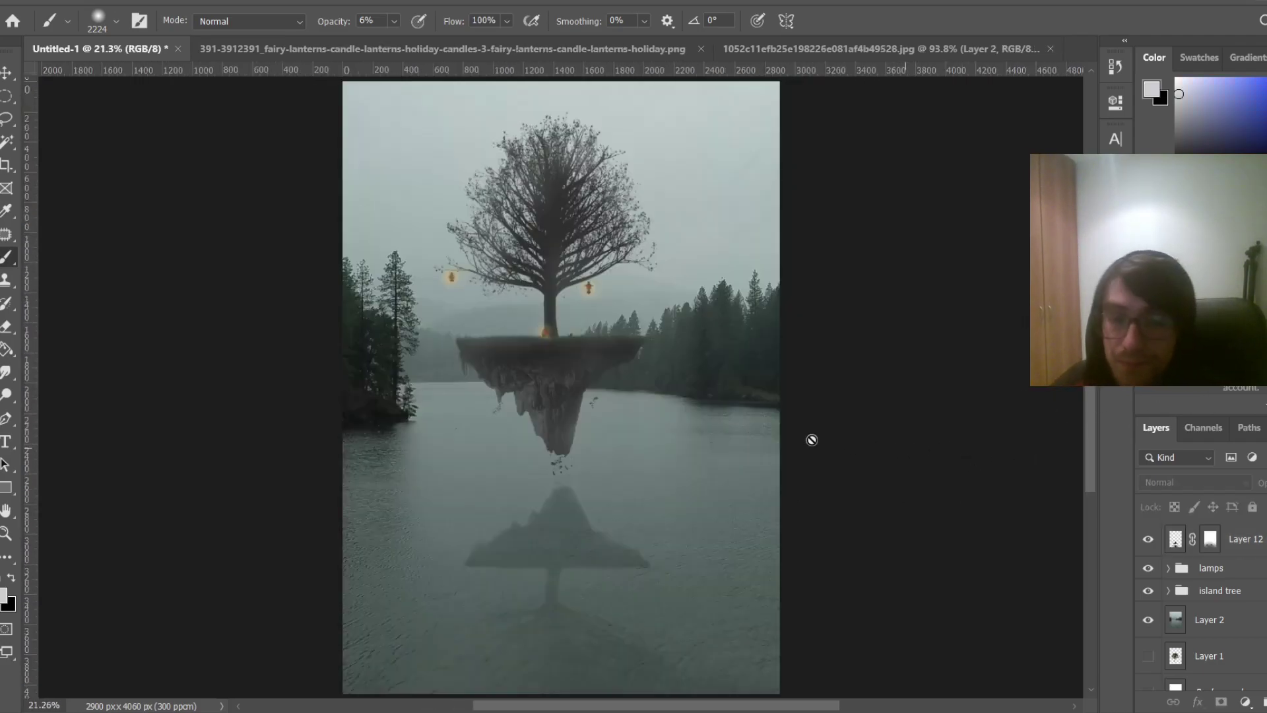
{"action": "scroll", "coordinate": [537, 508], "scroll_direction": "down", "scroll_amount": 2}
{"action": "scroll", "coordinate": [537, 514], "scroll_direction": "up", "scroll_amount": 2}
{"action": "scroll", "coordinate": [818, 533], "scroll_direction": "up", "scroll_amount": 1}
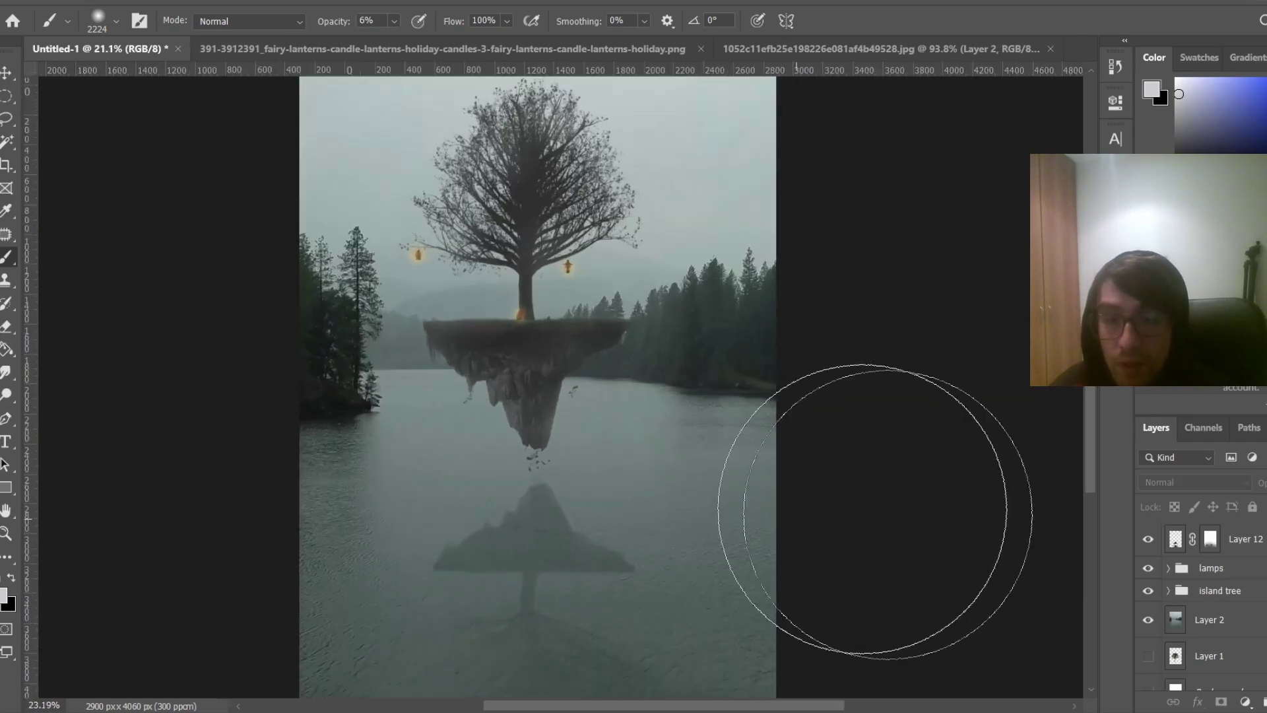
{"action": "left_click", "coordinate": [1212, 539]}
{"action": "key", "text": "x"}
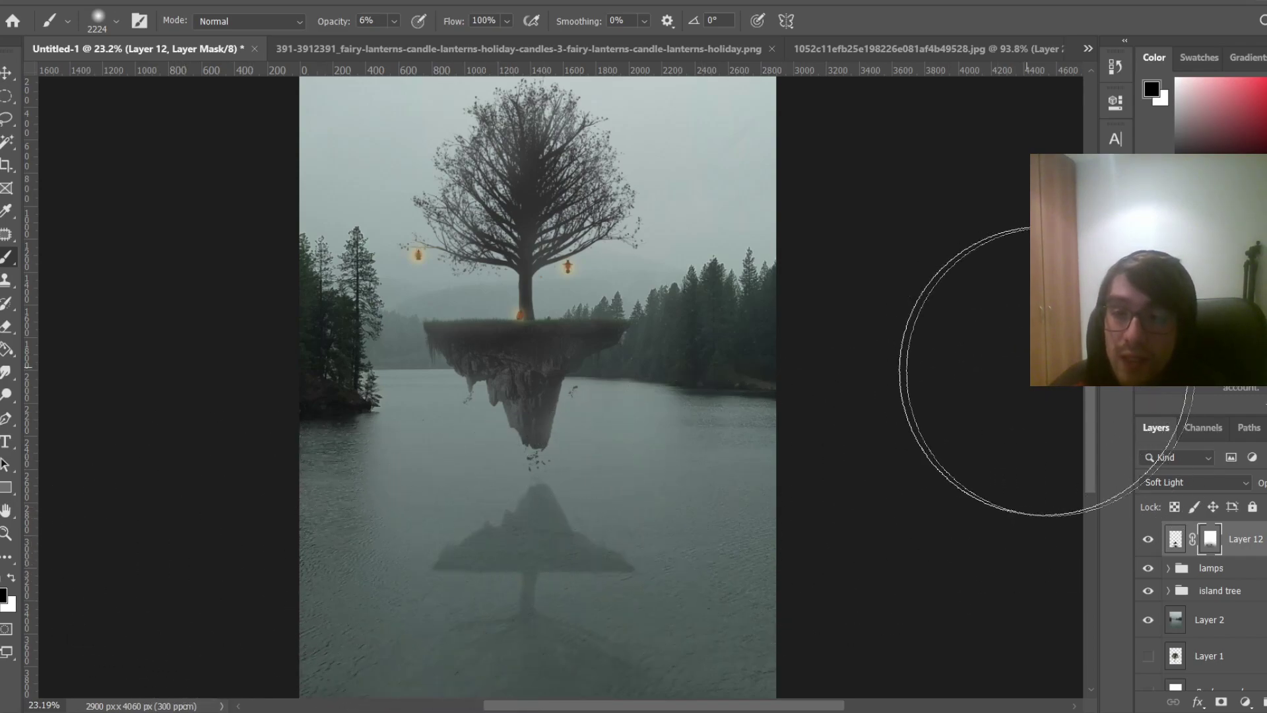
{"action": "left_click", "coordinate": [1180, 546]}
{"action": "key", "text": "ctrl+t"}
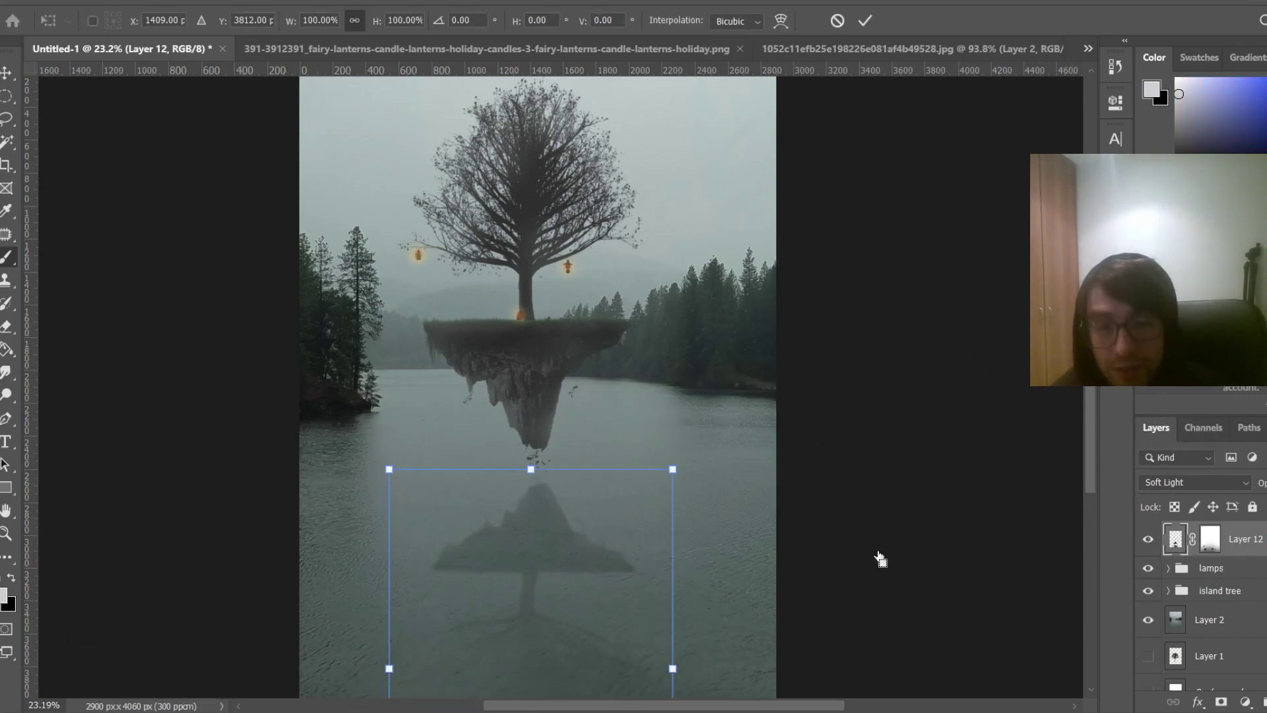
{"action": "left_click_drag", "start_coordinate": [523, 546], "coordinate": [521, 590]}
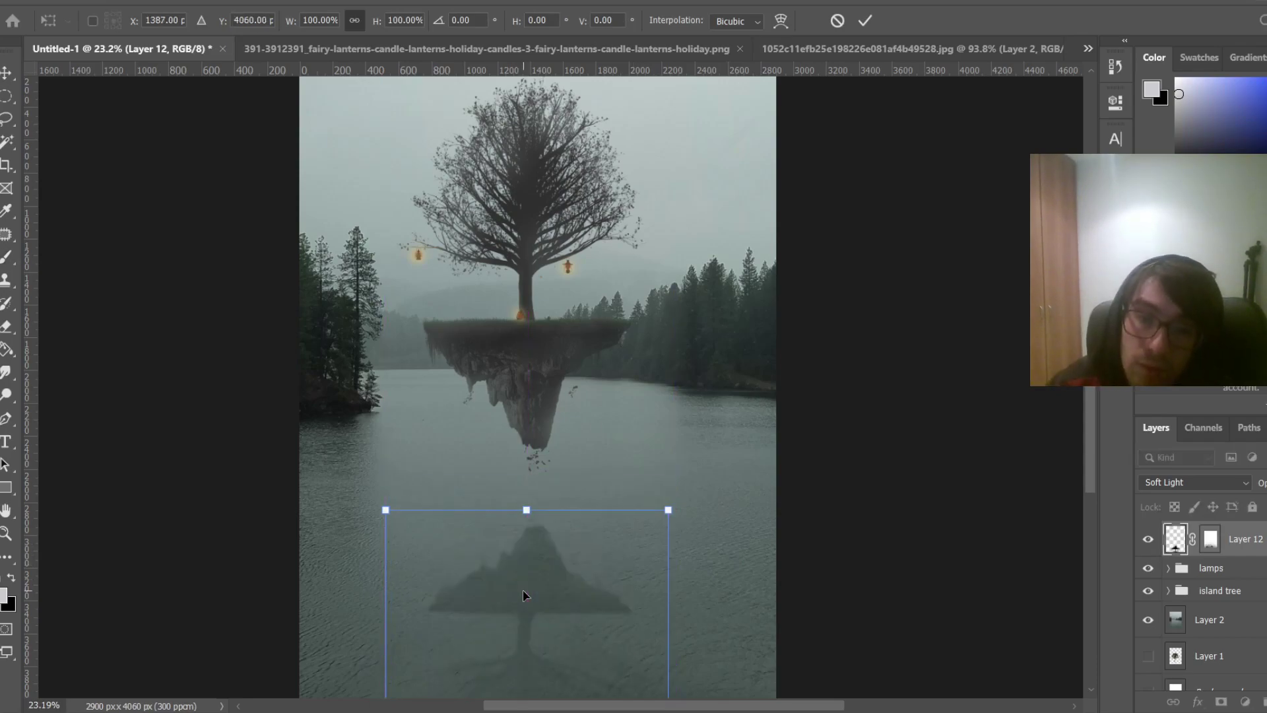
{"action": "key", "text": "Return"}
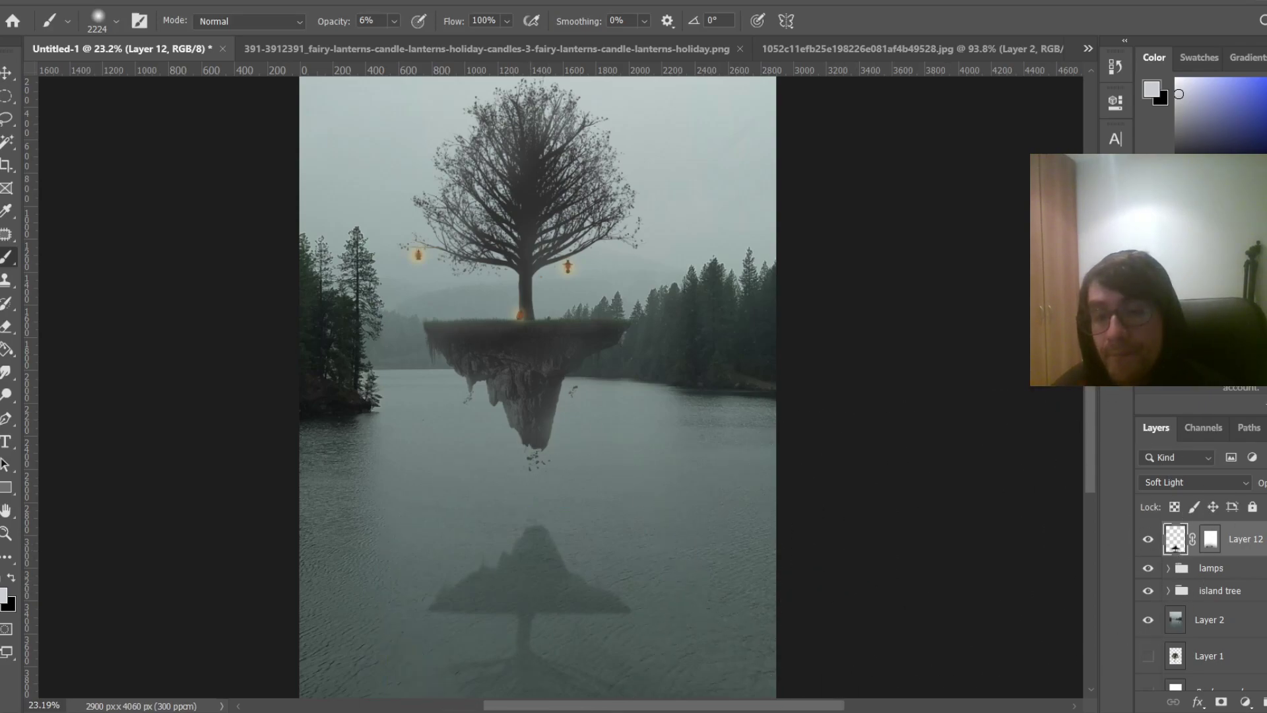
{"action": "scroll", "coordinate": [568, 581], "scroll_direction": "down", "scroll_amount": 3}
{"action": "scroll", "coordinate": [614, 576], "scroll_direction": "up", "scroll_amount": 1}
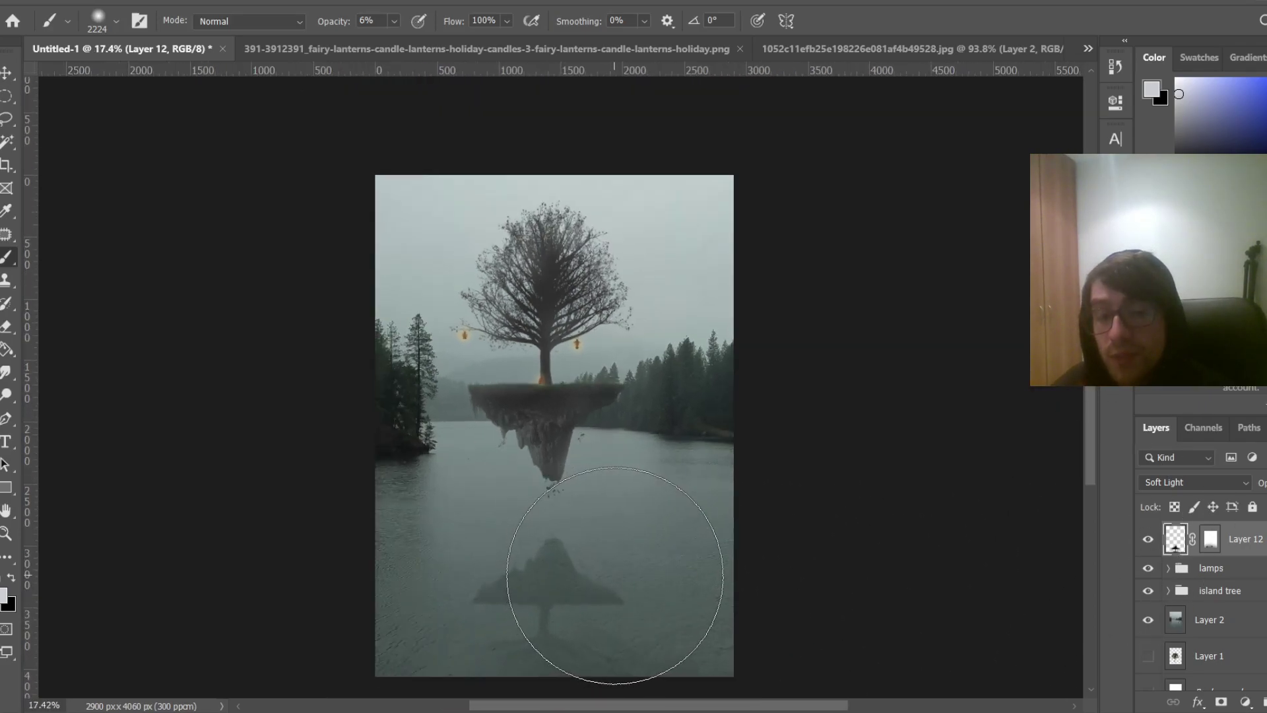
Fade the tree trunk and the base of the island reflection on Layer 12's mask with a soft brush at 6% opacity
{"action": "scroll", "coordinate": [581, 586], "scroll_direction": "down", "scroll_amount": 2}
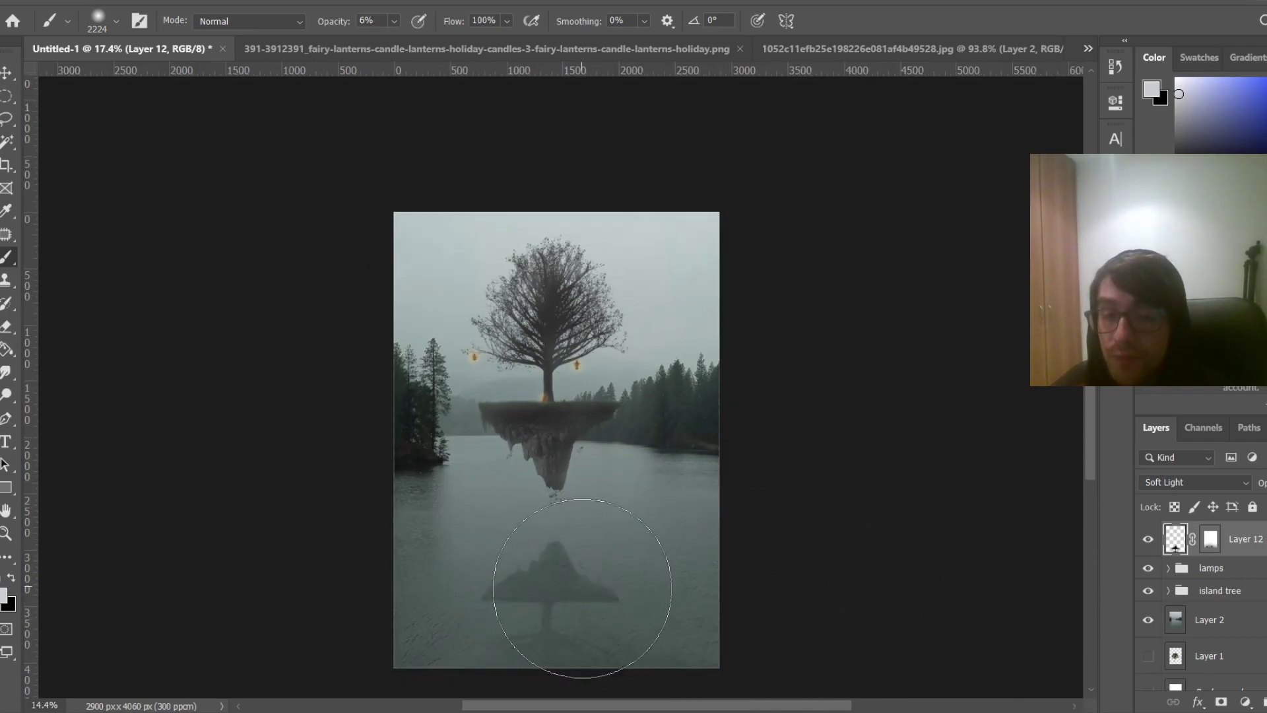
{"action": "scroll", "coordinate": [752, 604], "scroll_direction": "up", "scroll_amount": 2}
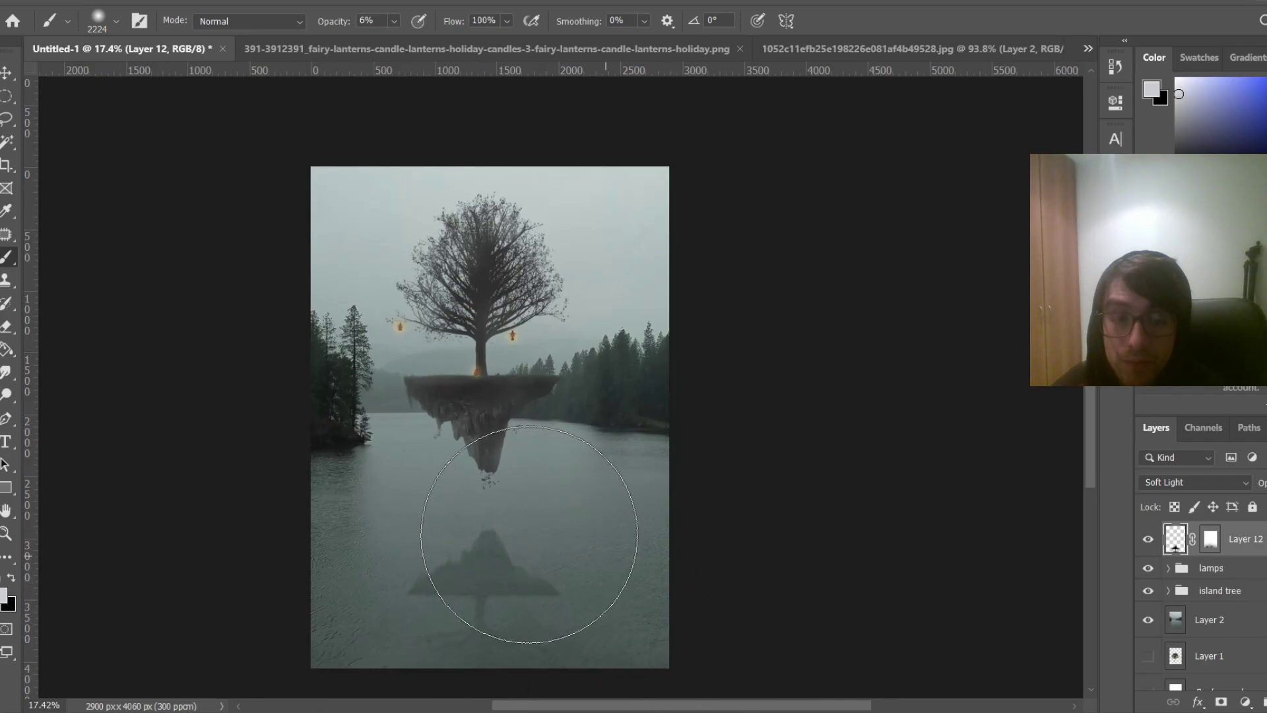
{"action": "right_click", "coordinate": [515, 533]}
{"action": "key", "text": "Escape"}
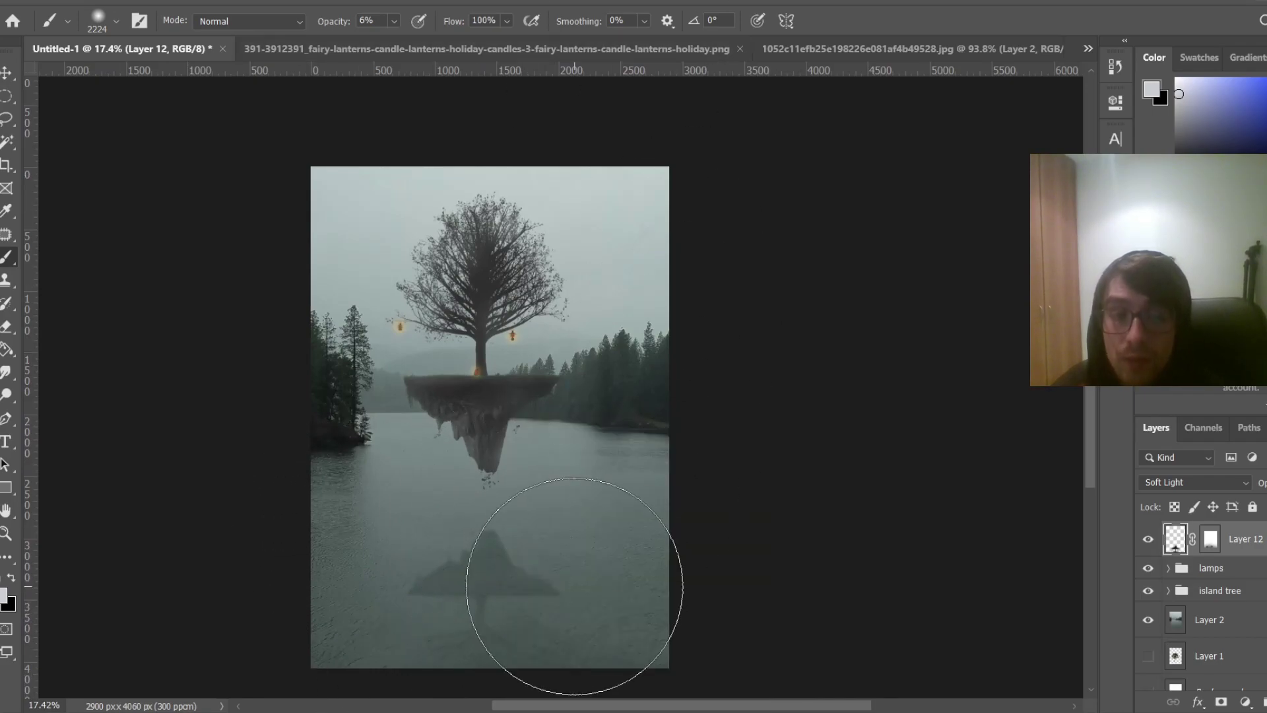
{"action": "left_click_drag", "start_coordinate": [557, 582], "coordinate": [409, 601]}
{"action": "left_click_drag", "start_coordinate": [556, 601], "coordinate": [482, 605]}
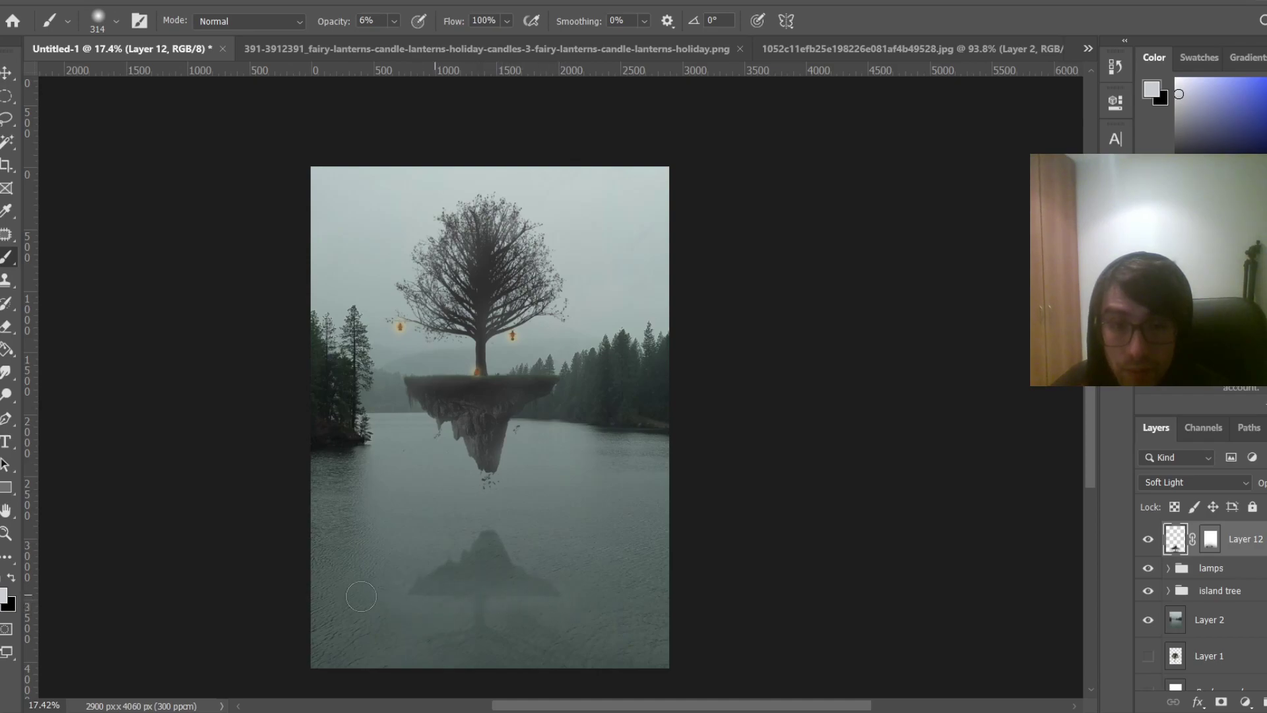
Look through the lamps group for the layer holding the loose rock fragments
{"action": "scroll", "coordinate": [444, 434], "scroll_direction": "up", "scroll_amount": 5}
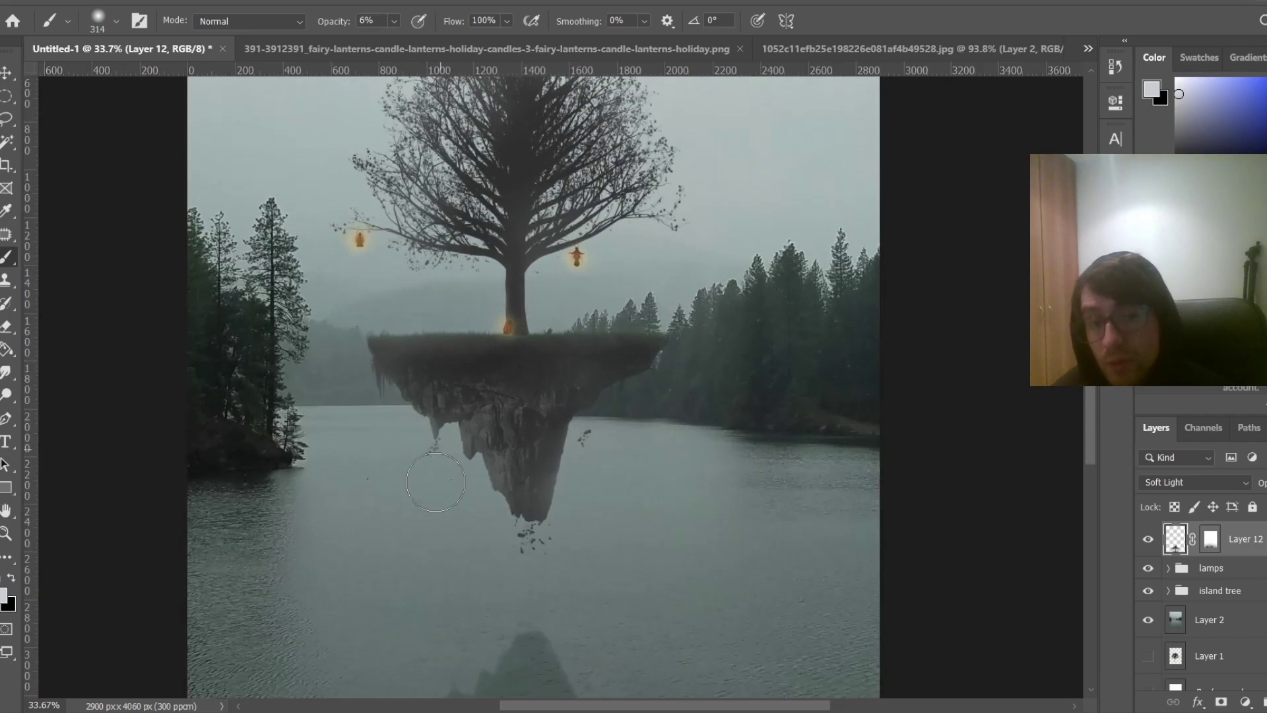
{"action": "scroll", "coordinate": [1090, 399], "scroll_direction": "down", "scroll_amount": 3}
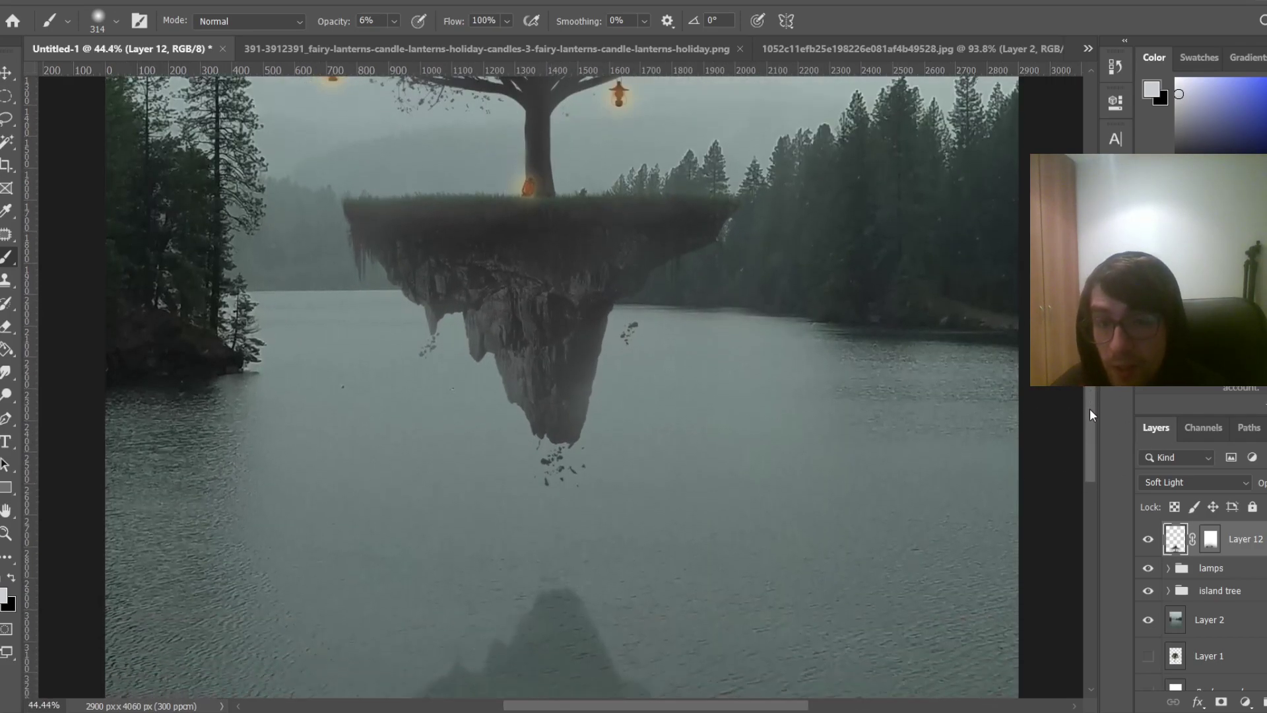
{"action": "left_click", "coordinate": [1168, 569]}
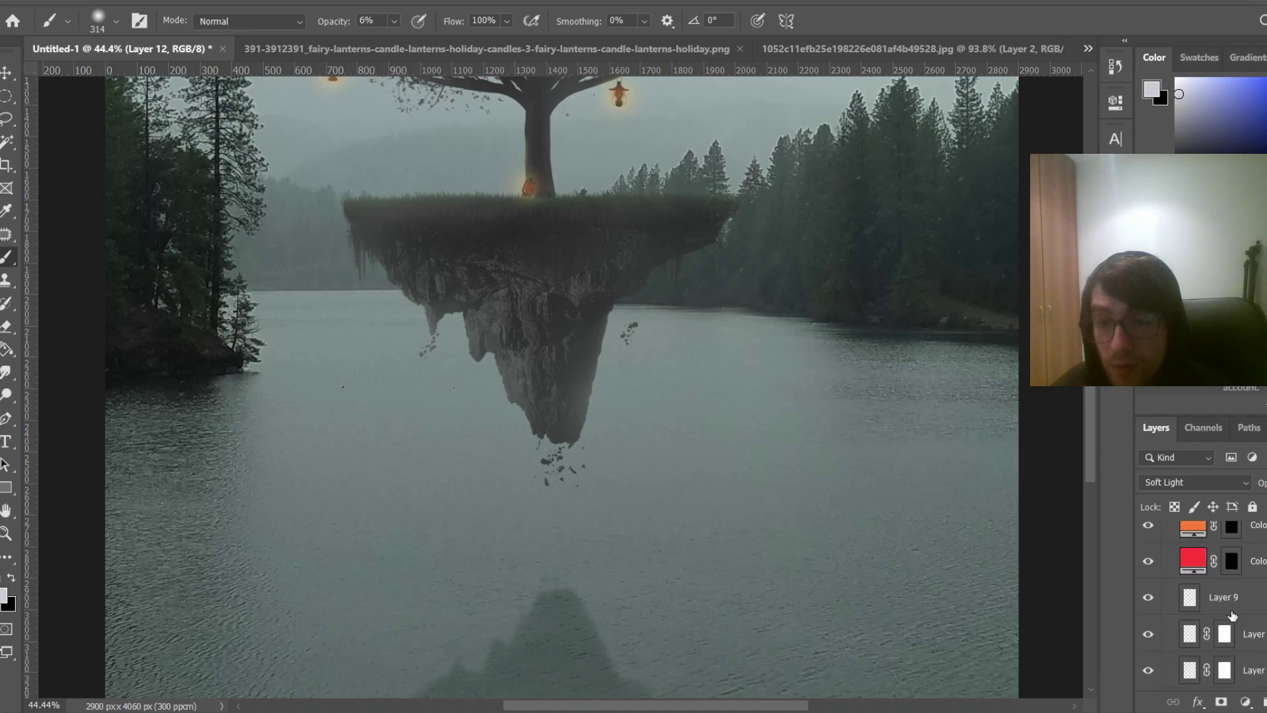
{"action": "left_click", "coordinate": [1188, 569]}
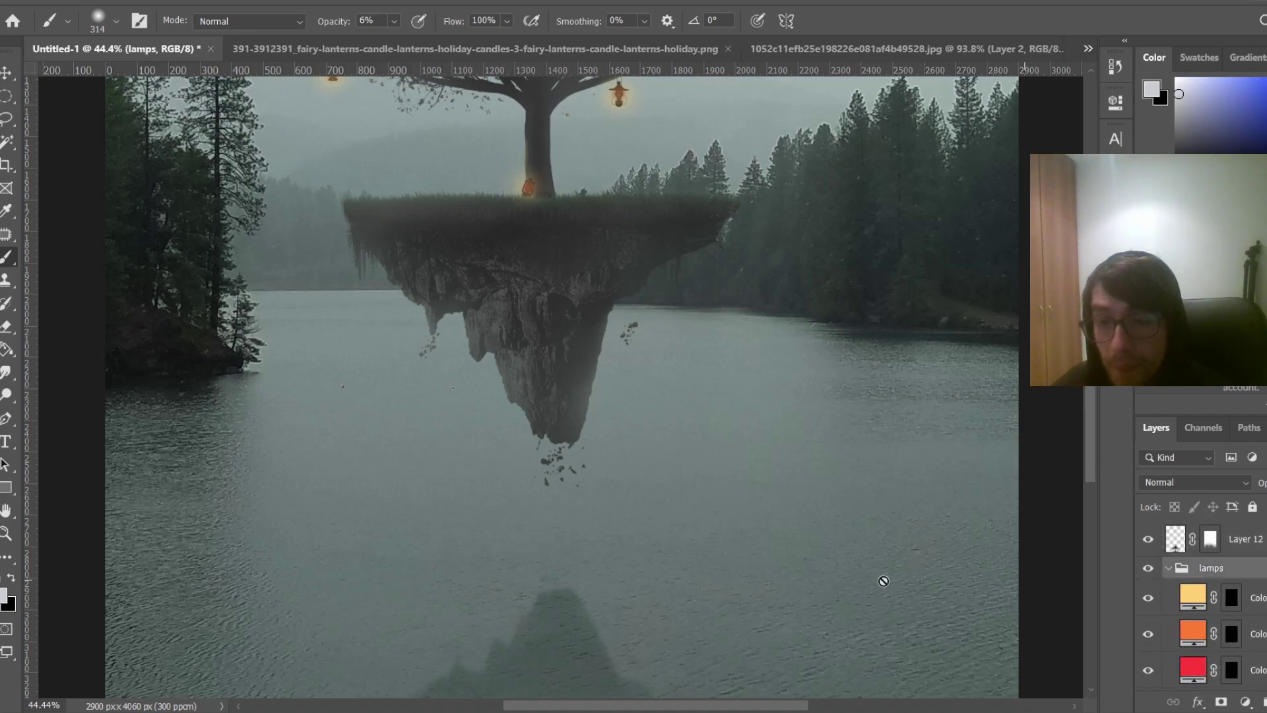
{"action": "scroll", "coordinate": [671, 537], "scroll_direction": "up", "scroll_amount": 3}
{"action": "scroll", "coordinate": [1220, 627], "scroll_direction": "down", "scroll_amount": 3}
{"action": "scroll", "coordinate": [1201, 607], "scroll_direction": "up", "scroll_amount": 3}
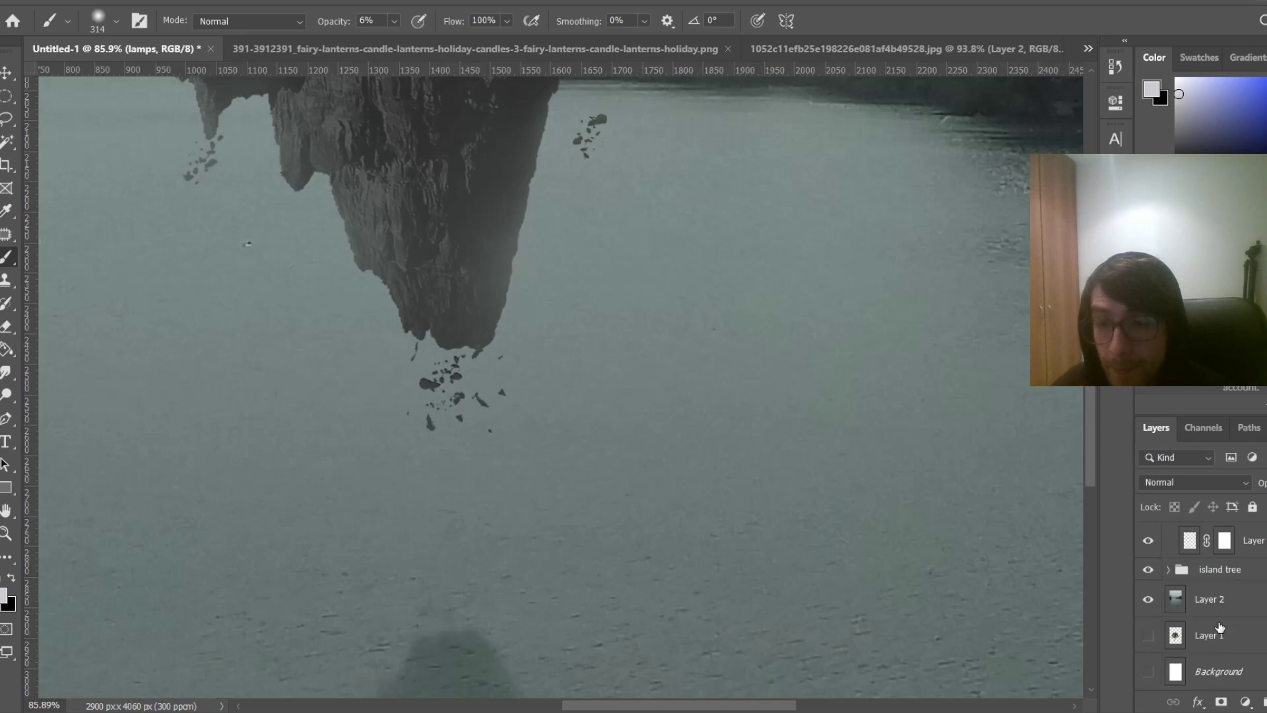
{"action": "left_click", "coordinate": [1168, 569]}
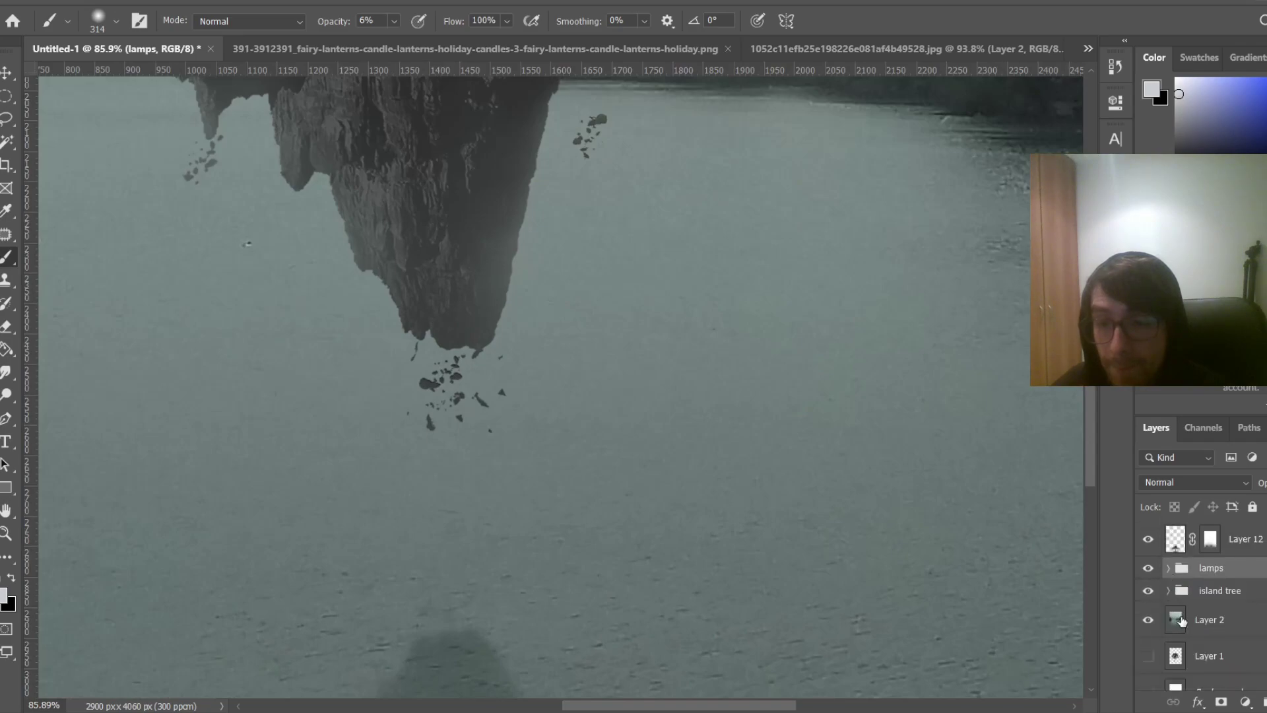
Find and select Layer 11, beneath the island layer, in the island tree group
{"action": "left_click", "coordinate": [1167, 591]}
{"action": "scroll", "coordinate": [1198, 620], "scroll_direction": "down", "scroll_amount": 3}
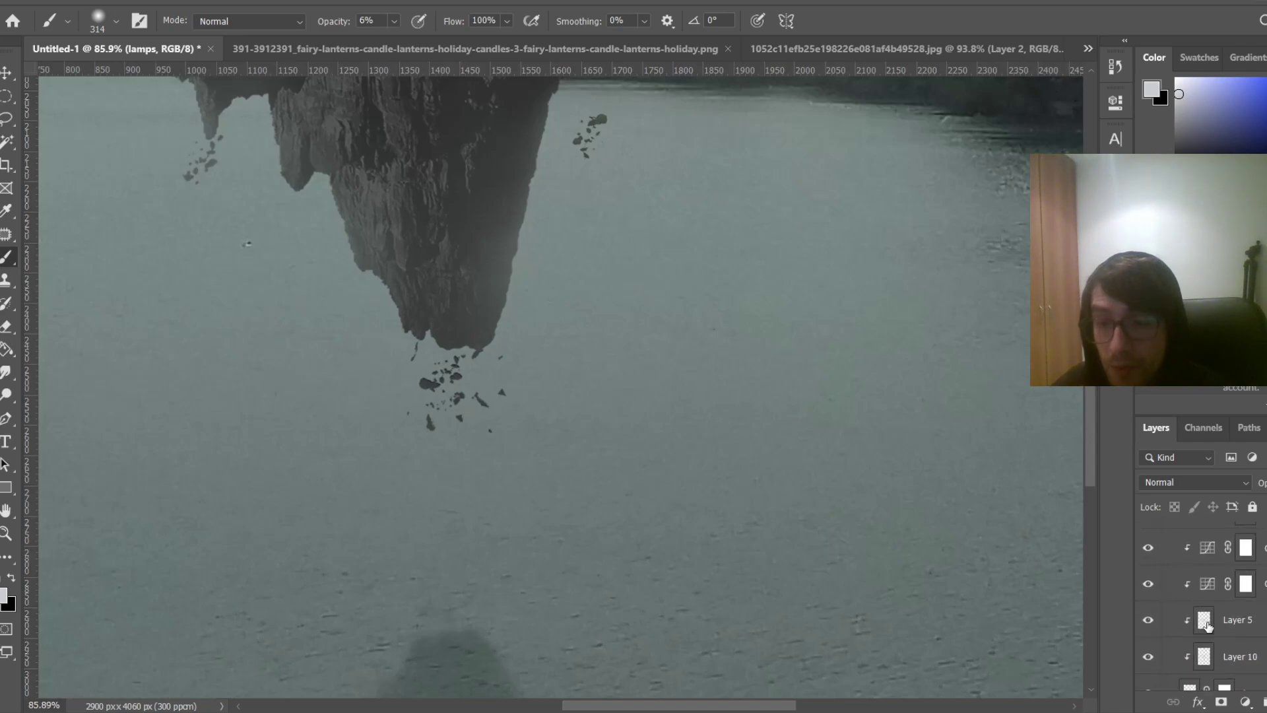
{"action": "scroll", "coordinate": [1216, 634], "scroll_direction": "up", "scroll_amount": 1}
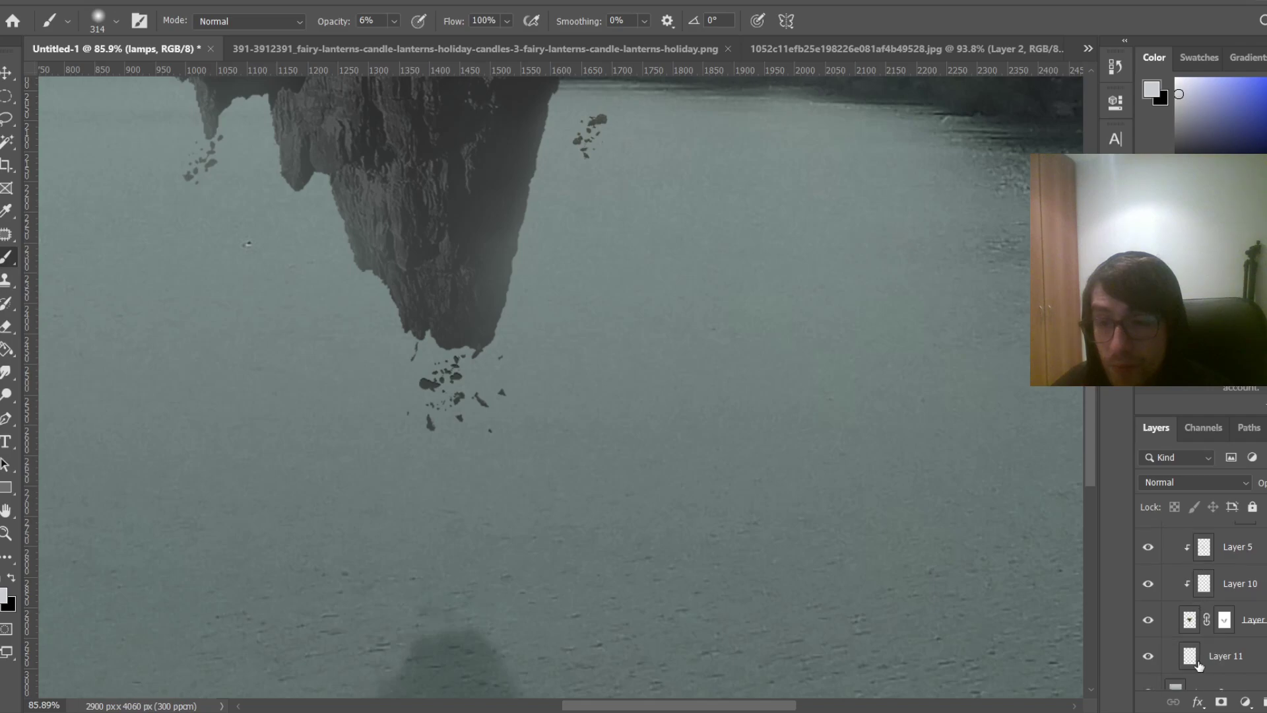
{"action": "left_click", "coordinate": [1198, 665]}
{"action": "scroll", "coordinate": [1087, 592], "scroll_direction": "down", "scroll_amount": 3}
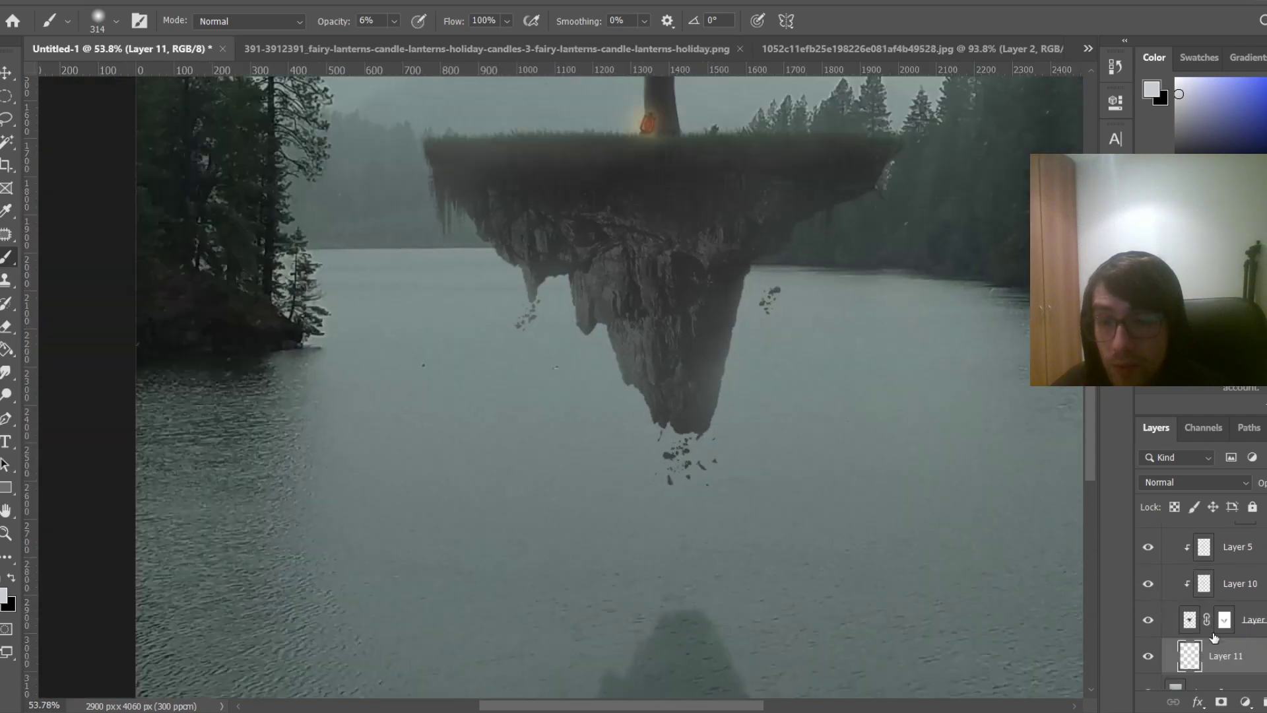
{"action": "scroll", "coordinate": [1215, 636], "scroll_direction": "down", "scroll_amount": 1}
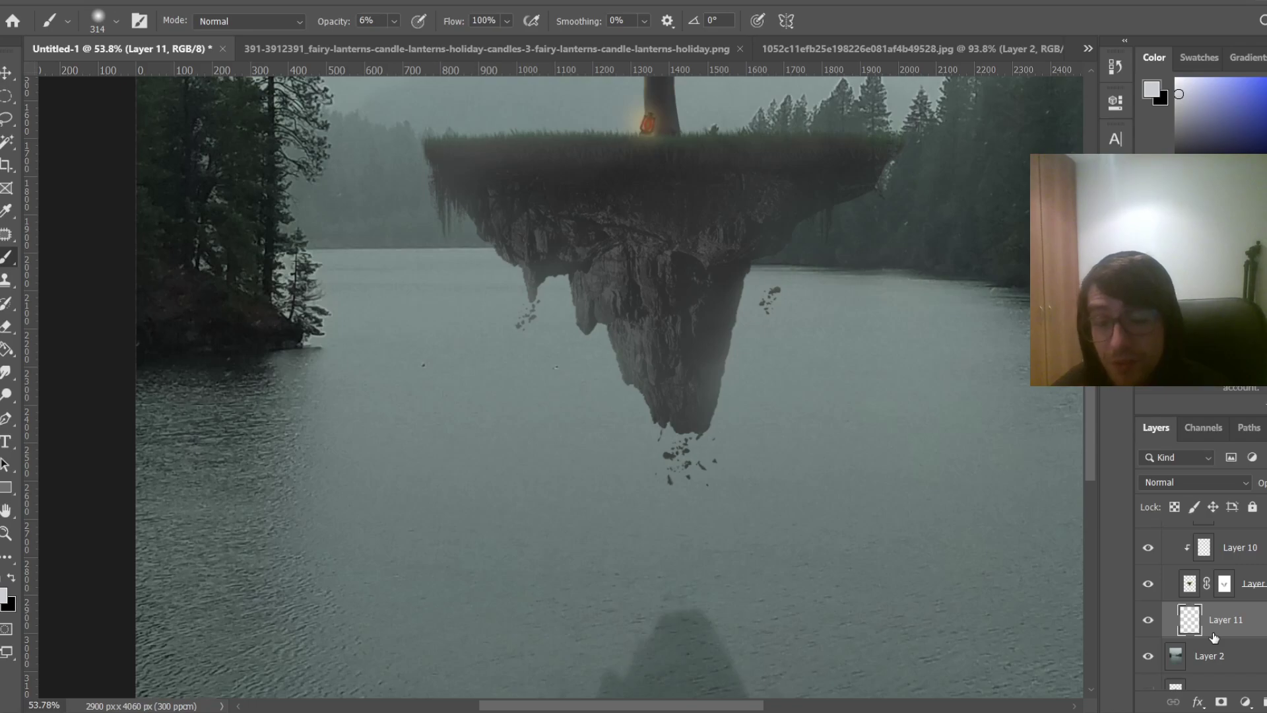
Paste the copied rock fragments as a new layer and place it above the lamps group, just below Layer 12
{"action": "key", "text": "ctrl+v"}
{"action": "key", "text": "ctrl+t"}
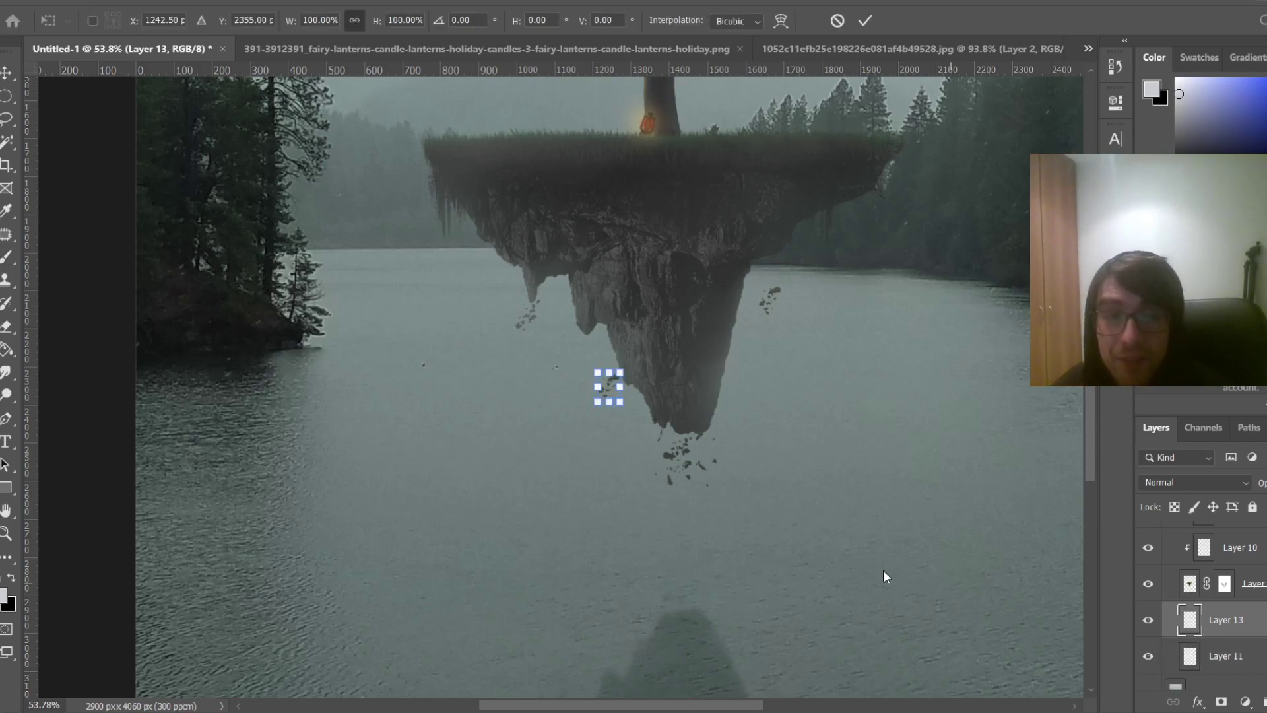
{"action": "key", "text": "Return"}
{"action": "key", "text": "b"}
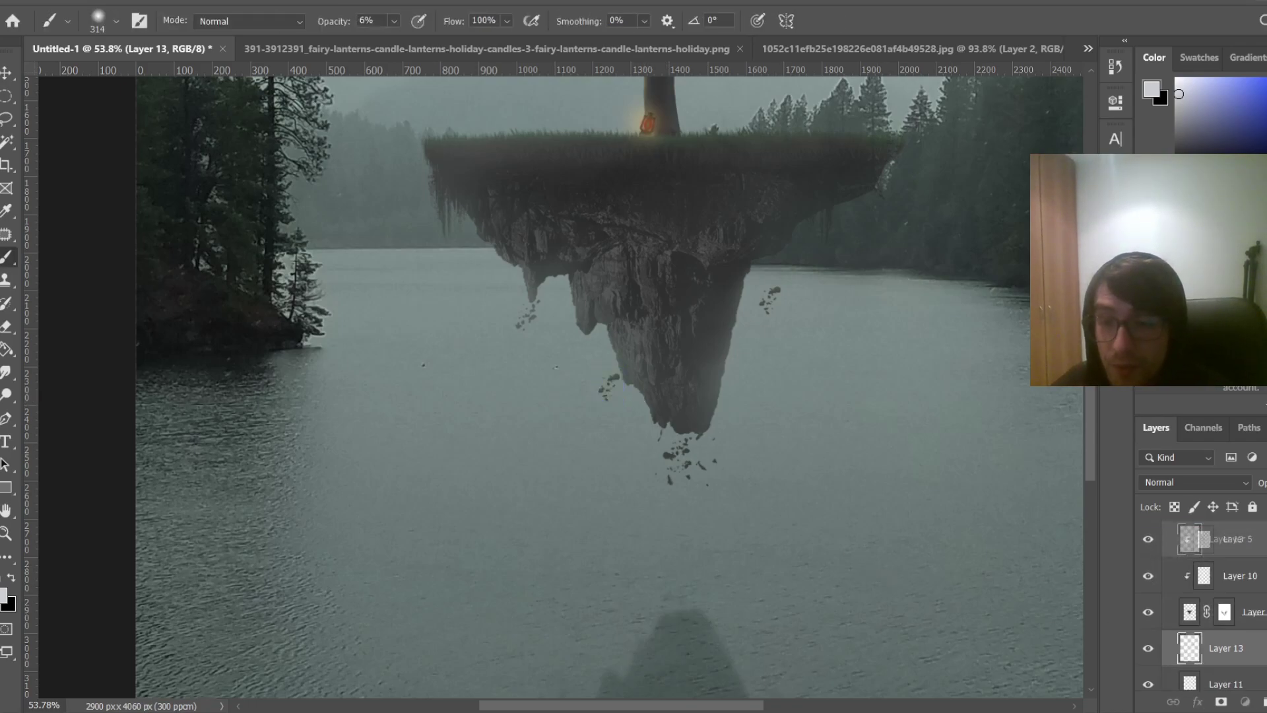
{"action": "mouse_move", "coordinate": [1201, 539]}
{"action": "left_mouse_down"}
{"action": "mouse_move", "coordinate": [1213, 468]}
{"action": "mouse_move", "coordinate": [1211, 559]}
{"action": "left_mouse_up"}
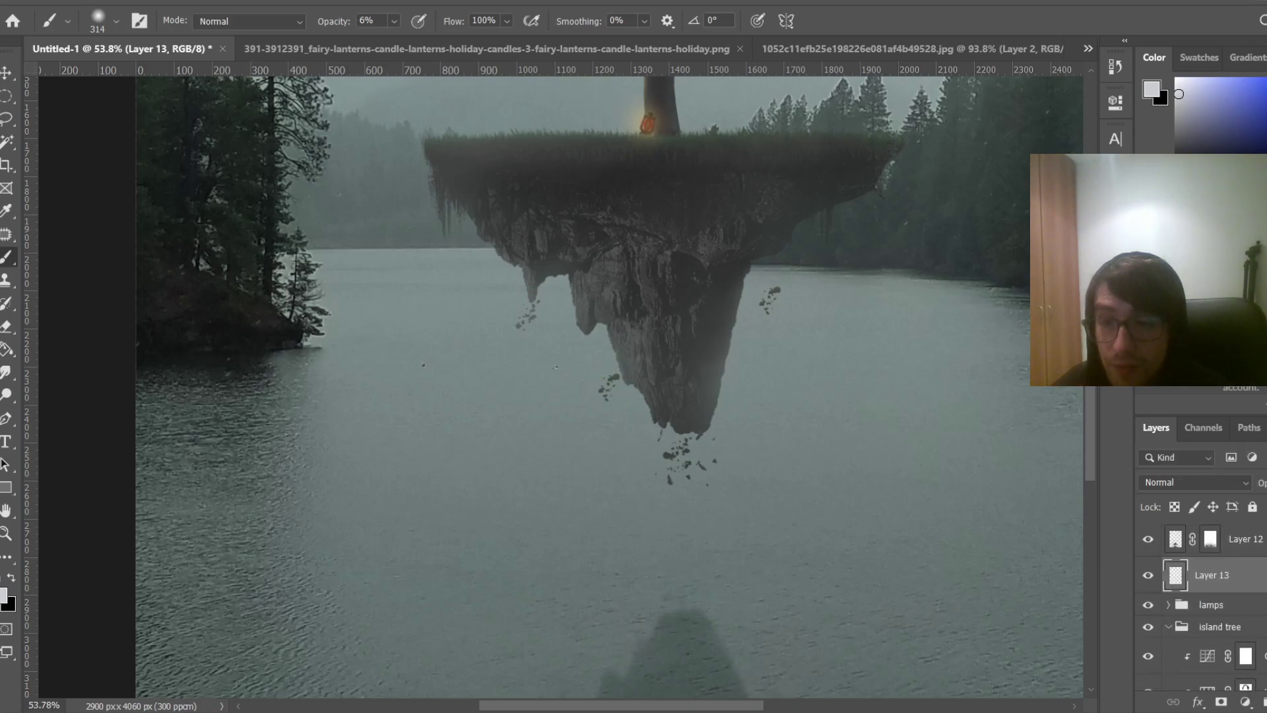
Move the pasted rock fragments just above the tip of the island reflection, to about X 1439 px and Y 2862 px
{"action": "scroll", "coordinate": [752, 584], "scroll_direction": "down", "scroll_amount": 3}
{"action": "scroll", "coordinate": [752, 584], "scroll_direction": "up", "scroll_amount": 2}
{"action": "key", "text": "ctrl+t"}
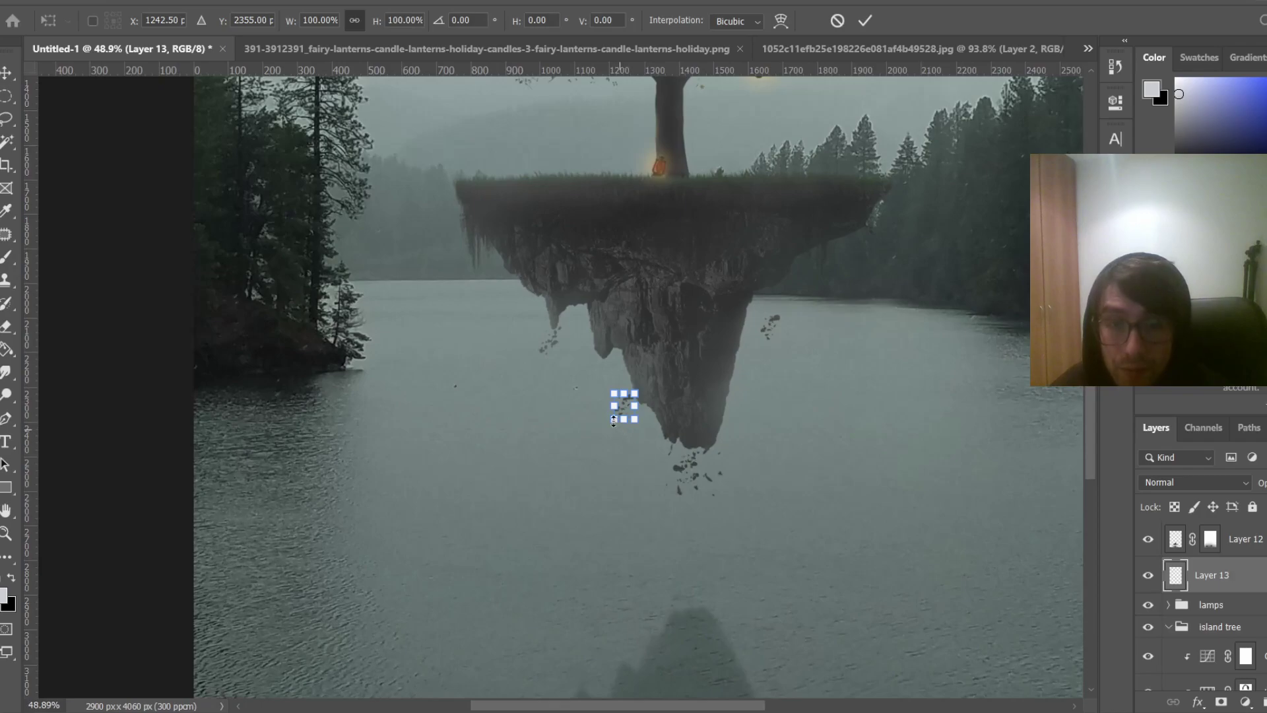
{"action": "left_click_drag", "start_coordinate": [626, 405], "coordinate": [696, 582]}
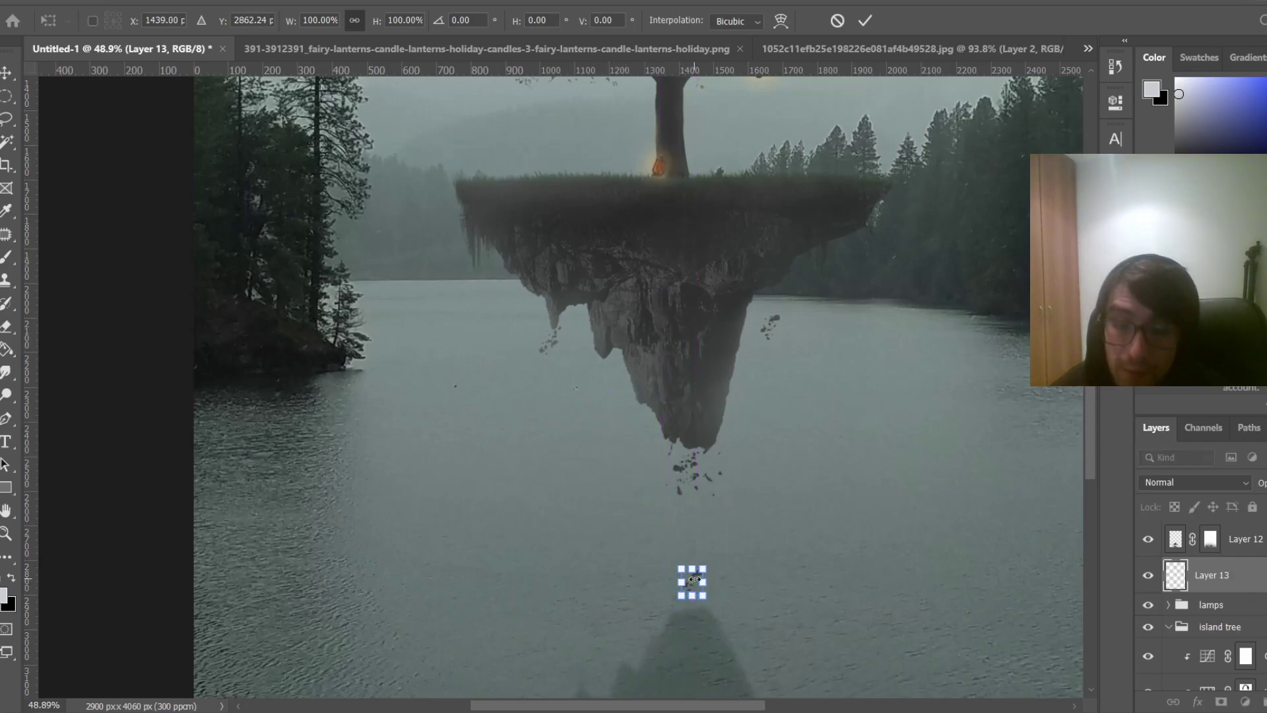
{"action": "key", "text": "Return"}
{"action": "key", "text": "b"}
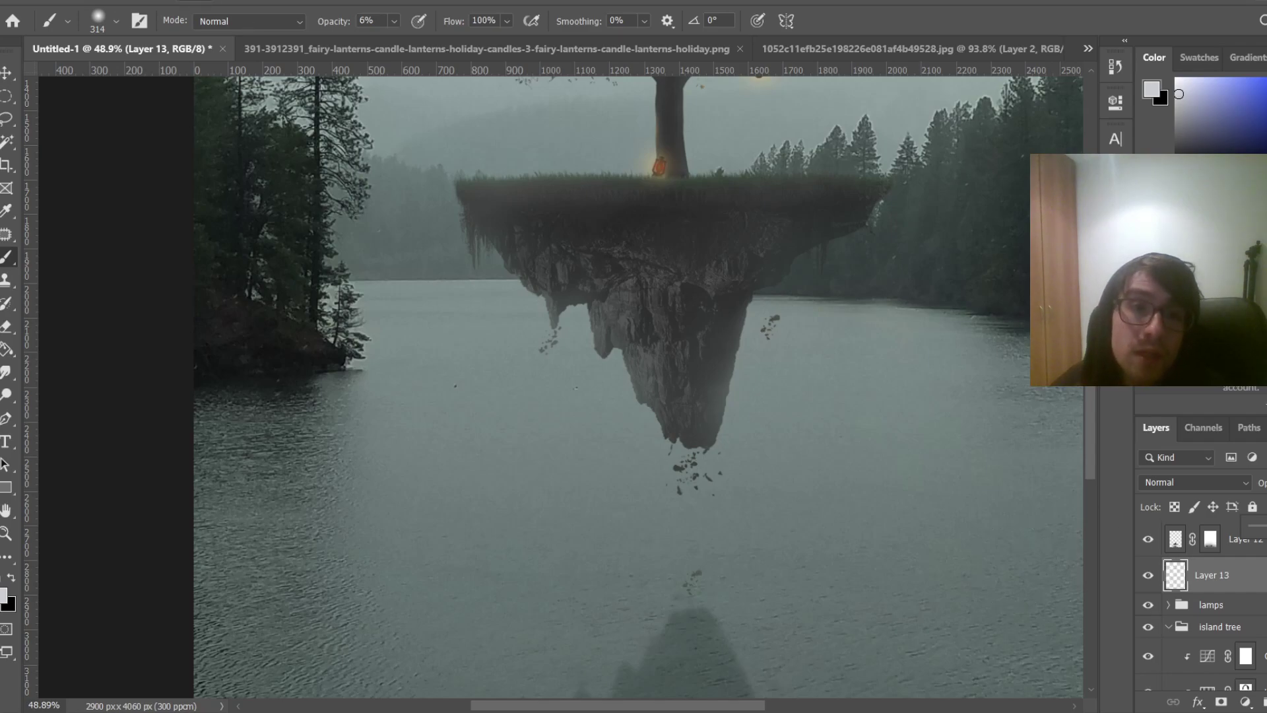
Apply a Gaussian Blur with a 2.2 pixel radius to the rock fragments on Layer 13
{"action": "left_click", "coordinate": [229, 0]}
{"action": "mouse_move", "coordinate": [289, 185]}
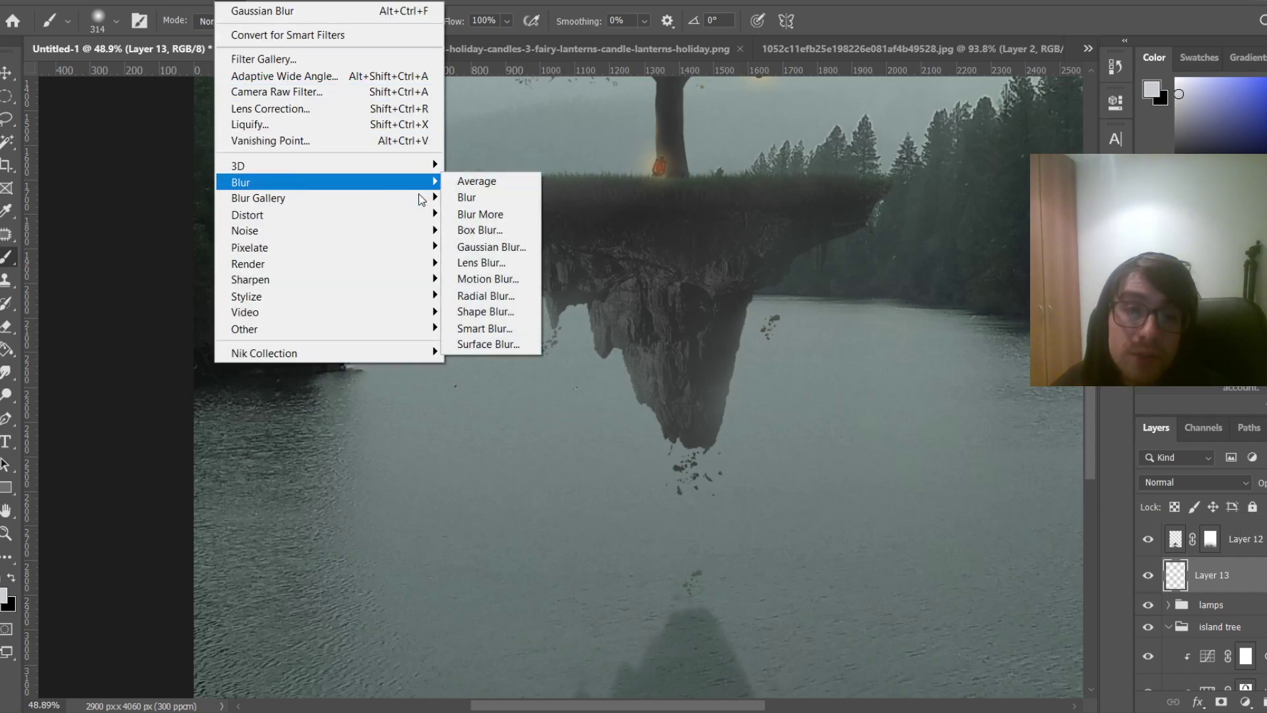
{"action": "left_click", "coordinate": [491, 246]}
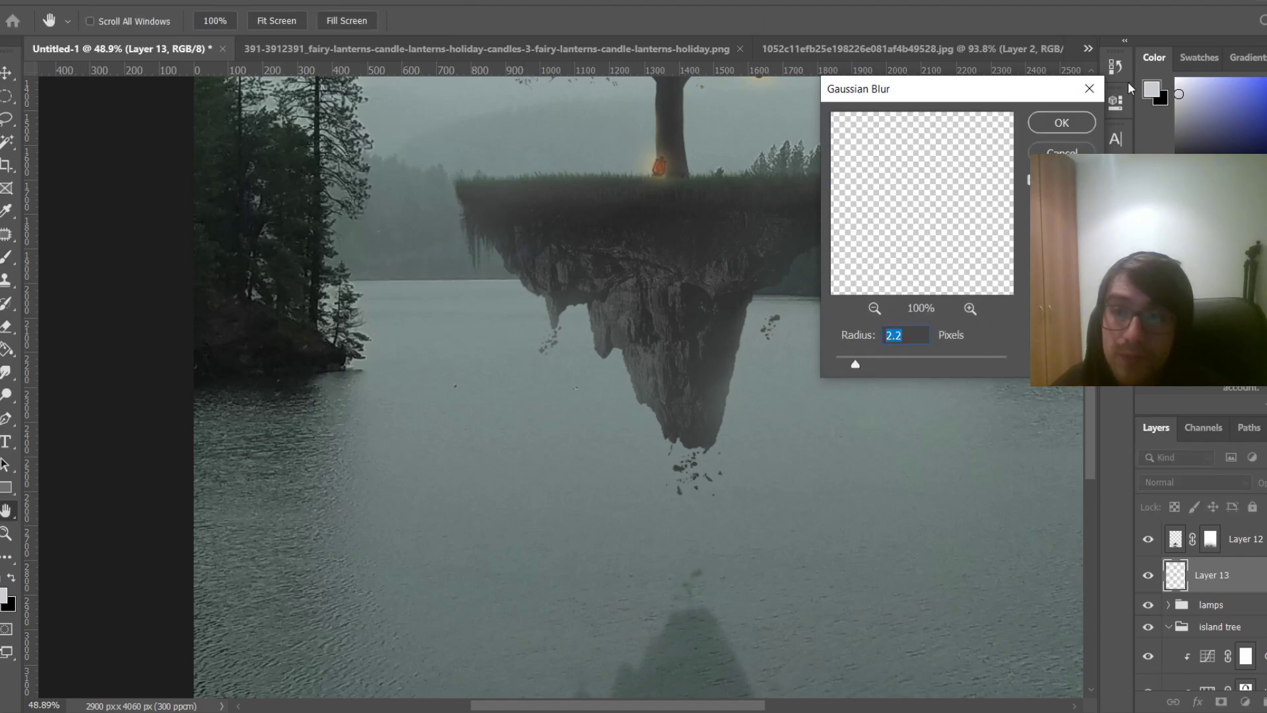
{"action": "left_click", "coordinate": [1056, 119]}
{"action": "key", "text": "ctrl+0"}
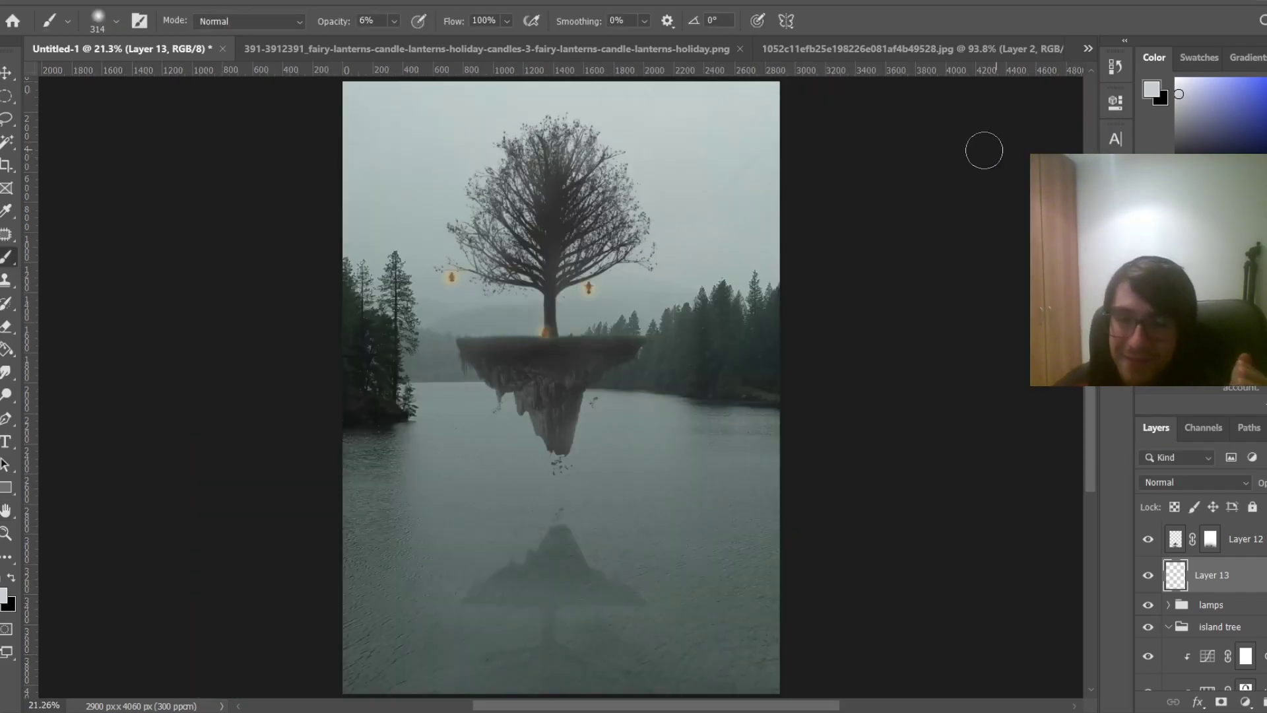
Duplicate the blurred rock fragments and move the copy beside the right slope of the island reflection
{"action": "scroll", "coordinate": [564, 528], "scroll_direction": "up", "scroll_amount": 5}
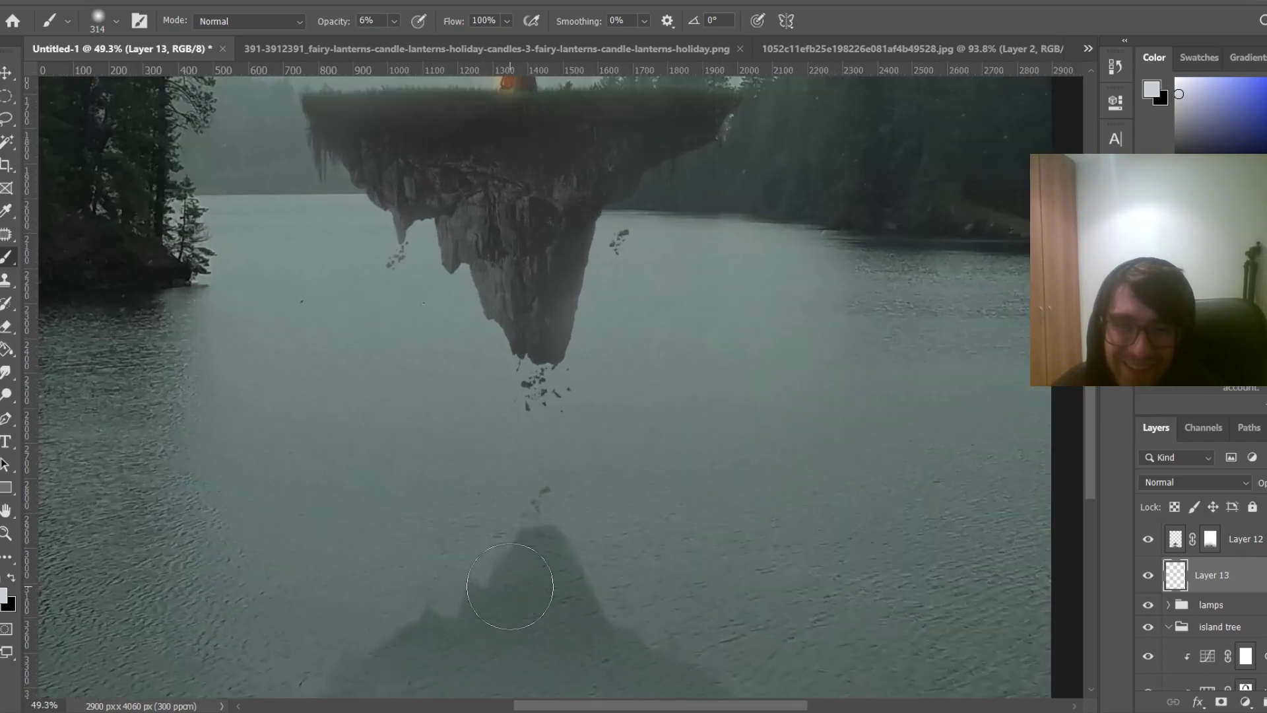
{"action": "key", "text": "ctrl+j"}
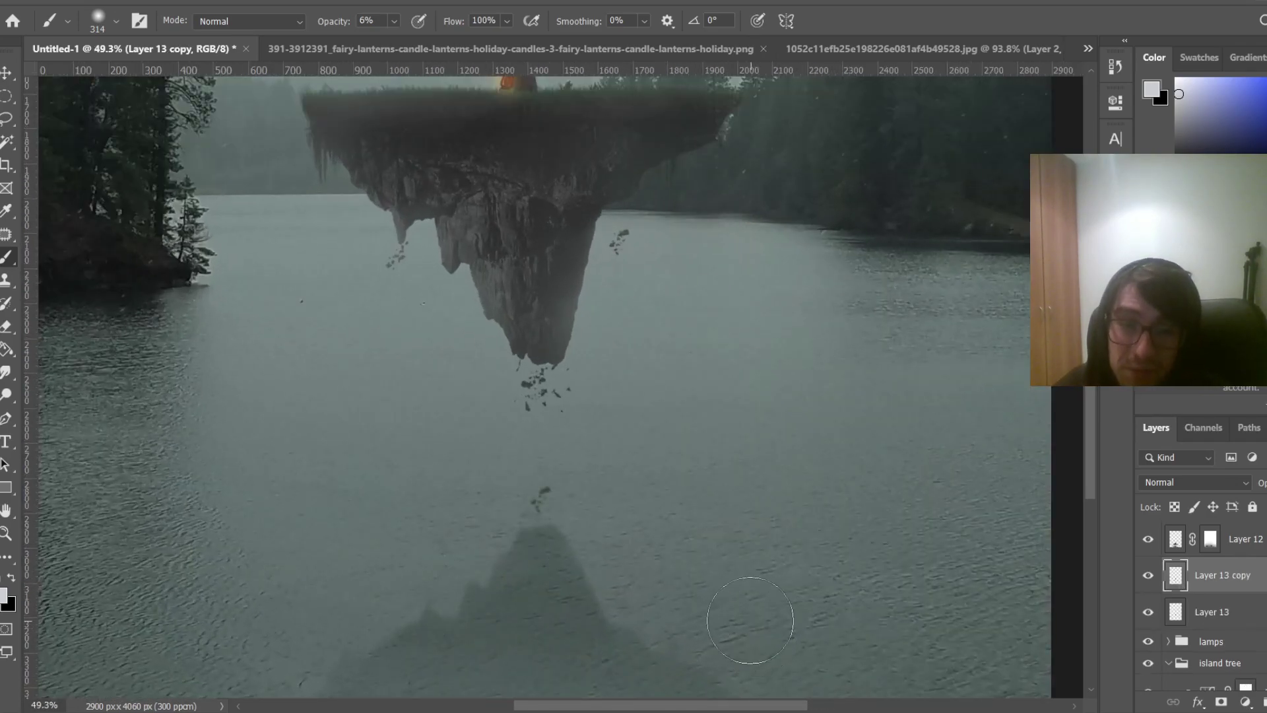
{"action": "key", "text": "ctrl+t"}
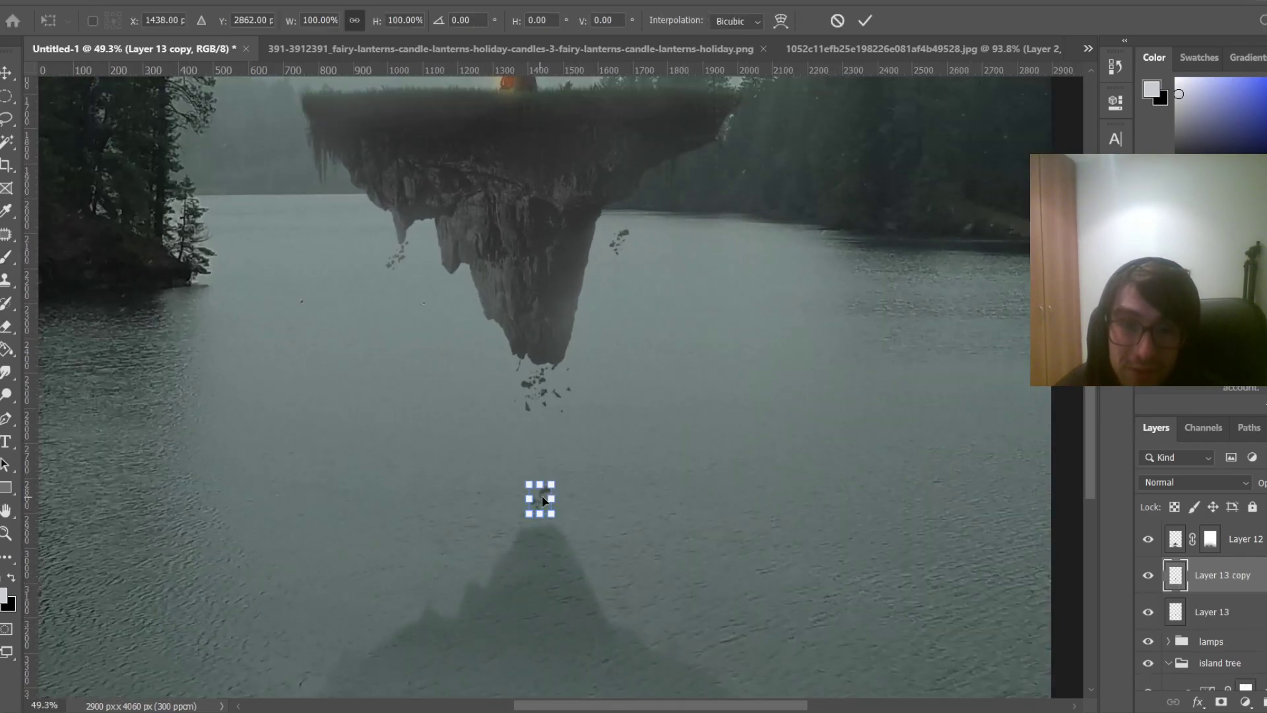
{"action": "mouse_move", "coordinate": [542, 501]}
{"action": "left_mouse_down"}
{"action": "mouse_move", "coordinate": [637, 566]}
{"action": "mouse_move", "coordinate": [631, 608]}
{"action": "left_mouse_up"}
{"action": "key", "text": "Return"}
{"action": "key", "text": "b"}
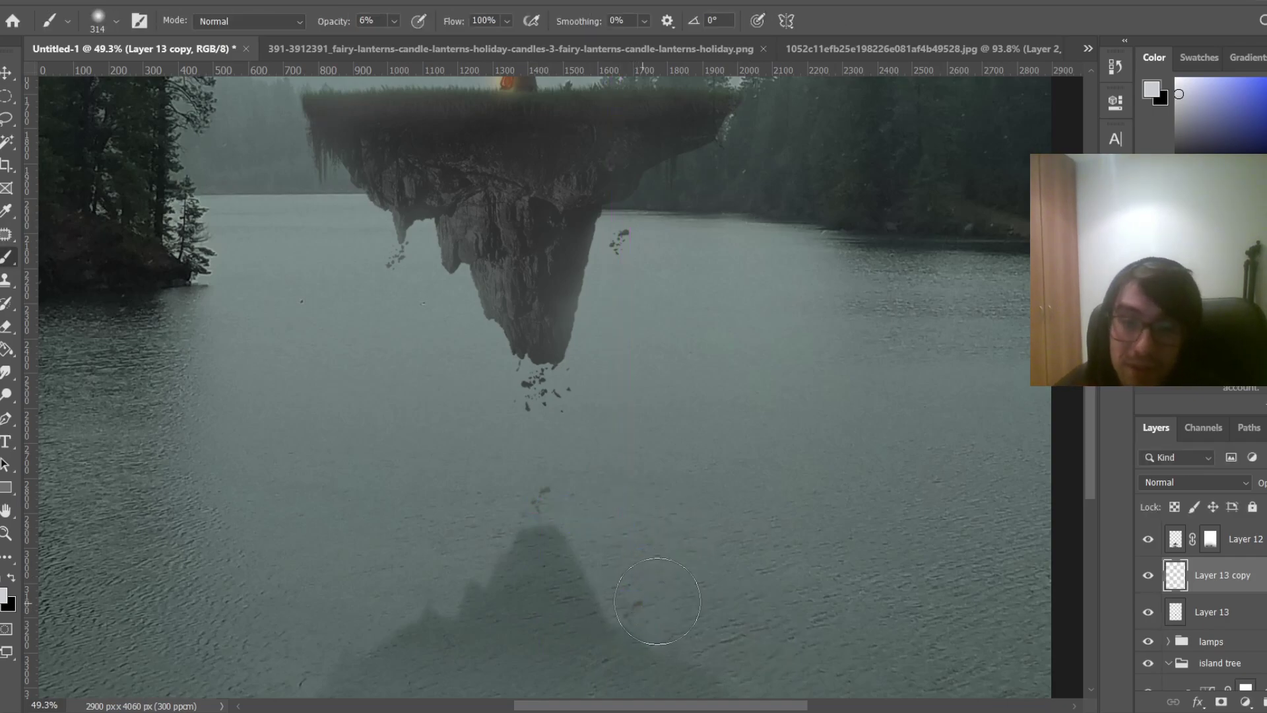
Flip the original rock fragments on Layer 13 horizontally
{"action": "scroll", "coordinate": [1239, 596], "scroll_direction": "down", "scroll_amount": 1}
{"action": "left_click", "coordinate": [1232, 581]}
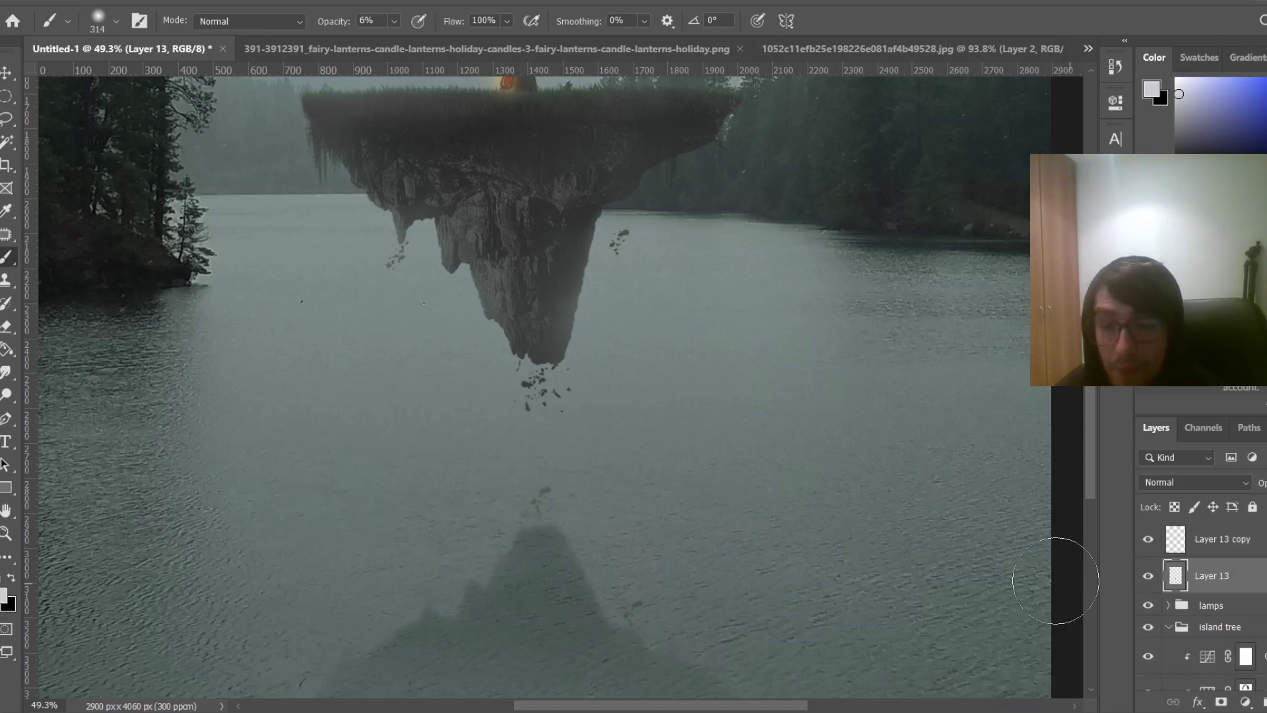
{"action": "key", "text": "ctrl+t"}
{"action": "right_click", "coordinate": [541, 496]}
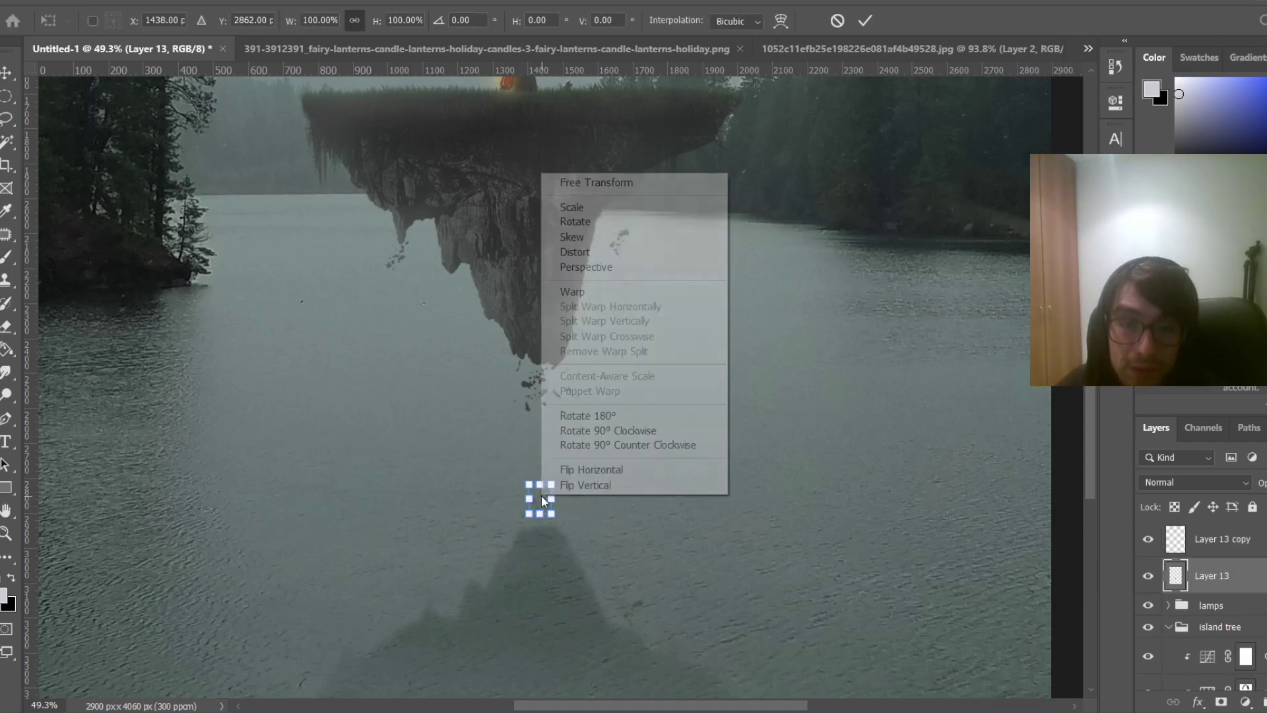
{"action": "left_click", "coordinate": [593, 469]}
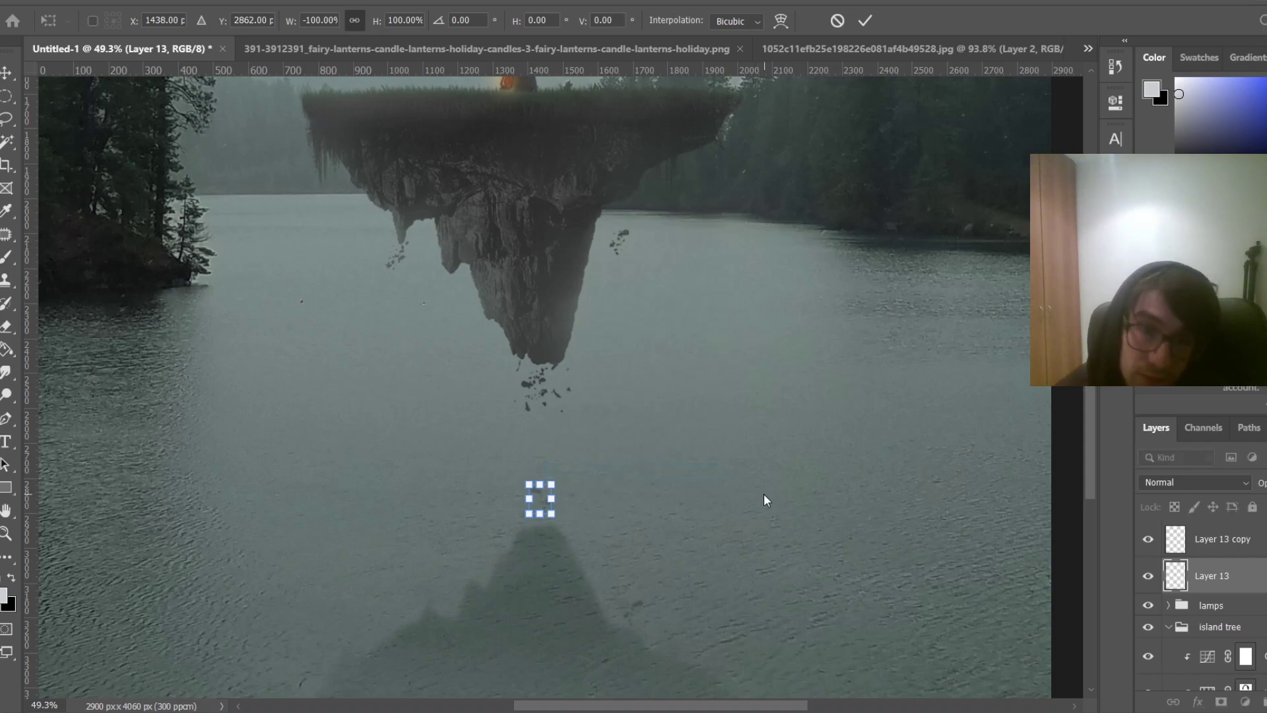
{"action": "key", "text": "Return"}
{"action": "key", "text": "b"}
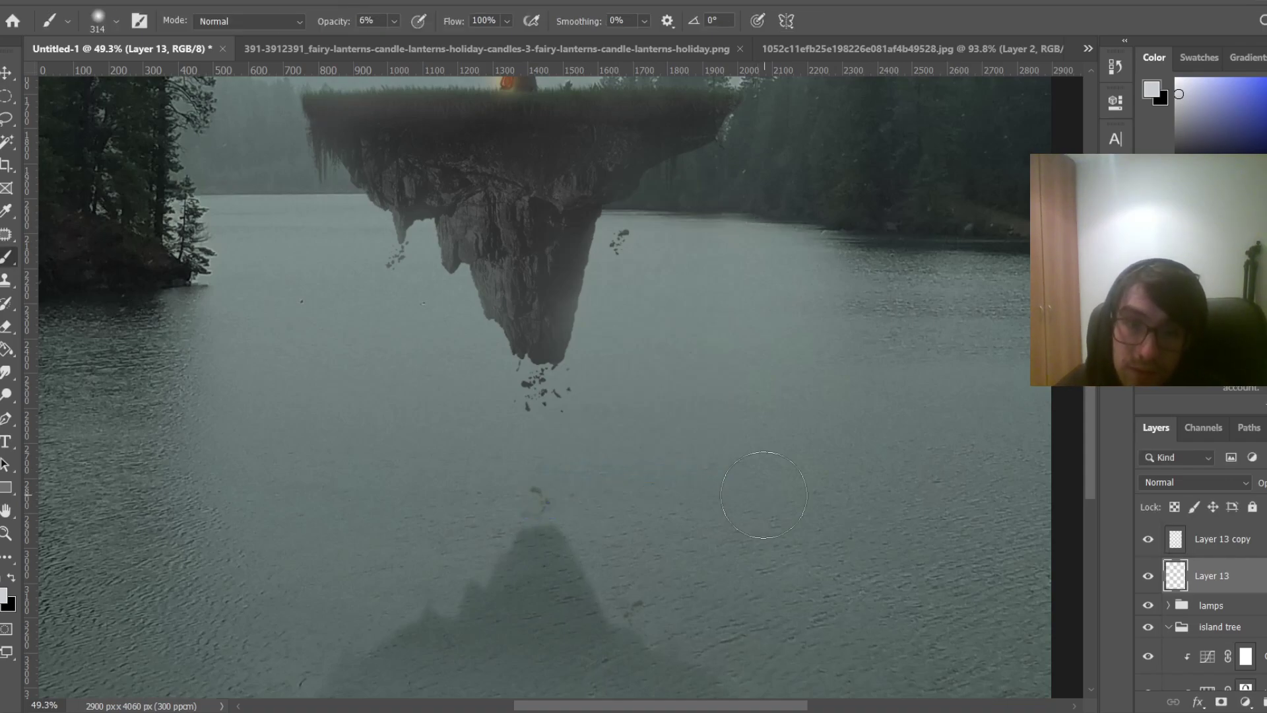
Flip the rock fragments on Layer 13 vertically and shift them slightly higher above the reflection's tip
{"action": "key", "text": "ctrl+t"}
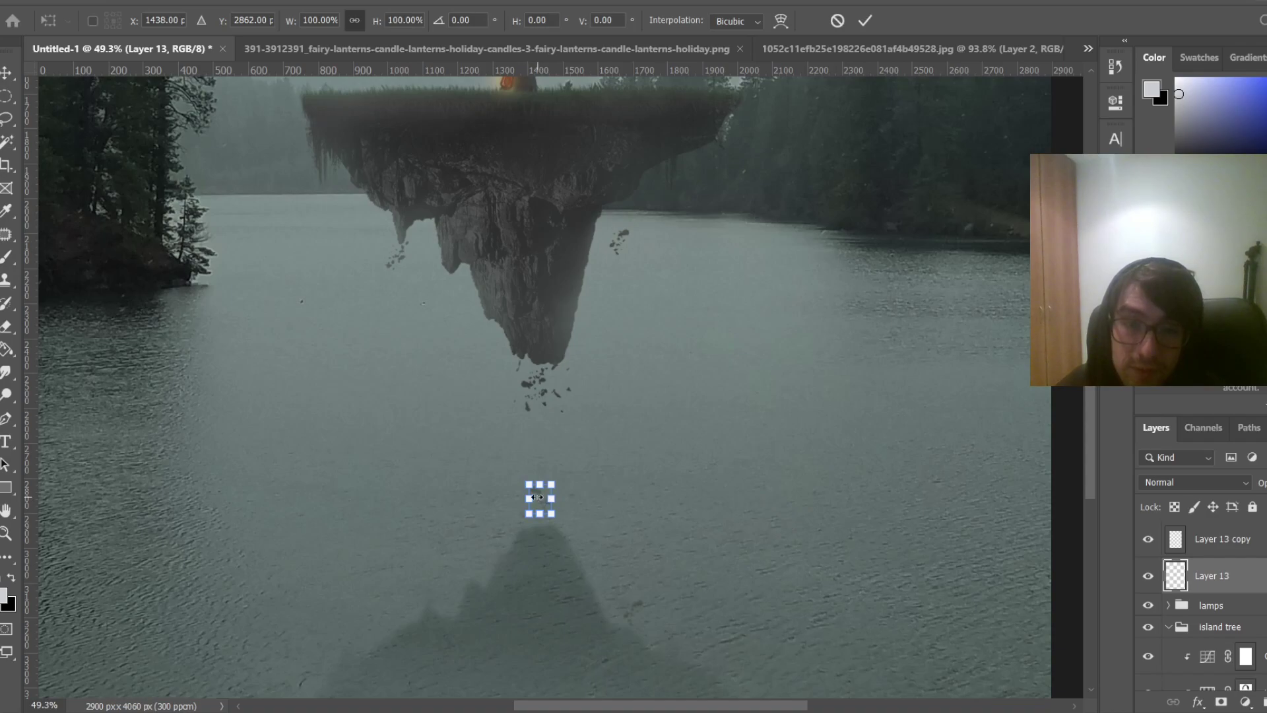
{"action": "right_click", "coordinate": [538, 497]}
{"action": "left_click", "coordinate": [567, 469]}
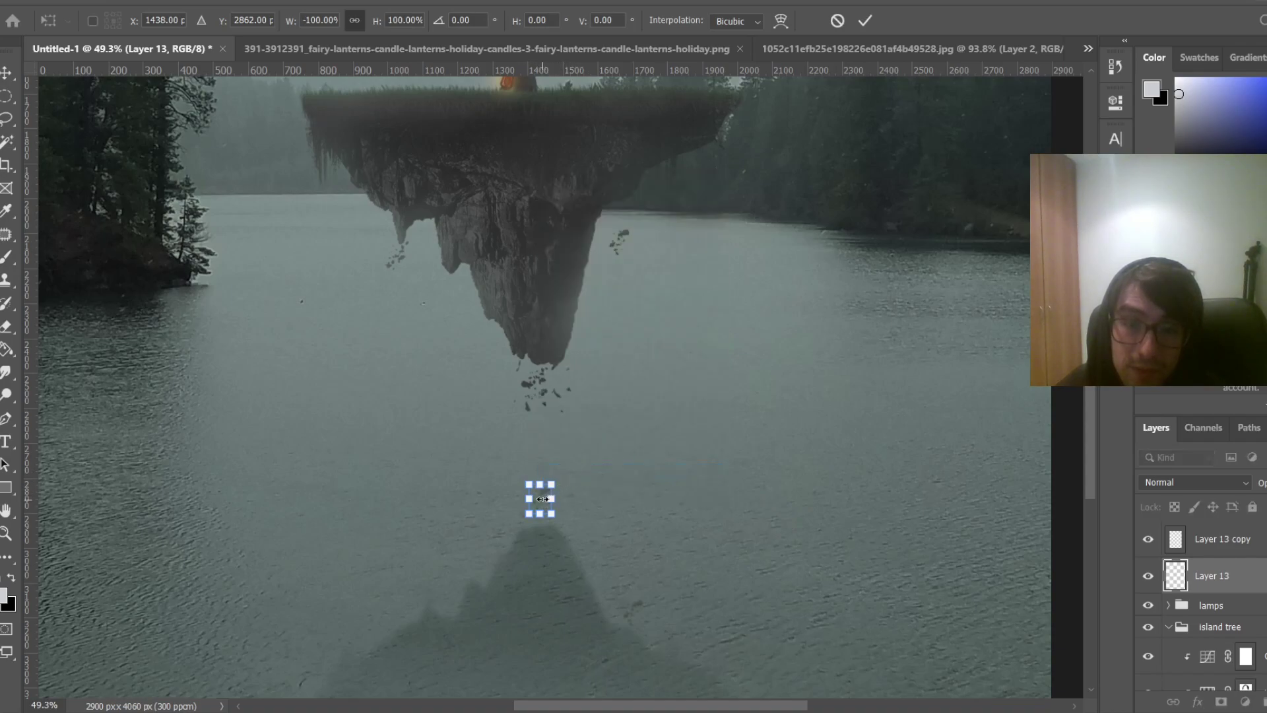
{"action": "right_click", "coordinate": [541, 497]}
{"action": "left_click", "coordinate": [579, 484]}
{"action": "right_click", "coordinate": [539, 500]}
{"action": "left_click", "coordinate": [594, 472]}
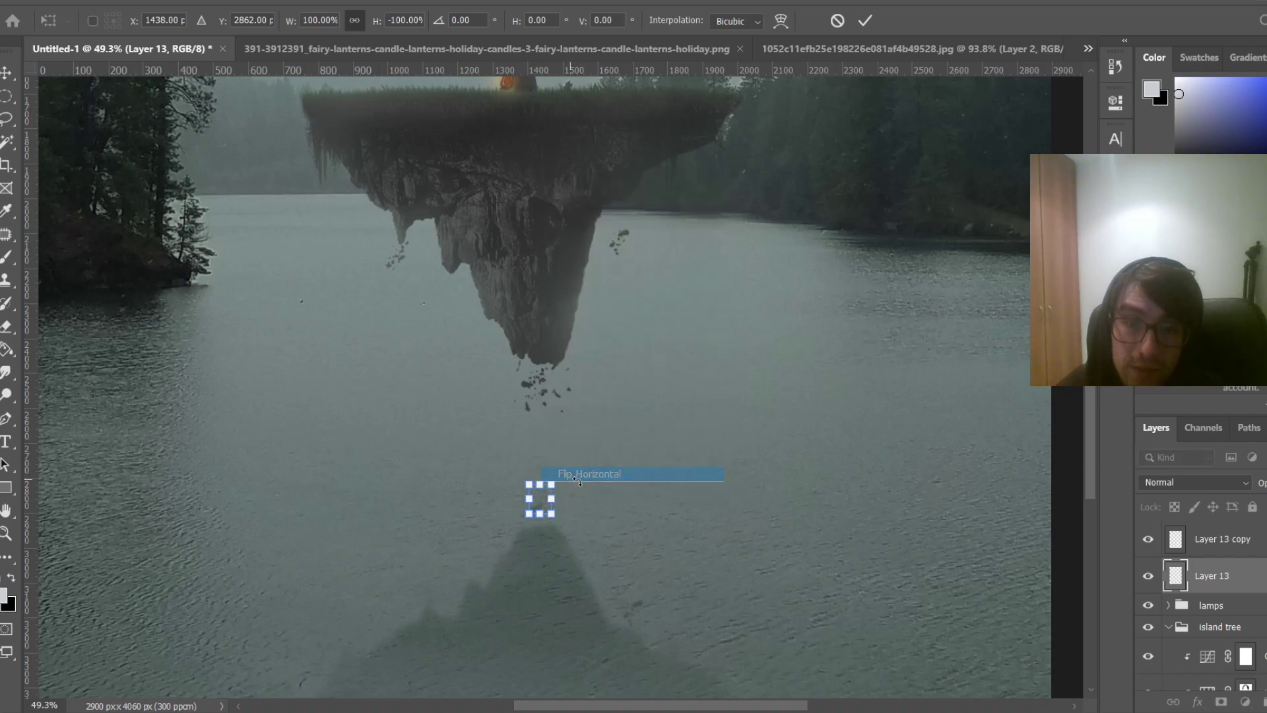
{"action": "mouse_move", "coordinate": [552, 484]}
{"action": "left_mouse_down"}
{"action": "mouse_move", "coordinate": [563, 475]}
{"action": "mouse_move", "coordinate": [543, 489]}
{"action": "left_mouse_up"}
{"action": "key", "text": "Return"}
{"action": "key", "text": "b"}
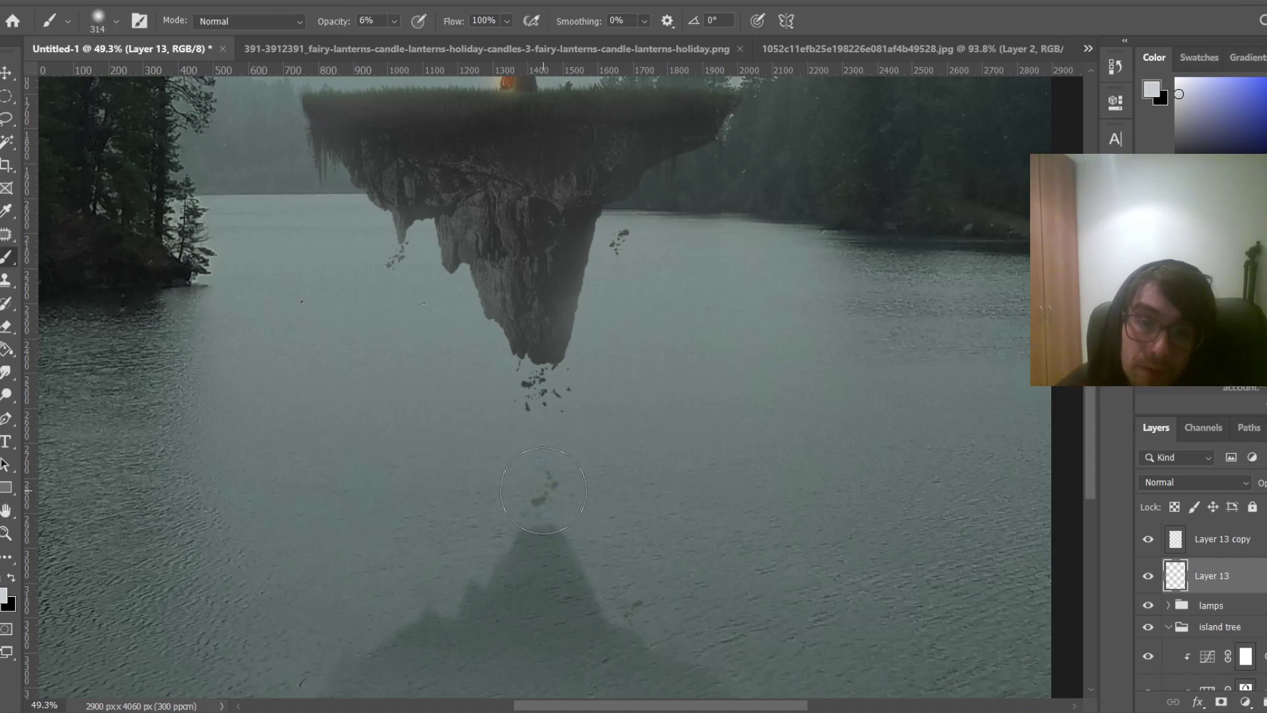
Duplicate the rock fragments on Layer 13 copy and move the duplicate below the loose rocks under the island's left side
{"action": "scroll", "coordinate": [524, 487], "scroll_direction": "down", "scroll_amount": 2}
{"action": "scroll", "coordinate": [524, 487], "scroll_direction": "up", "scroll_amount": 3}
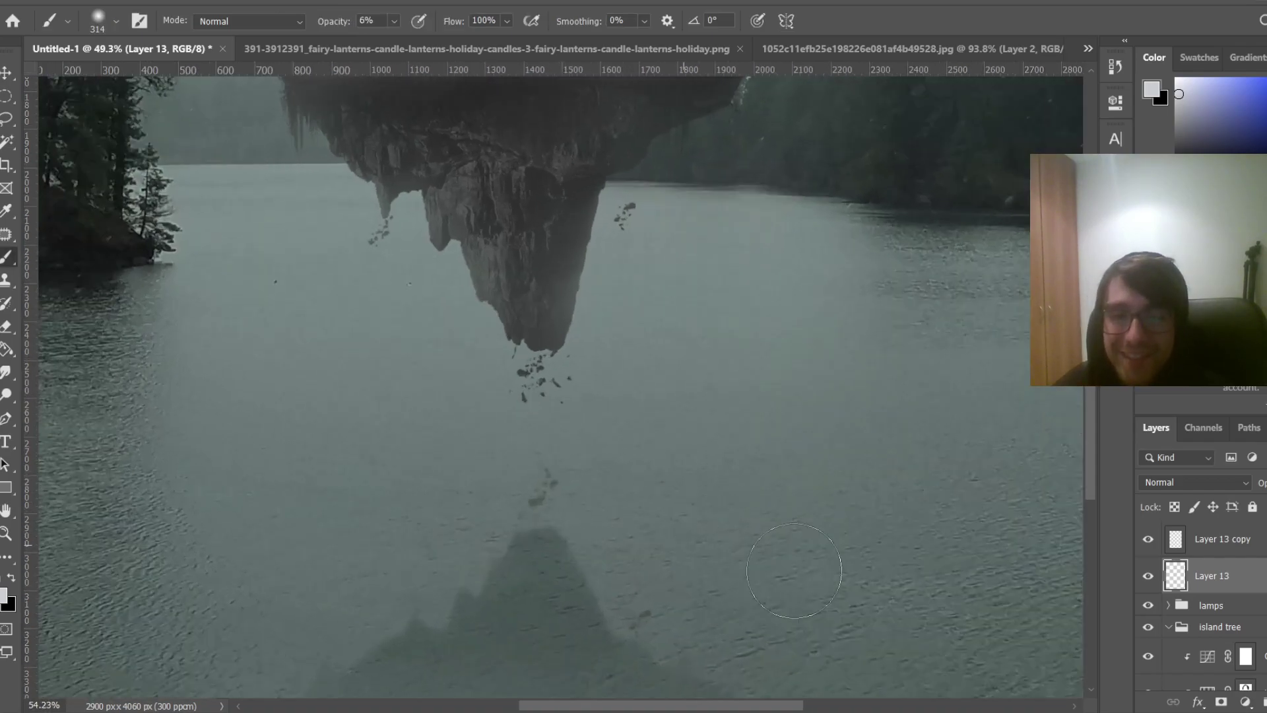
{"action": "left_click", "coordinate": [1231, 540]}
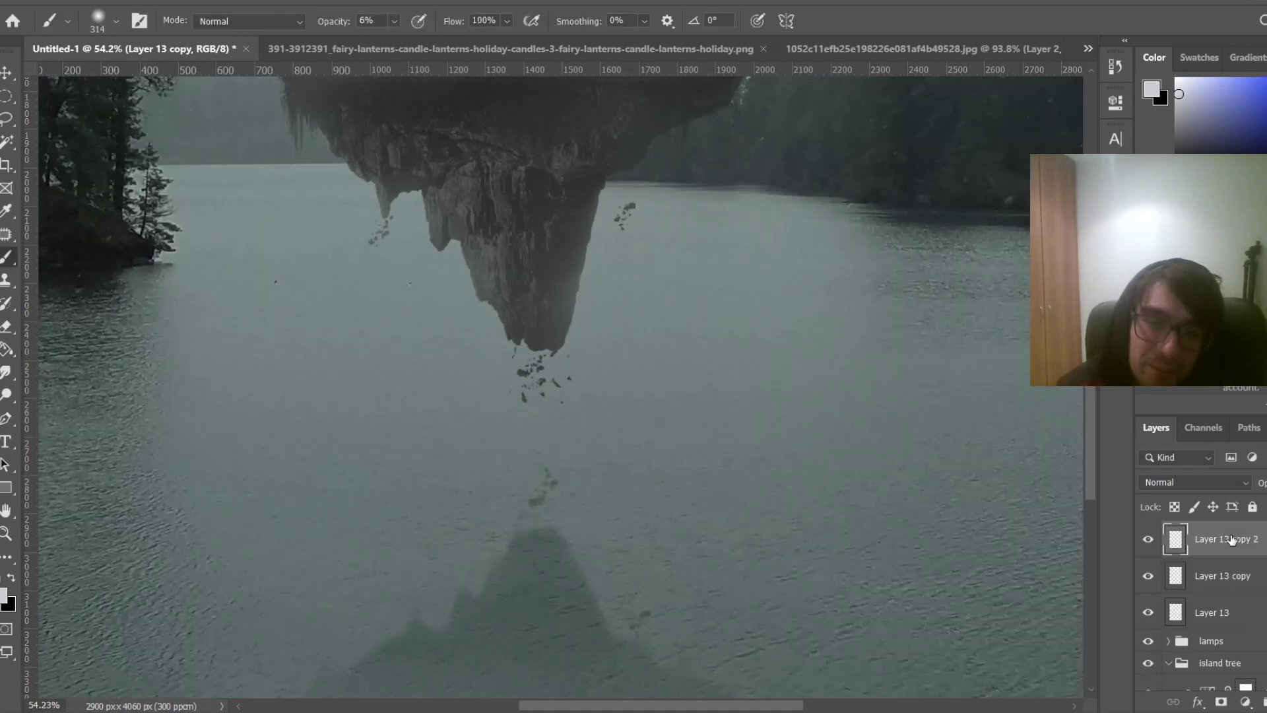
{"action": "key", "text": "ctrl+j"}
{"action": "key", "text": "ctrl+t"}
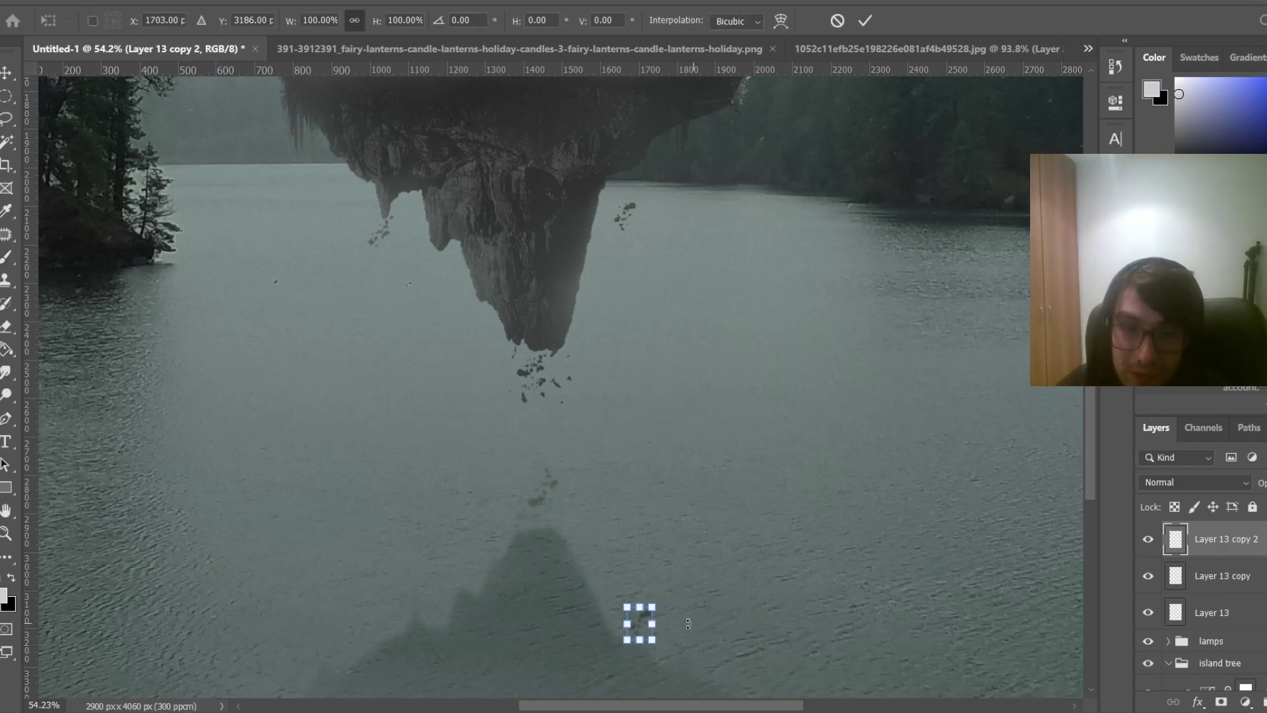
{"action": "left_click_drag", "start_coordinate": [639, 623], "coordinate": [380, 343]}
Flip the duplicated rock fragments vertically and horizontally, and place them beside the left slope of the island reflection
{"action": "right_click", "coordinate": [378, 337]}
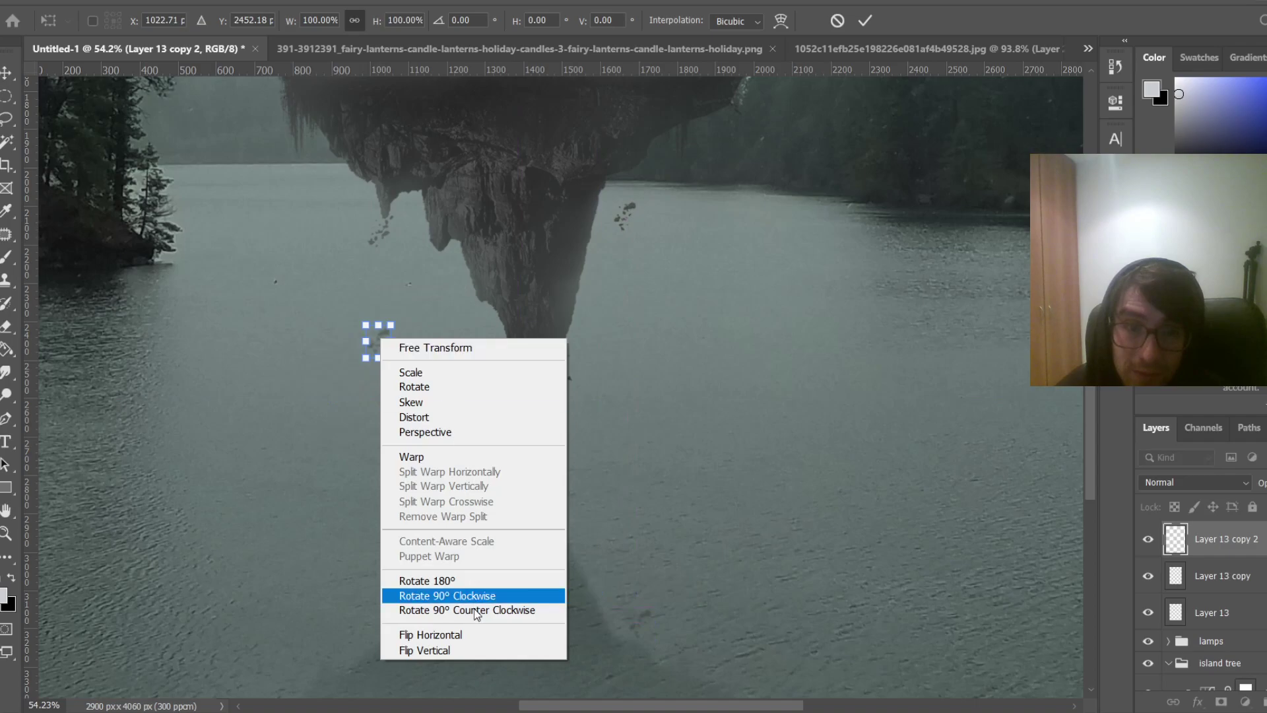
{"action": "left_click", "coordinate": [477, 648]}
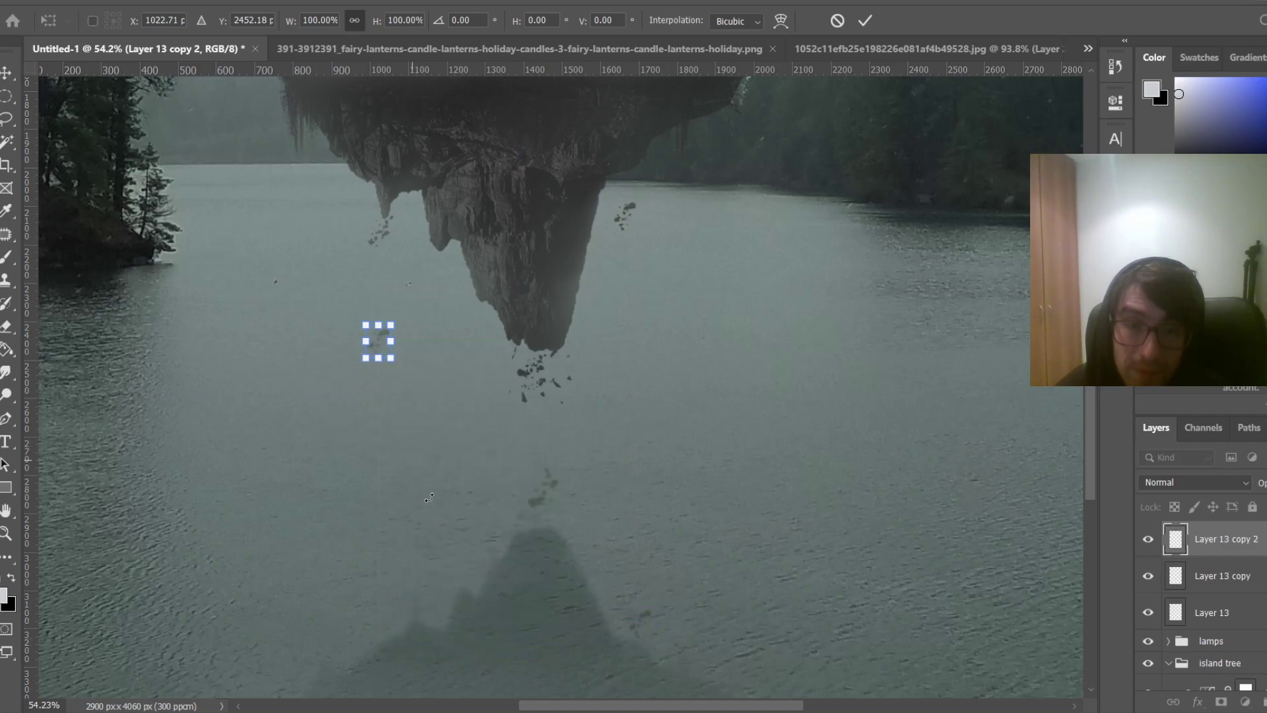
{"action": "right_click", "coordinate": [379, 342]}
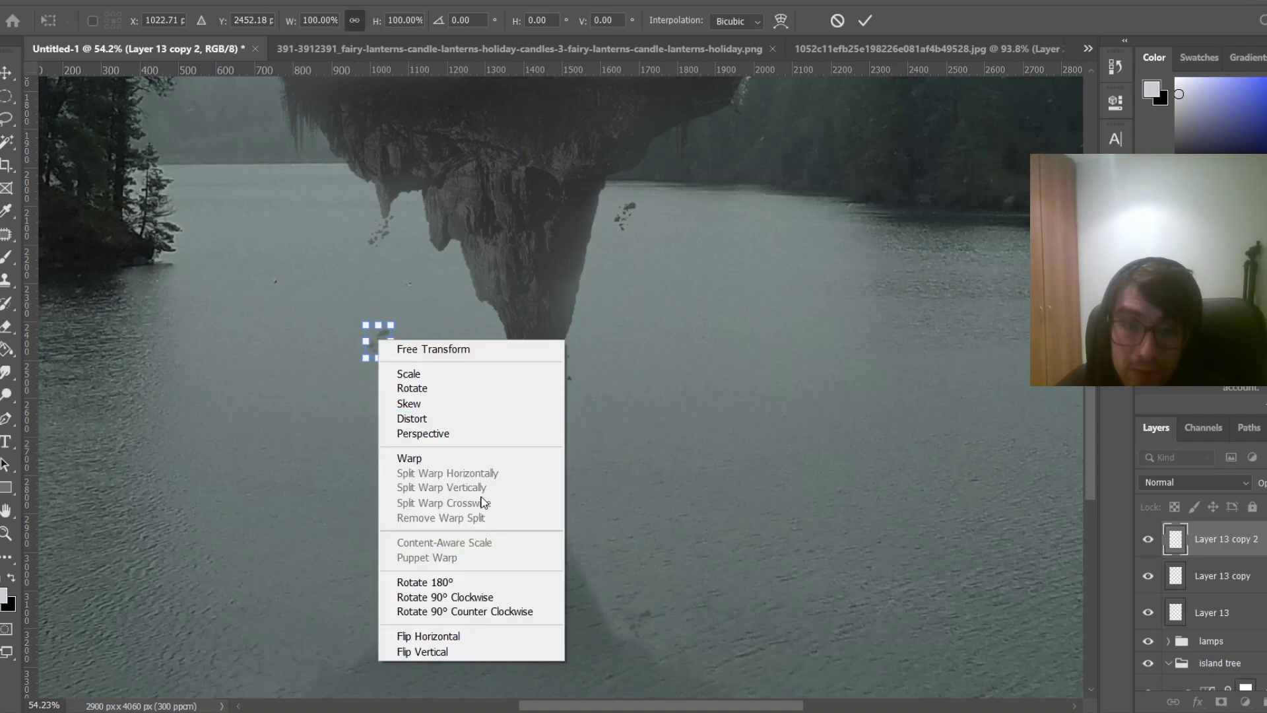
{"action": "left_click", "coordinate": [503, 634]}
{"action": "left_click_drag", "start_coordinate": [378, 340], "coordinate": [413, 601]}
{"action": "key", "text": "Return"}
{"action": "key", "text": "b"}
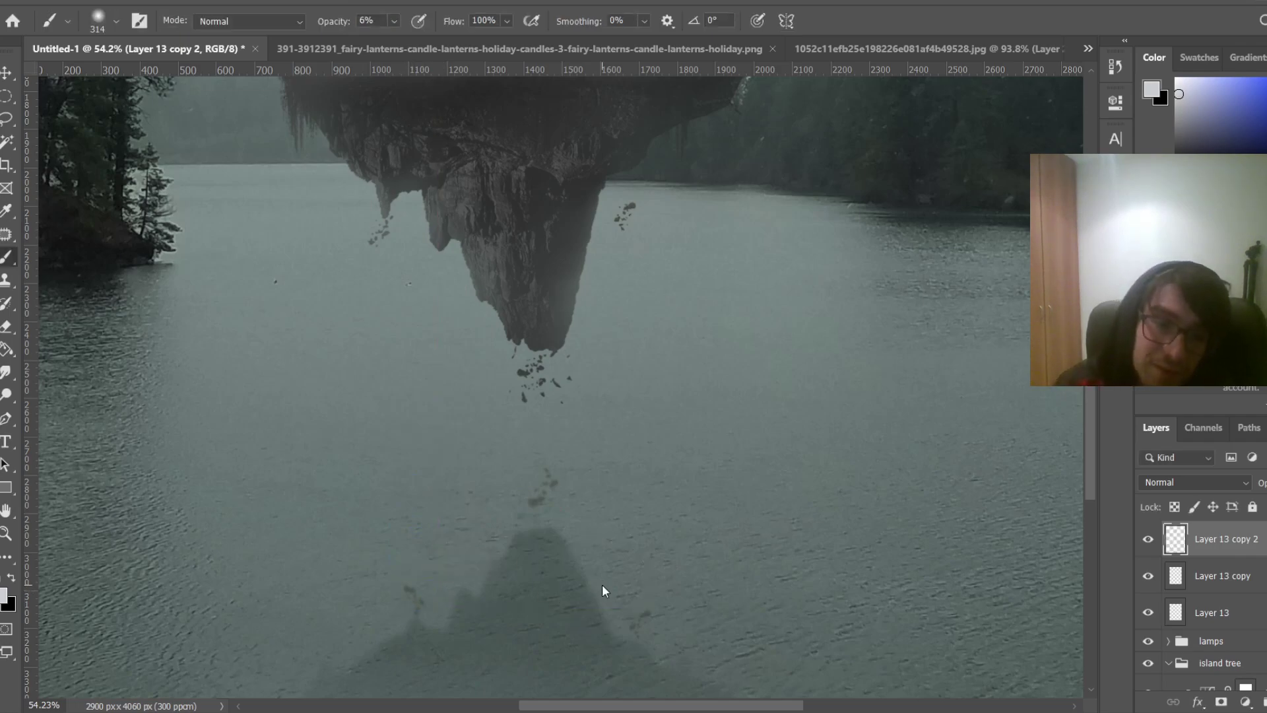
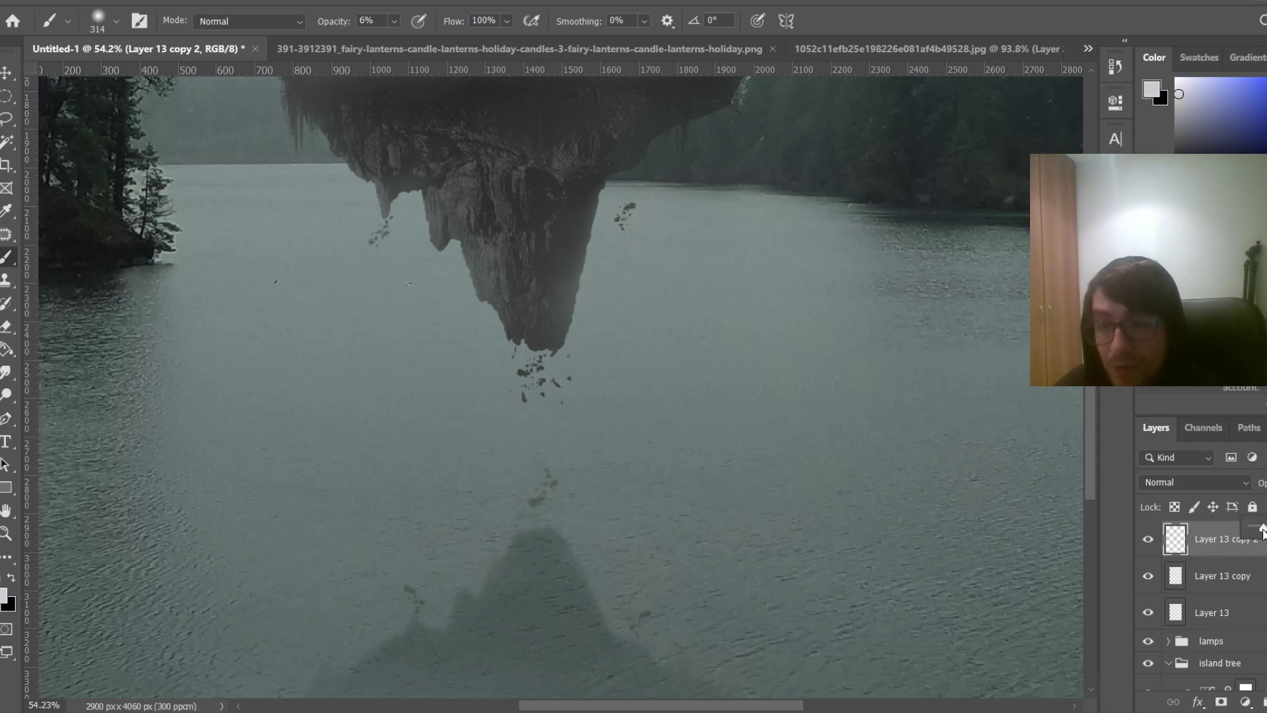
Lower the opacity of the mirrored rock fragments on Layer 13 copy 2 and Layer 13 copy
{"action": "left_click", "coordinate": [1226, 586]}
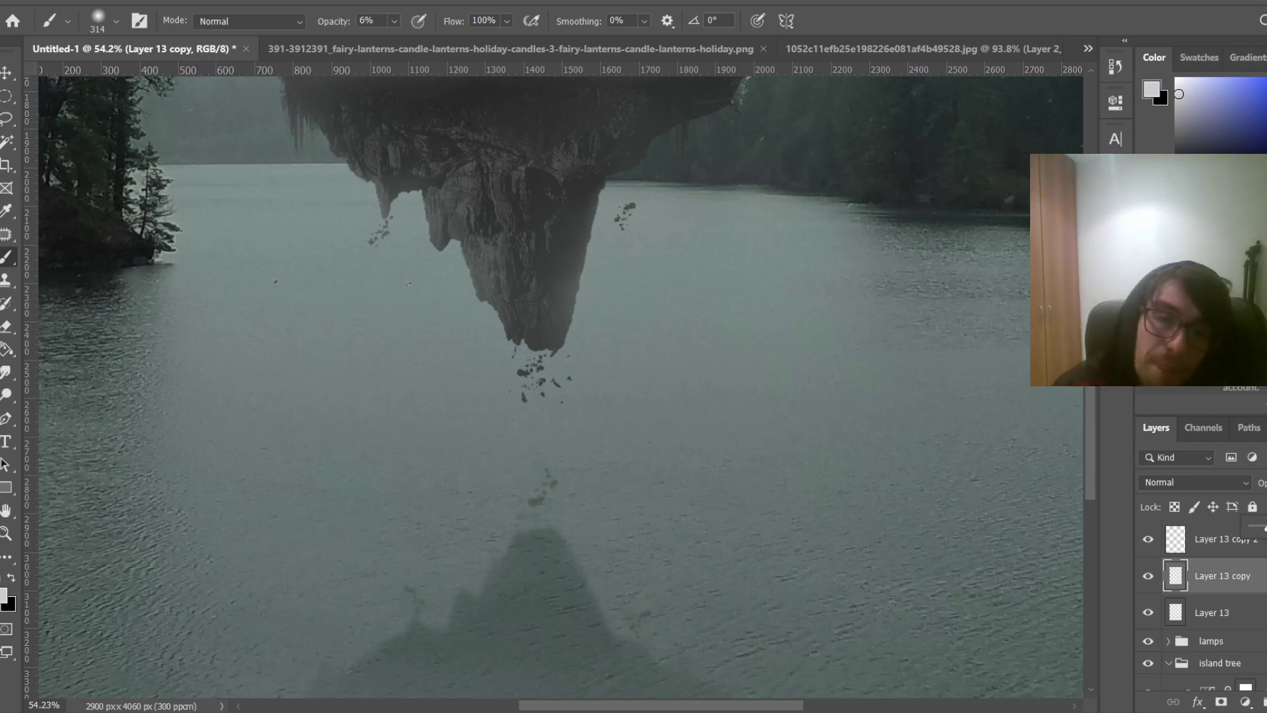
{"action": "key", "text": "z"}
{"action": "key", "text": "ctrl+0"}
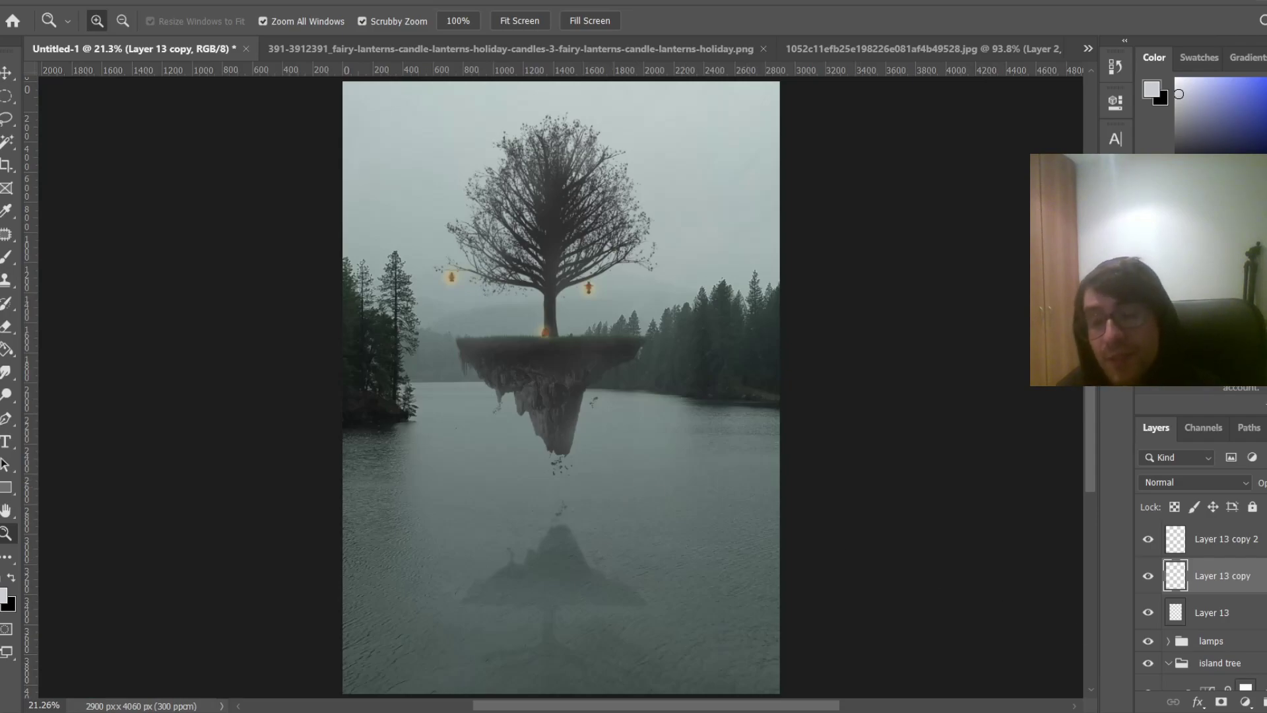
Group Layer 12 and the two Layer 13 copies as "reflection", and add Layer 13 to that group
{"action": "scroll", "coordinate": [1239, 598], "scroll_direction": "up", "scroll_amount": 1}
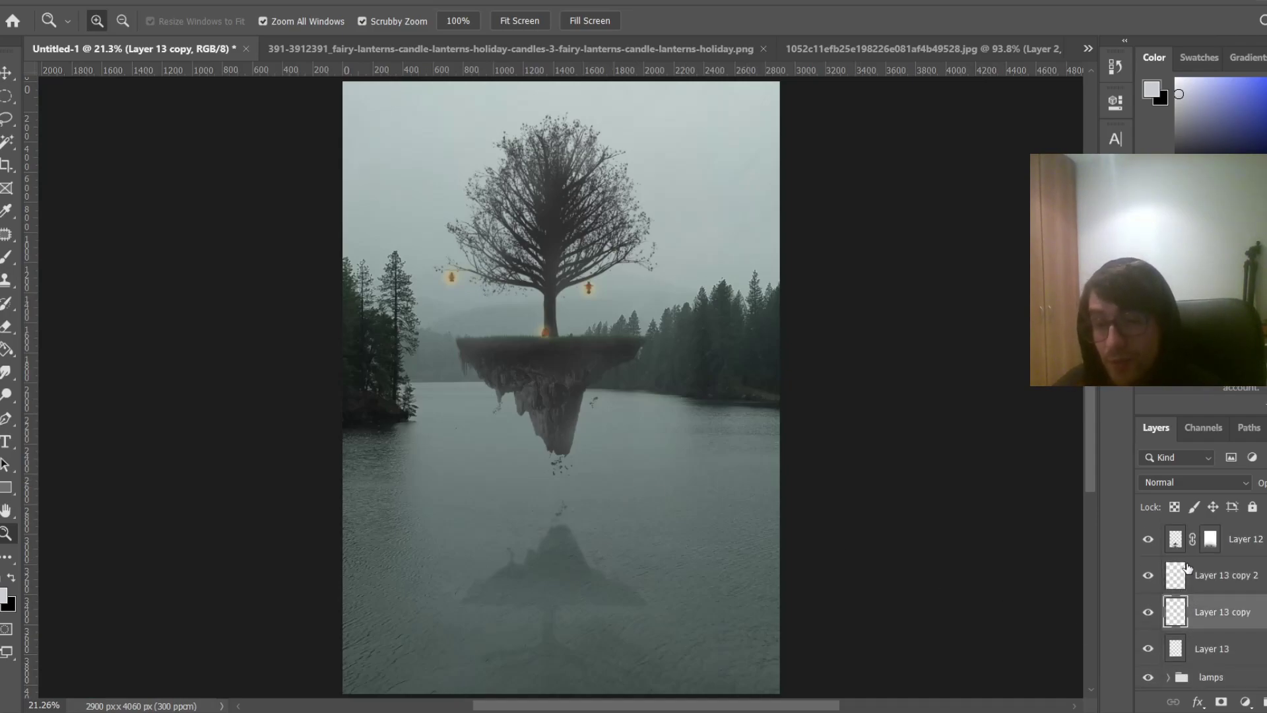
{"action": "left_click", "coordinate": [1249, 551]}
{"action": "left_click", "coordinate": [1264, 614], "text": "shift"}
{"action": "key", "text": "ctrl+g"}
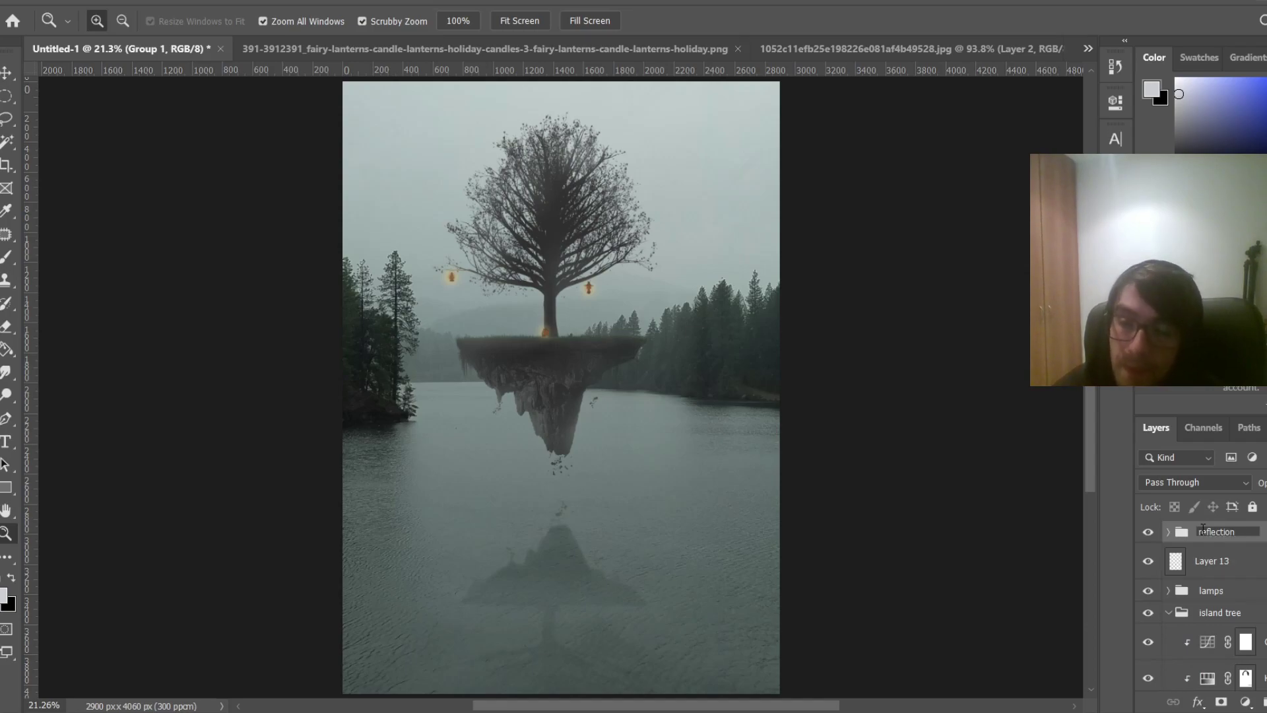
{"action": "key", "text": "Return"}
{"action": "left_click_drag", "start_coordinate": [1211, 561], "coordinate": [1206, 536]}
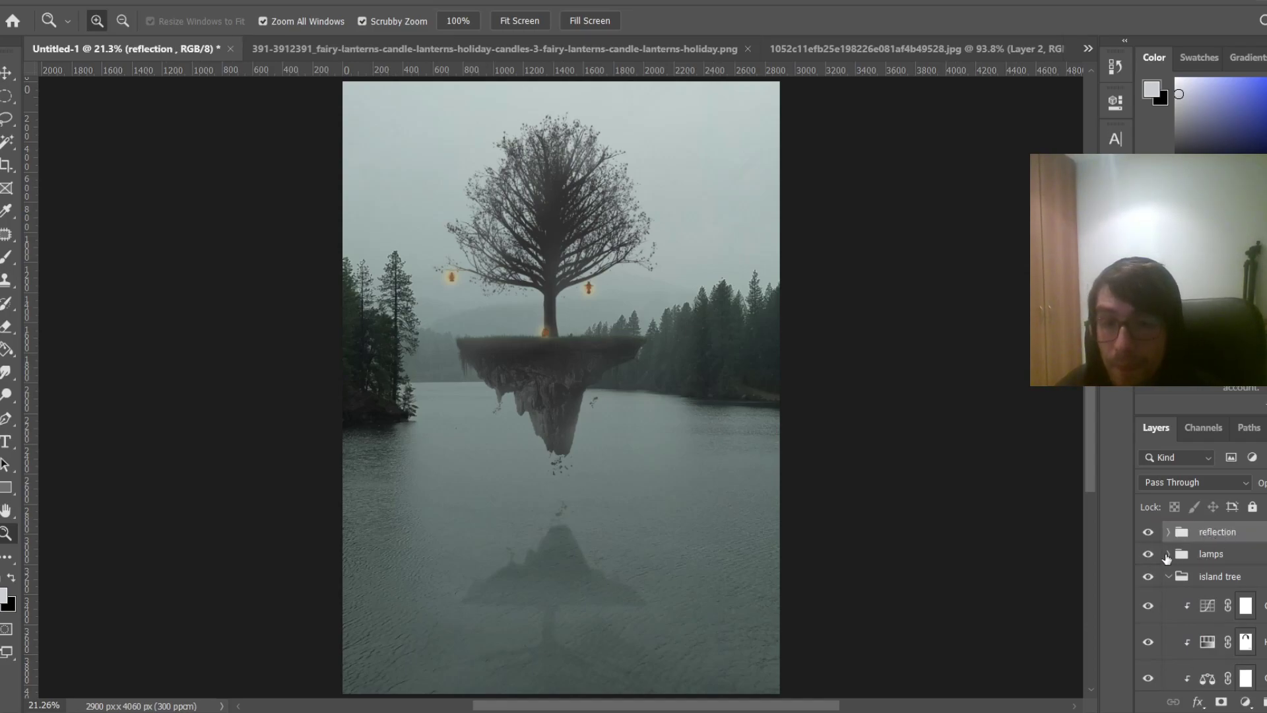
Expand the lamps group and add a white (ffffff) Solid Color fill layer above the reflection group
{"action": "left_click", "coordinate": [1168, 554]}
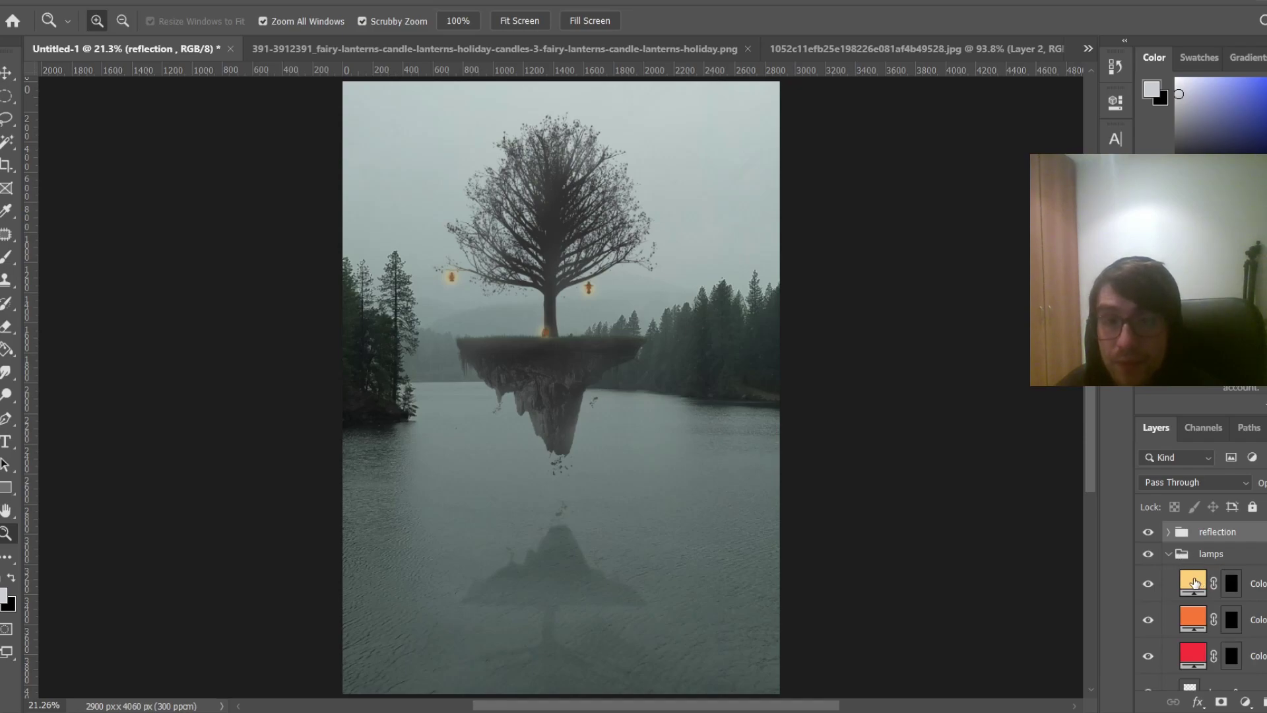
{"action": "left_click", "coordinate": [1244, 703]}
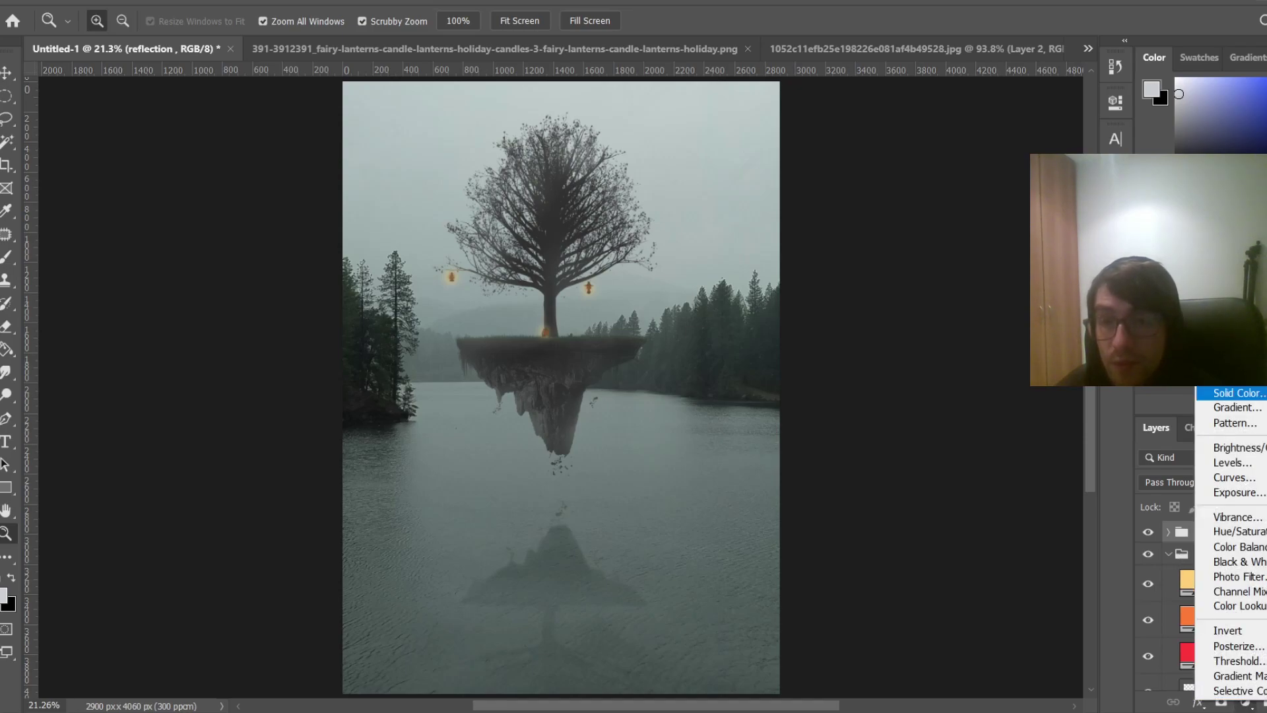
{"action": "left_click", "coordinate": [1213, 394]}
{"action": "mouse_move", "coordinate": [946, 203]}
{"action": "left_mouse_down"}
{"action": "mouse_move", "coordinate": [924, 125]}
{"action": "mouse_move", "coordinate": [752, 71]}
{"action": "left_mouse_up"}
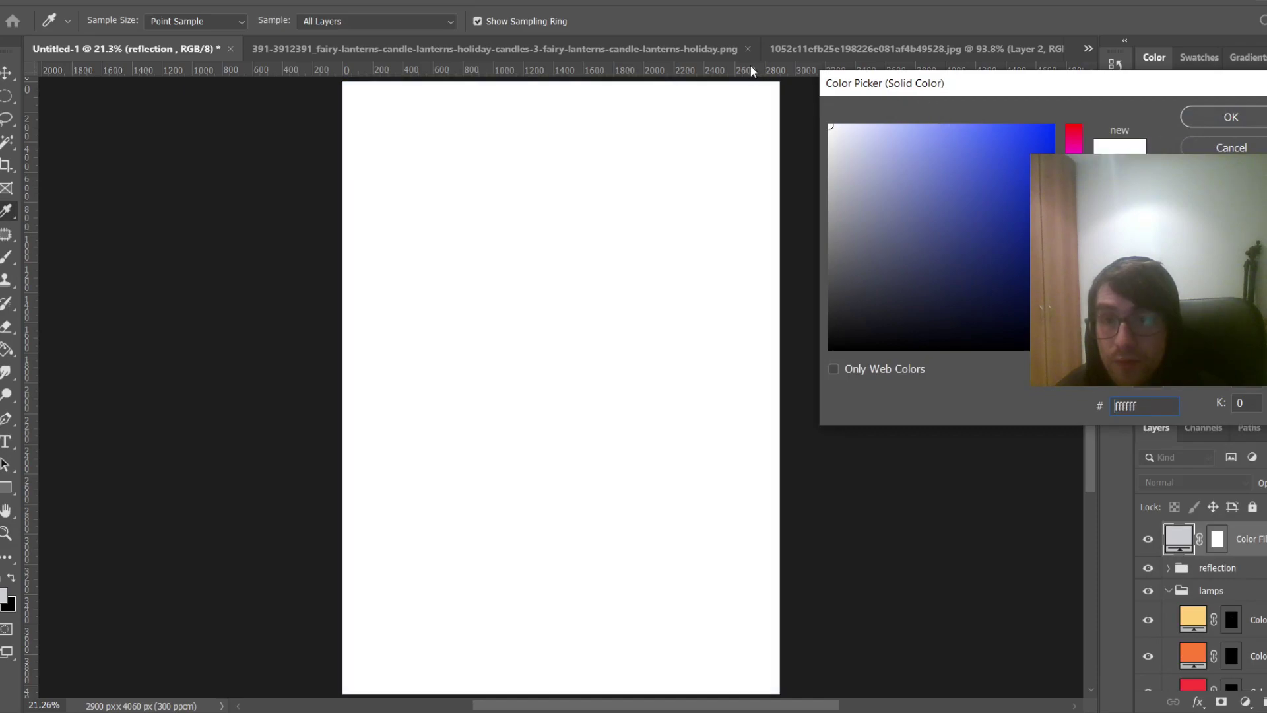
{"action": "left_click_drag", "start_coordinate": [1074, 203], "coordinate": [1075, 314]}
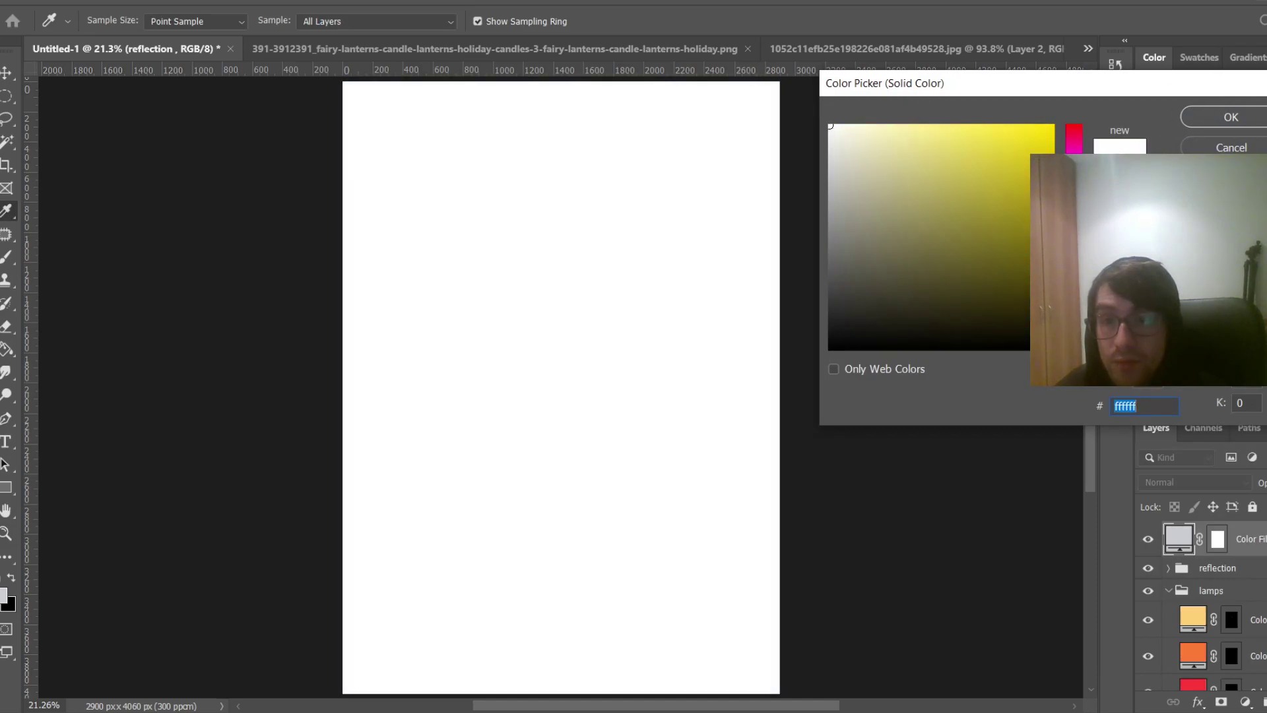
{"action": "left_click", "coordinate": [1230, 117]}
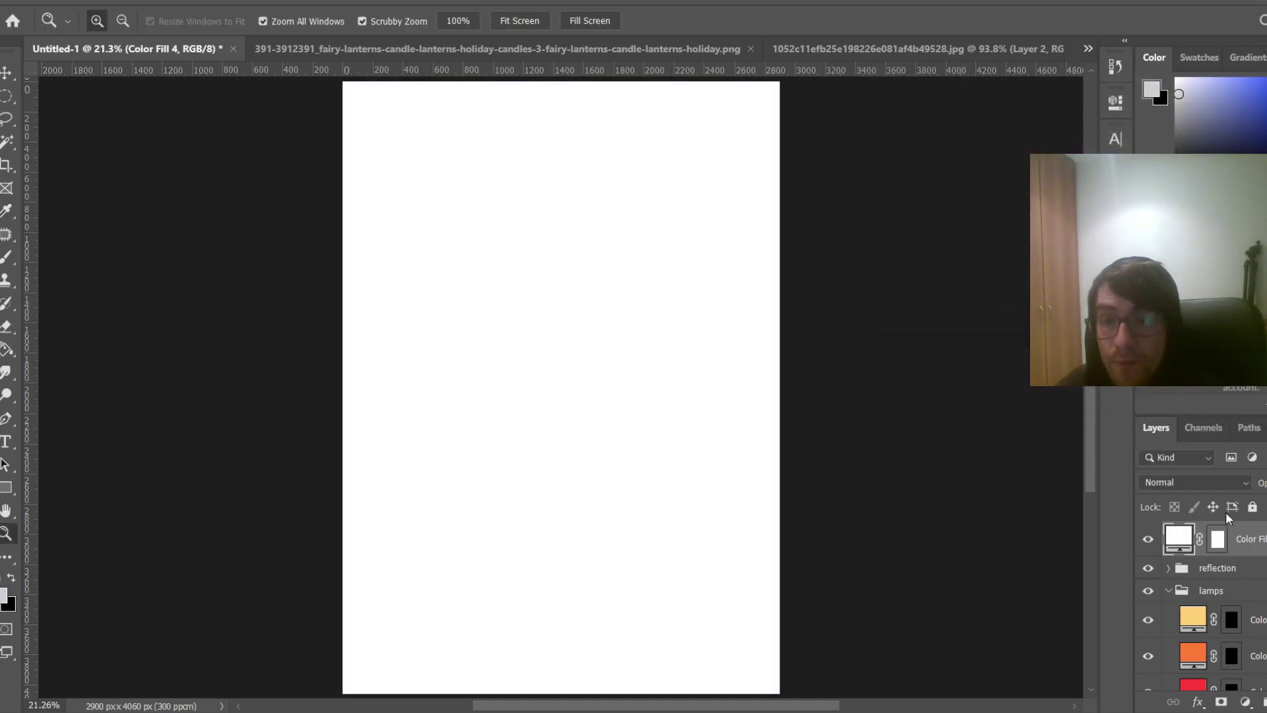
Set the white fill layer's blend mode to Linear Dodge (Add) and invert its mask to black
{"action": "left_click", "coordinate": [1203, 485]}
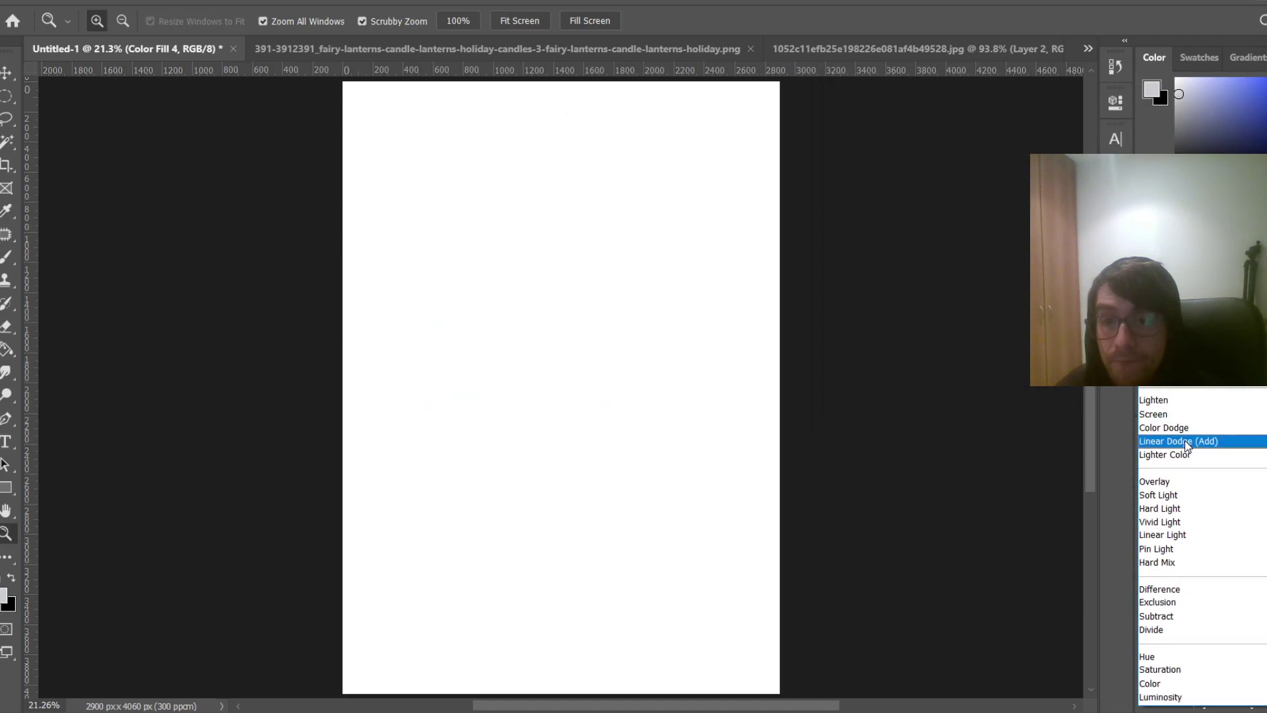
{"action": "left_click", "coordinate": [1185, 441]}
{"action": "left_click", "coordinate": [1216, 540]}
{"action": "key", "text": "ctrl+i"}
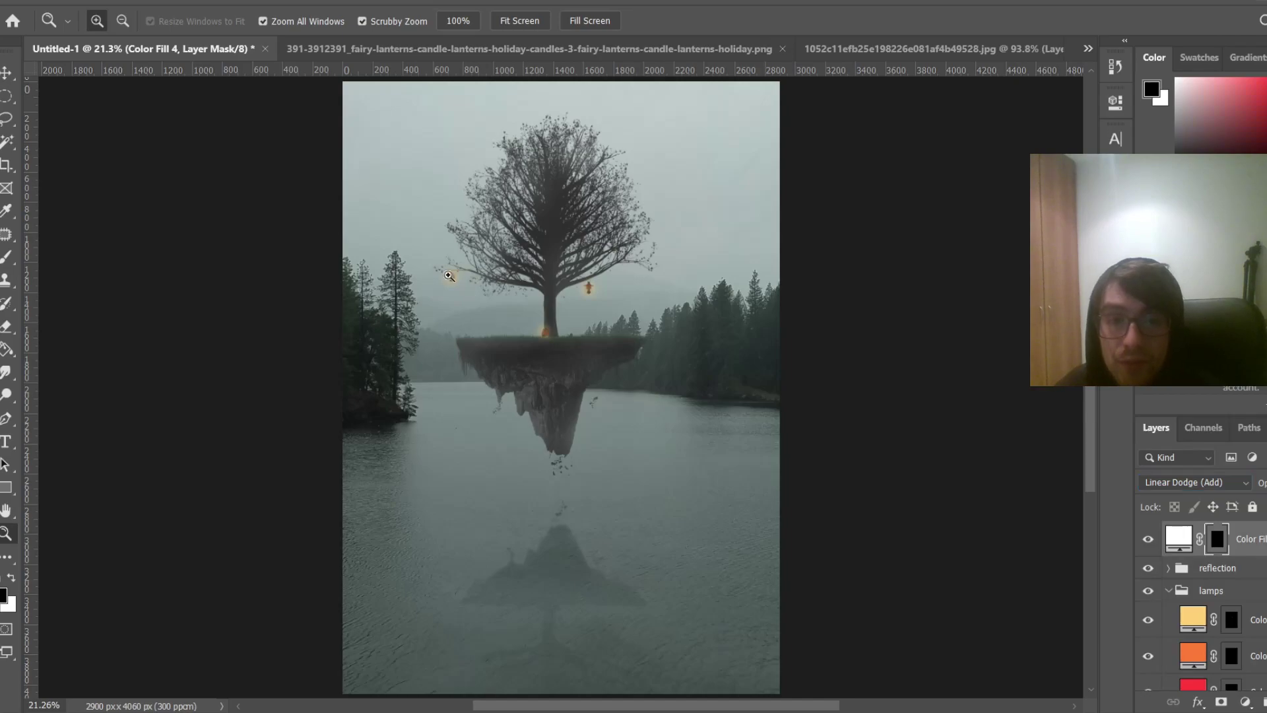
Paint a faint white highlight down the left hanging lantern's body on the Color Fill 4 mask, using a small brush at 5% opacity
{"action": "mouse_move", "coordinate": [437, 268]}
{"action": "left_mouse_down"}
{"action": "mouse_move", "coordinate": [451, 275]}
{"action": "mouse_move", "coordinate": [396, 311]}
{"action": "mouse_move", "coordinate": [357, 310]}
{"action": "mouse_move", "coordinate": [522, 325]}
{"action": "mouse_move", "coordinate": [511, 325]}
{"action": "mouse_move", "coordinate": [508, 291]}
{"action": "left_mouse_up"}
{"action": "key", "text": "b"}
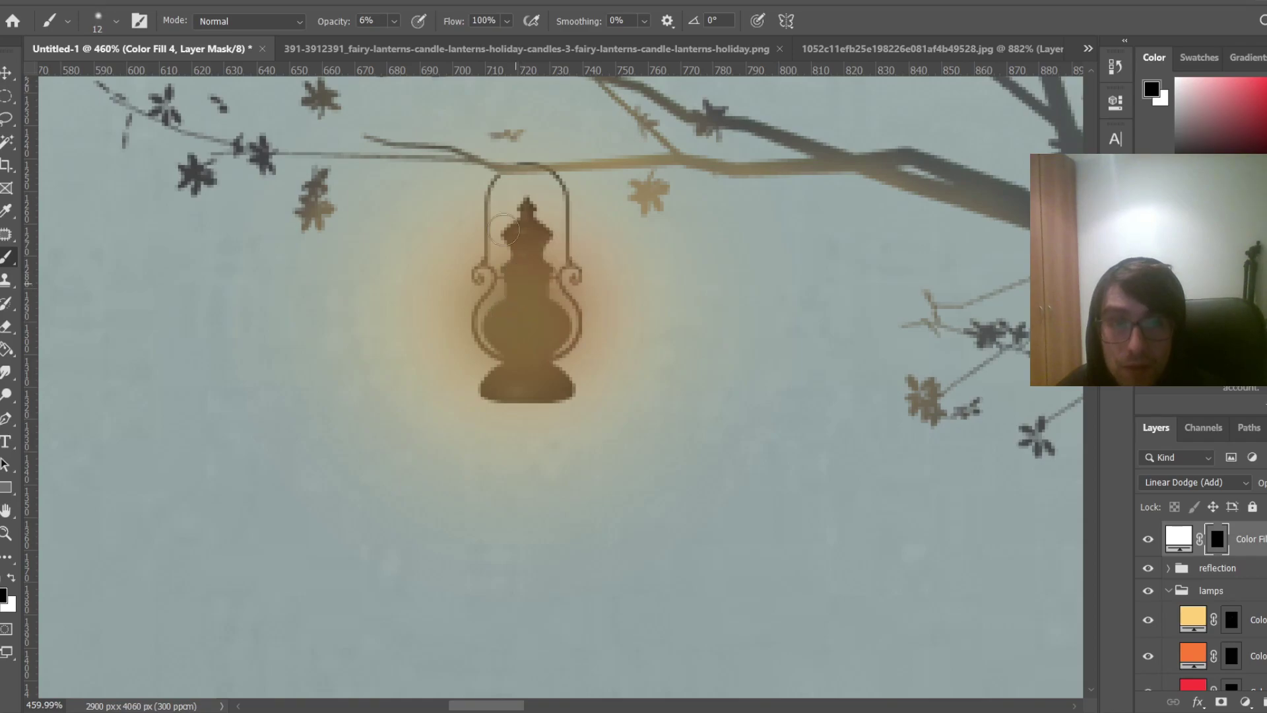
{"action": "left_click", "coordinate": [392, 23]}
{"action": "scroll", "coordinate": [538, 302], "scroll_direction": "up", "scroll_amount": 7}
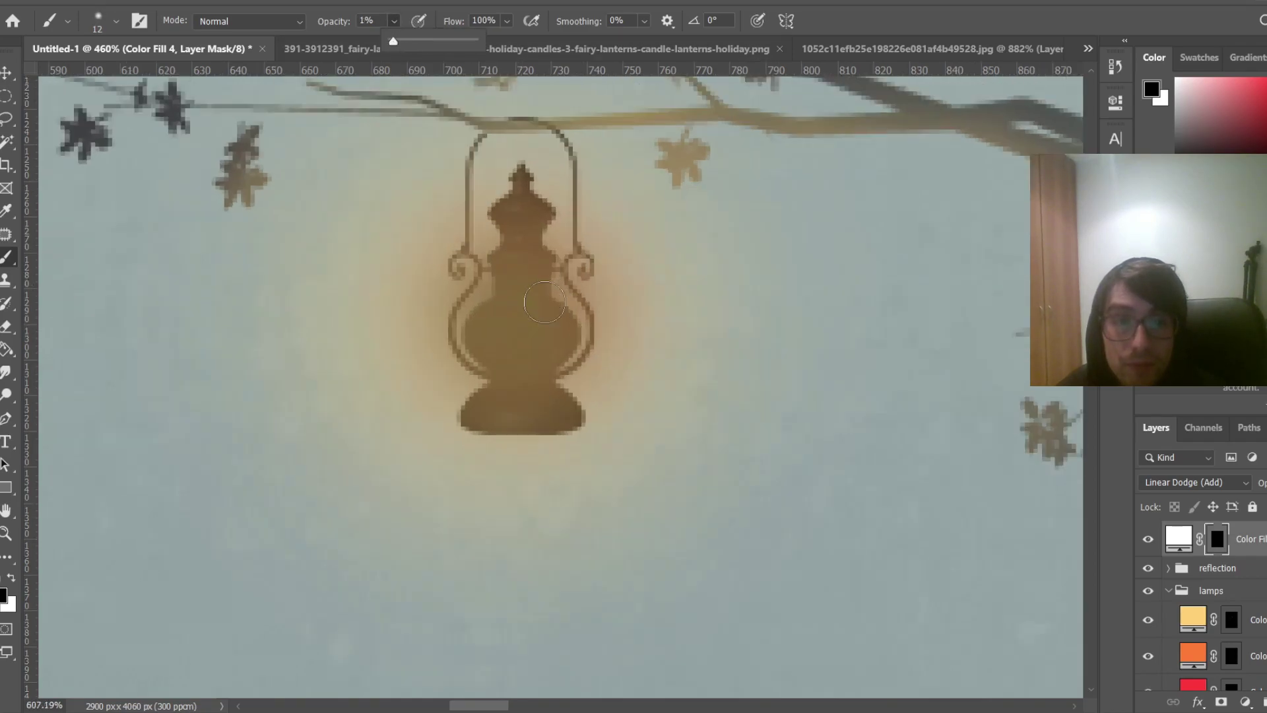
{"action": "left_click_drag", "start_coordinate": [546, 284], "coordinate": [541, 283]}
{"action": "left_click", "coordinate": [392, 22]}
{"action": "left_click", "coordinate": [393, 21]}
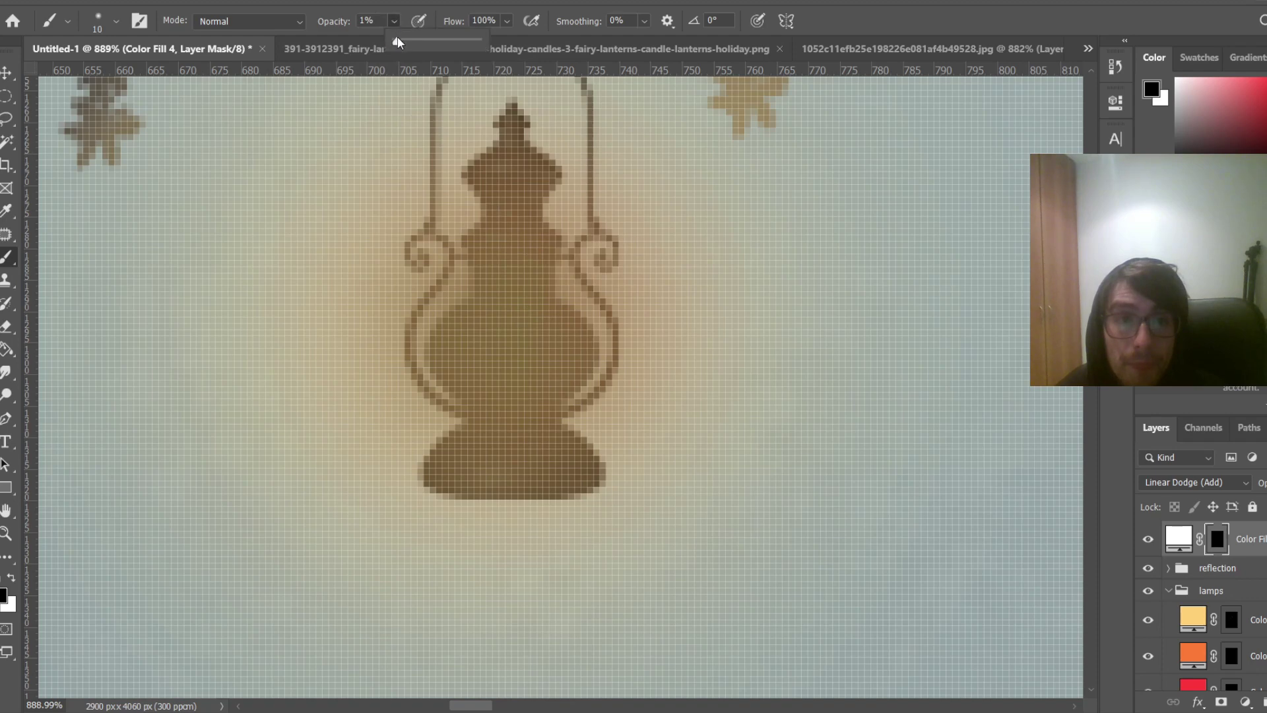
{"action": "left_click_drag", "start_coordinate": [522, 257], "coordinate": [523, 390]}
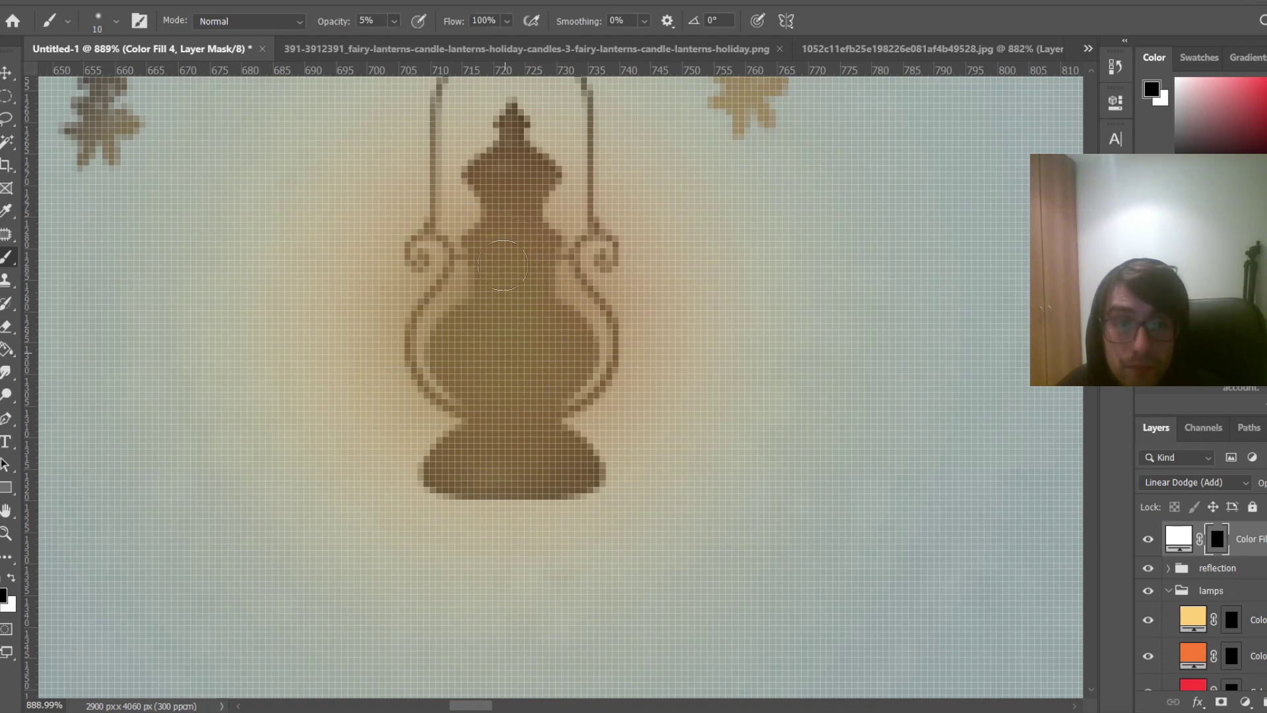
{"action": "key", "text": "x"}
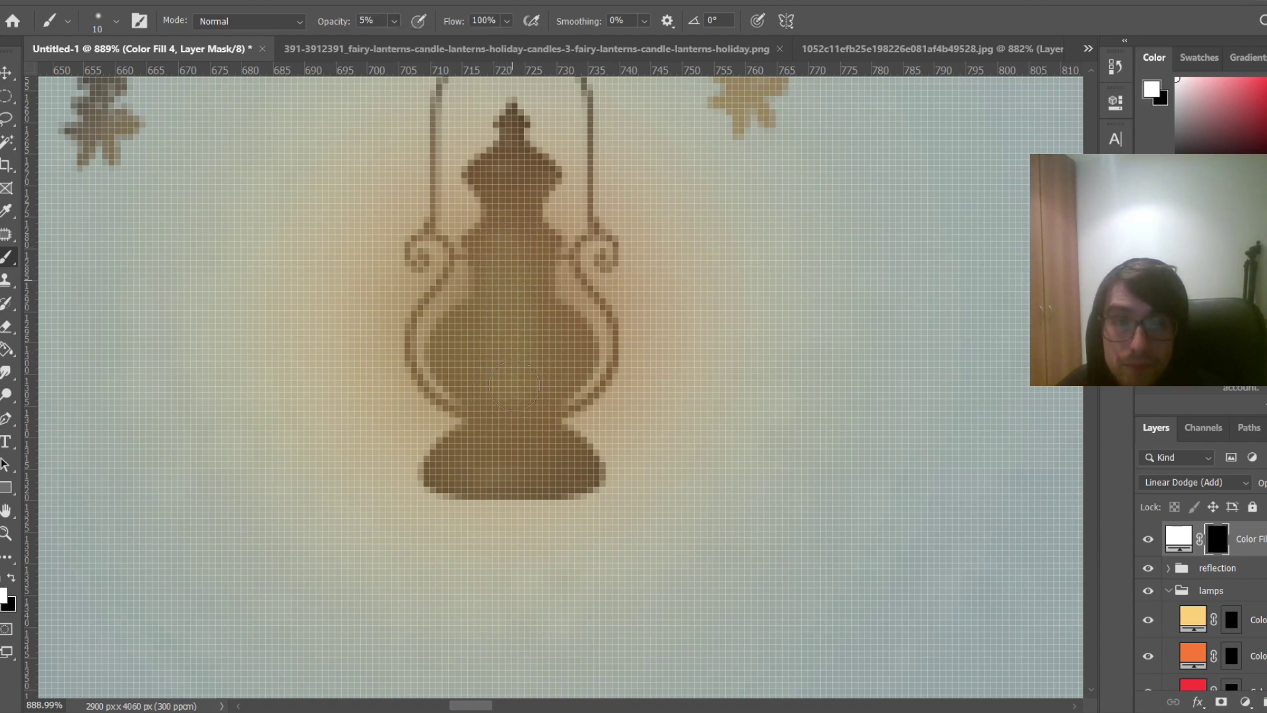
{"action": "left_click_drag", "start_coordinate": [514, 349], "coordinate": [512, 353]}
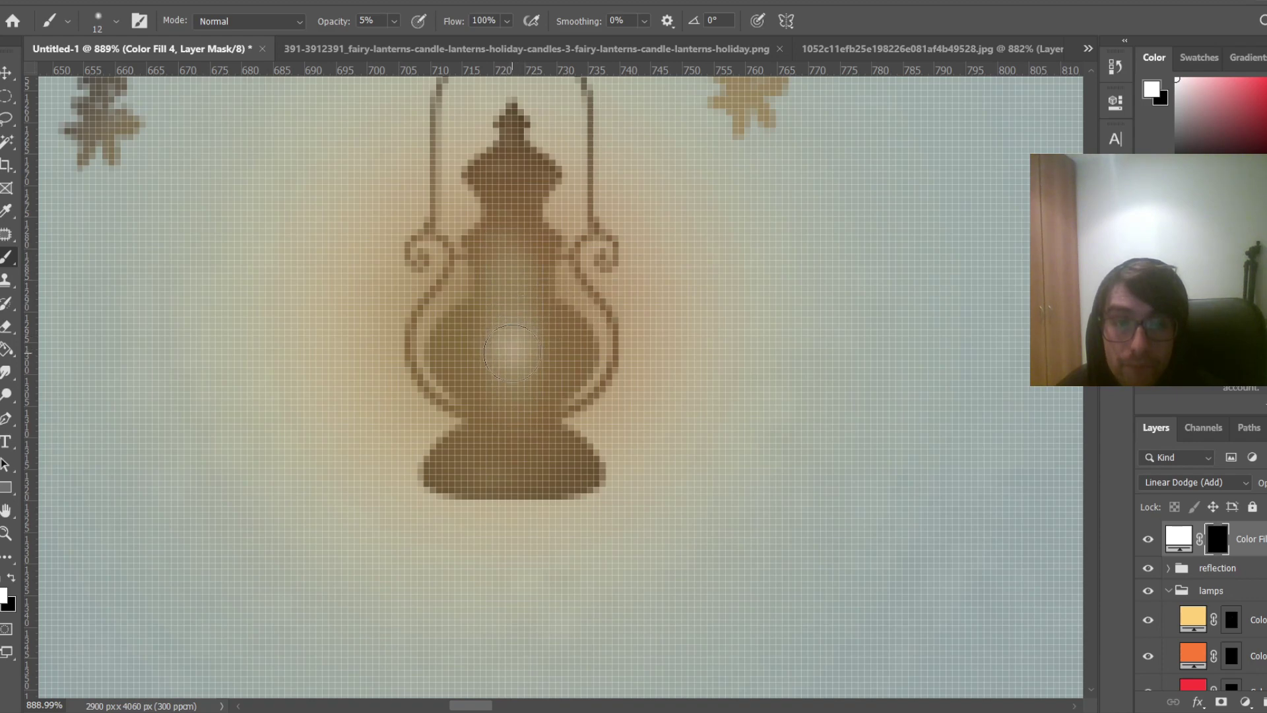
Build up a wider white glow at the hanging lantern's centre, enlarging the brush to 24 px and 44 px
{"action": "right_click", "coordinate": [512, 351], "text": "alt"}
{"action": "left_click", "coordinate": [513, 348]}
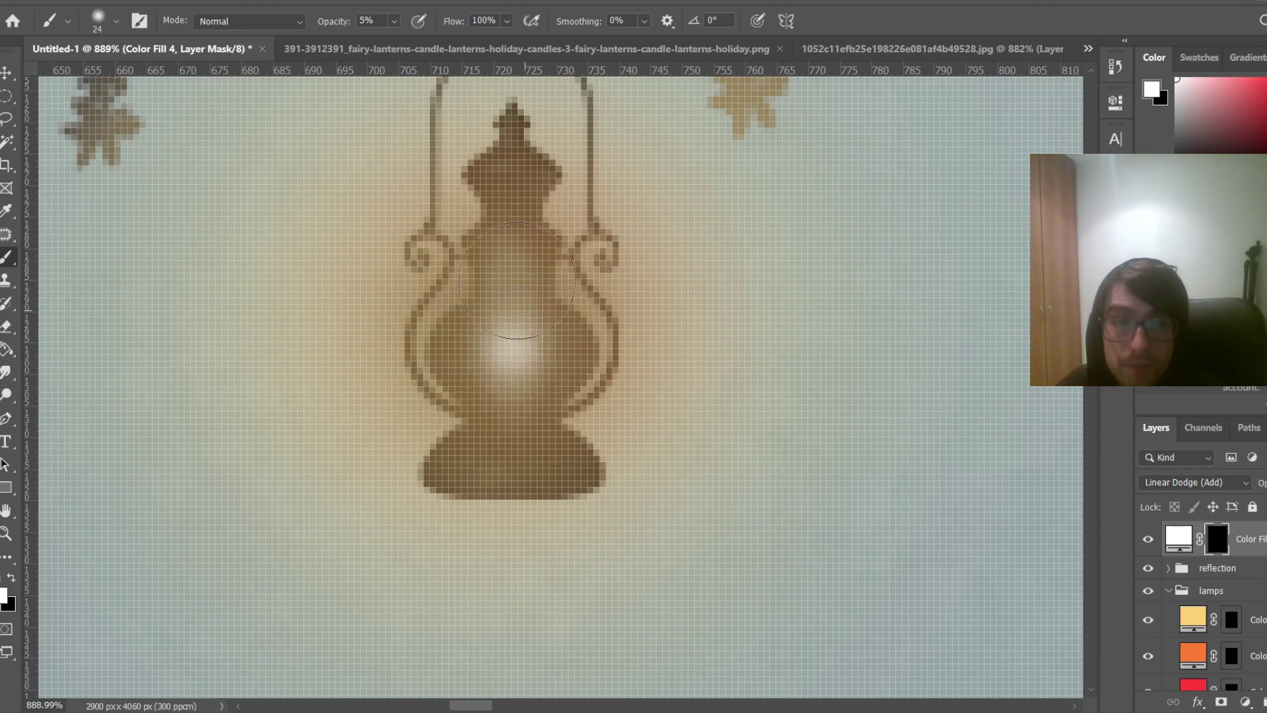
{"action": "left_click_drag", "start_coordinate": [507, 329], "coordinate": [519, 359]}
{"action": "right_click", "coordinate": [511, 355], "text": "alt"}
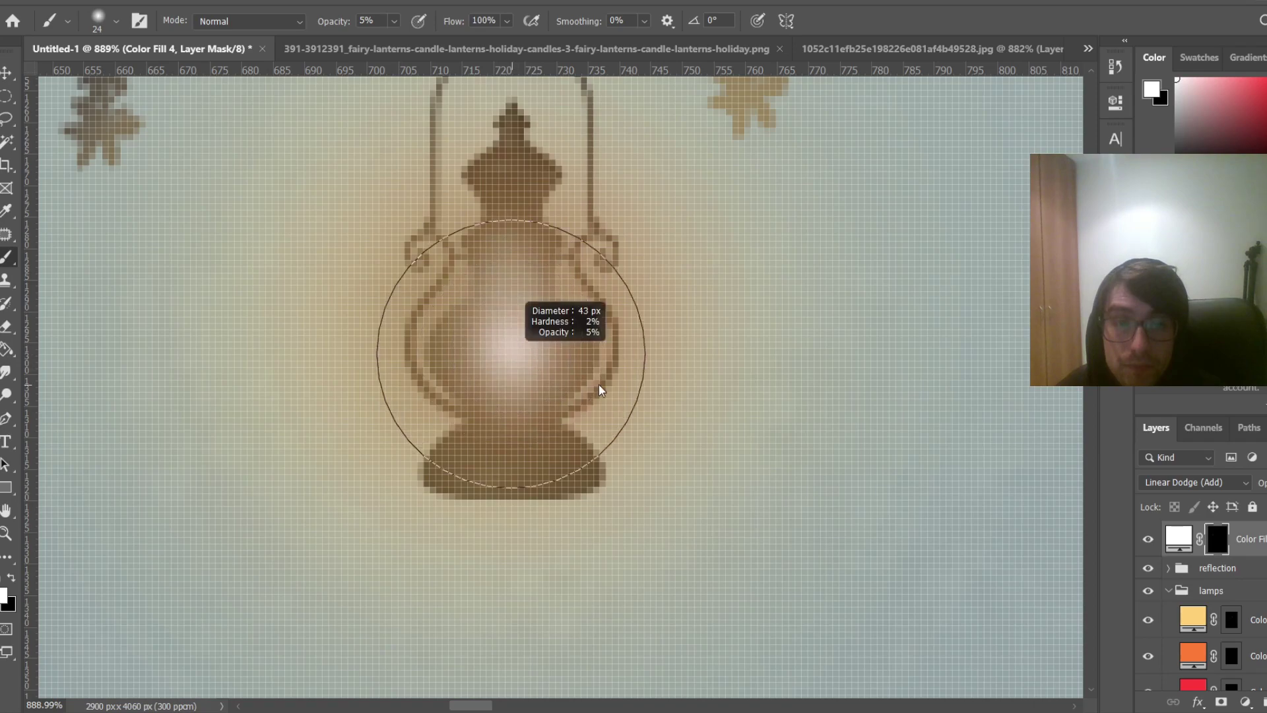
{"action": "left_click", "coordinate": [517, 357]}
{"action": "scroll", "coordinate": [565, 429], "scroll_direction": "down", "scroll_amount": 3}
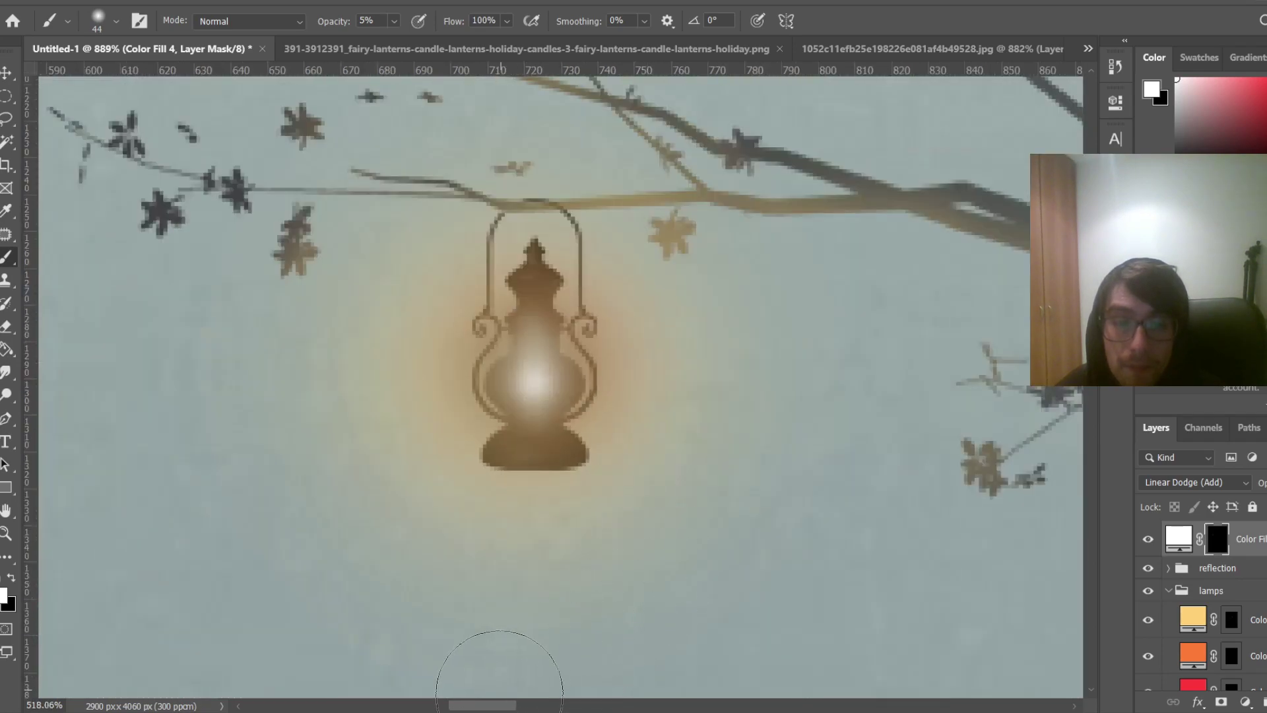
Move the white Color Fill 4 layer into the lamps group, above the yellow fill
{"action": "left_click_drag", "start_coordinate": [514, 706], "coordinate": [627, 704]}
{"action": "scroll", "coordinate": [731, 594], "scroll_direction": "down", "scroll_amount": 5}
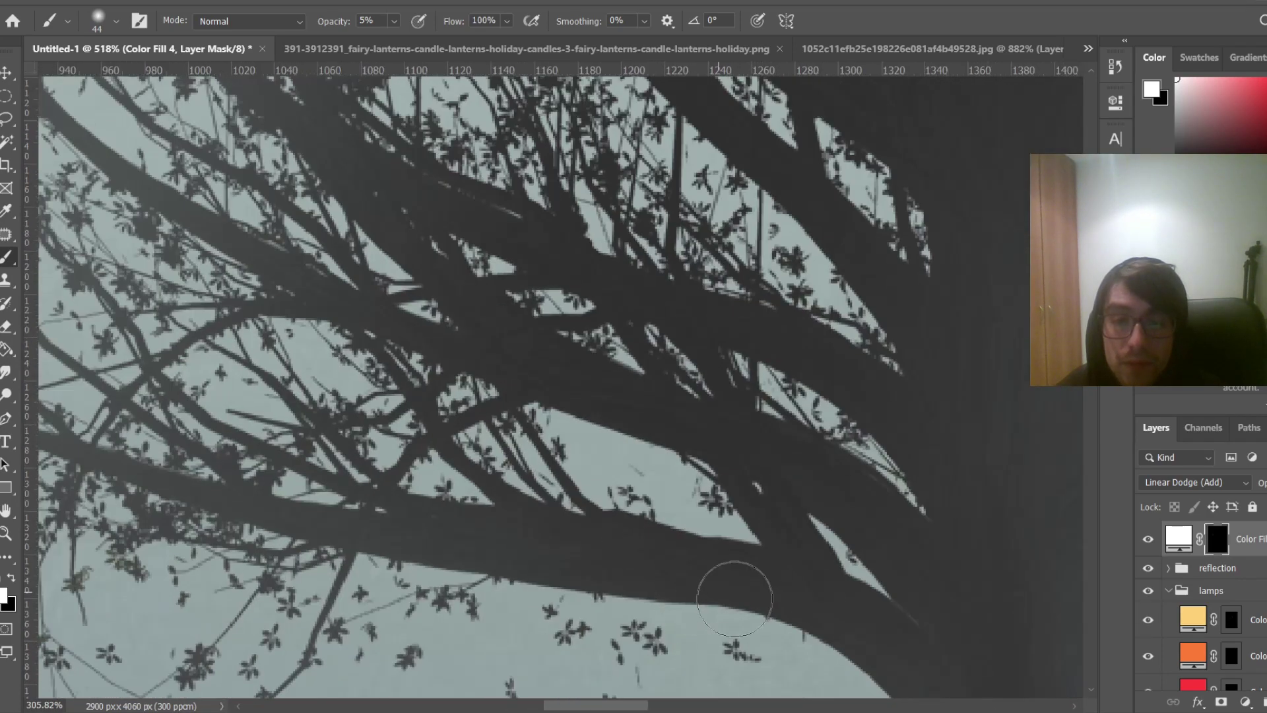
{"action": "scroll", "coordinate": [990, 297], "scroll_direction": "down", "scroll_amount": 6}
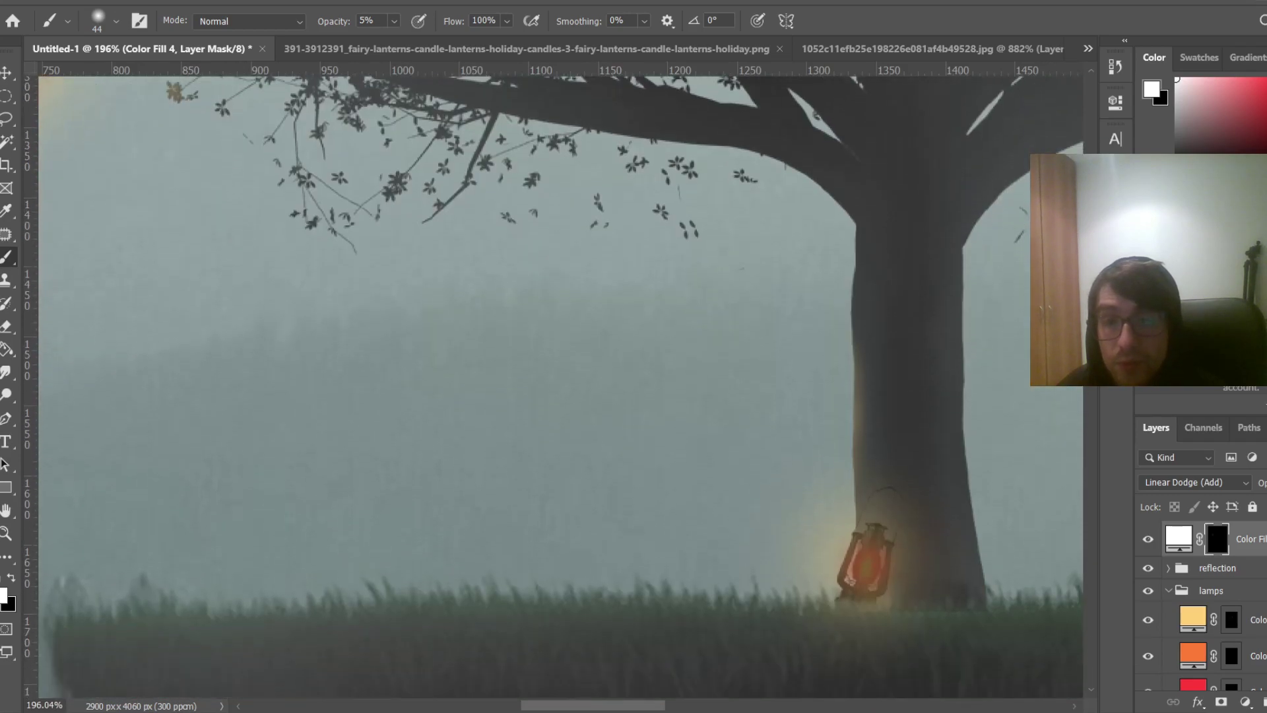
{"action": "left_click_drag", "start_coordinate": [1258, 562], "coordinate": [1221, 604]}
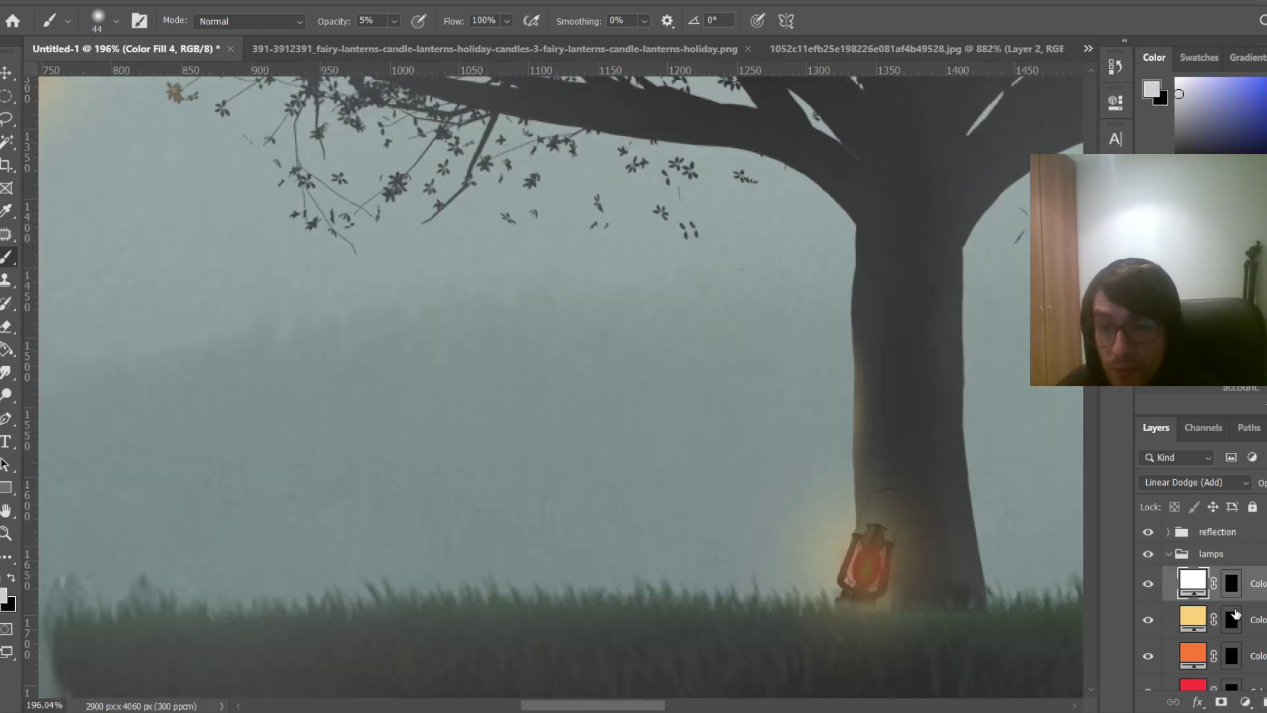
Paint a small bright white core inside the ground lantern on the Color Fill 4 mask, using an 11 px brush at 5% opacity
{"action": "scroll", "coordinate": [602, 277], "scroll_direction": "down", "scroll_amount": 3}
{"action": "scroll", "coordinate": [801, 462], "scroll_direction": "up", "scroll_amount": 7}
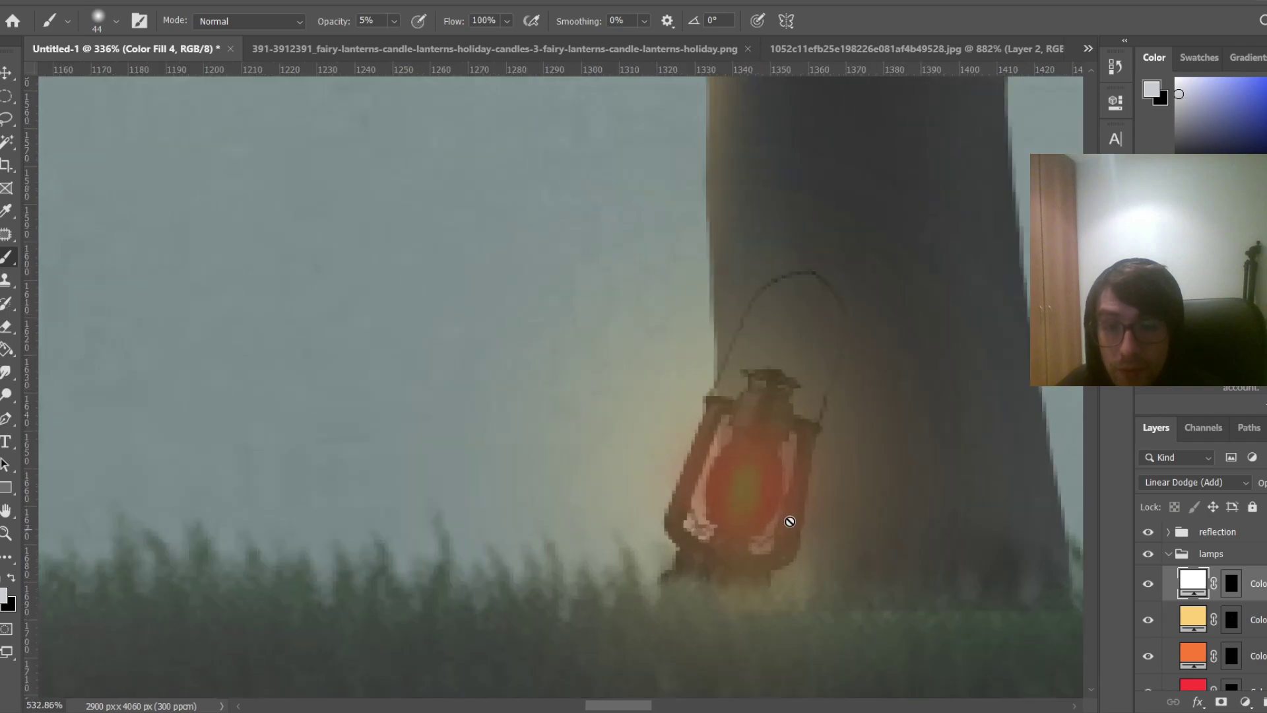
{"action": "left_click_drag", "start_coordinate": [771, 506], "coordinate": [691, 505]}
{"action": "left_click", "coordinate": [1228, 587]}
{"action": "scroll", "coordinate": [913, 513], "scroll_direction": "up", "scroll_amount": 4}
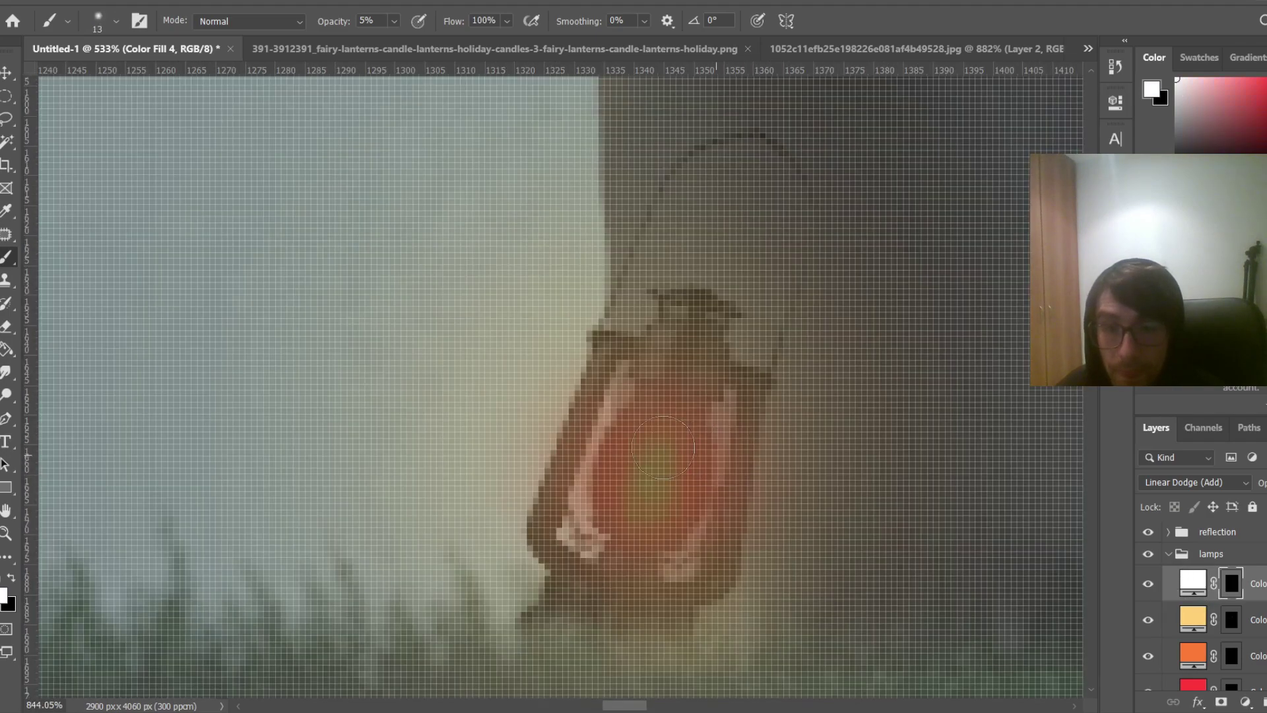
{"action": "left_click_drag", "start_coordinate": [656, 436], "coordinate": [663, 464]}
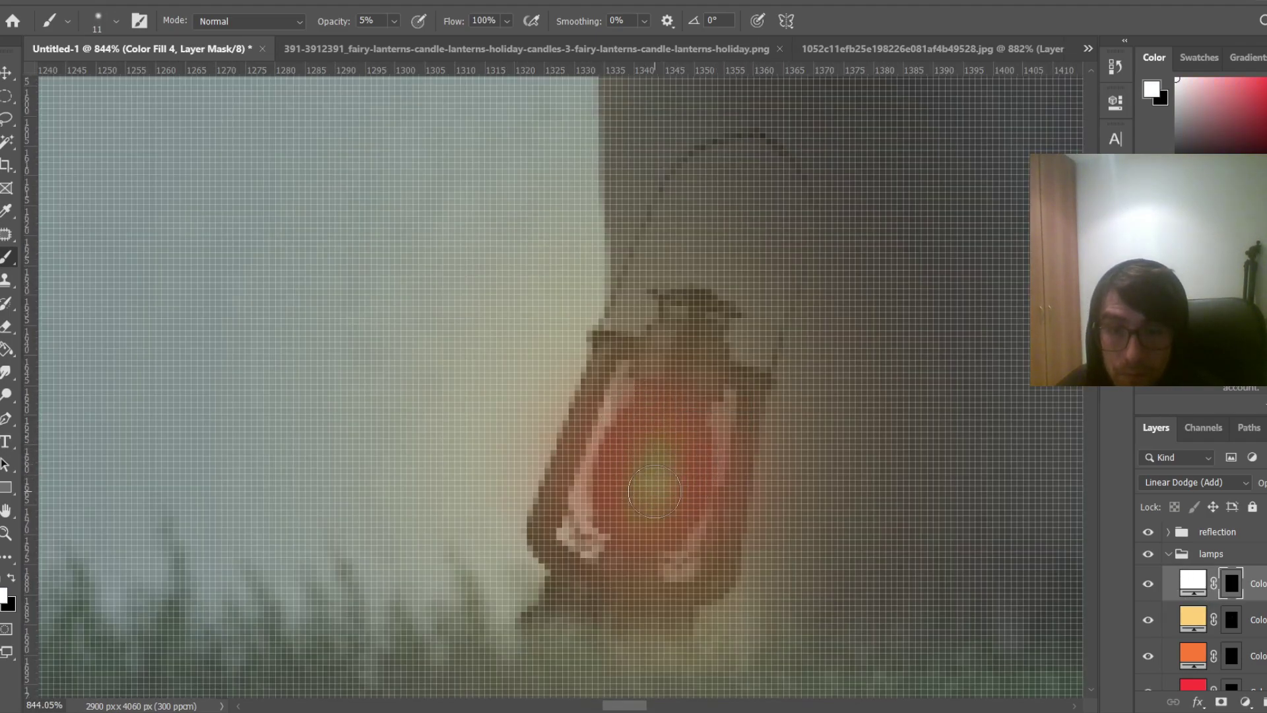
{"action": "left_click", "coordinate": [654, 492]}
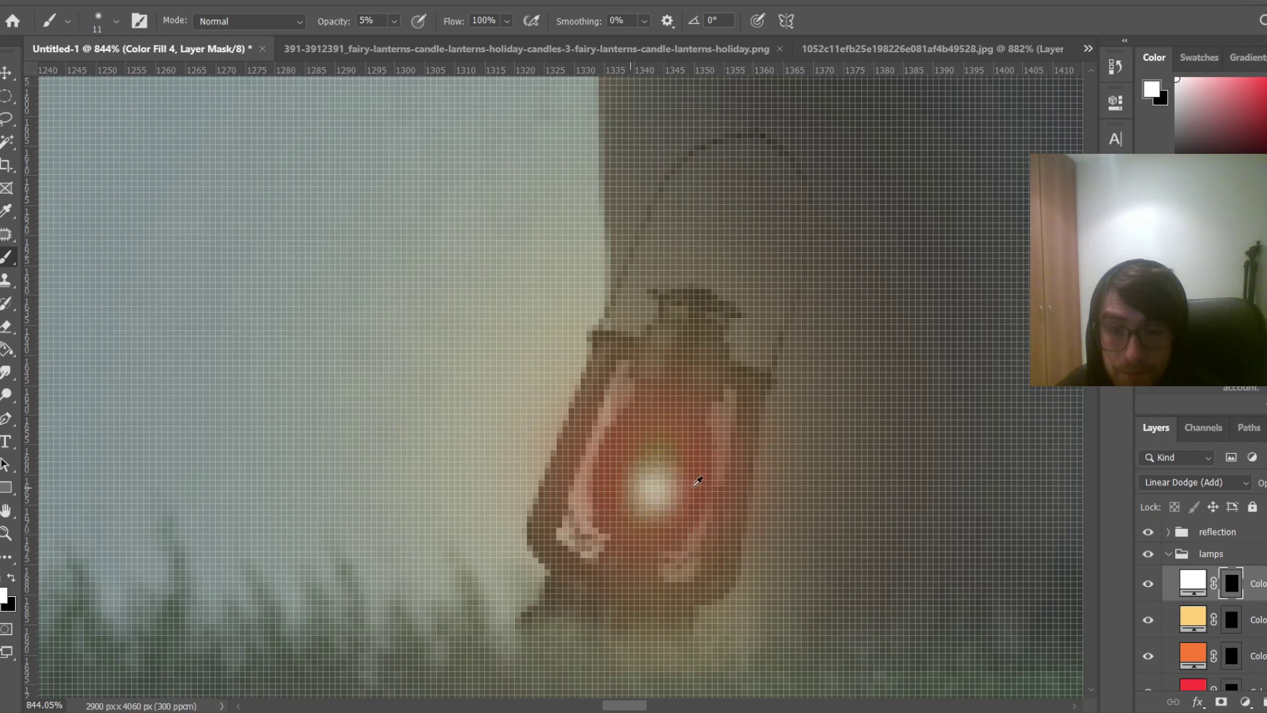
Add a wider, faint white glow over the ground lantern with the brush enlarged to 64 px
{"action": "left_click_drag", "start_coordinate": [592, 441], "coordinate": [665, 442]}
{"action": "left_click", "coordinate": [675, 466]}
{"action": "left_click", "coordinate": [676, 465]}
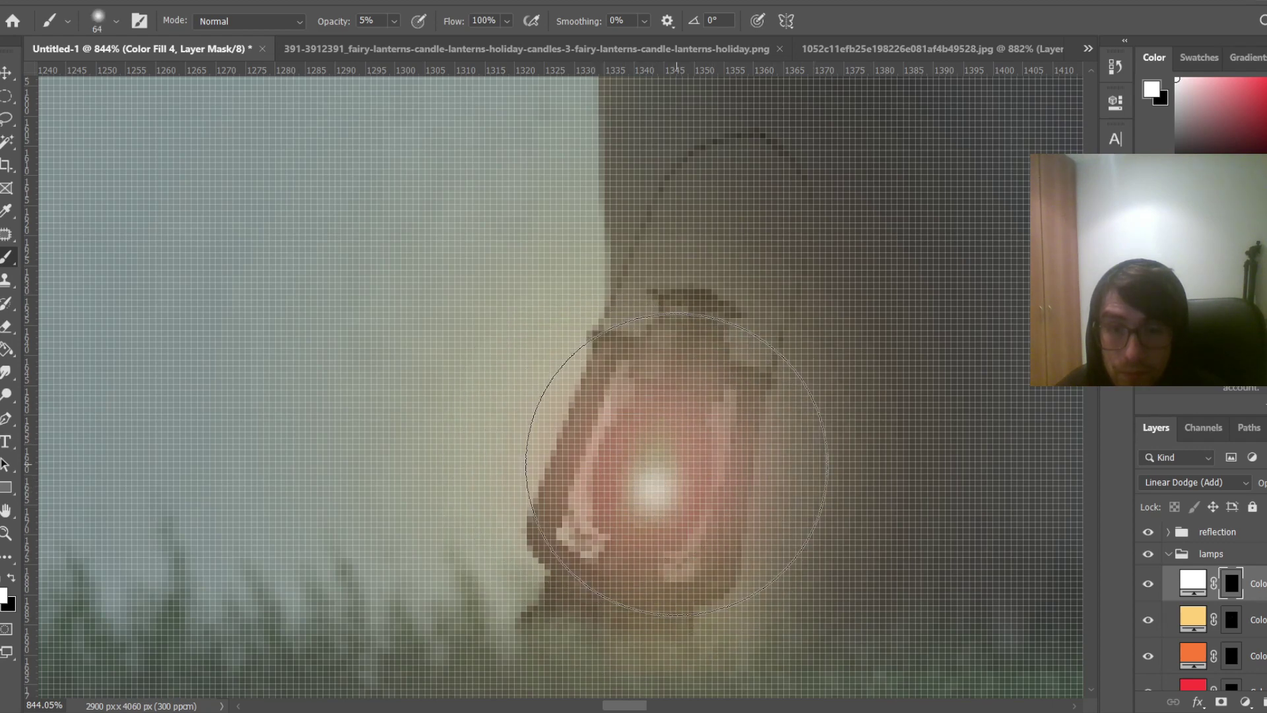
Paint a white core in the right hanging lantern's bulb with a 14 px brush, and soften it with a 53 px glow
{"action": "scroll", "coordinate": [676, 464], "scroll_direction": "down", "scroll_amount": 5}
{"action": "scroll", "coordinate": [730, 382], "scroll_direction": "up", "scroll_amount": 5}
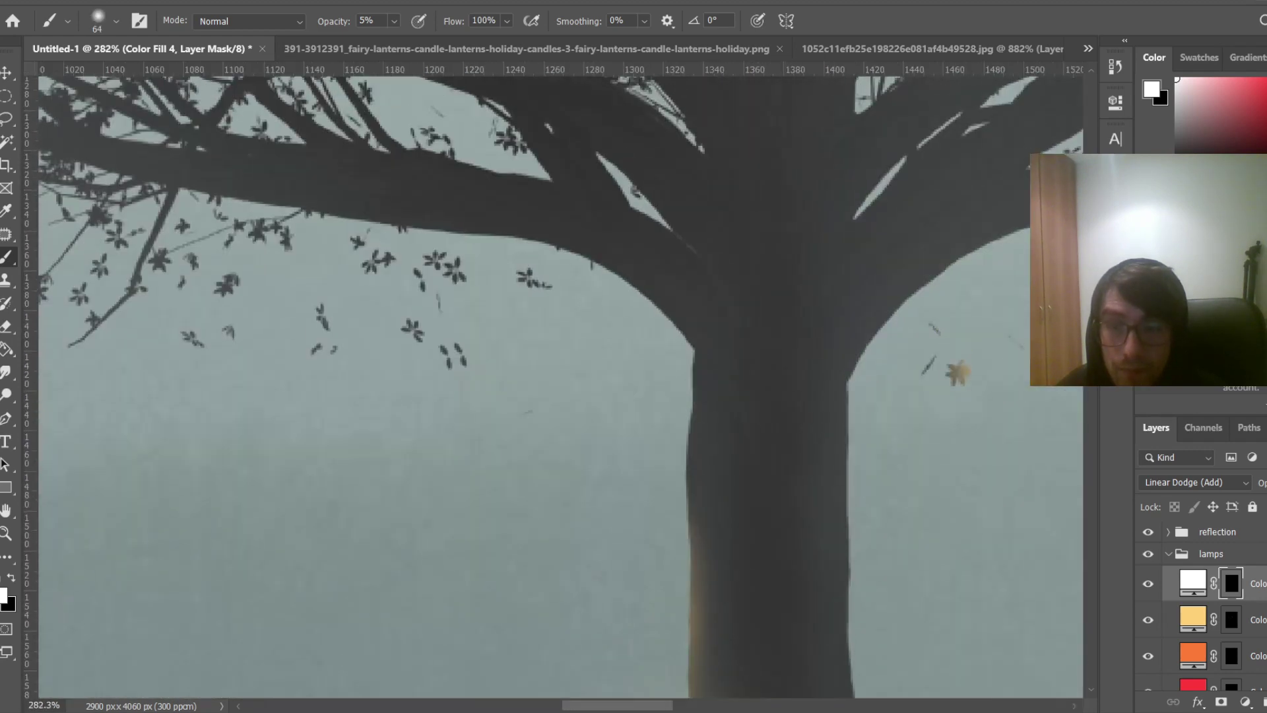
{"action": "scroll", "coordinate": [731, 383], "scroll_direction": "right", "scroll_amount": 4}
{"action": "scroll", "coordinate": [734, 237], "scroll_direction": "up", "scroll_amount": 4}
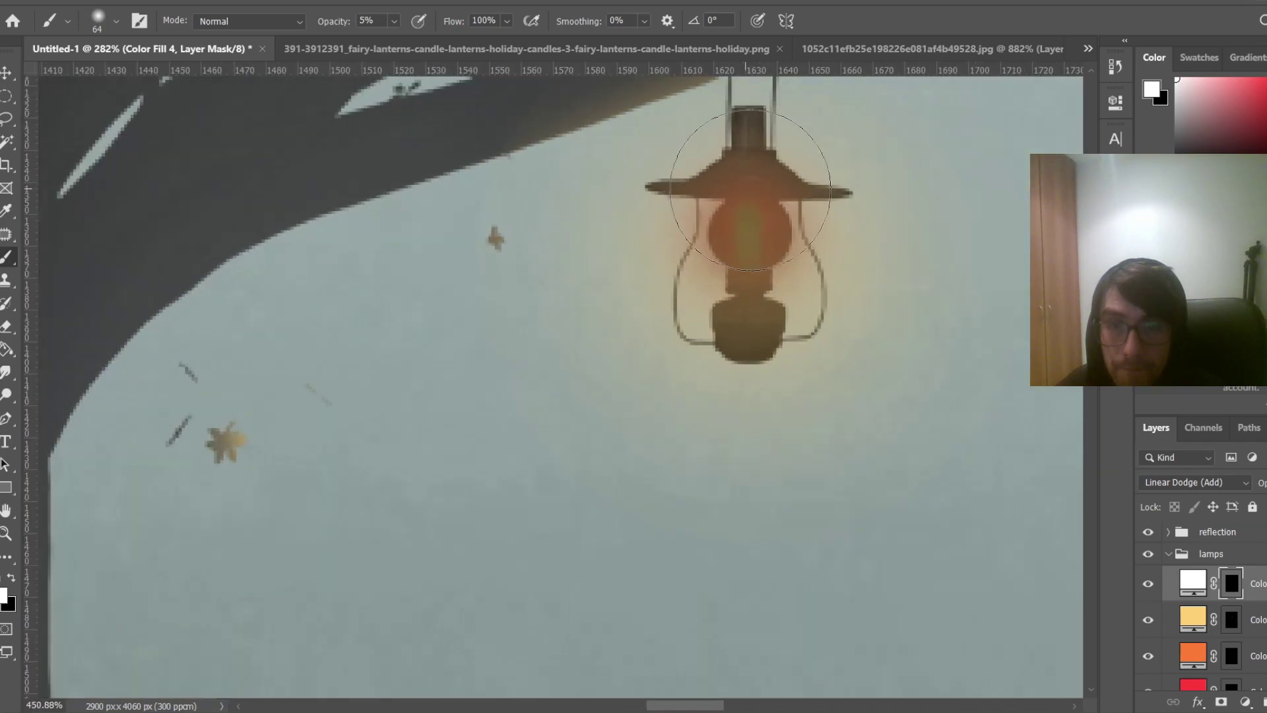
{"action": "left_click_drag", "start_coordinate": [722, 225], "coordinate": [650, 224]}
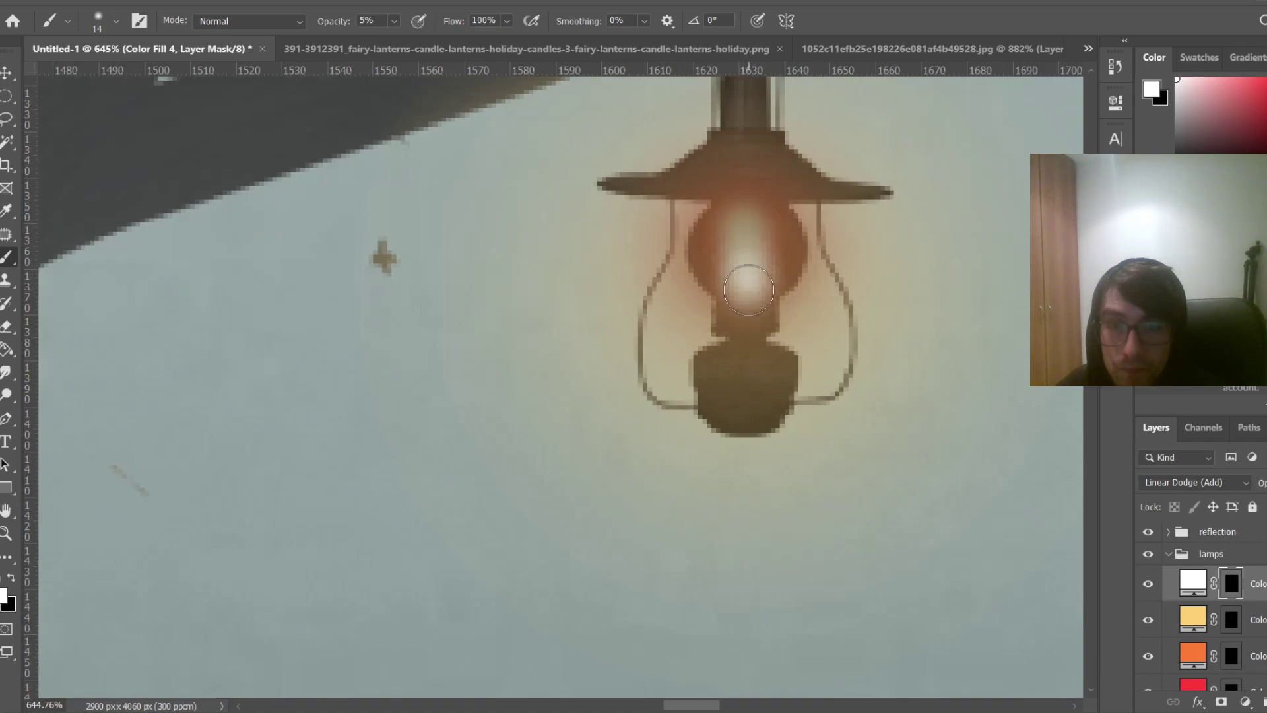
{"action": "left_click_drag", "start_coordinate": [748, 274], "coordinate": [820, 276]}
{"action": "left_click", "coordinate": [744, 248]}
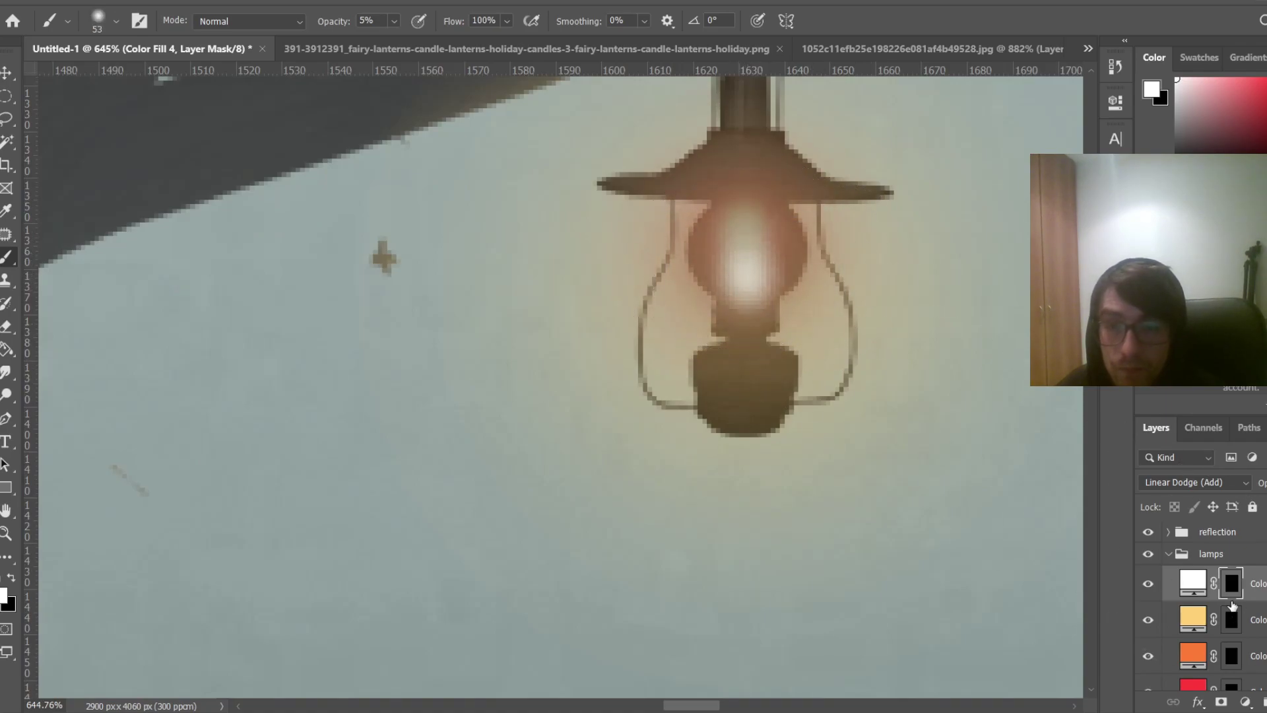
Add yellow glow over the right hanging lantern on the Color Fill 3 mask, enlarging the brush to 90 px
{"action": "left_click", "coordinate": [1230, 621]}
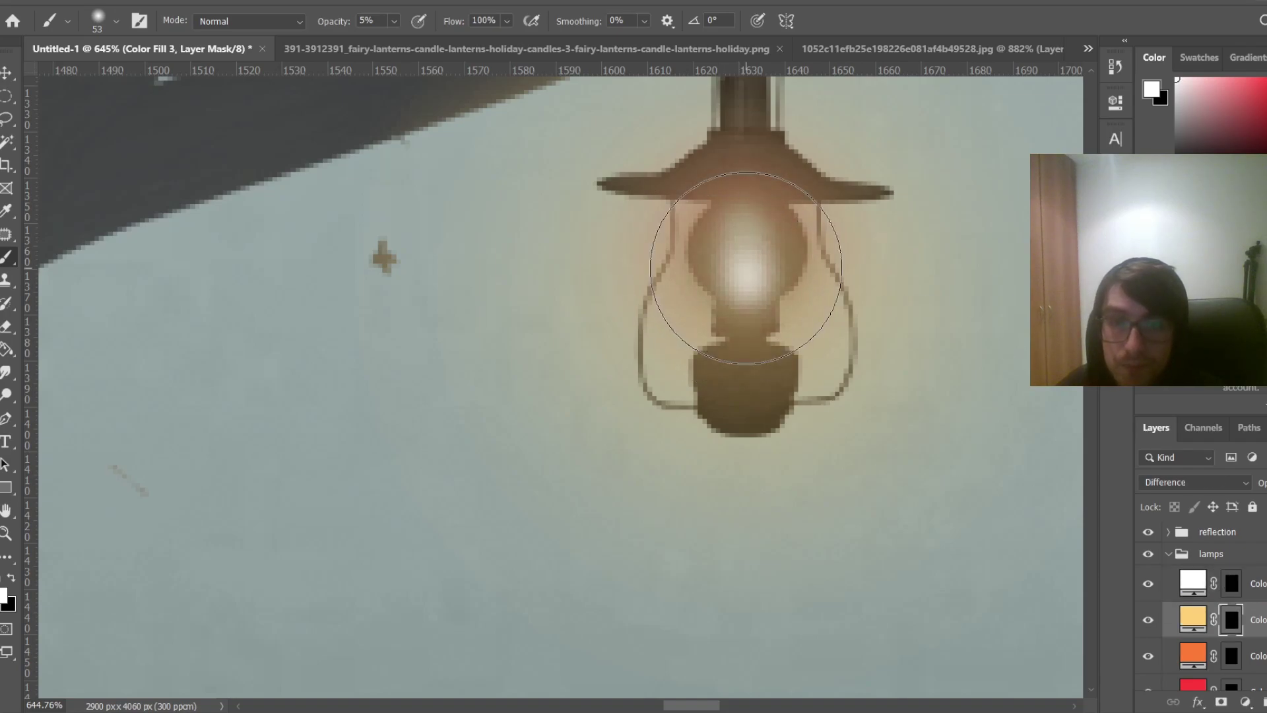
{"action": "left_click_drag", "start_coordinate": [745, 268], "coordinate": [830, 268]}
{"action": "left_click", "coordinate": [745, 268]}
Add a soft red tint around the right hanging lantern on the Color Fill 1 mask, reducing the brush to 69 px
{"action": "left_click", "coordinate": [1231, 687]}
{"action": "scroll", "coordinate": [875, 278], "scroll_direction": "up", "scroll_amount": 3}
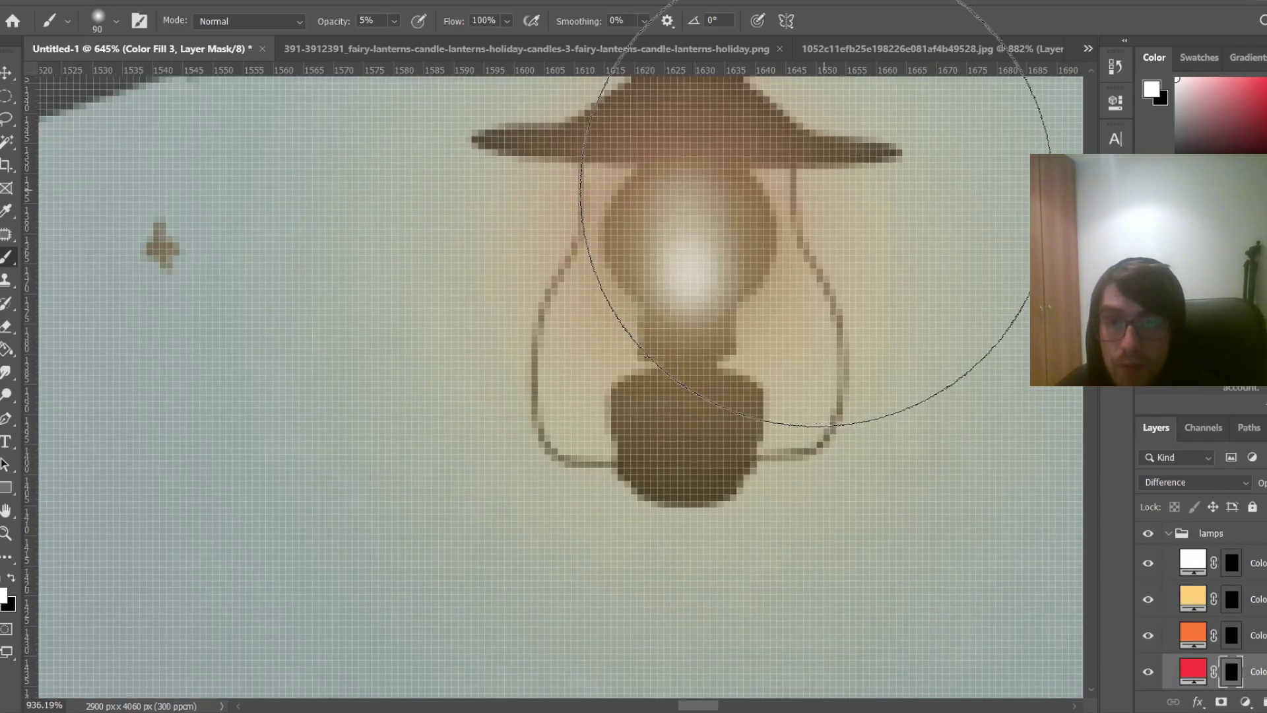
{"action": "scroll", "coordinate": [816, 192], "scroll_direction": "up", "scroll_amount": 1}
{"action": "left_click_drag", "start_coordinate": [761, 193], "coordinate": [510, 251]}
{"action": "mouse_move", "coordinate": [691, 263]}
{"action": "left_mouse_down"}
{"action": "mouse_move", "coordinate": [679, 272]}
{"action": "mouse_move", "coordinate": [686, 260]}
{"action": "mouse_move", "coordinate": [788, 260]}
{"action": "left_mouse_up"}
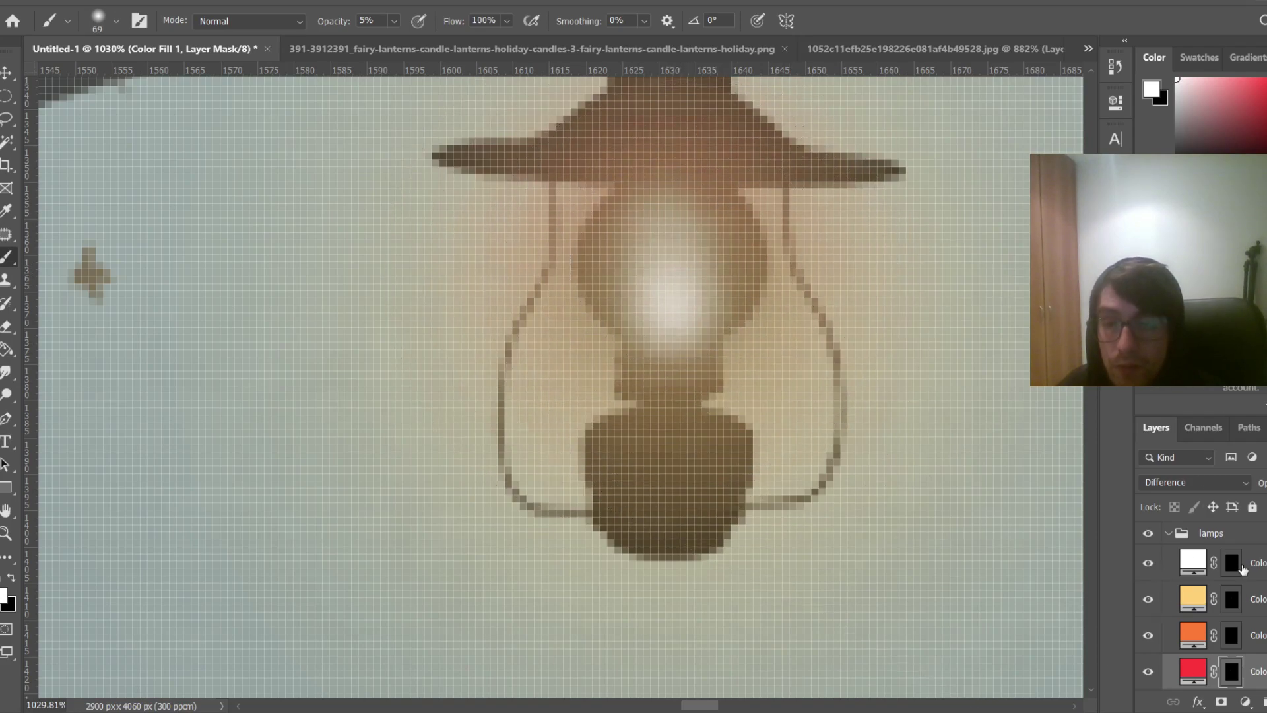
Dab orange glow onto the right hanging lantern's bulb on the Color Fill 2 mask, reducing the brush to 36 px
{"action": "left_click", "coordinate": [1231, 640]}
{"action": "left_click", "coordinate": [686, 286]}
{"action": "mouse_move", "coordinate": [619, 266]}
{"action": "left_mouse_down"}
{"action": "mouse_move", "coordinate": [690, 287]}
{"action": "mouse_move", "coordinate": [528, 291]}
{"action": "left_mouse_up"}
{"action": "left_click", "coordinate": [698, 267]}
{"action": "left_click_drag", "start_coordinate": [698, 267], "coordinate": [643, 275]}
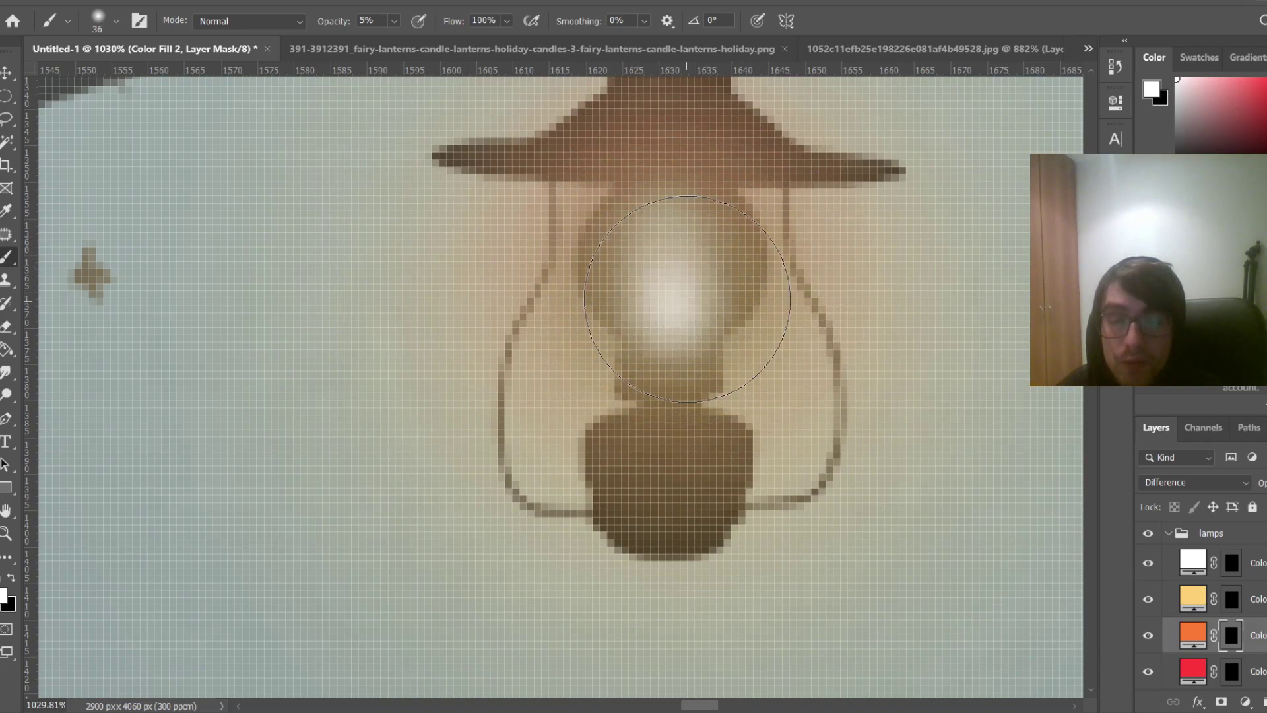
Add orange glow over the ground lantern on the Color Fill 2 mask with a 59 px brush
{"action": "scroll", "coordinate": [689, 297], "scroll_direction": "down", "scroll_amount": 6}
{"action": "scroll", "coordinate": [689, 297], "scroll_direction": "down", "scroll_amount": 12}
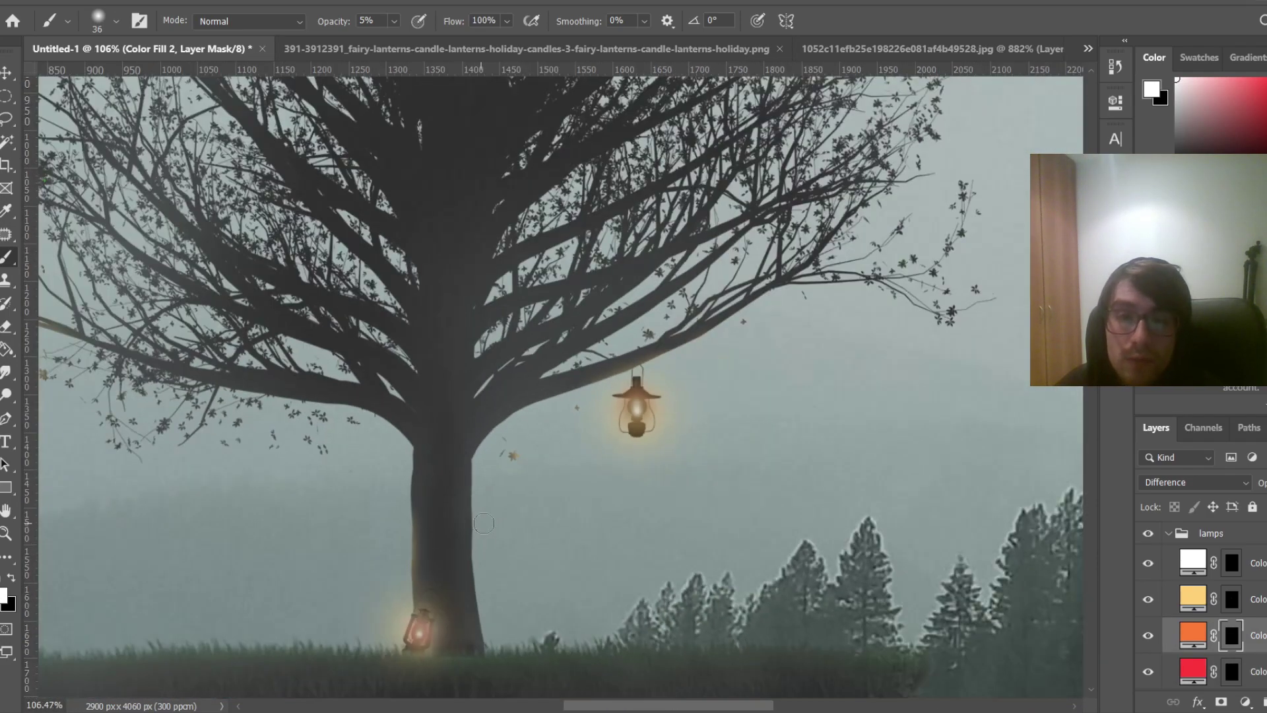
{"action": "scroll", "coordinate": [414, 637], "scroll_direction": "up", "scroll_amount": 4}
{"action": "scroll", "coordinate": [414, 637], "scroll_direction": "up", "scroll_amount": 5}
{"action": "left_click_drag", "start_coordinate": [414, 637], "coordinate": [432, 634]}
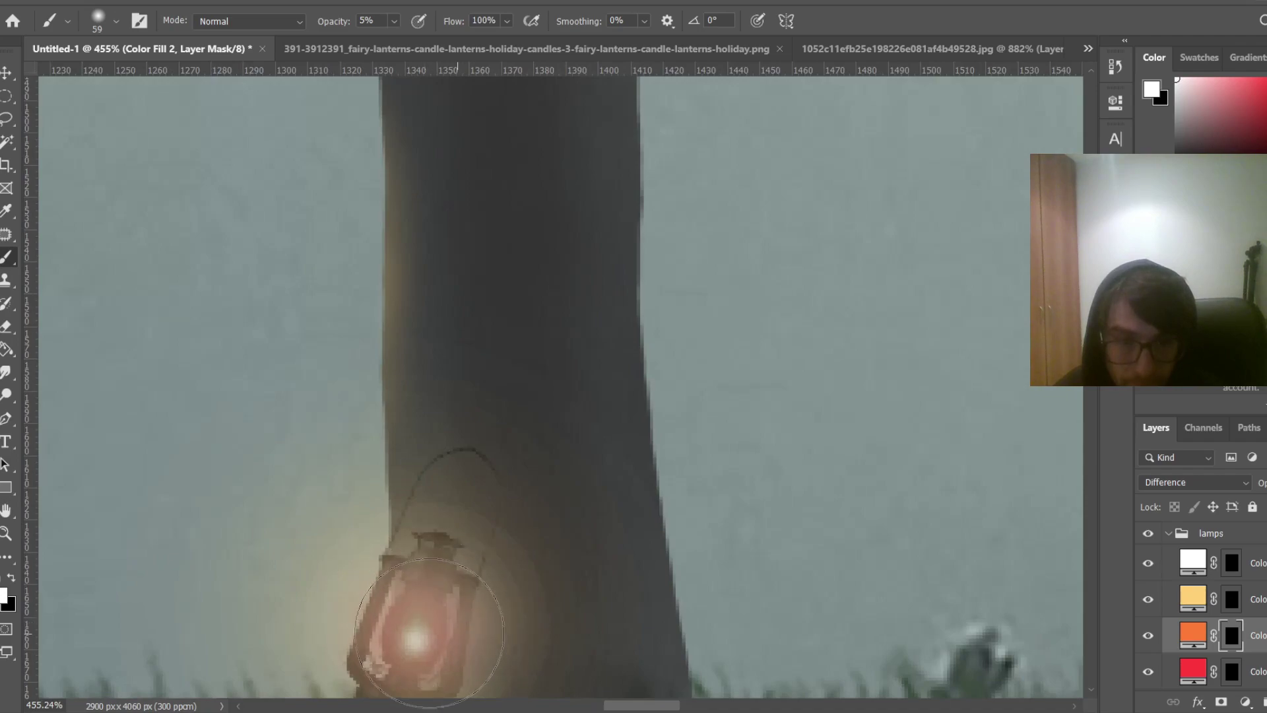
Strengthen the yellow glow over the ground lantern on the Color Fill 3 mask with a 68 px brush
{"action": "key", "text": "alt+bracketright"}
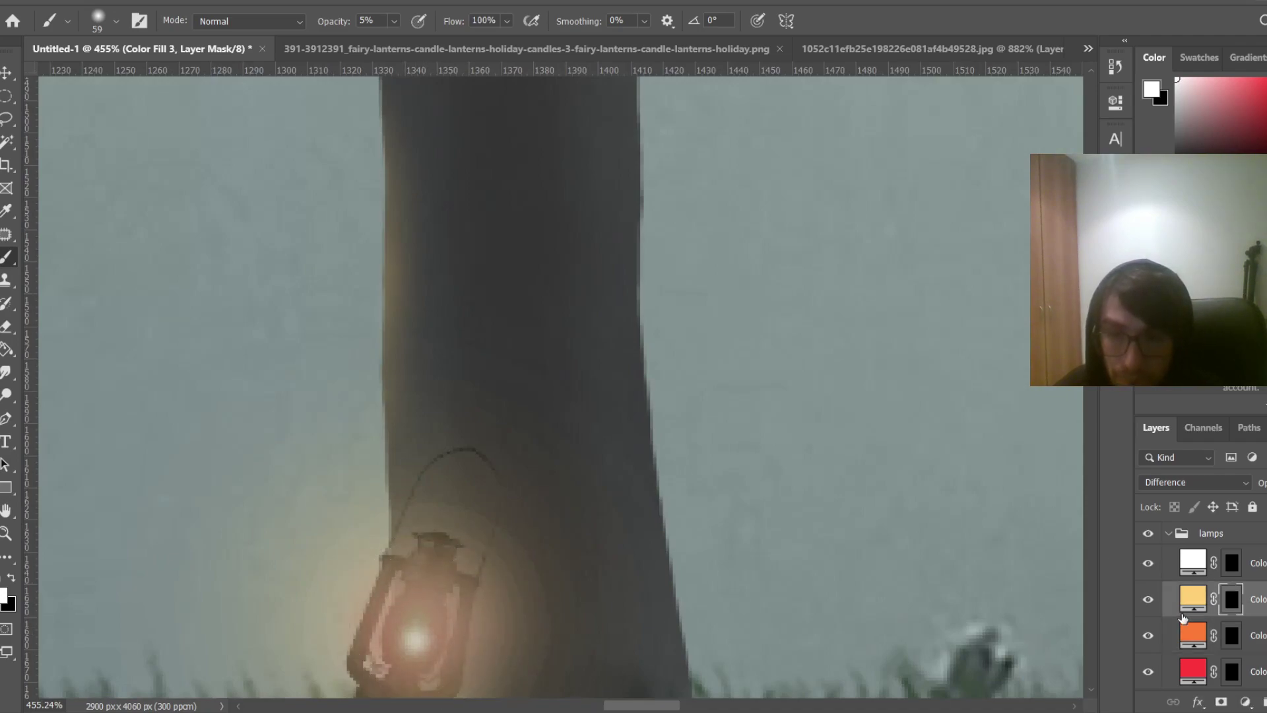
{"action": "left_click_drag", "start_coordinate": [447, 601], "coordinate": [462, 601]}
{"action": "left_click", "coordinate": [424, 554]}
{"action": "left_click", "coordinate": [421, 574]}
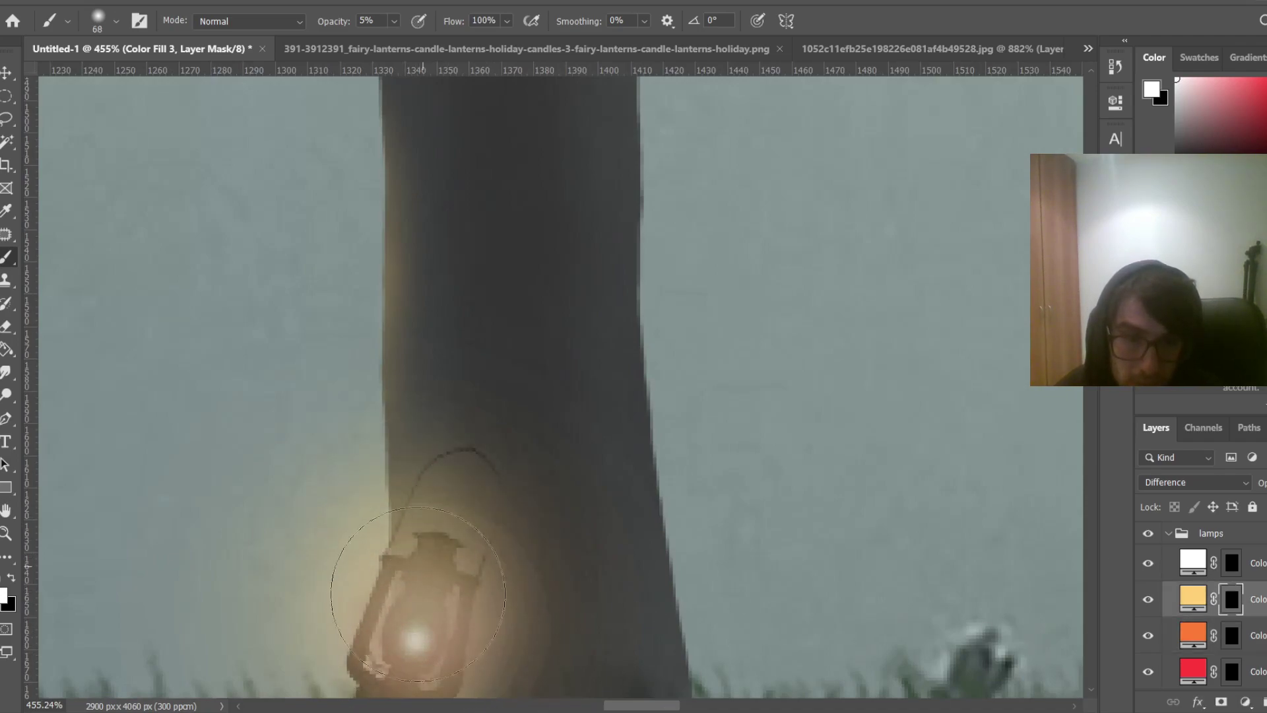
Add a broad yellow glow around the left hanging lantern on the Color Fill 3 mask, enlarging the brush to 119 px
{"action": "scroll", "coordinate": [1043, 589], "scroll_direction": "down", "scroll_amount": 3}
{"action": "scroll", "coordinate": [757, 449], "scroll_direction": "down", "scroll_amount": 3}
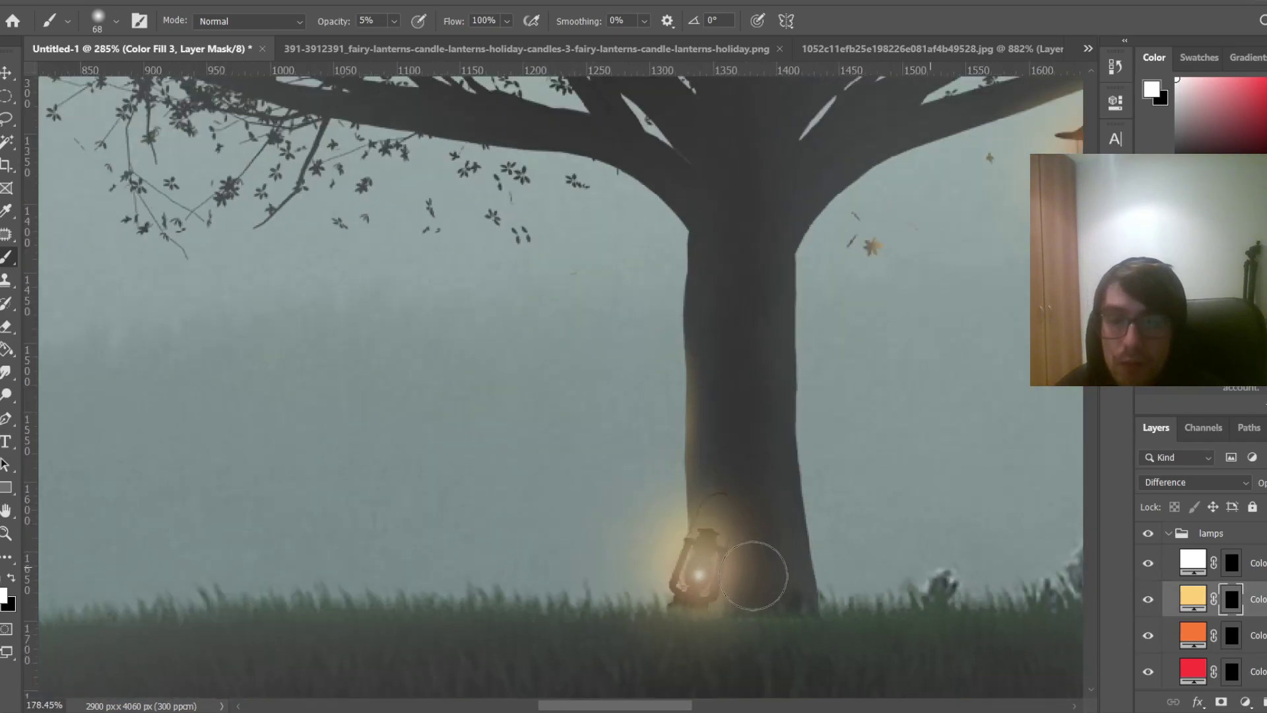
{"action": "scroll", "coordinate": [304, 302], "scroll_direction": "up", "scroll_amount": 2}
{"action": "left_click_drag", "start_coordinate": [618, 706], "coordinate": [582, 707]}
{"action": "scroll", "coordinate": [506, 400], "scroll_direction": "down", "scroll_amount": 2}
{"action": "scroll", "coordinate": [268, 195], "scroll_direction": "up", "scroll_amount": 4}
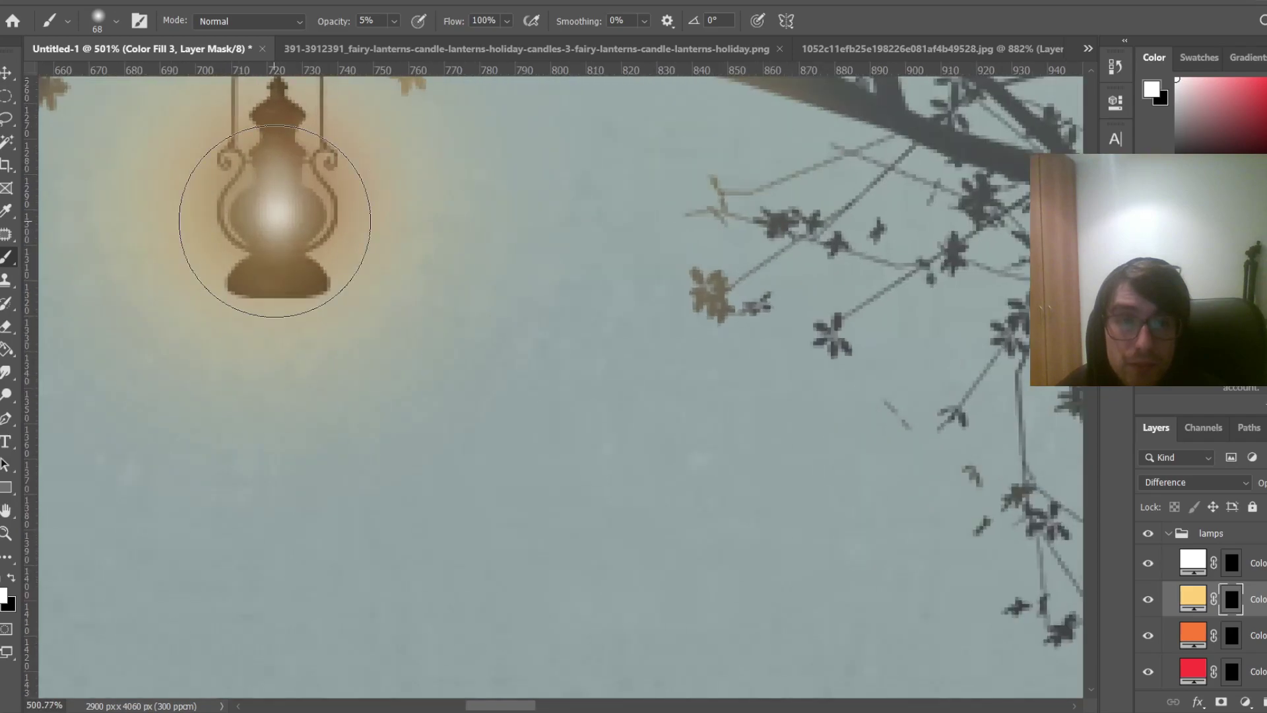
{"action": "key", "text": "bracketright"}
{"action": "key", "text": "bracketright"}
{"action": "key", "text": "bracketright"}
{"action": "key", "text": "bracketright"}
{"action": "left_click", "coordinate": [266, 246]}
{"action": "scroll", "coordinate": [462, 343], "scroll_direction": "down", "scroll_amount": 4}
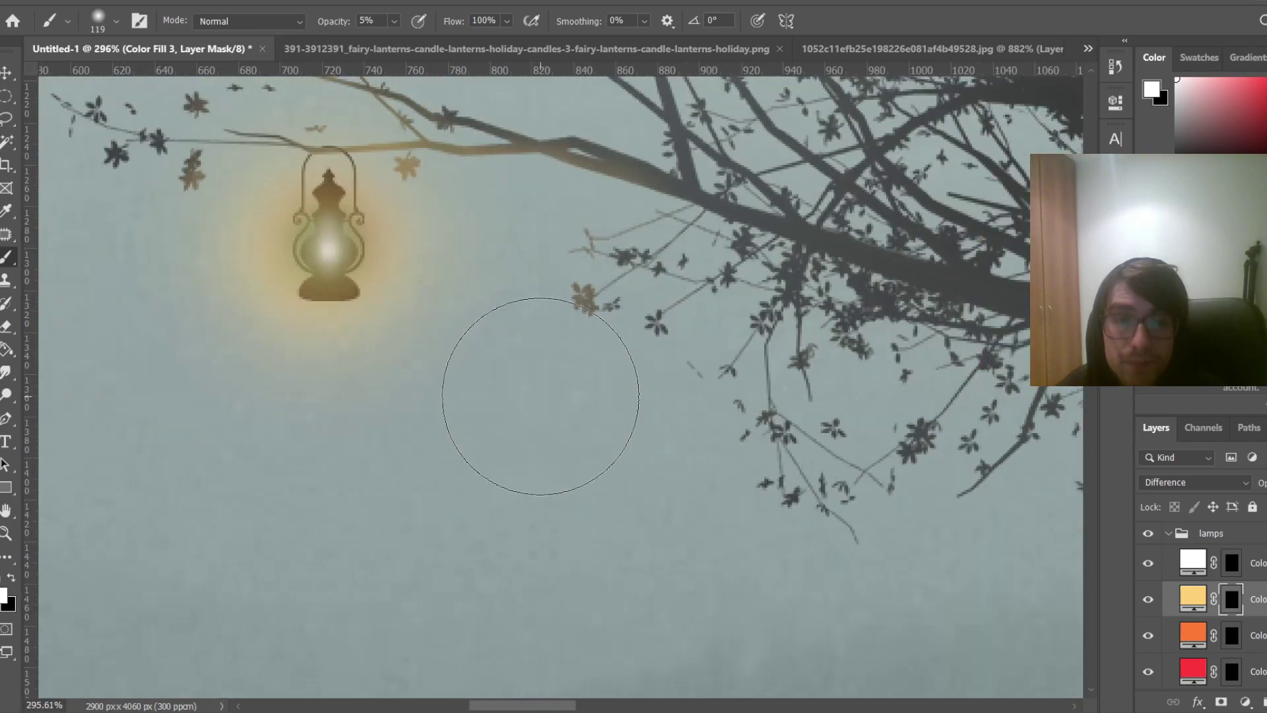
Load the outline of the island layer above Layer 11 as a selection, keeping the Color Fill 3 mask active
{"action": "scroll", "coordinate": [541, 403], "scroll_direction": "down", "scroll_amount": 8}
{"action": "scroll", "coordinate": [568, 390], "scroll_direction": "up", "scroll_amount": 4}
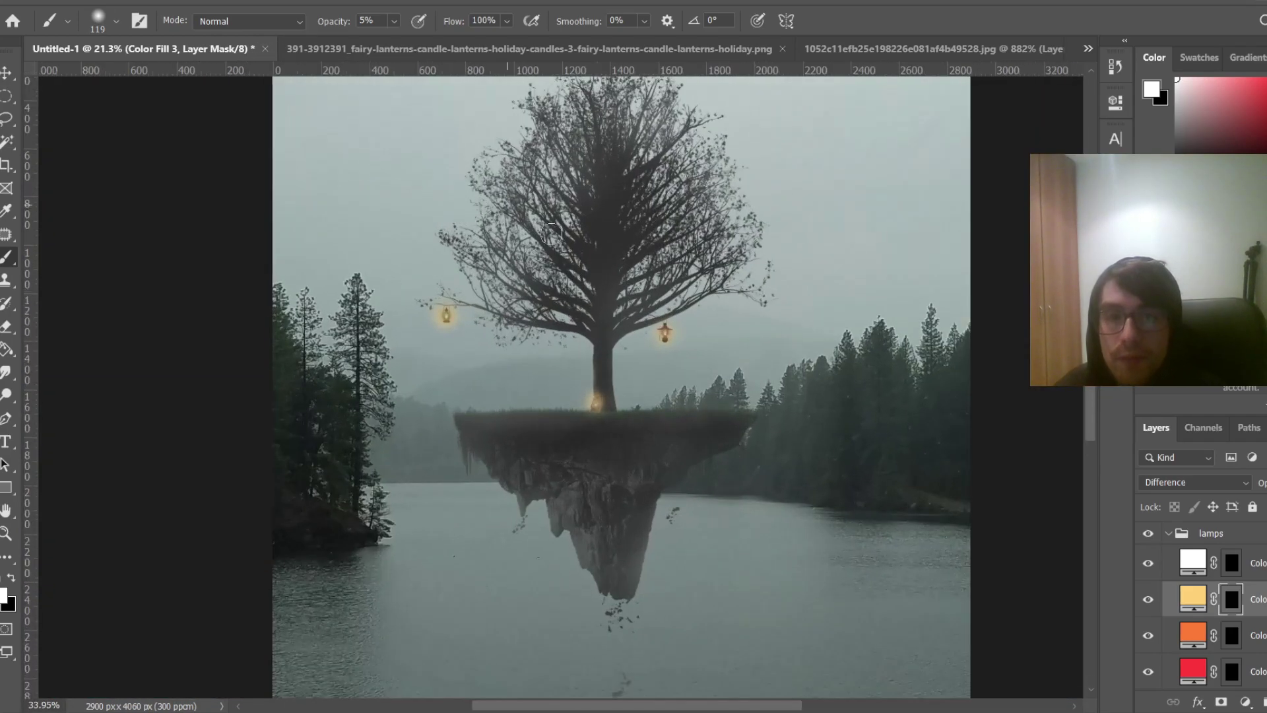
{"action": "scroll", "coordinate": [575, 521], "scroll_direction": "up", "scroll_amount": 6}
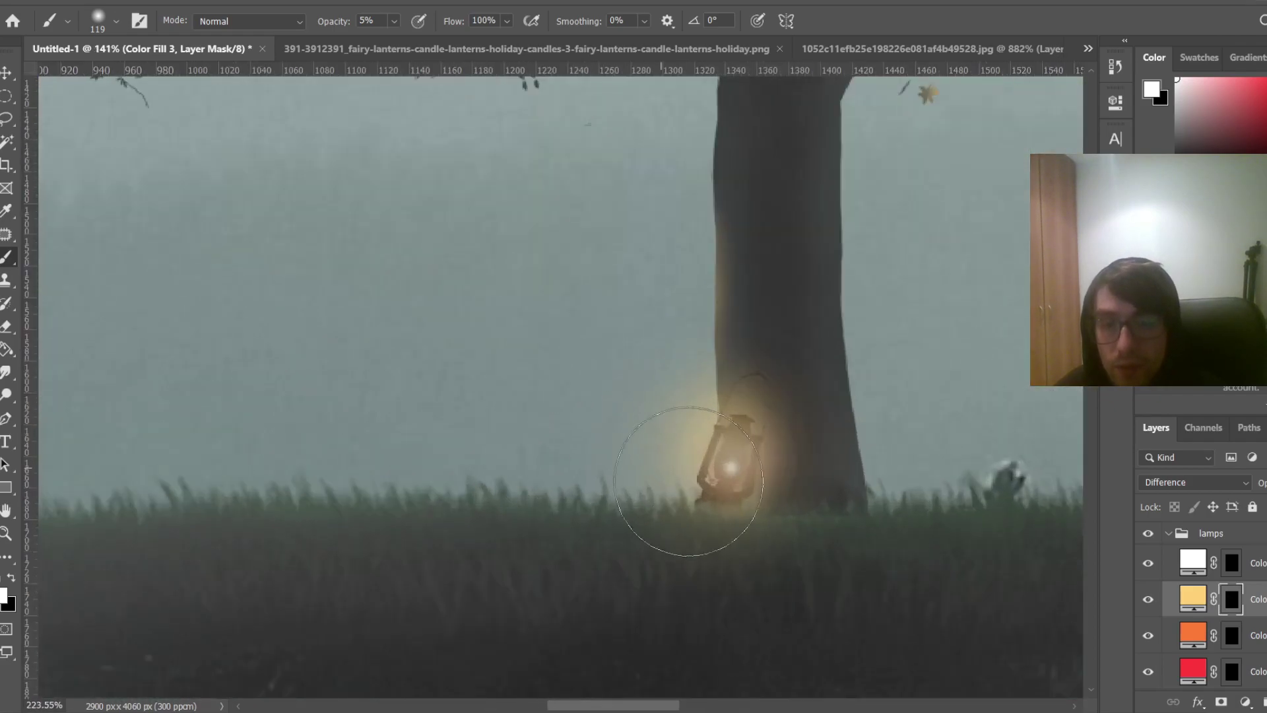
{"action": "scroll", "coordinate": [1246, 632], "scroll_direction": "down", "scroll_amount": 5}
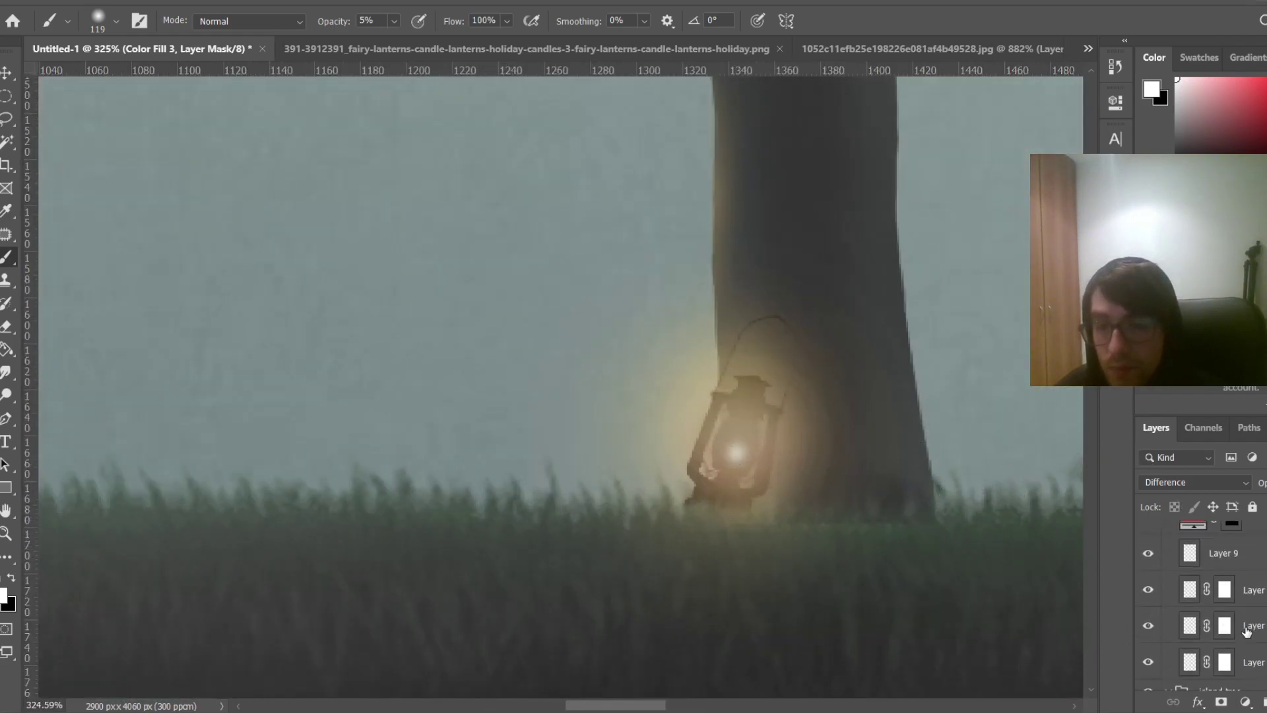
{"action": "scroll", "coordinate": [1228, 627], "scroll_direction": "down", "scroll_amount": 4}
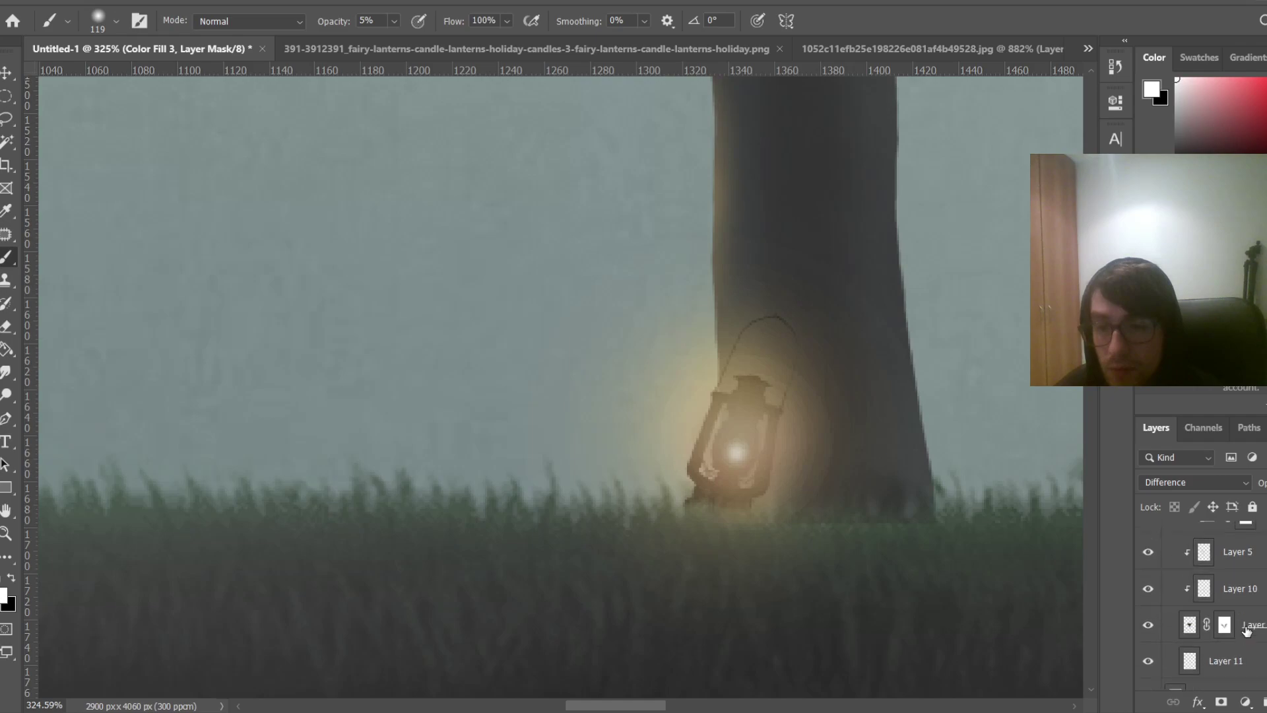
{"action": "left_click", "coordinate": [1192, 605], "text": "ctrl"}
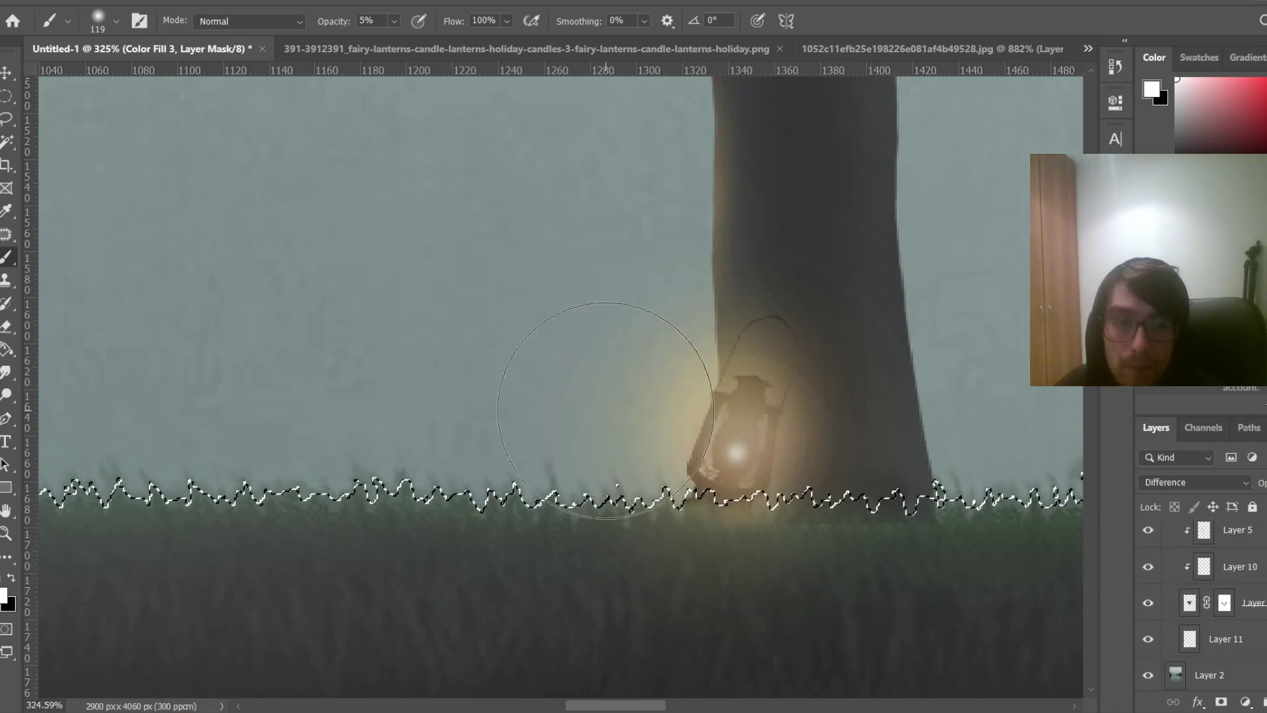
Paint faint yellow light along the grass beside the ground lantern within the selection, and deselect
{"action": "scroll", "coordinate": [1262, 553], "scroll_direction": "up", "scroll_amount": 4}
{"action": "scroll", "coordinate": [1254, 561], "scroll_direction": "up", "scroll_amount": 5}
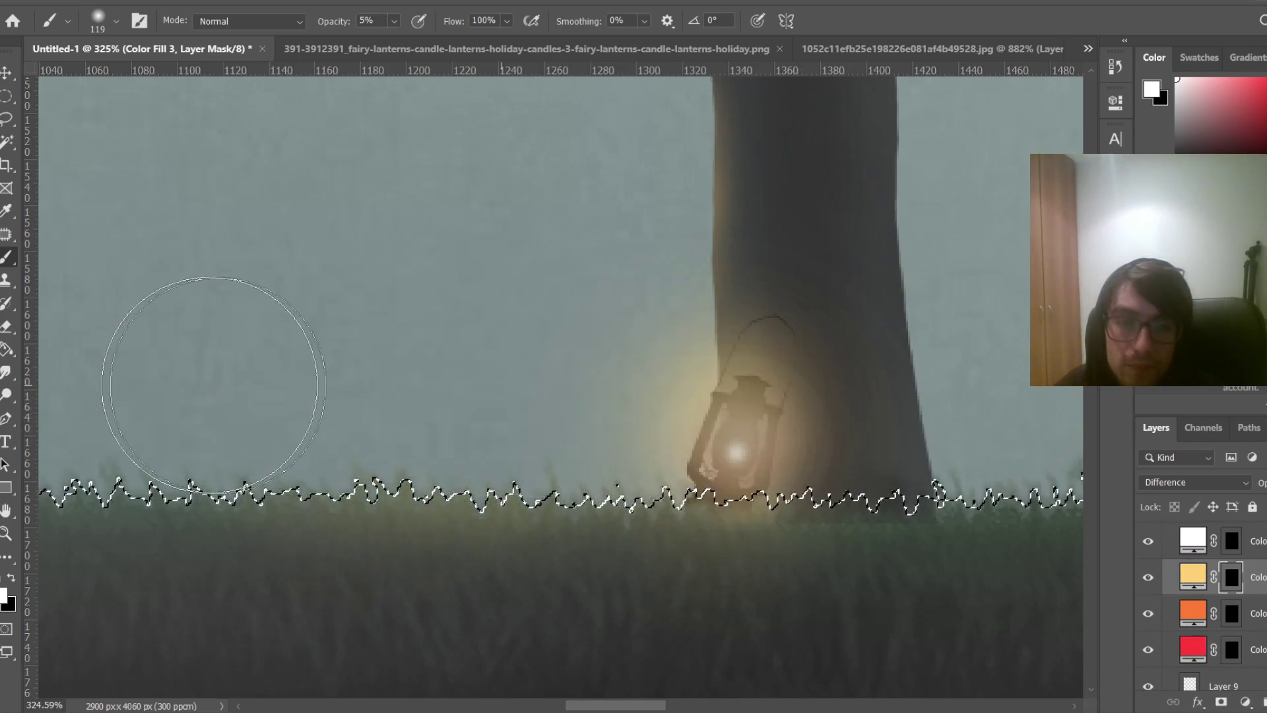
{"action": "scroll", "coordinate": [869, 557], "scroll_direction": "down", "scroll_amount": 3}
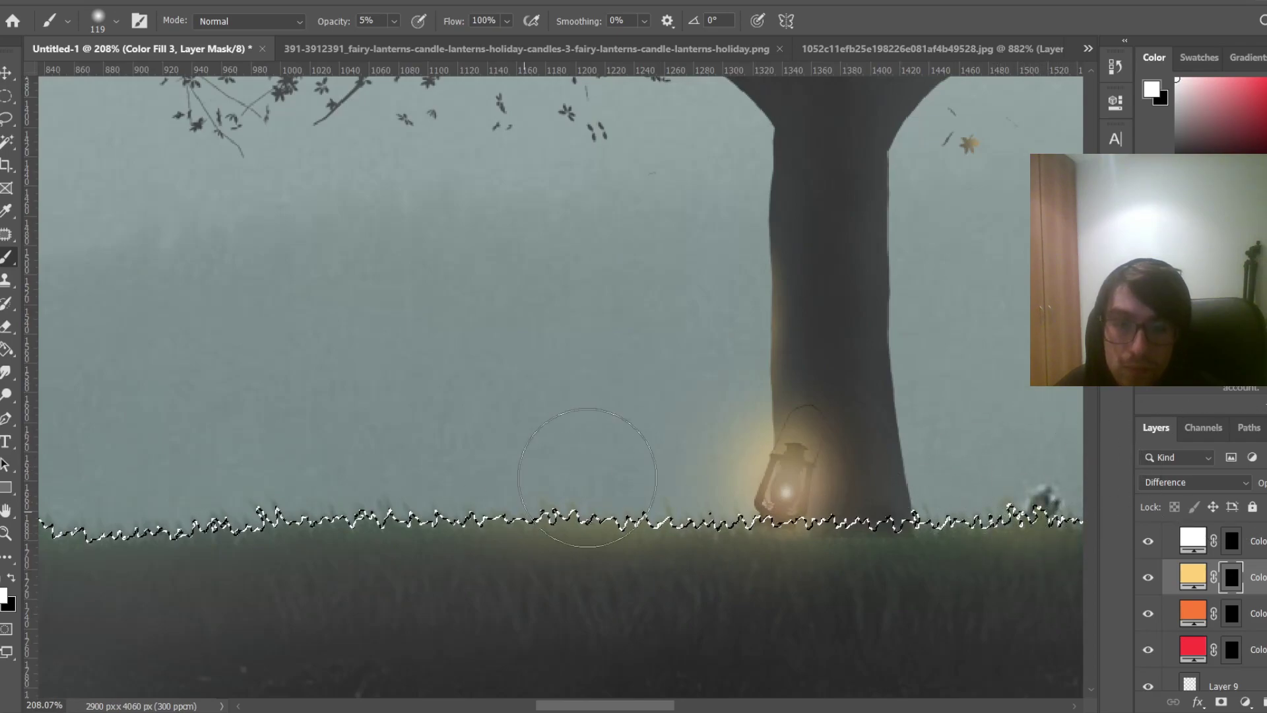
{"action": "key", "text": "ctrl+d"}
Examine the lantern glows and the lit grass across the whole composite and close up
{"action": "scroll", "coordinate": [779, 518], "scroll_direction": "down", "scroll_amount": 1}
{"action": "scroll", "coordinate": [780, 518], "scroll_direction": "down", "scroll_amount": 3}
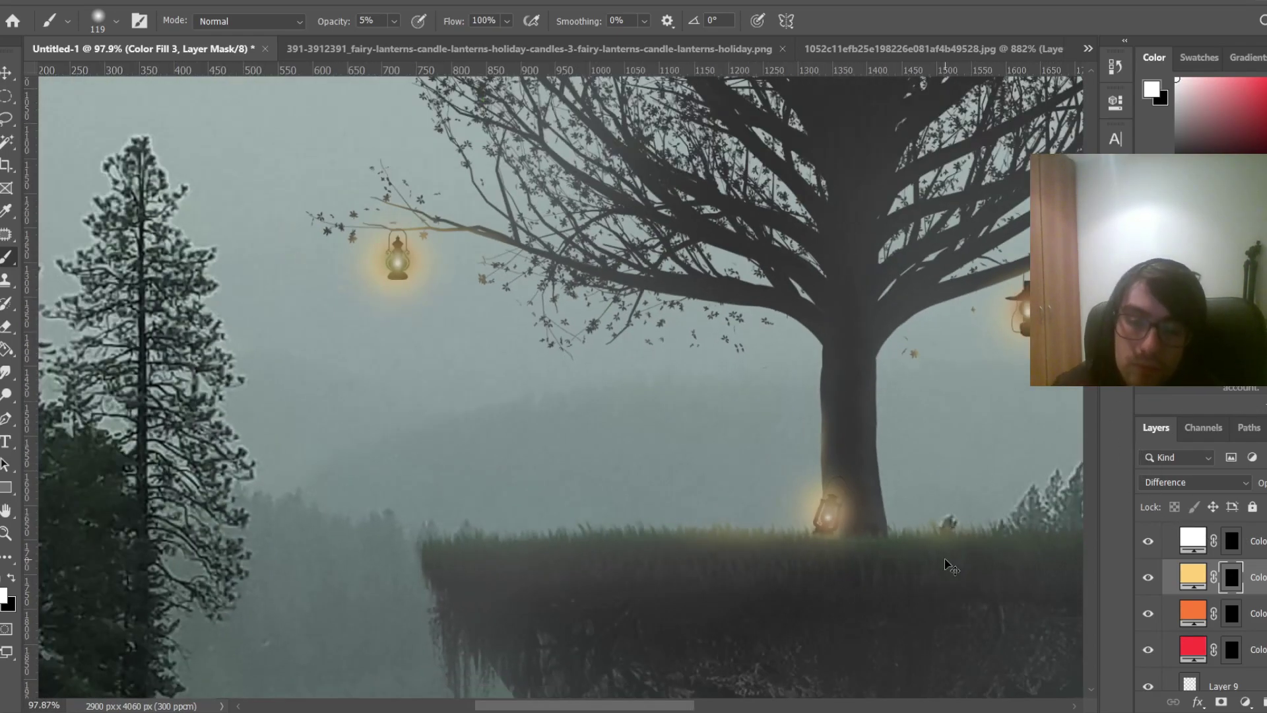
{"action": "scroll", "coordinate": [942, 557], "scroll_direction": "down", "scroll_amount": 3}
{"action": "scroll", "coordinate": [586, 293], "scroll_direction": "up", "scroll_amount": 2}
{"action": "scroll", "coordinate": [585, 293], "scroll_direction": "down", "scroll_amount": 1}
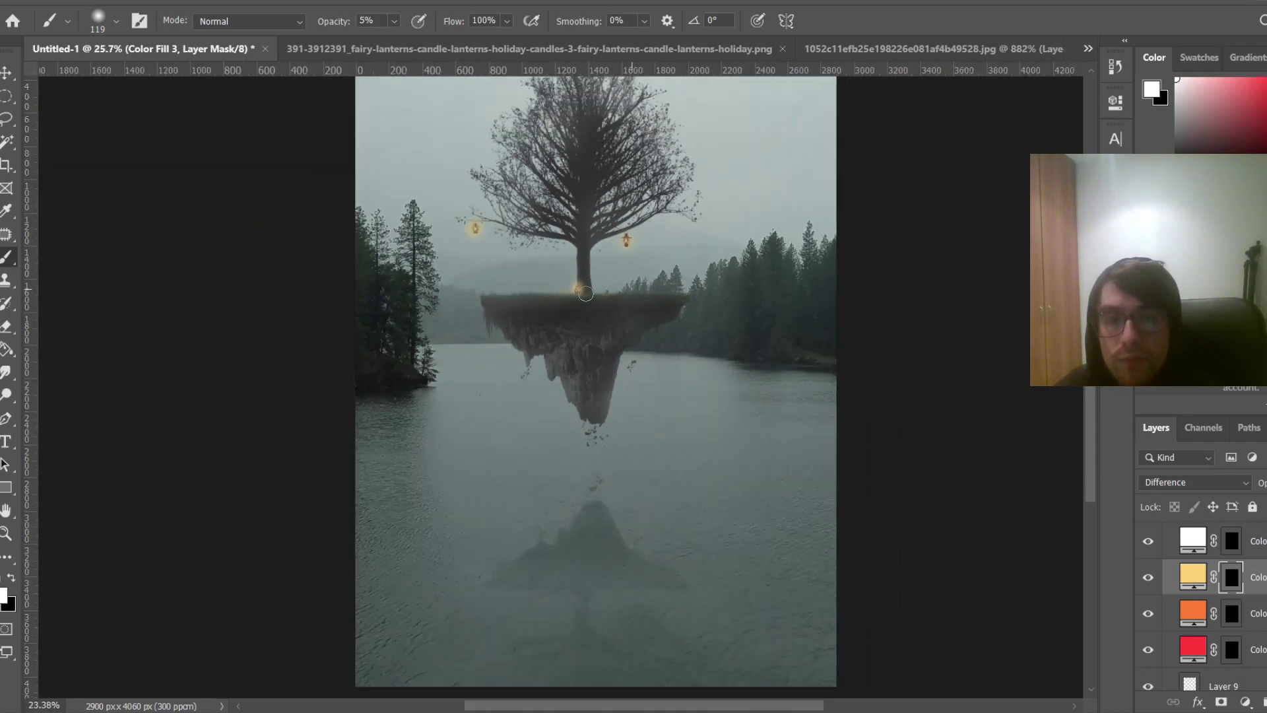
{"action": "left_click_drag", "start_coordinate": [1093, 396], "coordinate": [1093, 370]}
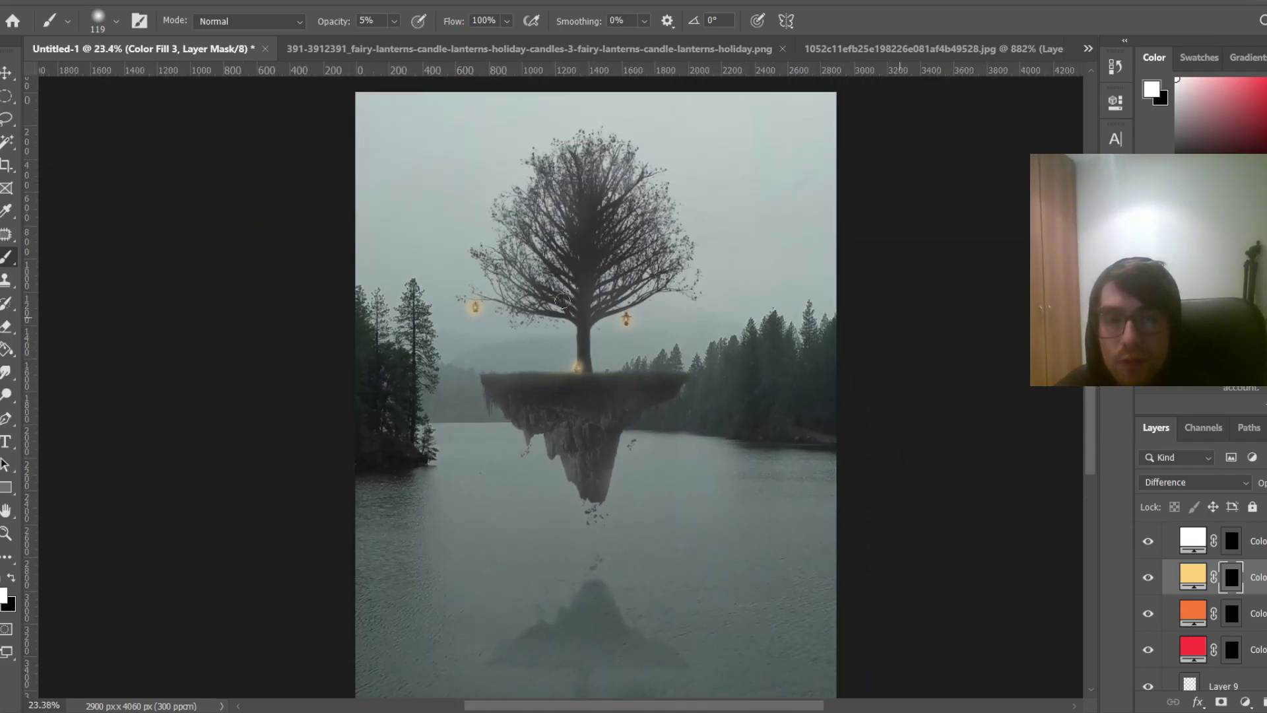
{"action": "scroll", "coordinate": [499, 292], "scroll_direction": "up", "scroll_amount": 5}
{"action": "scroll", "coordinate": [562, 284], "scroll_direction": "up", "scroll_amount": 1}
{"action": "scroll", "coordinate": [796, 340], "scroll_direction": "up", "scroll_amount": 2}
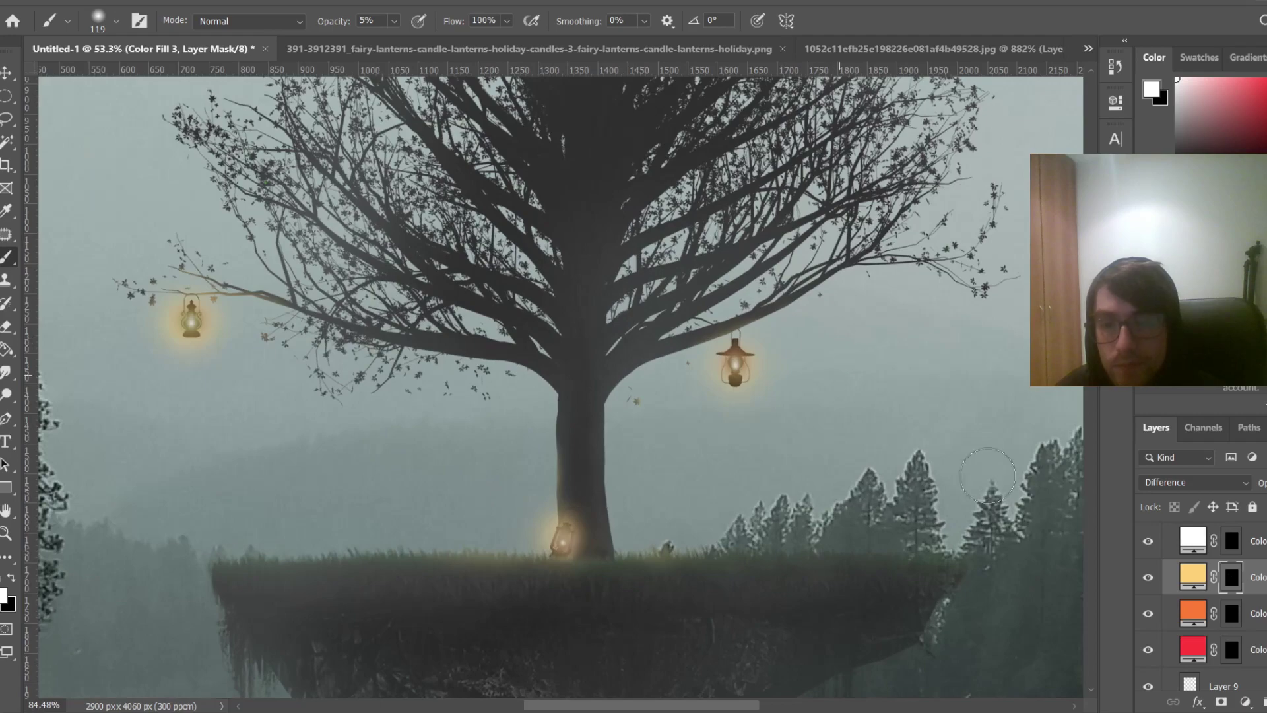
Add large, faint white glows around the lanterns on the Color Fill 4 mask with a 278 px brush, and fit the whole image in view
{"action": "left_click", "coordinate": [1186, 571]}
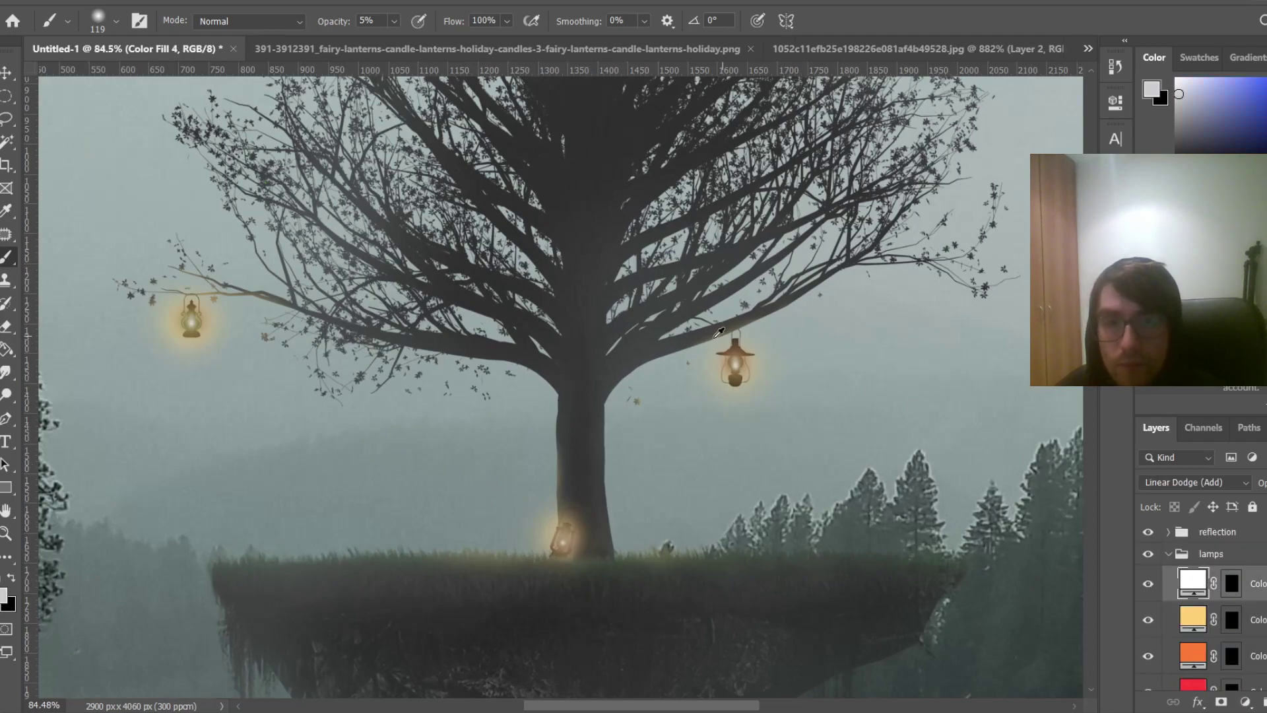
{"action": "left_click", "coordinate": [1232, 583]}
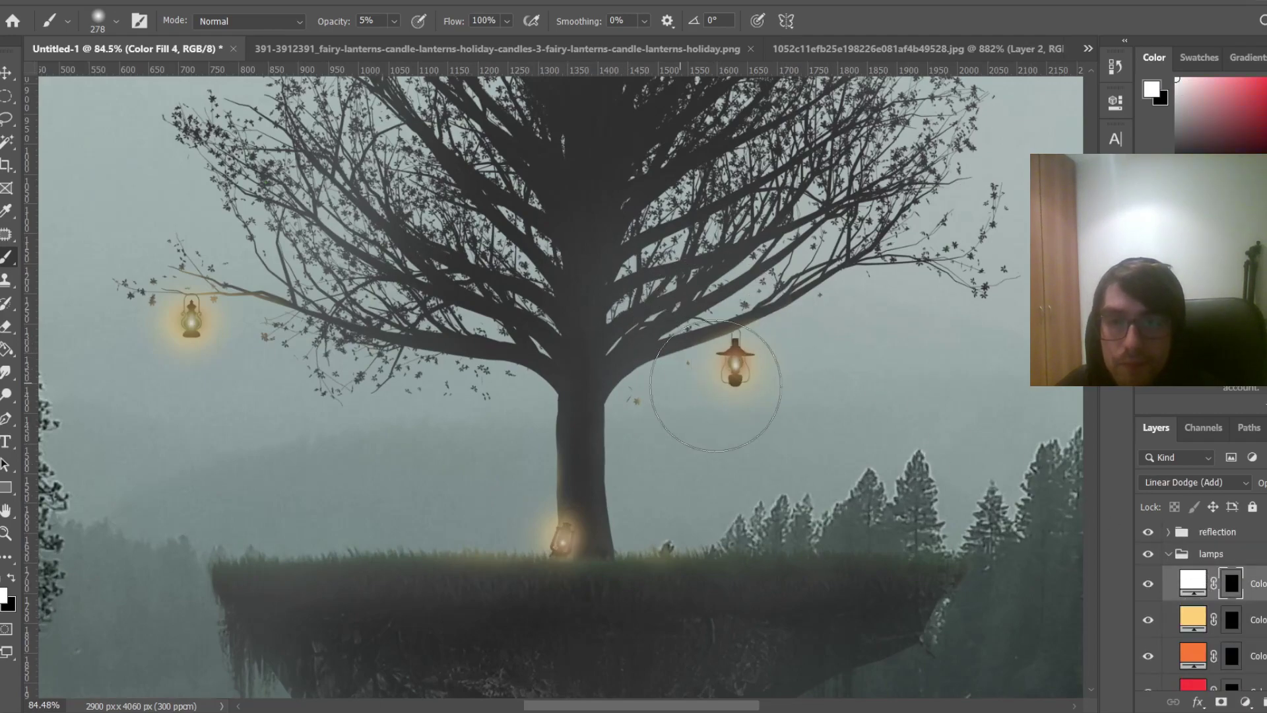
{"action": "left_click", "coordinate": [734, 369]}
{"action": "left_click", "coordinate": [557, 527]}
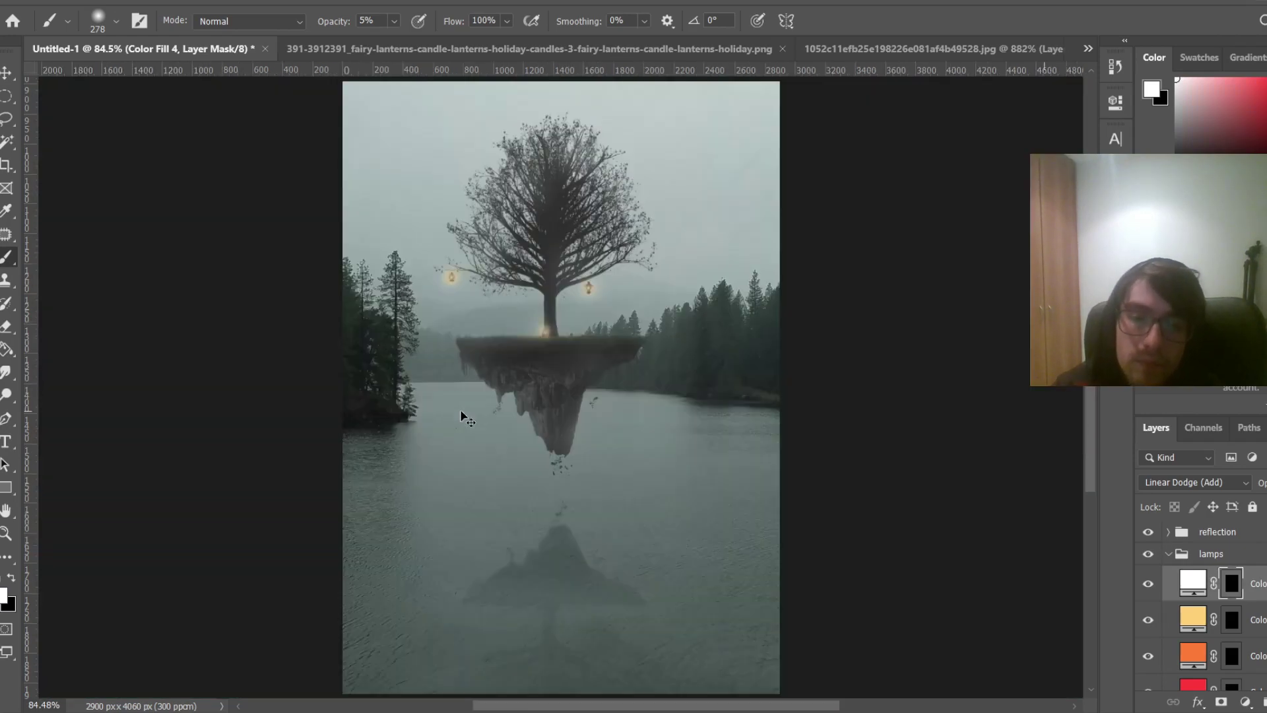
{"action": "key", "text": "ctrl+0"}
{"action": "scroll", "coordinate": [1164, 615], "scroll_direction": "down", "scroll_amount": 10}
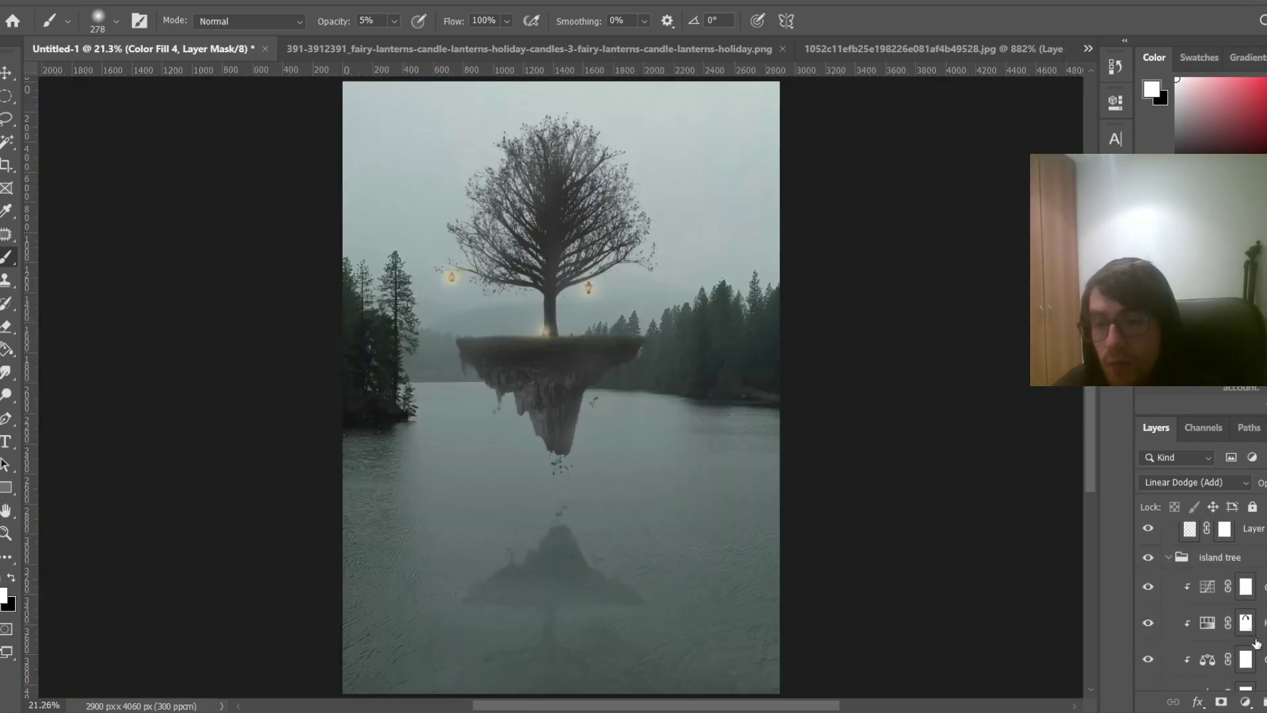
Darken the Layer 2 lake background in the Camera Raw filter with a much lower exposure and a cooler, bluish temperature
{"action": "scroll", "coordinate": [1243, 609], "scroll_direction": "down", "scroll_amount": 5}
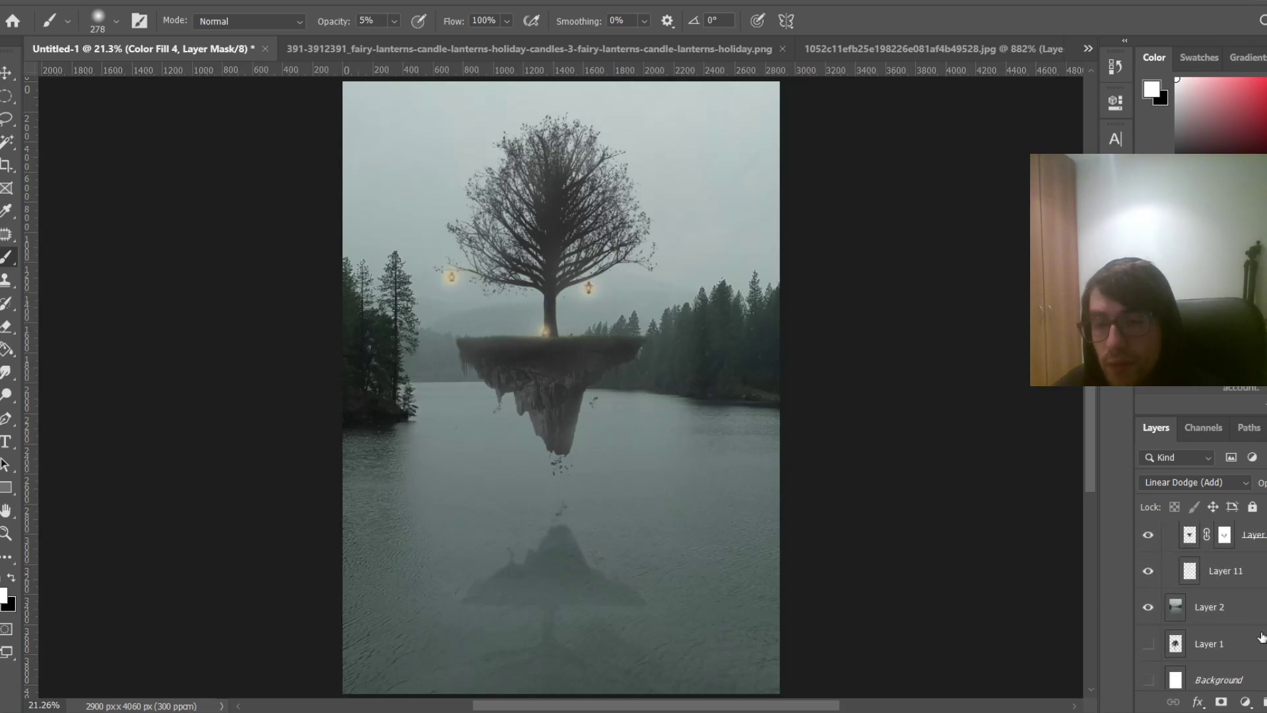
{"action": "left_click", "coordinate": [1244, 608]}
{"action": "left_click", "coordinate": [1243, 608]}
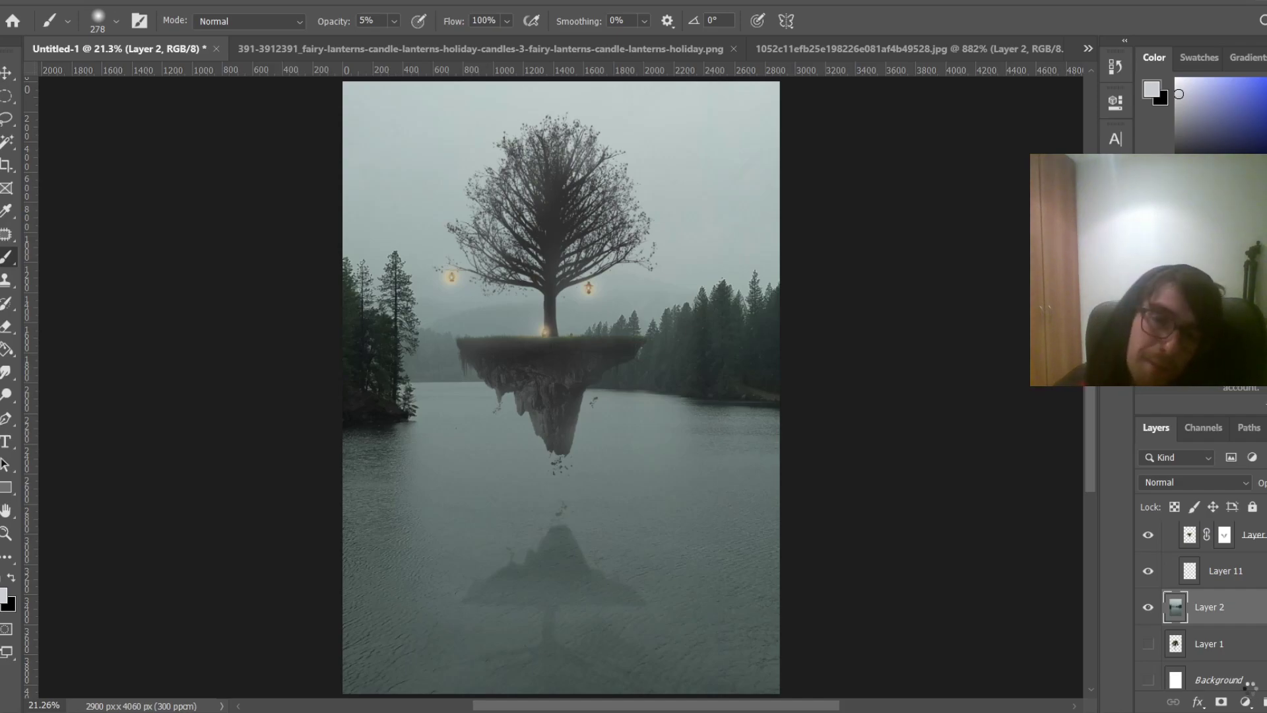
{"action": "key", "text": "ctrl+shift+a"}
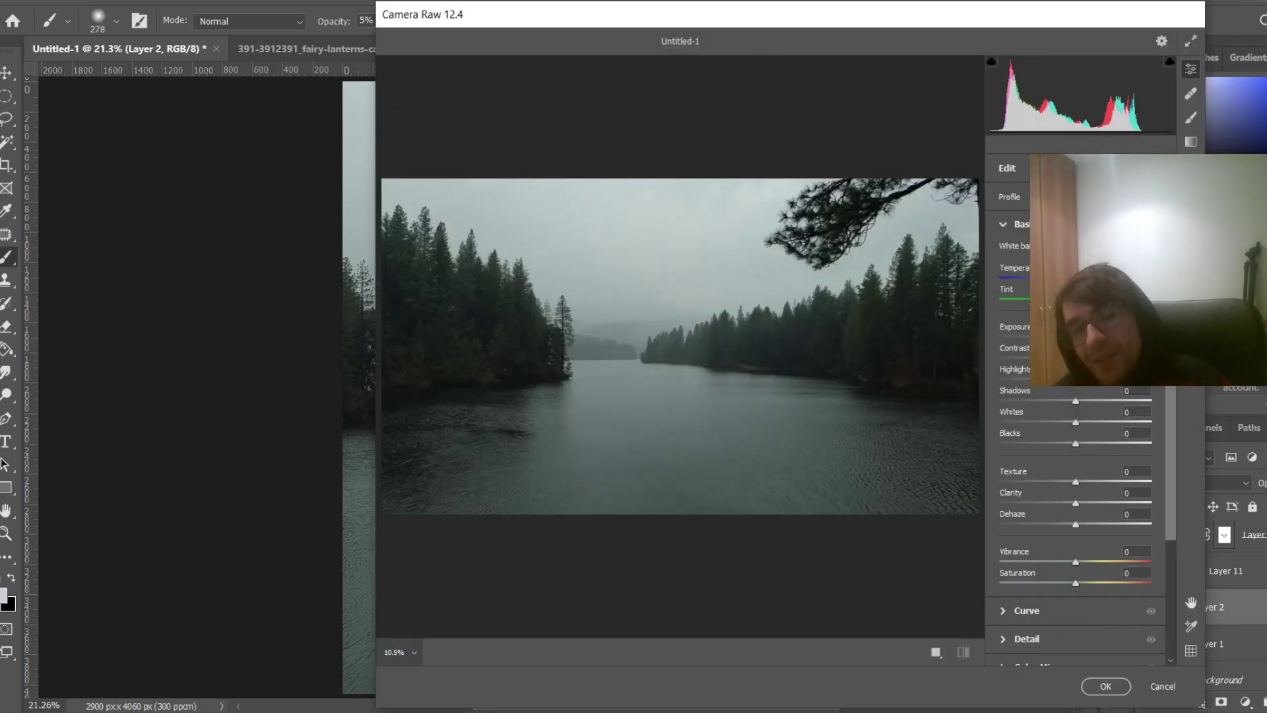
{"action": "left_click_drag", "start_coordinate": [1076, 337], "coordinate": [1039, 337]}
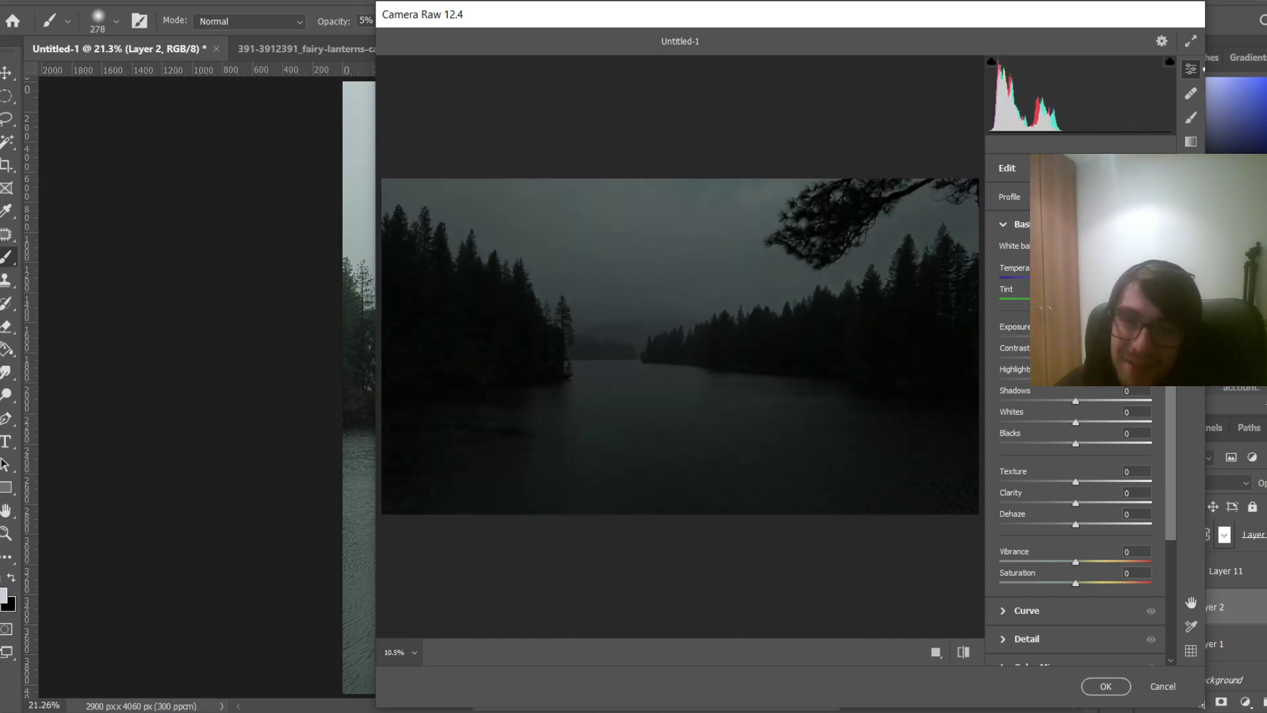
{"action": "left_click_drag", "start_coordinate": [1076, 279], "coordinate": [1060, 279]}
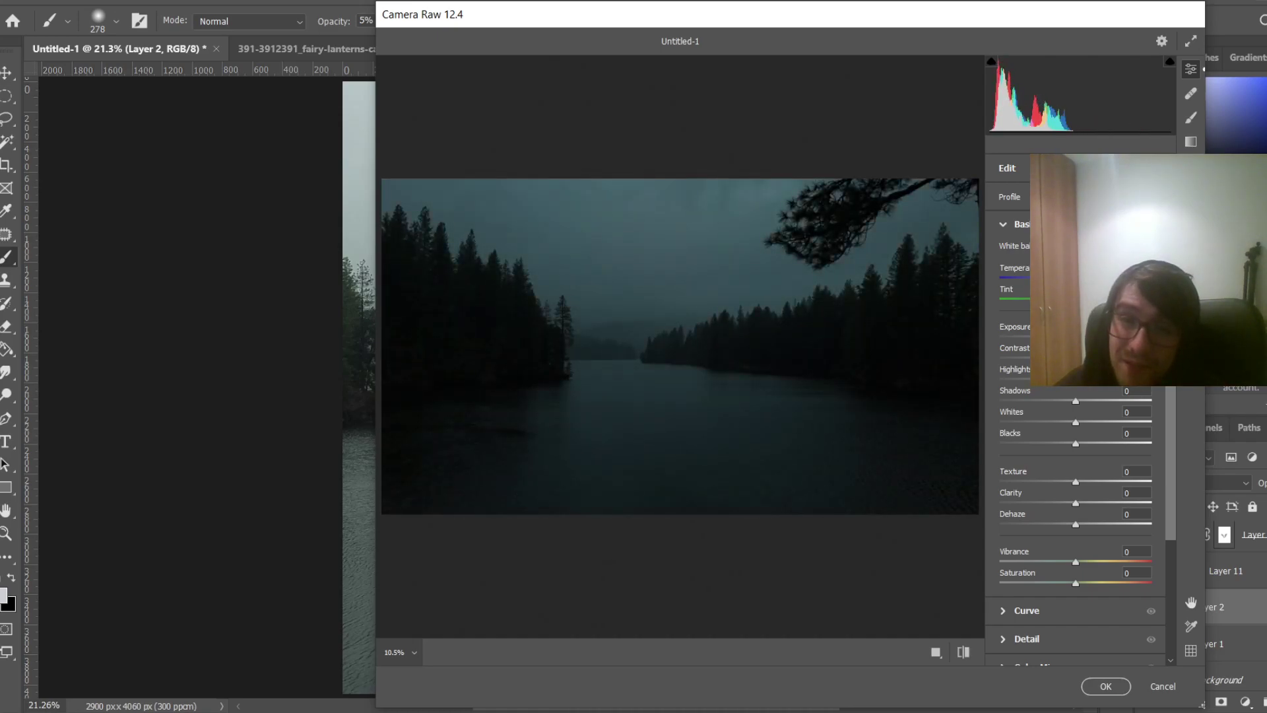
{"action": "left_click_drag", "start_coordinate": [1038, 338], "coordinate": [1035, 337]}
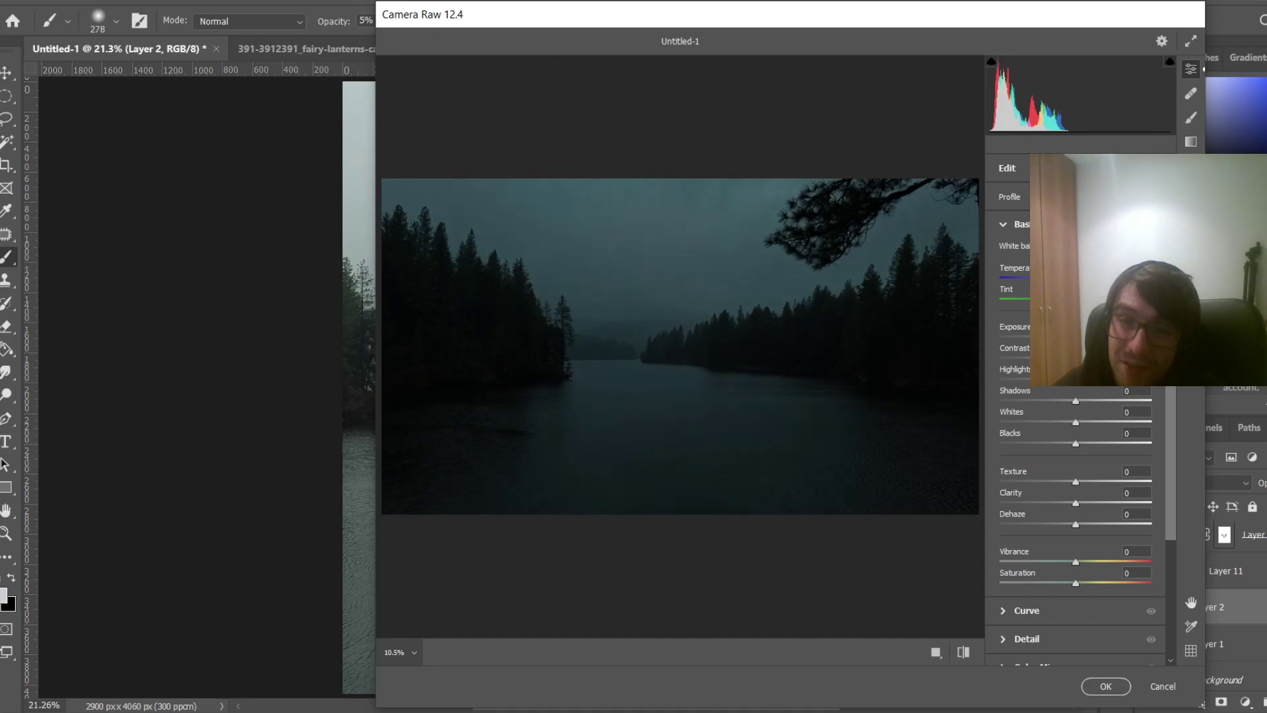
{"action": "left_click_drag", "start_coordinate": [1060, 278], "coordinate": [1052, 279]}
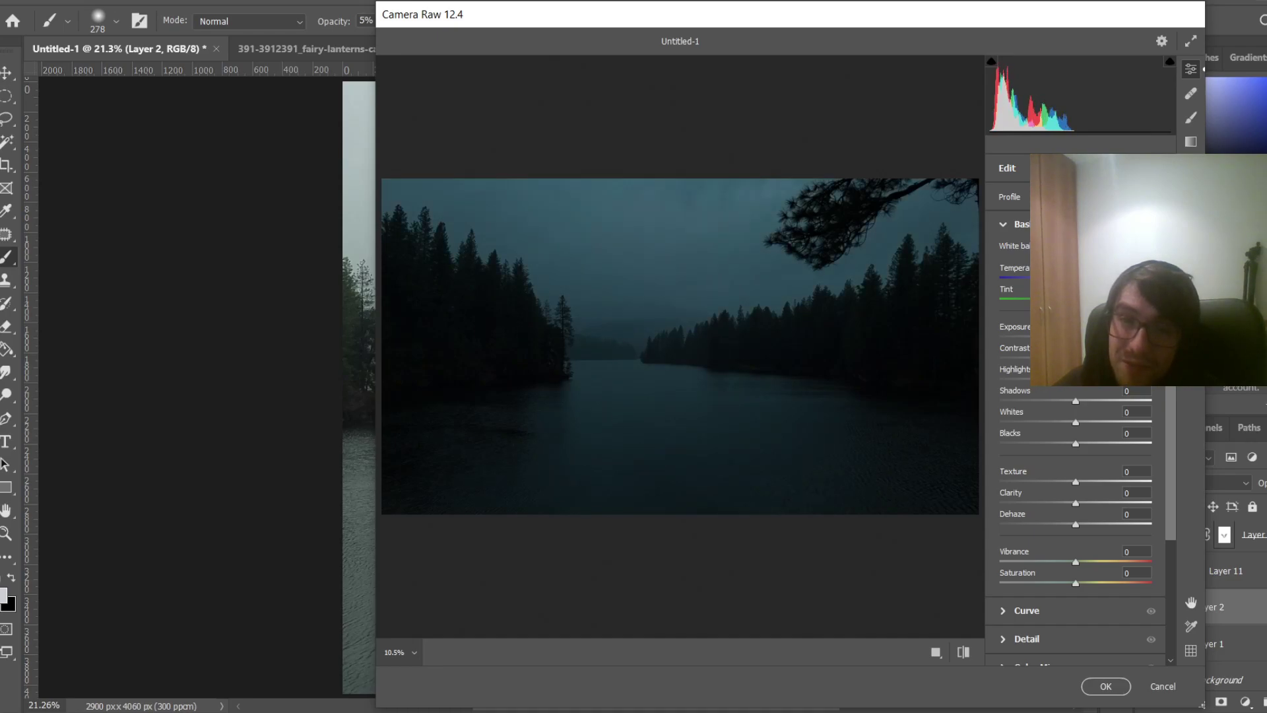
Raise the whites of the lake background and apply the Camera Raw adjustments
{"action": "left_click_drag", "start_coordinate": [1076, 358], "coordinate": [1104, 444]}
{"action": "left_click", "coordinate": [1099, 421]}
{"action": "left_click", "coordinate": [1106, 687]}
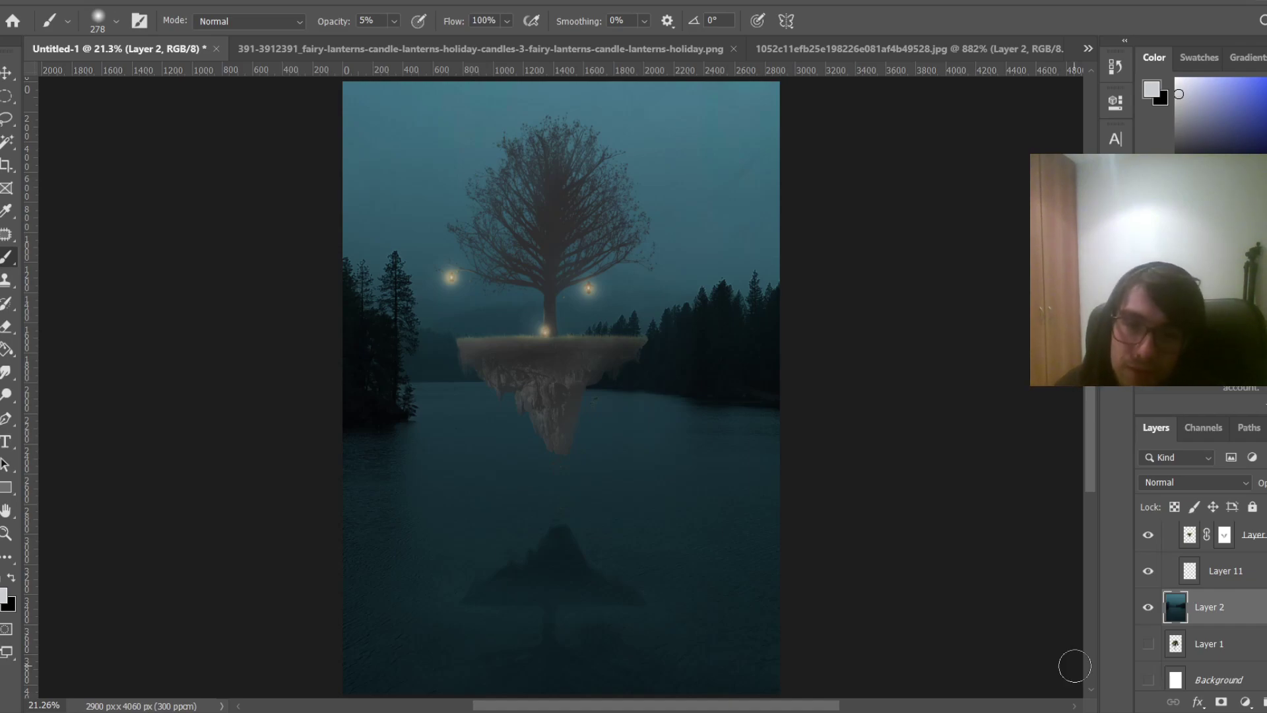
Open the settings of the masked Hue/Saturation adjustment clipped to the tree layer in the island tree group
{"action": "scroll", "coordinate": [1220, 596], "scroll_direction": "up", "scroll_amount": 3}
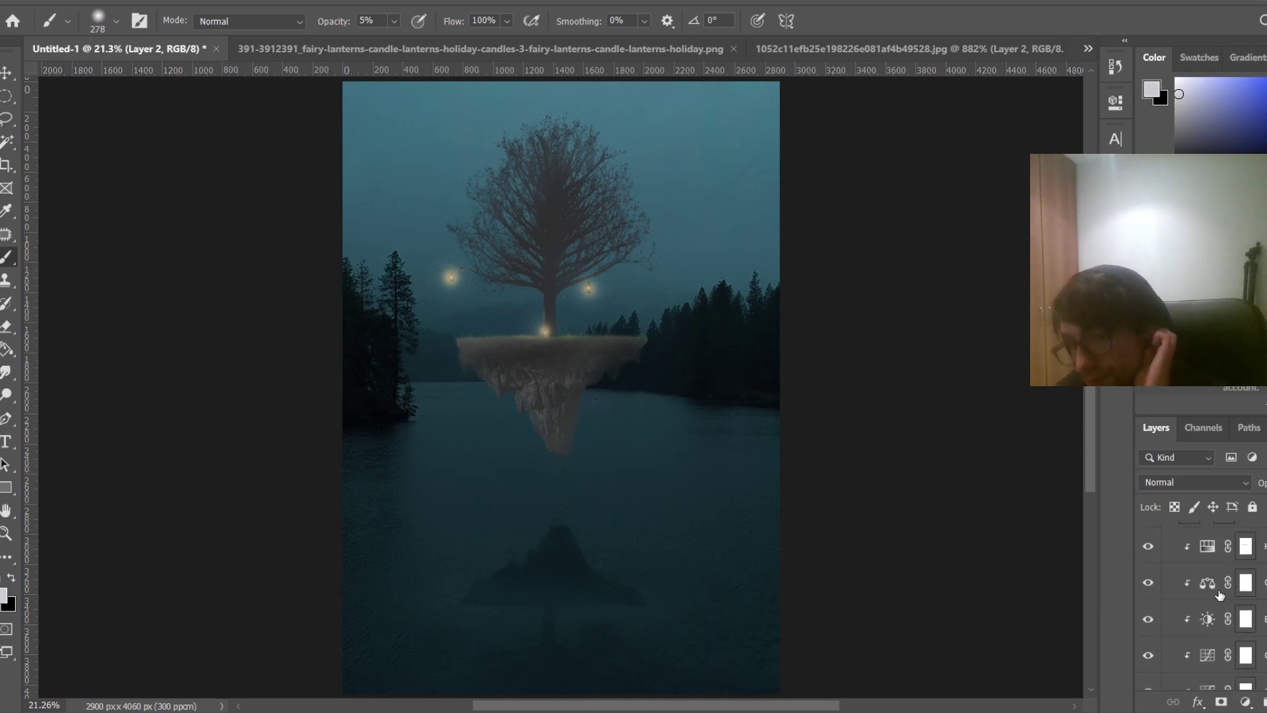
{"action": "scroll", "coordinate": [1220, 596], "scroll_direction": "up", "scroll_amount": 1}
{"action": "scroll", "coordinate": [1220, 596], "scroll_direction": "down", "scroll_amount": 5}
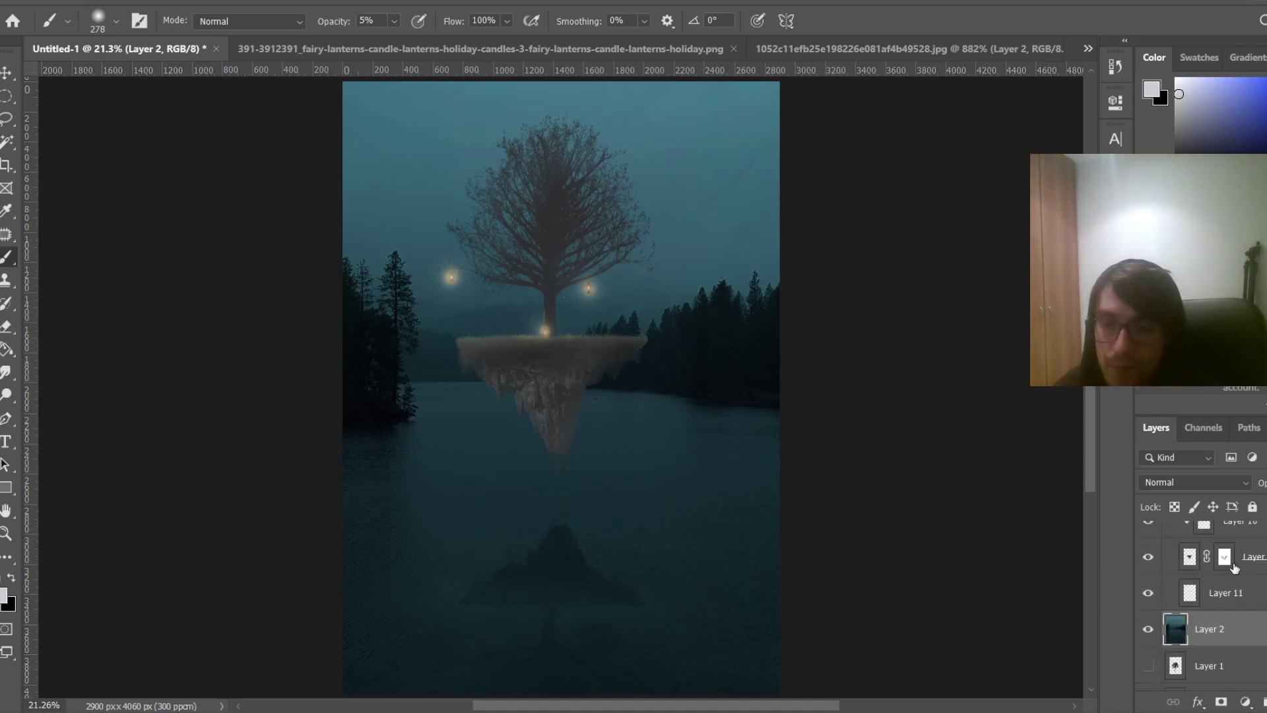
{"action": "scroll", "coordinate": [1246, 614], "scroll_direction": "down", "scroll_amount": 4}
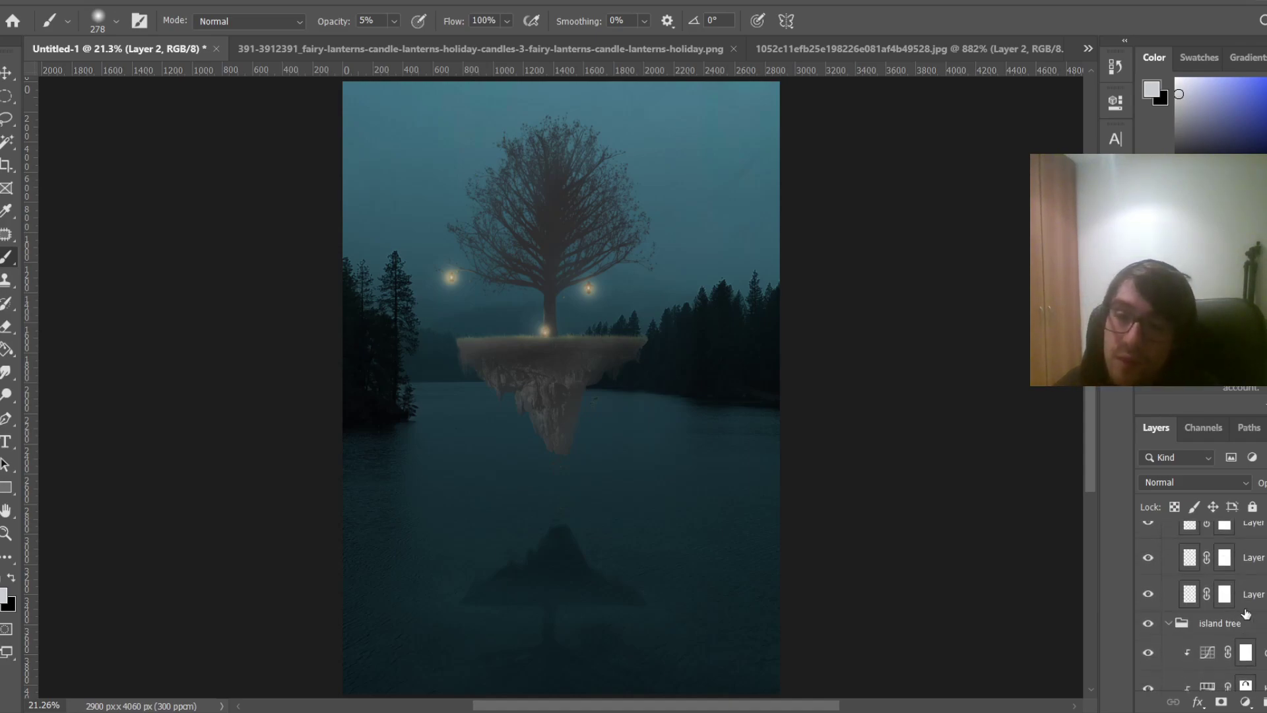
{"action": "scroll", "coordinate": [1170, 625], "scroll_direction": "down", "scroll_amount": 4}
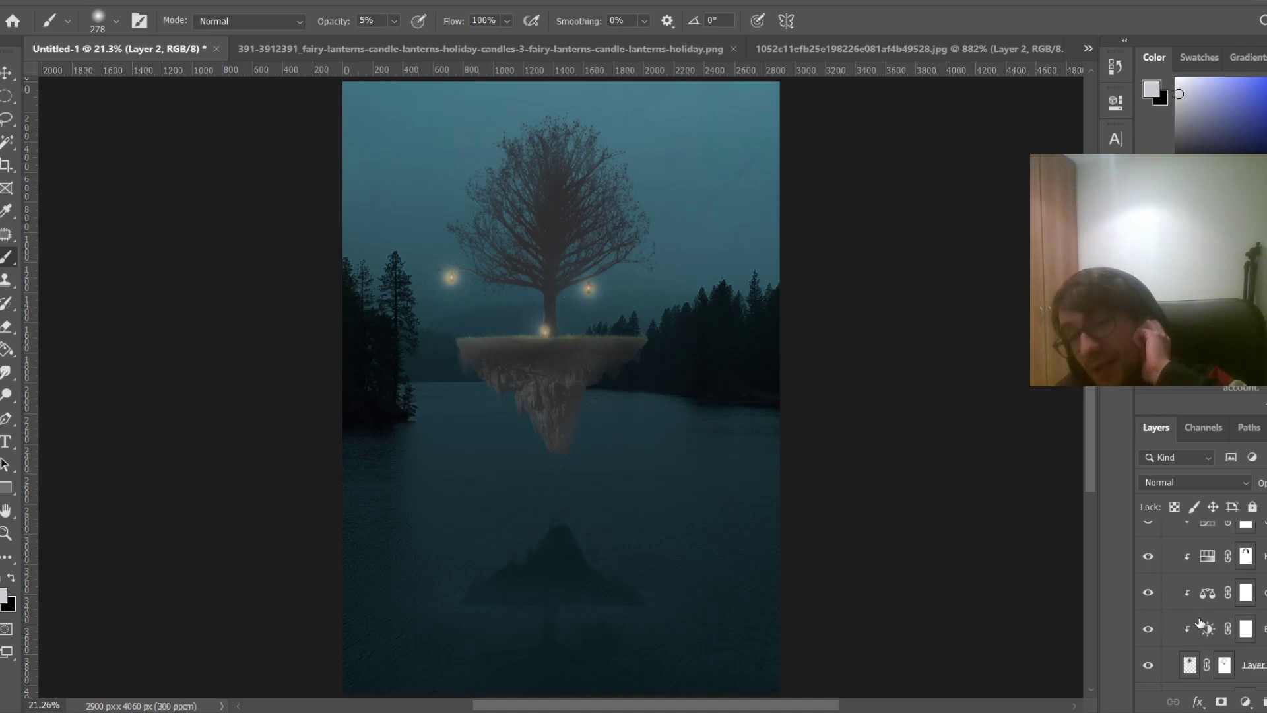
{"action": "double_click", "coordinate": [1205, 556]}
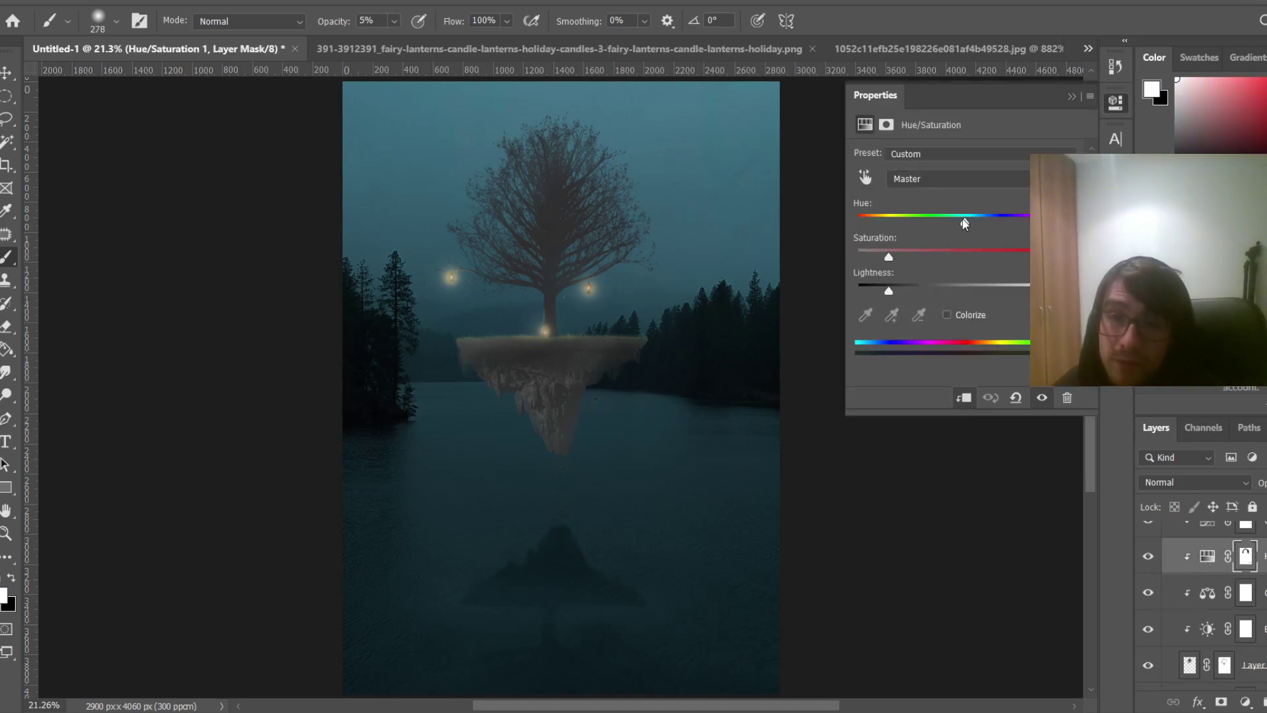
Try shifting the hue of the tree's masked adjustment while raising its saturation and lightness
{"action": "left_click_drag", "start_coordinate": [962, 219], "coordinate": [987, 219]}
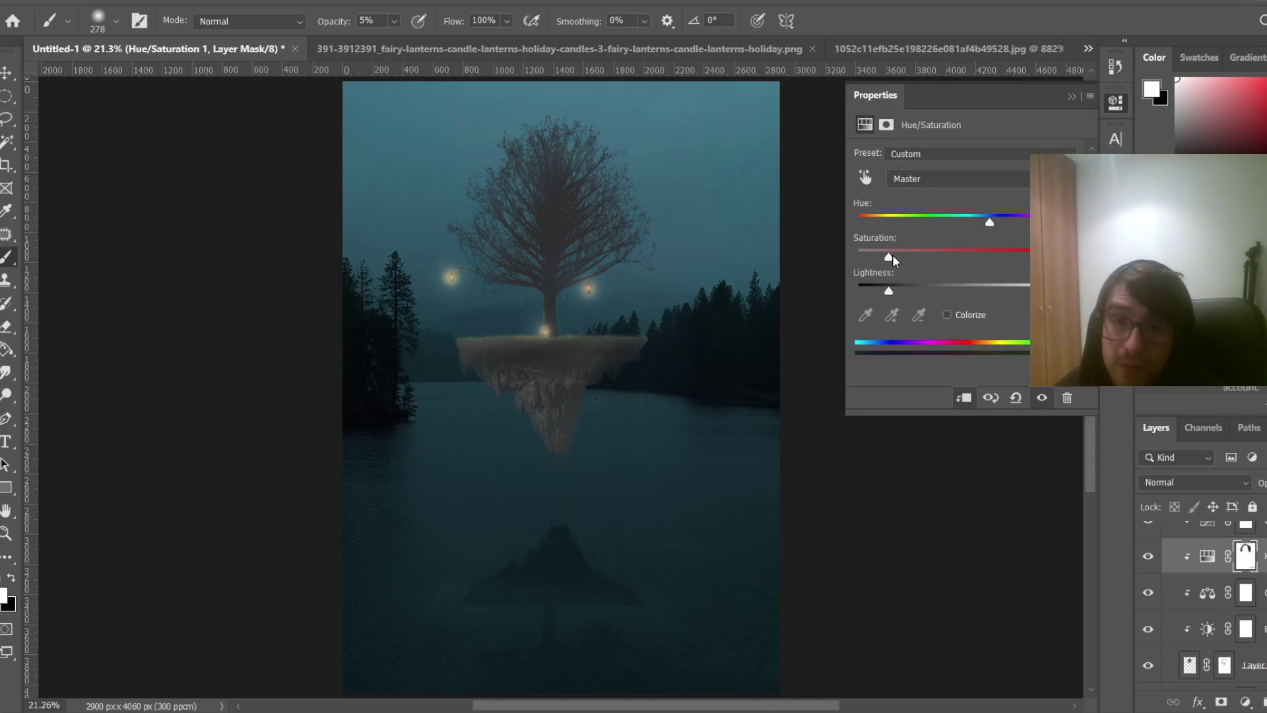
{"action": "left_click_drag", "start_coordinate": [892, 255], "coordinate": [977, 263]}
{"action": "left_click_drag", "start_coordinate": [889, 291], "coordinate": [971, 298]}
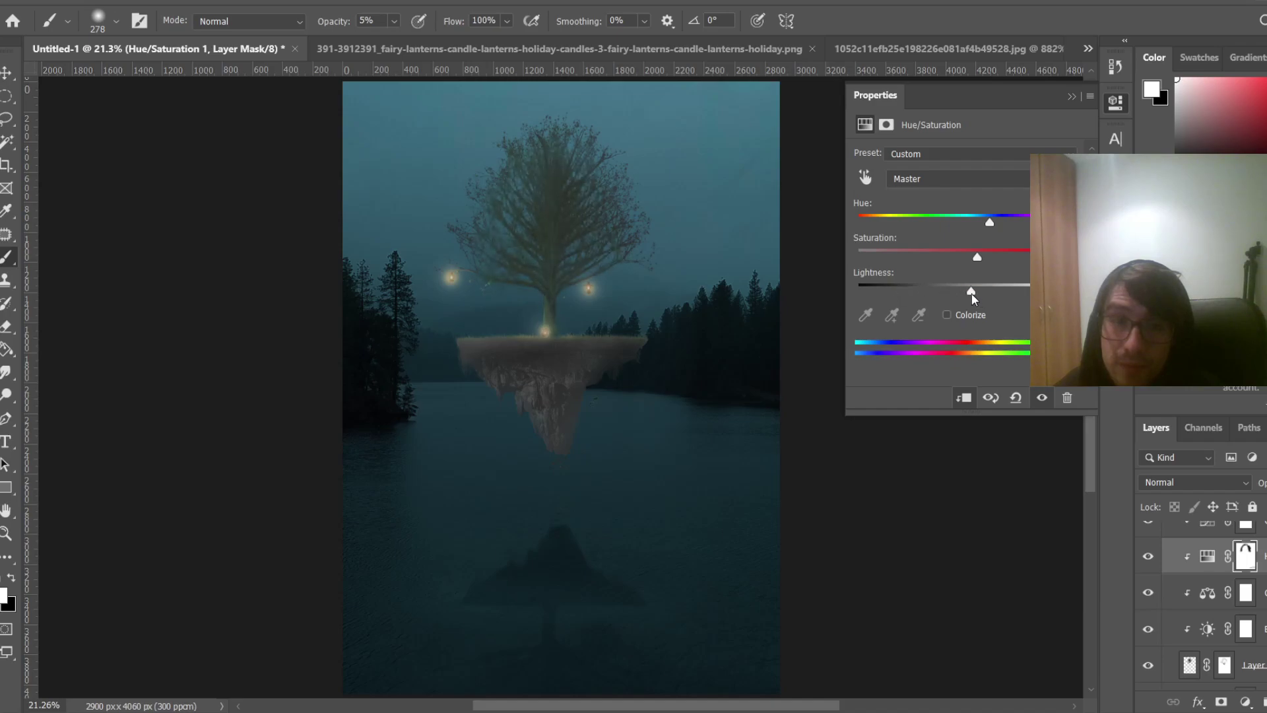
{"action": "left_click_drag", "start_coordinate": [990, 227], "coordinate": [904, 212]}
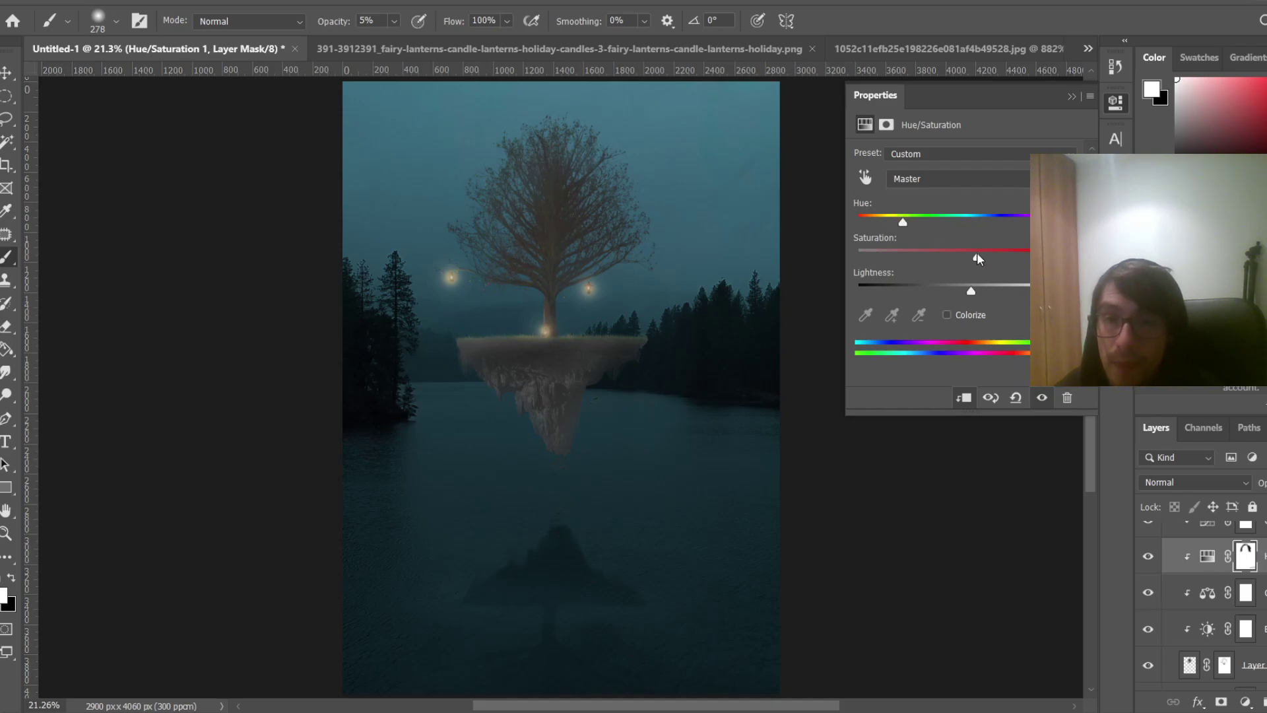
{"action": "left_click_drag", "start_coordinate": [977, 257], "coordinate": [1015, 258]}
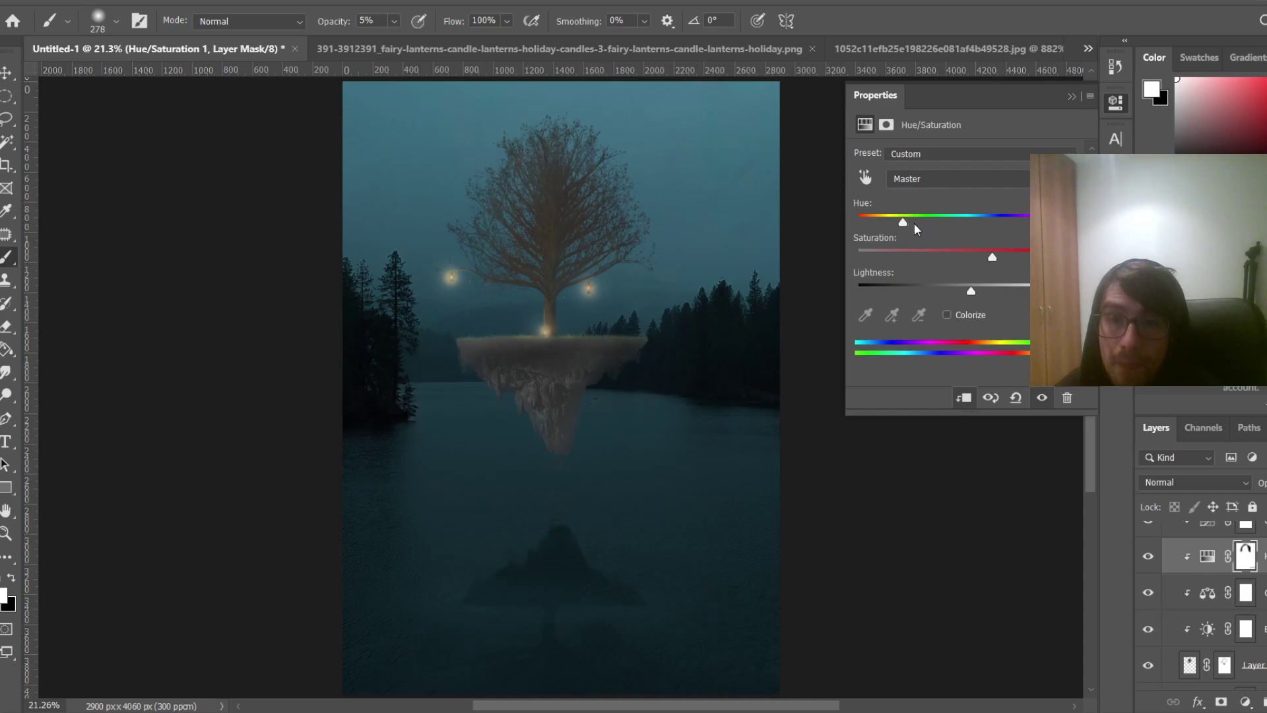
{"action": "left_click_drag", "start_coordinate": [894, 222], "coordinate": [920, 225]}
Colorize the tree's Hue/Saturation adjustment with a strongly saturated yellow hue and close its settings
{"action": "left_click", "coordinate": [948, 315]}
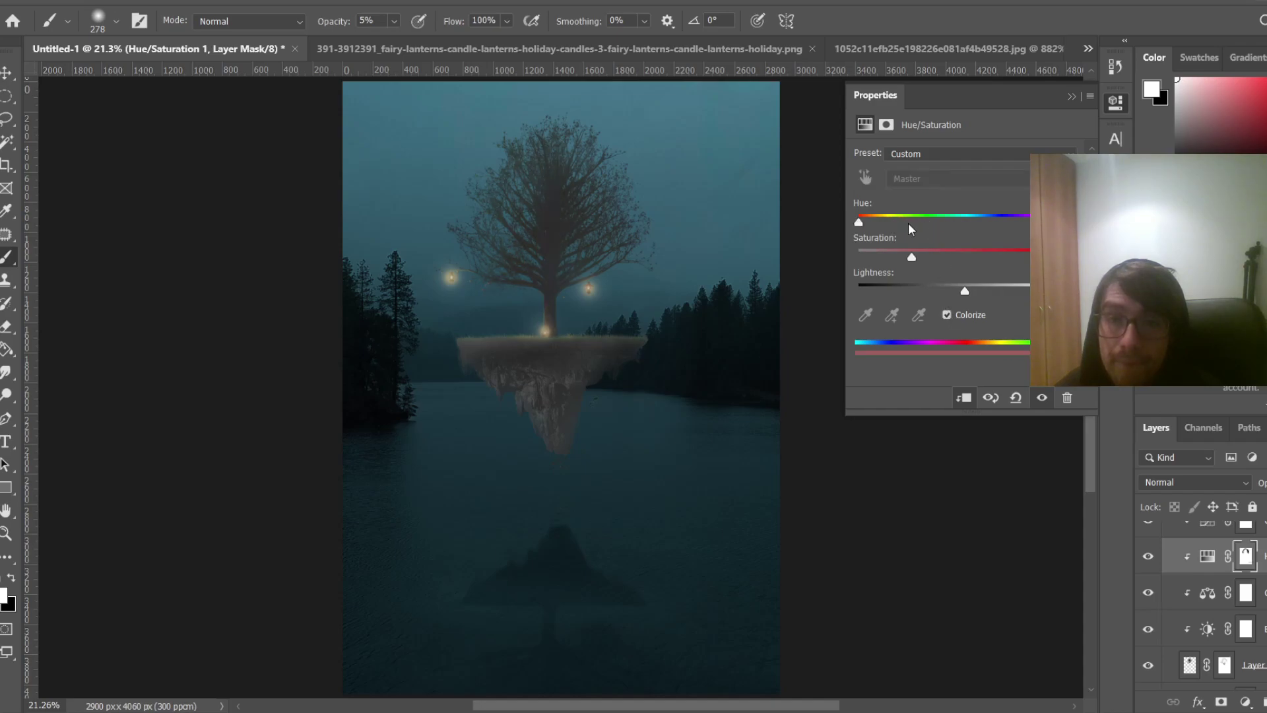
{"action": "left_click_drag", "start_coordinate": [865, 225], "coordinate": [921, 224]}
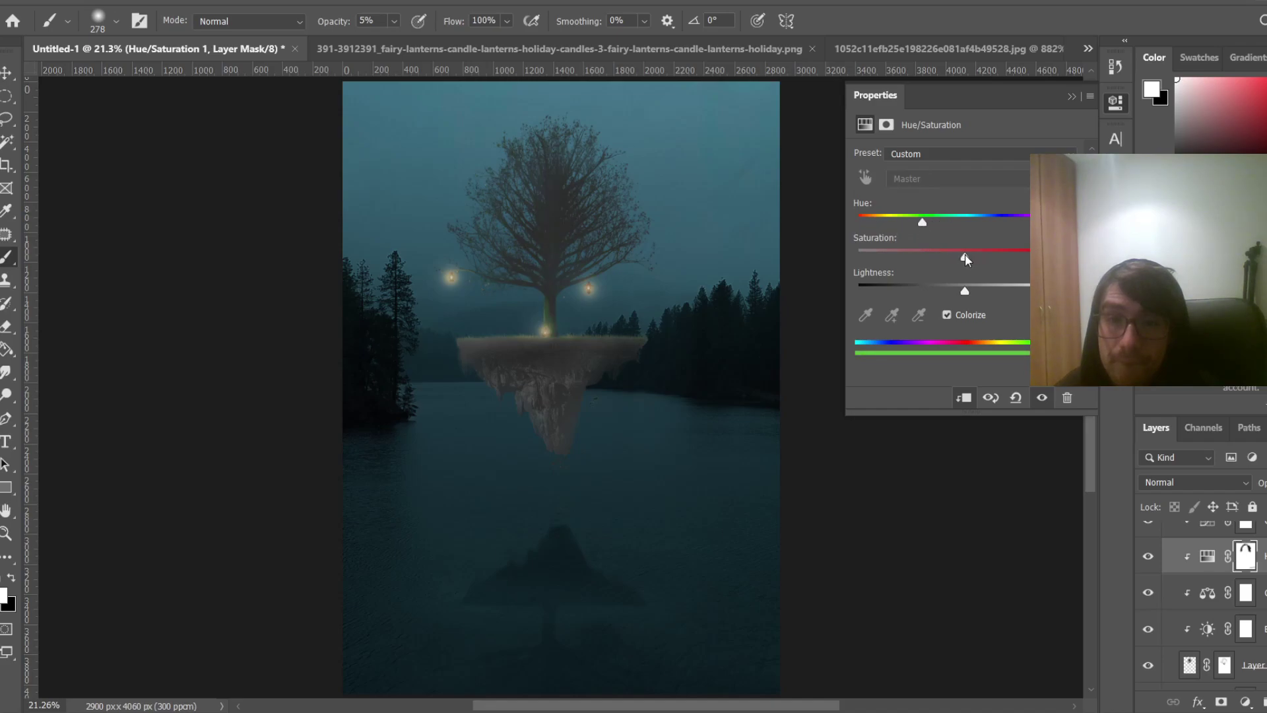
{"action": "left_click_drag", "start_coordinate": [922, 225], "coordinate": [897, 225]}
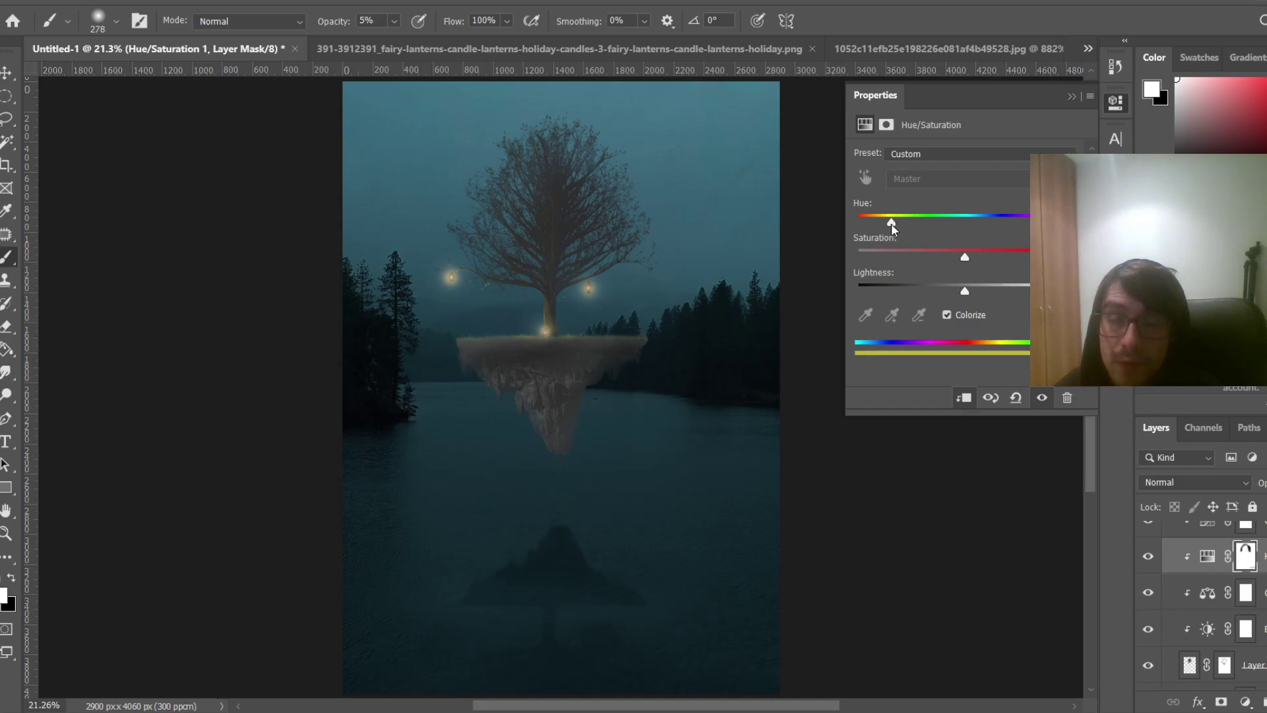
{"action": "left_click_drag", "start_coordinate": [965, 258], "coordinate": [955, 258]}
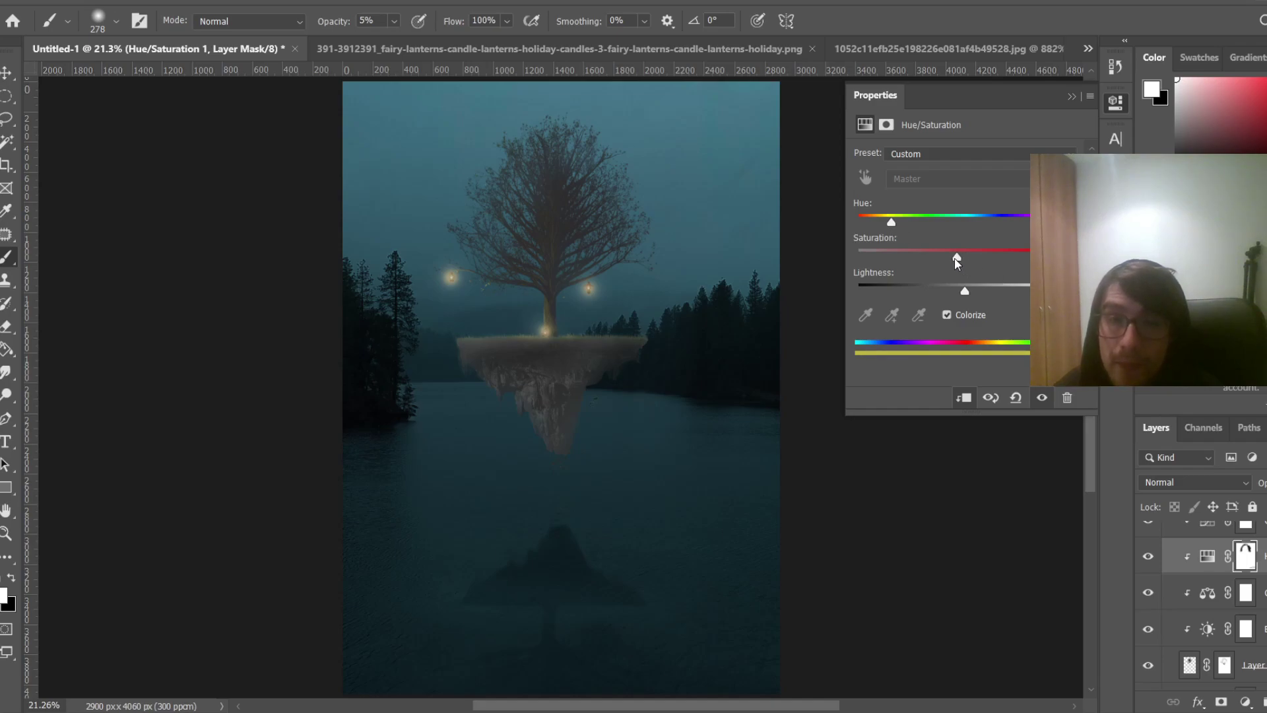
{"action": "left_click", "coordinate": [1073, 99]}
{"action": "scroll", "coordinate": [1256, 603], "scroll_direction": "down", "scroll_amount": 2}
{"action": "scroll", "coordinate": [1257, 603], "scroll_direction": "down", "scroll_amount": 3}
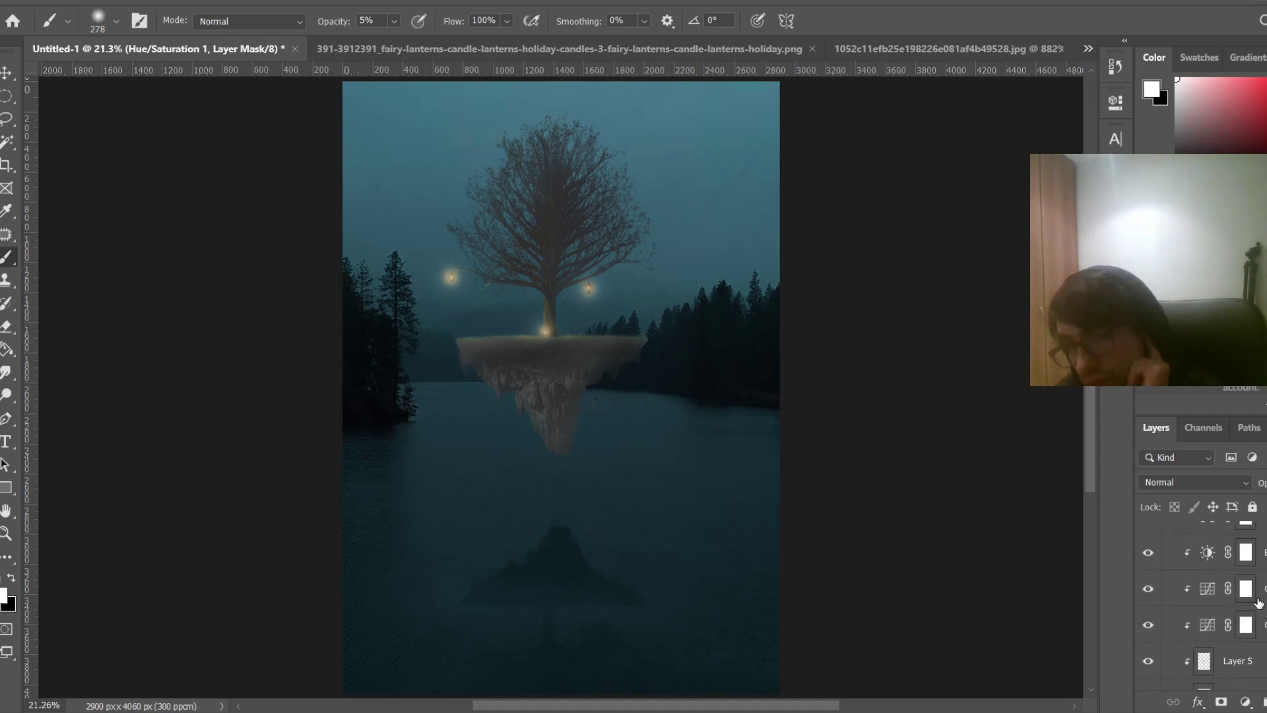
{"action": "scroll", "coordinate": [1257, 604], "scroll_direction": "up", "scroll_amount": 1}
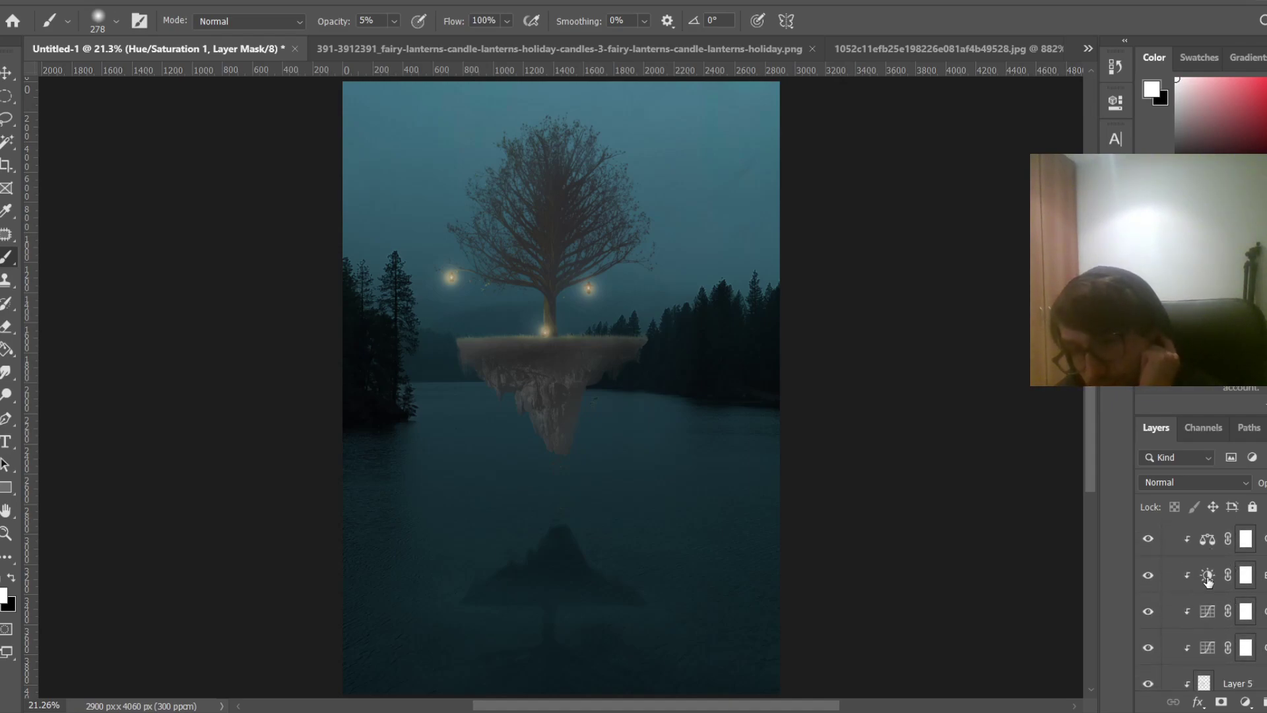
{"action": "double_click", "coordinate": [1207, 540]}
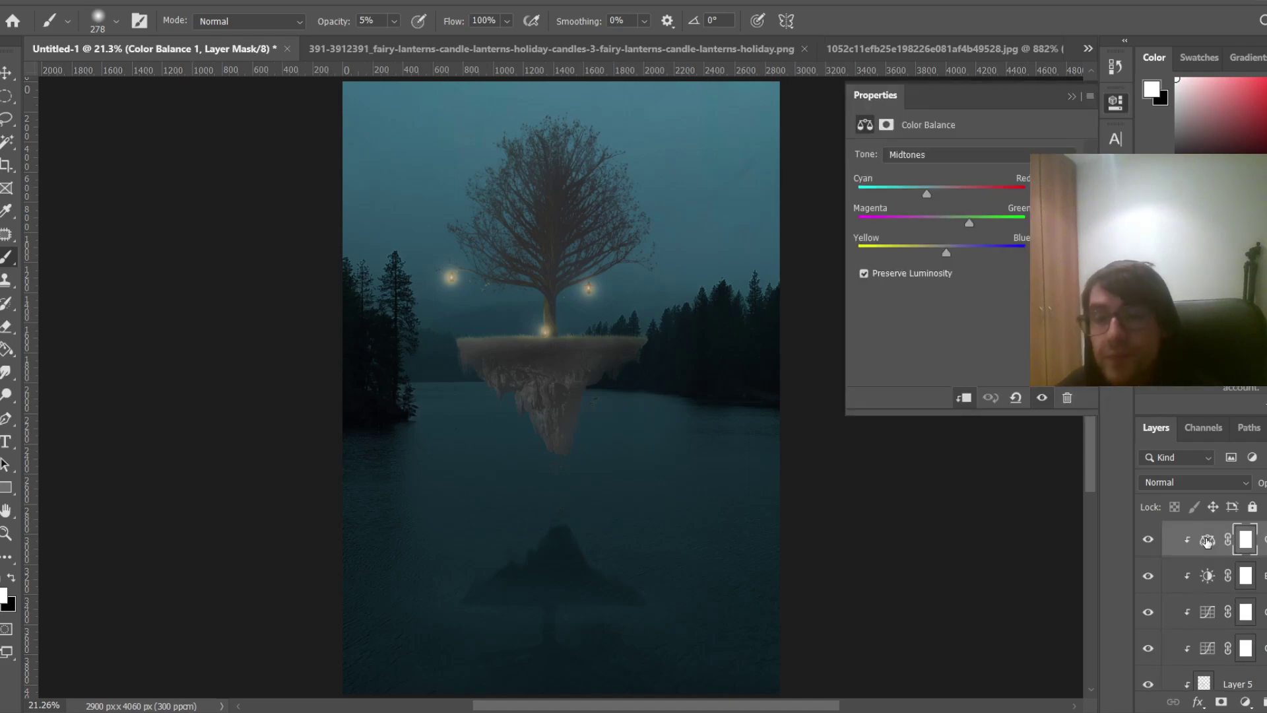
{"action": "left_click", "coordinate": [1072, 97]}
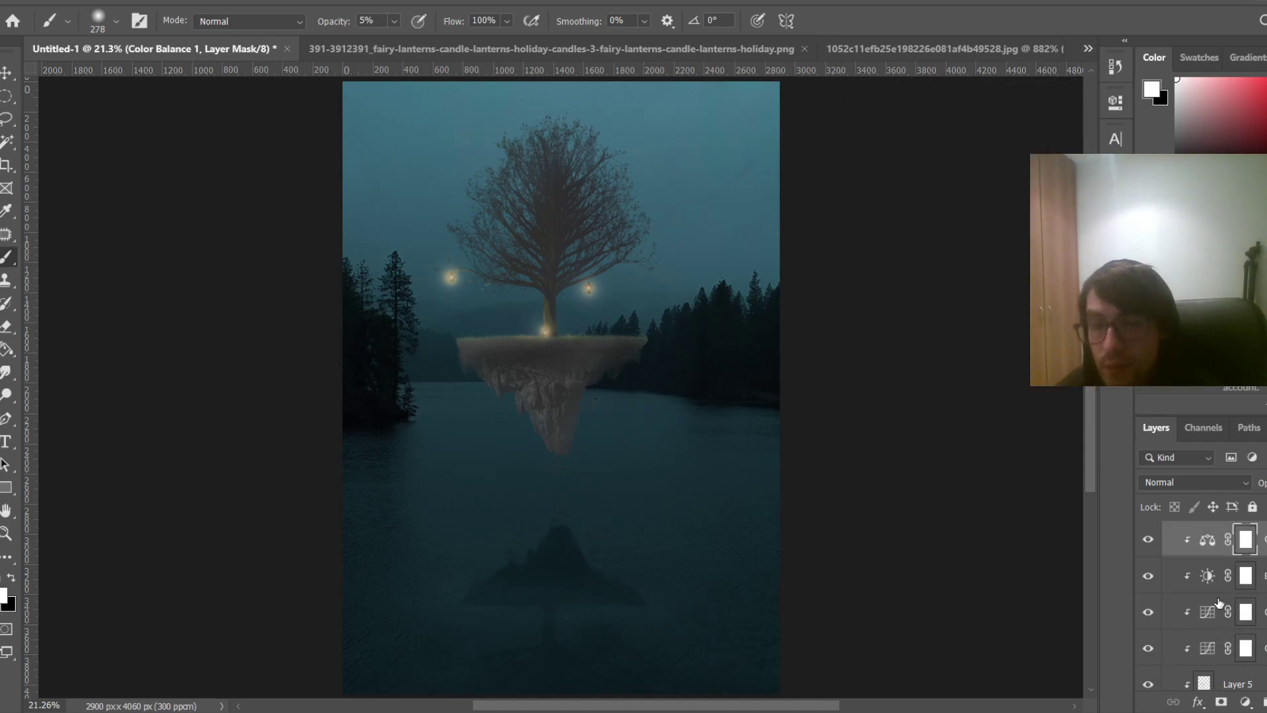
Colorize the island's Hue/Saturation adjustment with a muted cyan-blue hue and strongly lowered lightness to match the night background
{"action": "scroll", "coordinate": [1205, 620], "scroll_direction": "up", "scroll_amount": 3}
{"action": "double_click", "coordinate": [1207, 569]}
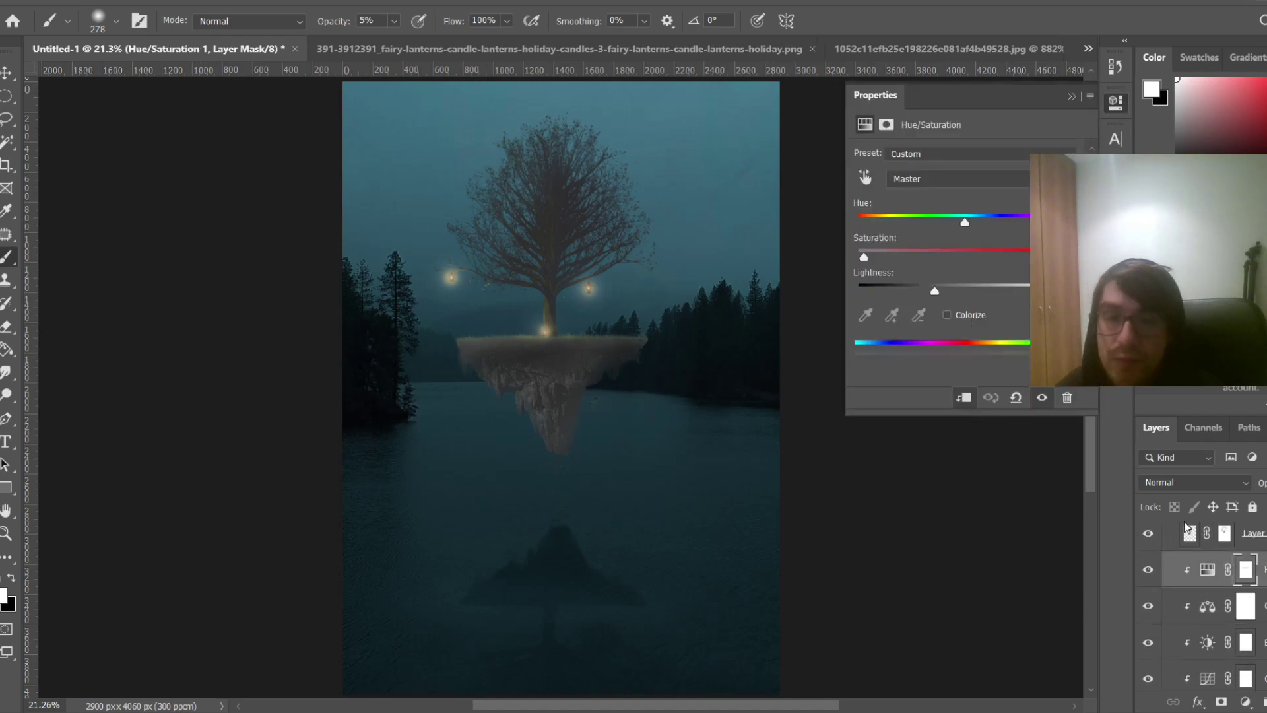
{"action": "left_click", "coordinate": [960, 315]}
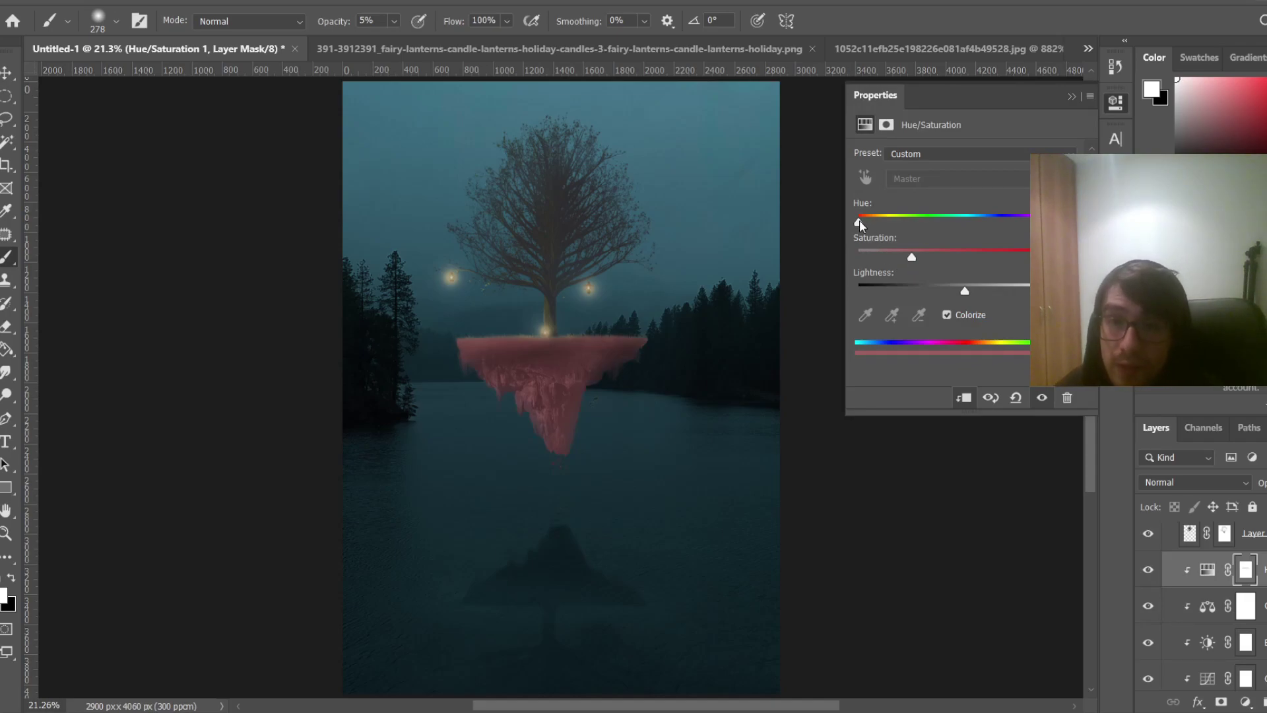
{"action": "left_click_drag", "start_coordinate": [858, 223], "coordinate": [990, 233]}
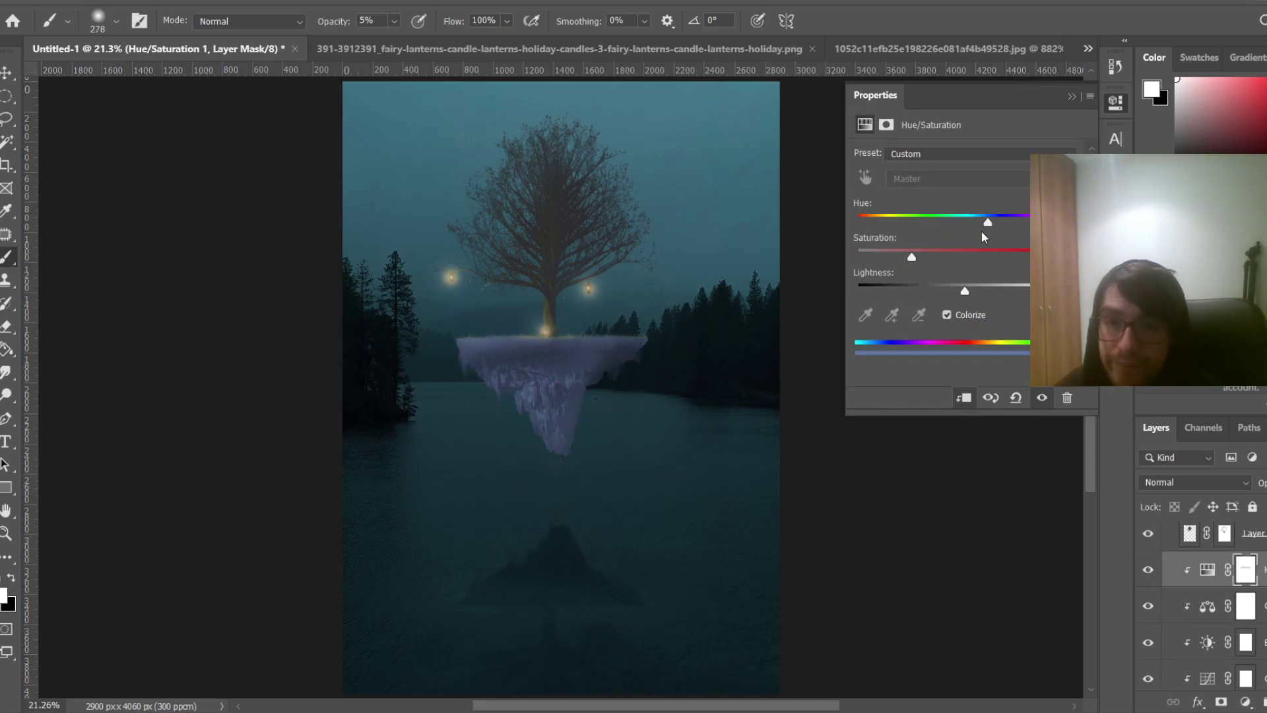
{"action": "left_click_drag", "start_coordinate": [965, 291], "coordinate": [904, 293]}
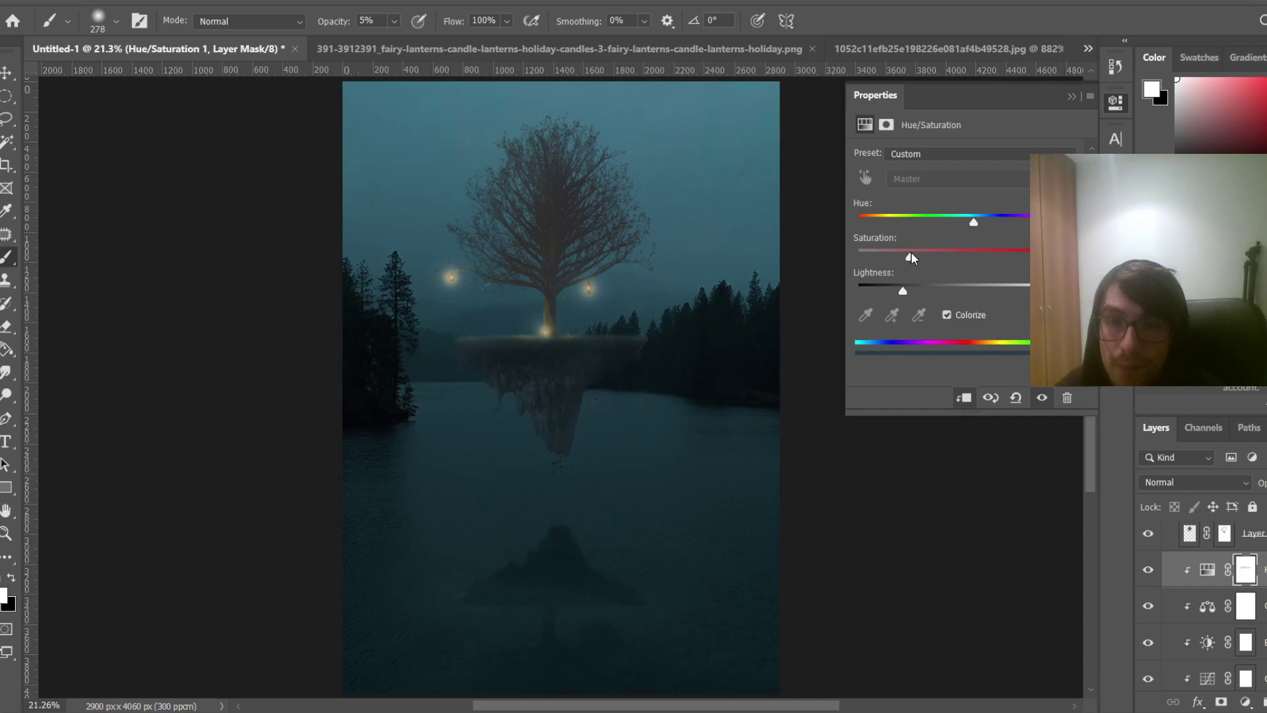
{"action": "left_click_drag", "start_coordinate": [902, 291], "coordinate": [891, 292]}
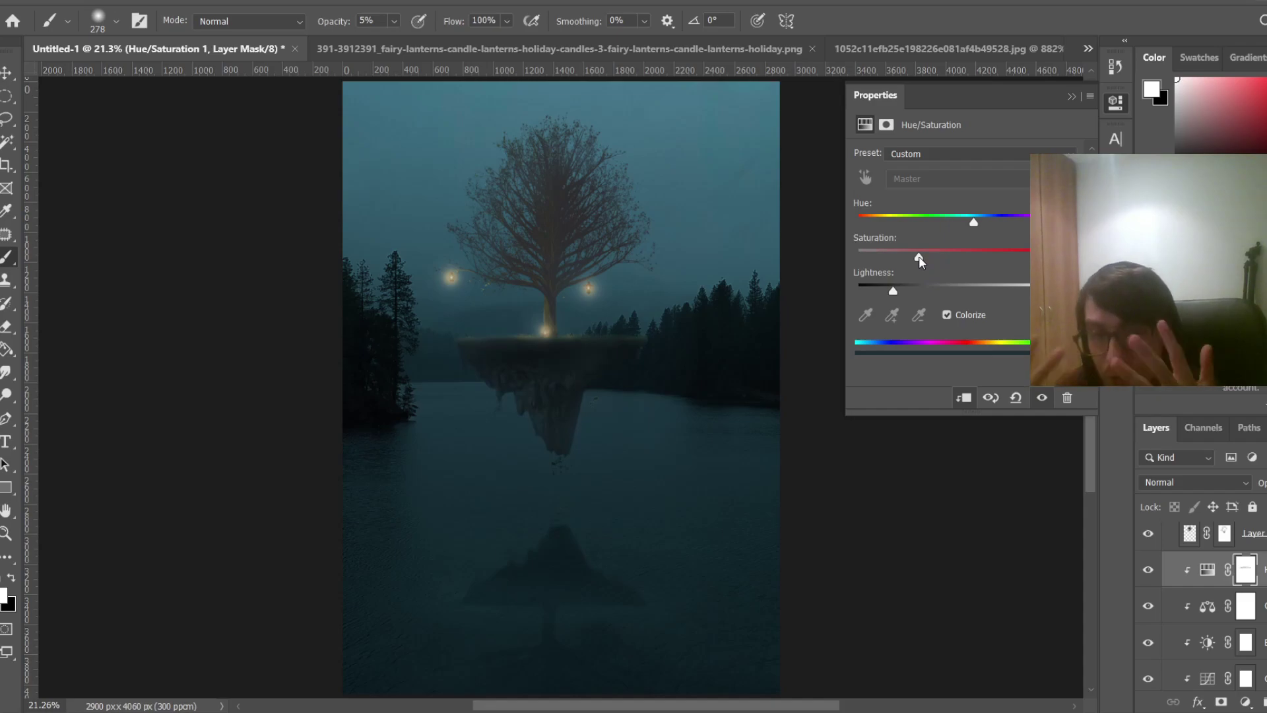
{"action": "left_click_drag", "start_coordinate": [918, 257], "coordinate": [921, 258]}
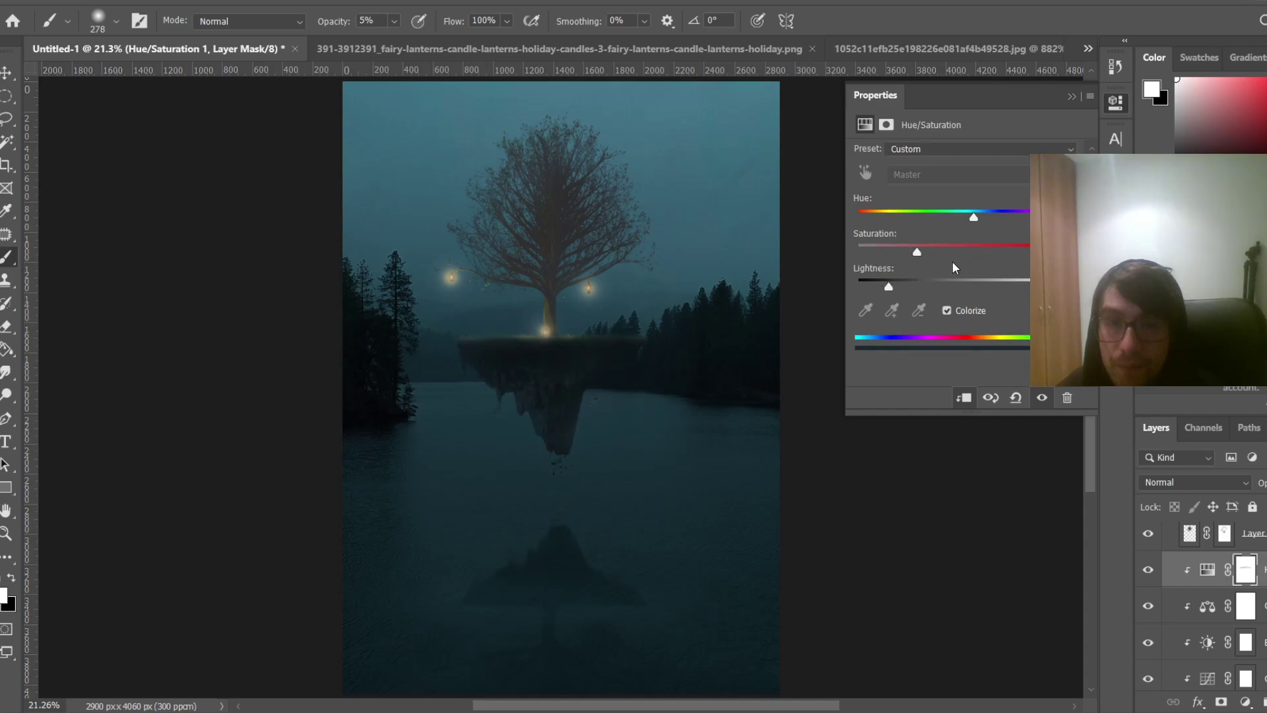
{"action": "left_click", "coordinate": [1071, 97]}
Paint three faint lantern reflections on the water in the yellow Color Fill mask, using a 160 px white brush at 5% opacity
{"action": "scroll", "coordinate": [905, 243], "scroll_direction": "down", "scroll_amount": 2}
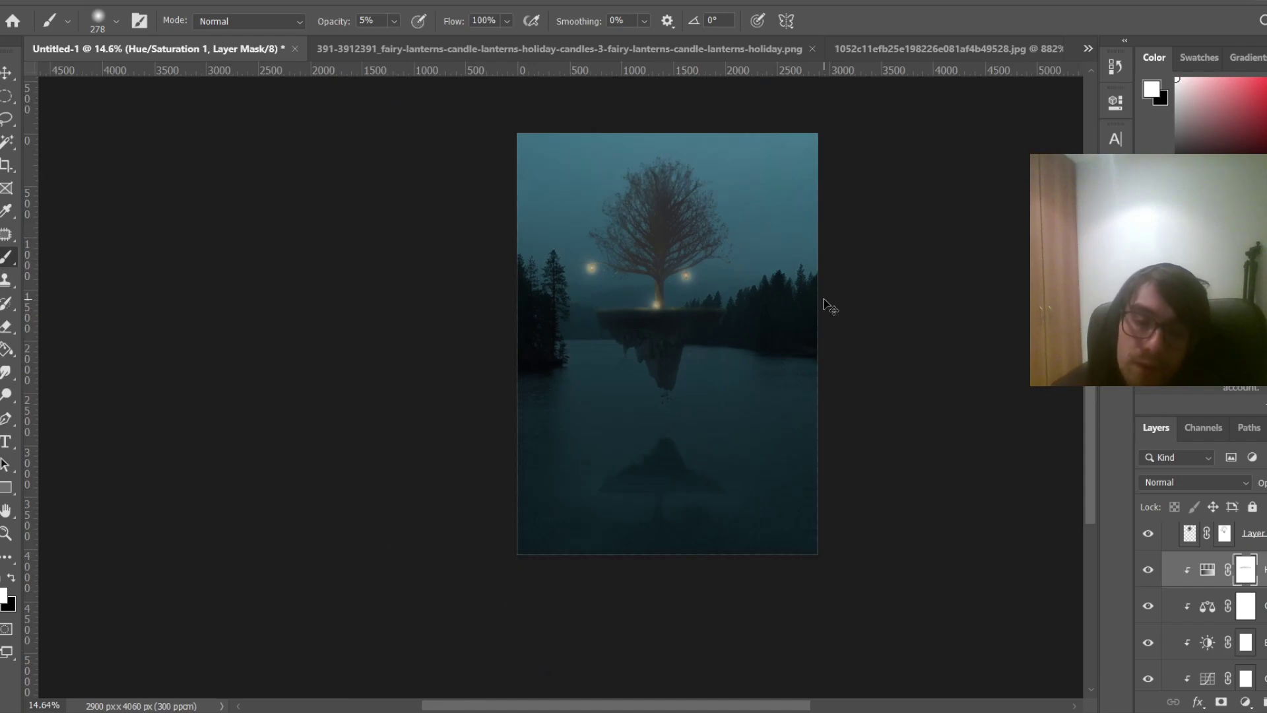
{"action": "key", "text": "ctrl+0"}
{"action": "scroll", "coordinate": [722, 307], "scroll_direction": "down", "scroll_amount": 2}
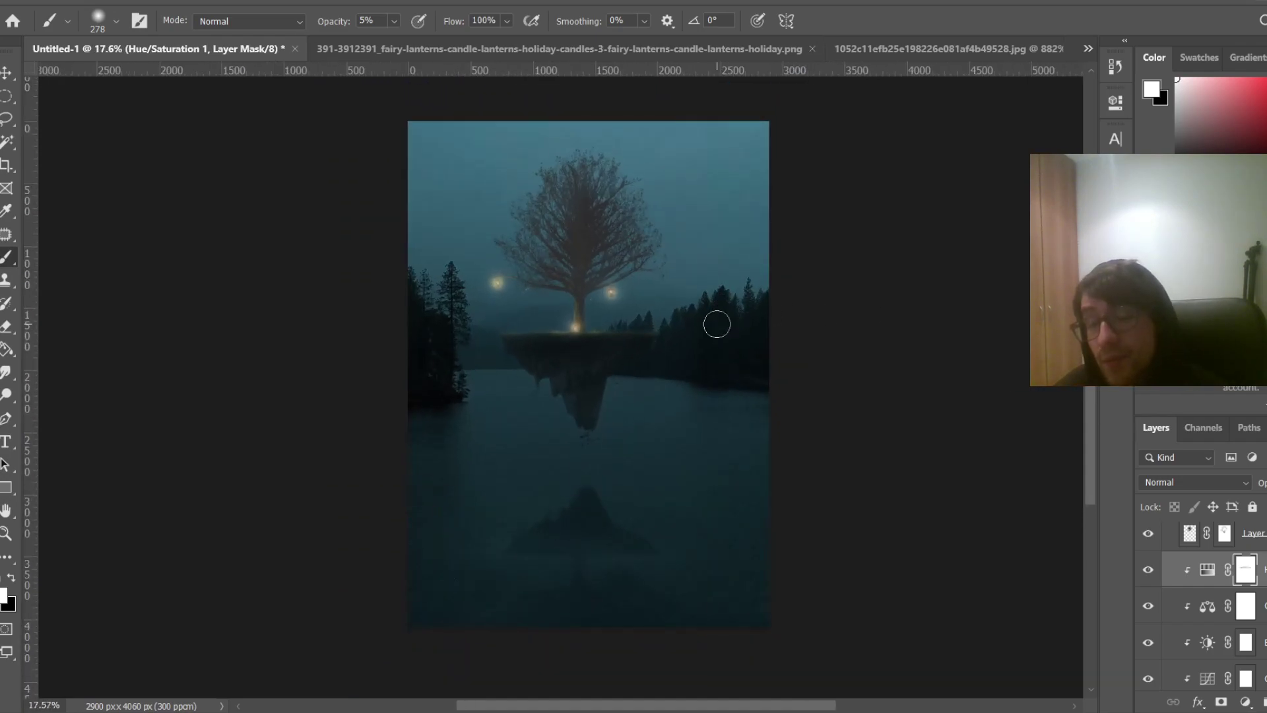
{"action": "scroll", "coordinate": [1246, 539], "scroll_direction": "up", "scroll_amount": 3}
{"action": "scroll", "coordinate": [1245, 539], "scroll_direction": "up", "scroll_amount": 5}
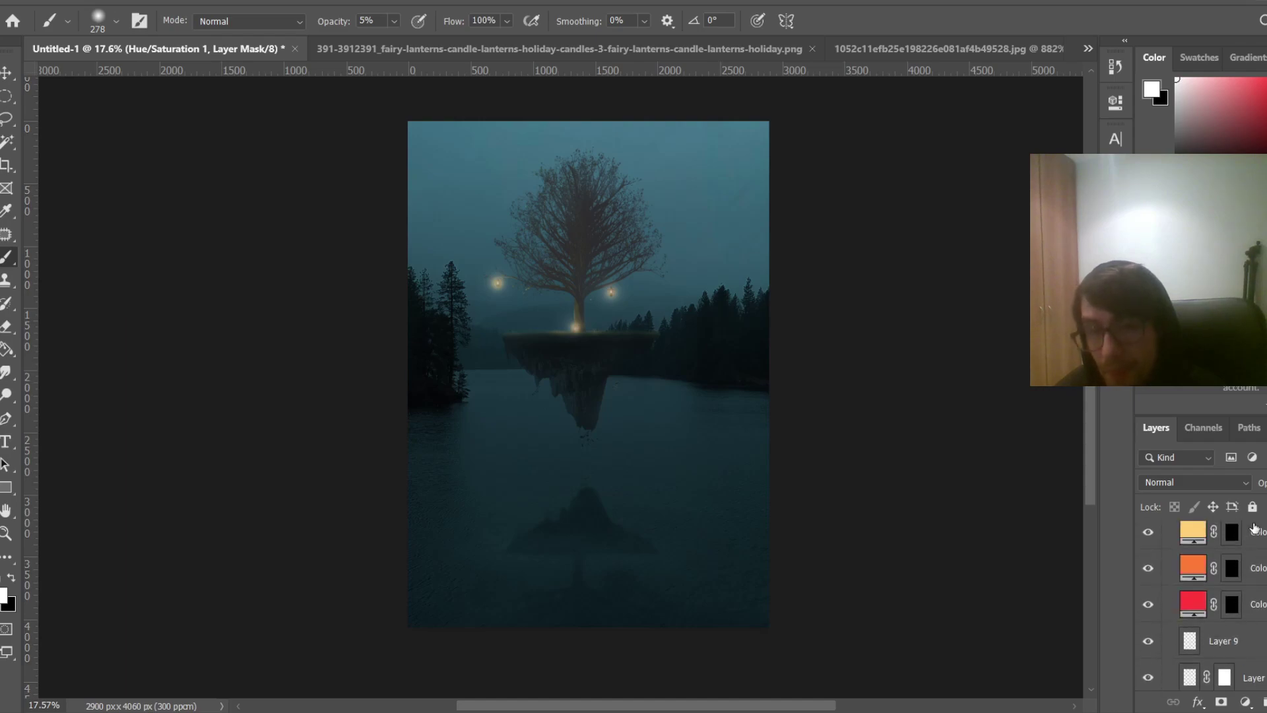
{"action": "left_click", "coordinate": [1214, 623]}
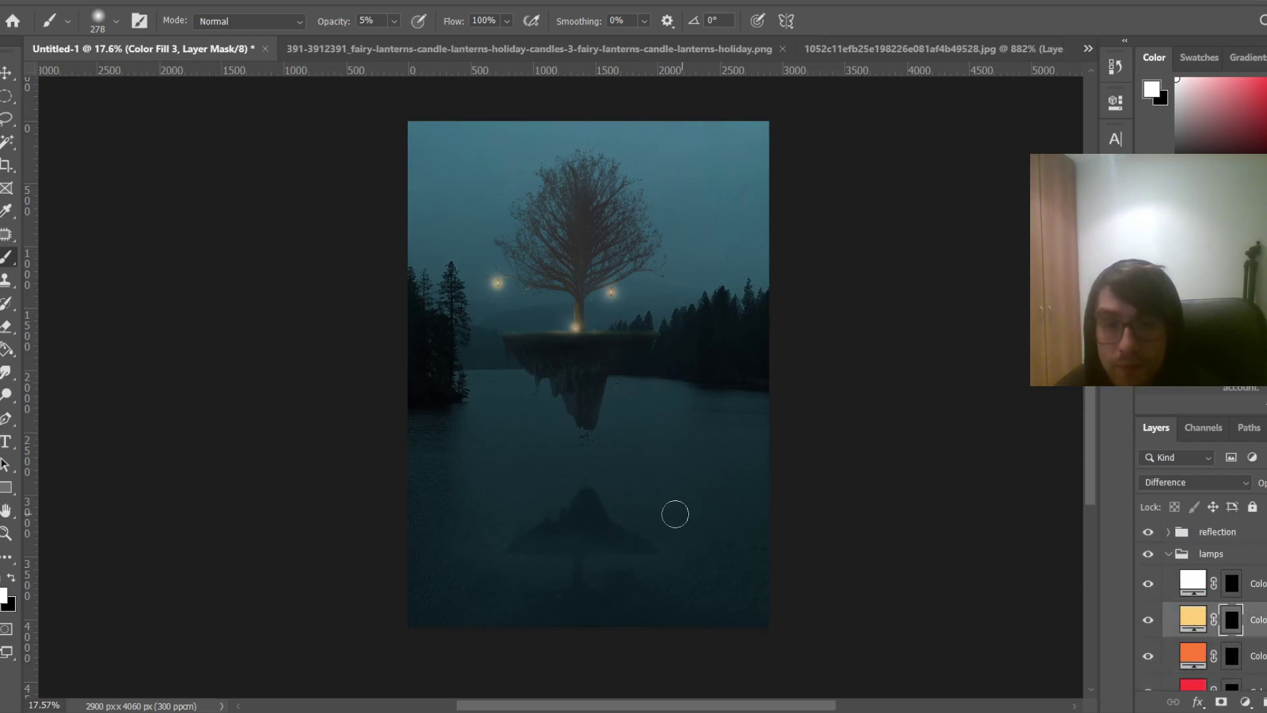
{"action": "left_click_drag", "start_coordinate": [645, 528], "coordinate": [636, 529]}
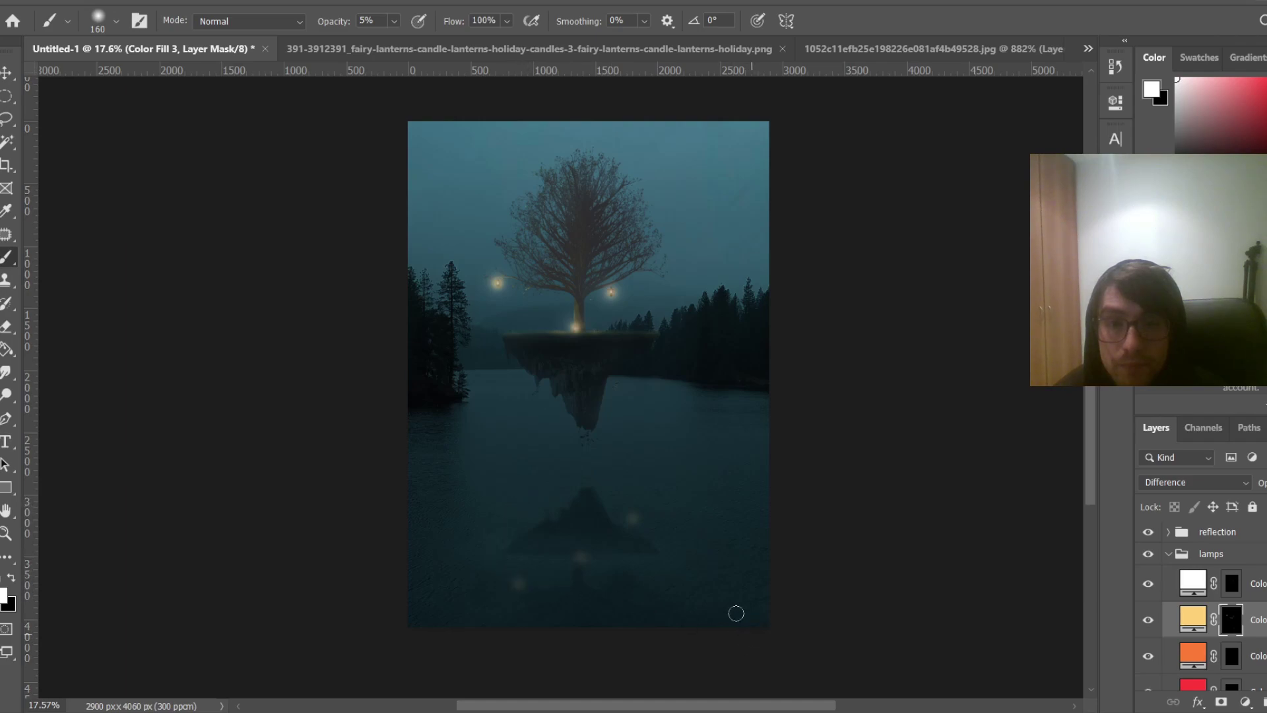
Fade out the misplaced third lantern reflection beside the island's reflection with black and paint a new one lower down in white
{"action": "key", "text": "x"}
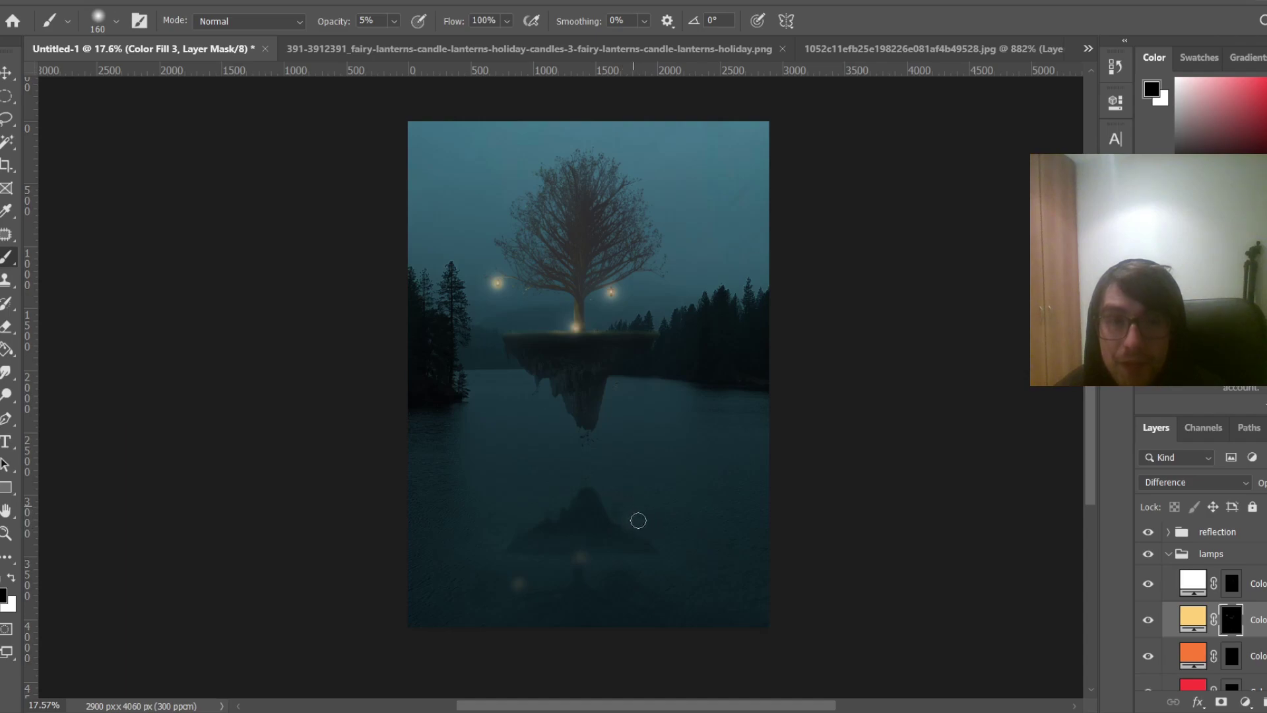
{"action": "key", "text": "x"}
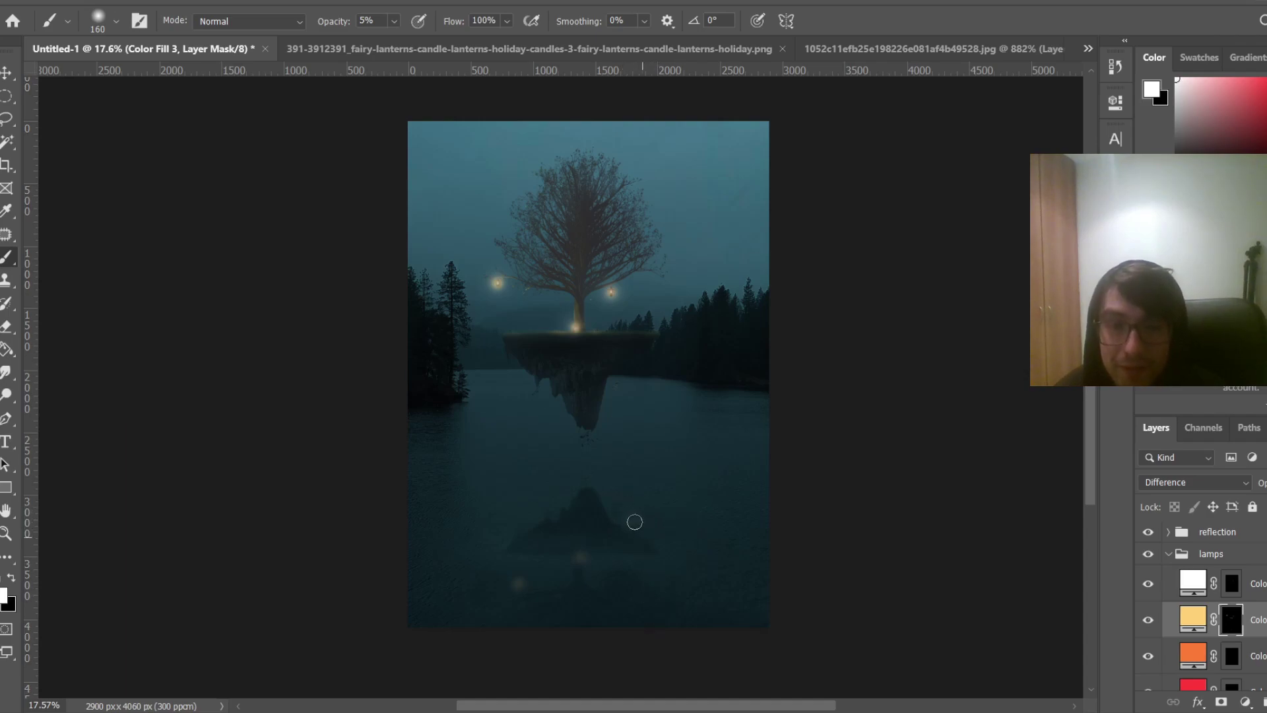
{"action": "scroll", "coordinate": [636, 520], "scroll_direction": "up", "scroll_amount": 6}
{"action": "scroll", "coordinate": [702, 574], "scroll_direction": "down", "scroll_amount": 4}
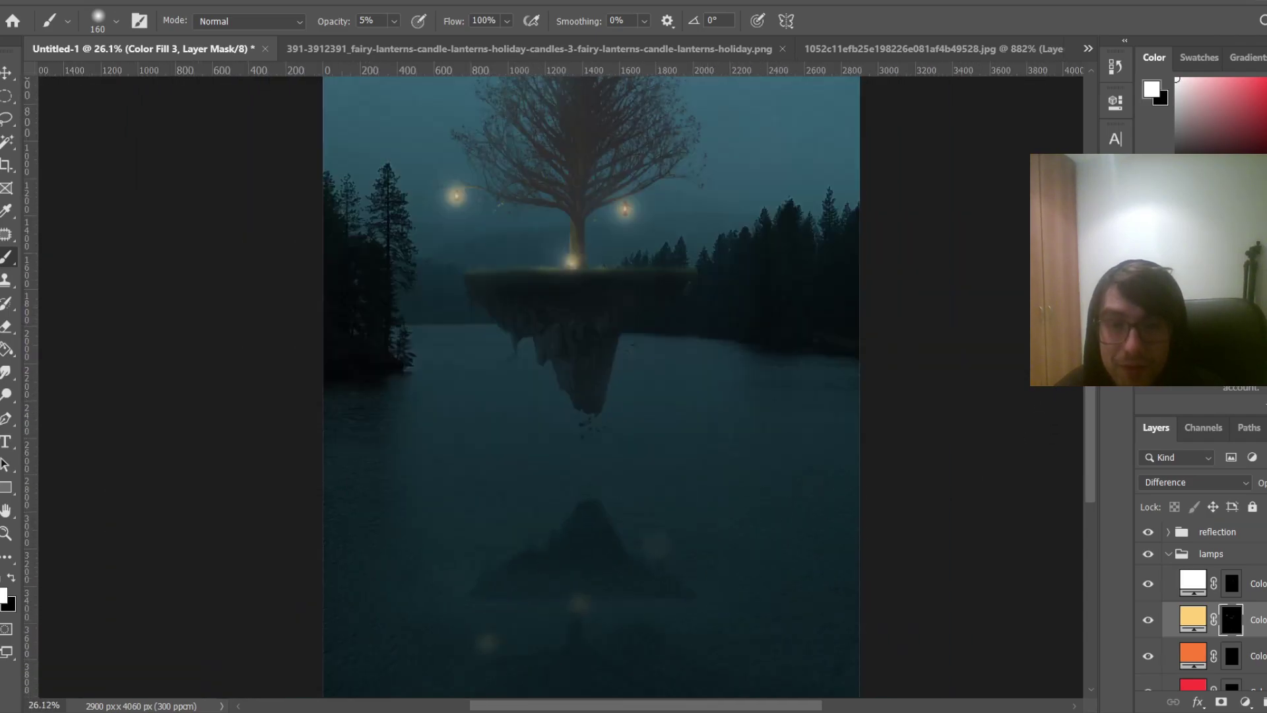
{"action": "scroll", "coordinate": [717, 587], "scroll_direction": "down", "scroll_amount": 1}
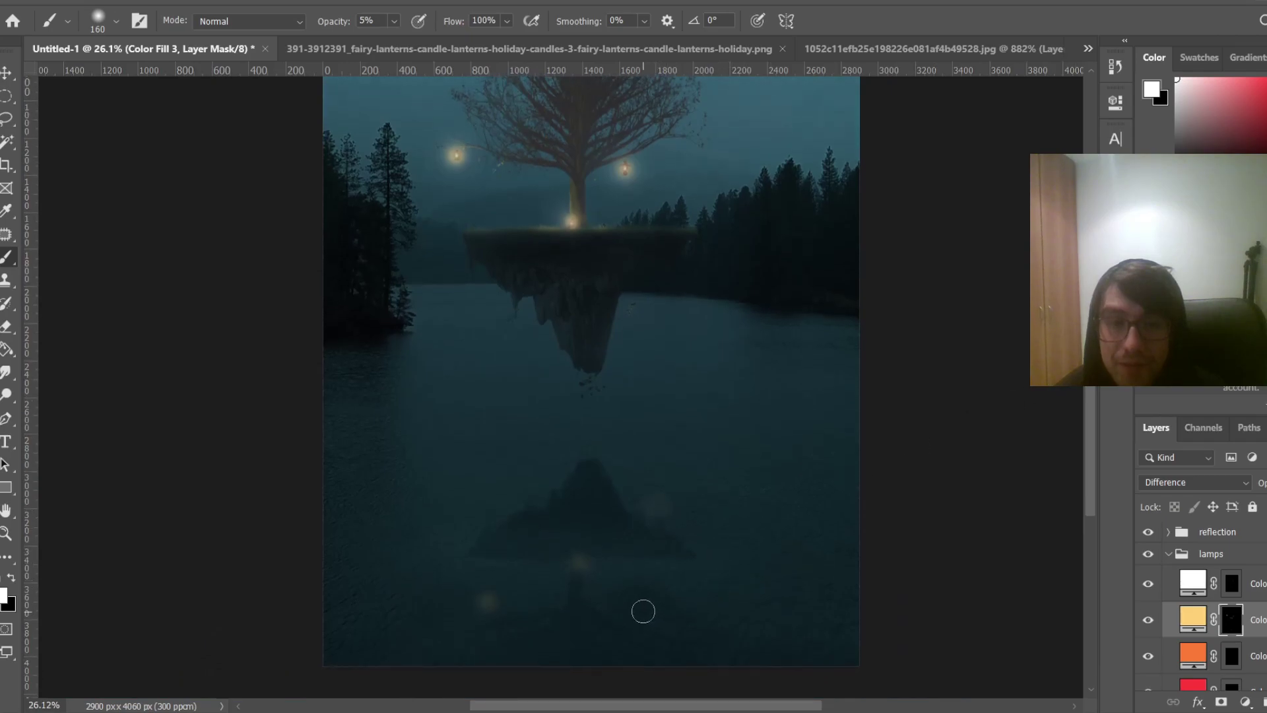
{"action": "scroll", "coordinate": [795, 618], "scroll_direction": "down", "scroll_amount": 2}
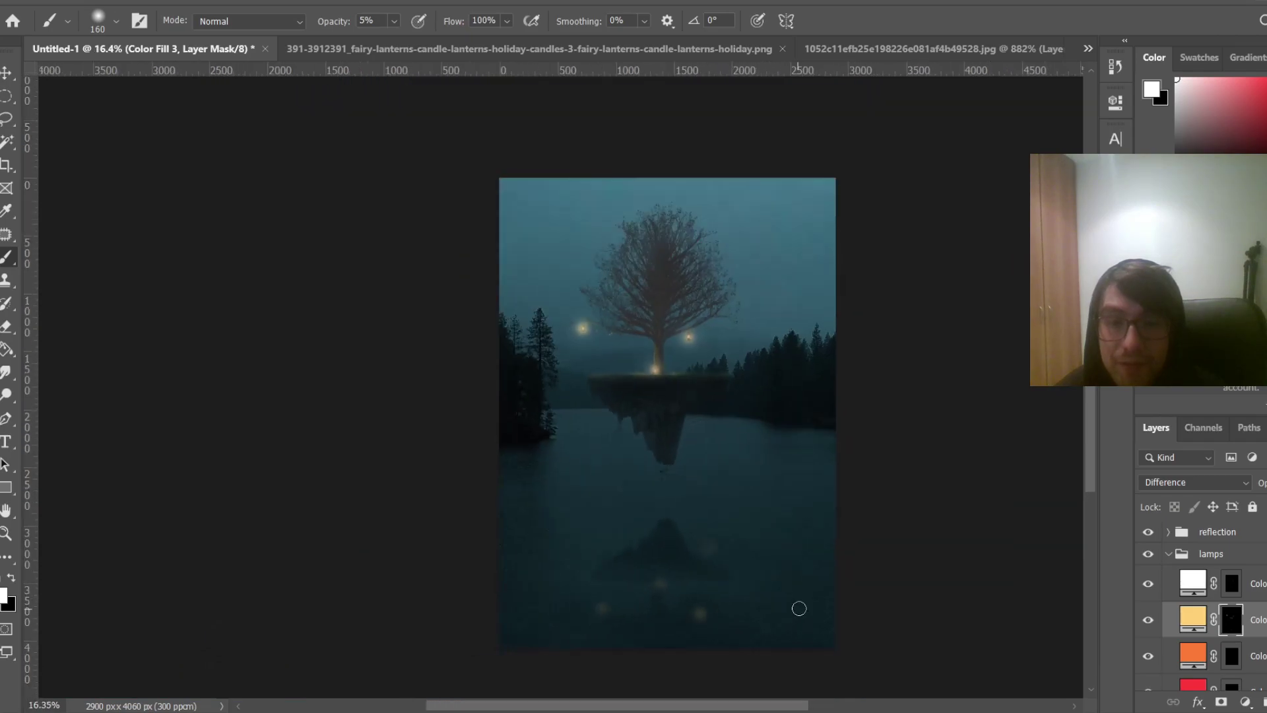
{"action": "scroll", "coordinate": [721, 566], "scroll_direction": "up", "scroll_amount": 2}
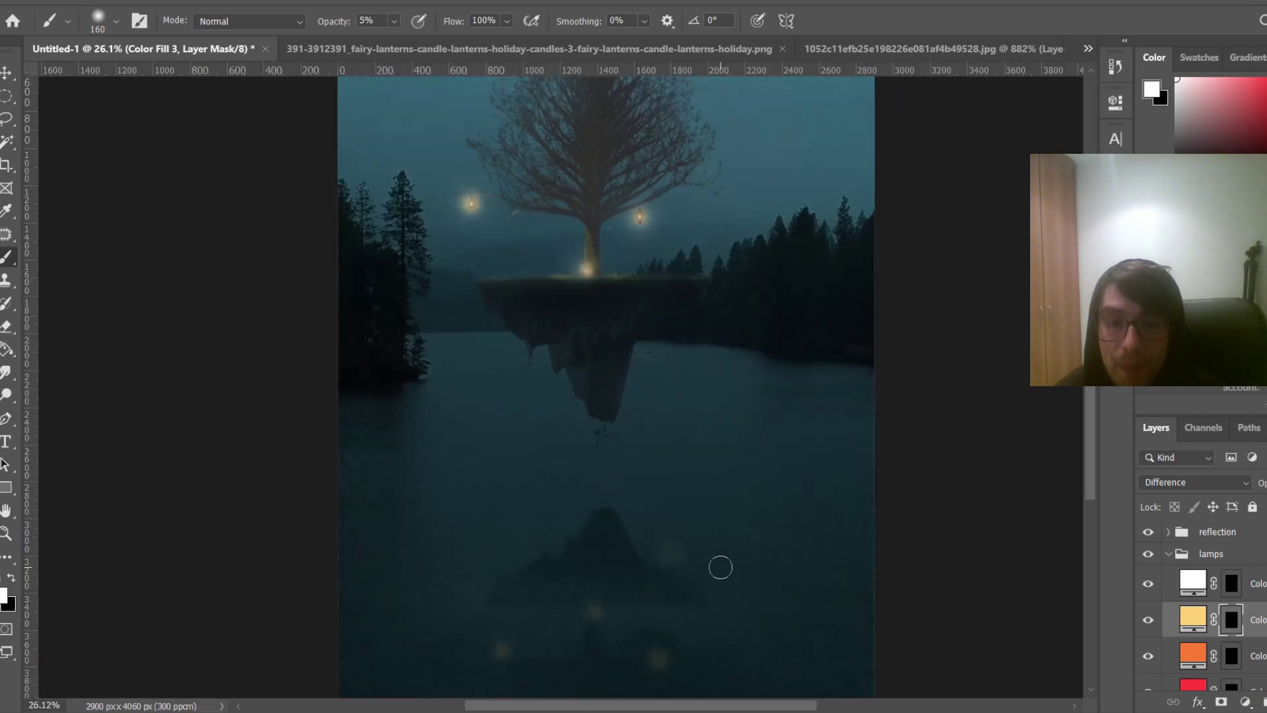
Set the brush opacity to 76% and erase the leftover glow beside the island's reflection with black in the yellow fill's mask
{"action": "scroll", "coordinate": [687, 559], "scroll_direction": "up", "scroll_amount": 2}
{"action": "key", "text": "x"}
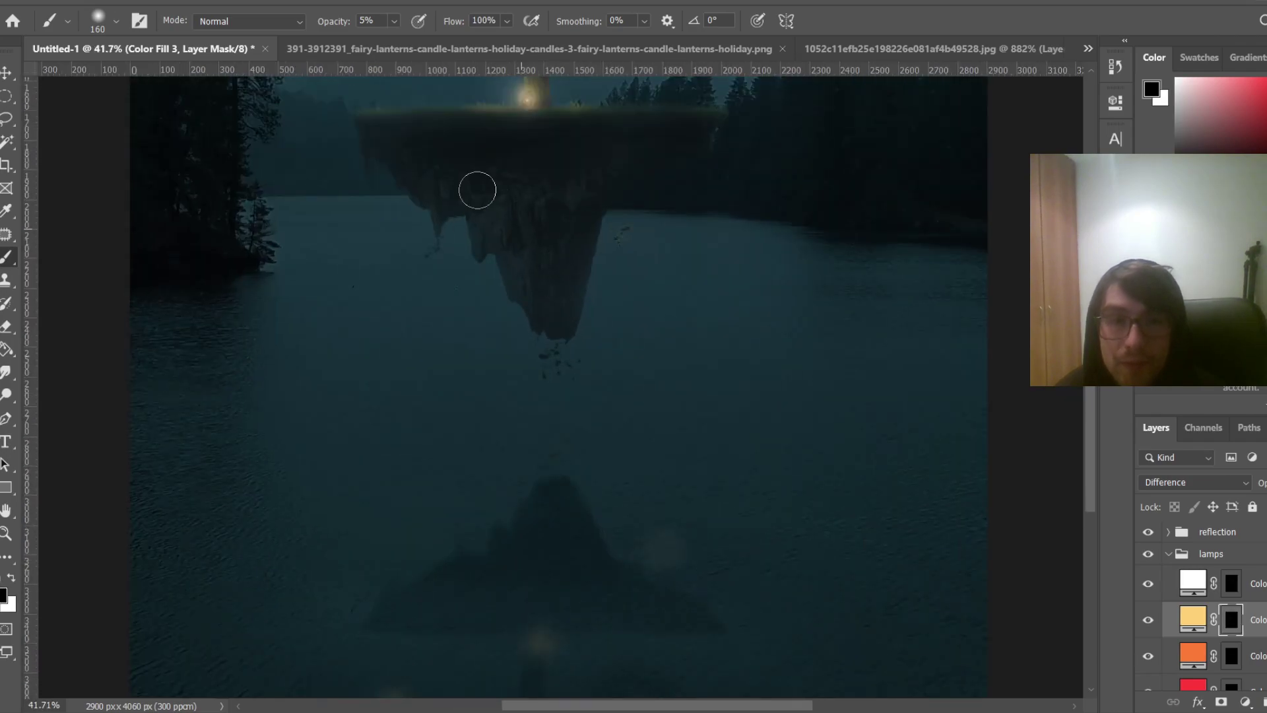
{"action": "left_click", "coordinate": [394, 20]}
{"action": "left_click_drag", "start_coordinate": [397, 44], "coordinate": [460, 45]}
{"action": "scroll", "coordinate": [667, 478], "scroll_direction": "up", "scroll_amount": 2}
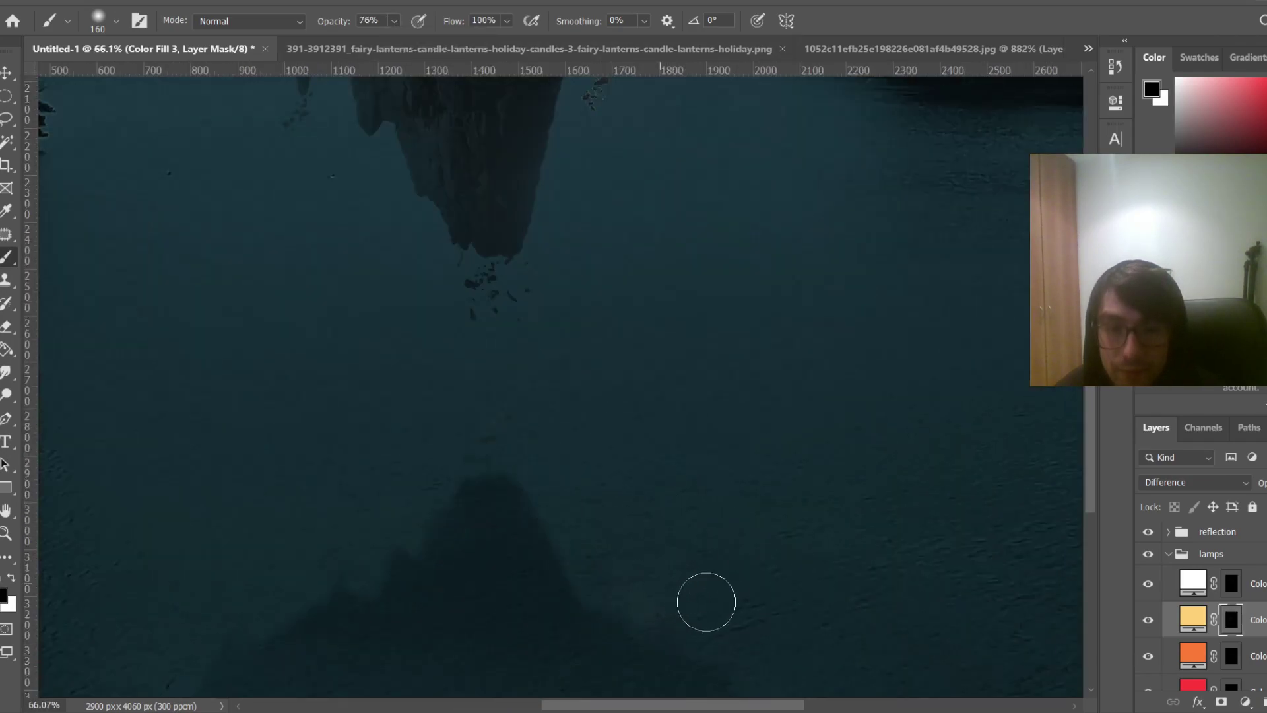
{"action": "scroll", "coordinate": [680, 603], "scroll_direction": "down", "scroll_amount": 2}
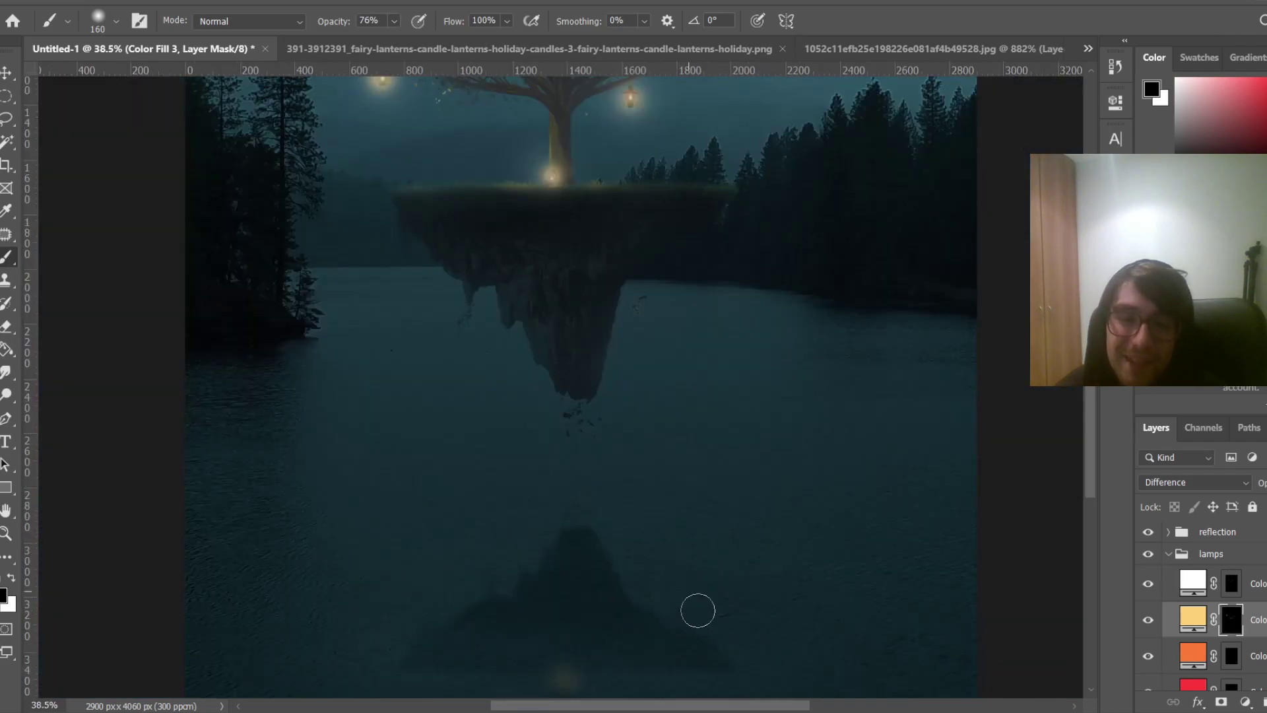
{"action": "scroll", "coordinate": [721, 612], "scroll_direction": "down", "scroll_amount": 2}
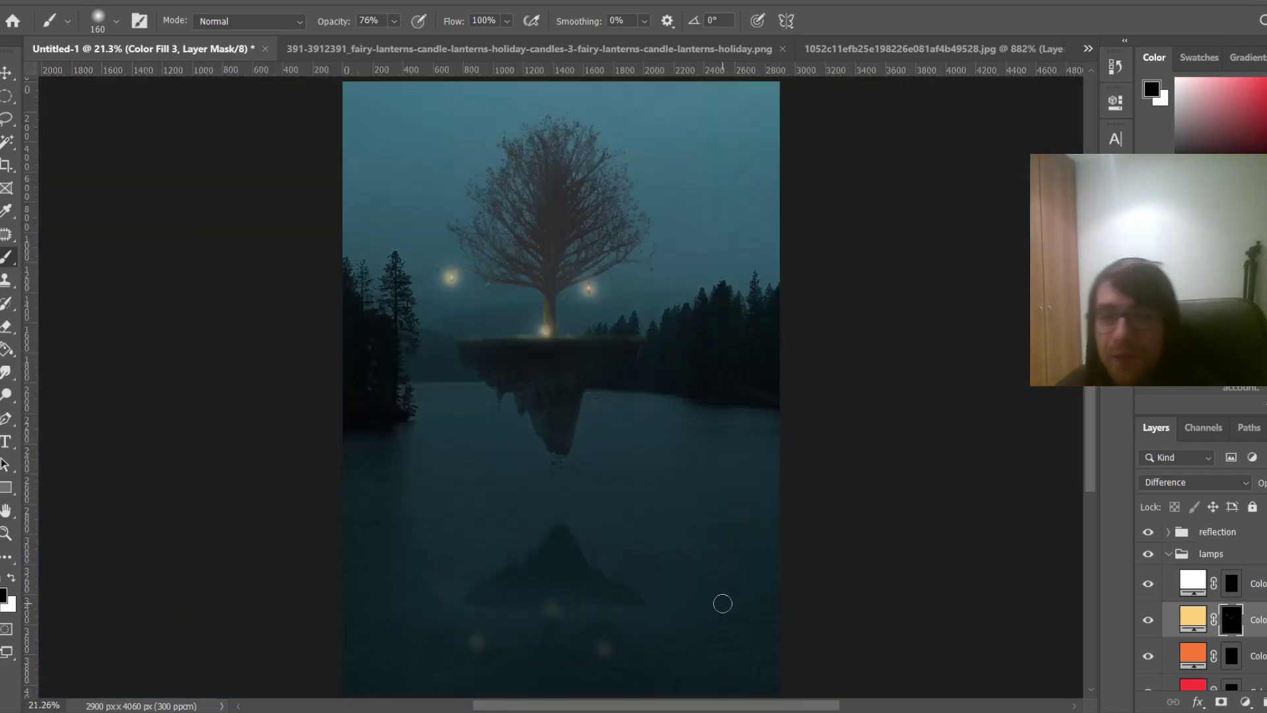
{"action": "scroll", "coordinate": [530, 469], "scroll_direction": "down", "scroll_amount": 1}
{"action": "scroll", "coordinate": [584, 503], "scroll_direction": "up", "scroll_amount": 1}
{"action": "scroll", "coordinate": [574, 505], "scroll_direction": "up", "scroll_amount": 1}
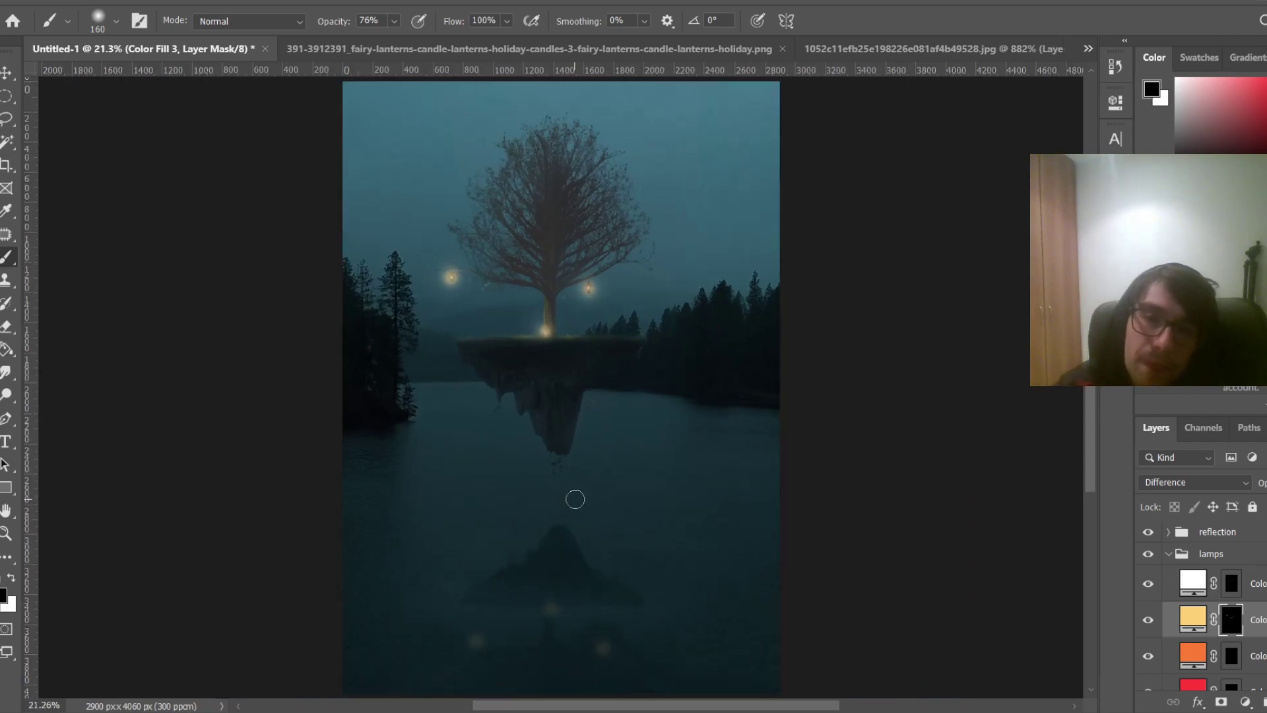
{"action": "scroll", "coordinate": [543, 516], "scroll_direction": "down", "scroll_amount": 4}
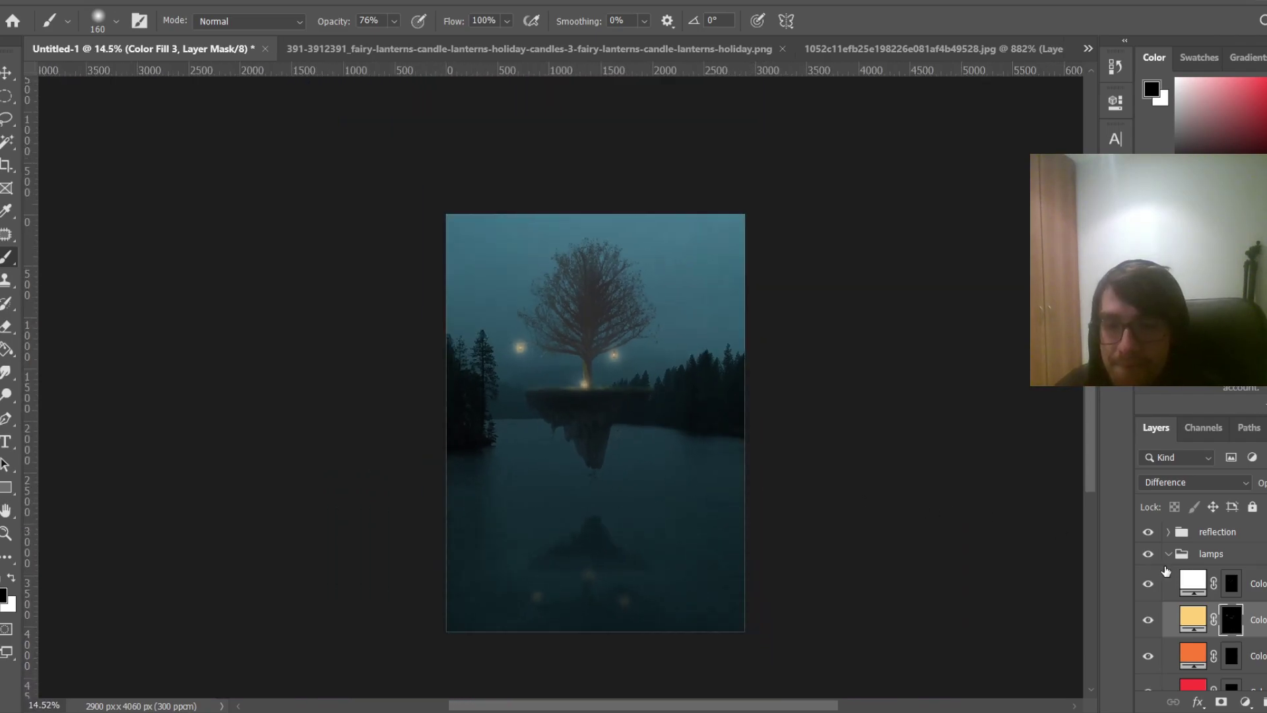
{"action": "scroll", "coordinate": [655, 480], "scroll_direction": "up", "scroll_amount": 3}
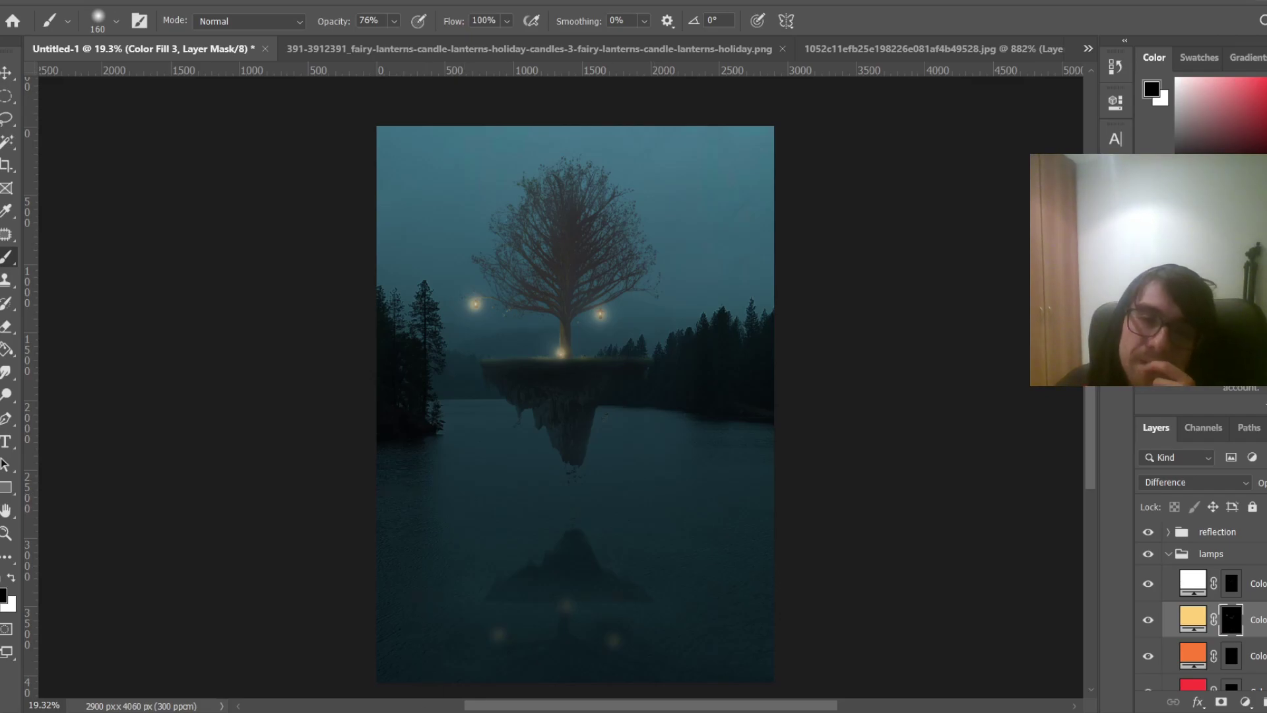
{"action": "key", "text": "alt+Tab"}
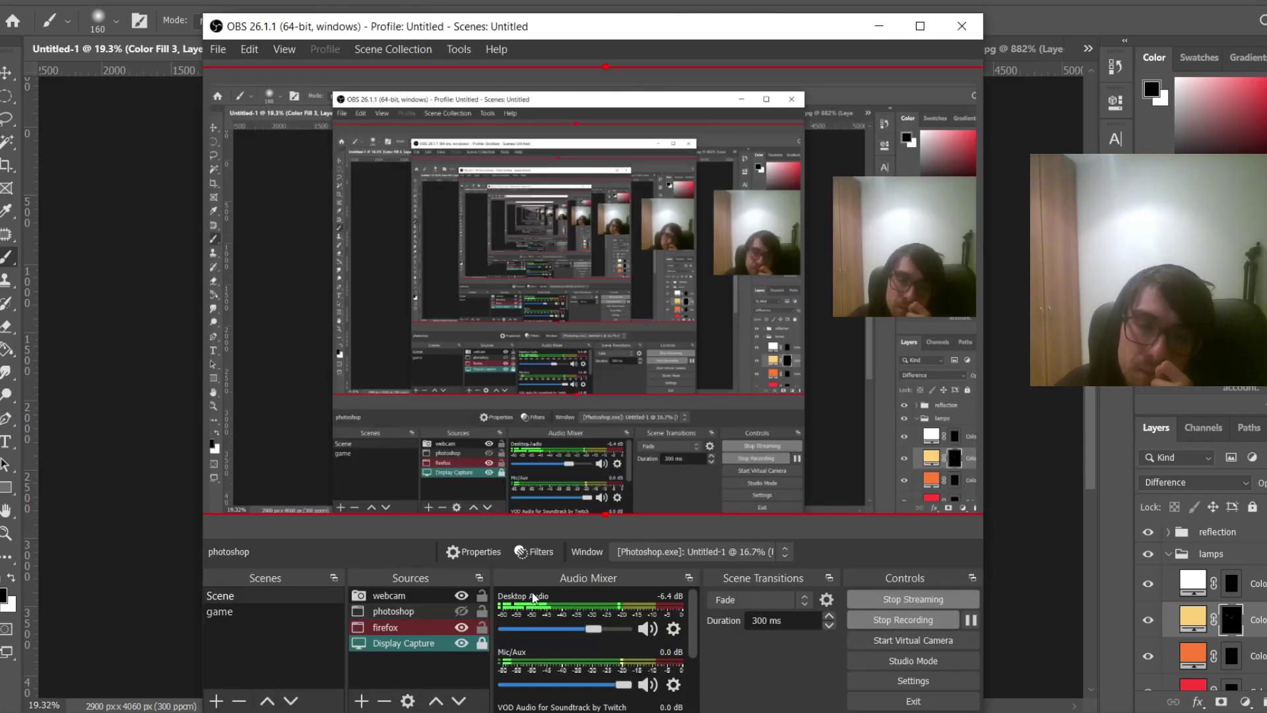
{"action": "left_click", "coordinate": [461, 611]}
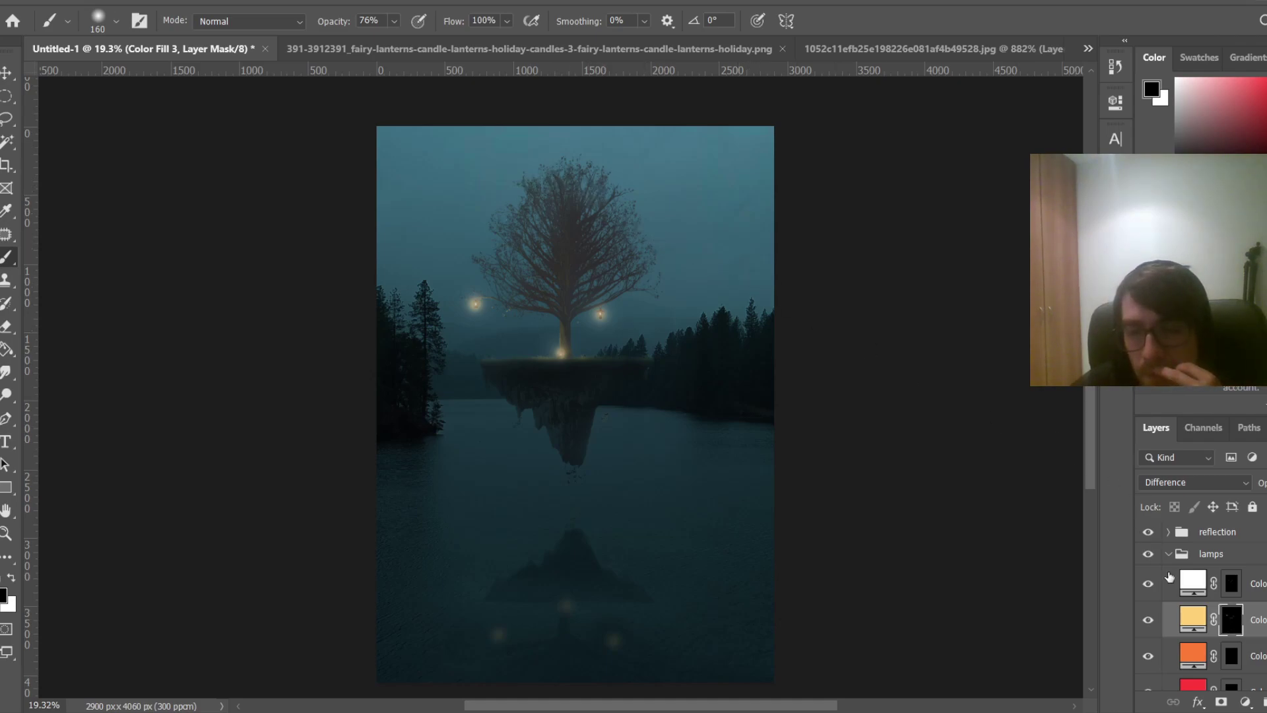
Examine the layer stack for the island layer, checking it by hiding and showing it, and select it
{"action": "scroll", "coordinate": [1169, 578], "scroll_direction": "down", "scroll_amount": 10}
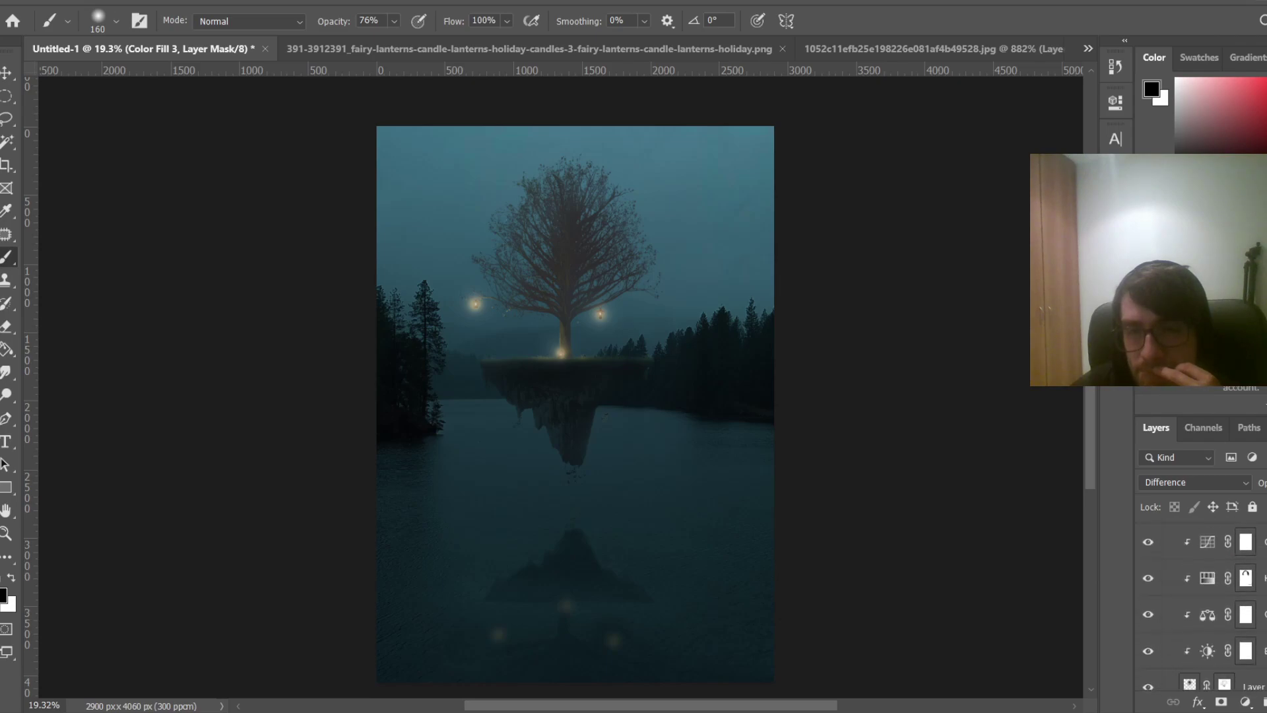
{"action": "scroll", "coordinate": [1188, 607], "scroll_direction": "down", "scroll_amount": 1}
{"action": "scroll", "coordinate": [1195, 607], "scroll_direction": "down", "scroll_amount": 2}
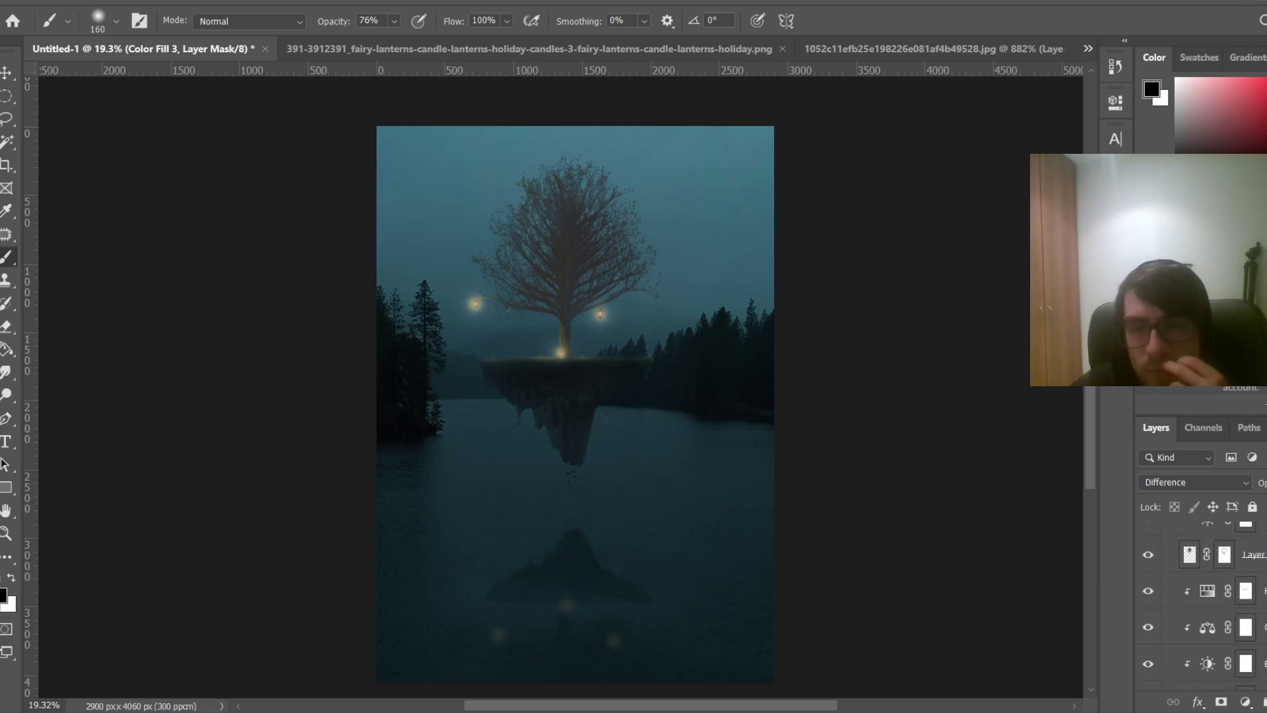
{"action": "scroll", "coordinate": [1201, 607], "scroll_direction": "down", "scroll_amount": 5}
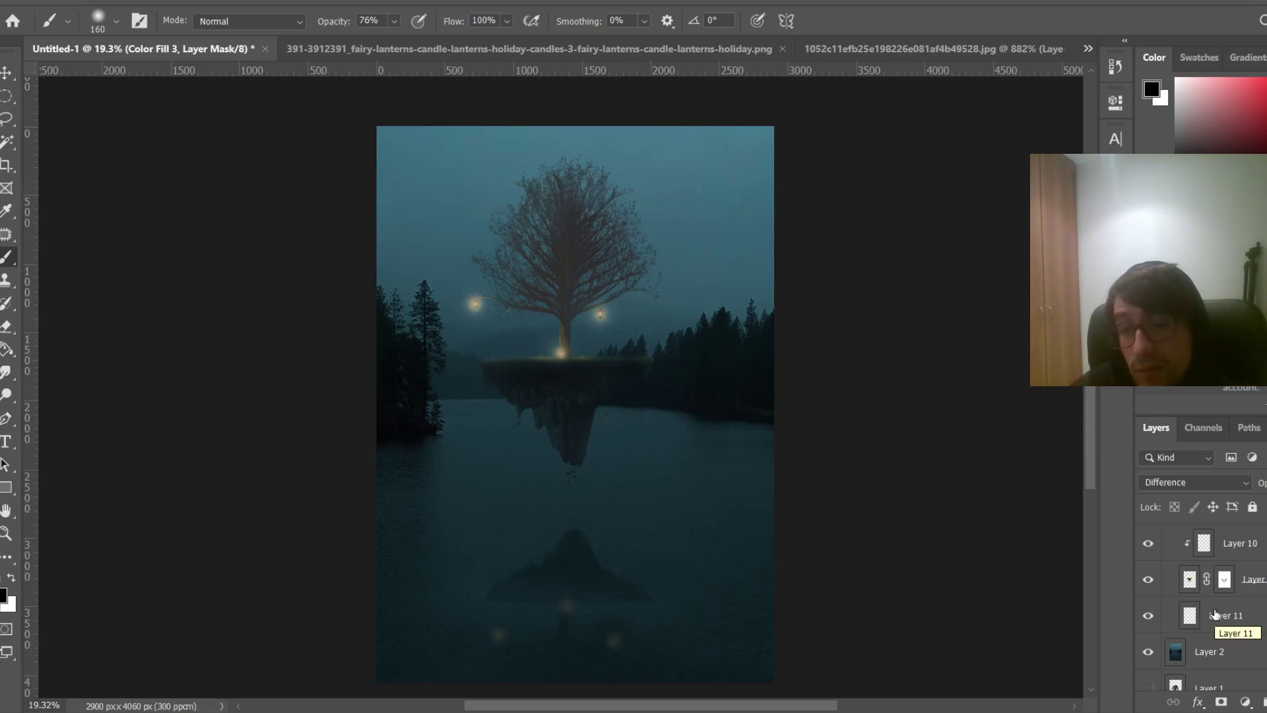
{"action": "scroll", "coordinate": [1207, 607], "scroll_direction": "down", "scroll_amount": 1}
{"action": "scroll", "coordinate": [1205, 606], "scroll_direction": "up", "scroll_amount": 1}
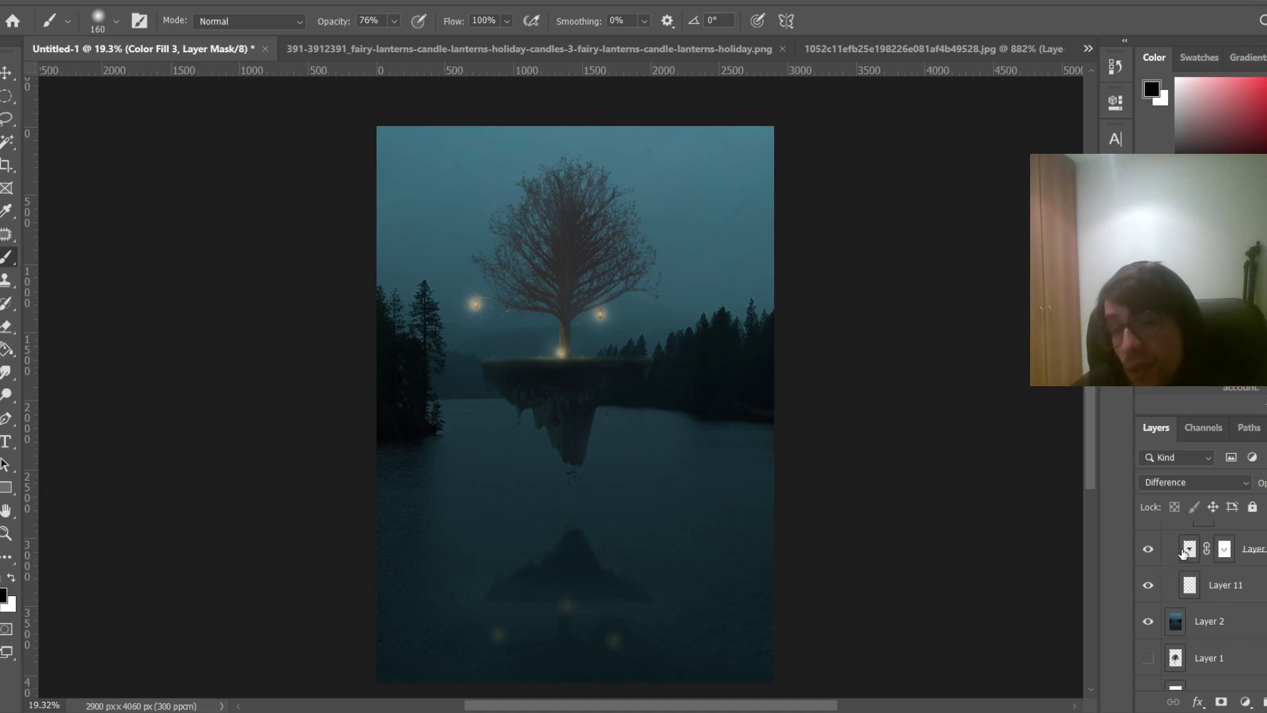
{"action": "scroll", "coordinate": [1183, 580], "scroll_direction": "up", "scroll_amount": 1}
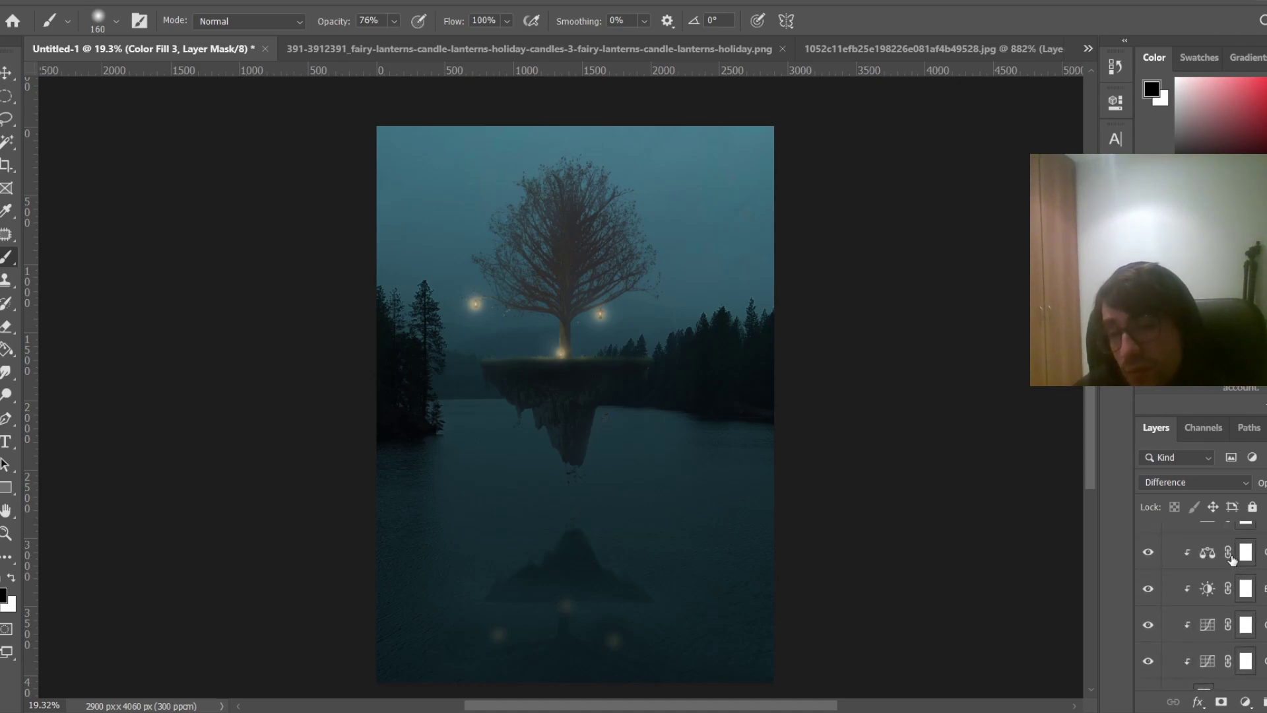
{"action": "left_click", "coordinate": [1152, 571]}
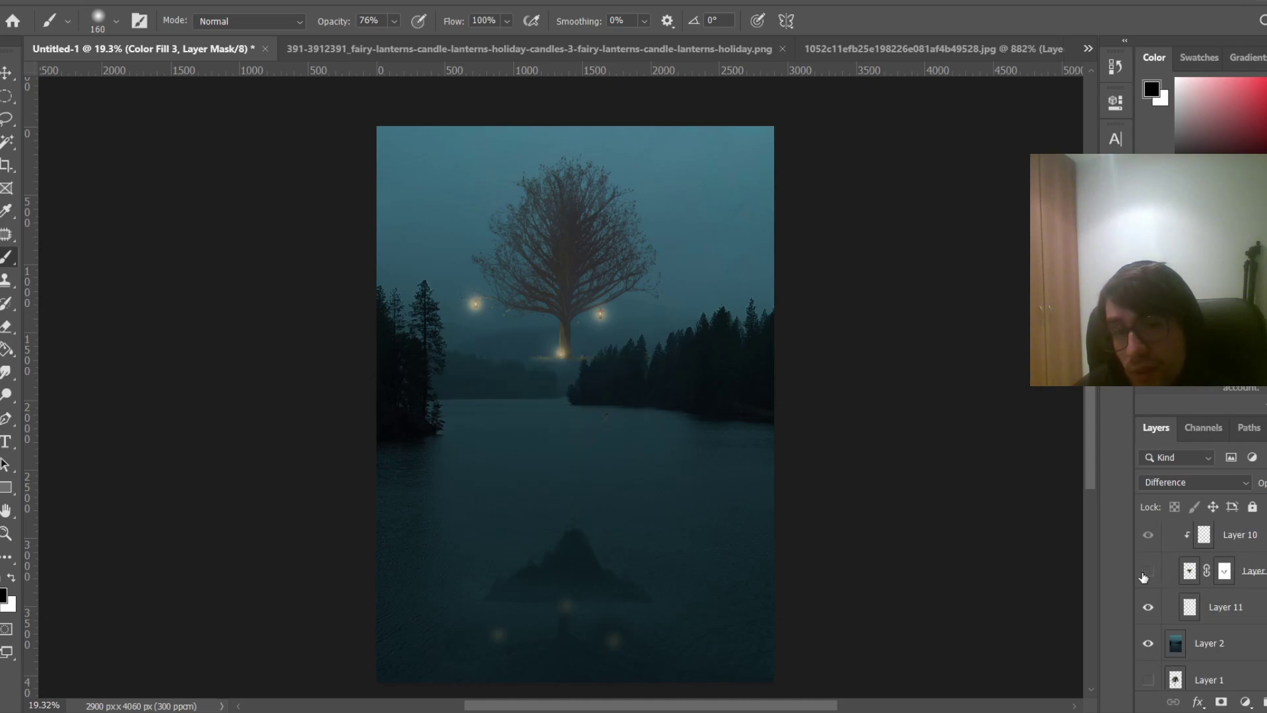
{"action": "left_click", "coordinate": [1152, 572]}
{"action": "left_click", "coordinate": [1185, 571]}
{"action": "key", "text": "x"}
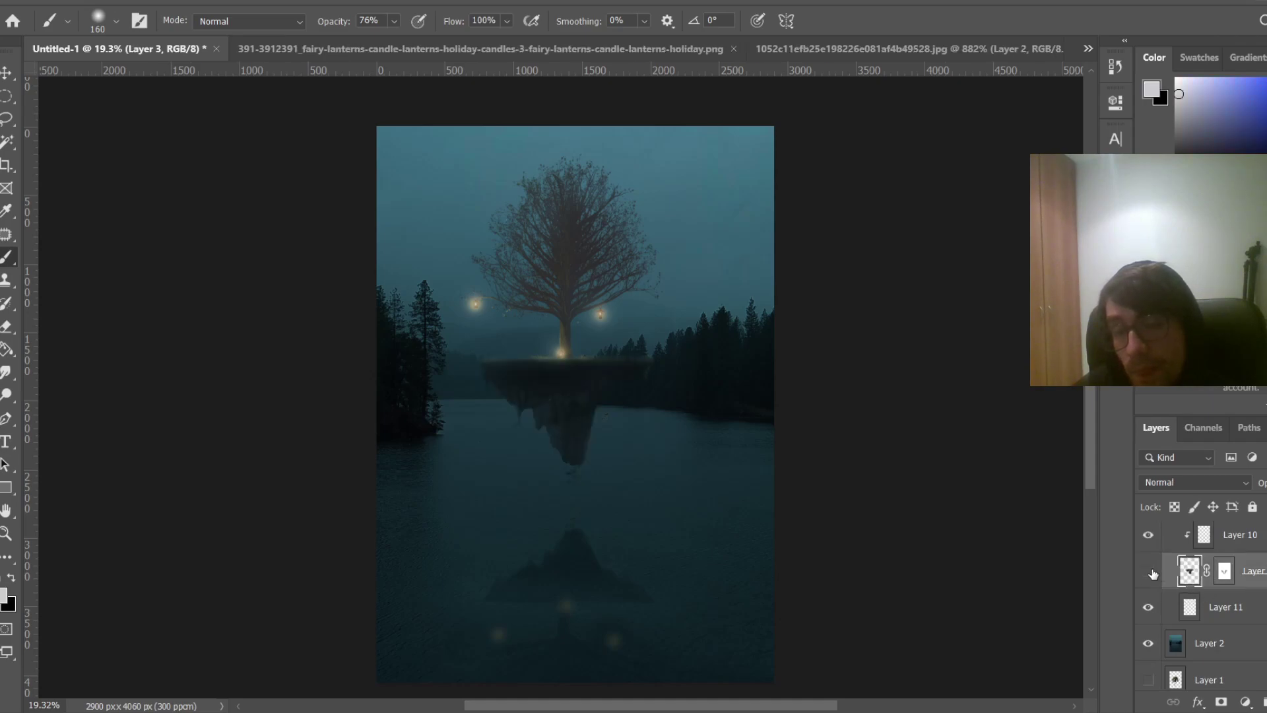
Identify the tree layer by hiding and showing it, and add a new layer clipped to it
{"action": "scroll", "coordinate": [1176, 574], "scroll_direction": "up", "scroll_amount": 2}
{"action": "scroll", "coordinate": [1175, 574], "scroll_direction": "up", "scroll_amount": 5}
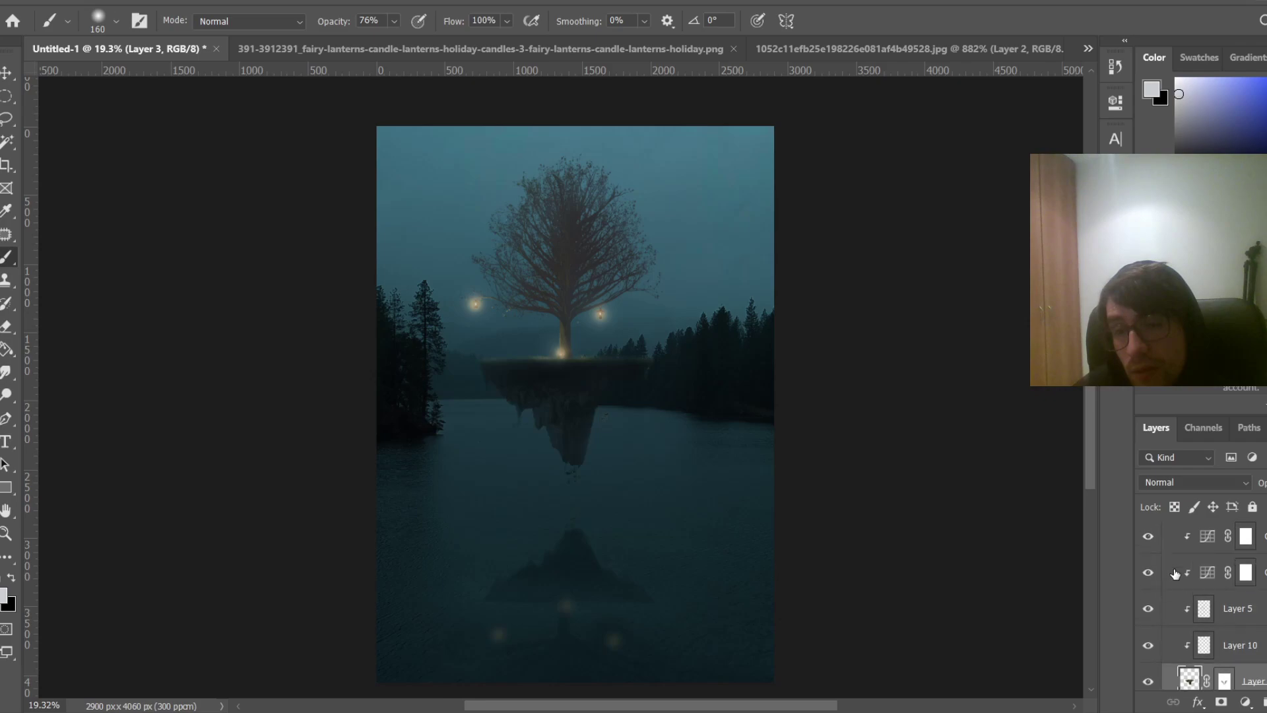
{"action": "left_click", "coordinate": [1152, 617]}
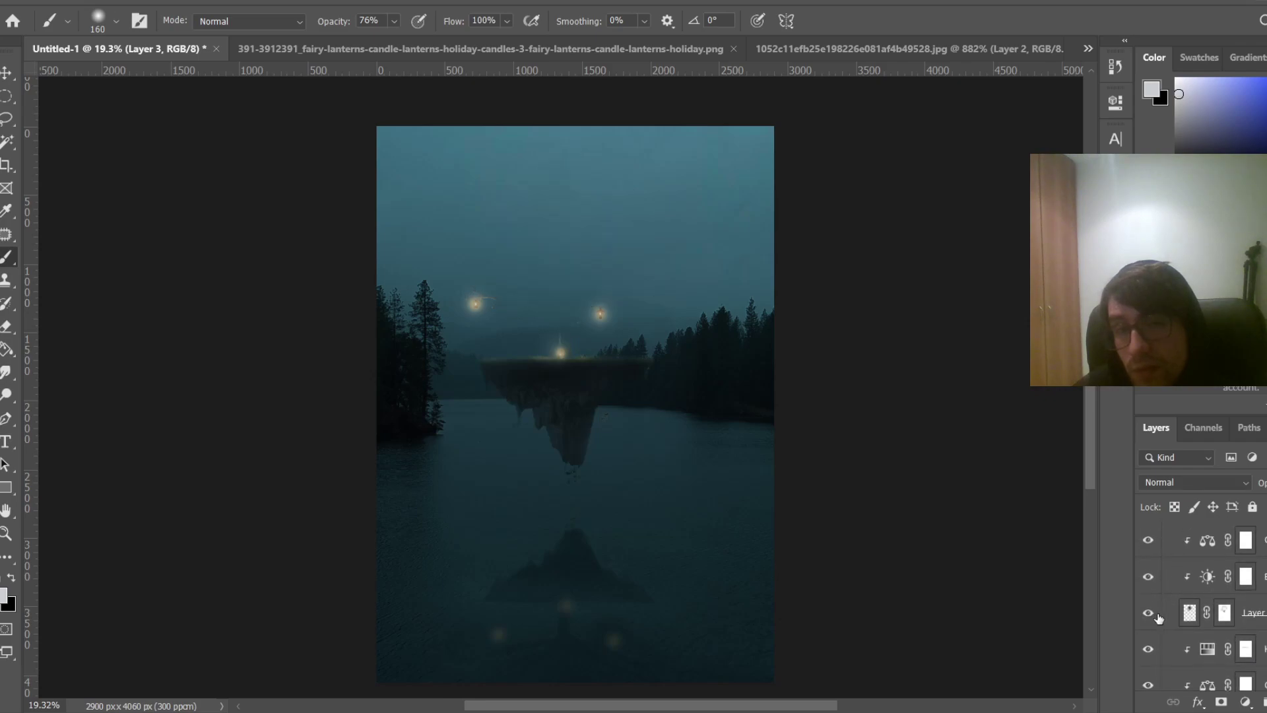
{"action": "left_click", "coordinate": [1152, 617]}
{"action": "left_click", "coordinate": [1191, 614]}
{"action": "key", "text": "ctrl+alt+shift+n"}
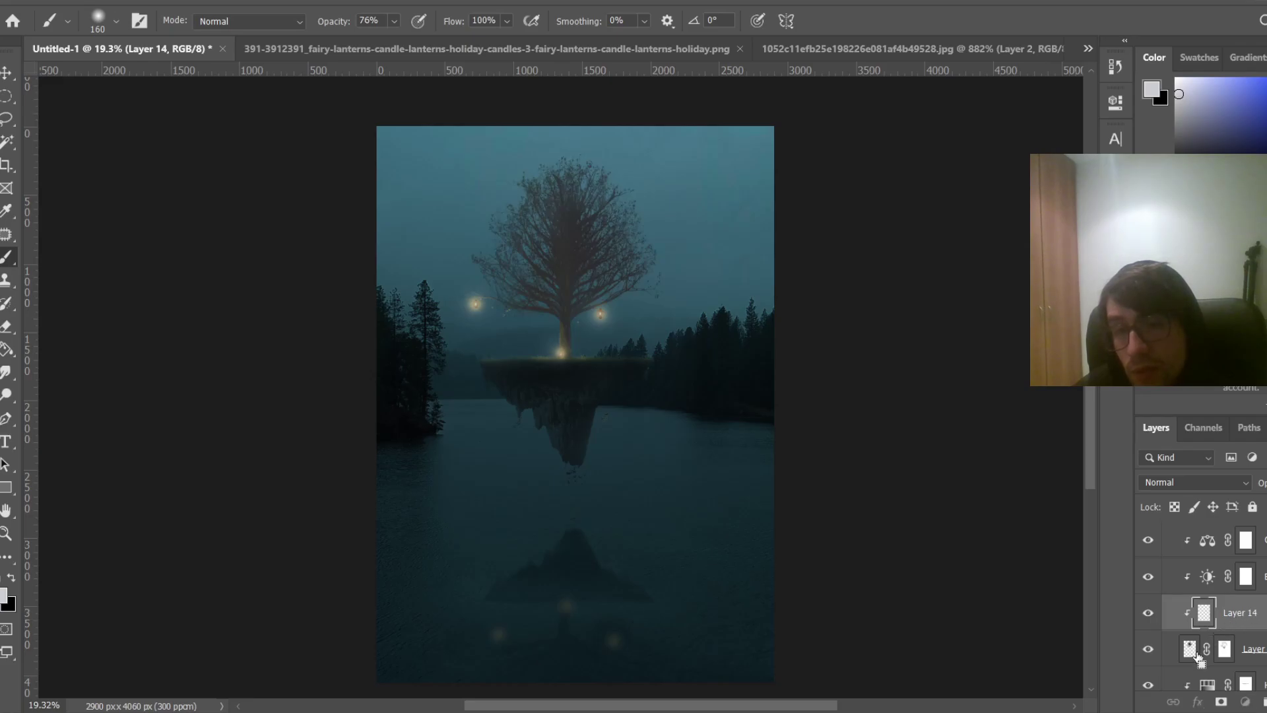
Load the tree's outline as a selection, darken its branches with a 558 px soft black brush at 76% opacity on the clipped layer, and deselect
{"action": "left_click", "coordinate": [1190, 649], "text": "ctrl"}
{"action": "scroll", "coordinate": [633, 211], "scroll_direction": "up", "scroll_amount": 5}
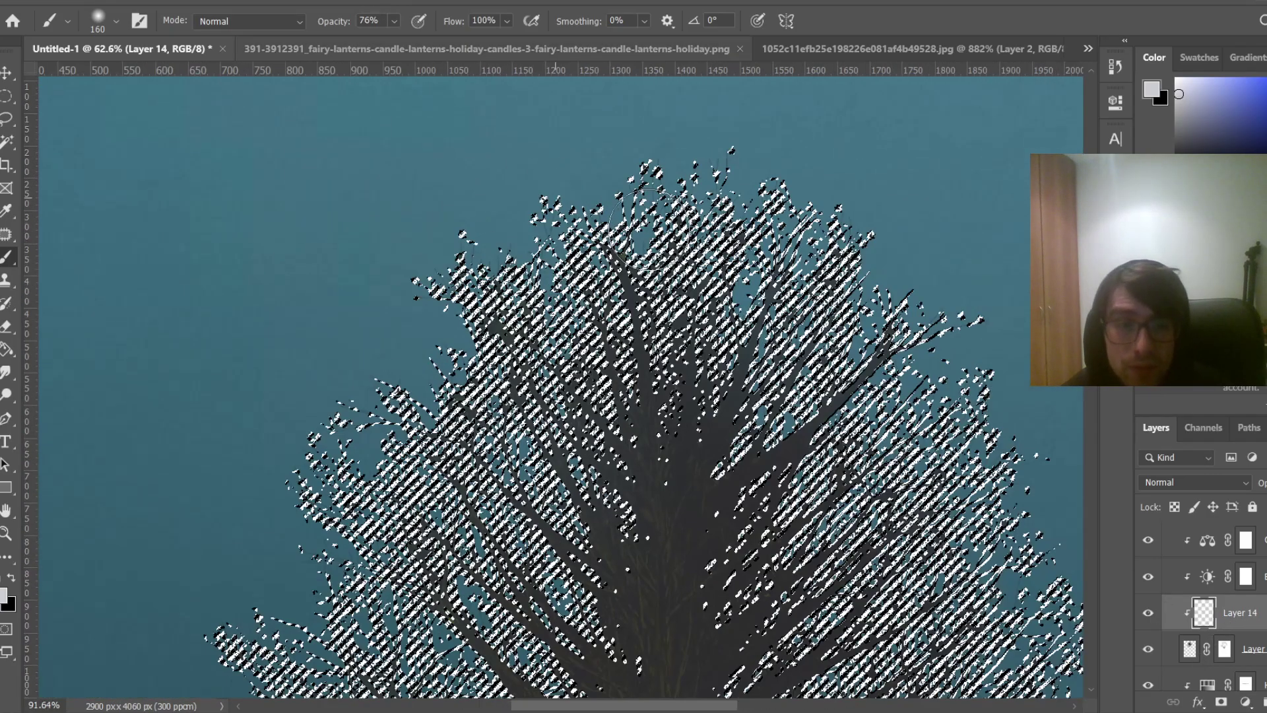
{"action": "key", "text": "x"}
{"action": "scroll", "coordinate": [710, 304], "scroll_direction": "down", "scroll_amount": 3}
{"action": "right_click", "coordinate": [776, 198], "text": "alt"}
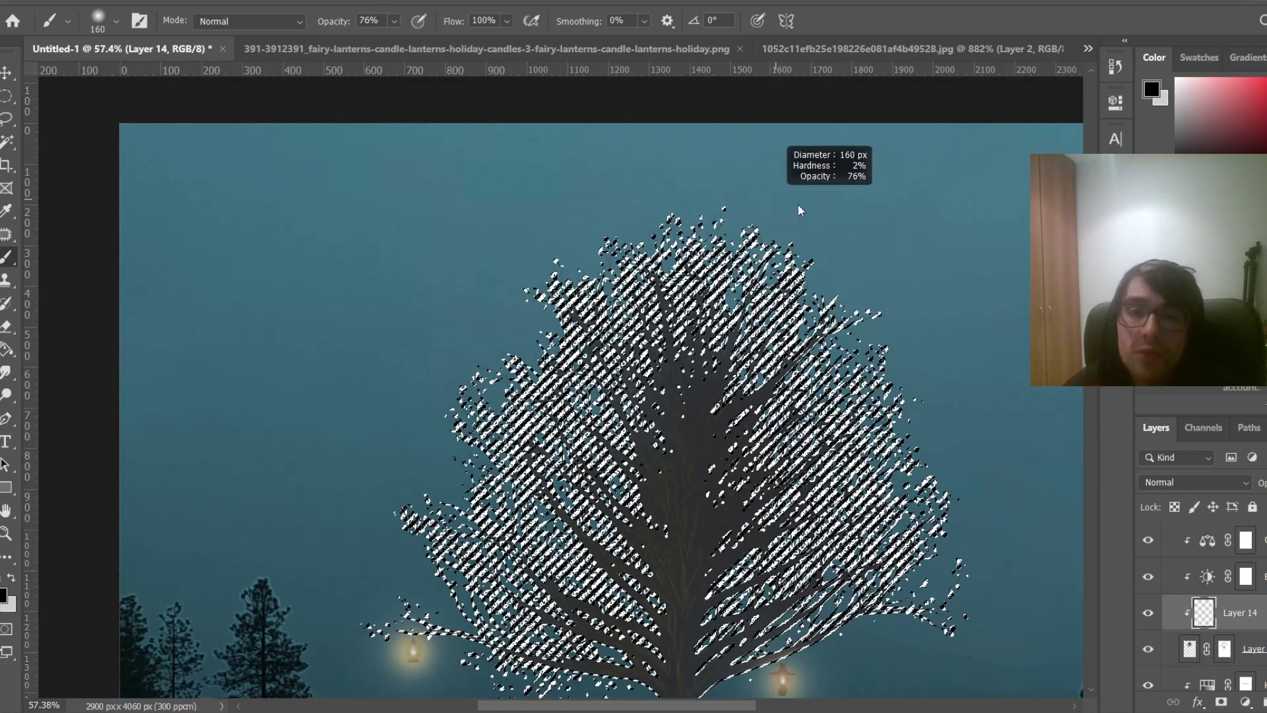
{"action": "left_click_drag", "start_coordinate": [798, 204], "coordinate": [878, 205]}
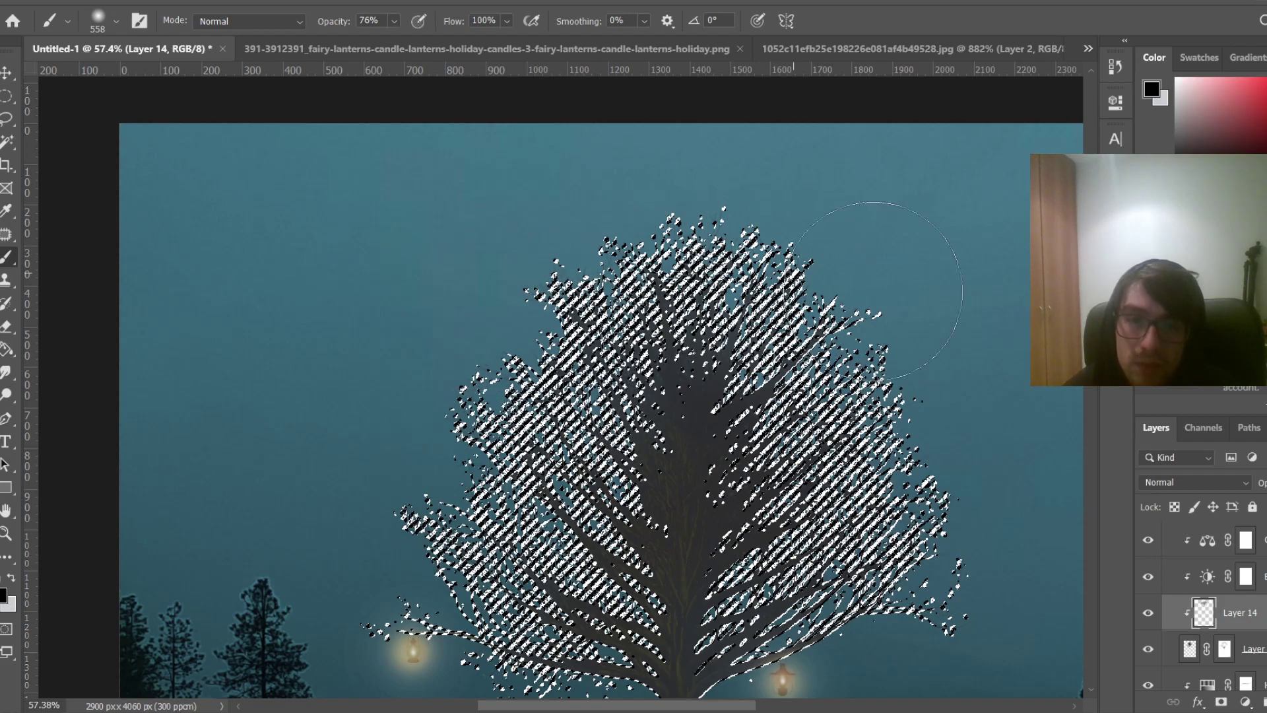
{"action": "key", "text": "ctrl+d"}
{"action": "scroll", "coordinate": [1011, 325], "scroll_direction": "down", "scroll_amount": 3}
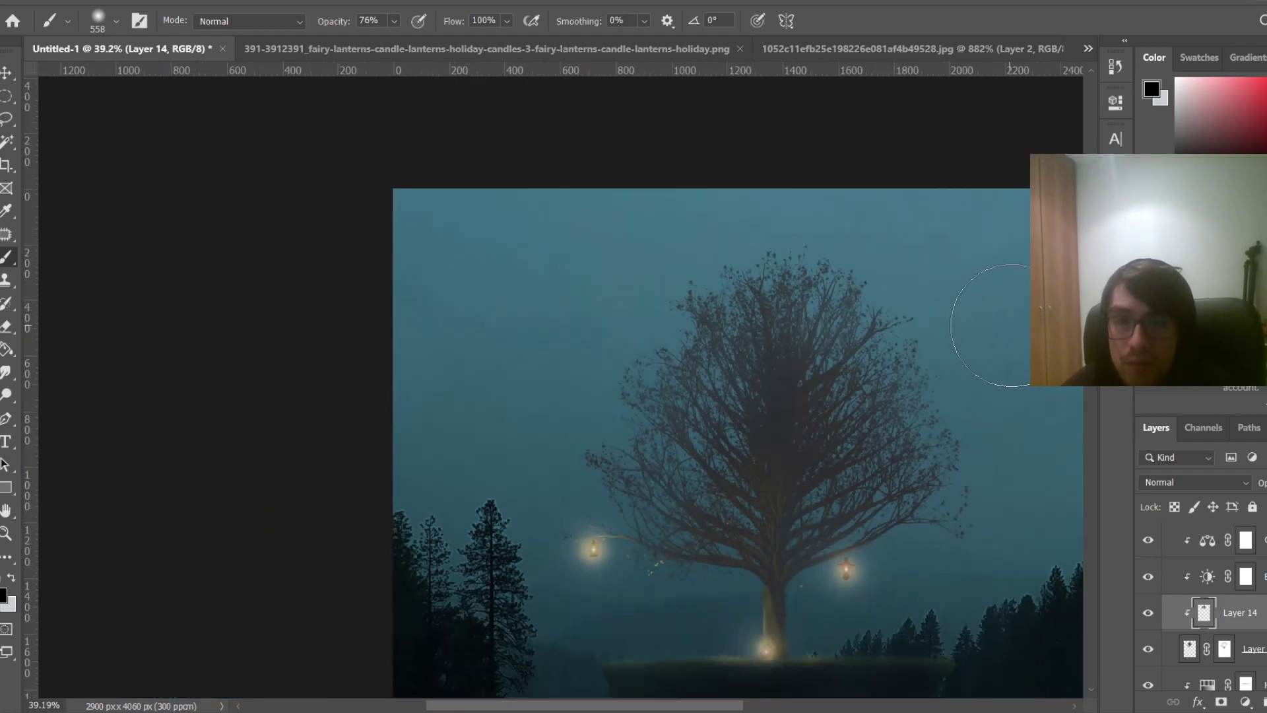
{"action": "scroll", "coordinate": [1012, 325], "scroll_direction": "down", "scroll_amount": 2}
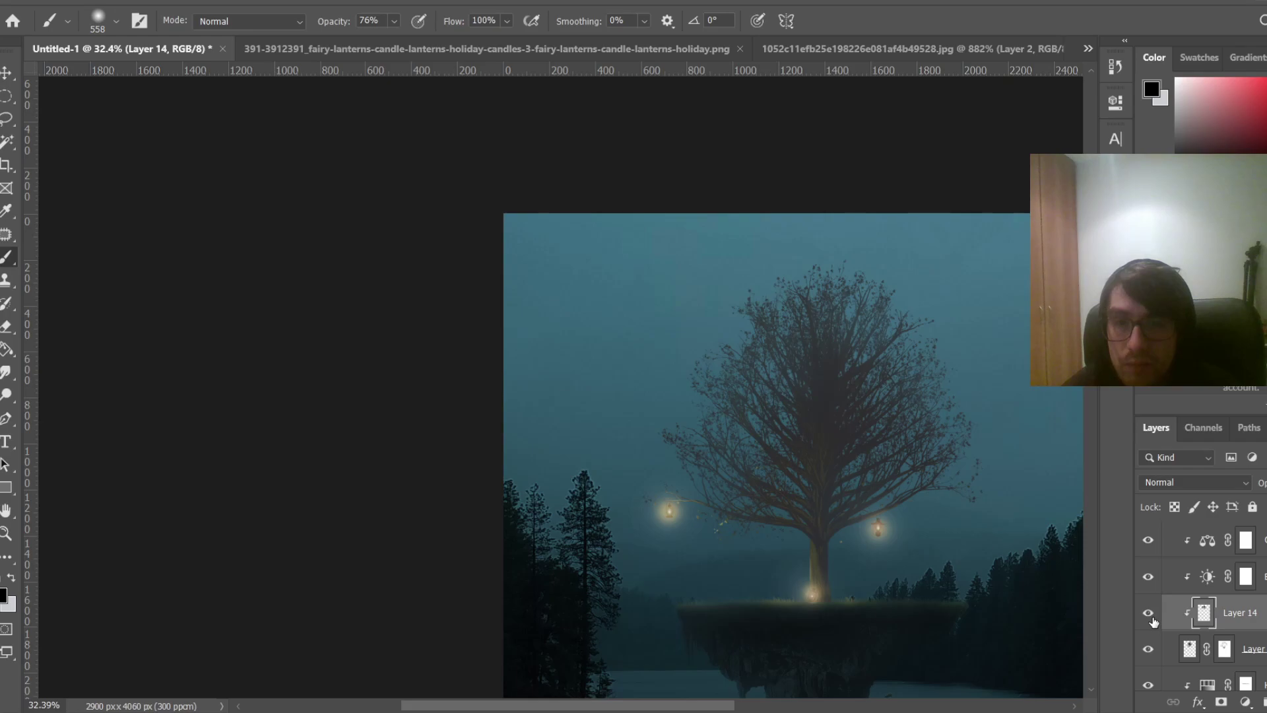
Examine the tree's darkening on the whole composite by repeatedly hiding and showing the clipped Layer 14
{"action": "key", "text": "ctrl+0"}
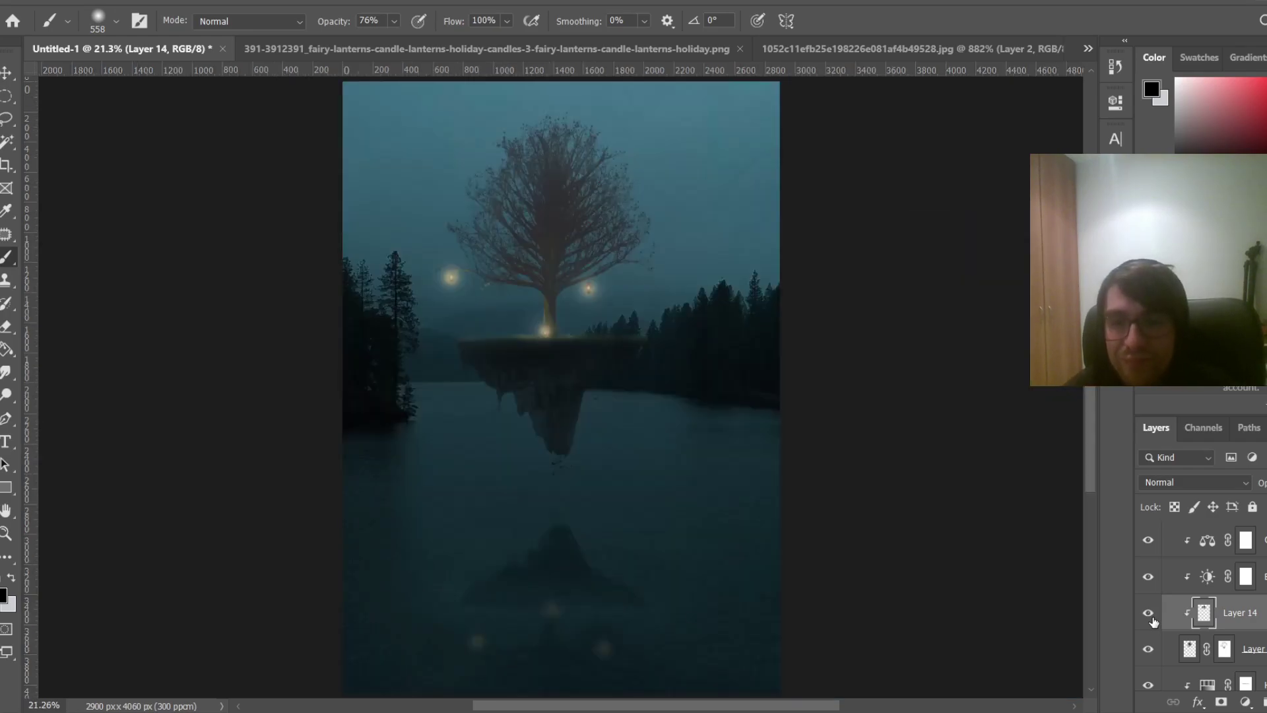
{"action": "left_click", "coordinate": [1151, 618]}
{"action": "left_click", "coordinate": [1152, 618]}
{"action": "left_click", "coordinate": [1151, 618]}
{"action": "left_click", "coordinate": [1152, 619]}
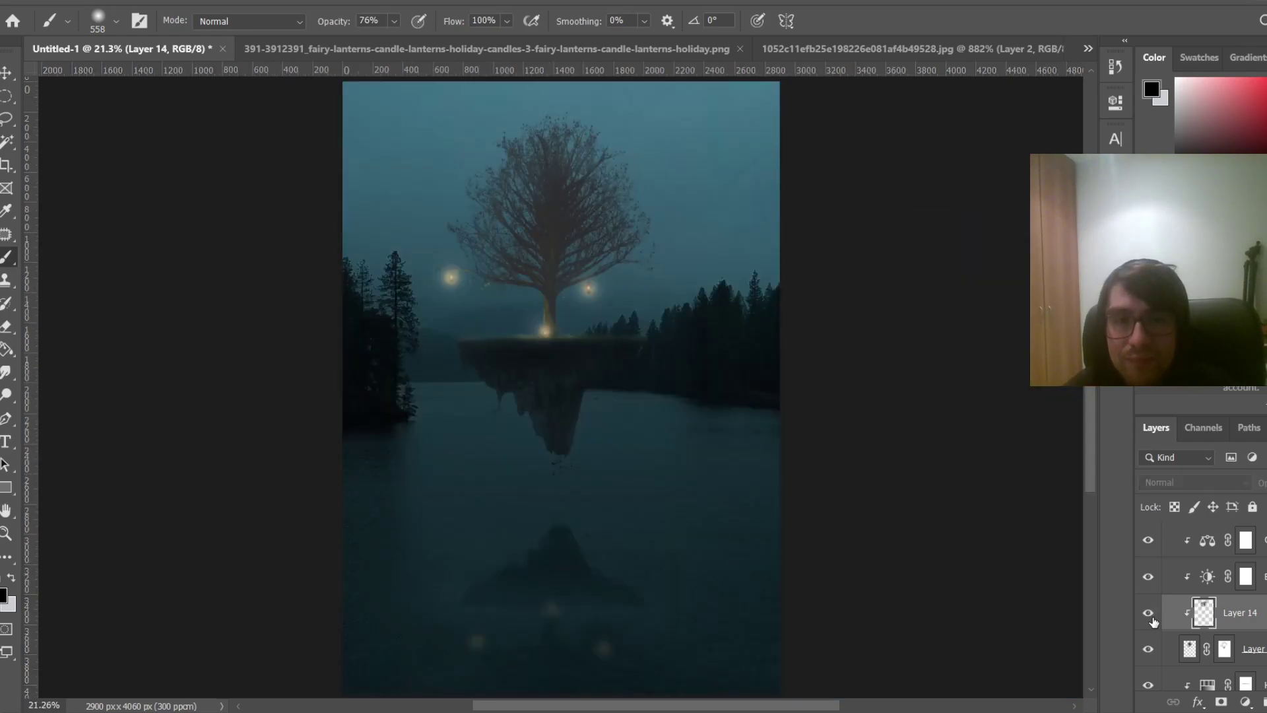
{"action": "left_click", "coordinate": [1149, 613]}
{"action": "left_click", "coordinate": [1149, 613]}
{"action": "left_click", "coordinate": [1149, 613]}
{"action": "left_click", "coordinate": [1149, 613]}
{"action": "left_click", "coordinate": [1149, 613]}
Load the tree's outline as a selection, set the brush opacity to 100%, darken the branches in black on the clipped layer, and deselect
{"action": "left_click", "coordinate": [1189, 648], "text": "ctrl"}
{"action": "scroll", "coordinate": [547, 112], "scroll_direction": "up", "scroll_amount": 5}
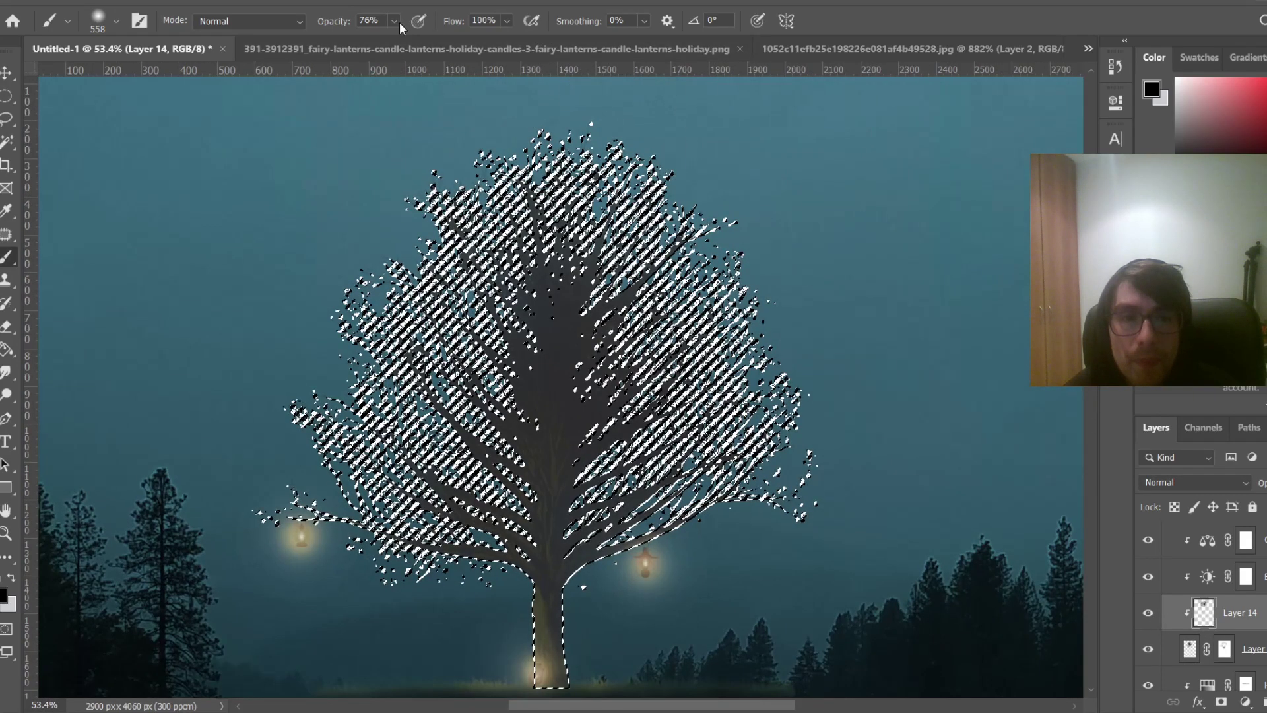
{"action": "left_click", "coordinate": [394, 21]}
{"action": "left_click_drag", "start_coordinate": [409, 40], "coordinate": [435, 41]}
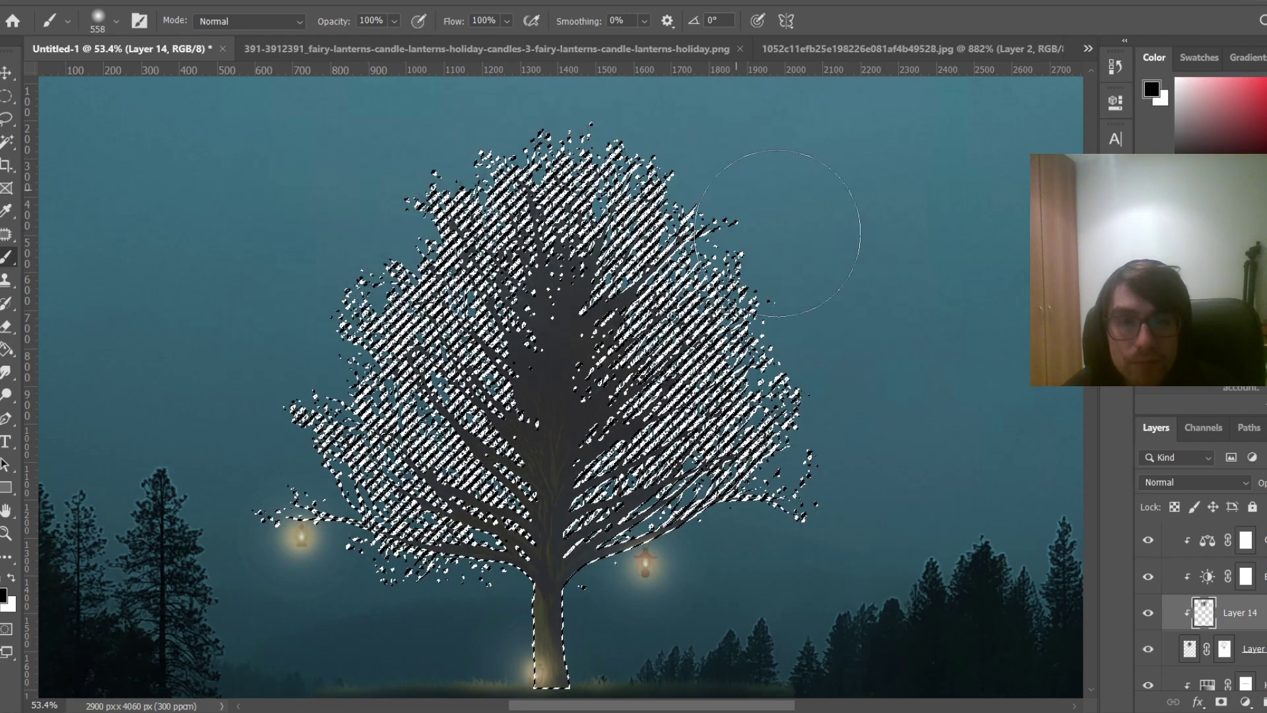
{"action": "key", "text": "ctrl+d"}
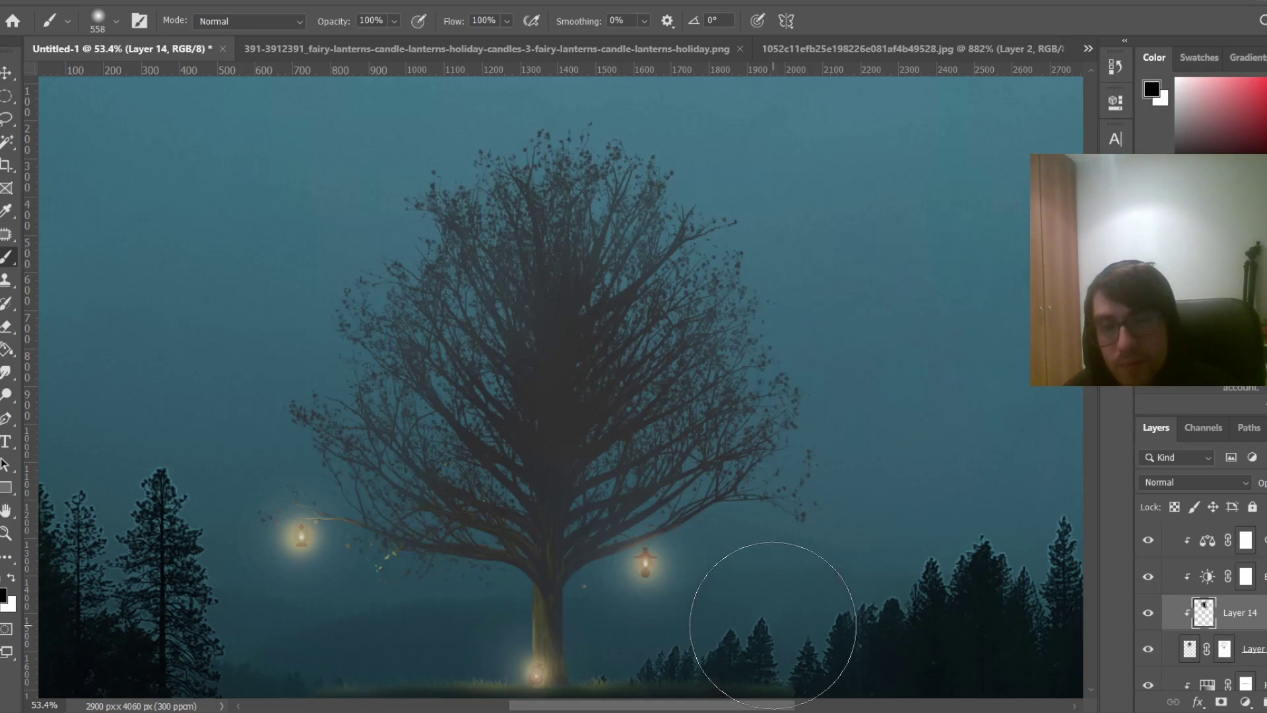
{"action": "scroll", "coordinate": [773, 624], "scroll_direction": "down", "scroll_amount": 5}
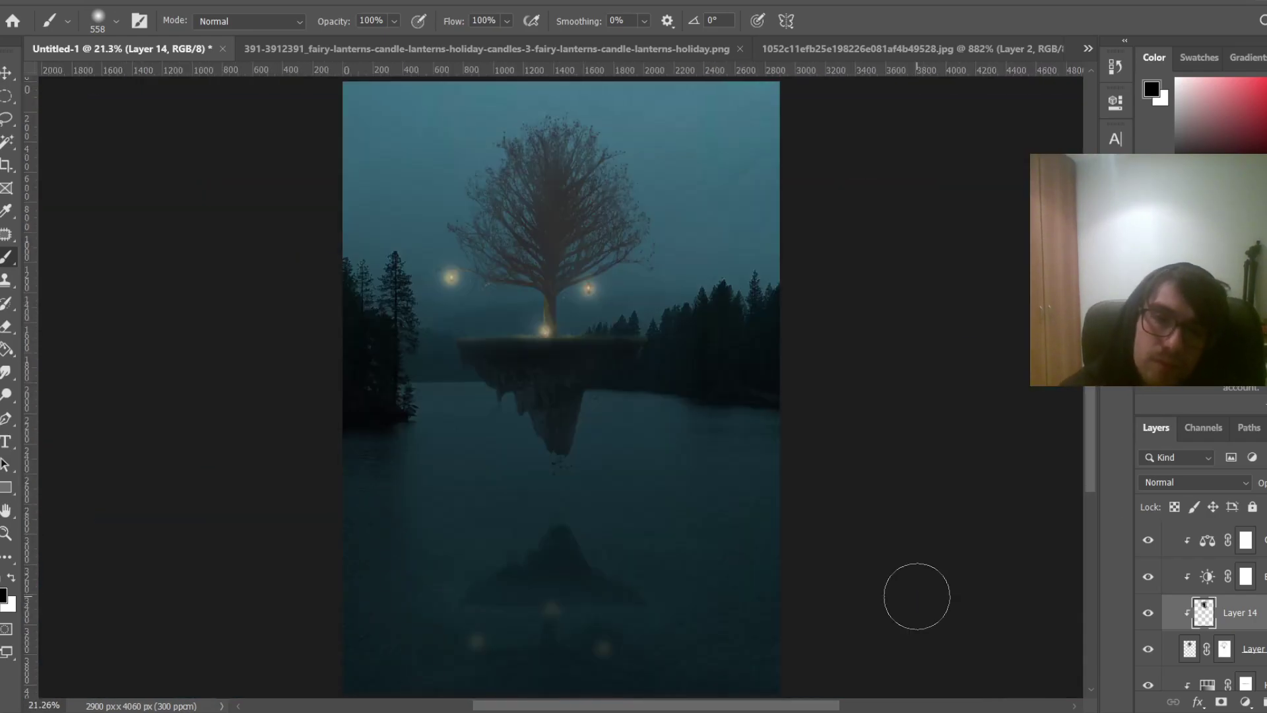
Check the clipped Layer 14 by hiding and showing it, and delete it
{"action": "left_click", "coordinate": [1148, 613]}
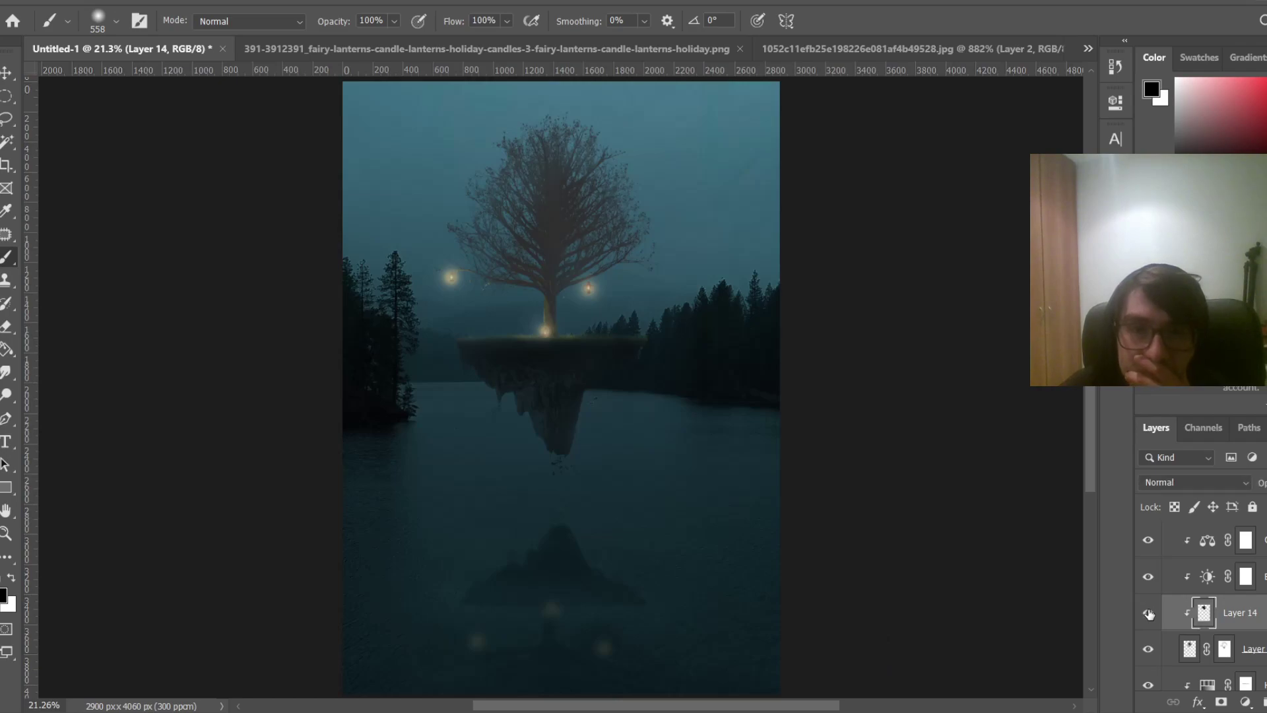
{"action": "left_click", "coordinate": [1149, 614]}
{"action": "left_click", "coordinate": [1149, 614]}
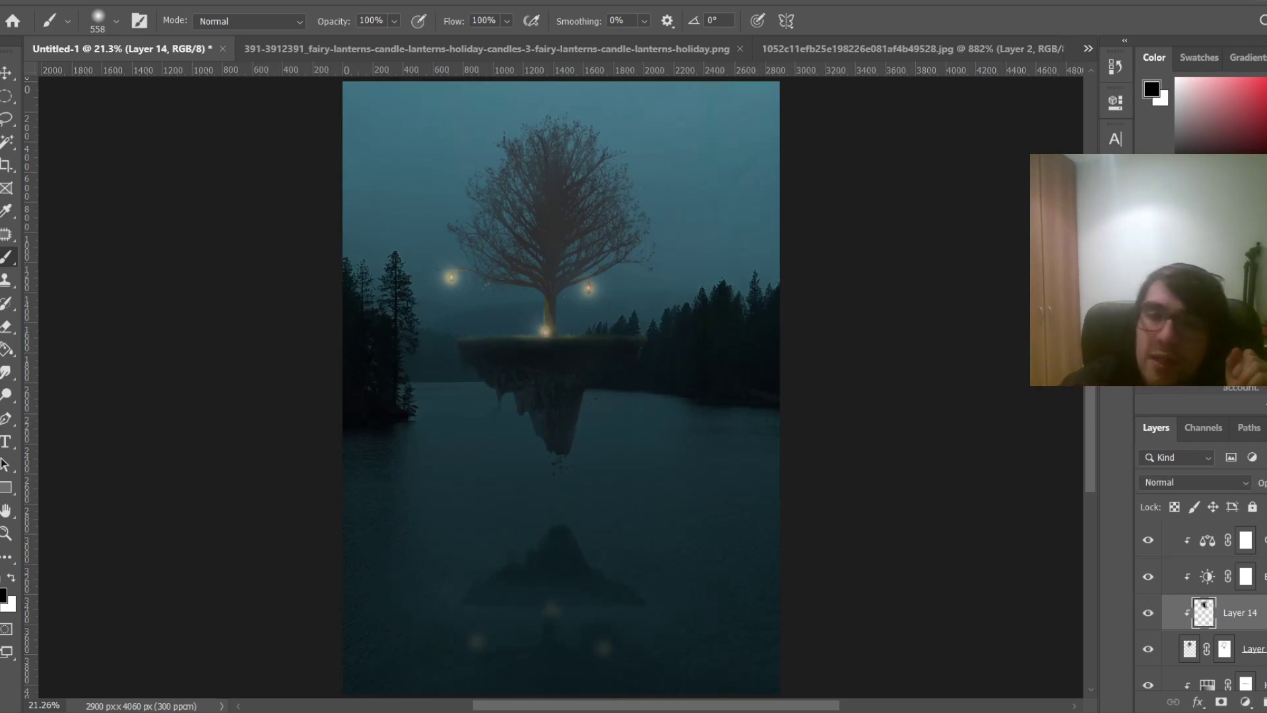
{"action": "key", "text": "Delete"}
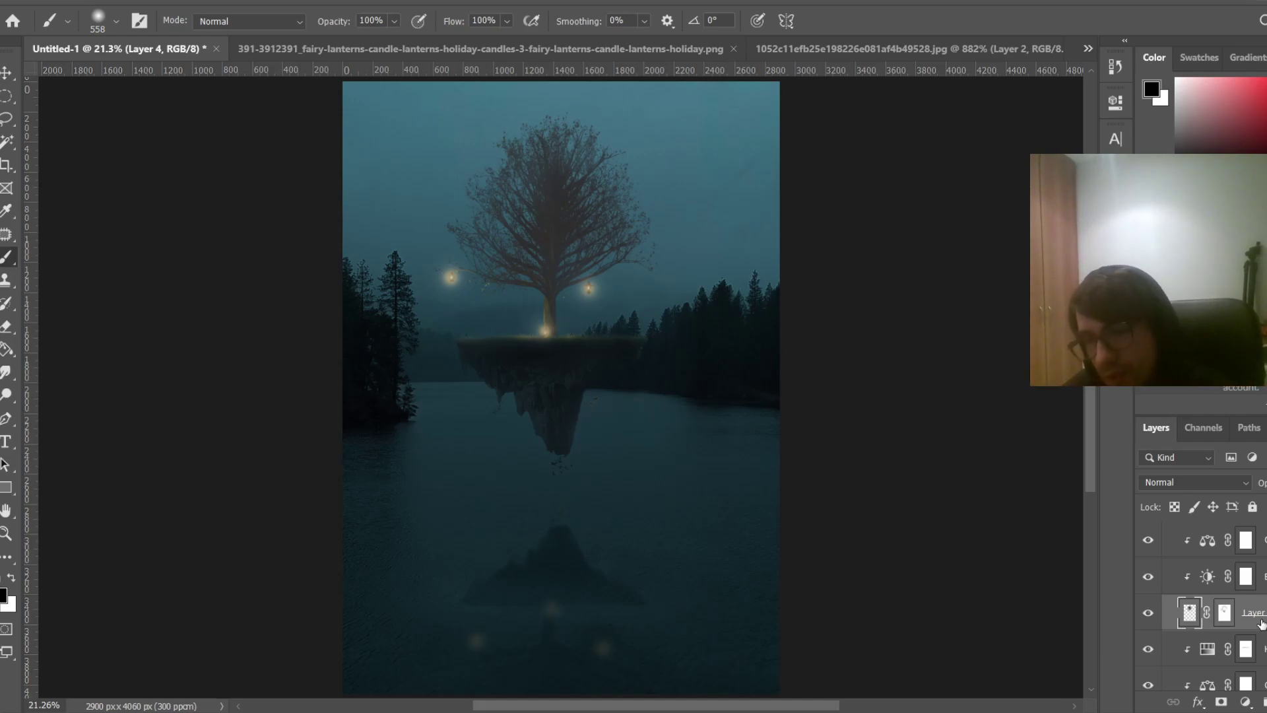
Load the tree's outline as a selection and add a new layer above the reflection group
{"action": "left_click", "coordinate": [1188, 612], "text": "ctrl"}
{"action": "scroll", "coordinate": [1188, 594], "scroll_direction": "up", "scroll_amount": 5}
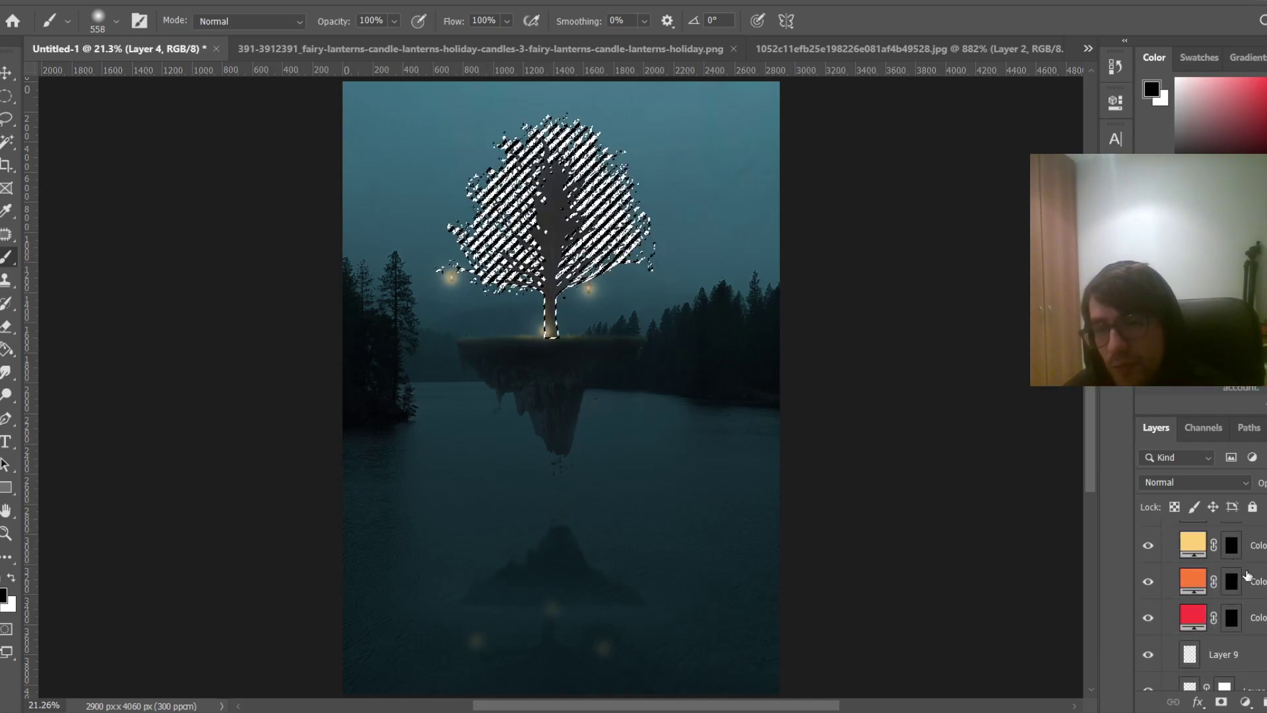
{"action": "left_click", "coordinate": [1259, 533]}
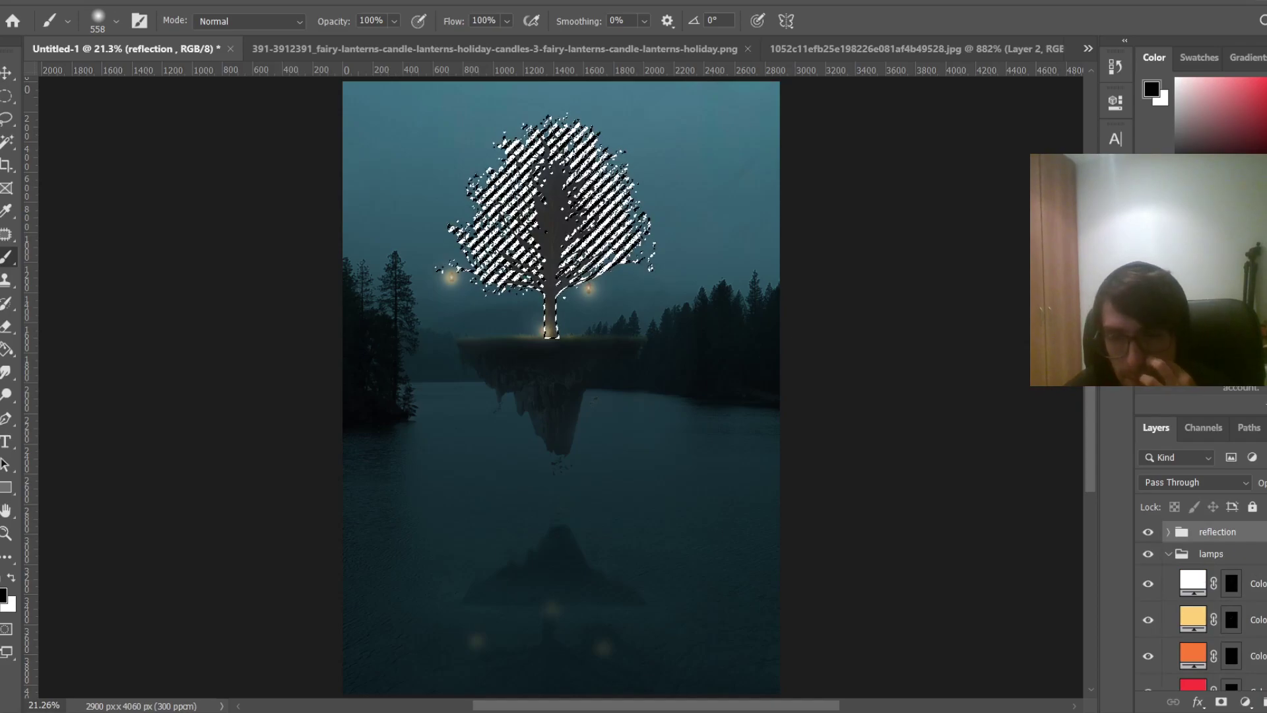
{"action": "left_click", "coordinate": [1266, 702]}
Darken the tree's crown inside the selection with a 1020 px soft black brush at 100% opacity, and deselect
{"action": "scroll", "coordinate": [961, 345], "scroll_direction": "up", "scroll_amount": 2}
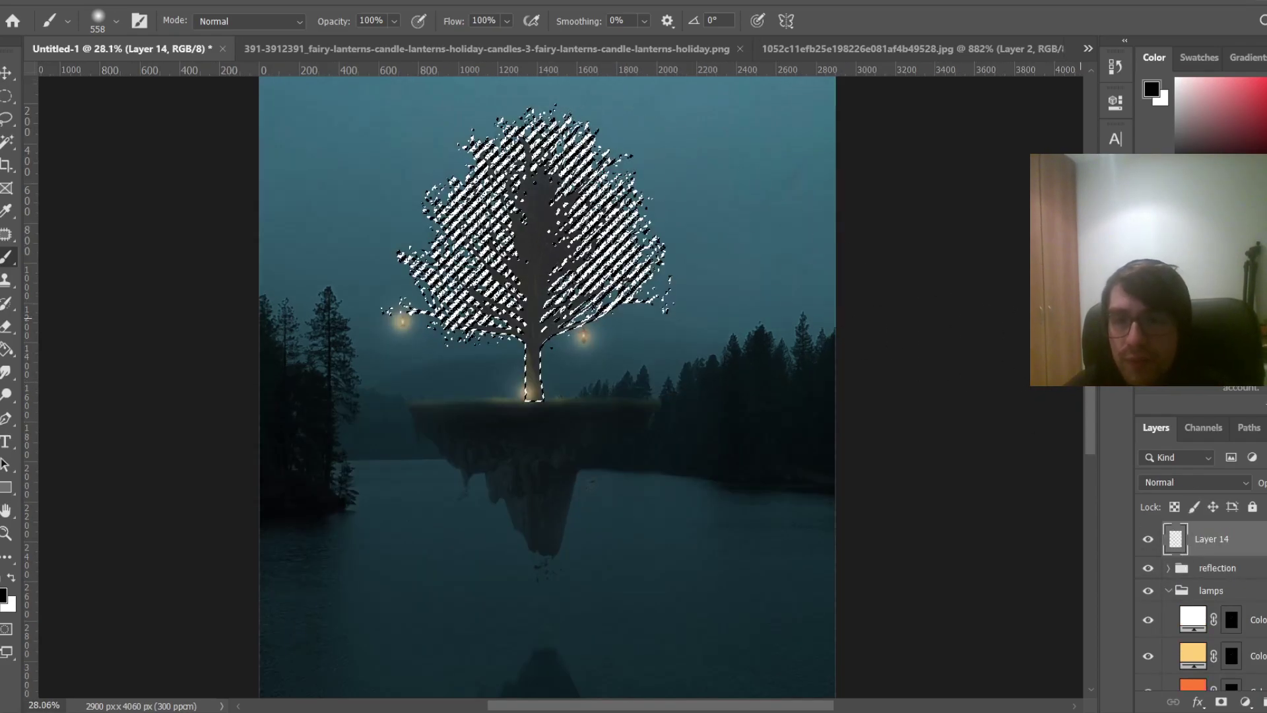
{"action": "scroll", "coordinate": [430, 127], "scroll_direction": "up", "scroll_amount": 2}
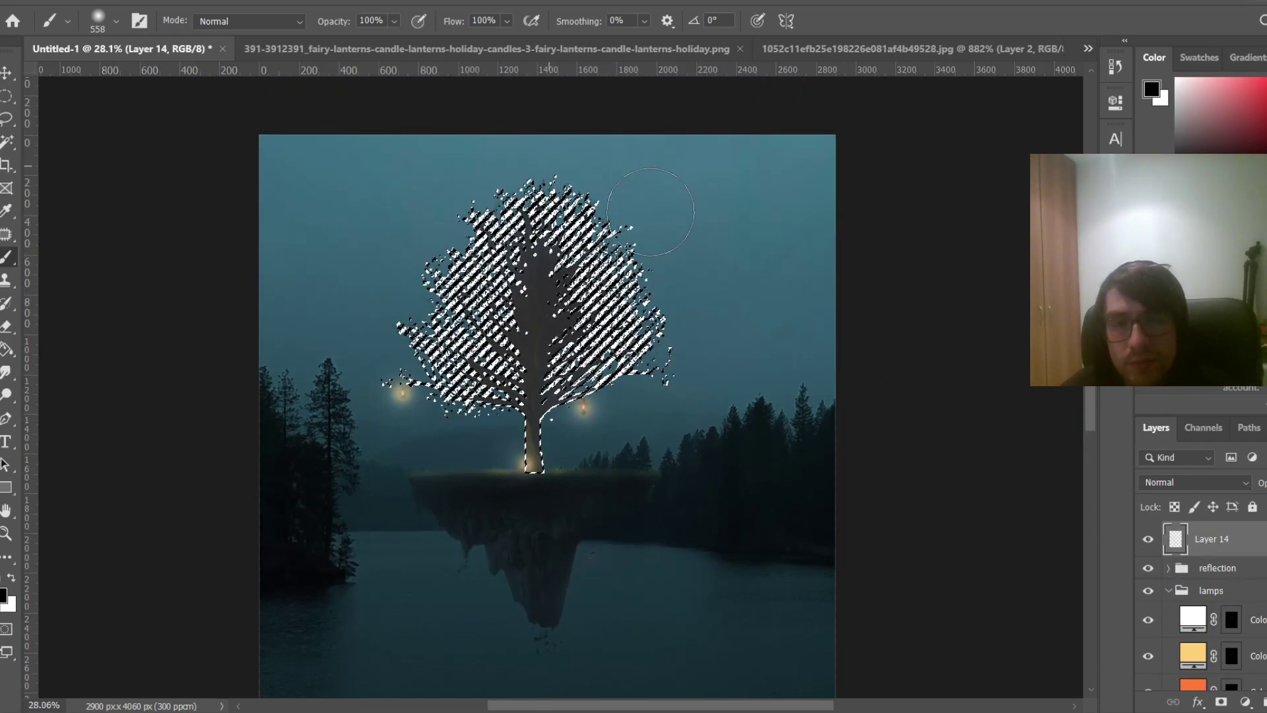
{"action": "left_click_drag", "start_coordinate": [711, 192], "coordinate": [754, 192], "text": "alt"}
{"action": "mouse_move", "coordinate": [423, 155]}
{"action": "left_mouse_down"}
{"action": "mouse_move", "coordinate": [581, 203]}
{"action": "mouse_move", "coordinate": [746, 293]}
{"action": "left_mouse_up"}
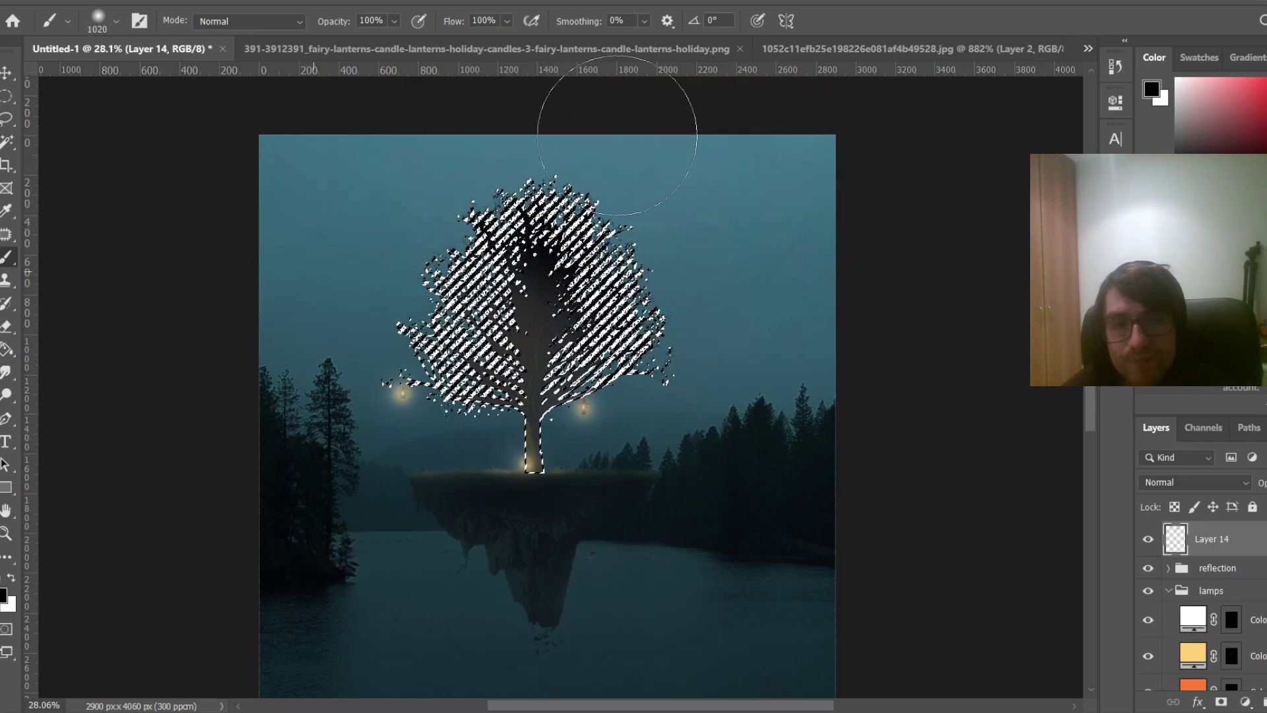
{"action": "left_click", "coordinate": [549, 323]}
{"action": "key", "text": "ctrl+d"}
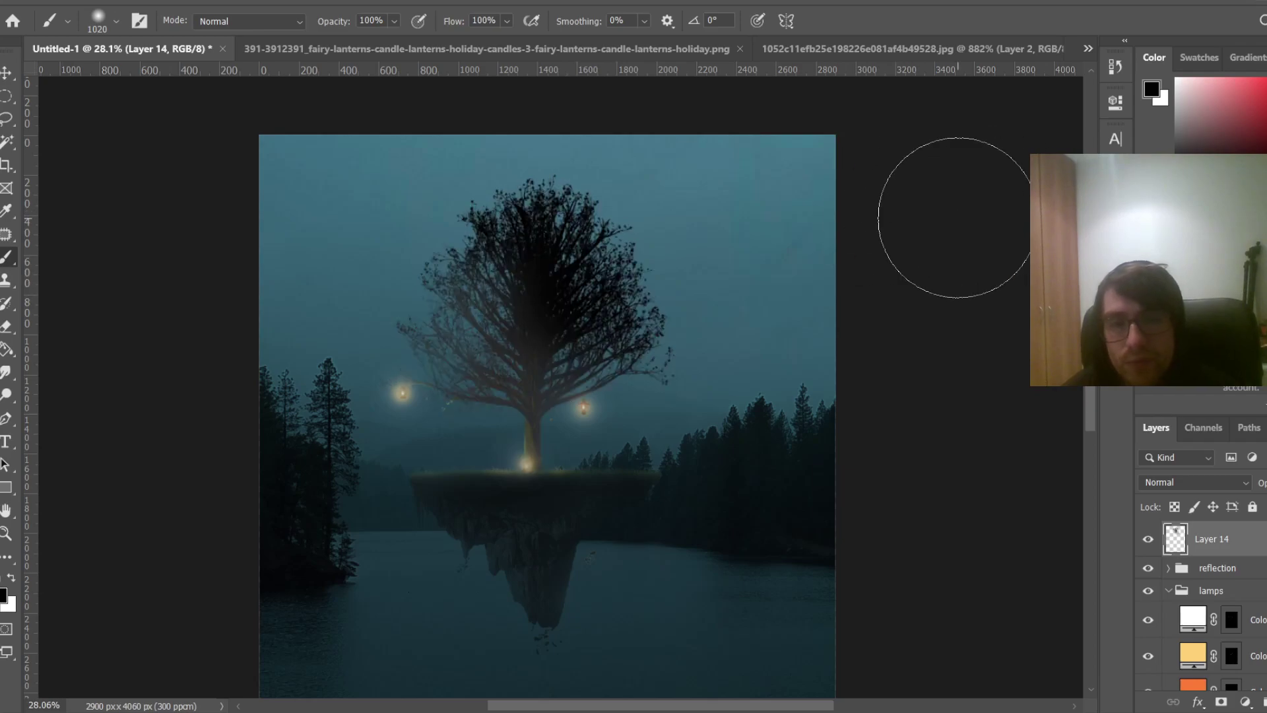
Try different blend modes on the tree's paint layer, set it to Soft Light, and reduce its fill
{"action": "left_click", "coordinate": [1207, 484]}
{"action": "scroll", "coordinate": [1208, 486], "scroll_direction": "down", "scroll_amount": 4}
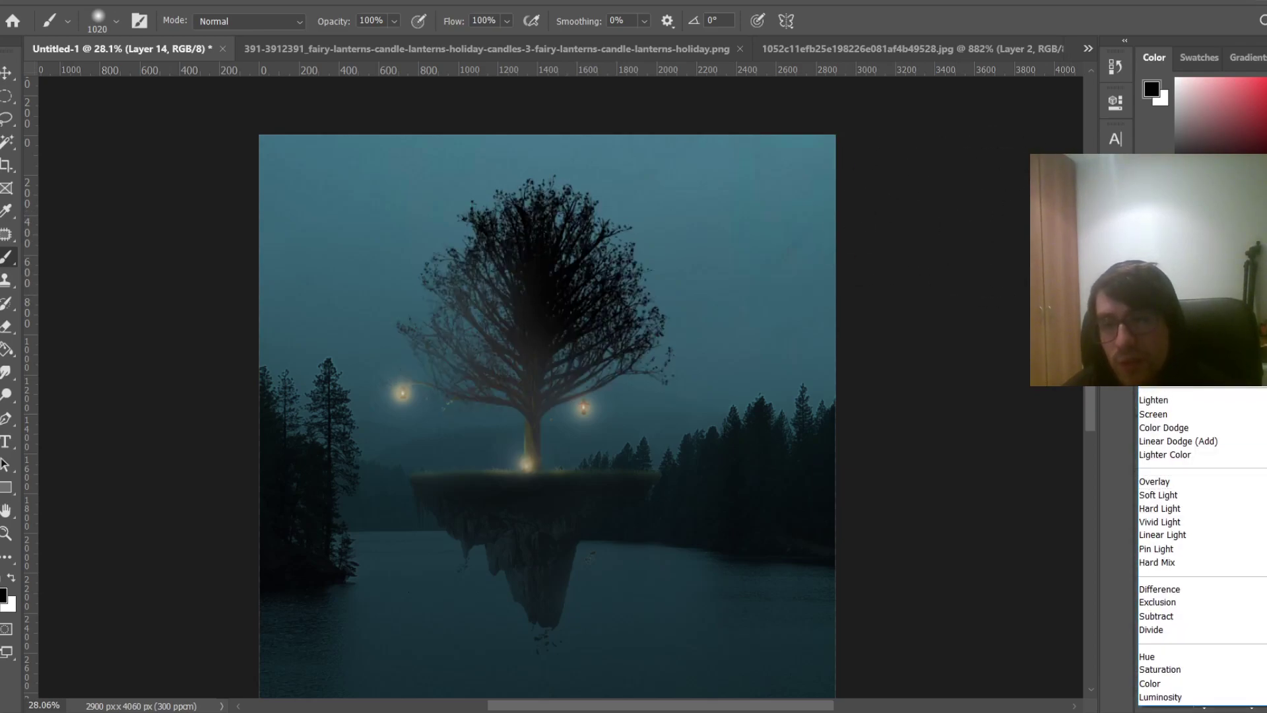
{"action": "key", "text": "Escape"}
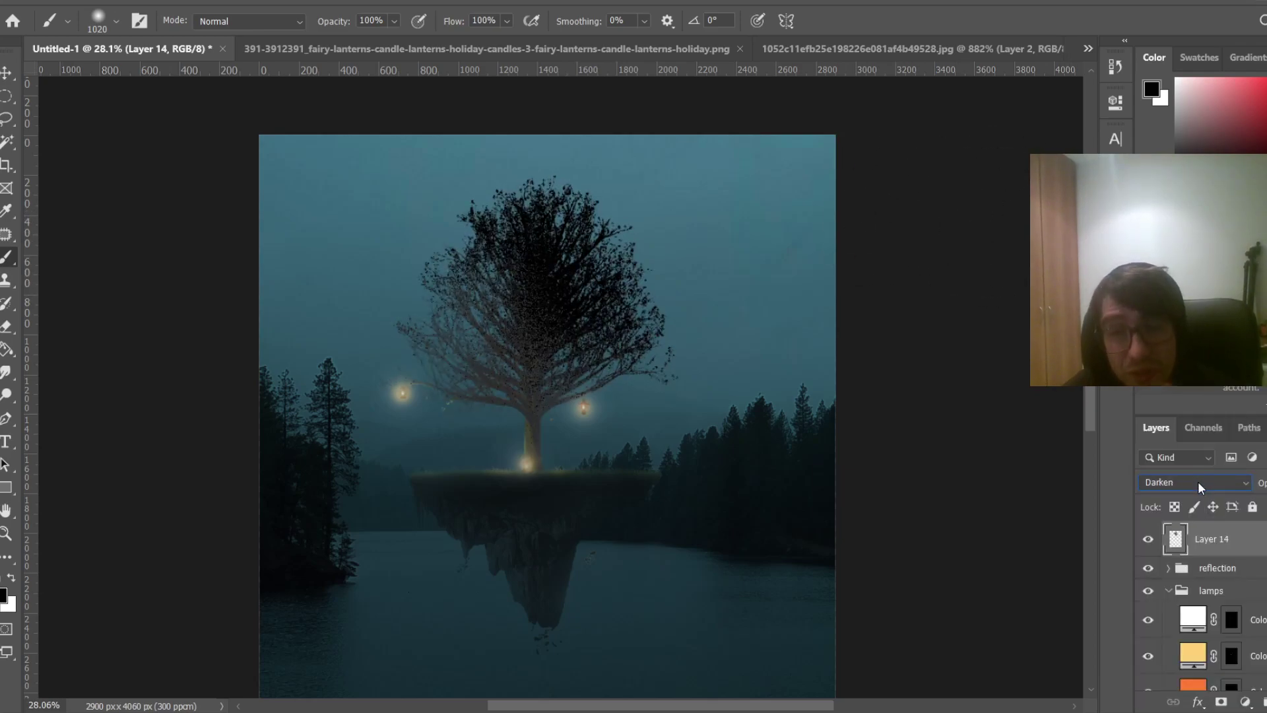
{"action": "scroll", "coordinate": [1198, 482], "scroll_direction": "down", "scroll_amount": 6}
{"action": "scroll", "coordinate": [1198, 481], "scroll_direction": "down", "scroll_amount": 6}
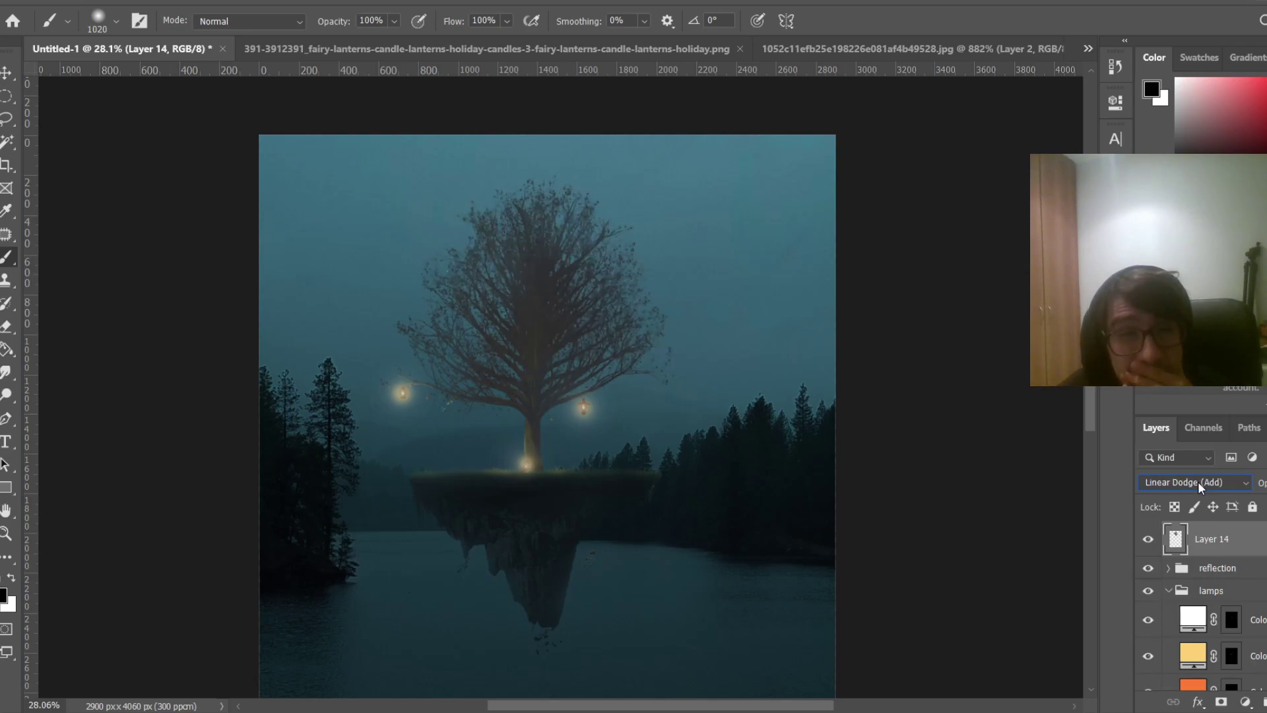
{"action": "scroll", "coordinate": [1197, 481], "scroll_direction": "down", "scroll_amount": 5}
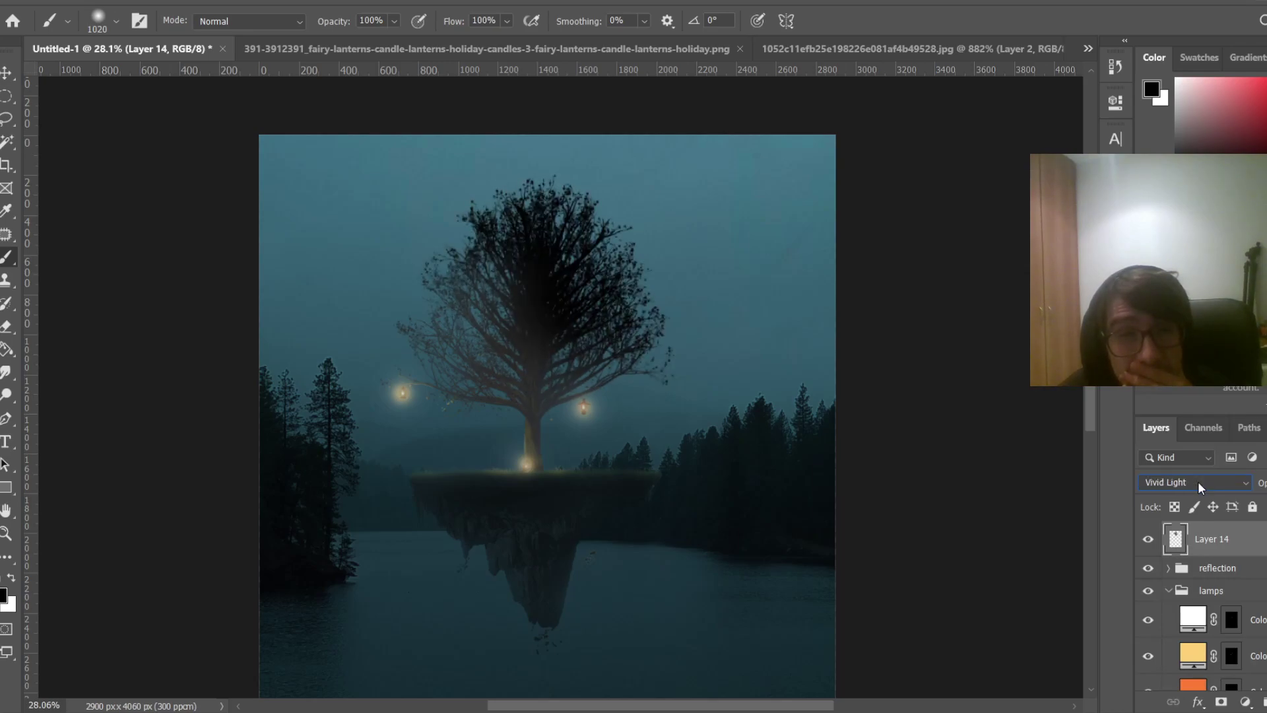
{"action": "scroll", "coordinate": [1198, 481], "scroll_direction": "down", "scroll_amount": 4}
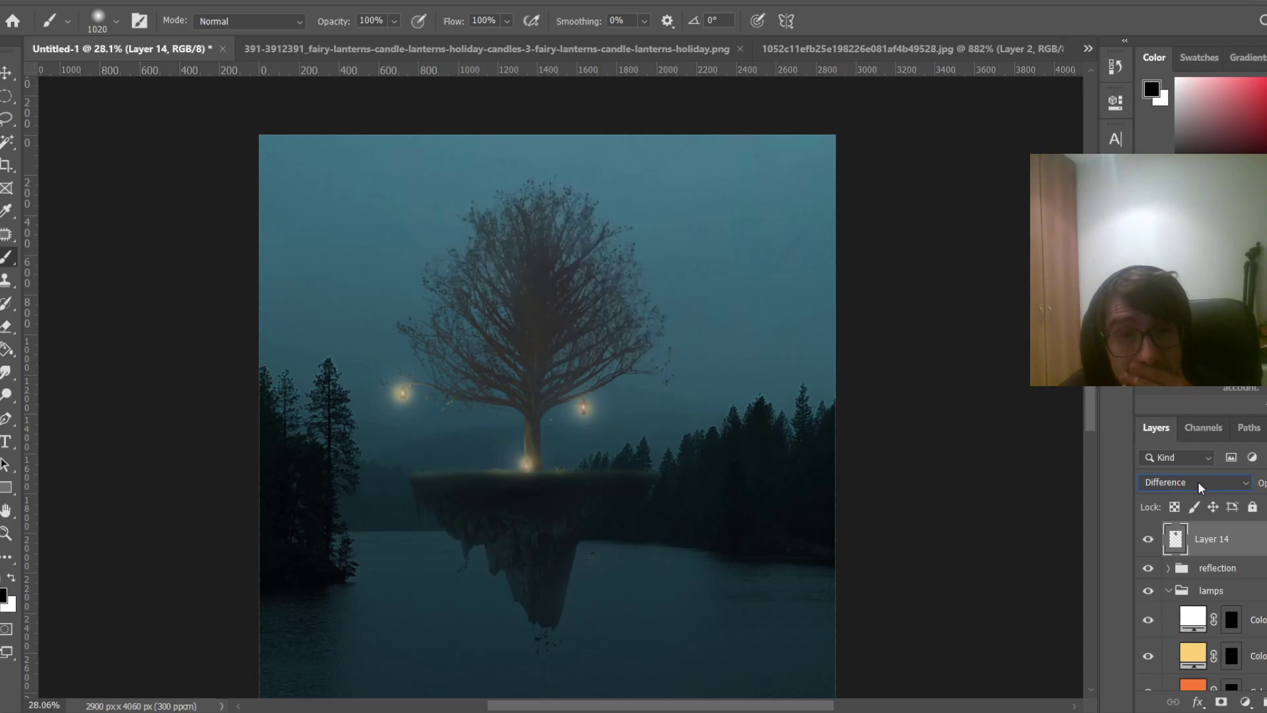
{"action": "scroll", "coordinate": [1197, 481], "scroll_direction": "up", "scroll_amount": 5}
{"action": "scroll", "coordinate": [1198, 481], "scroll_direction": "up", "scroll_amount": 3}
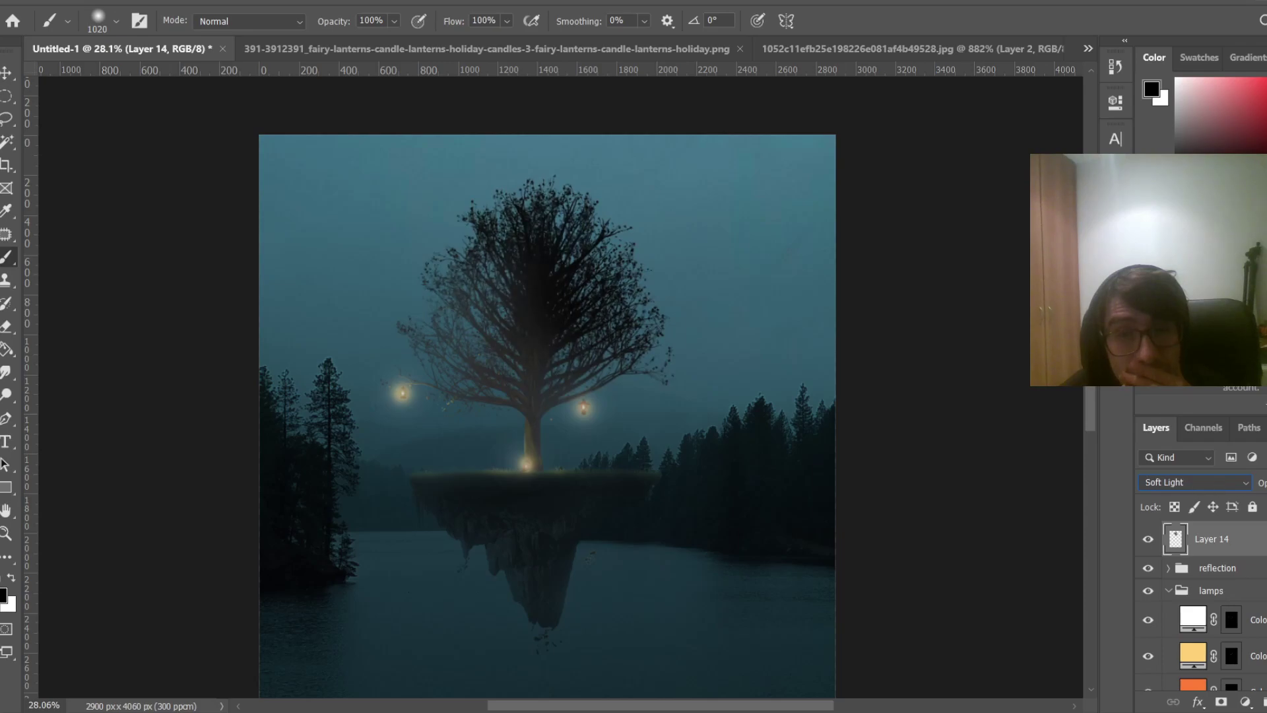
{"action": "left_click", "coordinate": [1266, 506]}
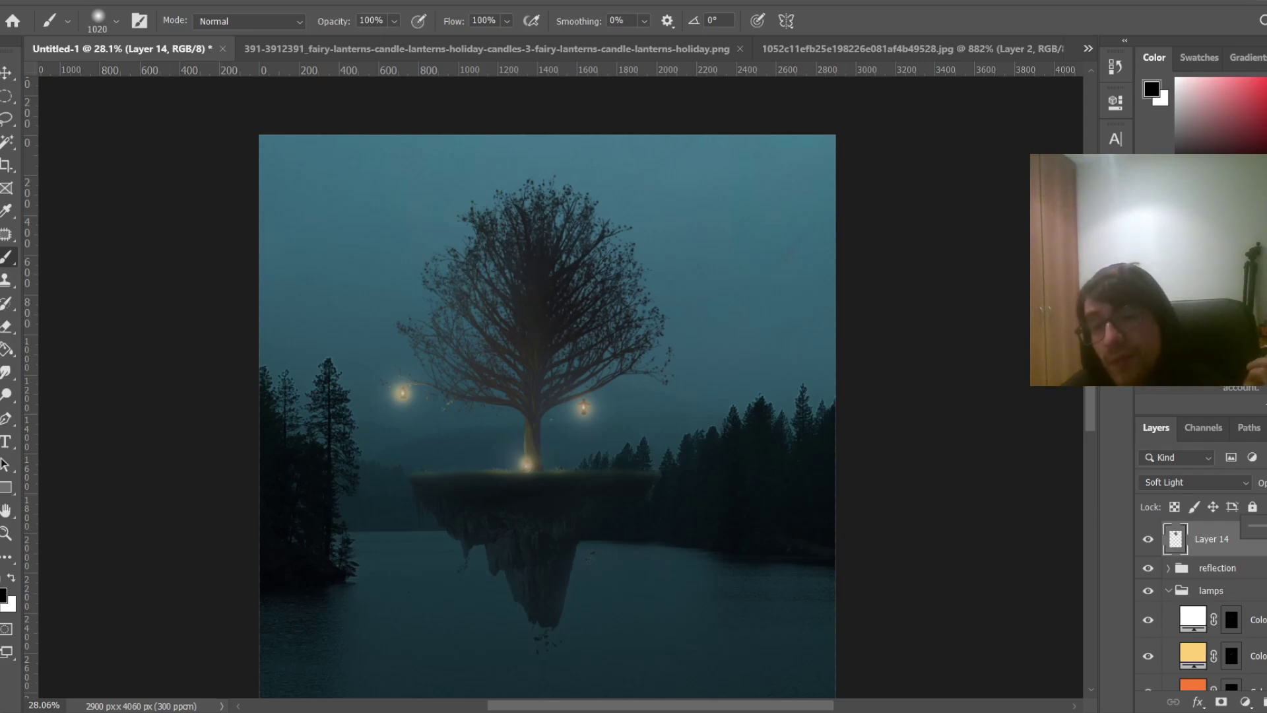
Examine the Soft Light darkening of the tree by hiding and showing its layer, and review the whole composite at different magnifications
{"action": "left_click", "coordinate": [1145, 545]}
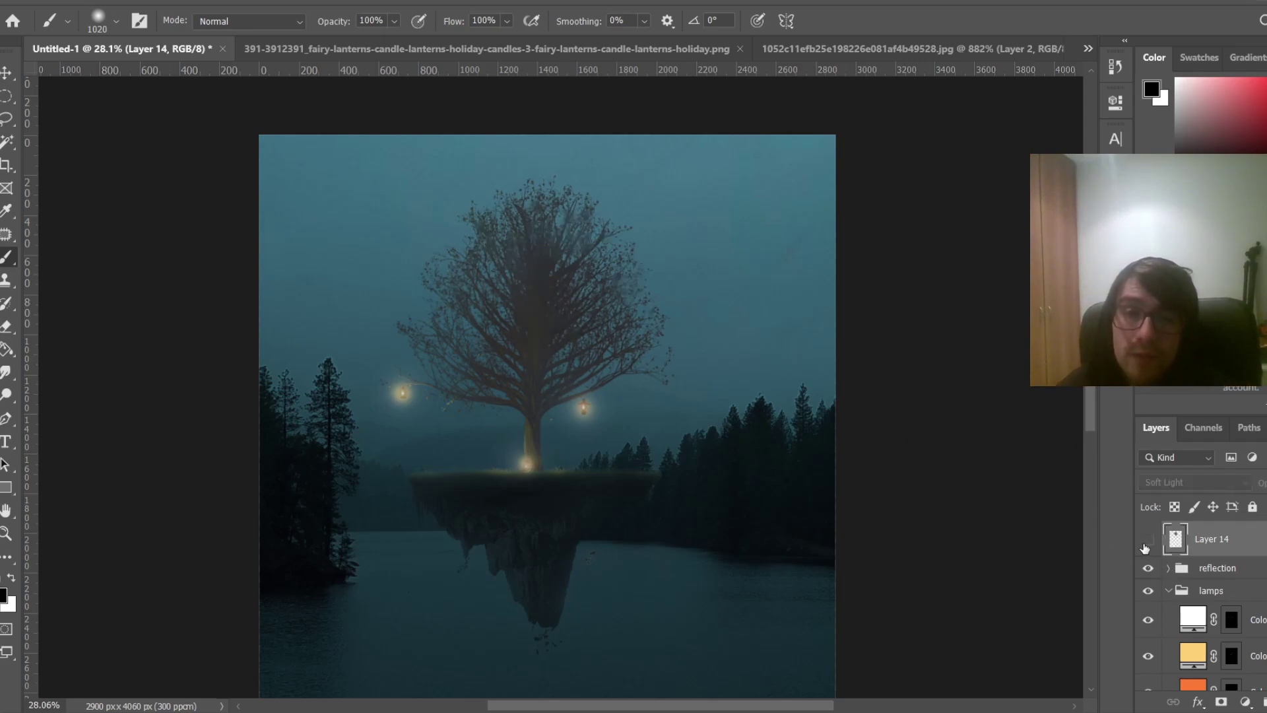
{"action": "left_click", "coordinate": [1145, 545]}
{"action": "left_click", "coordinate": [1145, 546]}
{"action": "left_click", "coordinate": [1145, 545]}
{"action": "left_click", "coordinate": [1148, 540]}
{"action": "key", "text": "ctrl+0"}
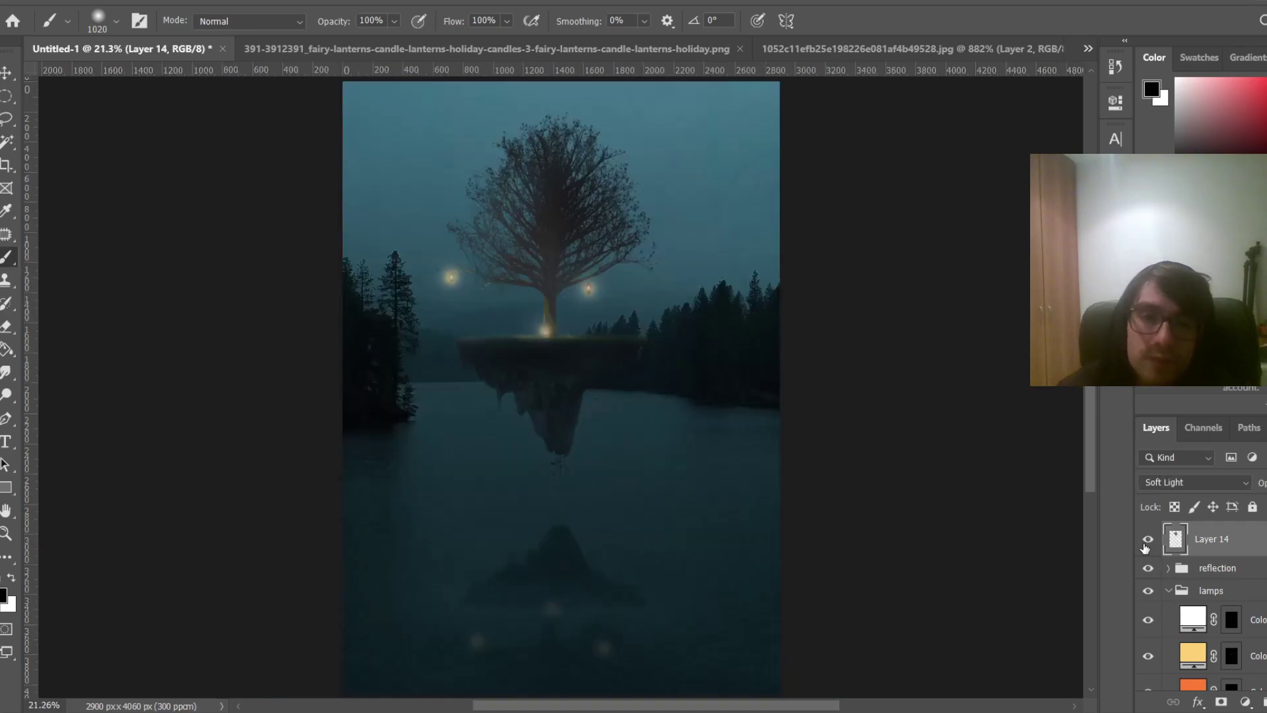
{"action": "left_click", "coordinate": [1150, 540]}
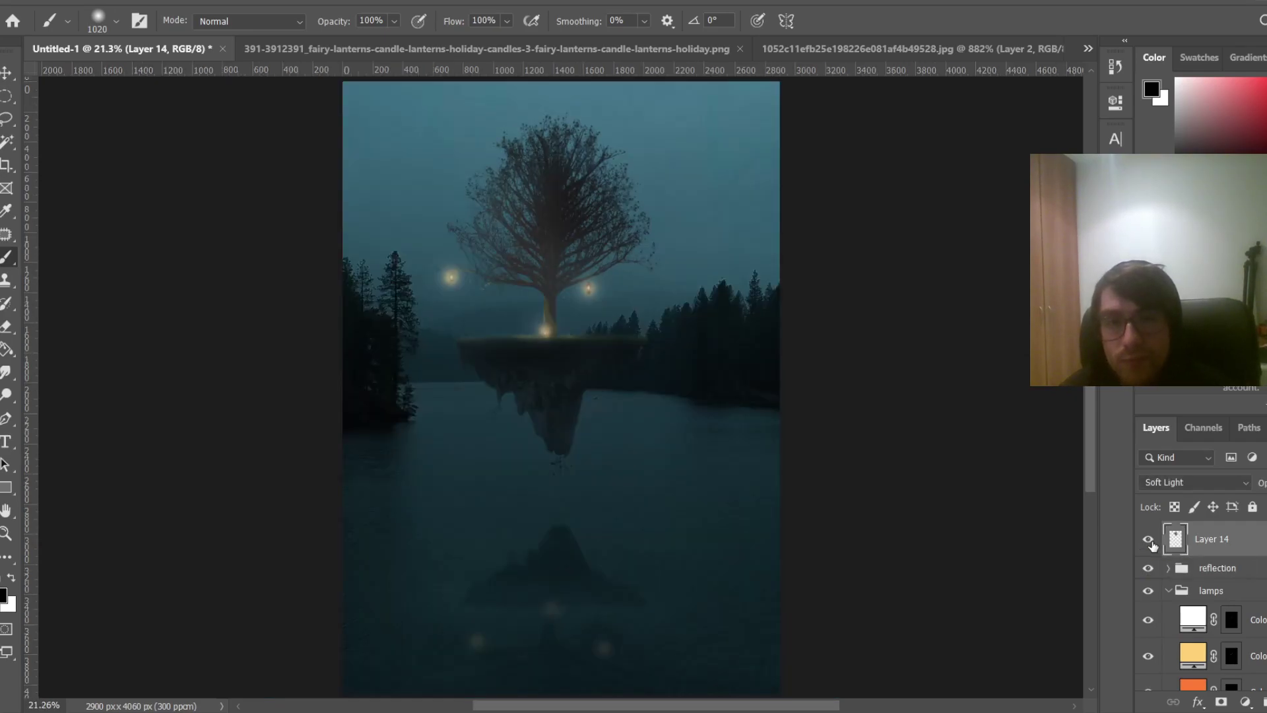
{"action": "left_click", "coordinate": [1149, 540]}
{"action": "left_click", "coordinate": [1149, 540]}
{"action": "left_click", "coordinate": [1149, 540]}
{"action": "left_click", "coordinate": [1150, 540]}
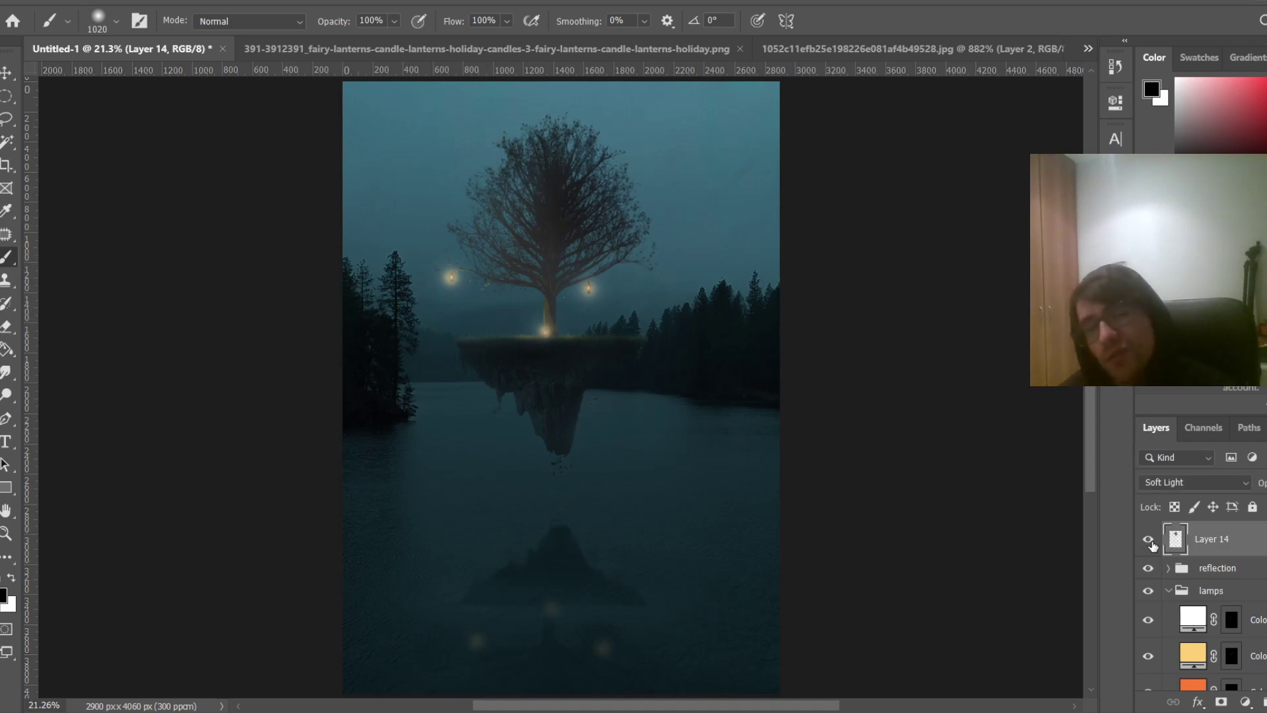
{"action": "scroll", "coordinate": [676, 484], "scroll_direction": "down", "scroll_amount": 4}
{"action": "scroll", "coordinate": [407, 415], "scroll_direction": "up", "scroll_amount": 3}
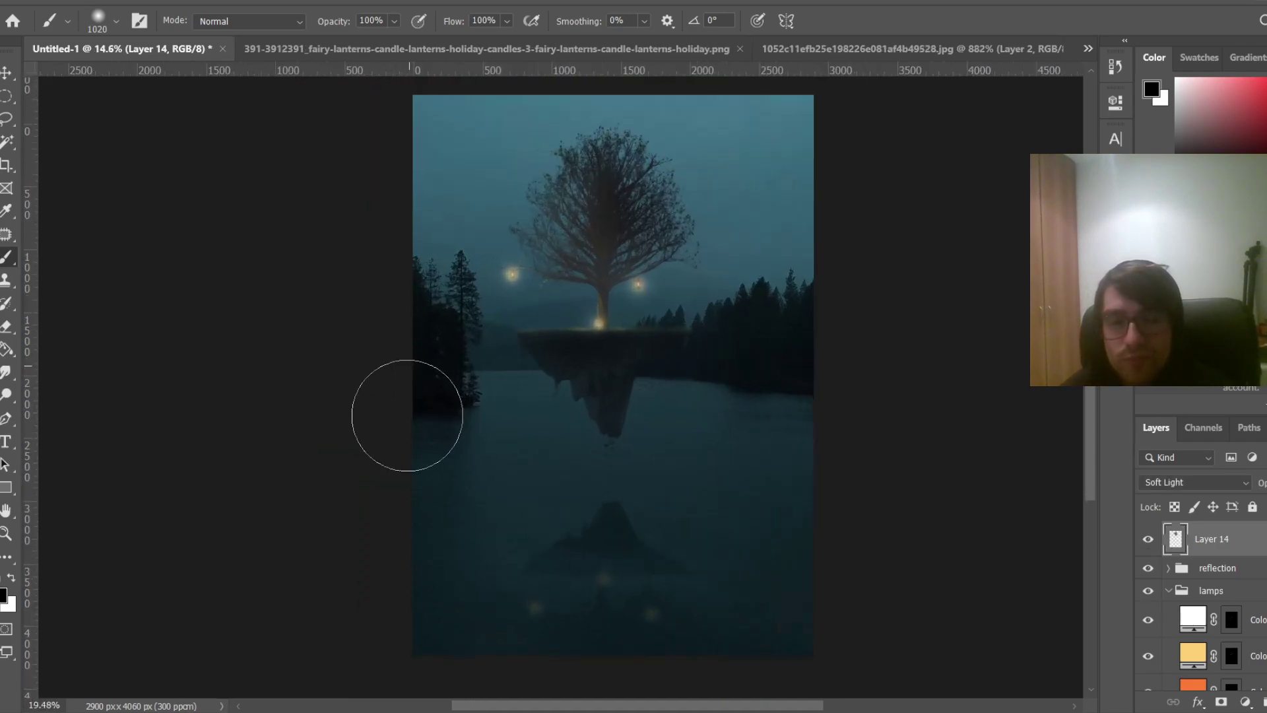
{"action": "scroll", "coordinate": [743, 435], "scroll_direction": "down", "scroll_amount": 1}
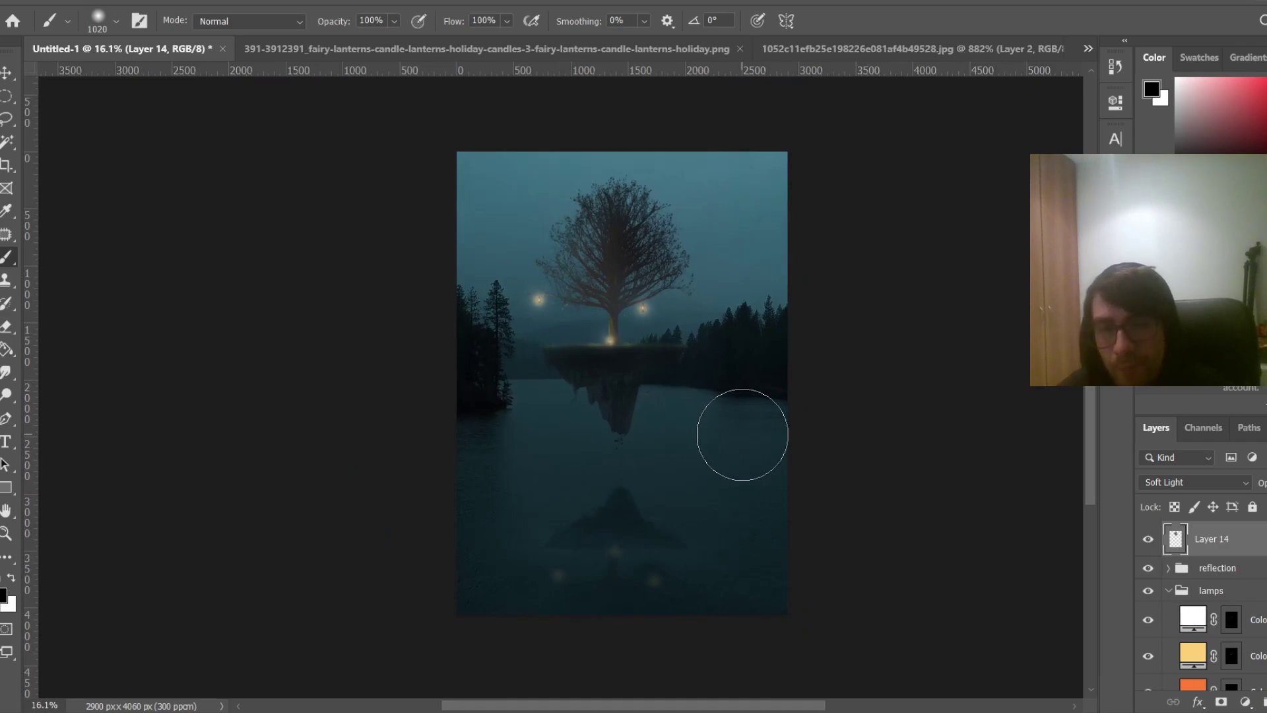
{"action": "scroll", "coordinate": [737, 400], "scroll_direction": "up", "scroll_amount": 1}
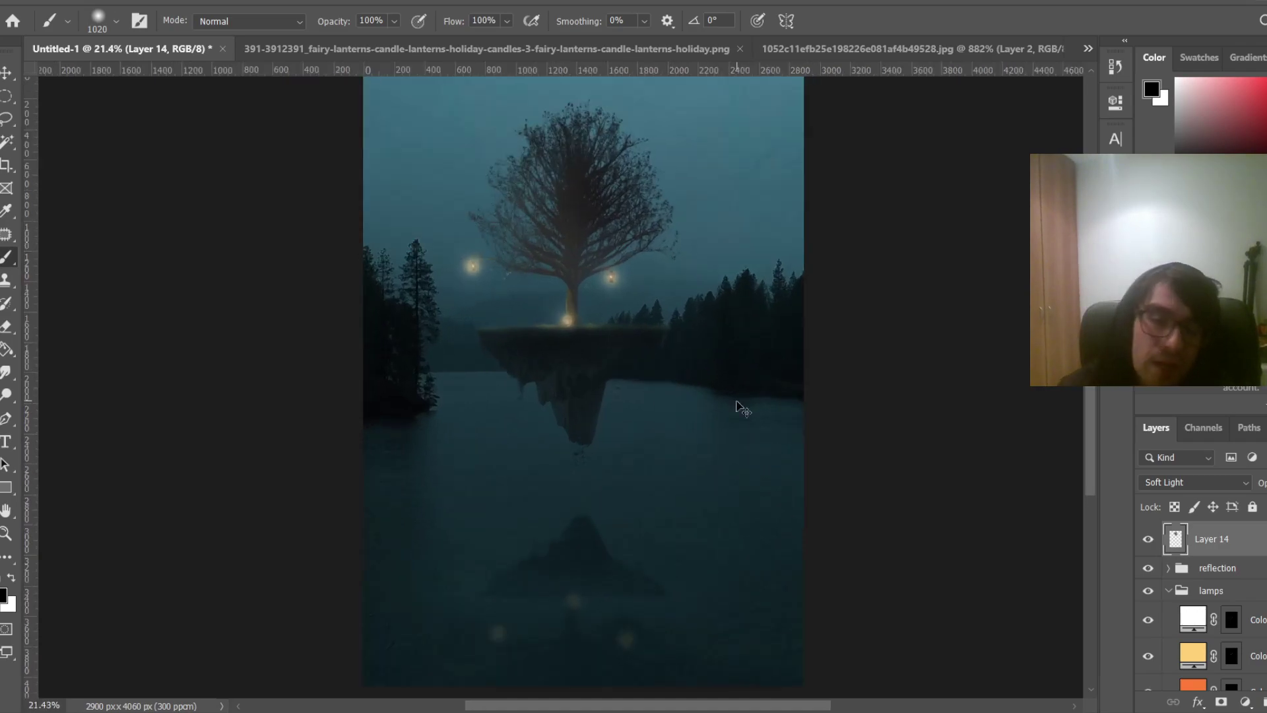
{"action": "key", "text": "ctrl+0"}
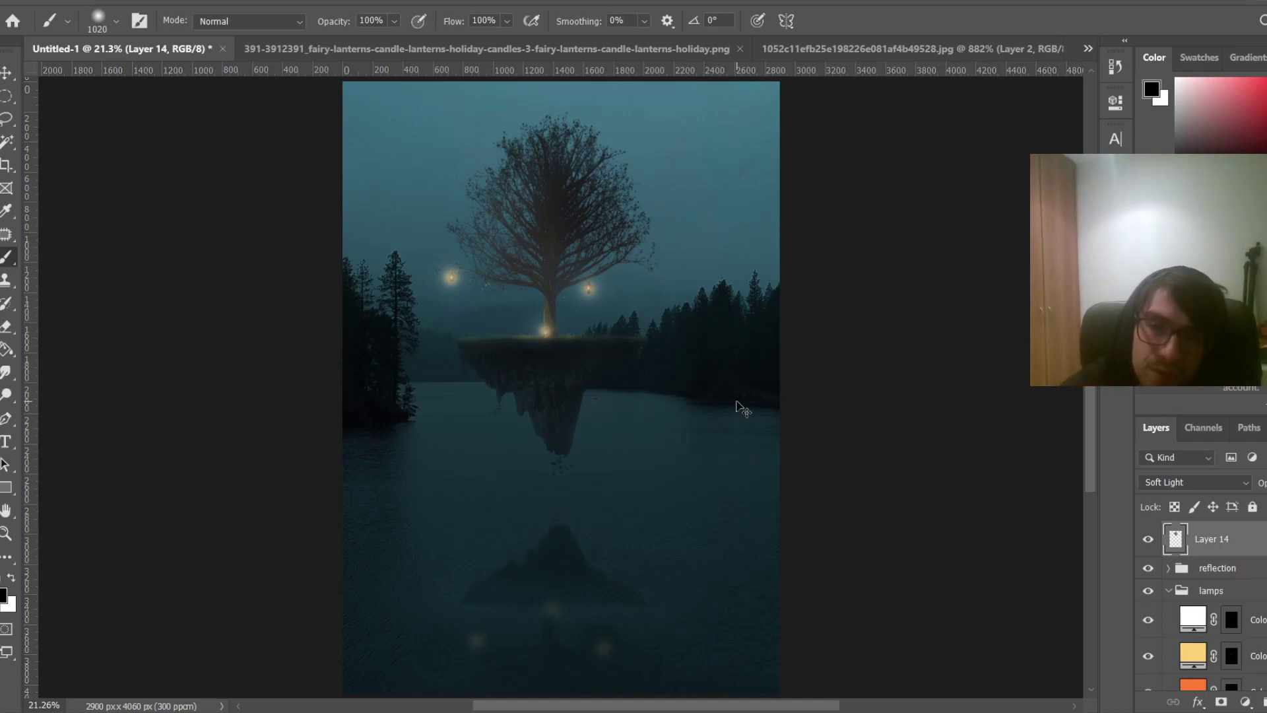
Open the image chain-1162544.png from the things folder
{"action": "key", "text": "ctrl+o"}
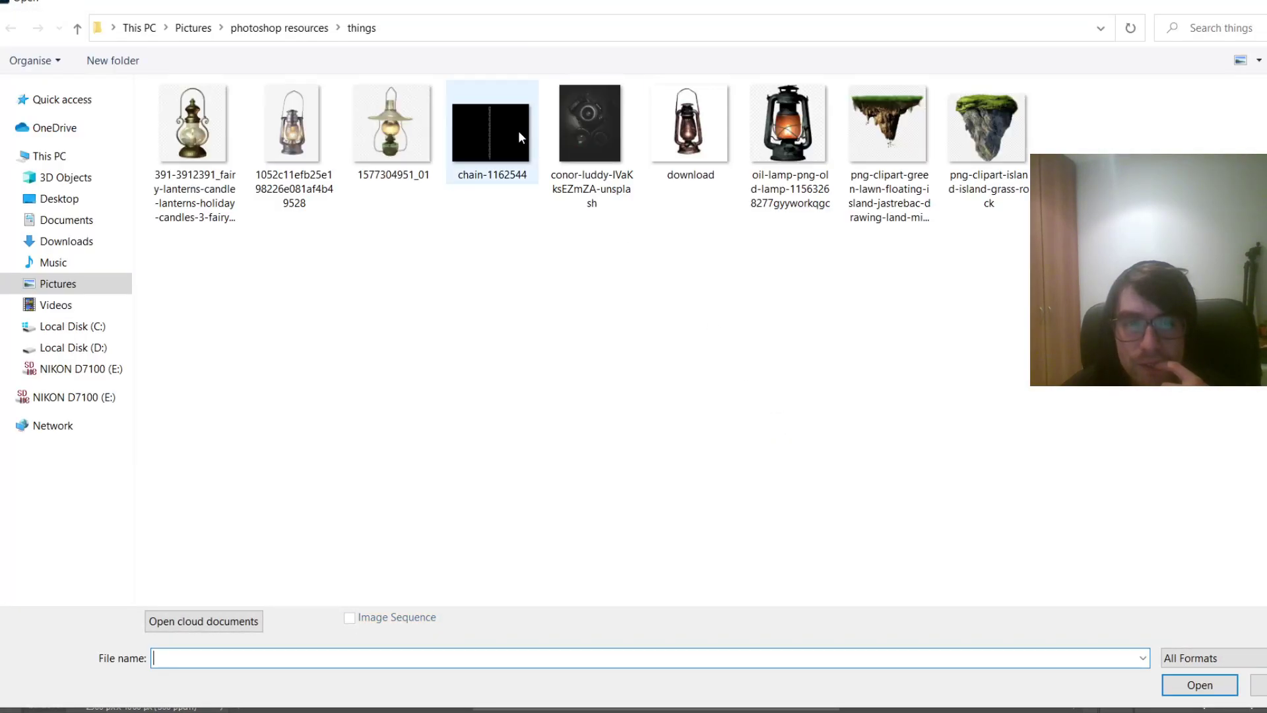
{"action": "key", "text": "Escape"}
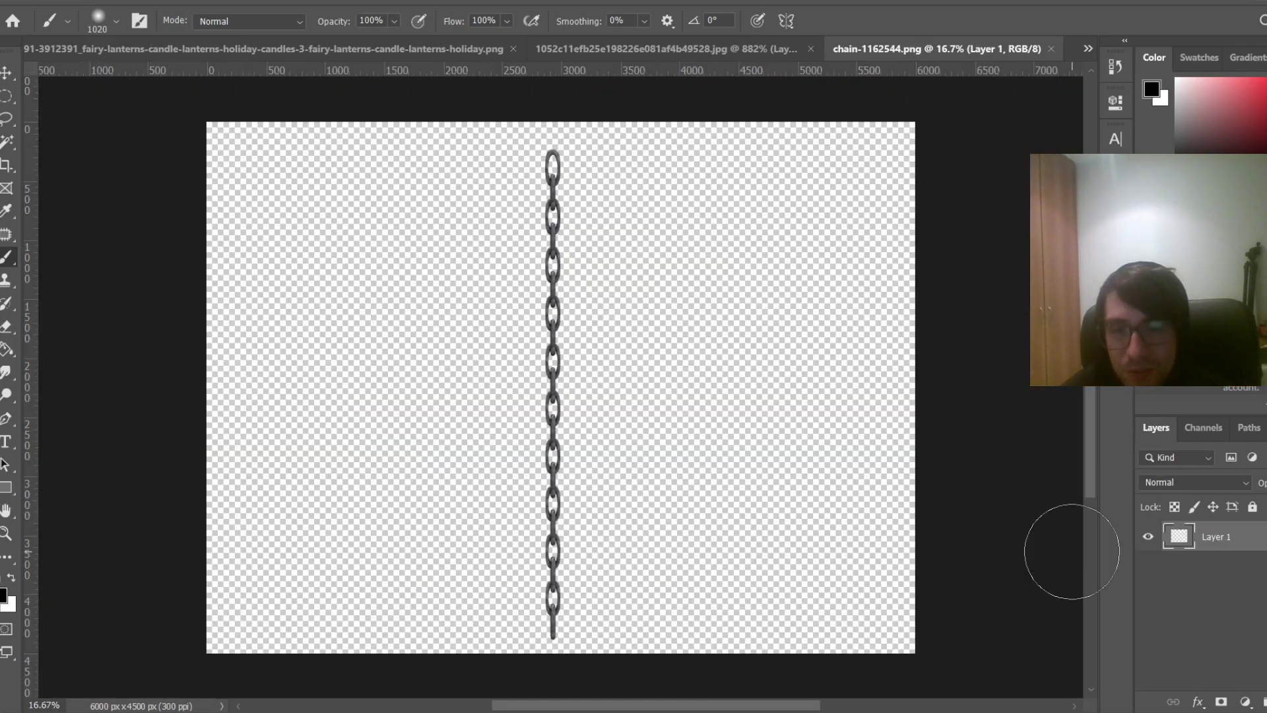
Move the chain within its own image, and close the two lantern image documents without saving
{"action": "key", "text": "v"}
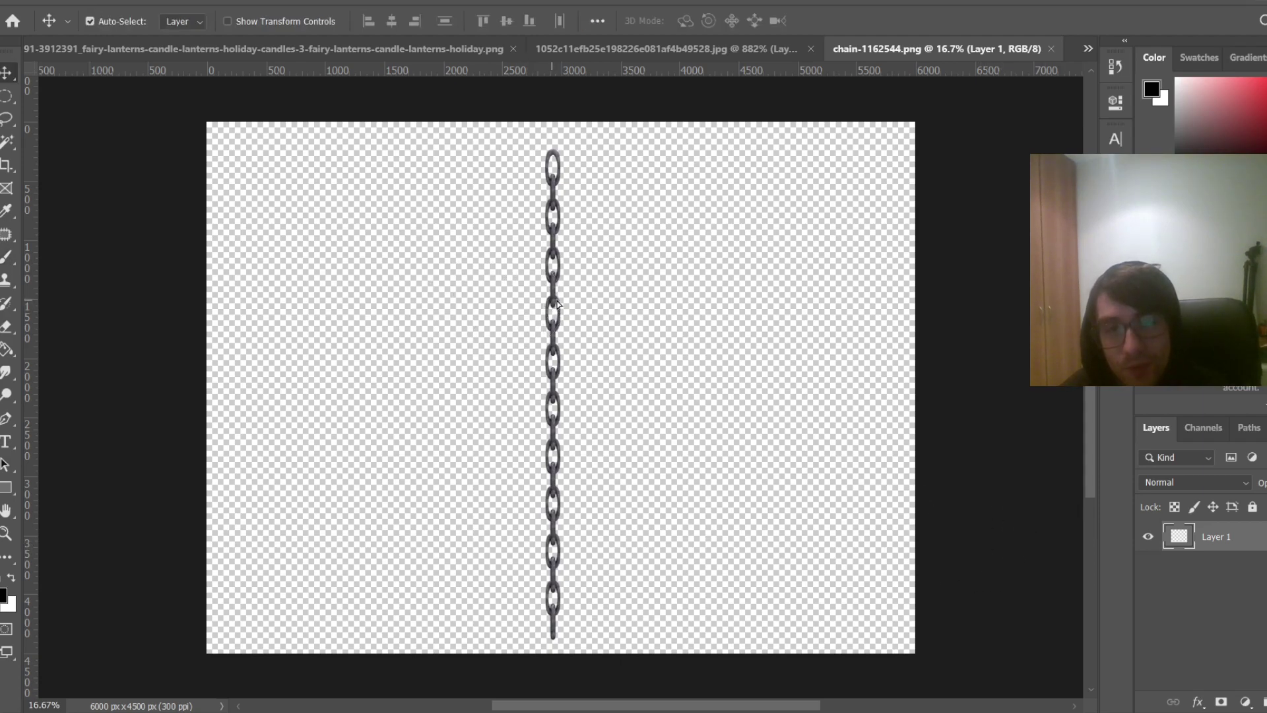
{"action": "left_click_drag", "start_coordinate": [556, 305], "coordinate": [632, 316]}
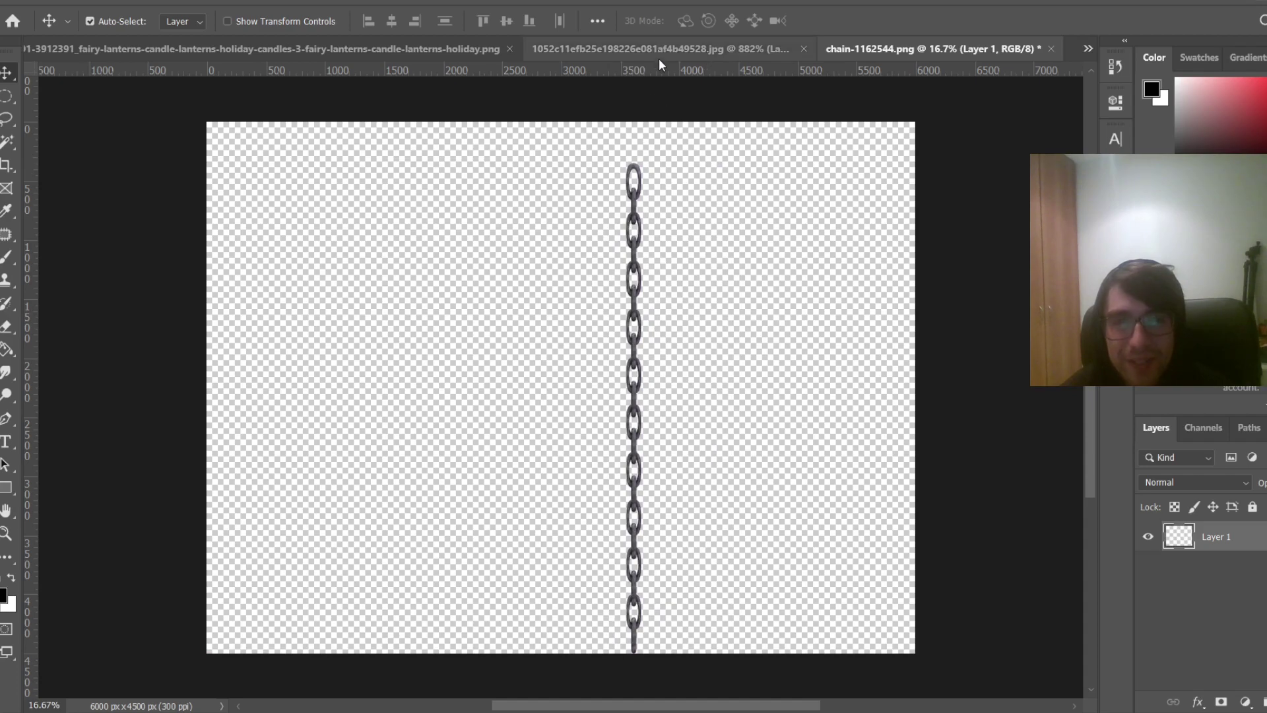
{"action": "left_click", "coordinate": [667, 43]}
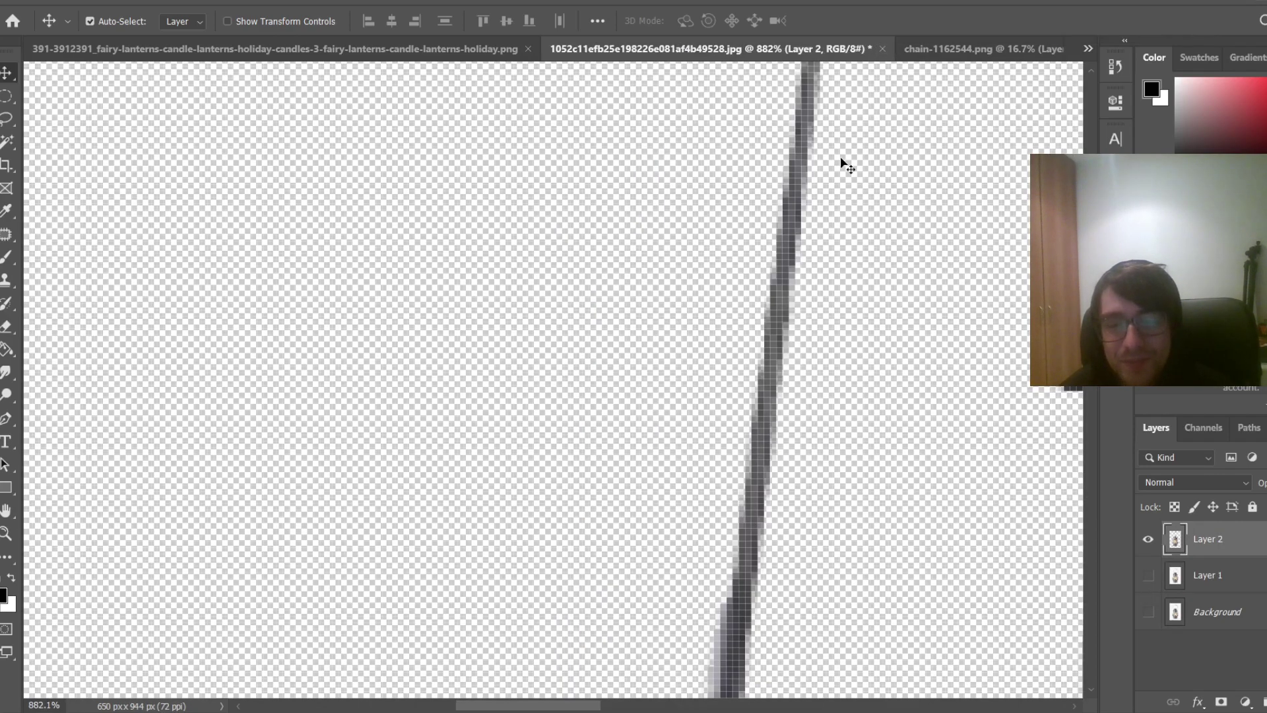
{"action": "key", "text": "ctrl+0"}
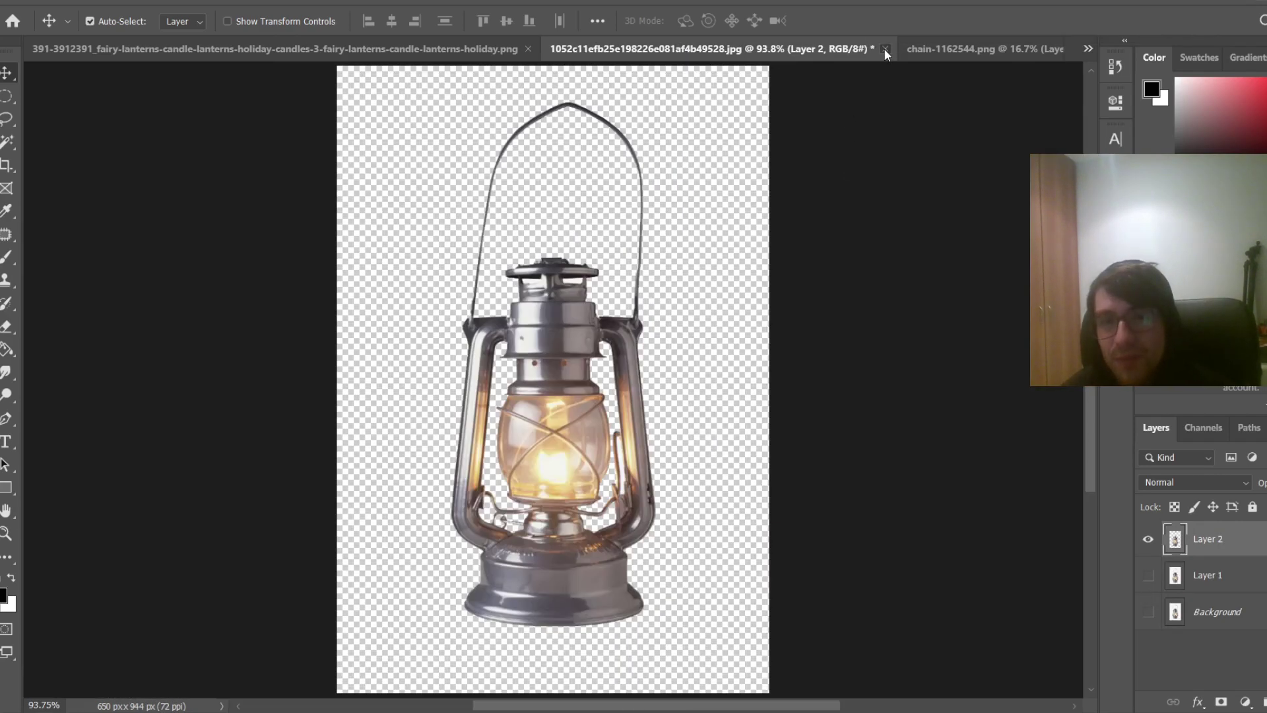
{"action": "left_click", "coordinate": [884, 48]}
{"action": "left_click", "coordinate": [693, 286]}
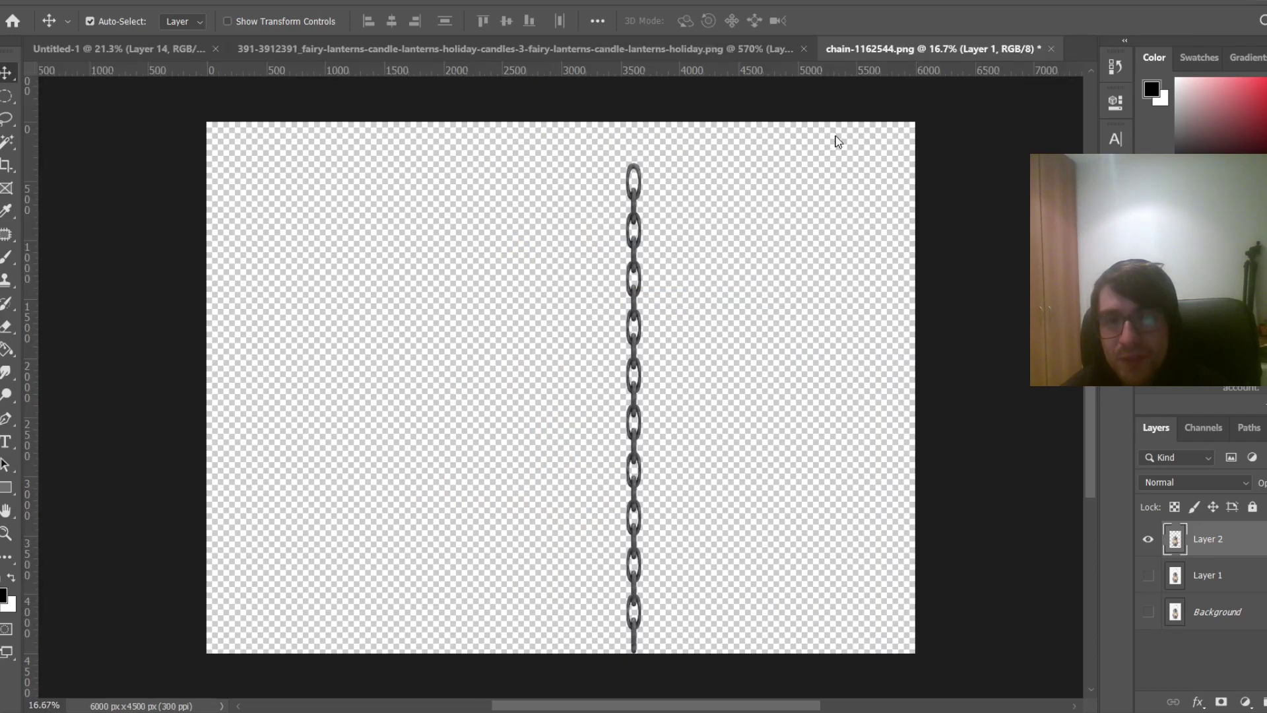
{"action": "left_click", "coordinate": [689, 44]}
{"action": "left_click", "coordinate": [851, 49]}
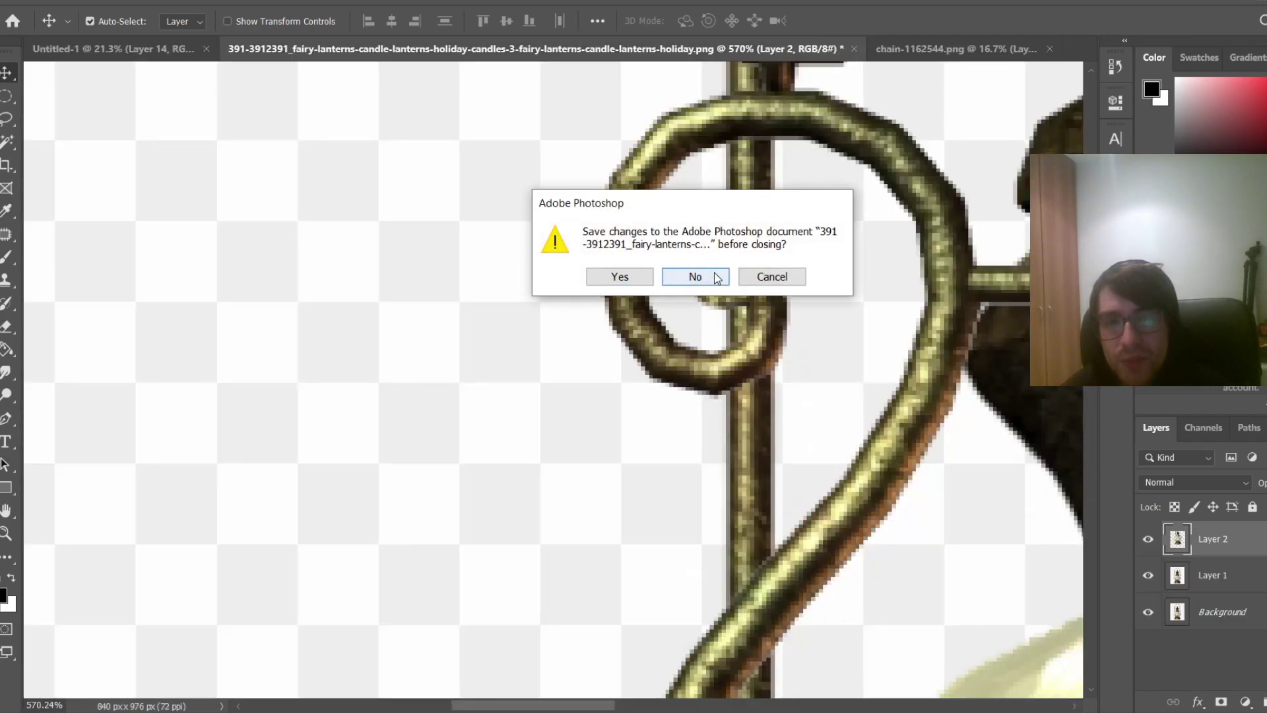
{"action": "left_click", "coordinate": [693, 286]}
Bring the chain into the Untitled-1 composite as a new layer and move it over the floating island's right side
{"action": "left_click", "coordinate": [157, 54]}
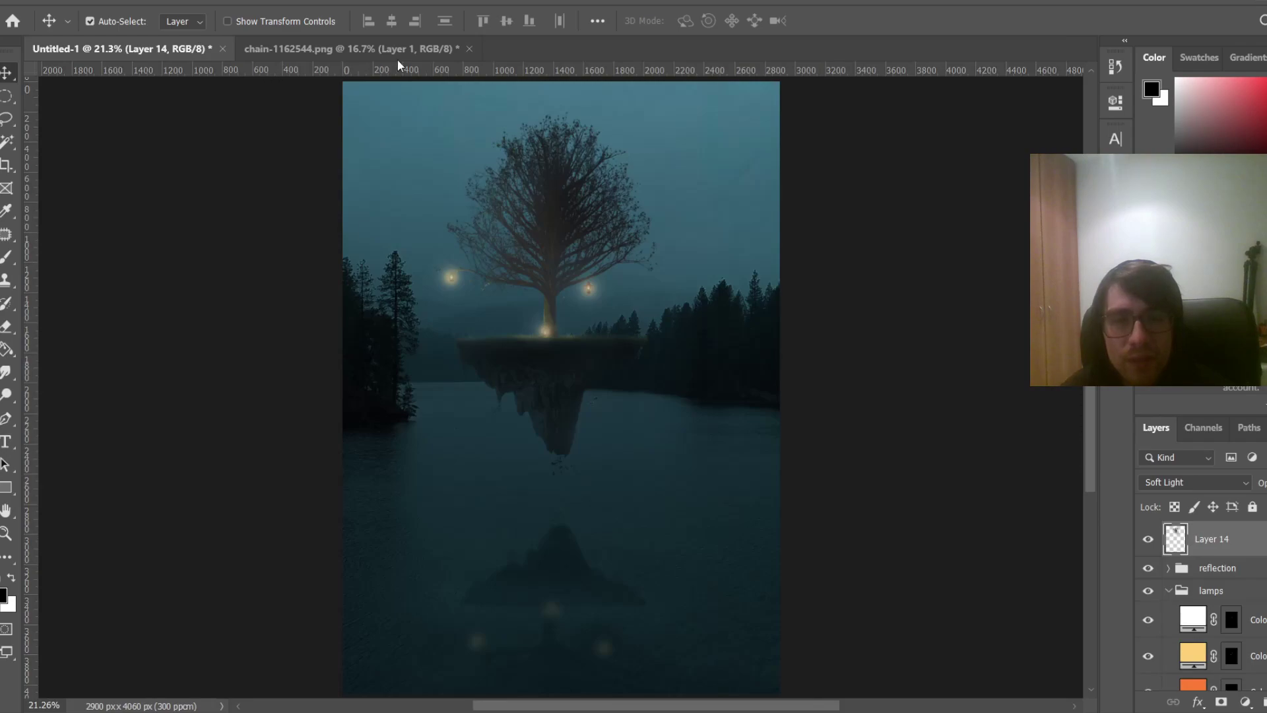
{"action": "scroll", "coordinate": [675, 239], "scroll_direction": "down", "scroll_amount": 3}
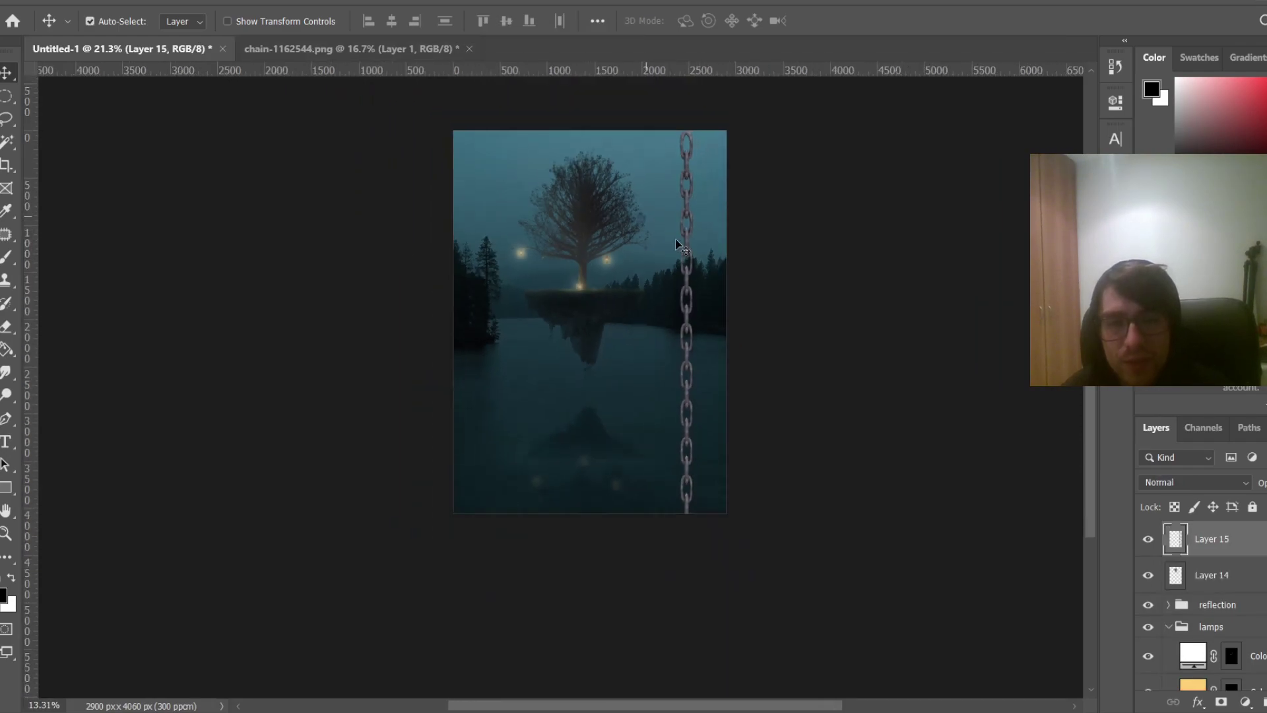
{"action": "key", "text": "ctrl+t"}
{"action": "scroll", "coordinate": [616, 249], "scroll_direction": "up", "scroll_amount": 3}
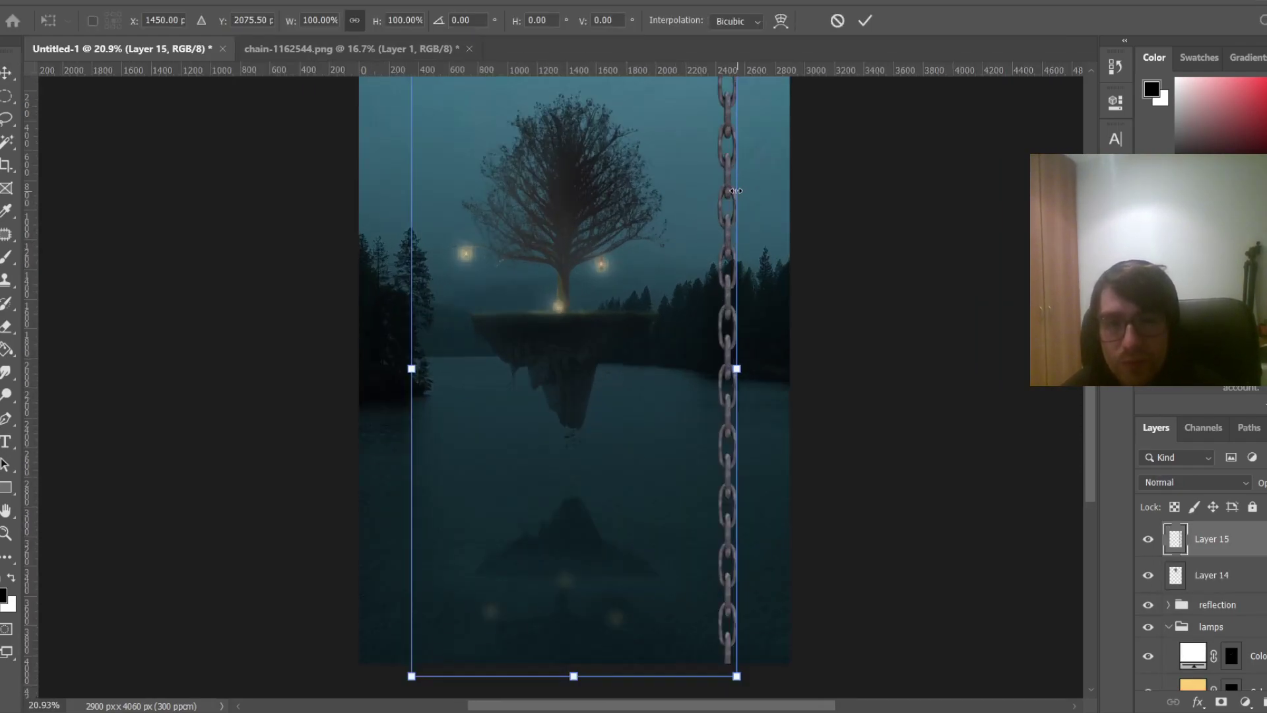
{"action": "left_click_drag", "start_coordinate": [713, 219], "coordinate": [615, 406]}
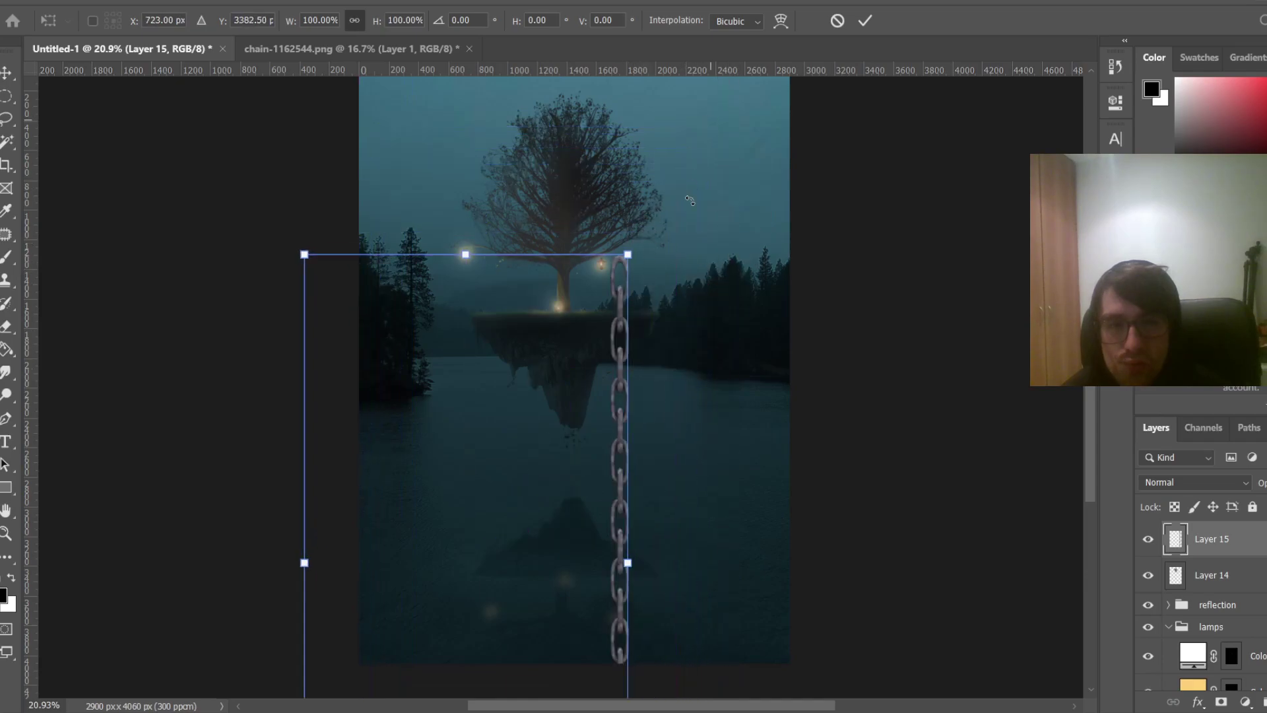
Scale the chain to about 58% and position it so it hangs from the floating island's right edge
{"action": "scroll", "coordinate": [659, 592], "scroll_direction": "down", "scroll_amount": 3}
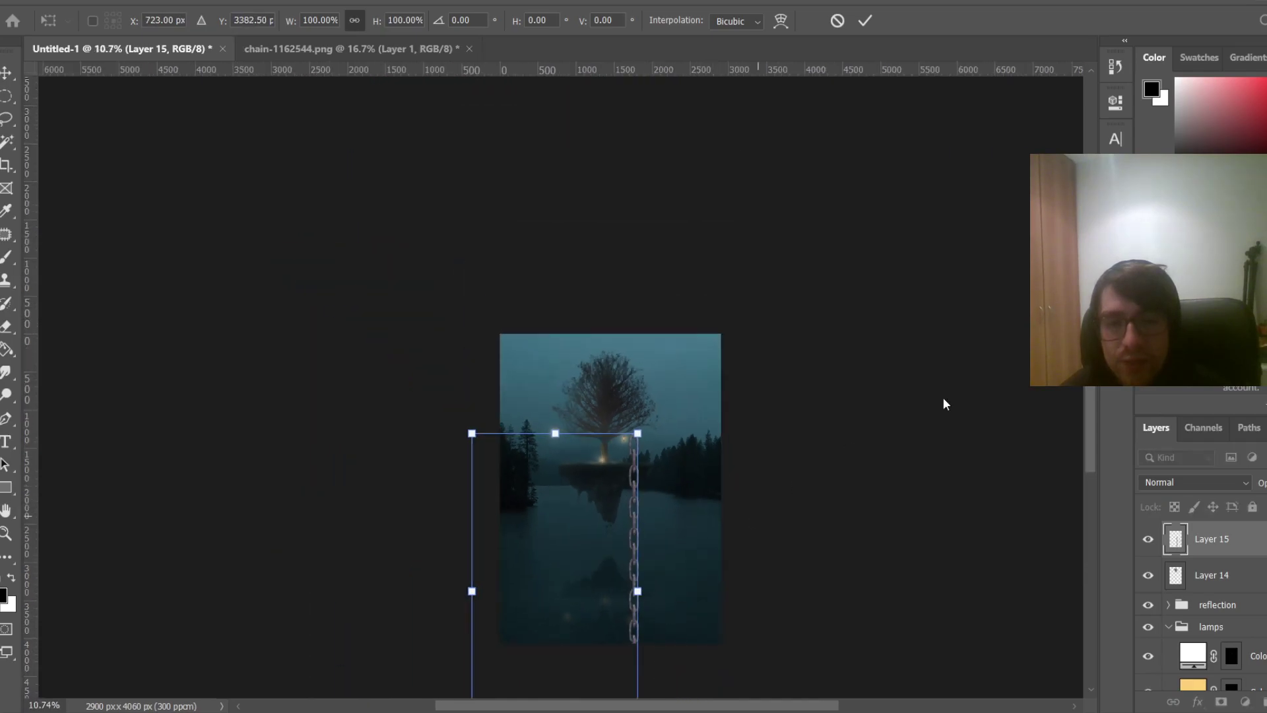
{"action": "scroll", "coordinate": [611, 462], "scroll_direction": "down", "scroll_amount": 3}
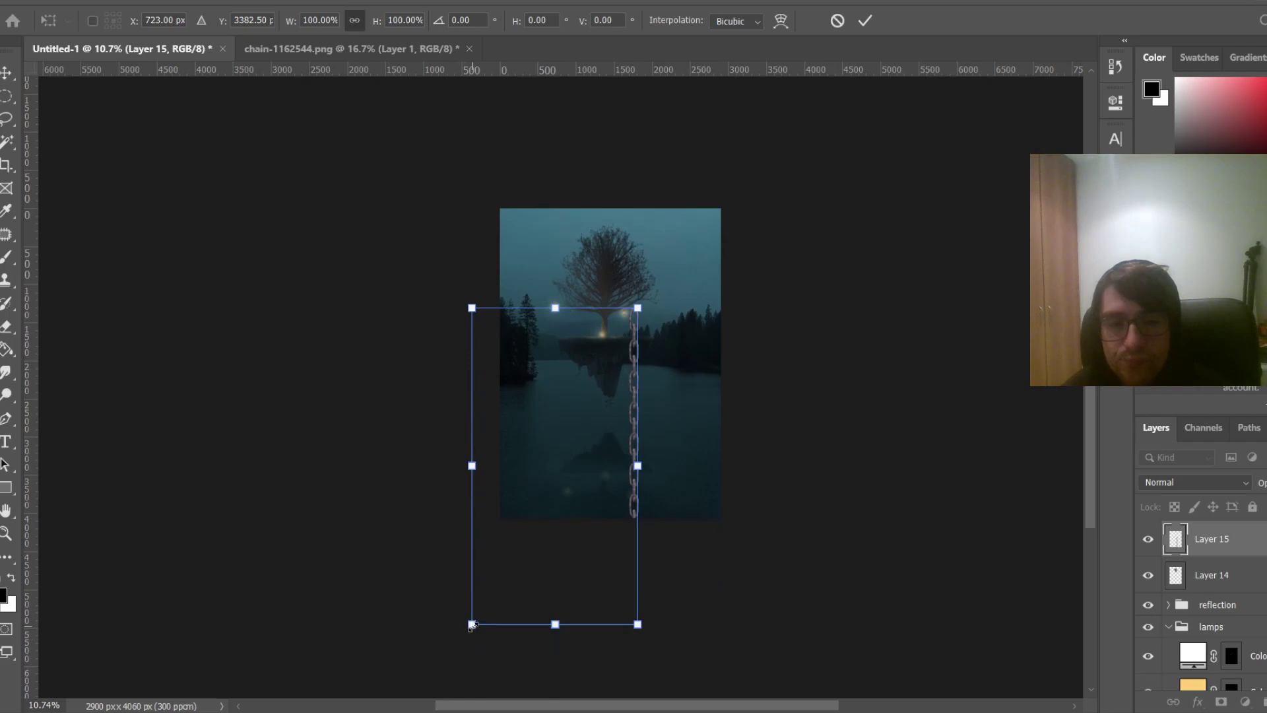
{"action": "left_click_drag", "start_coordinate": [471, 624], "coordinate": [577, 519]}
{"action": "left_click_drag", "start_coordinate": [592, 415], "coordinate": [664, 475]}
{"action": "scroll", "coordinate": [618, 466], "scroll_direction": "up", "scroll_amount": 3}
{"action": "left_click_drag", "start_coordinate": [670, 283], "coordinate": [654, 308]}
{"action": "left_click_drag", "start_coordinate": [626, 358], "coordinate": [629, 339]}
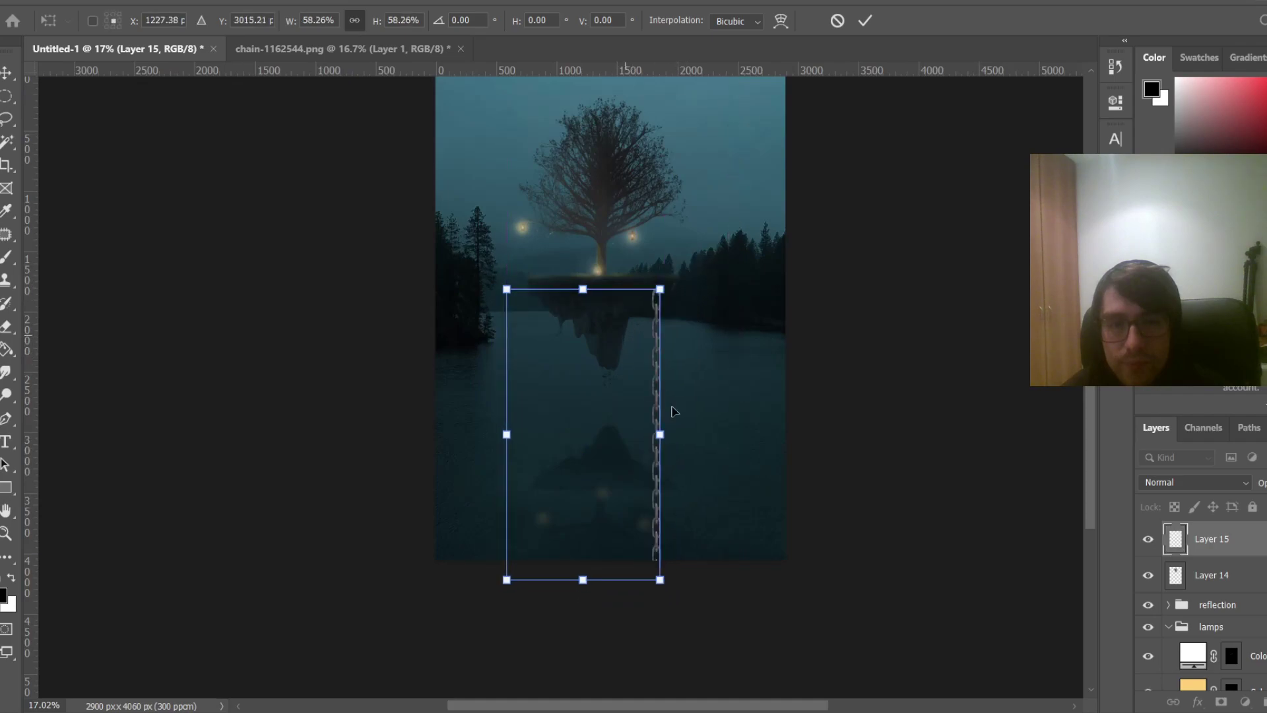
{"action": "right_click", "coordinate": [645, 439]}
{"action": "left_click", "coordinate": [701, 509]}
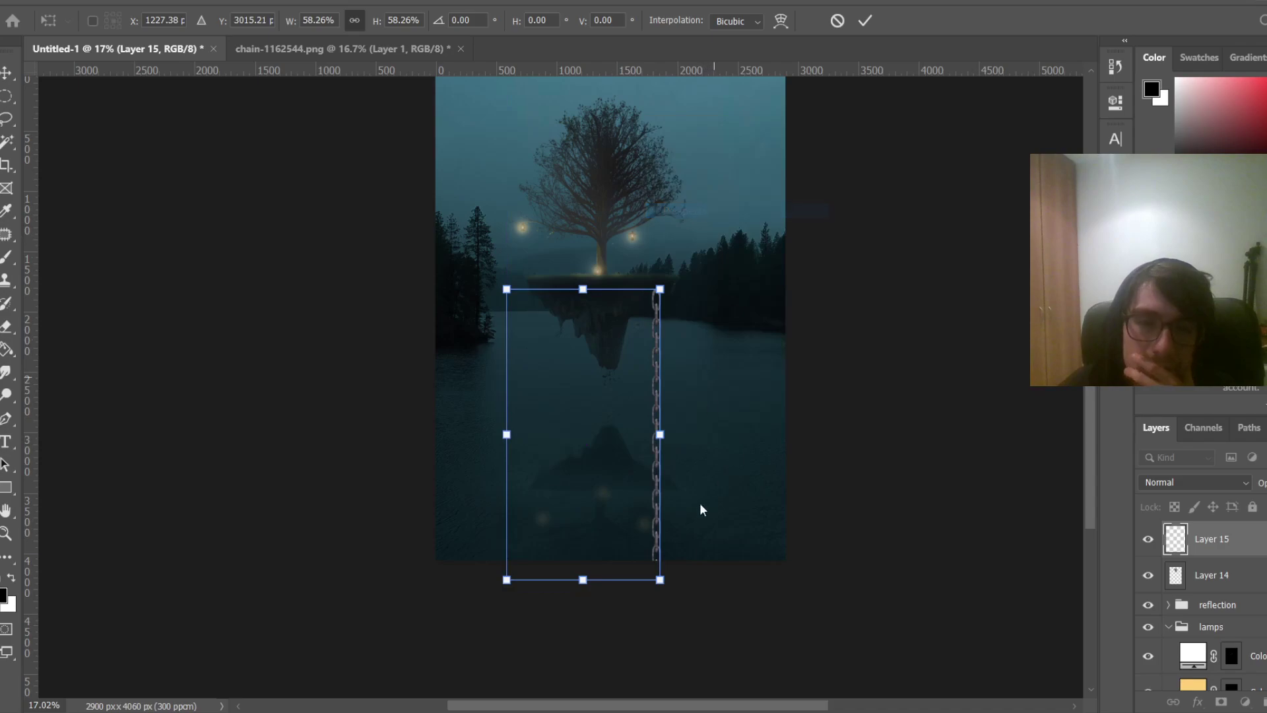
{"action": "left_click_drag", "start_coordinate": [660, 579], "coordinate": [763, 586]}
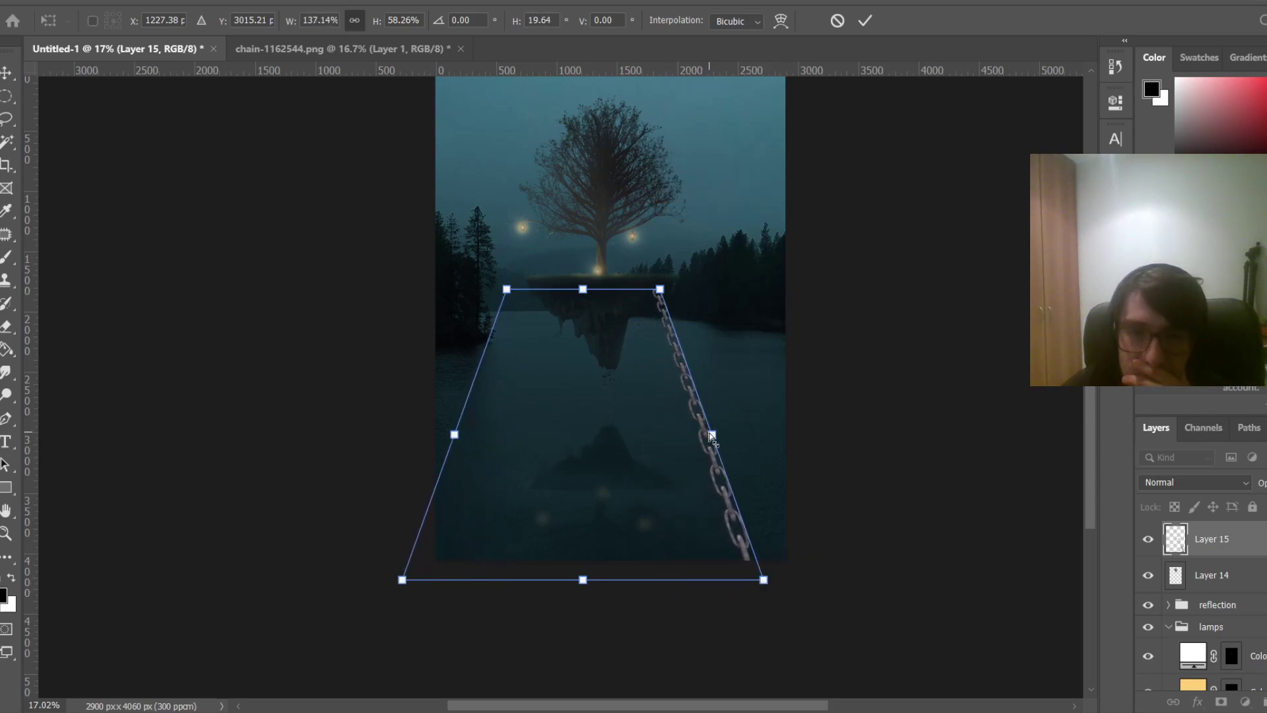
{"action": "left_click_drag", "start_coordinate": [711, 437], "coordinate": [712, 436]}
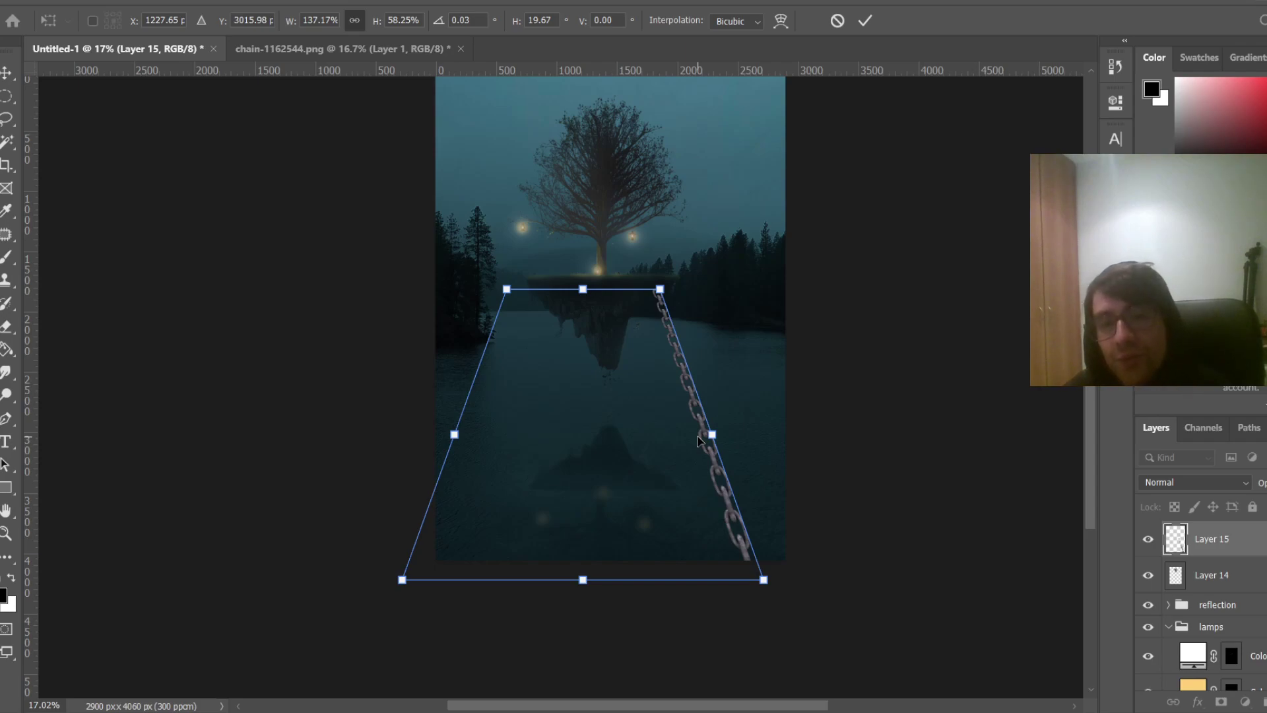
{"action": "key", "text": "ctrl+z"}
{"action": "key", "text": "ctrl+z"}
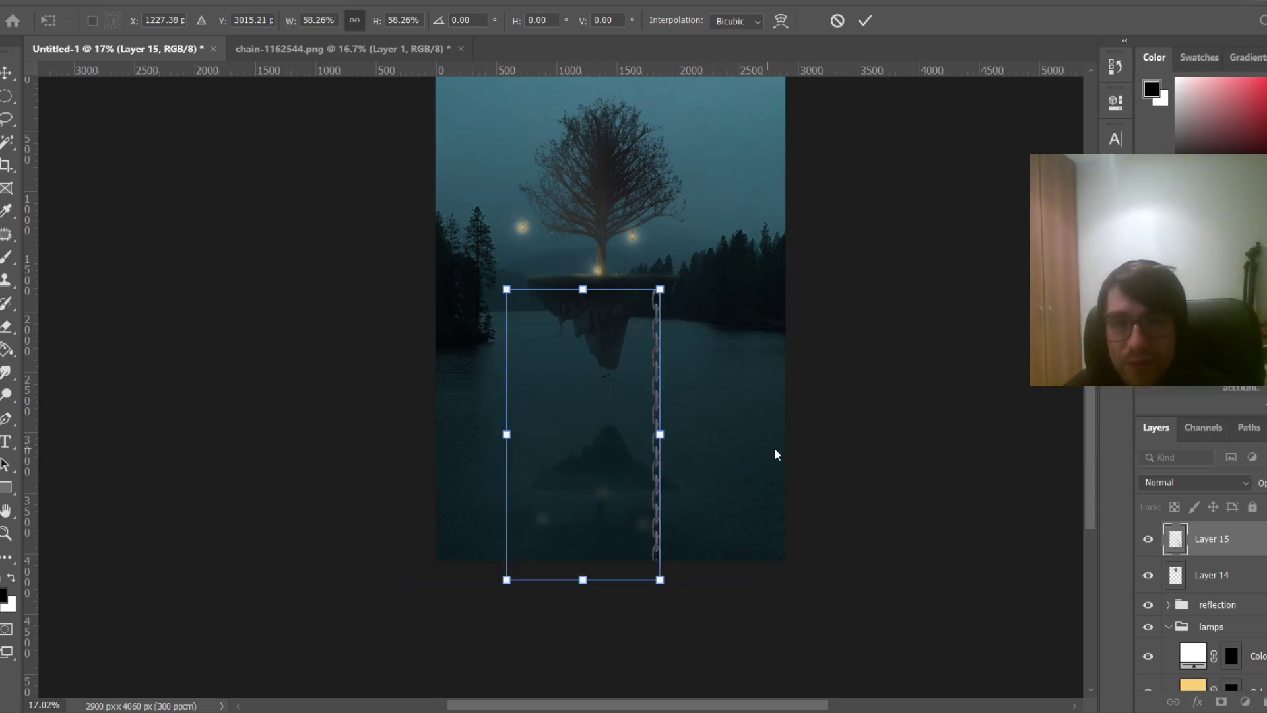
Warp the chain into a curve from the island's right edge to the image's lower right corner, and apply the transformation
{"action": "right_click", "coordinate": [646, 429]}
{"action": "left_click", "coordinate": [676, 225]}
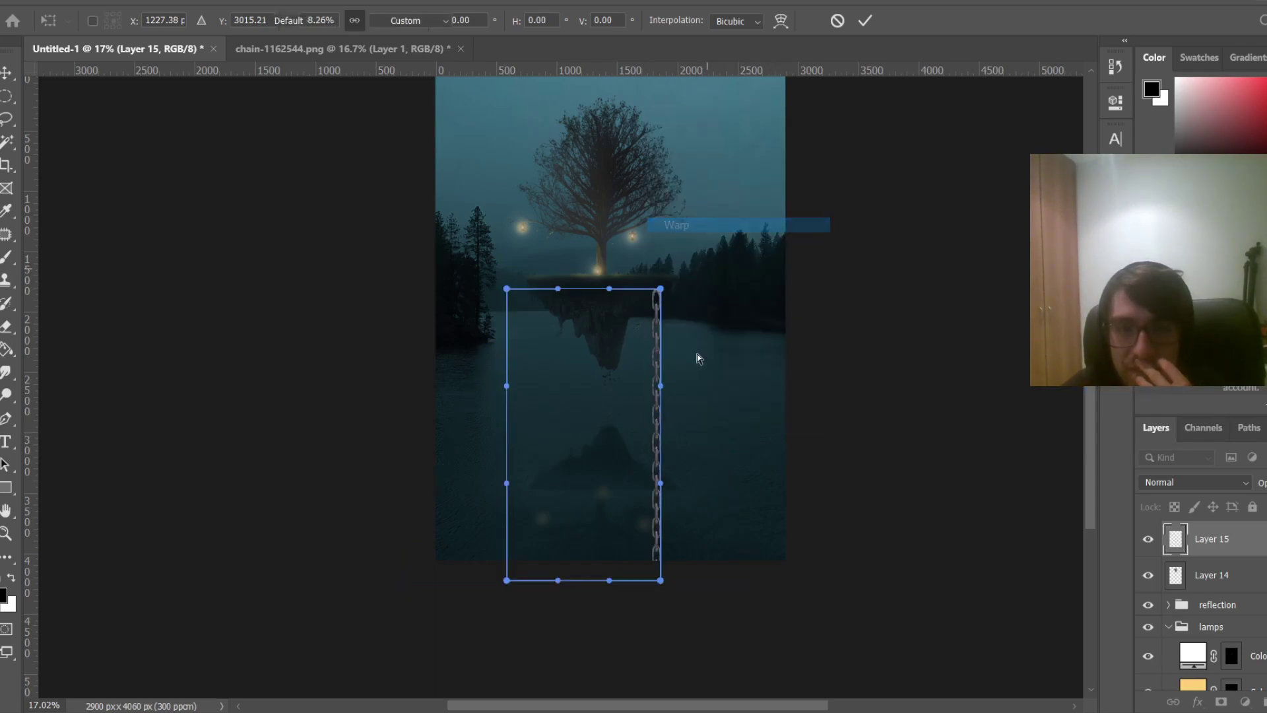
{"action": "left_click_drag", "start_coordinate": [660, 580], "coordinate": [815, 560]}
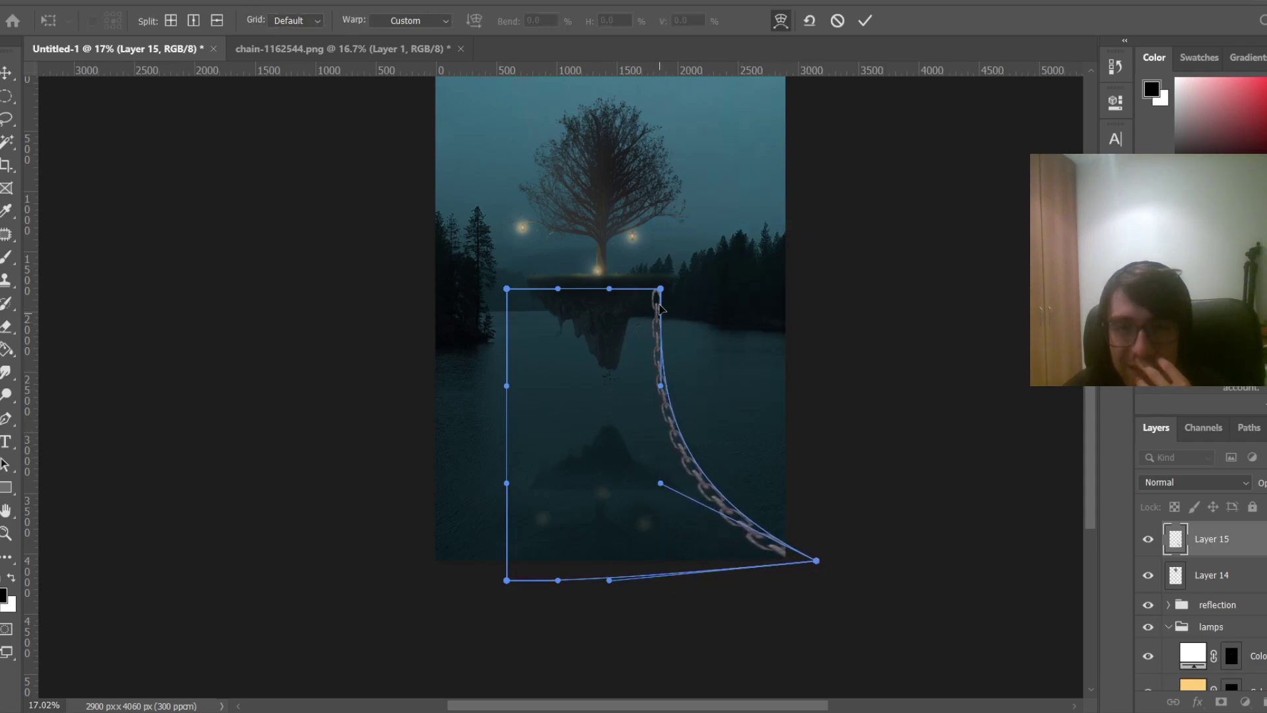
{"action": "left_click_drag", "start_coordinate": [661, 293], "coordinate": [673, 279]}
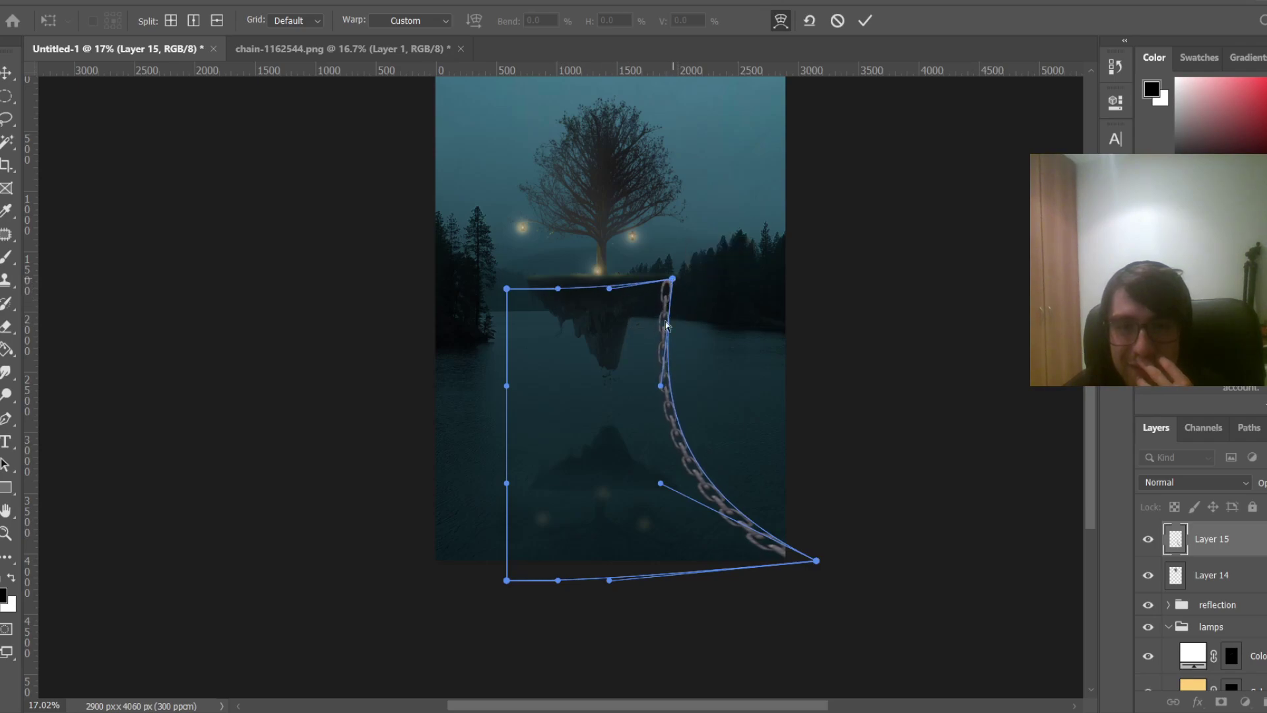
{"action": "left_click_drag", "start_coordinate": [676, 420], "coordinate": [682, 419]}
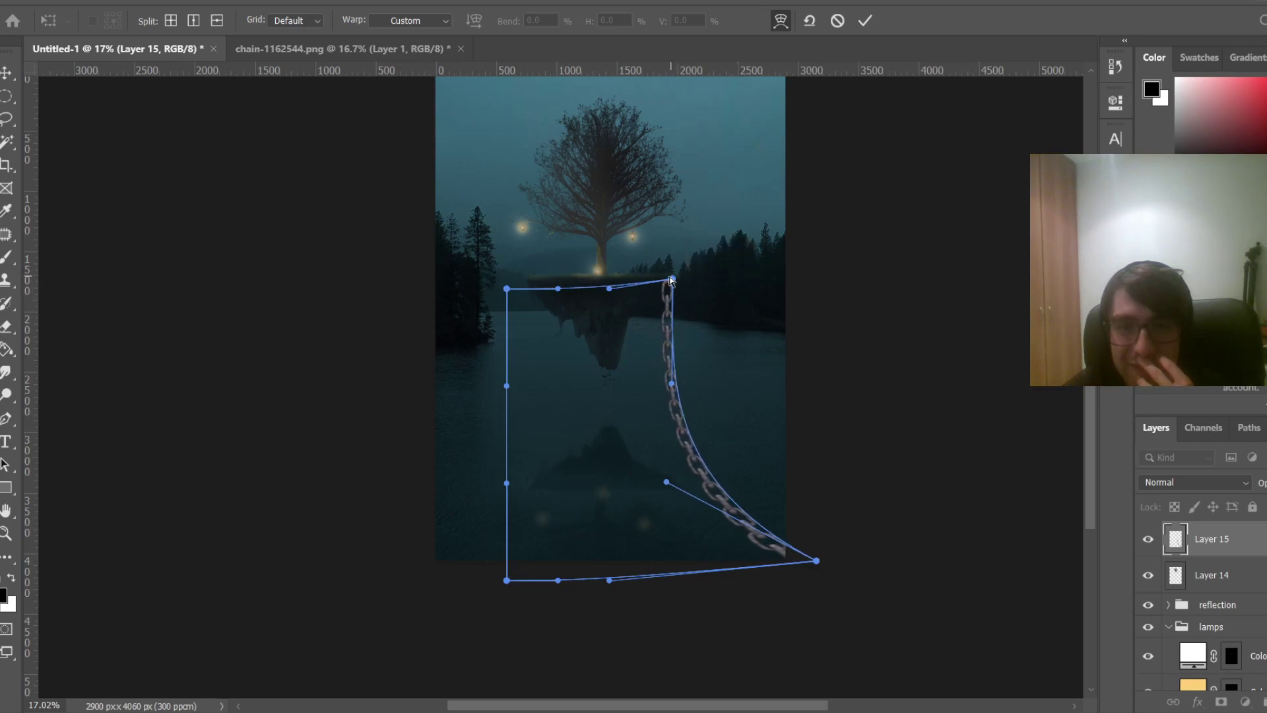
{"action": "left_click_drag", "start_coordinate": [670, 280], "coordinate": [670, 286]}
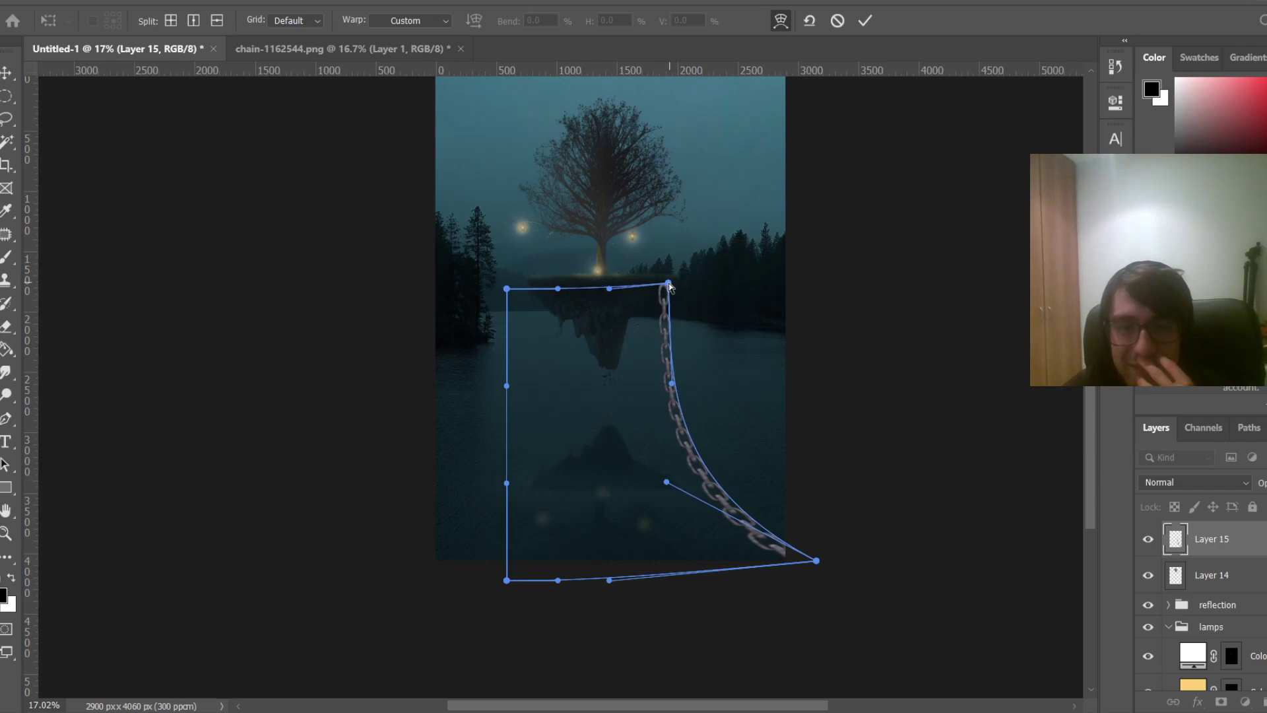
{"action": "key", "text": "Return"}
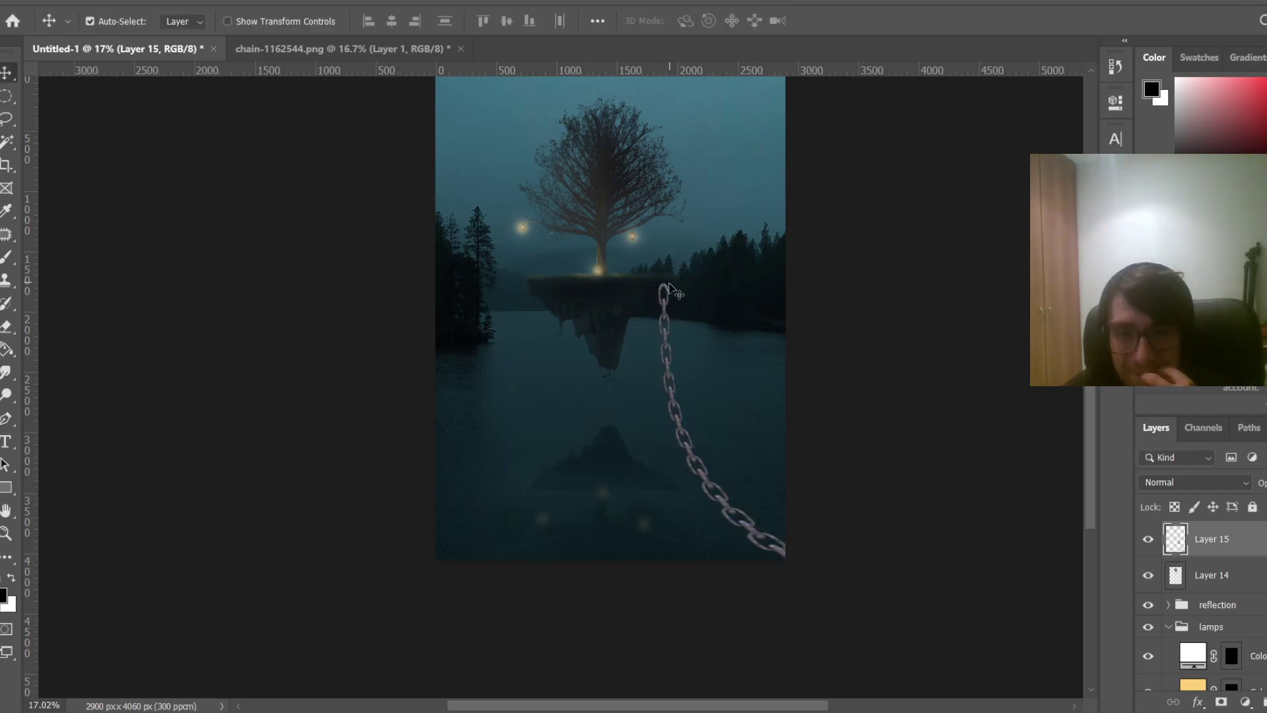
Duplicate the curved chain layer, flip the copy horizontally, and place it under the island's left edge
{"action": "scroll", "coordinate": [755, 576], "scroll_direction": "up", "scroll_amount": 5}
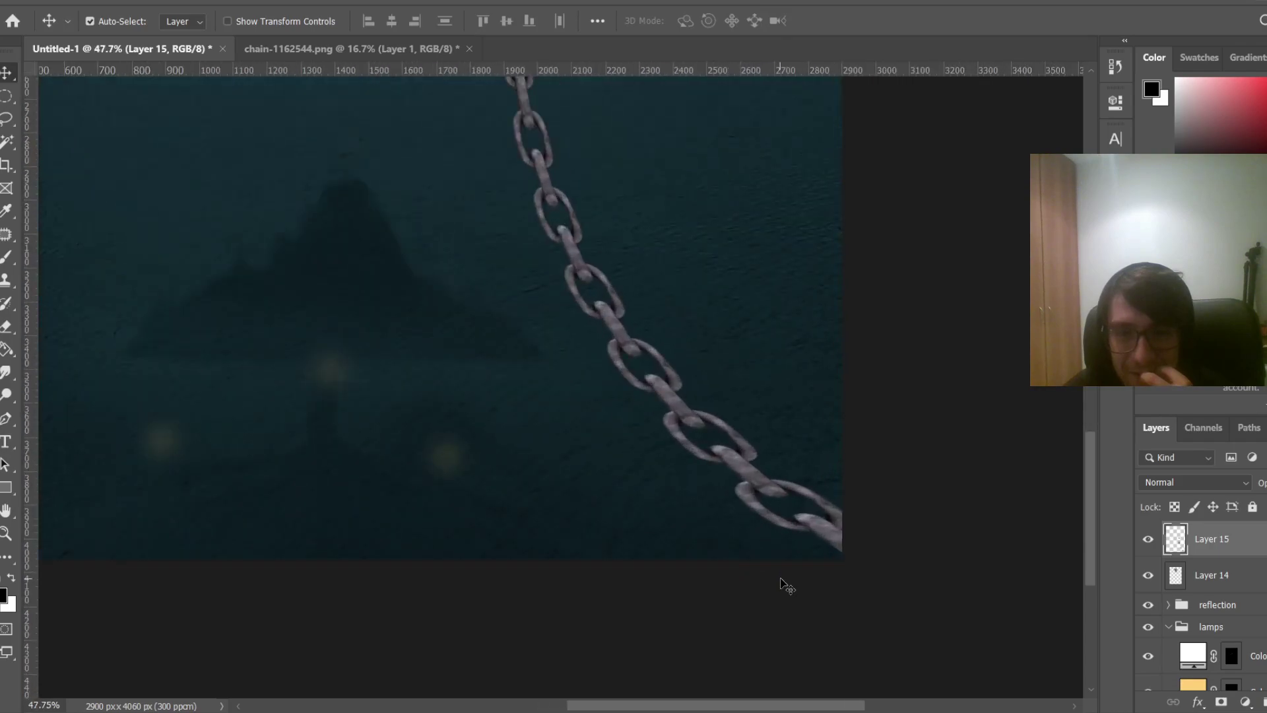
{"action": "scroll", "coordinate": [787, 585], "scroll_direction": "down", "scroll_amount": 3}
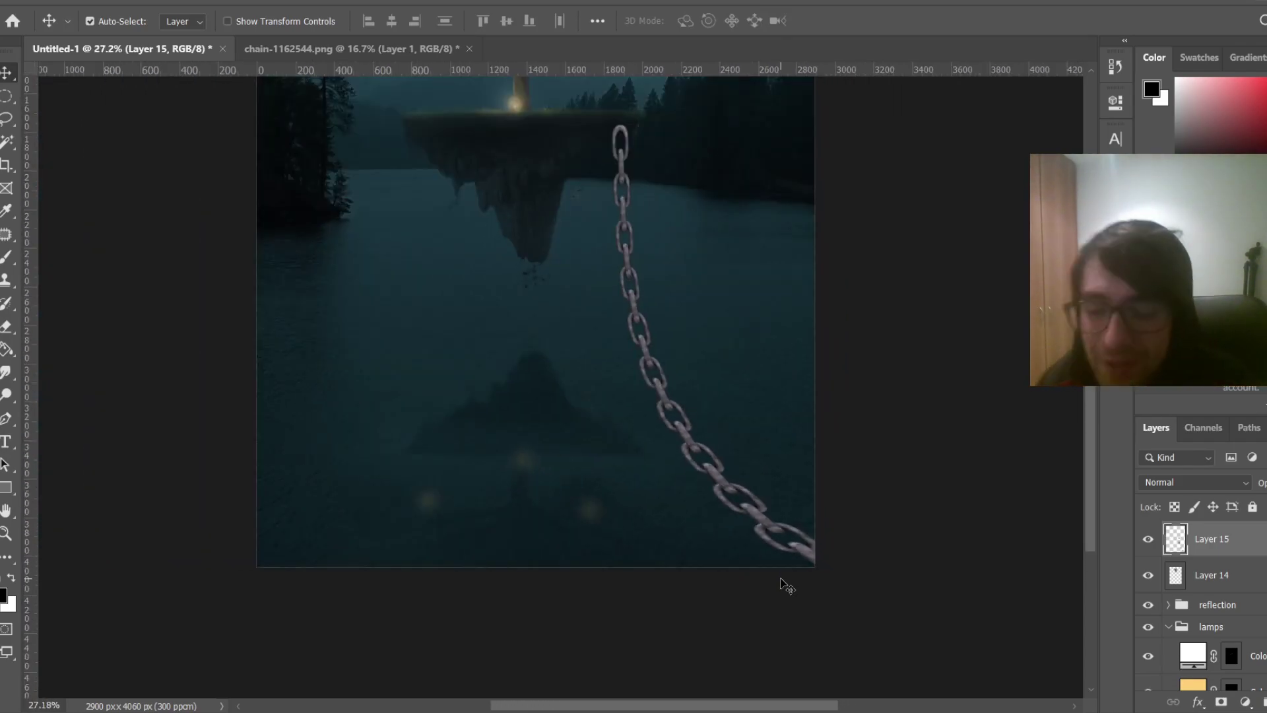
{"action": "key", "text": "ctrl"}
{"action": "scroll", "coordinate": [787, 585], "scroll_direction": "down", "scroll_amount": 1}
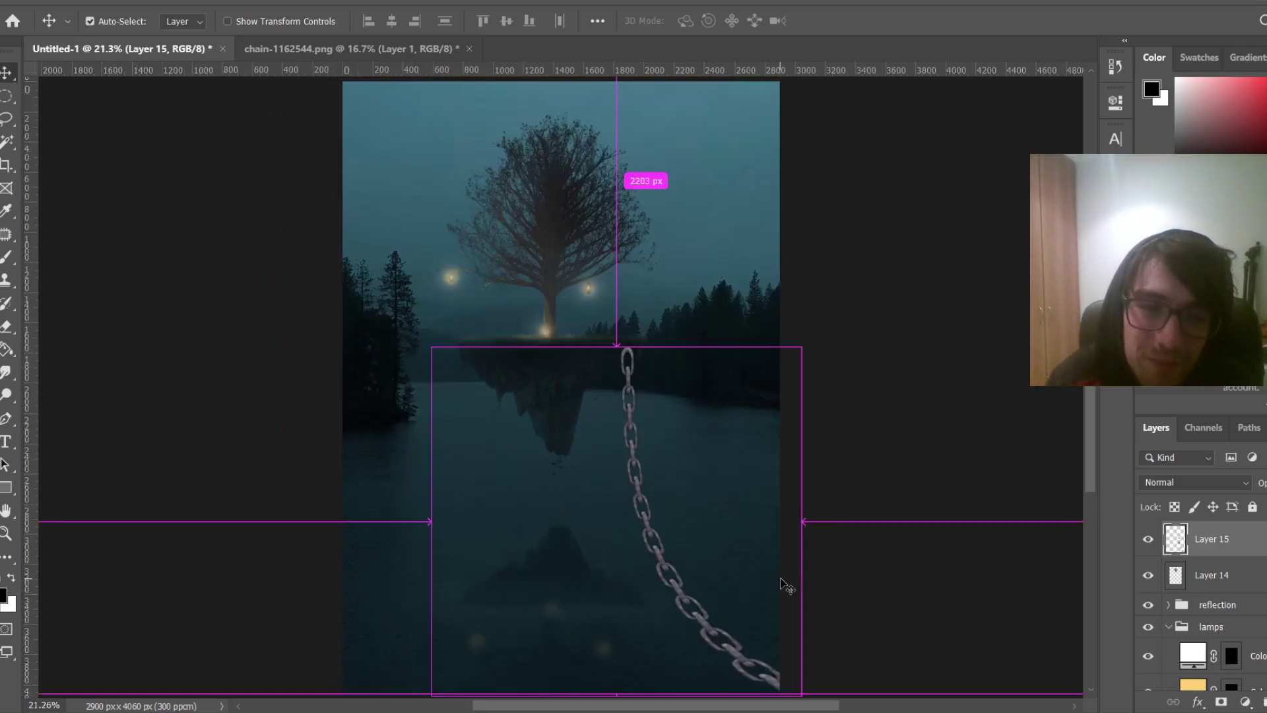
{"action": "key", "text": "ctrl+j"}
{"action": "key", "text": "ctrl+t"}
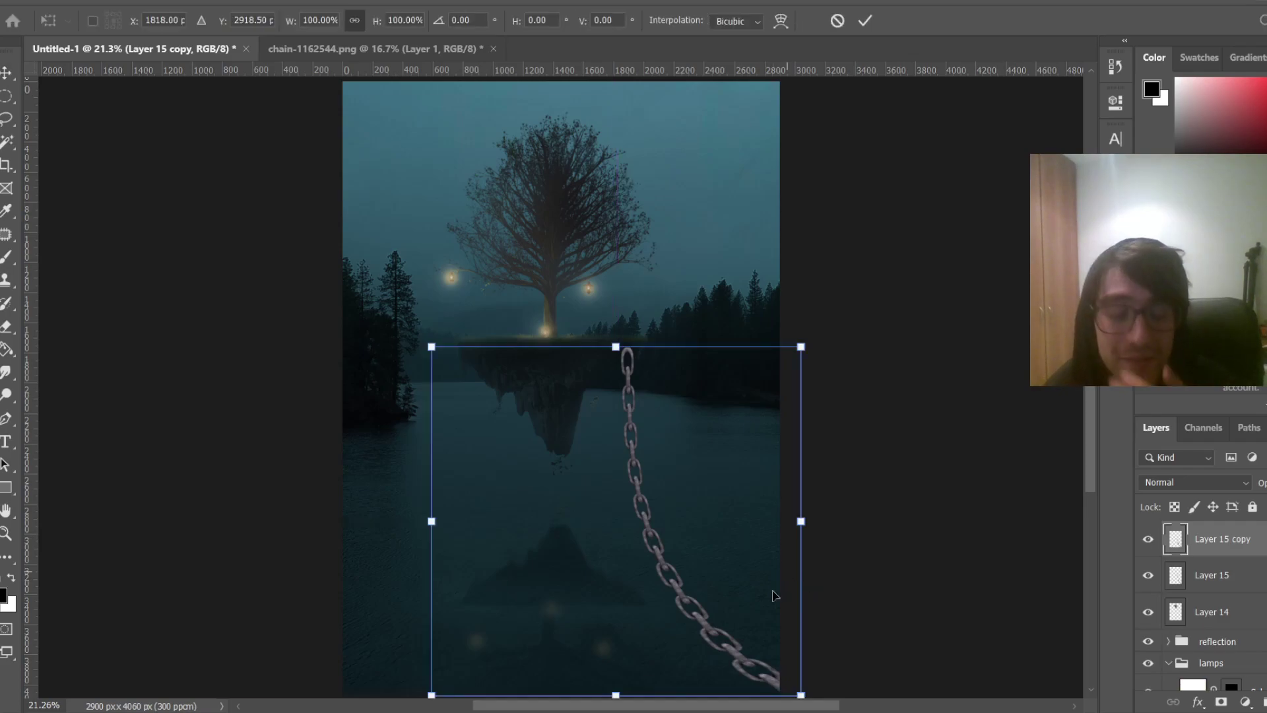
{"action": "right_click", "coordinate": [747, 583]}
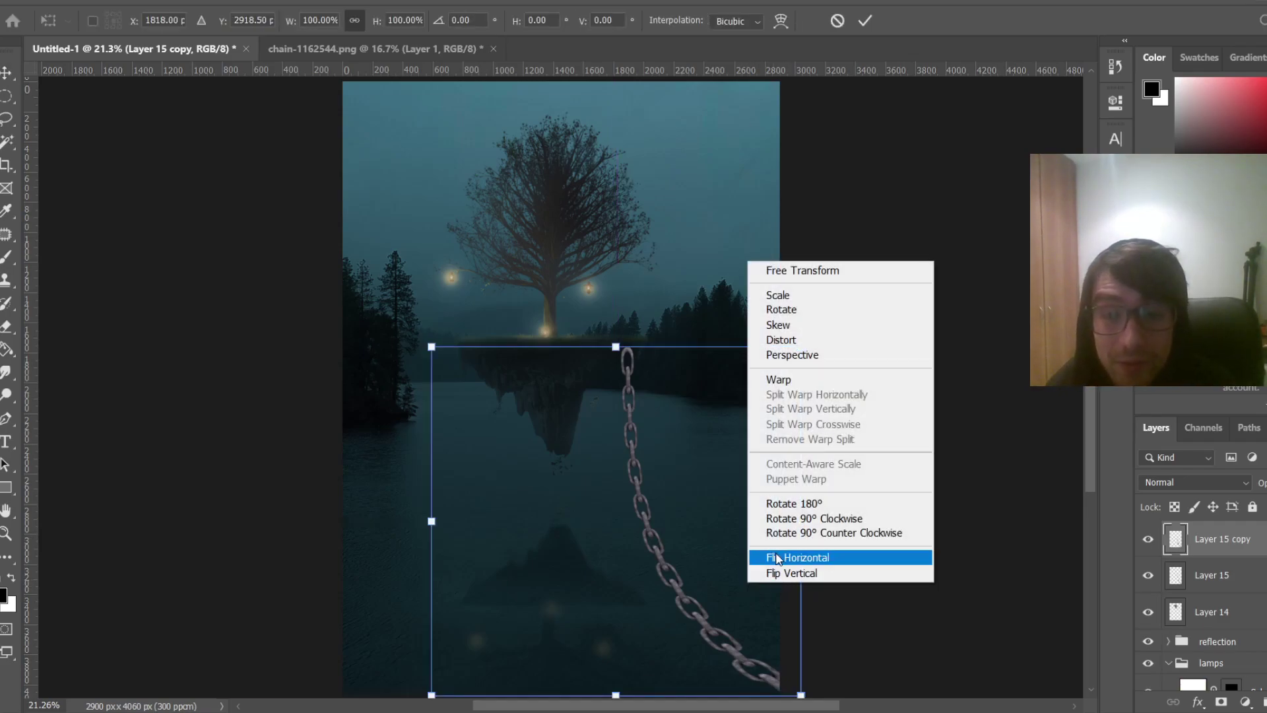
{"action": "left_click", "coordinate": [799, 557]}
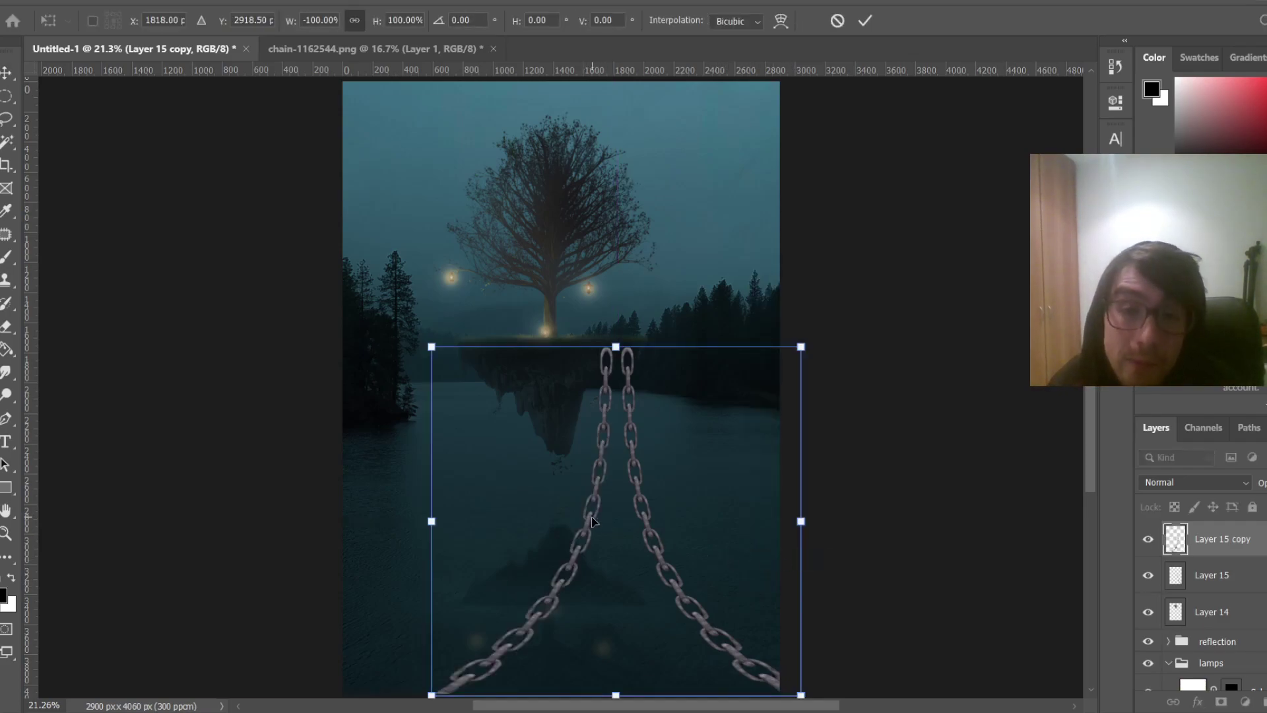
{"action": "left_click_drag", "start_coordinate": [592, 521], "coordinate": [460, 519]}
{"action": "key", "text": "Return"}
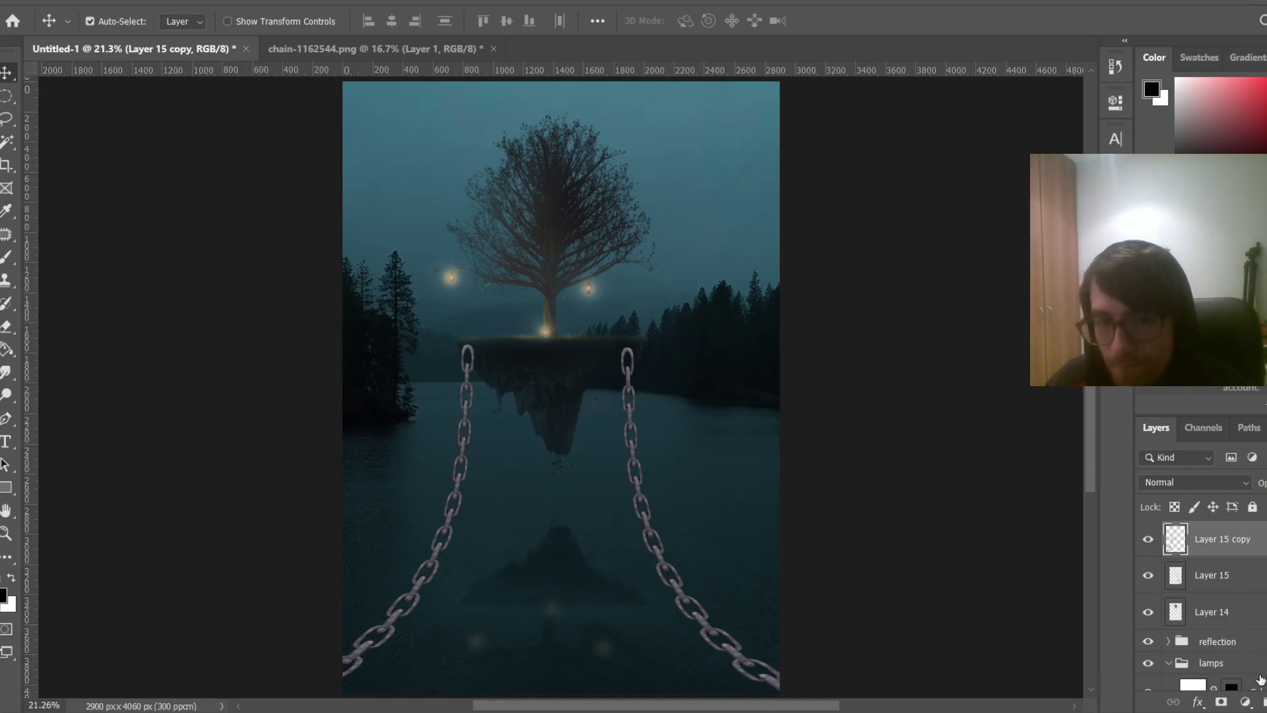
Darken the left chain with a clipped Levels adjustment, setting midtones to 0.47 and the white output level to 79
{"action": "left_click", "coordinate": [1247, 700]}
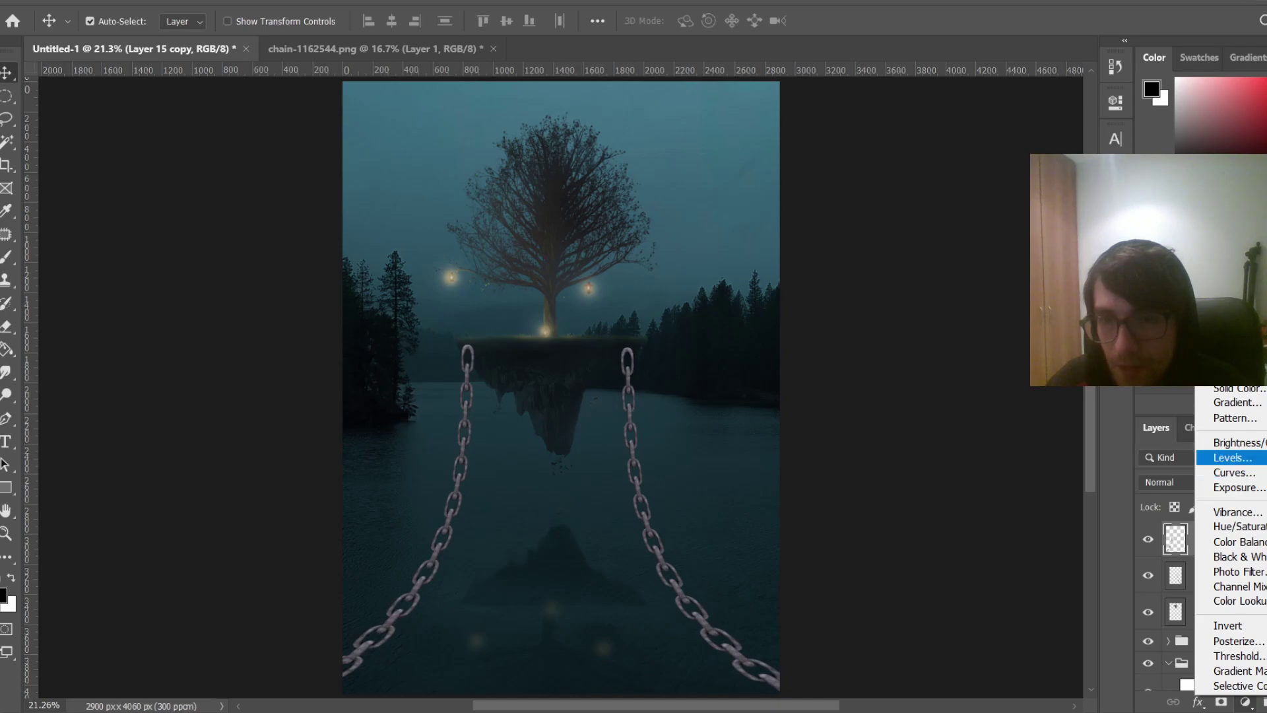
{"action": "left_click", "coordinate": [1232, 457]}
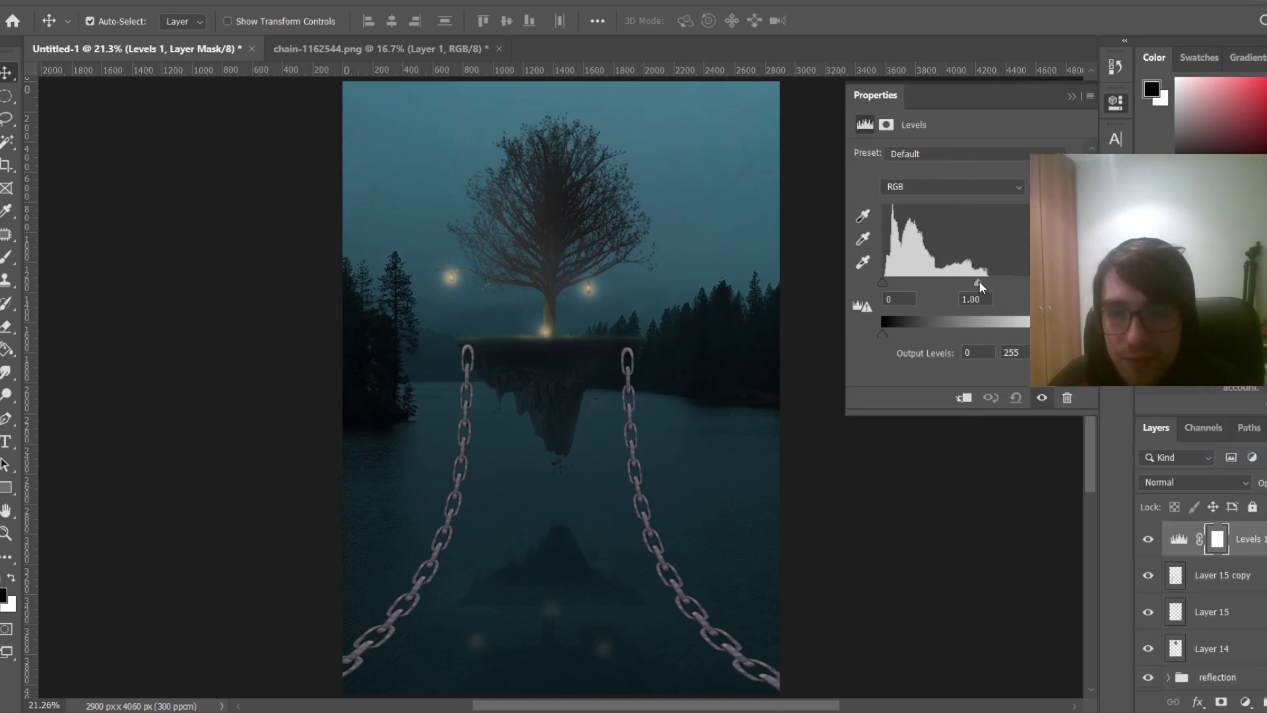
{"action": "left_click", "coordinate": [964, 397]}
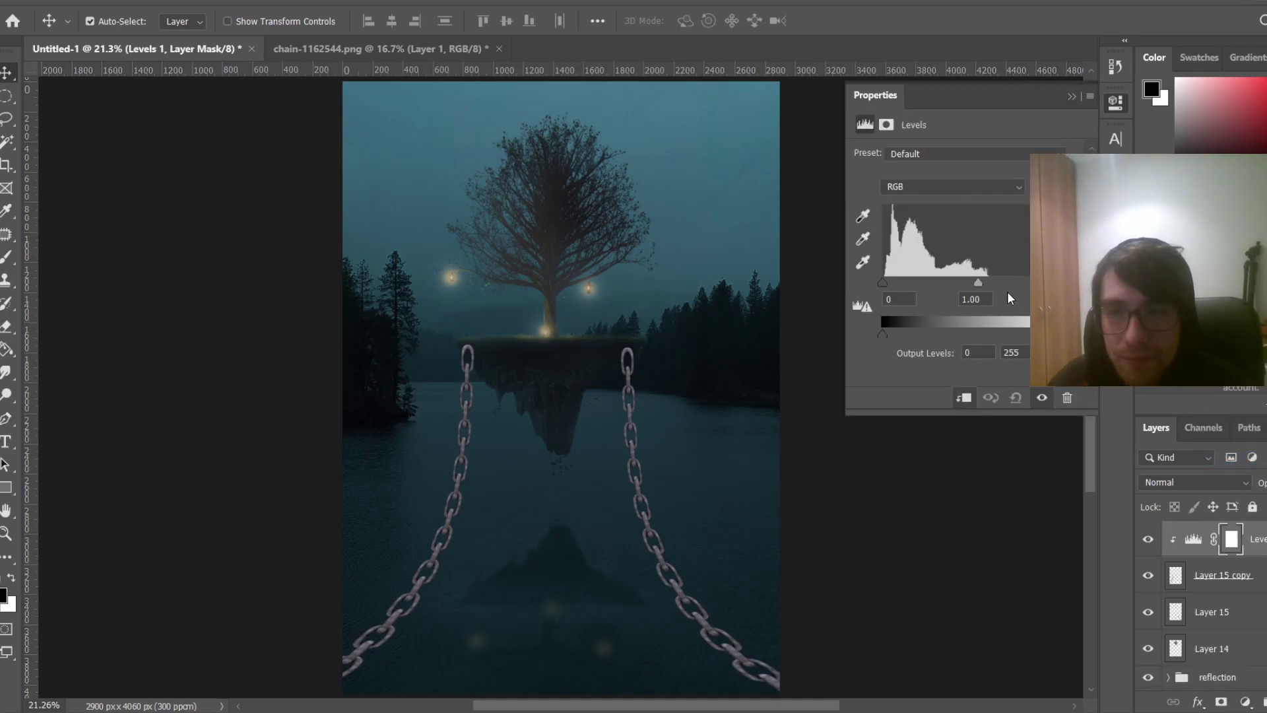
{"action": "left_click_drag", "start_coordinate": [980, 285], "coordinate": [1014, 288]}
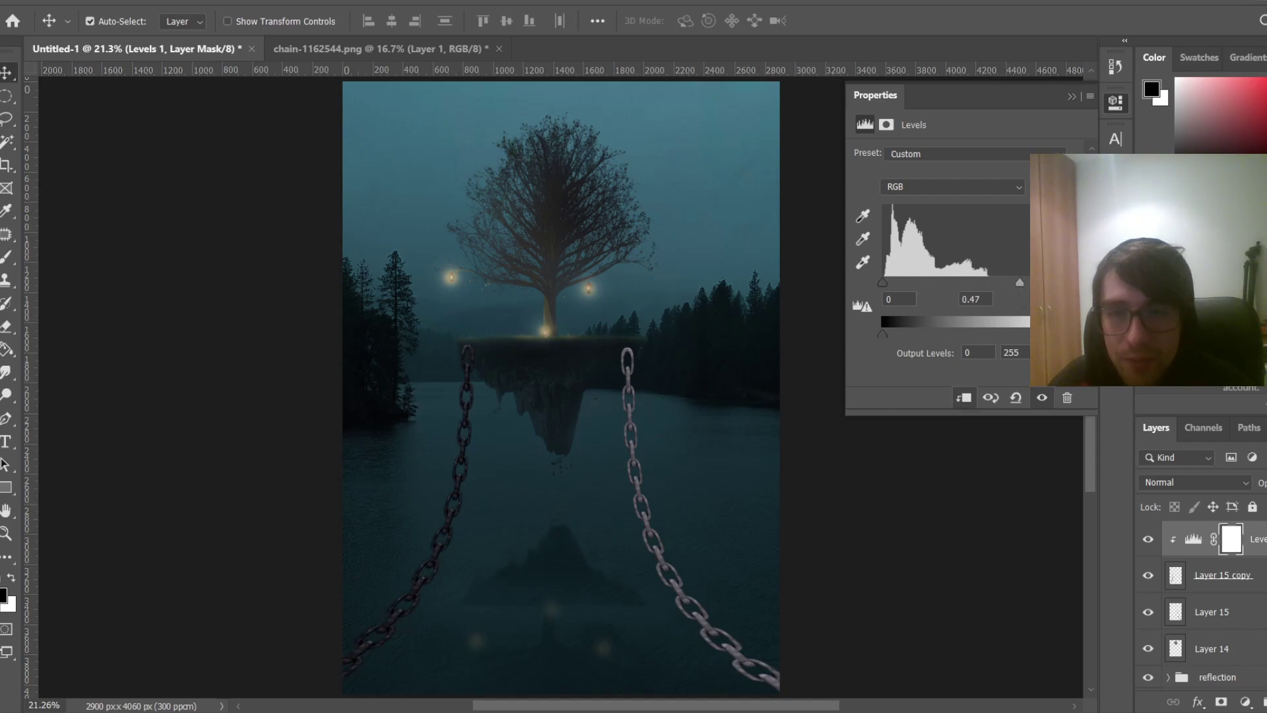
{"action": "left_click_drag", "start_coordinate": [1020, 334], "coordinate": [945, 336]}
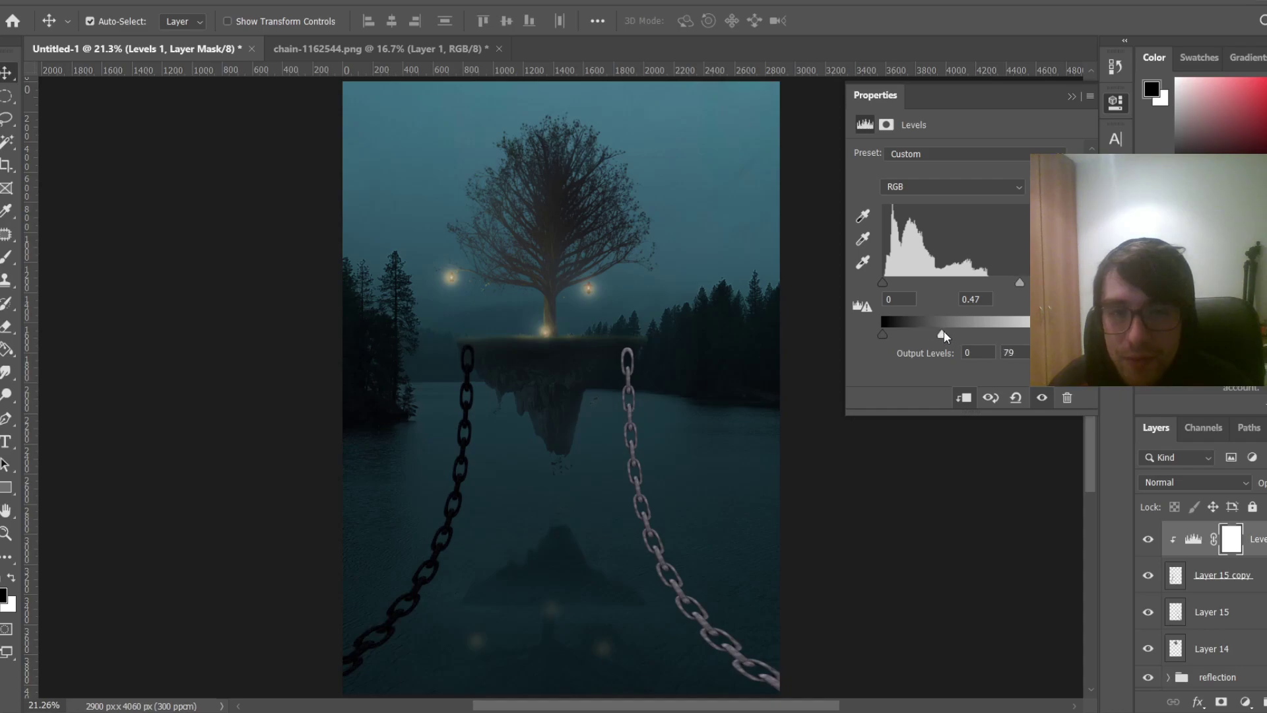
Add a Hue/Saturation adjustment with Colorize enabled and clip it to the left chain
{"action": "left_click", "coordinate": [1074, 96]}
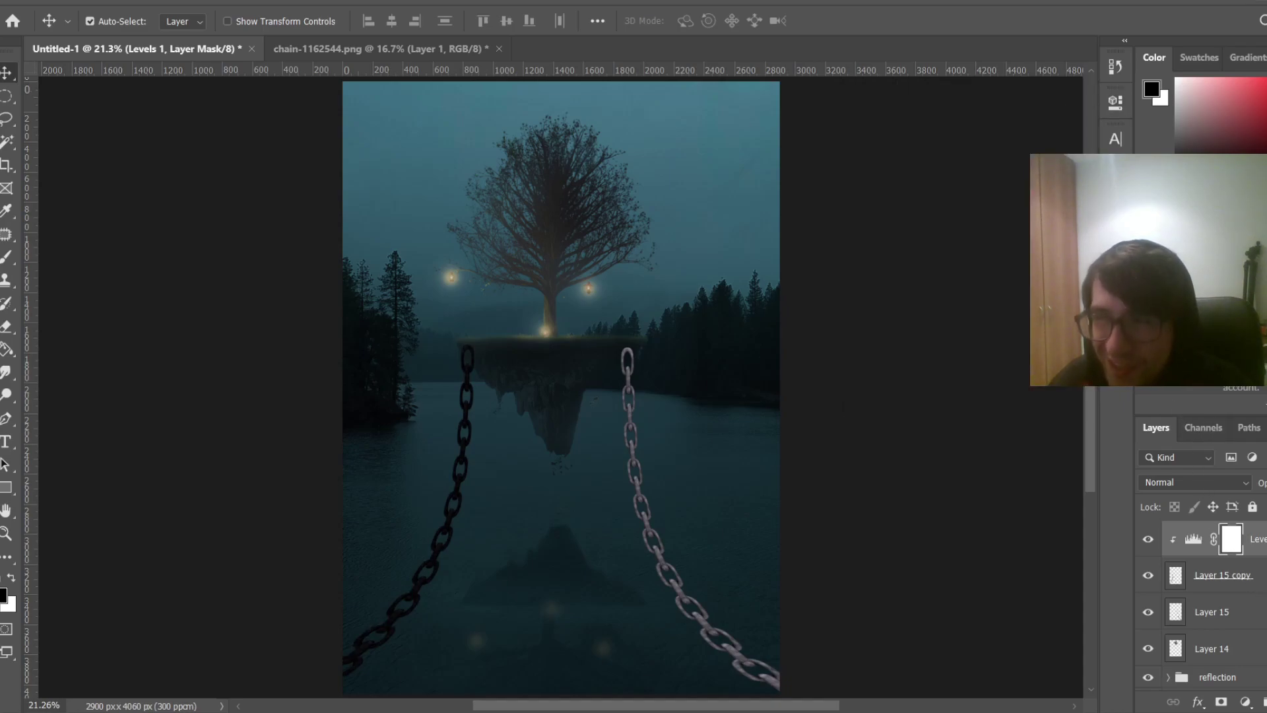
{"action": "left_click", "coordinate": [1246, 704]}
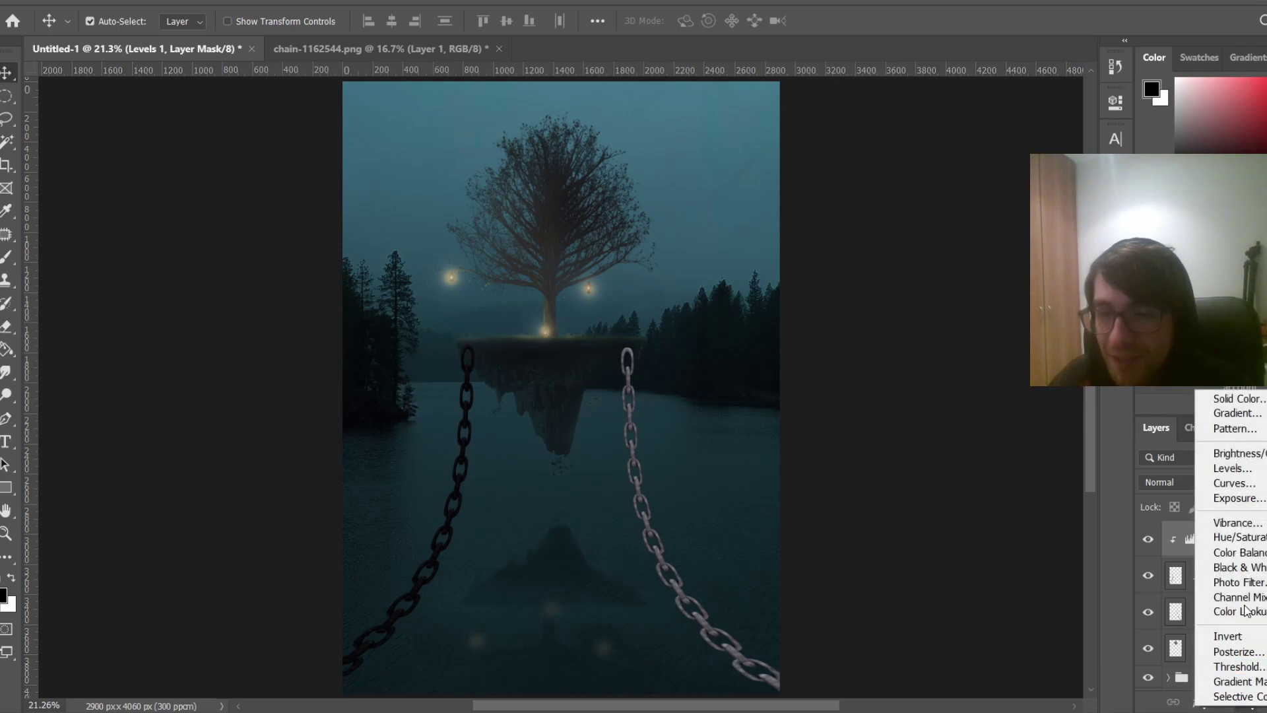
{"action": "left_click", "coordinate": [1234, 537]}
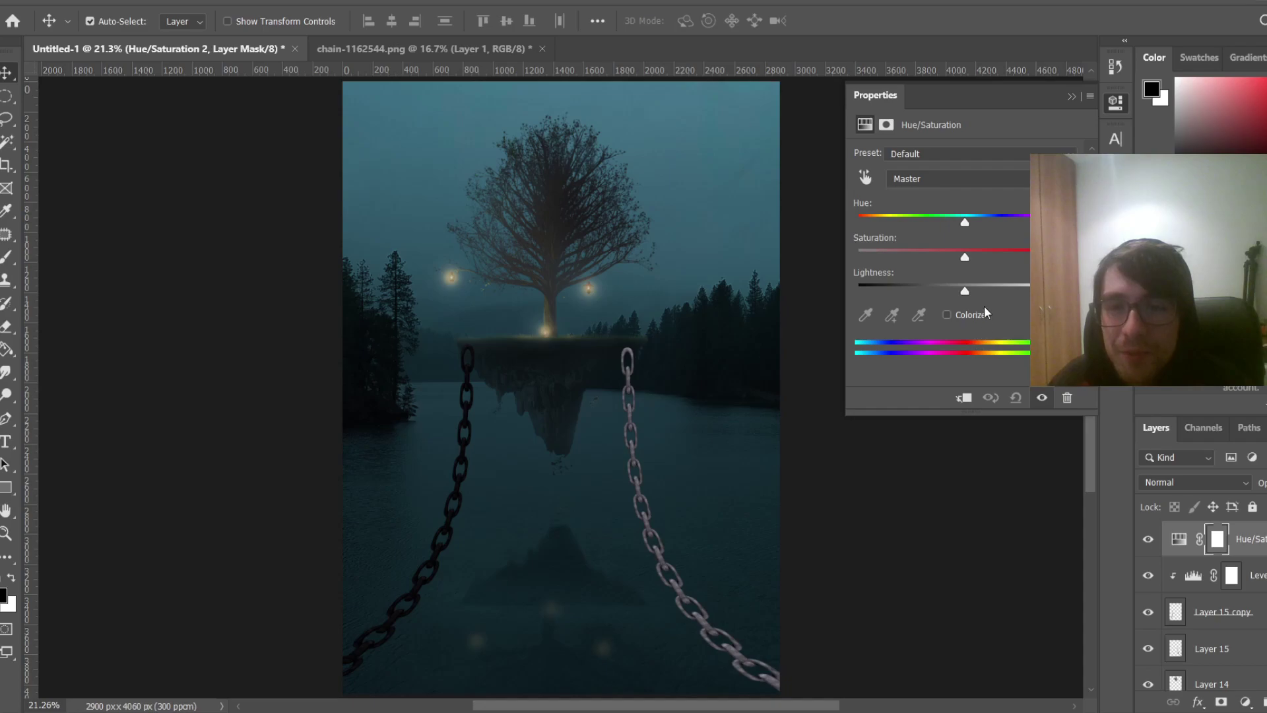
{"action": "left_click", "coordinate": [947, 316]}
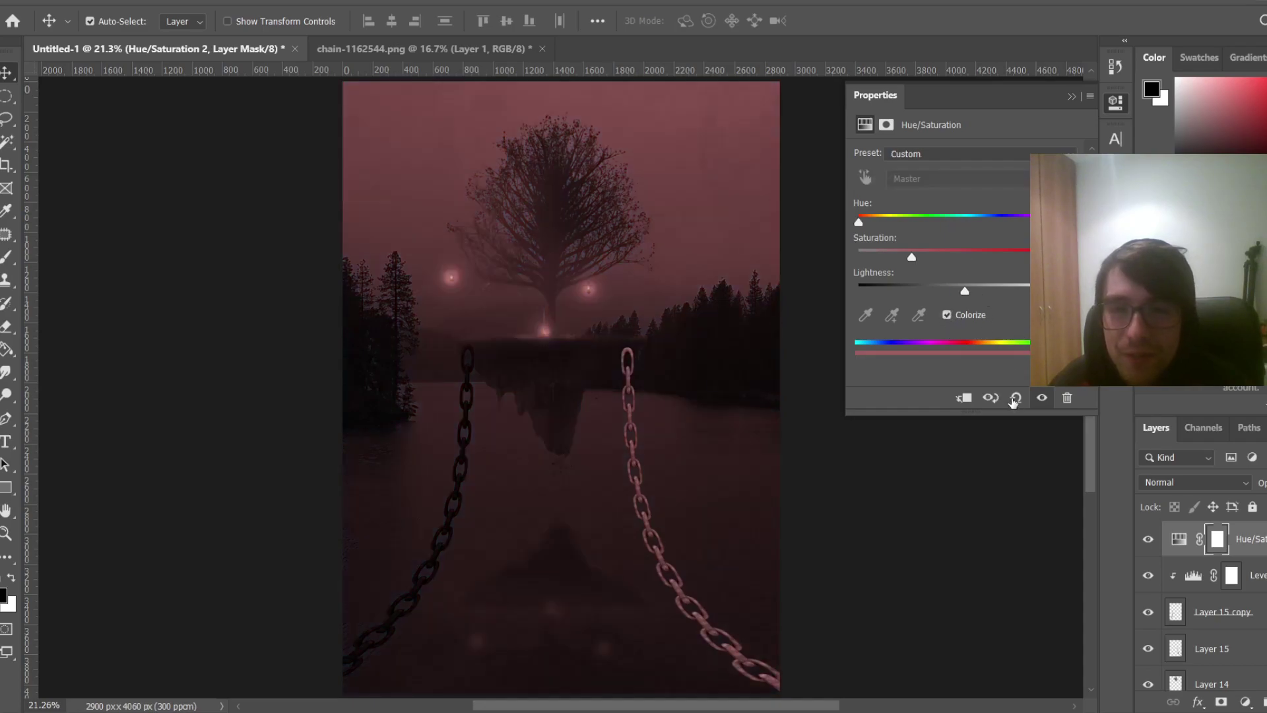
{"action": "left_click", "coordinate": [965, 398]}
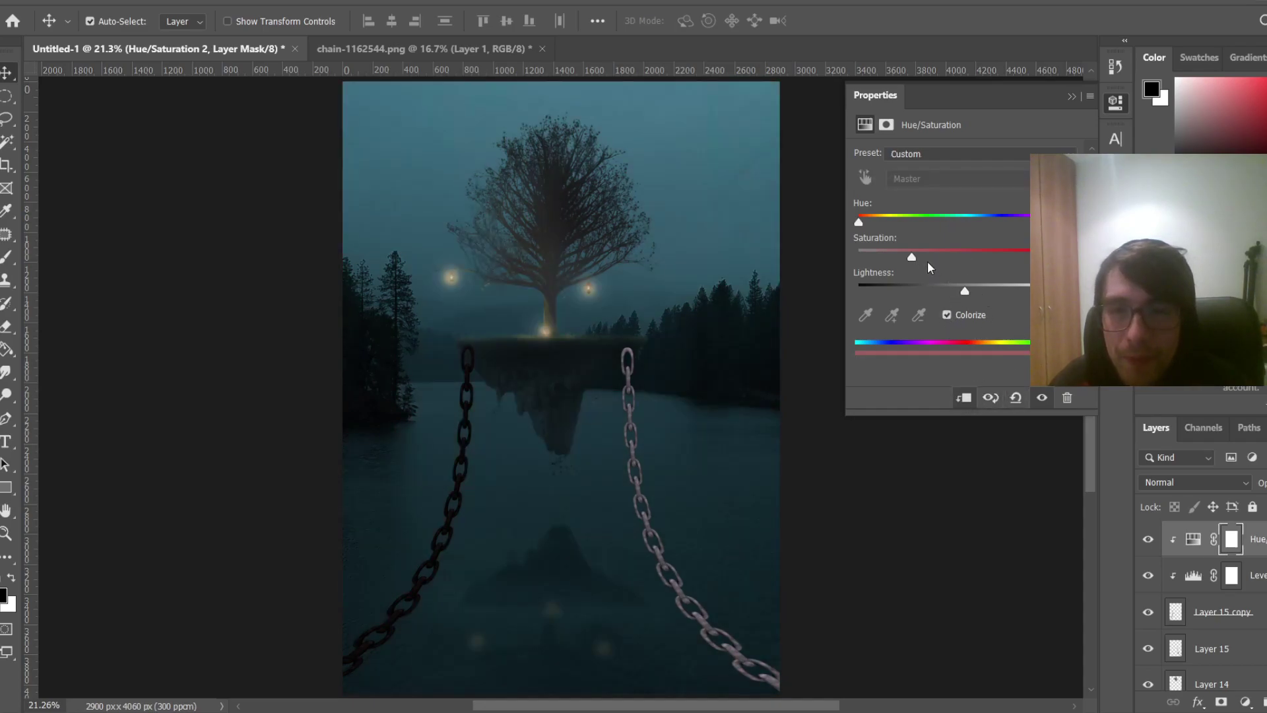
Tint the left chain dark blue by shifting the hue to blue, raising saturation and fine-tuning lightness
{"action": "left_click_drag", "start_coordinate": [861, 227], "coordinate": [991, 223]}
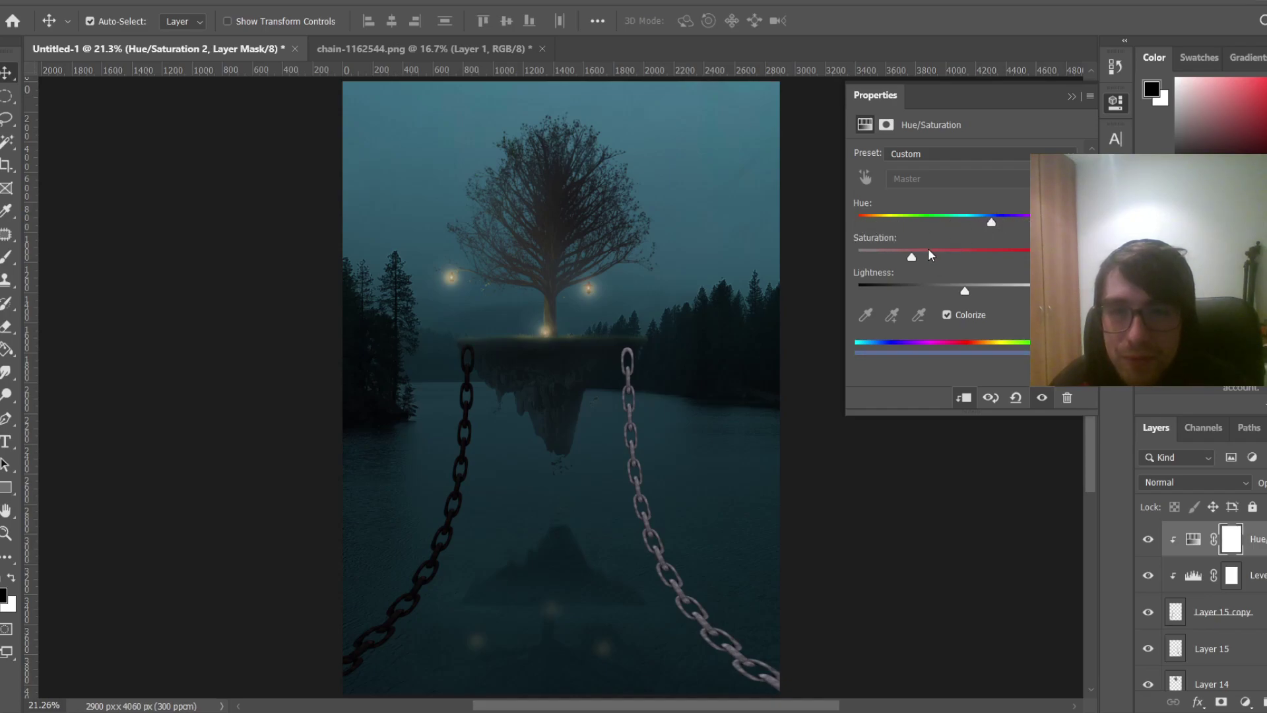
{"action": "left_click_drag", "start_coordinate": [932, 258], "coordinate": [975, 302]}
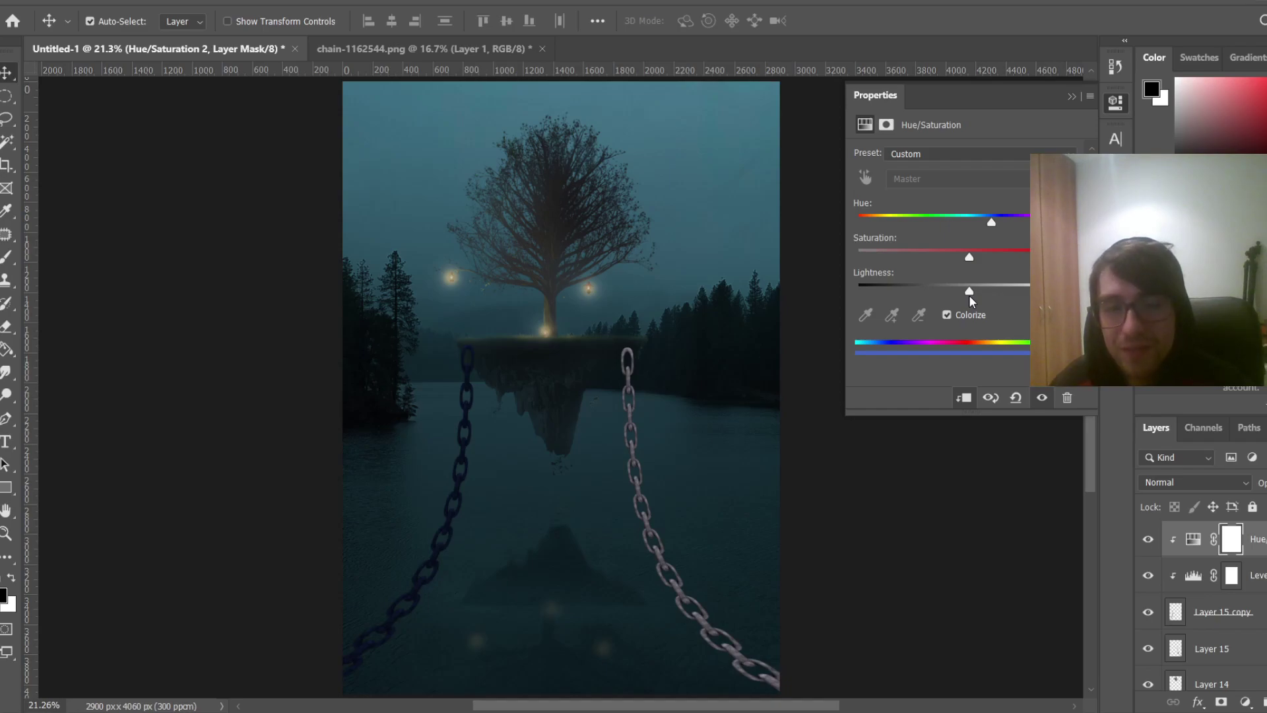
{"action": "left_click_drag", "start_coordinate": [971, 301], "coordinate": [967, 302]}
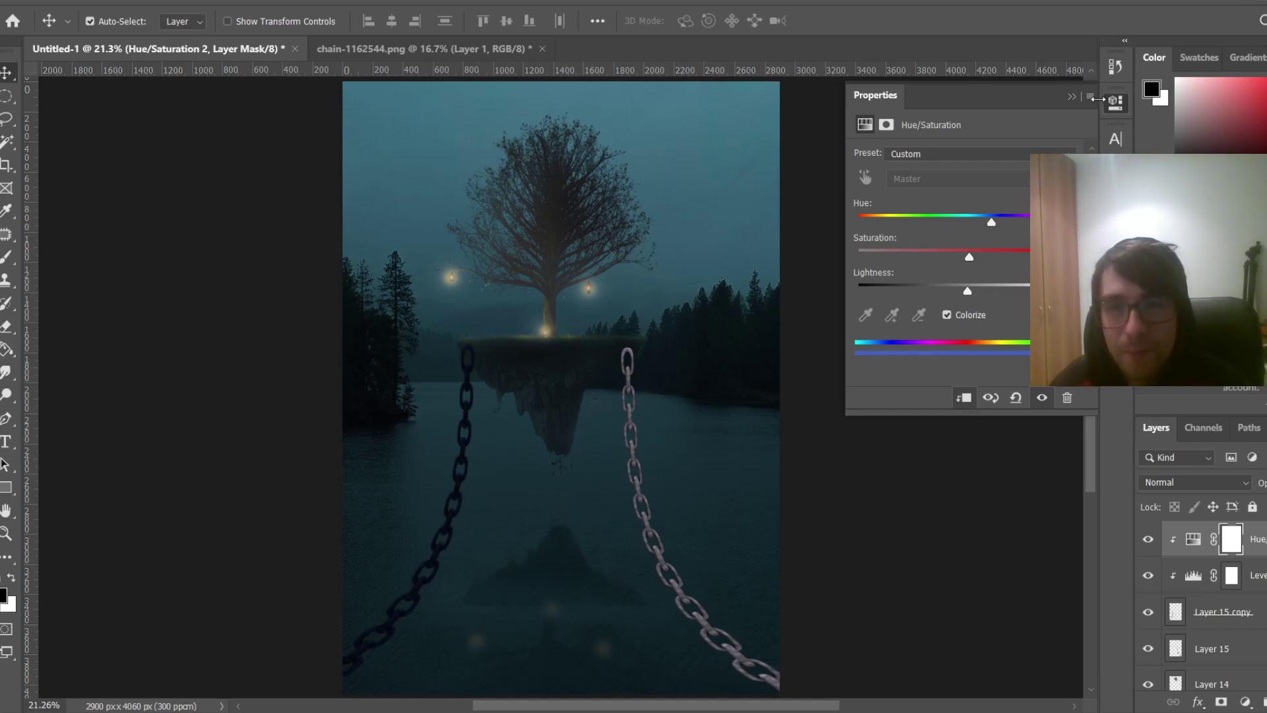
{"action": "left_click", "coordinate": [1071, 98]}
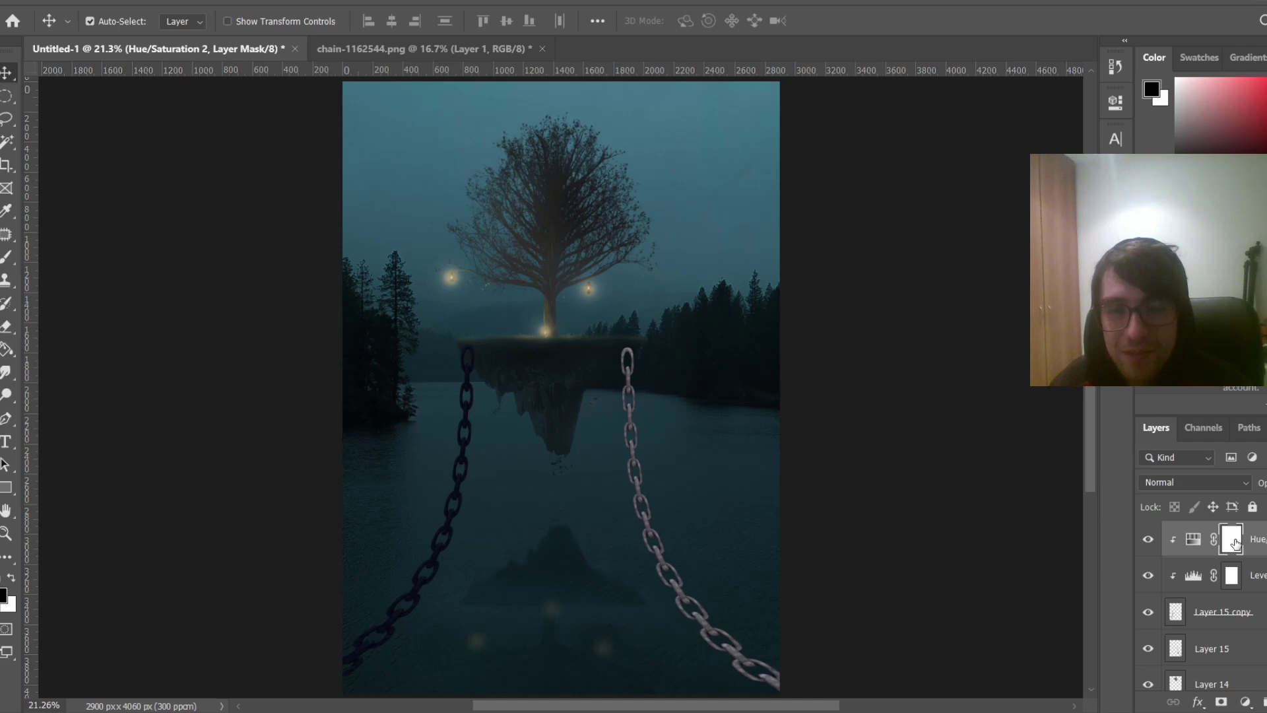
Copy the left chain's Levels and Hue/Saturation adjustments and paste them above Layer 15, the right chain
{"action": "left_click", "coordinate": [1262, 576], "text": "shift"}
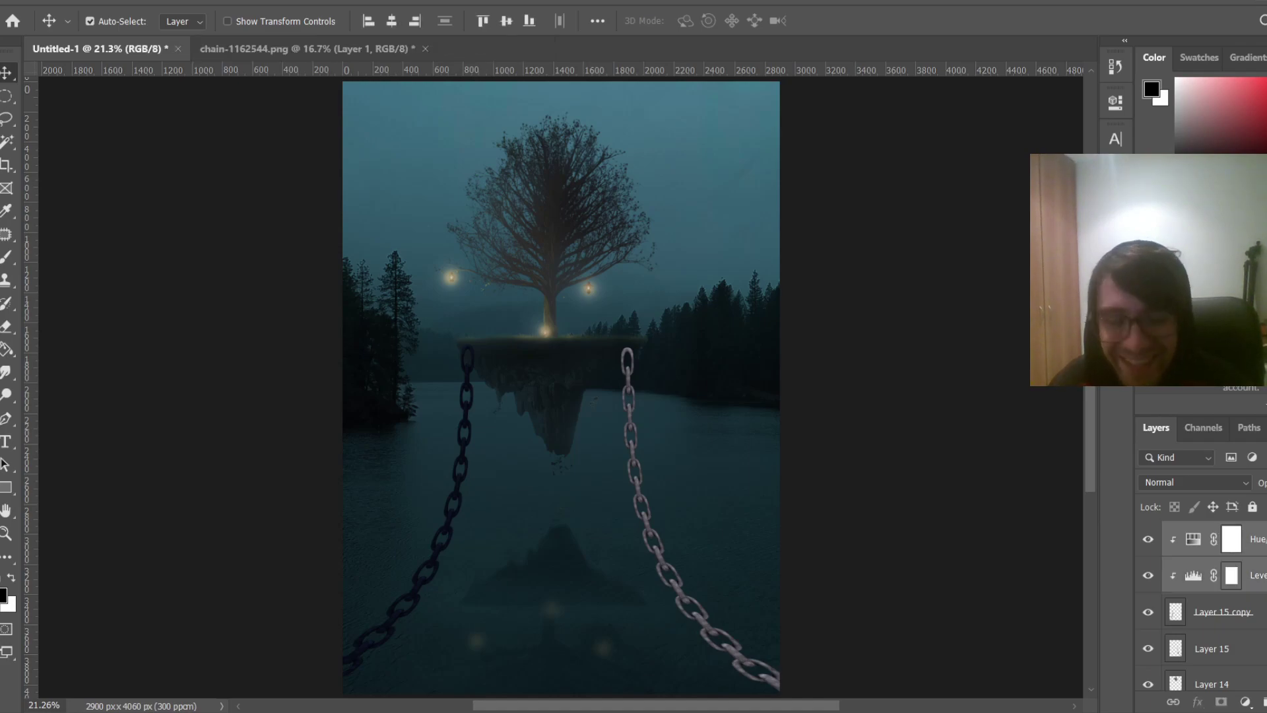
{"action": "left_click", "coordinate": [1227, 648]}
{"action": "key", "text": "ctrl+v"}
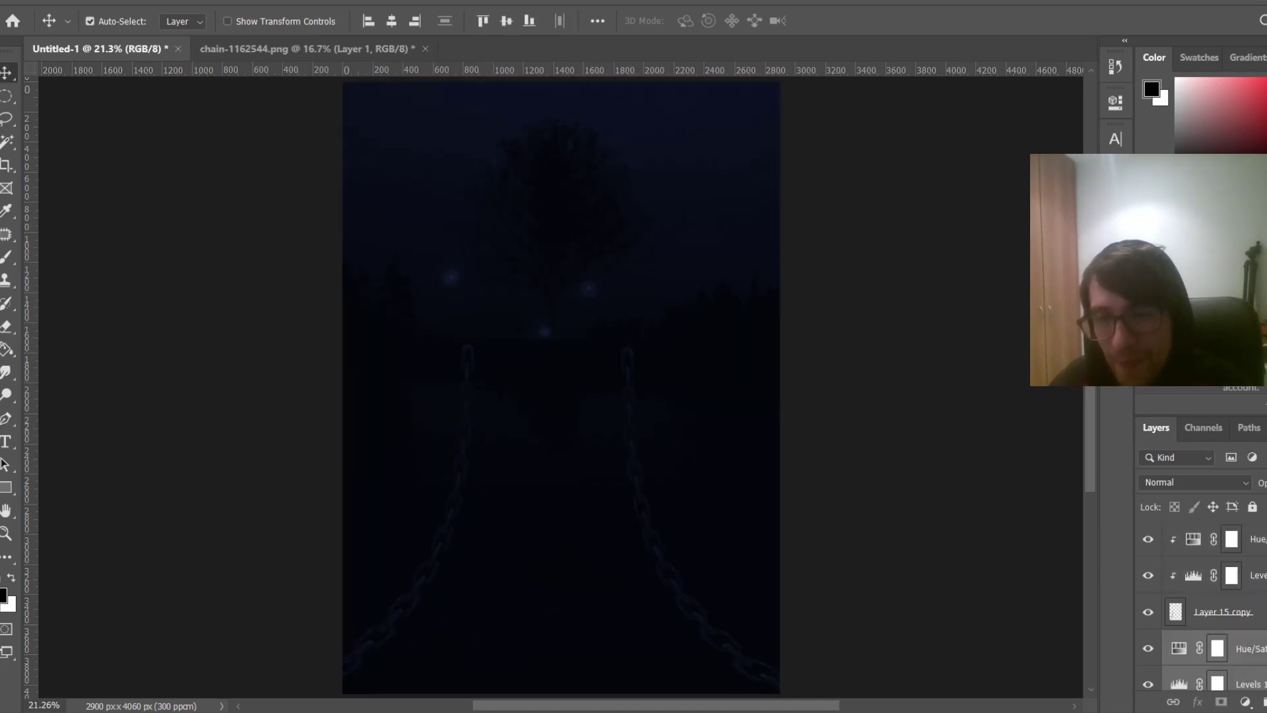
Clip the pasted Levels and Hue/Saturation adjustments to Layer 15 so that they affect only the right chain
{"action": "scroll", "coordinate": [1225, 587], "scroll_direction": "down", "scroll_amount": 3}
{"action": "left_click", "coordinate": [1199, 553], "text": "alt"}
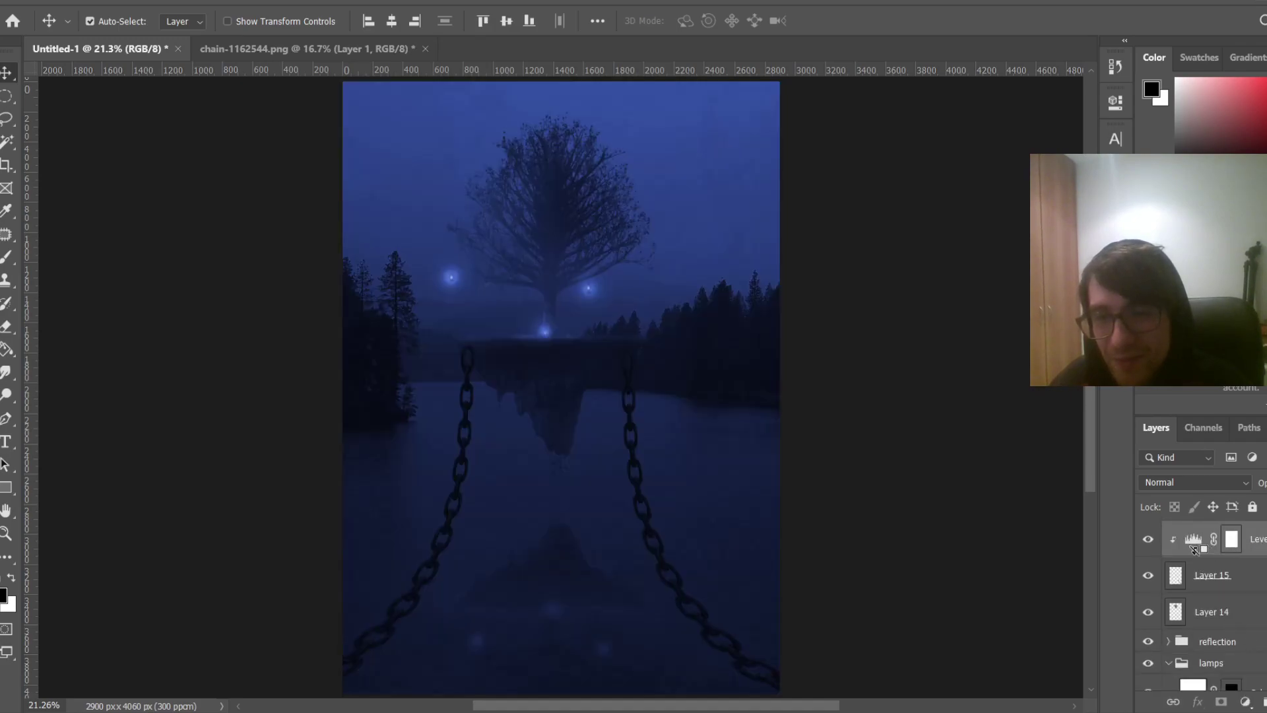
{"action": "scroll", "coordinate": [1217, 571], "scroll_direction": "up", "scroll_amount": 2}
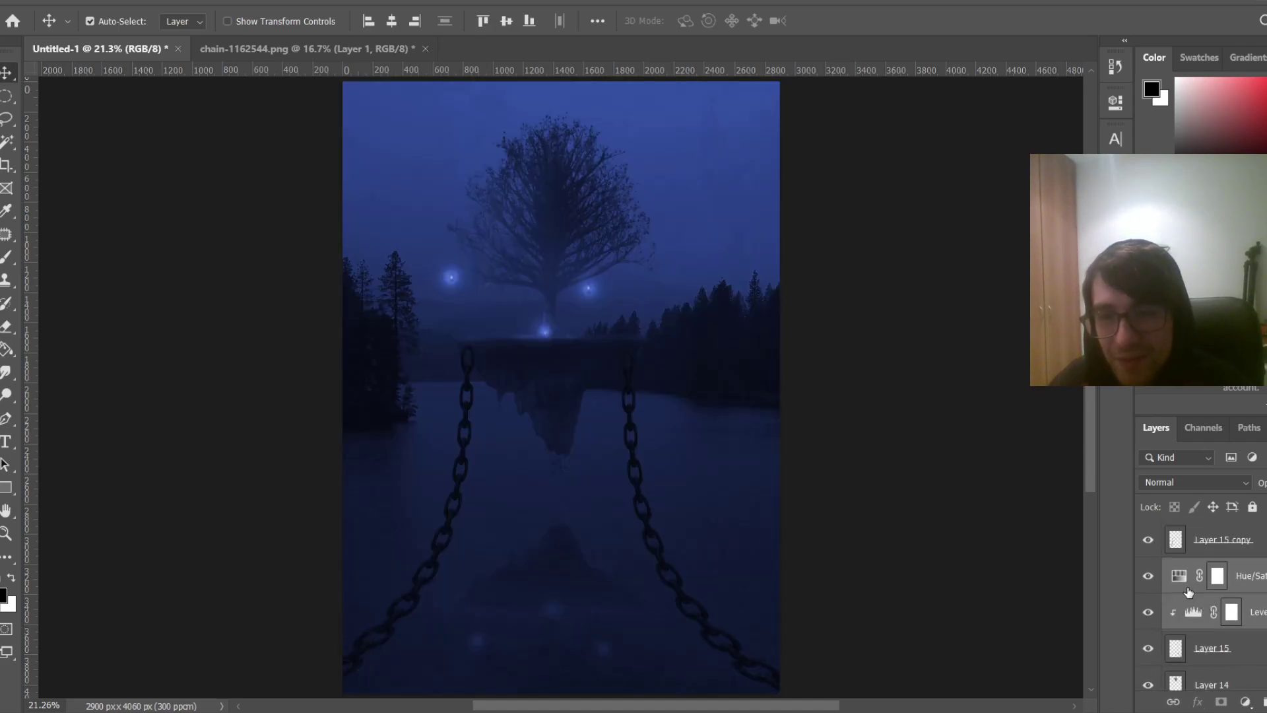
{"action": "left_click", "coordinate": [1170, 590]}
{"action": "left_click", "coordinate": [1191, 593], "text": "alt"}
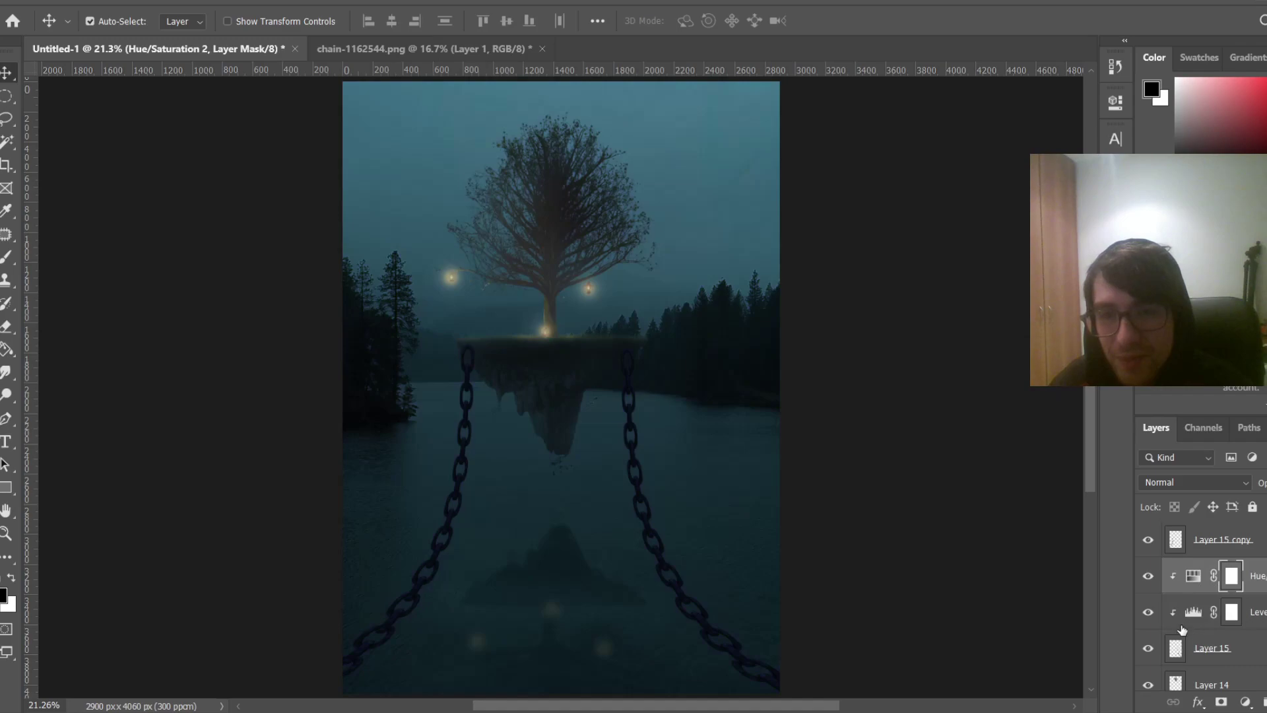
{"action": "left_click", "coordinate": [1192, 626], "text": "alt"}
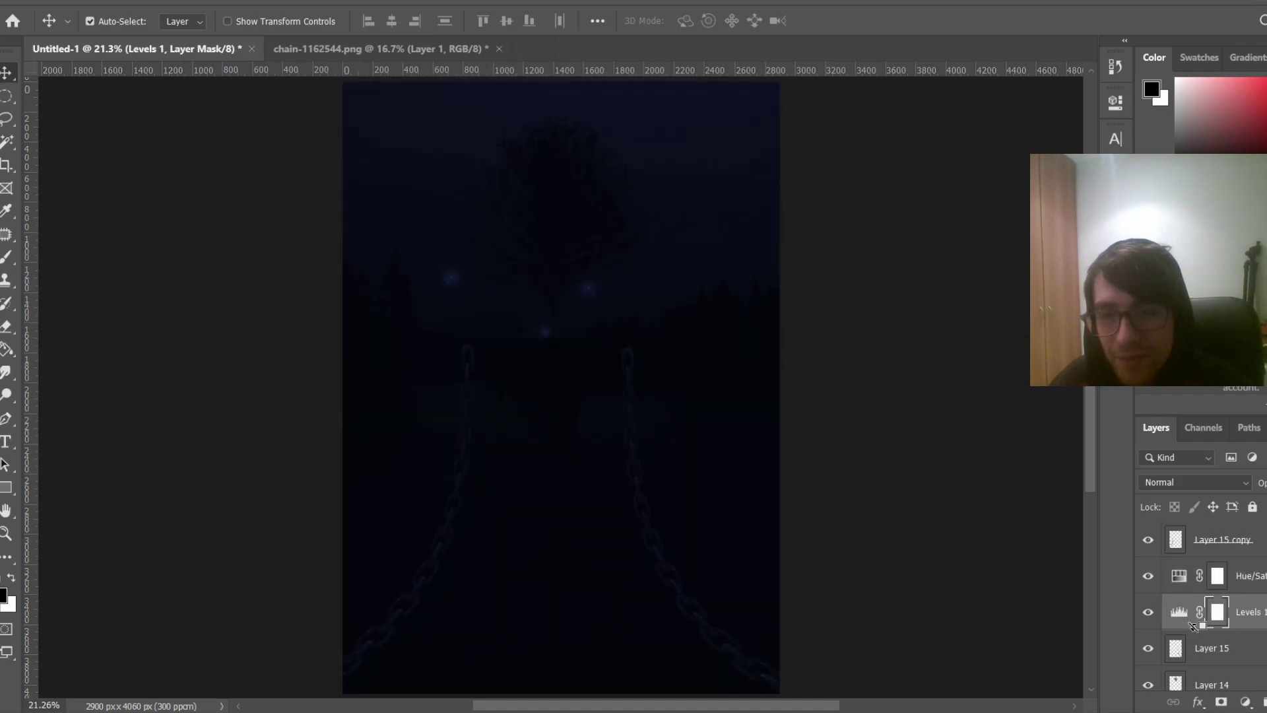
{"action": "left_click", "coordinate": [1193, 629], "text": "alt"}
{"action": "left_click", "coordinate": [1193, 592], "text": "alt"}
{"action": "scroll", "coordinate": [1223, 581], "scroll_direction": "up", "scroll_amount": 2}
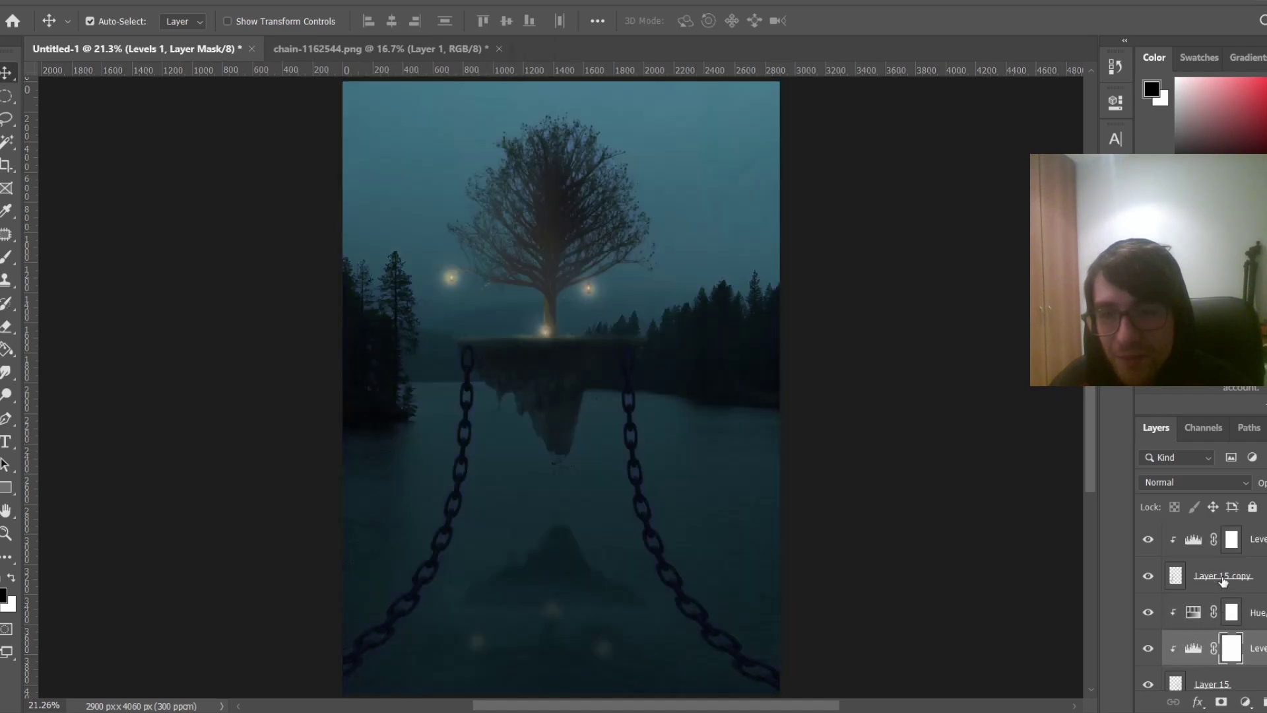
{"action": "scroll", "coordinate": [729, 526], "scroll_direction": "down", "scroll_amount": 2}
{"action": "scroll", "coordinate": [752, 531], "scroll_direction": "up", "scroll_amount": 1}
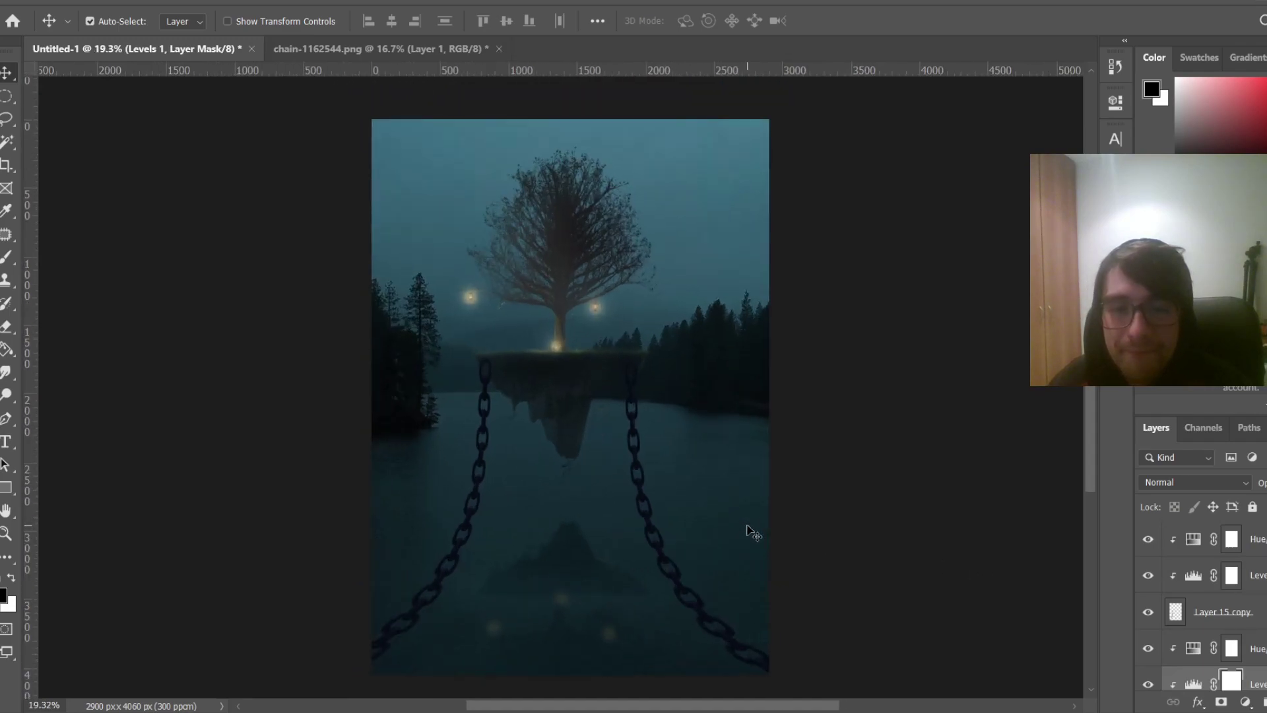
Add a layer mask to the left chain's layer, Layer 15 copy, and toggle its visibility off and on
{"action": "scroll", "coordinate": [752, 533], "scroll_direction": "down", "scroll_amount": 3}
{"action": "scroll", "coordinate": [752, 533], "scroll_direction": "up", "scroll_amount": 1}
{"action": "scroll", "coordinate": [752, 533], "scroll_direction": "up", "scroll_amount": 1}
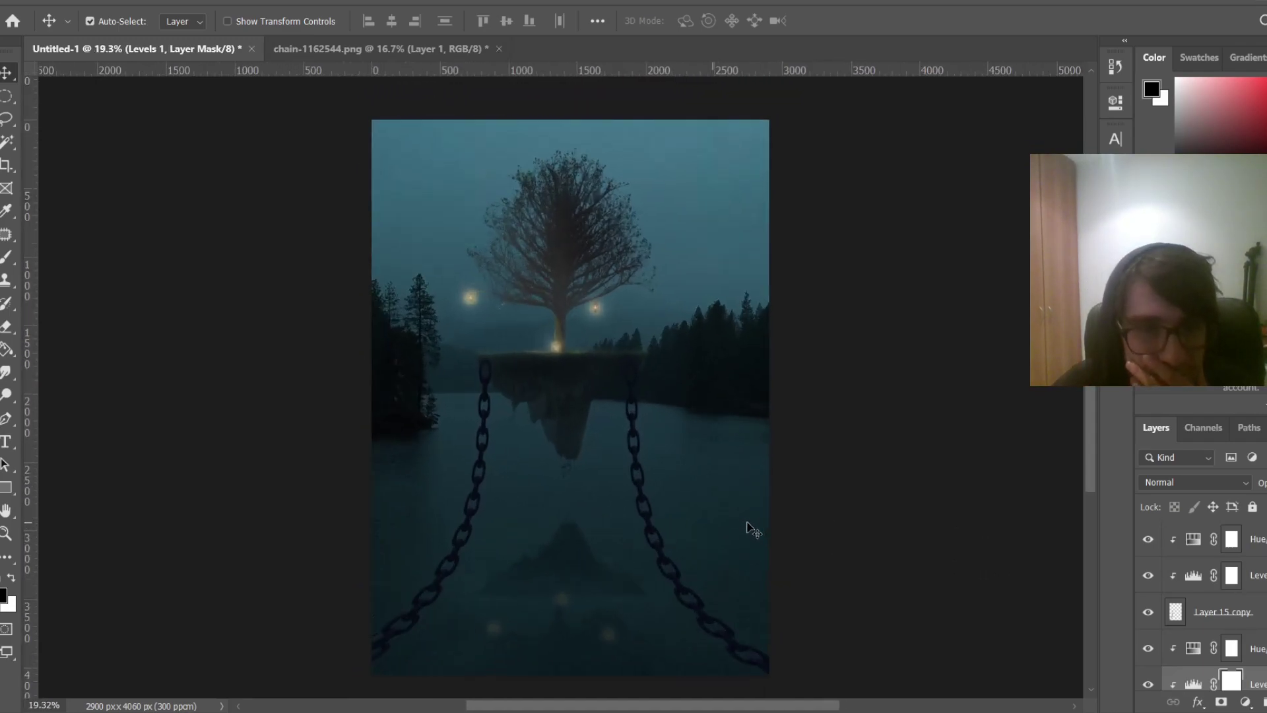
{"action": "left_click", "coordinate": [1221, 703]}
{"action": "scroll", "coordinate": [607, 380], "scroll_direction": "up", "scroll_amount": 5}
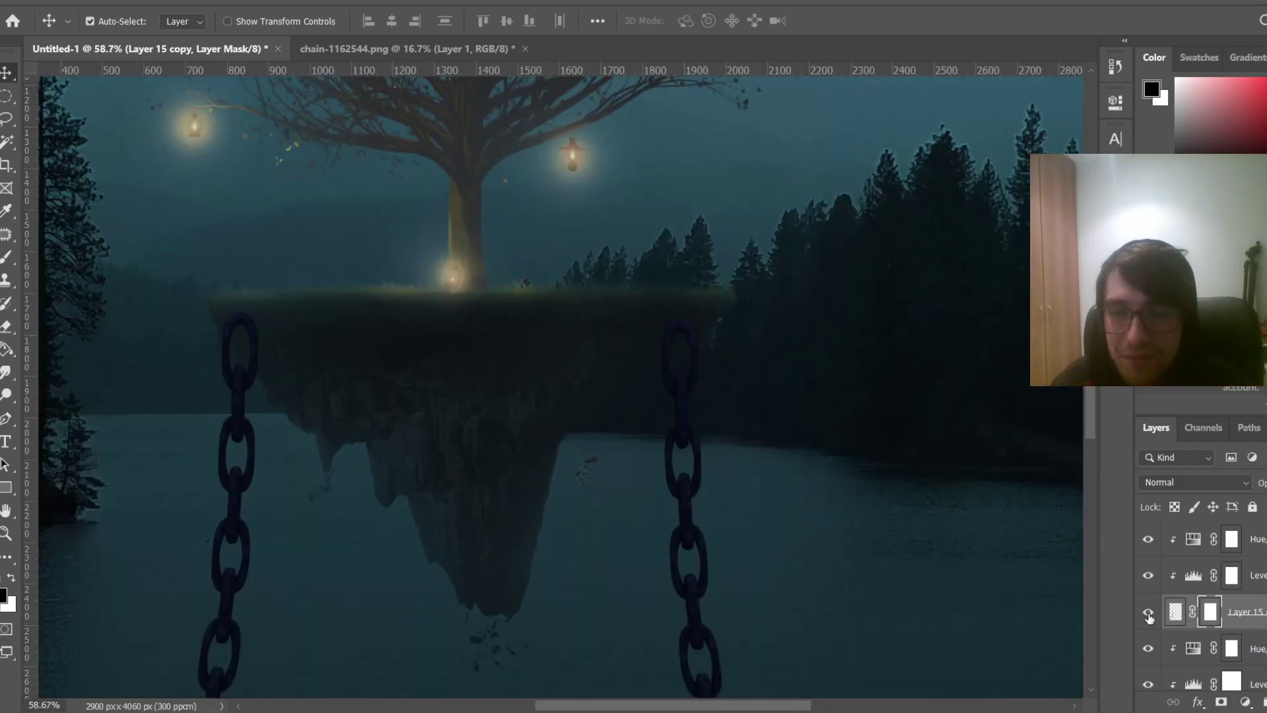
{"action": "left_click", "coordinate": [1148, 613]}
{"action": "left_click", "coordinate": [1148, 613]}
{"action": "scroll", "coordinate": [185, 310], "scroll_direction": "up", "scroll_amount": 3}
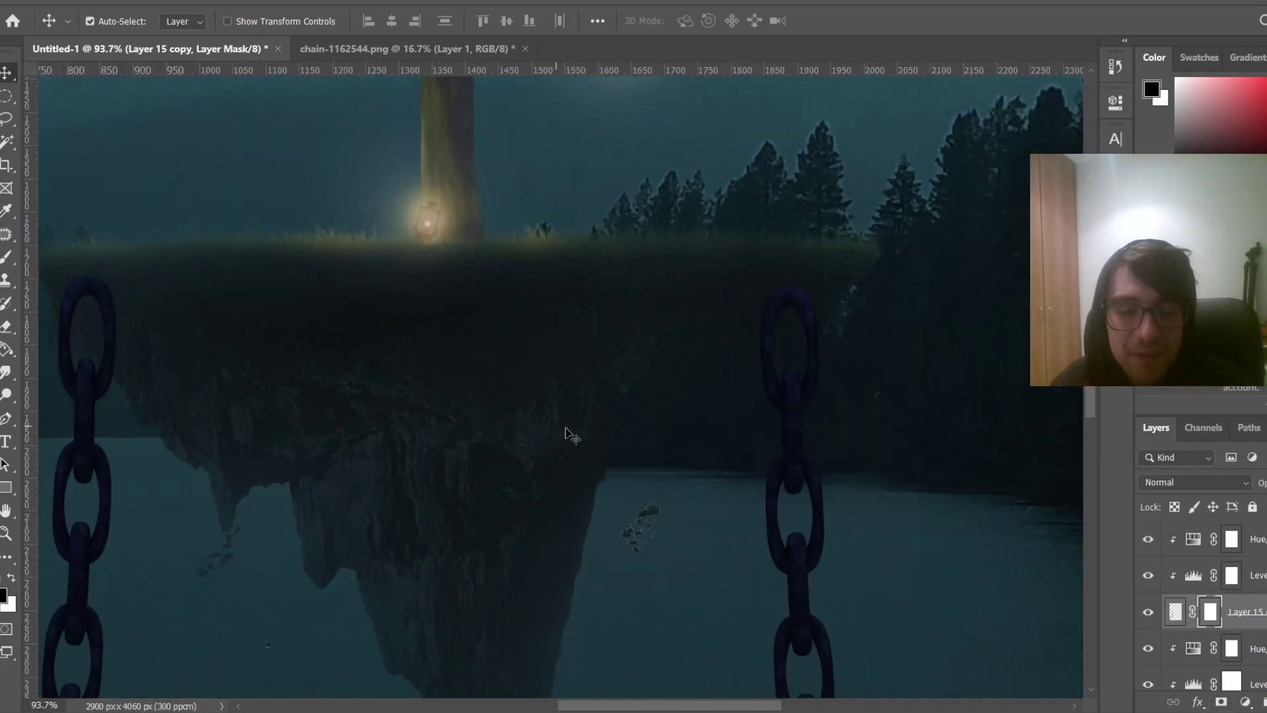
Choose the Hard Round brush from the General Brushes set for masking the left chain's top link
{"action": "key", "text": "b"}
{"action": "left_click_drag", "start_coordinate": [370, 330], "coordinate": [693, 410]}
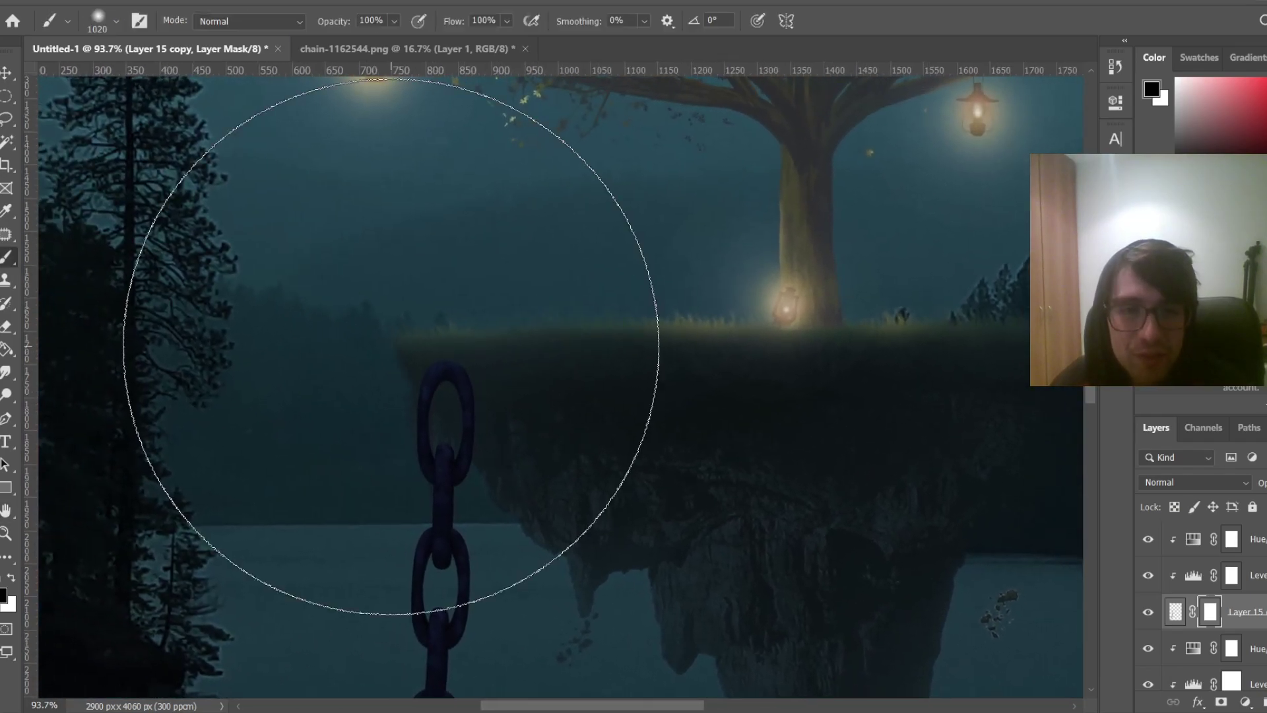
{"action": "scroll", "coordinate": [391, 347], "scroll_direction": "up", "scroll_amount": 4}
{"action": "left_click_drag", "start_coordinate": [574, 380], "coordinate": [507, 359]}
{"action": "right_click", "coordinate": [507, 360]}
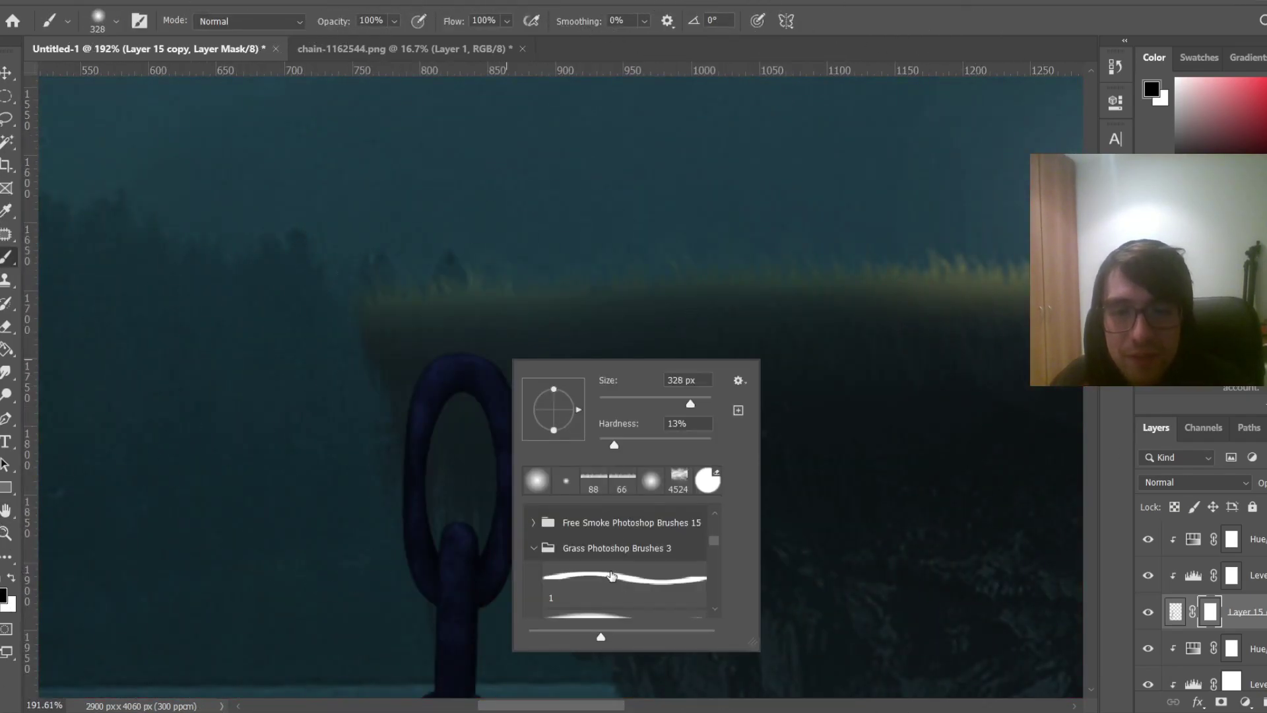
{"action": "scroll", "coordinate": [534, 554], "scroll_direction": "down", "scroll_amount": 1}
{"action": "scroll", "coordinate": [534, 534], "scroll_direction": "up", "scroll_amount": 10}
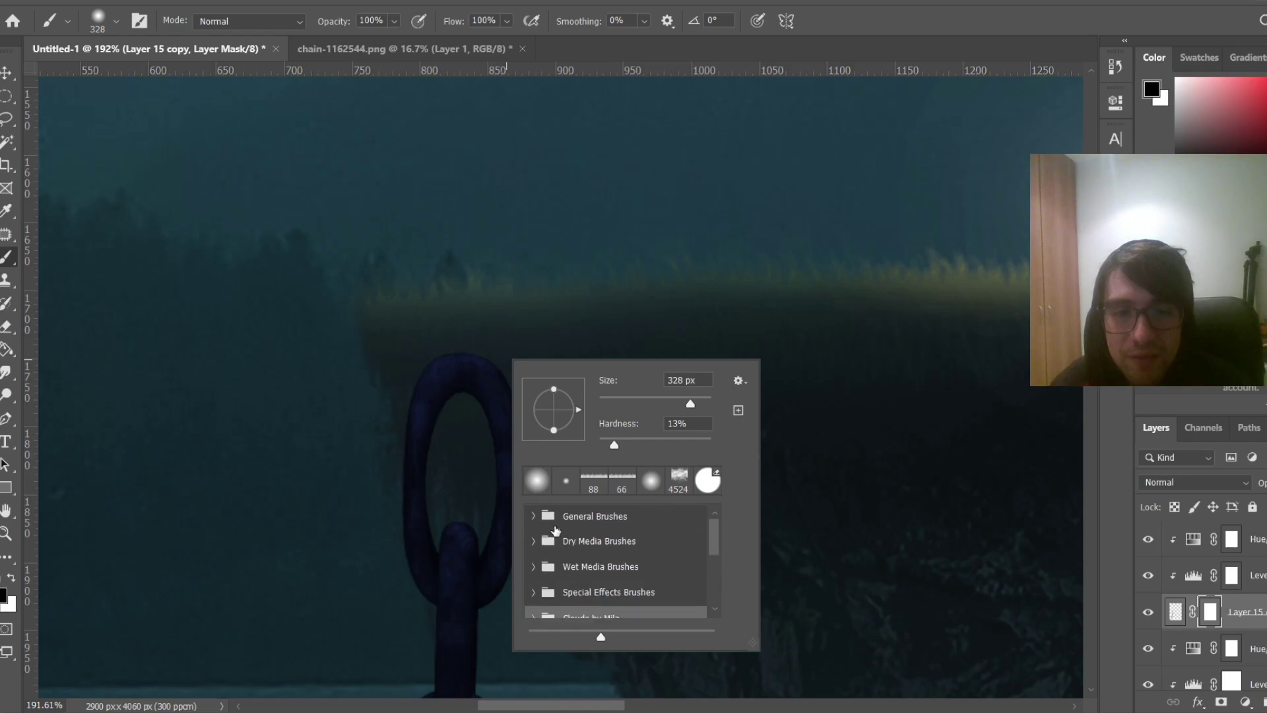
{"action": "left_click", "coordinate": [533, 519]}
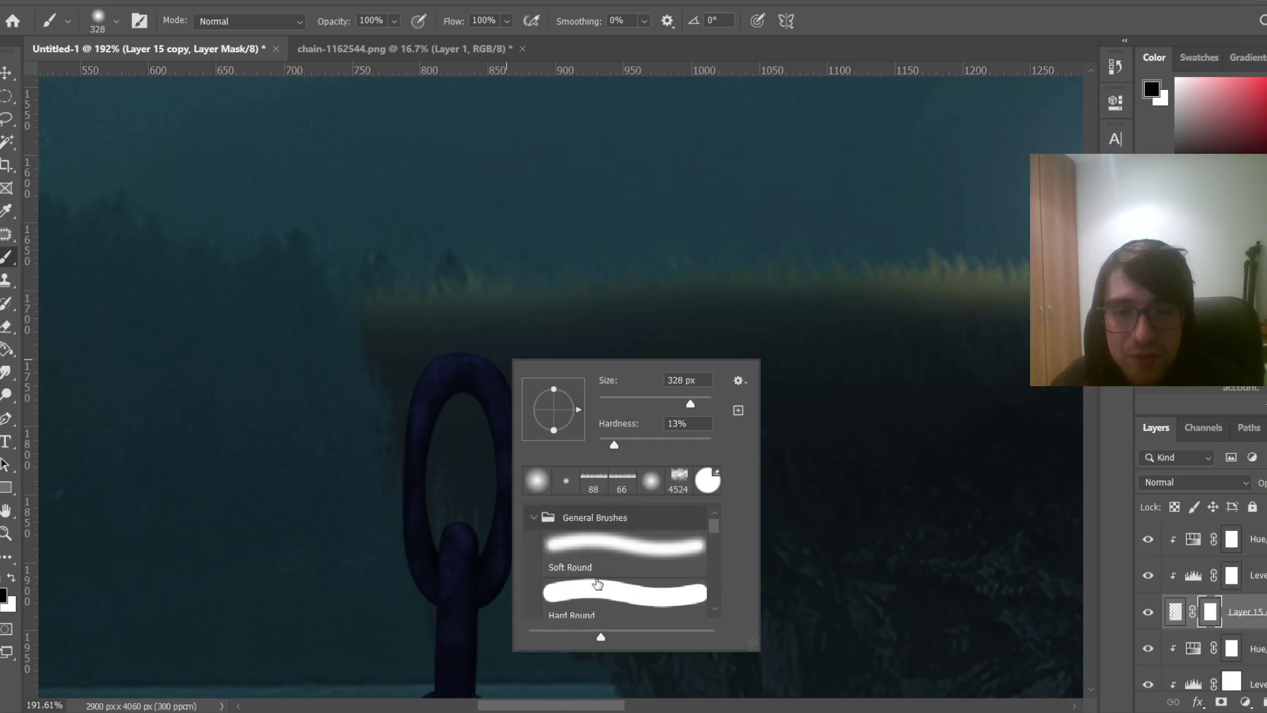
{"action": "left_click", "coordinate": [599, 586]}
{"action": "left_click", "coordinate": [550, 344]}
{"action": "left_click_drag", "start_coordinate": [547, 343], "coordinate": [177, 453]}
{"action": "scroll", "coordinate": [378, 362], "scroll_direction": "up", "scroll_amount": 4}
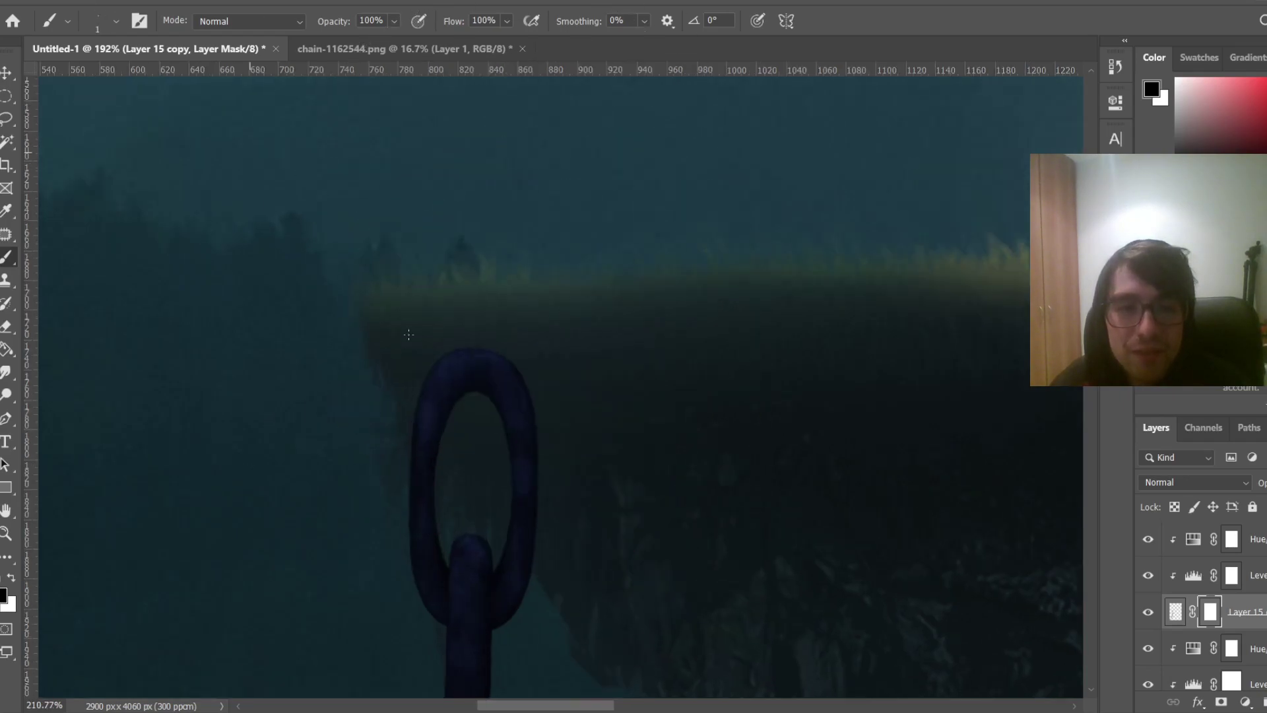
Mask out the upper right part of the left chain's top link with a 52 px black brush
{"action": "mouse_move", "coordinate": [456, 320]}
{"action": "left_mouse_down"}
{"action": "mouse_move", "coordinate": [549, 367]}
{"action": "mouse_move", "coordinate": [532, 358]}
{"action": "mouse_move", "coordinate": [542, 384]}
{"action": "mouse_move", "coordinate": [613, 403]}
{"action": "mouse_move", "coordinate": [648, 470]}
{"action": "mouse_move", "coordinate": [595, 417]}
{"action": "mouse_move", "coordinate": [638, 512]}
{"action": "mouse_move", "coordinate": [599, 488]}
{"action": "mouse_move", "coordinate": [650, 551]}
{"action": "mouse_move", "coordinate": [626, 564]}
{"action": "mouse_move", "coordinate": [638, 615]}
{"action": "mouse_move", "coordinate": [590, 540]}
{"action": "mouse_move", "coordinate": [586, 562]}
{"action": "mouse_move", "coordinate": [616, 586]}
{"action": "left_mouse_up"}
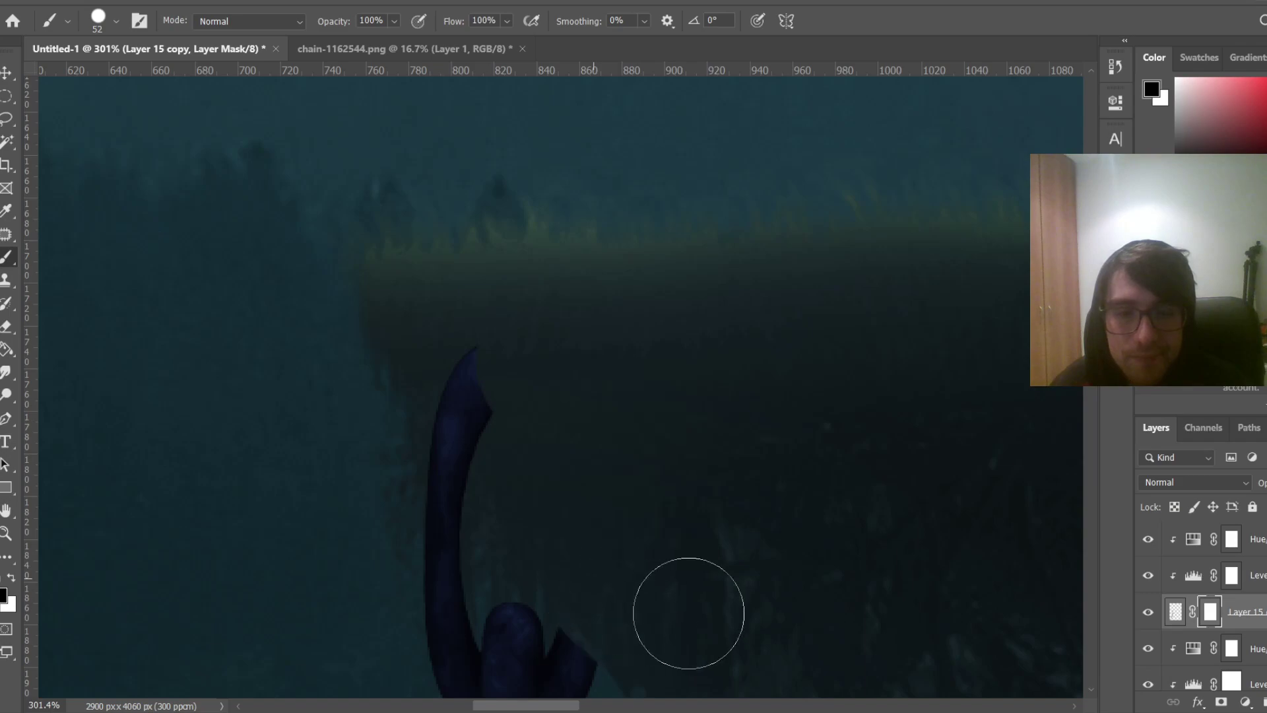
{"action": "scroll", "coordinate": [736, 580], "scroll_direction": "down", "scroll_amount": 3}
{"action": "scroll", "coordinate": [990, 475], "scroll_direction": "down", "scroll_amount": 5}
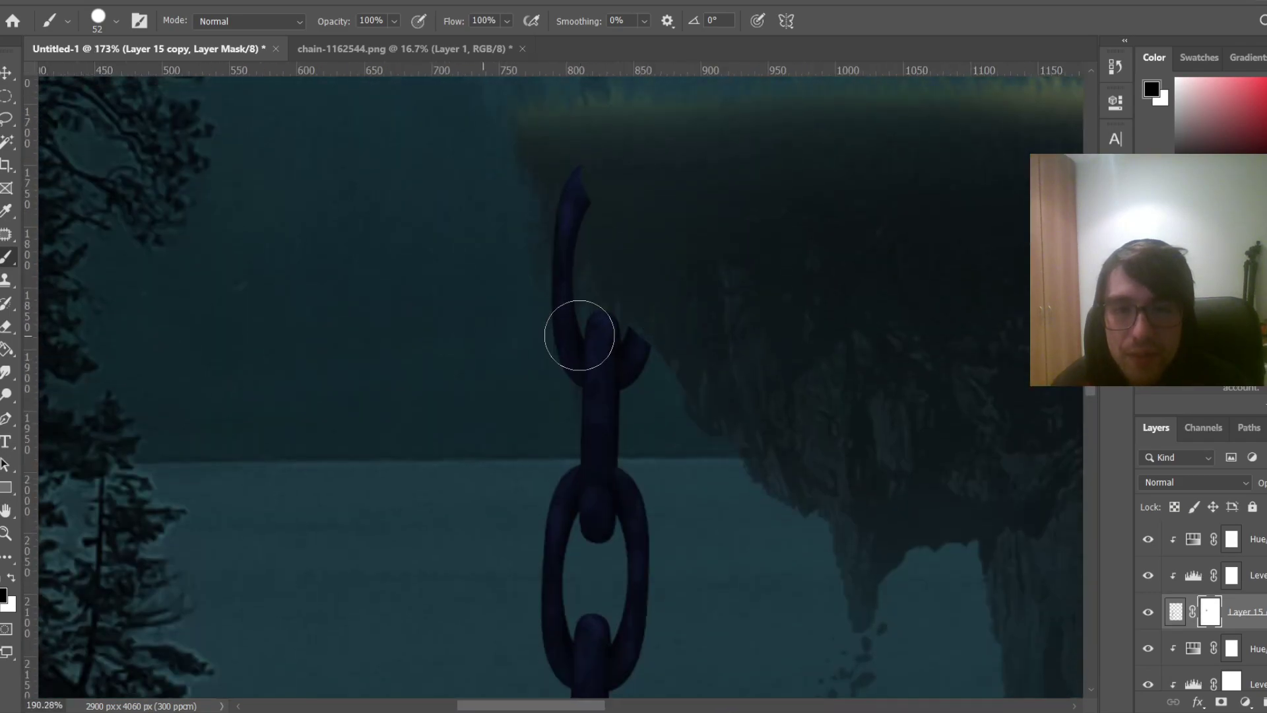
Refine the left chain's cut link with a 30 px brush, restoring the lower stub in white and trimming the upper tip in black
{"action": "scroll", "coordinate": [594, 323], "scroll_direction": "up", "scroll_amount": 5}
{"action": "key", "text": "x"}
{"action": "left_click_drag", "start_coordinate": [674, 362], "coordinate": [608, 361]}
{"action": "left_click_drag", "start_coordinate": [676, 351], "coordinate": [686, 349]}
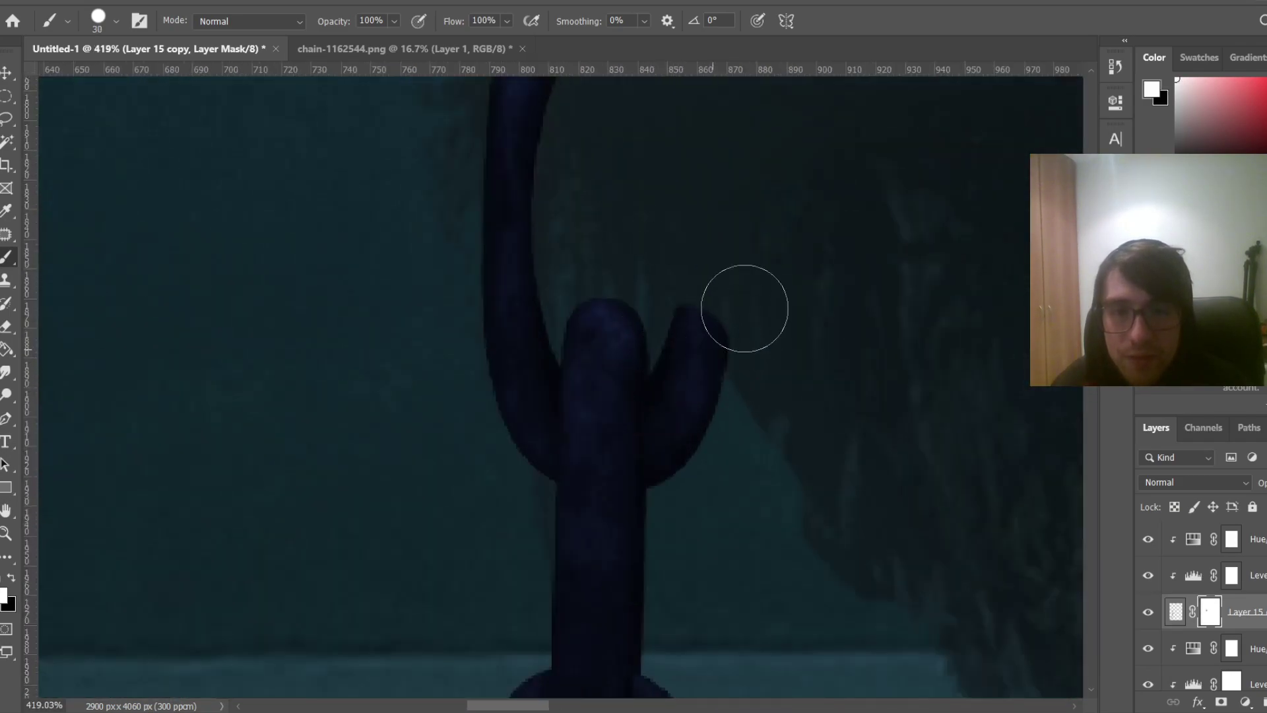
{"action": "scroll", "coordinate": [850, 163], "scroll_direction": "down", "scroll_amount": 2}
{"action": "scroll", "coordinate": [561, 389], "scroll_direction": "up", "scroll_amount": 3}
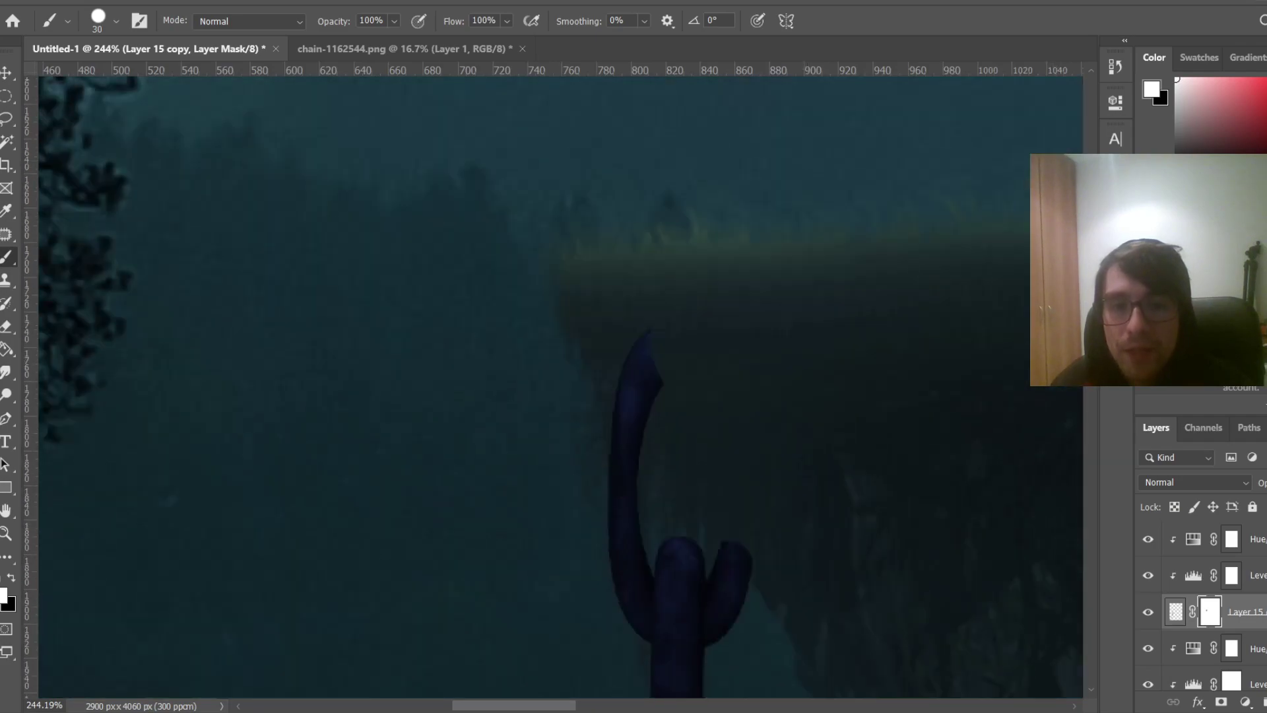
{"action": "key", "text": "x"}
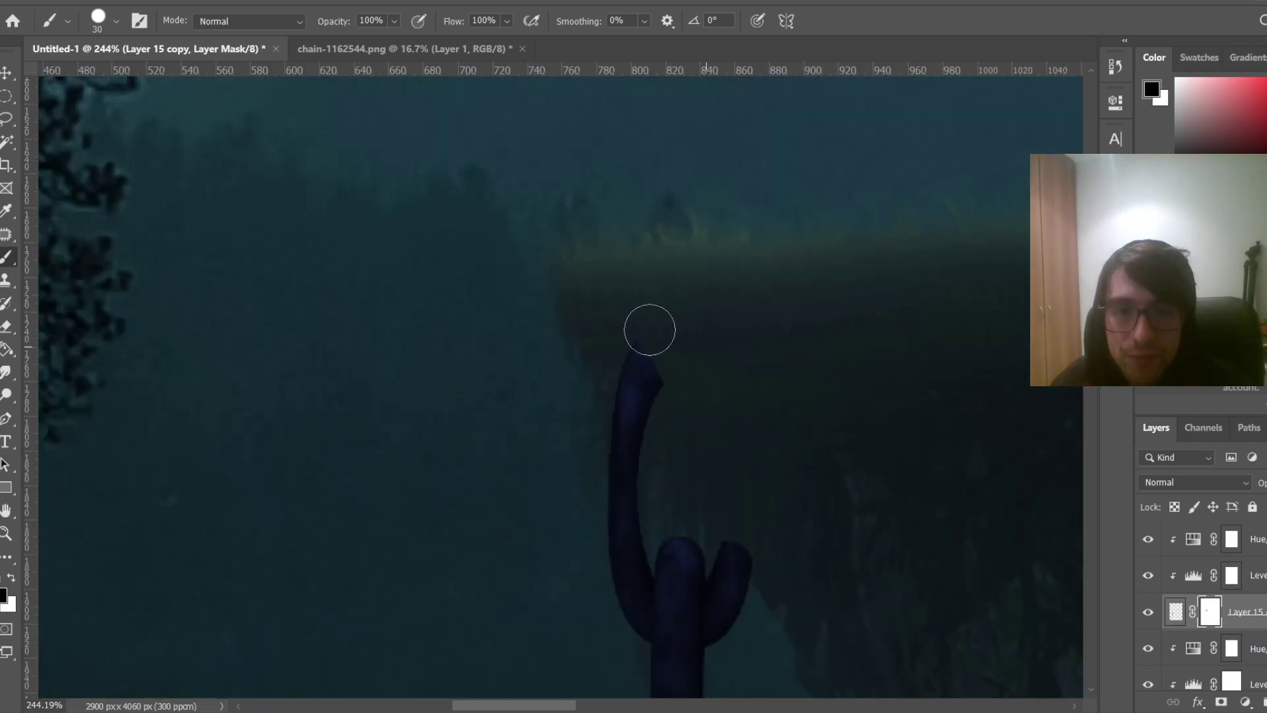
{"action": "left_click_drag", "start_coordinate": [647, 328], "coordinate": [683, 344]}
Add a layer mask to Layer 15 and paint out the upper left part of the right chain's top link in black
{"action": "left_click_drag", "start_coordinate": [514, 706], "coordinate": [765, 708]}
{"action": "scroll", "coordinate": [1201, 613], "scroll_direction": "down", "scroll_amount": 2}
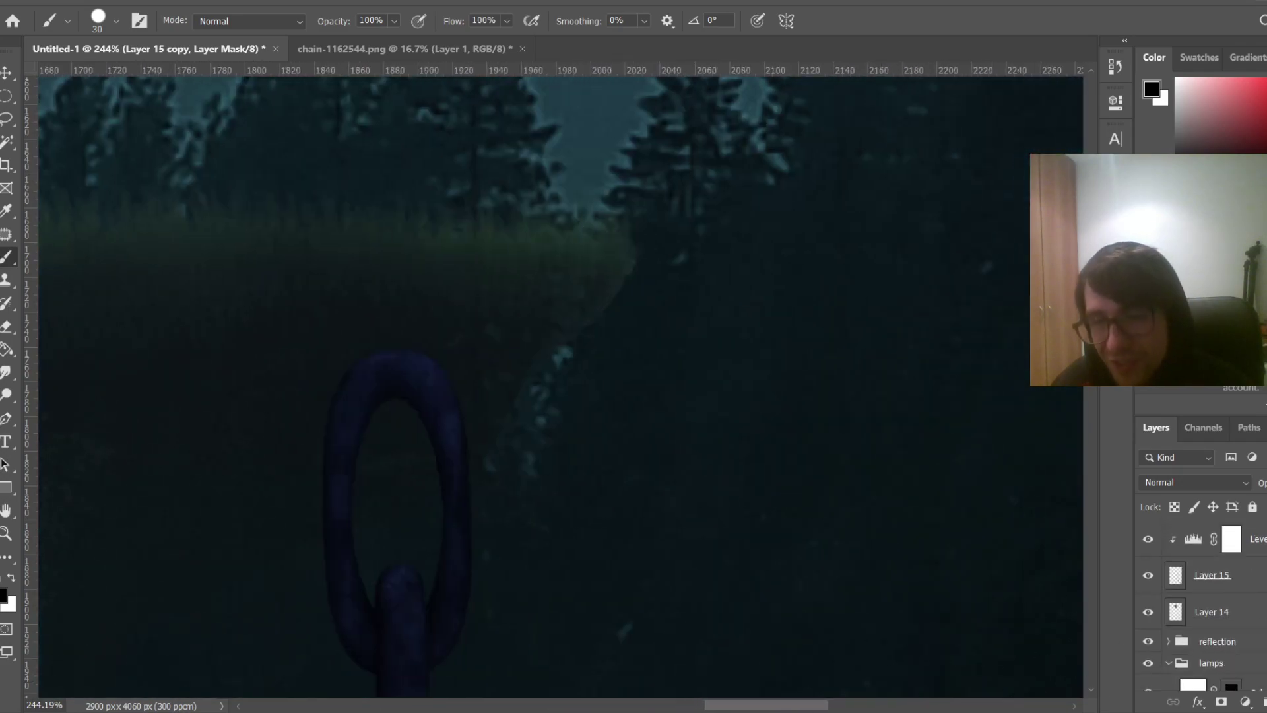
{"action": "left_click", "coordinate": [1213, 576]}
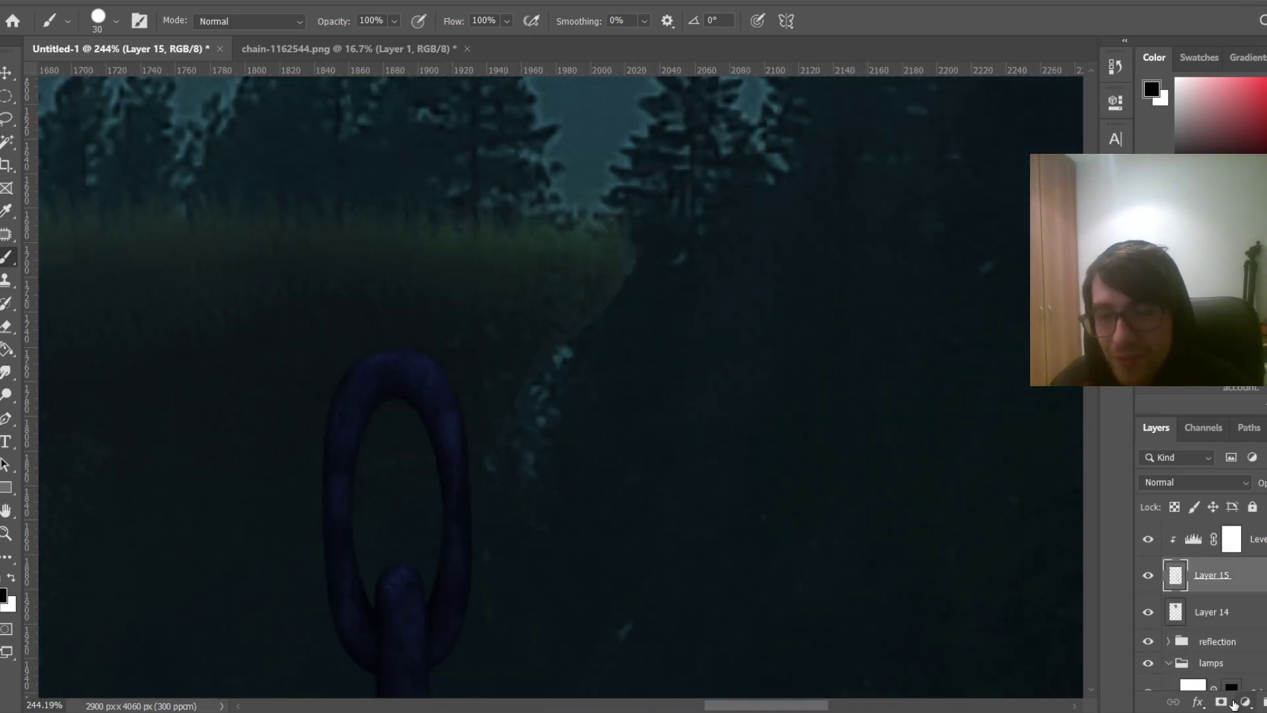
{"action": "left_click", "coordinate": [1222, 702]}
{"action": "mouse_move", "coordinate": [360, 357]}
{"action": "left_mouse_down"}
{"action": "mouse_move", "coordinate": [387, 376]}
{"action": "mouse_move", "coordinate": [342, 430]}
{"action": "mouse_move", "coordinate": [330, 522]}
{"action": "left_mouse_up"}
Restore the lower left stub of the right chain's cut top link by painting white on the Layer 15 mask with the 30 px brush
{"action": "key", "text": "x"}
{"action": "mouse_move", "coordinate": [356, 572]}
{"action": "left_mouse_down"}
{"action": "mouse_move", "coordinate": [345, 552]}
{"action": "mouse_move", "coordinate": [374, 541]}
{"action": "left_mouse_up"}
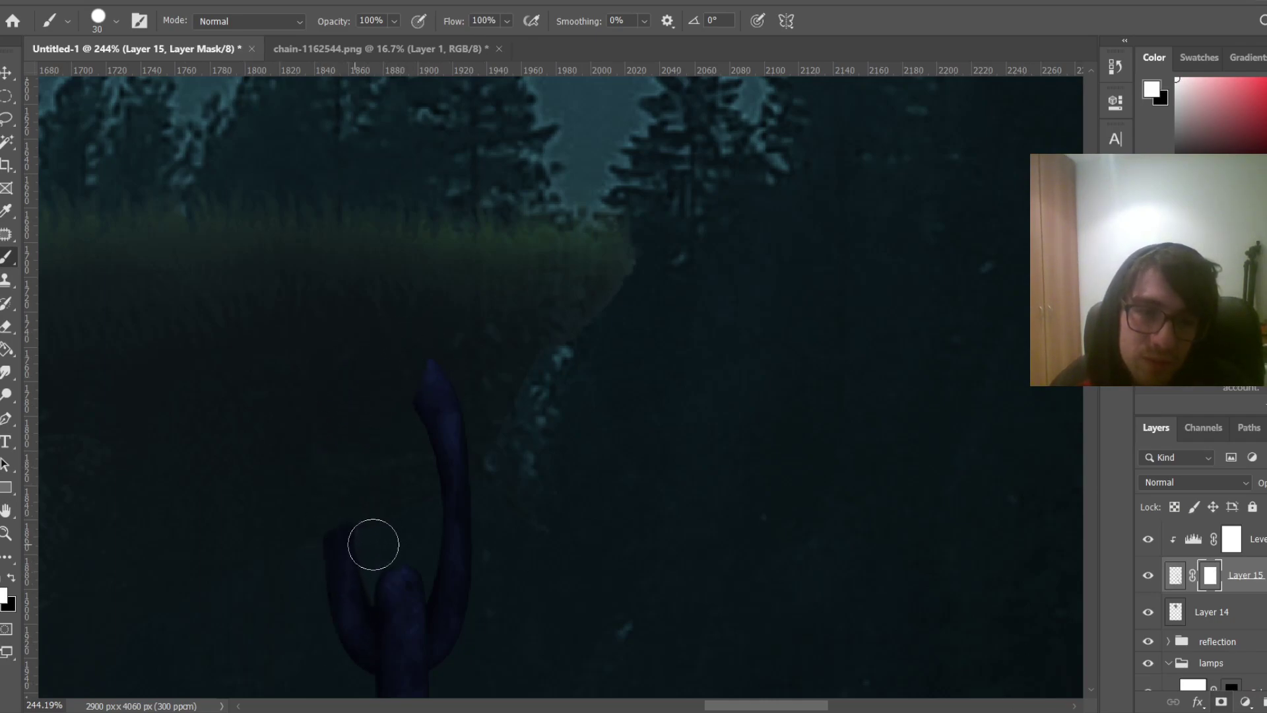
{"action": "scroll", "coordinate": [486, 541], "scroll_direction": "down", "scroll_amount": 2}
{"action": "scroll", "coordinate": [369, 509], "scroll_direction": "up", "scroll_amount": 1}
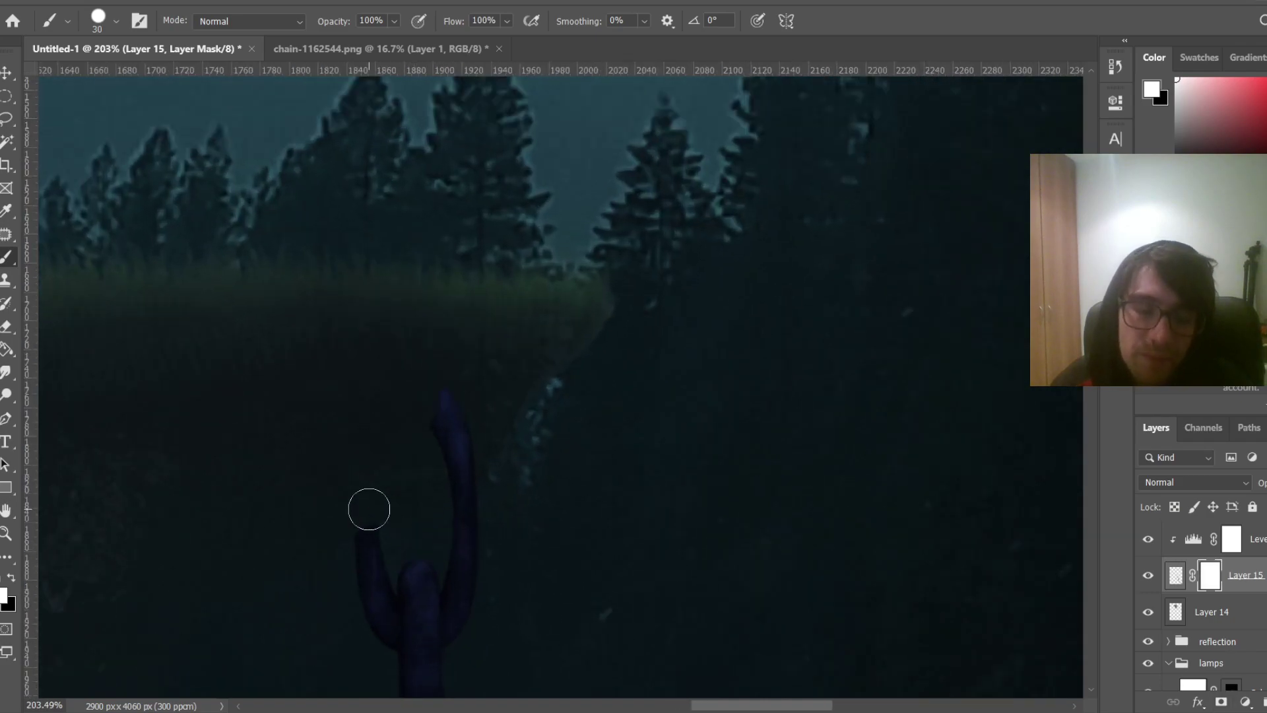
{"action": "left_click_drag", "start_coordinate": [398, 486], "coordinate": [370, 507]}
{"action": "key", "text": "x"}
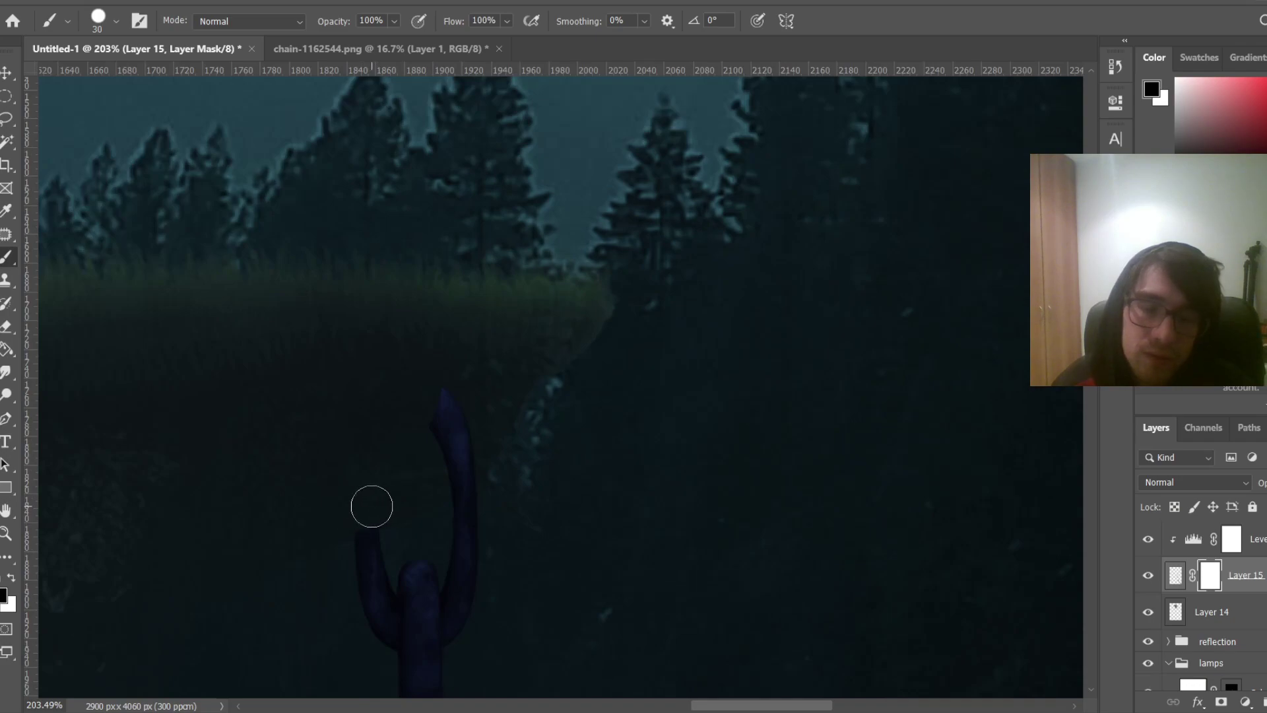
{"action": "key", "text": "ctrl+0"}
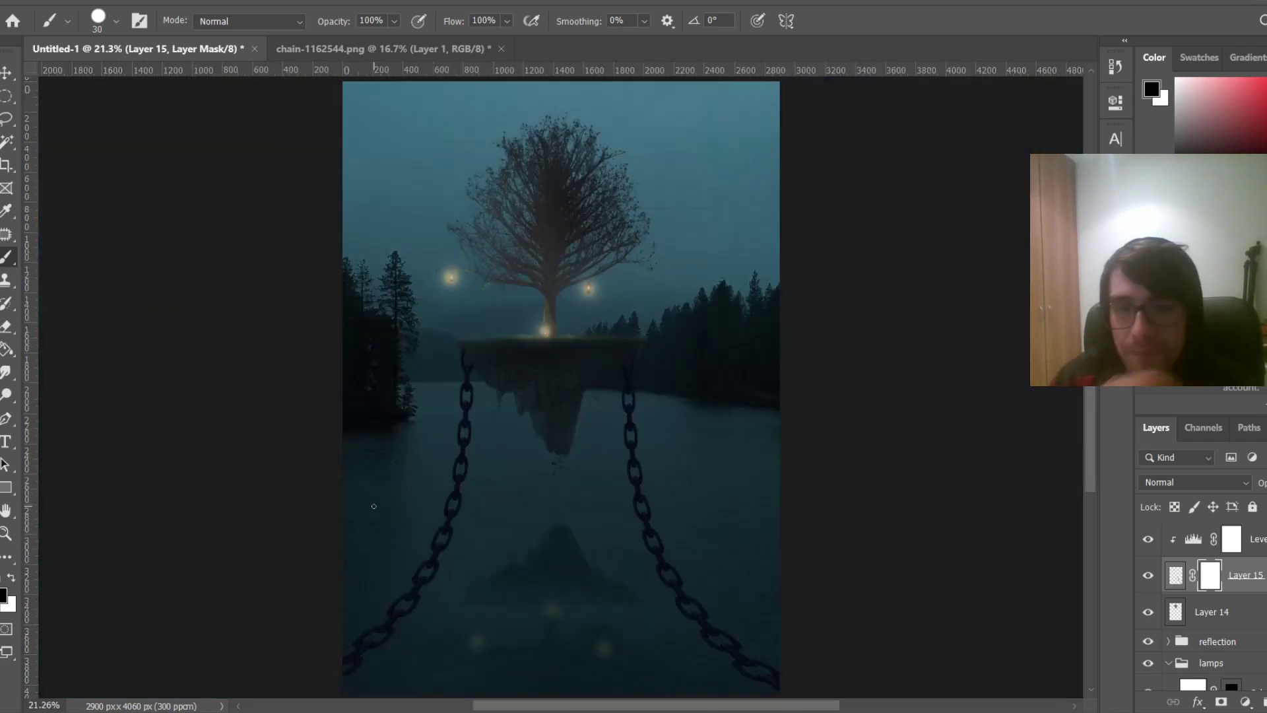
{"action": "scroll", "coordinate": [1201, 611], "scroll_direction": "up", "scroll_amount": 3}
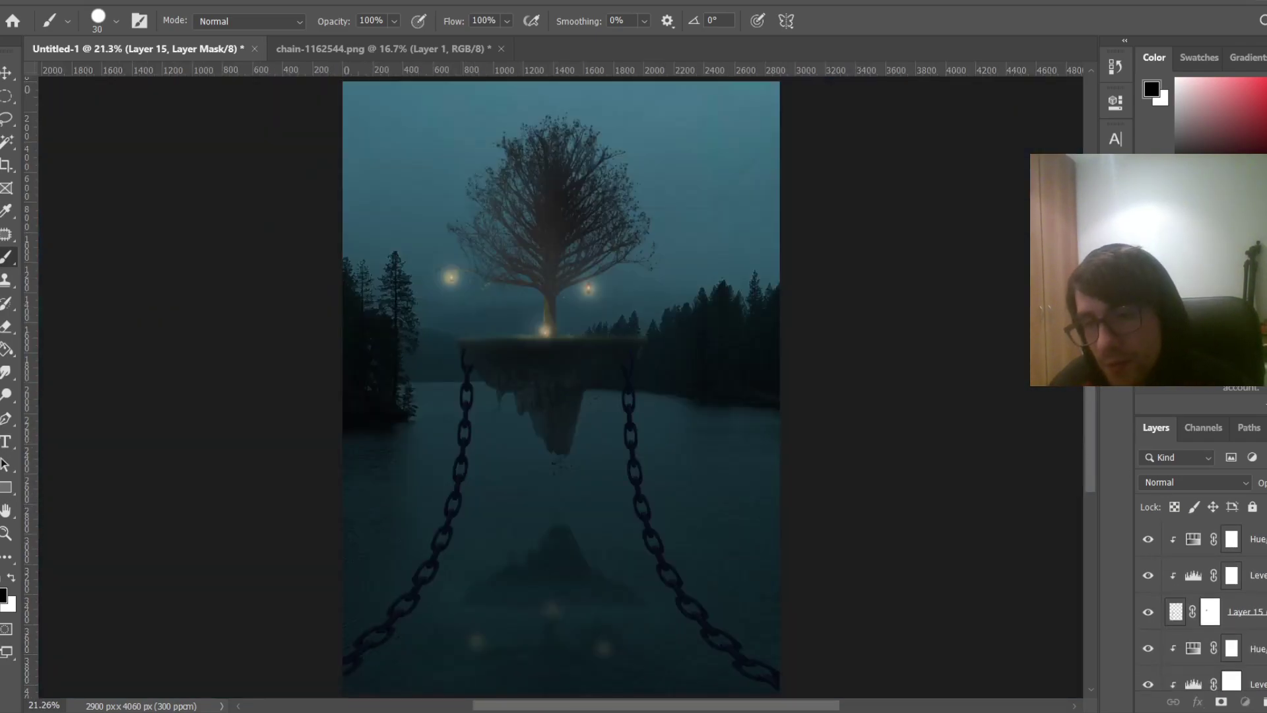
{"action": "left_click", "coordinate": [1255, 540]}
{"action": "left_click", "coordinate": [1265, 702]}
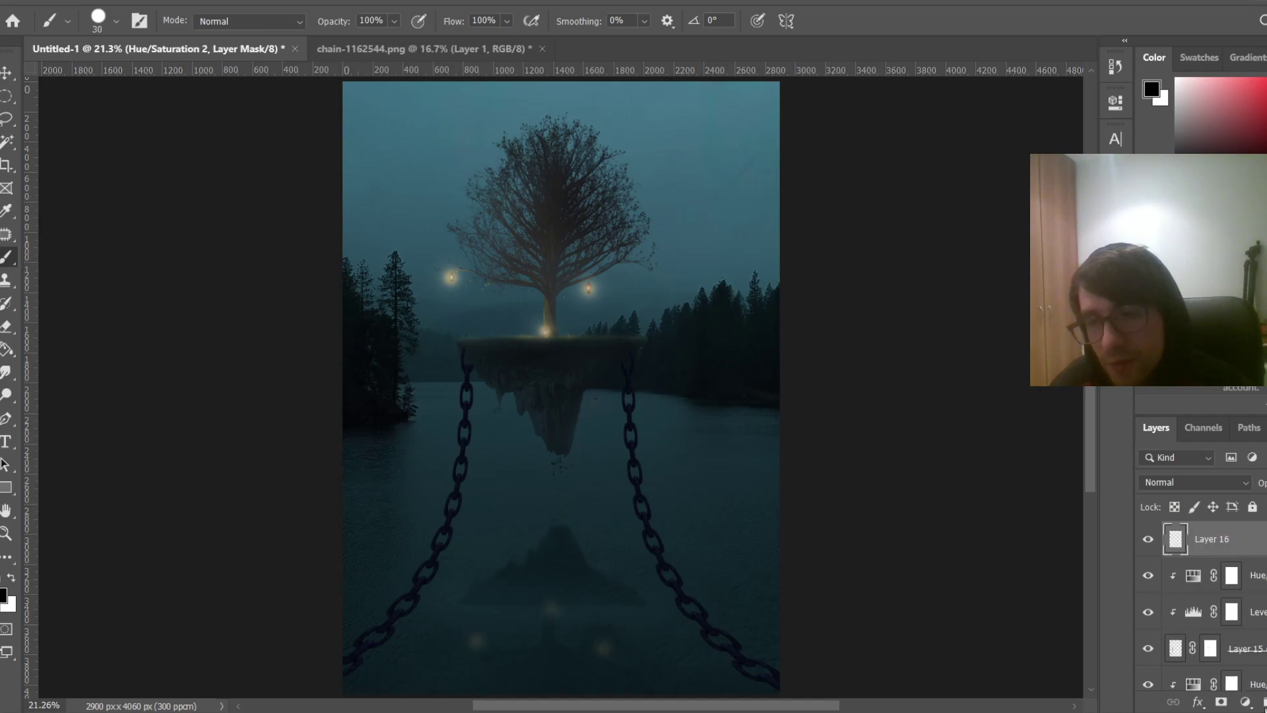
{"action": "scroll", "coordinate": [659, 389], "scroll_direction": "up", "scroll_amount": 10}
{"action": "scroll", "coordinate": [531, 455], "scroll_direction": "up", "scroll_amount": 5}
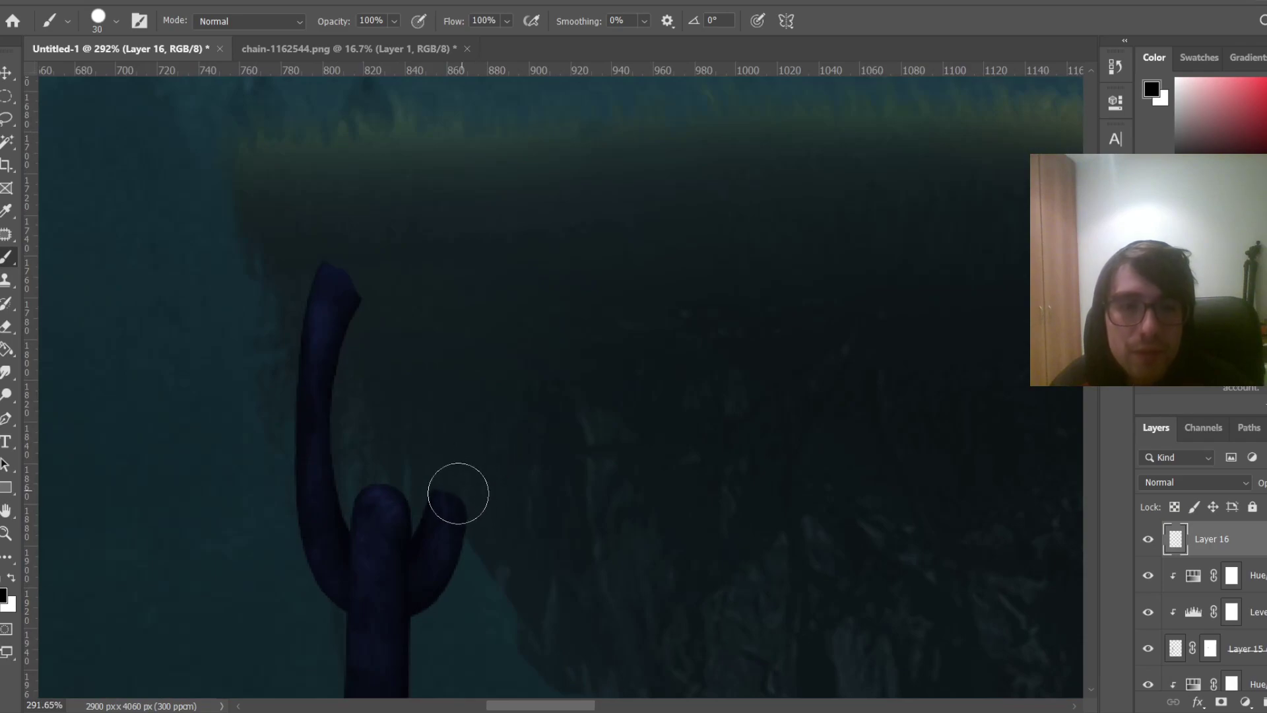
{"action": "left_click", "coordinate": [455, 495]}
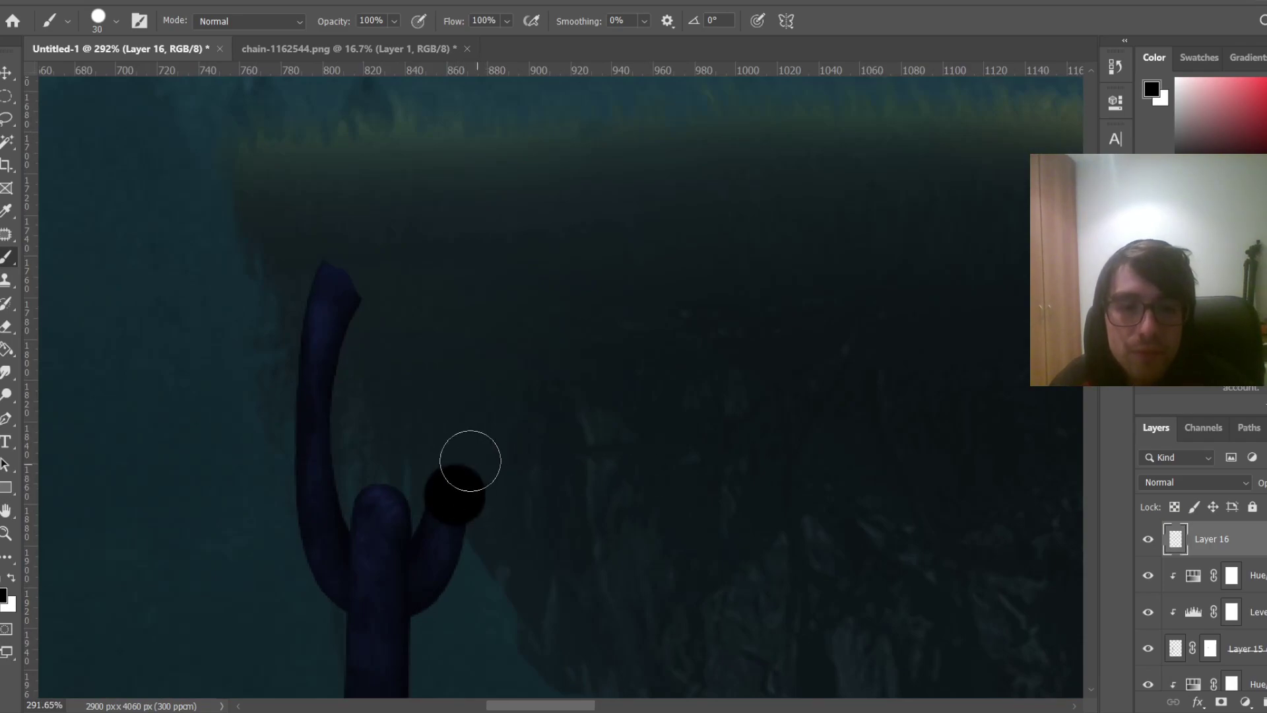
{"action": "right_click", "coordinate": [471, 429]}
{"action": "left_click", "coordinate": [524, 555]}
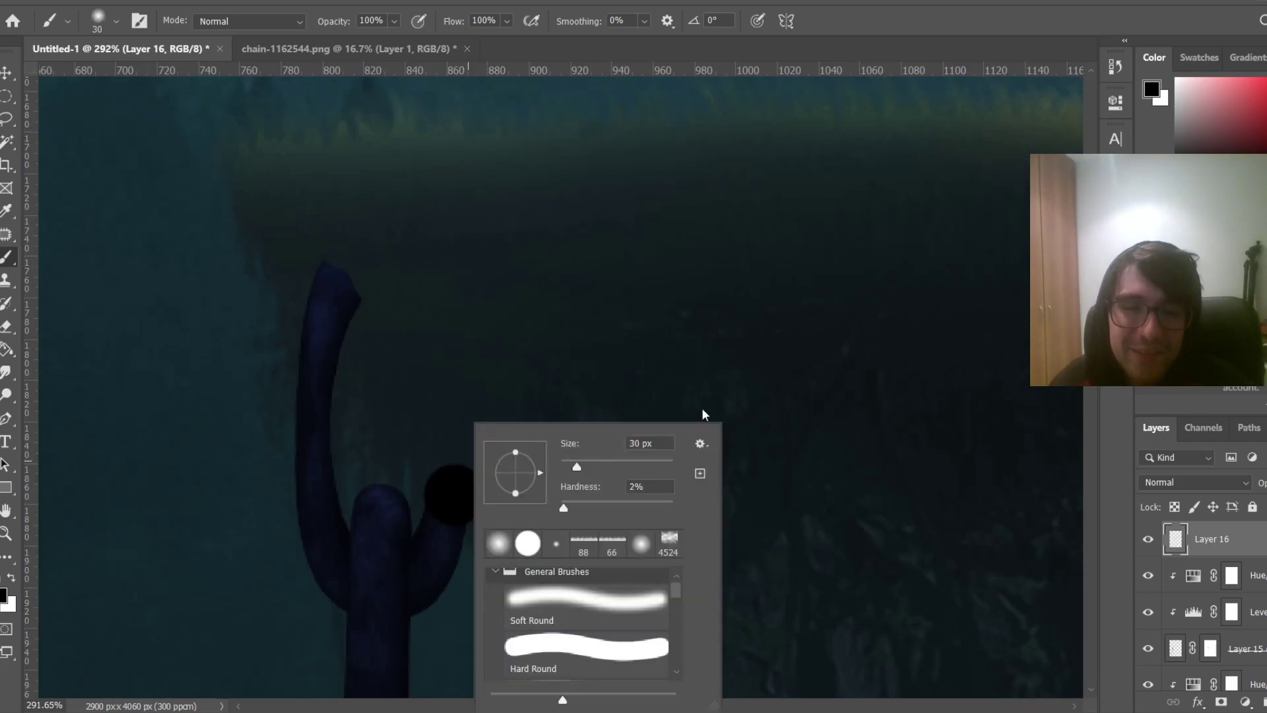
{"action": "left_click", "coordinate": [703, 413]}
{"action": "key", "text": "ctrl+z"}
{"action": "left_click", "coordinate": [556, 557], "text": "ctrl"}
Choose the Soft Round brush and add a new layer above the topmost Hue/Saturation adjustment layer
{"action": "right_click", "coordinate": [459, 479]}
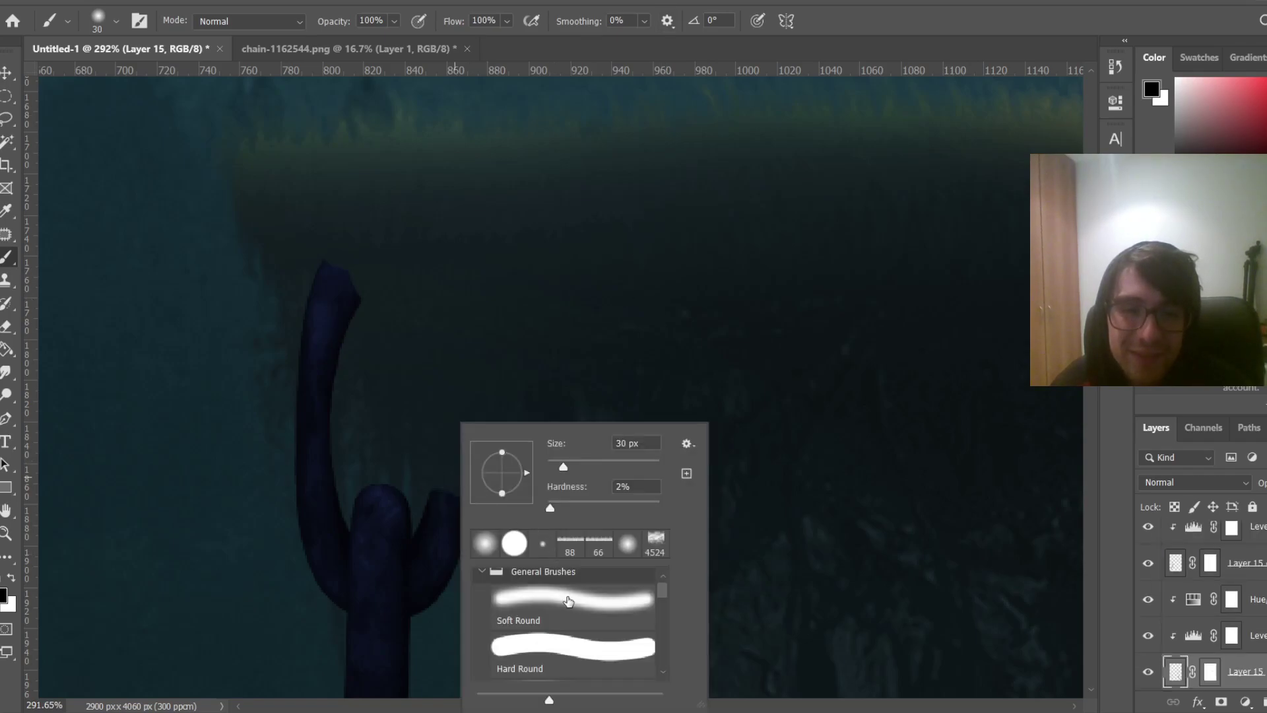
{"action": "left_click", "coordinate": [563, 610]}
{"action": "scroll", "coordinate": [1248, 574], "scroll_direction": "up", "scroll_amount": 2}
{"action": "left_click", "coordinate": [1255, 539]}
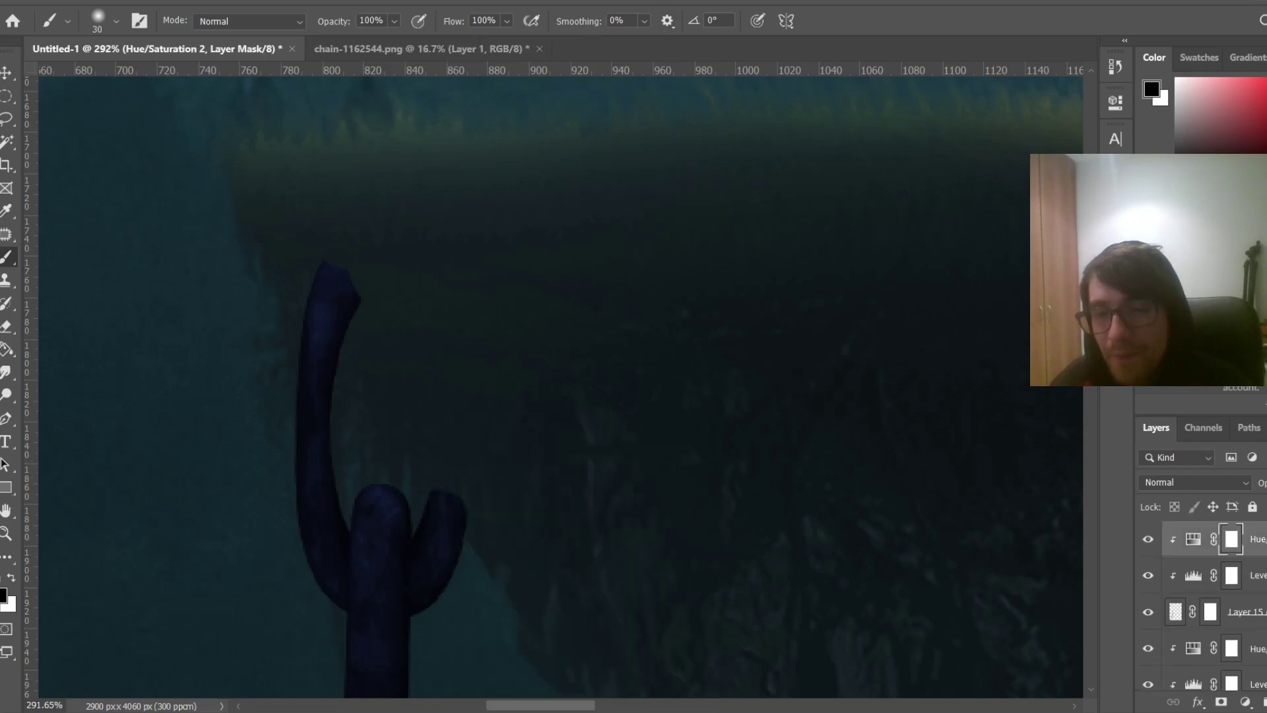
{"action": "left_click", "coordinate": [1265, 702]}
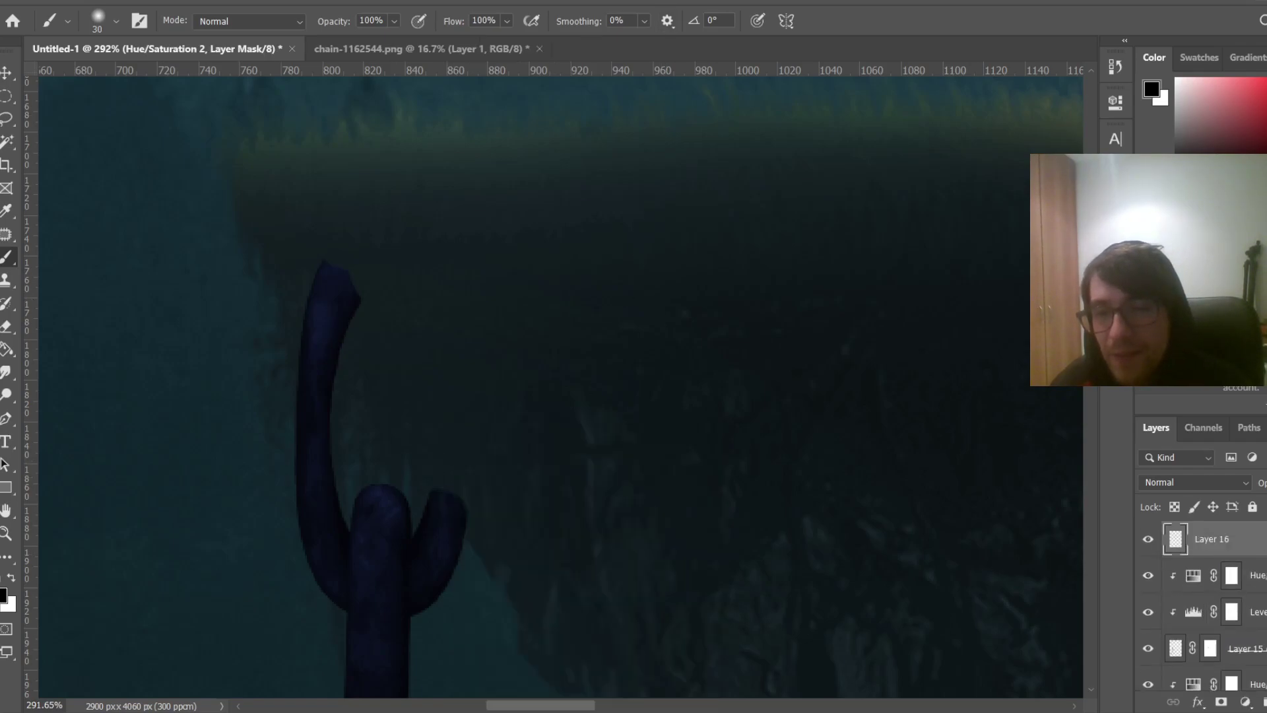
Paint a black shadow on the left chain's lower stub with a 57 px elliptical soft brush at 43% opacity, angled 145°
{"action": "left_click", "coordinate": [395, 21]}
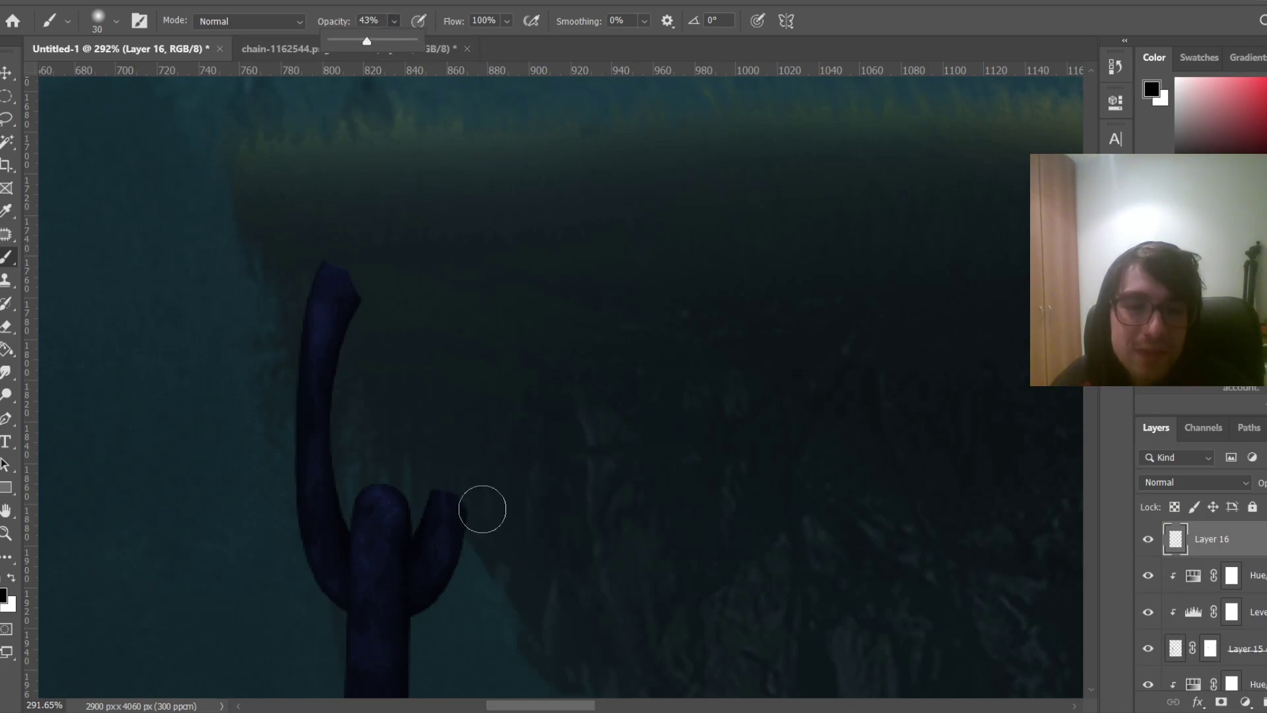
{"action": "mouse_move", "coordinate": [483, 510]}
{"action": "left_mouse_down"}
{"action": "mouse_move", "coordinate": [509, 502]}
{"action": "mouse_move", "coordinate": [536, 466]}
{"action": "left_mouse_up"}
{"action": "right_click", "coordinate": [466, 495]}
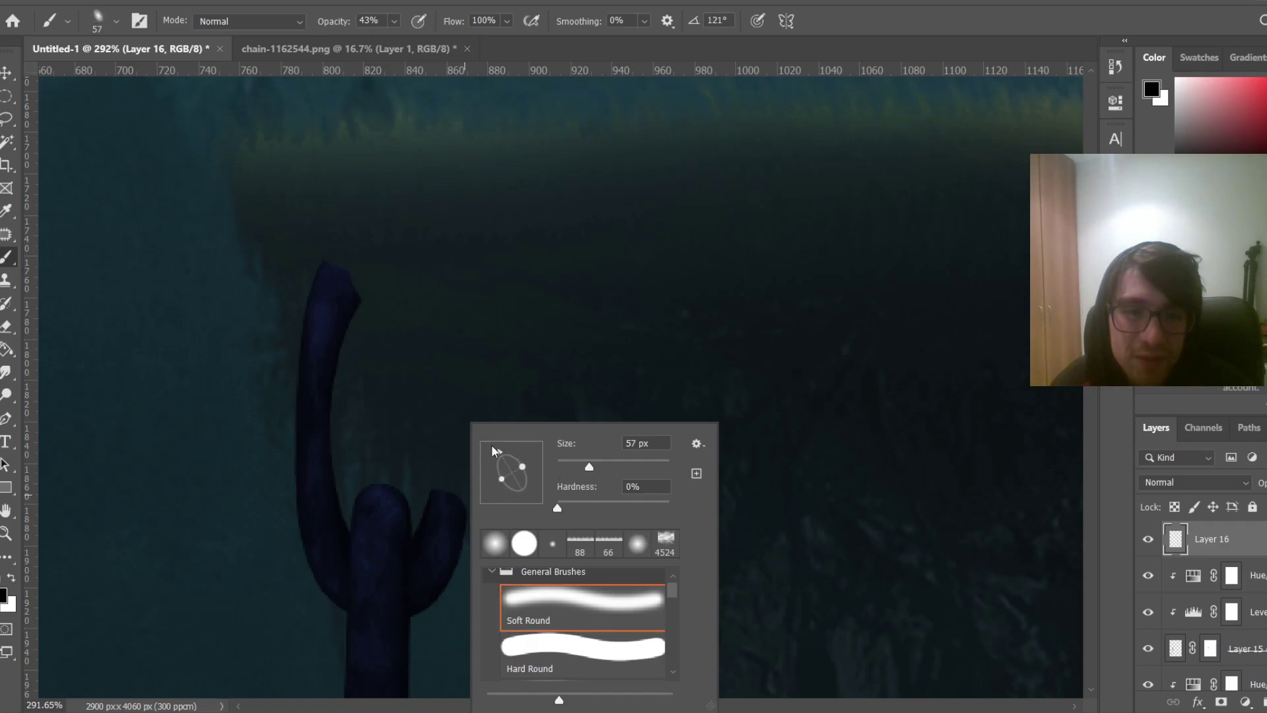
{"action": "left_click_drag", "start_coordinate": [494, 460], "coordinate": [487, 465]}
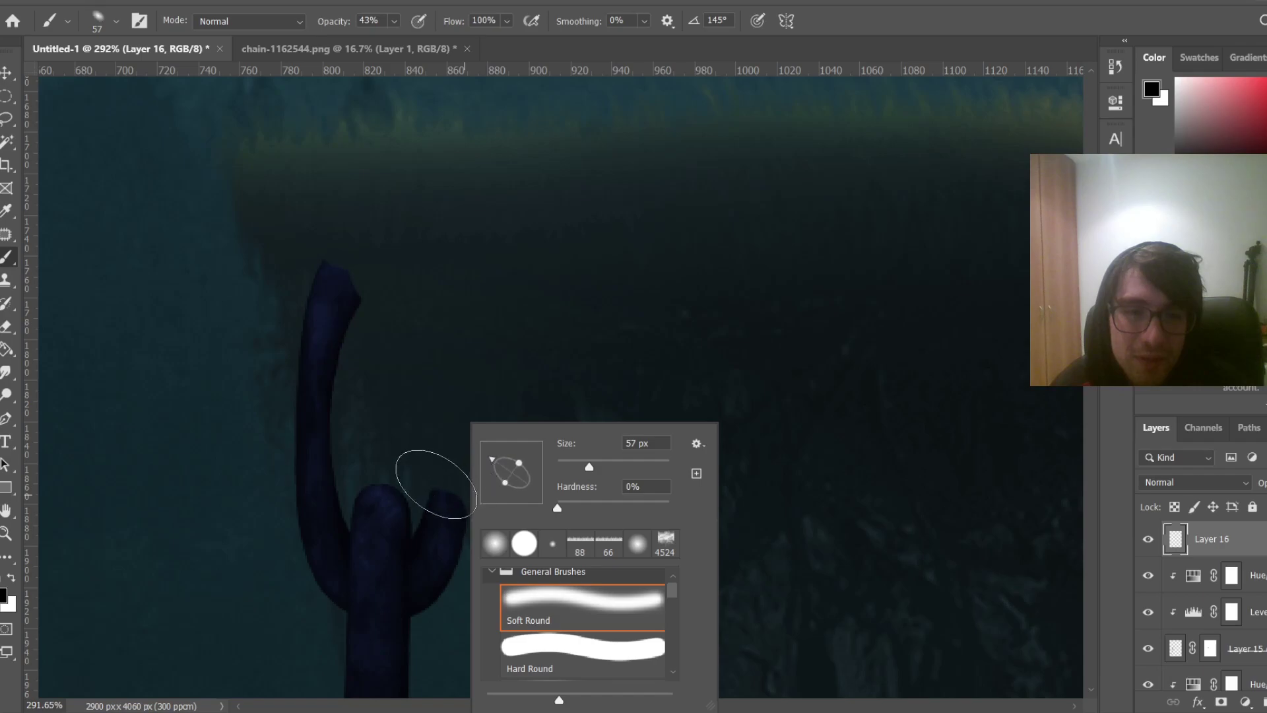
{"action": "left_click", "coordinate": [419, 424]}
{"action": "left_click_drag", "start_coordinate": [466, 510], "coordinate": [451, 507]}
{"action": "left_click", "coordinate": [444, 497]}
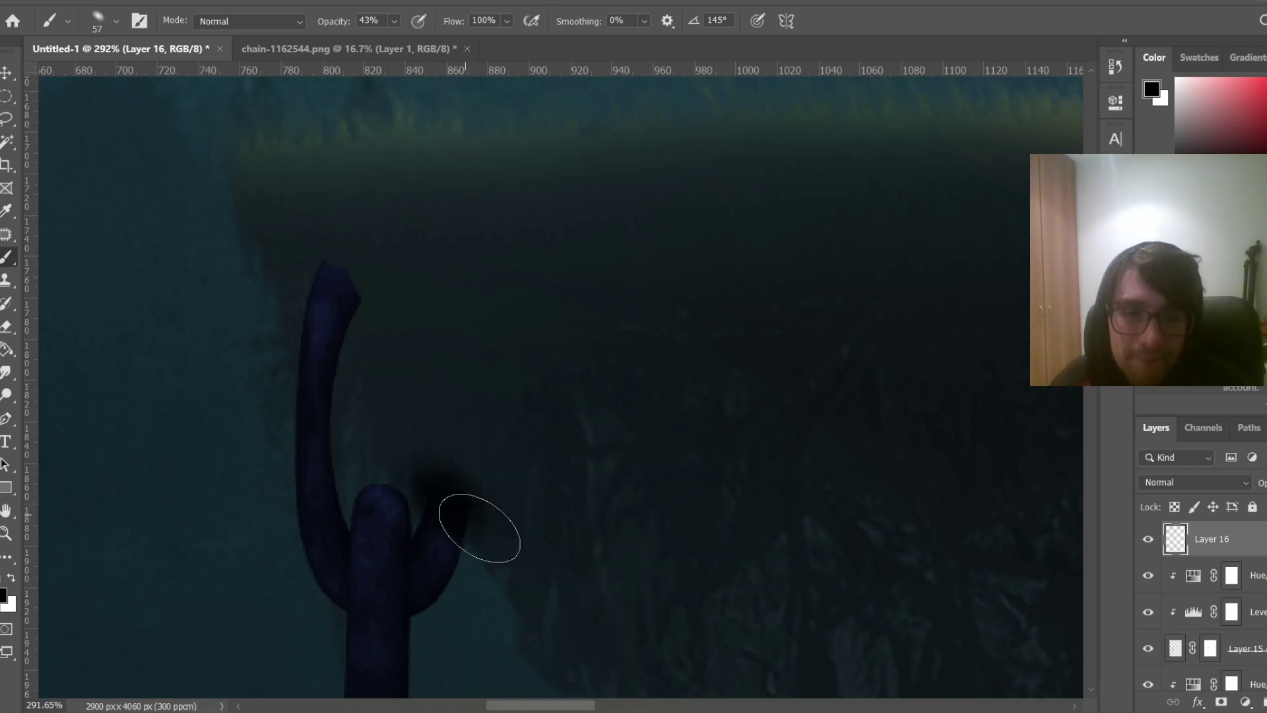
Paint a black shadow over the upper tip of the left chain's cut link with the 57 px brush angled to 129°
{"action": "right_click", "coordinate": [362, 284]}
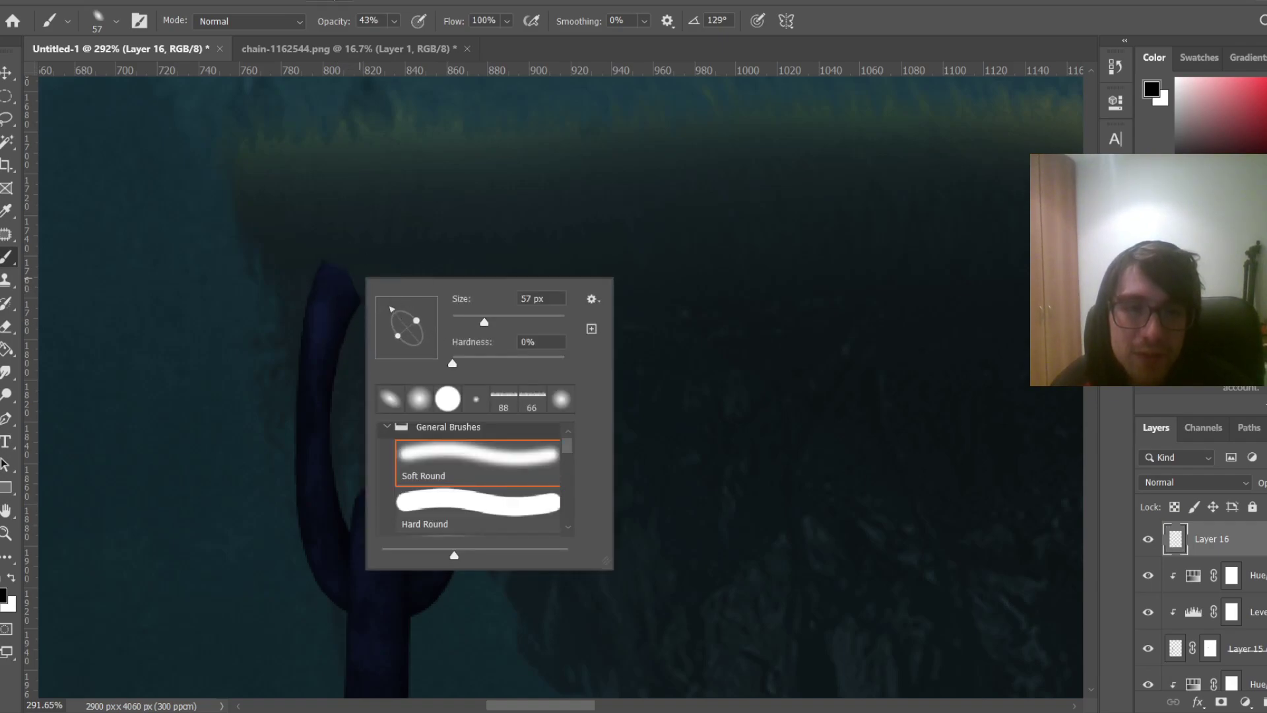
{"action": "left_click", "coordinate": [341, 288]}
{"action": "left_click", "coordinate": [340, 289]}
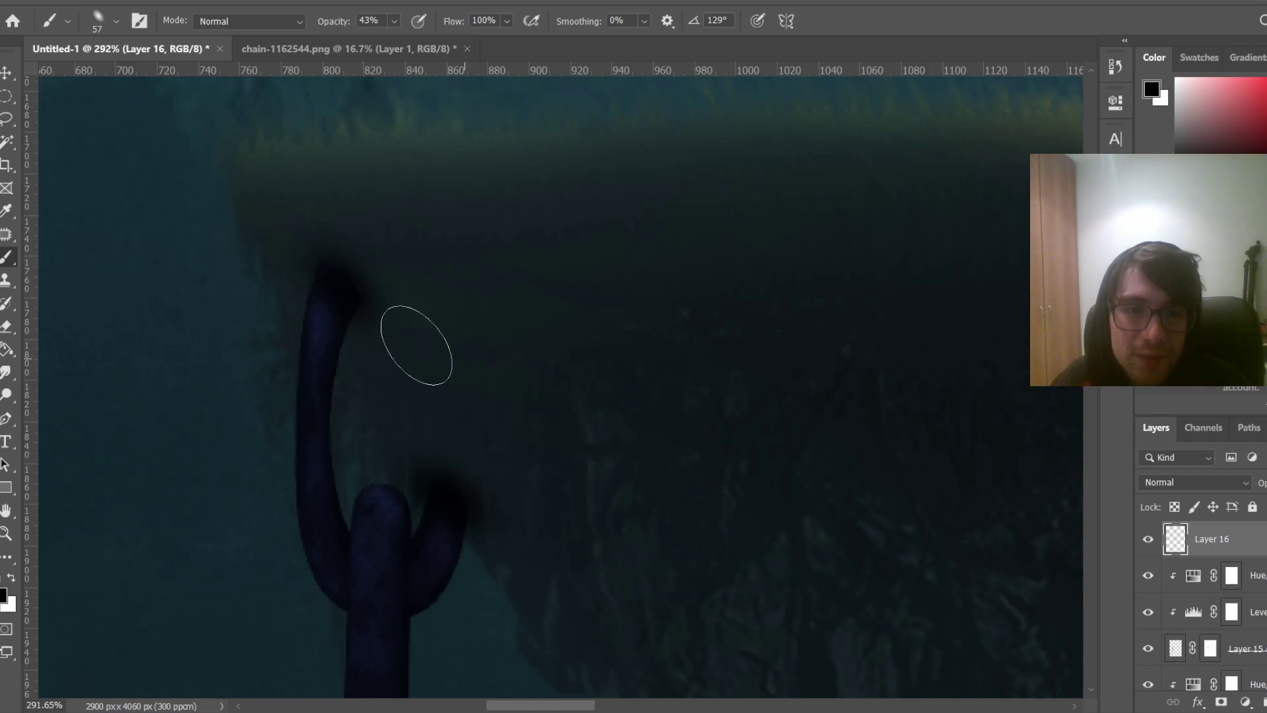
Paint a black shadow over the upper tip of the right chain's cut link, finishing with a 44 px elliptical brush angled 69°
{"action": "scroll", "coordinate": [703, 518], "scroll_direction": "down", "scroll_amount": 5}
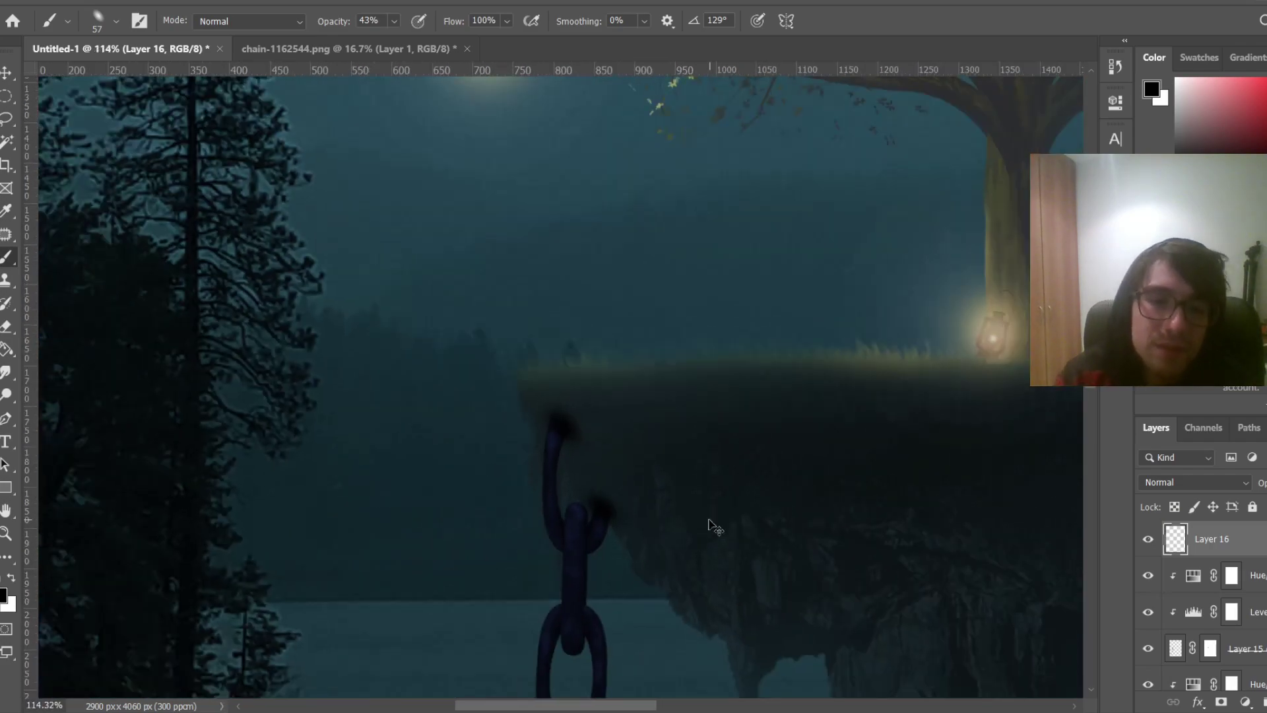
{"action": "scroll", "coordinate": [710, 525], "scroll_direction": "down", "scroll_amount": 5}
{"action": "scroll", "coordinate": [669, 361], "scroll_direction": "up", "scroll_amount": 3}
{"action": "scroll", "coordinate": [668, 361], "scroll_direction": "up", "scroll_amount": 10}
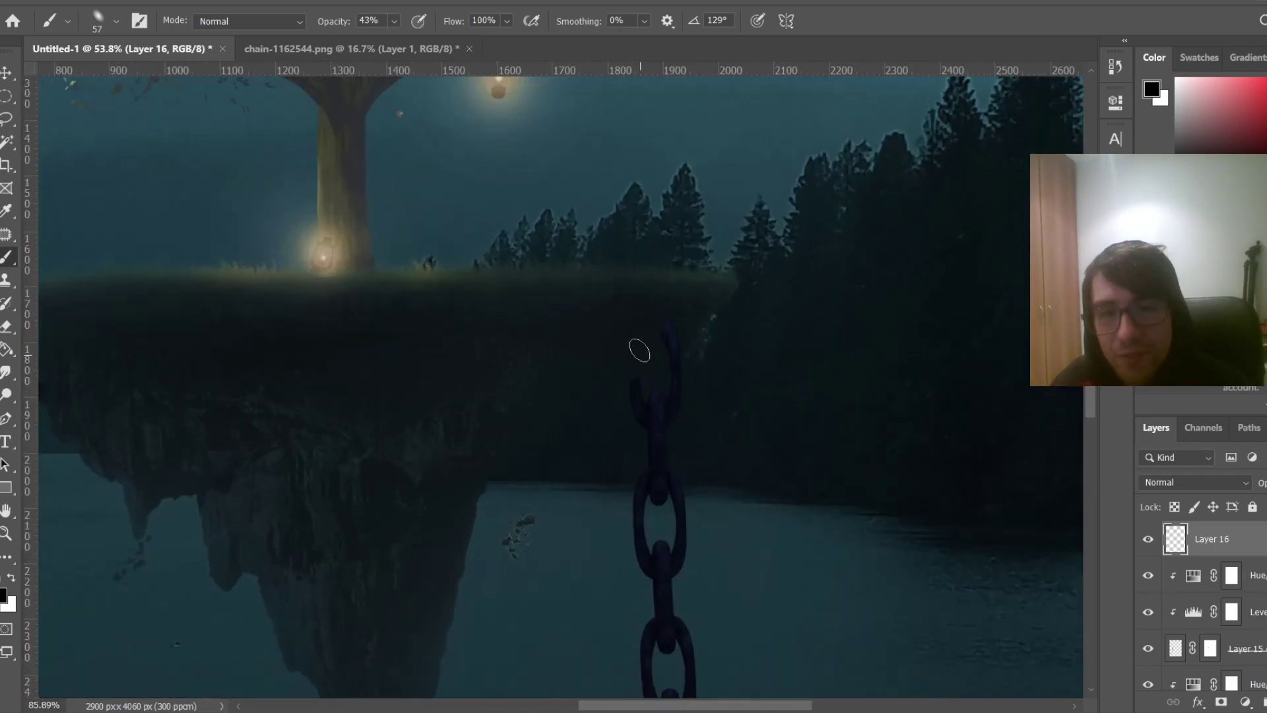
{"action": "right_click", "coordinate": [705, 284]}
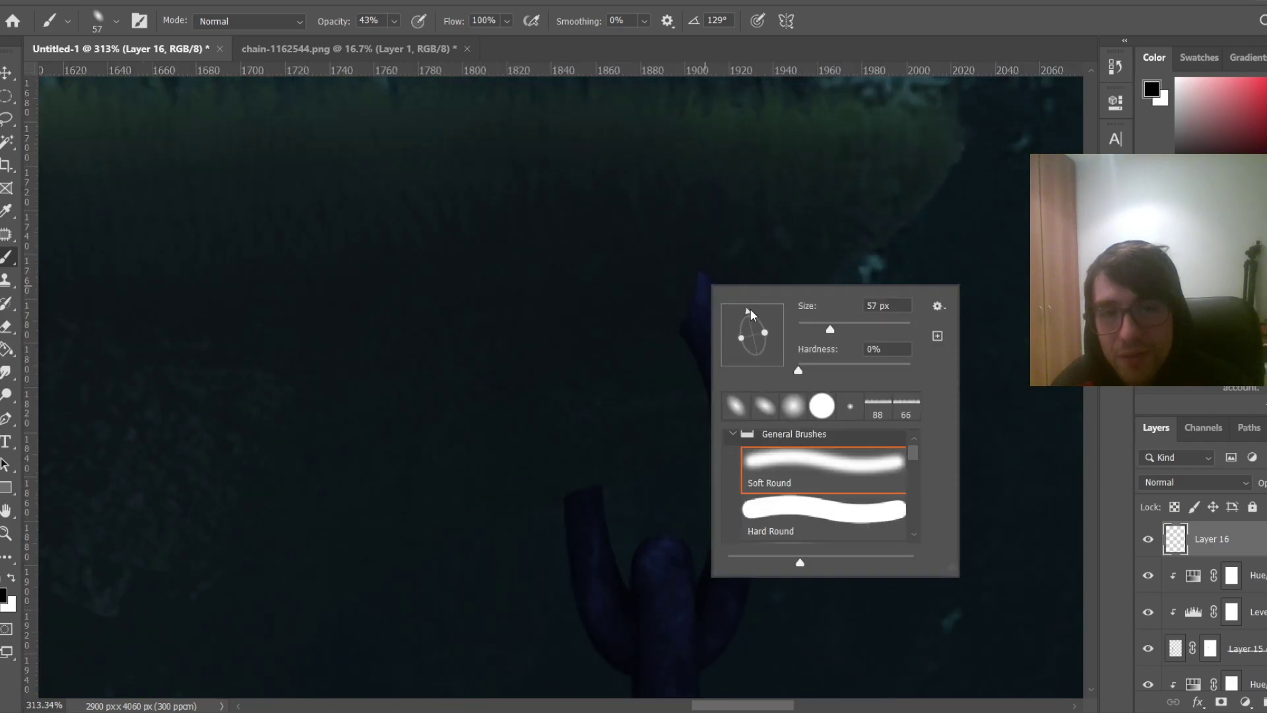
{"action": "left_click_drag", "start_coordinate": [751, 314], "coordinate": [779, 320]}
{"action": "left_click", "coordinate": [705, 280]}
{"action": "mouse_move", "coordinate": [689, 256]}
{"action": "left_mouse_down"}
{"action": "mouse_move", "coordinate": [659, 264]}
{"action": "mouse_move", "coordinate": [747, 333]}
{"action": "mouse_move", "coordinate": [693, 260]}
{"action": "mouse_move", "coordinate": [693, 297]}
{"action": "left_mouse_up"}
{"action": "right_click", "coordinate": [707, 334]}
{"action": "left_click", "coordinate": [723, 196]}
{"action": "mouse_move", "coordinate": [693, 297]}
{"action": "left_mouse_down"}
{"action": "mouse_move", "coordinate": [768, 457]}
{"action": "mouse_move", "coordinate": [679, 416]}
{"action": "mouse_move", "coordinate": [695, 307]}
{"action": "left_mouse_up"}
{"action": "left_click", "coordinate": [686, 308]}
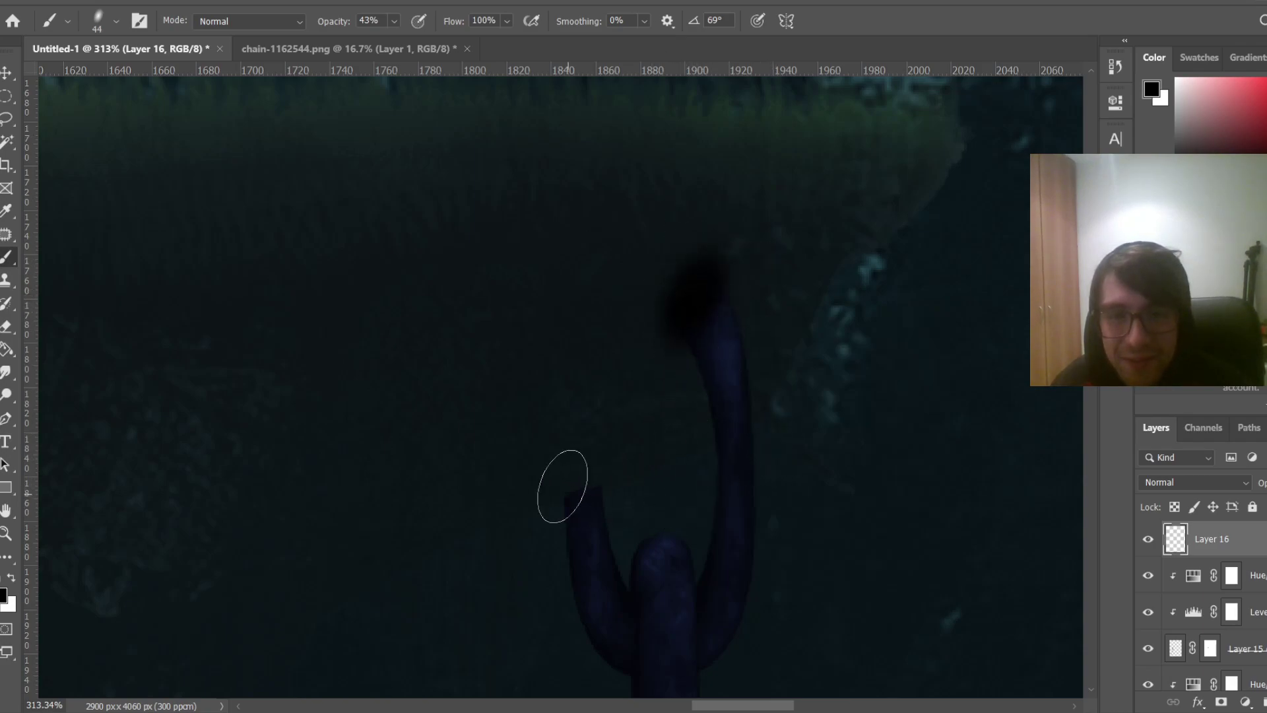
Paint a small black shadow across the right chain's lower stub with a 16 px elliptical brush angled 15°
{"action": "right_click", "coordinate": [572, 480]}
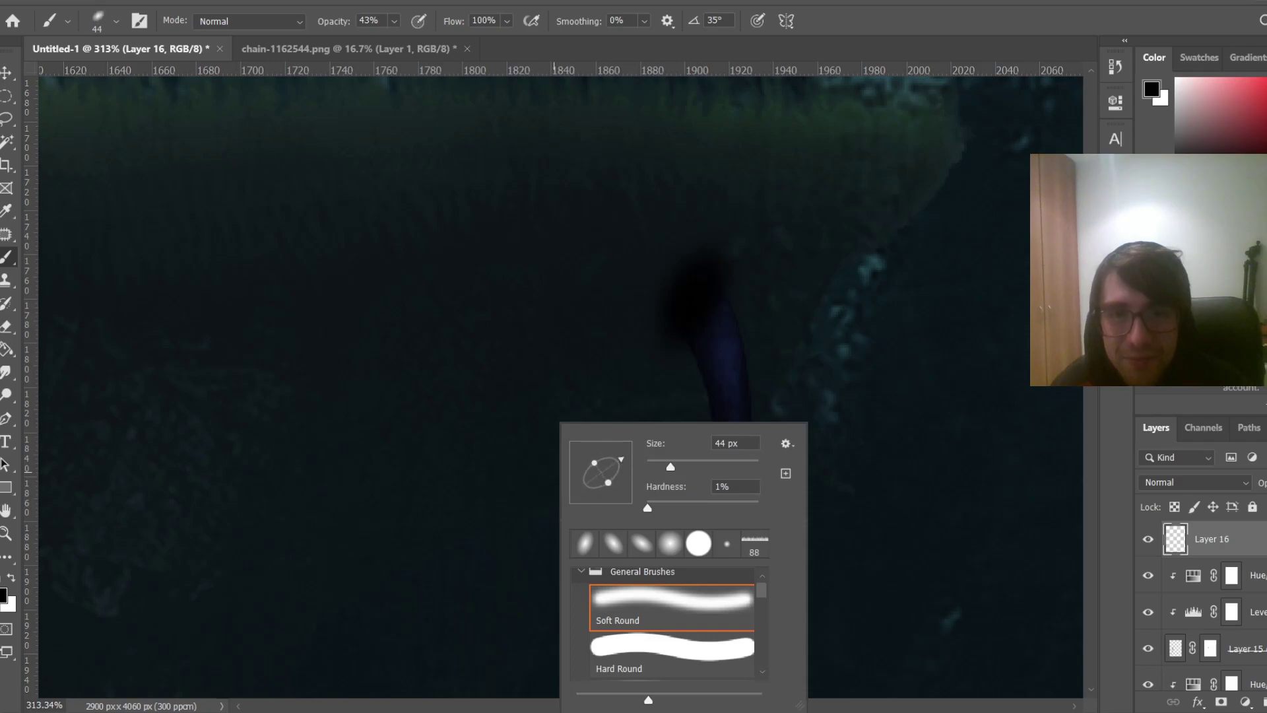
{"action": "left_click", "coordinate": [566, 14]}
{"action": "mouse_move", "coordinate": [632, 476]}
{"action": "left_mouse_down"}
{"action": "mouse_move", "coordinate": [560, 475]}
{"action": "mouse_move", "coordinate": [600, 484]}
{"action": "left_mouse_up"}
{"action": "right_click", "coordinate": [560, 475]}
{"action": "left_click", "coordinate": [673, 31]}
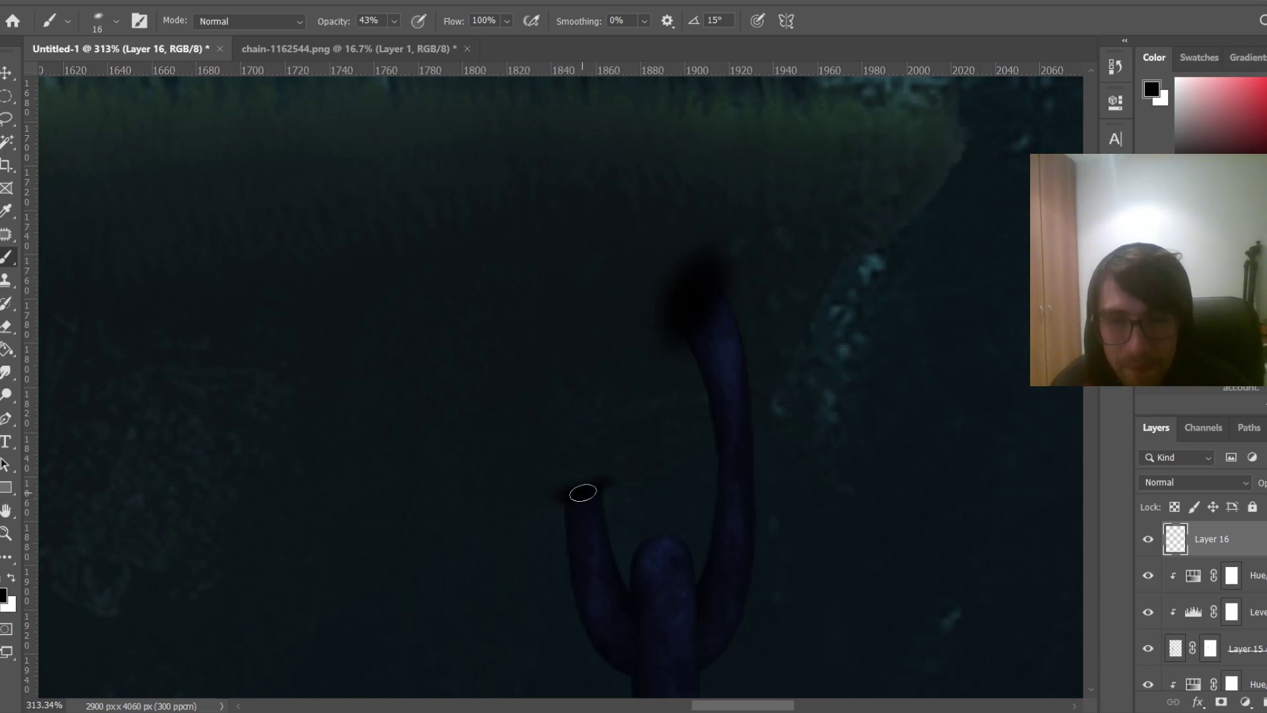
Switch to a circular soft brush at 18% opacity and add a layer mask to Layer 16
{"action": "scroll", "coordinate": [730, 614], "scroll_direction": "down", "scroll_amount": 3}
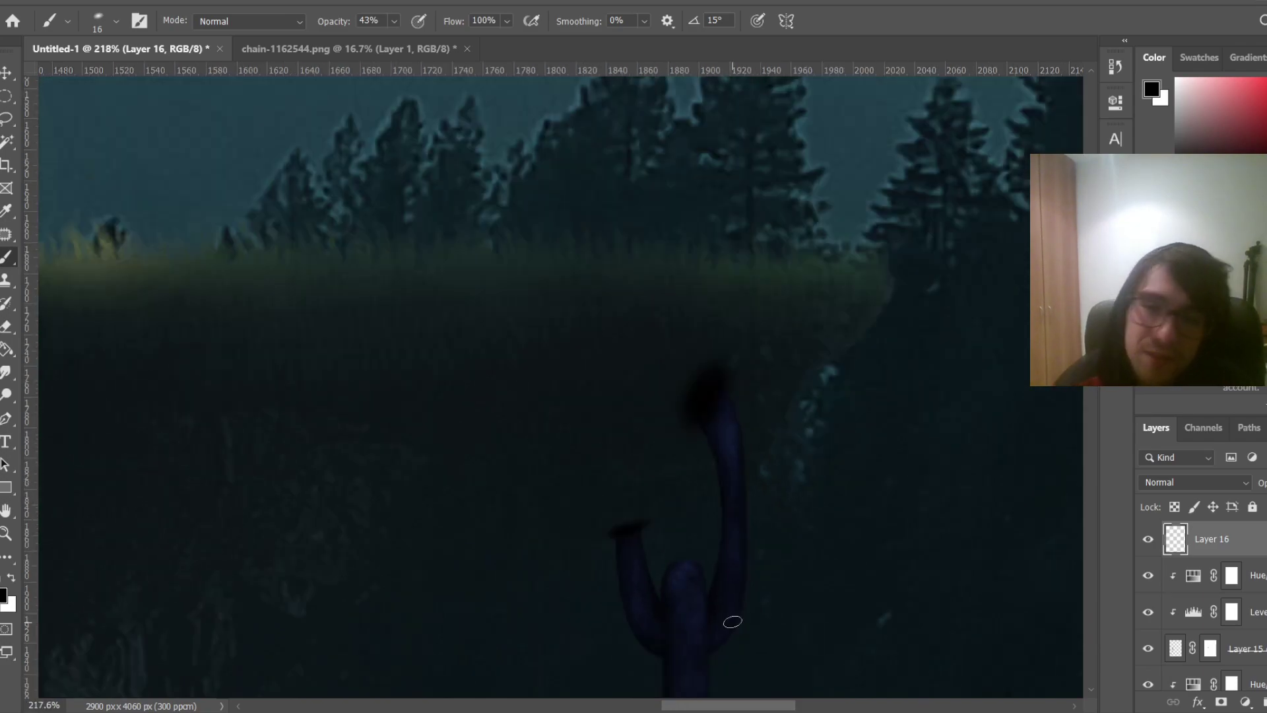
{"action": "right_click", "coordinate": [531, 361]}
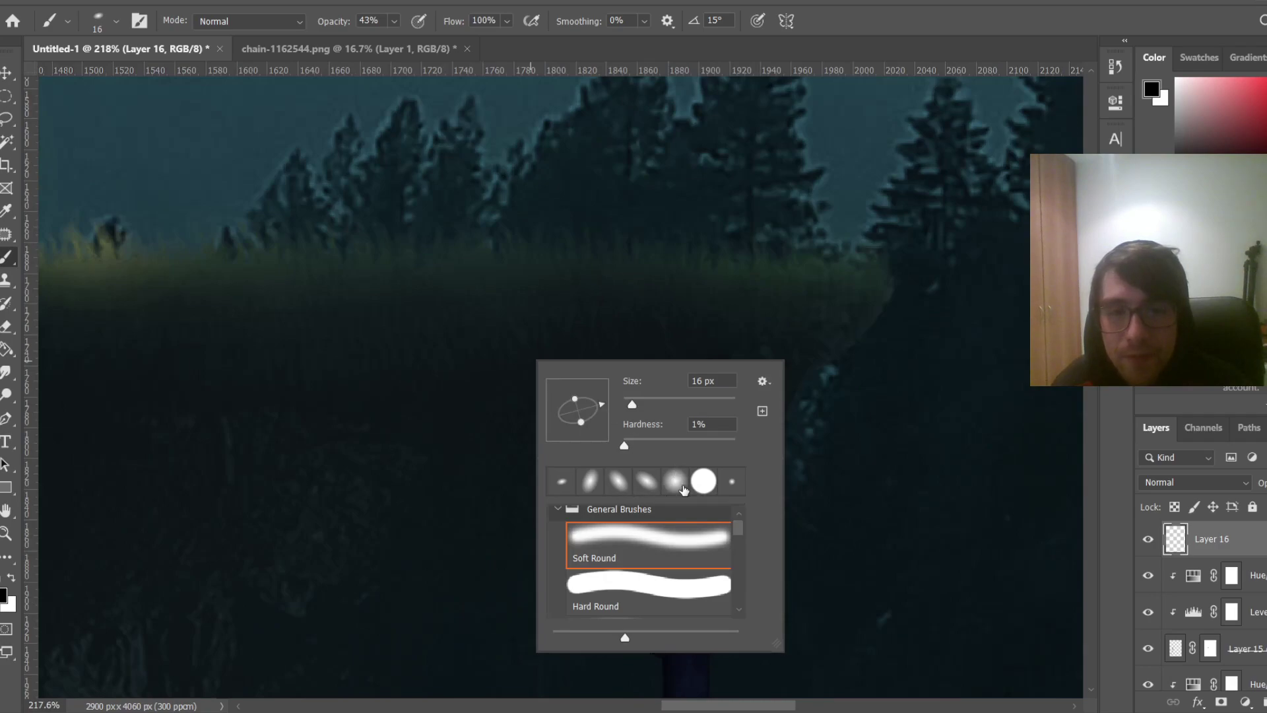
{"action": "left_click", "coordinate": [683, 490]}
{"action": "left_click", "coordinate": [707, 244]}
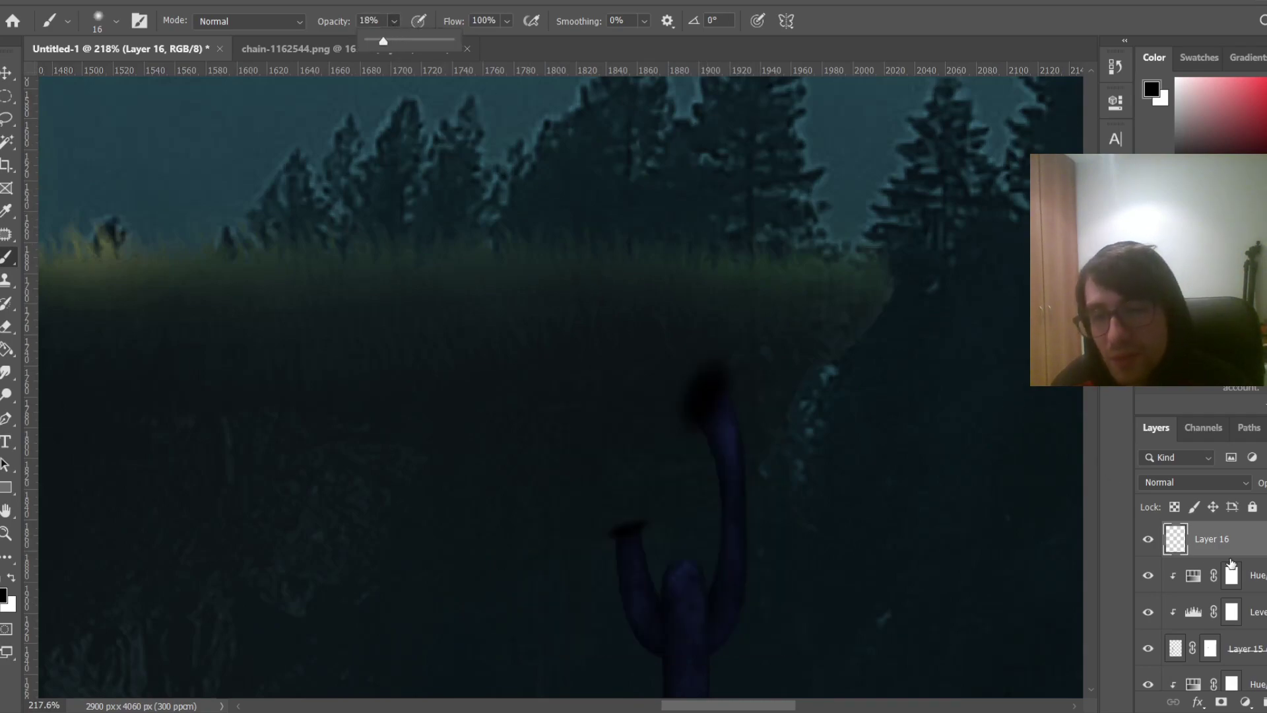
{"action": "left_click", "coordinate": [1222, 702]}
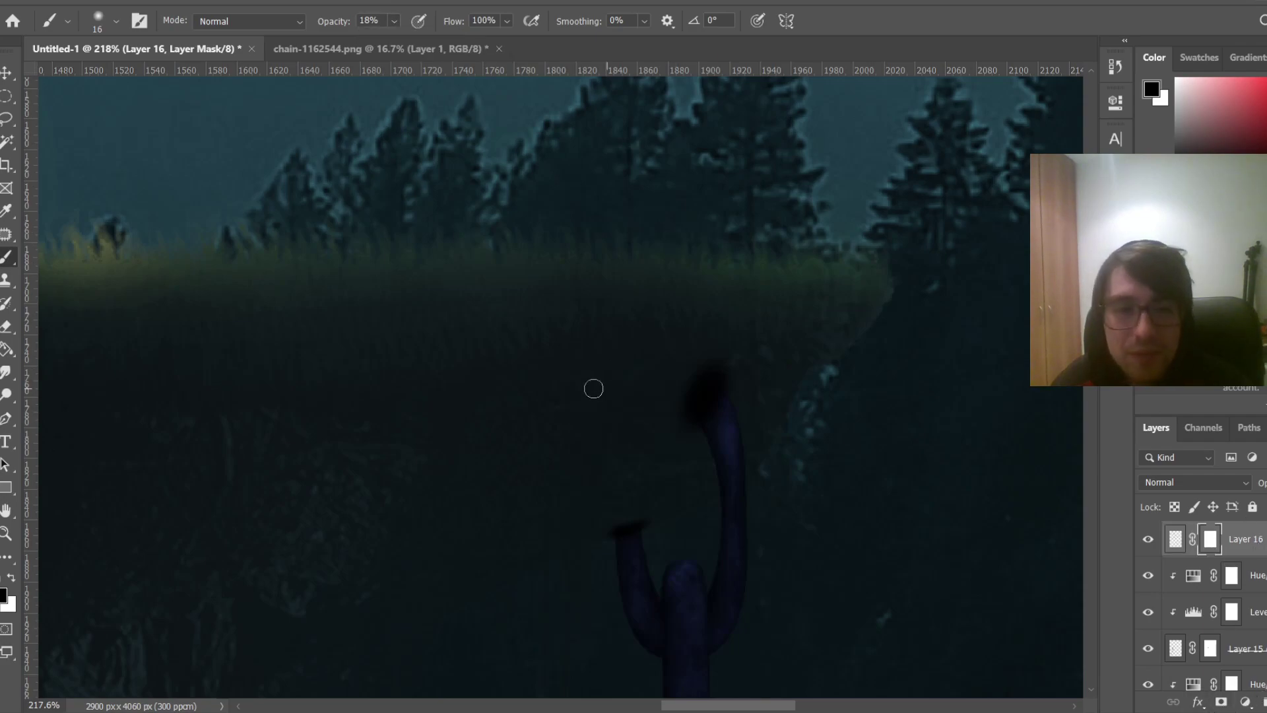
Soften the shadow at the right chain's upper tip on the mask with a 45 px black brush, restoring part of it in white
{"action": "left_click_drag", "start_coordinate": [594, 388], "coordinate": [614, 389]}
{"action": "mouse_move", "coordinate": [734, 323]}
{"action": "left_mouse_down"}
{"action": "mouse_move", "coordinate": [687, 356]}
{"action": "mouse_move", "coordinate": [671, 388]}
{"action": "mouse_move", "coordinate": [685, 380]}
{"action": "mouse_move", "coordinate": [676, 387]}
{"action": "mouse_move", "coordinate": [692, 394]}
{"action": "left_mouse_up"}
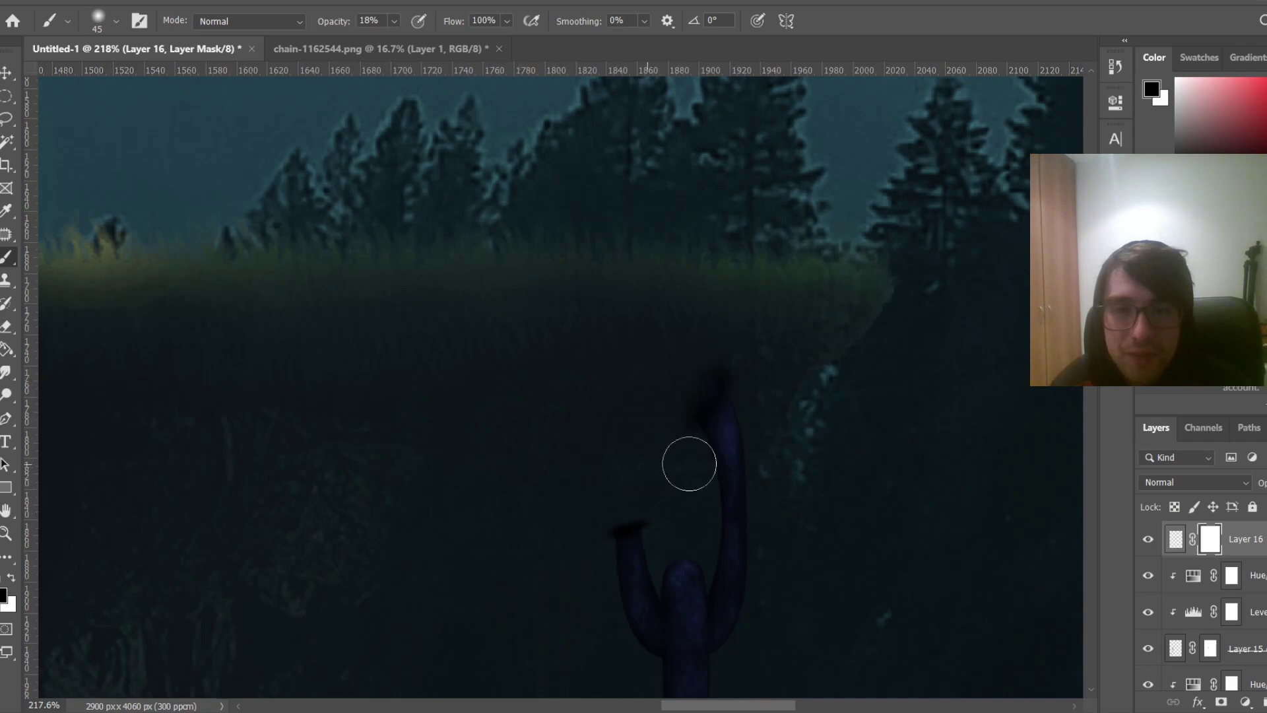
{"action": "key", "text": "x"}
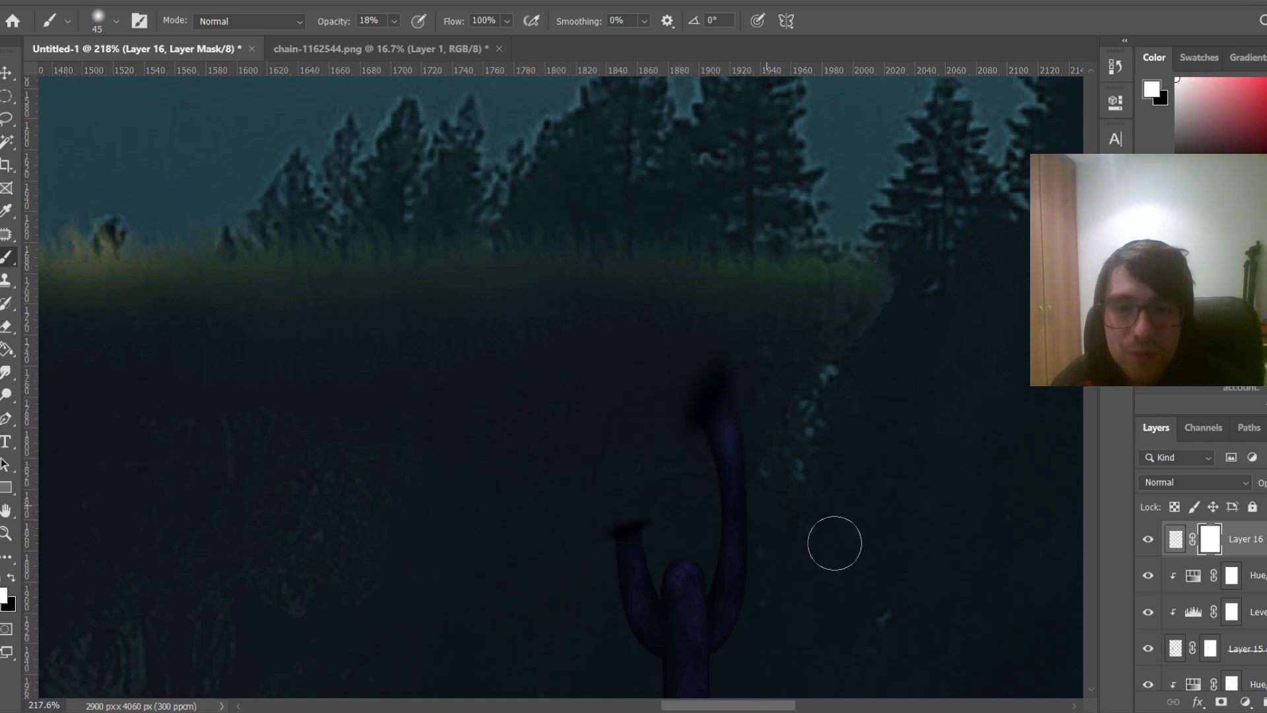
{"action": "left_click", "coordinate": [589, 706]}
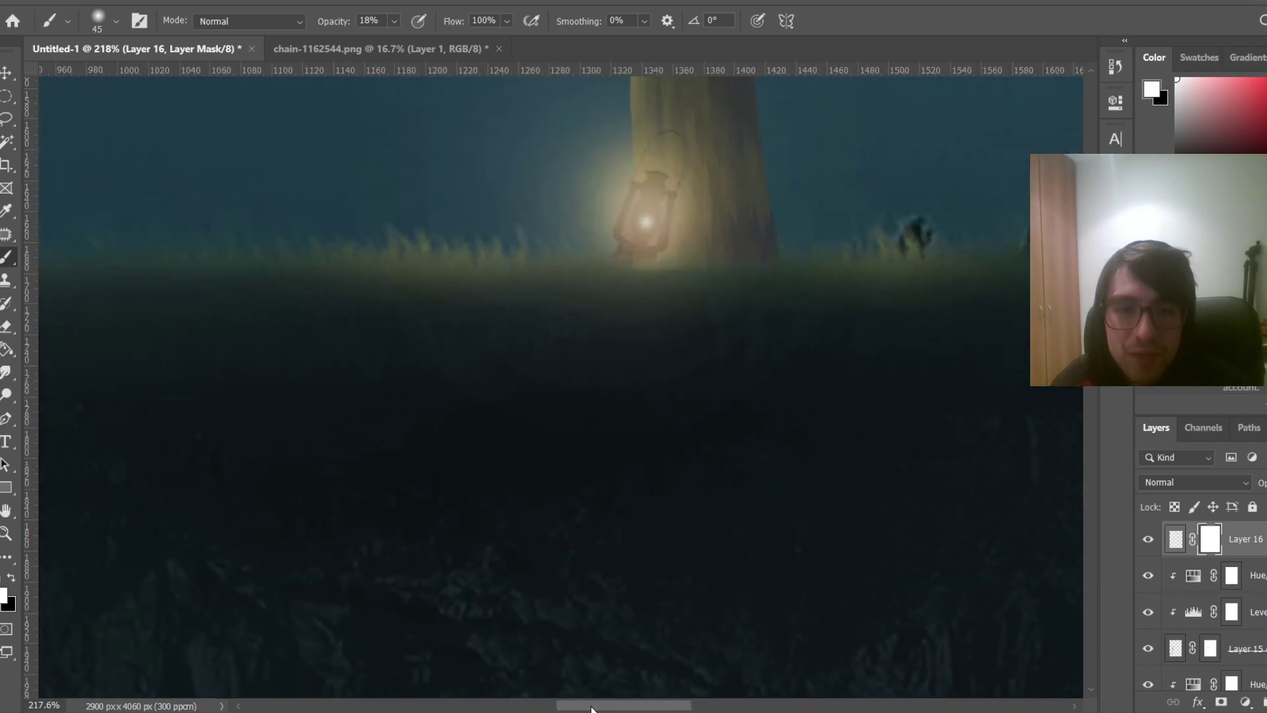
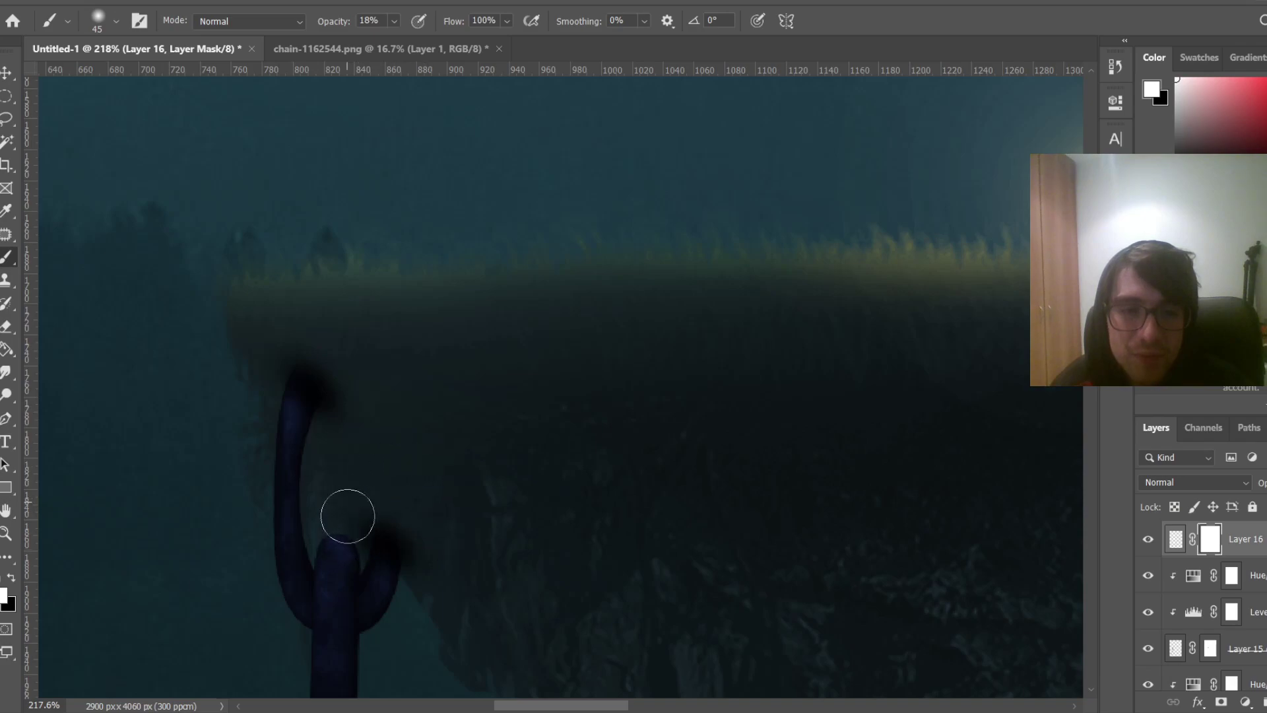
{"action": "key", "text": "ctrl+0"}
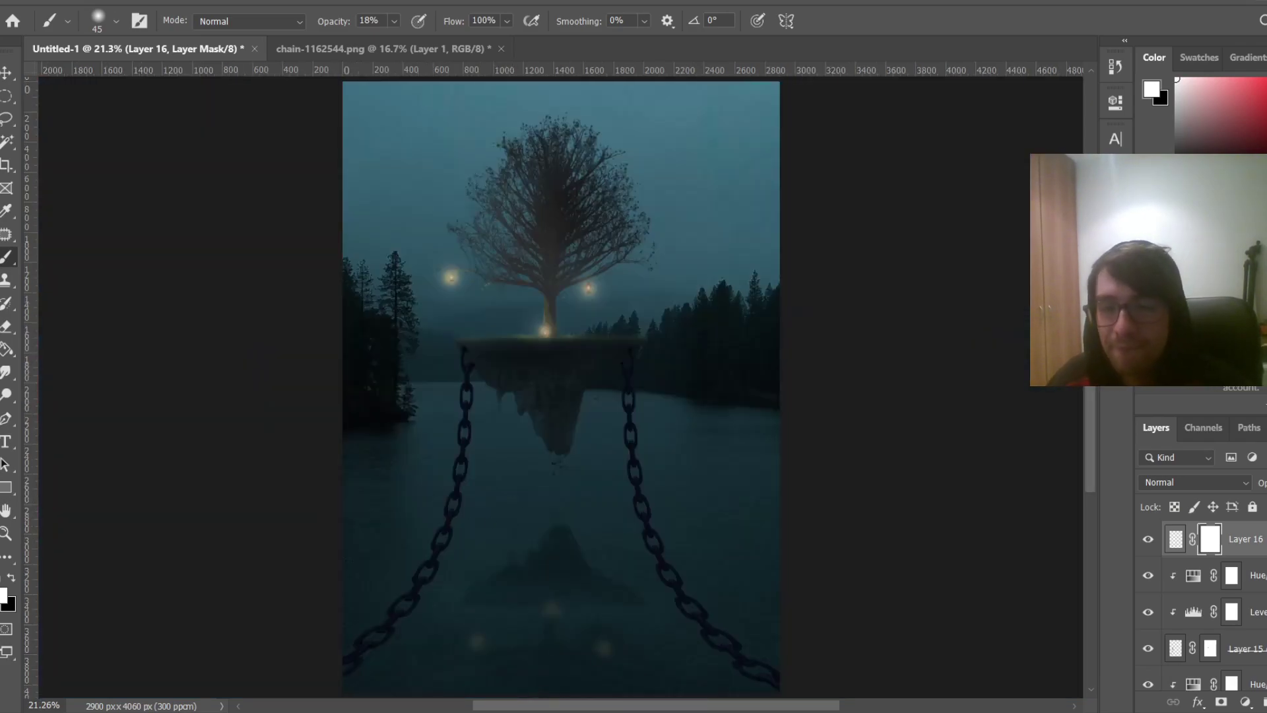
{"action": "scroll", "coordinate": [1201, 607], "scroll_direction": "down", "scroll_amount": 2}
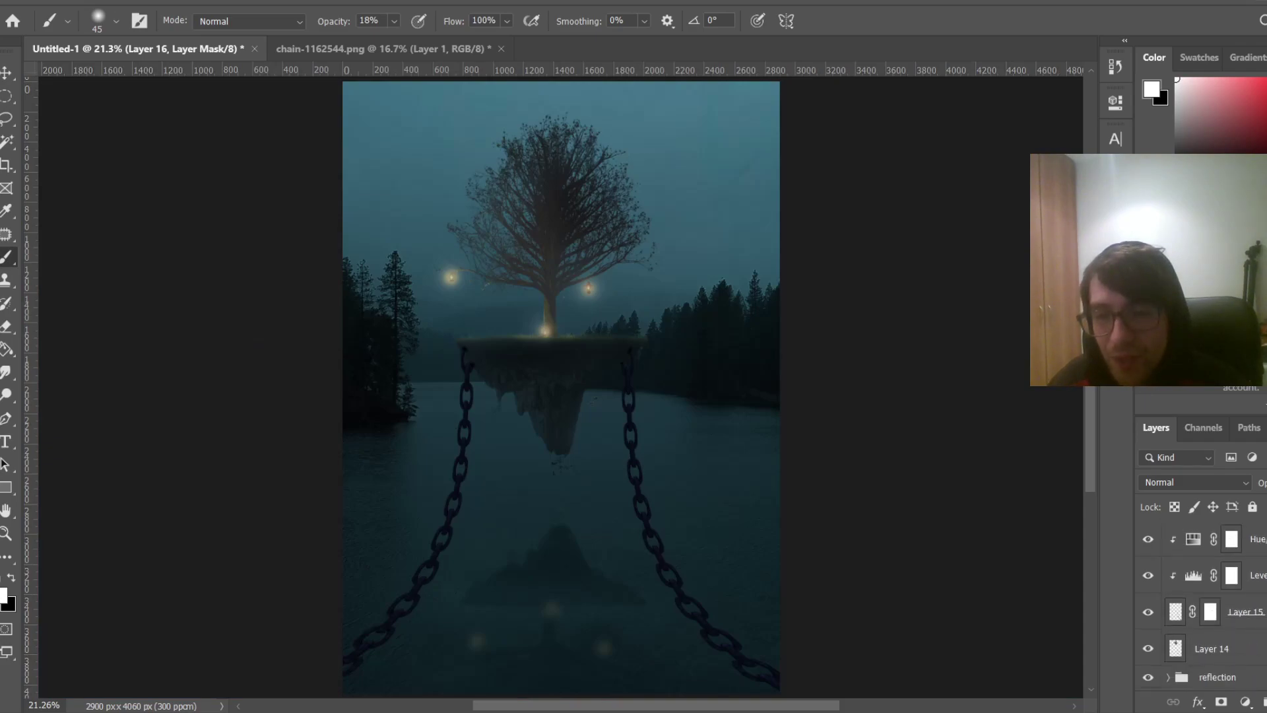
{"action": "scroll", "coordinate": [1201, 608], "scroll_direction": "down", "scroll_amount": 1}
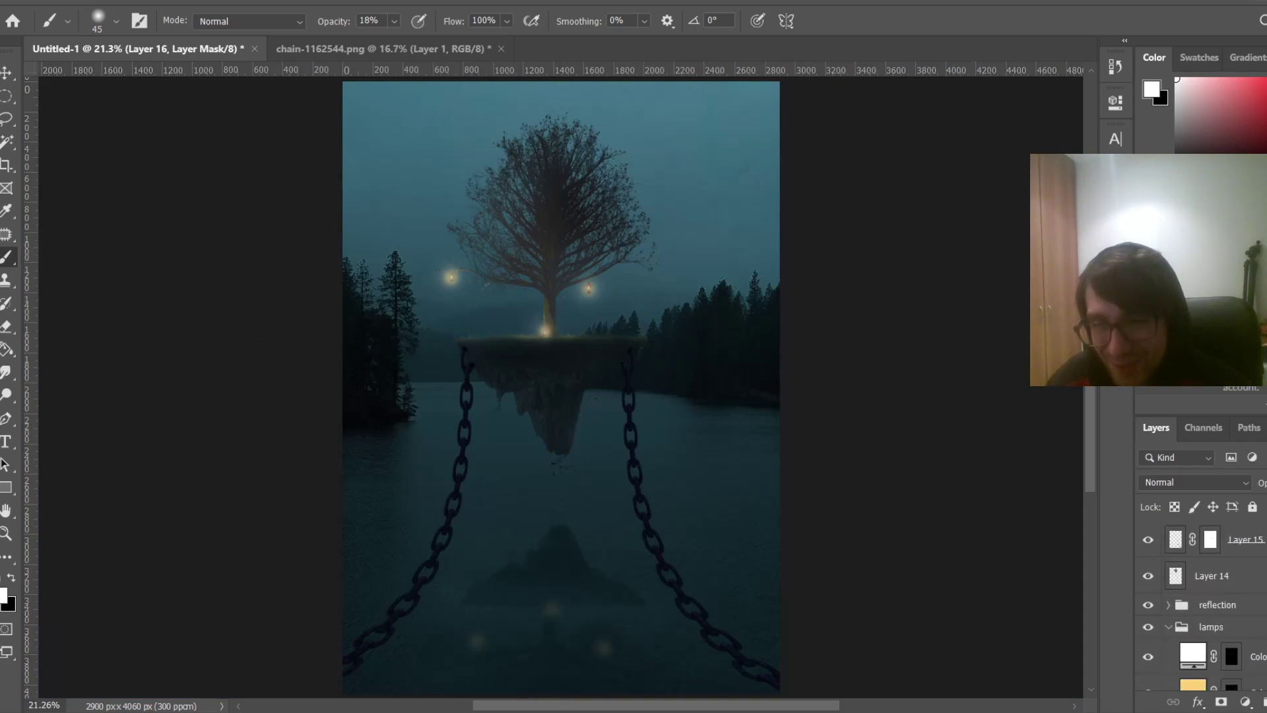
Group all the chain layers, from Layer 16 down to the lower Layer 15, and name the group cHAINS
{"action": "left_click", "coordinate": [1150, 578]}
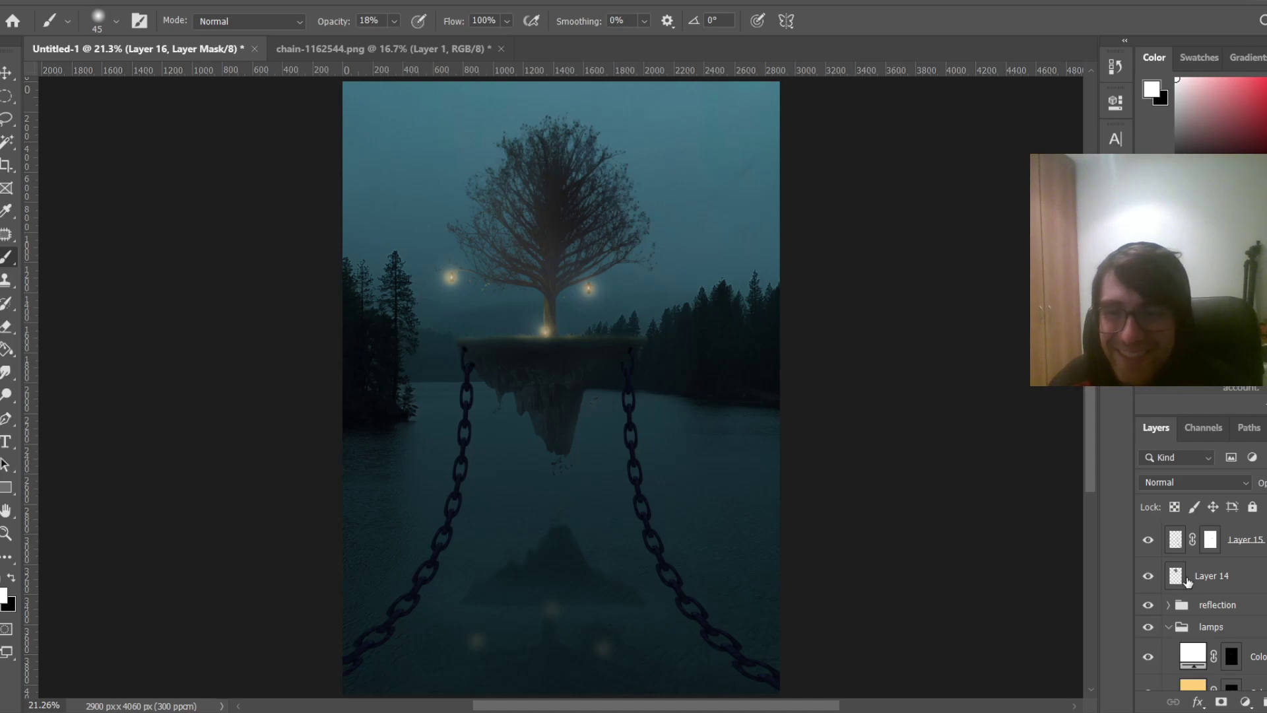
{"action": "scroll", "coordinate": [1175, 594], "scroll_direction": "up", "scroll_amount": 1}
{"action": "left_click", "coordinate": [1175, 611]}
{"action": "scroll", "coordinate": [1176, 611], "scroll_direction": "up", "scroll_amount": 2}
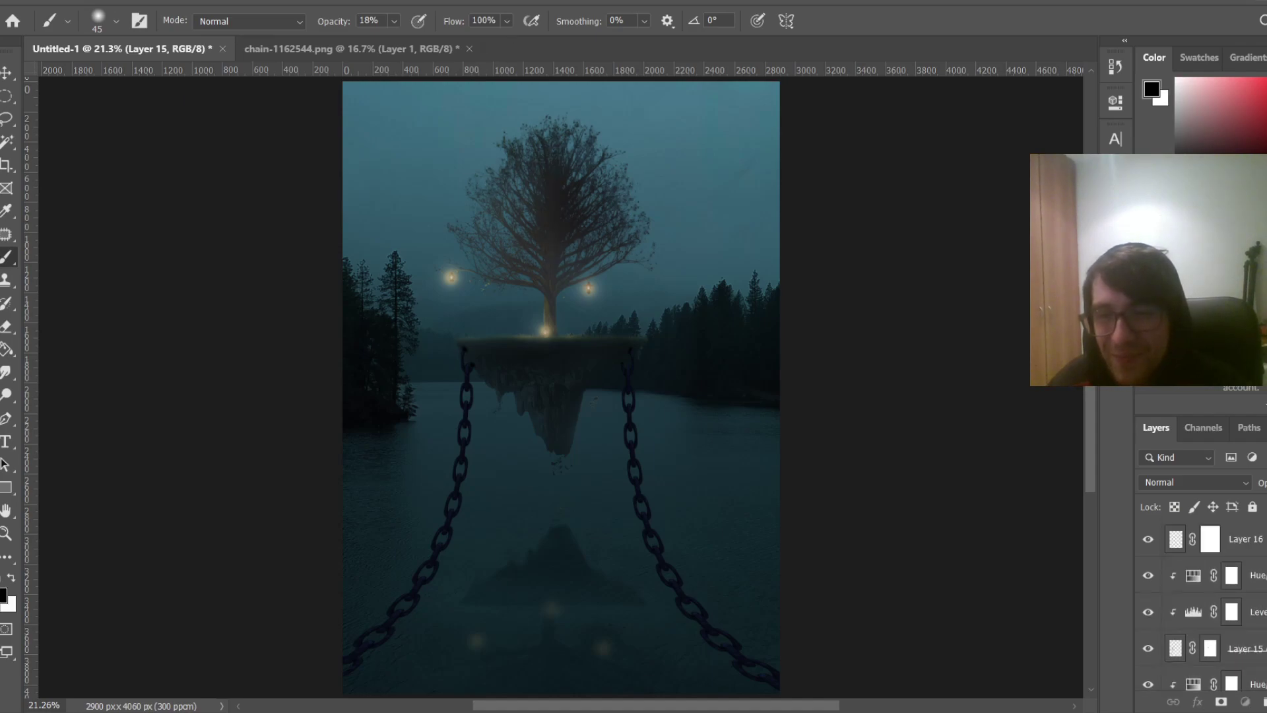
{"action": "key", "text": "ctrl+g"}
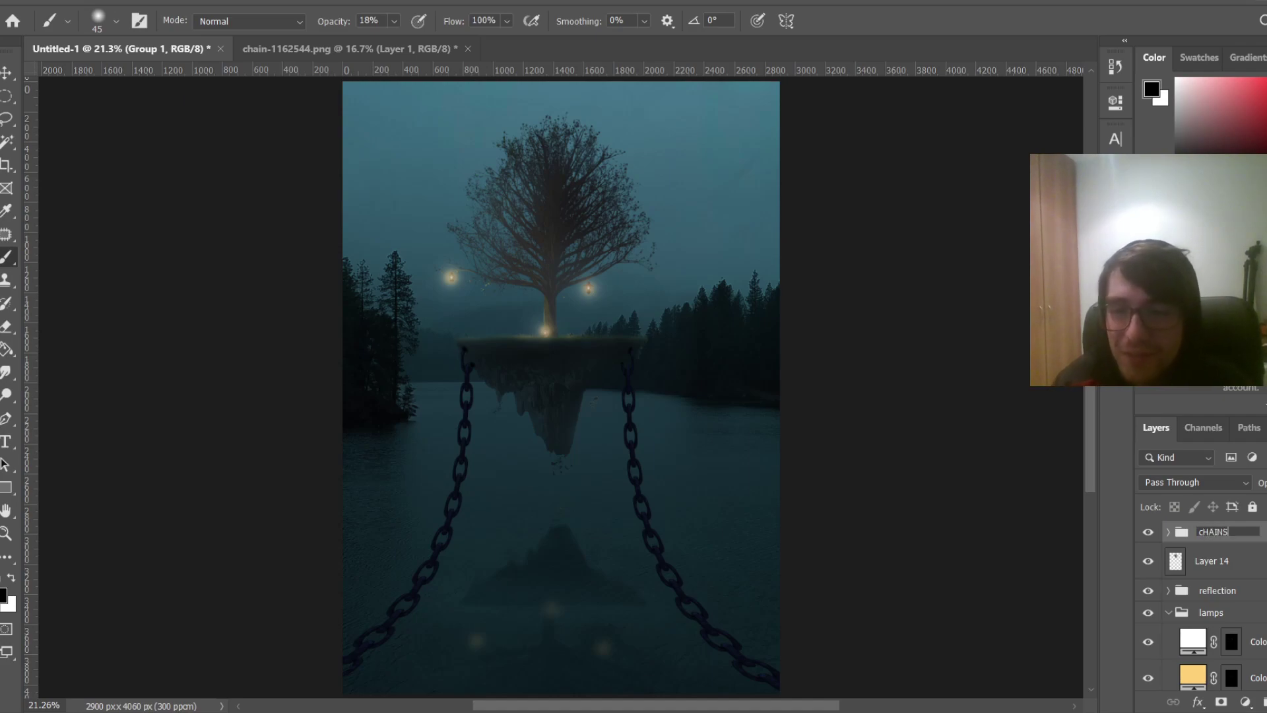
{"action": "key", "text": "Return"}
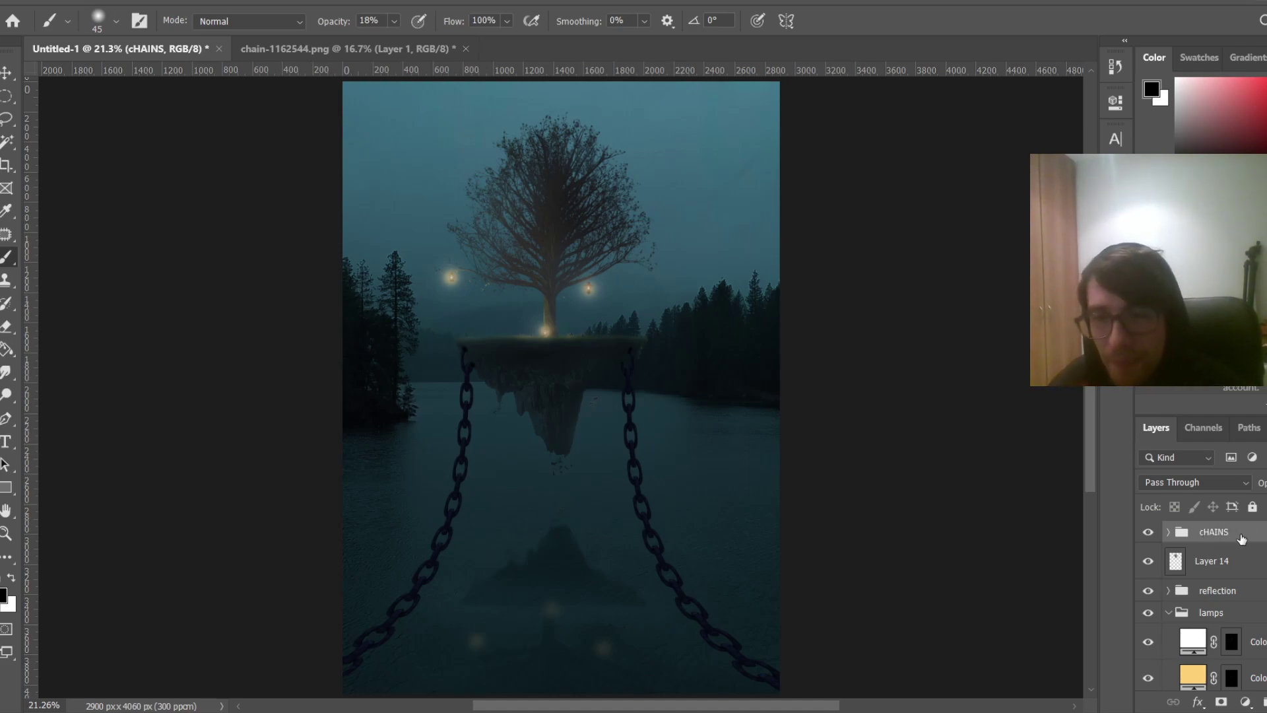
Duplicate the cHAINS group, scale the copy to 71.30% and centre it between the original chains over the water
{"action": "key", "text": "ctrl+j"}
{"action": "key", "text": "ctrl+t"}
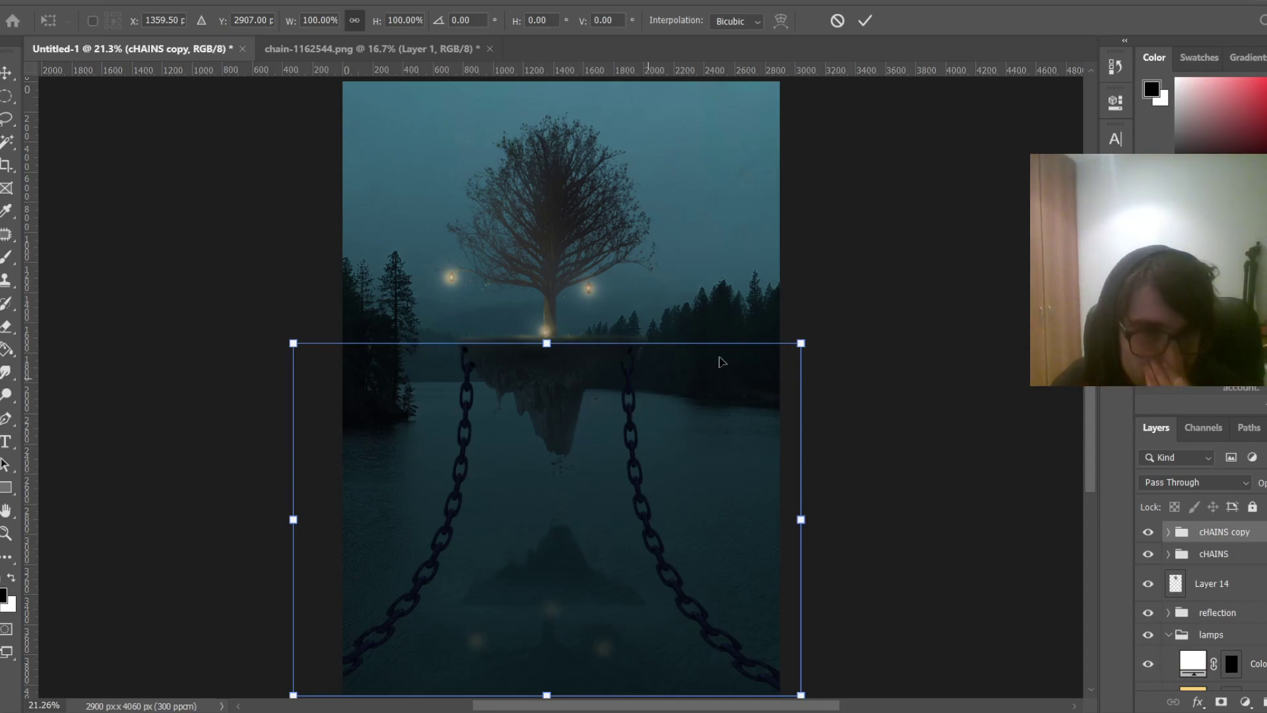
{"action": "left_click_drag", "start_coordinate": [801, 343], "coordinate": [669, 465]}
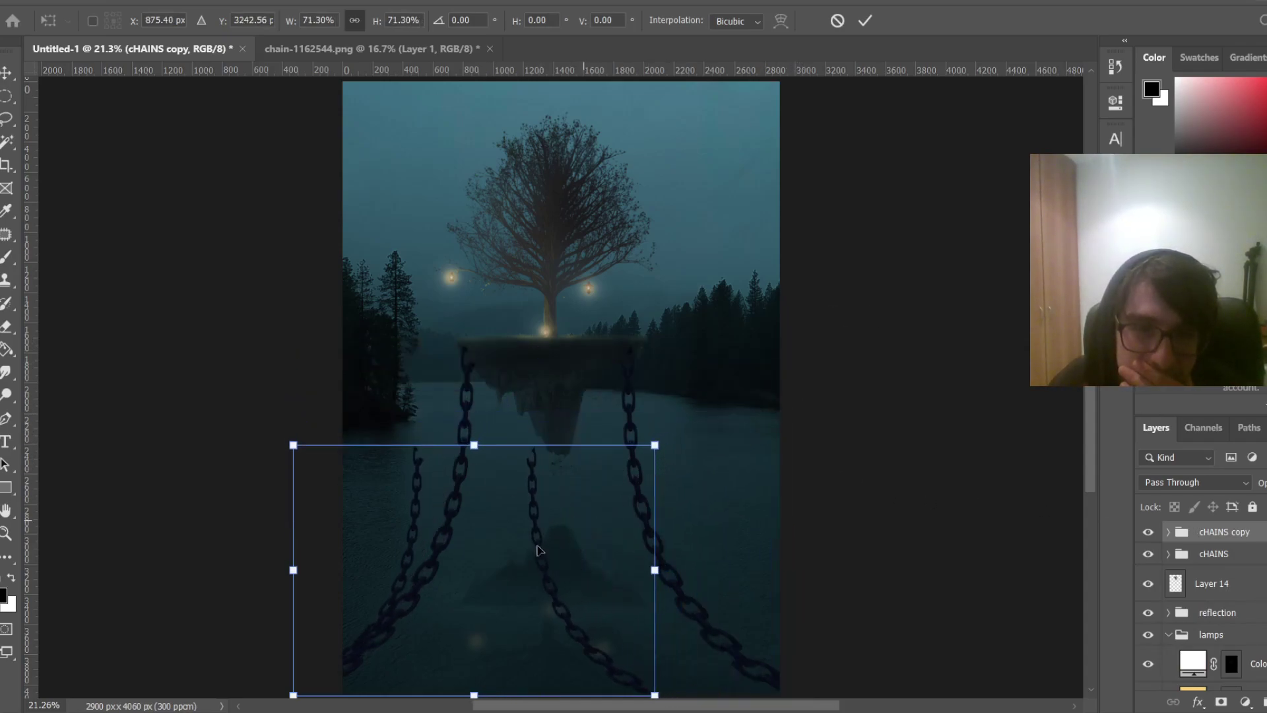
{"action": "left_click_drag", "start_coordinate": [542, 549], "coordinate": [608, 532]}
Flip the chains copy vertically, move it up beneath the island and scale it down to about 62%
{"action": "right_click", "coordinate": [608, 532]}
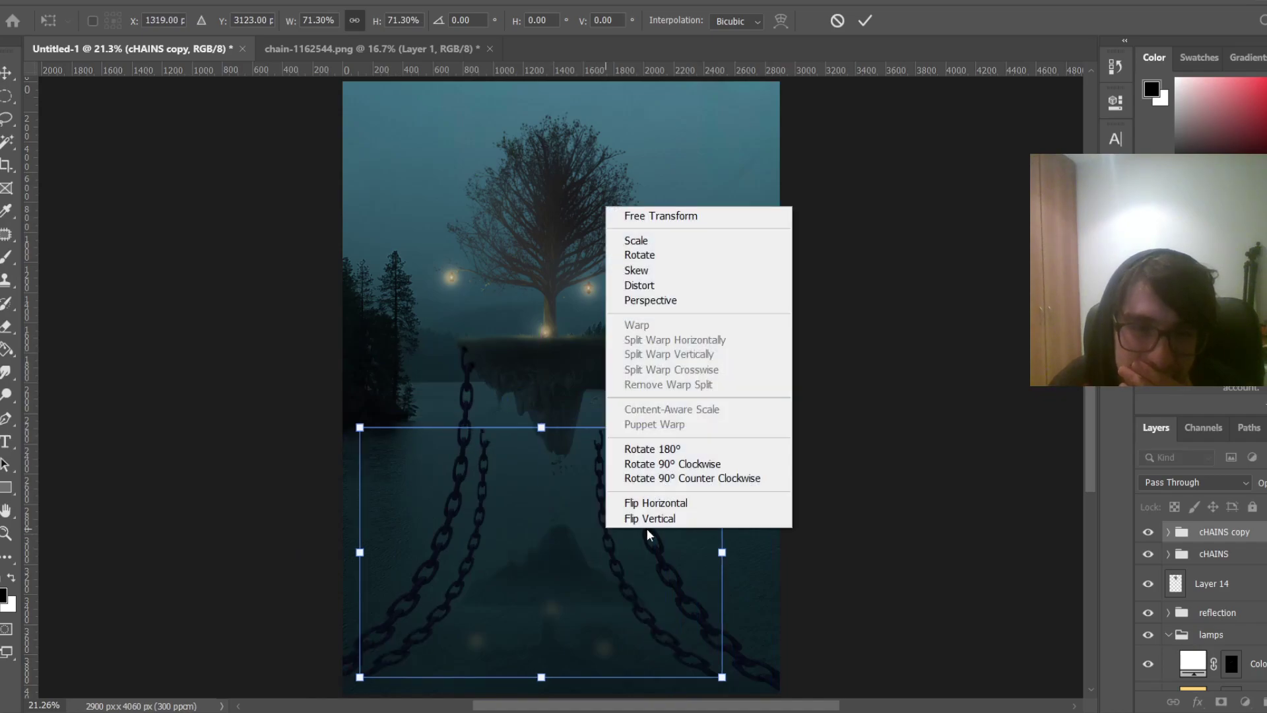
{"action": "left_click", "coordinate": [660, 506]}
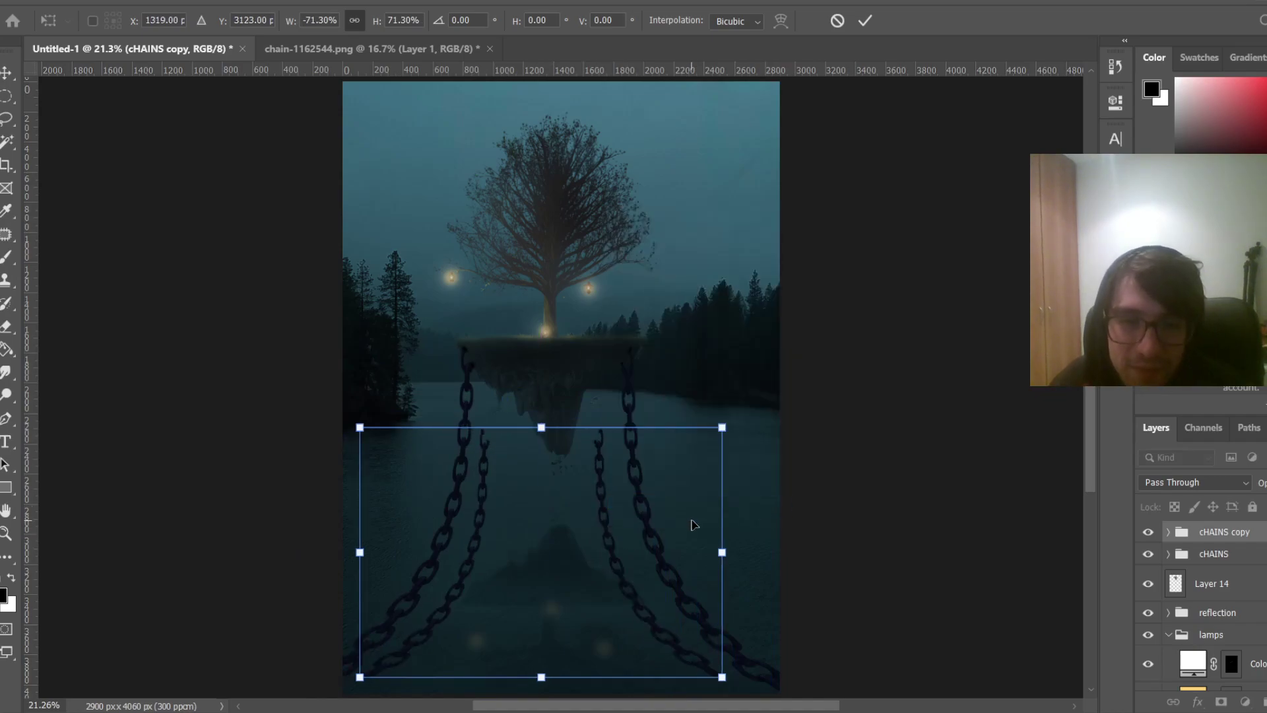
{"action": "right_click", "coordinate": [588, 537]}
{"action": "left_click", "coordinate": [672, 525]}
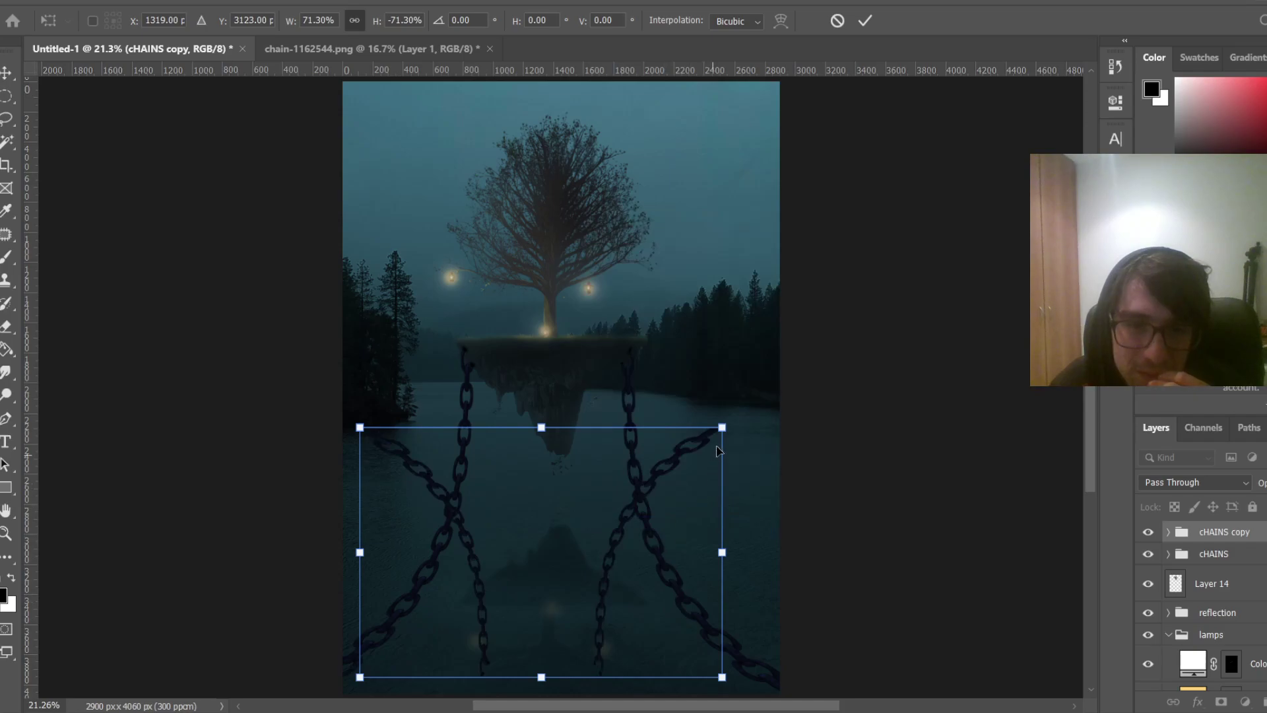
{"action": "left_click_drag", "start_coordinate": [594, 568], "coordinate": [603, 476]}
{"action": "left_click_drag", "start_coordinate": [731, 330], "coordinate": [684, 362]}
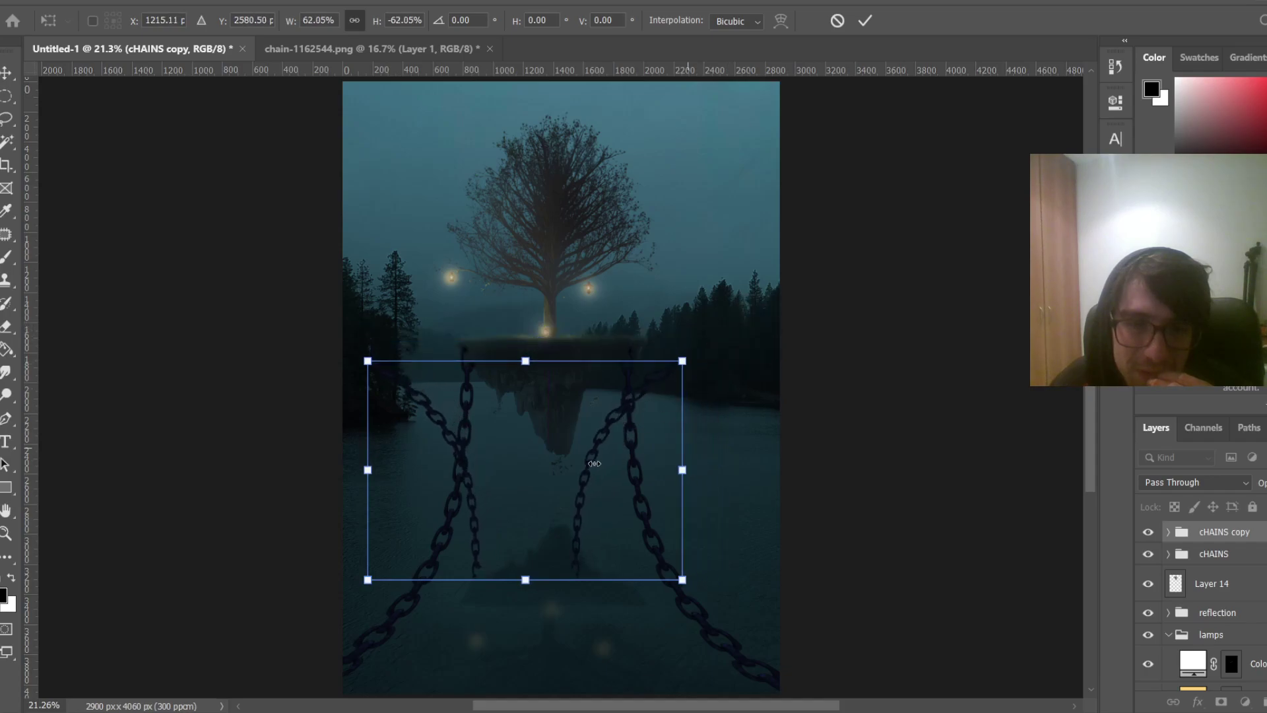
Scale the flipped cHAINS copy group to 56.66% and position it as a reflection between the two large chains
{"action": "left_click_drag", "start_coordinate": [604, 470], "coordinate": [636, 468]}
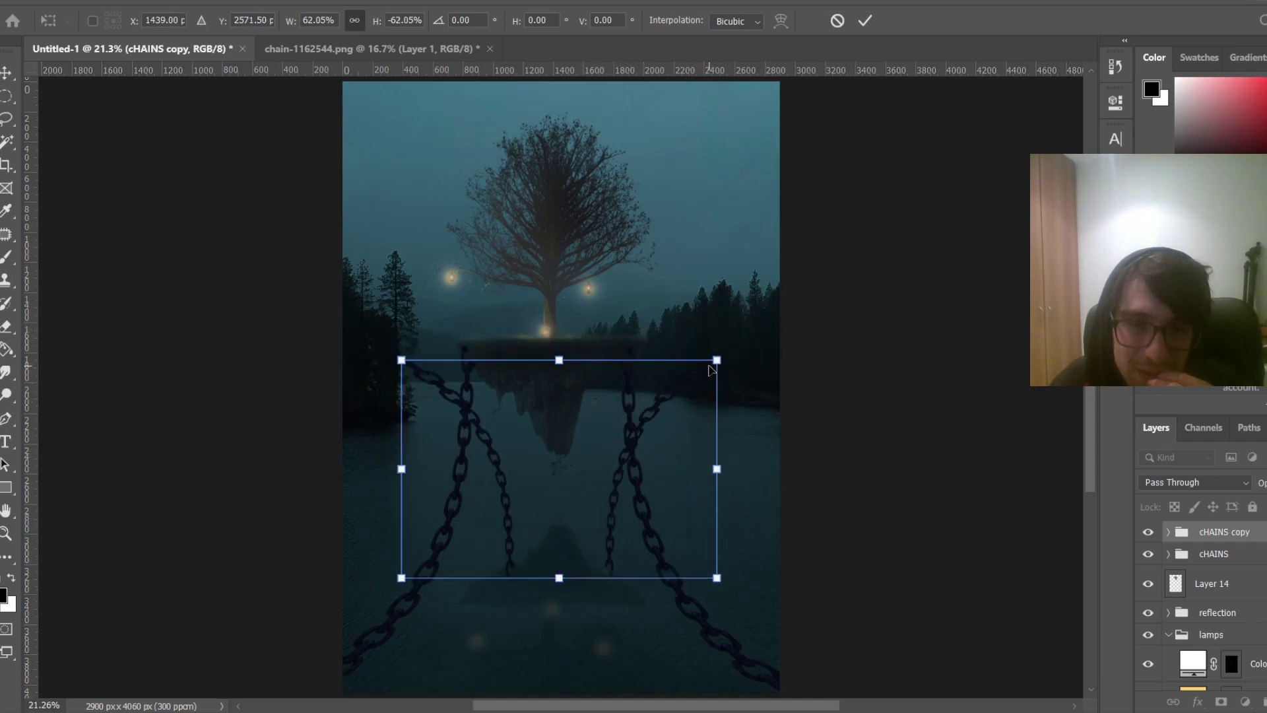
{"action": "left_click_drag", "start_coordinate": [710, 370], "coordinate": [682, 389]}
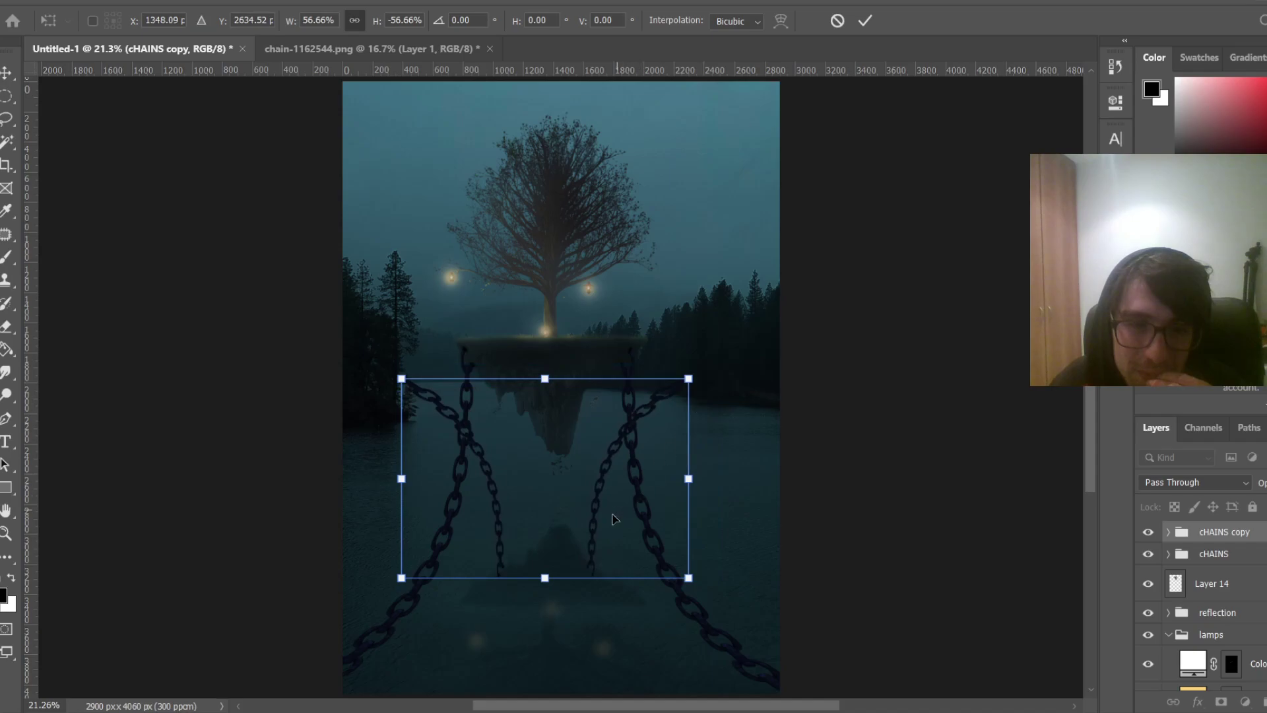
{"action": "left_click_drag", "start_coordinate": [612, 515], "coordinate": [619, 510]}
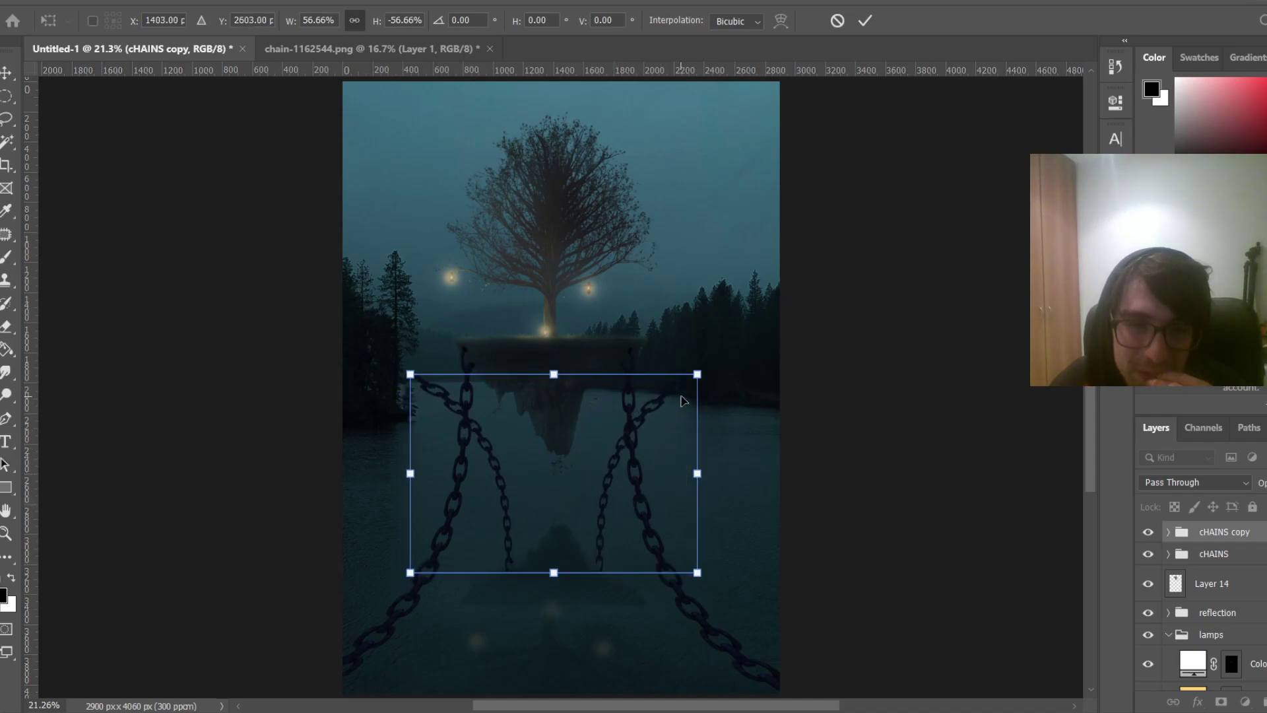
{"action": "key", "text": "Return"}
Strongly lower the cHAINS copy group's opacity so the reflected chains look faint, and add a layer mask to the group
{"action": "key", "text": "b"}
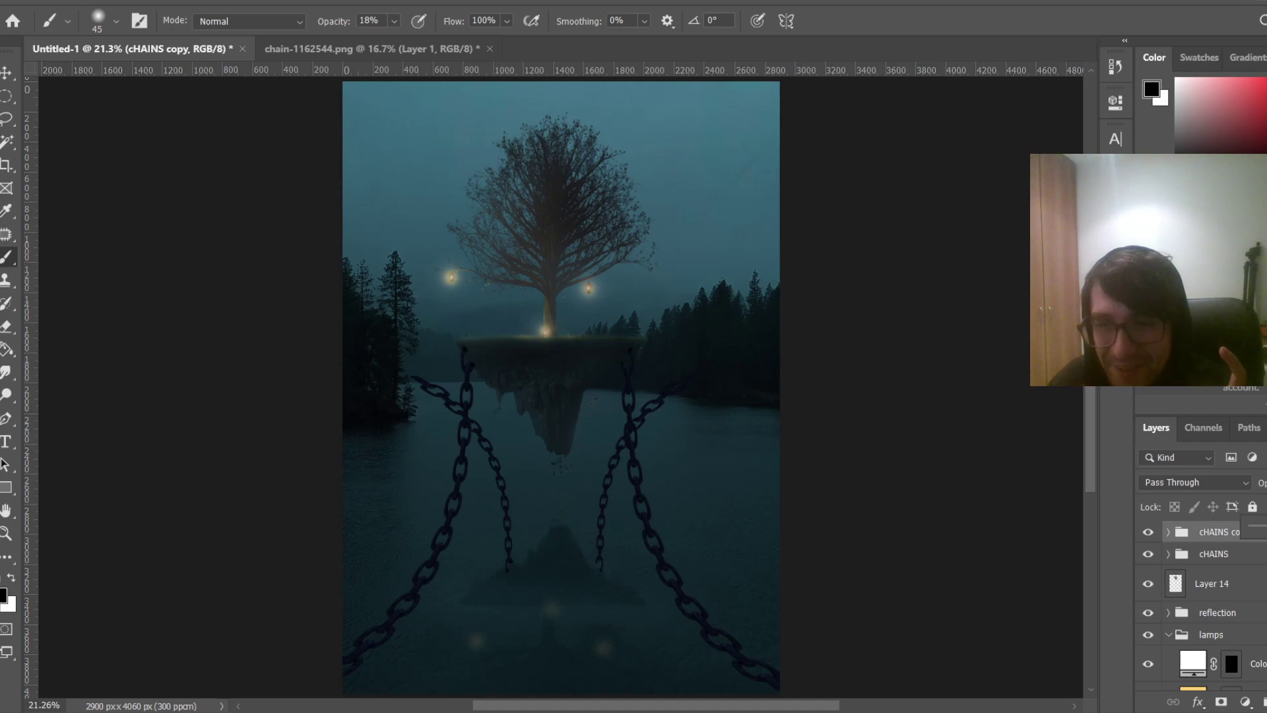
{"action": "left_click_drag", "start_coordinate": [1266, 526], "coordinate": [1265, 526]}
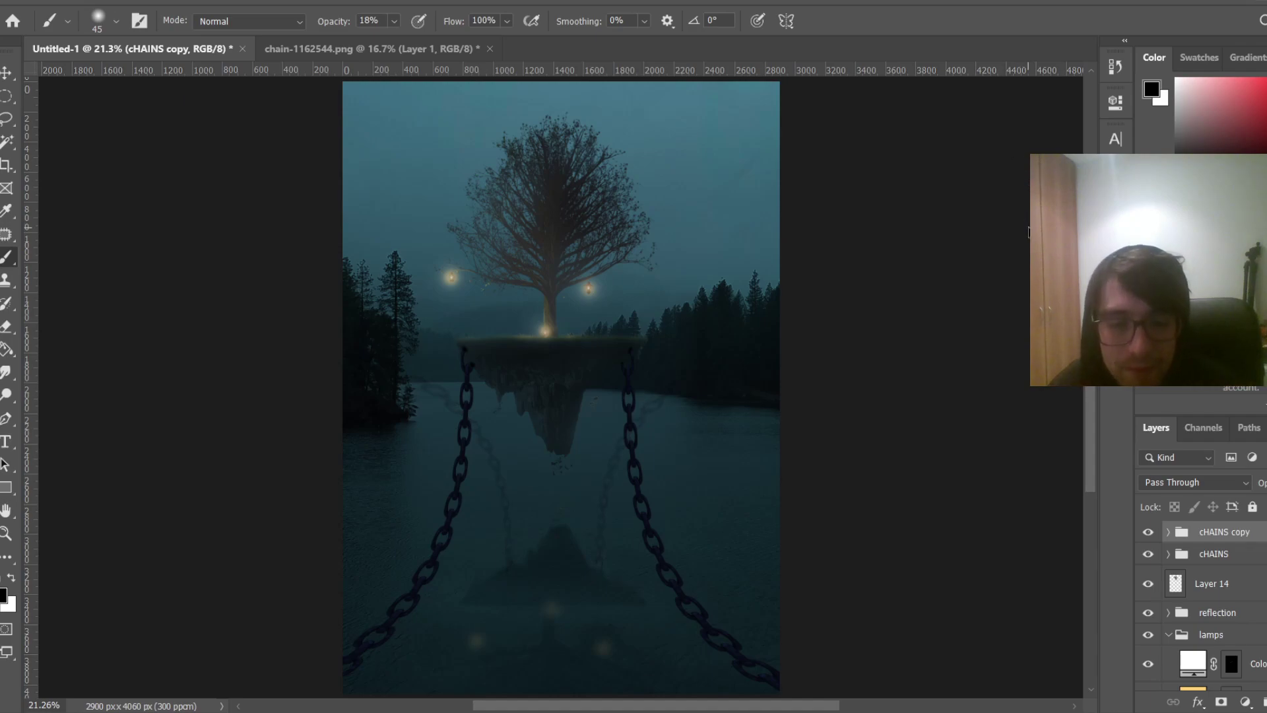
{"action": "left_click", "coordinate": [1212, 706]}
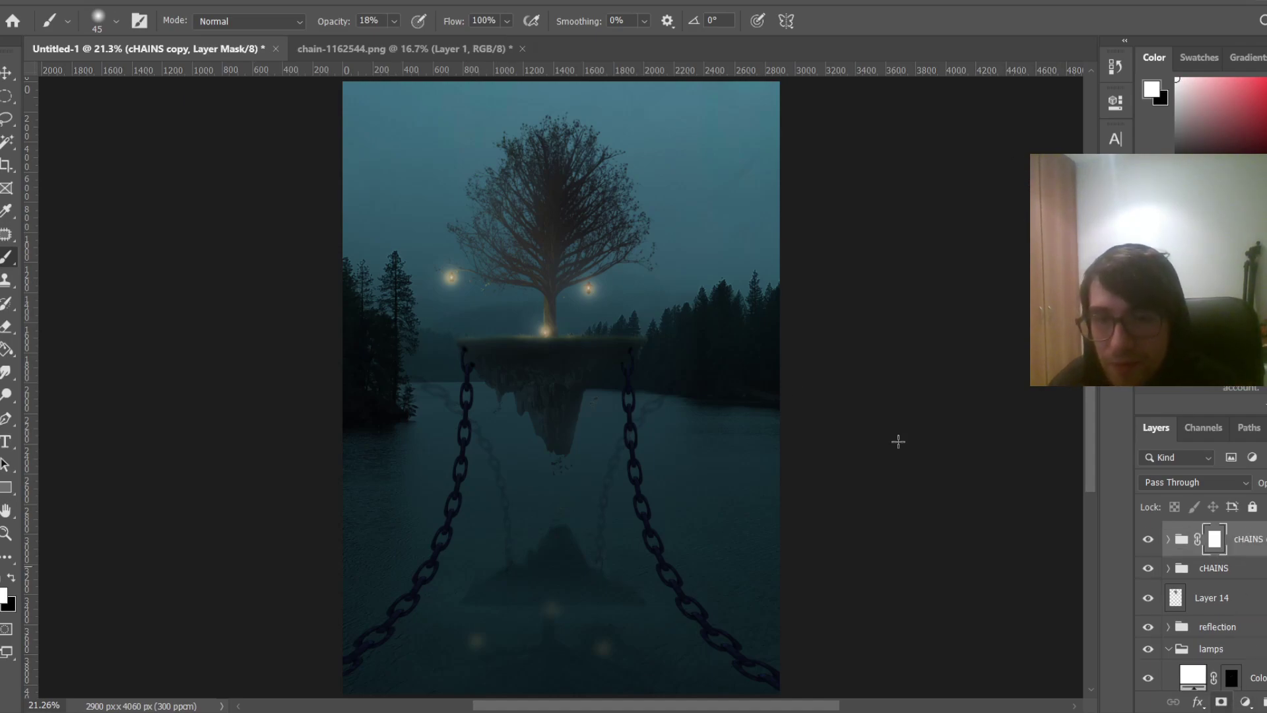
Paint black on the mask with a soft brush of about 379 px at 51% opacity to hide the reflected chains' upper parts
{"action": "scroll", "coordinate": [641, 462], "scroll_direction": "up", "scroll_amount": 2}
{"action": "left_click_drag", "start_coordinate": [751, 425], "coordinate": [807, 426]}
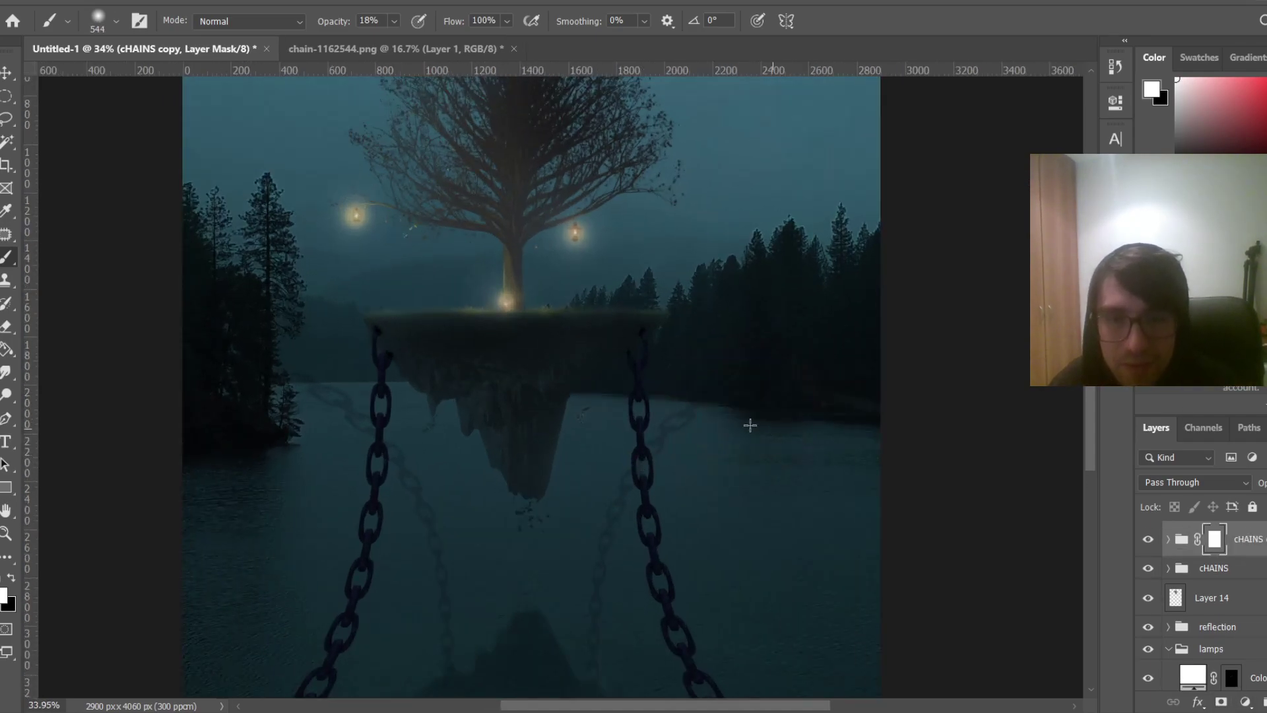
{"action": "right_click", "coordinate": [700, 396]}
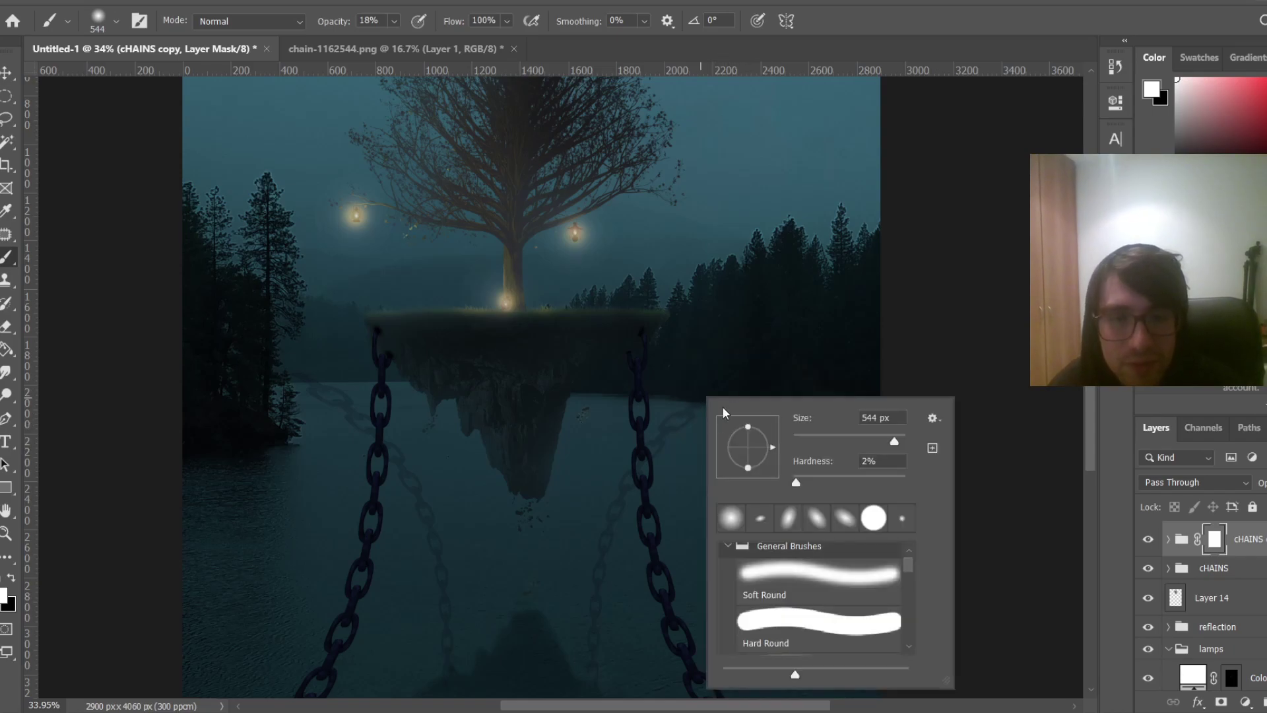
{"action": "left_click", "coordinate": [693, 438]}
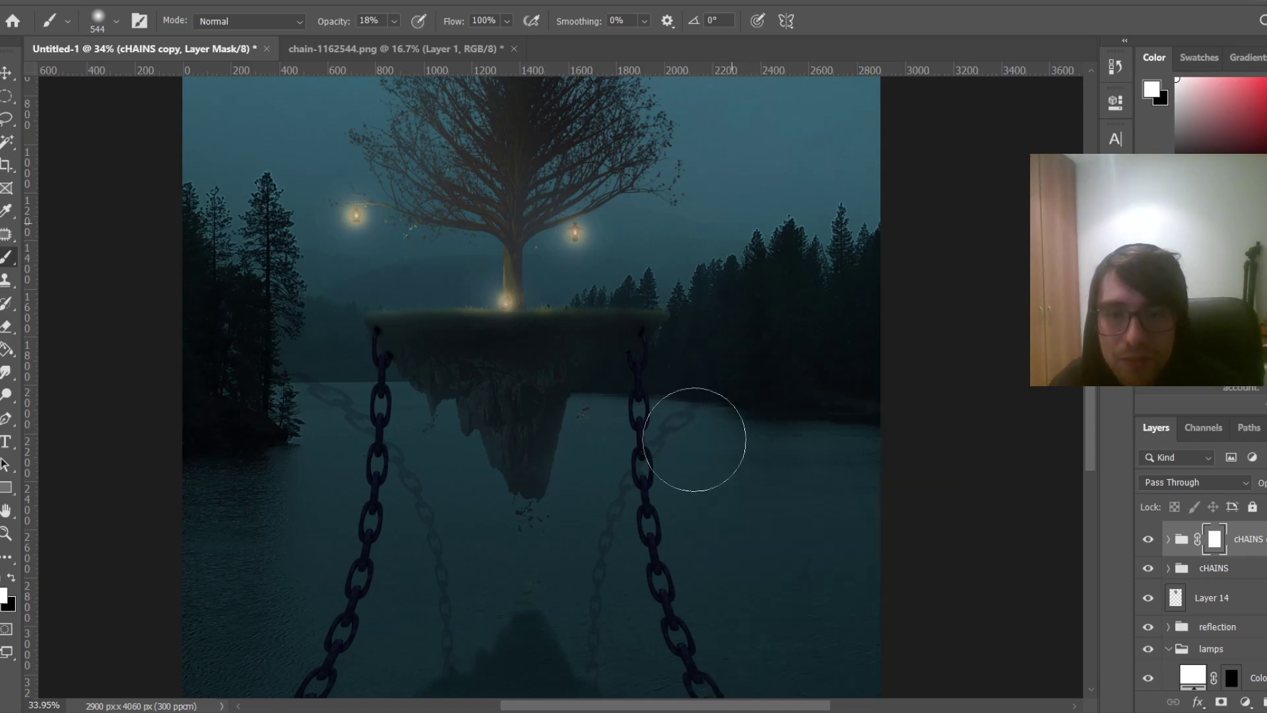
{"action": "left_click", "coordinate": [397, 20]}
{"action": "left_click_drag", "start_coordinate": [428, 44], "coordinate": [427, 43]}
{"action": "left_click_drag", "start_coordinate": [791, 425], "coordinate": [766, 425]}
{"action": "left_click_drag", "start_coordinate": [724, 388], "coordinate": [700, 381]}
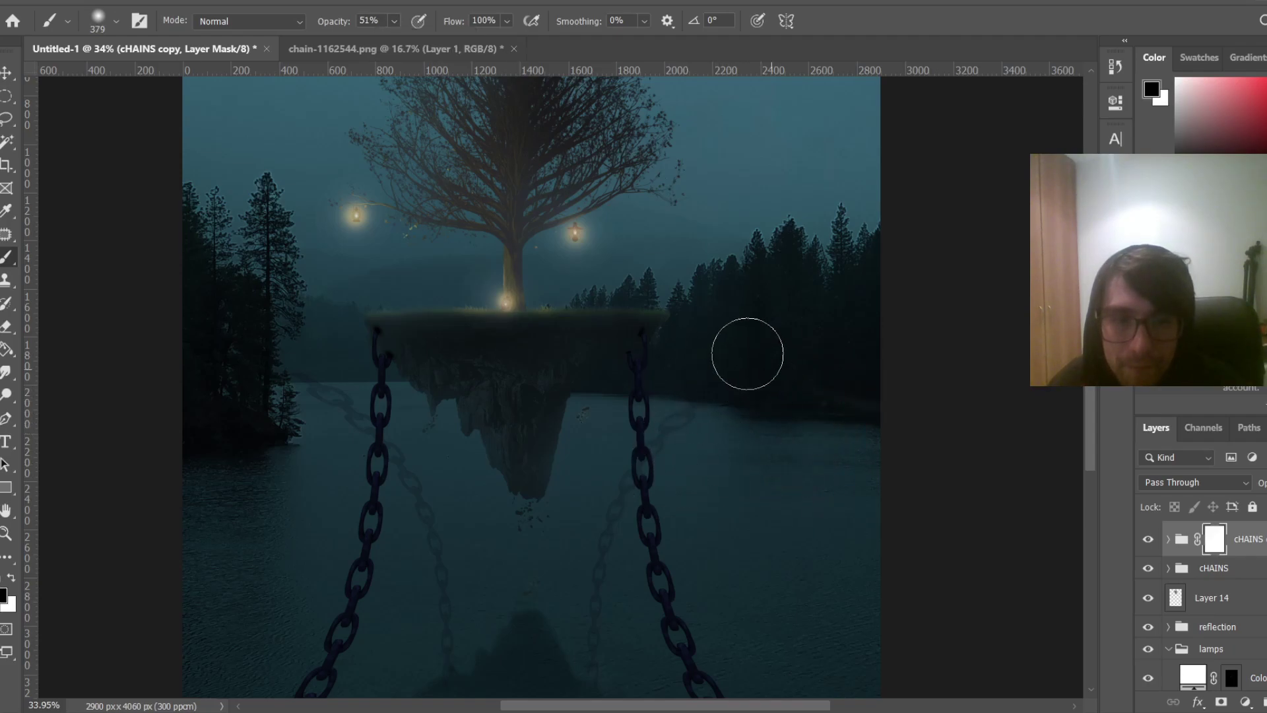
{"action": "key", "text": "x"}
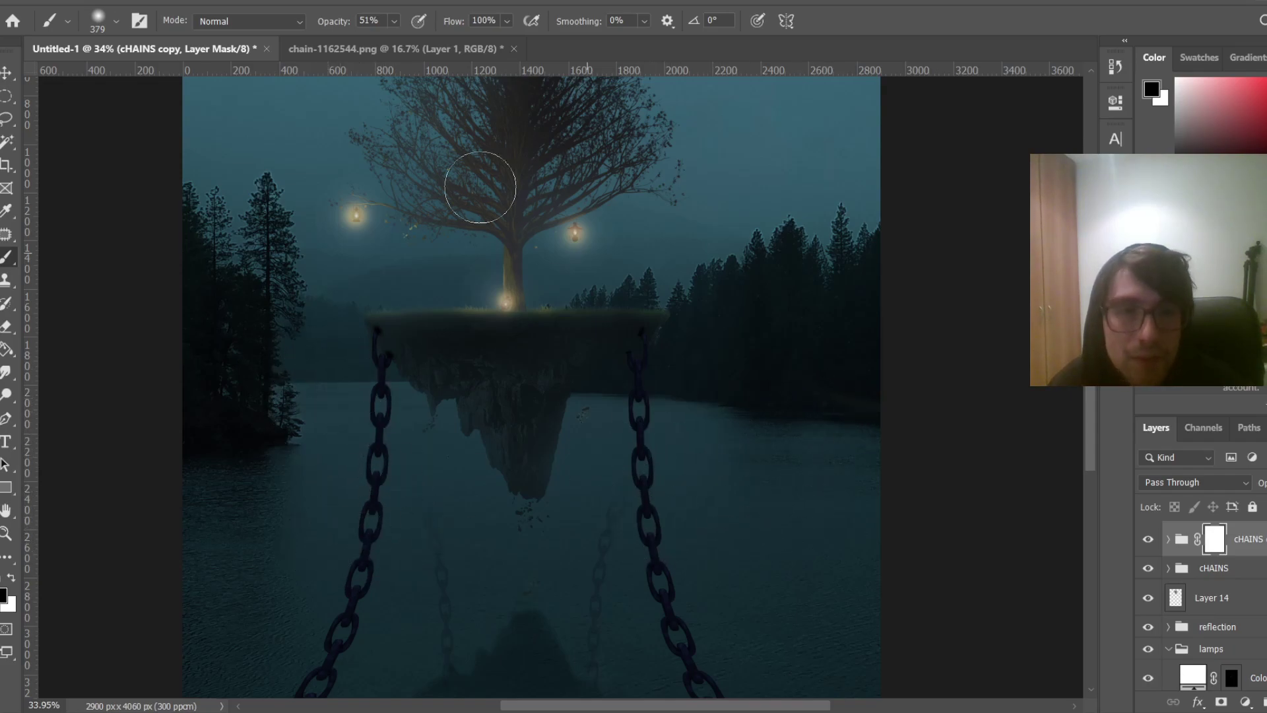
{"action": "left_click", "coordinate": [234, 0]}
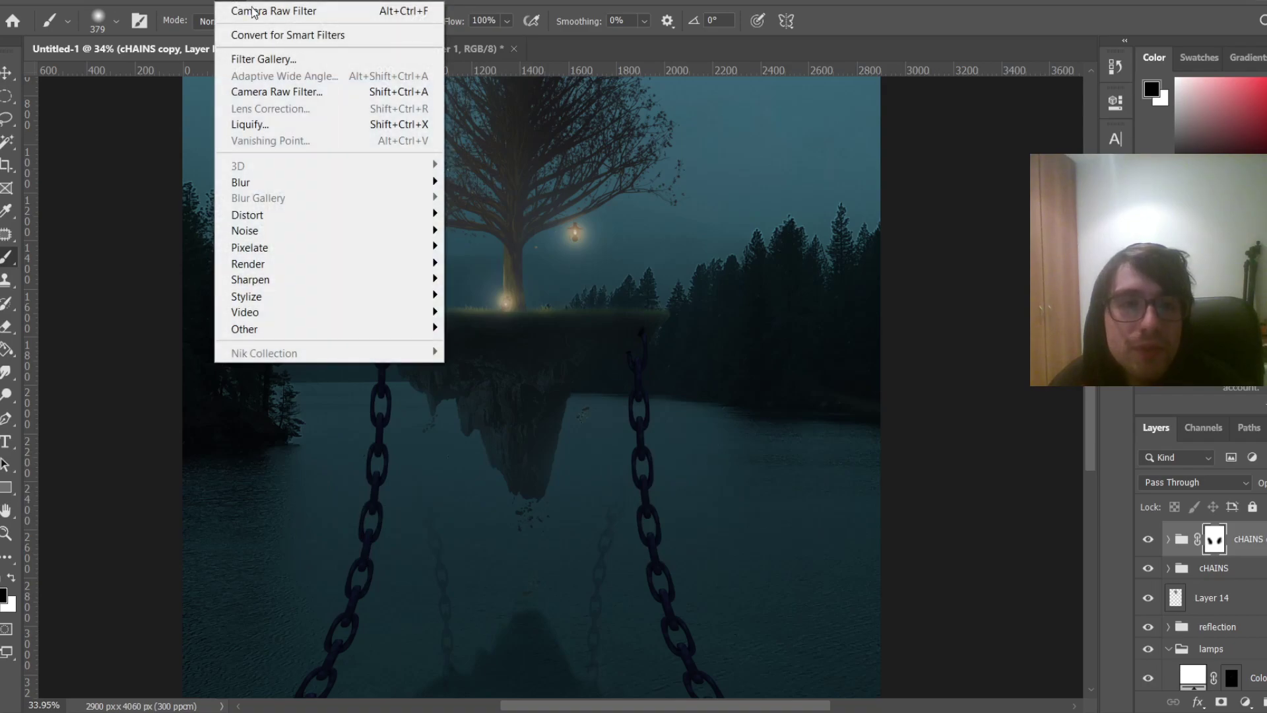
{"action": "left_click", "coordinate": [1178, 542]}
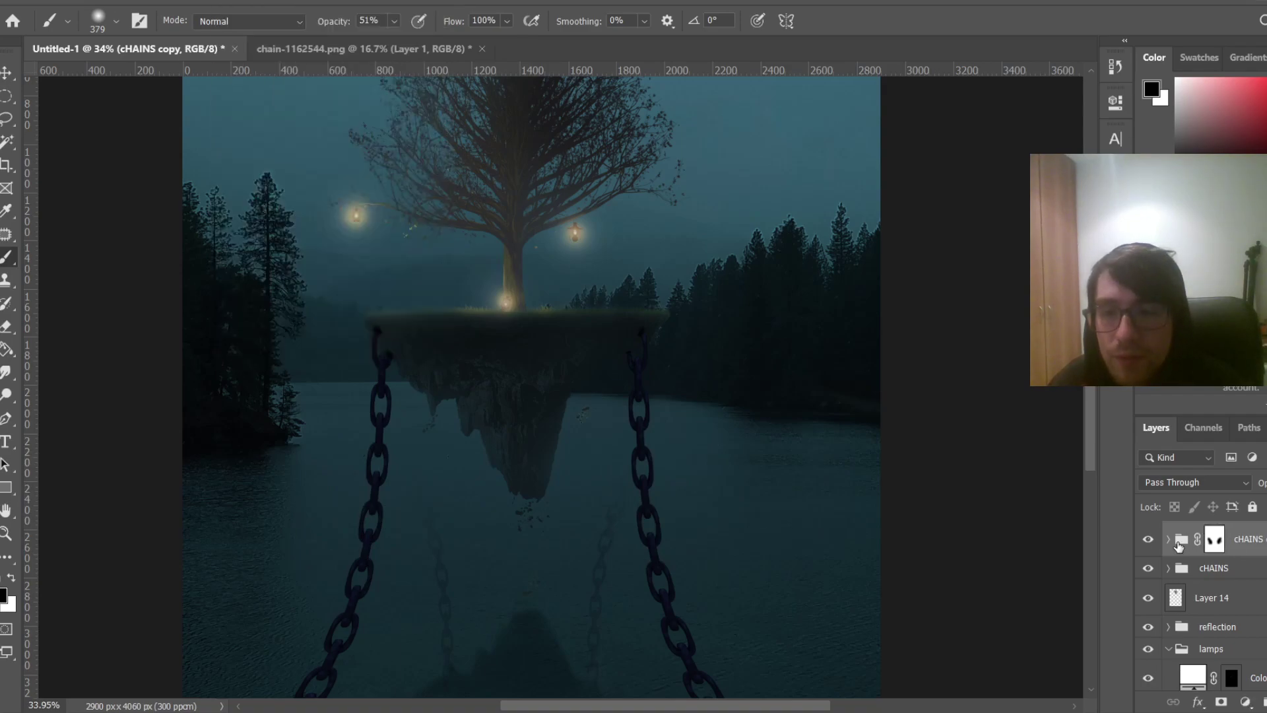
{"action": "left_click", "coordinate": [239, 0]}
{"action": "left_click", "coordinate": [1007, 0]}
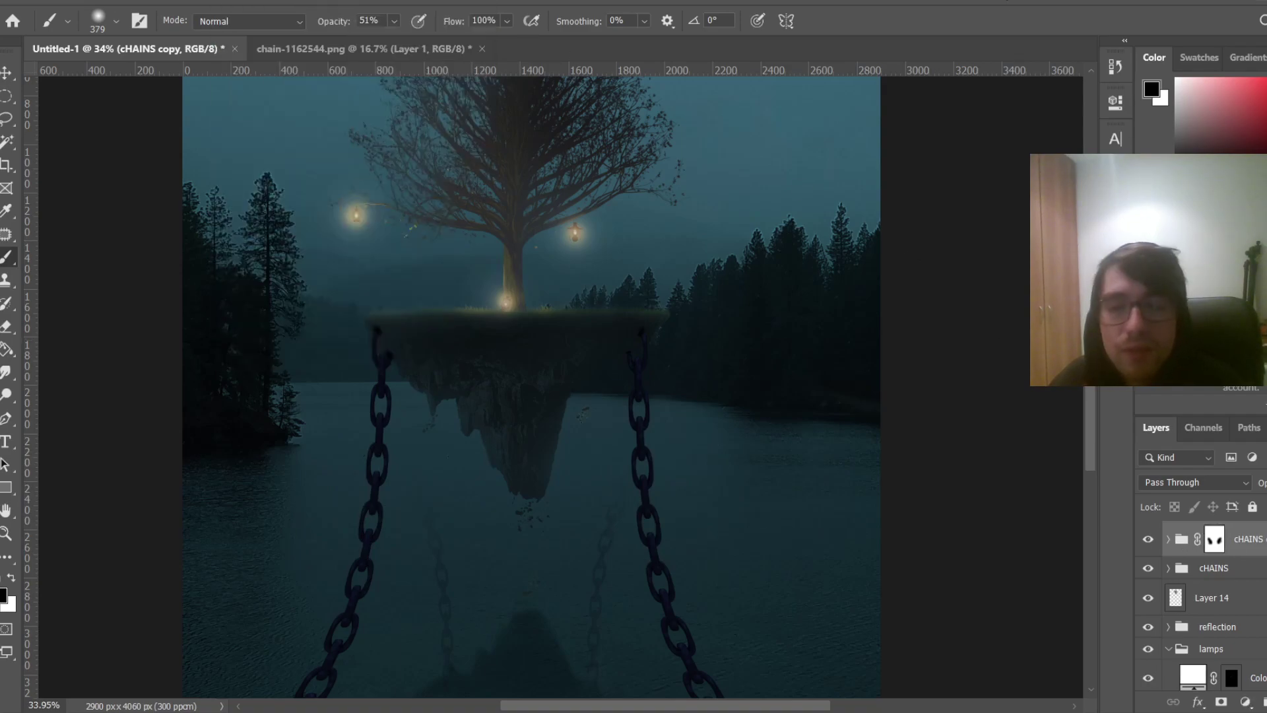
Expand the cHAINS copy group and select all the layers inside it, from the top chain layer to the bottom one
{"action": "left_click", "coordinate": [1168, 539]}
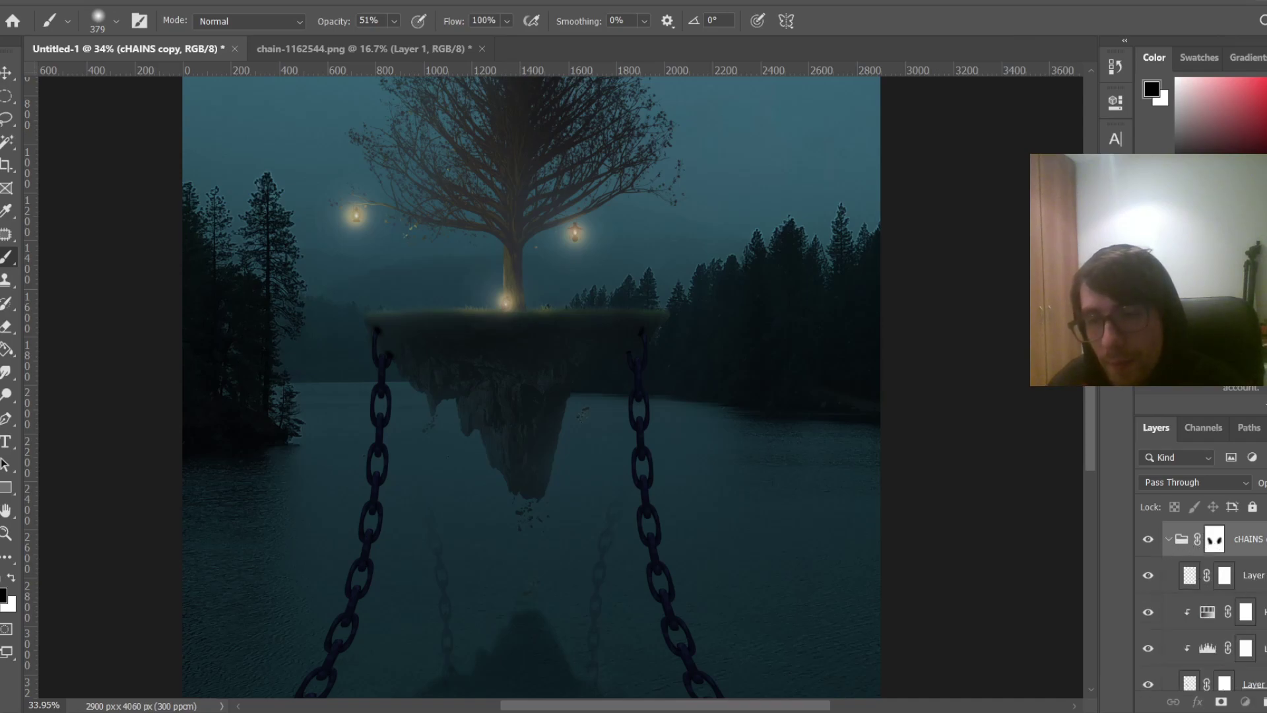
{"action": "left_click", "coordinate": [1253, 575]}
{"action": "scroll", "coordinate": [1252, 594], "scroll_direction": "down", "scroll_amount": 2}
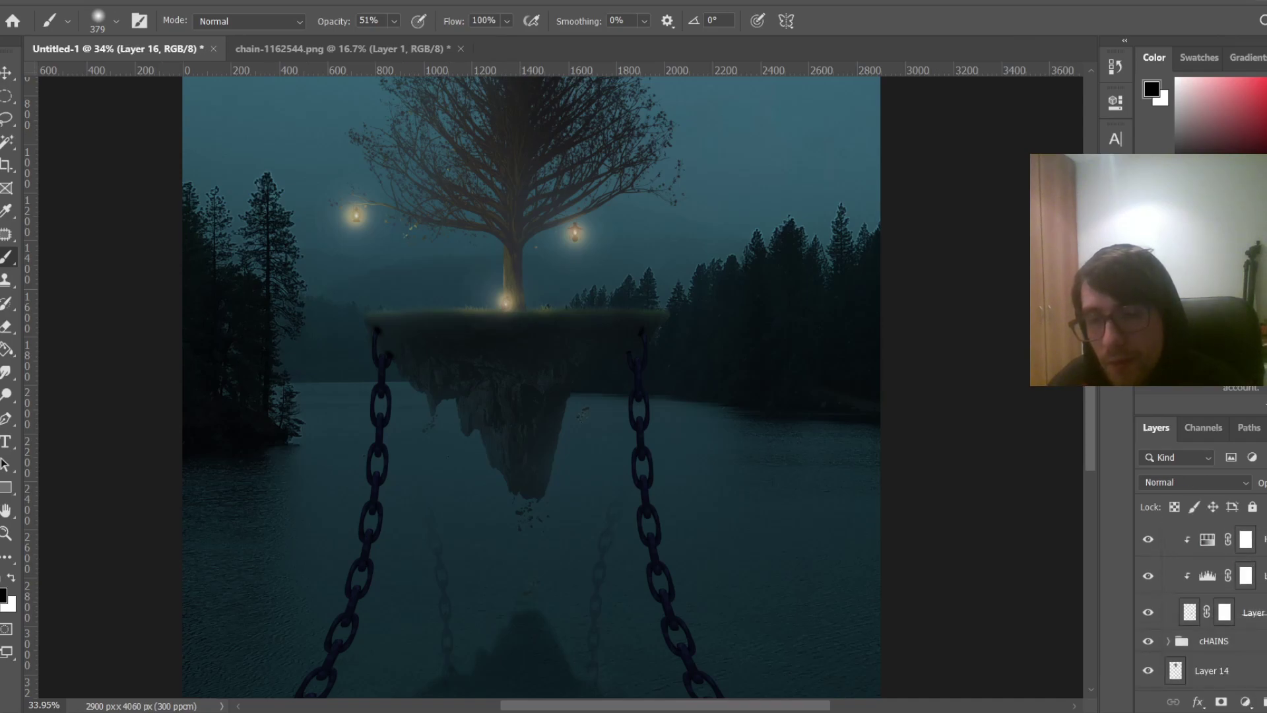
{"action": "left_click", "coordinate": [1254, 612], "text": "shift"}
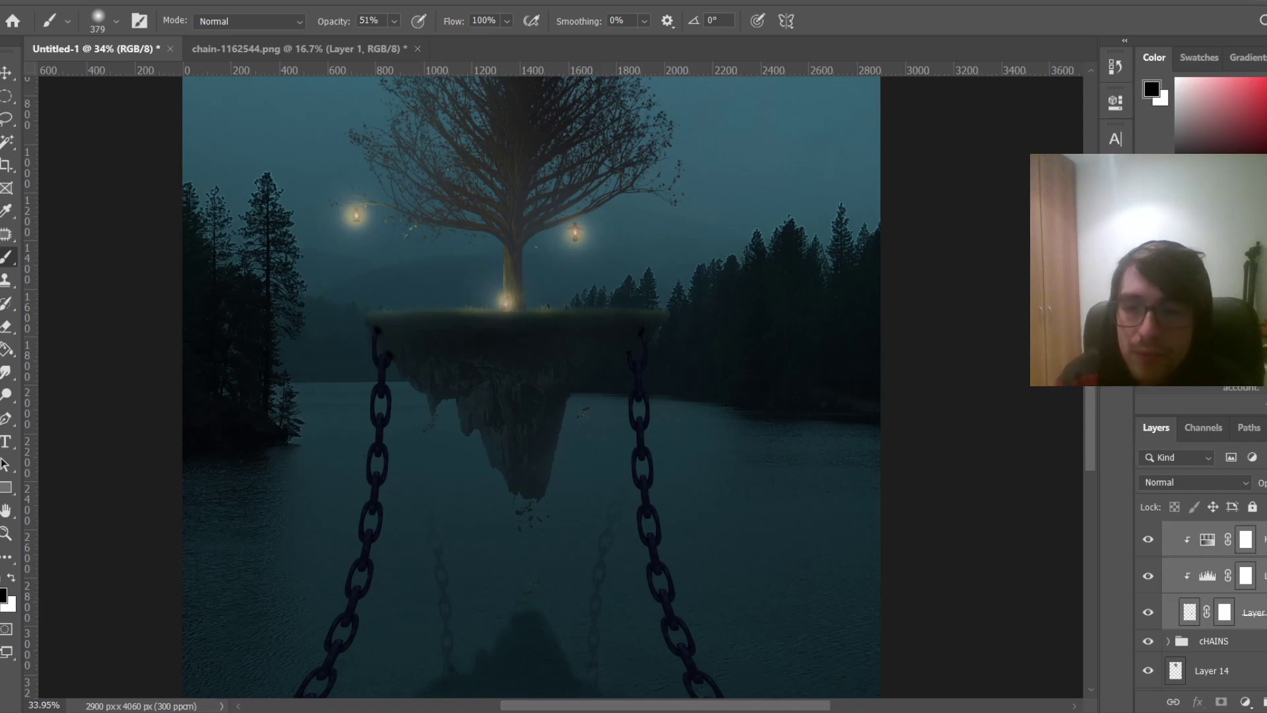
{"action": "key", "text": "ctrl+shift+e"}
{"action": "key", "text": "ctrl+z"}
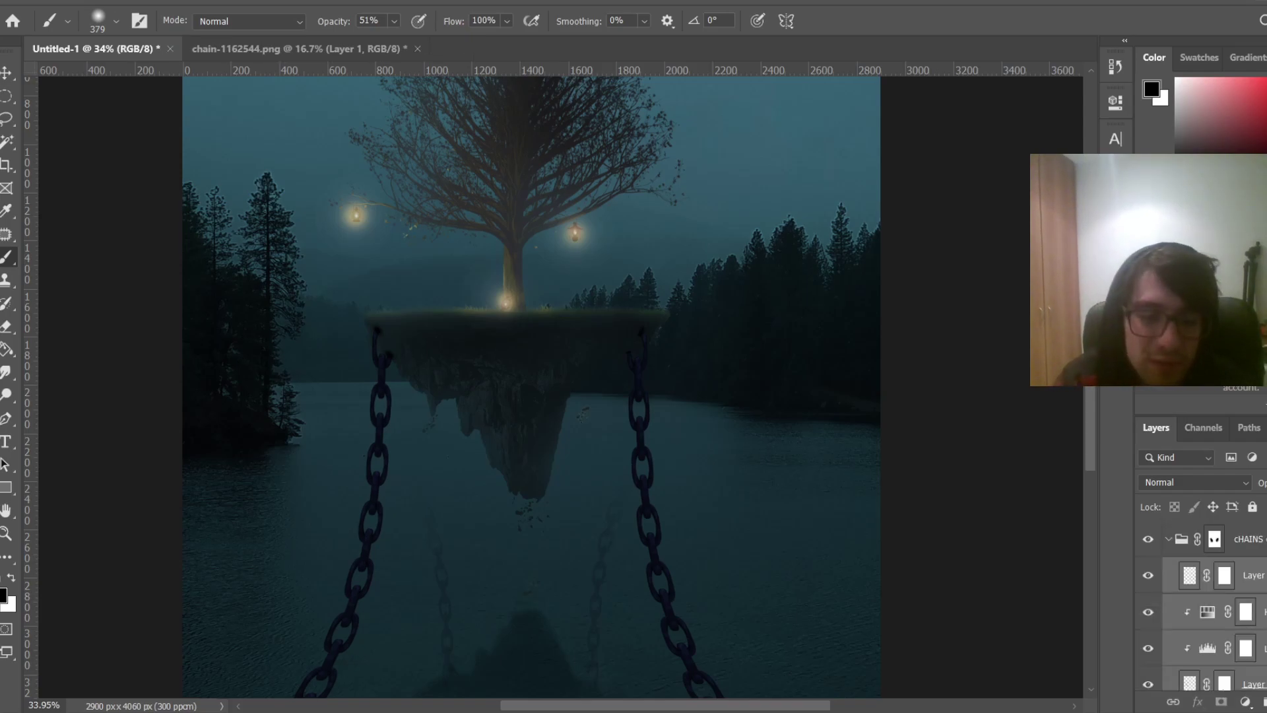
{"action": "key", "text": "ctrl+z"}
{"action": "key", "text": "ctrl+shift+z"}
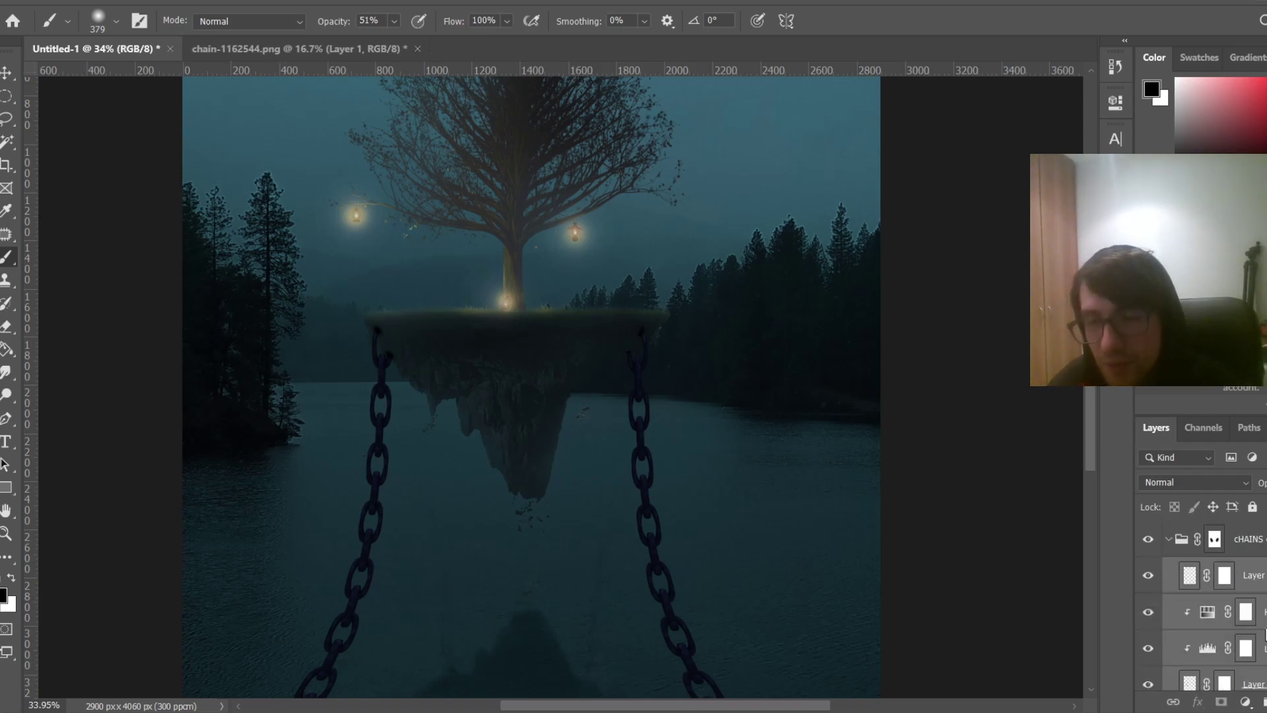
Merge the selected chain and adjustment layers of the cHAINS copy group into one layer
{"action": "right_click", "coordinate": [1253, 578]}
{"action": "left_click", "coordinate": [1096, 492]}
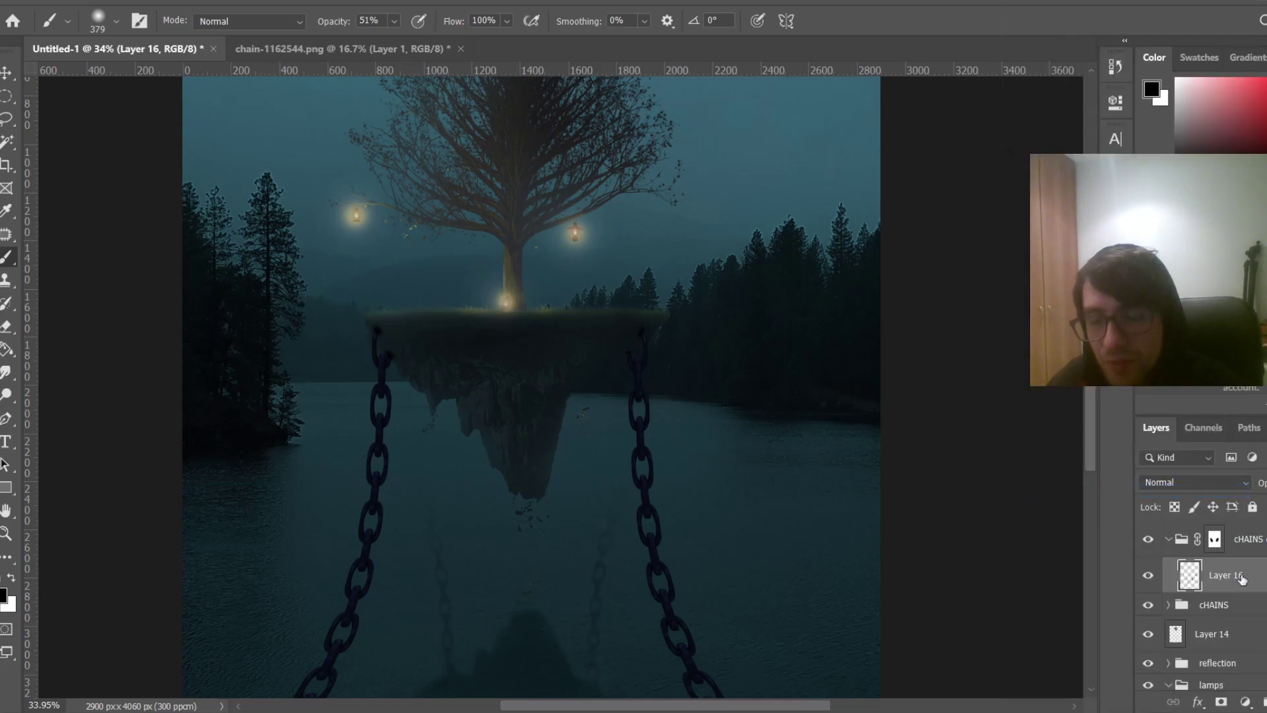
{"action": "left_click", "coordinate": [1147, 578]}
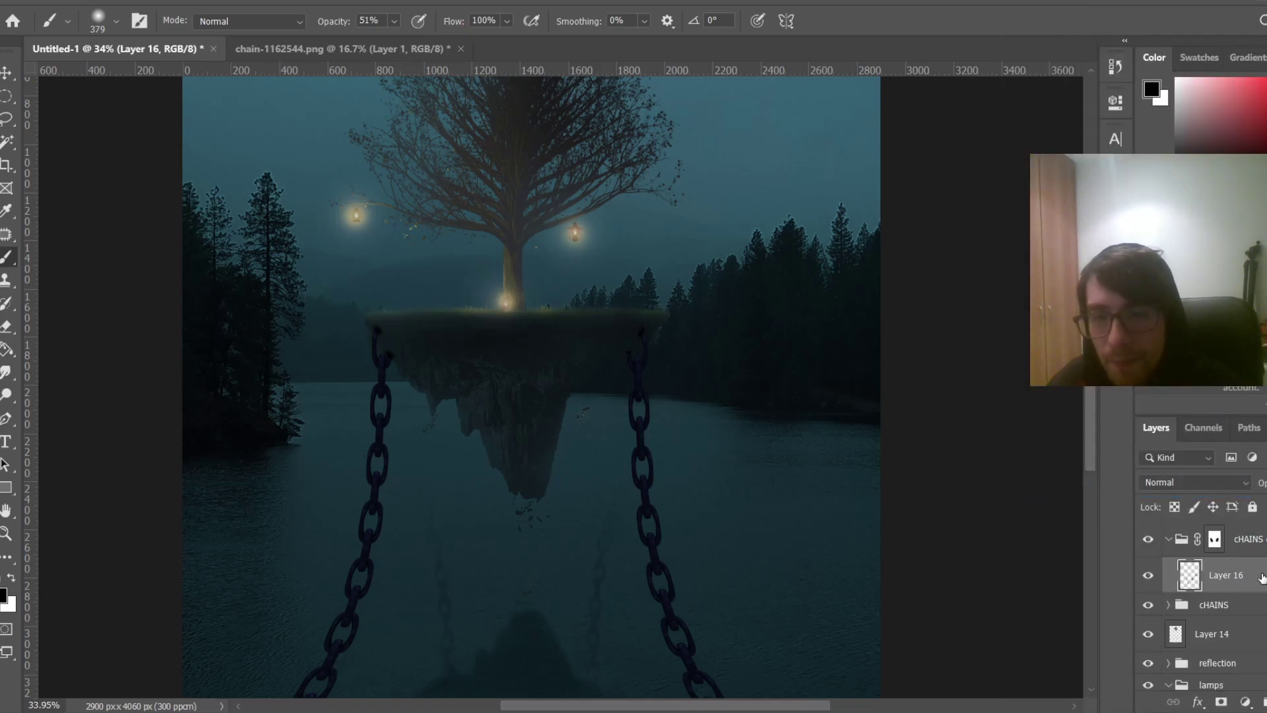
Apply a Gaussian Blur with a radius of 3.9 pixels to the merged reflected-chains layer
{"action": "left_click", "coordinate": [228, 2]}
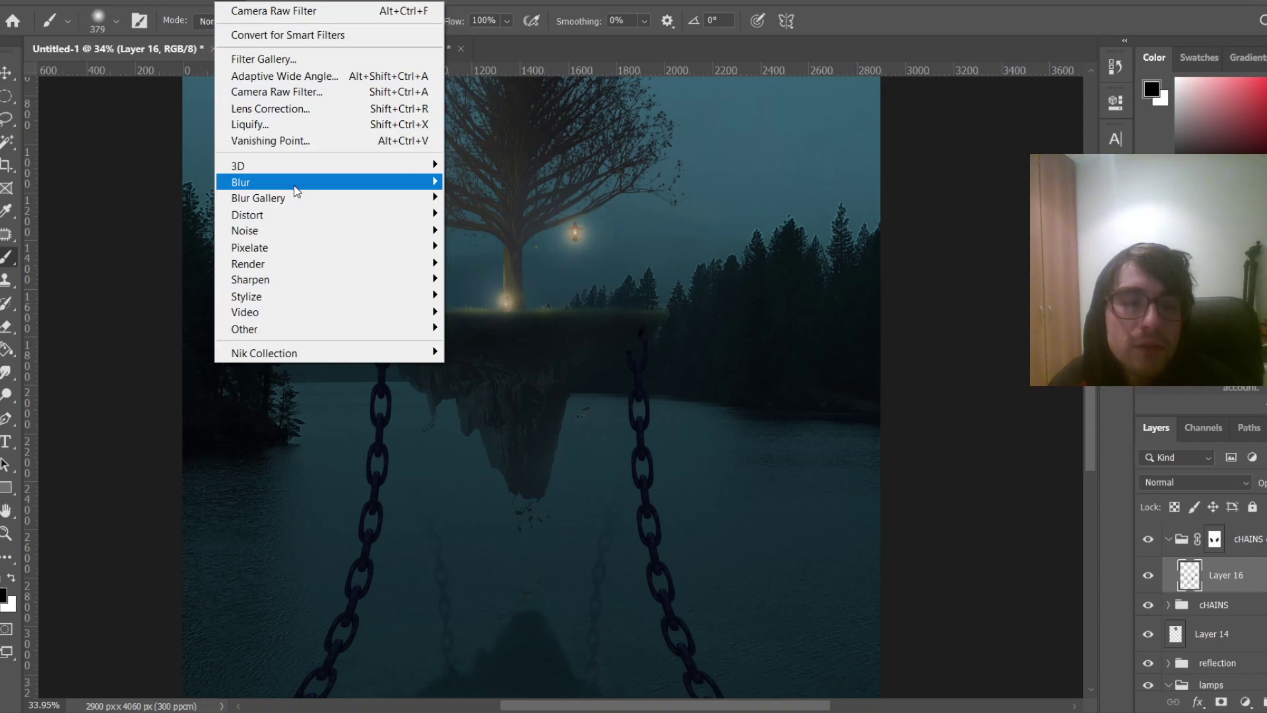
{"action": "mouse_move", "coordinate": [293, 185]}
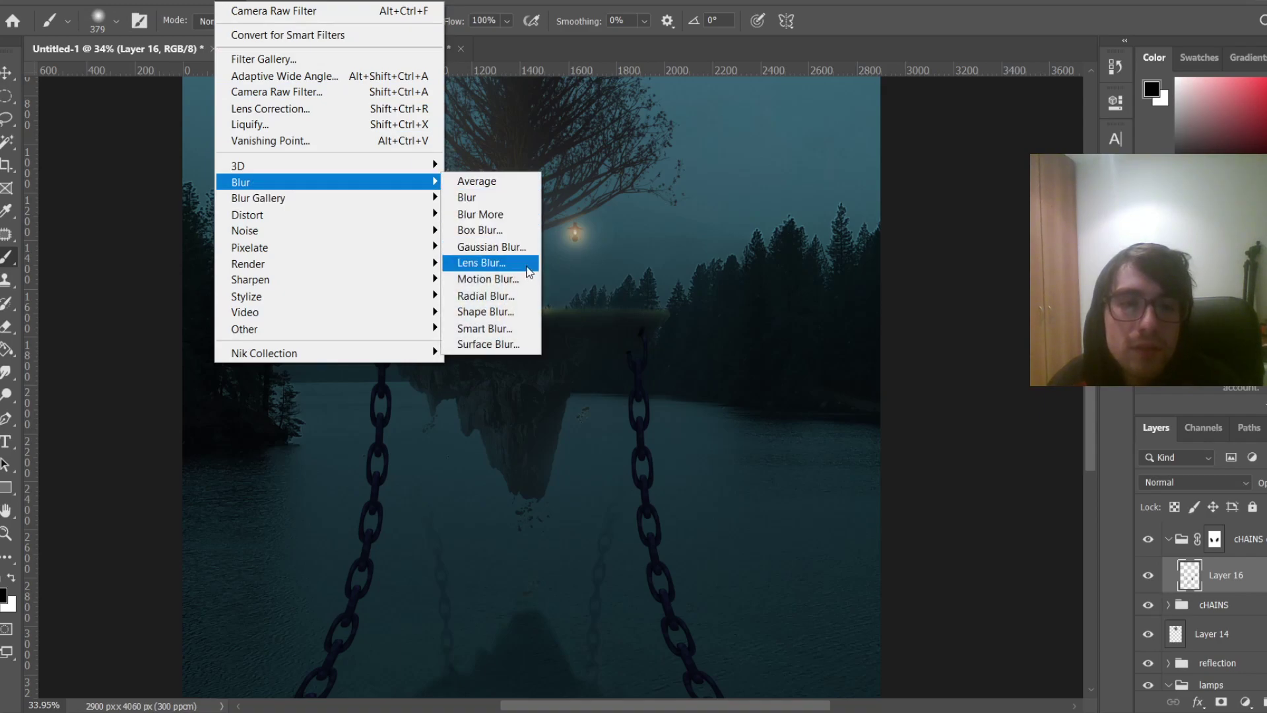
{"action": "left_click", "coordinate": [501, 247]}
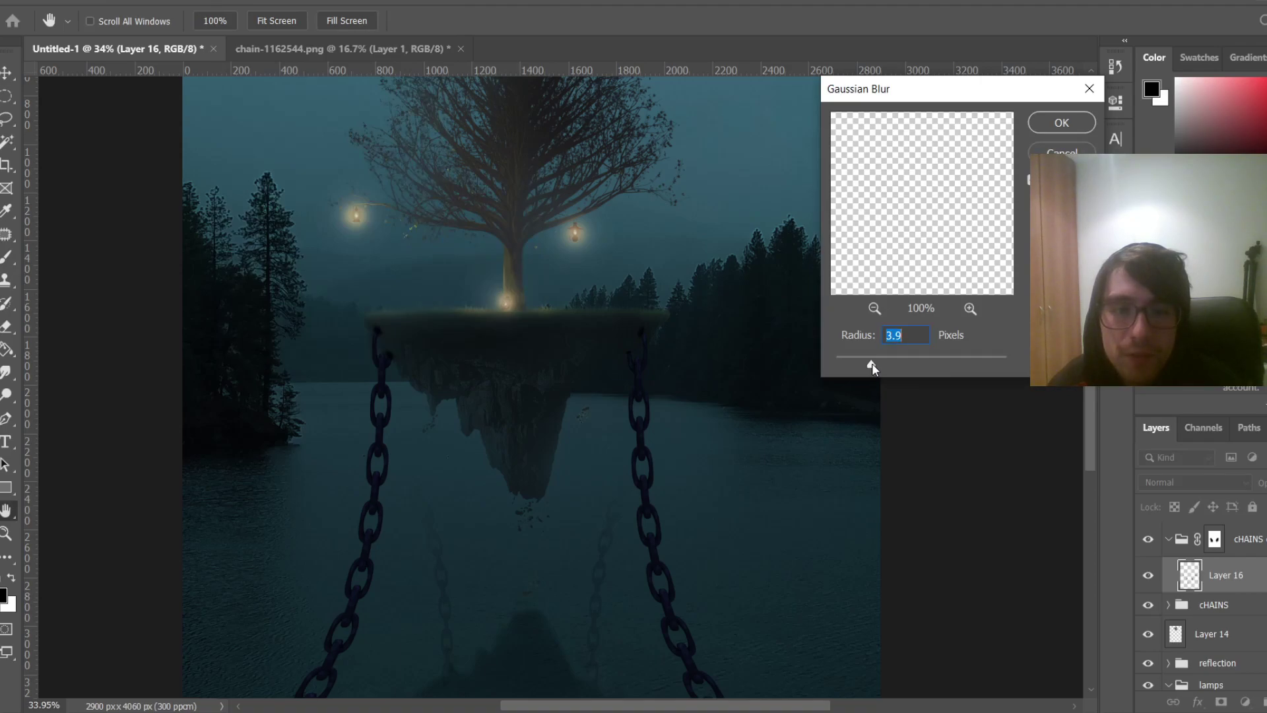
{"action": "left_click", "coordinate": [1072, 127]}
Examine the whole composition and the floating island's chains and their reflection at different magnifications
{"action": "scroll", "coordinate": [1070, 127], "scroll_direction": "down", "scroll_amount": 3}
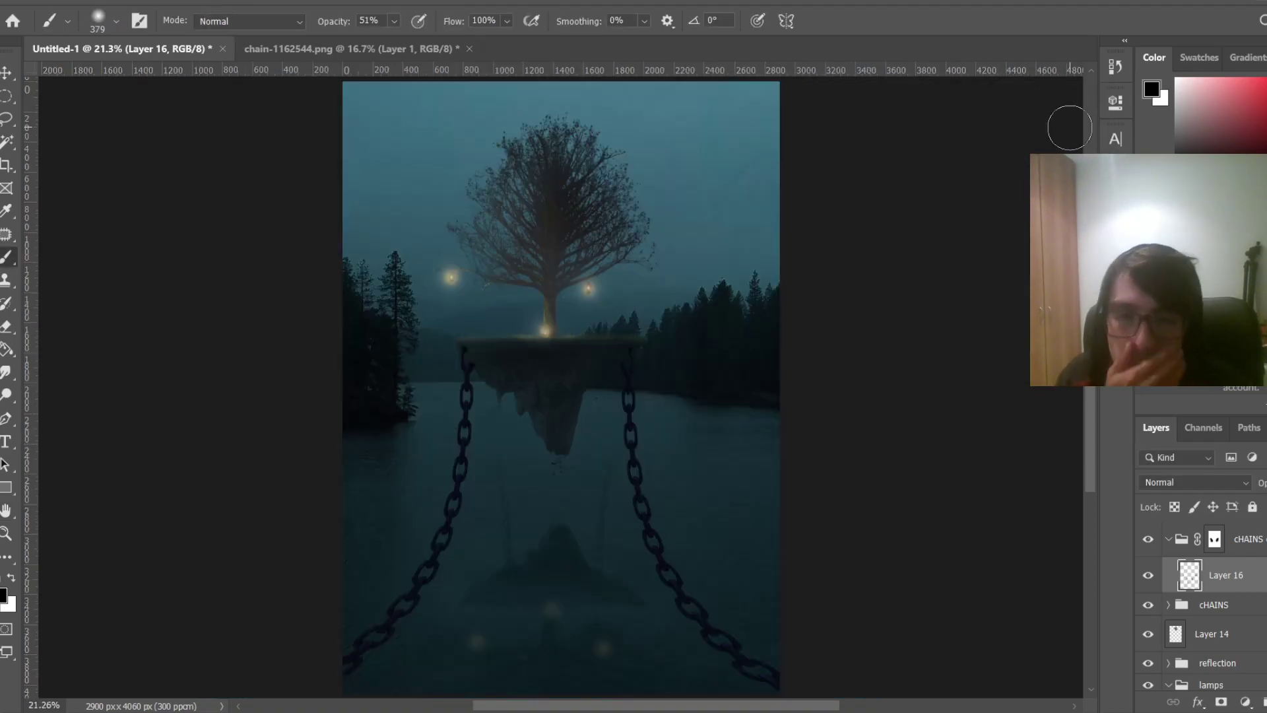
{"action": "scroll", "coordinate": [939, 330], "scroll_direction": "down", "scroll_amount": 1}
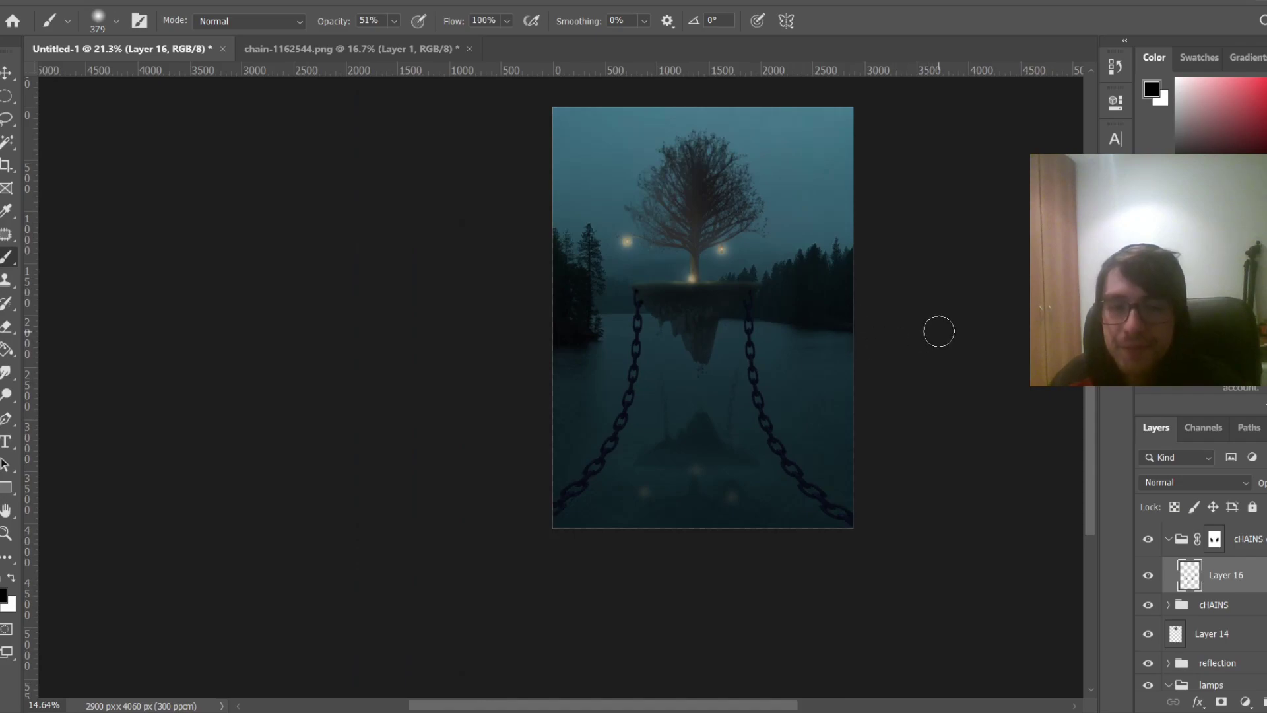
{"action": "scroll", "coordinate": [927, 345], "scroll_direction": "up", "scroll_amount": 2}
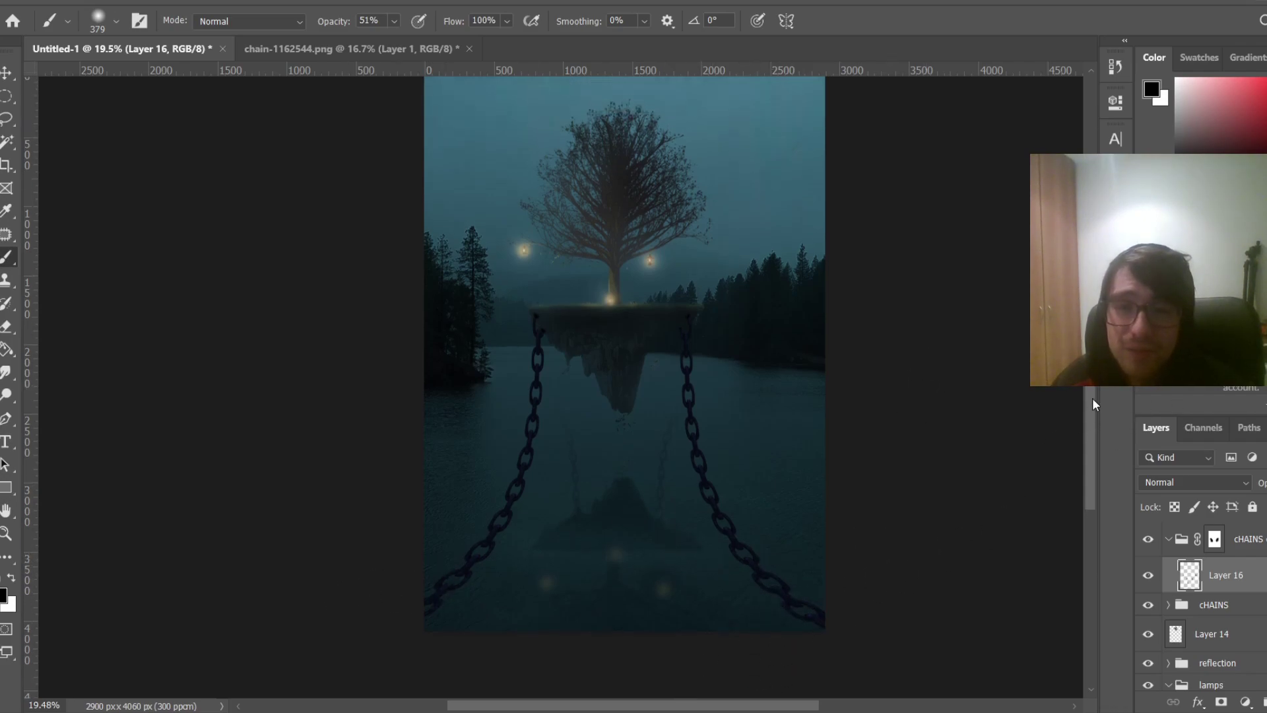
{"action": "left_click_drag", "start_coordinate": [1091, 397], "coordinate": [1090, 386]}
{"action": "scroll", "coordinate": [519, 374], "scroll_direction": "up", "scroll_amount": 6}
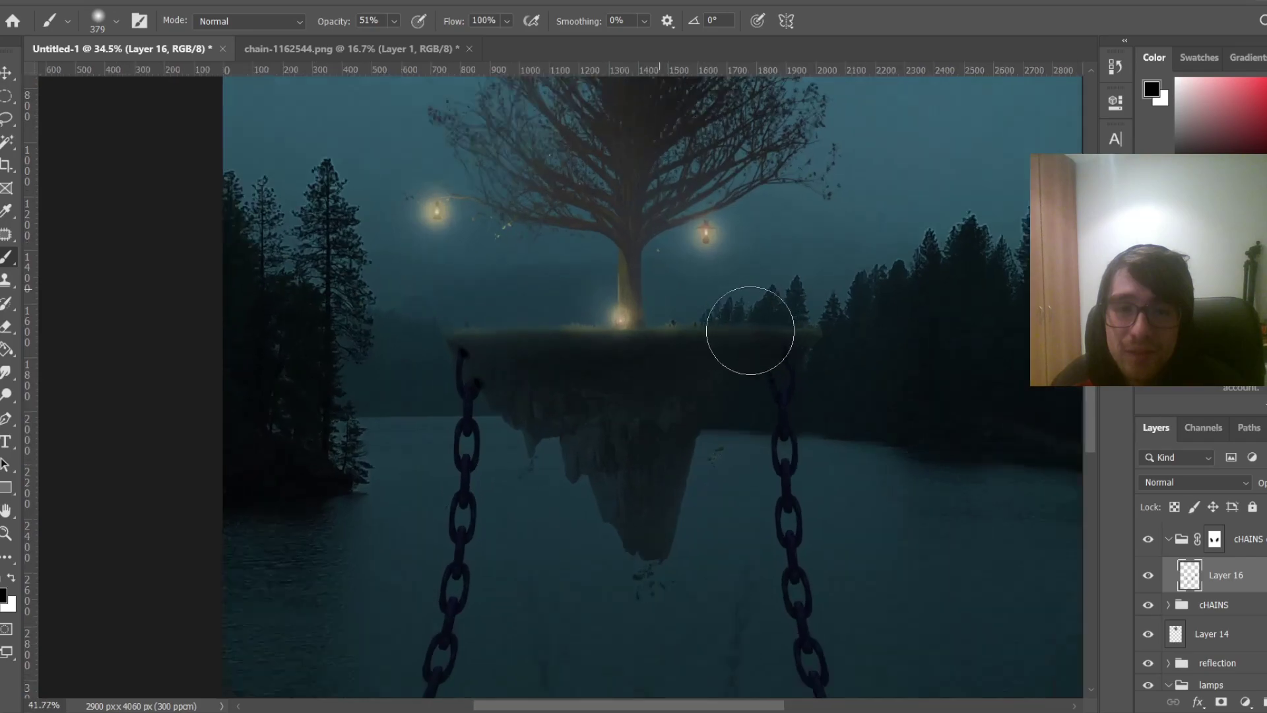
{"action": "scroll", "coordinate": [1069, 390], "scroll_direction": "down", "scroll_amount": 5}
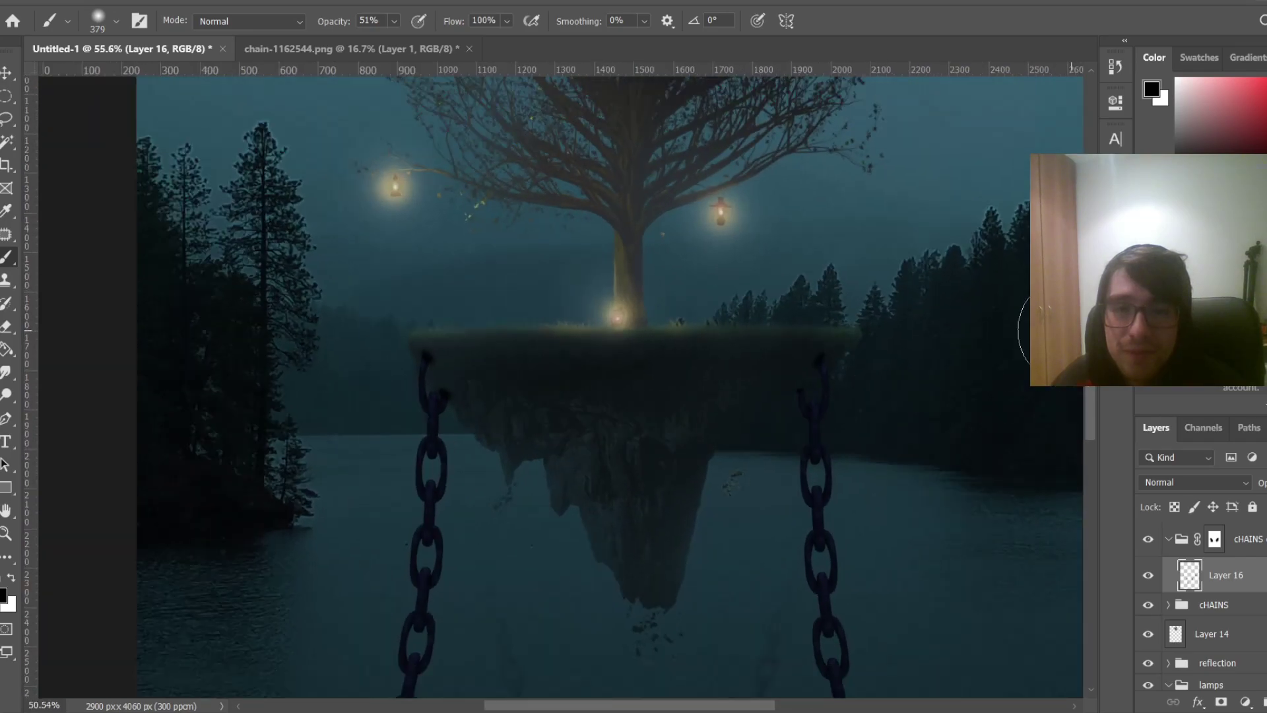
{"action": "scroll", "coordinate": [1076, 390], "scroll_direction": "down", "scroll_amount": 1}
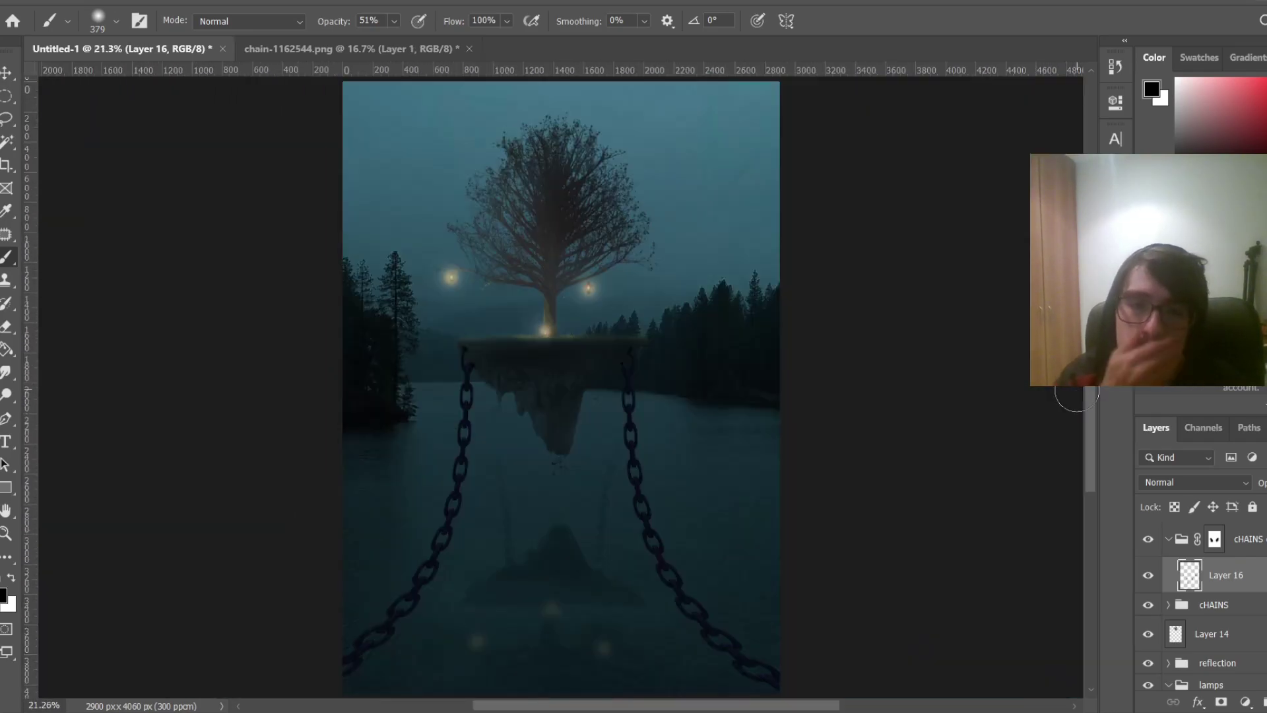
{"action": "scroll", "coordinate": [676, 623], "scroll_direction": "down", "scroll_amount": 2}
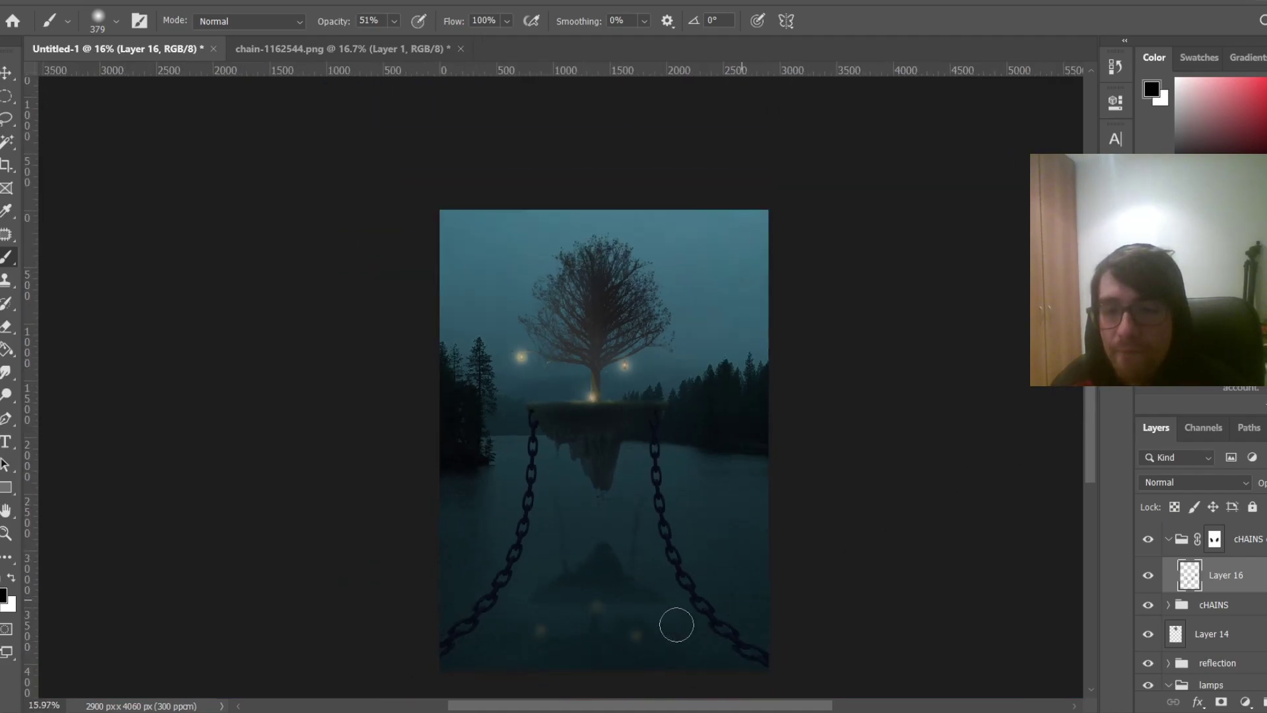
{"action": "scroll", "coordinate": [687, 620], "scroll_direction": "up", "scroll_amount": 1}
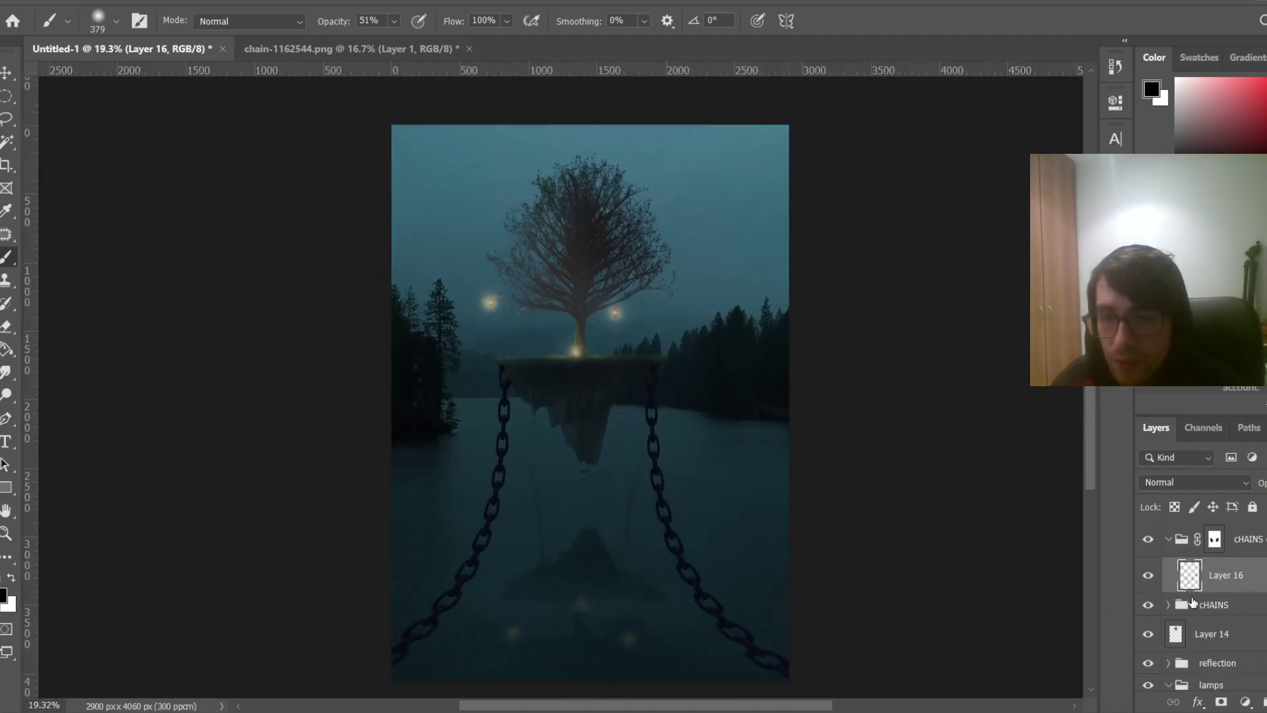
Expand the cHAINS group and add a new empty layer above its top chain layer
{"action": "left_click", "coordinate": [1167, 605]}
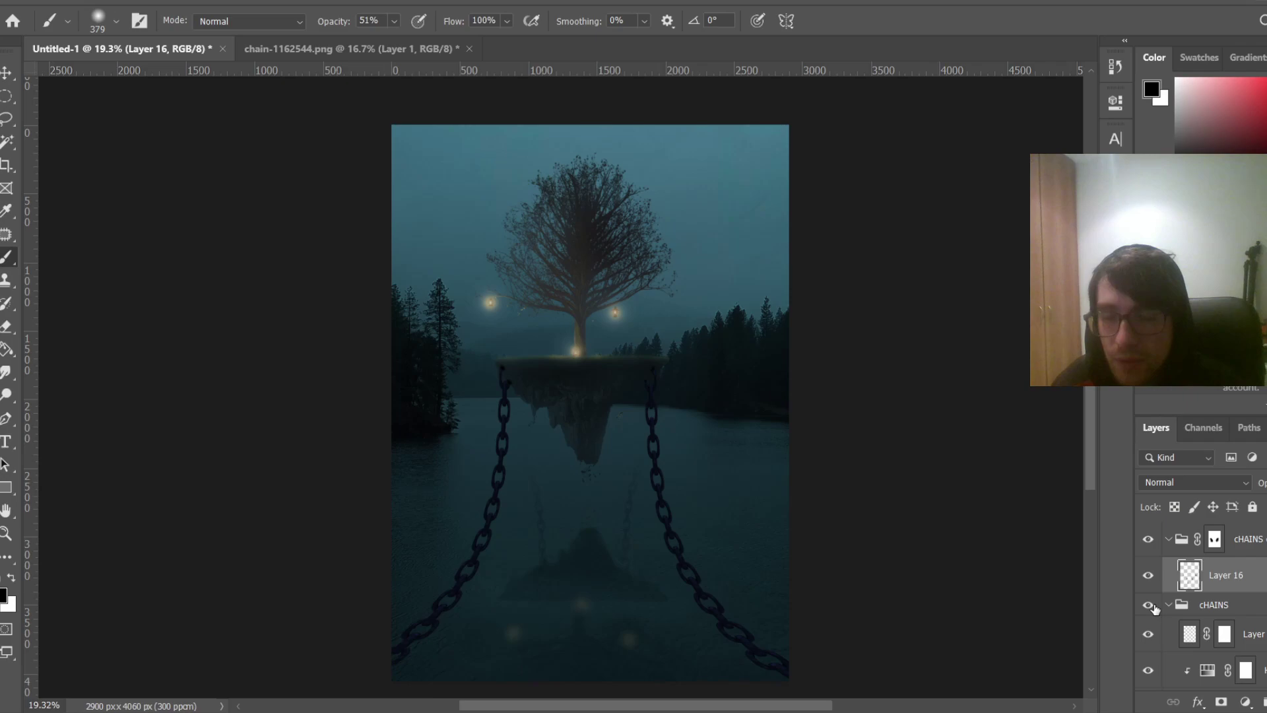
{"action": "left_click", "coordinate": [1191, 637]}
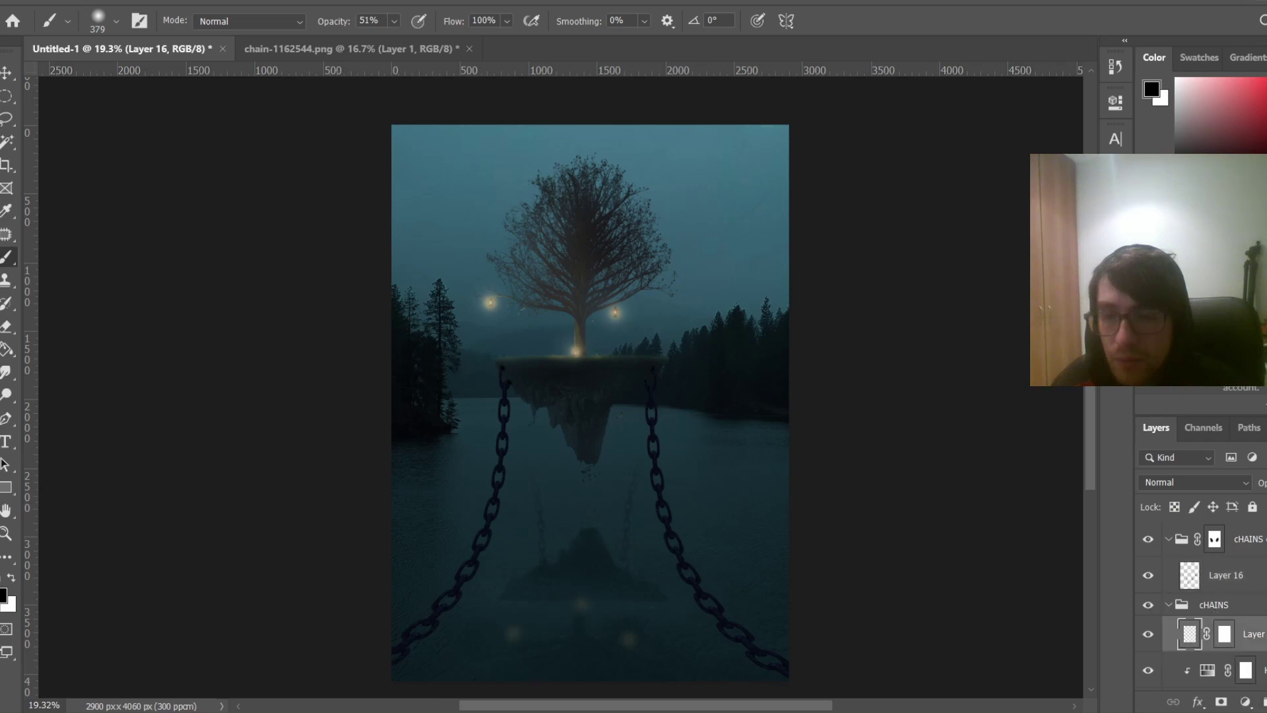
{"action": "left_click", "coordinate": [1266, 702]}
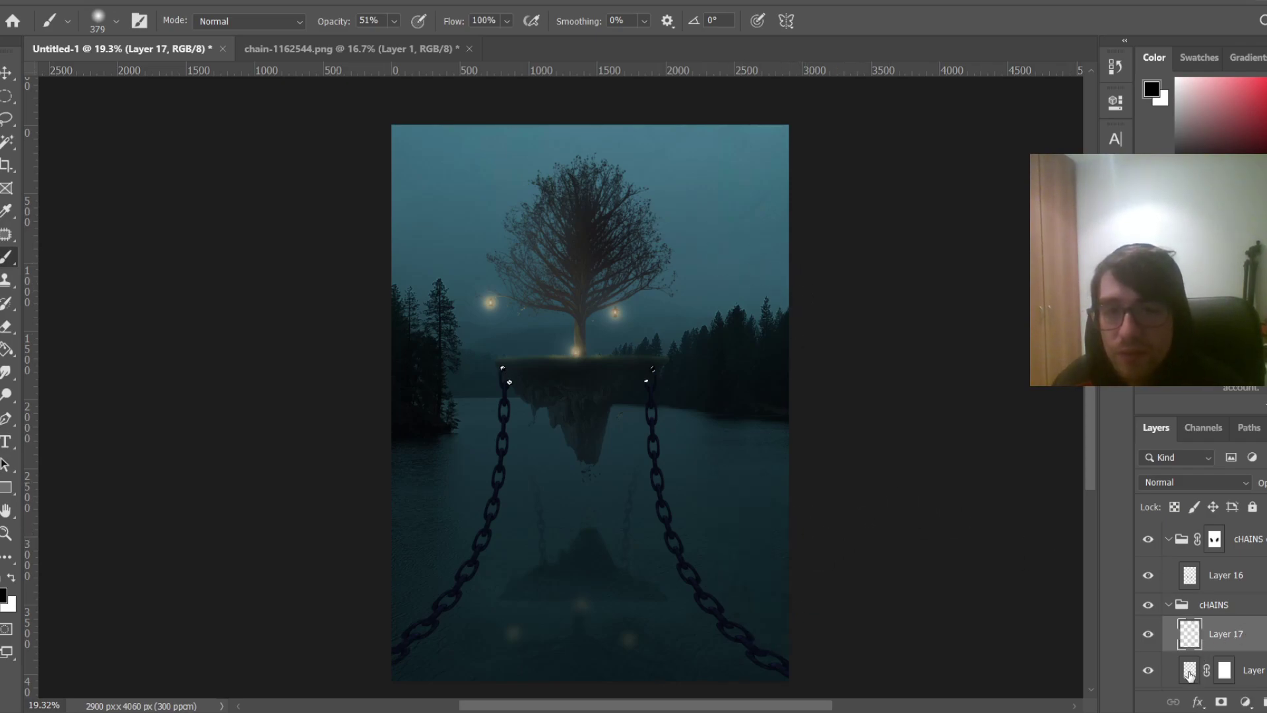
Merge all chain layers and their clipped adjustments below Layer 17 in the cHAINS group into one layer
{"action": "scroll", "coordinate": [1219, 652], "scroll_direction": "down", "scroll_amount": 2}
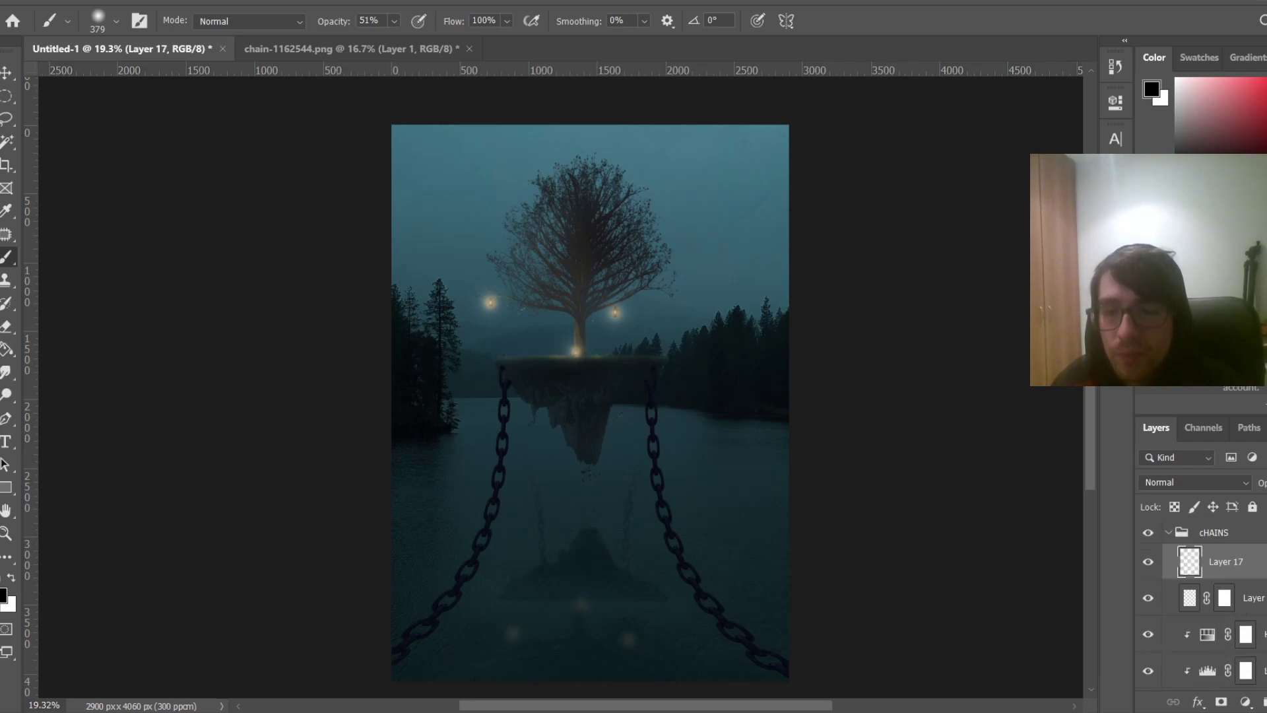
{"action": "left_click", "coordinate": [1253, 598]}
{"action": "scroll", "coordinate": [1253, 598], "scroll_direction": "down", "scroll_amount": 2}
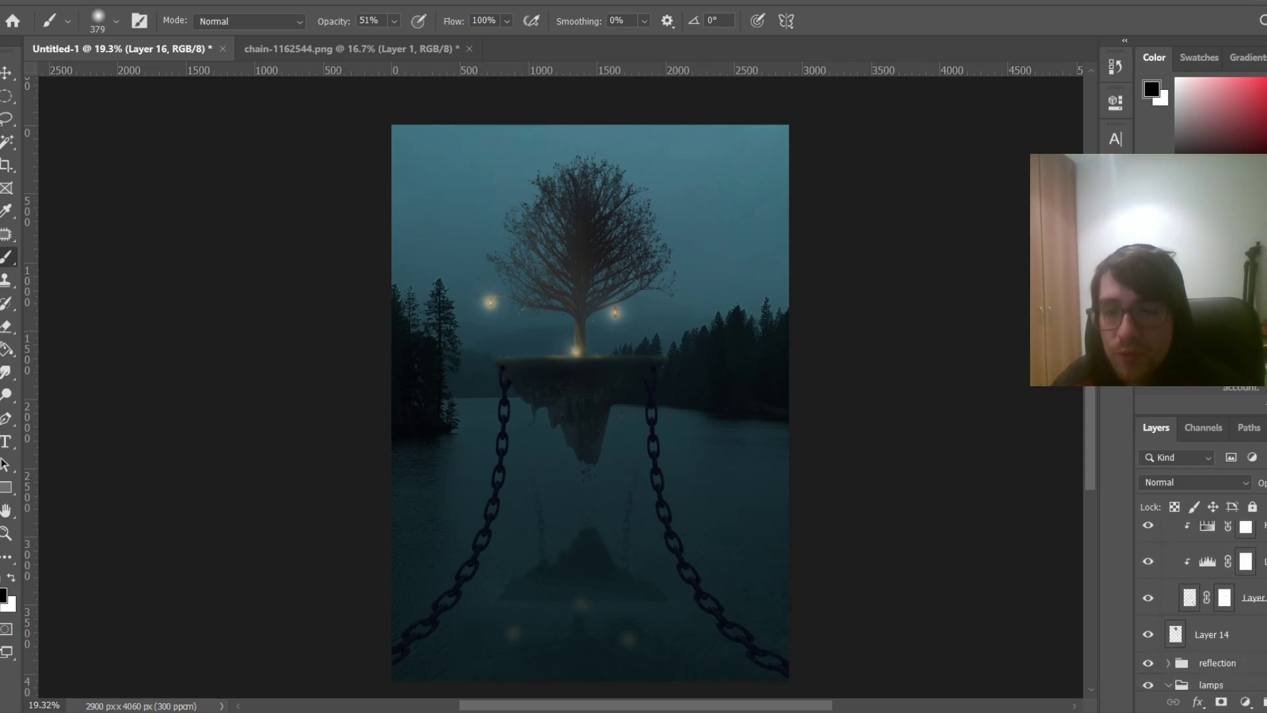
{"action": "left_click", "coordinate": [1252, 596], "text": "shift"}
{"action": "right_click", "coordinate": [1248, 594]}
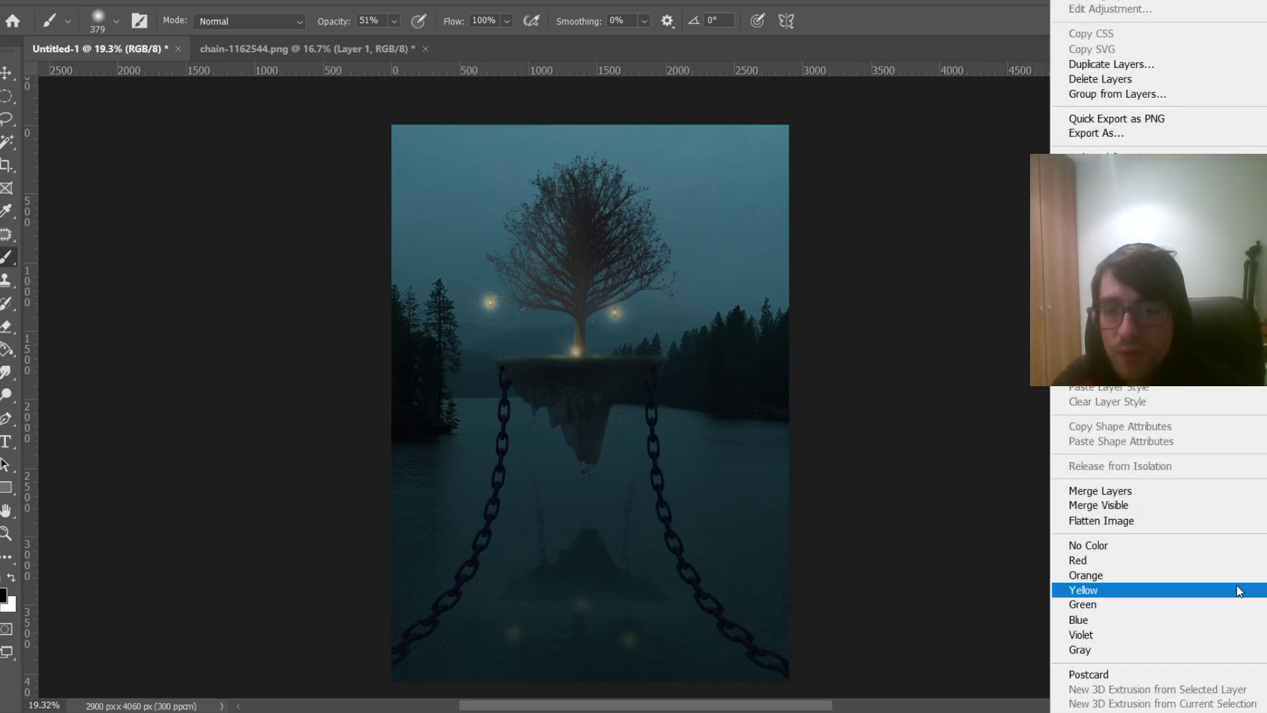
{"action": "left_click", "coordinate": [1182, 493]}
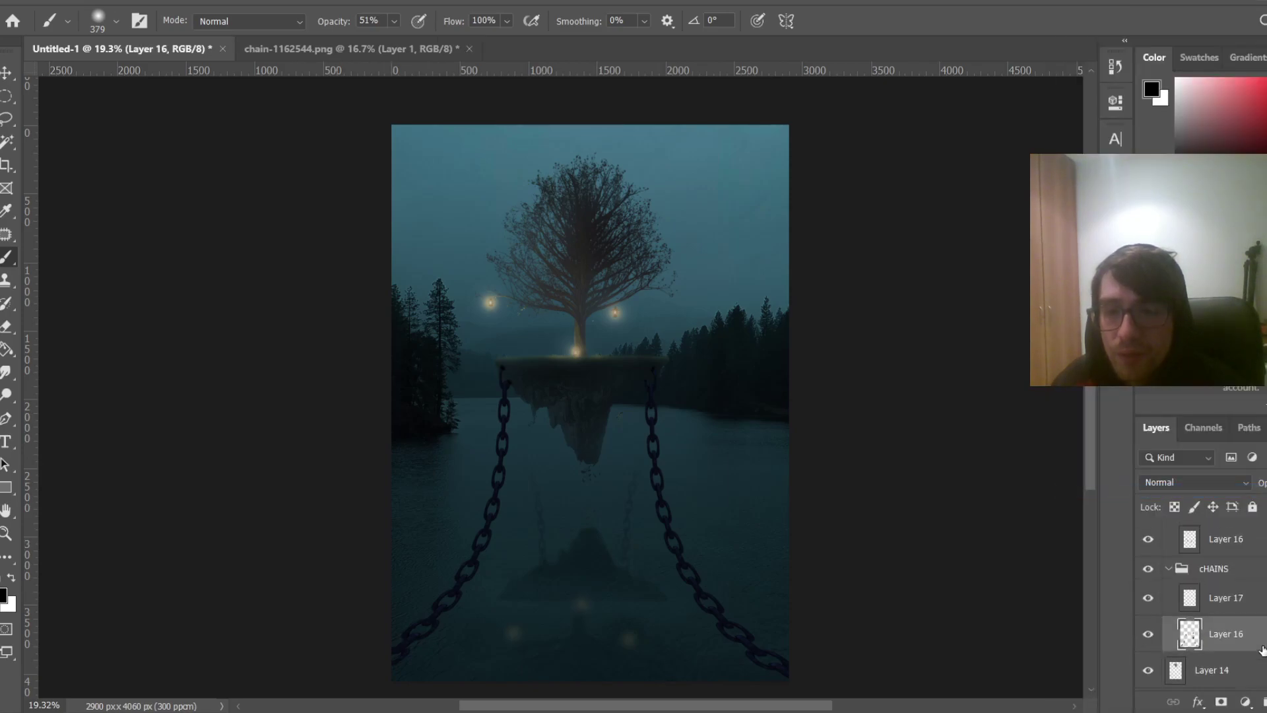
{"action": "left_click", "coordinate": [1200, 639], "text": "ctrl"}
{"action": "scroll", "coordinate": [1196, 639], "scroll_direction": "up", "scroll_amount": 1}
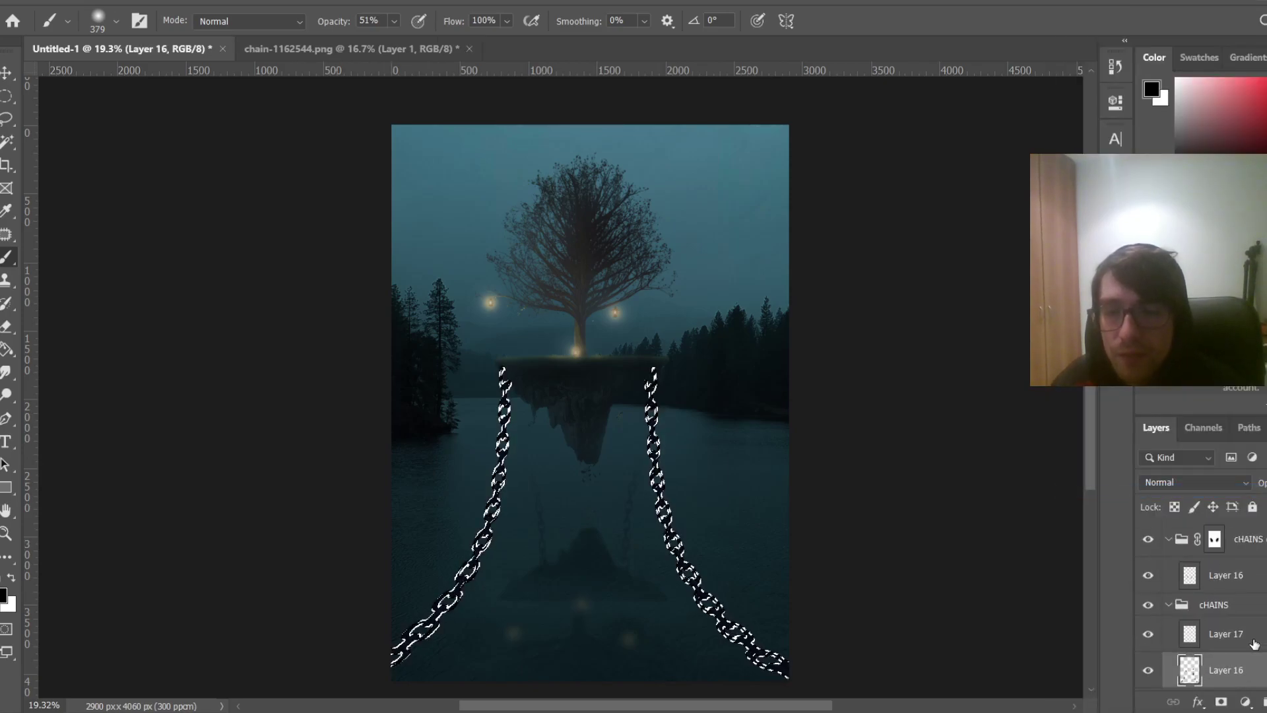
{"action": "left_click", "coordinate": [1196, 639]}
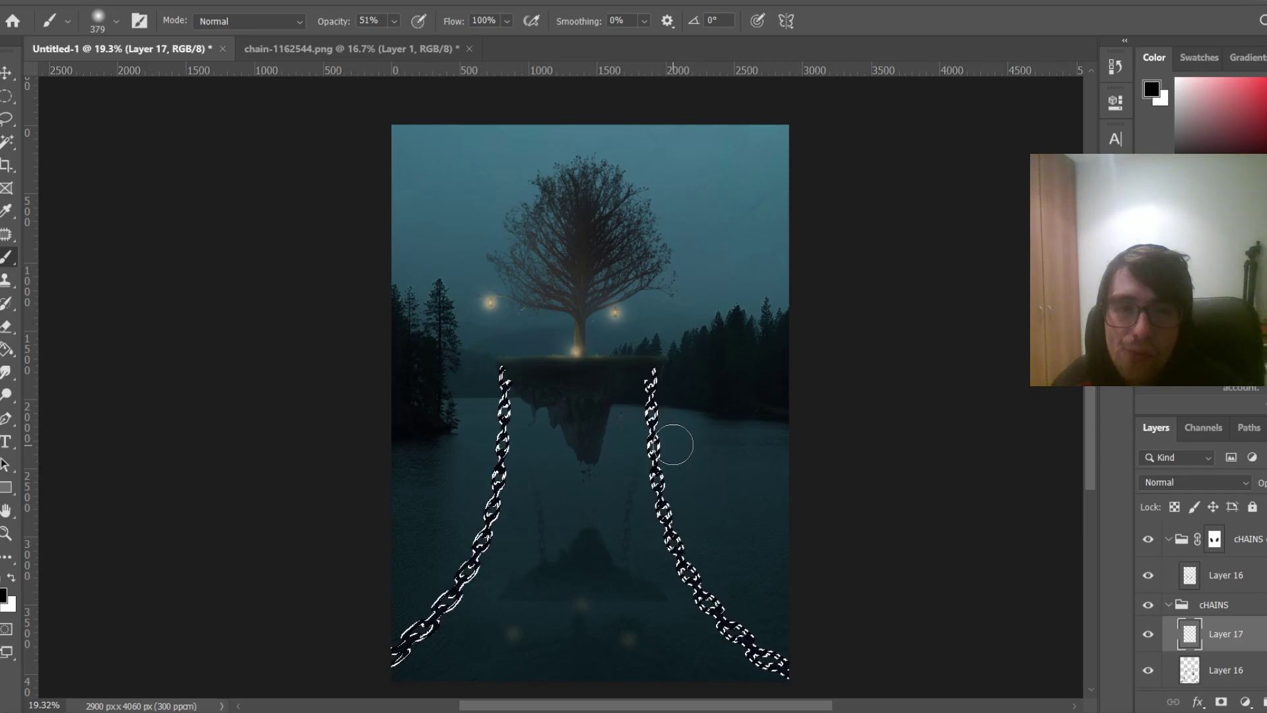
{"action": "key", "text": "ctrl+d"}
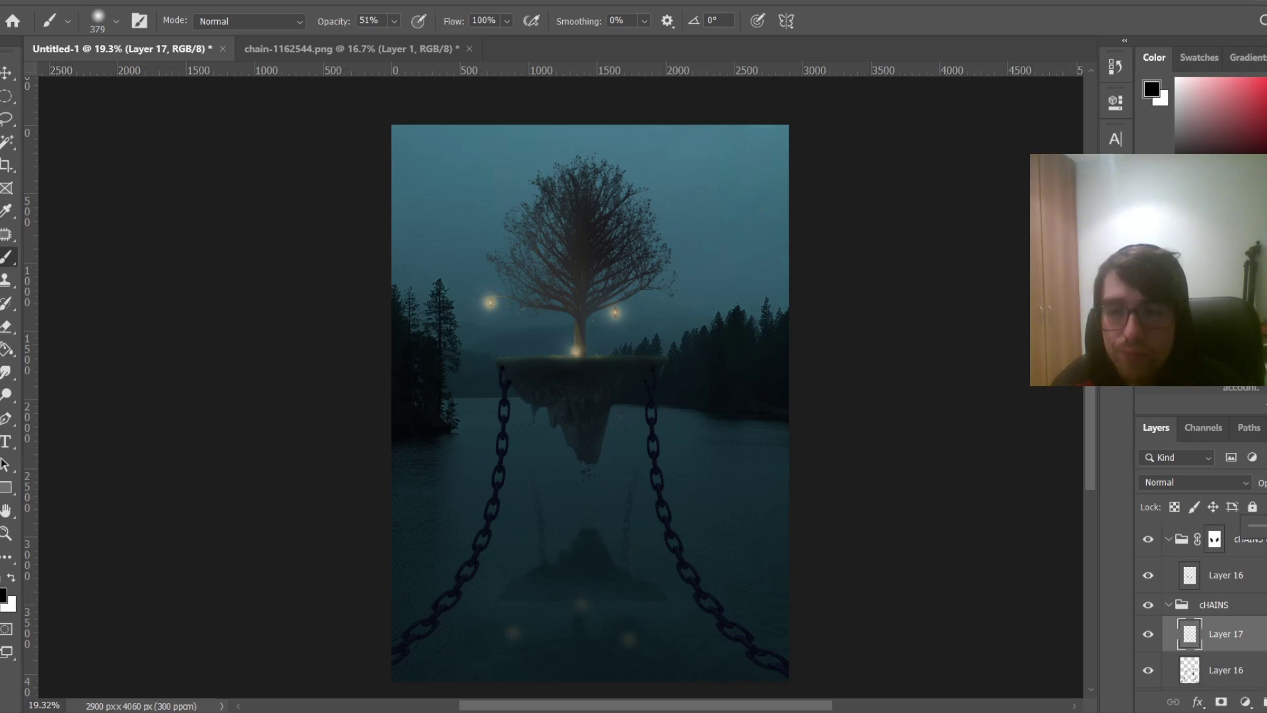
Reduce the opacity of the merged chains layer in the cHAINS group so the main chains fade slightly into the lake
{"action": "left_click", "coordinate": [1207, 673]}
{"action": "left_click", "coordinate": [1243, 487]}
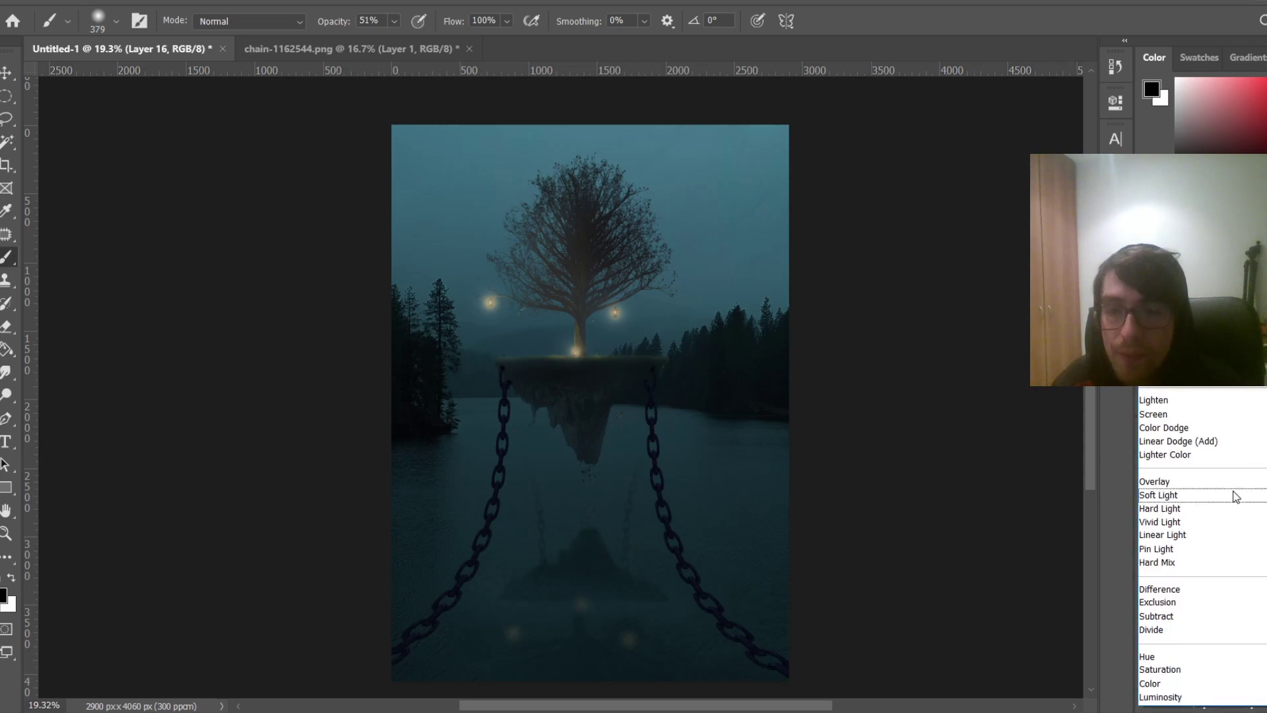
{"action": "key", "text": "Escape"}
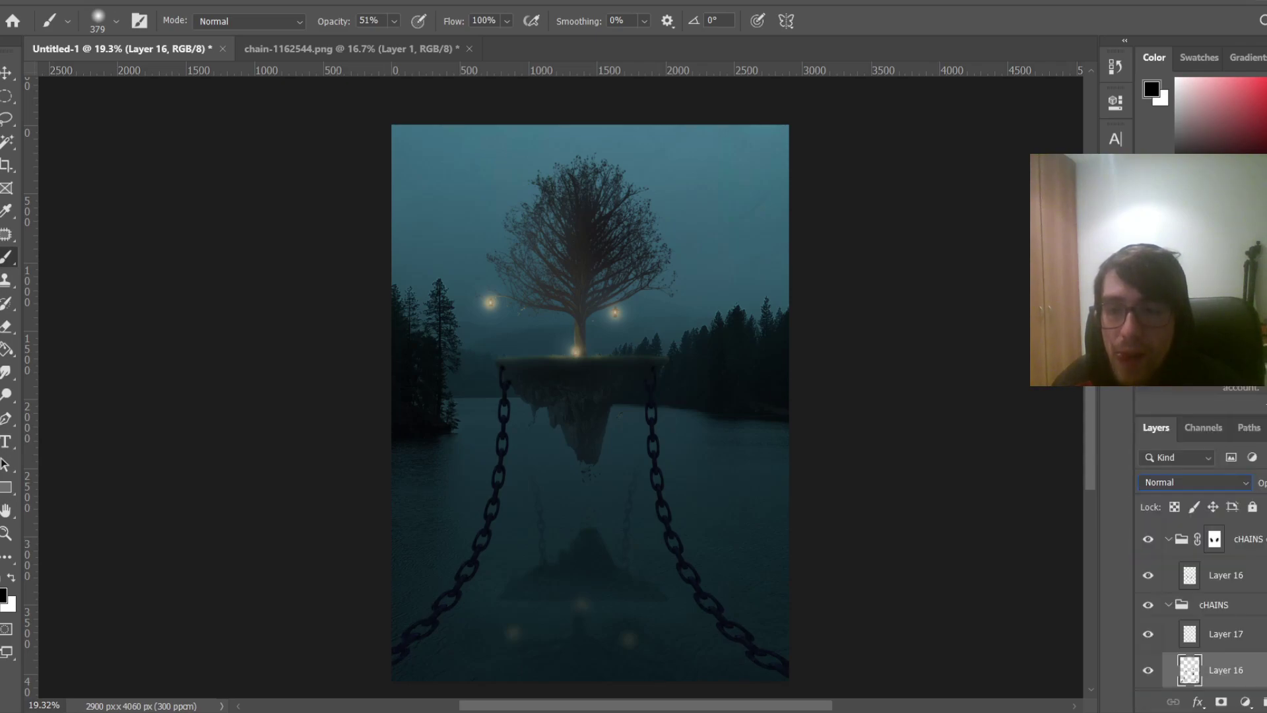
{"action": "left_click_drag", "start_coordinate": [1266, 525], "coordinate": [1259, 525]}
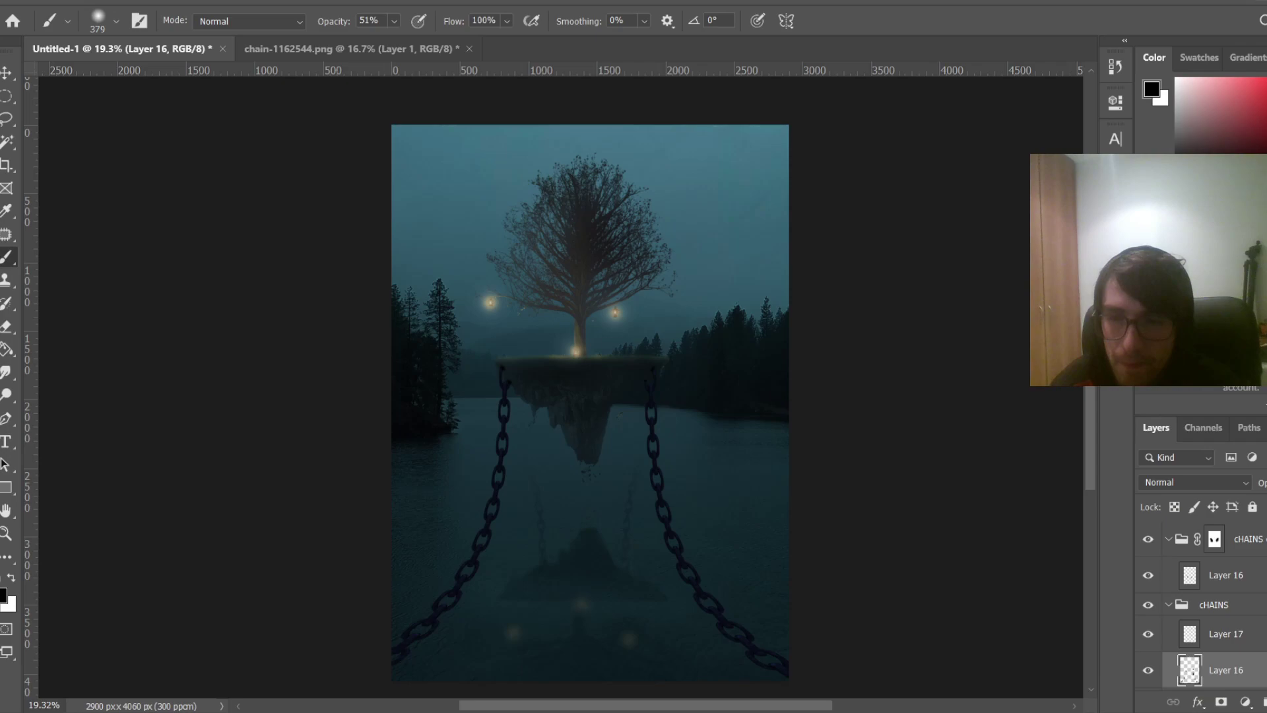
{"action": "left_click_drag", "start_coordinate": [1266, 526], "coordinate": [1262, 526]}
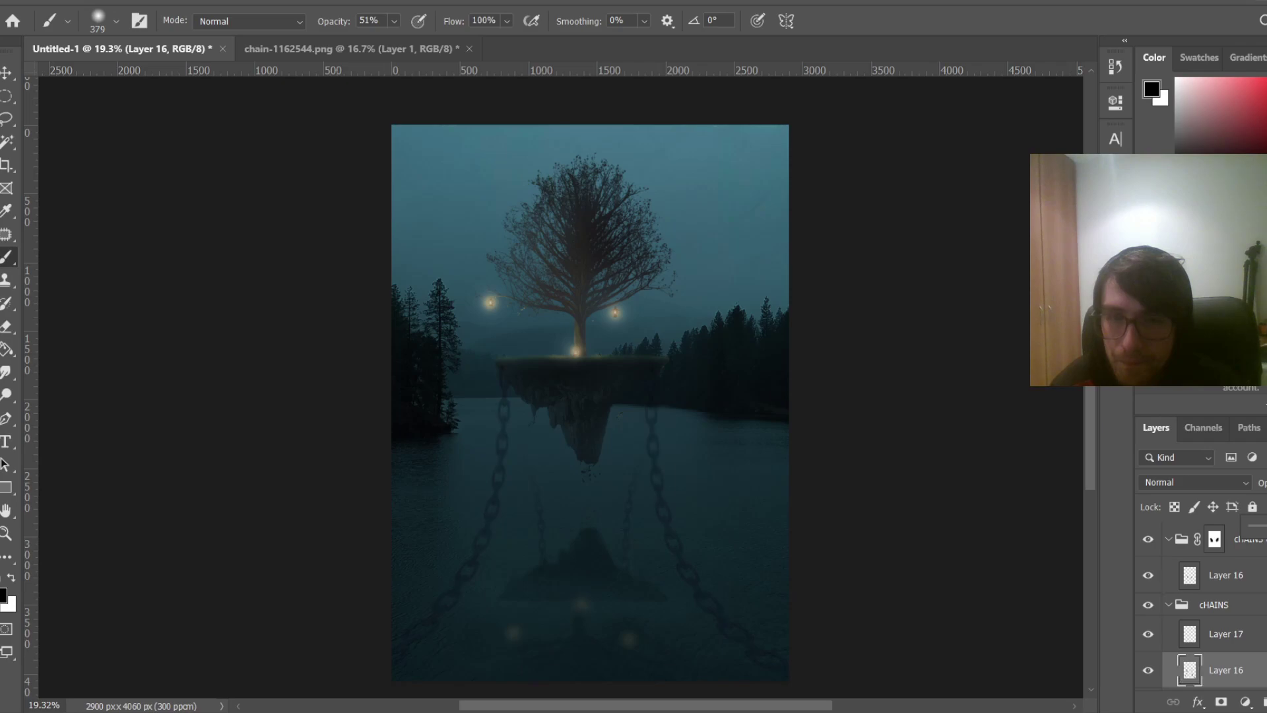
{"action": "left_click_drag", "start_coordinate": [1262, 526], "coordinate": [1266, 526]}
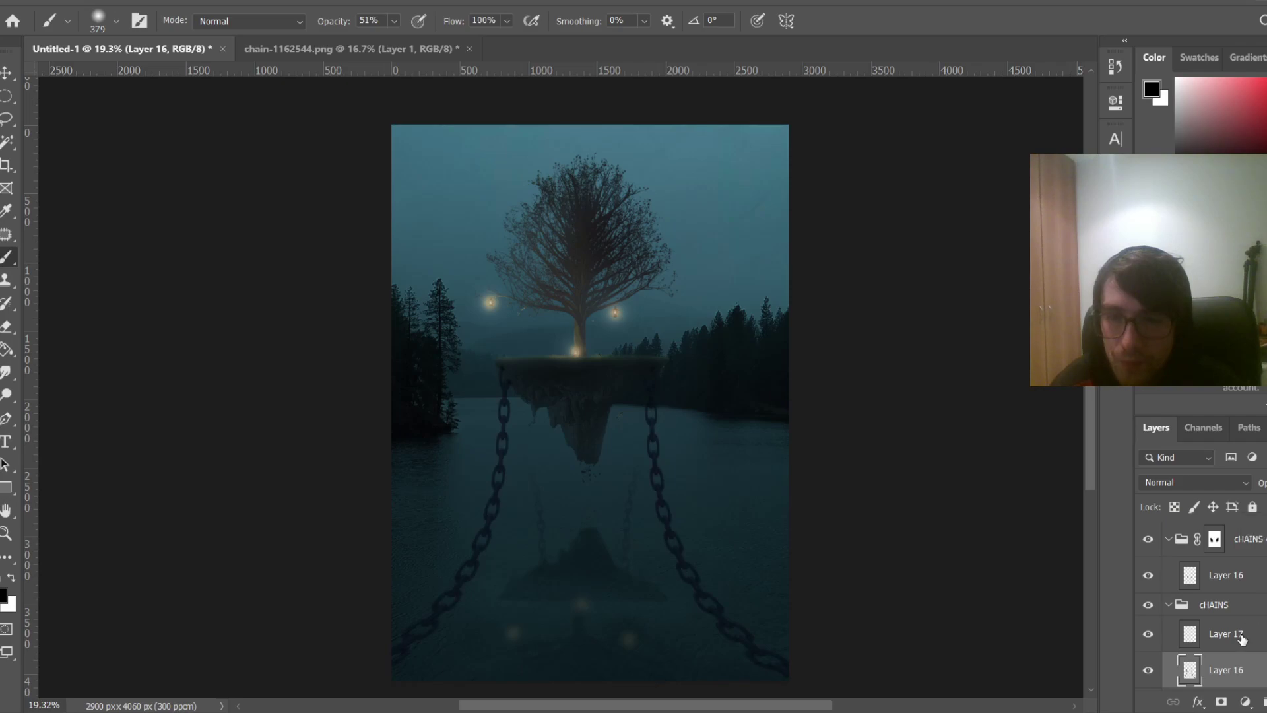
Select the merged chains' outline for painting on Layer 17 and prepare an 1100 px brush in a dark blue based on the sky colour
{"action": "left_click", "coordinate": [1195, 637]}
{"action": "left_click", "coordinate": [1188, 673], "text": "ctrl"}
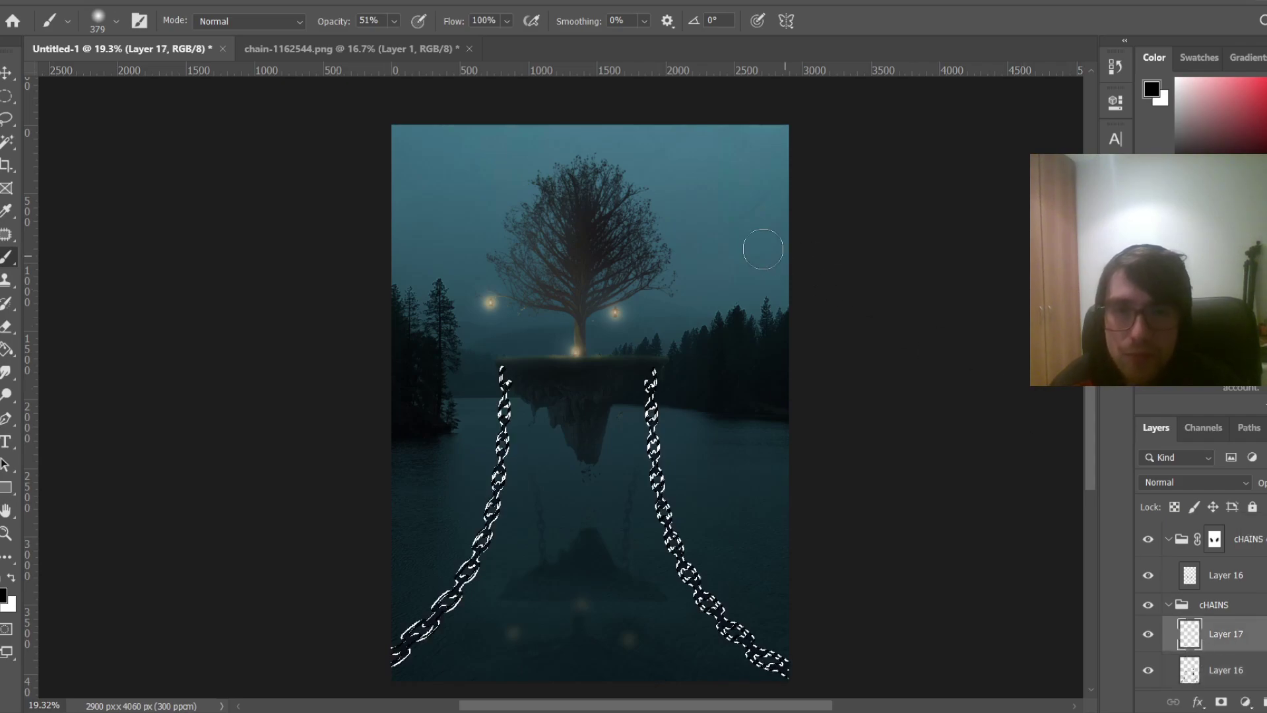
{"action": "left_click", "coordinate": [715, 218], "text": "alt"}
{"action": "left_click_drag", "start_coordinate": [446, 438], "coordinate": [492, 439]}
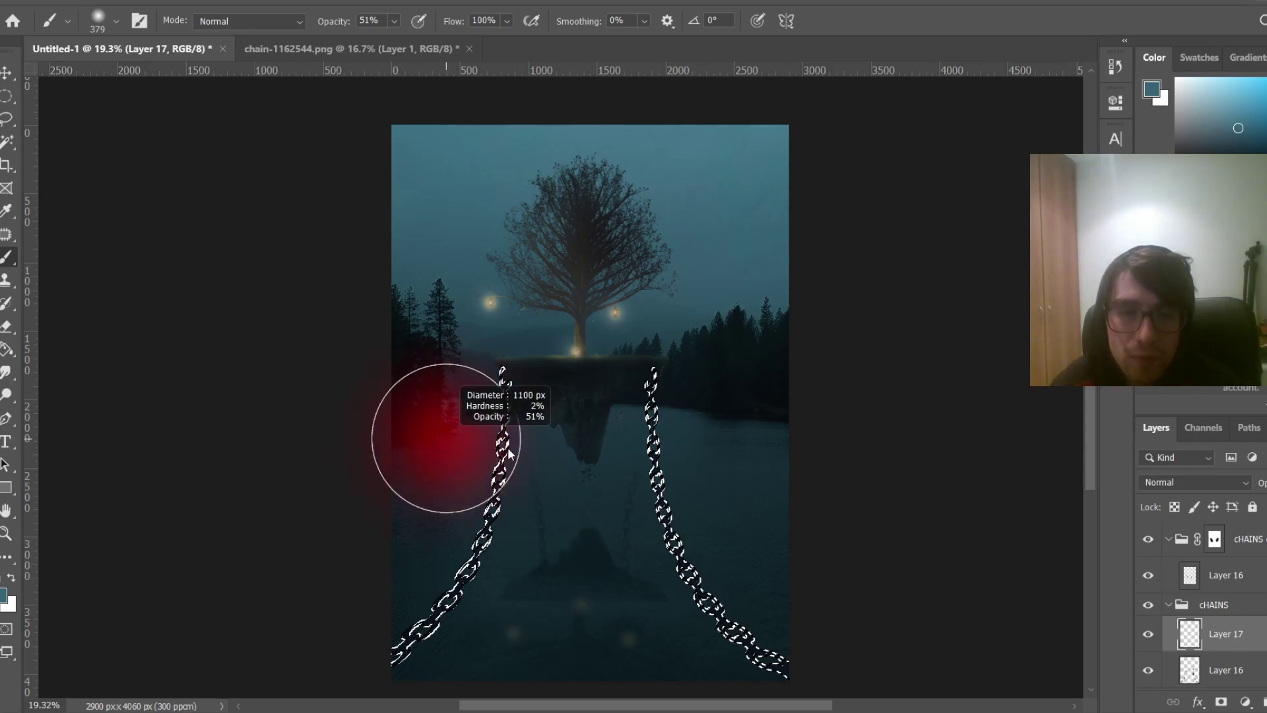
{"action": "key", "text": "ctrl+z"}
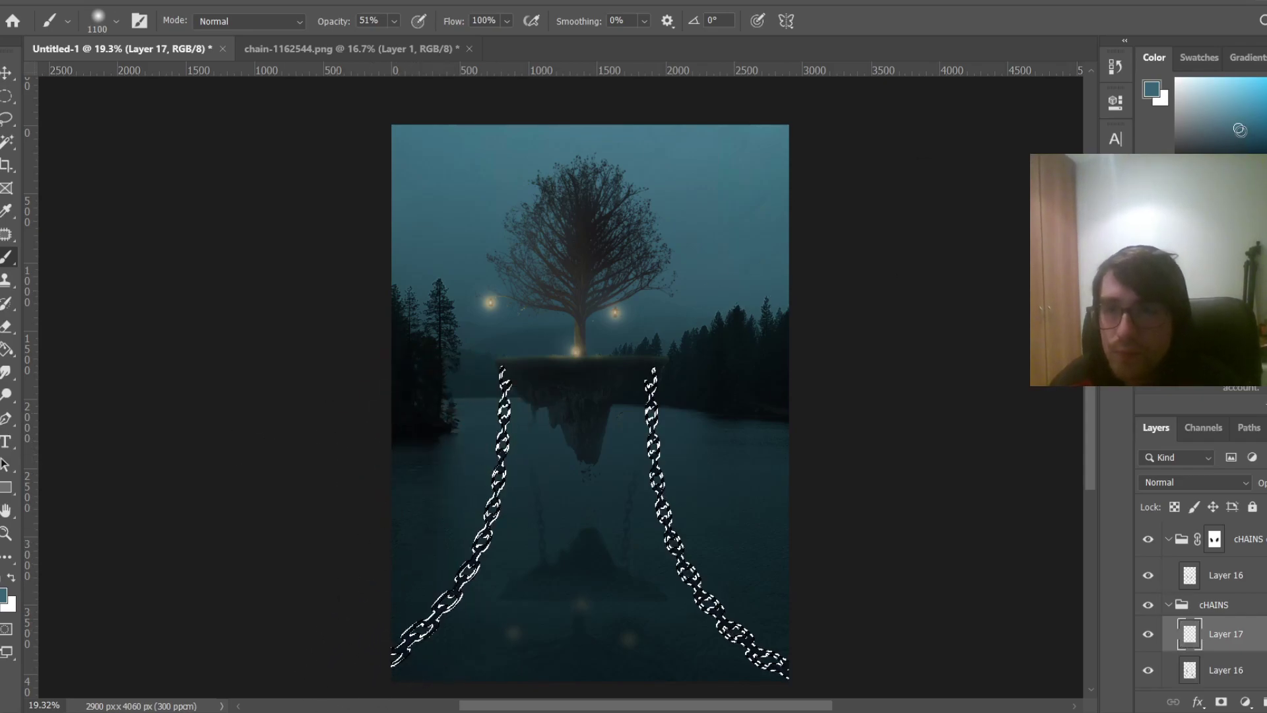
{"action": "left_click", "coordinate": [1226, 141]}
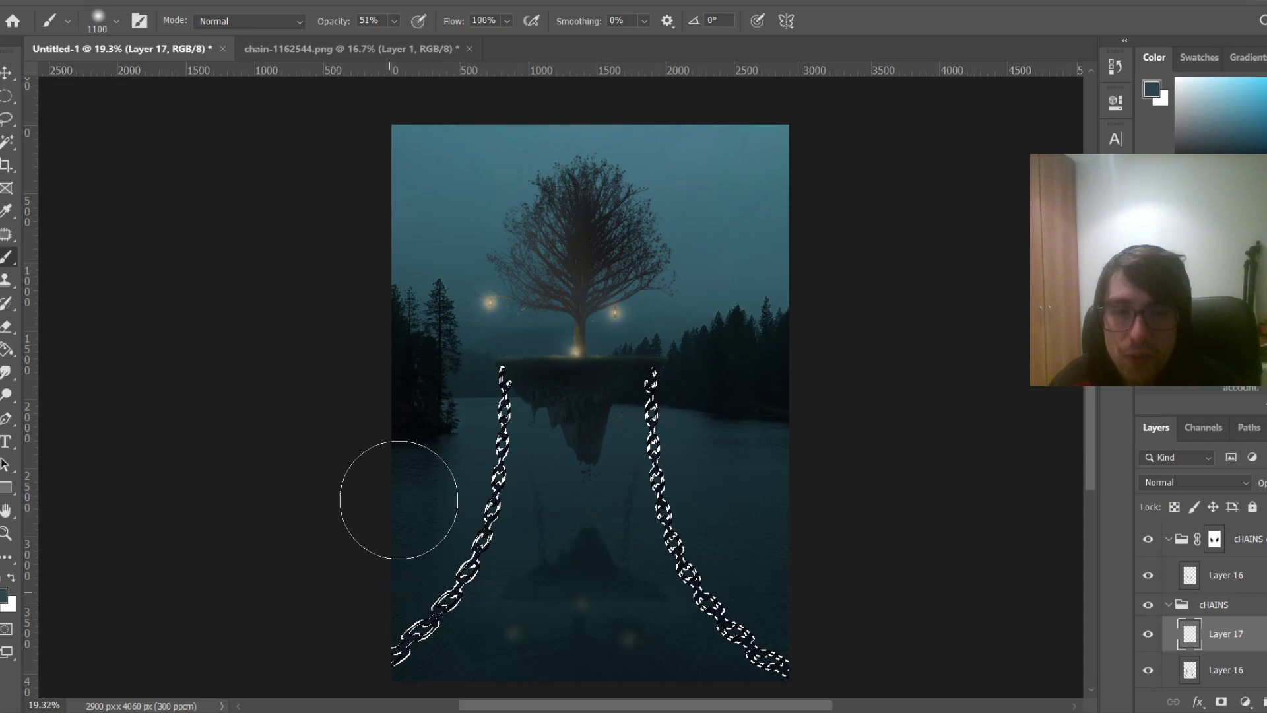
Paint haze over the selected chains on Layer 17 with a Soft Round brush at 6% opacity, and deselect
{"action": "left_click", "coordinate": [394, 21]}
{"action": "left_click_drag", "start_coordinate": [390, 41], "coordinate": [368, 41]}
{"action": "right_click", "coordinate": [585, 536]}
{"action": "left_click", "coordinate": [662, 604]}
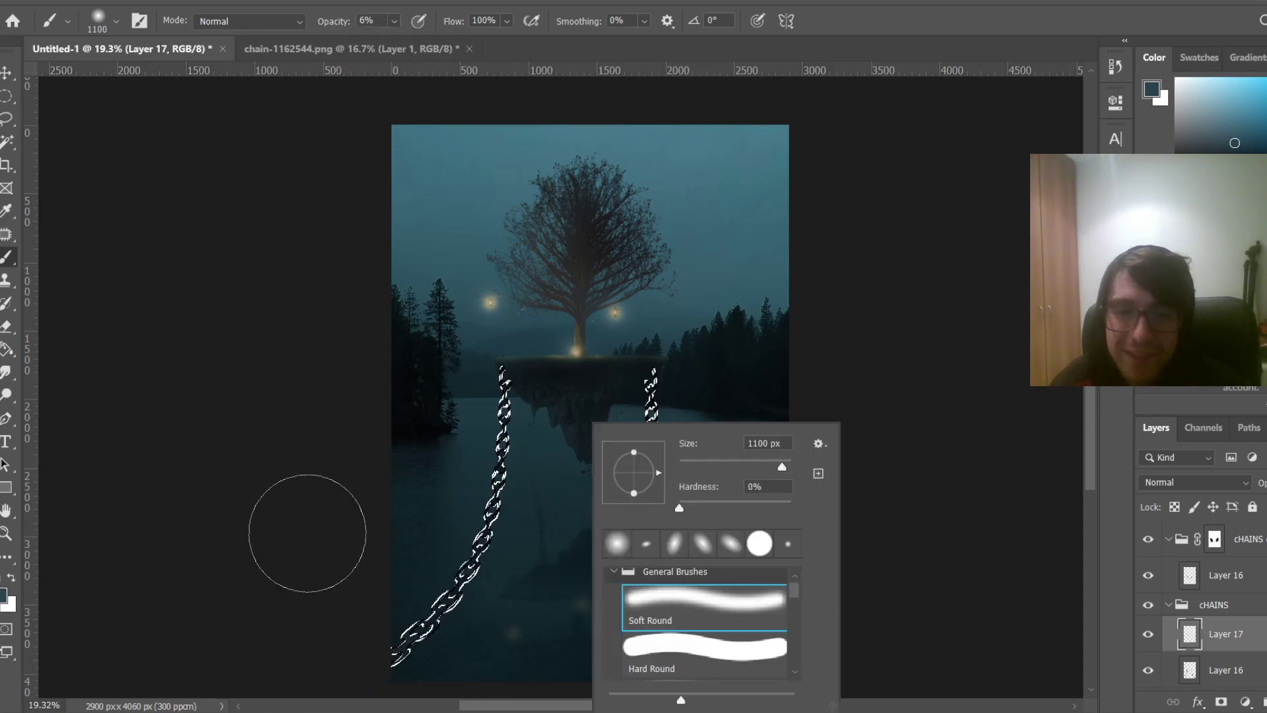
{"action": "left_click", "coordinate": [254, 451]}
{"action": "mouse_move", "coordinate": [418, 507]}
{"action": "left_mouse_down"}
{"action": "mouse_move", "coordinate": [478, 481]}
{"action": "mouse_move", "coordinate": [428, 518]}
{"action": "left_mouse_up"}
{"action": "left_click_drag", "start_coordinate": [640, 636], "coordinate": [726, 576]}
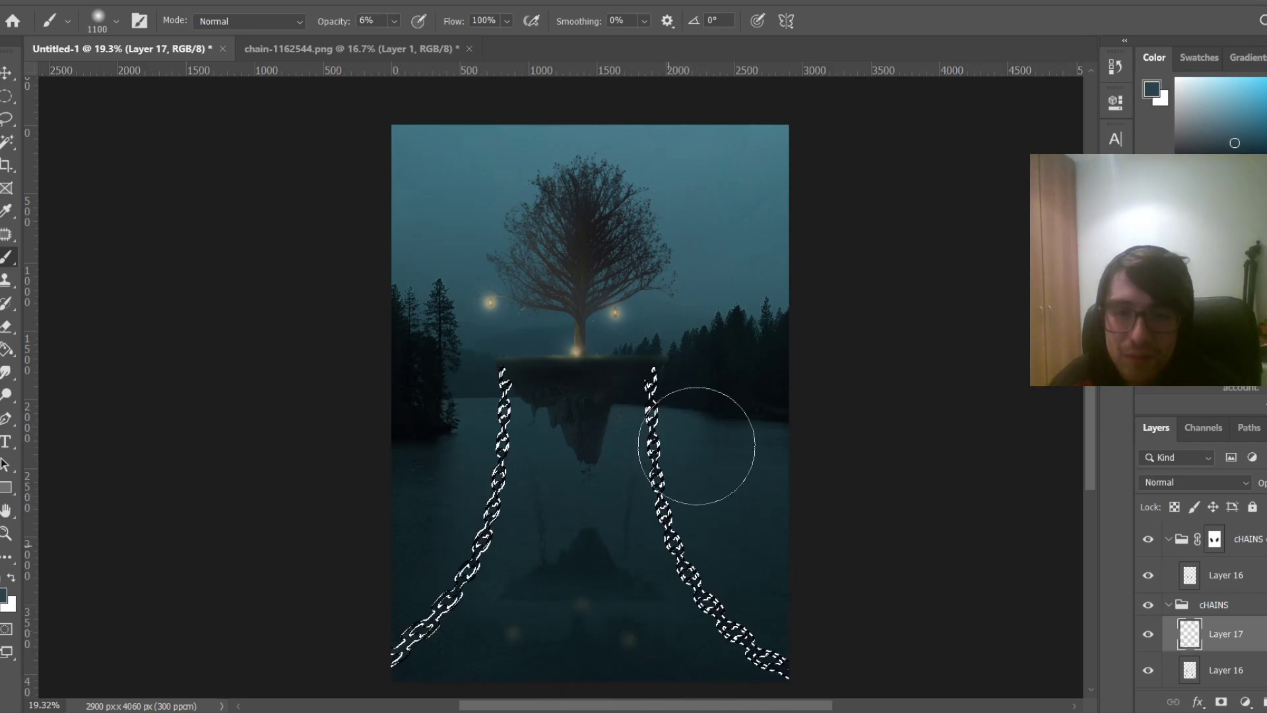
{"action": "key", "text": "ctrl+d"}
Collapse the lamps and island tree groups in the layer stack
{"action": "left_click", "coordinate": [828, 510], "text": "ctrl"}
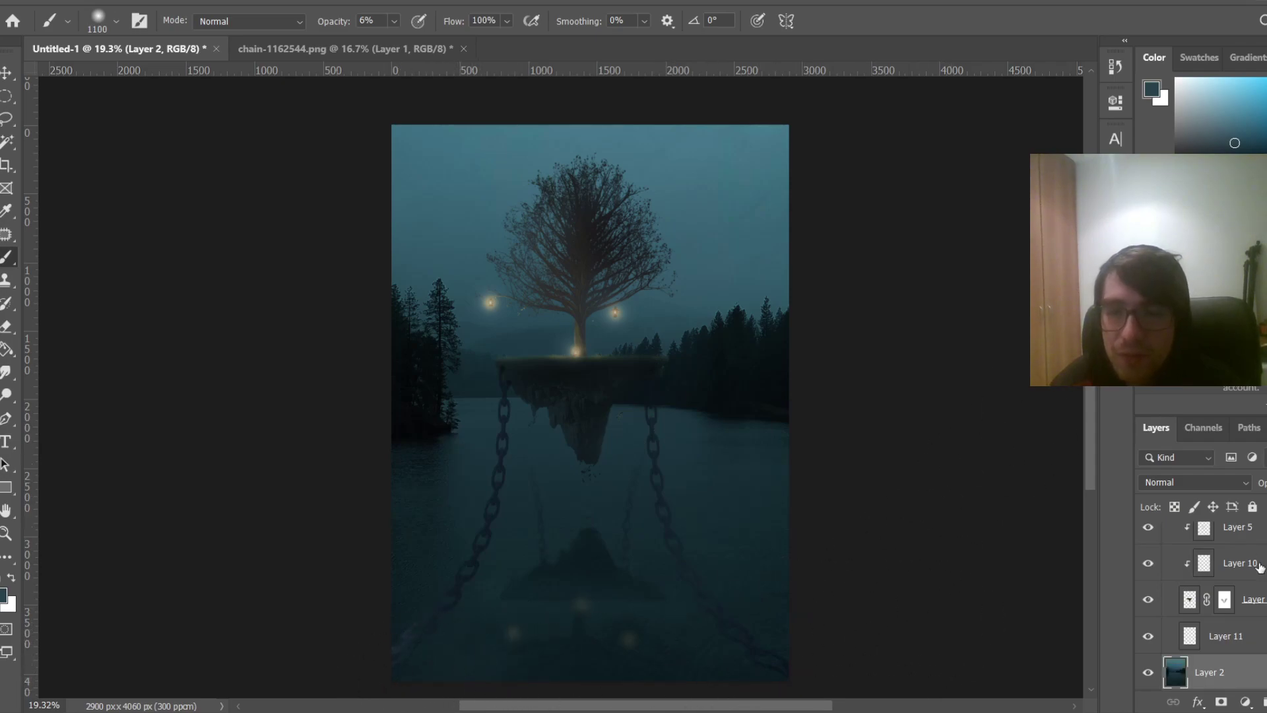
{"action": "scroll", "coordinate": [1194, 635], "scroll_direction": "up", "scroll_amount": 5}
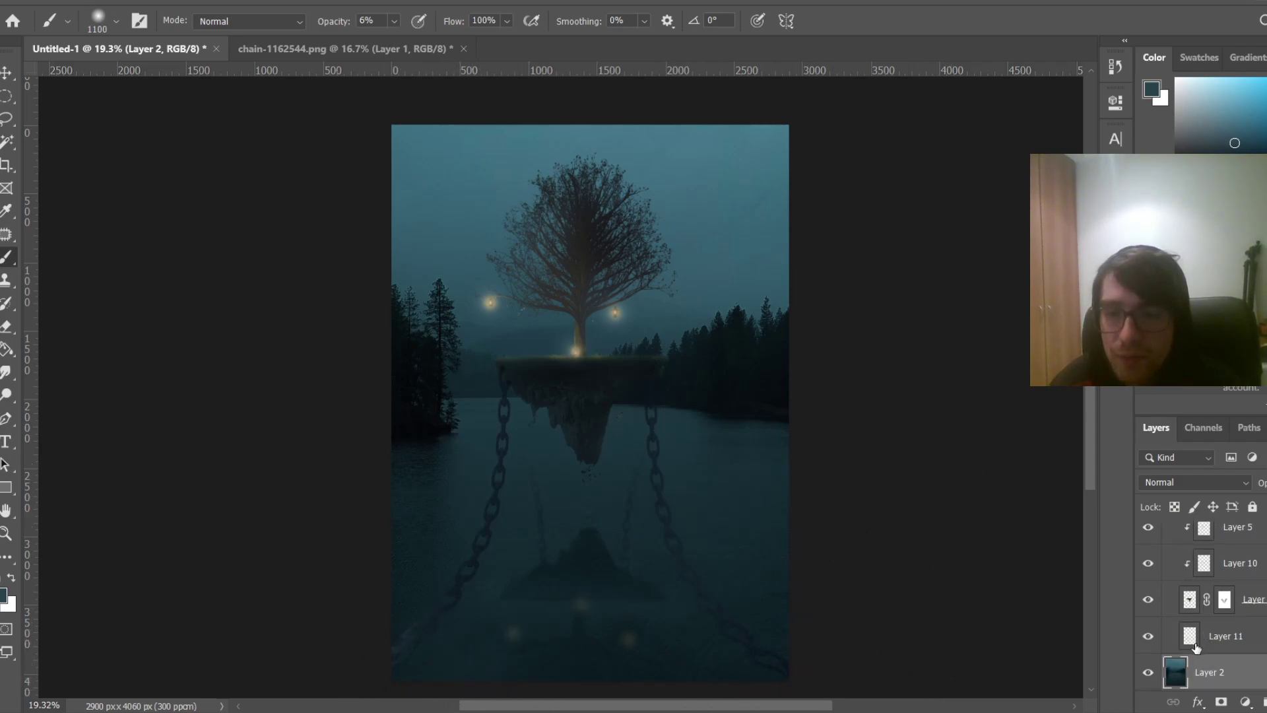
{"action": "scroll", "coordinate": [1195, 636], "scroll_direction": "up", "scroll_amount": 10}
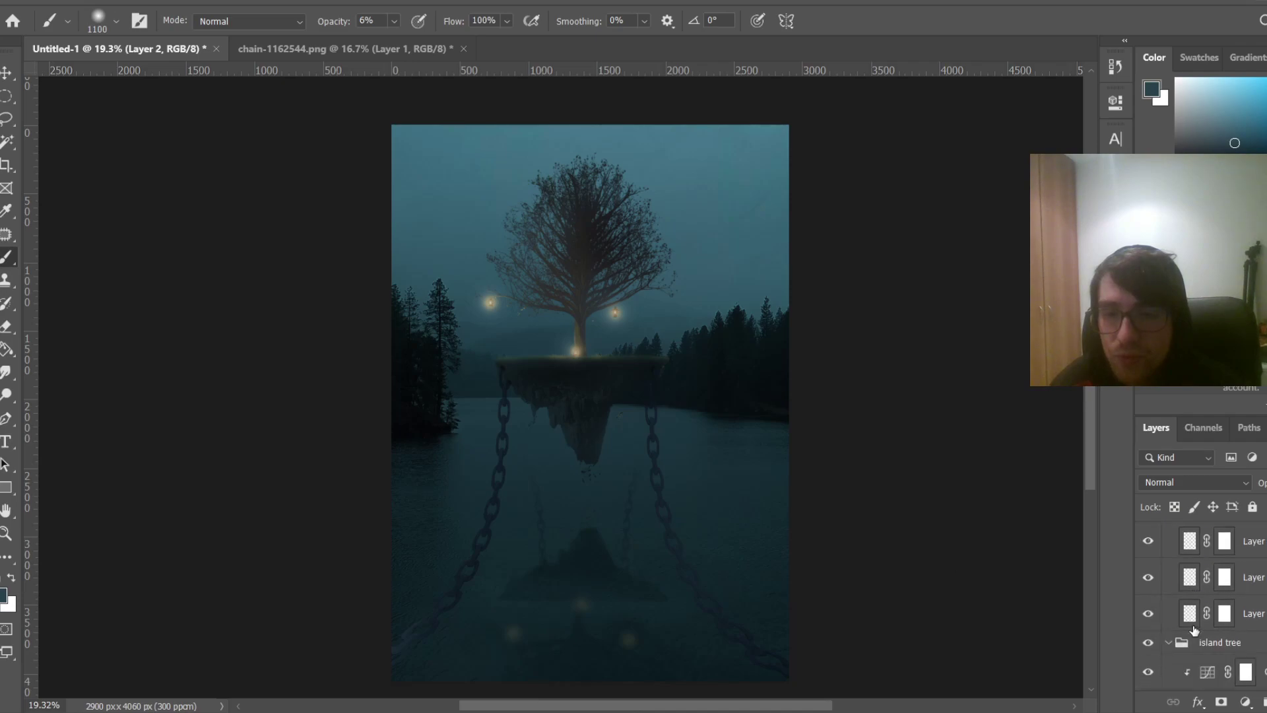
{"action": "scroll", "coordinate": [1194, 631], "scroll_direction": "up", "scroll_amount": 2}
{"action": "scroll", "coordinate": [1194, 631], "scroll_direction": "down", "scroll_amount": 5}
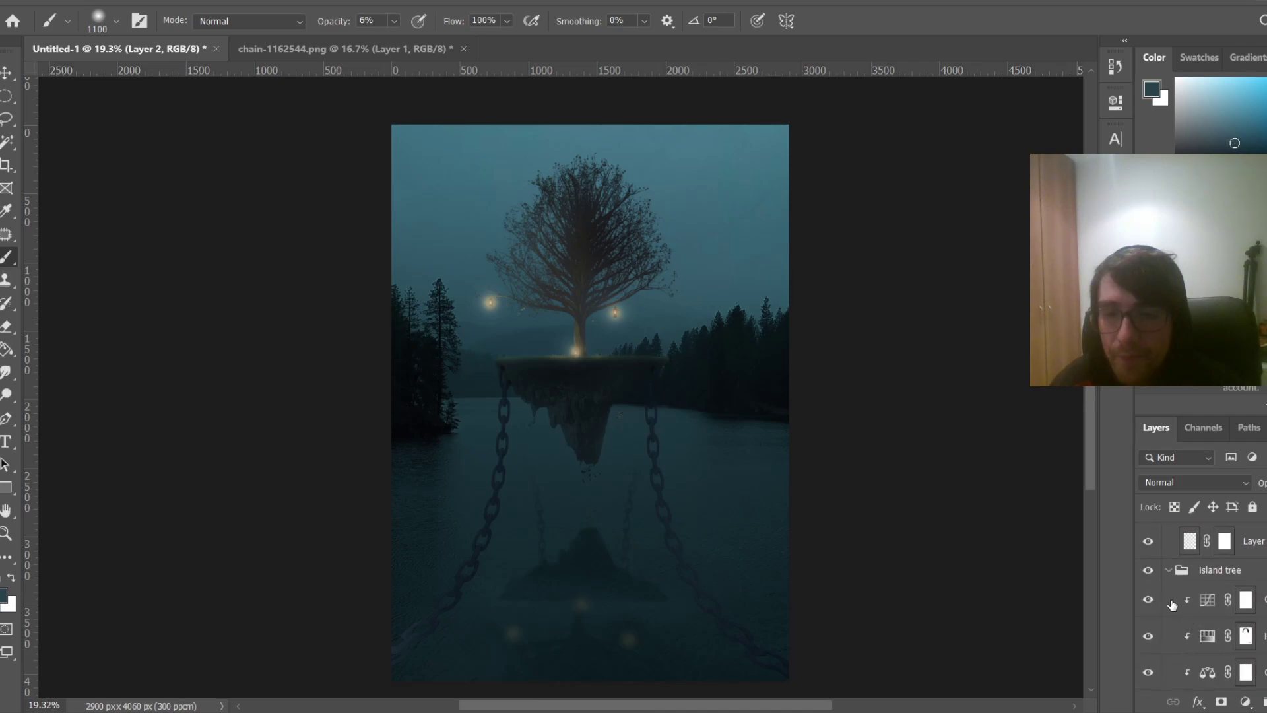
{"action": "scroll", "coordinate": [1171, 581], "scroll_direction": "up", "scroll_amount": 10}
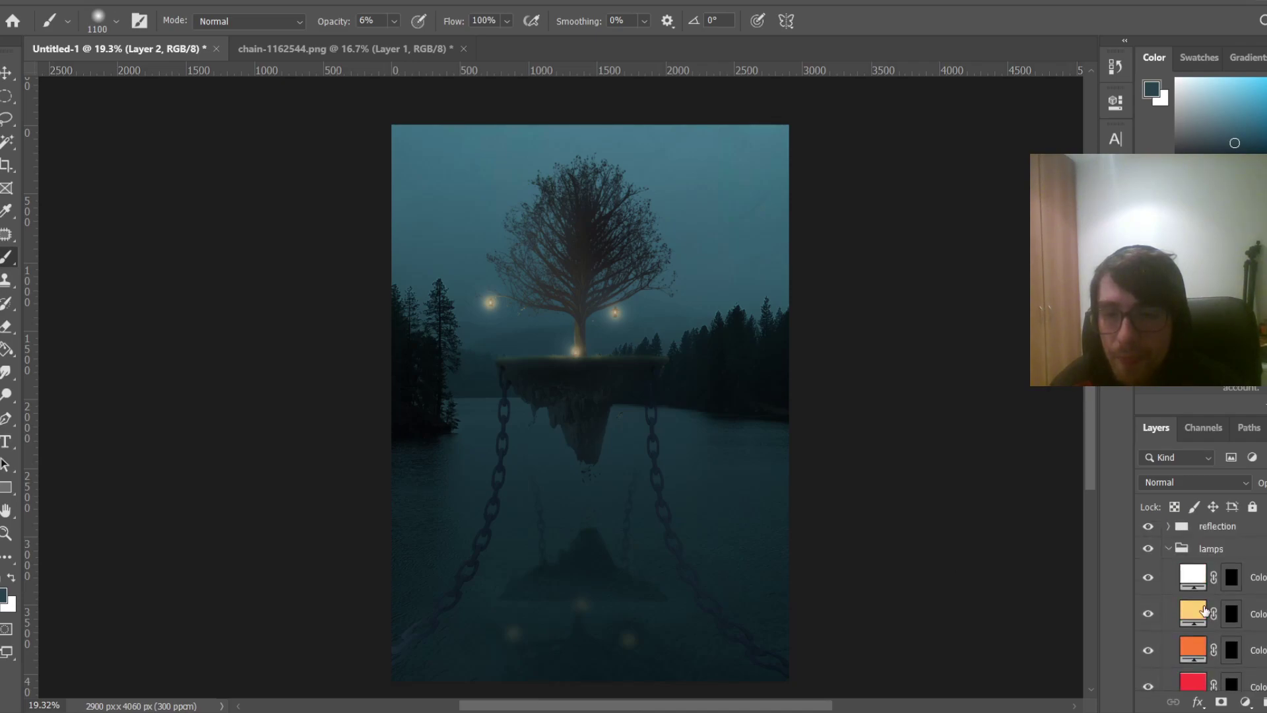
{"action": "left_click", "coordinate": [1165, 627]}
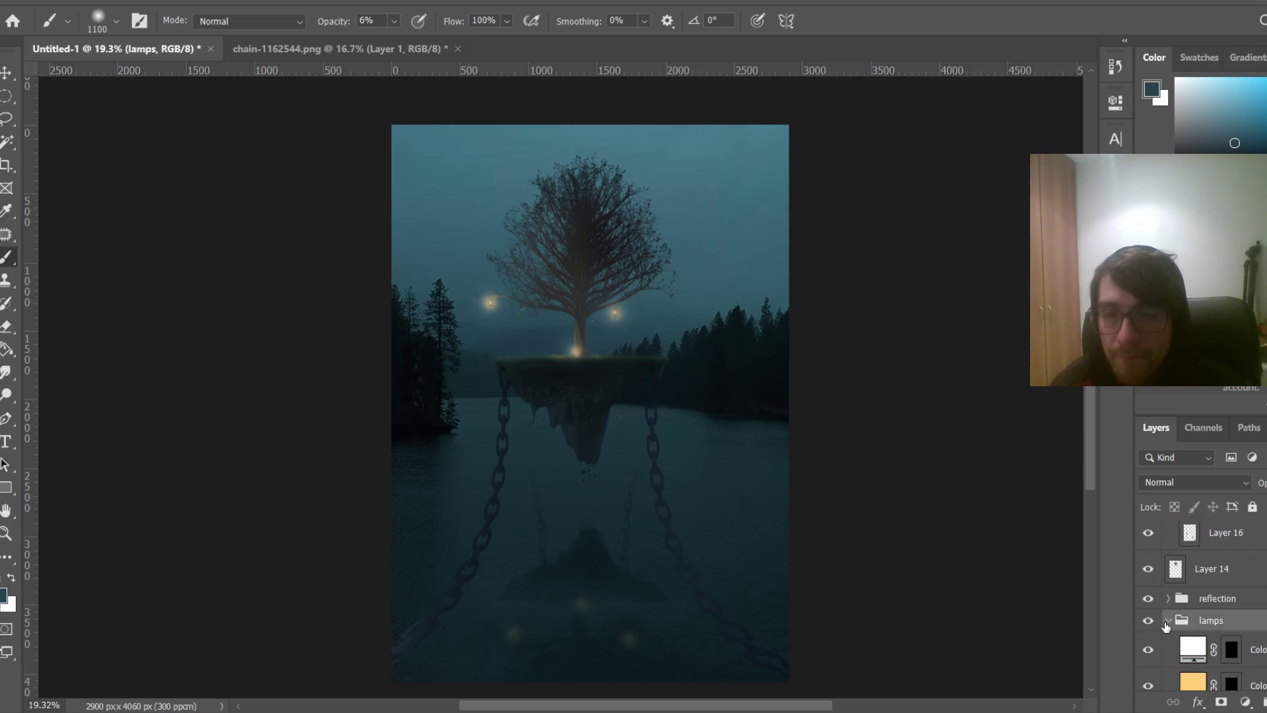
{"action": "left_click", "coordinate": [1169, 622]}
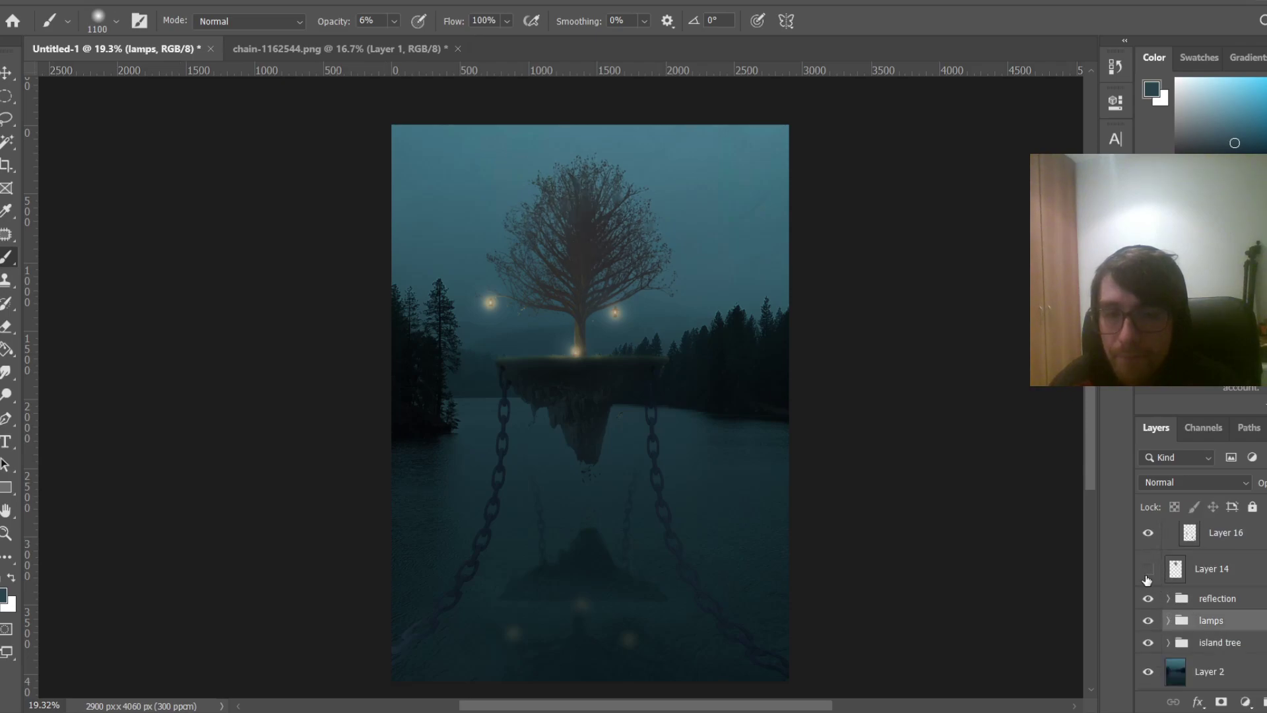
Compare the main chains with and without the haze painted on Layer 17
{"action": "scroll", "coordinate": [1174, 594], "scroll_direction": "up", "scroll_amount": 3}
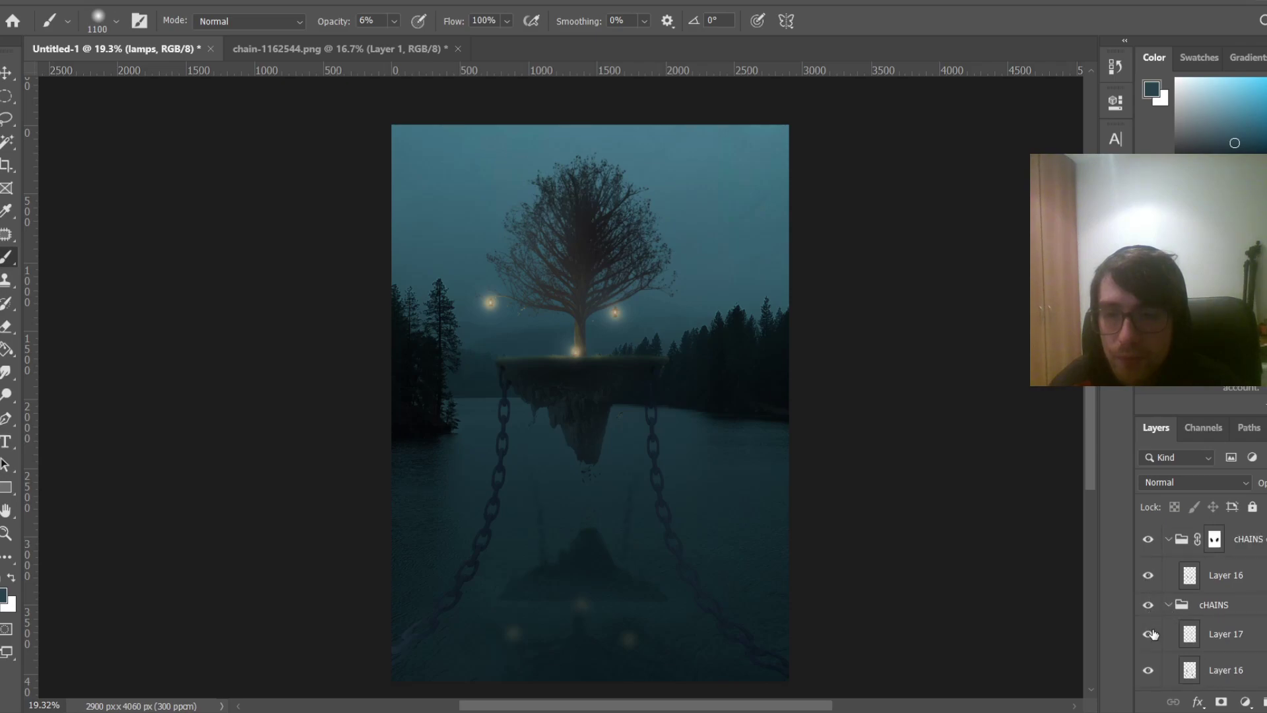
{"action": "left_click", "coordinate": [1149, 635]}
{"action": "left_click", "coordinate": [1149, 634]}
Reload the chain selection on Layer 17, paint both lower chain ends with a darker blue at 6% brush opacity, and deselect
{"action": "left_click", "coordinate": [1196, 638]}
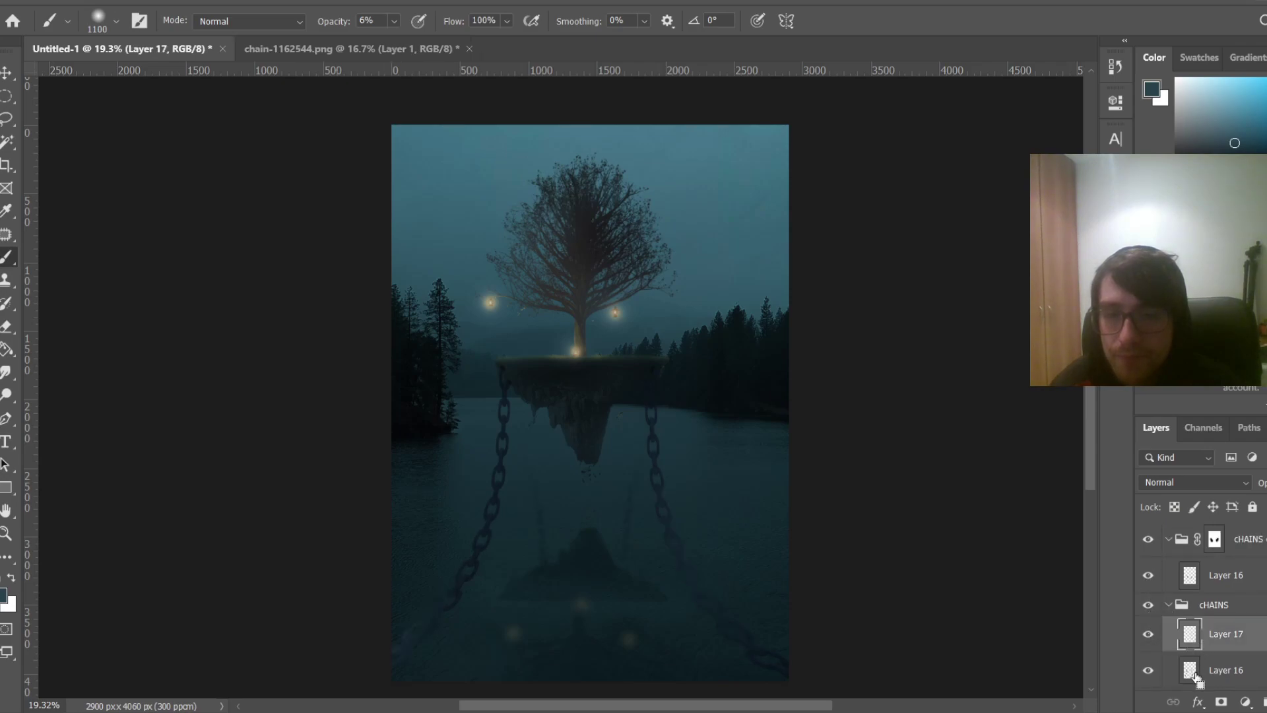
{"action": "left_click", "coordinate": [1195, 639], "text": "ctrl"}
{"action": "left_click_drag", "start_coordinate": [1233, 142], "coordinate": [1235, 152]}
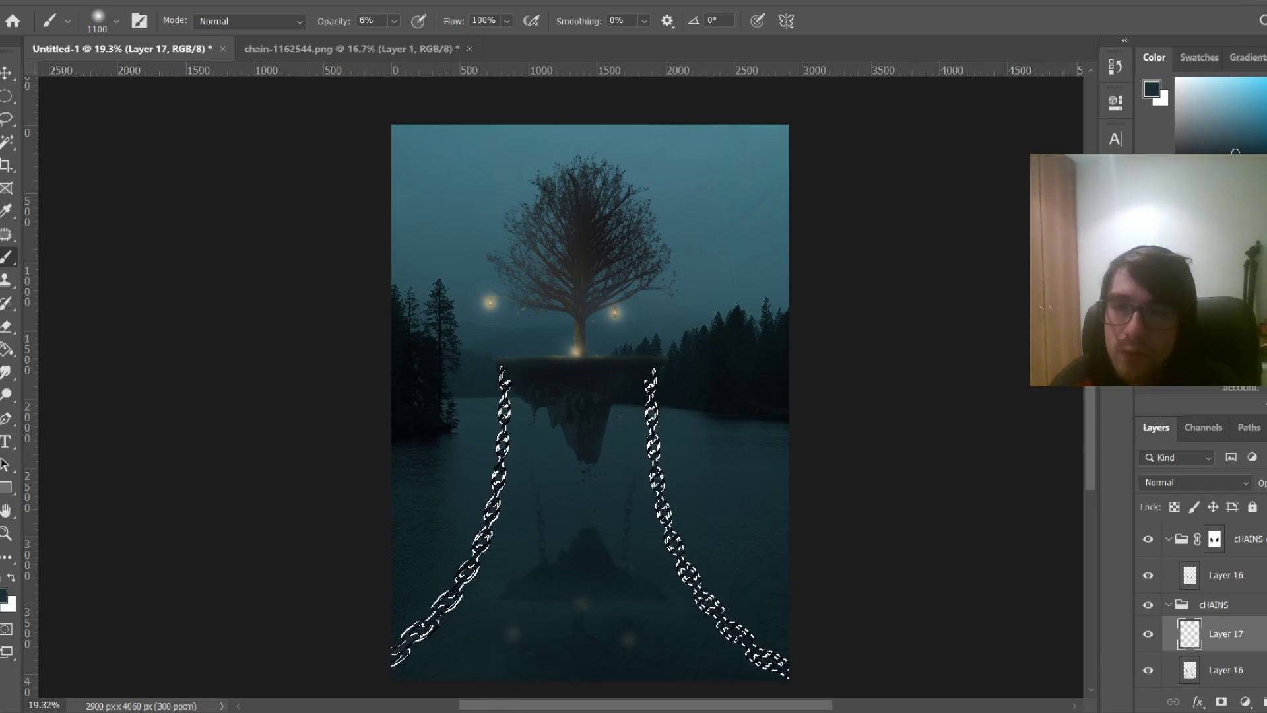
{"action": "left_click_drag", "start_coordinate": [433, 598], "coordinate": [387, 616]}
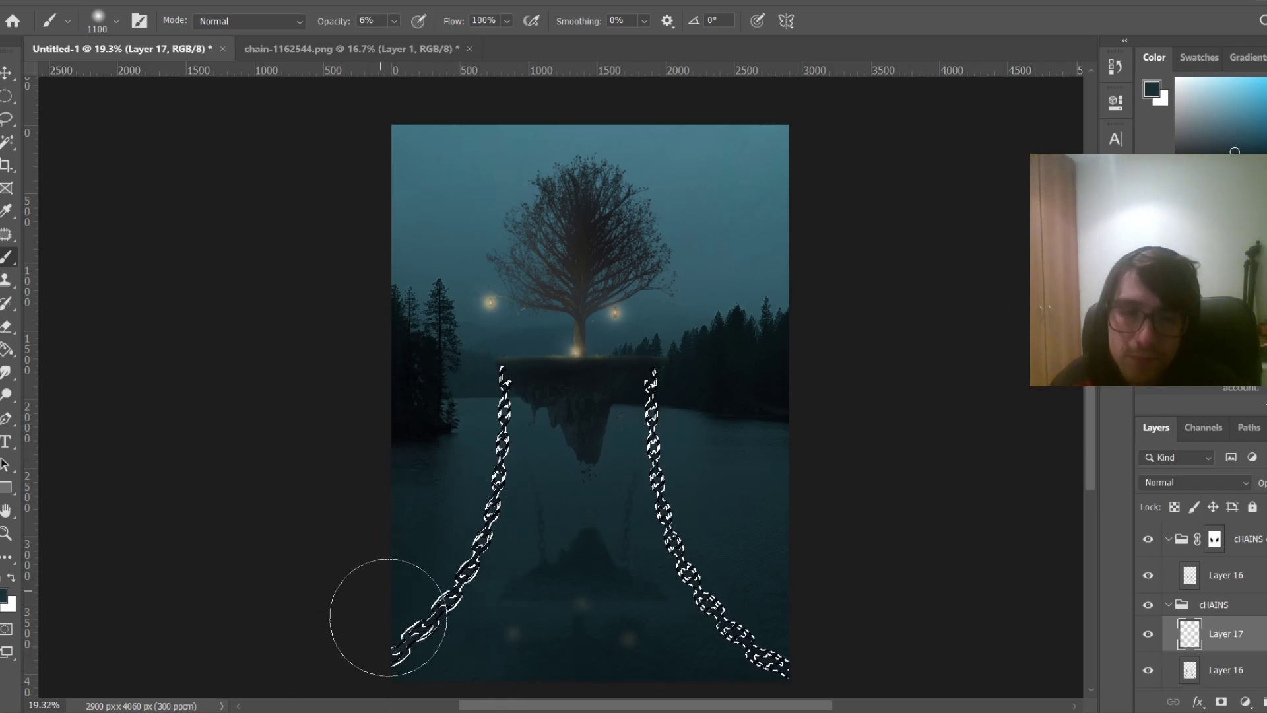
{"action": "mouse_move", "coordinate": [789, 629]}
{"action": "left_mouse_down"}
{"action": "mouse_move", "coordinate": [809, 695]}
{"action": "mouse_move", "coordinate": [744, 611]}
{"action": "mouse_move", "coordinate": [800, 657]}
{"action": "left_mouse_up"}
{"action": "key", "text": "ctrl+d"}
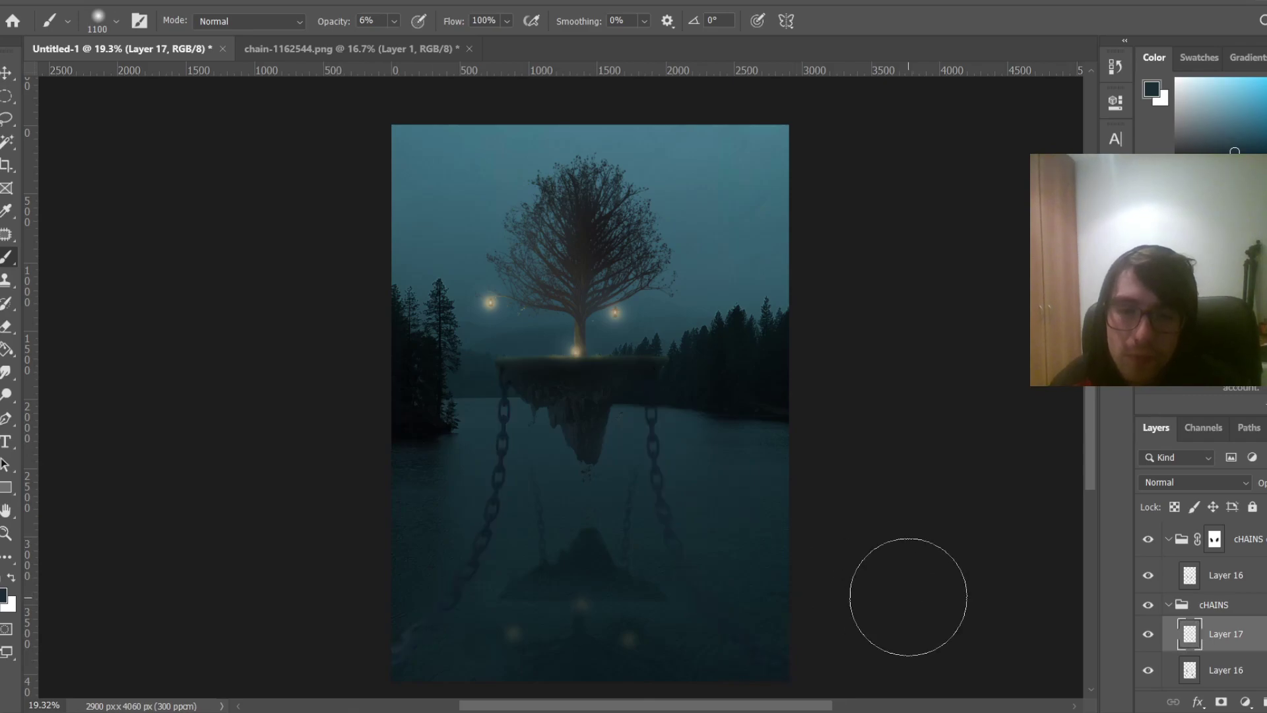
Reload the main chain selection on Layer 17, paint both lower chain ends black at 34% brush opacity, and deselect
{"action": "scroll", "coordinate": [904, 594], "scroll_direction": "down", "scroll_amount": 2}
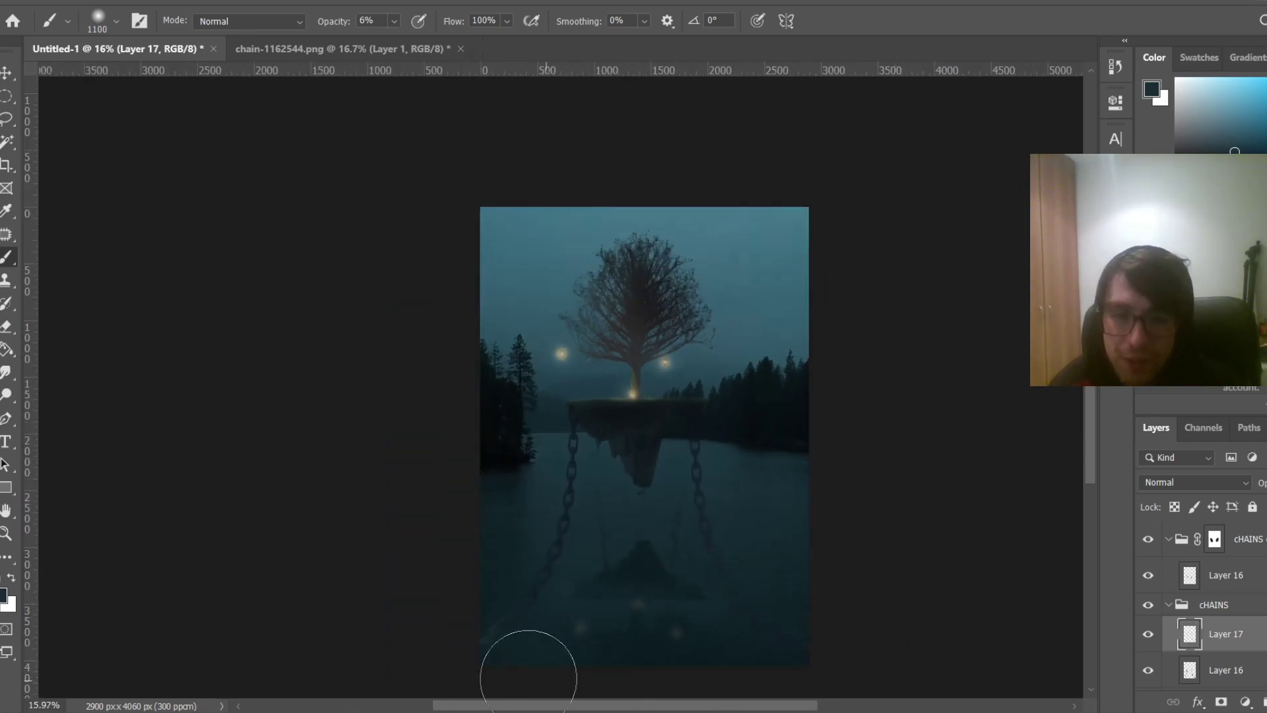
{"action": "mouse_move", "coordinate": [528, 678]}
{"action": "left_mouse_down"}
{"action": "mouse_move", "coordinate": [471, 591]}
{"action": "mouse_move", "coordinate": [494, 605]}
{"action": "mouse_move", "coordinate": [440, 693]}
{"action": "left_mouse_up"}
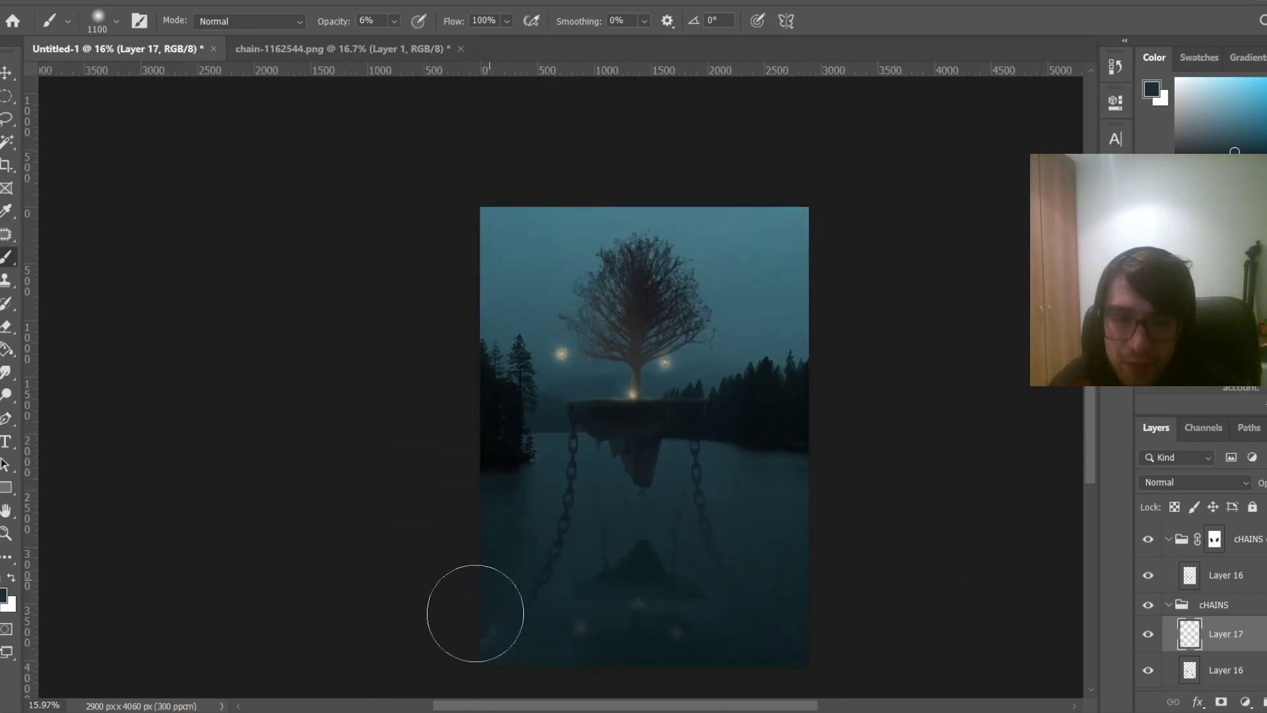
{"action": "left_click", "coordinate": [1190, 671], "text": "ctrl"}
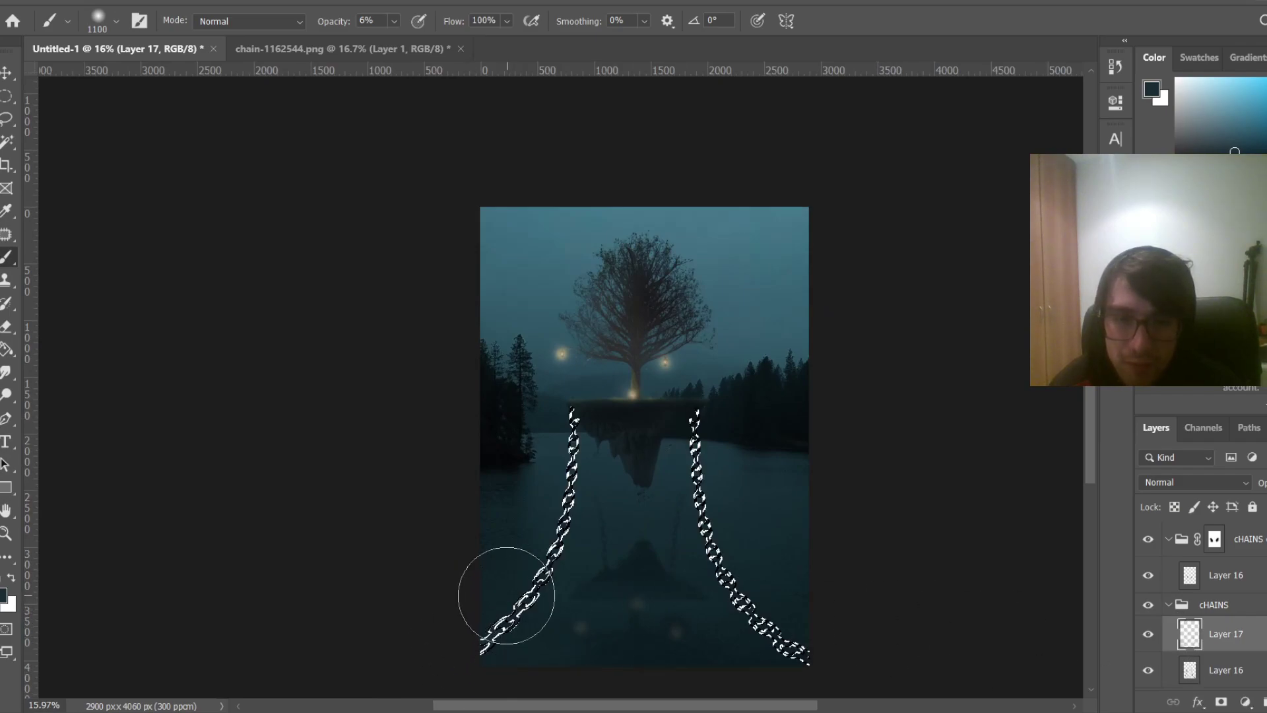
{"action": "key", "text": "d"}
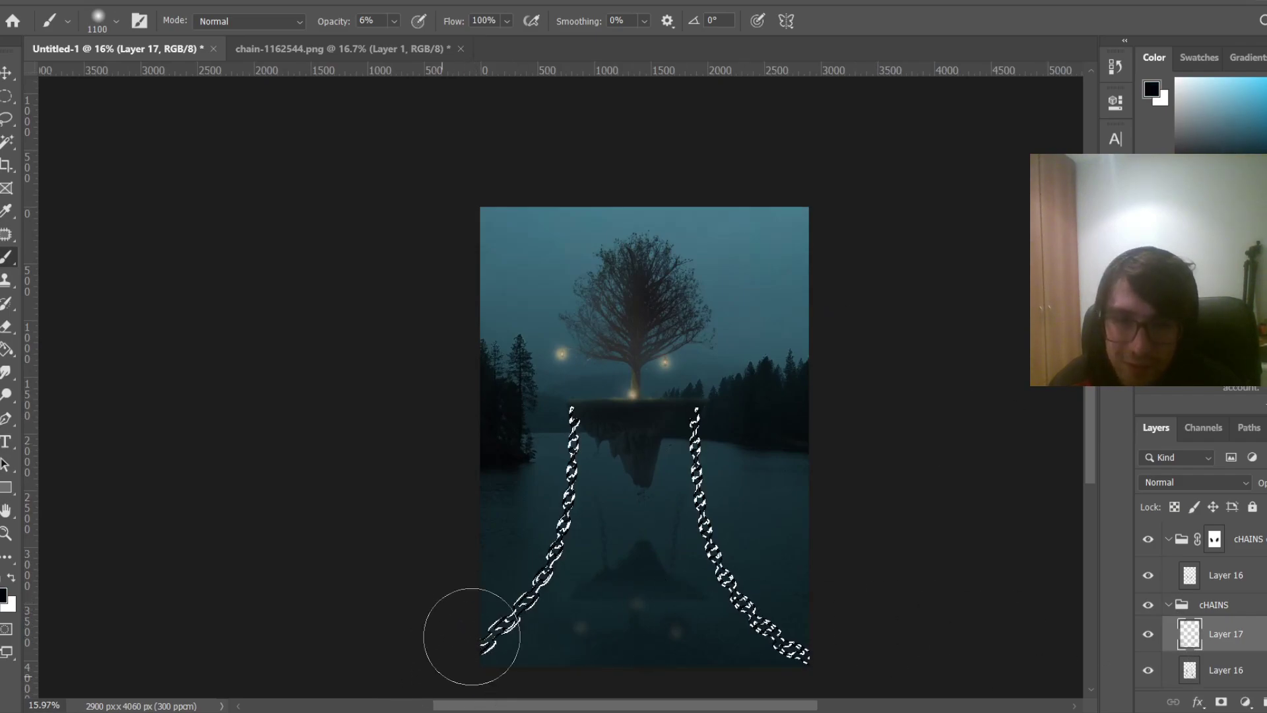
{"action": "left_click", "coordinate": [394, 21]}
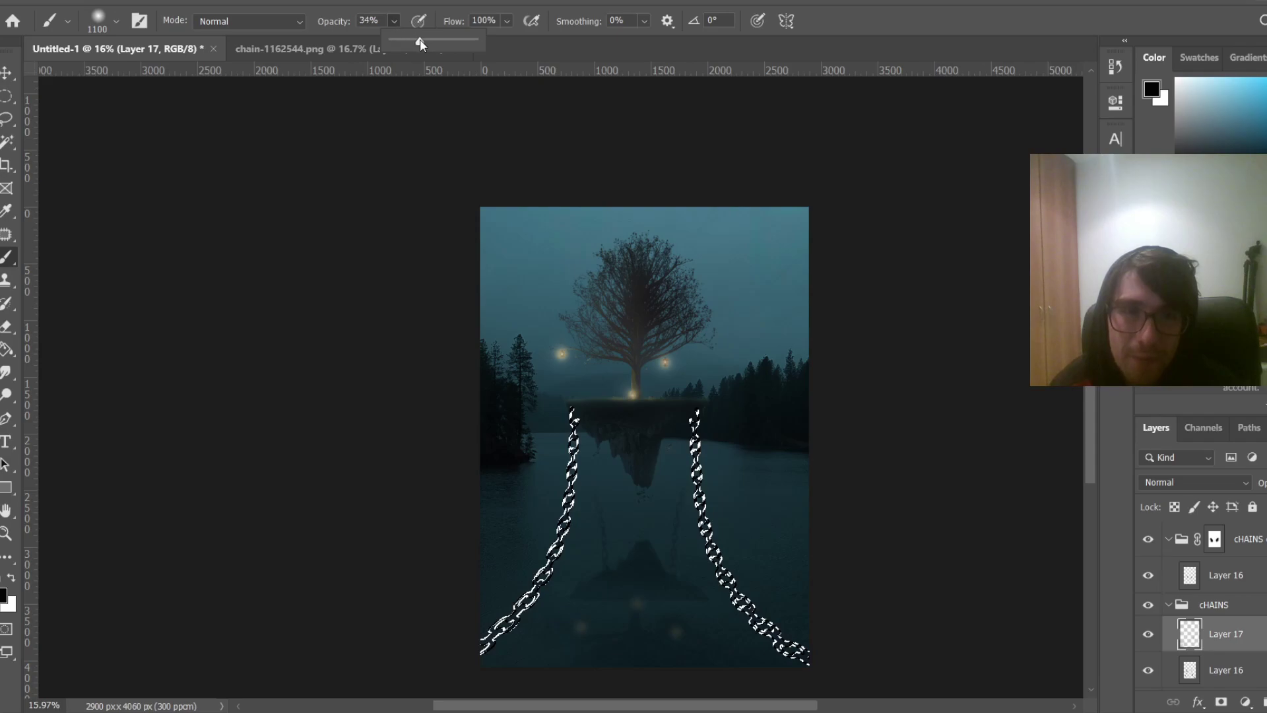
{"action": "left_click", "coordinate": [450, 654]}
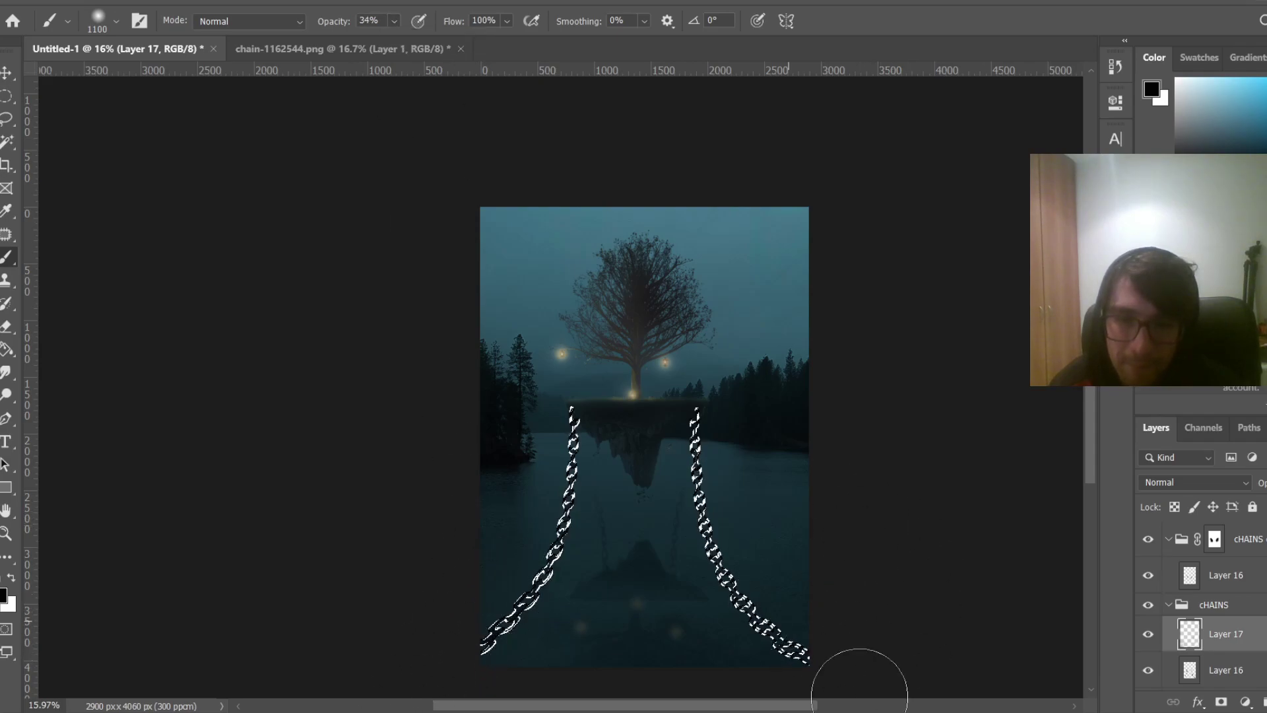
{"action": "key", "text": "ctrl+d"}
{"action": "scroll", "coordinate": [922, 603], "scroll_direction": "down", "scroll_amount": 1}
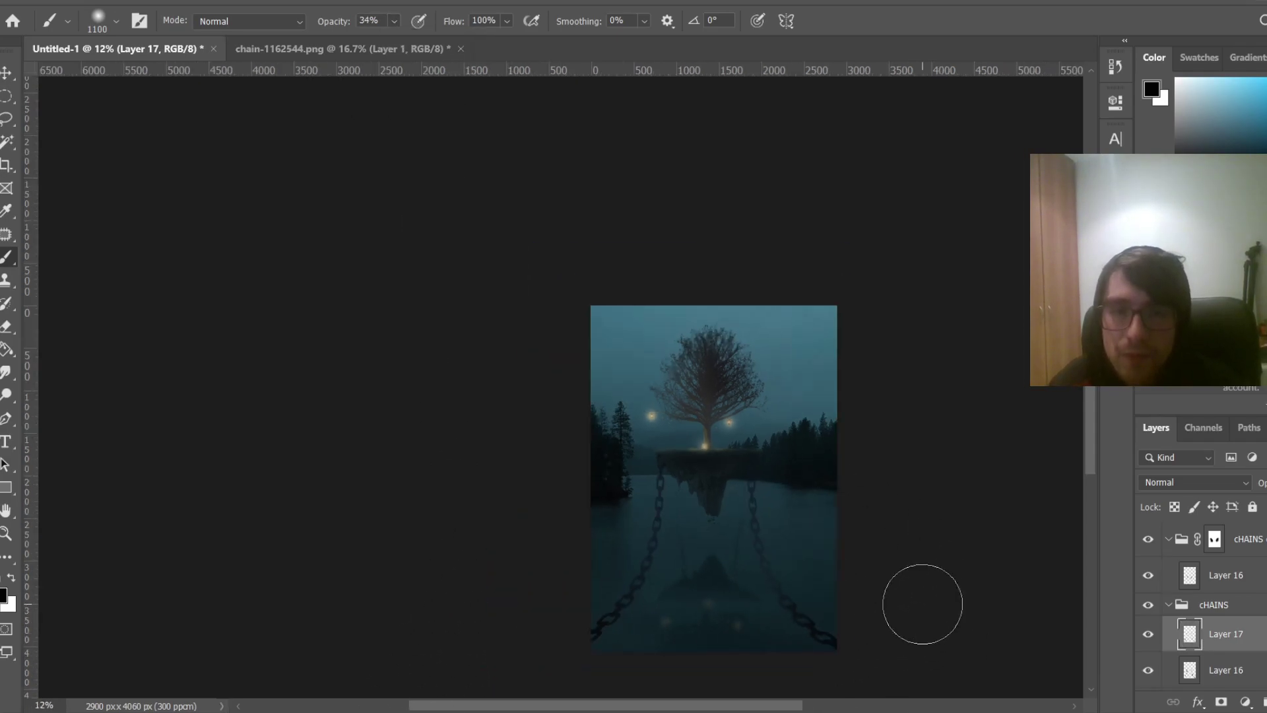
{"action": "scroll", "coordinate": [922, 603], "scroll_direction": "up", "scroll_amount": 2}
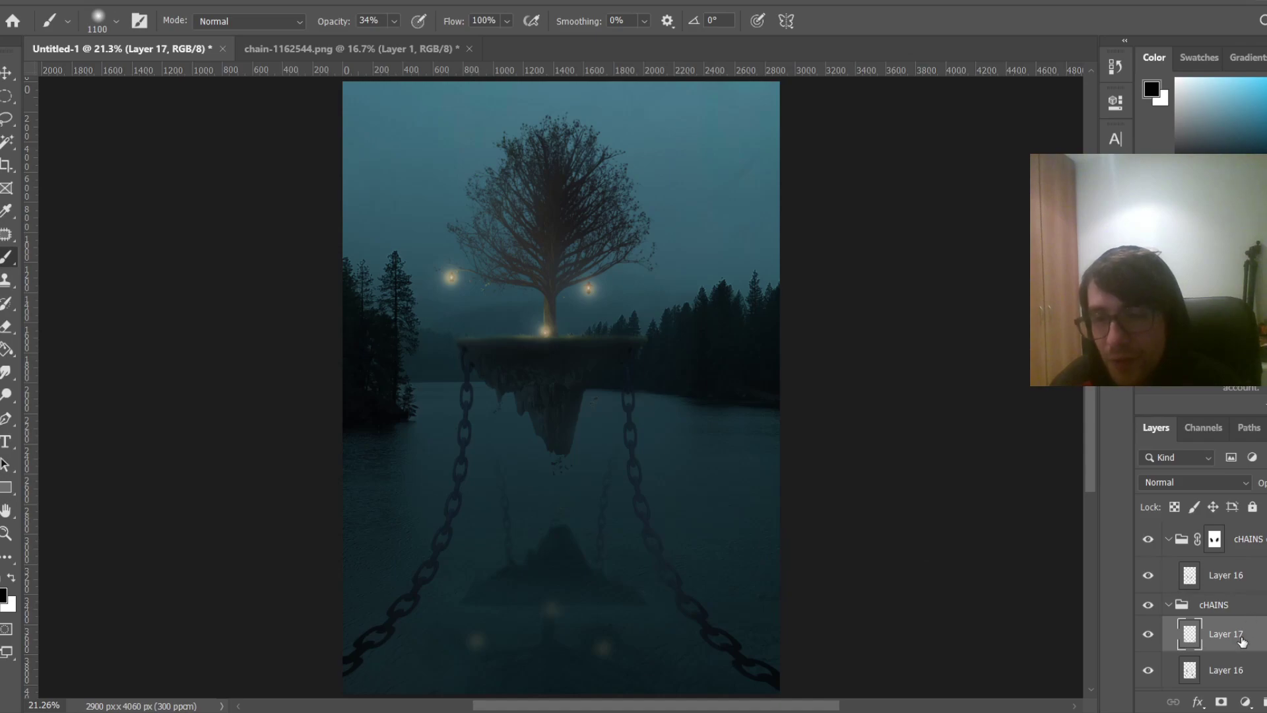
Compare the composite with and without Layer 17, the main chains on Layer 16, and Layer 14
{"action": "left_click", "coordinate": [1148, 638]}
{"action": "left_click", "coordinate": [1148, 637]}
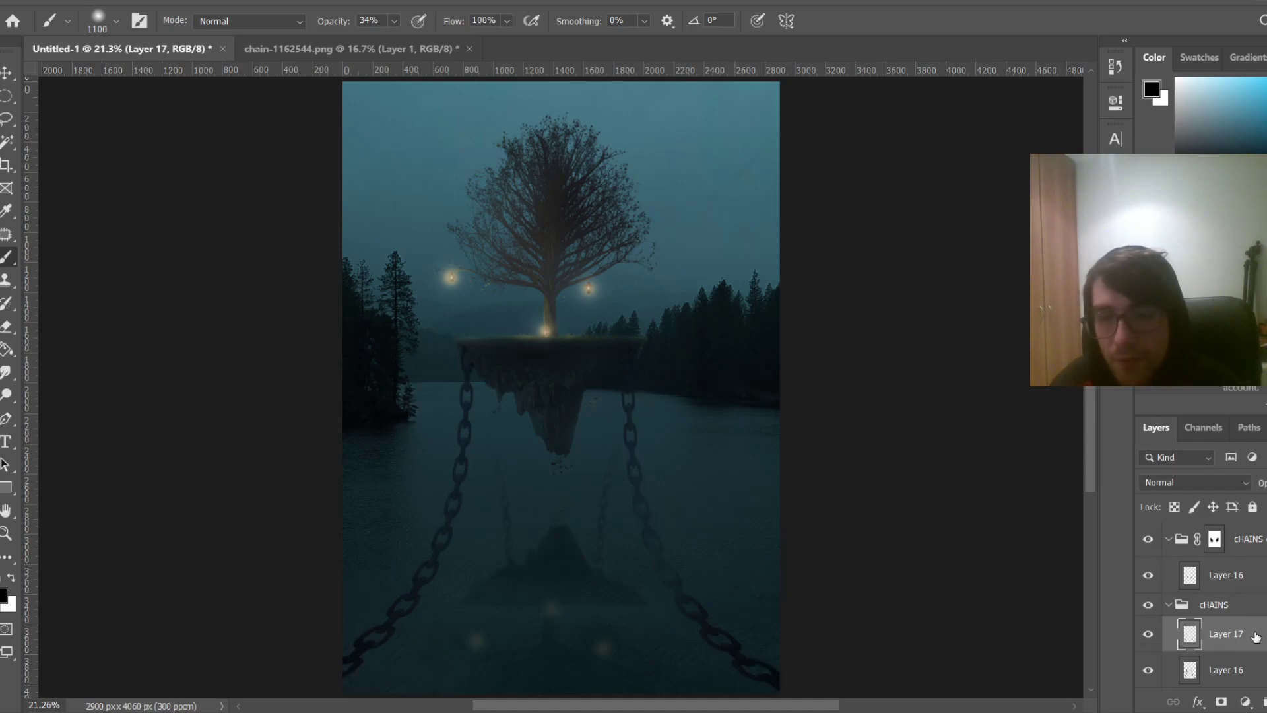
{"action": "left_click", "coordinate": [1149, 671]}
{"action": "left_click", "coordinate": [1149, 671]}
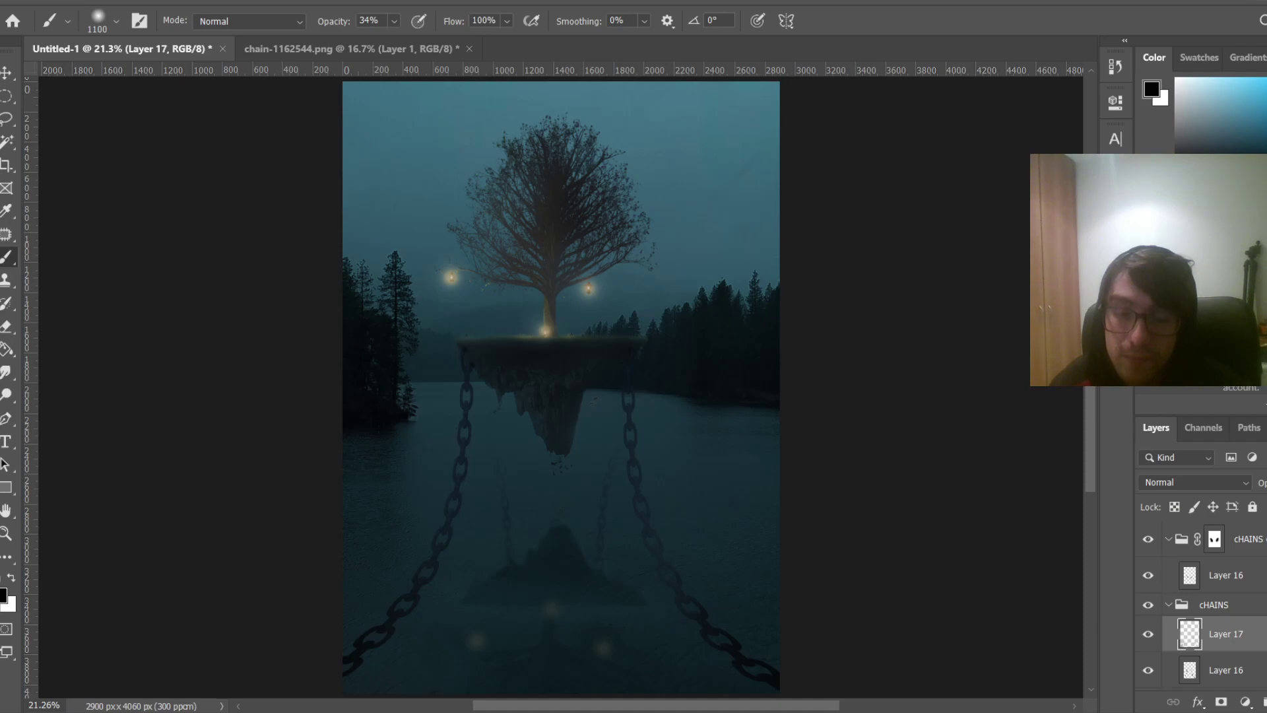
{"action": "scroll", "coordinate": [1249, 652], "scroll_direction": "down", "scroll_amount": 1}
{"action": "left_click", "coordinate": [1149, 636]}
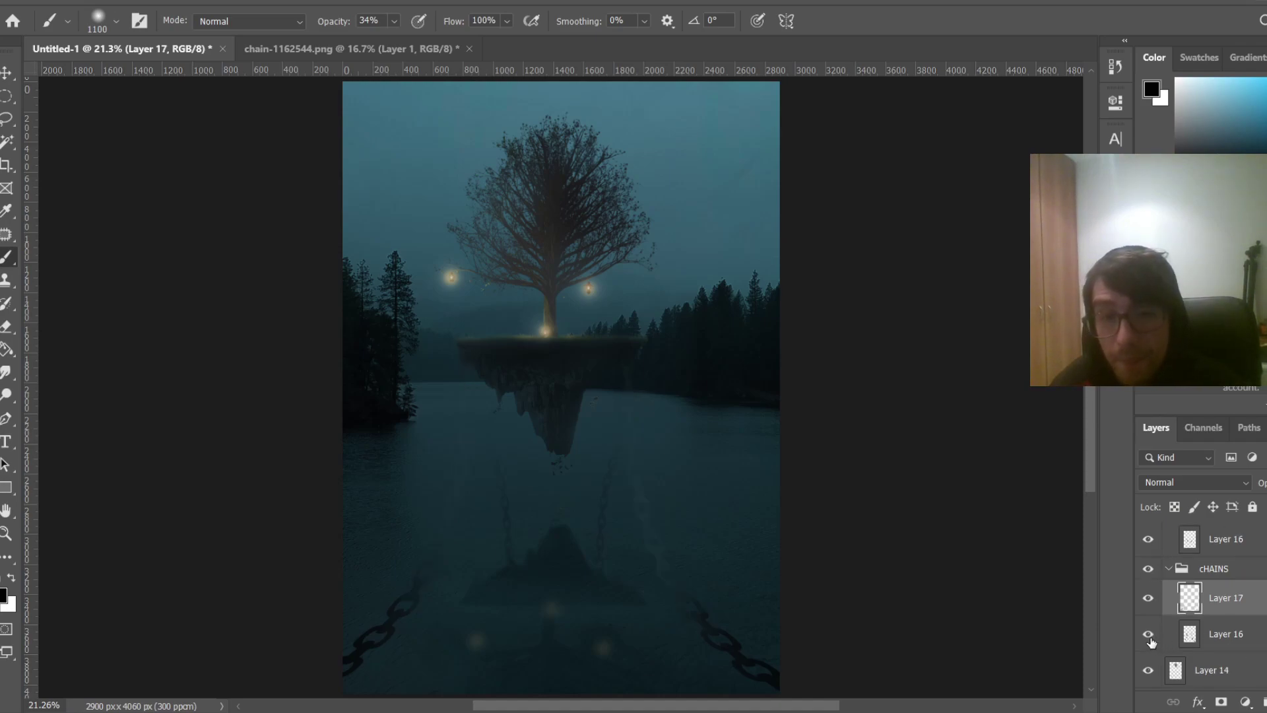
{"action": "left_click", "coordinate": [1150, 636]}
{"action": "scroll", "coordinate": [1176, 639], "scroll_direction": "down", "scroll_amount": 2}
{"action": "left_click", "coordinate": [1149, 598]}
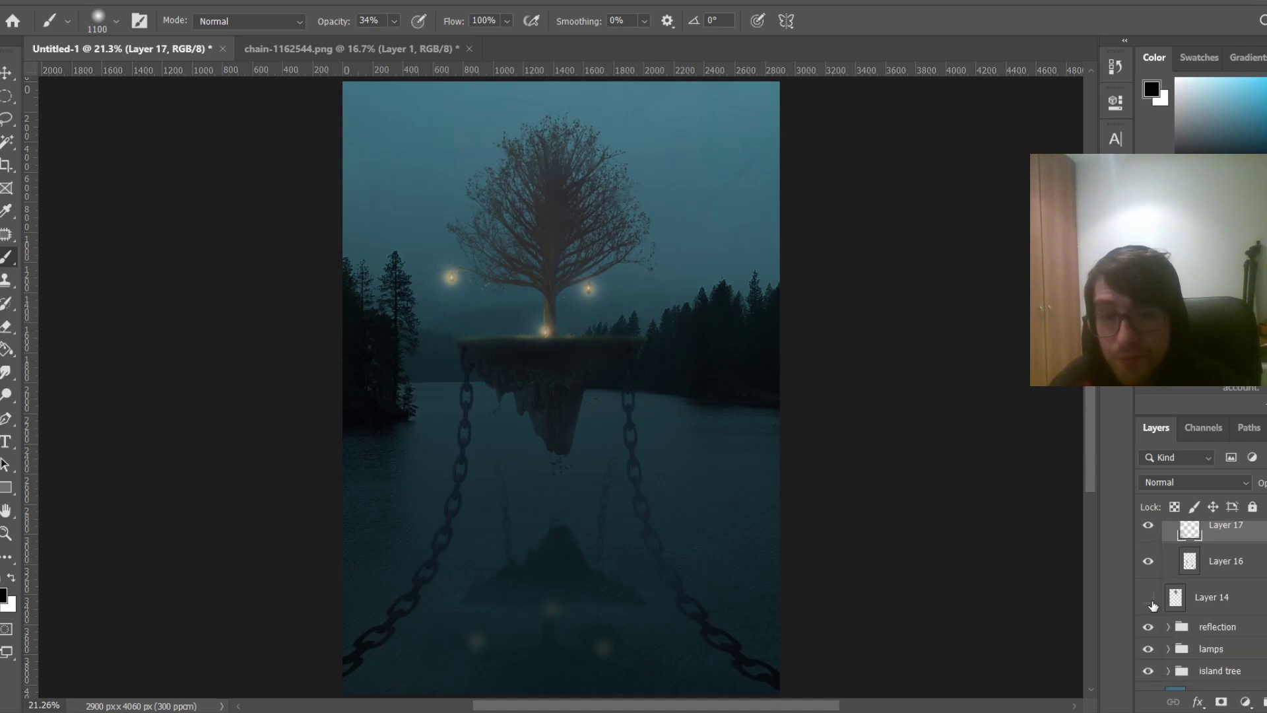
{"action": "left_click", "coordinate": [1148, 598]}
{"action": "scroll", "coordinate": [1254, 621], "scroll_direction": "up", "scroll_amount": 3}
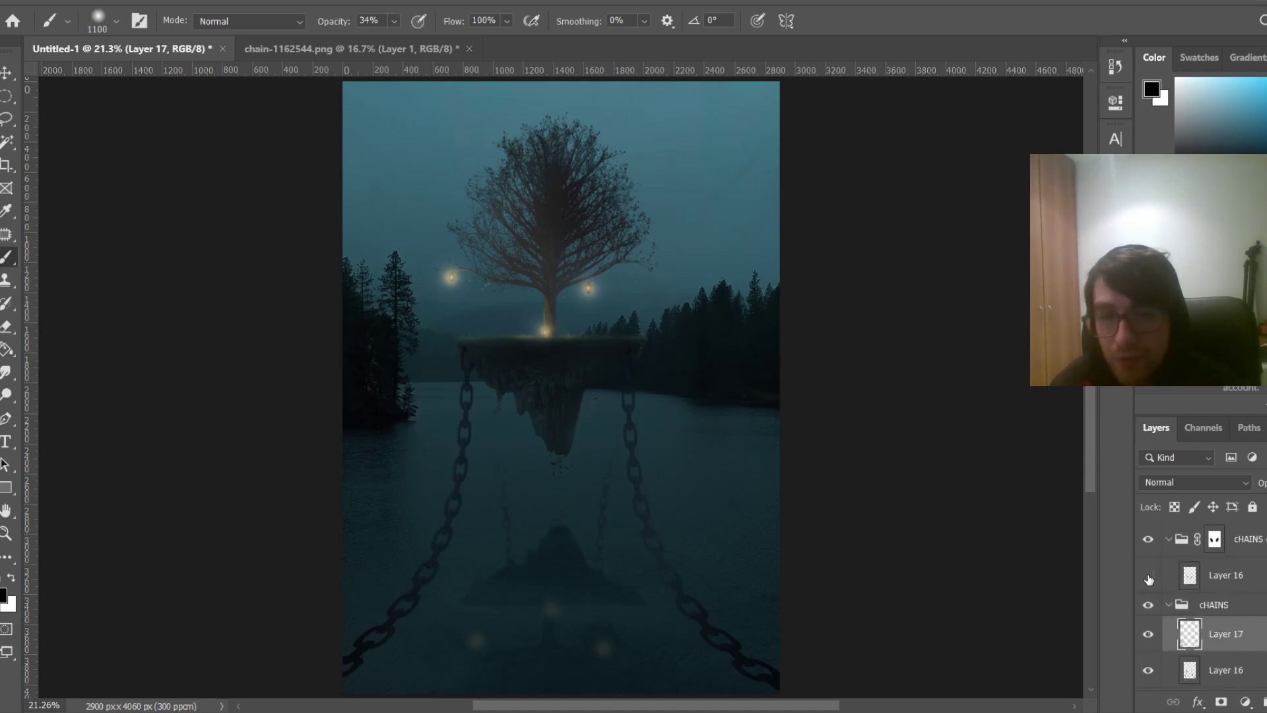
Flip the chain reflections on the upper Layer 16 horizontally
{"action": "left_click", "coordinate": [1226, 574]}
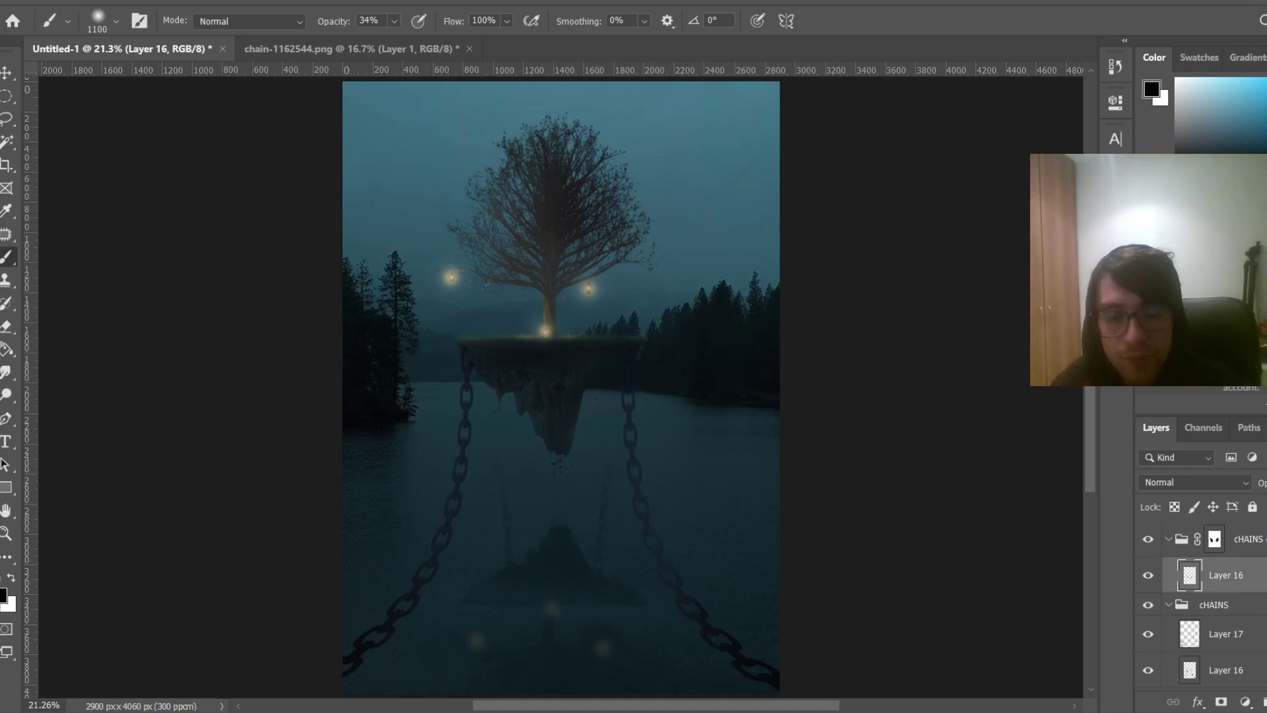
{"action": "key", "text": "ctrl+t"}
{"action": "right_click", "coordinate": [588, 505]}
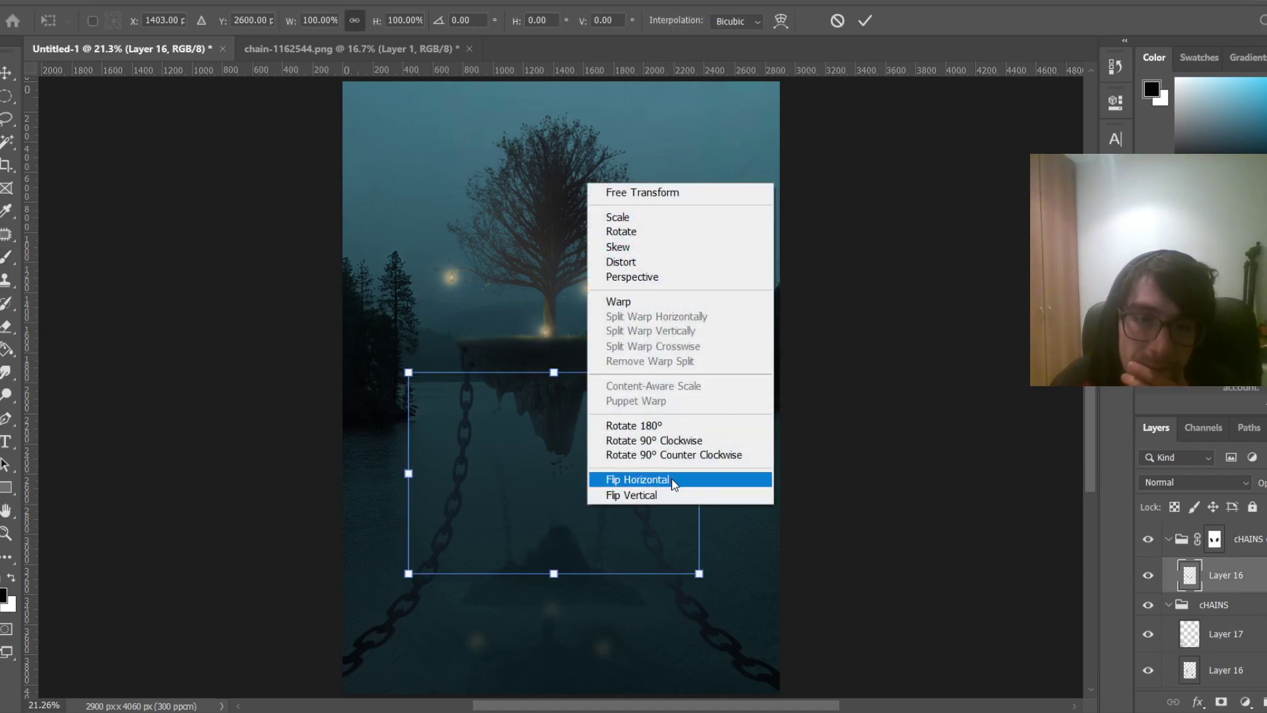
{"action": "left_click", "coordinate": [670, 480]}
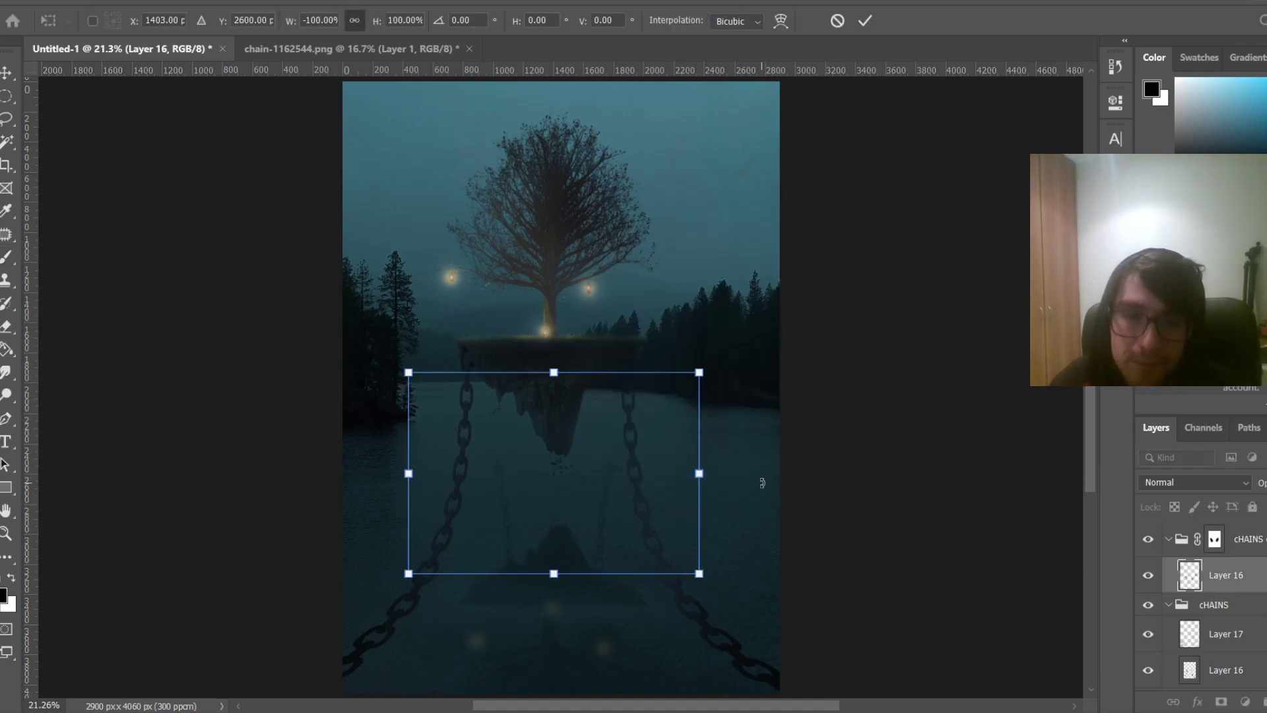
{"action": "key", "text": "Return"}
{"action": "key", "text": "b"}
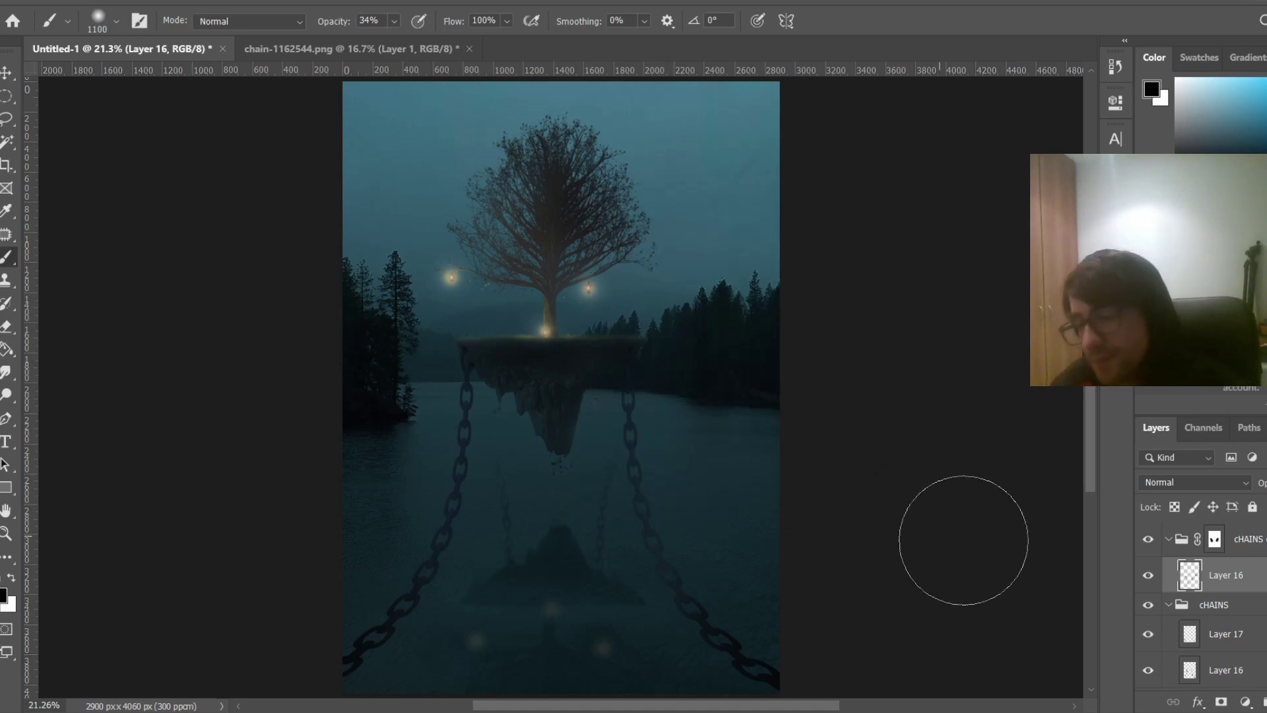
{"action": "scroll", "coordinate": [975, 537], "scroll_direction": "down", "scroll_amount": 2}
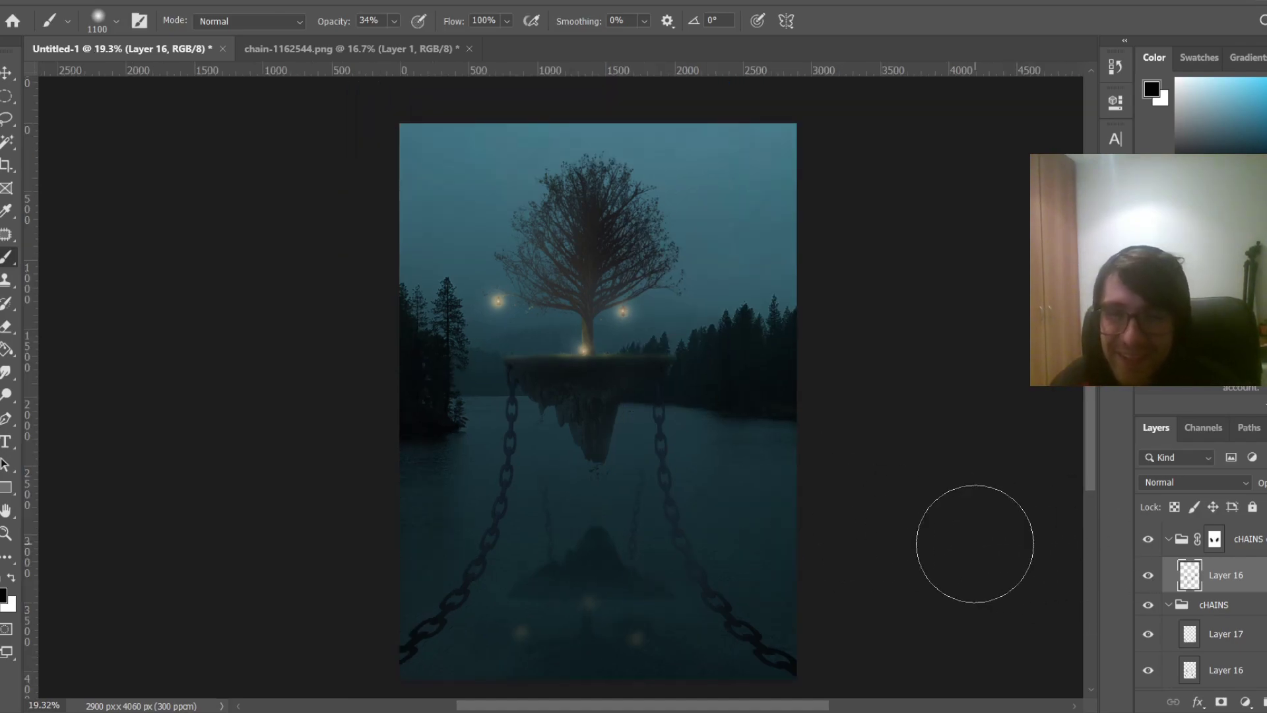
{"action": "scroll", "coordinate": [1012, 571], "scroll_direction": "up", "scroll_amount": 1}
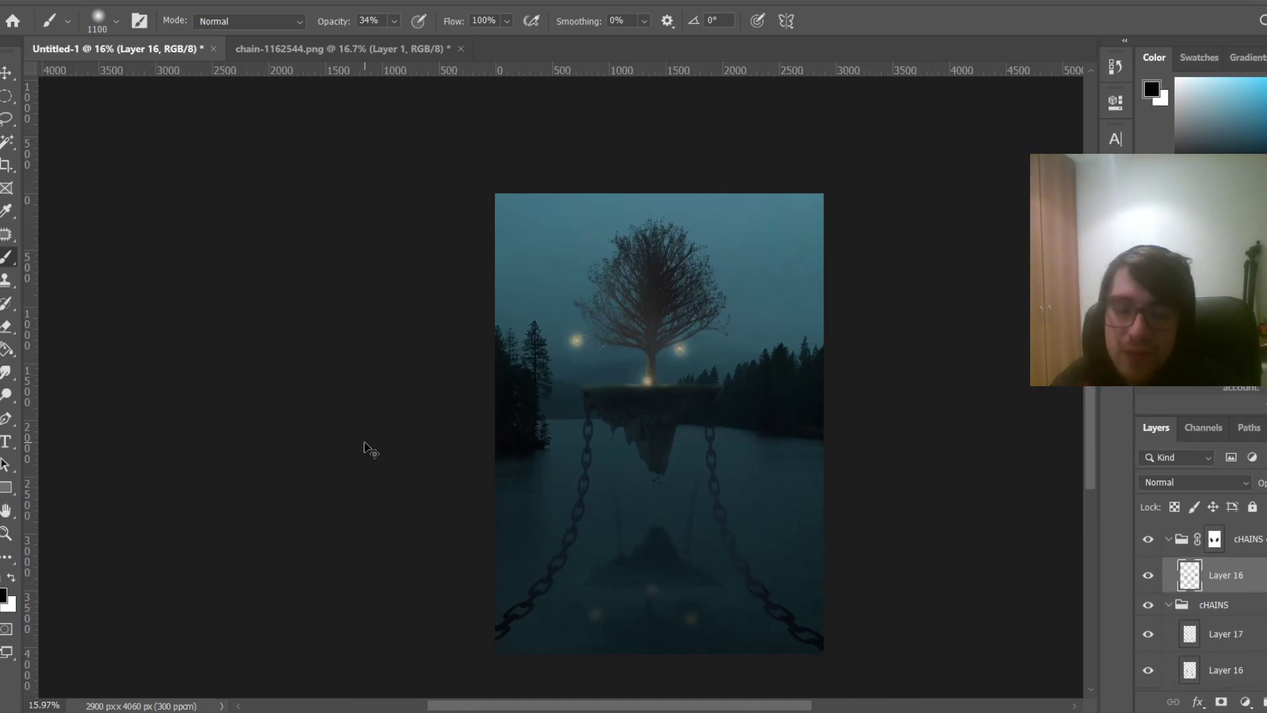
Browse the animals, scary and plants folders in photoshop resources for an additional image element
{"action": "key", "text": "ctrl+o"}
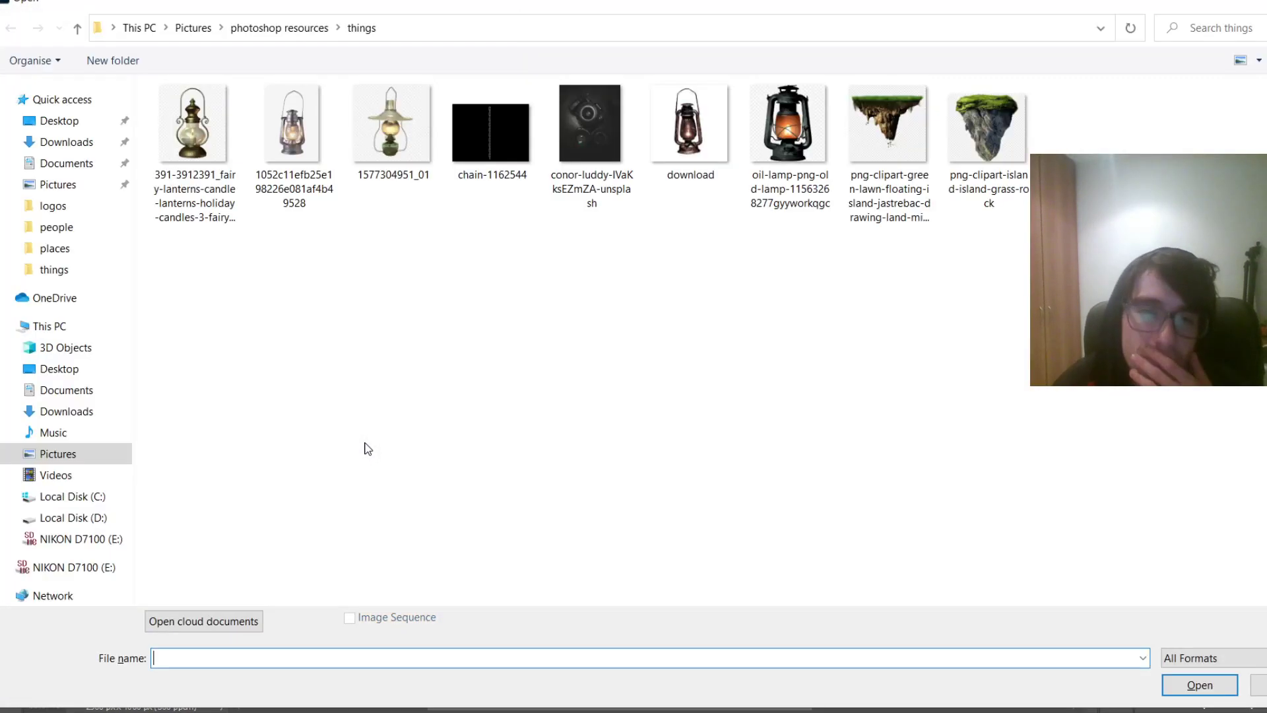
{"action": "left_click", "coordinate": [198, 28]}
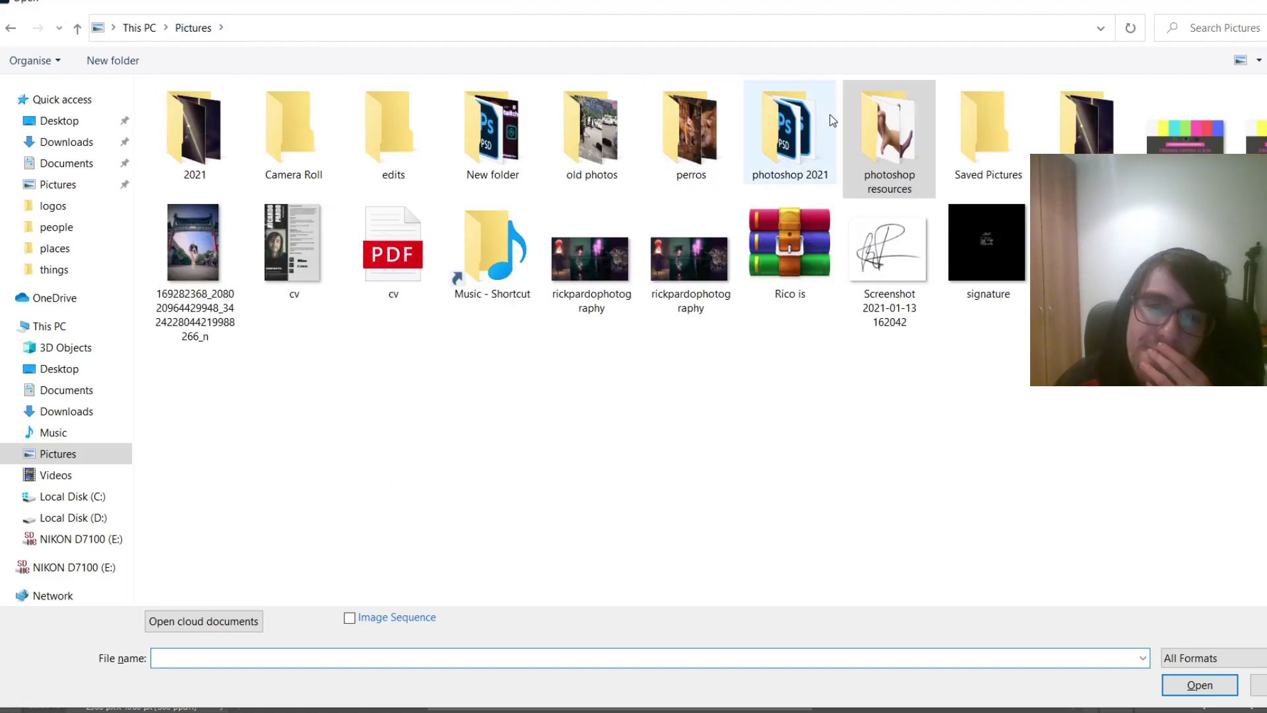
{"action": "double_click", "coordinate": [857, 122]}
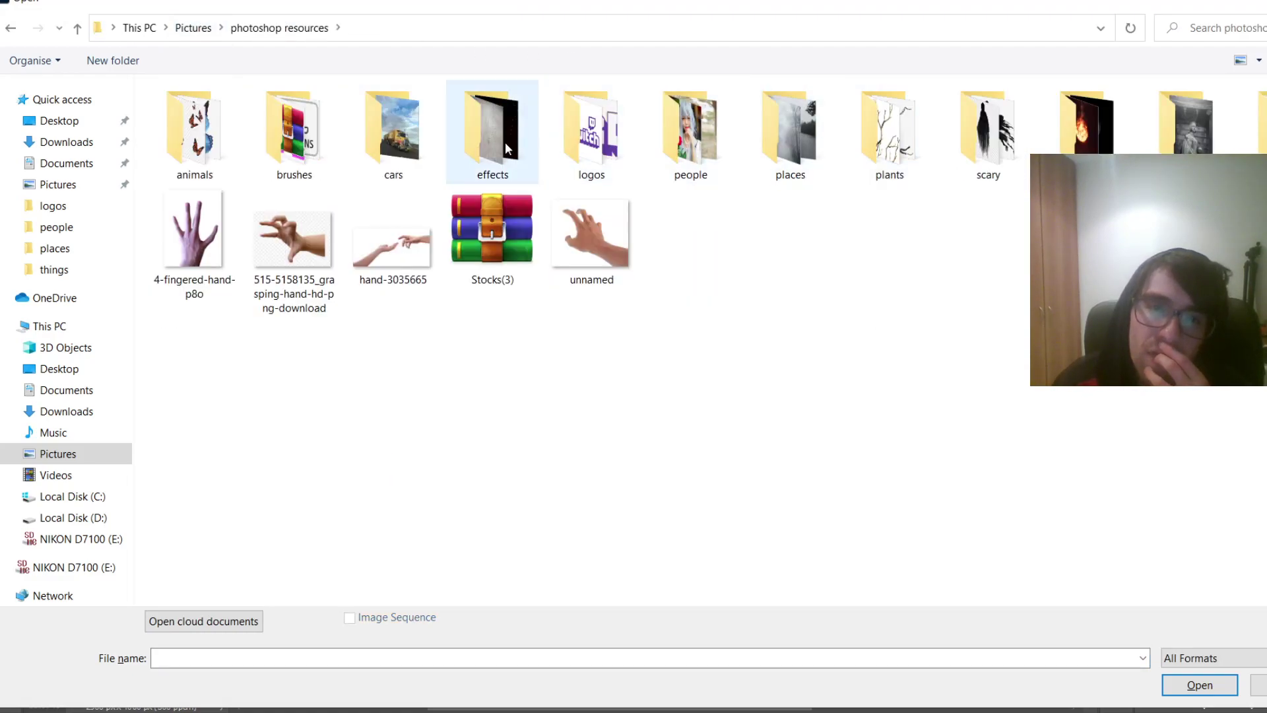
{"action": "double_click", "coordinate": [184, 128]}
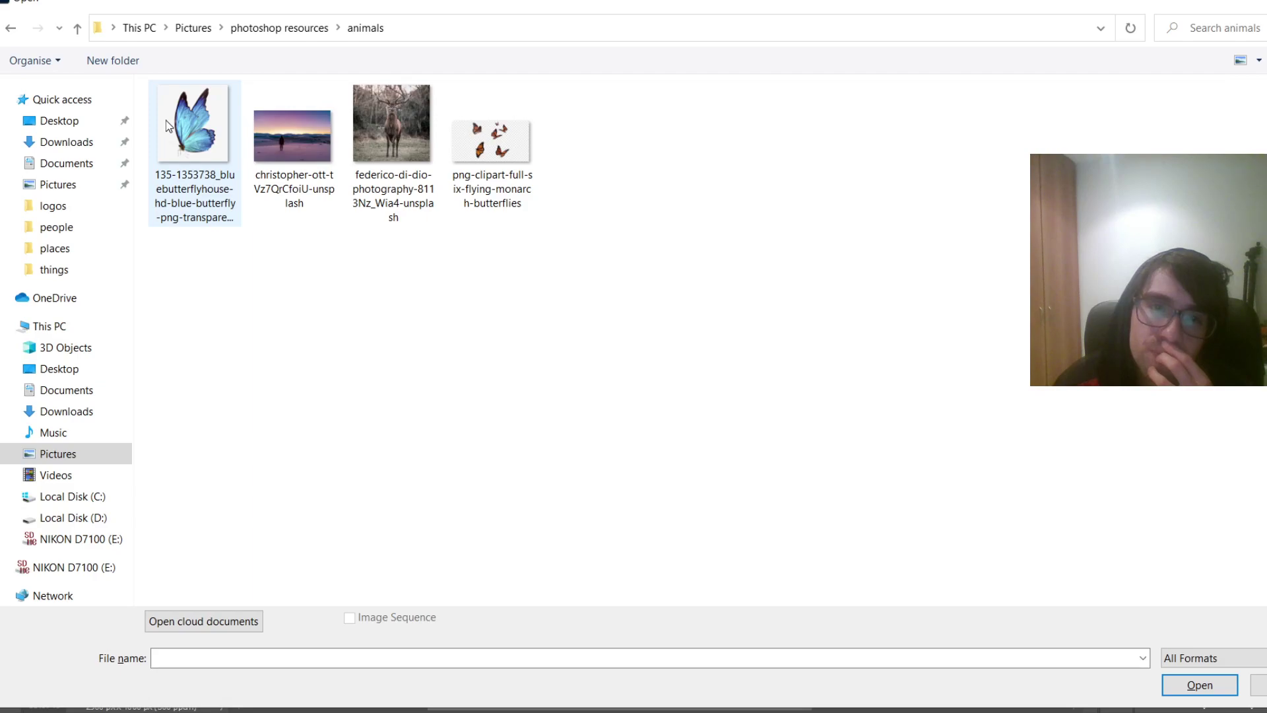
{"action": "left_click", "coordinate": [10, 29]}
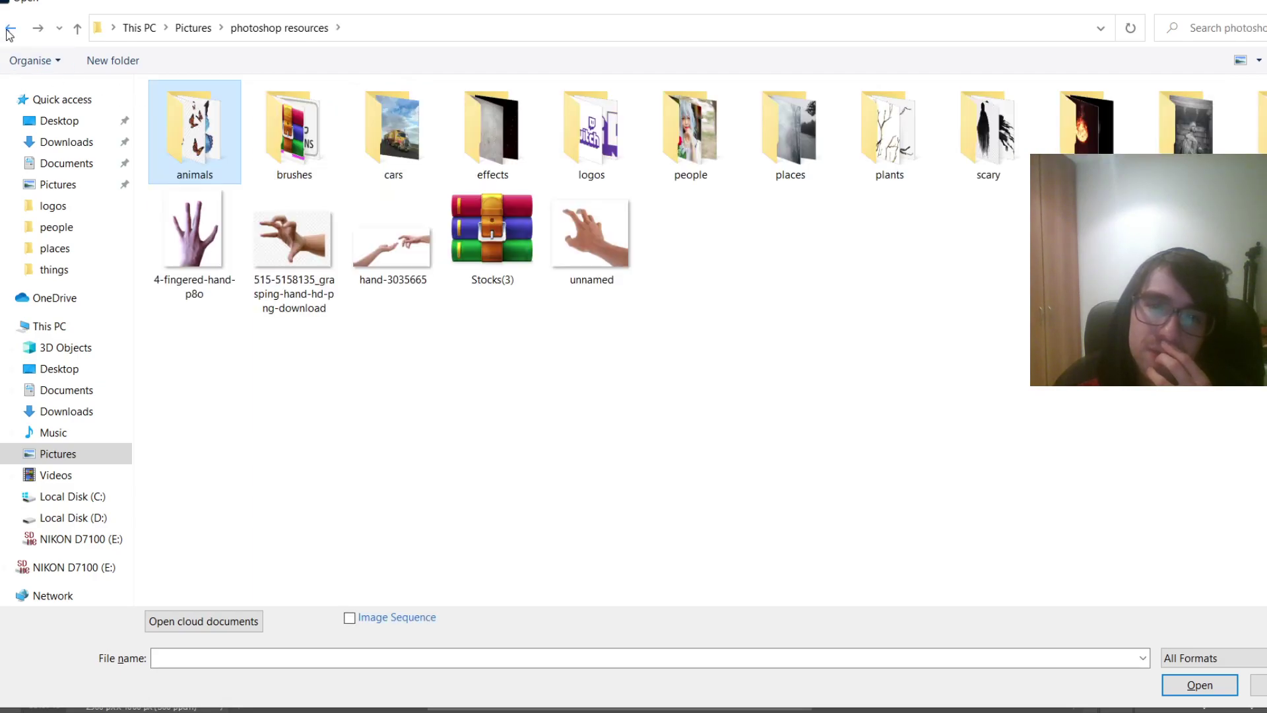
{"action": "double_click", "coordinate": [1006, 141]}
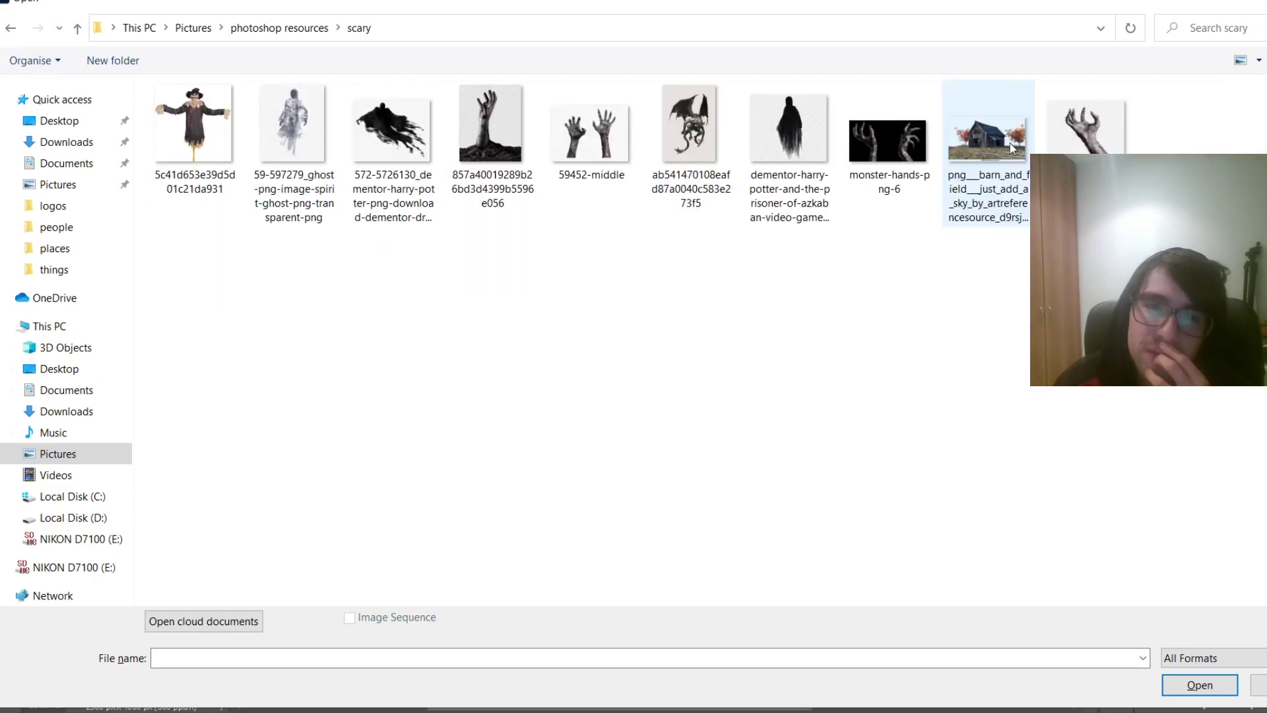
{"action": "left_click", "coordinate": [19, 31]}
{"action": "left_click", "coordinate": [890, 139]}
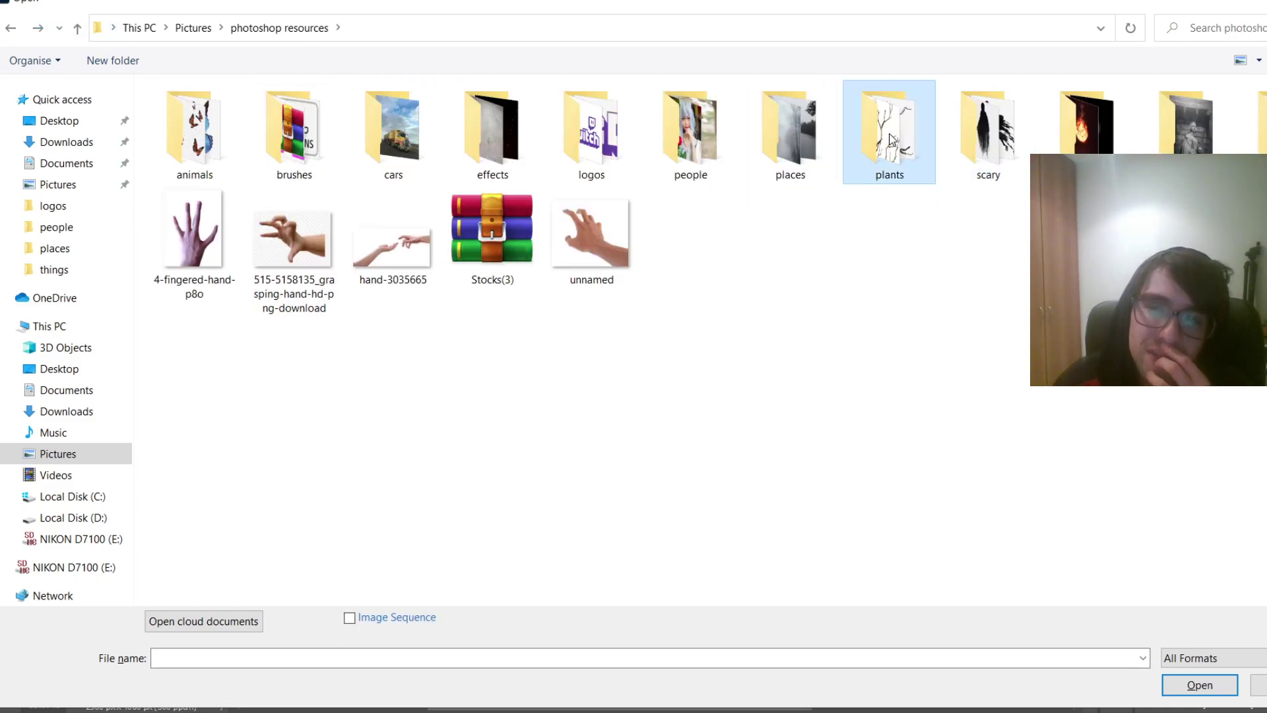
{"action": "double_click", "coordinate": [890, 139]}
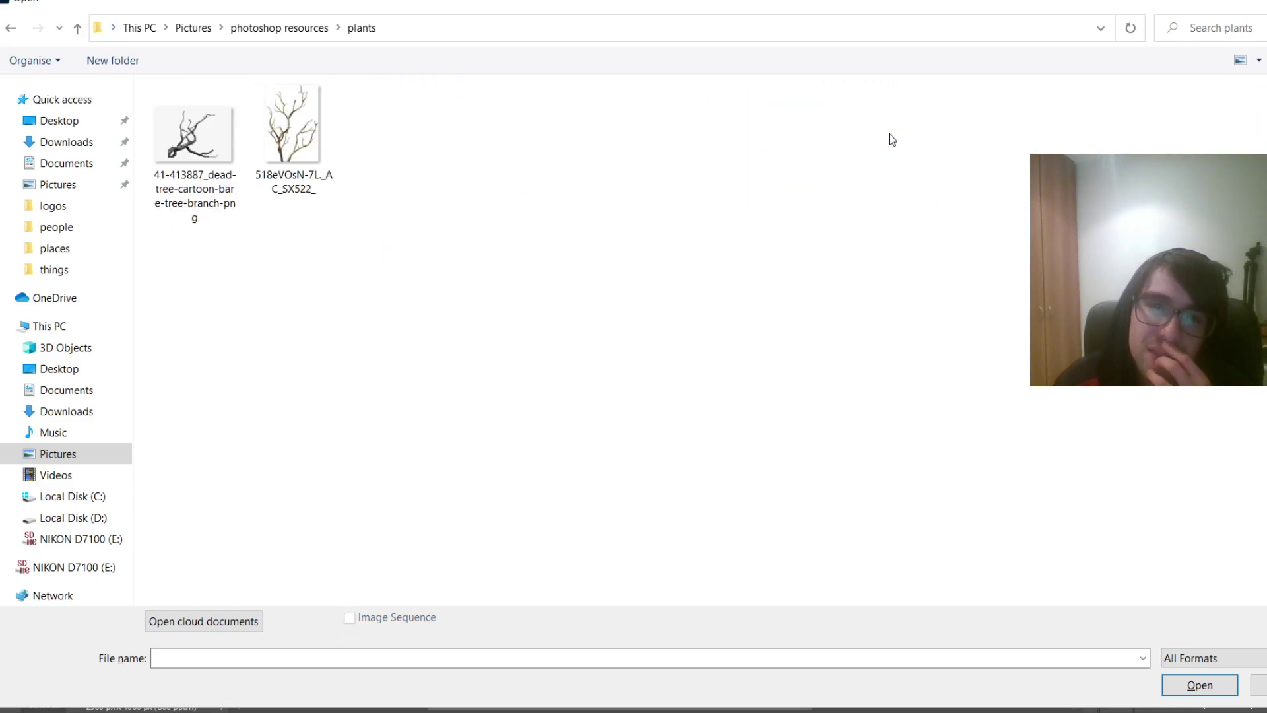
{"action": "left_click", "coordinate": [12, 28]}
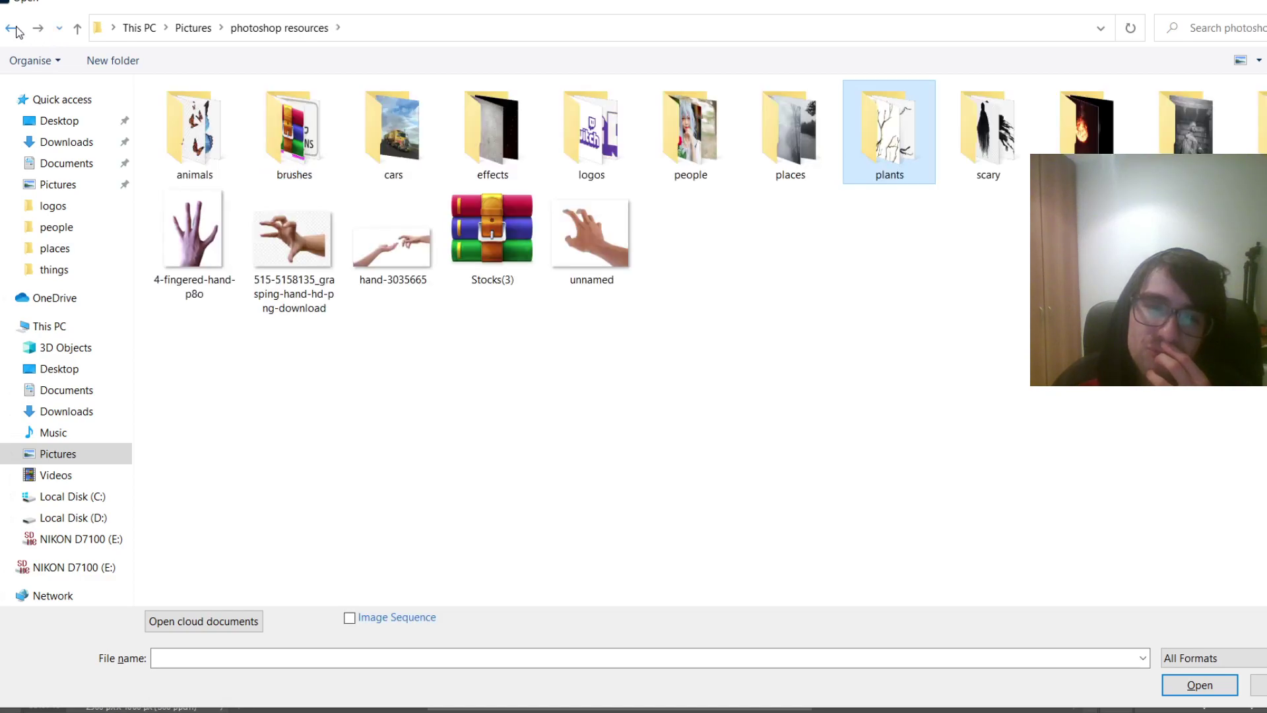
Open the six flying monarch butterflies PNG from the animals folder and convert it to RGB Color
{"action": "double_click", "coordinate": [194, 129]}
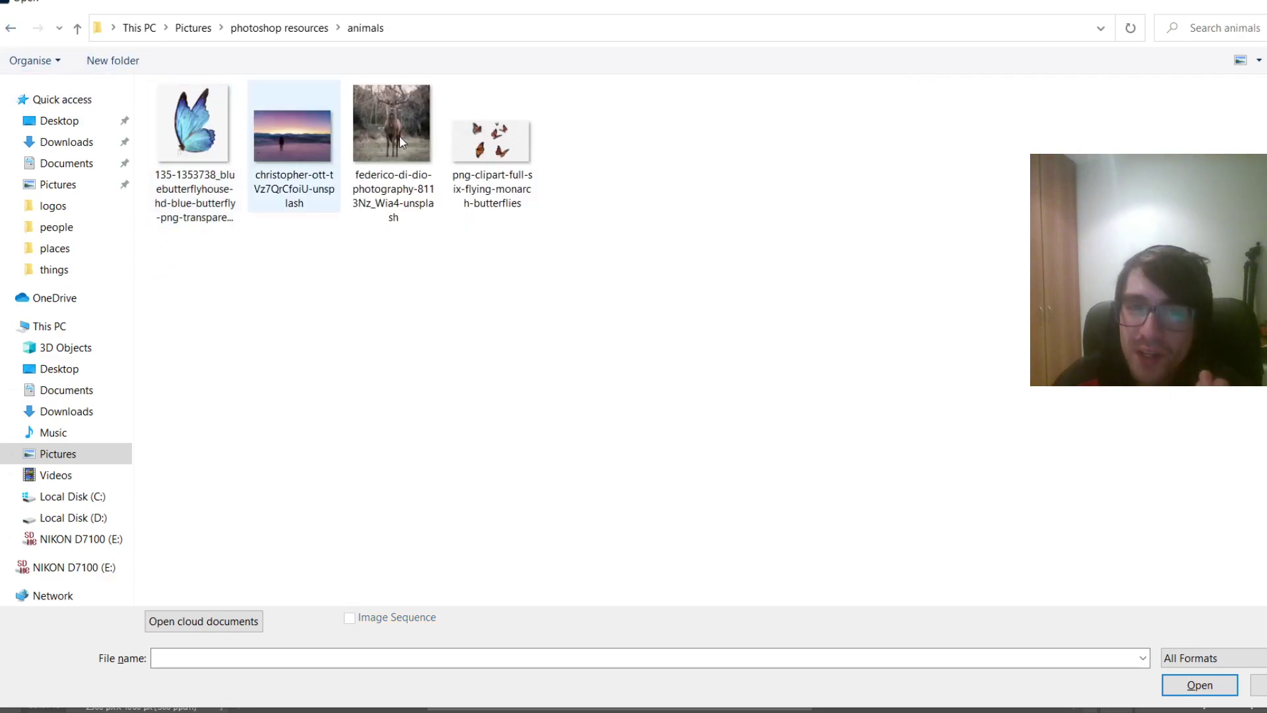
{"action": "double_click", "coordinate": [461, 157]}
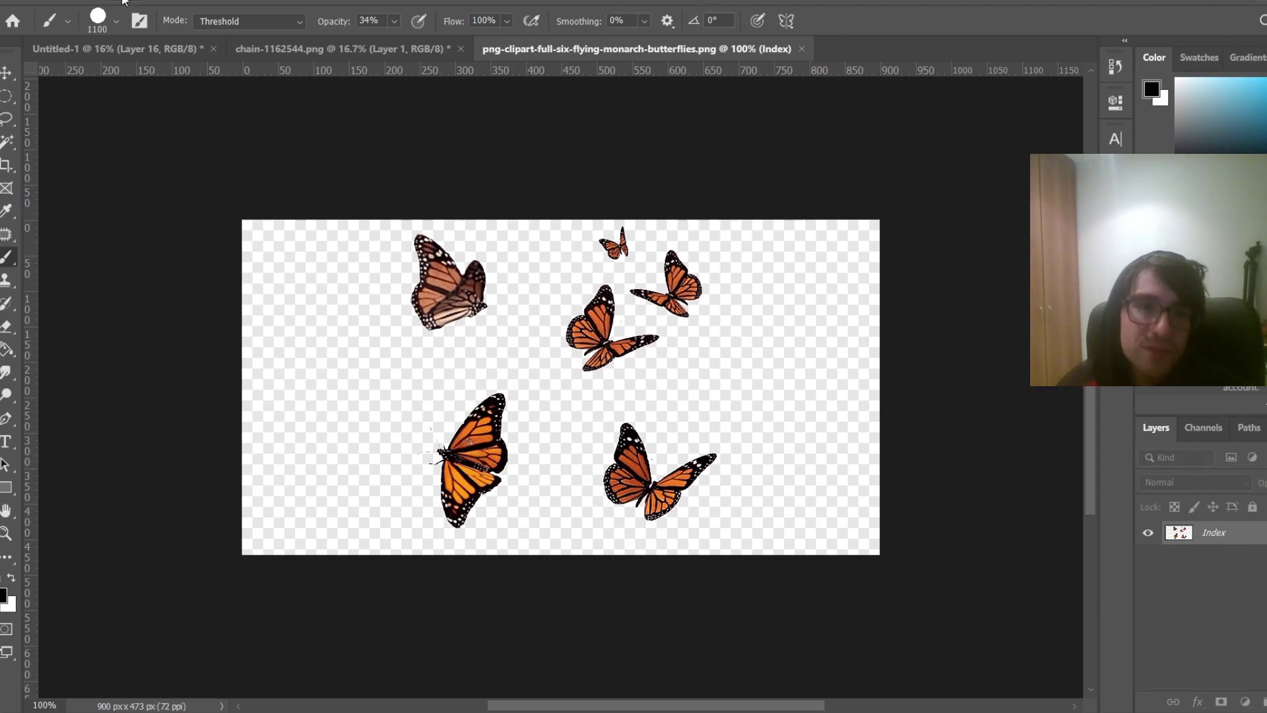
{"action": "left_click", "coordinate": [71, 2]}
{"action": "mouse_move", "coordinate": [159, 12]}
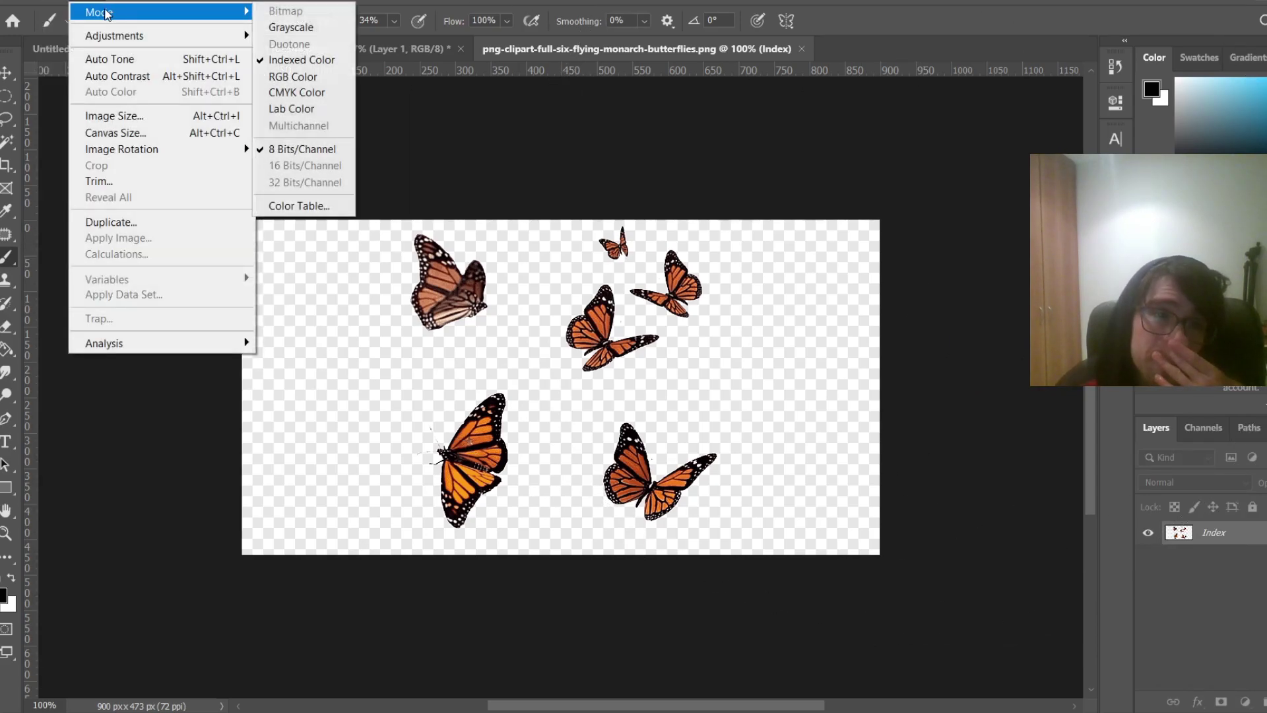
{"action": "left_click", "coordinate": [340, 77]}
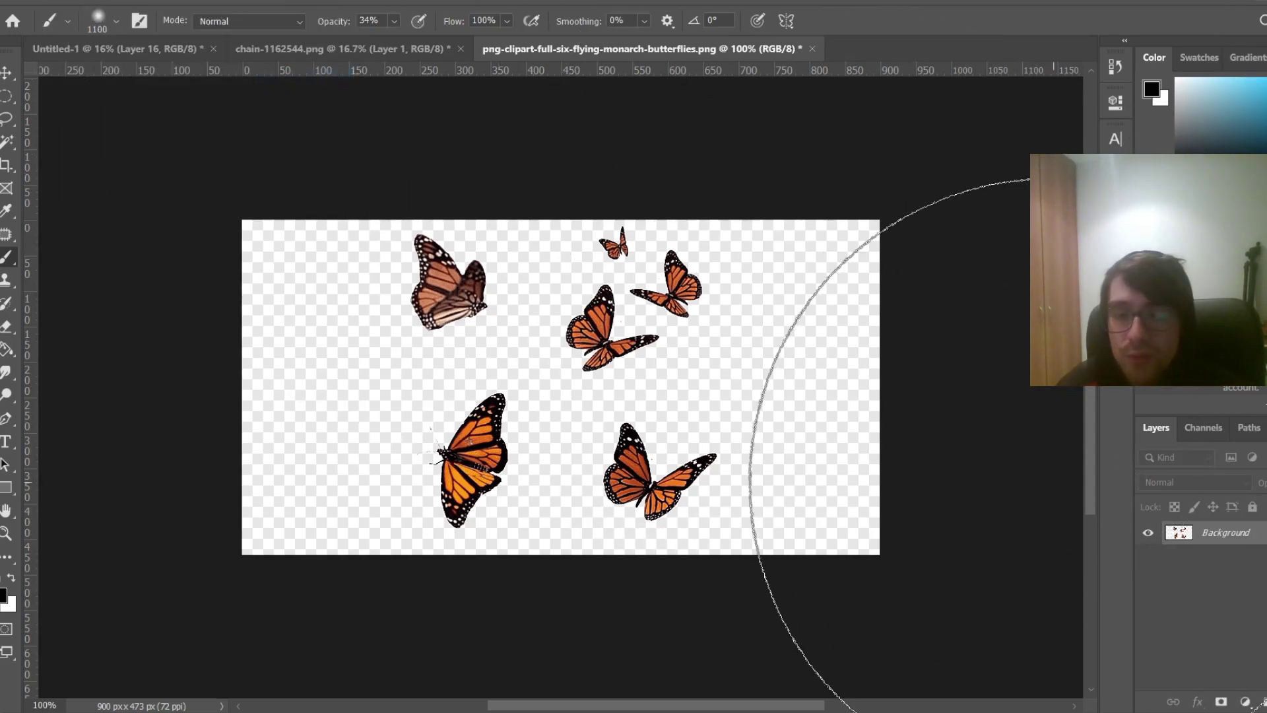
Duplicate the butterflies background layer, then lasso the lower-right butterfly on the copy and move it up and to the right
{"action": "key", "text": "ctrl+j"}
{"action": "key", "text": "l"}
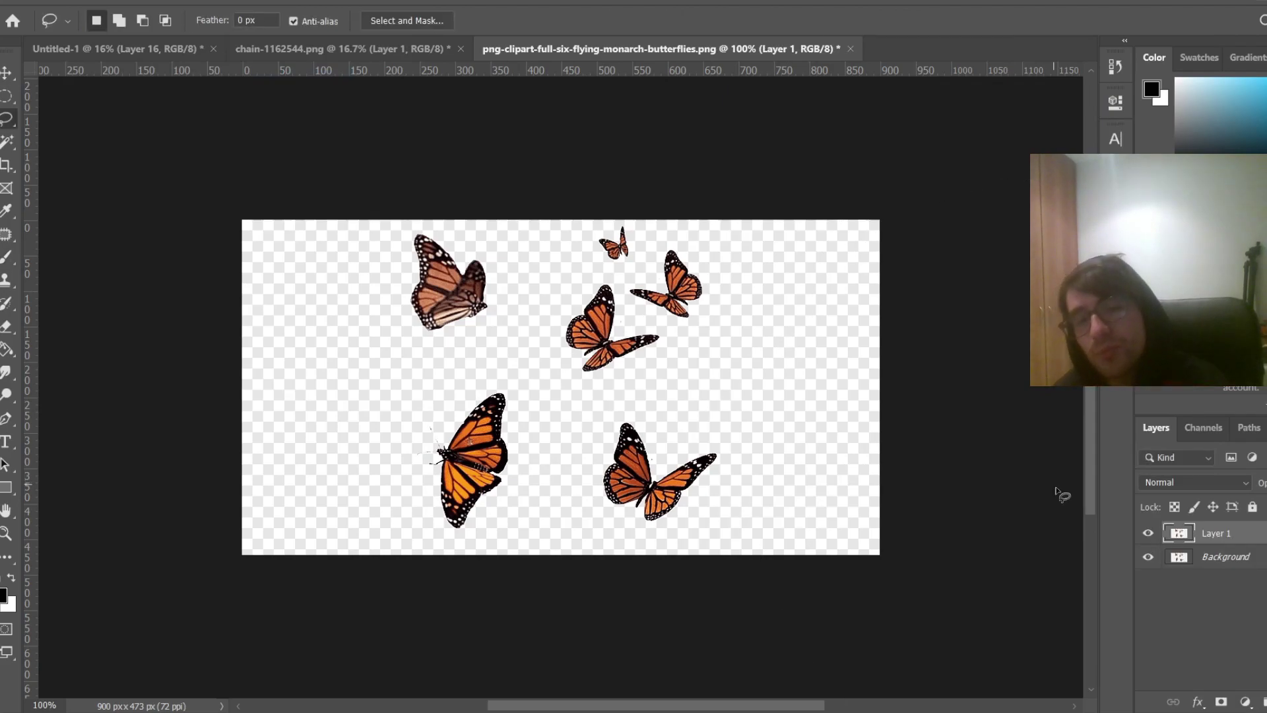
{"action": "mouse_move", "coordinate": [657, 422]}
{"action": "left_mouse_down"}
{"action": "mouse_move", "coordinate": [673, 544]}
{"action": "mouse_move", "coordinate": [575, 447]}
{"action": "left_mouse_up"}
{"action": "left_click_drag", "start_coordinate": [686, 431], "coordinate": [689, 434]}
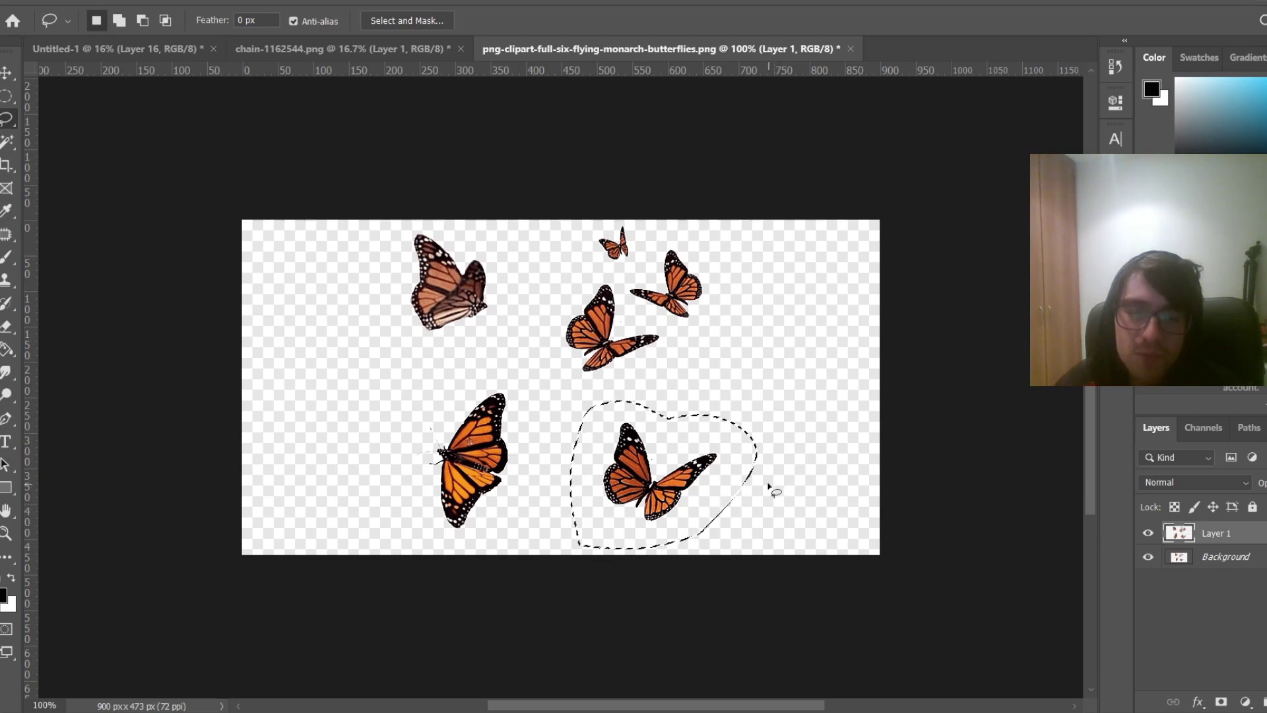
{"action": "key", "text": "v"}
{"action": "left_click_drag", "start_coordinate": [674, 485], "coordinate": [751, 420]}
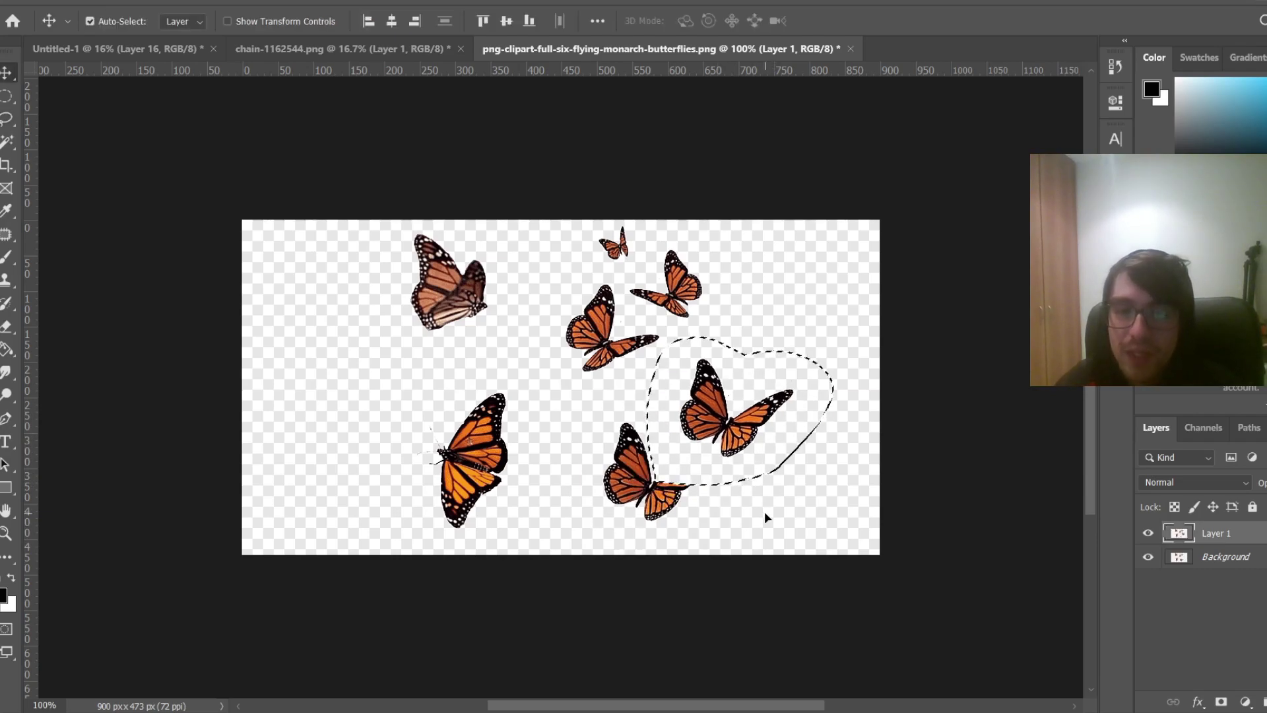
Undo the butterfly move, cut the butterflies out of the white background with the Magic Wand onto a new layer, and hide the Background layer
{"action": "key", "text": "ctrl+z"}
{"action": "key", "text": "ctrl+d"}
{"action": "key", "text": "w"}
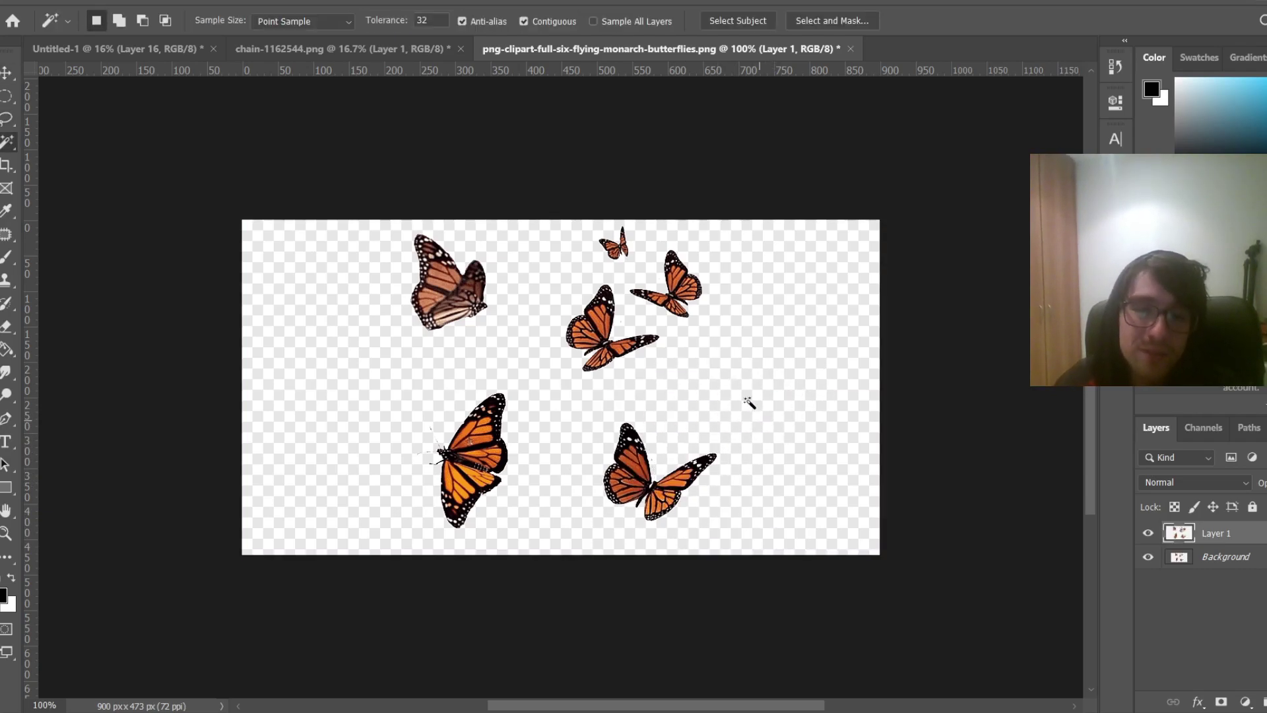
{"action": "left_click", "coordinate": [822, 466]}
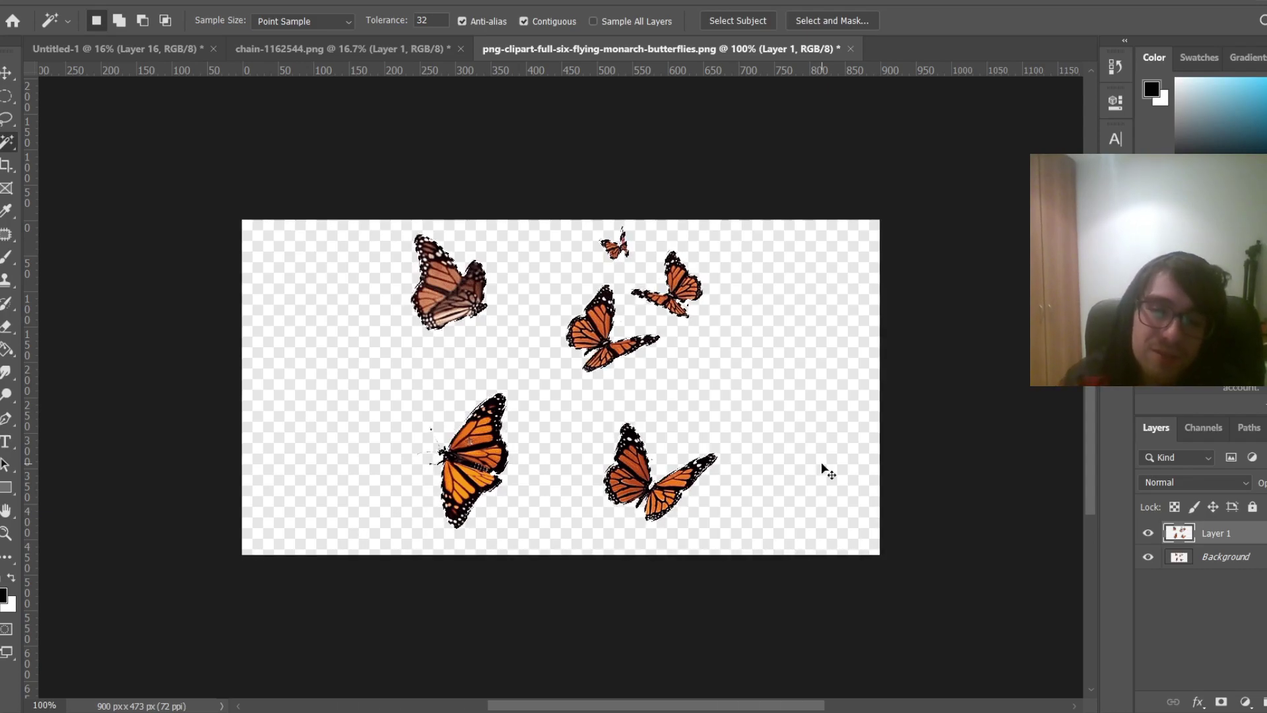
{"action": "key", "text": "ctrl+j"}
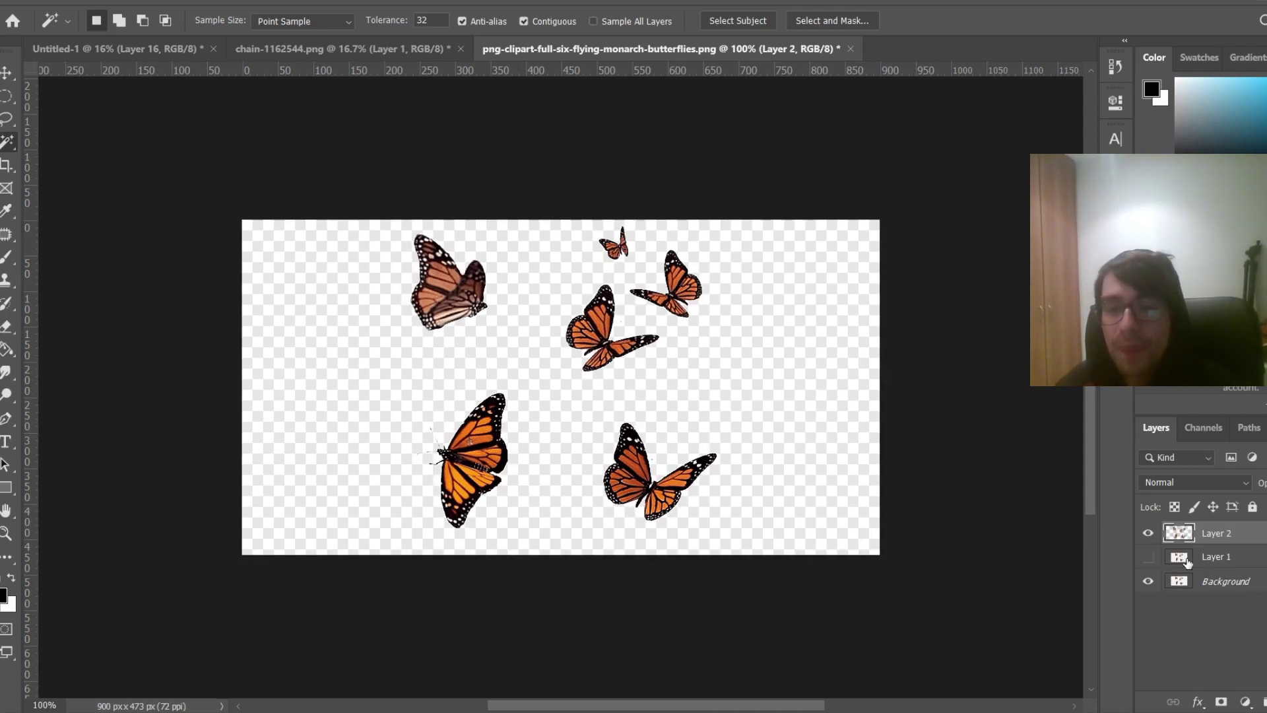
{"action": "left_click", "coordinate": [1149, 581]}
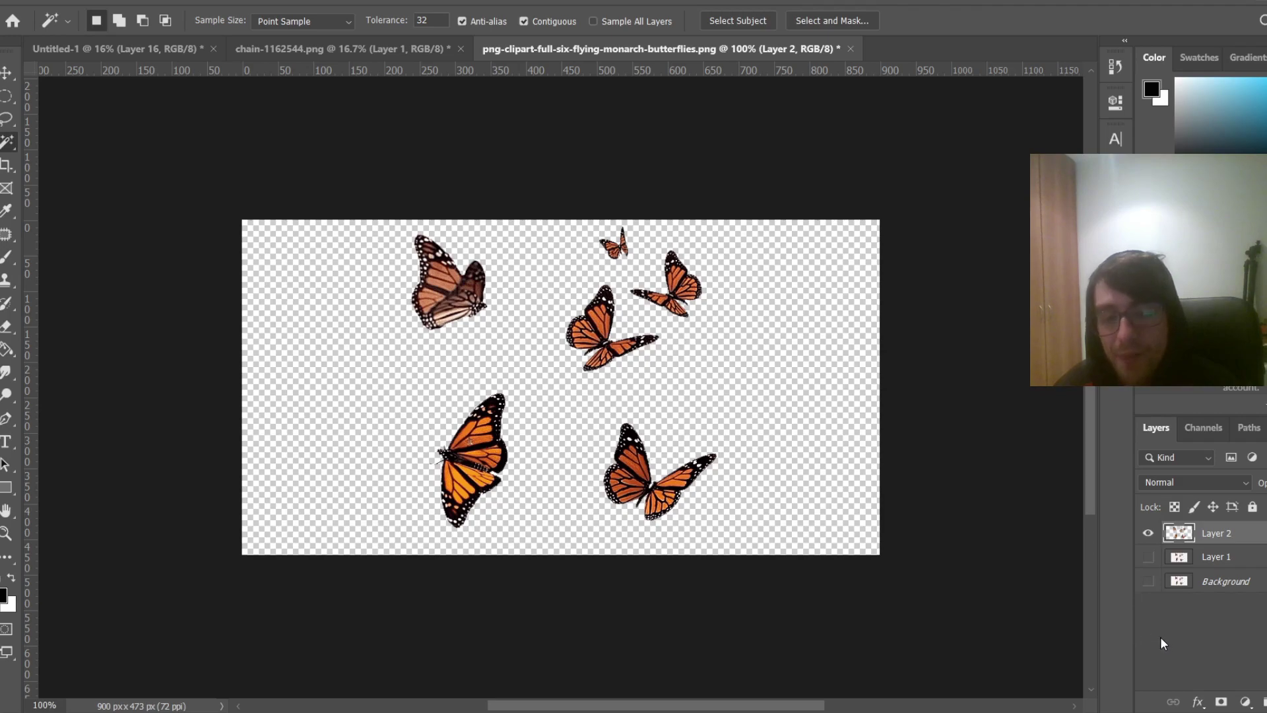
Try lassoing the lower-right butterfly on Layer 2 and moving it up and to the right, and undo it
{"action": "key", "text": "l"}
{"action": "mouse_move", "coordinate": [737, 420]}
{"action": "left_mouse_down"}
{"action": "mouse_move", "coordinate": [562, 524]}
{"action": "mouse_move", "coordinate": [560, 446]}
{"action": "mouse_move", "coordinate": [632, 407]}
{"action": "mouse_move", "coordinate": [700, 407]}
{"action": "left_mouse_up"}
{"action": "key", "text": "v"}
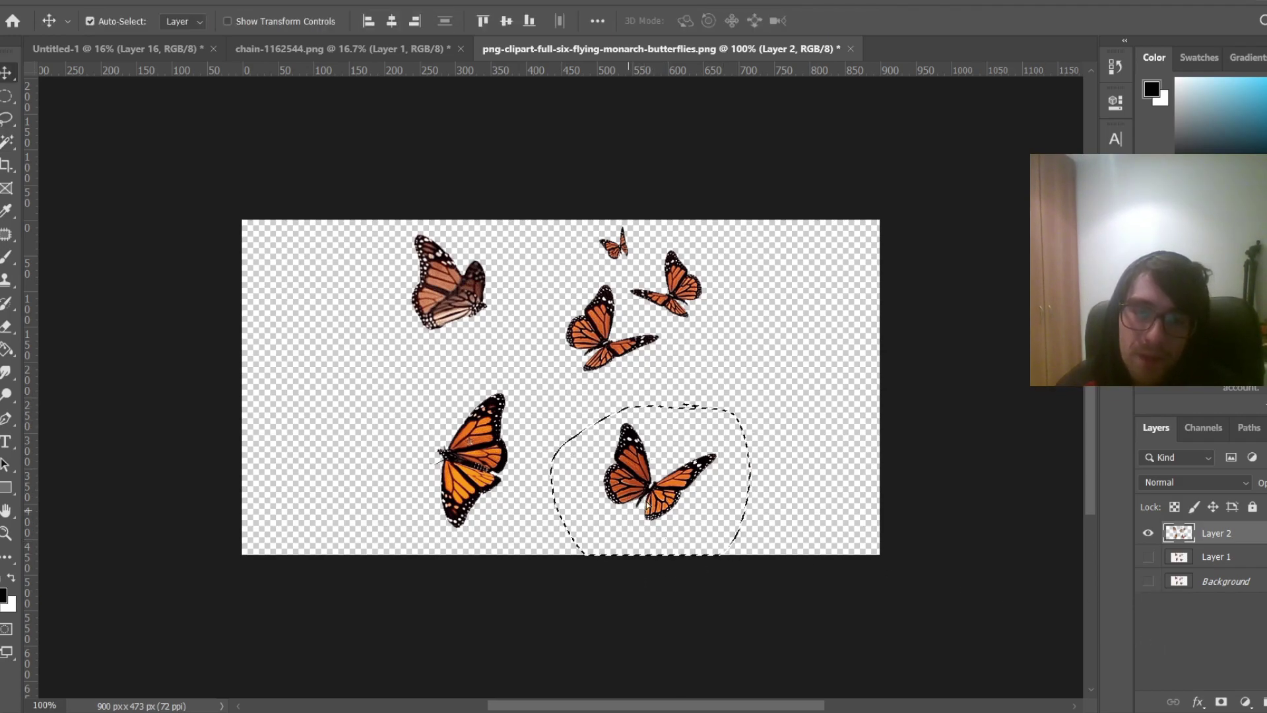
{"action": "left_click_drag", "start_coordinate": [651, 532], "coordinate": [688, 500]}
{"action": "key", "text": "ctrl+d"}
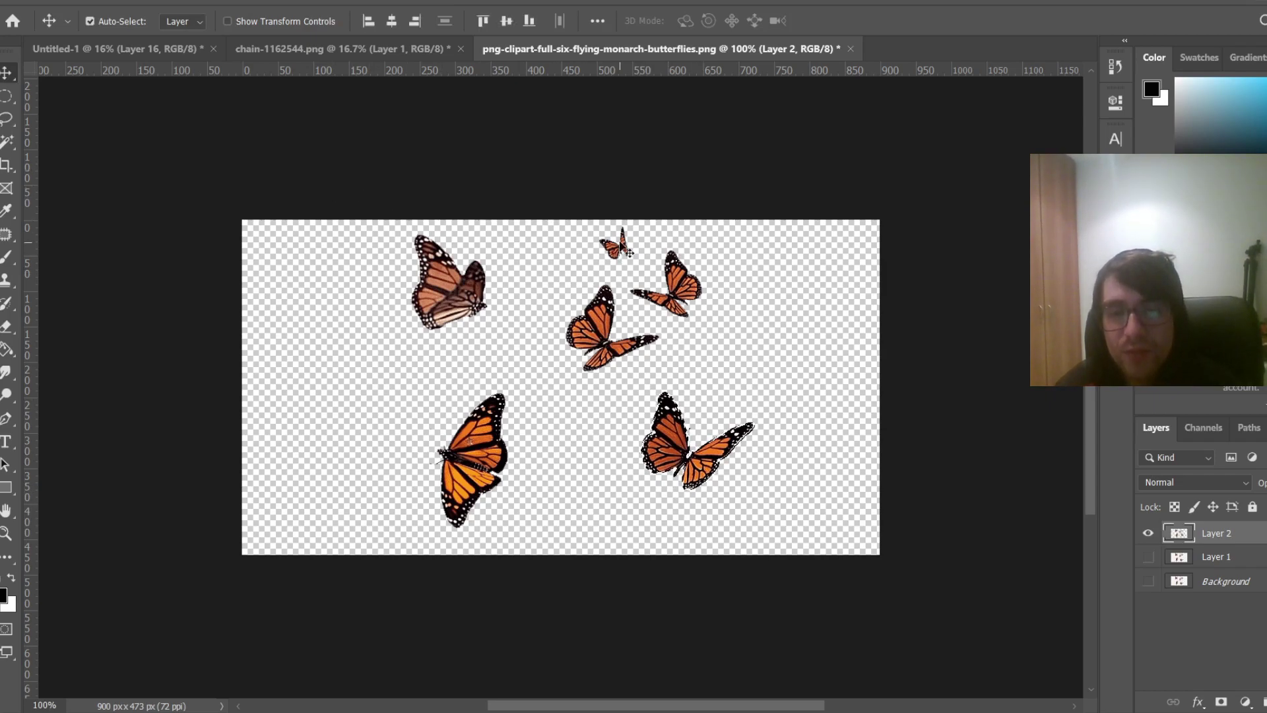
{"action": "key", "text": "ctrl+z"}
{"action": "key", "text": "ctrl+z"}
{"action": "key", "text": "ctrl+z"}
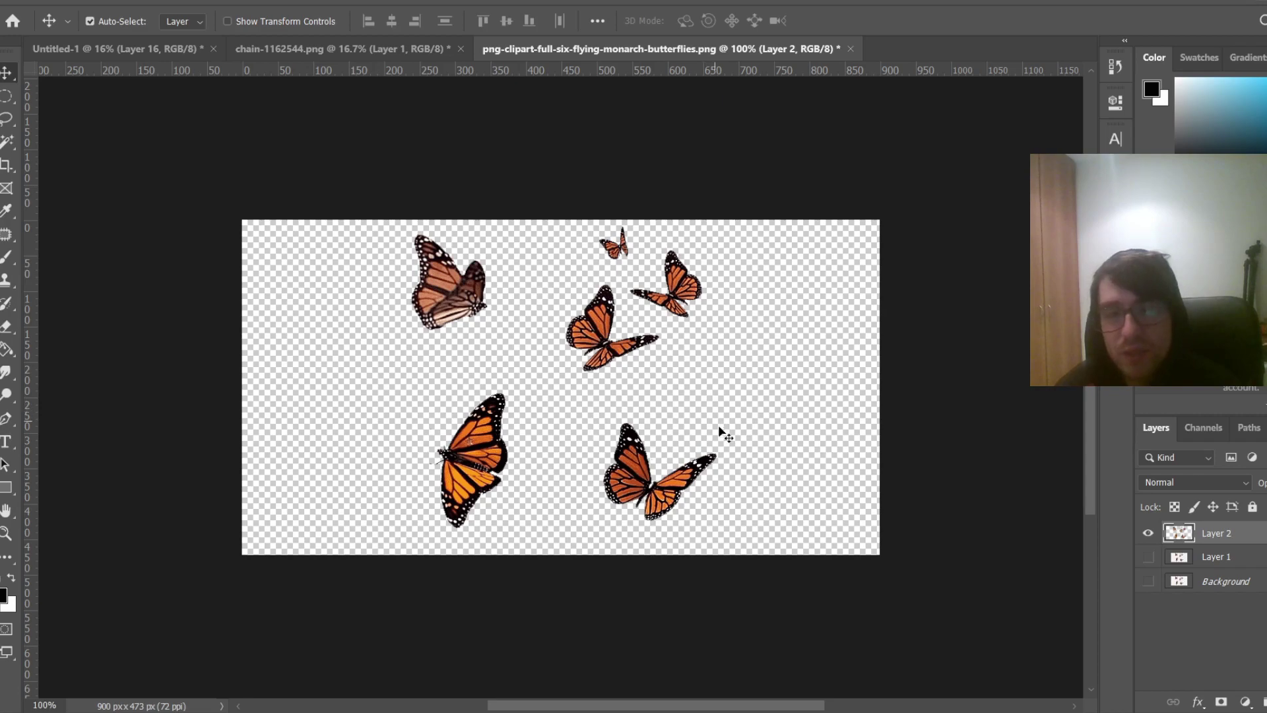
Copy the cut-out butterflies into the Untitled-1 composite and place their layer above the chain groups
{"action": "left_click_drag", "start_coordinate": [681, 489], "coordinate": [702, 515]}
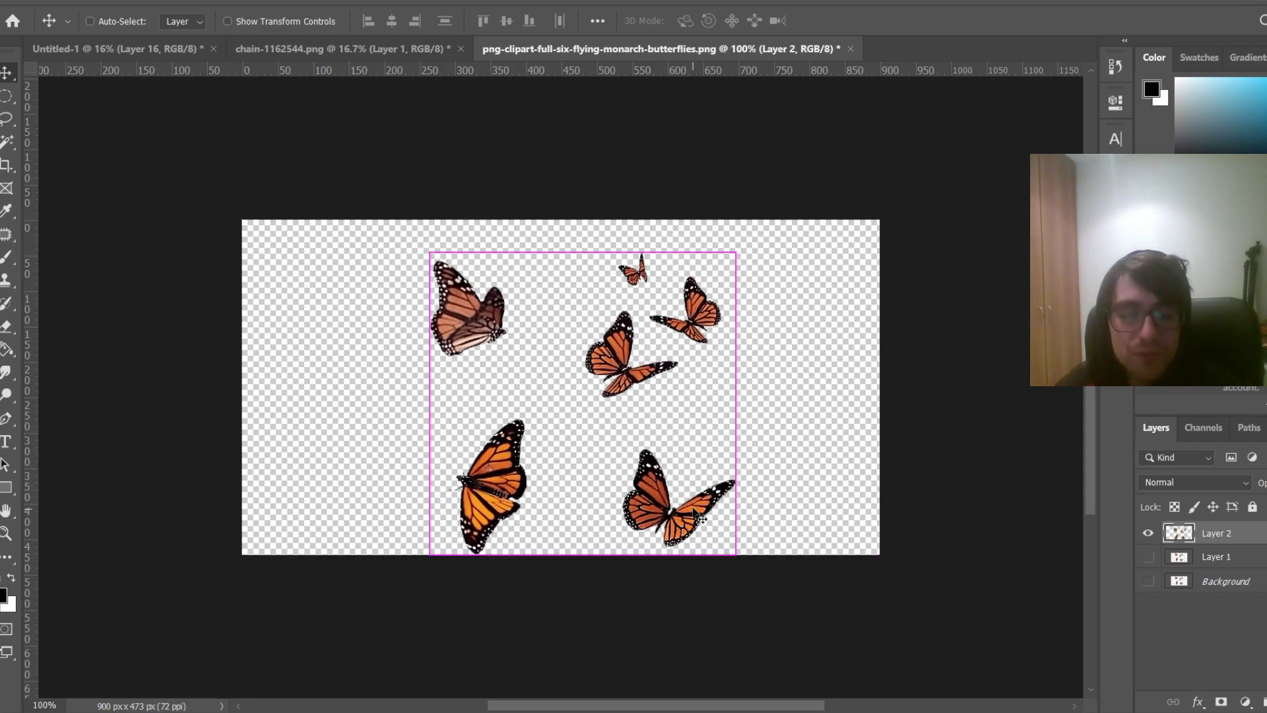
{"action": "left_click", "coordinate": [168, 55]}
{"action": "key", "text": "ctrl"}
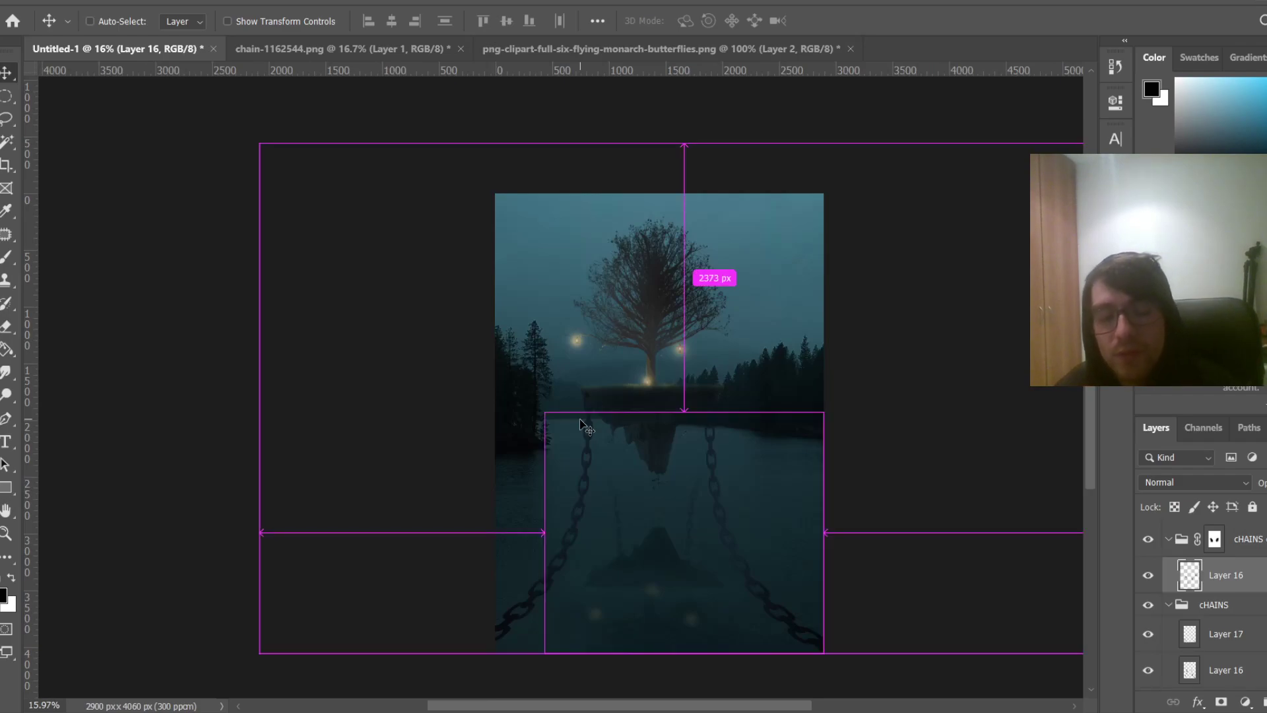
{"action": "key", "text": "ctrl+v"}
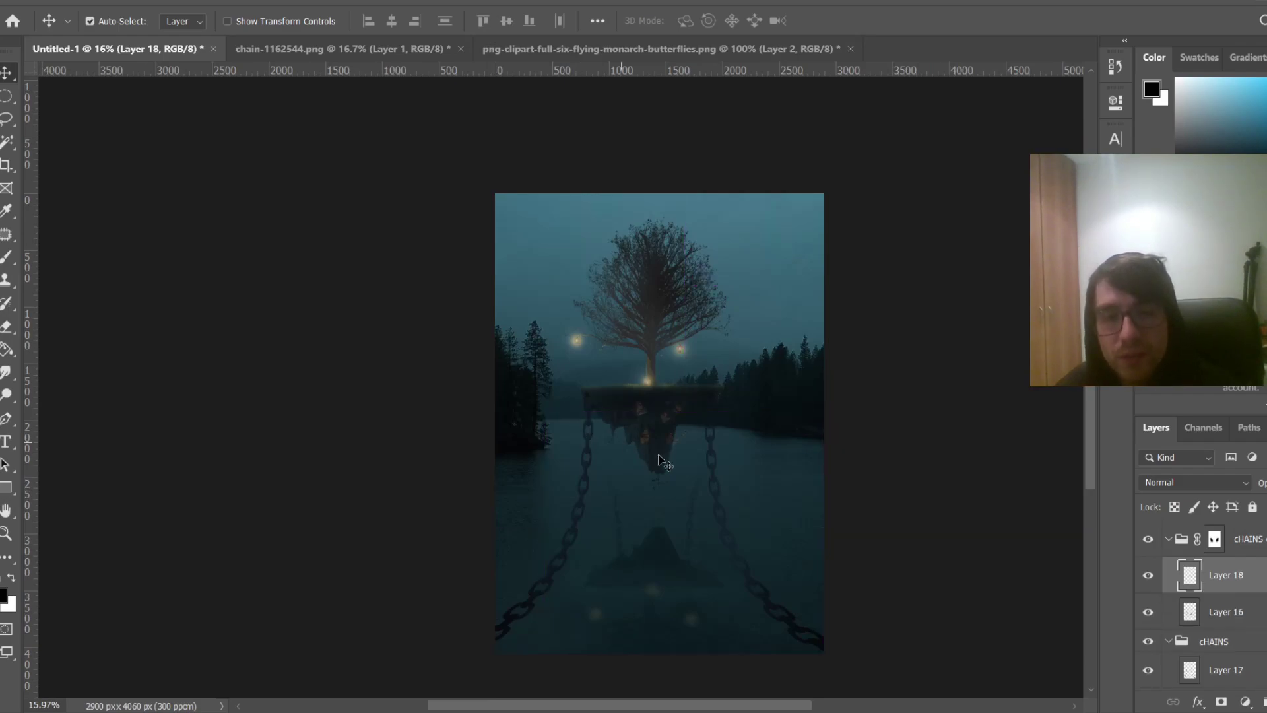
{"action": "left_click_drag", "start_coordinate": [1226, 576], "coordinate": [1226, 539]}
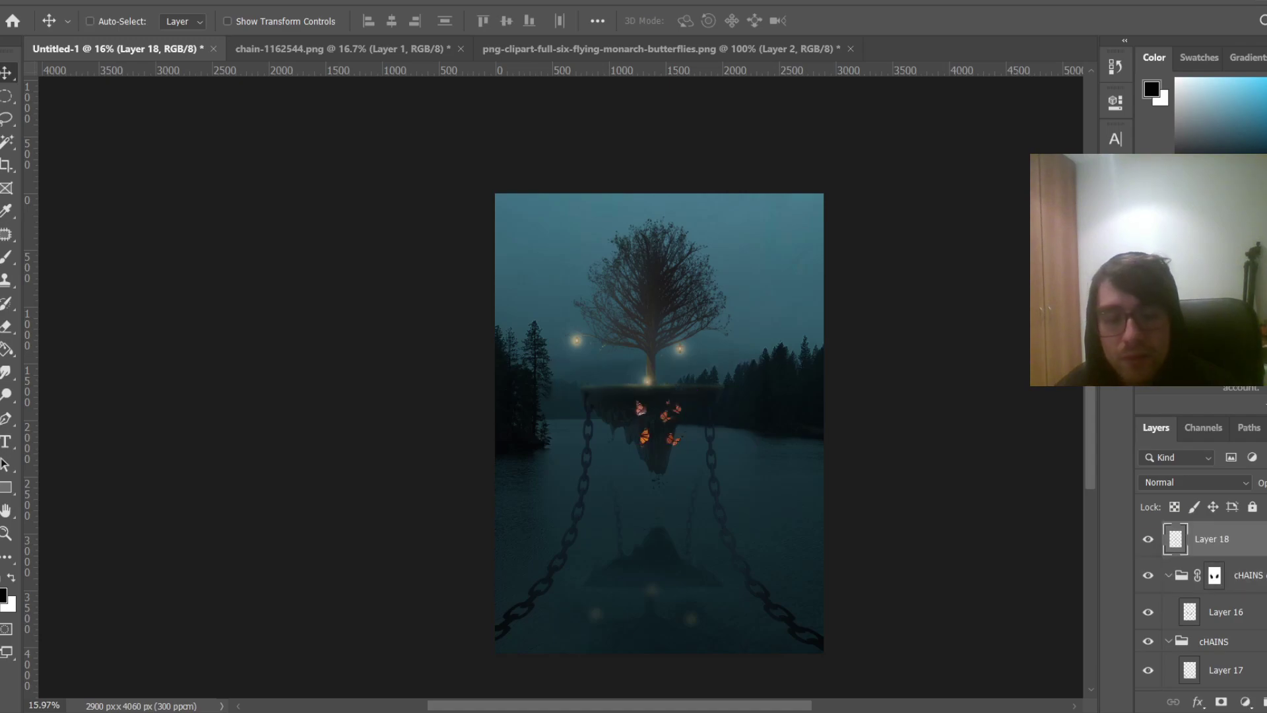
Scale the butterflies down and move them into the sky above the right side of the tree
{"action": "key", "text": "ctrl+t"}
{"action": "left_click_drag", "start_coordinate": [683, 398], "coordinate": [714, 228]}
{"action": "key", "text": "Return"}
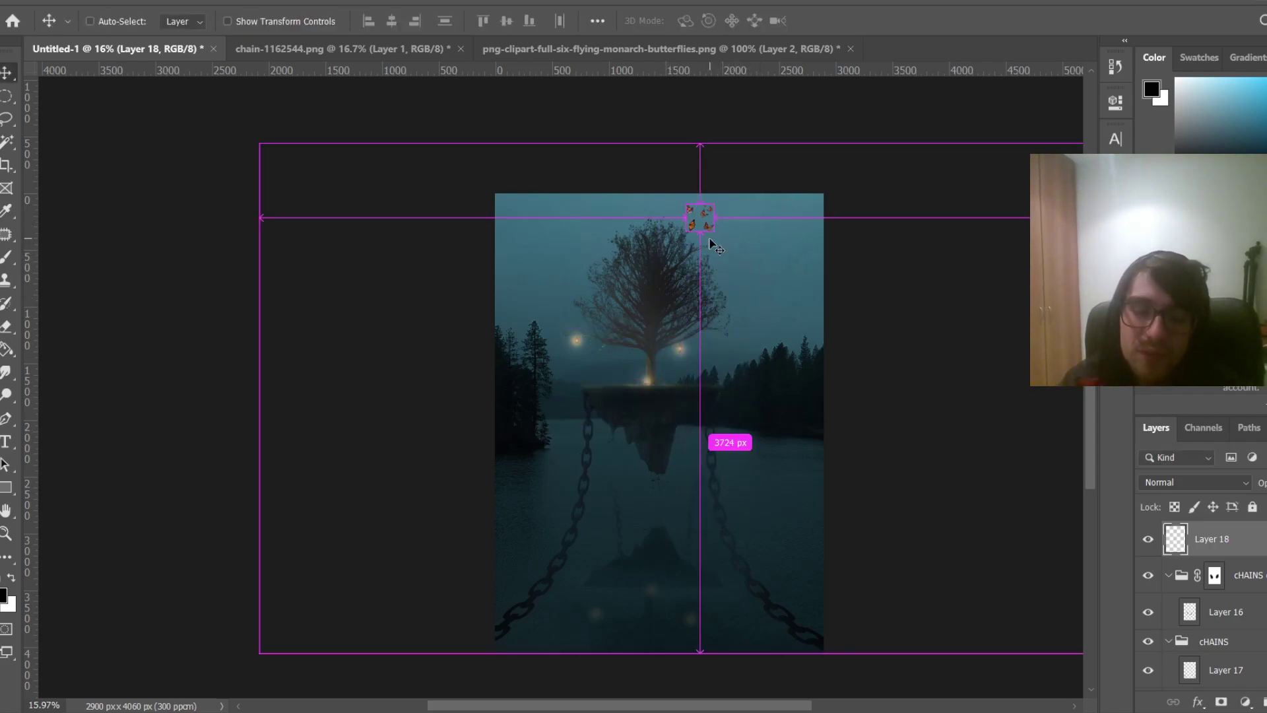
Colorize the butterflies with Hue/Saturation at hue 198, saturation 2 and lightness -71, and lower the layer's opacity
{"action": "key", "text": "ctrl+u"}
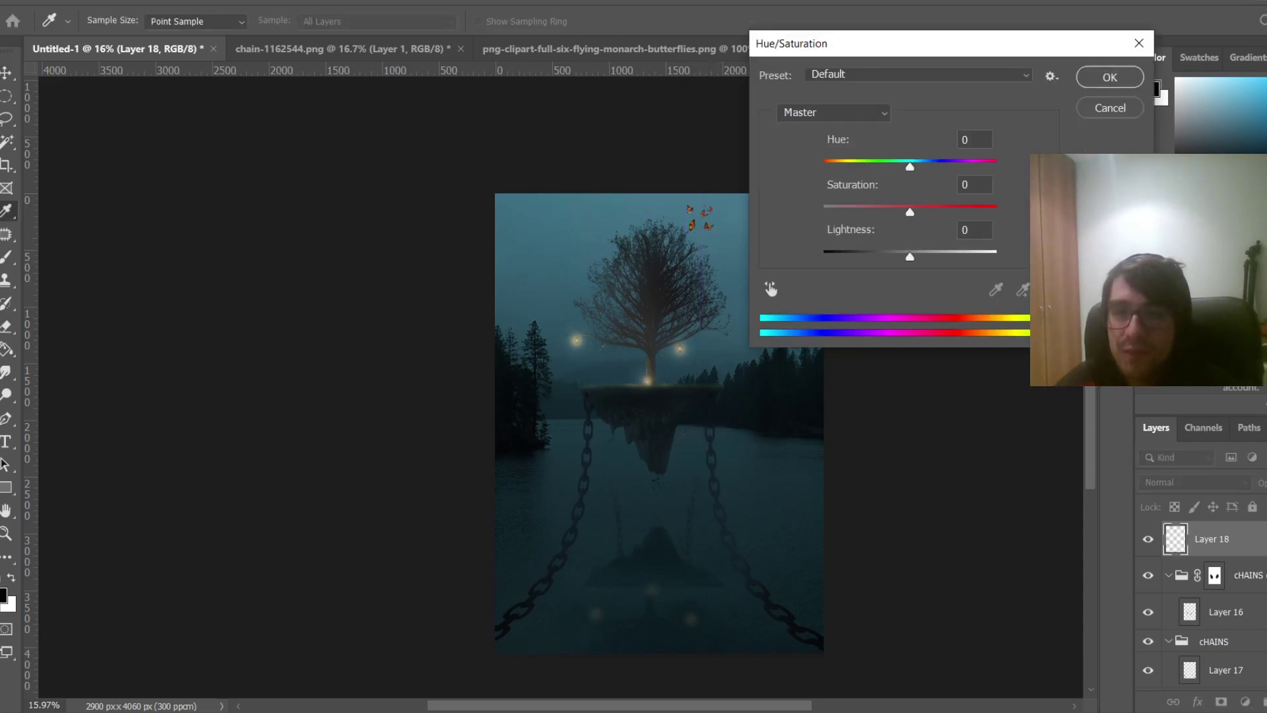
{"action": "left_click", "coordinate": [1085, 291]}
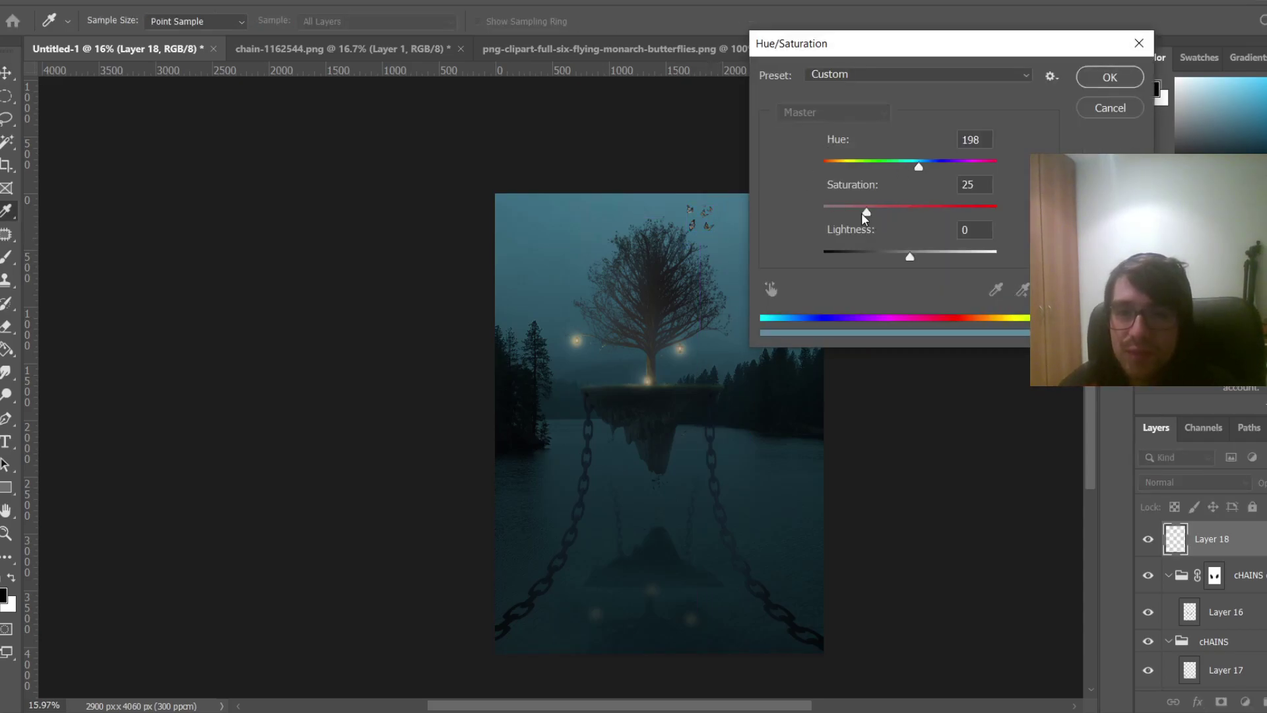
{"action": "left_click_drag", "start_coordinate": [834, 217], "coordinate": [825, 216]}
{"action": "left_click_drag", "start_coordinate": [904, 257], "coordinate": [848, 257]}
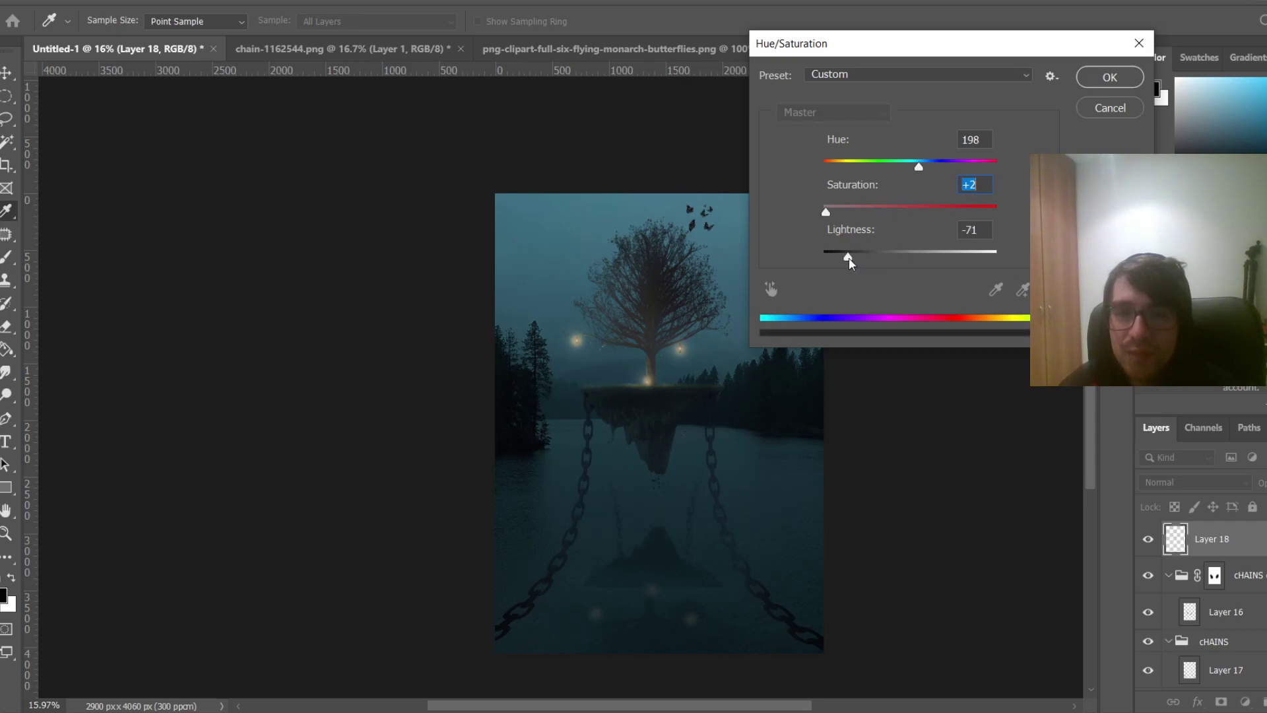
{"action": "left_click", "coordinate": [1108, 77]}
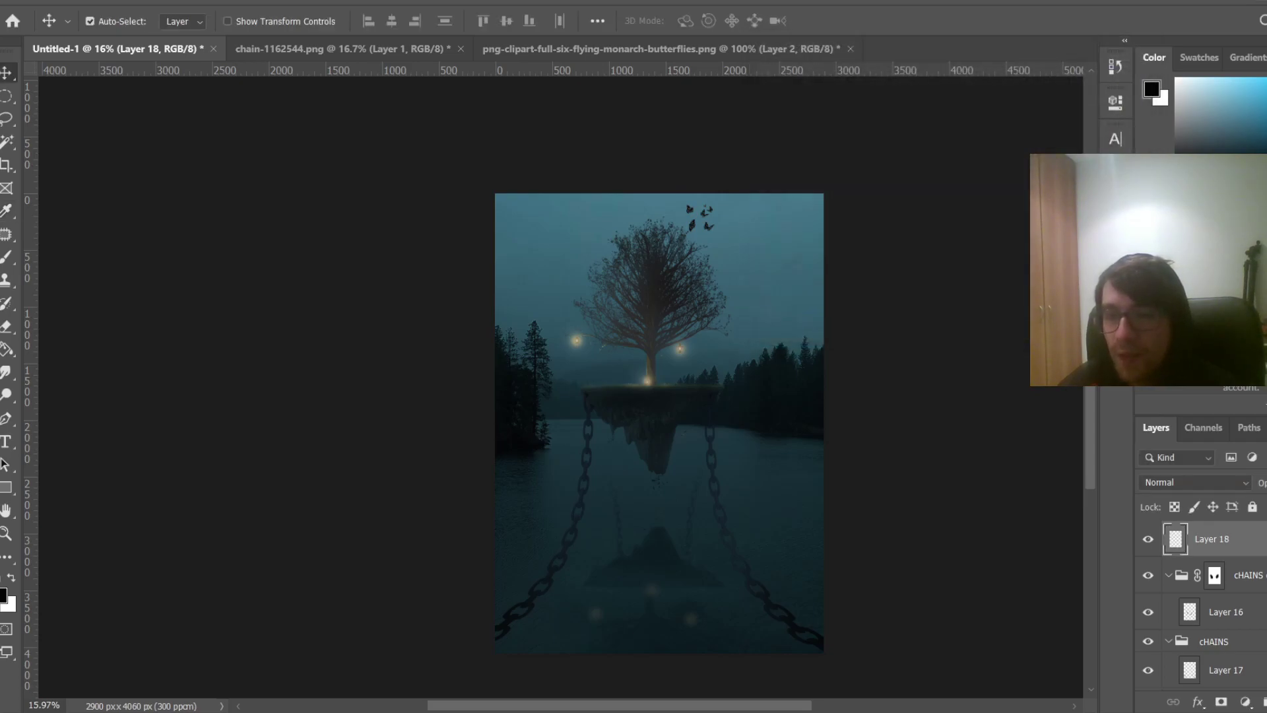
{"action": "left_click_drag", "start_coordinate": [1266, 527], "coordinate": [1262, 526]}
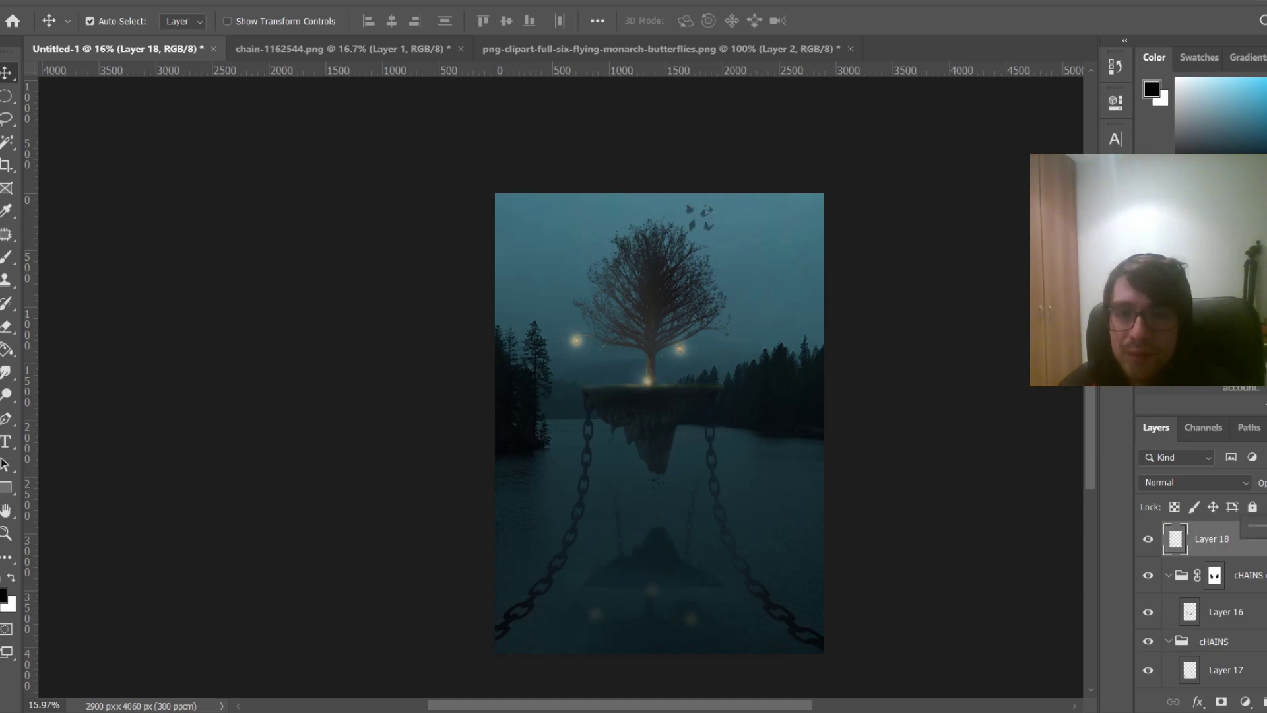
Shrink the butterflies on Layer 18 to about 54.5% of their size
{"action": "scroll", "coordinate": [705, 219], "scroll_direction": "up", "scroll_amount": 5}
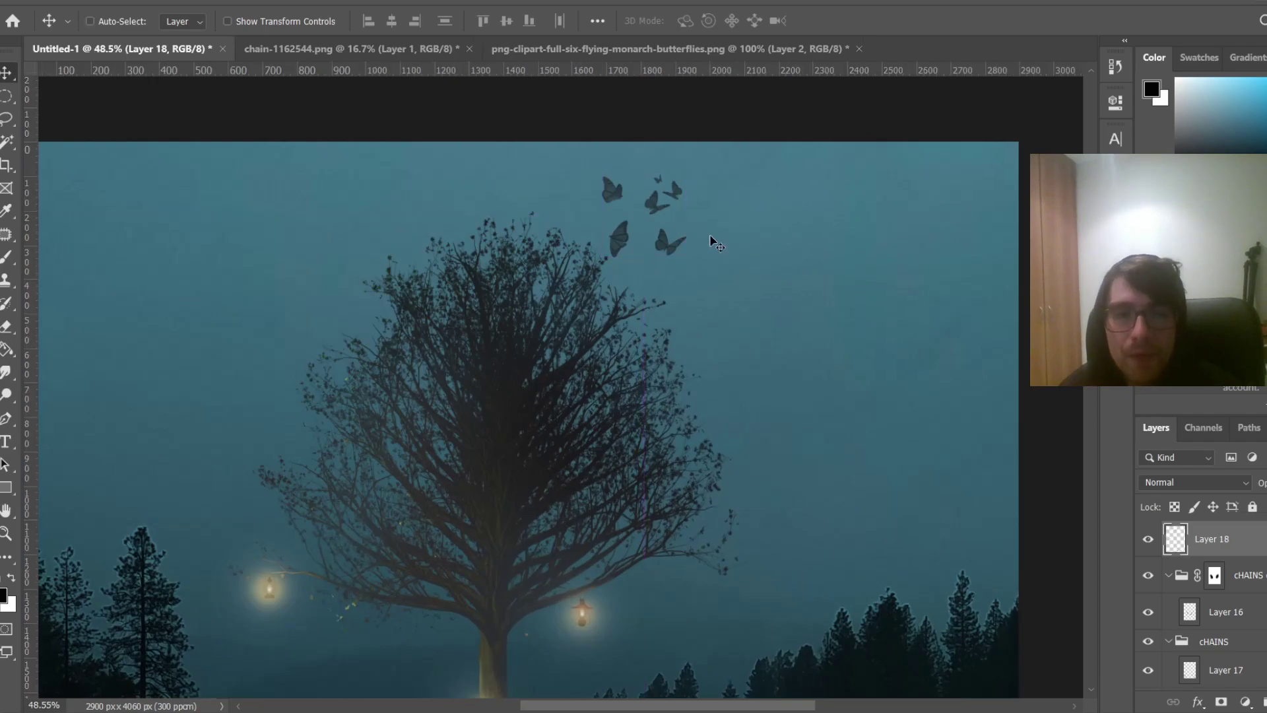
{"action": "key", "text": "ctrl+t"}
{"action": "left_click_drag", "start_coordinate": [686, 253], "coordinate": [649, 217]}
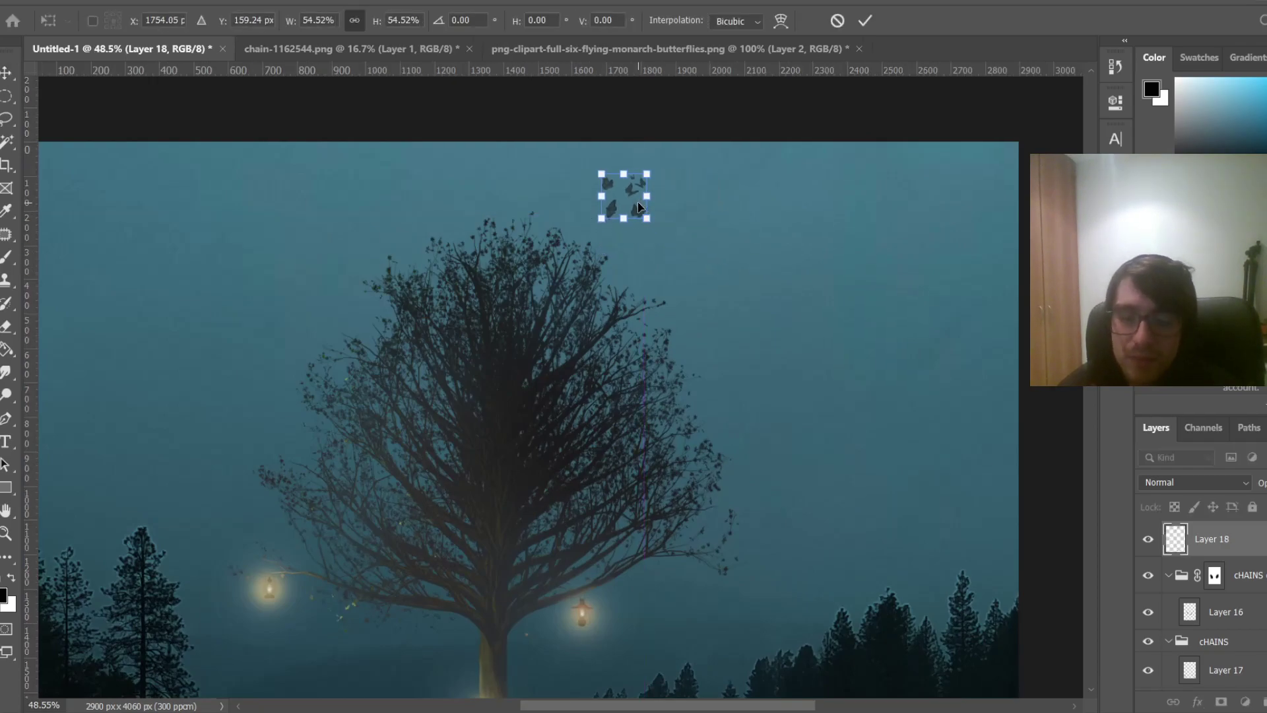
{"action": "key", "text": "Return"}
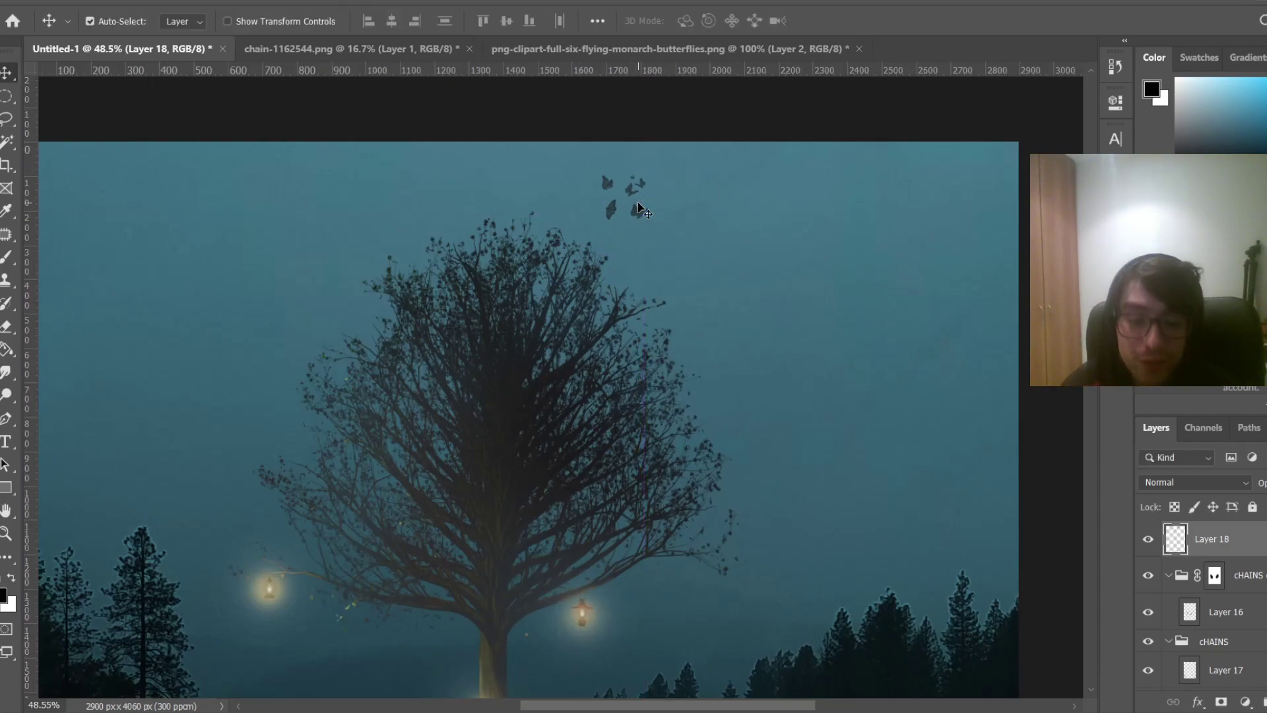
Lock the Layer 2 background so that it cannot be moved
{"action": "left_click", "coordinate": [656, 231]}
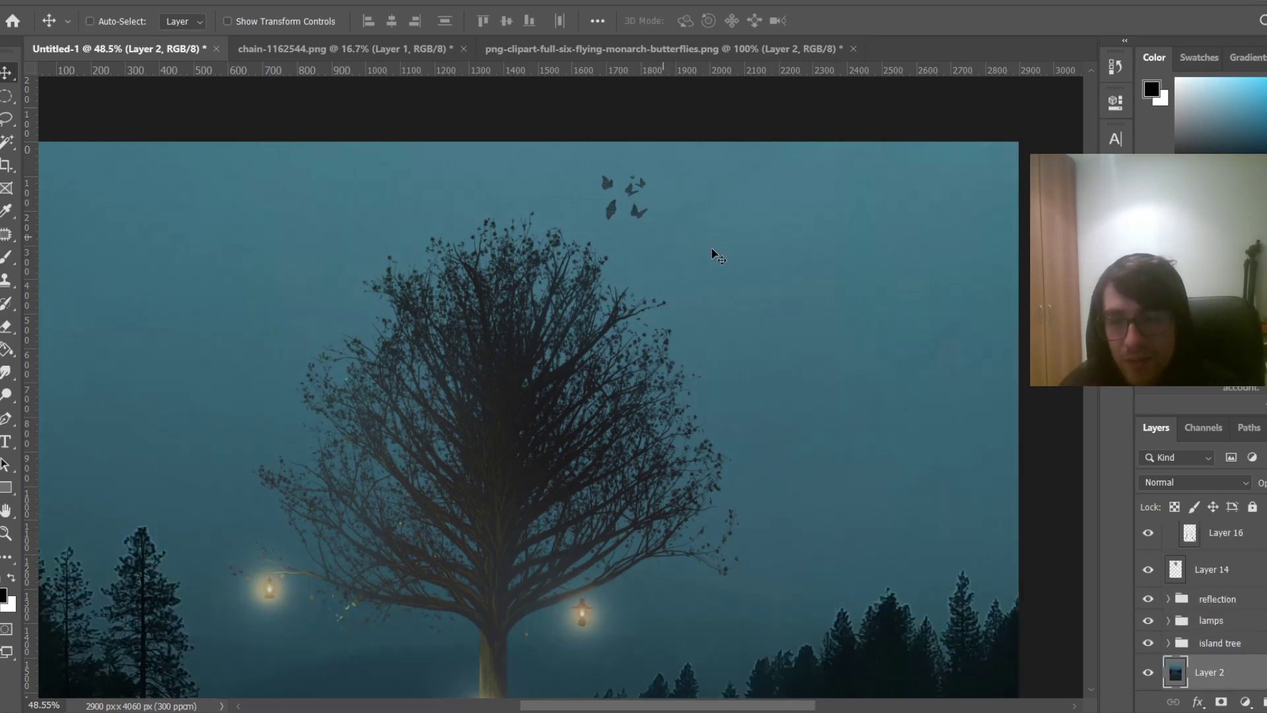
{"action": "left_click", "coordinate": [1251, 506]}
{"action": "scroll", "coordinate": [1201, 594], "scroll_direction": "up", "scroll_amount": 3}
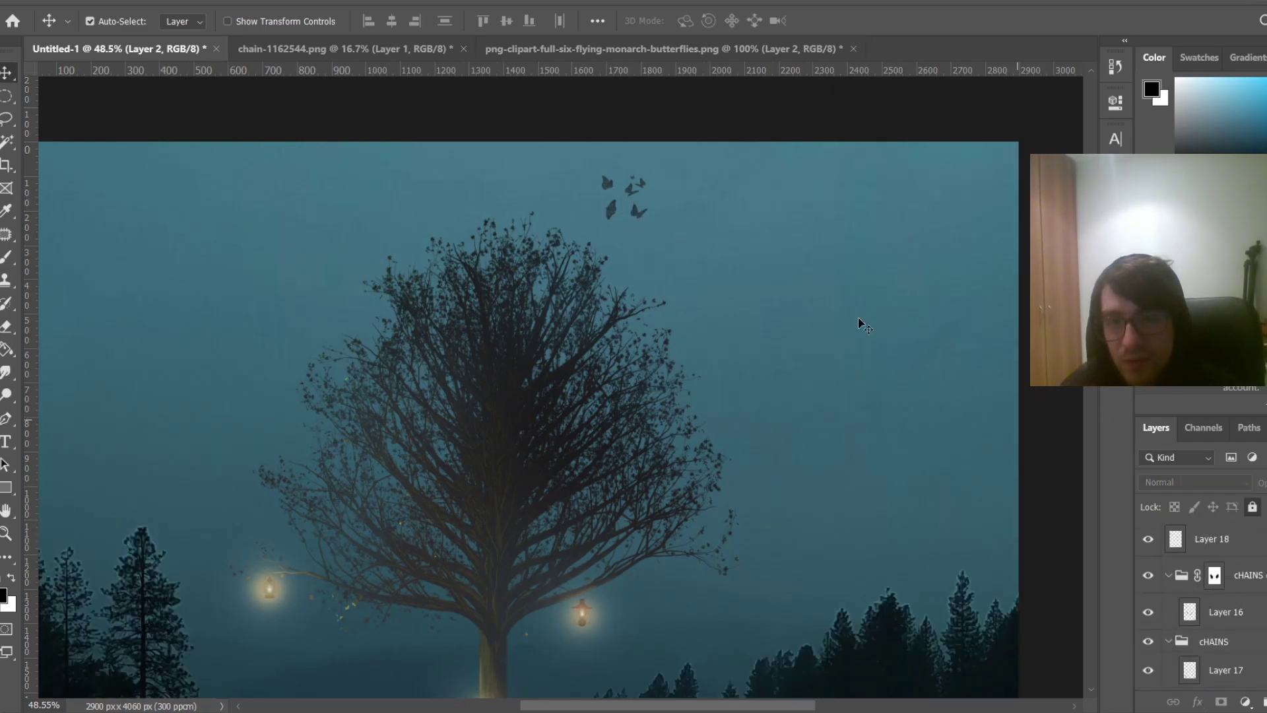
Reselect the butterflies on Layer 18 and reposition them in the sky just above the right side of the treetop
{"action": "left_click", "coordinate": [644, 210]}
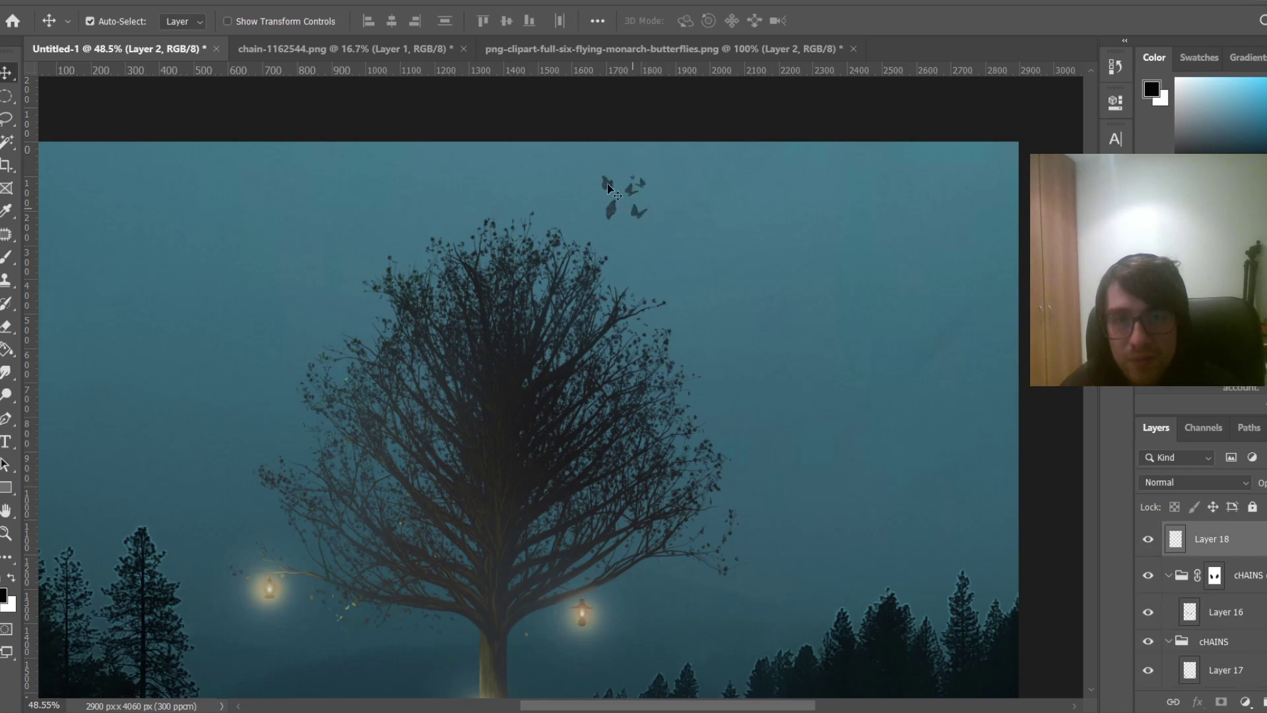
{"action": "left_click_drag", "start_coordinate": [628, 187], "coordinate": [694, 267]}
{"action": "key", "text": "ctrl+t"}
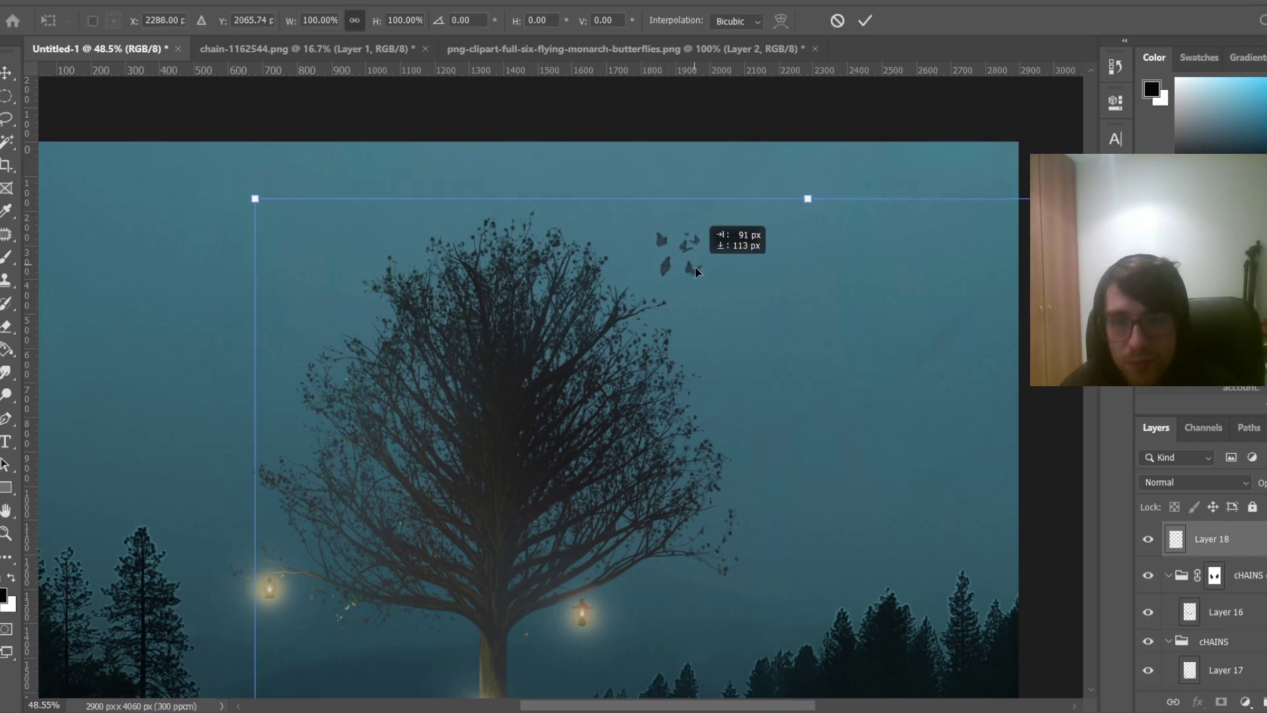
{"action": "scroll", "coordinate": [695, 267], "scroll_direction": "down", "scroll_amount": 5}
{"action": "scroll", "coordinate": [857, 383], "scroll_direction": "down", "scroll_amount": 4}
{"action": "scroll", "coordinate": [864, 388], "scroll_direction": "up", "scroll_amount": 5}
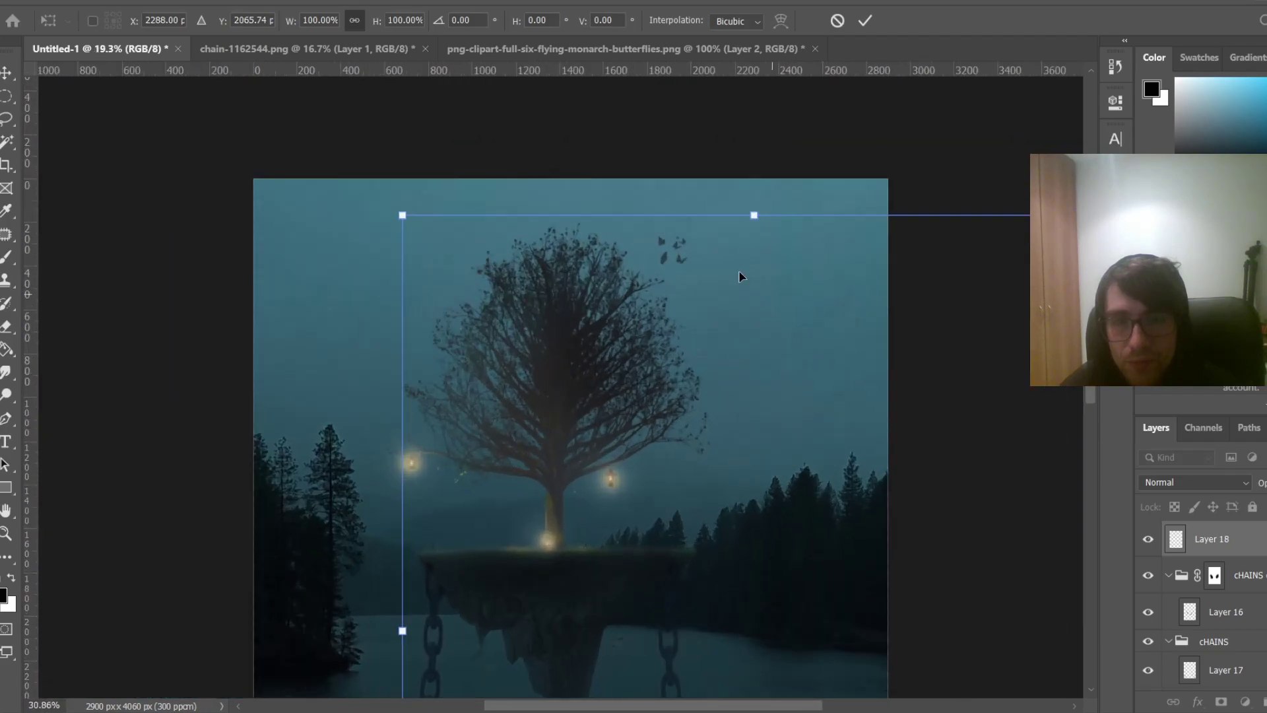
{"action": "left_click_drag", "start_coordinate": [678, 251], "coordinate": [669, 222]}
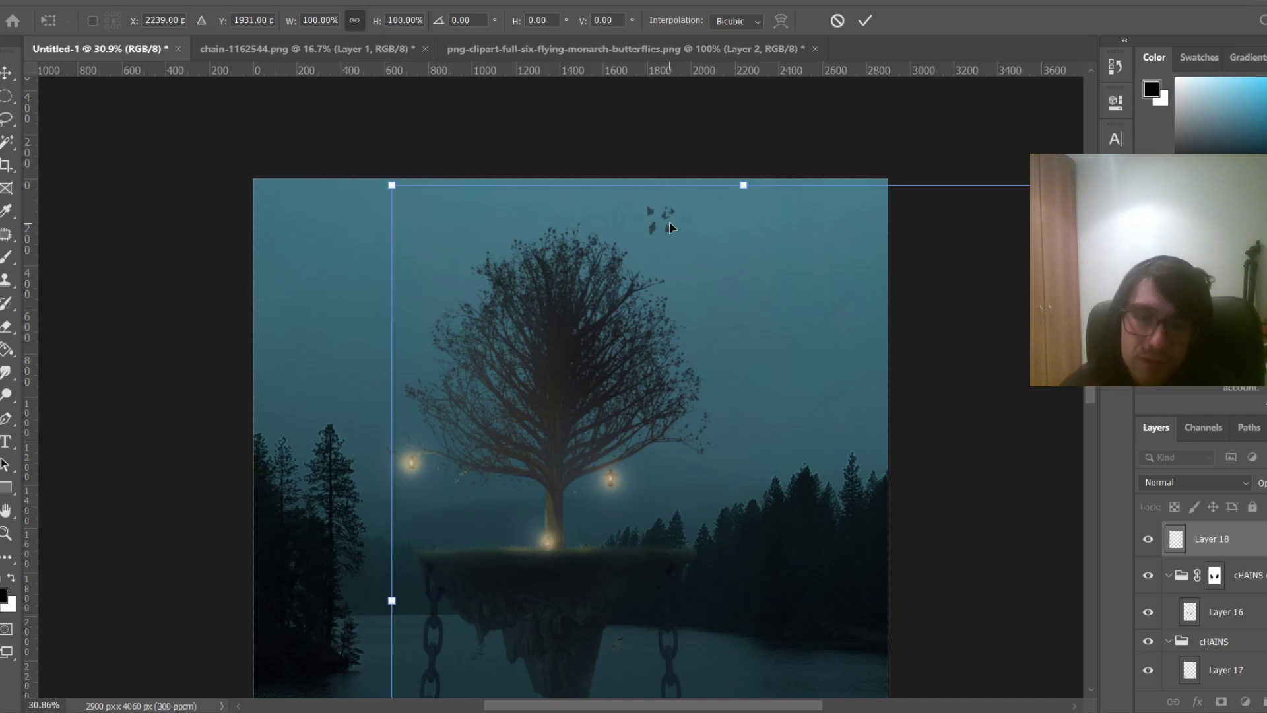
{"action": "key", "text": "Return"}
{"action": "scroll", "coordinate": [669, 224], "scroll_direction": "down", "scroll_amount": 3}
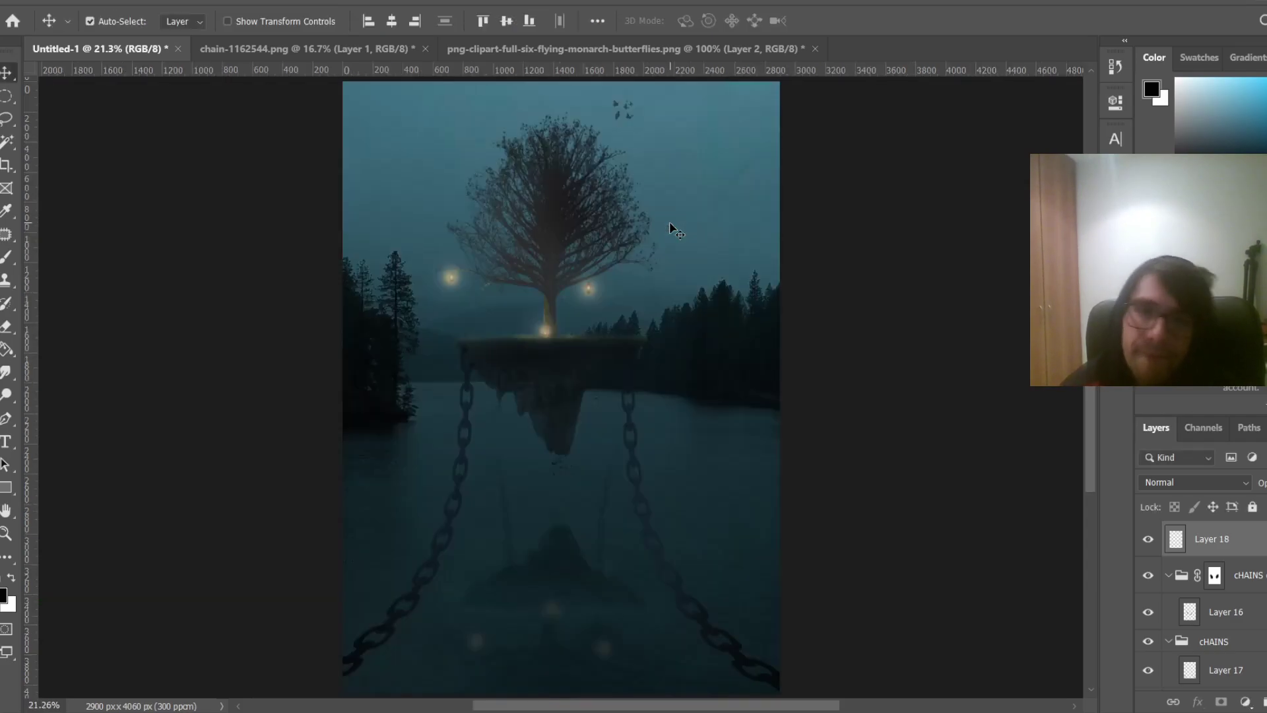
Scale the butterfly selection to about 44.5% and move it so the butterflies surround the lantern hanging right of the trunk
{"action": "key", "text": "ctrl"}
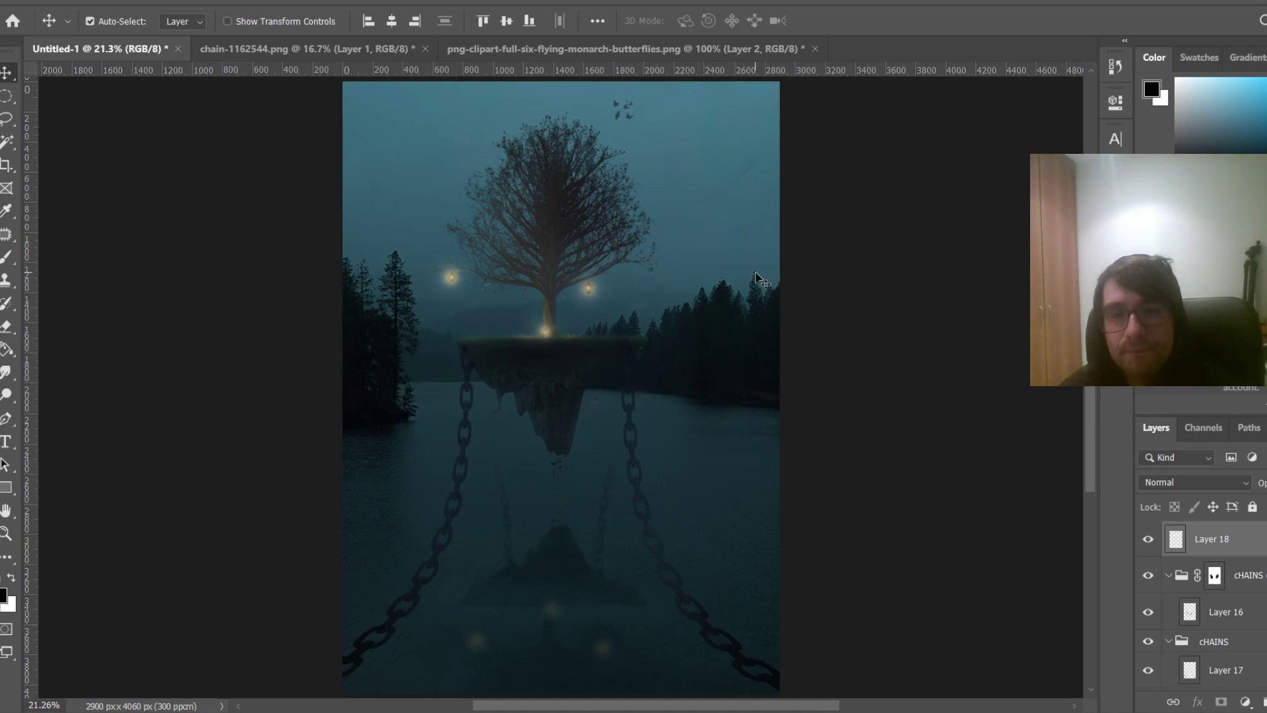
{"action": "key", "text": "ctrl"}
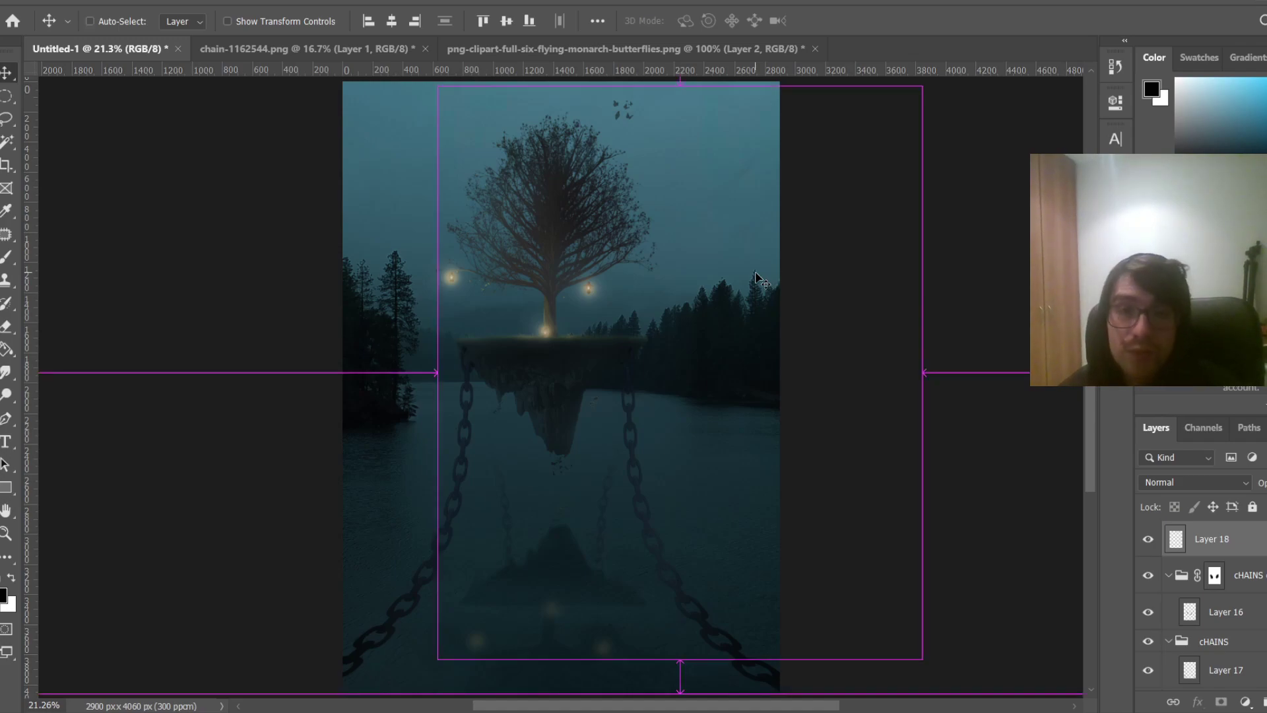
{"action": "key", "text": "ctrl+t"}
{"action": "left_click_drag", "start_coordinate": [916, 675], "coordinate": [652, 343]}
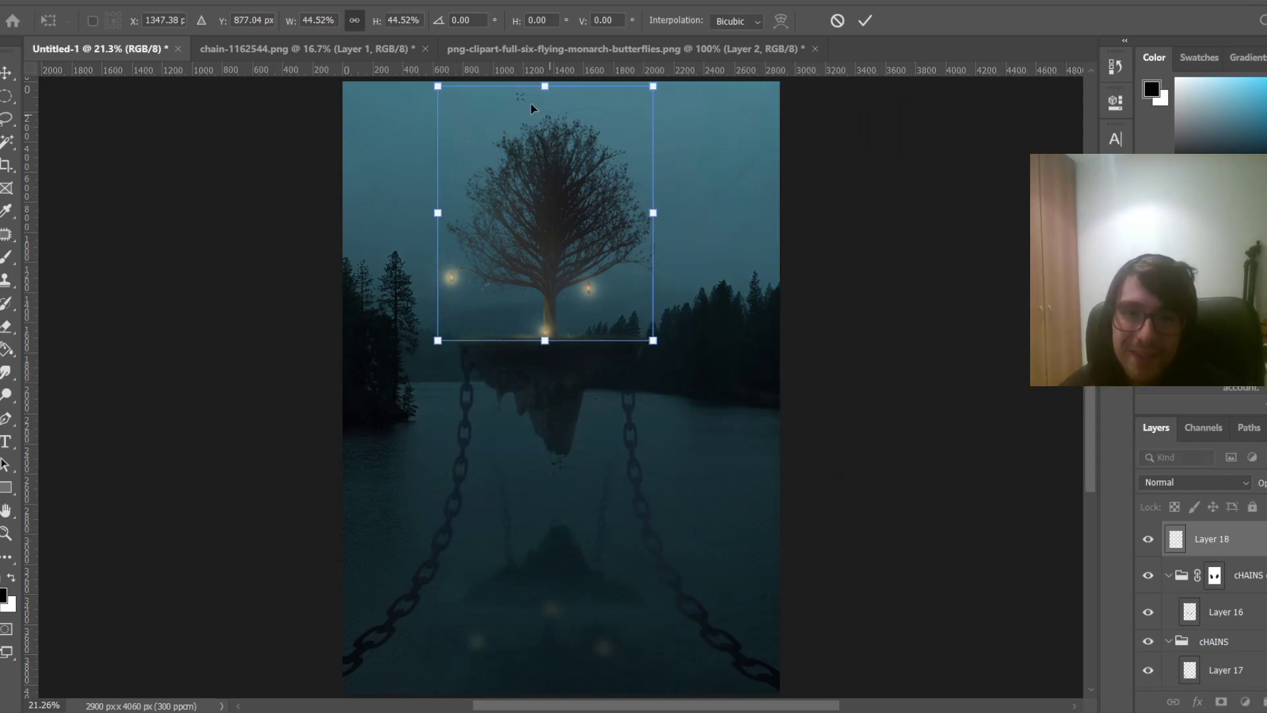
{"action": "left_click_drag", "start_coordinate": [531, 103], "coordinate": [590, 296]}
{"action": "scroll", "coordinate": [594, 300], "scroll_direction": "up", "scroll_amount": 5}
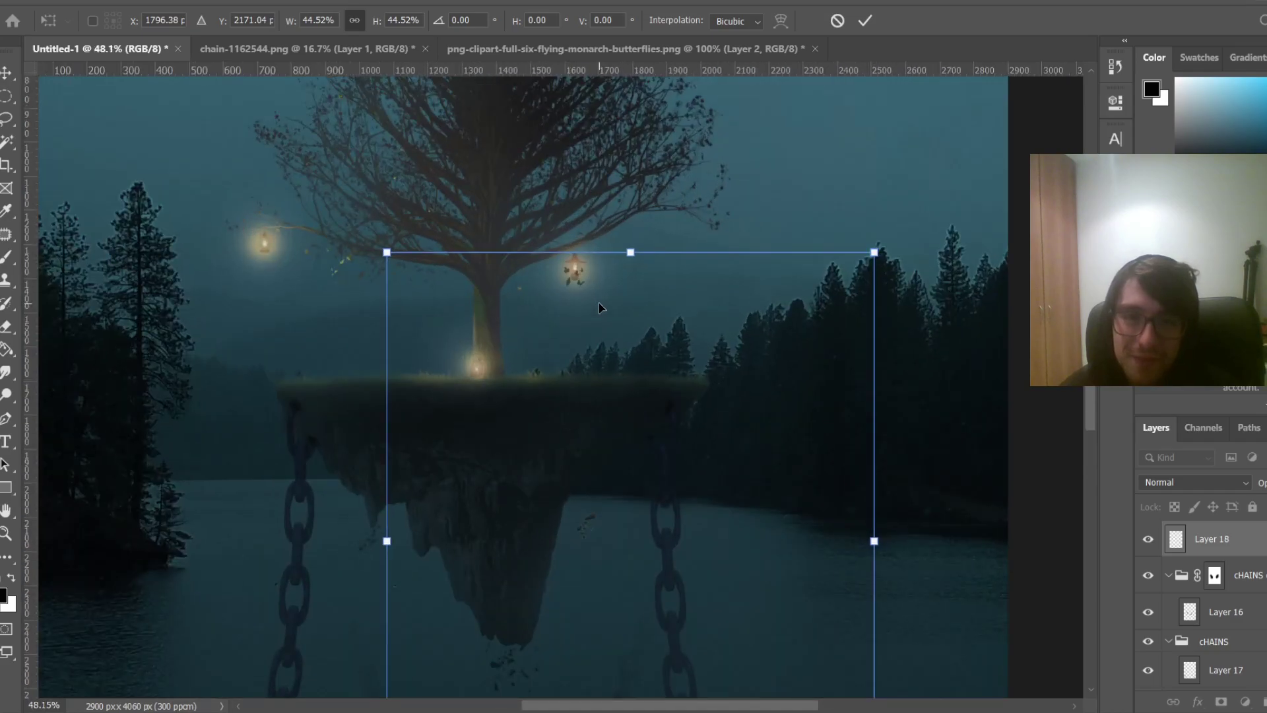
{"action": "key", "text": "Return"}
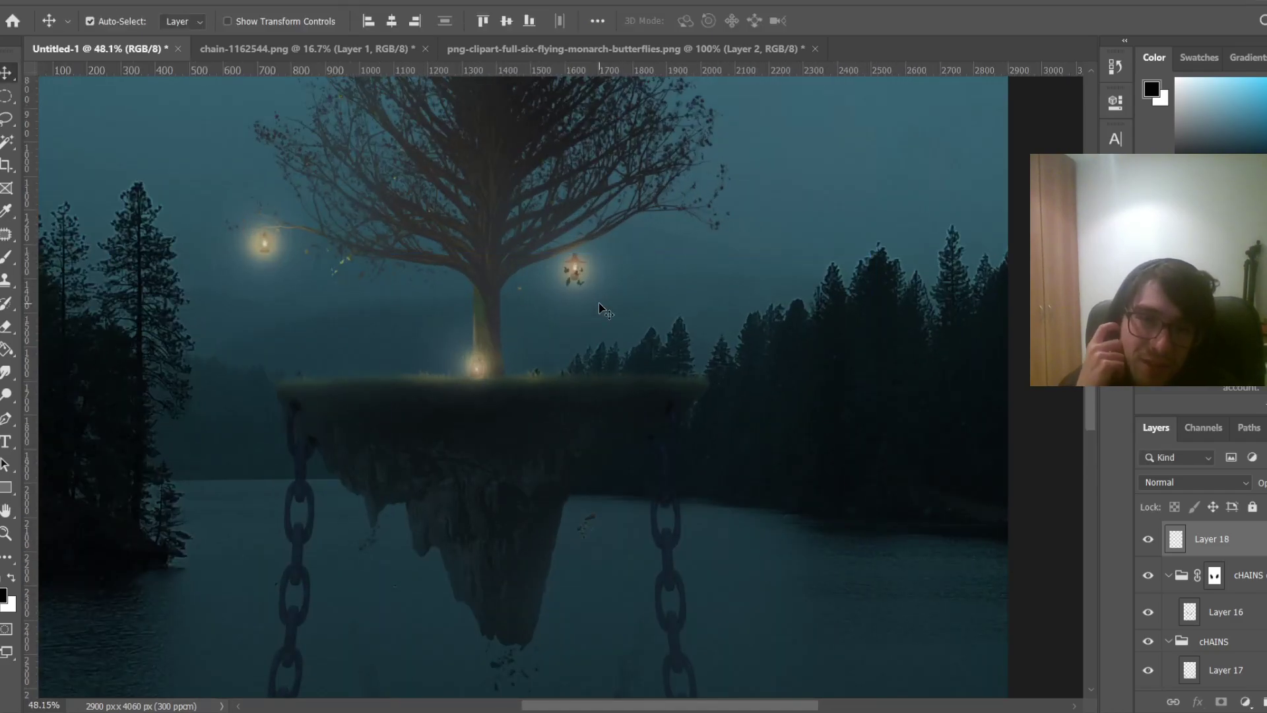
Try to select the lower-right butterfly at the lantern with the Lasso and move it down, and clear the selection
{"action": "scroll", "coordinate": [523, 238], "scroll_direction": "up", "scroll_amount": 7}
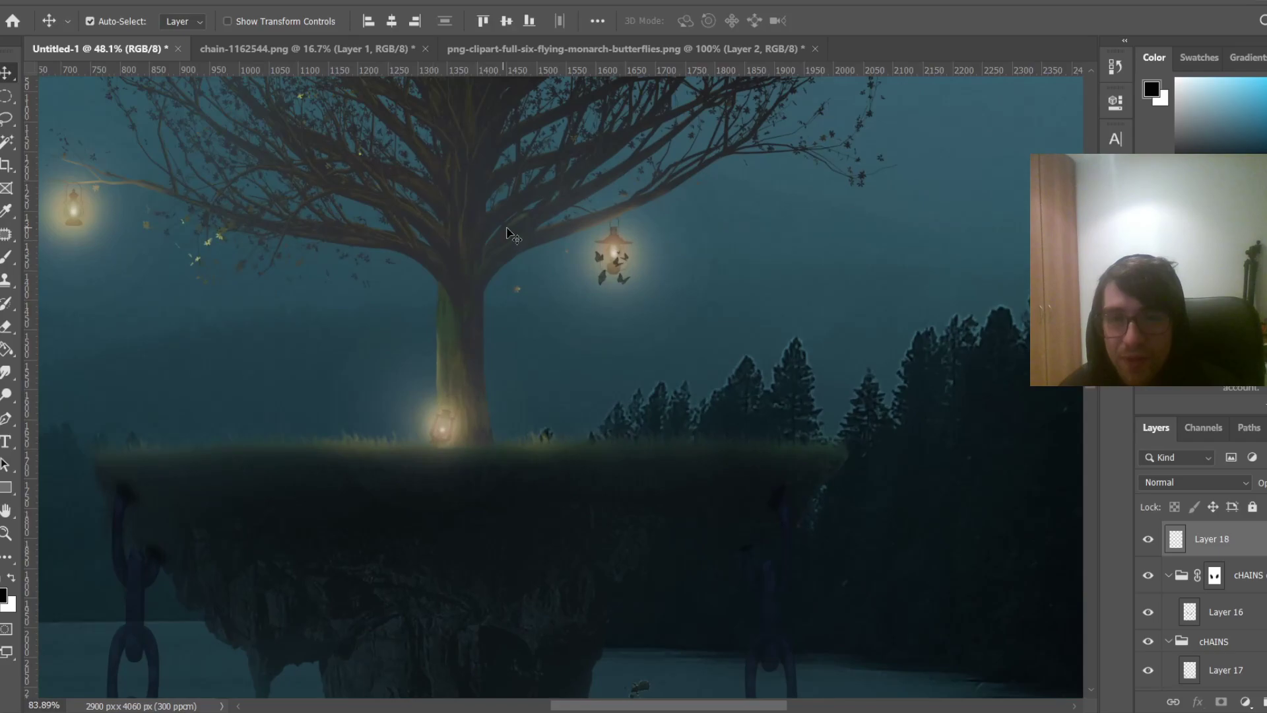
{"action": "scroll", "coordinate": [861, 395], "scroll_direction": "up", "scroll_amount": 5}
{"action": "key", "text": "l"}
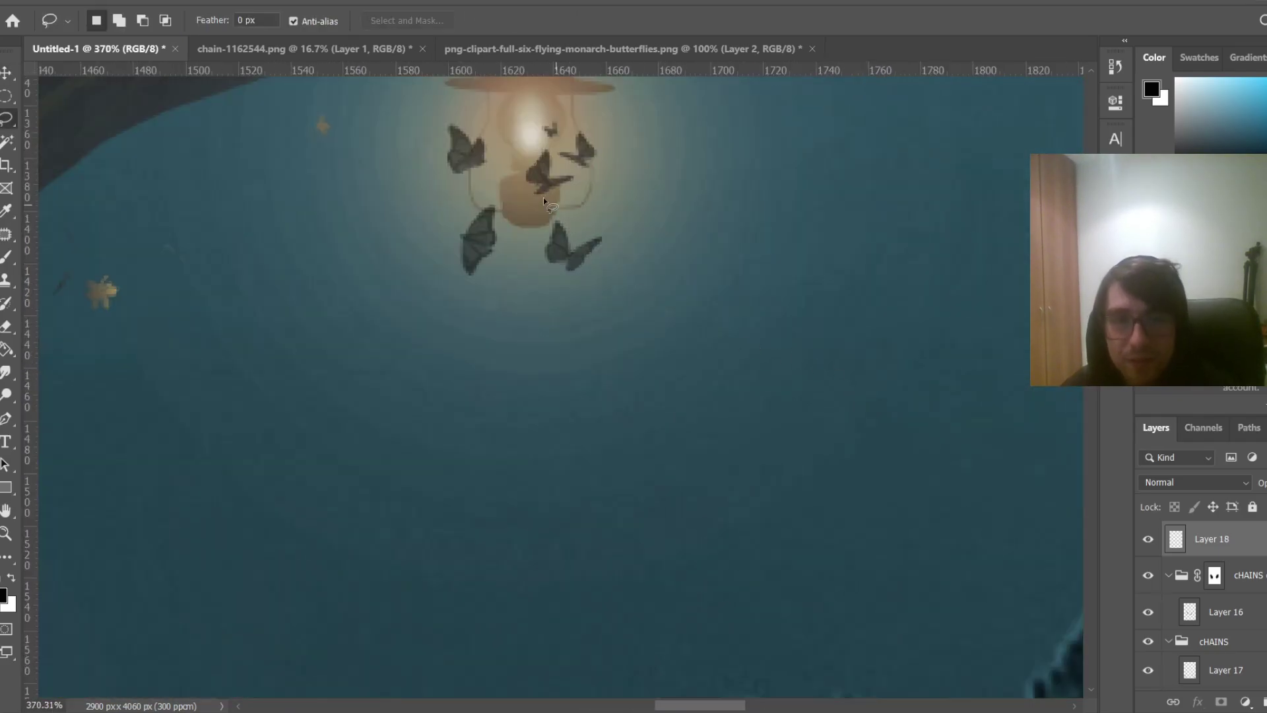
{"action": "left_click_drag", "start_coordinate": [535, 235], "coordinate": [531, 237]}
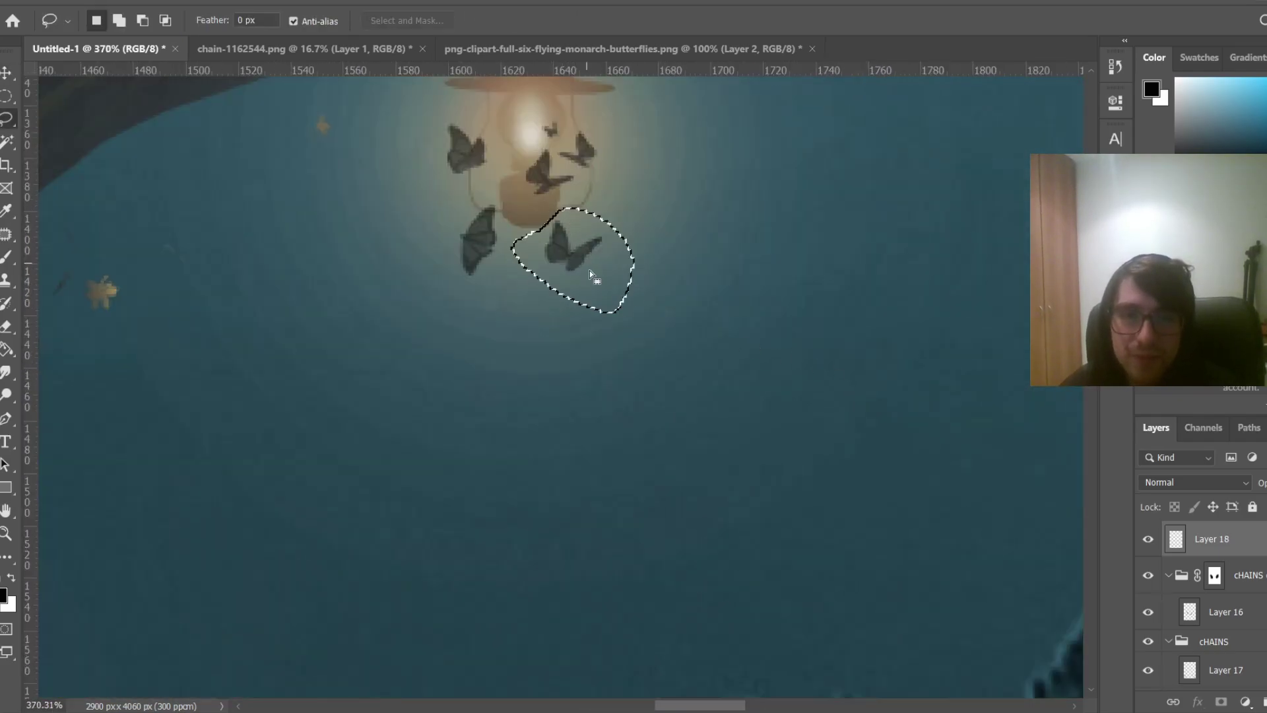
{"action": "key", "text": "v"}
{"action": "left_click_drag", "start_coordinate": [588, 271], "coordinate": [595, 323]}
{"action": "key", "text": "ctrl+z"}
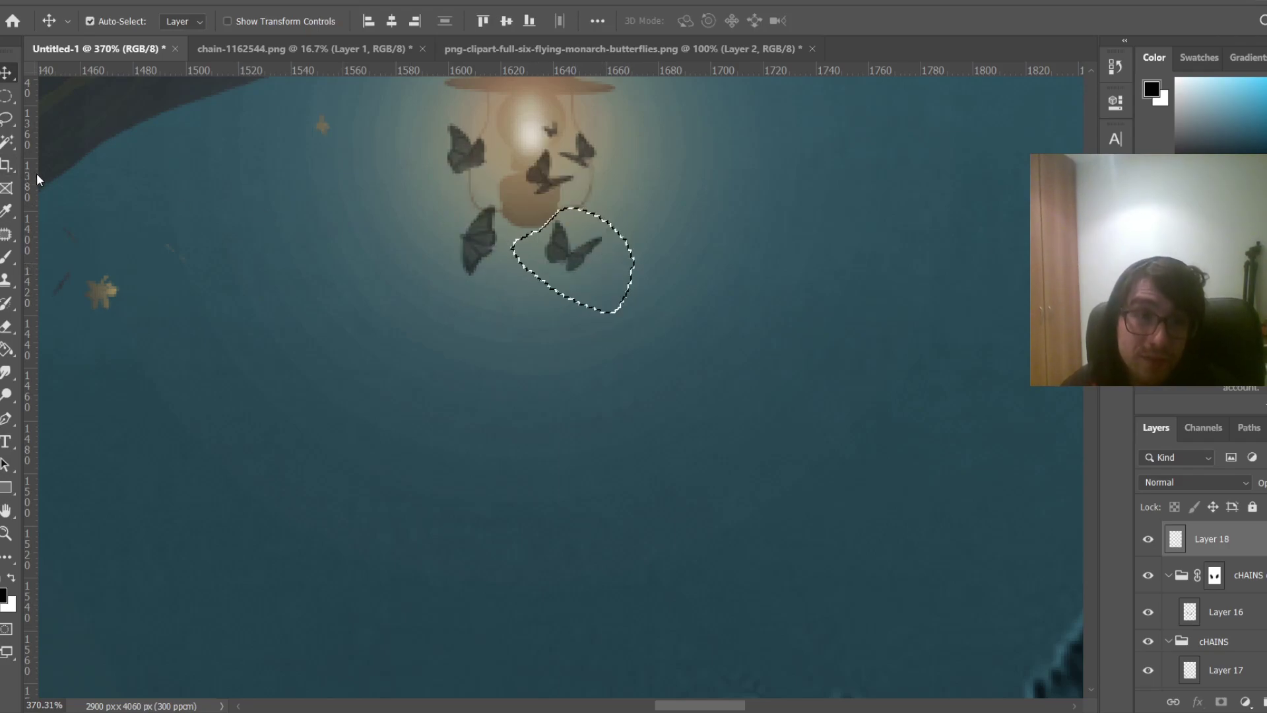
{"action": "left_click", "coordinate": [6, 118]}
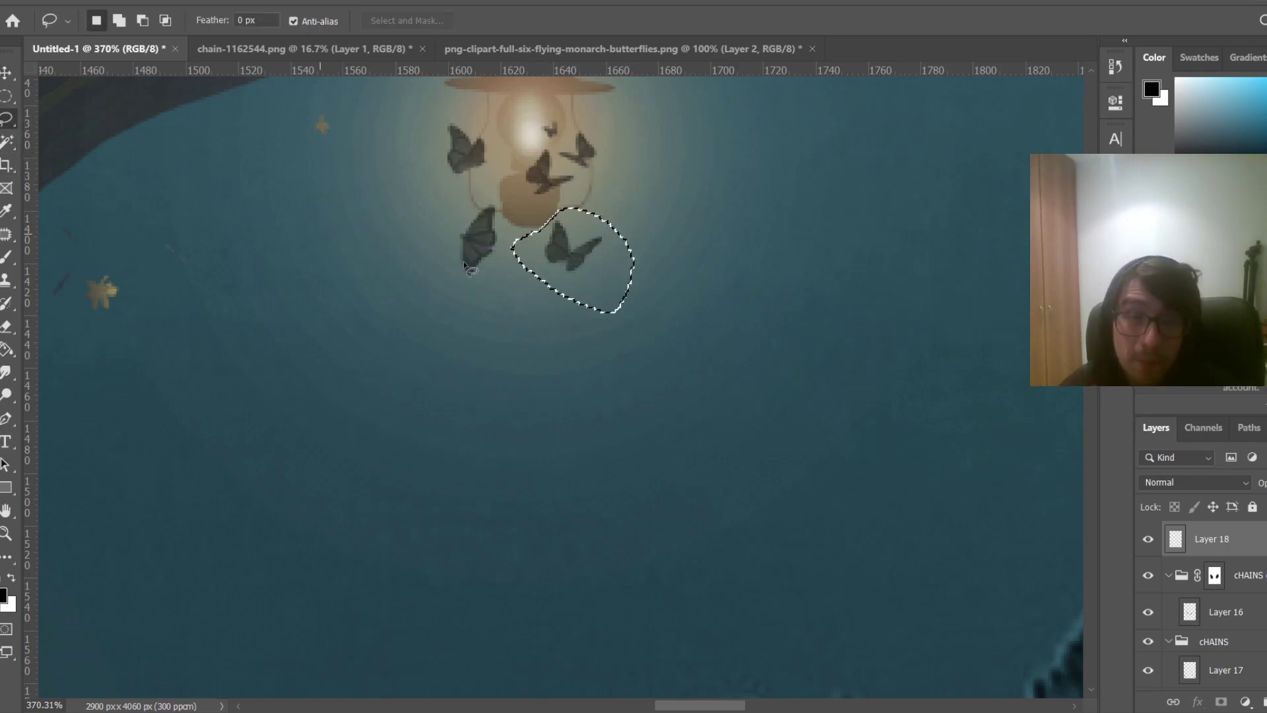
{"action": "left_click", "coordinate": [652, 249]}
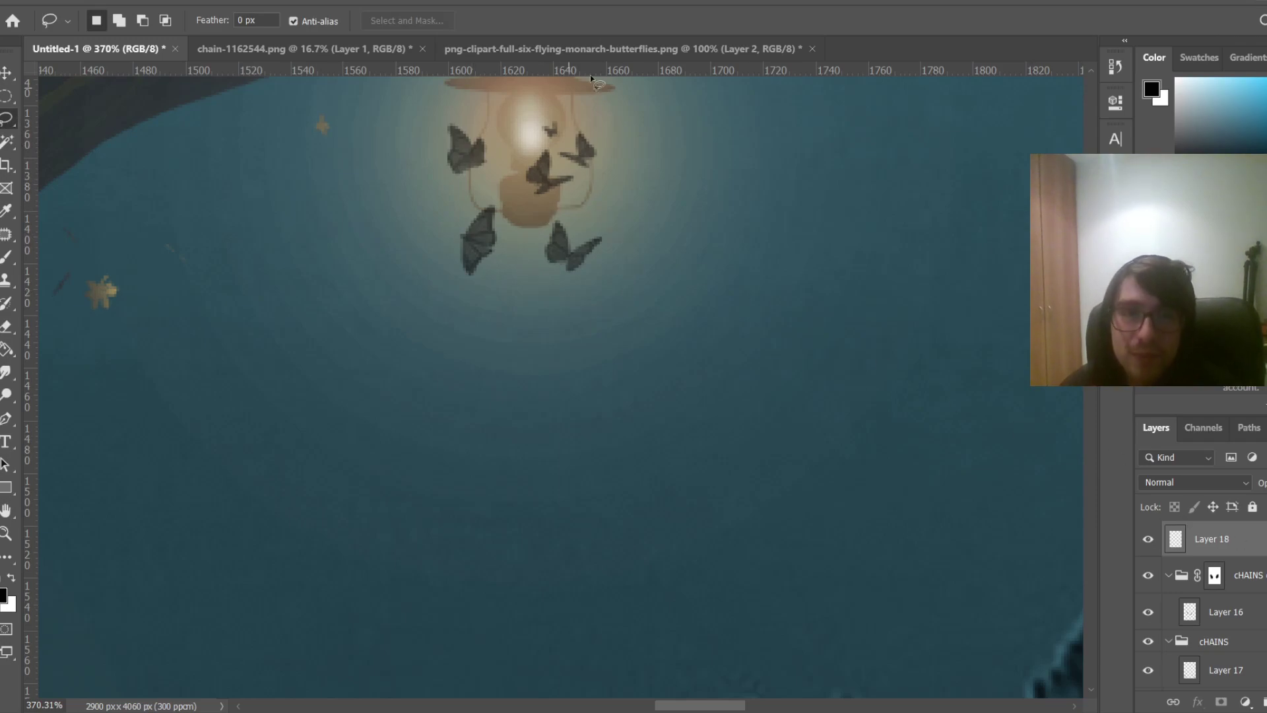
Lasso the two left butterflies and the lower-right one in the monarch clipart document and copy them into Untitled-1 as a new layer
{"action": "left_click", "coordinate": [594, 49]}
{"action": "mouse_move", "coordinate": [640, 437]}
{"action": "left_mouse_down"}
{"action": "mouse_move", "coordinate": [704, 557]}
{"action": "mouse_move", "coordinate": [584, 521]}
{"action": "mouse_move", "coordinate": [371, 528]}
{"action": "left_mouse_up"}
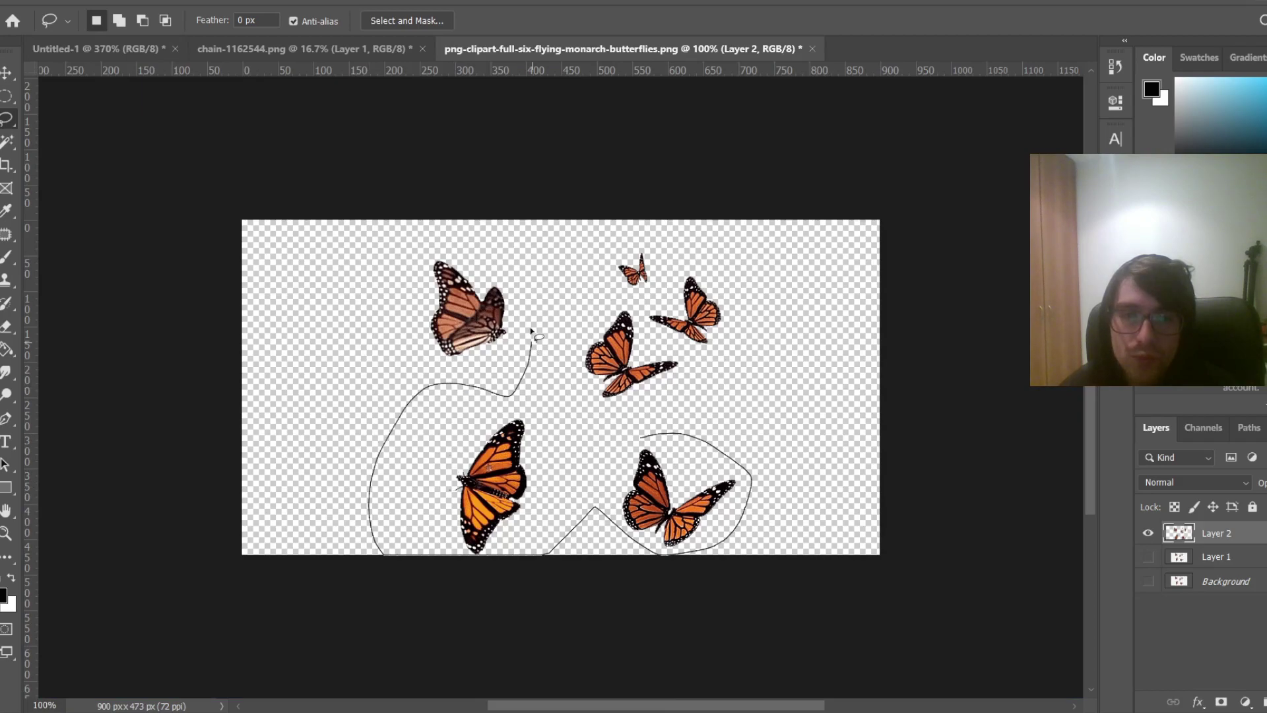
{"action": "left_click_drag", "start_coordinate": [531, 330], "coordinate": [533, 358]}
{"action": "mouse_move", "coordinate": [684, 408]}
{"action": "left_mouse_down"}
{"action": "mouse_move", "coordinate": [667, 611]}
{"action": "mouse_move", "coordinate": [466, 575]}
{"action": "mouse_move", "coordinate": [375, 442]}
{"action": "mouse_move", "coordinate": [389, 304]}
{"action": "mouse_move", "coordinate": [504, 264]}
{"action": "left_mouse_up"}
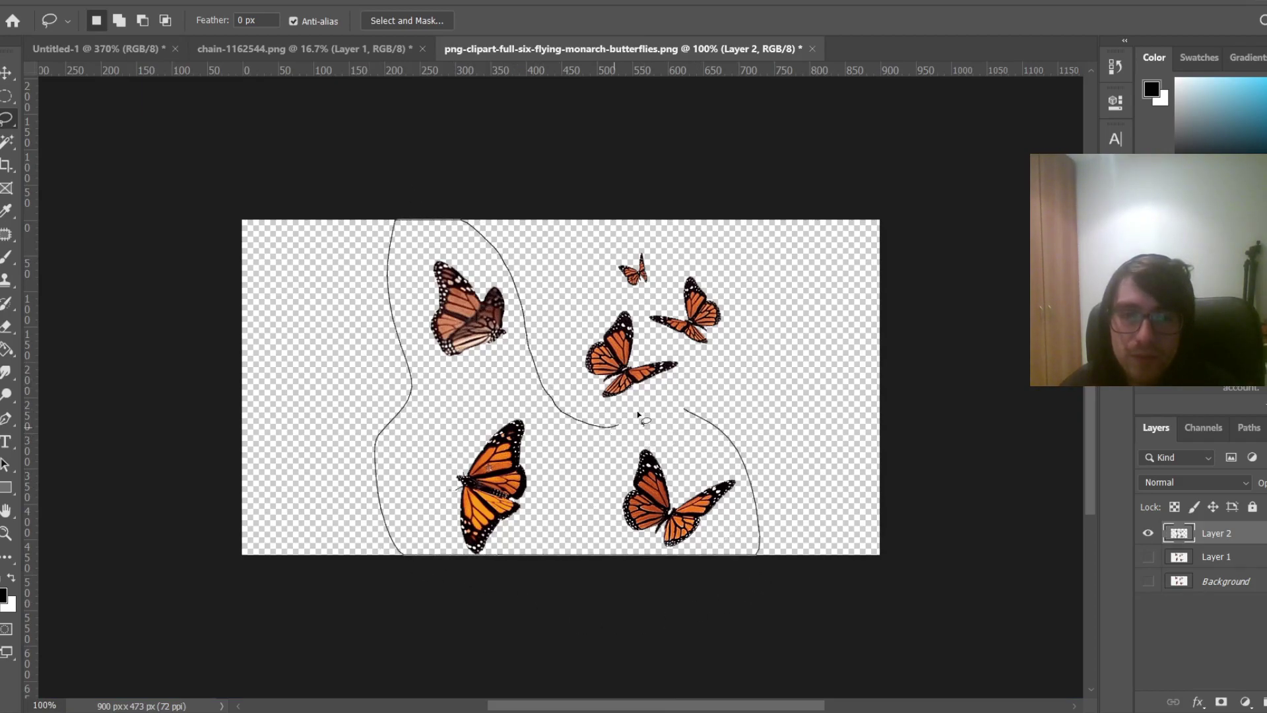
{"action": "left_click_drag", "start_coordinate": [637, 415], "coordinate": [650, 407]}
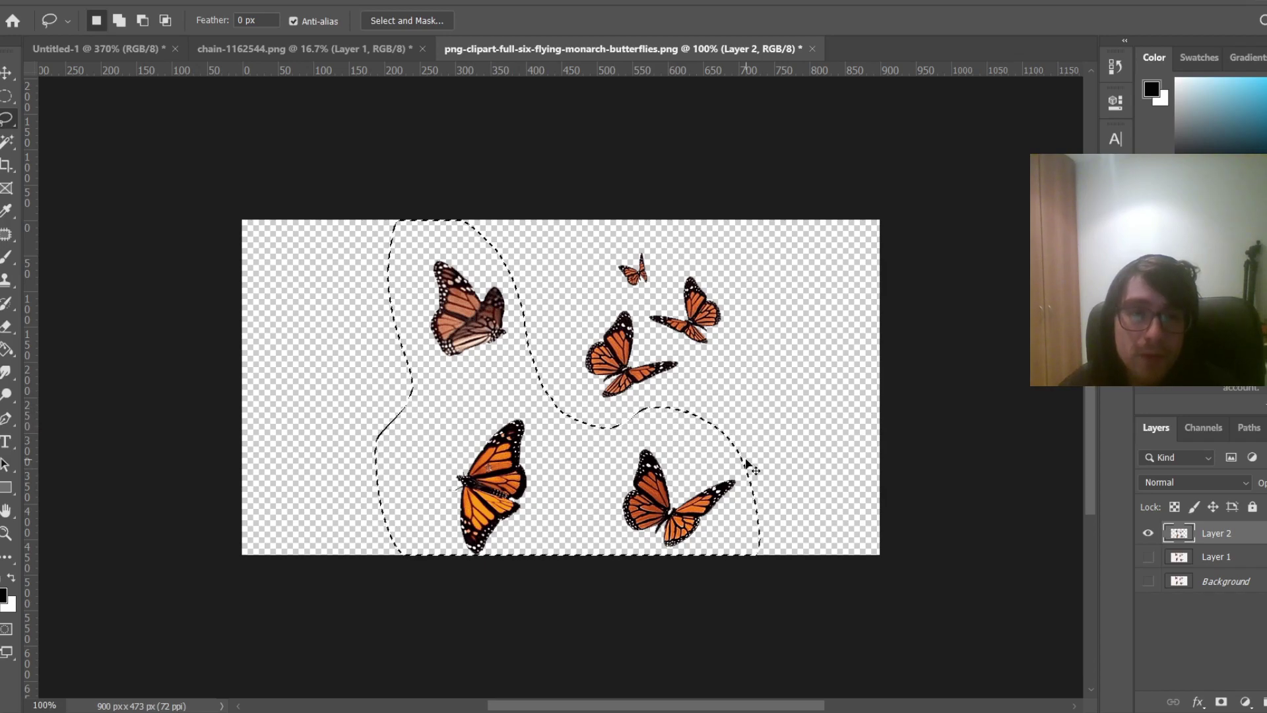
{"action": "key", "text": "ctrl+c"}
{"action": "left_click", "coordinate": [118, 58]}
{"action": "key", "text": "ctrl+v"}
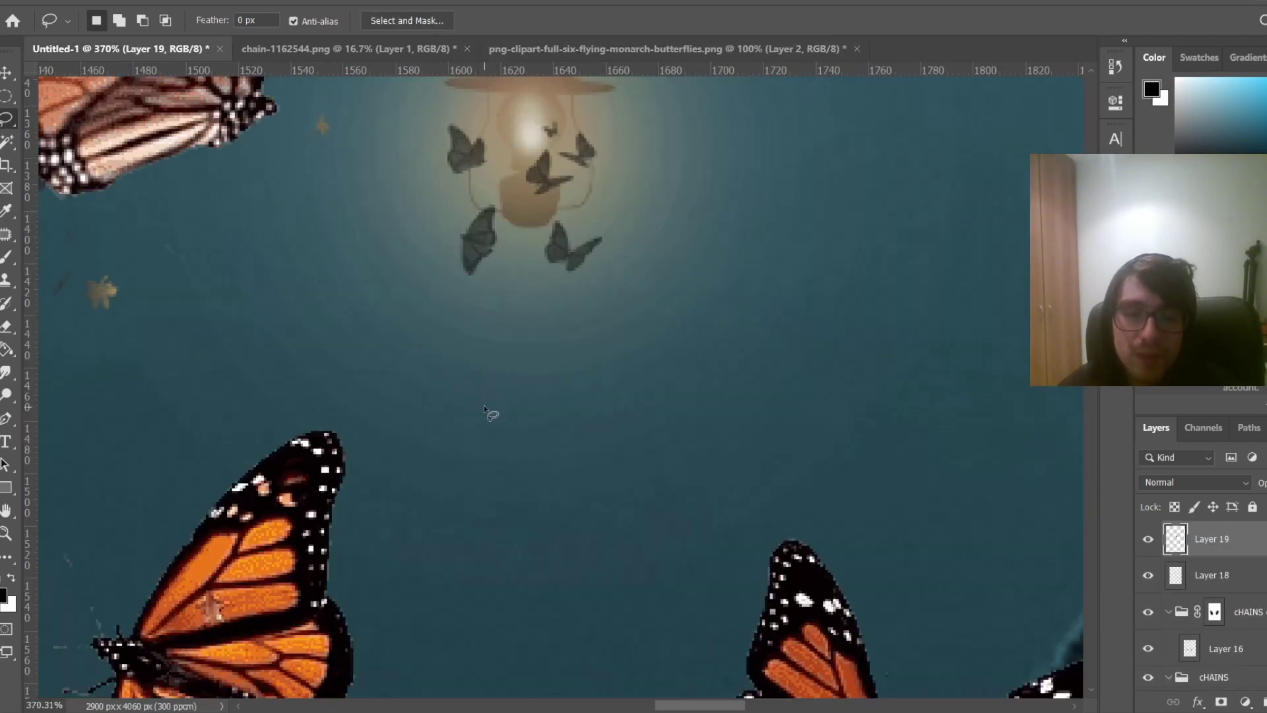
Colorize and darken the pasted butterflies with Hue/Saturation, using hue 198, saturation 0 and lightness -71
{"action": "key", "text": "ctrl+0"}
{"action": "key", "text": "ctrl+u"}
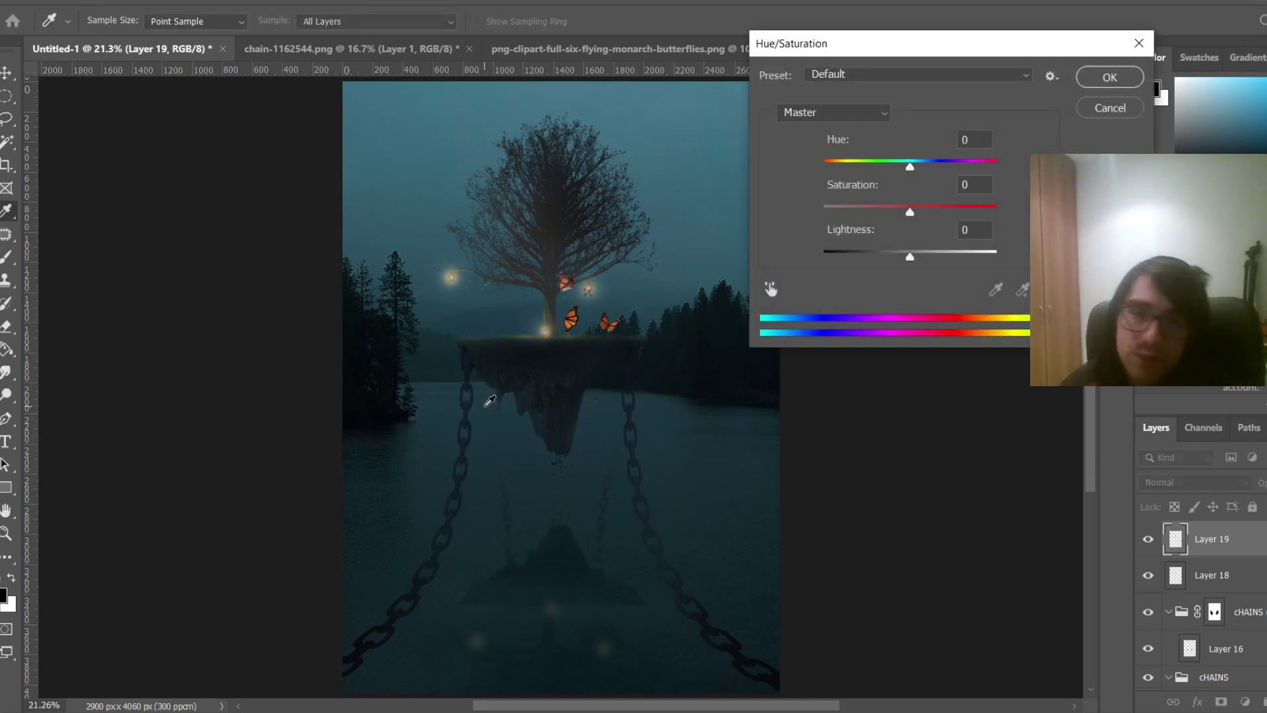
{"action": "left_click", "coordinate": [1082, 302]}
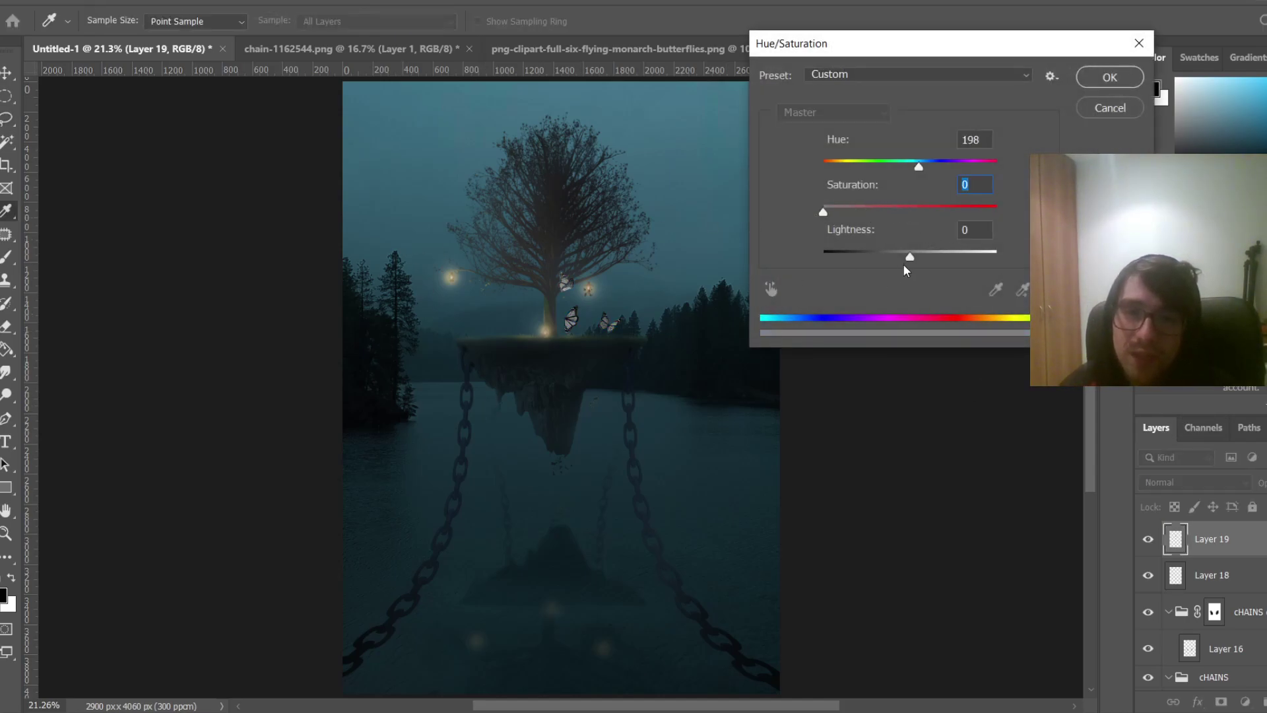
{"action": "left_click_drag", "start_coordinate": [892, 256], "coordinate": [850, 259]}
{"action": "key", "text": "Tab"}
{"action": "key", "text": "Return"}
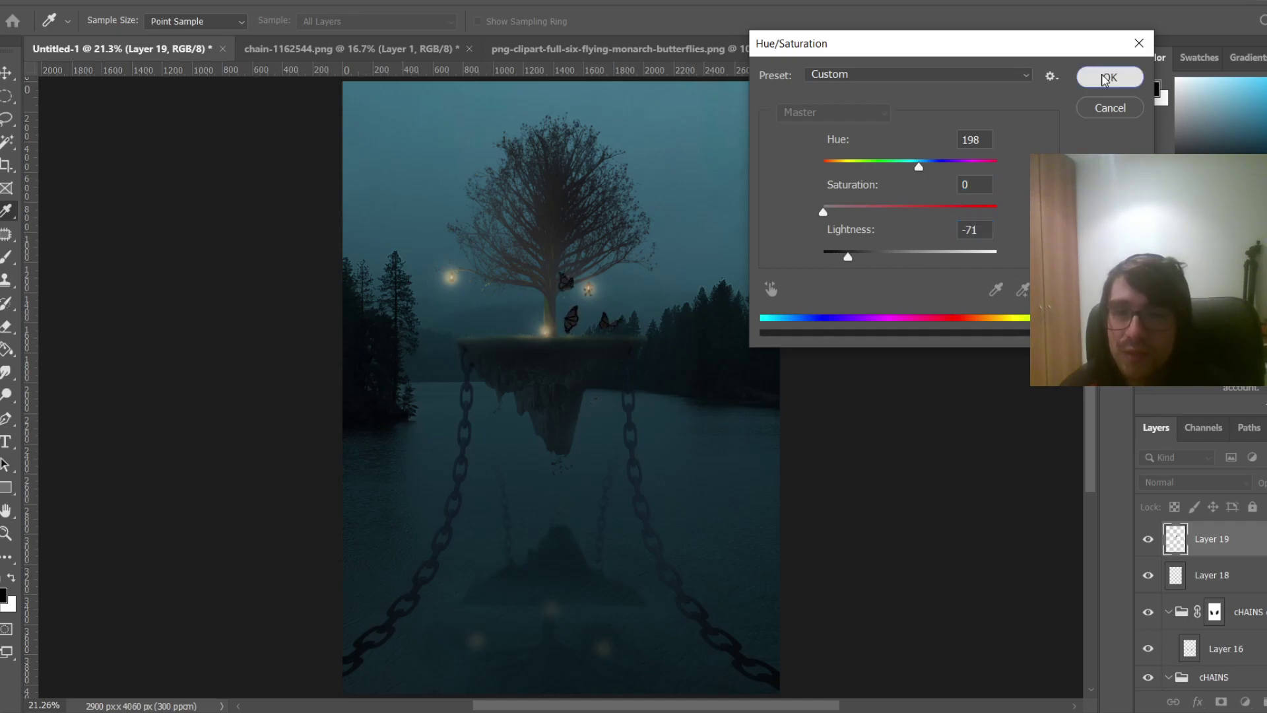
Scale the Layer 19 butterflies to about 48.88%, move them beside the lantern left of the tree and flip them horizontally
{"action": "key", "text": "l"}
{"action": "key", "text": "ctrl+t"}
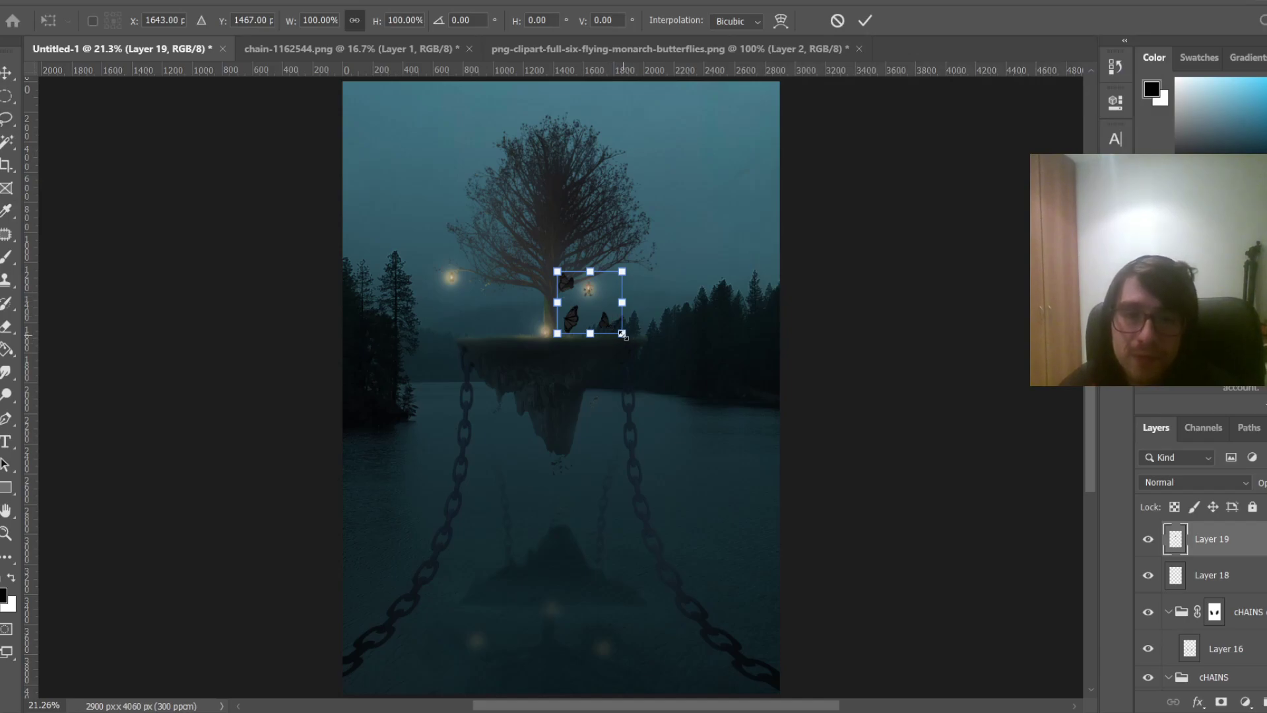
{"action": "left_click_drag", "start_coordinate": [622, 332], "coordinate": [589, 301]}
{"action": "left_click_drag", "start_coordinate": [573, 291], "coordinate": [434, 282]}
{"action": "scroll", "coordinate": [502, 245], "scroll_direction": "up", "scroll_amount": 2}
{"action": "right_click", "coordinate": [384, 295]}
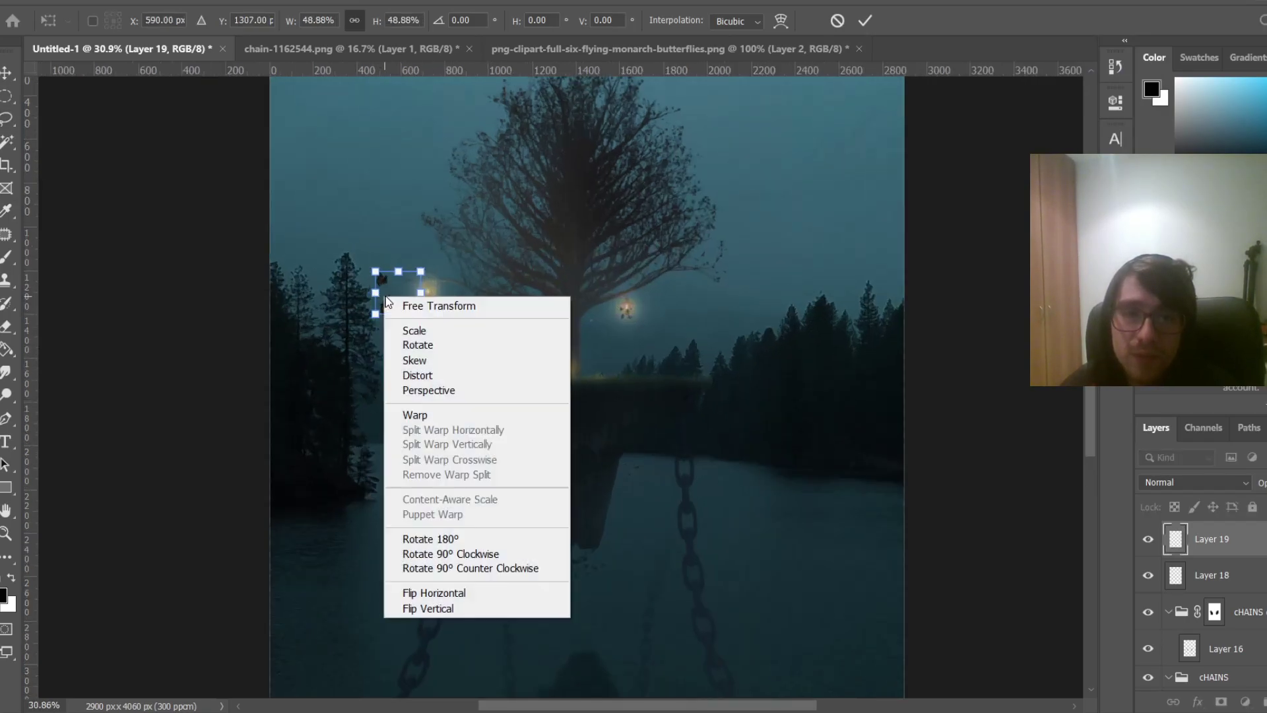
{"action": "left_click", "coordinate": [488, 600]}
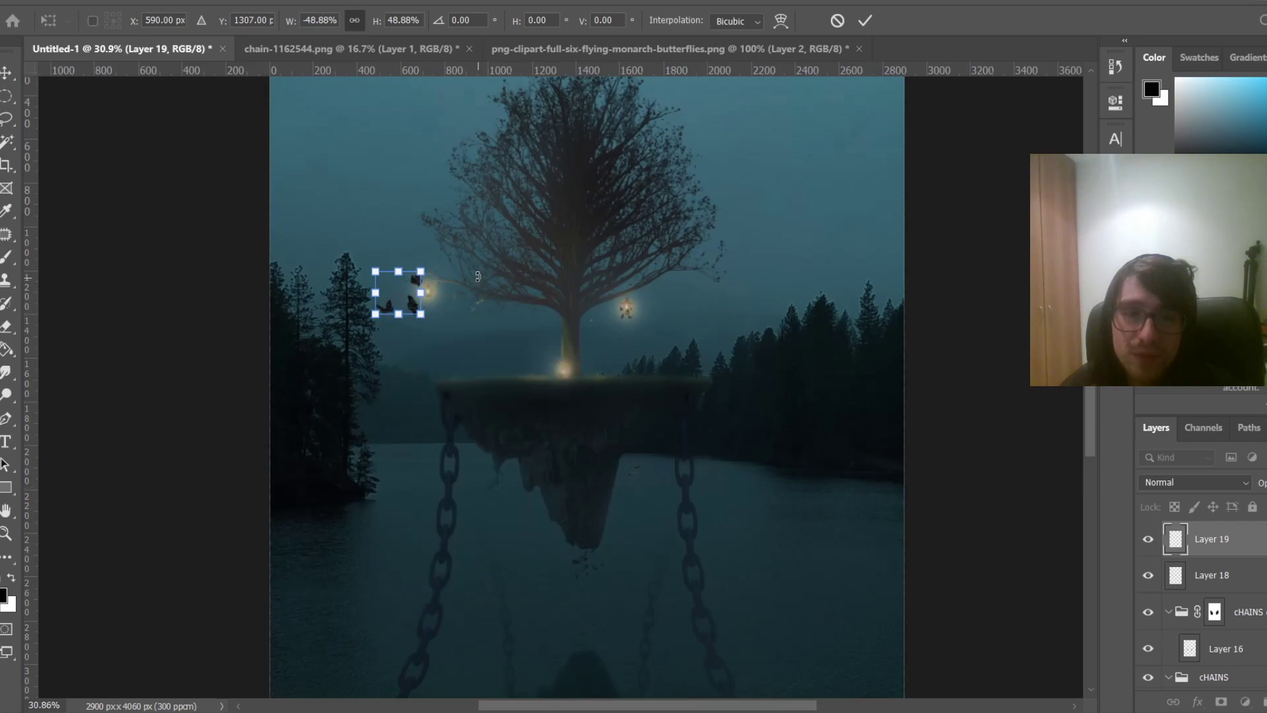
Rotate and further shrink the Layer 19 butterflies, and place them against the left side of the glowing lantern left of the tree
{"action": "left_click_drag", "start_coordinate": [478, 277], "coordinate": [402, 289]}
{"action": "scroll", "coordinate": [404, 290], "scroll_direction": "up", "scroll_amount": 6}
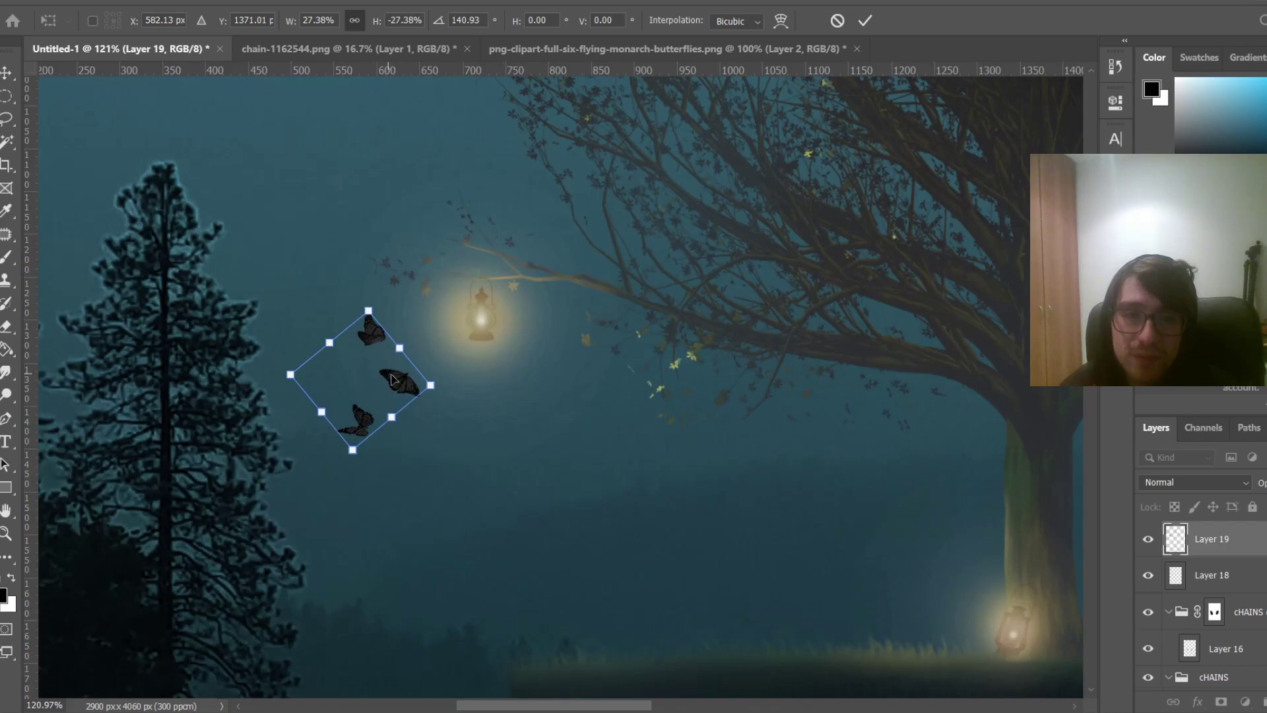
{"action": "left_click_drag", "start_coordinate": [392, 380], "coordinate": [456, 345]}
{"action": "left_click_drag", "start_coordinate": [432, 275], "coordinate": [438, 359]}
{"action": "scroll", "coordinate": [438, 350], "scroll_direction": "up", "scroll_amount": 2}
{"action": "left_click_drag", "start_coordinate": [433, 418], "coordinate": [480, 320]}
{"action": "key", "text": "Return"}
{"action": "key", "text": "l"}
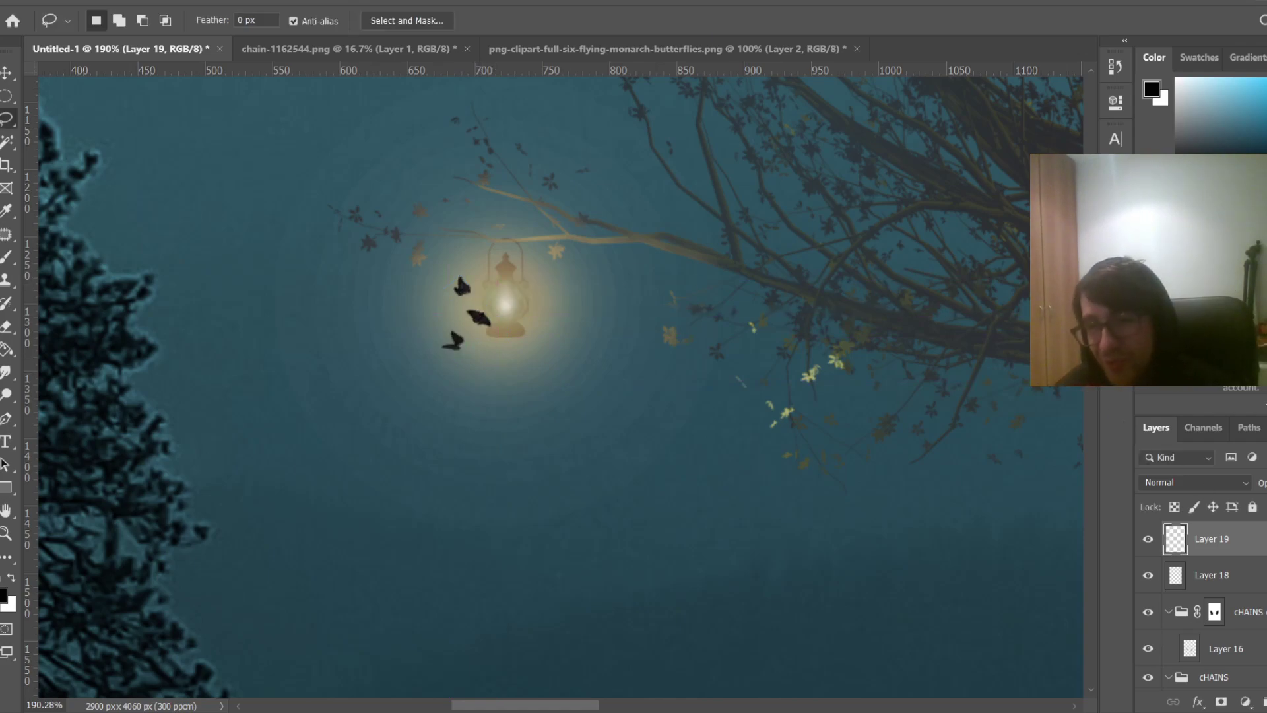
Lower the Layer 19 opacity so the butterflies blend into the lantern's glow
{"action": "left_click", "coordinate": [1266, 507]}
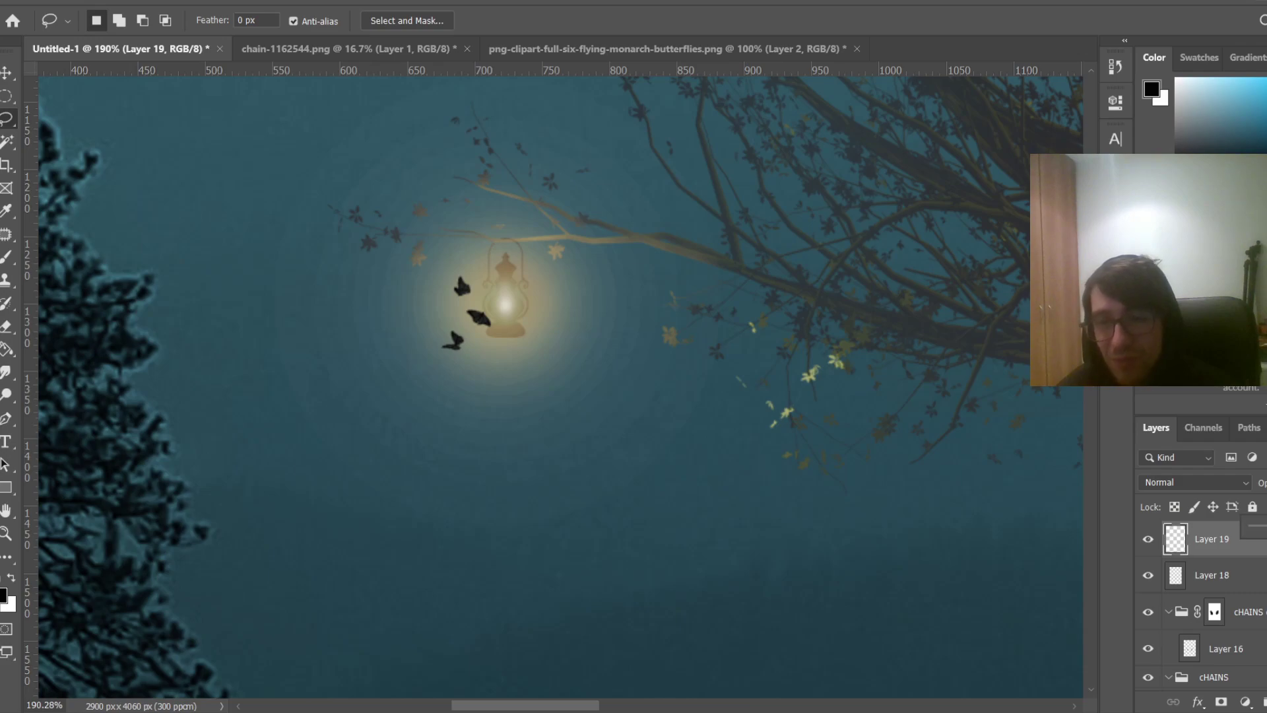
{"action": "left_click_drag", "start_coordinate": [1266, 526], "coordinate": [1262, 526]}
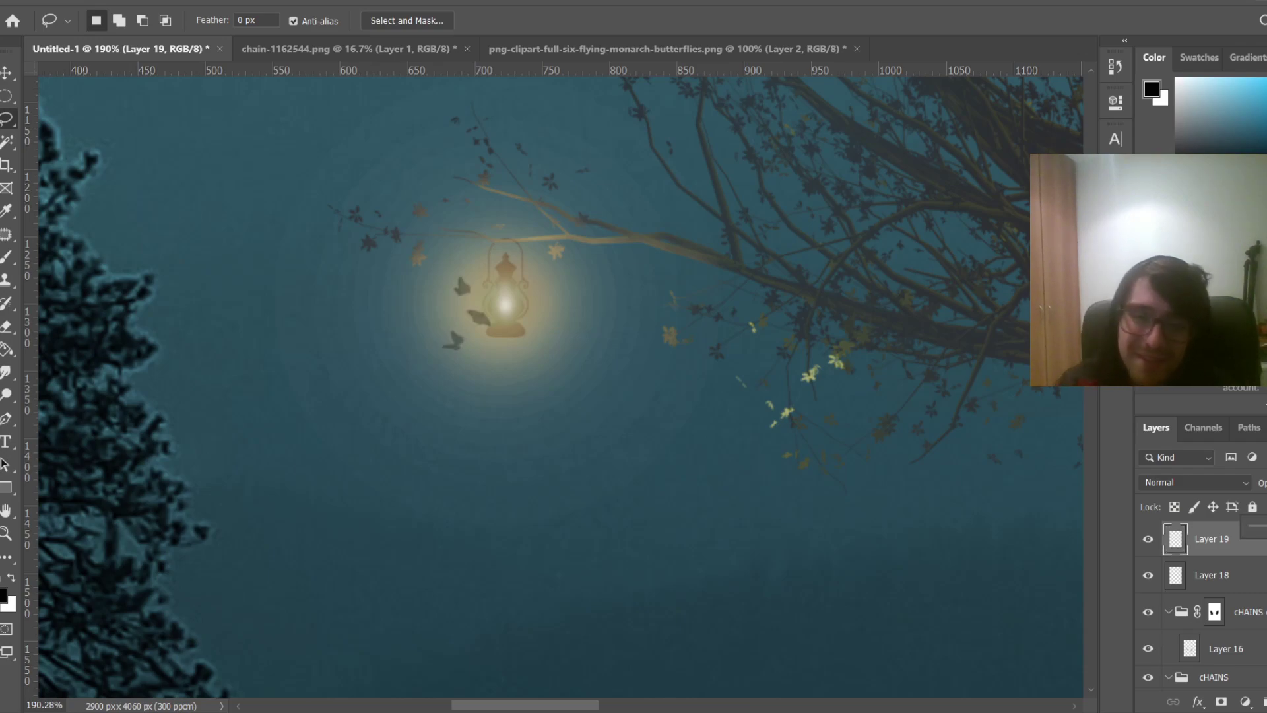
{"action": "key", "text": "ctrl+0"}
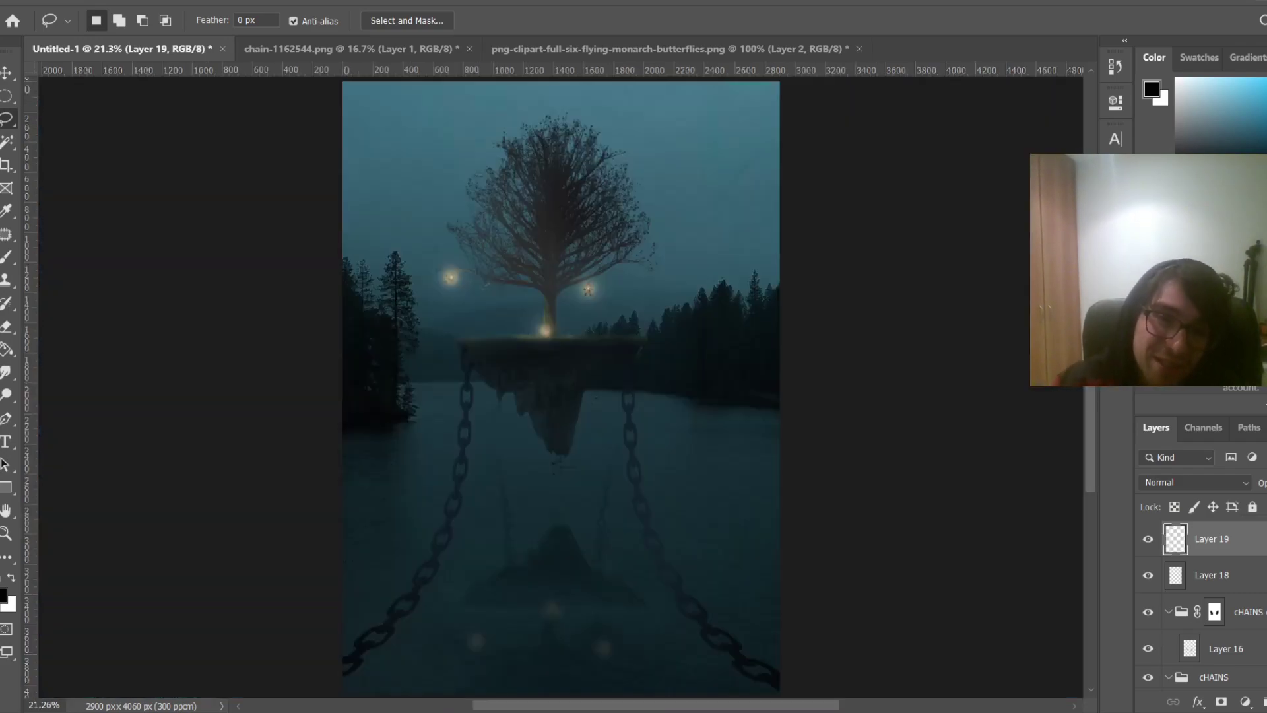
Enlarge the Layer 19 butterflies to about 142.2% and reposition them by the lantern left of the tree
{"action": "scroll", "coordinate": [566, 280], "scroll_direction": "up", "scroll_amount": 5}
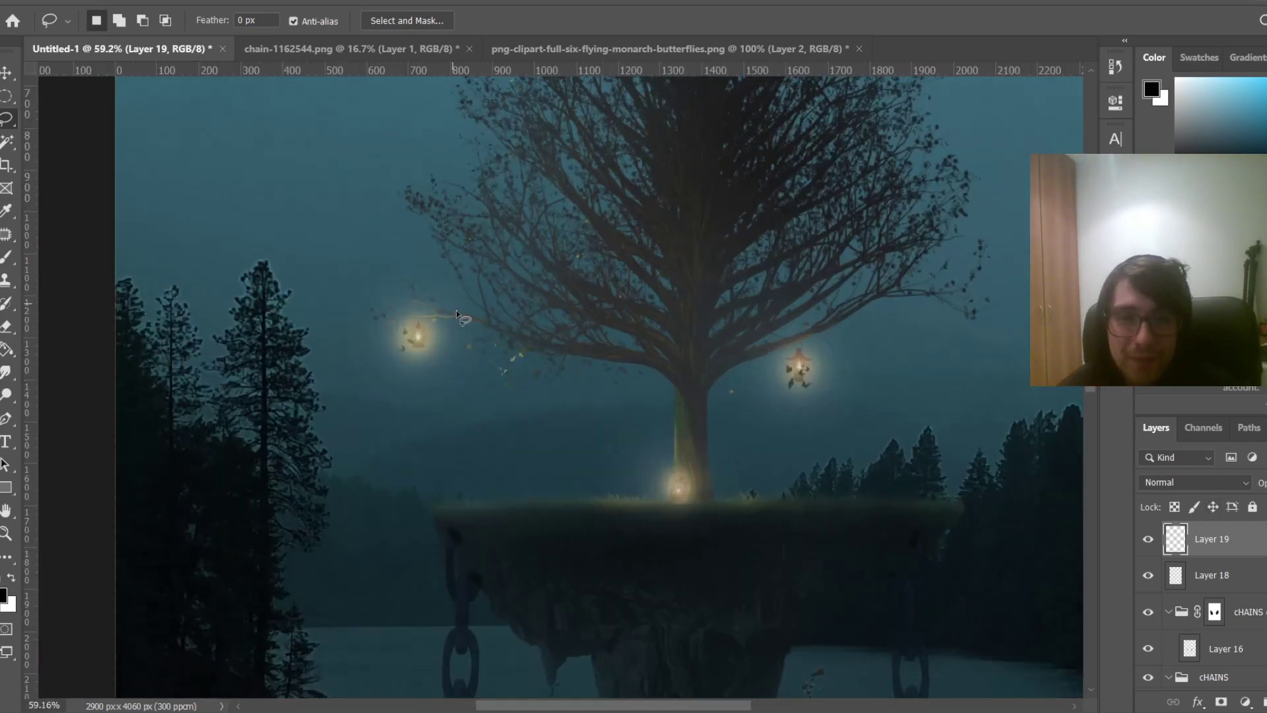
{"action": "scroll", "coordinate": [471, 328], "scroll_direction": "down", "scroll_amount": 2}
{"action": "key", "text": "ctrl+t"}
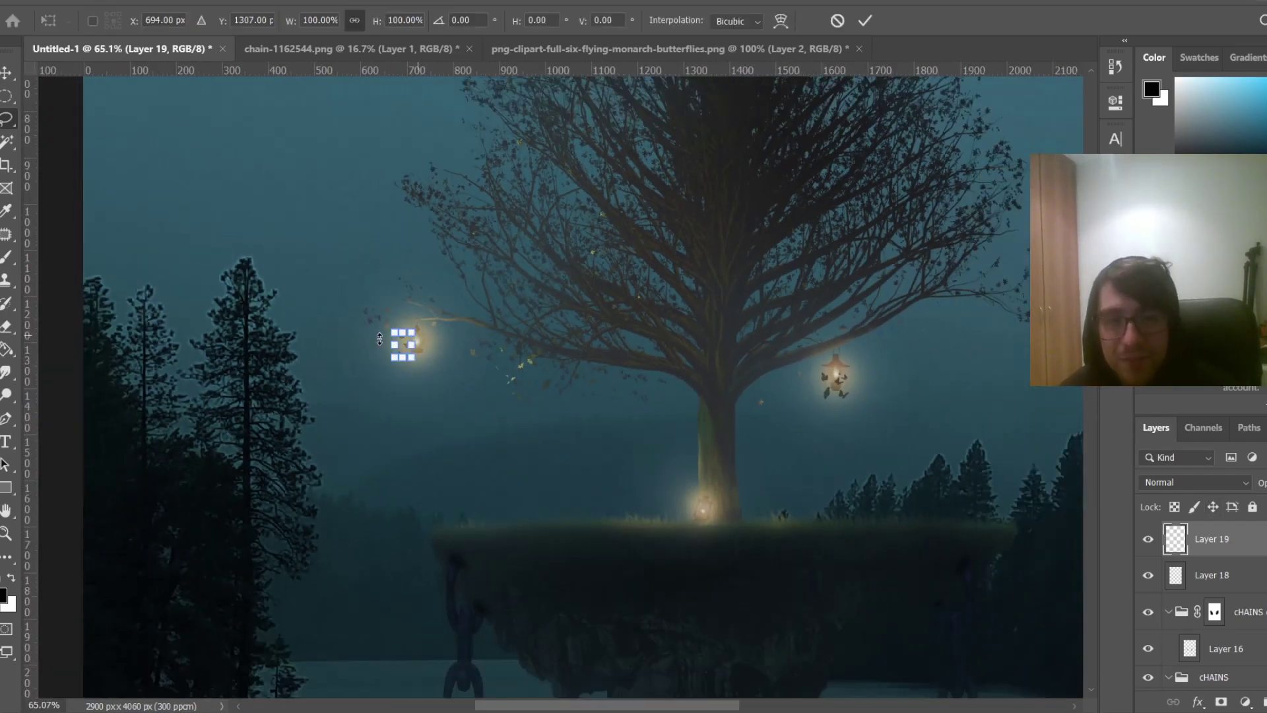
{"action": "mouse_move", "coordinate": [395, 358]}
{"action": "left_mouse_down"}
{"action": "mouse_move", "coordinate": [387, 367]}
{"action": "mouse_move", "coordinate": [409, 373]}
{"action": "left_mouse_up"}
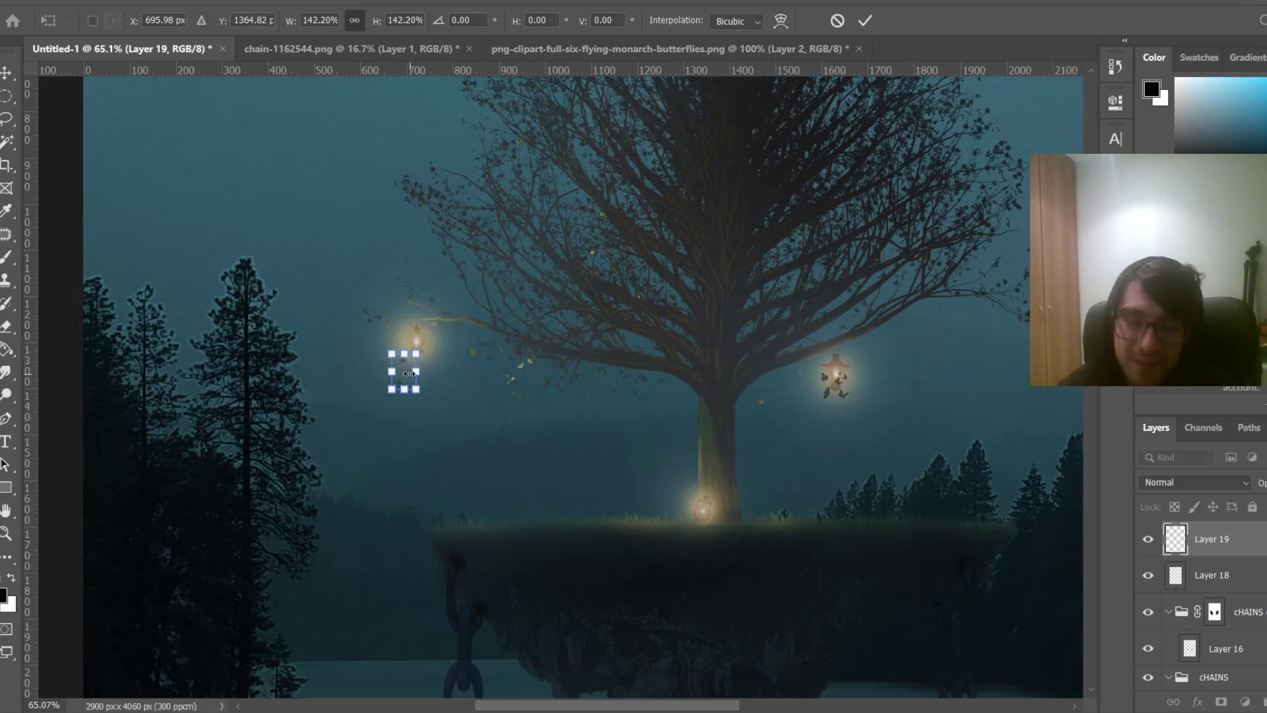
{"action": "key", "text": "Return"}
{"action": "key", "text": "ctrl+0"}
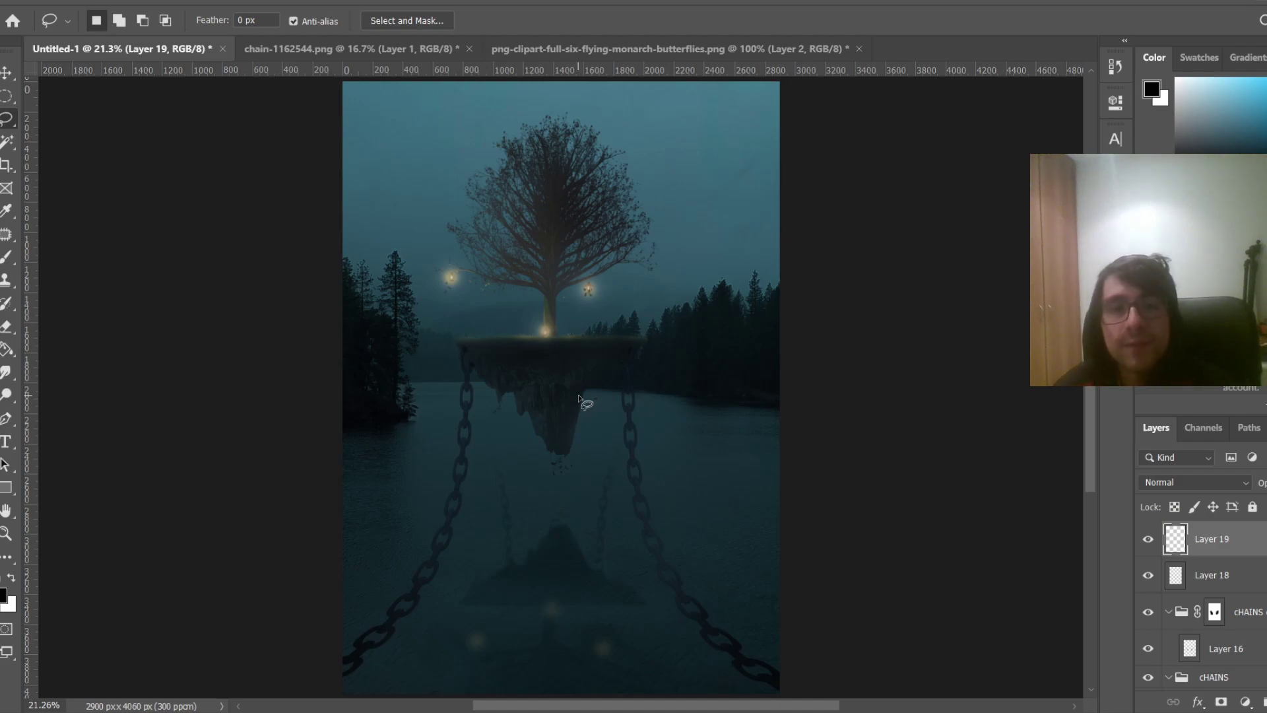
Add a new layer for painting, sample the dark blue of the lake near the reflection as the brush colour and lighten it slightly
{"action": "scroll", "coordinate": [579, 399], "scroll_direction": "down", "scroll_amount": 1}
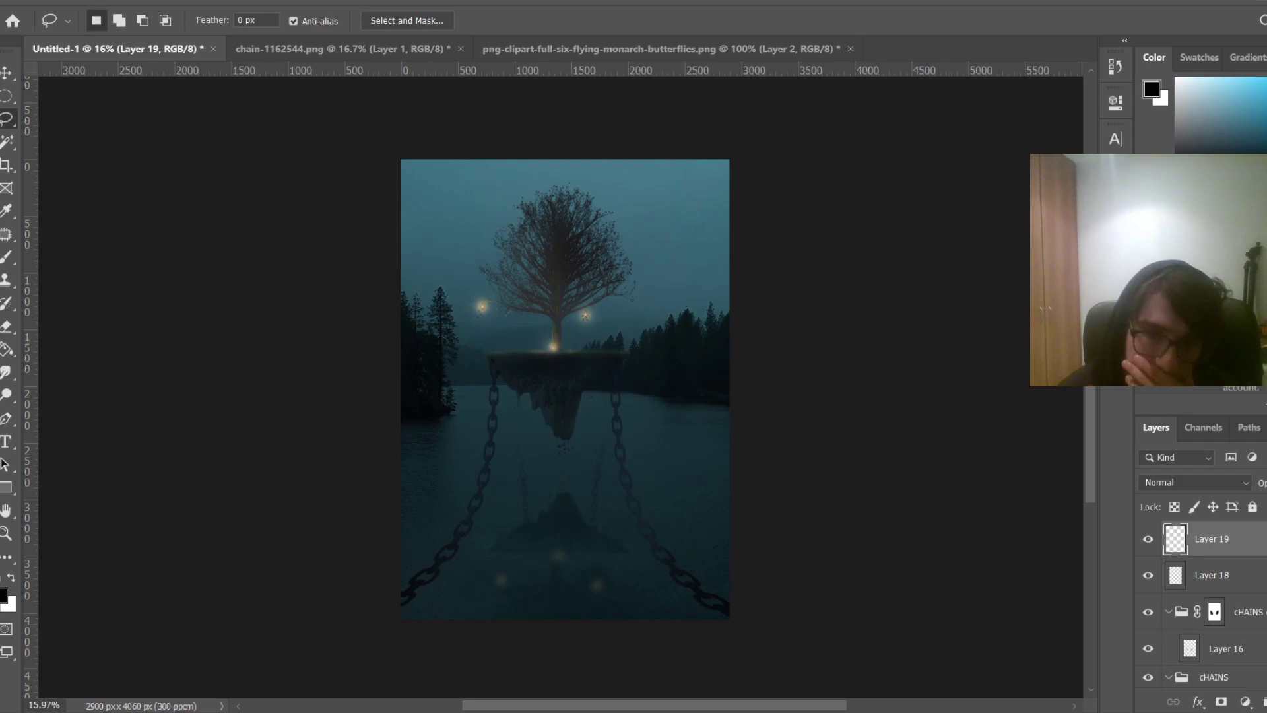
{"action": "key", "text": "ctrl+shift+alt+n"}
{"action": "key", "text": "b"}
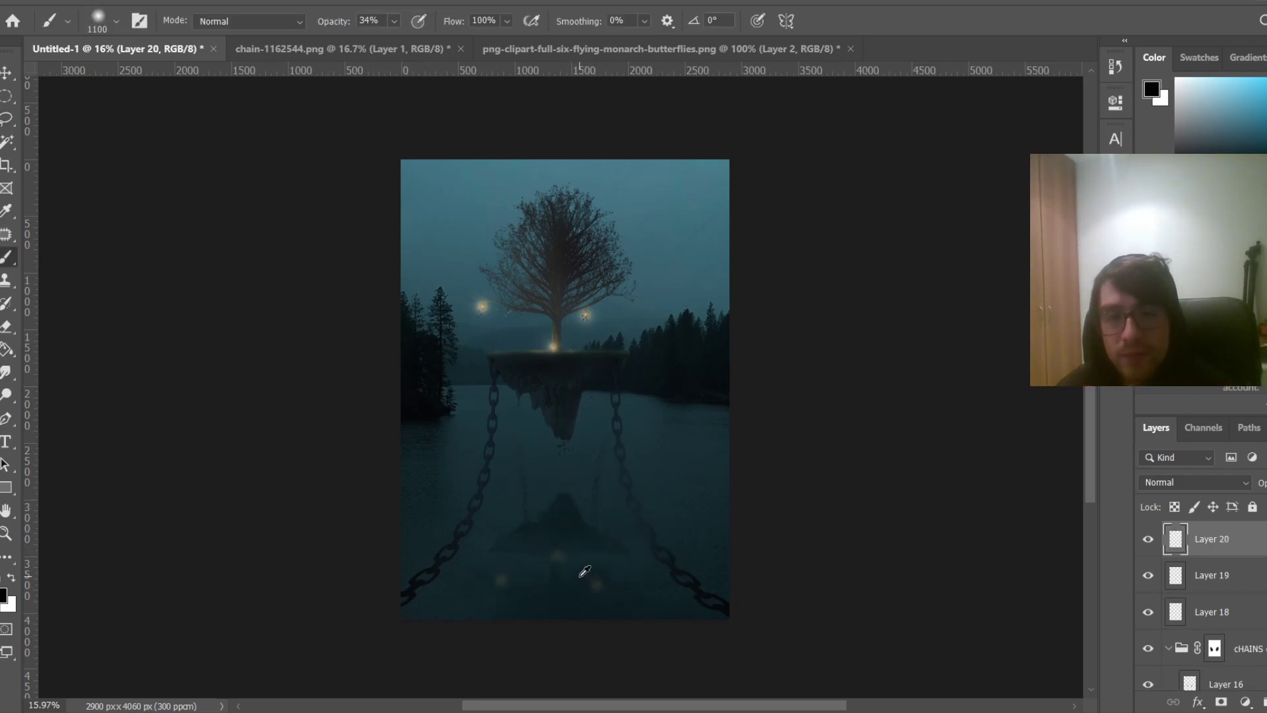
{"action": "left_click", "coordinate": [592, 562], "text": "alt"}
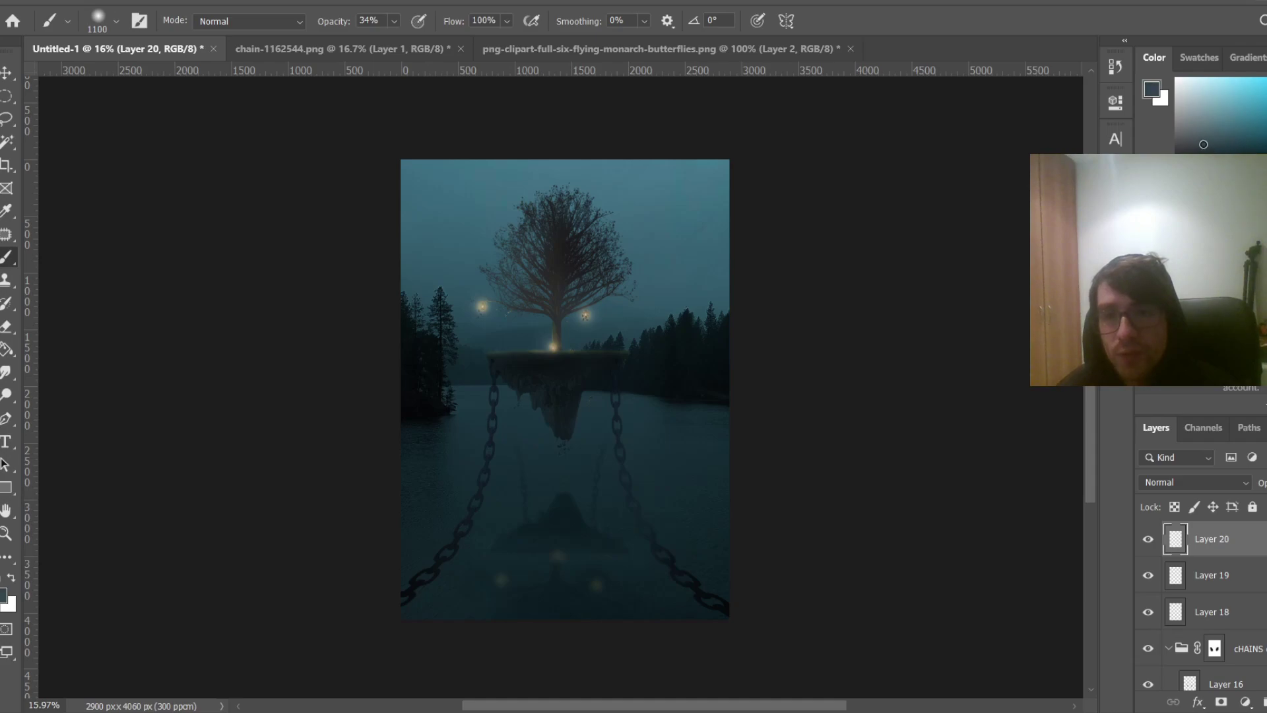
{"action": "left_click_drag", "start_coordinate": [1203, 145], "coordinate": [1199, 137]}
Open the Free Fog Photoshop Brushes 19 set and select fog brush 125
{"action": "right_click", "coordinate": [639, 557]}
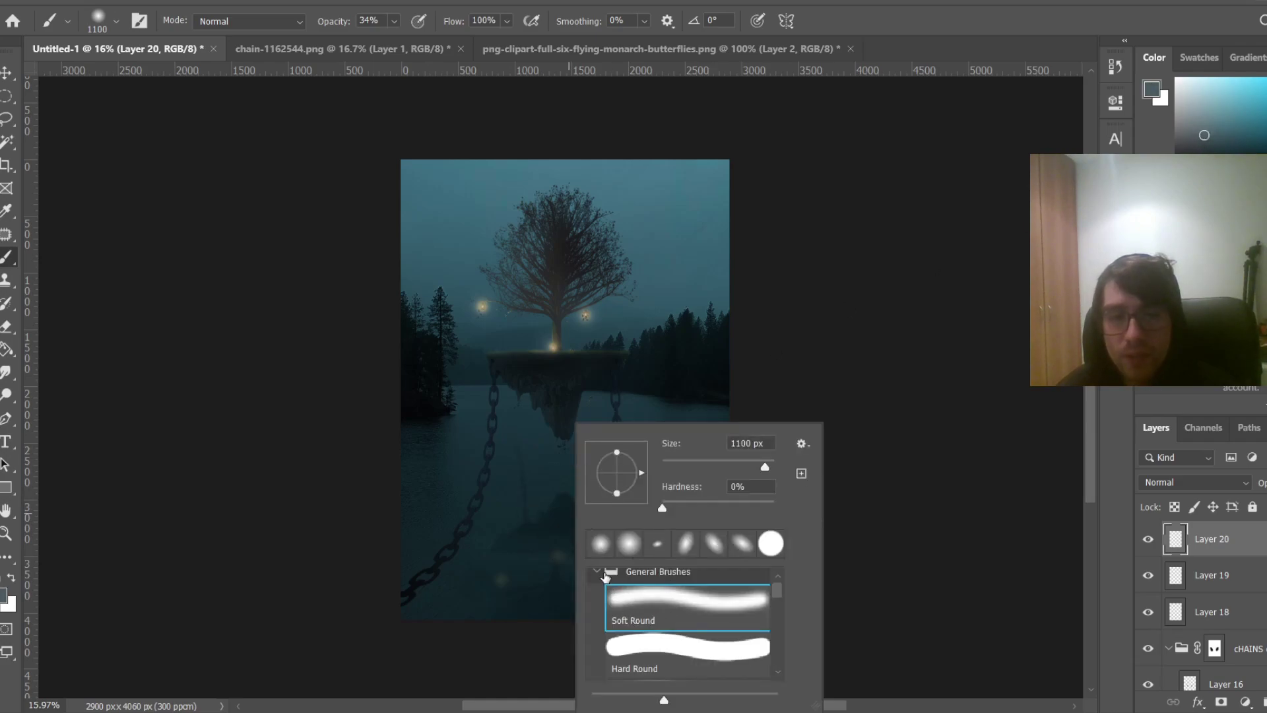
{"action": "left_click", "coordinate": [605, 576]}
{"action": "scroll", "coordinate": [634, 614], "scroll_direction": "down", "scroll_amount": 3}
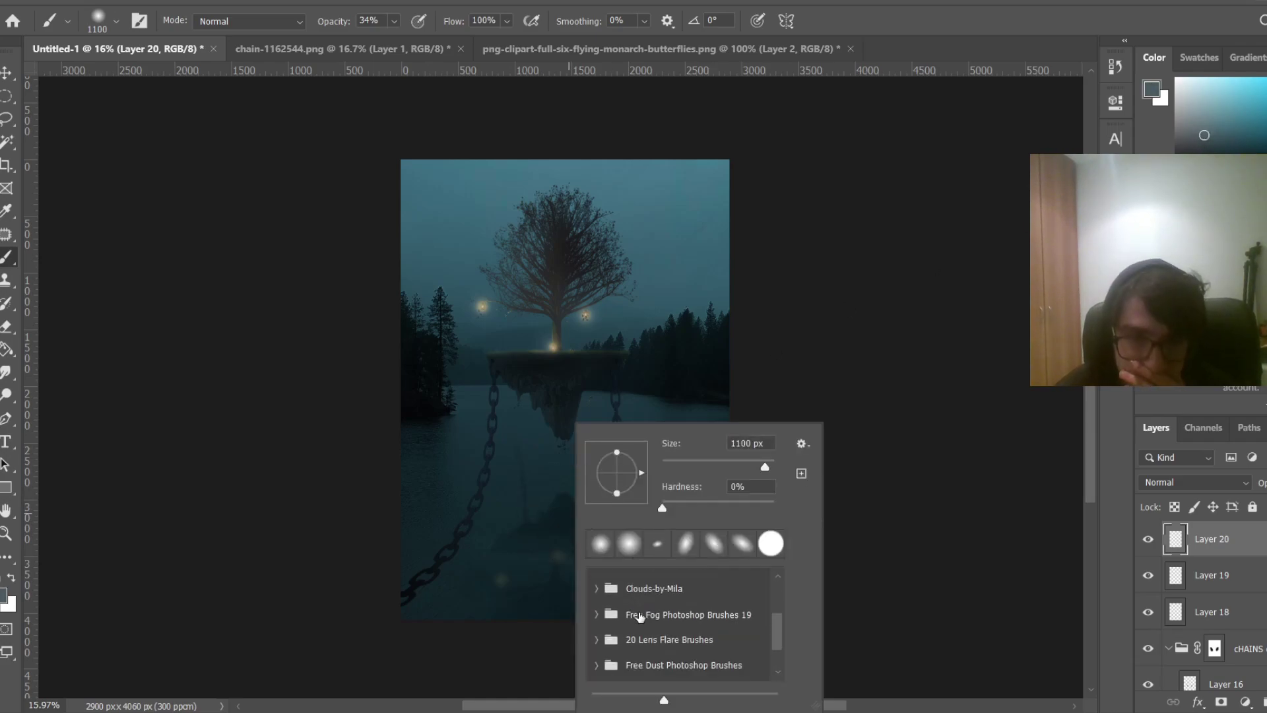
{"action": "left_click", "coordinate": [603, 614]}
{"action": "scroll", "coordinate": [686, 633], "scroll_direction": "down", "scroll_amount": 1}
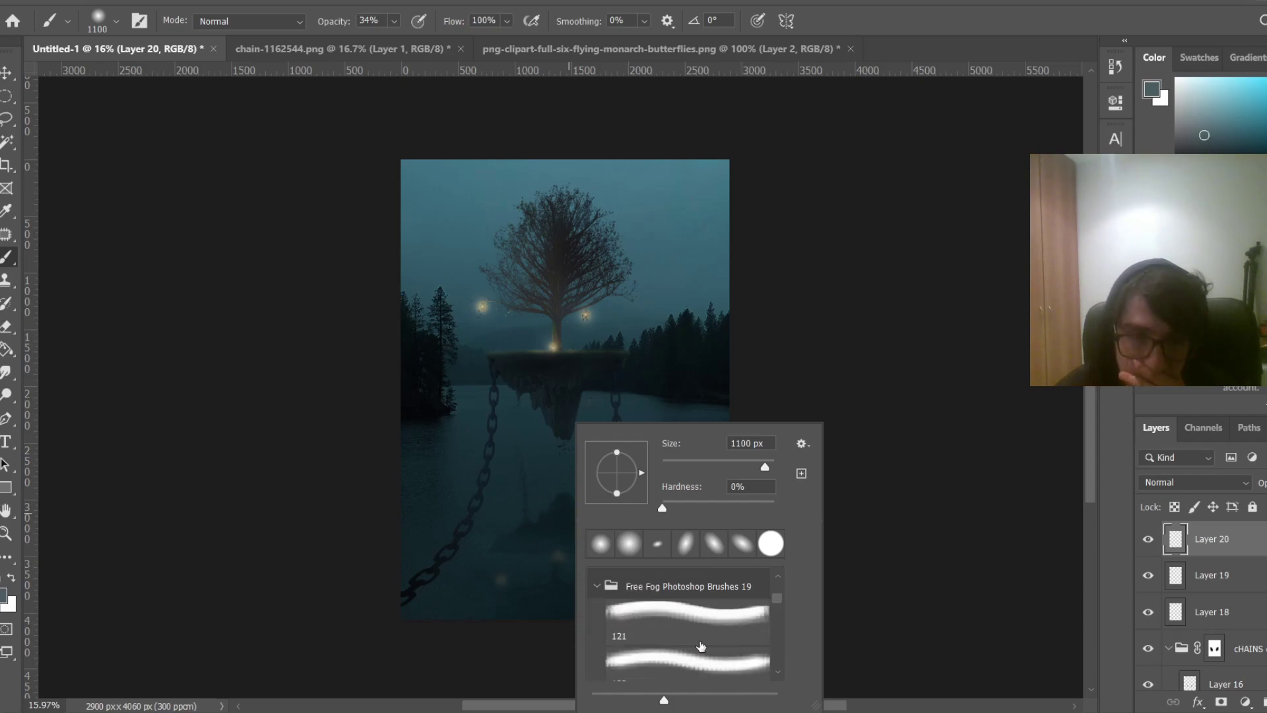
{"action": "scroll", "coordinate": [700, 646], "scroll_direction": "down", "scroll_amount": 3}
{"action": "scroll", "coordinate": [701, 646], "scroll_direction": "down", "scroll_amount": 2}
{"action": "left_click", "coordinate": [676, 628]}
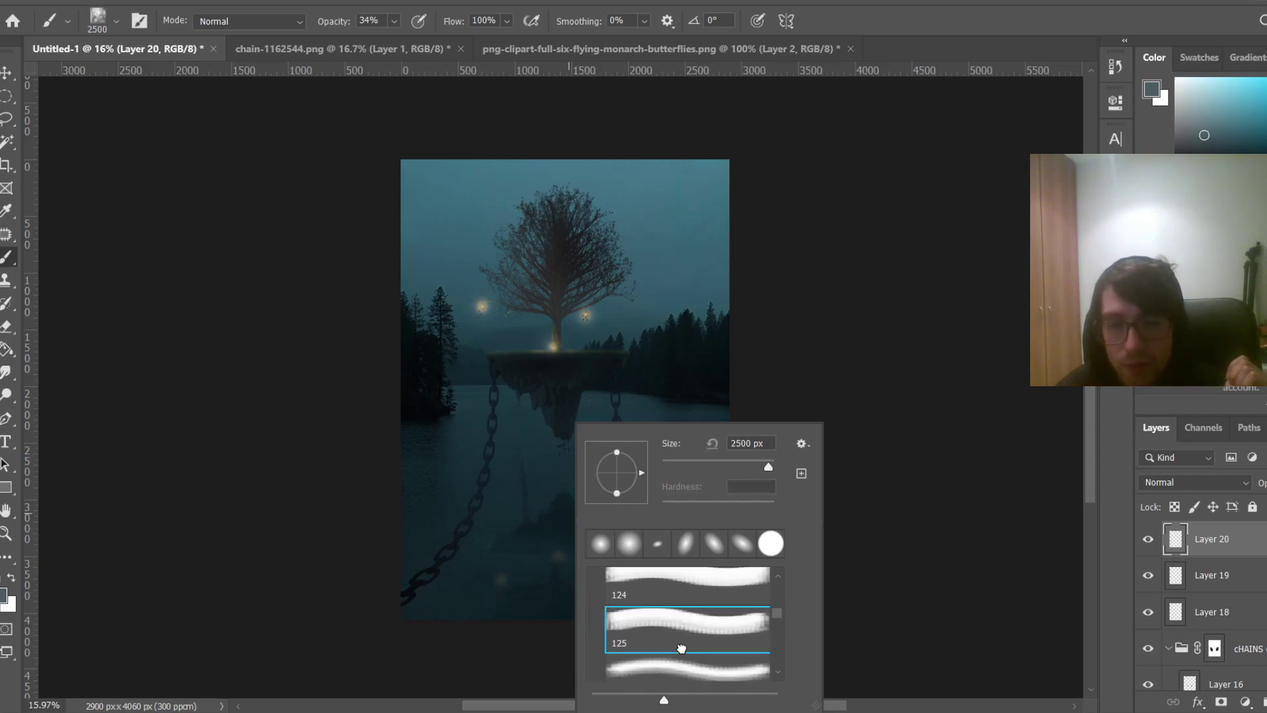
Preview fog brushes 126 to 131 over the canvas and select fog brush 132 for painting
{"action": "scroll", "coordinate": [677, 627], "scroll_direction": "down", "scroll_amount": 1}
{"action": "left_click", "coordinate": [675, 602]}
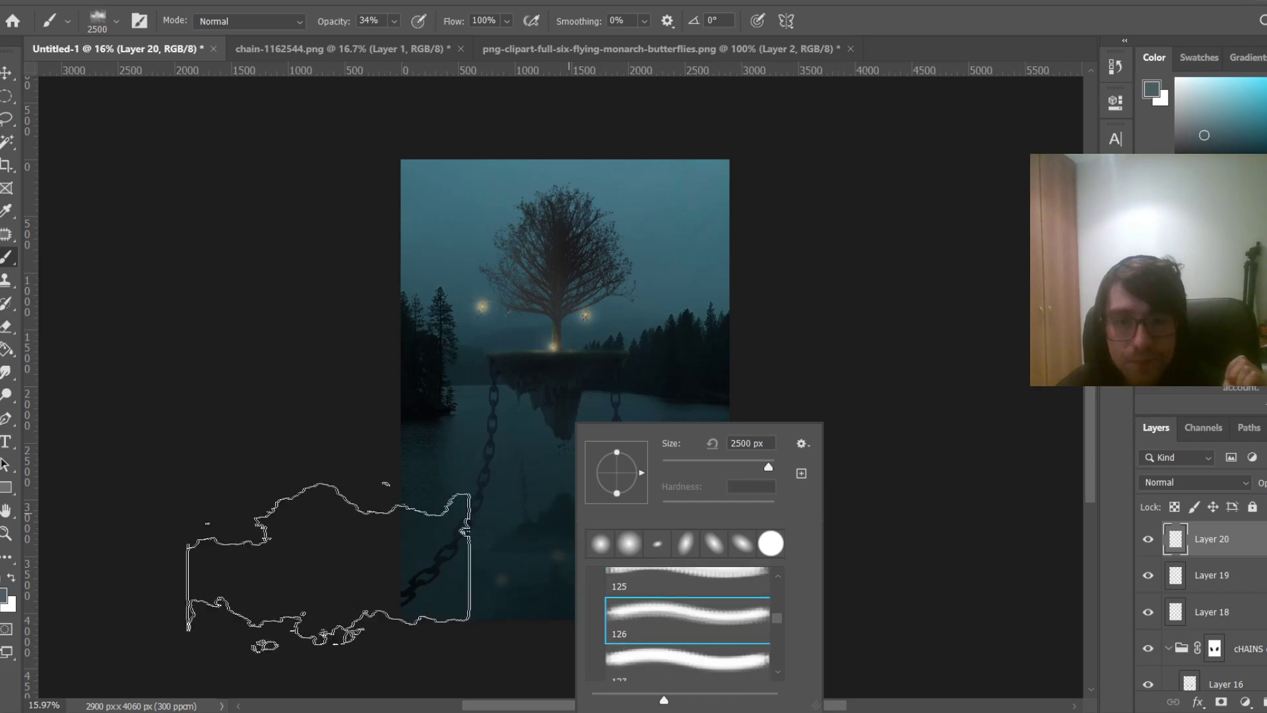
{"action": "scroll", "coordinate": [707, 663], "scroll_direction": "down", "scroll_amount": 3}
{"action": "left_click", "coordinate": [698, 668]}
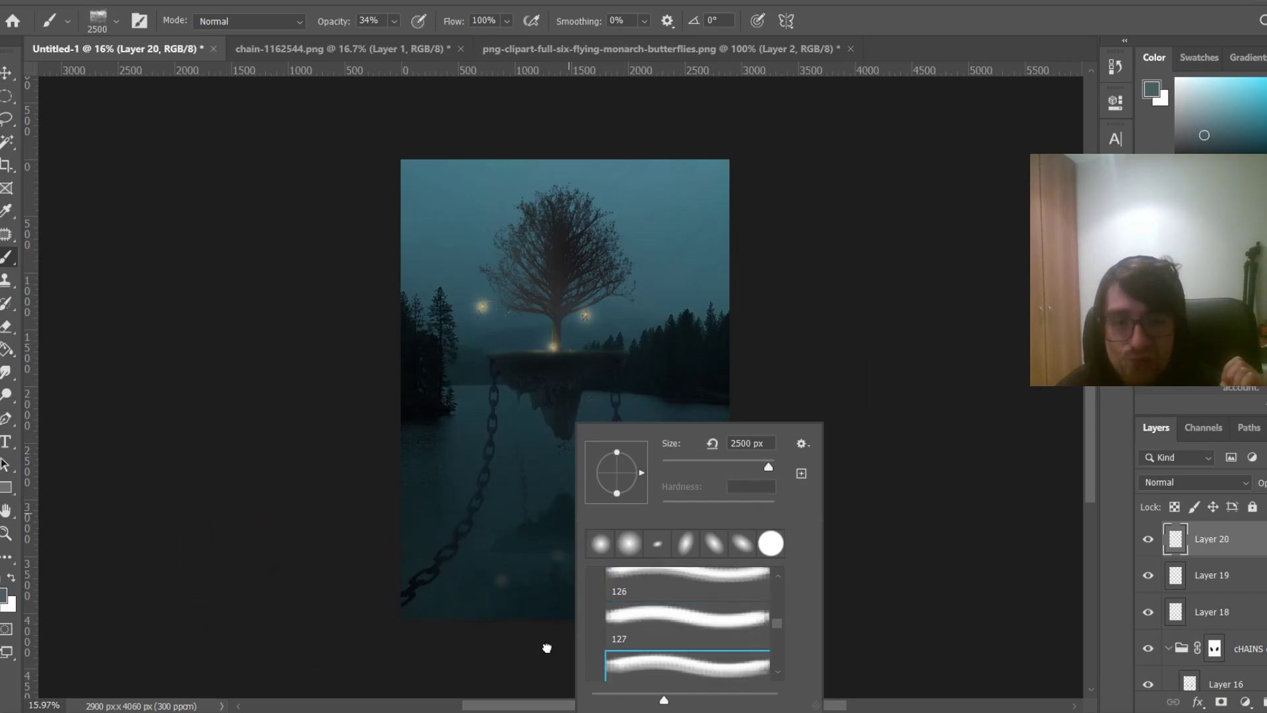
{"action": "scroll", "coordinate": [691, 672], "scroll_direction": "down", "scroll_amount": 1}
{"action": "left_click", "coordinate": [691, 671]}
{"action": "scroll", "coordinate": [692, 663], "scroll_direction": "down", "scroll_amount": 1}
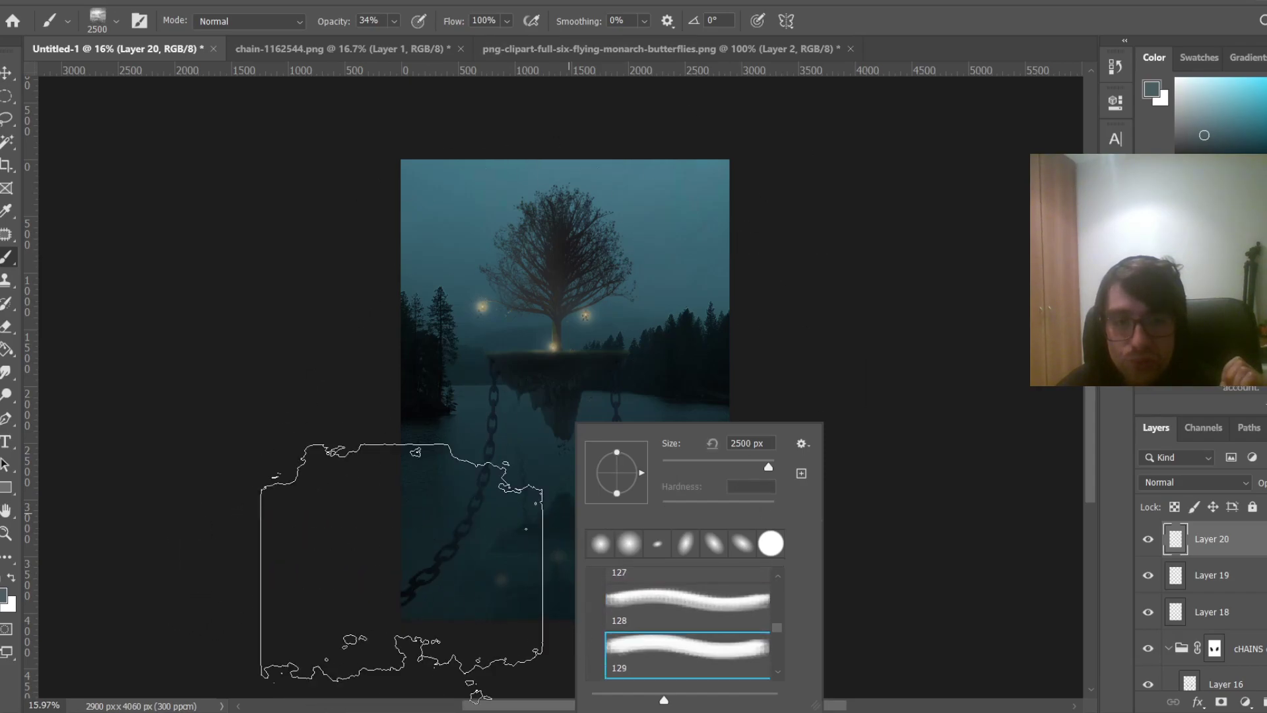
{"action": "left_click", "coordinate": [692, 660]}
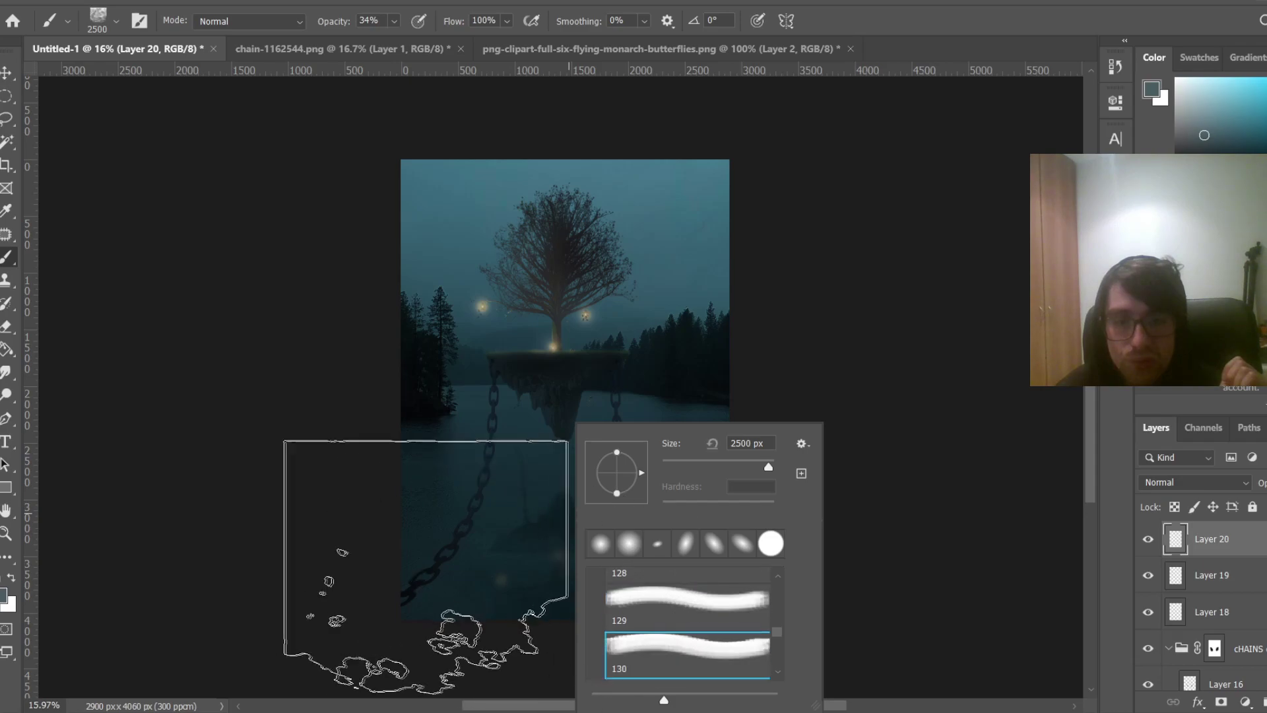
{"action": "scroll", "coordinate": [700, 634], "scroll_direction": "down", "scroll_amount": 1}
{"action": "left_click", "coordinate": [658, 639]}
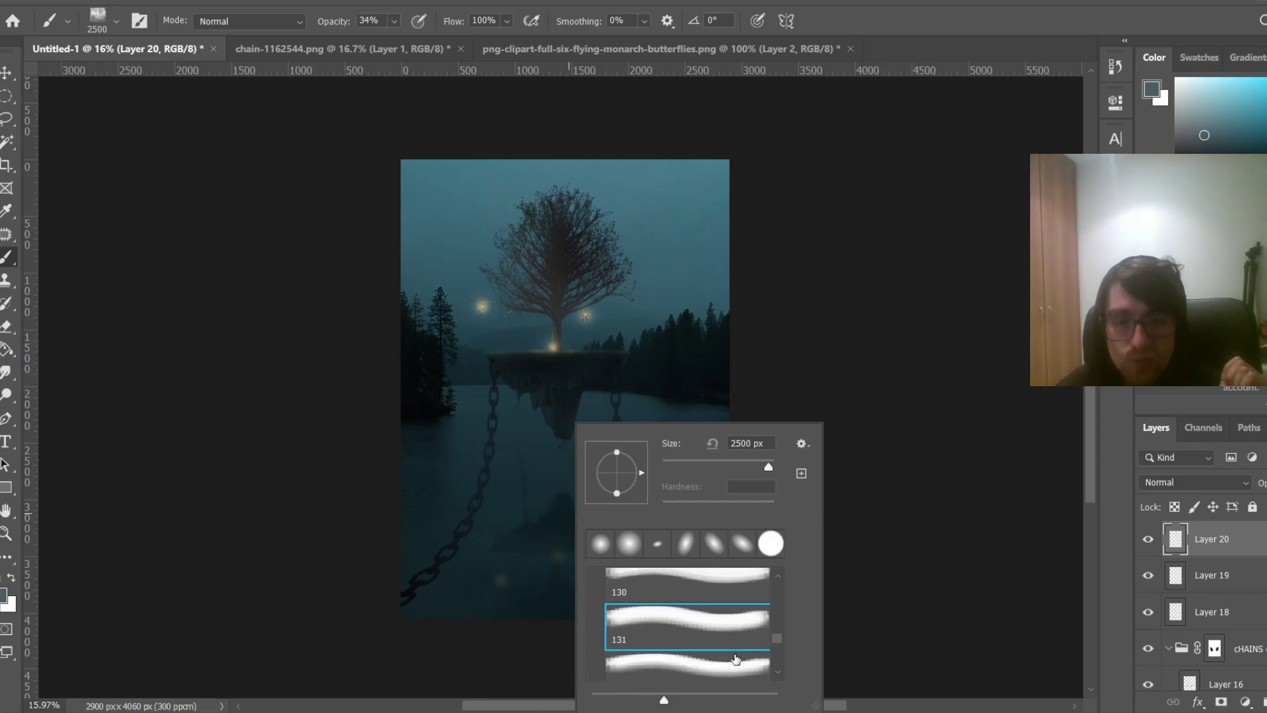
{"action": "scroll", "coordinate": [657, 638], "scroll_direction": "down", "scroll_amount": 1}
{"action": "left_click", "coordinate": [658, 647]}
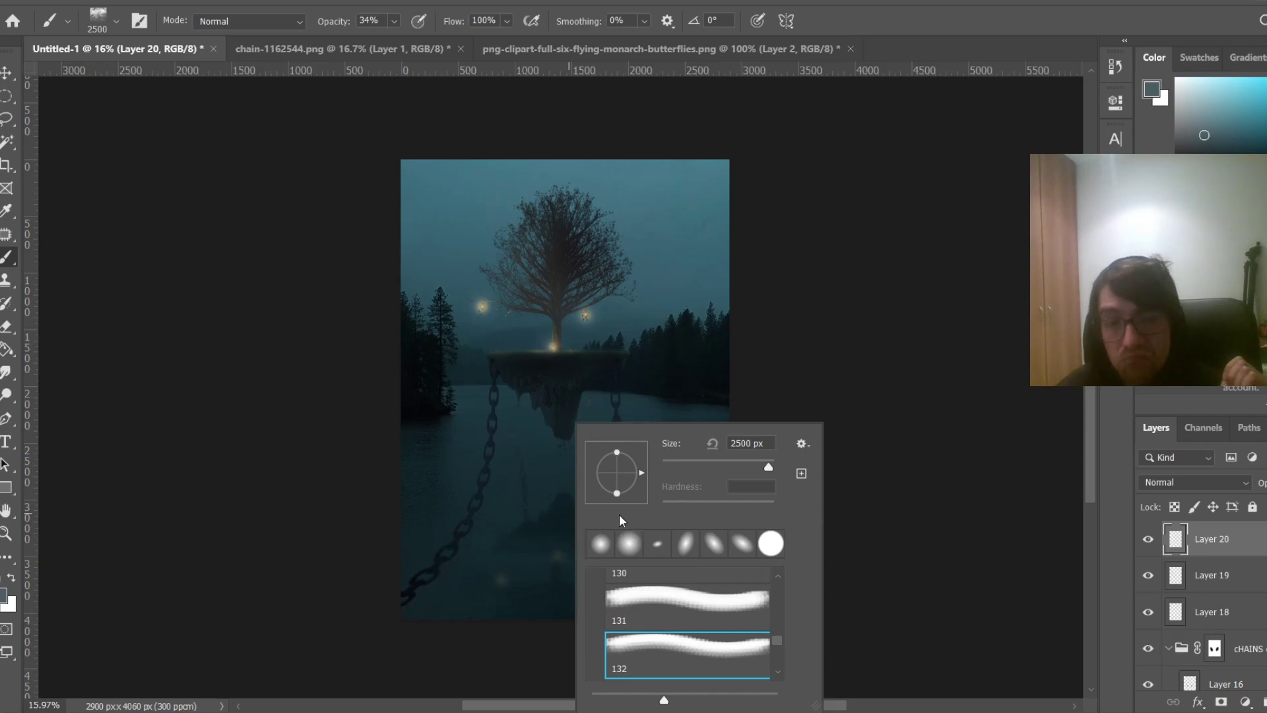
Rotate the fog brush tip to an angle of 180° and set the brush opacity to 100%
{"action": "left_click", "coordinate": [637, 473]}
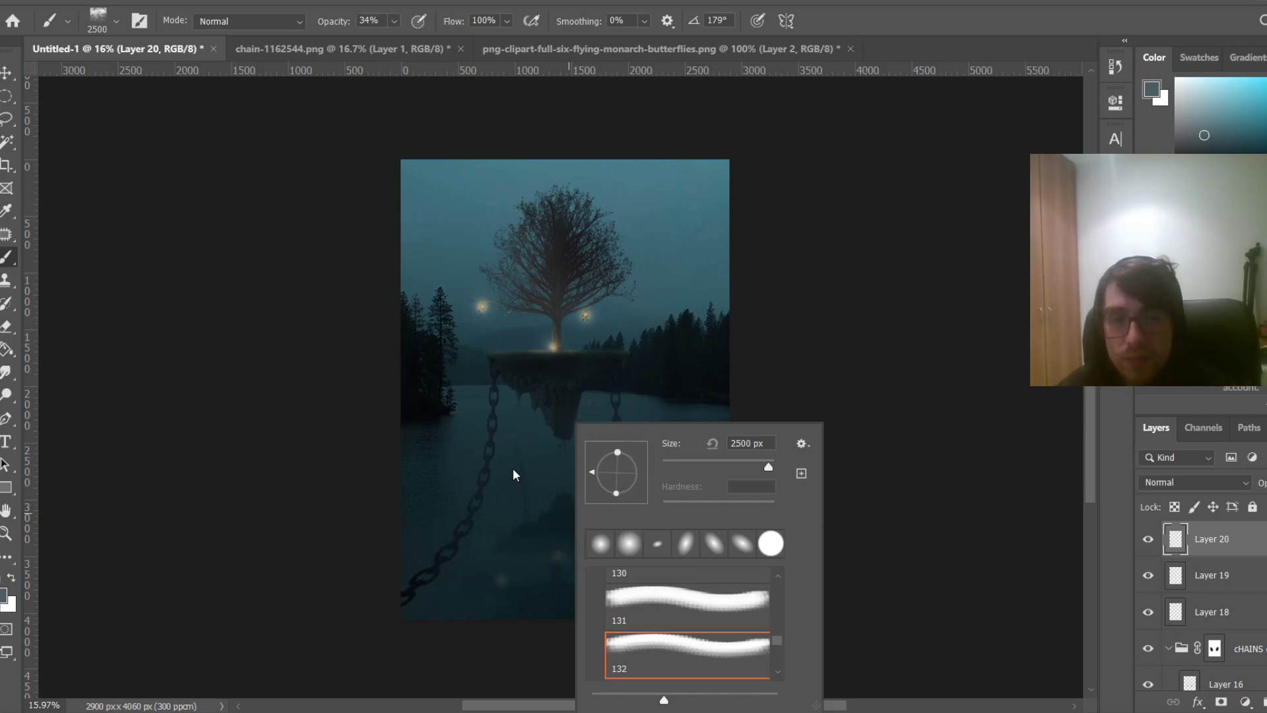
{"action": "left_click", "coordinate": [540, 373]}
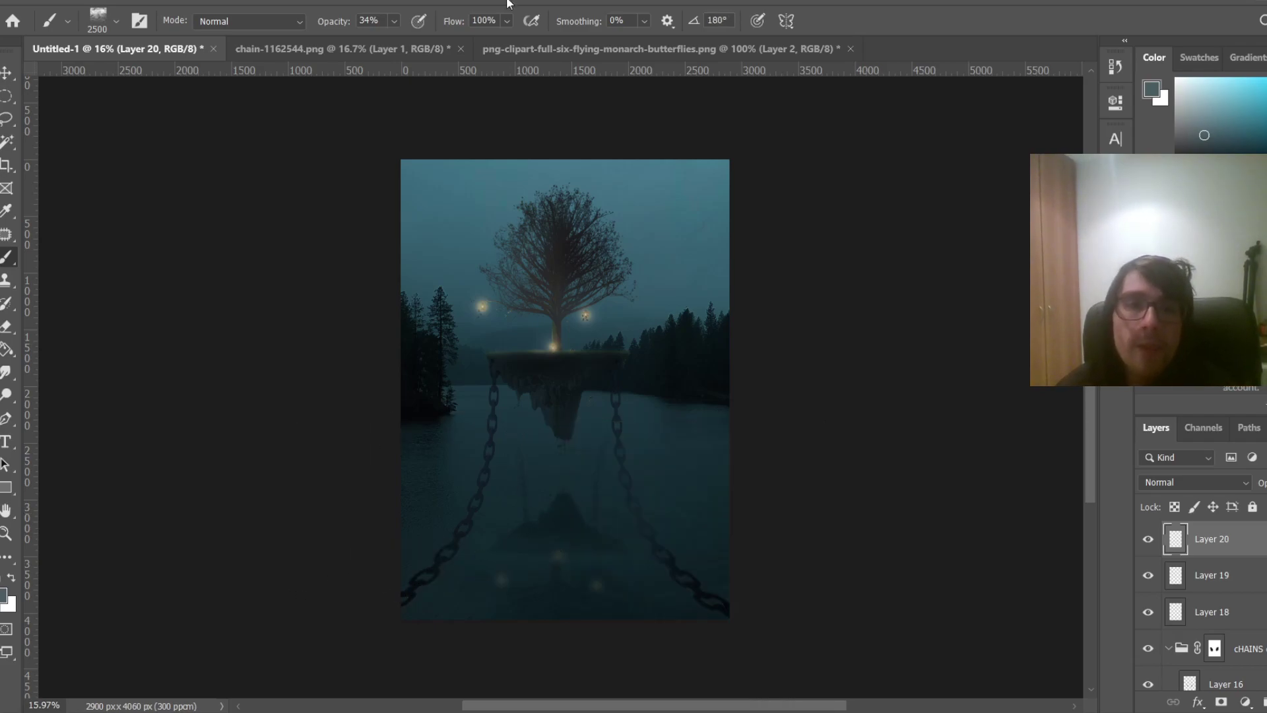
{"action": "left_click", "coordinate": [393, 23]}
{"action": "left_click_drag", "start_coordinate": [415, 43], "coordinate": [476, 46]}
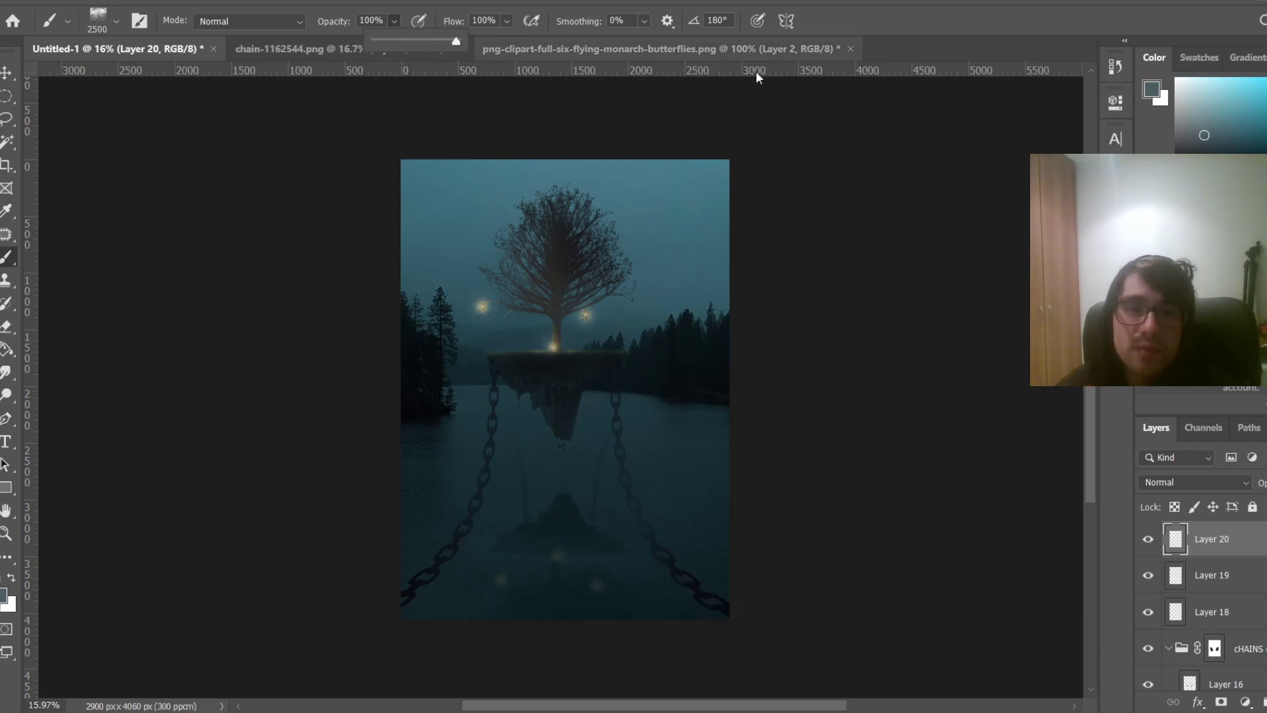
Try a fog pass over the lower lake with the brush enlarged to 4764 px, compare before and after, and undo it
{"action": "left_click_drag", "start_coordinate": [571, 453], "coordinate": [727, 449]}
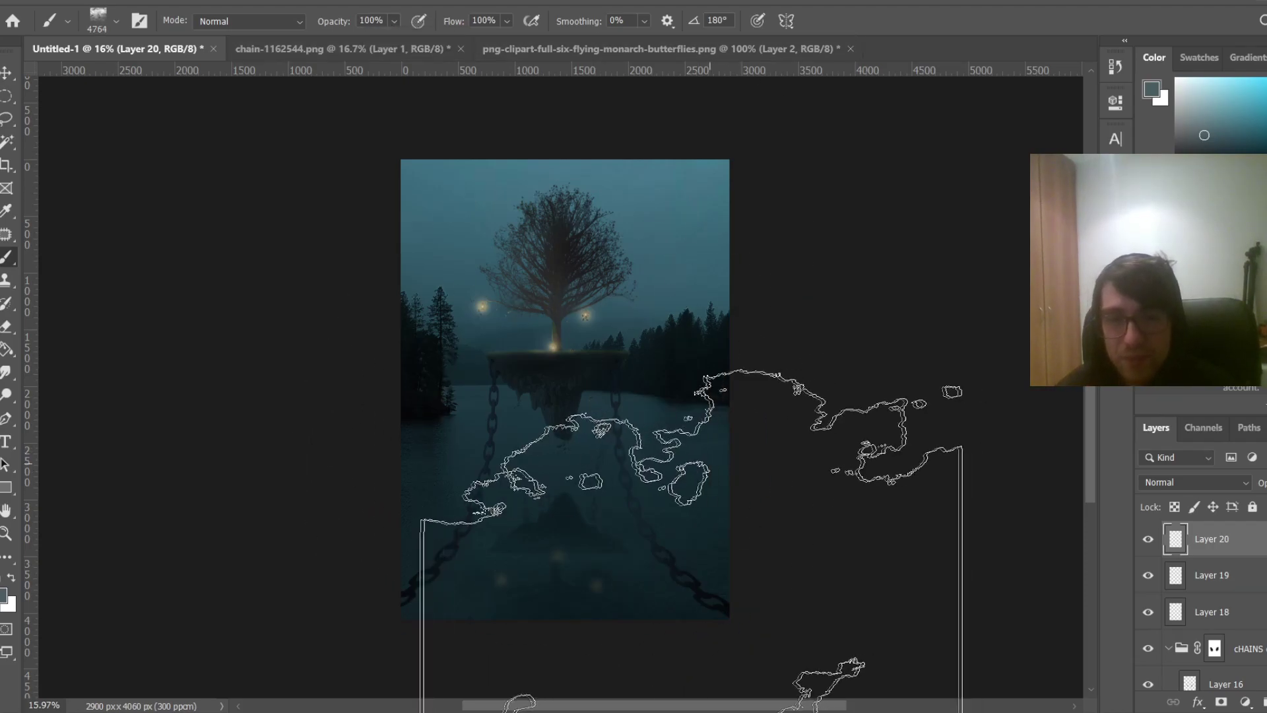
{"action": "scroll", "coordinate": [535, 416], "scroll_direction": "down", "scroll_amount": 2}
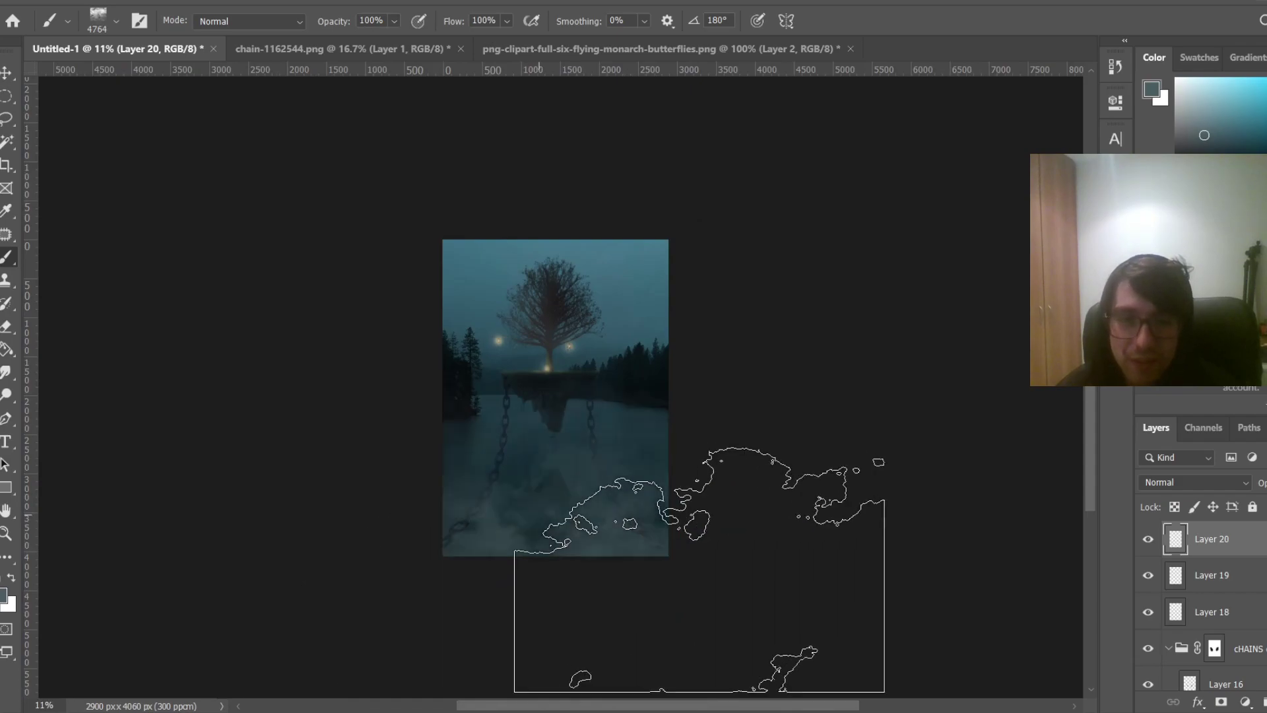
{"action": "left_click", "coordinate": [550, 542]}
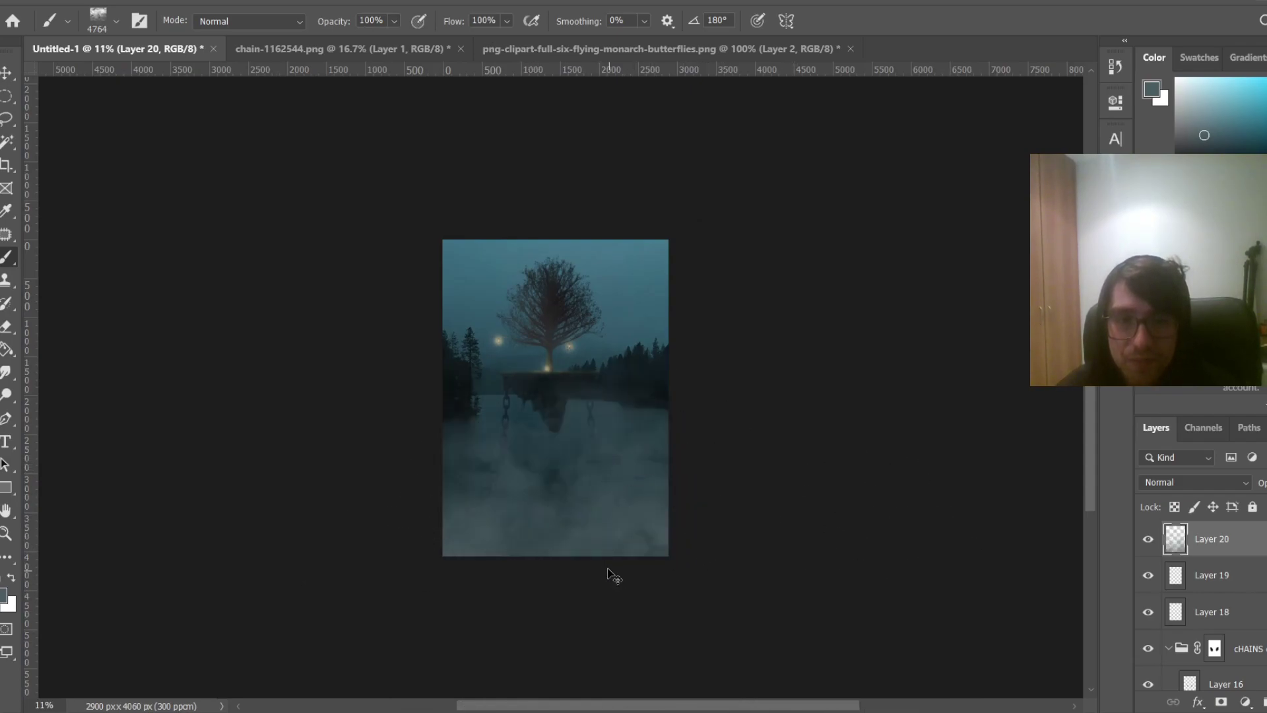
{"action": "key", "text": "ctrl+z"}
{"action": "key", "text": "ctrl+shift+z"}
{"action": "key", "text": "ctrl+z"}
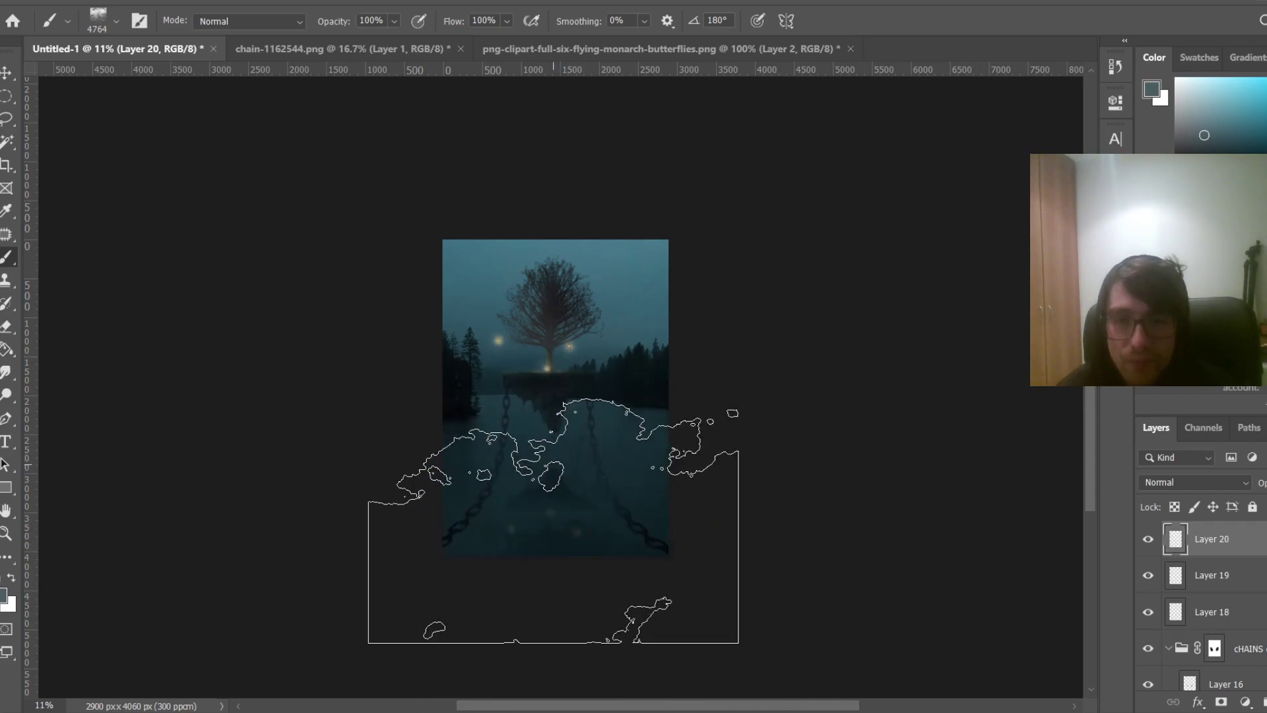
{"action": "key", "text": "ctrl+shift+z"}
{"action": "scroll", "coordinate": [506, 462], "scroll_direction": "up", "scroll_amount": 5}
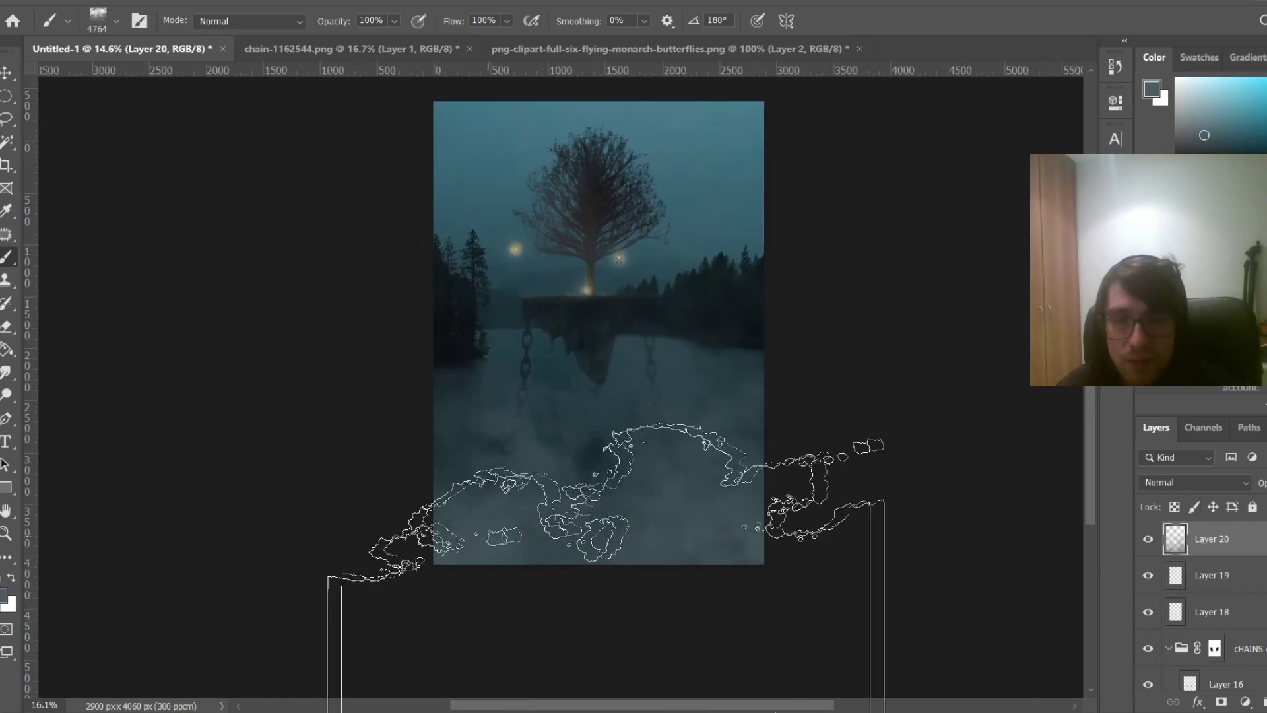
{"action": "key", "text": "ctrl+z"}
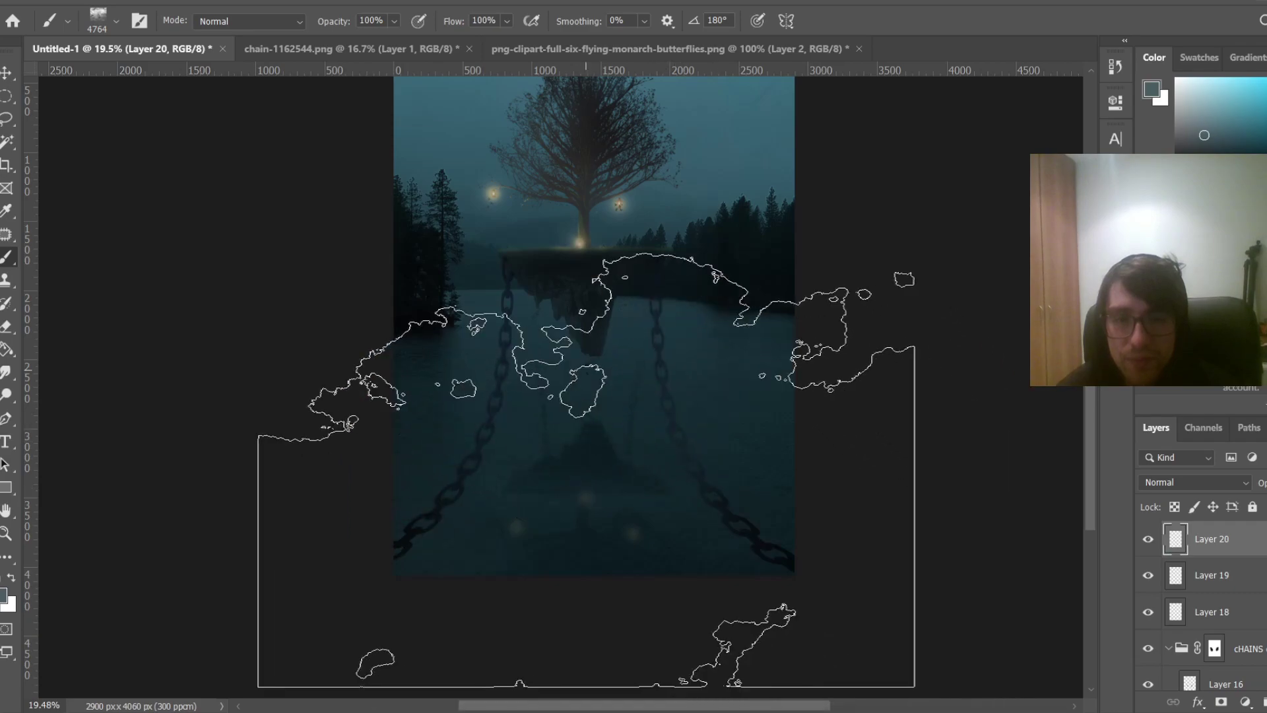
Try a smaller fog pass over the lower lake with the brush at 3089 px and undo it
{"action": "left_click_drag", "start_coordinate": [623, 367], "coordinate": [264, 383]}
{"action": "left_click_drag", "start_coordinate": [521, 443], "coordinate": [587, 453]}
{"action": "left_click", "coordinate": [544, 509]}
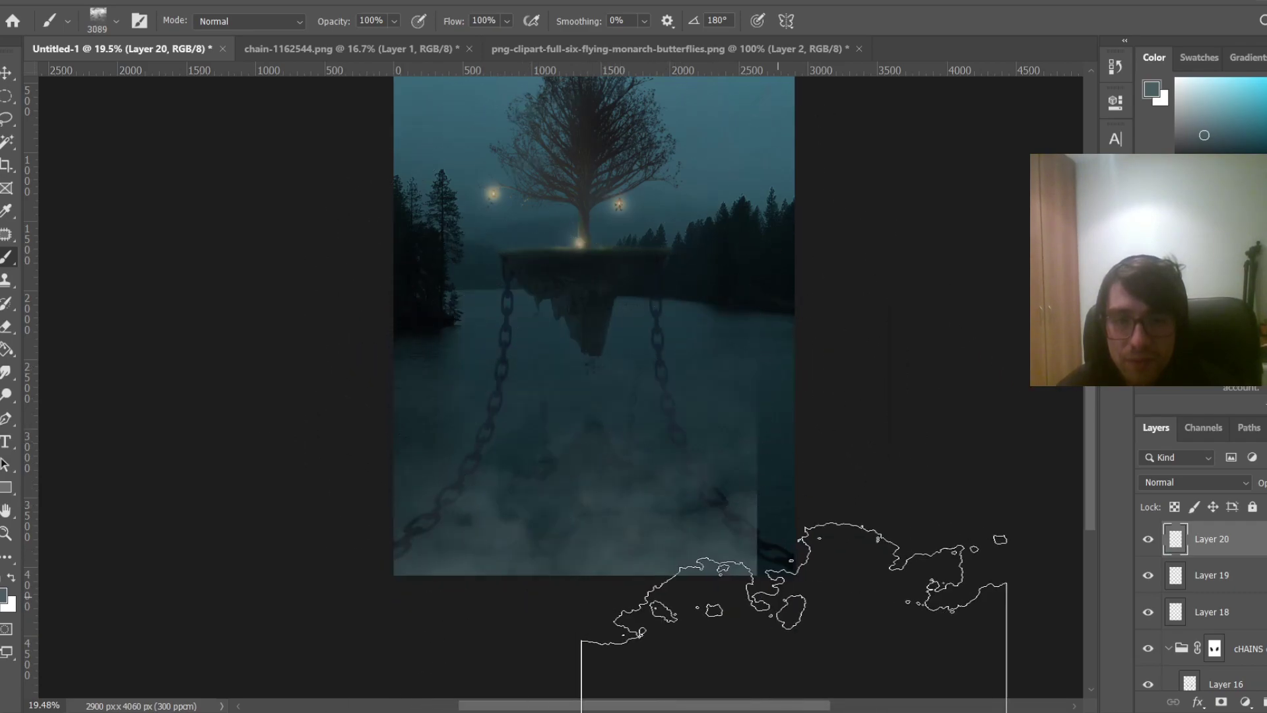
{"action": "key", "text": "ctrl+z"}
Set the fog brush size to 3730 px, try several fog passes over the lake and chains, and undo them
{"action": "left_click_drag", "start_coordinate": [592, 520], "coordinate": [623, 521]}
{"action": "left_click", "coordinate": [567, 475]}
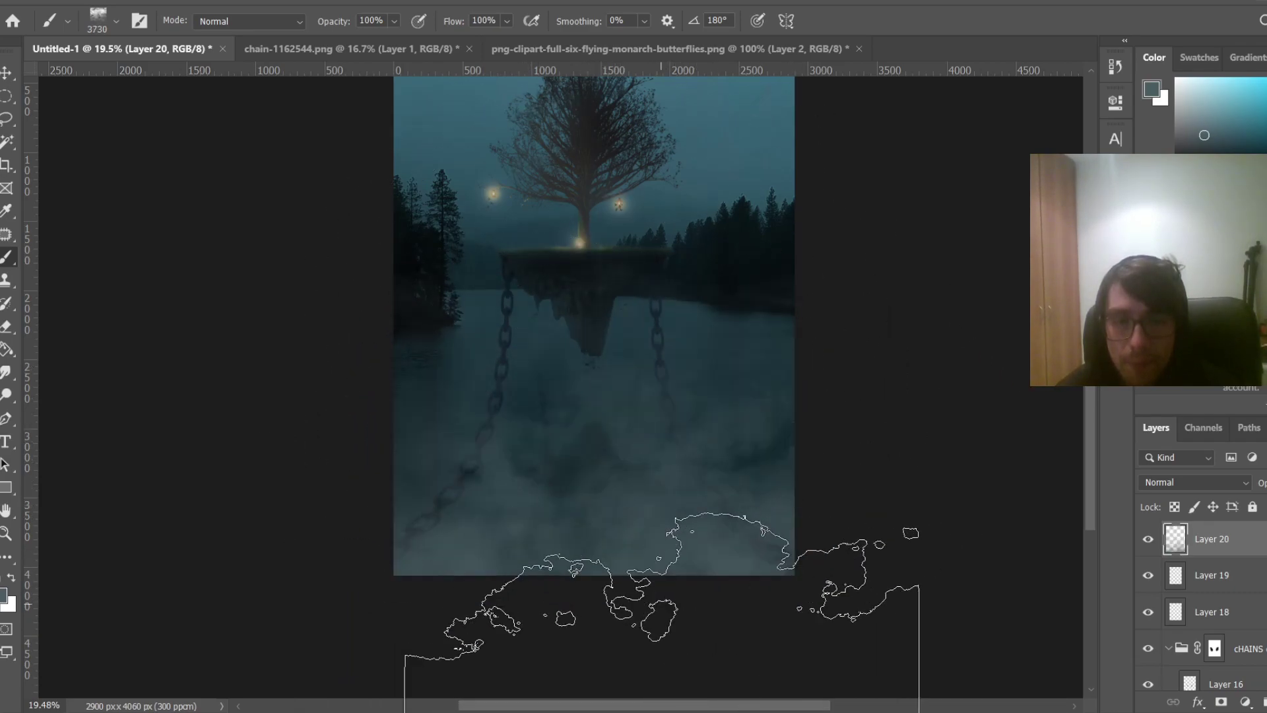
{"action": "key", "text": "ctrl+z"}
{"action": "left_click_drag", "start_coordinate": [730, 617], "coordinate": [904, 710]}
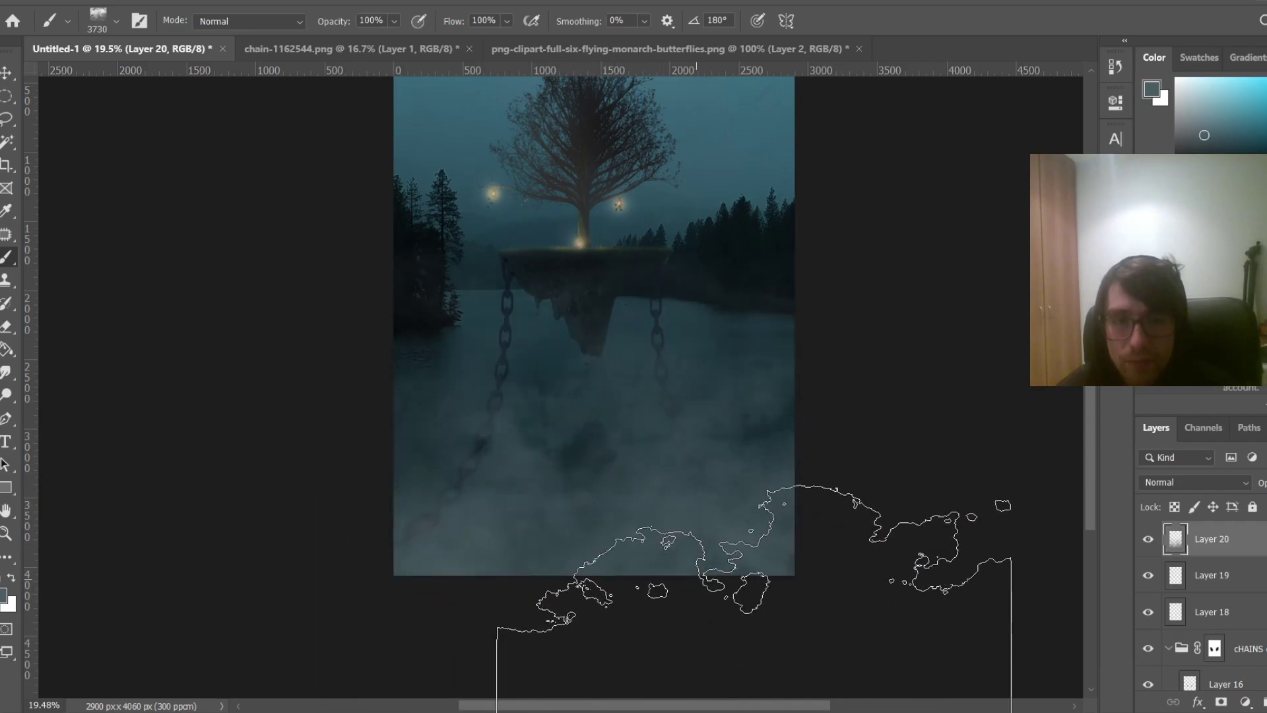
{"action": "scroll", "coordinate": [858, 708], "scroll_direction": "down", "scroll_amount": 2}
{"action": "scroll", "coordinate": [756, 576], "scroll_direction": "up", "scroll_amount": 1}
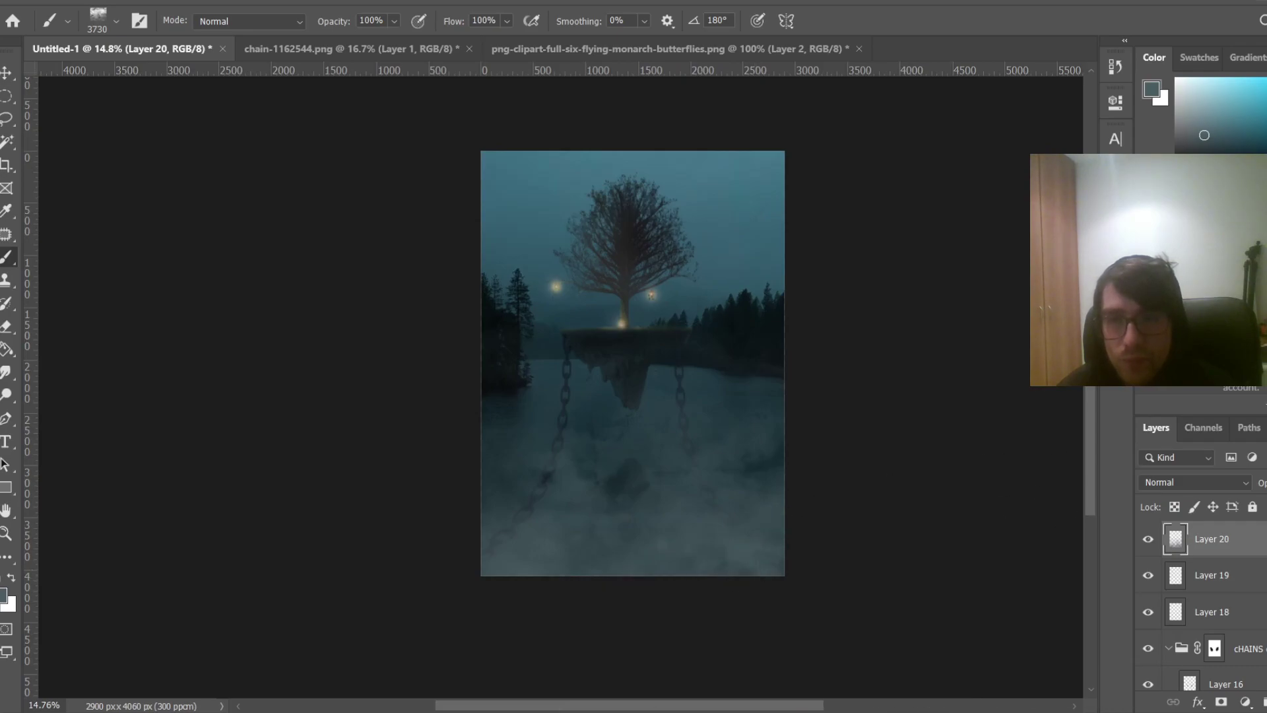
{"action": "key", "text": "ctrl+z"}
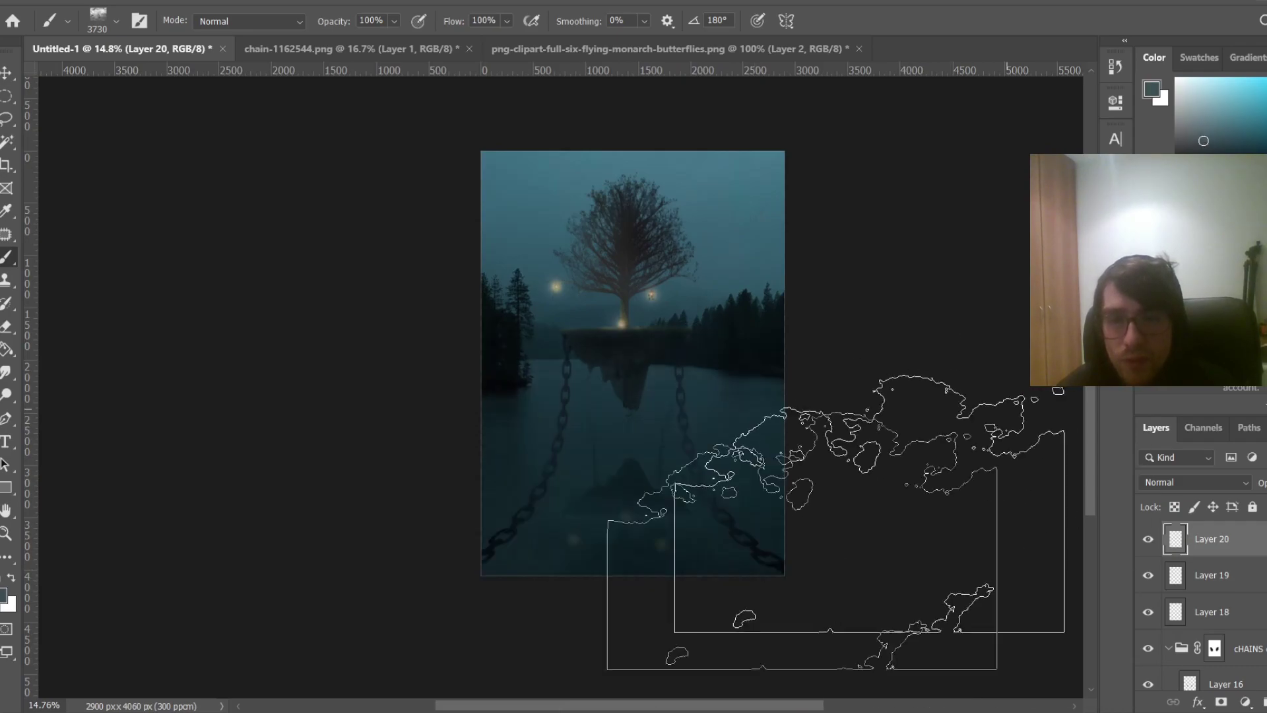
{"action": "left_click", "coordinate": [636, 557]}
{"action": "key", "text": "ctrl+z"}
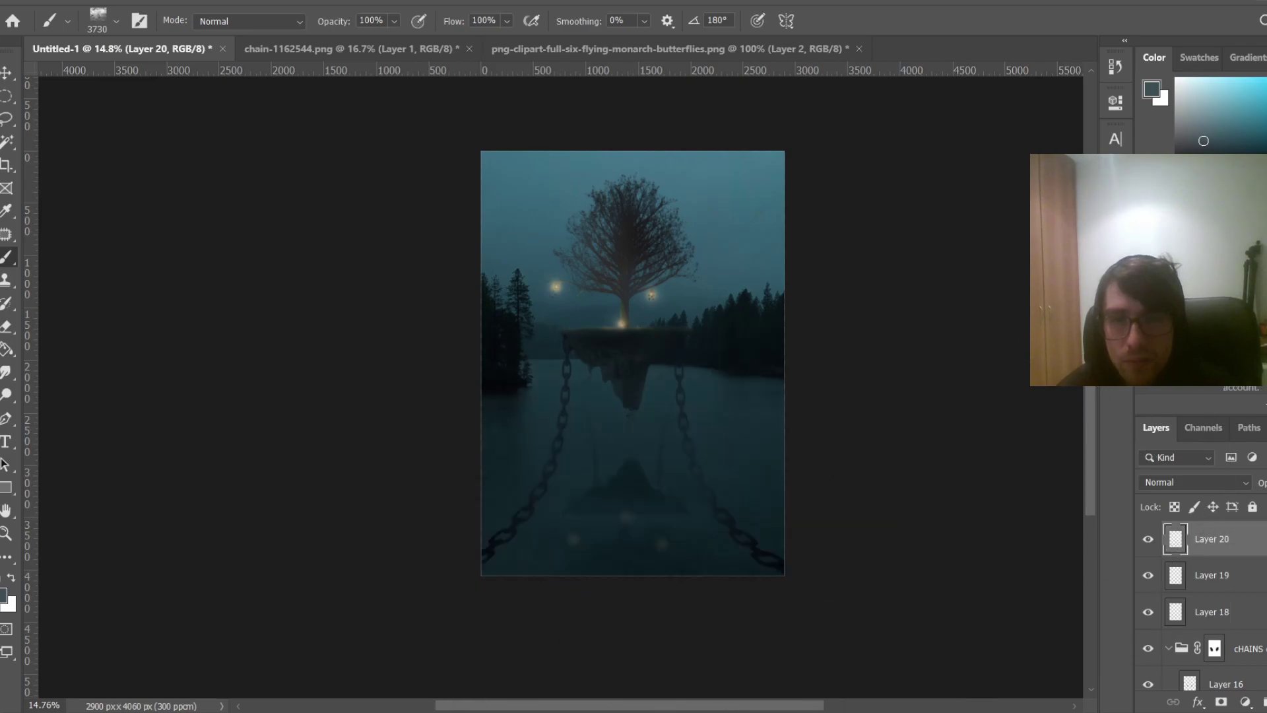
Darken the brush colour to a muted blue-grey and paint fog across the lower half of the lake on Layer 20
{"action": "left_click", "coordinate": [1204, 152]}
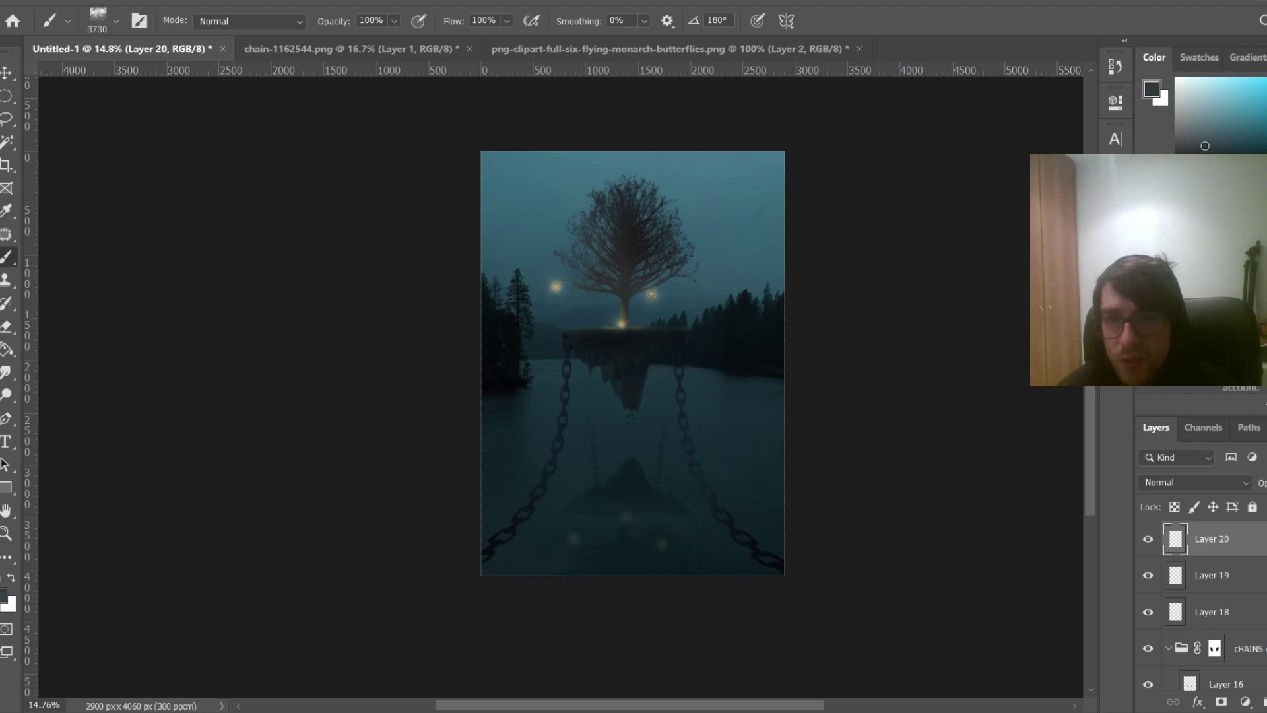
{"action": "left_click", "coordinate": [1204, 140]}
{"action": "left_click", "coordinate": [635, 581]}
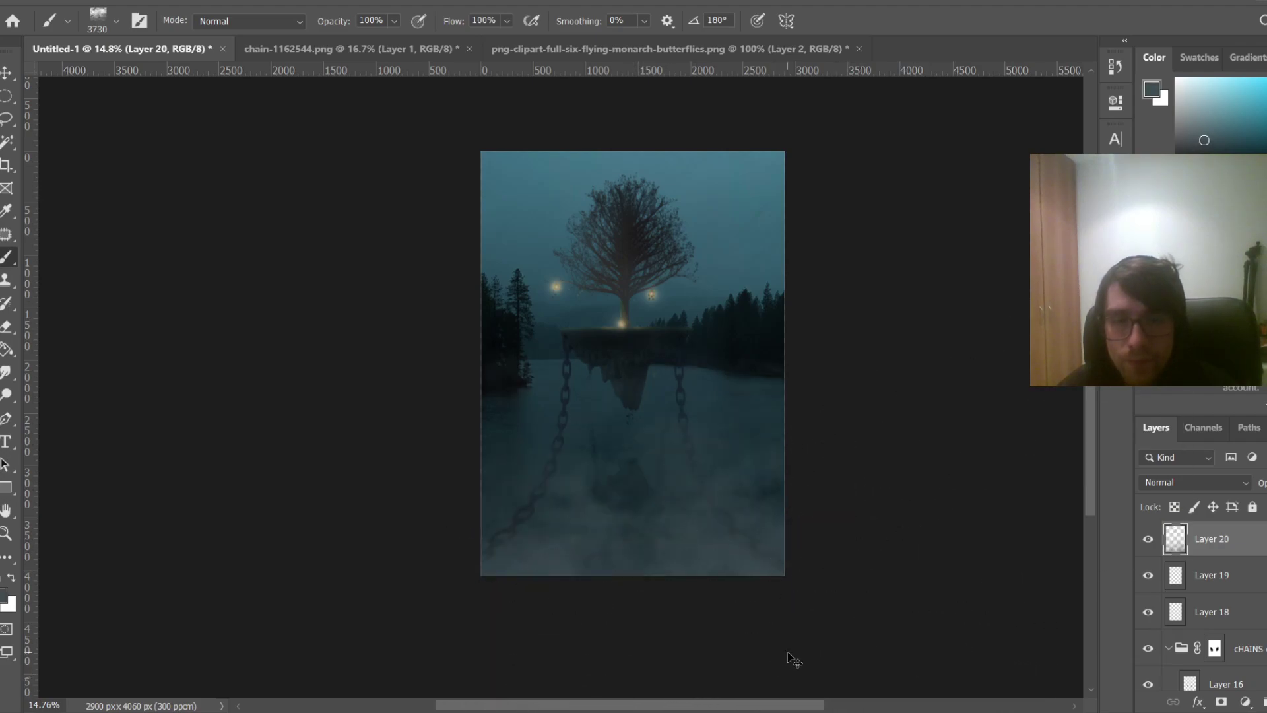
{"action": "key", "text": "ctrl+z"}
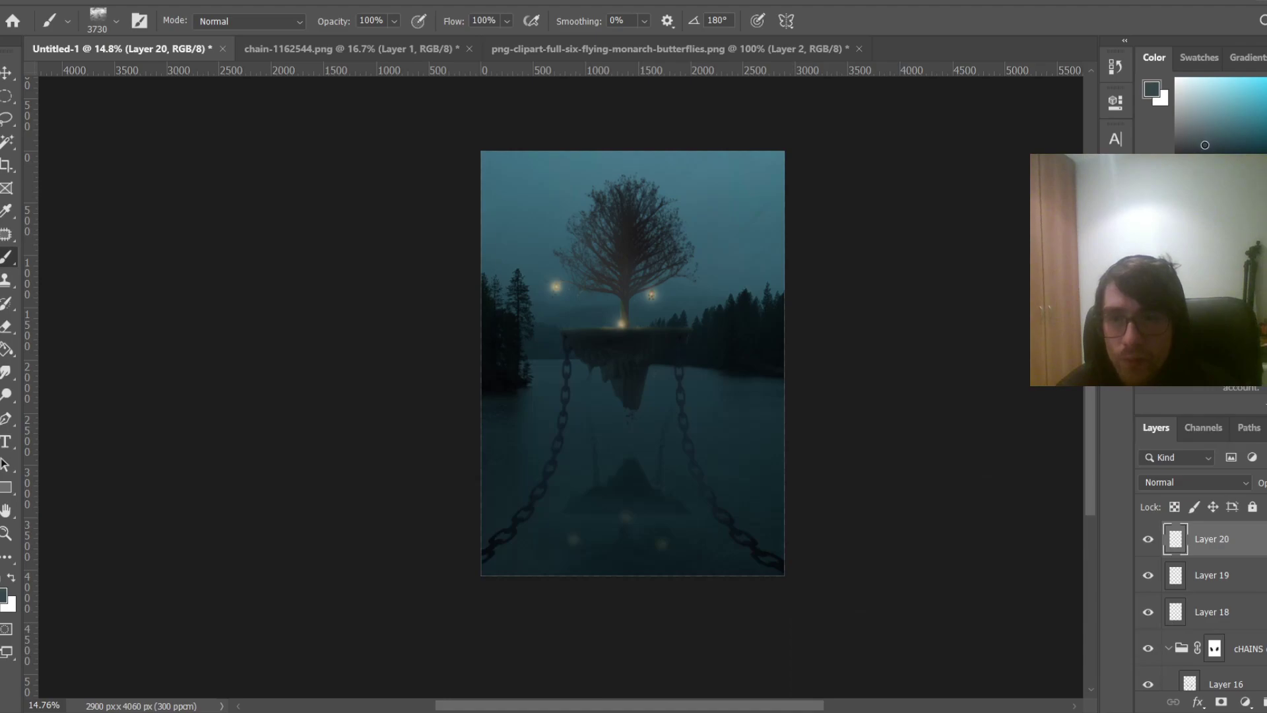
{"action": "left_click", "coordinate": [581, 594]}
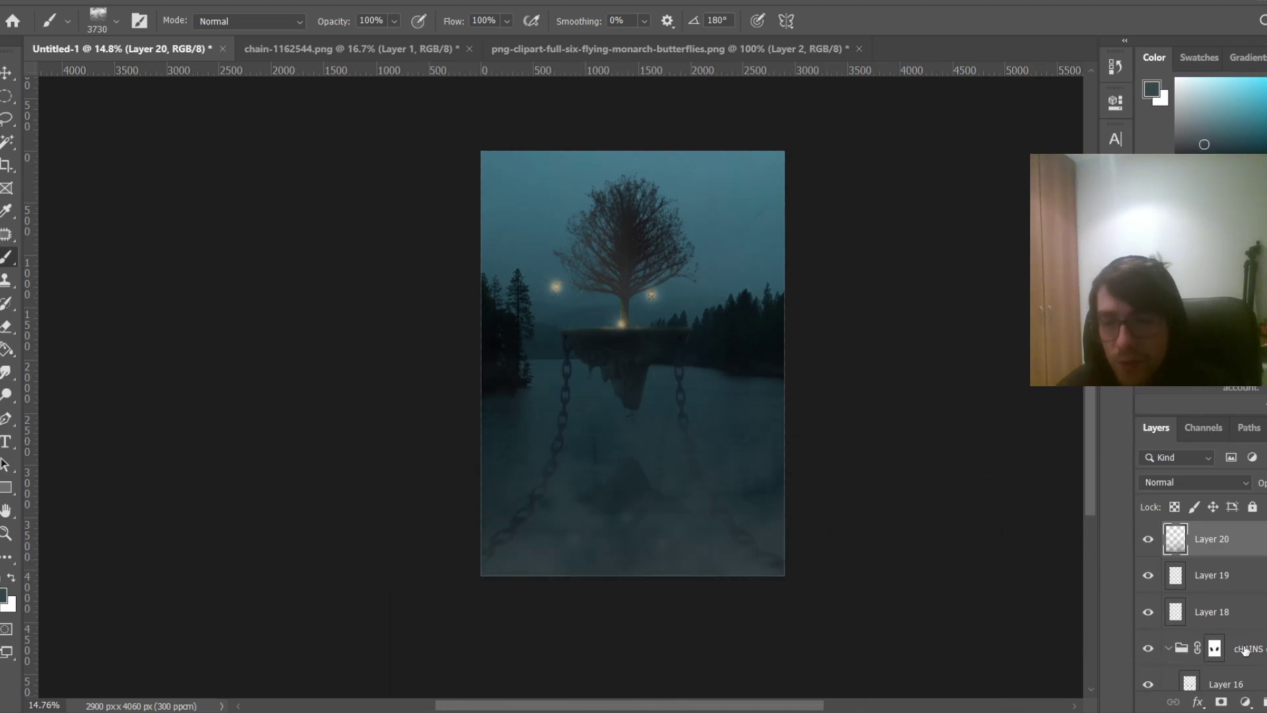
Toggle the chain layers' visibility to identify them and add a layer mask to the cHAINS group containing Layer 17
{"action": "scroll", "coordinate": [1254, 627], "scroll_direction": "down", "scroll_amount": 2}
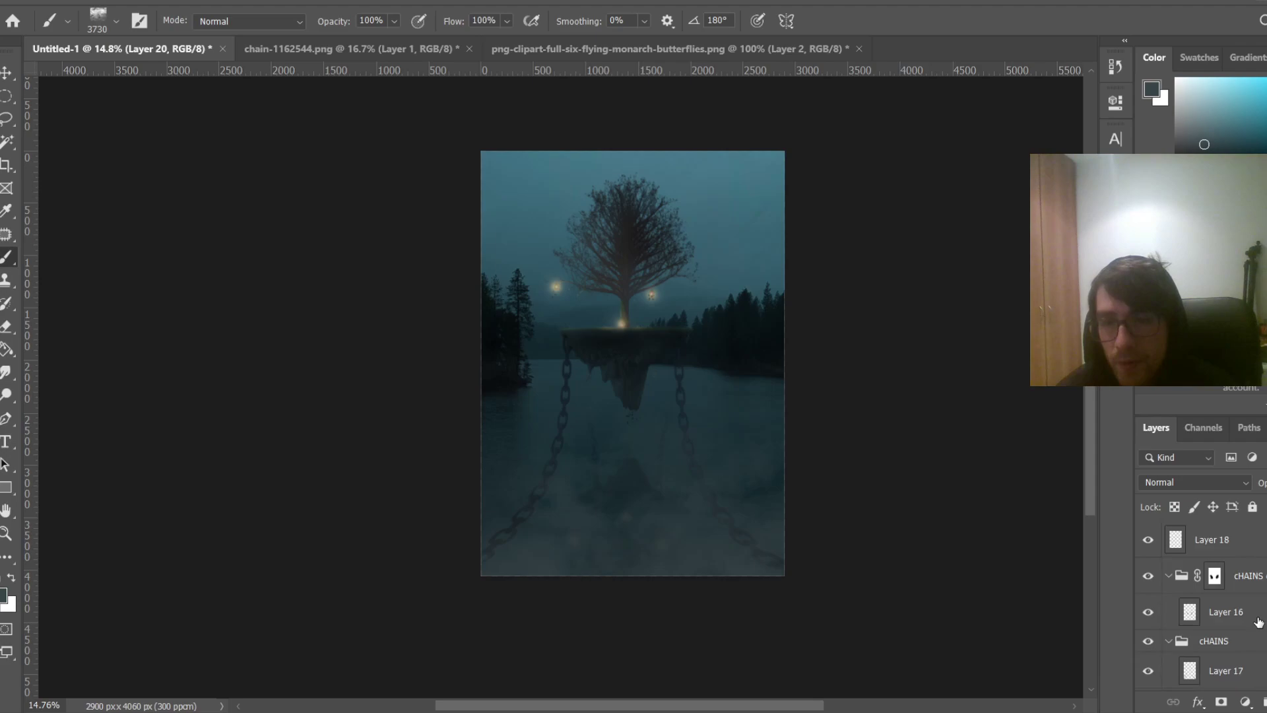
{"action": "left_click", "coordinate": [1149, 613]}
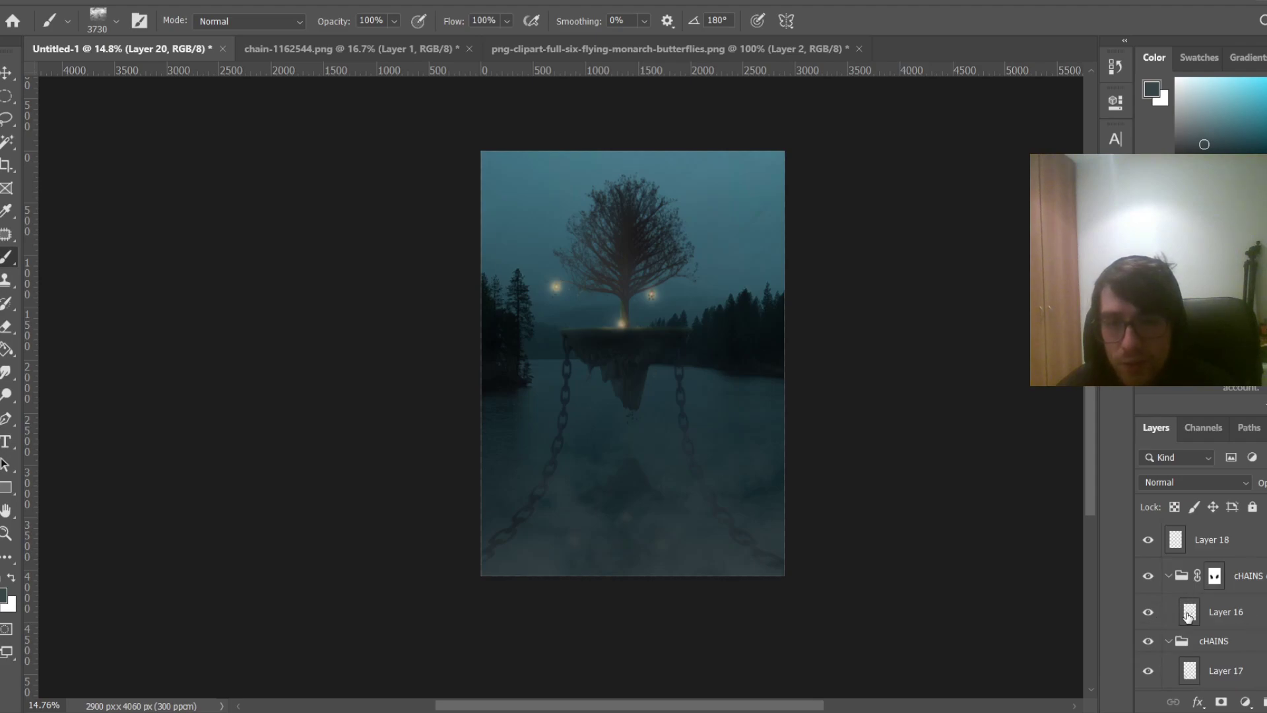
{"action": "scroll", "coordinate": [1204, 617], "scroll_direction": "down", "scroll_amount": 1}
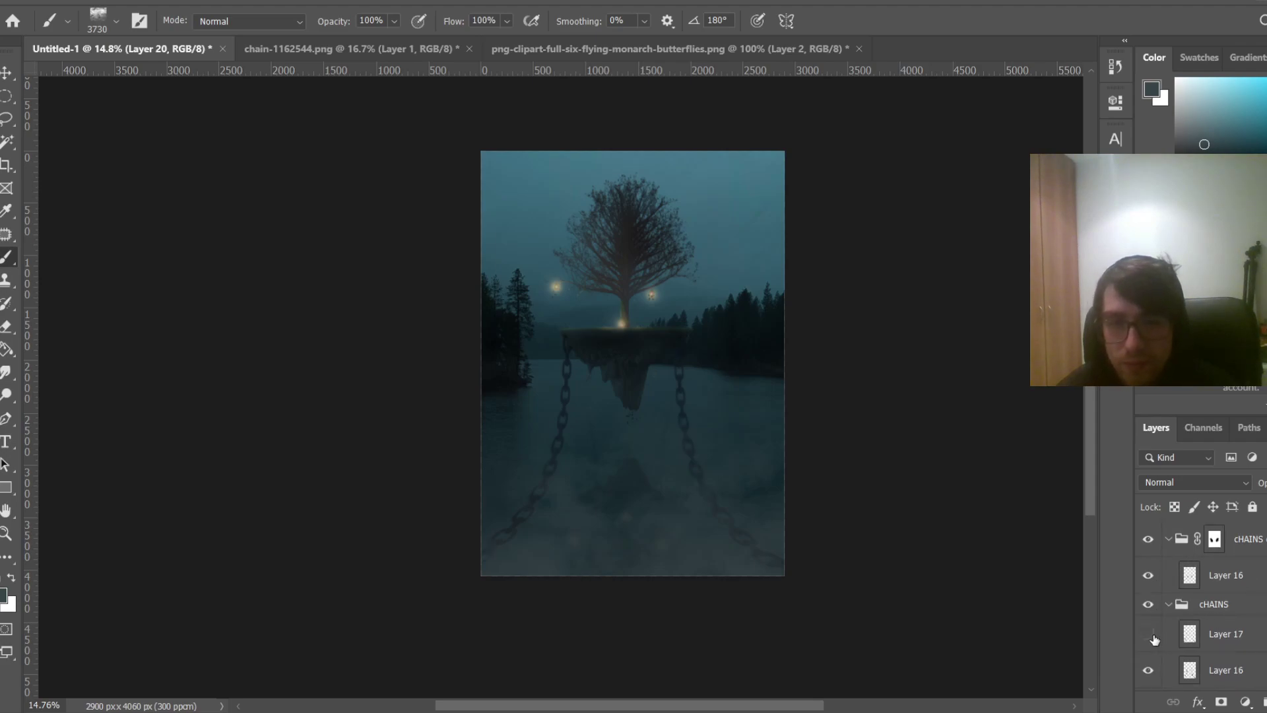
{"action": "left_click", "coordinate": [1148, 671]}
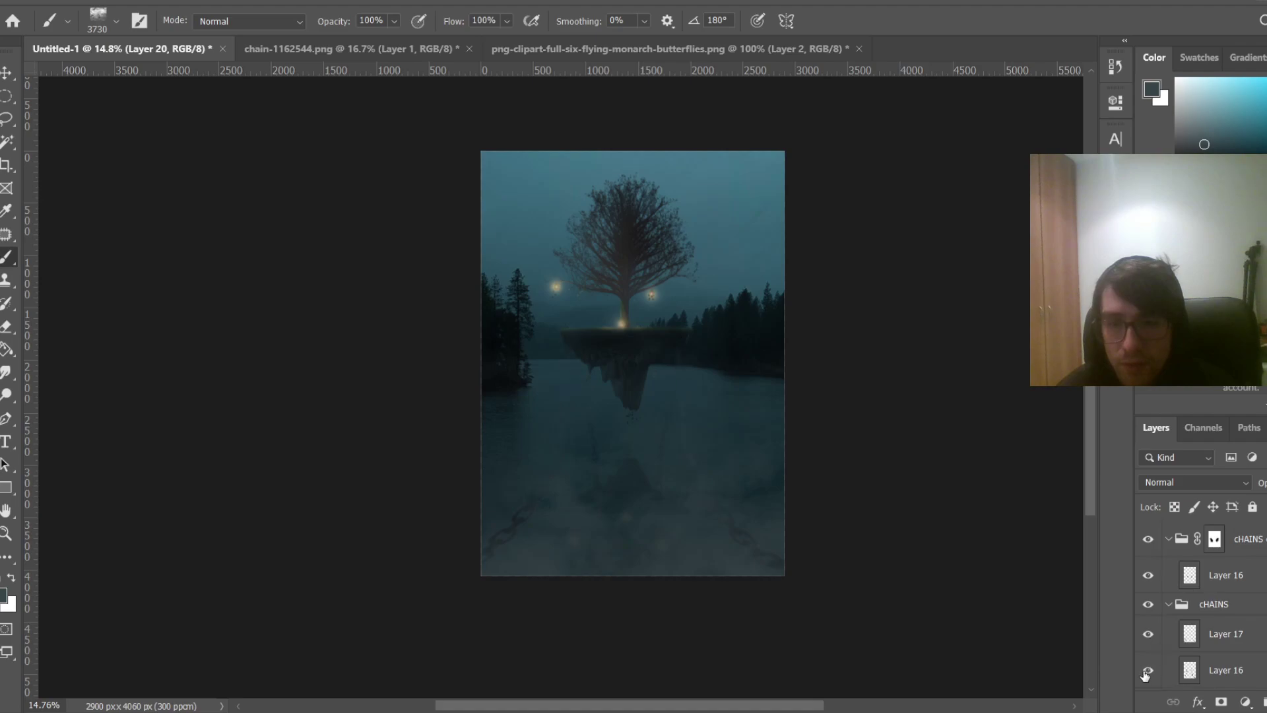
{"action": "left_click", "coordinate": [1173, 608]}
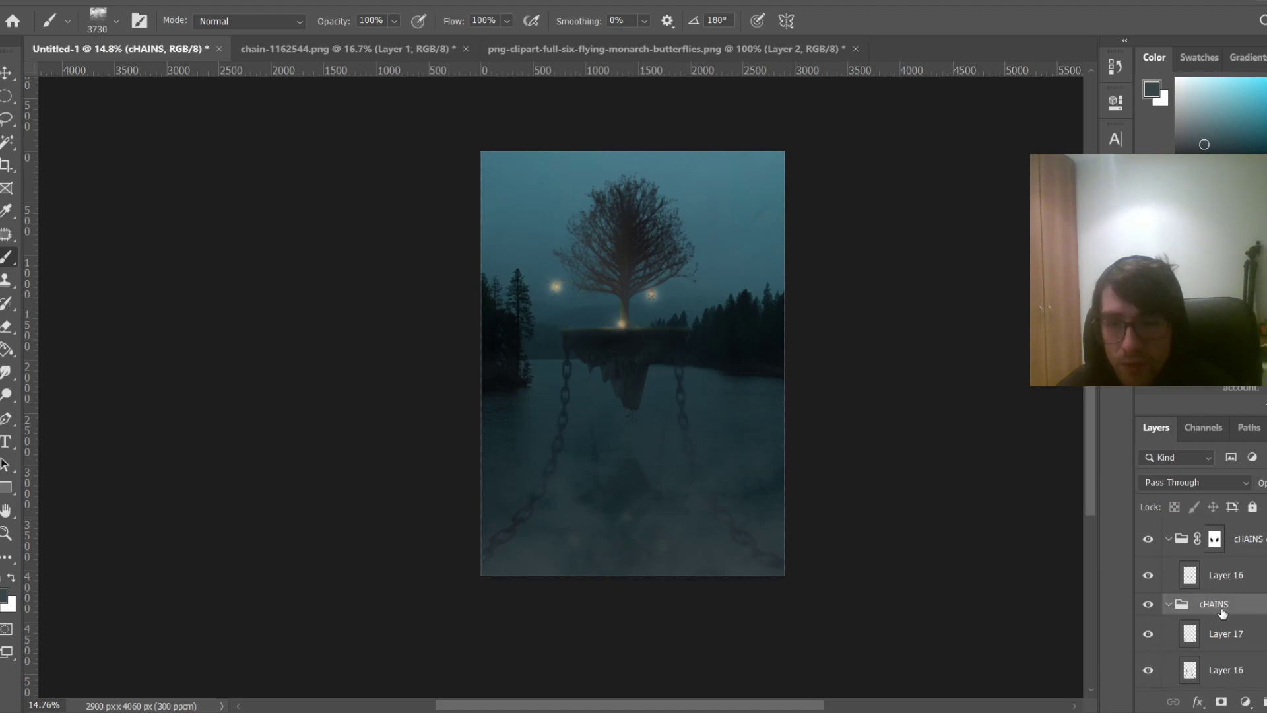
{"action": "left_click", "coordinate": [1221, 701]}
Mask out the lower ends of both chains on the cHAINS group mask with a soft round 1562 px brush in near-black
{"action": "right_click", "coordinate": [858, 568]}
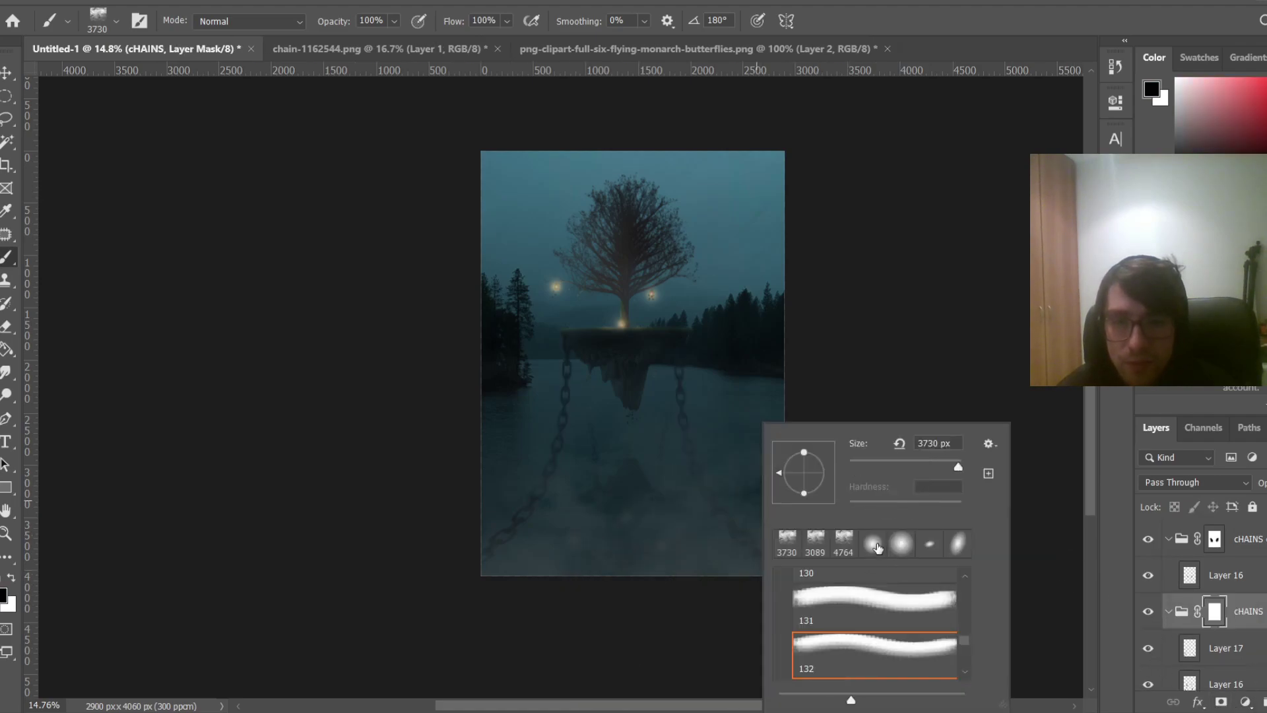
{"action": "left_click", "coordinate": [876, 546]}
{"action": "left_click", "coordinate": [818, 277]}
{"action": "left_click_drag", "start_coordinate": [770, 490], "coordinate": [656, 492]}
{"action": "left_click", "coordinate": [850, 607], "text": "alt"}
{"action": "left_click_drag", "start_coordinate": [705, 546], "coordinate": [641, 547]}
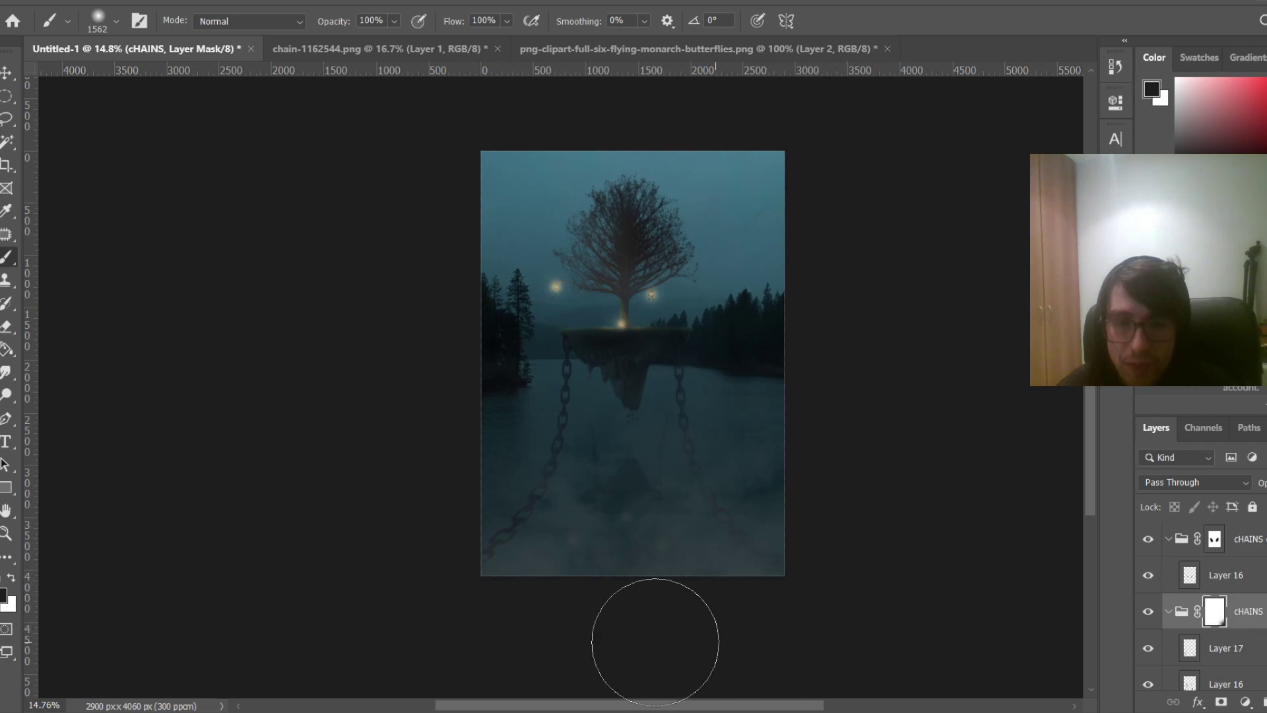
{"action": "left_click_drag", "start_coordinate": [478, 613], "coordinate": [491, 577]}
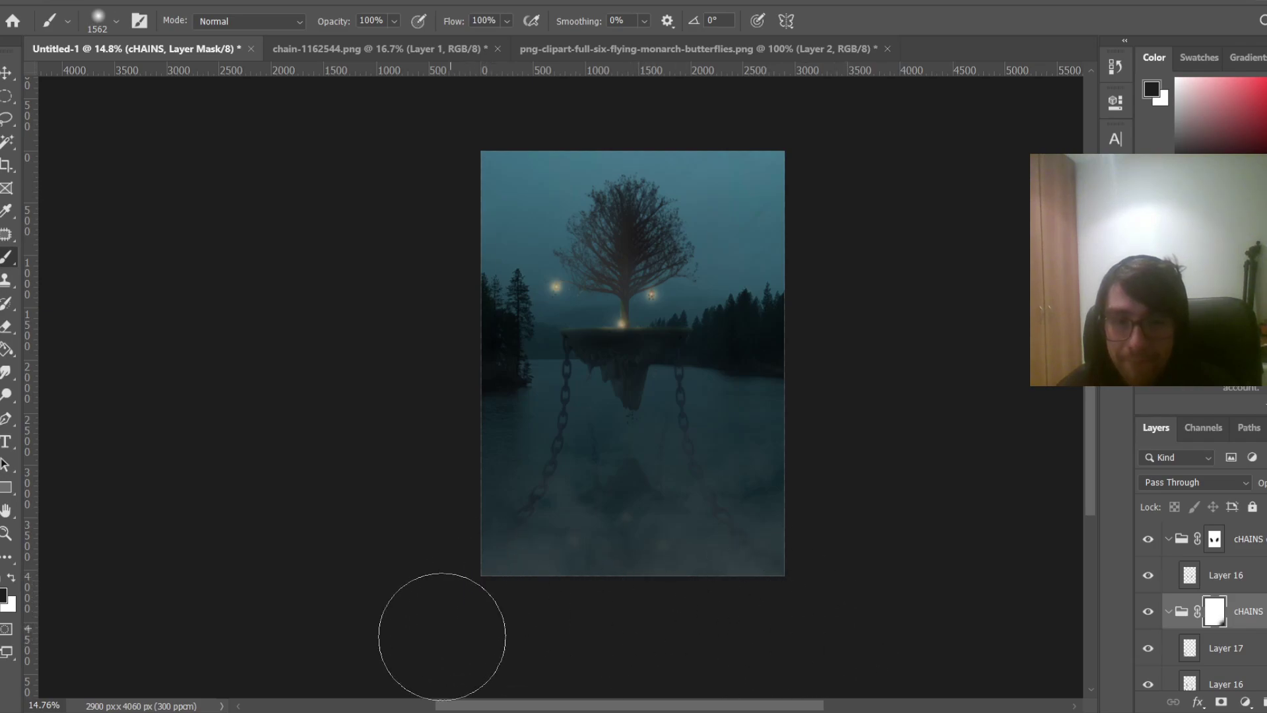
Select Layer 20, stamp all visible layers into a new layer above it, and open that layer in the Camera Raw filter
{"action": "scroll", "coordinate": [703, 683], "scroll_direction": "up", "scroll_amount": 2}
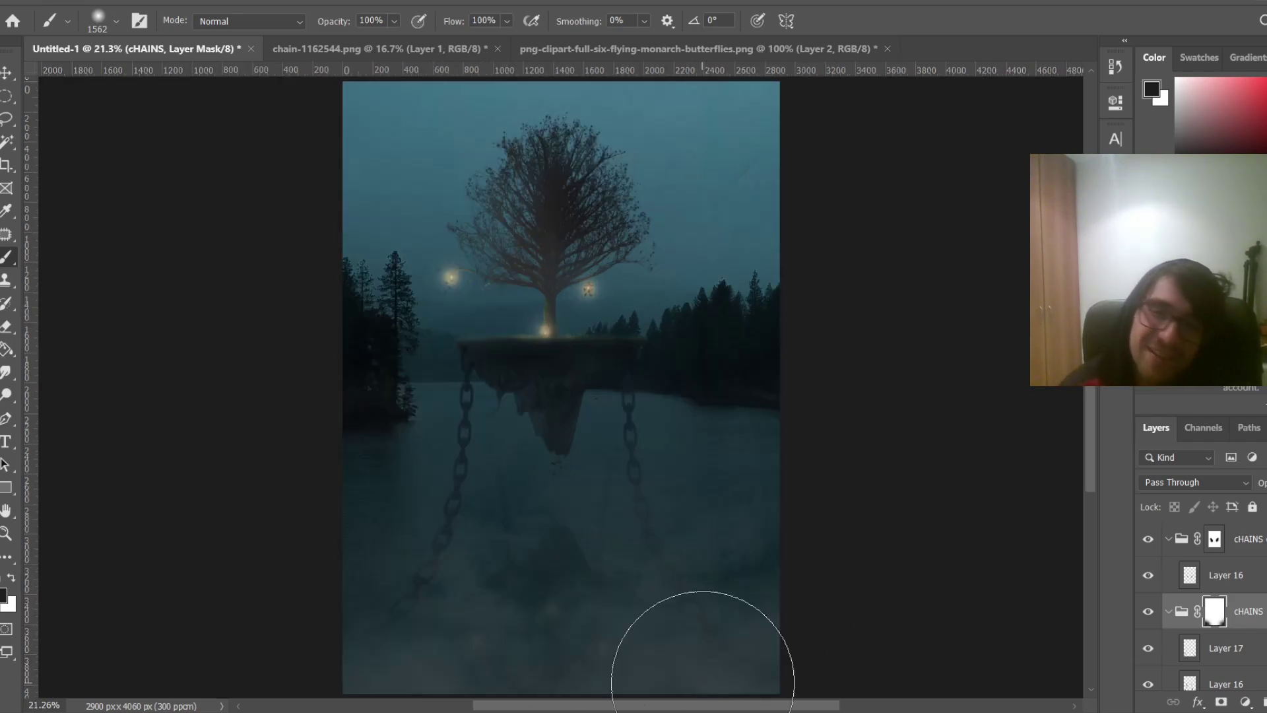
{"action": "scroll", "coordinate": [1249, 528], "scroll_direction": "up", "scroll_amount": 3}
{"action": "left_click", "coordinate": [1257, 549]}
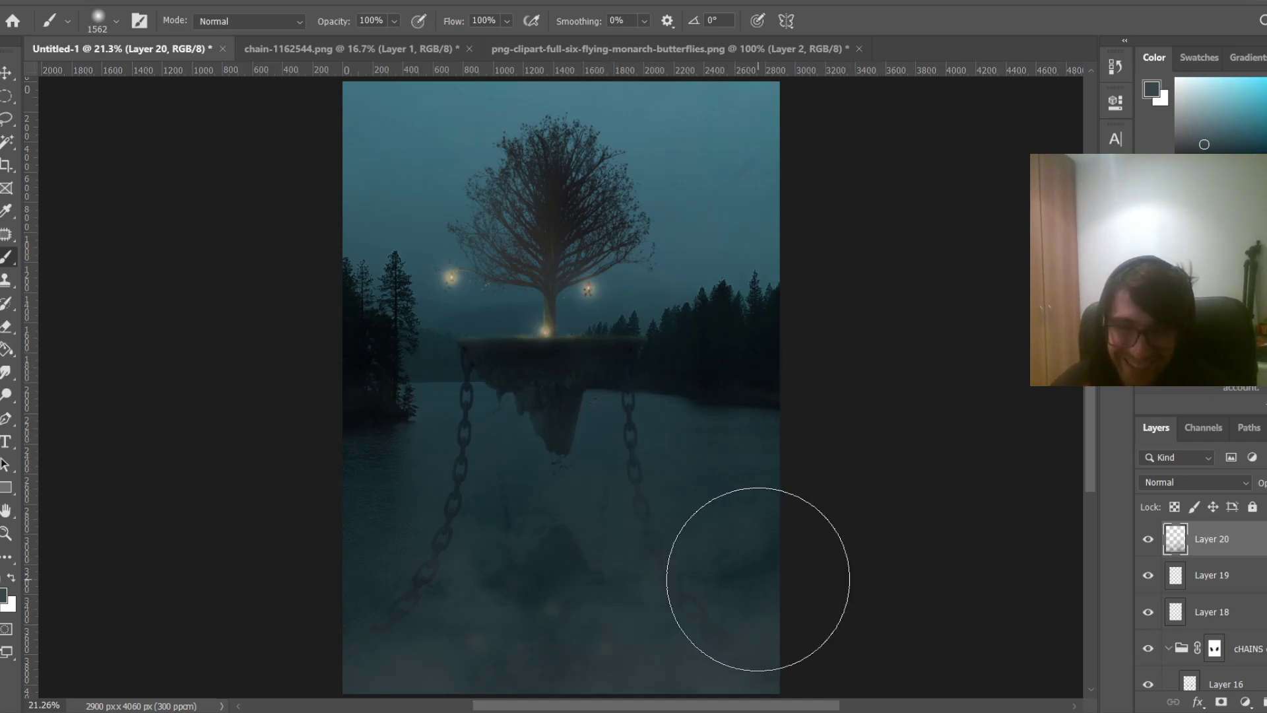
{"action": "scroll", "coordinate": [660, 528], "scroll_direction": "down", "scroll_amount": 3}
{"action": "scroll", "coordinate": [607, 462], "scroll_direction": "up", "scroll_amount": 2}
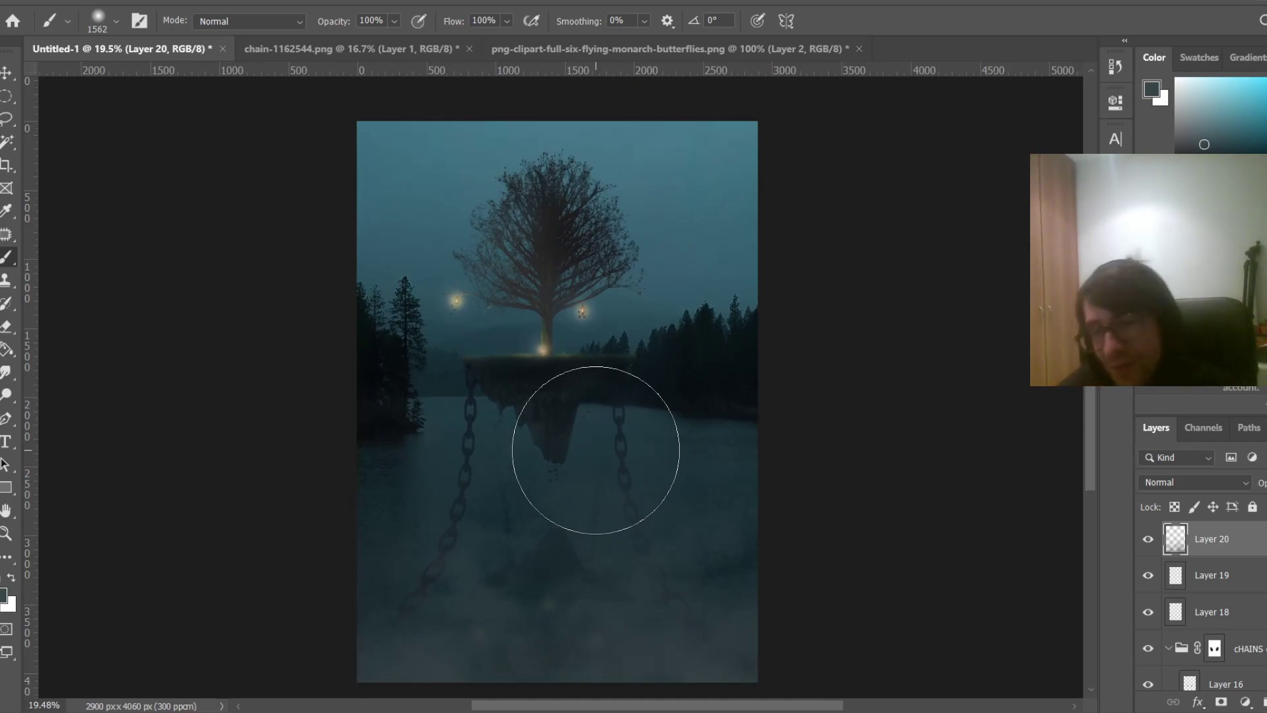
{"action": "scroll", "coordinate": [503, 514], "scroll_direction": "down", "scroll_amount": 2}
{"action": "scroll", "coordinate": [501, 511], "scroll_direction": "up", "scroll_amount": 3}
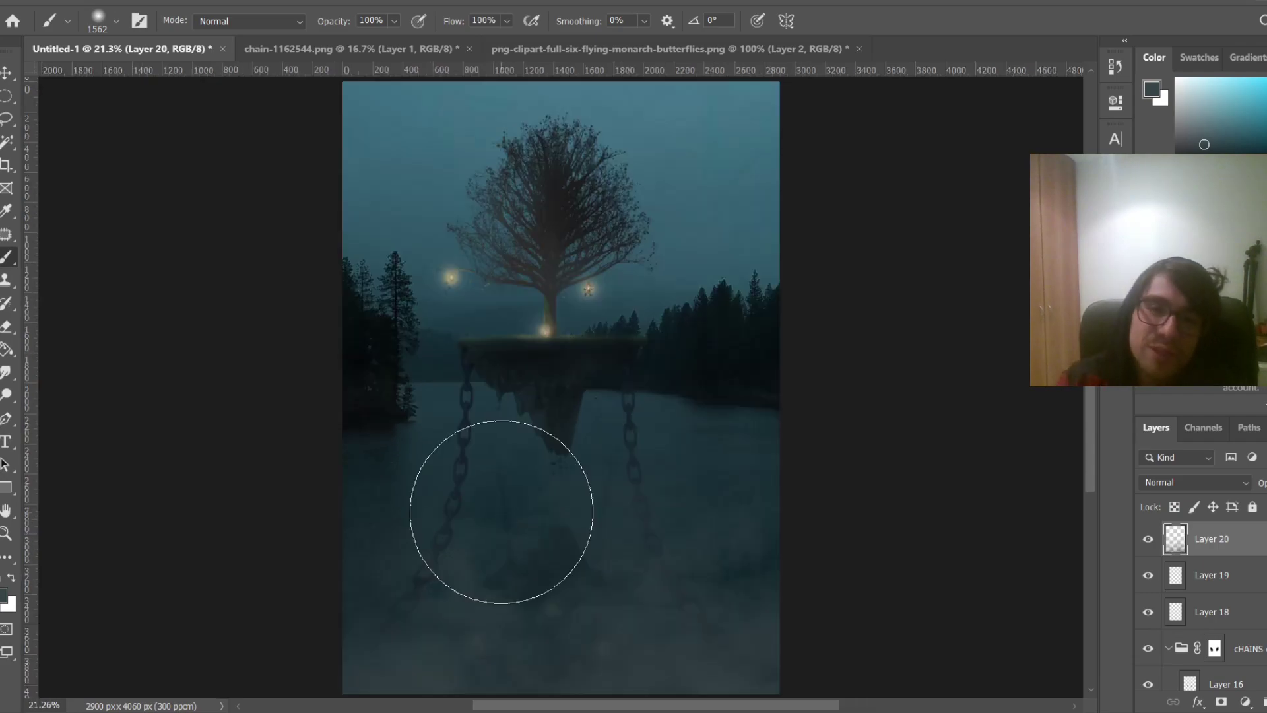
{"action": "scroll", "coordinate": [502, 514], "scroll_direction": "down", "scroll_amount": 2}
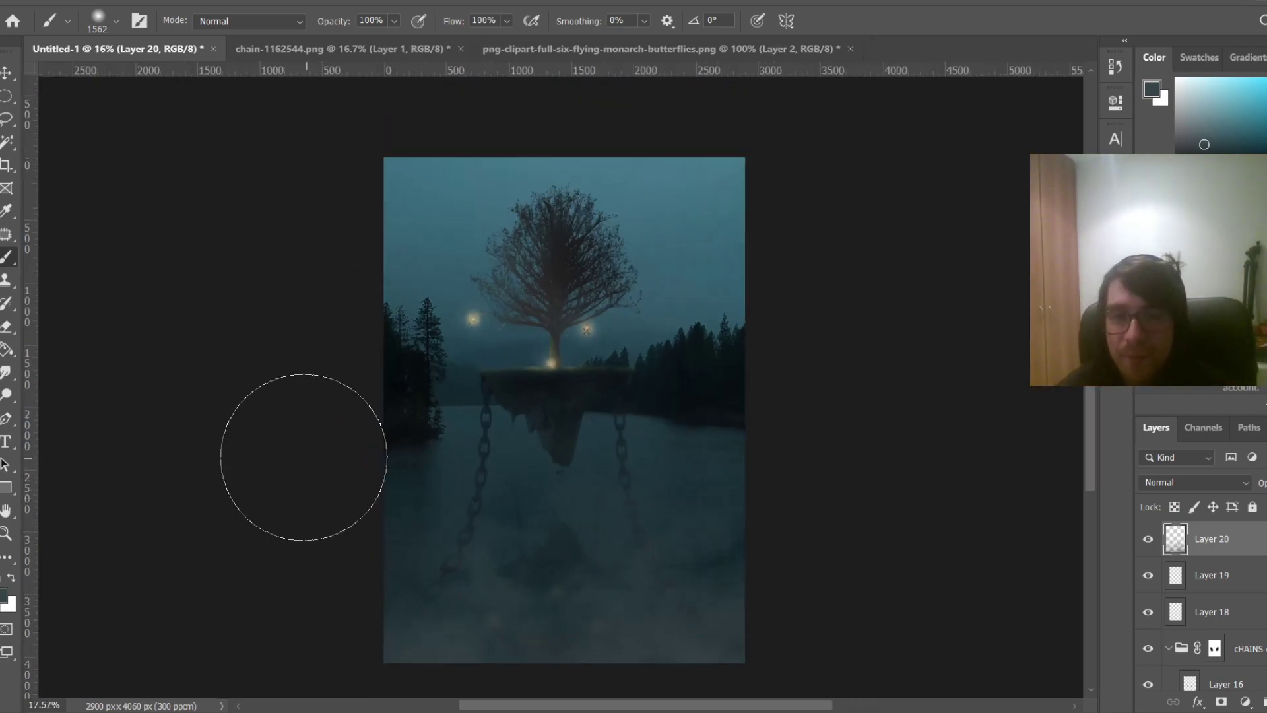
{"action": "scroll", "coordinate": [304, 457], "scroll_direction": "up", "scroll_amount": 1}
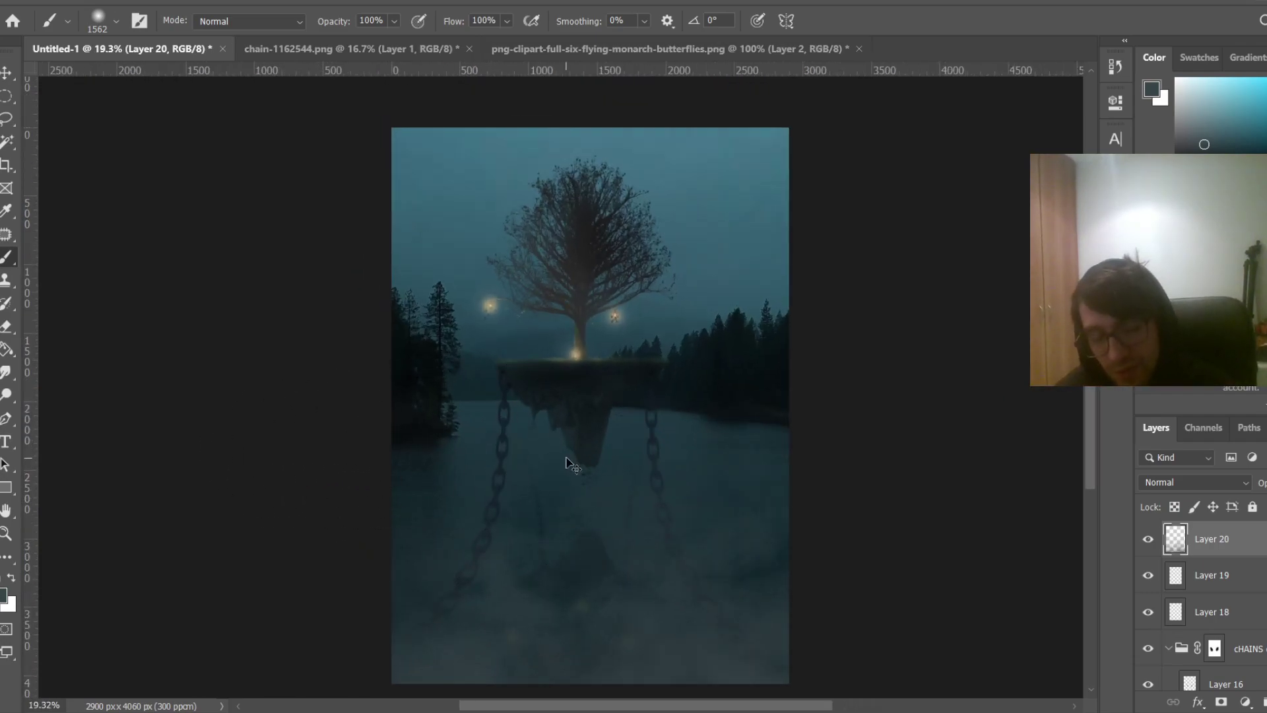
{"action": "key", "text": "ctrl+shift+alt+e"}
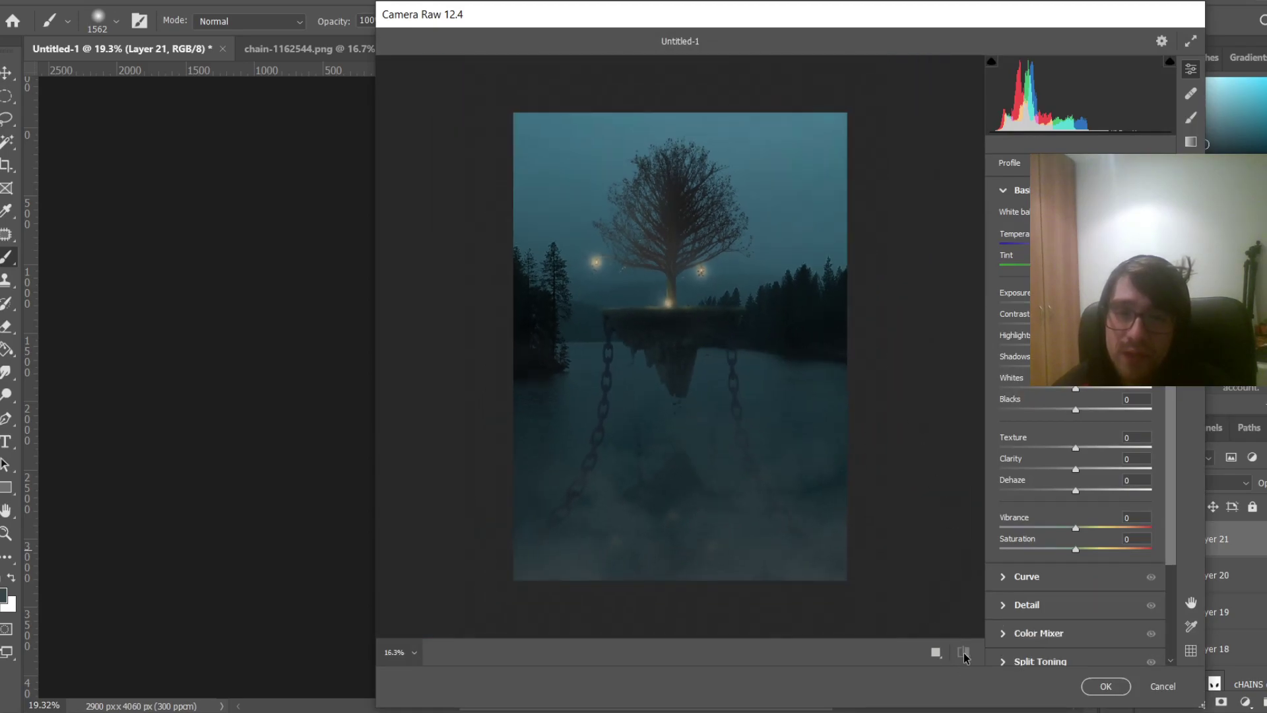
Show the image as a side-by-side Before/After comparison and widen the Camera Raw window on both sides
{"action": "left_click", "coordinate": [936, 653]}
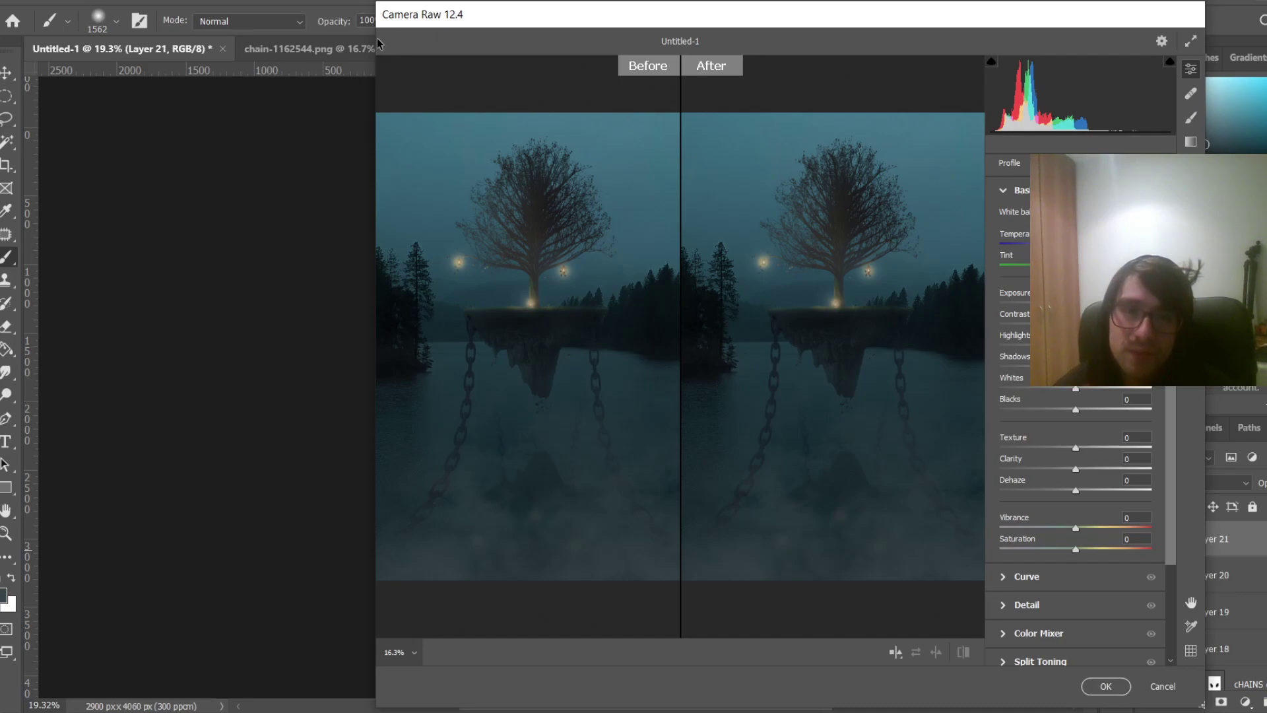
{"action": "left_click_drag", "start_coordinate": [373, 40], "coordinate": [0, 40]}
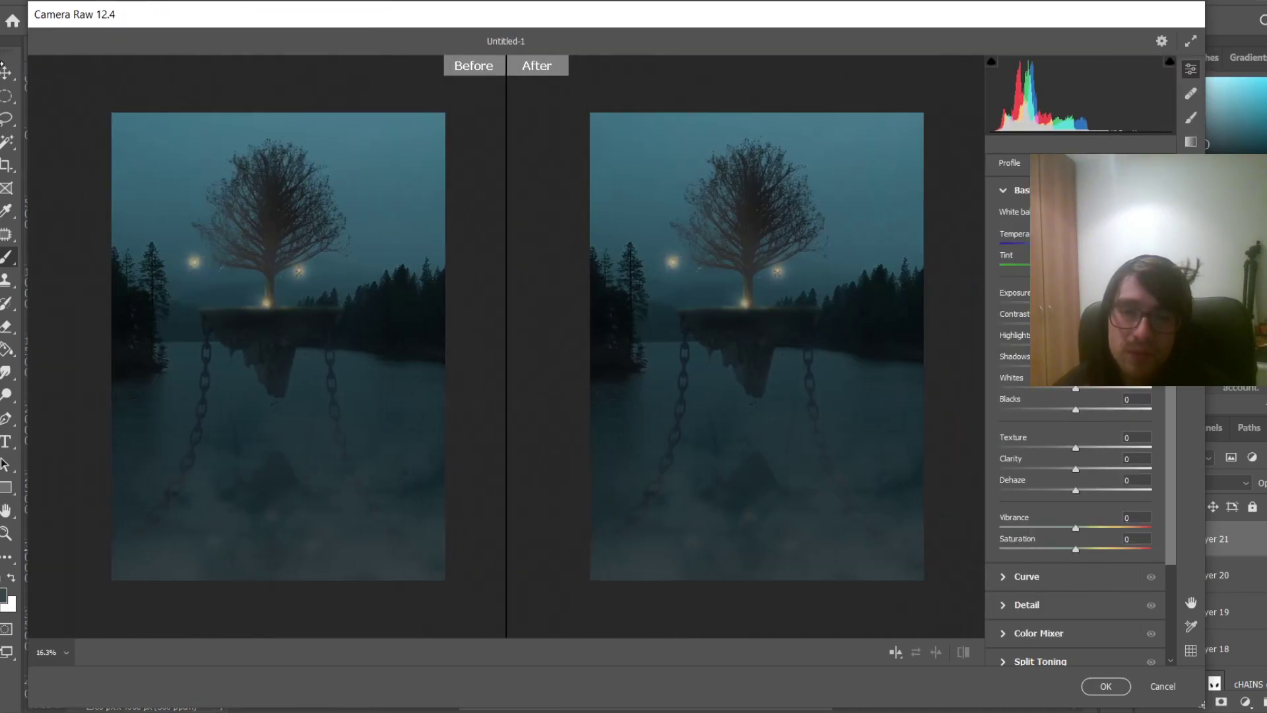
{"action": "left_click_drag", "start_coordinate": [1205, 277], "coordinate": [1266, 277]}
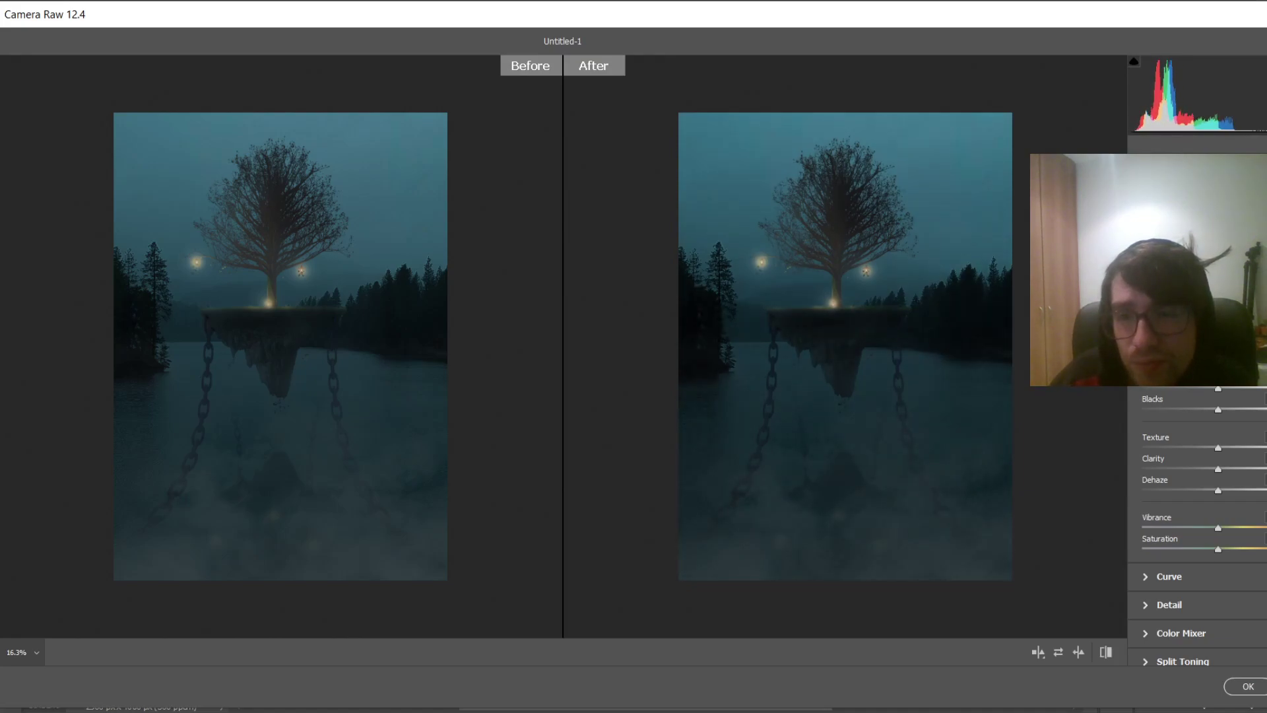
Lower the Whites, raise the Blacks and Clarity slightly, and reduce Dehaze to a small negative amount
{"action": "mouse_move", "coordinate": [1218, 389]}
{"action": "left_mouse_down"}
{"action": "mouse_move", "coordinate": [1249, 389]}
{"action": "mouse_move", "coordinate": [1211, 390]}
{"action": "left_mouse_up"}
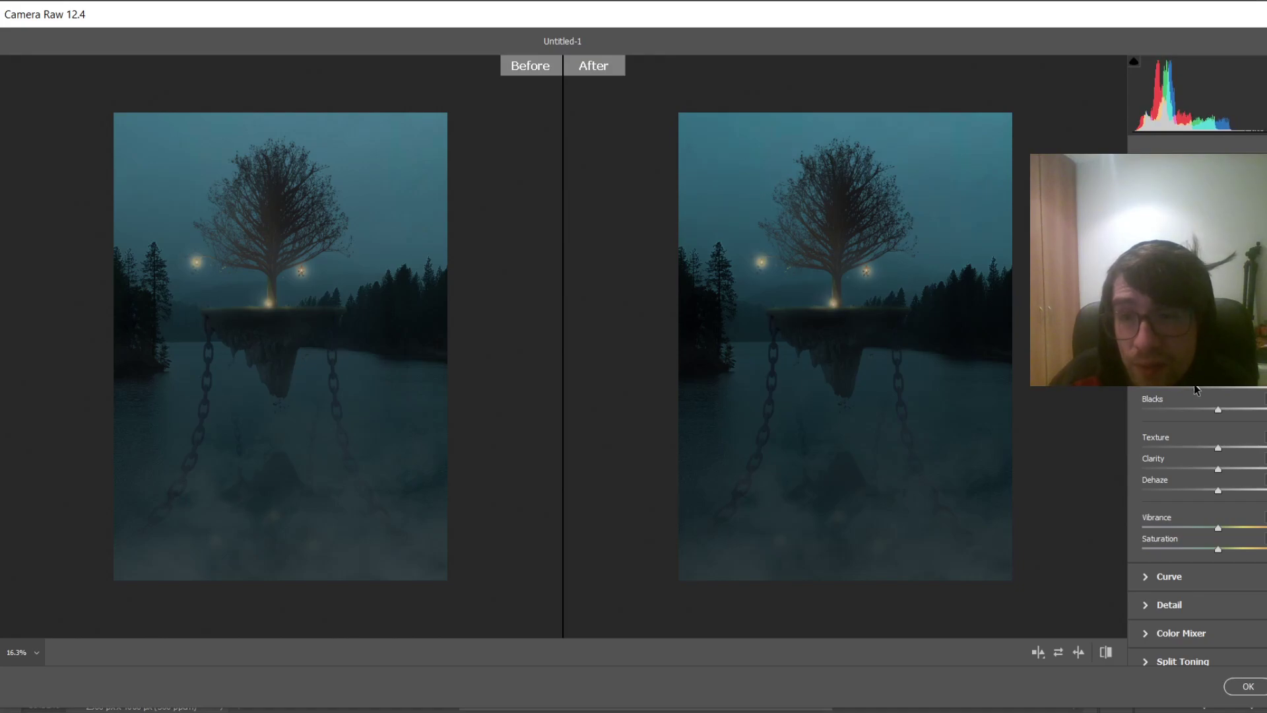
{"action": "mouse_move", "coordinate": [1217, 409]}
{"action": "left_mouse_down"}
{"action": "mouse_move", "coordinate": [1154, 408]}
{"action": "mouse_move", "coordinate": [1230, 401]}
{"action": "left_mouse_up"}
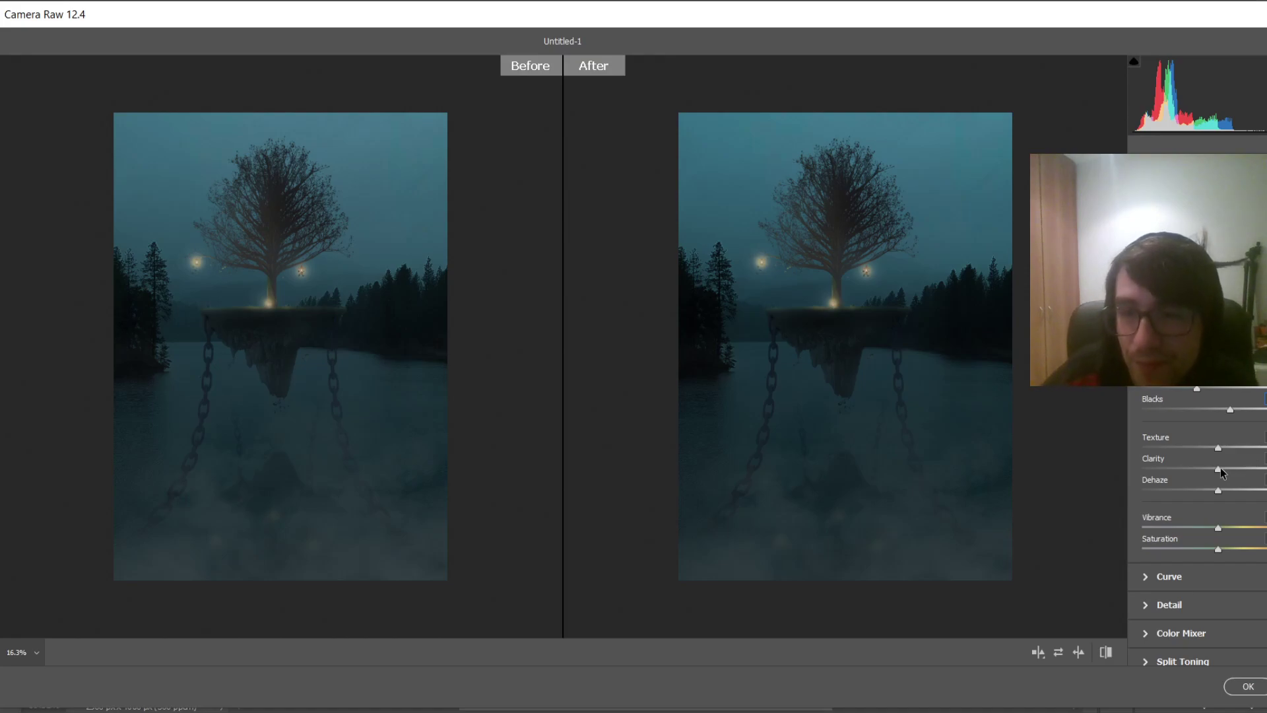
{"action": "left_click_drag", "start_coordinate": [1218, 468], "coordinate": [1215, 497]}
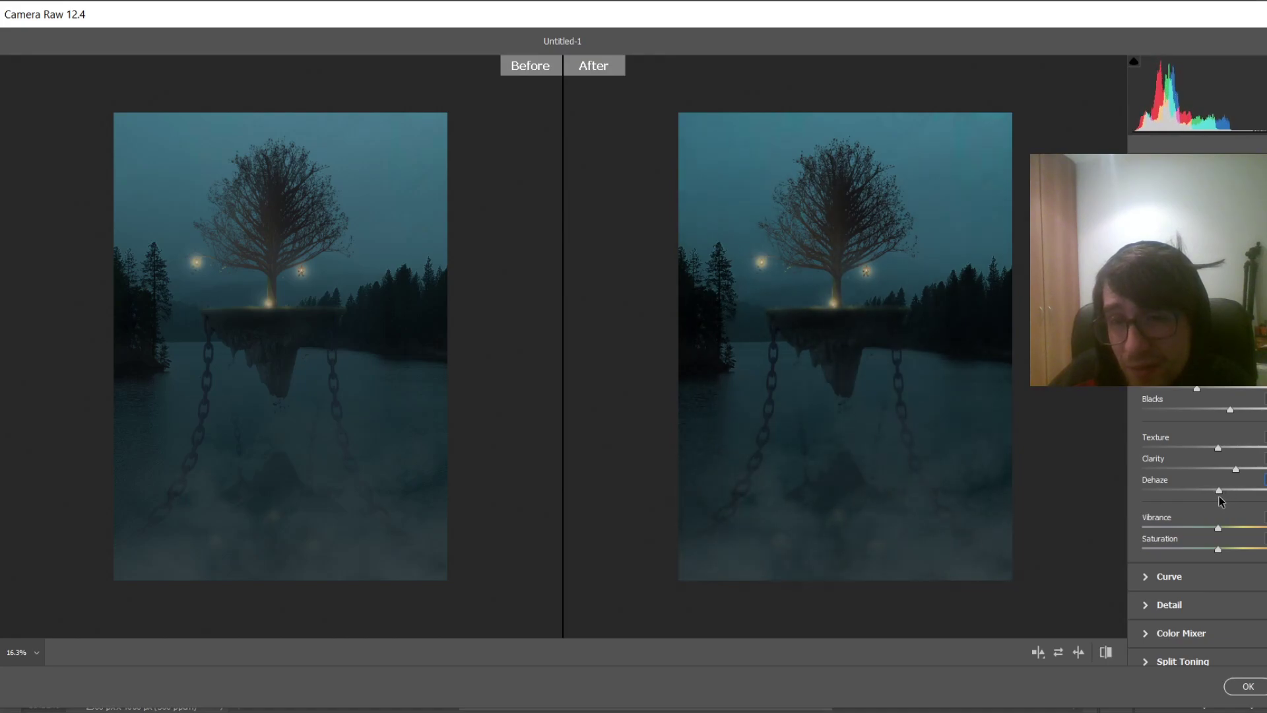
{"action": "left_click_drag", "start_coordinate": [1239, 501], "coordinate": [1206, 496]}
Expand the Curve settings and add highlight, shadow and deep-shadow points to the main point curve at inputs 193, 64 and 29
{"action": "scroll", "coordinate": [1214, 441], "scroll_direction": "down", "scroll_amount": 3}
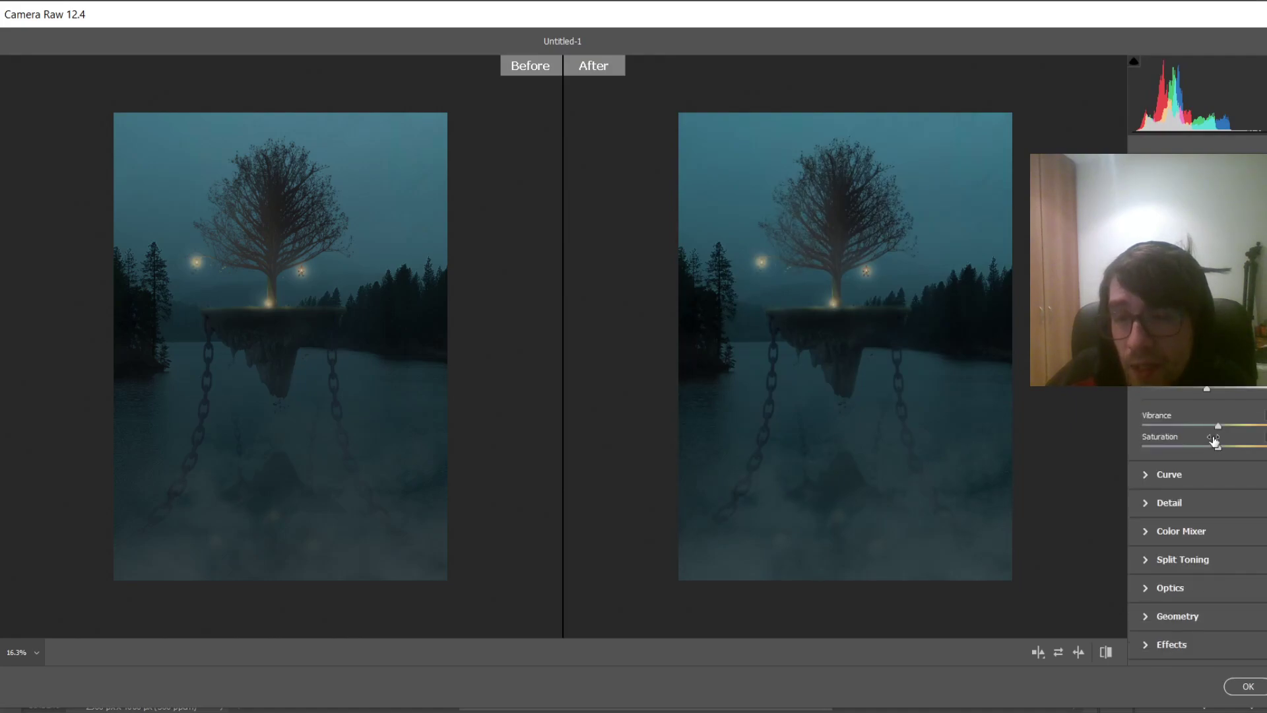
{"action": "scroll", "coordinate": [1214, 441], "scroll_direction": "up", "scroll_amount": 4}
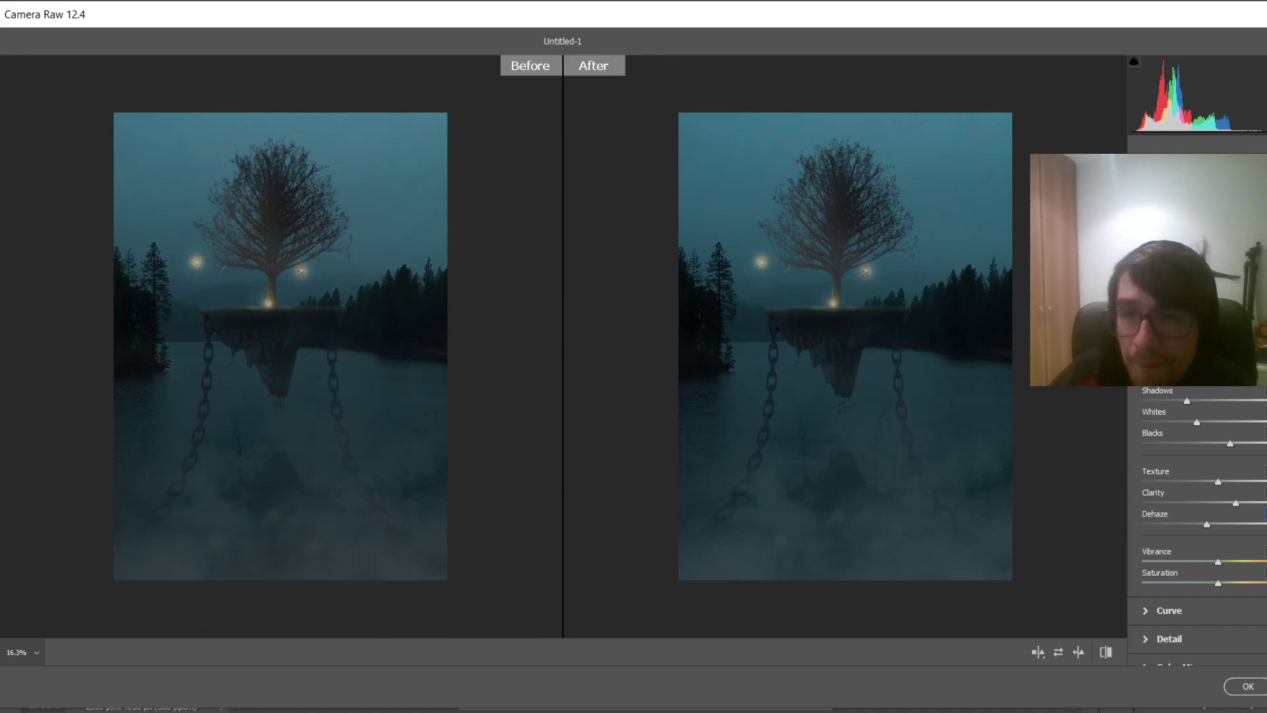
{"action": "scroll", "coordinate": [1214, 441], "scroll_direction": "down", "scroll_amount": 5}
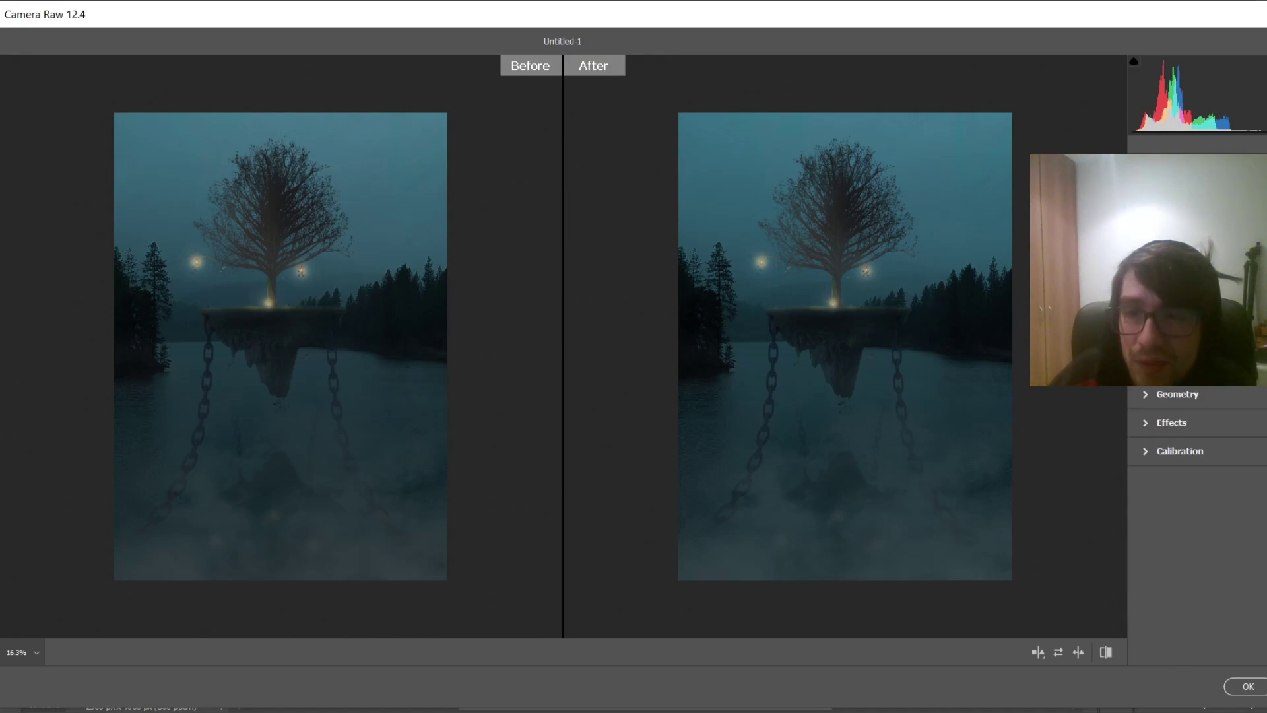
{"action": "scroll", "coordinate": [1214, 441], "scroll_direction": "up", "scroll_amount": 7}
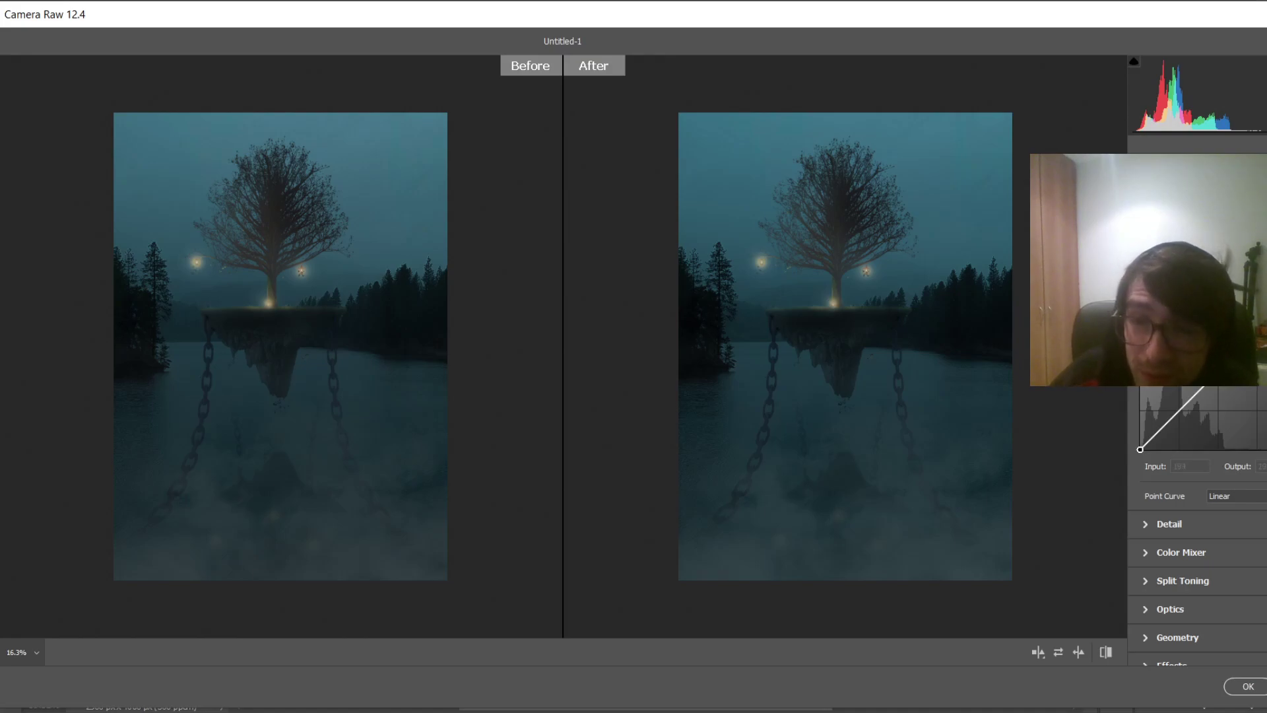
{"action": "left_click", "coordinate": [1257, 332]}
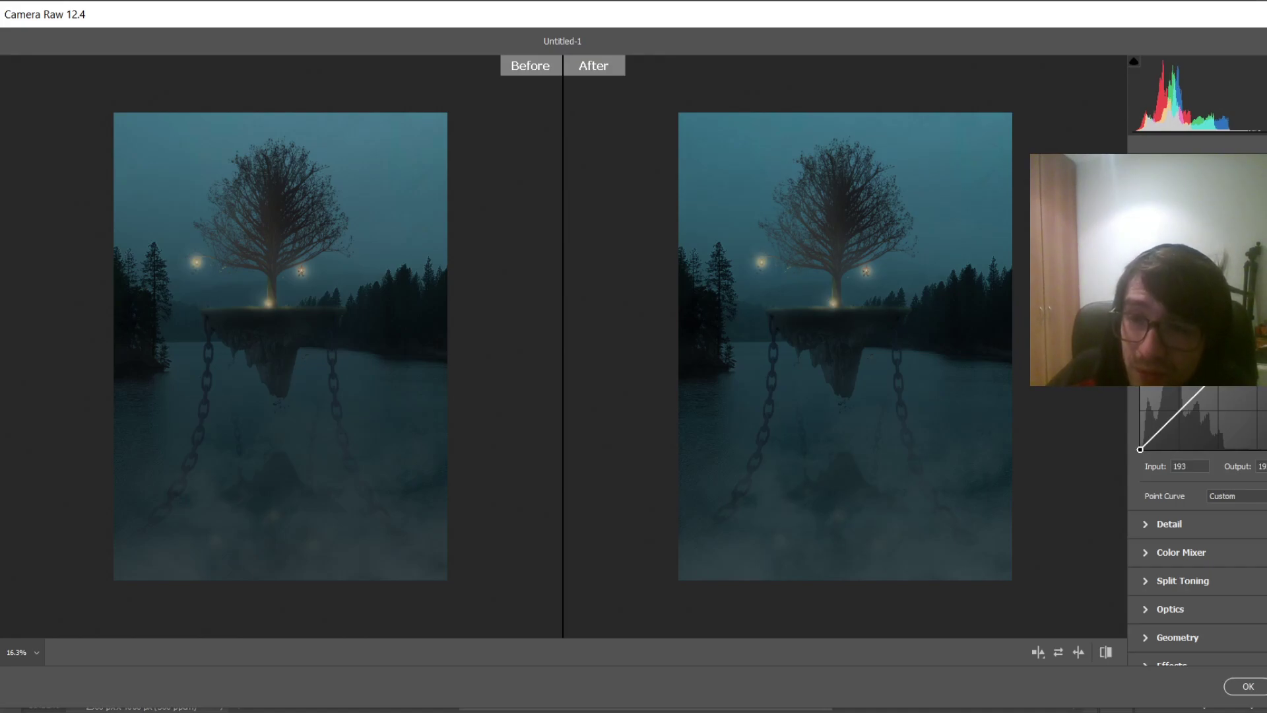
{"action": "left_click", "coordinate": [1179, 412]}
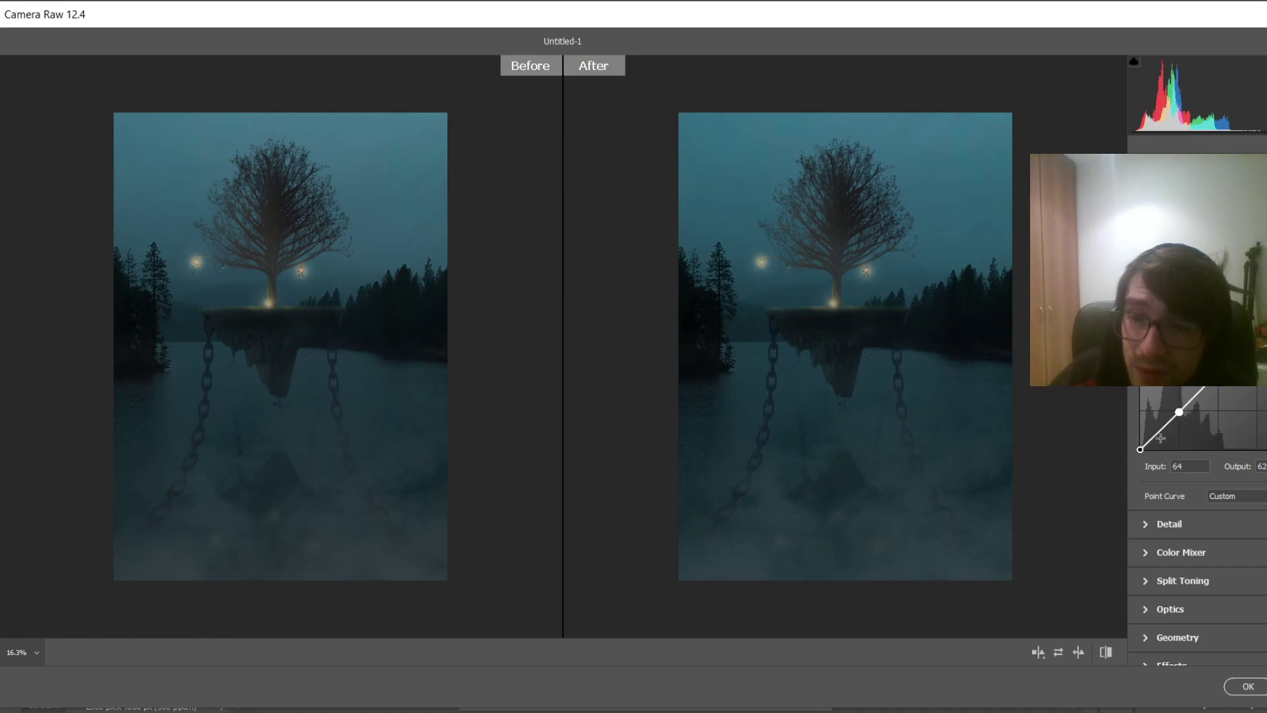
{"action": "left_click", "coordinate": [1158, 431]}
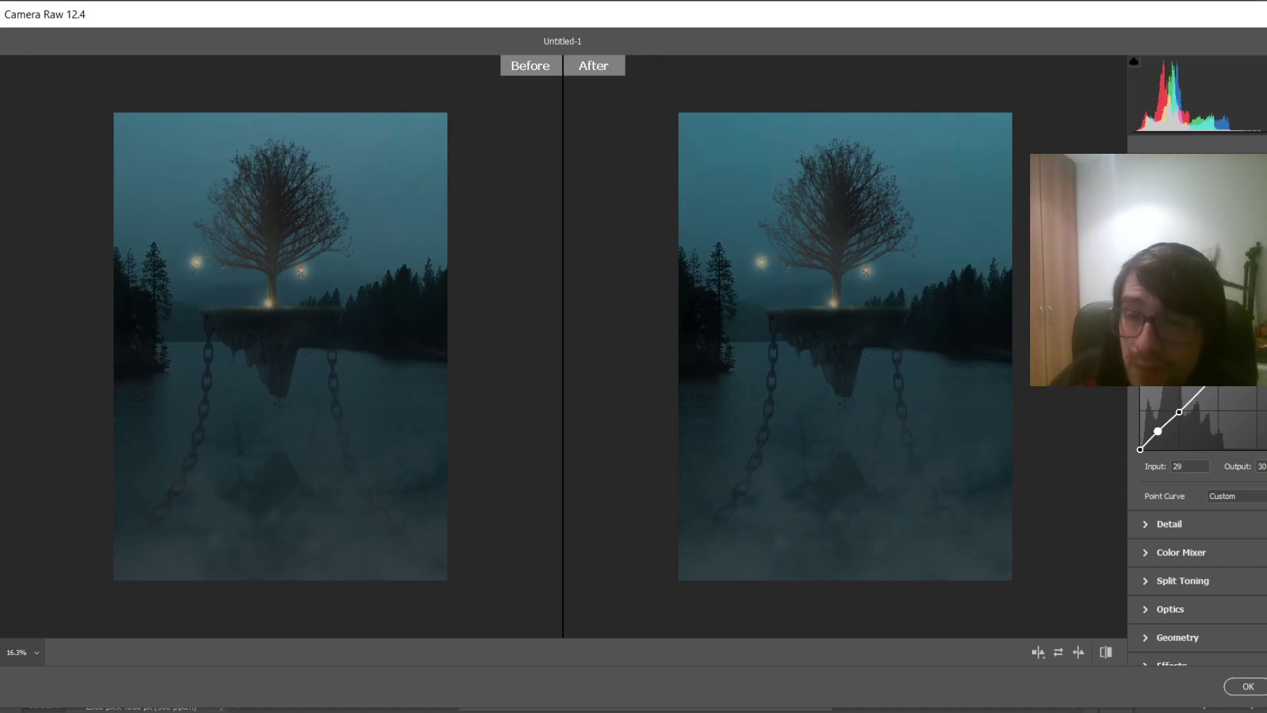
Reshape the main curve into a matte look: move the highlight point to input 139, the shadow points to 62/64 and 35/33, and lift the black point
{"action": "left_click_drag", "start_coordinate": [1257, 333], "coordinate": [1227, 375]}
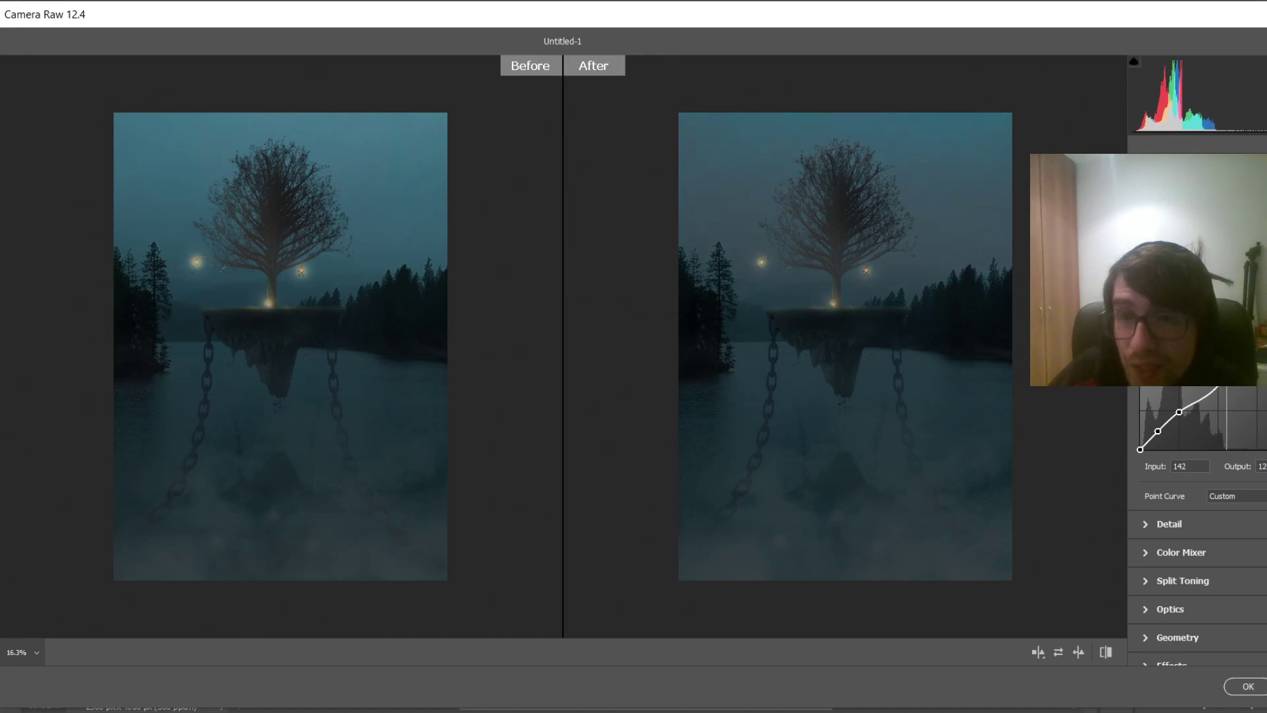
{"action": "key", "text": "Left"}
{"action": "key", "text": "Left"}
{"action": "key", "text": "Left"}
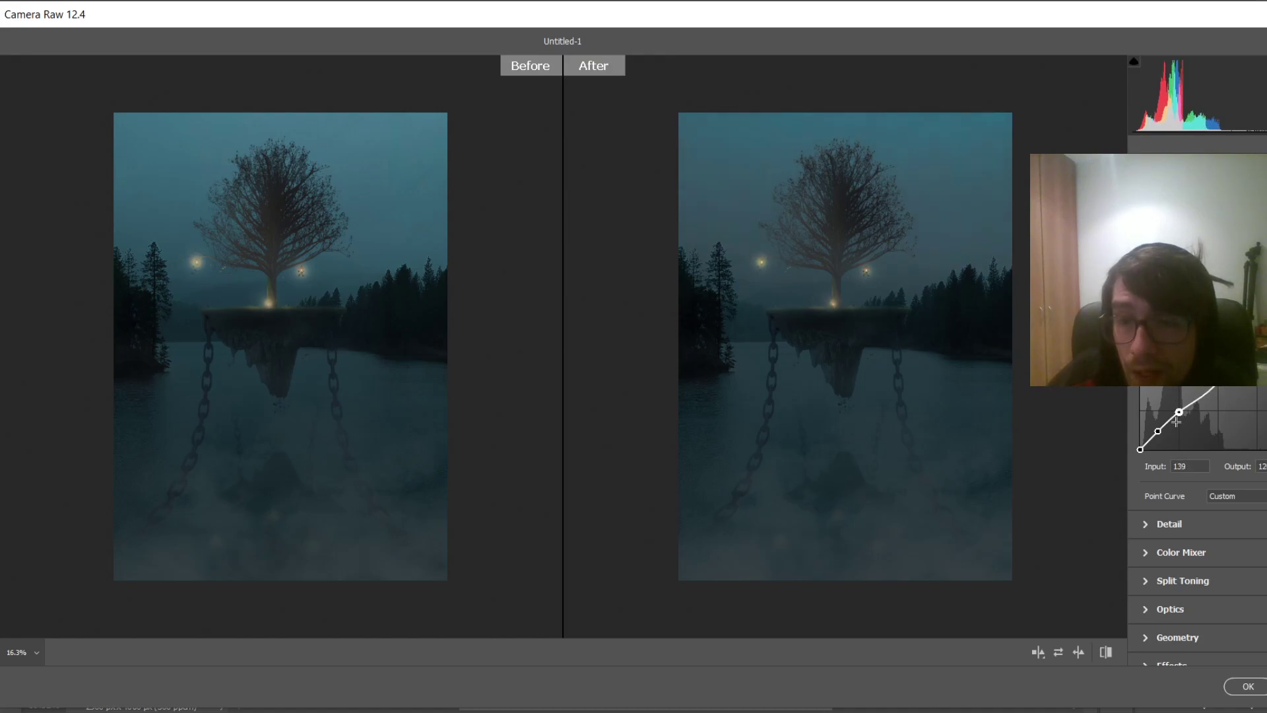
{"action": "mouse_move", "coordinate": [1177, 421]}
{"action": "left_mouse_down"}
{"action": "mouse_move", "coordinate": [1188, 432]}
{"action": "mouse_move", "coordinate": [1178, 411]}
{"action": "left_mouse_up"}
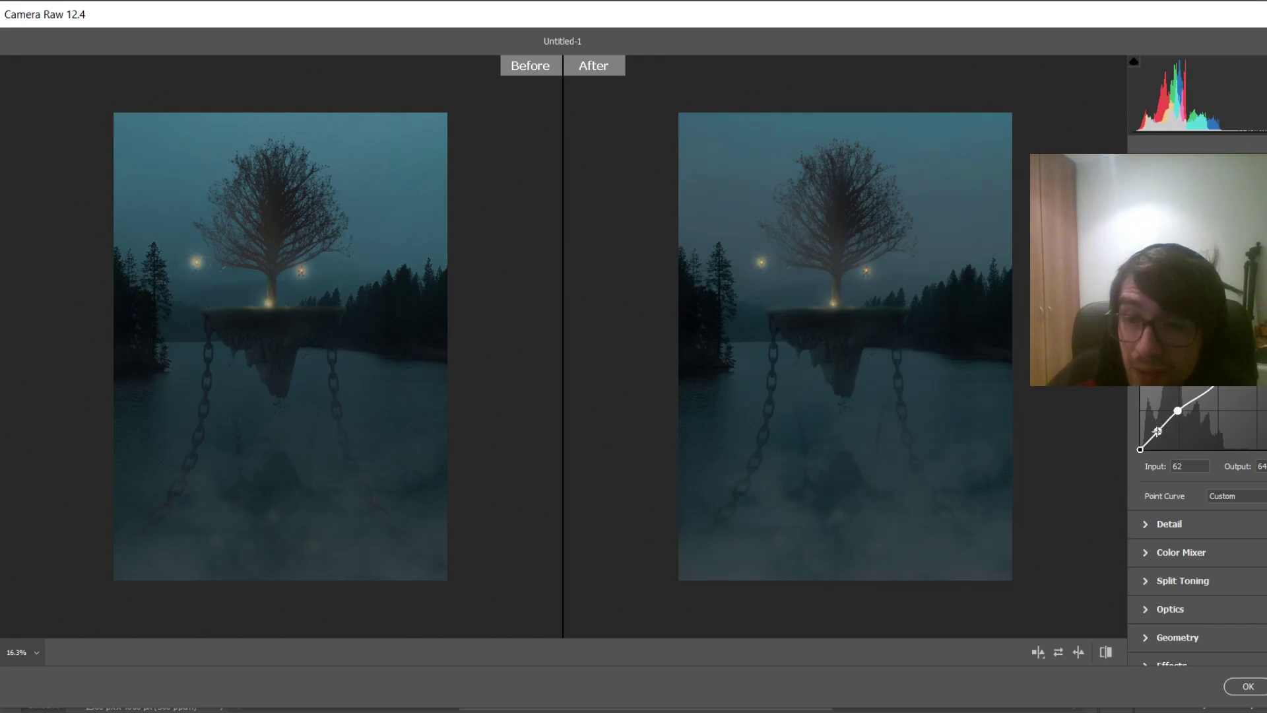
{"action": "left_click_drag", "start_coordinate": [1140, 449], "coordinate": [1161, 429]}
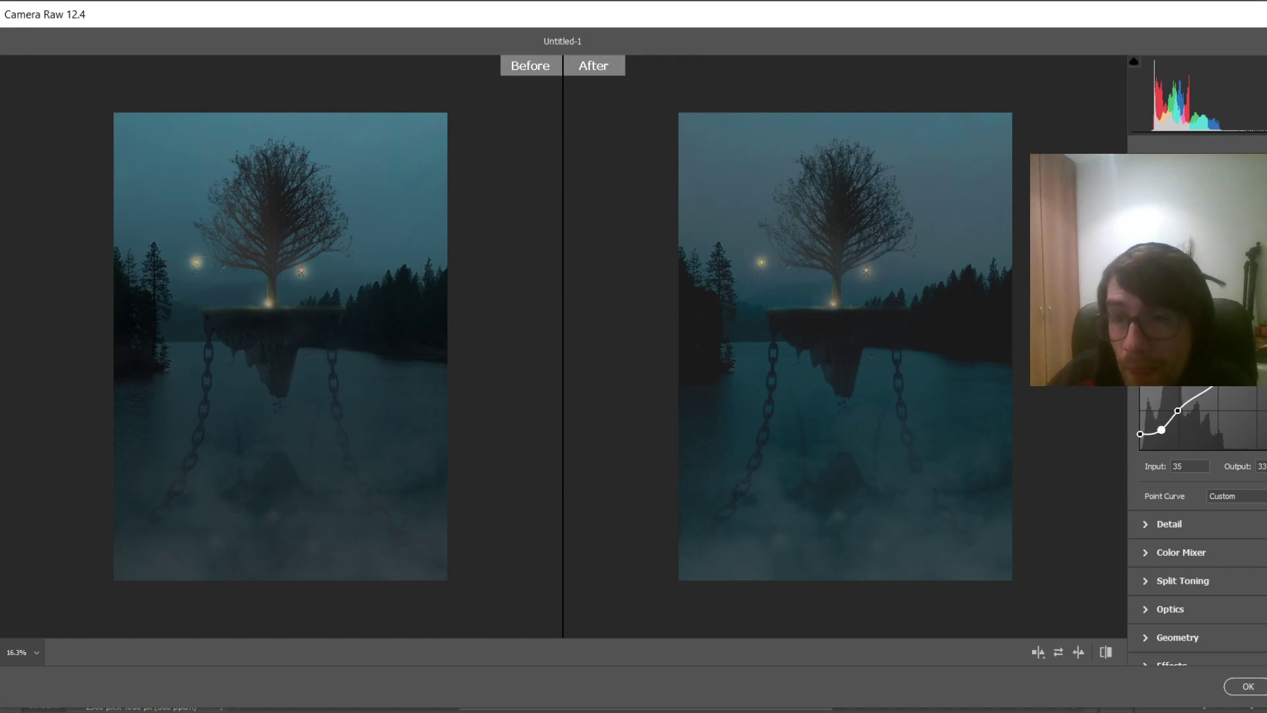
Switch to the red channel curve and add points at inputs 193, 127, 64 and 36
{"action": "left_click", "coordinate": [1228, 274]}
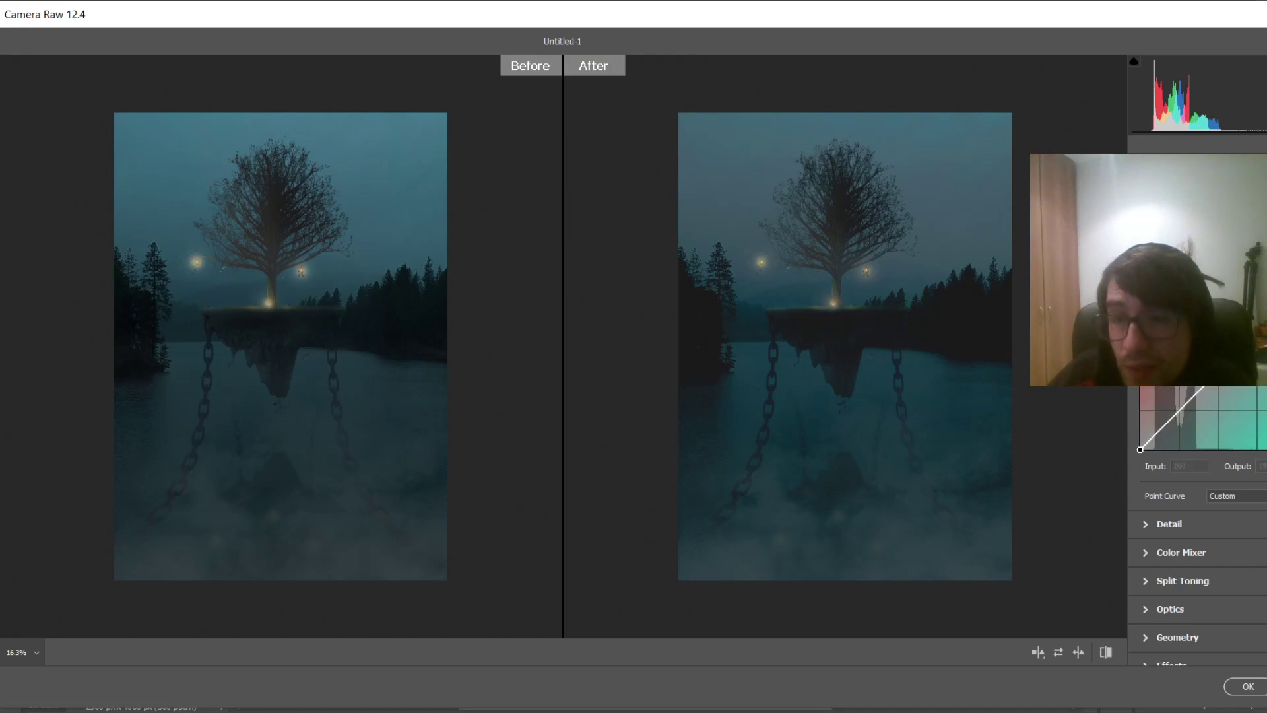
{"action": "left_click_drag", "start_coordinate": [1257, 331], "coordinate": [1258, 333]}
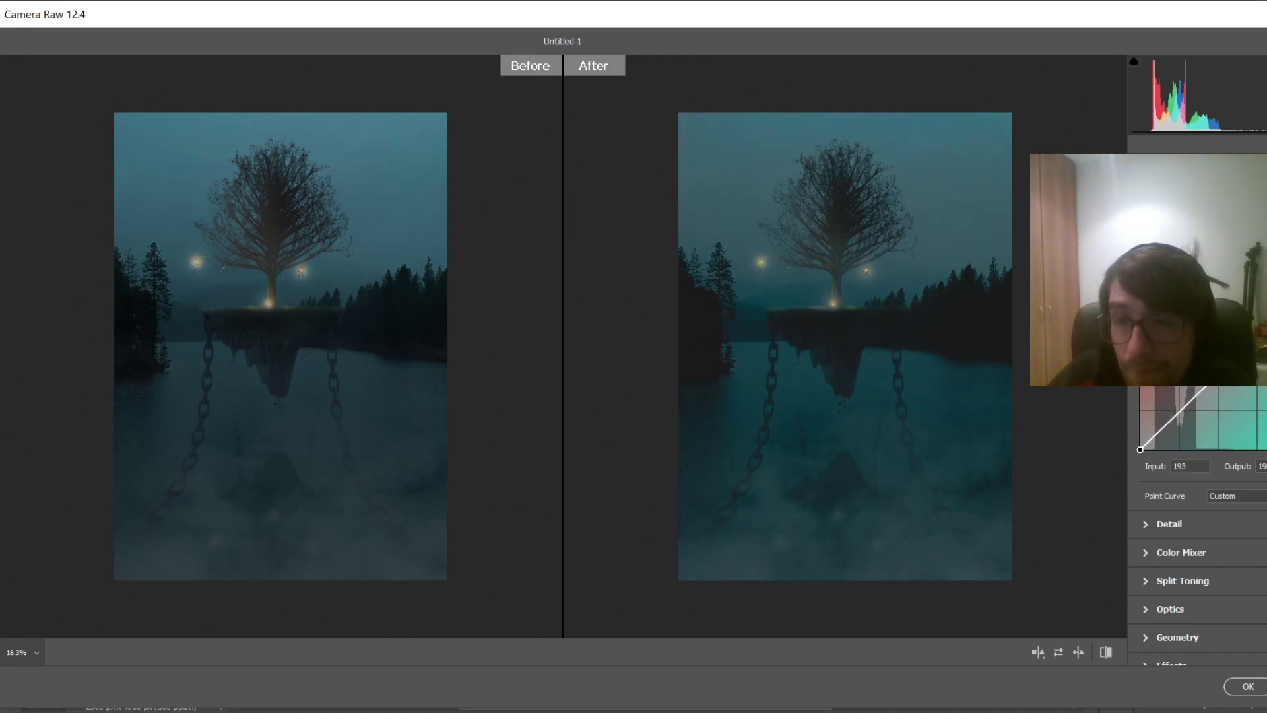
{"action": "left_click", "coordinate": [1219, 373]}
{"action": "left_click", "coordinate": [1179, 412]}
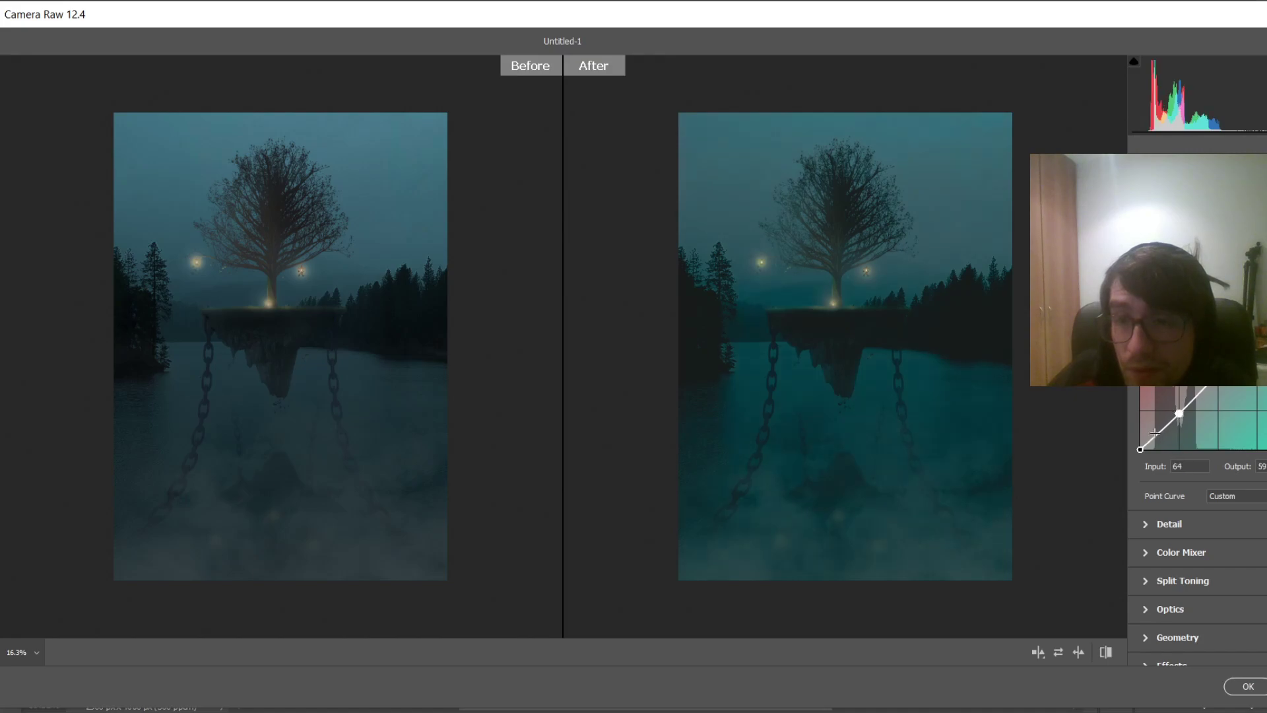
{"action": "left_click", "coordinate": [1160, 432]}
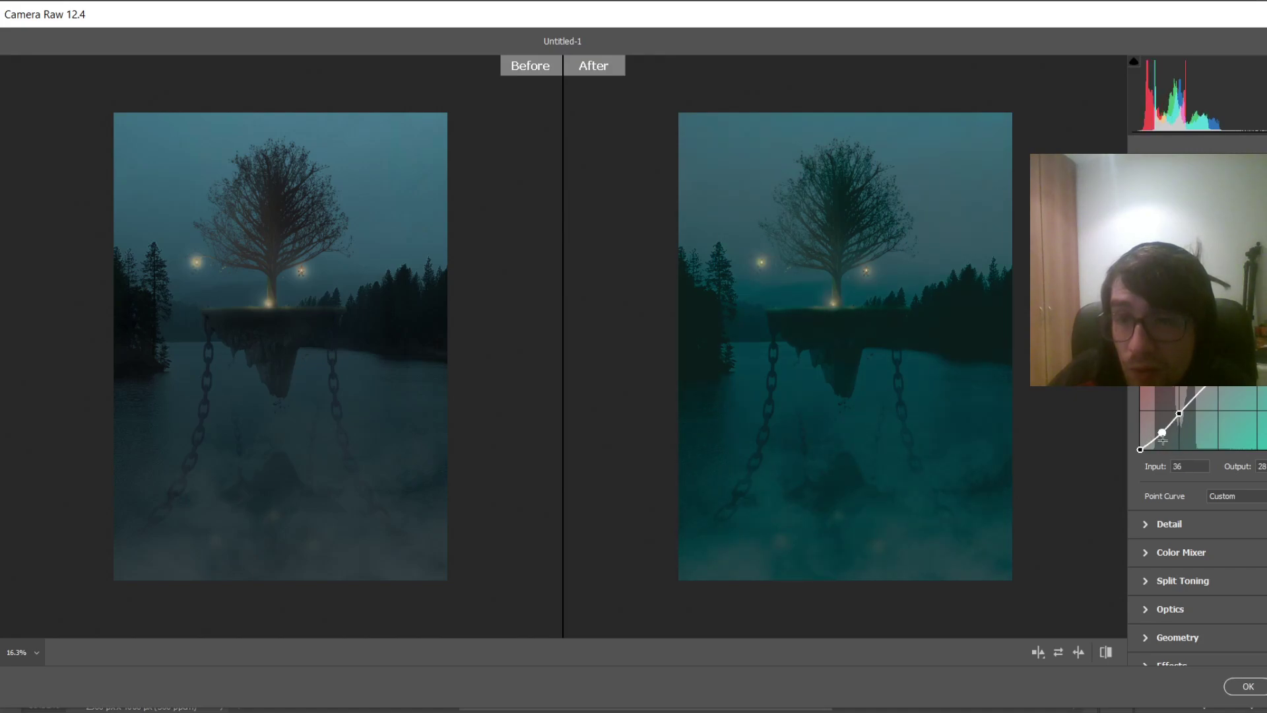
Fine-tune the red curve by lifting the deepest shadow point and moving the others to 61/60, input 127 and input 189
{"action": "left_click_drag", "start_coordinate": [1161, 432], "coordinate": [1177, 413]}
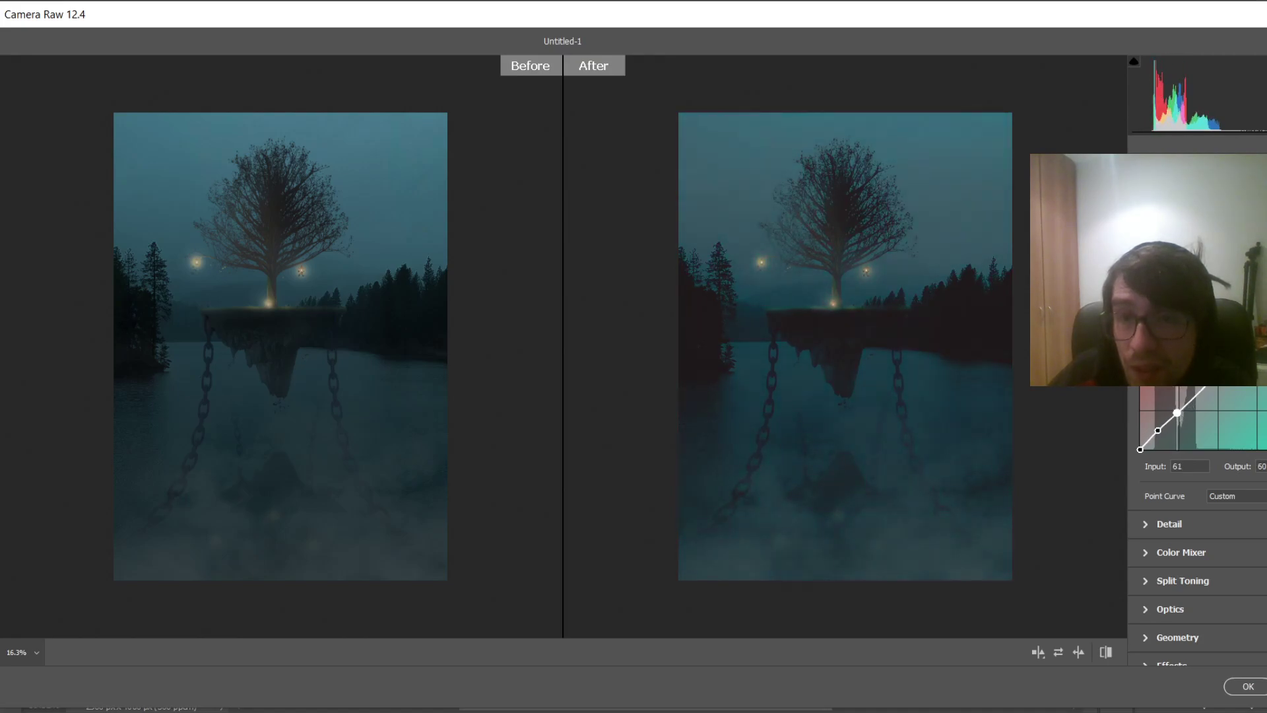
{"action": "left_click_drag", "start_coordinate": [1218, 373], "coordinate": [1218, 369]}
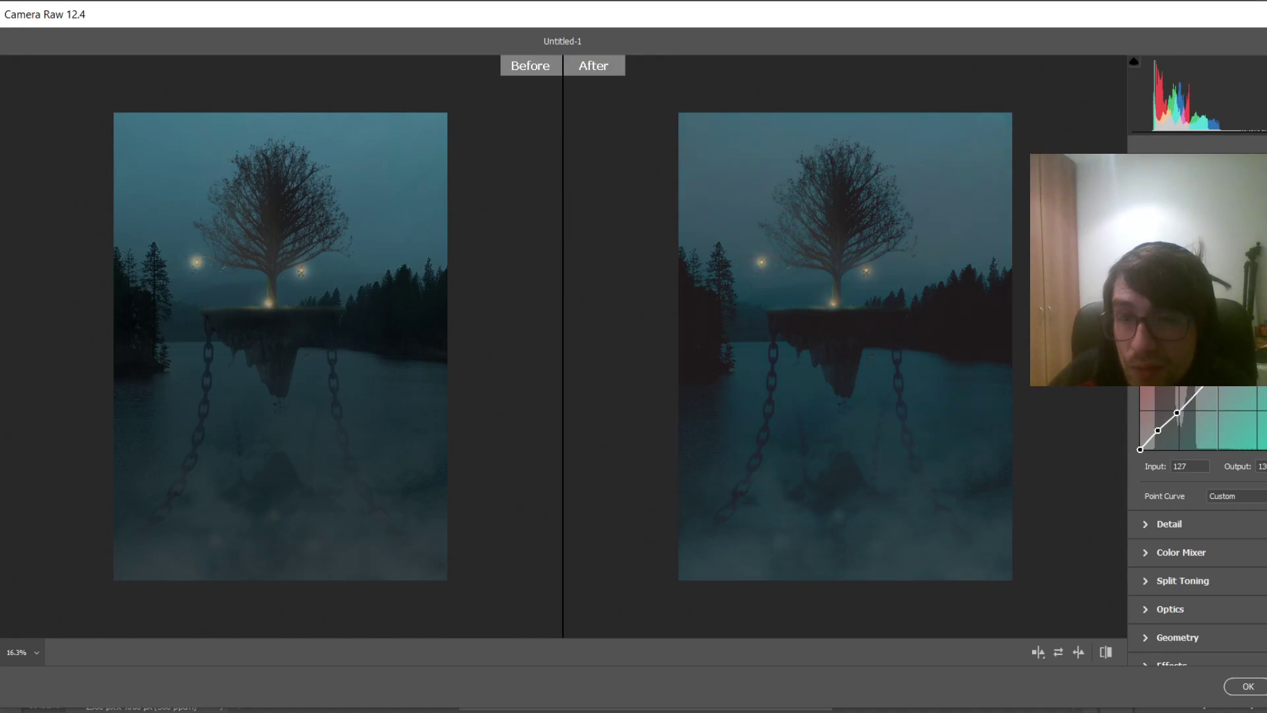
{"action": "left_click_drag", "start_coordinate": [1261, 327], "coordinate": [1255, 332]}
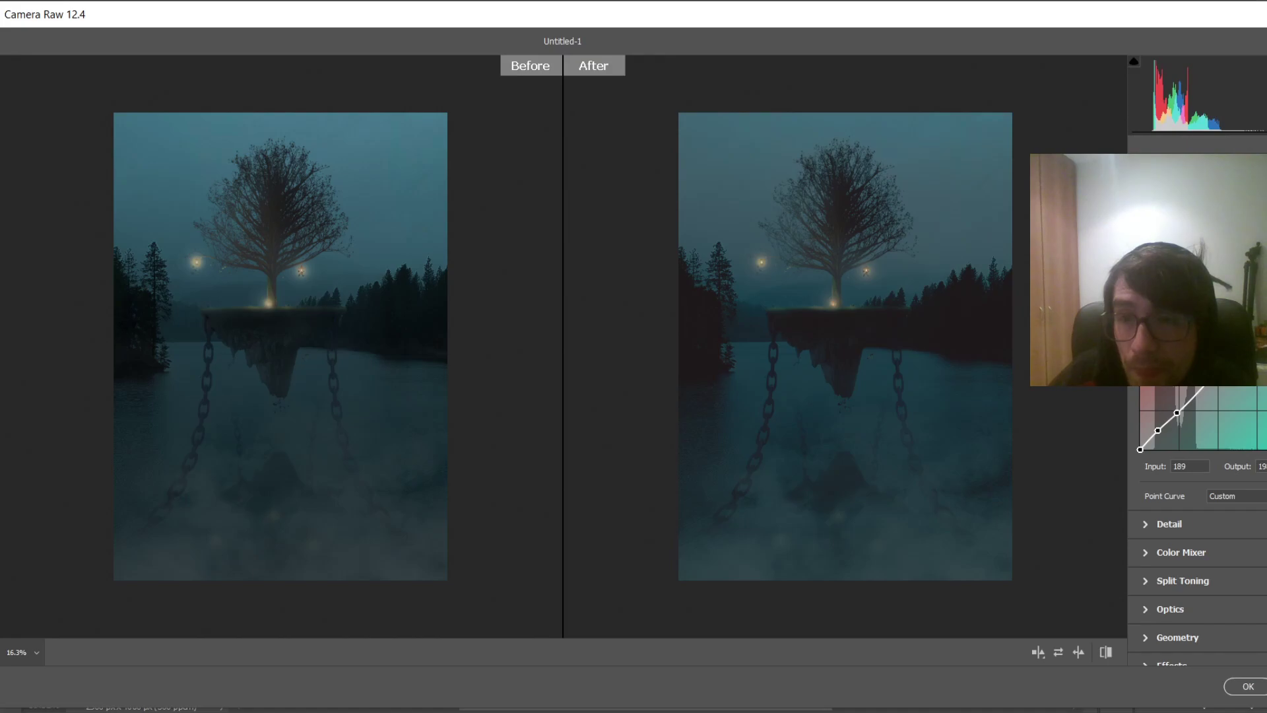
Shape the green channel curve with a highlight point at input 188, a midtone point, and a shadow point at 71/67
{"action": "left_click", "coordinate": [1258, 278]}
{"action": "left_click", "coordinate": [1241, 278]}
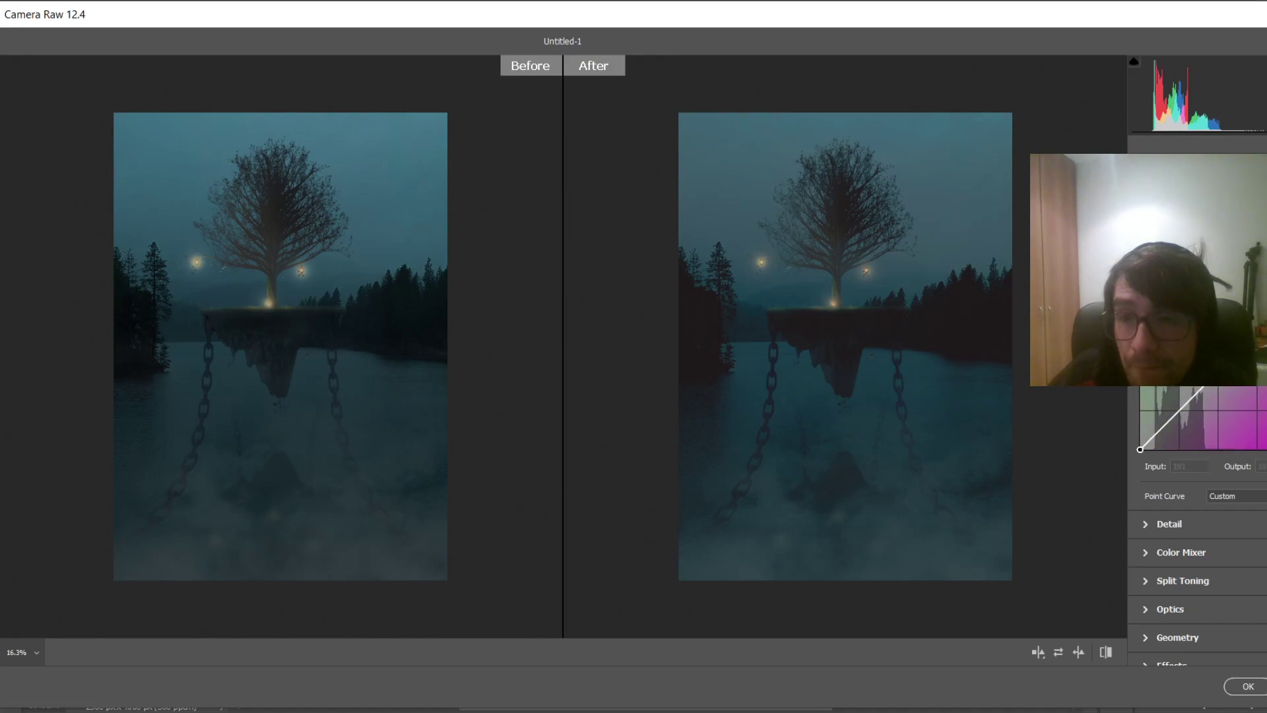
{"action": "left_click_drag", "start_coordinate": [1256, 335], "coordinate": [1181, 412]}
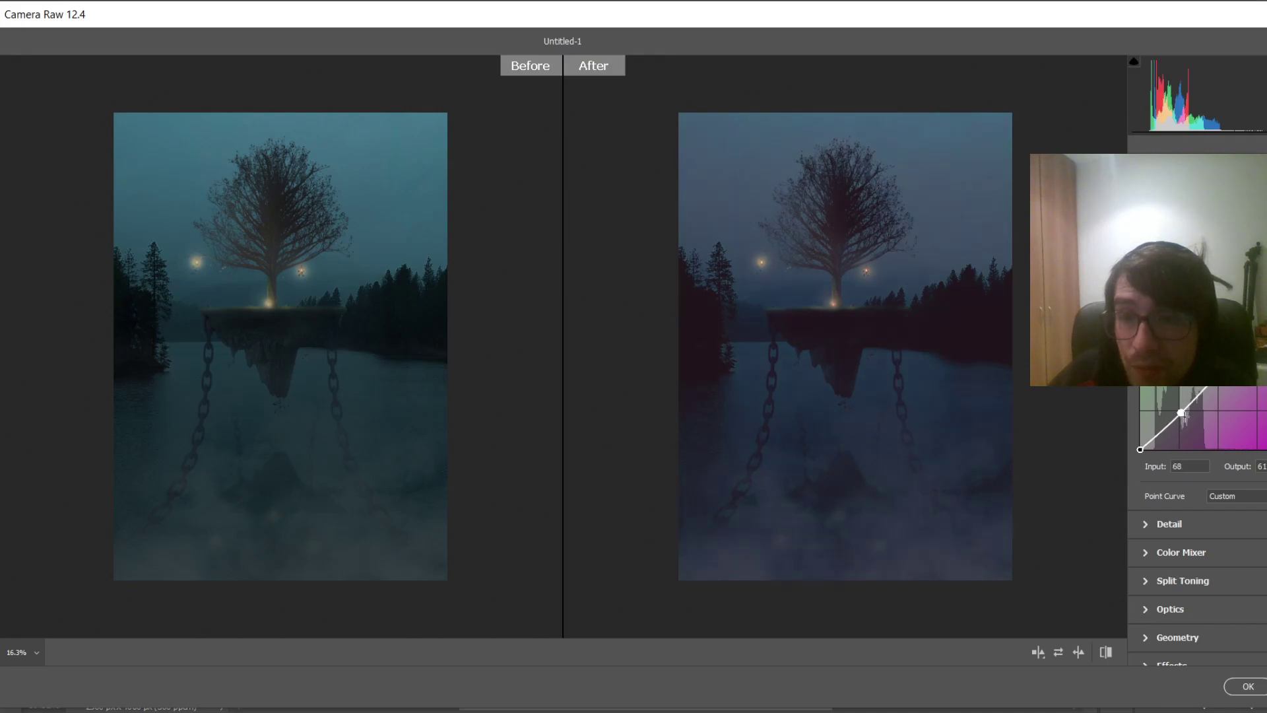
{"action": "left_click_drag", "start_coordinate": [1221, 371], "coordinate": [1217, 369]}
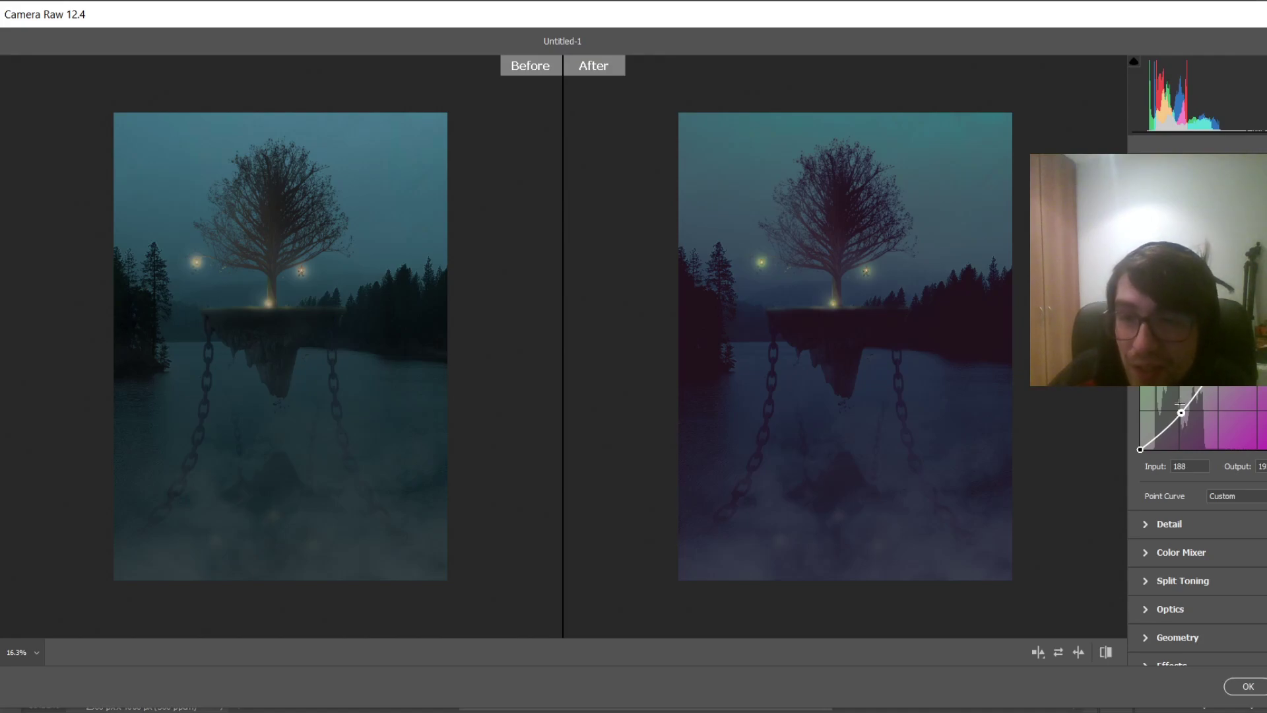
{"action": "left_click_drag", "start_coordinate": [1181, 412], "coordinate": [1183, 408]}
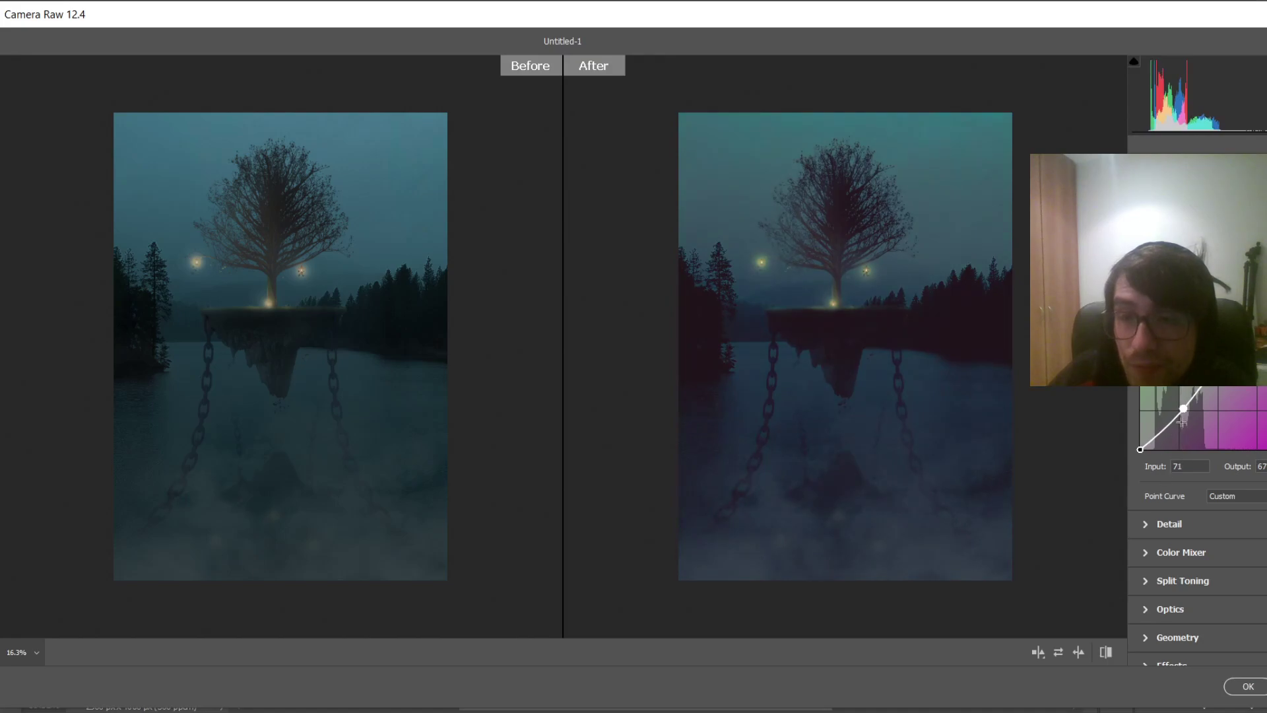
Replace the green curve's shadow point with a new one and add a deeper shadow point at 31/33
{"action": "double_click", "coordinate": [1184, 409]}
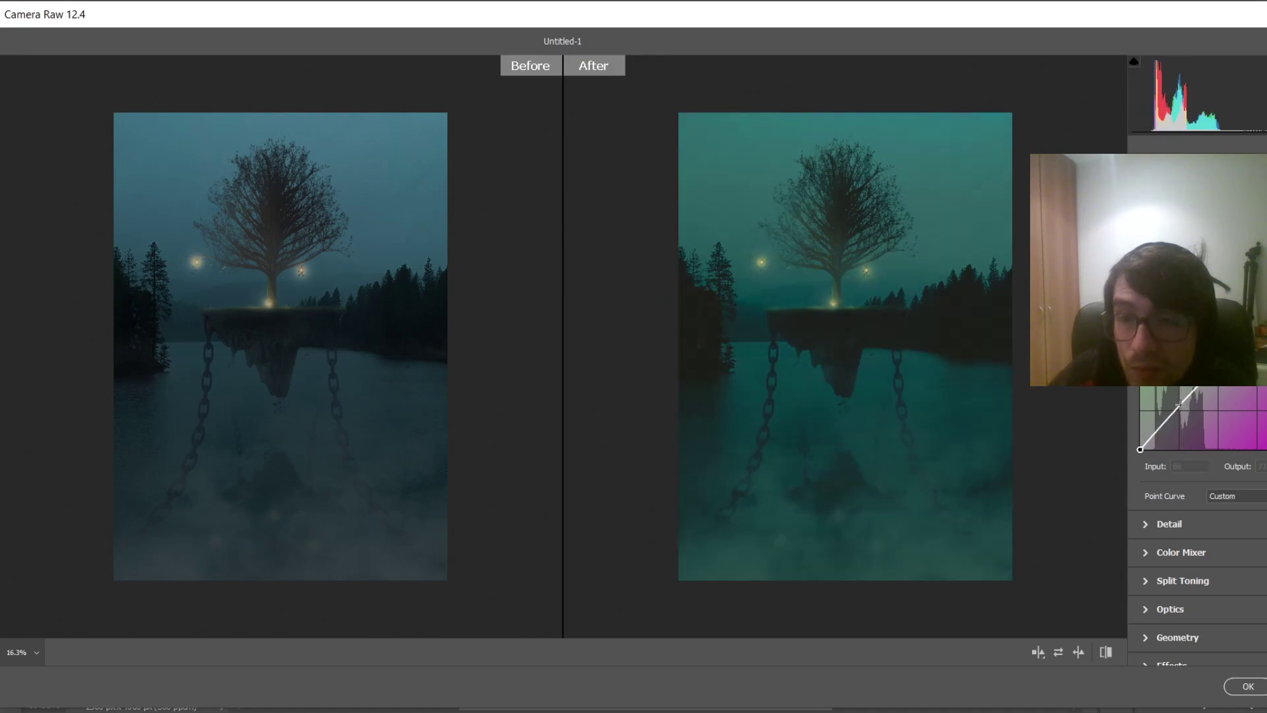
{"action": "left_click_drag", "start_coordinate": [1180, 404], "coordinate": [1159, 429]}
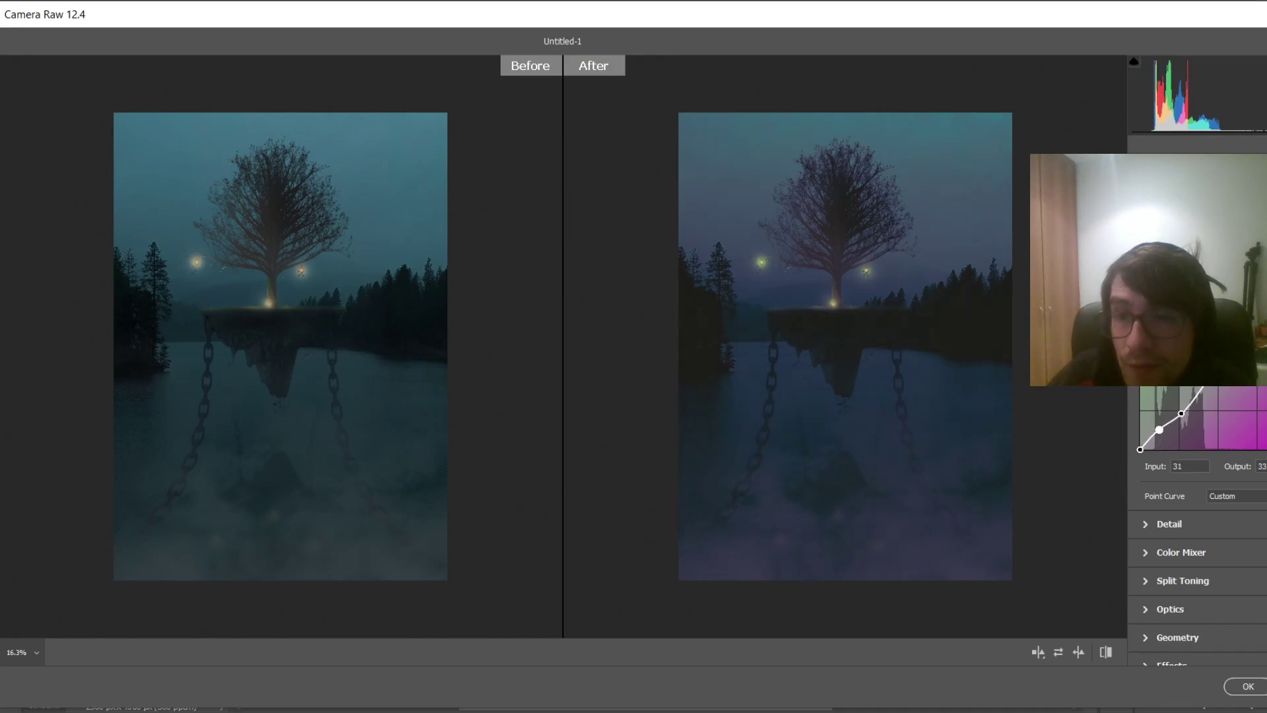
Shape the blue channel curve with shadow points at 73/60 and 33/33 and a raised highlight point near input 185
{"action": "left_click", "coordinate": [1259, 274]}
{"action": "left_click_drag", "start_coordinate": [1254, 334], "coordinate": [1255, 329]}
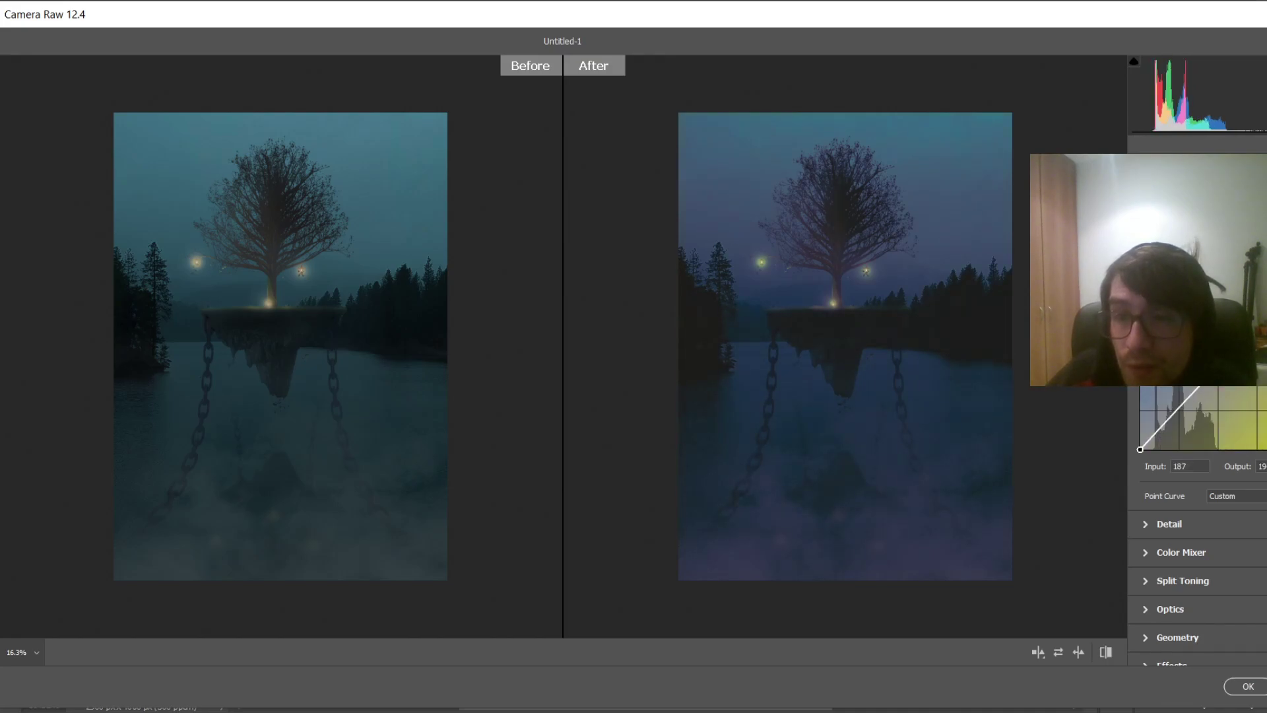
{"action": "mouse_move", "coordinate": [1175, 406]}
{"action": "left_mouse_down"}
{"action": "mouse_move", "coordinate": [1172, 420]}
{"action": "mouse_move", "coordinate": [1185, 412]}
{"action": "left_mouse_up"}
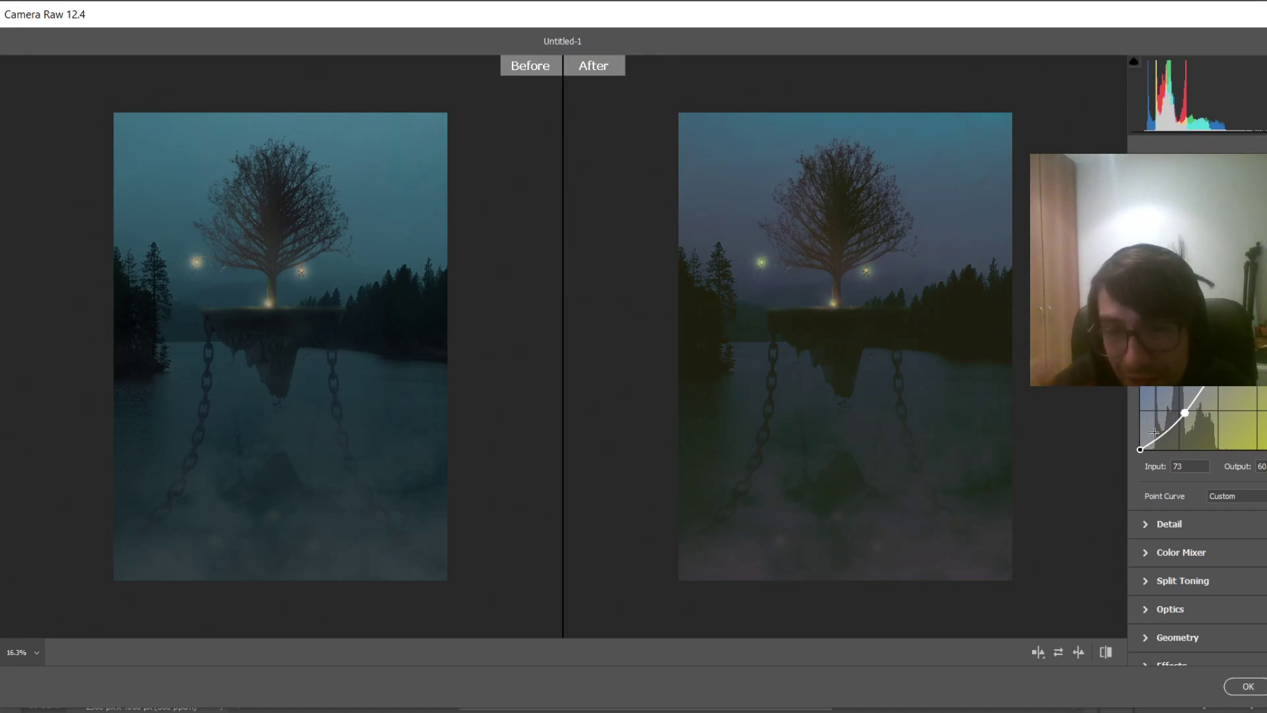
{"action": "left_click_drag", "start_coordinate": [1163, 430], "coordinate": [1160, 429]}
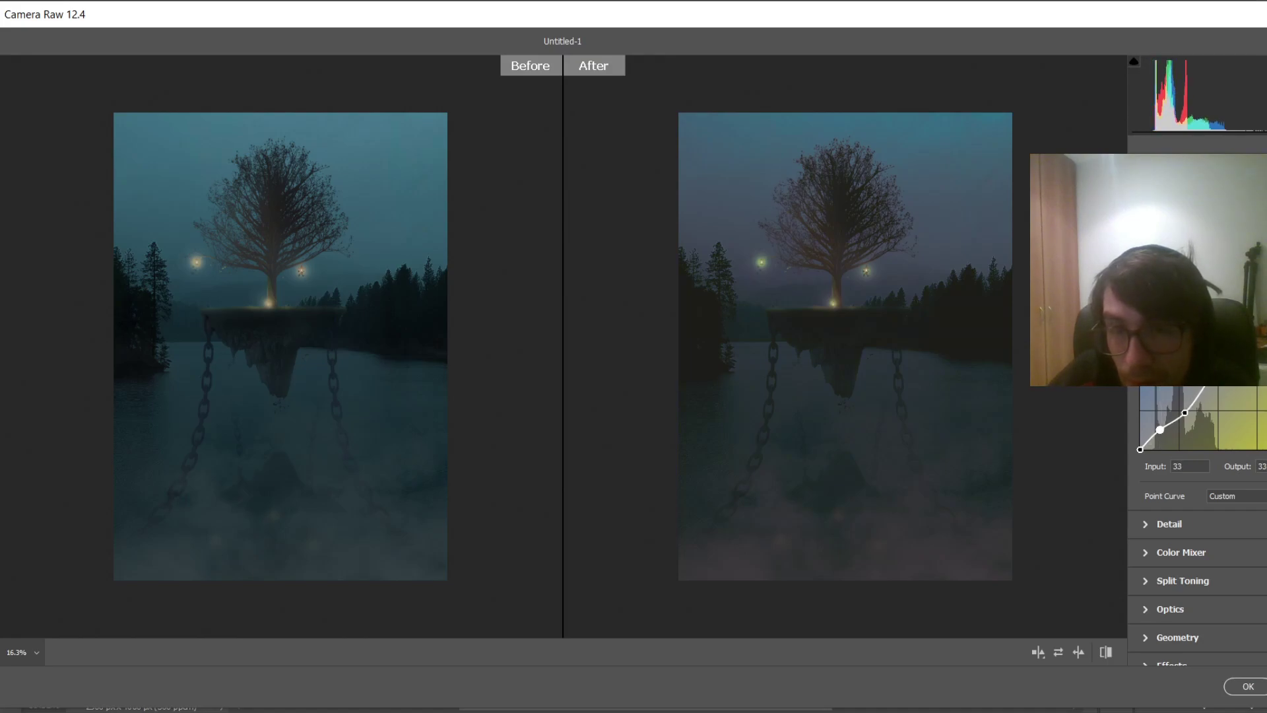
{"action": "left_click", "coordinate": [1255, 333]}
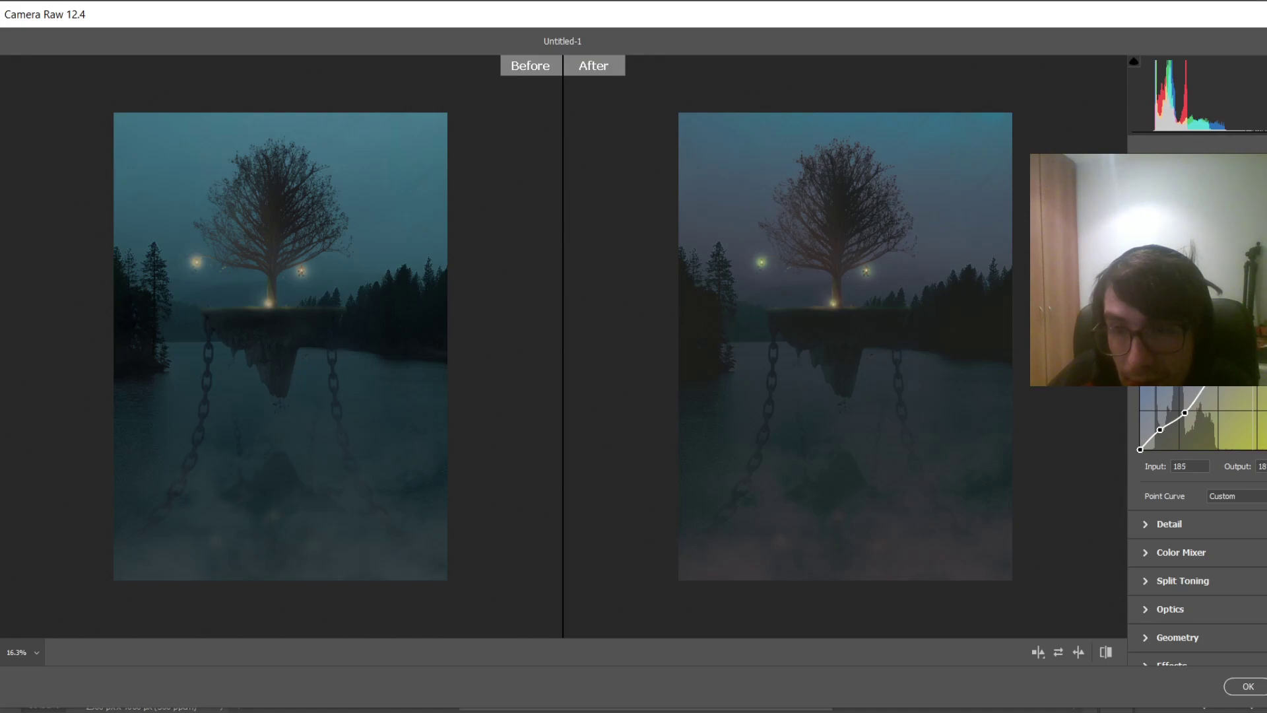
{"action": "left_click_drag", "start_coordinate": [1253, 333], "coordinate": [1252, 328]}
Return to the green channel curve, raise its midtone point at input 126, and move the upper shadow point to 70/63
{"action": "left_click", "coordinate": [1221, 272]}
{"action": "left_click", "coordinate": [1239, 271]}
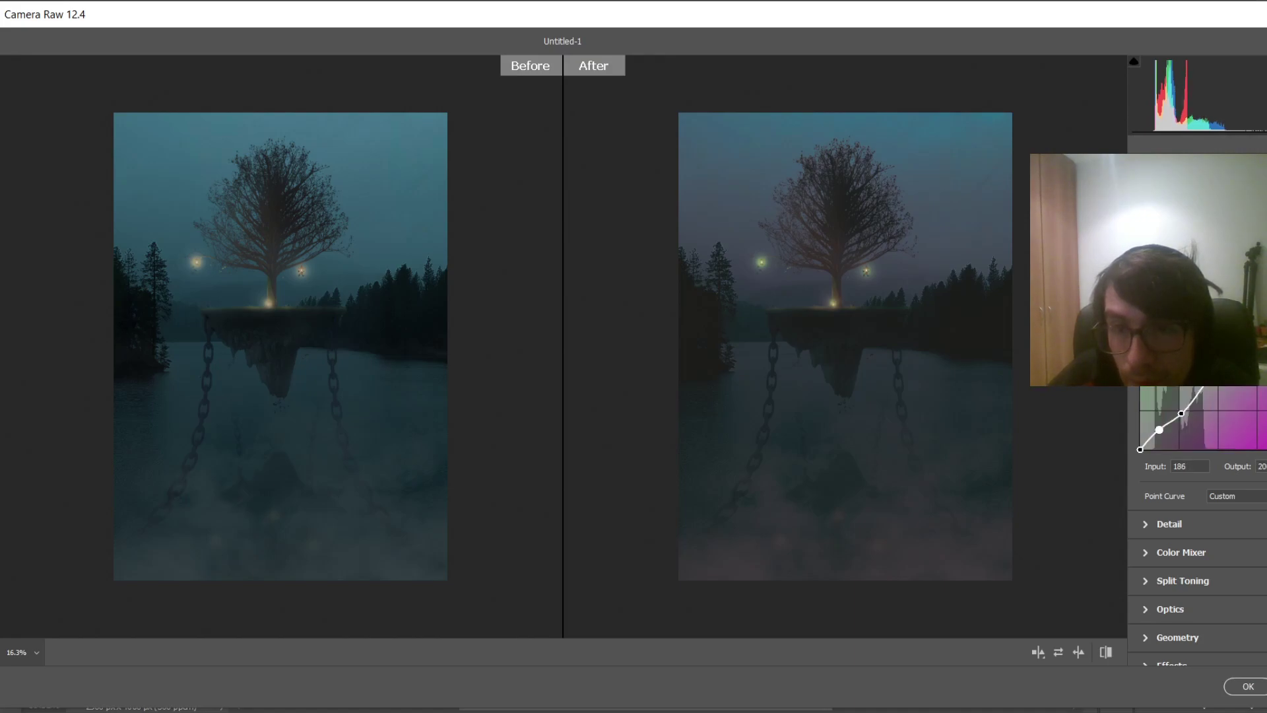
{"action": "left_click_drag", "start_coordinate": [1220, 369], "coordinate": [1217, 362]}
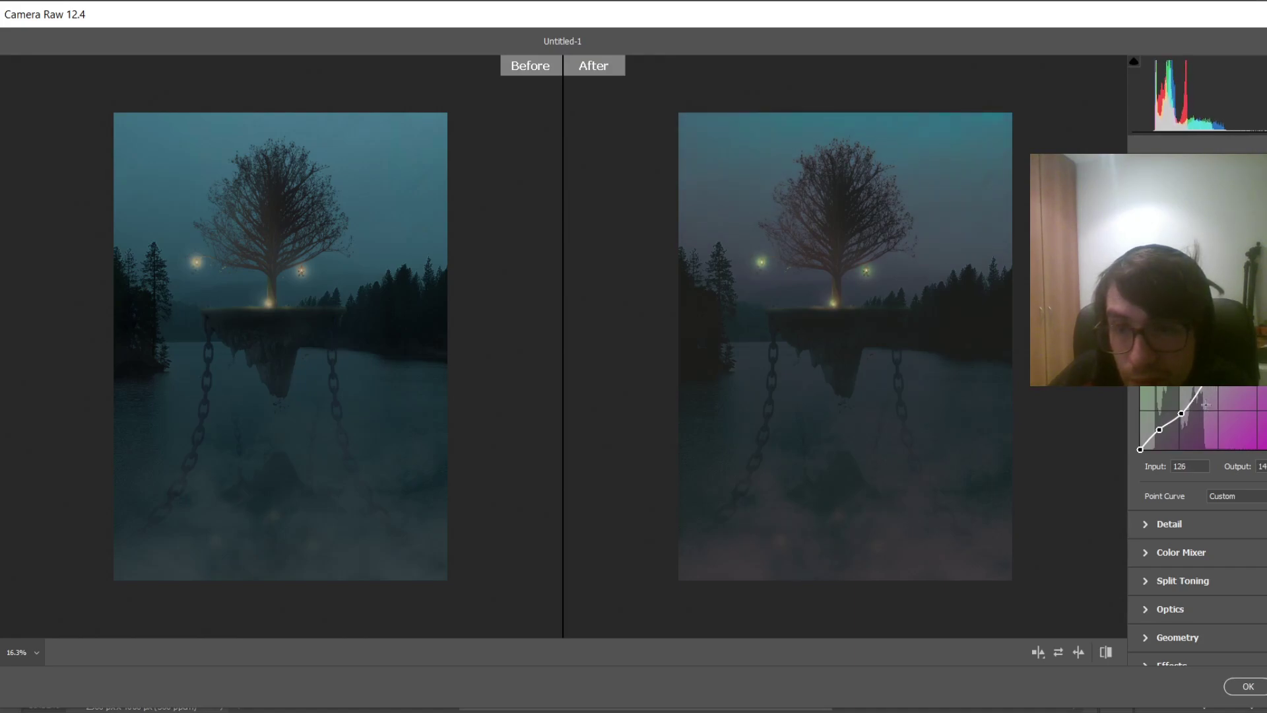
{"action": "mouse_move", "coordinate": [1181, 413]}
{"action": "left_mouse_down"}
{"action": "mouse_move", "coordinate": [1182, 425]}
{"action": "mouse_move", "coordinate": [1182, 411]}
{"action": "left_mouse_up"}
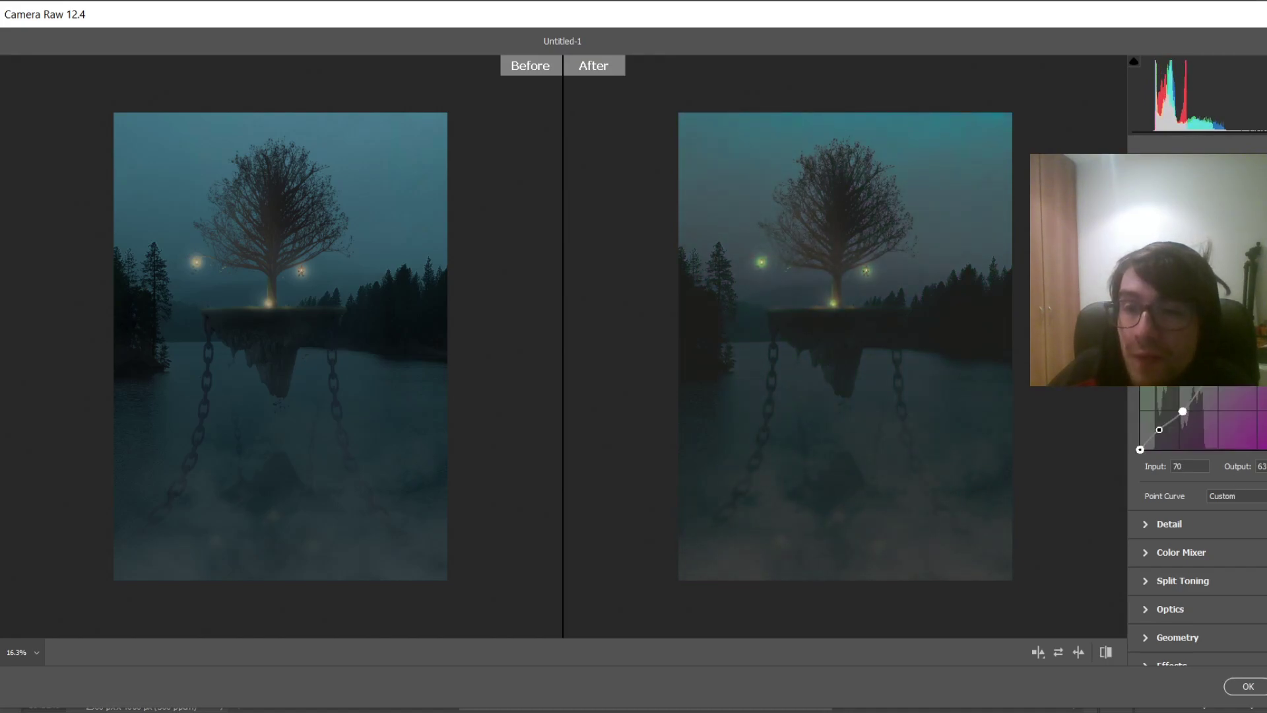
Darken the image edges with a negative vignetting amount in the effects settings
{"action": "scroll", "coordinate": [1198, 462], "scroll_direction": "down", "scroll_amount": 5}
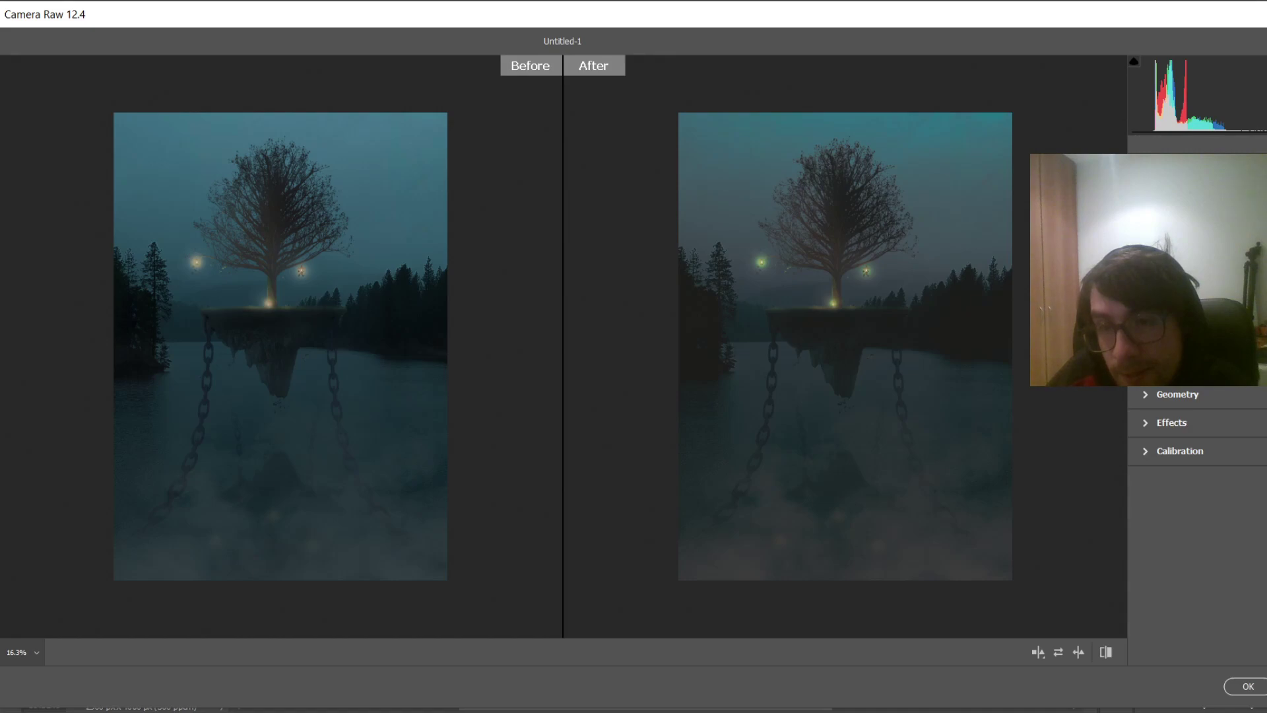
{"action": "scroll", "coordinate": [1198, 494], "scroll_direction": "up", "scroll_amount": 3}
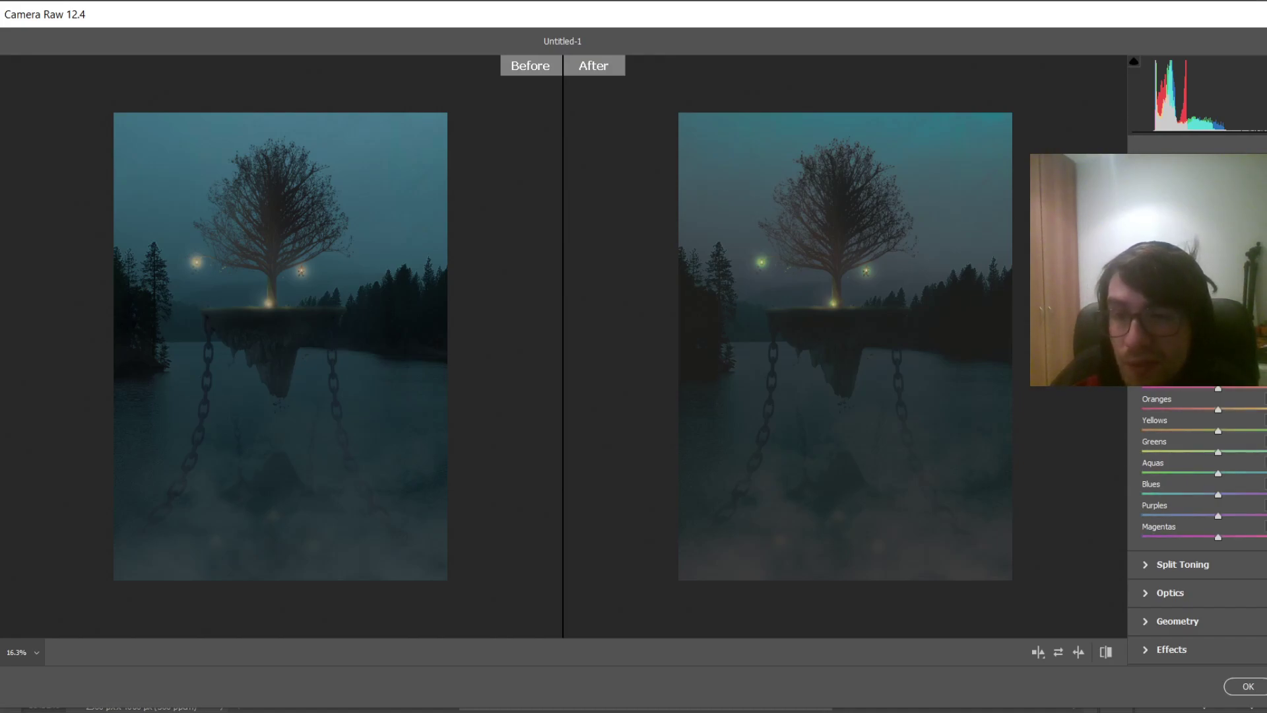
{"action": "scroll", "coordinate": [1198, 495], "scroll_direction": "down", "scroll_amount": 3}
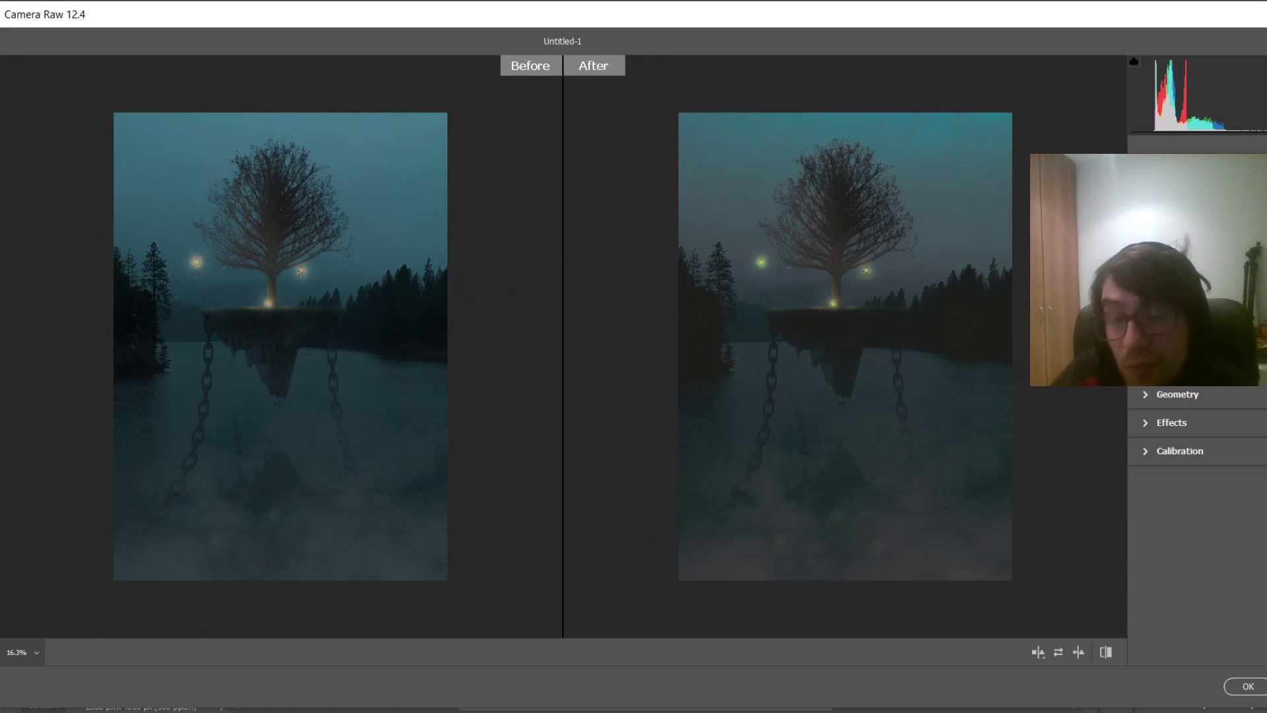
{"action": "left_click", "coordinate": [1151, 425]}
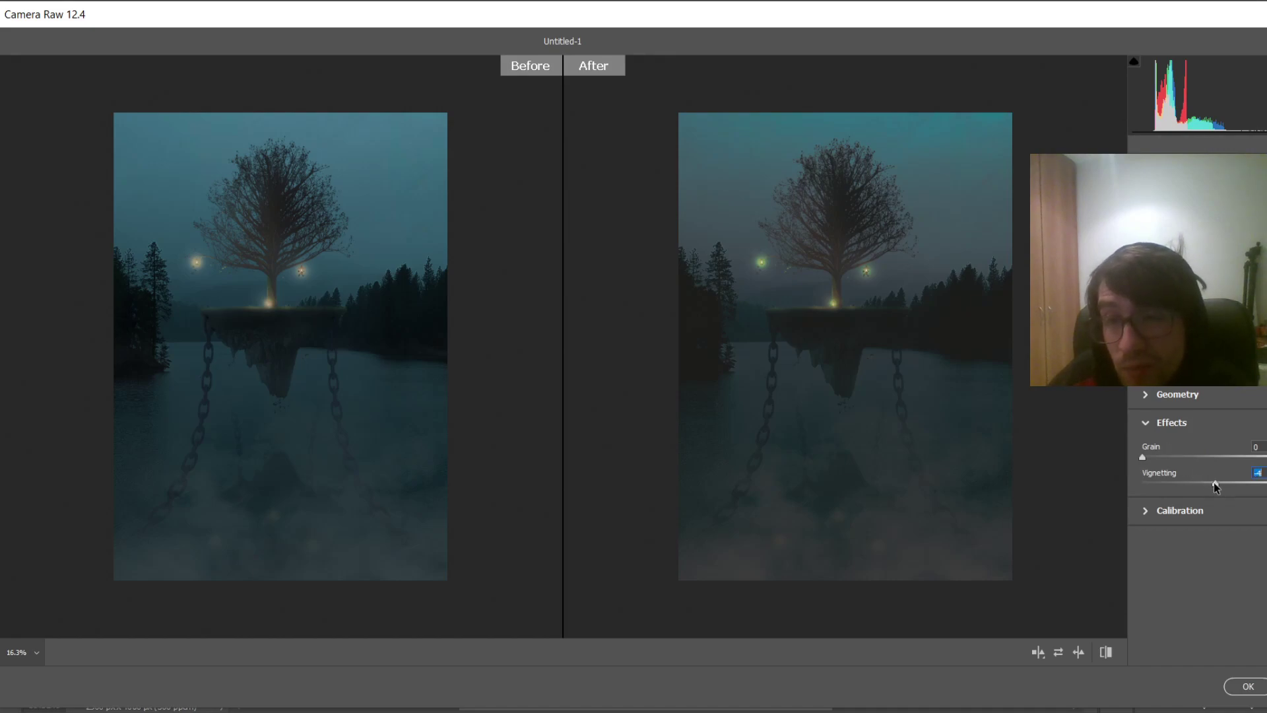
{"action": "left_click", "coordinate": [1145, 424]}
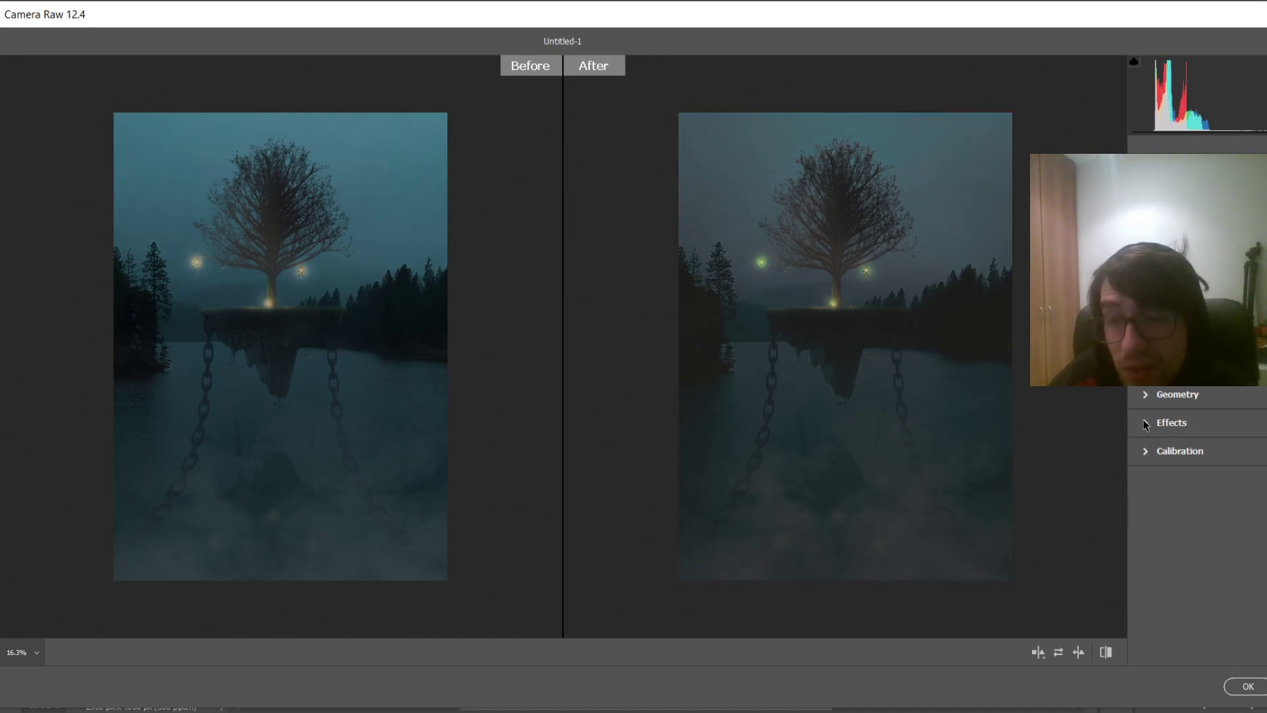
In the calibration settings, shift the shadow tint slightly toward green, lower the red primary hue slightly, and raise its saturation
{"action": "left_click", "coordinate": [1149, 454]}
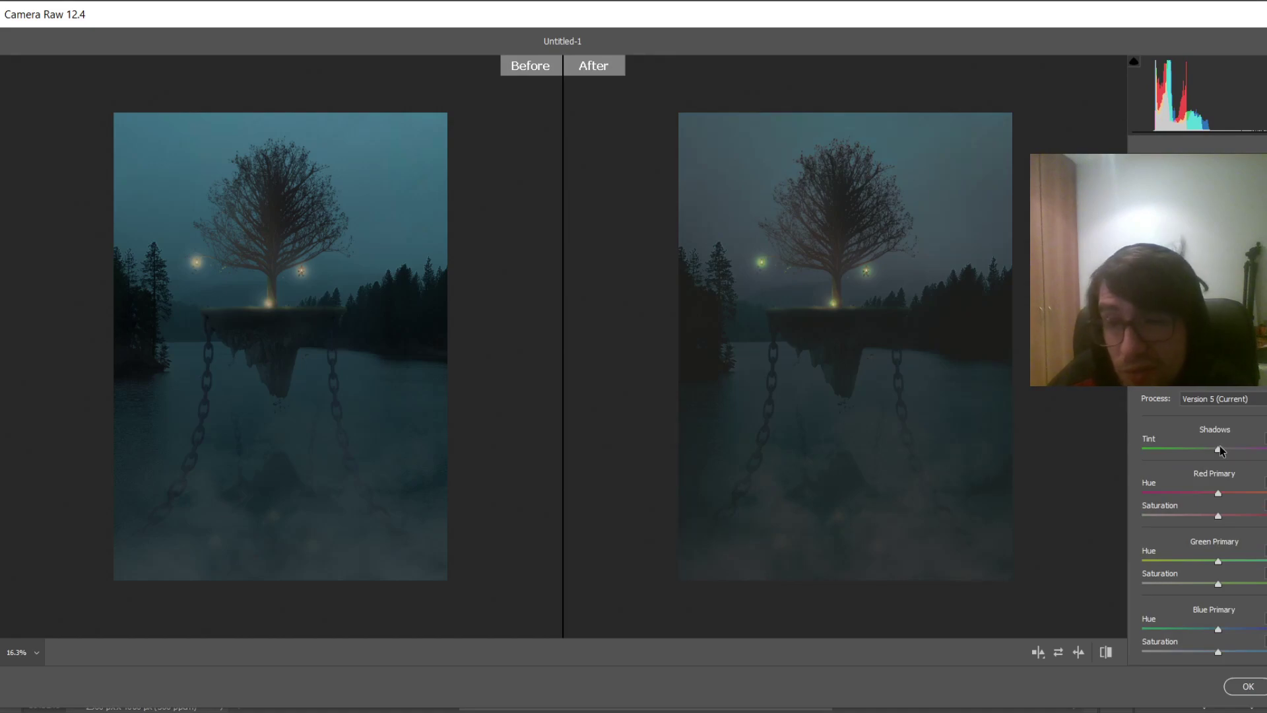
{"action": "left_click_drag", "start_coordinate": [1219, 450], "coordinate": [1175, 449]}
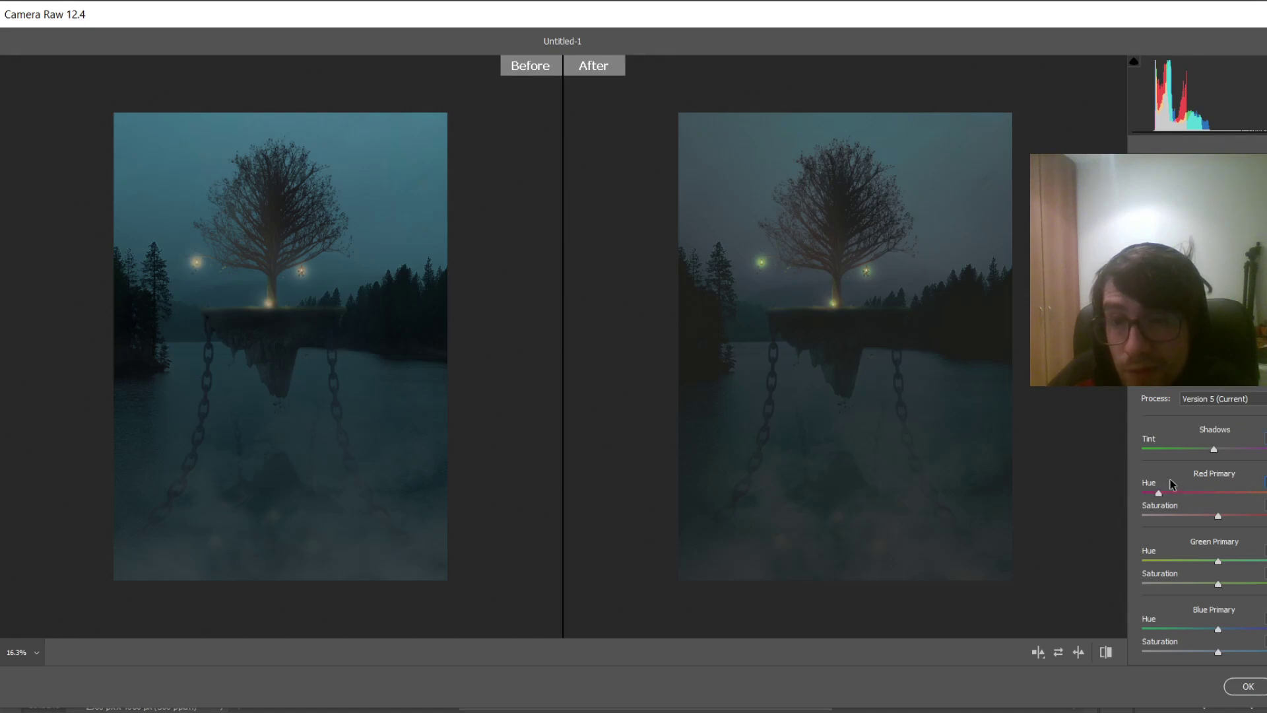
{"action": "left_click_drag", "start_coordinate": [1176, 491], "coordinate": [1248, 497]}
{"action": "left_click_drag", "start_coordinate": [1174, 493], "coordinate": [1266, 516]}
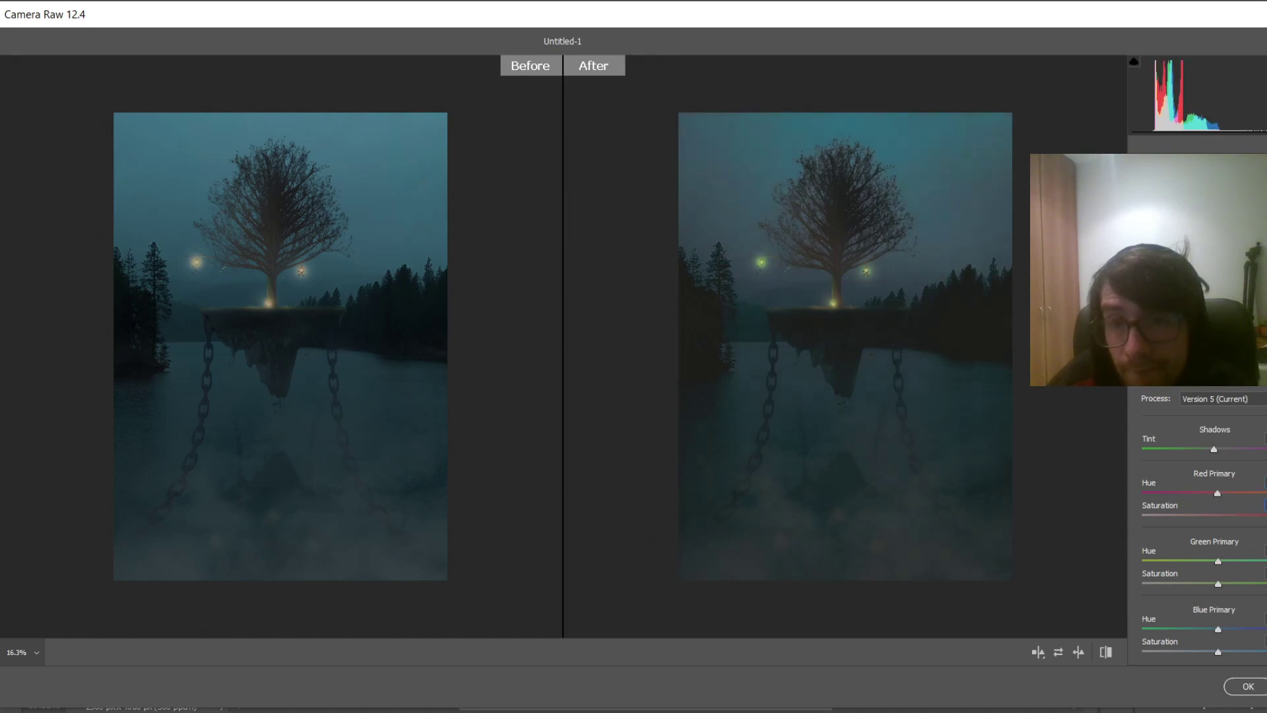
{"action": "left_click_drag", "start_coordinate": [1182, 508], "coordinate": [1235, 494]}
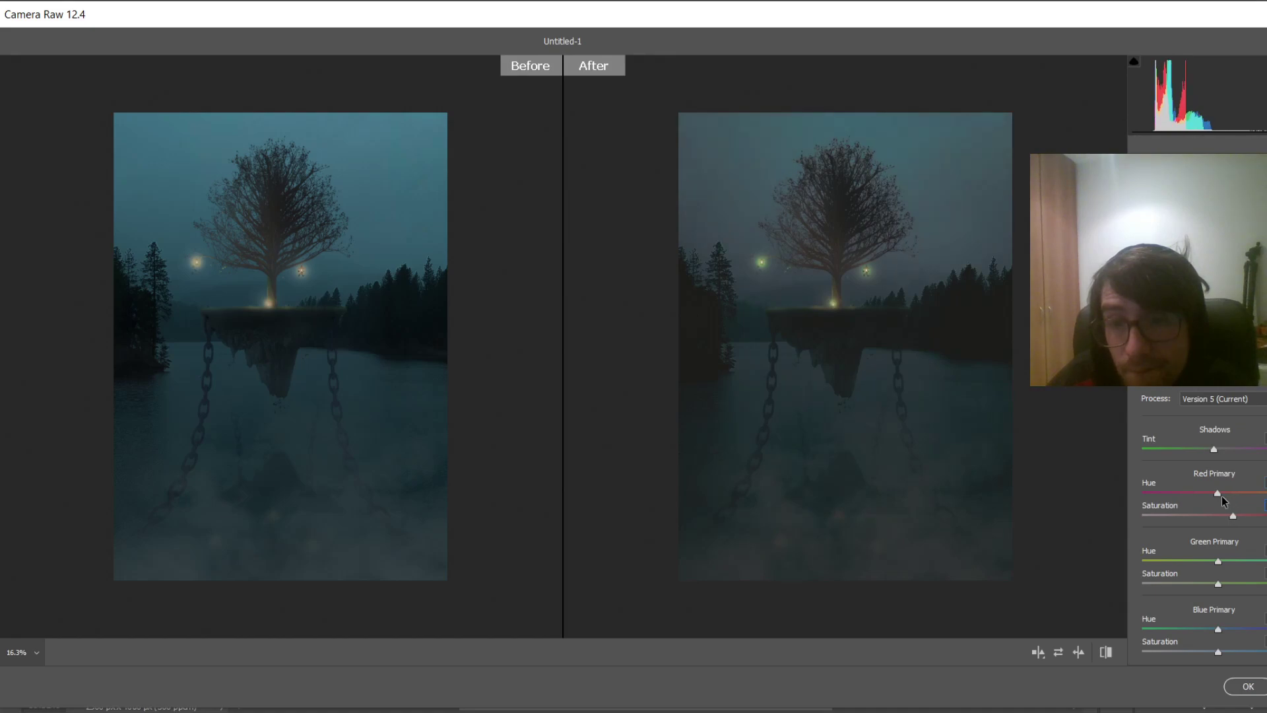
{"action": "left_click_drag", "start_coordinate": [1209, 495], "coordinate": [1213, 492]}
Raise the green primary hue and saturation slightly, then lower the blue primary hue a little and increase its saturation
{"action": "left_click_drag", "start_coordinate": [1218, 560], "coordinate": [1266, 562]}
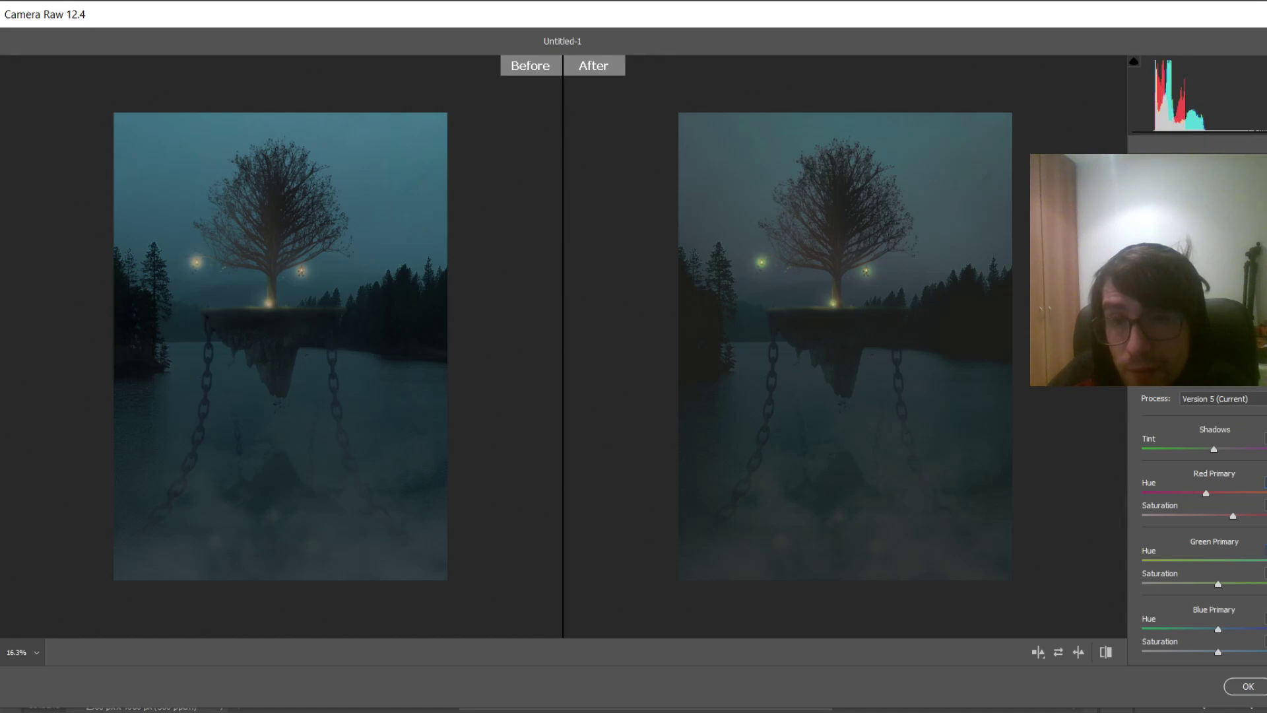
{"action": "left_click_drag", "start_coordinate": [1142, 561], "coordinate": [1253, 561]}
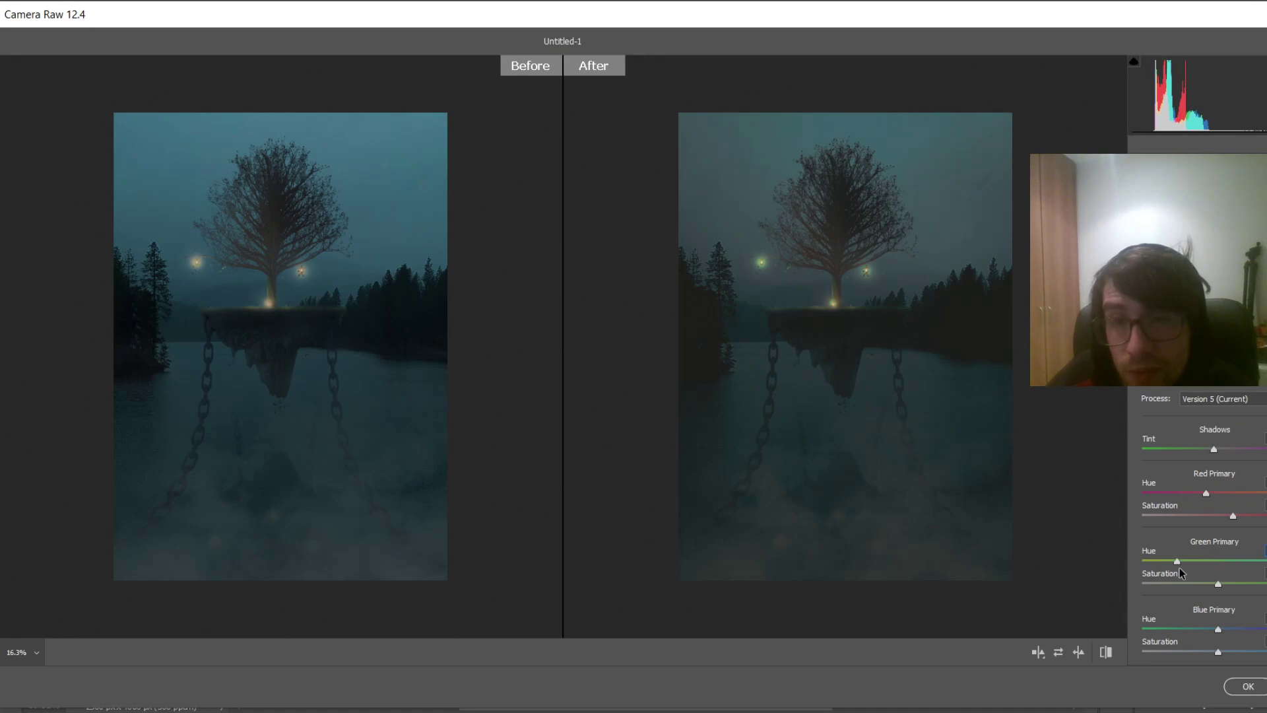
{"action": "left_click_drag", "start_coordinate": [1177, 561], "coordinate": [1240, 573]}
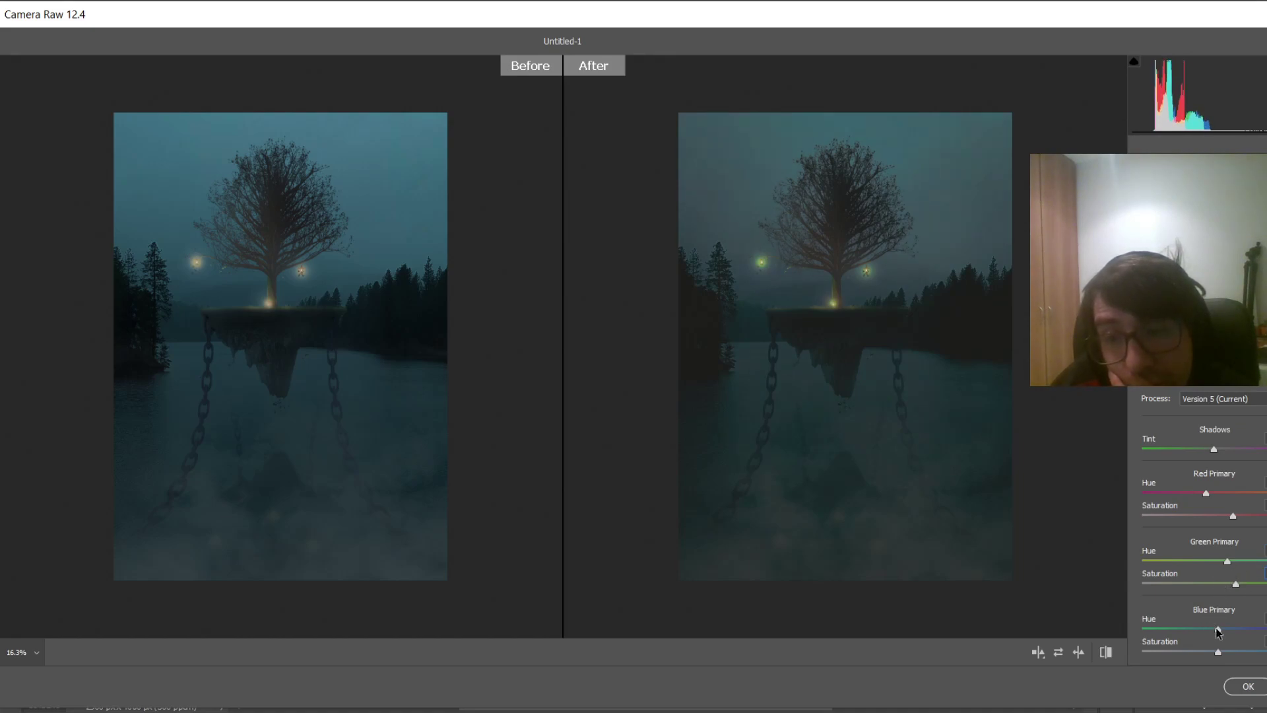
{"action": "left_click_drag", "start_coordinate": [1228, 629], "coordinate": [1189, 628]}
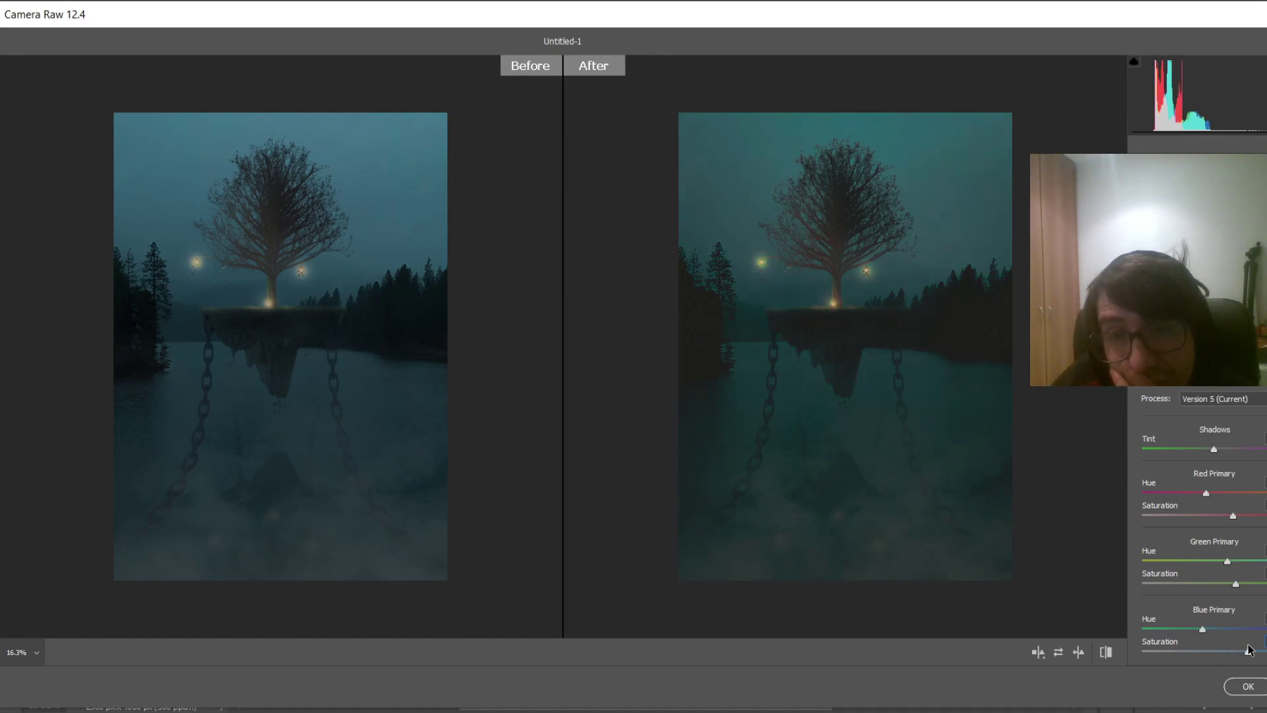
{"action": "left_click_drag", "start_coordinate": [1203, 629], "coordinate": [1241, 652]}
Compare the graded image with the original at several zoom levels and apply the Camera Raw adjustments to the merged layer
{"action": "scroll", "coordinate": [1108, 445], "scroll_direction": "down", "scroll_amount": 2}
{"action": "scroll", "coordinate": [1234, 508], "scroll_direction": "up", "scroll_amount": 2}
{"action": "scroll", "coordinate": [1231, 499], "scroll_direction": "down", "scroll_amount": 2}
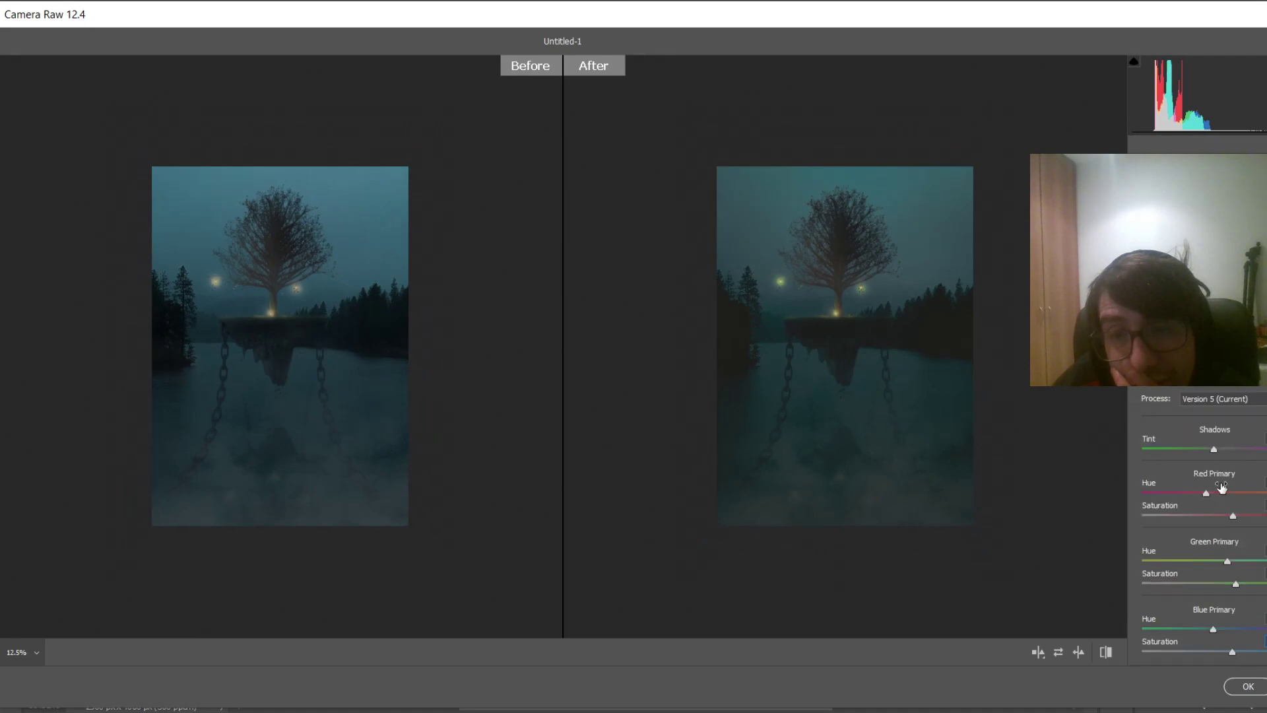
{"action": "left_click", "coordinate": [1147, 384]}
{"action": "key", "text": "ctrl+0"}
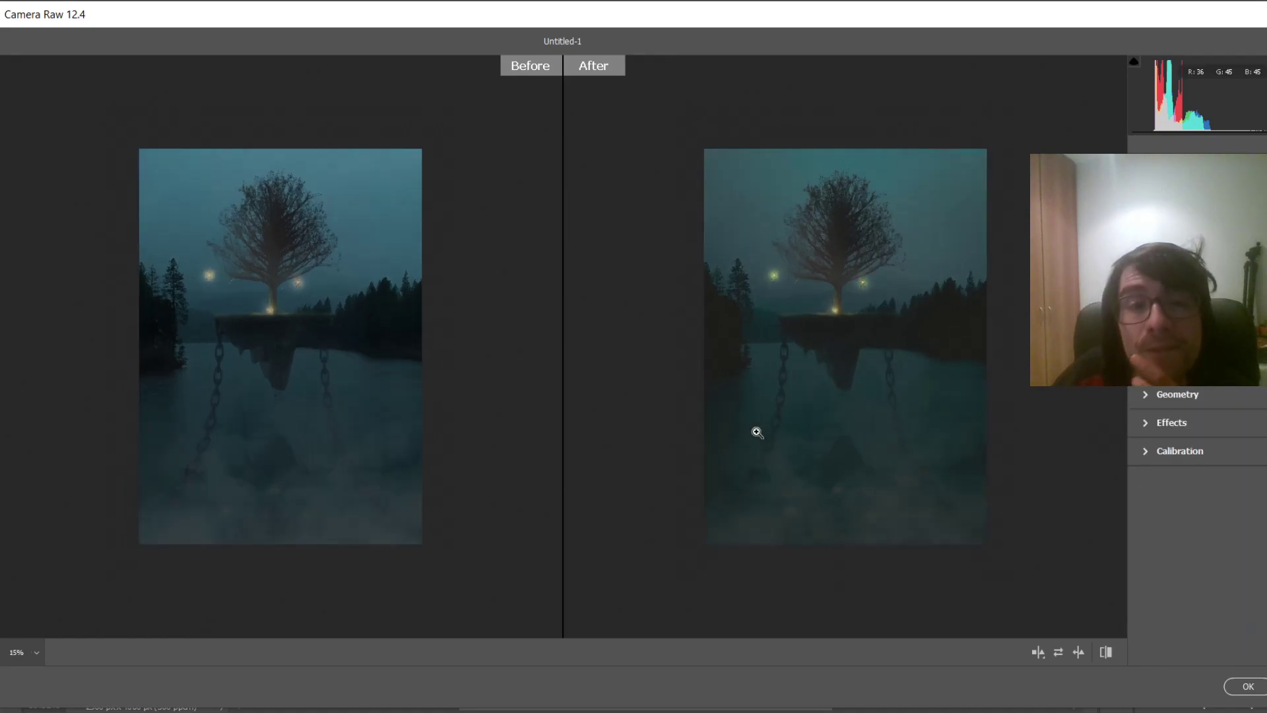
{"action": "scroll", "coordinate": [924, 294], "scroll_direction": "up", "scroll_amount": 2}
{"action": "scroll", "coordinate": [908, 289], "scroll_direction": "down", "scroll_amount": 4}
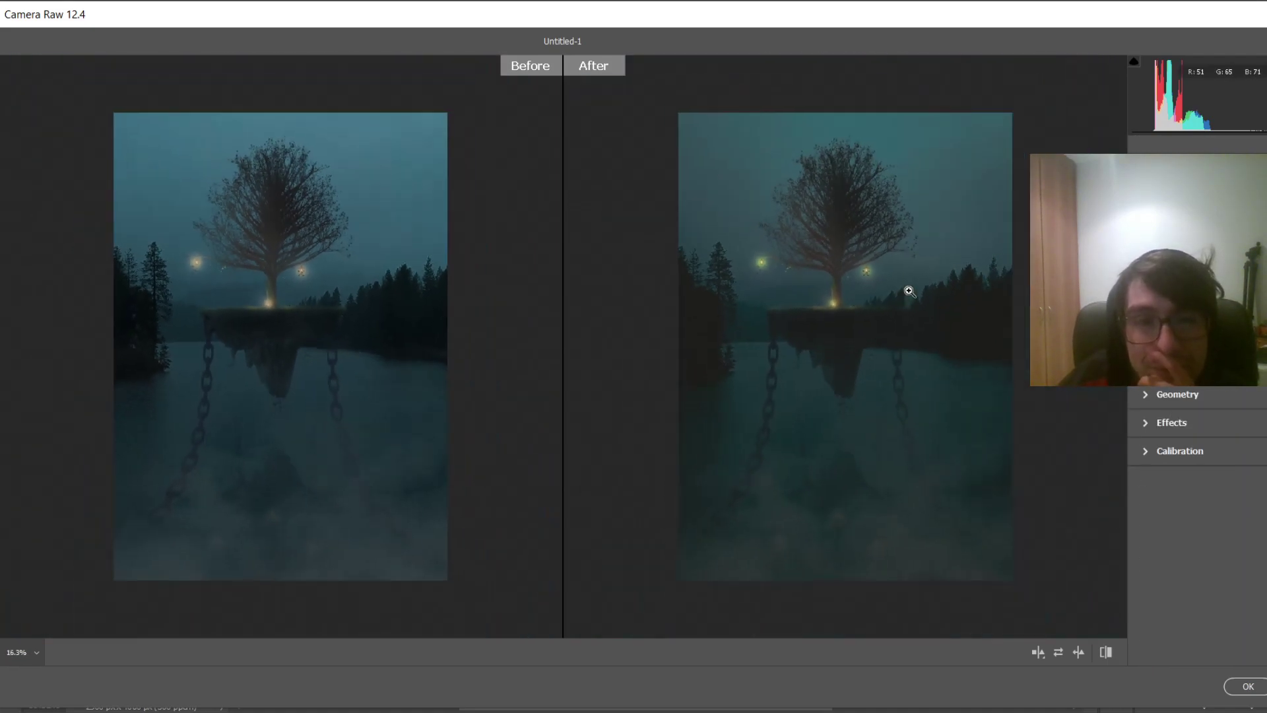
{"action": "scroll", "coordinate": [908, 290], "scroll_direction": "up", "scroll_amount": 1}
{"action": "scroll", "coordinate": [897, 297], "scroll_direction": "down", "scroll_amount": 2}
{"action": "scroll", "coordinate": [896, 297], "scroll_direction": "up", "scroll_amount": 2}
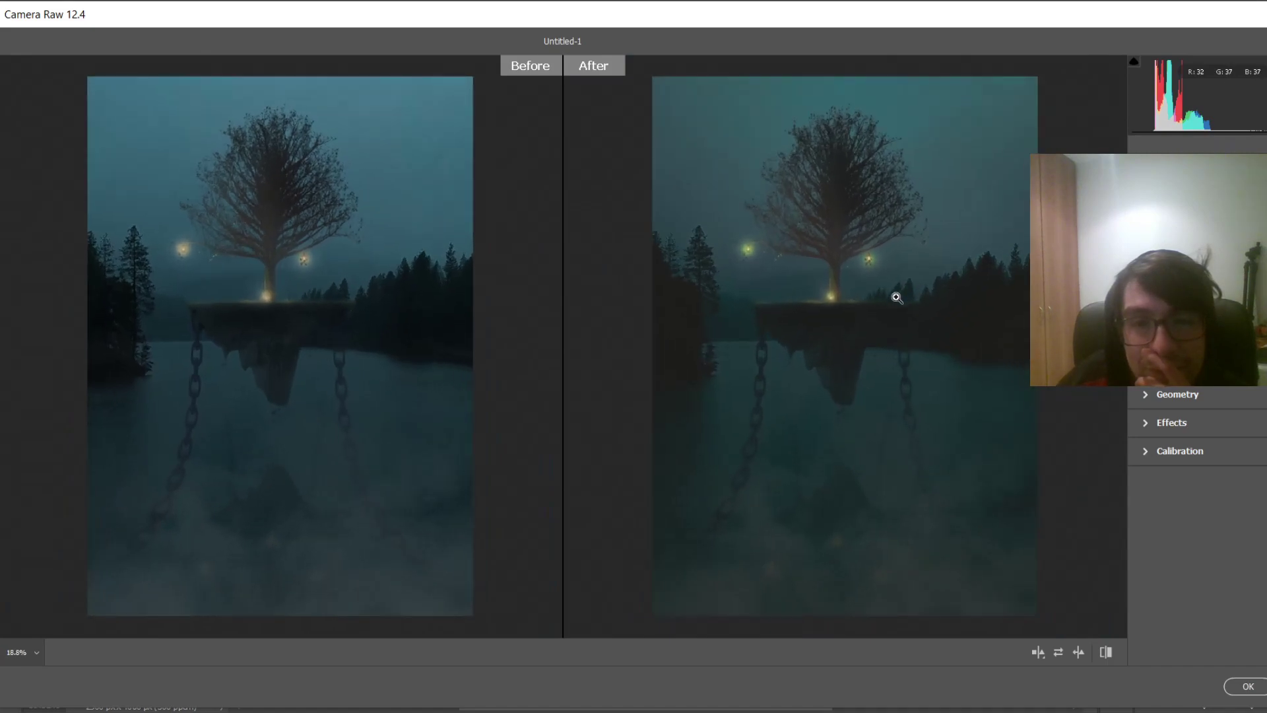
{"action": "scroll", "coordinate": [897, 298], "scroll_direction": "down", "scroll_amount": 1}
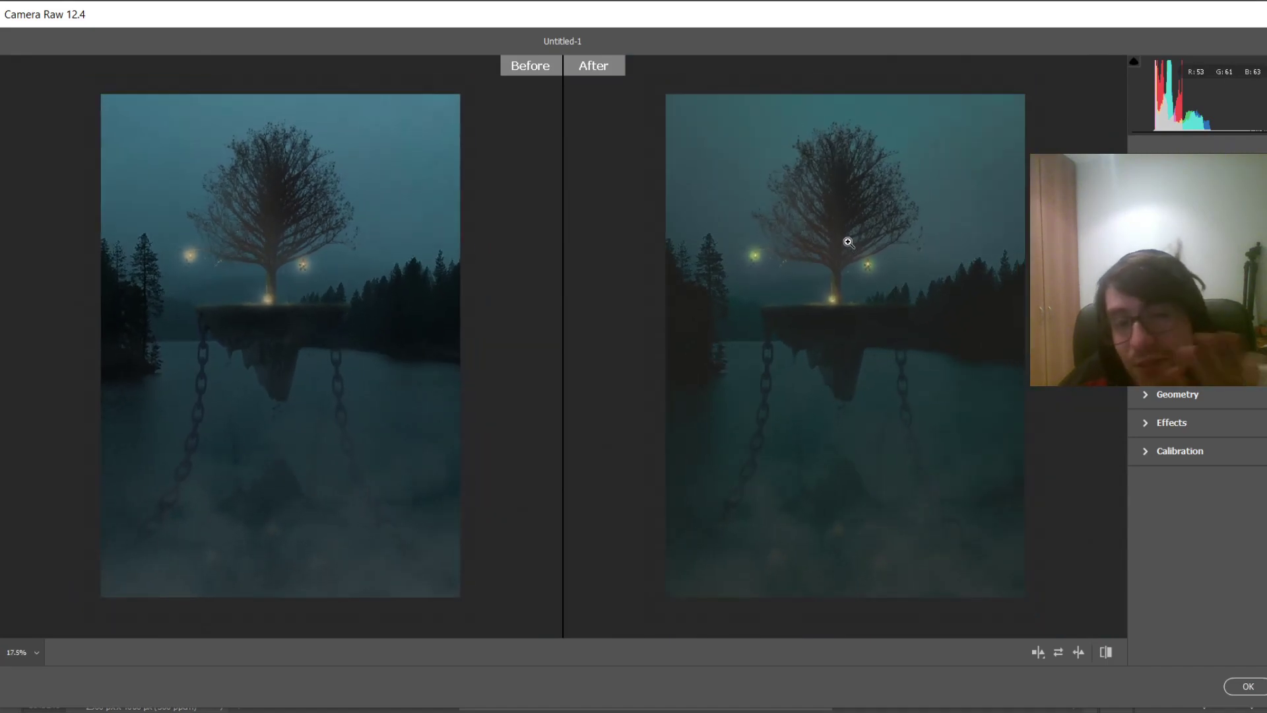
{"action": "scroll", "coordinate": [853, 315], "scroll_direction": "down", "scroll_amount": 2}
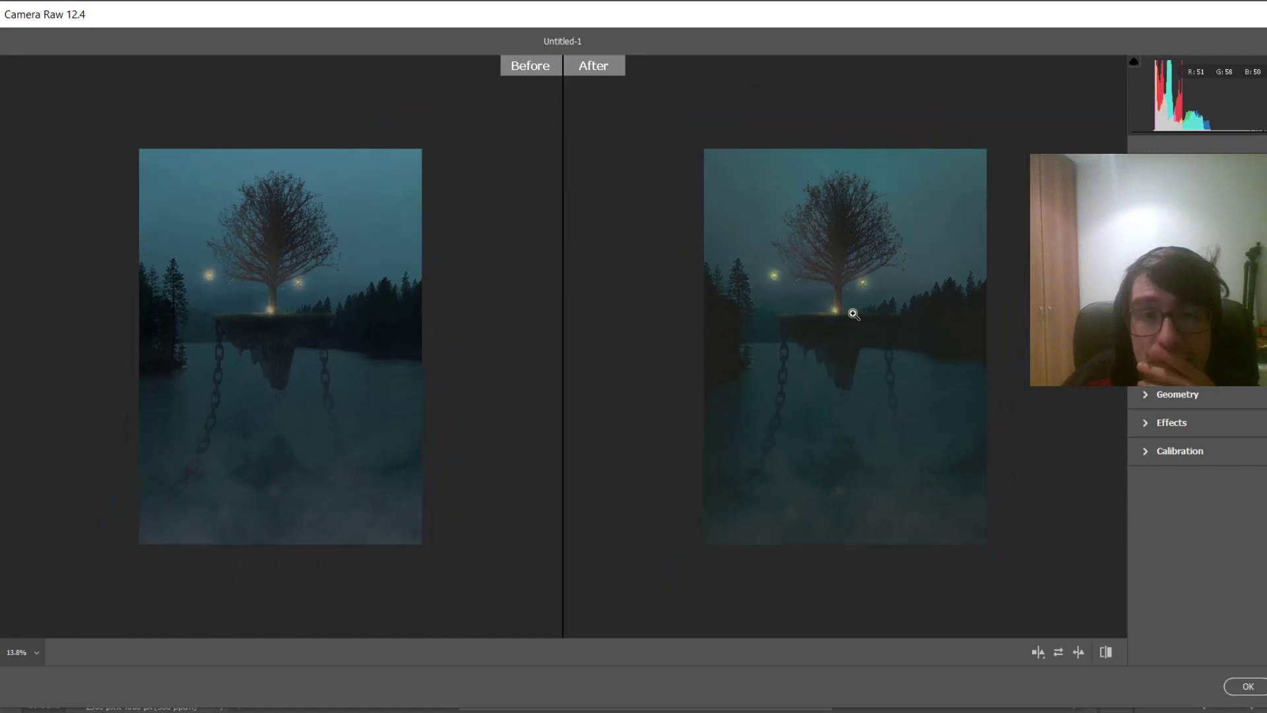
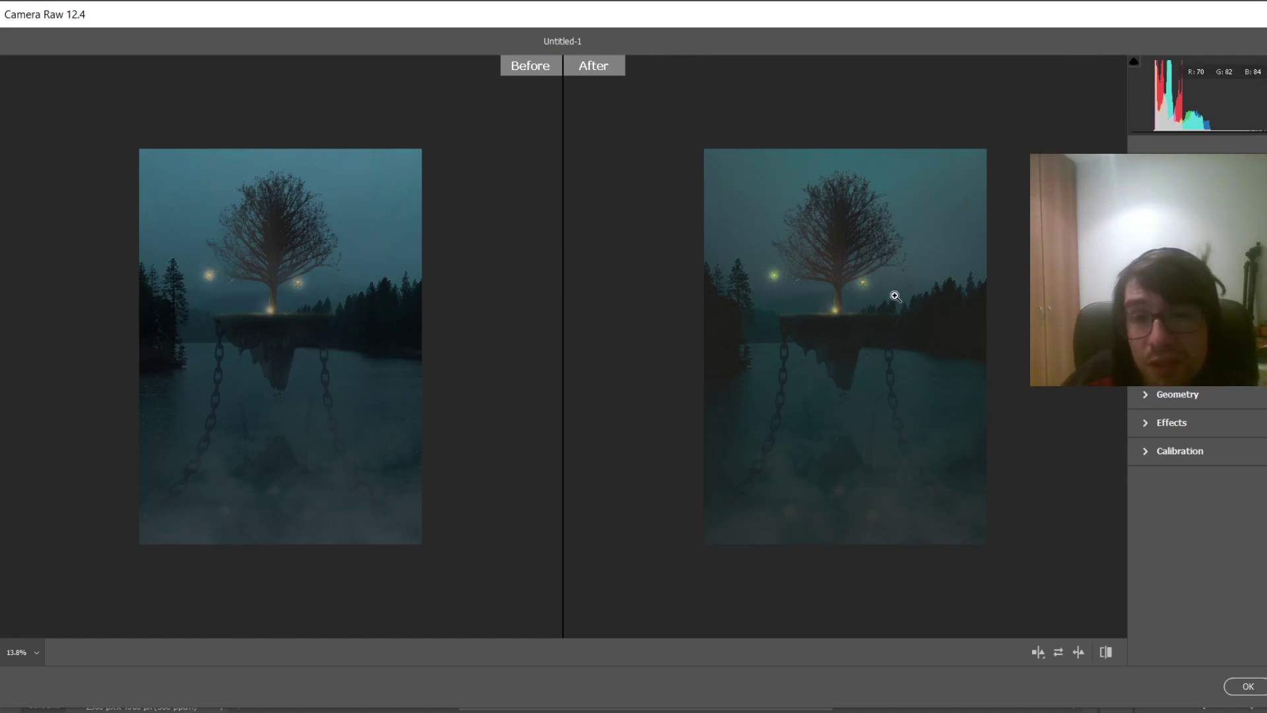
{"action": "scroll", "coordinate": [863, 337], "scroll_direction": "up", "scroll_amount": 2}
{"action": "scroll", "coordinate": [895, 309], "scroll_direction": "down", "scroll_amount": 1}
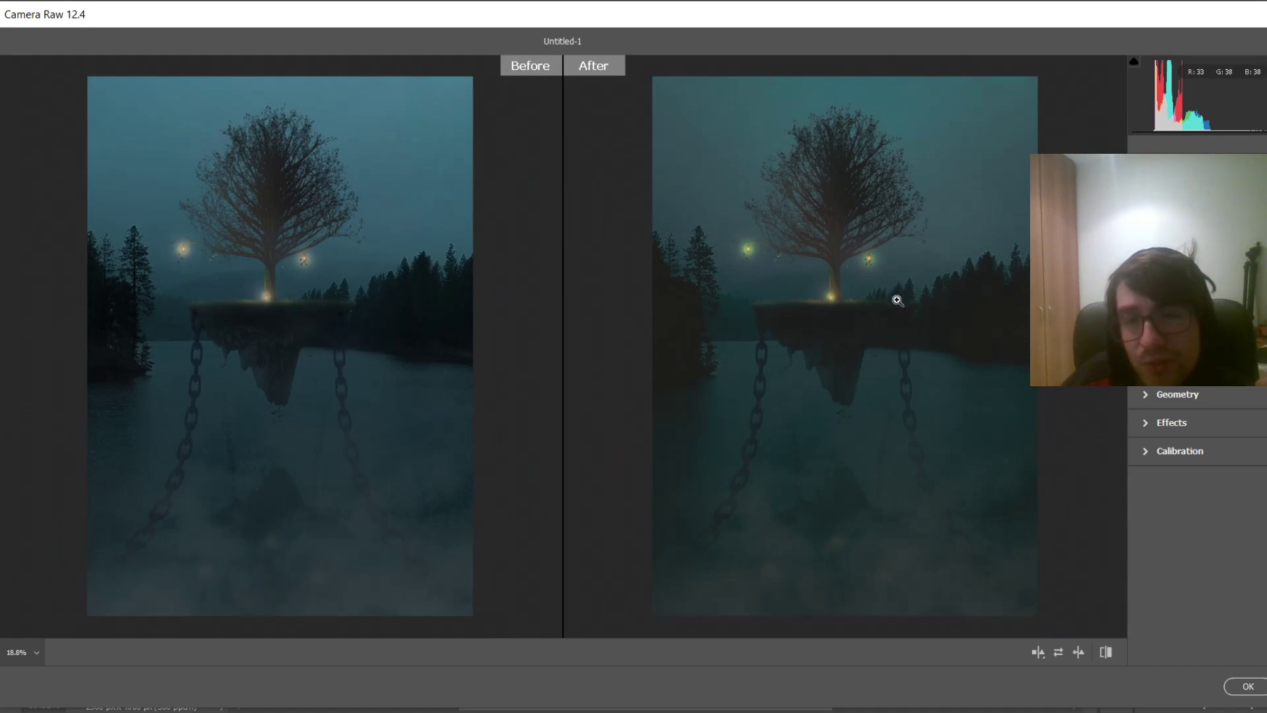
{"action": "scroll", "coordinate": [897, 300], "scroll_direction": "down", "scroll_amount": 1}
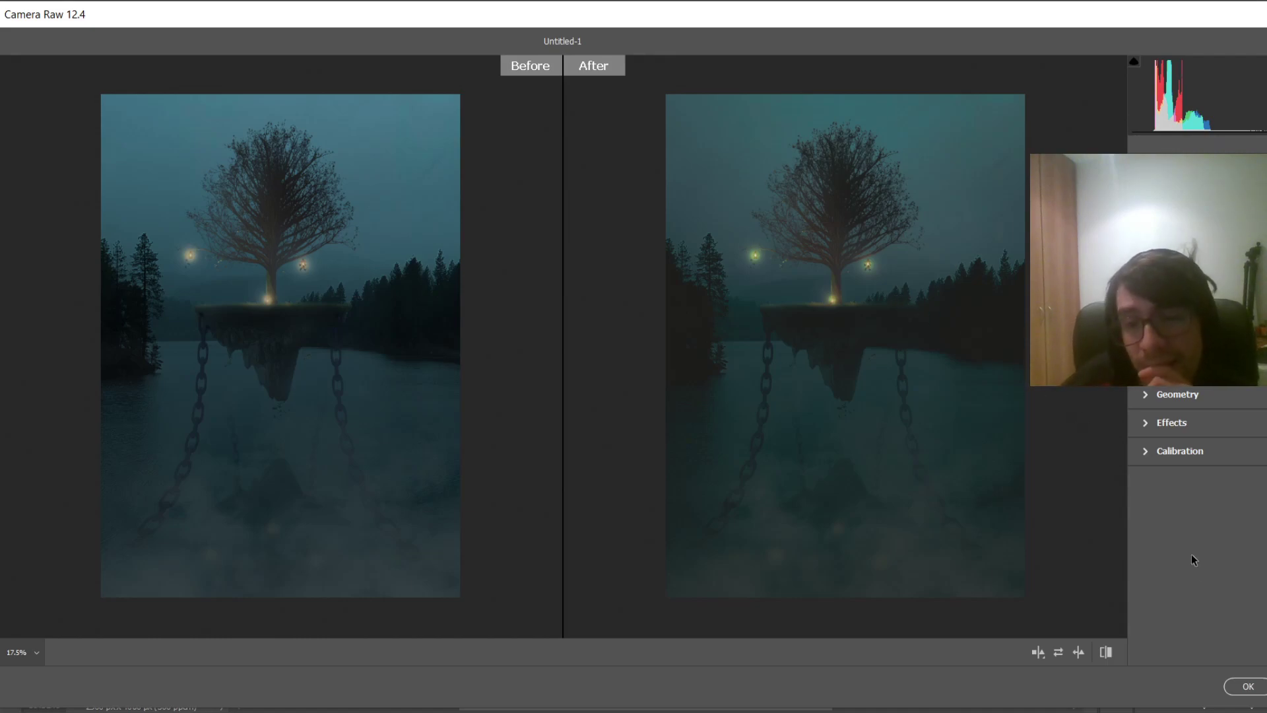
{"action": "left_click", "coordinate": [1247, 686]}
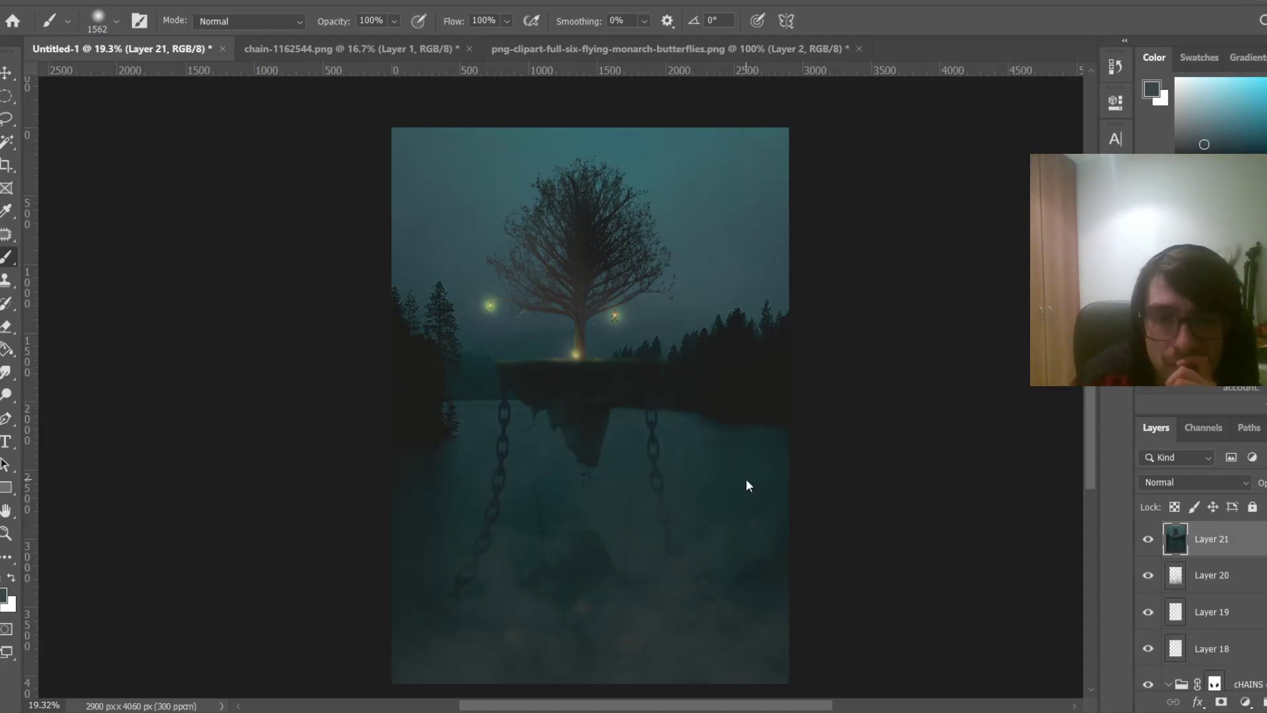
Open the photo of a starry night sky over mountains from the space folder in photoshop resources
{"action": "key", "text": "ctrl+o"}
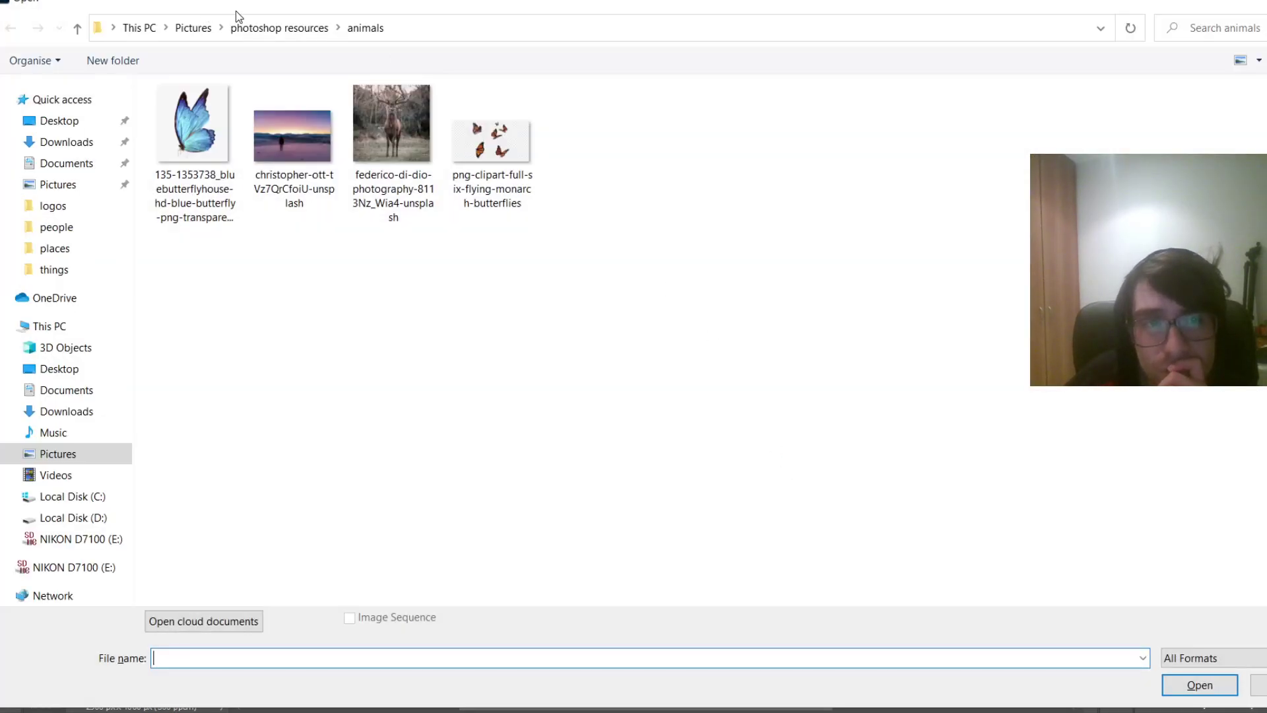
{"action": "left_click", "coordinate": [276, 29]}
{"action": "double_click", "coordinate": [1098, 132]}
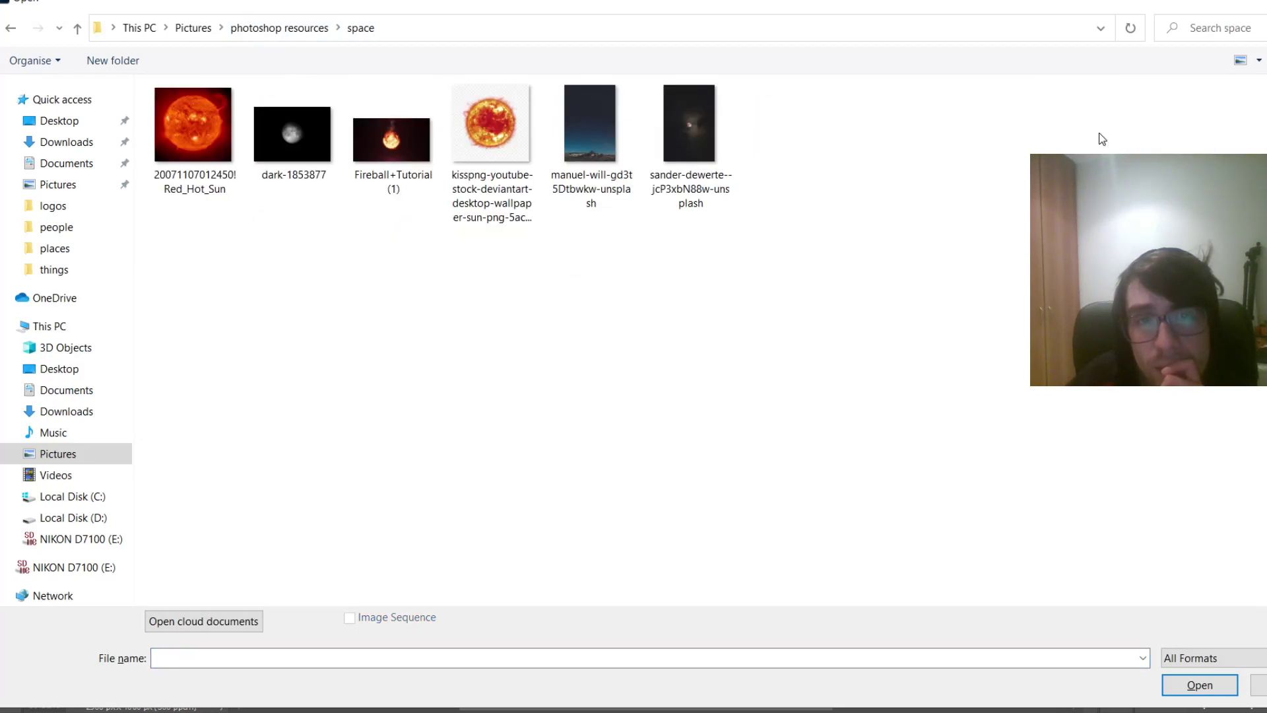
{"action": "double_click", "coordinate": [616, 101]}
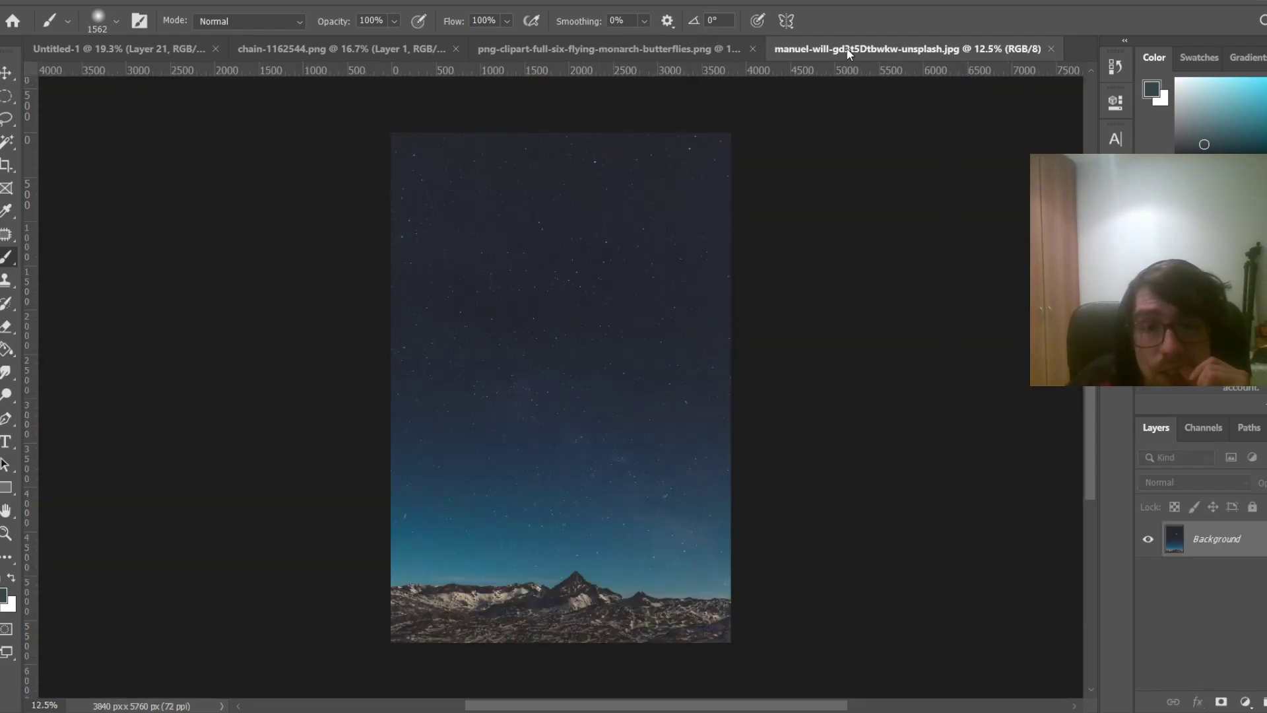
Copy the starry sky photo into the lake composite as a new top layer and close the source photo
{"action": "left_click_drag", "start_coordinate": [849, 53], "coordinate": [757, 193]}
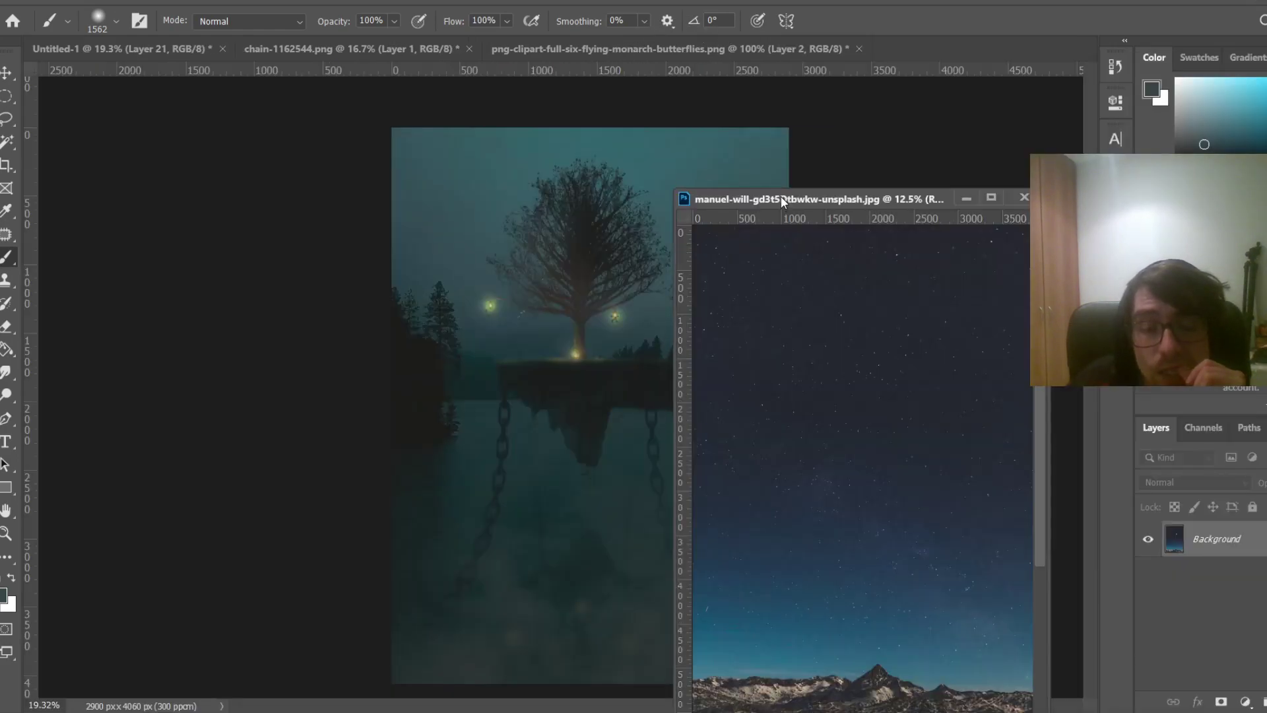
{"action": "key", "text": "v"}
{"action": "mouse_move", "coordinate": [931, 396]}
{"action": "left_mouse_down"}
{"action": "mouse_move", "coordinate": [564, 350]}
{"action": "mouse_move", "coordinate": [700, 381]}
{"action": "left_mouse_up"}
{"action": "left_click", "coordinate": [1023, 197]}
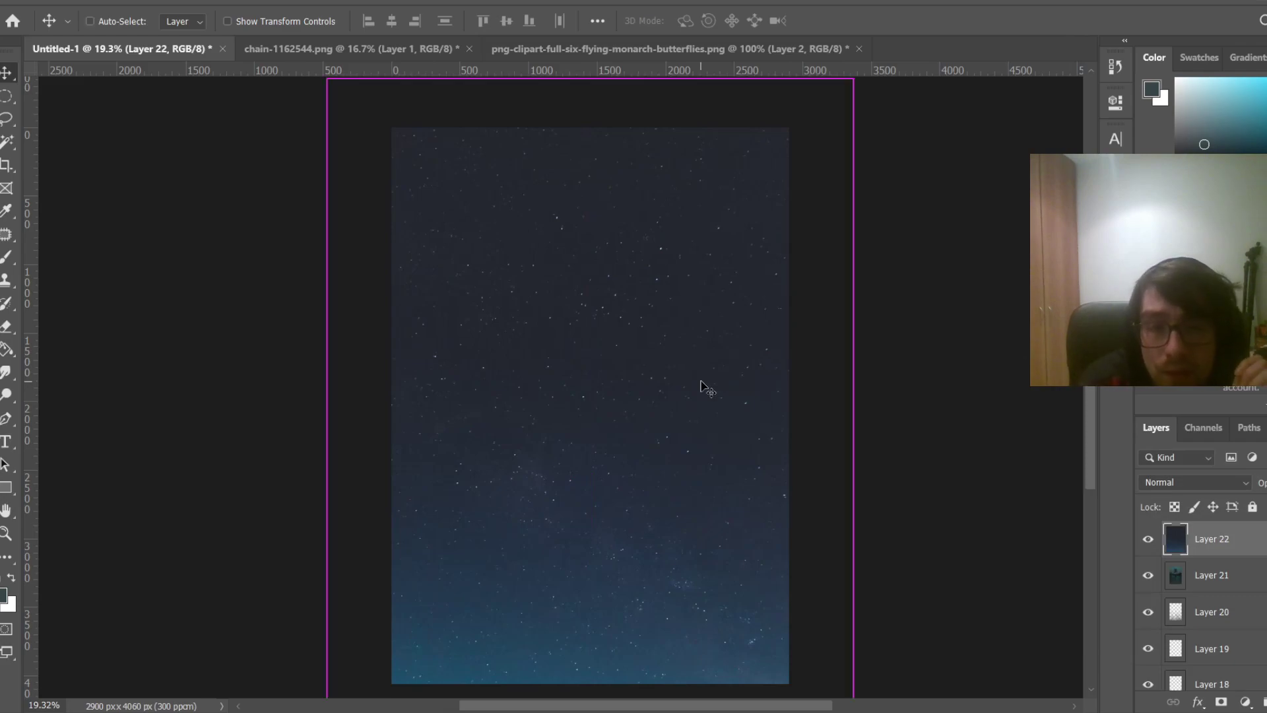
Colorize the star layer with Hue/Saturation, setting saturation to 0 and lightness to -66
{"action": "key", "text": "ctrl+u"}
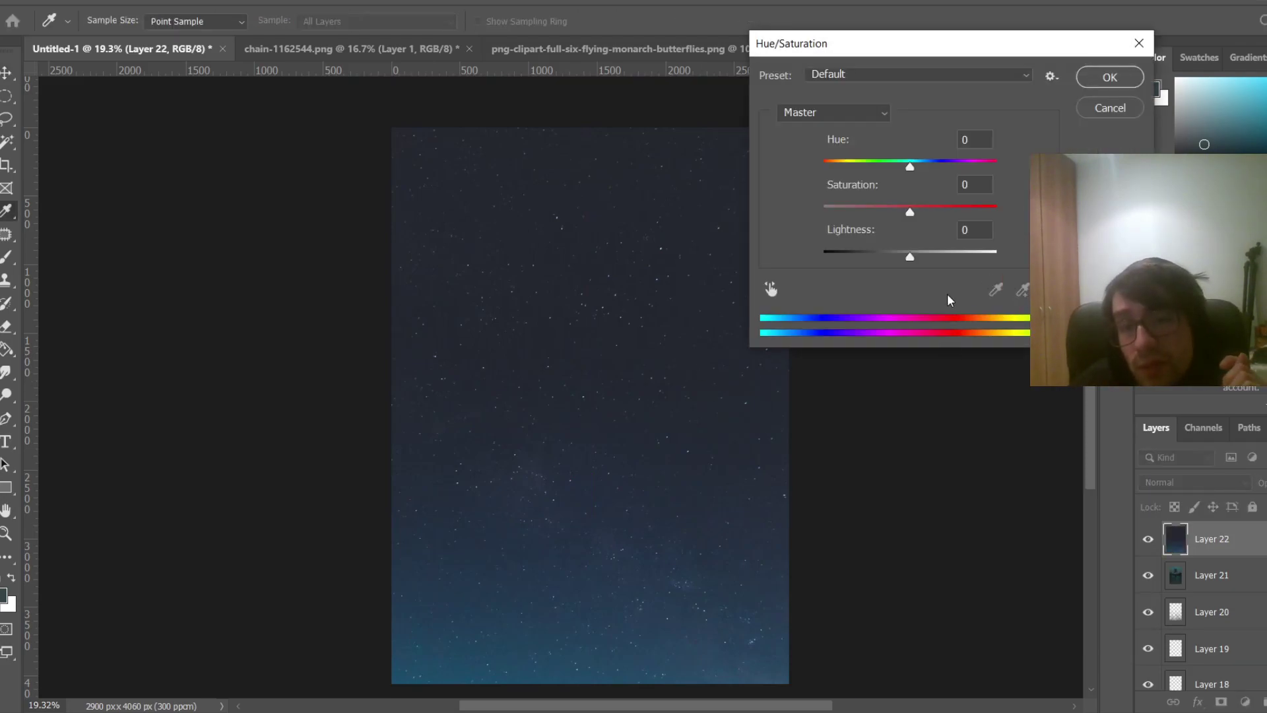
{"action": "left_click", "coordinate": [1083, 290]}
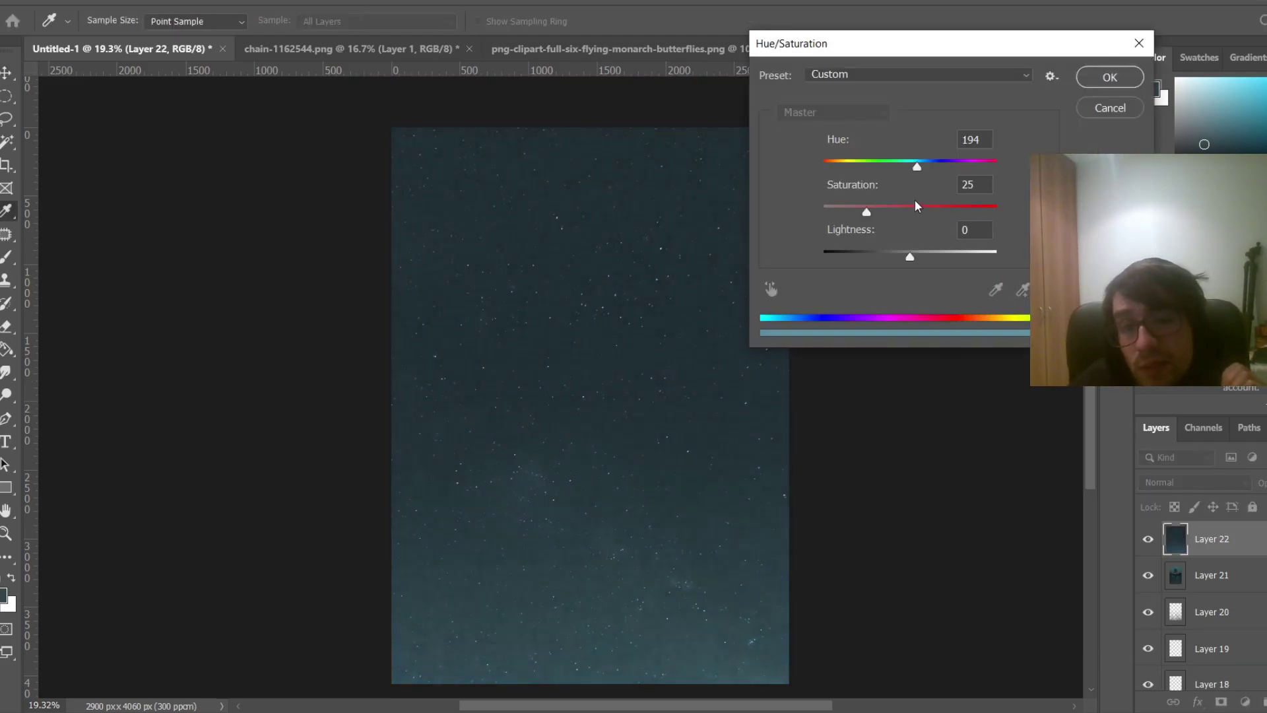
{"action": "left_click_drag", "start_coordinate": [866, 212], "coordinate": [823, 213]}
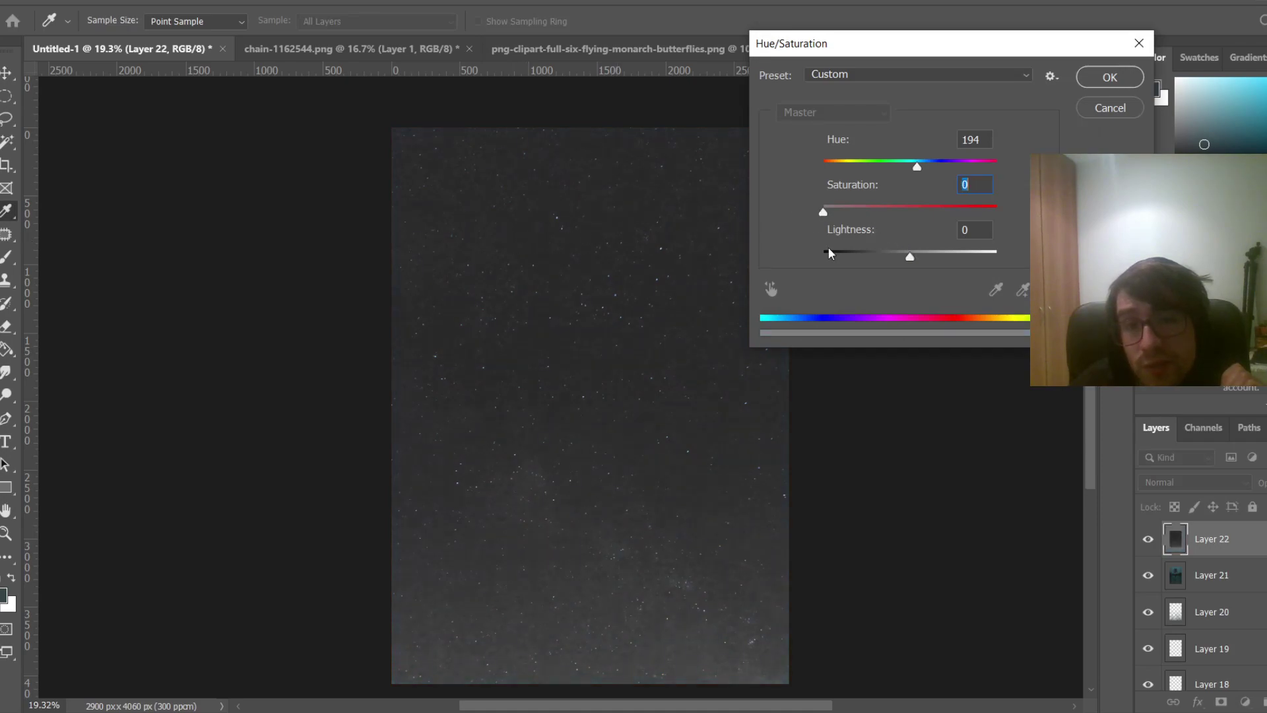
{"action": "left_click_drag", "start_coordinate": [906, 256], "coordinate": [853, 259]}
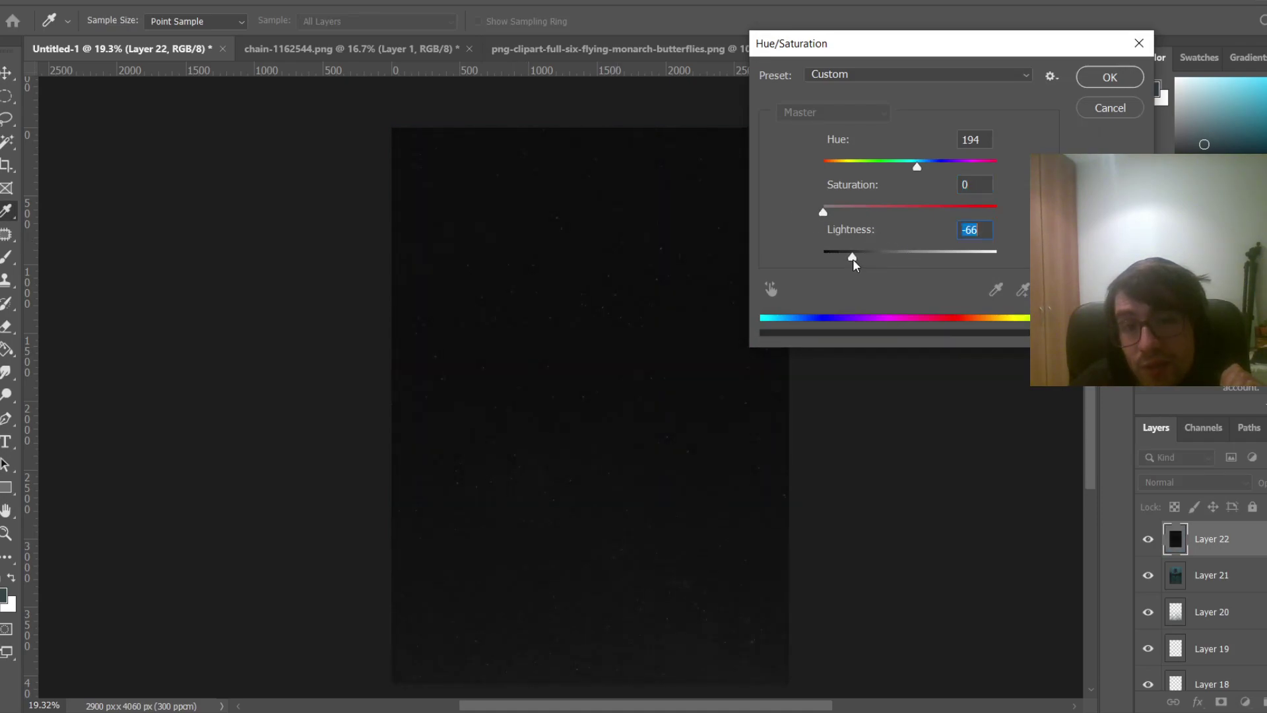
{"action": "left_click", "coordinate": [1110, 76]}
Adjust the star layer's Levels with the midtone at 0.88 and a lower white input point
{"action": "key", "text": "ctrl+l"}
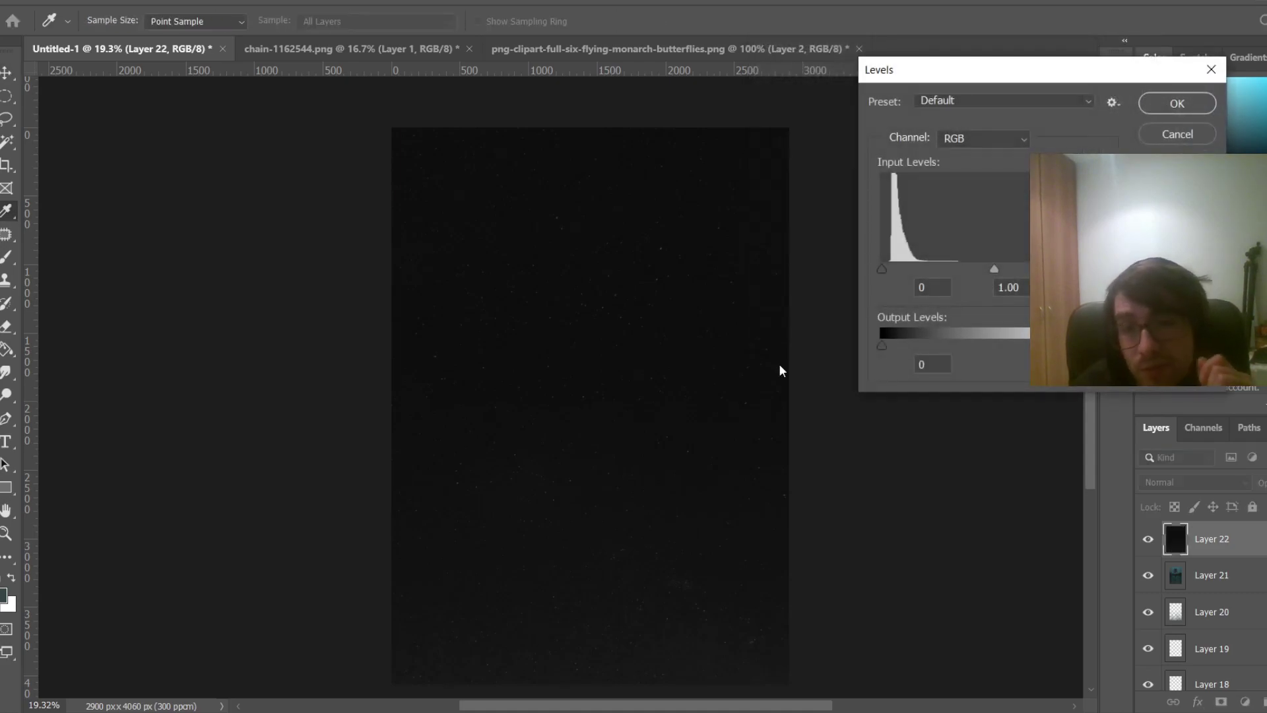
{"action": "mouse_move", "coordinate": [995, 267]}
{"action": "left_mouse_down"}
{"action": "mouse_move", "coordinate": [1036, 267]}
{"action": "mouse_move", "coordinate": [910, 260]}
{"action": "mouse_move", "coordinate": [1003, 256]}
{"action": "left_mouse_up"}
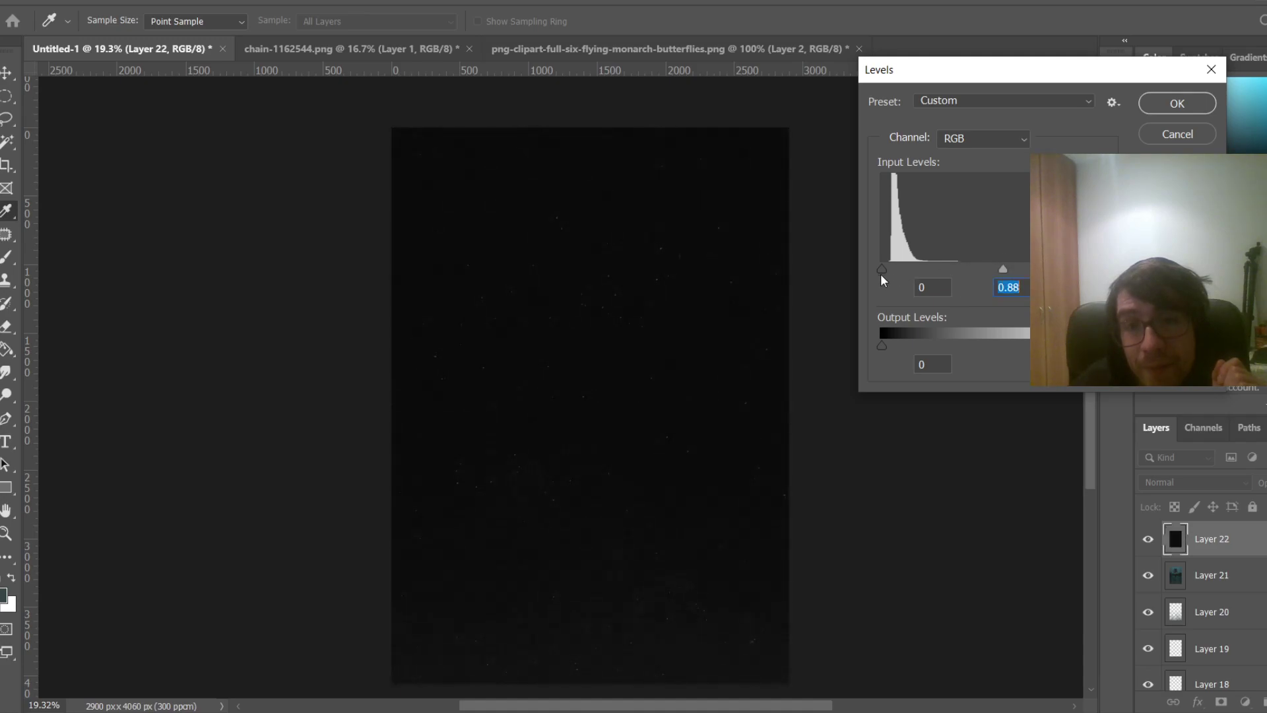
{"action": "left_click_drag", "start_coordinate": [882, 269], "coordinate": [840, 274]}
{"action": "left_click_drag", "start_coordinate": [1059, 270], "coordinate": [1061, 270]}
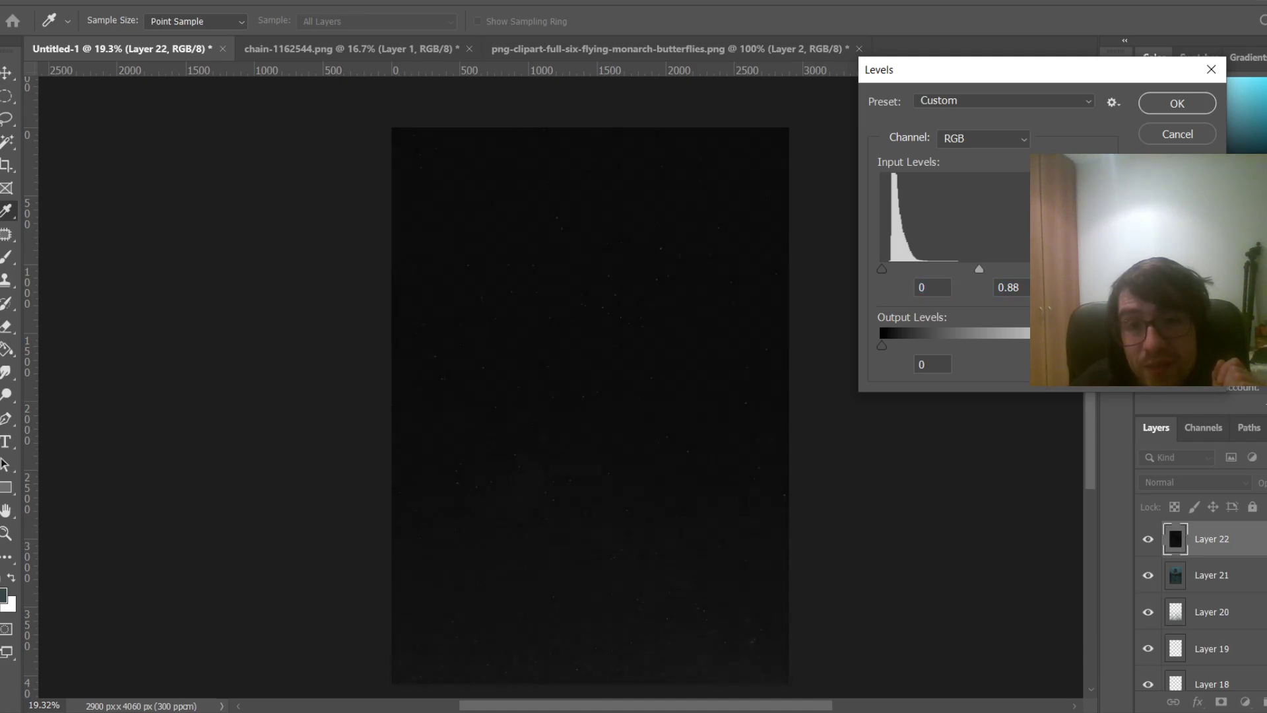
{"action": "mouse_move", "coordinate": [883, 347]}
{"action": "left_mouse_down"}
{"action": "mouse_move", "coordinate": [905, 345]}
{"action": "mouse_move", "coordinate": [866, 354]}
{"action": "left_mouse_up"}
{"action": "left_click", "coordinate": [1177, 103]}
Set the star layer's blend mode to Screen
{"action": "key", "text": "v"}
{"action": "left_click", "coordinate": [1201, 483]}
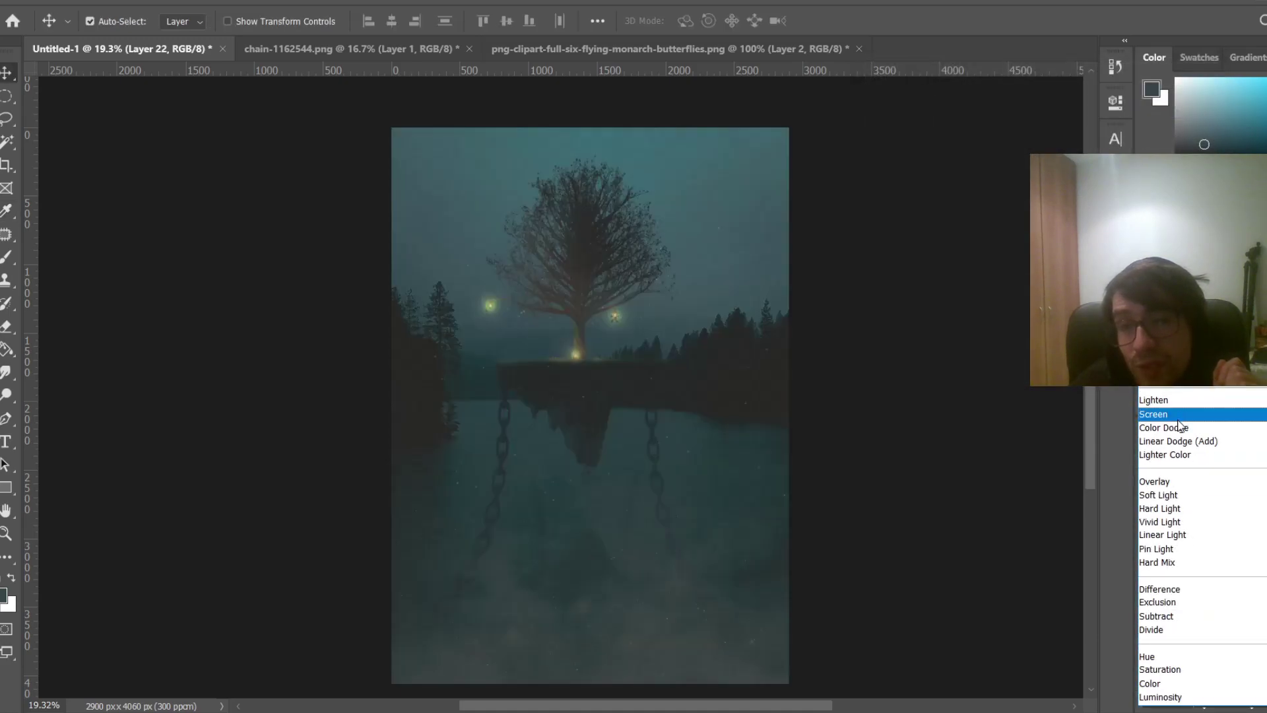
{"action": "left_click", "coordinate": [1179, 416]}
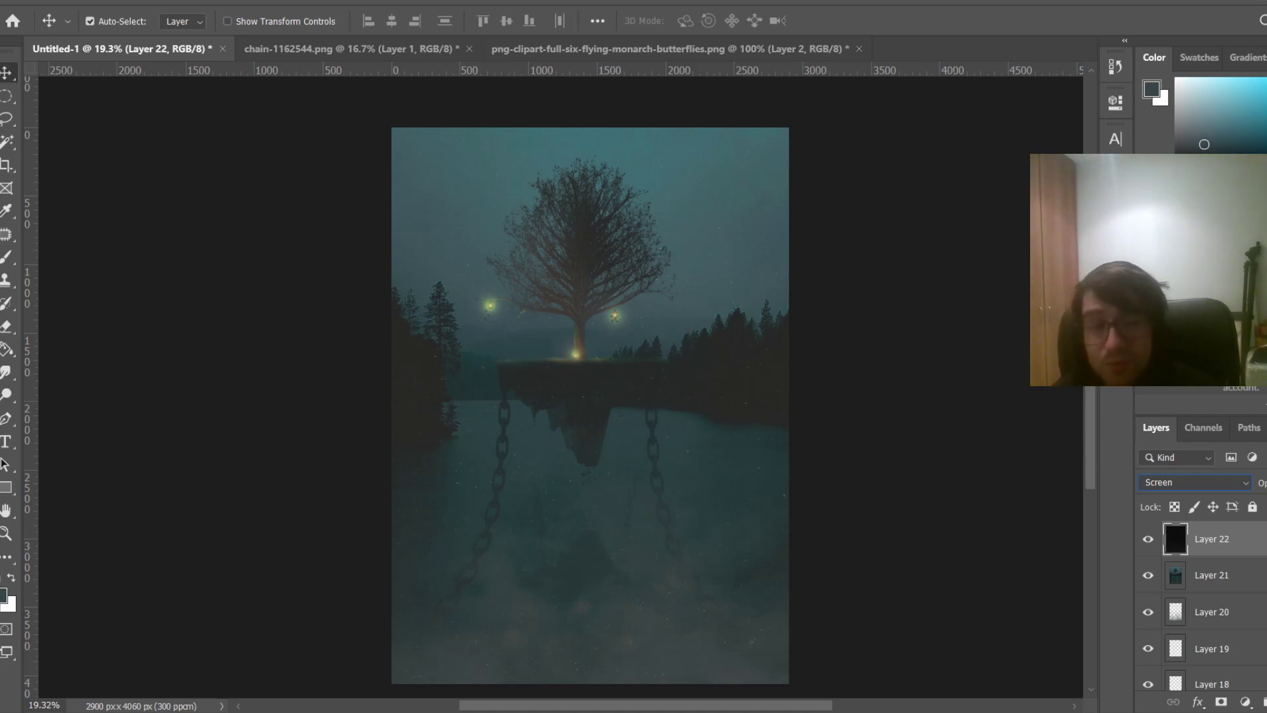
Check the stars around the tree, then scale the star layer down toward the canvas's lower-left corner
{"action": "left_click", "coordinate": [5, 533]}
{"action": "left_click_drag", "start_coordinate": [670, 425], "coordinate": [672, 425]}
{"action": "key", "text": "space"}
{"action": "left_click_drag", "start_coordinate": [453, 257], "coordinate": [717, 574]}
{"action": "left_click_drag", "start_coordinate": [682, 301], "coordinate": [405, 475]}
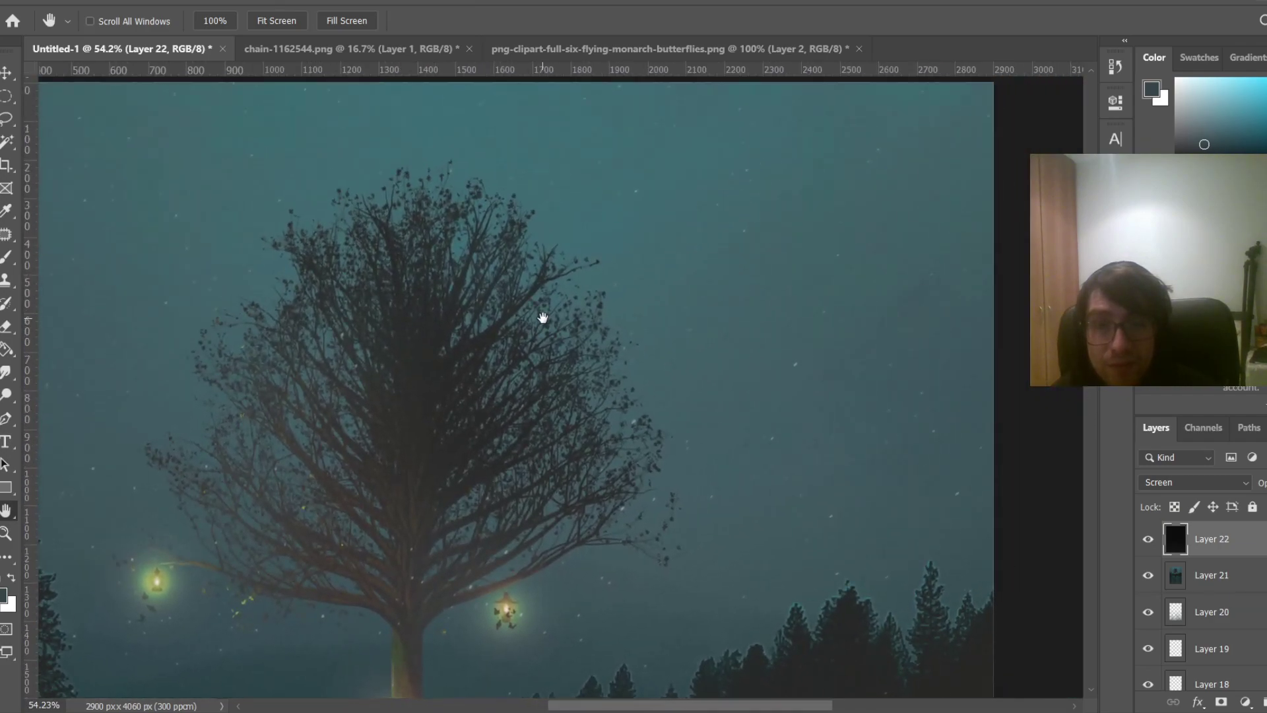
{"action": "scroll", "coordinate": [543, 316], "scroll_direction": "down", "scroll_amount": 5}
{"action": "key", "text": "ctrl+t"}
{"action": "scroll", "coordinate": [594, 547], "scroll_direction": "down", "scroll_amount": 6}
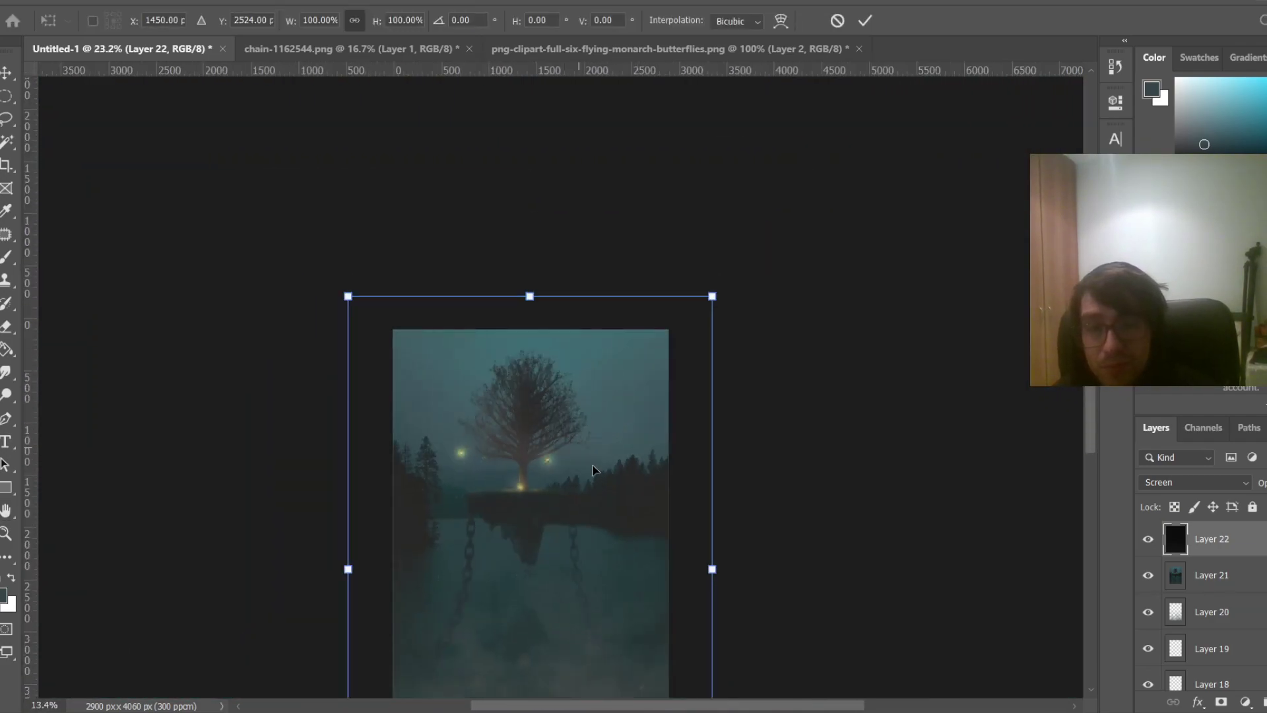
{"action": "left_click_drag", "start_coordinate": [678, 382], "coordinate": [566, 546]}
{"action": "key", "text": "Return"}
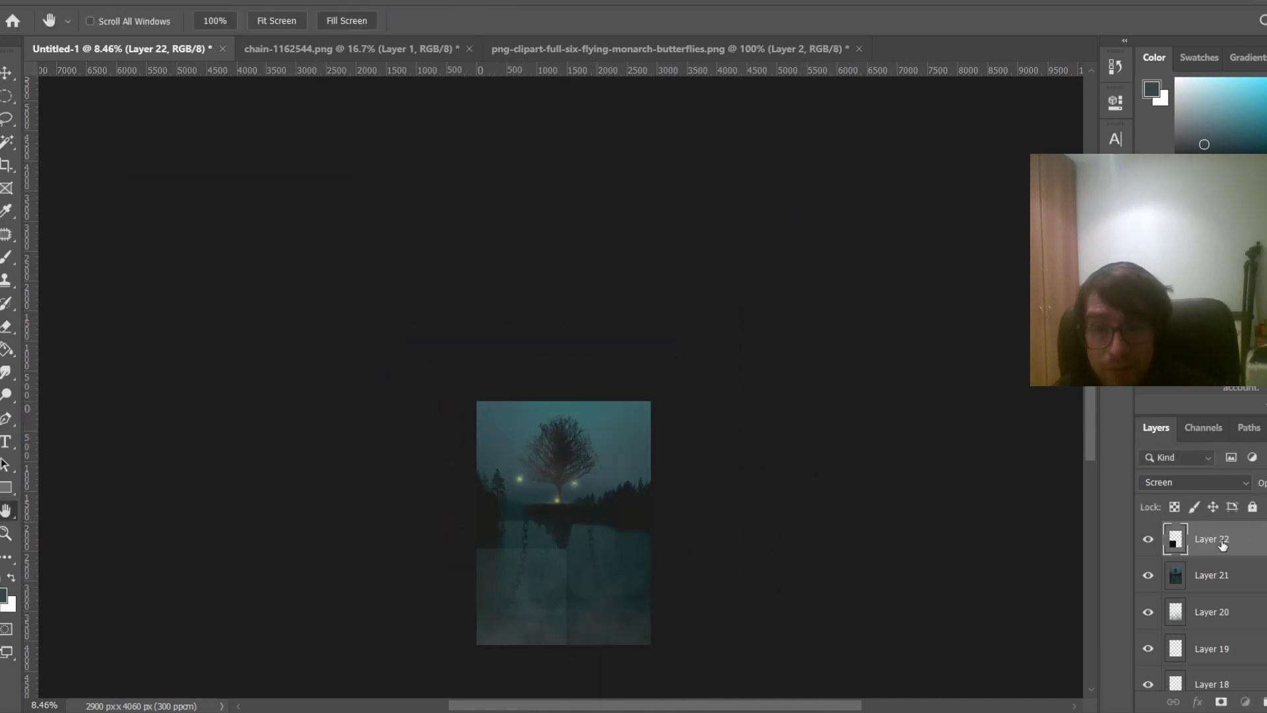
Rotate the star layer to about 88°, enlarge it to about 131%, and place it over the sky and treeline
{"action": "key", "text": "ctrl+t"}
{"action": "left_click_drag", "start_coordinate": [706, 478], "coordinate": [815, 666]}
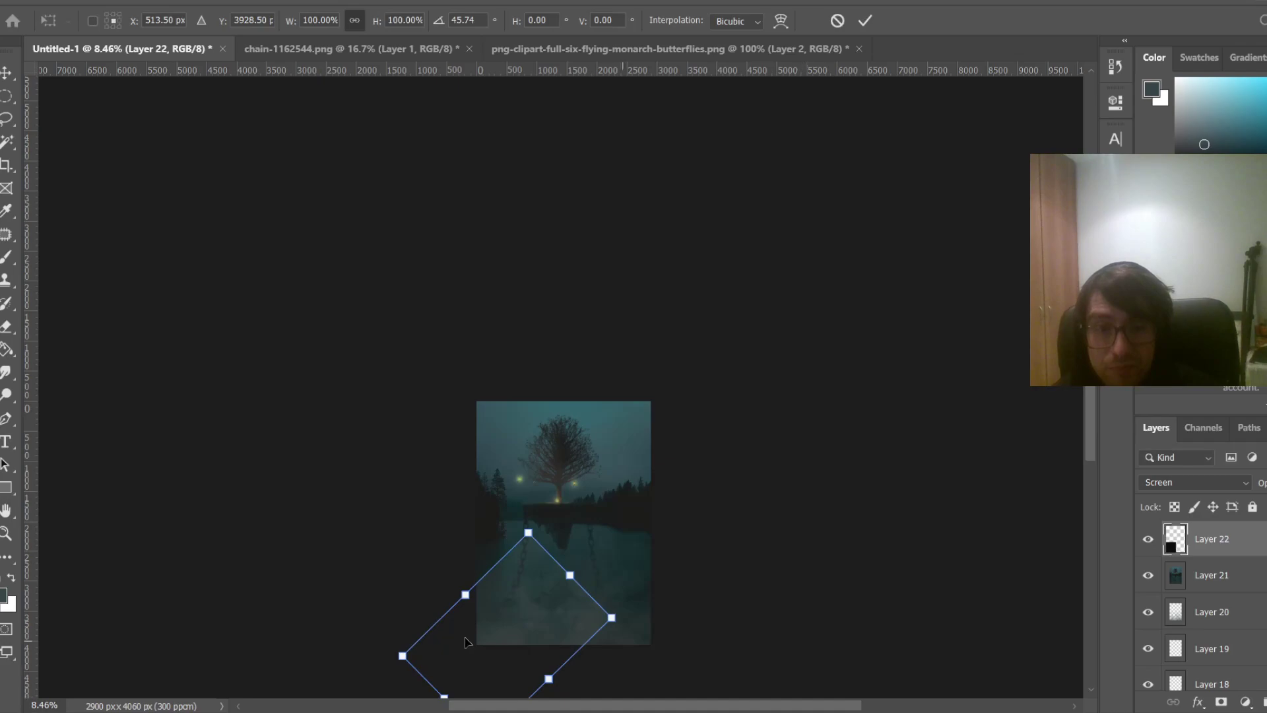
{"action": "left_click_drag", "start_coordinate": [466, 638], "coordinate": [435, 417]}
{"action": "left_click_drag", "start_coordinate": [802, 367], "coordinate": [823, 664]}
{"action": "left_click_drag", "start_coordinate": [509, 433], "coordinate": [526, 484]}
{"action": "left_click_drag", "start_coordinate": [578, 521], "coordinate": [630, 558]}
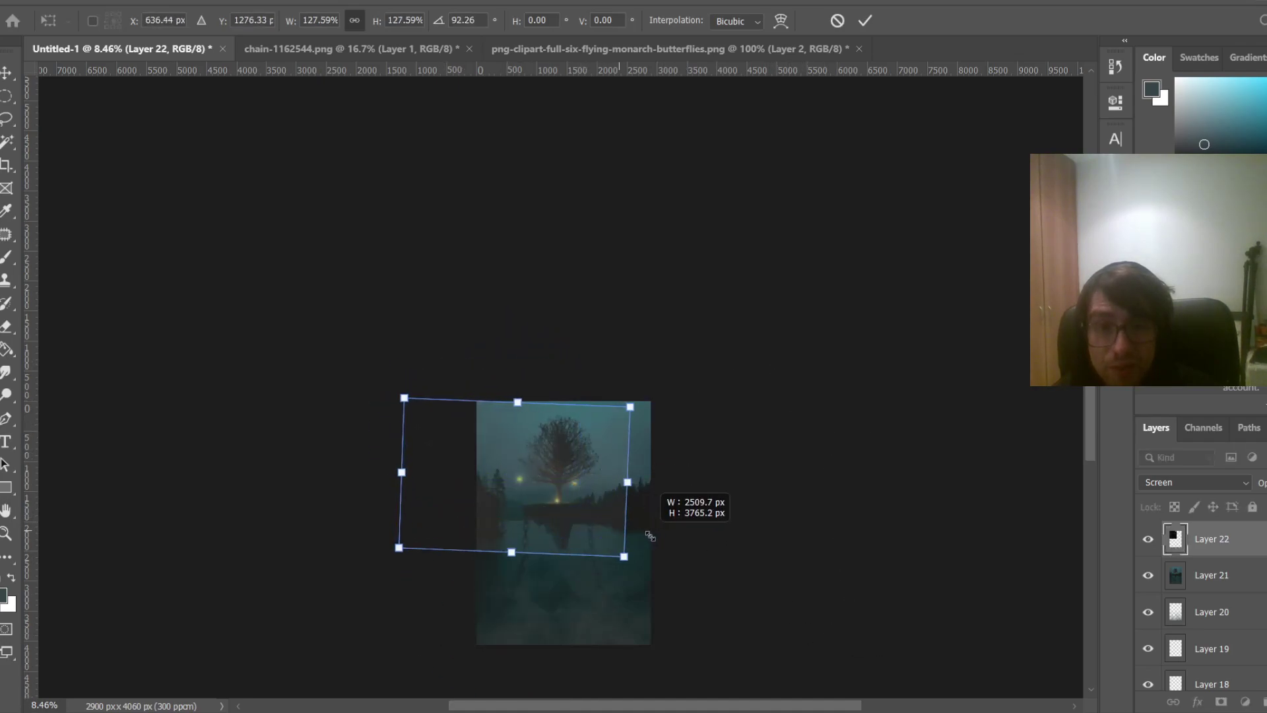
{"action": "left_click_drag", "start_coordinate": [607, 434], "coordinate": [646, 406]}
{"action": "mouse_move", "coordinate": [722, 410]}
{"action": "left_mouse_down"}
{"action": "mouse_move", "coordinate": [708, 356]}
{"action": "mouse_move", "coordinate": [716, 388]}
{"action": "left_mouse_up"}
{"action": "key", "text": "Return"}
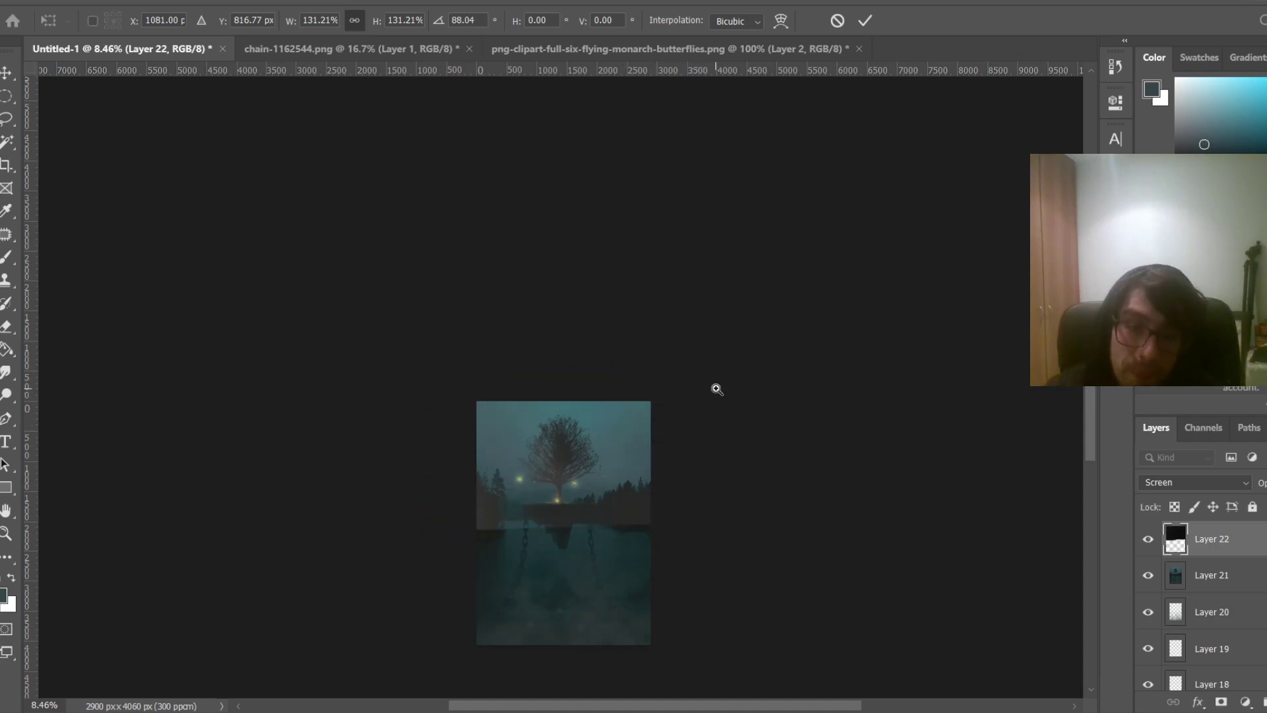
Inspect the star layer's coverage and add a layer mask to it
{"action": "key", "text": "h"}
{"action": "key", "text": "ctrl+0"}
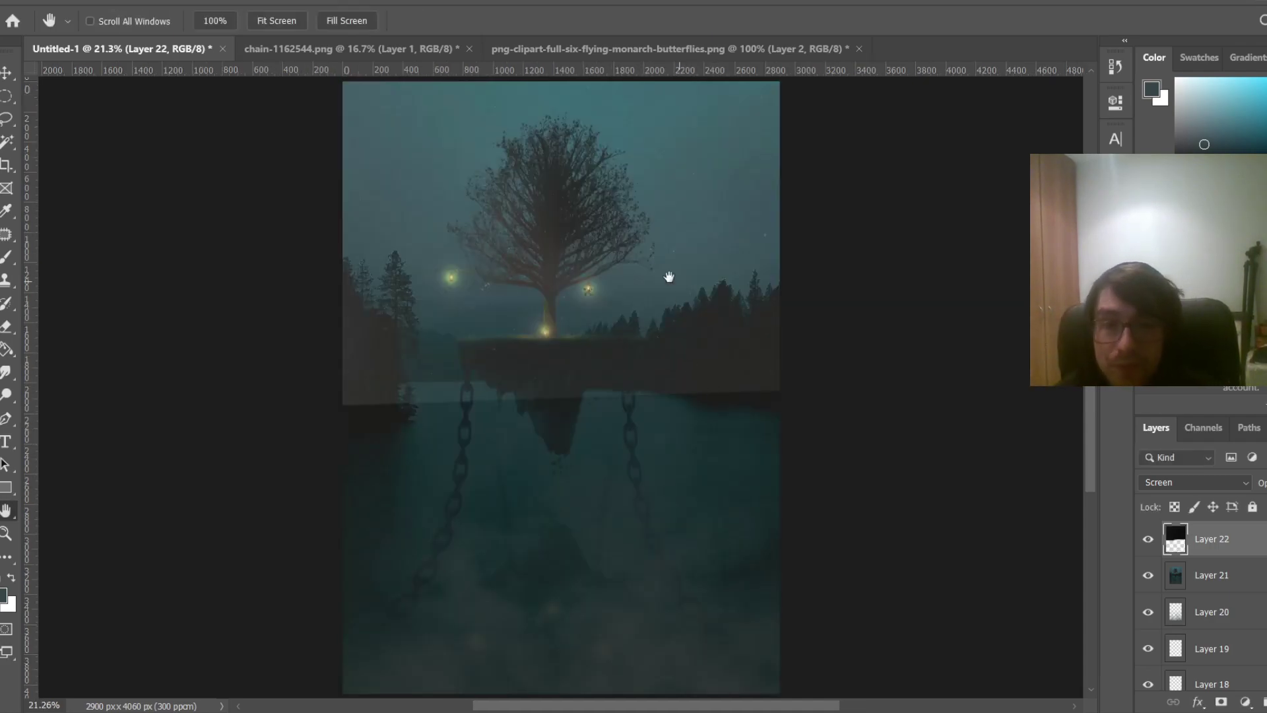
{"action": "scroll", "coordinate": [667, 274], "scroll_direction": "up", "scroll_amount": 3}
{"action": "scroll", "coordinate": [490, 387], "scroll_direction": "up", "scroll_amount": 7}
{"action": "scroll", "coordinate": [356, 561], "scroll_direction": "down", "scroll_amount": 1}
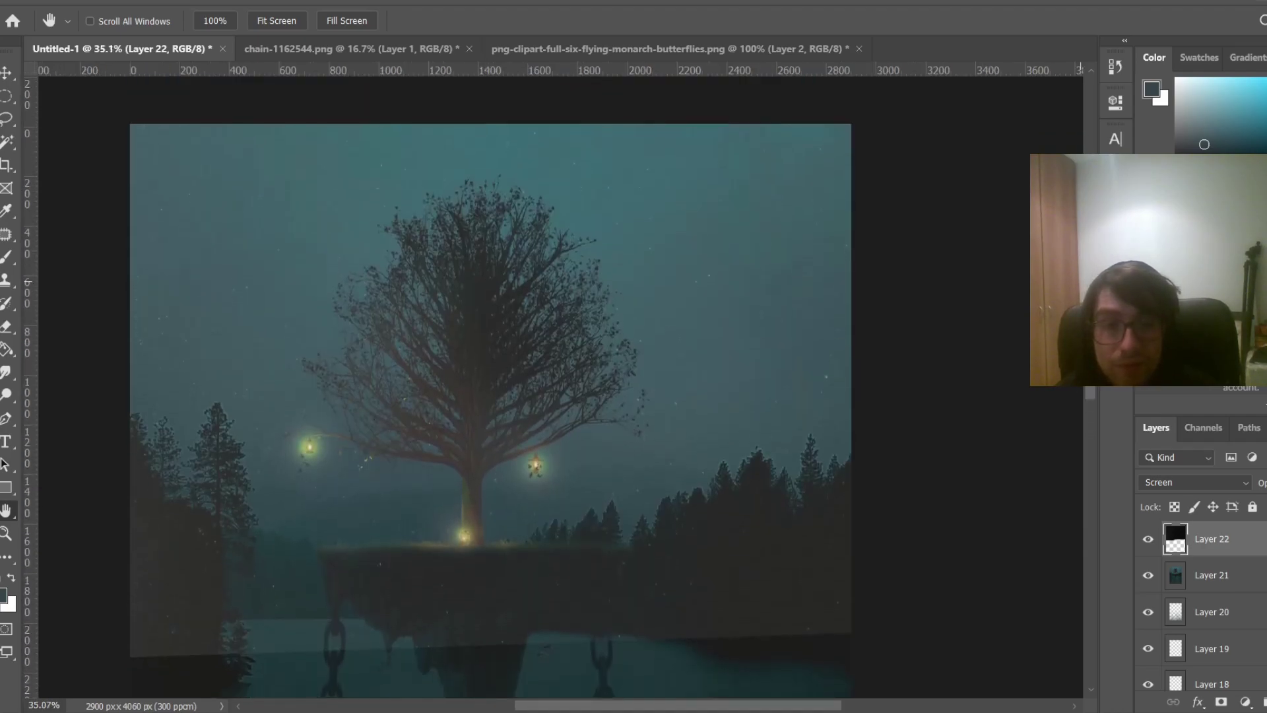
{"action": "scroll", "coordinate": [340, 575], "scroll_direction": "up", "scroll_amount": 3}
{"action": "scroll", "coordinate": [383, 530], "scroll_direction": "down", "scroll_amount": 3}
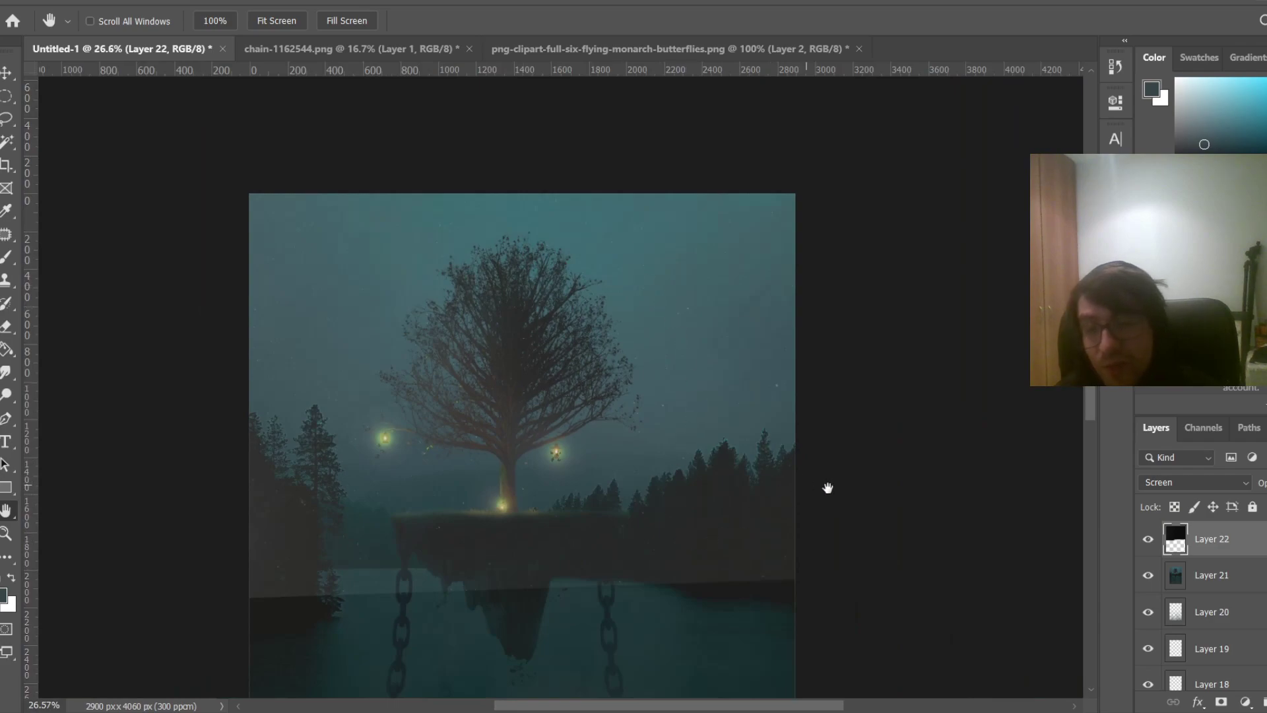
{"action": "left_click", "coordinate": [1216, 705]}
{"action": "scroll", "coordinate": [561, 599], "scroll_direction": "down", "scroll_amount": 2}
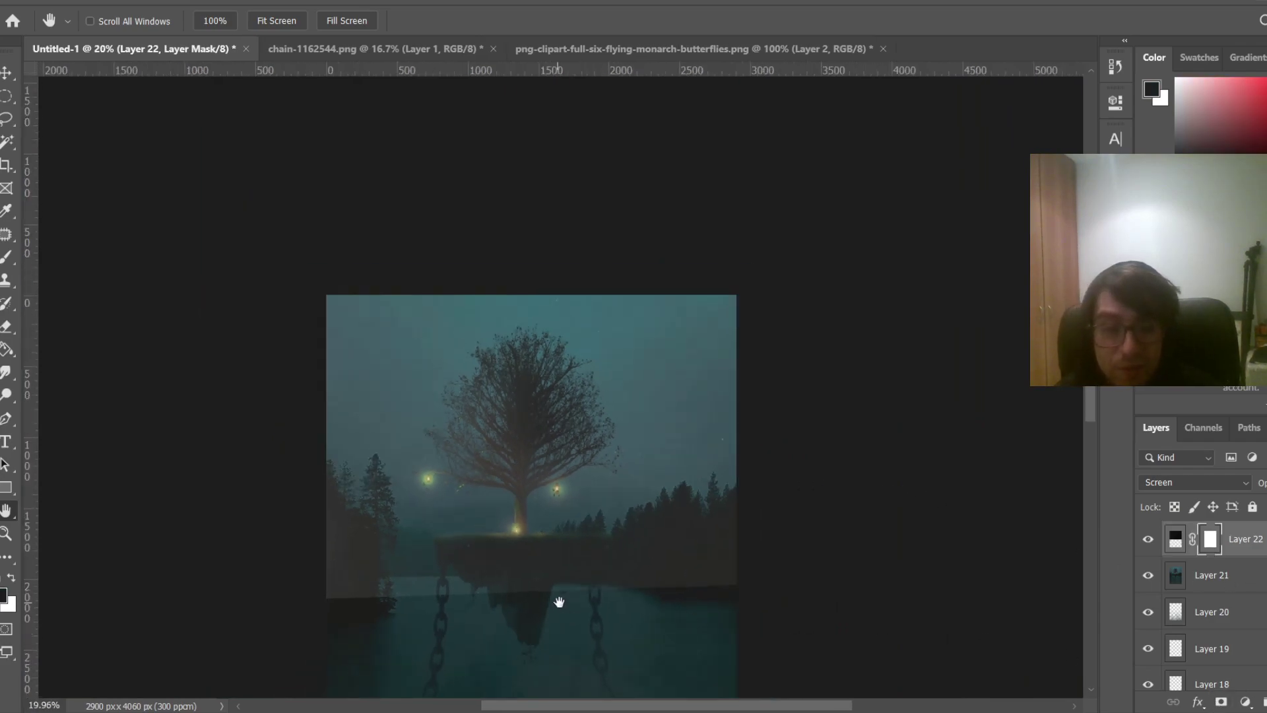
Paint black on the mask along the star layer's hard lower edge at 100% opacity, then soften the treeline area at 22%
{"action": "key", "text": "b"}
{"action": "left_click", "coordinate": [395, 21]}
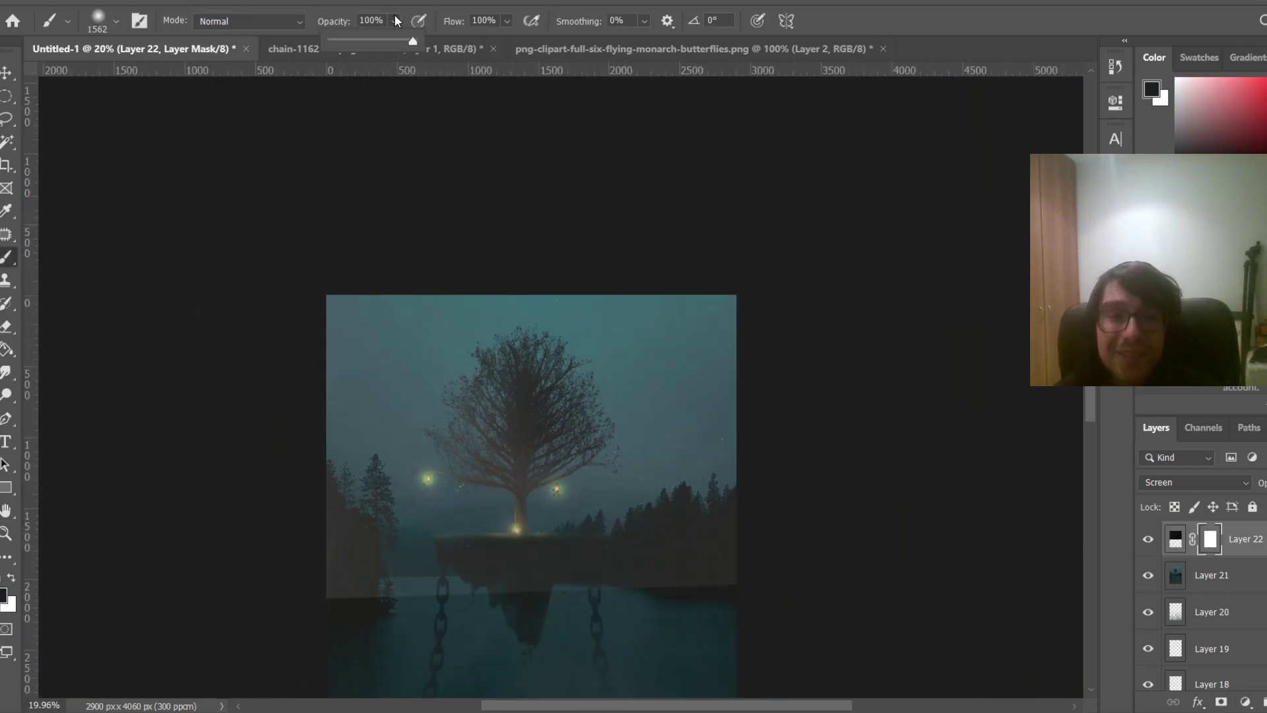
{"action": "left_click", "coordinate": [396, 21]}
{"action": "mouse_move", "coordinate": [724, 579]}
{"action": "left_mouse_down"}
{"action": "mouse_move", "coordinate": [838, 453]}
{"action": "mouse_move", "coordinate": [752, 628]}
{"action": "mouse_move", "coordinate": [841, 312]}
{"action": "left_mouse_up"}
{"action": "right_click", "coordinate": [783, 422]}
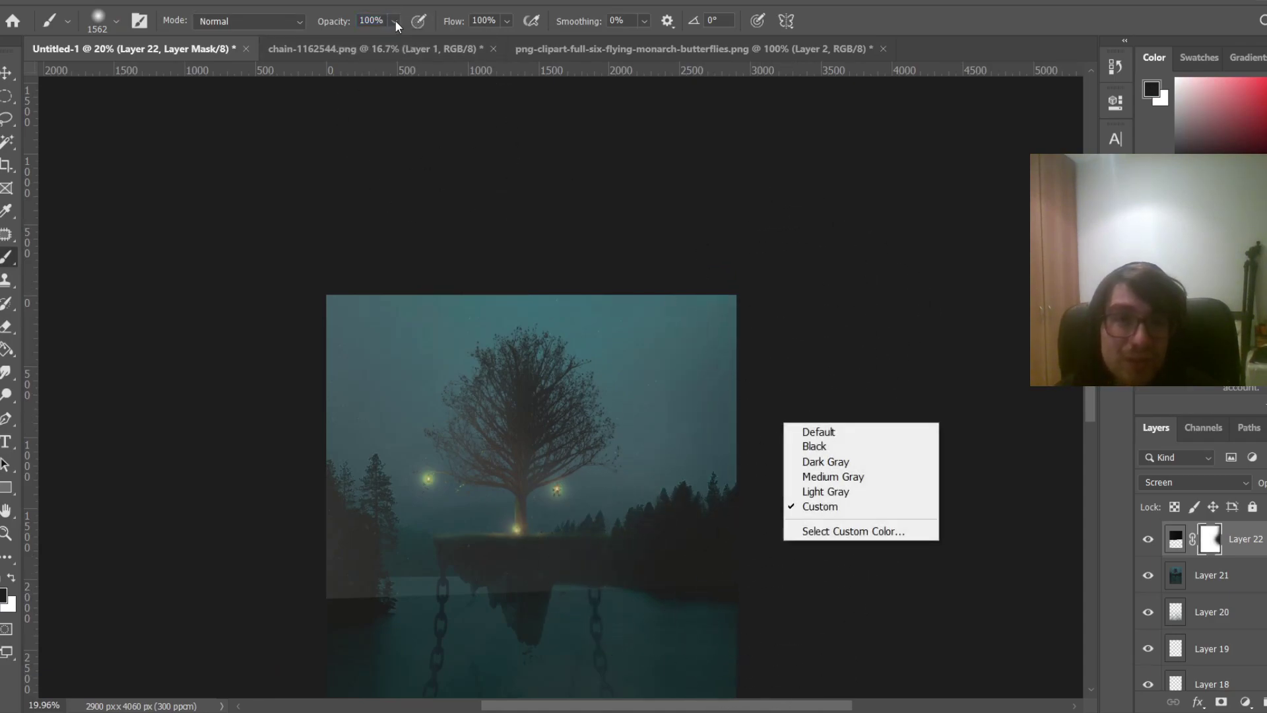
{"action": "left_click", "coordinate": [400, 41]}
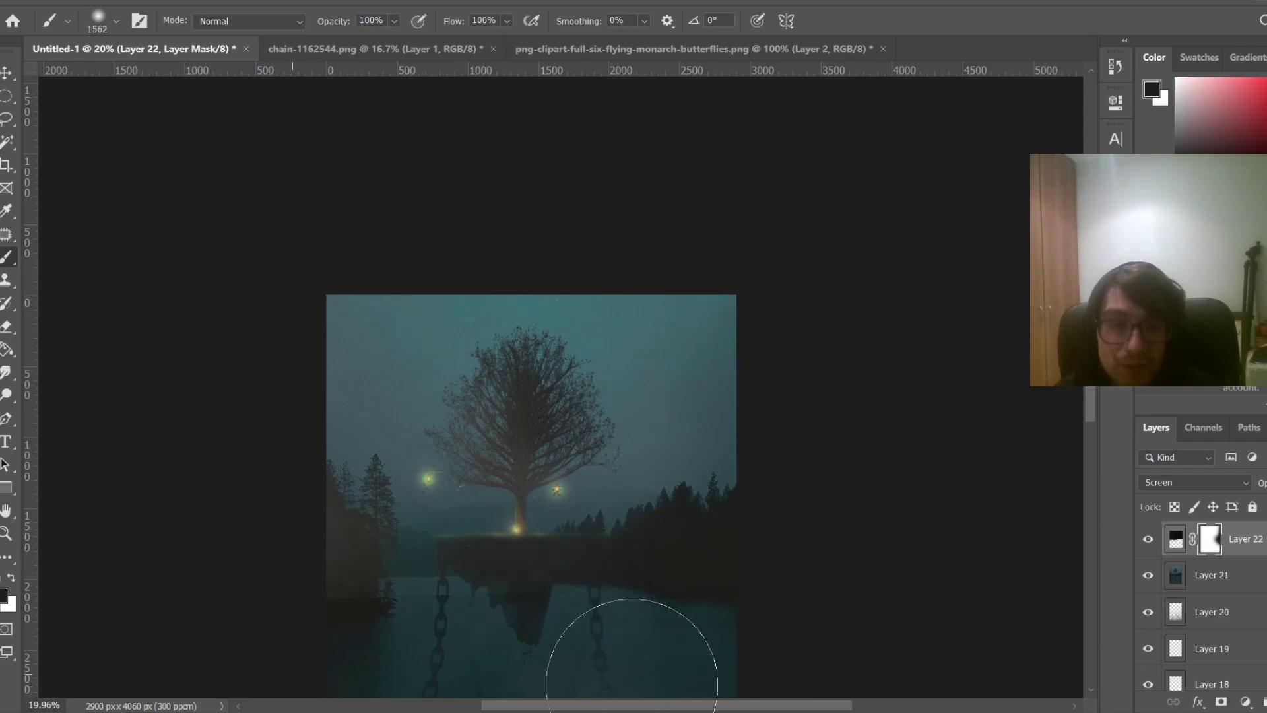
{"action": "mouse_move", "coordinate": [700, 647]}
{"action": "left_mouse_down"}
{"action": "mouse_move", "coordinate": [557, 608]}
{"action": "mouse_move", "coordinate": [167, 647]}
{"action": "left_mouse_up"}
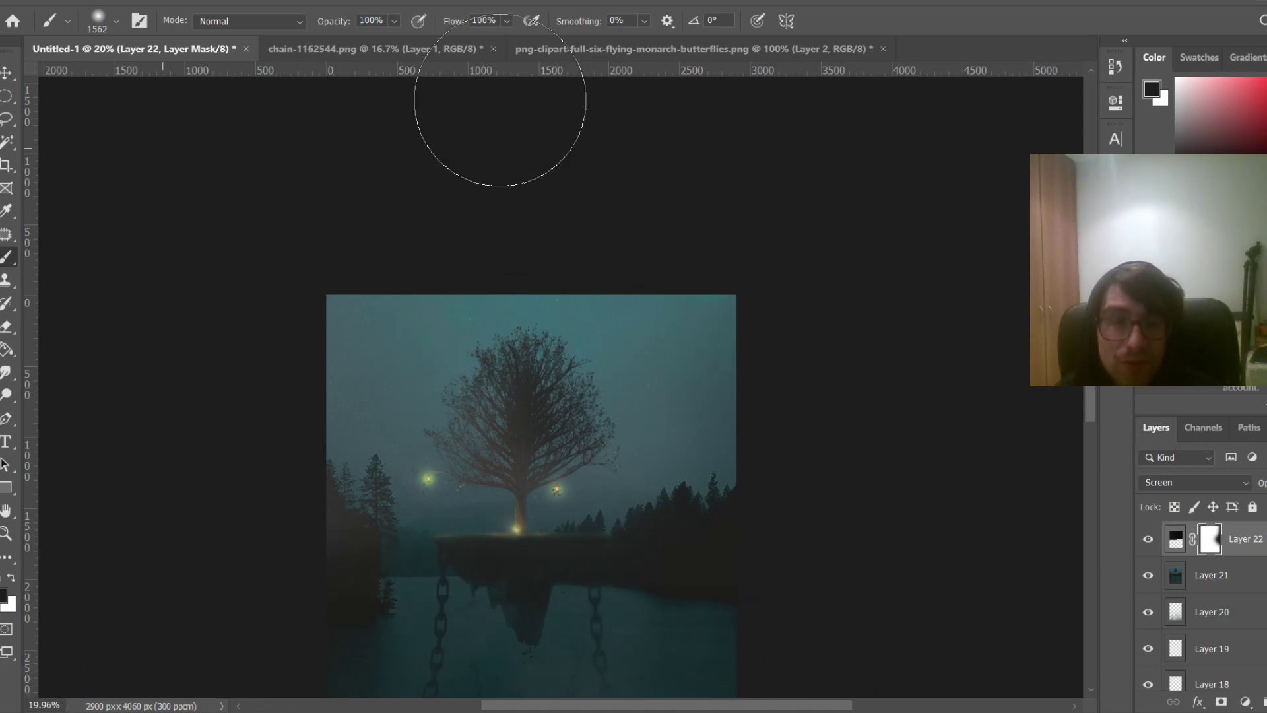
{"action": "left_click", "coordinate": [394, 21]}
{"action": "mouse_move", "coordinate": [307, 526]}
{"action": "left_mouse_down"}
{"action": "mouse_move", "coordinate": [276, 354]}
{"action": "mouse_move", "coordinate": [267, 613]}
{"action": "mouse_move", "coordinate": [357, 431]}
{"action": "mouse_move", "coordinate": [426, 601]}
{"action": "left_mouse_up"}
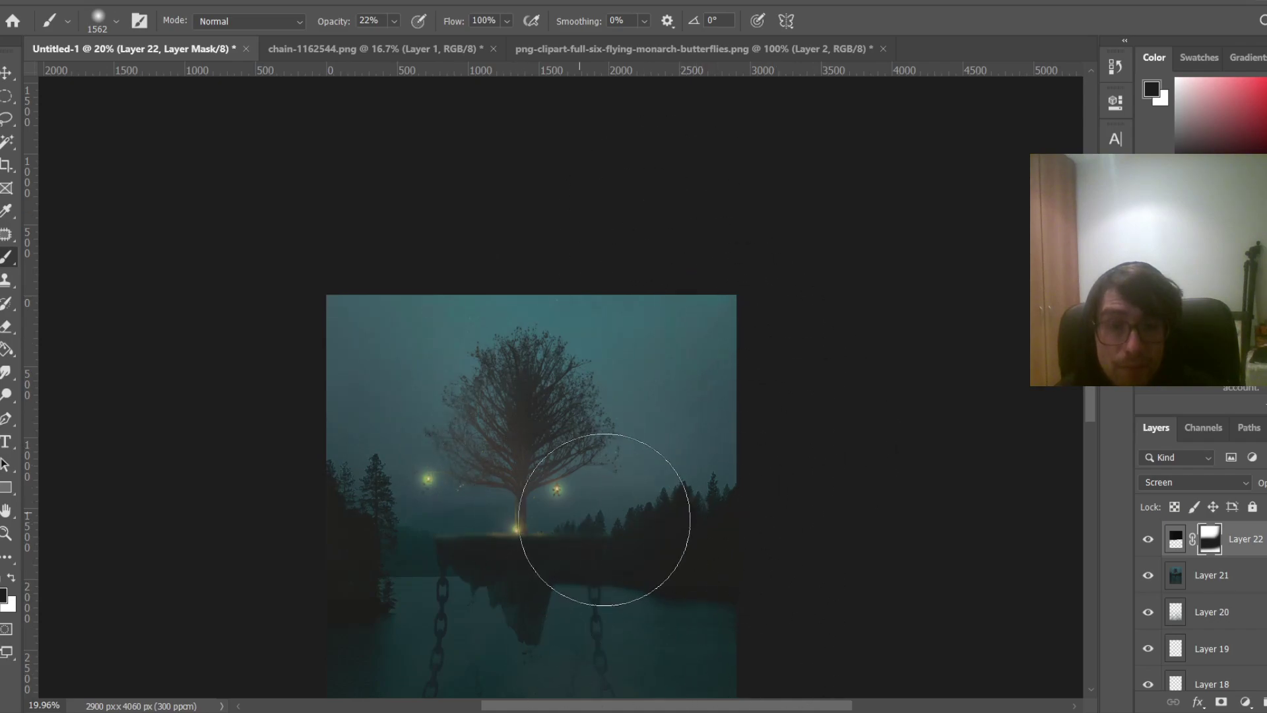
Examine the lanterns, the starry sky, the island's underside, the chains and the overall composite at different zoom levels
{"action": "scroll", "coordinate": [712, 462], "scroll_direction": "up", "scroll_amount": 5}
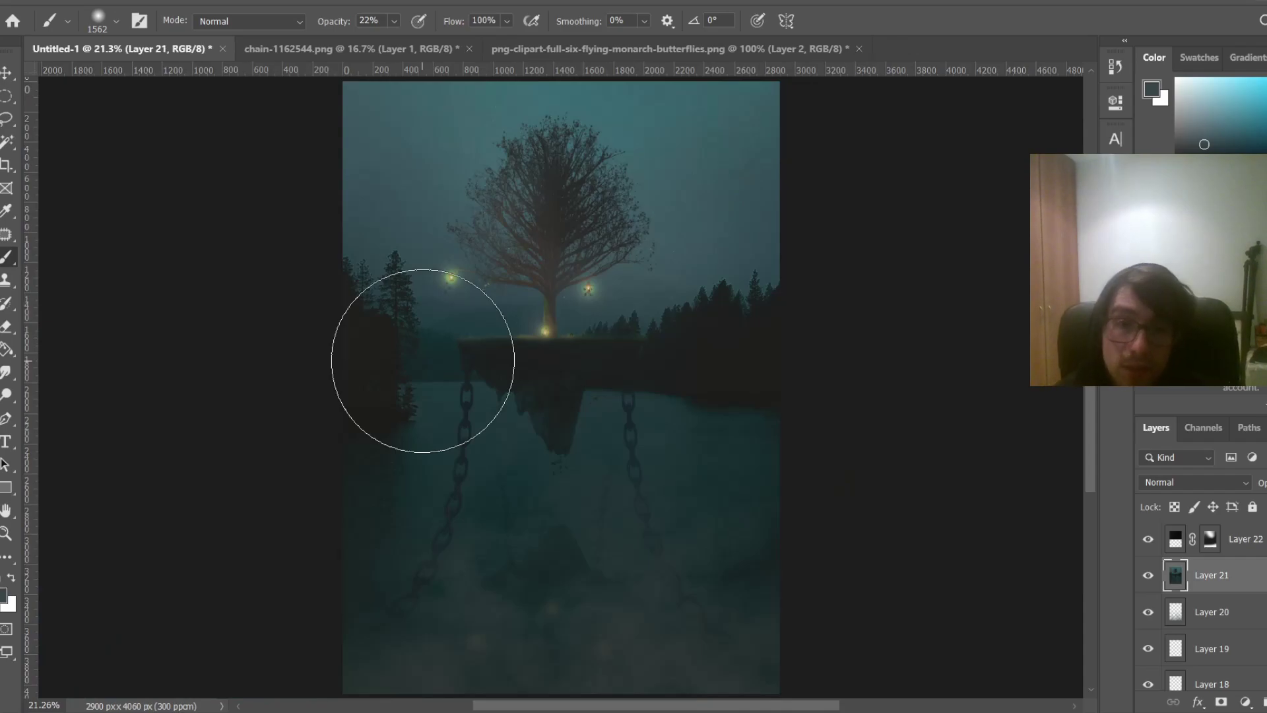
{"action": "scroll", "coordinate": [484, 217], "scroll_direction": "up", "scroll_amount": 3}
{"action": "scroll", "coordinate": [519, 161], "scroll_direction": "up", "scroll_amount": 5}
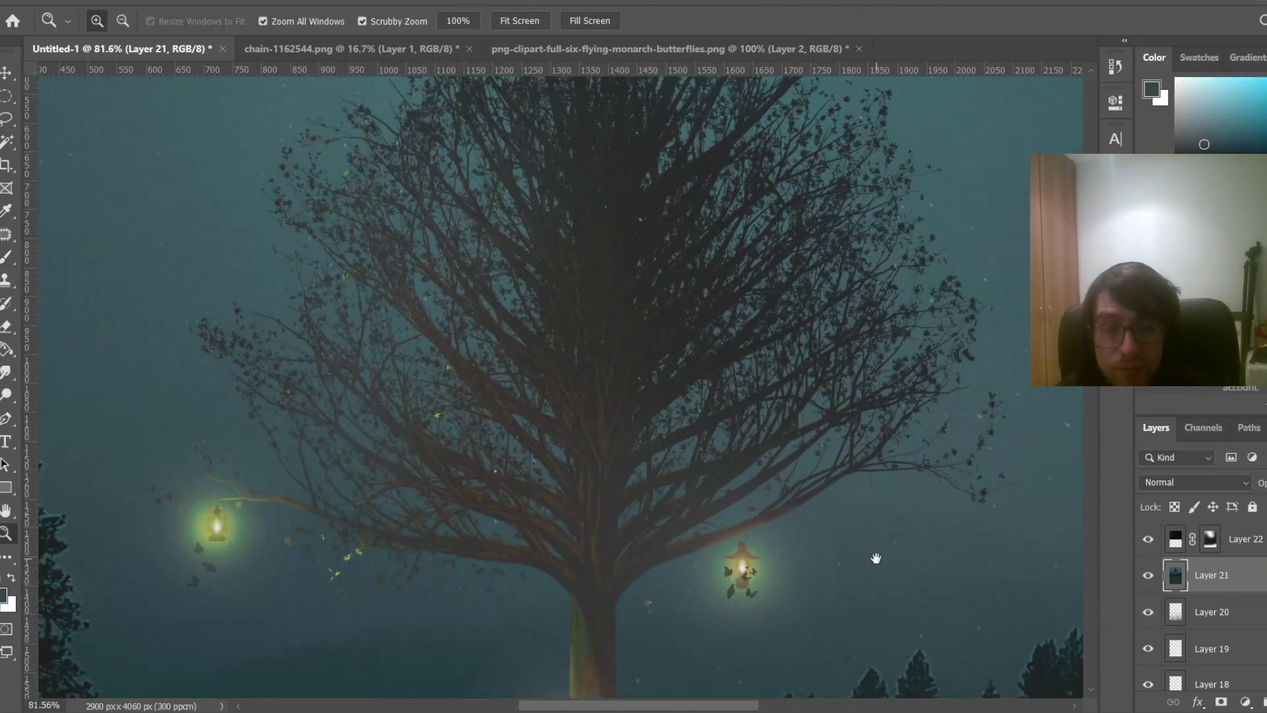
{"action": "left_click_drag", "start_coordinate": [571, 424], "coordinate": [1015, 132]}
{"action": "left_click_drag", "start_coordinate": [772, 402], "coordinate": [742, 521]}
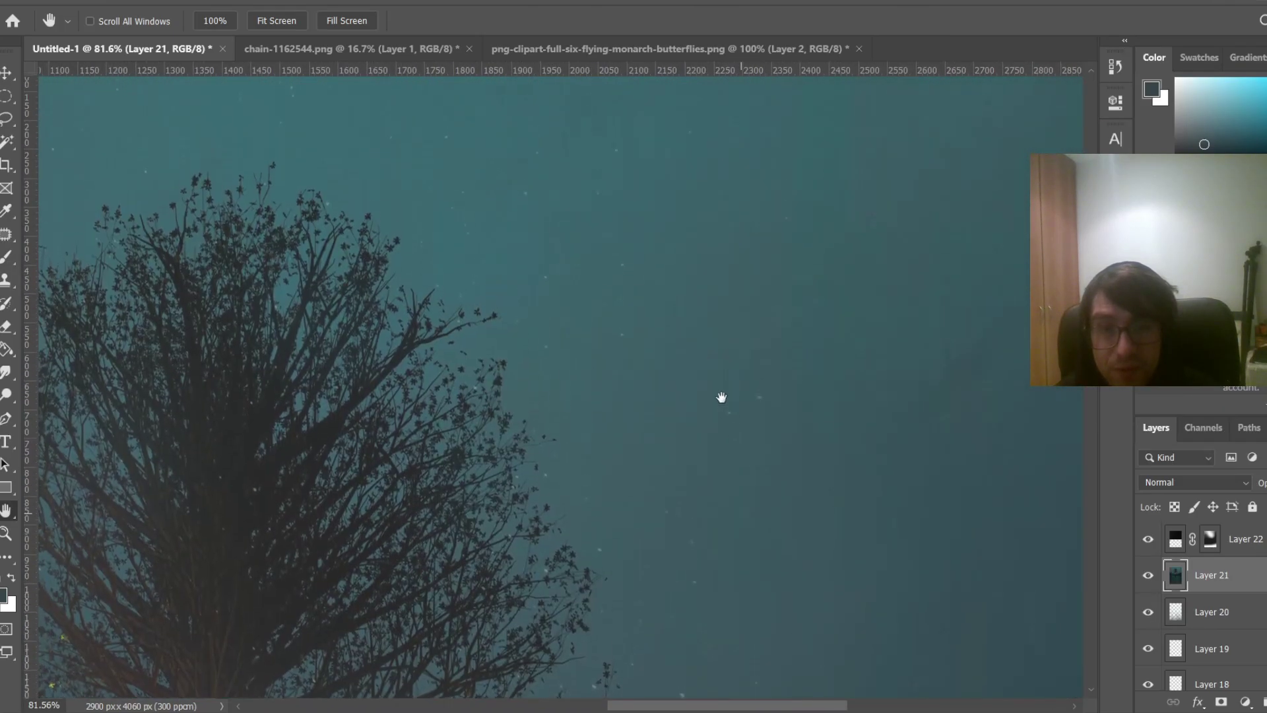
{"action": "left_click_drag", "start_coordinate": [698, 373], "coordinate": [990, 521]}
{"action": "left_click_drag", "start_coordinate": [803, 400], "coordinate": [1049, 99]}
{"action": "left_click_drag", "start_coordinate": [741, 600], "coordinate": [277, 99]}
{"action": "scroll", "coordinate": [744, 496], "scroll_direction": "down", "scroll_amount": 2}
{"action": "scroll", "coordinate": [661, 525], "scroll_direction": "right", "scroll_amount": 2}
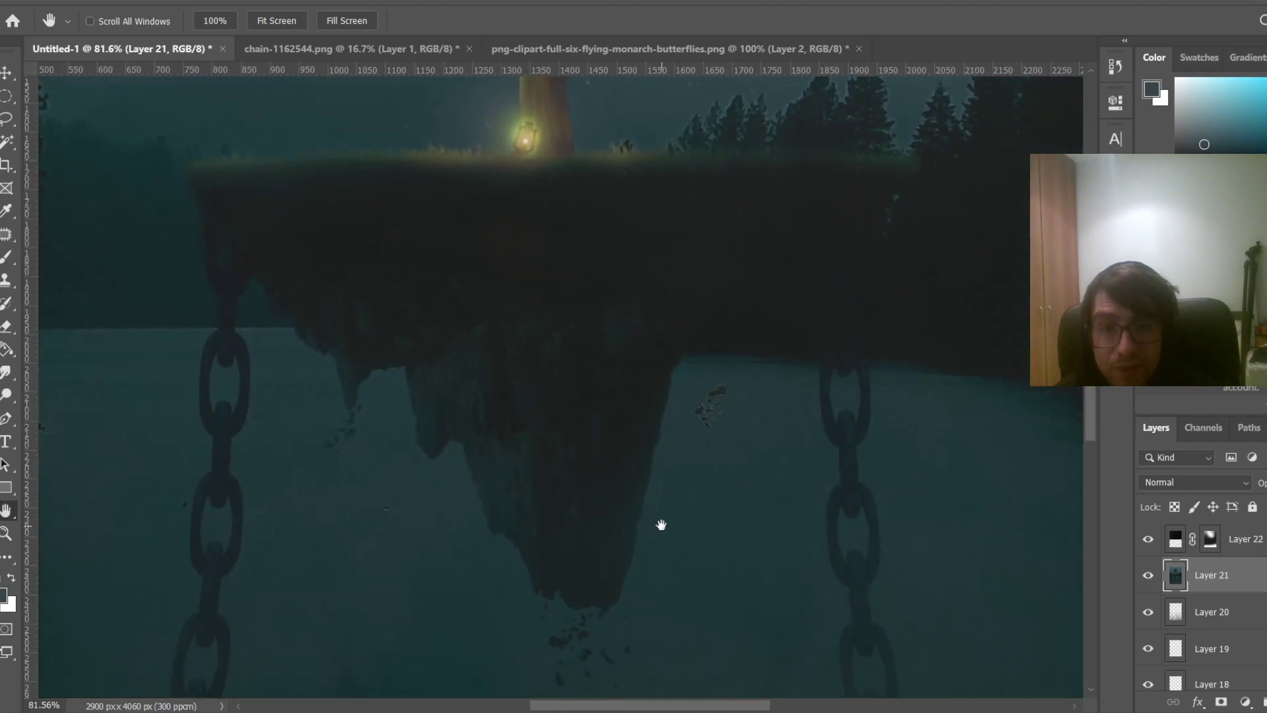
{"action": "key", "text": "ctrl+0"}
{"action": "scroll", "coordinate": [662, 508], "scroll_direction": "down", "scroll_amount": 2}
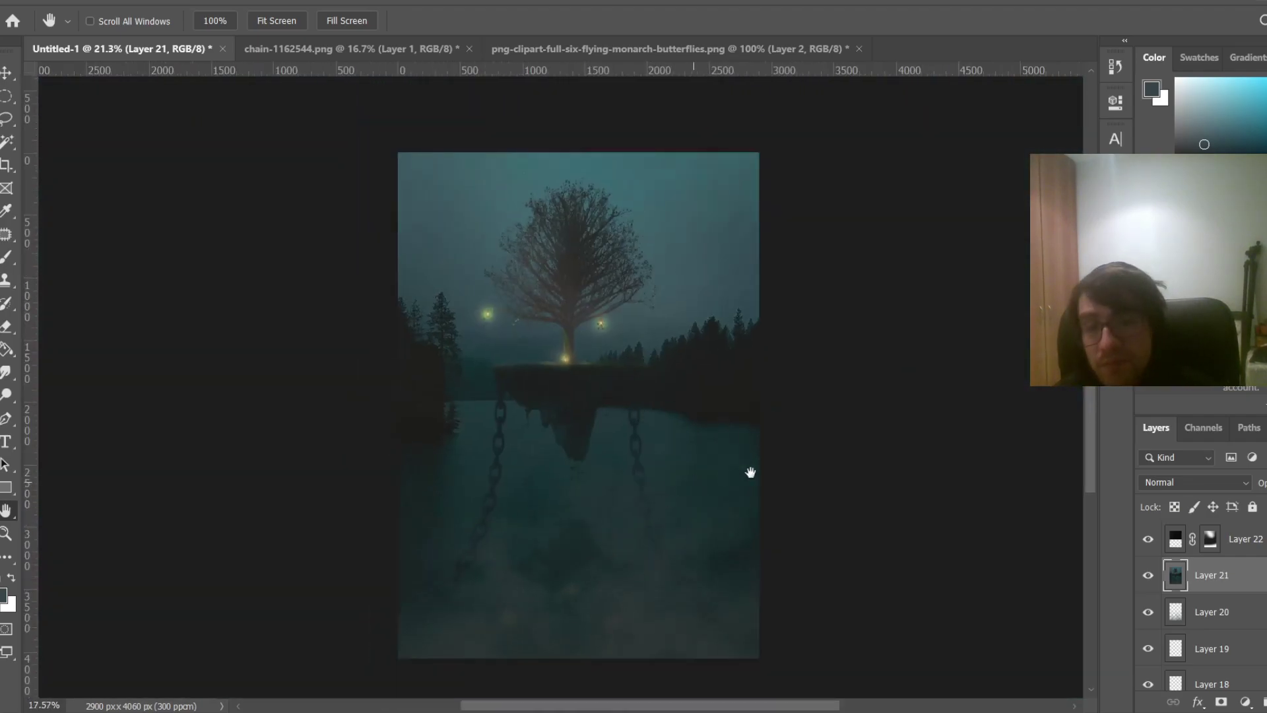
{"action": "scroll", "coordinate": [495, 494], "scroll_direction": "up", "scroll_amount": 1}
Open the signature image from the Pictures folder and switch to the Elliptical Marquee tool
{"action": "key", "text": "ctrl+o"}
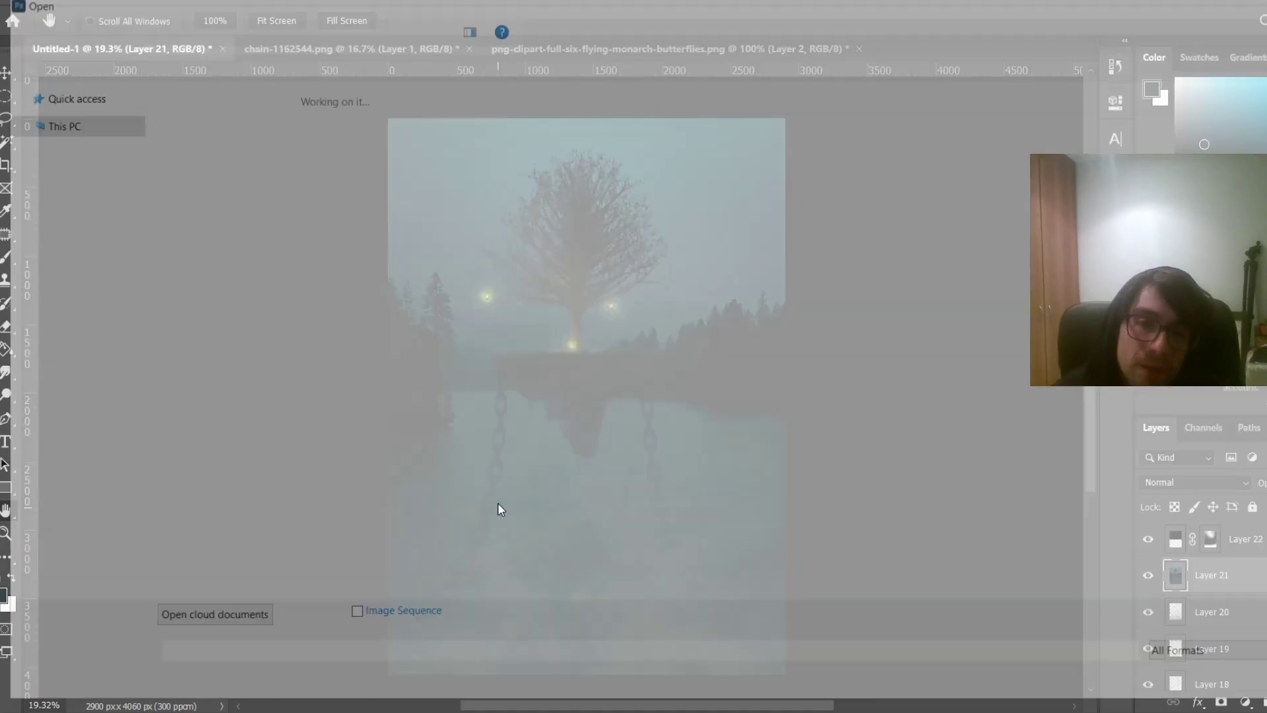
{"action": "left_click", "coordinate": [193, 27]}
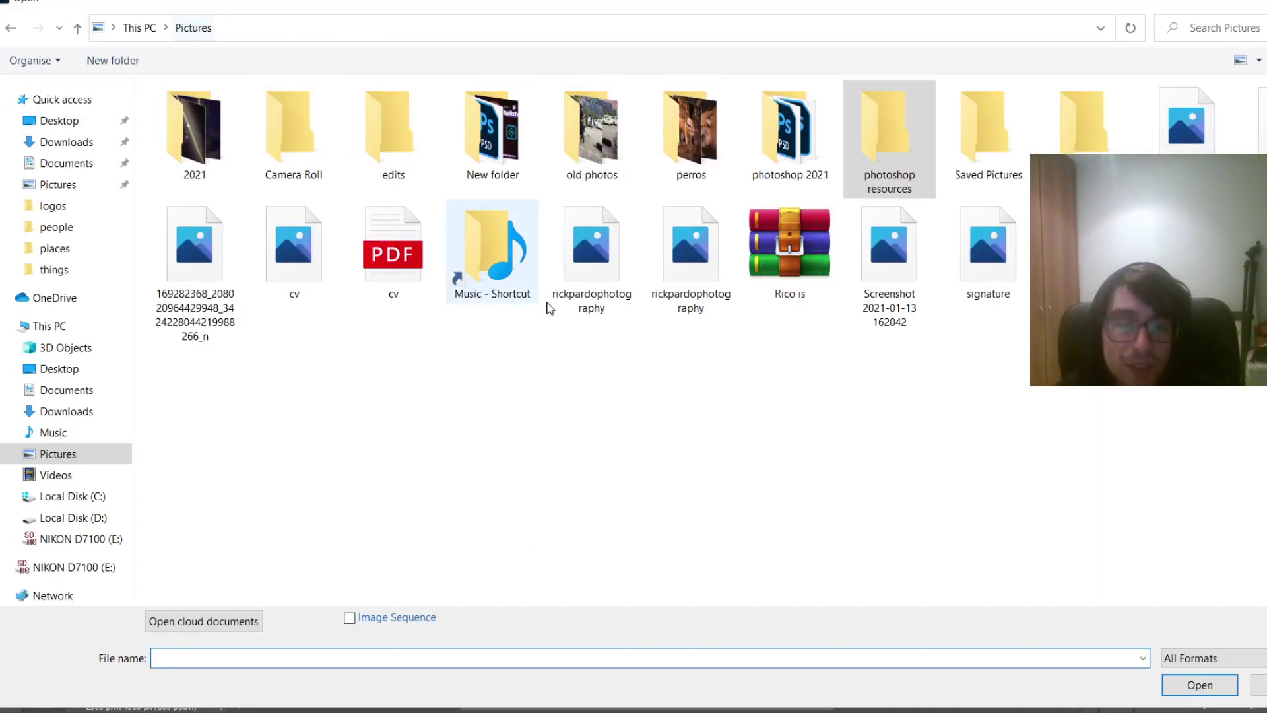
{"action": "double_click", "coordinate": [1013, 268]}
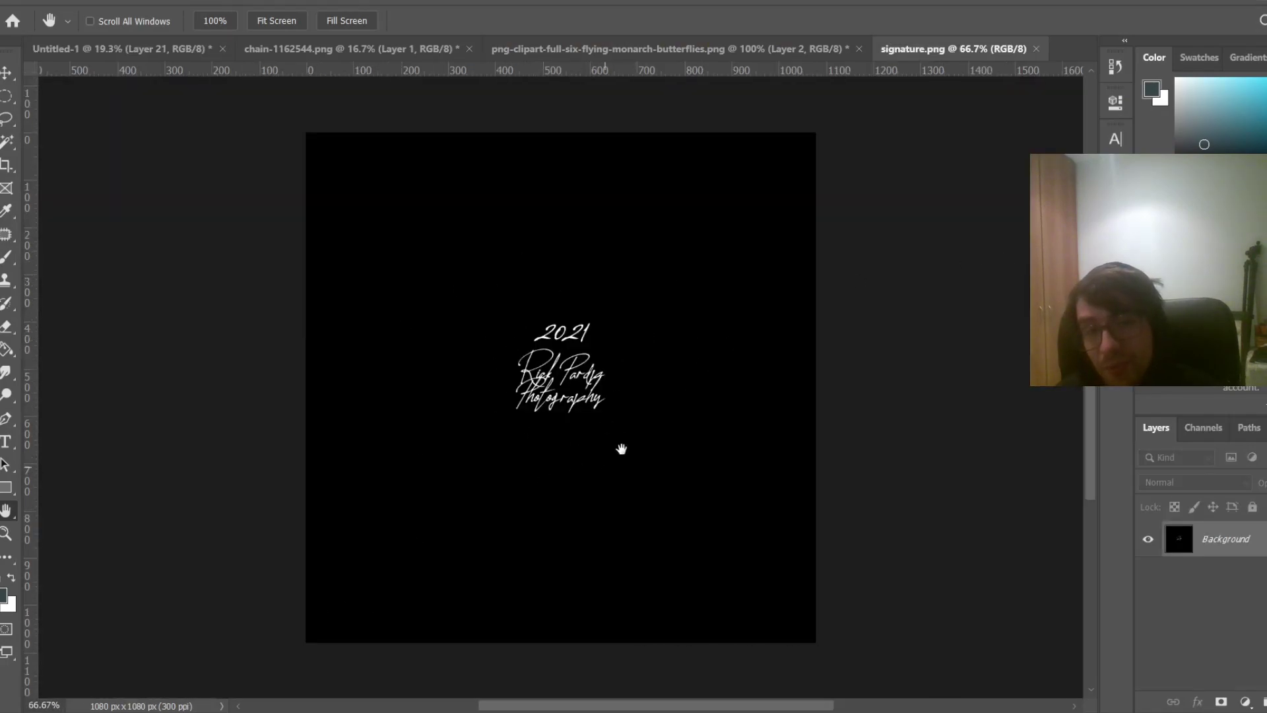
{"action": "key", "text": "m"}
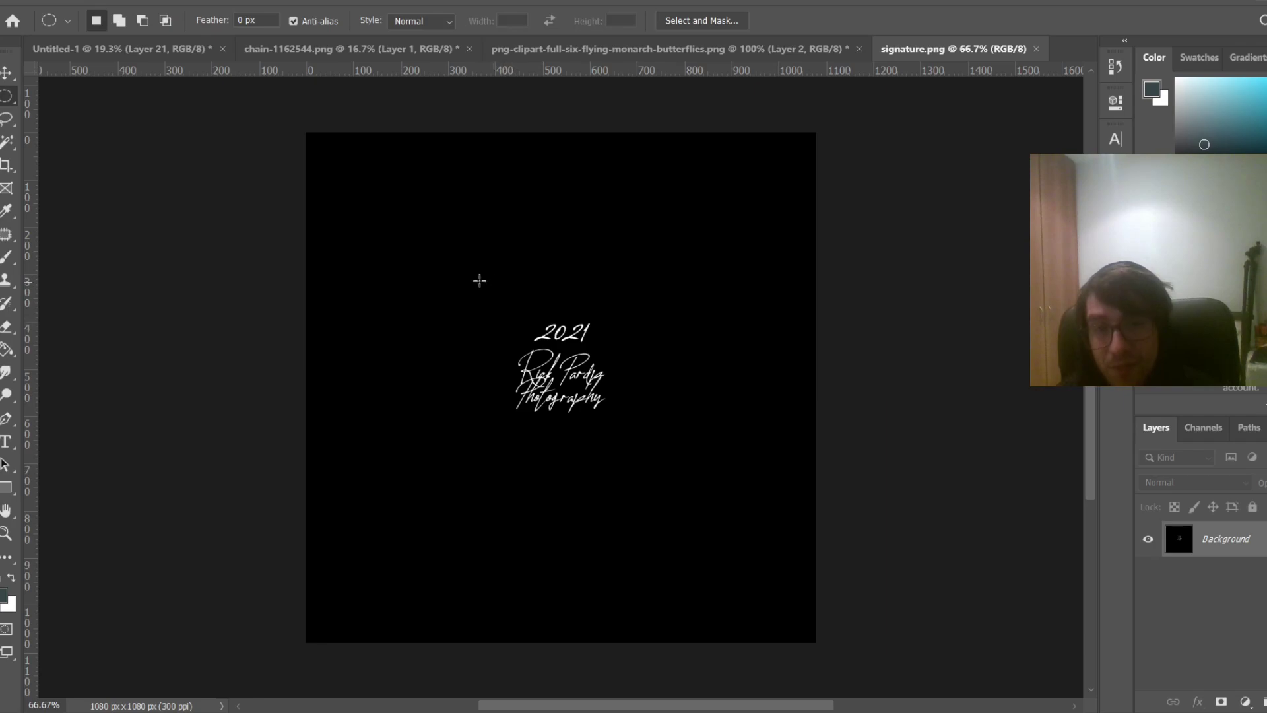
Select the signature artwork with a circular marquee and paste a copy of it into the Untitled-1 composite
{"action": "mouse_move", "coordinate": [480, 280]}
{"action": "left_mouse_down"}
{"action": "mouse_move", "coordinate": [656, 495]}
{"action": "mouse_move", "coordinate": [659, 509]}
{"action": "mouse_move", "coordinate": [644, 503]}
{"action": "mouse_move", "coordinate": [657, 519]}
{"action": "mouse_move", "coordinate": [643, 512]}
{"action": "left_mouse_up"}
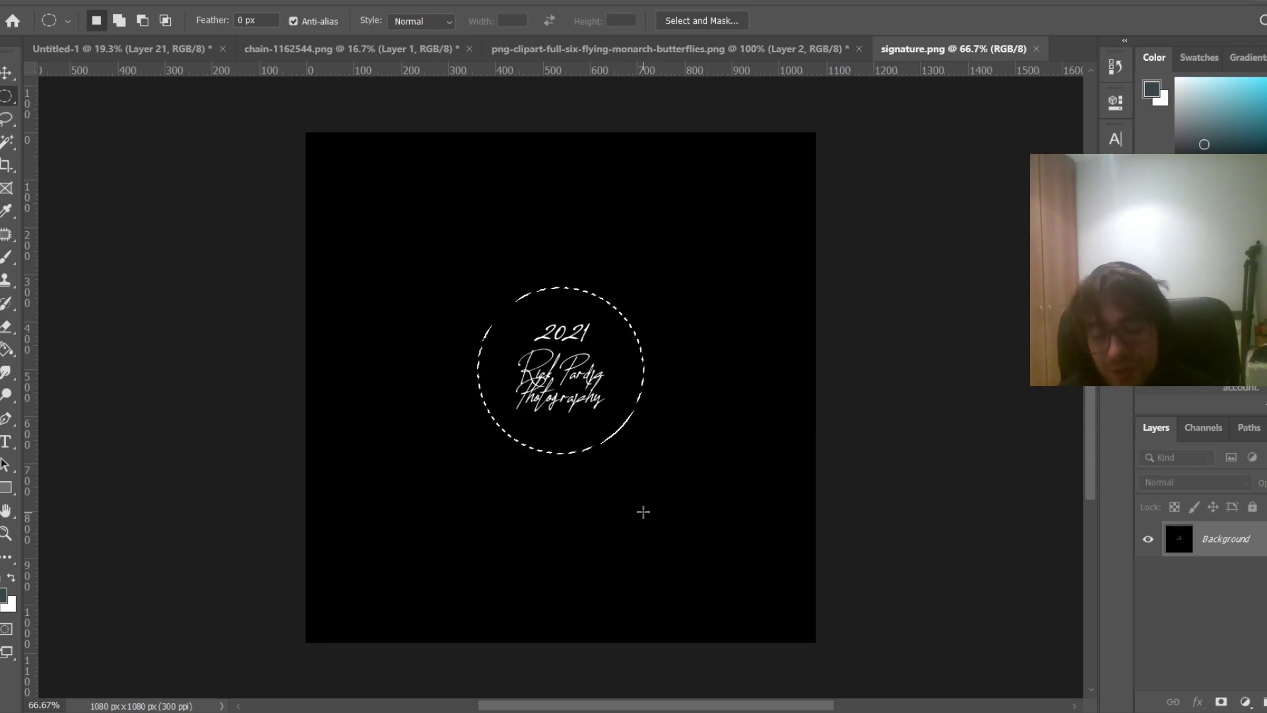
{"action": "left_click", "coordinate": [175, 50]}
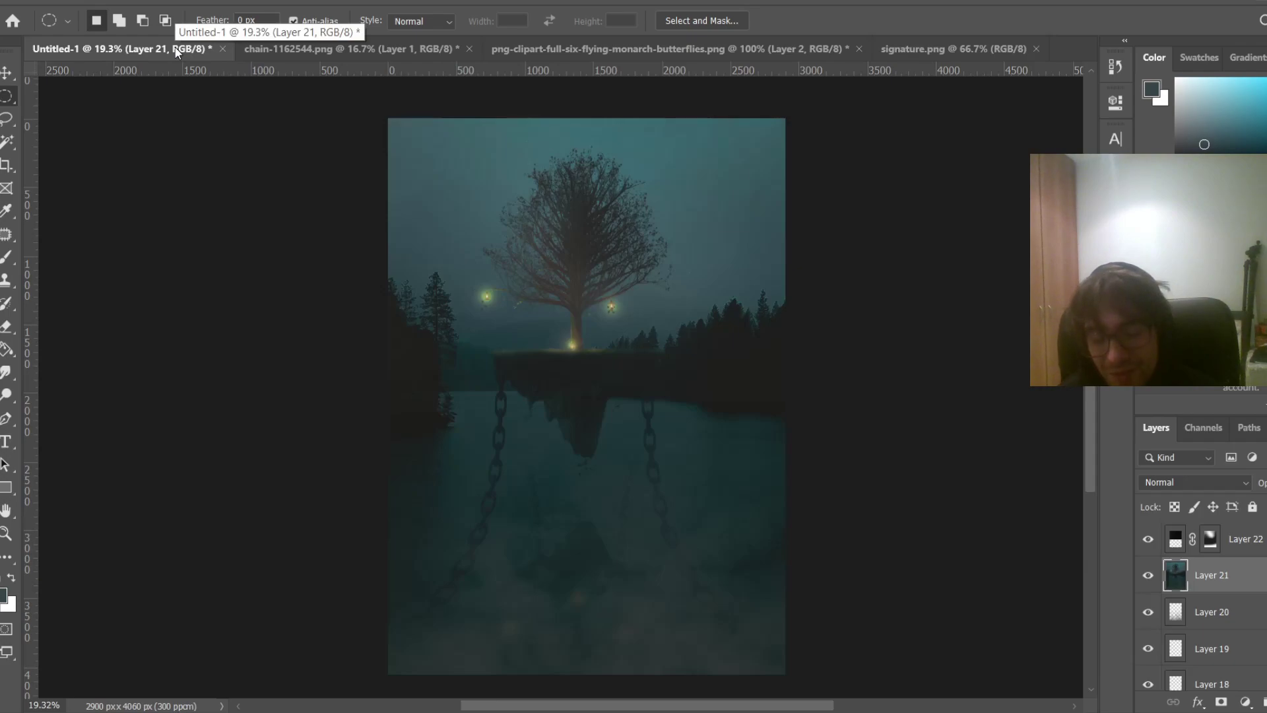
{"action": "key", "text": "ctrl+v"}
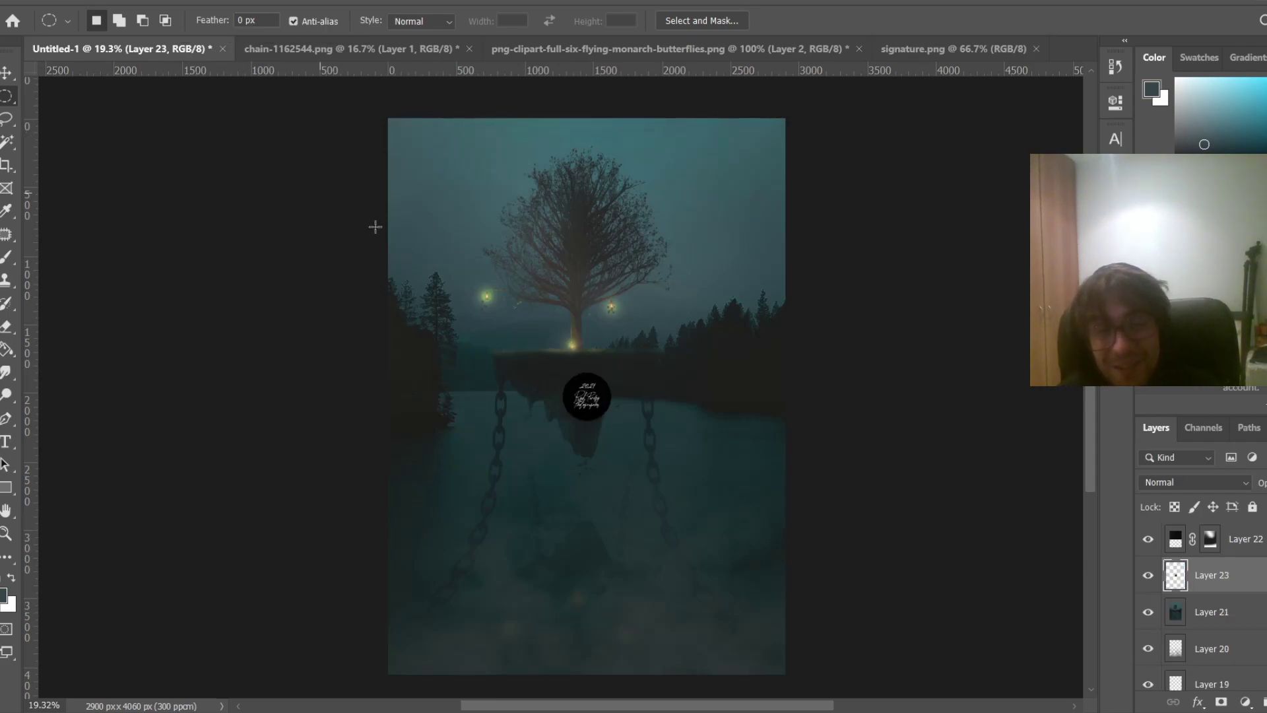
Enlarge the pasted signature and place it in the lower-left corner of the composite
{"action": "key", "text": "ctrl+t"}
{"action": "left_click_drag", "start_coordinate": [610, 372], "coordinate": [651, 331]}
{"action": "left_click_drag", "start_coordinate": [584, 417], "coordinate": [415, 647]}
{"action": "key", "text": "Return"}
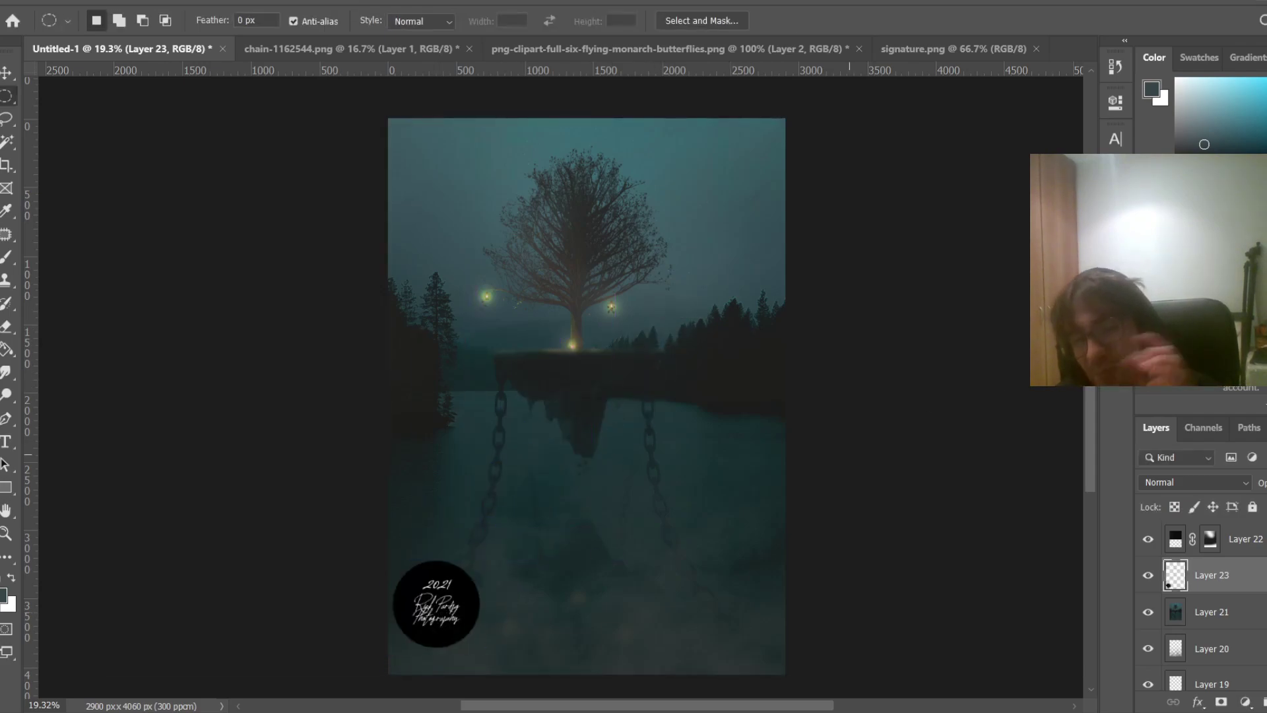
Set the signature layer's blend mode to Screen and lower its opacity to a faint watermark
{"action": "left_click", "coordinate": [1194, 483]}
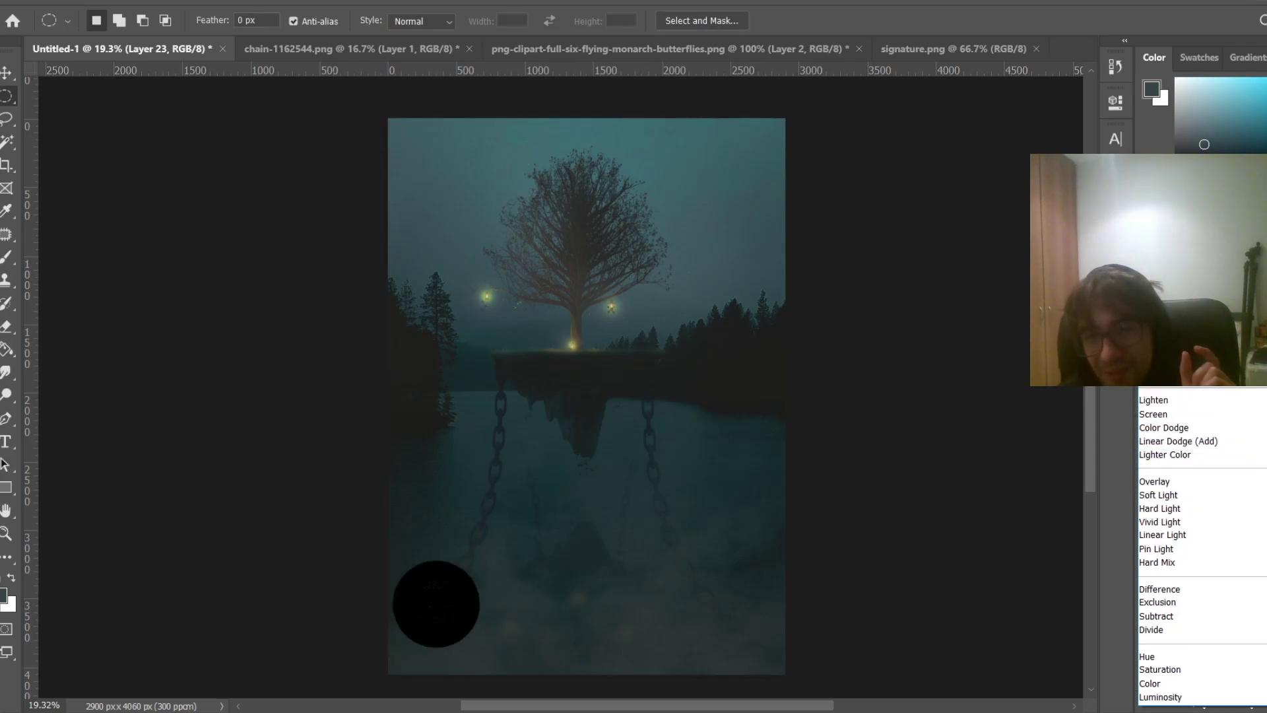
{"action": "left_click", "coordinate": [1225, 414]}
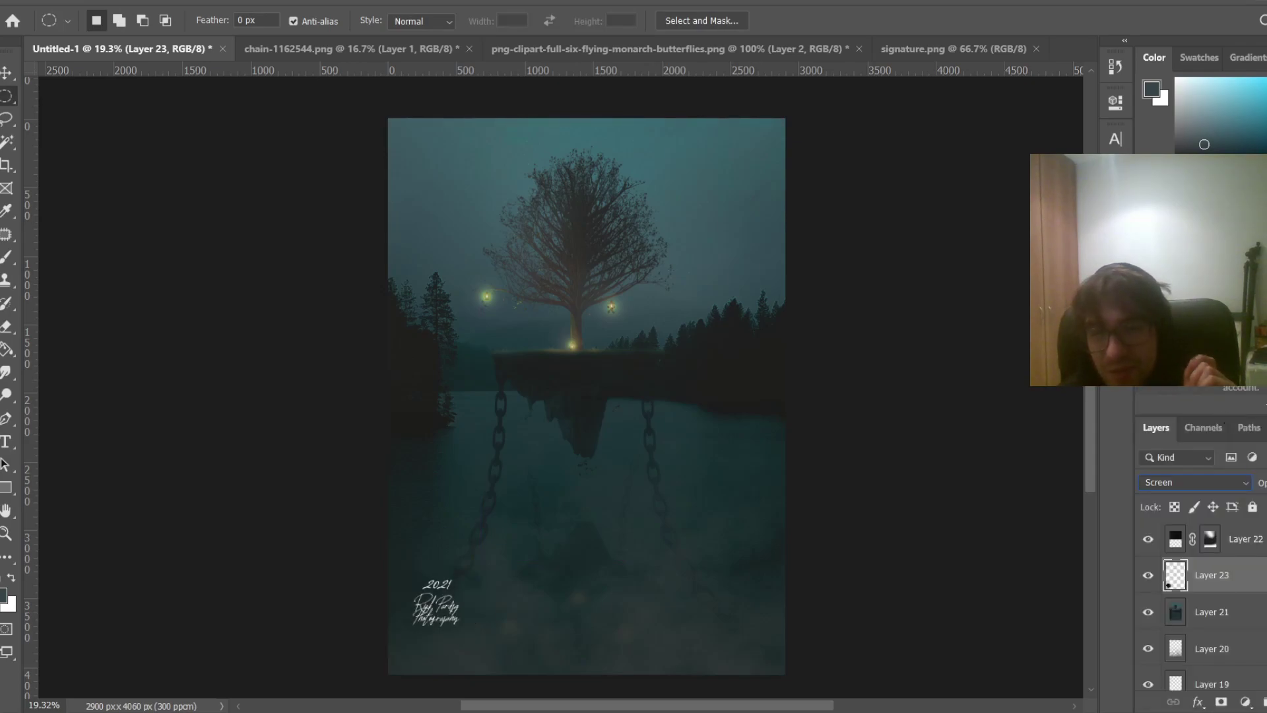
{"action": "left_click_drag", "start_coordinate": [1266, 502], "coordinate": [1262, 501]}
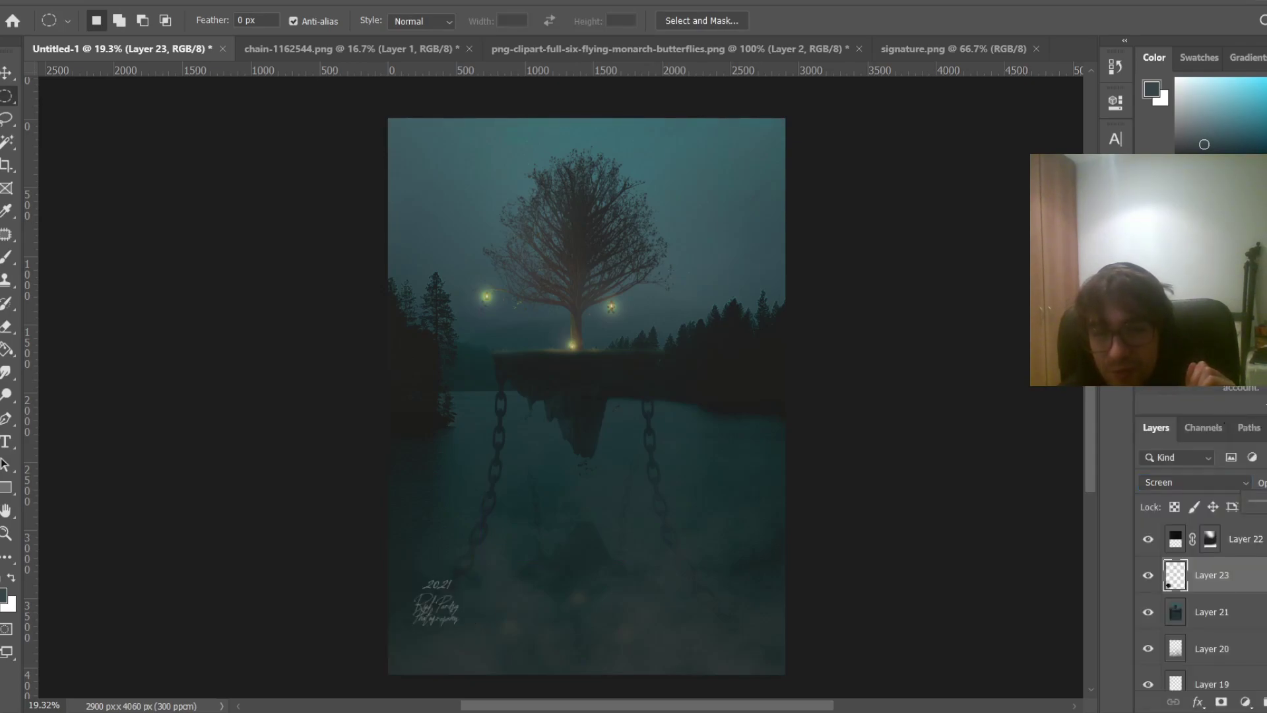
{"action": "key", "text": "3"}
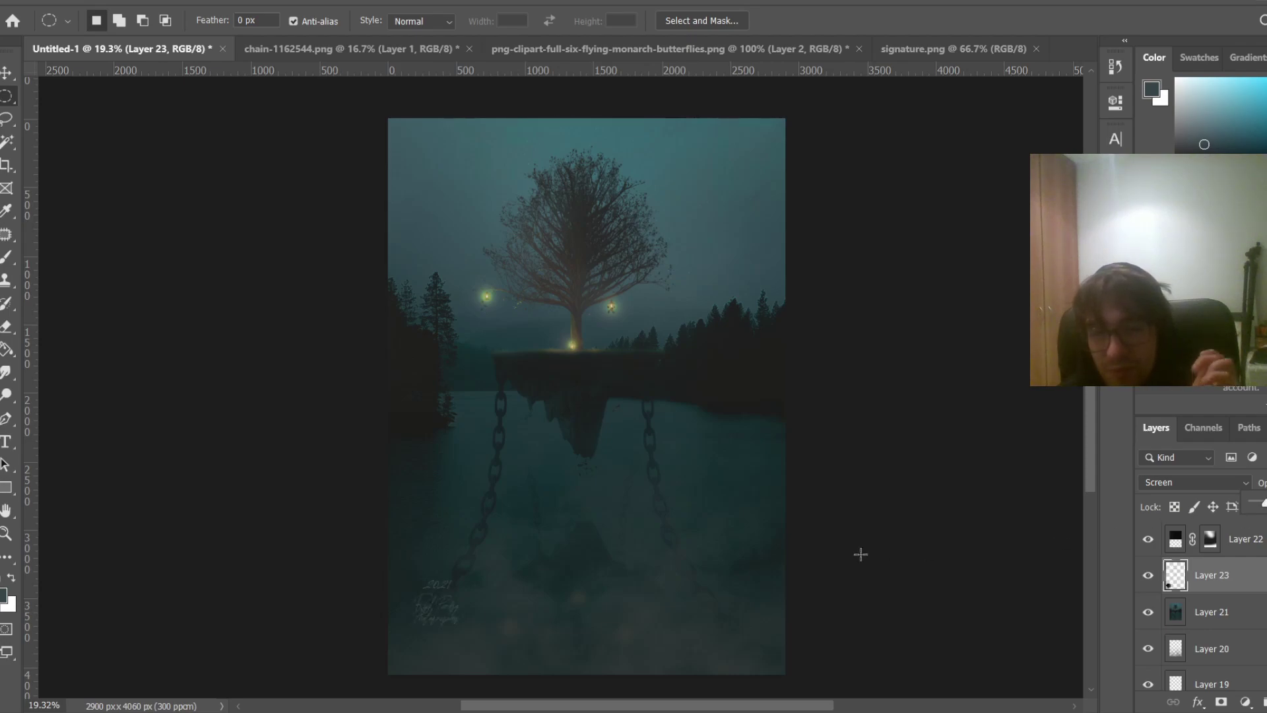
Shift the signature closer to the composite's lower-left corner and scale it down slightly
{"action": "key", "text": "ctrl+t"}
{"action": "mouse_move", "coordinate": [459, 626]}
{"action": "left_mouse_down"}
{"action": "mouse_move", "coordinate": [439, 620]}
{"action": "mouse_move", "coordinate": [434, 638]}
{"action": "left_mouse_up"}
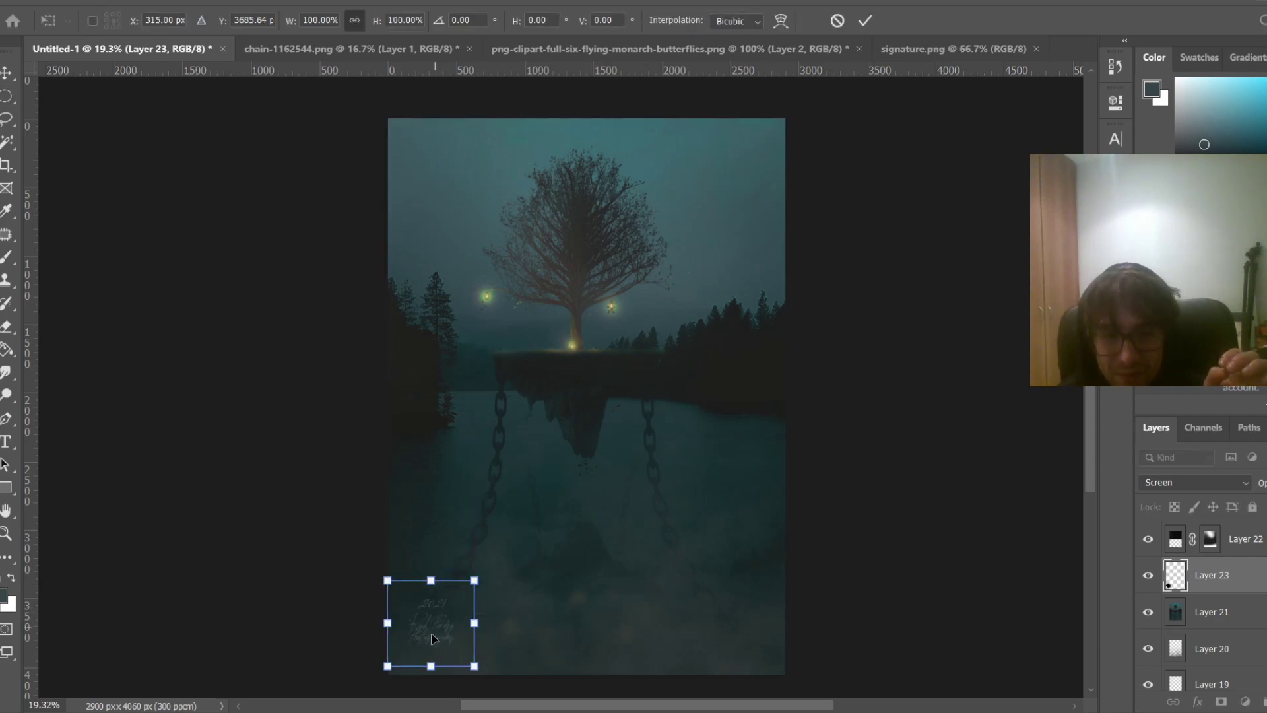
{"action": "left_click_drag", "start_coordinate": [489, 669], "coordinate": [434, 632]}
{"action": "key", "text": "Return"}
{"action": "key", "text": "m"}
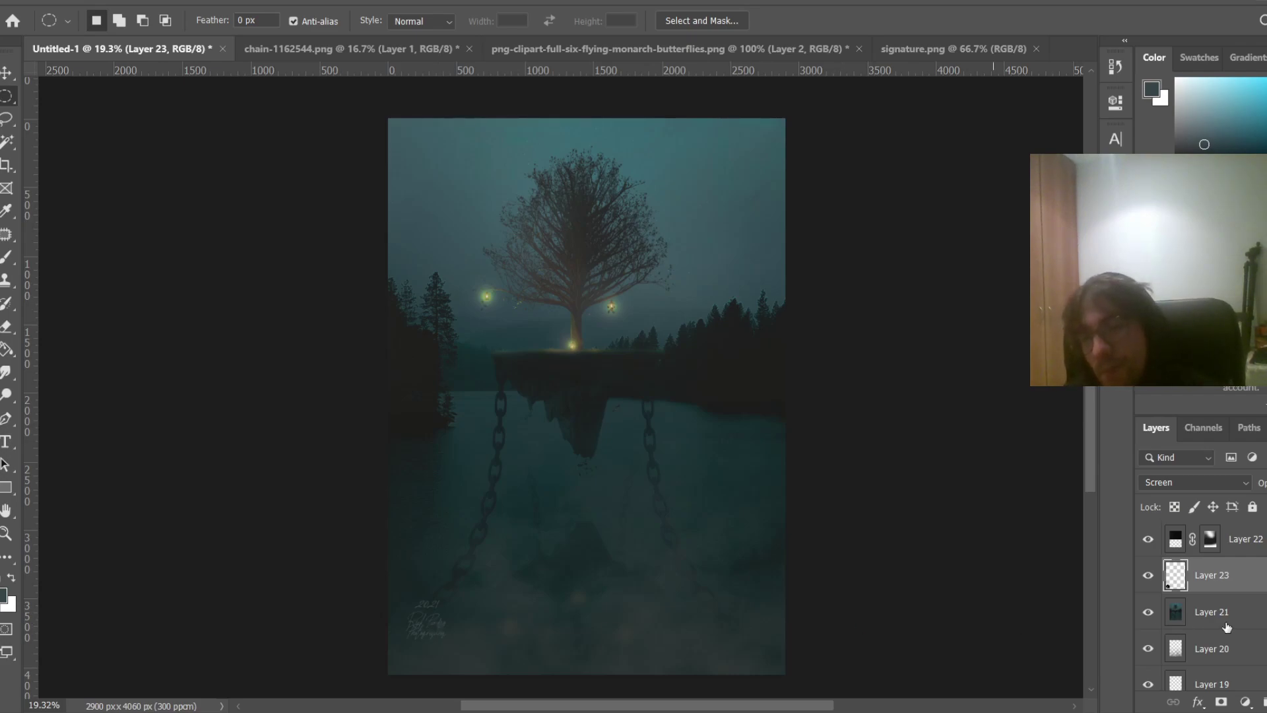
Group all the composite's layers from Layer 22 down to Layer 2
{"action": "scroll", "coordinate": [1263, 589], "scroll_direction": "down", "scroll_amount": 3}
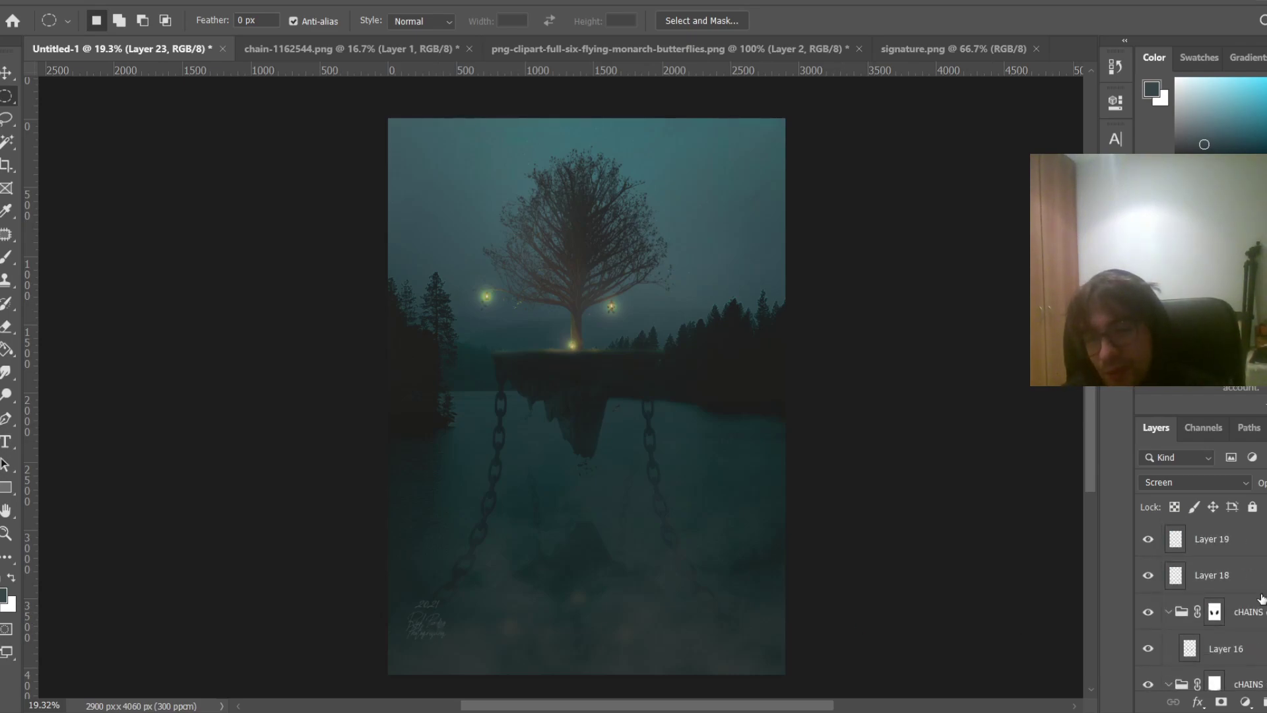
{"action": "scroll", "coordinate": [1255, 587], "scroll_direction": "up", "scroll_amount": 3}
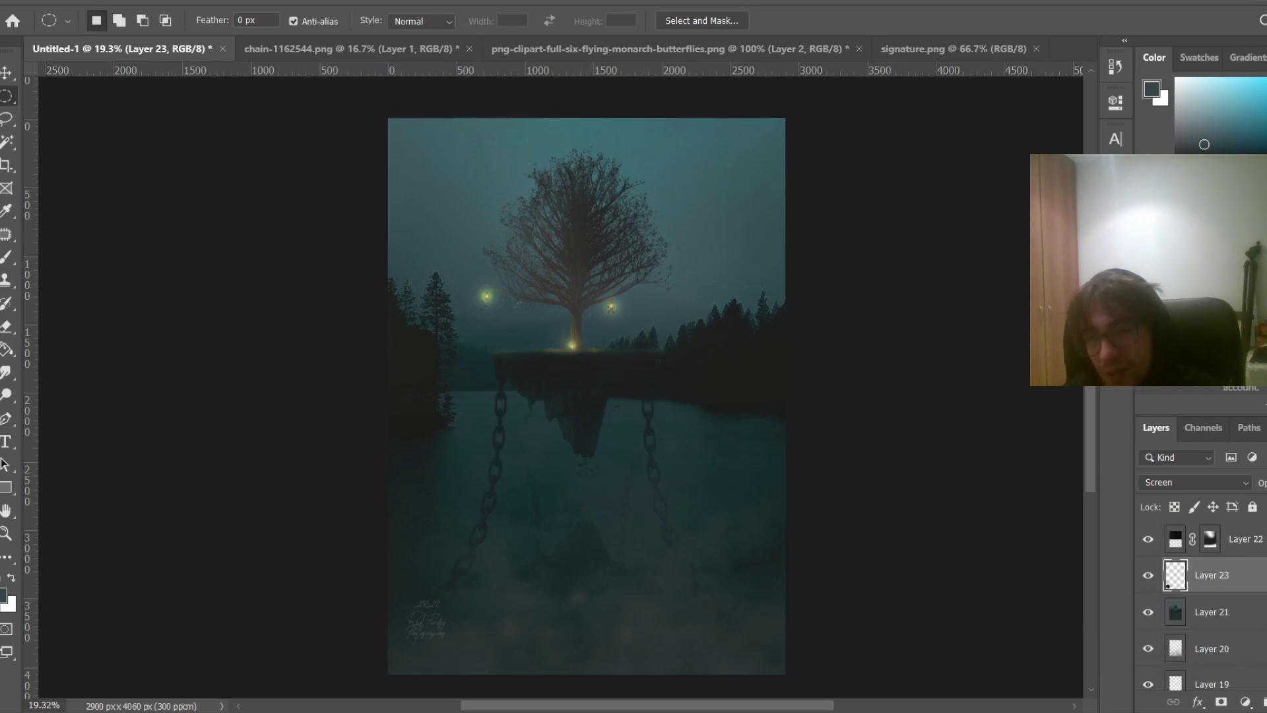
{"action": "left_click", "coordinate": [1246, 539]}
{"action": "scroll", "coordinate": [1254, 574], "scroll_direction": "down", "scroll_amount": 10}
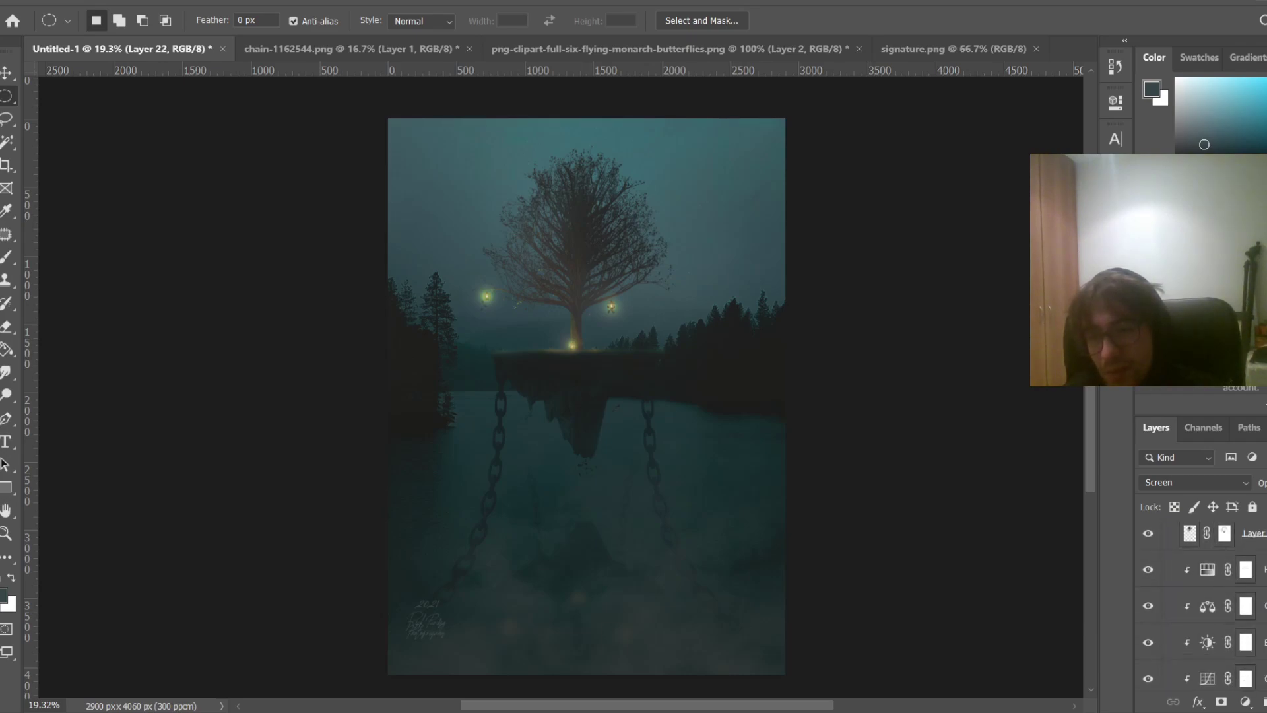
{"action": "scroll", "coordinate": [1201, 607], "scroll_direction": "down", "scroll_amount": 5}
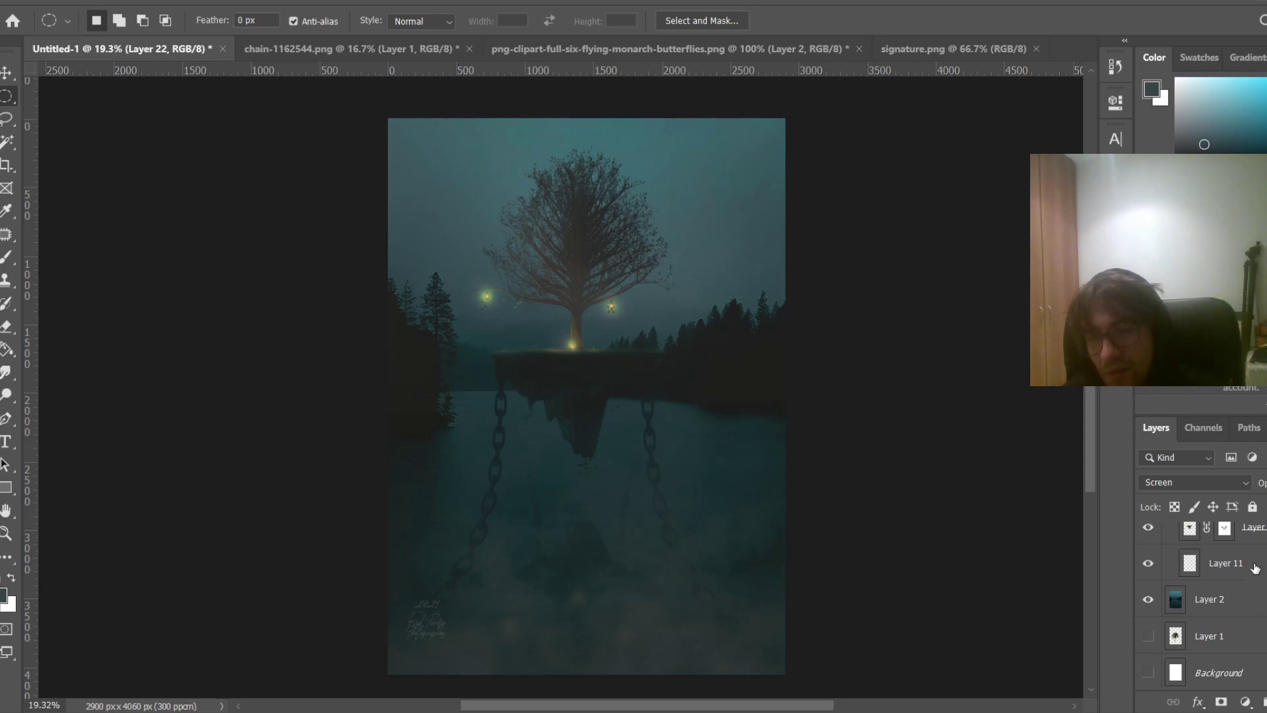
{"action": "left_click", "coordinate": [1255, 567], "text": "shift"}
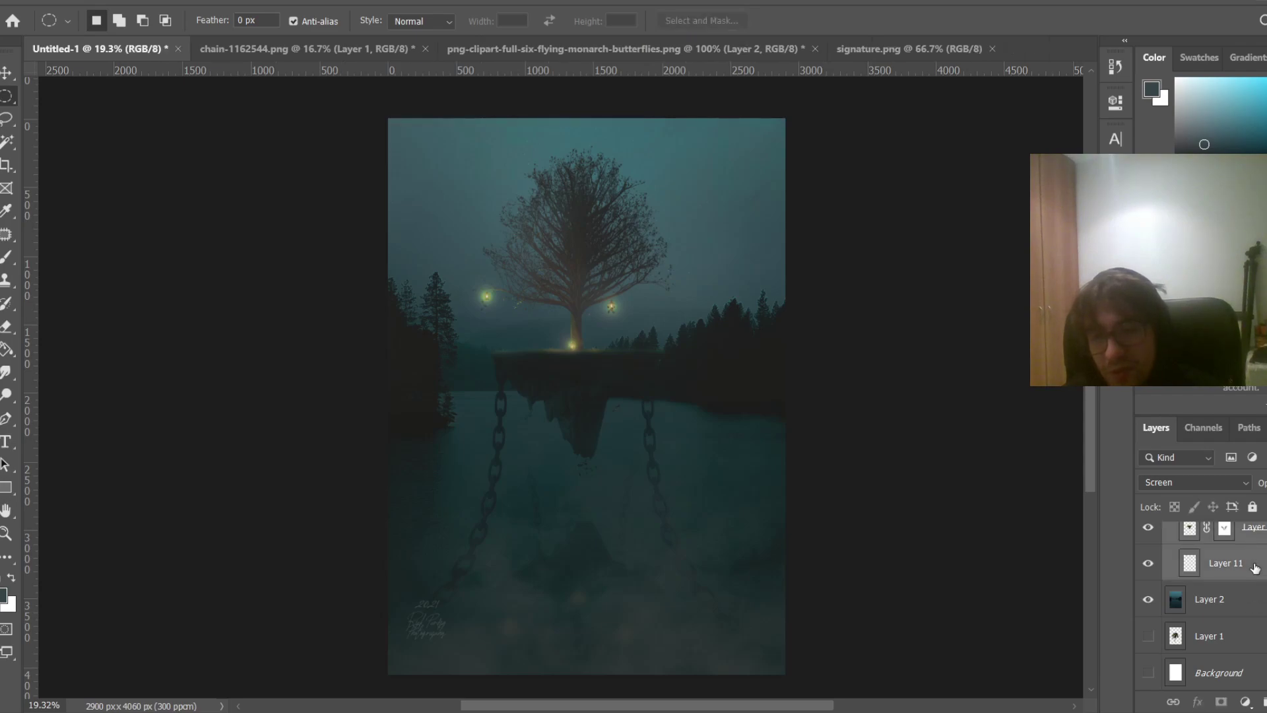
{"action": "left_click", "coordinate": [1260, 608], "text": "shift"}
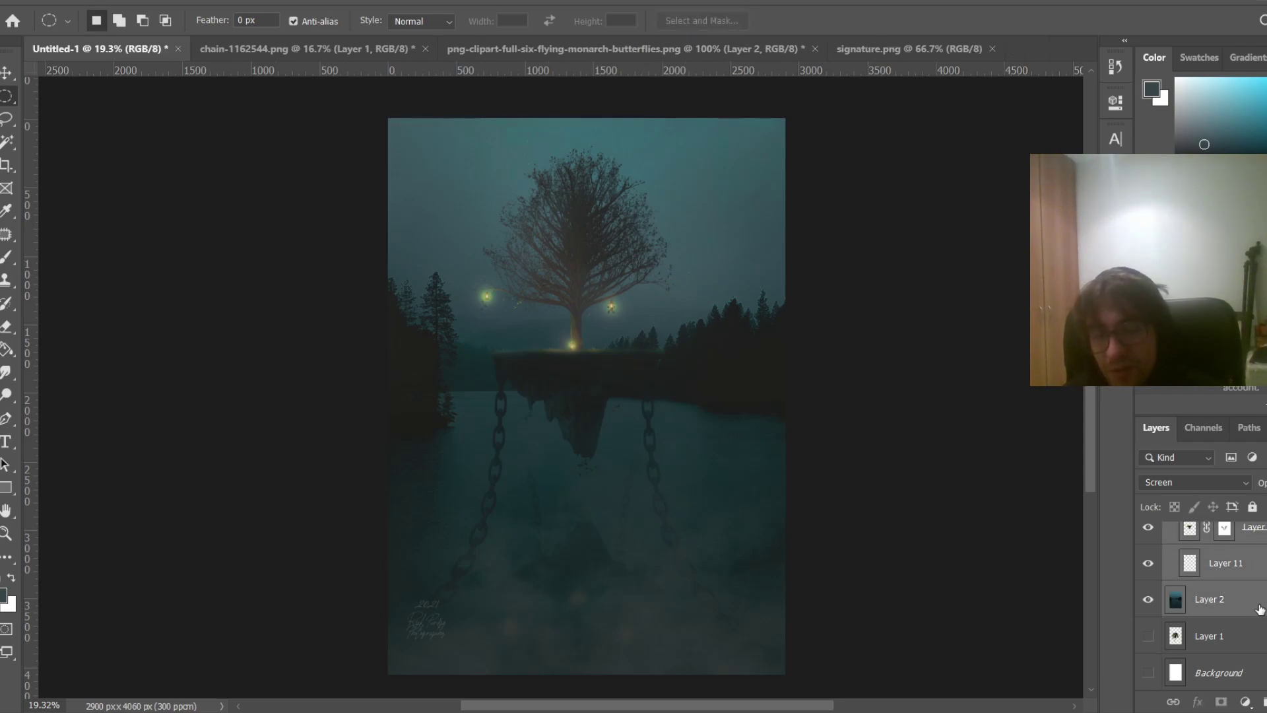
{"action": "key", "text": "ctrl+g"}
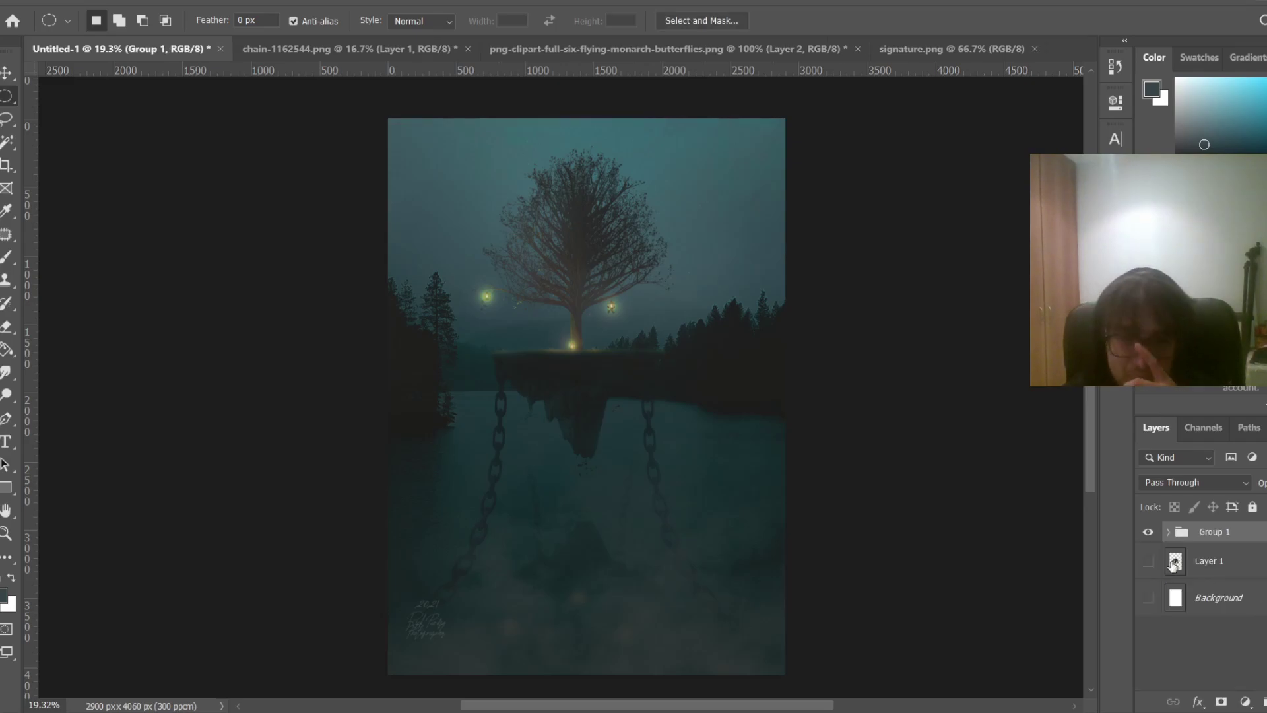
Open the original lake photo from the places folder inside photoshop resources and show it whole
{"action": "key", "text": "ctrl+o"}
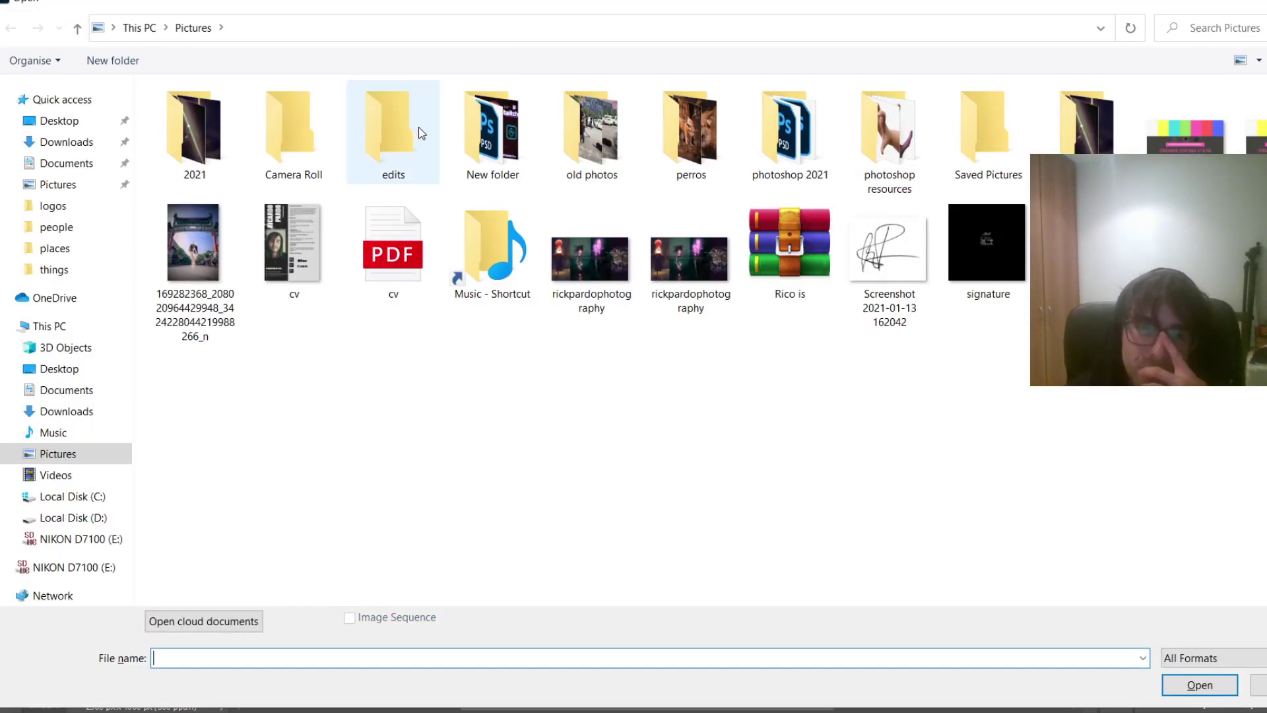
{"action": "double_click", "coordinate": [887, 132]}
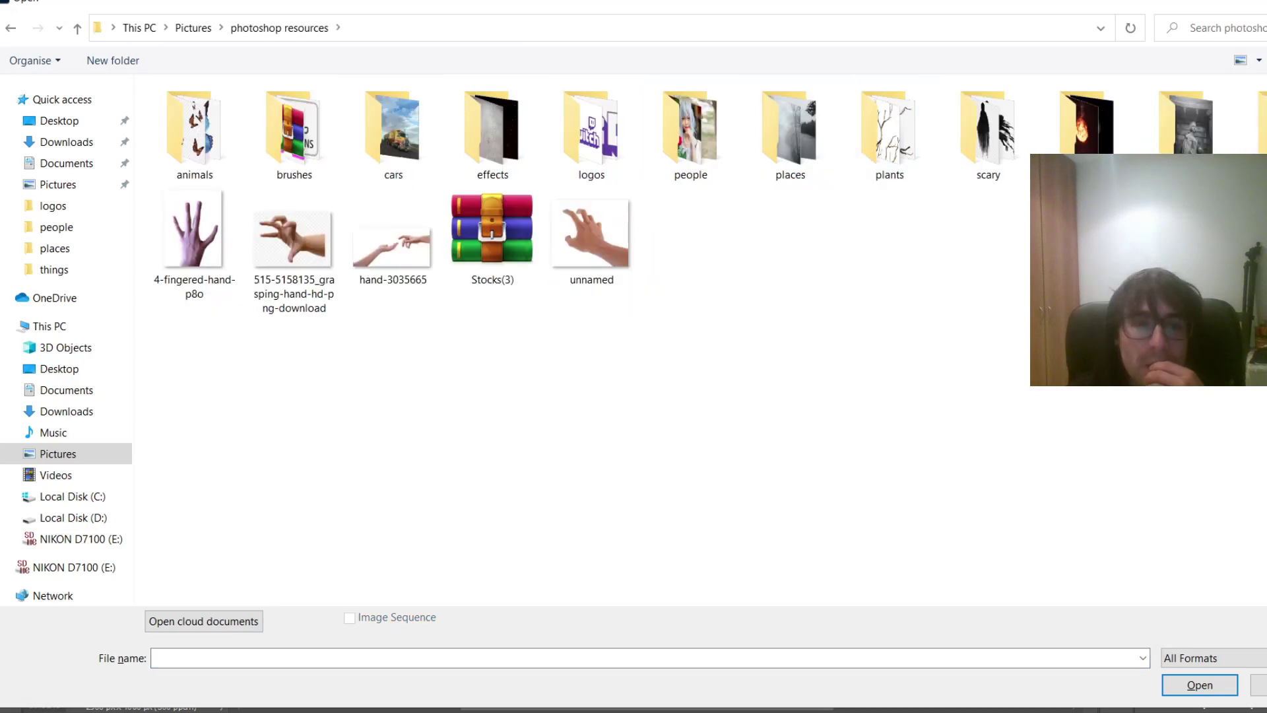
{"action": "double_click", "coordinate": [774, 134]}
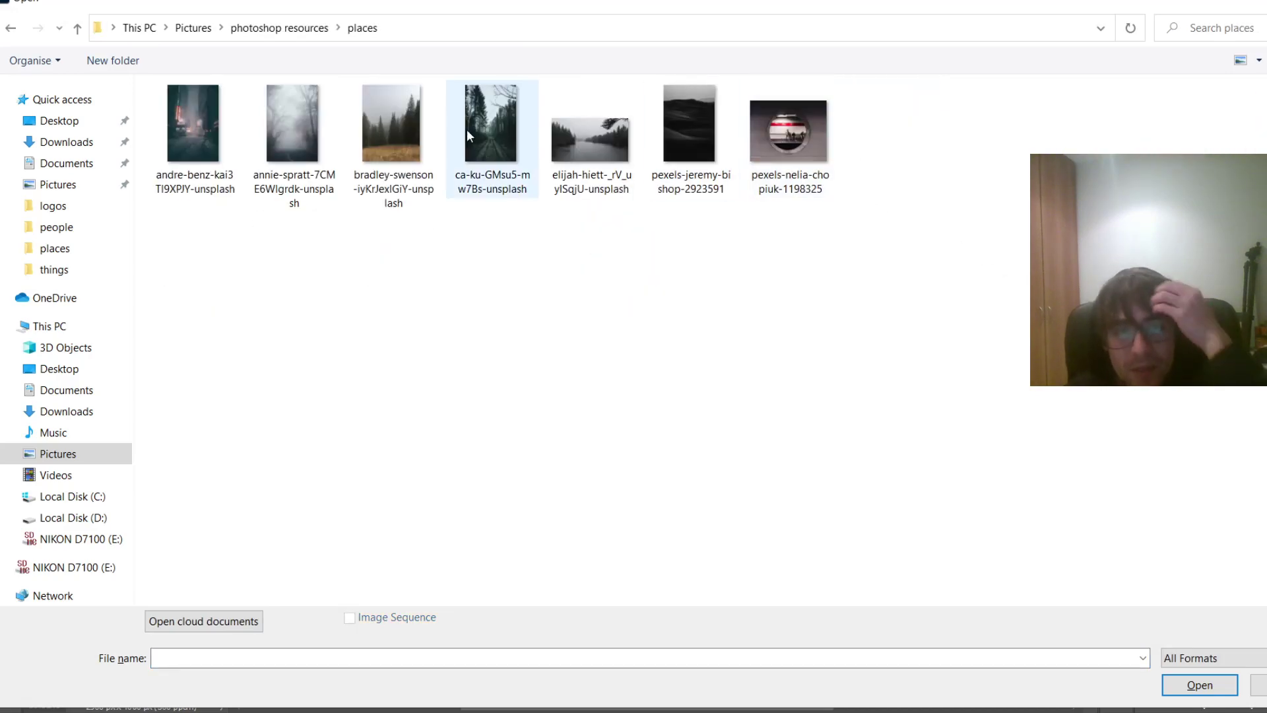
{"action": "double_click", "coordinate": [580, 122]}
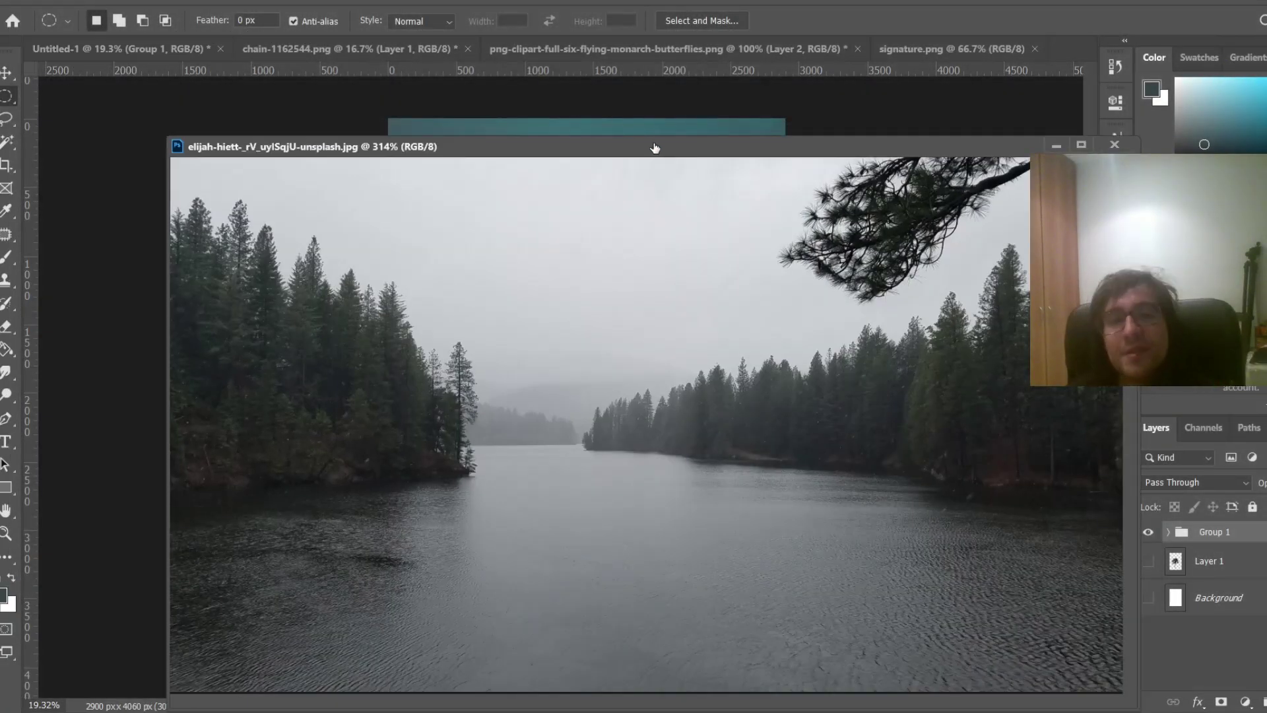
{"action": "scroll", "coordinate": [654, 148], "scroll_direction": "up", "scroll_amount": 10}
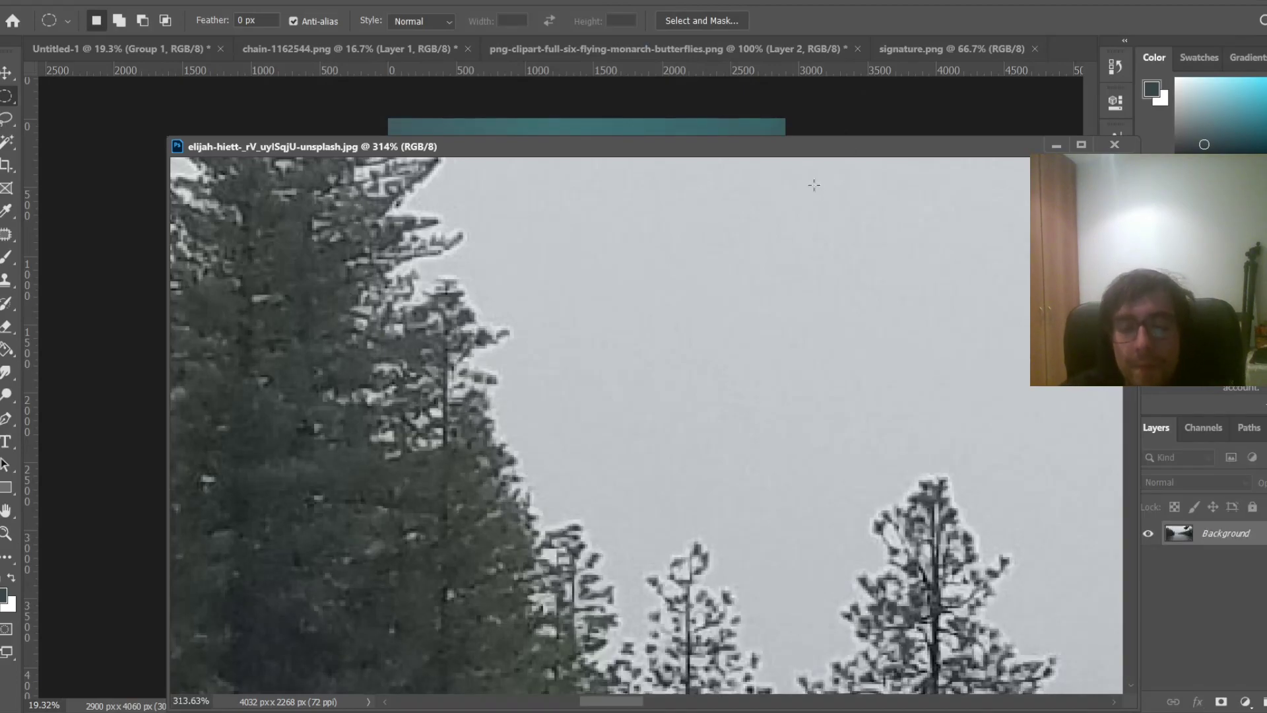
{"action": "scroll", "coordinate": [814, 185], "scroll_direction": "down", "scroll_amount": 5}
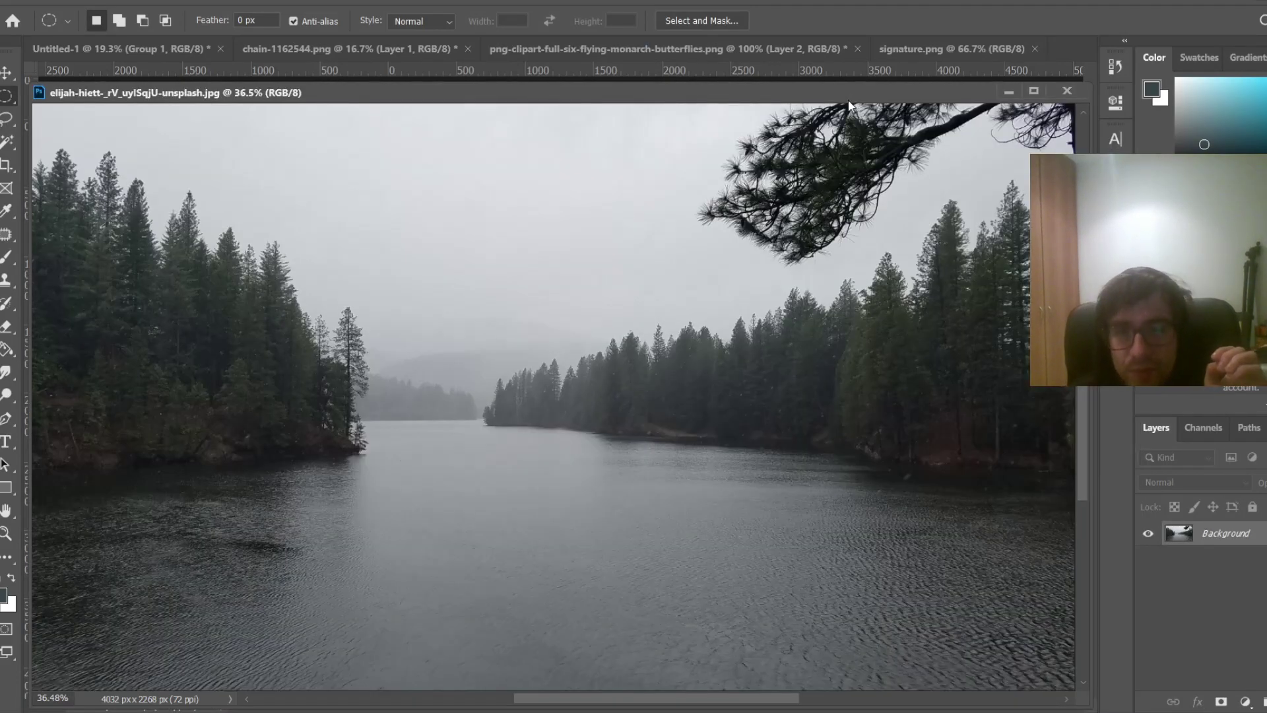
Copy the lake photo into the Untitled-1 composite as a new layer above the group, and minimise the photo's window
{"action": "left_click_drag", "start_coordinate": [849, 99], "coordinate": [1266, 51]}
{"action": "key", "text": "v"}
{"action": "left_click_drag", "start_coordinate": [1023, 336], "coordinate": [437, 441]}
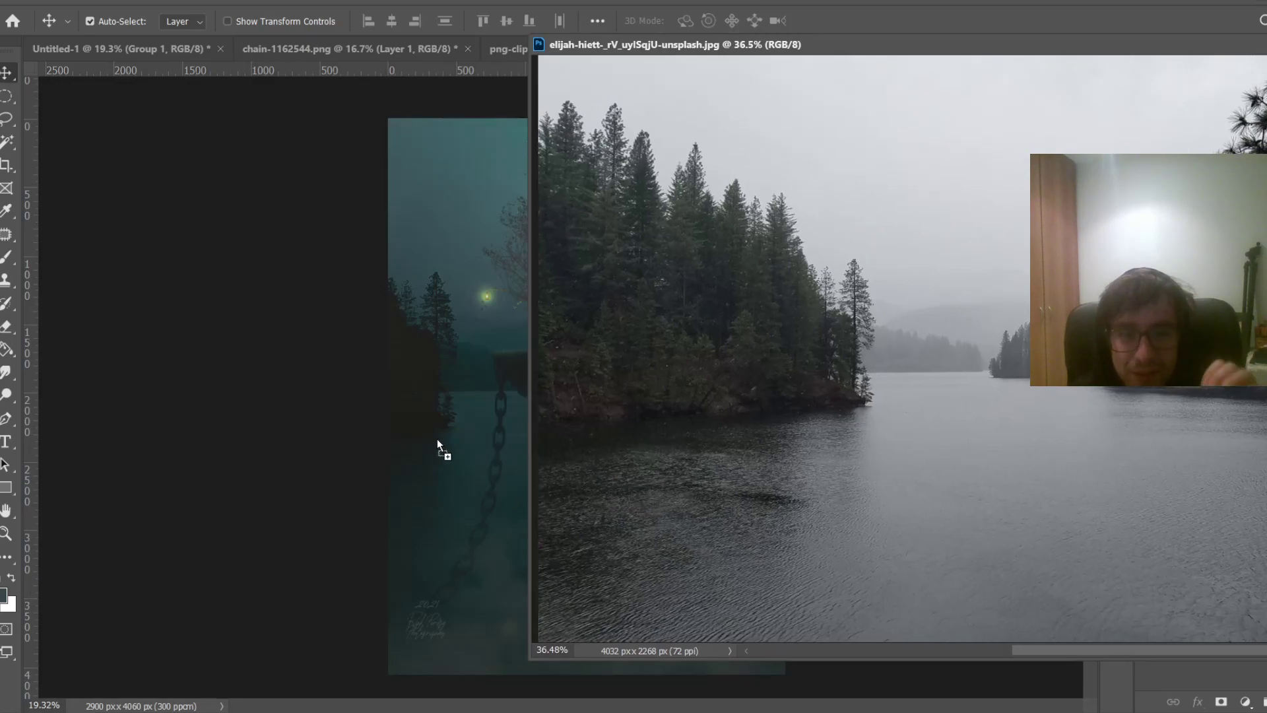
{"action": "left_click", "coordinate": [437, 438]}
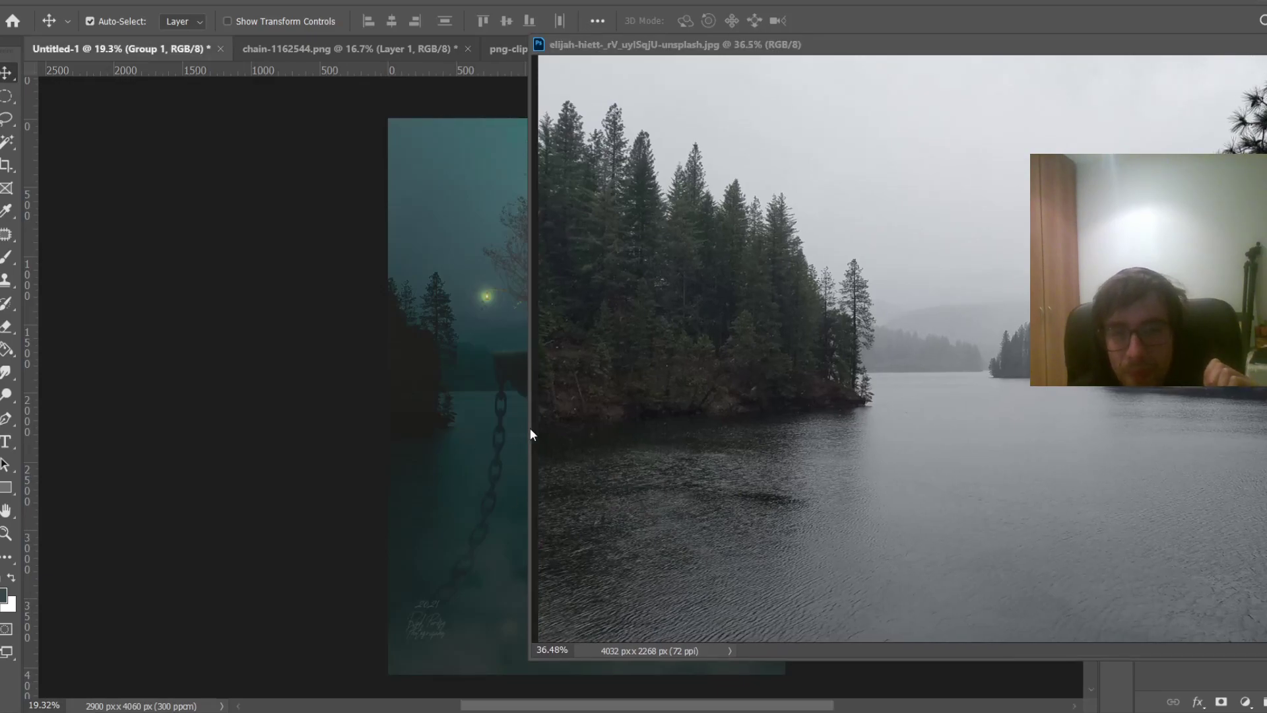
{"action": "left_click_drag", "start_coordinate": [1109, 48], "coordinate": [418, 229]}
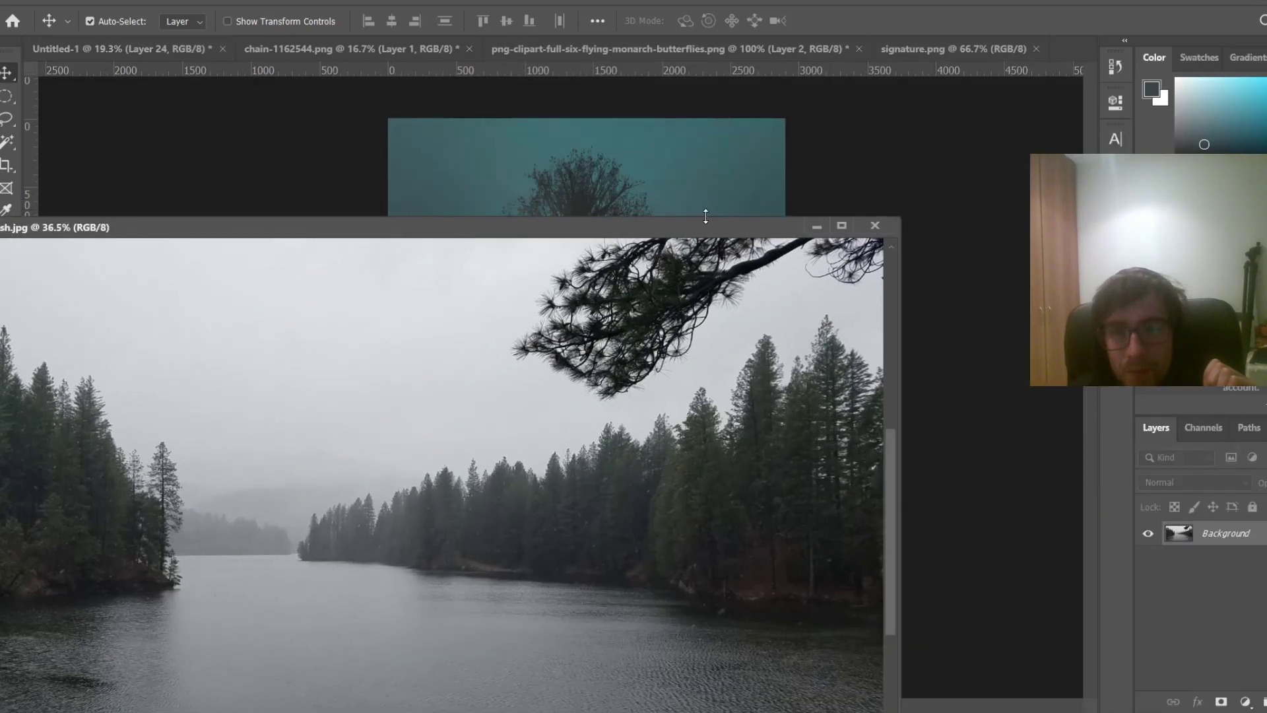
{"action": "left_click", "coordinate": [821, 228]}
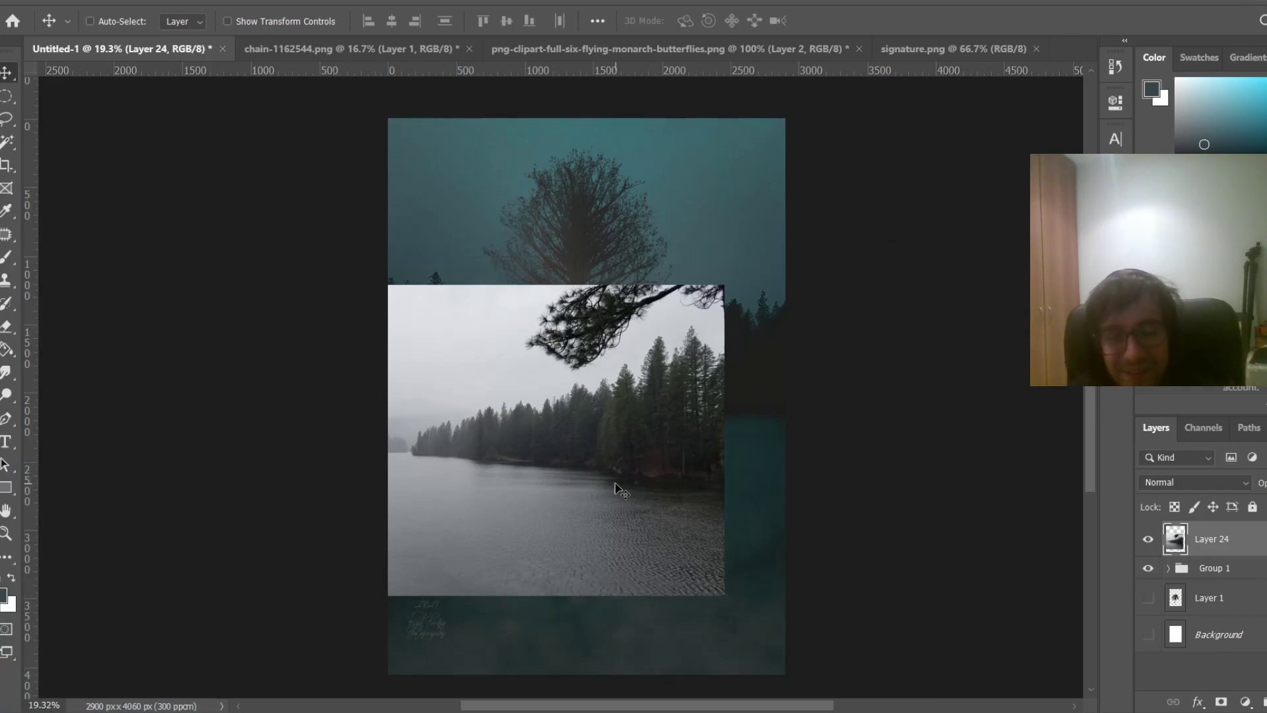
Scale the lake photo layer to about 155%, make it semi-transparent and position it over the composite
{"action": "key", "text": "ctrl+t"}
{"action": "left_click_drag", "start_coordinate": [614, 489], "coordinate": [811, 551]}
{"action": "left_click_drag", "start_coordinate": [401, 372], "coordinate": [103, 137]}
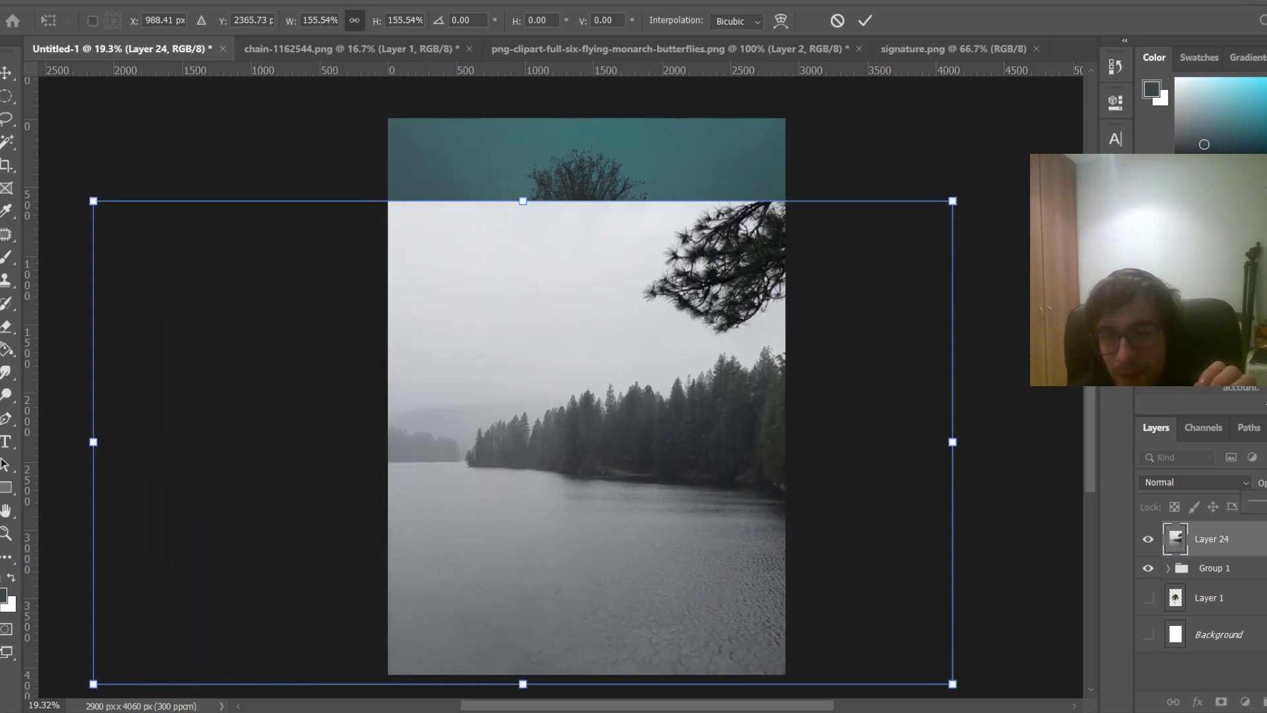
{"action": "left_click_drag", "start_coordinate": [93, 201], "coordinate": [93, 200]}
{"action": "left_click_drag", "start_coordinate": [603, 495], "coordinate": [664, 401]}
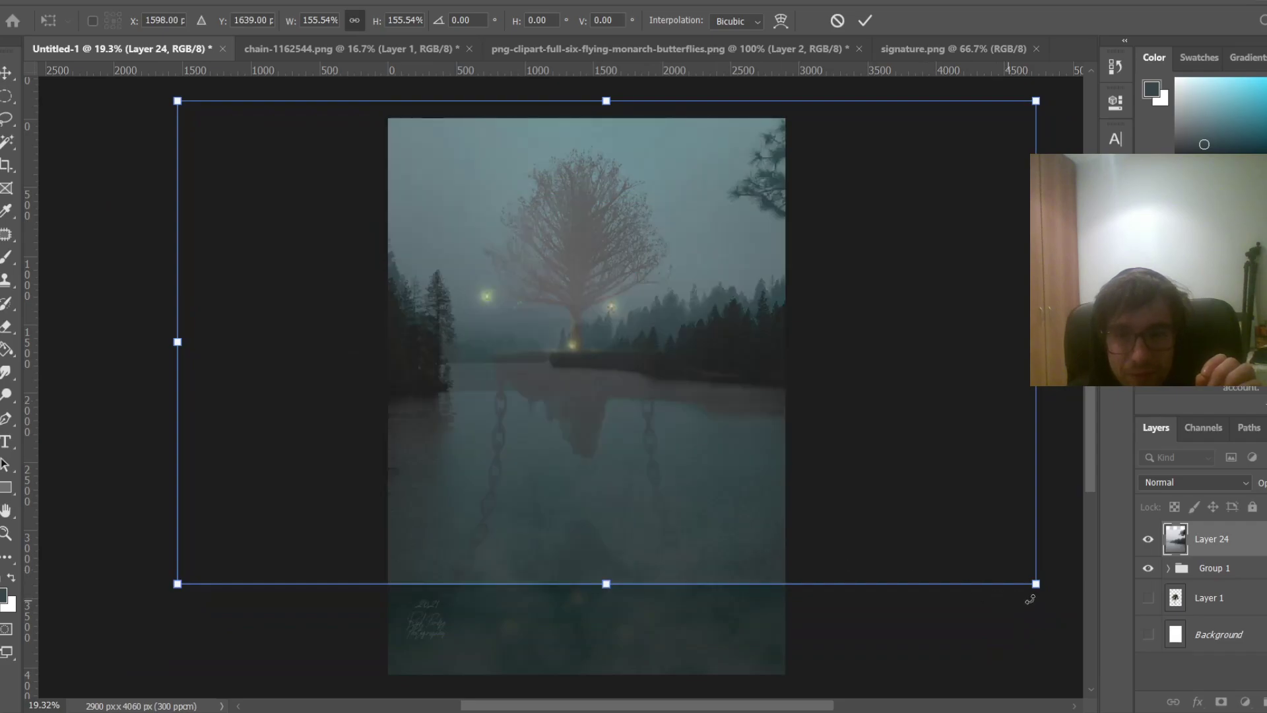
Enlarge and reposition the semi-transparent lake layer until its shoreline and trees line up with the composite underneath
{"action": "left_click_drag", "start_coordinate": [1034, 582], "coordinate": [1059, 627]}
{"action": "mouse_move", "coordinate": [804, 505]}
{"action": "left_mouse_down"}
{"action": "mouse_move", "coordinate": [752, 507]}
{"action": "mouse_move", "coordinate": [796, 492]}
{"action": "mouse_move", "coordinate": [786, 498]}
{"action": "left_mouse_up"}
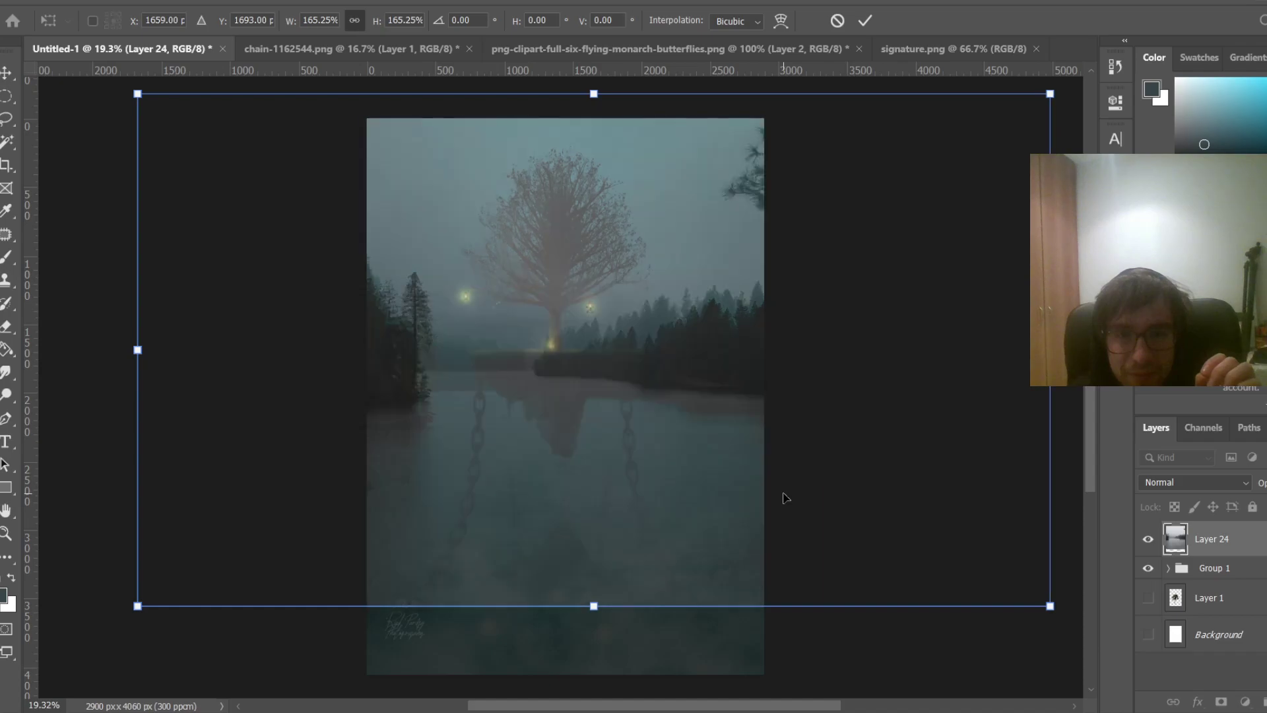
{"action": "left_click_drag", "start_coordinate": [1050, 606], "coordinate": [1050, 675]}
{"action": "left_click_drag", "start_coordinate": [665, 457], "coordinate": [640, 428]}
{"action": "scroll", "coordinate": [640, 428], "scroll_direction": "down", "scroll_amount": 2}
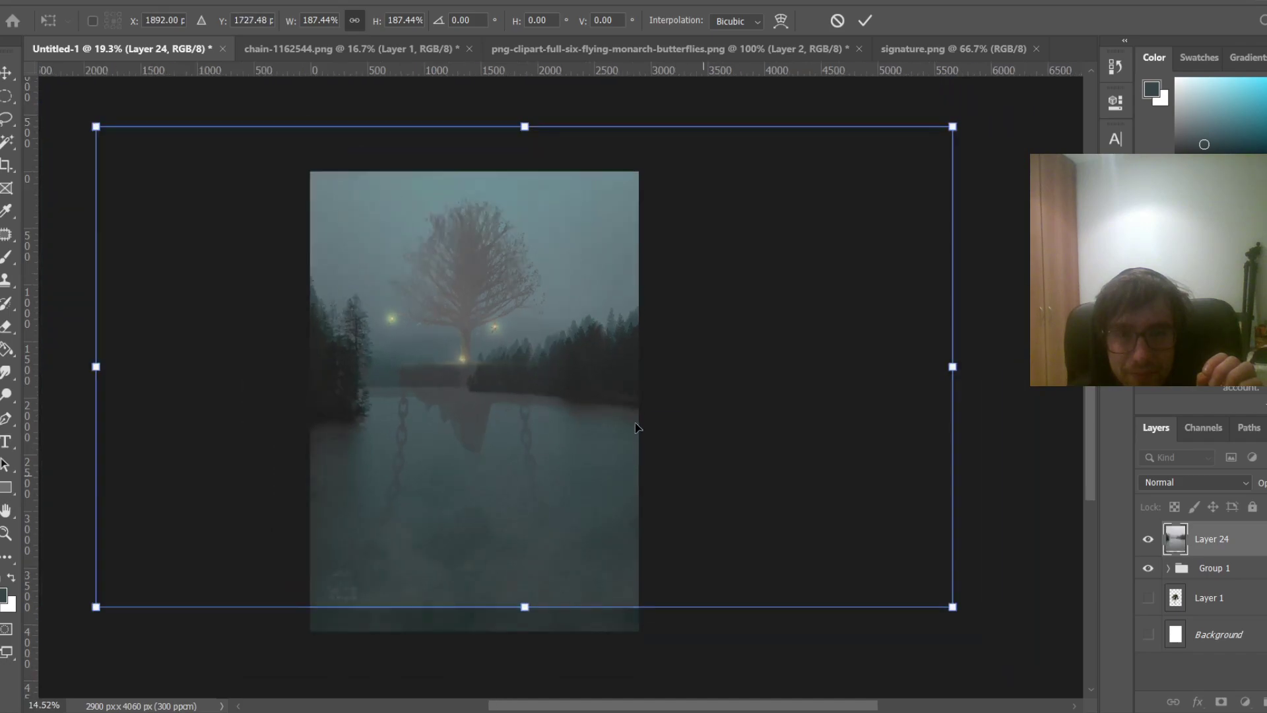
{"action": "left_click_drag", "start_coordinate": [897, 575], "coordinate": [956, 607]}
{"action": "mouse_move", "coordinate": [608, 475]}
{"action": "left_mouse_down"}
{"action": "mouse_move", "coordinate": [579, 458]}
{"action": "mouse_move", "coordinate": [599, 459]}
{"action": "left_mouse_up"}
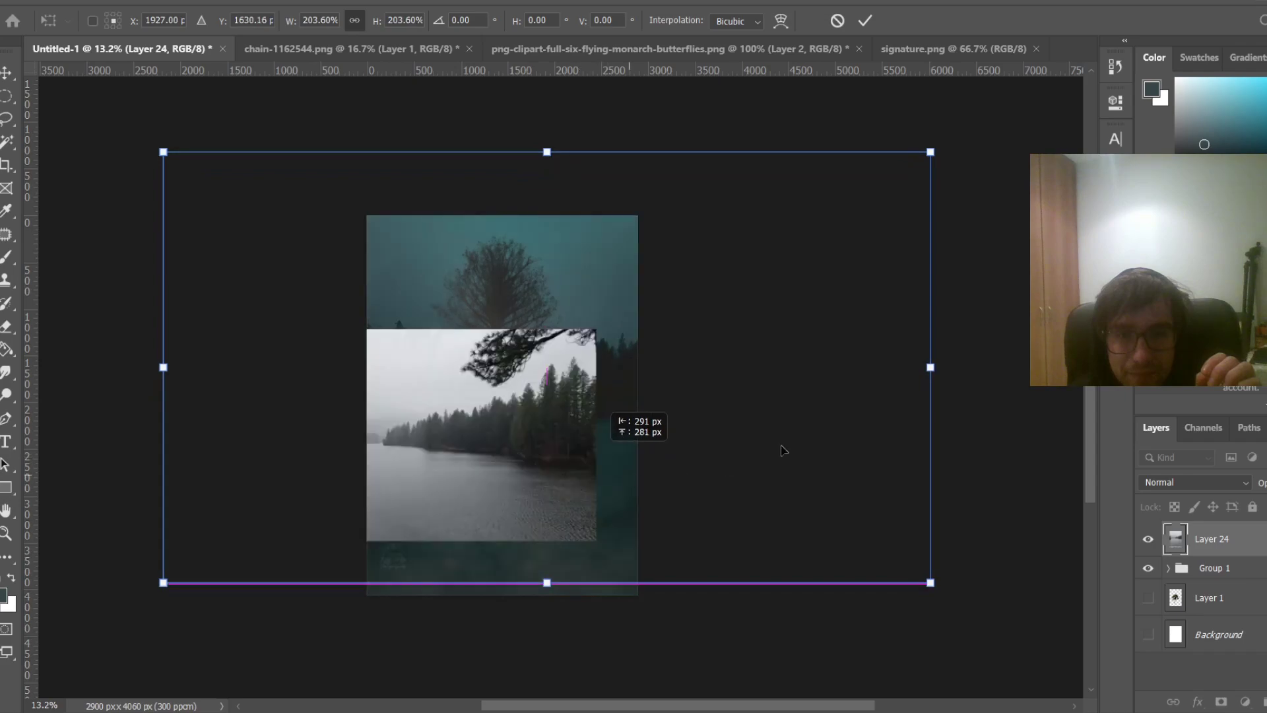
{"action": "left_click_drag", "start_coordinate": [927, 163], "coordinate": [891, 175]}
{"action": "left_click_drag", "start_coordinate": [710, 314], "coordinate": [729, 308]}
{"action": "key", "text": "Return"}
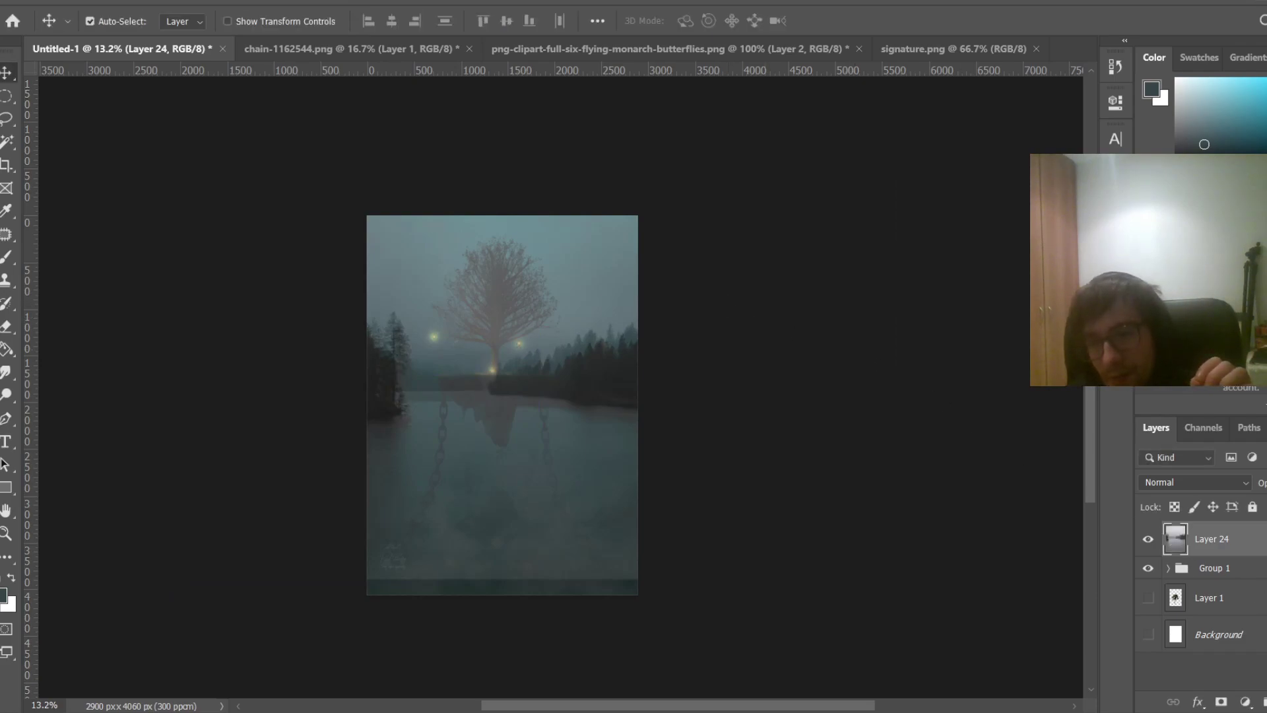
Restore the lake photo layer to full opacity and fit the whole document in view
{"action": "left_click_drag", "start_coordinate": [1258, 501], "coordinate": [1266, 502]}
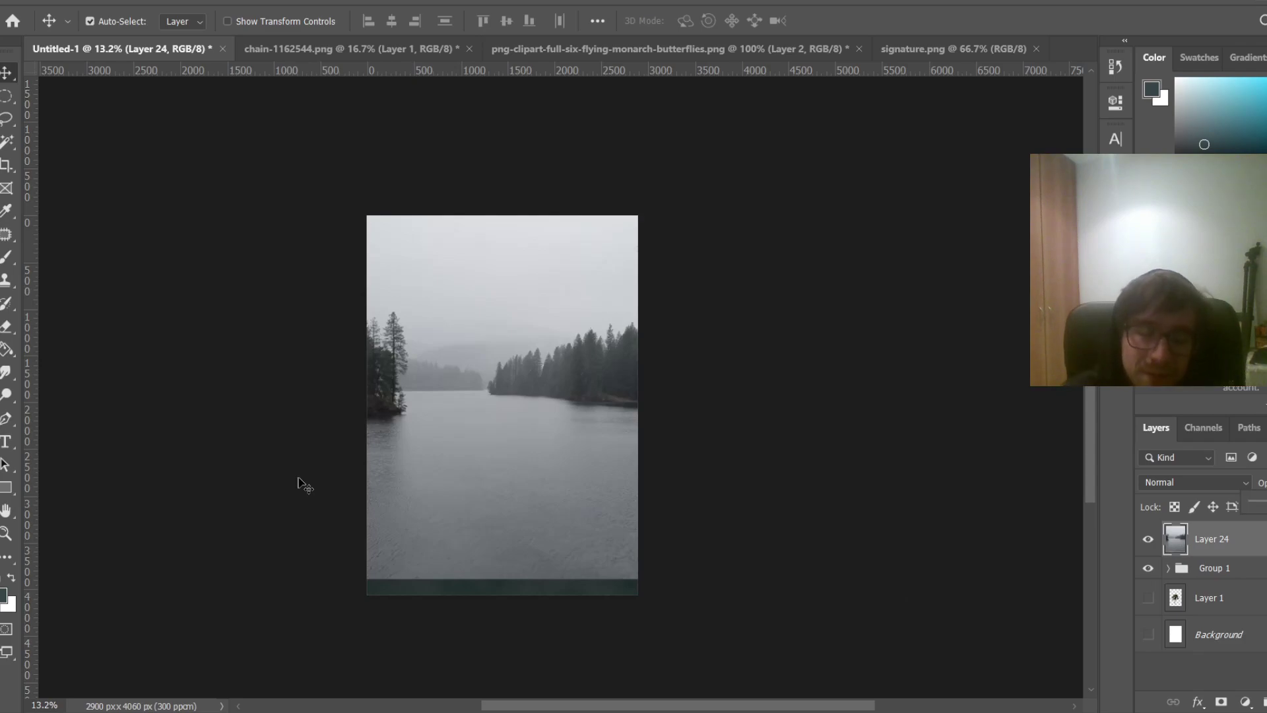
{"action": "key", "text": "ctrl"}
{"action": "key", "text": "ctrl+0"}
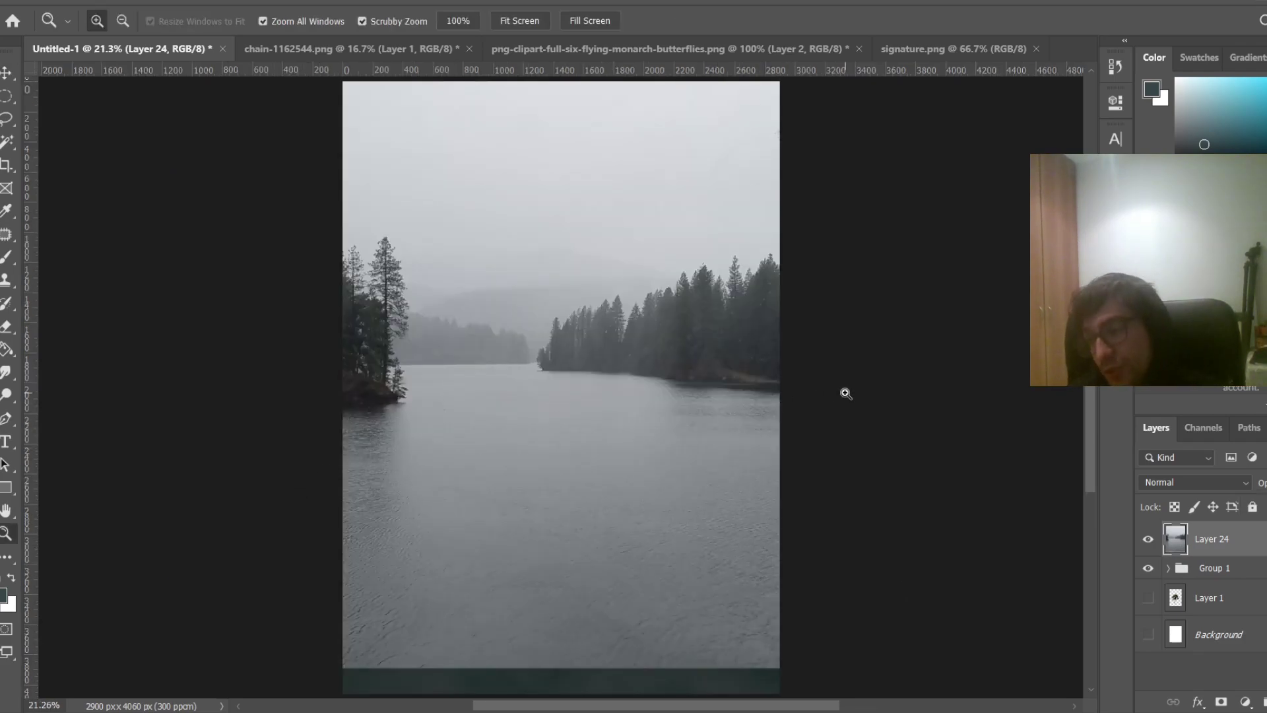
Hide the original lake photo layer above the group and review the night composite underneath
{"action": "left_click", "coordinate": [1149, 541]}
{"action": "scroll", "coordinate": [546, 460], "scroll_direction": "down", "scroll_amount": 3}
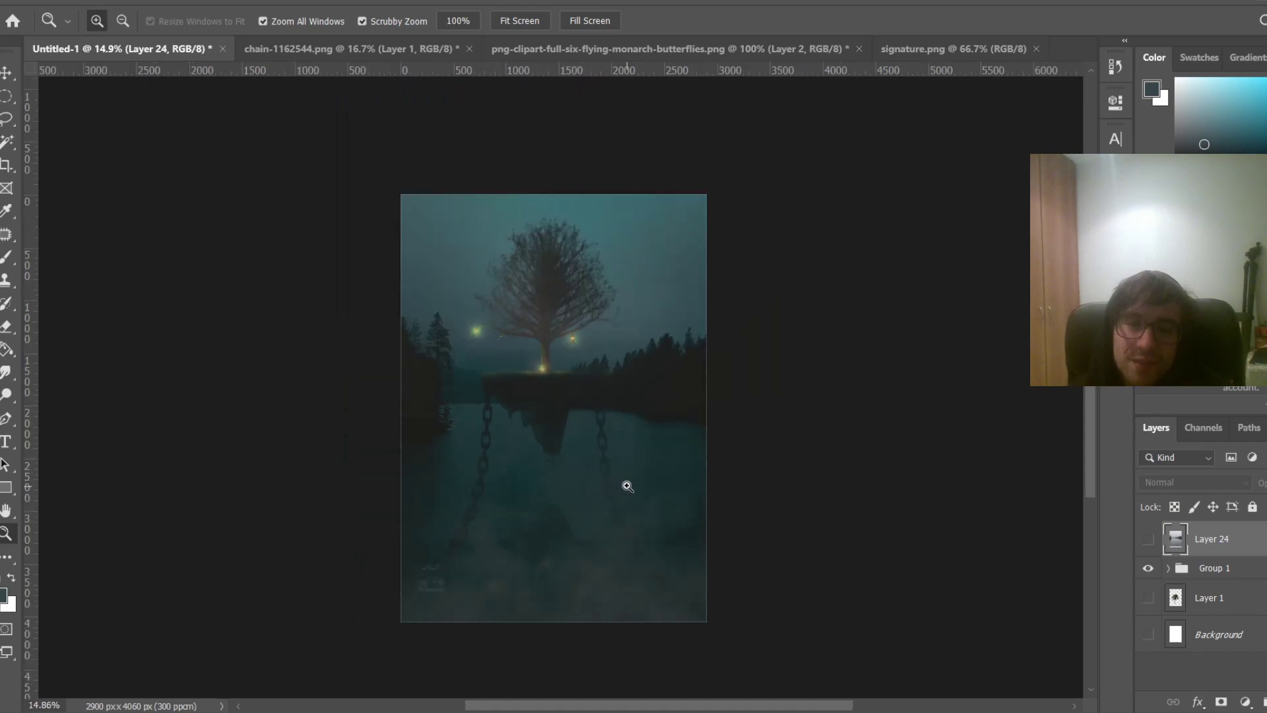
{"action": "scroll", "coordinate": [627, 487], "scroll_direction": "up", "scroll_amount": 1}
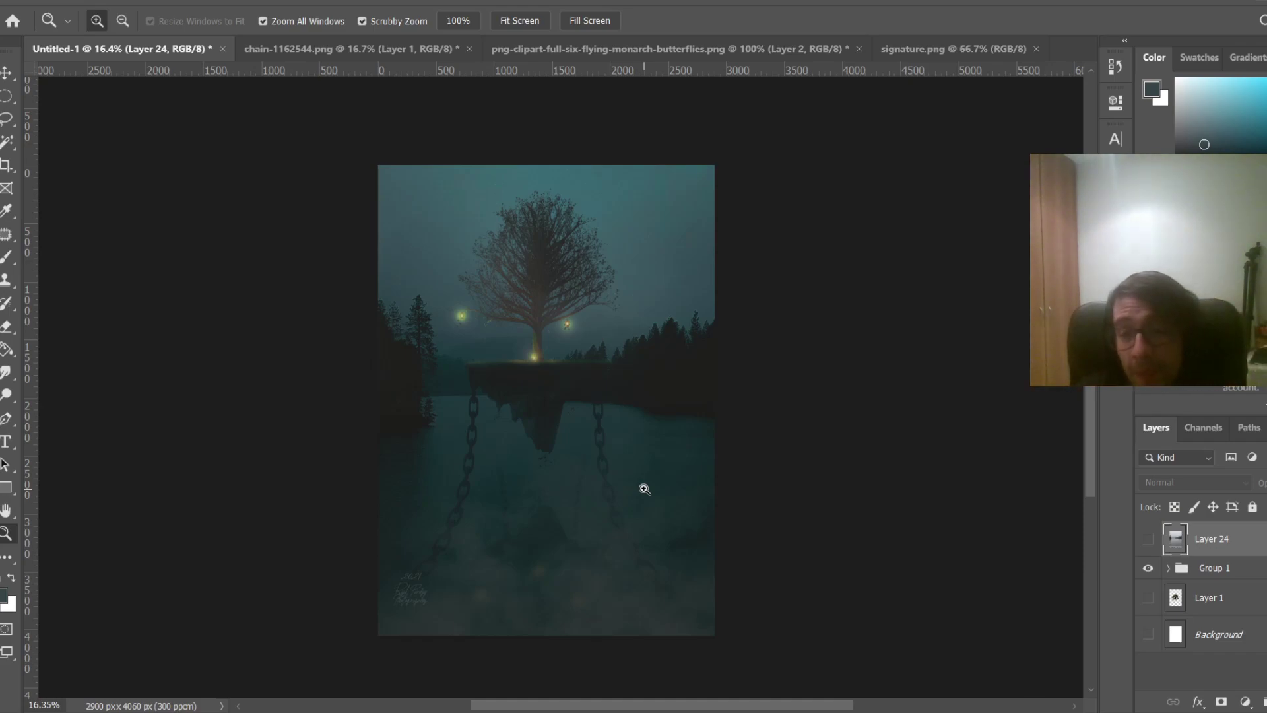
{"action": "scroll", "coordinate": [515, 436], "scroll_direction": "down", "scroll_amount": 1}
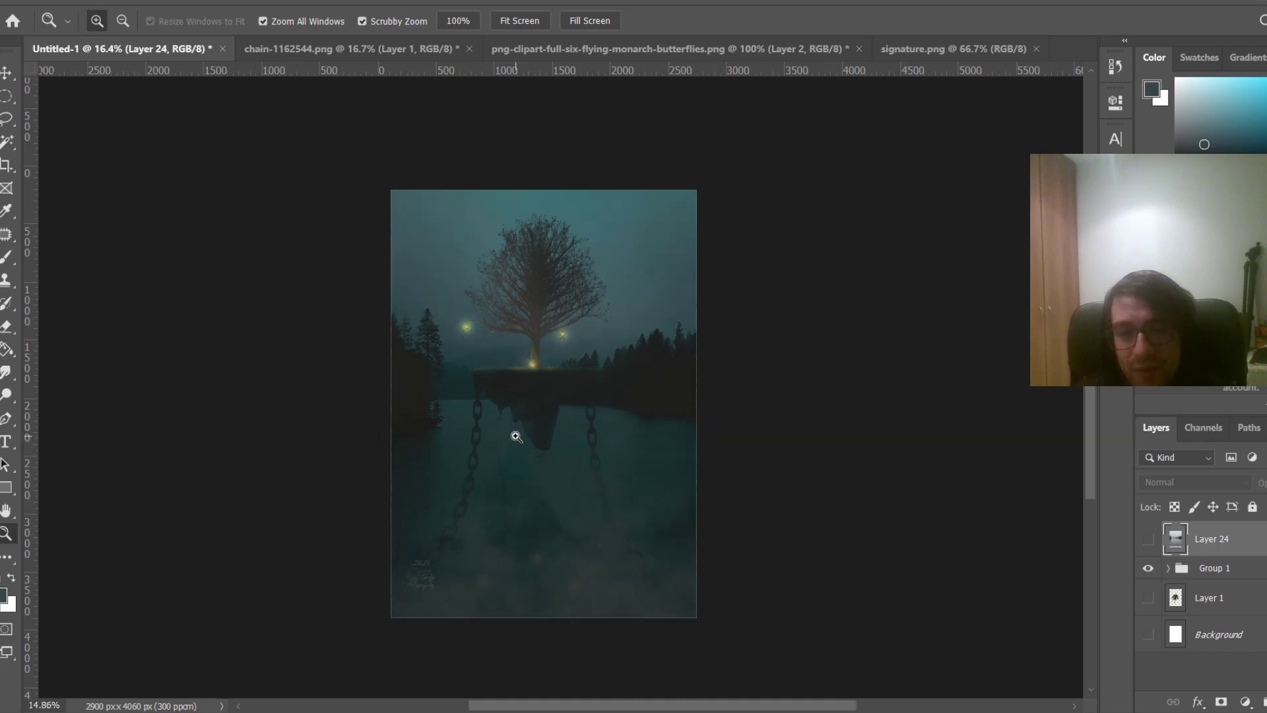
{"action": "scroll", "coordinate": [518, 440], "scroll_direction": "up", "scroll_amount": 3}
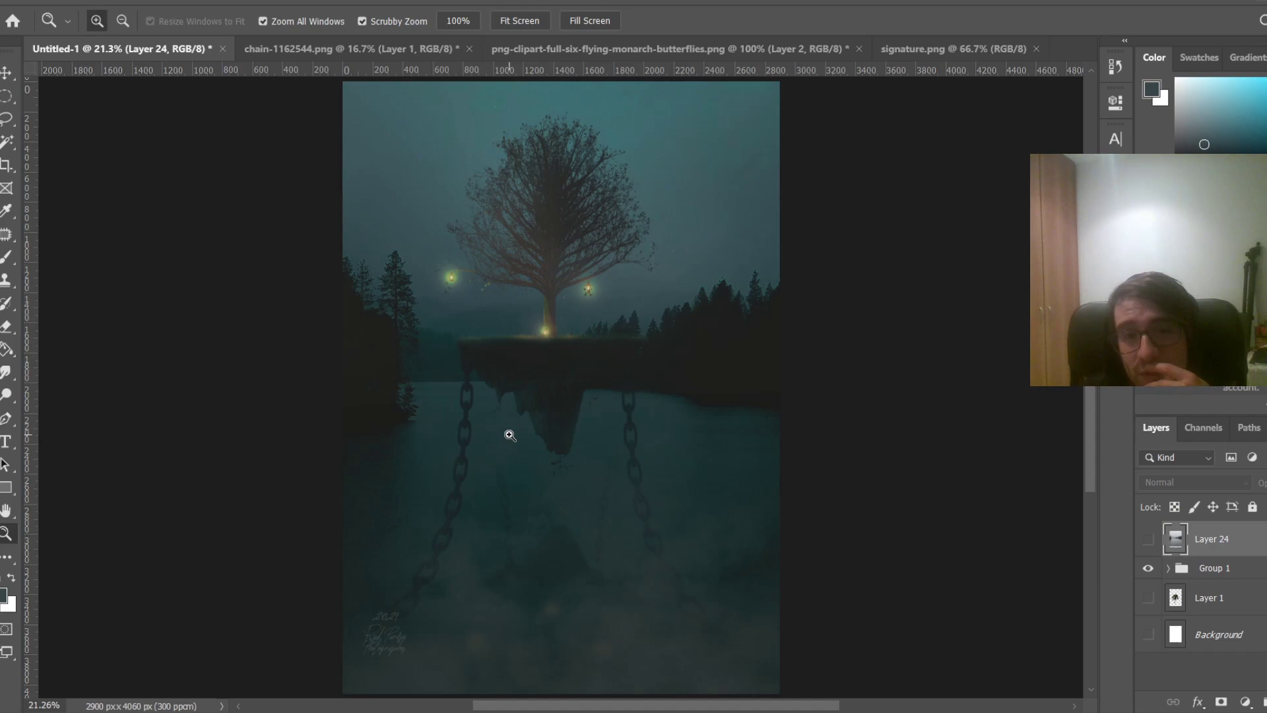
{"action": "scroll", "coordinate": [509, 435], "scroll_direction": "down", "scroll_amount": 1}
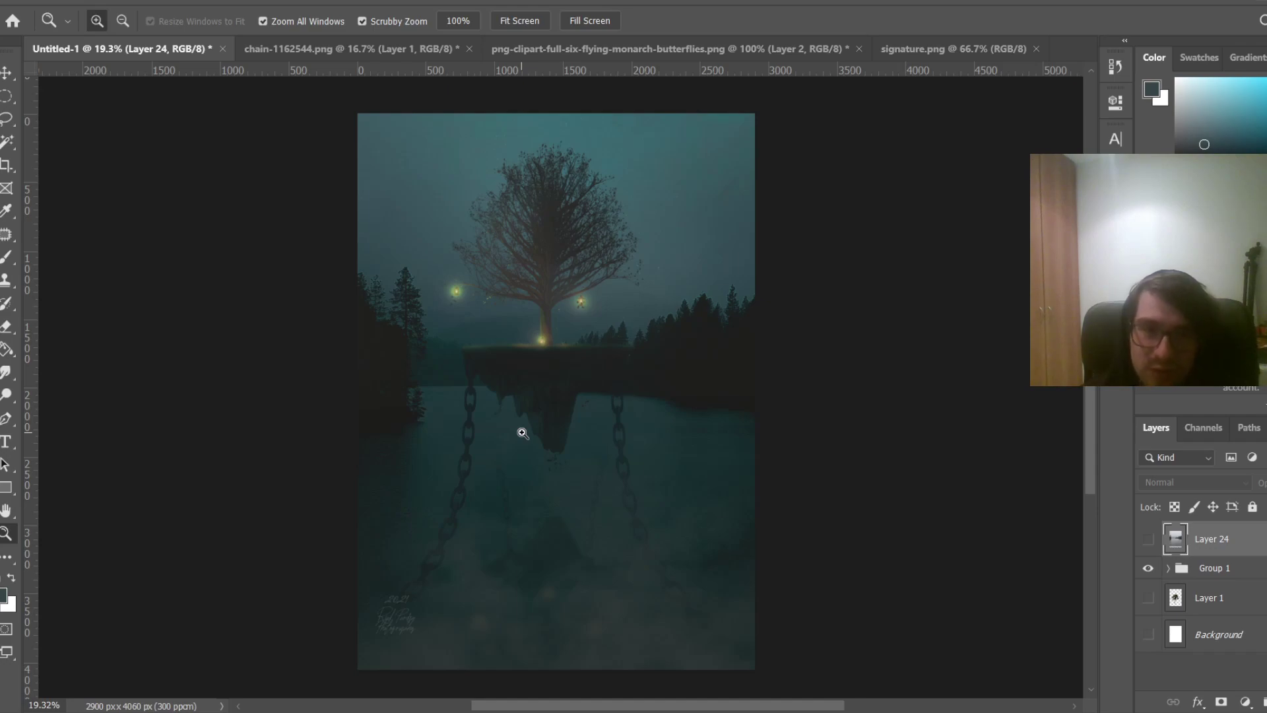
Open red cosplay.jpg from the cosplay folder inside Pictures > 2021, view the portrait edit, and close it again
{"action": "left_click", "coordinate": [27, 2]}
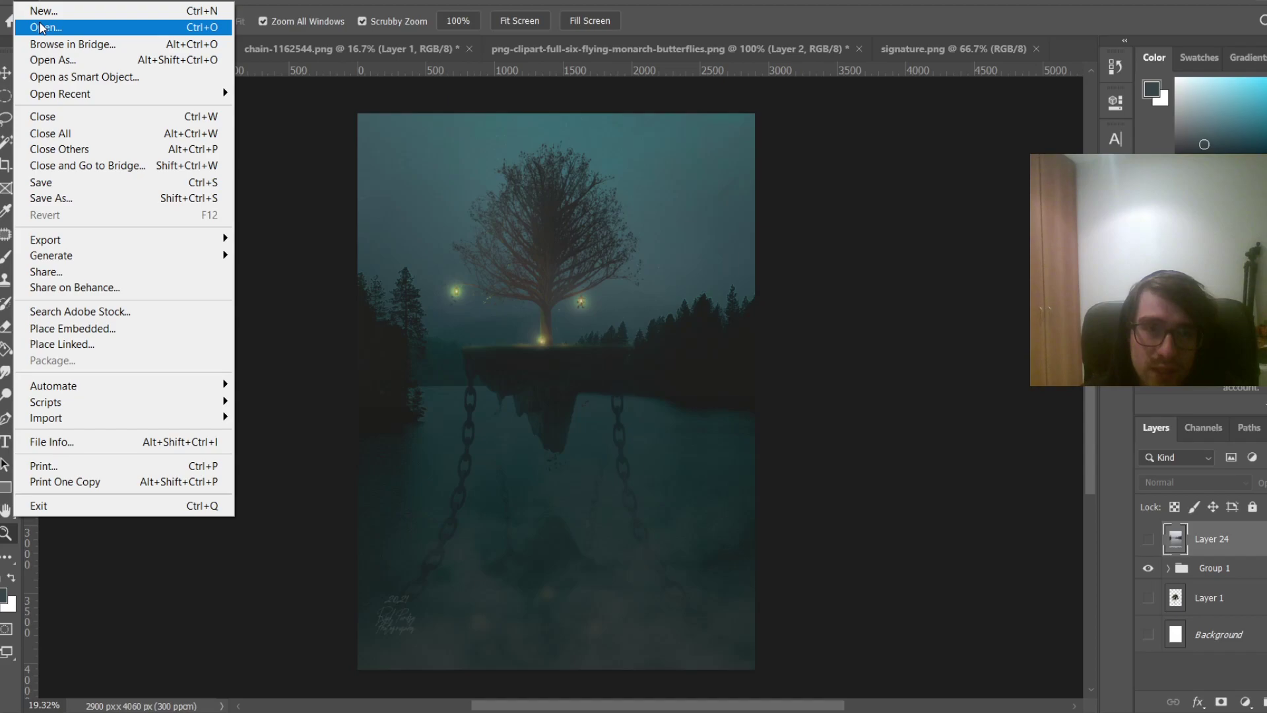
{"action": "left_click", "coordinate": [40, 27]}
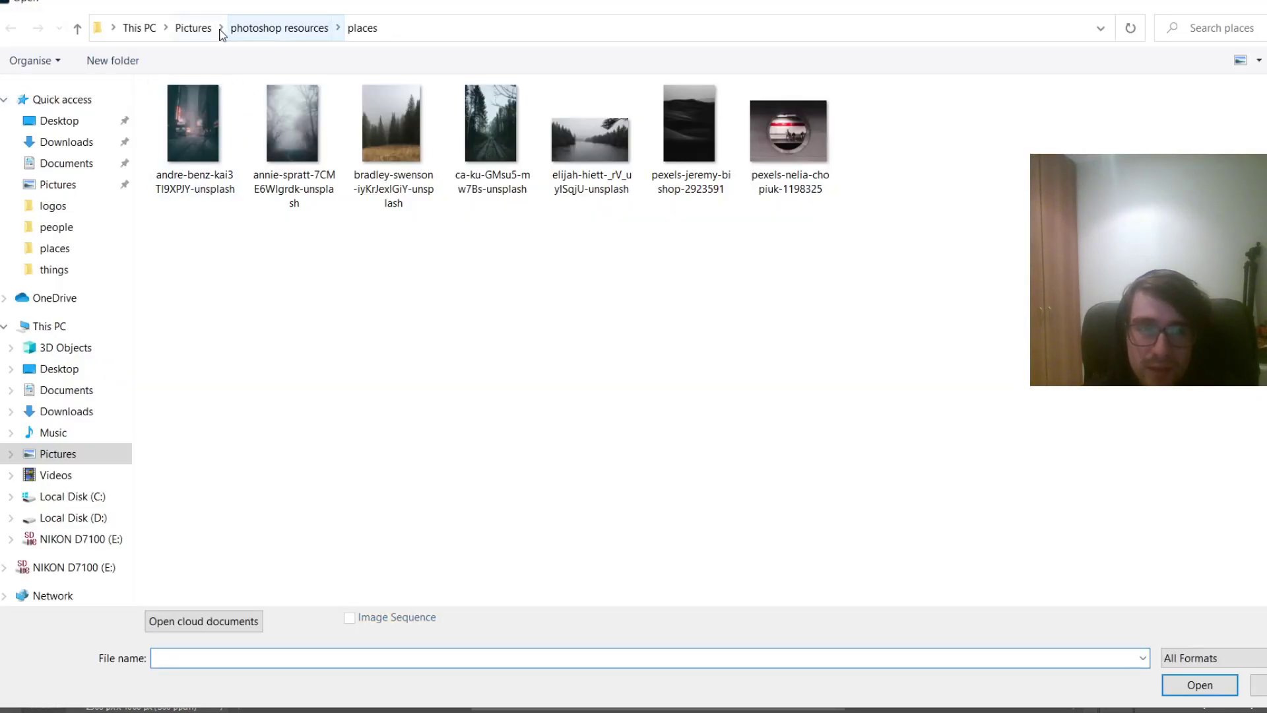
{"action": "left_click", "coordinate": [201, 28]}
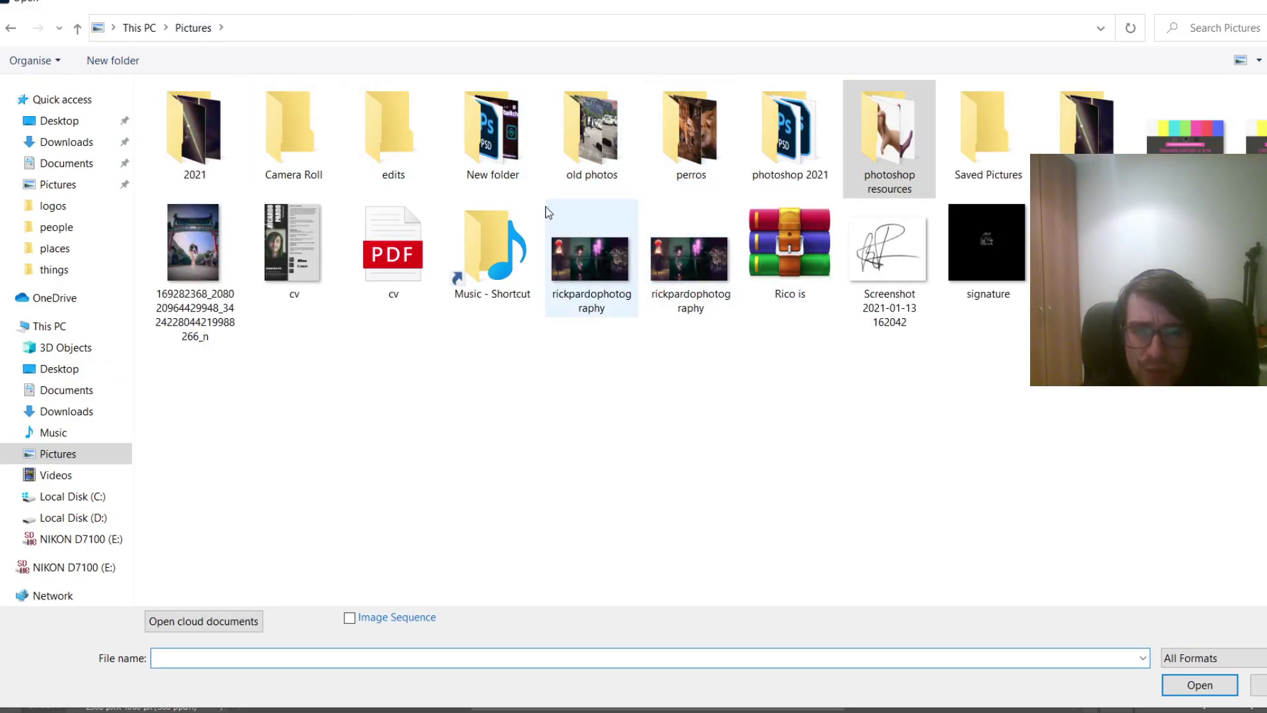
{"action": "double_click", "coordinate": [195, 142]}
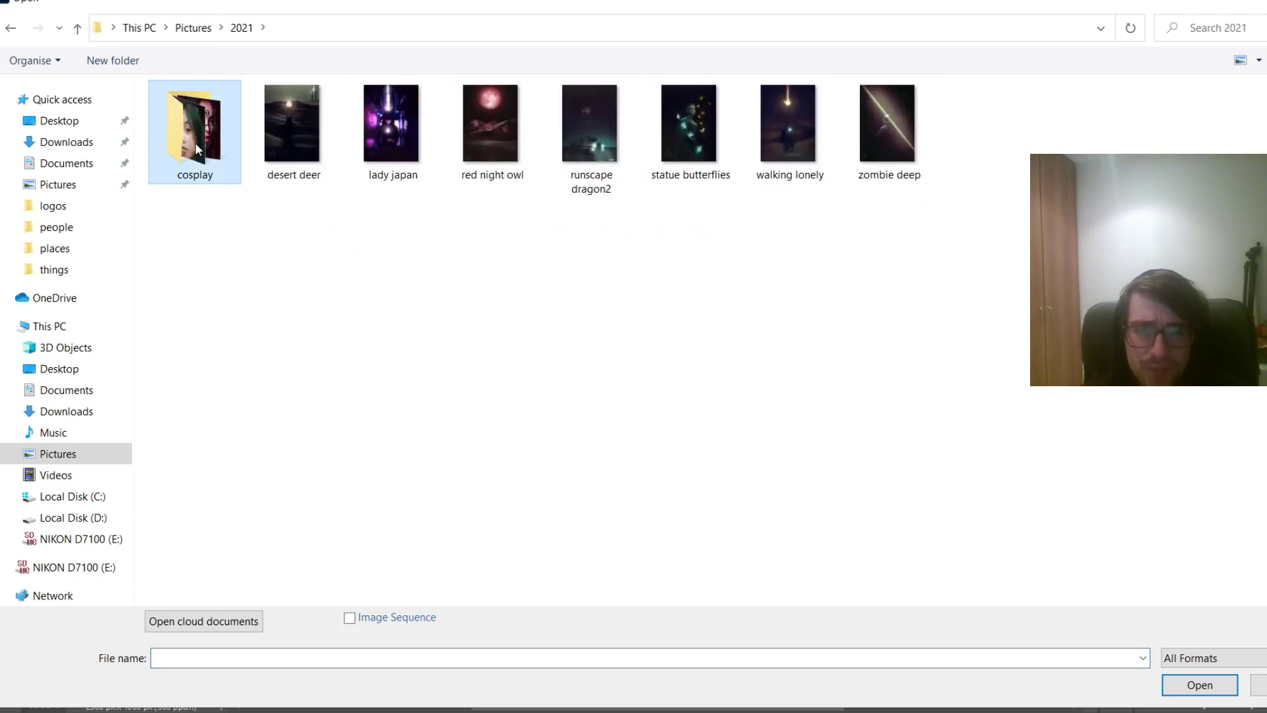
{"action": "double_click", "coordinate": [195, 142]}
{"action": "double_click", "coordinate": [402, 145]}
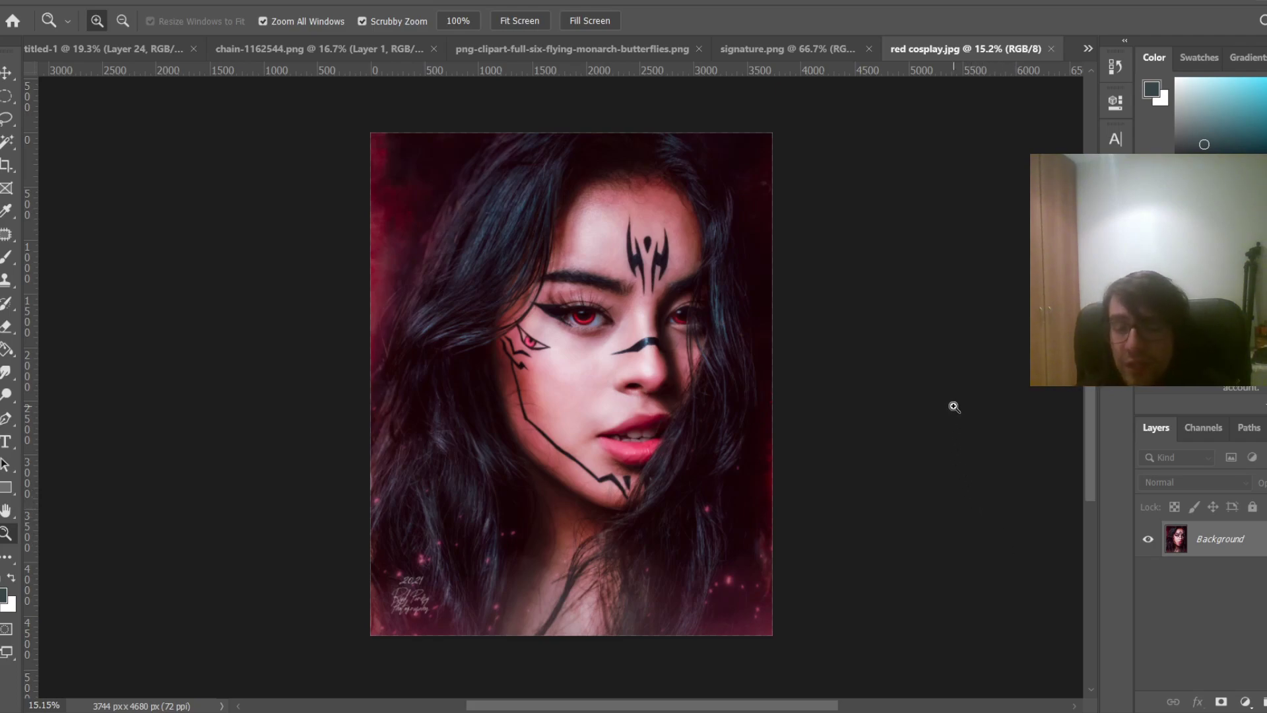
{"action": "left_click", "coordinate": [1050, 53]}
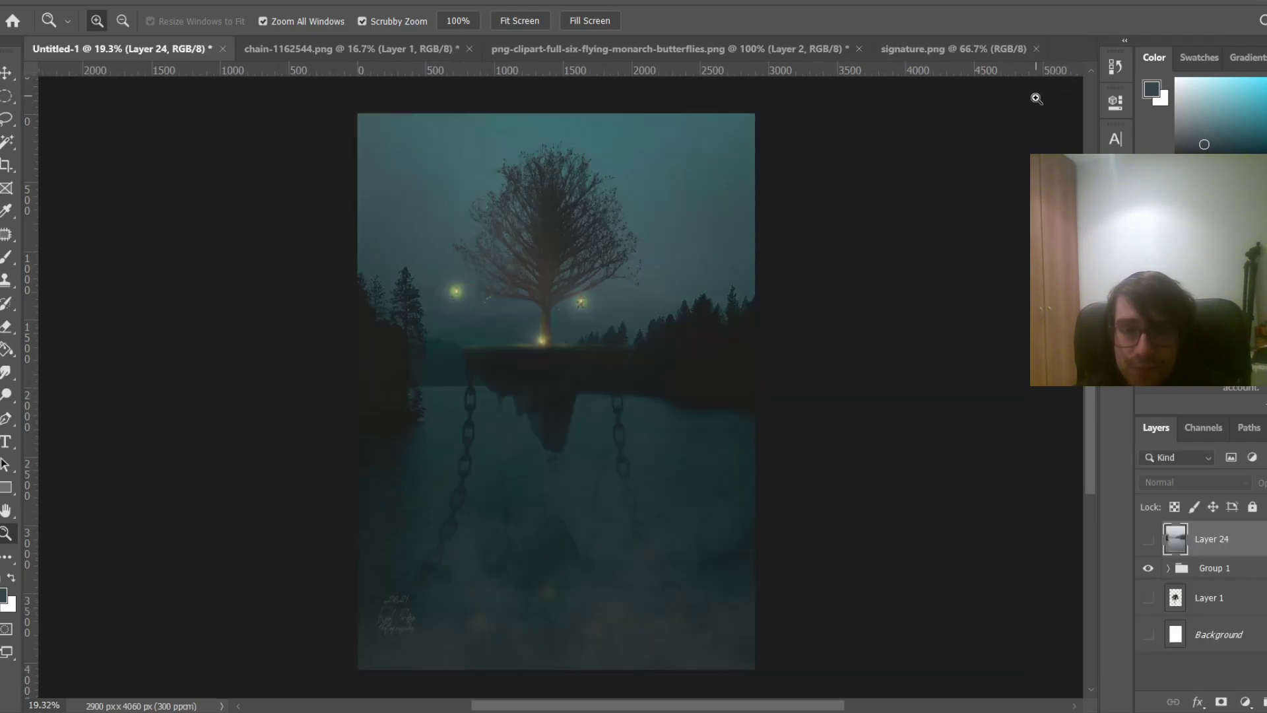